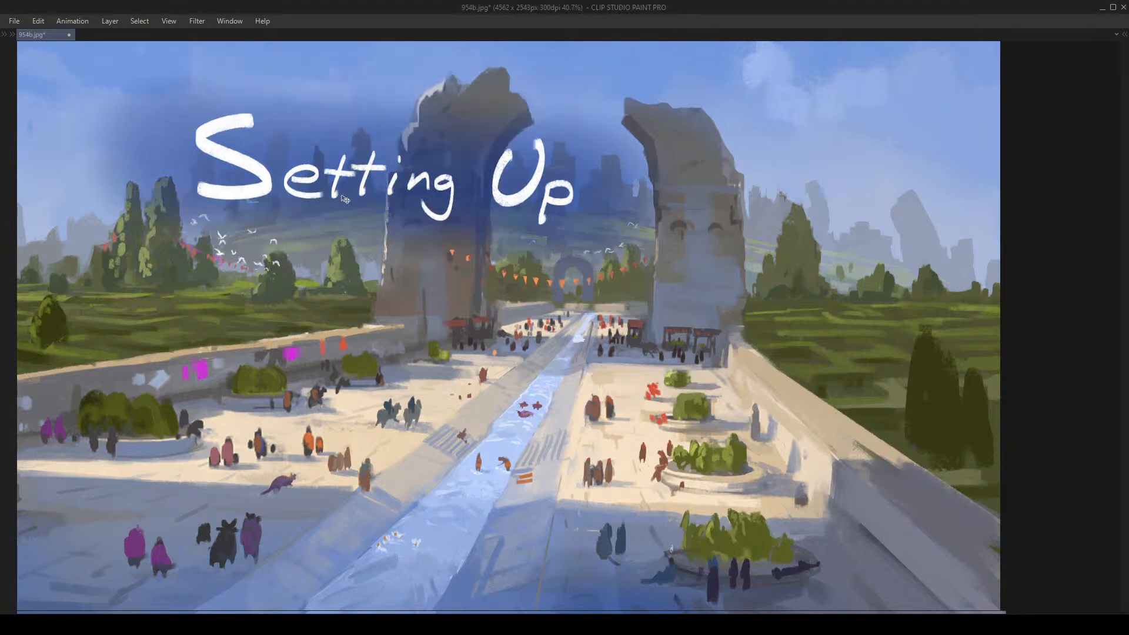
{"action": "key", "text": "Tab"}
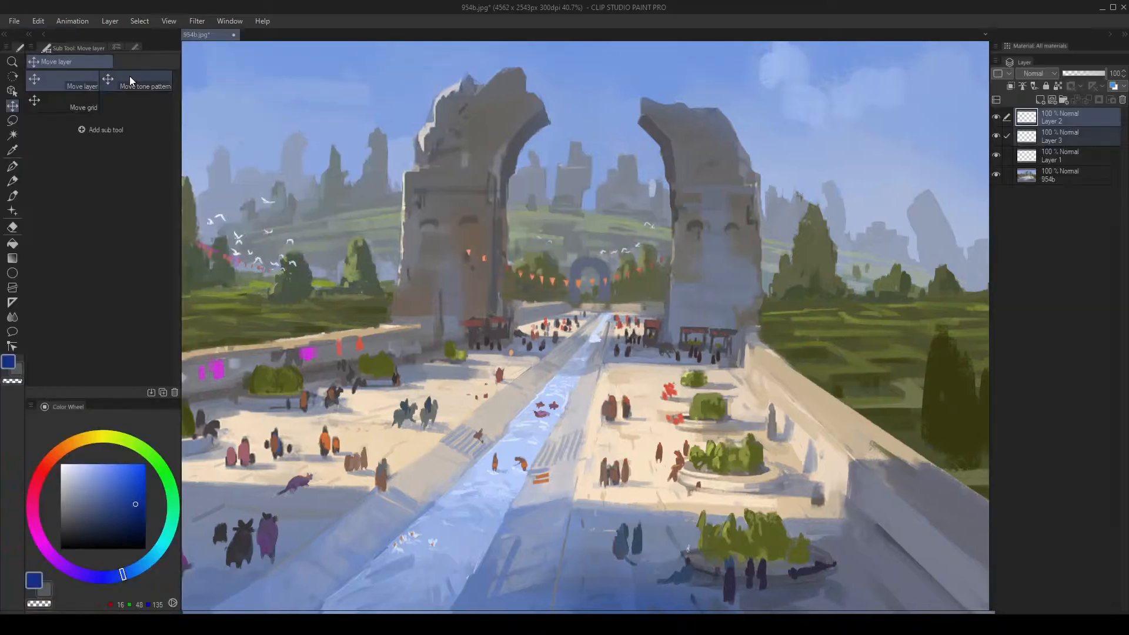
{"action": "key", "text": "Tab"}
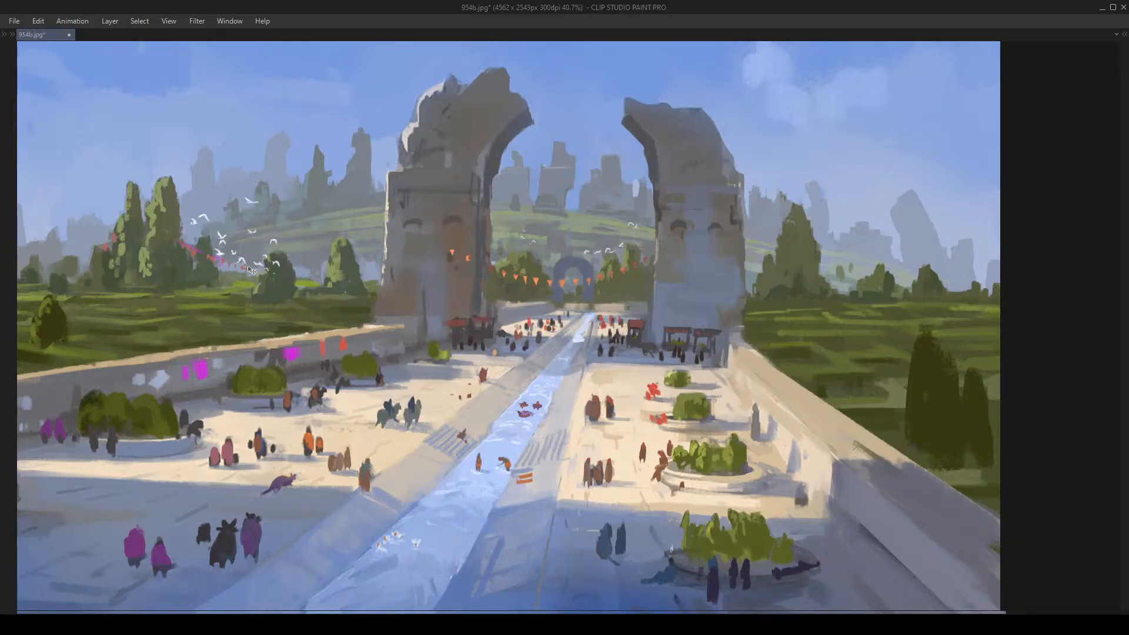
{"action": "scroll", "coordinate": [341, 218], "scroll_direction": "down", "scroll_amount": 4}
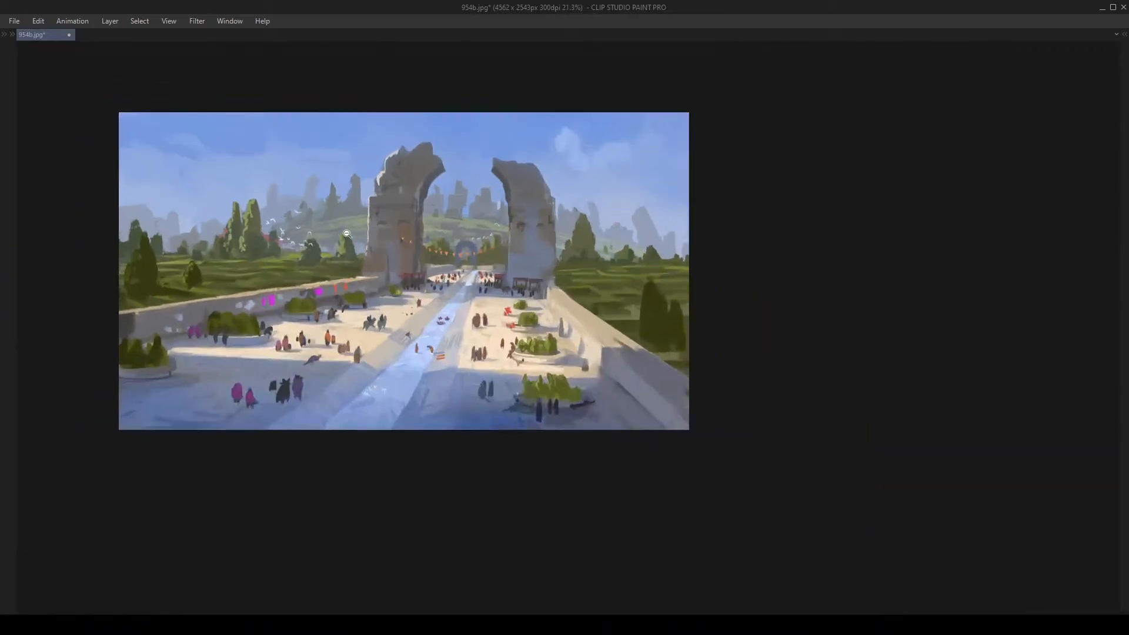
{"action": "scroll", "coordinate": [332, 211], "scroll_direction": "up", "scroll_amount": 2}
{"action": "left_click_drag", "start_coordinate": [333, 212], "coordinate": [336, 264]}
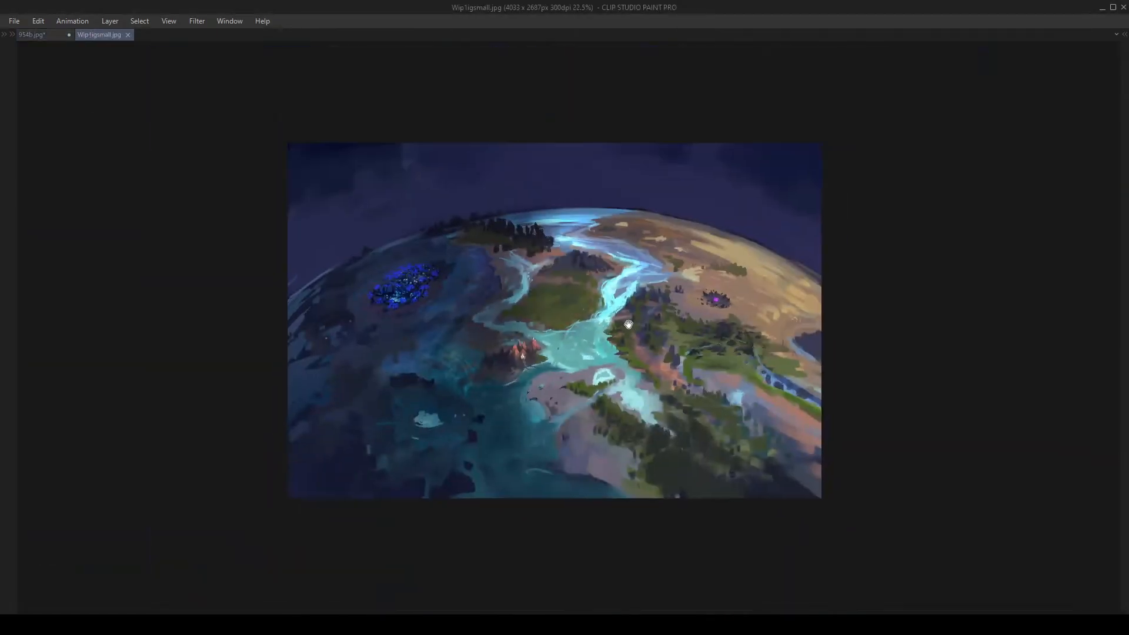
Close the smaller map image Wip1igsmall.jpg and look over the whole WORLDMAP1 painting instead.
{"action": "left_click_drag", "start_coordinate": [629, 324], "coordinate": [612, 318]}
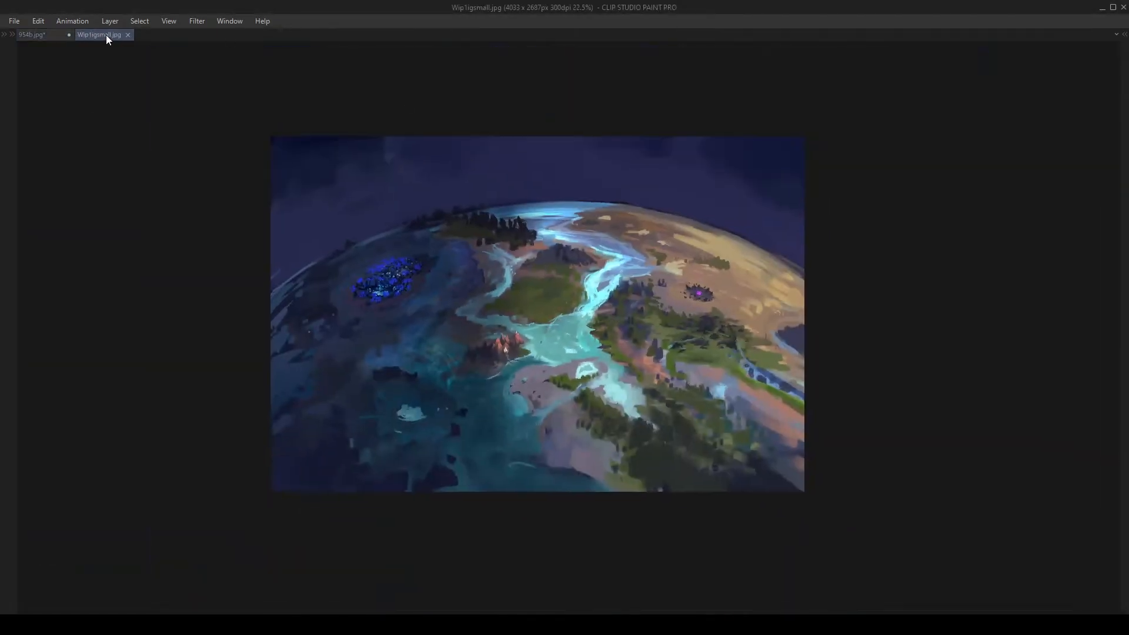
{"action": "left_click", "coordinate": [126, 35]}
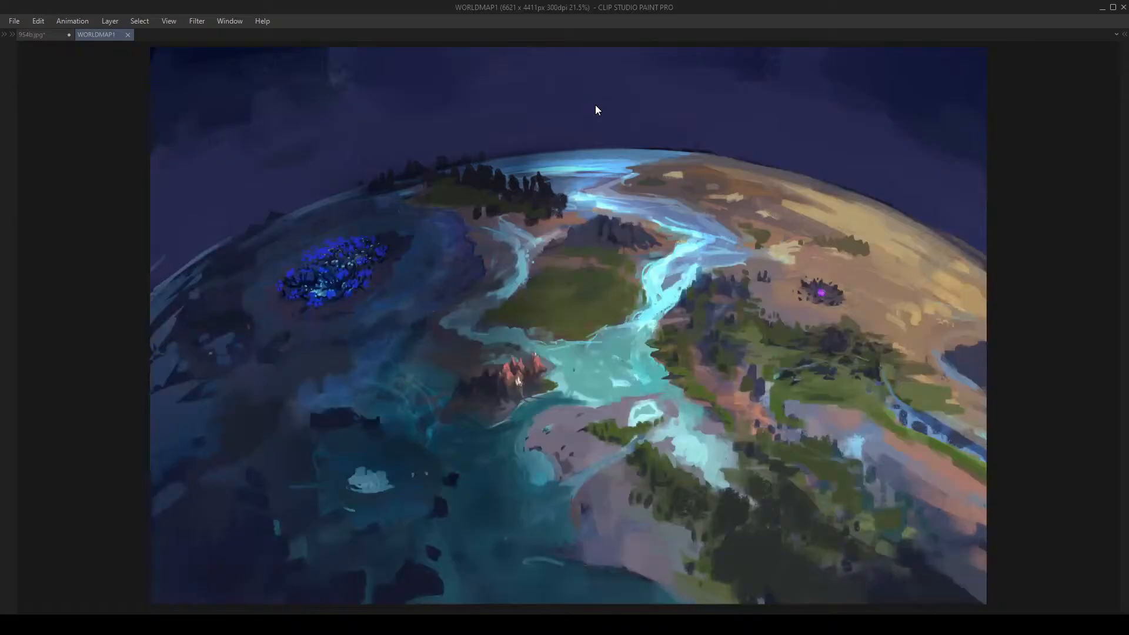
{"action": "left_click_drag", "start_coordinate": [617, 305], "coordinate": [601, 314]}
{"action": "left_click_drag", "start_coordinate": [667, 328], "coordinate": [577, 309]}
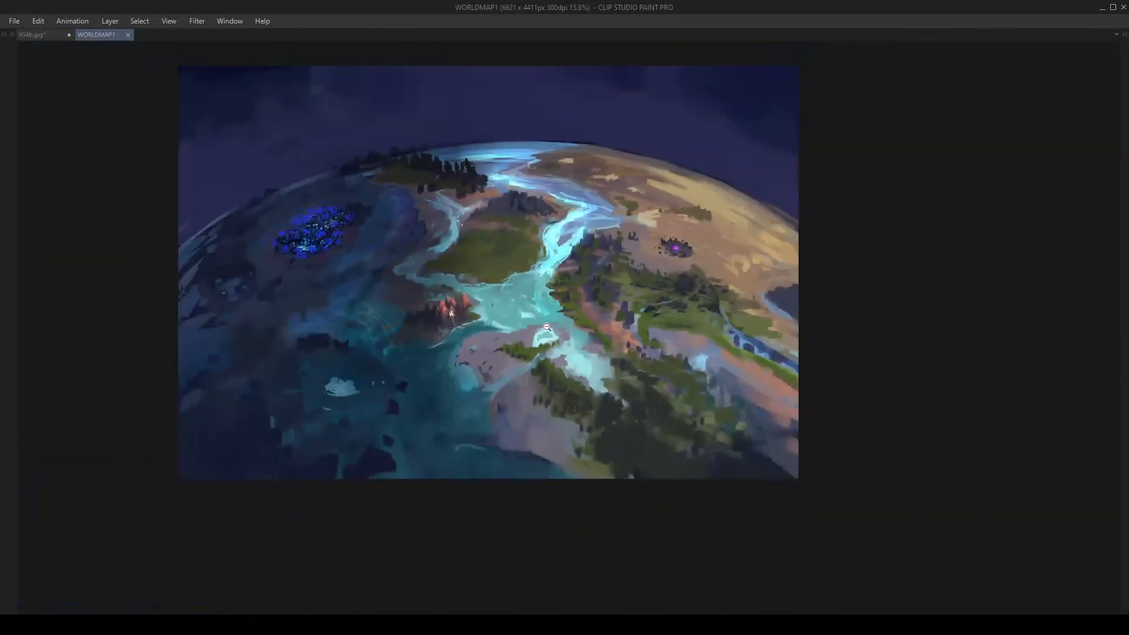
Bring back the hidden palettes and add a new layer directly above Layer 14 Copy 2 in the world map.
{"action": "key", "text": "Tab"}
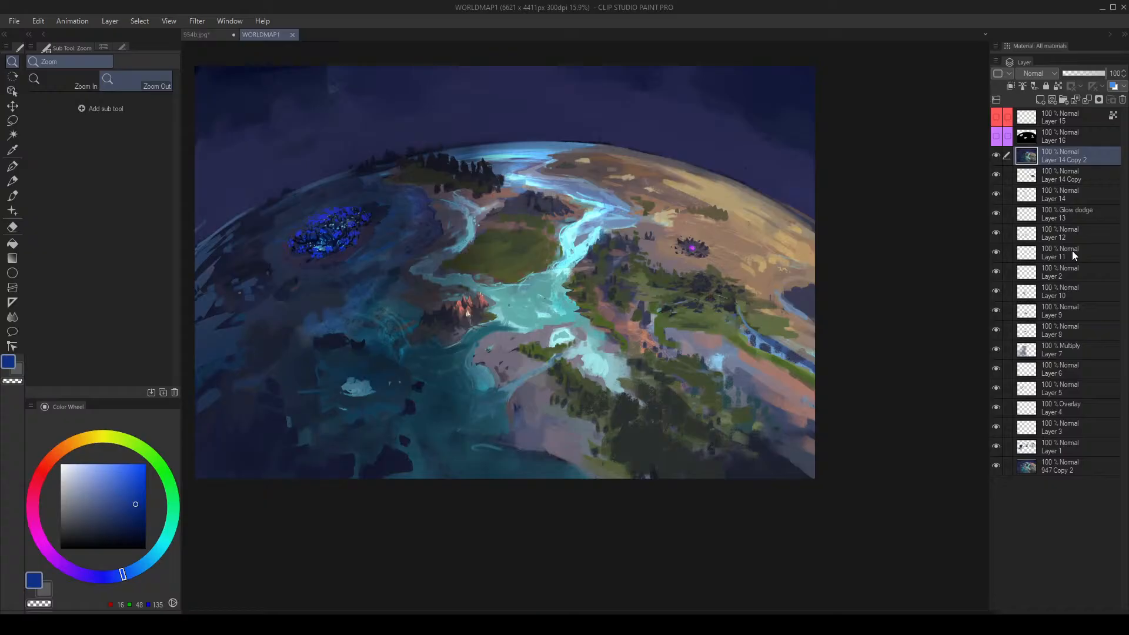
{"action": "left_click", "coordinate": [1059, 466], "text": "shift"}
{"action": "left_click", "coordinate": [1054, 443]}
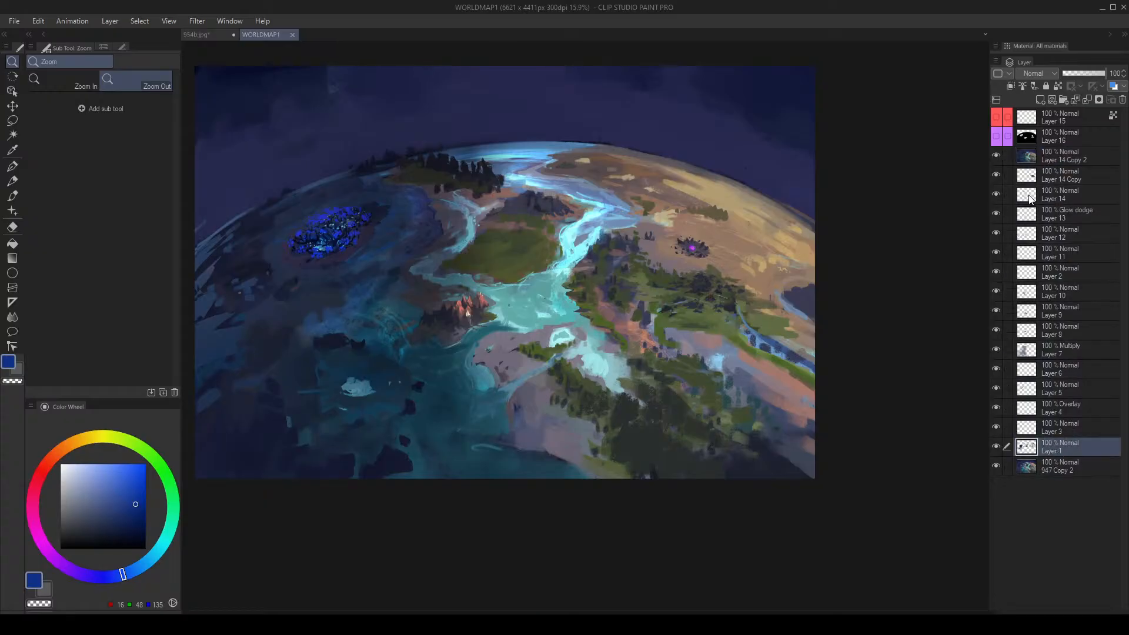
{"action": "left_click", "coordinate": [1024, 157]}
{"action": "key", "text": "ctrl+shift+n"}
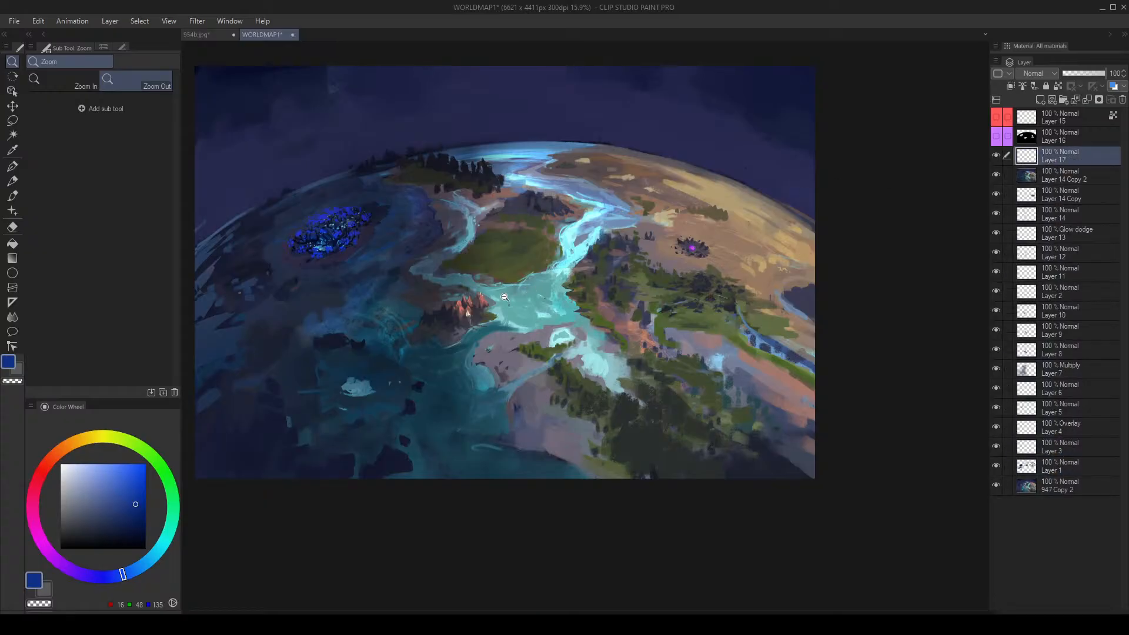
Preview the hidden black mask on Layer 16 and the red marks on Layer 15, hiding each again.
{"action": "left_click", "coordinate": [999, 137]}
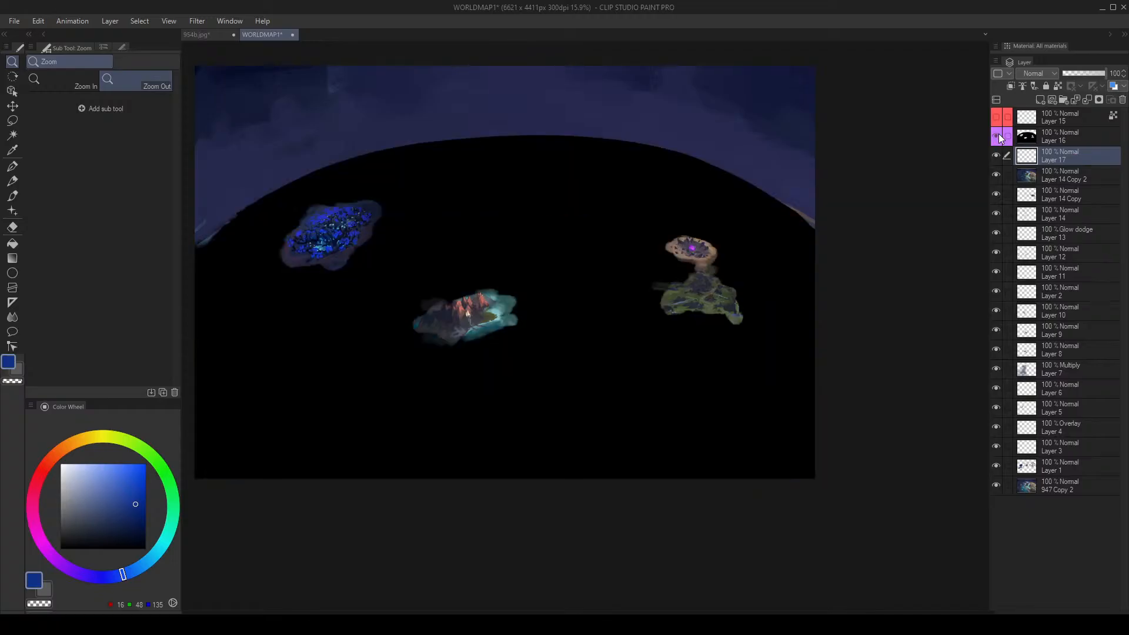
{"action": "left_click", "coordinate": [999, 137]}
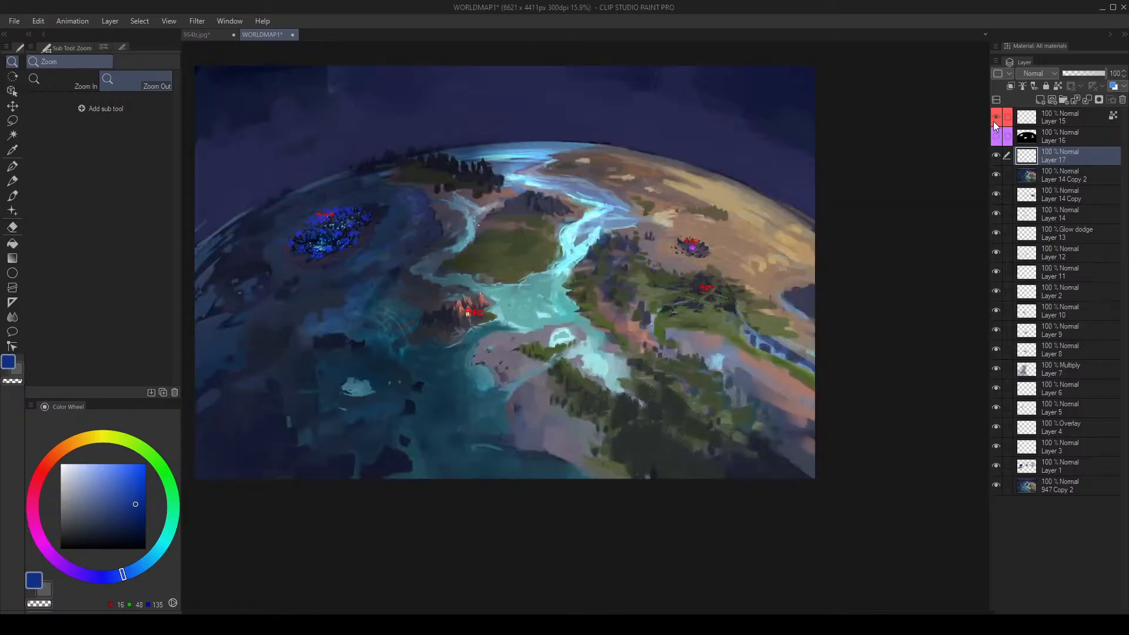
{"action": "left_click", "coordinate": [997, 120]}
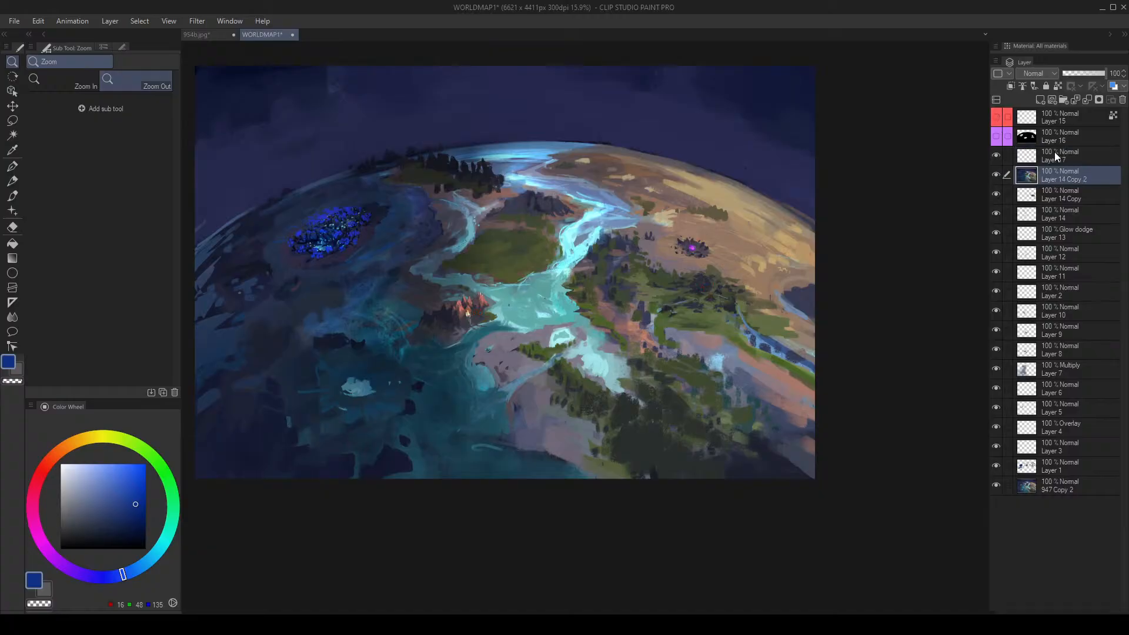
Test an airbrush stroke on the map's central green plain, undo it, and set the drawing colour to white.
{"action": "left_click", "coordinate": [411, 306]}
{"action": "scroll", "coordinate": [411, 305], "scroll_direction": "up", "scroll_amount": 10}
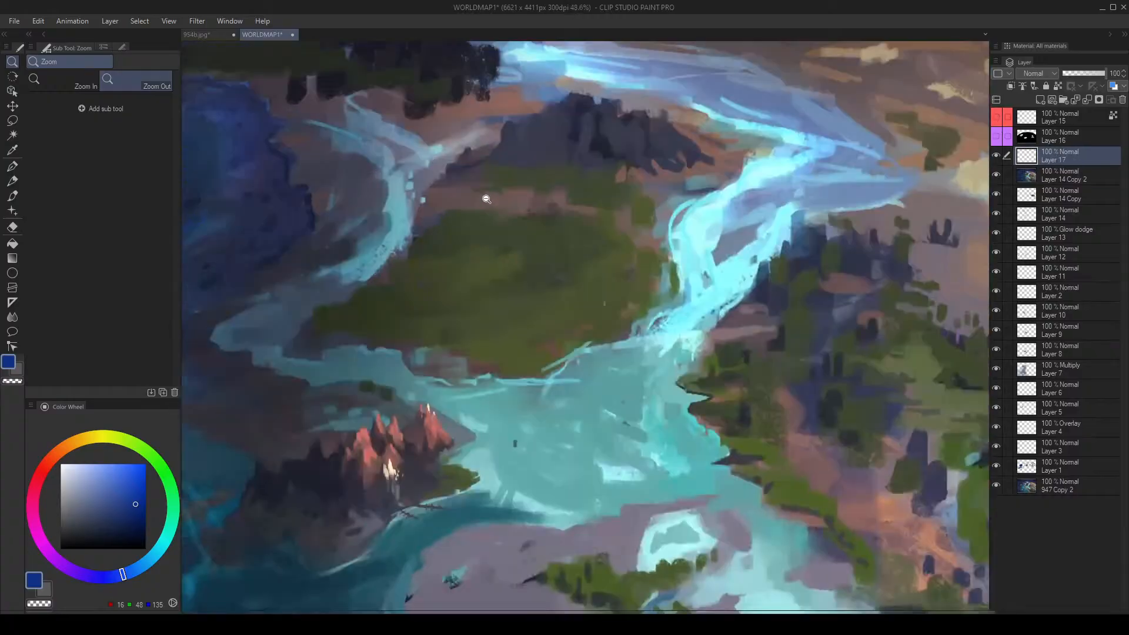
{"action": "key", "text": "b"}
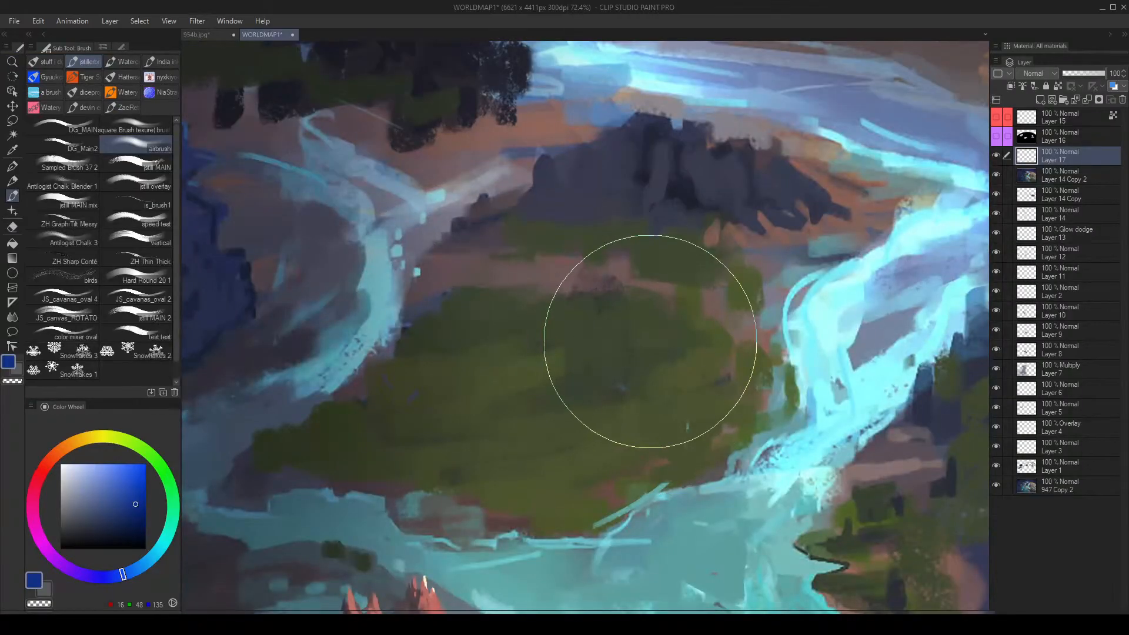
{"action": "mouse_move", "coordinate": [538, 324]}
{"action": "left_mouse_down"}
{"action": "mouse_move", "coordinate": [658, 337]}
{"action": "mouse_move", "coordinate": [594, 305]}
{"action": "mouse_move", "coordinate": [374, 399]}
{"action": "mouse_move", "coordinate": [614, 307]}
{"action": "left_mouse_up"}
{"action": "key", "text": "ctrl+z"}
{"action": "left_click", "coordinate": [60, 465]}
{"action": "key", "text": "ctrl+z"}
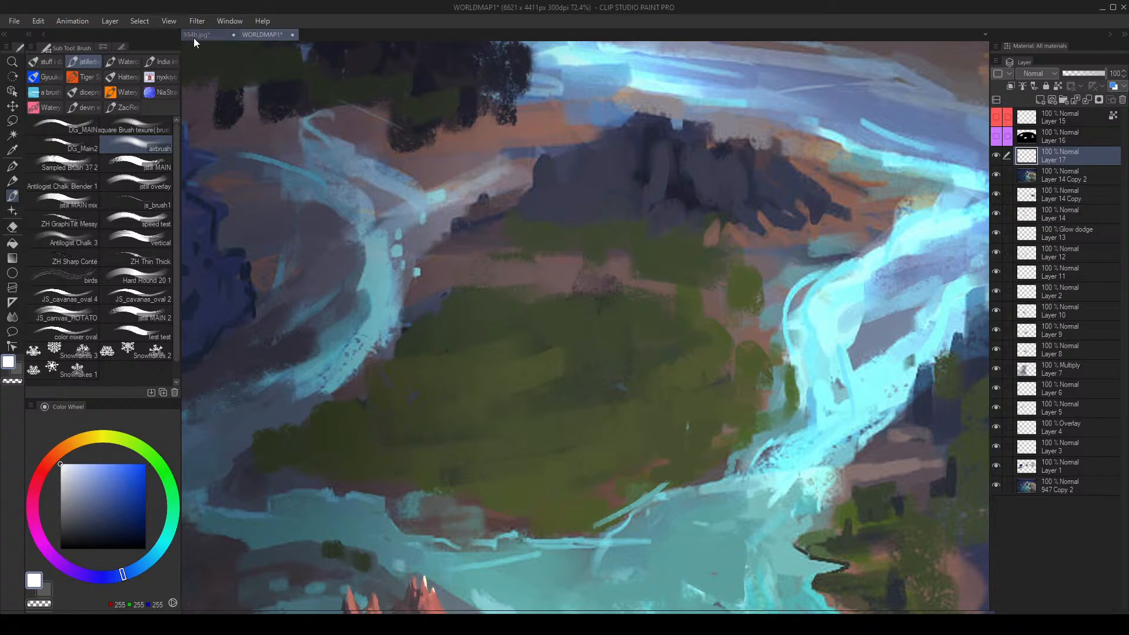
Switch to 954b.jpg and examine the whole painting of the ruined arches and plaza.
{"action": "left_click", "coordinate": [194, 38]}
{"action": "key", "text": "slash"}
{"action": "mouse_move", "coordinate": [458, 296]}
{"action": "left_mouse_down"}
{"action": "mouse_move", "coordinate": [434, 301]}
{"action": "mouse_move", "coordinate": [452, 283]}
{"action": "mouse_move", "coordinate": [483, 300]}
{"action": "left_mouse_up"}
{"action": "left_click_drag", "start_coordinate": [451, 305], "coordinate": [471, 283]}
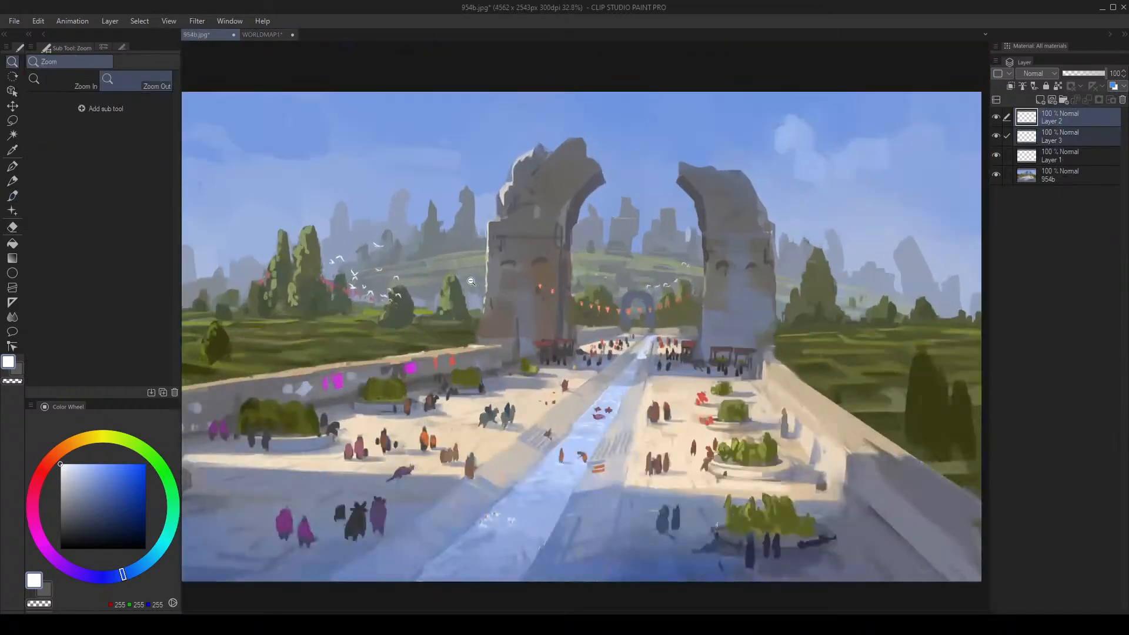
{"action": "left_click_drag", "start_coordinate": [562, 307], "coordinate": [537, 304]}
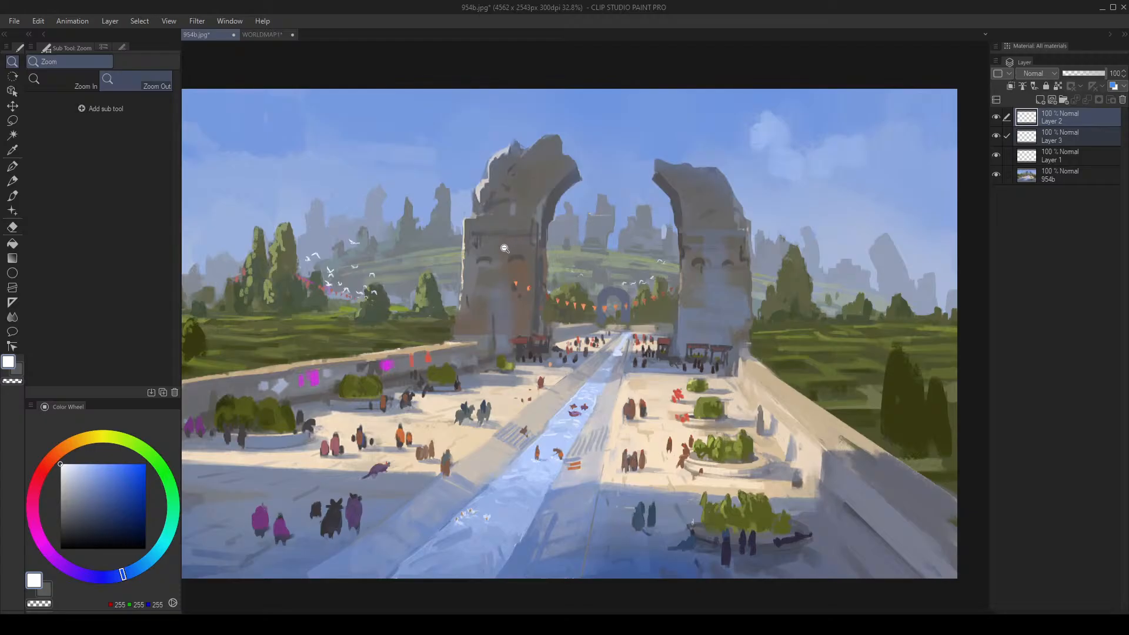
Draw a white five-pointed star on the central green plain of WORLDMAP1 to mark the city's location.
{"action": "left_click", "coordinate": [259, 35]}
{"action": "key", "text": "b"}
{"action": "mouse_move", "coordinate": [501, 417]}
{"action": "left_mouse_down"}
{"action": "mouse_move", "coordinate": [524, 393]}
{"action": "mouse_move", "coordinate": [504, 373]}
{"action": "mouse_move", "coordinate": [504, 414]}
{"action": "left_mouse_up"}
{"action": "key", "text": "/"}
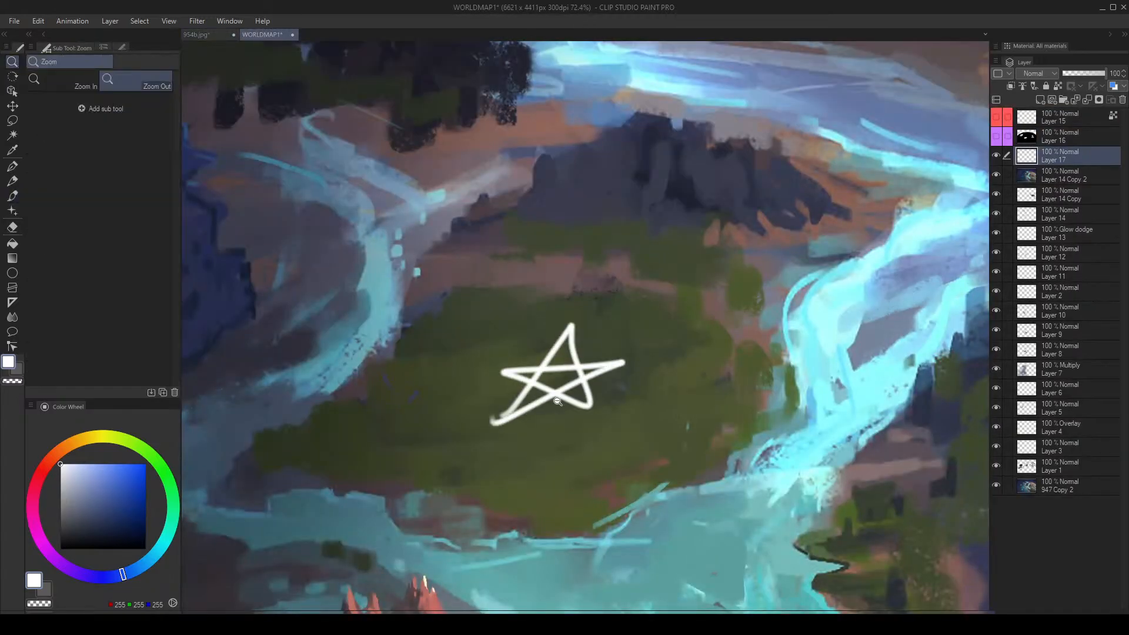
{"action": "scroll", "coordinate": [537, 340], "scroll_direction": "down", "scroll_amount": 5}
{"action": "scroll", "coordinate": [537, 340], "scroll_direction": "up", "scroll_amount": 1}
Compare the plaza painting 954b.jpg with its starred location on the world map.
{"action": "left_click", "coordinate": [226, 35]}
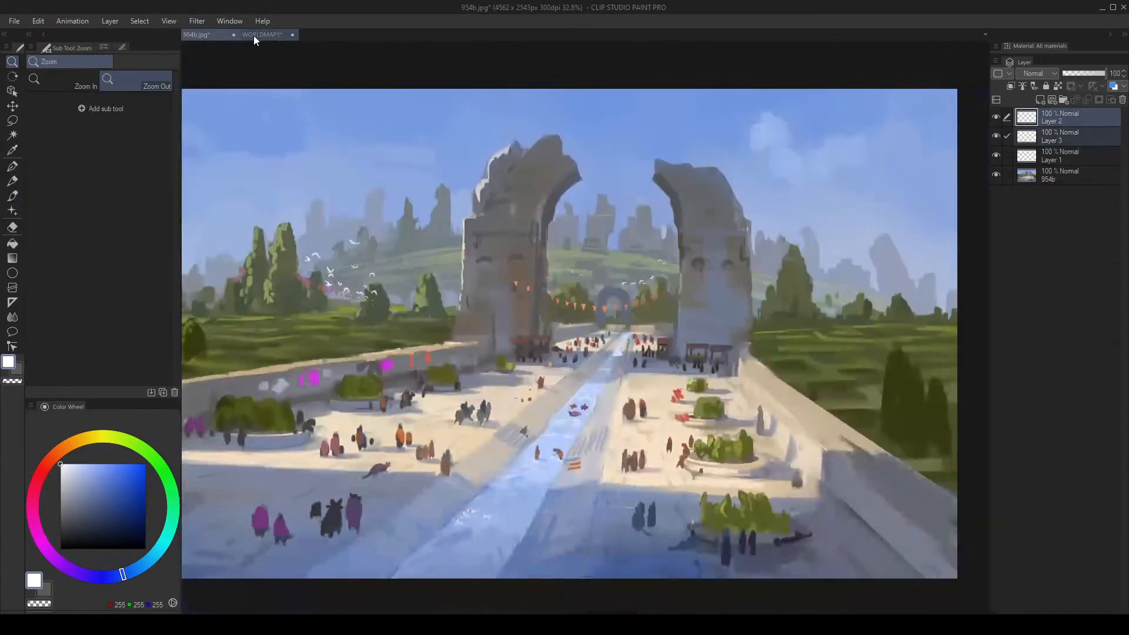
{"action": "left_click", "coordinate": [260, 37]}
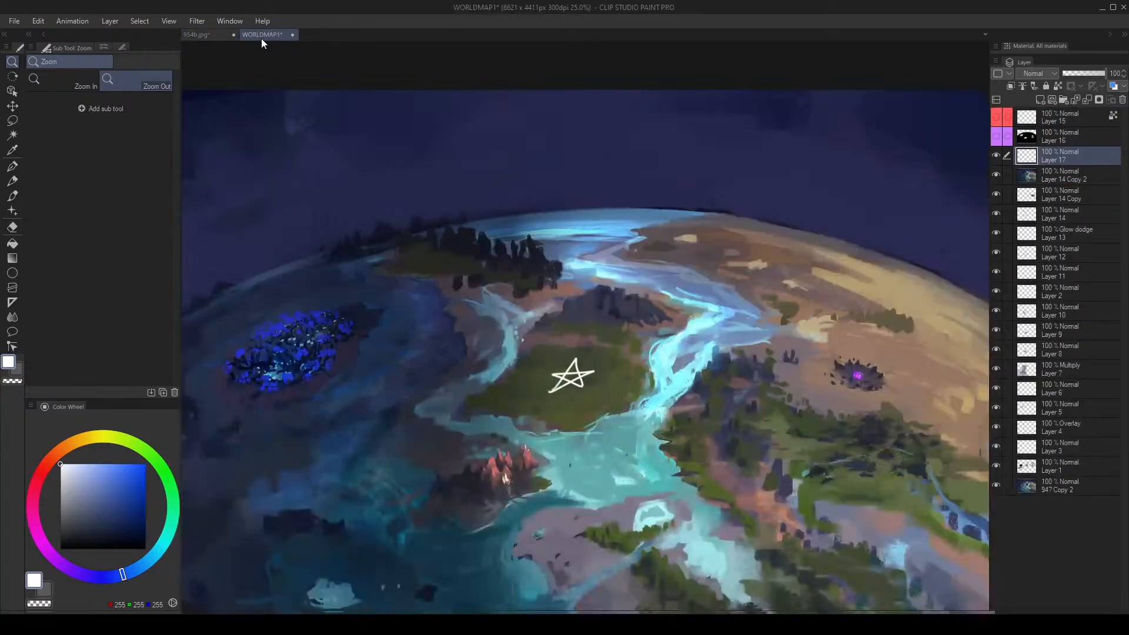
{"action": "left_click", "coordinate": [207, 37]}
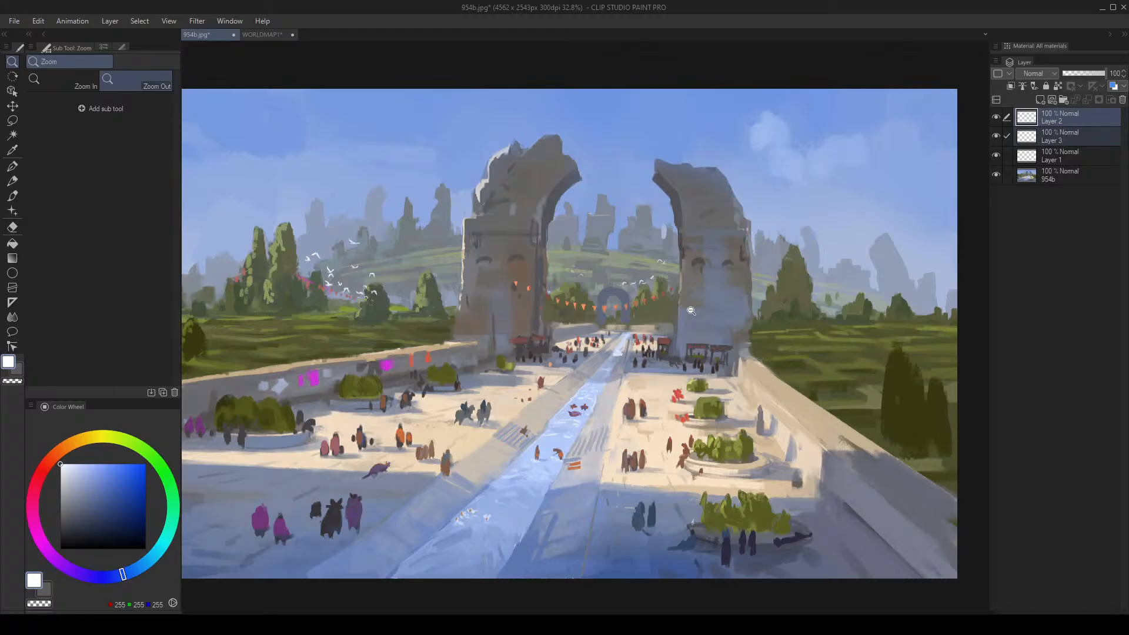
{"action": "left_click", "coordinate": [248, 36]}
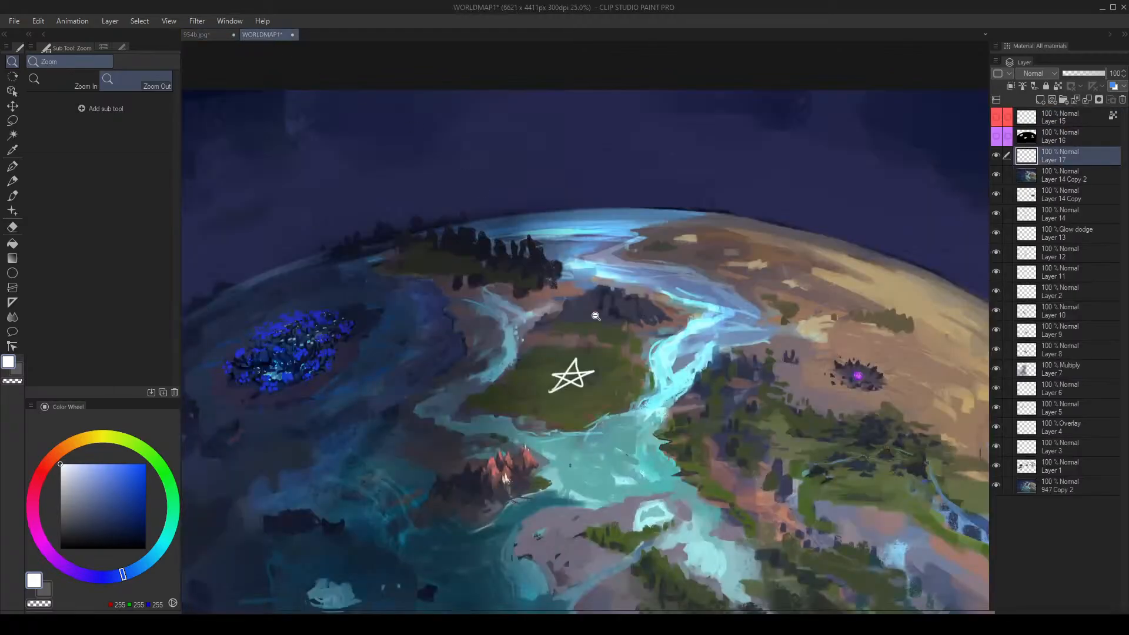
Sketch temporary white airbrush marks around the map's central plain and undo them together with the star.
{"action": "key", "text": "b"}
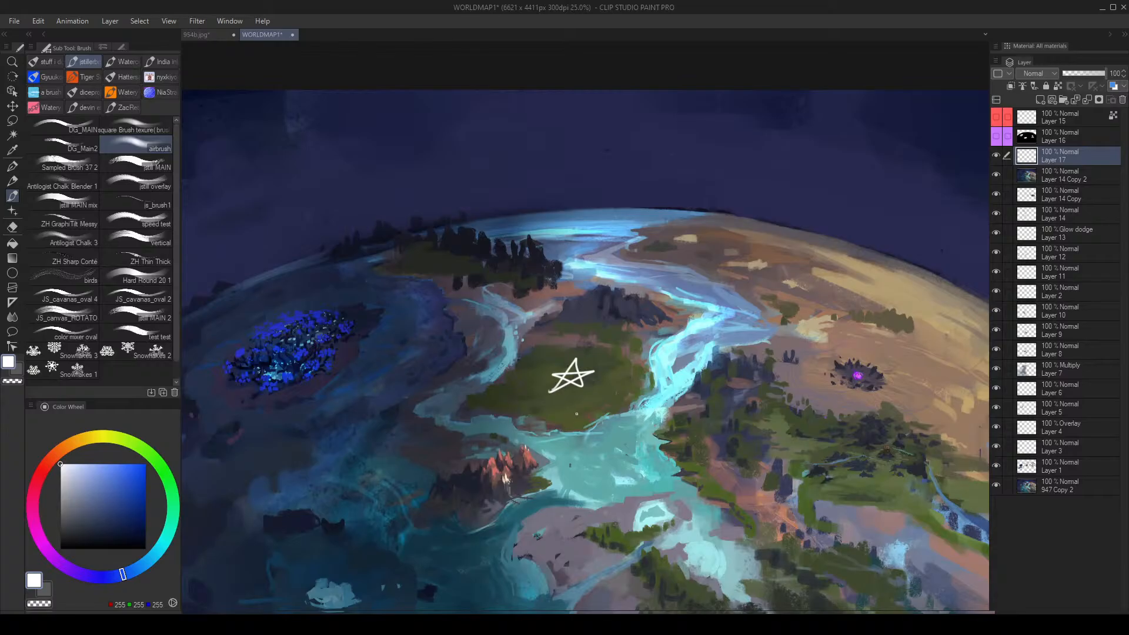
{"action": "mouse_move", "coordinate": [564, 396]}
{"action": "left_mouse_down"}
{"action": "mouse_move", "coordinate": [556, 430]}
{"action": "mouse_move", "coordinate": [572, 434]}
{"action": "mouse_move", "coordinate": [555, 412]}
{"action": "mouse_move", "coordinate": [551, 426]}
{"action": "mouse_move", "coordinate": [573, 414]}
{"action": "mouse_move", "coordinate": [571, 433]}
{"action": "mouse_move", "coordinate": [565, 406]}
{"action": "left_mouse_up"}
{"action": "key", "text": "ctrl+z"}
{"action": "key", "text": "ctrl+z"}
{"action": "key", "text": "ctrl+z"}
{"action": "key", "text": "ctrl+z"}
{"action": "key", "text": "ctrl+z"}
{"action": "mouse_move", "coordinate": [553, 421]}
{"action": "left_mouse_down"}
{"action": "mouse_move", "coordinate": [578, 416]}
{"action": "mouse_move", "coordinate": [569, 400]}
{"action": "left_mouse_up"}
{"action": "key", "text": "ctrl+z"}
{"action": "left_click_drag", "start_coordinate": [862, 405], "coordinate": [617, 403]}
{"action": "left_click_drag", "start_coordinate": [617, 405], "coordinate": [700, 421]}
{"action": "key", "text": "ctrl+z"}
{"action": "key", "text": "ctrl+z"}
{"action": "key", "text": "ctrl+z"}
{"action": "left_click_drag", "start_coordinate": [547, 345], "coordinate": [556, 374]}
{"action": "key", "text": "ctrl+z"}
{"action": "key", "text": "ctrl+z"}
{"action": "key", "text": "ctrl+z"}
{"action": "key", "text": "ctrl+z"}
{"action": "key", "text": "ctrl+z"}
Sample the light blue of the river beside the green plain (RGB 104, 171, 184) as the drawing colour.
{"action": "scroll", "coordinate": [598, 373], "scroll_direction": "up", "scroll_amount": 1}
{"action": "left_click", "coordinate": [514, 339], "text": "alt"}
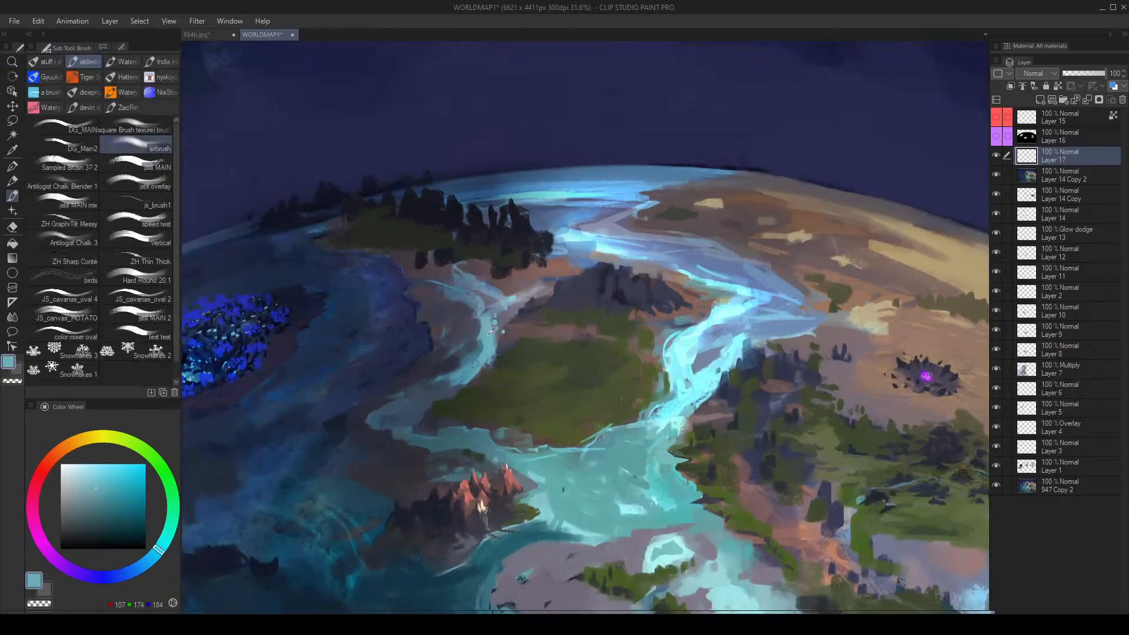
{"action": "left_click", "coordinate": [493, 331], "text": "alt"}
{"action": "key", "text": "alt+space"}
{"action": "mouse_move", "coordinate": [527, 289]}
{"action": "left_mouse_down"}
{"action": "mouse_move", "coordinate": [478, 291]}
{"action": "mouse_move", "coordinate": [569, 299]}
{"action": "mouse_move", "coordinate": [479, 286]}
{"action": "left_mouse_up"}
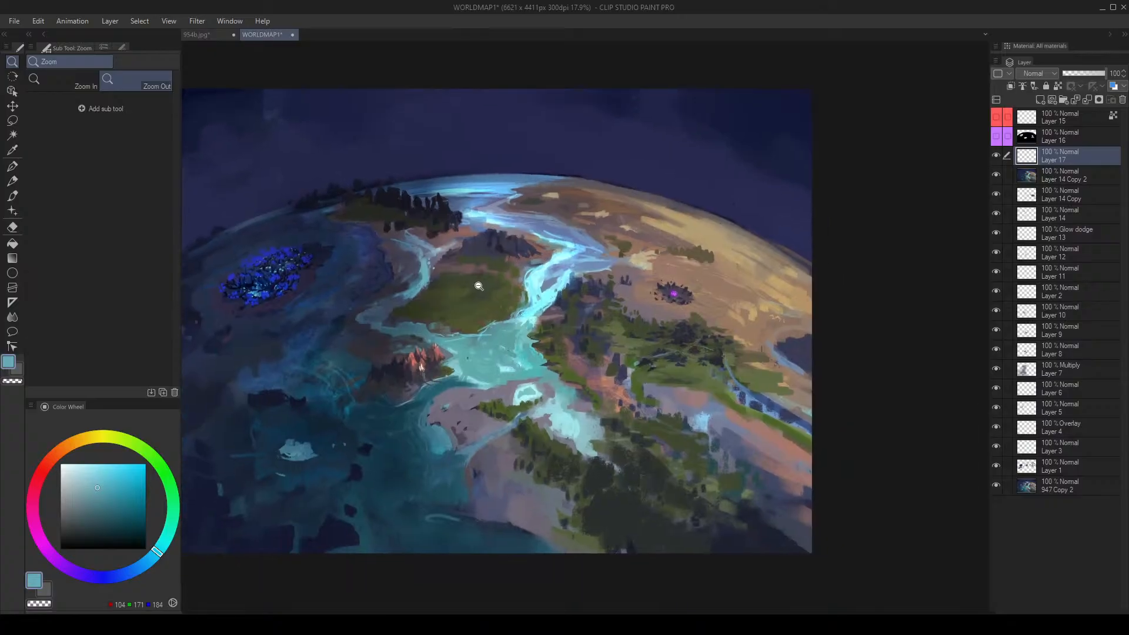
{"action": "left_click", "coordinate": [465, 275]}
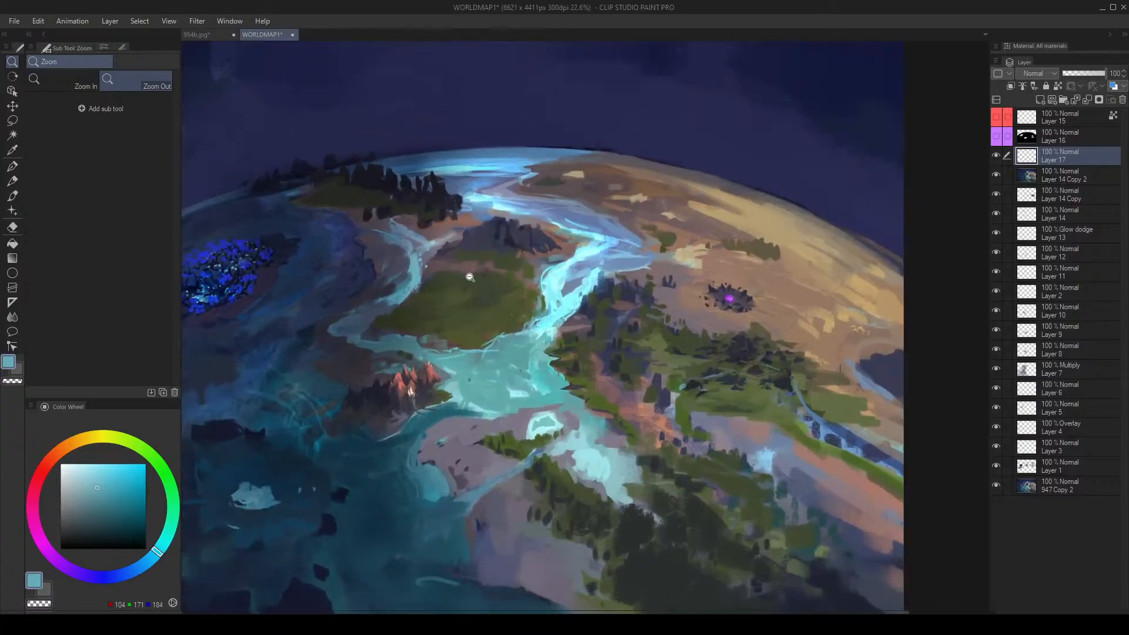
Examine the composition of the beach painting Thumbs 952a.jpg as a whole and up close.
{"action": "left_click", "coordinate": [202, 35]}
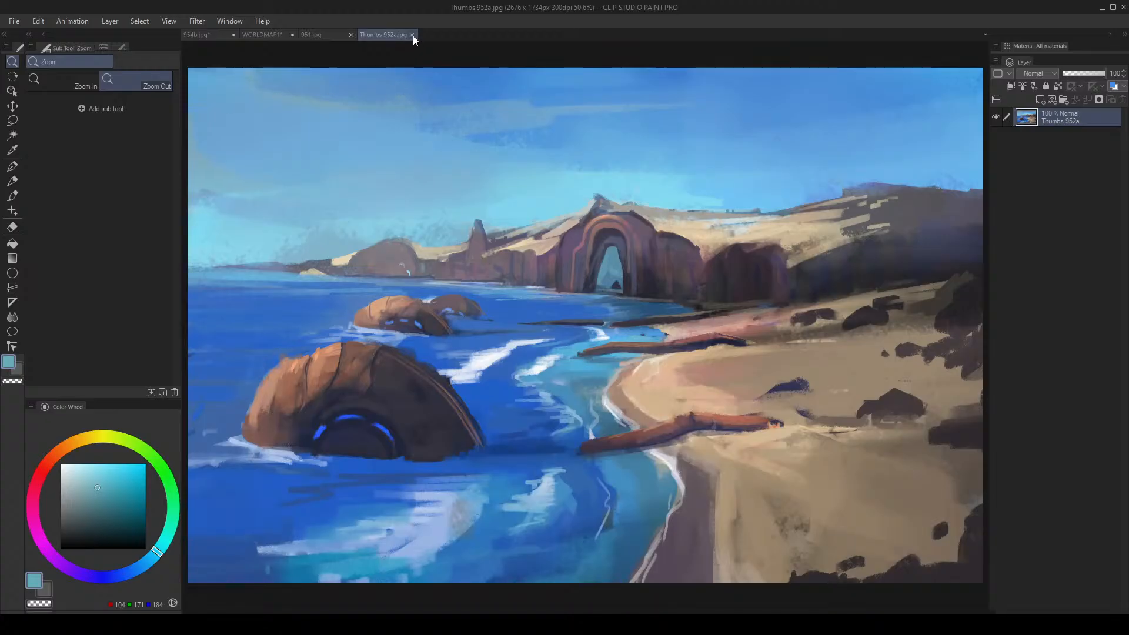
{"action": "scroll", "coordinate": [601, 259], "scroll_direction": "down", "scroll_amount": 5}
{"action": "scroll", "coordinate": [598, 259], "scroll_direction": "up", "scroll_amount": 3}
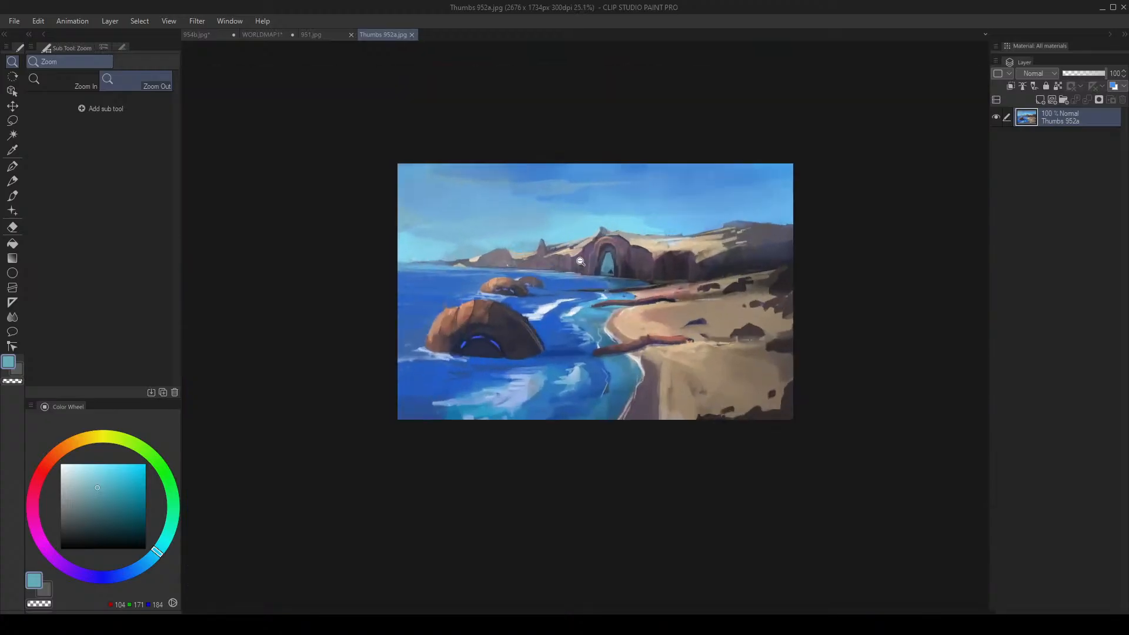
{"action": "scroll", "coordinate": [595, 257], "scroll_direction": "up", "scroll_amount": 1}
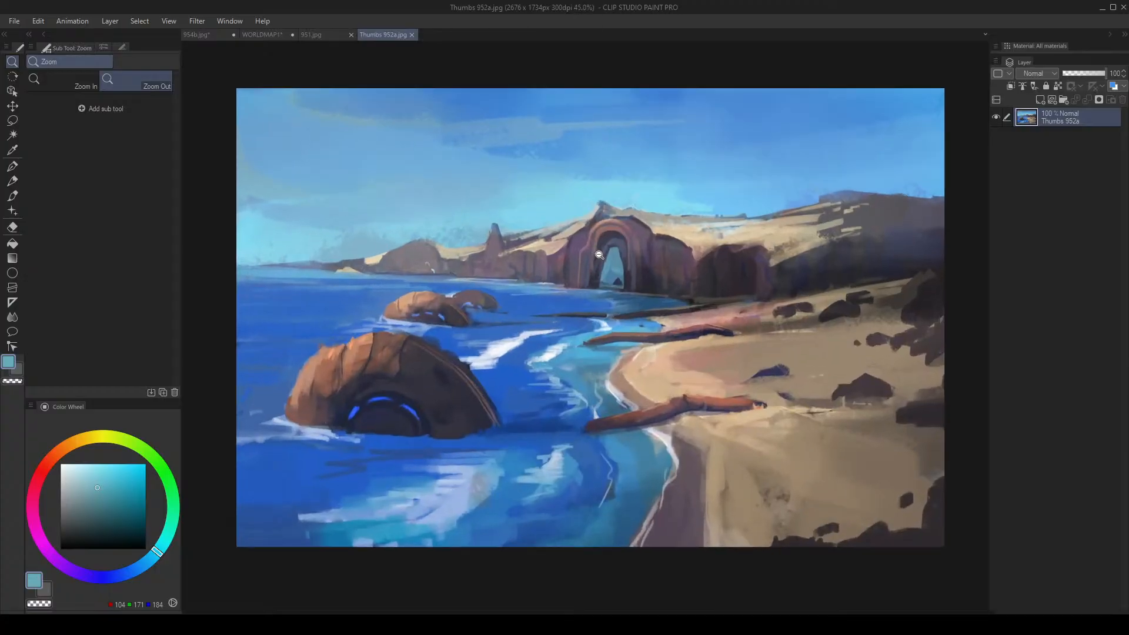
{"action": "scroll", "coordinate": [599, 256], "scroll_direction": "up", "scroll_amount": 1}
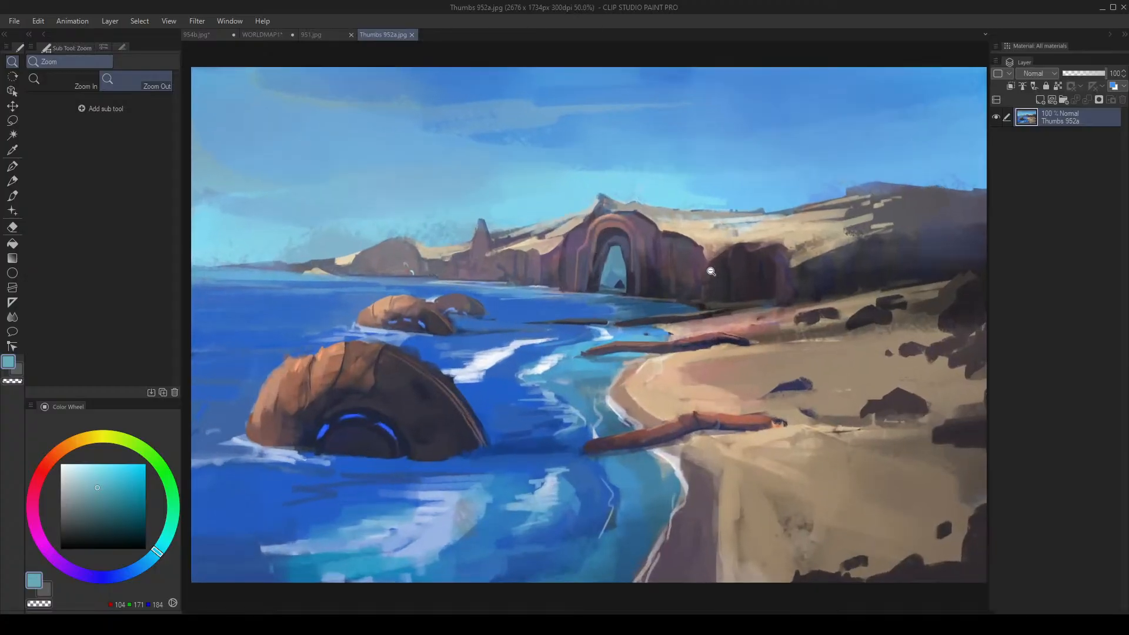
{"action": "scroll", "coordinate": [719, 272], "scroll_direction": "down", "scroll_amount": 4}
{"action": "scroll", "coordinate": [723, 273], "scroll_direction": "up", "scroll_amount": 2}
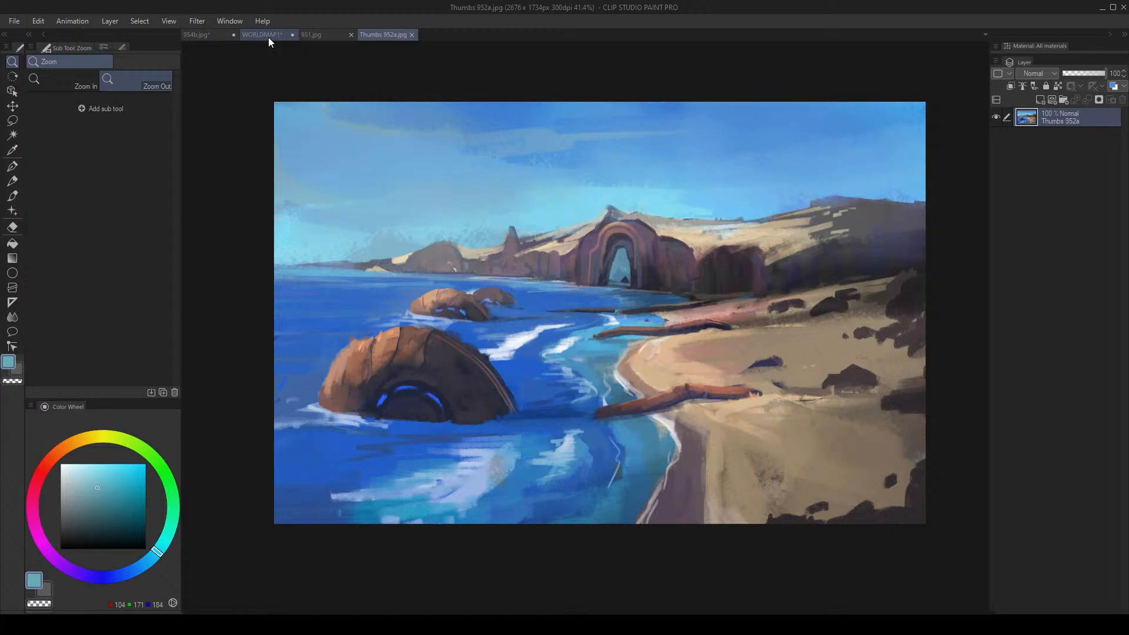
Close the beach painting Thumbs 952a.jpg and return to the whole WORLDMAP1 image.
{"action": "left_click", "coordinate": [413, 35]}
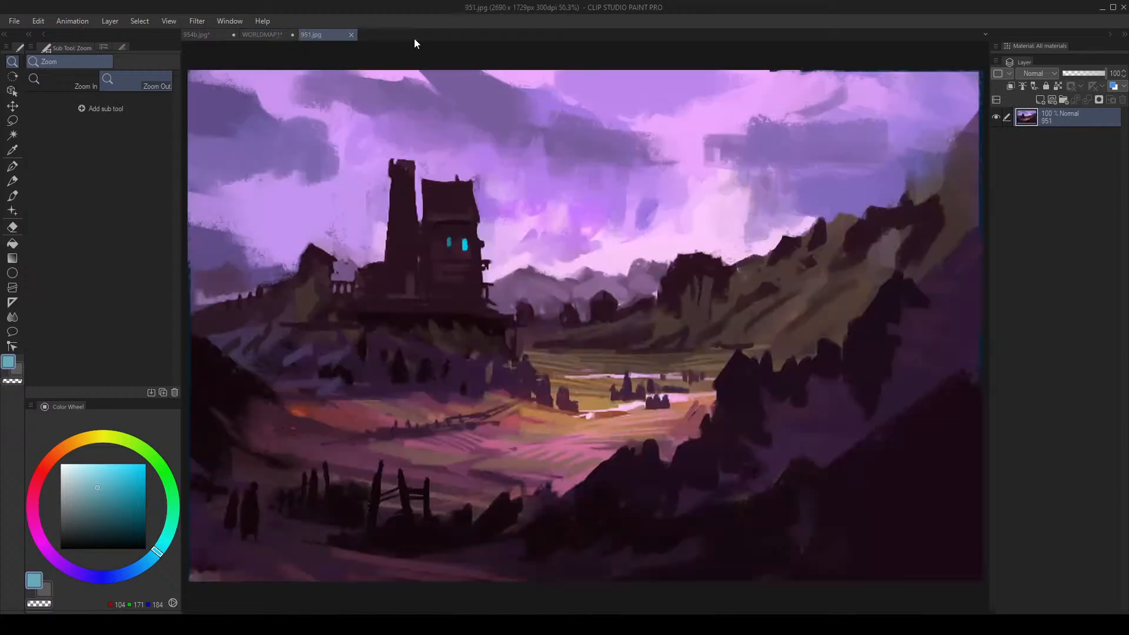
{"action": "left_click", "coordinate": [272, 36]}
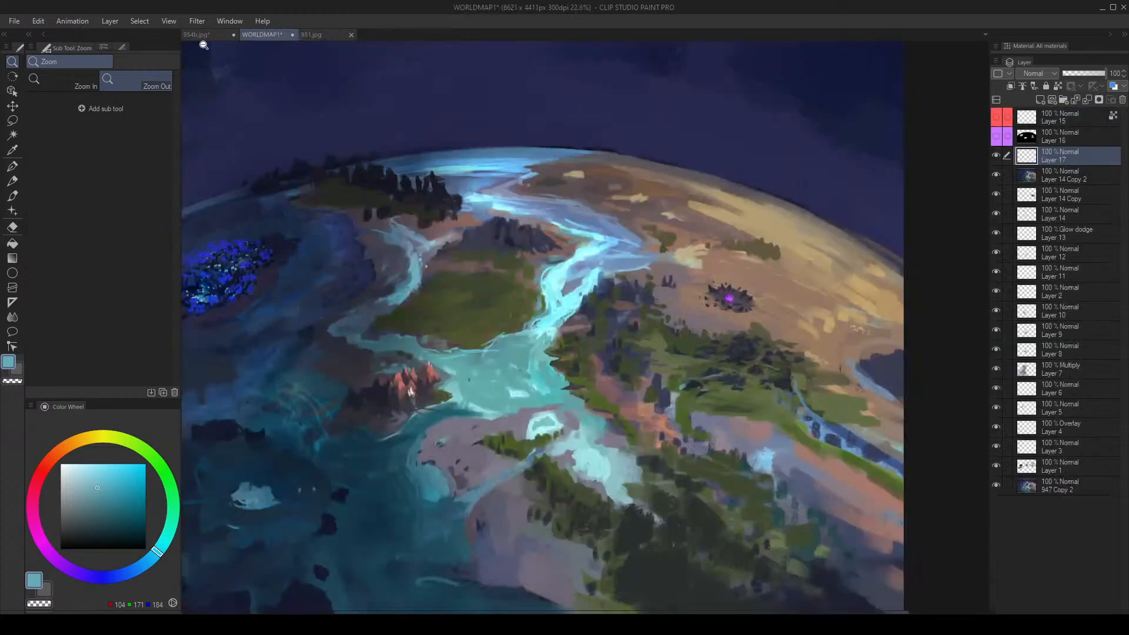
{"action": "left_click", "coordinate": [450, 502], "text": "alt"}
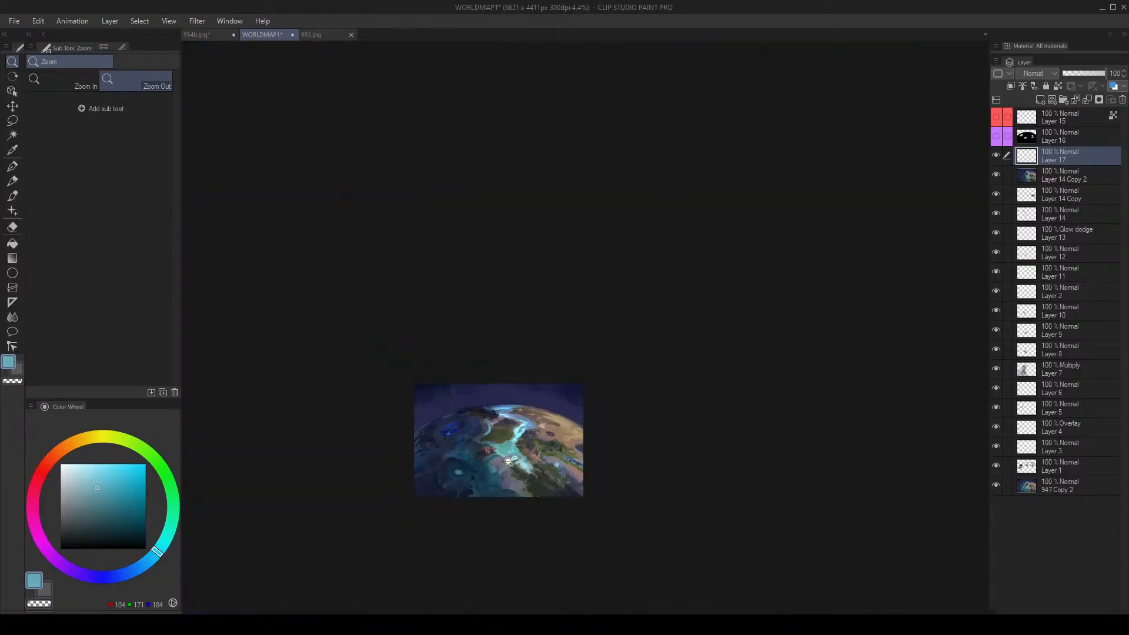
View the whole world map and open the harbour painting 955.jpg.
{"action": "left_click_drag", "start_coordinate": [522, 353], "coordinate": [500, 315]}
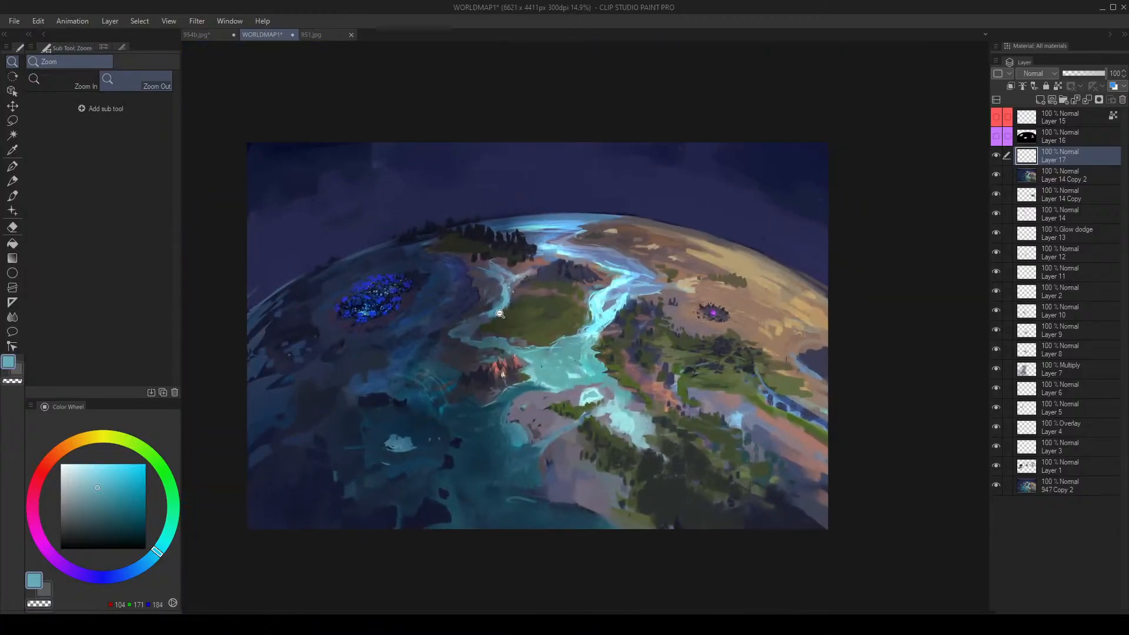
{"action": "left_click", "coordinate": [500, 315]}
{"action": "left_click", "coordinate": [19, 24]}
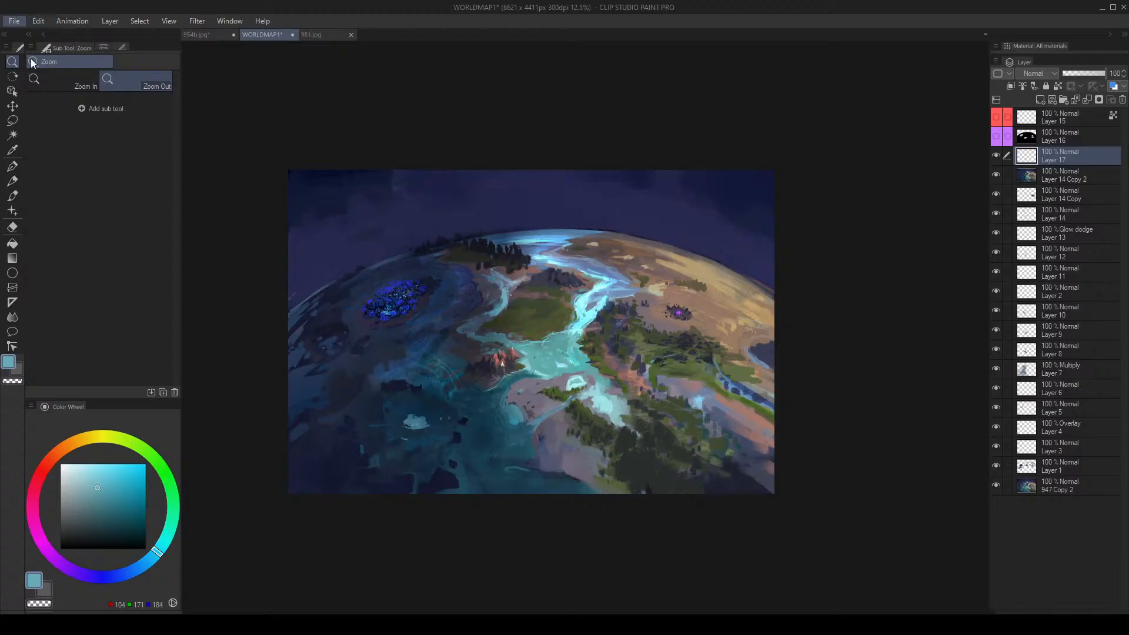
{"action": "left_click", "coordinate": [50, 67]}
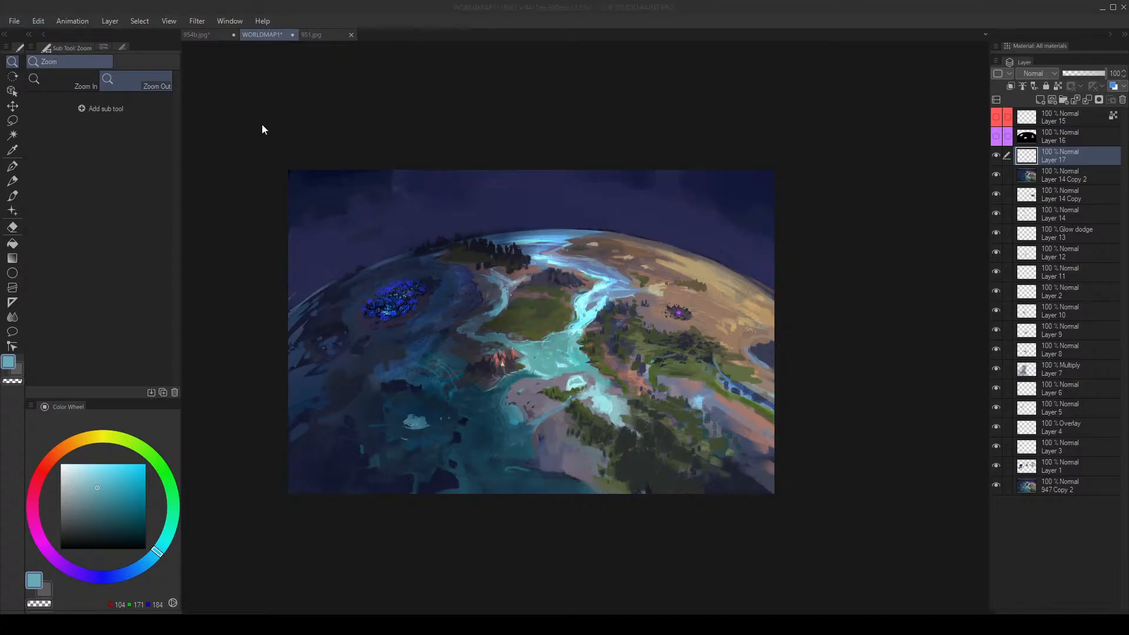
{"action": "double_click", "coordinate": [176, 95]}
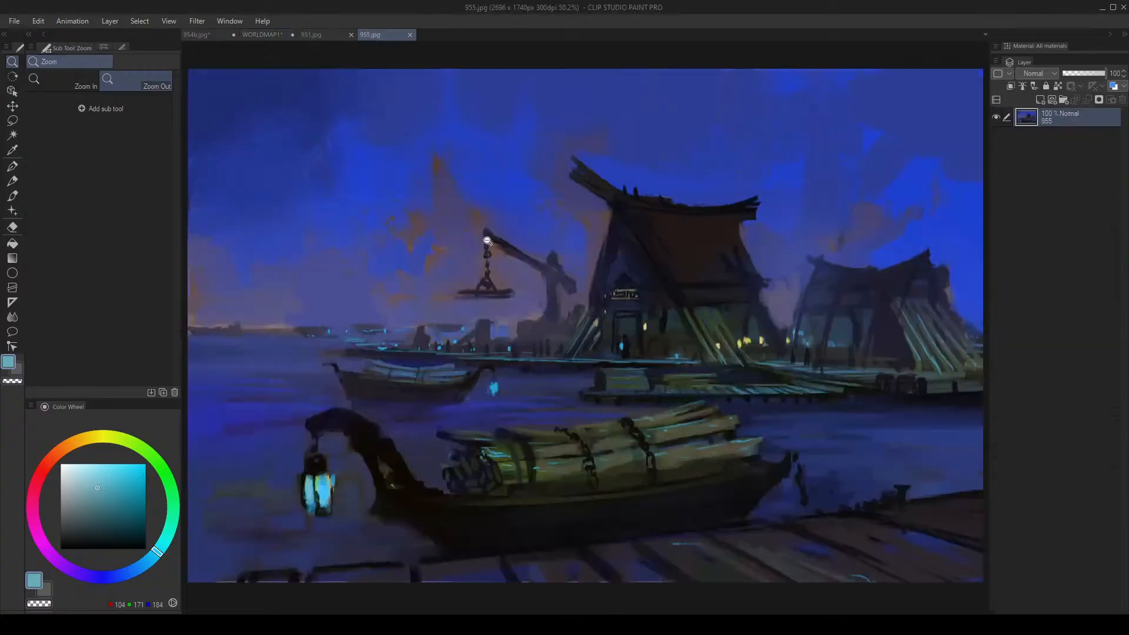
Compare the harbour painting 955.jpg with the ruined-arch plaza painting 954b.jpg and the WORLDMAP1 image.
{"action": "left_click", "coordinate": [616, 307]}
{"action": "left_click", "coordinate": [684, 321]}
{"action": "left_click_drag", "start_coordinate": [684, 321], "coordinate": [604, 308]}
{"action": "left_click", "coordinate": [191, 35]}
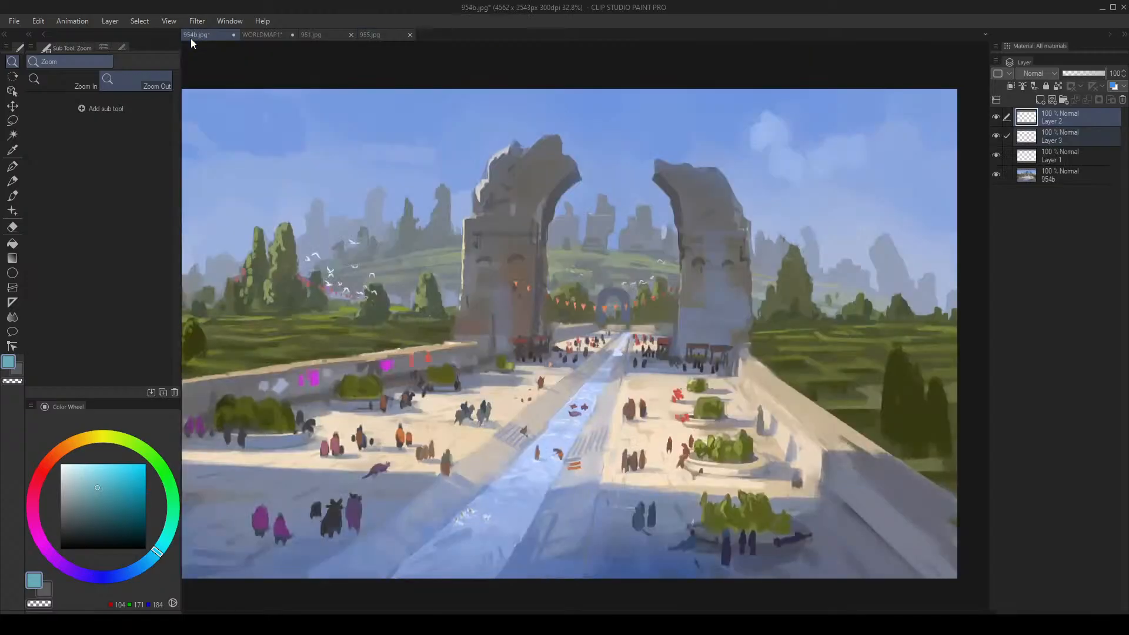
{"action": "left_click", "coordinate": [259, 36]}
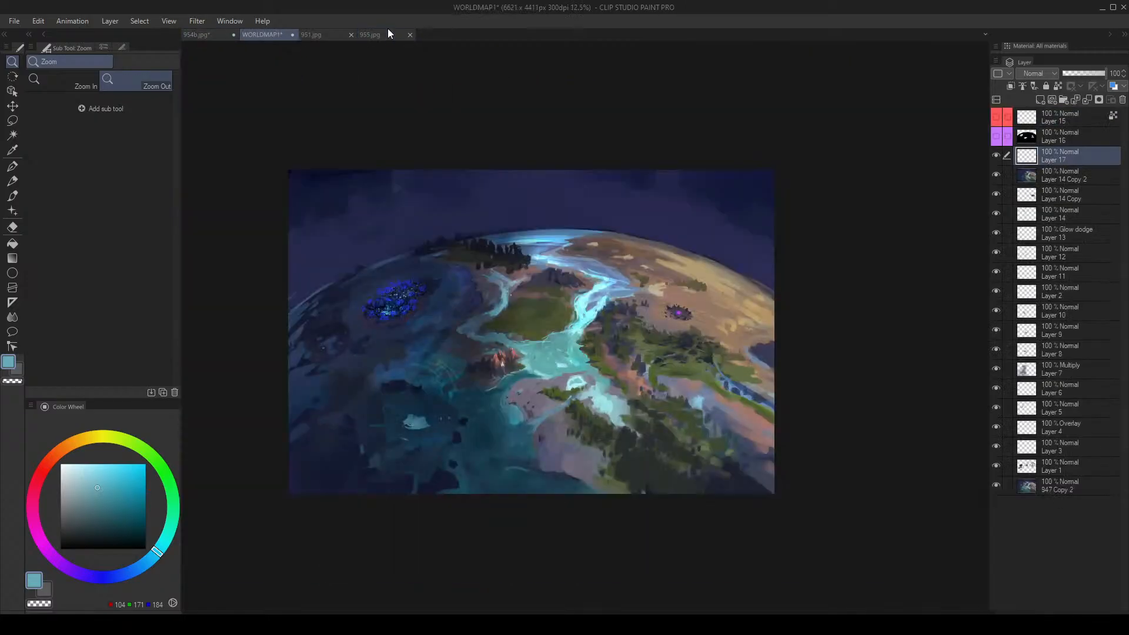
{"action": "left_click", "coordinate": [387, 34]}
Examine the composition of the harbour painting 955.jpg as a whole and up close.
{"action": "mouse_move", "coordinate": [558, 255]}
{"action": "left_mouse_down"}
{"action": "mouse_move", "coordinate": [516, 255]}
{"action": "mouse_move", "coordinate": [562, 220]}
{"action": "left_mouse_up"}
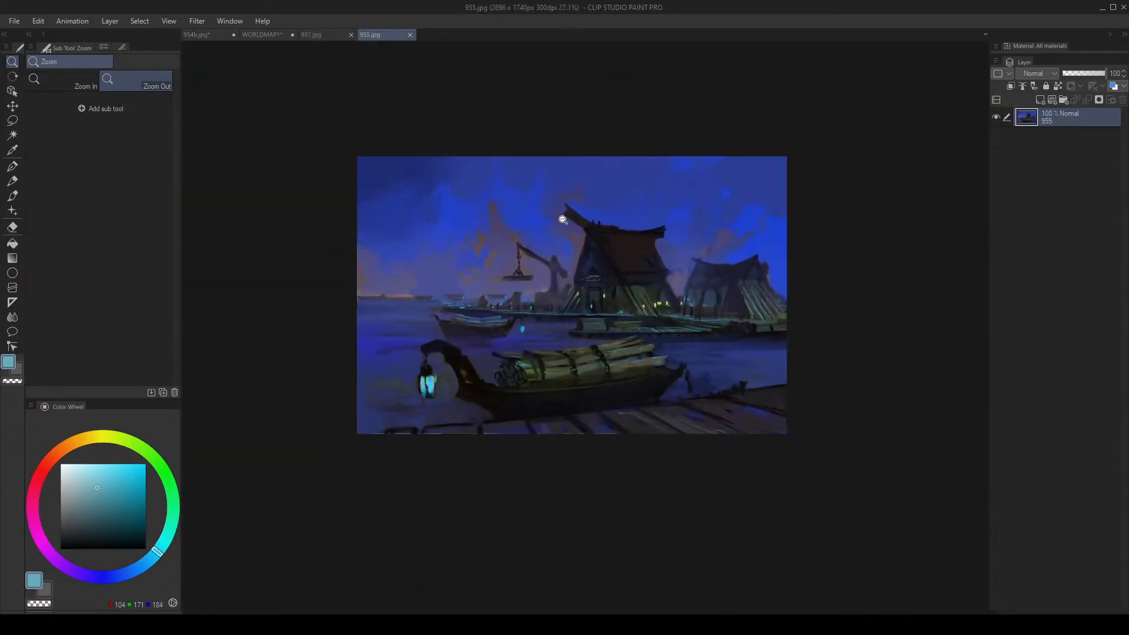
{"action": "left_click_drag", "start_coordinate": [614, 257], "coordinate": [627, 266]}
{"action": "mouse_move", "coordinate": [620, 380]}
{"action": "left_mouse_down"}
{"action": "mouse_move", "coordinate": [522, 393]}
{"action": "mouse_move", "coordinate": [565, 359]}
{"action": "mouse_move", "coordinate": [601, 407]}
{"action": "mouse_move", "coordinate": [671, 371]}
{"action": "mouse_move", "coordinate": [580, 394]}
{"action": "left_mouse_up"}
{"action": "left_click_drag", "start_coordinate": [559, 420], "coordinate": [599, 399]}
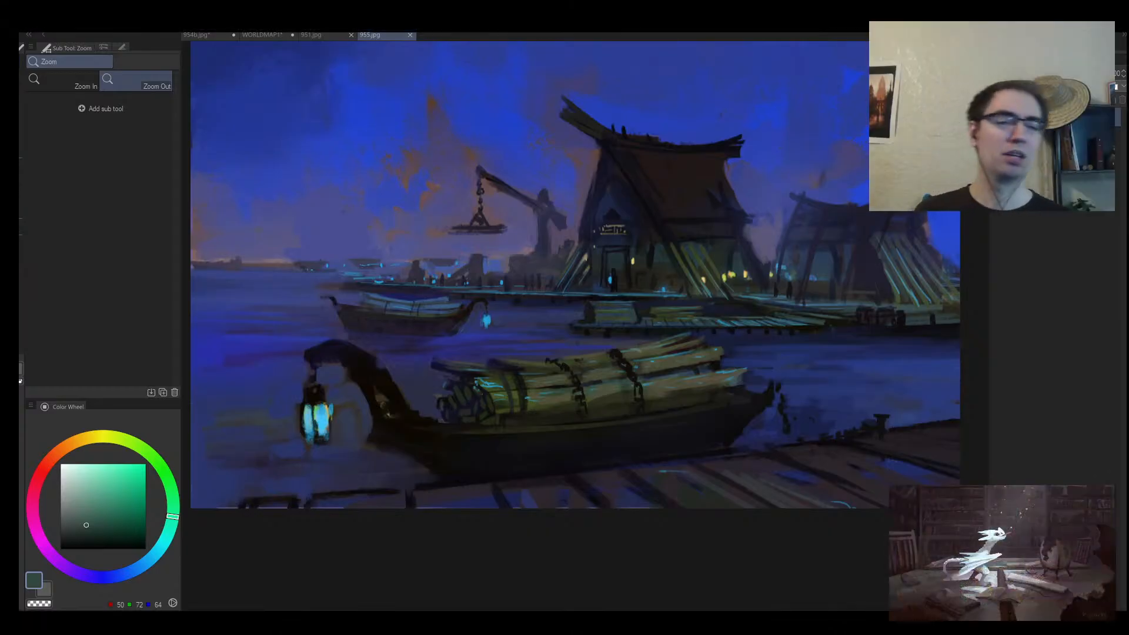
{"action": "left_click", "coordinate": [524, 320]}
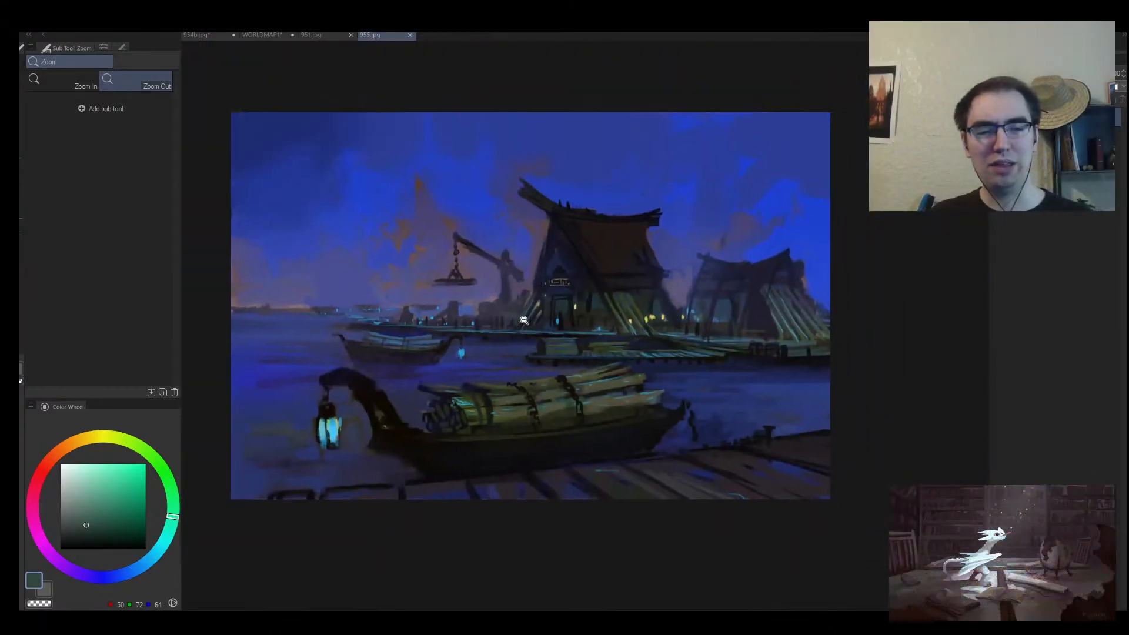
Look through the castle painting 951.jpg and the world map, ending on the plaza painting 954b.jpg.
{"action": "left_click", "coordinate": [310, 33]}
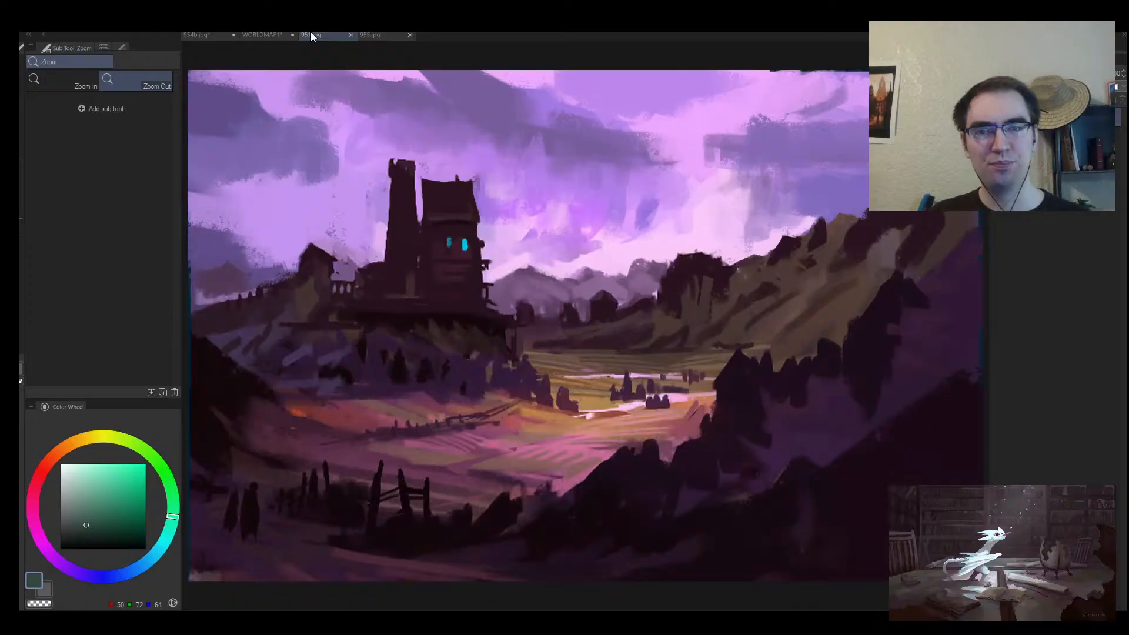
{"action": "left_click", "coordinate": [265, 35]}
{"action": "left_click", "coordinate": [208, 33]}
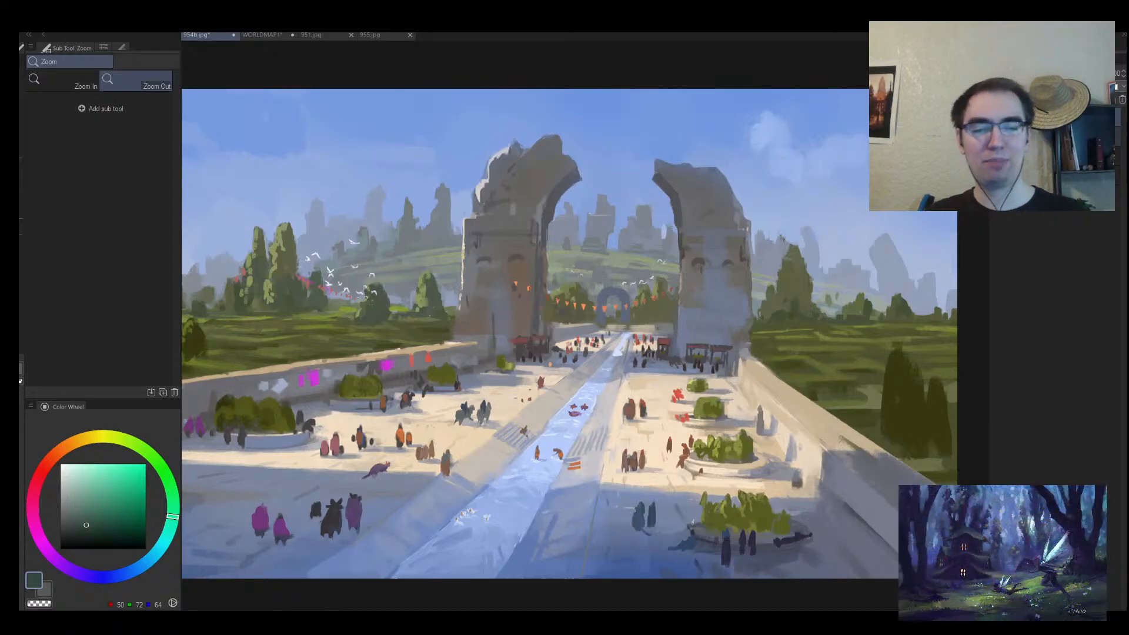
Show the plaza painting 954b.jpg at a smaller size and choose the Sampled Brush 37 2 brush.
{"action": "mouse_move", "coordinate": [407, 286]}
{"action": "left_mouse_down"}
{"action": "mouse_move", "coordinate": [275, 282]}
{"action": "mouse_move", "coordinate": [341, 283]}
{"action": "left_mouse_up"}
{"action": "left_click", "coordinate": [126, 146]}
{"action": "left_click", "coordinate": [98, 159]}
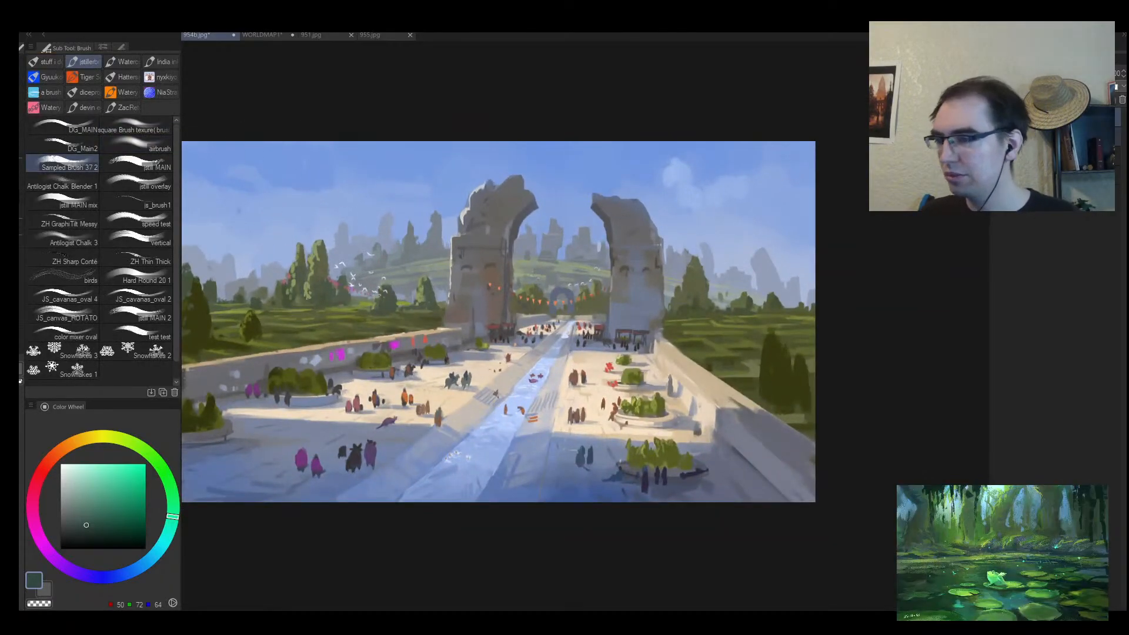
Revisit the world map, the castle painting 951.jpg and the harbour painting 955.jpg in turn.
{"action": "left_click", "coordinate": [277, 40]}
{"action": "left_click", "coordinate": [324, 38]}
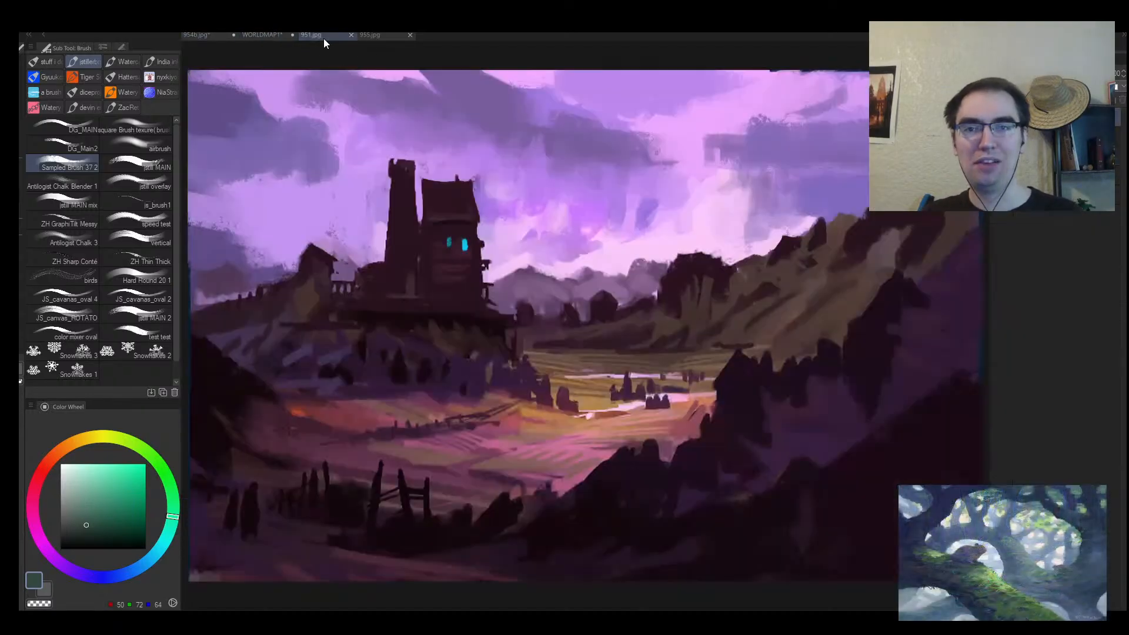
{"action": "left_click", "coordinate": [391, 35]}
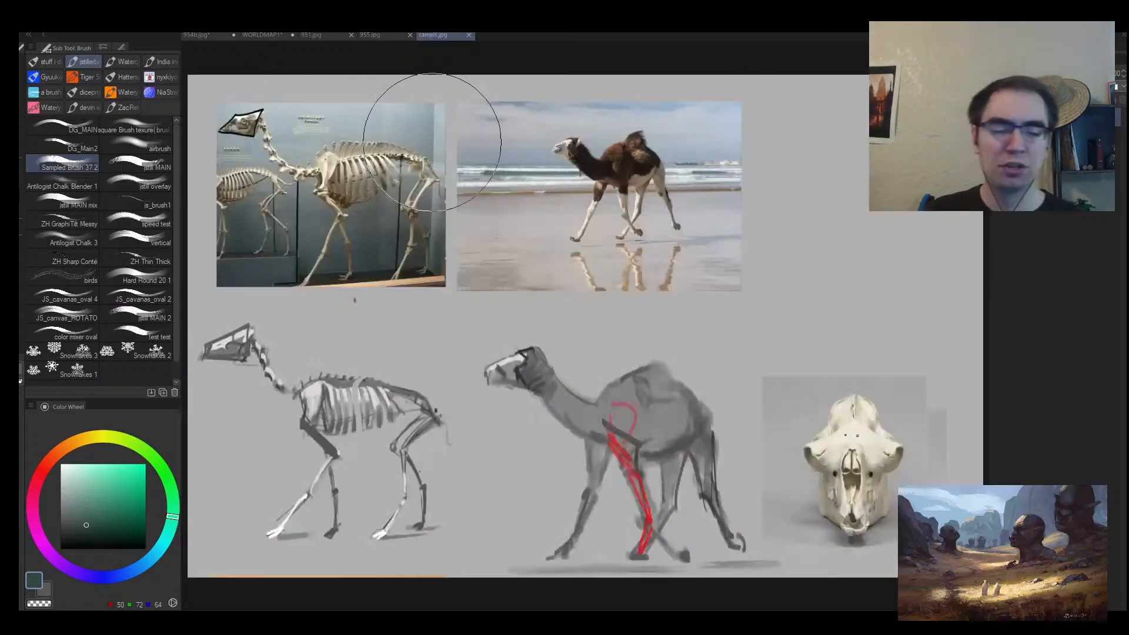
Examine the camel skeleton photo and the drawn studies in camels.jpg up close and as a whole.
{"action": "key", "text": "alt+space"}
{"action": "left_click_drag", "start_coordinate": [356, 332], "coordinate": [366, 328]}
{"action": "left_click_drag", "start_coordinate": [381, 252], "coordinate": [562, 393]}
{"action": "left_click_drag", "start_coordinate": [491, 275], "coordinate": [536, 286]}
{"action": "scroll", "coordinate": [589, 282], "scroll_direction": "down", "scroll_amount": 2}
{"action": "scroll", "coordinate": [589, 281], "scroll_direction": "up", "scroll_amount": 2}
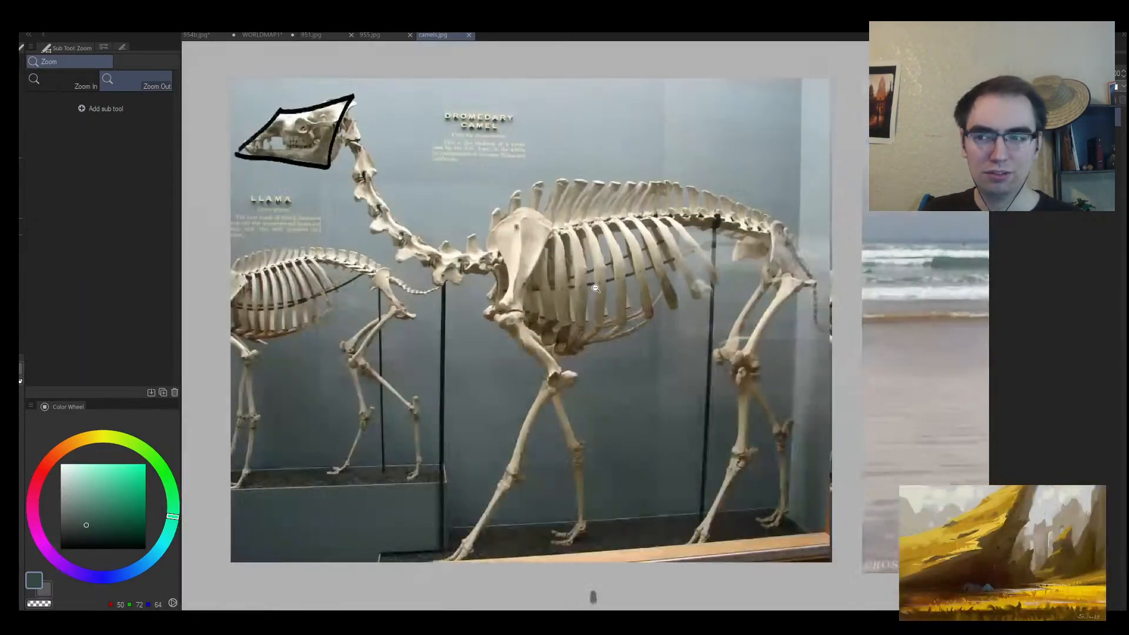
{"action": "mouse_move", "coordinate": [683, 334]}
{"action": "left_mouse_down"}
{"action": "mouse_move", "coordinate": [577, 257]}
{"action": "mouse_move", "coordinate": [621, 197]}
{"action": "left_mouse_up"}
{"action": "left_click_drag", "start_coordinate": [640, 363], "coordinate": [612, 375]}
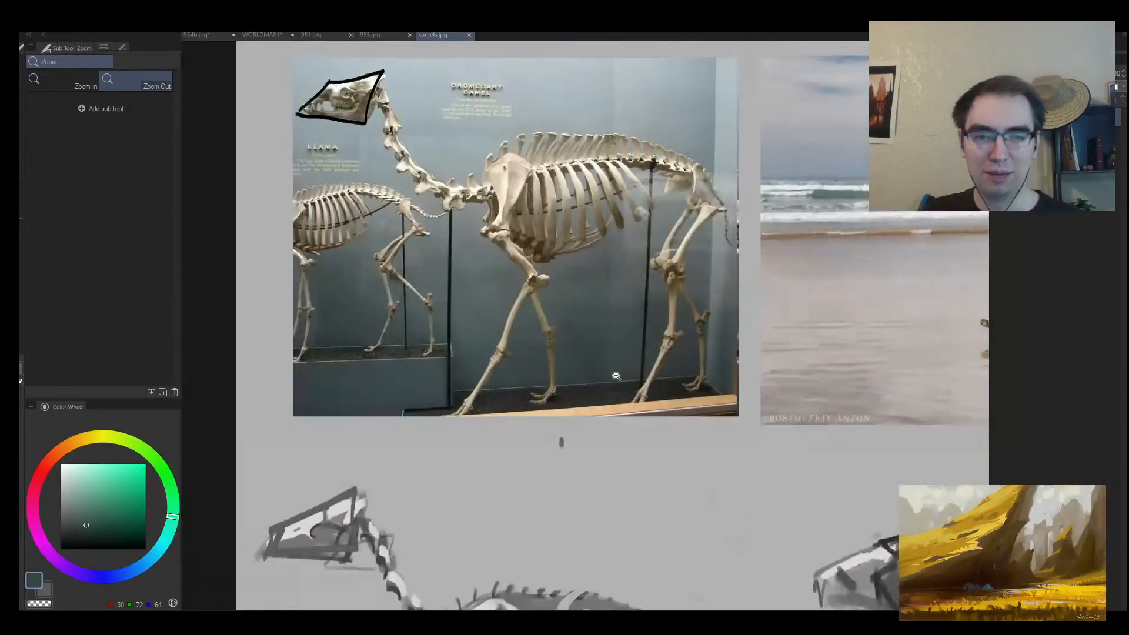
{"action": "left_click_drag", "start_coordinate": [632, 529], "coordinate": [559, 172]}
{"action": "left_click_drag", "start_coordinate": [521, 315], "coordinate": [496, 319]}
{"action": "mouse_move", "coordinate": [476, 361]}
{"action": "left_mouse_down"}
{"action": "mouse_move", "coordinate": [511, 361]}
{"action": "mouse_move", "coordinate": [501, 358]}
{"action": "left_mouse_up"}
{"action": "mouse_move", "coordinate": [576, 218]}
{"action": "left_mouse_down"}
{"action": "mouse_move", "coordinate": [581, 246]}
{"action": "mouse_move", "coordinate": [474, 348]}
{"action": "mouse_move", "coordinate": [397, 367]}
{"action": "left_mouse_up"}
{"action": "scroll", "coordinate": [619, 239], "scroll_direction": "down", "scroll_amount": 3}
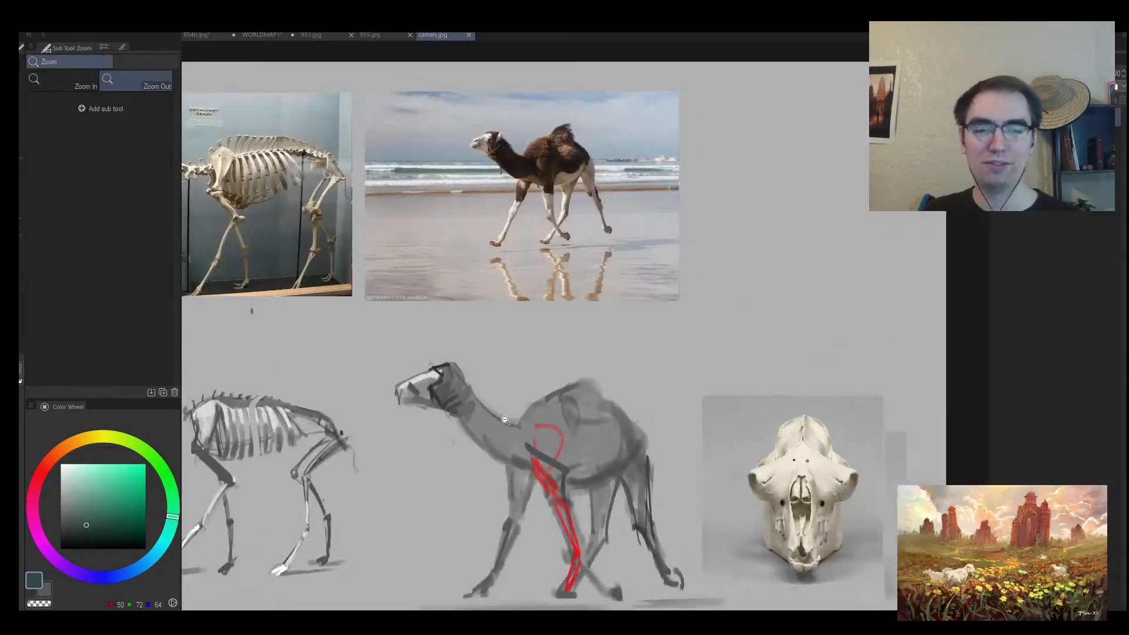
Try a brush stroke over the body and hind legs of the grey camel sketch and undo it.
{"action": "left_click_drag", "start_coordinate": [633, 492], "coordinate": [562, 399]}
{"action": "left_click_drag", "start_coordinate": [455, 389], "coordinate": [500, 408]}
{"action": "key", "text": "b"}
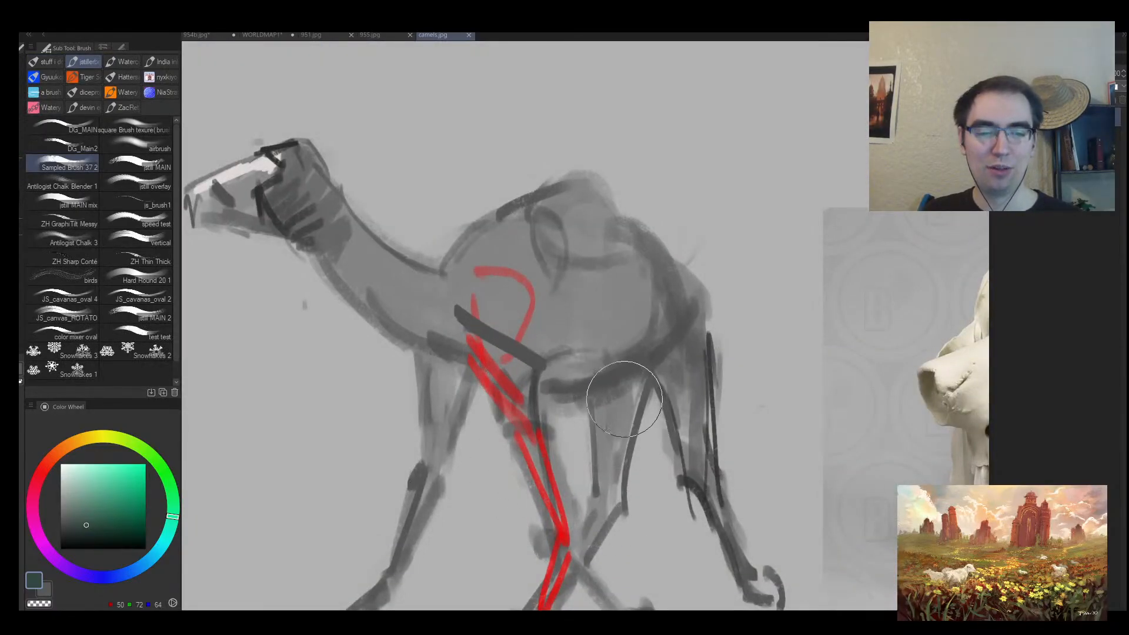
{"action": "left_click_drag", "start_coordinate": [582, 320], "coordinate": [662, 459]}
{"action": "key", "text": "ctrl+z"}
Examine the legs and body of the camel walking along the beach in the reference photo.
{"action": "left_click_drag", "start_coordinate": [553, 284], "coordinate": [500, 282]}
{"action": "mouse_move", "coordinate": [518, 166]}
{"action": "left_mouse_down"}
{"action": "mouse_move", "coordinate": [556, 272]}
{"action": "mouse_move", "coordinate": [497, 270]}
{"action": "mouse_move", "coordinate": [507, 145]}
{"action": "mouse_move", "coordinate": [527, 155]}
{"action": "mouse_move", "coordinate": [571, 138]}
{"action": "mouse_move", "coordinate": [572, 251]}
{"action": "mouse_move", "coordinate": [542, 283]}
{"action": "left_mouse_up"}
{"action": "left_click", "coordinate": [541, 283]}
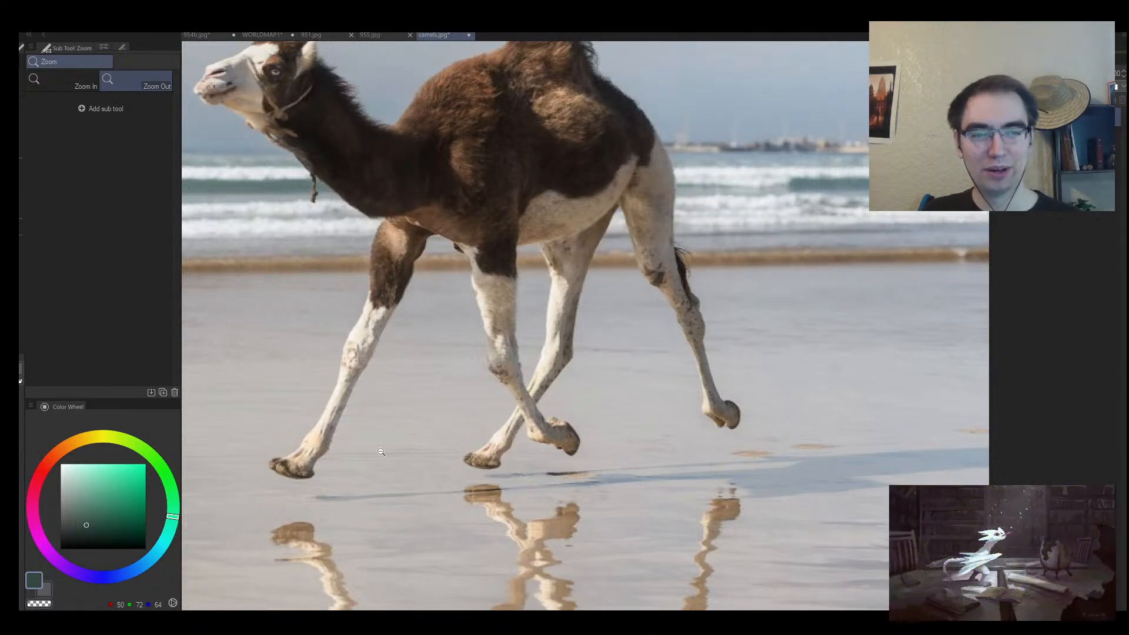
{"action": "left_click_drag", "start_coordinate": [360, 434], "coordinate": [293, 417]}
{"action": "left_click_drag", "start_coordinate": [299, 415], "coordinate": [342, 308]}
{"action": "left_click_drag", "start_coordinate": [494, 282], "coordinate": [520, 284]}
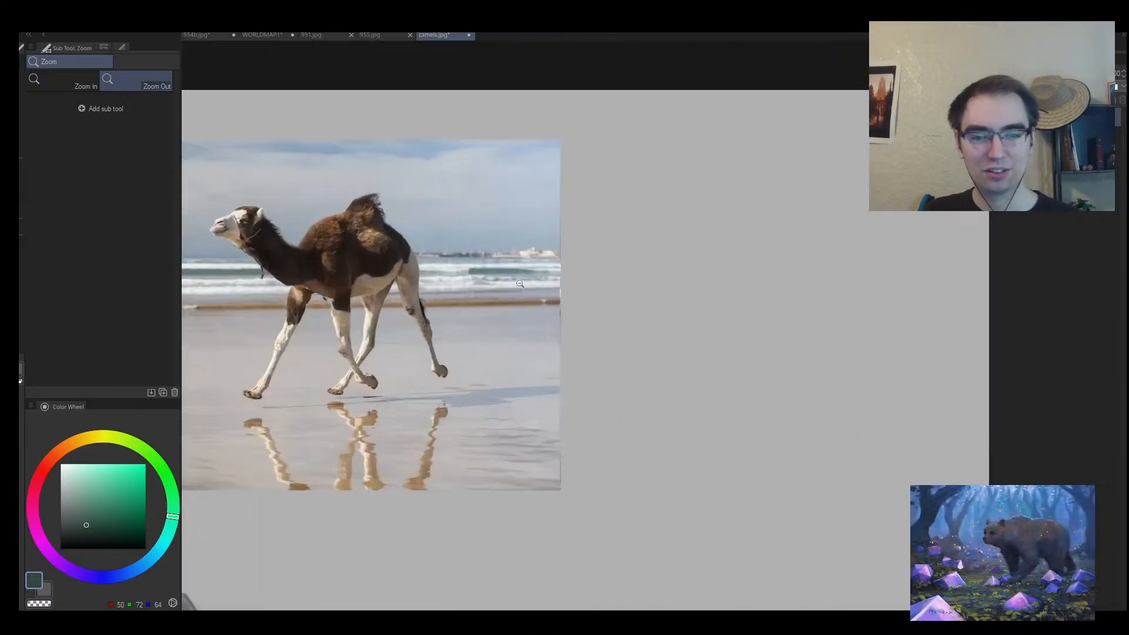
{"action": "left_click", "coordinate": [357, 300]}
{"action": "left_click_drag", "start_coordinate": [420, 355], "coordinate": [432, 363]}
{"action": "left_click_drag", "start_coordinate": [337, 370], "coordinate": [499, 367]}
{"action": "left_click", "coordinate": [475, 285]}
{"action": "left_click", "coordinate": [475, 285], "text": "alt"}
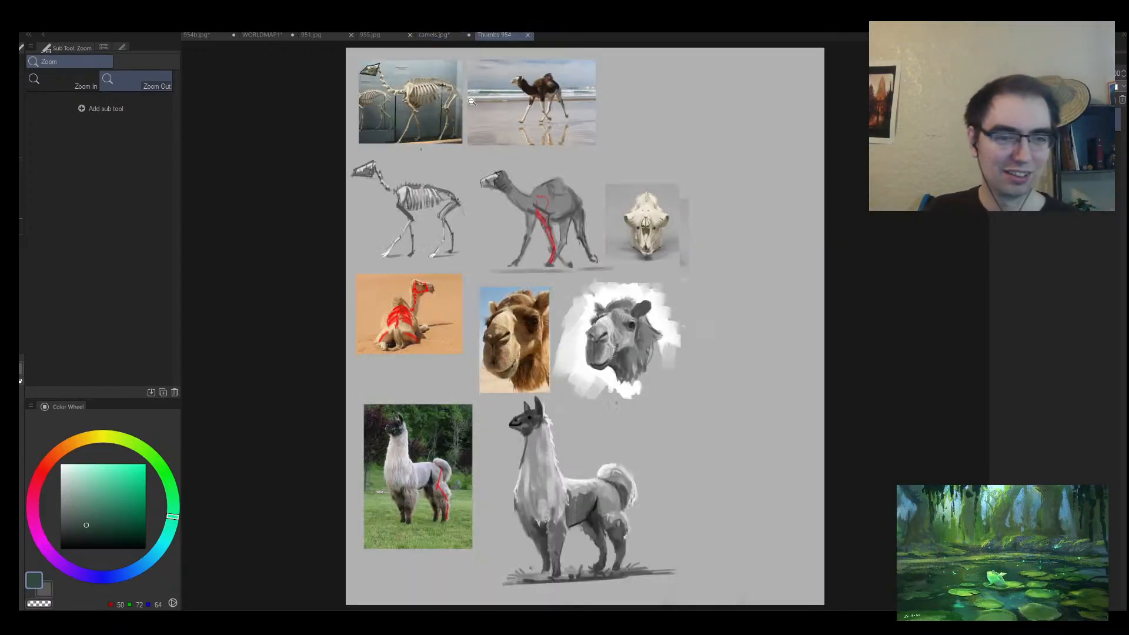
Examine the camel and llama studies on the Thumbs 954 sheet up close.
{"action": "scroll", "coordinate": [590, 473], "scroll_direction": "up", "scroll_amount": 1}
{"action": "left_click_drag", "start_coordinate": [595, 504], "coordinate": [532, 355]}
{"action": "left_click_drag", "start_coordinate": [603, 358], "coordinate": [579, 355]}
{"action": "left_click_drag", "start_coordinate": [570, 272], "coordinate": [554, 355]}
{"action": "mouse_move", "coordinate": [568, 447]}
{"action": "left_mouse_down"}
{"action": "mouse_move", "coordinate": [580, 453]}
{"action": "mouse_move", "coordinate": [562, 464]}
{"action": "mouse_move", "coordinate": [606, 462]}
{"action": "left_mouse_up"}
Sketch temporary dark green brush marks, including a large circle around the llama drawing, and undo them.
{"action": "mouse_move", "coordinate": [785, 271]}
{"action": "left_mouse_down"}
{"action": "mouse_move", "coordinate": [478, 582]}
{"action": "mouse_move", "coordinate": [650, 209]}
{"action": "left_mouse_up"}
{"action": "key", "text": "ctrl+z"}
{"action": "left_click_drag", "start_coordinate": [382, 341], "coordinate": [626, 307]}
{"action": "mouse_move", "coordinate": [489, 132]}
{"action": "left_mouse_down"}
{"action": "mouse_move", "coordinate": [594, 176]}
{"action": "mouse_move", "coordinate": [474, 122]}
{"action": "left_mouse_up"}
{"action": "key", "text": "ctrl+z"}
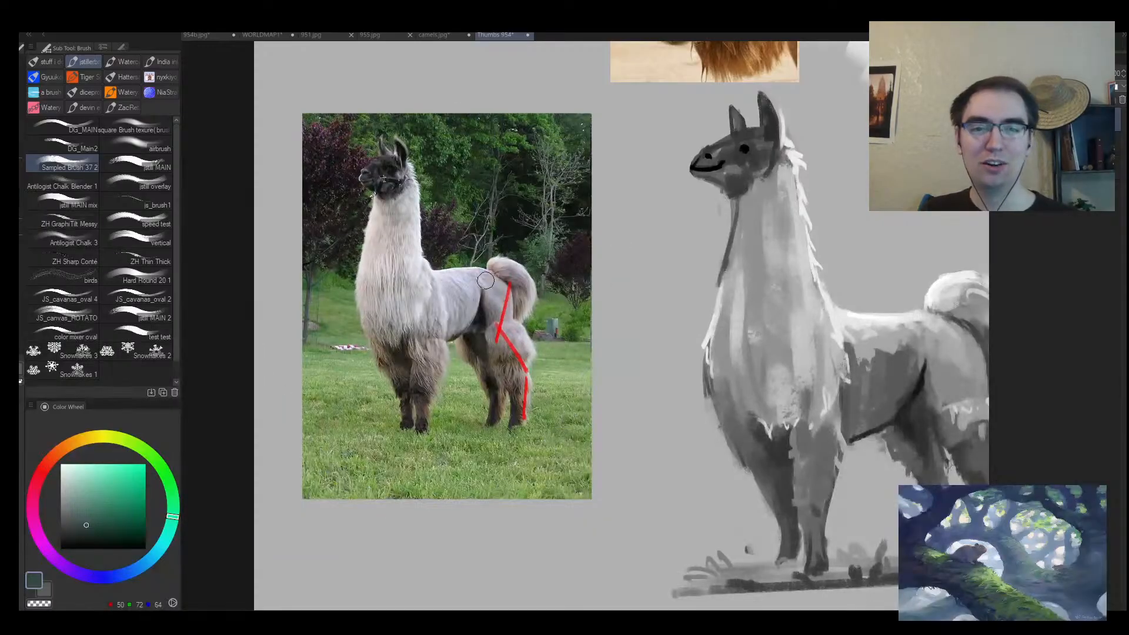
{"action": "left_click_drag", "start_coordinate": [533, 349], "coordinate": [413, 349]}
{"action": "mouse_move", "coordinate": [853, 220]}
{"action": "left_mouse_down"}
{"action": "mouse_move", "coordinate": [400, 230]}
{"action": "mouse_move", "coordinate": [806, 154]}
{"action": "mouse_move", "coordinate": [747, 165]}
{"action": "left_mouse_up"}
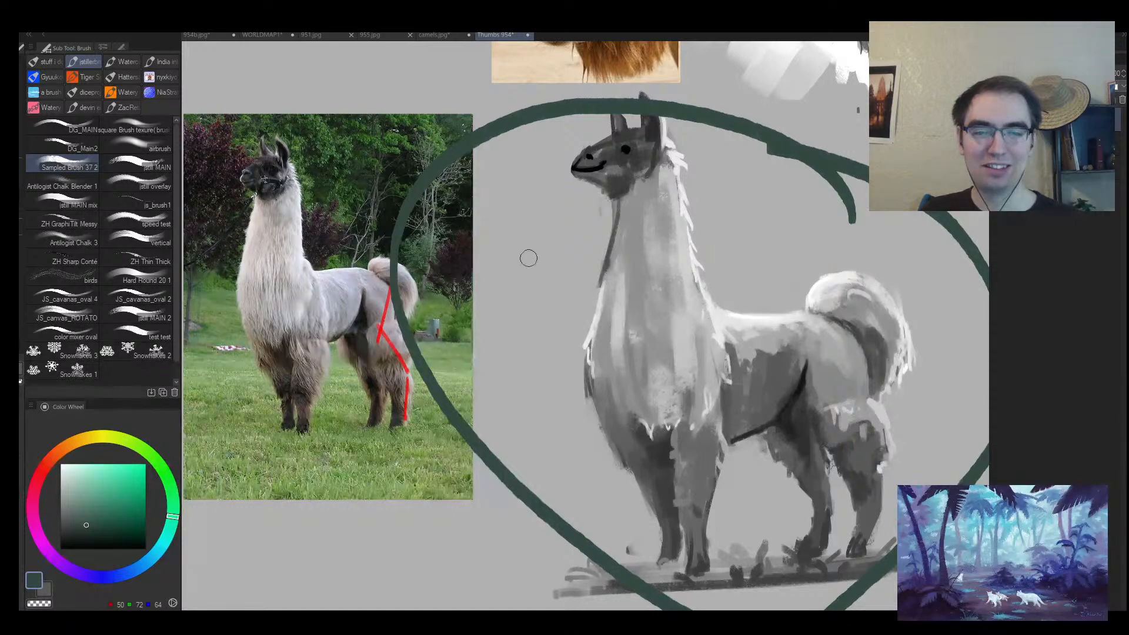
{"action": "key", "text": "ctrl+z"}
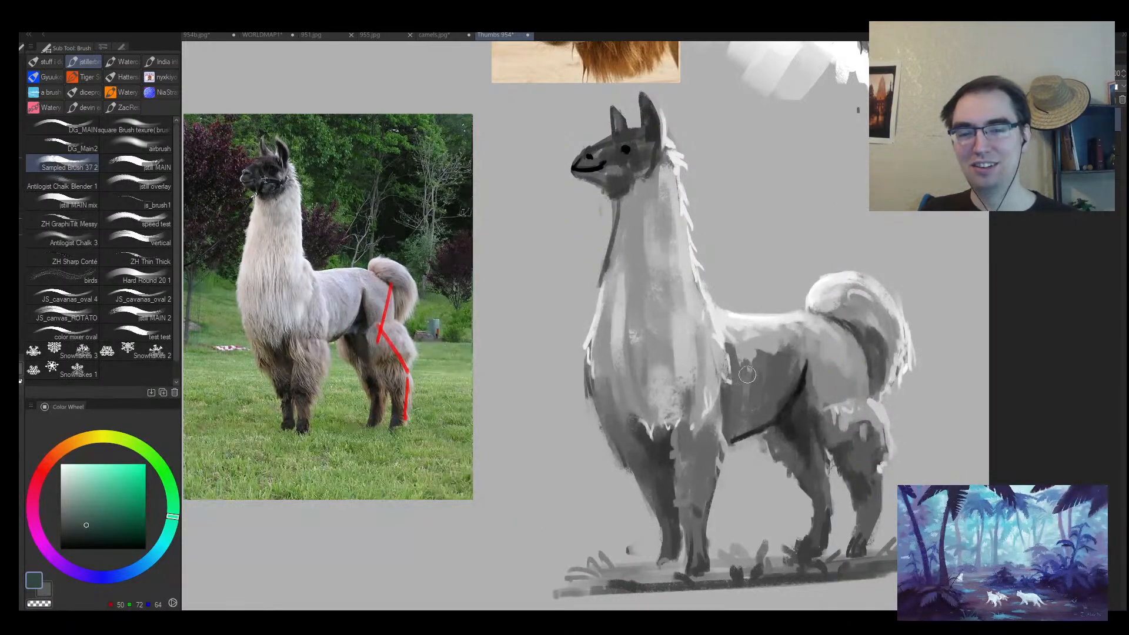
Examine the llama photo and the camel references on the Thumbs 954 sheet, up close and as a whole.
{"action": "mouse_move", "coordinate": [854, 321]}
{"action": "left_mouse_down"}
{"action": "mouse_move", "coordinate": [745, 303]}
{"action": "mouse_move", "coordinate": [835, 330]}
{"action": "mouse_move", "coordinate": [247, 303]}
{"action": "mouse_move", "coordinate": [463, 270]}
{"action": "left_mouse_up"}
{"action": "left_click_drag", "start_coordinate": [679, 416], "coordinate": [723, 411]}
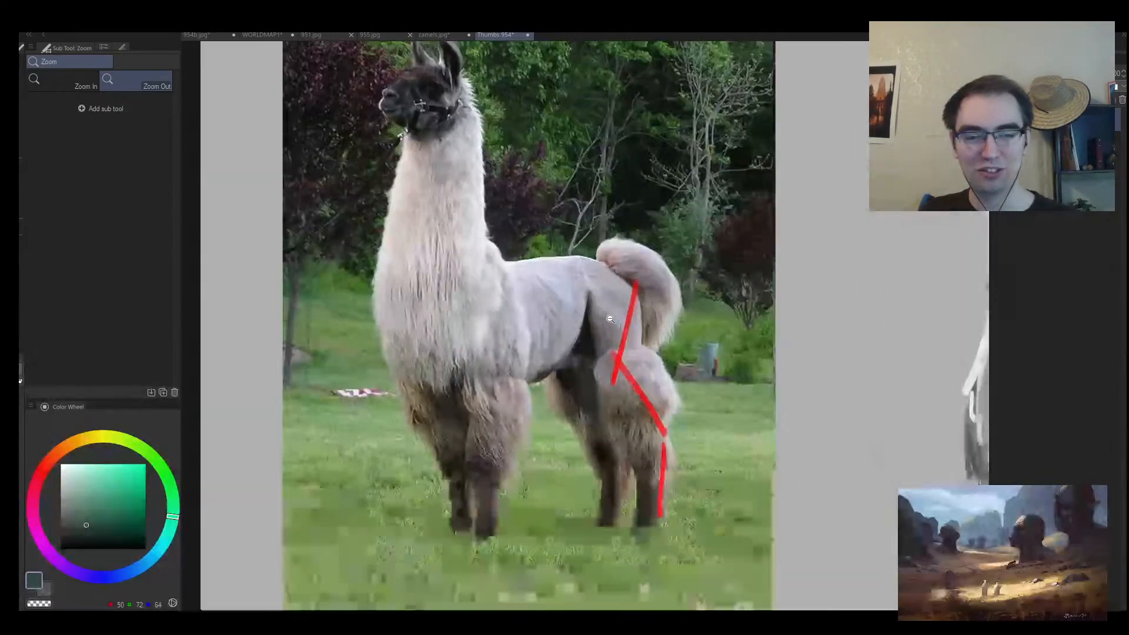
{"action": "scroll", "coordinate": [638, 219], "scroll_direction": "down", "scroll_amount": 3}
{"action": "left_click_drag", "start_coordinate": [634, 217], "coordinate": [439, 361]}
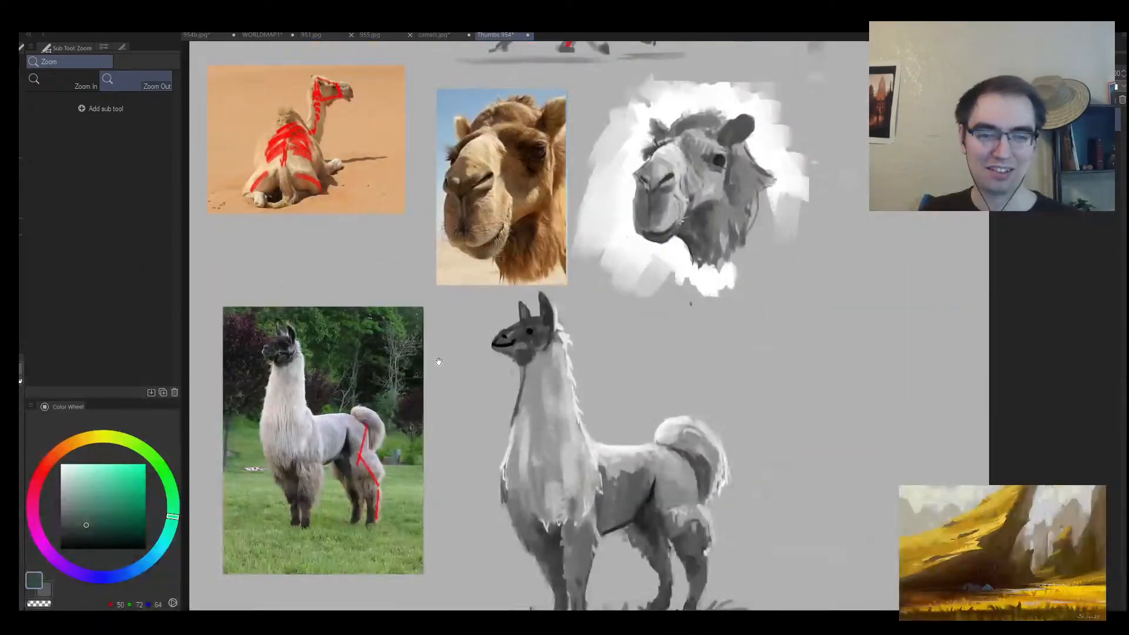
{"action": "mouse_move", "coordinate": [611, 344]}
{"action": "left_mouse_down"}
{"action": "mouse_move", "coordinate": [587, 450]}
{"action": "mouse_move", "coordinate": [682, 566]}
{"action": "mouse_move", "coordinate": [673, 592]}
{"action": "left_mouse_up"}
{"action": "left_click_drag", "start_coordinate": [325, 392], "coordinate": [447, 286]}
{"action": "scroll", "coordinate": [481, 492], "scroll_direction": "down", "scroll_amount": 4}
{"action": "left_click_drag", "start_coordinate": [645, 272], "coordinate": [436, 328]}
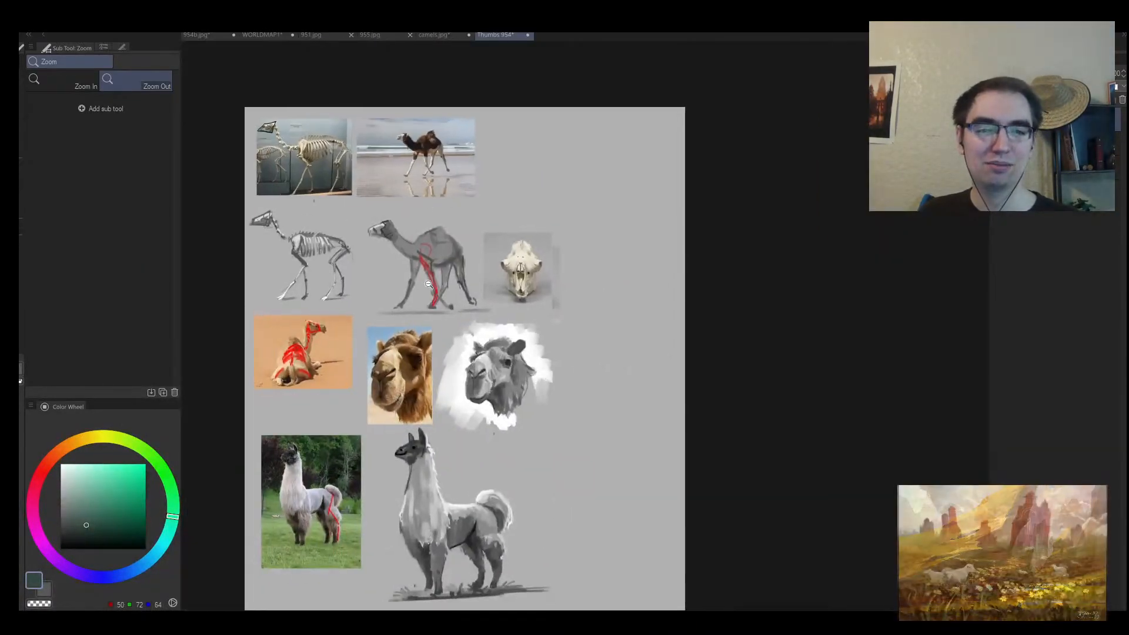
{"action": "scroll", "coordinate": [435, 328], "scroll_direction": "up", "scroll_amount": 2}
{"action": "scroll", "coordinate": [392, 76], "scroll_direction": "down", "scroll_amount": 2}
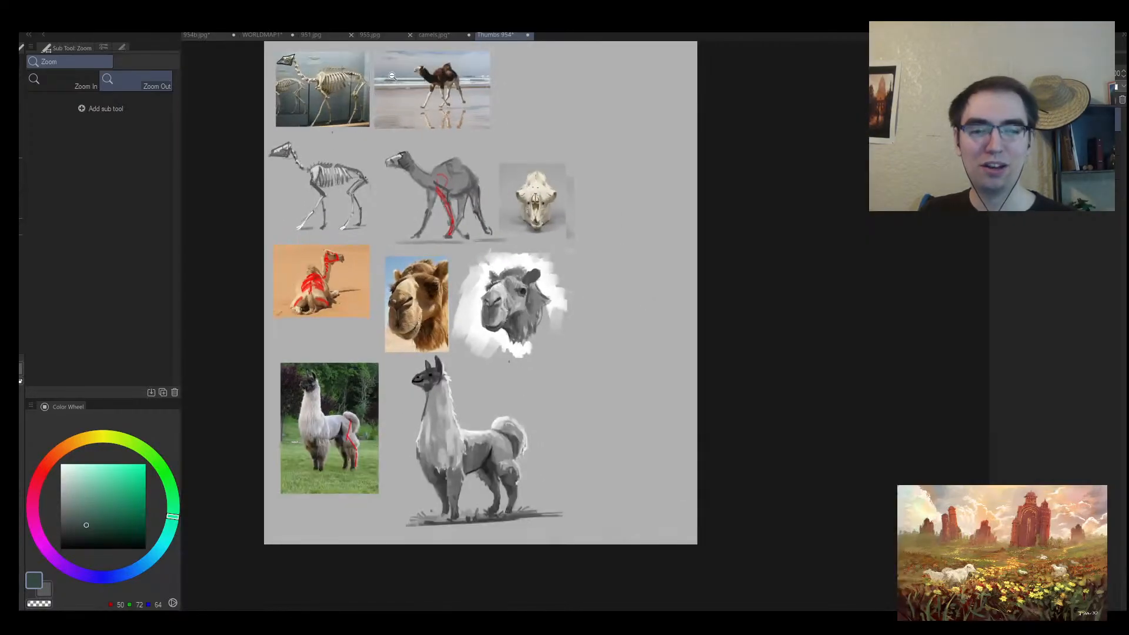
Close the study sheets Thumbs 954 and camels.jpg and return to the WORLDMAP1 image.
{"action": "left_click", "coordinate": [590, 231]}
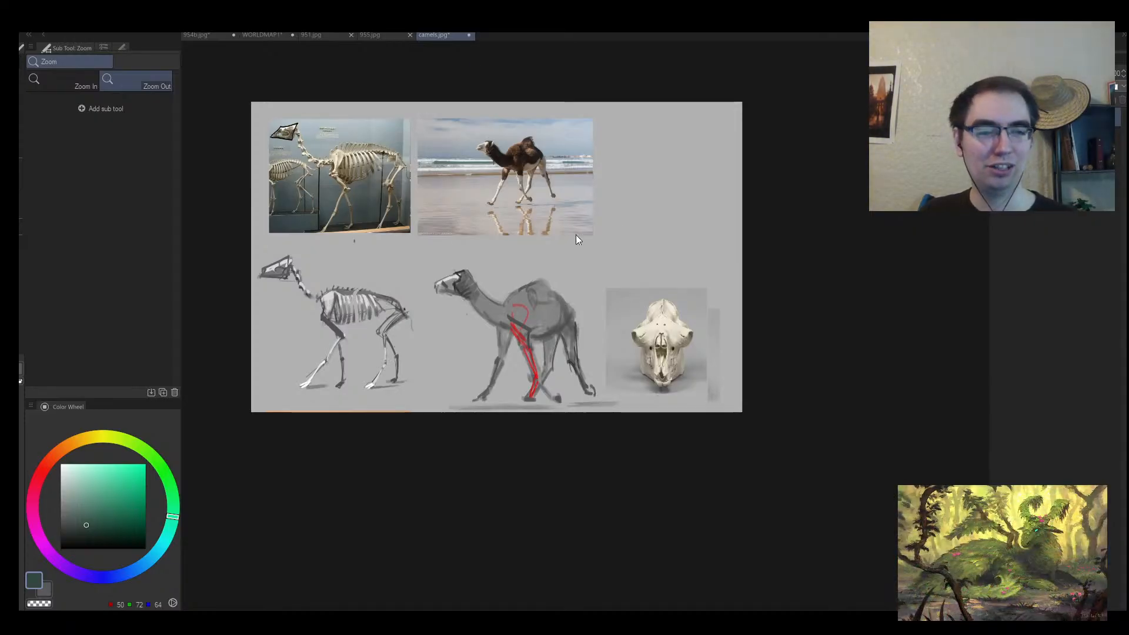
{"action": "key", "text": "ctrl+w"}
{"action": "left_click", "coordinate": [312, 34]}
{"action": "left_click", "coordinate": [249, 34]}
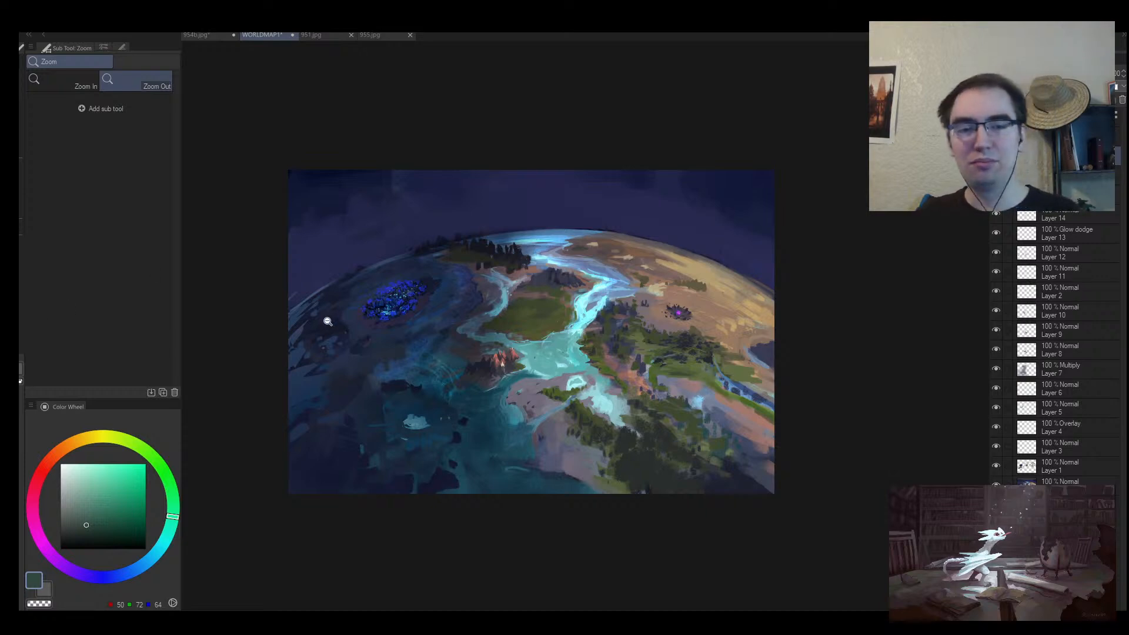
Review the world map, the plaza painting 954b.jpg and the castle painting 951.jpg, each shown whole or up close.
{"action": "left_click", "coordinate": [470, 287]}
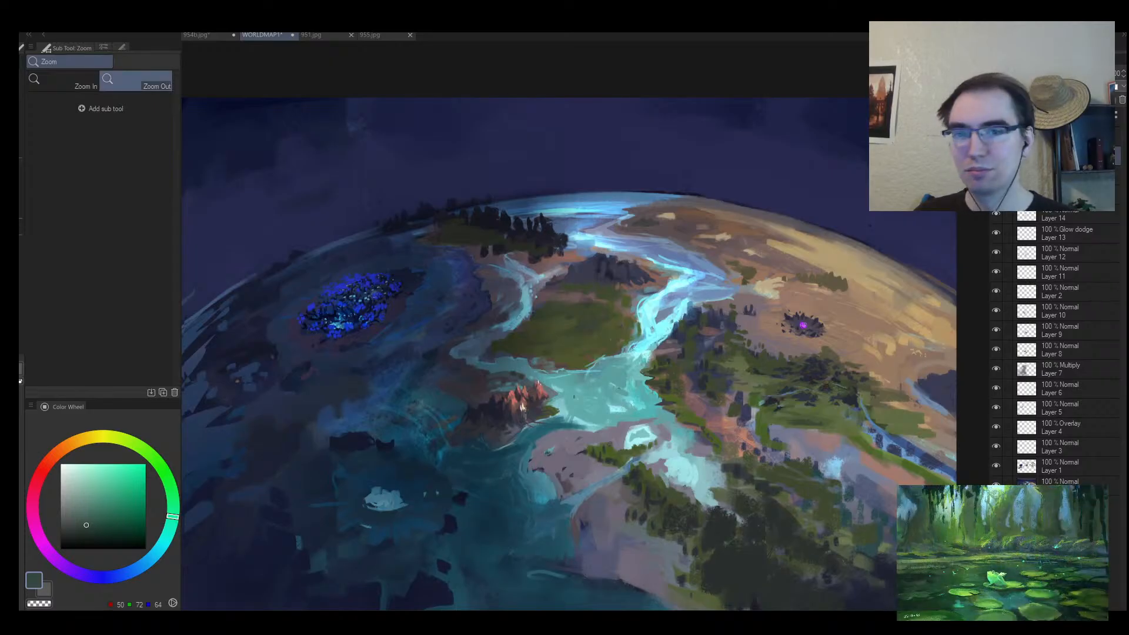
{"action": "left_click", "coordinate": [208, 35]}
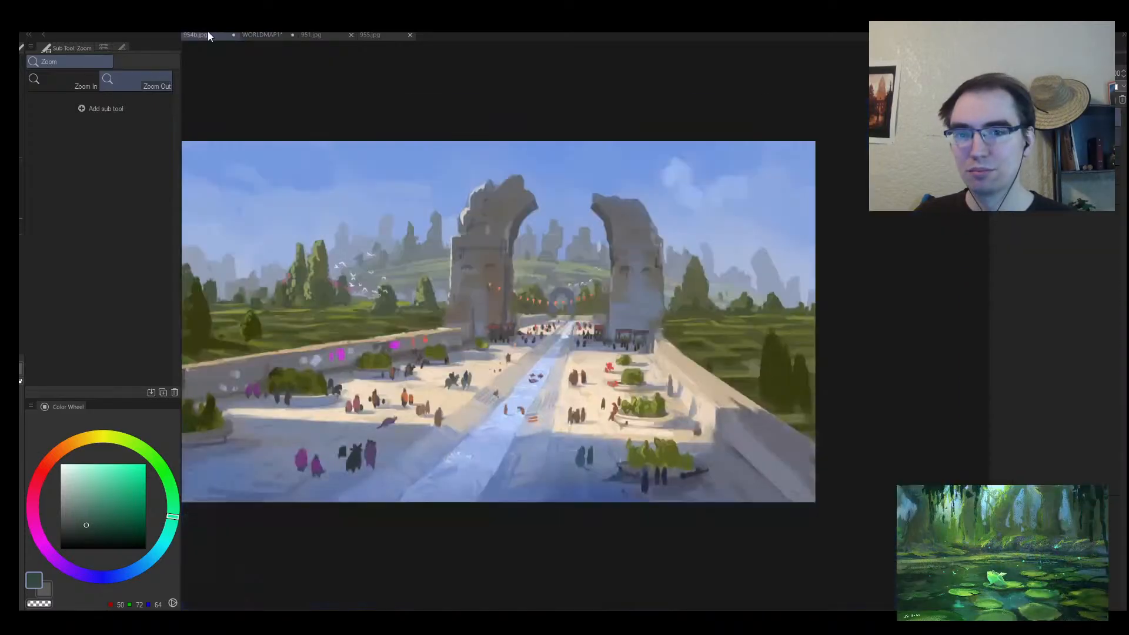
{"action": "left_click", "coordinate": [450, 190]}
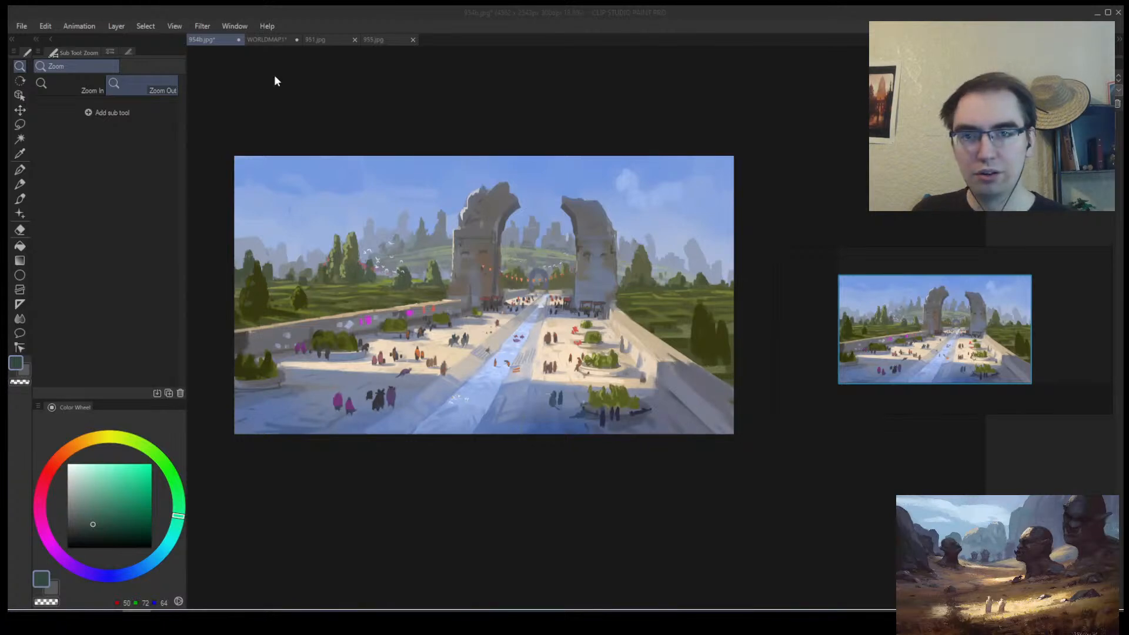
{"action": "left_click", "coordinate": [273, 40]}
{"action": "left_click_drag", "start_coordinate": [522, 253], "coordinate": [491, 276]}
{"action": "left_click", "coordinate": [325, 44]}
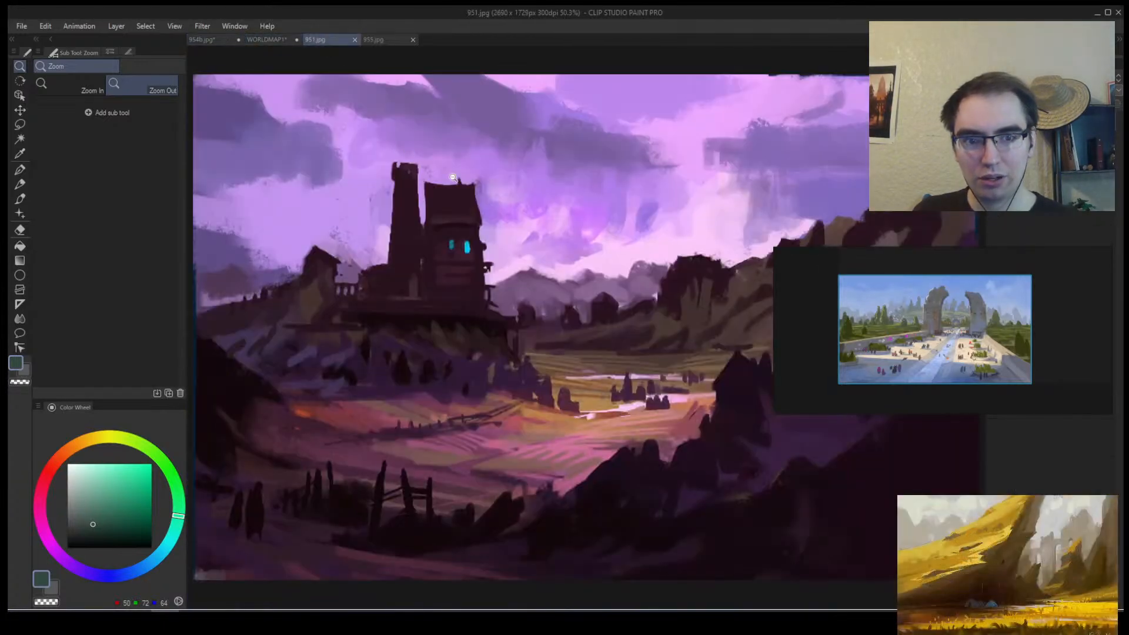
Capture the night harbour painting as a screen region and paste it onto the reference board beside the plaza painting.
{"action": "left_click", "coordinate": [382, 42]}
{"action": "left_click_drag", "start_coordinate": [515, 217], "coordinate": [481, 234]}
{"action": "key", "text": "Print"}
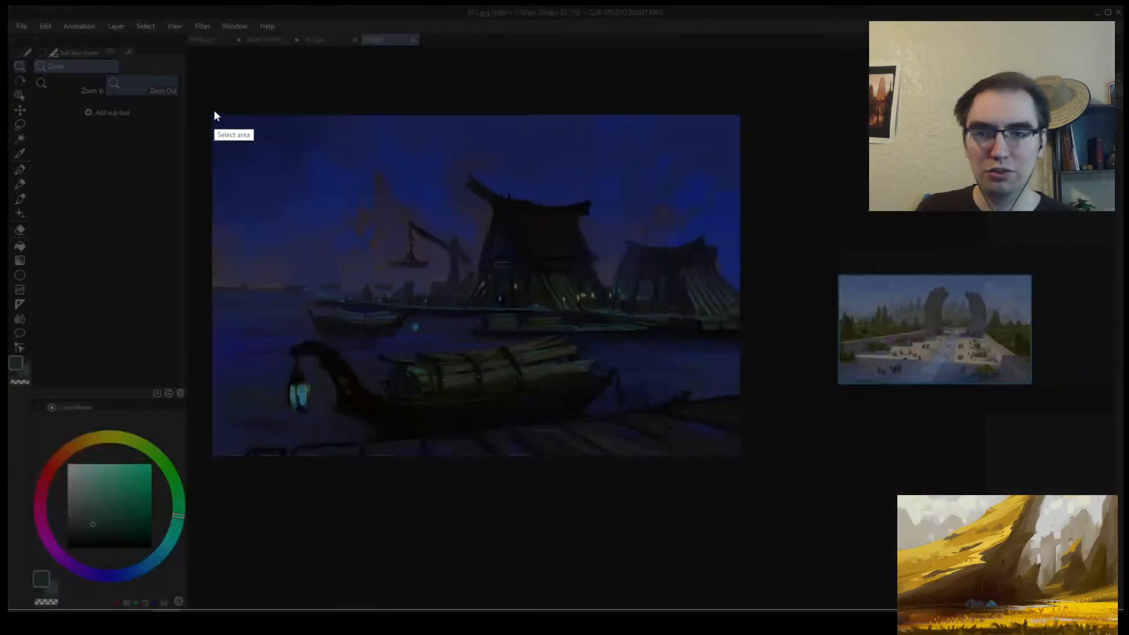
{"action": "mouse_move", "coordinate": [209, 110]}
{"action": "left_mouse_down"}
{"action": "mouse_move", "coordinate": [762, 465]}
{"action": "mouse_move", "coordinate": [746, 461]}
{"action": "left_mouse_up"}
{"action": "right_click", "coordinate": [506, 299]}
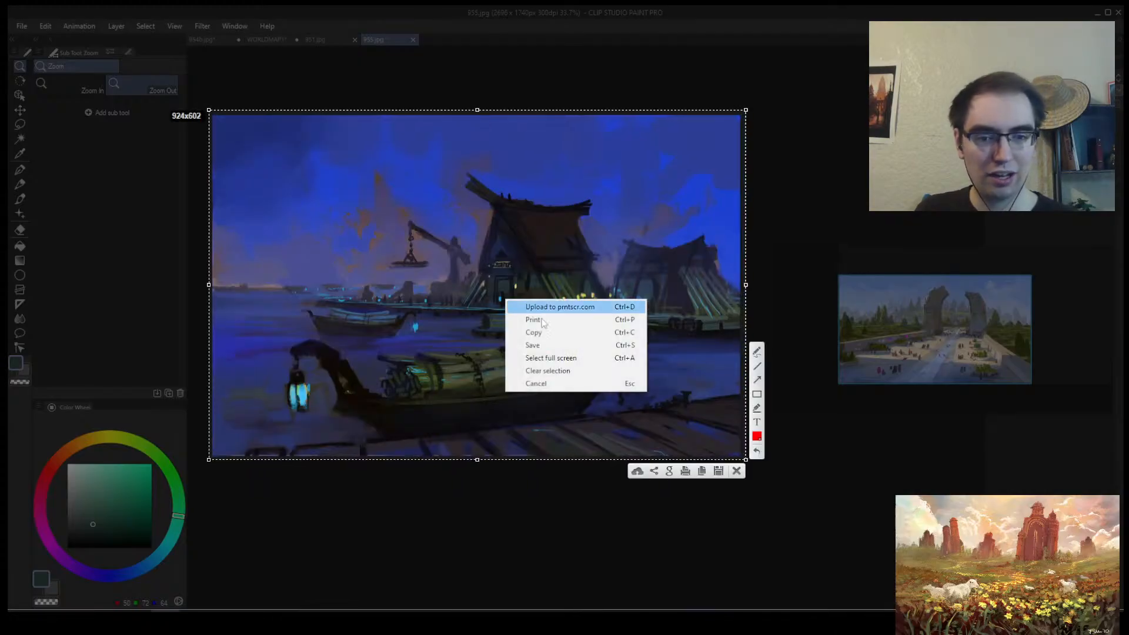
{"action": "left_click", "coordinate": [546, 332]}
{"action": "key", "text": "ctrl+v"}
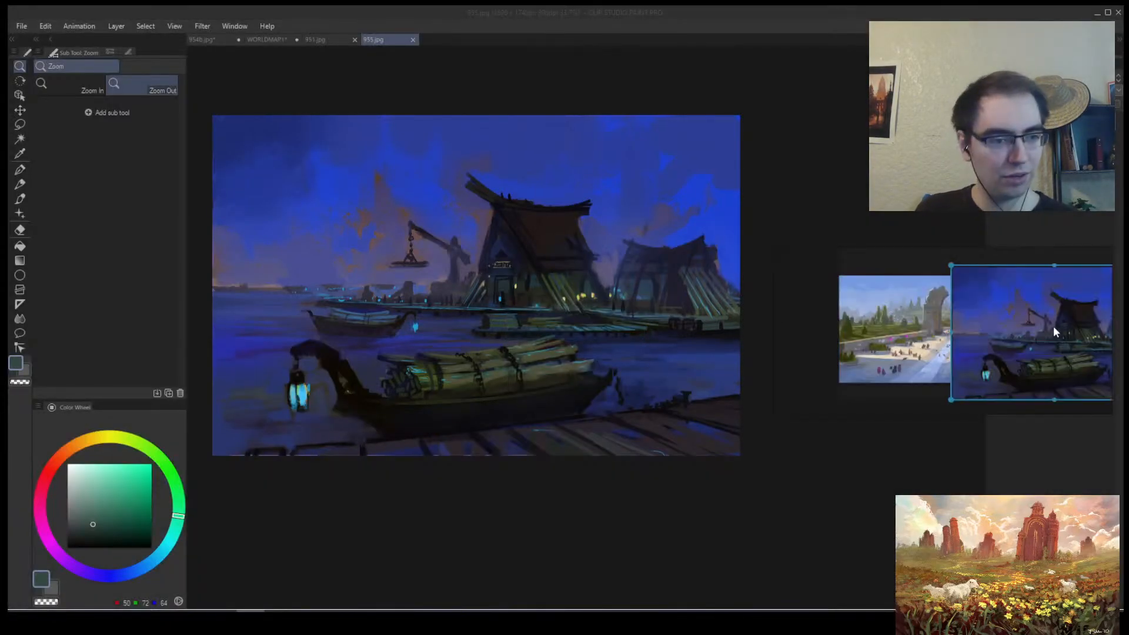
Arrange the reference board with the harbour painting directly beneath the plaza painting.
{"action": "scroll", "coordinate": [1005, 335], "scroll_direction": "down", "scroll_amount": 2}
{"action": "mouse_move", "coordinate": [938, 334]}
{"action": "left_mouse_down"}
{"action": "mouse_move", "coordinate": [965, 337]}
{"action": "mouse_move", "coordinate": [841, 296]}
{"action": "left_mouse_up"}
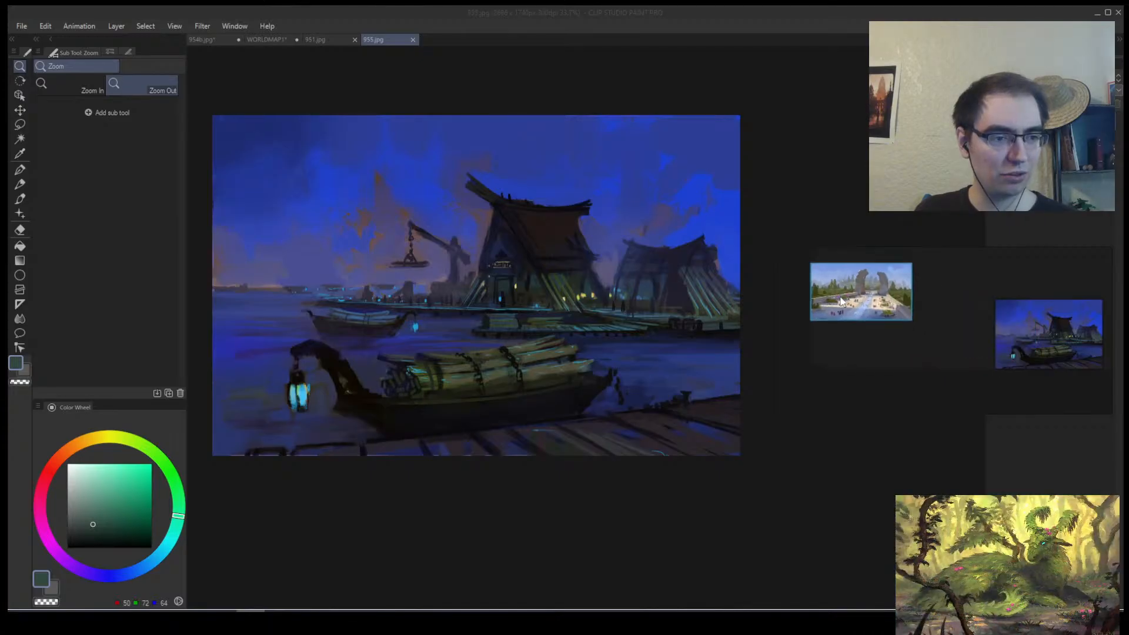
{"action": "left_click_drag", "start_coordinate": [1021, 340], "coordinate": [838, 365]}
{"action": "left_click", "coordinate": [952, 321]}
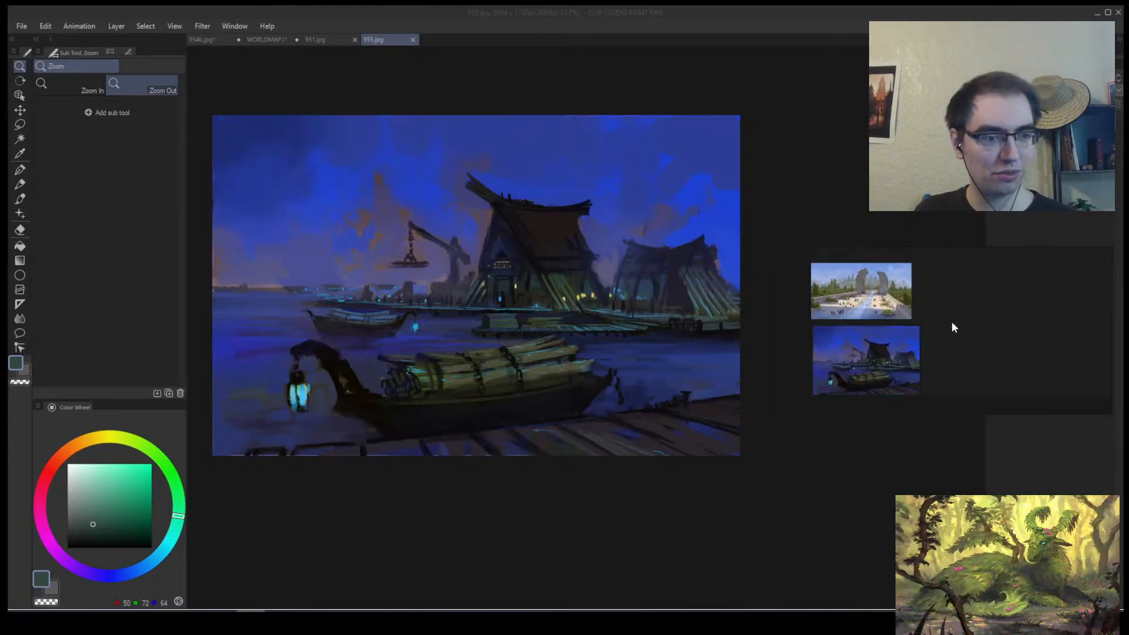
{"action": "mouse_move", "coordinate": [898, 326]}
{"action": "left_mouse_down"}
{"action": "mouse_move", "coordinate": [924, 334]}
{"action": "mouse_move", "coordinate": [885, 333]}
{"action": "left_mouse_up"}
{"action": "left_click", "coordinate": [937, 330]}
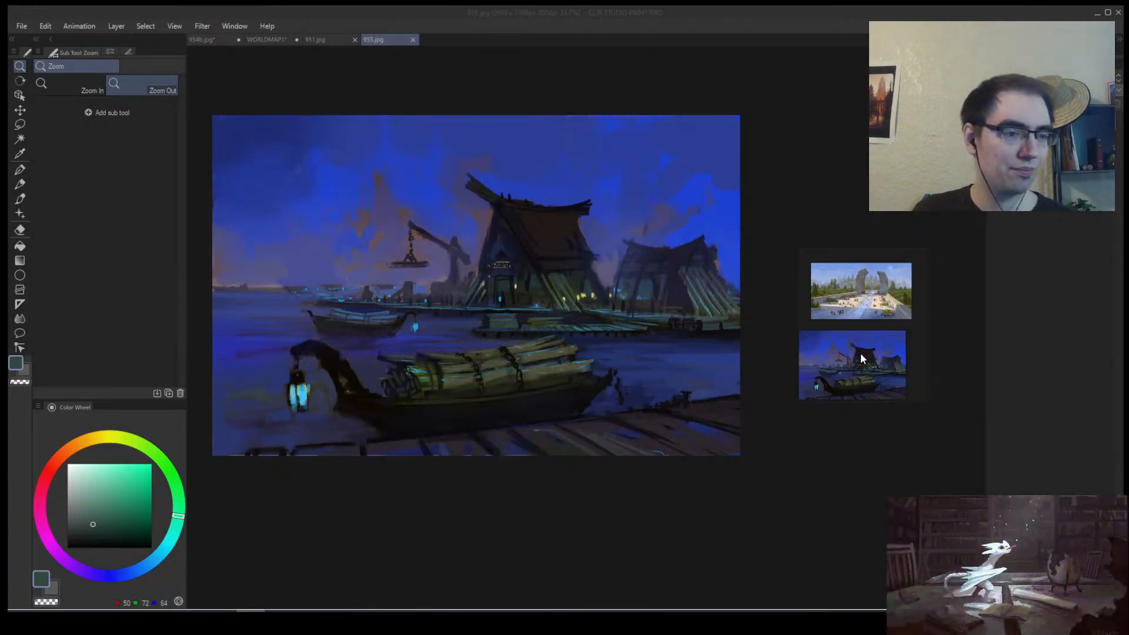
{"action": "left_click_drag", "start_coordinate": [859, 353], "coordinate": [869, 348]}
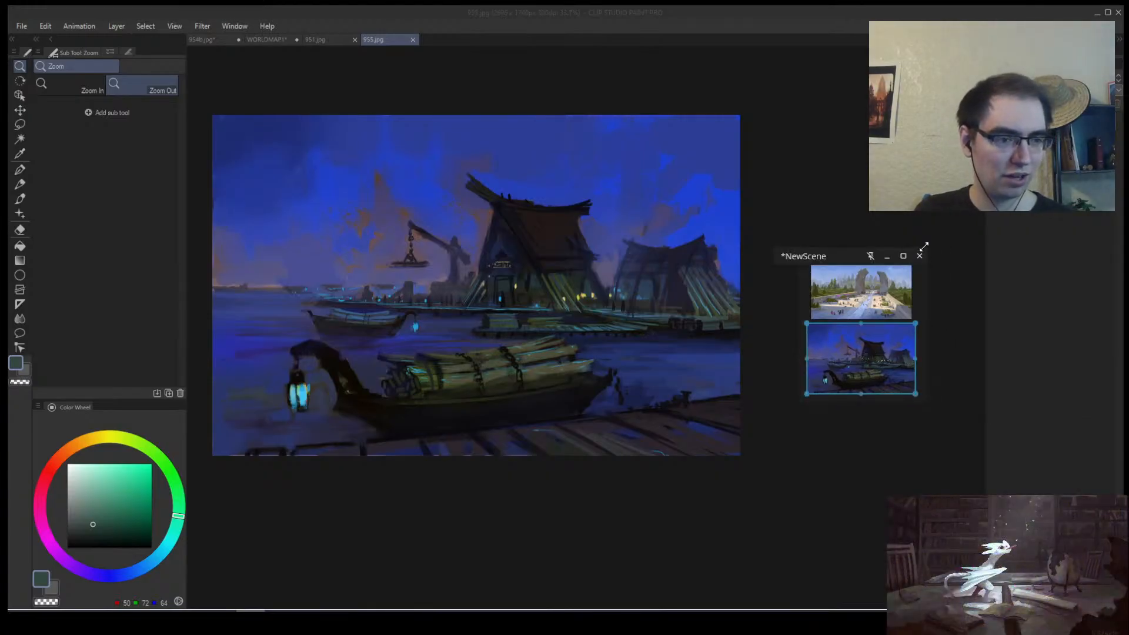
Resize the reference board window and its view around the two stacked paintings.
{"action": "left_click_drag", "start_coordinate": [924, 249], "coordinate": [1089, 50]}
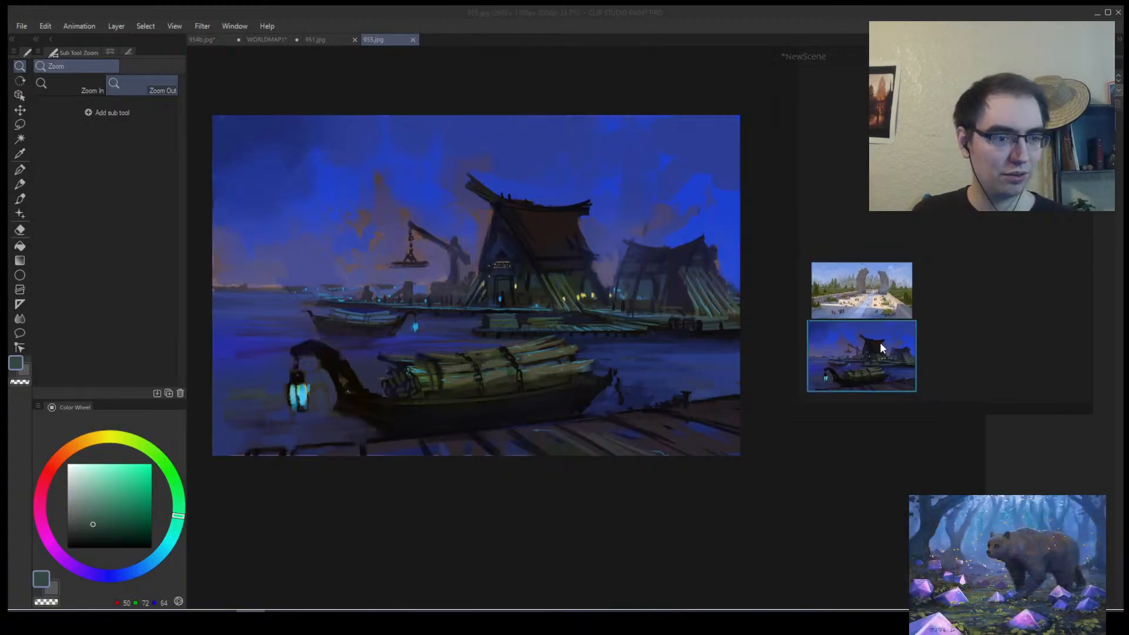
{"action": "scroll", "coordinate": [880, 340], "scroll_direction": "up", "scroll_amount": 3}
{"action": "scroll", "coordinate": [948, 306], "scroll_direction": "down", "scroll_amount": 3}
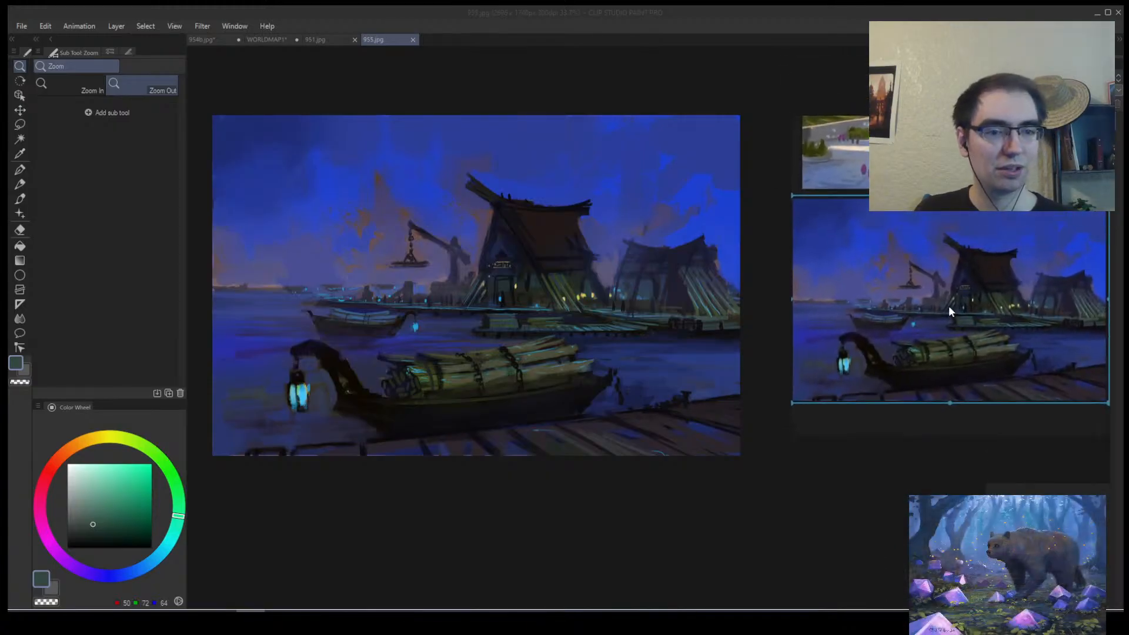
{"action": "scroll", "coordinate": [948, 240], "scroll_direction": "up", "scroll_amount": 2}
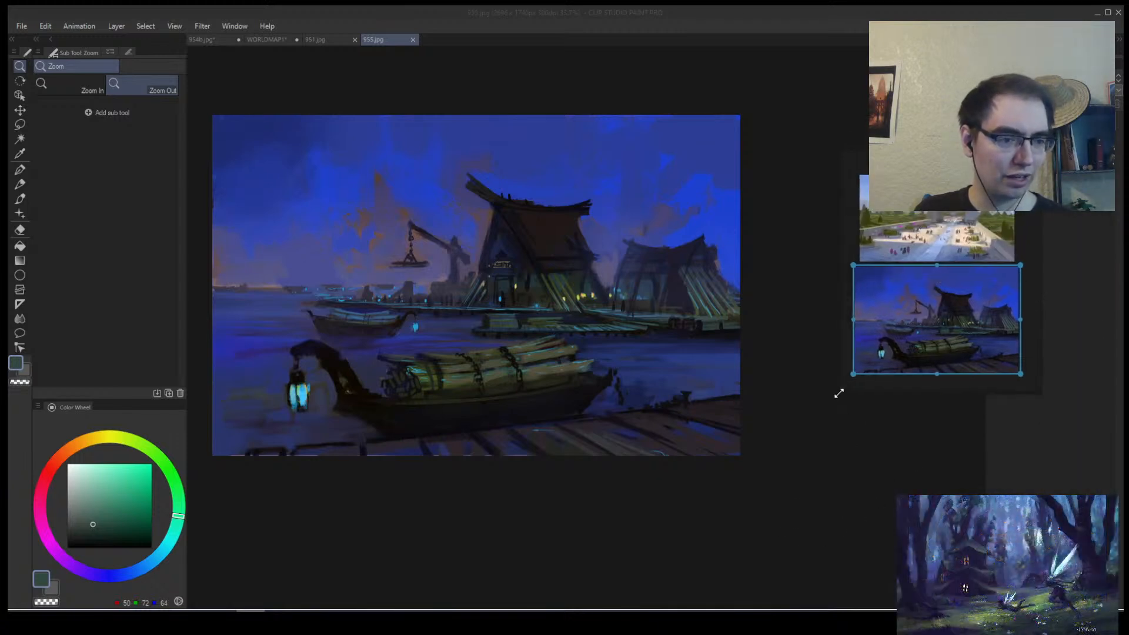
Close the castle painting 951.jpg and move WORLDMAP1 to be the first open document.
{"action": "left_click", "coordinate": [315, 40]}
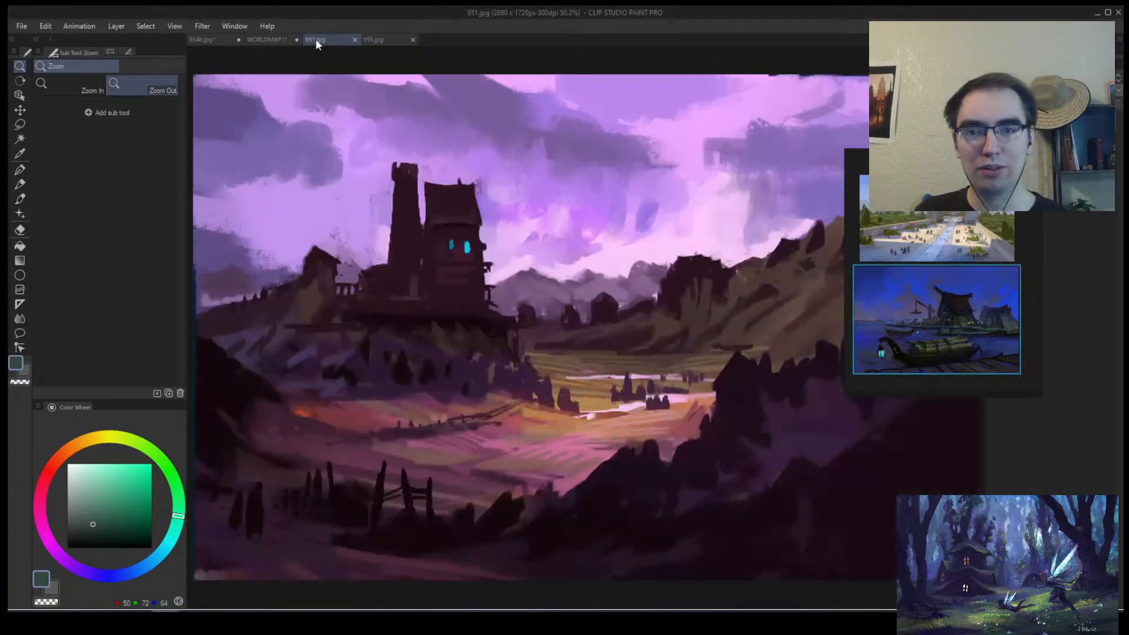
{"action": "left_click", "coordinate": [355, 39]}
{"action": "left_click", "coordinate": [276, 40]}
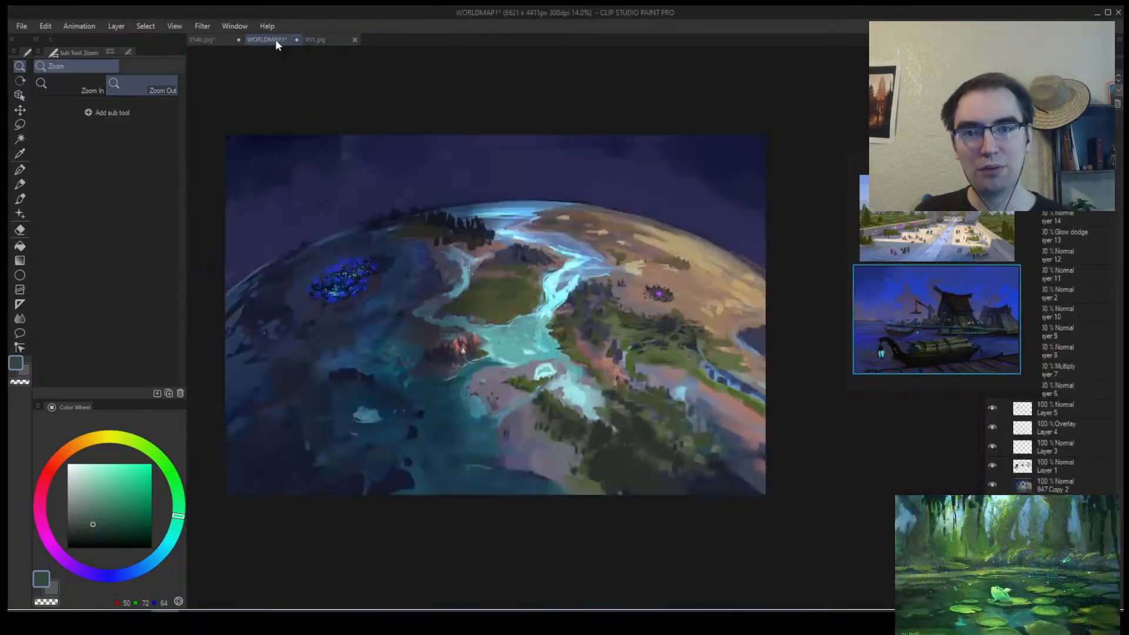
{"action": "left_click", "coordinate": [330, 37]}
{"action": "mouse_move", "coordinate": [274, 37]}
{"action": "left_mouse_down"}
{"action": "mouse_move", "coordinate": [213, 46]}
{"action": "mouse_move", "coordinate": [205, 37]}
{"action": "left_mouse_up"}
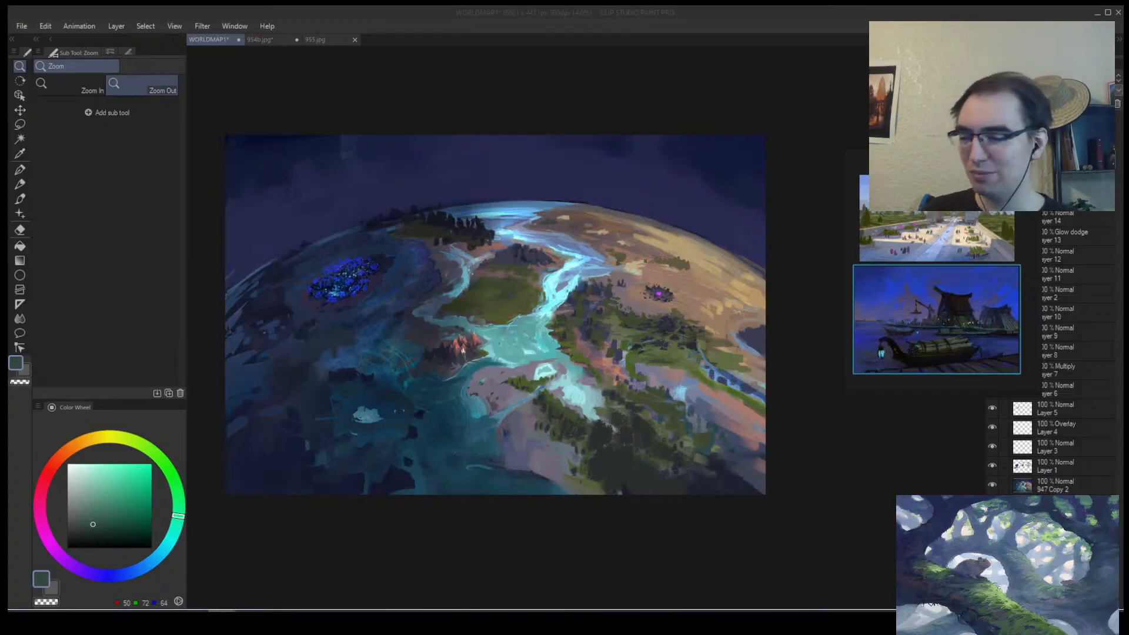
Examine the central lake, the red peaks and the green plain on the world map up close.
{"action": "left_click", "coordinate": [437, 284]}
{"action": "left_click", "coordinate": [419, 330]}
{"action": "left_click", "coordinate": [469, 296]}
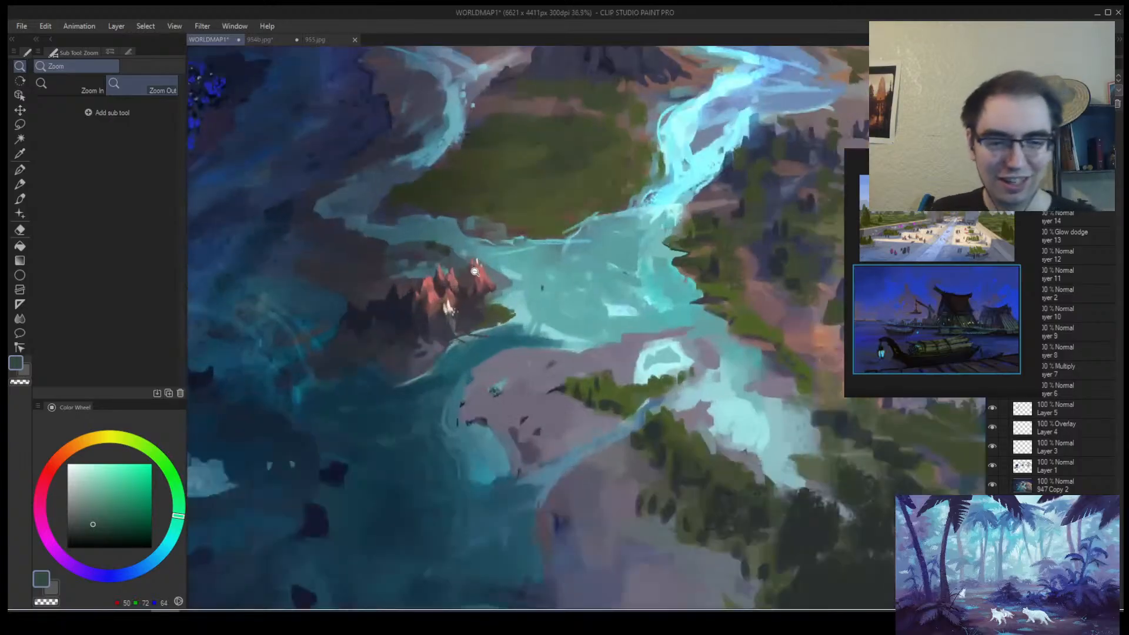
{"action": "left_click", "coordinate": [468, 299]}
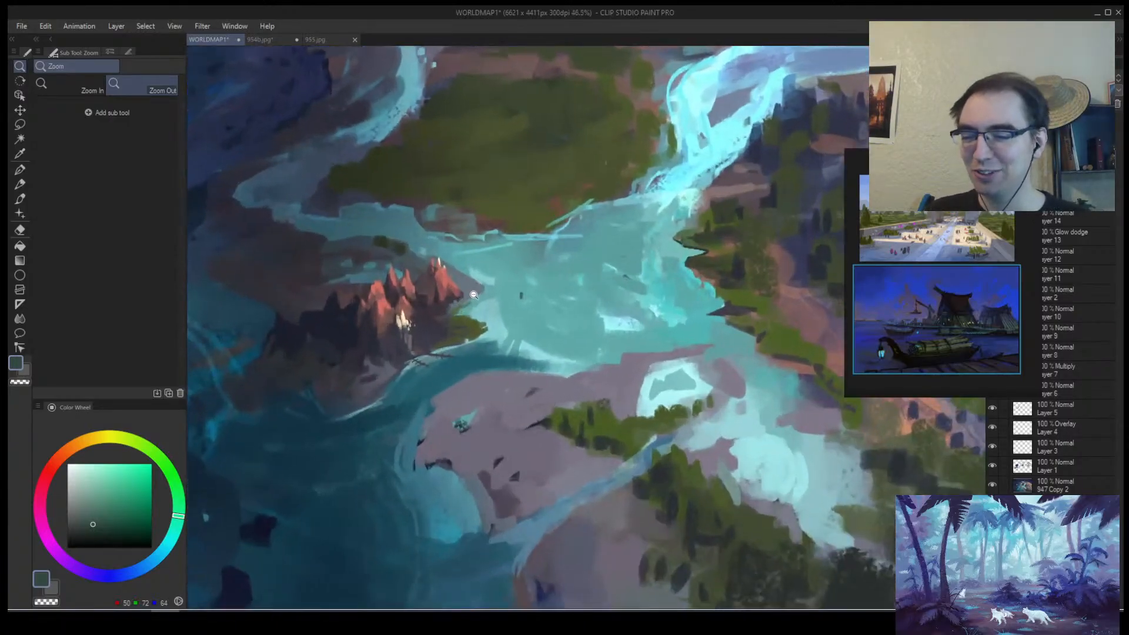
{"action": "left_click", "coordinate": [480, 293]}
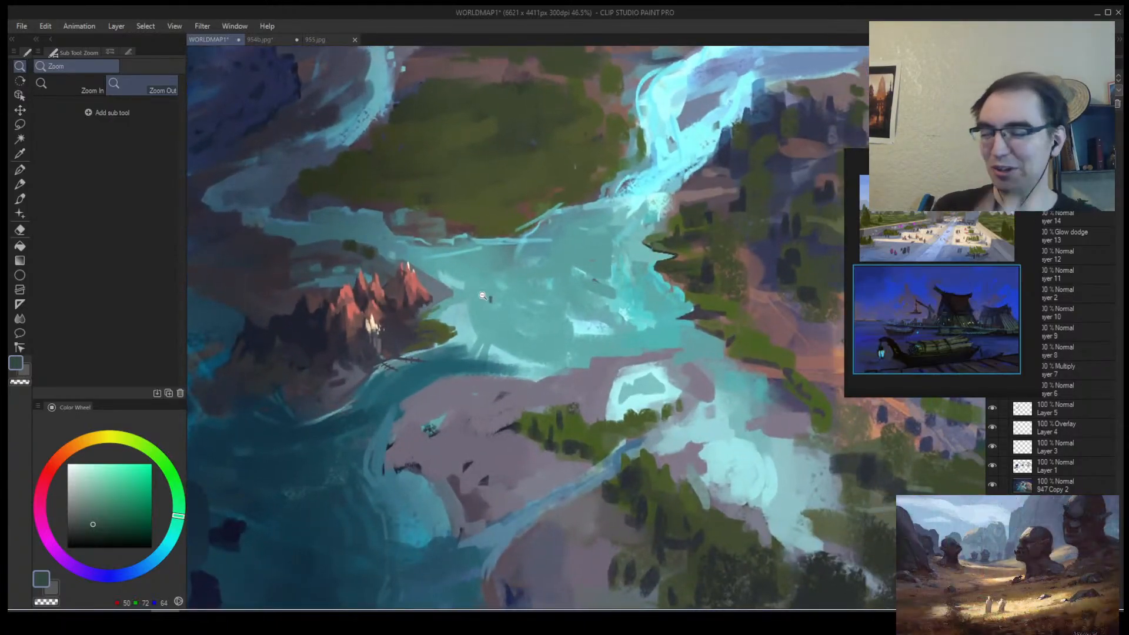
{"action": "left_click", "coordinate": [503, 277], "text": "alt"}
{"action": "left_click", "coordinate": [494, 272], "text": "alt"}
{"action": "left_click", "coordinate": [478, 253]}
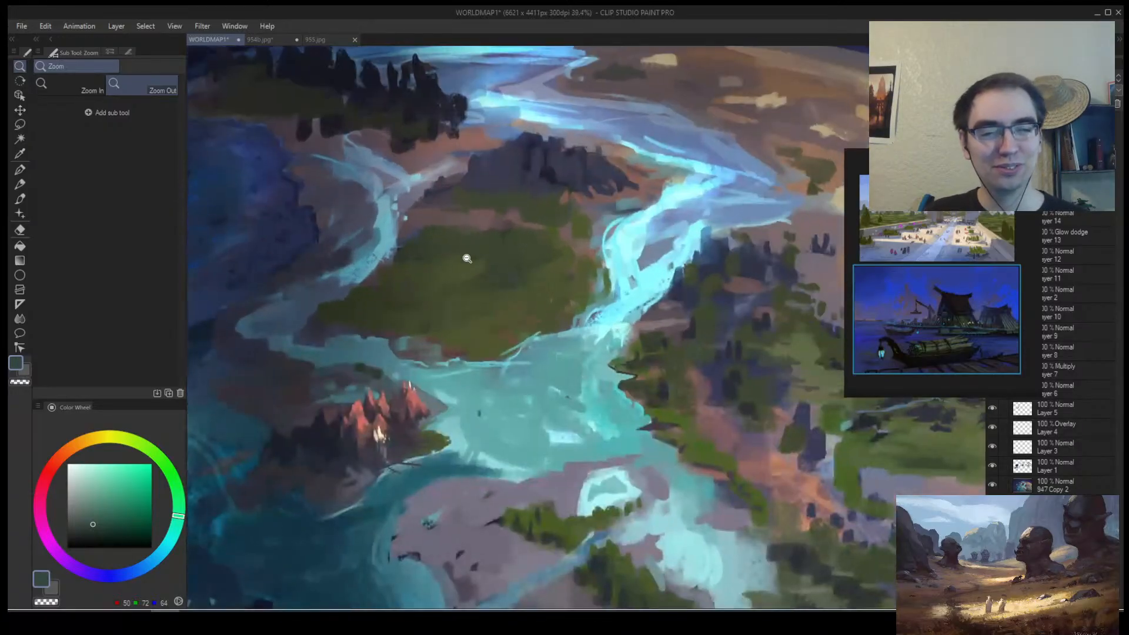
{"action": "left_click", "coordinate": [468, 249]}
{"action": "key", "text": "b"}
{"action": "left_click", "coordinate": [428, 231], "text": "alt"}
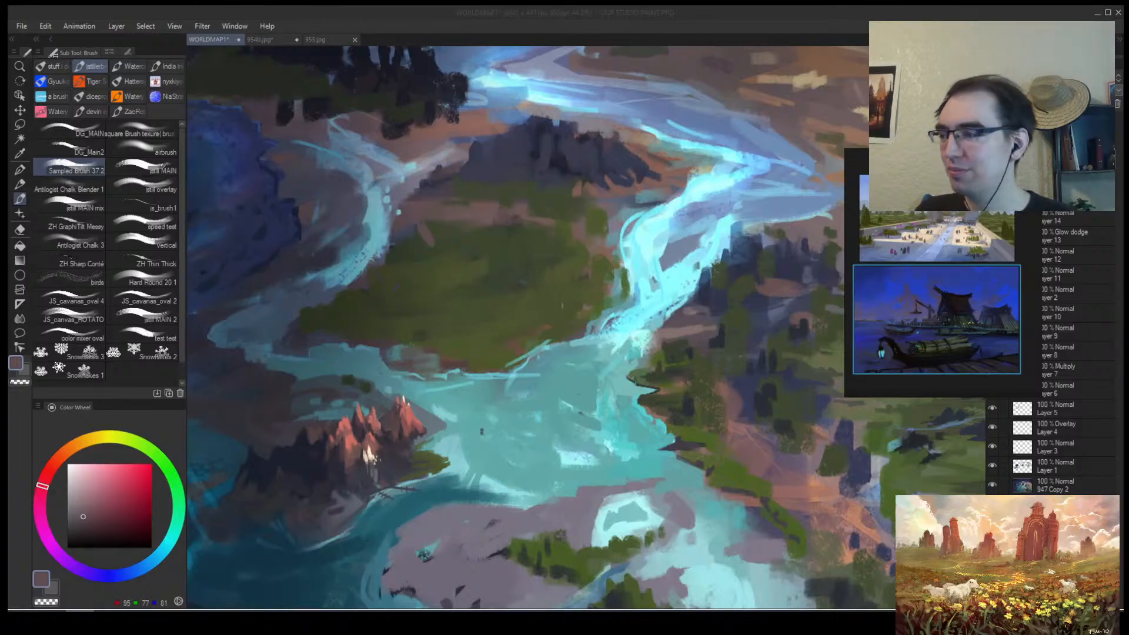
View the red eclipse painting image.png in a maximized browser window and close it.
{"action": "left_click_drag", "start_coordinate": [8, 143], "coordinate": [480, 143]}
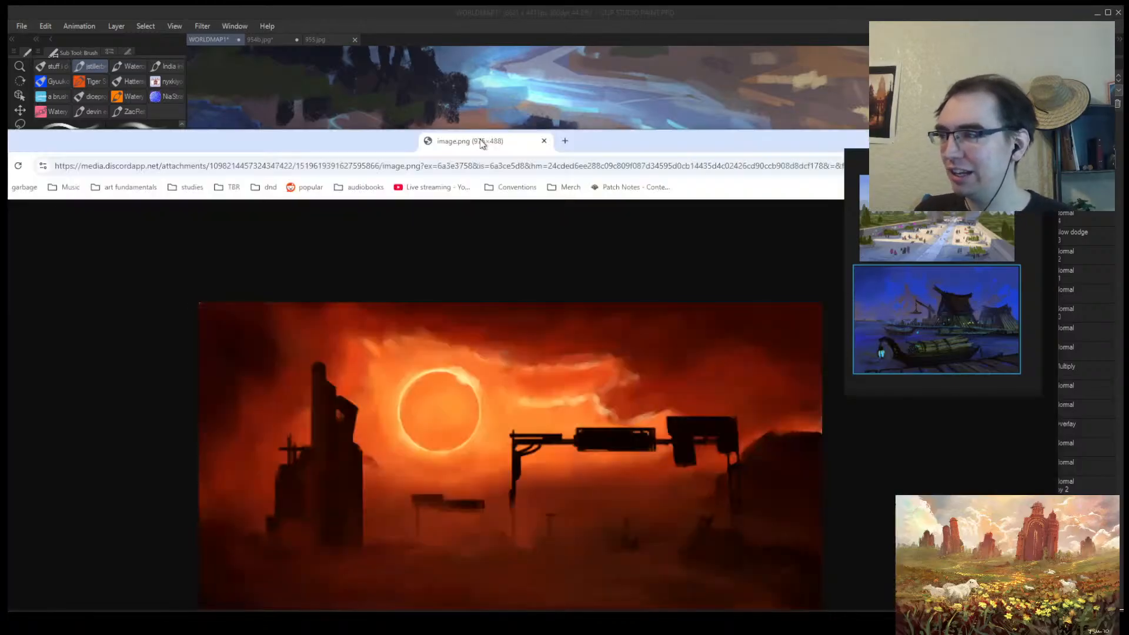
{"action": "double_click", "coordinate": [541, 141]}
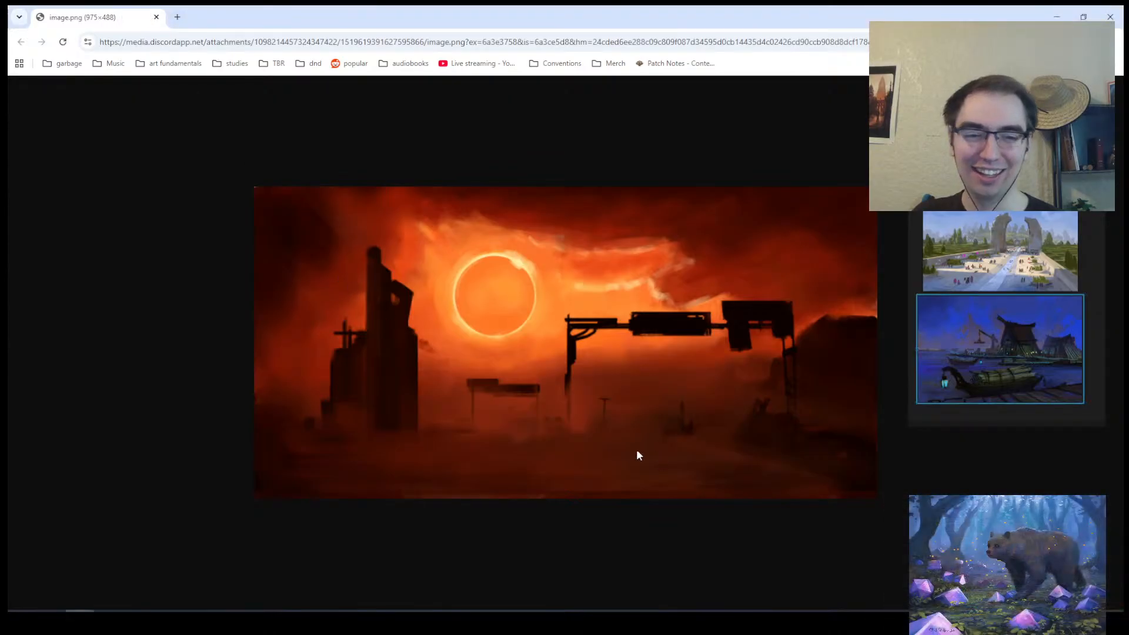
{"action": "left_click", "coordinate": [156, 17]}
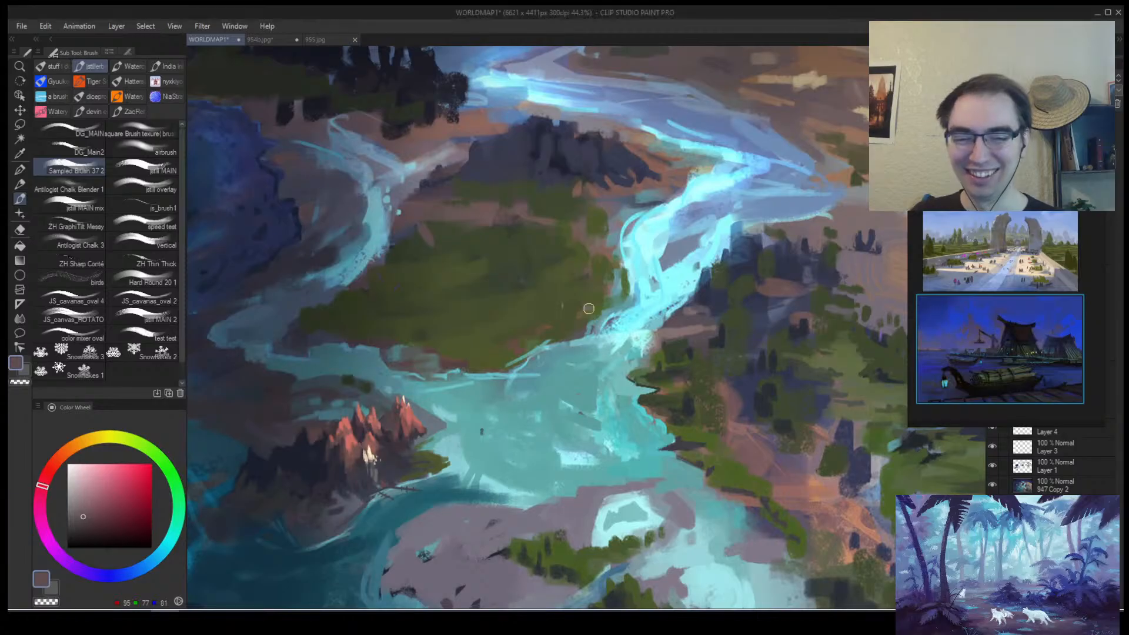
Examine the whole world map, then the rivers and terrain around the central green plain.
{"action": "key", "text": "alt+space"}
{"action": "left_click_drag", "start_coordinate": [644, 333], "coordinate": [639, 350]}
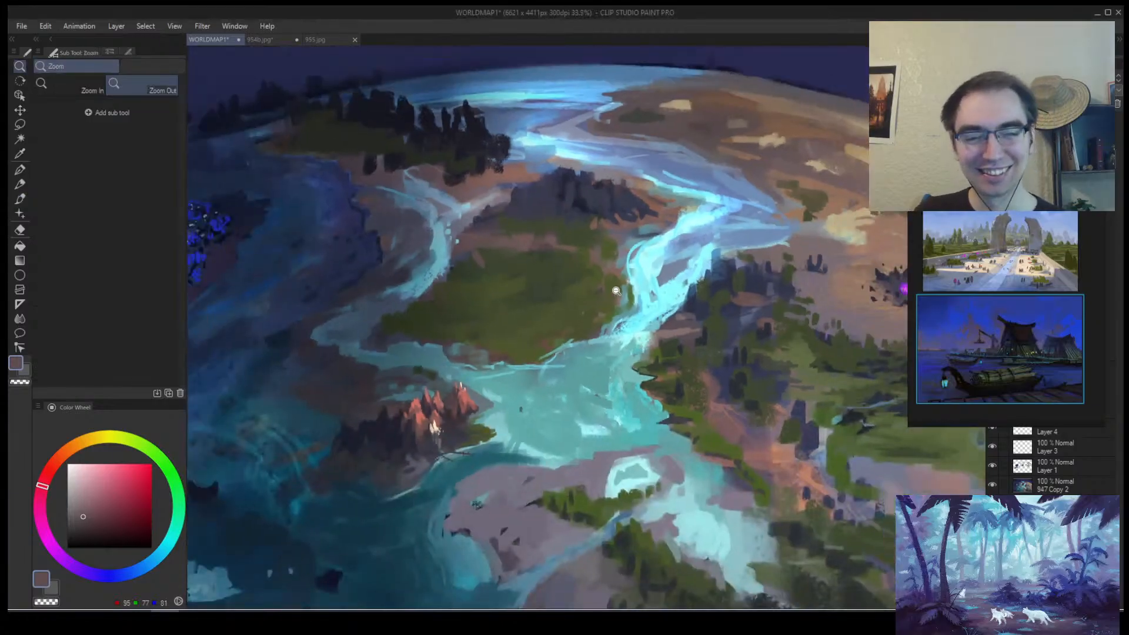
{"action": "left_click_drag", "start_coordinate": [601, 297], "coordinate": [568, 284]}
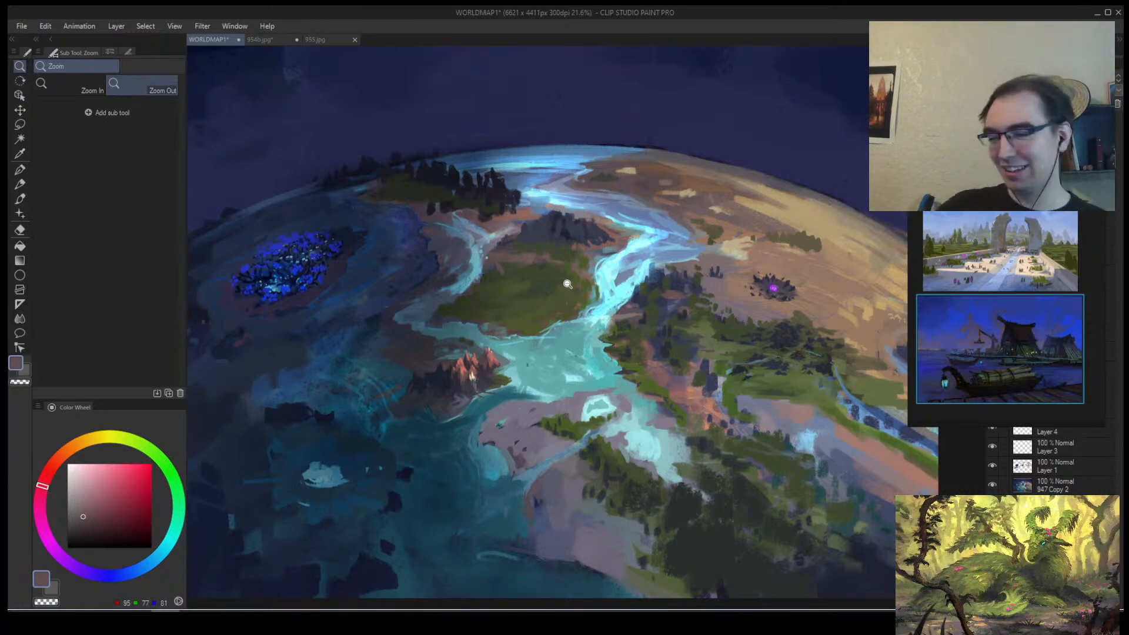
{"action": "left_click", "coordinate": [366, 317]}
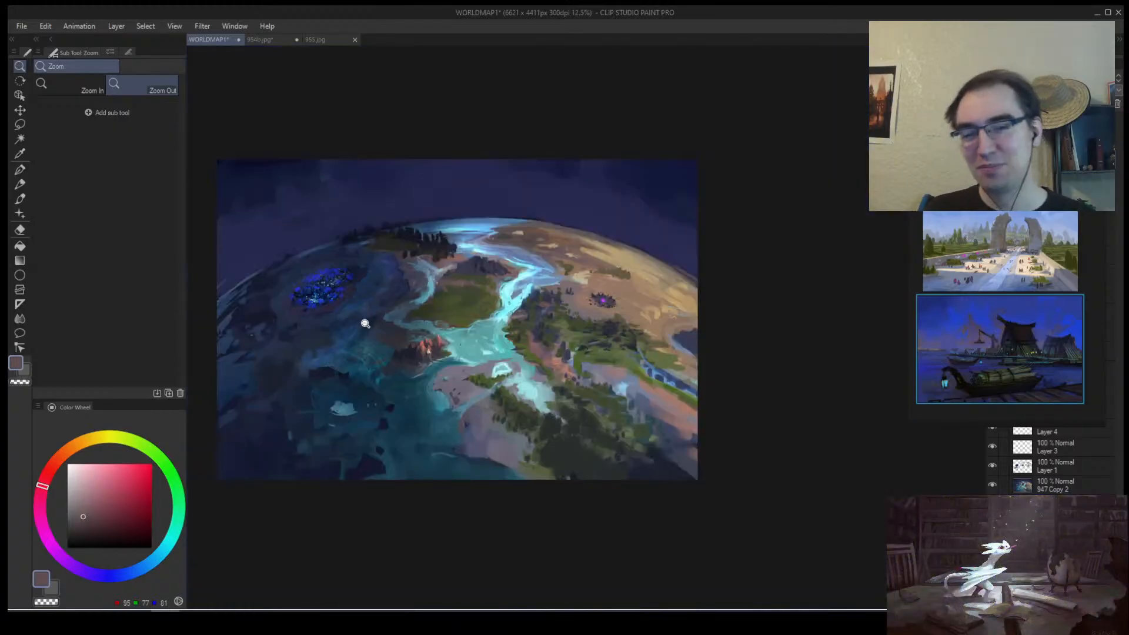
{"action": "scroll", "coordinate": [339, 296], "scroll_direction": "up", "scroll_amount": 1}
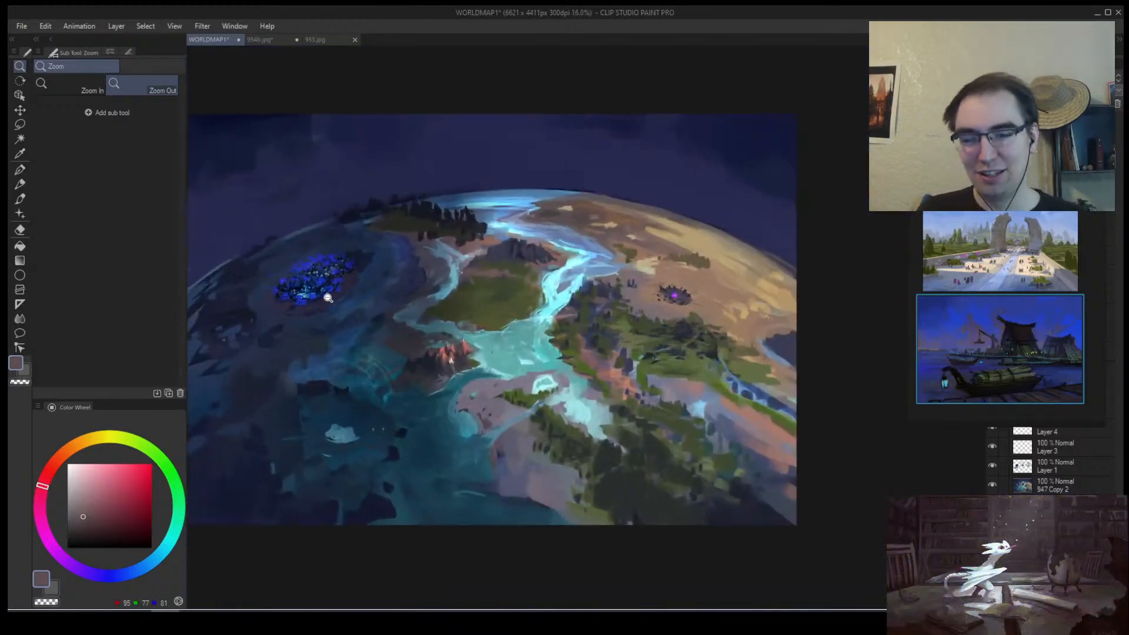
{"action": "scroll", "coordinate": [328, 318], "scroll_direction": "up", "scroll_amount": 1}
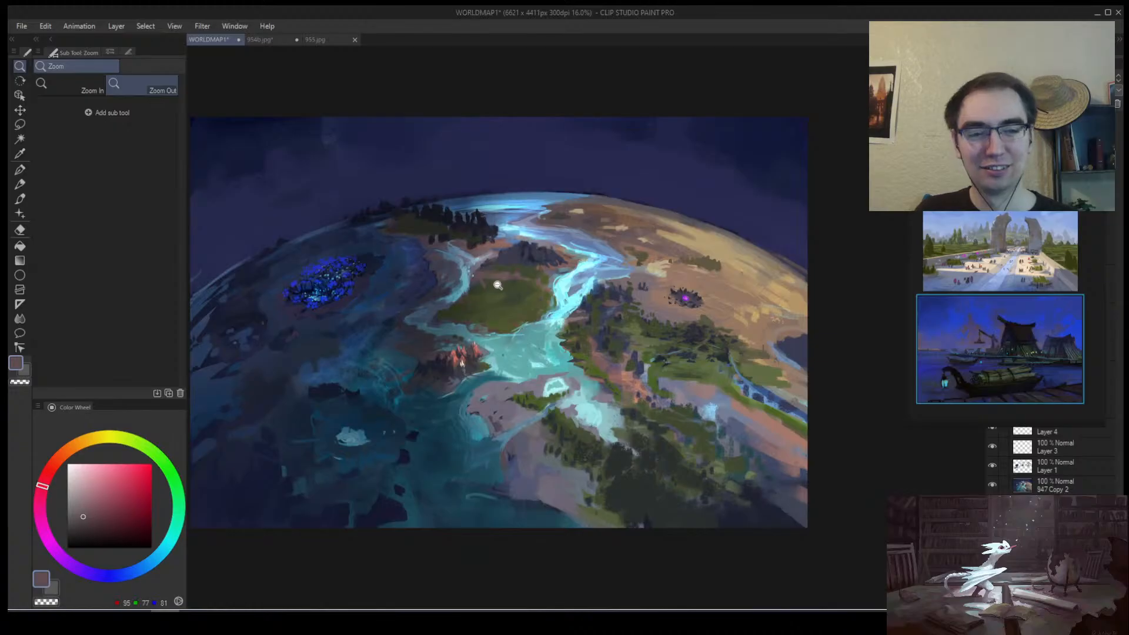
{"action": "scroll", "coordinate": [500, 286], "scroll_direction": "up", "scroll_amount": 3}
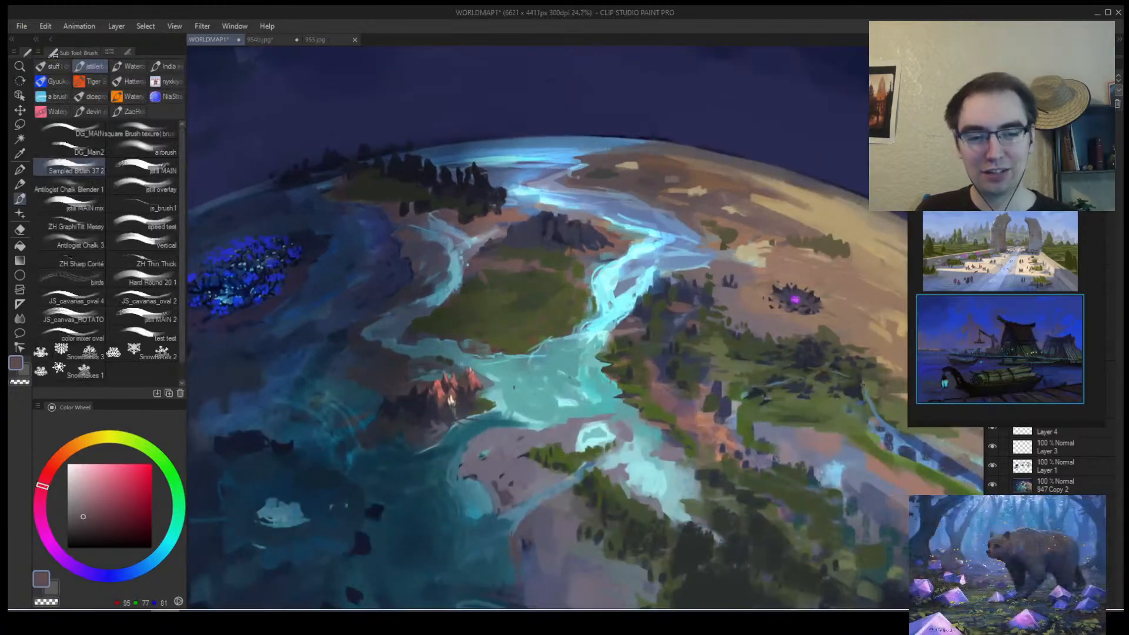
{"action": "scroll", "coordinate": [564, 276], "scroll_direction": "up", "scroll_amount": 1}
Sketch a stroke over the central green plain in tan sampled from the desert, and undo it.
{"action": "key", "text": "b"}
{"action": "left_click", "coordinate": [732, 252], "text": "alt"}
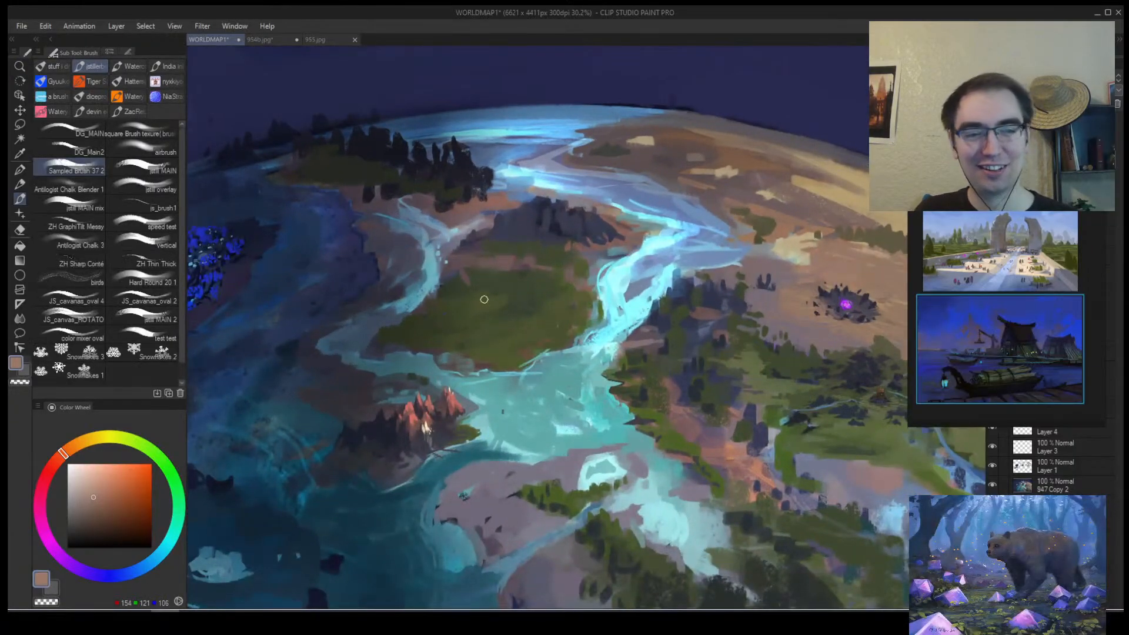
{"action": "mouse_move", "coordinate": [497, 284]}
{"action": "left_mouse_down"}
{"action": "mouse_move", "coordinate": [456, 313]}
{"action": "mouse_move", "coordinate": [507, 274]}
{"action": "mouse_move", "coordinate": [443, 258]}
{"action": "left_mouse_up"}
{"action": "key", "text": "ctrl+z"}
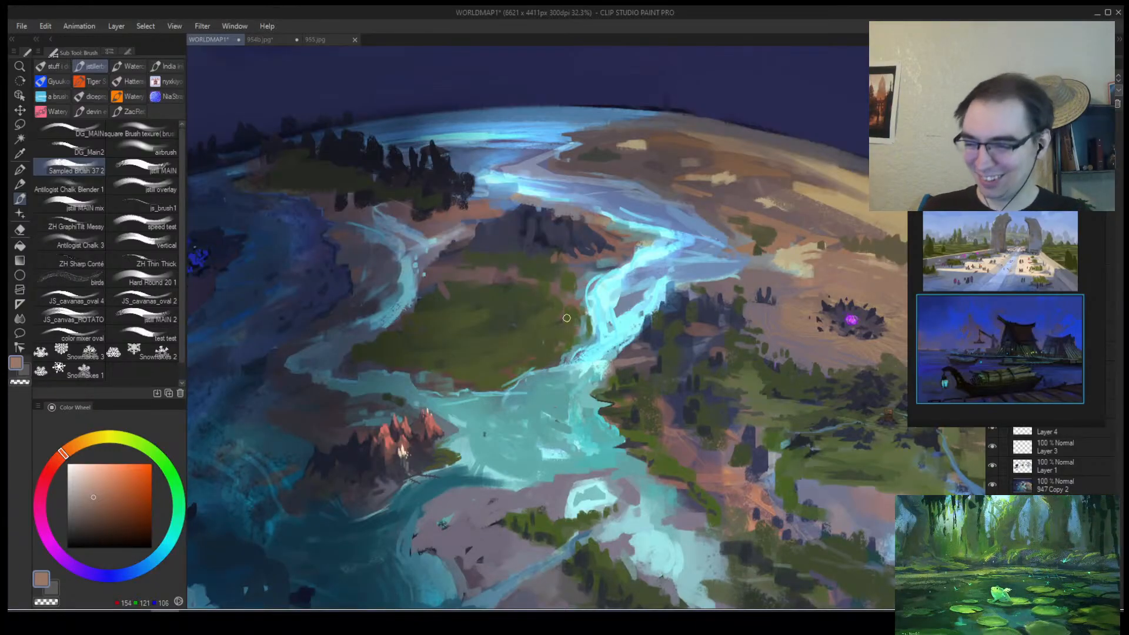
Paint a light blue river branch, sampled from the western river, eastward along the green plain's northern edge.
{"action": "key", "text": "/"}
{"action": "left_click", "coordinate": [477, 279]}
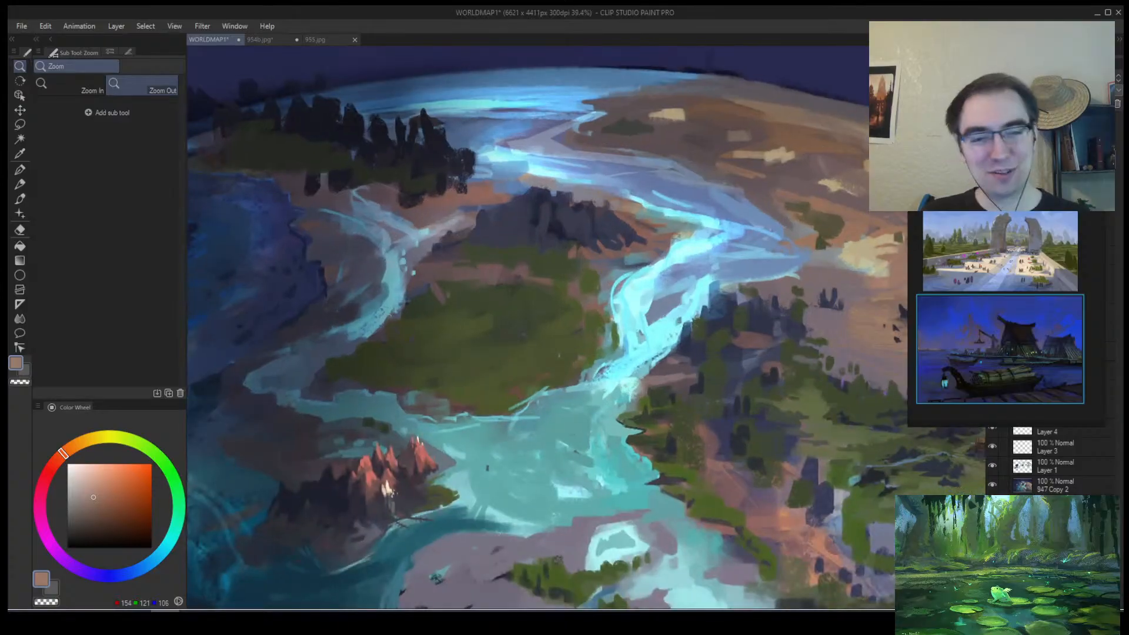
{"action": "scroll", "coordinate": [409, 309], "scroll_direction": "down", "scroll_amount": 3}
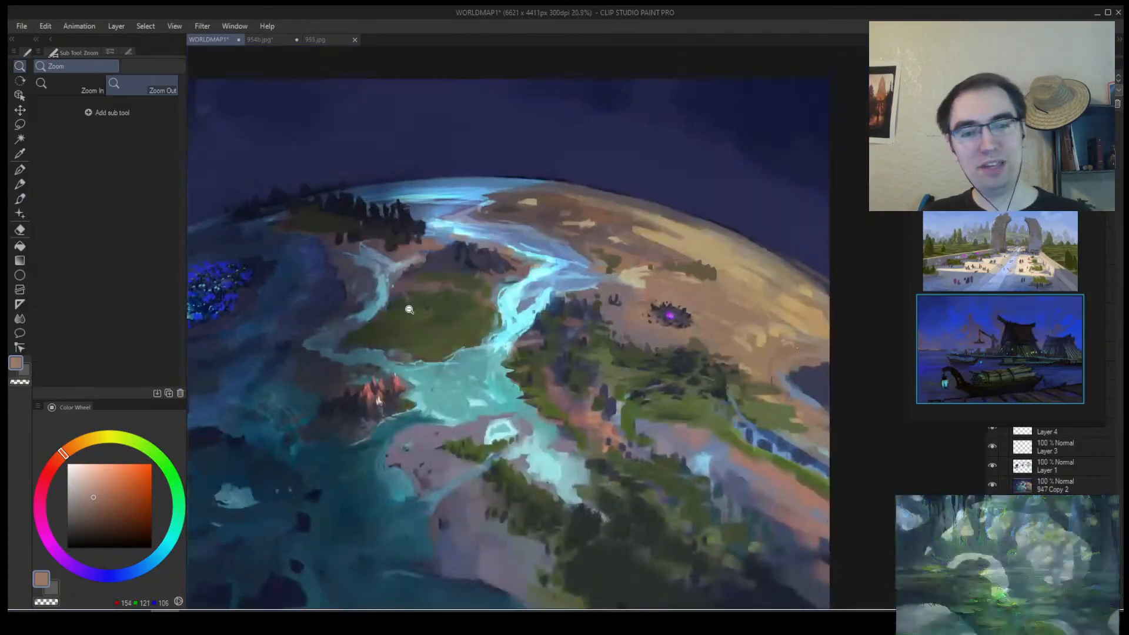
{"action": "scroll", "coordinate": [409, 309], "scroll_direction": "up", "scroll_amount": 5}
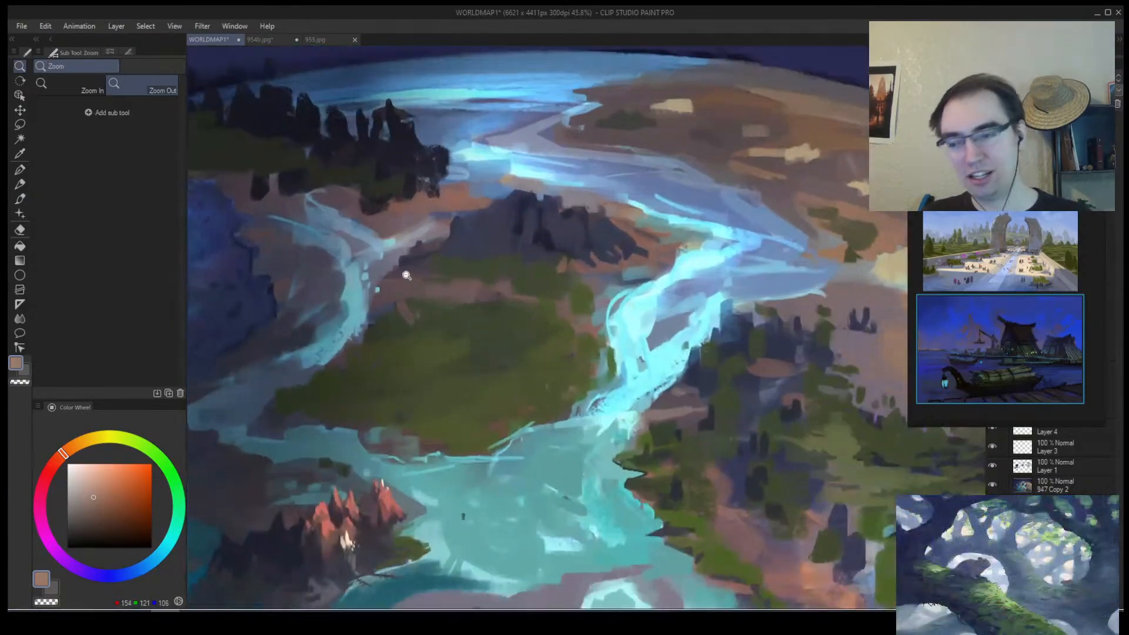
{"action": "key", "text": "b"}
{"action": "left_click", "coordinate": [377, 286], "text": "alt"}
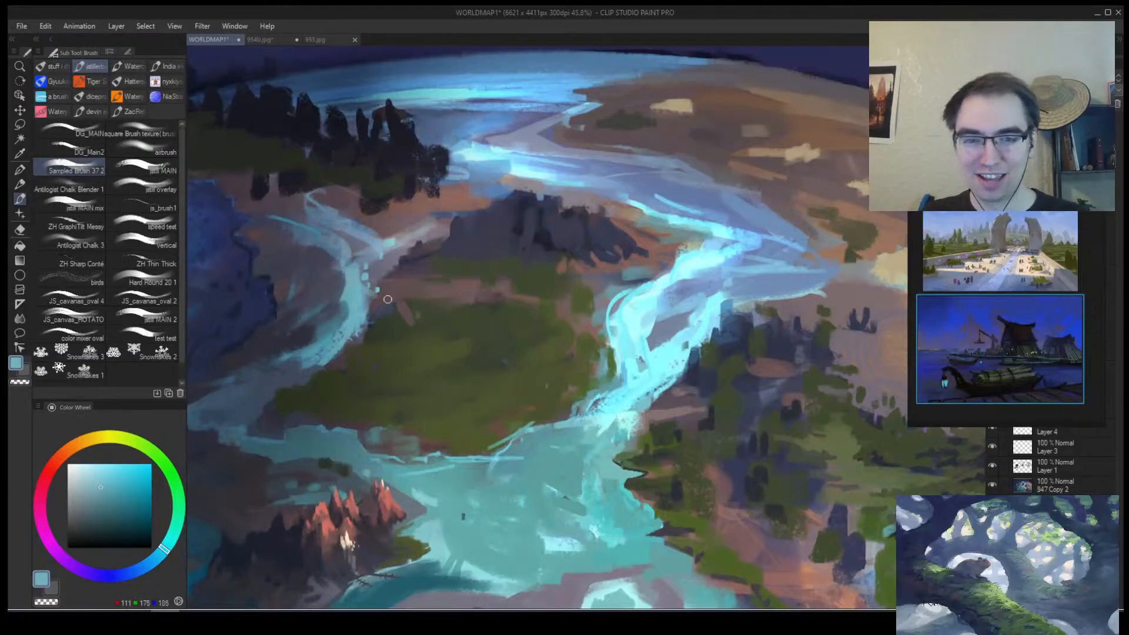
{"action": "mouse_move", "coordinate": [364, 292]}
{"action": "left_mouse_down"}
{"action": "mouse_move", "coordinate": [486, 287]}
{"action": "mouse_move", "coordinate": [480, 294]}
{"action": "left_mouse_up"}
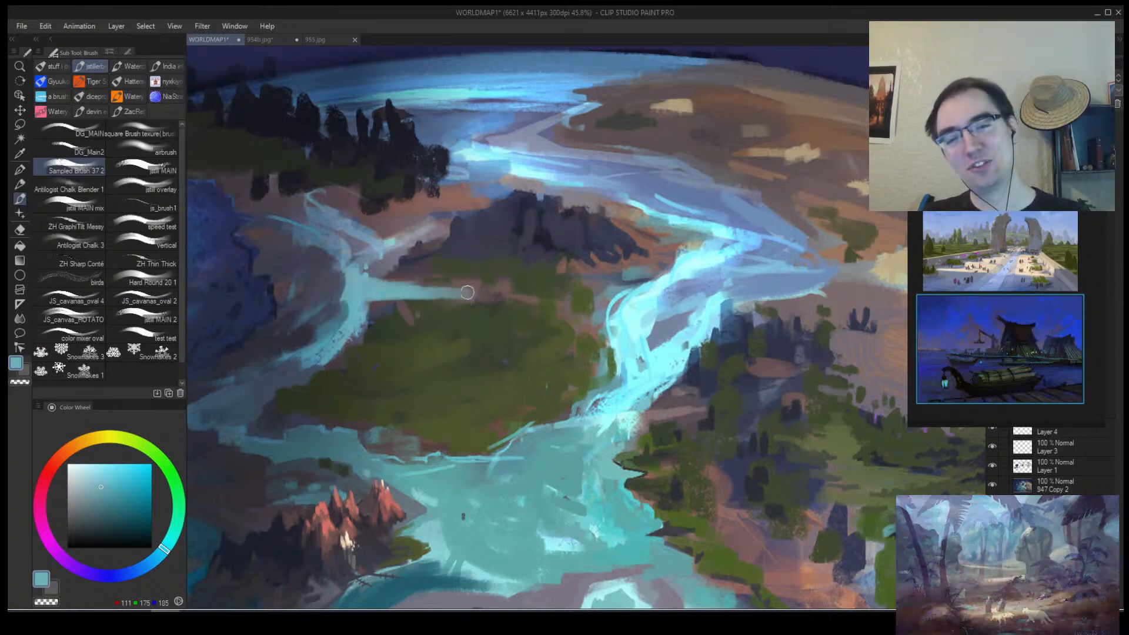
{"action": "key", "text": "ctrl+space"}
{"action": "scroll", "coordinate": [473, 300], "scroll_direction": "up", "scroll_amount": 2}
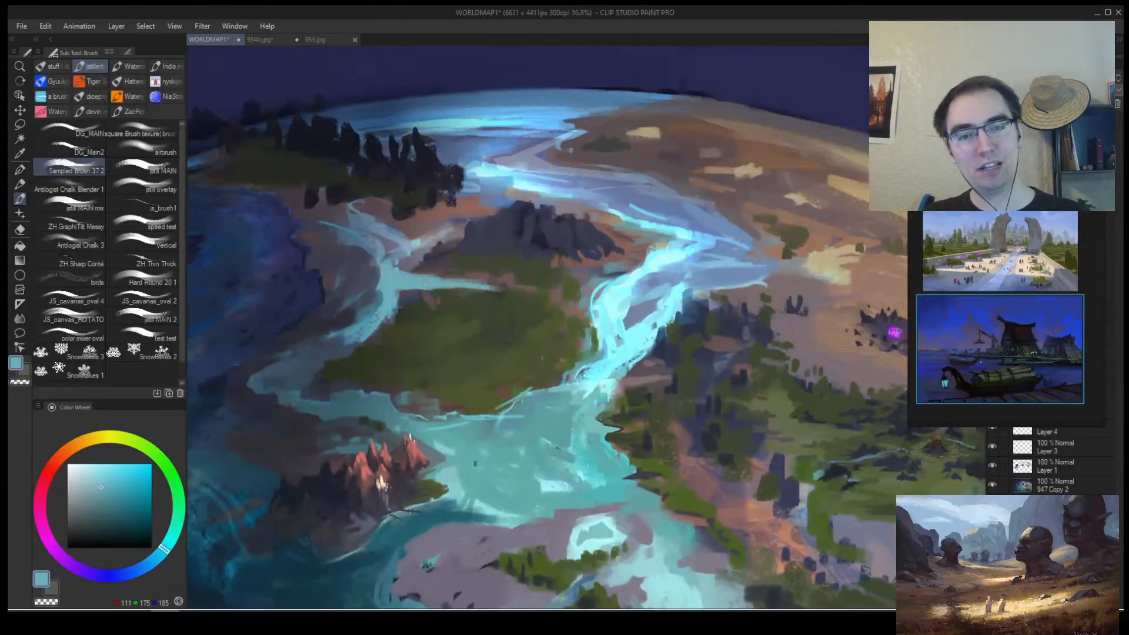
Extend the light blue river branch along the green plain's northern edge to the eastern river, blending in sampled river blues.
{"action": "mouse_move", "coordinate": [444, 293]}
{"action": "left_mouse_down"}
{"action": "mouse_move", "coordinate": [591, 294]}
{"action": "mouse_move", "coordinate": [547, 294]}
{"action": "left_mouse_up"}
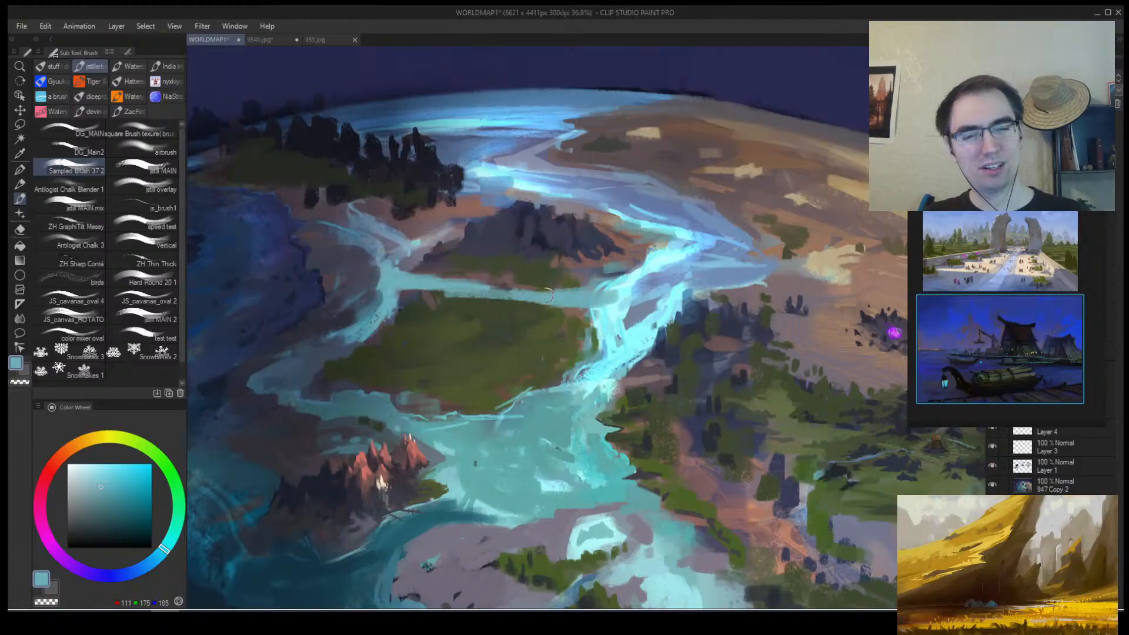
{"action": "left_click", "coordinate": [626, 287], "text": "alt"}
{"action": "mouse_move", "coordinate": [625, 291]}
{"action": "left_mouse_down"}
{"action": "mouse_move", "coordinate": [388, 301]}
{"action": "mouse_move", "coordinate": [440, 294]}
{"action": "mouse_move", "coordinate": [451, 320]}
{"action": "left_mouse_up"}
{"action": "left_click", "coordinate": [462, 291], "text": "alt"}
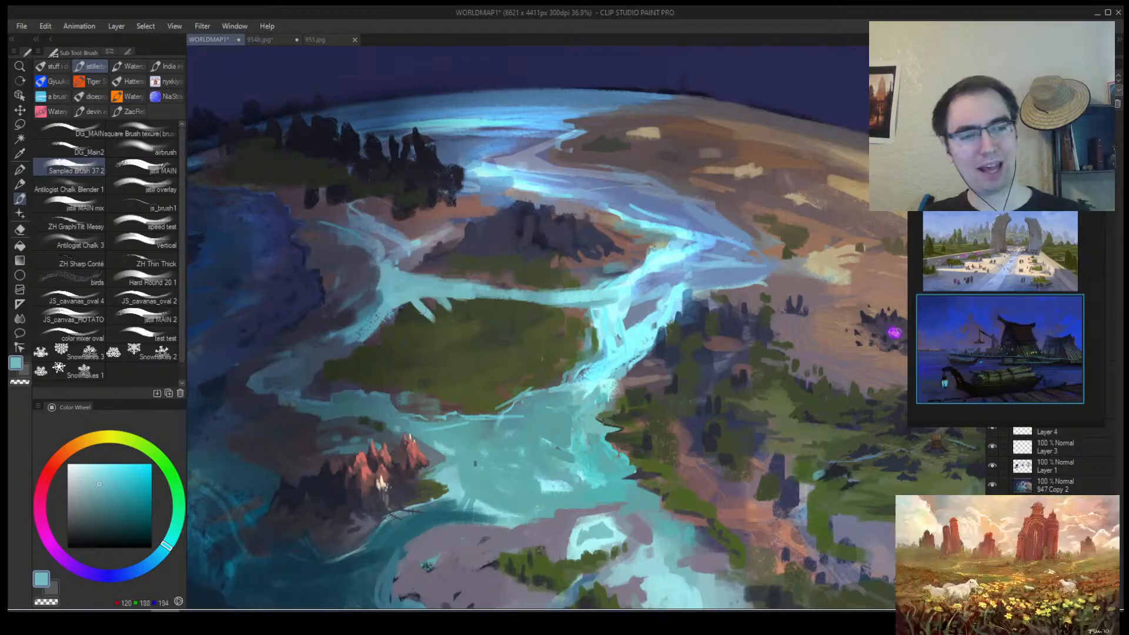
Paint a straight light blue canal diagonally across the green plain and blend its southern mouth into the lake with sampled water tones.
{"action": "mouse_move", "coordinate": [412, 300]}
{"action": "left_mouse_down"}
{"action": "mouse_move", "coordinate": [522, 393]}
{"action": "mouse_move", "coordinate": [526, 410]}
{"action": "left_mouse_up"}
{"action": "left_click", "coordinate": [549, 406], "text": "alt"}
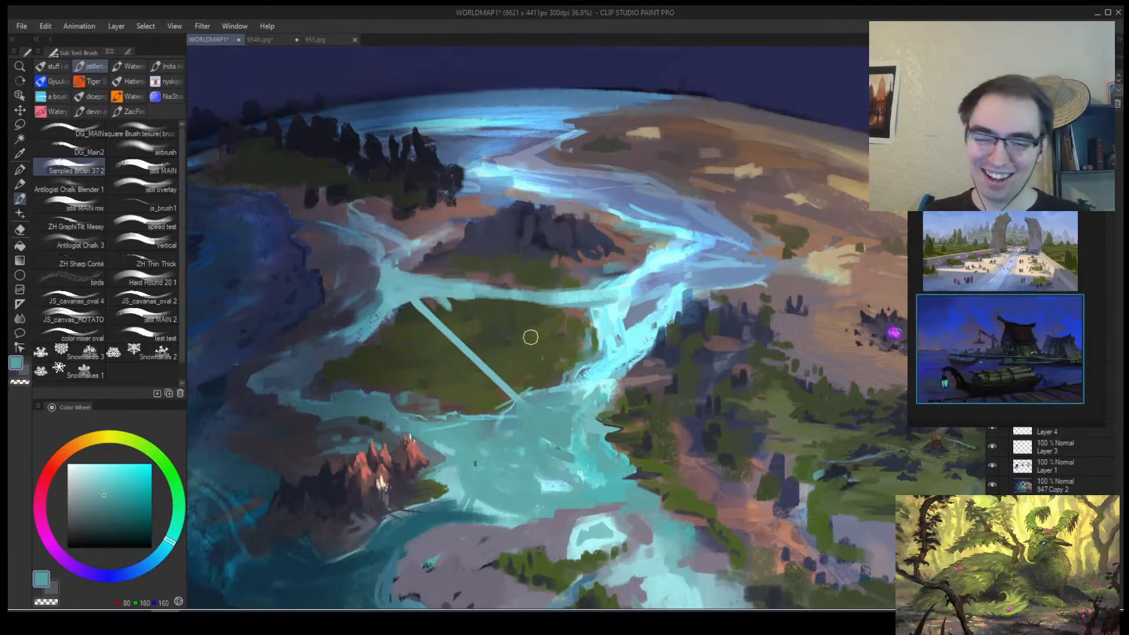
{"action": "key", "text": "h"}
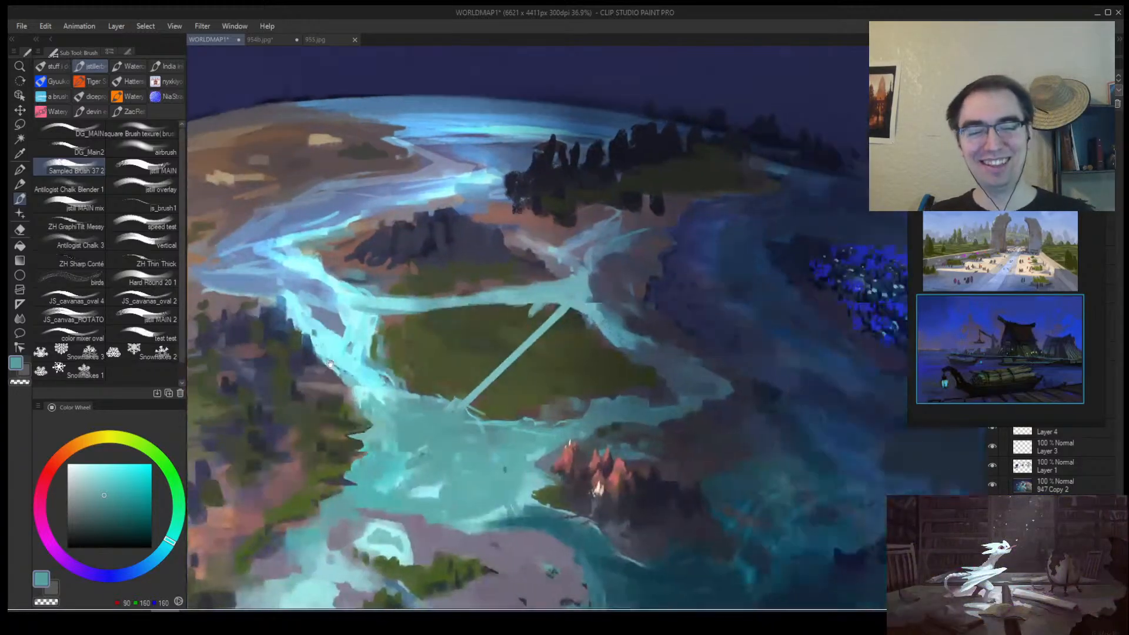
{"action": "left_click_drag", "start_coordinate": [330, 364], "coordinate": [319, 365]}
{"action": "left_click_drag", "start_coordinate": [445, 372], "coordinate": [467, 347], "text": "alt"}
{"action": "left_click_drag", "start_coordinate": [443, 394], "coordinate": [461, 371], "text": "alt"}
{"action": "left_click", "coordinate": [447, 386], "text": "alt"}
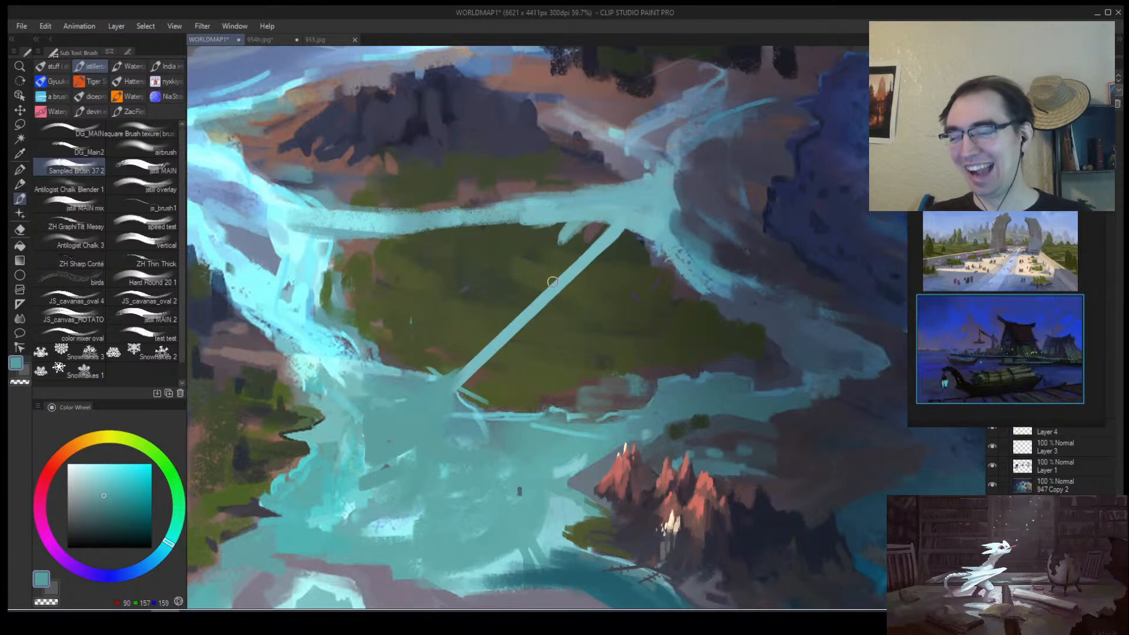
{"action": "left_click", "coordinate": [450, 370], "text": "alt"}
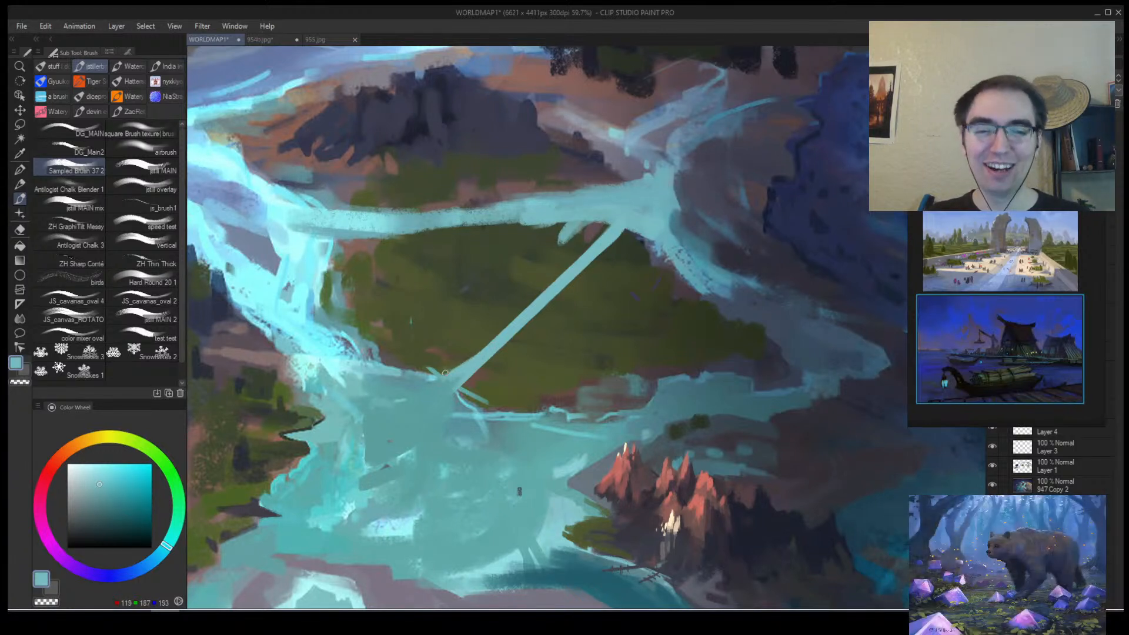
{"action": "left_click", "coordinate": [477, 360], "text": "alt"}
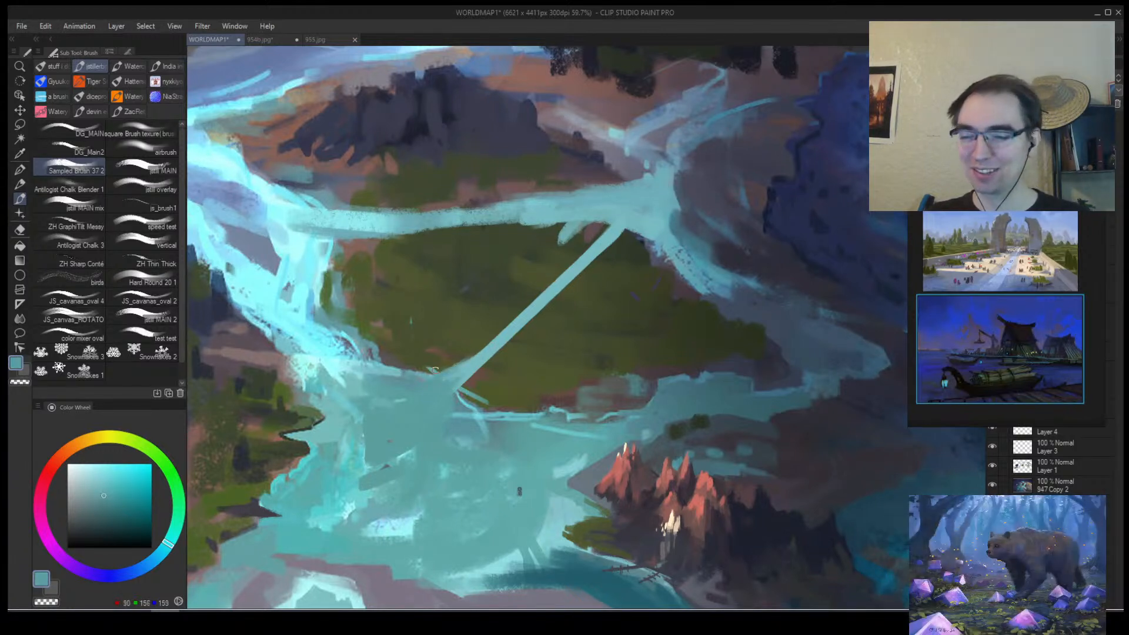
{"action": "mouse_move", "coordinate": [470, 355]}
{"action": "left_mouse_down"}
{"action": "mouse_move", "coordinate": [440, 369]}
{"action": "mouse_move", "coordinate": [466, 366]}
{"action": "mouse_move", "coordinate": [458, 357]}
{"action": "mouse_move", "coordinate": [453, 408]}
{"action": "mouse_move", "coordinate": [484, 391]}
{"action": "left_mouse_up"}
{"action": "left_click", "coordinate": [493, 348], "text": "alt"}
{"action": "left_click", "coordinate": [460, 407], "text": "alt"}
Examine the canal and surrounding rivers across the whole world map, in both mirrored and normal orientation.
{"action": "scroll", "coordinate": [483, 391], "scroll_direction": "up", "scroll_amount": 5}
{"action": "scroll", "coordinate": [492, 403], "scroll_direction": "down", "scroll_amount": 7}
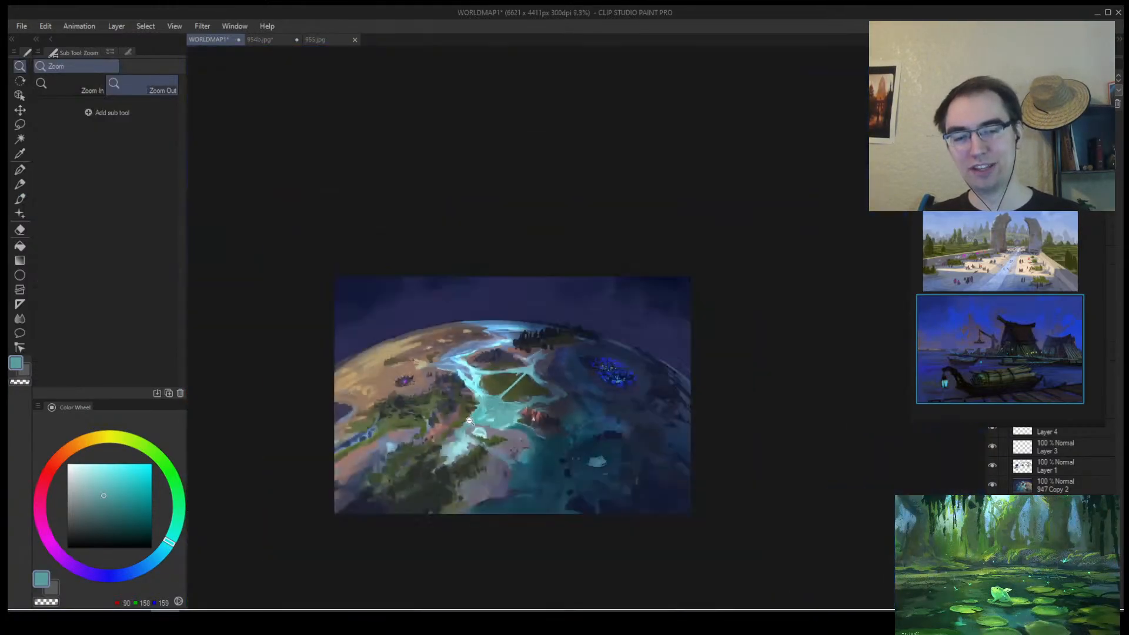
{"action": "scroll", "coordinate": [494, 408], "scroll_direction": "up", "scroll_amount": 1}
{"action": "scroll", "coordinate": [494, 408], "scroll_direction": "up", "scroll_amount": 4}
{"action": "key", "text": "b"}
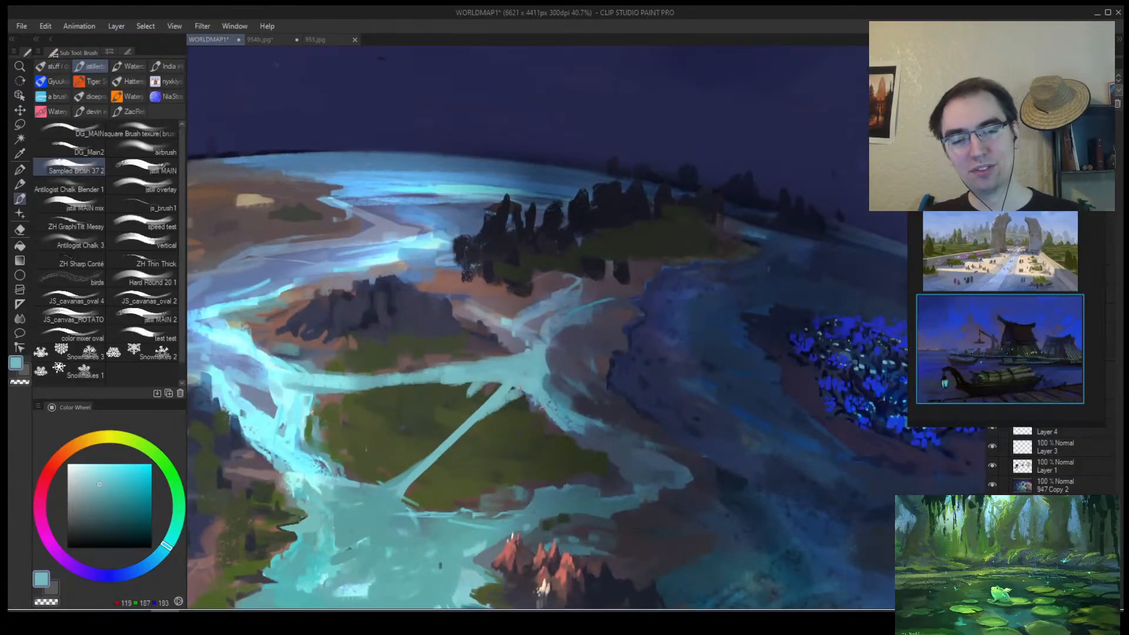
{"action": "key", "text": "h"}
{"action": "scroll", "coordinate": [541, 380], "scroll_direction": "down", "scroll_amount": 5}
{"action": "left_click_drag", "start_coordinate": [579, 384], "coordinate": [444, 380]}
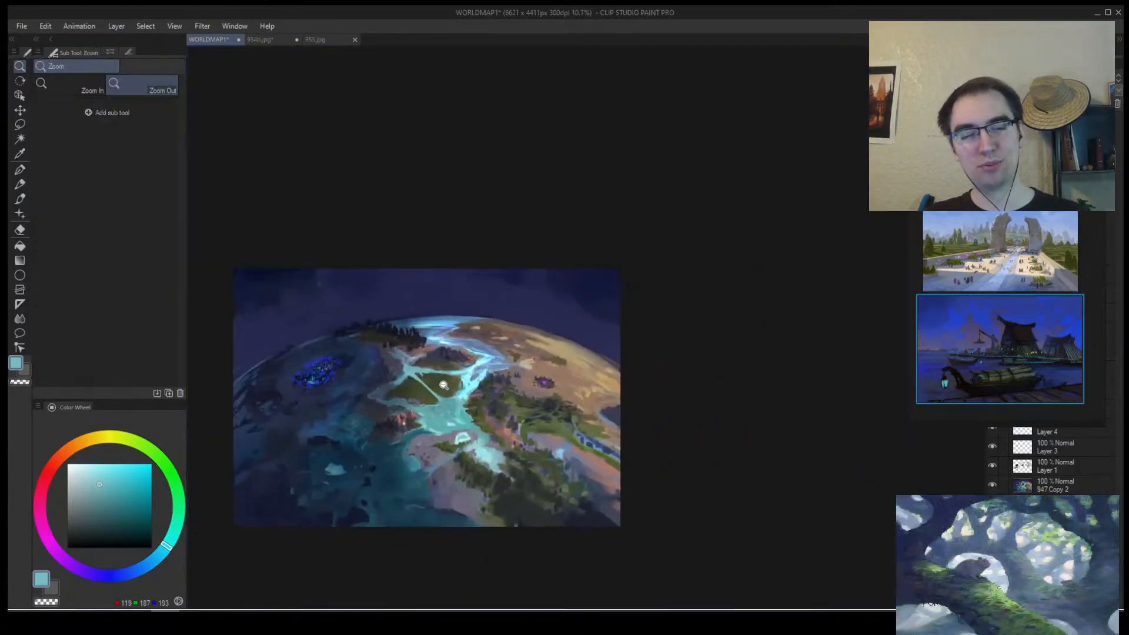
{"action": "scroll", "coordinate": [432, 379], "scroll_direction": "up", "scroll_amount": 3}
{"action": "key", "text": "b"}
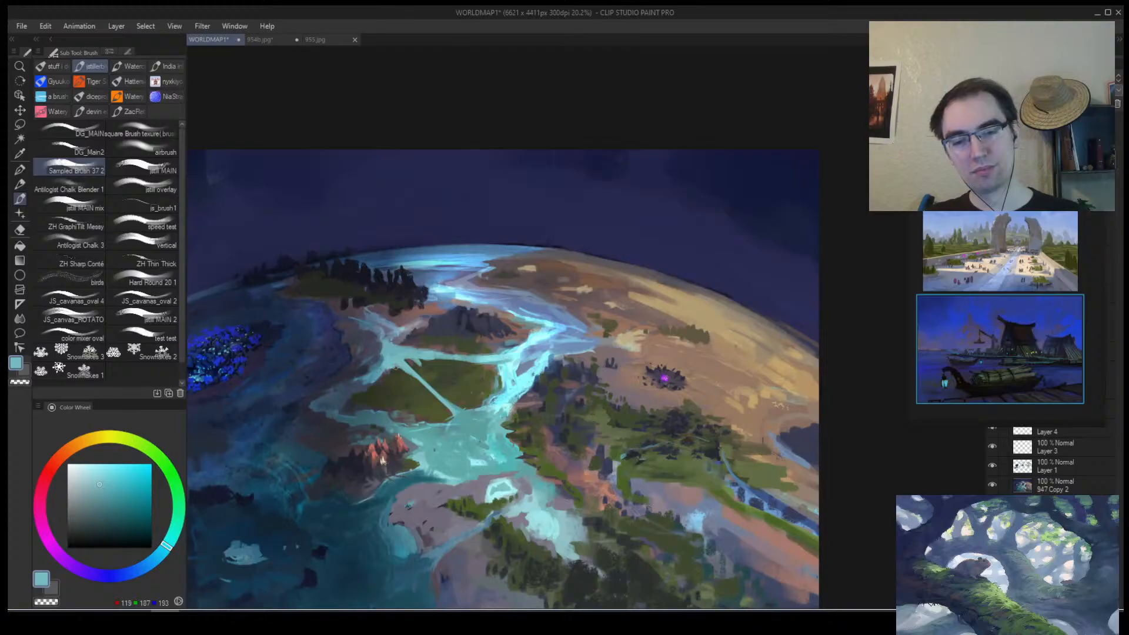
{"action": "scroll", "coordinate": [422, 377], "scroll_direction": "up", "scroll_amount": 2}
Paint a patch of sampled mauve-brown bare ground on the green plain west of the diagonal canal.
{"action": "left_click", "coordinate": [419, 389], "text": "alt"}
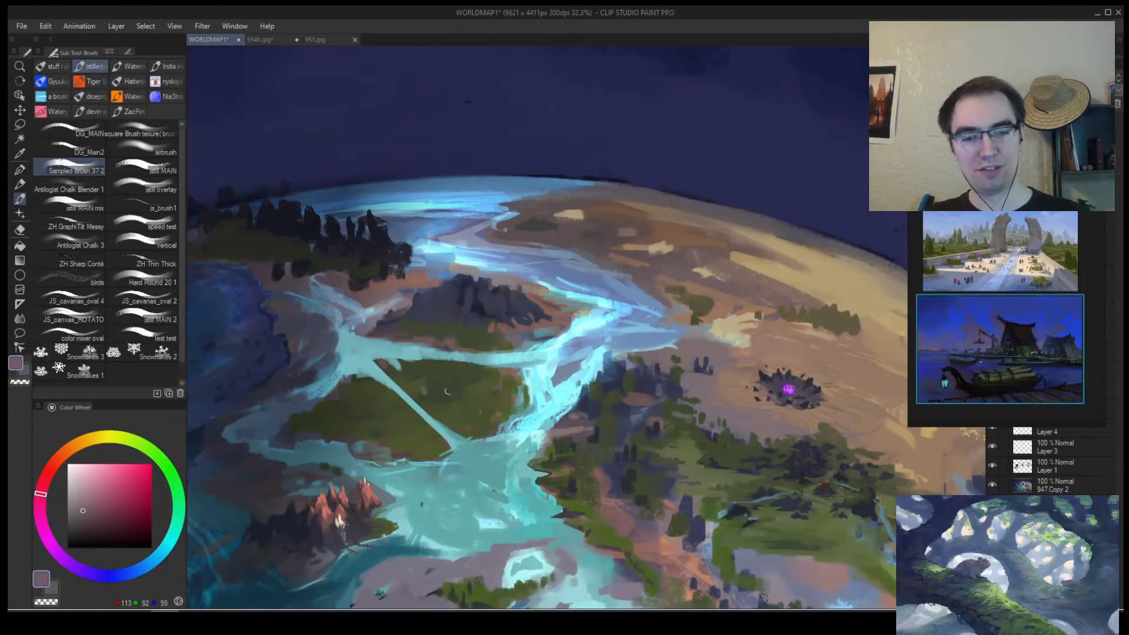
{"action": "scroll", "coordinate": [435, 376], "scroll_direction": "up", "scroll_amount": 1}
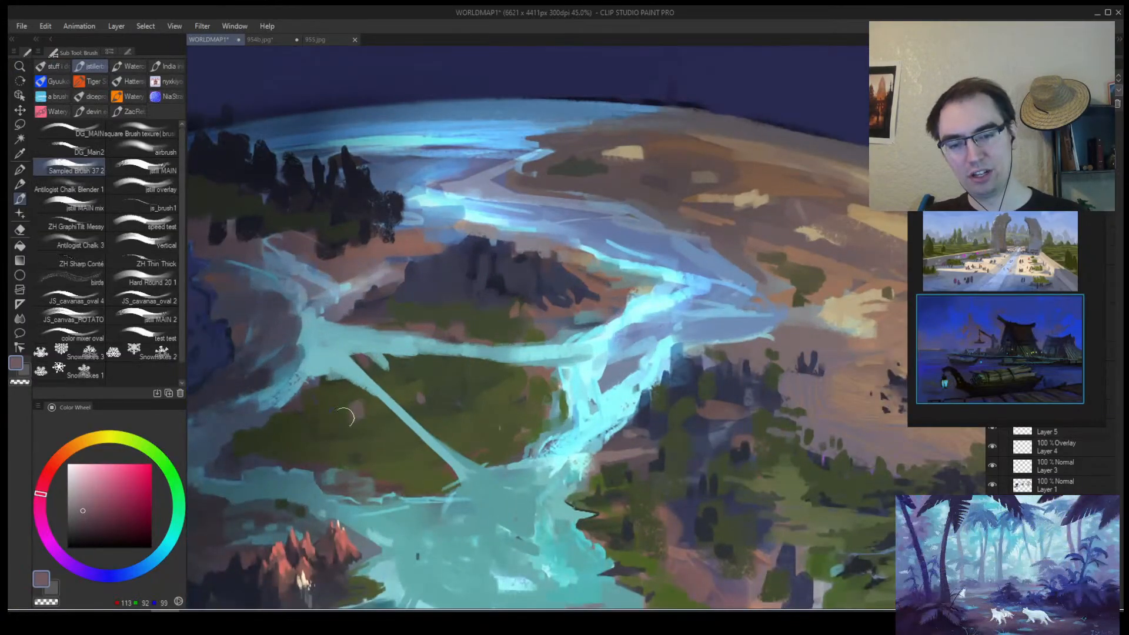
{"action": "mouse_move", "coordinate": [345, 418]}
{"action": "left_mouse_down"}
{"action": "mouse_move", "coordinate": [365, 414]}
{"action": "mouse_move", "coordinate": [356, 398]}
{"action": "mouse_move", "coordinate": [377, 433]}
{"action": "left_mouse_up"}
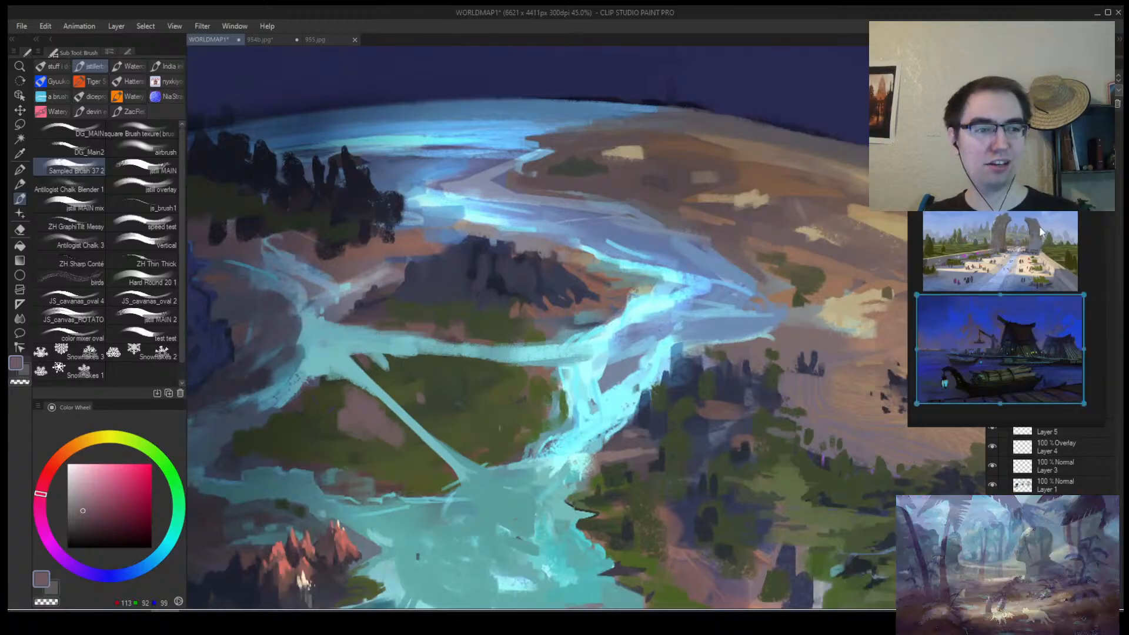
Widen the reference board window and frame the daytime painting of the stone arch and crowded plaza.
{"action": "scroll", "coordinate": [1040, 231], "scroll_direction": "up", "scroll_amount": 3}
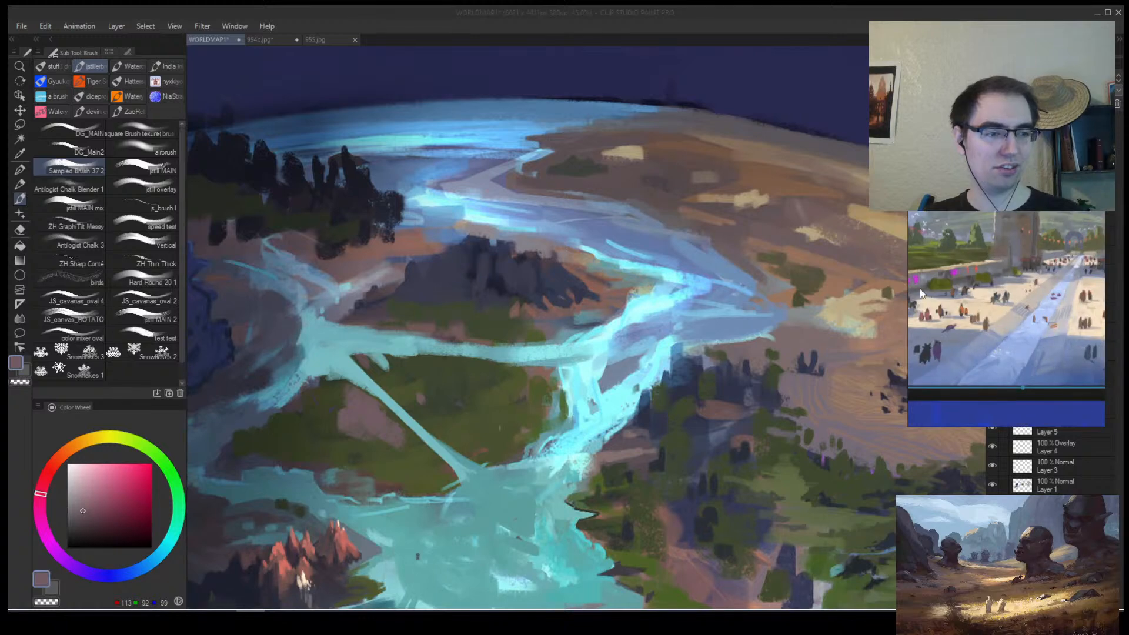
{"action": "left_click_drag", "start_coordinate": [909, 285], "coordinate": [836, 286]}
{"action": "scroll", "coordinate": [993, 301], "scroll_direction": "down", "scroll_amount": 2}
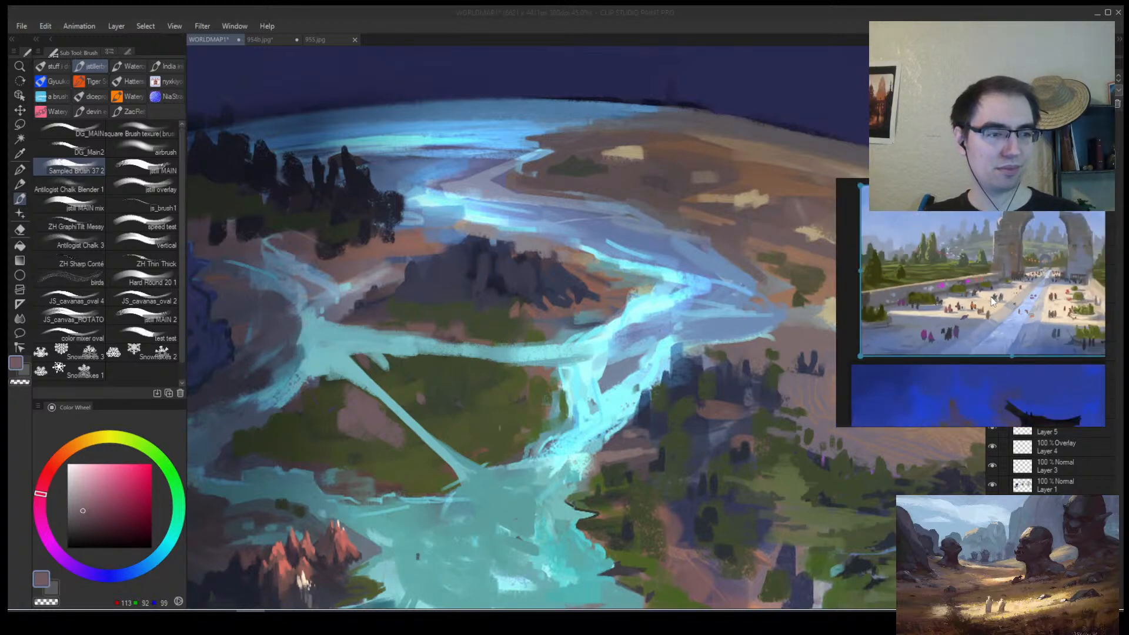
{"action": "left_click", "coordinate": [446, 364]}
Refine the bare ground patch west of the canal with olive green and brown sampled from the plain.
{"action": "key", "text": "ctrl+space"}
{"action": "left_click", "coordinate": [366, 429], "text": "ctrl"}
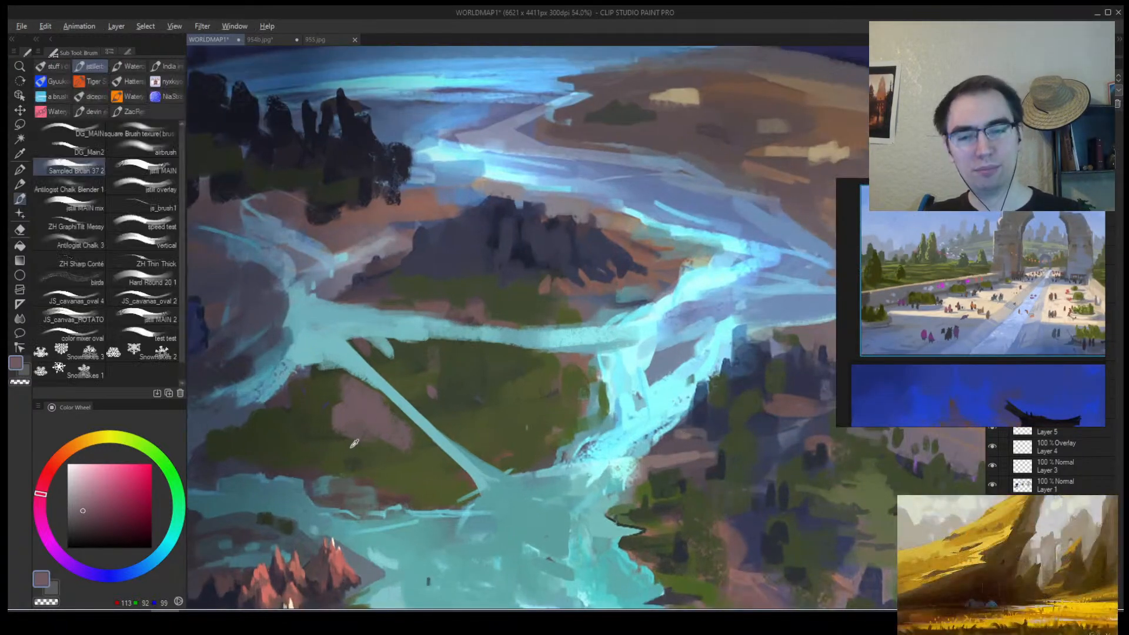
{"action": "left_click", "coordinate": [351, 446], "text": "alt"}
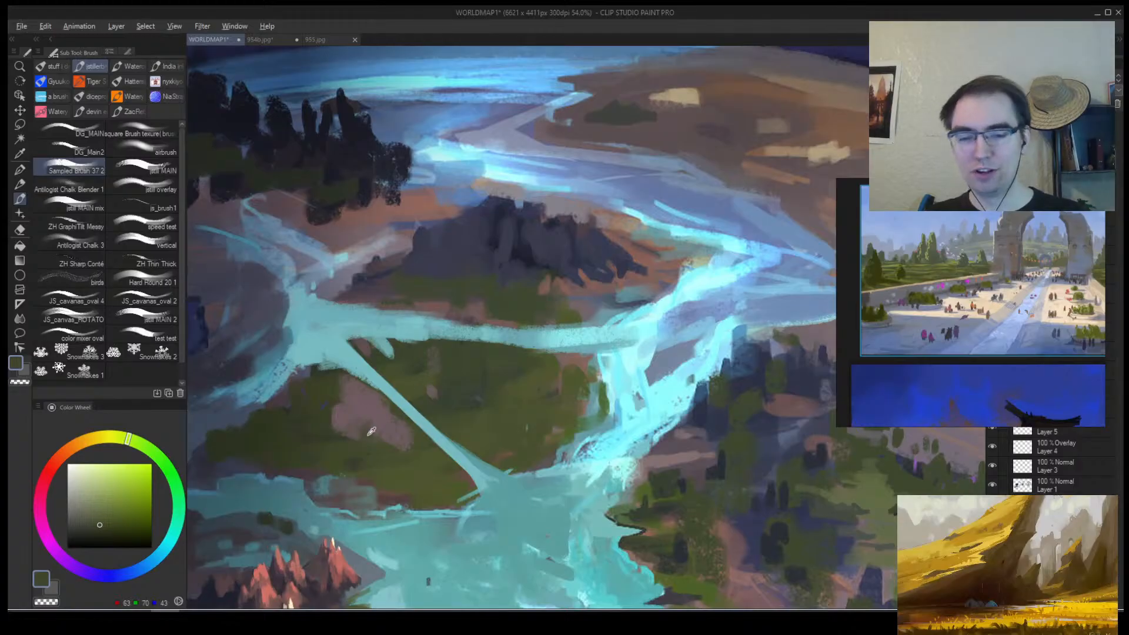
{"action": "left_click", "coordinate": [388, 419], "text": "alt"}
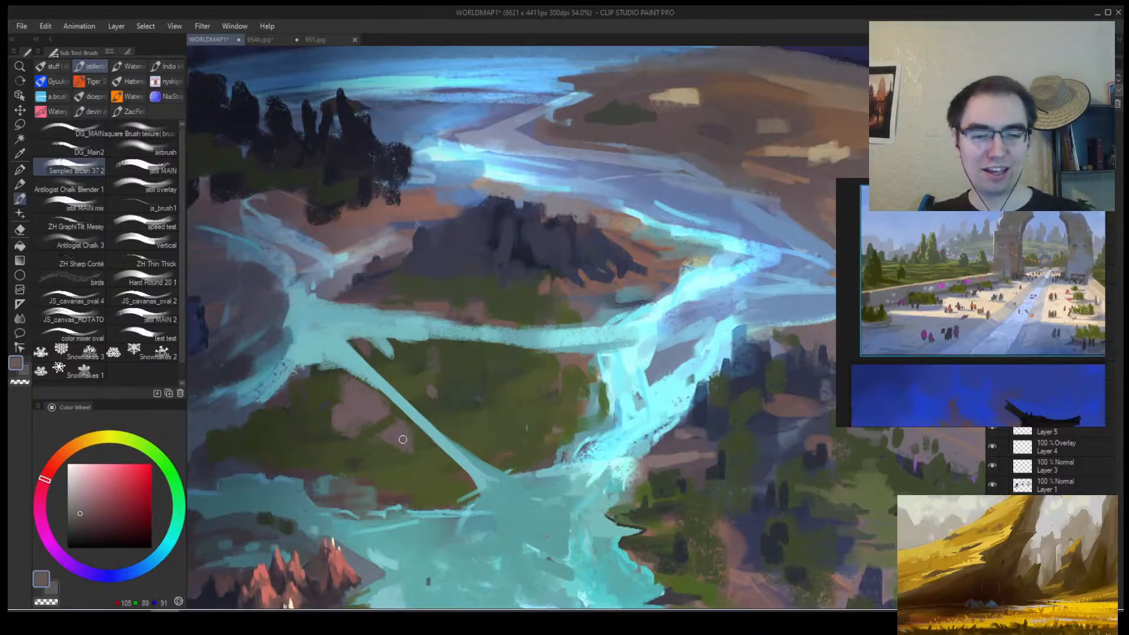
Dab small brown ground patches beside the diagonal canal, chiefly on the plain's eastern part, with colors sampled from the surrounding land.
{"action": "left_click", "coordinate": [473, 428], "text": "alt"}
{"action": "left_click", "coordinate": [459, 440], "text": "alt"}
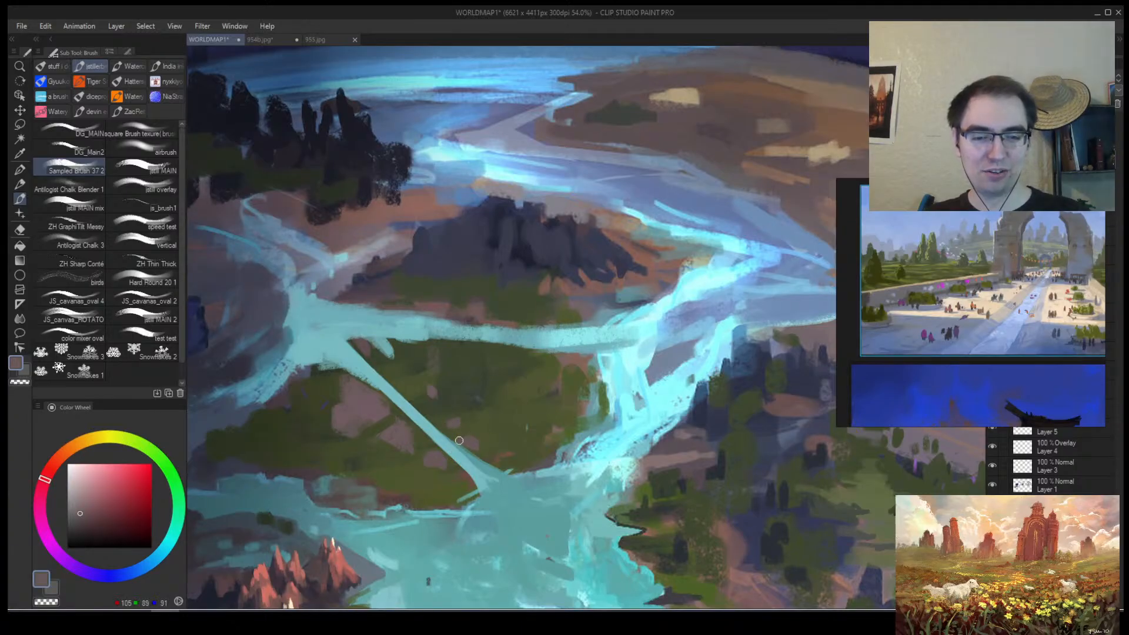
{"action": "left_click", "coordinate": [477, 445], "text": "alt"}
{"action": "left_click", "coordinate": [485, 445], "text": "alt"}
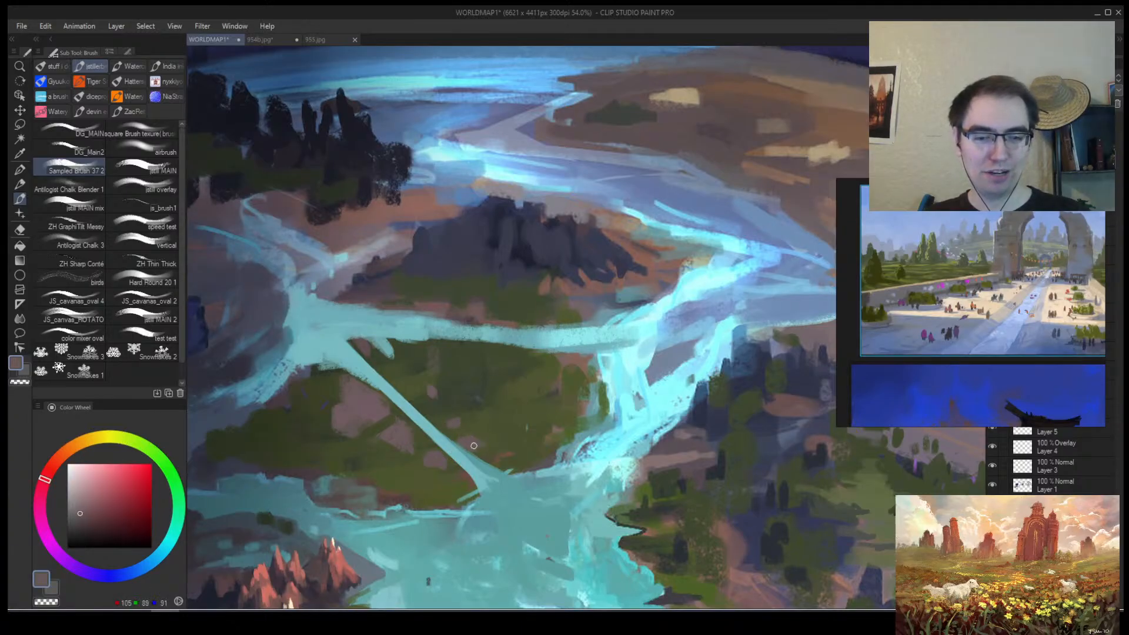
{"action": "left_click", "coordinate": [473, 446], "text": "alt"}
{"action": "left_click", "coordinate": [475, 447], "text": "alt"}
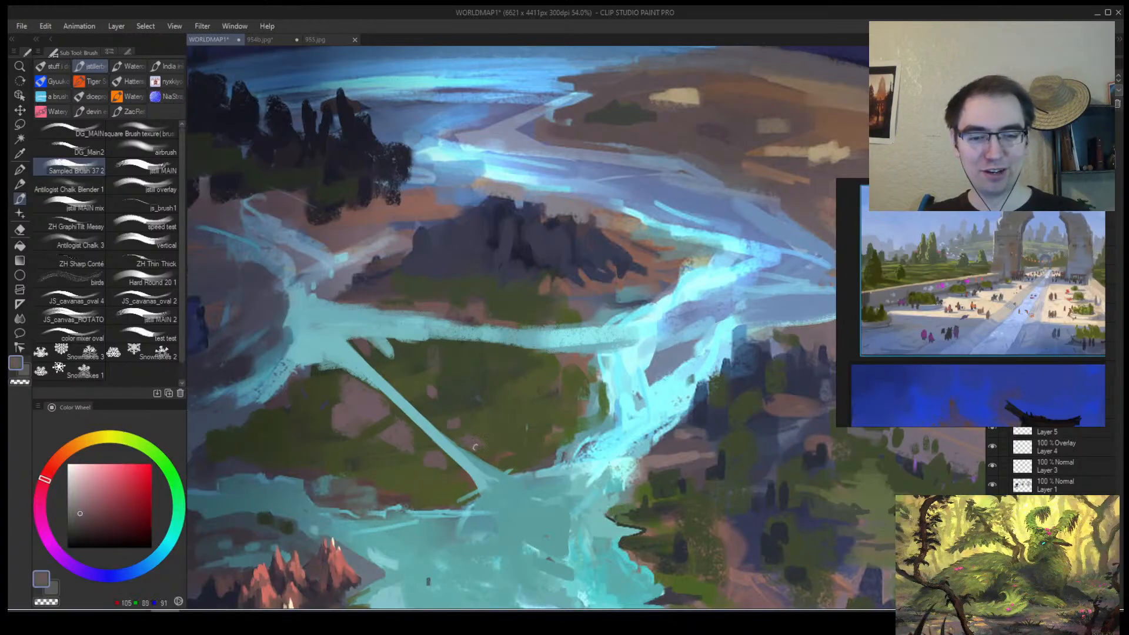
{"action": "left_click", "coordinate": [457, 422], "text": "alt"}
{"action": "left_click", "coordinate": [452, 420], "text": "alt"}
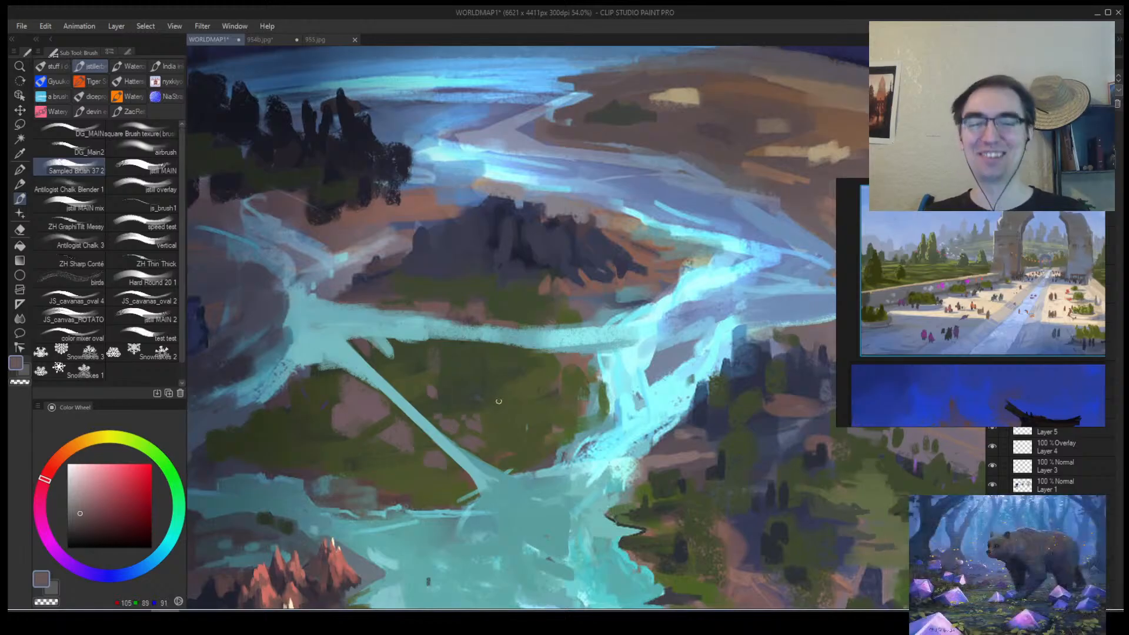
{"action": "left_click", "coordinate": [406, 454], "text": "alt"}
{"action": "left_click", "coordinate": [411, 439], "text": "alt"}
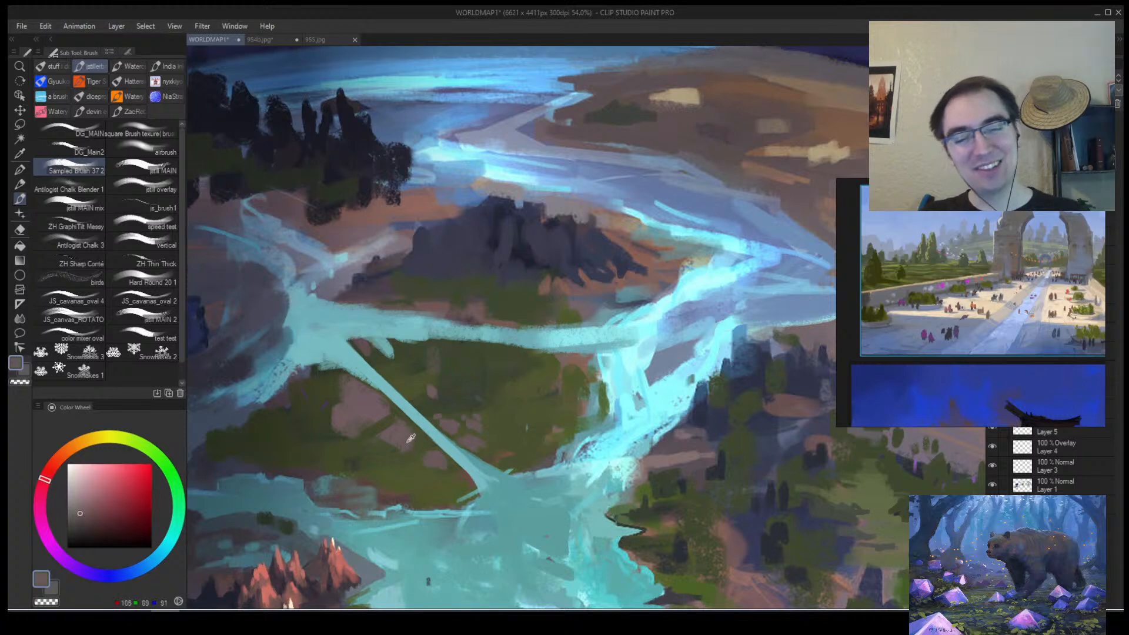
Widen the diagonal canal's northern mouth with sampled light blue so it merges with the western river junction.
{"action": "left_click", "coordinate": [414, 400], "text": "alt"}
{"action": "left_click_drag", "start_coordinate": [347, 373], "coordinate": [315, 361]}
{"action": "left_click", "coordinate": [324, 360], "text": "alt"}
{"action": "left_click_drag", "start_coordinate": [414, 377], "coordinate": [436, 386]}
{"action": "scroll", "coordinate": [437, 385], "scroll_direction": "up", "scroll_amount": 2}
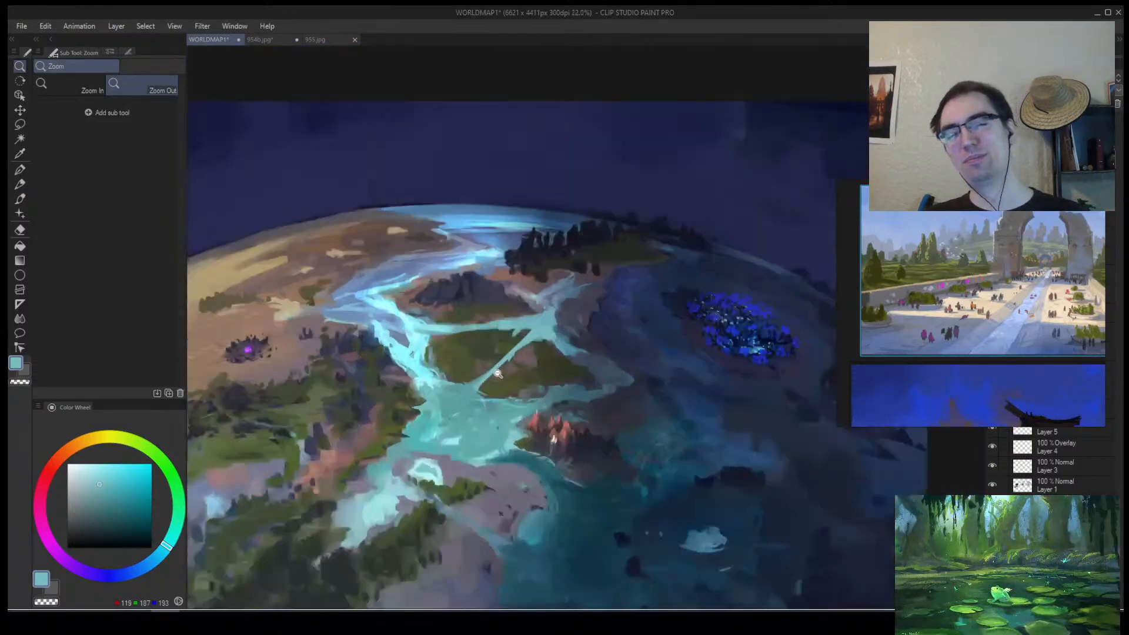
{"action": "key", "text": "b"}
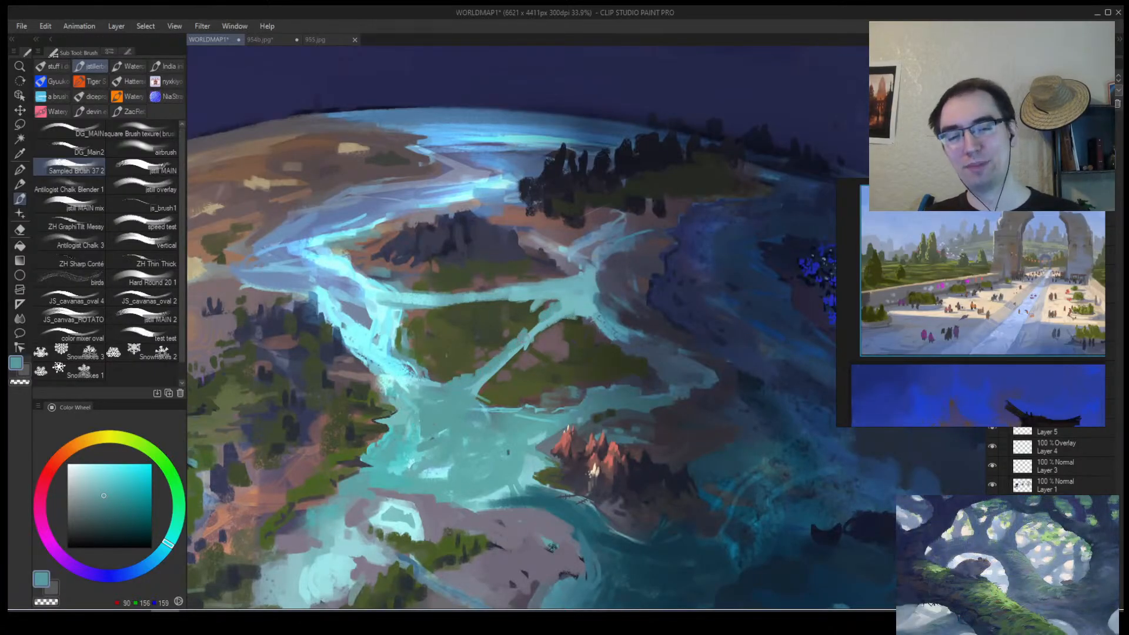
Examine the reshaped canal and divided green plain across the whole world map, unmirroring the view for comparison.
{"action": "key", "text": "/"}
{"action": "left_click", "coordinate": [553, 329]}
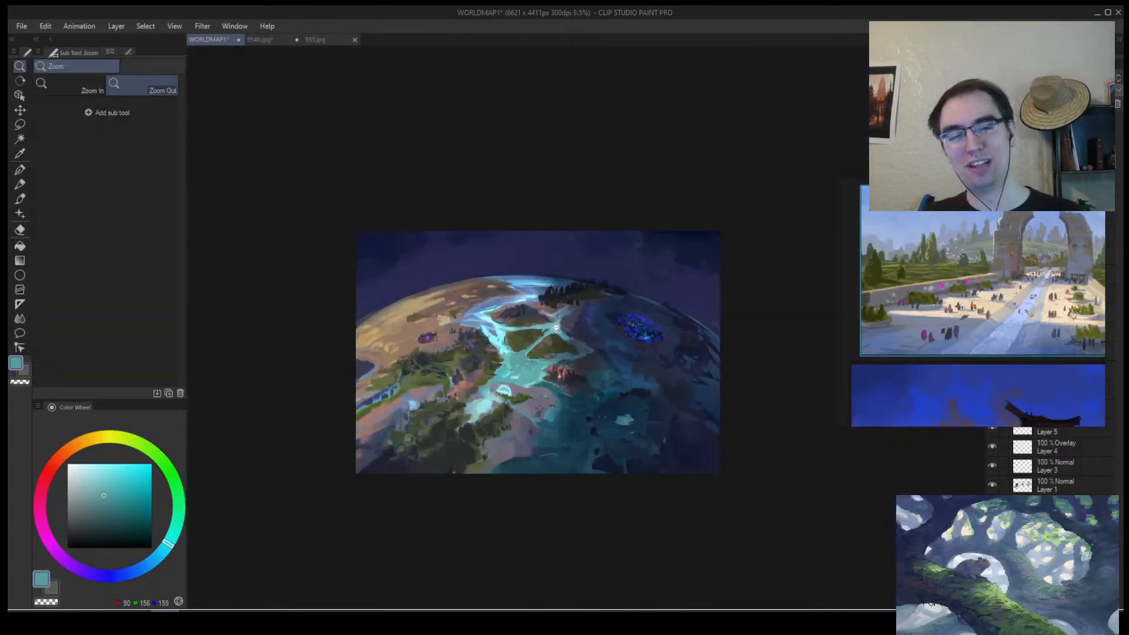
{"action": "scroll", "coordinate": [553, 329], "scroll_direction": "up", "scroll_amount": 5}
{"action": "key", "text": "h"}
{"action": "scroll", "coordinate": [436, 338], "scroll_direction": "down", "scroll_amount": 4}
{"action": "scroll", "coordinate": [417, 344], "scroll_direction": "up", "scroll_amount": 3}
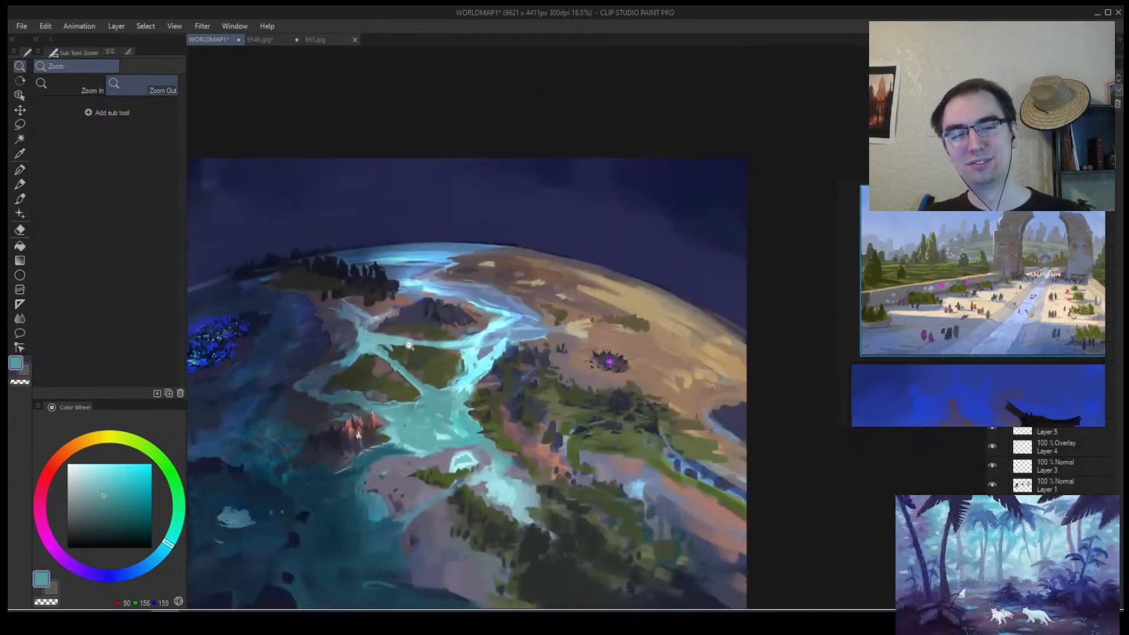
{"action": "scroll", "coordinate": [410, 346], "scroll_direction": "up", "scroll_amount": 2}
{"action": "scroll", "coordinate": [445, 348], "scroll_direction": "up", "scroll_amount": 3}
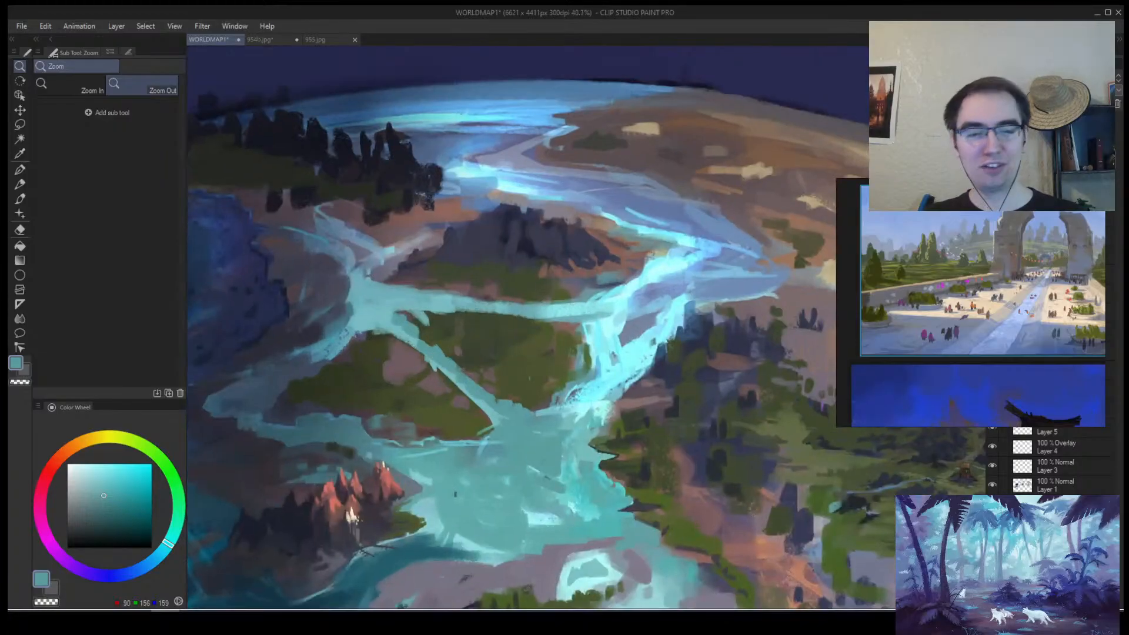
Touch up the ground west of the canal's northern end with brown and olive green sampled from the plain.
{"action": "key", "text": "b"}
{"action": "left_click", "coordinate": [392, 382], "text": "alt"}
{"action": "left_click", "coordinate": [380, 386], "text": "alt"}
{"action": "mouse_move", "coordinate": [381, 386]}
{"action": "left_mouse_down"}
{"action": "mouse_move", "coordinate": [397, 374]}
{"action": "mouse_move", "coordinate": [395, 354]}
{"action": "mouse_move", "coordinate": [414, 363]}
{"action": "left_mouse_up"}
{"action": "left_click", "coordinate": [411, 368], "text": "alt"}
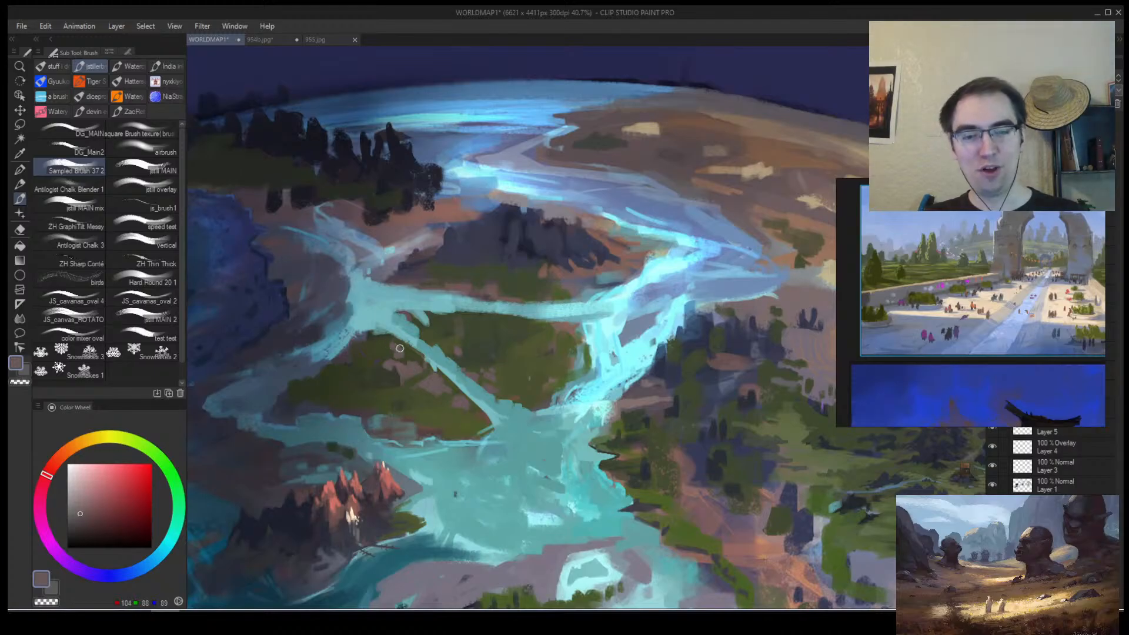
{"action": "left_click", "coordinate": [399, 348], "text": "alt"}
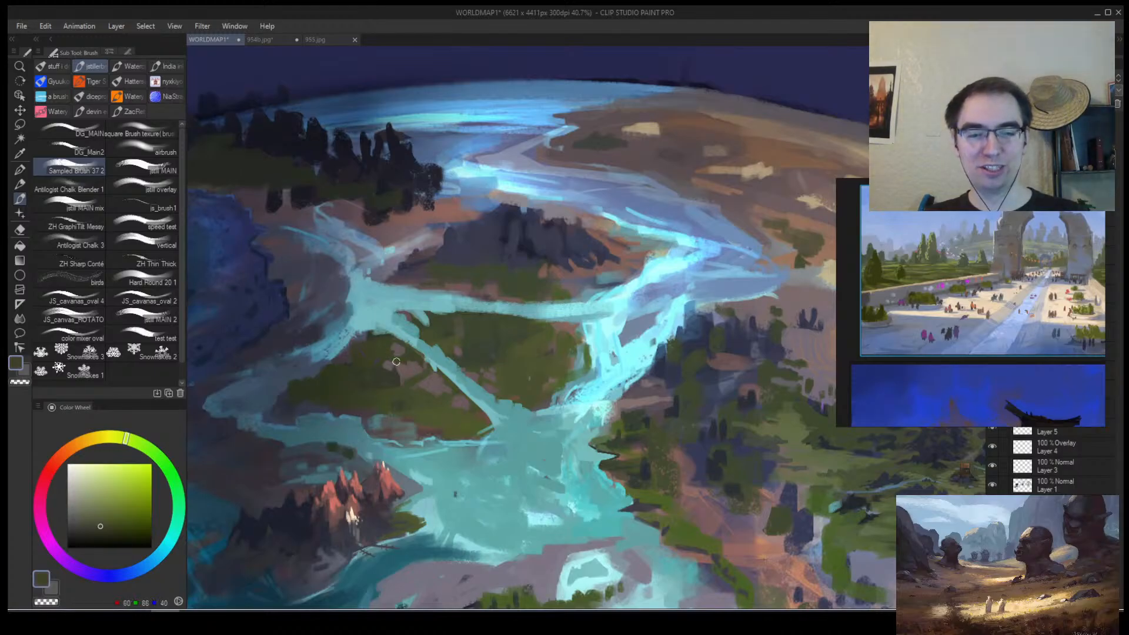
{"action": "left_click", "coordinate": [398, 362], "text": "alt"}
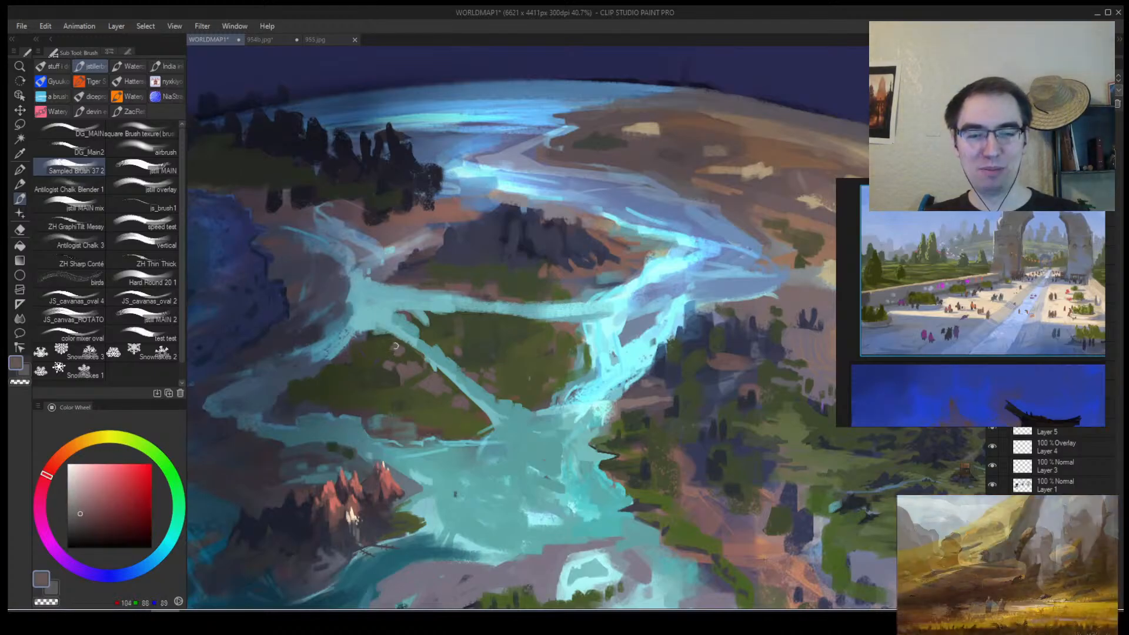
Dab small brown and olive patches just east of the diagonal canal with colors sampled from the surrounding ground.
{"action": "left_click", "coordinate": [474, 350], "text": "alt"}
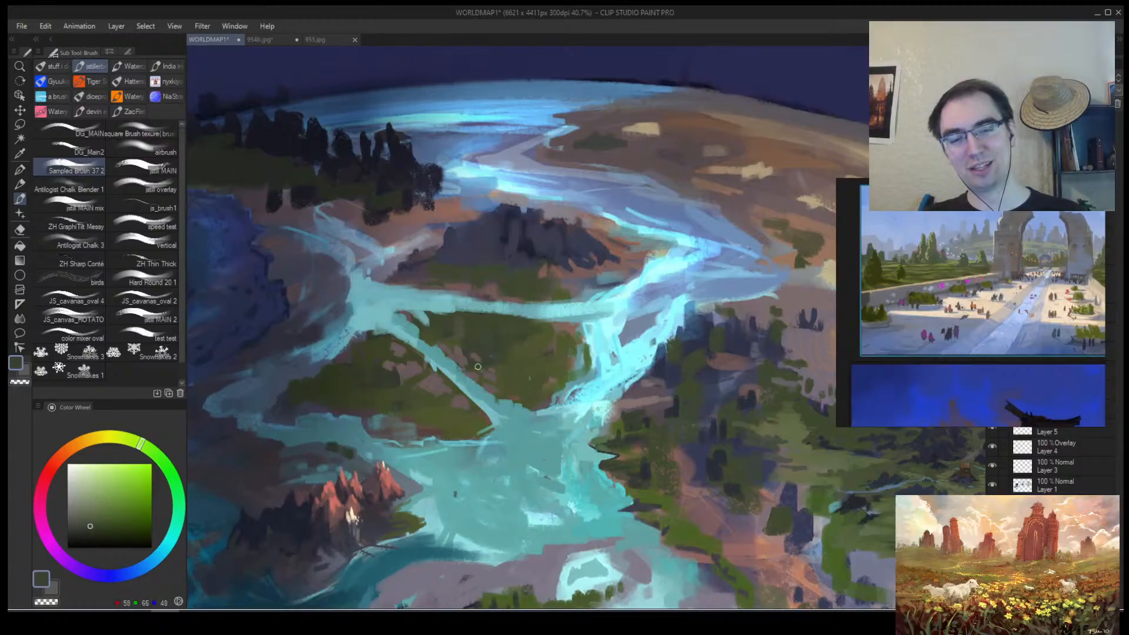
{"action": "left_click", "coordinate": [462, 362], "text": "alt"}
{"action": "left_click", "coordinate": [476, 362], "text": "alt"}
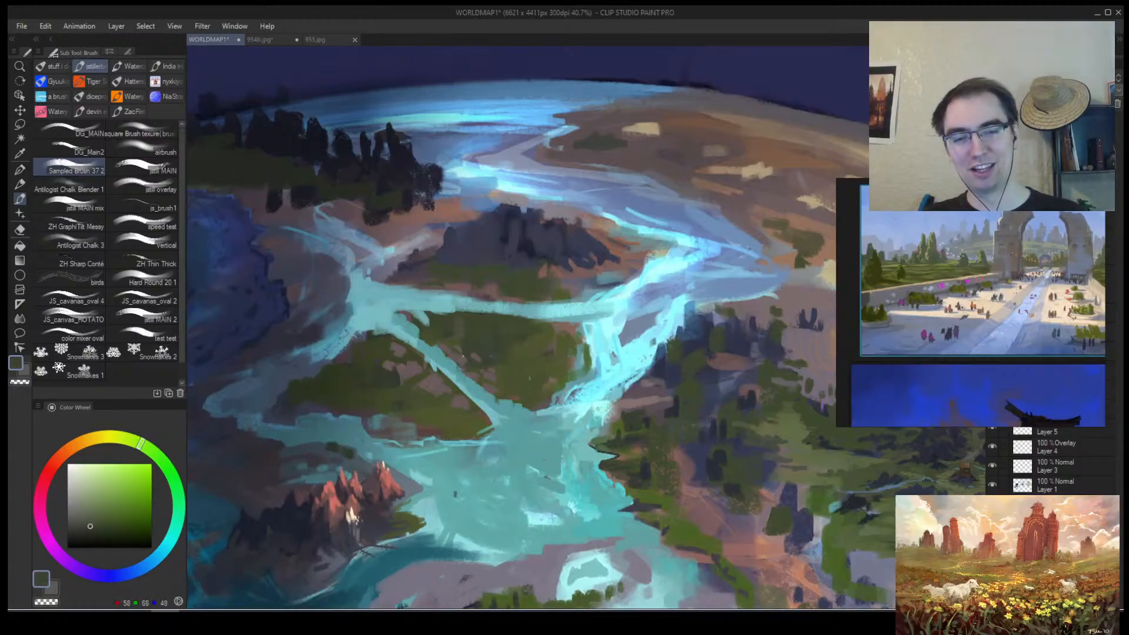
{"action": "left_click", "coordinate": [464, 358], "text": "alt"}
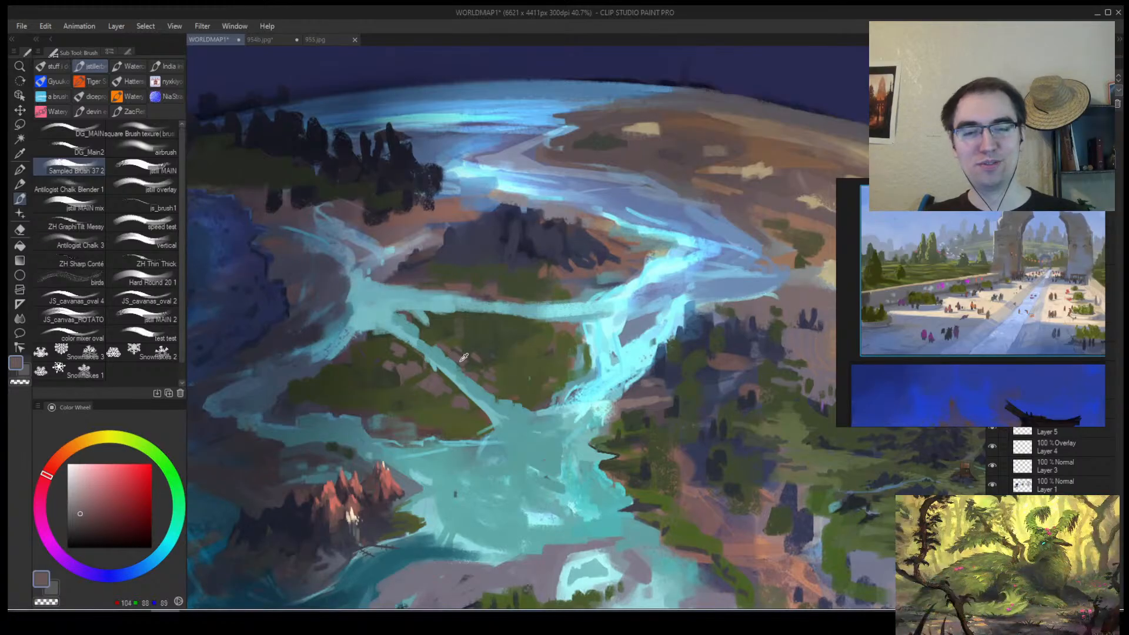
{"action": "left_click", "coordinate": [452, 360], "text": "alt"}
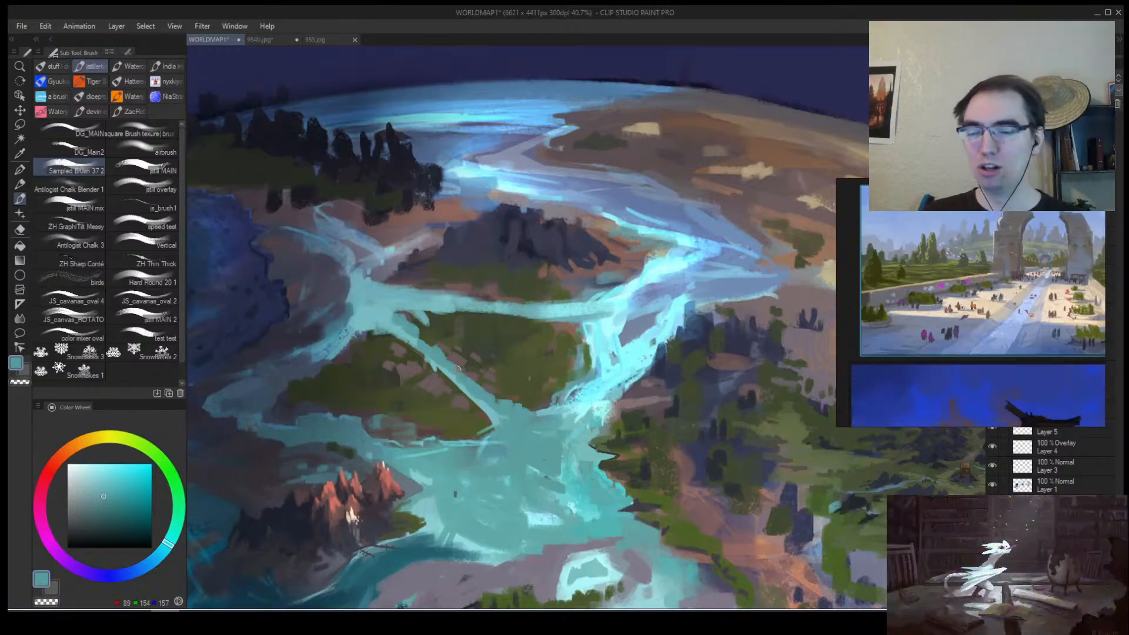
Add small brown ground patches along the canal's western bank, toward its northern end, using sampled browns.
{"action": "mouse_move", "coordinate": [397, 366]}
{"action": "left_mouse_down"}
{"action": "mouse_move", "coordinate": [386, 371]}
{"action": "mouse_move", "coordinate": [433, 321]}
{"action": "left_mouse_up"}
{"action": "left_click", "coordinate": [429, 374], "text": "alt"}
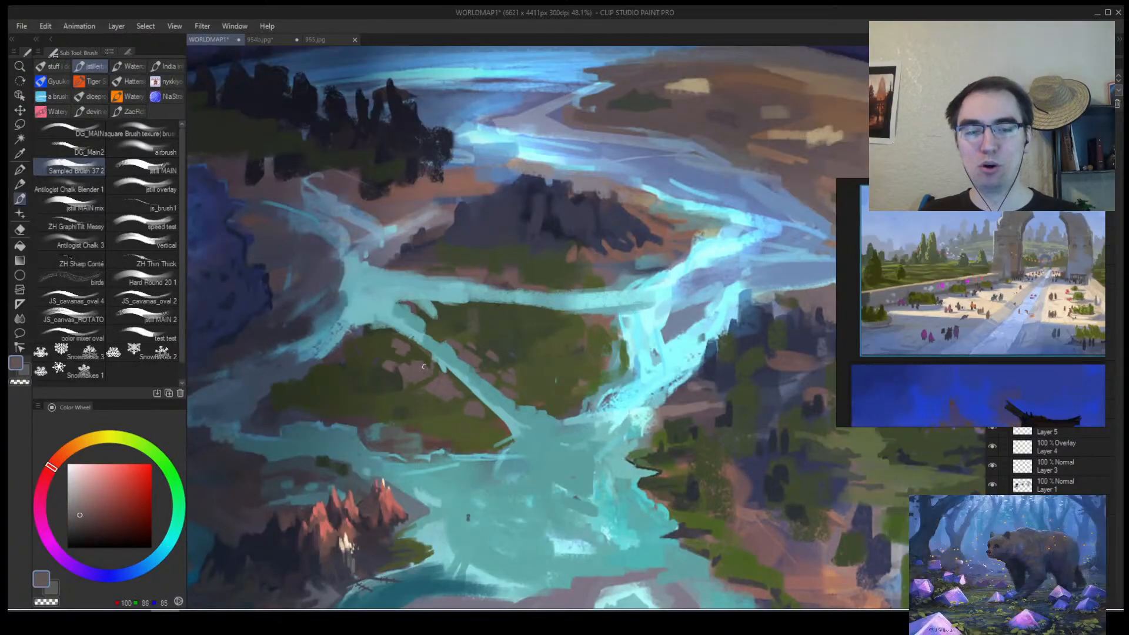
{"action": "left_click", "coordinate": [434, 362], "text": "alt"}
{"action": "left_click", "coordinate": [428, 363], "text": "alt"}
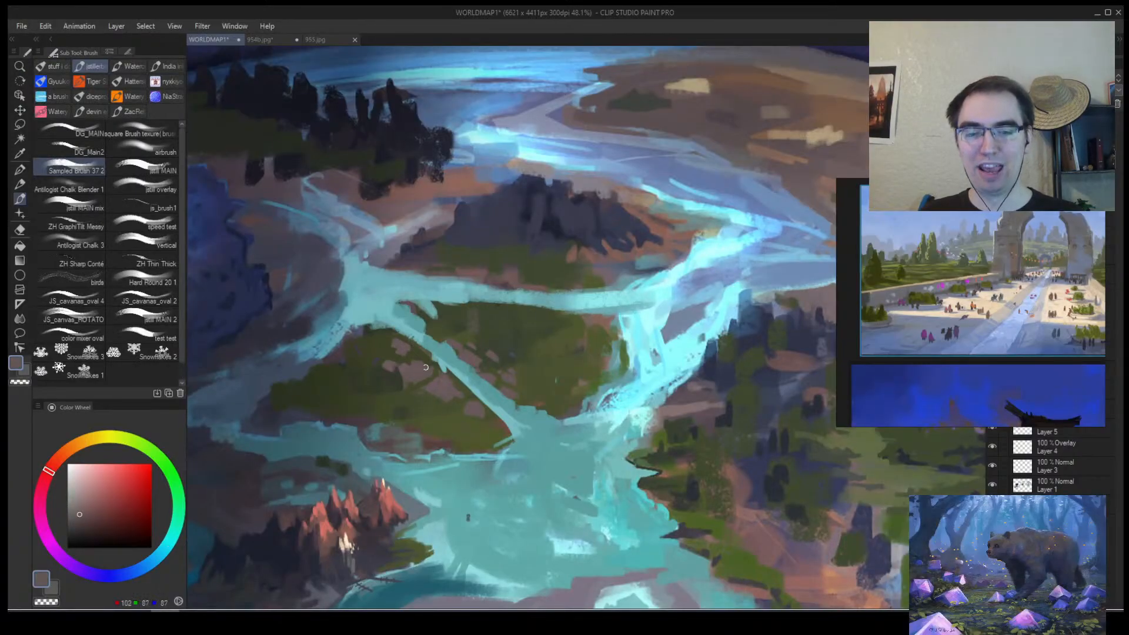
{"action": "left_click", "coordinate": [427, 356], "text": "alt"}
{"action": "left_click", "coordinate": [430, 360], "text": "alt"}
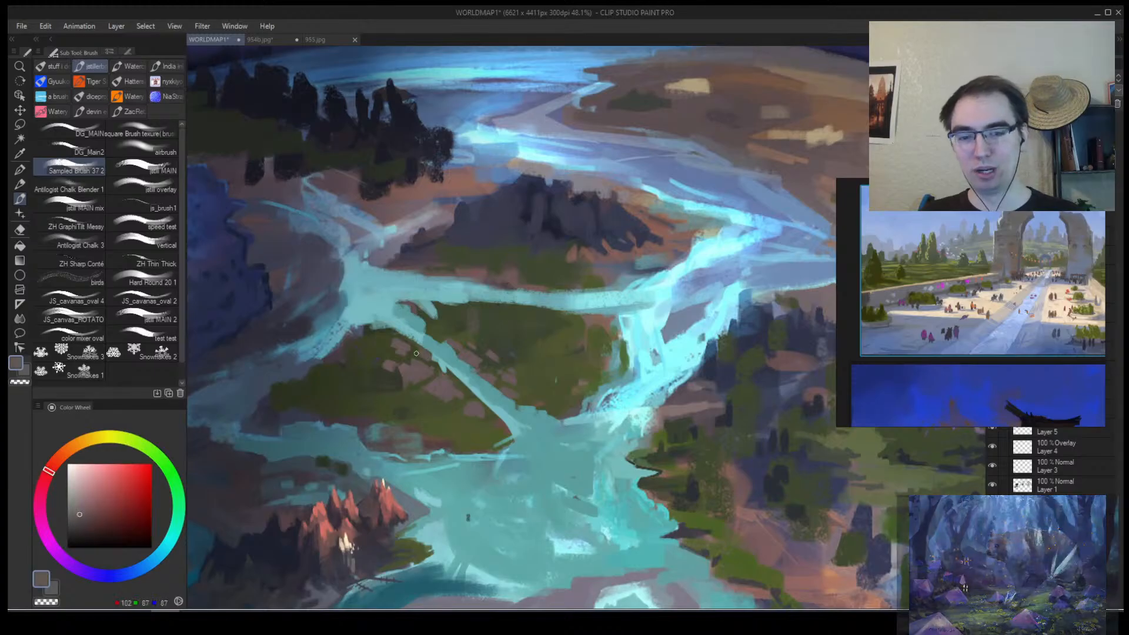
{"action": "left_click", "coordinate": [411, 353], "text": "alt"}
{"action": "left_click", "coordinate": [410, 351], "text": "alt"}
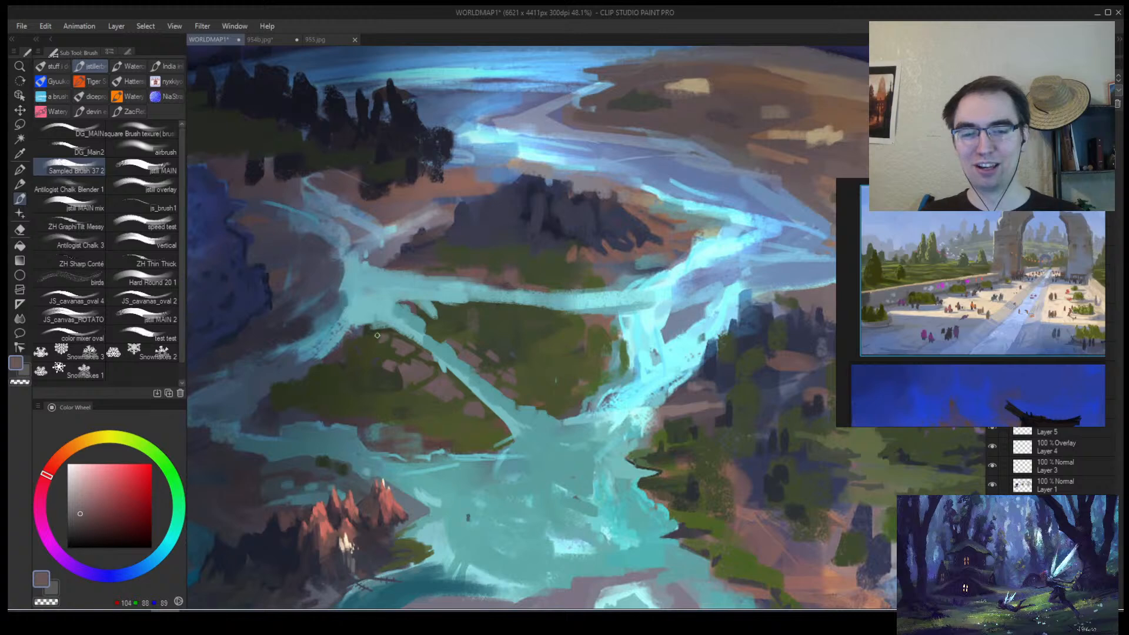
Break up the brown patches on both canal banks into smaller blocks with olive green and brown sampled from the plain.
{"action": "key", "text": "ctrl+space"}
{"action": "left_click_drag", "start_coordinate": [540, 339], "coordinate": [491, 330]}
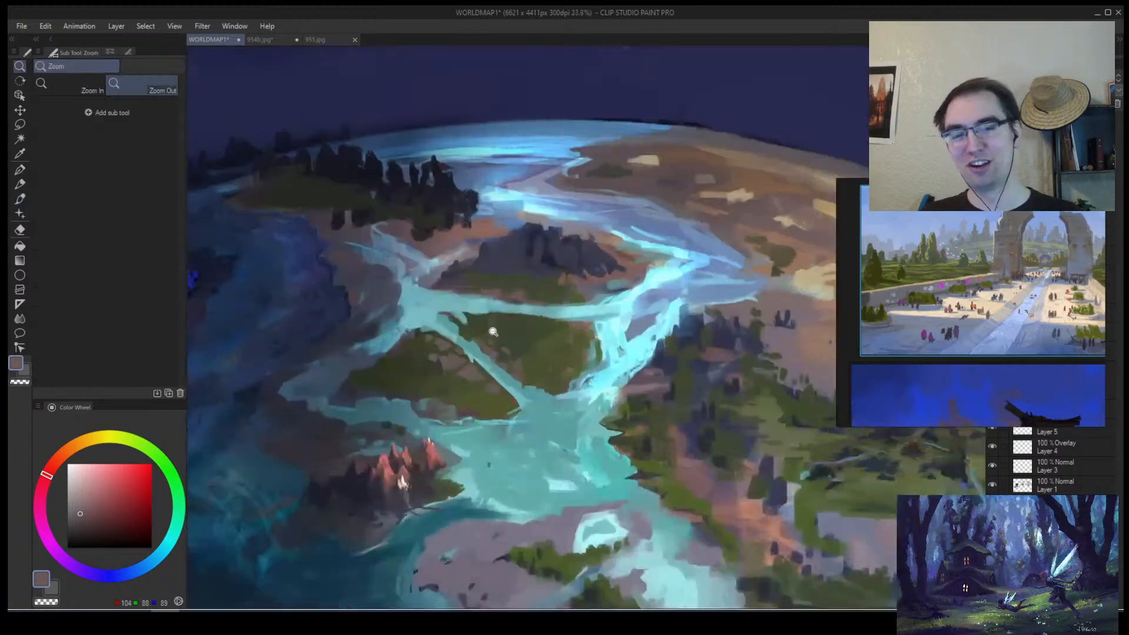
{"action": "left_click", "coordinate": [445, 377], "text": "alt"}
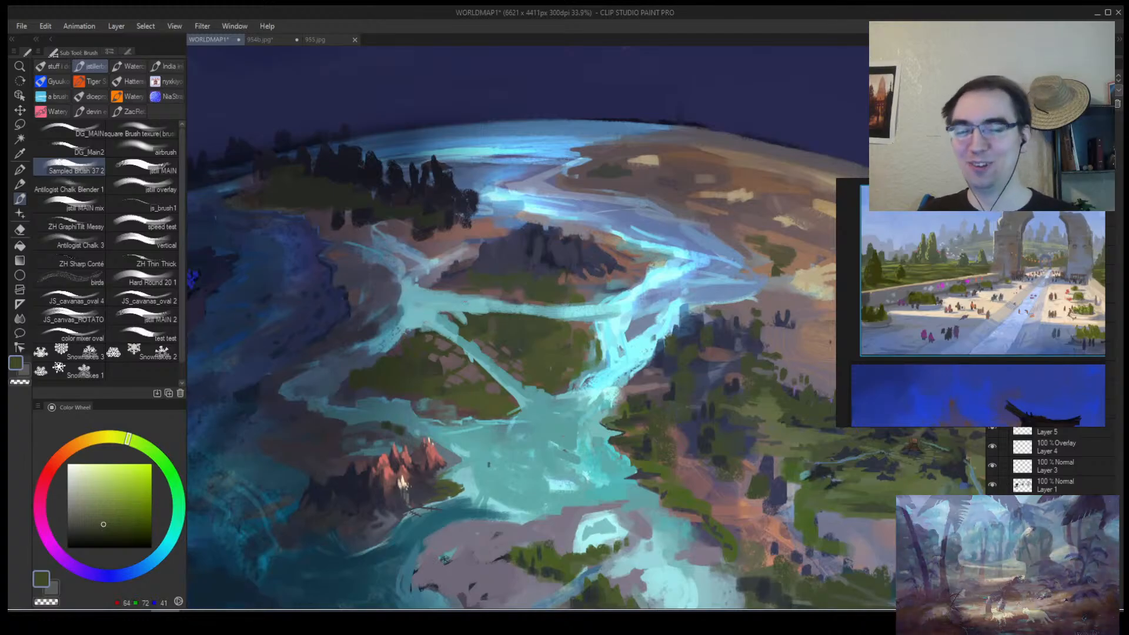
{"action": "left_click", "coordinate": [449, 356], "text": "alt"}
{"action": "left_click", "coordinate": [465, 360], "text": "alt"}
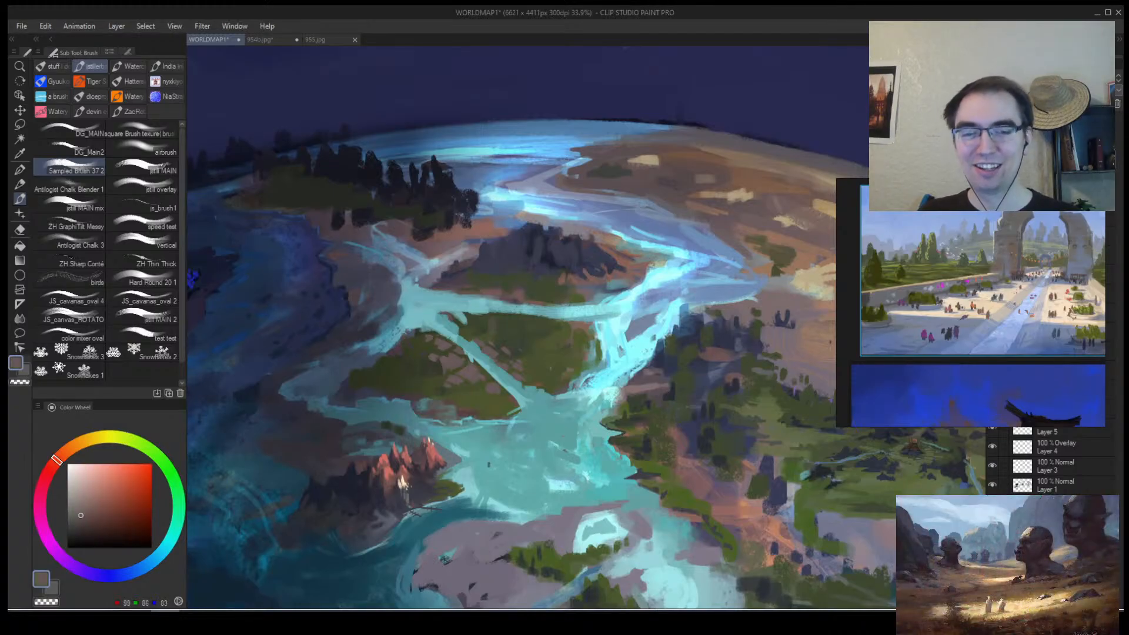
{"action": "left_click", "coordinate": [500, 335], "text": "alt"}
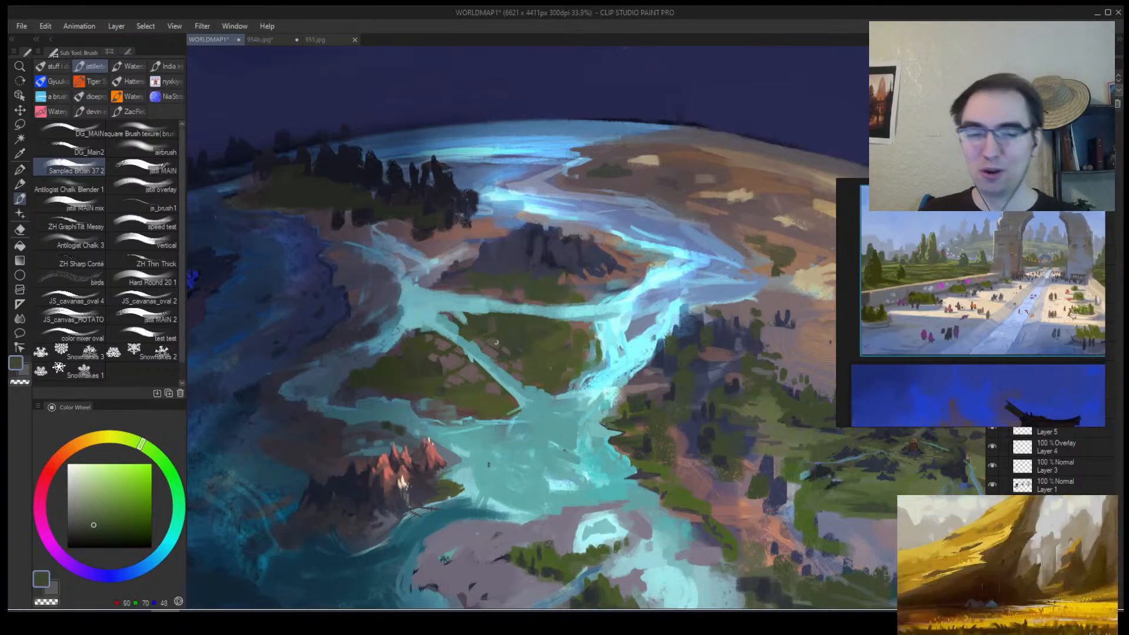
Build a cluster of small brown city blocks east of the canal, separated by thin gaps of sampled green.
{"action": "mouse_move", "coordinate": [518, 348]}
{"action": "left_mouse_down"}
{"action": "mouse_move", "coordinate": [468, 348]}
{"action": "mouse_move", "coordinate": [550, 351]}
{"action": "left_mouse_up"}
{"action": "left_click", "coordinate": [423, 367], "text": "alt"}
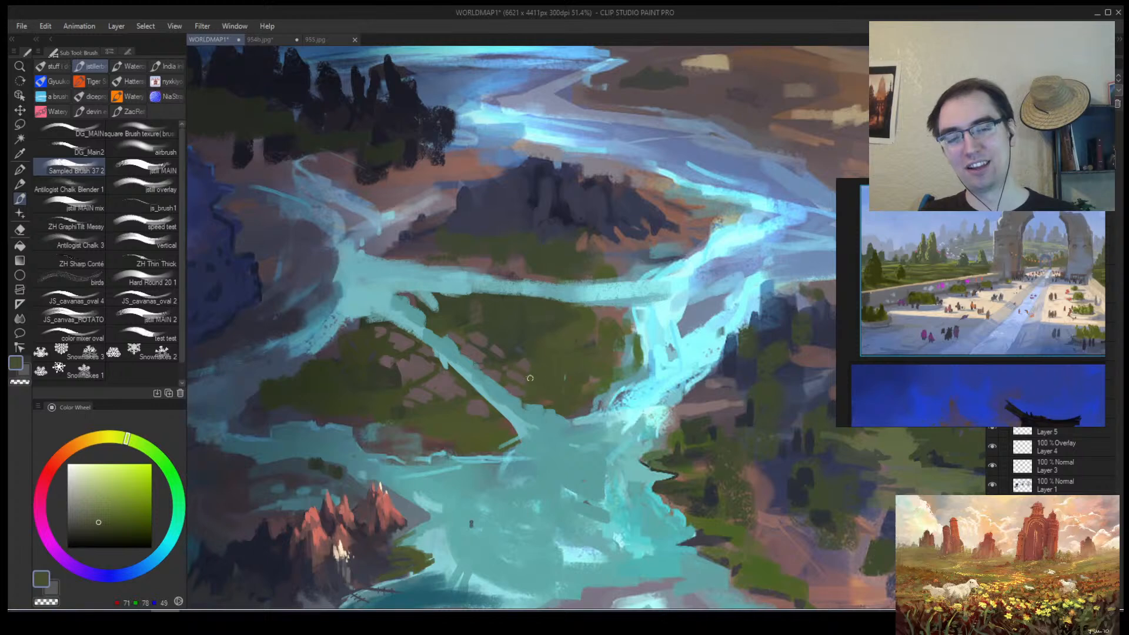
{"action": "left_click", "coordinate": [514, 365], "text": "alt"}
{"action": "left_click", "coordinate": [496, 351], "text": "alt"}
{"action": "left_click", "coordinate": [495, 351], "text": "alt"}
{"action": "left_click", "coordinate": [496, 351], "text": "alt"}
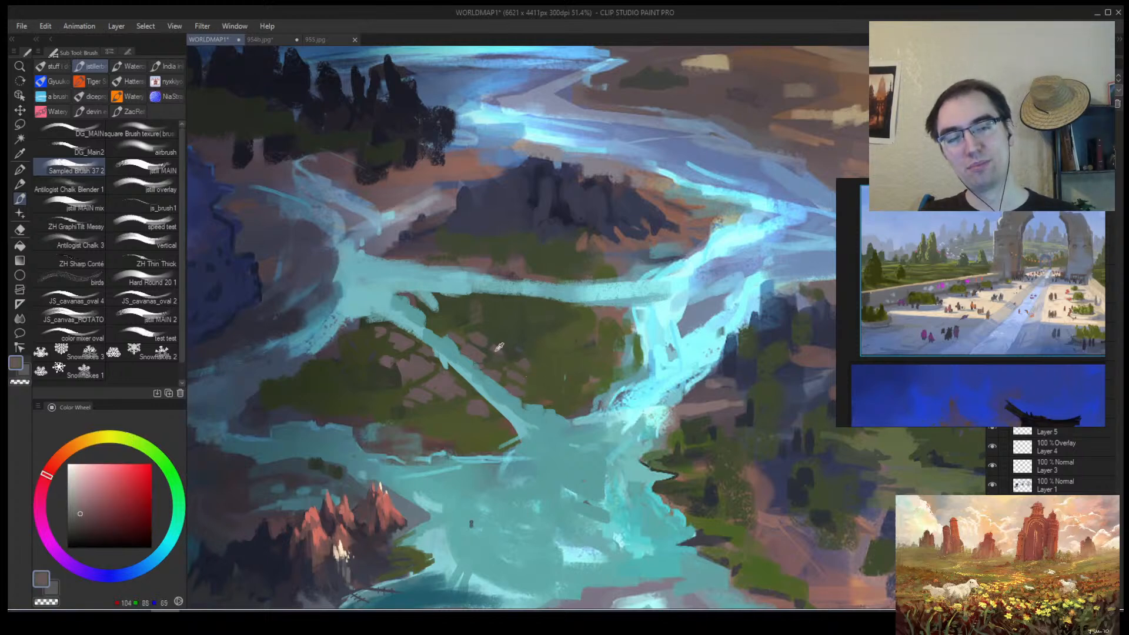
{"action": "left_click", "coordinate": [500, 362], "text": "alt"}
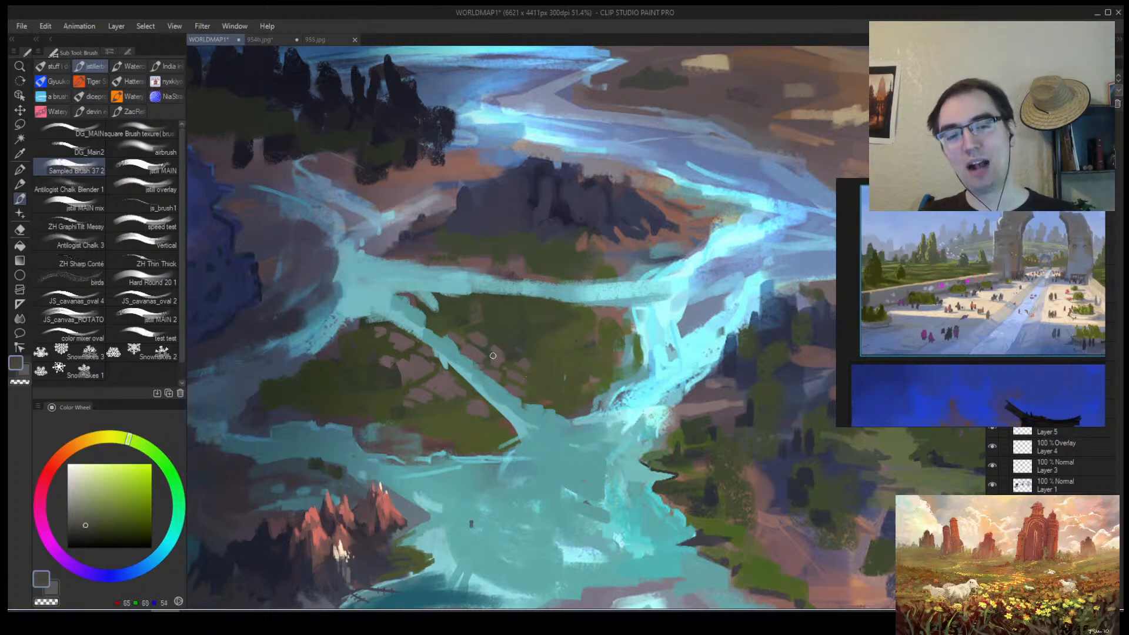
{"action": "left_click_drag", "start_coordinate": [499, 360], "coordinate": [506, 365]}
{"action": "left_click", "coordinate": [500, 354], "text": "alt"}
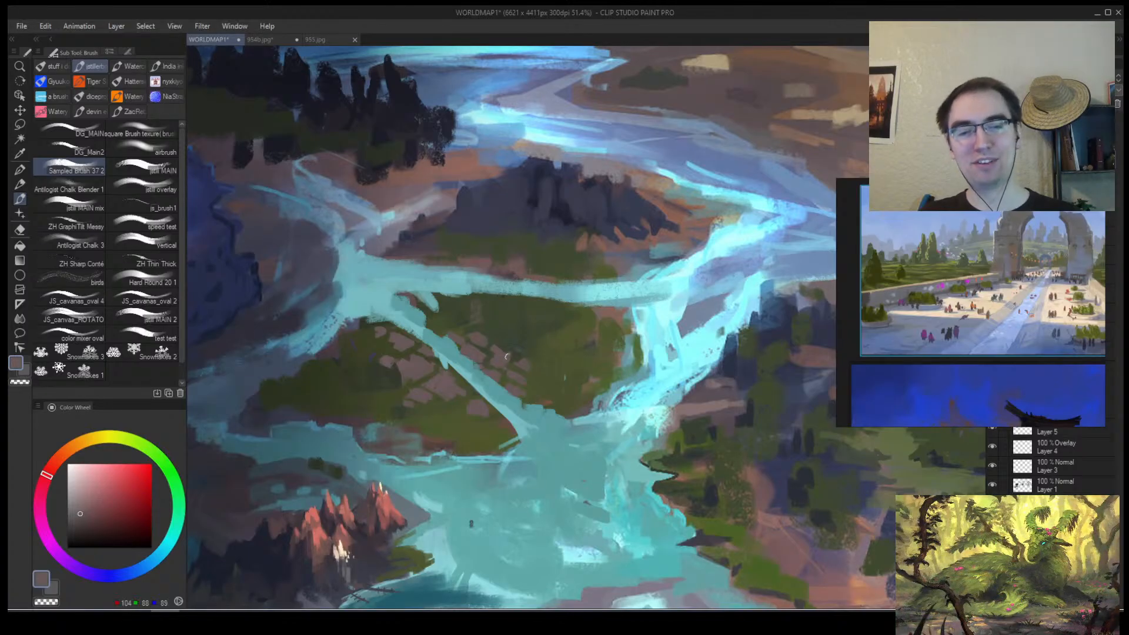
{"action": "left_click", "coordinate": [496, 338], "text": "alt"}
{"action": "left_click", "coordinate": [496, 339], "text": "alt"}
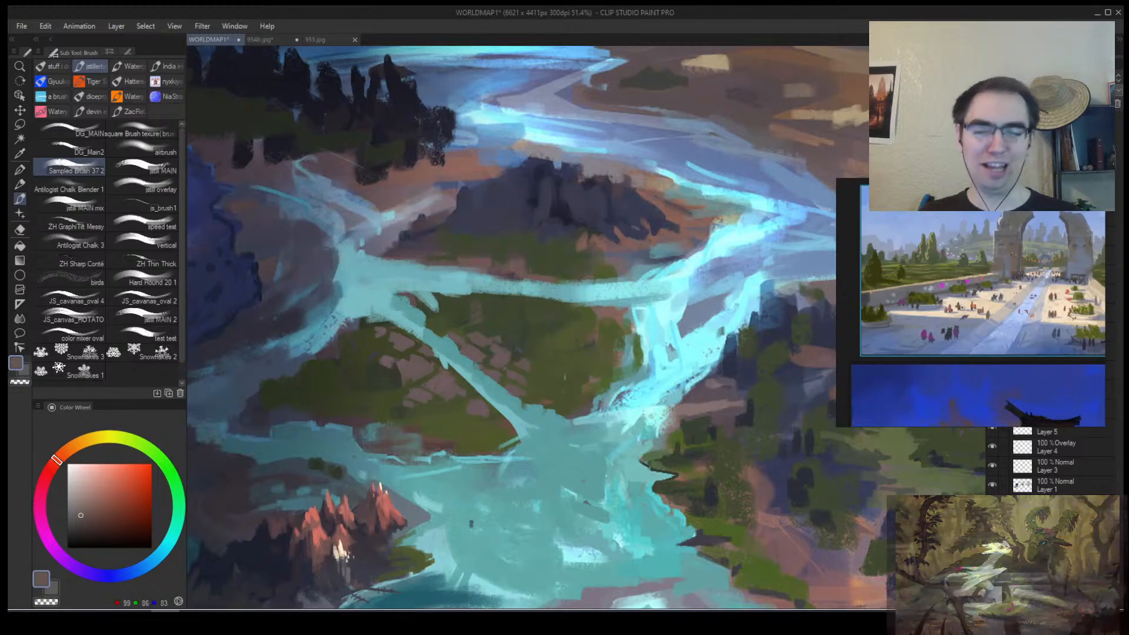
{"action": "left_click", "coordinate": [508, 347], "text": "alt"}
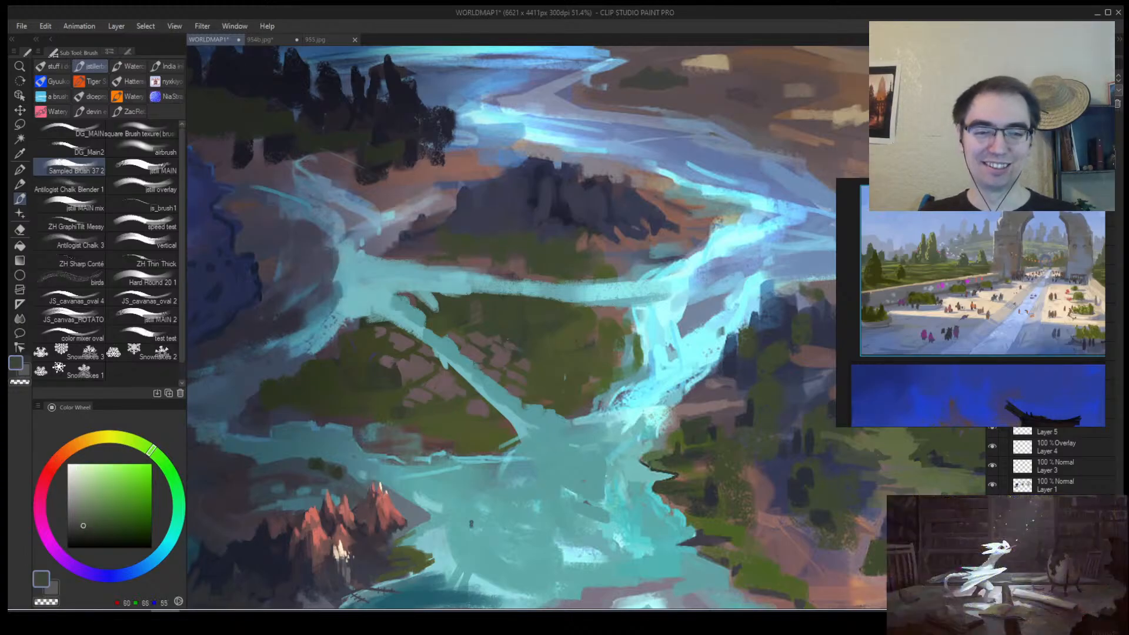
{"action": "left_click", "coordinate": [510, 344], "text": "alt"}
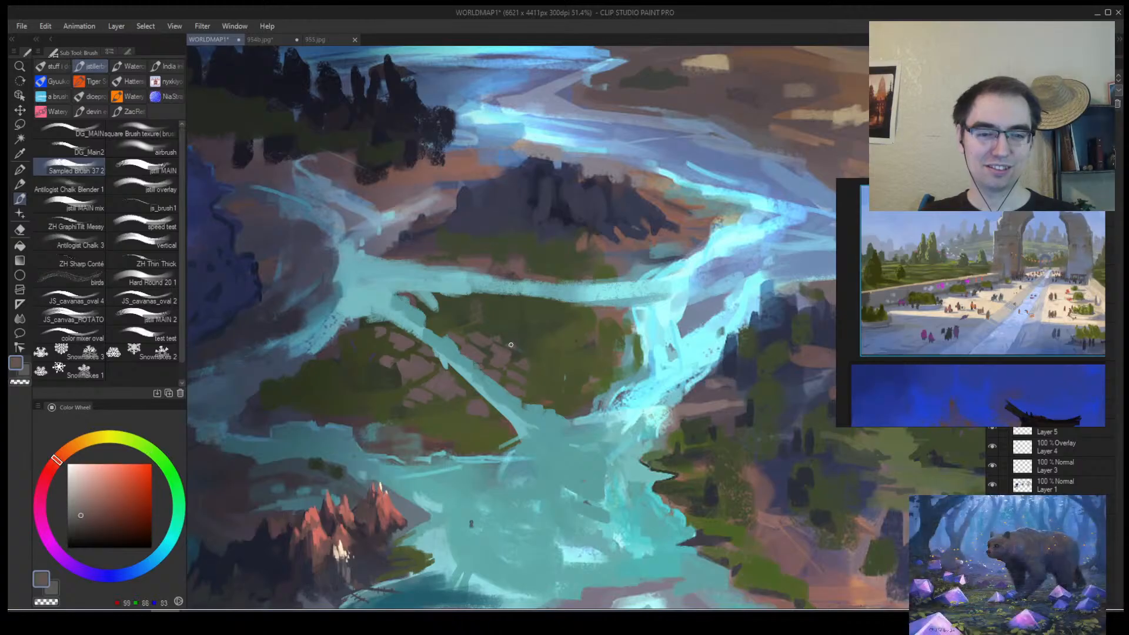
Paint upright building shapes in a lighter warm brown over the block clusters on both banks of the canal.
{"action": "left_click_drag", "start_coordinate": [511, 344], "coordinate": [468, 369]}
{"action": "left_click", "coordinate": [346, 385]}
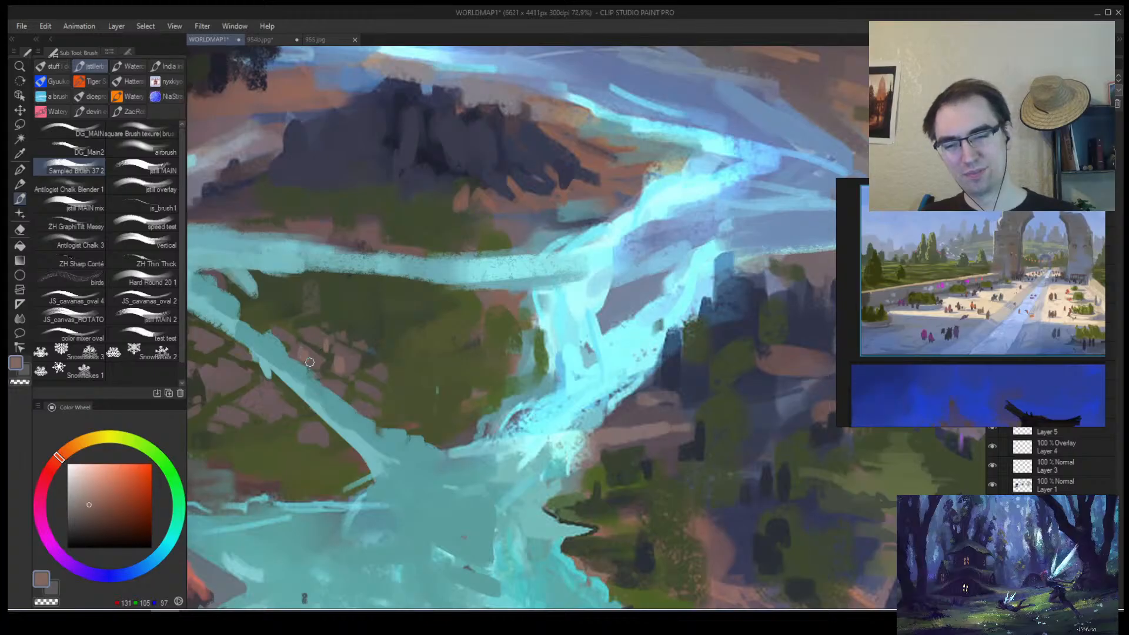
{"action": "mouse_move", "coordinate": [342, 359]}
{"action": "left_mouse_down"}
{"action": "mouse_move", "coordinate": [282, 353]}
{"action": "mouse_move", "coordinate": [302, 347]}
{"action": "left_mouse_up"}
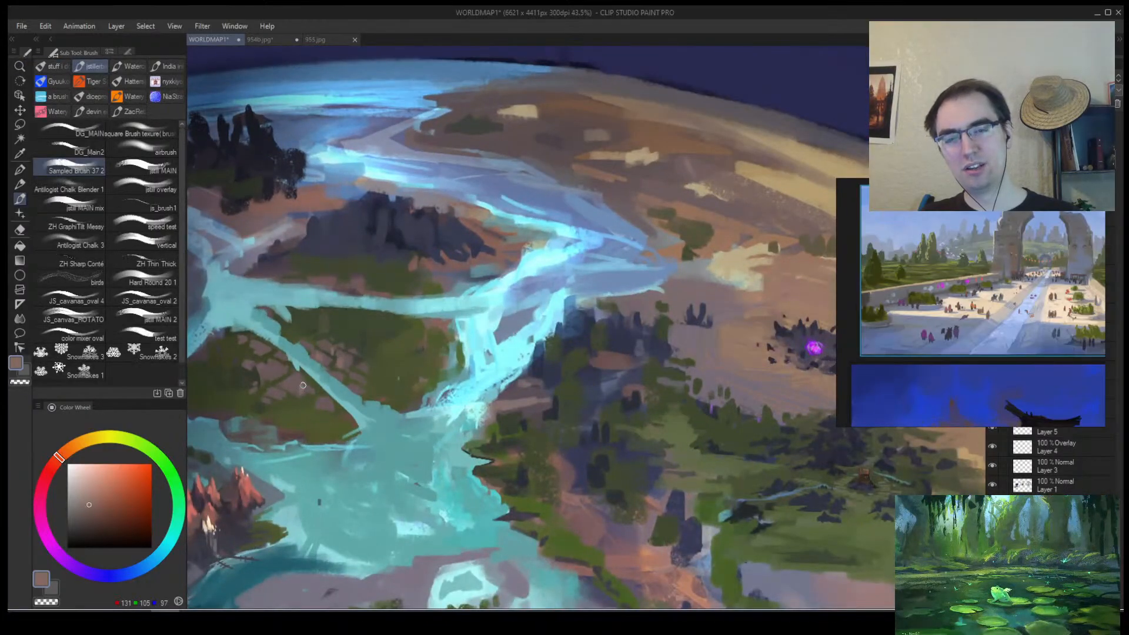
{"action": "mouse_move", "coordinate": [330, 386]}
{"action": "left_mouse_down"}
{"action": "mouse_move", "coordinate": [303, 403]}
{"action": "mouse_move", "coordinate": [327, 366]}
{"action": "mouse_move", "coordinate": [330, 390]}
{"action": "left_mouse_up"}
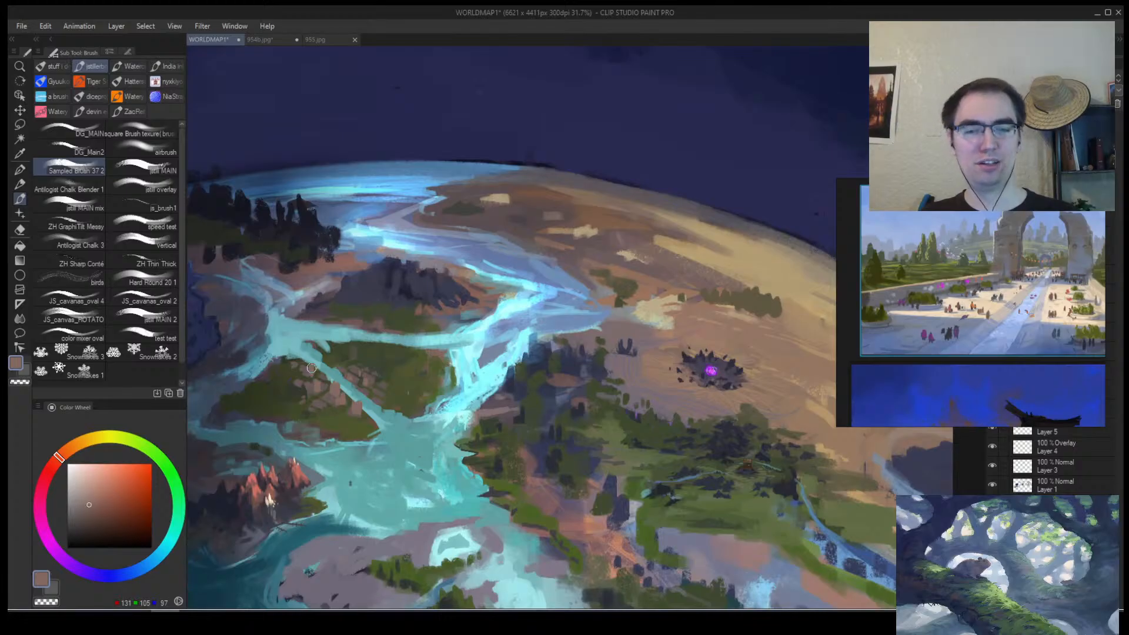
{"action": "mouse_move", "coordinate": [312, 368]}
{"action": "left_mouse_down"}
{"action": "mouse_move", "coordinate": [258, 371]}
{"action": "mouse_move", "coordinate": [363, 361]}
{"action": "mouse_move", "coordinate": [406, 377]}
{"action": "left_mouse_up"}
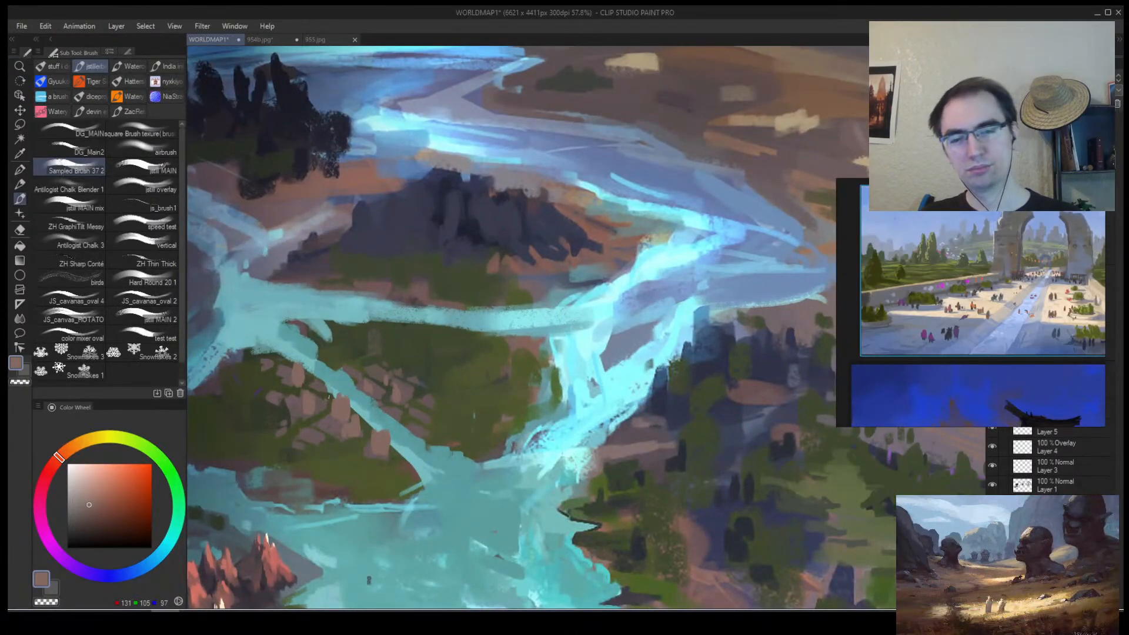
{"action": "left_click_drag", "start_coordinate": [291, 349], "coordinate": [288, 363]}
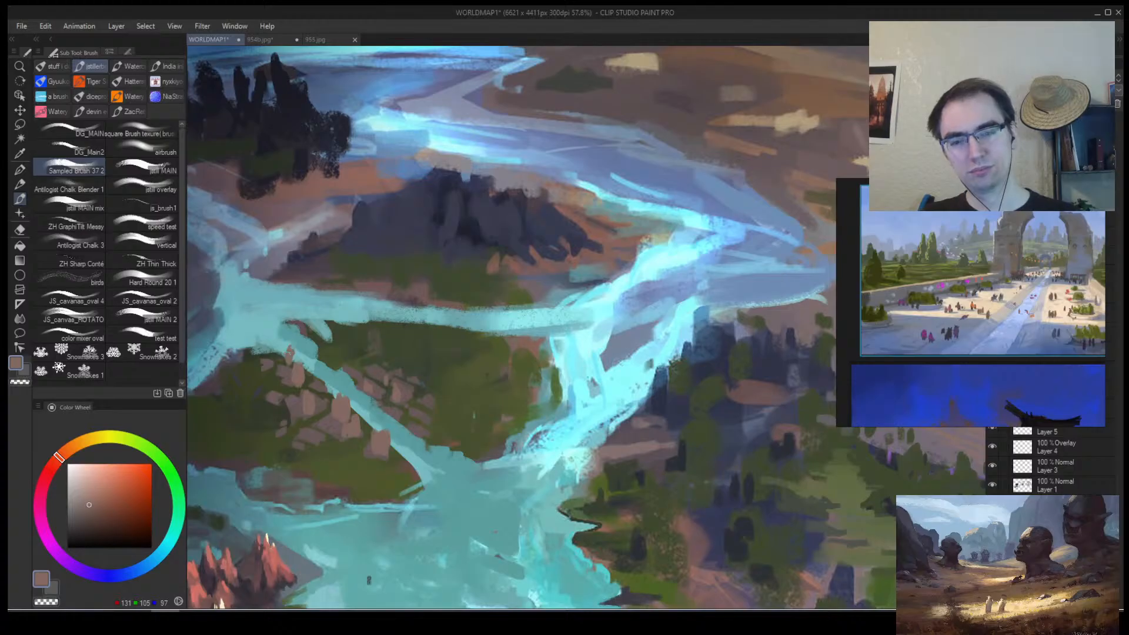
Paint a pair of tall brown towers flanking the canal's southern mouth and touch them up with sampled browns.
{"action": "left_click_drag", "start_coordinate": [414, 464], "coordinate": [440, 442]}
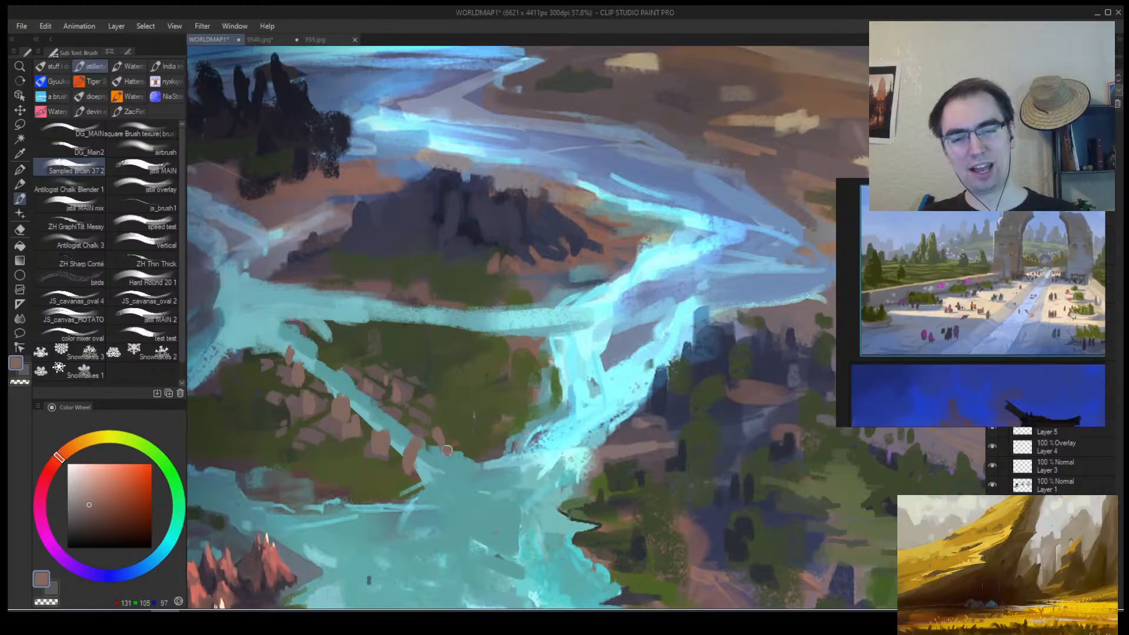
{"action": "left_click", "coordinate": [449, 448], "text": "alt"}
{"action": "left_click", "coordinate": [446, 445], "text": "alt"}
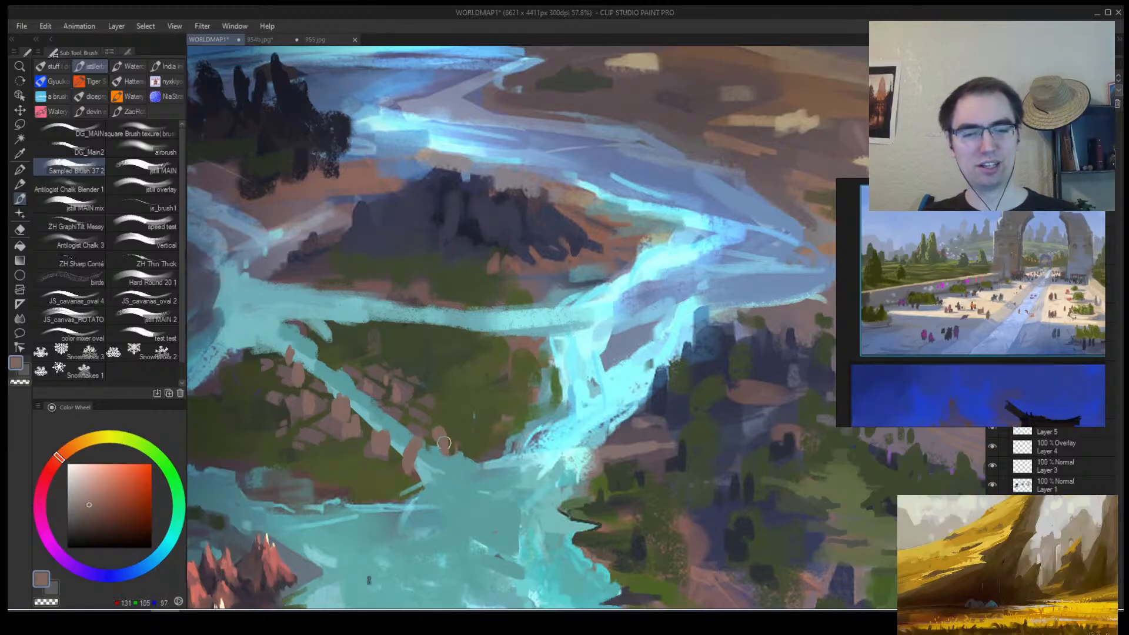
{"action": "left_click", "coordinate": [411, 430], "text": "alt"}
{"action": "left_click_drag", "start_coordinate": [425, 428], "coordinate": [433, 437]}
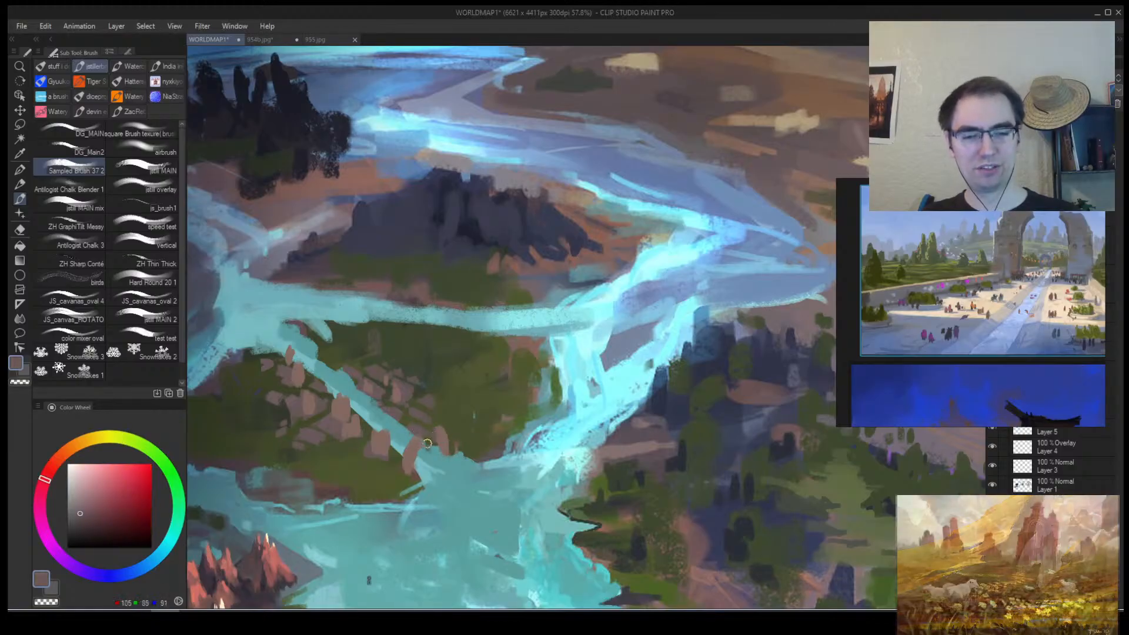
{"action": "left_click", "coordinate": [414, 444], "text": "alt"}
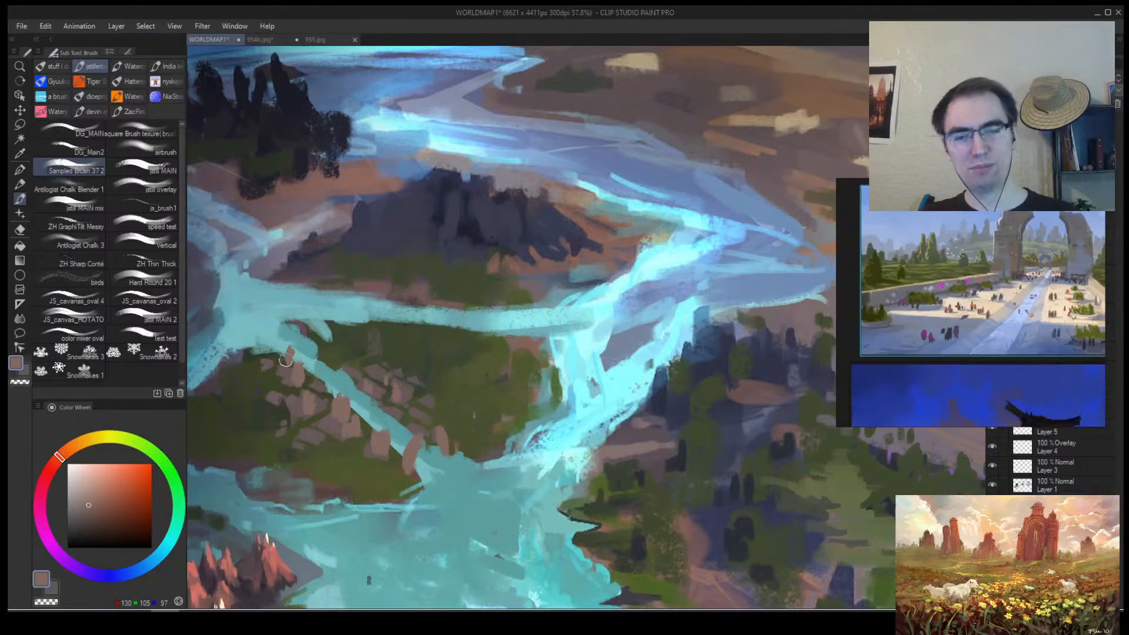
Examine the city blocks and towers along the canal in the context of the whole world map.
{"action": "mouse_move", "coordinate": [287, 359]}
{"action": "left_mouse_down"}
{"action": "mouse_move", "coordinate": [324, 366]}
{"action": "mouse_move", "coordinate": [283, 364]}
{"action": "mouse_move", "coordinate": [327, 354]}
{"action": "mouse_move", "coordinate": [364, 374]}
{"action": "mouse_move", "coordinate": [535, 349]}
{"action": "mouse_move", "coordinate": [634, 386]}
{"action": "mouse_move", "coordinate": [533, 378]}
{"action": "mouse_move", "coordinate": [577, 352]}
{"action": "left_mouse_up"}
{"action": "key", "text": "ctrl+space"}
{"action": "key", "text": "h"}
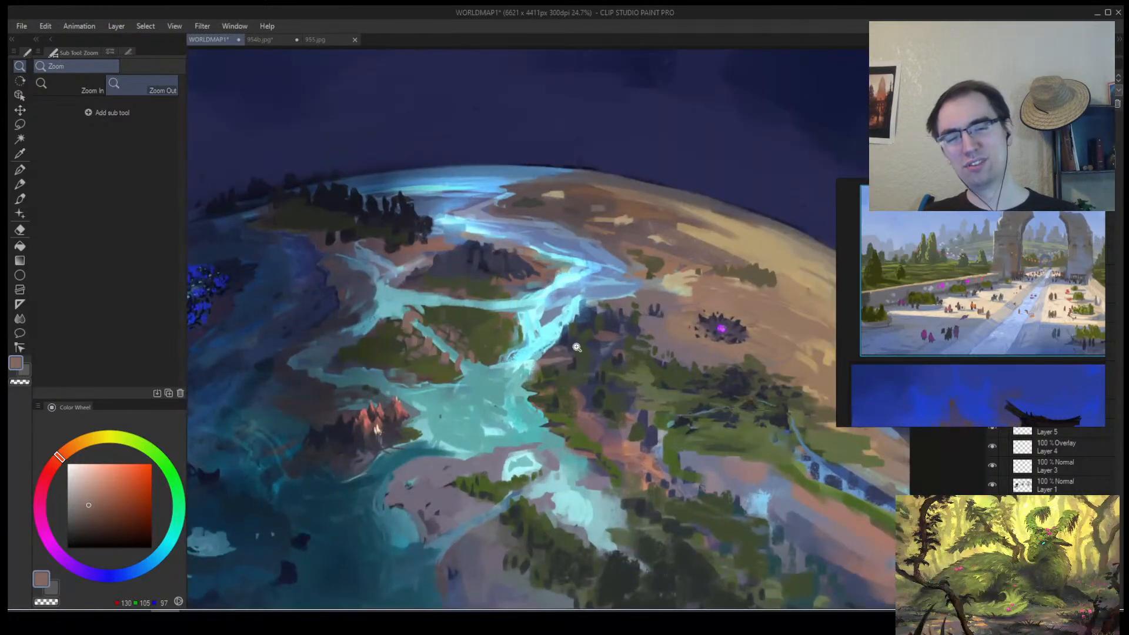
{"action": "left_click", "coordinate": [559, 348]}
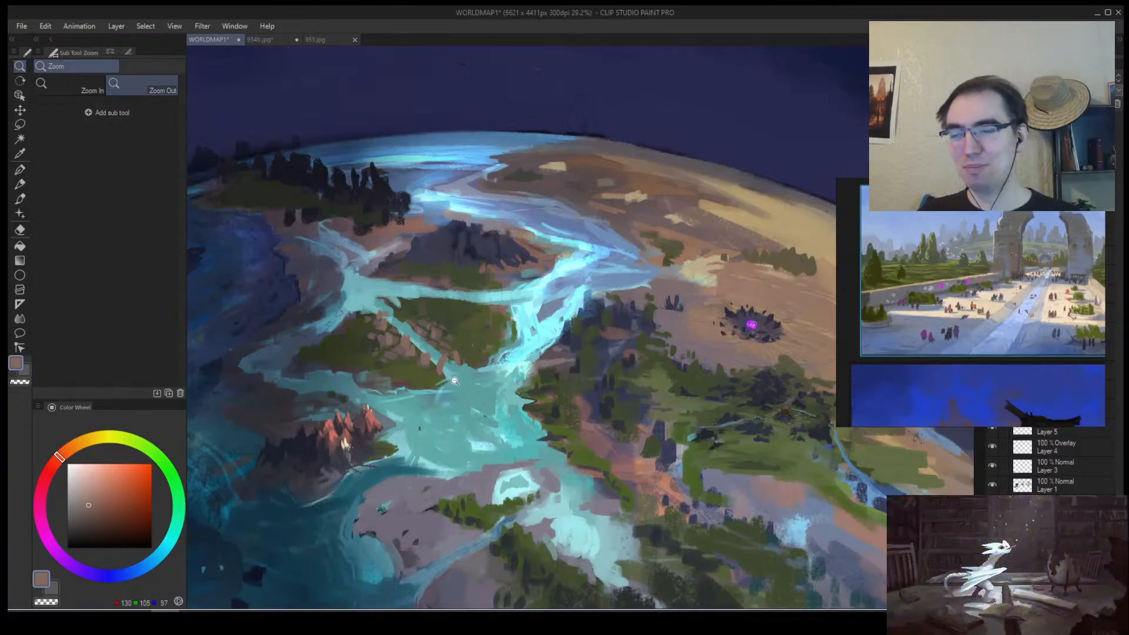
{"action": "left_click_drag", "start_coordinate": [455, 381], "coordinate": [375, 376]}
{"action": "left_click", "coordinate": [361, 378]}
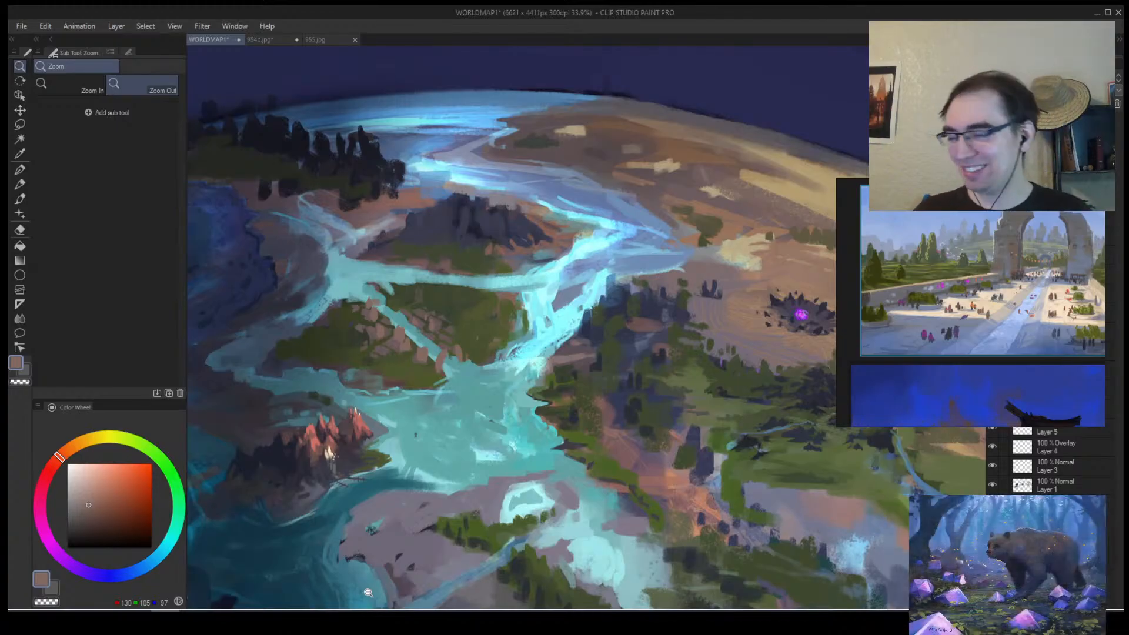
{"action": "left_click", "coordinate": [371, 283]}
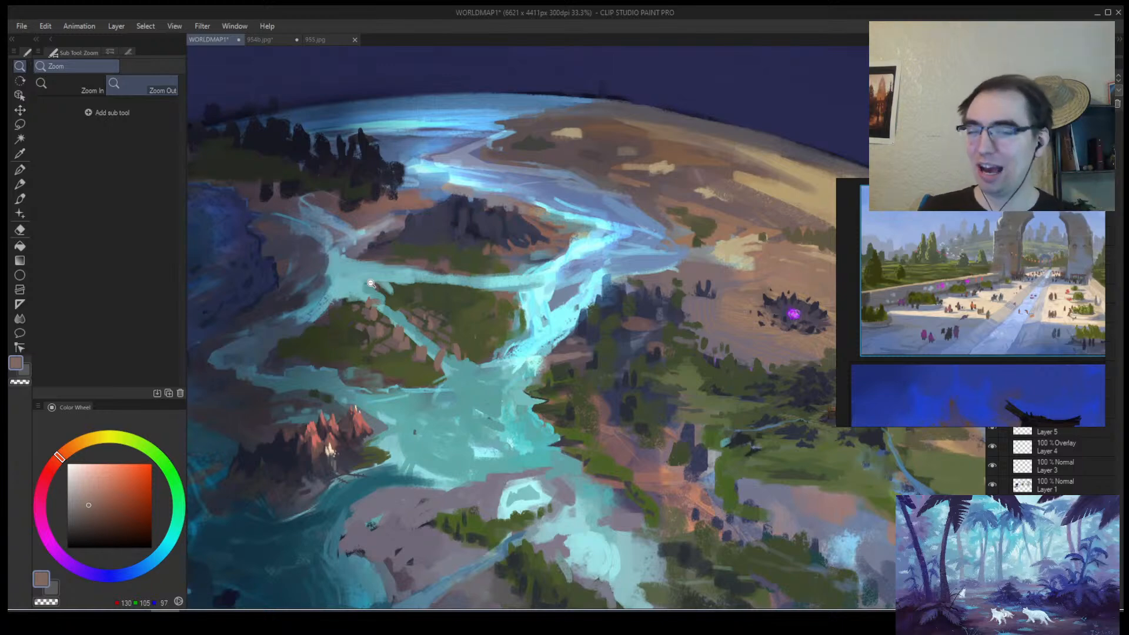
{"action": "left_click_drag", "start_coordinate": [371, 284], "coordinate": [442, 296]}
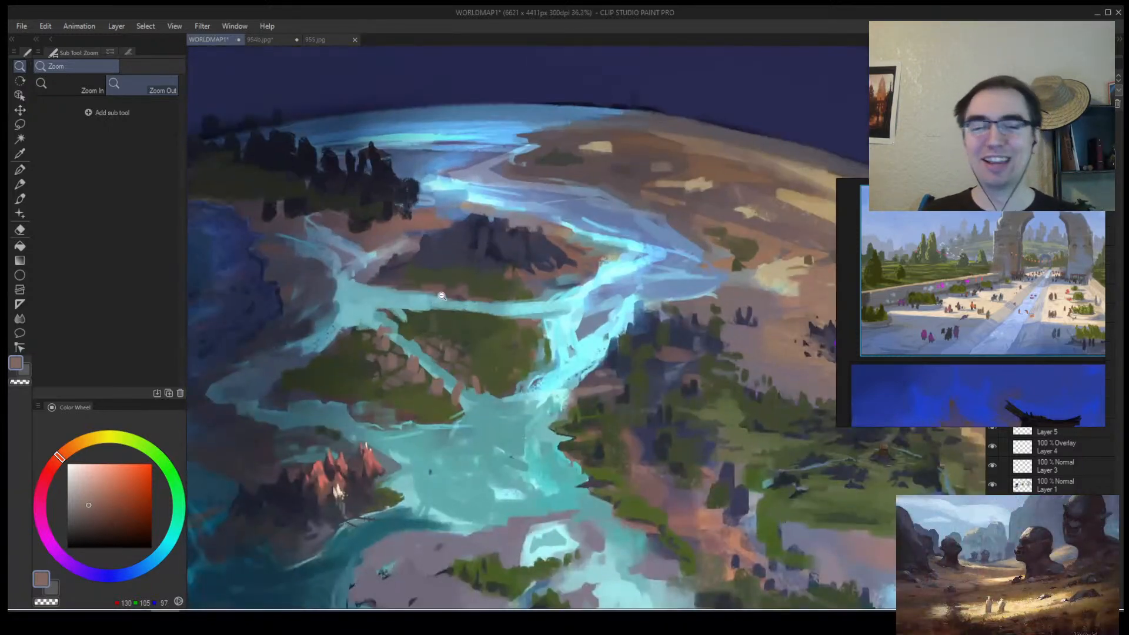
Refine the small building blocks west of the diagonal canal with sampled darker browns.
{"action": "mouse_move", "coordinate": [393, 350]}
{"action": "left_mouse_down"}
{"action": "mouse_move", "coordinate": [366, 352]}
{"action": "mouse_move", "coordinate": [408, 353]}
{"action": "left_mouse_up"}
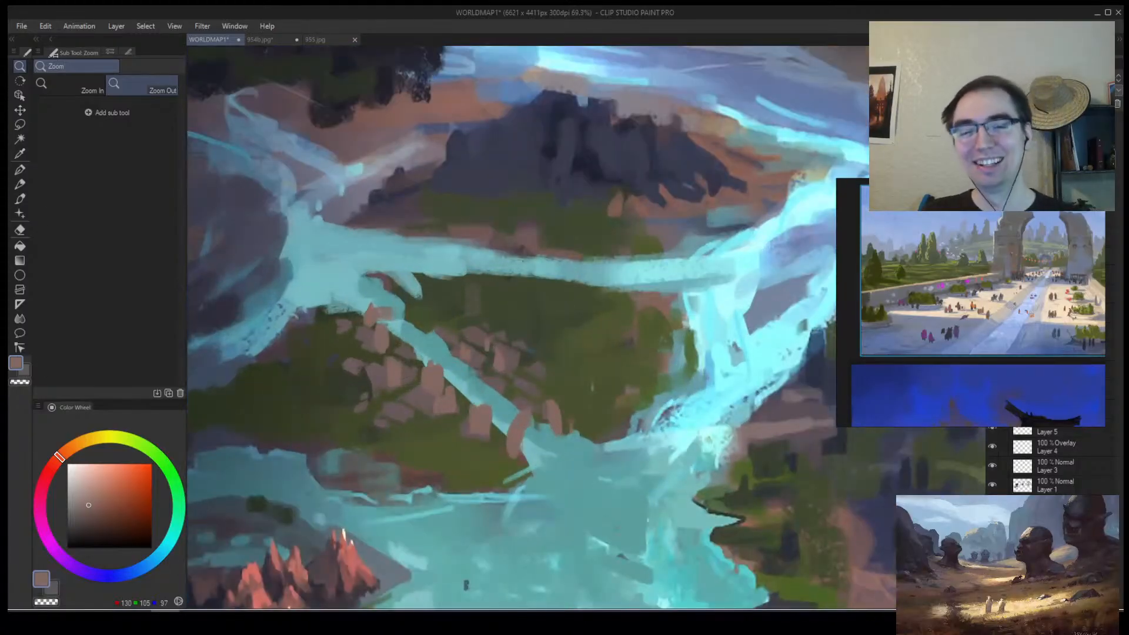
{"action": "key", "text": "b"}
{"action": "left_click", "coordinate": [371, 380], "text": "alt"}
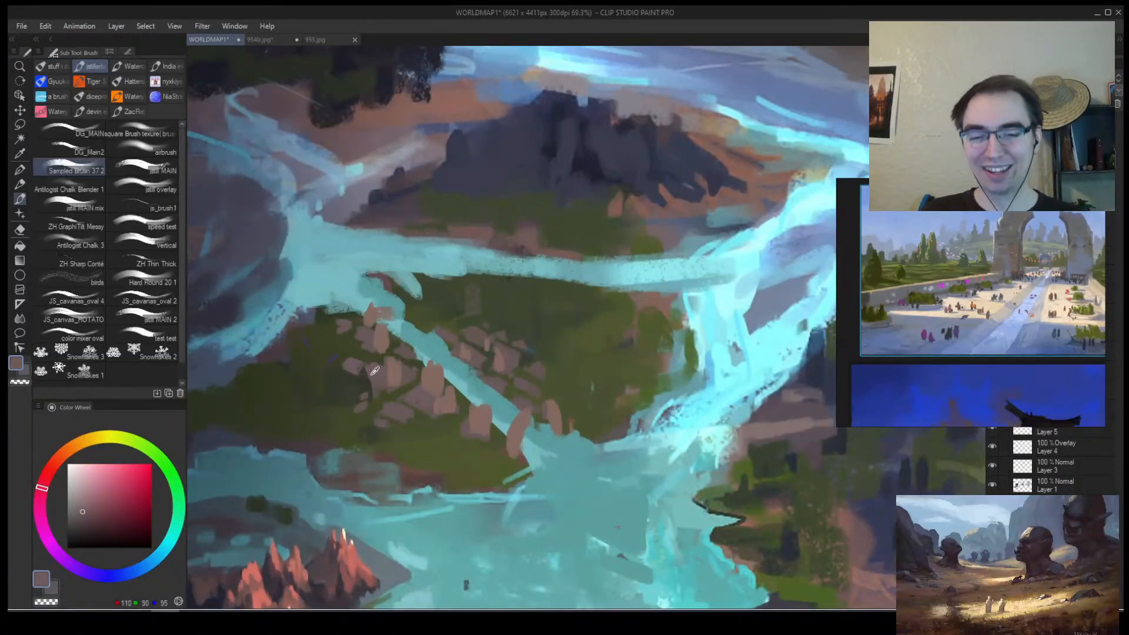
{"action": "left_click", "coordinate": [362, 383], "text": "alt"}
{"action": "mouse_move", "coordinate": [360, 366]}
{"action": "left_mouse_down"}
{"action": "mouse_move", "coordinate": [330, 371]}
{"action": "mouse_move", "coordinate": [354, 369]}
{"action": "left_mouse_up"}
{"action": "left_click", "coordinate": [347, 367], "text": "alt"}
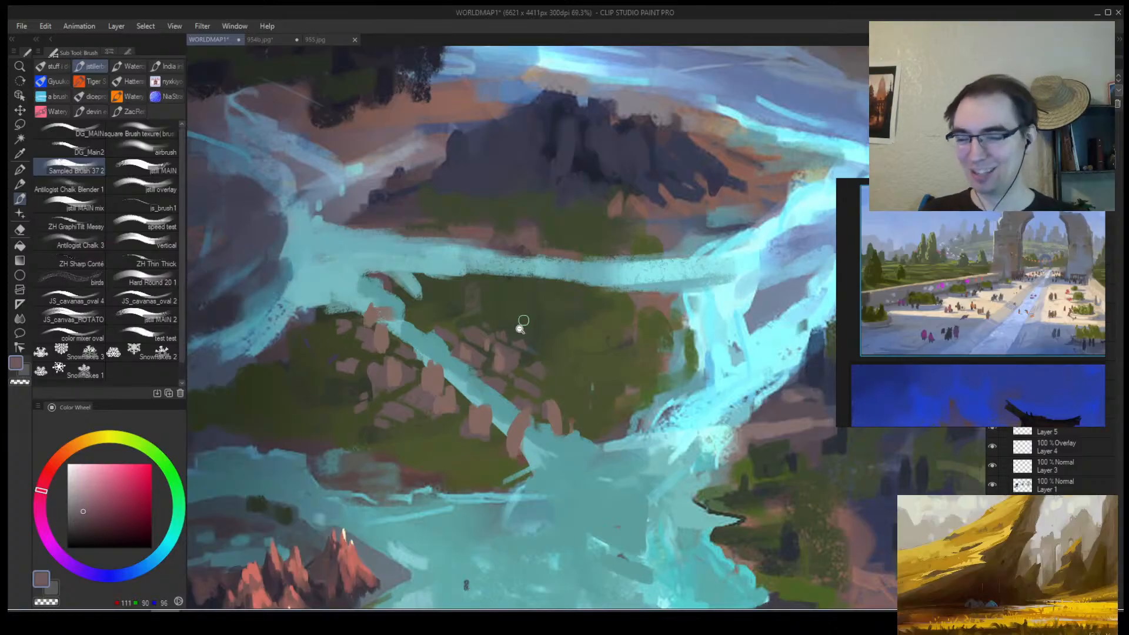
Check the composition of the whole map from a distance.
{"action": "key", "text": "alt+space"}
{"action": "left_click_drag", "start_coordinate": [489, 377], "coordinate": [580, 345]}
{"action": "key", "text": "h"}
{"action": "left_click_drag", "start_coordinate": [650, 378], "coordinate": [454, 342]}
{"action": "key", "text": "h"}
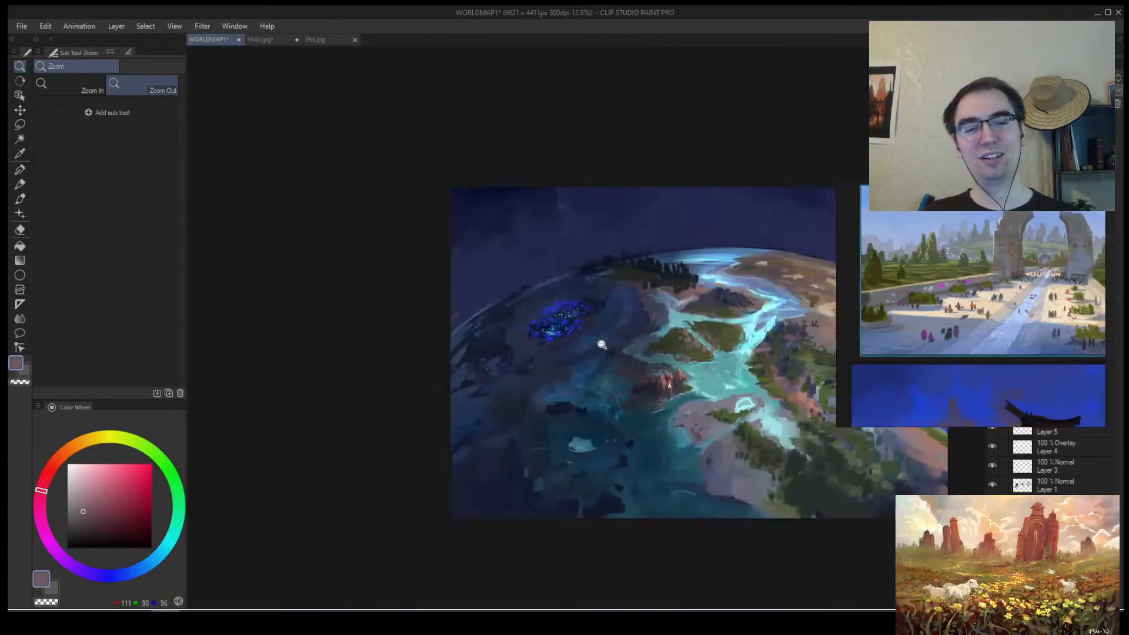
{"action": "left_click_drag", "start_coordinate": [652, 353], "coordinate": [451, 366]}
Undo the latest building and tower strokes around the diagonal canal's southern mouth.
{"action": "key", "text": "k"}
{"action": "key", "text": "ctrl+z"}
{"action": "key", "text": "ctrl+z"}
{"action": "key", "text": "ctrl+z"}
{"action": "key", "text": "ctrl+z"}
{"action": "key", "text": "ctrl+z"}
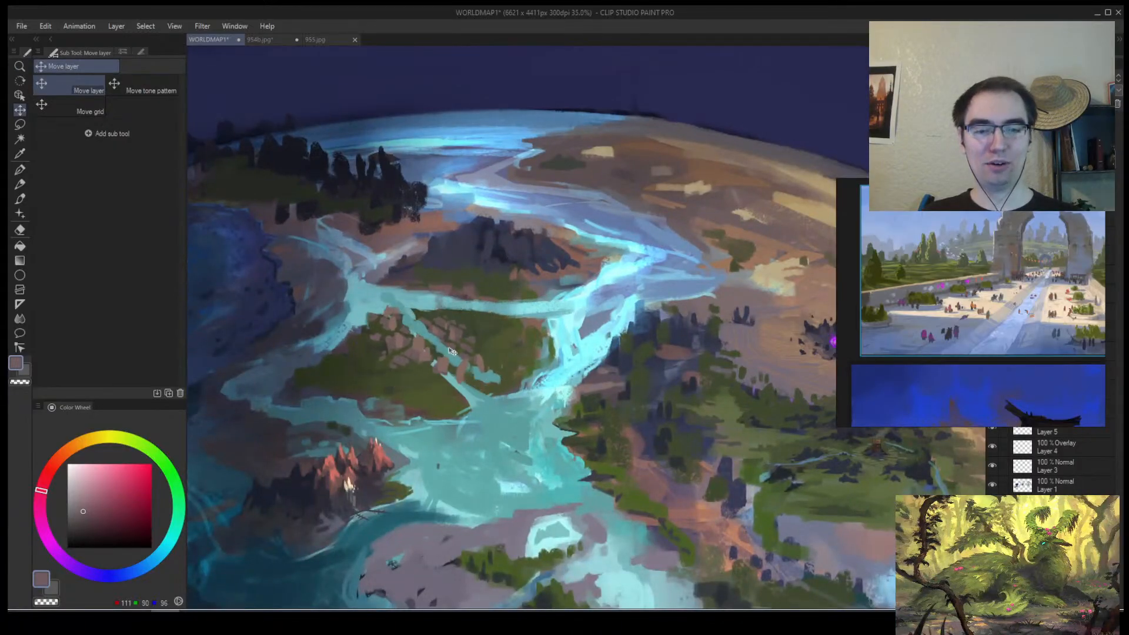
Erase the brown city blocks and towers along both banks of the diagonal canal with a soft eraser.
{"action": "key", "text": "r"}
{"action": "mouse_move", "coordinate": [556, 418]}
{"action": "left_mouse_down"}
{"action": "mouse_move", "coordinate": [611, 419]}
{"action": "mouse_move", "coordinate": [555, 418]}
{"action": "left_mouse_up"}
{"action": "key", "text": "alt+space"}
{"action": "left_click_drag", "start_coordinate": [462, 394], "coordinate": [430, 401]}
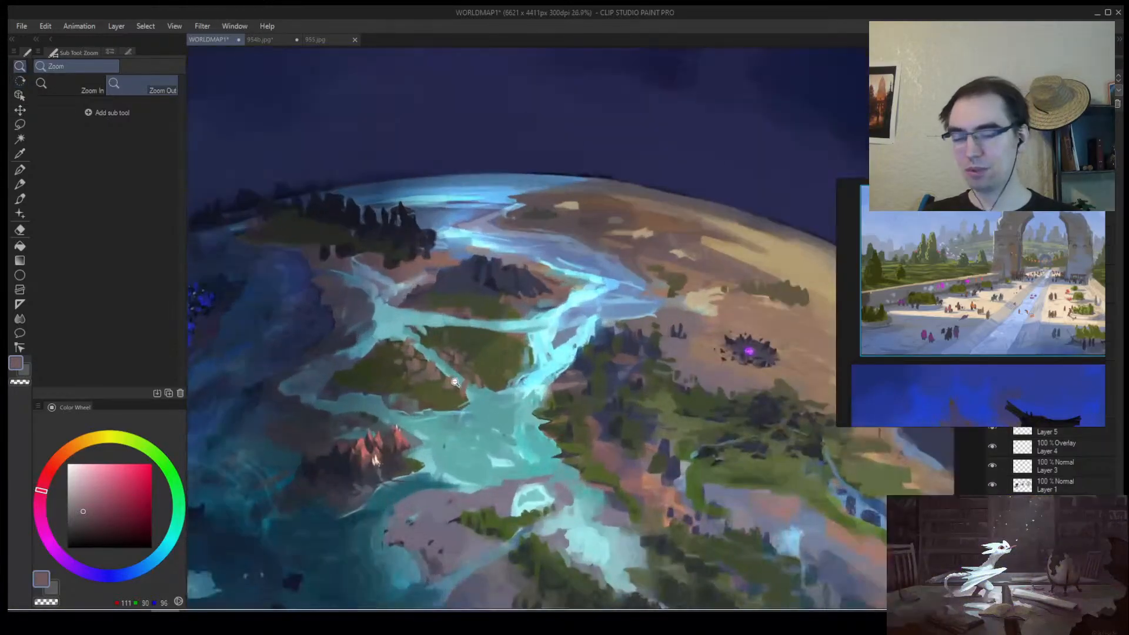
{"action": "key", "text": "e"}
{"action": "mouse_move", "coordinate": [418, 351]}
{"action": "left_mouse_down"}
{"action": "mouse_move", "coordinate": [455, 314]}
{"action": "mouse_move", "coordinate": [383, 370]}
{"action": "mouse_move", "coordinate": [488, 371]}
{"action": "left_mouse_up"}
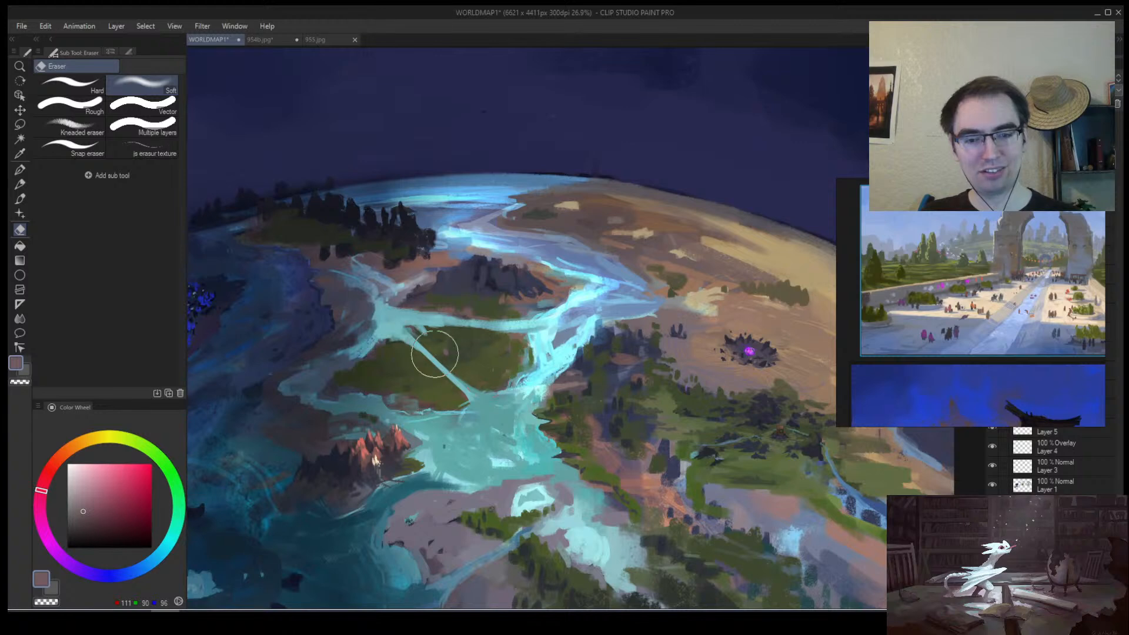
Clean up the northern mouth of the diagonal canal with colors sampled from the water and the plain.
{"action": "key", "text": "b"}
{"action": "left_click", "coordinate": [406, 333], "text": "alt"}
{"action": "left_click_drag", "start_coordinate": [409, 329], "coordinate": [425, 334]}
{"action": "left_click", "coordinate": [415, 342], "text": "alt"}
{"action": "key", "text": "e"}
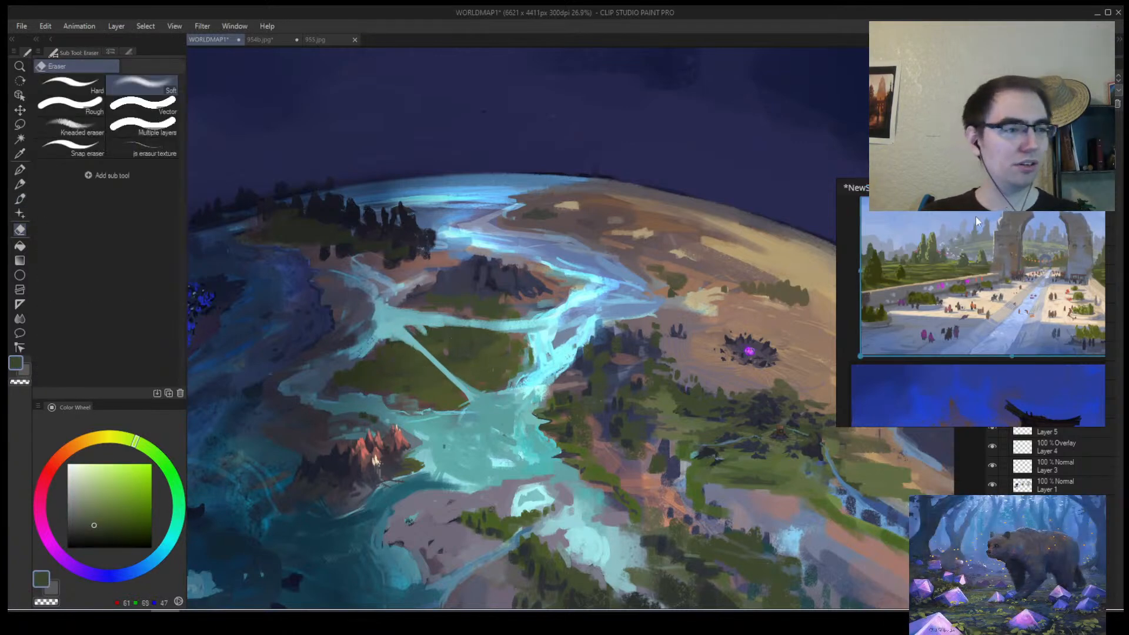
Move the reference board clear of the layer list and remove the diagonal canal and the wide river crossing north of it.
{"action": "left_click_drag", "start_coordinate": [977, 219], "coordinate": [1080, 306]}
{"action": "left_click", "coordinate": [915, 404]}
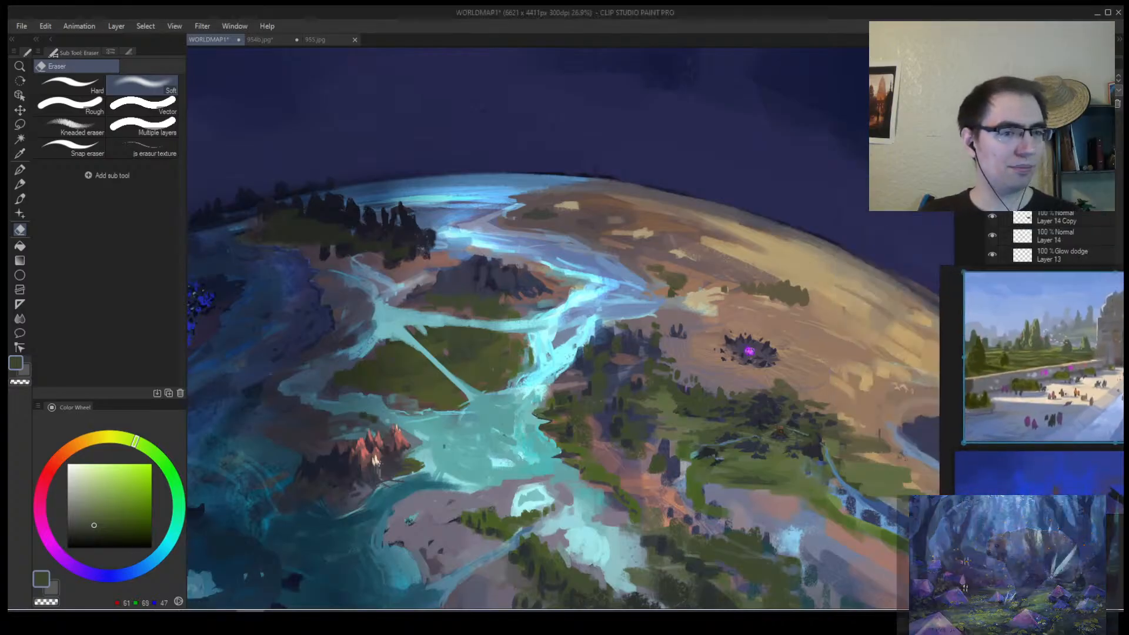
{"action": "key", "text": "ctrl+z"}
{"action": "key", "text": "ctrl+y"}
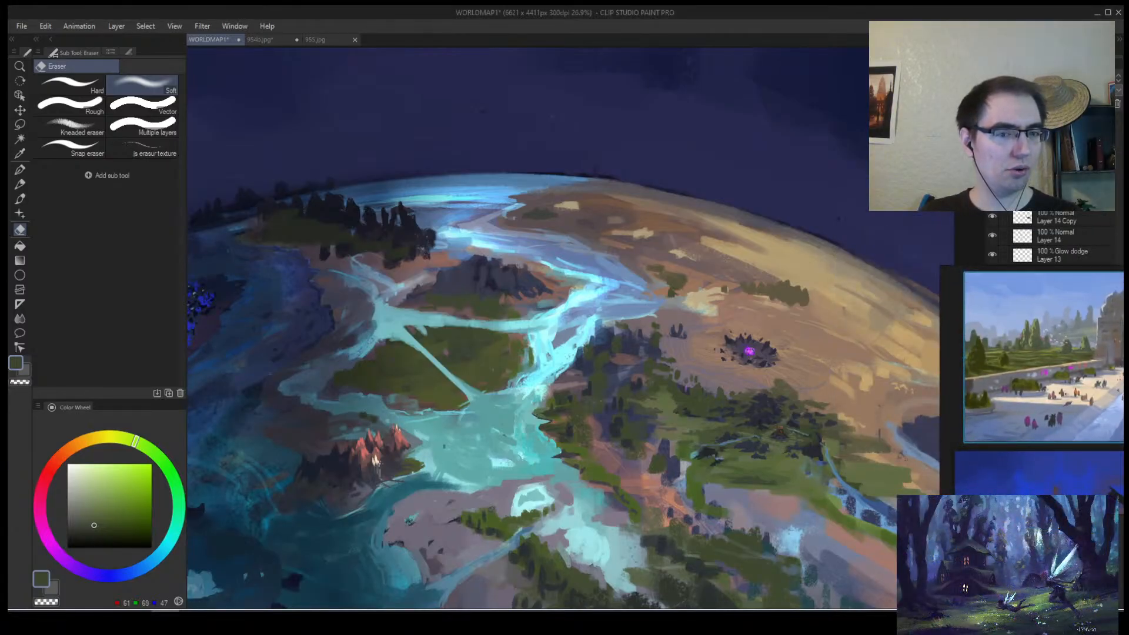
{"action": "key", "text": "ctrl+z"}
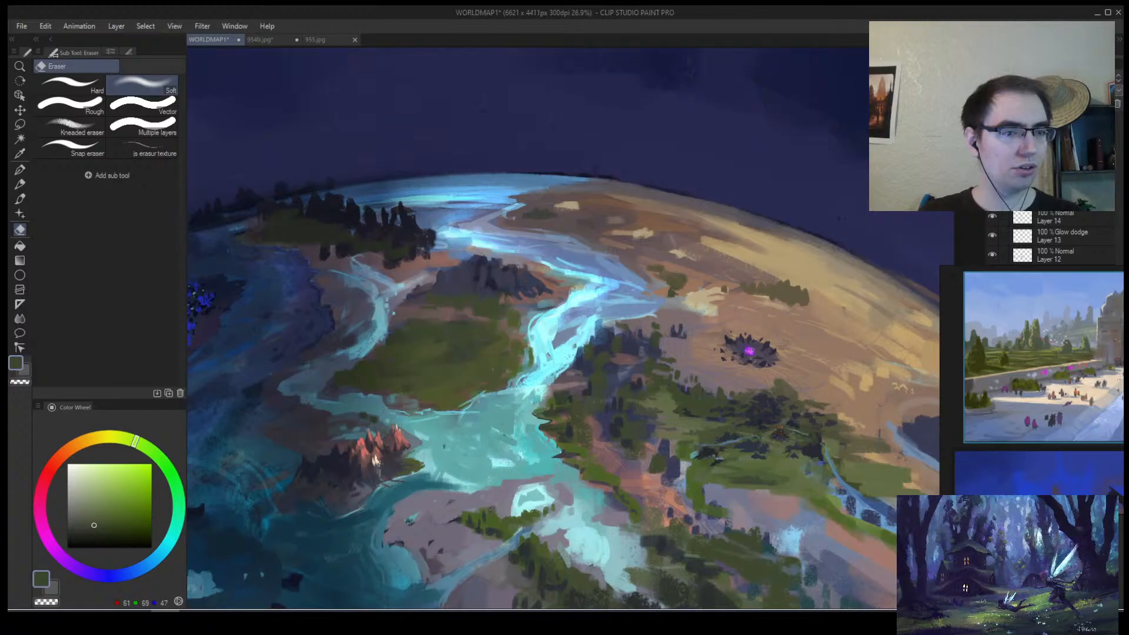
{"action": "key", "text": "ctrl+z"}
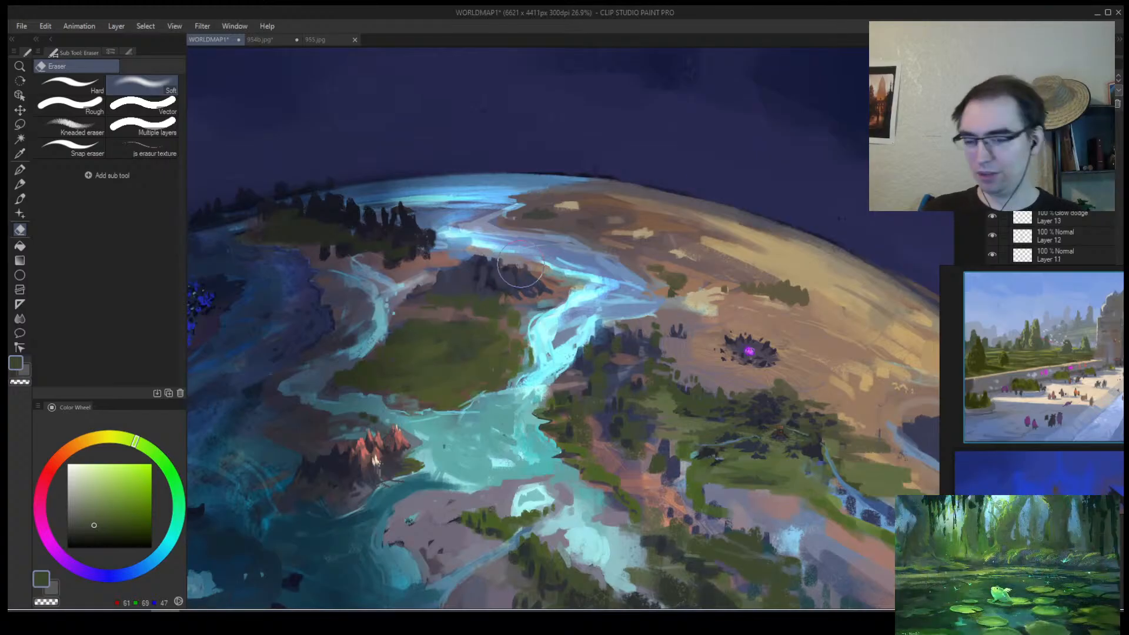
Paint a straight horizontal canal in sampled teal across the central plain, from the western river to the eastern one.
{"action": "key", "text": "b"}
{"action": "left_click", "coordinate": [383, 340], "text": "alt"}
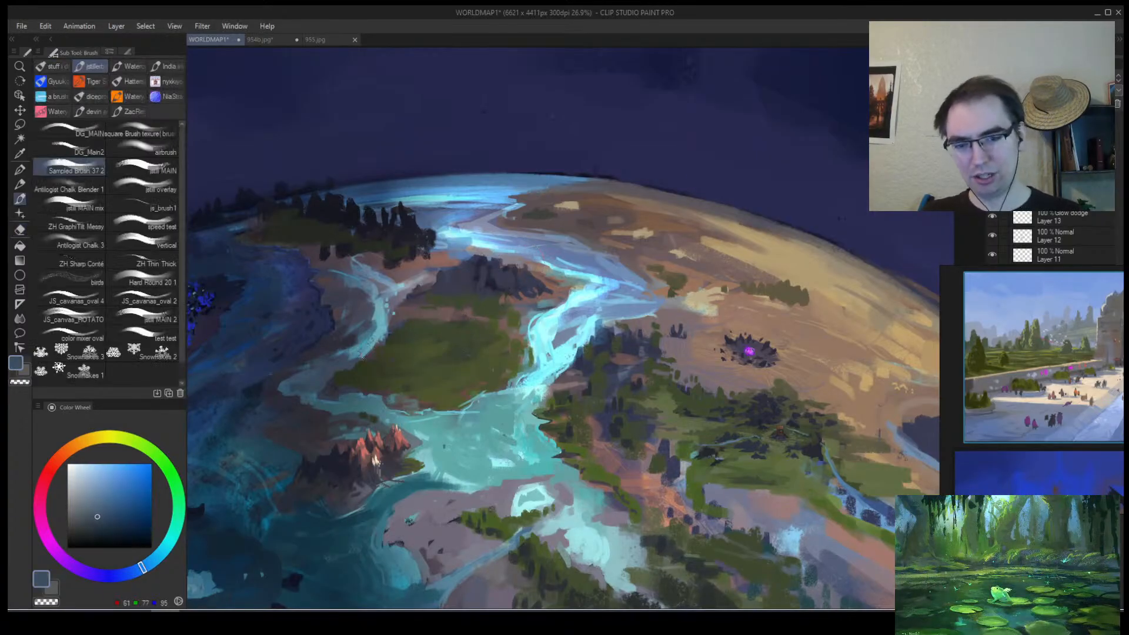
{"action": "left_click", "coordinate": [381, 340], "text": "alt"}
{"action": "mouse_move", "coordinate": [361, 350]}
{"action": "left_mouse_down"}
{"action": "mouse_move", "coordinate": [525, 346]}
{"action": "mouse_move", "coordinate": [500, 354]}
{"action": "mouse_move", "coordinate": [541, 324]}
{"action": "left_mouse_up"}
{"action": "key", "text": "alt+space"}
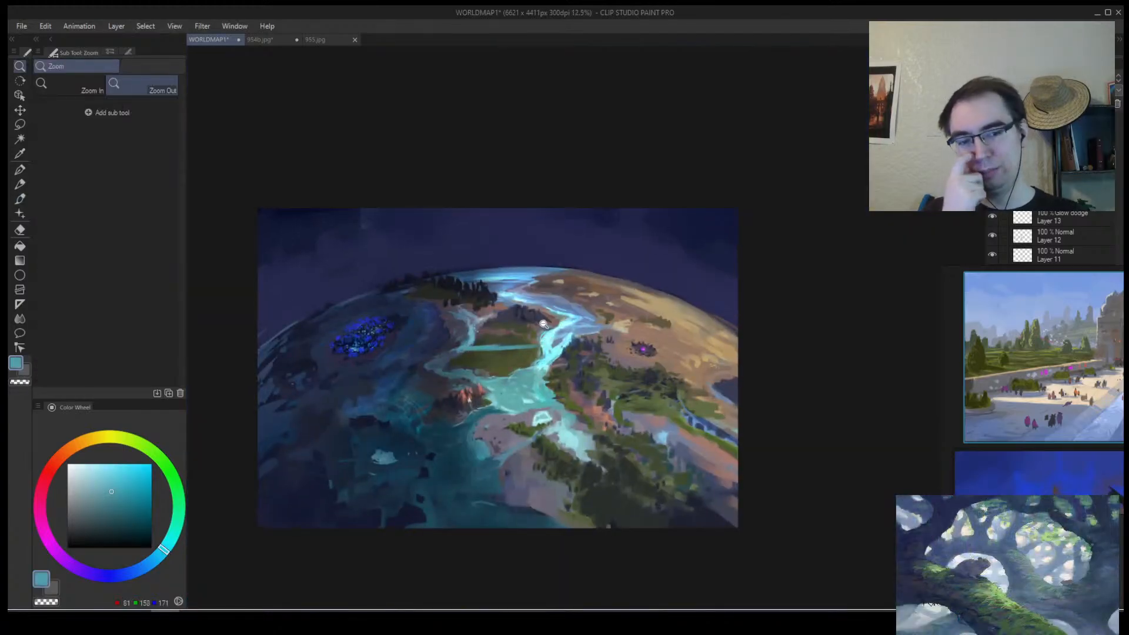
{"action": "left_click", "coordinate": [504, 359]}
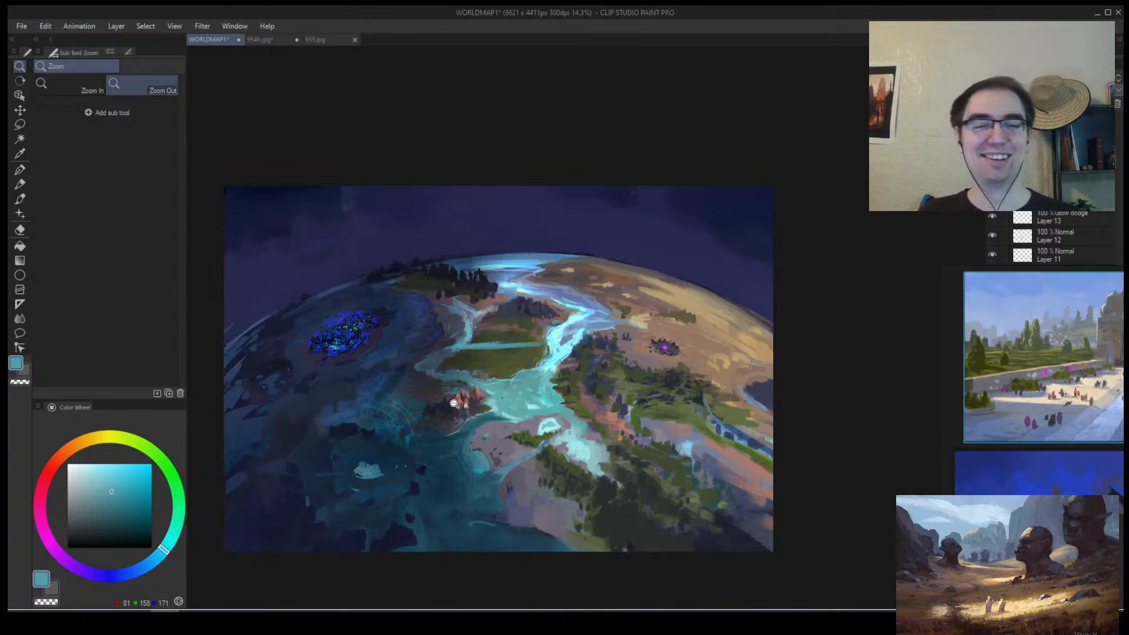
{"action": "left_click_drag", "start_coordinate": [485, 372], "coordinate": [412, 295]}
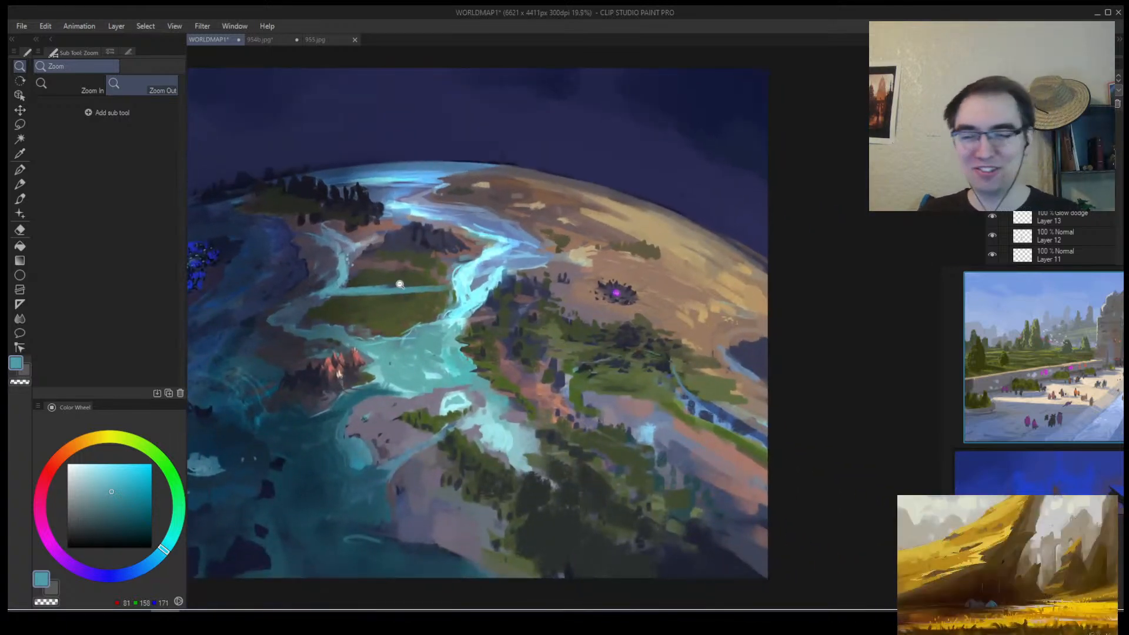
Bring the reference board back beside the map and reframe the painting of the stone arch plaza.
{"action": "left_click_drag", "start_coordinate": [1041, 350], "coordinate": [893, 344]}
{"action": "scroll", "coordinate": [894, 344], "scroll_direction": "down", "scroll_amount": 2}
{"action": "scroll", "coordinate": [940, 364], "scroll_direction": "up", "scroll_amount": 2}
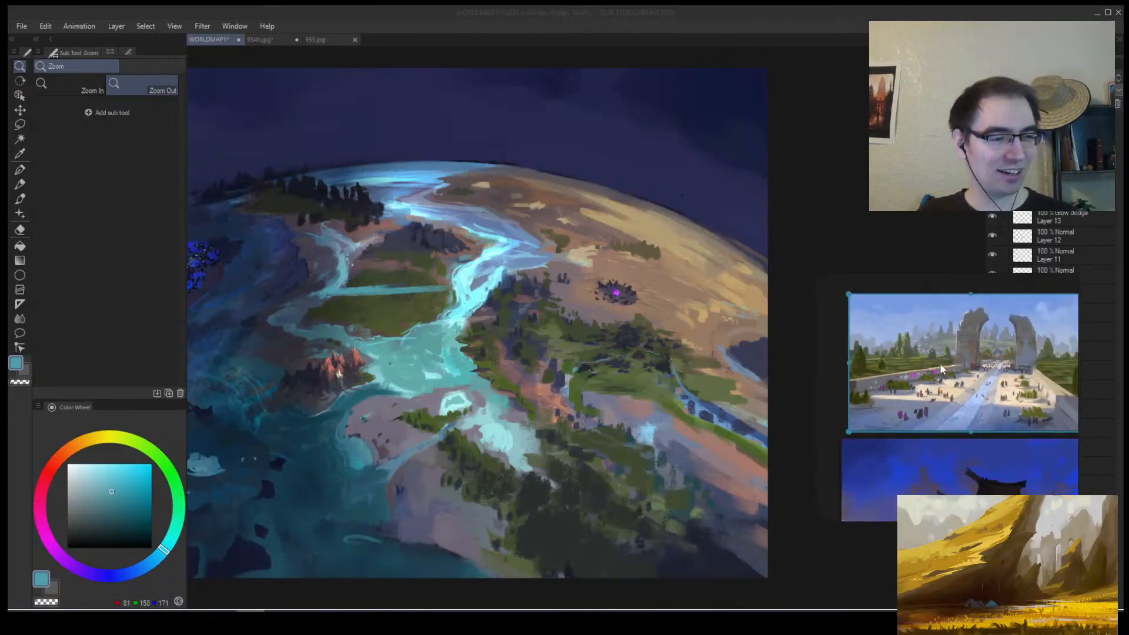
{"action": "scroll", "coordinate": [940, 369], "scroll_direction": "down", "scroll_amount": 3}
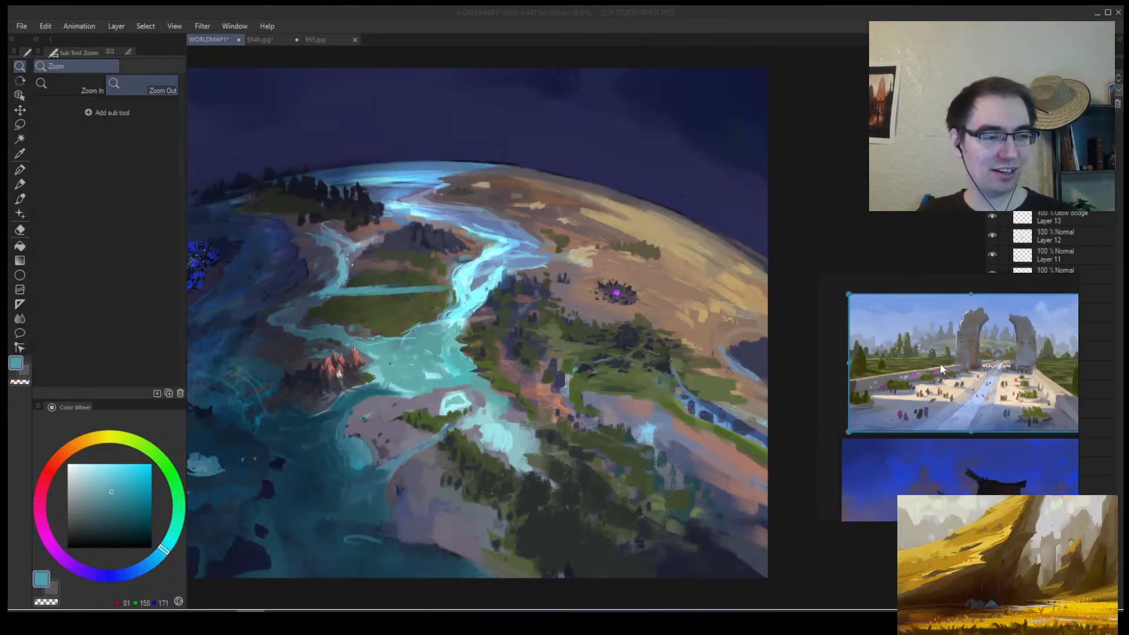
{"action": "left_click", "coordinate": [908, 380]}
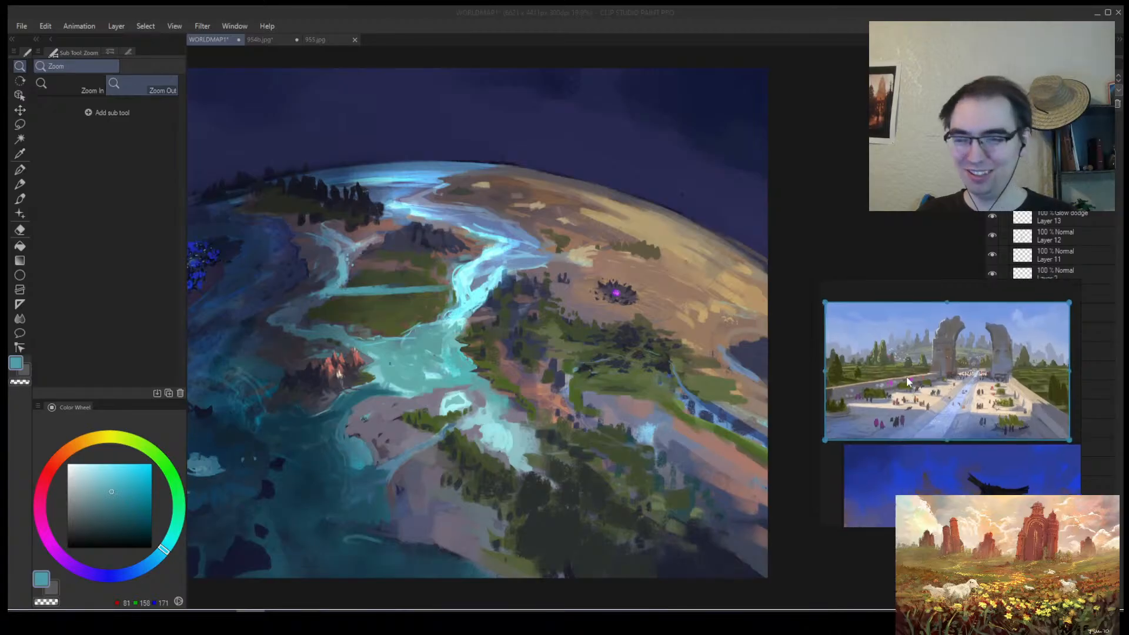
Join the horizontal canal's eastern end to the bright river with sampled water colors.
{"action": "left_click", "coordinate": [435, 306]}
{"action": "scroll", "coordinate": [407, 287], "scroll_direction": "up", "scroll_amount": 2}
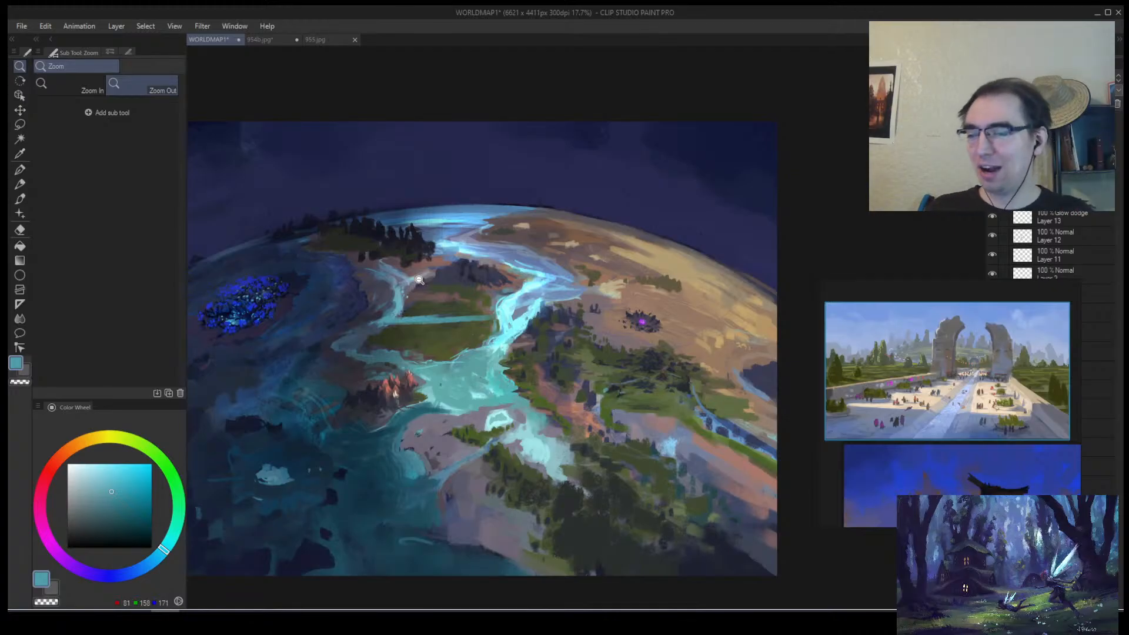
{"action": "scroll", "coordinate": [419, 281], "scroll_direction": "down", "scroll_amount": 4}
{"action": "scroll", "coordinate": [412, 280], "scroll_direction": "up", "scroll_amount": 4}
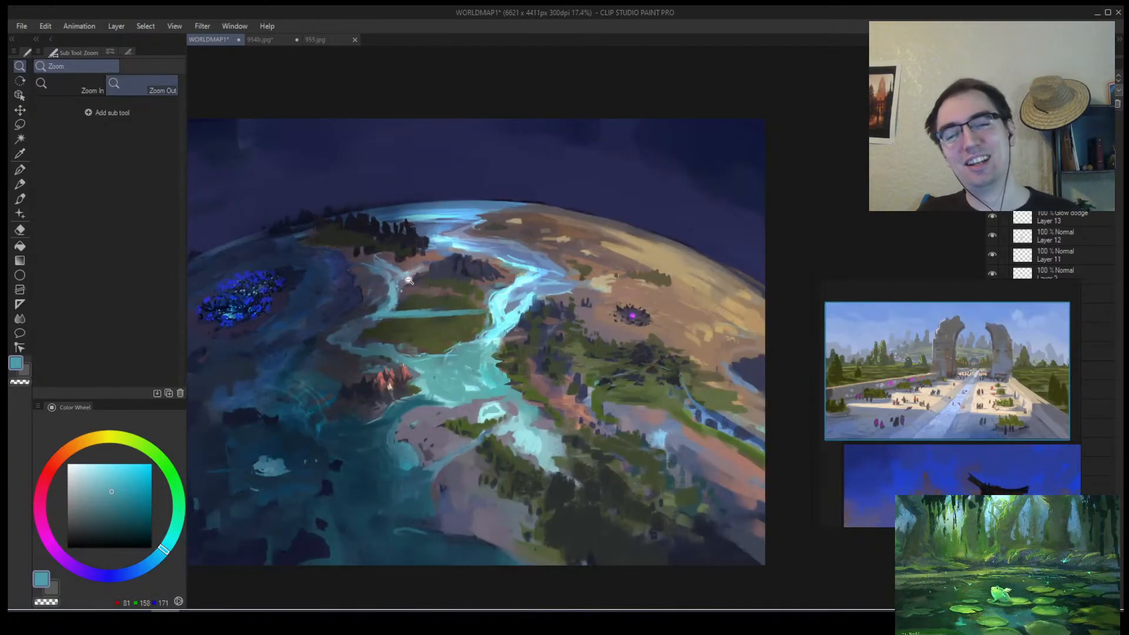
{"action": "scroll", "coordinate": [409, 281], "scroll_direction": "up", "scroll_amount": 3}
{"action": "key", "text": "b"}
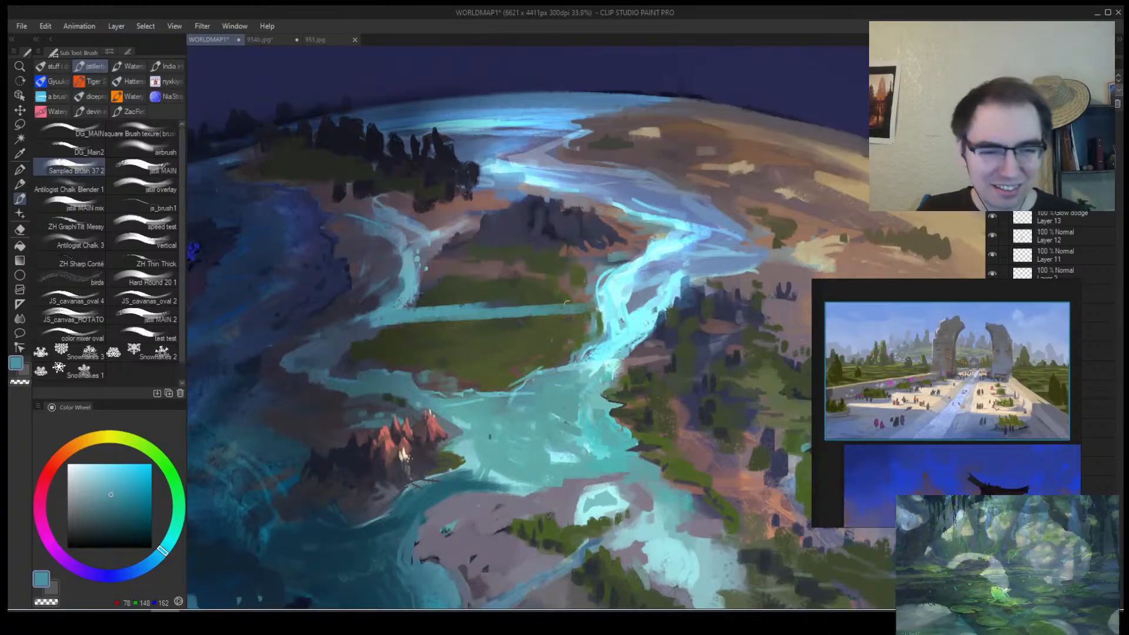
{"action": "left_click", "coordinate": [591, 313], "text": "alt"}
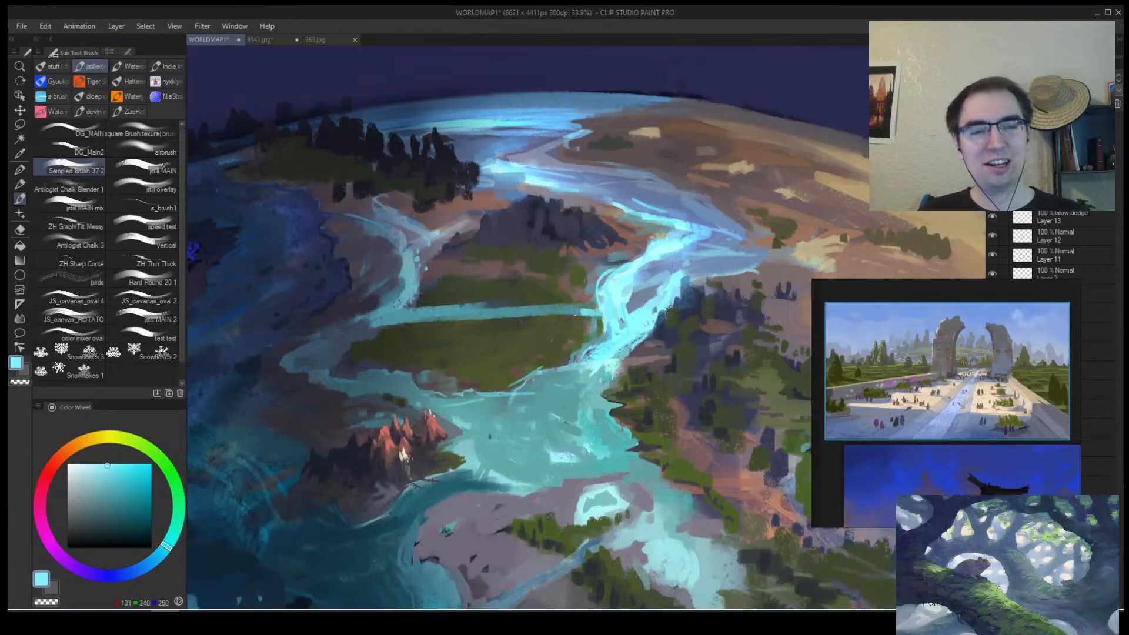
Dab small brown city blocks along both banks of the horizontal canal, broken up with sampled green.
{"action": "left_click", "coordinate": [540, 305], "text": "alt"}
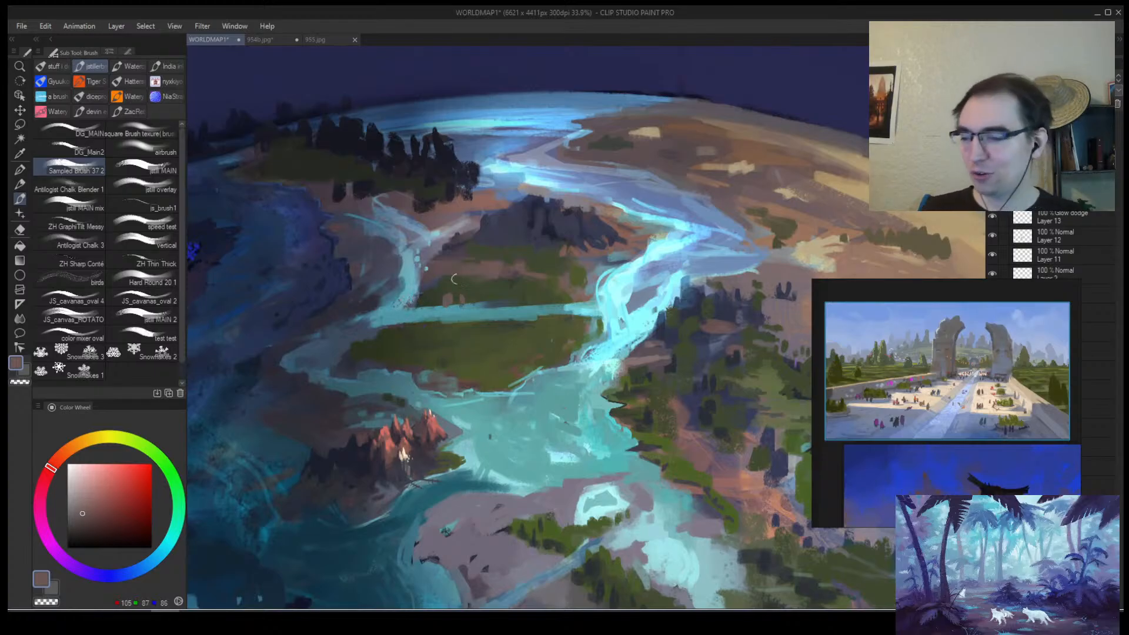
{"action": "left_click_drag", "start_coordinate": [517, 294], "coordinate": [424, 277]}
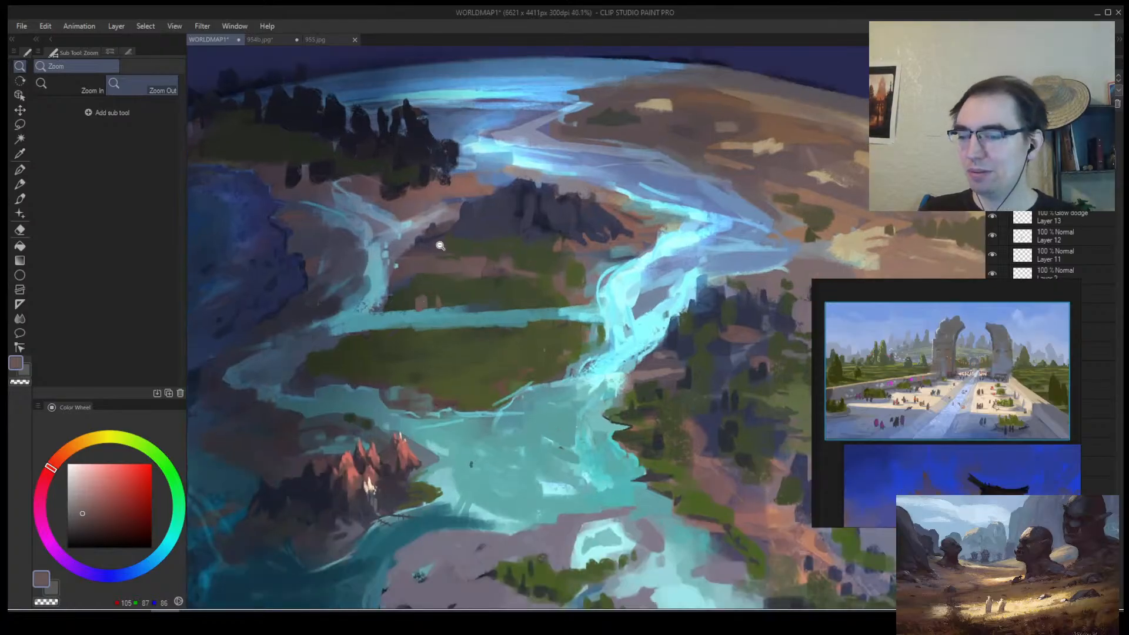
{"action": "key", "text": "b"}
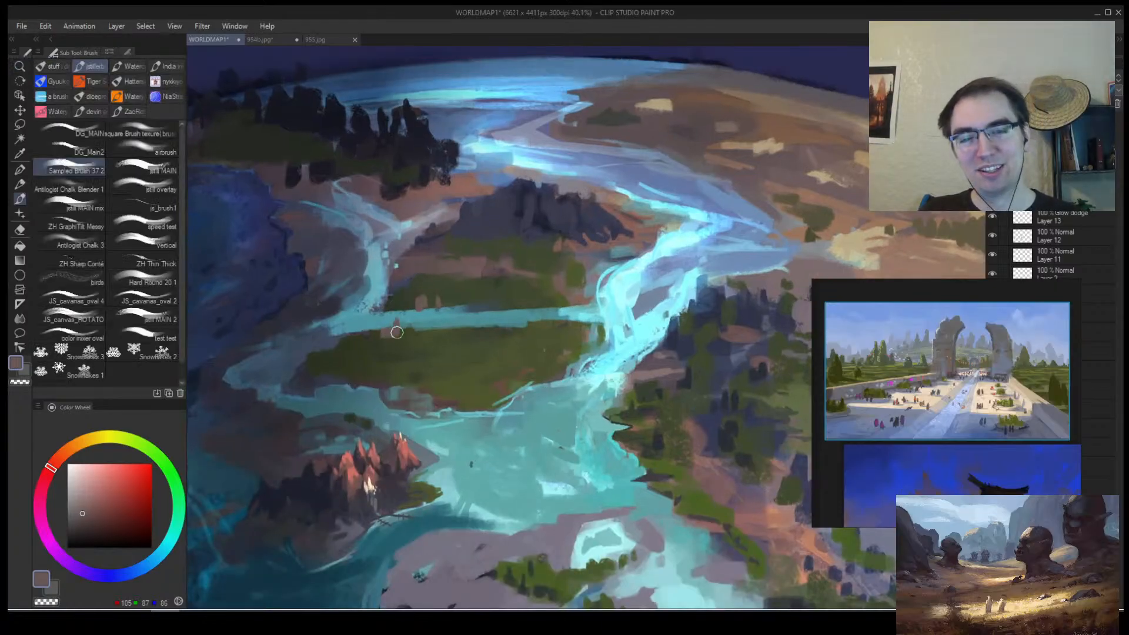
{"action": "left_click", "coordinate": [434, 347], "text": "alt"}
{"action": "left_click", "coordinate": [436, 351], "text": "alt"}
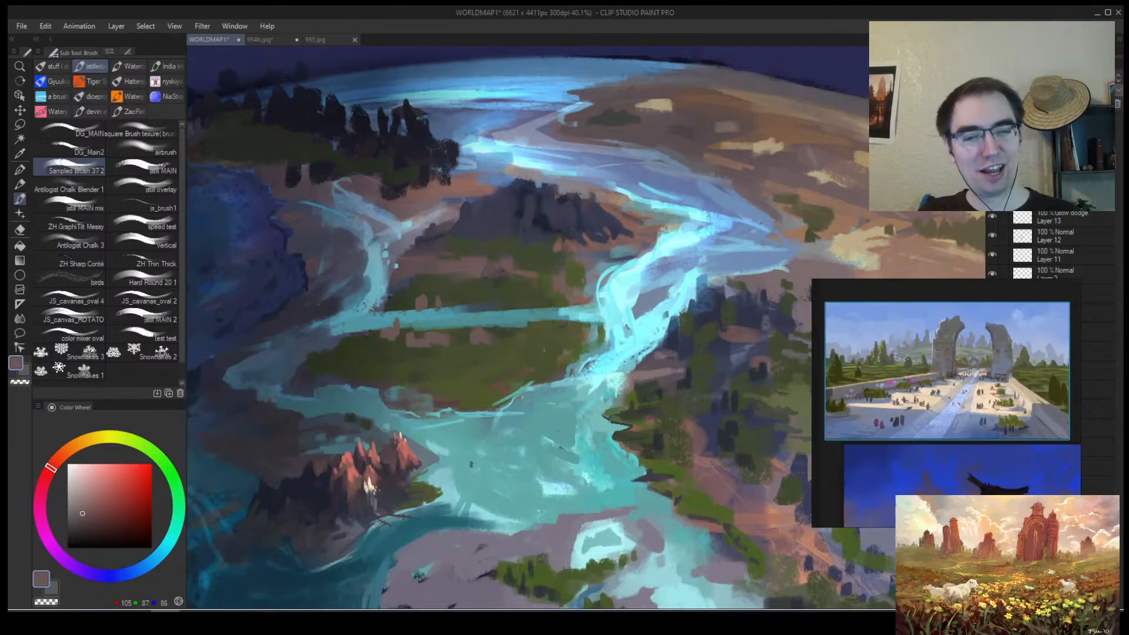
{"action": "left_click", "coordinate": [911, 250], "text": "alt"}
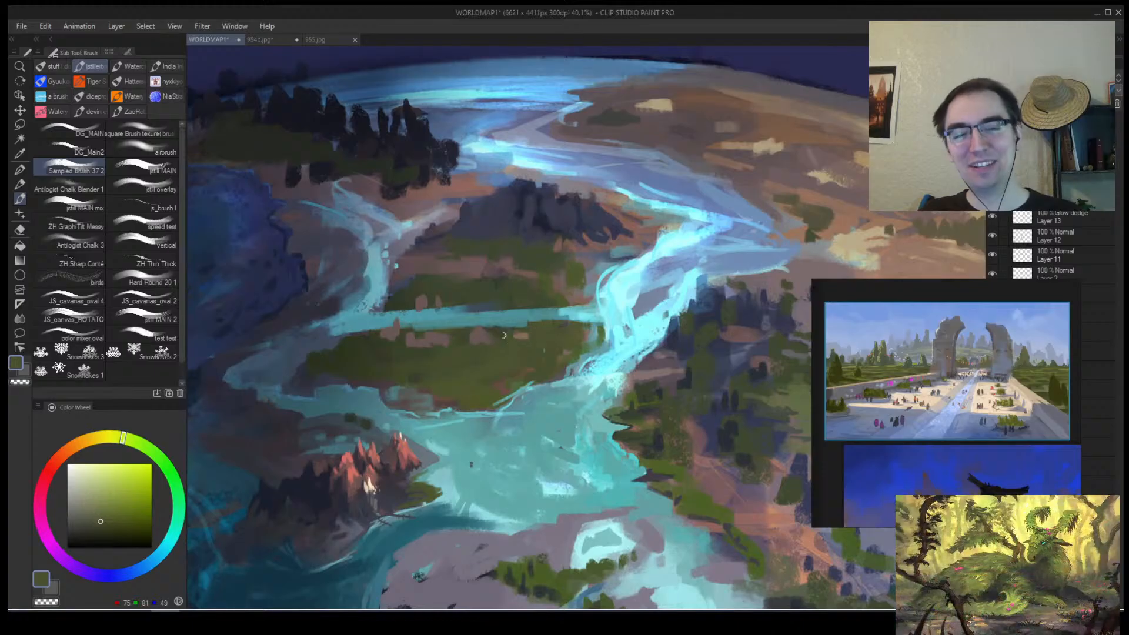
{"action": "left_click", "coordinate": [523, 334], "text": "alt"}
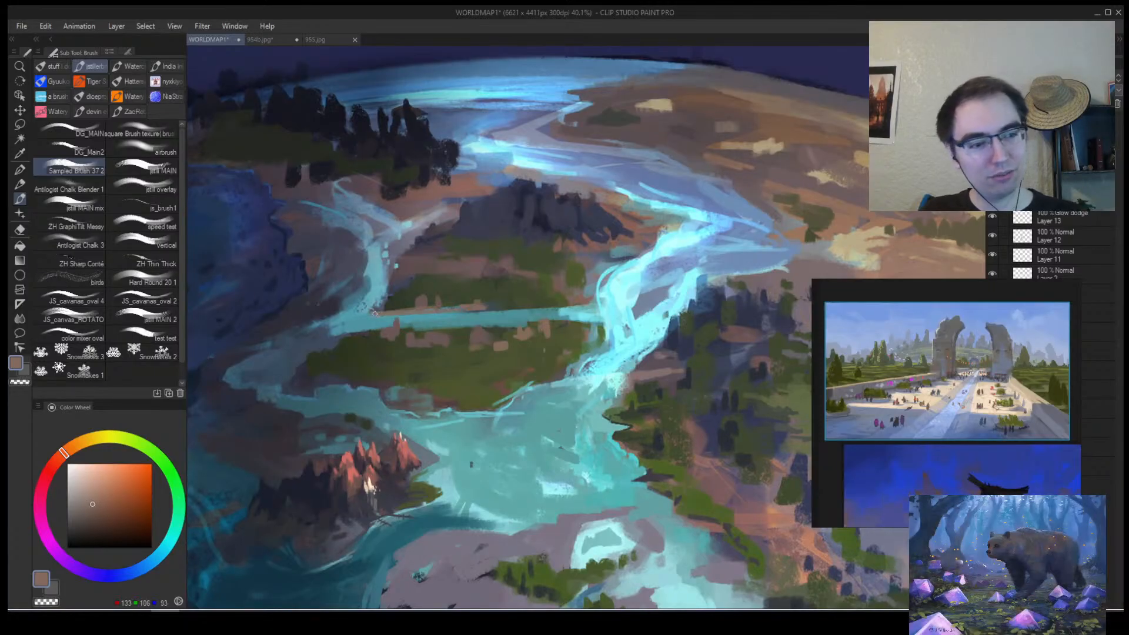
Paint a thin light brown embankment along the horizontal canal's northern edge and trim it with sampled teal.
{"action": "left_click_drag", "start_coordinate": [375, 313], "coordinate": [585, 305]}
{"action": "key", "text": "o"}
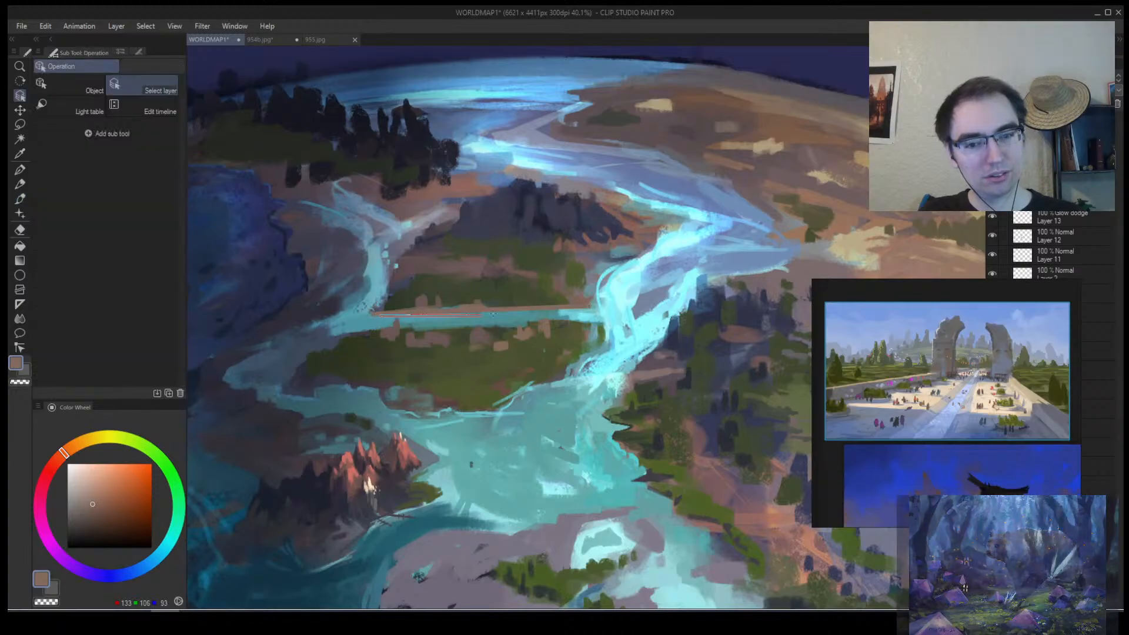
{"action": "key", "text": "b"}
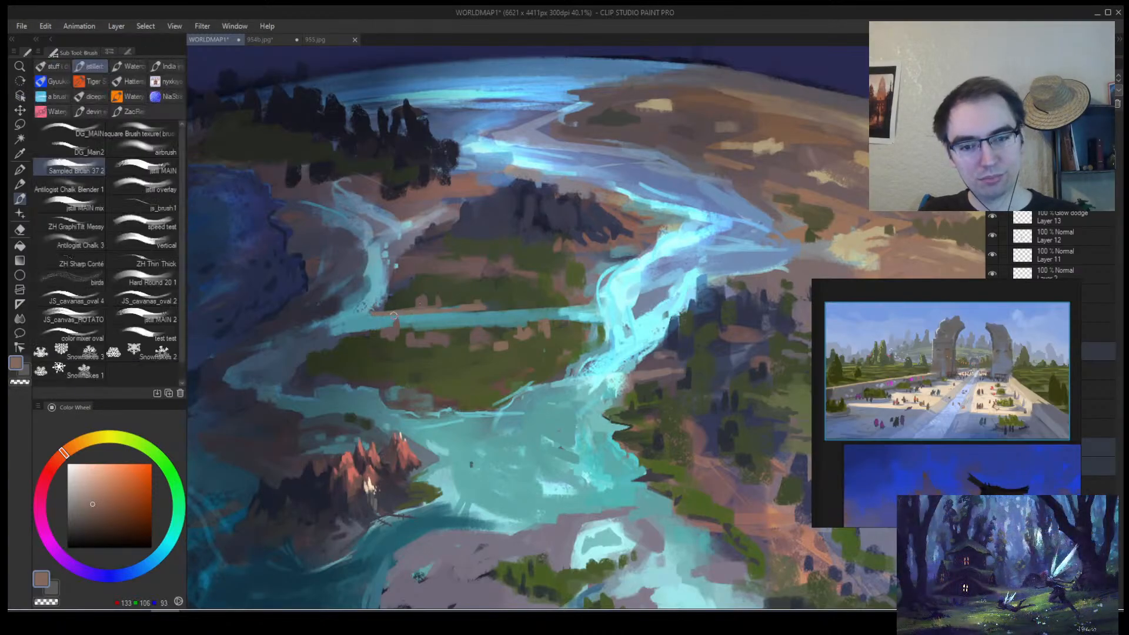
{"action": "left_click_drag", "start_coordinate": [387, 317], "coordinate": [587, 306]}
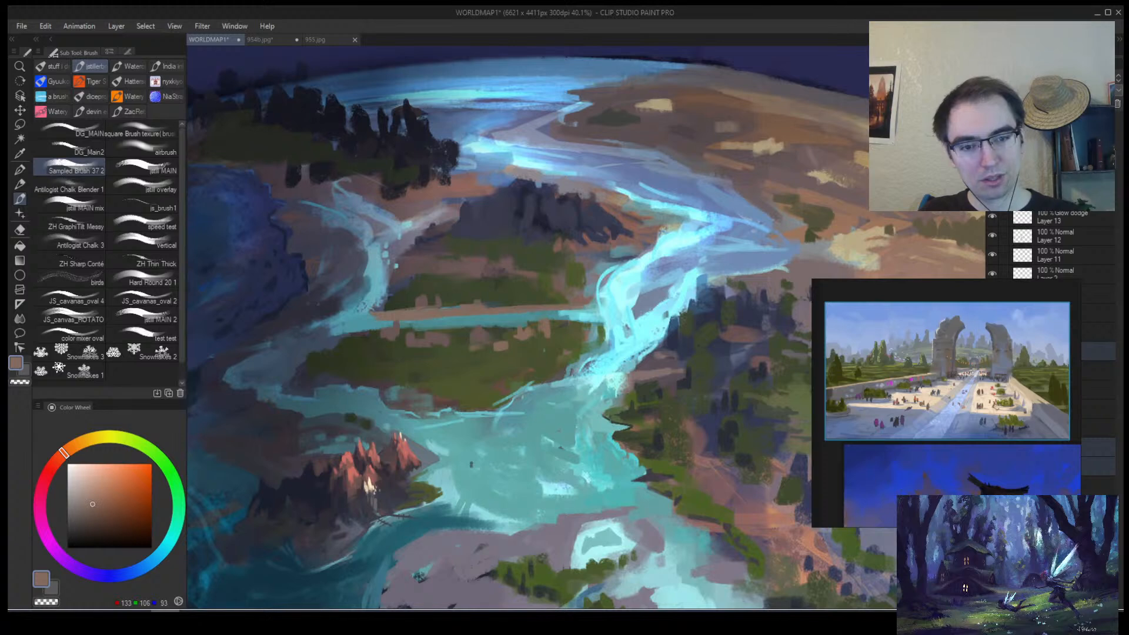
{"action": "left_click", "coordinate": [454, 318], "text": "alt"}
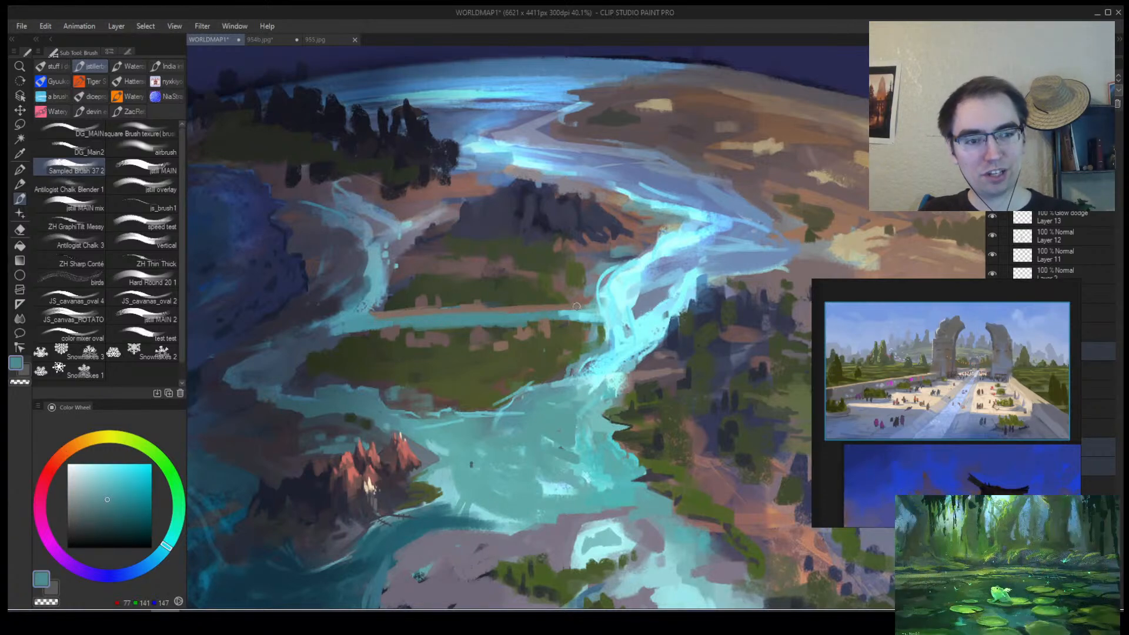
Paint a matching thin brown embankment along the full southern edge of the horizontal canal.
{"action": "left_click", "coordinate": [477, 324], "text": "alt"}
{"action": "left_click_drag", "start_coordinate": [415, 328], "coordinate": [340, 334]}
{"action": "left_click_drag", "start_coordinate": [370, 331], "coordinate": [443, 329]}
{"action": "left_click", "coordinate": [438, 307], "text": "alt"}
{"action": "left_click_drag", "start_coordinate": [347, 334], "coordinate": [591, 315]}
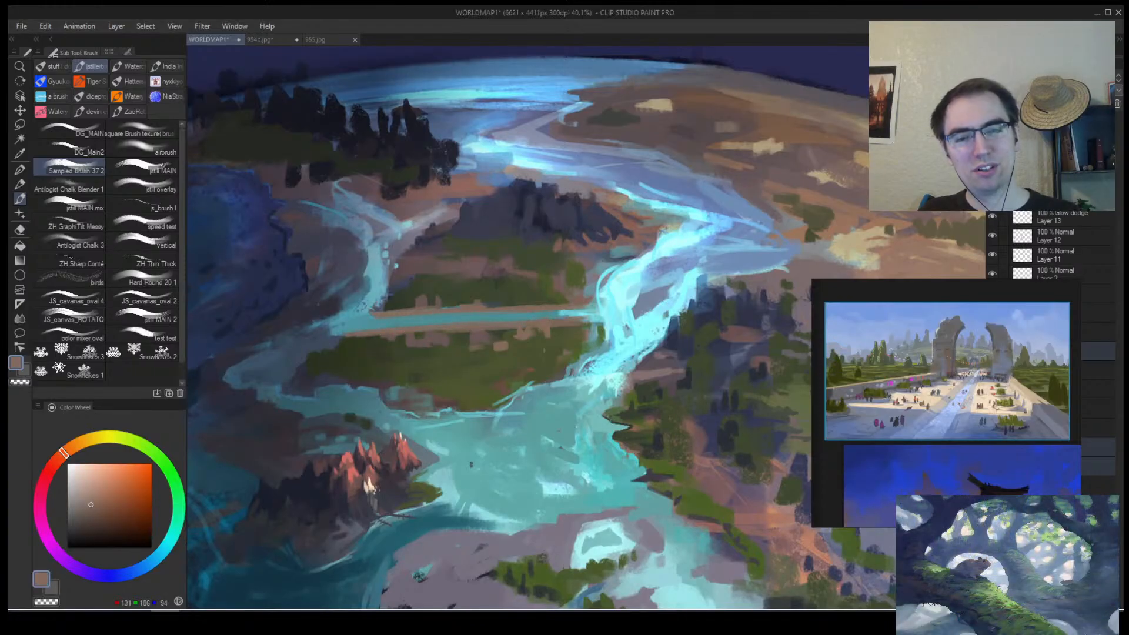
Paint a teal cross canal running north to south through the horizontal canal and line it with sampled brown embankments.
{"action": "left_click", "coordinate": [467, 304], "text": "alt"}
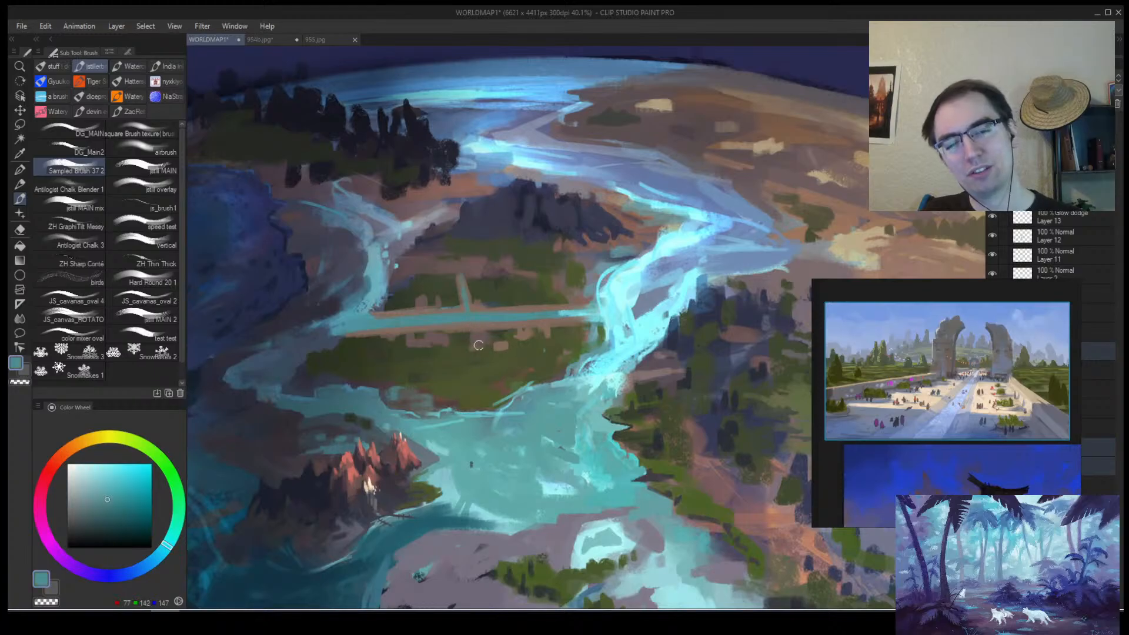
{"action": "left_click_drag", "start_coordinate": [468, 322], "coordinate": [487, 405]}
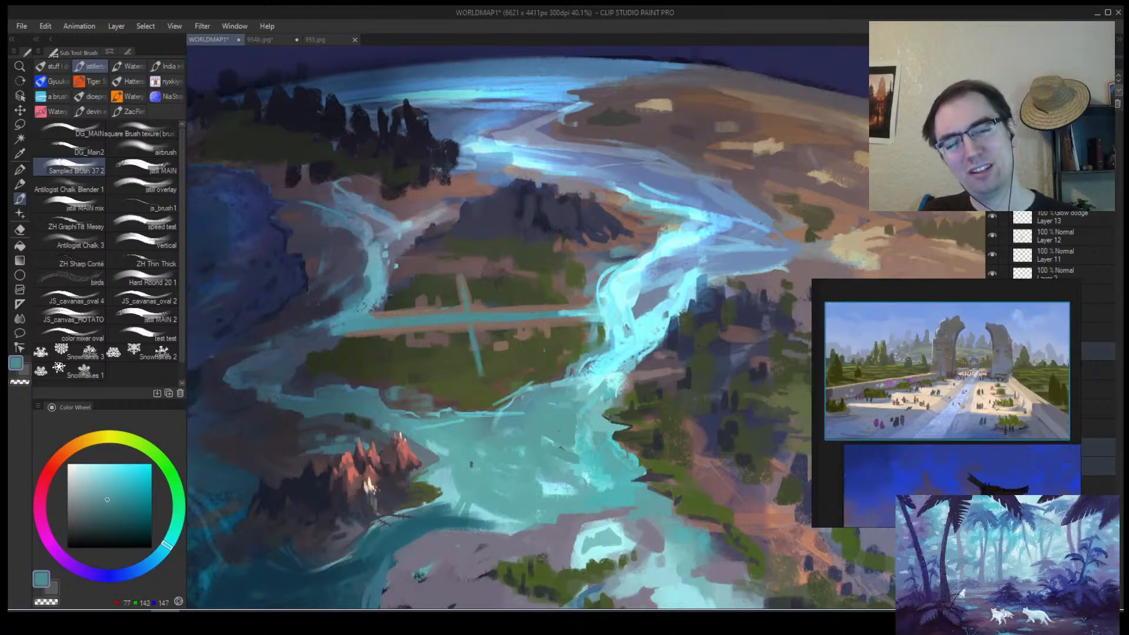
{"action": "left_click", "coordinate": [477, 325], "text": "alt"}
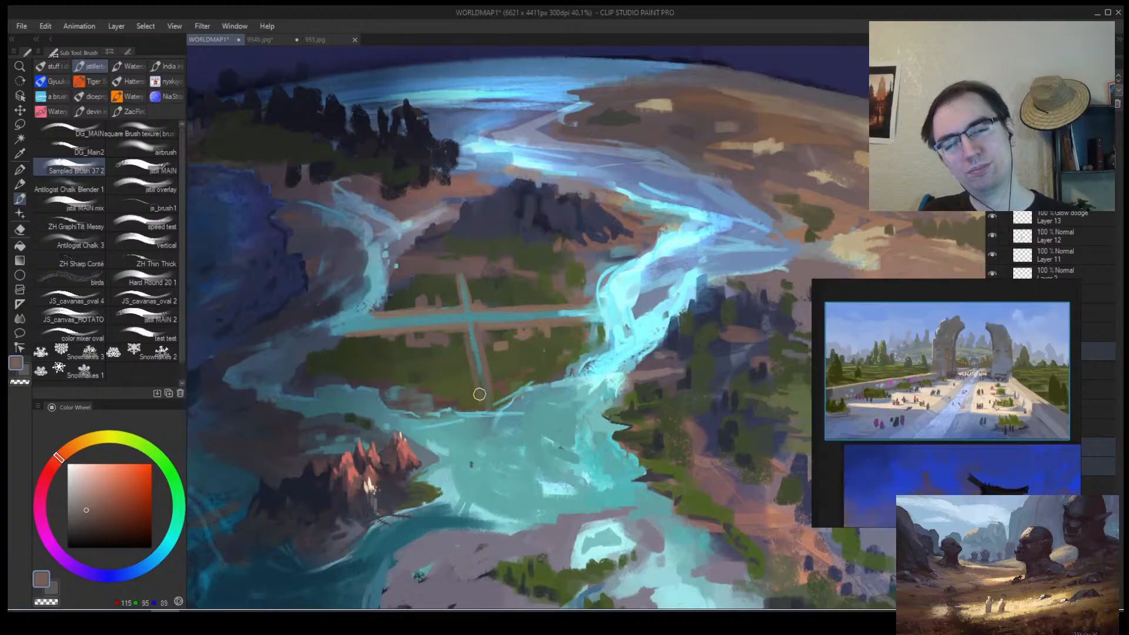
{"action": "left_click_drag", "start_coordinate": [480, 402], "coordinate": [456, 385]}
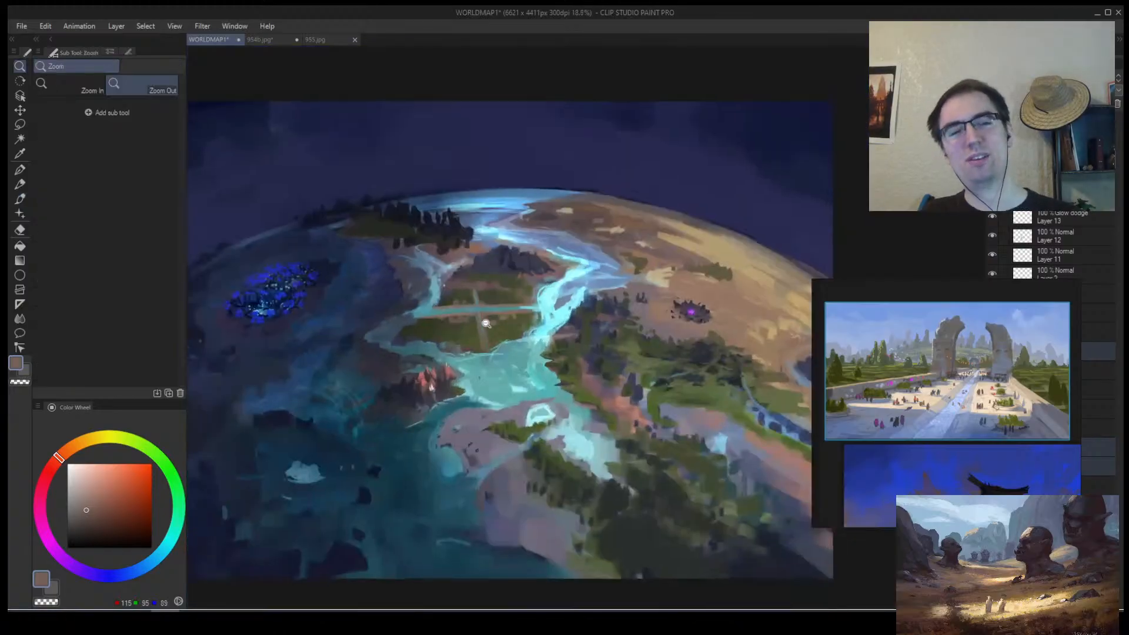
Touch up the southern arm of the cross canal and its embankments with sampled browns and green.
{"action": "scroll", "coordinate": [482, 332], "scroll_direction": "up", "scroll_amount": 3}
{"action": "key", "text": "b"}
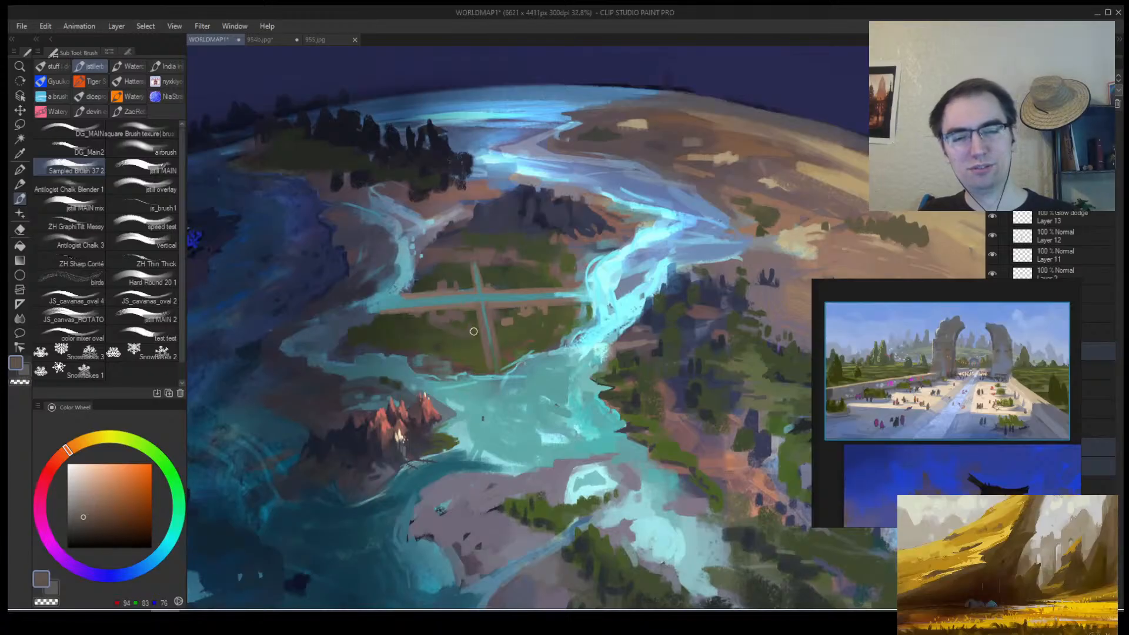
{"action": "left_click", "coordinate": [492, 355], "text": "alt"}
{"action": "left_click", "coordinate": [493, 360], "text": "alt"}
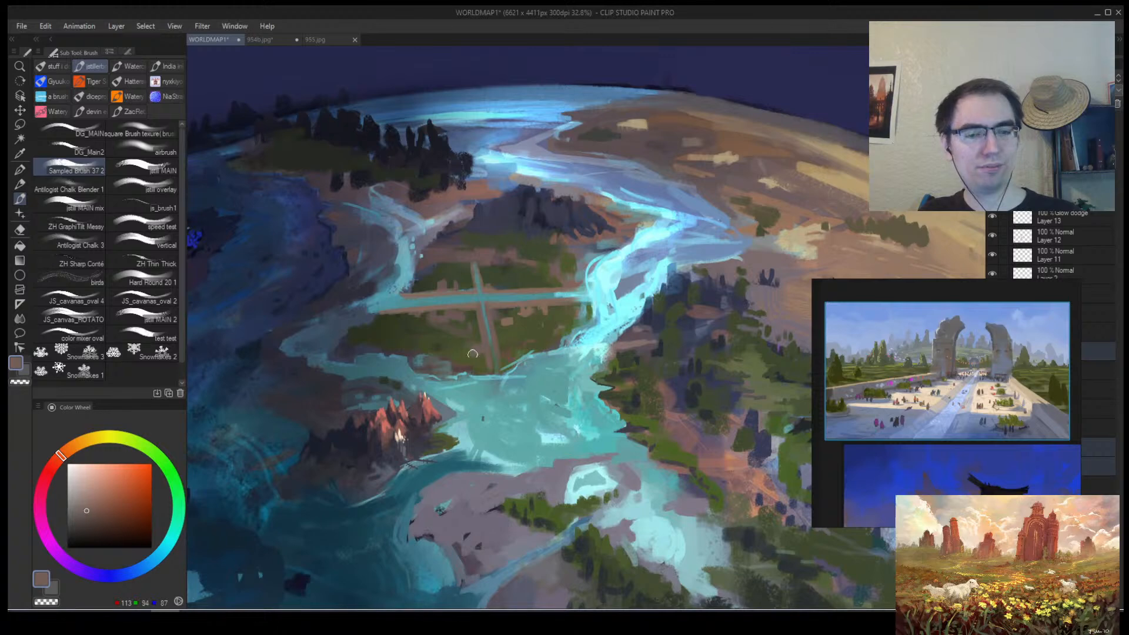
{"action": "left_click", "coordinate": [489, 356], "text": "alt"}
{"action": "left_click", "coordinate": [926, 369]}
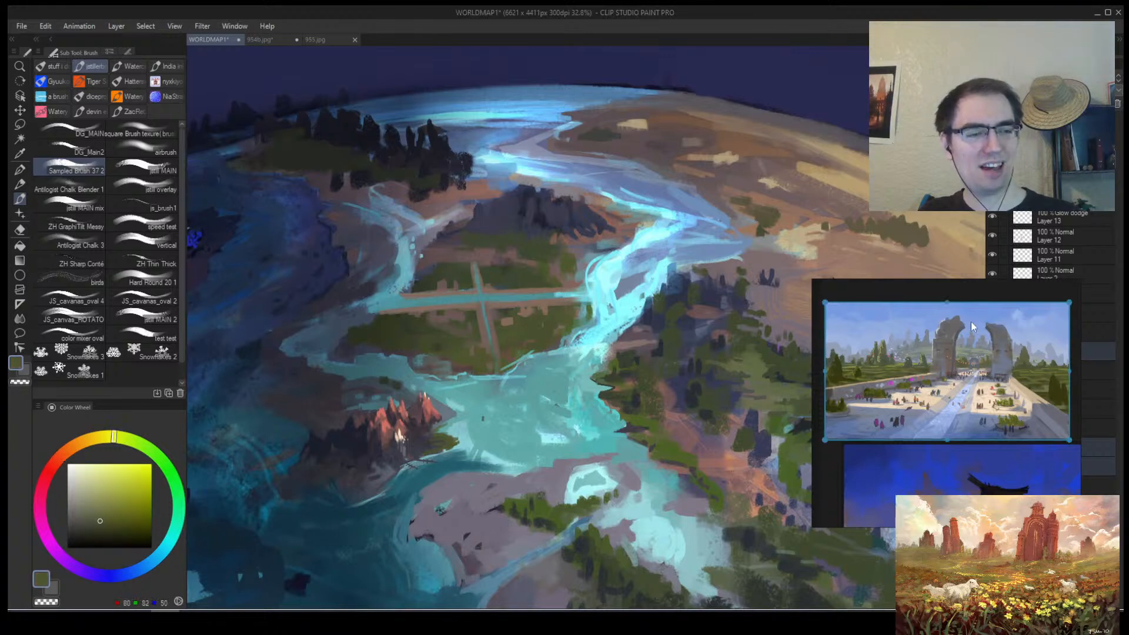
Paint lighter green field strokes on the plain south of the horizontal canal using greens sampled from the eastern forest.
{"action": "left_click", "coordinate": [658, 426], "text": "alt"}
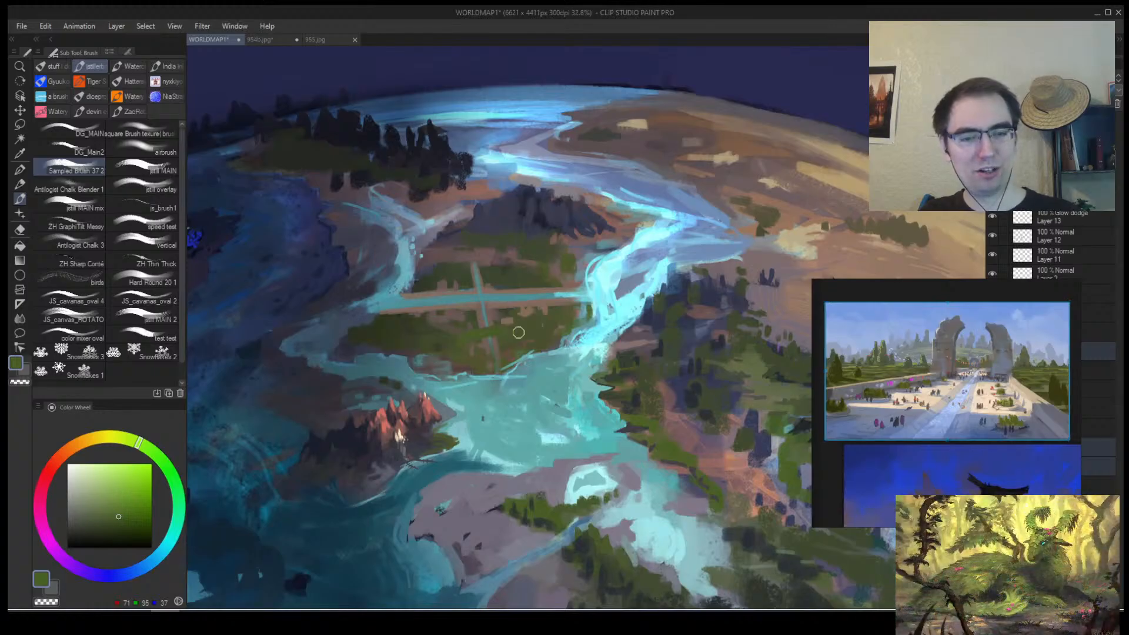
{"action": "left_click", "coordinate": [743, 364], "text": "alt"}
{"action": "mouse_move", "coordinate": [442, 343]}
{"action": "left_mouse_down"}
{"action": "mouse_move", "coordinate": [536, 328]}
{"action": "mouse_move", "coordinate": [456, 334]}
{"action": "mouse_move", "coordinate": [513, 326]}
{"action": "left_mouse_up"}
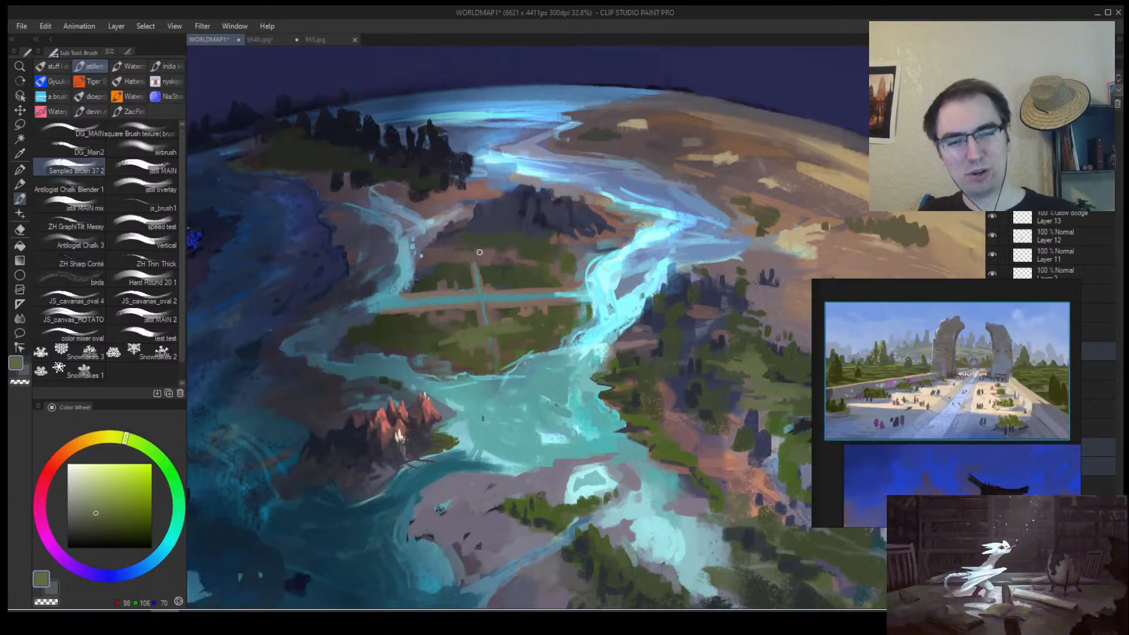
Try dark strokes sampled from the mountain at the northern end of the cross canal.
{"action": "left_click", "coordinate": [536, 228], "text": "alt"}
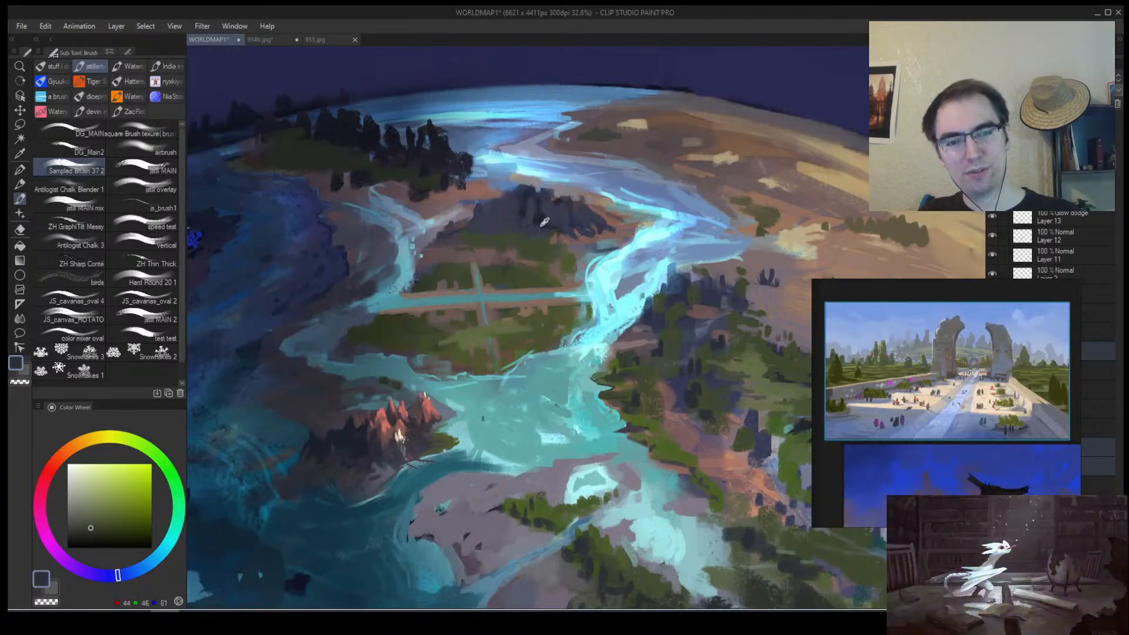
{"action": "left_click_drag", "start_coordinate": [475, 253], "coordinate": [478, 272]}
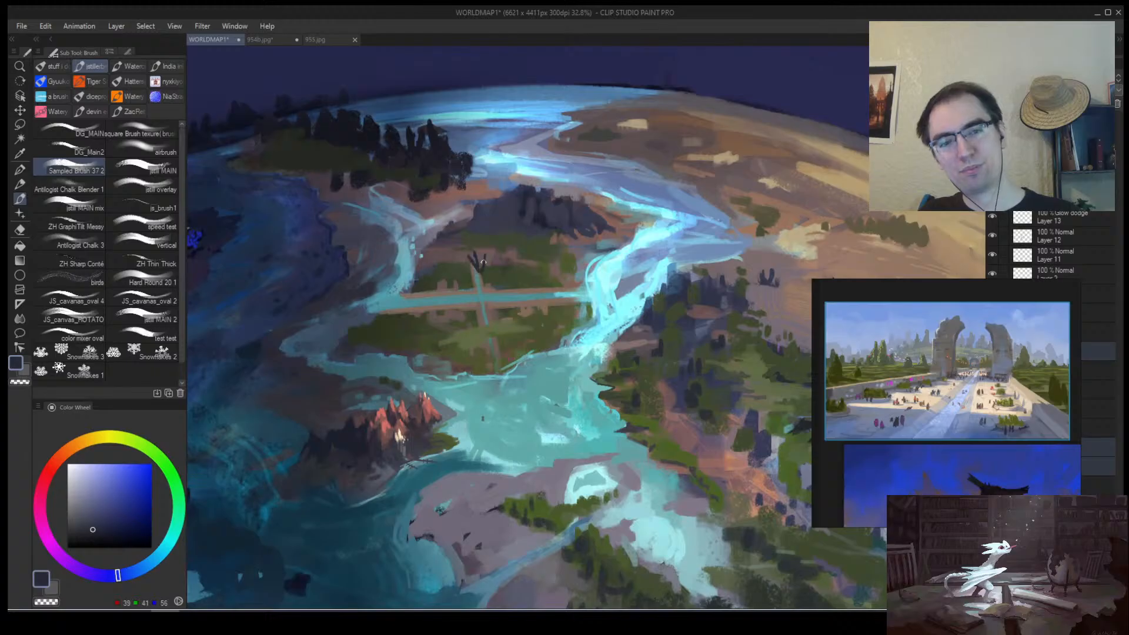
Vary the fields southeast of the canal crossing with patches of sampled light and dark green.
{"action": "left_click", "coordinate": [510, 330], "text": "alt"}
{"action": "left_click", "coordinate": [526, 322], "text": "alt"}
{"action": "left_click", "coordinate": [524, 324], "text": "alt"}
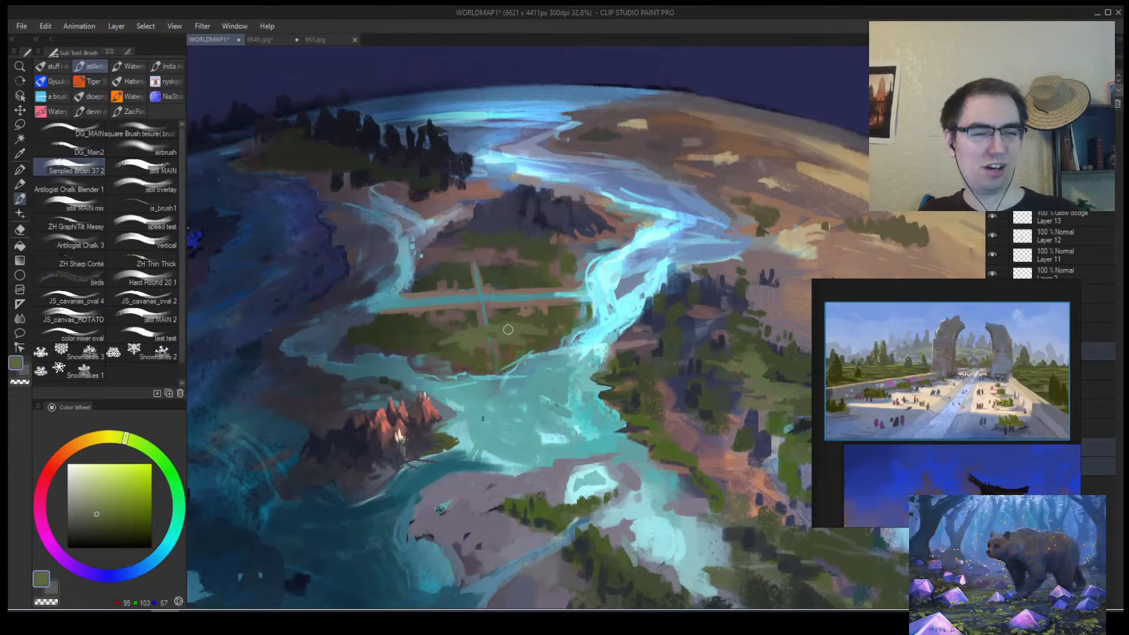
{"action": "left_click", "coordinate": [547, 310], "text": "alt"}
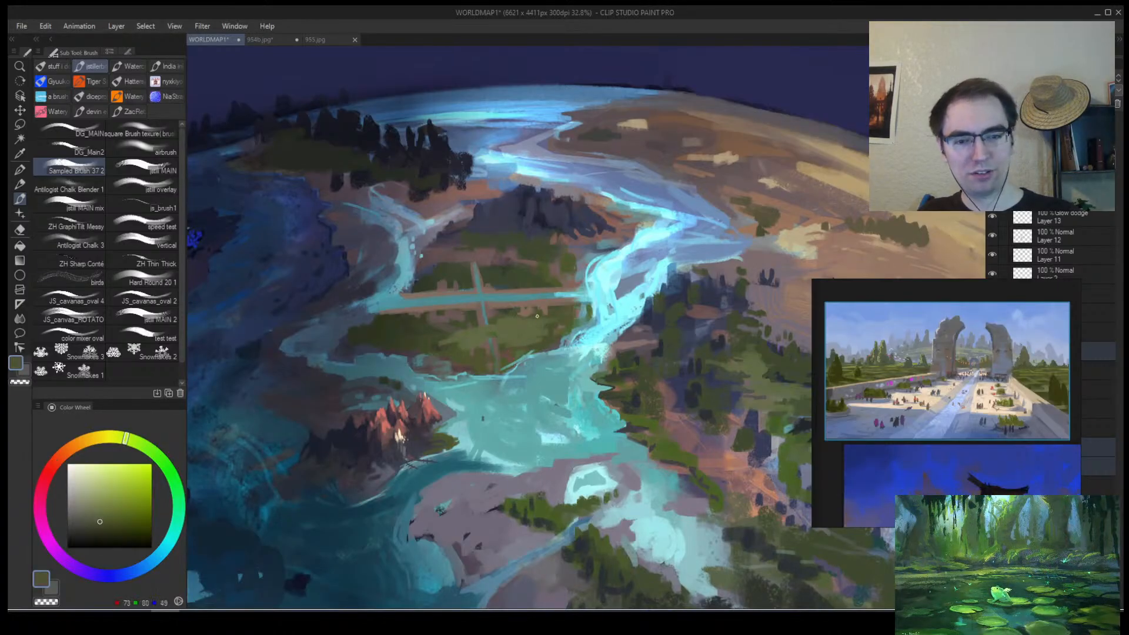
{"action": "left_click", "coordinate": [504, 317], "text": "alt"}
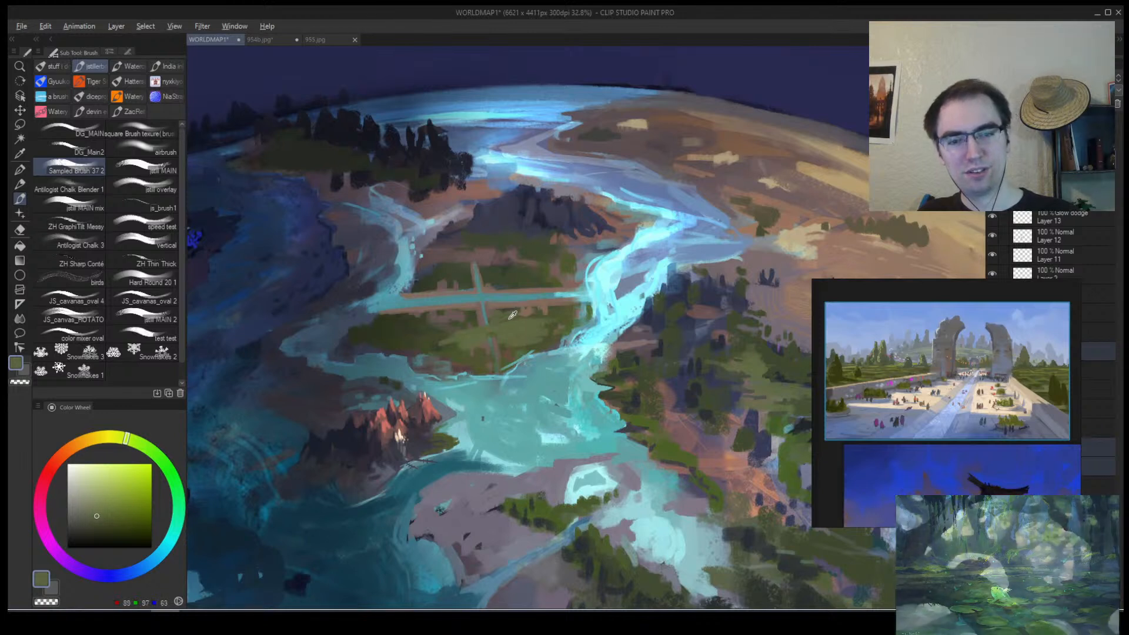
{"action": "left_click", "coordinate": [507, 319], "text": "alt"}
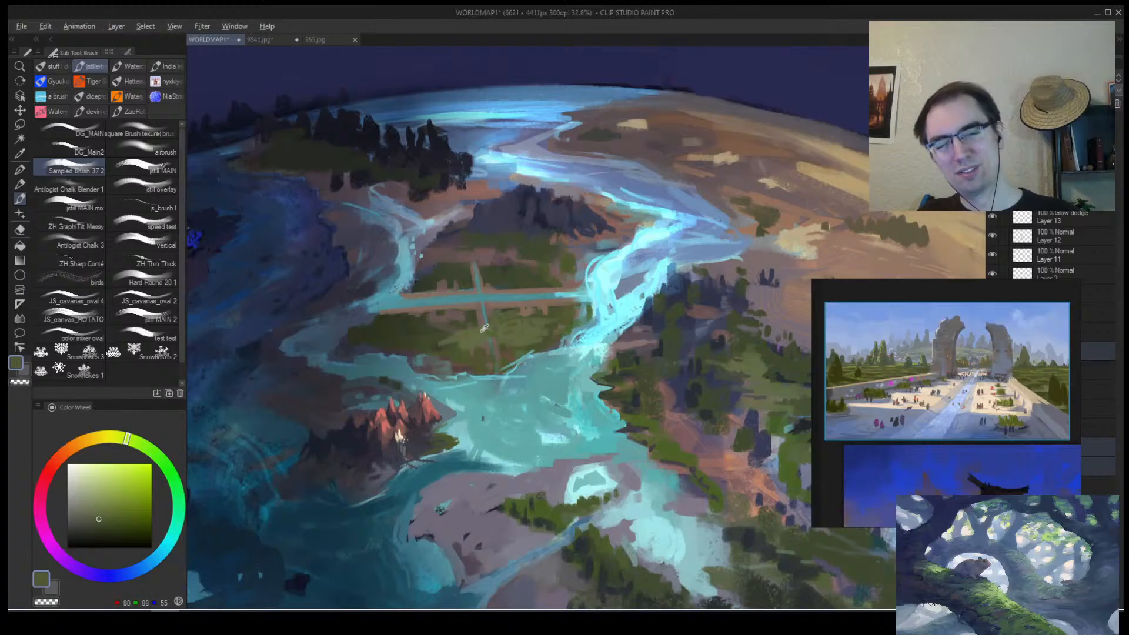
Add small upright building blocks in sampled browns along the banks of the horizontal canal.
{"action": "left_click", "coordinate": [485, 318], "text": "alt"}
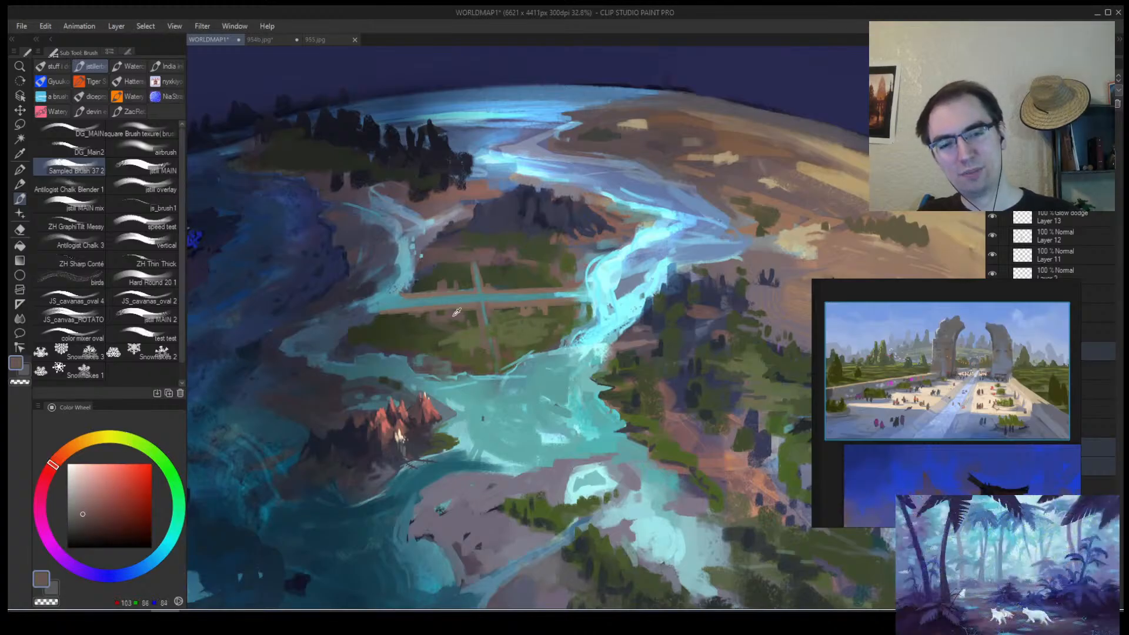
{"action": "left_click", "coordinate": [437, 306], "text": "alt"}
{"action": "left_click", "coordinate": [416, 306], "text": "alt"}
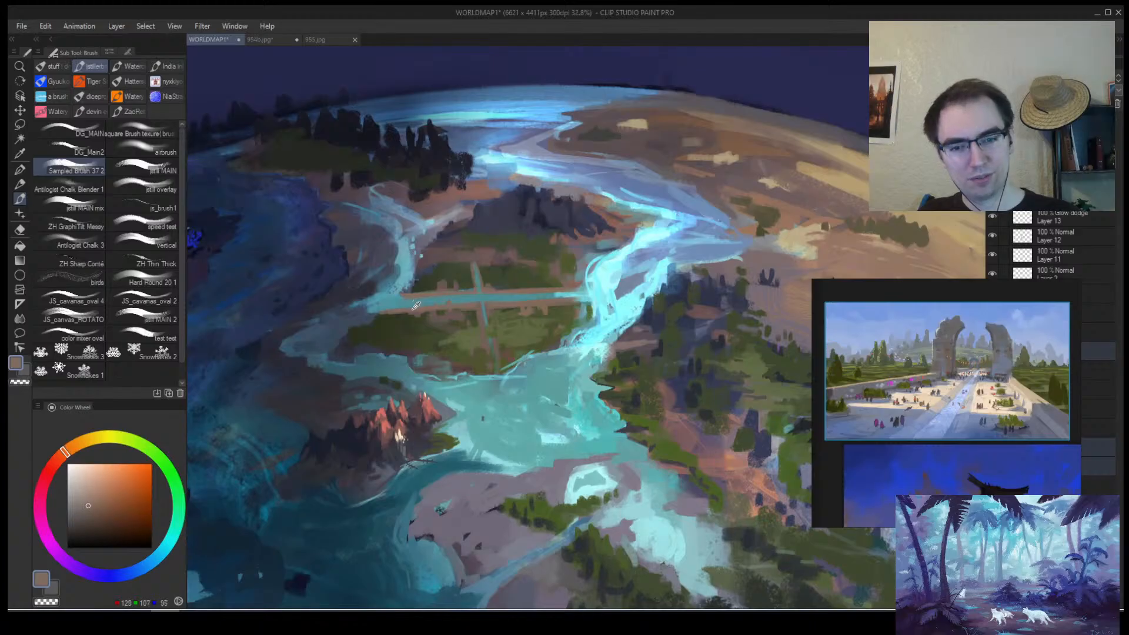
{"action": "left_click", "coordinate": [434, 317], "text": "alt"}
{"action": "mouse_move", "coordinate": [417, 304]}
{"action": "left_mouse_down"}
{"action": "mouse_move", "coordinate": [411, 315]}
{"action": "mouse_move", "coordinate": [420, 293]}
{"action": "mouse_move", "coordinate": [393, 332]}
{"action": "mouse_move", "coordinate": [478, 291]}
{"action": "mouse_move", "coordinate": [415, 283]}
{"action": "mouse_move", "coordinate": [480, 267]}
{"action": "left_mouse_up"}
{"action": "key", "text": "alt+space"}
{"action": "key", "text": "ctrl+space"}
{"action": "left_click_drag", "start_coordinate": [515, 345], "coordinate": [533, 345]}
{"action": "left_click_drag", "start_coordinate": [495, 339], "coordinate": [442, 260]}
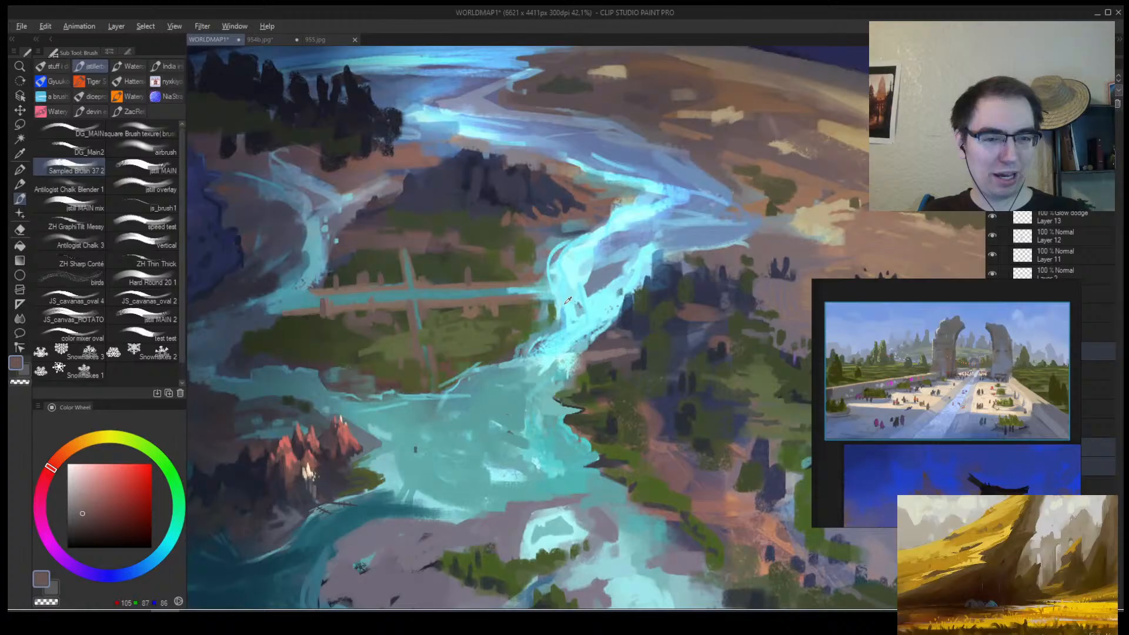
Mix a light orange tan and paint a thin sunlit highlight along the horizontal canal's northern embankment.
{"action": "left_click", "coordinate": [567, 301], "text": "alt"}
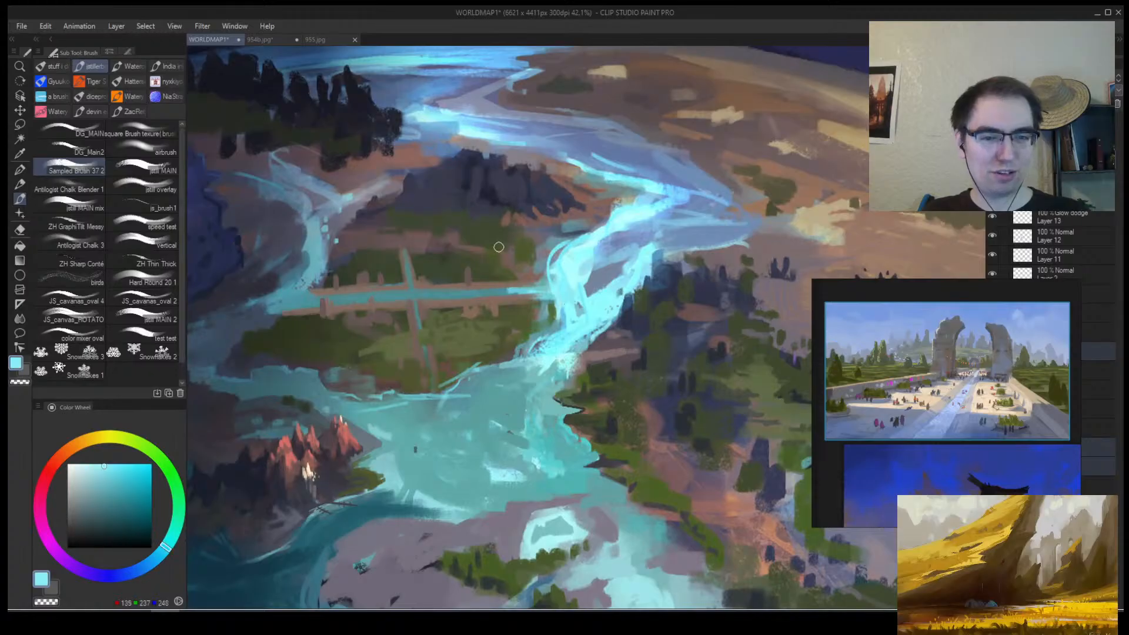
{"action": "left_click", "coordinate": [72, 447]}
{"action": "left_click", "coordinate": [103, 482]}
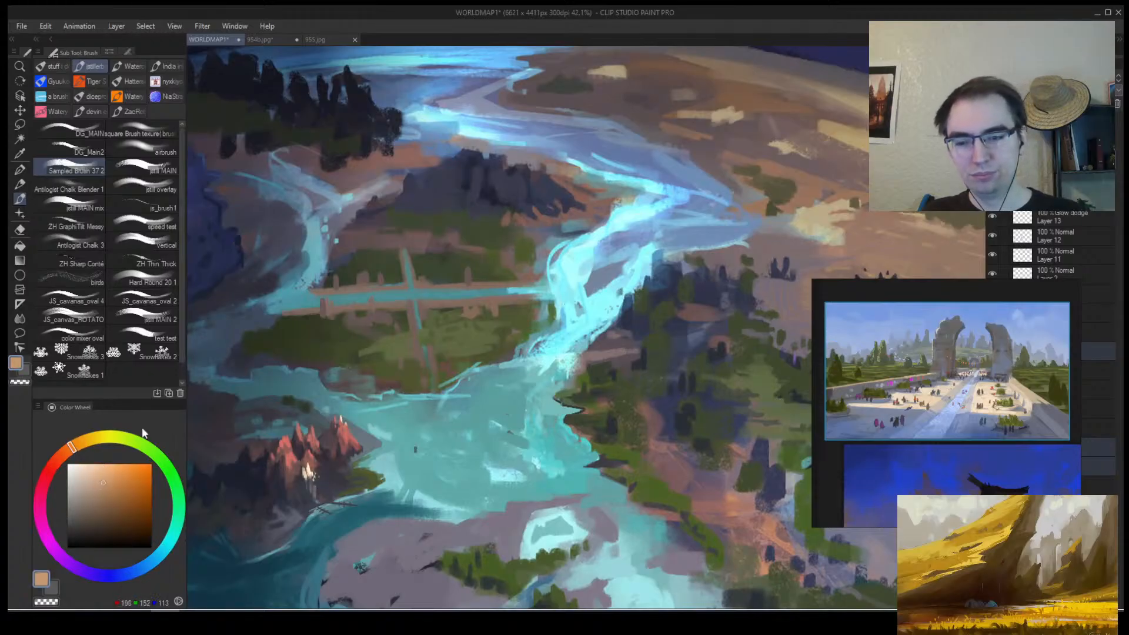
{"action": "key", "text": "h"}
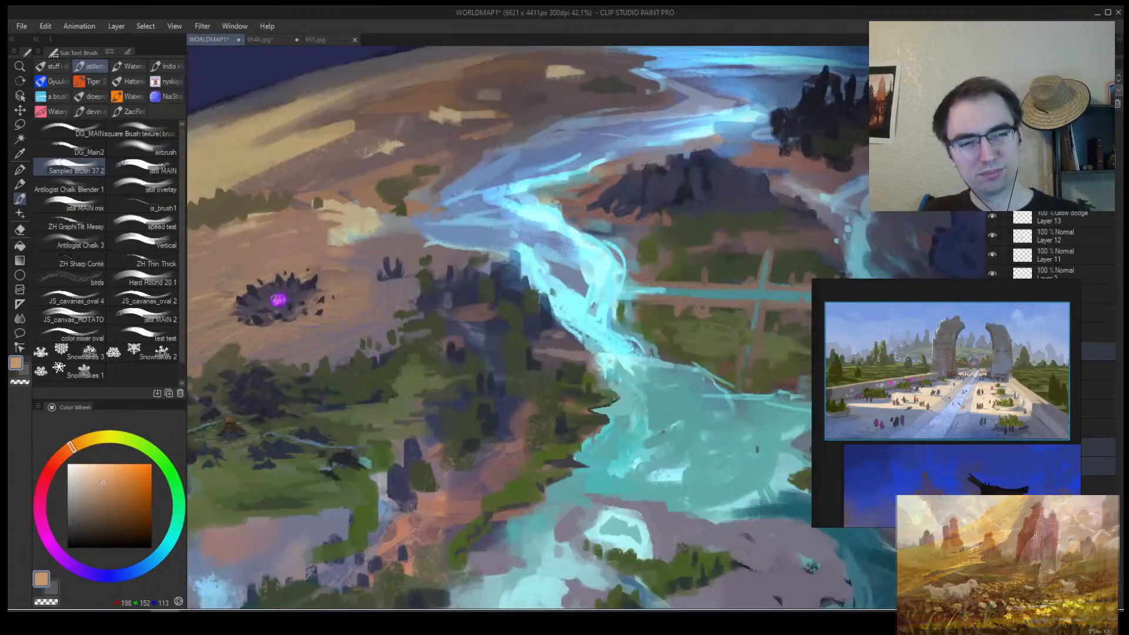
{"action": "left_click_drag", "start_coordinate": [624, 294], "coordinate": [482, 300]}
{"action": "key", "text": "h"}
{"action": "left_click", "coordinate": [574, 346], "text": "alt"}
{"action": "left_click", "coordinate": [610, 325], "text": "ctrl"}
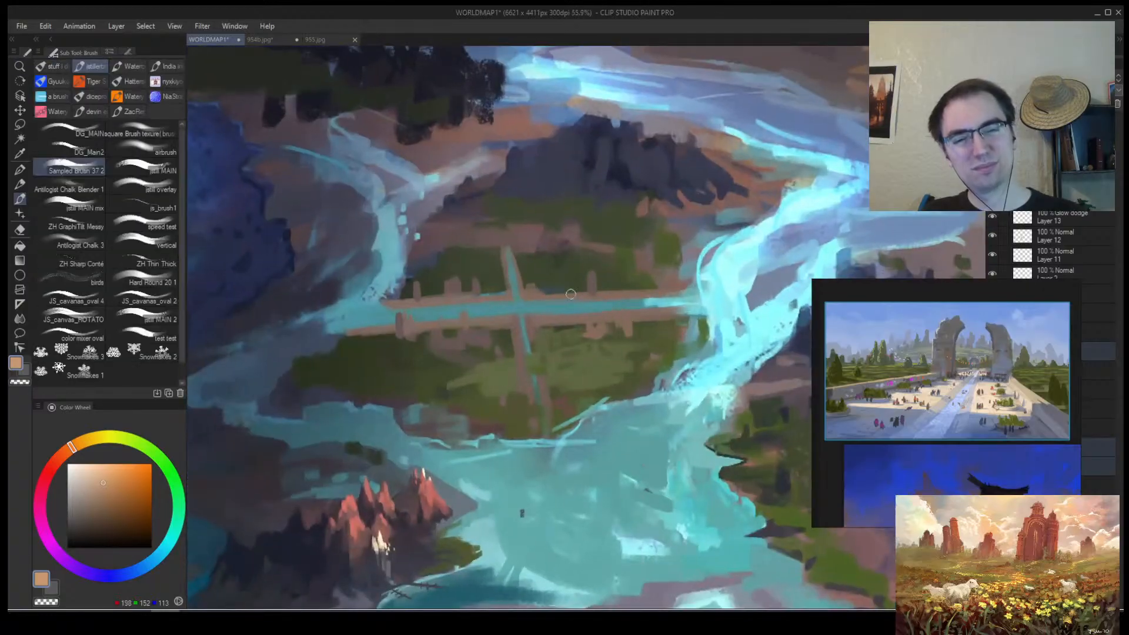
{"action": "left_click_drag", "start_coordinate": [603, 293], "coordinate": [652, 294]}
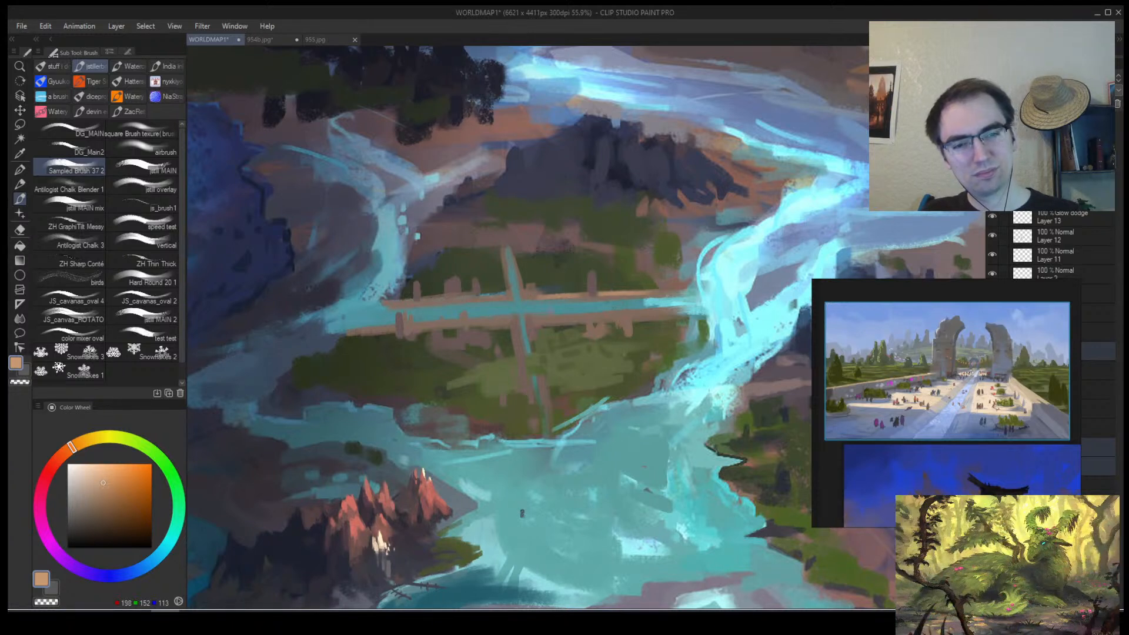
Paint a tan highlight along the horizontal canal's southern embankment east of the crossing, redoing the first stroke.
{"action": "left_click", "coordinate": [540, 318], "text": "alt"}
{"action": "left_click_drag", "start_coordinate": [537, 318], "coordinate": [587, 313]}
{"action": "key", "text": "ctrl+z"}
{"action": "left_click", "coordinate": [566, 317], "text": "alt"}
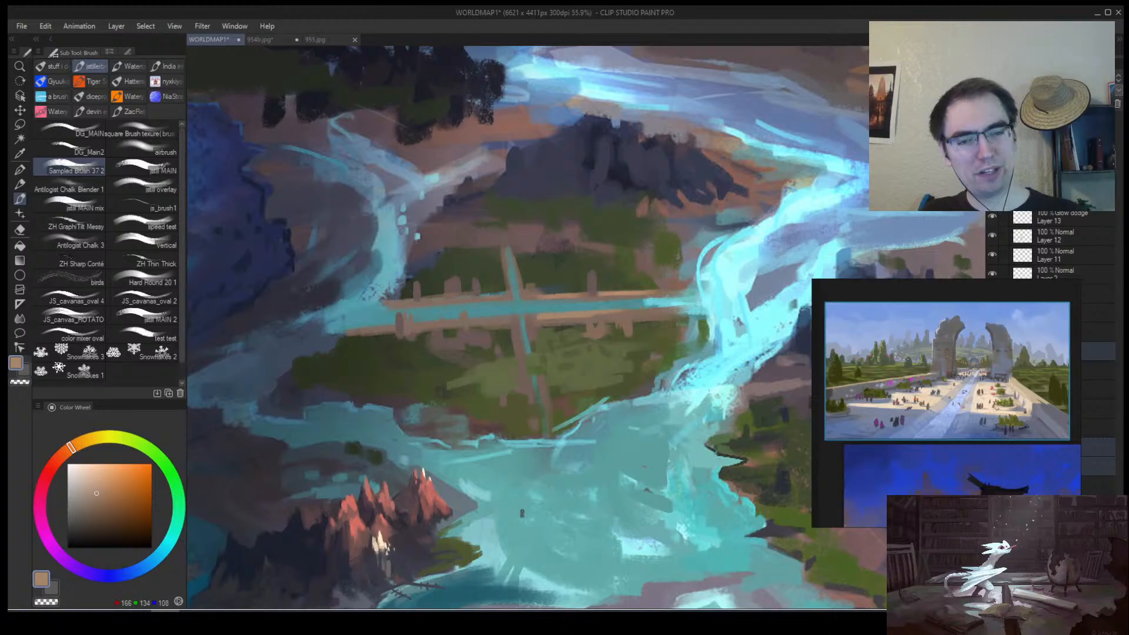
{"action": "mouse_move", "coordinate": [633, 310]}
{"action": "left_mouse_down"}
{"action": "mouse_move", "coordinate": [659, 310]}
{"action": "mouse_move", "coordinate": [616, 288]}
{"action": "left_mouse_up"}
{"action": "left_click", "coordinate": [615, 316], "text": "alt"}
Refine the southern embankment around the canal crossing with sampled brown and light tan.
{"action": "key", "text": "alt+space"}
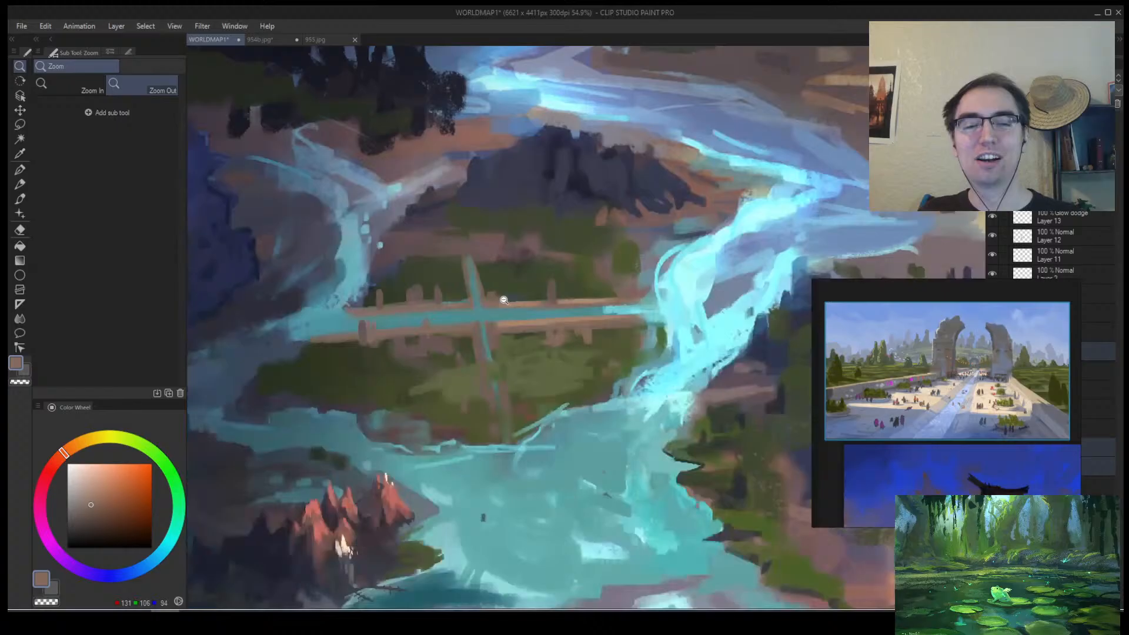
{"action": "left_click", "coordinate": [492, 309]}
{"action": "key", "text": "b"}
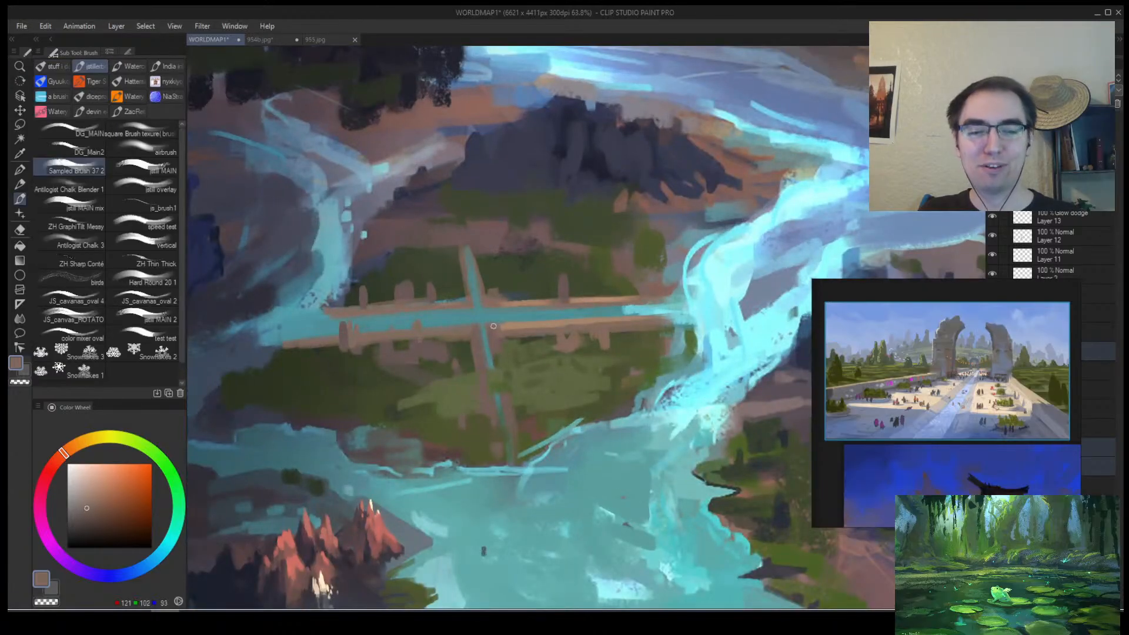
{"action": "left_click", "coordinate": [523, 320], "text": "alt"}
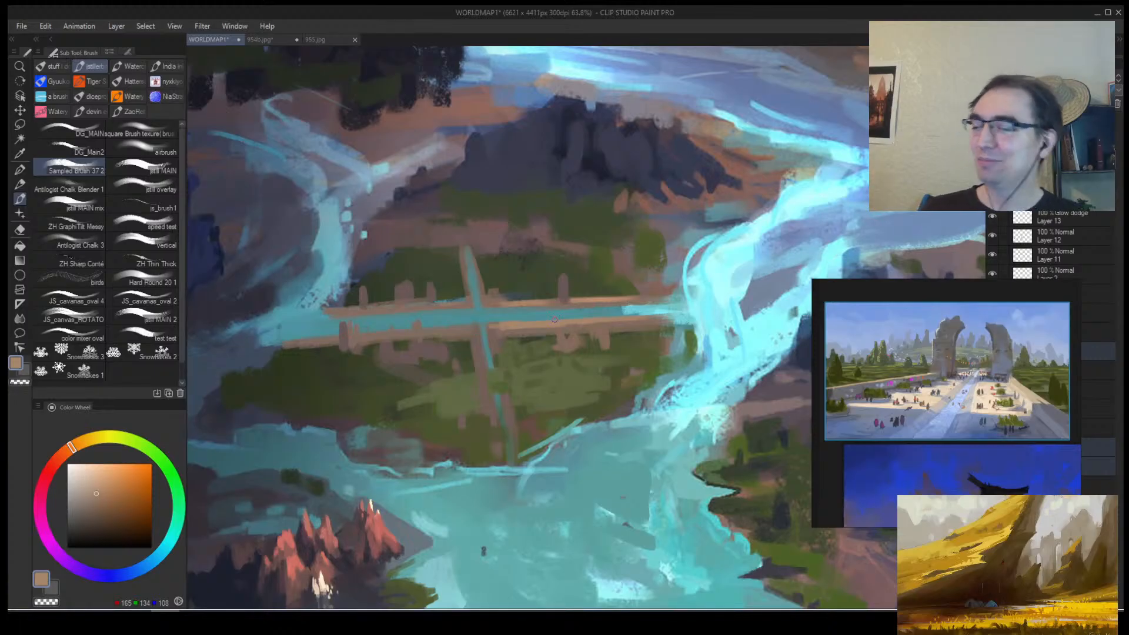
{"action": "key", "text": "alt+space"}
{"action": "mouse_move", "coordinate": [555, 319]}
{"action": "left_mouse_down"}
{"action": "mouse_move", "coordinate": [497, 365]}
{"action": "mouse_move", "coordinate": [566, 308]}
{"action": "left_mouse_up"}
{"action": "left_click", "coordinate": [485, 382], "text": "alt"}
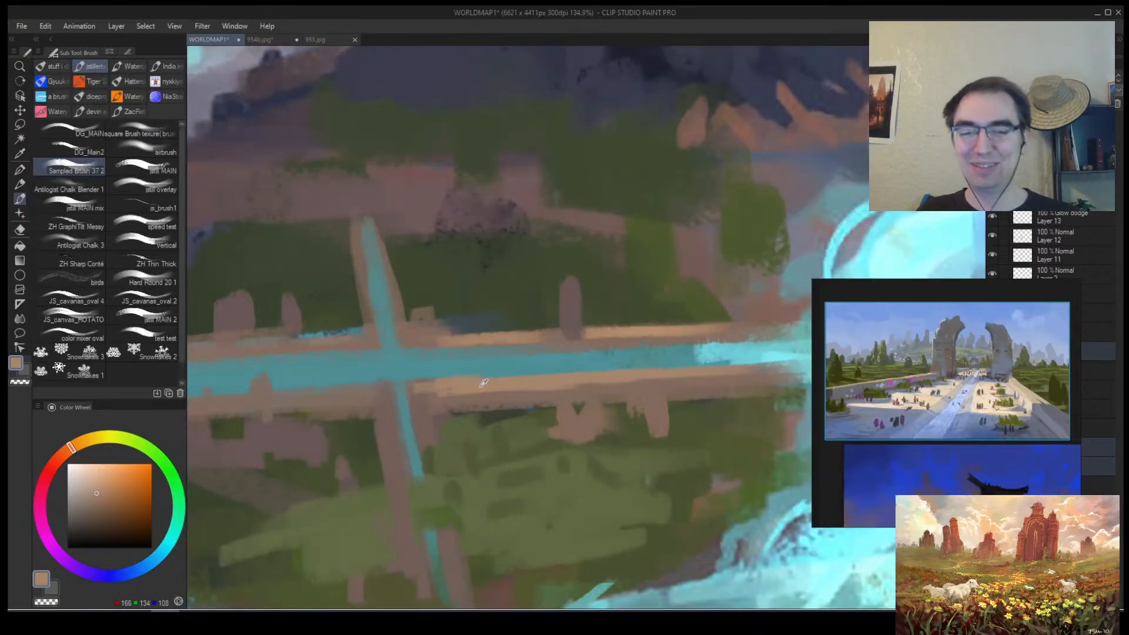
Repaint the tan highlight on the northern embankment just east of the canal crossing.
{"action": "left_click", "coordinate": [486, 337], "text": "alt"}
{"action": "left_click_drag", "start_coordinate": [428, 342], "coordinate": [529, 333]}
{"action": "key", "text": "ctrl+z"}
{"action": "mouse_move", "coordinate": [425, 341]}
{"action": "left_mouse_down"}
{"action": "mouse_move", "coordinate": [579, 340]}
{"action": "mouse_move", "coordinate": [559, 345]}
{"action": "mouse_move", "coordinate": [582, 331]}
{"action": "mouse_move", "coordinate": [624, 333]}
{"action": "mouse_move", "coordinate": [566, 336]}
{"action": "left_mouse_up"}
Thicken the northern embankment's eastern stretch toward the bright river with sampled browns.
{"action": "key", "text": "alt+space"}
{"action": "left_click", "coordinate": [656, 330], "text": "alt"}
{"action": "key", "text": "ctrl+z"}
{"action": "left_click", "coordinate": [646, 336], "text": "alt"}
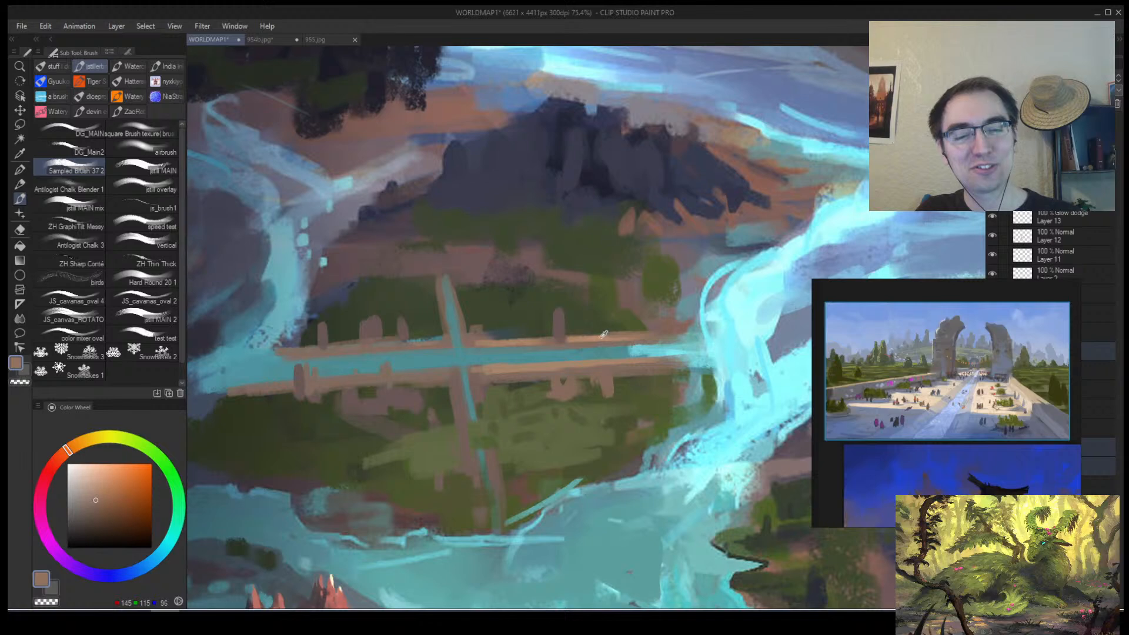
{"action": "left_click", "coordinate": [604, 334], "text": "alt"}
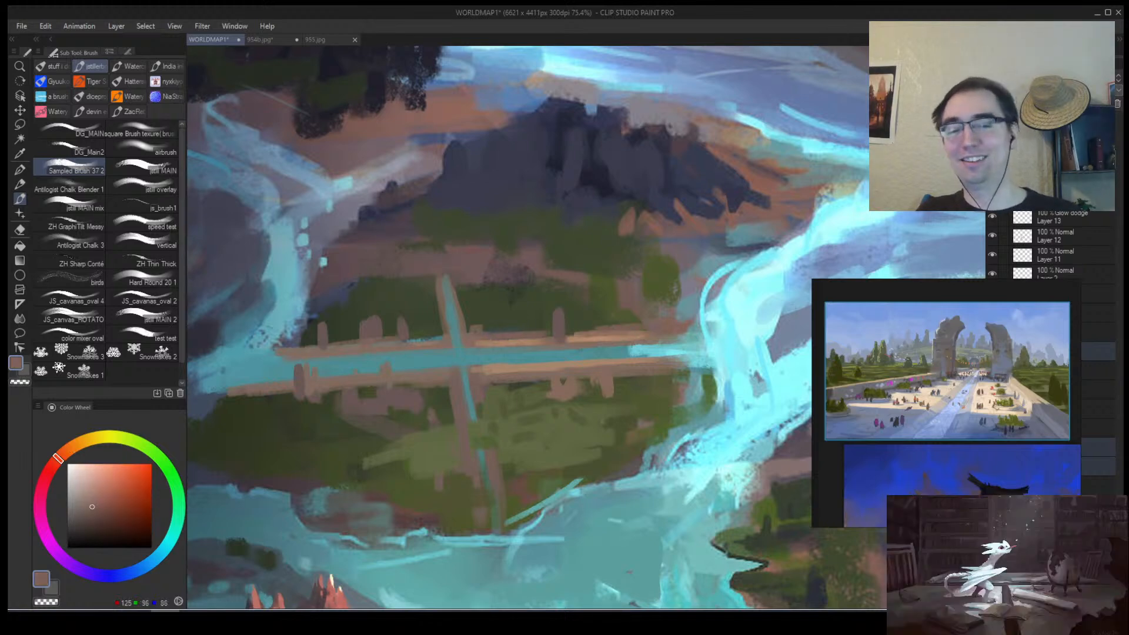
{"action": "mouse_move", "coordinate": [573, 333]}
{"action": "left_mouse_down"}
{"action": "mouse_move", "coordinate": [619, 335]}
{"action": "mouse_move", "coordinate": [529, 333]}
{"action": "mouse_move", "coordinate": [647, 348]}
{"action": "left_mouse_up"}
Clean up the horizontal canal's water toward its eastern mouth with sampled teal and light cyan.
{"action": "key", "text": "b"}
{"action": "left_click", "coordinate": [618, 317], "text": "alt"}
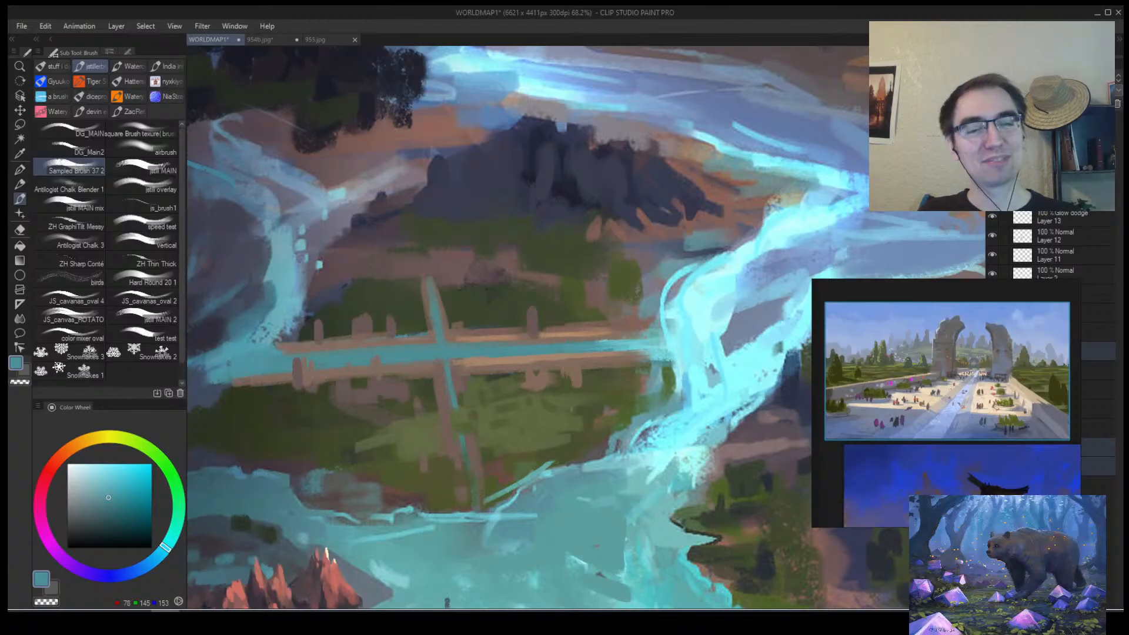
{"action": "left_click", "coordinate": [640, 341], "text": "alt"}
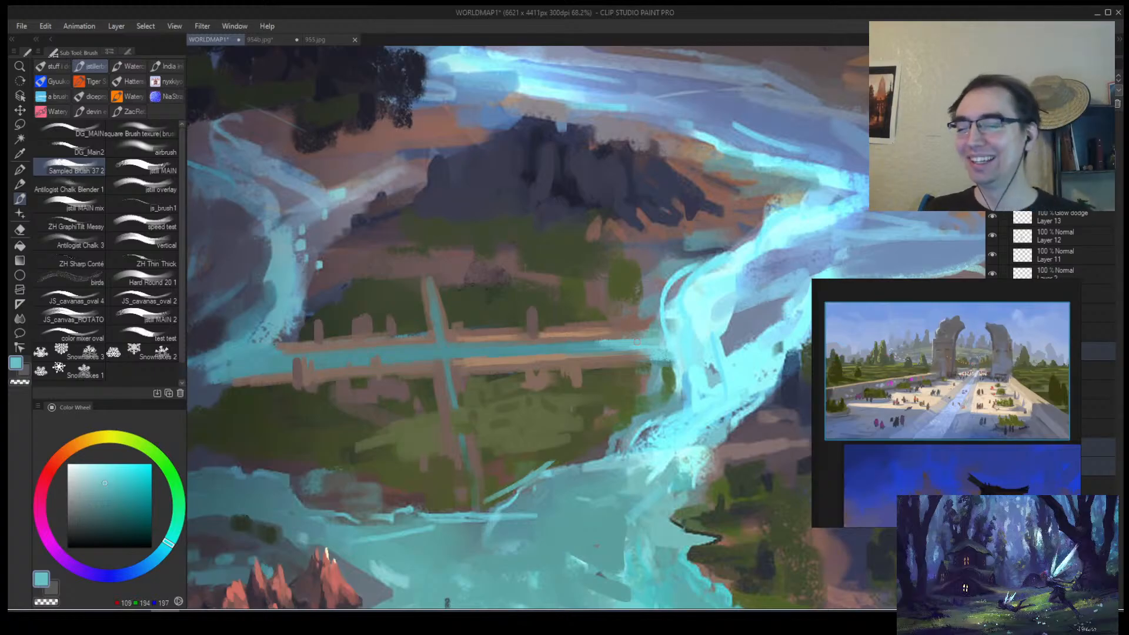
{"action": "key", "text": "ctrl+space"}
{"action": "scroll", "coordinate": [556, 371], "scroll_direction": "down", "scroll_amount": 5}
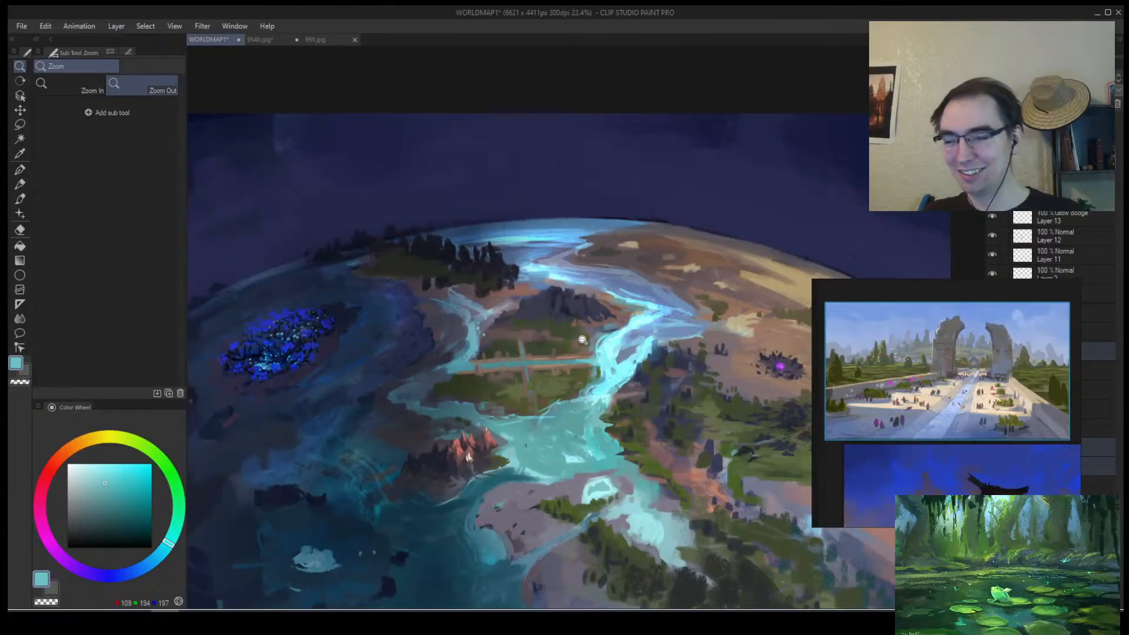
{"action": "scroll", "coordinate": [583, 341], "scroll_direction": "up", "scroll_amount": 1}
{"action": "left_click", "coordinate": [575, 363], "text": "alt"}
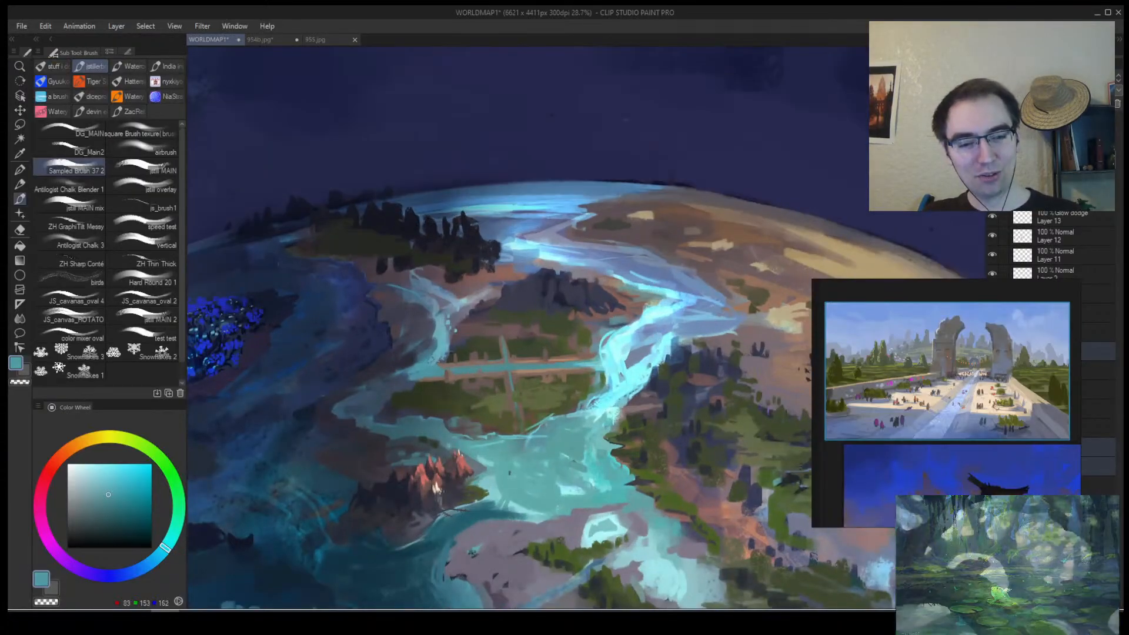
{"action": "left_click", "coordinate": [554, 361], "text": "alt"}
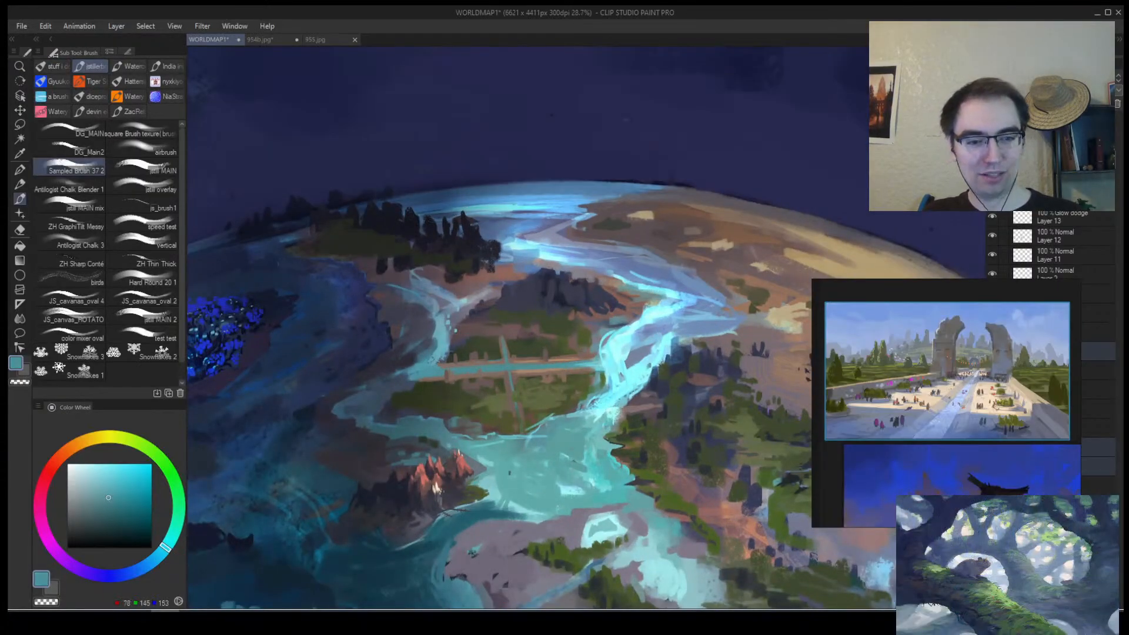
Touch up the water at both ends of the horizontal canal with sampled light cyan and teal.
{"action": "left_click", "coordinate": [600, 364], "text": "alt"}
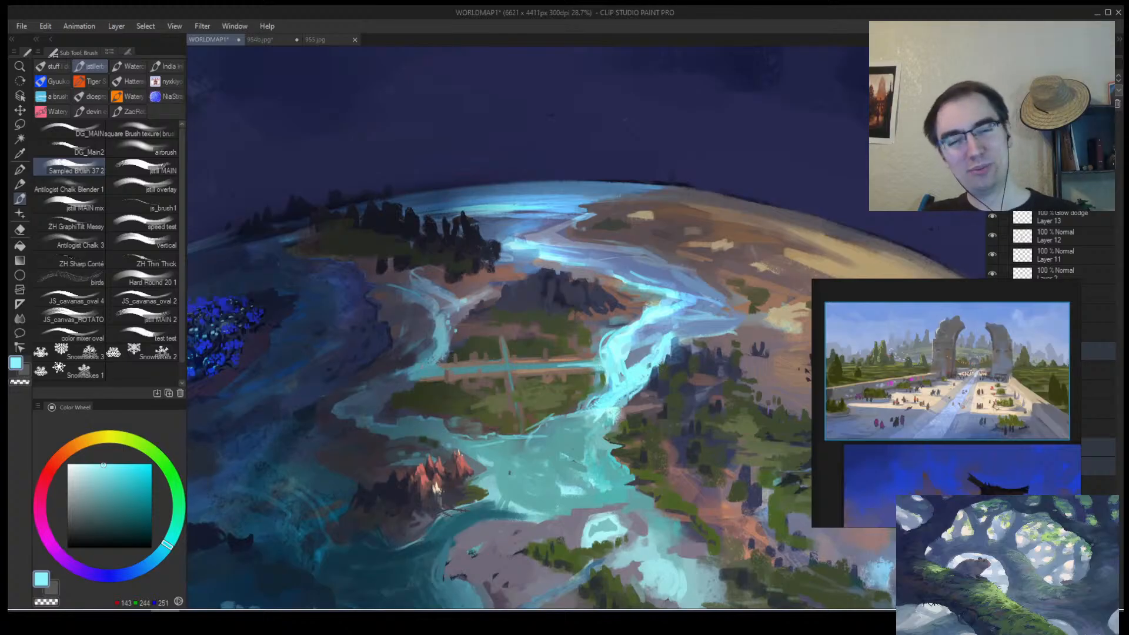
{"action": "left_click", "coordinate": [442, 360], "text": "alt"}
{"action": "left_click", "coordinate": [442, 351], "text": "alt"}
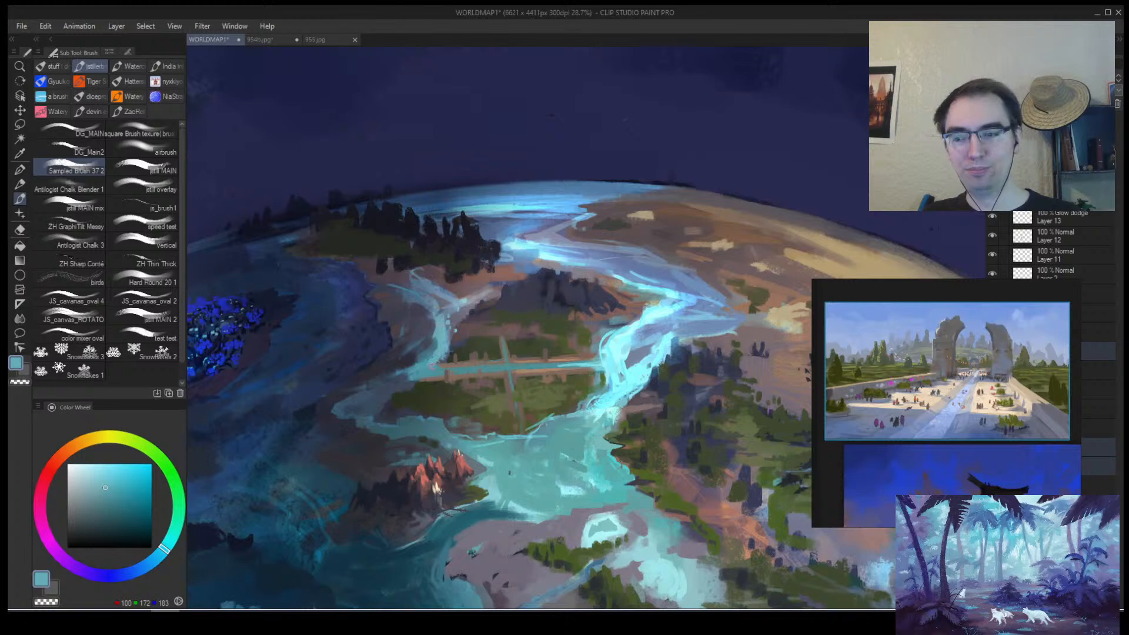
{"action": "mouse_move", "coordinate": [428, 351]}
{"action": "left_mouse_down"}
{"action": "mouse_move", "coordinate": [376, 353]}
{"action": "mouse_move", "coordinate": [524, 367]}
{"action": "mouse_move", "coordinate": [481, 381]}
{"action": "left_mouse_up"}
Add small building silhouettes along the northern embankment just east of the canal crossing with sampled browns.
{"action": "left_click", "coordinate": [472, 383], "text": "alt"}
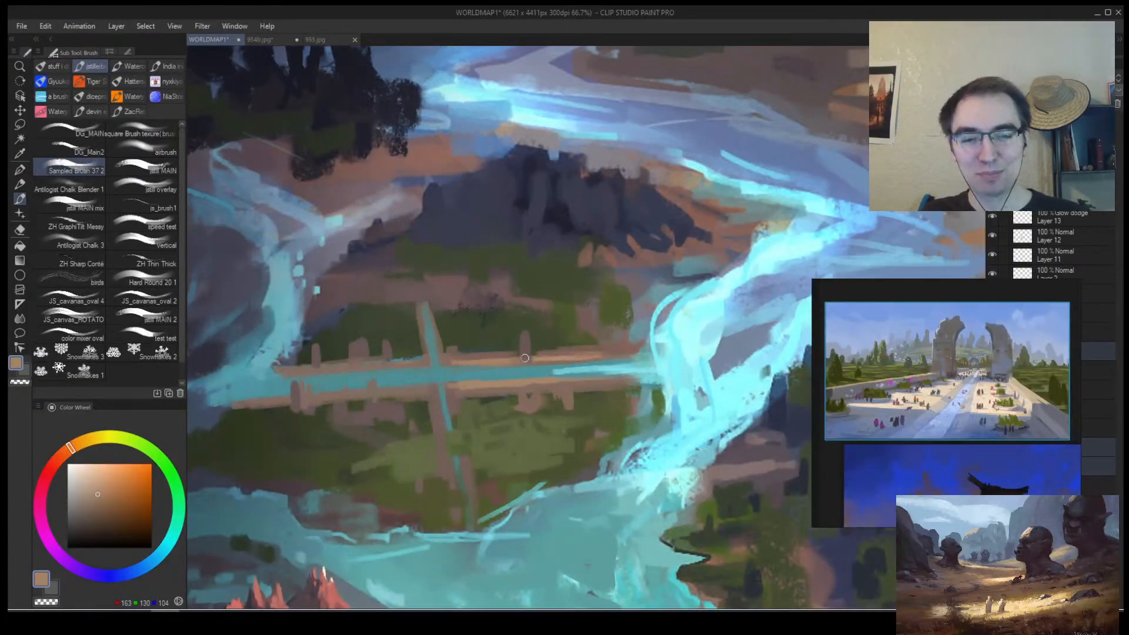
{"action": "left_click", "coordinate": [621, 347], "text": "alt"}
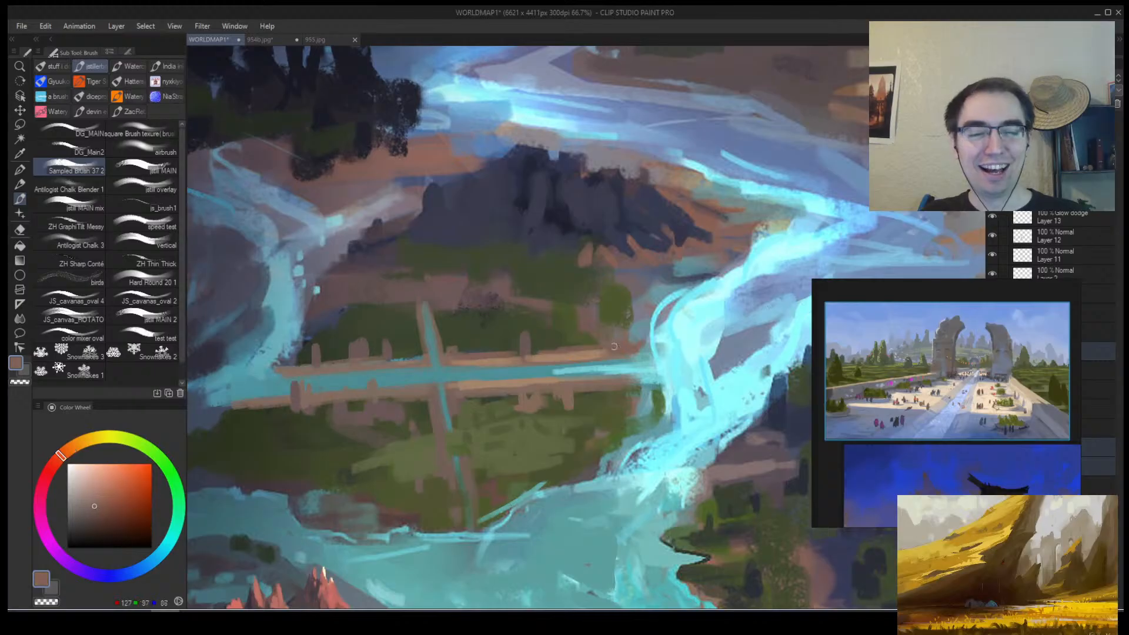
{"action": "left_click", "coordinate": [561, 345], "text": "alt"}
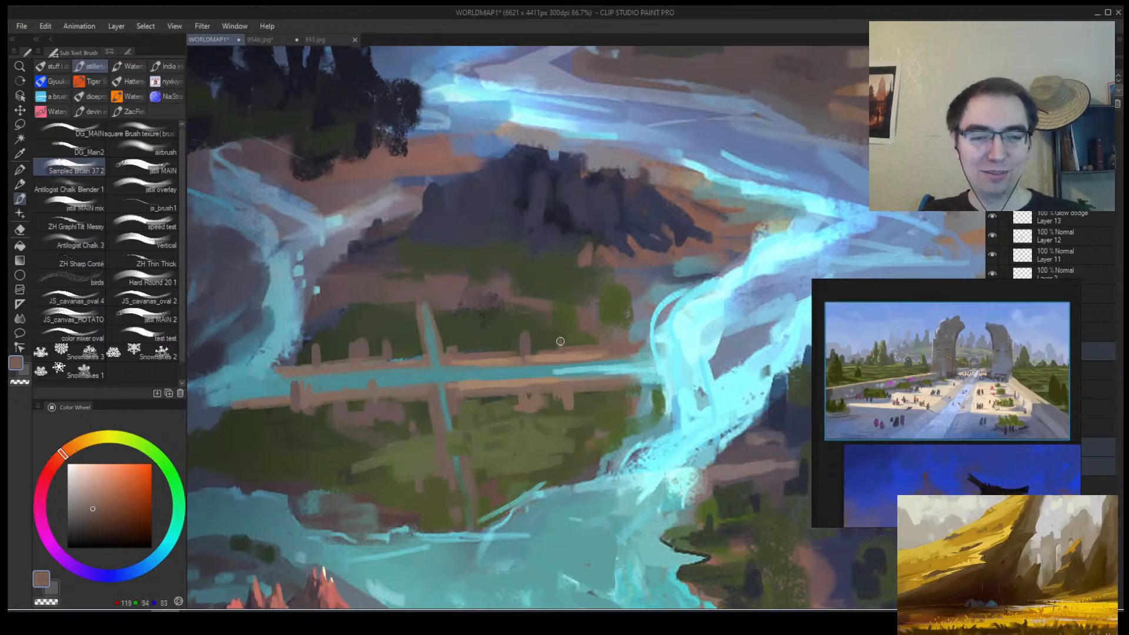
{"action": "left_click", "coordinate": [470, 348], "text": "alt"}
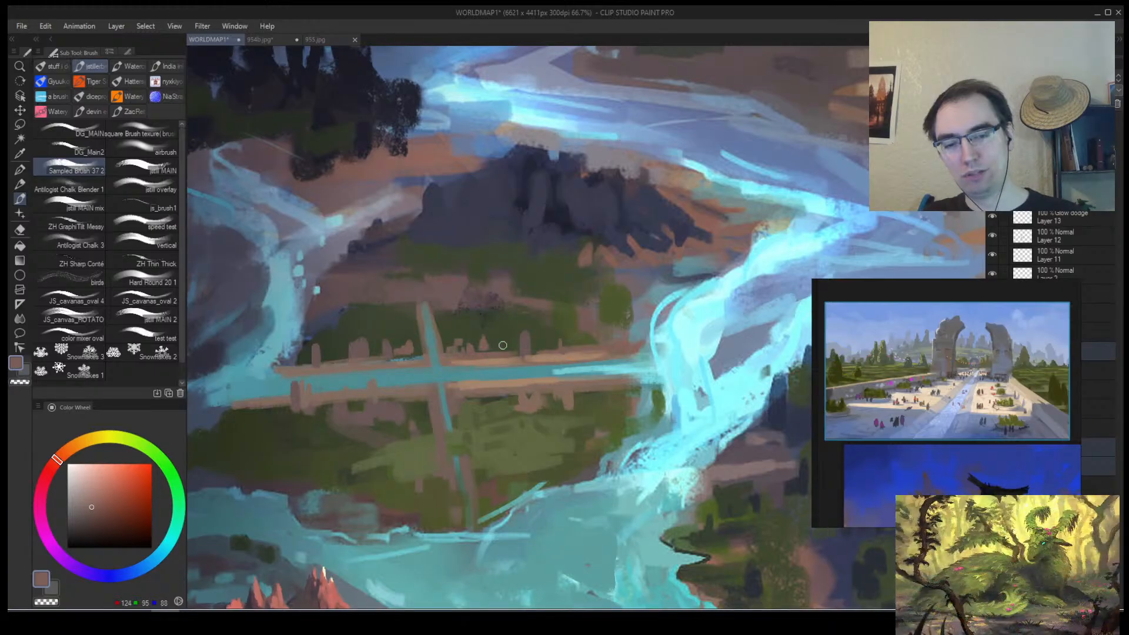
Paint a light tan building block on the southern embankment just west of the crossing and refine it with sampled dark brown.
{"action": "left_click", "coordinate": [505, 388], "text": "alt"}
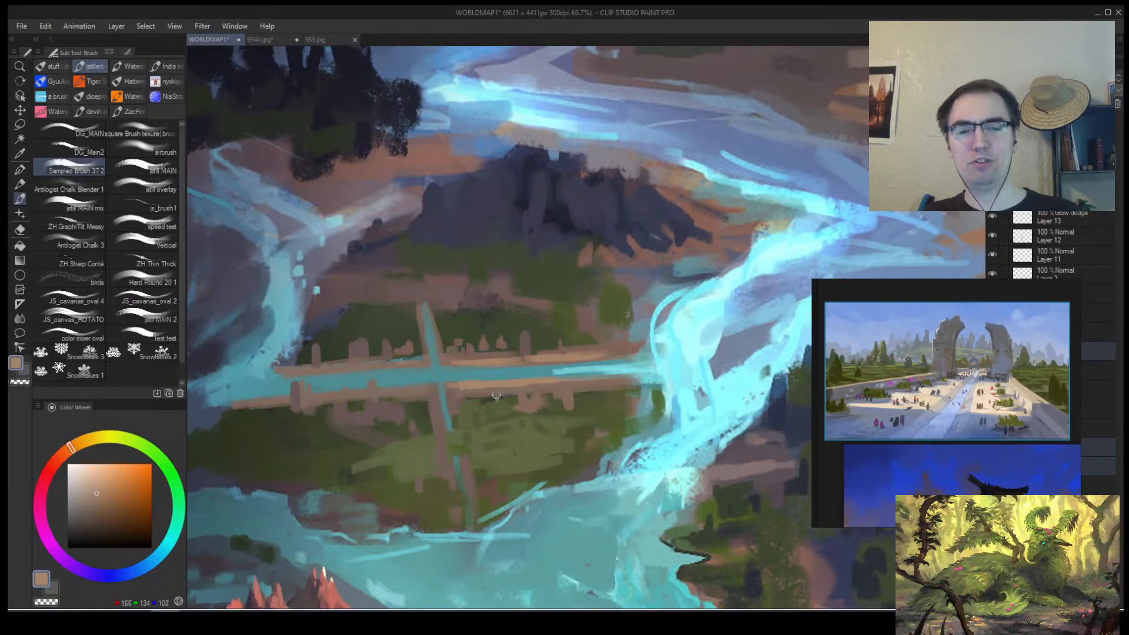
{"action": "left_click_drag", "start_coordinate": [412, 399], "coordinate": [414, 393]}
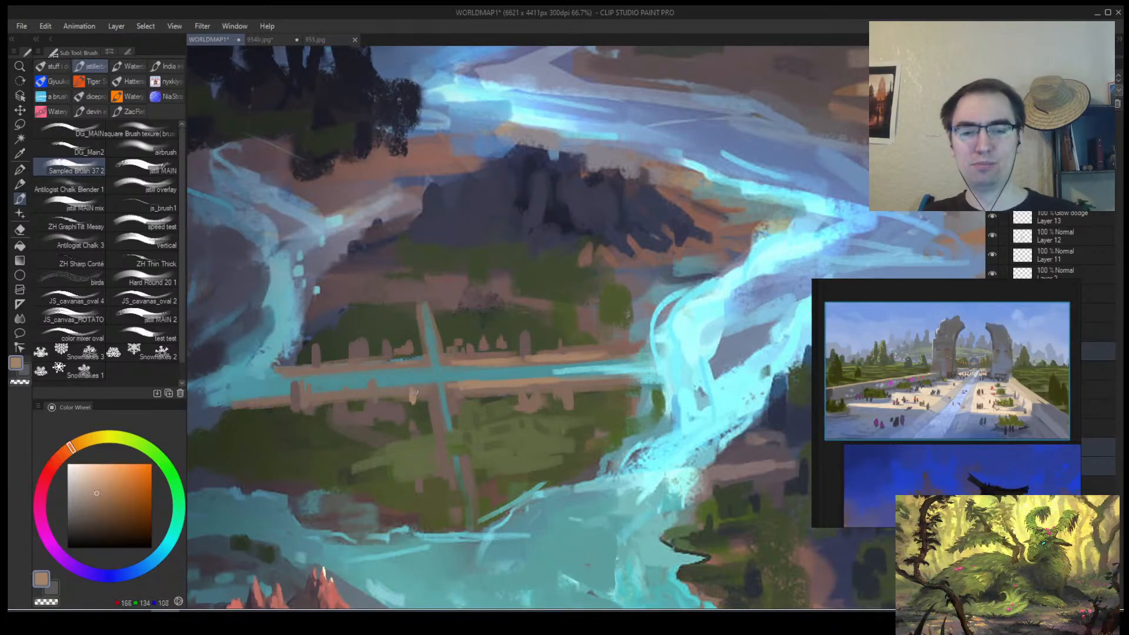
{"action": "left_click", "coordinate": [402, 404], "text": "alt"}
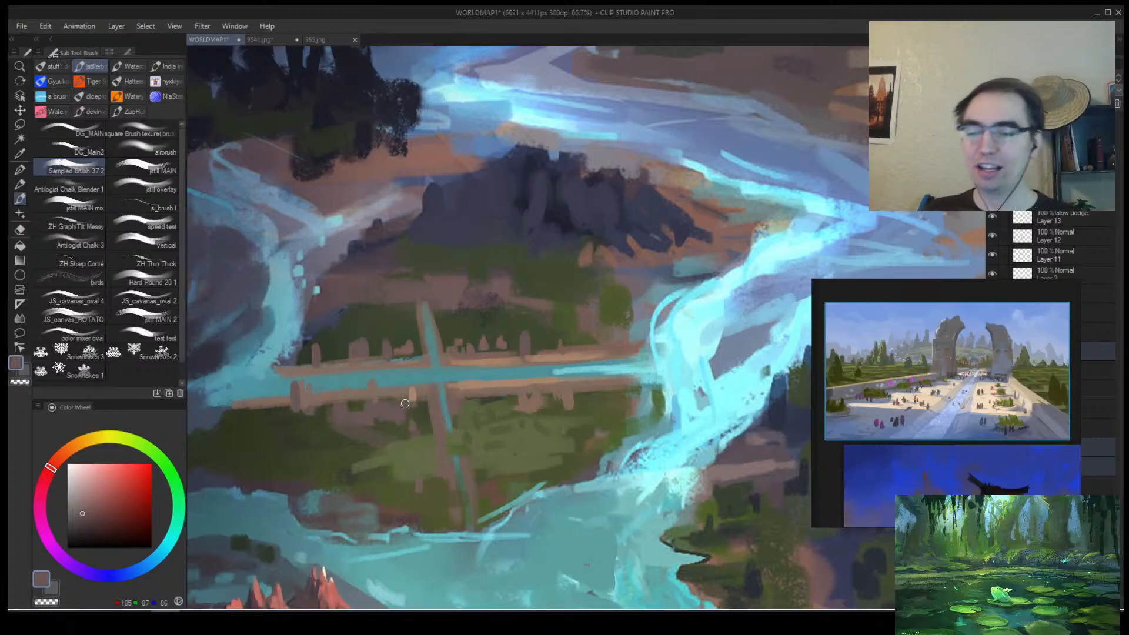
Touch up the northern embankment's eastern end near the bright river with sampled tan.
{"action": "key", "text": "alt+space"}
{"action": "left_click_drag", "start_coordinate": [340, 361], "coordinate": [394, 333]}
{"action": "scroll", "coordinate": [591, 331], "scroll_direction": "up", "scroll_amount": 4}
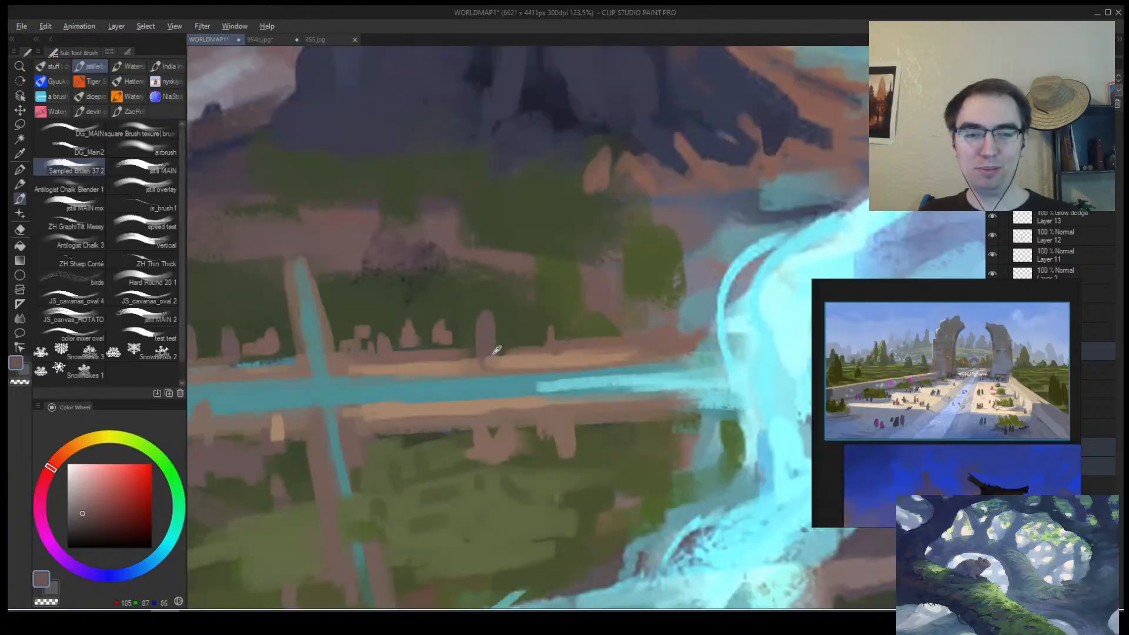
{"action": "left_click", "coordinate": [547, 353], "text": "alt"}
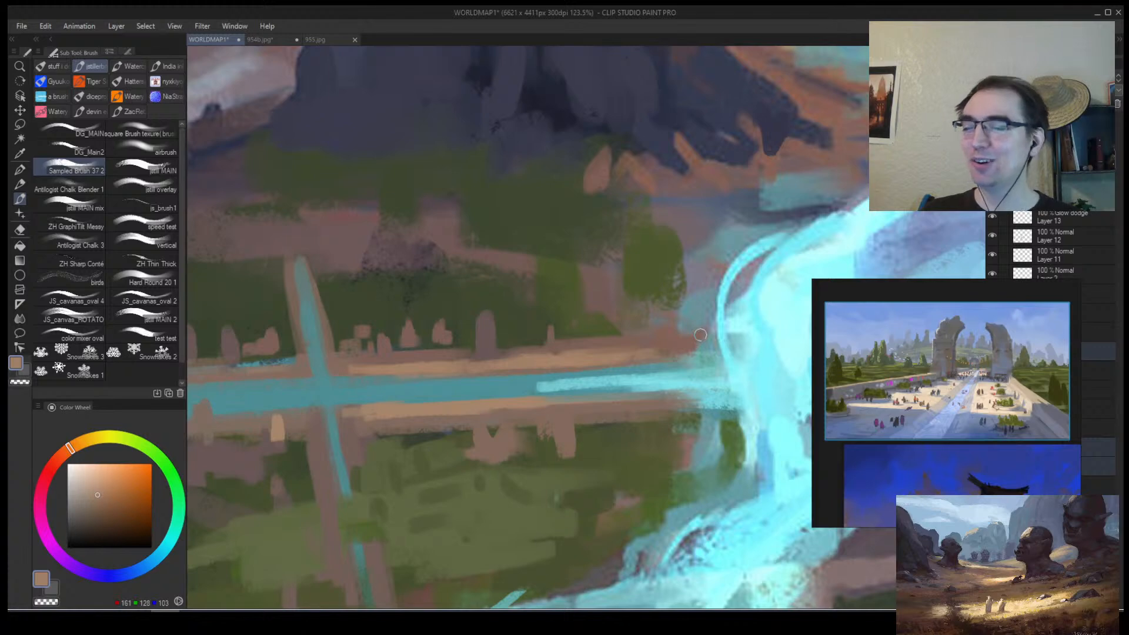
{"action": "key", "text": "alt+space"}
{"action": "left_click", "coordinate": [517, 364]}
{"action": "left_click", "coordinate": [540, 351]}
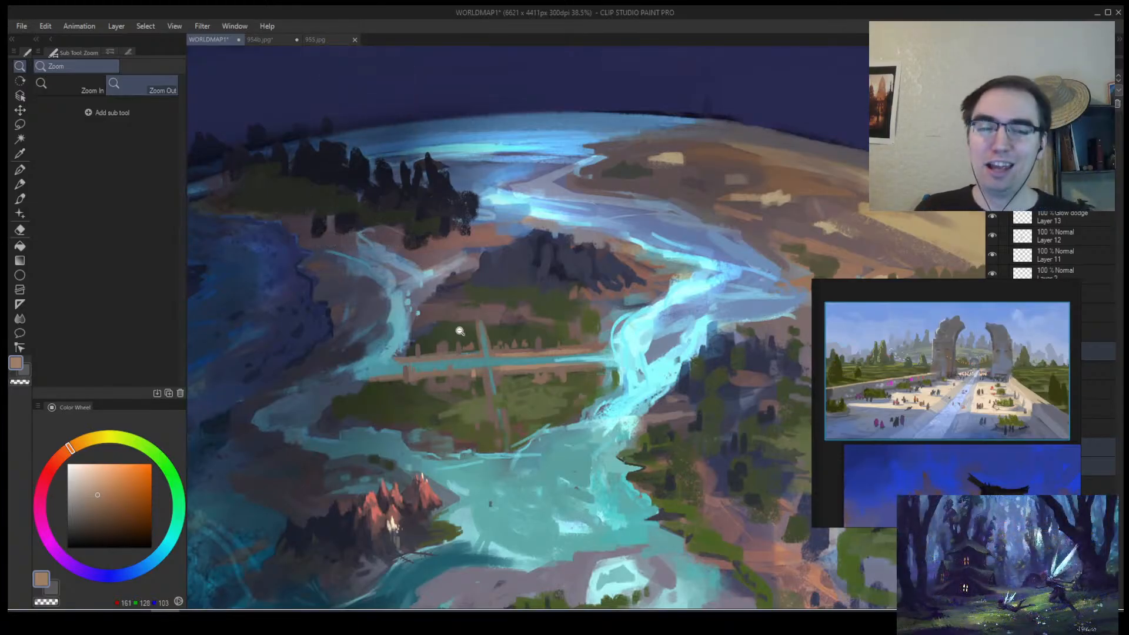
Blend the horizontal canal's eastern mouth into the river with sampled teal and light cyan strokes.
{"action": "scroll", "coordinate": [460, 331], "scroll_direction": "down", "scroll_amount": 3}
{"action": "scroll", "coordinate": [480, 325], "scroll_direction": "up", "scroll_amount": 4}
{"action": "scroll", "coordinate": [494, 325], "scroll_direction": "up", "scroll_amount": 3}
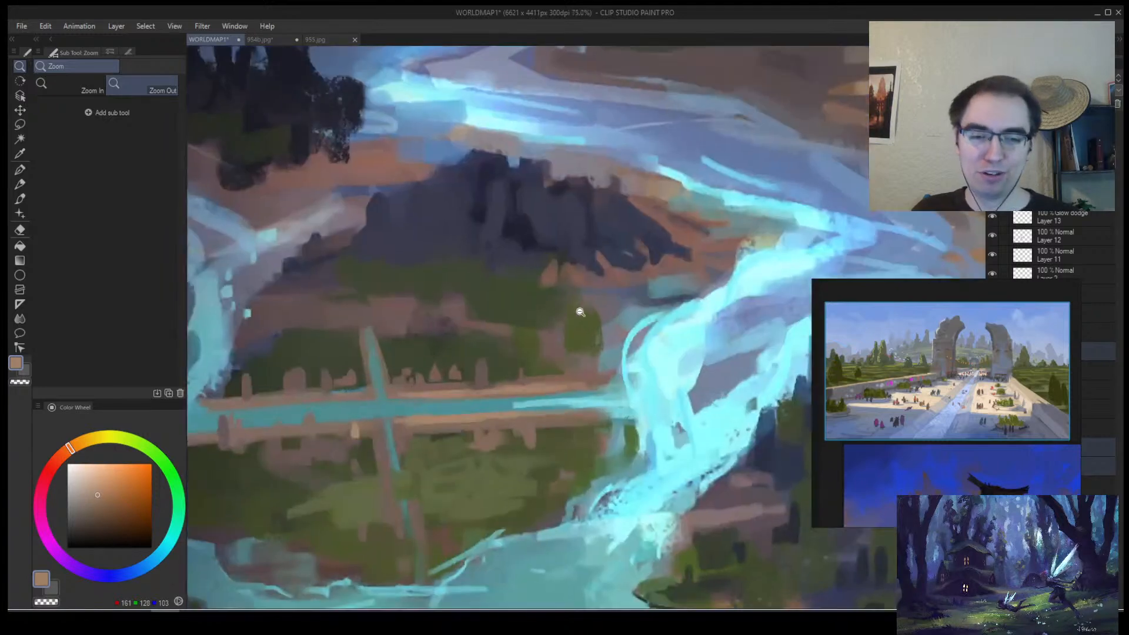
{"action": "key", "text": "b"}
{"action": "left_click", "coordinate": [500, 405], "text": "alt"}
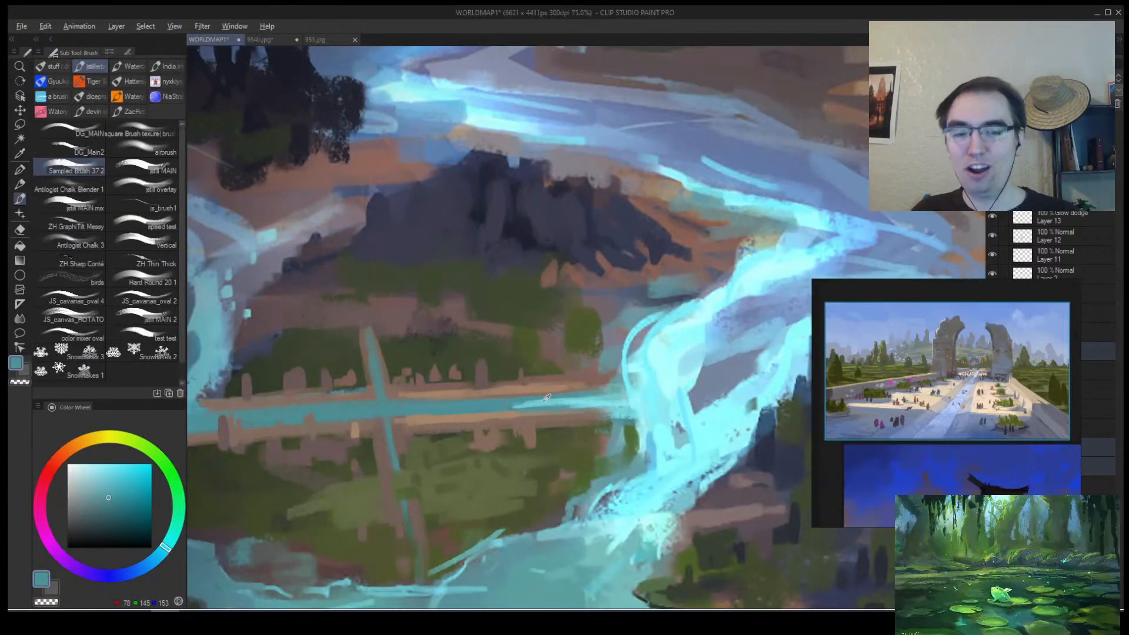
{"action": "left_click", "coordinate": [539, 400], "text": "alt"}
{"action": "left_click_drag", "start_coordinate": [566, 397], "coordinate": [621, 390]}
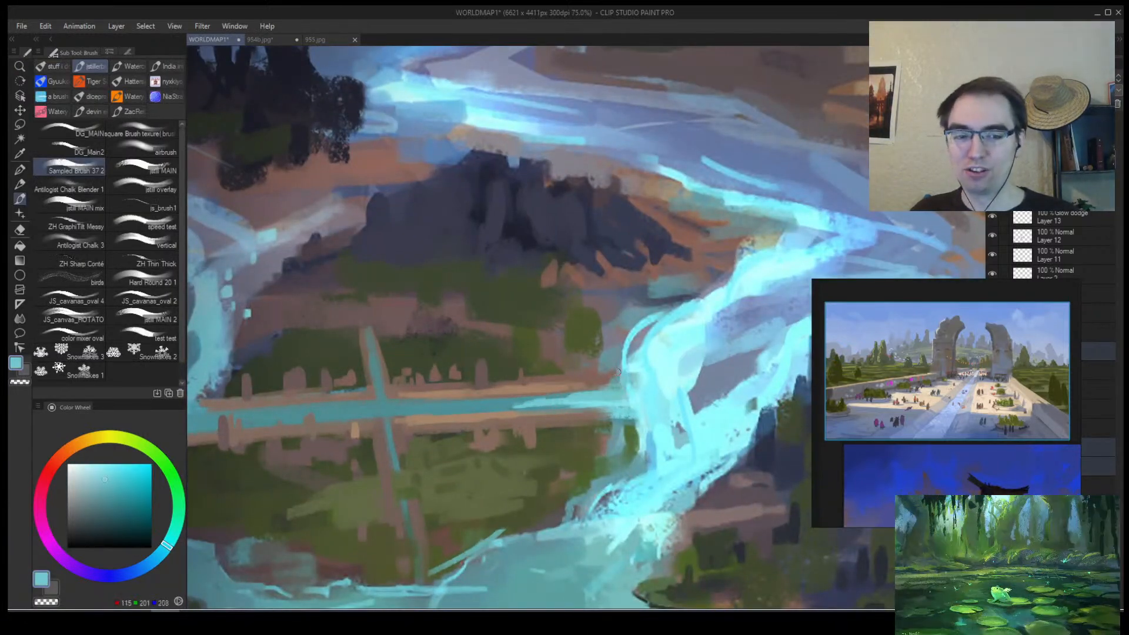
Clean up the bright river's western edge around the canal mouth with sampled blue-grey and bright cyan, and mirror the view.
{"action": "left_click", "coordinate": [635, 314], "text": "alt"}
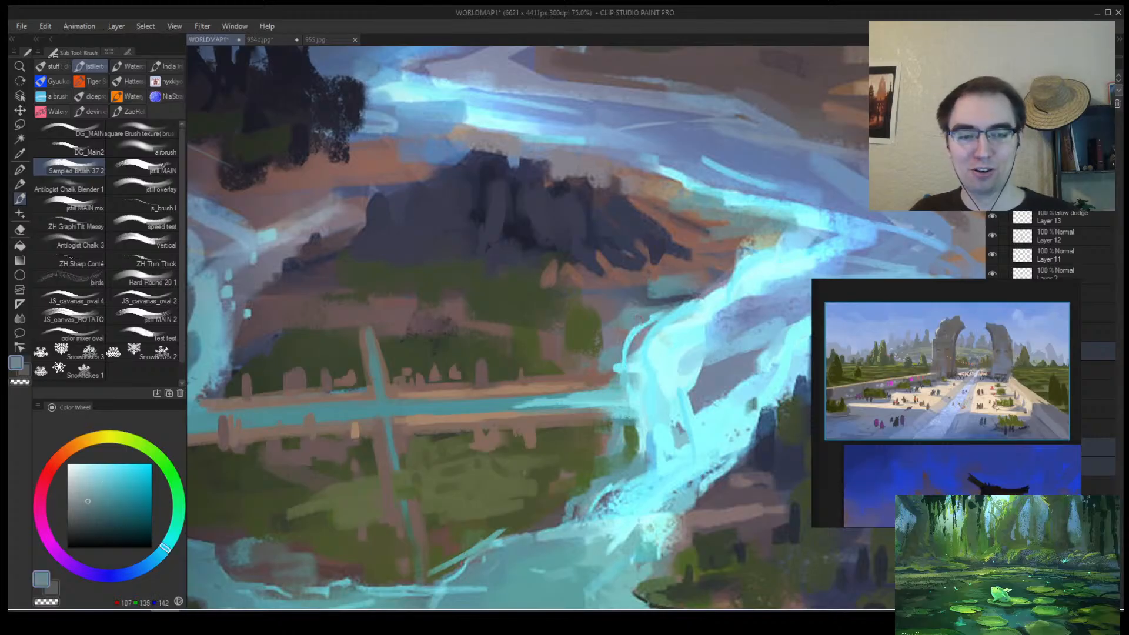
{"action": "left_click", "coordinate": [663, 323], "text": "alt"}
{"action": "mouse_move", "coordinate": [644, 364]}
{"action": "left_mouse_down"}
{"action": "mouse_move", "coordinate": [606, 376]}
{"action": "mouse_move", "coordinate": [588, 404]}
{"action": "mouse_move", "coordinate": [668, 411]}
{"action": "mouse_move", "coordinate": [536, 410]}
{"action": "left_mouse_up"}
{"action": "key", "text": "alt+space"}
{"action": "key", "text": "h"}
{"action": "mouse_move", "coordinate": [529, 411]}
{"action": "left_mouse_down"}
{"action": "mouse_move", "coordinate": [493, 414]}
{"action": "mouse_move", "coordinate": [547, 371]}
{"action": "left_mouse_up"}
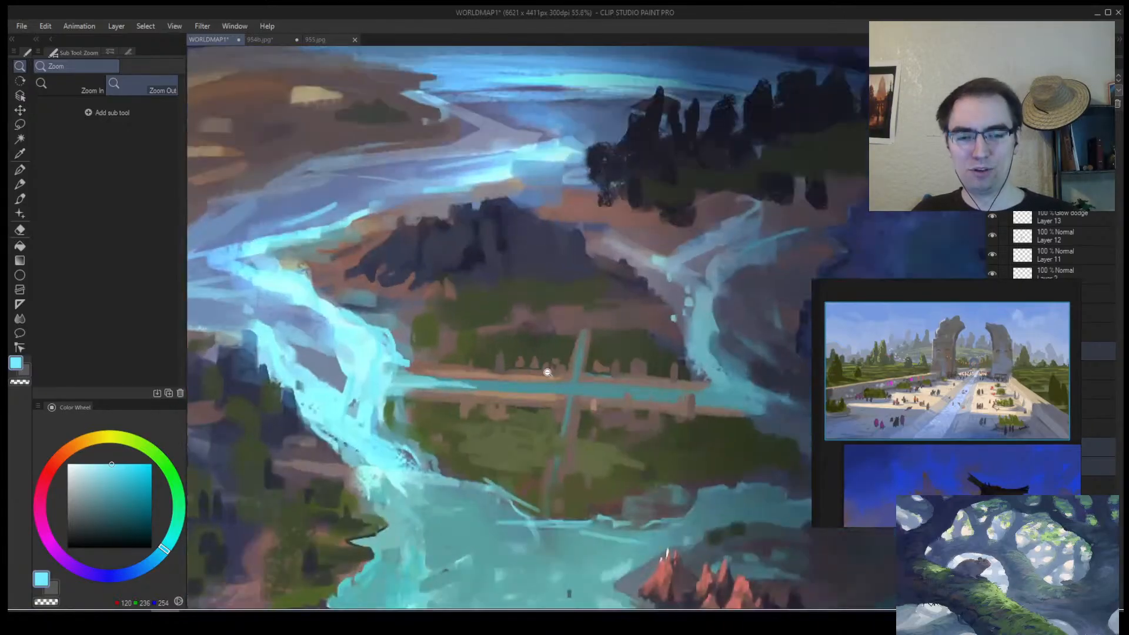
Refine the canal mouth with sampled teal and extend the northern embankment toward the bright river in light tan.
{"action": "left_click", "coordinate": [533, 388], "text": "alt"}
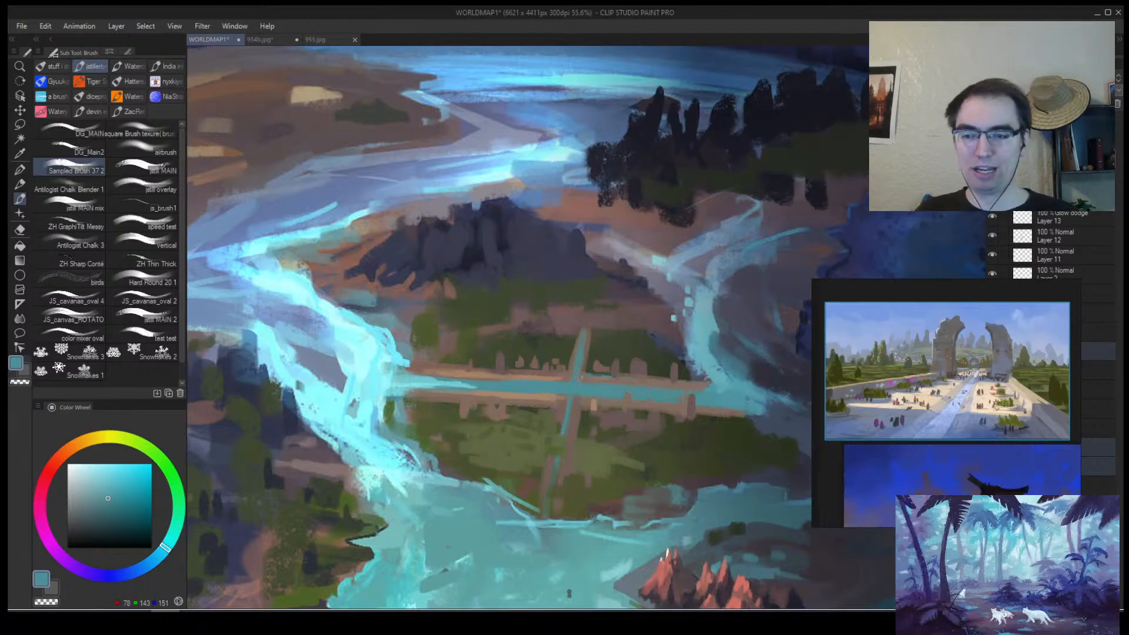
{"action": "mouse_move", "coordinate": [547, 398]}
{"action": "left_mouse_down"}
{"action": "mouse_move", "coordinate": [505, 419]}
{"action": "mouse_move", "coordinate": [568, 400]}
{"action": "mouse_move", "coordinate": [570, 386]}
{"action": "mouse_move", "coordinate": [530, 346]}
{"action": "left_mouse_up"}
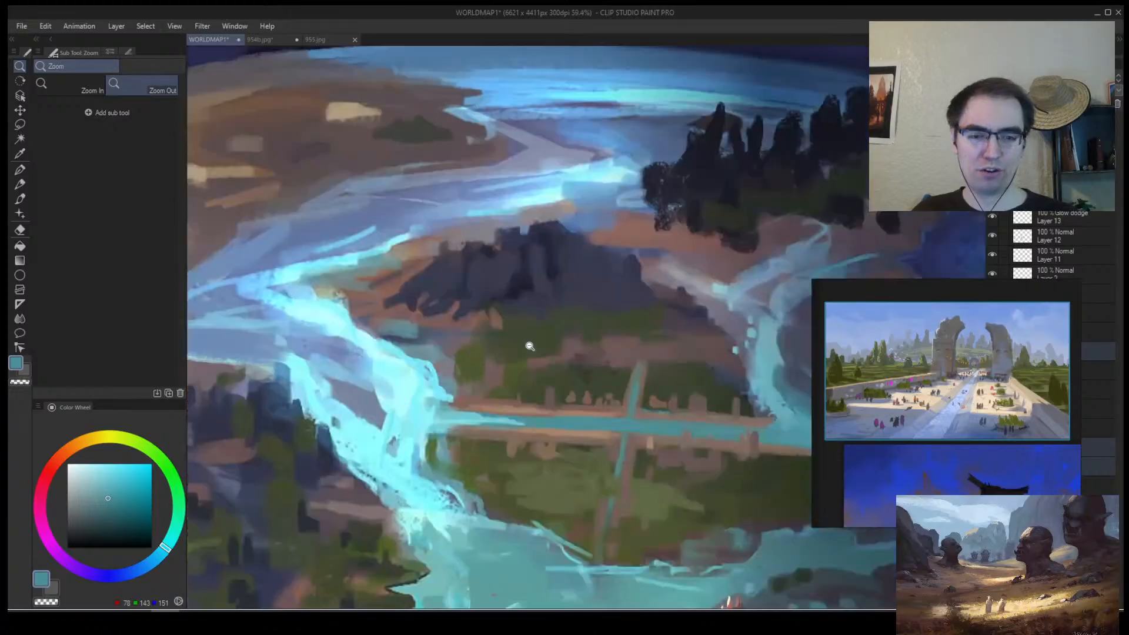
{"action": "left_click", "coordinate": [524, 415], "text": "alt"}
{"action": "left_click", "coordinate": [523, 415], "text": "alt"}
{"action": "mouse_move", "coordinate": [458, 412]}
{"action": "left_mouse_down"}
{"action": "mouse_move", "coordinate": [537, 410]}
{"action": "mouse_move", "coordinate": [527, 408]}
{"action": "left_mouse_up"}
{"action": "left_click", "coordinate": [525, 412], "text": "alt"}
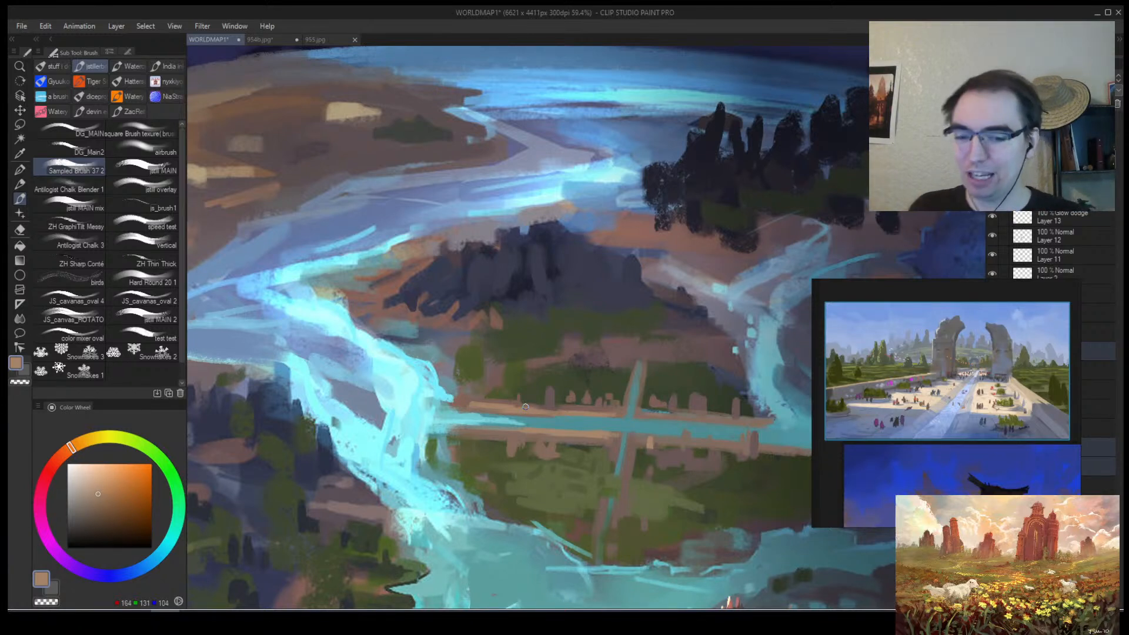
Flip the view back and try light cyan on the canal's eastern mouth, undoing the last stroke.
{"action": "key", "text": "ctrl+alt+space"}
{"action": "left_click", "coordinate": [494, 334]}
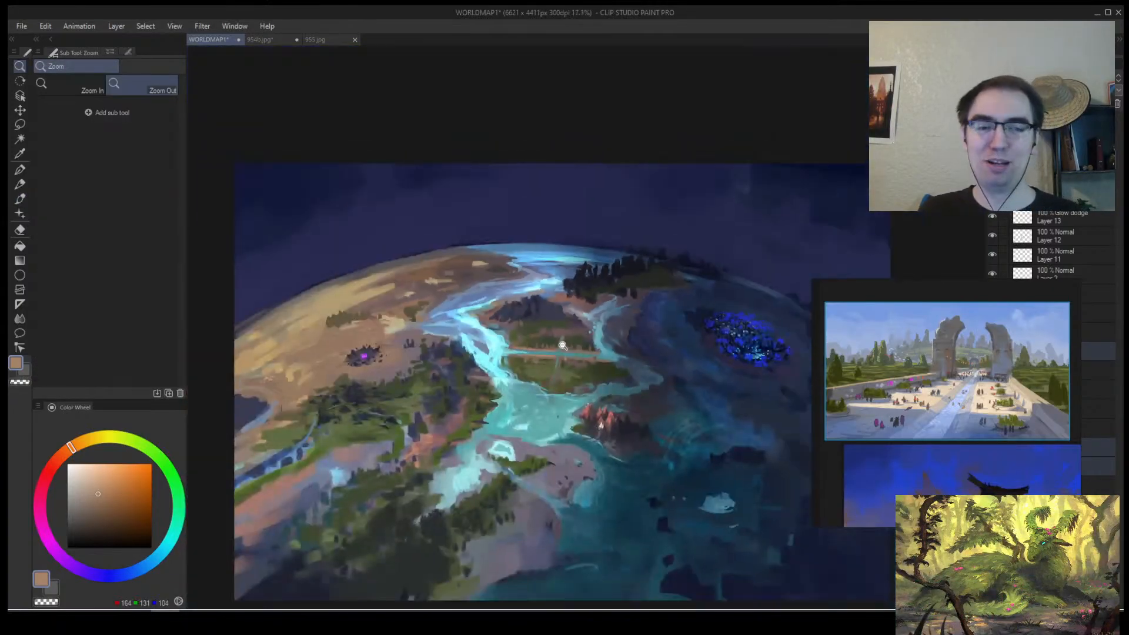
{"action": "left_click", "coordinate": [599, 330]}
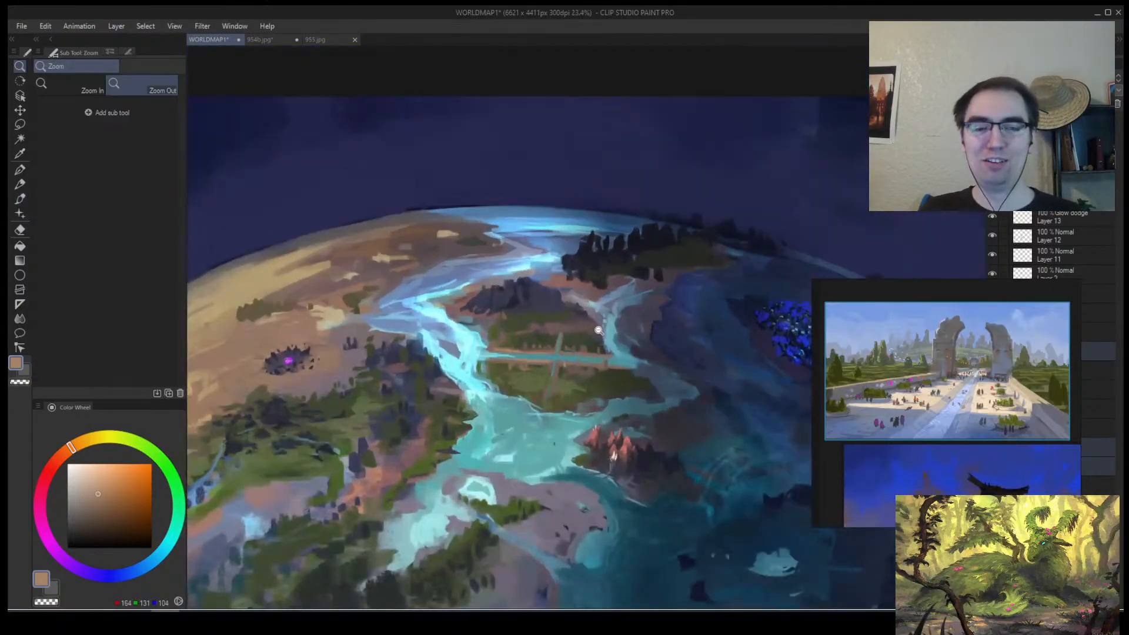
{"action": "key", "text": "h"}
{"action": "scroll", "coordinate": [520, 298], "scroll_direction": "up", "scroll_amount": 1}
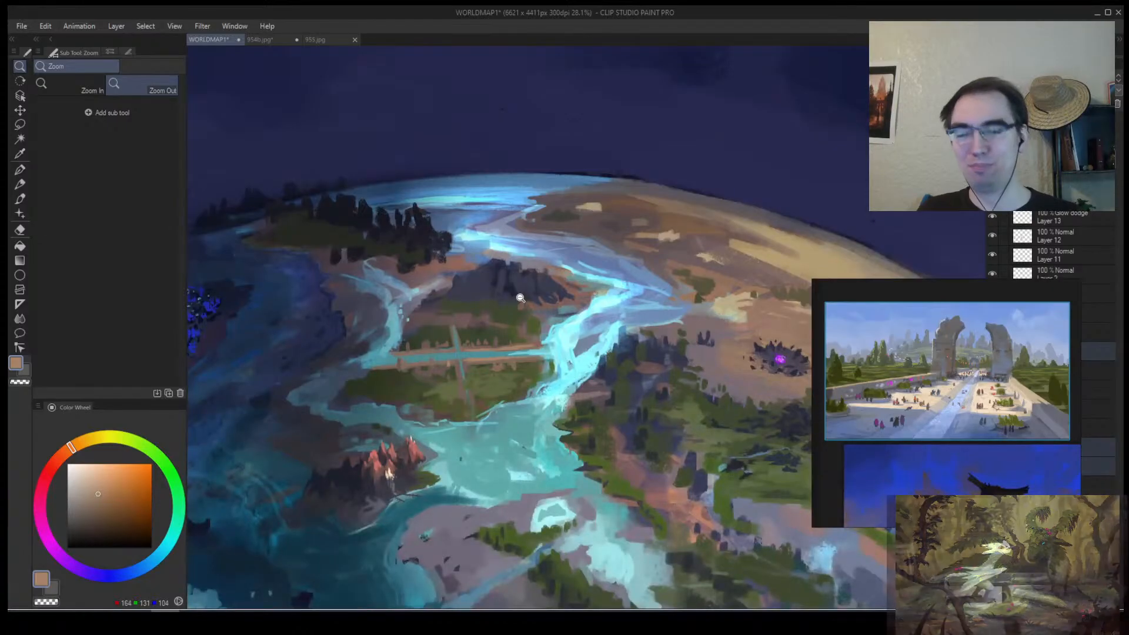
{"action": "scroll", "coordinate": [533, 306], "scroll_direction": "up", "scroll_amount": 2}
{"action": "key", "text": "b"}
{"action": "left_click", "coordinate": [571, 355], "text": "alt"}
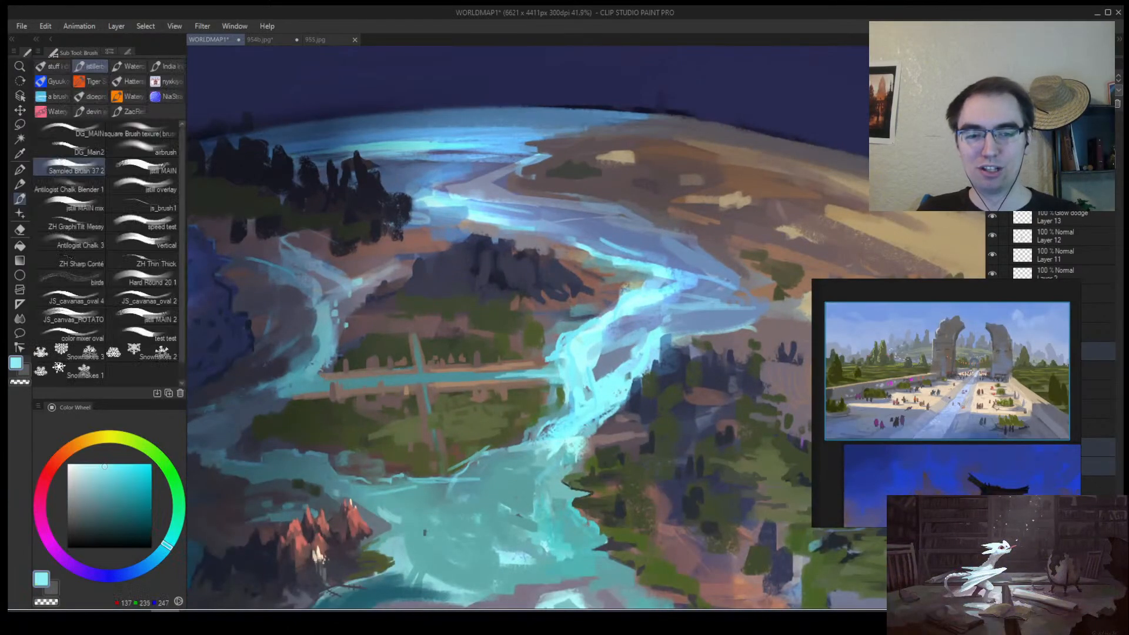
{"action": "scroll", "coordinate": [515, 370], "scroll_direction": "up", "scroll_amount": 2}
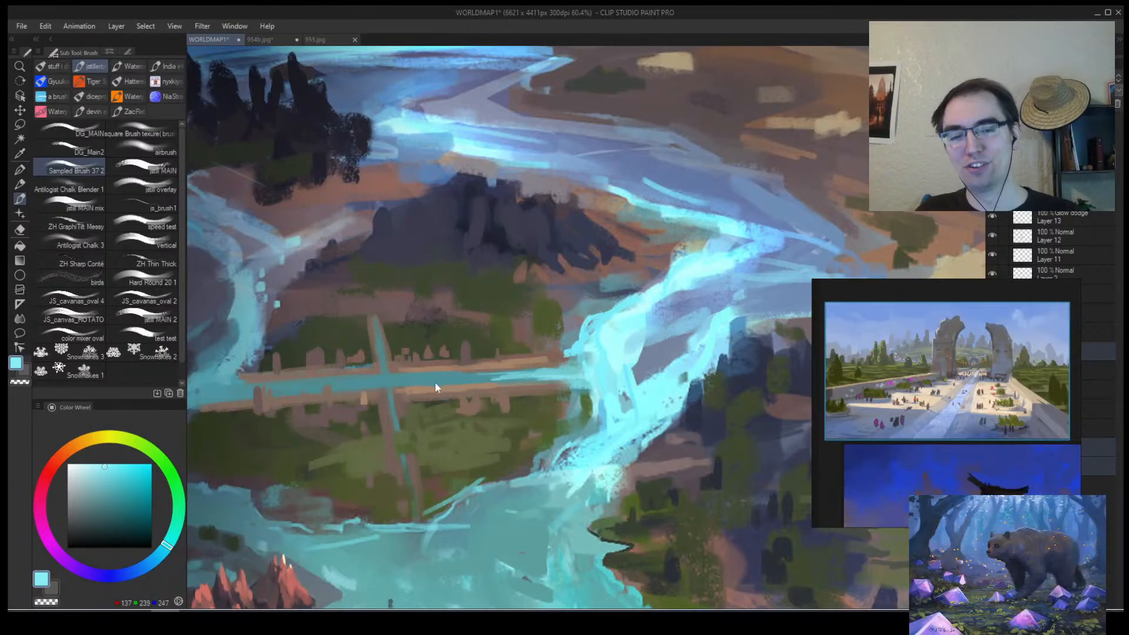
{"action": "key", "text": "ctrl+z"}
Brighten the horizontal canal's eastern stretch with sampled light cyan, blending it into the teal water.
{"action": "key", "text": "alt+space"}
{"action": "left_click_drag", "start_coordinate": [528, 375], "coordinate": [488, 384]}
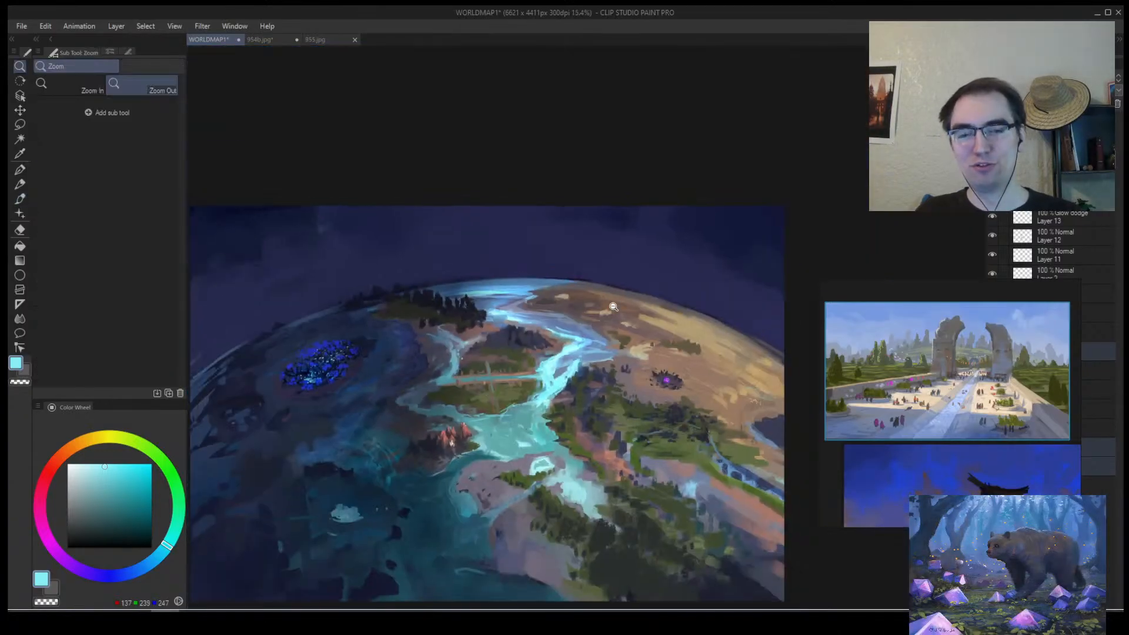
{"action": "scroll", "coordinate": [535, 352], "scroll_direction": "up", "scroll_amount": 2}
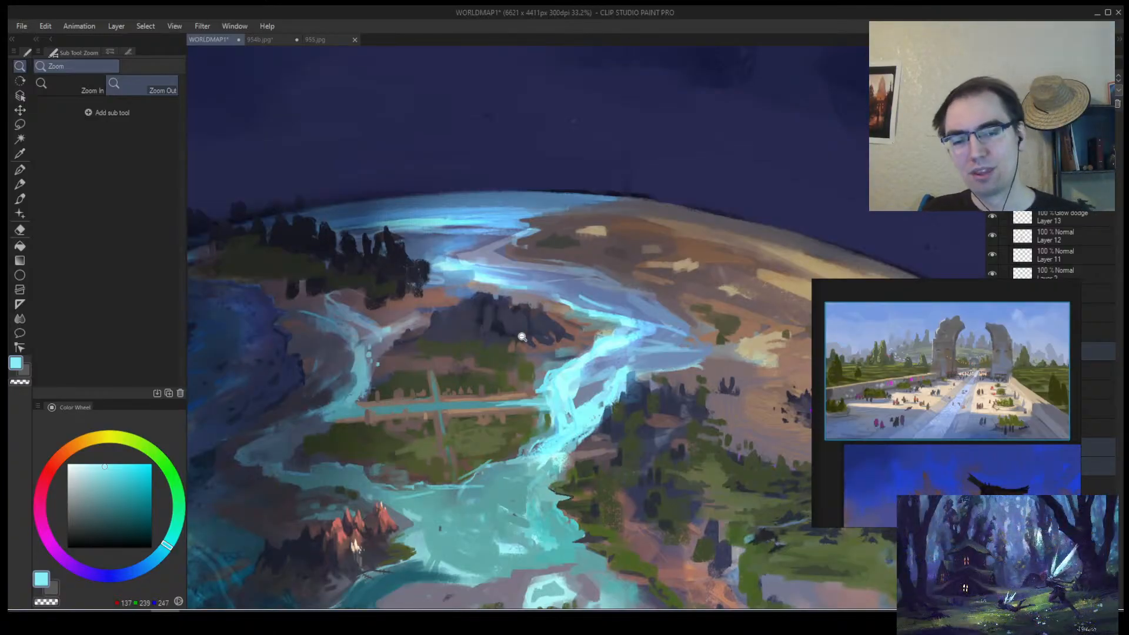
{"action": "scroll", "coordinate": [486, 374], "scroll_direction": "down", "scroll_amount": 3}
{"action": "scroll", "coordinate": [529, 353], "scroll_direction": "up", "scroll_amount": 4}
{"action": "key", "text": "b"}
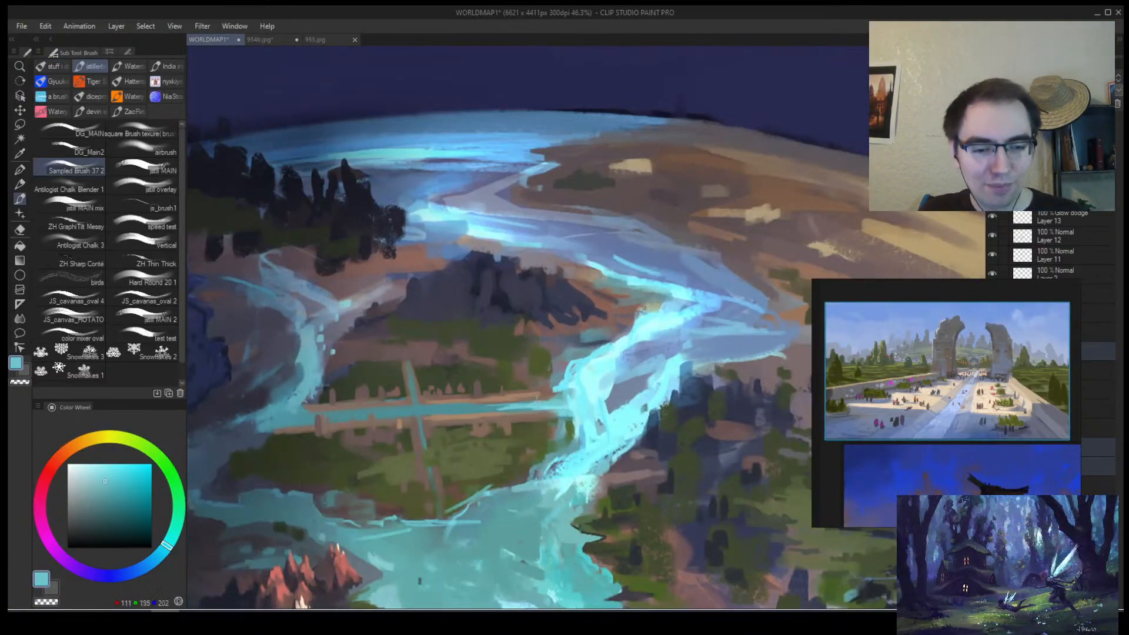
{"action": "left_click", "coordinate": [561, 402], "text": "alt"}
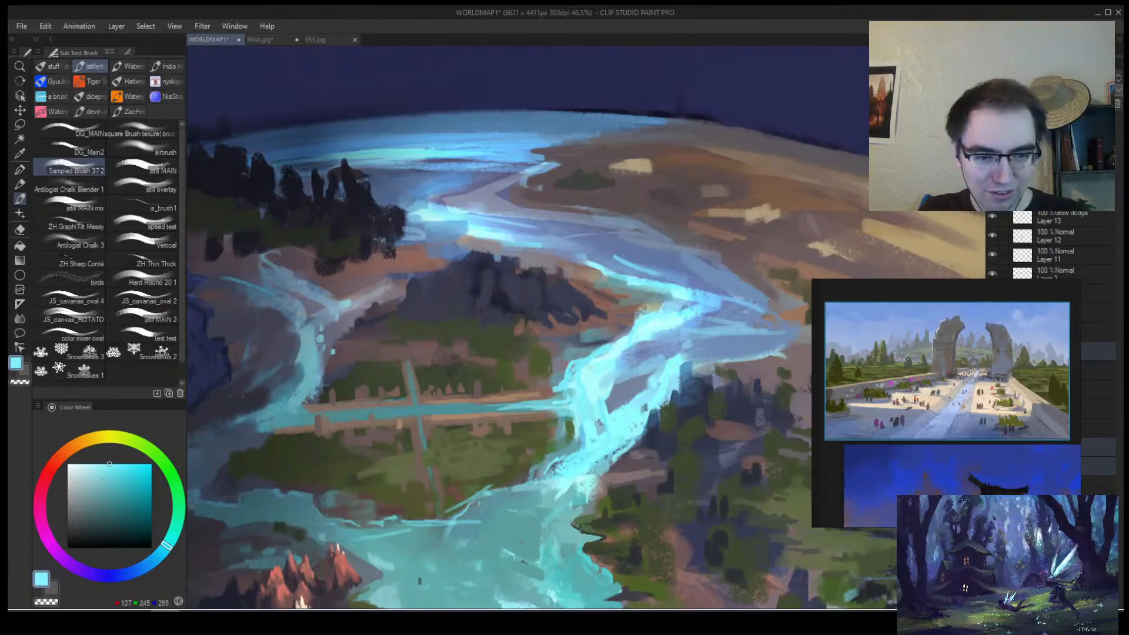
{"action": "left_click", "coordinate": [527, 401], "text": "alt"}
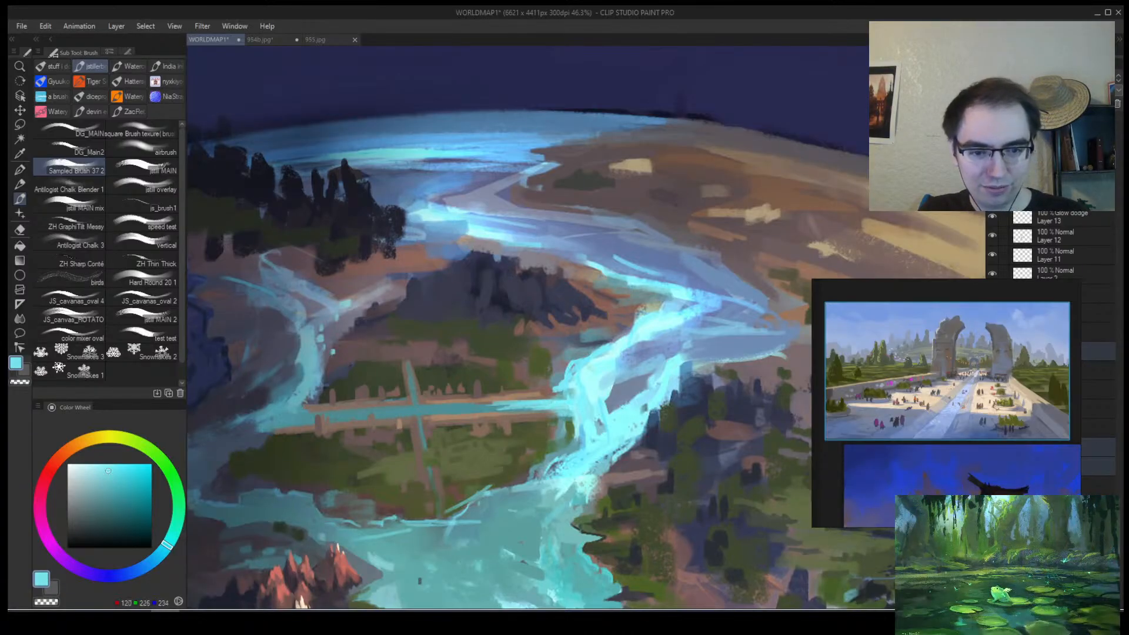
{"action": "left_click", "coordinate": [483, 402], "text": "alt"}
Paint a light tan building block below the southern embankment east of the crossing and clean up around it with sampled greens.
{"action": "key", "text": "alt+space"}
{"action": "scroll", "coordinate": [500, 403], "scroll_direction": "down", "scroll_amount": 5}
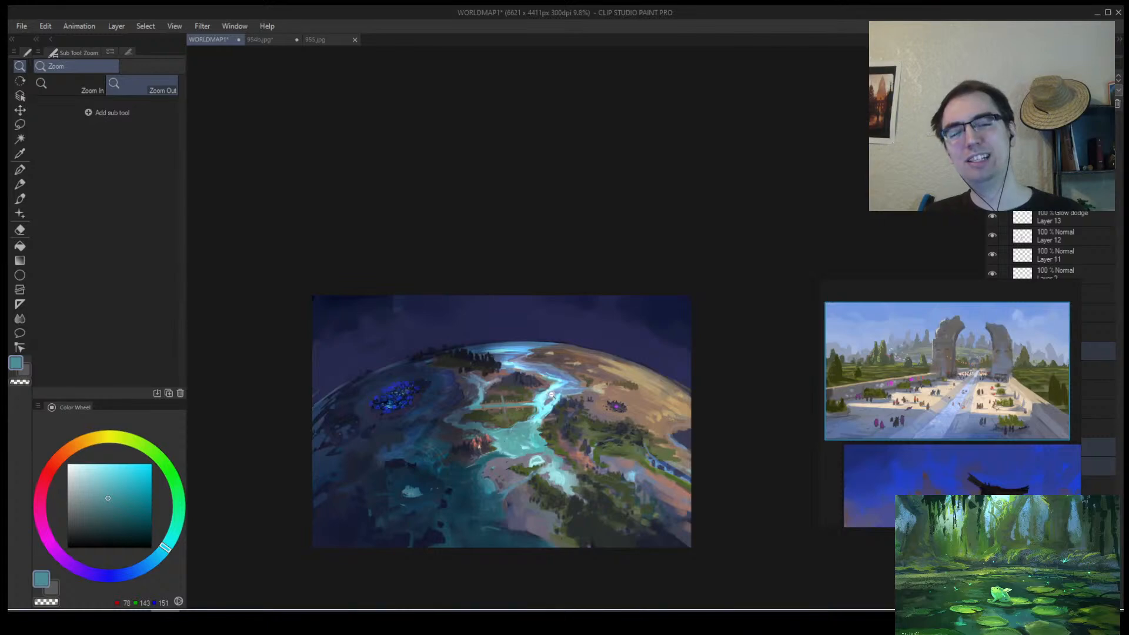
{"action": "scroll", "coordinate": [555, 388], "scroll_direction": "up", "scroll_amount": 3}
{"action": "scroll", "coordinate": [536, 349], "scroll_direction": "up", "scroll_amount": 2}
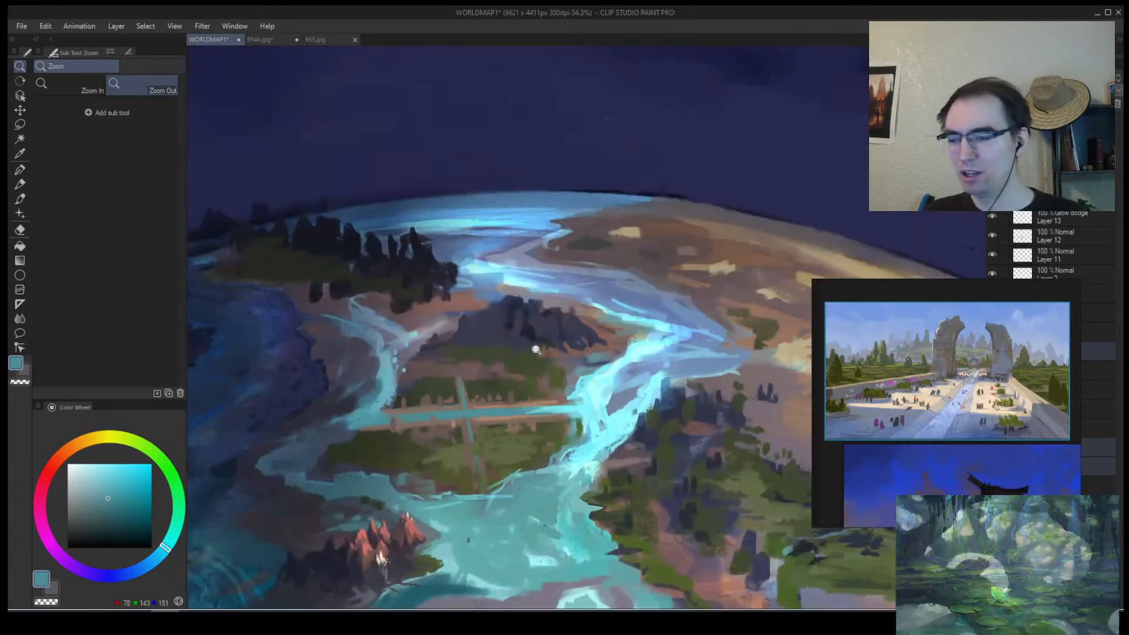
{"action": "scroll", "coordinate": [509, 428], "scroll_direction": "up", "scroll_amount": 2}
{"action": "key", "text": "b"}
{"action": "left_click", "coordinate": [501, 426], "text": "alt"}
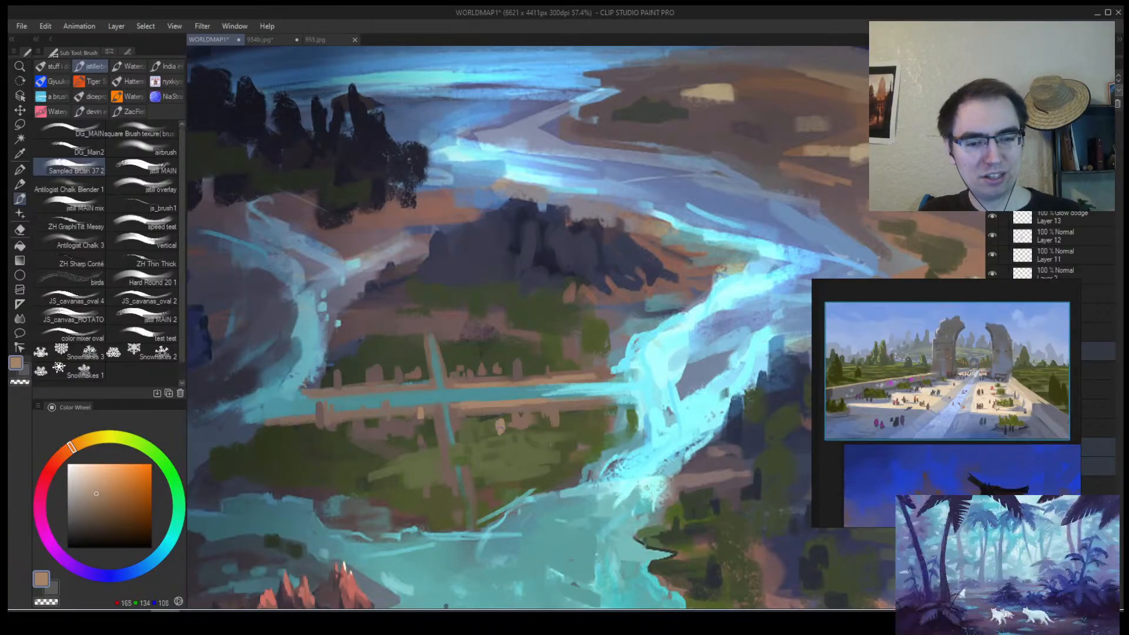
{"action": "left_click", "coordinate": [500, 427], "text": "alt"}
{"action": "left_click", "coordinate": [486, 419], "text": "alt"}
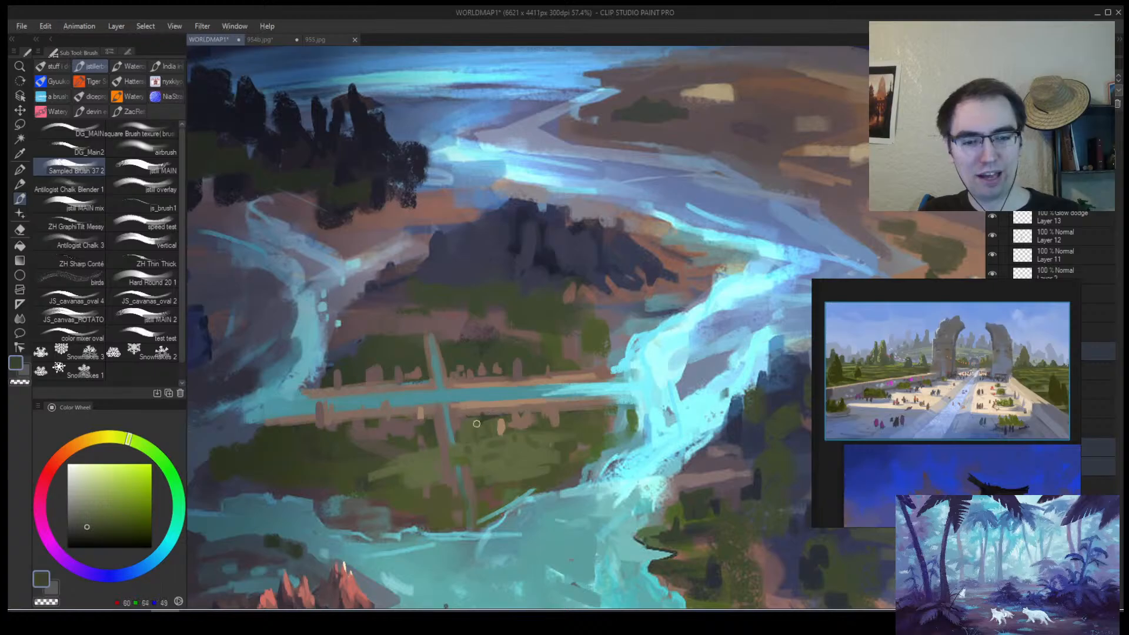
{"action": "left_click", "coordinate": [478, 423], "text": "alt"}
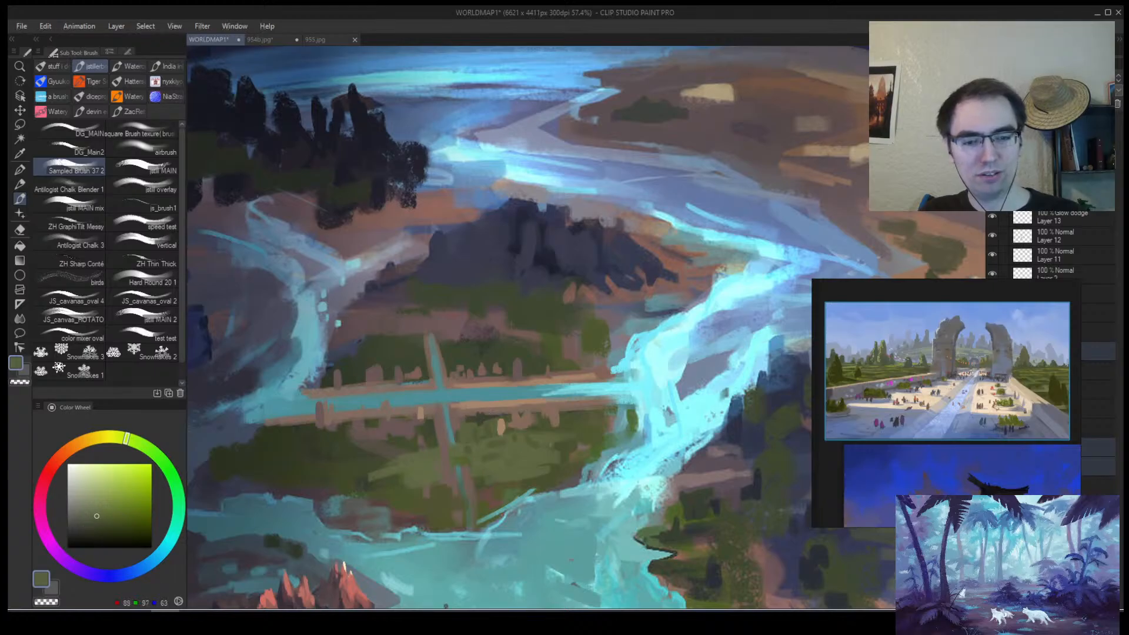
Paint small tan building blocks below the southern embankment east of the crossing, shaping them with sampled greens and browns.
{"action": "left_click", "coordinate": [480, 416], "text": "alt"}
{"action": "mouse_move", "coordinate": [519, 392]}
{"action": "left_mouse_down"}
{"action": "mouse_move", "coordinate": [487, 402]}
{"action": "mouse_move", "coordinate": [552, 364]}
{"action": "left_mouse_up"}
{"action": "left_click", "coordinate": [557, 381], "text": "alt"}
{"action": "left_click", "coordinate": [553, 384], "text": "alt"}
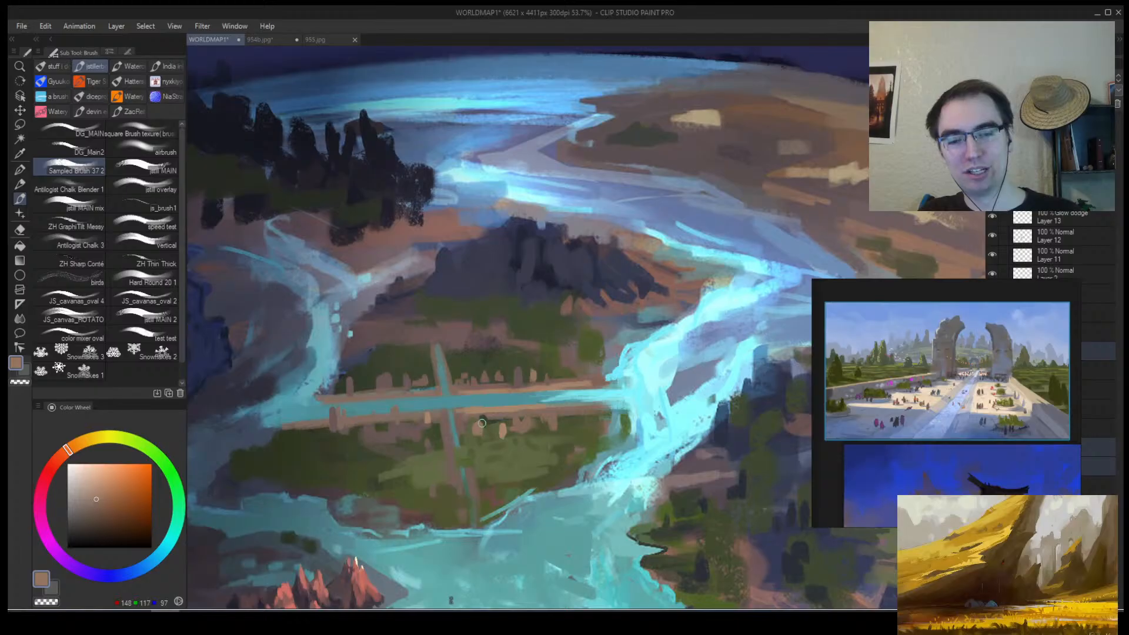
{"action": "left_click", "coordinate": [482, 416], "text": "alt"}
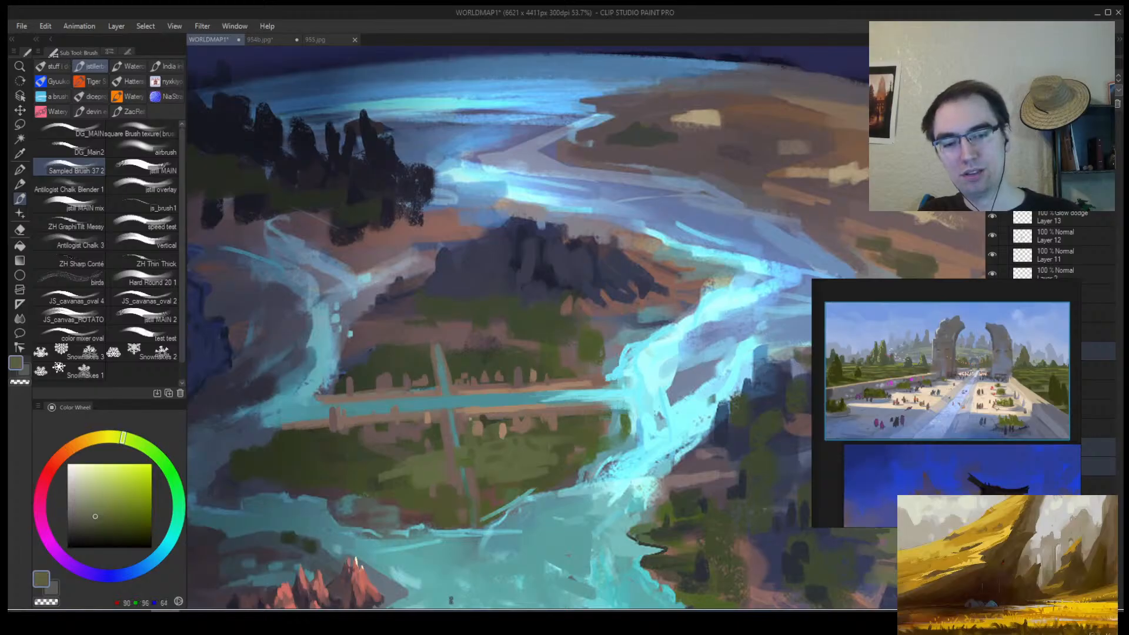
{"action": "left_click", "coordinate": [478, 421], "text": "alt"}
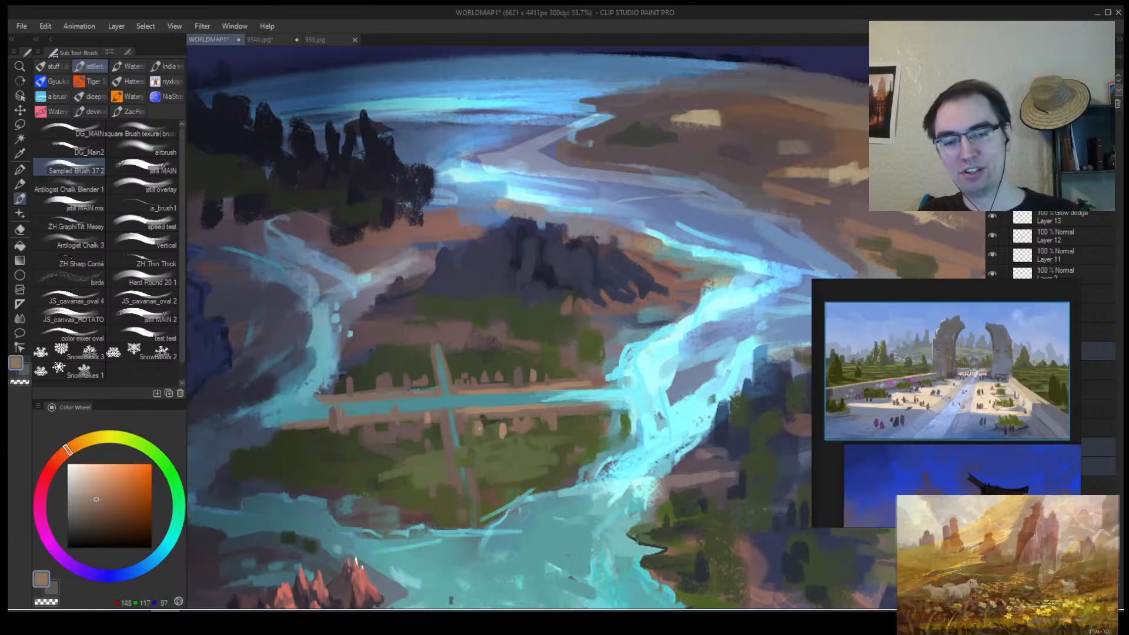
{"action": "left_click", "coordinate": [474, 427], "text": "alt"}
{"action": "left_click", "coordinate": [475, 426], "text": "alt"}
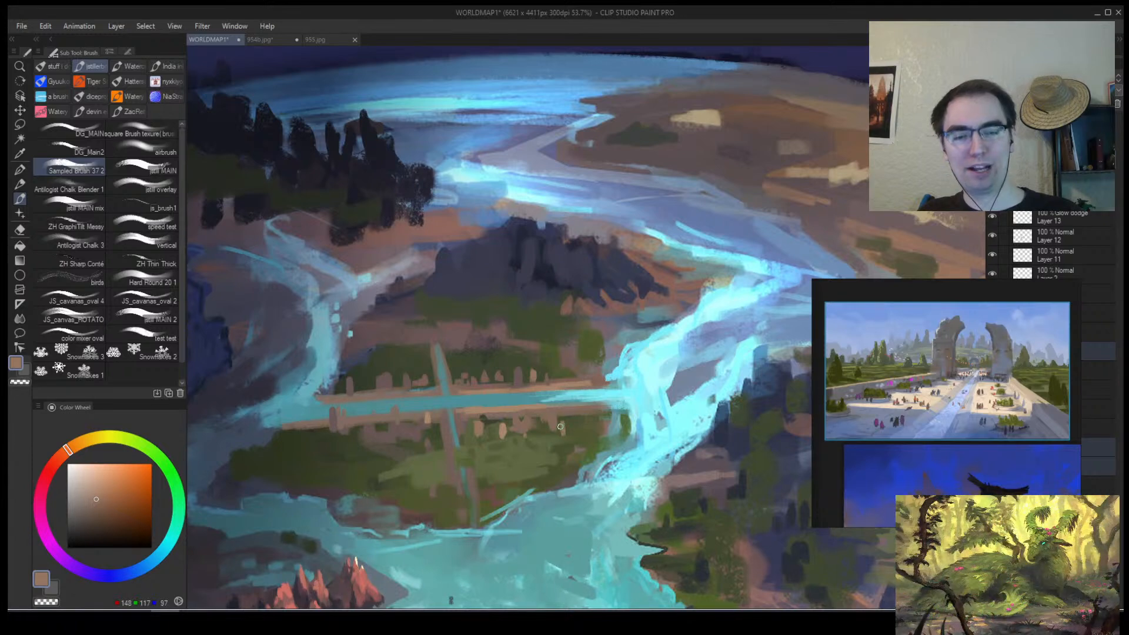
Repaint the western stretch of the horizontal canal with sampled teal, undoing the first stroke and laying it again.
{"action": "key", "text": "alt+space"}
{"action": "left_click_drag", "start_coordinate": [504, 434], "coordinate": [475, 433]}
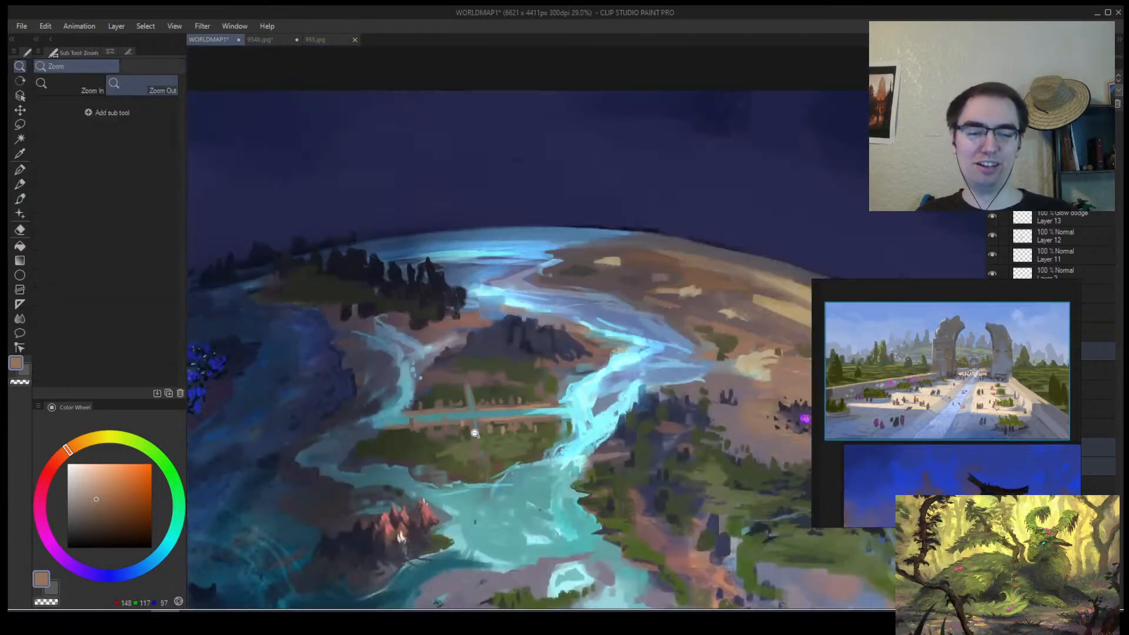
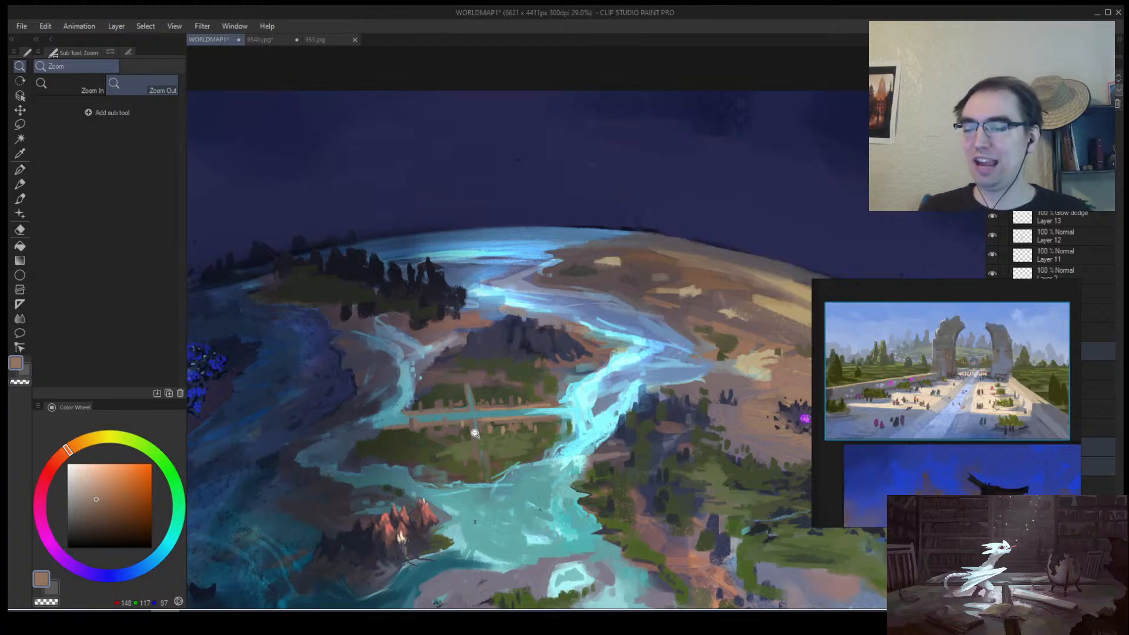
{"action": "mouse_move", "coordinate": [475, 433]}
{"action": "left_mouse_down"}
{"action": "mouse_move", "coordinate": [488, 361]}
{"action": "mouse_move", "coordinate": [518, 301]}
{"action": "left_mouse_up"}
{"action": "left_click", "coordinate": [454, 348], "text": "alt"}
{"action": "left_click_drag", "start_coordinate": [452, 347], "coordinate": [527, 339]}
{"action": "key", "text": "ctrl+z"}
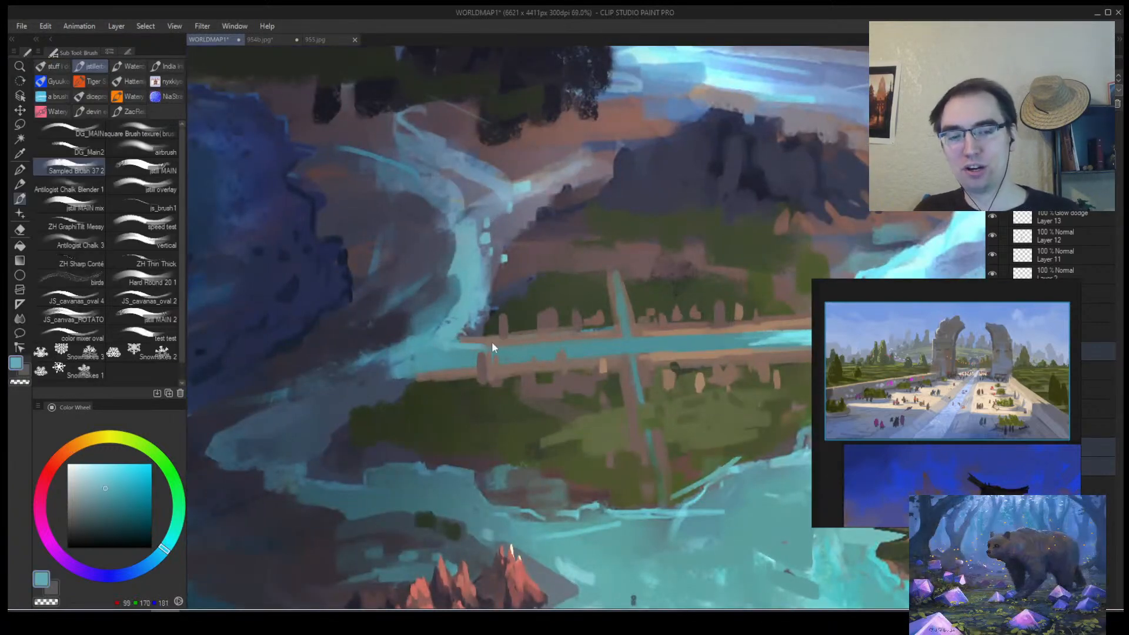
{"action": "left_click", "coordinate": [459, 343], "text": "alt"}
{"action": "left_click_drag", "start_coordinate": [452, 347], "coordinate": [563, 342]}
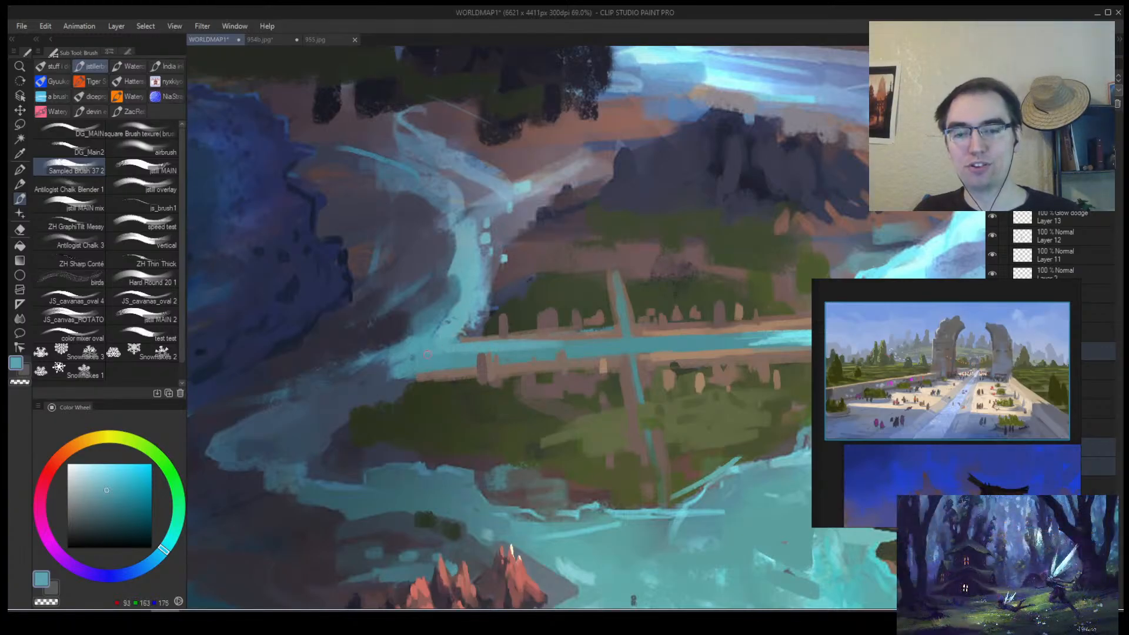
Blend the canal's western mouth into the darker river and bank with progressively darker sampled blues.
{"action": "left_click", "coordinate": [415, 372], "text": "alt"}
{"action": "left_click", "coordinate": [430, 358], "text": "alt"}
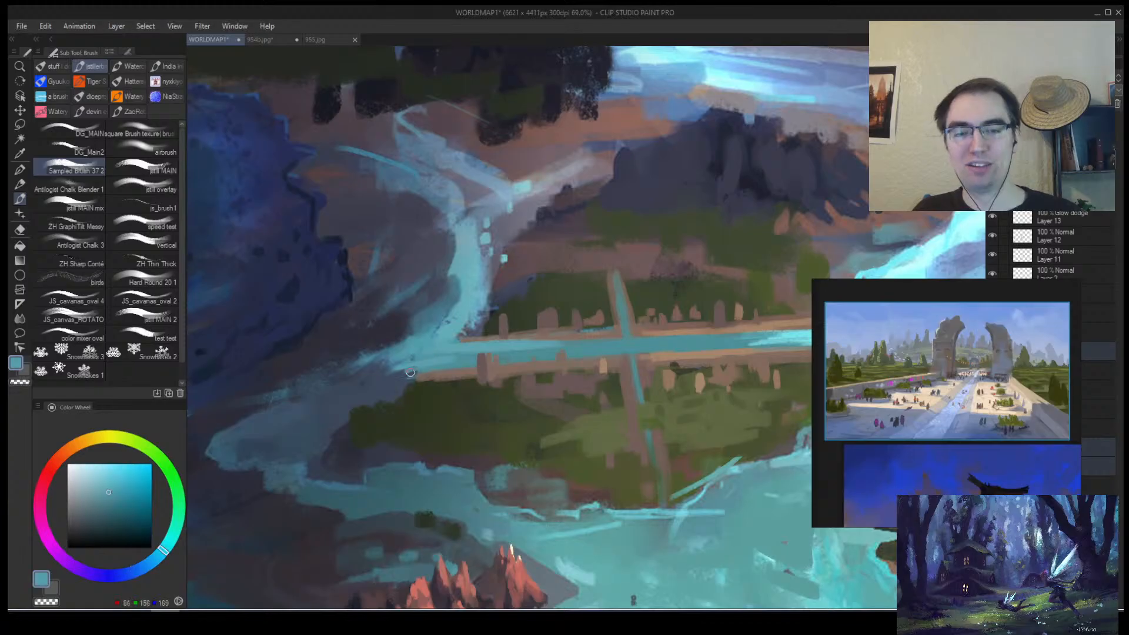
{"action": "left_click", "coordinate": [402, 375], "text": "alt"}
{"action": "left_click", "coordinate": [391, 389], "text": "alt"}
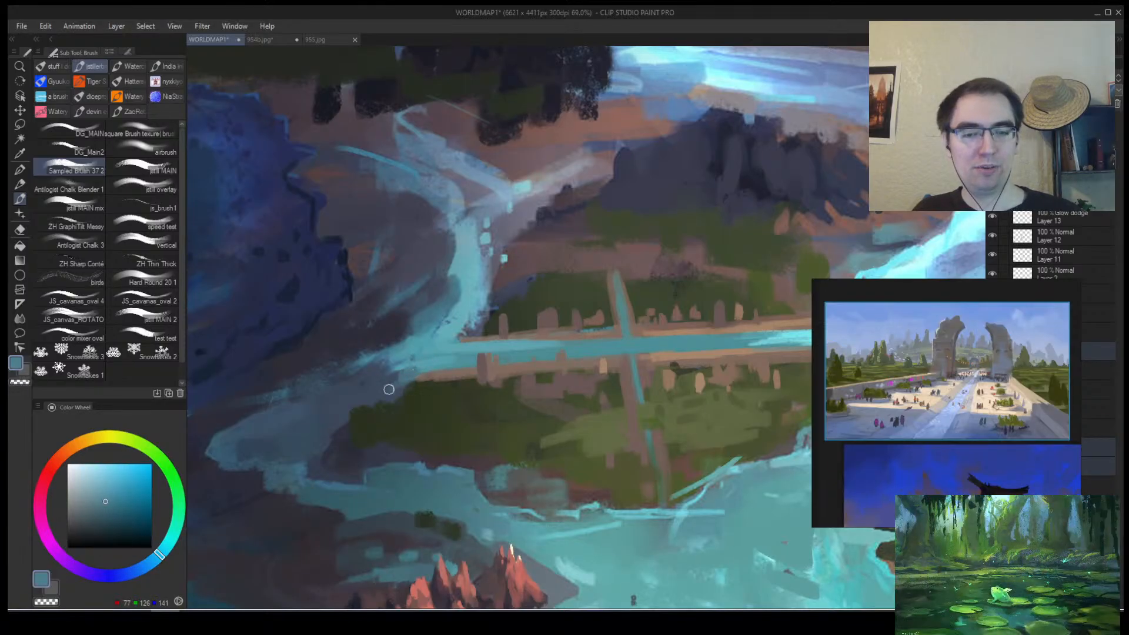
Flip the view and brighten the canal's eastern mouth with light cyan sampled from the bright river.
{"action": "key", "text": "alt+space"}
{"action": "left_click_drag", "start_coordinate": [504, 368], "coordinate": [450, 376]}
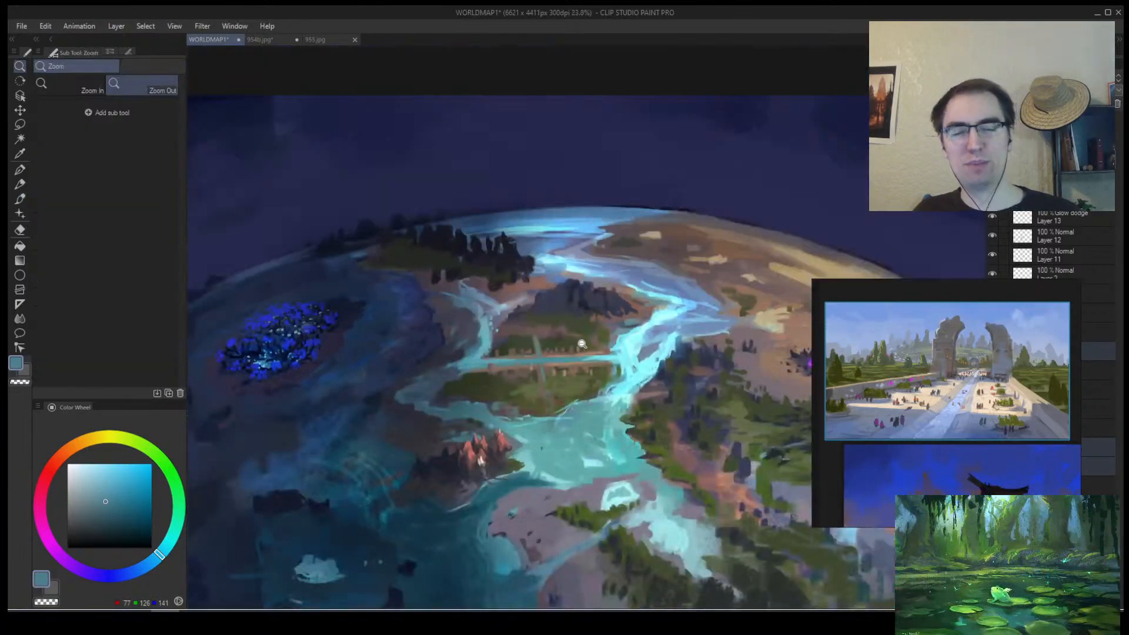
{"action": "left_click_drag", "start_coordinate": [582, 344], "coordinate": [601, 328]}
{"action": "key", "text": "h"}
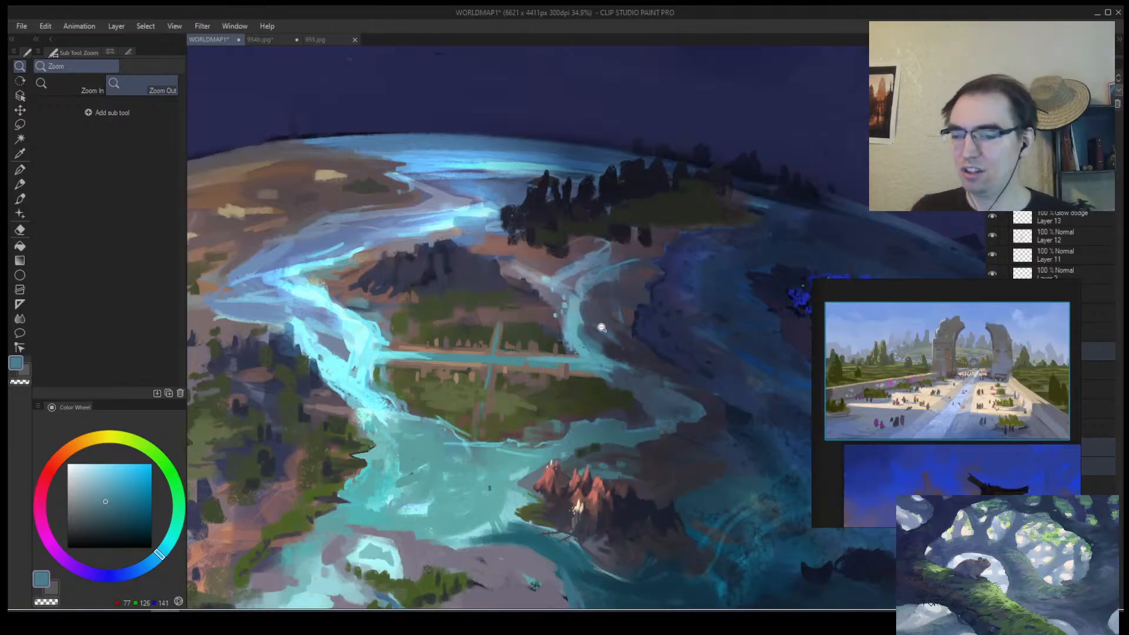
{"action": "left_click", "coordinate": [505, 354]}
{"action": "left_click", "coordinate": [395, 319]}
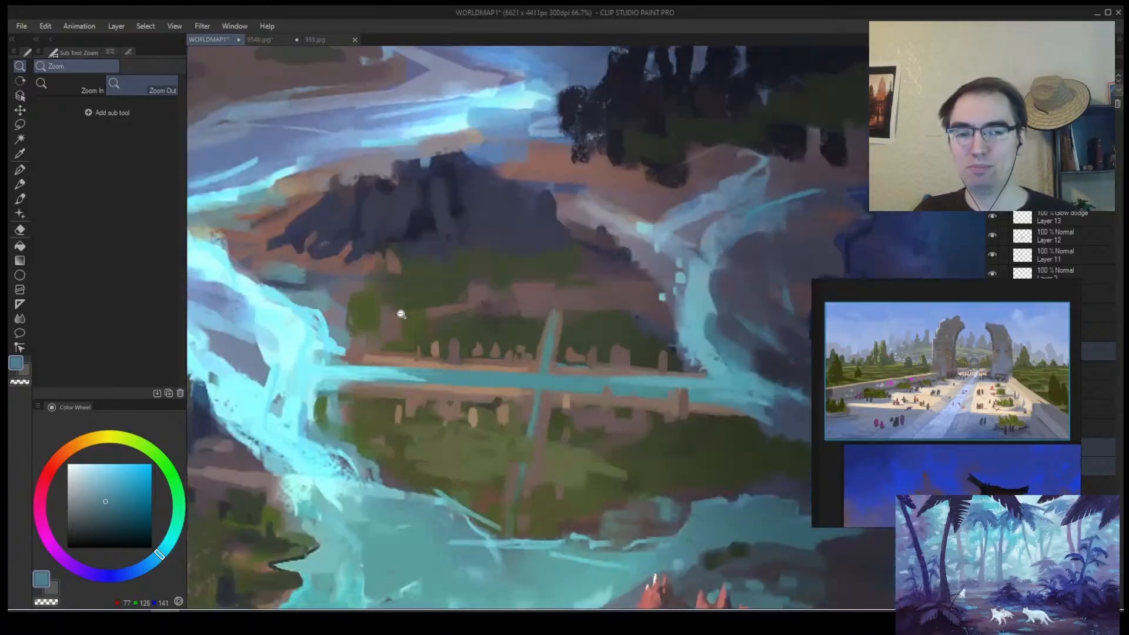
{"action": "key", "text": "b"}
{"action": "left_click", "coordinate": [341, 366], "text": "alt"}
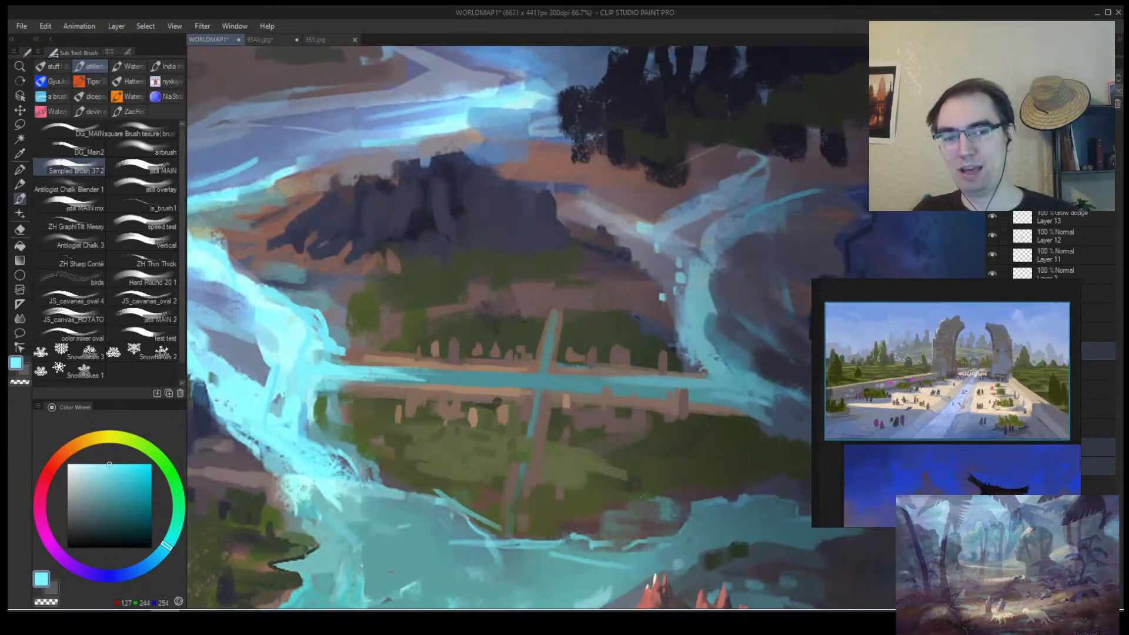
{"action": "left_click", "coordinate": [391, 368], "text": "alt"}
{"action": "left_click", "coordinate": [332, 370], "text": "alt"}
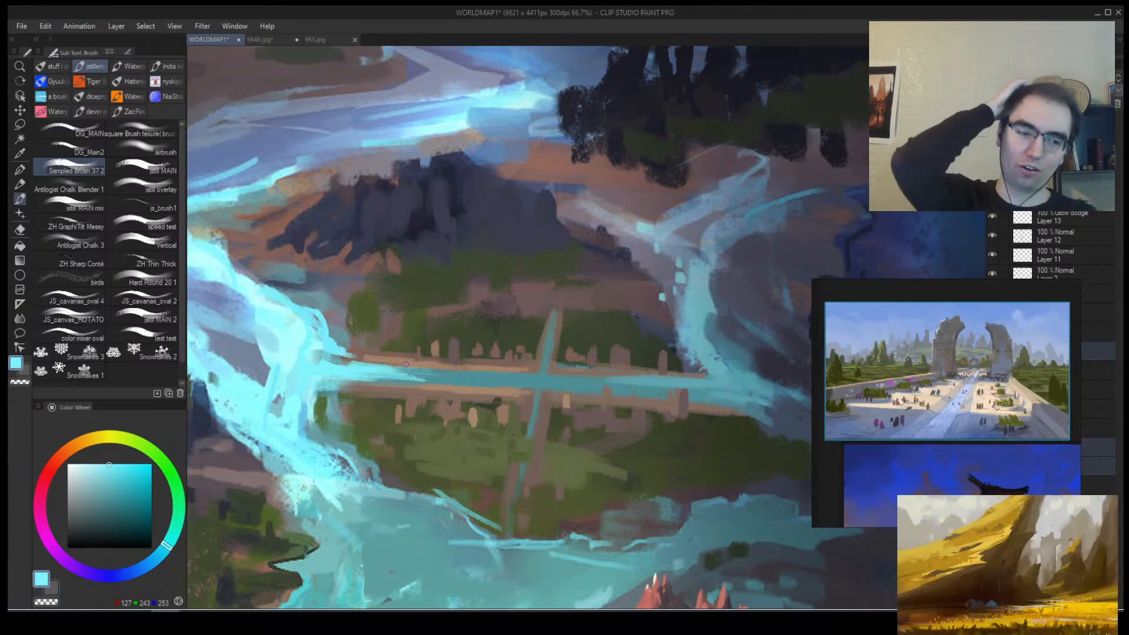
Paint a small muted brown block above the northern embankment, just east of the crossing.
{"action": "scroll", "coordinate": [405, 365], "scroll_direction": "down", "scroll_amount": 4}
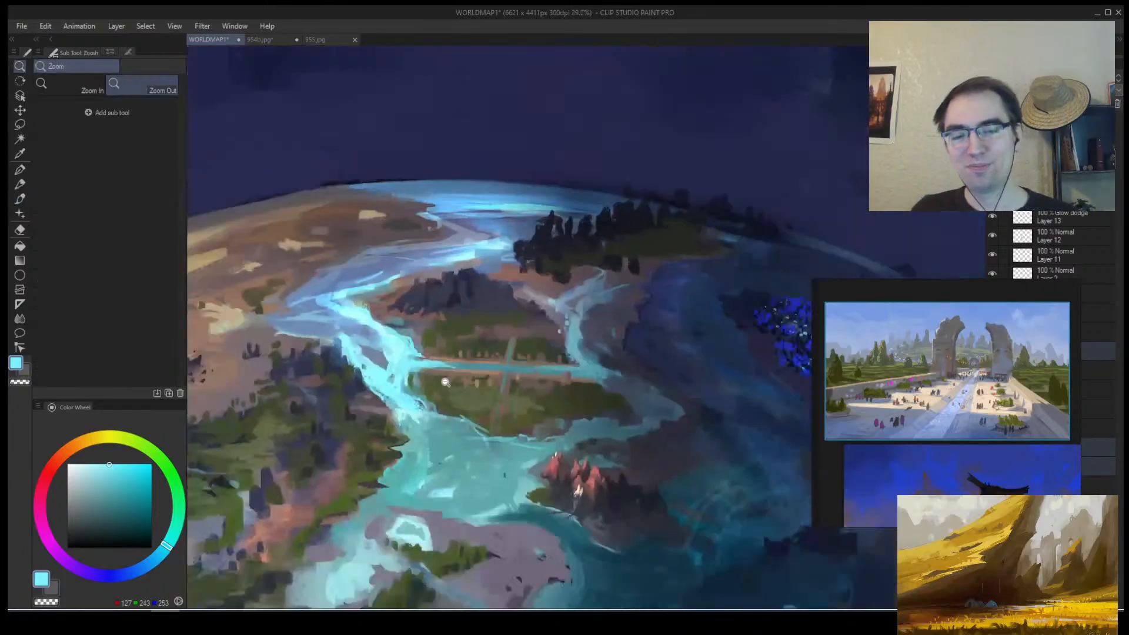
{"action": "scroll", "coordinate": [474, 315], "scroll_direction": "up", "scroll_amount": 5}
{"action": "left_click", "coordinate": [473, 340], "text": "alt"}
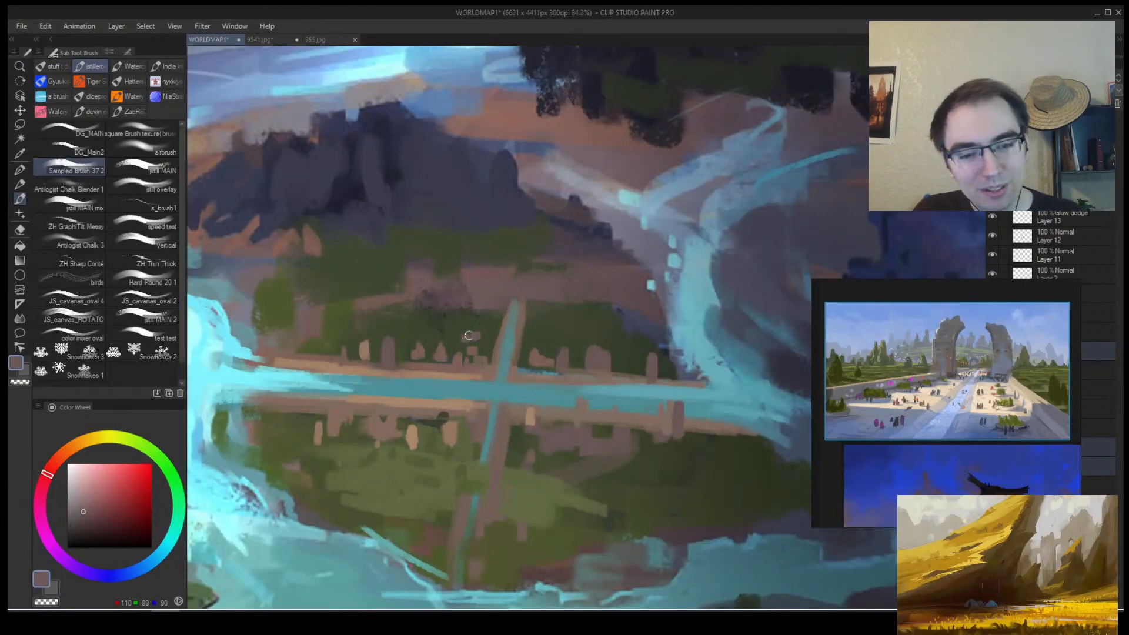
{"action": "key", "text": "/"}
Examine the finished scenes 954b.jpg and 955.jpg as references, then return to the world map.
{"action": "scroll", "coordinate": [510, 304], "scroll_direction": "down", "scroll_amount": 5}
{"action": "scroll", "coordinate": [510, 304], "scroll_direction": "up", "scroll_amount": 3}
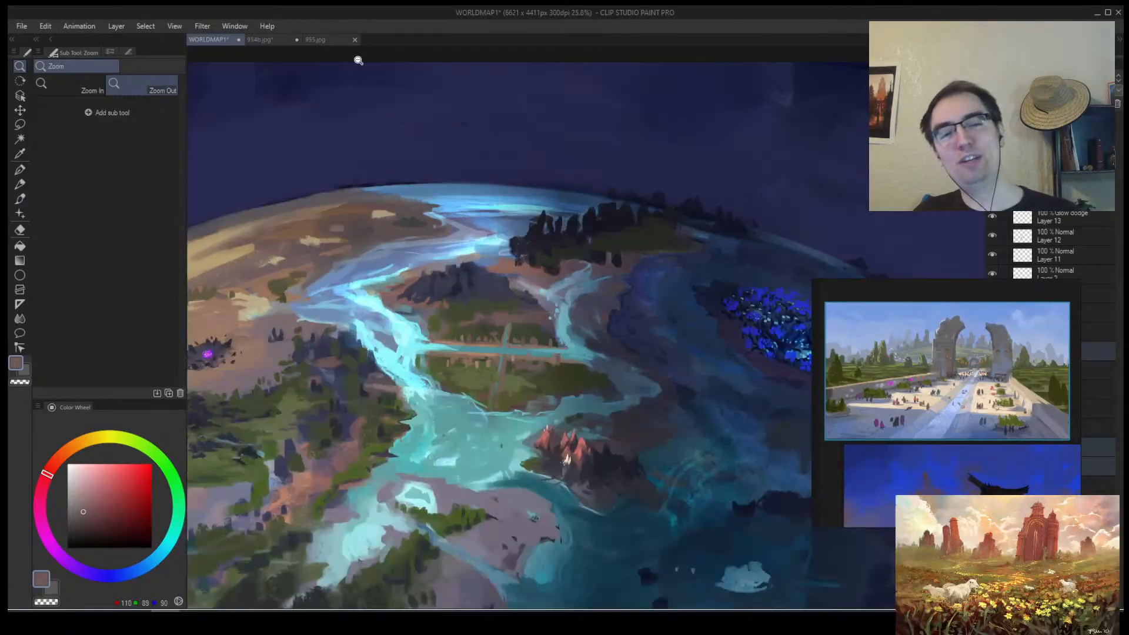
{"action": "left_click", "coordinate": [261, 40]}
{"action": "scroll", "coordinate": [389, 199], "scroll_direction": "down", "scroll_amount": 2}
{"action": "scroll", "coordinate": [389, 199], "scroll_direction": "up", "scroll_amount": 2}
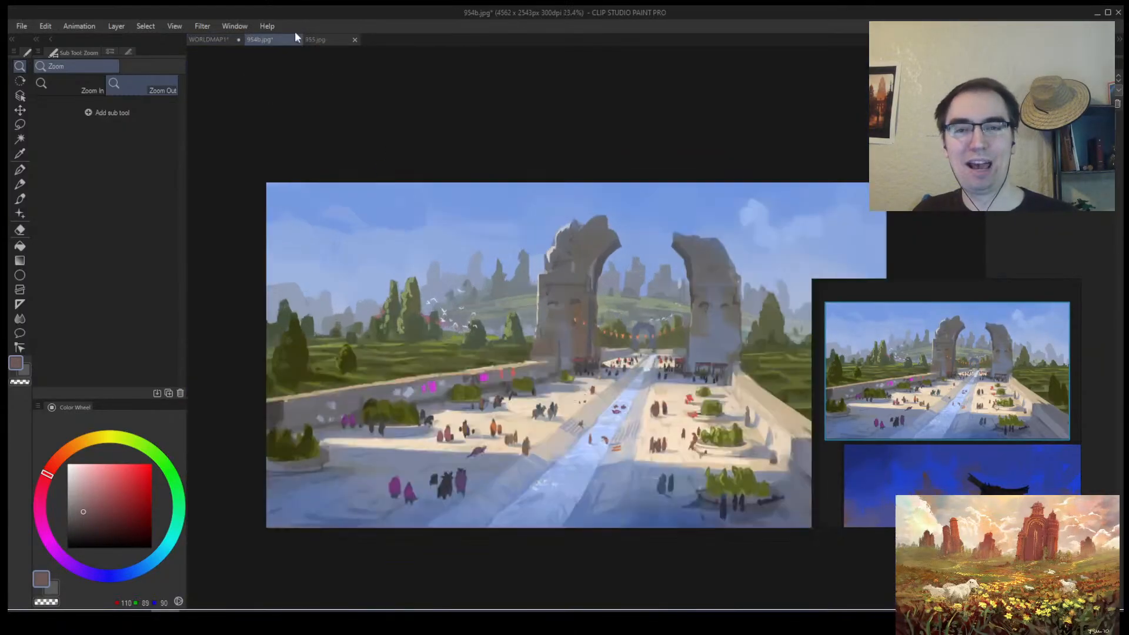
{"action": "scroll", "coordinate": [447, 258], "scroll_direction": "up", "scroll_amount": 3}
{"action": "scroll", "coordinate": [453, 250], "scroll_direction": "down", "scroll_amount": 2}
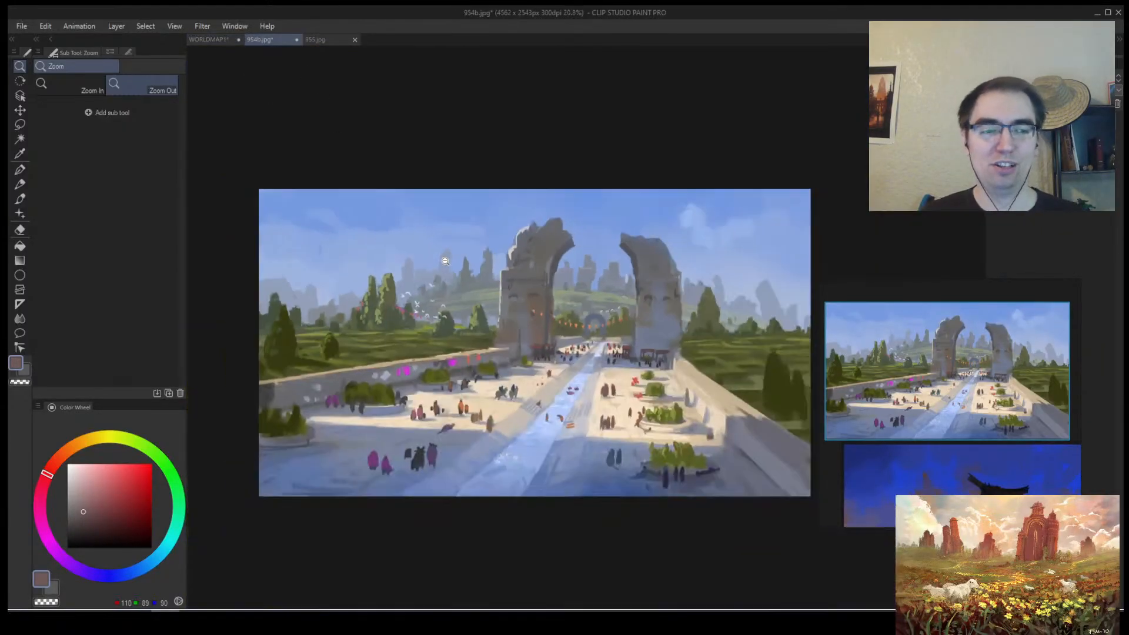
{"action": "scroll", "coordinate": [454, 249], "scroll_direction": "up", "scroll_amount": 2}
{"action": "left_click", "coordinate": [313, 39]}
{"action": "scroll", "coordinate": [420, 236], "scroll_direction": "up", "scroll_amount": 1}
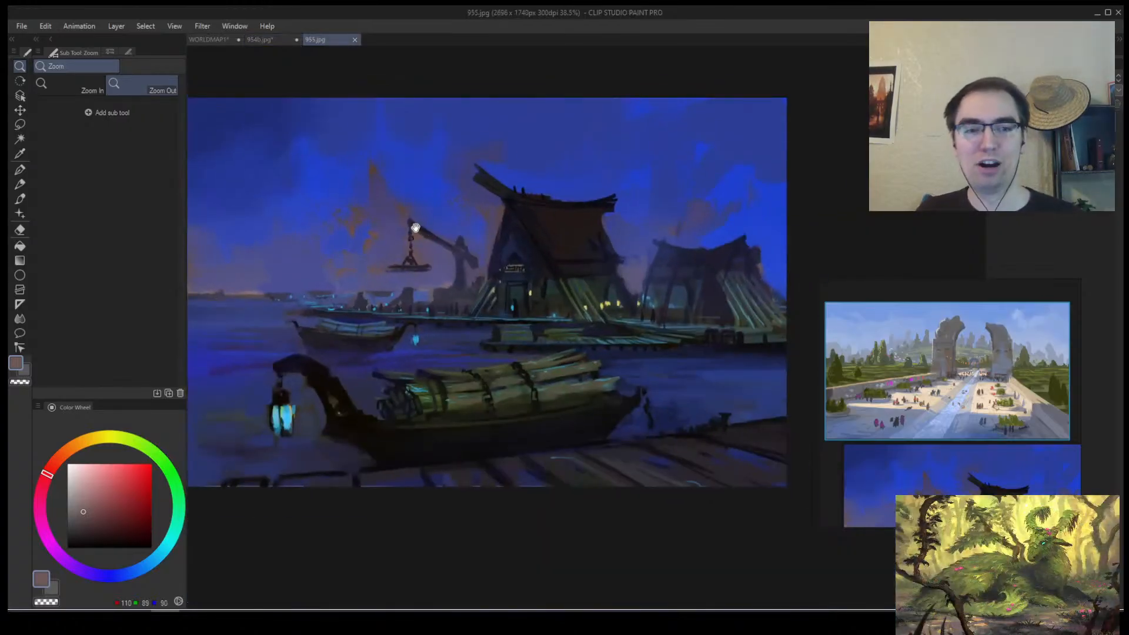
{"action": "scroll", "coordinate": [391, 271], "scroll_direction": "down", "scroll_amount": 1}
{"action": "left_click", "coordinate": [203, 39]}
{"action": "scroll", "coordinate": [439, 265], "scroll_direction": "down", "scroll_amount": 1}
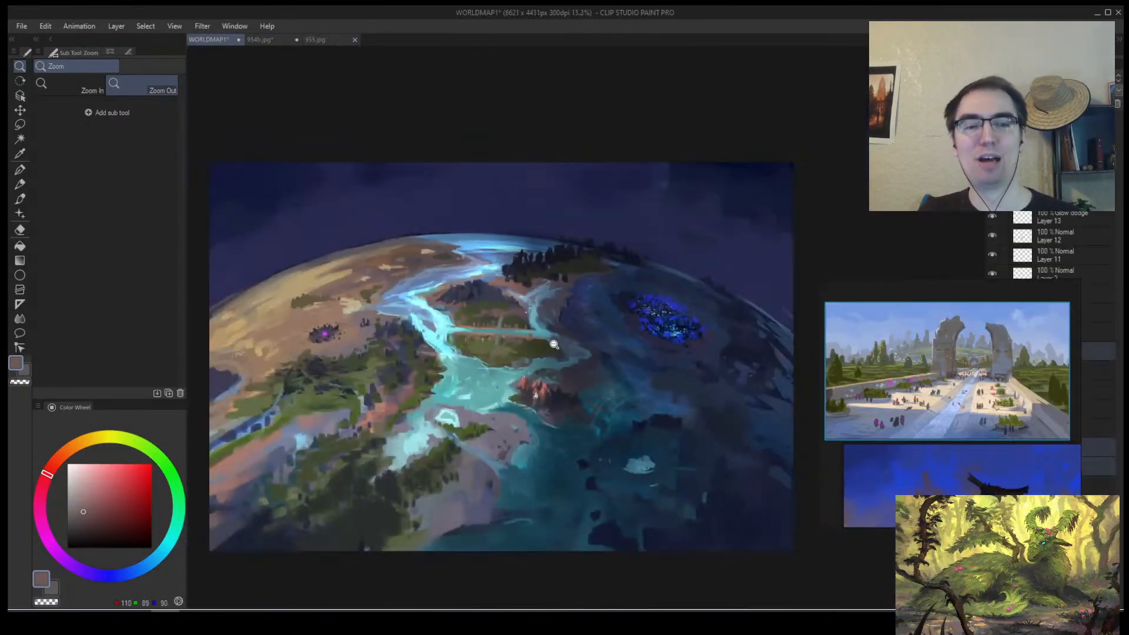
{"action": "scroll", "coordinate": [556, 529], "scroll_direction": "up", "scroll_amount": 3}
{"action": "key", "text": "b"}
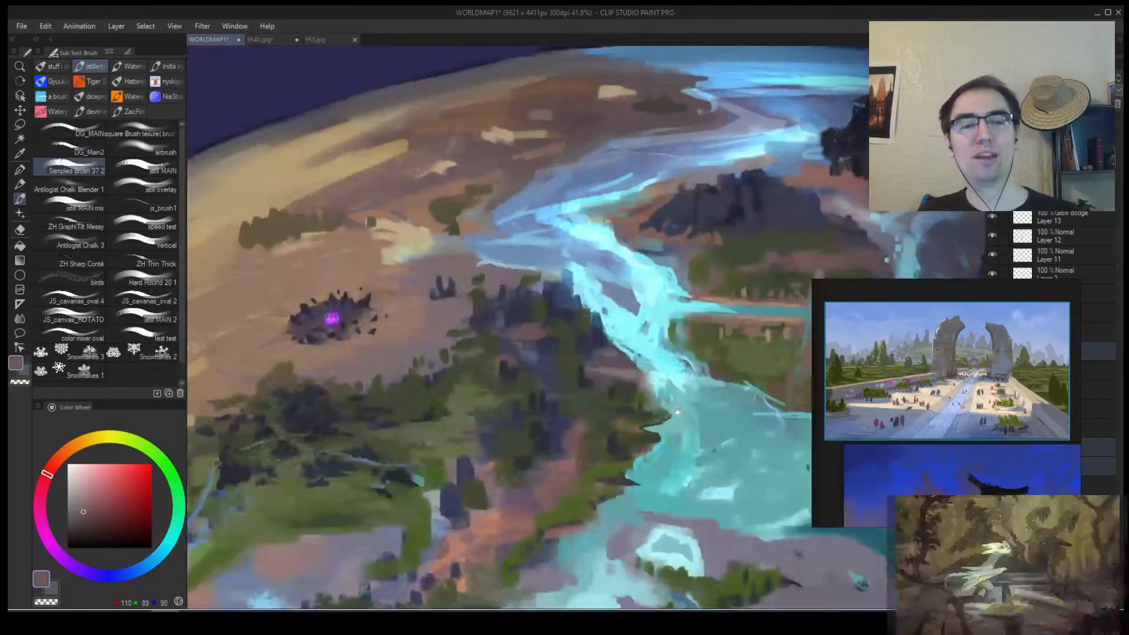
{"action": "left_click_drag", "start_coordinate": [338, 282], "coordinate": [353, 286]}
{"action": "key", "text": "ctrl+z"}
Lighten a building block on the northern embankment east of the crossing with sampled tan.
{"action": "scroll", "coordinate": [493, 317], "scroll_direction": "down", "scroll_amount": 4}
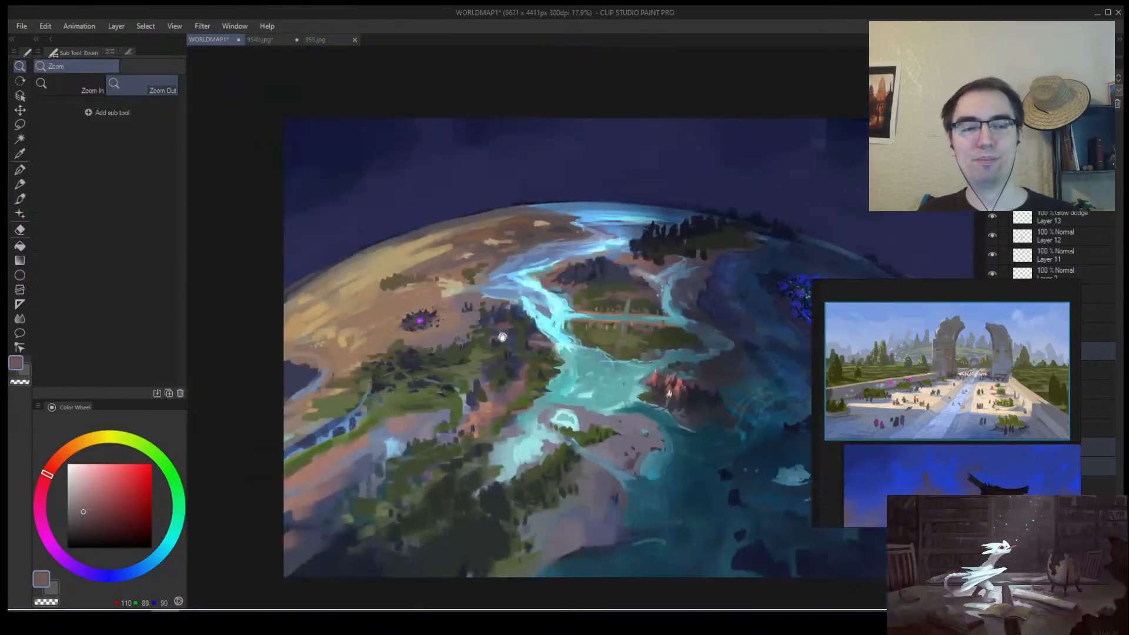
{"action": "left_click_drag", "start_coordinate": [603, 328], "coordinate": [450, 298]}
{"action": "scroll", "coordinate": [455, 273], "scroll_direction": "up", "scroll_amount": 5}
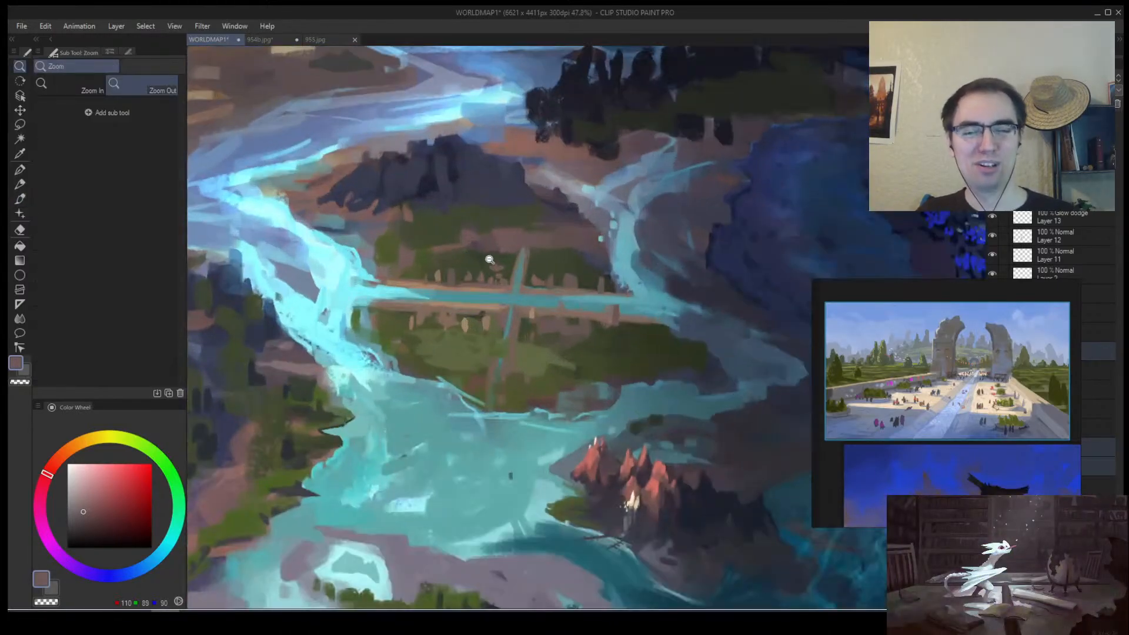
{"action": "left_click", "coordinate": [463, 274], "text": "alt"}
{"action": "scroll", "coordinate": [448, 284], "scroll_direction": "down", "scroll_amount": 8}
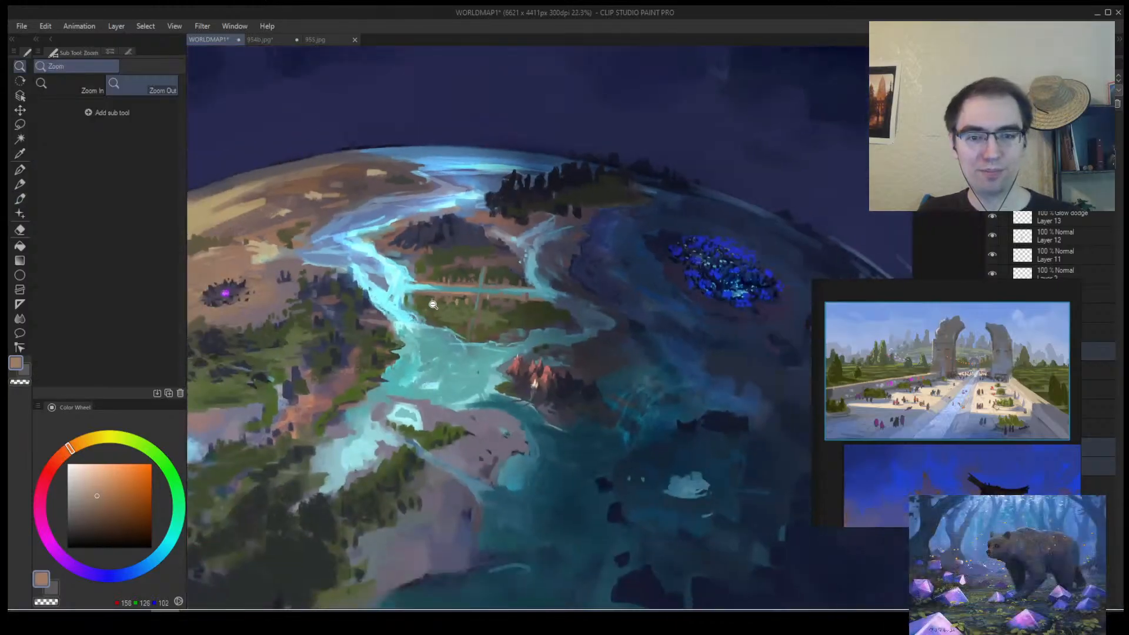
Flip the view back and paint a tall grey-brown tower across the canal between the crossing and the eastern mouth.
{"action": "key", "text": "h"}
{"action": "left_click_drag", "start_coordinate": [551, 294], "coordinate": [307, 327]}
{"action": "scroll", "coordinate": [466, 301], "scroll_direction": "up", "scroll_amount": 6}
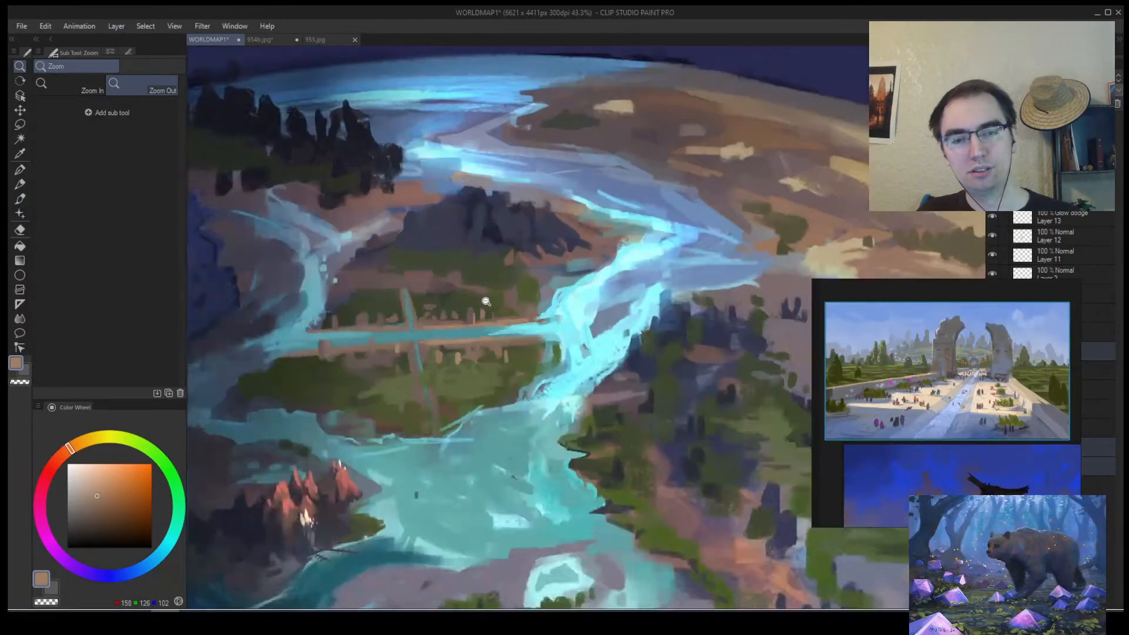
{"action": "scroll", "coordinate": [468, 318], "scroll_direction": "up", "scroll_amount": 5}
{"action": "key", "text": "b"}
{"action": "left_click", "coordinate": [468, 322], "text": "alt"}
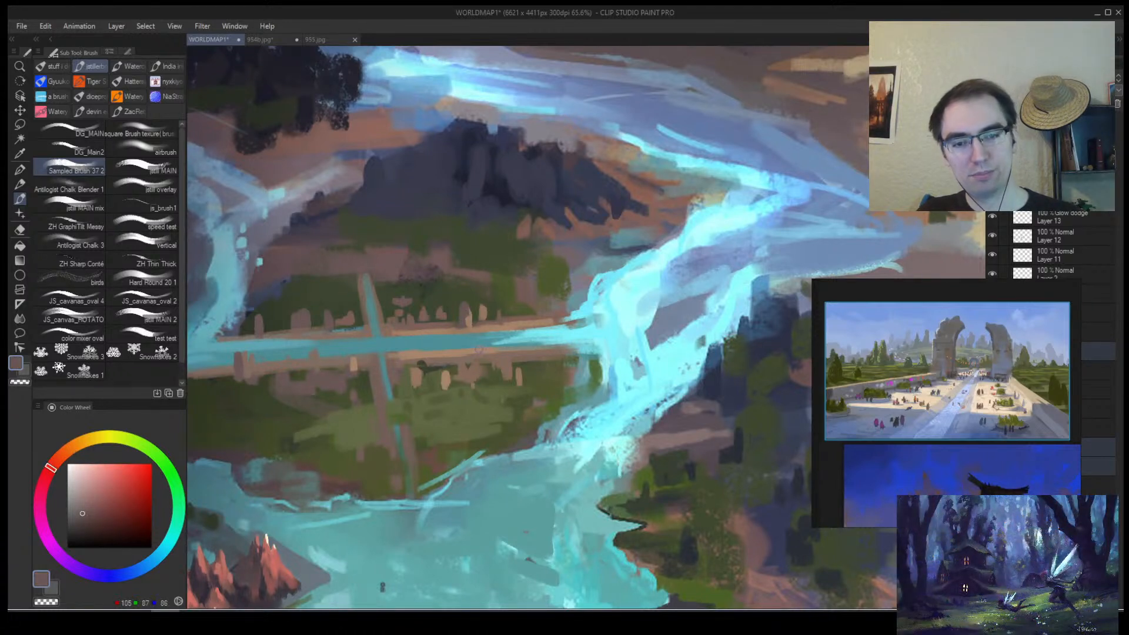
{"action": "left_click", "coordinate": [475, 340], "text": "alt"}
{"action": "left_click", "coordinate": [473, 344], "text": "alt"}
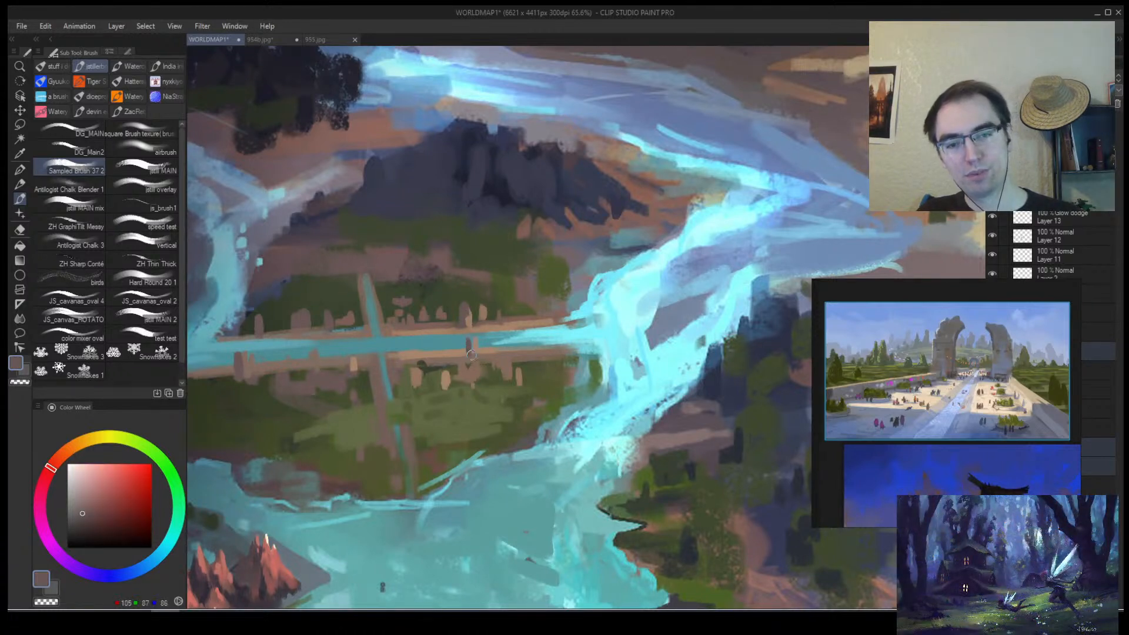
{"action": "left_click_drag", "start_coordinate": [471, 341], "coordinate": [470, 334]}
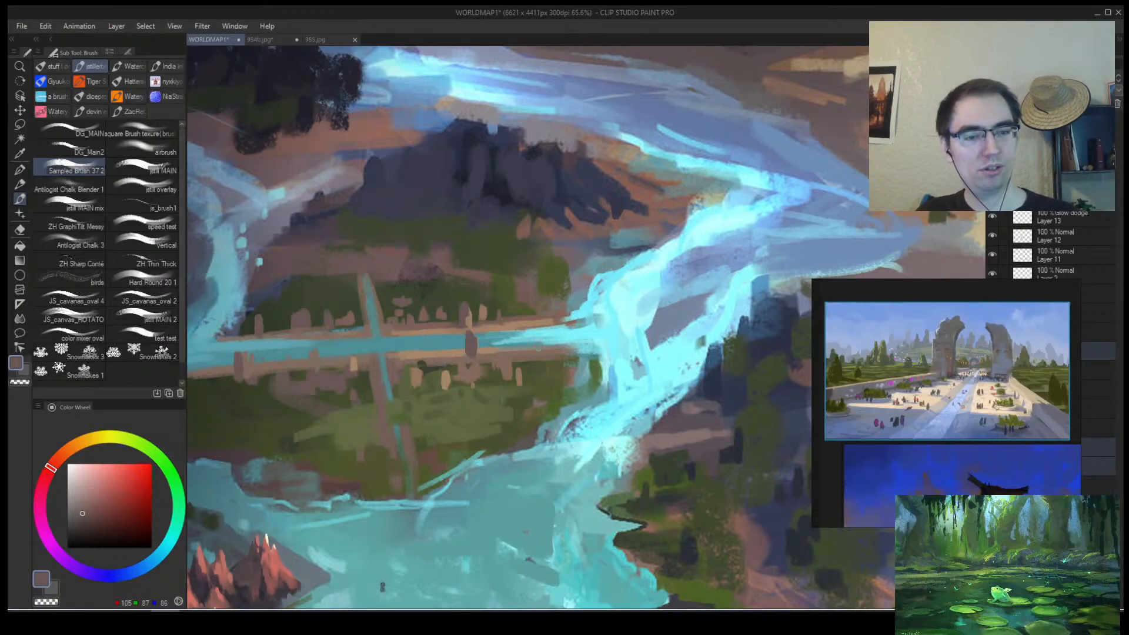
Paint a second grey-brown tower across the canal close to its eastern mouth, refining its edges with sampled colors.
{"action": "mouse_move", "coordinate": [536, 356]}
{"action": "left_mouse_down"}
{"action": "mouse_move", "coordinate": [536, 335]}
{"action": "mouse_move", "coordinate": [536, 353]}
{"action": "mouse_move", "coordinate": [539, 340]}
{"action": "mouse_move", "coordinate": [531, 345]}
{"action": "left_mouse_up"}
{"action": "left_click", "coordinate": [524, 339], "text": "alt"}
{"action": "left_click_drag", "start_coordinate": [532, 334], "coordinate": [539, 335]}
{"action": "left_click", "coordinate": [536, 342], "text": "alt"}
Add small brown blocks along the southern embankment west of the canal crossing with sampled colors, breaking them up with sampled dark green.
{"action": "scroll", "coordinate": [536, 344], "scroll_direction": "down", "scroll_amount": 5}
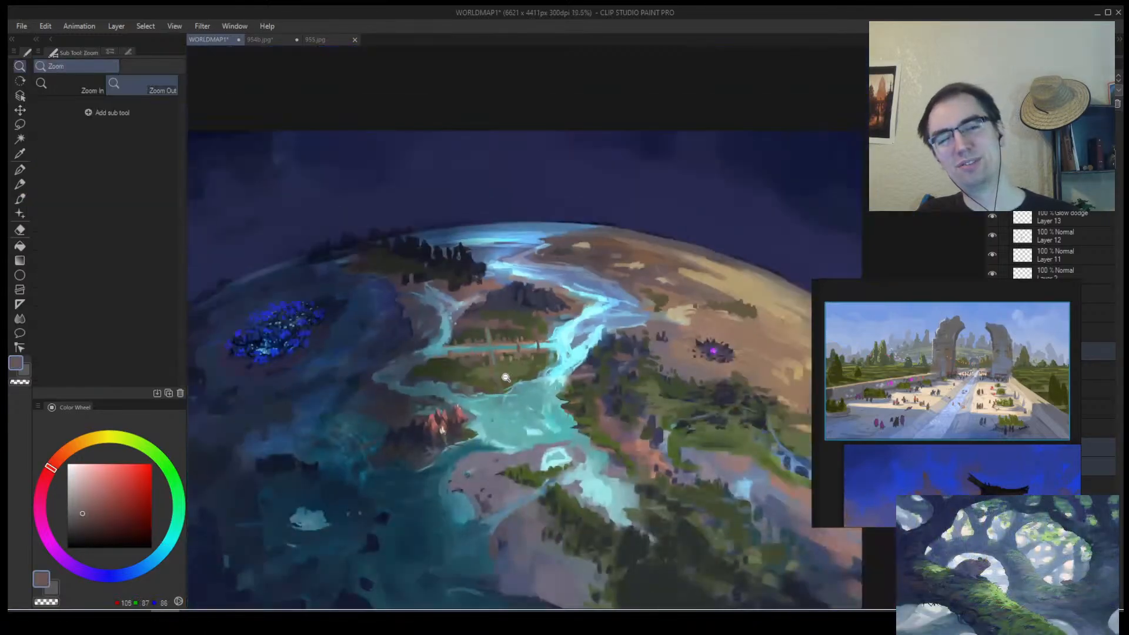
{"action": "scroll", "coordinate": [535, 345], "scroll_direction": "up", "scroll_amount": 4}
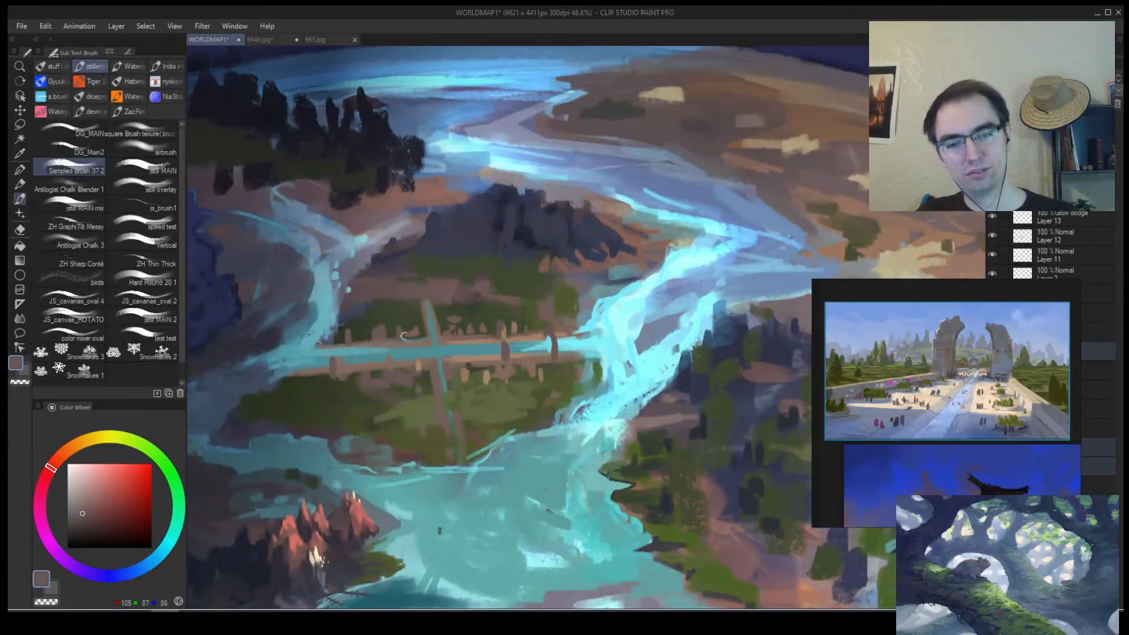
{"action": "left_click", "coordinate": [412, 333], "text": "alt"}
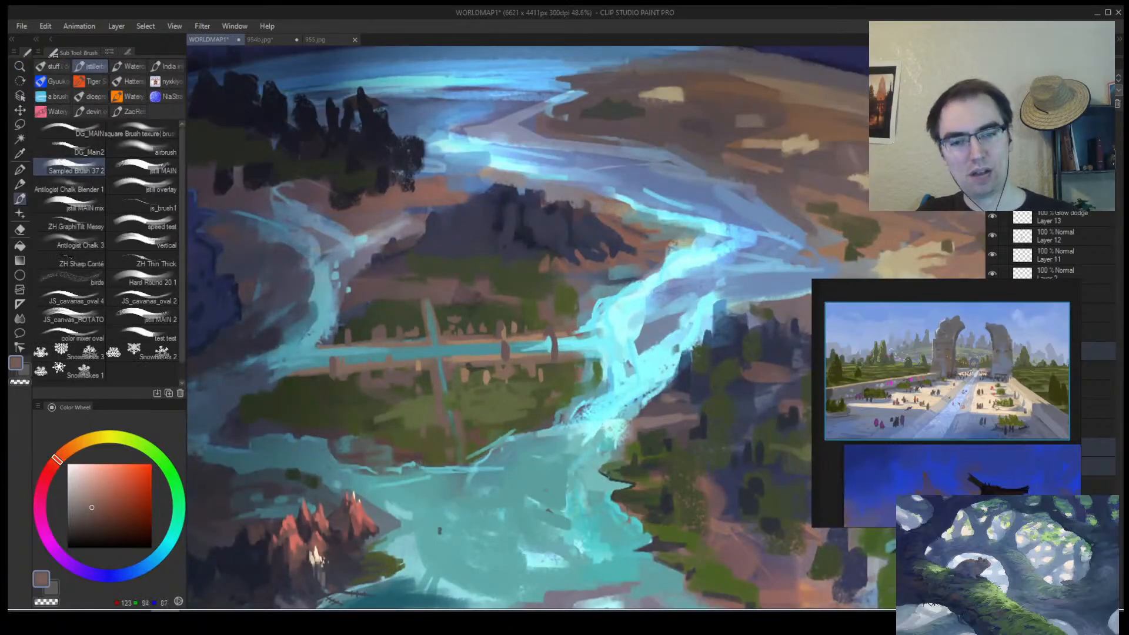
{"action": "left_click", "coordinate": [506, 371], "text": "alt"}
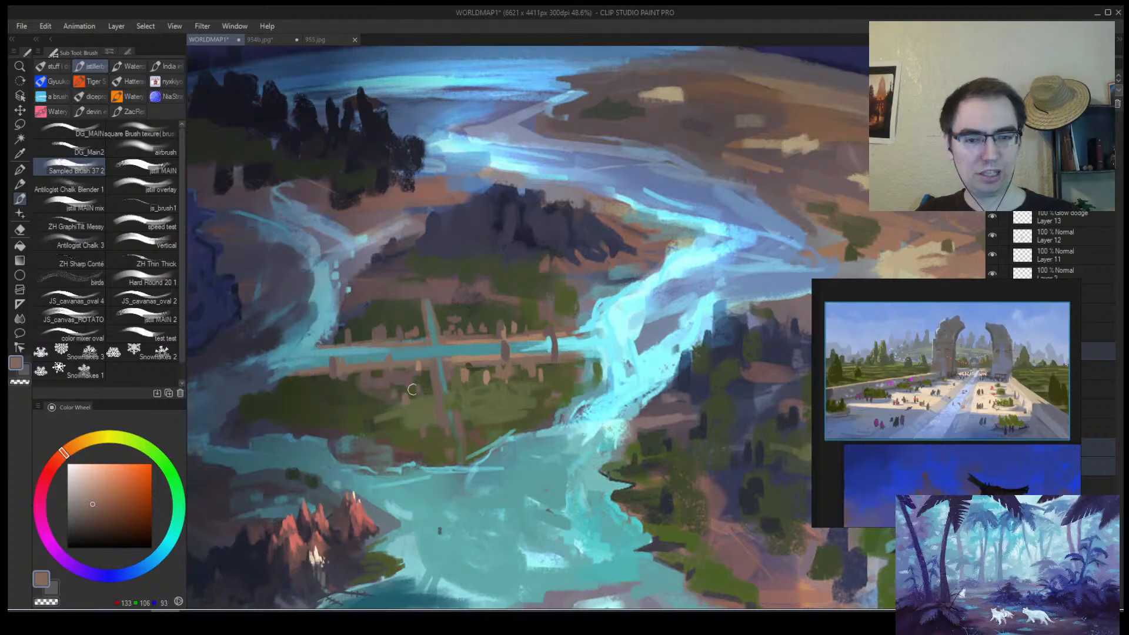
{"action": "left_click", "coordinate": [435, 371], "text": "alt"}
{"action": "left_click", "coordinate": [421, 377], "text": "alt"}
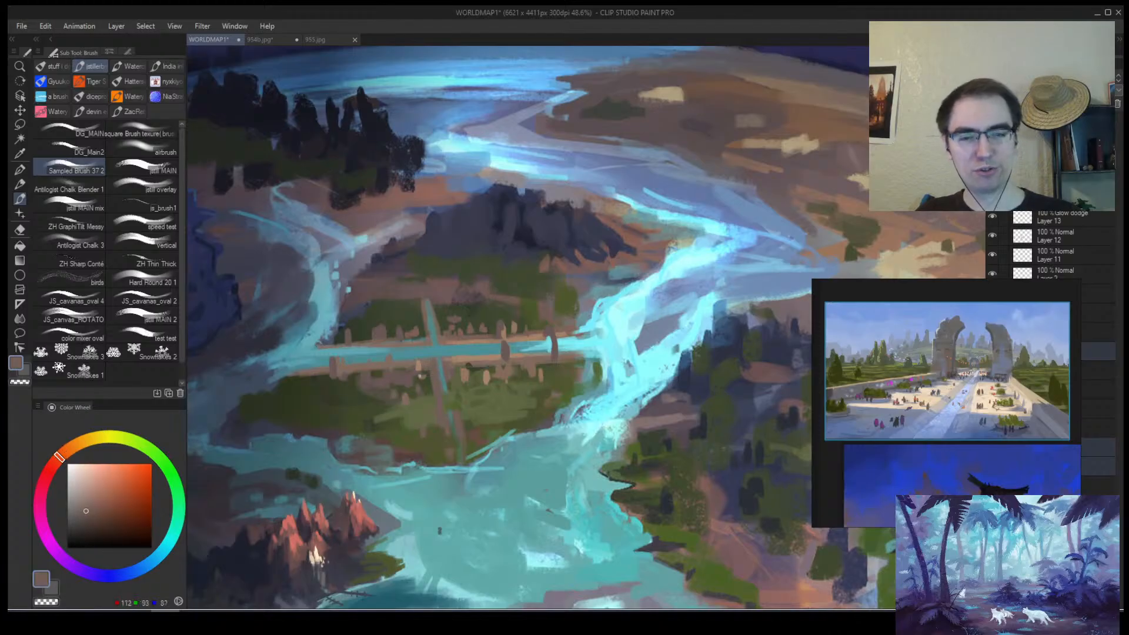
{"action": "left_click", "coordinate": [414, 385], "text": "alt"}
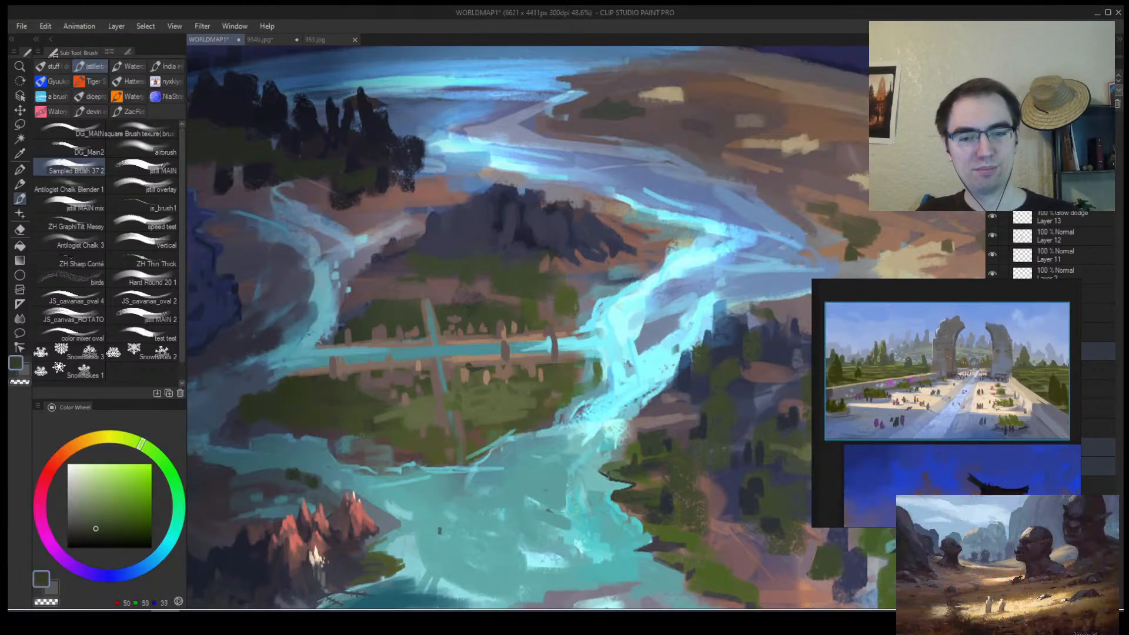
{"action": "mouse_move", "coordinate": [364, 391]}
{"action": "left_mouse_down"}
{"action": "mouse_move", "coordinate": [407, 385]}
{"action": "mouse_move", "coordinate": [361, 380]}
{"action": "left_mouse_up"}
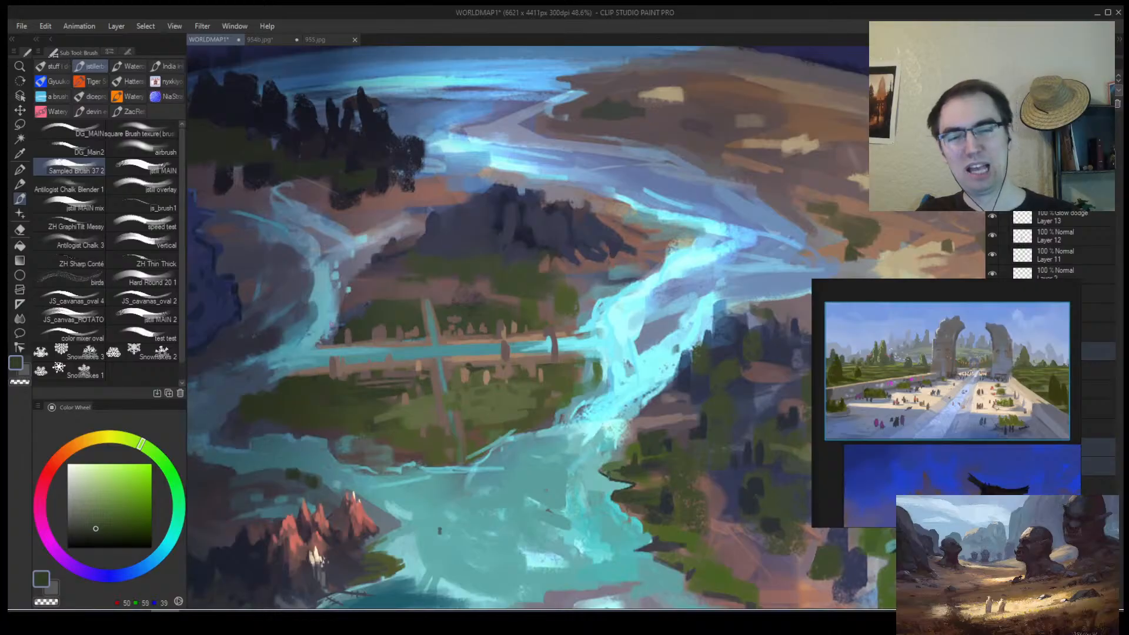
Paint clusters of grey-brown building blocks in the green field north of the canal, on both sides of the crossing.
{"action": "key", "text": "ctrl+space"}
{"action": "mouse_move", "coordinate": [442, 291]}
{"action": "left_mouse_down"}
{"action": "mouse_move", "coordinate": [428, 292]}
{"action": "mouse_move", "coordinate": [453, 280]}
{"action": "left_mouse_up"}
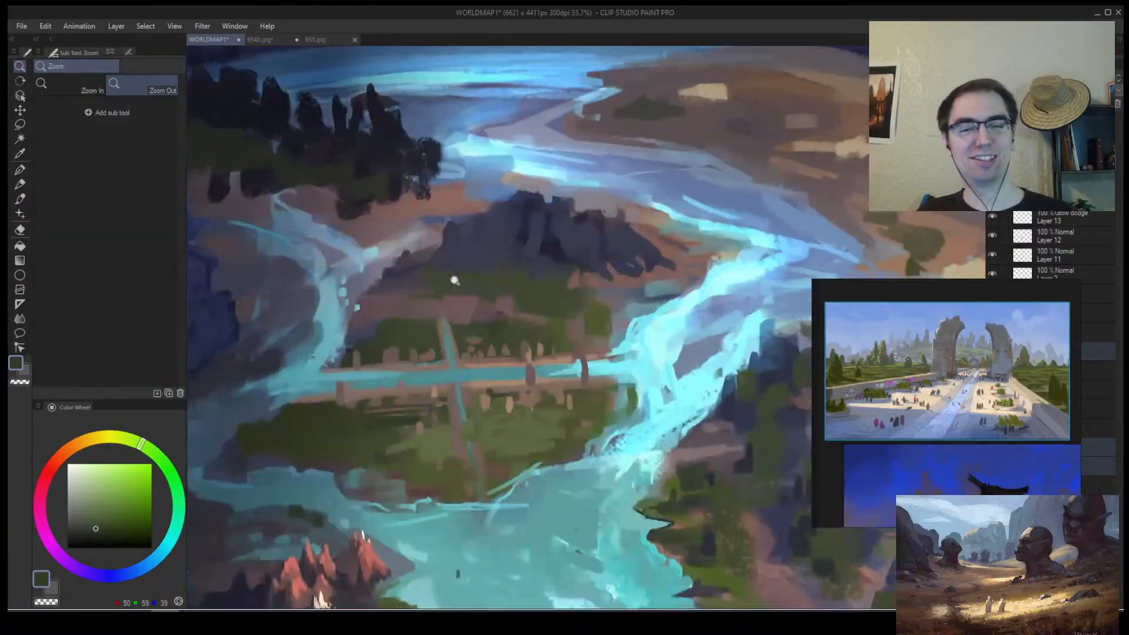
{"action": "mouse_move", "coordinate": [463, 335]}
{"action": "left_mouse_down"}
{"action": "mouse_move", "coordinate": [412, 354]}
{"action": "mouse_move", "coordinate": [537, 257]}
{"action": "left_mouse_up"}
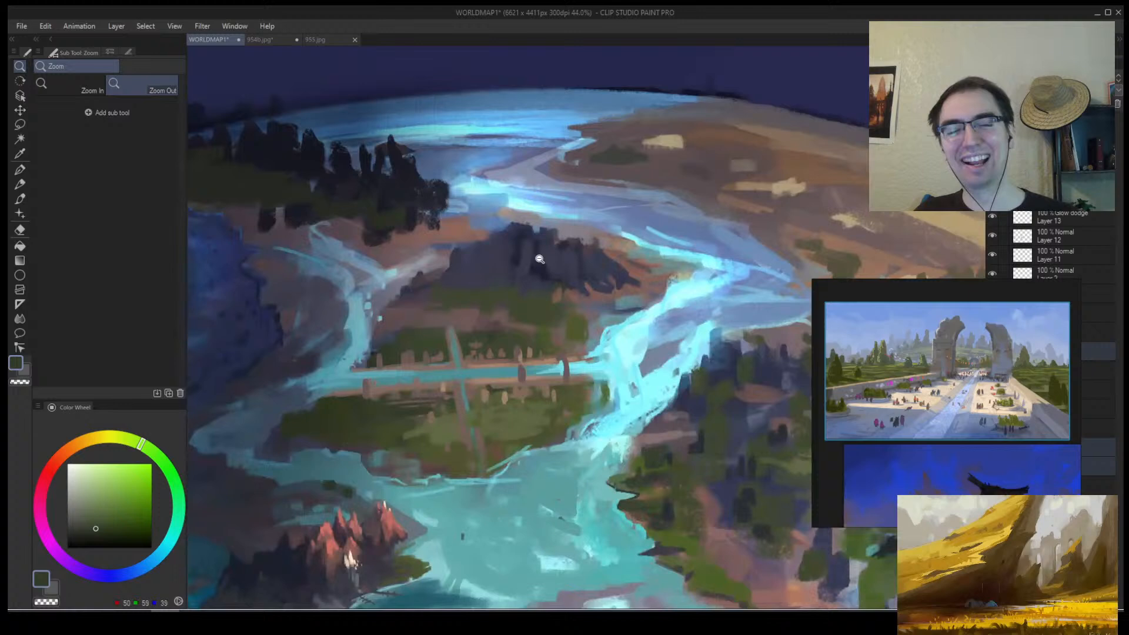
{"action": "left_click", "coordinate": [478, 350], "text": "alt"}
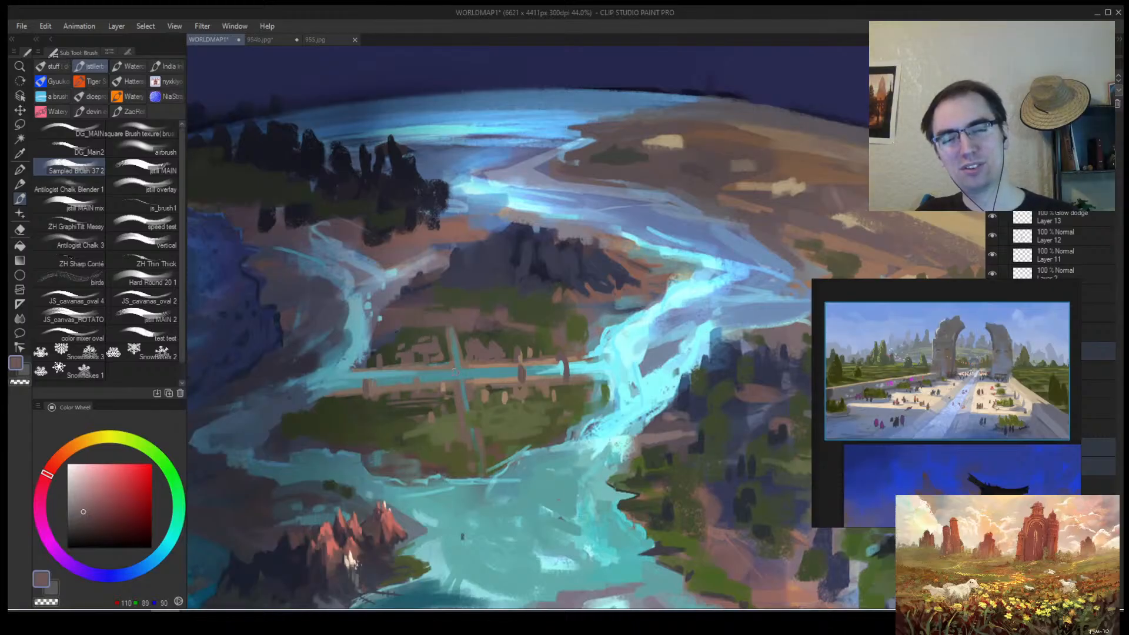
Paint grey-brown building blocks in the field southwest of the crossing, separating them with sampled dark green.
{"action": "left_click", "coordinate": [440, 410], "text": "alt"}
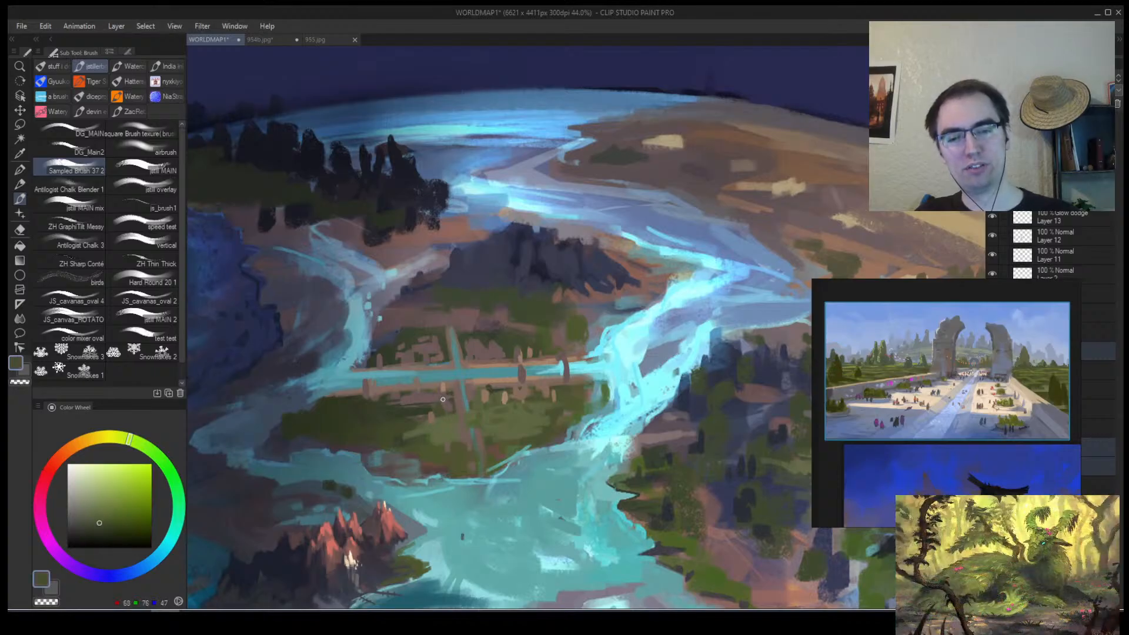
{"action": "left_click", "coordinate": [422, 397], "text": "alt"}
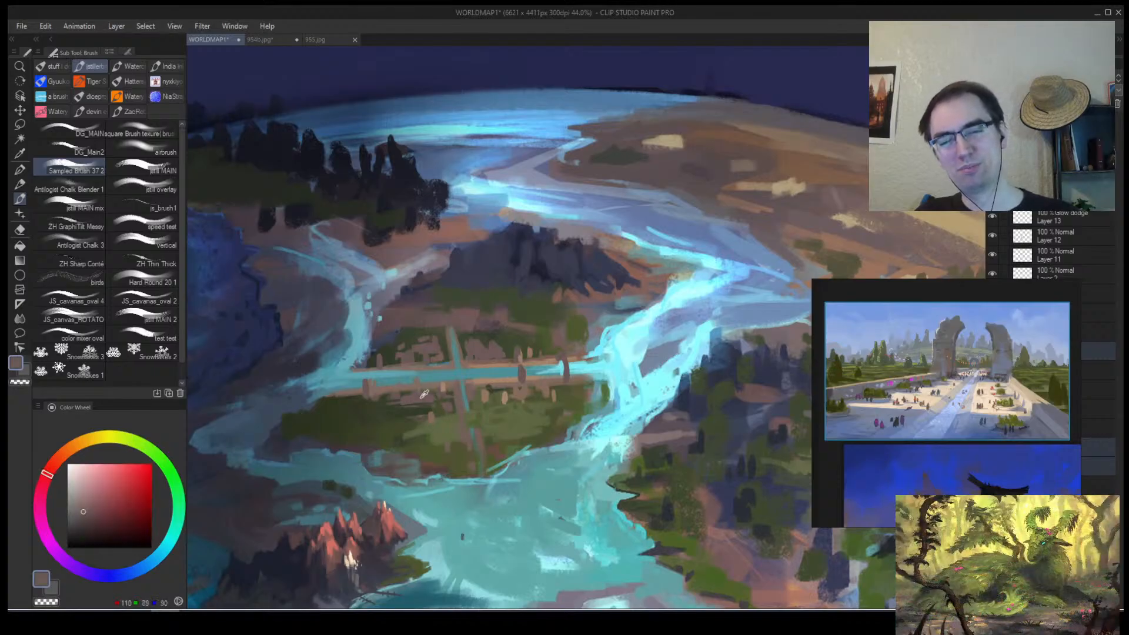
{"action": "left_click", "coordinate": [403, 401], "text": "alt"}
{"action": "left_click", "coordinate": [400, 399], "text": "alt"}
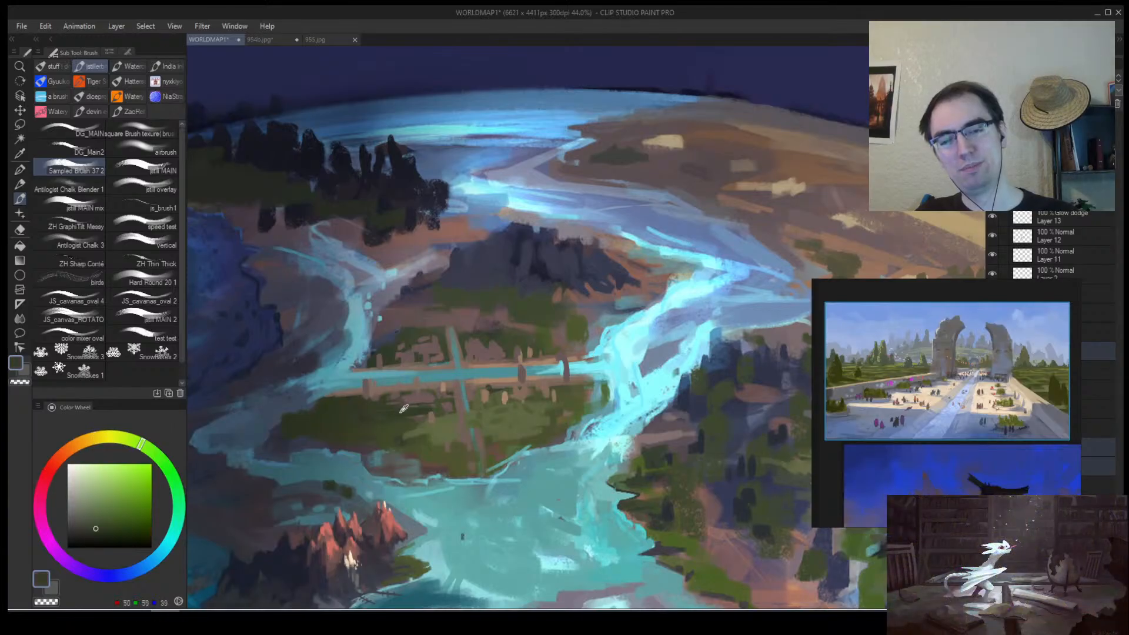
{"action": "left_click_drag", "start_coordinate": [400, 395], "coordinate": [430, 395]}
{"action": "left_click", "coordinate": [419, 403], "text": "alt"}
{"action": "left_click", "coordinate": [401, 414], "text": "alt"}
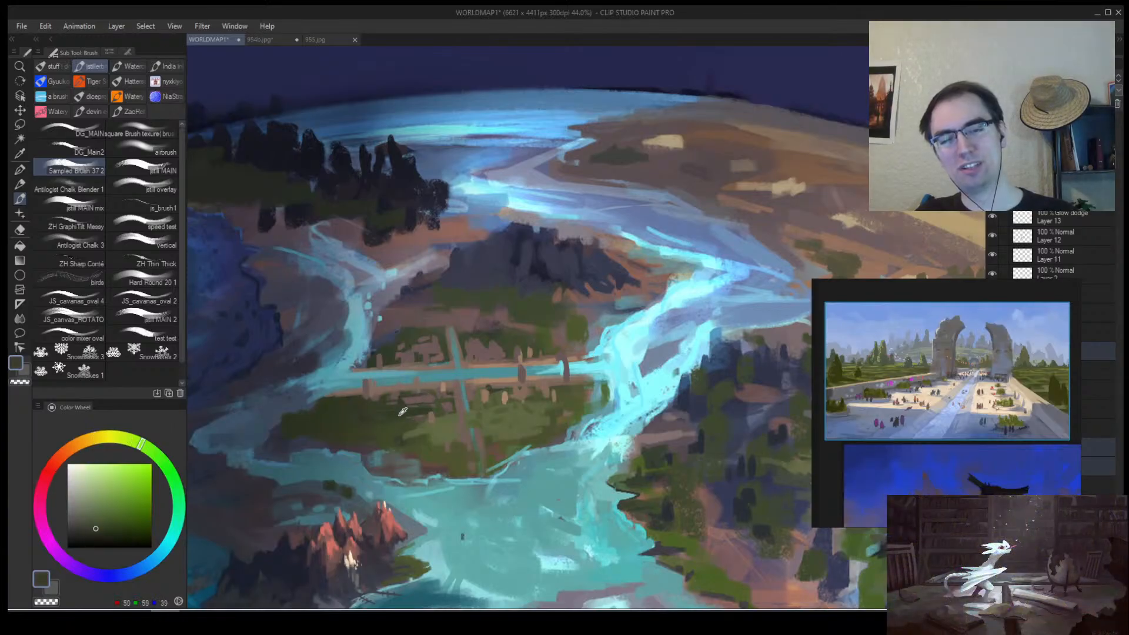
Paint a round grey-brown building in the field southwest of the crossing and outline its rim in sampled tan.
{"action": "left_click", "coordinate": [497, 415], "text": "alt"}
{"action": "left_click", "coordinate": [416, 400], "text": "alt"}
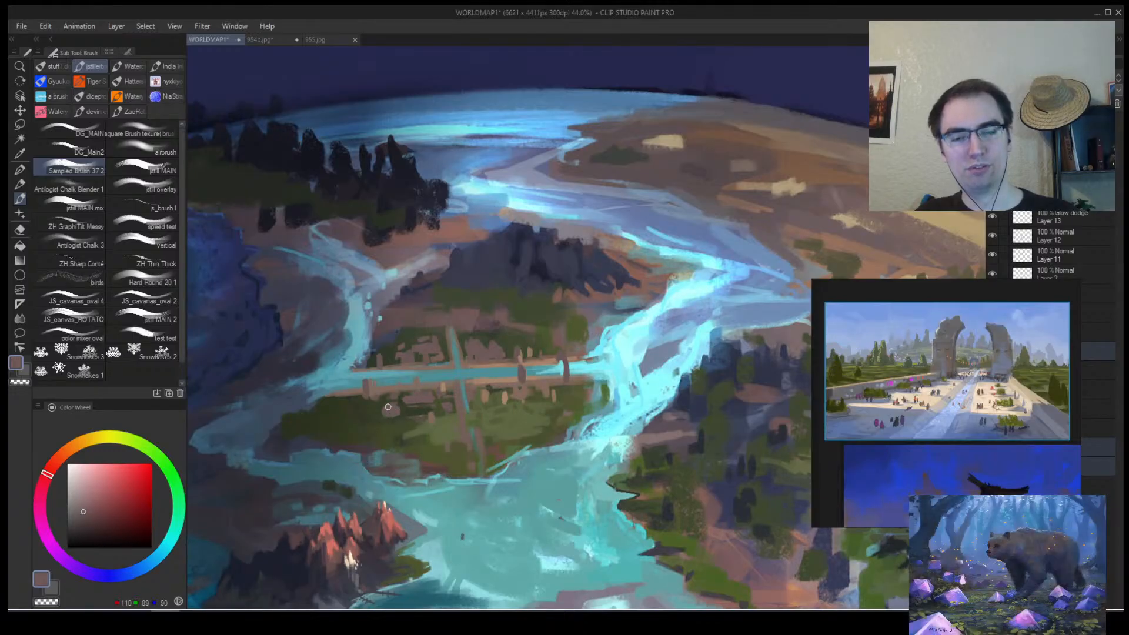
{"action": "left_click", "coordinate": [428, 407], "text": "alt"}
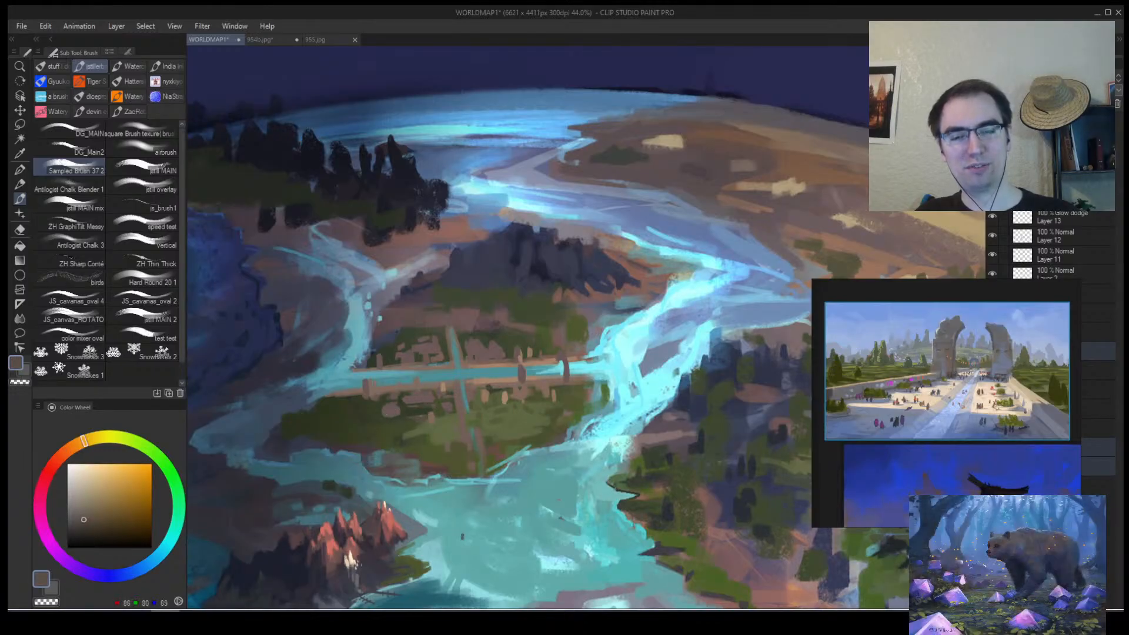
{"action": "left_click", "coordinate": [390, 410], "text": "alt"}
{"action": "scroll", "coordinate": [426, 399], "scroll_direction": "up", "scroll_amount": 3}
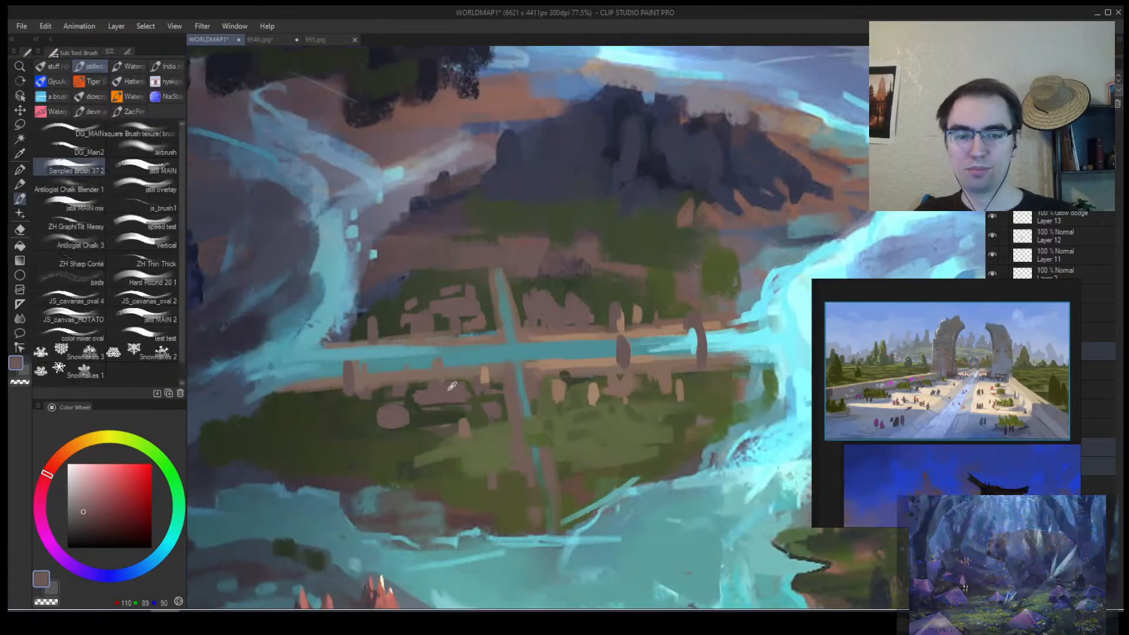
{"action": "left_click", "coordinate": [394, 408], "text": "alt"}
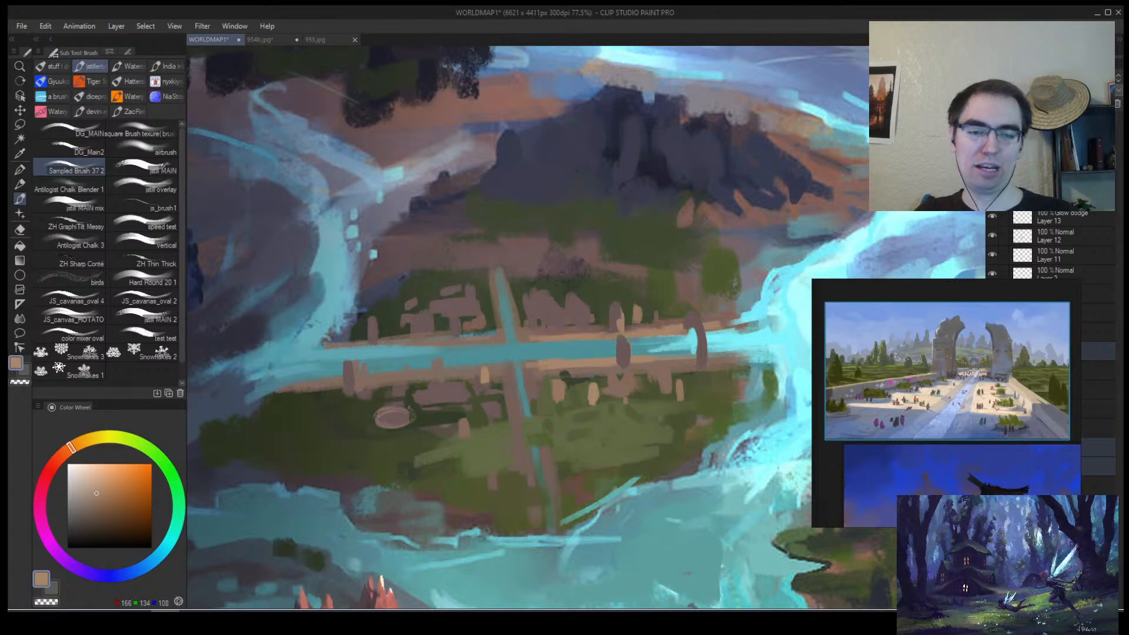
{"action": "mouse_move", "coordinate": [369, 418]}
{"action": "left_mouse_down"}
{"action": "mouse_move", "coordinate": [487, 391]}
{"action": "mouse_move", "coordinate": [455, 374]}
{"action": "mouse_move", "coordinate": [490, 358]}
{"action": "left_mouse_up"}
Refine the building clusters north of the canal with sampled dark green gaps and lighter brown blocks beside the canal's northern arm.
{"action": "key", "text": "alt+space"}
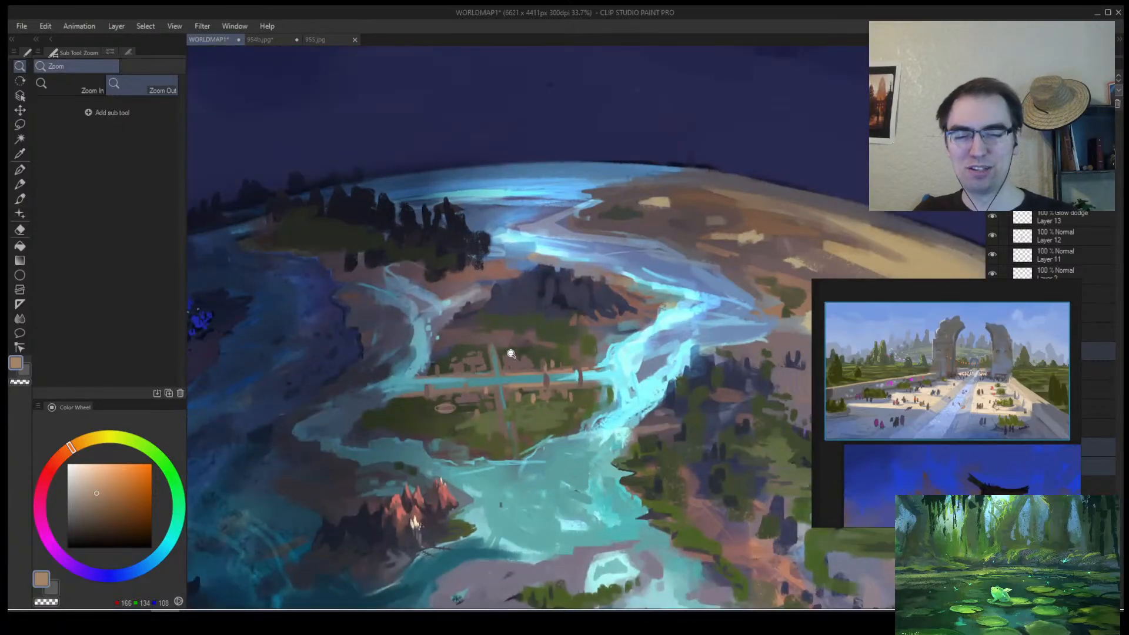
{"action": "left_click", "coordinate": [511, 354]}
{"action": "left_click", "coordinate": [451, 347], "text": "alt"}
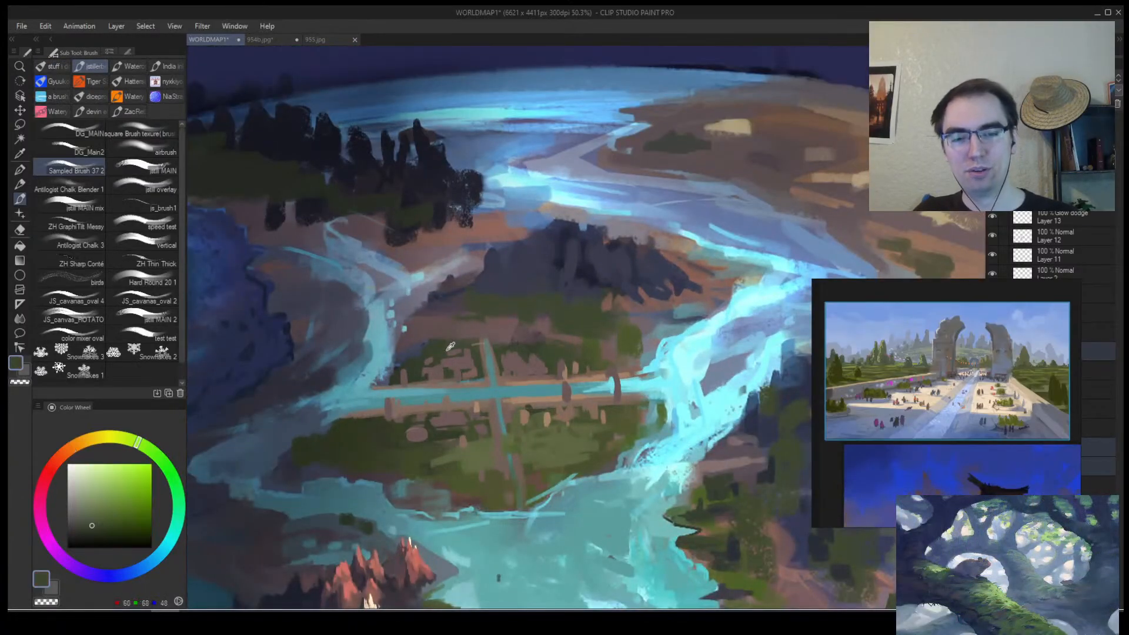
{"action": "key", "text": "ctrl+space"}
{"action": "left_click", "coordinate": [462, 346]}
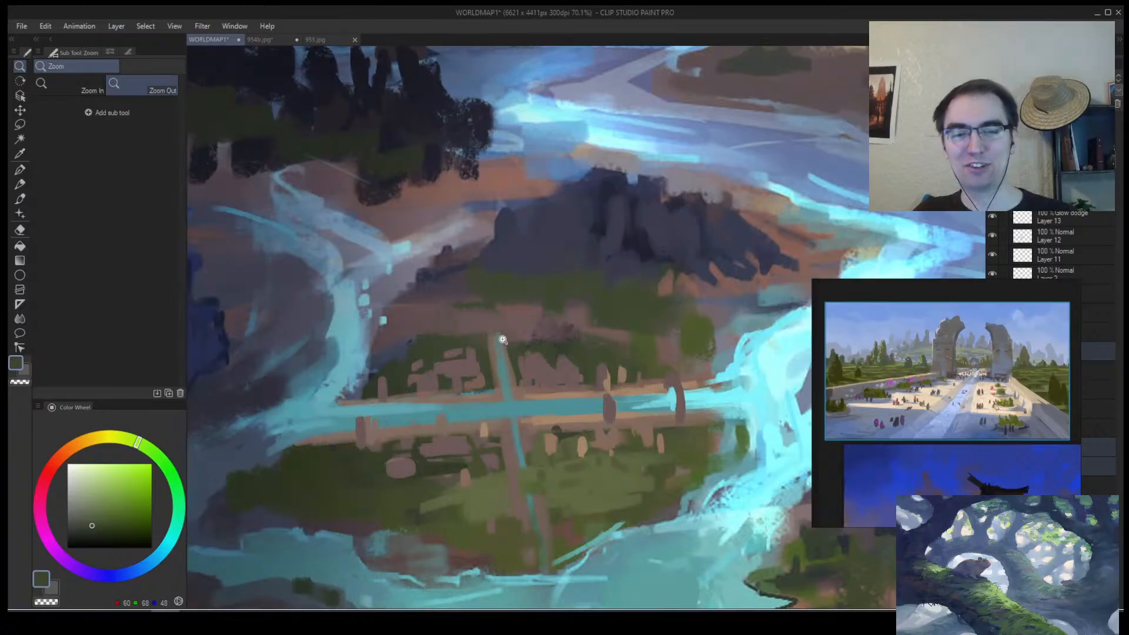
{"action": "left_click", "coordinate": [450, 346], "text": "alt"}
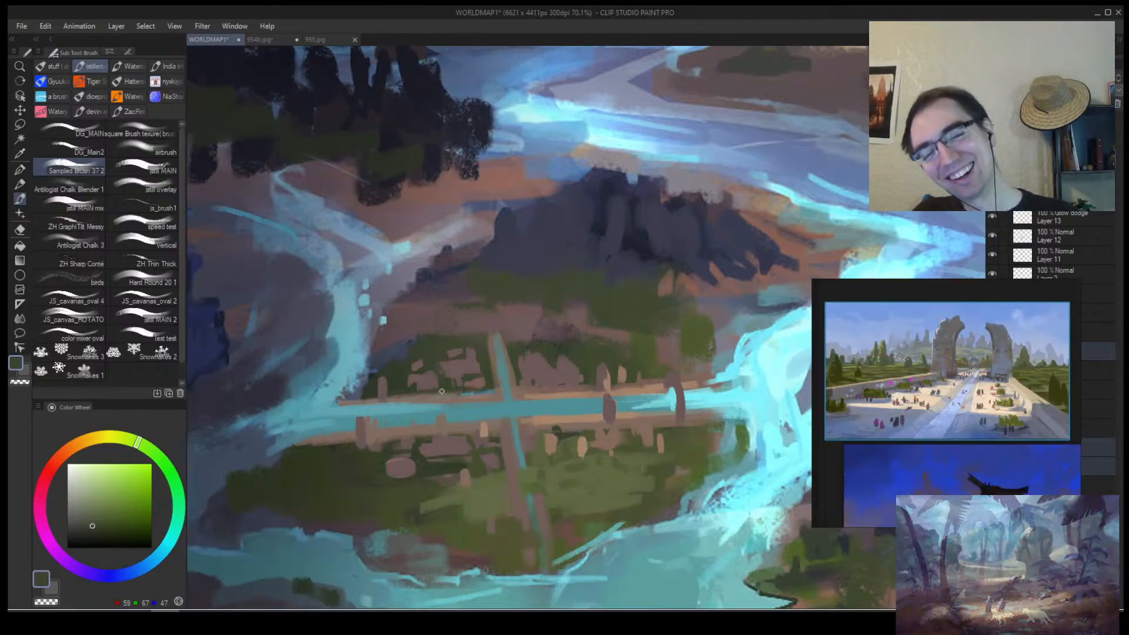
{"action": "left_click", "coordinate": [491, 392], "text": "alt"}
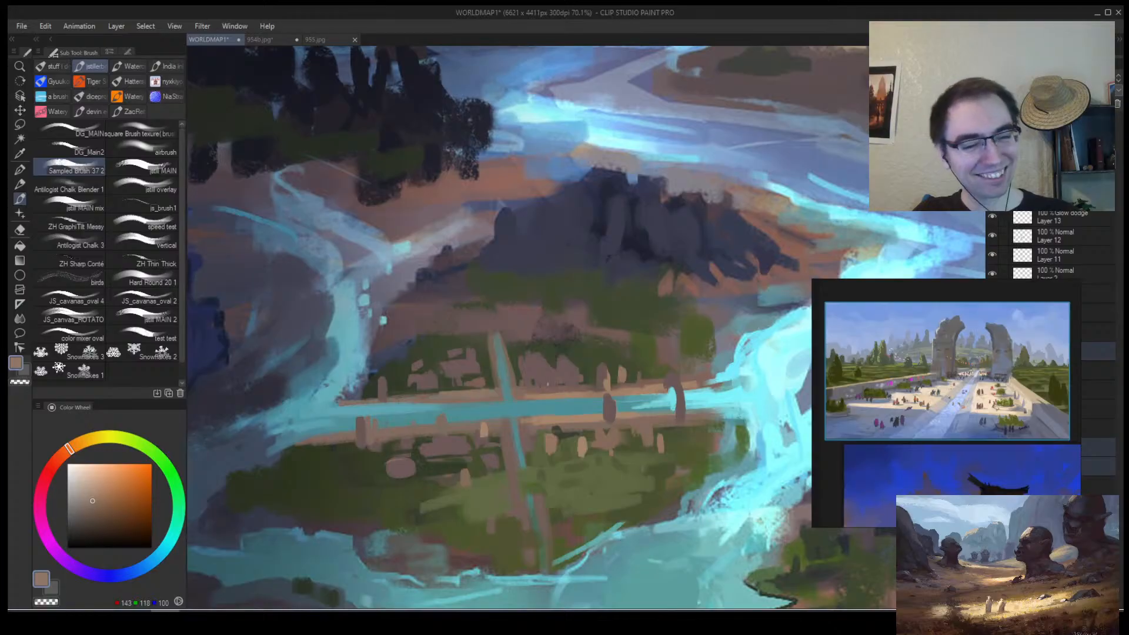
{"action": "left_click_drag", "start_coordinate": [576, 386], "coordinate": [465, 384]}
{"action": "left_click_drag", "start_coordinate": [467, 383], "coordinate": [503, 386]}
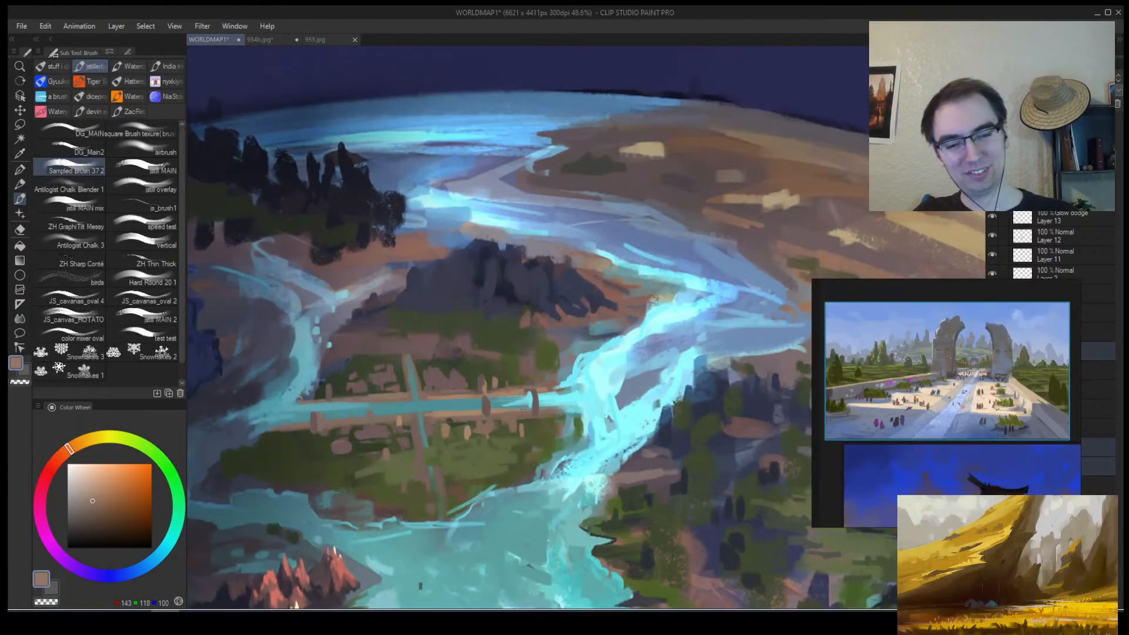
{"action": "mouse_move", "coordinate": [557, 415]}
{"action": "left_mouse_down"}
{"action": "mouse_move", "coordinate": [509, 424]}
{"action": "mouse_move", "coordinate": [574, 402]}
{"action": "left_mouse_up"}
Repaint the canal's northern arm in sampled teal up to a narrow tip and clean its edges with sampled brown and dark green.
{"action": "left_click", "coordinate": [492, 379], "text": "alt"}
{"action": "left_click_drag", "start_coordinate": [493, 380], "coordinate": [497, 387]}
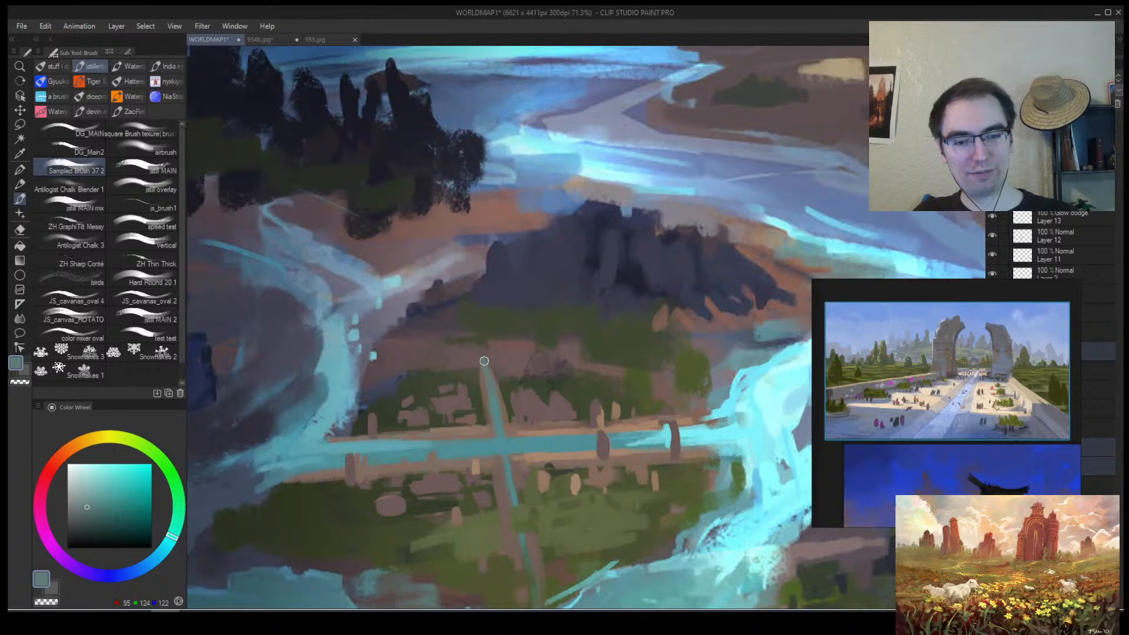
{"action": "left_click", "coordinate": [487, 374], "text": "alt"}
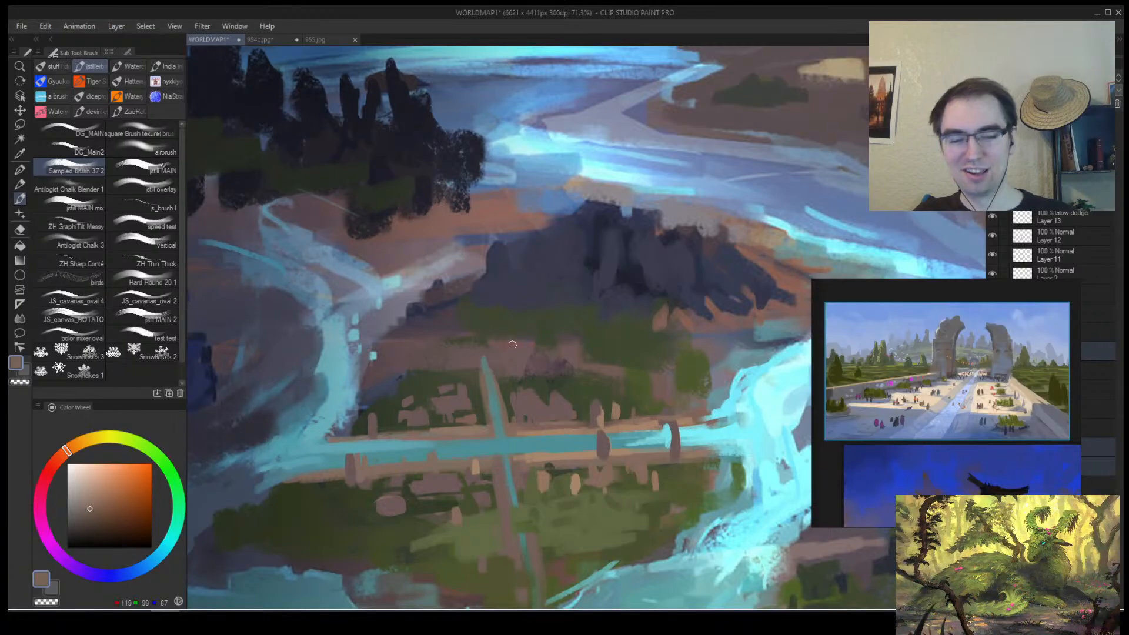
{"action": "left_click", "coordinate": [479, 384], "text": "alt"}
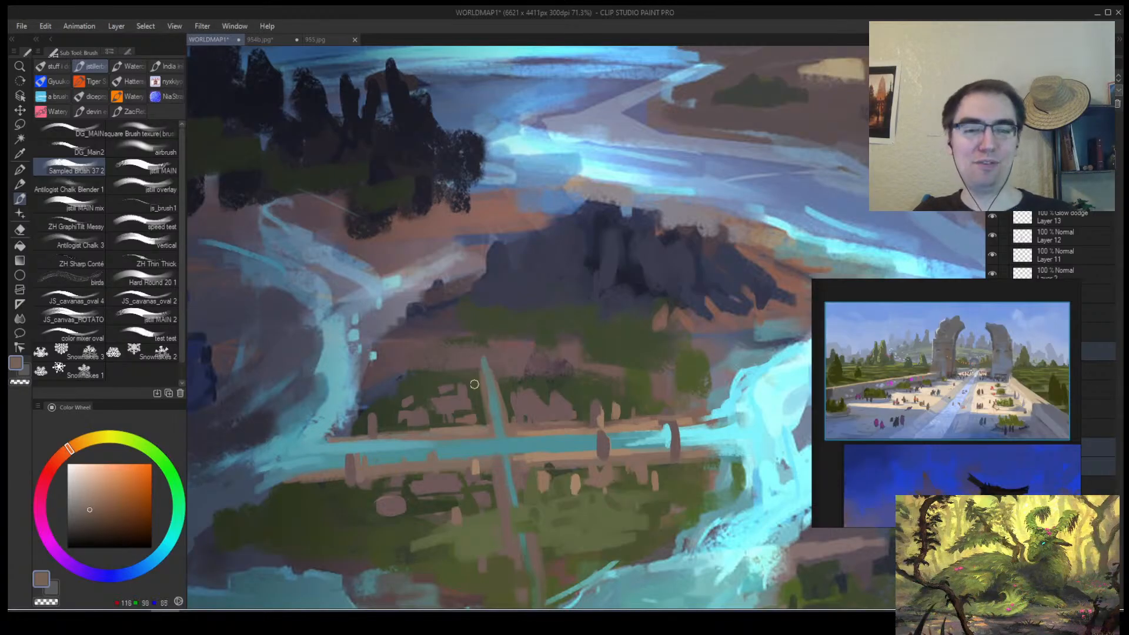
{"action": "left_click", "coordinate": [522, 379], "text": "alt"}
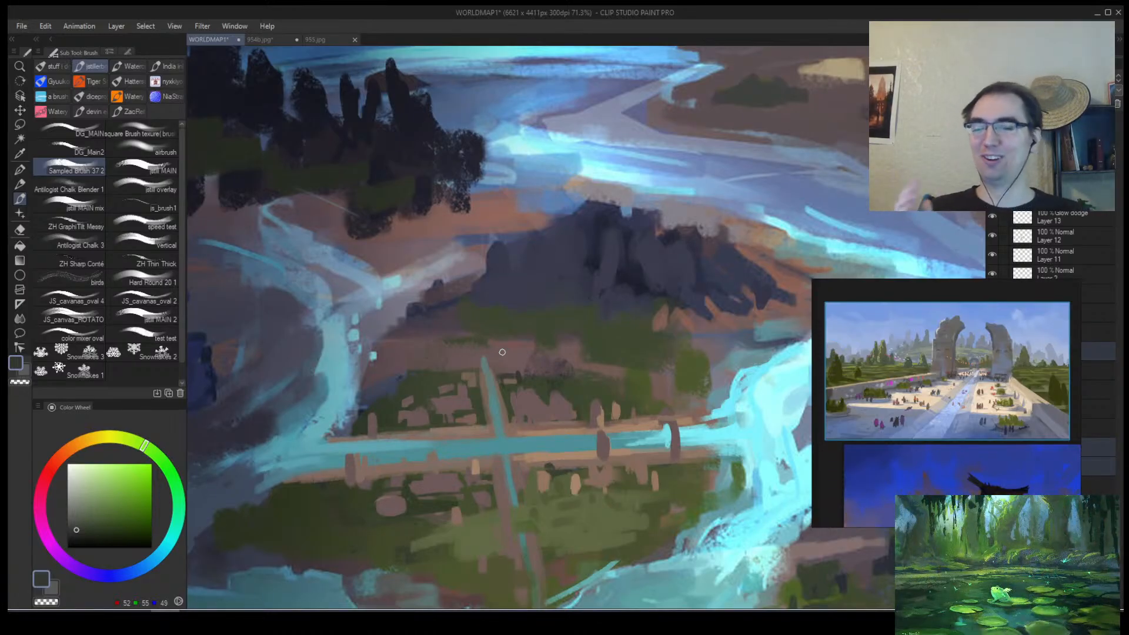
Brush bright cyan highlights, sampled from the water near the eastern mouth, along the main canal on both sides of the crossing.
{"action": "key", "text": "alt+space"}
{"action": "left_click_drag", "start_coordinate": [565, 355], "coordinate": [574, 351]}
{"action": "left_click", "coordinate": [574, 352]}
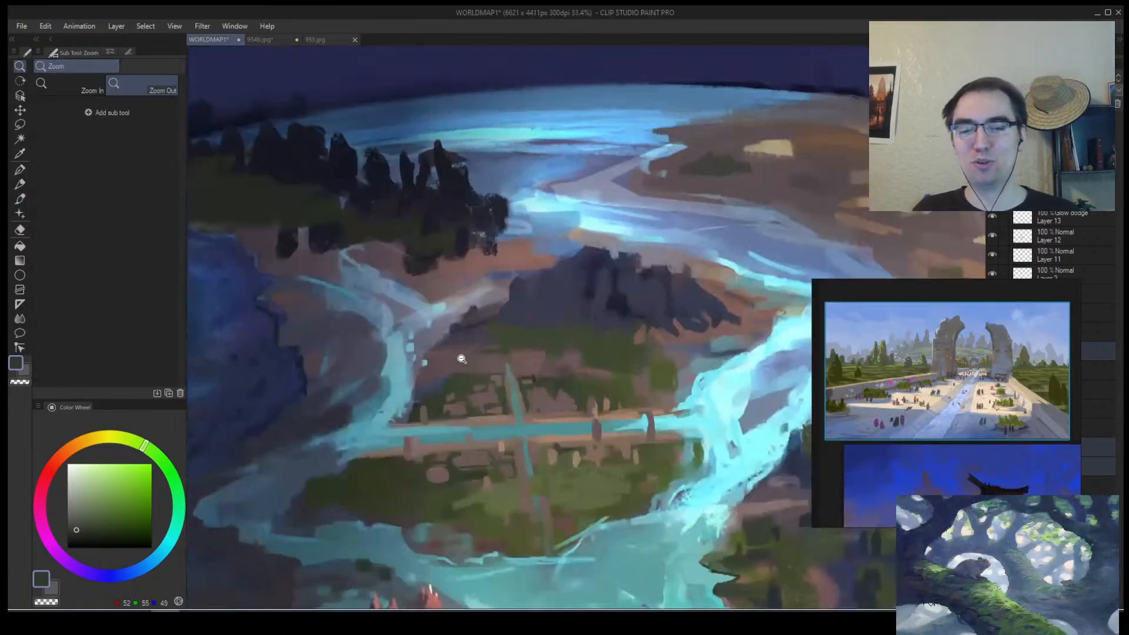
{"action": "left_click", "coordinate": [632, 417], "text": "alt"}
{"action": "left_click", "coordinate": [627, 424], "text": "alt"}
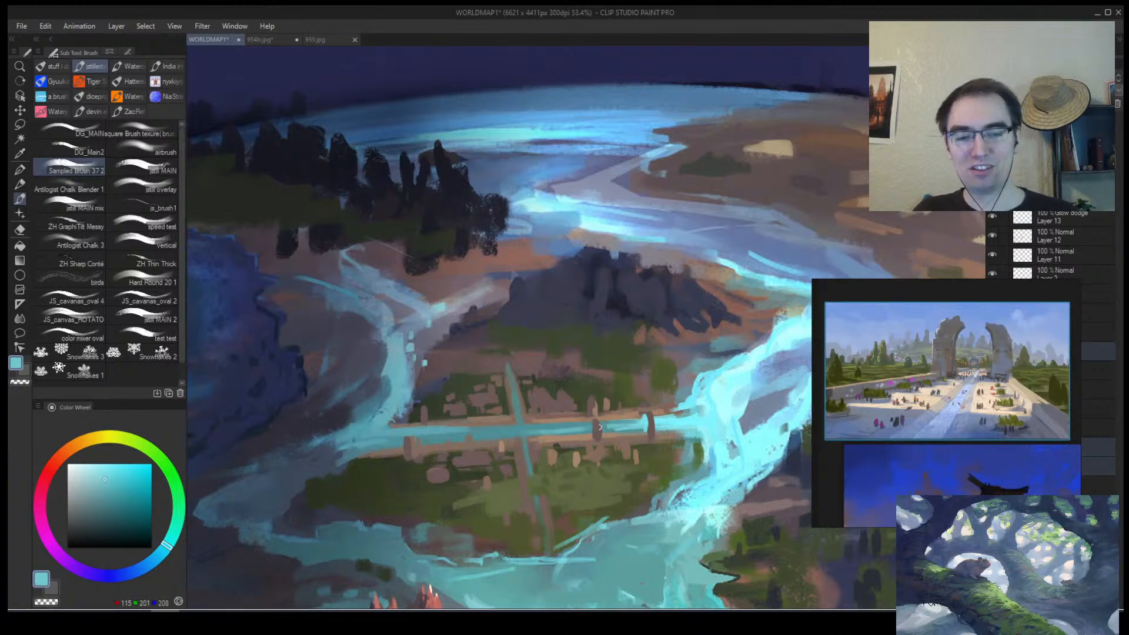
{"action": "mouse_move", "coordinate": [582, 428]}
{"action": "left_mouse_down"}
{"action": "mouse_move", "coordinate": [516, 428]}
{"action": "mouse_move", "coordinate": [579, 424]}
{"action": "left_mouse_up"}
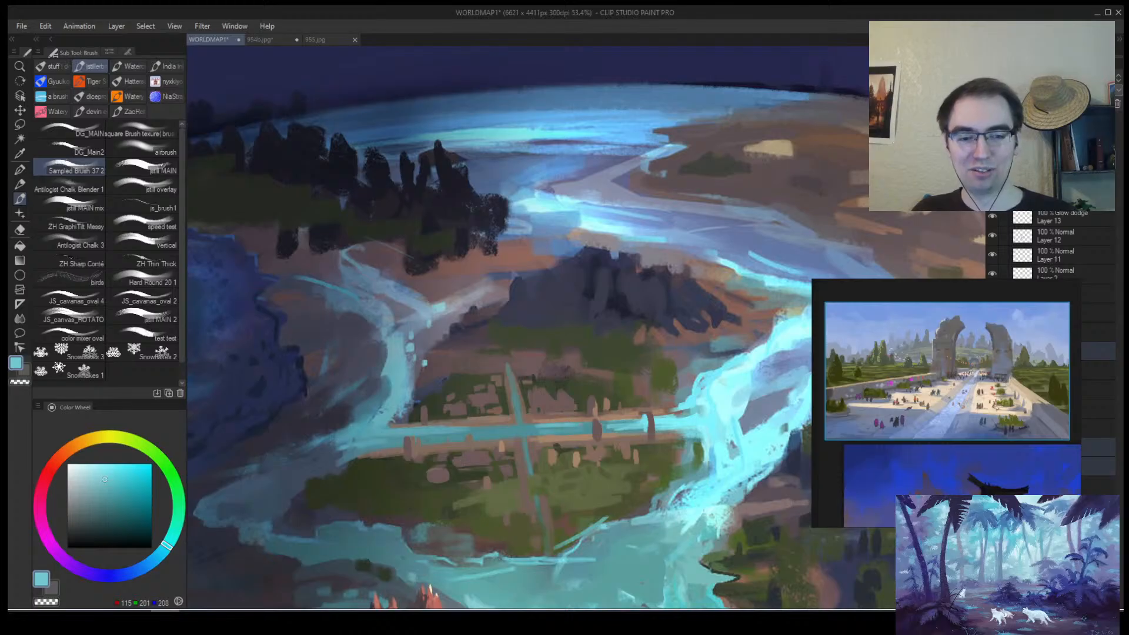
{"action": "left_click_drag", "start_coordinate": [469, 429], "coordinate": [507, 426]}
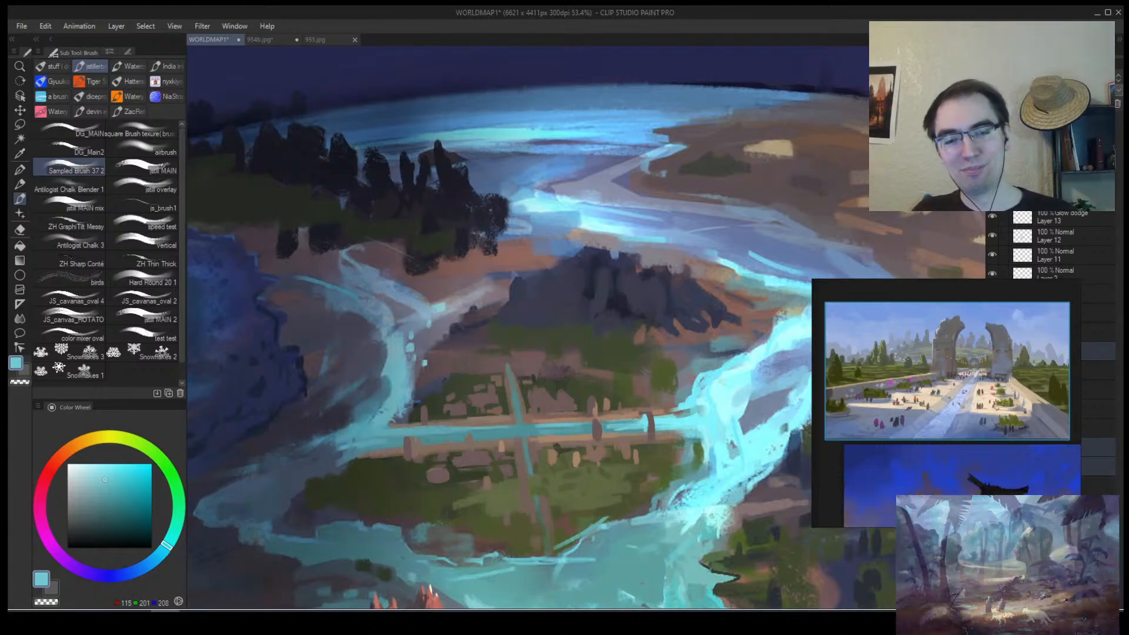
{"action": "mouse_move", "coordinate": [482, 440]}
{"action": "left_mouse_down"}
{"action": "mouse_move", "coordinate": [543, 428]}
{"action": "mouse_move", "coordinate": [565, 438]}
{"action": "left_mouse_up"}
Add a light cyan highlight where the southern arm leaves the main canal at the crossing.
{"action": "key", "text": "ctrl+space"}
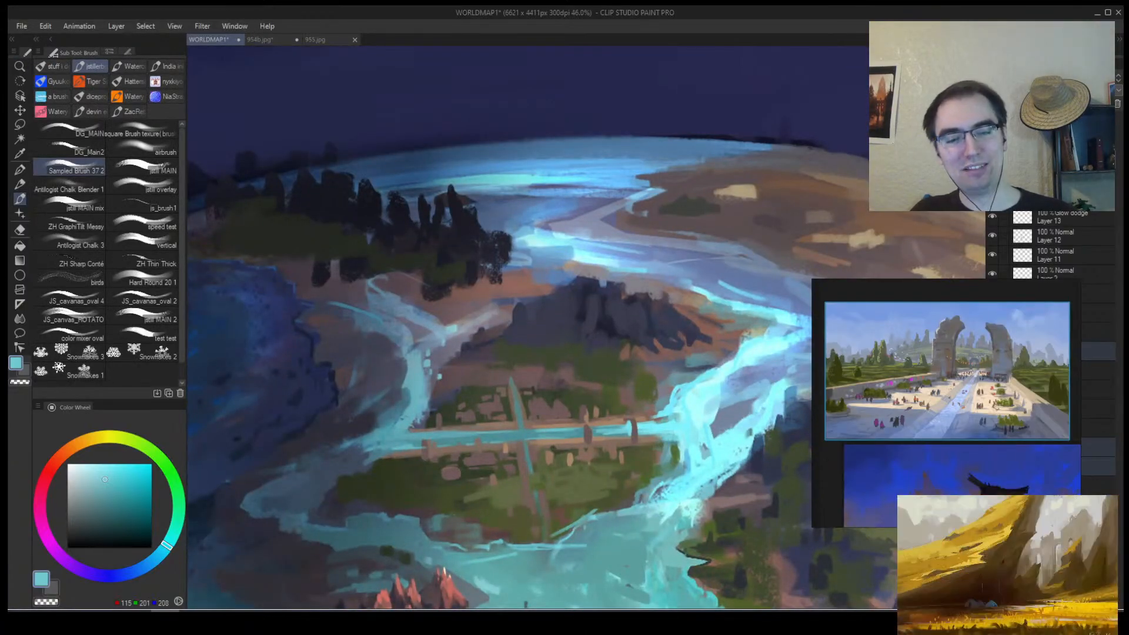
{"action": "key", "text": "ctrl+space"}
{"action": "left_click_drag", "start_coordinate": [550, 440], "coordinate": [593, 420]}
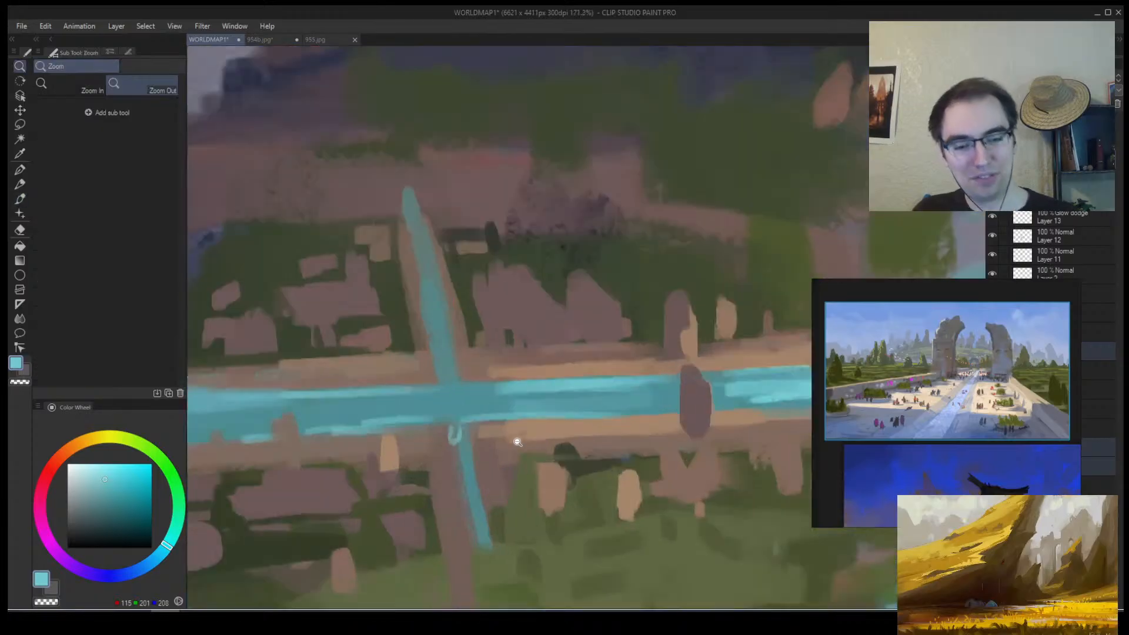
{"action": "mouse_move", "coordinate": [450, 424]}
{"action": "left_mouse_down"}
{"action": "mouse_move", "coordinate": [465, 451]}
{"action": "mouse_move", "coordinate": [353, 447]}
{"action": "mouse_move", "coordinate": [400, 447]}
{"action": "left_mouse_up"}
{"action": "key", "text": "ctrl+space"}
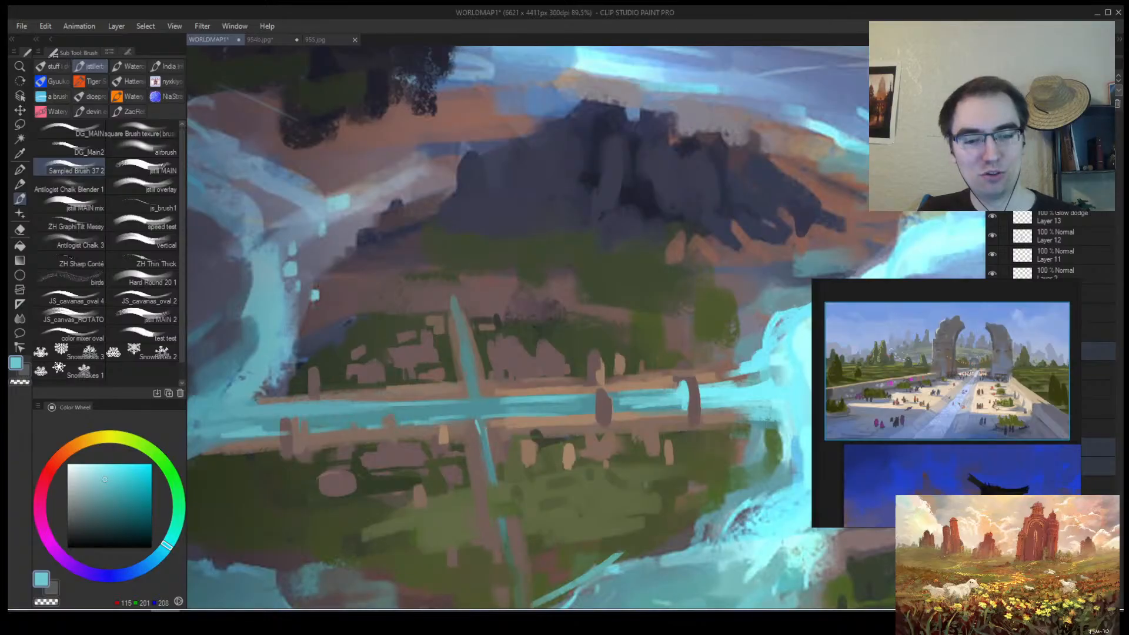
Repaint the upper stretch of the southern canal arm below the crossing in teal sampled from the canal.
{"action": "left_click", "coordinate": [489, 446], "text": "alt"}
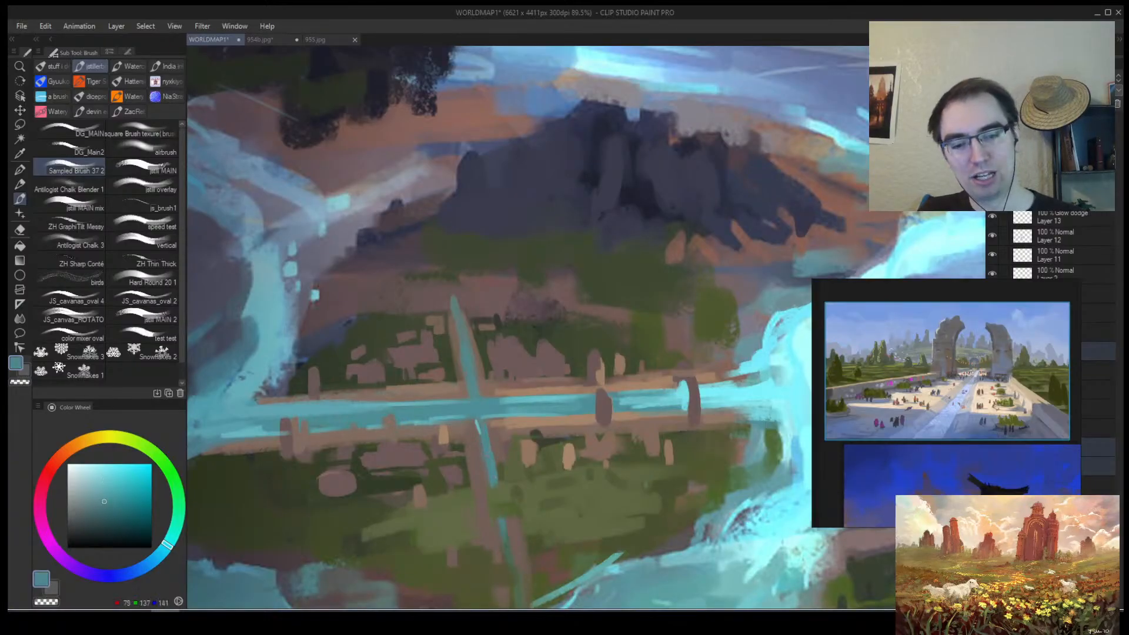
{"action": "left_click", "coordinate": [494, 409], "text": "alt"}
{"action": "left_click_drag", "start_coordinate": [489, 442], "coordinate": [478, 417]}
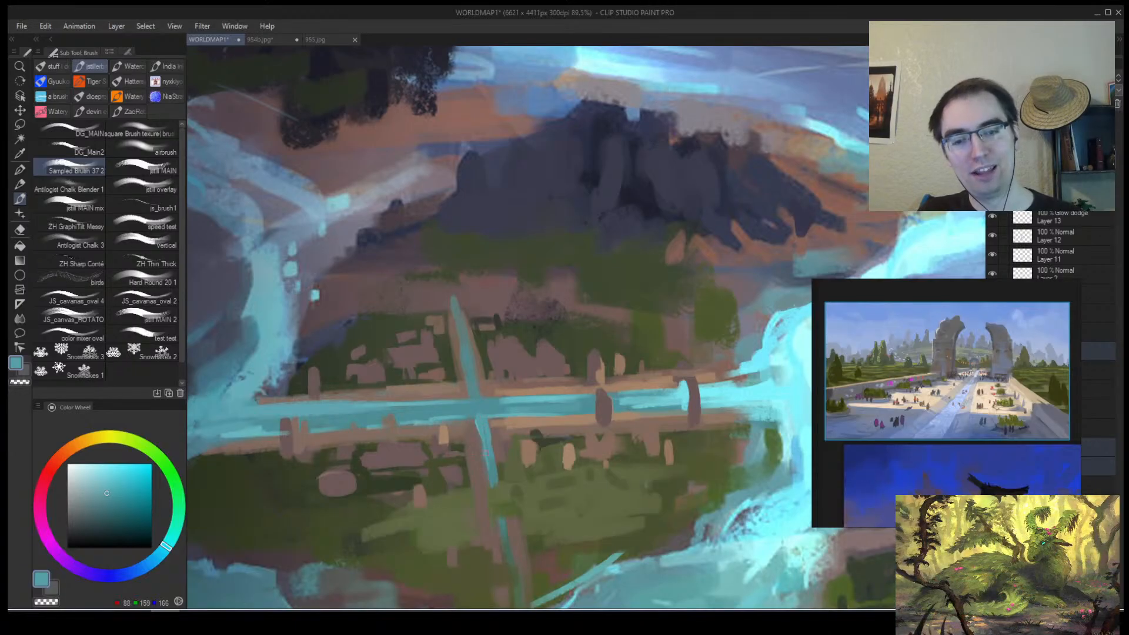
{"action": "left_click_drag", "start_coordinate": [486, 462], "coordinate": [487, 480]}
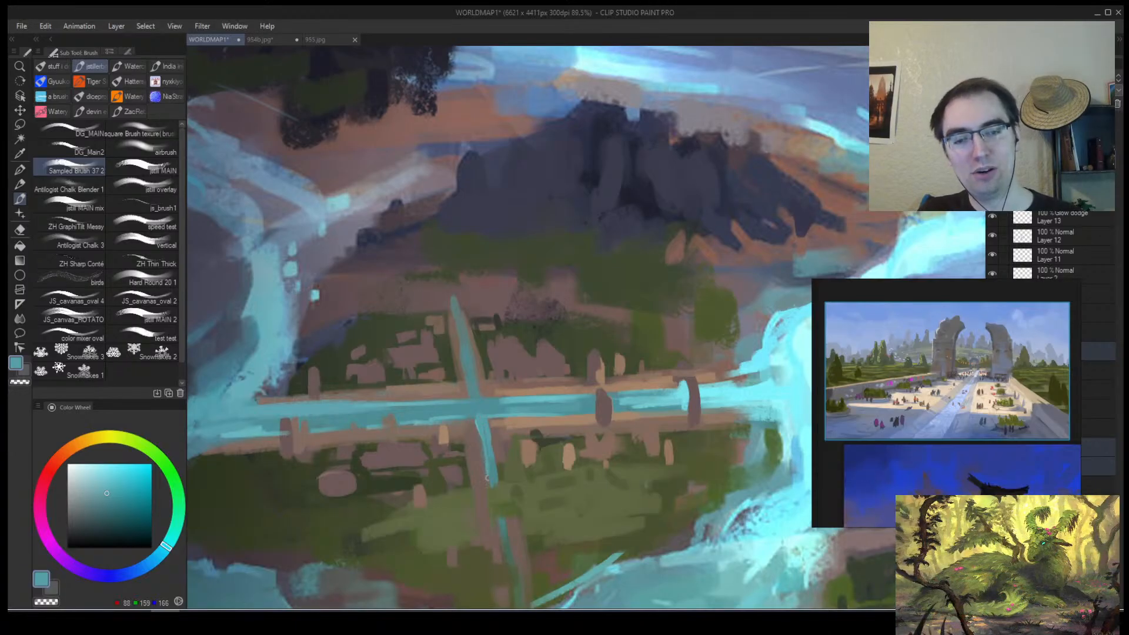
Extend the southern canal arm in sampled teal down to the southern shore and trim its edges with sampled olive green.
{"action": "left_click", "coordinate": [532, 547], "text": "ctrl+alt"}
{"action": "left_click_drag", "start_coordinate": [537, 541], "coordinate": [536, 414]}
{"action": "left_click", "coordinate": [517, 406], "text": "alt"}
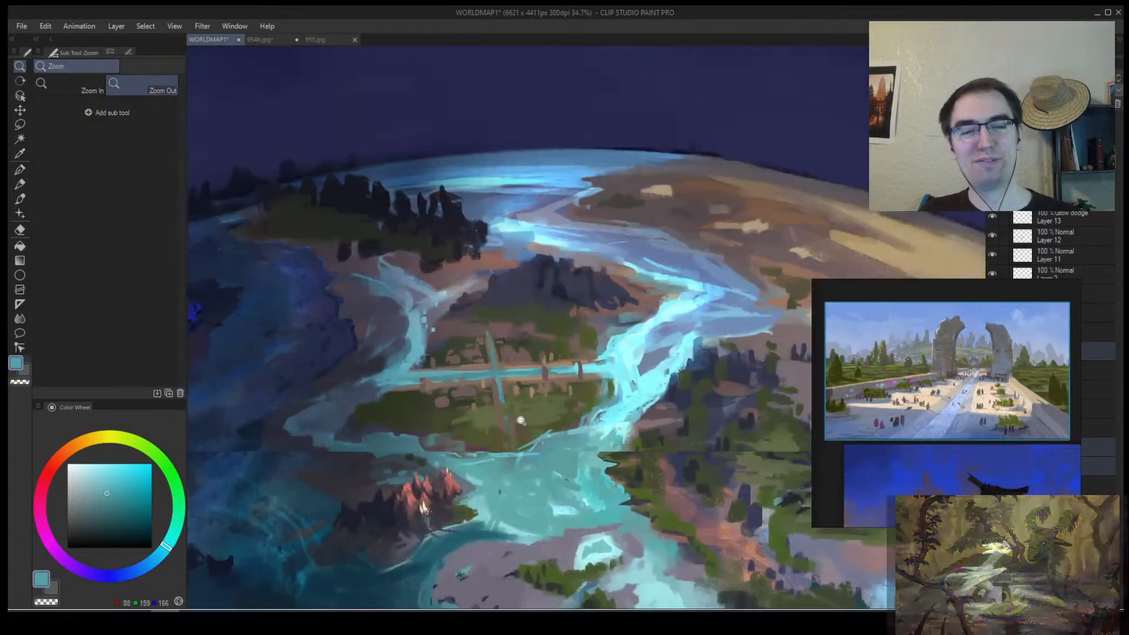
{"action": "key", "text": "b"}
{"action": "left_click", "coordinate": [506, 417], "text": "alt"}
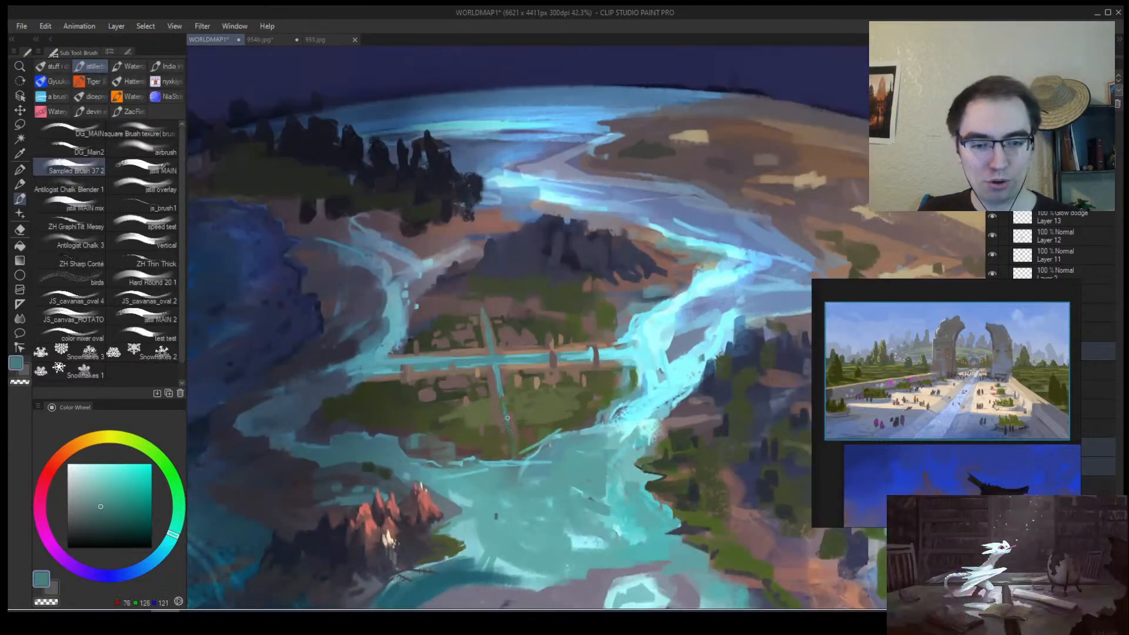
{"action": "left_click", "coordinate": [510, 384], "text": "alt"}
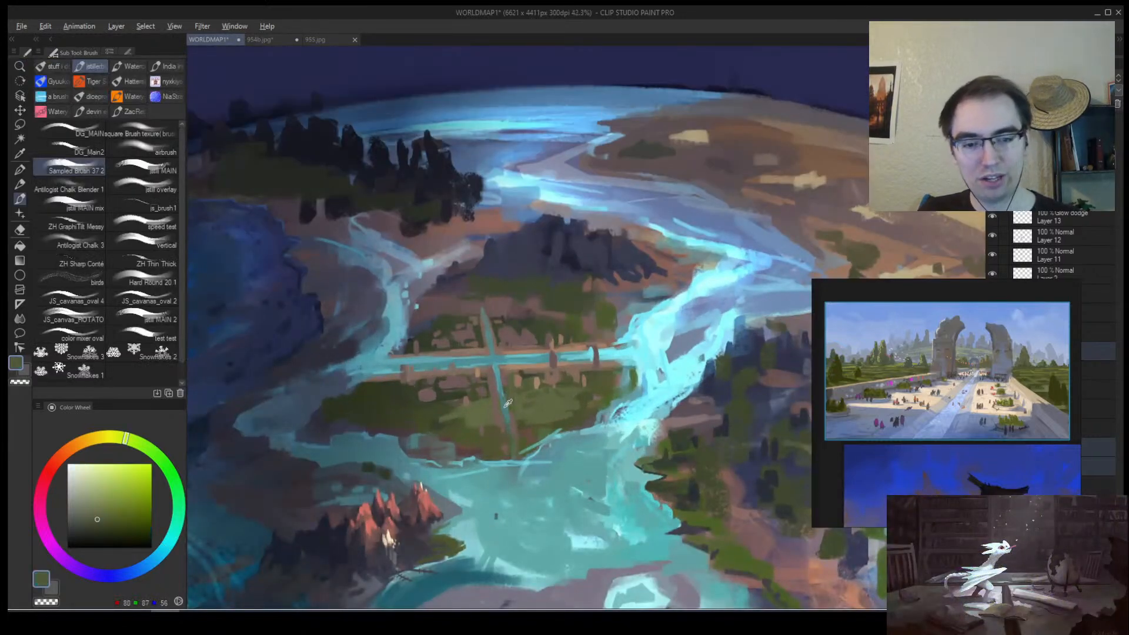
{"action": "left_click", "coordinate": [507, 404], "text": "alt"}
{"action": "left_click", "coordinate": [504, 376], "text": "alt"}
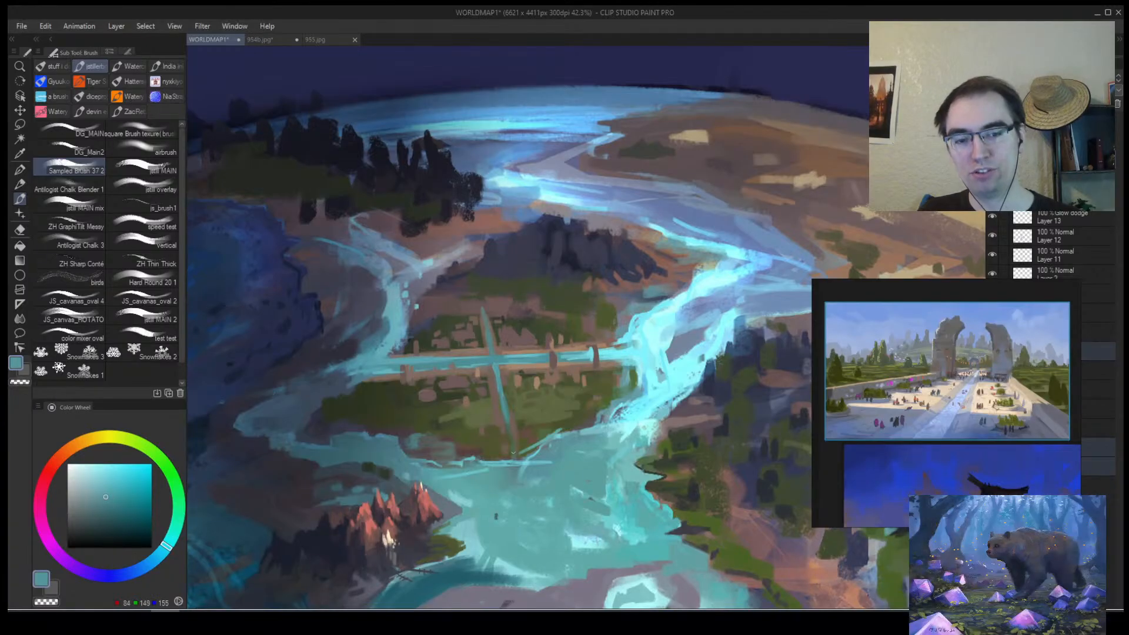
{"action": "left_click", "coordinate": [510, 416], "text": "alt"}
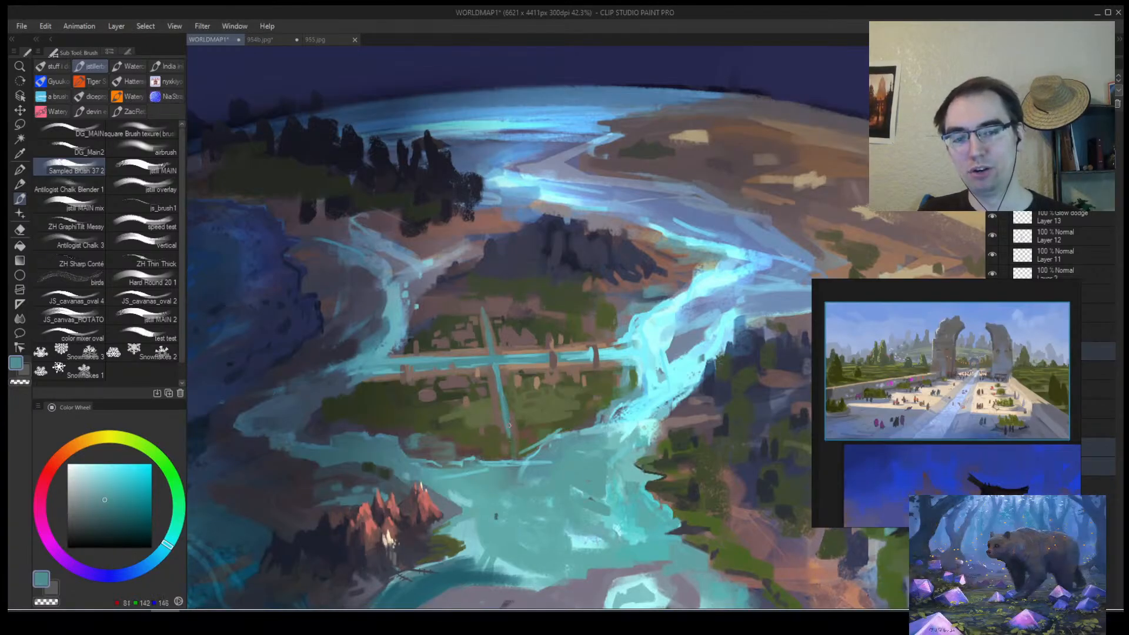
Paint small light tan building blocks along the eastern side of the southern canal arm, using sampled browns and checking the mirrored view.
{"action": "key", "text": "alt+space"}
{"action": "left_click_drag", "start_coordinate": [543, 436], "coordinate": [577, 350]}
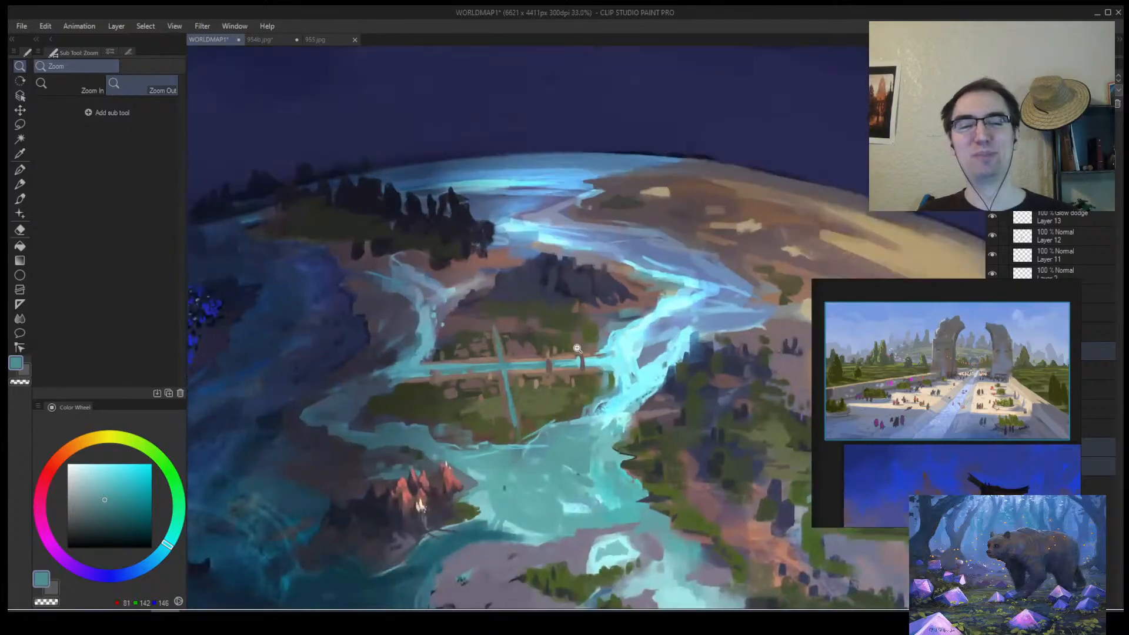
{"action": "left_click_drag", "start_coordinate": [491, 305], "coordinate": [541, 309]}
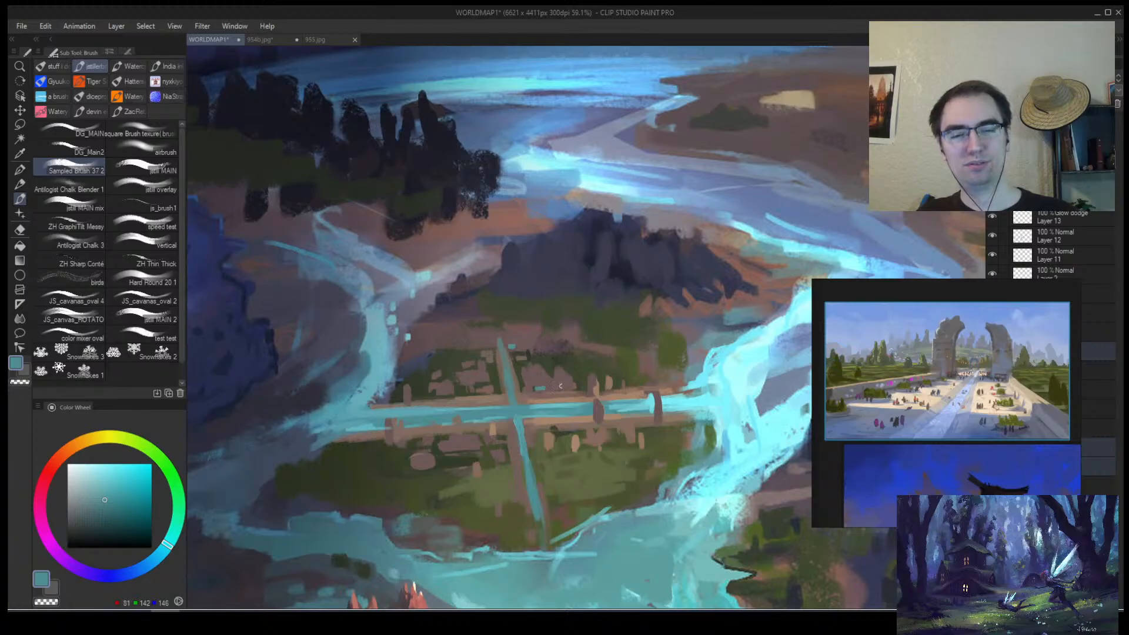
{"action": "key", "text": "alt+space"}
{"action": "left_click_drag", "start_coordinate": [561, 386], "coordinate": [680, 411]}
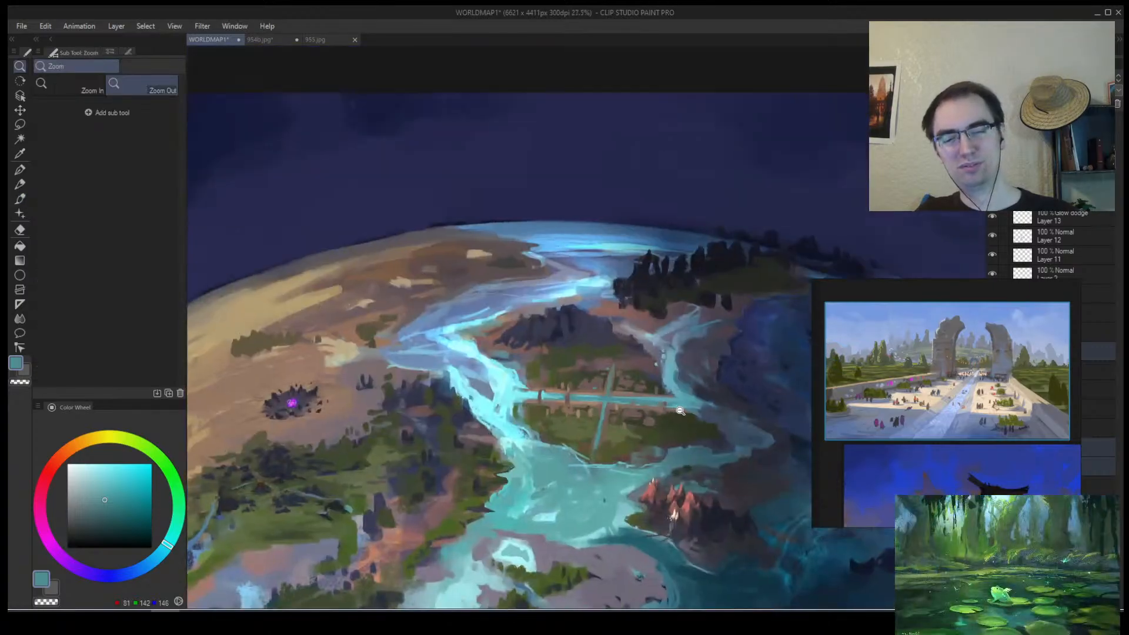
{"action": "left_click", "coordinate": [680, 411]}
{"action": "left_click", "coordinate": [680, 411]}
{"action": "left_click", "coordinate": [603, 432], "text": "alt"}
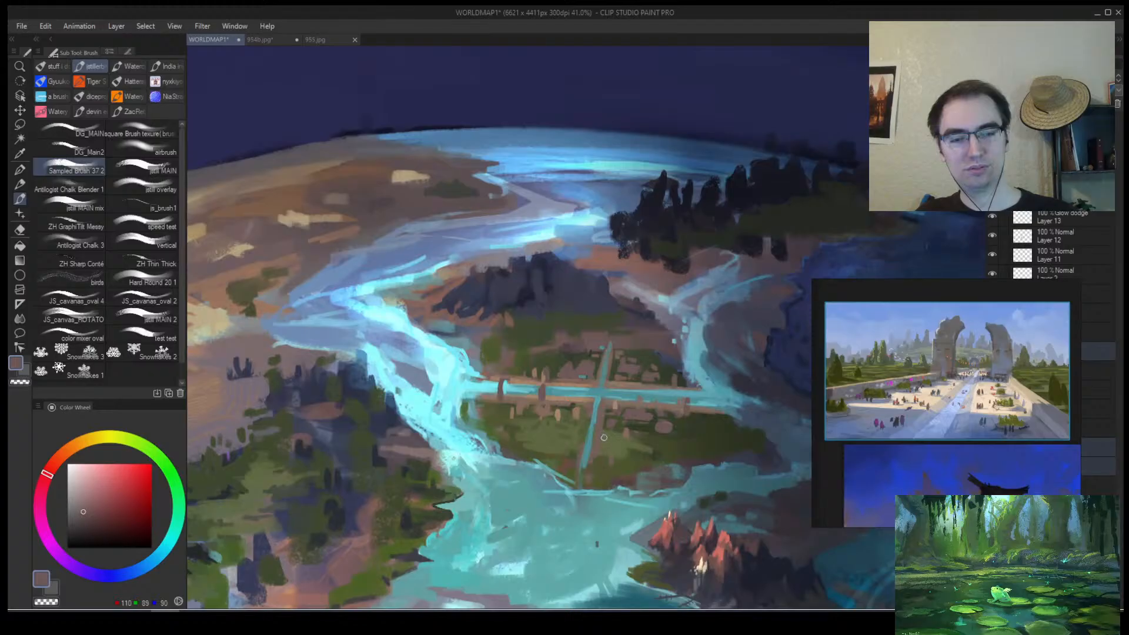
{"action": "left_click", "coordinate": [574, 401], "text": "alt"}
{"action": "left_click", "coordinate": [558, 414], "text": "alt"}
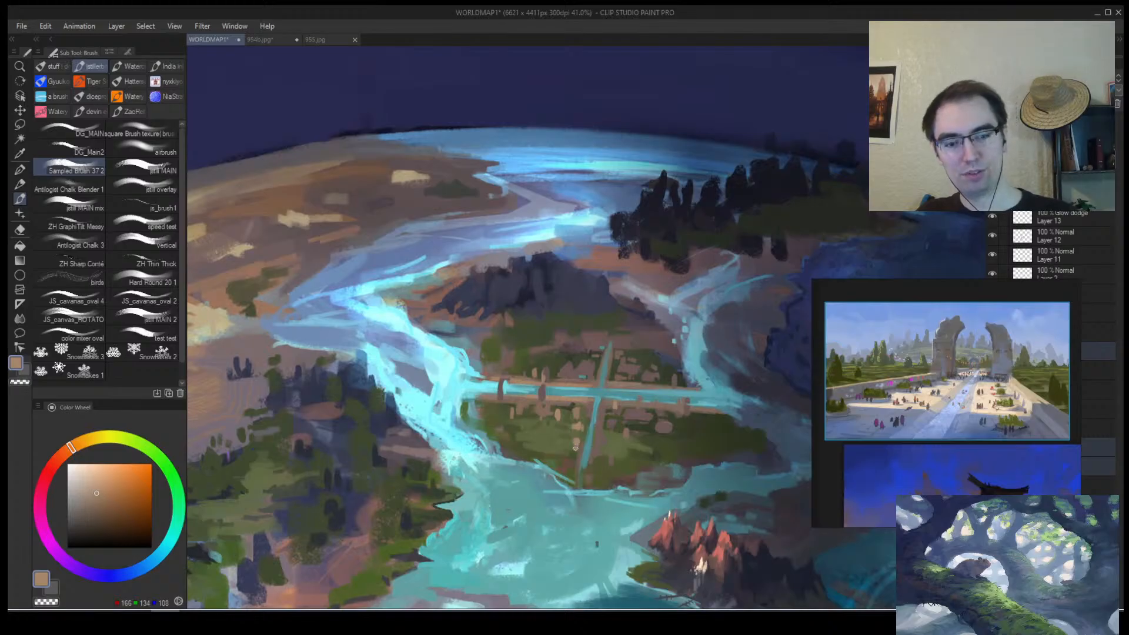
{"action": "key", "text": "h"}
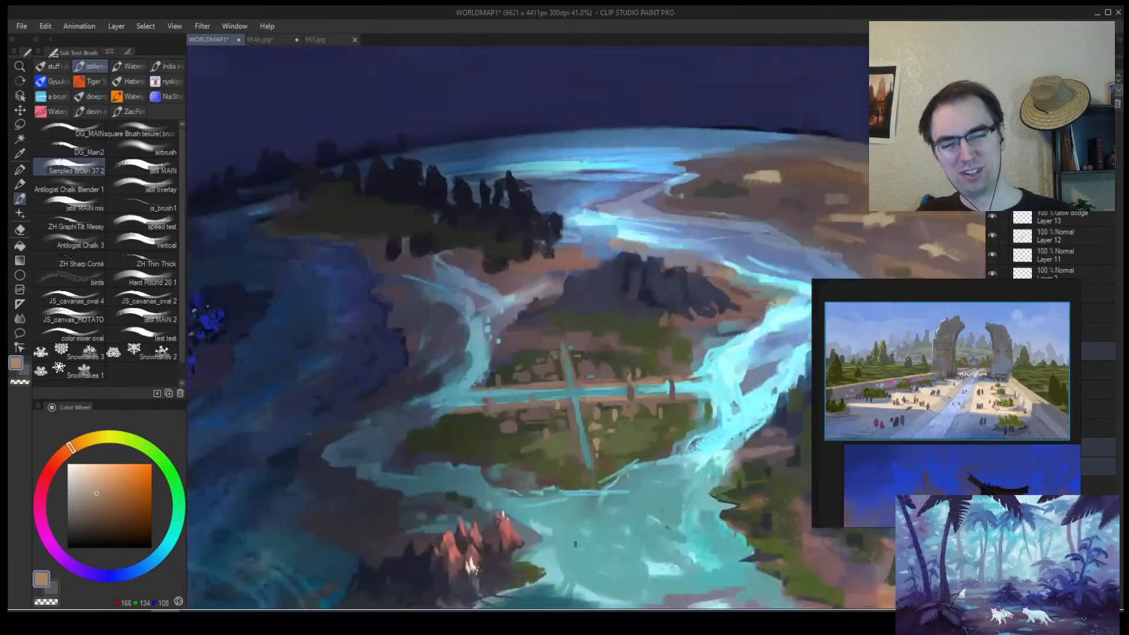
Dab light tan highlights on the building cluster north of the canal, east of the northern arm.
{"action": "key", "text": "alt+space"}
{"action": "left_click_drag", "start_coordinate": [593, 418], "coordinate": [620, 387]}
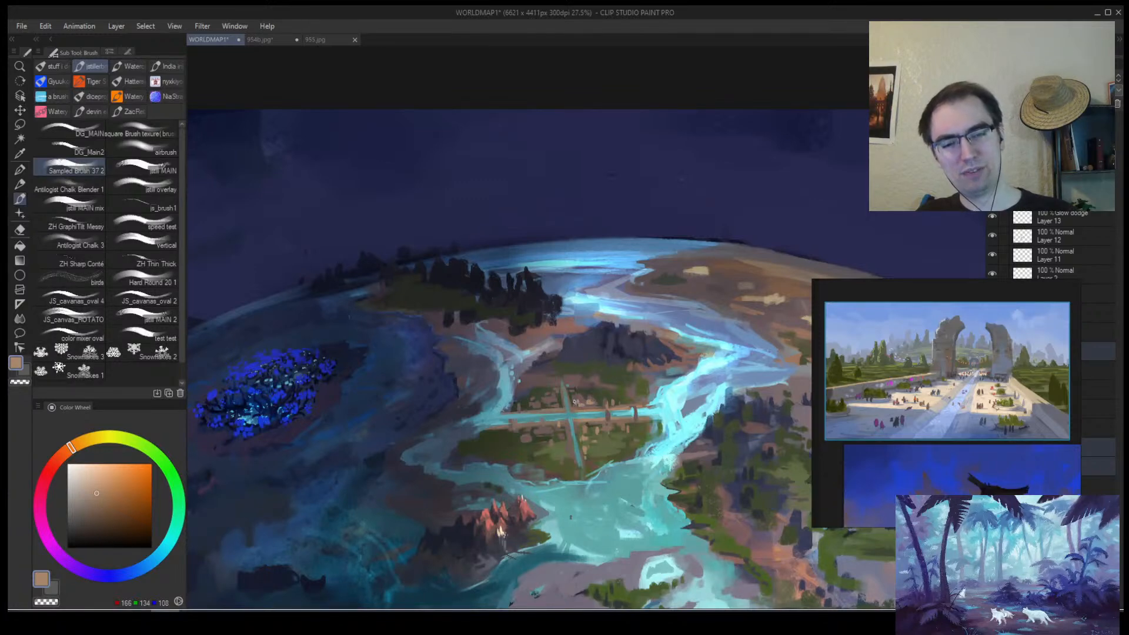
{"action": "key", "text": "alt+space"}
{"action": "mouse_move", "coordinate": [606, 410]}
{"action": "left_mouse_down"}
{"action": "mouse_move", "coordinate": [594, 410]}
{"action": "mouse_move", "coordinate": [623, 401]}
{"action": "mouse_move", "coordinate": [566, 415]}
{"action": "mouse_move", "coordinate": [632, 396]}
{"action": "mouse_move", "coordinate": [650, 404]}
{"action": "mouse_move", "coordinate": [576, 404]}
{"action": "mouse_move", "coordinate": [585, 392]}
{"action": "left_mouse_up"}
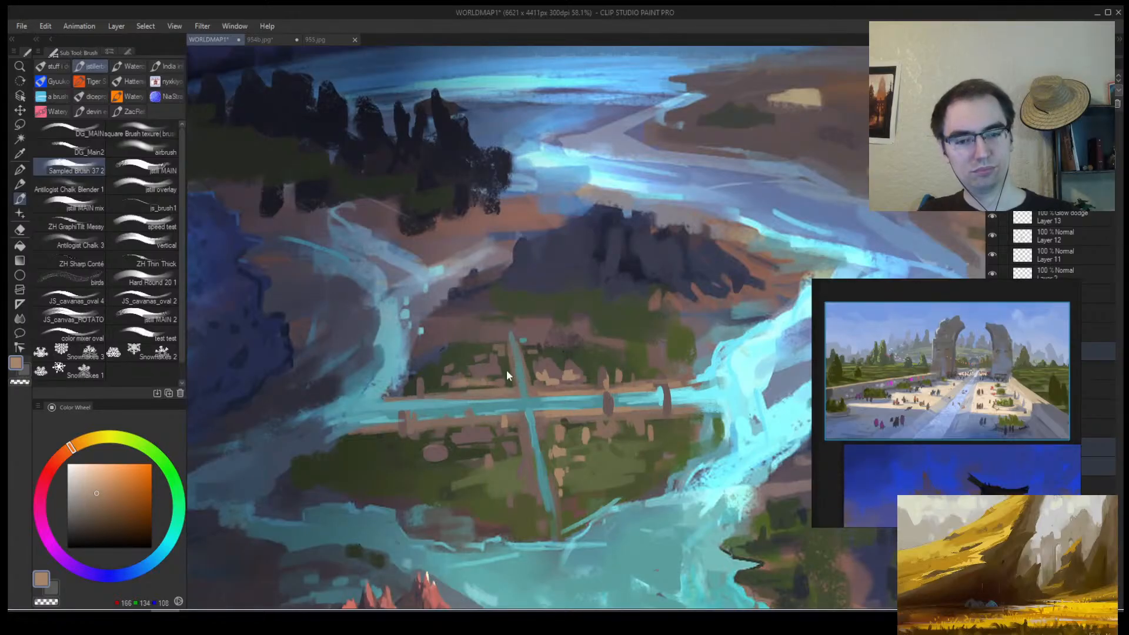
Add a new layer and paint more sampled brown and light tan building blocks west of the crossing, on both sides of the canal.
{"action": "key", "text": "ctrl+shift+n"}
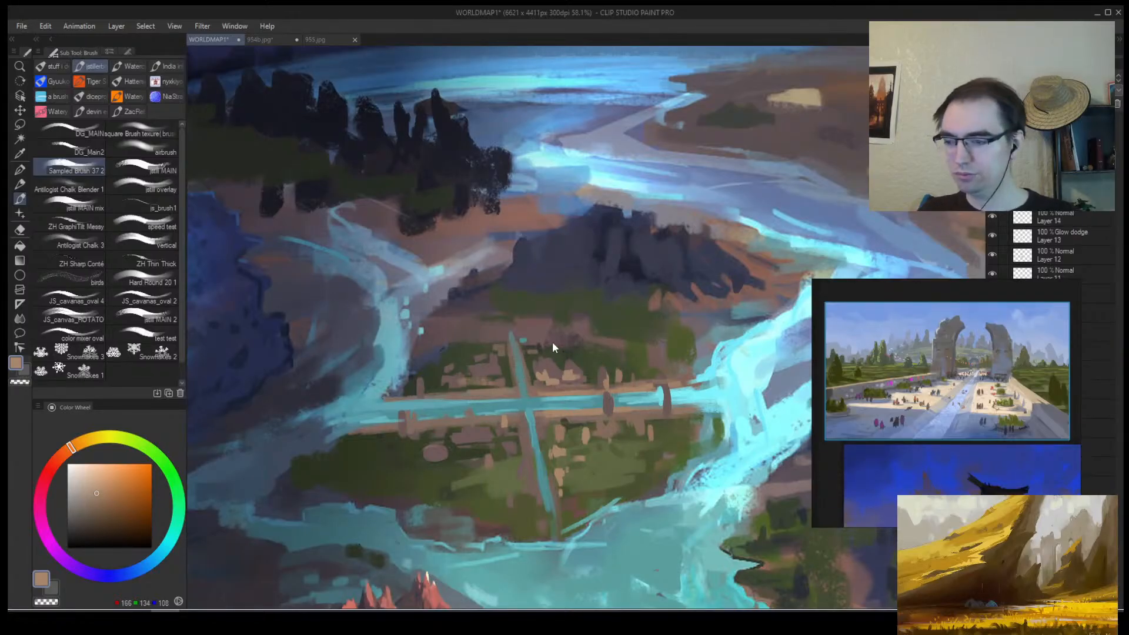
{"action": "left_click", "coordinate": [465, 387], "text": "alt"}
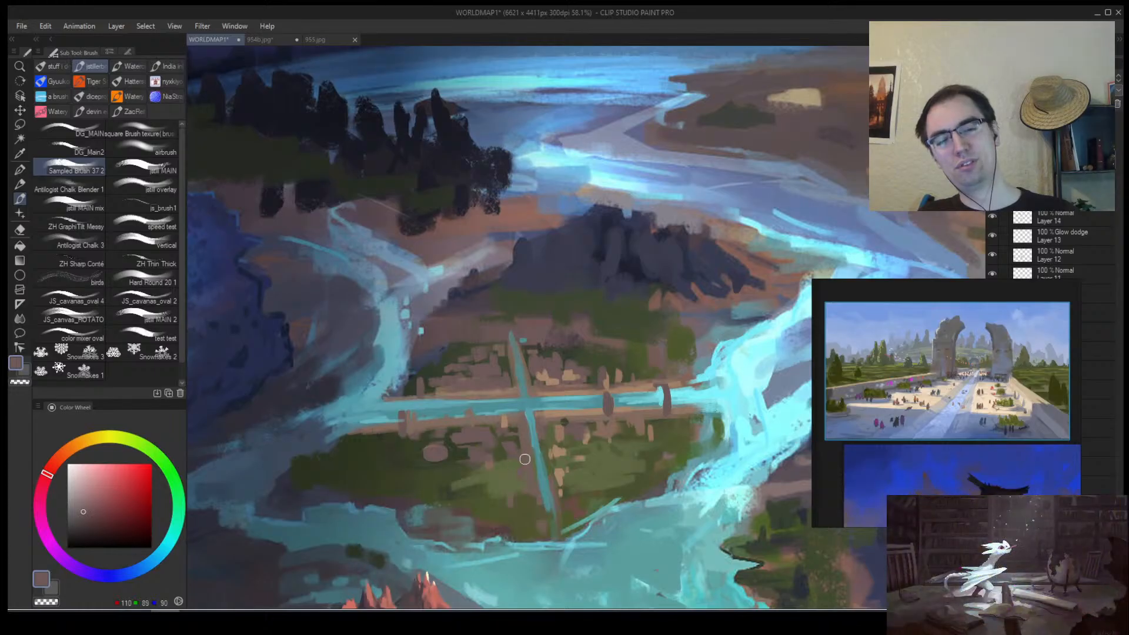
{"action": "key", "text": "alt+space"}
{"action": "mouse_move", "coordinate": [507, 451]}
{"action": "left_mouse_down"}
{"action": "mouse_move", "coordinate": [482, 450]}
{"action": "mouse_move", "coordinate": [527, 443]}
{"action": "mouse_move", "coordinate": [493, 434]}
{"action": "left_mouse_up"}
{"action": "left_click", "coordinate": [534, 427], "text": "alt"}
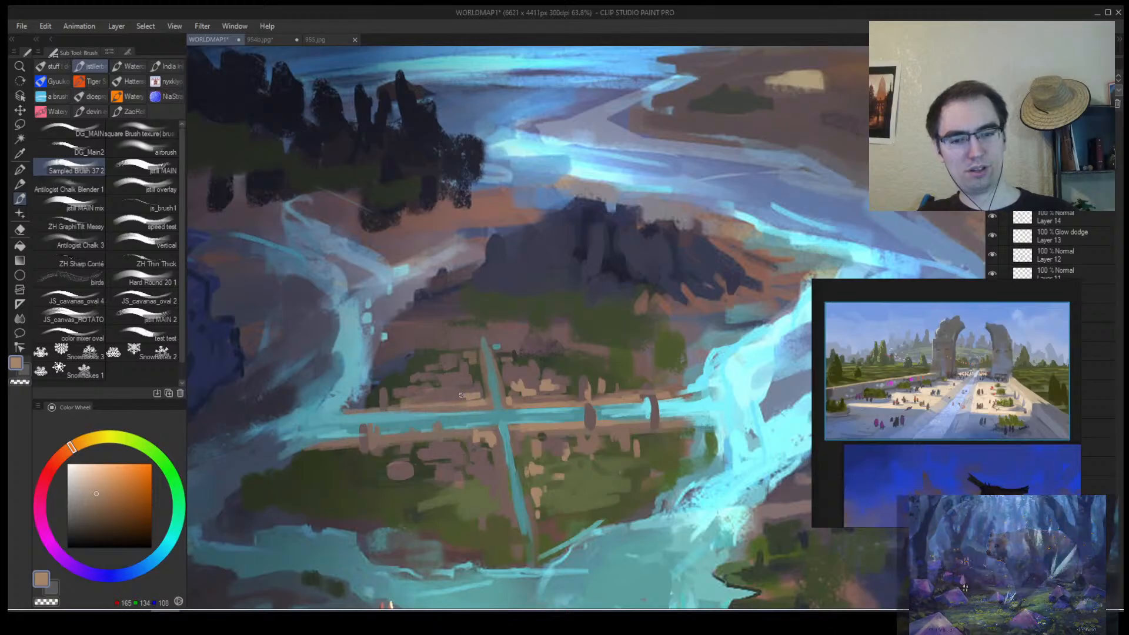
{"action": "left_click", "coordinate": [407, 476], "text": "alt"}
{"action": "left_click_drag", "start_coordinate": [388, 504], "coordinate": [327, 490]}
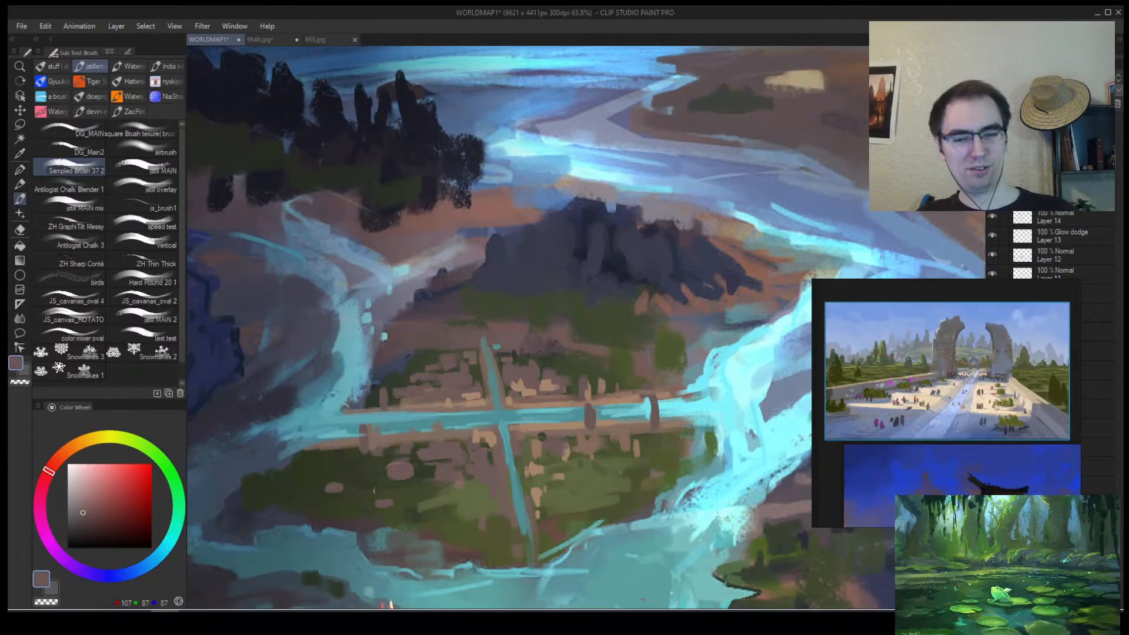
Brush a light green field patch north of the canal, east of the northern arm, in green sampled from the southern field.
{"action": "mouse_move", "coordinate": [507, 513]}
{"action": "left_mouse_down"}
{"action": "mouse_move", "coordinate": [464, 515]}
{"action": "mouse_move", "coordinate": [549, 501]}
{"action": "left_mouse_up"}
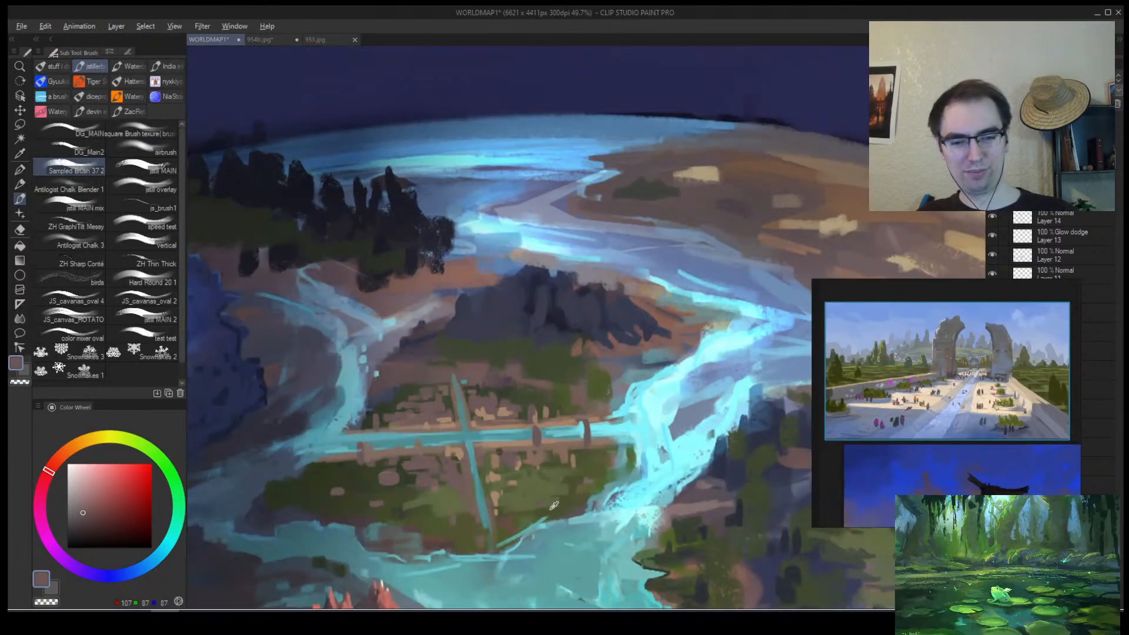
{"action": "left_click", "coordinate": [552, 505], "text": "alt"}
{"action": "key", "text": "alt+space"}
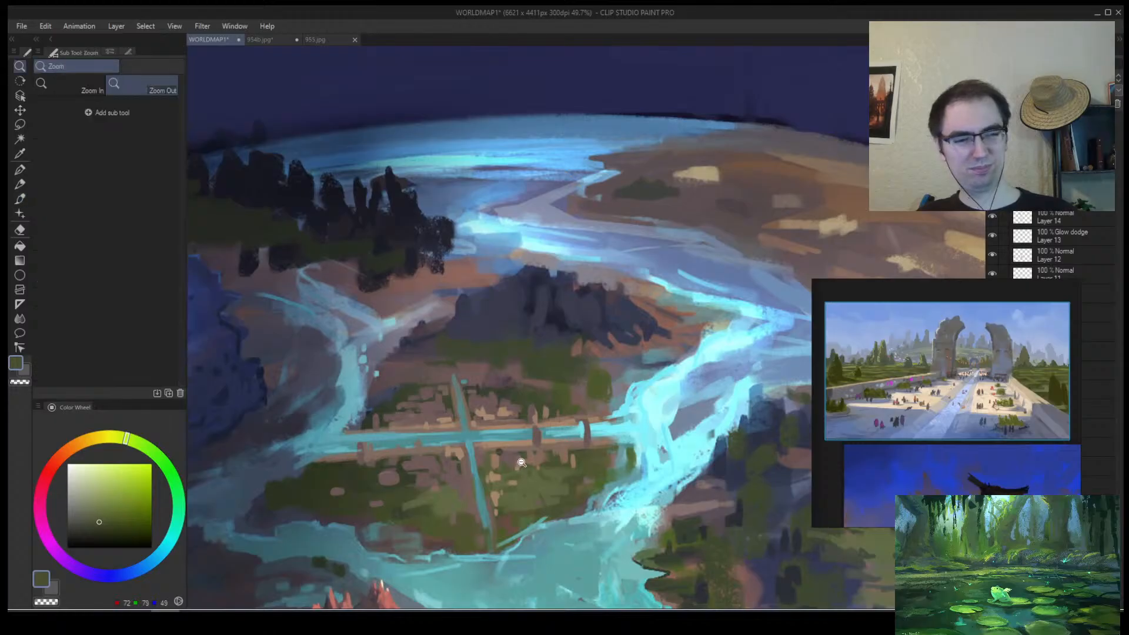
{"action": "mouse_move", "coordinate": [521, 461]}
{"action": "left_mouse_down"}
{"action": "mouse_move", "coordinate": [491, 467]}
{"action": "mouse_move", "coordinate": [535, 456]}
{"action": "left_mouse_up"}
{"action": "key", "text": "h"}
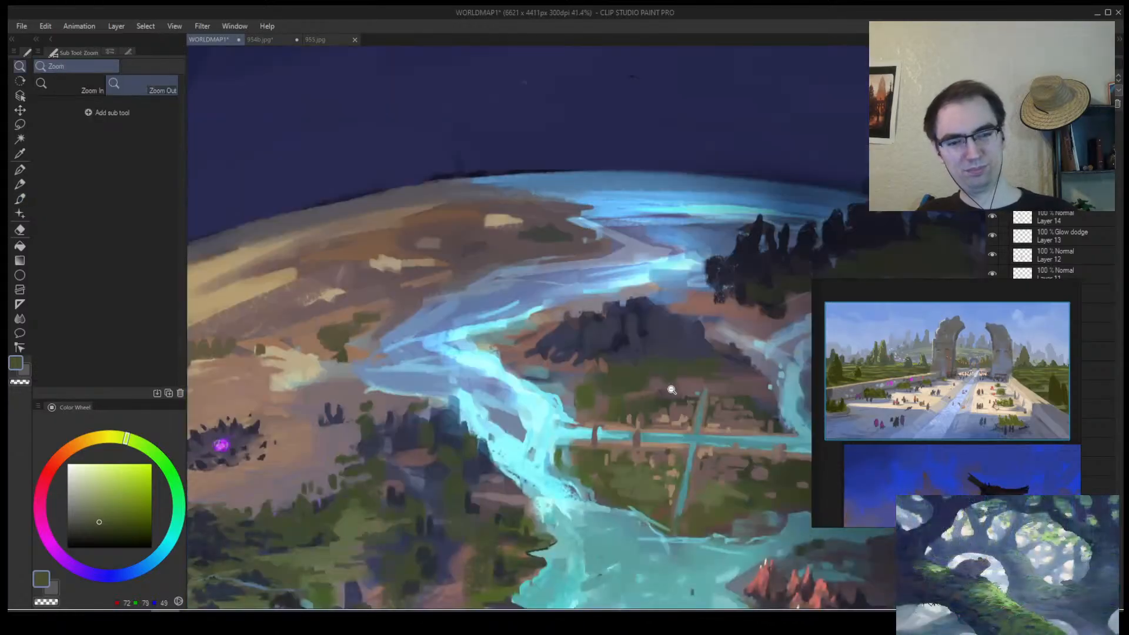
{"action": "left_click_drag", "start_coordinate": [665, 409], "coordinate": [639, 412]}
{"action": "left_click_drag", "start_coordinate": [500, 404], "coordinate": [563, 401]}
{"action": "left_click", "coordinate": [483, 523], "text": "alt"}
{"action": "mouse_move", "coordinate": [484, 415]}
{"action": "left_mouse_down"}
{"action": "mouse_move", "coordinate": [550, 397]}
{"action": "mouse_move", "coordinate": [449, 412]}
{"action": "mouse_move", "coordinate": [511, 390]}
{"action": "mouse_move", "coordinate": [554, 392]}
{"action": "mouse_move", "coordinate": [466, 424]}
{"action": "mouse_move", "coordinate": [429, 414]}
{"action": "mouse_move", "coordinate": [479, 414]}
{"action": "left_mouse_up"}
Draw a maze of thin dark green lines across the new northern field with a smaller brush and touch it up in light green.
{"action": "left_click", "coordinate": [486, 411], "text": "alt"}
{"action": "key", "text": "["}
{"action": "key", "text": "["}
{"action": "key", "text": "["}
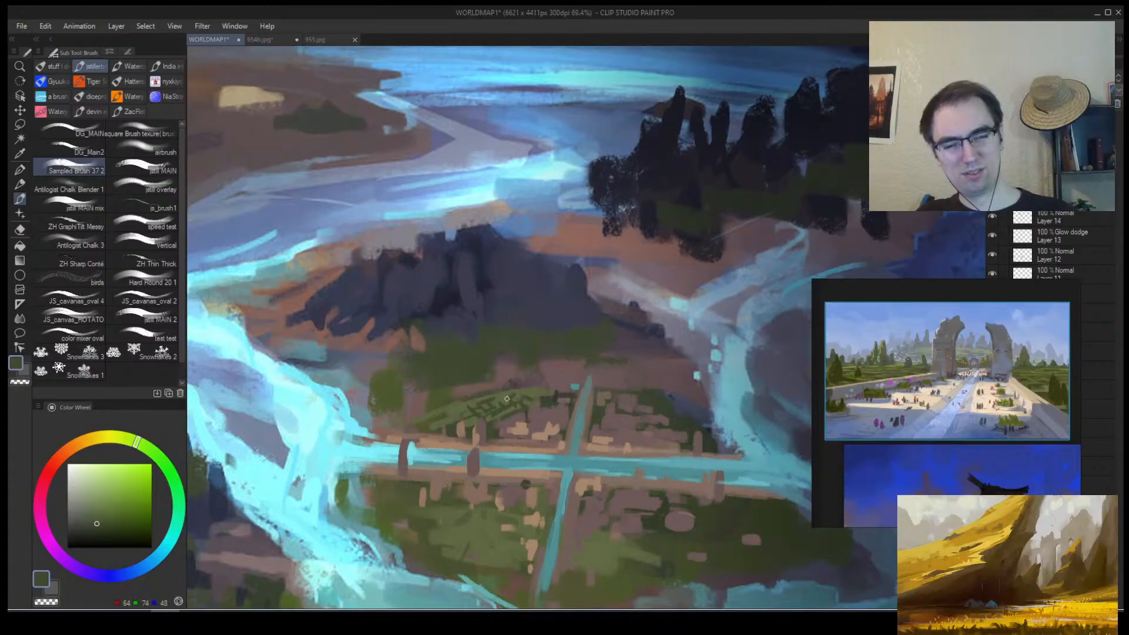
{"action": "left_click_drag", "start_coordinate": [489, 395], "coordinate": [458, 405]}
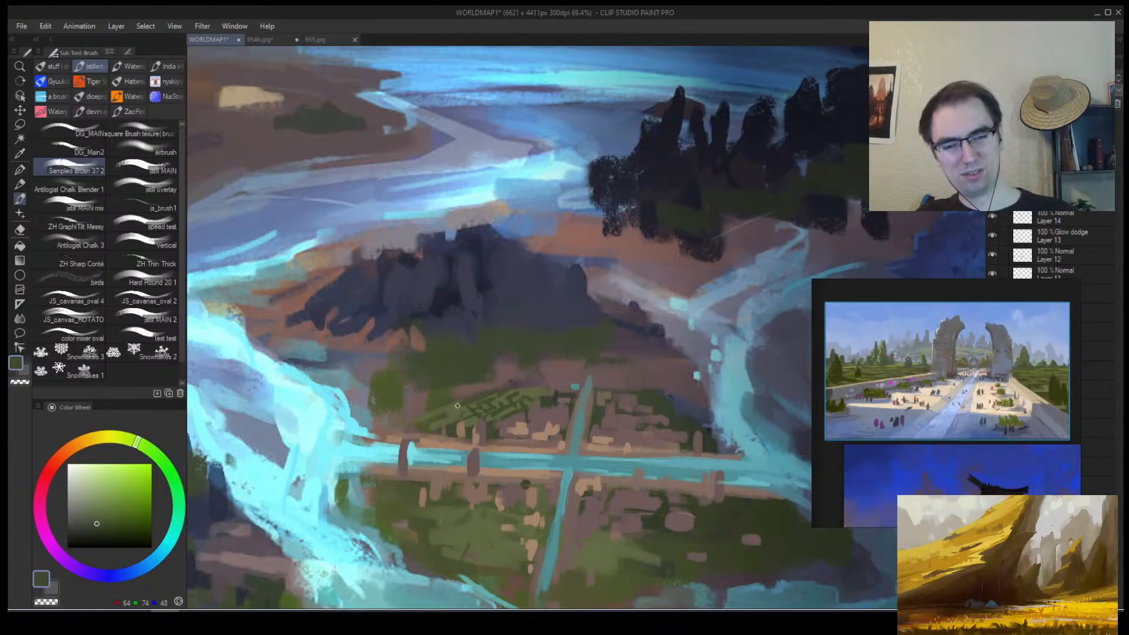
{"action": "left_click", "coordinate": [527, 385], "text": "alt"}
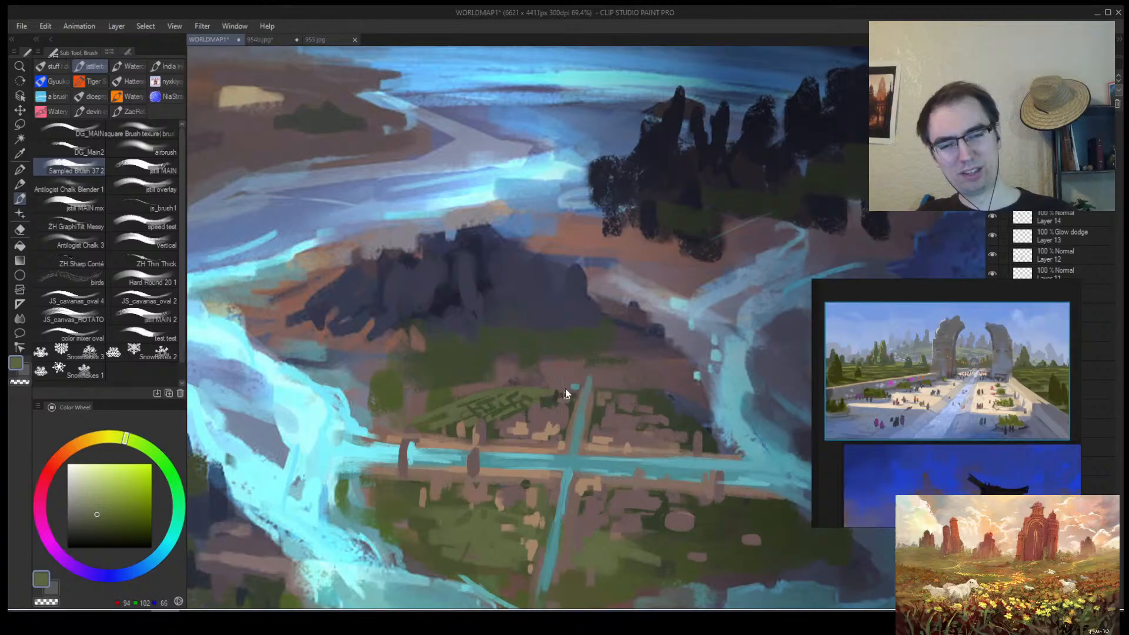
{"action": "key", "text": "h"}
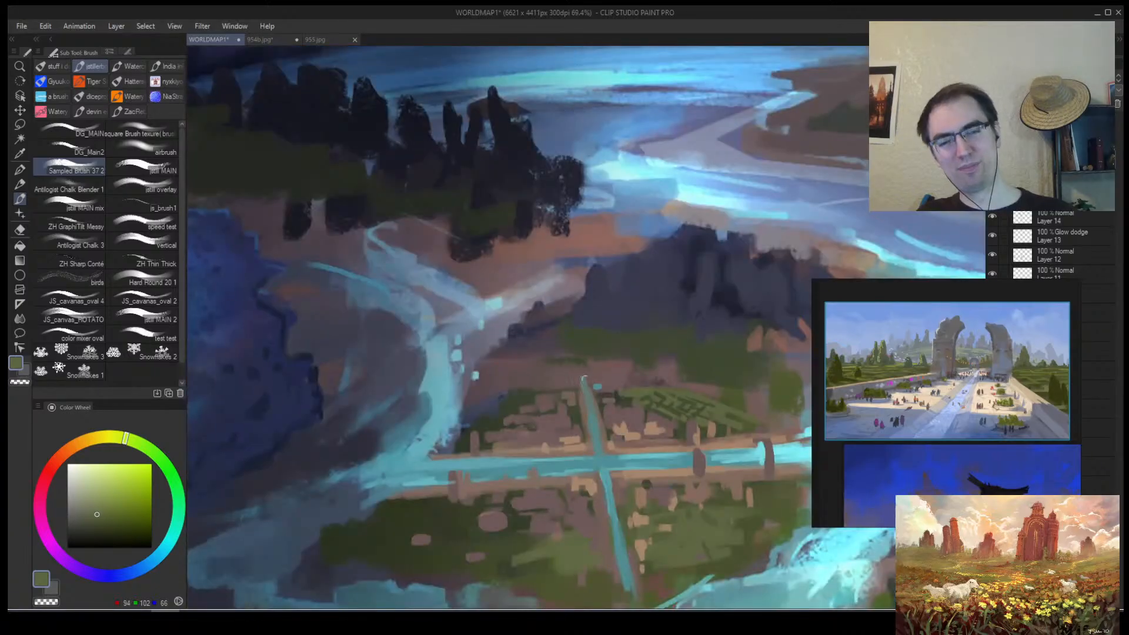
Paint green hedge rows in the patterned field beyond the canal crossing, sampling nearby olive and dark green tones.
{"action": "left_click", "coordinate": [665, 399], "text": "alt"}
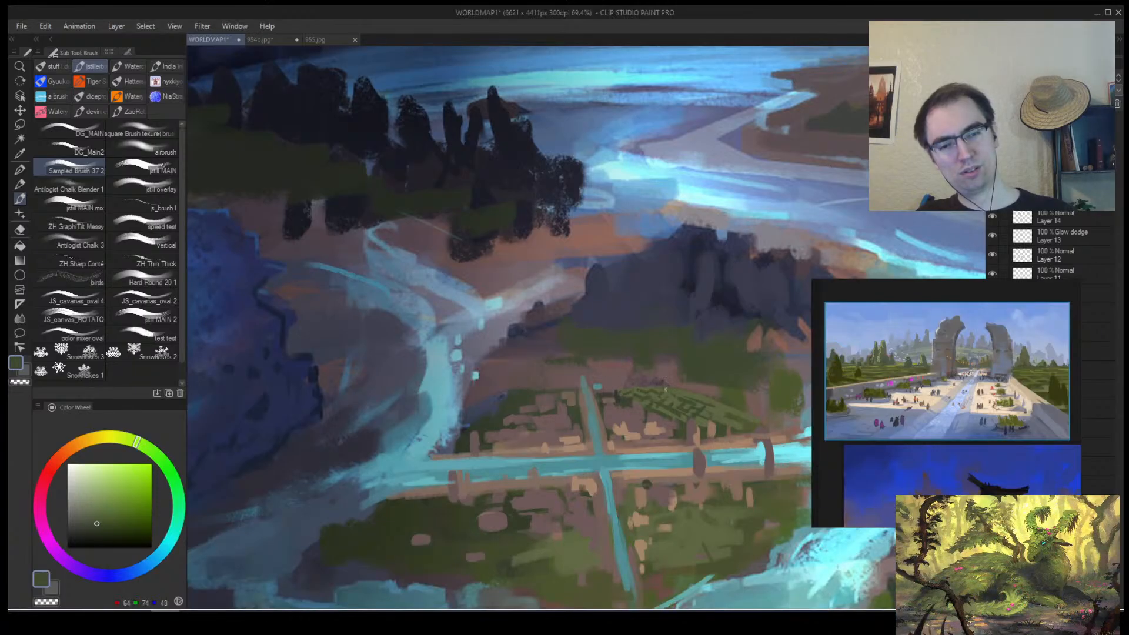
{"action": "scroll", "coordinate": [707, 412], "scroll_direction": "down", "scroll_amount": 2}
{"action": "left_click", "coordinate": [718, 419], "text": "alt"}
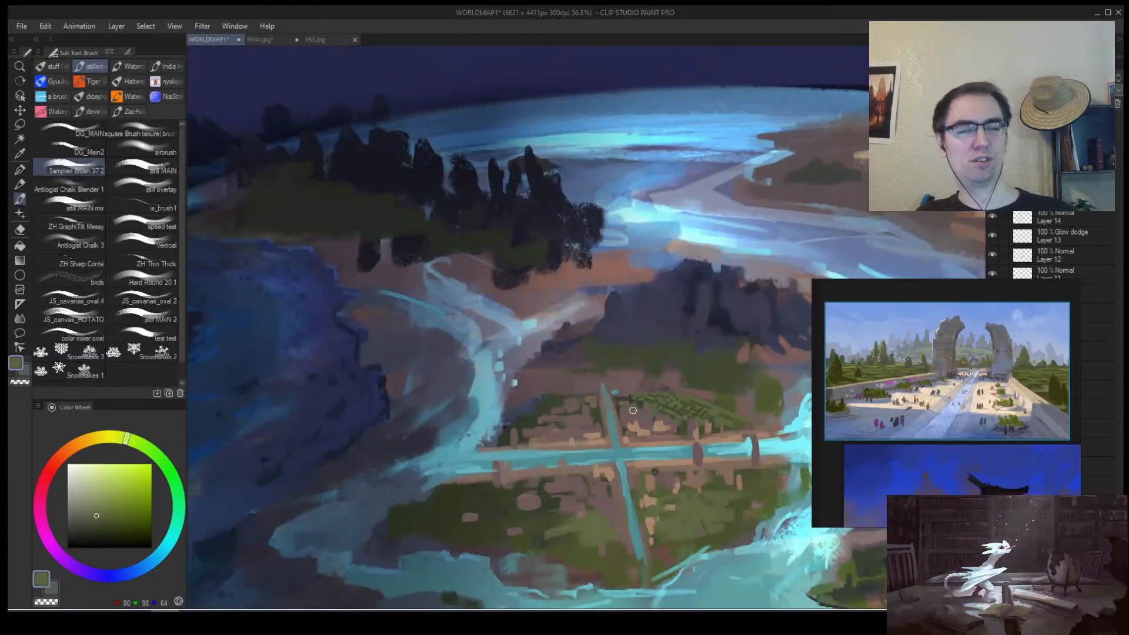
{"action": "left_click_drag", "start_coordinate": [638, 418], "coordinate": [589, 404]}
{"action": "left_click", "coordinate": [589, 397], "text": "alt"}
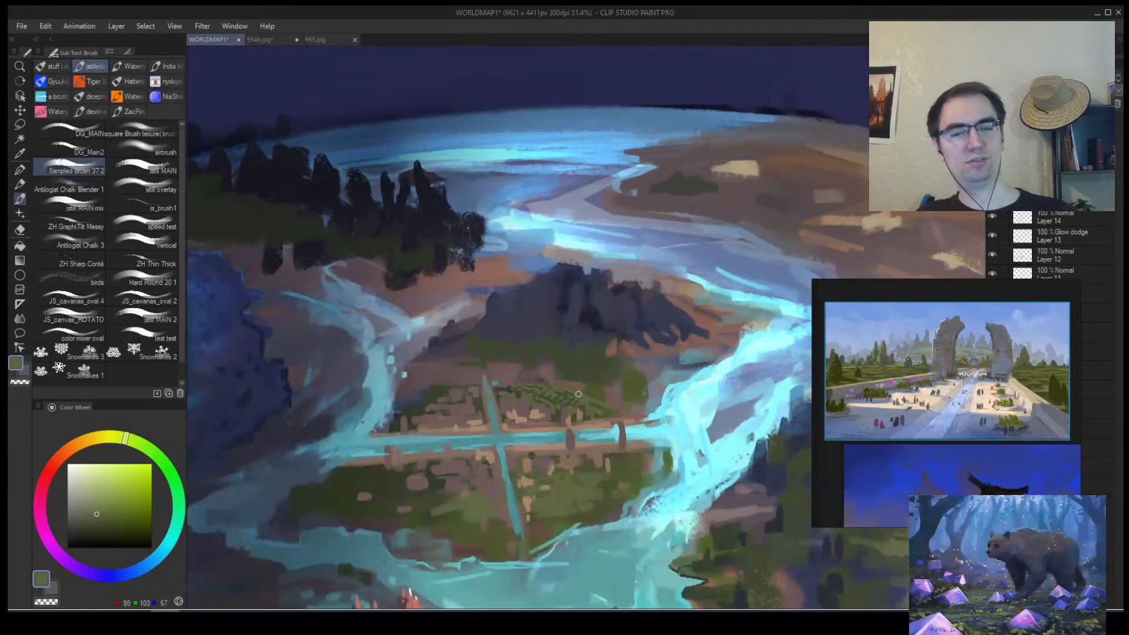
{"action": "left_click", "coordinate": [596, 398], "text": "alt"}
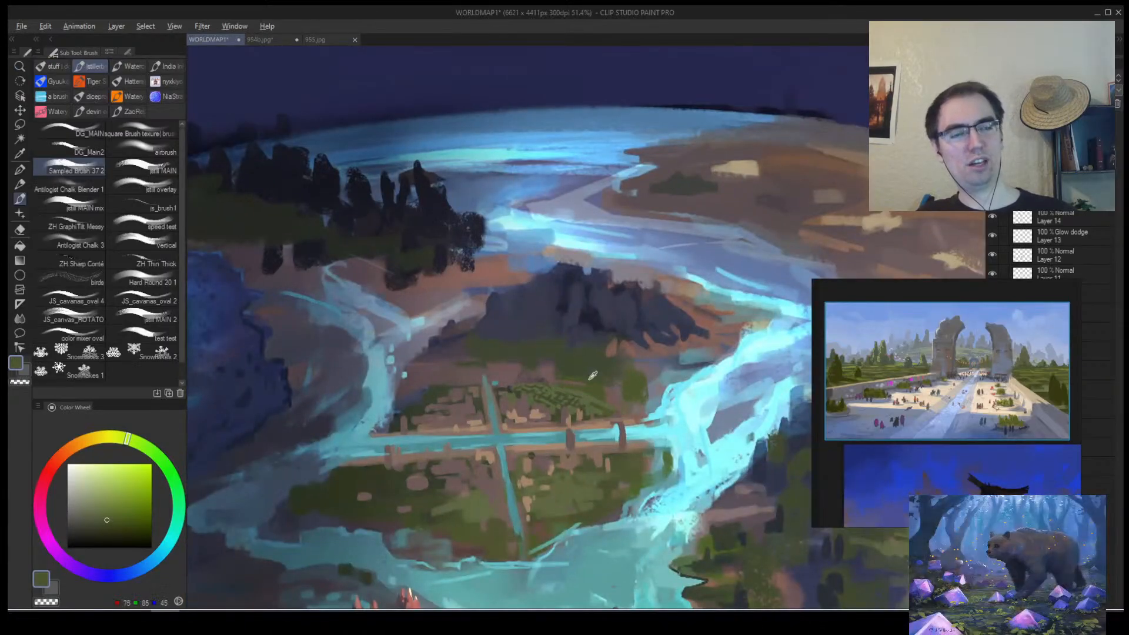
{"action": "left_click", "coordinate": [585, 387], "text": "alt"}
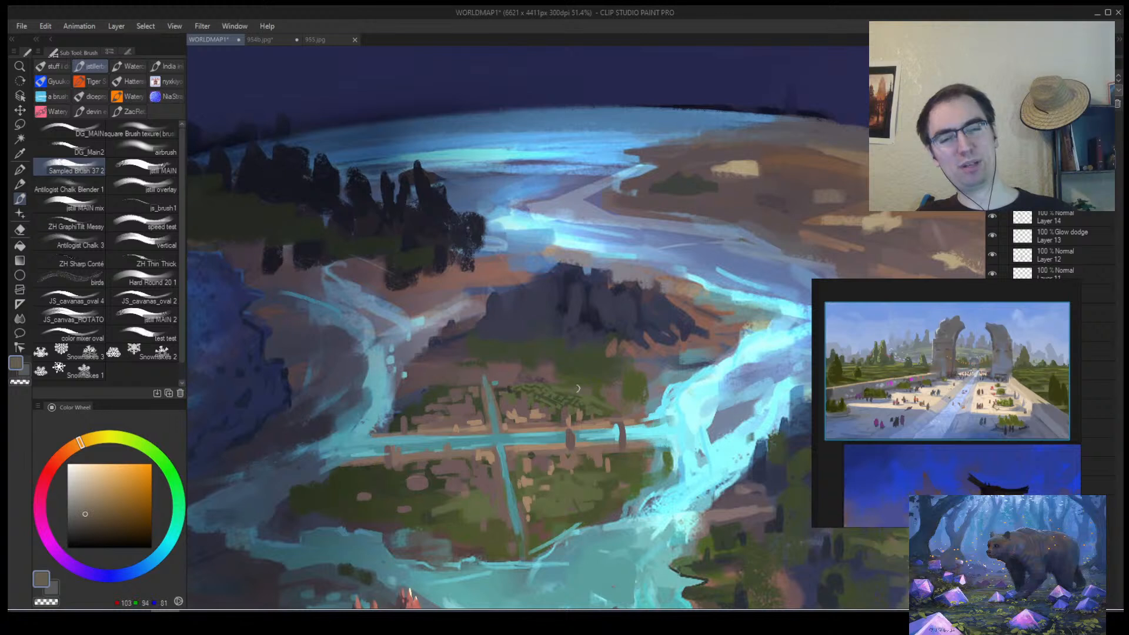
Dab small light tan buildings along the far edge of the hedge field using sampled brown and tan tones.
{"action": "left_click", "coordinate": [544, 377], "text": "alt"}
{"action": "left_click", "coordinate": [550, 380], "text": "alt"}
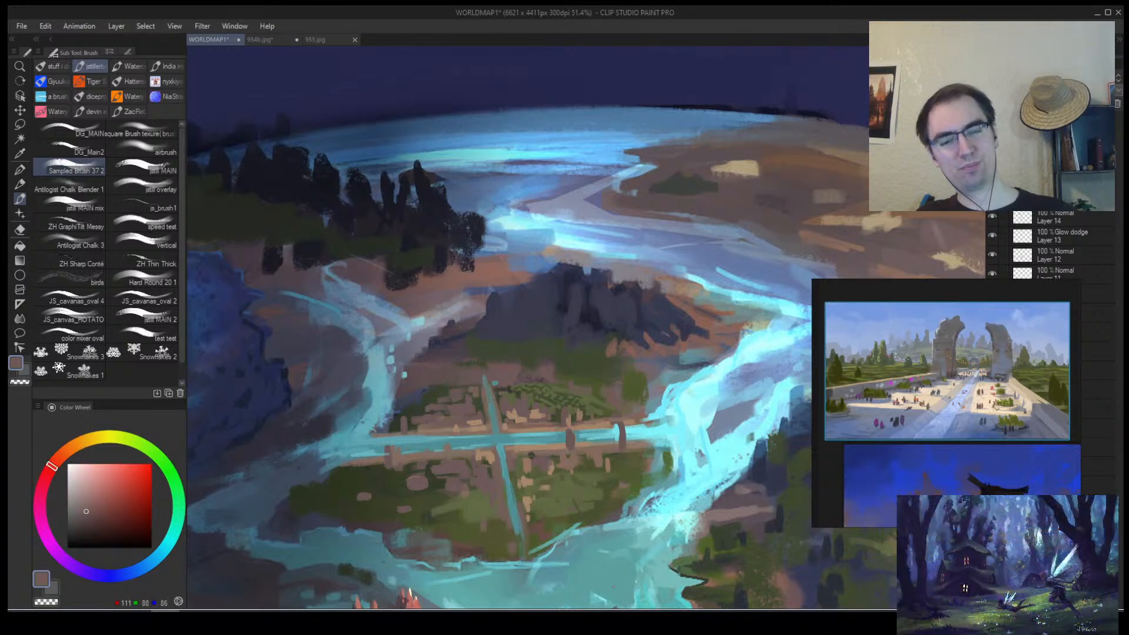
{"action": "left_click", "coordinate": [546, 407], "text": "alt"}
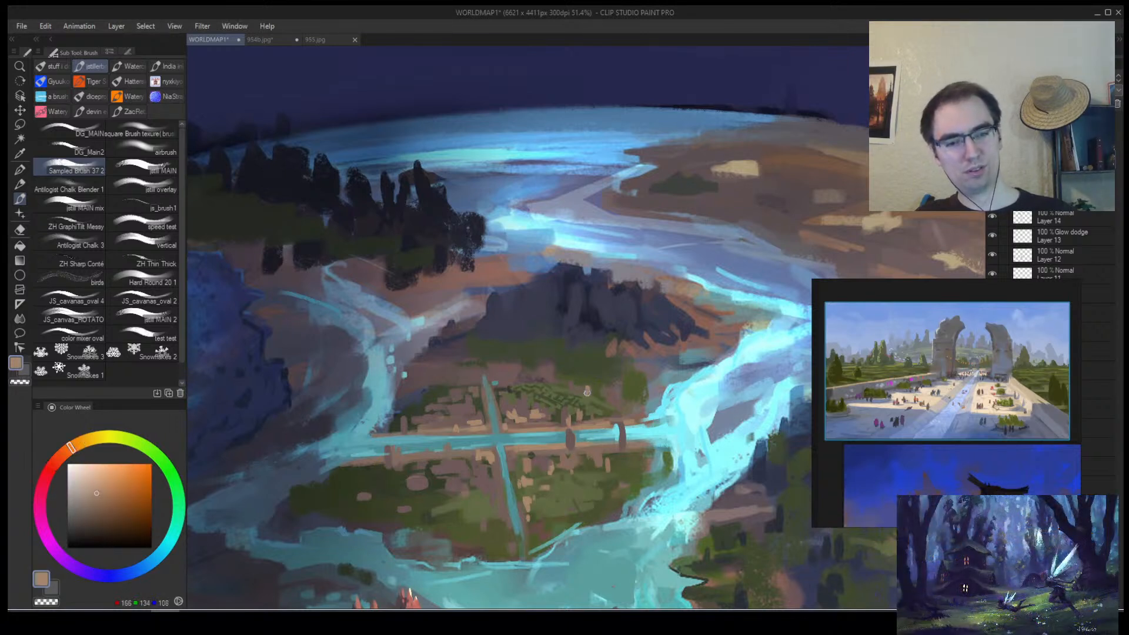
{"action": "key", "text": "ctrl+space"}
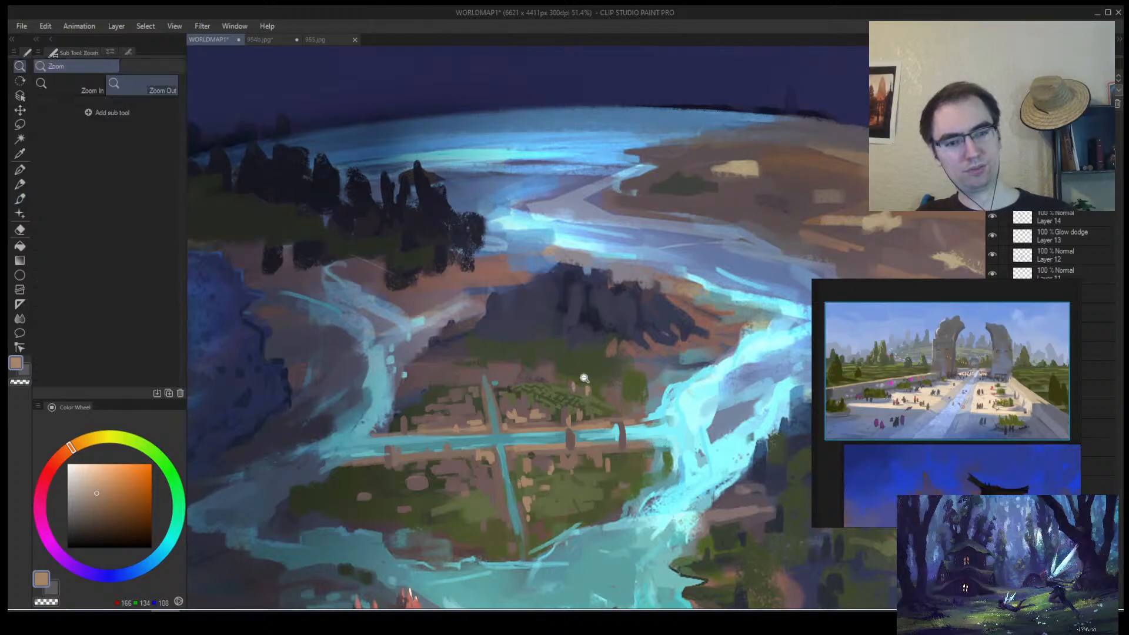
{"action": "left_click", "coordinate": [583, 381], "text": "ctrl"}
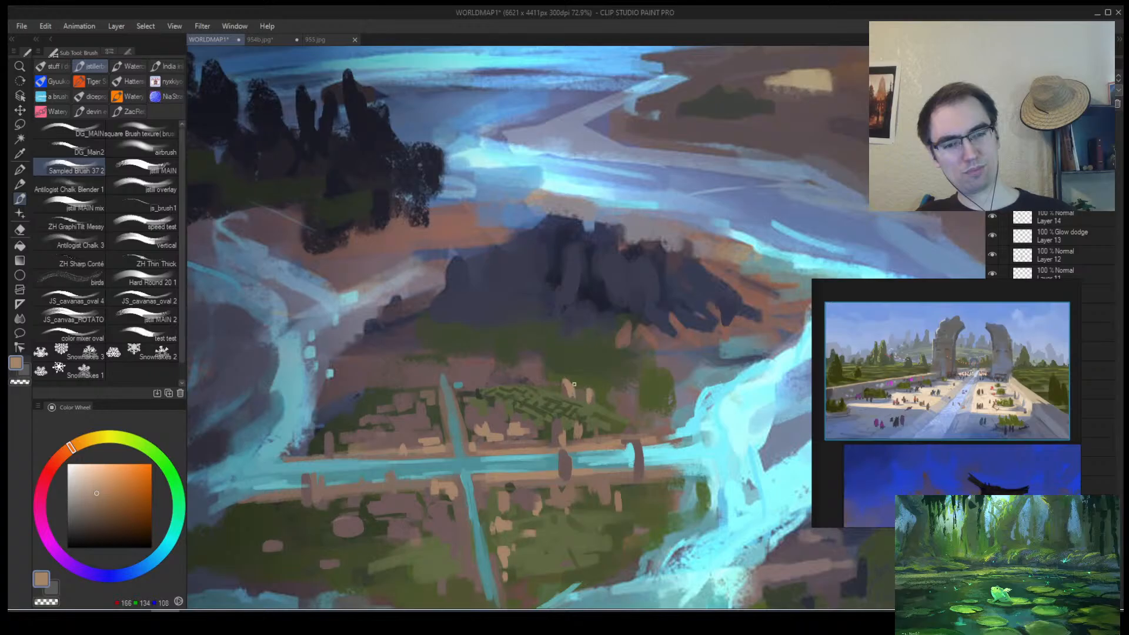
Extend the foot of the outermost canal pillar onto the near bank with sampled tan and muted brown.
{"action": "key", "text": "ctrl+space"}
{"action": "mouse_move", "coordinate": [548, 403]}
{"action": "left_mouse_down"}
{"action": "mouse_move", "coordinate": [483, 400]}
{"action": "mouse_move", "coordinate": [682, 384]}
{"action": "mouse_move", "coordinate": [548, 440]}
{"action": "mouse_move", "coordinate": [501, 417]}
{"action": "mouse_move", "coordinate": [499, 389]}
{"action": "left_mouse_up"}
{"action": "left_click", "coordinate": [378, 397], "text": "alt"}
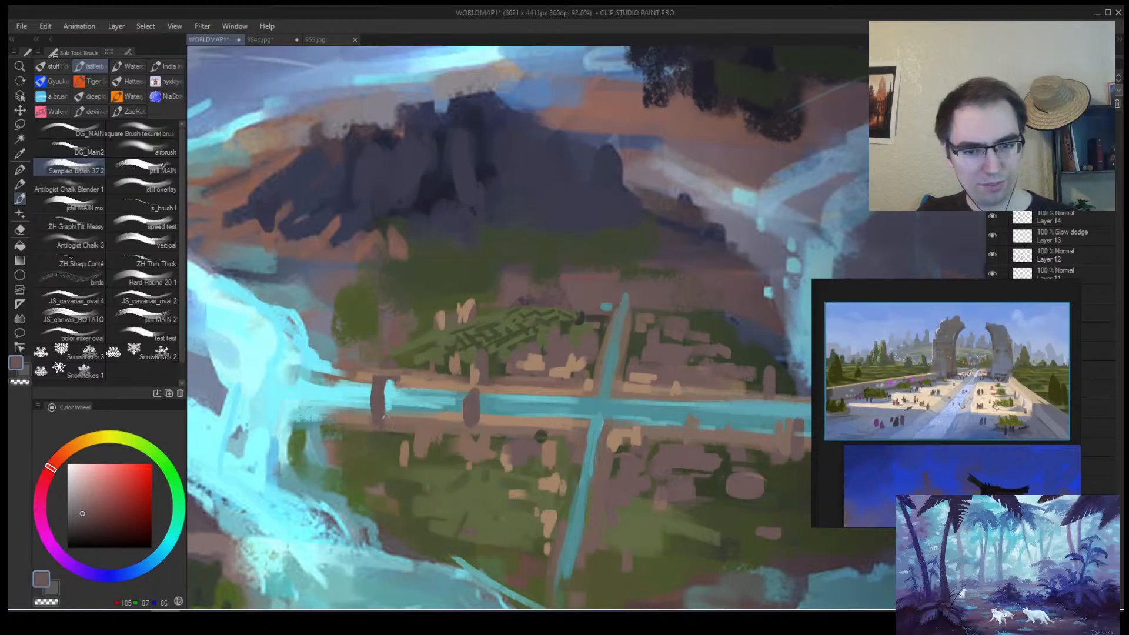
{"action": "left_click", "coordinate": [365, 396], "text": "alt"}
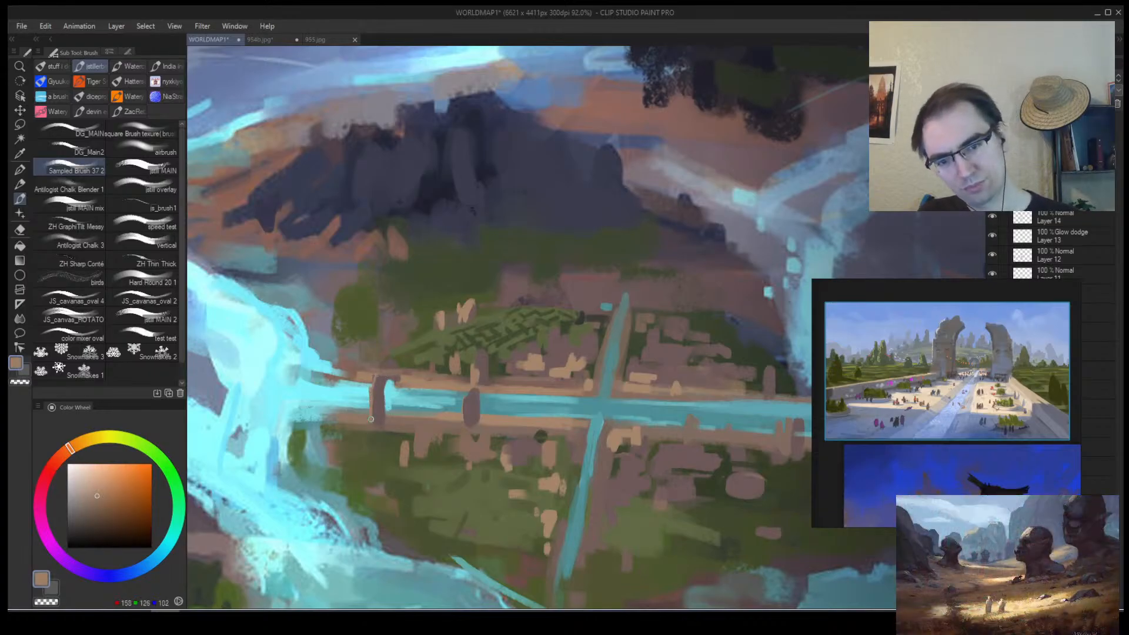
{"action": "left_click_drag", "start_coordinate": [371, 419], "coordinate": [374, 430]}
{"action": "left_click", "coordinate": [386, 418], "text": "alt"}
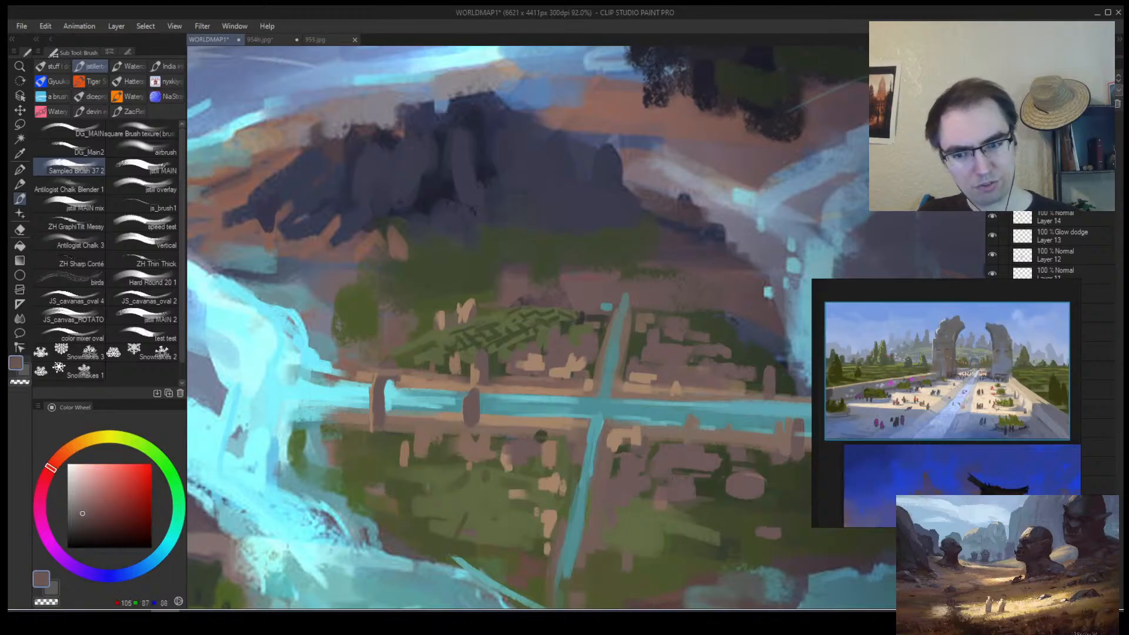
Shape the outermost pillar into an arch curving over the canal with a darker brown, and refine its edges with sampled bank tones.
{"action": "left_click", "coordinate": [83, 522]}
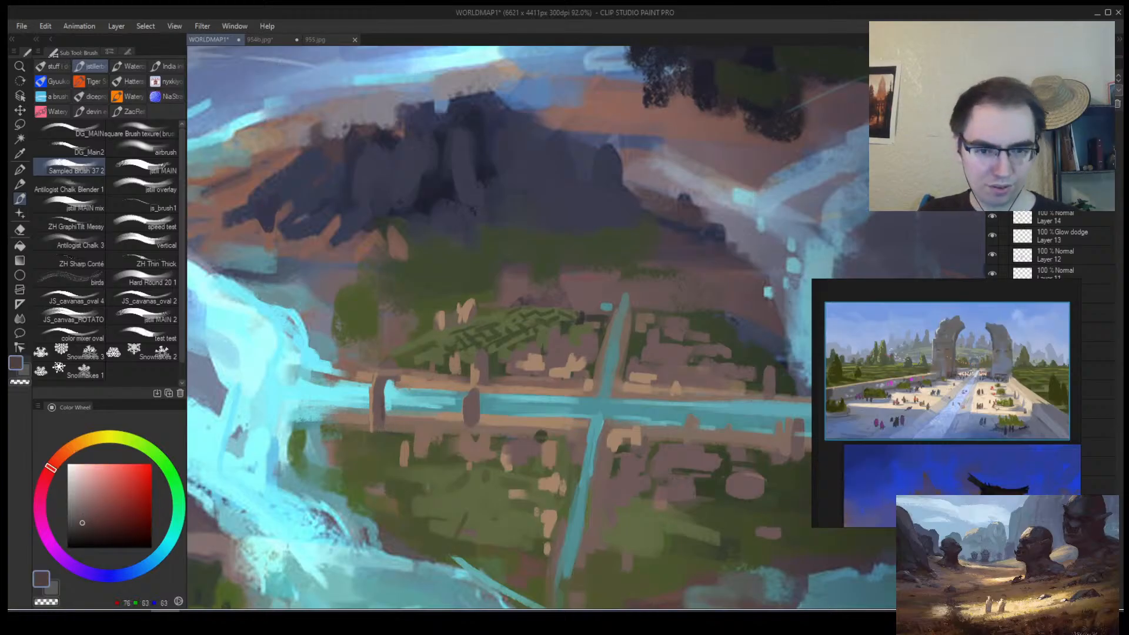
{"action": "left_click", "coordinate": [383, 406], "text": "alt"}
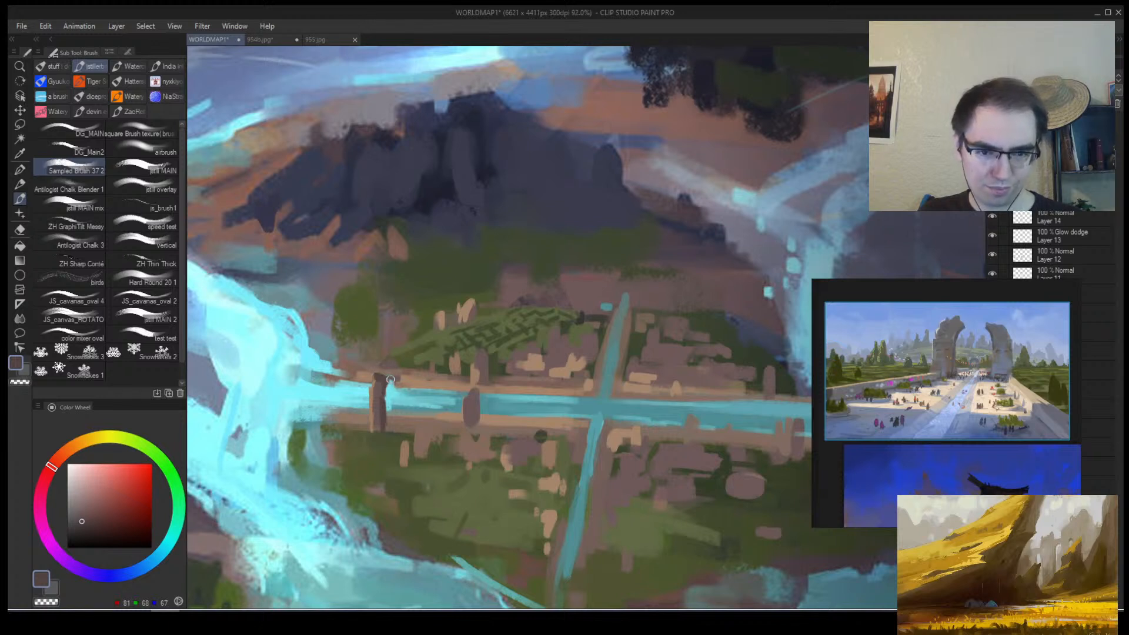
{"action": "left_click_drag", "start_coordinate": [391, 378], "coordinate": [396, 388]}
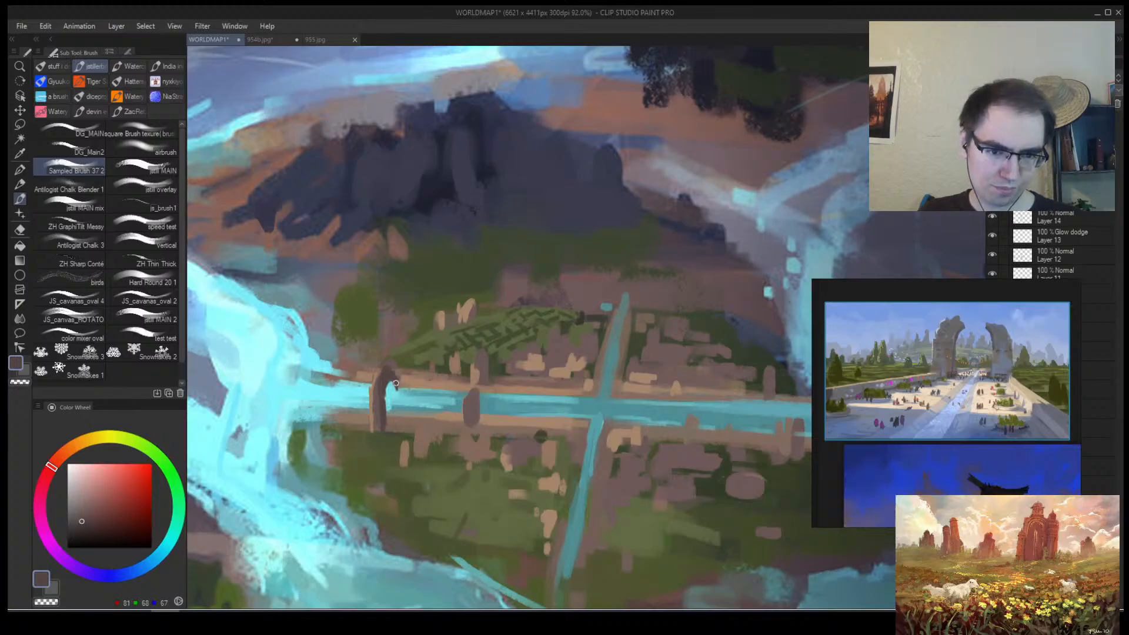
{"action": "left_click", "coordinate": [380, 398], "text": "alt"}
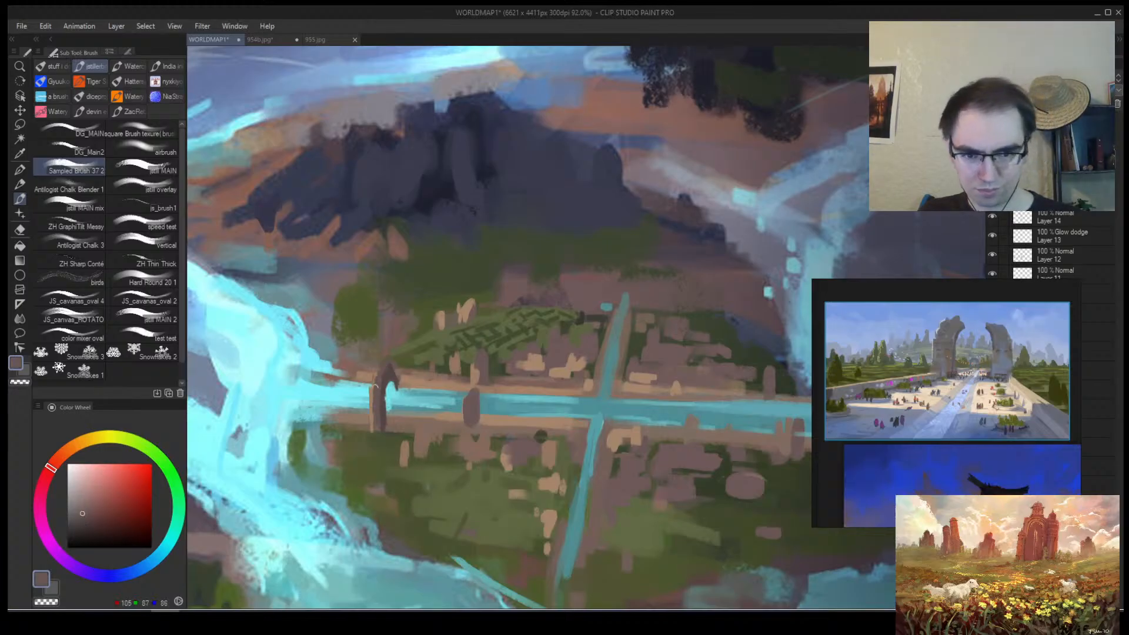
{"action": "left_click", "coordinate": [374, 395], "text": "alt"}
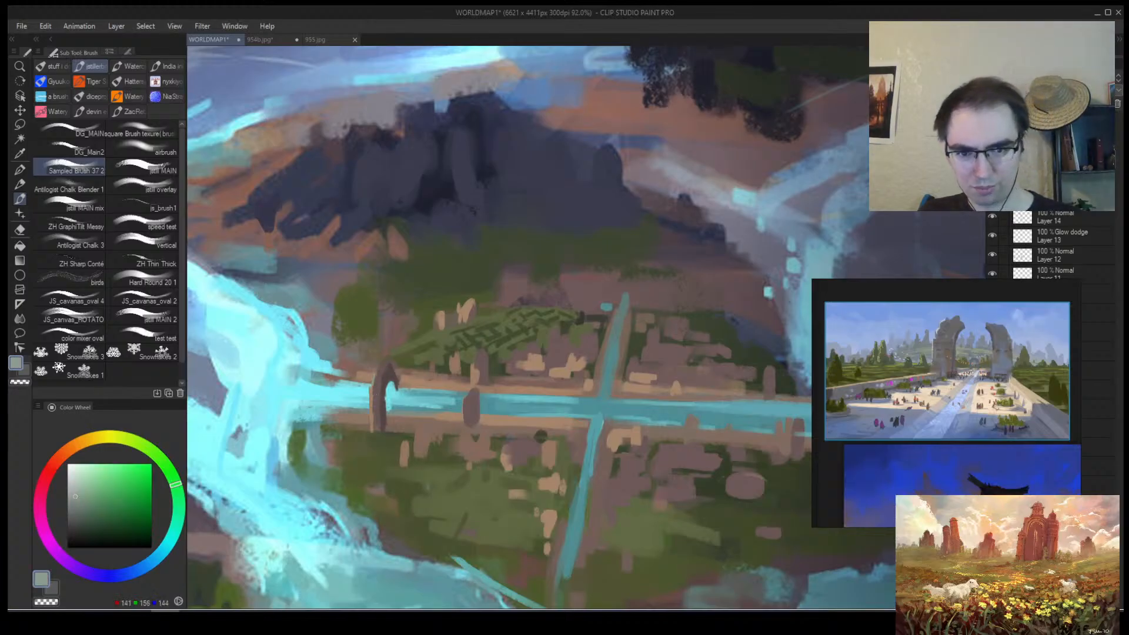
{"action": "left_click", "coordinate": [374, 396], "text": "alt"}
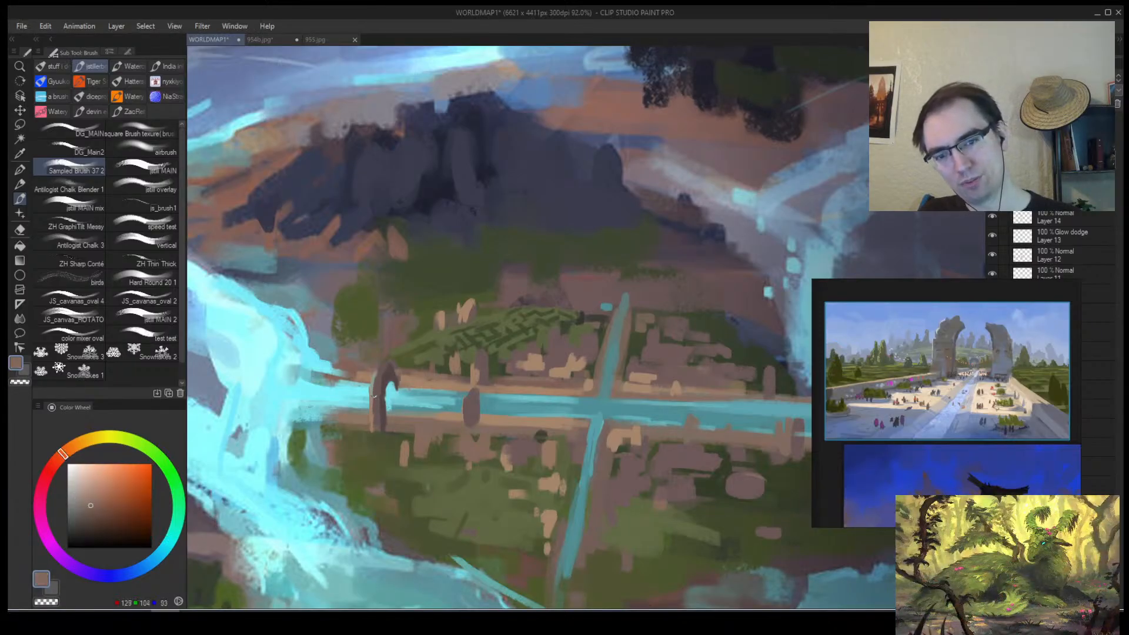
{"action": "left_click", "coordinate": [375, 398], "text": "alt"}
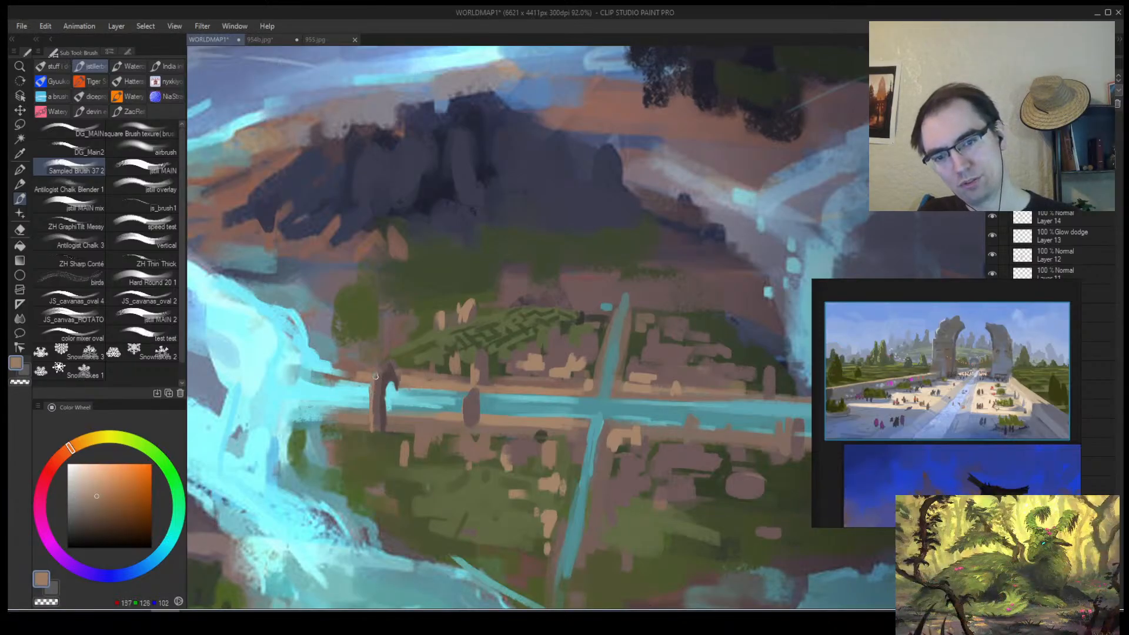
Refine the canal arch's opening and near leg with sampled water blue and light and dark brown tones.
{"action": "key", "text": "alt+space"}
{"action": "left_click", "coordinate": [395, 377]}
{"action": "key", "text": "h"}
{"action": "left_click", "coordinate": [702, 388]}
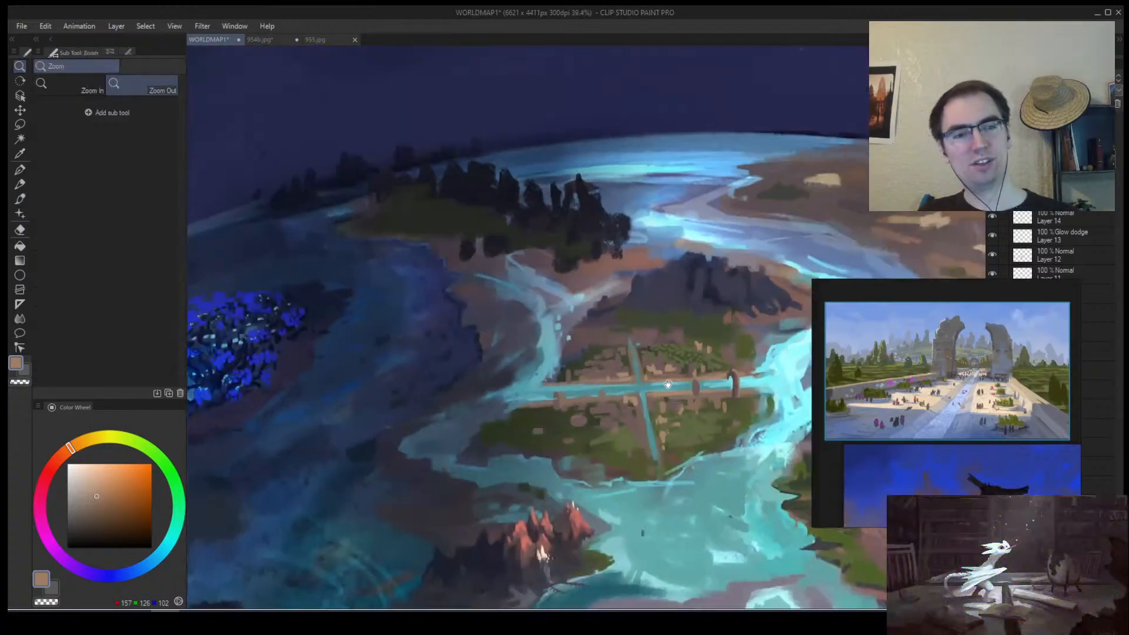
{"action": "left_click_drag", "start_coordinate": [704, 386], "coordinate": [579, 305]}
{"action": "key", "text": "b"}
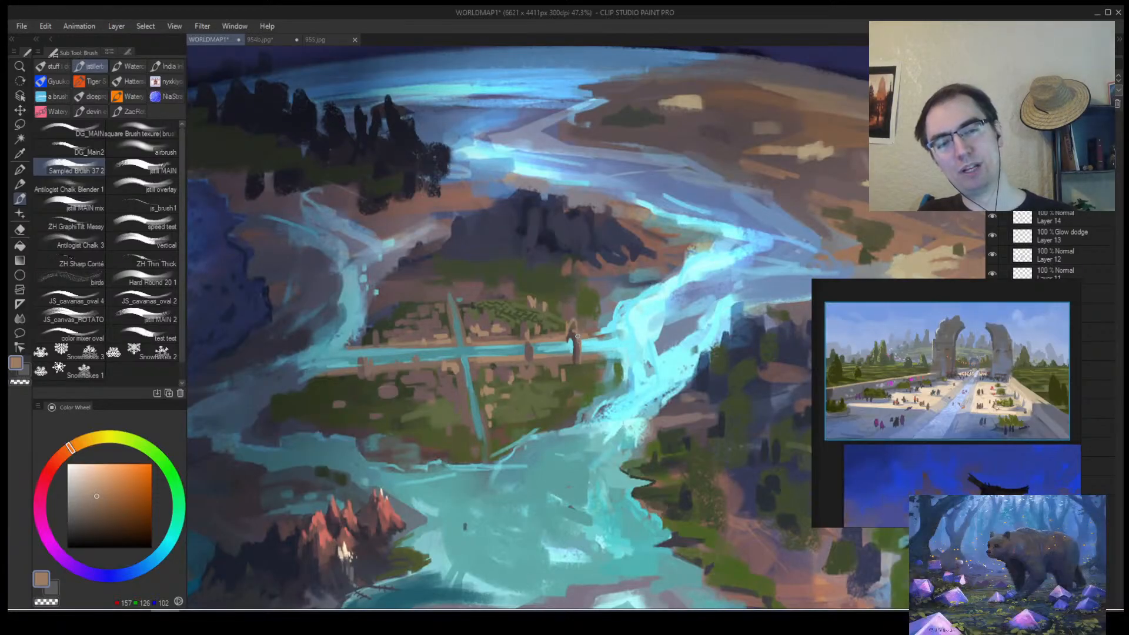
{"action": "left_click", "coordinate": [570, 340], "text": "alt"}
{"action": "left_click", "coordinate": [571, 341], "text": "alt"}
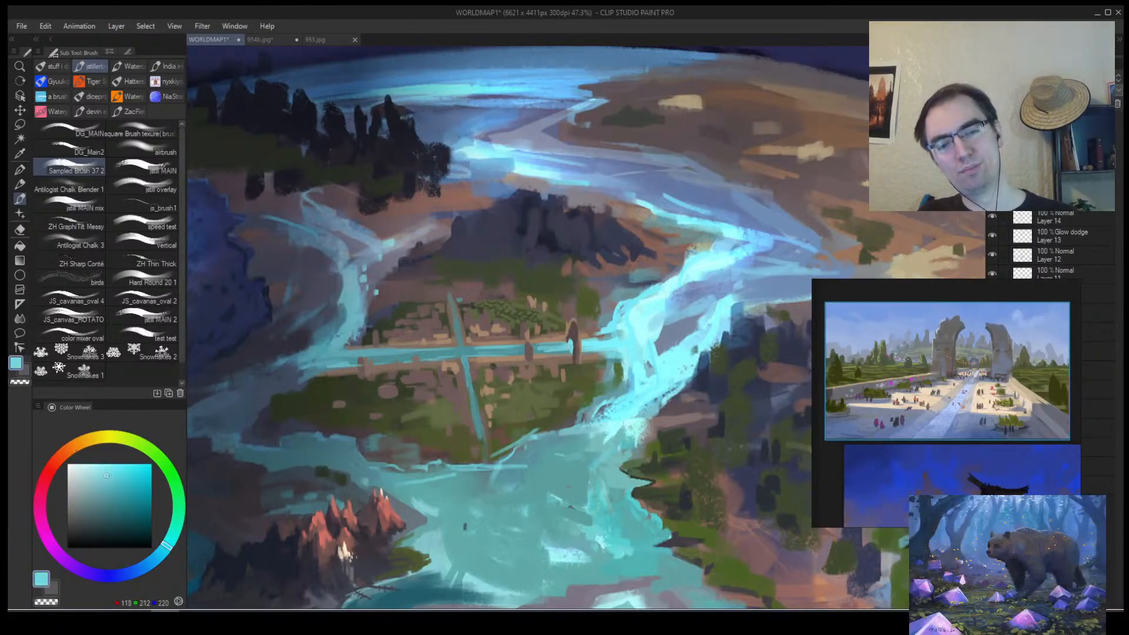
{"action": "left_click", "coordinate": [567, 333], "text": "alt"}
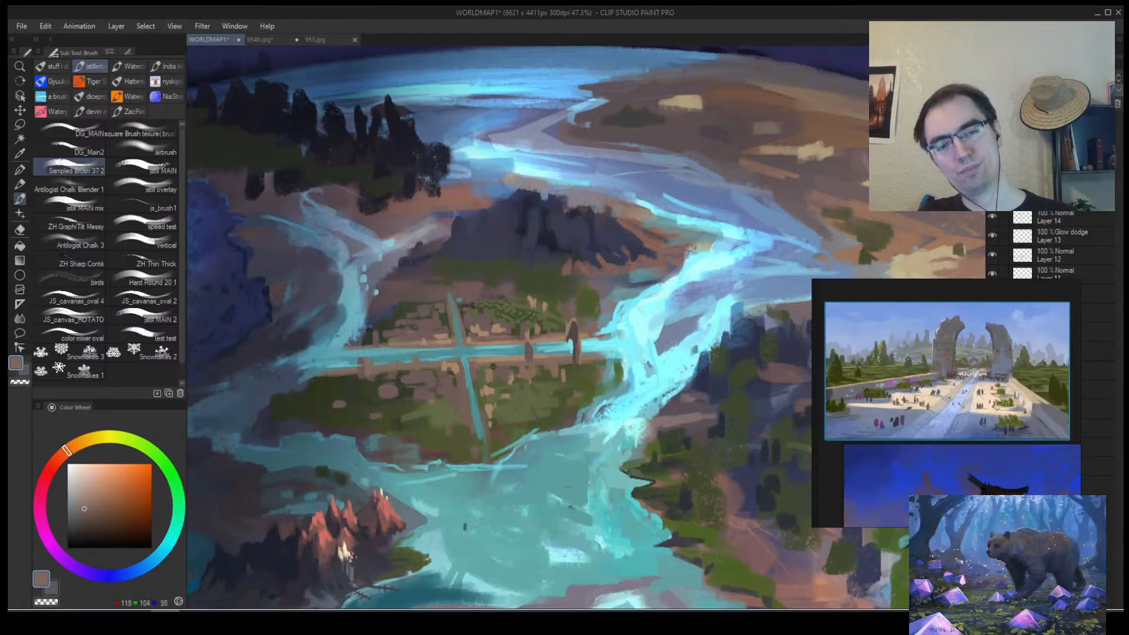
{"action": "left_click", "coordinate": [571, 324], "text": "alt"}
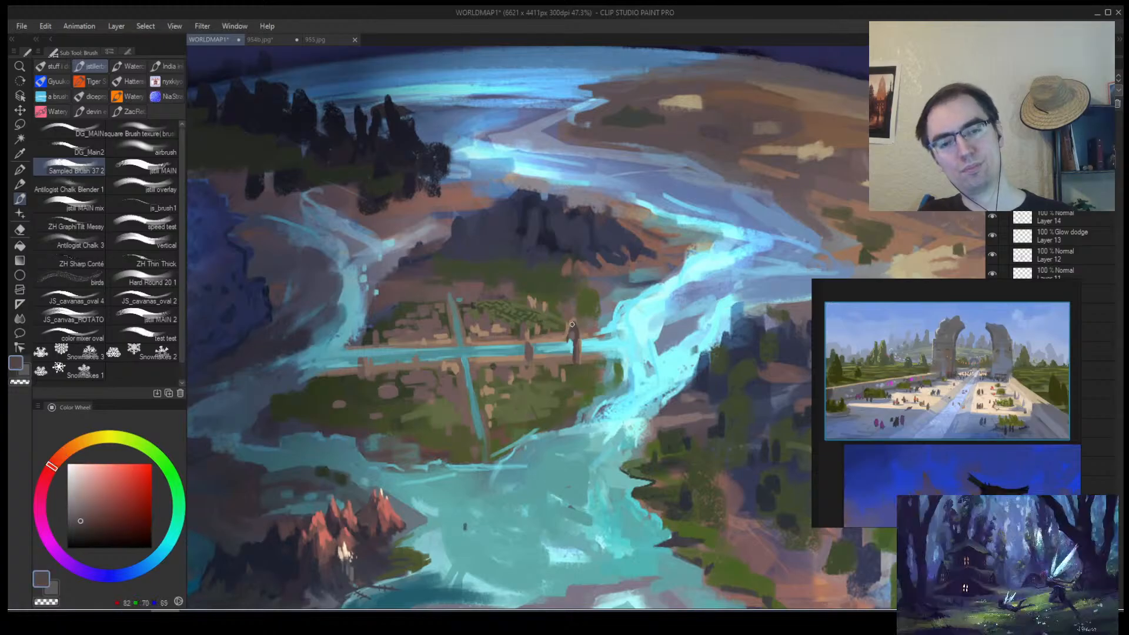
{"action": "left_click", "coordinate": [581, 358], "text": "alt"}
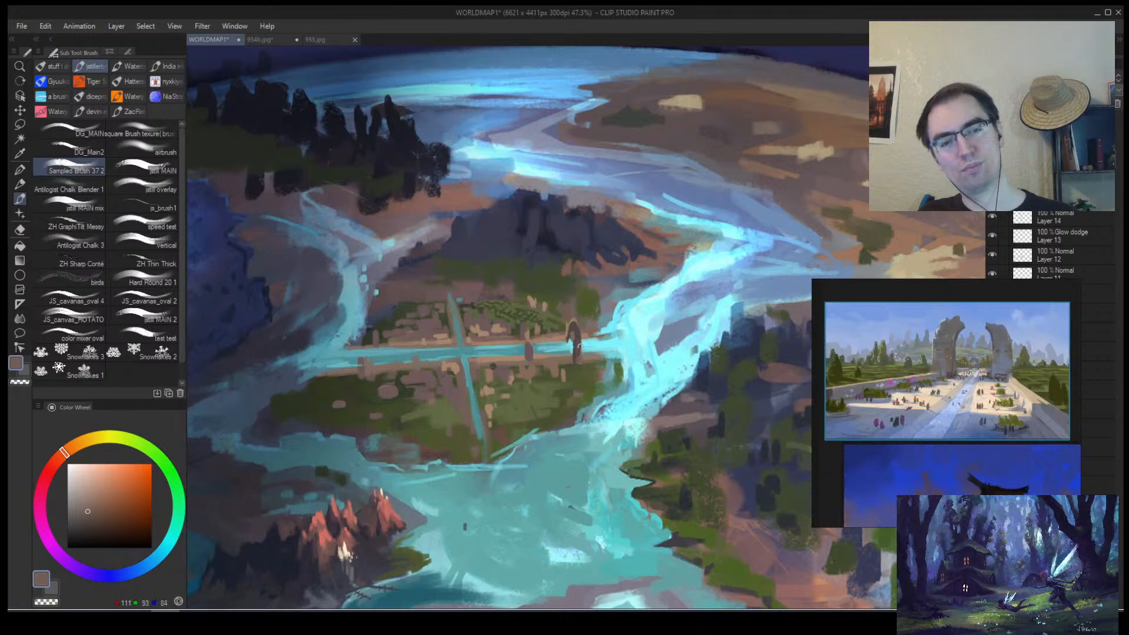
{"action": "left_click", "coordinate": [565, 356], "text": "alt"}
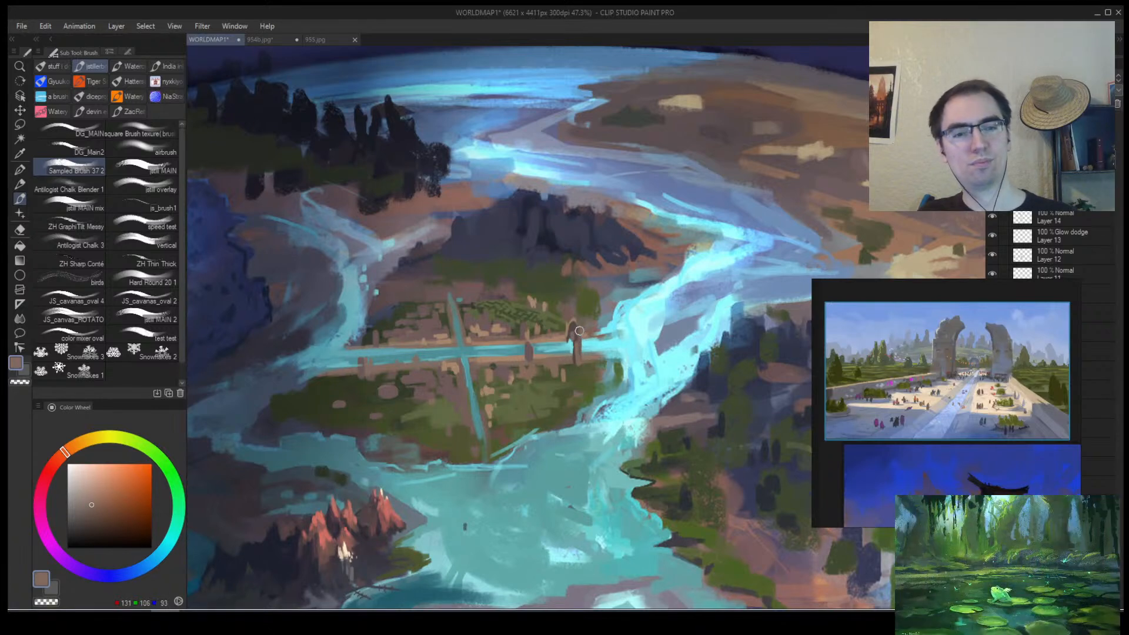
Examine the whole world map to judge how the arch and canal town read in the composition.
{"action": "key", "text": "alt+space"}
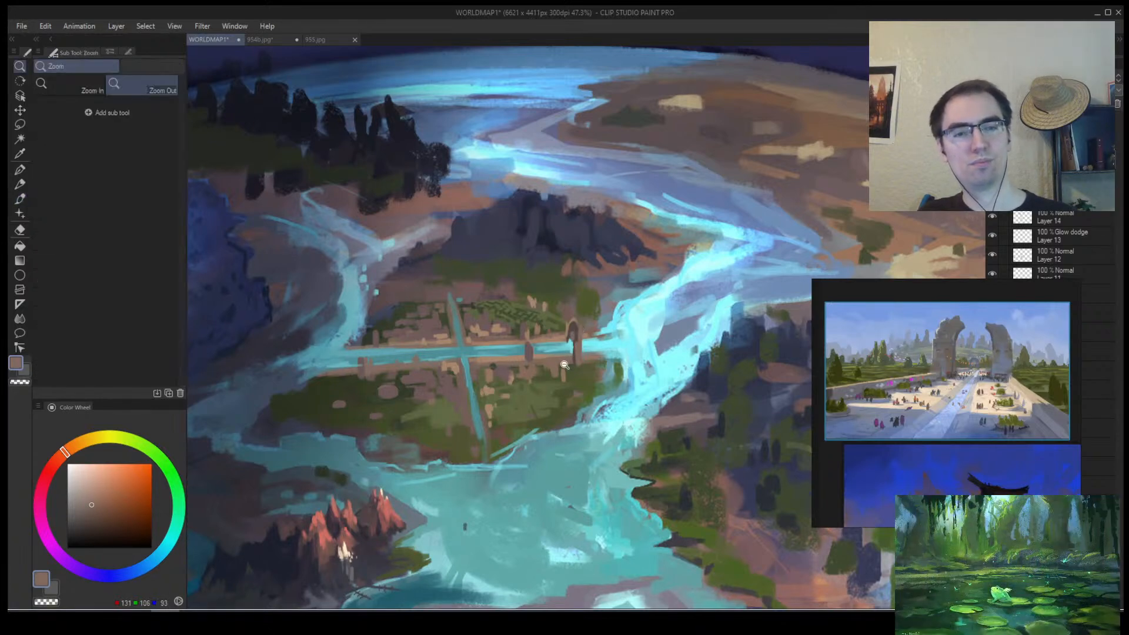
{"action": "mouse_move", "coordinate": [580, 354]}
{"action": "left_mouse_down"}
{"action": "mouse_move", "coordinate": [558, 388]}
{"action": "mouse_move", "coordinate": [598, 339]}
{"action": "mouse_move", "coordinate": [500, 385]}
{"action": "left_mouse_up"}
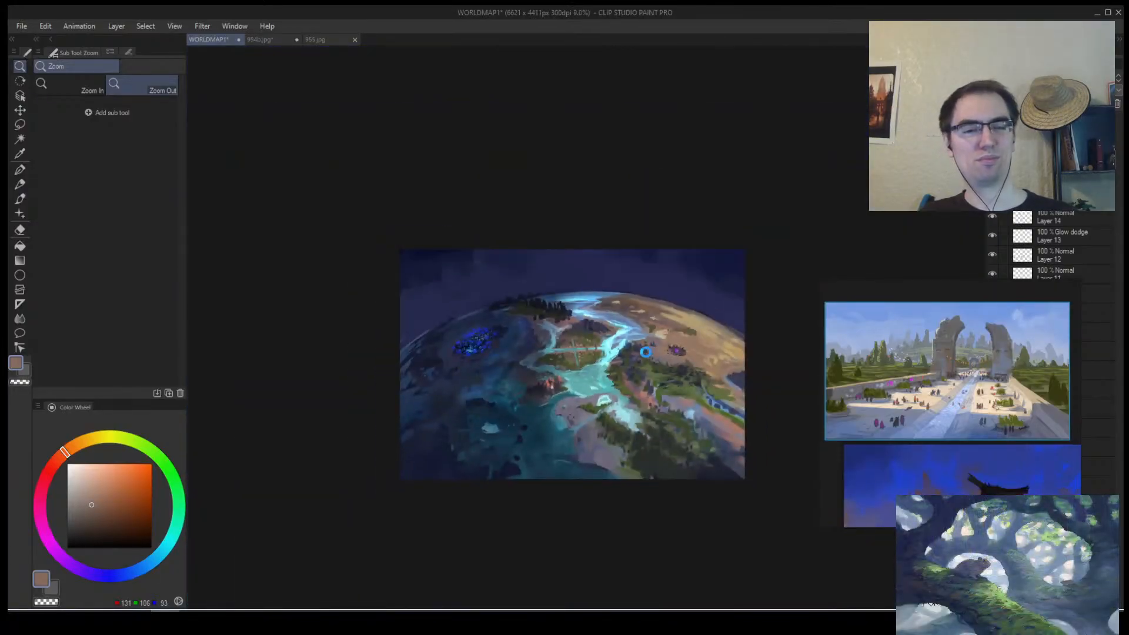
{"action": "scroll", "coordinate": [624, 356], "scroll_direction": "up", "scroll_amount": 2}
{"action": "scroll", "coordinate": [500, 362], "scroll_direction": "up", "scroll_amount": 1}
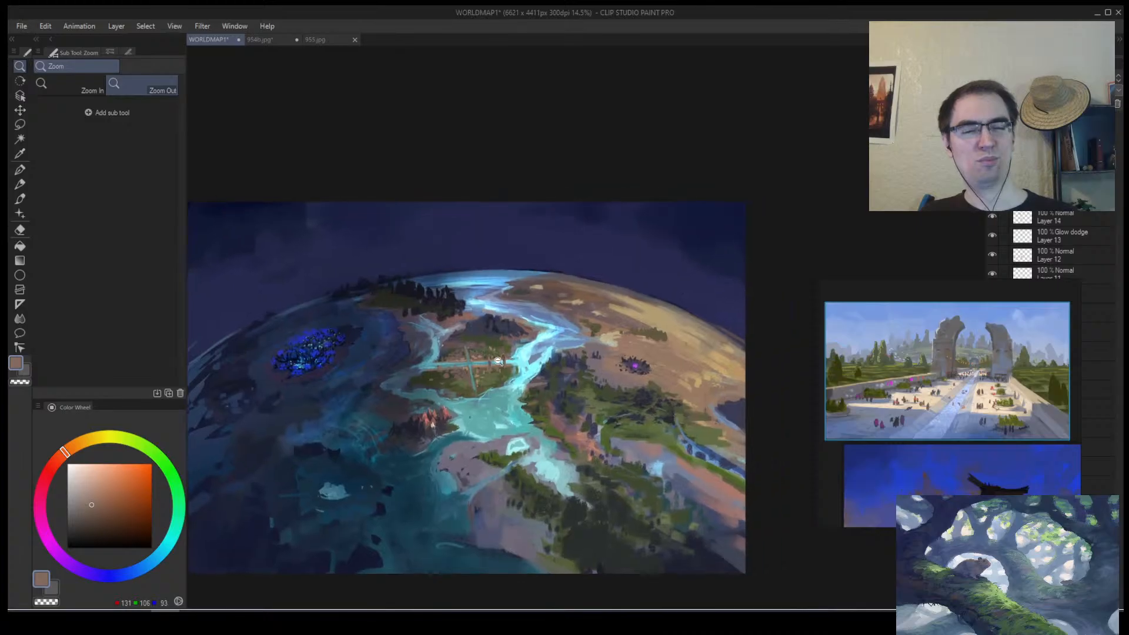
{"action": "scroll", "coordinate": [499, 362], "scroll_direction": "up", "scroll_amount": 2}
{"action": "scroll", "coordinate": [506, 359], "scroll_direction": "down", "scroll_amount": 2}
{"action": "scroll", "coordinate": [498, 363], "scroll_direction": "up", "scroll_amount": 1}
{"action": "scroll", "coordinate": [498, 363], "scroll_direction": "down", "scroll_amount": 3}
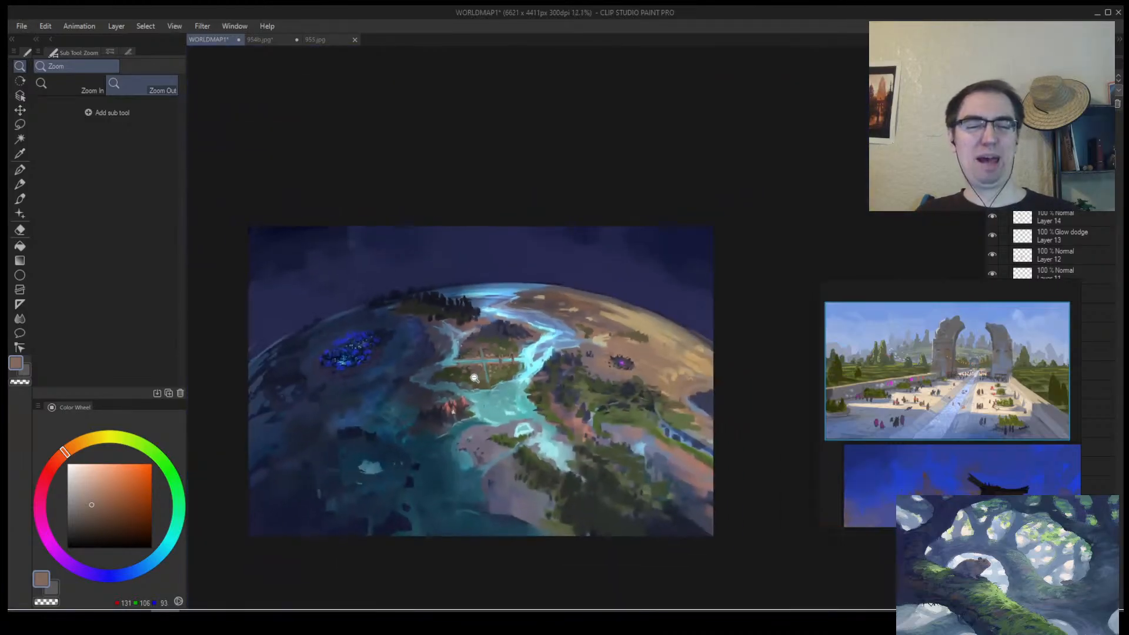
{"action": "scroll", "coordinate": [500, 359], "scroll_direction": "up", "scroll_amount": 5}
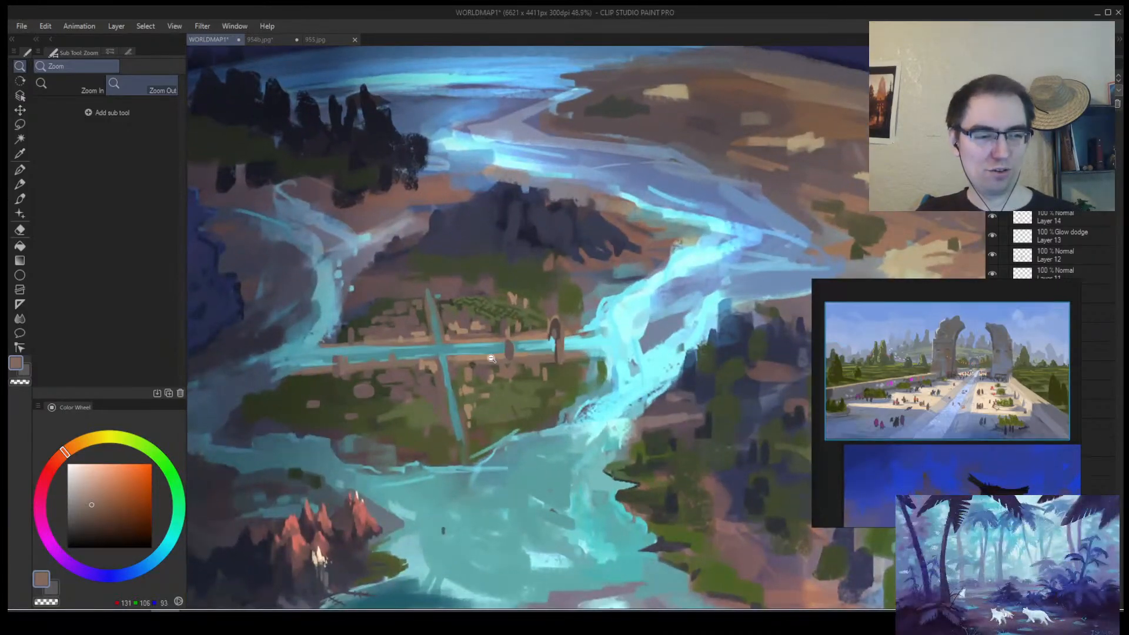
Touch up the near canal bank beside the crossing with sampled muted brown, olive green and tan tones.
{"action": "scroll", "coordinate": [494, 360], "scroll_direction": "up", "scroll_amount": 1}
{"action": "key", "text": "b"}
{"action": "left_click", "coordinate": [491, 379], "text": "alt"}
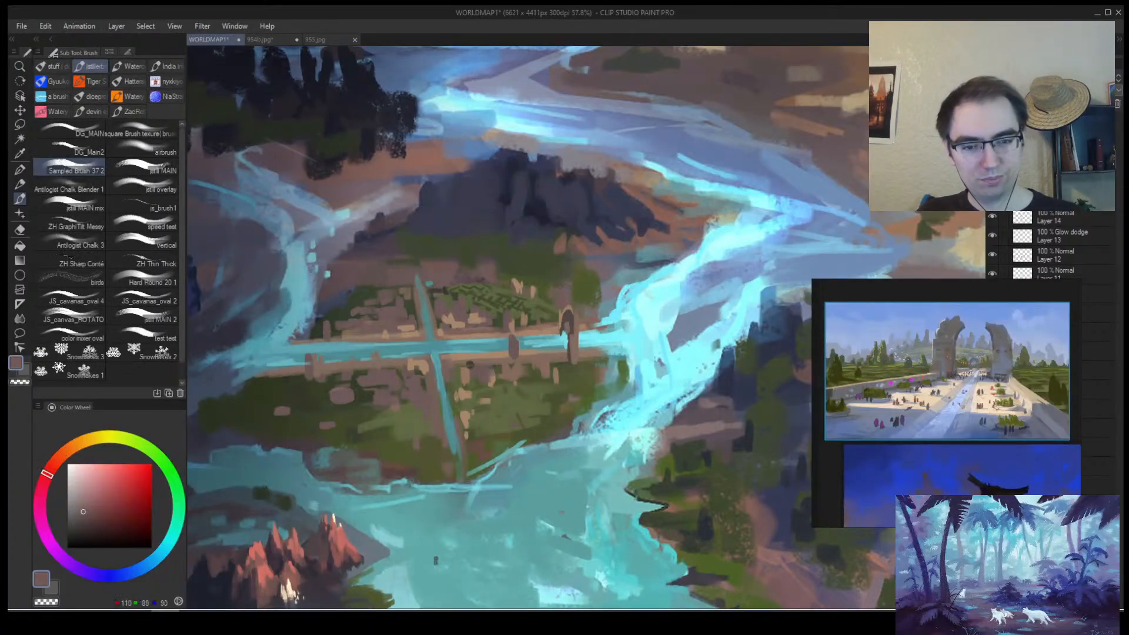
{"action": "left_click", "coordinate": [475, 368], "text": "alt"}
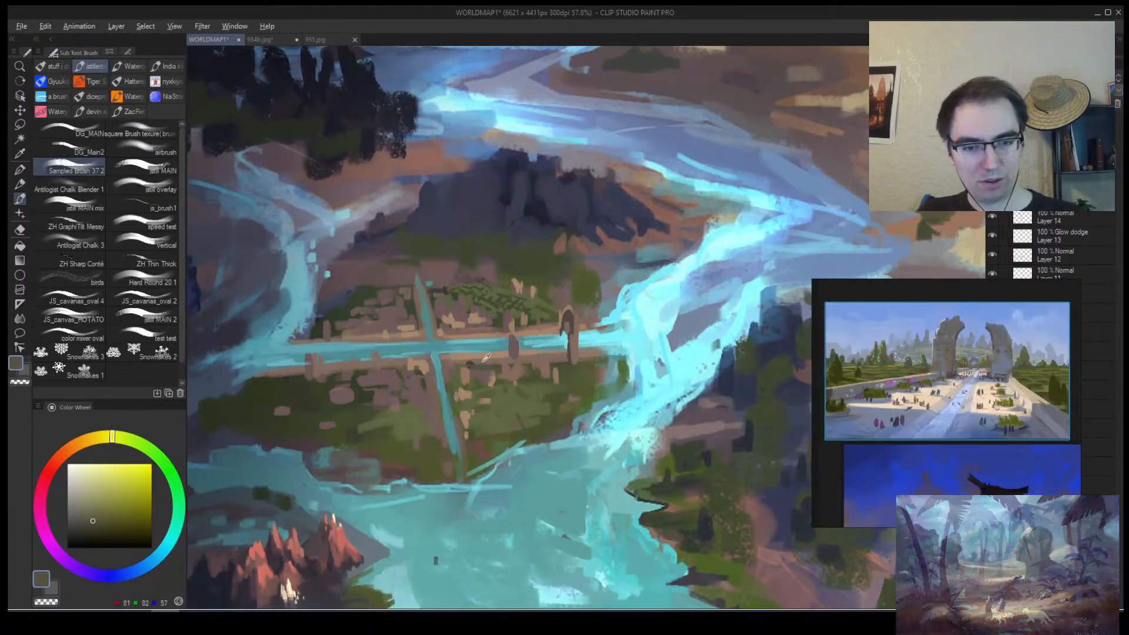
{"action": "left_click", "coordinate": [489, 366], "text": "alt"}
{"action": "left_click", "coordinate": [465, 365], "text": "alt"}
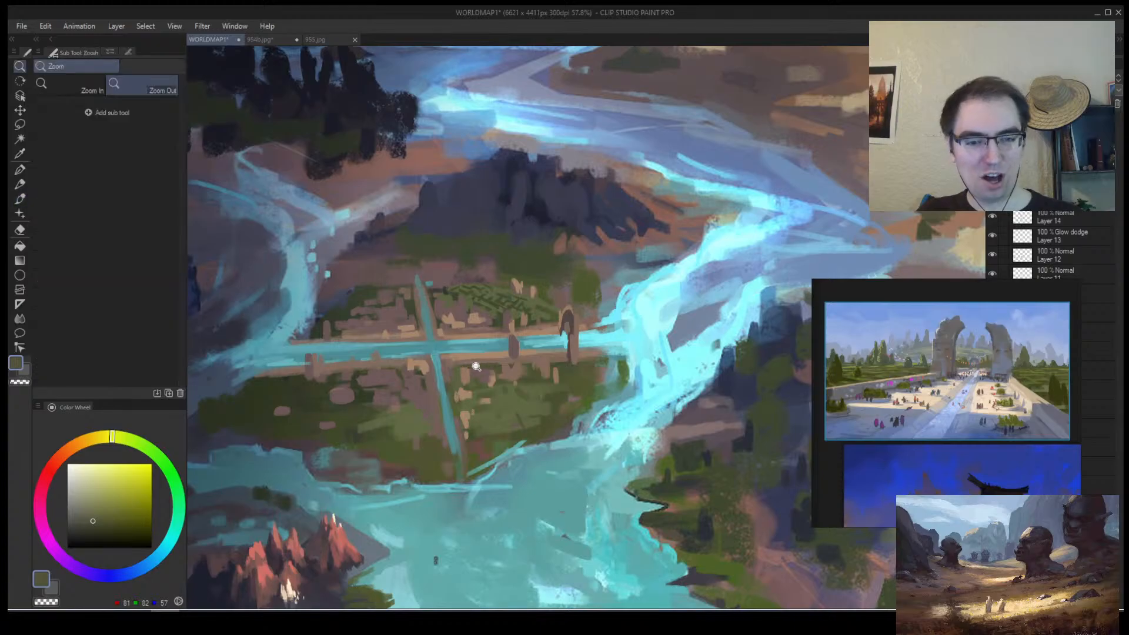
{"action": "scroll", "coordinate": [464, 365], "scroll_direction": "up", "scroll_amount": 3}
{"action": "left_click", "coordinate": [453, 370], "text": "alt"}
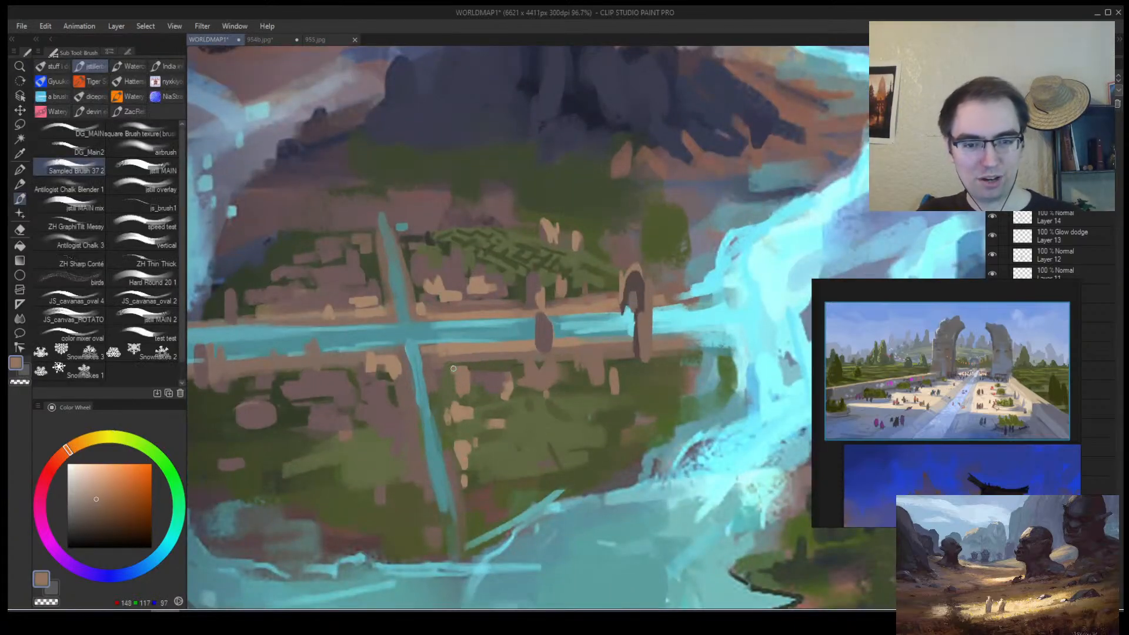
{"action": "left_click", "coordinate": [484, 364], "text": "alt"}
Sample grey-green and water blue tones along the canal, and set the brush colour to a pale cream.
{"action": "left_click", "coordinate": [453, 340], "text": "alt"}
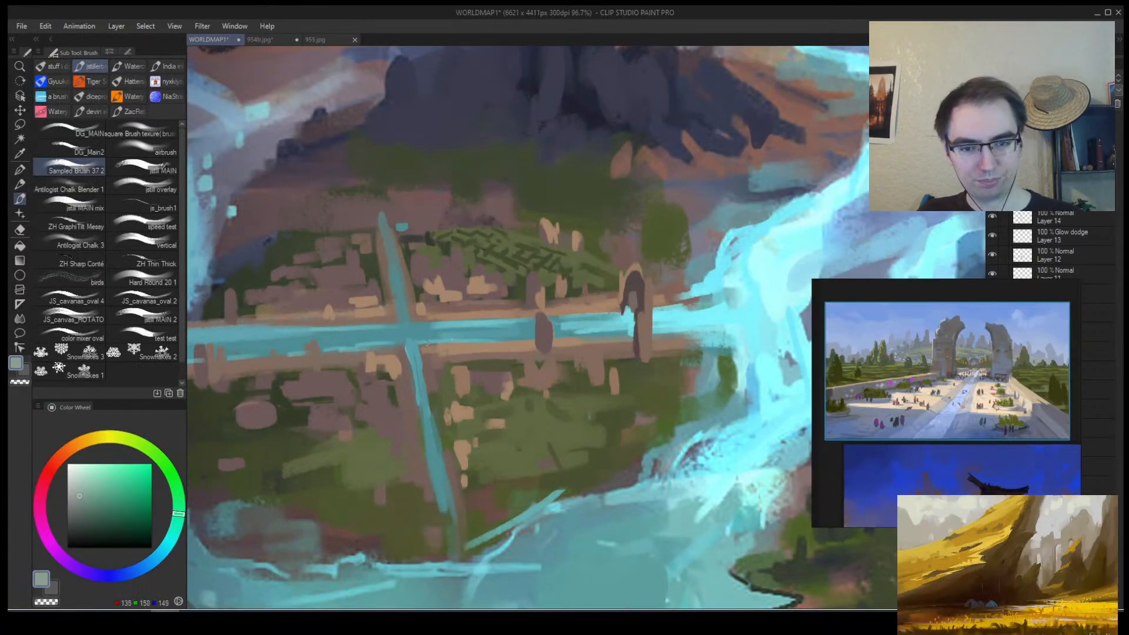
{"action": "left_click", "coordinate": [476, 338], "text": "alt"}
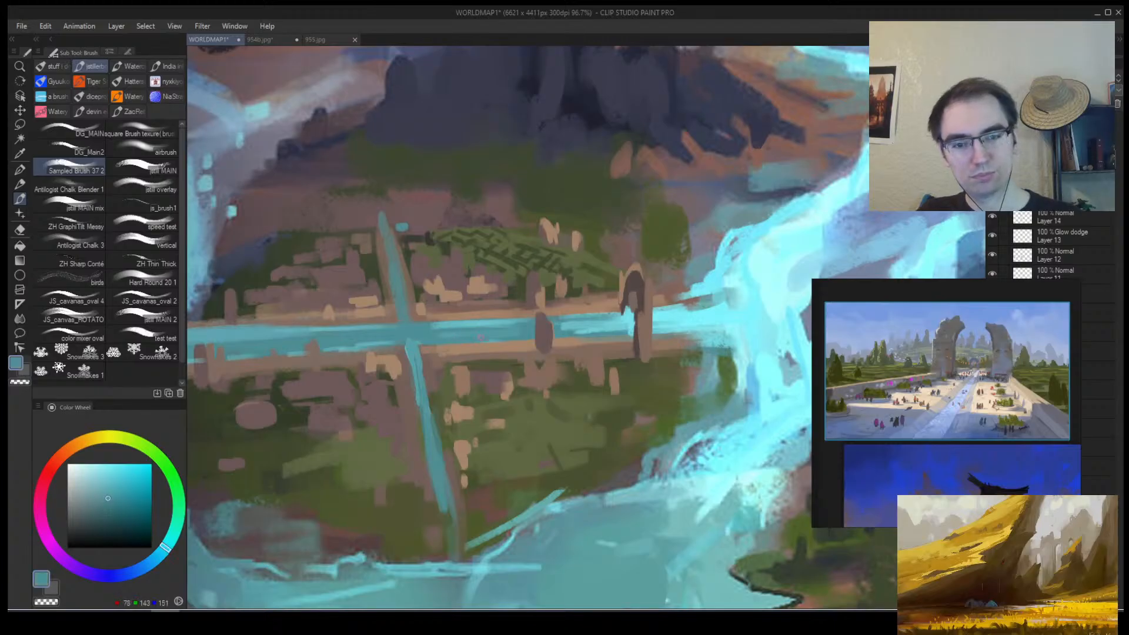
{"action": "left_click", "coordinate": [500, 344], "text": "alt"}
{"action": "left_click_drag", "start_coordinate": [111, 497], "coordinate": [80, 462]}
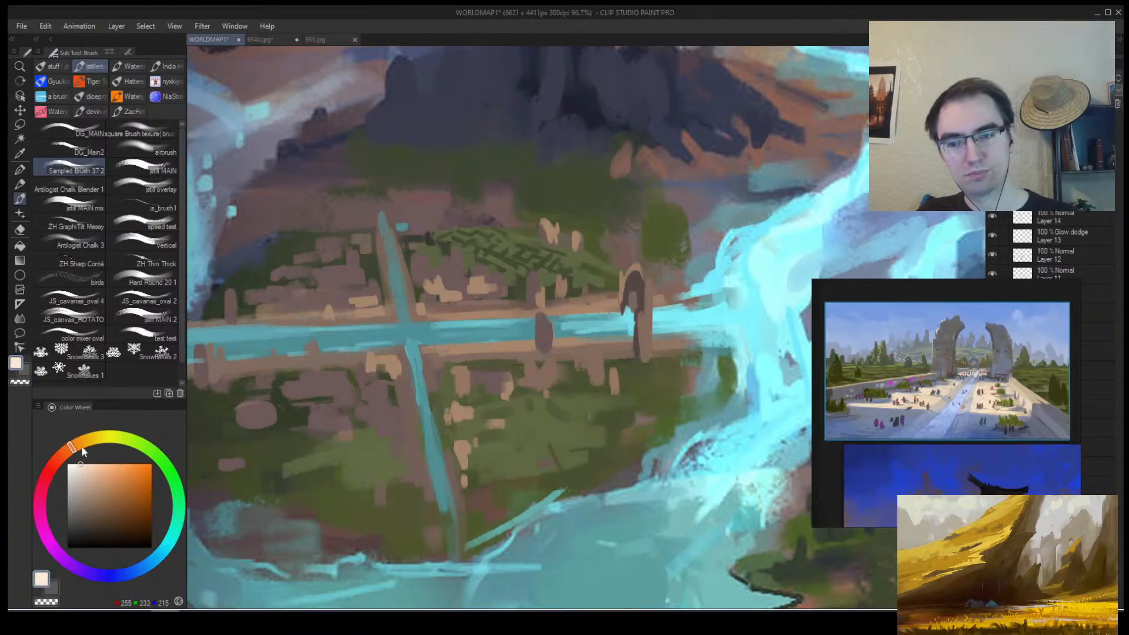
Brighten the canal crossing and the adjoining stretch of the cross canal with vivid light cyan strokes.
{"action": "key", "text": "alt+space"}
{"action": "key", "text": "ctrl+alt+c"}
{"action": "key", "text": "Escape"}
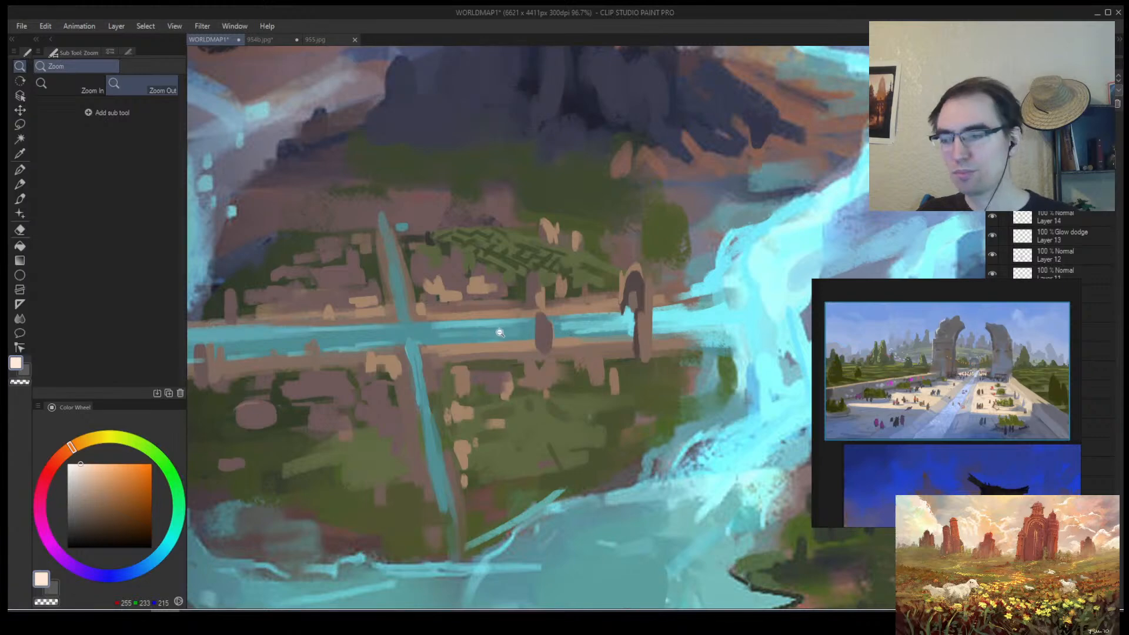
{"action": "scroll", "coordinate": [353, 382], "scroll_direction": "down", "scroll_amount": 10}
{"action": "scroll", "coordinate": [481, 351], "scroll_direction": "up", "scroll_amount": 2}
{"action": "scroll", "coordinate": [481, 351], "scroll_direction": "up", "scroll_amount": 8}
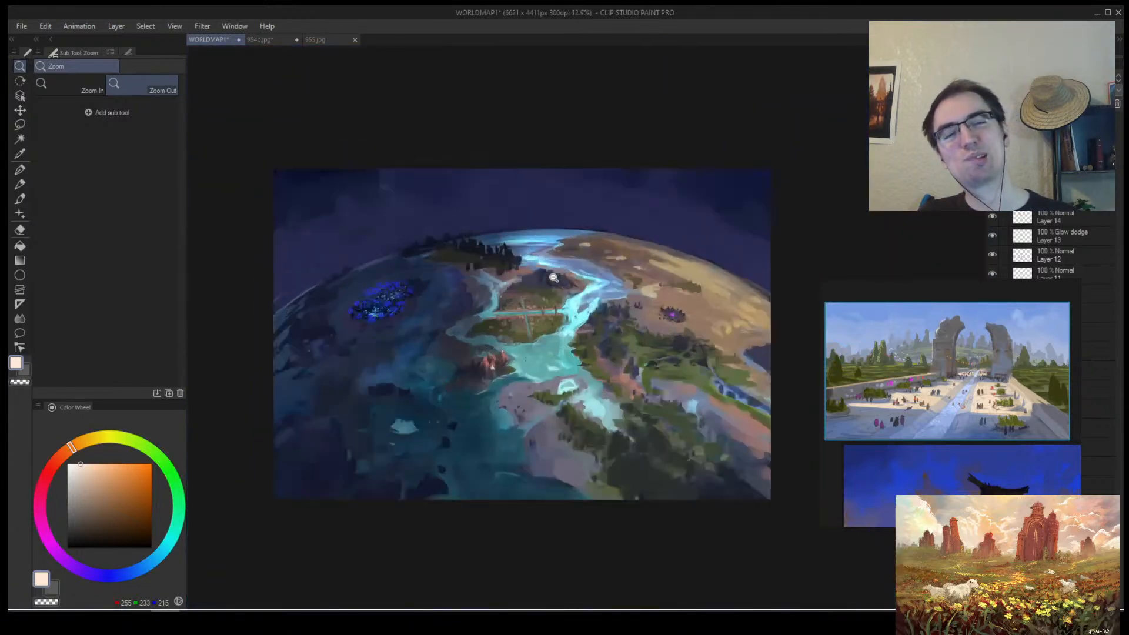
{"action": "scroll", "coordinate": [473, 349], "scroll_direction": "up", "scroll_amount": 3}
{"action": "key", "text": "b"}
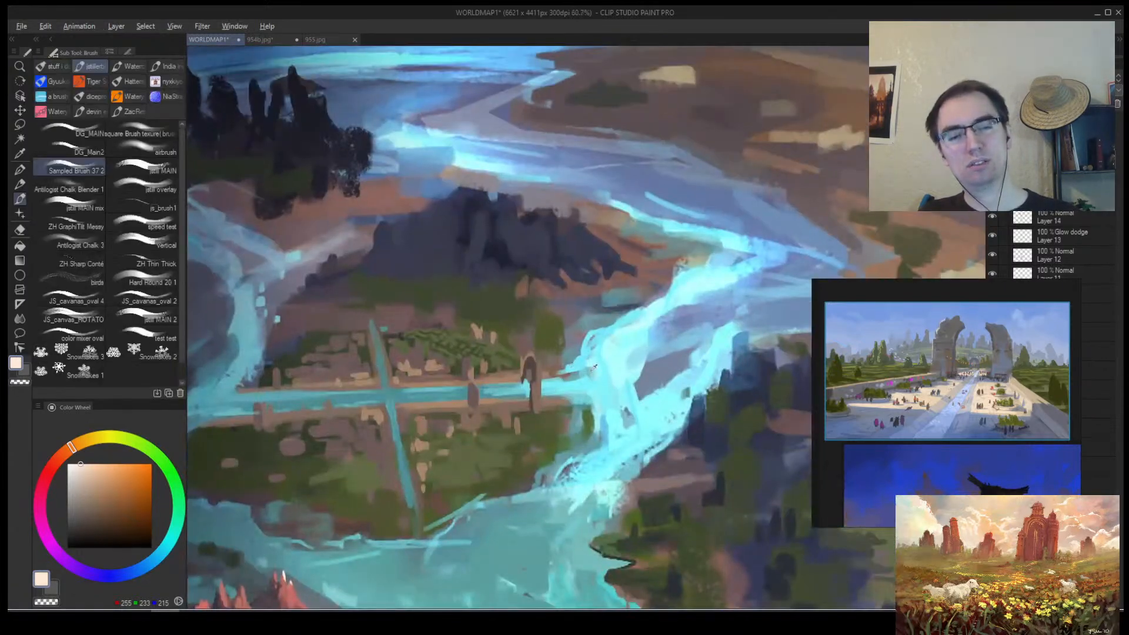
{"action": "left_click", "coordinate": [389, 400], "text": "alt"}
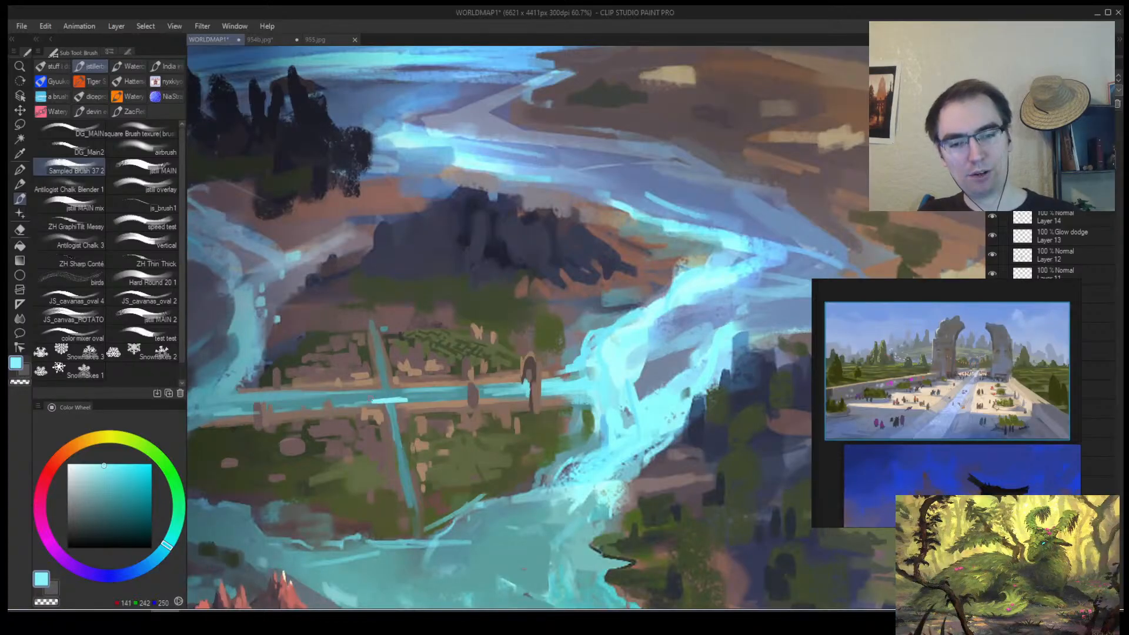
{"action": "mouse_move", "coordinate": [406, 399]}
{"action": "left_mouse_down"}
{"action": "mouse_move", "coordinate": [365, 395]}
{"action": "mouse_move", "coordinate": [420, 381]}
{"action": "mouse_move", "coordinate": [389, 392]}
{"action": "mouse_move", "coordinate": [392, 421]}
{"action": "left_mouse_up"}
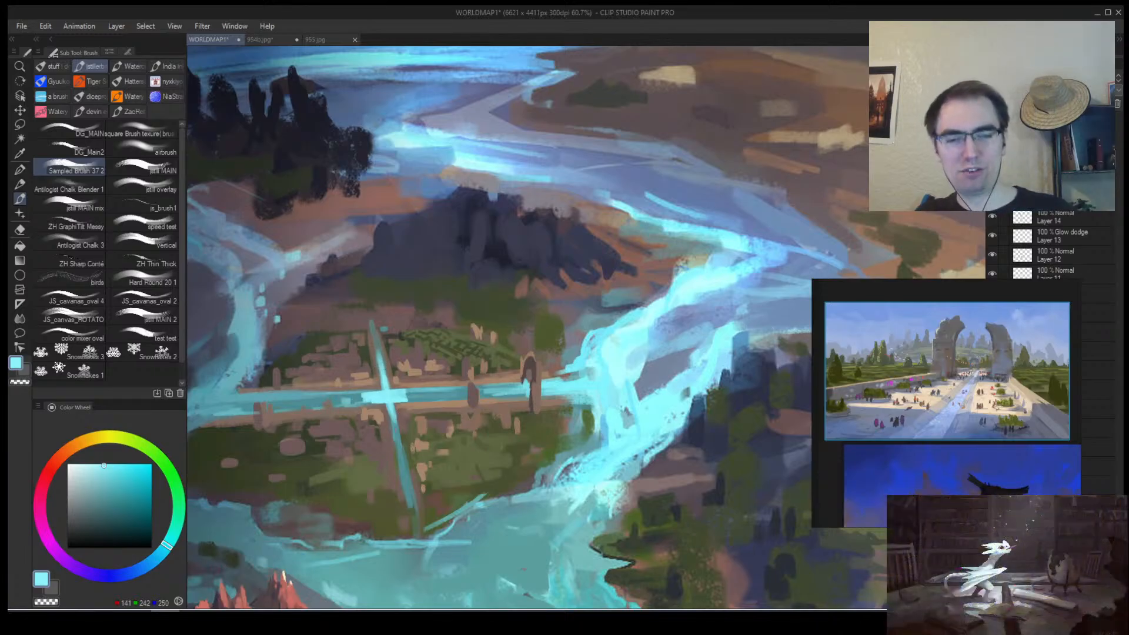
Extend the bright water along the main canal on both sides of the crossing with a slightly darker sampled cyan.
{"action": "left_click", "coordinate": [338, 396], "text": "alt"}
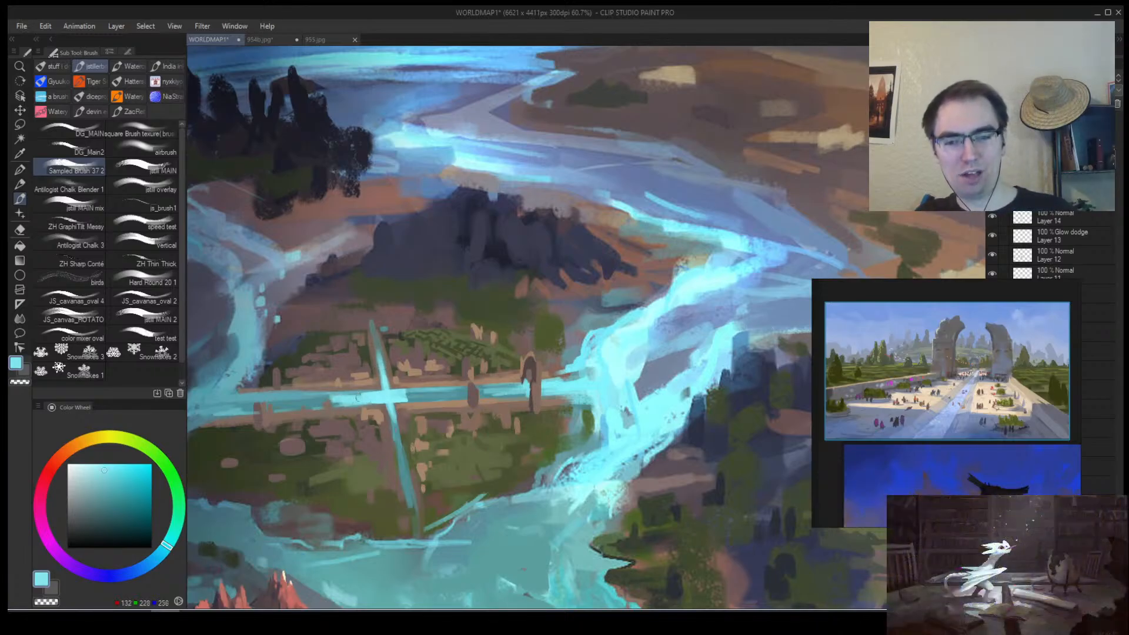
{"action": "left_click_drag", "start_coordinate": [361, 397], "coordinate": [290, 402]}
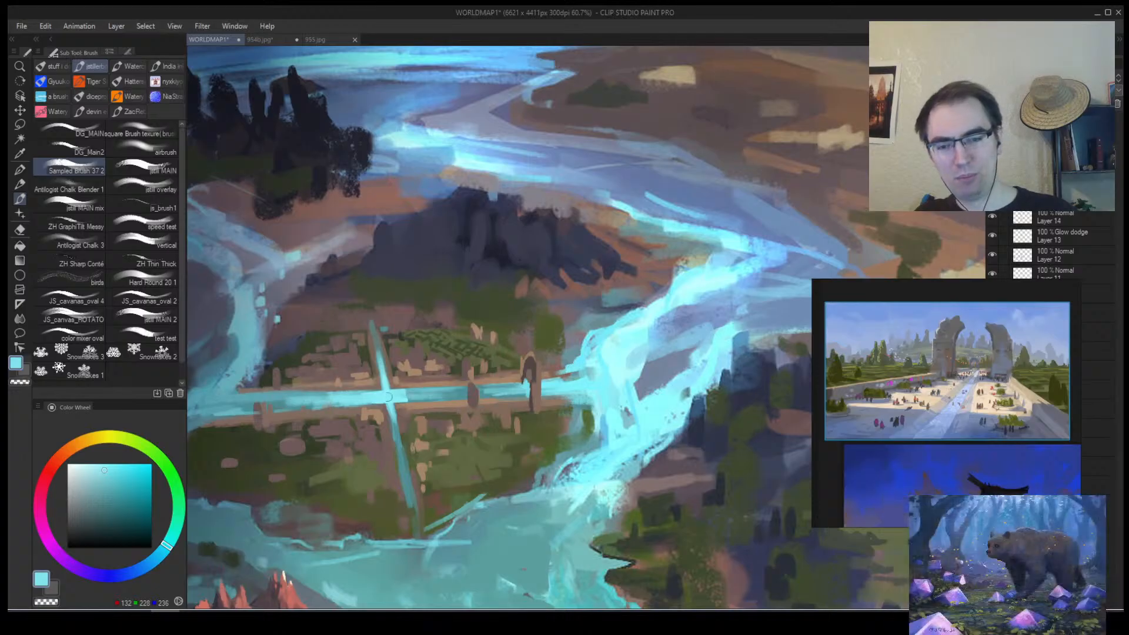
{"action": "left_click_drag", "start_coordinate": [388, 396], "coordinate": [443, 395]}
Examine the house in the eastern forest and the whole world map to judge how the brightened canals read.
{"action": "key", "text": "alt+space"}
{"action": "mouse_move", "coordinate": [529, 376]}
{"action": "left_mouse_down"}
{"action": "mouse_move", "coordinate": [436, 355]}
{"action": "mouse_move", "coordinate": [423, 321]}
{"action": "left_mouse_up"}
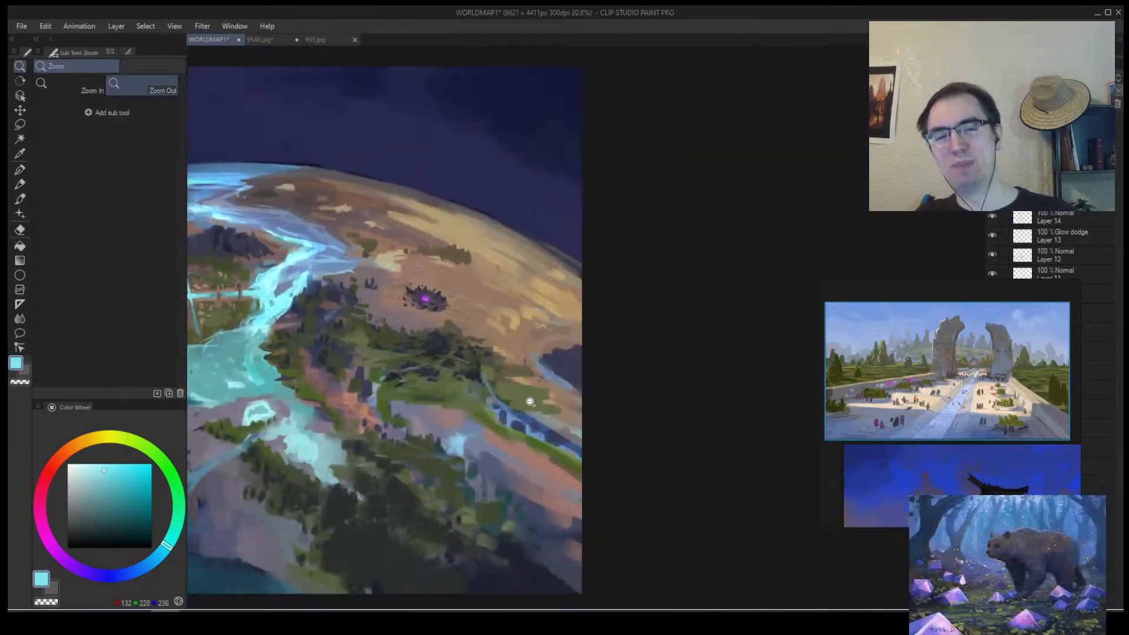
{"action": "left_click_drag", "start_coordinate": [530, 403], "coordinate": [550, 344]}
{"action": "scroll", "coordinate": [435, 274], "scroll_direction": "up", "scroll_amount": 8}
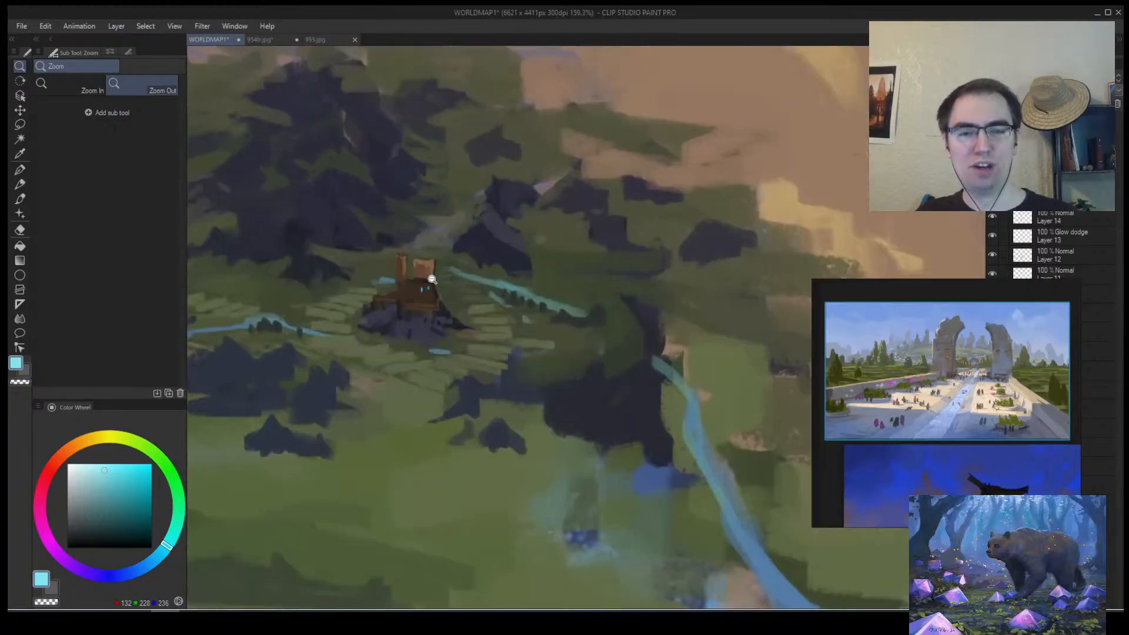
{"action": "scroll", "coordinate": [432, 279], "scroll_direction": "down", "scroll_amount": 10}
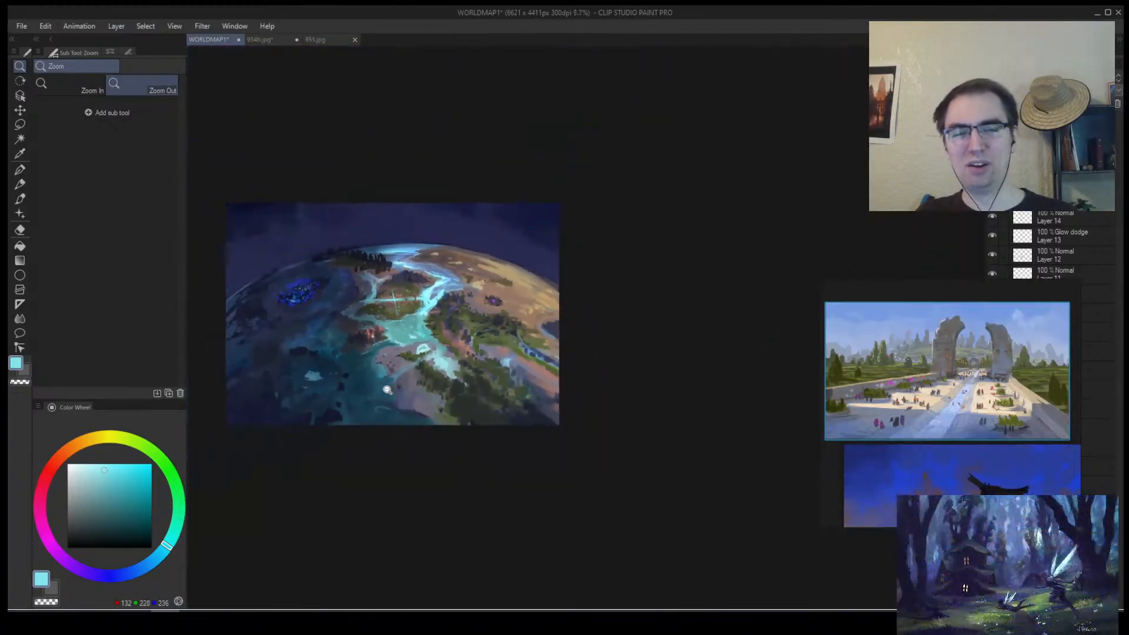
{"action": "scroll", "coordinate": [437, 325], "scroll_direction": "up", "scroll_amount": 3}
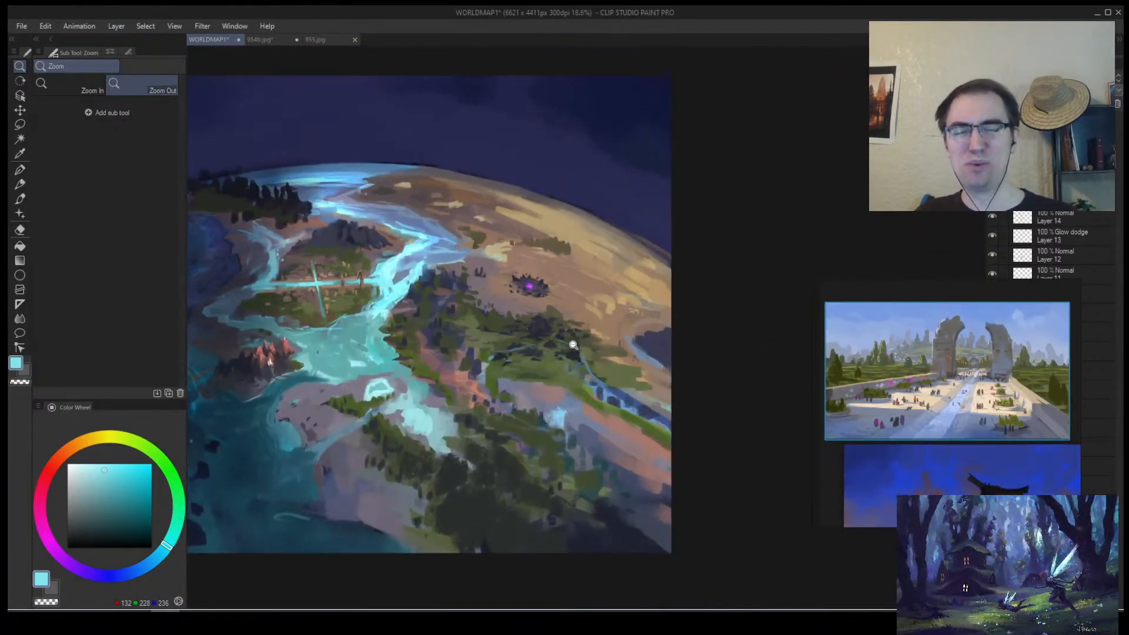
{"action": "scroll", "coordinate": [477, 347], "scroll_direction": "down", "scroll_amount": 4}
{"action": "scroll", "coordinate": [505, 364], "scroll_direction": "up", "scroll_amount": 3}
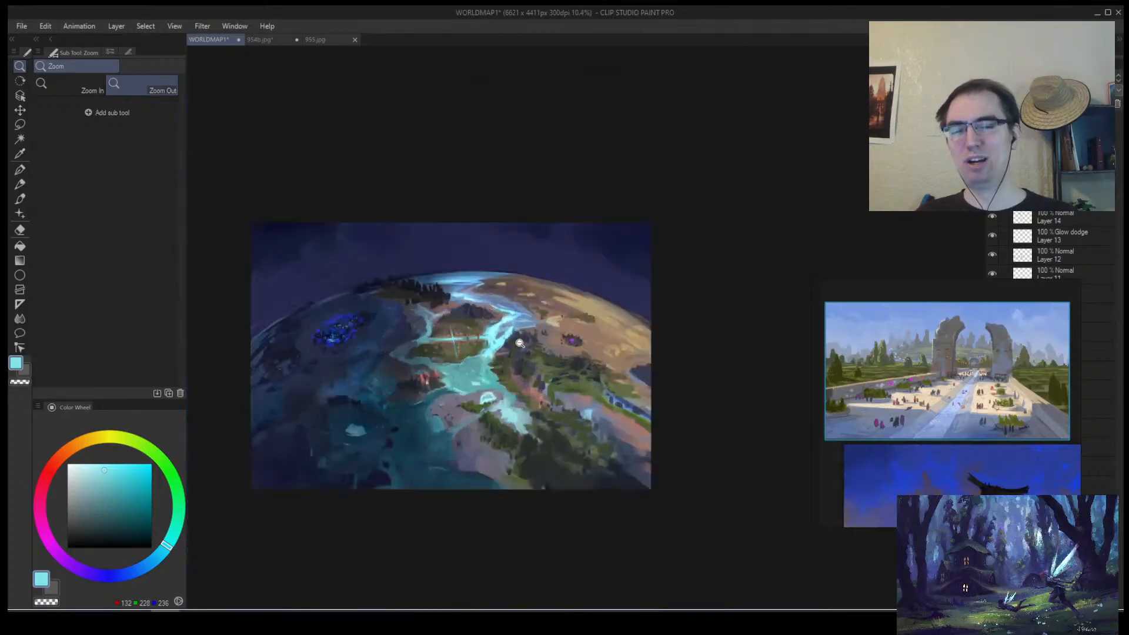
{"action": "scroll", "coordinate": [521, 340], "scroll_direction": "up", "scroll_amount": 2}
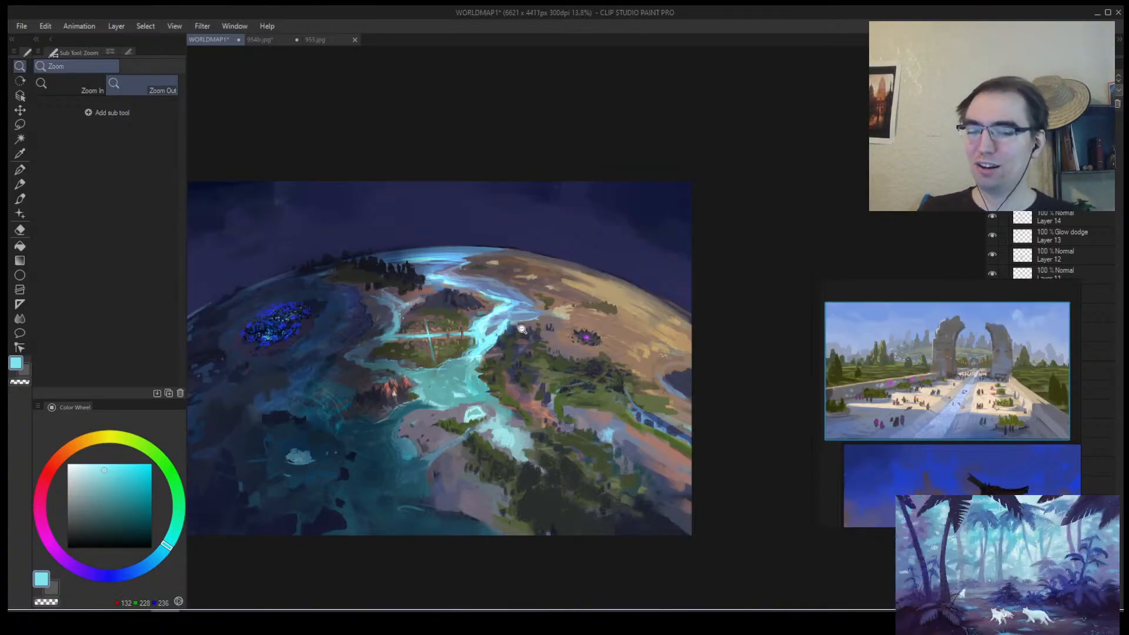
{"action": "mouse_move", "coordinate": [608, 376]}
{"action": "left_mouse_down"}
{"action": "mouse_move", "coordinate": [672, 359]}
{"action": "mouse_move", "coordinate": [474, 369]}
{"action": "mouse_move", "coordinate": [356, 458]}
{"action": "mouse_move", "coordinate": [556, 366]}
{"action": "mouse_move", "coordinate": [479, 369]}
{"action": "mouse_move", "coordinate": [464, 428]}
{"action": "mouse_move", "coordinate": [493, 375]}
{"action": "left_mouse_up"}
{"action": "key", "text": "b"}
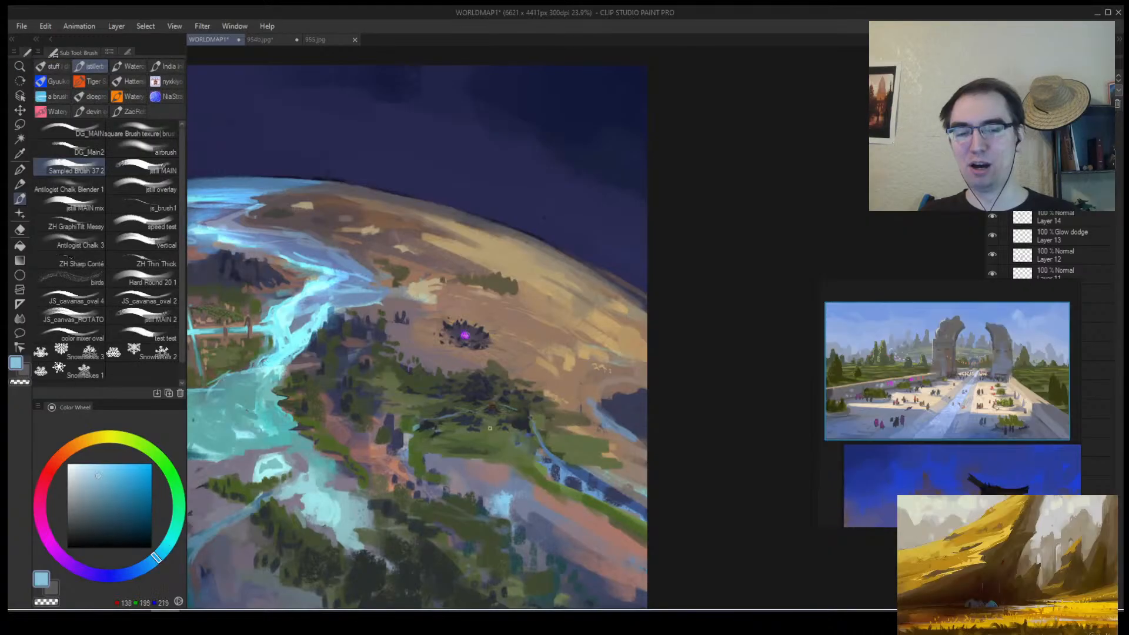
{"action": "mouse_move", "coordinate": [504, 434]}
{"action": "left_mouse_down"}
{"action": "mouse_move", "coordinate": [486, 453]}
{"action": "mouse_move", "coordinate": [513, 390]}
{"action": "mouse_move", "coordinate": [527, 396]}
{"action": "mouse_move", "coordinate": [461, 398]}
{"action": "mouse_move", "coordinate": [577, 361]}
{"action": "mouse_move", "coordinate": [570, 344]}
{"action": "mouse_move", "coordinate": [512, 361]}
{"action": "mouse_move", "coordinate": [565, 340]}
{"action": "left_mouse_up"}
{"action": "key", "text": "ctrl+z"}
{"action": "key", "text": "alt+space"}
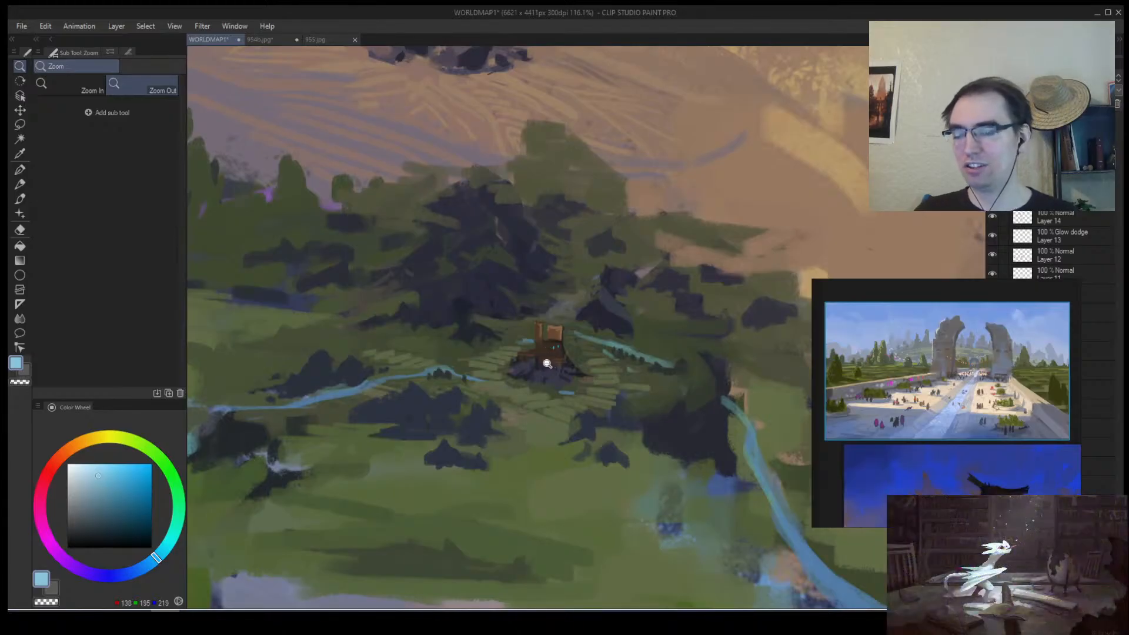
Brighten the left window of the brown forest house with pale blue and white, and sample a light sky blue.
{"action": "left_click_drag", "start_coordinate": [523, 378], "coordinate": [582, 383]}
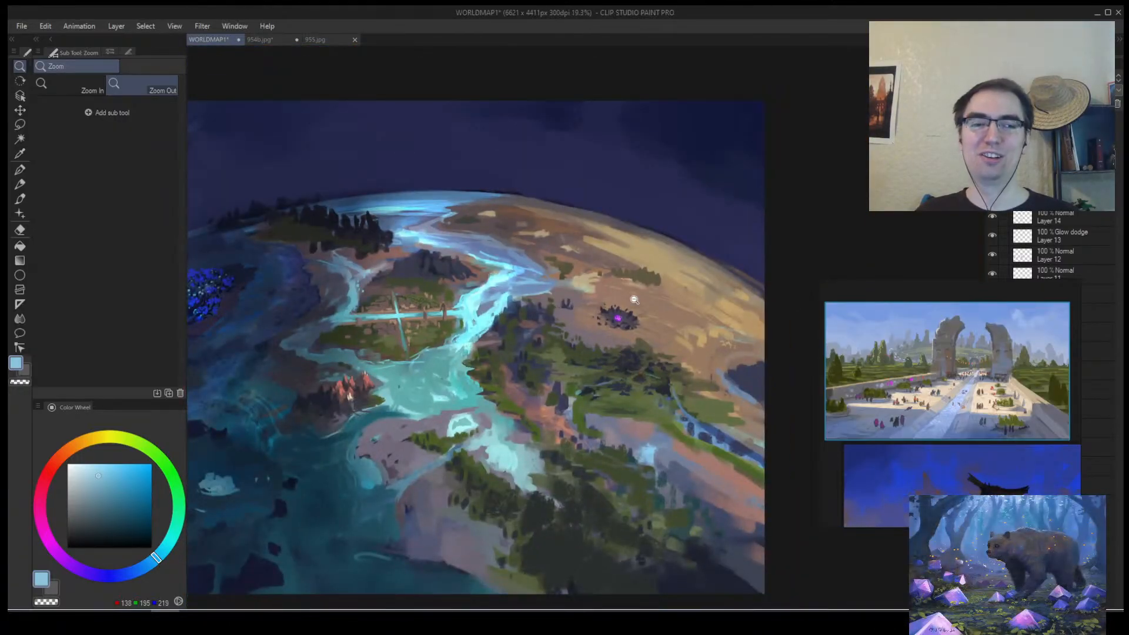
{"action": "left_click_drag", "start_coordinate": [671, 396], "coordinate": [702, 374]}
{"action": "left_click_drag", "start_coordinate": [625, 359], "coordinate": [593, 368]}
{"action": "mouse_move", "coordinate": [637, 368]}
{"action": "left_mouse_down"}
{"action": "mouse_move", "coordinate": [602, 358]}
{"action": "mouse_move", "coordinate": [709, 371]}
{"action": "mouse_move", "coordinate": [684, 373]}
{"action": "left_mouse_up"}
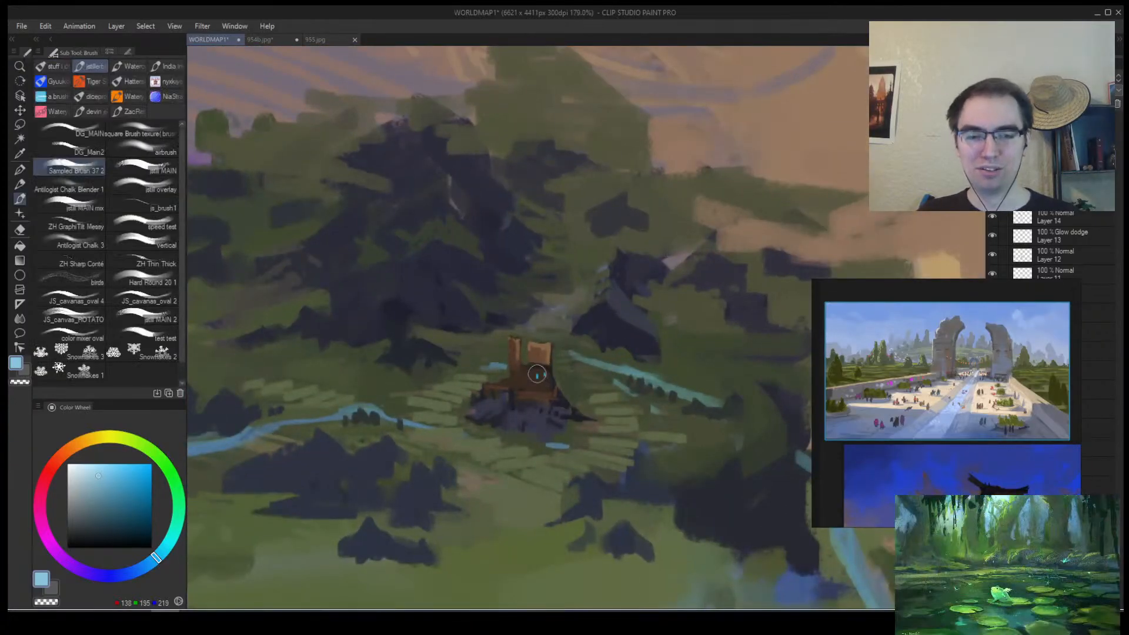
{"action": "left_click_drag", "start_coordinate": [547, 377], "coordinate": [585, 361]}
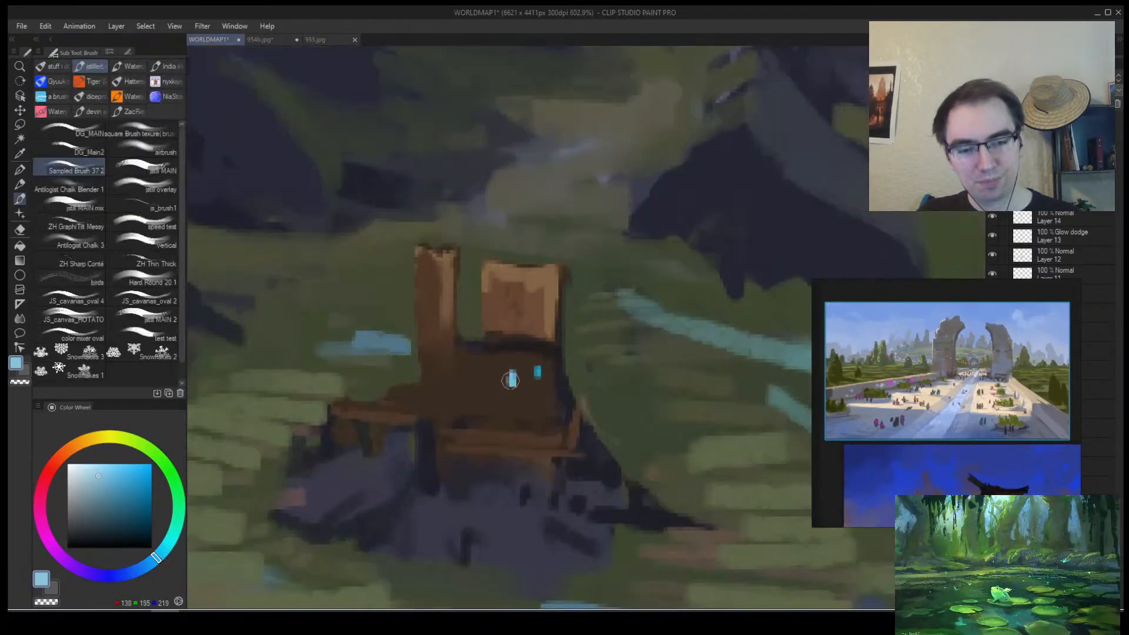
{"action": "left_click", "coordinate": [67, 464]}
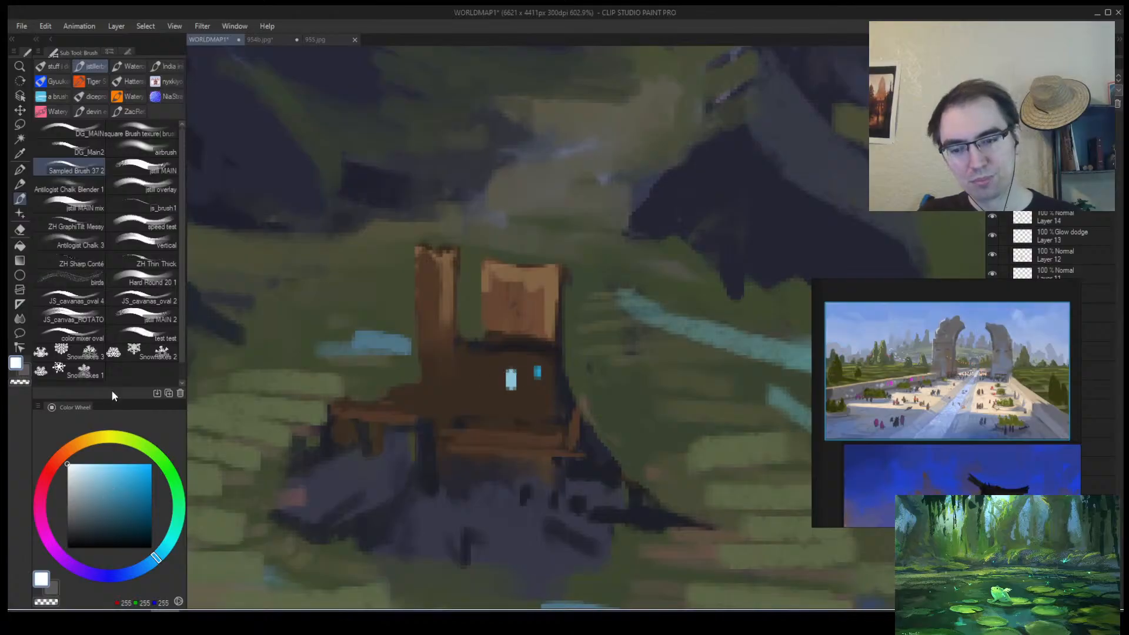
{"action": "left_click", "coordinate": [509, 379], "text": "alt"}
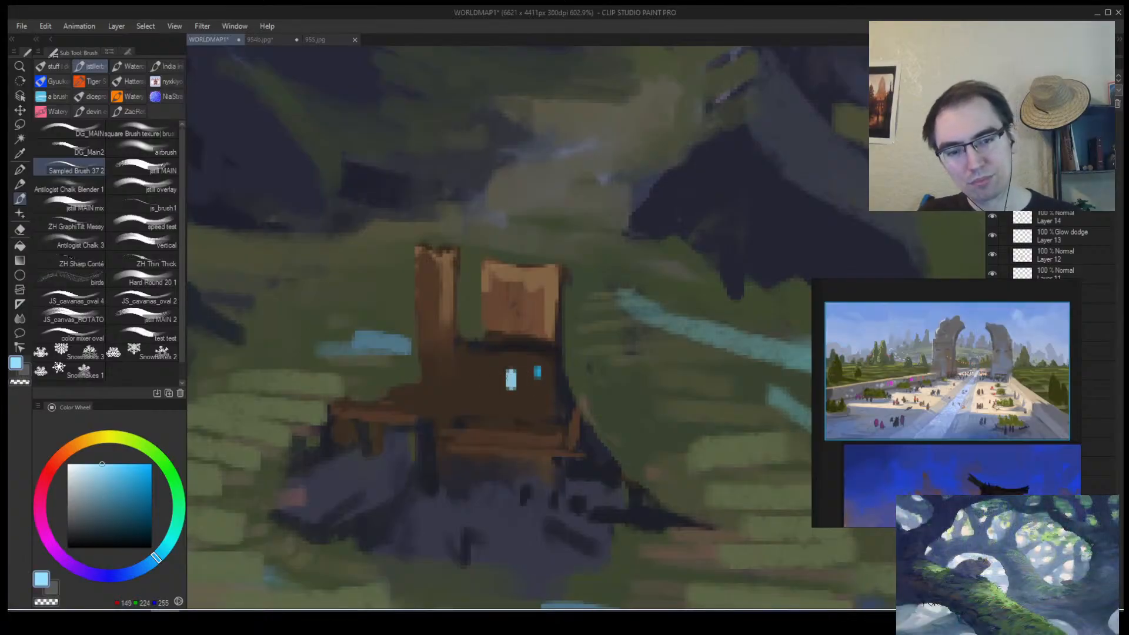
Paint the forest house's second window with the sampled light sky blue.
{"action": "left_click_drag", "start_coordinate": [537, 368], "coordinate": [415, 425]}
{"action": "key", "text": "alt+space"}
{"action": "left_click", "coordinate": [546, 383]}
{"action": "left_click", "coordinate": [522, 370]}
{"action": "left_click", "coordinate": [518, 370]}
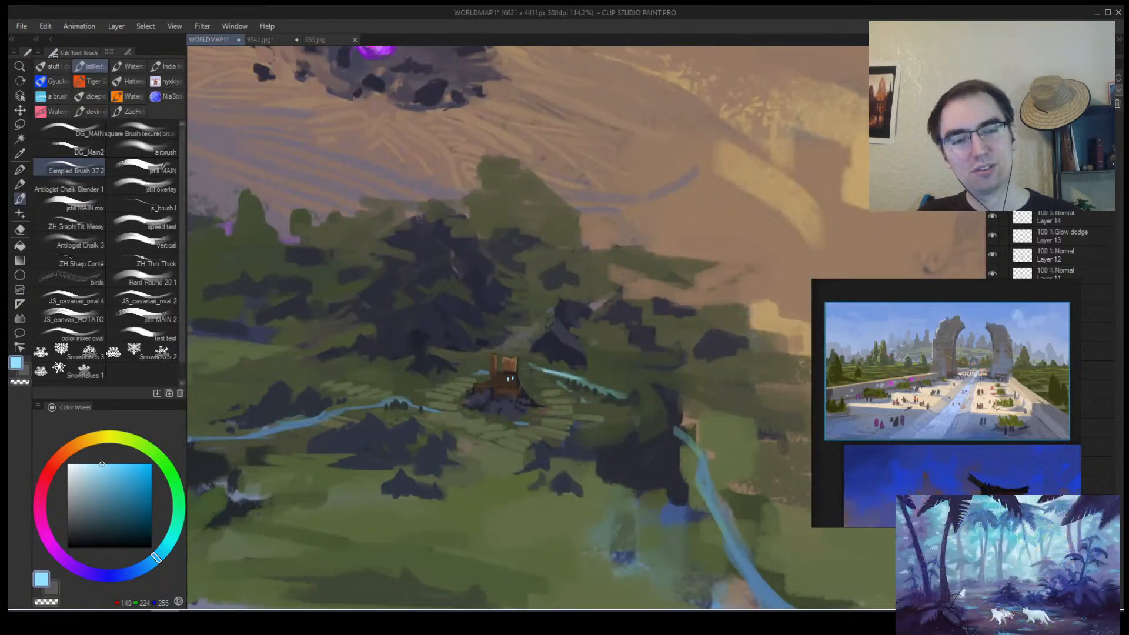
Add light sky blue highlights to the streams on both sides of the forest house.
{"action": "left_click_drag", "start_coordinate": [388, 405], "coordinate": [461, 411]}
{"action": "key", "text": "alt+space"}
{"action": "left_click_drag", "start_coordinate": [489, 411], "coordinate": [424, 423]}
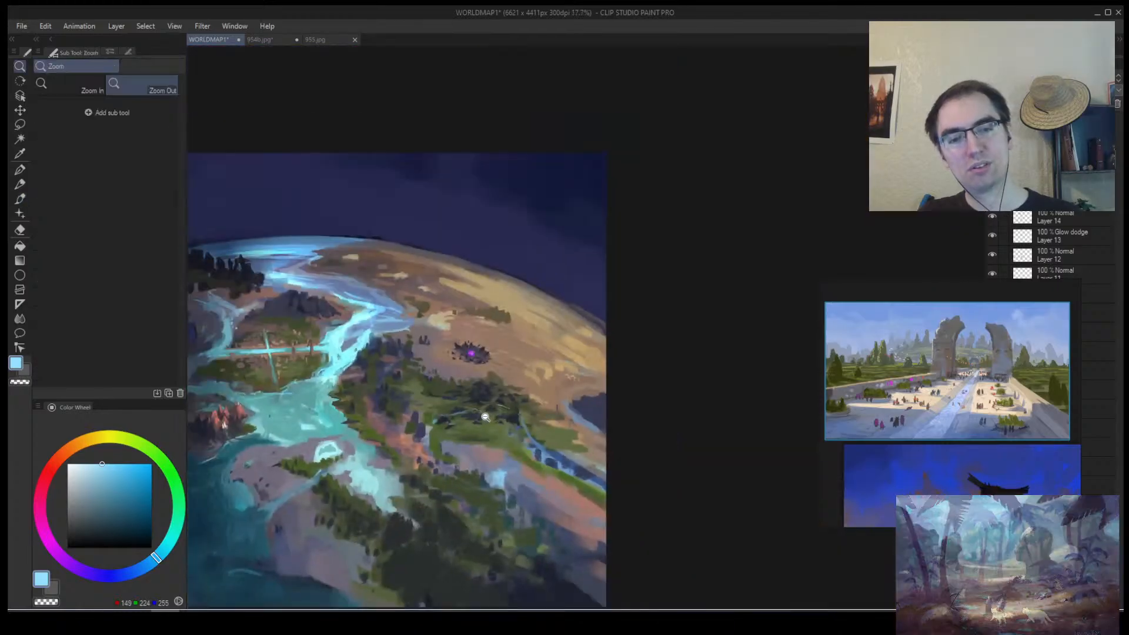
{"action": "mouse_move", "coordinate": [491, 412]}
{"action": "left_mouse_down"}
{"action": "mouse_move", "coordinate": [540, 397]}
{"action": "mouse_move", "coordinate": [529, 401]}
{"action": "left_mouse_up"}
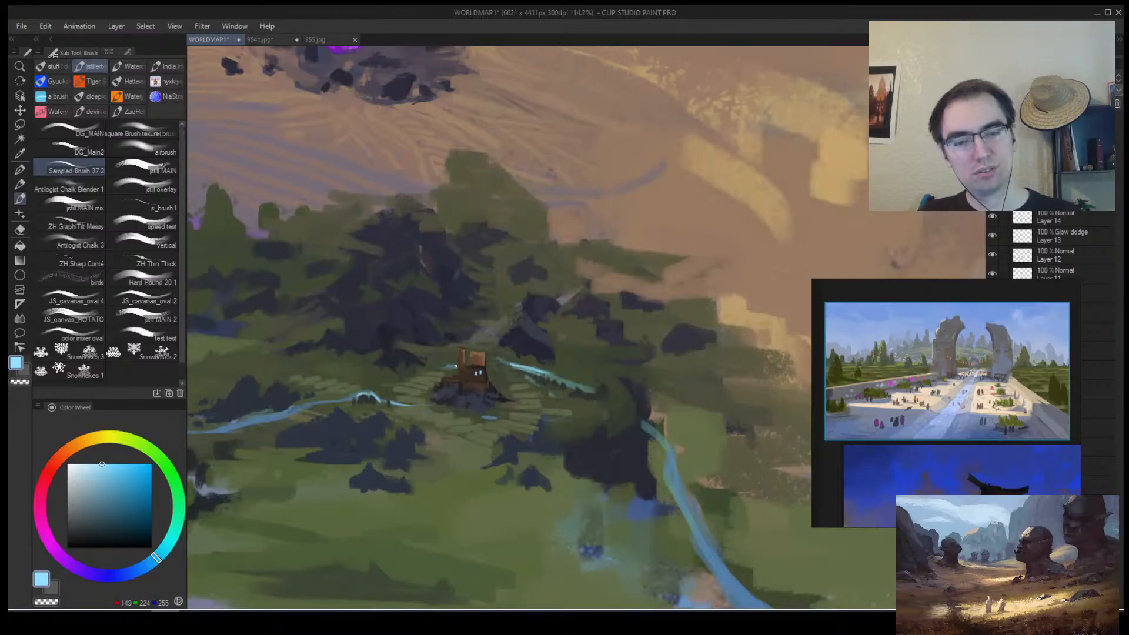
{"action": "left_click_drag", "start_coordinate": [455, 367], "coordinate": [438, 369]}
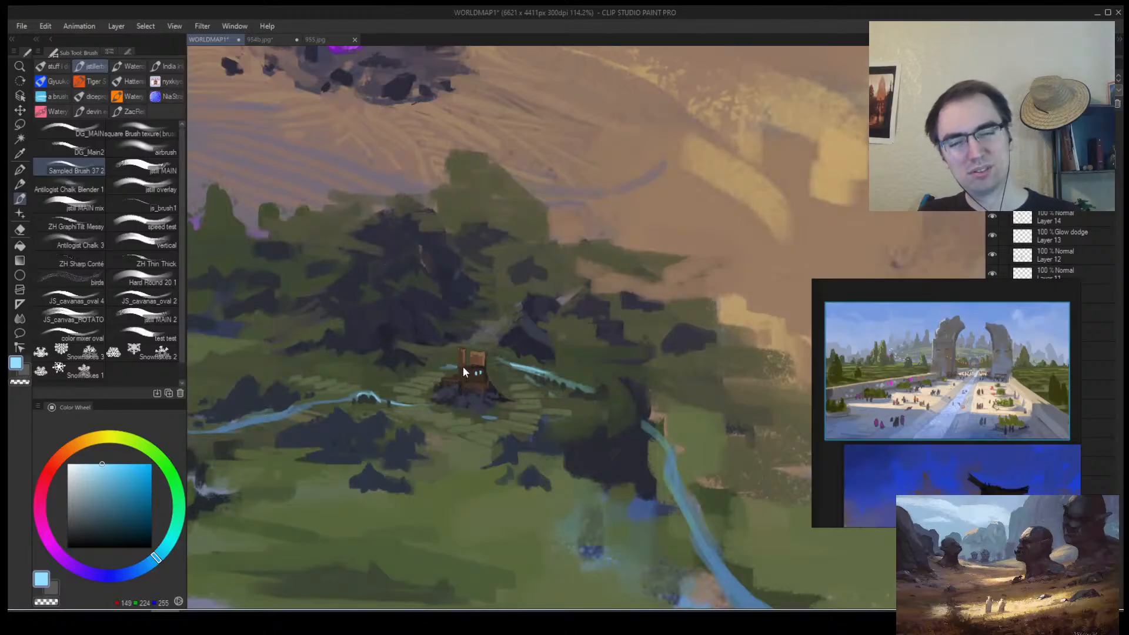
{"action": "key", "text": "alt+space"}
{"action": "mouse_move", "coordinate": [461, 369]}
{"action": "left_mouse_down"}
{"action": "mouse_move", "coordinate": [398, 391]}
{"action": "mouse_move", "coordinate": [399, 376]}
{"action": "mouse_move", "coordinate": [493, 360]}
{"action": "left_mouse_up"}
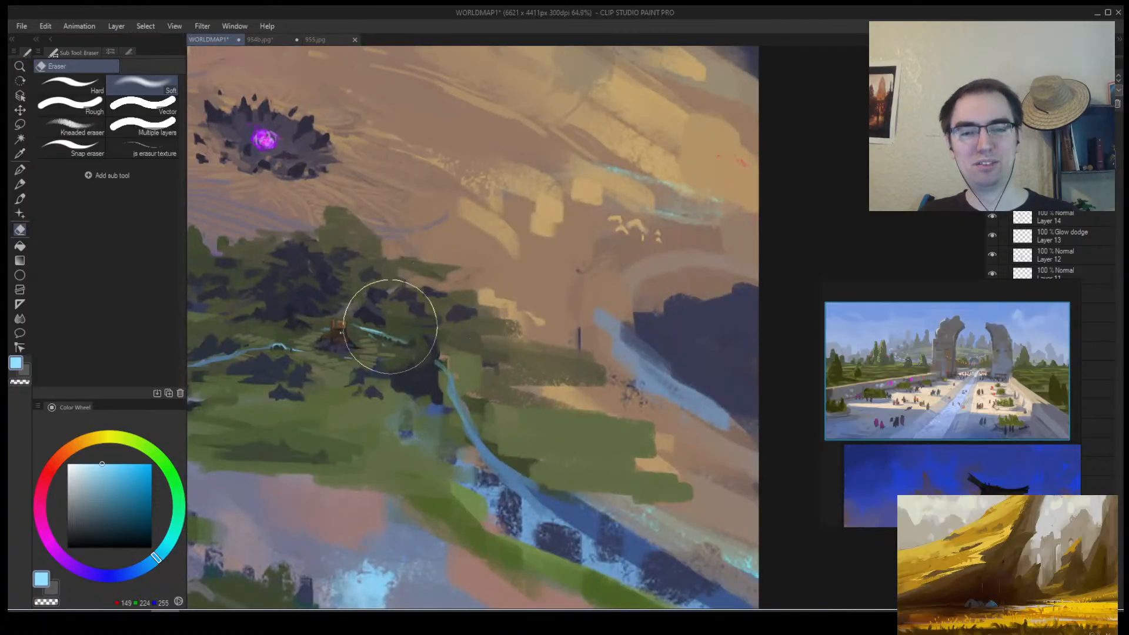
{"action": "left_click_drag", "start_coordinate": [405, 350], "coordinate": [533, 345]}
{"action": "left_click_drag", "start_coordinate": [594, 362], "coordinate": [640, 374]}
{"action": "mouse_move", "coordinate": [568, 381]}
{"action": "left_mouse_down"}
{"action": "mouse_move", "coordinate": [590, 385]}
{"action": "mouse_move", "coordinate": [614, 354]}
{"action": "mouse_move", "coordinate": [504, 373]}
{"action": "mouse_move", "coordinate": [569, 394]}
{"action": "mouse_move", "coordinate": [568, 381]}
{"action": "mouse_move", "coordinate": [478, 368]}
{"action": "mouse_move", "coordinate": [474, 394]}
{"action": "left_mouse_up"}
{"action": "key", "text": "ctrl+z"}
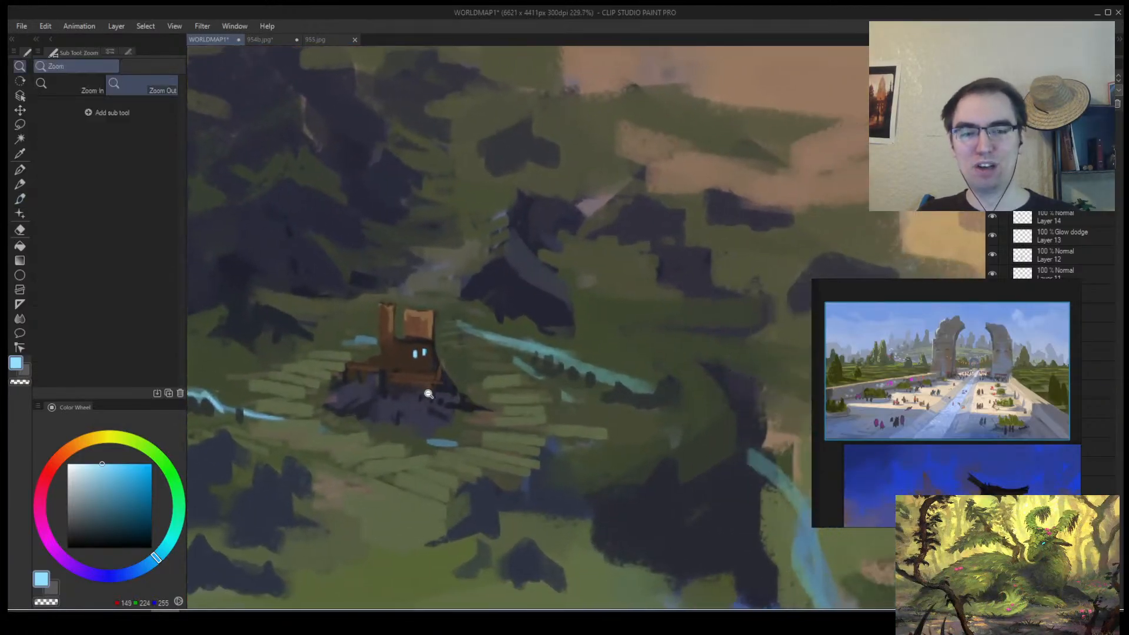
Sample a muted brown from the canal town and lasso a small curved arch shape beside the canal's upper branch.
{"action": "mouse_move", "coordinate": [374, 361]}
{"action": "left_mouse_down"}
{"action": "mouse_move", "coordinate": [396, 370]}
{"action": "mouse_move", "coordinate": [371, 395]}
{"action": "mouse_move", "coordinate": [283, 400]}
{"action": "mouse_move", "coordinate": [507, 410]}
{"action": "mouse_move", "coordinate": [559, 447]}
{"action": "mouse_move", "coordinate": [534, 369]}
{"action": "mouse_move", "coordinate": [529, 415]}
{"action": "mouse_move", "coordinate": [447, 415]}
{"action": "mouse_move", "coordinate": [482, 399]}
{"action": "mouse_move", "coordinate": [412, 397]}
{"action": "mouse_move", "coordinate": [535, 371]}
{"action": "mouse_move", "coordinate": [503, 382]}
{"action": "mouse_move", "coordinate": [433, 251]}
{"action": "left_mouse_up"}
{"action": "key", "text": "b"}
{"action": "left_click", "coordinate": [415, 297]}
{"action": "key", "text": "b"}
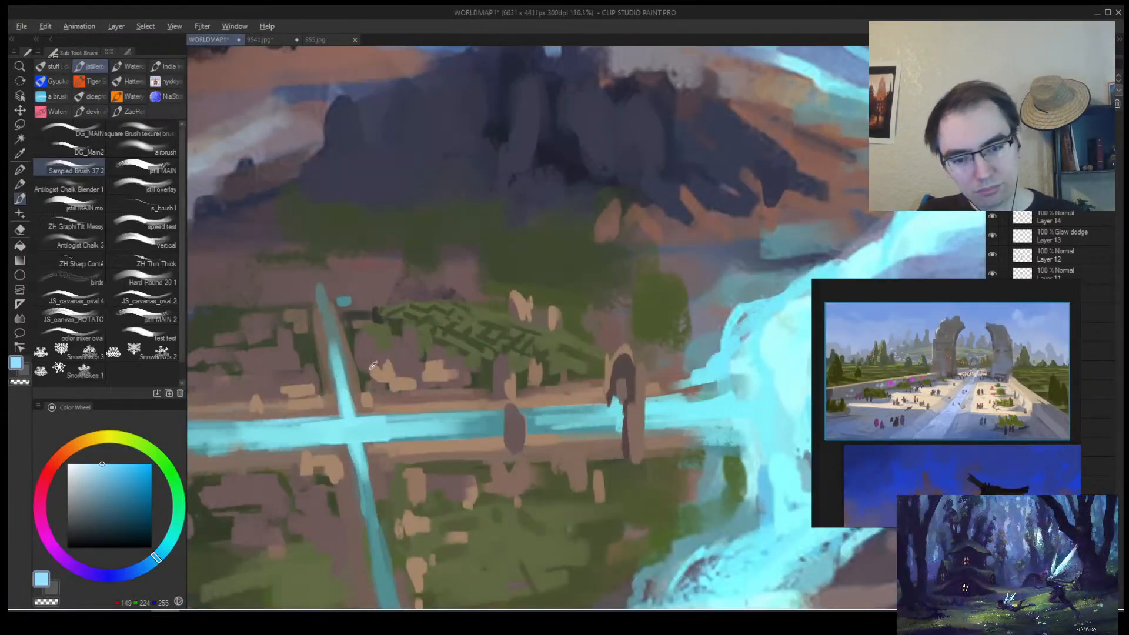
{"action": "left_click", "coordinate": [360, 350], "text": "alt"}
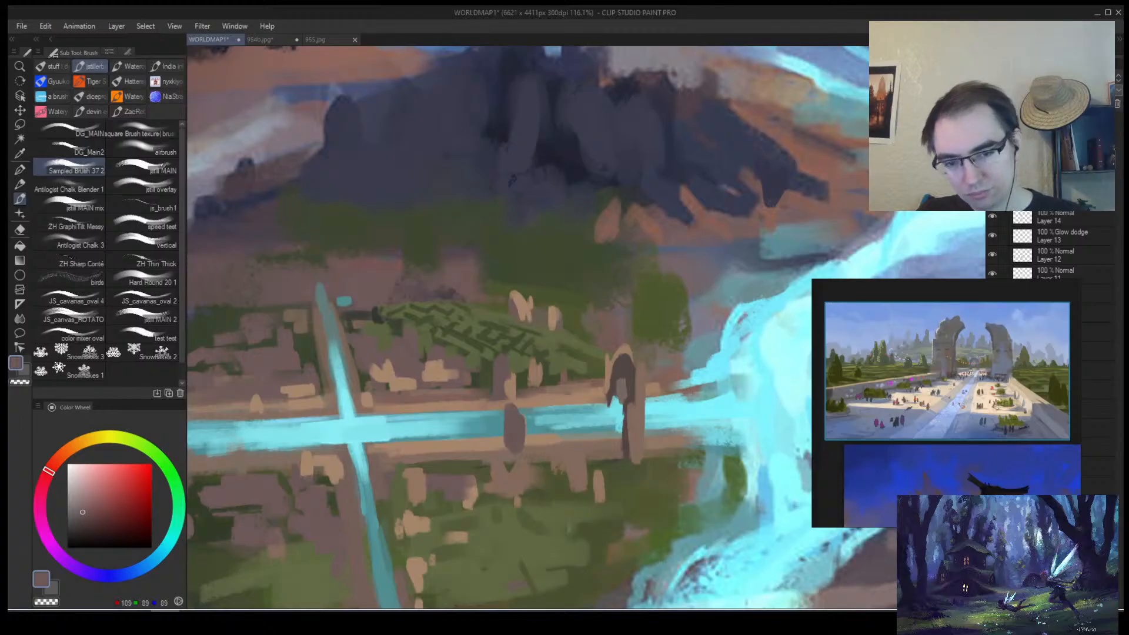
{"action": "key", "text": "m"}
{"action": "mouse_move", "coordinate": [359, 355]}
{"action": "left_mouse_down"}
{"action": "mouse_move", "coordinate": [347, 334]}
{"action": "mouse_move", "coordinate": [326, 365]}
{"action": "mouse_move", "coordinate": [344, 329]}
{"action": "mouse_move", "coordinate": [363, 335]}
{"action": "mouse_move", "coordinate": [368, 355]}
{"action": "mouse_move", "coordinate": [356, 366]}
{"action": "left_mouse_up"}
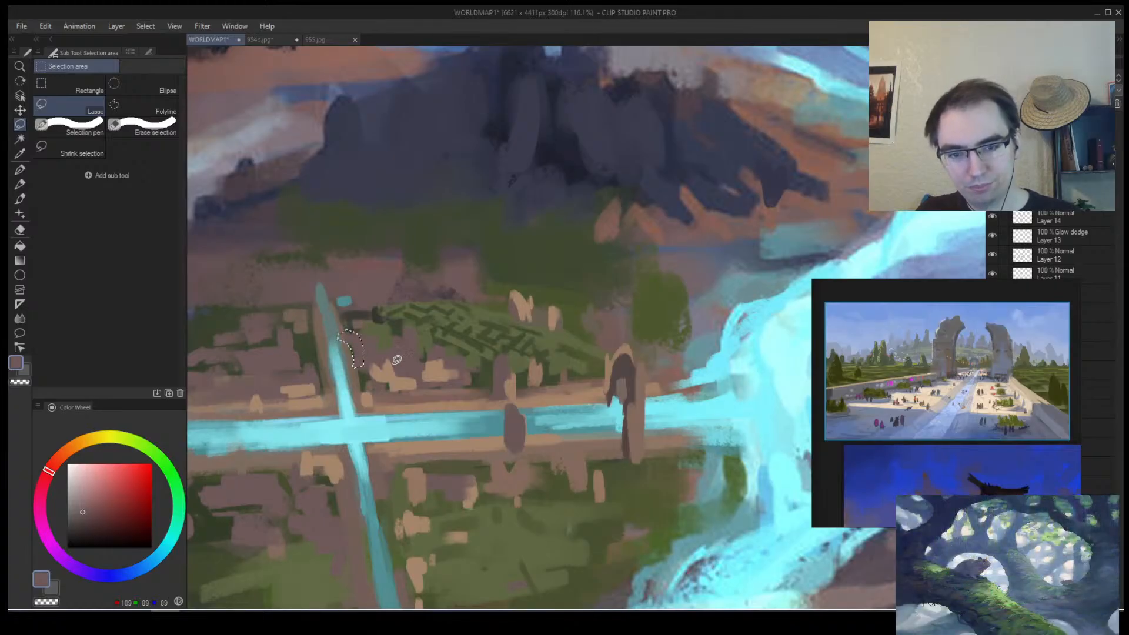
Paint the selected arch shape with sampled tan and muted brown.
{"action": "key", "text": "b"}
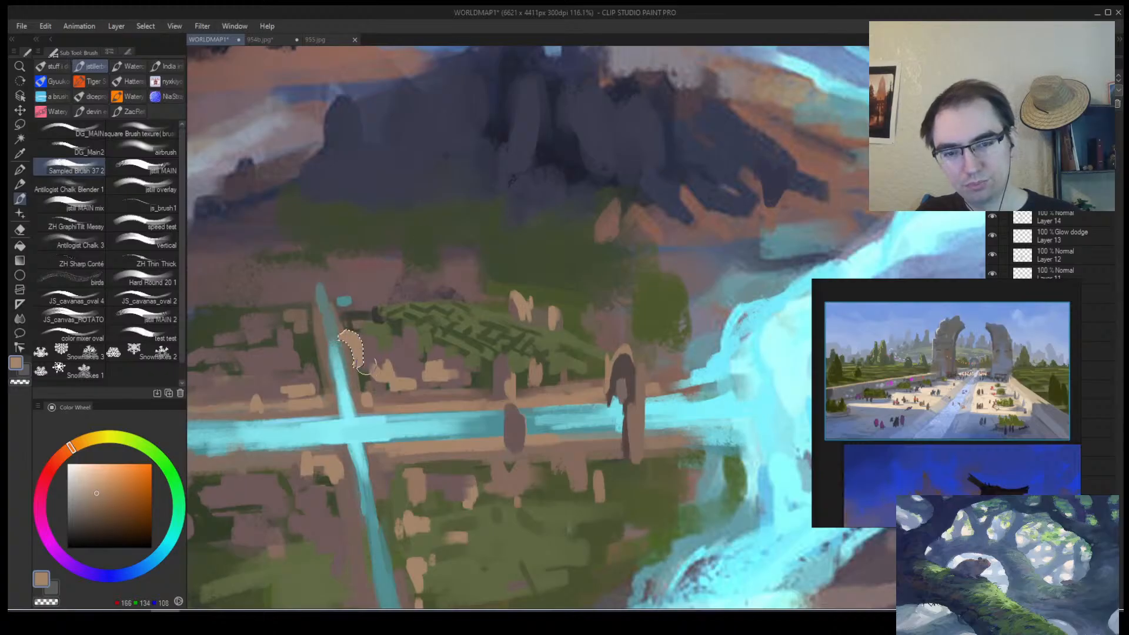
{"action": "left_click_drag", "start_coordinate": [343, 327], "coordinate": [363, 379]}
{"action": "left_click", "coordinate": [404, 274], "text": "alt"}
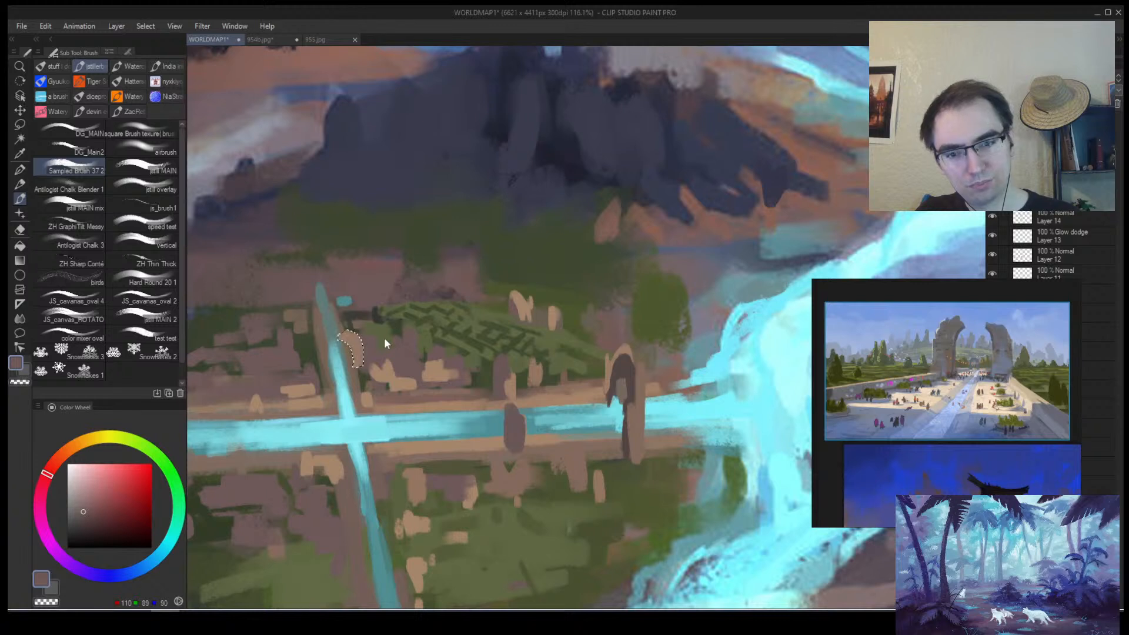
{"action": "left_click", "coordinate": [394, 271], "text": "alt"}
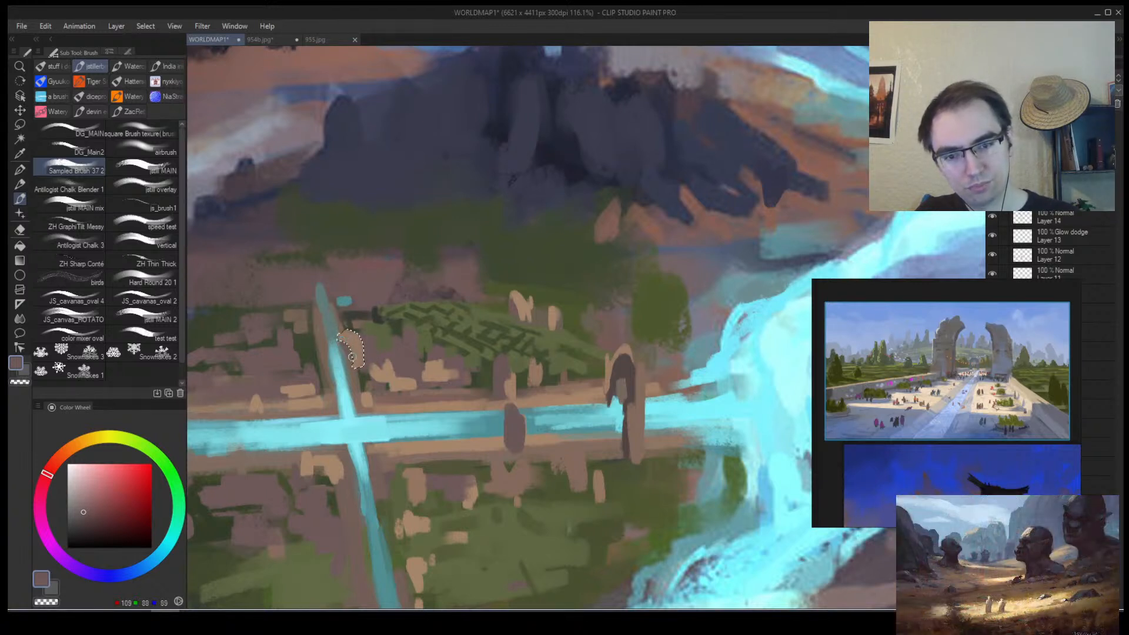
{"action": "left_click", "coordinate": [387, 352], "text": "alt"}
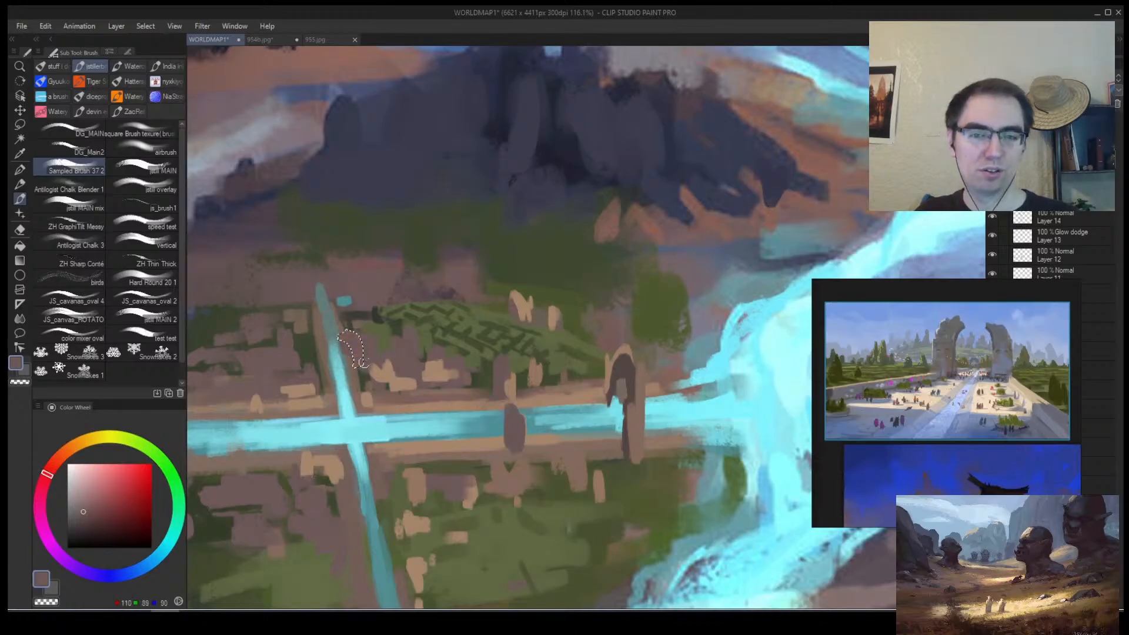
Paint tan walls along the upper canal's right bank and a muted brown shadow across the water beside the arch.
{"action": "left_click", "coordinate": [379, 371], "text": "alt"}
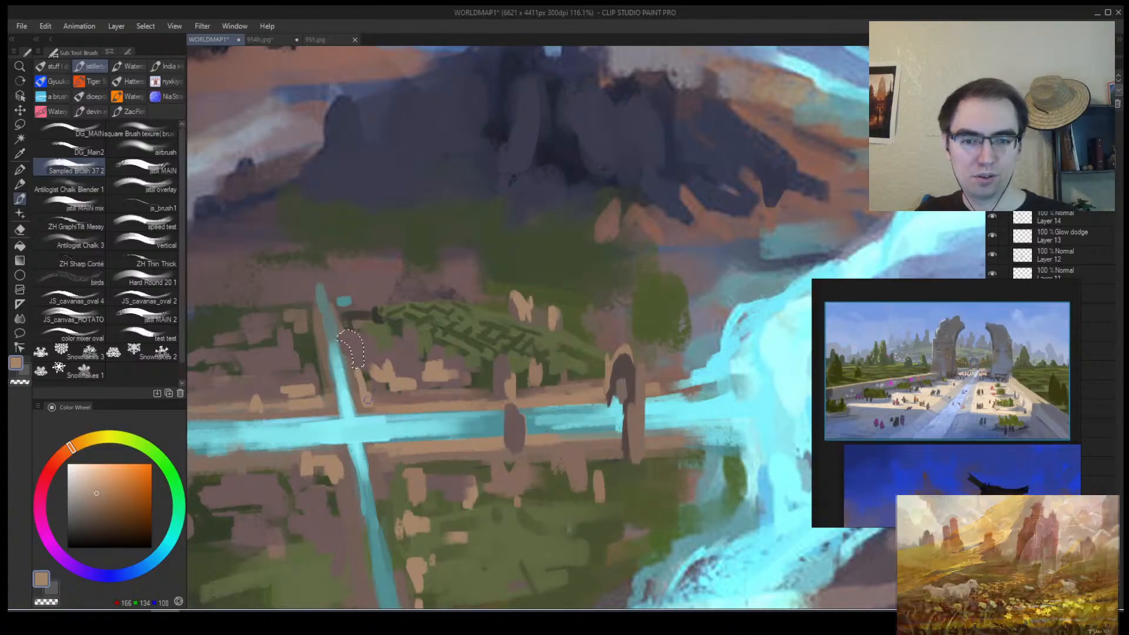
{"action": "left_click", "coordinate": [356, 361], "text": "alt"}
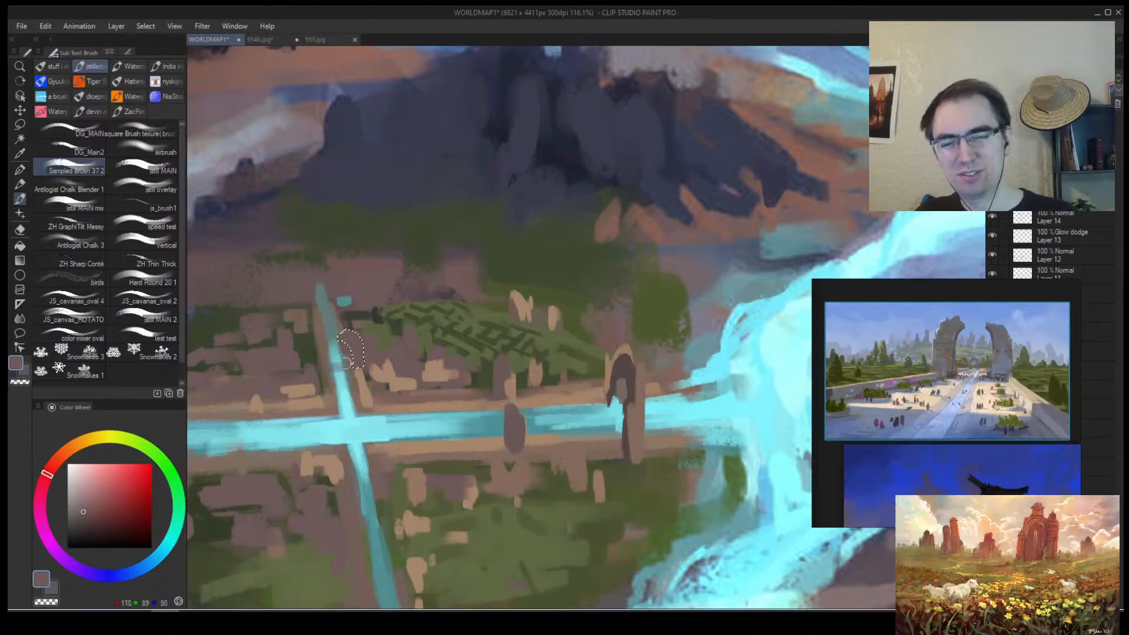
{"action": "left_click", "coordinate": [347, 362], "text": "alt"}
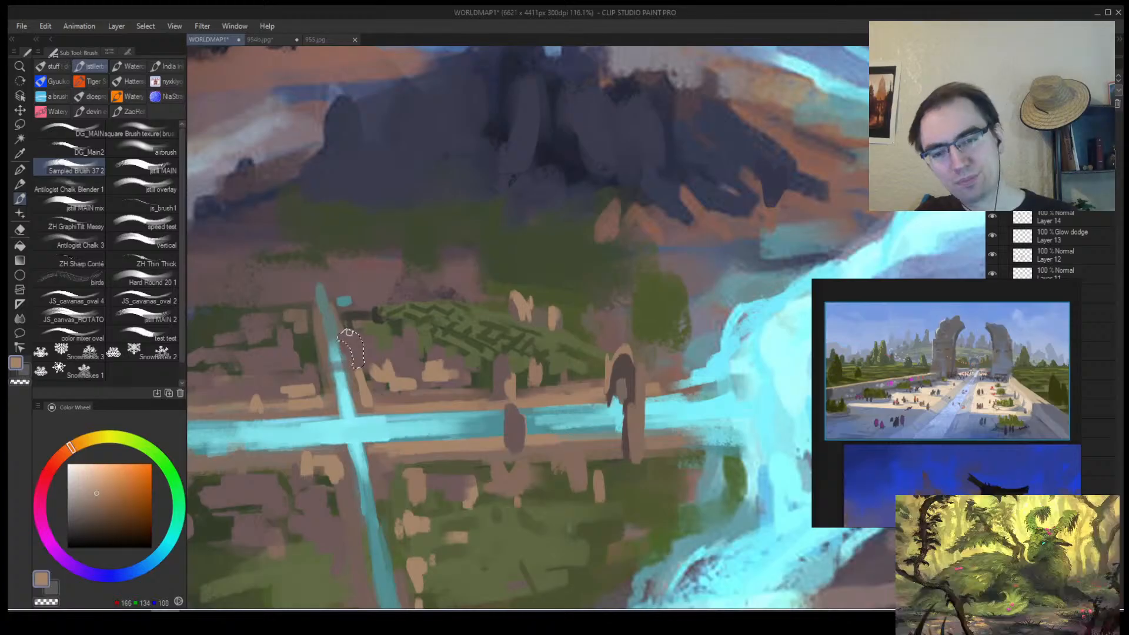
{"action": "left_click_drag", "start_coordinate": [336, 299], "coordinate": [344, 312]}
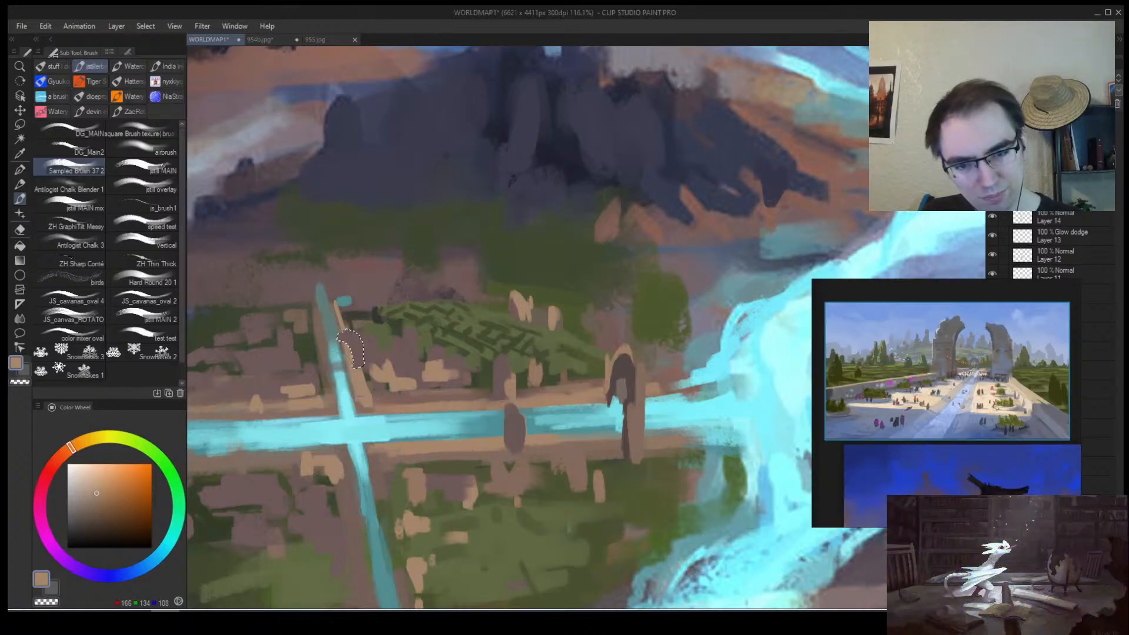
{"action": "left_click", "coordinate": [357, 359], "text": "alt"}
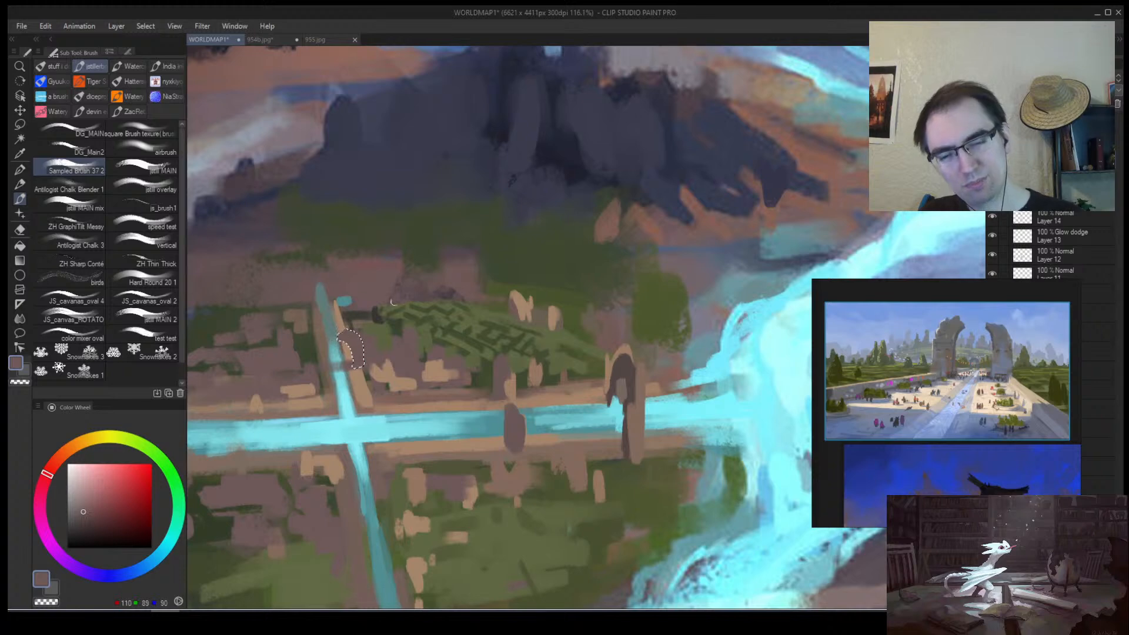
{"action": "left_click_drag", "start_coordinate": [353, 327], "coordinate": [360, 327]}
Clear the selection and touch up the small arch and its canal bank with sampled dark, tan and muted brown tones.
{"action": "key", "text": "b"}
{"action": "left_click", "coordinate": [372, 320], "text": "alt"}
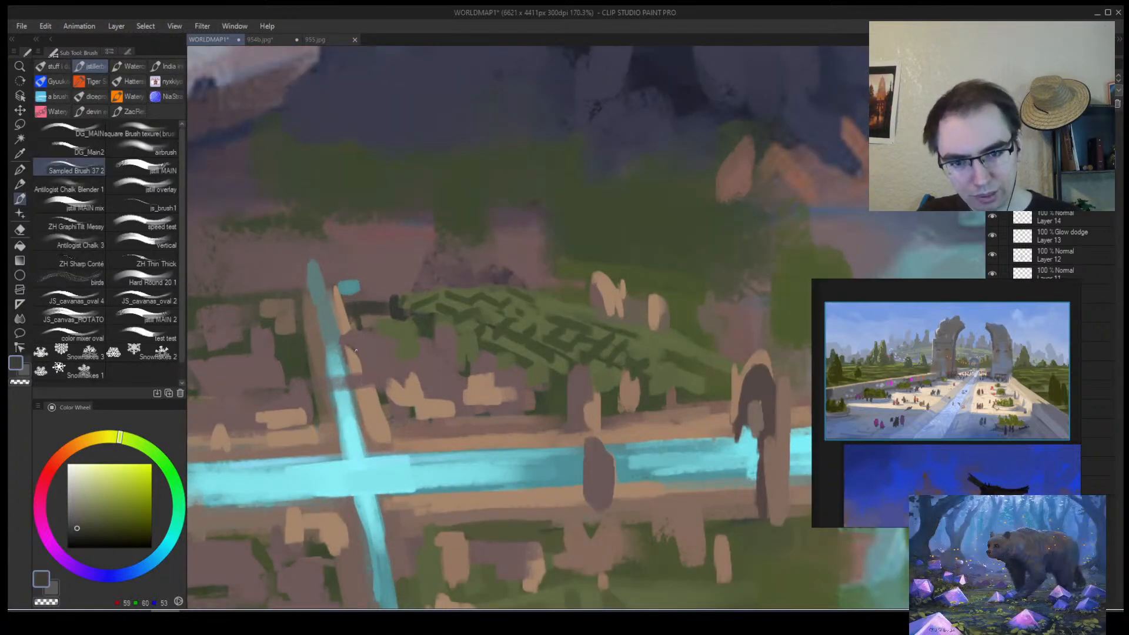
{"action": "left_click", "coordinate": [371, 374], "text": "alt"}
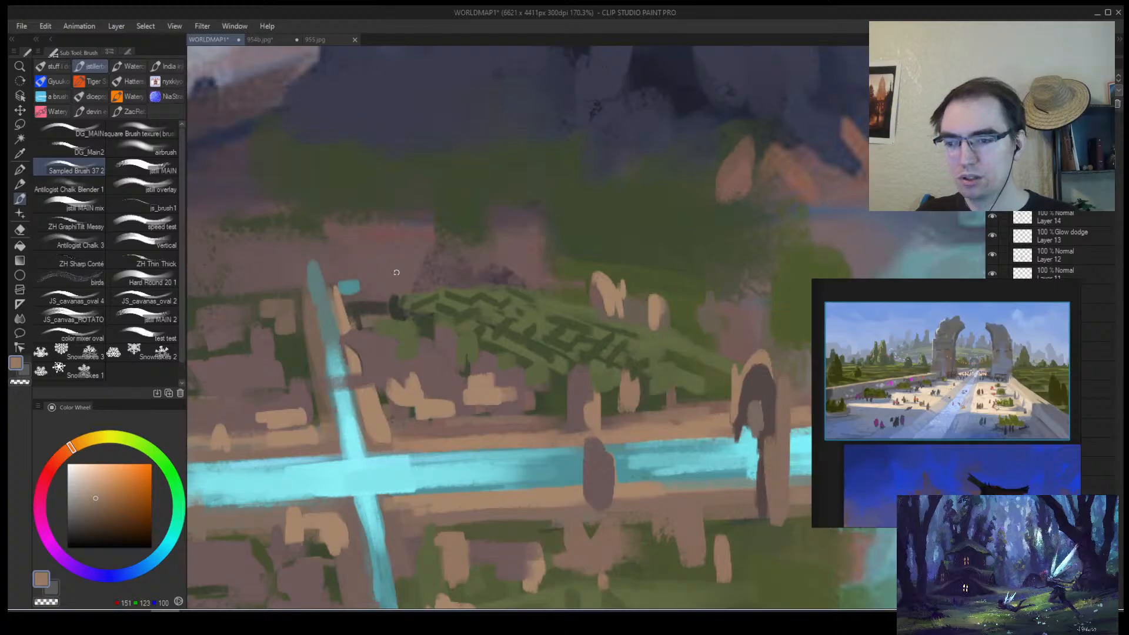
{"action": "key", "text": "slash"}
{"action": "left_click", "coordinate": [363, 323], "text": "alt"}
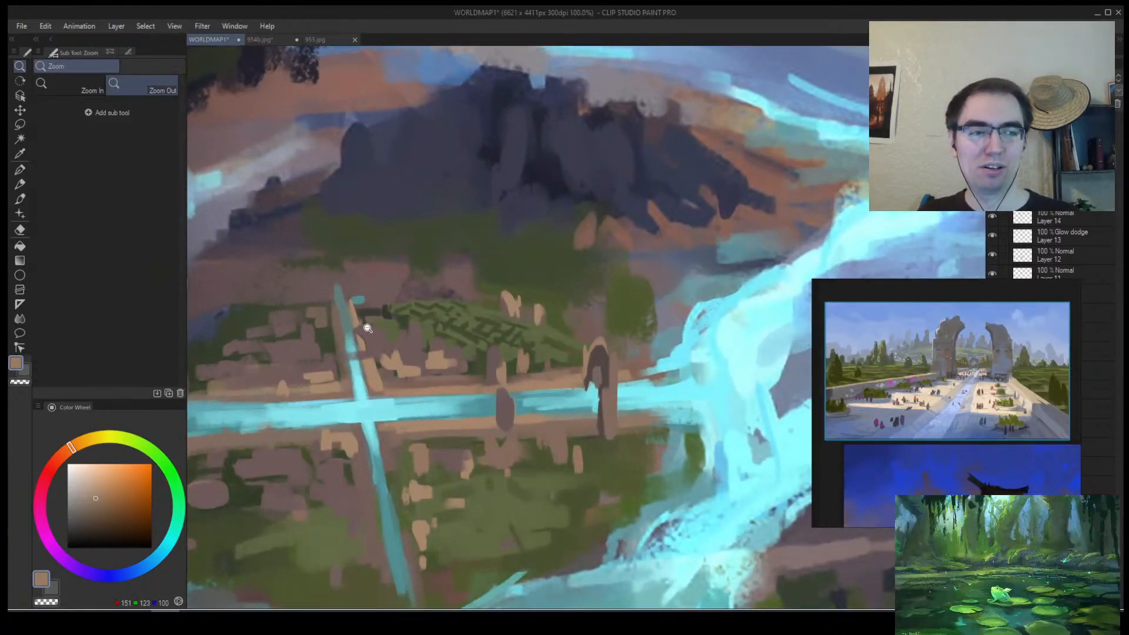
{"action": "key", "text": "b"}
{"action": "left_click", "coordinate": [360, 319], "text": "alt"}
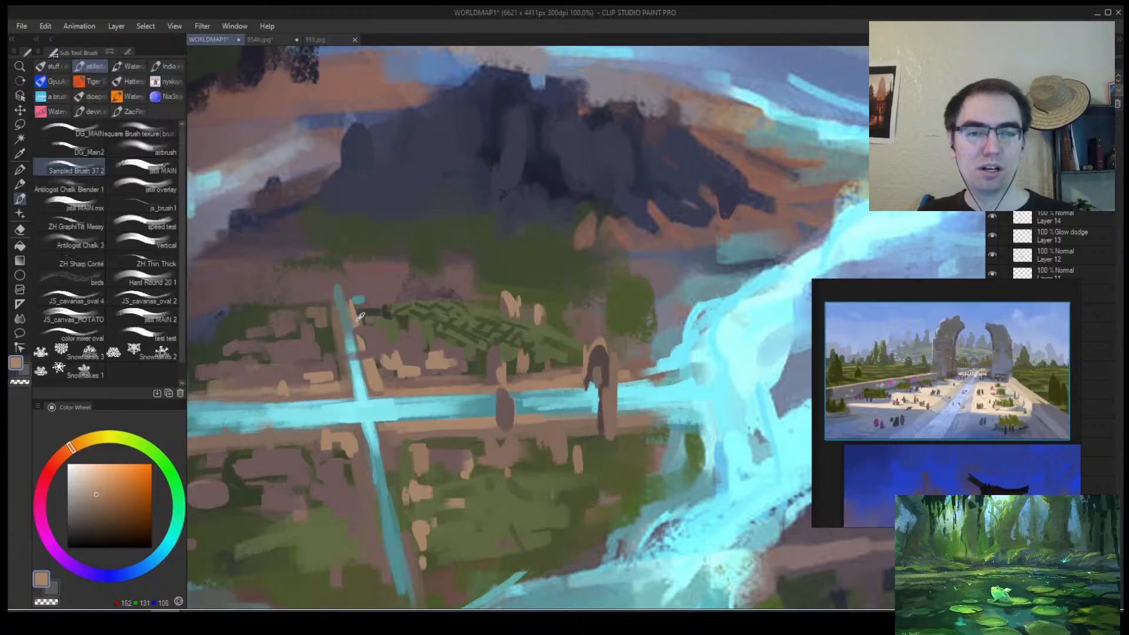
{"action": "left_click", "coordinate": [356, 318], "text": "alt"}
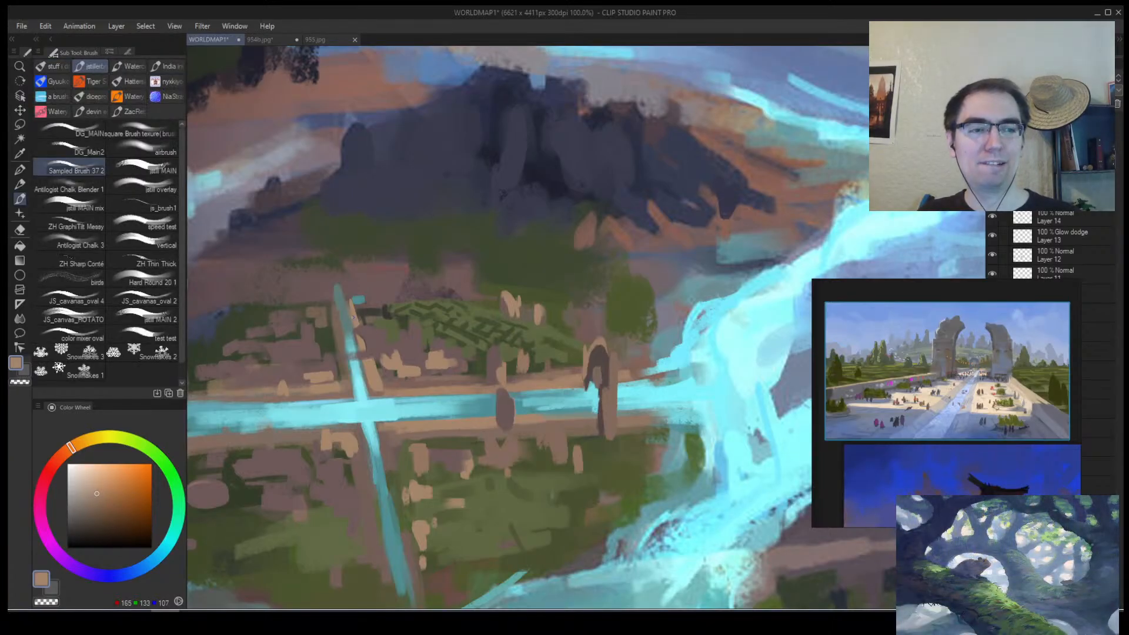
{"action": "left_click", "coordinate": [372, 344], "text": "alt"}
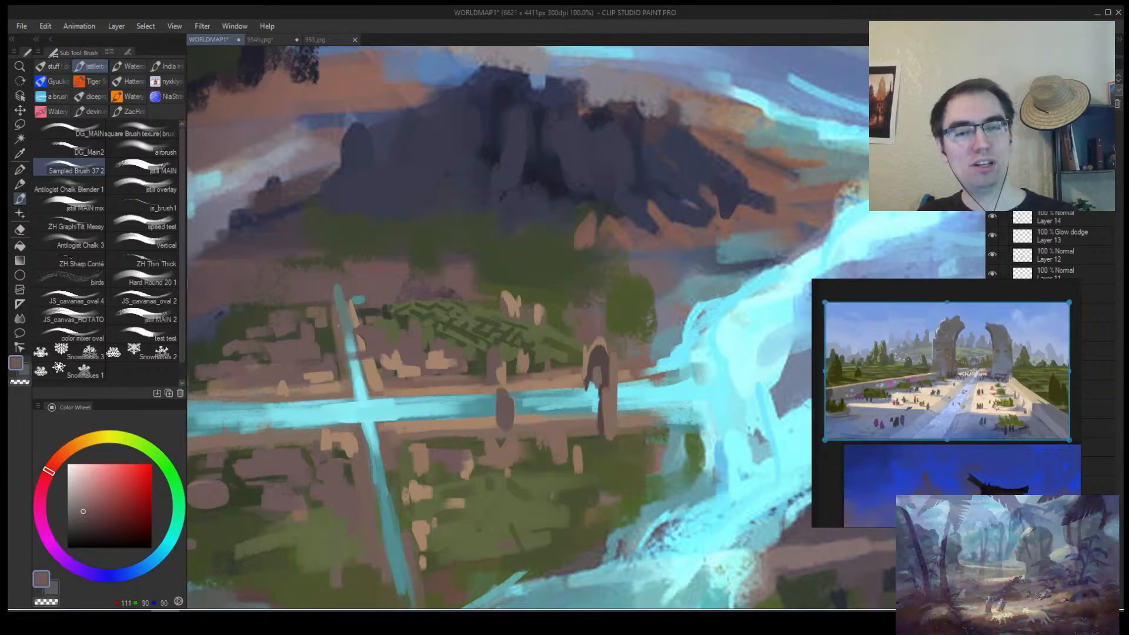
Sketch and undo an arrow above the upper canal's end, and highlight the small arch's outer edge in a lighter tan.
{"action": "left_click", "coordinate": [407, 361], "text": "alt"}
{"action": "mouse_move", "coordinate": [333, 248]}
{"action": "left_mouse_down"}
{"action": "mouse_move", "coordinate": [347, 280]}
{"action": "mouse_move", "coordinate": [353, 268]}
{"action": "left_mouse_up"}
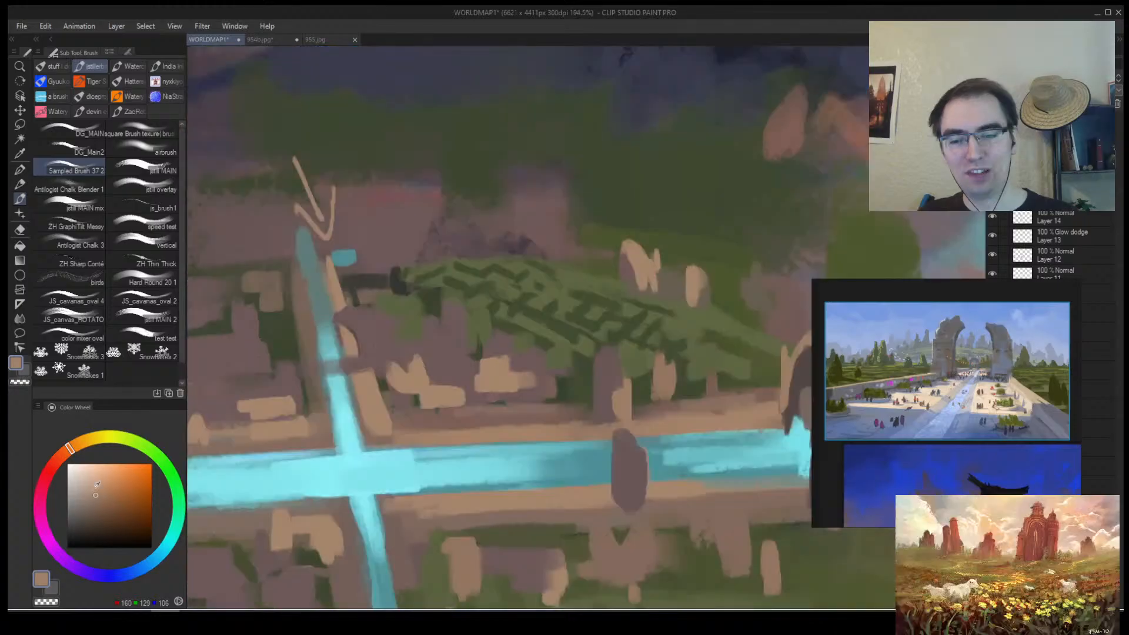
{"action": "left_click", "coordinate": [92, 485]}
{"action": "key", "text": "ctrl+z"}
{"action": "key", "text": "ctrl+z"}
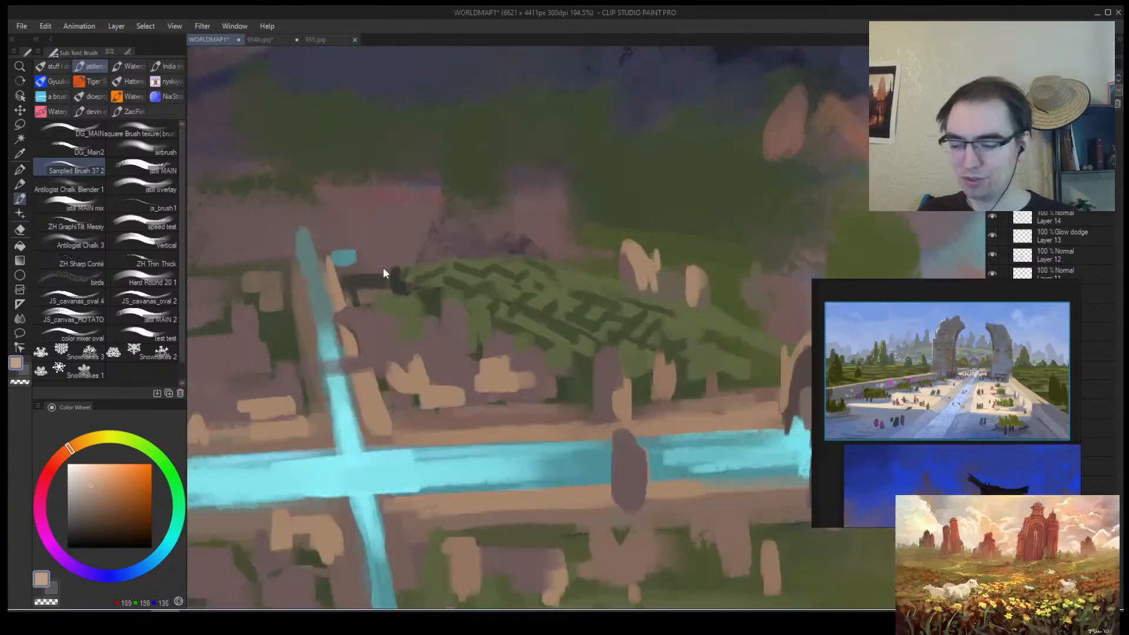
{"action": "left_click_drag", "start_coordinate": [355, 308], "coordinate": [376, 364]}
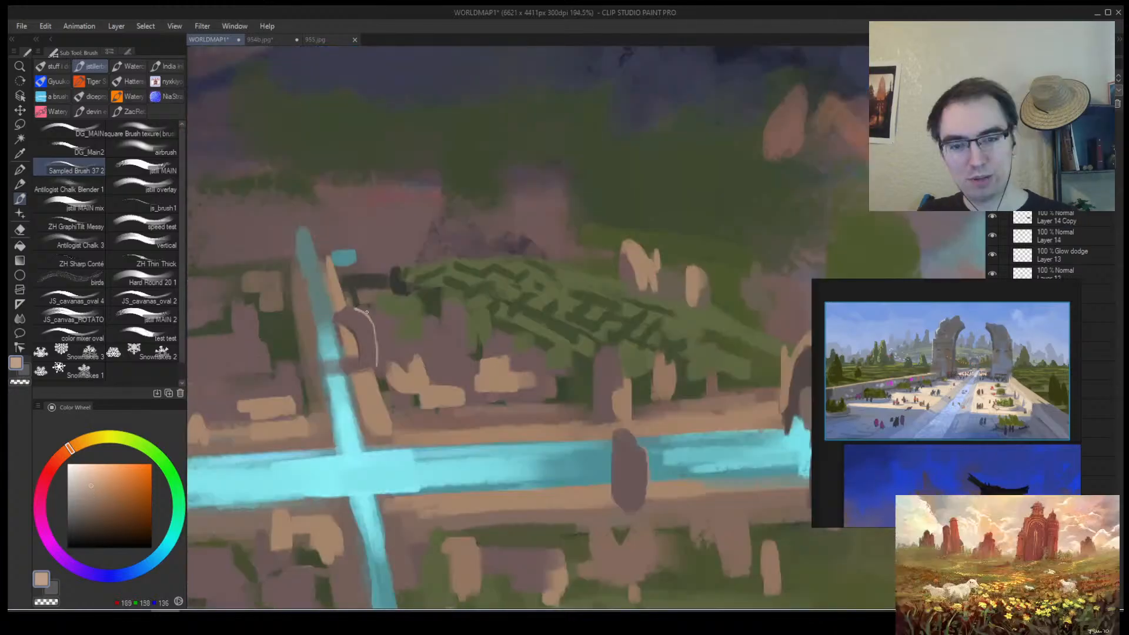
Nudge the broken-arch reference image slightly and open the full-size painting 954b.jpg.
{"action": "left_click", "coordinate": [888, 354]}
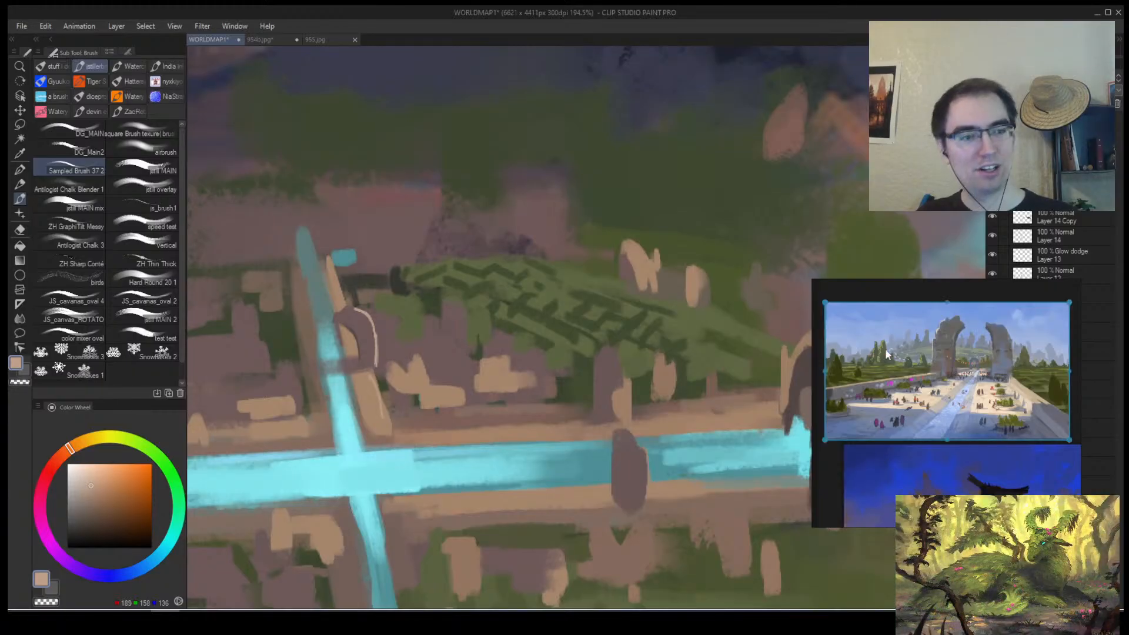
{"action": "left_click", "coordinate": [901, 337]}
{"action": "left_click_drag", "start_coordinate": [918, 353], "coordinate": [912, 347]}
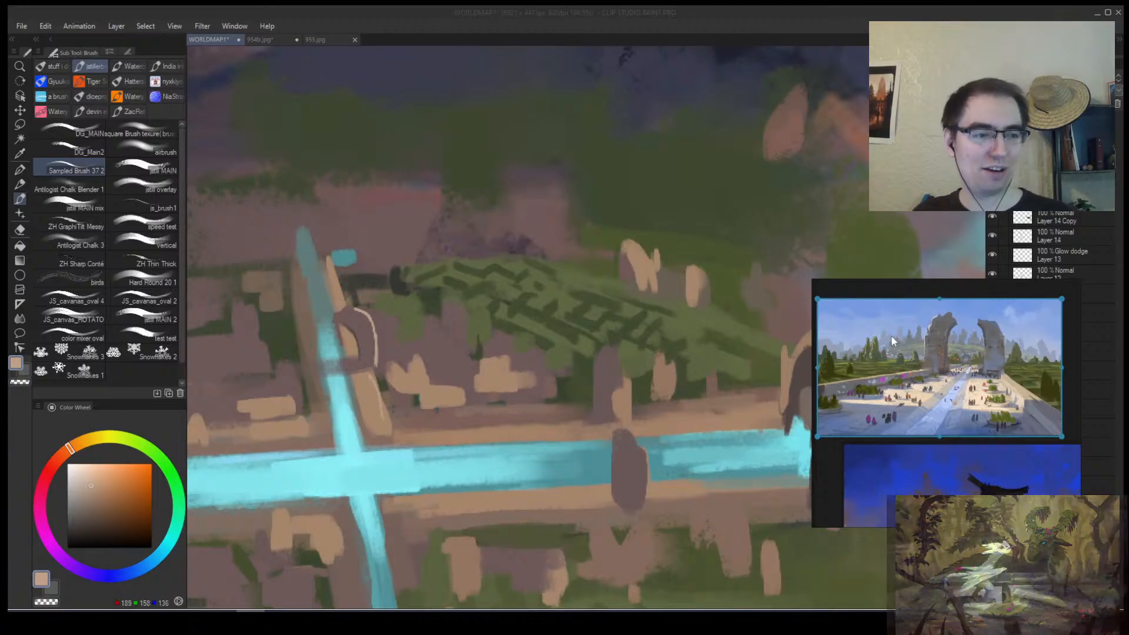
{"action": "left_click", "coordinate": [305, 41]}
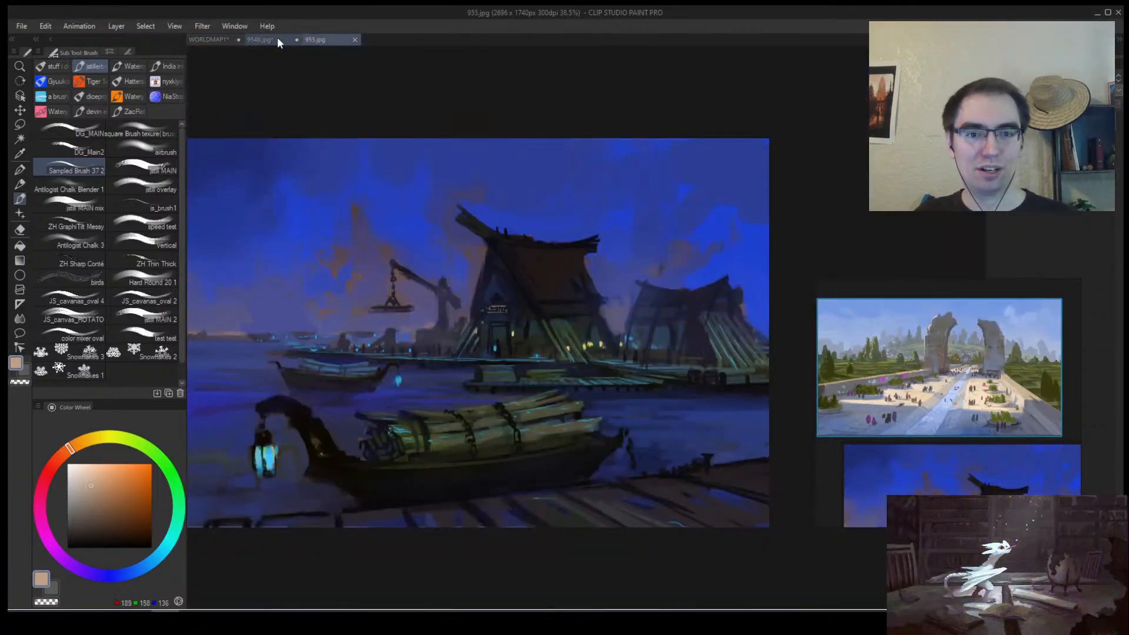
{"action": "left_click", "coordinate": [275, 40]}
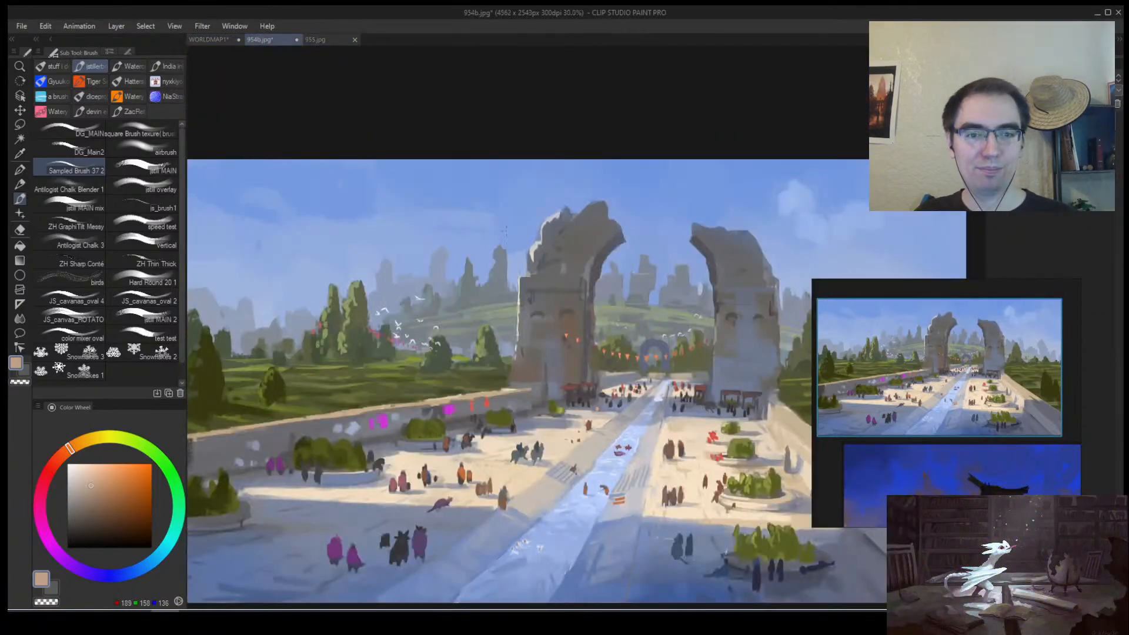
Examine the broken-arch painting normally and mirrored, with trial strokes in its sky, and return to the world map.
{"action": "left_click", "coordinate": [539, 242], "text": "alt"}
{"action": "left_click_drag", "start_coordinate": [322, 201], "coordinate": [433, 230]}
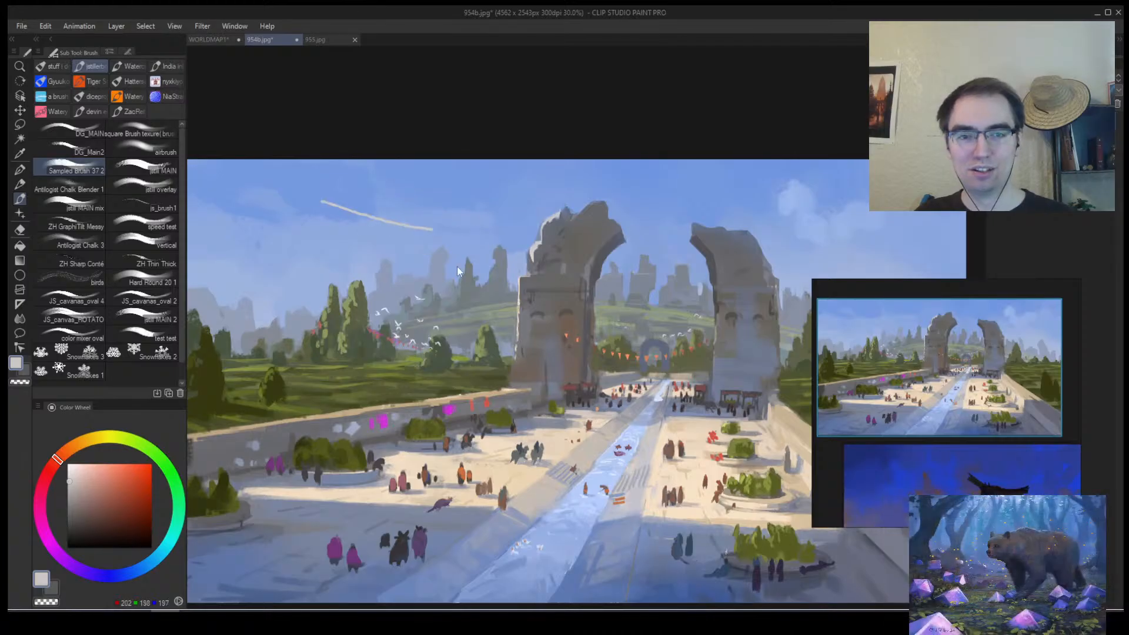
{"action": "key", "text": "ctrl+z"}
{"action": "key", "text": "h"}
{"action": "left_click_drag", "start_coordinate": [823, 247], "coordinate": [664, 244]}
{"action": "mouse_move", "coordinate": [752, 203]}
{"action": "left_mouse_down"}
{"action": "mouse_move", "coordinate": [669, 221]}
{"action": "mouse_move", "coordinate": [717, 235]}
{"action": "mouse_move", "coordinate": [676, 232]}
{"action": "mouse_move", "coordinate": [699, 221]}
{"action": "left_mouse_up"}
{"action": "key", "text": "ctrl+z"}
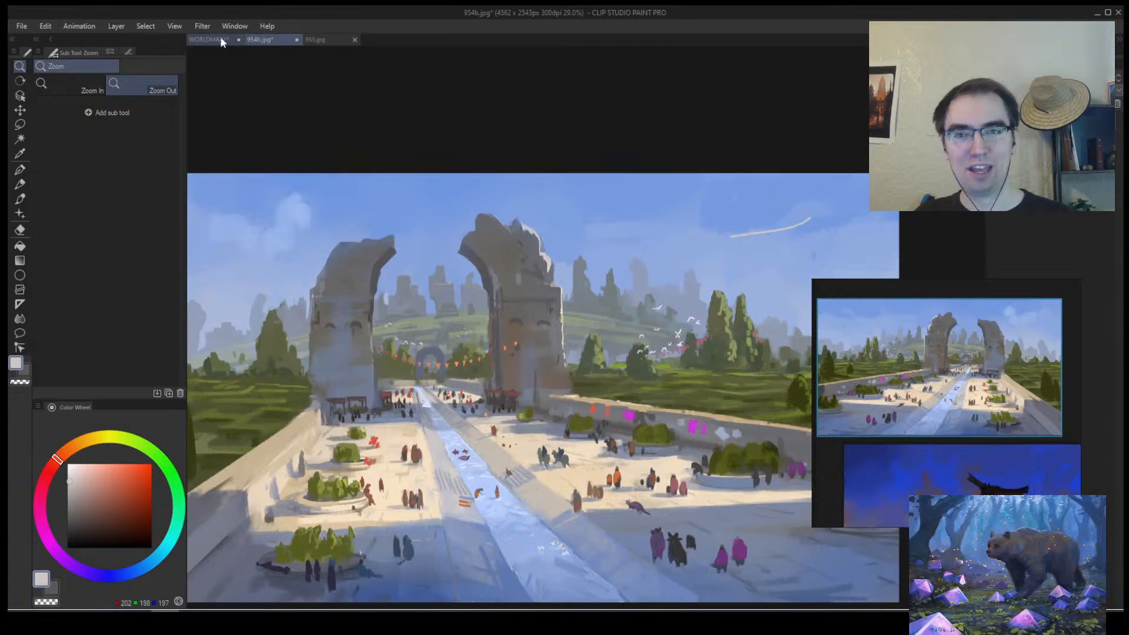
{"action": "left_click", "coordinate": [210, 40]}
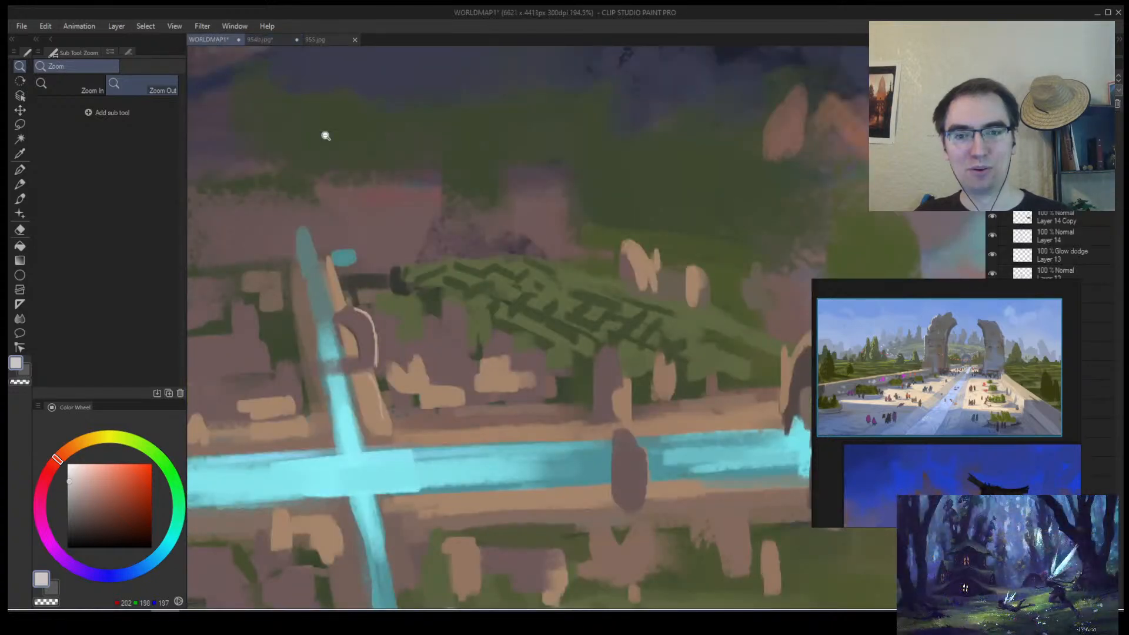
{"action": "left_click", "coordinate": [408, 230]}
{"action": "left_click_drag", "start_coordinate": [332, 190], "coordinate": [346, 243]}
{"action": "left_click_drag", "start_coordinate": [320, 216], "coordinate": [351, 216]}
{"action": "key", "text": "ctrl+z"}
{"action": "key", "text": "ctrl+z"}
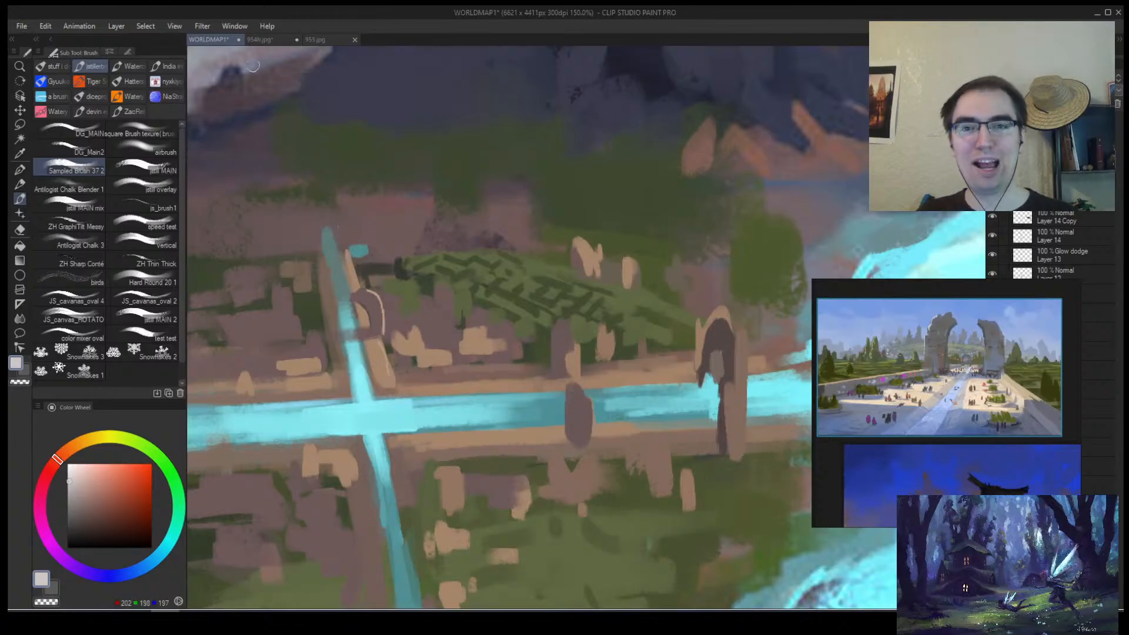
Examine the arch painting 954b.jpg again in its original orientation, circle the area beside the left arch, undo the marks, and return to WORLDMAP1.
{"action": "left_click", "coordinate": [260, 38]}
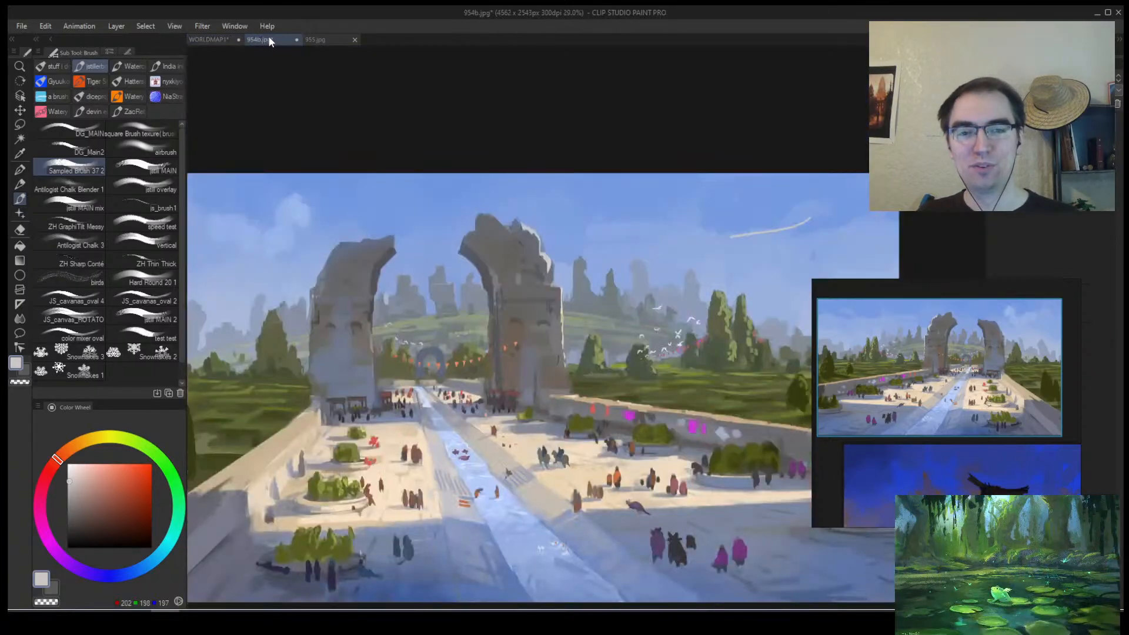
{"action": "key", "text": "/"}
{"action": "left_click_drag", "start_coordinate": [412, 355], "coordinate": [399, 371]}
{"action": "key", "text": "h"}
{"action": "left_click_drag", "start_coordinate": [489, 393], "coordinate": [281, 398]}
{"action": "left_click_drag", "start_coordinate": [375, 409], "coordinate": [340, 413]}
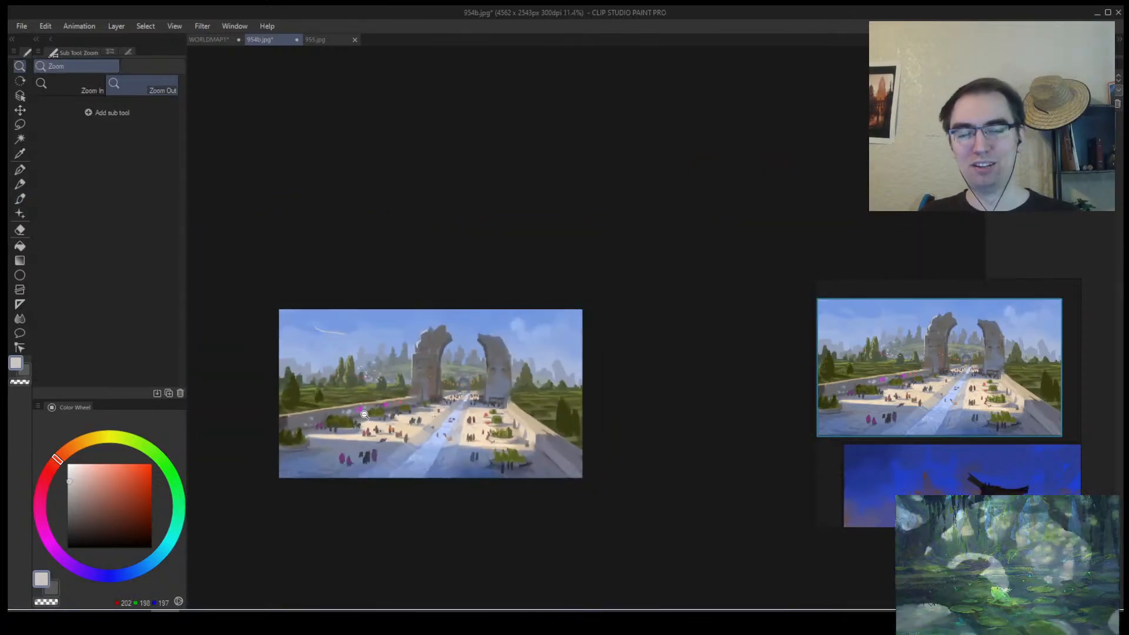
{"action": "left_click_drag", "start_coordinate": [415, 407], "coordinate": [434, 383]}
{"action": "left_click_drag", "start_coordinate": [411, 424], "coordinate": [441, 410]}
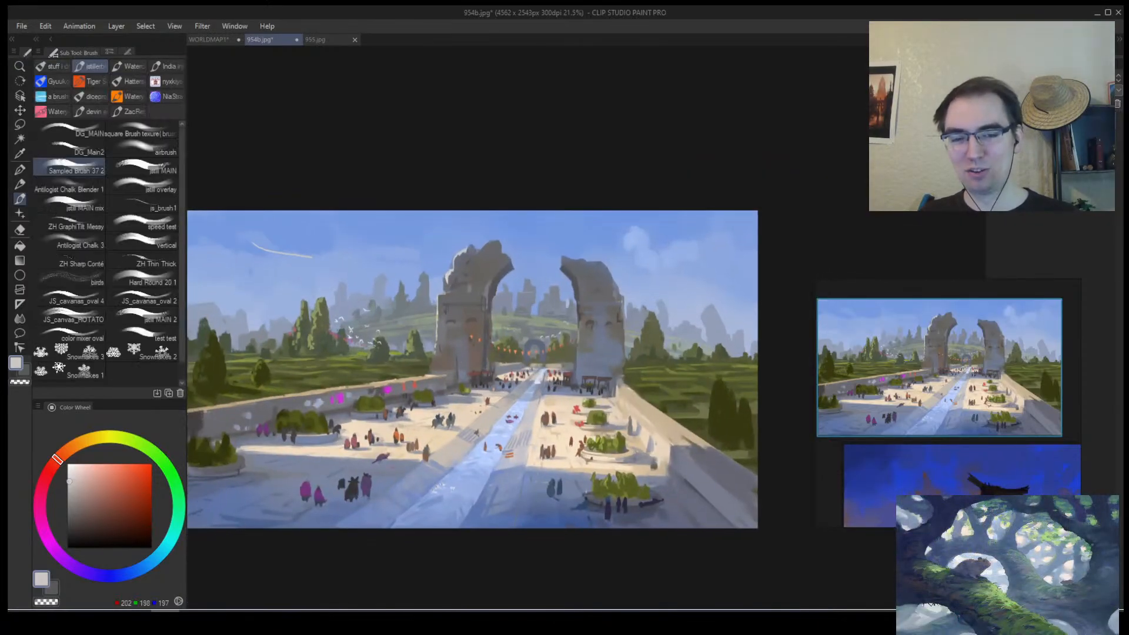
{"action": "left_click_drag", "start_coordinate": [426, 275], "coordinate": [415, 278]}
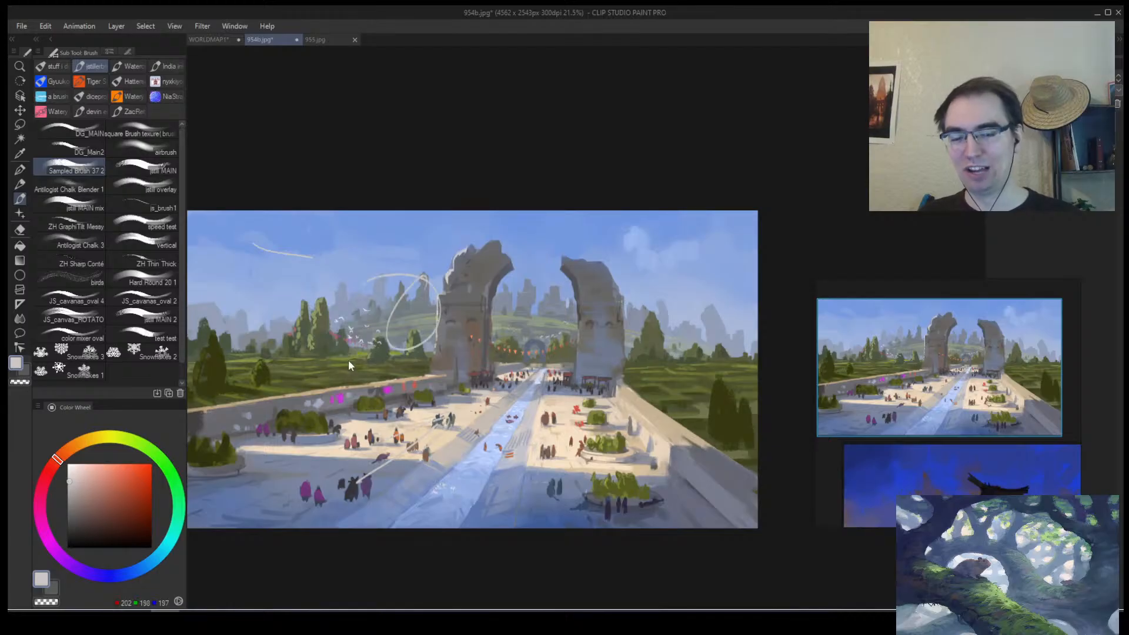
{"action": "key", "text": "ctrl+z"}
{"action": "left_click", "coordinate": [207, 40]}
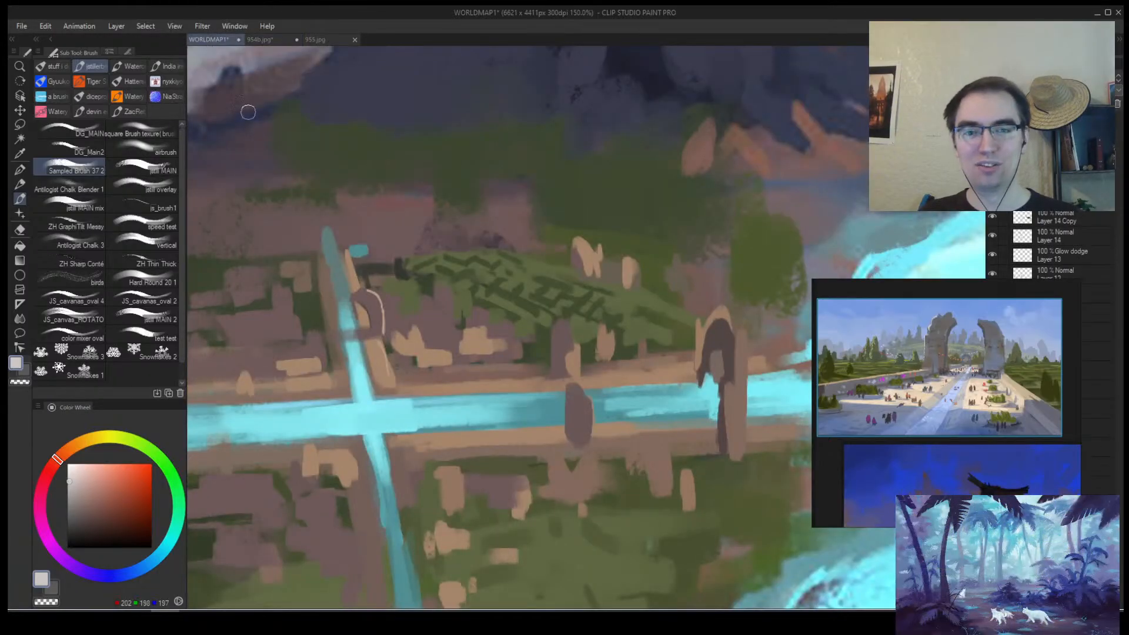
{"action": "mouse_move", "coordinate": [308, 169]}
{"action": "left_mouse_down"}
{"action": "mouse_move", "coordinate": [298, 189]}
{"action": "mouse_move", "coordinate": [332, 171]}
{"action": "left_mouse_up"}
{"action": "key", "text": "ctrl+z"}
{"action": "key", "text": "ctrl+z"}
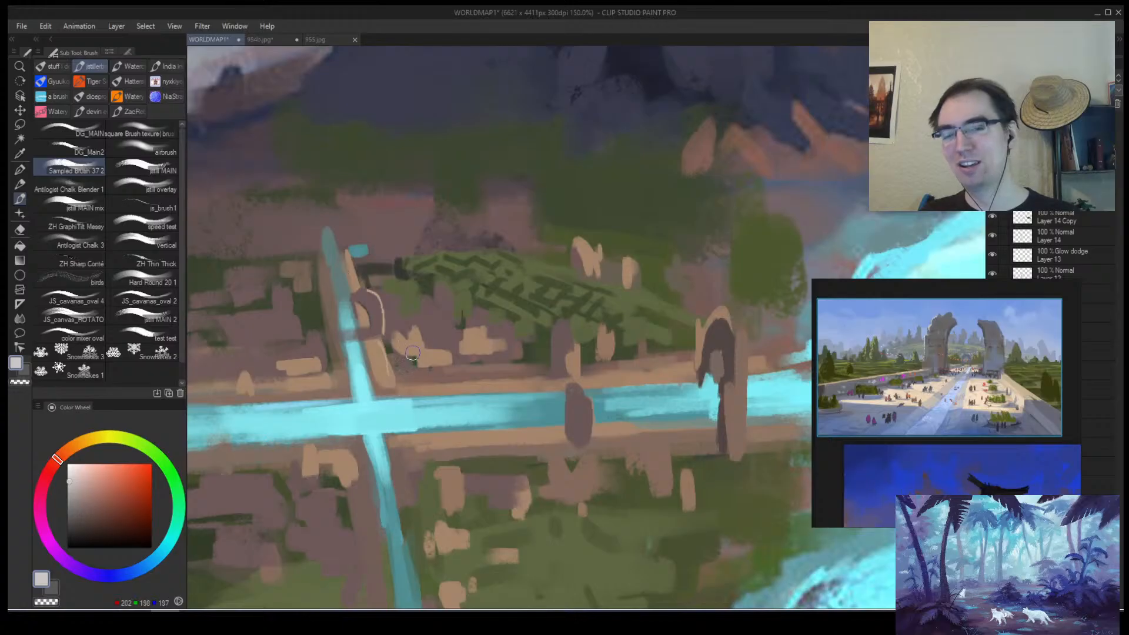
Paint two rounded tan arches spanning the lower canal branch, using colours sampled from the surrounding town.
{"action": "key", "text": "alt+space"}
{"action": "mouse_move", "coordinate": [426, 357]}
{"action": "left_mouse_down"}
{"action": "mouse_move", "coordinate": [406, 375]}
{"action": "mouse_move", "coordinate": [452, 339]}
{"action": "left_mouse_up"}
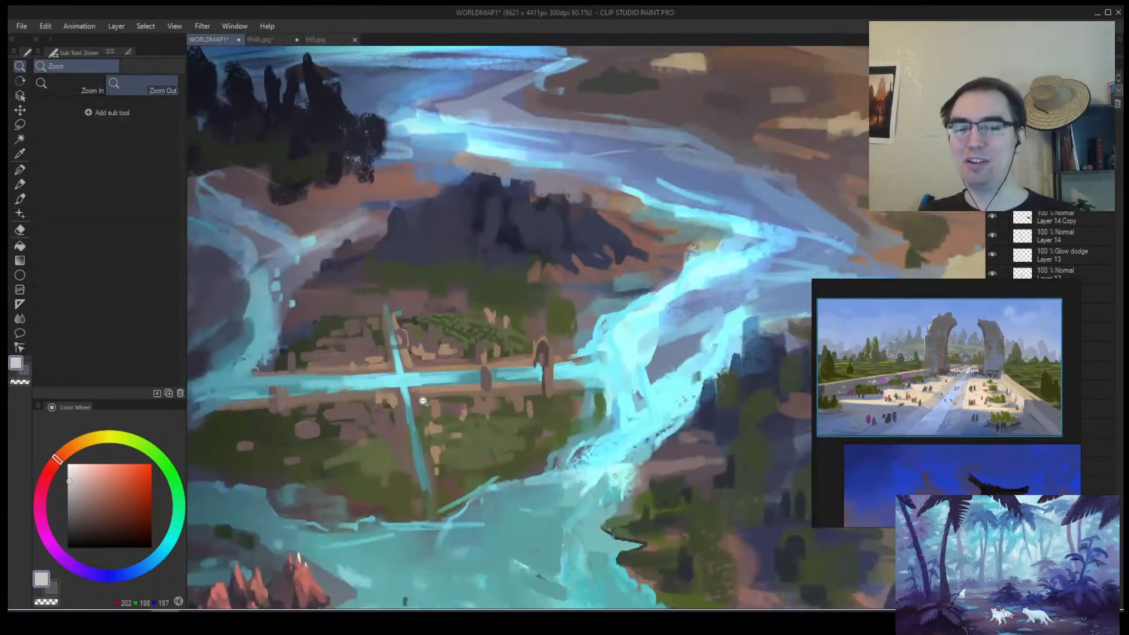
{"action": "left_click_drag", "start_coordinate": [423, 402], "coordinate": [461, 376]}
{"action": "left_click", "coordinate": [420, 451], "text": "alt"}
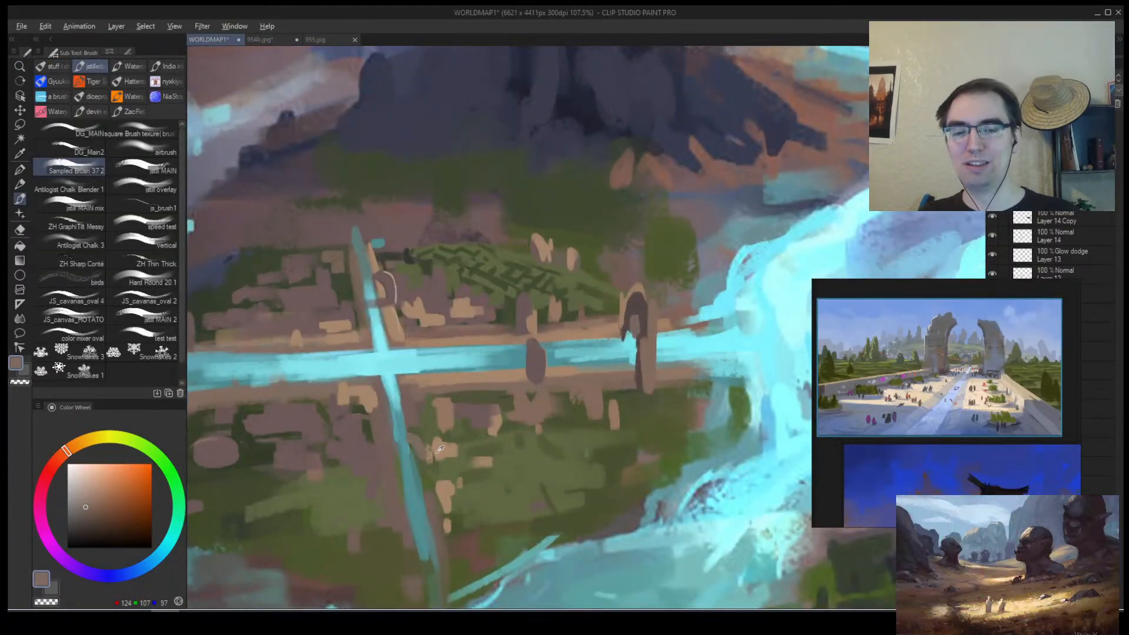
{"action": "left_click", "coordinate": [410, 434], "text": "alt"}
{"action": "mouse_move", "coordinate": [425, 416]}
{"action": "left_mouse_down"}
{"action": "mouse_move", "coordinate": [418, 430]}
{"action": "mouse_move", "coordinate": [414, 414]}
{"action": "left_mouse_up"}
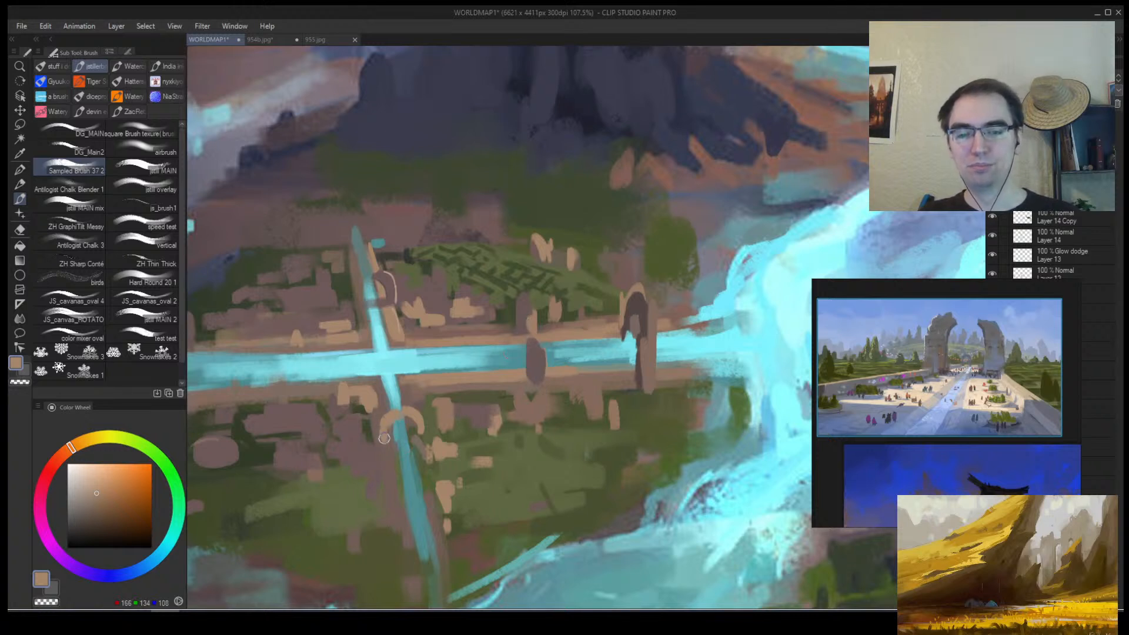
{"action": "mouse_move", "coordinate": [397, 510]}
{"action": "left_mouse_down"}
{"action": "mouse_move", "coordinate": [410, 488]}
{"action": "mouse_move", "coordinate": [428, 508]}
{"action": "left_mouse_up"}
Paint narrow brown arches standing on the main canal's near bank, on both sides of the canal crossing, in sampled tones.
{"action": "left_click", "coordinate": [437, 341], "text": "alt"}
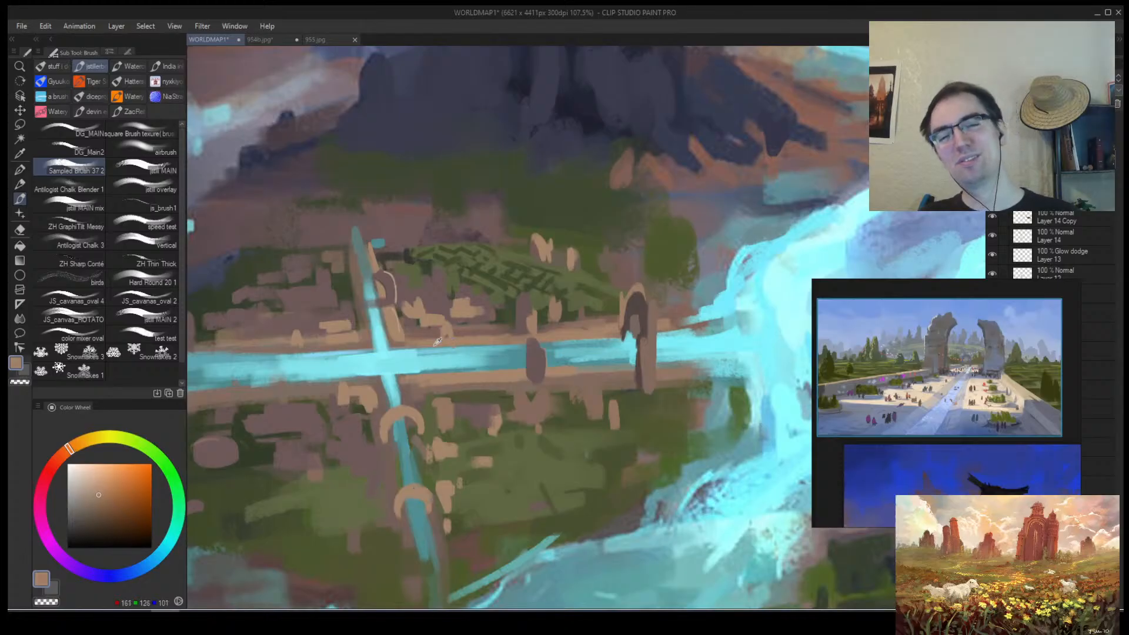
{"action": "left_click", "coordinate": [447, 330], "text": "alt"}
{"action": "left_click_drag", "start_coordinate": [451, 355], "coordinate": [453, 369]}
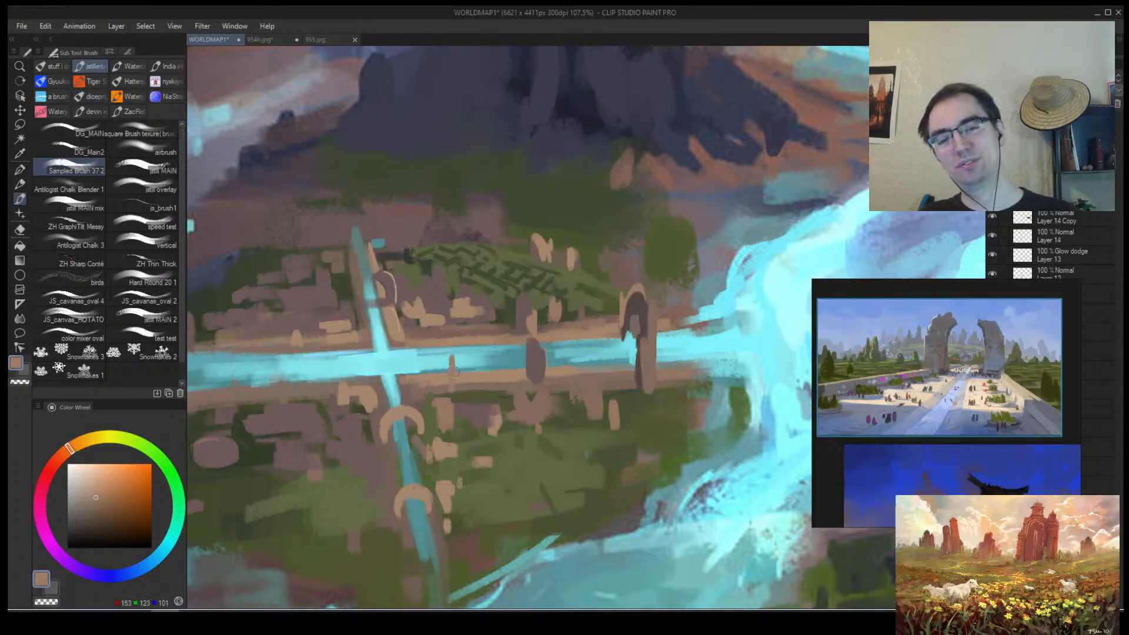
{"action": "left_click", "coordinate": [456, 388], "text": "alt"}
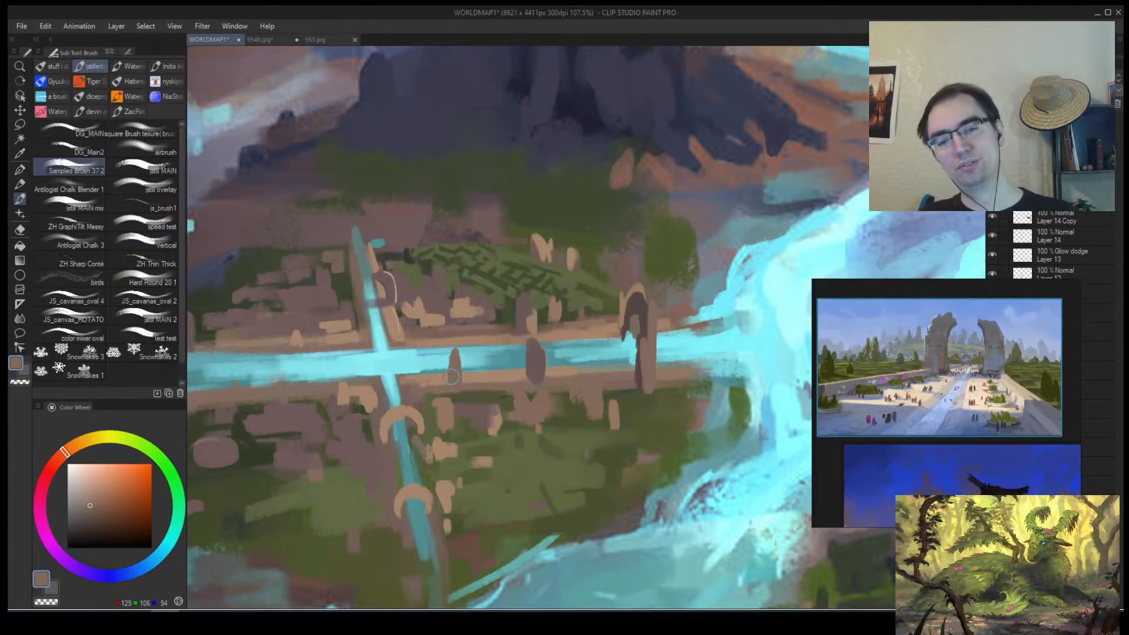
{"action": "left_click_drag", "start_coordinate": [312, 380], "coordinate": [314, 368]}
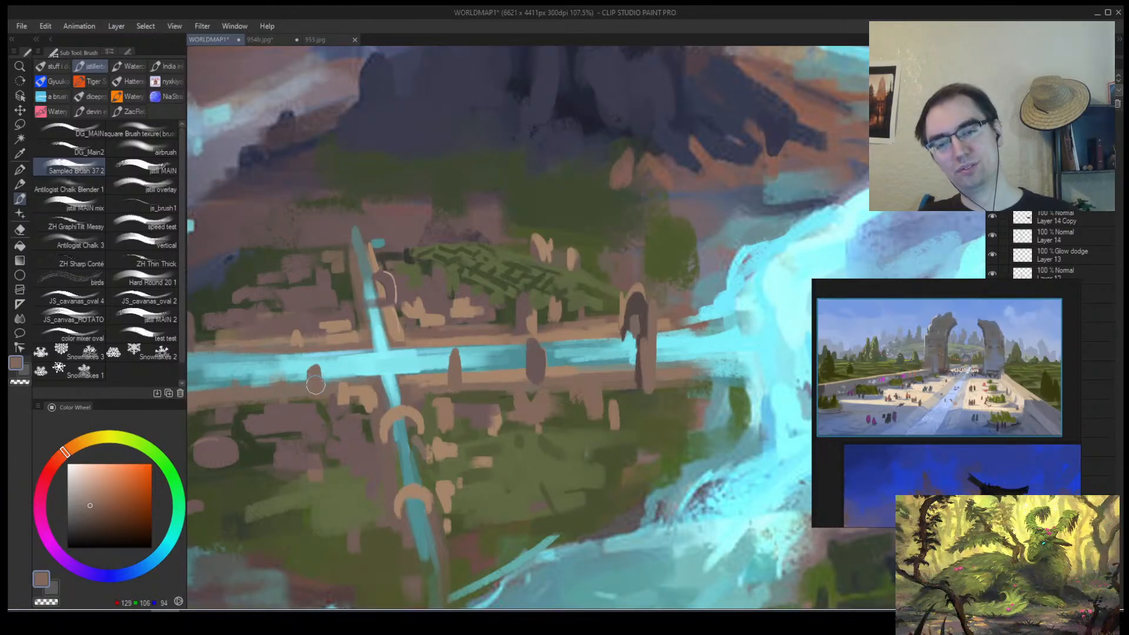
Build up the left side of the small arch over the upper canal with sampled brown and tan strokes.
{"action": "scroll", "coordinate": [312, 369], "scroll_direction": "down", "scroll_amount": 5}
{"action": "scroll", "coordinate": [318, 368], "scroll_direction": "up", "scroll_amount": 2}
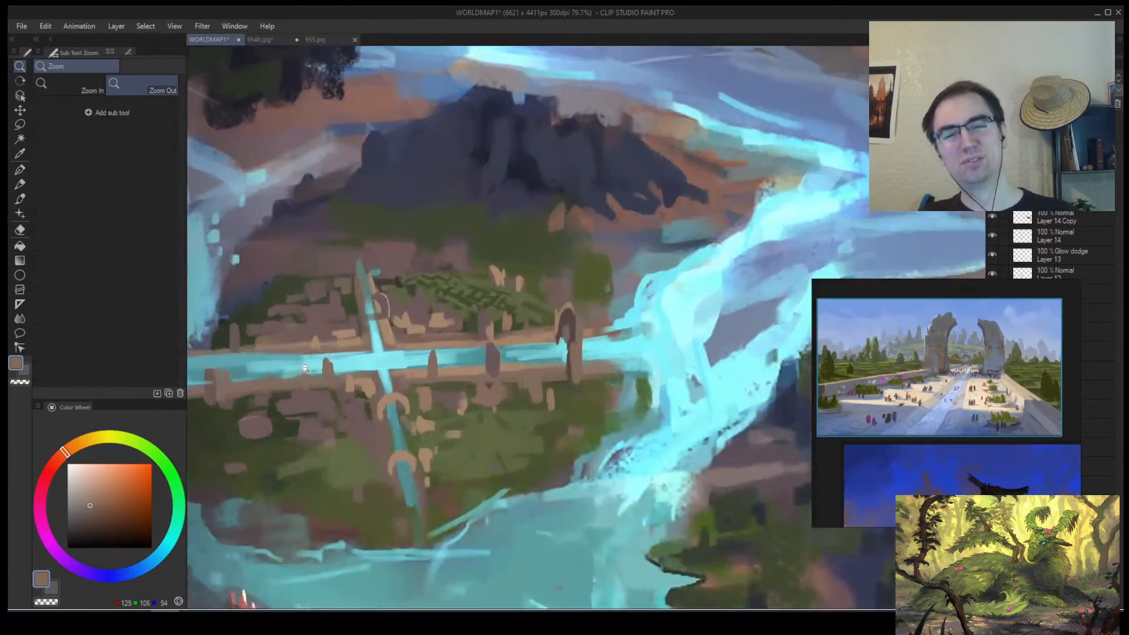
{"action": "scroll", "coordinate": [325, 369], "scroll_direction": "down", "scroll_amount": 2}
{"action": "scroll", "coordinate": [325, 369], "scroll_direction": "up", "scroll_amount": 3}
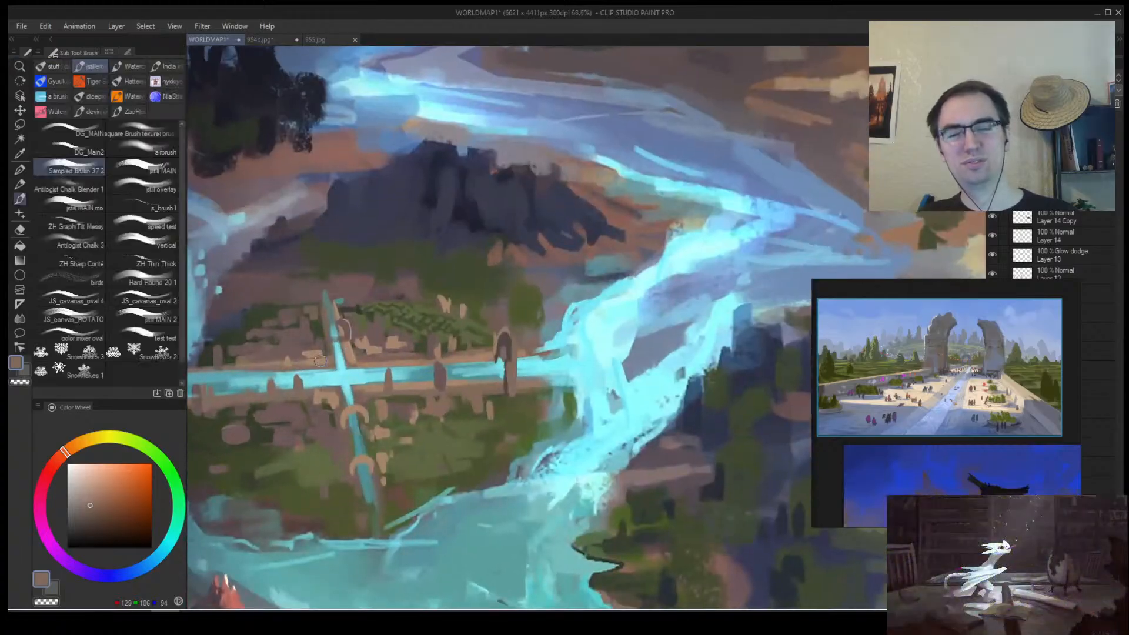
{"action": "scroll", "coordinate": [357, 337], "scroll_direction": "up", "scroll_amount": 3}
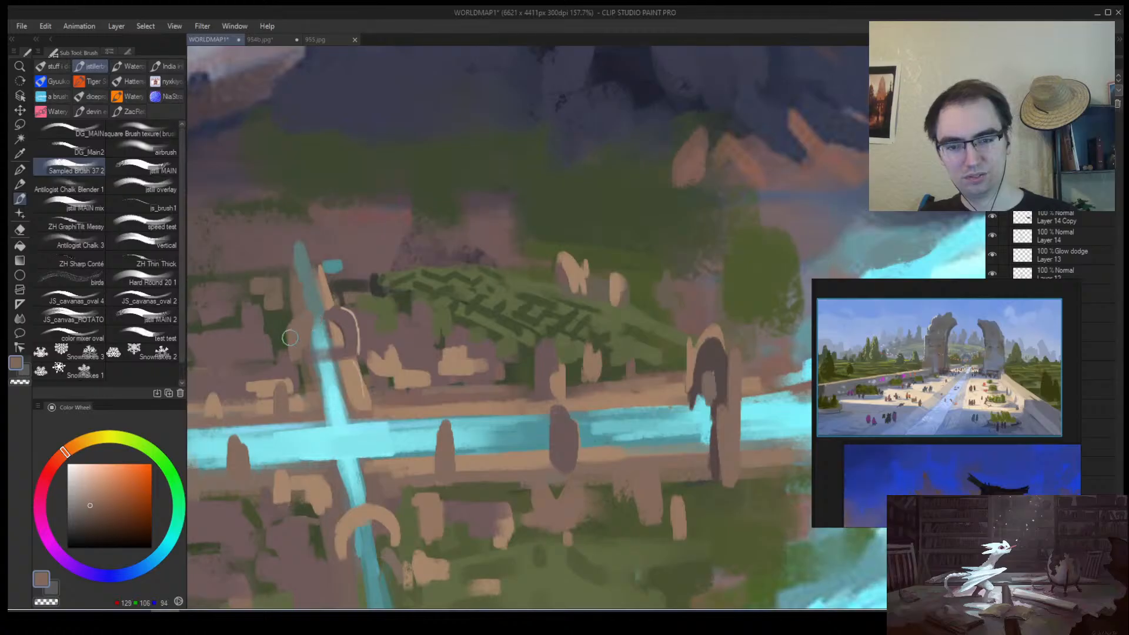
{"action": "left_click", "coordinate": [302, 346], "text": "alt"}
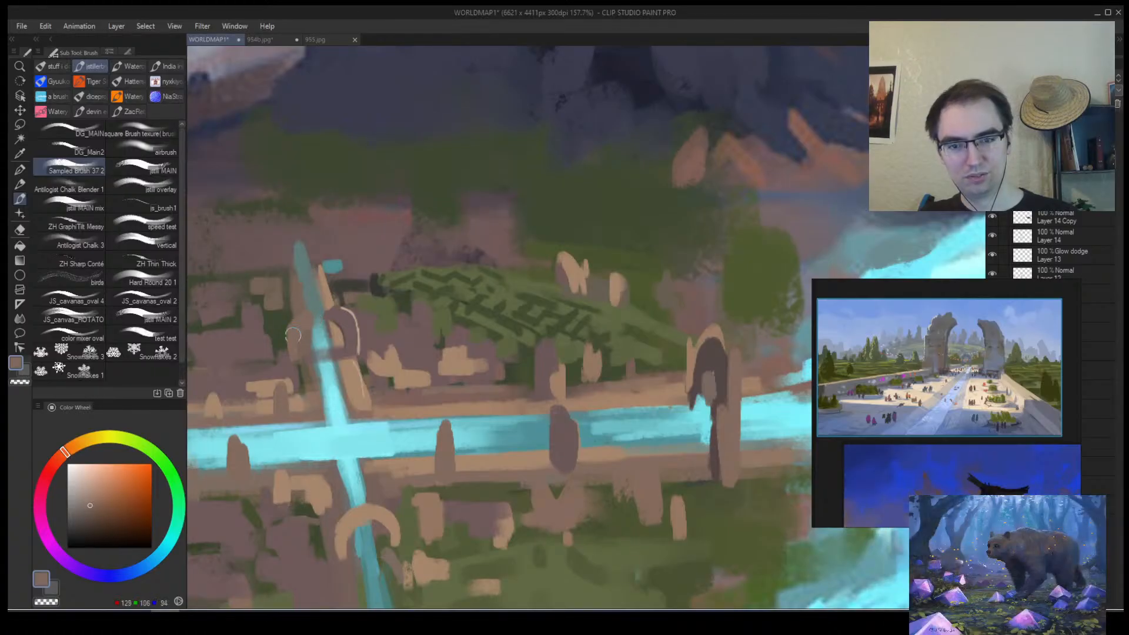
{"action": "left_click", "coordinate": [297, 359], "text": "alt"}
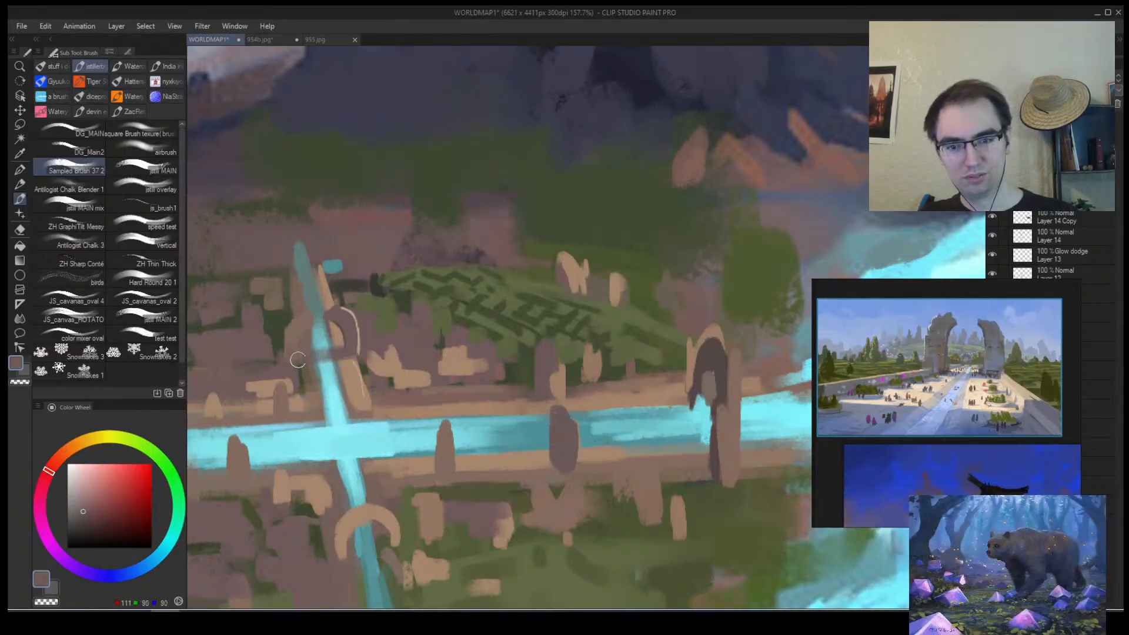
{"action": "left_click", "coordinate": [354, 363], "text": "alt"}
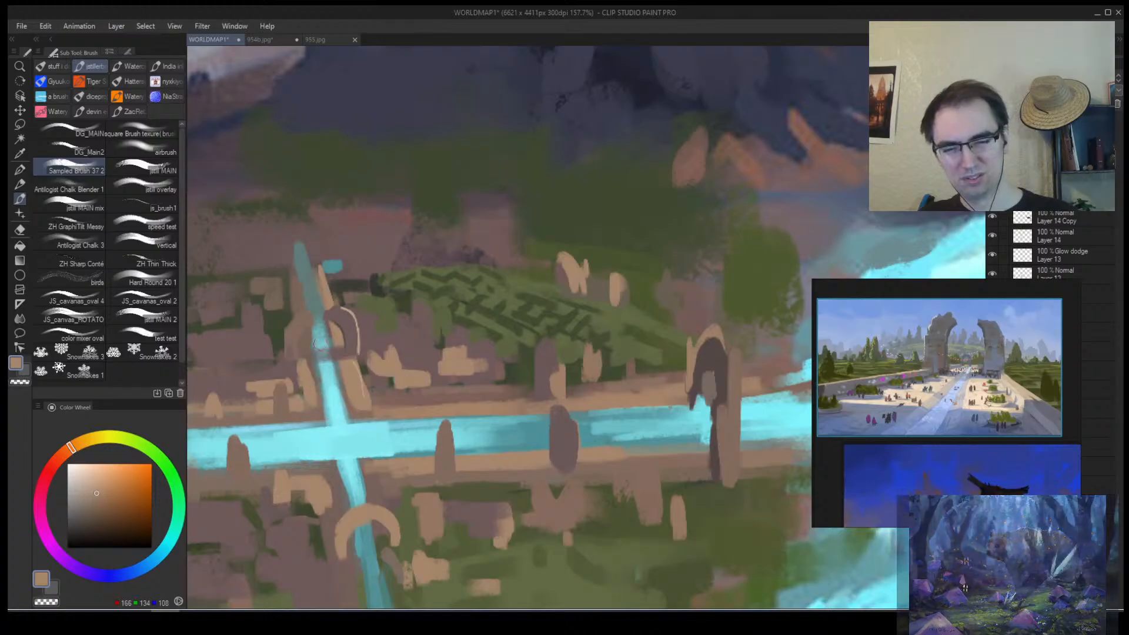
{"action": "left_click", "coordinate": [540, 389], "text": "alt"}
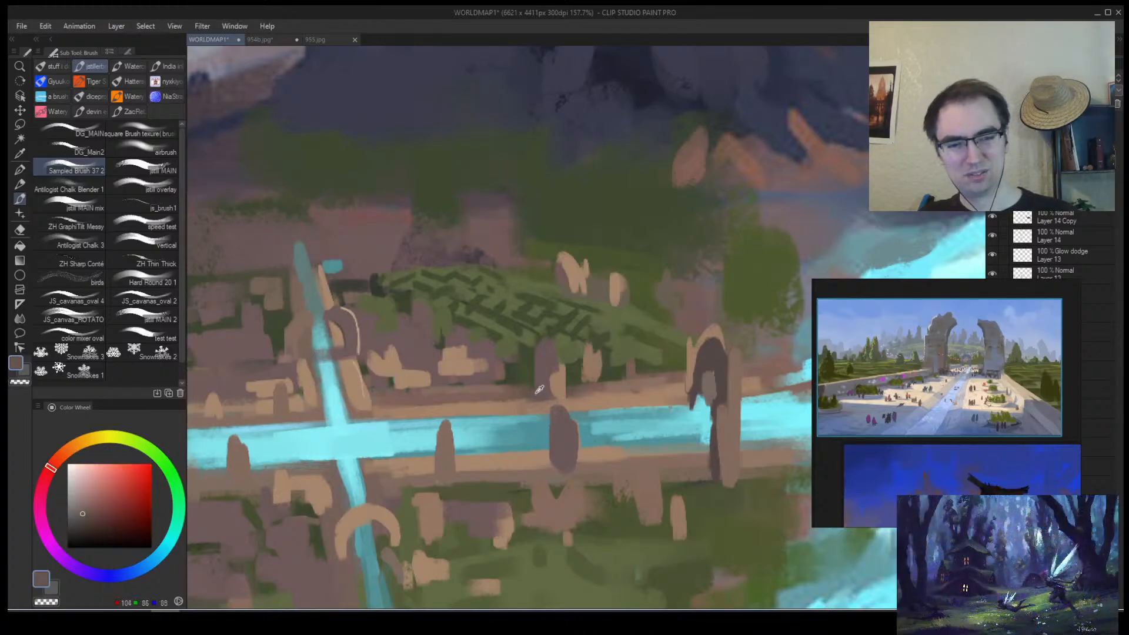
Shade the inside of the lower canal's first arch in sampled brown, with a dark band across the water beneath it.
{"action": "scroll", "coordinate": [471, 400], "scroll_direction": "down", "scroll_amount": 3}
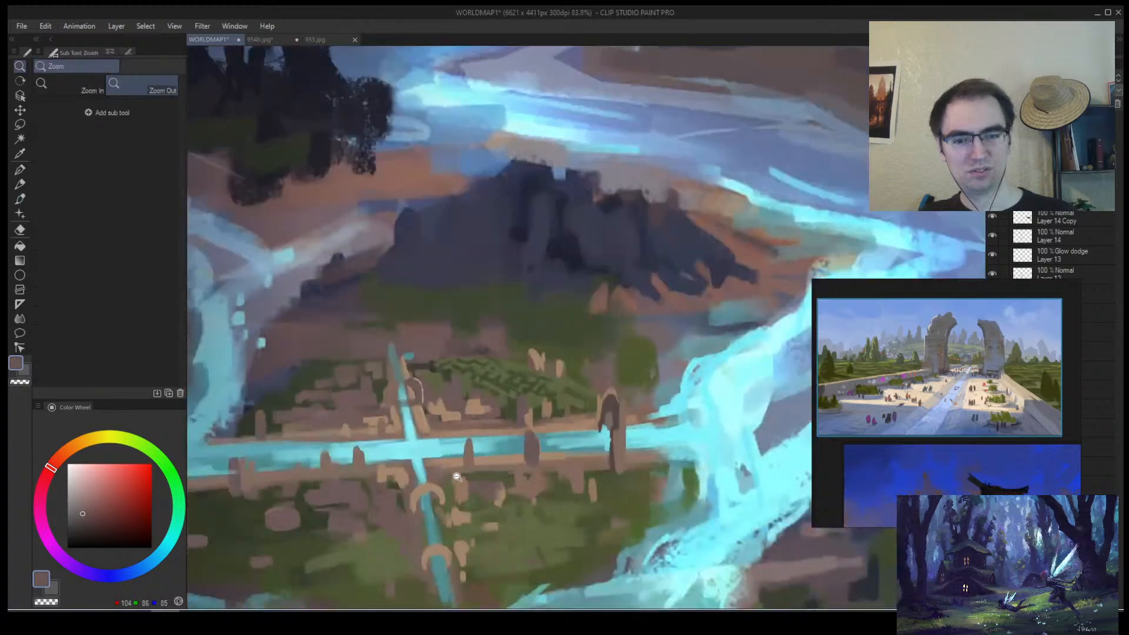
{"action": "scroll", "coordinate": [455, 482], "scroll_direction": "up", "scroll_amount": 2}
{"action": "left_click", "coordinate": [436, 506], "text": "alt"}
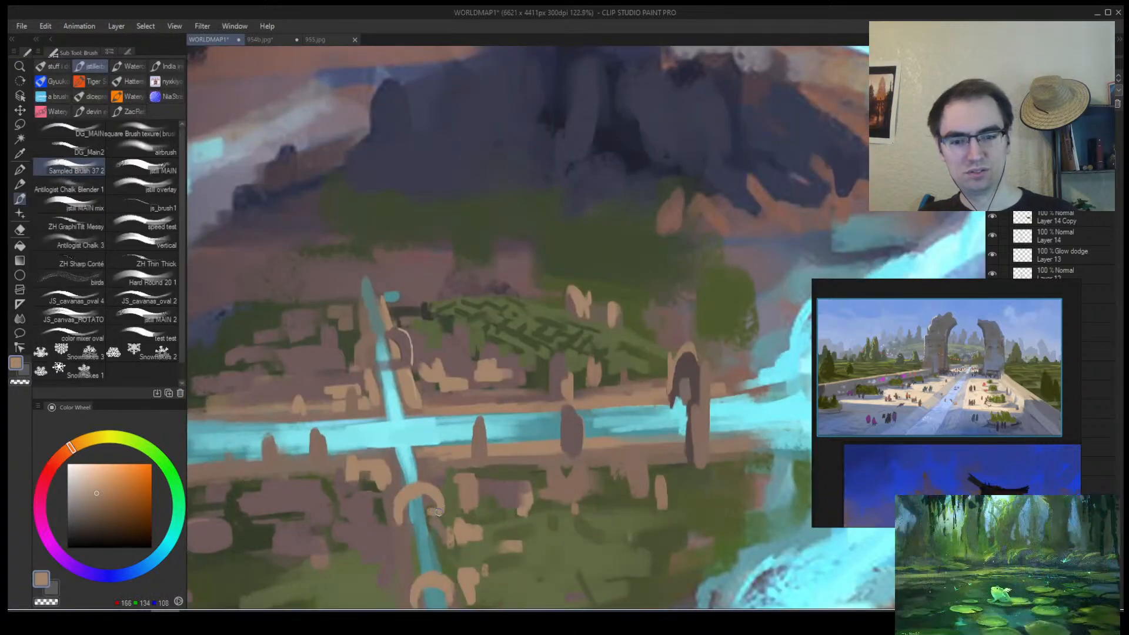
{"action": "left_click", "coordinate": [429, 506], "text": "alt"}
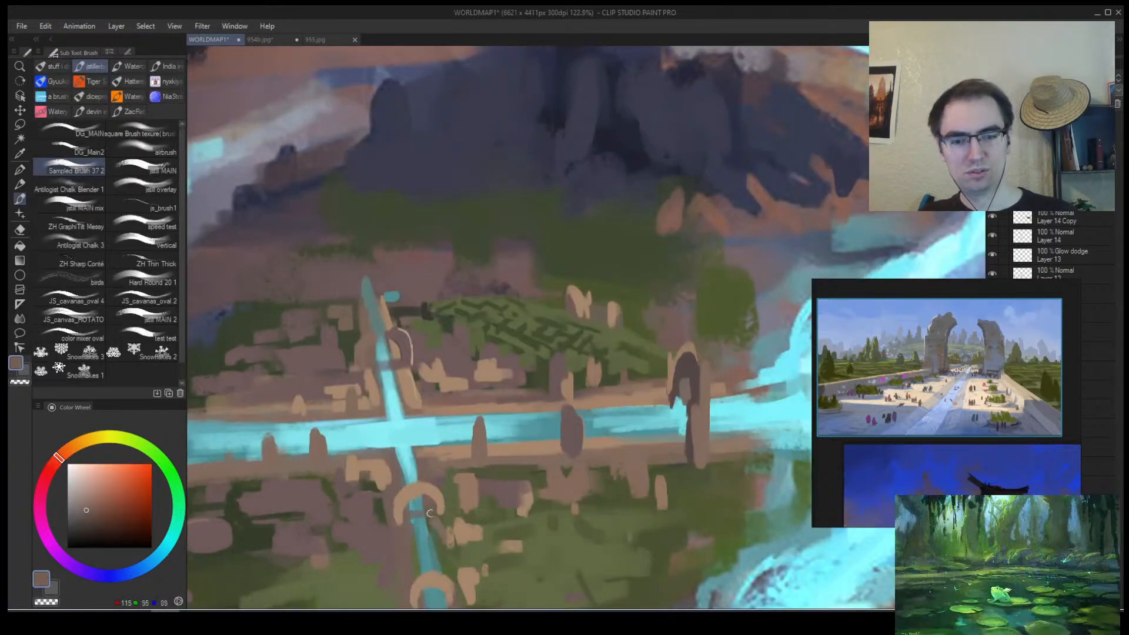
{"action": "left_click", "coordinate": [447, 502], "text": "alt"}
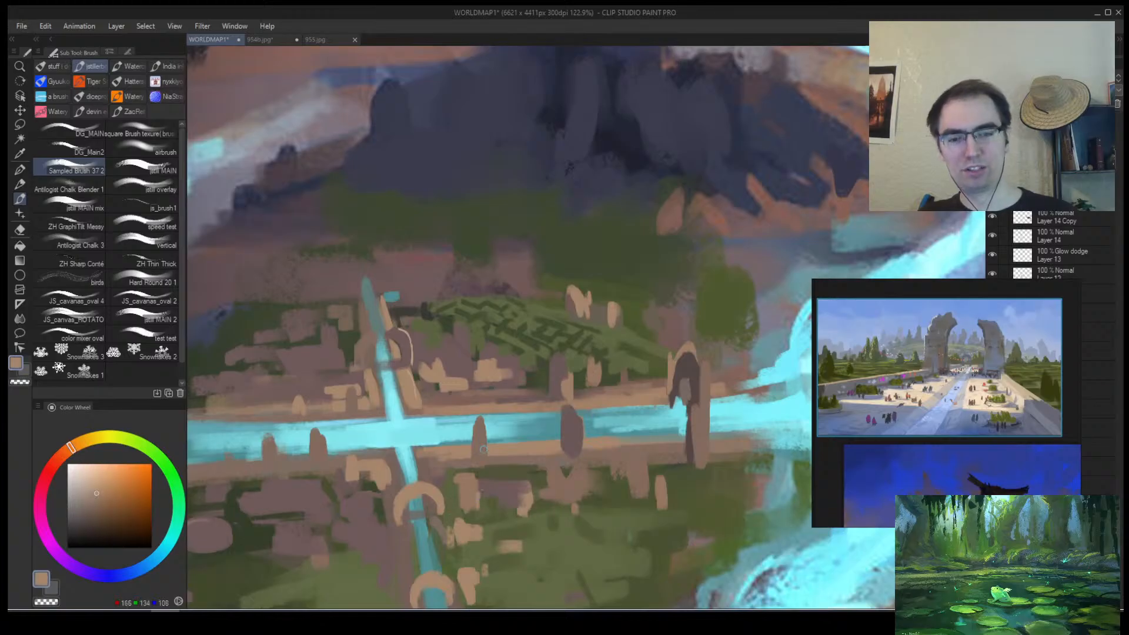
Choose a lighter tan and highlight the right edges of the arches standing along the main canal.
{"action": "left_click", "coordinate": [87, 487]}
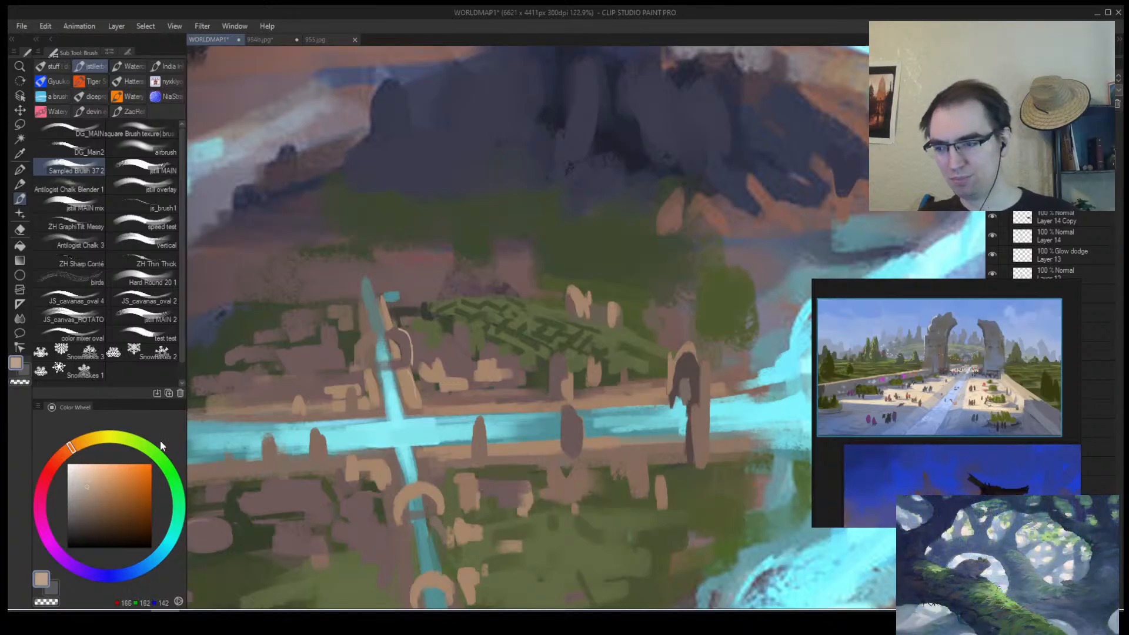
{"action": "mouse_move", "coordinate": [470, 393]}
{"action": "left_mouse_down"}
{"action": "mouse_move", "coordinate": [453, 377]}
{"action": "mouse_move", "coordinate": [470, 441]}
{"action": "mouse_move", "coordinate": [471, 408]}
{"action": "left_mouse_up"}
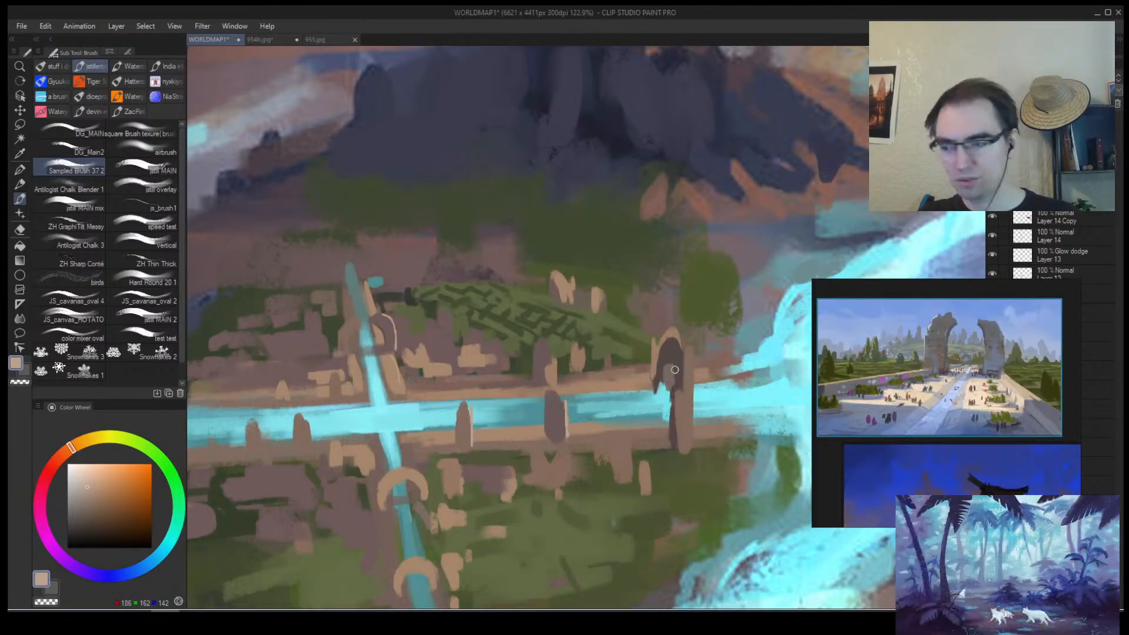
{"action": "left_click_drag", "start_coordinate": [739, 266], "coordinate": [677, 264]}
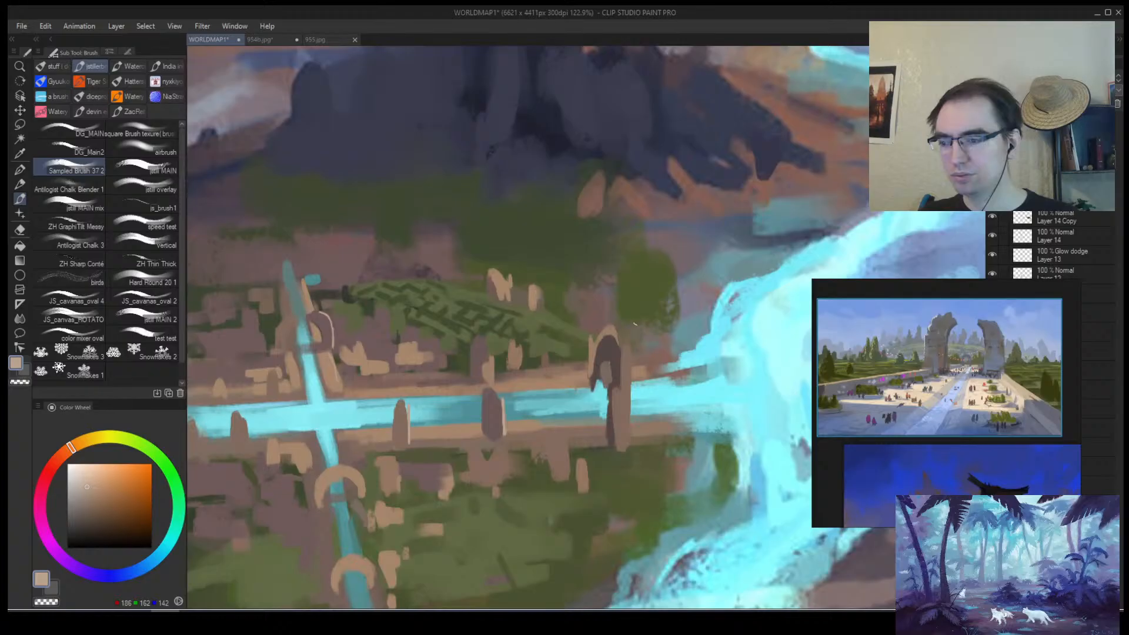
{"action": "mouse_move", "coordinate": [629, 382]}
{"action": "left_mouse_down"}
{"action": "mouse_move", "coordinate": [630, 434]}
{"action": "mouse_move", "coordinate": [623, 369]}
{"action": "mouse_move", "coordinate": [626, 388]}
{"action": "left_mouse_up"}
Repaint the large arch near the main canal's right end as a broken pillar, covering its rounded top and trimming its base.
{"action": "left_click", "coordinate": [625, 351], "text": "alt"}
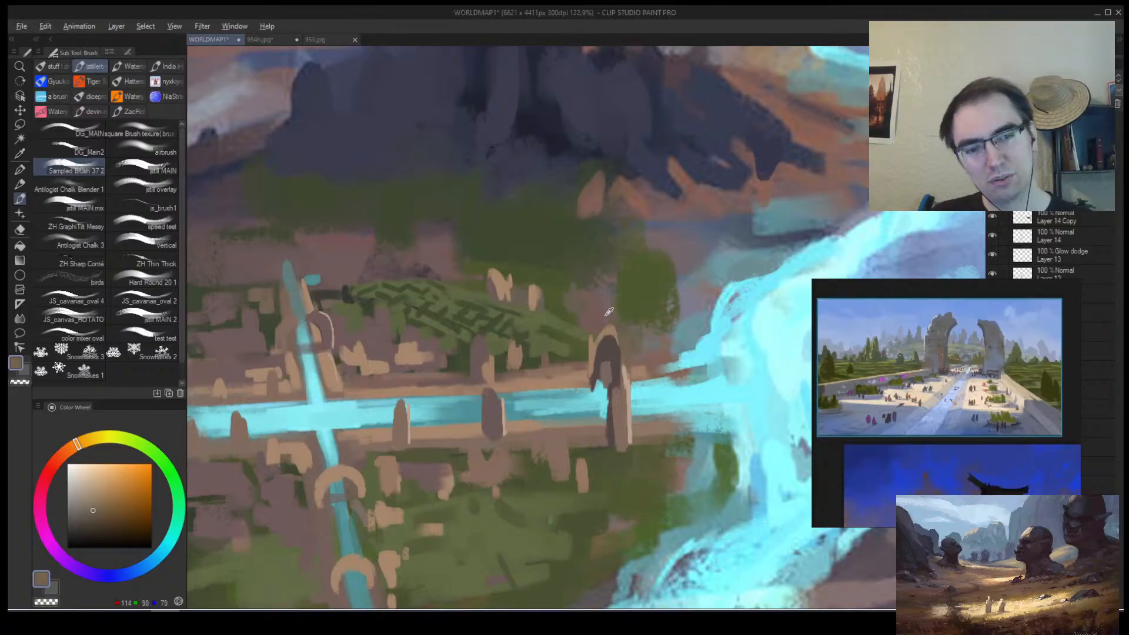
{"action": "left_click", "coordinate": [608, 316], "text": "alt"}
{"action": "left_click", "coordinate": [586, 339], "text": "alt"}
{"action": "mouse_move", "coordinate": [582, 338]}
{"action": "left_mouse_down"}
{"action": "mouse_move", "coordinate": [612, 382]}
{"action": "mouse_move", "coordinate": [590, 376]}
{"action": "mouse_move", "coordinate": [671, 326]}
{"action": "left_mouse_up"}
{"action": "left_click", "coordinate": [620, 352], "text": "alt"}
{"action": "left_click", "coordinate": [618, 386], "text": "alt"}
{"action": "key", "text": "alt+space"}
{"action": "left_click_drag", "start_coordinate": [627, 374], "coordinate": [636, 378]}
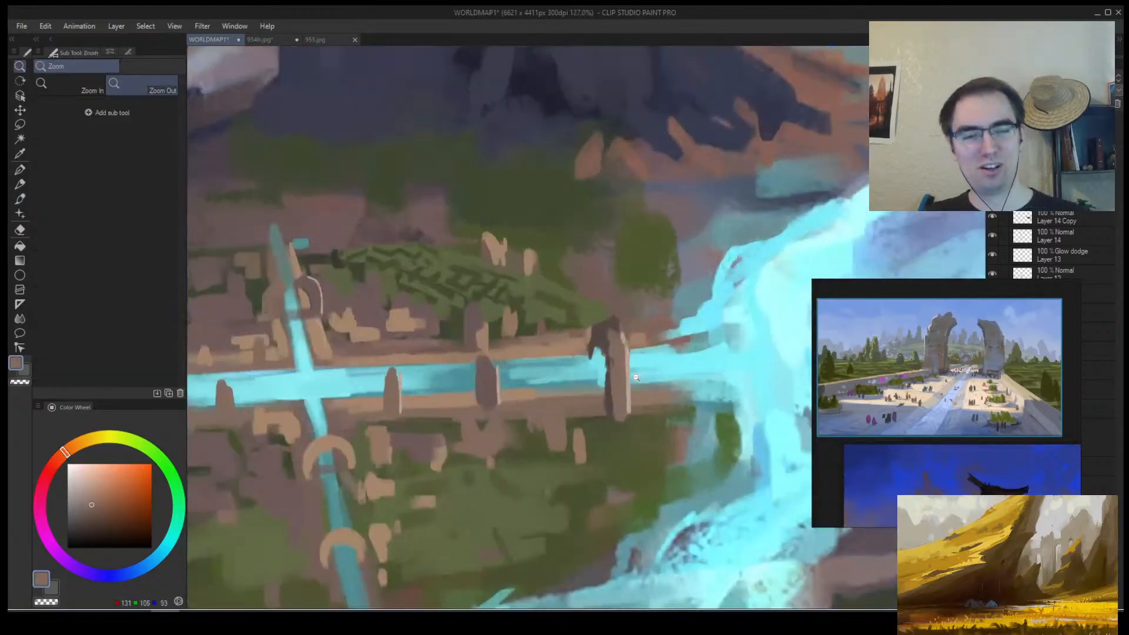
{"action": "left_click", "coordinate": [615, 419], "text": "alt"}
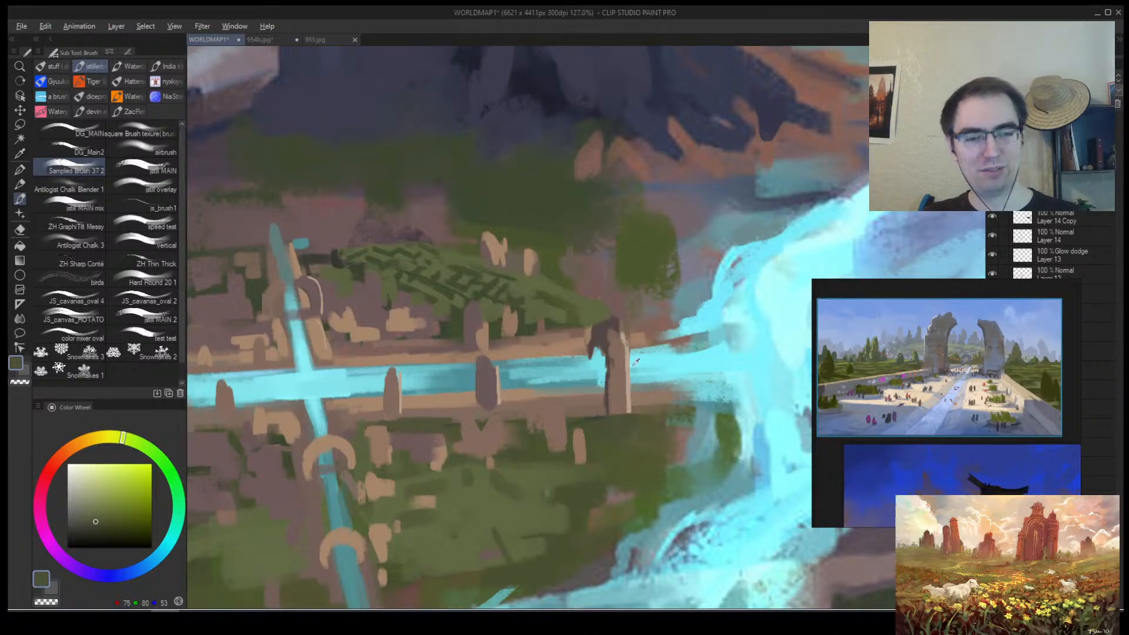
{"action": "left_click", "coordinate": [634, 393], "text": "alt"}
Try light tan curved arch tops on the three arches along the main canal's right half, and undo them.
{"action": "key", "text": "alt+space"}
{"action": "mouse_move", "coordinate": [620, 391]}
{"action": "left_mouse_down"}
{"action": "mouse_move", "coordinate": [640, 394]}
{"action": "mouse_move", "coordinate": [648, 378]}
{"action": "mouse_move", "coordinate": [588, 388]}
{"action": "mouse_move", "coordinate": [634, 387]}
{"action": "left_mouse_up"}
{"action": "key", "text": "ctrl+z"}
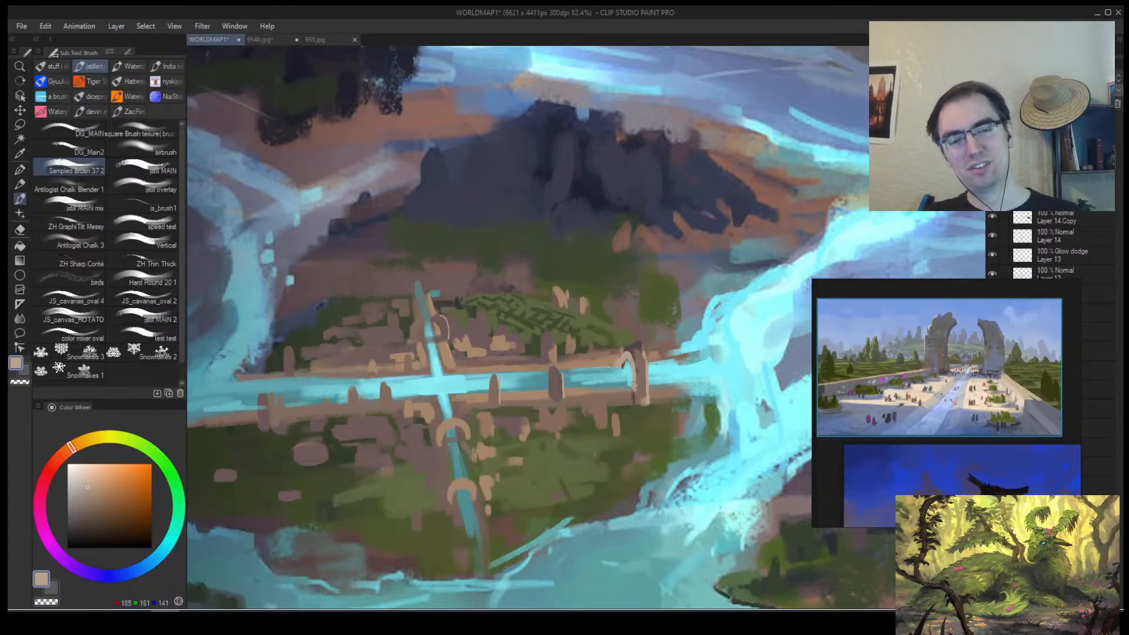
{"action": "mouse_move", "coordinate": [555, 367]}
{"action": "left_mouse_down"}
{"action": "mouse_move", "coordinate": [554, 348]}
{"action": "mouse_move", "coordinate": [558, 385]}
{"action": "left_mouse_up"}
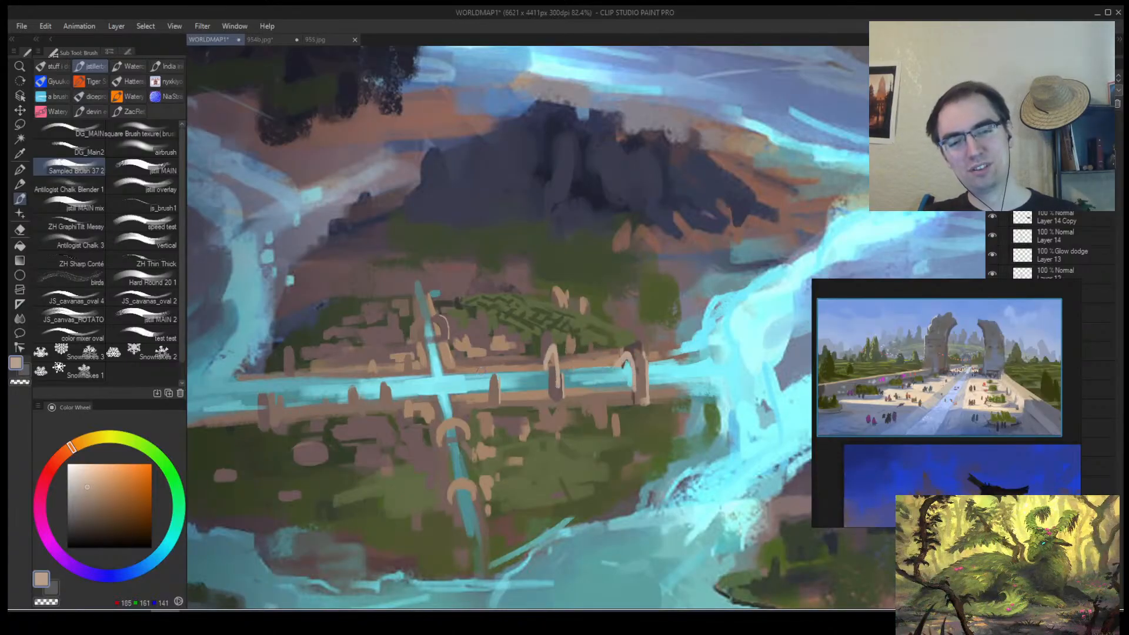
{"action": "left_click_drag", "start_coordinate": [485, 374], "coordinate": [497, 380]}
{"action": "key", "text": "ctrl+z"}
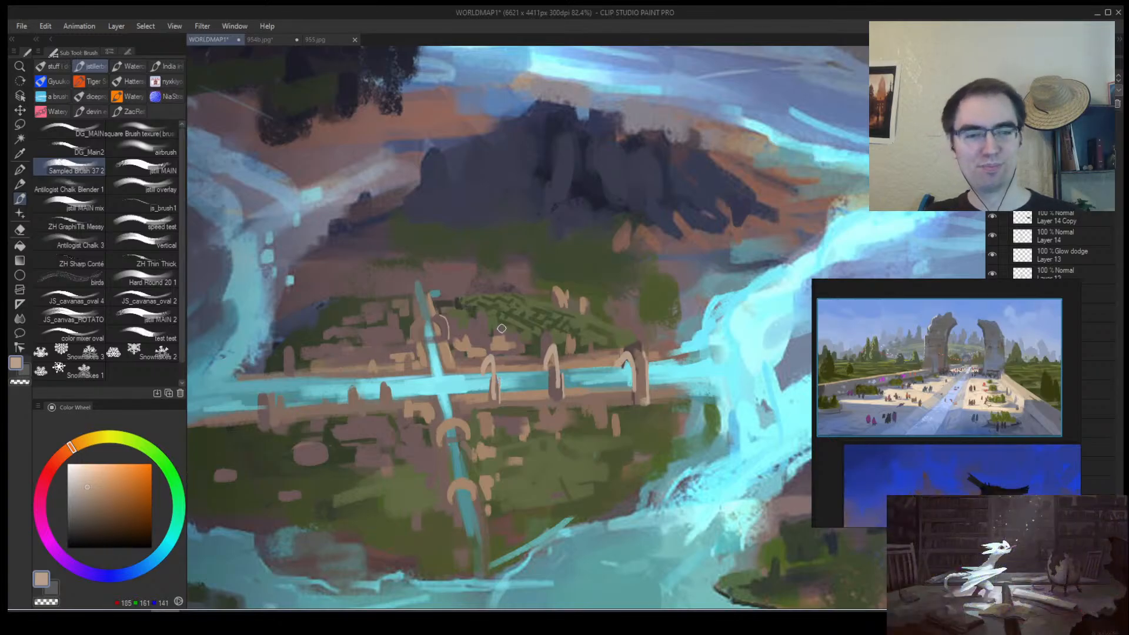
{"action": "key", "text": "ctrl+z"}
{"action": "key", "text": "ctrl+z"}
{"action": "key", "text": "ctrl+z"}
Paint out the large arch with sampled cyan water and tan bank colours, and touch up the main canal around the neighbouring arch.
{"action": "left_click", "coordinate": [658, 369], "text": "alt"}
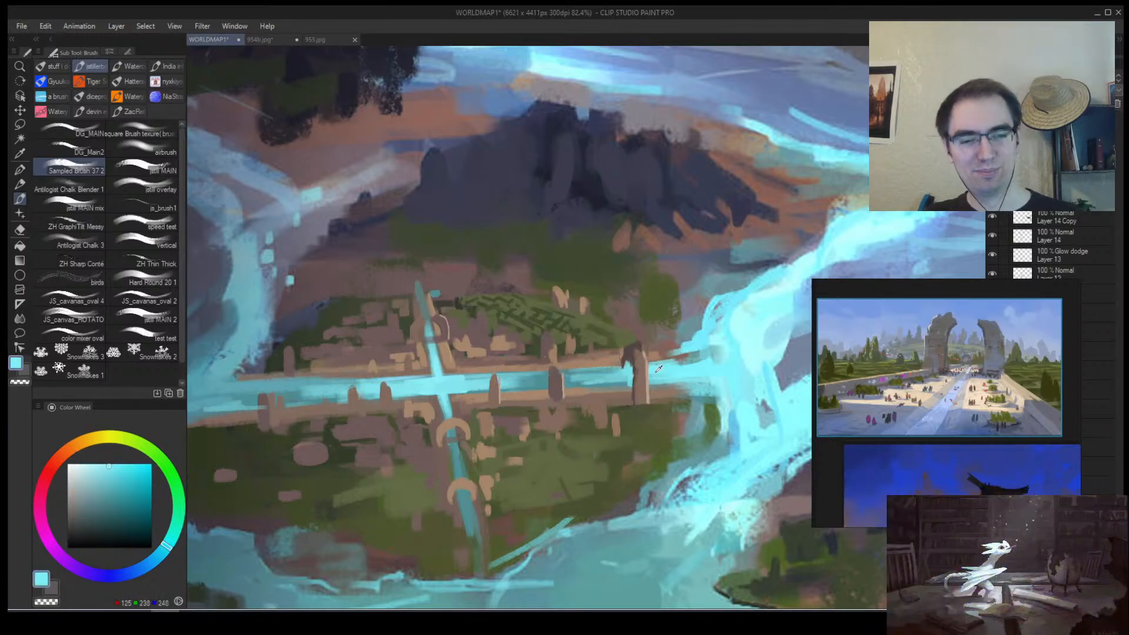
{"action": "left_click_drag", "start_coordinate": [658, 368], "coordinate": [615, 371]}
{"action": "left_click", "coordinate": [653, 339], "text": "alt"}
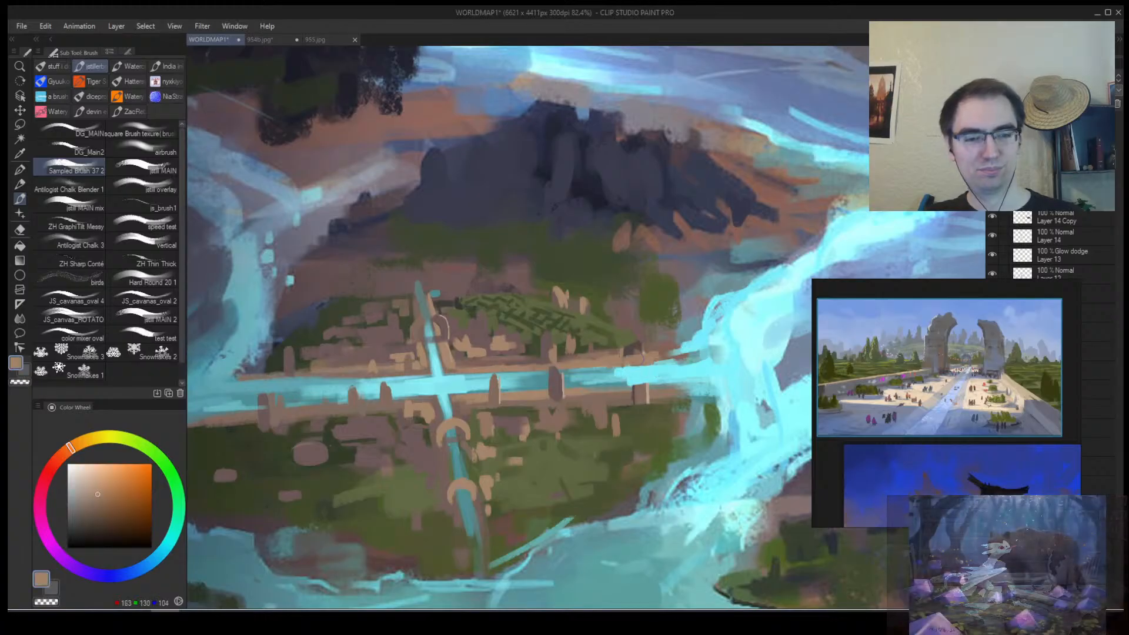
{"action": "left_click", "coordinate": [653, 353], "text": "alt"}
{"action": "left_click", "coordinate": [628, 387], "text": "alt"}
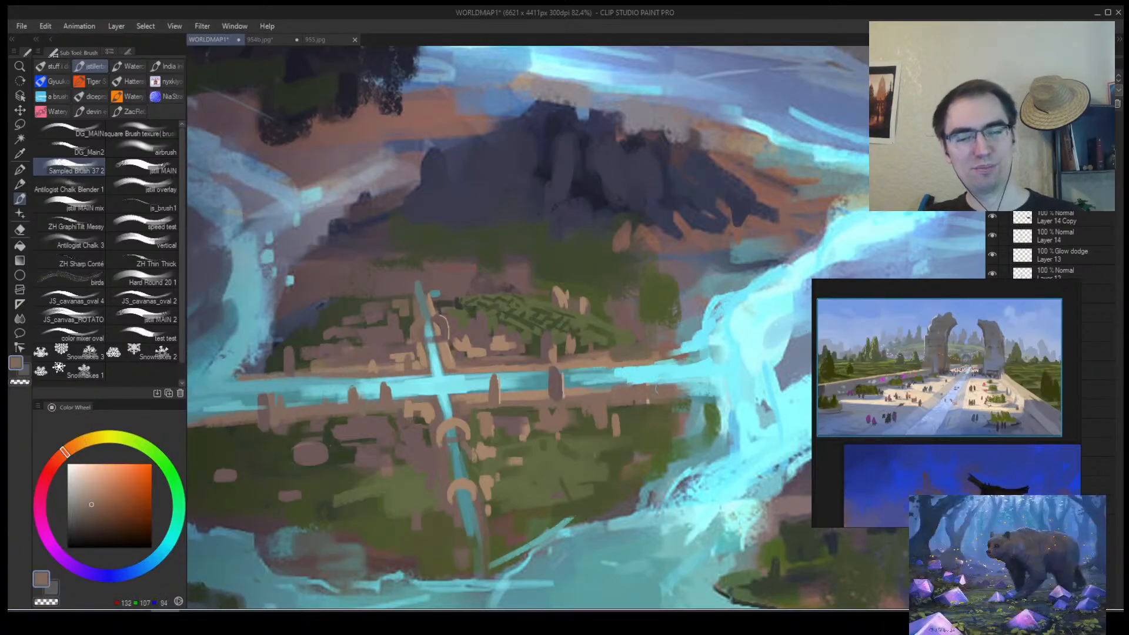
{"action": "left_click", "coordinate": [638, 376], "text": "alt"}
{"action": "mouse_move", "coordinate": [633, 381]}
{"action": "left_mouse_down"}
{"action": "mouse_move", "coordinate": [590, 382]}
{"action": "mouse_move", "coordinate": [650, 381]}
{"action": "mouse_move", "coordinate": [569, 380]}
{"action": "mouse_move", "coordinate": [590, 385]}
{"action": "left_mouse_up"}
{"action": "left_click", "coordinate": [600, 375], "text": "alt"}
{"action": "left_click", "coordinate": [612, 381], "text": "alt"}
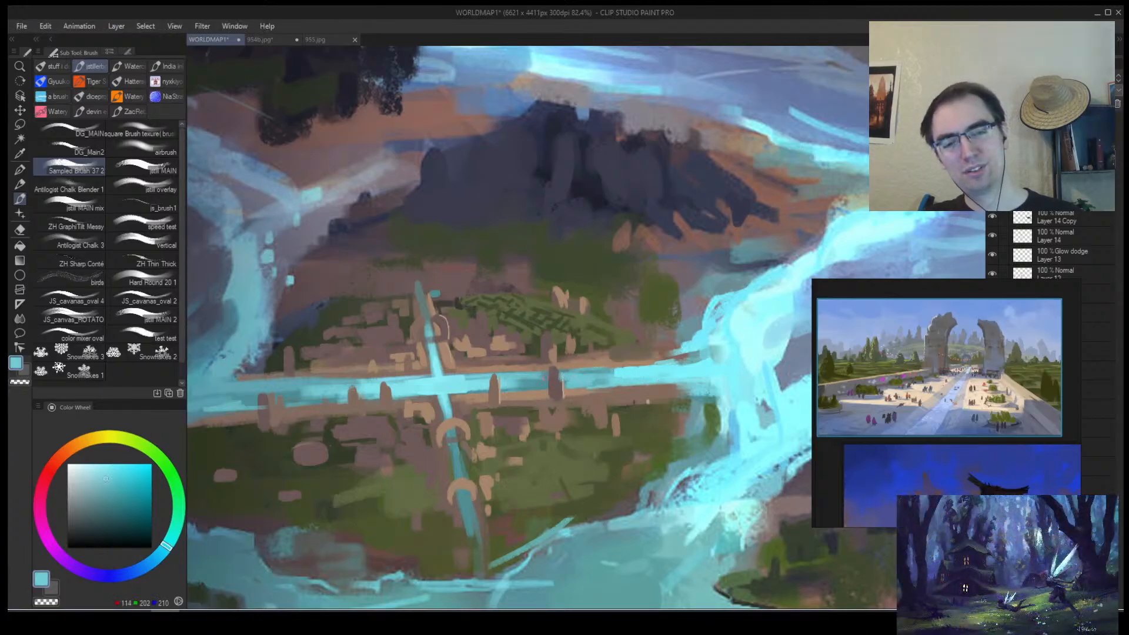
{"action": "left_click", "coordinate": [559, 383], "text": "alt"}
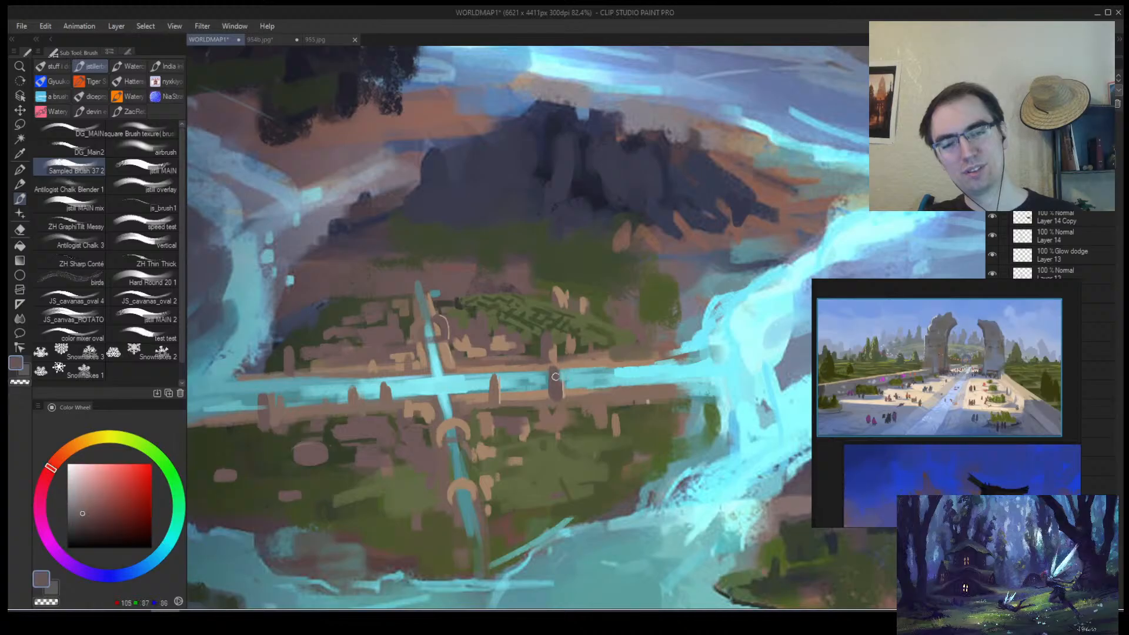
{"action": "mouse_move", "coordinate": [574, 389]}
{"action": "left_mouse_down"}
{"action": "mouse_move", "coordinate": [523, 400]}
{"action": "mouse_move", "coordinate": [565, 368]}
{"action": "left_mouse_up"}
Check the canal town mirrored within the wider world map, and enlarge the broken-arch reference image for a closer look.
{"action": "key", "text": "h"}
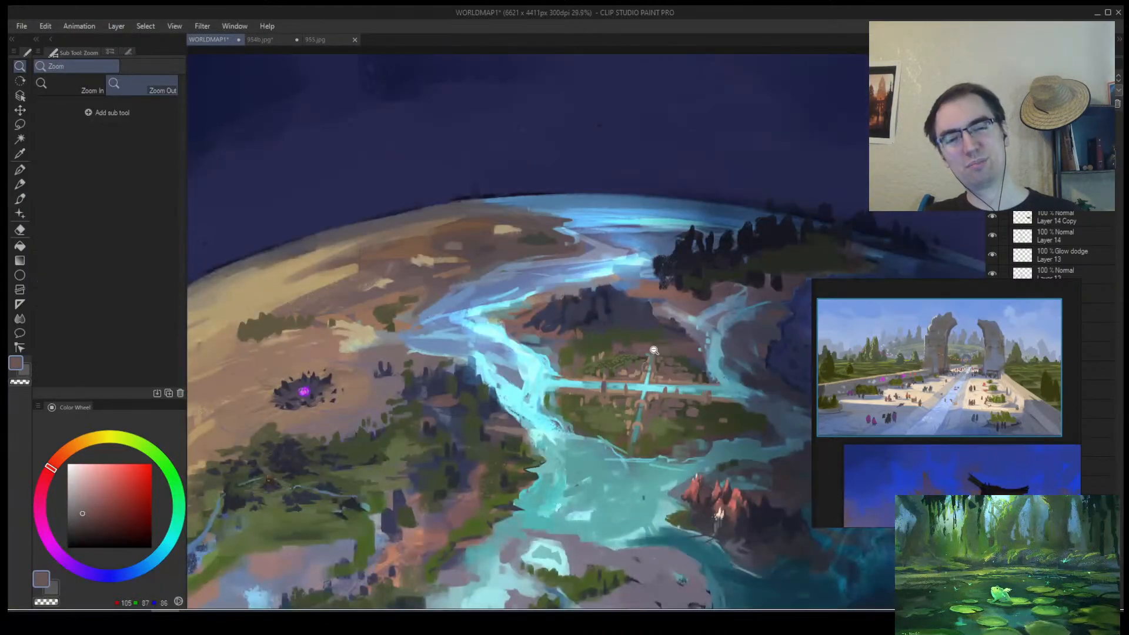
{"action": "left_click_drag", "start_coordinate": [657, 381], "coordinate": [531, 373]}
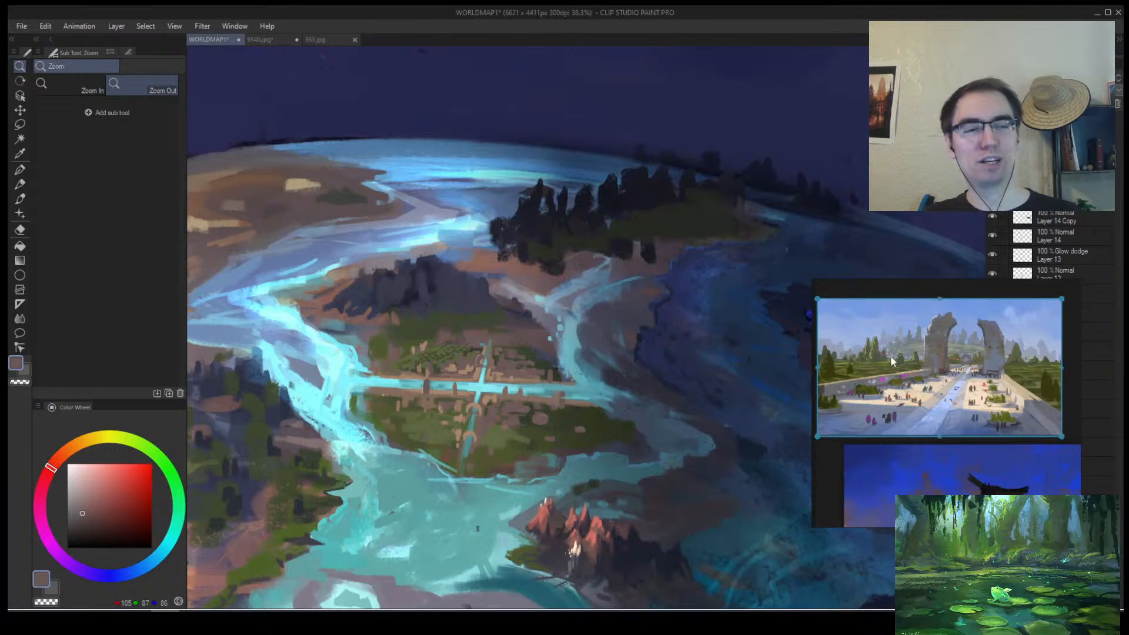
{"action": "left_click_drag", "start_coordinate": [956, 343], "coordinate": [942, 344]}
{"action": "scroll", "coordinate": [942, 344], "scroll_direction": "up", "scroll_amount": 2}
{"action": "scroll", "coordinate": [942, 343], "scroll_direction": "up", "scroll_amount": 3}
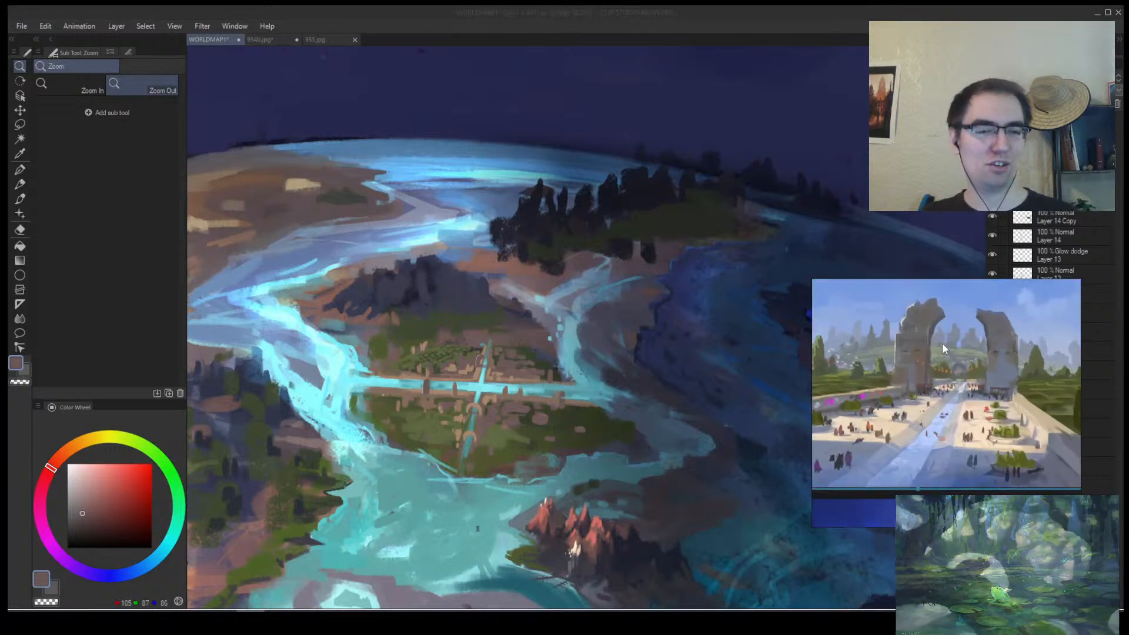
Examine the broken-arch reference painting up close, from the plaza's central channel back to the full composition.
{"action": "scroll", "coordinate": [988, 463], "scroll_direction": "up", "scroll_amount": 1}
{"action": "left_click_drag", "start_coordinate": [922, 460], "coordinate": [945, 459]}
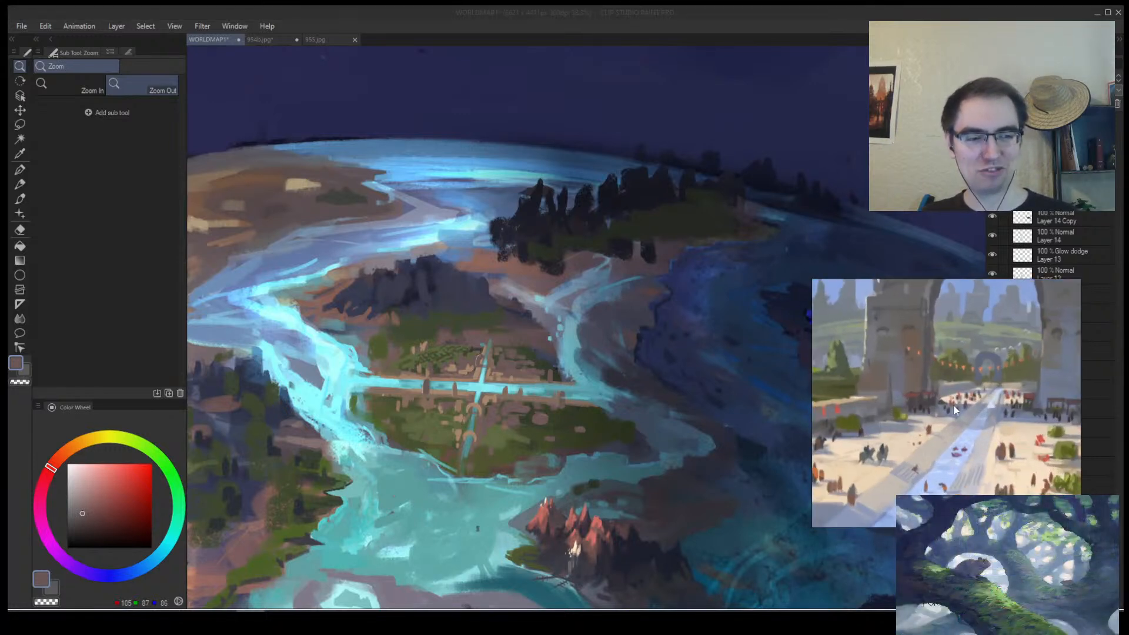
{"action": "double_click", "coordinate": [995, 389]}
{"action": "left_click_drag", "start_coordinate": [967, 380], "coordinate": [993, 393]}
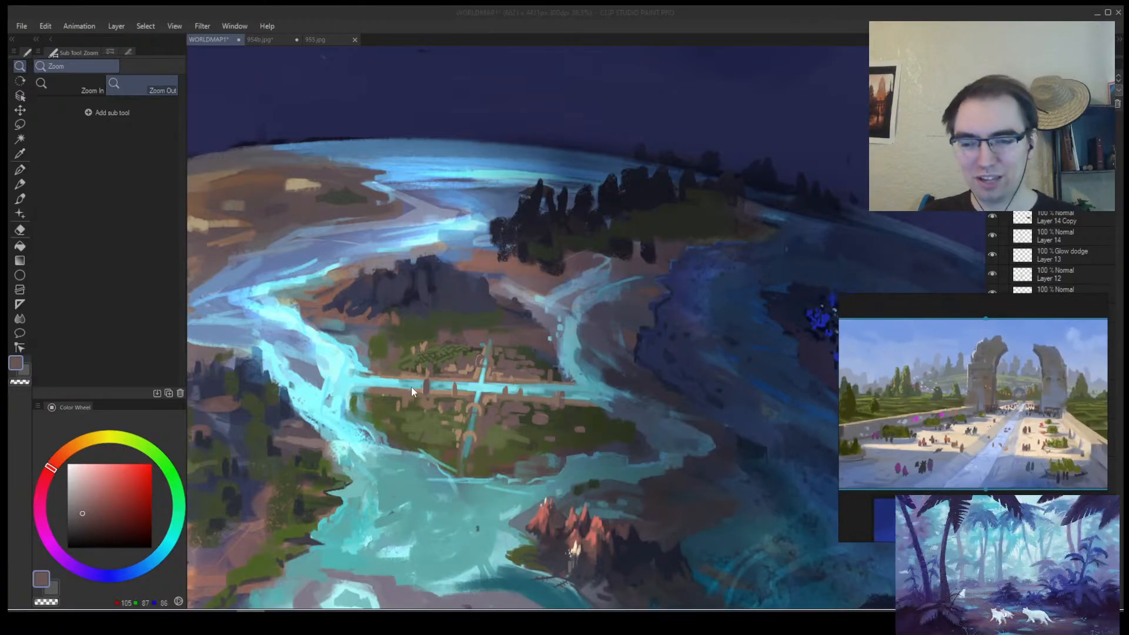
Sample the bright cyan and muted teal water colours from the canal town's main canal.
{"action": "left_click", "coordinate": [480, 381]}
{"action": "mouse_move", "coordinate": [484, 349]}
{"action": "left_mouse_down"}
{"action": "mouse_move", "coordinate": [456, 365]}
{"action": "mouse_move", "coordinate": [392, 352]}
{"action": "mouse_move", "coordinate": [417, 376]}
{"action": "mouse_move", "coordinate": [366, 369]}
{"action": "mouse_move", "coordinate": [370, 327]}
{"action": "left_mouse_up"}
{"action": "key", "text": "b"}
{"action": "left_click", "coordinate": [382, 377], "text": "alt"}
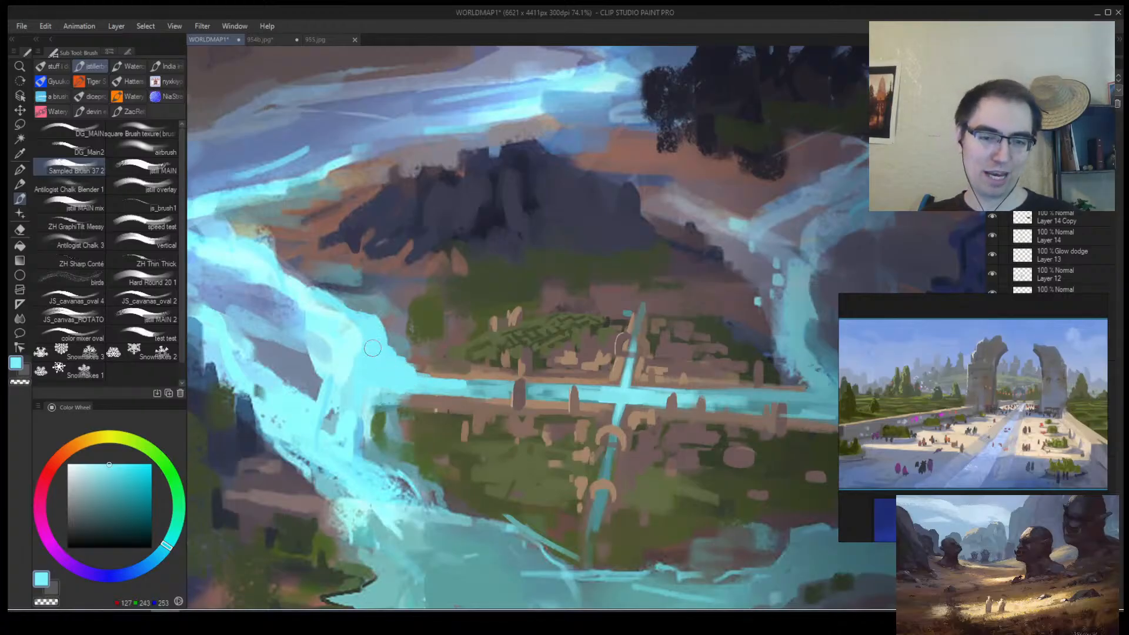
{"action": "left_click", "coordinate": [479, 381], "text": "alt"}
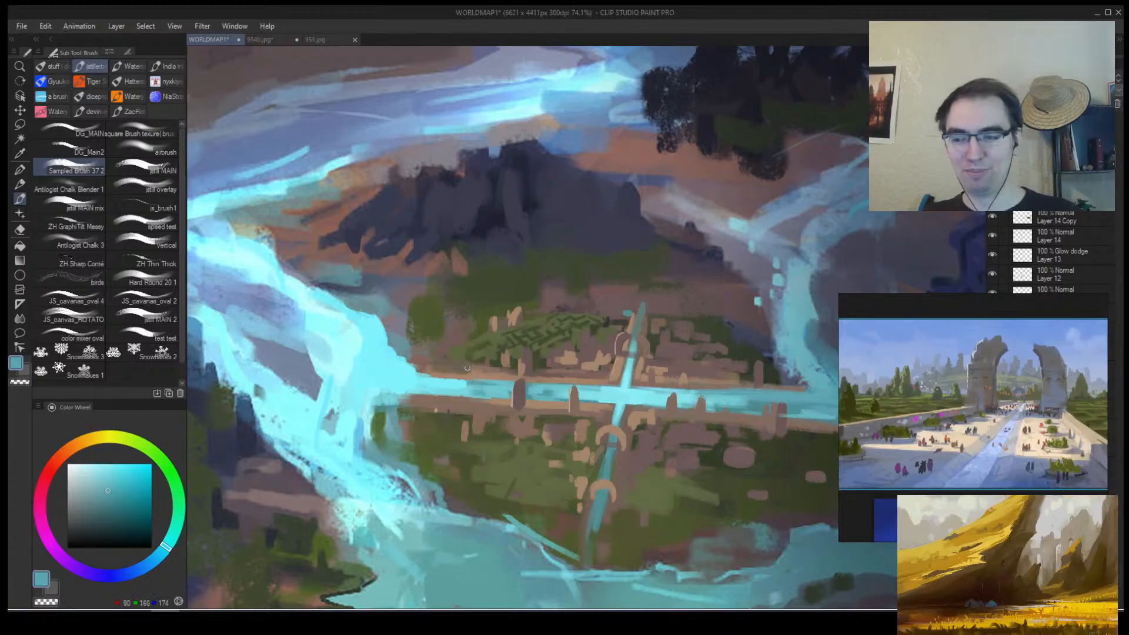
{"action": "key", "text": "alt+space"}
{"action": "left_click_drag", "start_coordinate": [516, 324], "coordinate": [439, 344]}
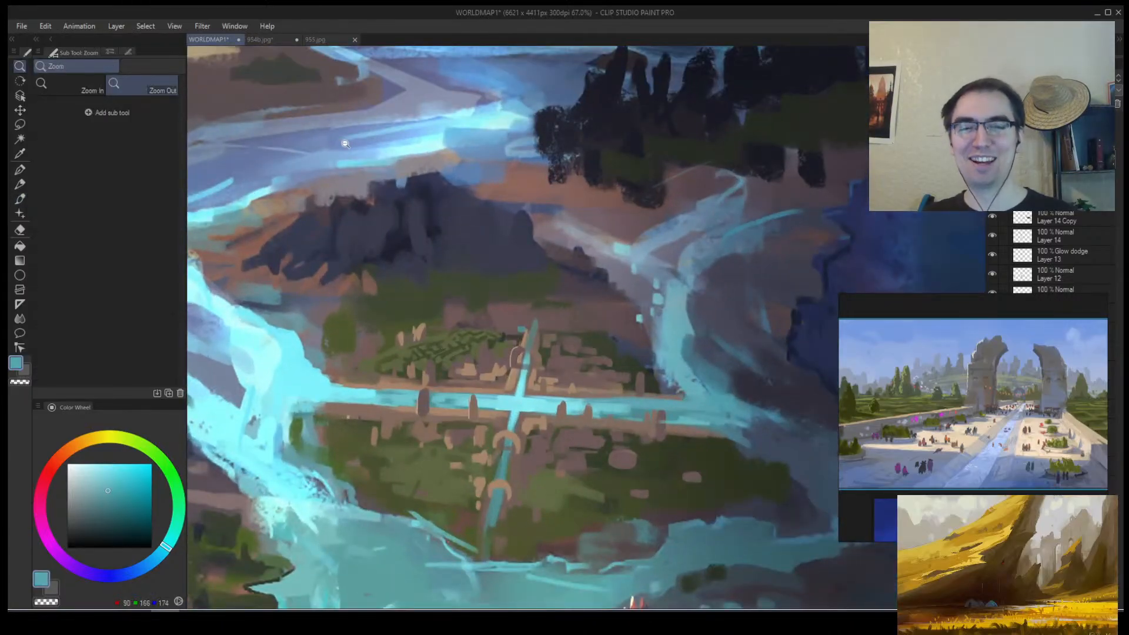
Look through the other open paintings and open Thumbs 954.clip from the aa streampaint 954 folder.
{"action": "left_click", "coordinate": [259, 39]}
{"action": "left_click", "coordinate": [316, 39]}
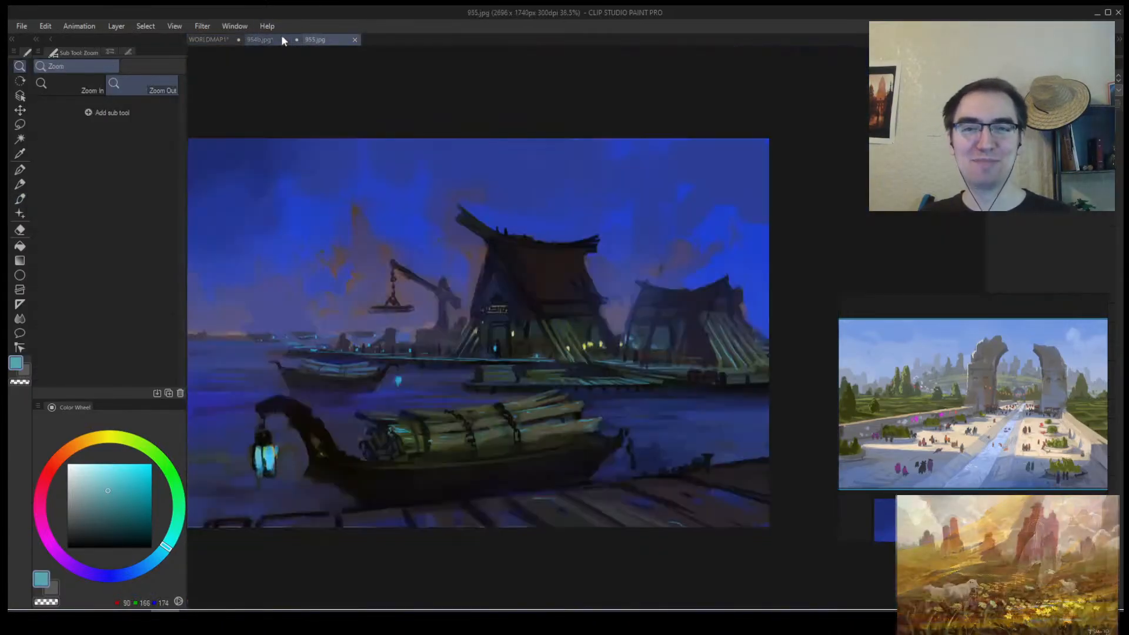
{"action": "left_click", "coordinate": [226, 40]}
{"action": "left_click", "coordinate": [21, 26]}
{"action": "left_click", "coordinate": [44, 68]}
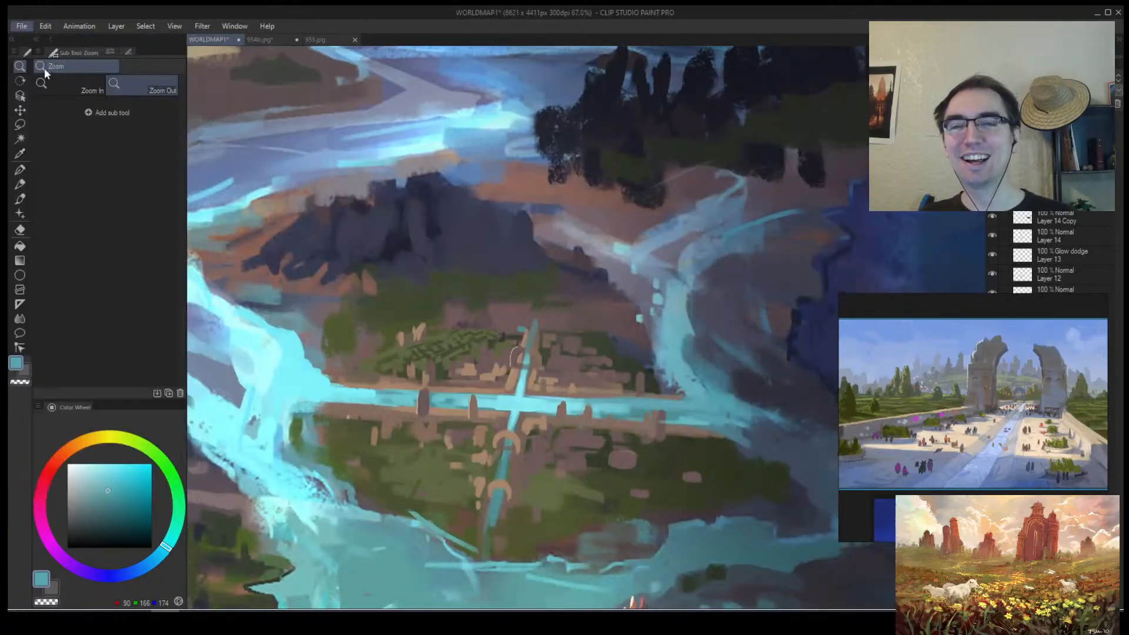
{"action": "double_click", "coordinate": [473, 94]}
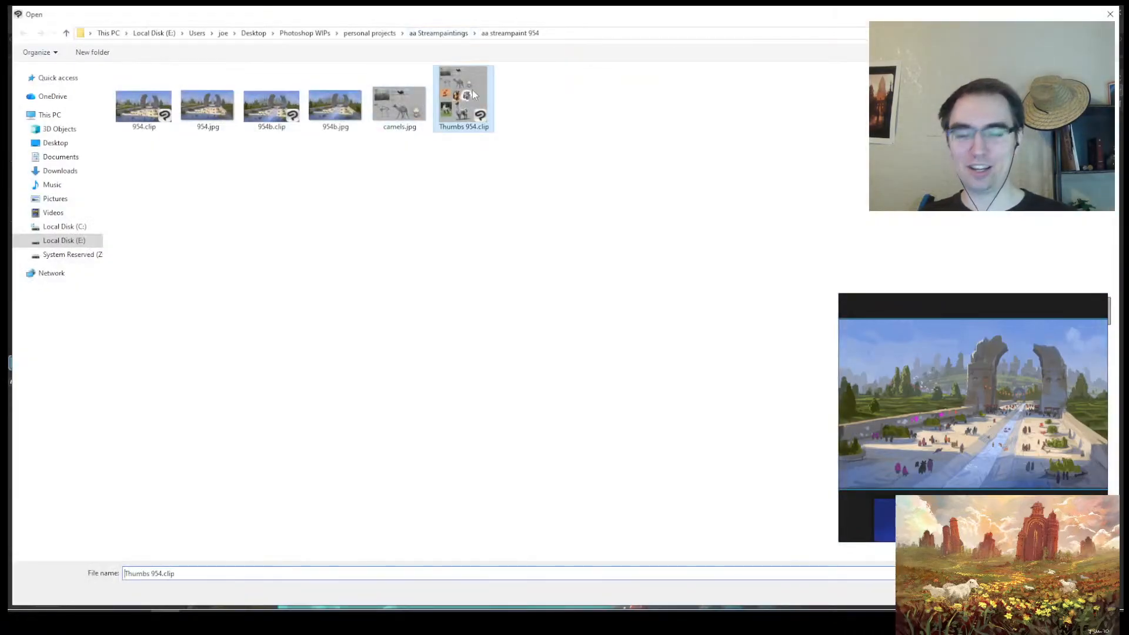
Examine the camel skeleton study and the walking camel sketch on the thumbnail sheet up close.
{"action": "scroll", "coordinate": [506, 316], "scroll_direction": "up", "scroll_amount": 1}
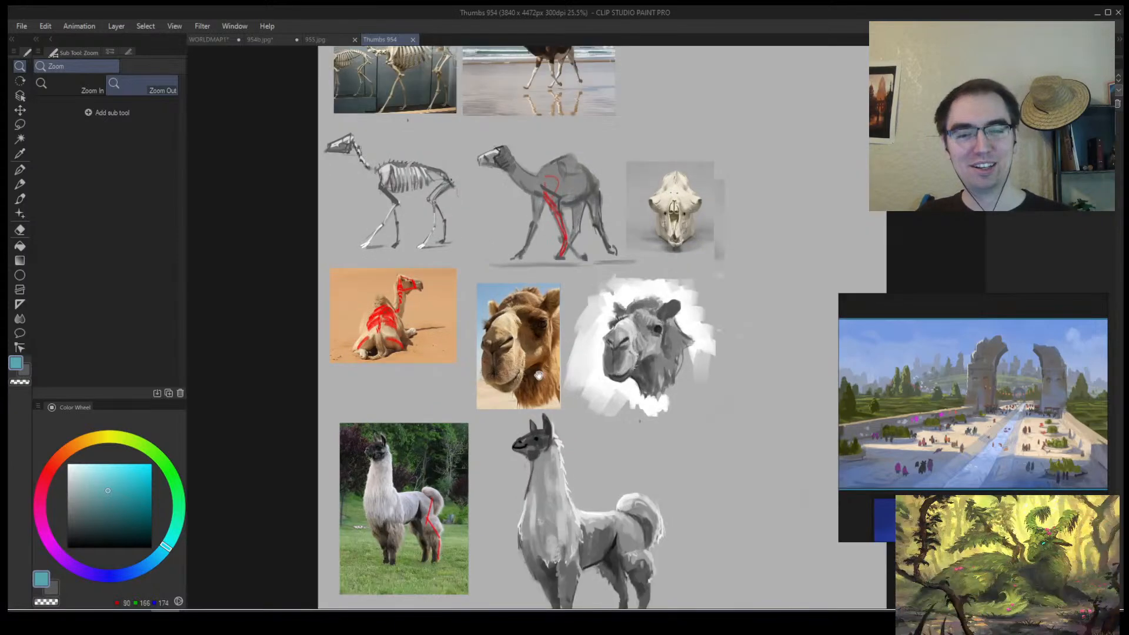
{"action": "left_click_drag", "start_coordinate": [537, 375], "coordinate": [509, 462]}
{"action": "scroll", "coordinate": [363, 174], "scroll_direction": "up", "scroll_amount": 3}
{"action": "mouse_move", "coordinate": [363, 174]}
{"action": "left_mouse_down"}
{"action": "mouse_move", "coordinate": [393, 275]}
{"action": "mouse_move", "coordinate": [251, 280]}
{"action": "mouse_move", "coordinate": [409, 215]}
{"action": "mouse_move", "coordinate": [404, 129]}
{"action": "left_mouse_up"}
{"action": "scroll", "coordinate": [387, 202], "scroll_direction": "up", "scroll_amount": 2}
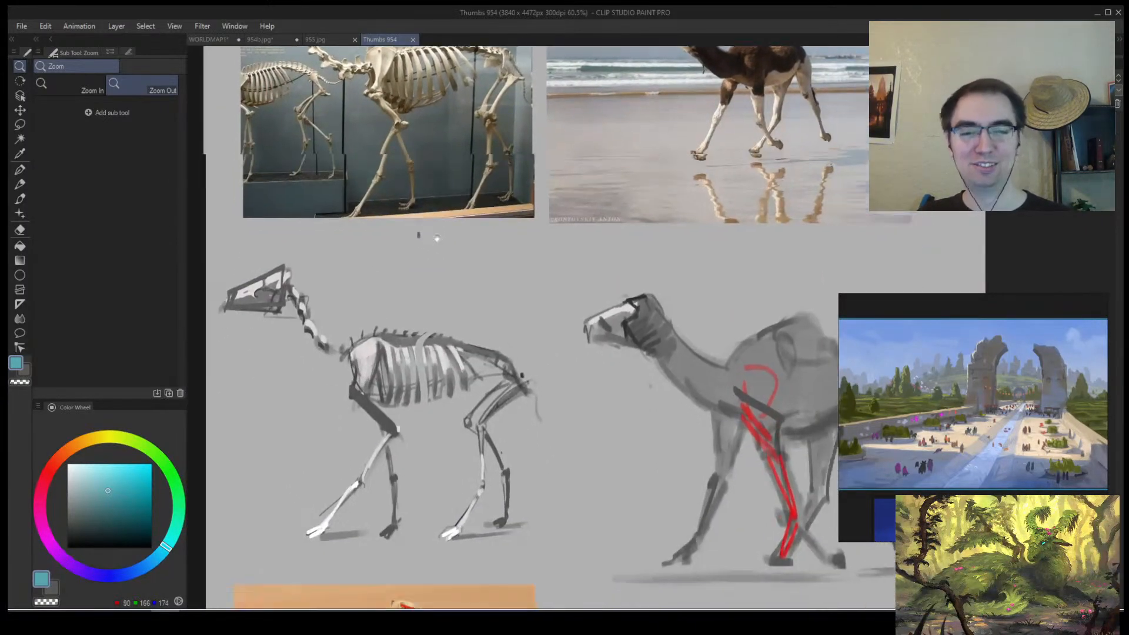
{"action": "mouse_move", "coordinate": [469, 290]}
{"action": "left_mouse_down"}
{"action": "mouse_move", "coordinate": [439, 250]}
{"action": "mouse_move", "coordinate": [458, 227]}
{"action": "mouse_move", "coordinate": [449, 214]}
{"action": "left_mouse_up"}
{"action": "left_click", "coordinate": [392, 241]}
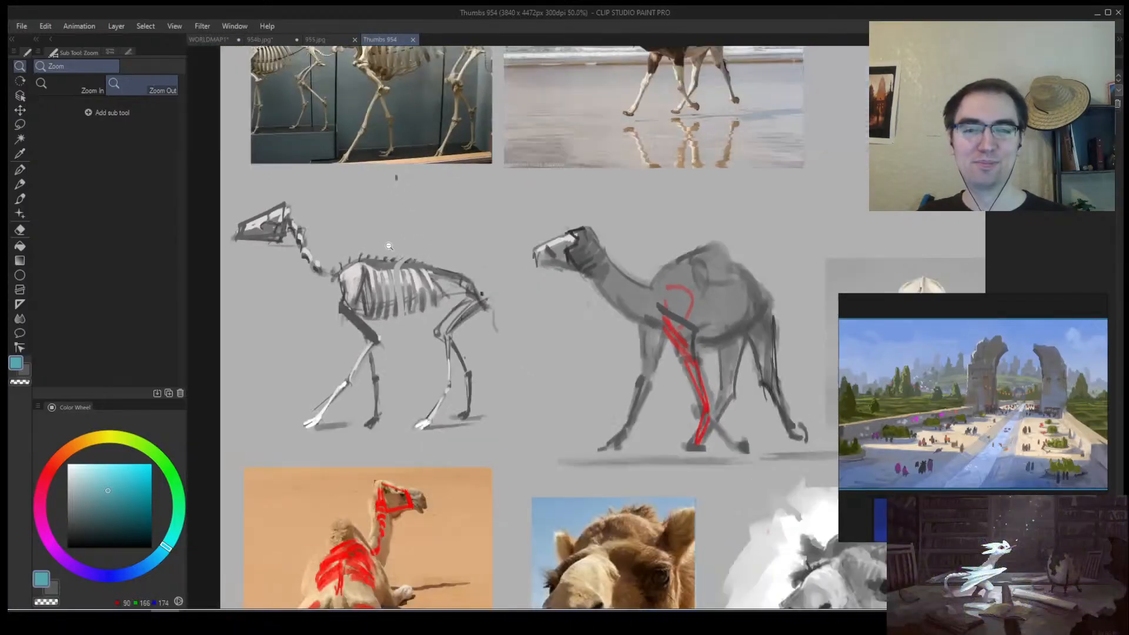
{"action": "left_click_drag", "start_coordinate": [563, 268], "coordinate": [341, 233]}
{"action": "left_click_drag", "start_coordinate": [463, 242], "coordinate": [475, 245]}
{"action": "mouse_move", "coordinate": [525, 187]}
{"action": "left_mouse_down"}
{"action": "mouse_move", "coordinate": [660, 277]}
{"action": "mouse_move", "coordinate": [468, 214]}
{"action": "left_mouse_up"}
{"action": "key", "text": "ctrl+z"}
{"action": "mouse_move", "coordinate": [455, 262]}
{"action": "left_mouse_down"}
{"action": "mouse_move", "coordinate": [440, 263]}
{"action": "mouse_move", "coordinate": [454, 259]}
{"action": "left_mouse_up"}
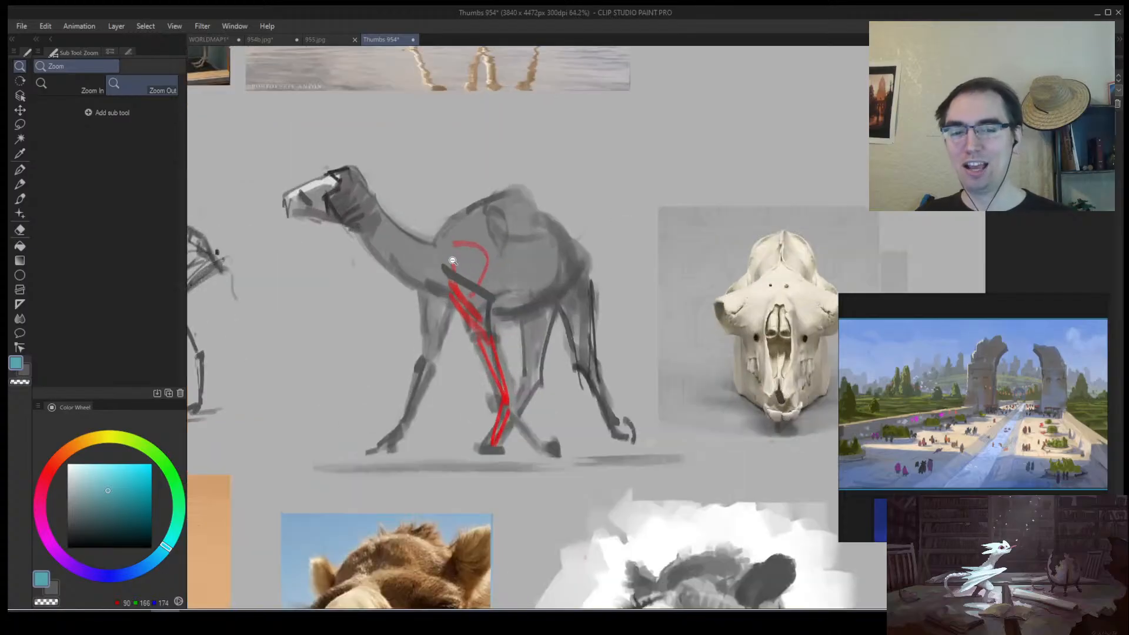
Examine the llama photo with its red leg lines and the grey llama sketch beside it.
{"action": "left_click_drag", "start_coordinate": [517, 241], "coordinate": [444, 293]}
{"action": "left_click_drag", "start_coordinate": [400, 256], "coordinate": [393, 194]}
{"action": "left_click_drag", "start_coordinate": [500, 545], "coordinate": [443, 288]}
{"action": "left_click_drag", "start_coordinate": [426, 360], "coordinate": [445, 321]}
{"action": "left_click_drag", "start_coordinate": [492, 250], "coordinate": [662, 334]}
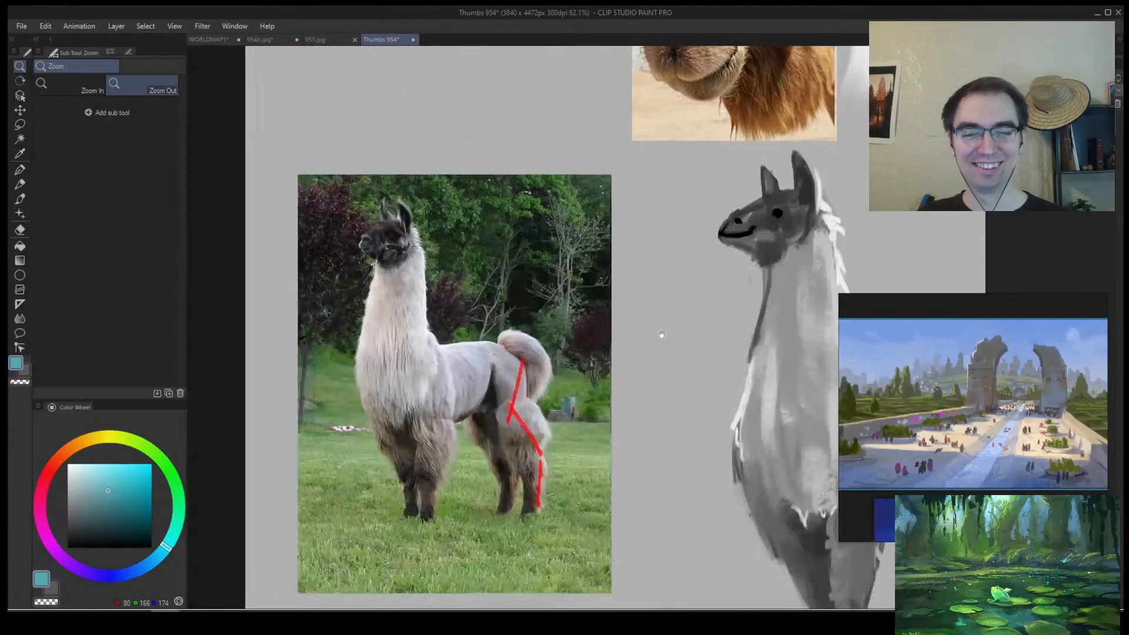
{"action": "left_click_drag", "start_coordinate": [442, 180], "coordinate": [345, 171]}
{"action": "key", "text": "ctrl+z"}
{"action": "mouse_move", "coordinate": [539, 177]}
{"action": "left_mouse_down"}
{"action": "mouse_move", "coordinate": [543, 195]}
{"action": "mouse_move", "coordinate": [499, 270]}
{"action": "left_mouse_up"}
{"action": "key", "text": "ctrl+z"}
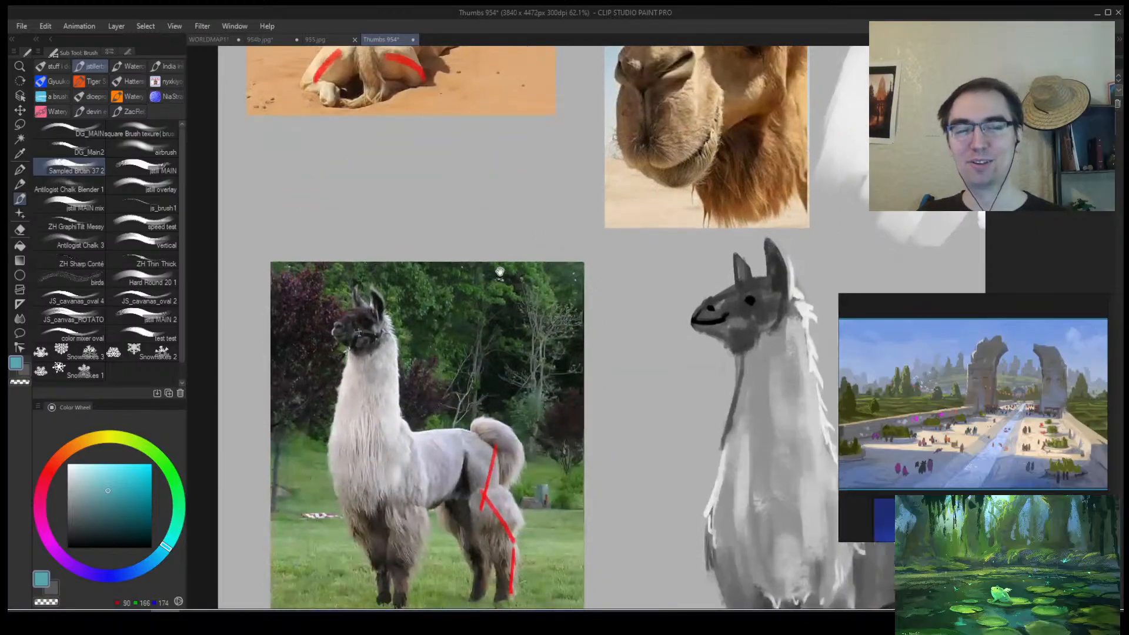
{"action": "left_click_drag", "start_coordinate": [560, 220], "coordinate": [527, 230]}
{"action": "left_click_drag", "start_coordinate": [426, 279], "coordinate": [514, 233]}
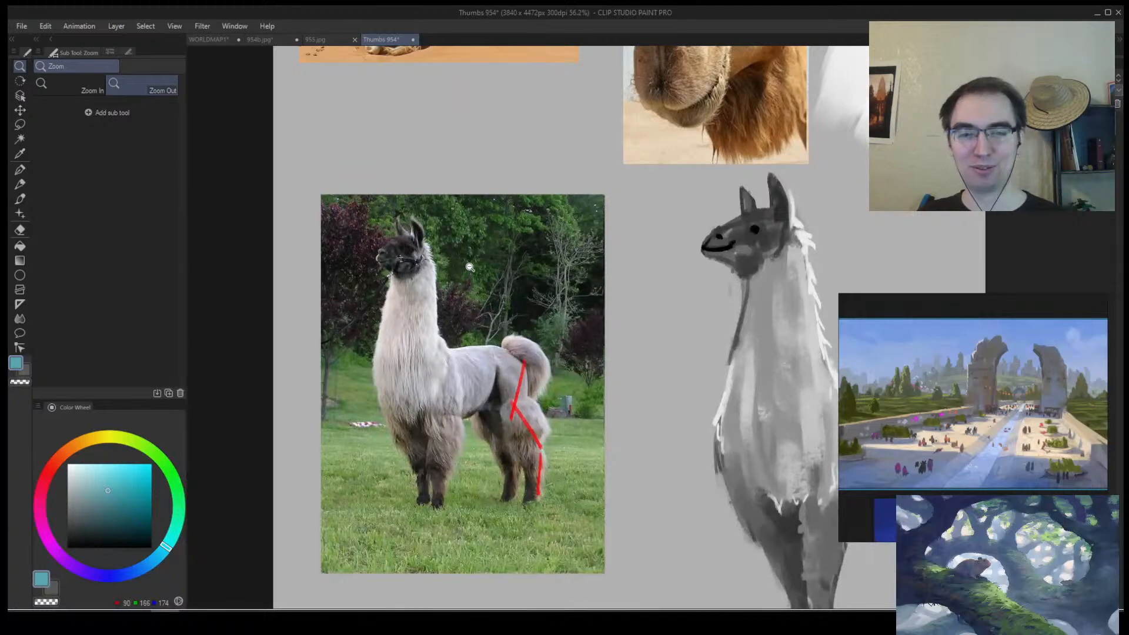
Look over the thumbnail sheet's animal studies again, from the llama back to the camel and its skeleton.
{"action": "left_click_drag", "start_coordinate": [469, 268], "coordinate": [493, 266]}
{"action": "left_click_drag", "start_coordinate": [484, 232], "coordinate": [335, 470]}
{"action": "left_click_drag", "start_coordinate": [502, 173], "coordinate": [347, 318]}
{"action": "mouse_move", "coordinate": [458, 206]}
{"action": "left_mouse_down"}
{"action": "mouse_move", "coordinate": [427, 284]}
{"action": "mouse_move", "coordinate": [372, 347]}
{"action": "mouse_move", "coordinate": [498, 514]}
{"action": "left_mouse_up"}
{"action": "mouse_move", "coordinate": [375, 290]}
{"action": "left_mouse_down"}
{"action": "mouse_move", "coordinate": [486, 353]}
{"action": "mouse_move", "coordinate": [524, 474]}
{"action": "left_mouse_up"}
{"action": "left_click_drag", "start_coordinate": [462, 404], "coordinate": [367, 254]}
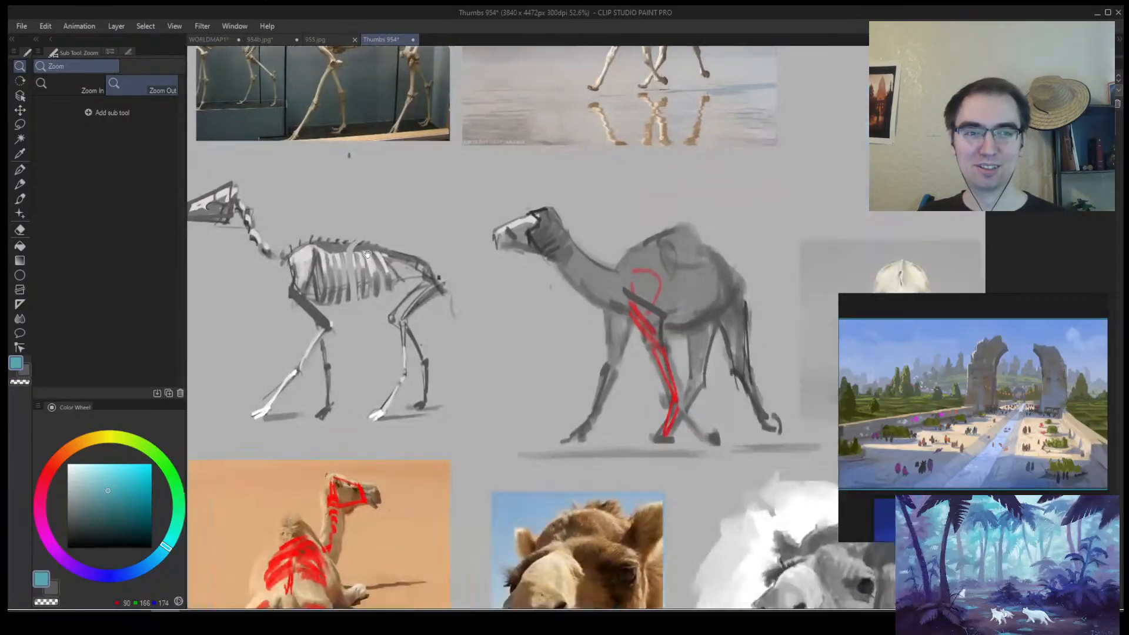
{"action": "left_click_drag", "start_coordinate": [481, 206], "coordinate": [419, 277]}
{"action": "mouse_move", "coordinate": [452, 374]}
{"action": "left_mouse_down"}
{"action": "mouse_move", "coordinate": [433, 373]}
{"action": "mouse_move", "coordinate": [490, 161]}
{"action": "mouse_move", "coordinate": [478, 149]}
{"action": "left_mouse_up"}
Mirror the world map and paint sampled-tan towers beyond the main canal, completing the arch over the upper side canal.
{"action": "left_click", "coordinate": [215, 43]}
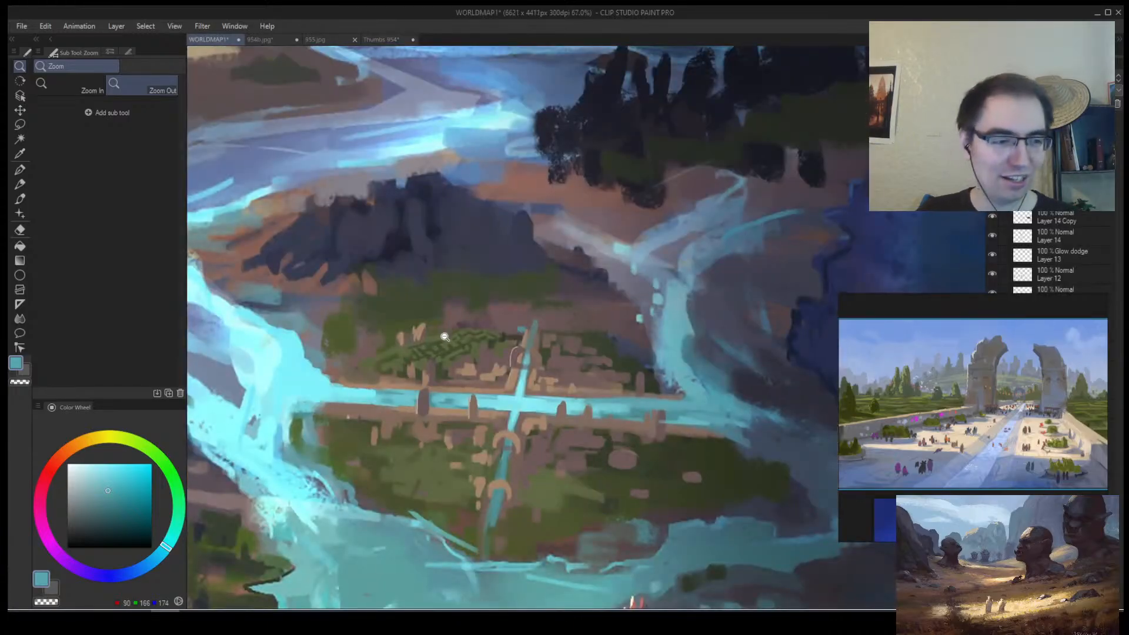
{"action": "mouse_move", "coordinate": [469, 356]}
{"action": "left_mouse_down"}
{"action": "mouse_move", "coordinate": [429, 386]}
{"action": "mouse_move", "coordinate": [528, 337]}
{"action": "mouse_move", "coordinate": [457, 380]}
{"action": "mouse_move", "coordinate": [476, 363]}
{"action": "left_mouse_up"}
{"action": "key", "text": "h"}
{"action": "left_click_drag", "start_coordinate": [582, 370], "coordinate": [312, 374]}
{"action": "mouse_move", "coordinate": [441, 340]}
{"action": "left_mouse_down"}
{"action": "mouse_move", "coordinate": [407, 359]}
{"action": "mouse_move", "coordinate": [450, 352]}
{"action": "mouse_move", "coordinate": [480, 314]}
{"action": "left_mouse_up"}
{"action": "key", "text": "b"}
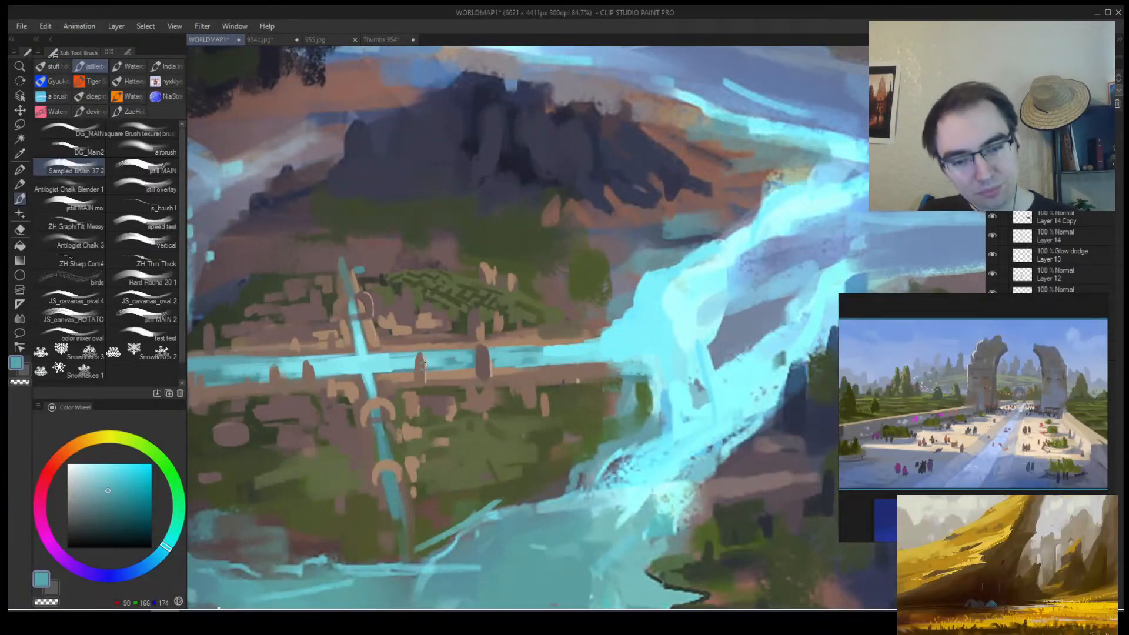
{"action": "left_click", "coordinate": [421, 374], "text": "alt"}
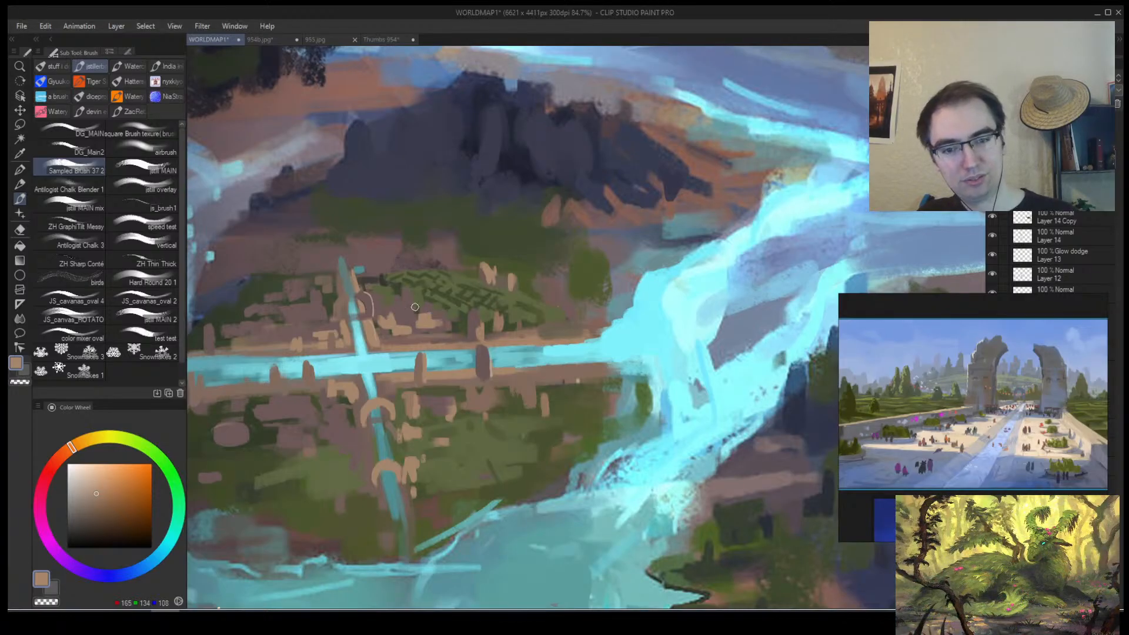
{"action": "left_click_drag", "start_coordinate": [410, 292], "coordinate": [412, 316]}
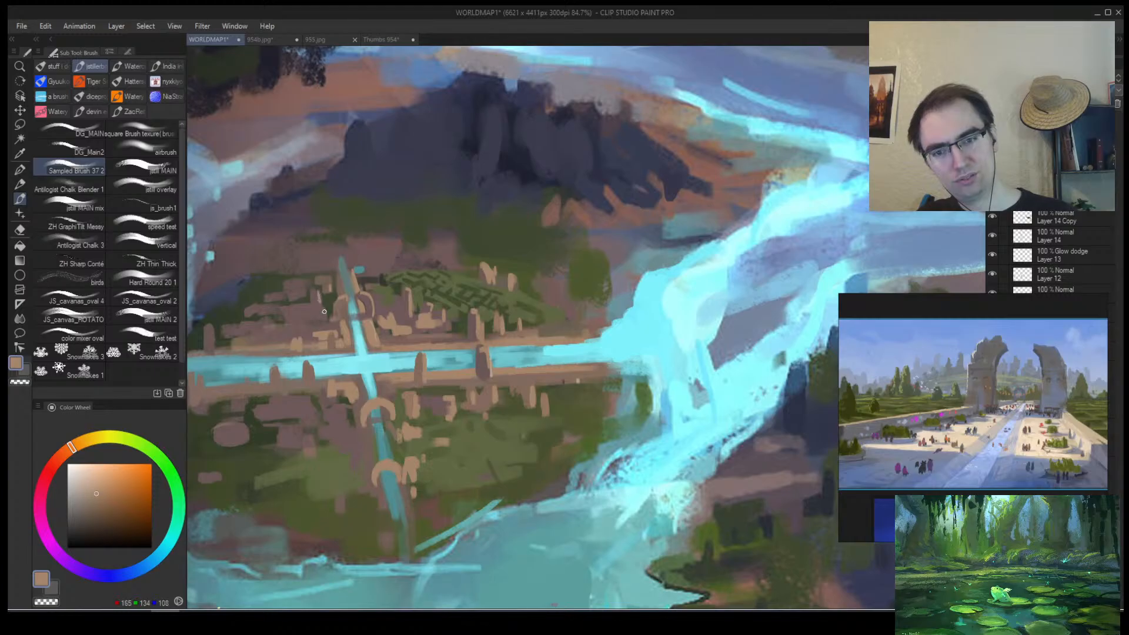
Add small tan building strokes among the blocks left of the upper side canal in the mirrored town.
{"action": "left_click_drag", "start_coordinate": [314, 307], "coordinate": [344, 303]}
{"action": "key", "text": "alt+space"}
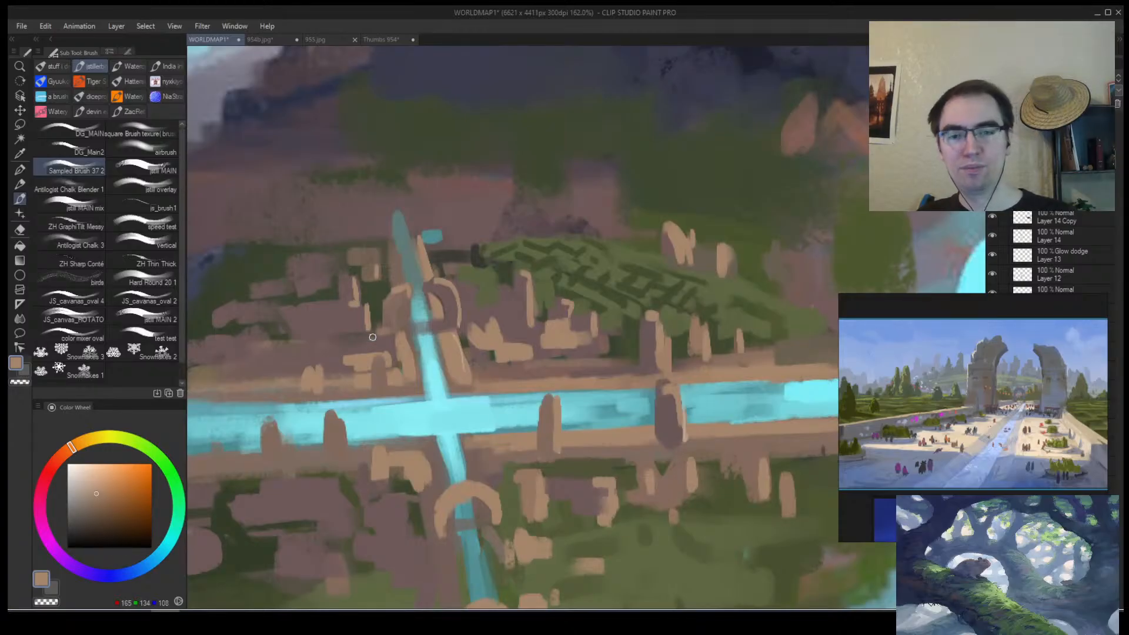
{"action": "left_click_drag", "start_coordinate": [285, 309], "coordinate": [300, 309]}
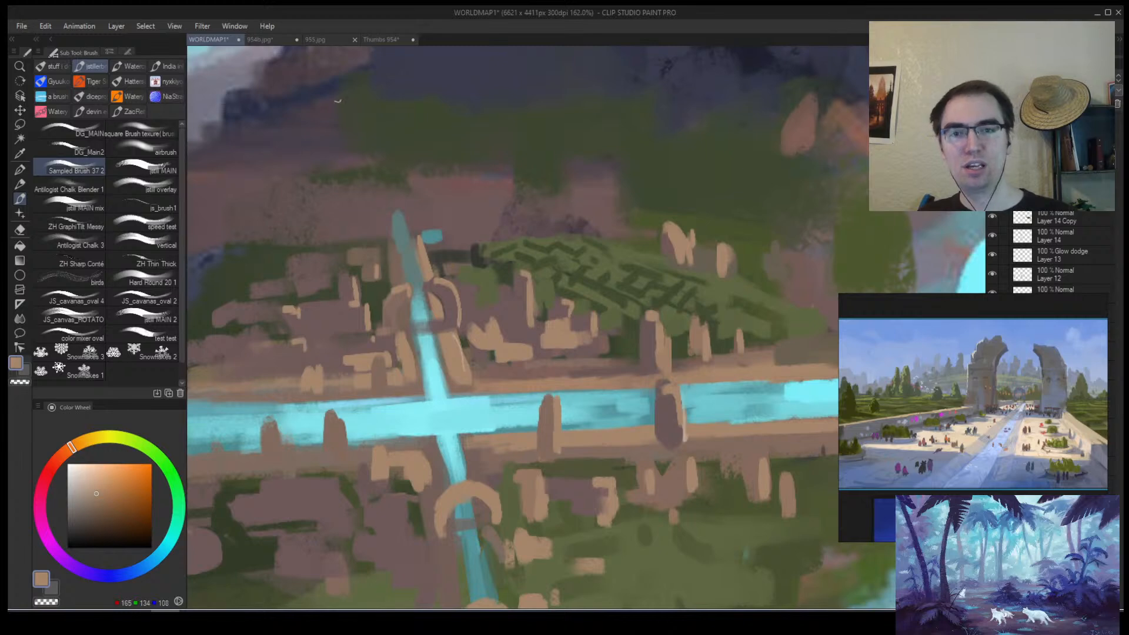
Outline the sitting camel photo on the Thumbs 954 sheet in near-black, tracing its head, neck, hump, body and legs.
{"action": "left_click", "coordinate": [378, 40]}
{"action": "mouse_move", "coordinate": [394, 355]}
{"action": "left_mouse_down"}
{"action": "mouse_move", "coordinate": [365, 320]}
{"action": "mouse_move", "coordinate": [388, 320]}
{"action": "left_mouse_up"}
{"action": "left_click", "coordinate": [147, 545]}
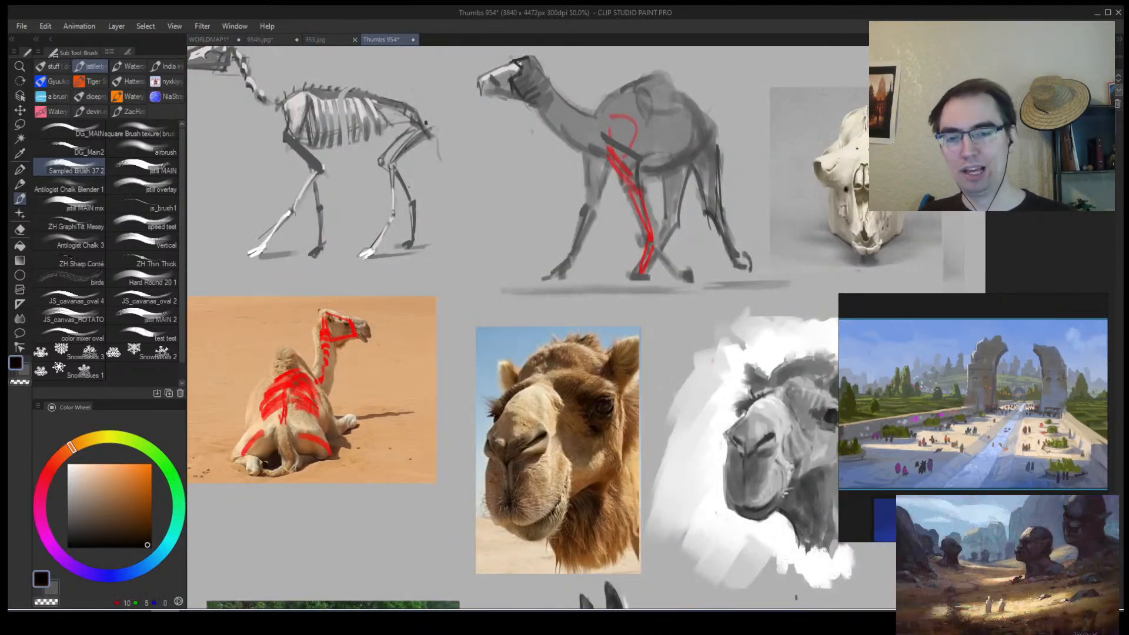
{"action": "mouse_move", "coordinate": [252, 404]}
{"action": "left_mouse_down"}
{"action": "mouse_move", "coordinate": [313, 394]}
{"action": "mouse_move", "coordinate": [267, 403]}
{"action": "mouse_move", "coordinate": [302, 375]}
{"action": "mouse_move", "coordinate": [314, 317]}
{"action": "mouse_move", "coordinate": [370, 326]}
{"action": "mouse_move", "coordinate": [339, 385]}
{"action": "mouse_move", "coordinate": [339, 434]}
{"action": "left_mouse_up"}
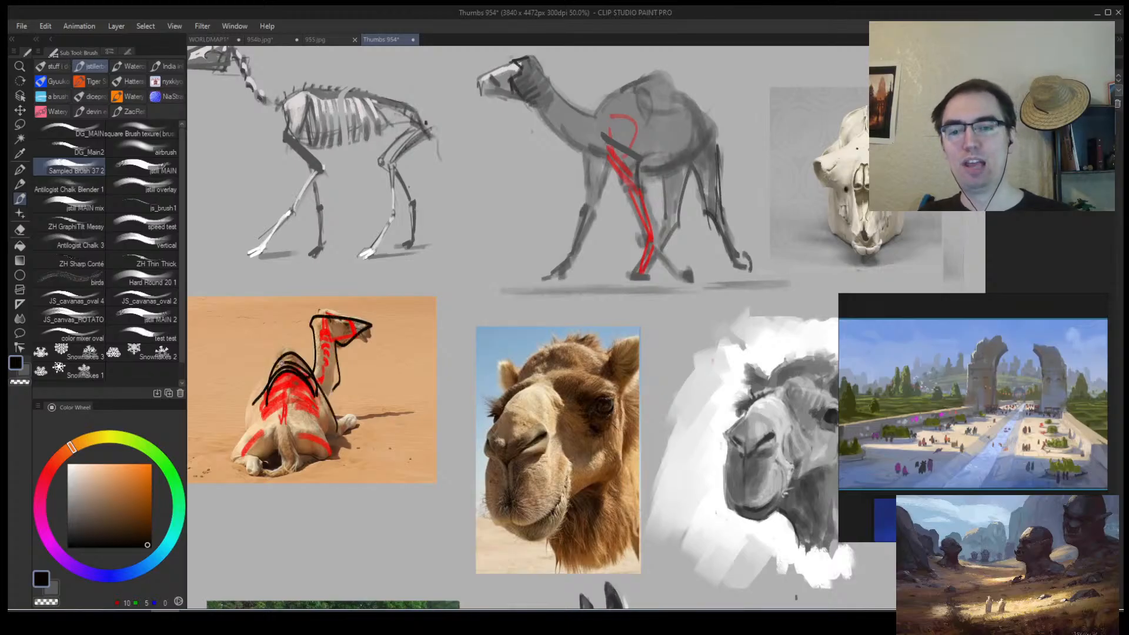
{"action": "left_click_drag", "start_coordinate": [284, 362], "coordinate": [247, 441]}
{"action": "left_click_drag", "start_coordinate": [315, 434], "coordinate": [342, 441]}
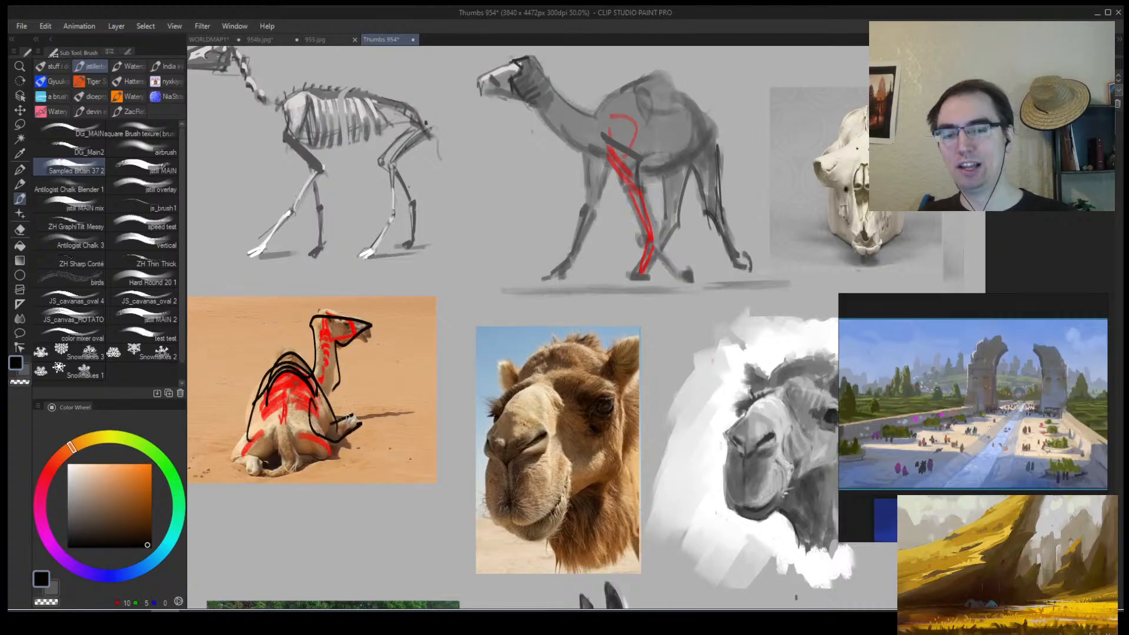
{"action": "left_click_drag", "start_coordinate": [326, 395], "coordinate": [318, 390]}
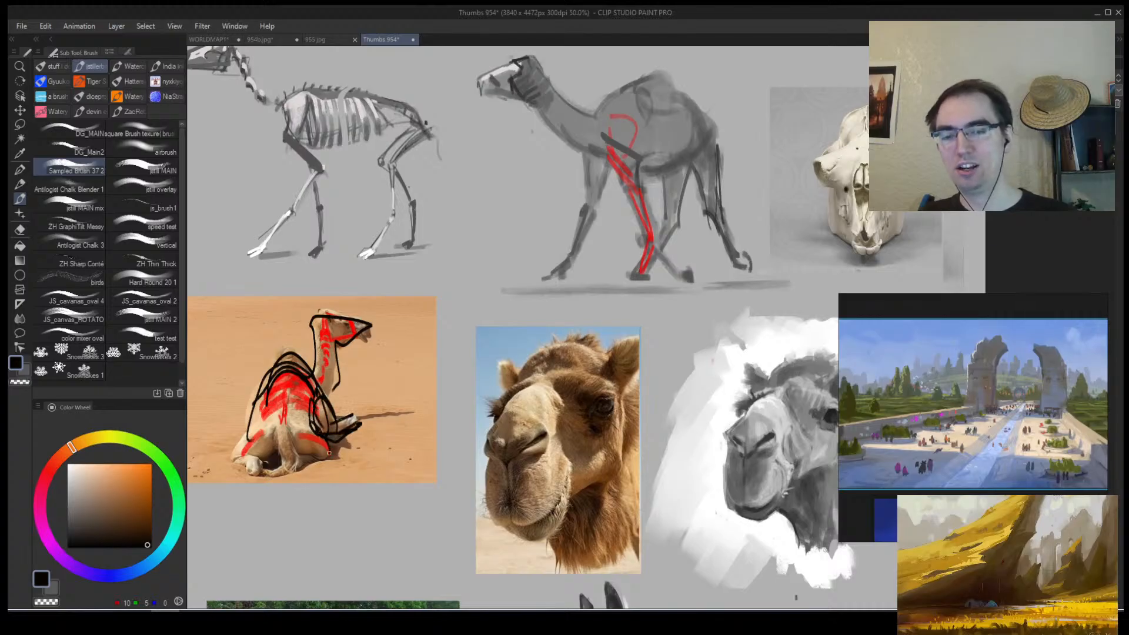
{"action": "mouse_move", "coordinate": [271, 468]}
{"action": "left_mouse_down"}
{"action": "mouse_move", "coordinate": [266, 404]}
{"action": "mouse_move", "coordinate": [316, 400]}
{"action": "left_mouse_up"}
{"action": "left_click_drag", "start_coordinate": [248, 416], "coordinate": [317, 405]}
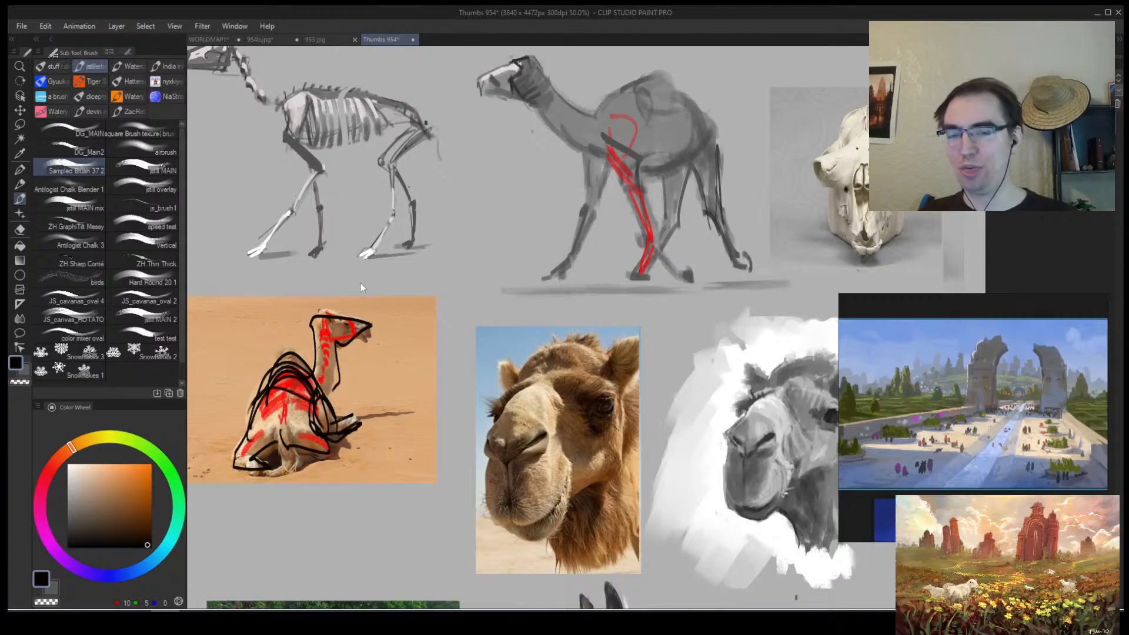
Undo the near-black outlines on the sitting camel's head, neck, body and legs, keeping the hump strokes.
{"action": "key", "text": "ctrl+z"}
{"action": "key", "text": "ctrl+z"}
{"action": "key", "text": "ctrl+z"}
{"action": "key", "text": "ctrl+z"}
{"action": "key", "text": "ctrl+z"}
{"action": "key", "text": "ctrl+z"}
{"action": "key", "text": "ctrl+z"}
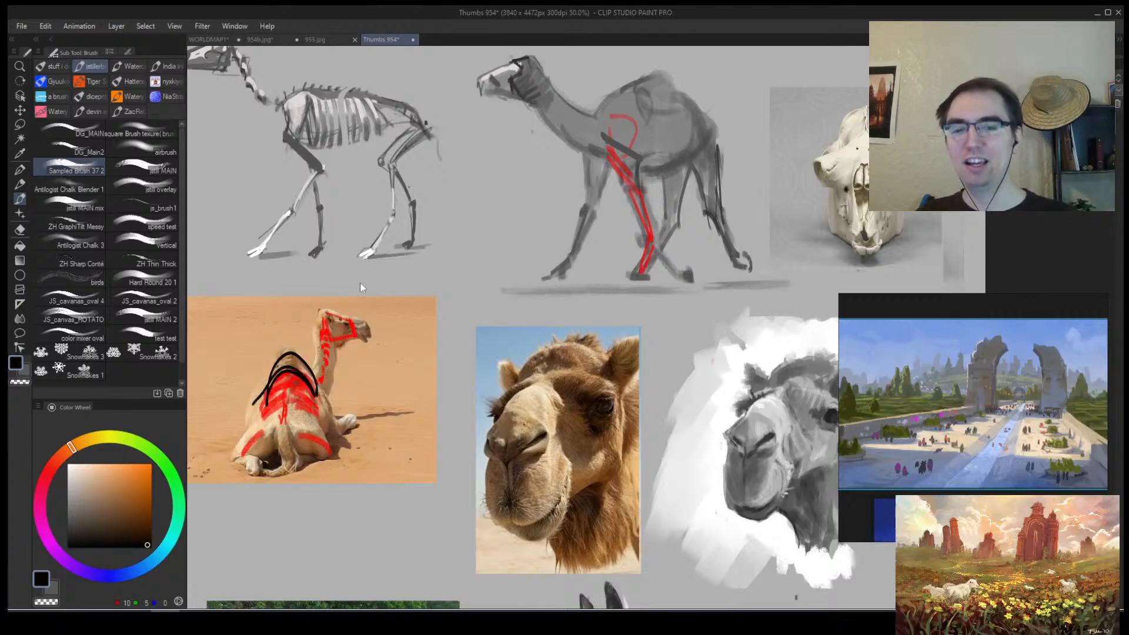
Fill in the sitting camel as a solid near-black silhouette from head and neck to hump, body and folded legs.
{"action": "scroll", "coordinate": [360, 287], "scroll_direction": "down", "scroll_amount": 3}
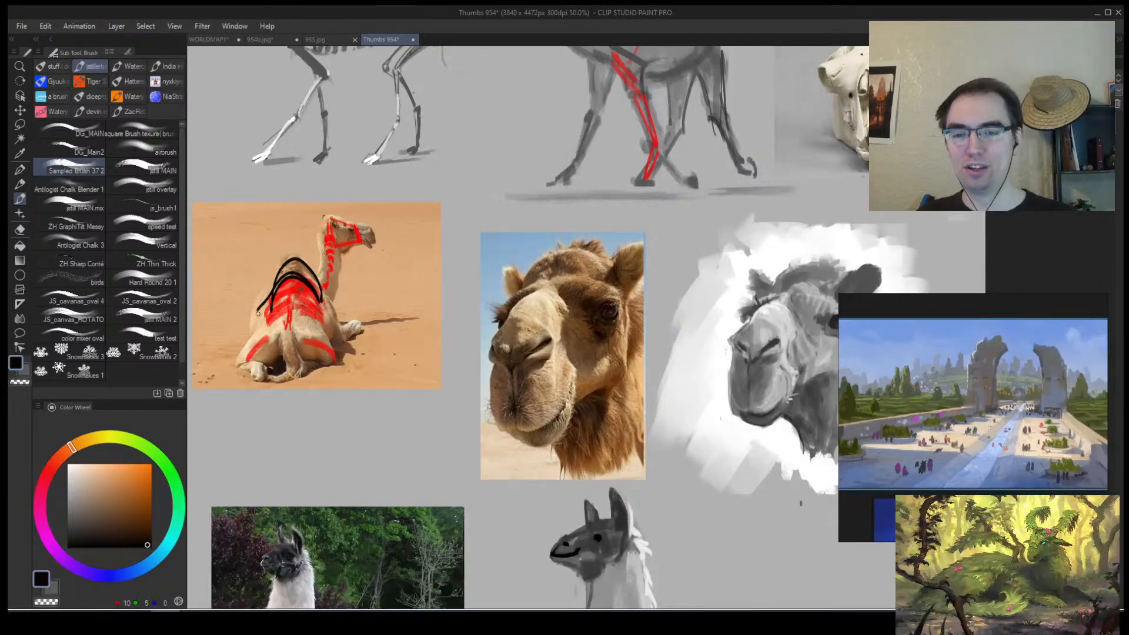
{"action": "mouse_move", "coordinate": [272, 346]}
{"action": "left_mouse_down"}
{"action": "mouse_move", "coordinate": [277, 321]}
{"action": "mouse_move", "coordinate": [315, 307]}
{"action": "mouse_move", "coordinate": [357, 334]}
{"action": "mouse_move", "coordinate": [301, 350]}
{"action": "mouse_move", "coordinate": [294, 342]}
{"action": "mouse_move", "coordinate": [326, 352]}
{"action": "mouse_move", "coordinate": [279, 301]}
{"action": "mouse_move", "coordinate": [256, 322]}
{"action": "mouse_move", "coordinate": [296, 270]}
{"action": "mouse_move", "coordinate": [287, 261]}
{"action": "mouse_move", "coordinate": [318, 302]}
{"action": "mouse_move", "coordinate": [335, 262]}
{"action": "mouse_move", "coordinate": [328, 221]}
{"action": "mouse_move", "coordinate": [359, 234]}
{"action": "mouse_move", "coordinate": [329, 237]}
{"action": "mouse_move", "coordinate": [367, 232]}
{"action": "mouse_move", "coordinate": [335, 227]}
{"action": "mouse_move", "coordinate": [315, 289]}
{"action": "mouse_move", "coordinate": [335, 248]}
{"action": "mouse_move", "coordinate": [323, 313]}
{"action": "mouse_move", "coordinate": [334, 333]}
{"action": "mouse_move", "coordinate": [353, 328]}
{"action": "mouse_move", "coordinate": [272, 377]}
{"action": "left_mouse_up"}
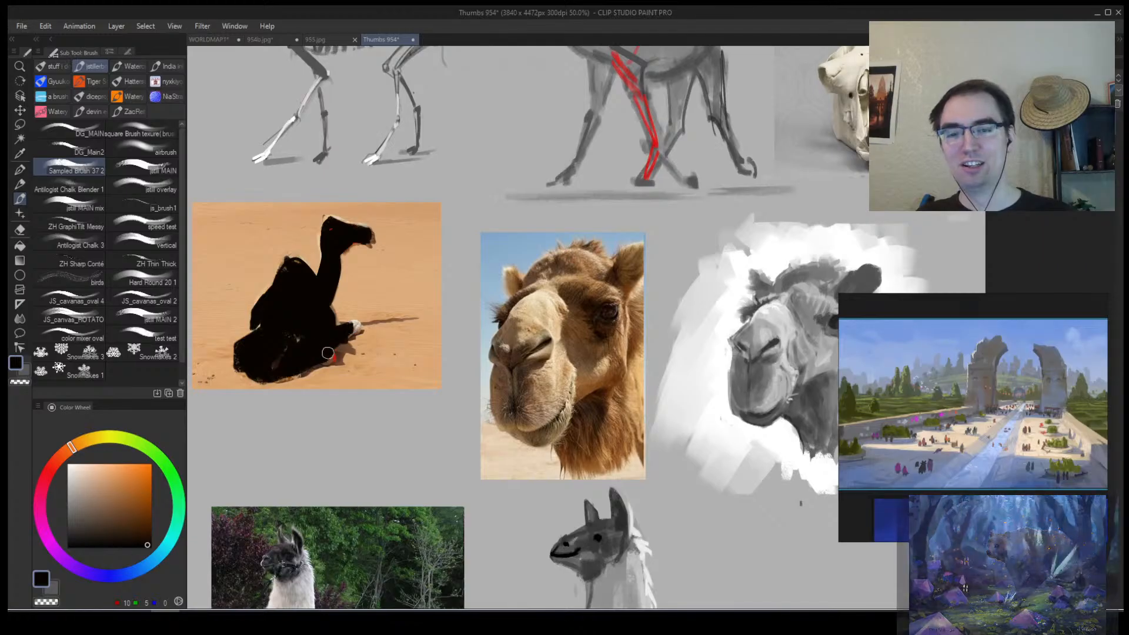
{"action": "mouse_move", "coordinate": [357, 327]}
{"action": "left_mouse_down"}
{"action": "mouse_move", "coordinate": [315, 329]}
{"action": "mouse_move", "coordinate": [283, 353]}
{"action": "mouse_move", "coordinate": [266, 327]}
{"action": "left_mouse_up"}
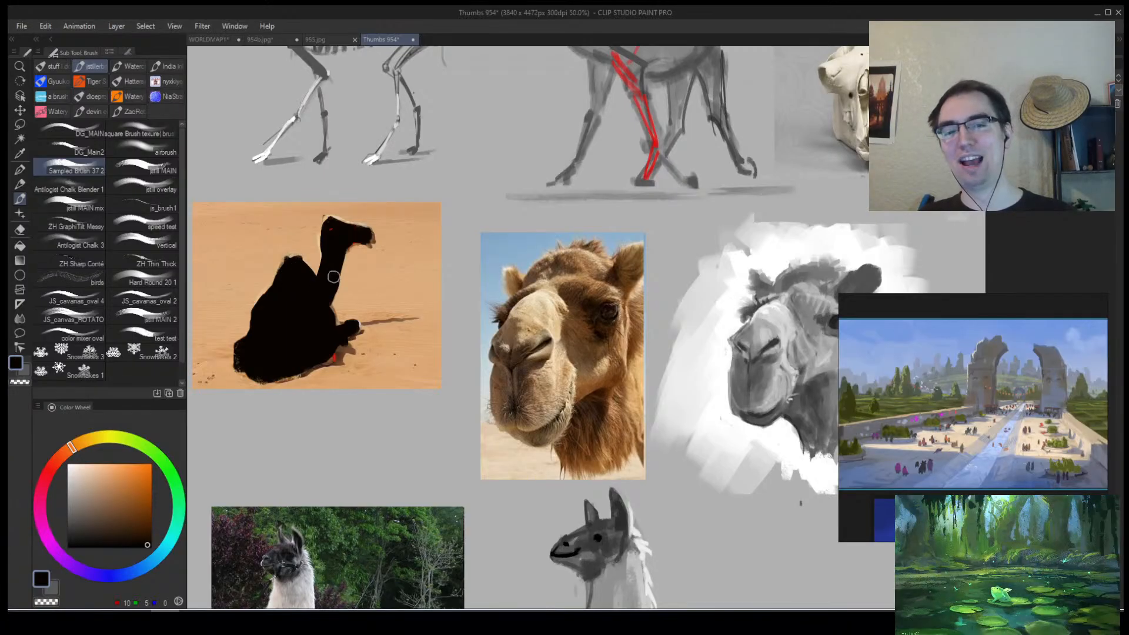
{"action": "left_click_drag", "start_coordinate": [330, 221], "coordinate": [350, 227]}
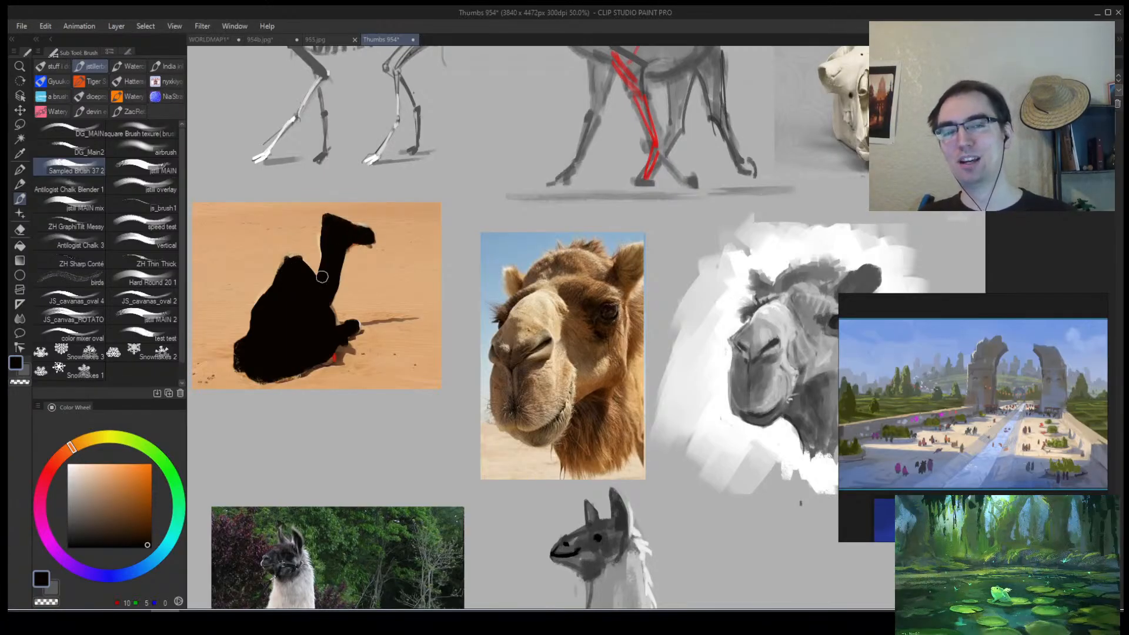
Draw red contour lines over the camel silhouette, curving across its hump, body, folded legs and neck.
{"action": "key", "text": "alt+space"}
{"action": "left_click", "coordinate": [348, 316], "text": "alt"}
{"action": "mouse_move", "coordinate": [348, 317]}
{"action": "left_mouse_down"}
{"action": "mouse_move", "coordinate": [398, 277]}
{"action": "mouse_move", "coordinate": [418, 227]}
{"action": "left_mouse_up"}
{"action": "left_click", "coordinate": [345, 396], "text": "alt"}
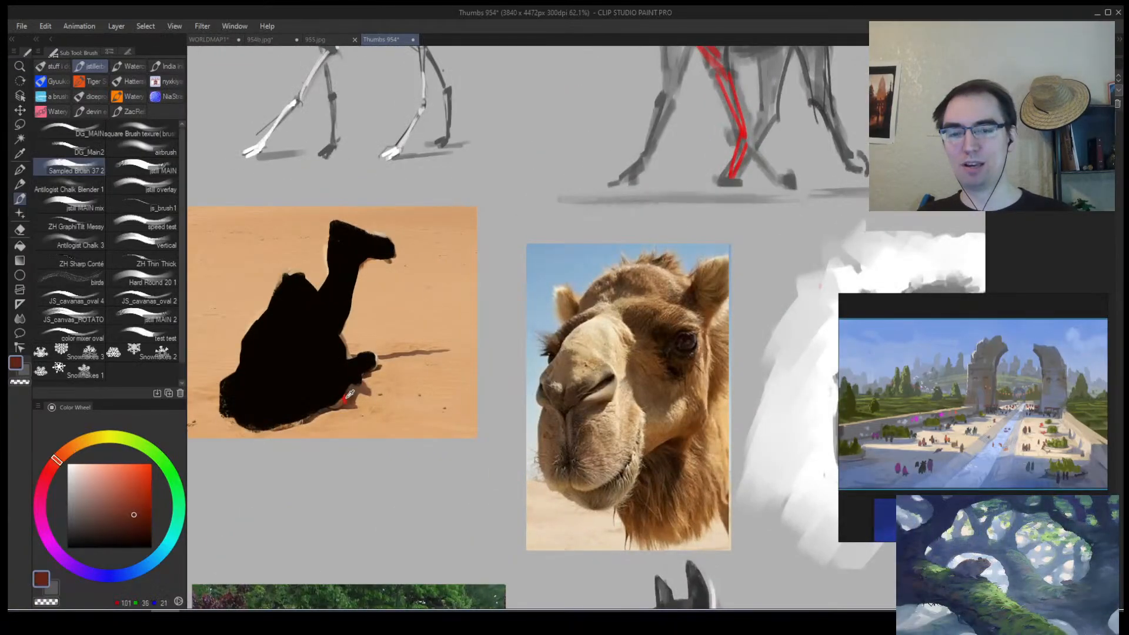
{"action": "mouse_move", "coordinate": [228, 397]}
{"action": "left_mouse_down"}
{"action": "mouse_move", "coordinate": [277, 315]}
{"action": "mouse_move", "coordinate": [337, 386]}
{"action": "left_mouse_up"}
{"action": "left_click_drag", "start_coordinate": [258, 364], "coordinate": [324, 366]}
{"action": "mouse_move", "coordinate": [240, 387]}
{"action": "left_mouse_down"}
{"action": "mouse_move", "coordinate": [344, 358]}
{"action": "mouse_move", "coordinate": [334, 382]}
{"action": "mouse_move", "coordinate": [329, 340]}
{"action": "mouse_move", "coordinate": [339, 379]}
{"action": "mouse_move", "coordinate": [348, 359]}
{"action": "mouse_move", "coordinate": [349, 371]}
{"action": "mouse_move", "coordinate": [374, 363]}
{"action": "left_mouse_up"}
{"action": "left_click_drag", "start_coordinate": [275, 389], "coordinate": [344, 402]}
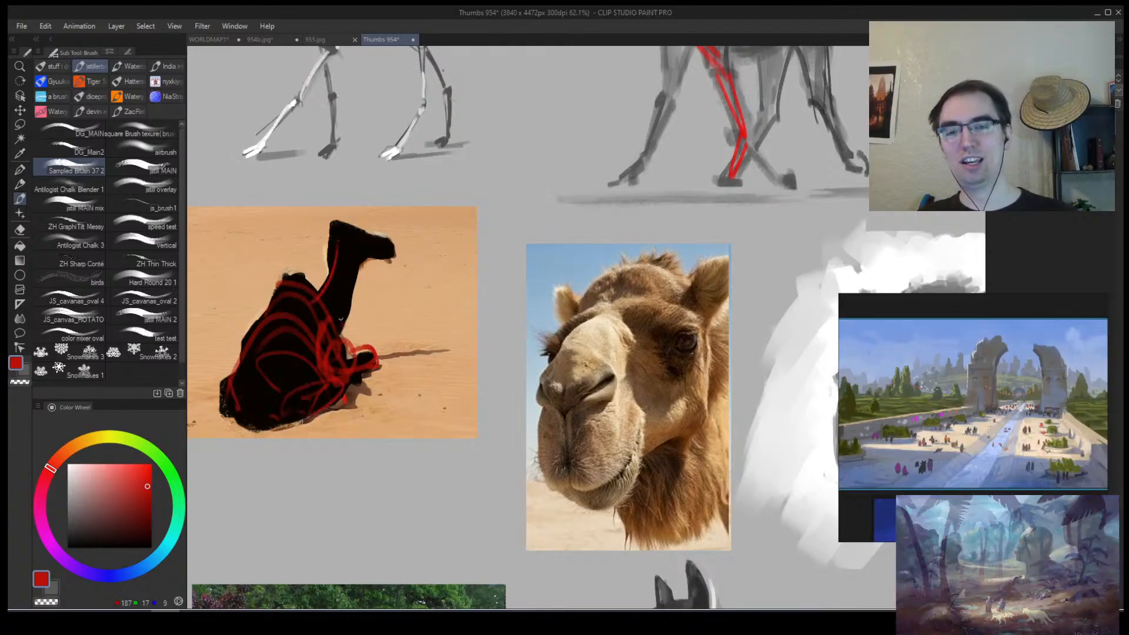
{"action": "mouse_move", "coordinate": [353, 245]}
{"action": "left_mouse_down"}
{"action": "mouse_move", "coordinate": [354, 324]}
{"action": "mouse_move", "coordinate": [372, 307]}
{"action": "left_mouse_up"}
{"action": "key", "text": "alt+space"}
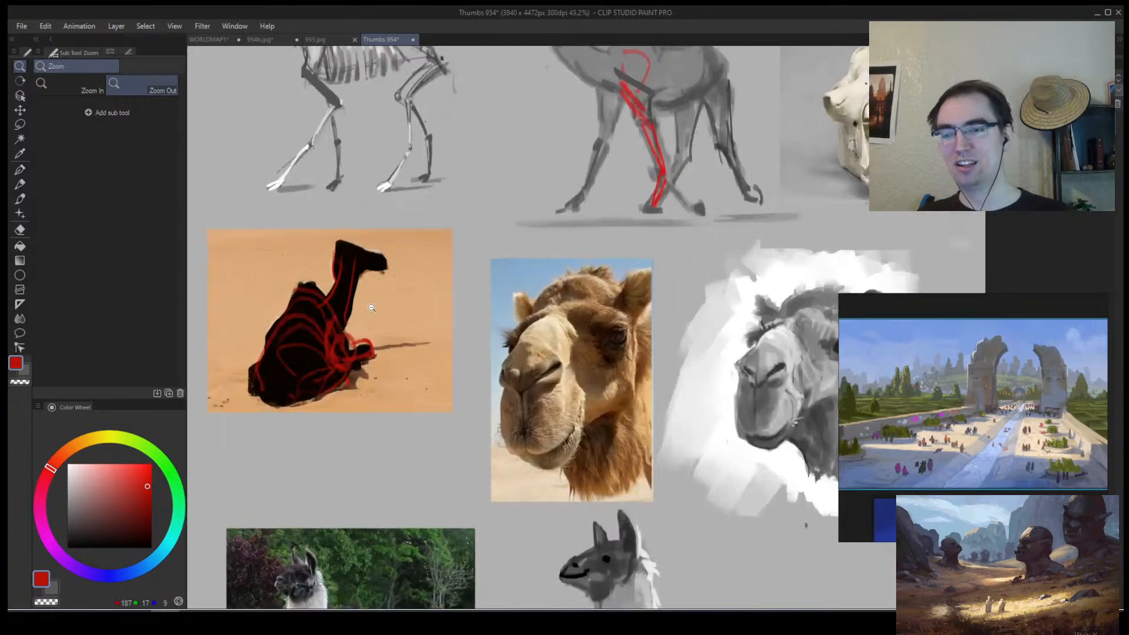
Try to move the camel silhouette layer off the sitting camel photo, undoing the moves.
{"action": "left_click", "coordinate": [374, 304]}
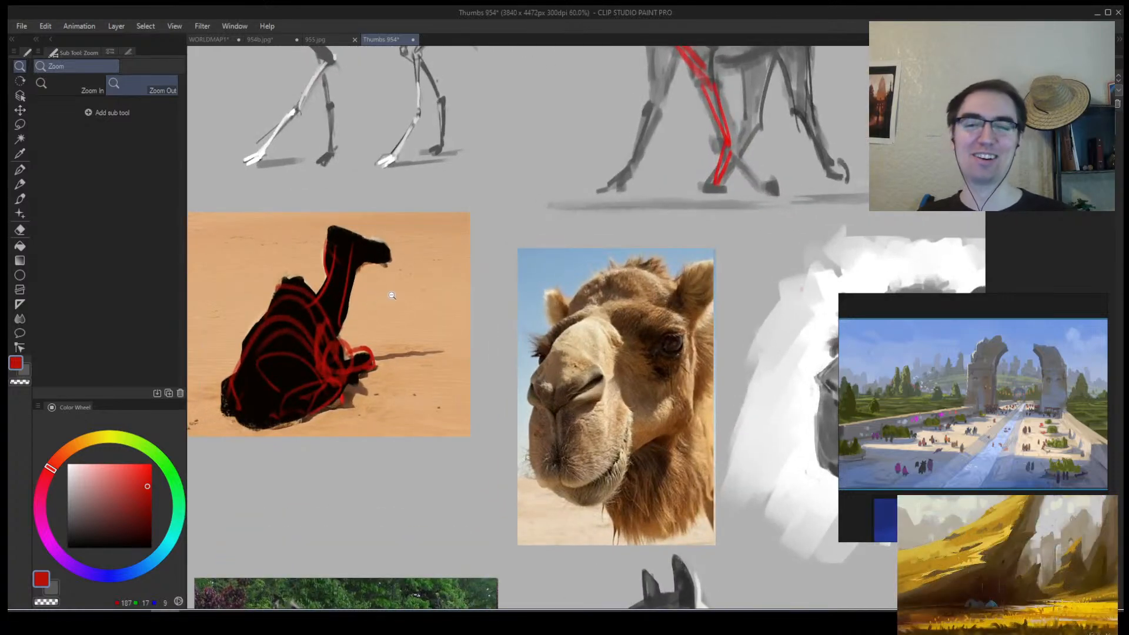
{"action": "left_click_drag", "start_coordinate": [390, 298], "coordinate": [402, 318]}
{"action": "key", "text": "k"}
{"action": "key", "text": "ctrl+z"}
{"action": "key", "text": "k"}
{"action": "left_click_drag", "start_coordinate": [348, 357], "coordinate": [551, 338]}
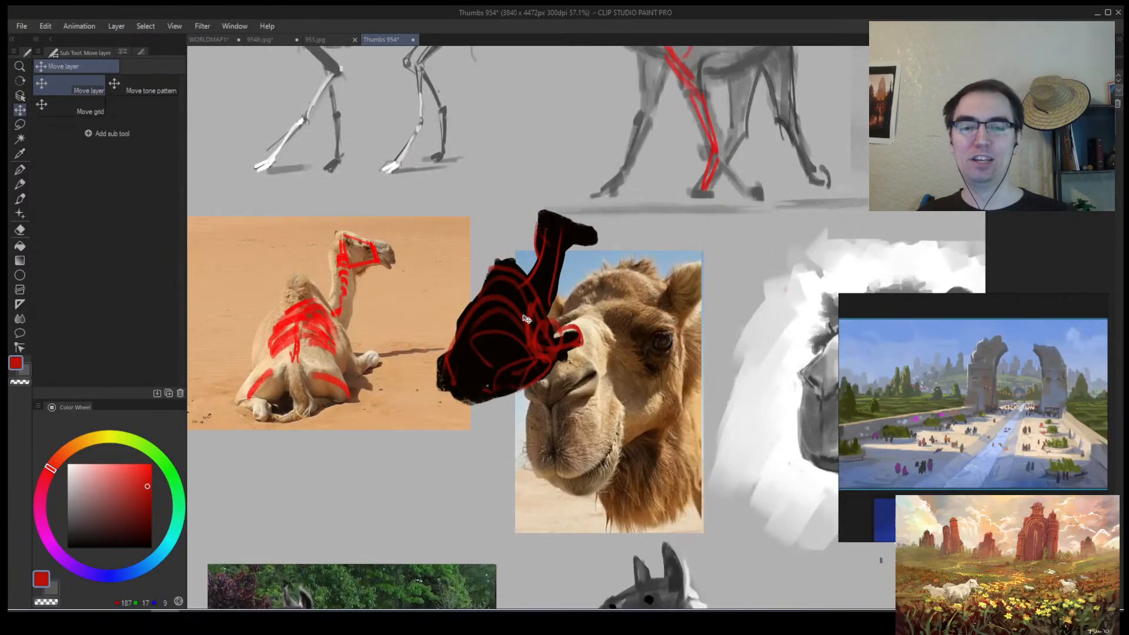
{"action": "key", "text": "ctrl+z"}
{"action": "key", "text": "k"}
{"action": "left_click_drag", "start_coordinate": [267, 367], "coordinate": [347, 355]}
{"action": "key", "text": "ctrl+z"}
{"action": "mouse_move", "coordinate": [376, 289]}
{"action": "left_mouse_down"}
{"action": "mouse_move", "coordinate": [389, 246]}
{"action": "mouse_move", "coordinate": [421, 345]}
{"action": "mouse_move", "coordinate": [305, 373]}
{"action": "mouse_move", "coordinate": [404, 316]}
{"action": "mouse_move", "coordinate": [437, 394]}
{"action": "mouse_move", "coordinate": [422, 295]}
{"action": "mouse_move", "coordinate": [466, 232]}
{"action": "left_mouse_up"}
Sketch a small sitting camel in red below the sitting camel photo, with its rounded body, neck, head and folded legs.
{"action": "key", "text": "b"}
{"action": "scroll", "coordinate": [313, 418], "scroll_direction": "down", "scroll_amount": 6}
{"action": "key", "text": "slash"}
{"action": "key", "text": "b"}
{"action": "mouse_move", "coordinate": [448, 327]}
{"action": "left_mouse_down"}
{"action": "mouse_move", "coordinate": [442, 350]}
{"action": "mouse_move", "coordinate": [465, 231]}
{"action": "mouse_move", "coordinate": [495, 273]}
{"action": "mouse_move", "coordinate": [474, 275]}
{"action": "mouse_move", "coordinate": [412, 371]}
{"action": "mouse_move", "coordinate": [438, 385]}
{"action": "mouse_move", "coordinate": [412, 394]}
{"action": "mouse_move", "coordinate": [460, 393]}
{"action": "mouse_move", "coordinate": [376, 426]}
{"action": "mouse_move", "coordinate": [423, 444]}
{"action": "mouse_move", "coordinate": [453, 432]}
{"action": "mouse_move", "coordinate": [324, 411]}
{"action": "mouse_move", "coordinate": [312, 429]}
{"action": "mouse_move", "coordinate": [330, 453]}
{"action": "mouse_move", "coordinate": [355, 450]}
{"action": "mouse_move", "coordinate": [406, 329]}
{"action": "mouse_move", "coordinate": [377, 312]}
{"action": "mouse_move", "coordinate": [411, 370]}
{"action": "mouse_move", "coordinate": [413, 313]}
{"action": "mouse_move", "coordinate": [435, 286]}
{"action": "mouse_move", "coordinate": [453, 222]}
{"action": "mouse_move", "coordinate": [444, 273]}
{"action": "mouse_move", "coordinate": [449, 217]}
{"action": "mouse_move", "coordinate": [444, 281]}
{"action": "mouse_move", "coordinate": [418, 323]}
{"action": "left_mouse_up"}
{"action": "mouse_move", "coordinate": [388, 271]}
{"action": "left_mouse_down"}
{"action": "mouse_move", "coordinate": [412, 447]}
{"action": "mouse_move", "coordinate": [470, 330]}
{"action": "left_mouse_up"}
{"action": "mouse_move", "coordinate": [423, 450]}
{"action": "left_mouse_down"}
{"action": "mouse_move", "coordinate": [468, 364]}
{"action": "mouse_move", "coordinate": [408, 485]}
{"action": "left_mouse_up"}
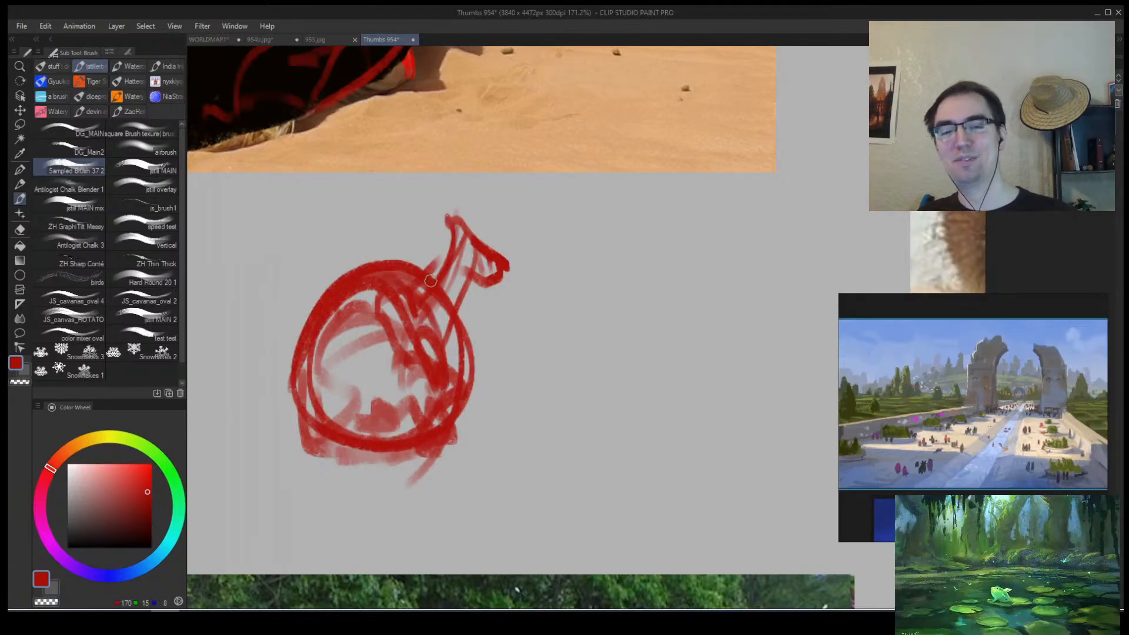
Undo the large red oval around the small camel sketch, and try a few extra strokes on it before undoing them.
{"action": "mouse_move", "coordinate": [431, 281]}
{"action": "left_mouse_down"}
{"action": "mouse_move", "coordinate": [464, 323]}
{"action": "mouse_move", "coordinate": [469, 212]}
{"action": "left_mouse_up"}
{"action": "key", "text": "ctrl+z"}
{"action": "key", "text": "ctrl+z"}
{"action": "key", "text": "ctrl+z"}
{"action": "key", "text": "ctrl+z"}
{"action": "key", "text": "ctrl+z"}
{"action": "key", "text": "ctrl+z"}
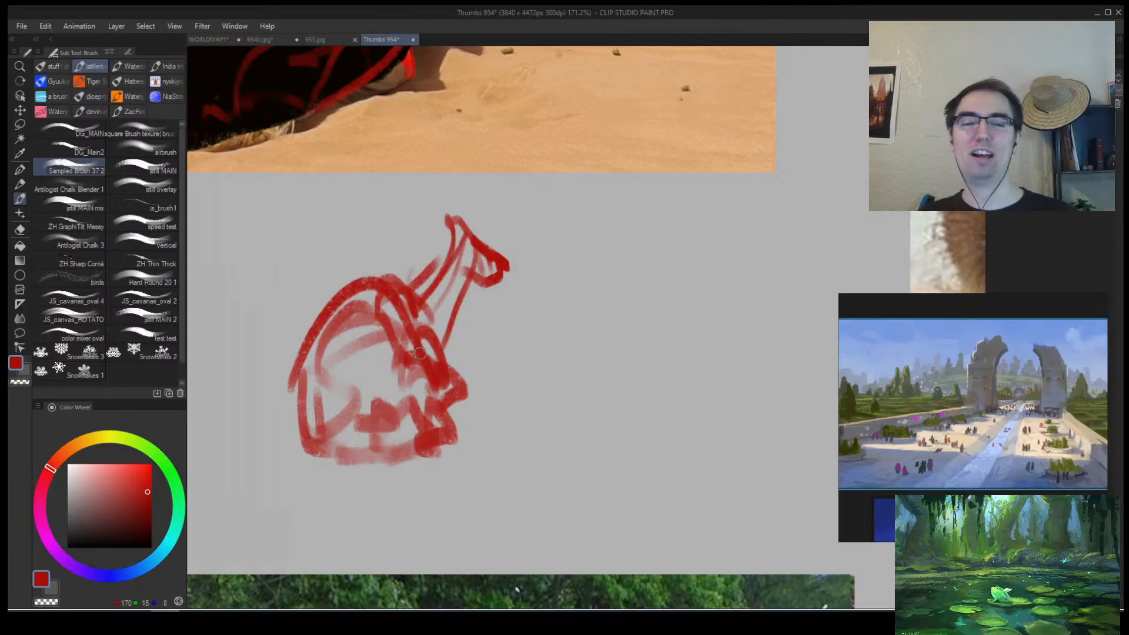
{"action": "left_click_drag", "start_coordinate": [420, 353], "coordinate": [452, 406]}
{"action": "key", "text": "alt+space"}
{"action": "mouse_move", "coordinate": [474, 353]}
{"action": "left_mouse_down"}
{"action": "mouse_move", "coordinate": [437, 414]}
{"action": "mouse_move", "coordinate": [434, 399]}
{"action": "mouse_move", "coordinate": [464, 395]}
{"action": "mouse_move", "coordinate": [464, 383]}
{"action": "mouse_move", "coordinate": [658, 386]}
{"action": "mouse_move", "coordinate": [660, 369]}
{"action": "left_mouse_up"}
{"action": "key", "text": "ctrl+z"}
{"action": "key", "text": "ctrl+z"}
{"action": "key", "text": "alt+space"}
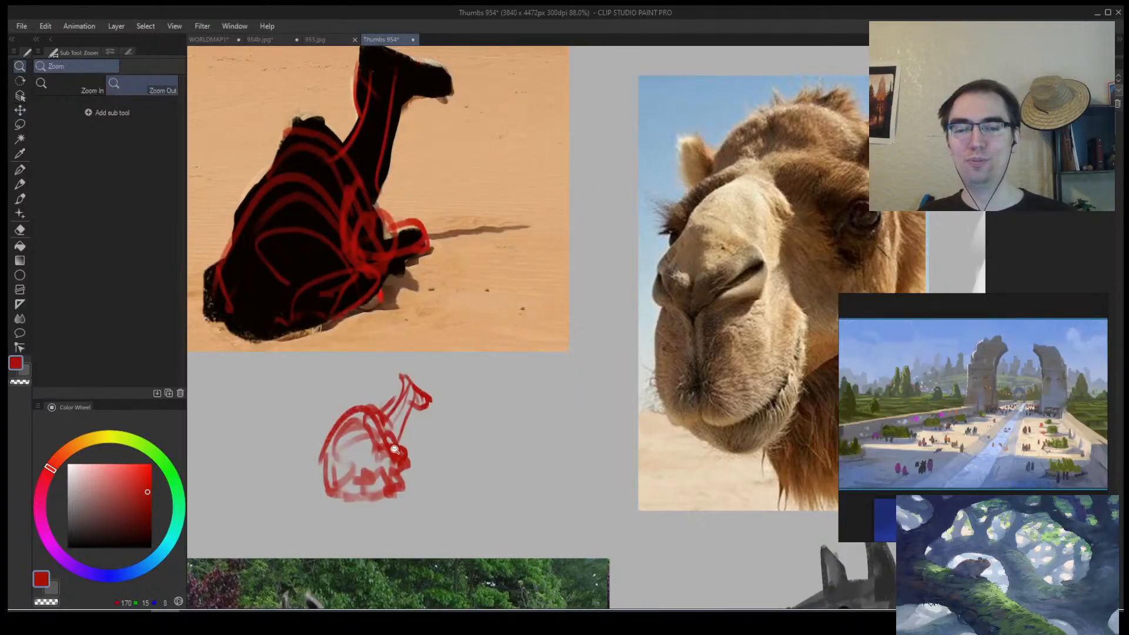
Delete the black camel silhouette together with the small red camel sketch below it.
{"action": "key", "text": "alt+space"}
{"action": "left_click_drag", "start_coordinate": [391, 413], "coordinate": [344, 413]}
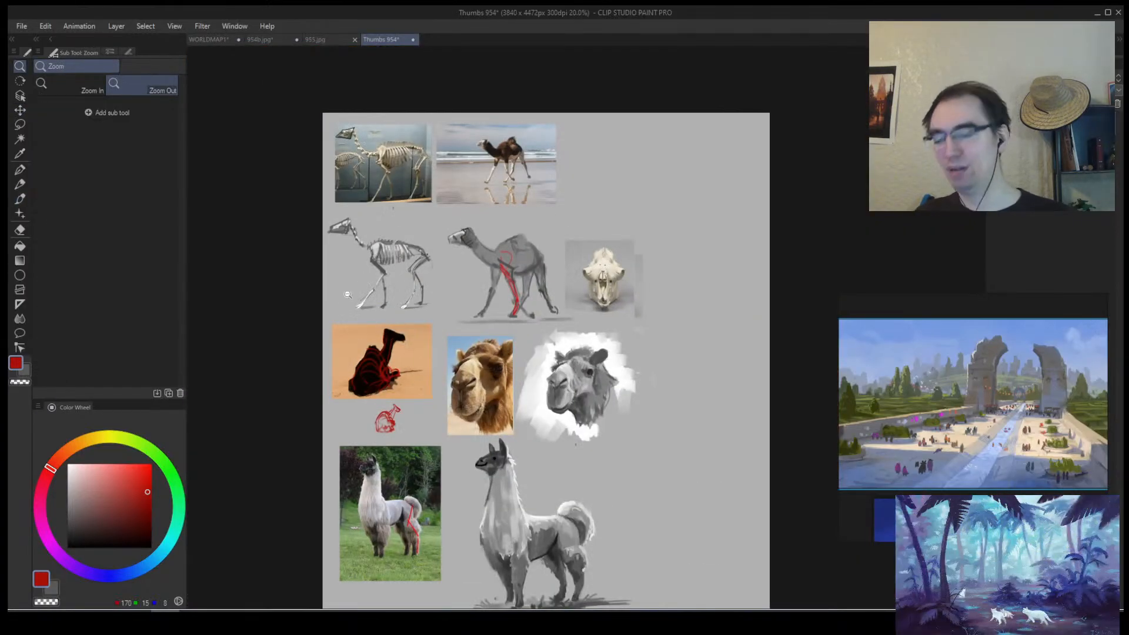
{"action": "key", "text": "Delete"}
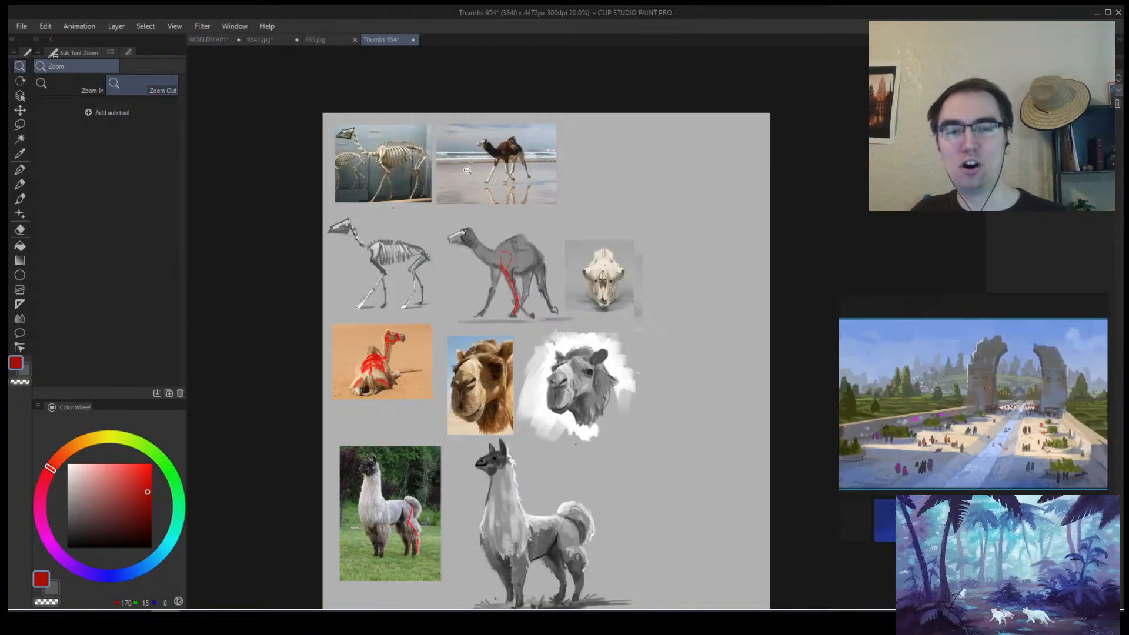
Examine the skeleton drawing, walking camel sketch, camel head and llama studies across the sheet.
{"action": "left_click_drag", "start_coordinate": [442, 239], "coordinate": [492, 345]}
{"action": "left_click_drag", "start_coordinate": [371, 385], "coordinate": [393, 390]}
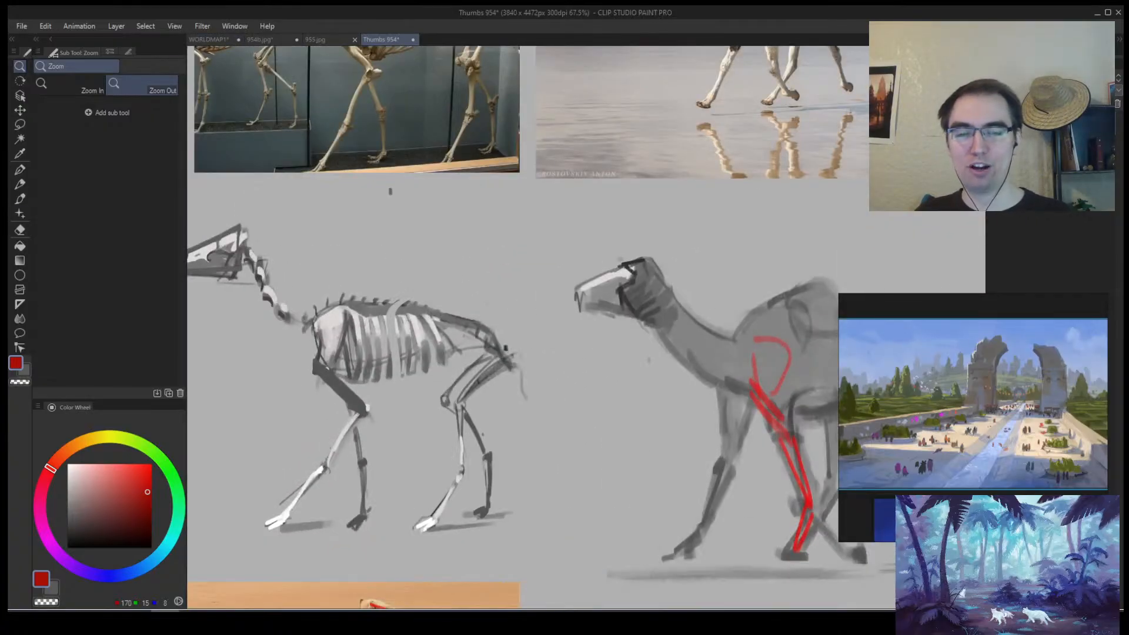
{"action": "mouse_move", "coordinate": [468, 298]}
{"action": "left_mouse_down"}
{"action": "mouse_move", "coordinate": [210, 386]}
{"action": "mouse_move", "coordinate": [437, 269]}
{"action": "mouse_move", "coordinate": [346, 250]}
{"action": "left_mouse_up"}
{"action": "key", "text": "ctrl+z"}
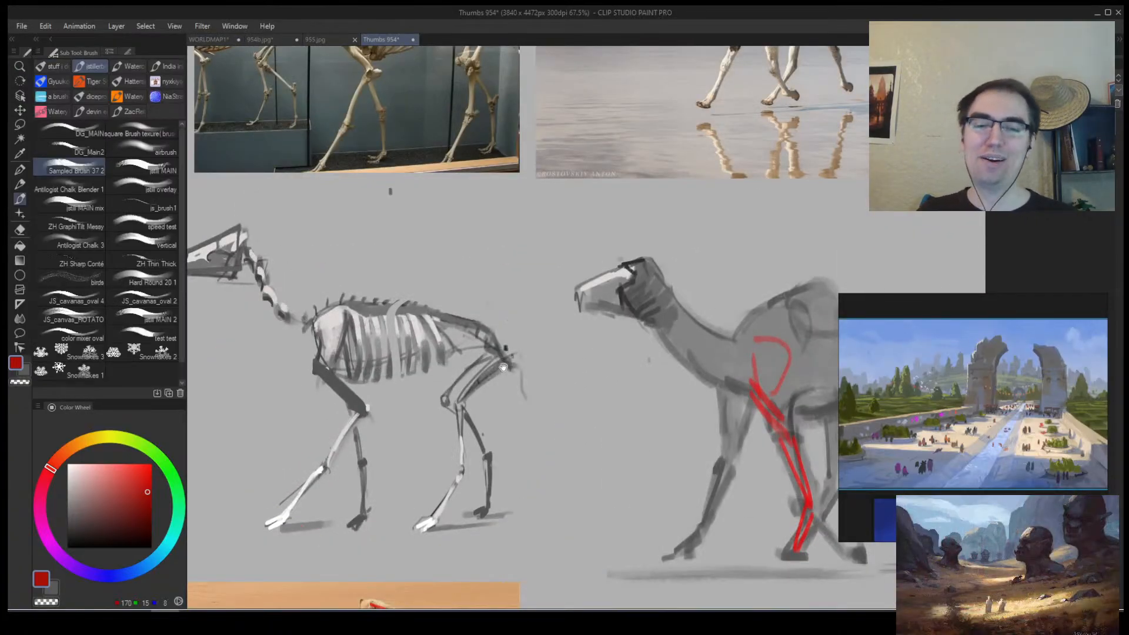
{"action": "left_click_drag", "start_coordinate": [503, 367], "coordinate": [354, 291]}
{"action": "key", "text": "alt+space"}
{"action": "left_click_drag", "start_coordinate": [415, 318], "coordinate": [390, 338]}
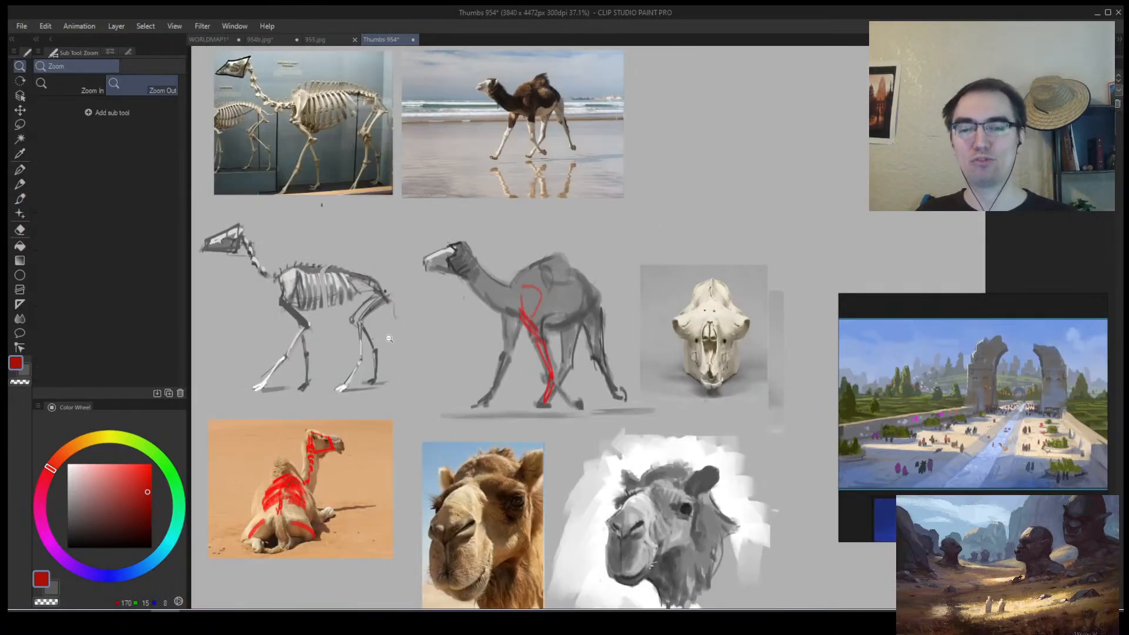
{"action": "left_click_drag", "start_coordinate": [595, 471], "coordinate": [367, 263]}
{"action": "left_click_drag", "start_coordinate": [531, 381], "coordinate": [374, 217]}
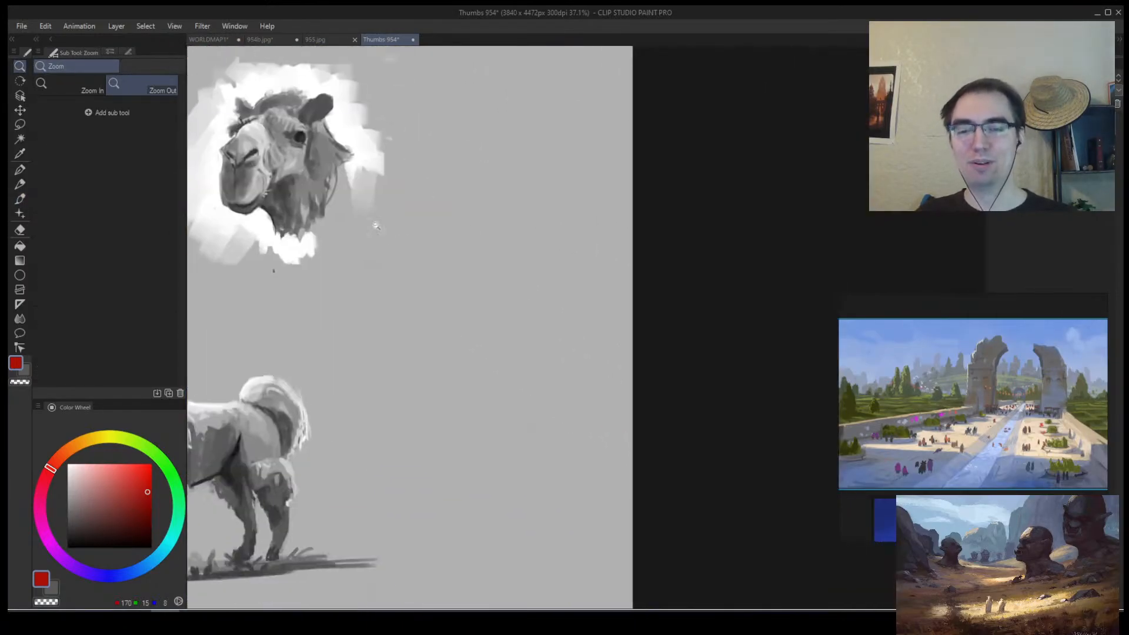
{"action": "left_click_drag", "start_coordinate": [426, 315], "coordinate": [345, 322]}
{"action": "left_click_drag", "start_coordinate": [345, 323], "coordinate": [410, 416]}
{"action": "left_click_drag", "start_coordinate": [456, 347], "coordinate": [517, 385]}
Draw a red arrow from the skeleton drawing to the walking camel sketch, and undo its arrowhead.
{"action": "key", "text": "b"}
{"action": "left_click_drag", "start_coordinate": [361, 417], "coordinate": [418, 415]}
{"action": "left_click_drag", "start_coordinate": [382, 408], "coordinate": [418, 414]}
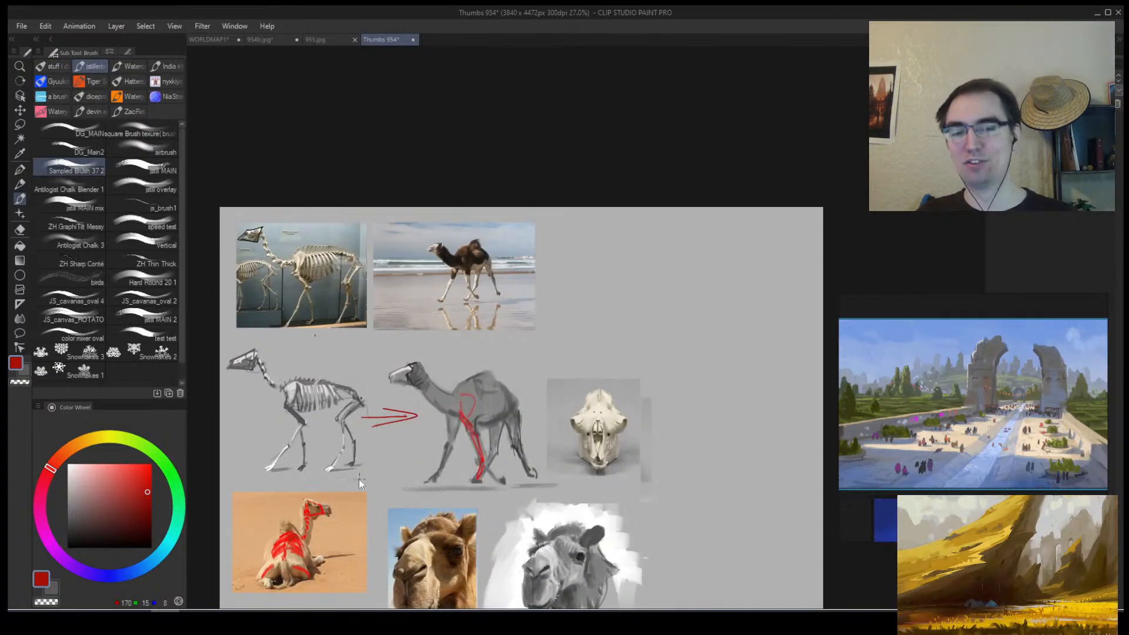
{"action": "key", "text": "ctrl+z"}
Examine the beach photo of the walking camel up close, and review the whole study sheet.
{"action": "key", "text": "alt+space"}
{"action": "left_click_drag", "start_coordinate": [513, 276], "coordinate": [557, 273]}
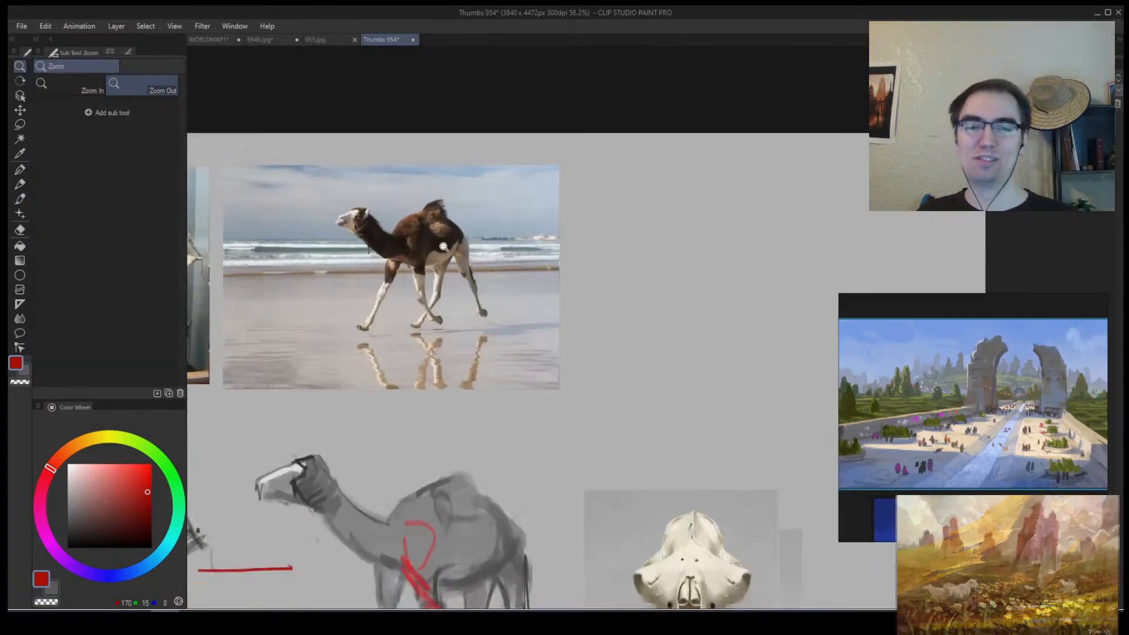
{"action": "left_click_drag", "start_coordinate": [444, 247], "coordinate": [449, 237]}
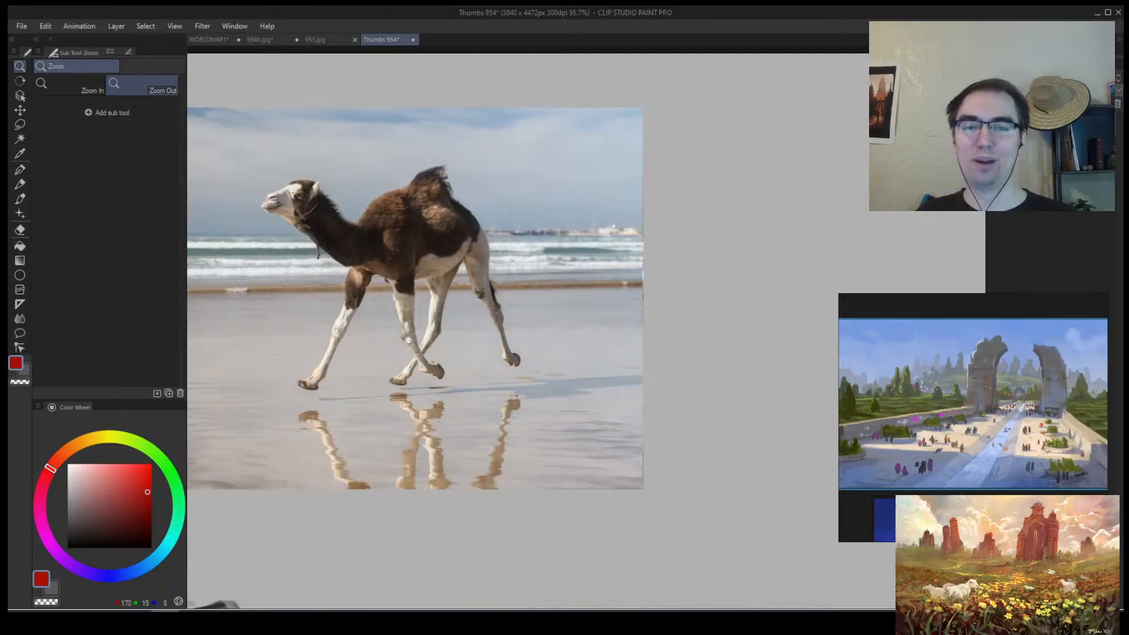
{"action": "left_click_drag", "start_coordinate": [387, 329], "coordinate": [343, 366]}
{"action": "left_click_drag", "start_coordinate": [279, 423], "coordinate": [318, 237]}
{"action": "scroll", "coordinate": [348, 438], "scroll_direction": "down", "scroll_amount": 2}
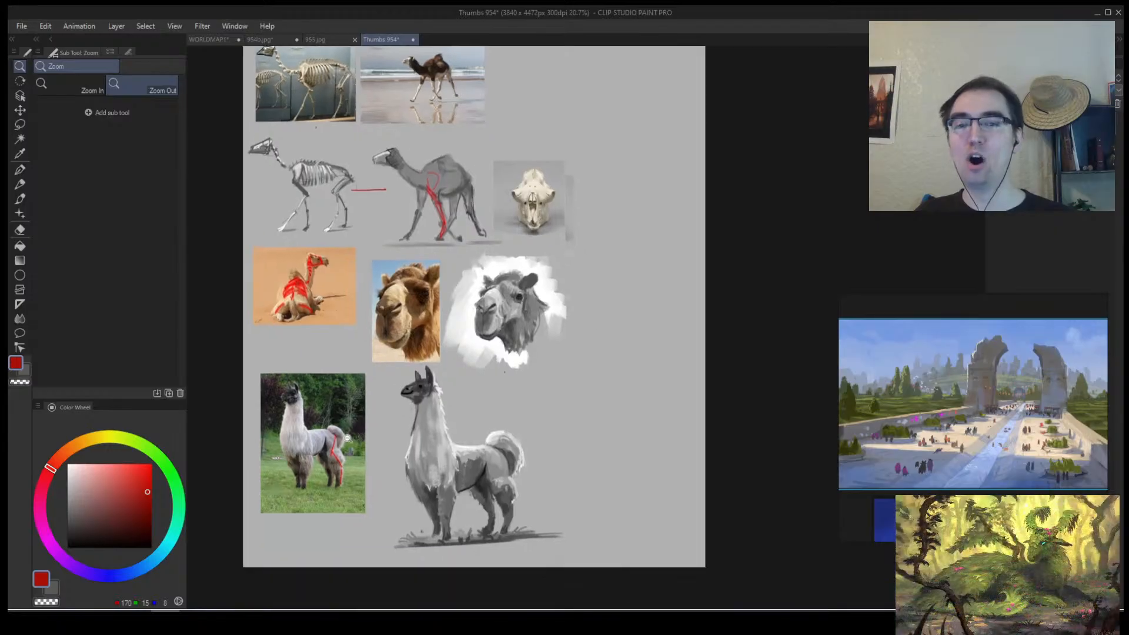
{"action": "left_click_drag", "start_coordinate": [331, 478], "coordinate": [340, 400]}
Draw a short red line pointing at the llama painting's chest, and undo it.
{"action": "key", "text": "b"}
{"action": "mouse_move", "coordinate": [525, 434]}
{"action": "left_mouse_down"}
{"action": "mouse_move", "coordinate": [324, 421]}
{"action": "mouse_move", "coordinate": [366, 421]}
{"action": "left_mouse_up"}
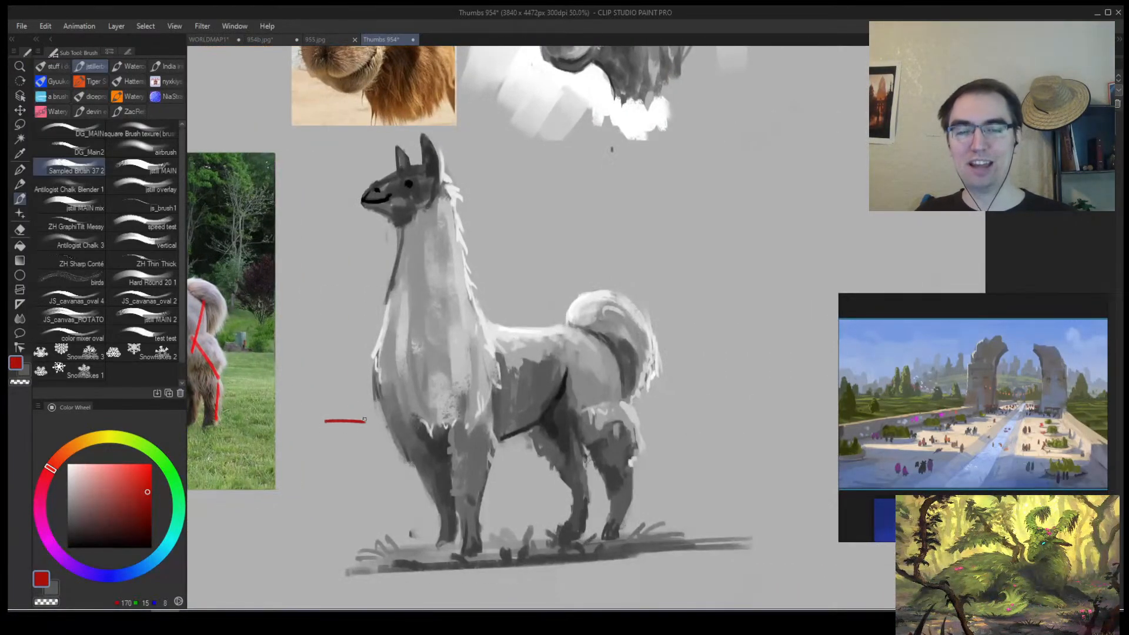
{"action": "key", "text": "ctrl+z"}
{"action": "key", "text": "ctrl+z"}
Switch to the 954b.jpg canal plaza painting and examine its small figures and planters up close.
{"action": "key", "text": "slash"}
{"action": "left_click_drag", "start_coordinate": [451, 398], "coordinate": [394, 409]}
{"action": "left_click_drag", "start_coordinate": [361, 254], "coordinate": [355, 343]}
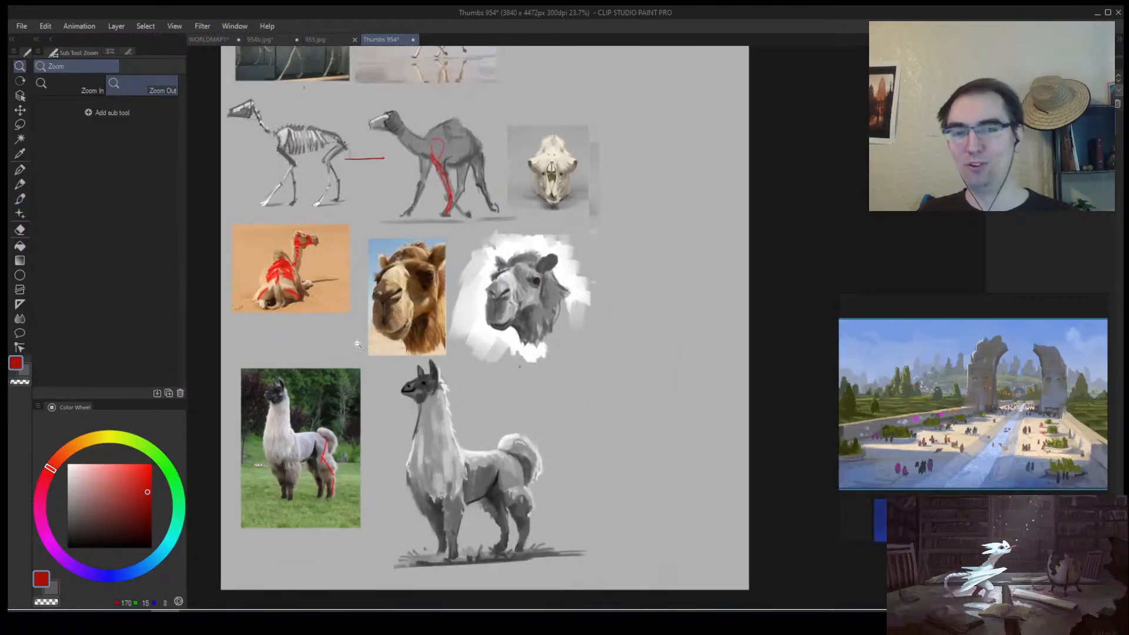
{"action": "left_click_drag", "start_coordinate": [326, 251], "coordinate": [277, 235]}
{"action": "left_click", "coordinate": [223, 39]}
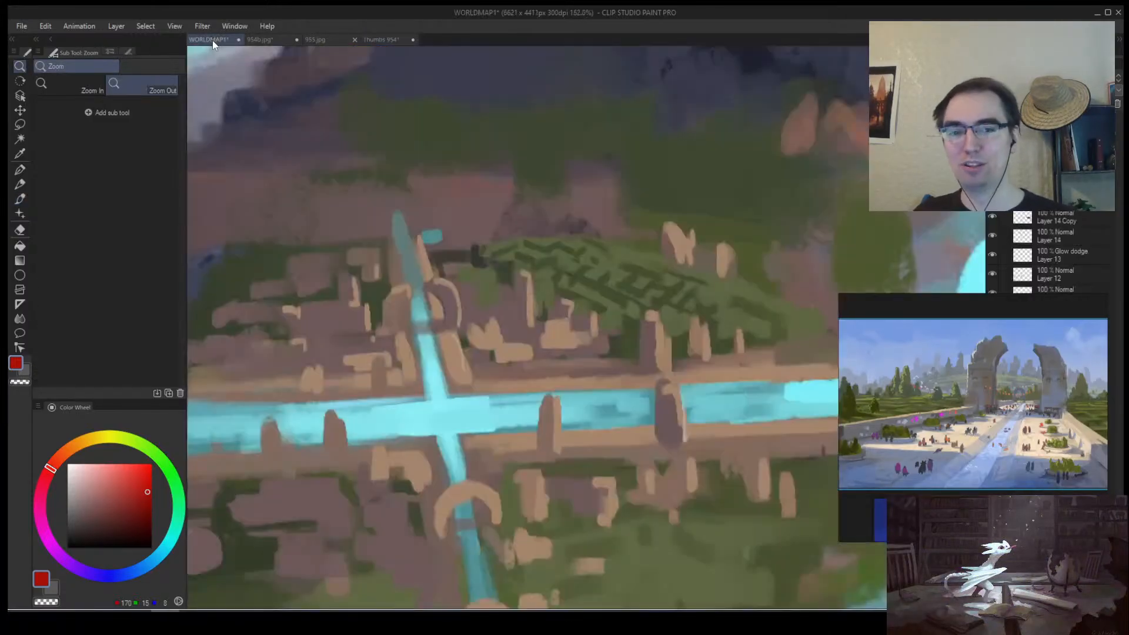
{"action": "left_click", "coordinate": [267, 39]}
{"action": "left_click_drag", "start_coordinate": [560, 426], "coordinate": [594, 438]}
{"action": "left_click_drag", "start_coordinate": [544, 505], "coordinate": [571, 500]}
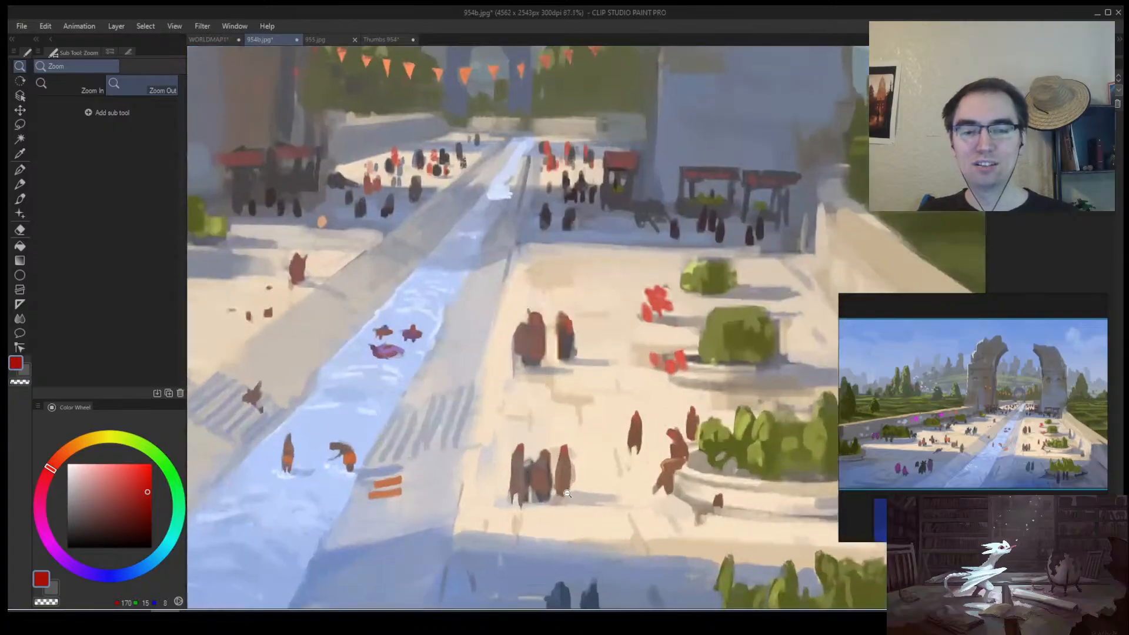
{"action": "mouse_move", "coordinate": [588, 417]}
{"action": "left_mouse_down"}
{"action": "mouse_move", "coordinate": [496, 408]}
{"action": "mouse_move", "coordinate": [501, 378]}
{"action": "mouse_move", "coordinate": [511, 393]}
{"action": "left_mouse_up"}
Draw a red upward arrow between the figure groups on the plaza, and undo it.
{"action": "key", "text": "b"}
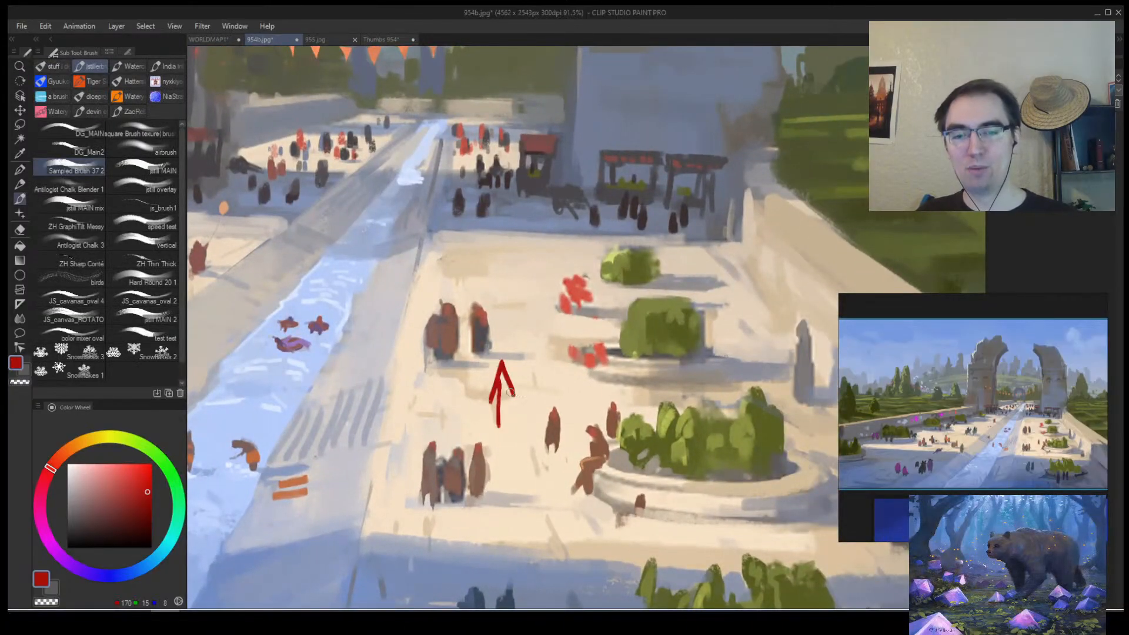
{"action": "key", "text": "z"}
{"action": "mouse_move", "coordinate": [523, 338]}
{"action": "left_mouse_down"}
{"action": "mouse_move", "coordinate": [482, 365]}
{"action": "mouse_move", "coordinate": [537, 333]}
{"action": "left_mouse_up"}
{"action": "key", "text": "ctrl+z"}
{"action": "key", "text": "ctrl+z"}
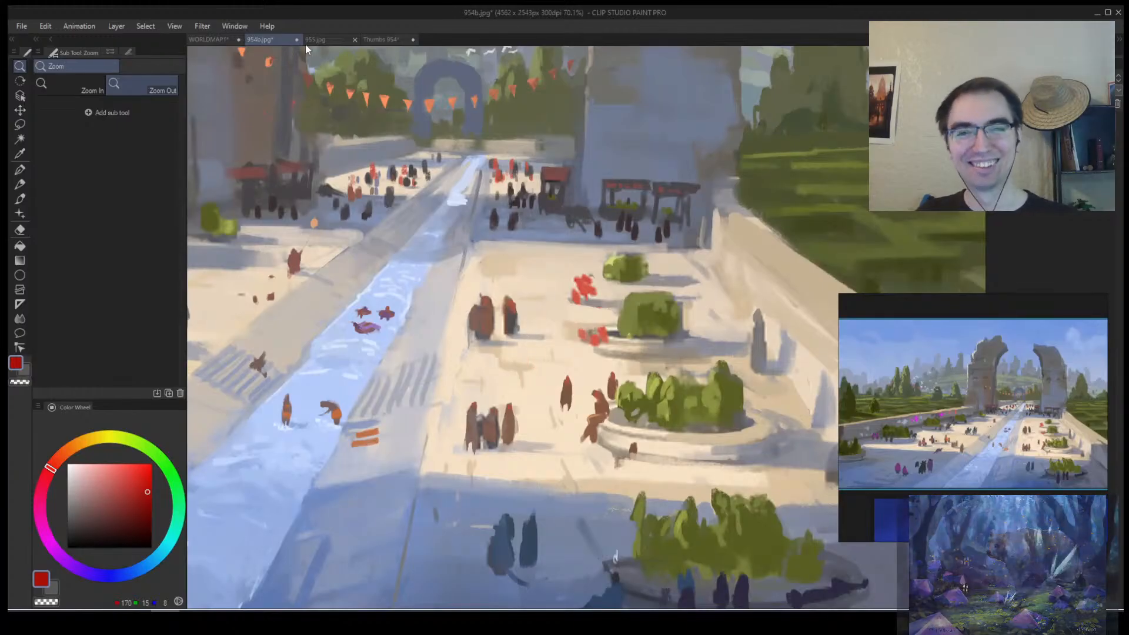
Review the world map's canal town, the canal plaza and the night harbour painting, and return to the Thumbs 954 sheet.
{"action": "left_click", "coordinate": [216, 38]}
{"action": "left_click_drag", "start_coordinate": [406, 301], "coordinate": [363, 330]}
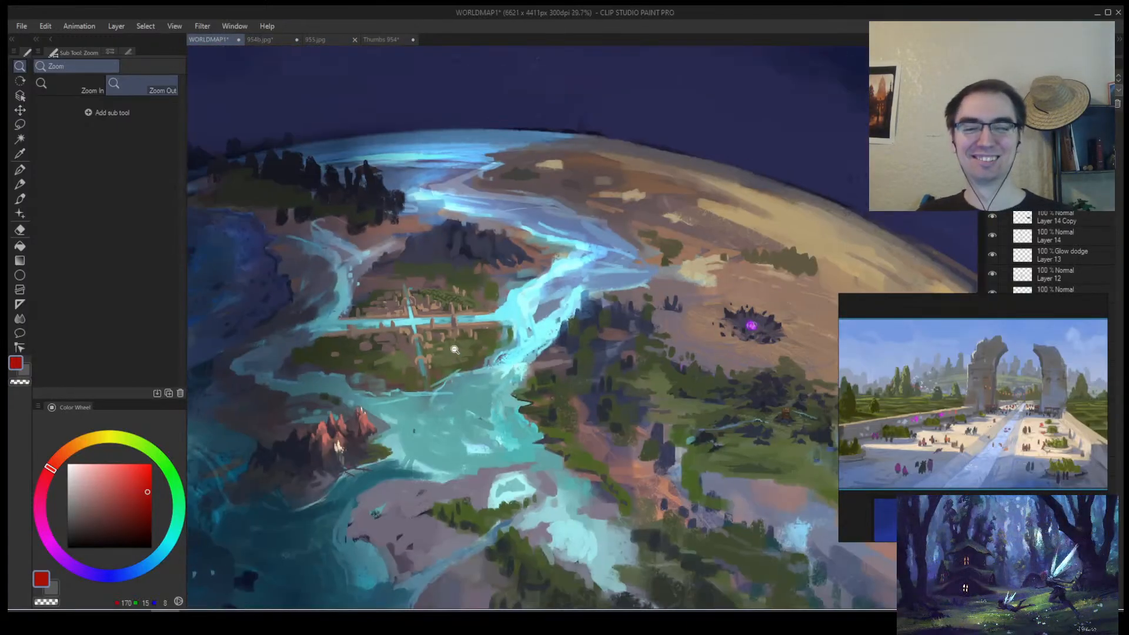
{"action": "left_click_drag", "start_coordinate": [455, 349], "coordinate": [490, 320]}
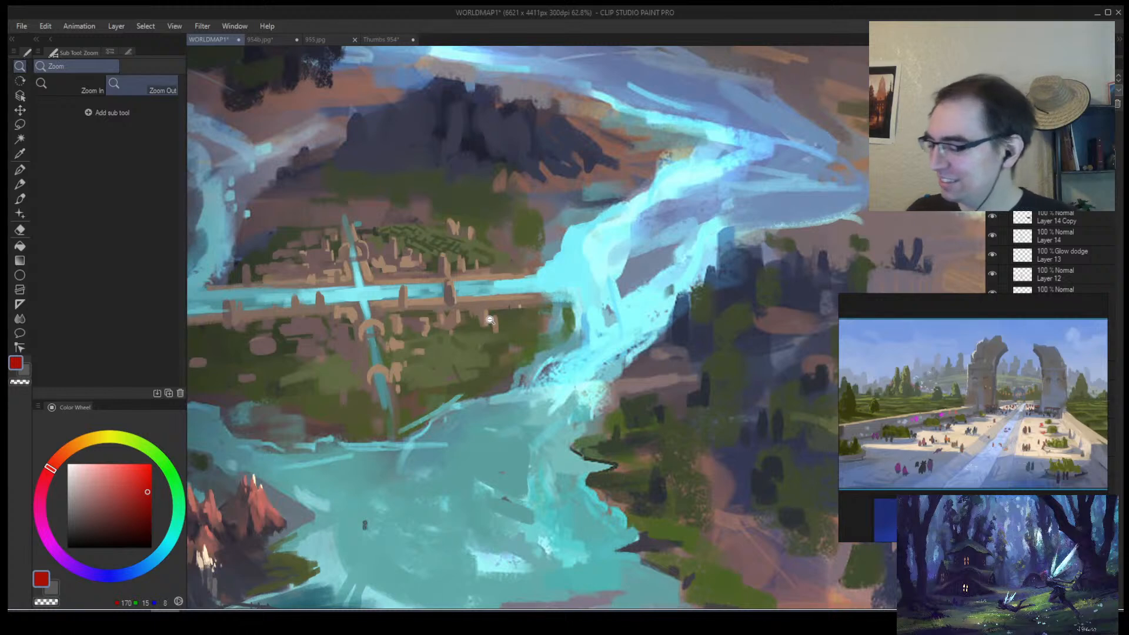
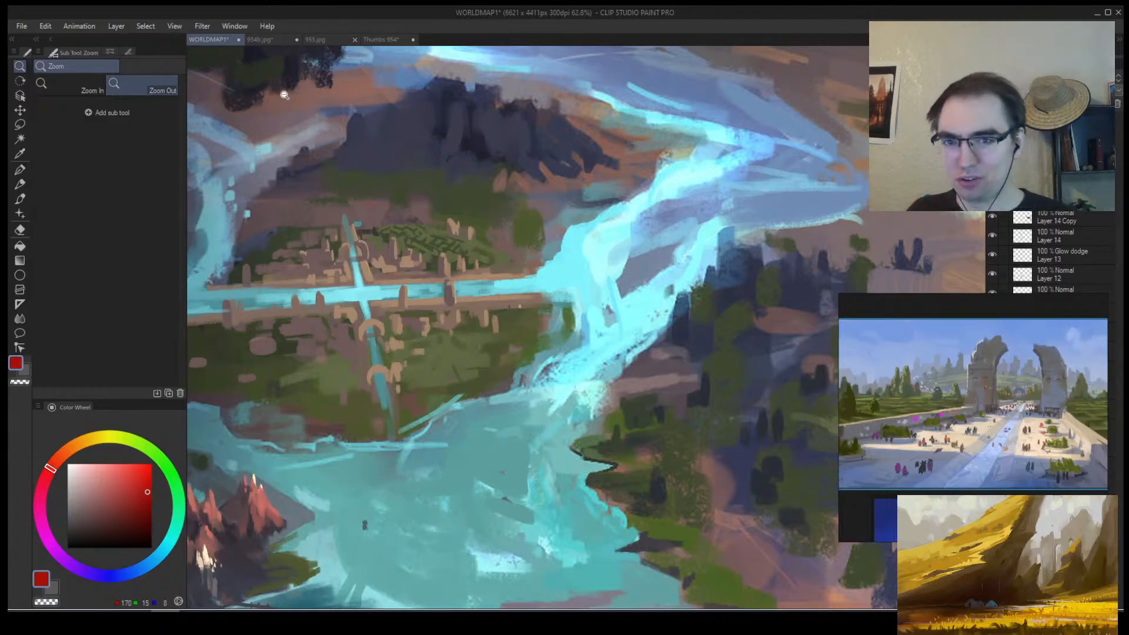
{"action": "left_click", "coordinate": [286, 37]}
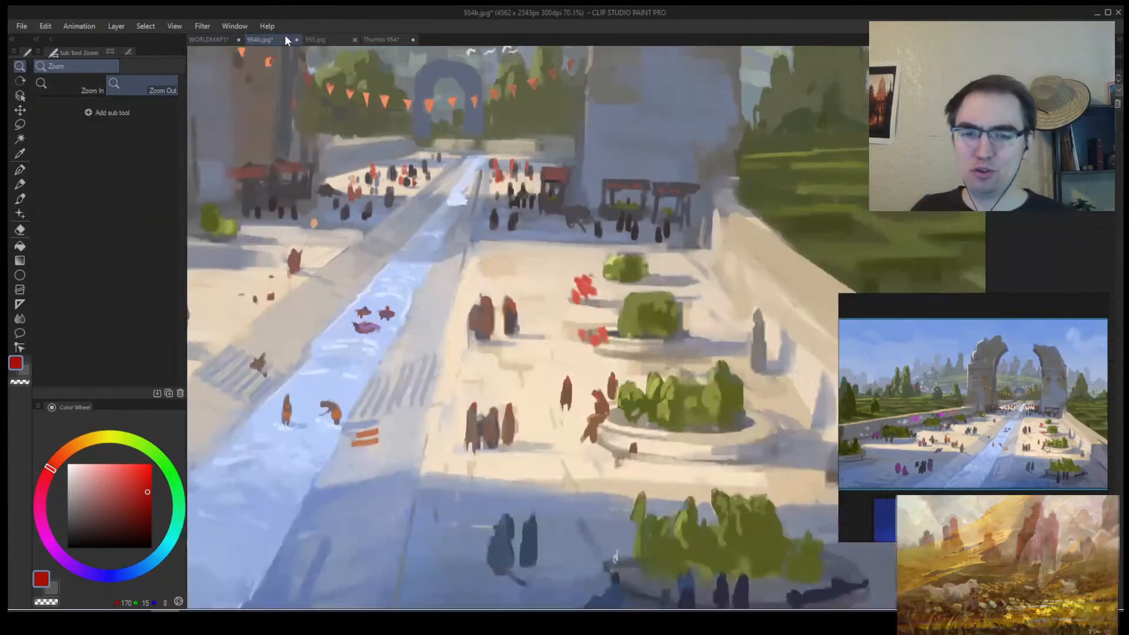
{"action": "left_click", "coordinate": [326, 37]}
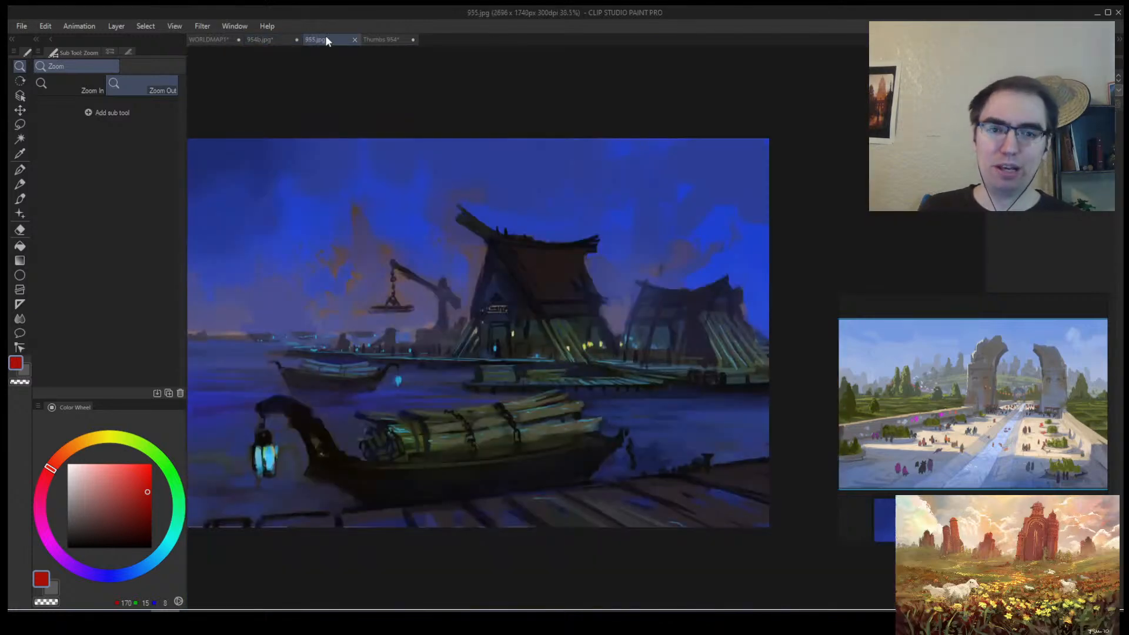
{"action": "left_click", "coordinate": [369, 41]}
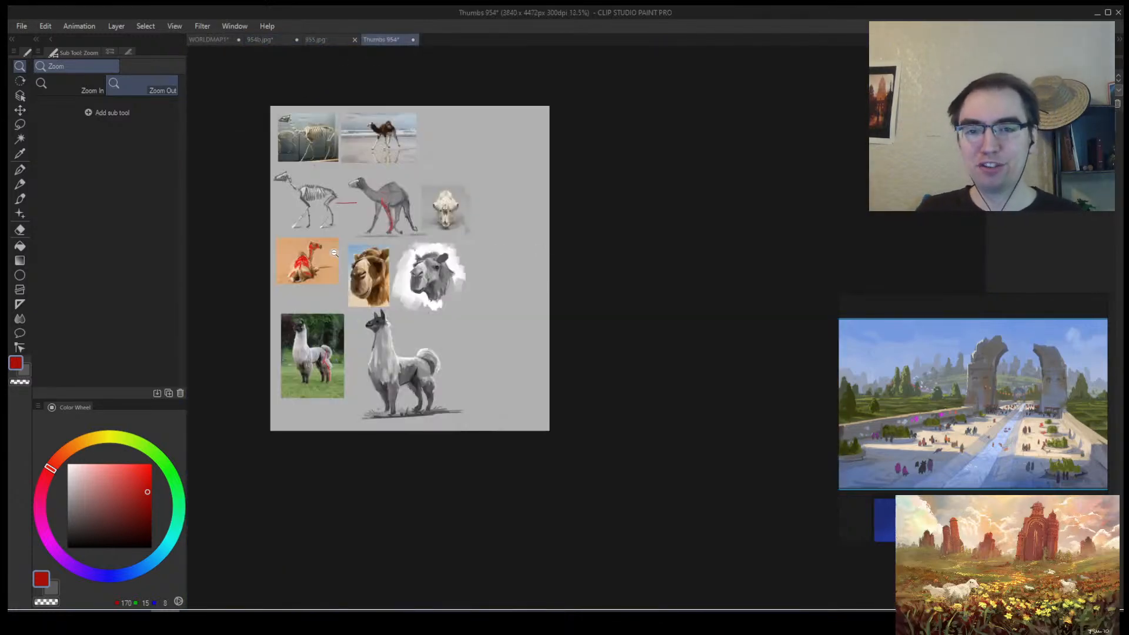
Sketch a camel head profile in black on the blank area beside the skull photo and camel head painting.
{"action": "left_click_drag", "start_coordinate": [318, 238], "coordinate": [350, 219]}
{"action": "left_click_drag", "start_coordinate": [487, 251], "coordinate": [423, 259]}
{"action": "left_click", "coordinate": [150, 546]}
{"action": "mouse_move", "coordinate": [500, 341]}
{"action": "left_mouse_down"}
{"action": "mouse_move", "coordinate": [417, 327]}
{"action": "mouse_move", "coordinate": [487, 305]}
{"action": "mouse_move", "coordinate": [403, 342]}
{"action": "left_mouse_up"}
{"action": "left_click_drag", "start_coordinate": [588, 247], "coordinate": [360, 305]}
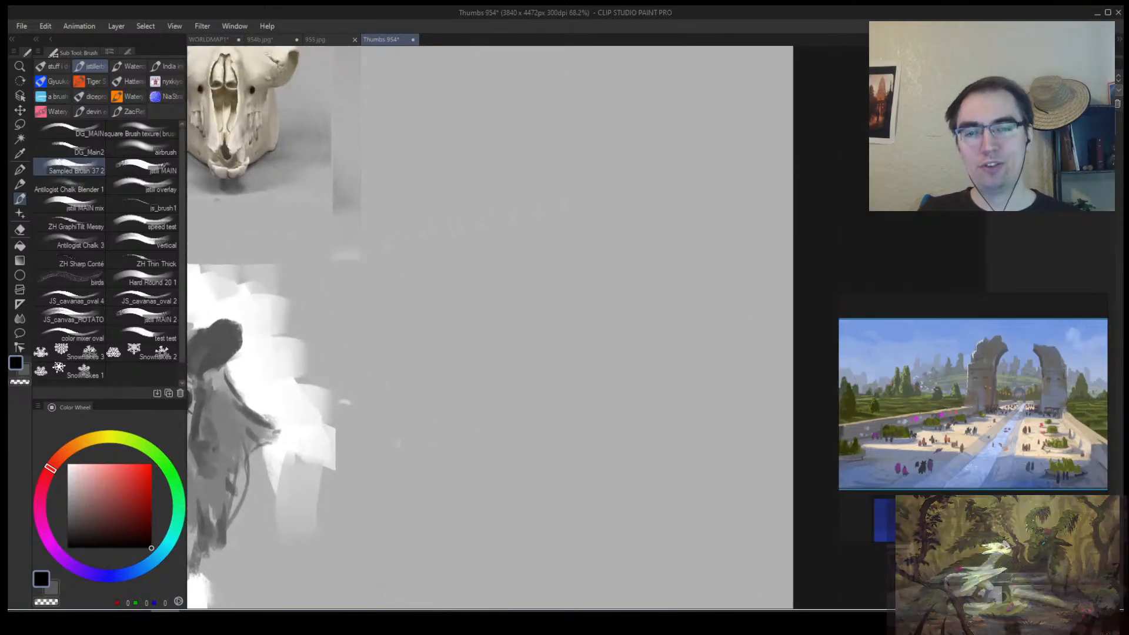
{"action": "mouse_move", "coordinate": [420, 257]}
{"action": "left_mouse_down"}
{"action": "mouse_move", "coordinate": [433, 241]}
{"action": "mouse_move", "coordinate": [472, 269]}
{"action": "mouse_move", "coordinate": [489, 300]}
{"action": "mouse_move", "coordinate": [497, 271]}
{"action": "mouse_move", "coordinate": [526, 274]}
{"action": "mouse_move", "coordinate": [586, 316]}
{"action": "left_mouse_up"}
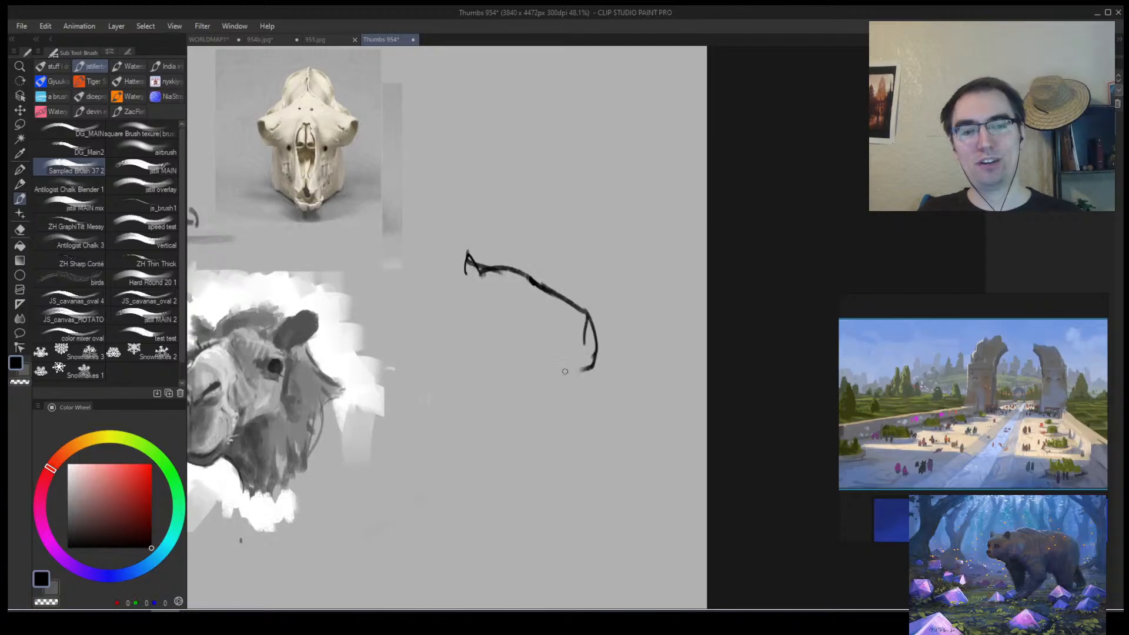
{"action": "mouse_move", "coordinate": [561, 370]}
{"action": "left_mouse_down"}
{"action": "mouse_move", "coordinate": [529, 359]}
{"action": "mouse_move", "coordinate": [587, 380]}
{"action": "left_mouse_up"}
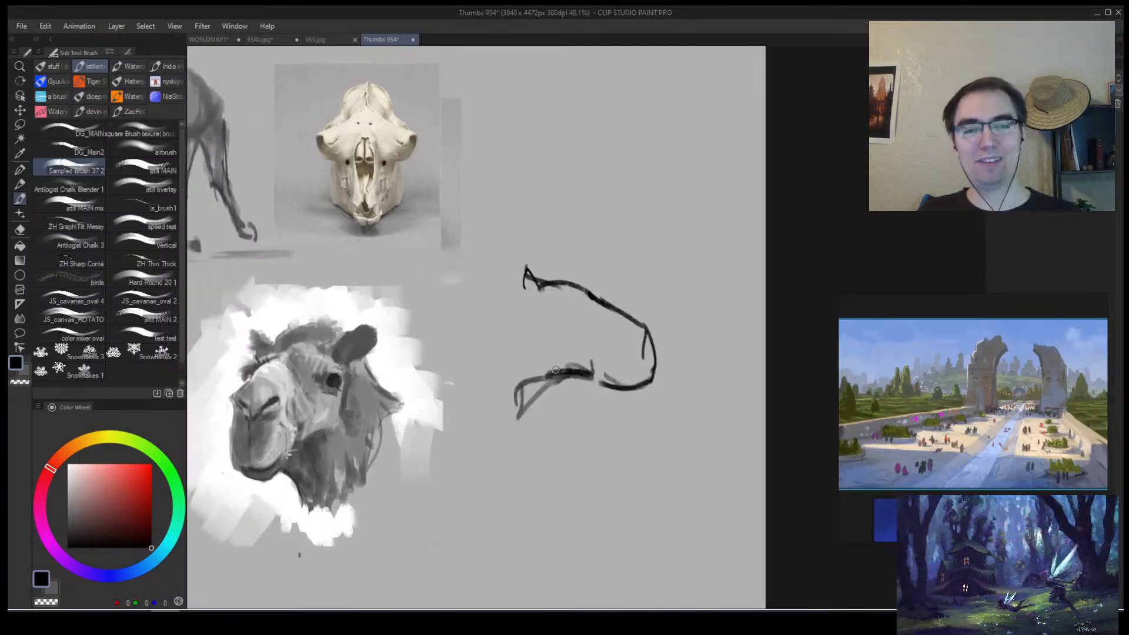
{"action": "mouse_move", "coordinate": [560, 375]}
{"action": "left_mouse_down"}
{"action": "mouse_move", "coordinate": [542, 421]}
{"action": "mouse_move", "coordinate": [550, 395]}
{"action": "left_mouse_up"}
Fill in the camel head painting as a solid black silhouette of ears, face, muzzle and neck, with the view mirrored.
{"action": "left_click_drag", "start_coordinate": [377, 343], "coordinate": [468, 304]}
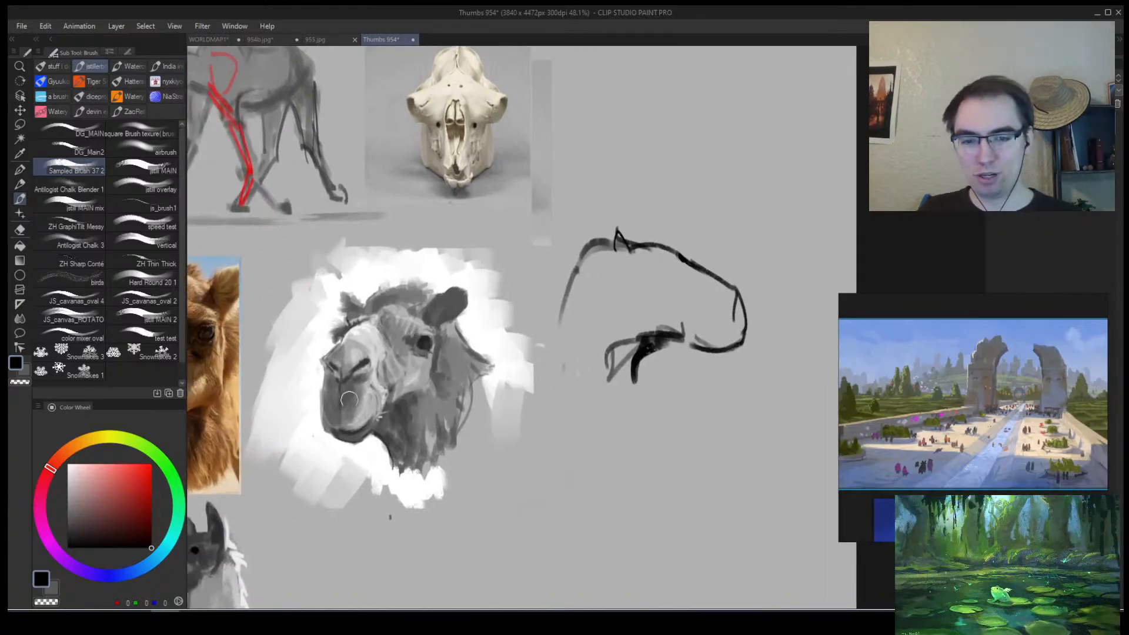
{"action": "mouse_move", "coordinate": [350, 400]}
{"action": "left_mouse_down"}
{"action": "mouse_move", "coordinate": [326, 438]}
{"action": "mouse_move", "coordinate": [444, 412]}
{"action": "mouse_move", "coordinate": [391, 376]}
{"action": "mouse_move", "coordinate": [353, 379]}
{"action": "mouse_move", "coordinate": [335, 395]}
{"action": "mouse_move", "coordinate": [362, 320]}
{"action": "mouse_move", "coordinate": [350, 297]}
{"action": "mouse_move", "coordinate": [354, 333]}
{"action": "mouse_move", "coordinate": [412, 305]}
{"action": "mouse_move", "coordinate": [391, 365]}
{"action": "mouse_move", "coordinate": [455, 291]}
{"action": "mouse_move", "coordinate": [435, 332]}
{"action": "mouse_move", "coordinate": [464, 365]}
{"action": "mouse_move", "coordinate": [388, 379]}
{"action": "left_mouse_up"}
{"action": "key", "text": "ctrl+space"}
{"action": "left_click_drag", "start_coordinate": [465, 379], "coordinate": [564, 375]}
{"action": "left_click_drag", "start_coordinate": [461, 287], "coordinate": [463, 294]}
{"action": "mouse_move", "coordinate": [359, 334]}
{"action": "left_mouse_down"}
{"action": "mouse_move", "coordinate": [344, 418]}
{"action": "mouse_move", "coordinate": [338, 347]}
{"action": "mouse_move", "coordinate": [335, 407]}
{"action": "mouse_move", "coordinate": [353, 397]}
{"action": "mouse_move", "coordinate": [350, 360]}
{"action": "left_mouse_up"}
{"action": "key", "text": "h"}
{"action": "left_click_drag", "start_coordinate": [785, 369], "coordinate": [407, 353]}
{"action": "key", "text": "ctrl+space"}
{"action": "left_click_drag", "start_coordinate": [411, 352], "coordinate": [448, 333]}
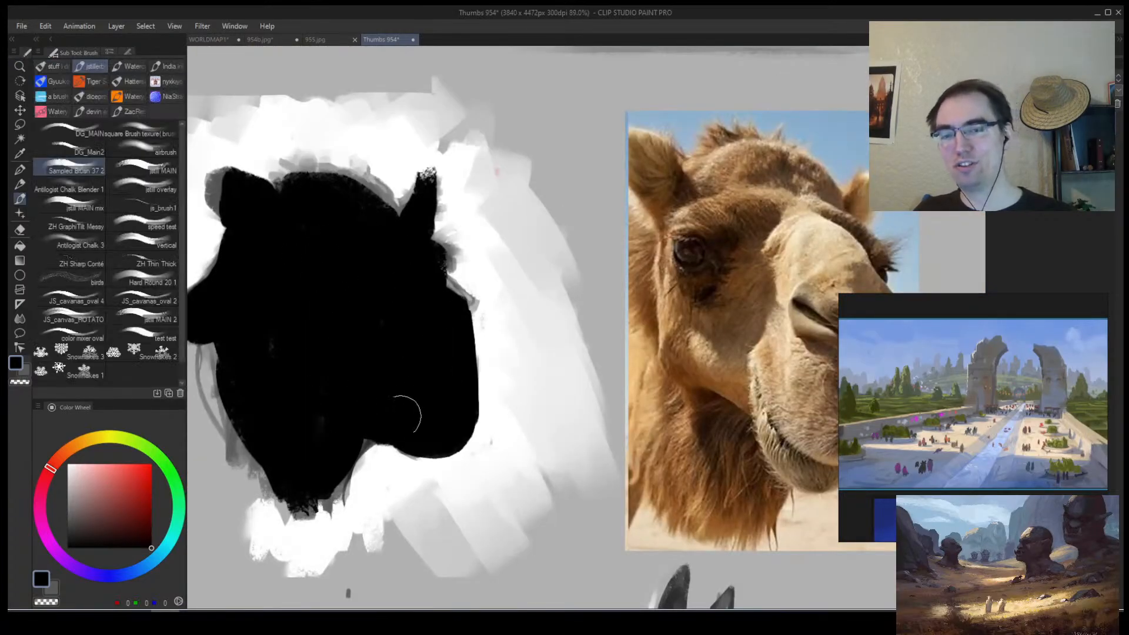
Sample tan from the camel head photo and draw contour lines over the silhouette's eye socket, cheek and muzzle.
{"action": "left_click", "coordinate": [792, 257], "text": "alt"}
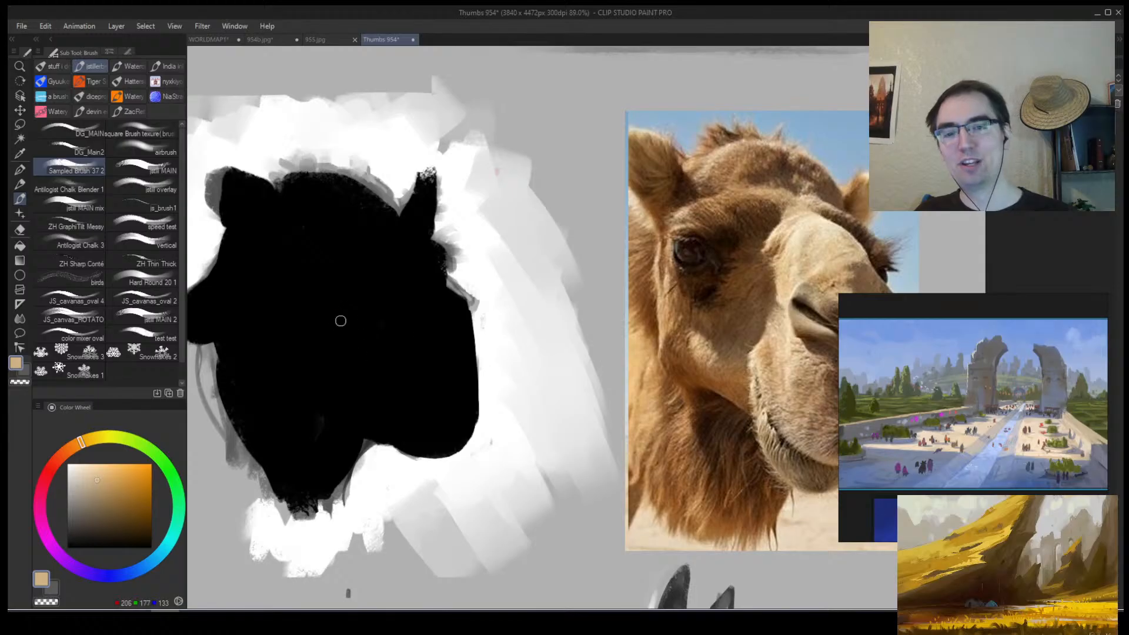
{"action": "mouse_move", "coordinate": [340, 320]}
{"action": "left_mouse_down"}
{"action": "mouse_move", "coordinate": [411, 246]}
{"action": "mouse_move", "coordinate": [372, 411]}
{"action": "left_mouse_up"}
{"action": "left_click_drag", "start_coordinate": [236, 263], "coordinate": [317, 241]}
{"action": "left_click_drag", "start_coordinate": [253, 285], "coordinate": [277, 275]}
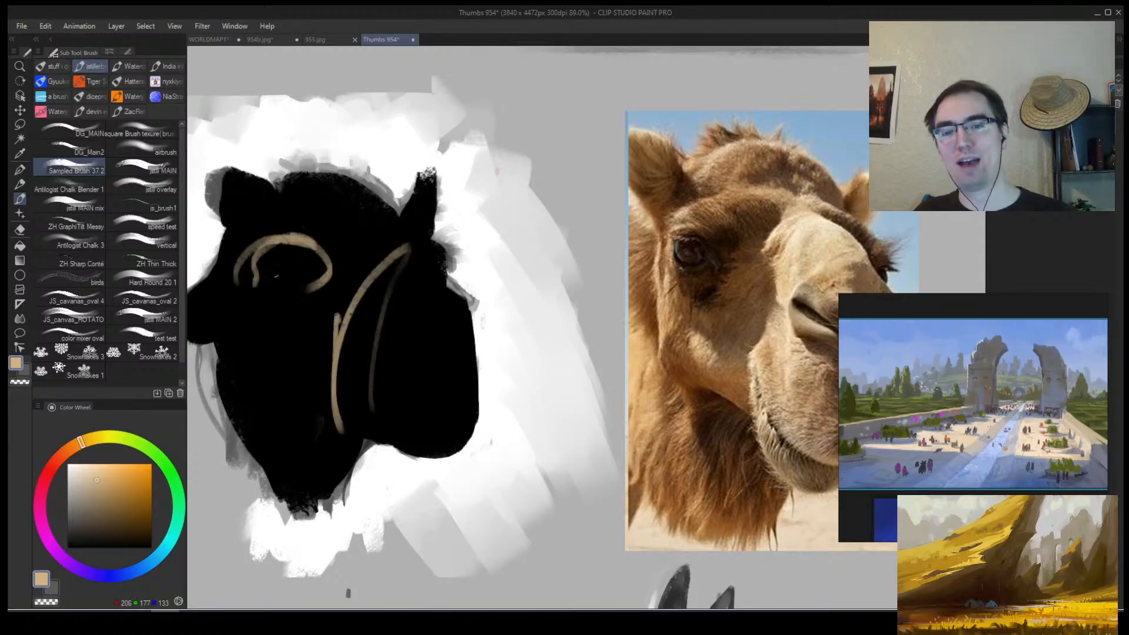
{"action": "left_click_drag", "start_coordinate": [359, 238], "coordinate": [338, 437]}
{"action": "left_click_drag", "start_coordinate": [403, 318], "coordinate": [383, 428]}
{"action": "left_click_drag", "start_coordinate": [421, 279], "coordinate": [414, 466]}
{"action": "left_click_drag", "start_coordinate": [453, 287], "coordinate": [389, 459]}
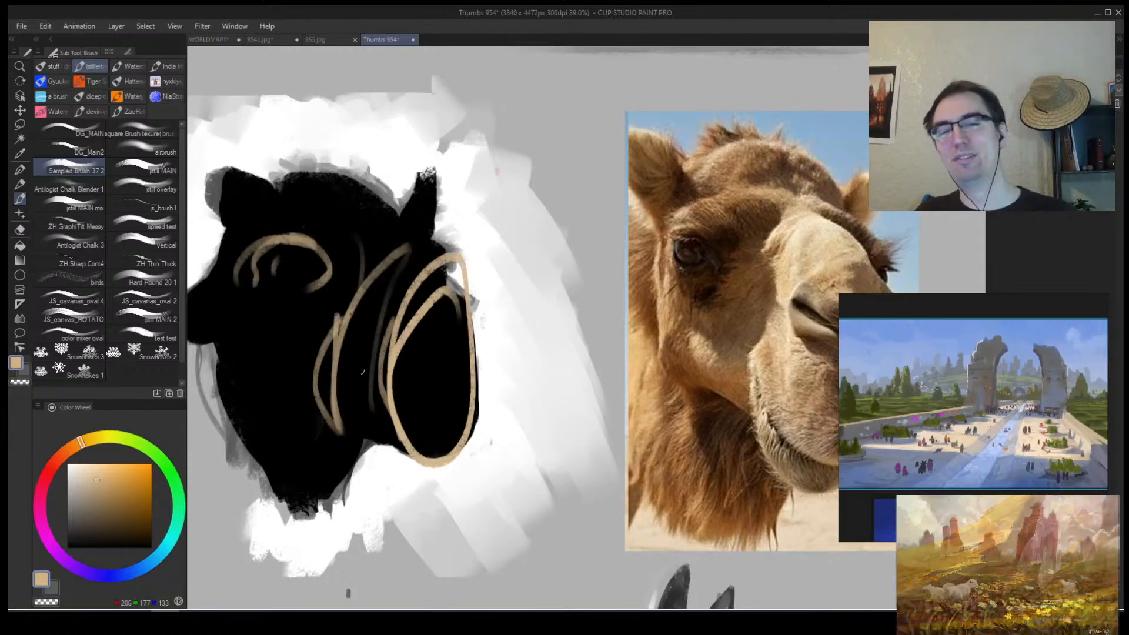
Undo the tan contour lines over the camel head silhouette.
{"action": "key", "text": "ctrl+z"}
{"action": "key", "text": "ctrl+z"}
{"action": "key", "text": "ctrl+z"}
{"action": "key", "text": "ctrl+z"}
{"action": "key", "text": "ctrl+z"}
{"action": "key", "text": "ctrl+z"}
{"action": "scroll", "coordinate": [453, 376], "scroll_direction": "down", "scroll_amount": 5}
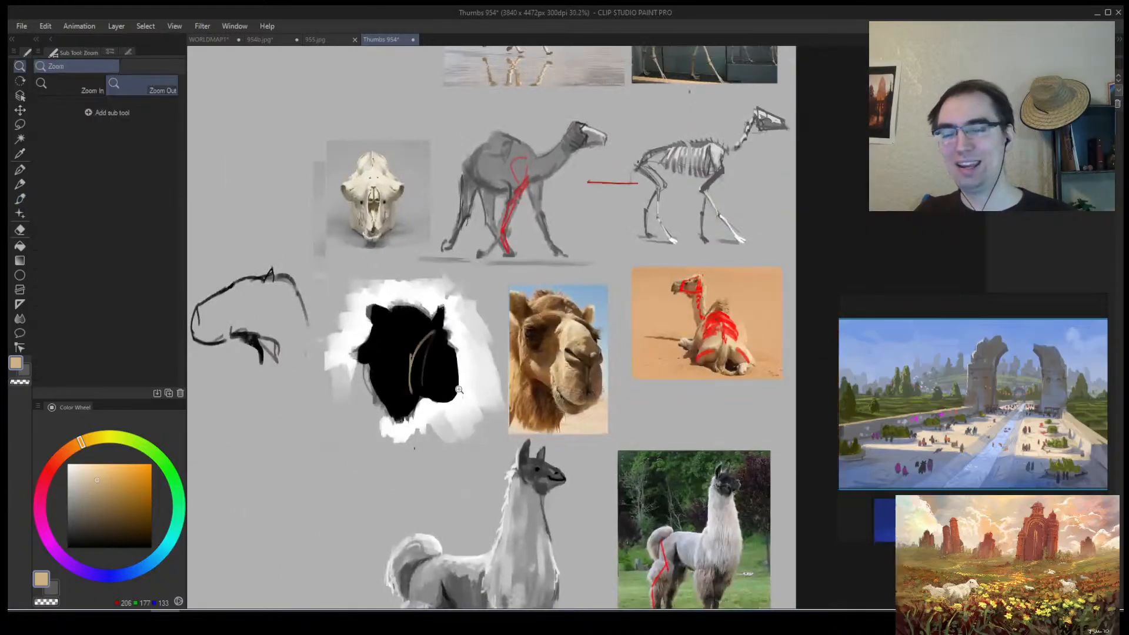
{"action": "key", "text": "ctrl+z"}
Sample black from the silhouette, enlarge the brush and cover the camel head photo with a solid silhouette of ears, face, muzzle and neck.
{"action": "scroll", "coordinate": [581, 371], "scroll_direction": "up", "scroll_amount": 4}
{"action": "key", "text": "b"}
{"action": "left_click", "coordinate": [228, 360], "text": "alt"}
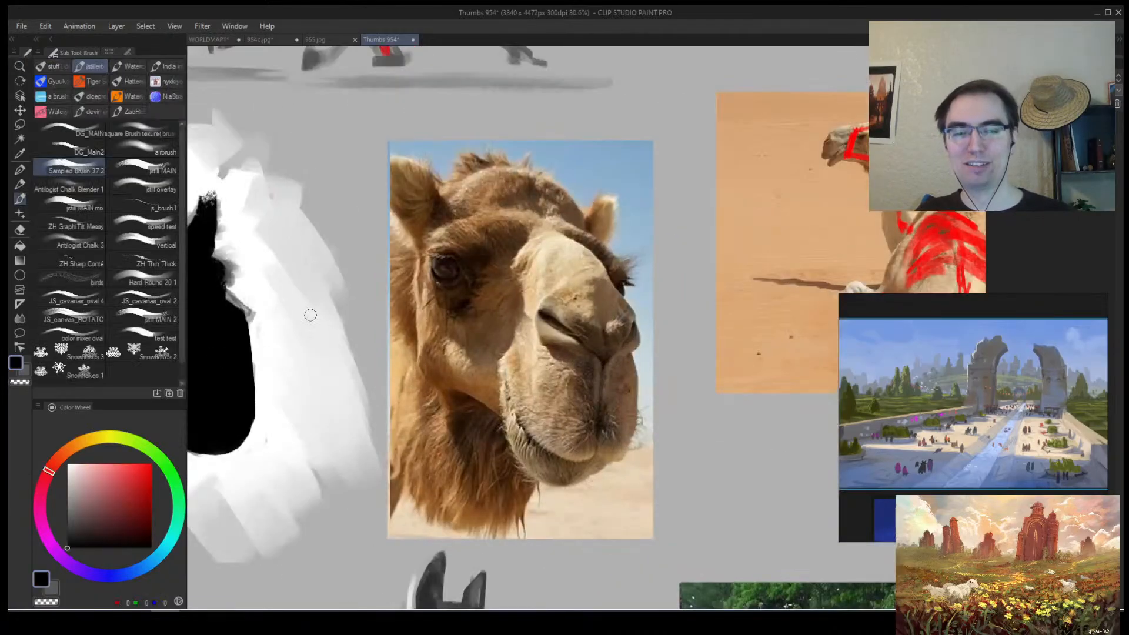
{"action": "key", "text": "bracketright"}
{"action": "key", "text": "bracketright"}
{"action": "key", "text": "bracketright"}
{"action": "key", "text": "bracketright"}
{"action": "key", "text": "bracketright"}
{"action": "key", "text": "bracketright"}
{"action": "key", "text": "bracketright"}
{"action": "mouse_move", "coordinate": [530, 460]}
{"action": "left_mouse_down"}
{"action": "mouse_move", "coordinate": [561, 456]}
{"action": "mouse_move", "coordinate": [519, 444]}
{"action": "mouse_move", "coordinate": [577, 432]}
{"action": "mouse_move", "coordinate": [589, 357]}
{"action": "mouse_move", "coordinate": [611, 382]}
{"action": "mouse_move", "coordinate": [609, 373]}
{"action": "mouse_move", "coordinate": [607, 403]}
{"action": "mouse_move", "coordinate": [511, 337]}
{"action": "mouse_move", "coordinate": [460, 345]}
{"action": "mouse_move", "coordinate": [465, 417]}
{"action": "mouse_move", "coordinate": [499, 473]}
{"action": "mouse_move", "coordinate": [429, 386]}
{"action": "mouse_move", "coordinate": [386, 401]}
{"action": "mouse_move", "coordinate": [419, 269]}
{"action": "mouse_move", "coordinate": [439, 256]}
{"action": "mouse_move", "coordinate": [416, 189]}
{"action": "mouse_move", "coordinate": [406, 189]}
{"action": "mouse_move", "coordinate": [461, 224]}
{"action": "mouse_move", "coordinate": [504, 195]}
{"action": "mouse_move", "coordinate": [482, 191]}
{"action": "mouse_move", "coordinate": [557, 243]}
{"action": "mouse_move", "coordinate": [539, 244]}
{"action": "mouse_move", "coordinate": [555, 281]}
{"action": "mouse_move", "coordinate": [584, 295]}
{"action": "mouse_move", "coordinate": [607, 213]}
{"action": "mouse_move", "coordinate": [575, 222]}
{"action": "mouse_move", "coordinate": [523, 179]}
{"action": "mouse_move", "coordinate": [431, 262]}
{"action": "mouse_move", "coordinate": [399, 247]}
{"action": "mouse_move", "coordinate": [545, 285]}
{"action": "mouse_move", "coordinate": [623, 275]}
{"action": "mouse_move", "coordinate": [542, 345]}
{"action": "mouse_move", "coordinate": [439, 463]}
{"action": "mouse_move", "coordinate": [461, 494]}
{"action": "mouse_move", "coordinate": [421, 476]}
{"action": "mouse_move", "coordinate": [479, 484]}
{"action": "mouse_move", "coordinate": [617, 354]}
{"action": "mouse_move", "coordinate": [630, 427]}
{"action": "left_mouse_up"}
{"action": "key", "text": "ctrl+z"}
{"action": "left_click_drag", "start_coordinate": [622, 316], "coordinate": [597, 340]}
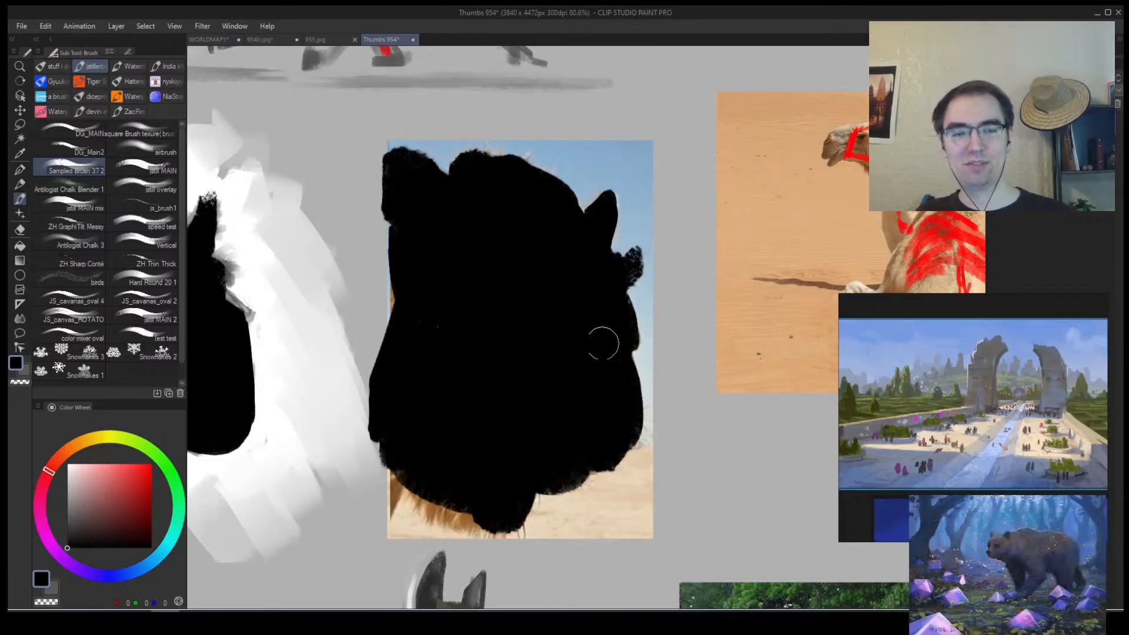
{"action": "scroll", "coordinate": [597, 341], "scroll_direction": "down", "scroll_amount": 5}
{"action": "scroll", "coordinate": [598, 341], "scroll_direction": "up", "scroll_amount": 3}
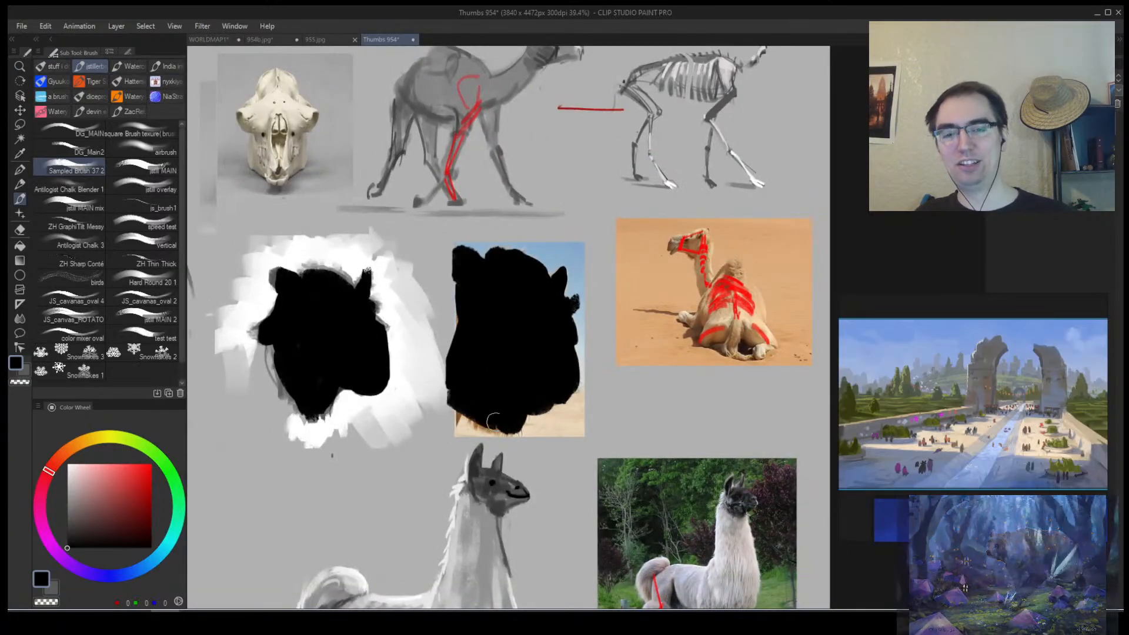
{"action": "left_click_drag", "start_coordinate": [457, 400], "coordinate": [495, 429]}
{"action": "mouse_move", "coordinate": [546, 374]}
{"action": "left_mouse_down"}
{"action": "mouse_move", "coordinate": [567, 348]}
{"action": "mouse_move", "coordinate": [532, 380]}
{"action": "mouse_move", "coordinate": [466, 411]}
{"action": "left_mouse_up"}
Shift the black silhouettes aside to compare with the photo, restore their position, and pick a dark red drawing colour.
{"action": "key", "text": "k"}
{"action": "mouse_move", "coordinate": [367, 418]}
{"action": "left_mouse_down"}
{"action": "mouse_move", "coordinate": [315, 408]}
{"action": "mouse_move", "coordinate": [657, 319]}
{"action": "left_mouse_up"}
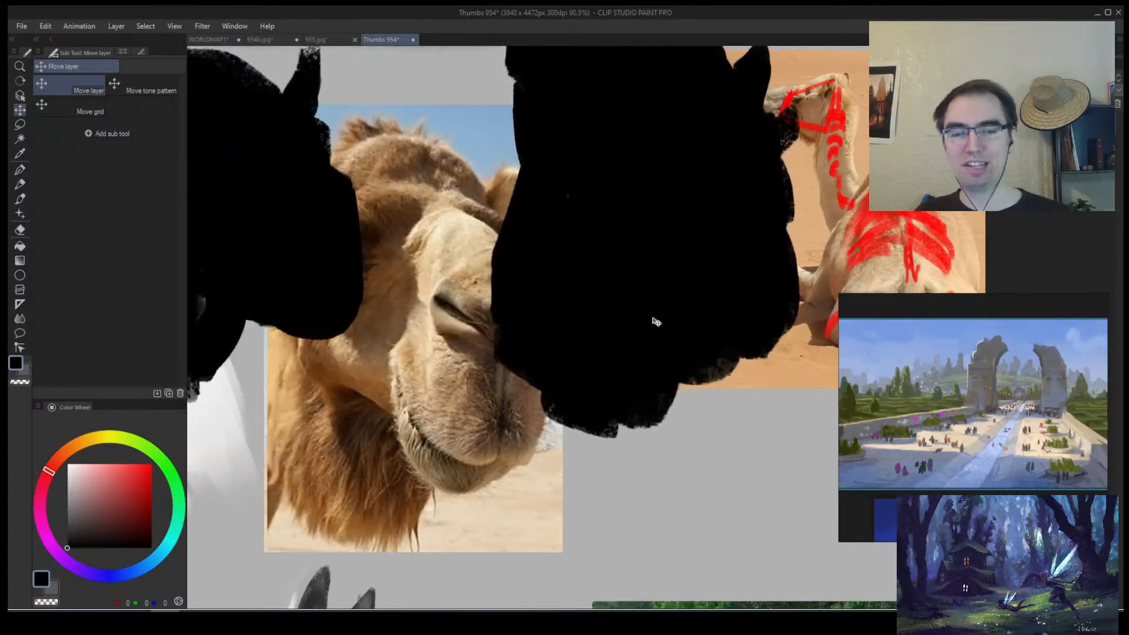
{"action": "key", "text": "ctrl+z"}
{"action": "key", "text": "b"}
{"action": "left_click", "coordinate": [152, 519]}
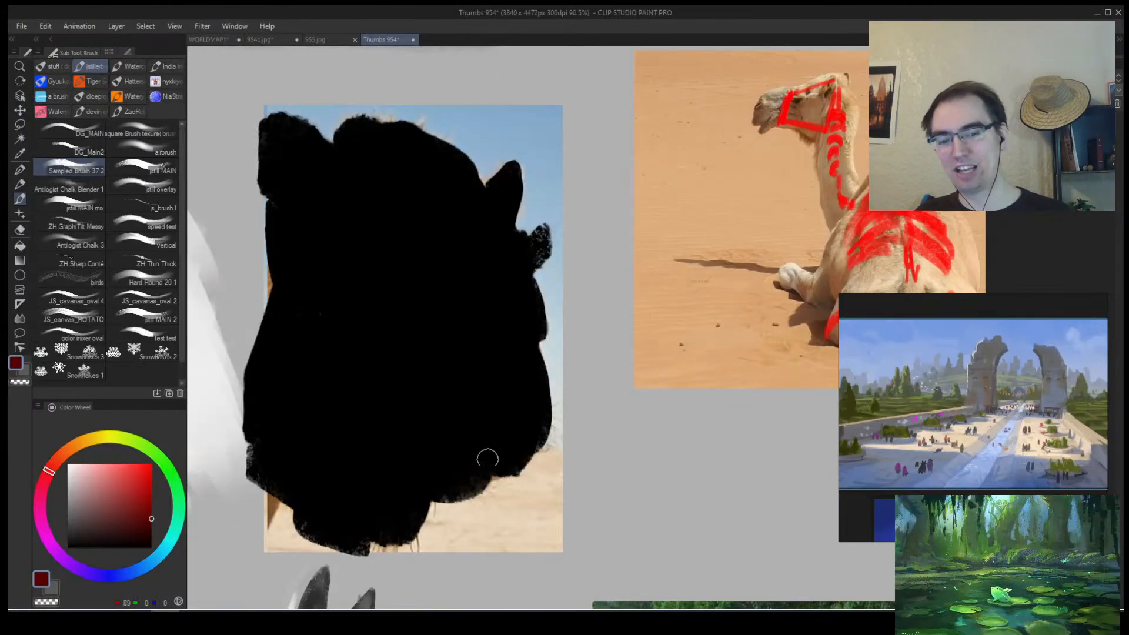
{"action": "key", "text": "k"}
{"action": "mouse_move", "coordinate": [479, 416]}
{"action": "left_mouse_down"}
{"action": "mouse_move", "coordinate": [605, 290]}
{"action": "mouse_move", "coordinate": [540, 378]}
{"action": "left_mouse_up"}
{"action": "key", "text": "ctrl+z"}
Draw trial dark red contour lines for the cheek and muzzle on the photo's silhouette, and undo them.
{"action": "key", "text": "b"}
{"action": "left_click_drag", "start_coordinate": [331, 267], "coordinate": [327, 374]}
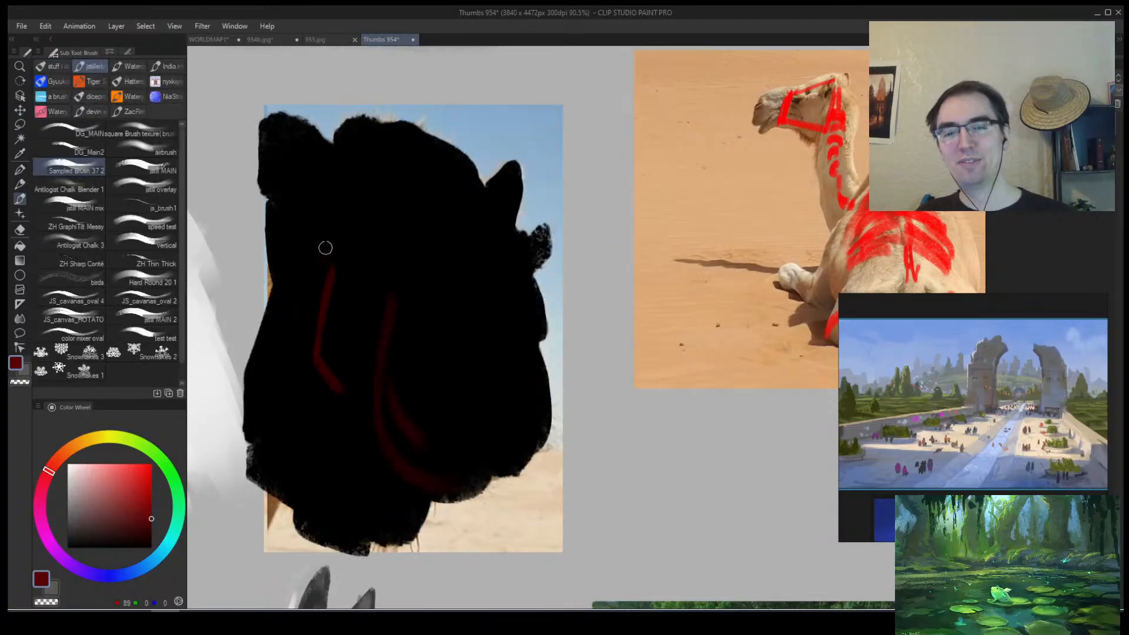
{"action": "left_click_drag", "start_coordinate": [373, 257], "coordinate": [398, 253]}
{"action": "key", "text": "ctrl+z"}
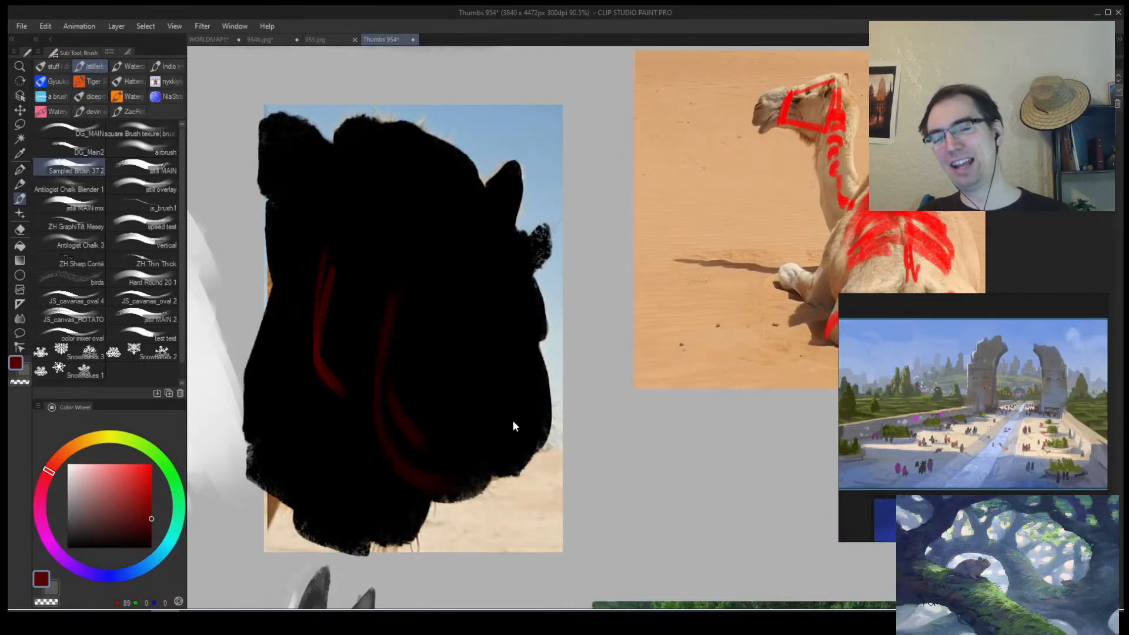
{"action": "key", "text": "ctrl+z"}
Draw a large dark red muzzle circle and an angular cheek line on the photo's silhouette, and undo them.
{"action": "mouse_move", "coordinate": [419, 252]}
{"action": "left_mouse_down"}
{"action": "mouse_move", "coordinate": [378, 448]}
{"action": "mouse_move", "coordinate": [516, 336]}
{"action": "mouse_move", "coordinate": [358, 400]}
{"action": "mouse_move", "coordinate": [359, 386]}
{"action": "mouse_move", "coordinate": [537, 410]}
{"action": "left_mouse_up"}
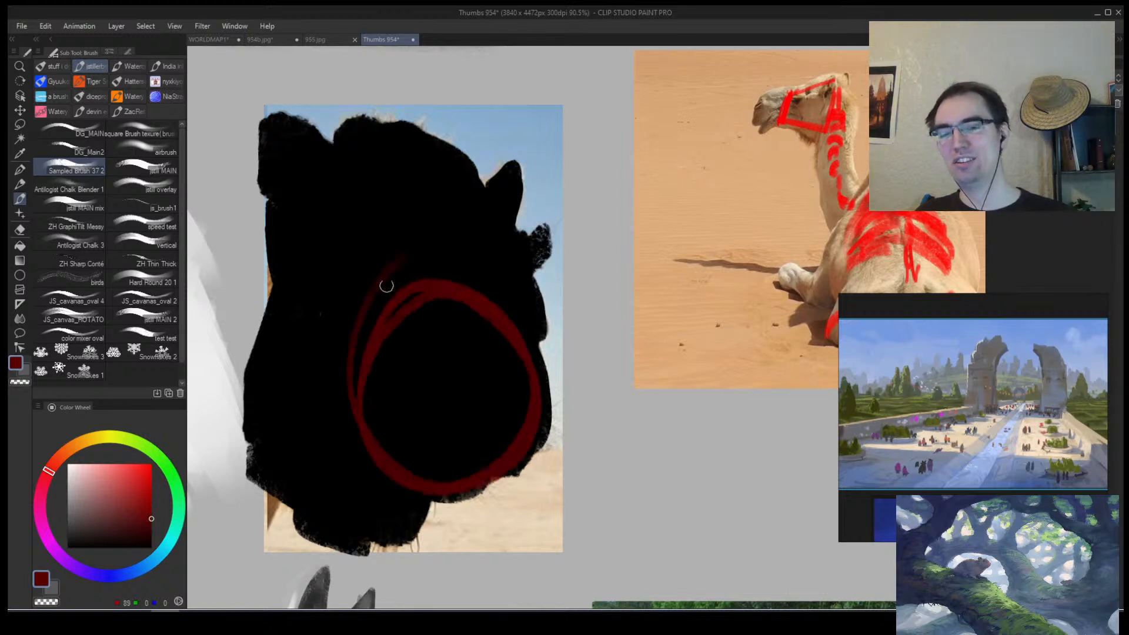
{"action": "mouse_move", "coordinate": [386, 286]}
{"action": "left_mouse_down"}
{"action": "mouse_move", "coordinate": [338, 235]}
{"action": "mouse_move", "coordinate": [323, 261]}
{"action": "mouse_move", "coordinate": [365, 288]}
{"action": "mouse_move", "coordinate": [349, 395]}
{"action": "mouse_move", "coordinate": [321, 367]}
{"action": "mouse_move", "coordinate": [367, 389]}
{"action": "left_mouse_up"}
{"action": "key", "text": "ctrl+z"}
{"action": "key", "text": "ctrl+z"}
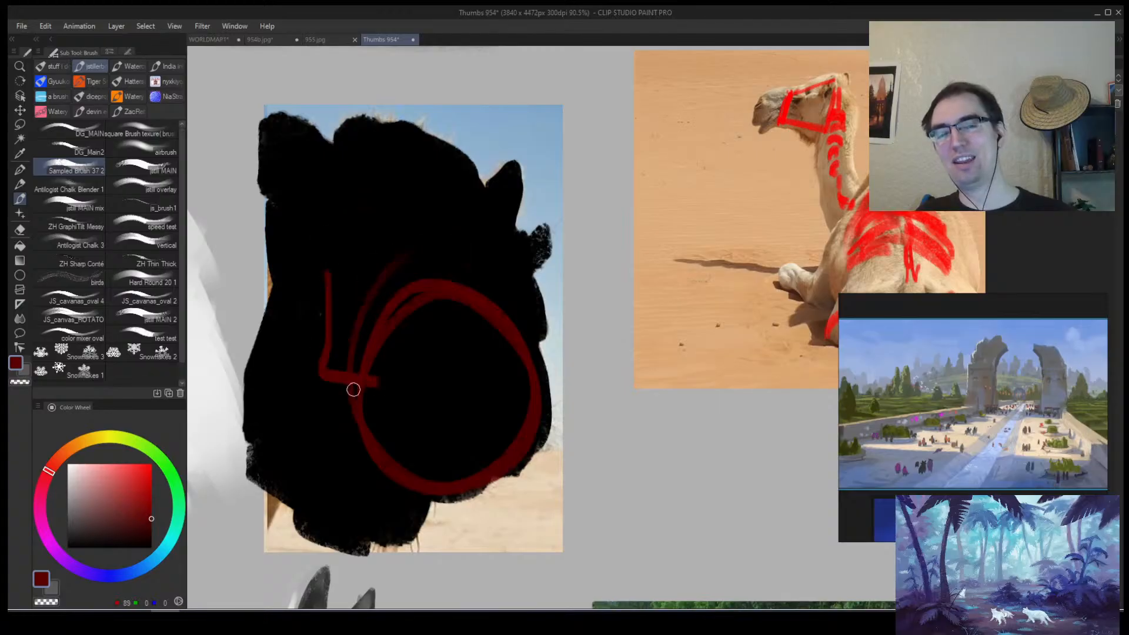
{"action": "key", "text": "ctrl+z"}
{"action": "key", "text": "ctrl+z"}
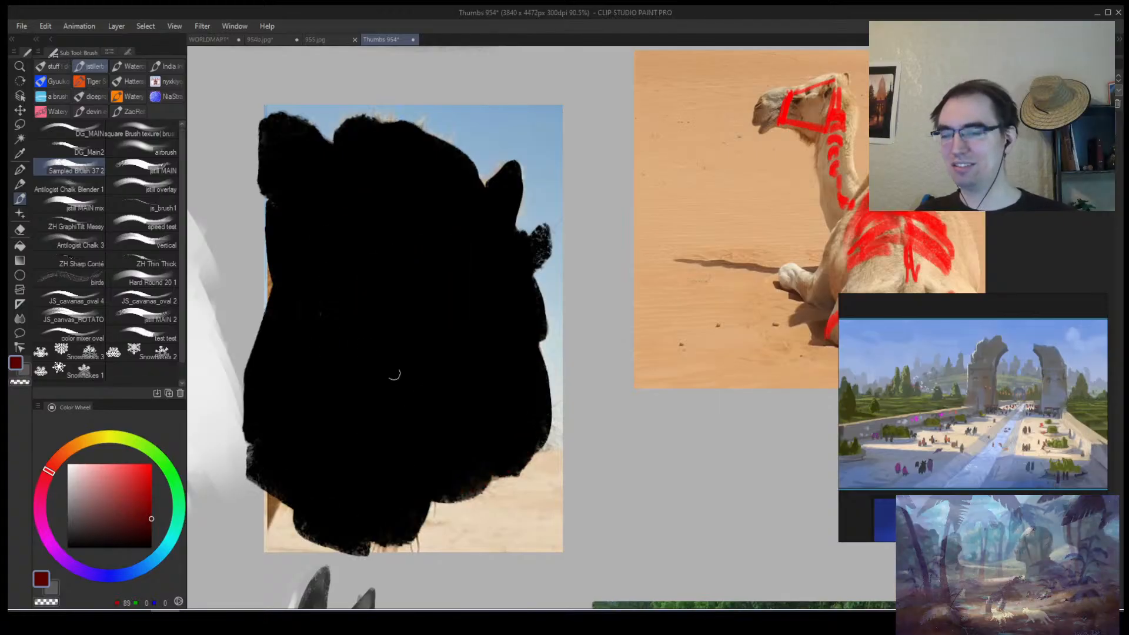
Draw a dark red muzzle curve joined by a line from the eye down the cheek, and undo the strokes.
{"action": "left_click_drag", "start_coordinate": [317, 235], "coordinate": [333, 307]}
{"action": "mouse_move", "coordinate": [426, 268]}
{"action": "left_mouse_down"}
{"action": "mouse_move", "coordinate": [383, 453]}
{"action": "mouse_move", "coordinate": [500, 467]}
{"action": "left_mouse_up"}
{"action": "left_click_drag", "start_coordinate": [314, 233], "coordinate": [366, 377]}
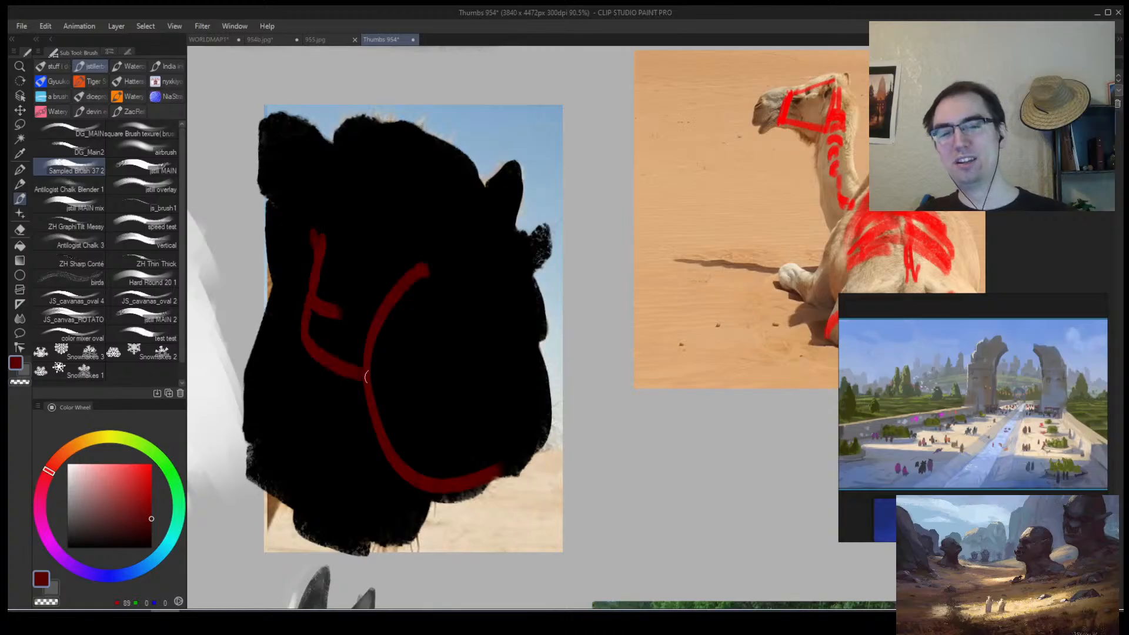
{"action": "key", "text": "ctrl+space"}
{"action": "scroll", "coordinate": [504, 433], "scroll_direction": "down", "scroll_amount": 3}
{"action": "scroll", "coordinate": [485, 448], "scroll_direction": "up", "scroll_amount": 2}
{"action": "key", "text": "ctrl+z"}
{"action": "key", "text": "ctrl+z"}
{"action": "key", "text": "ctrl+z"}
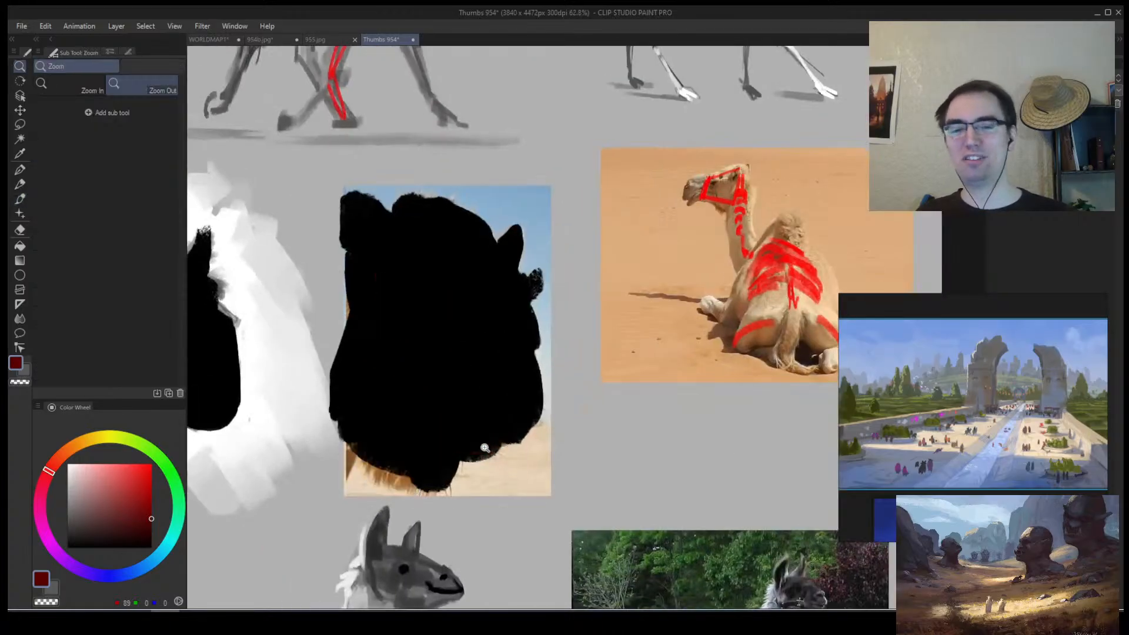
Nudge the silhouette layer over the camel head photo, and clear both black silhouettes from the painting and the photo.
{"action": "scroll", "coordinate": [485, 448], "scroll_direction": "down", "scroll_amount": 3}
{"action": "scroll", "coordinate": [485, 441], "scroll_direction": "up", "scroll_amount": 4}
{"action": "key", "text": "k"}
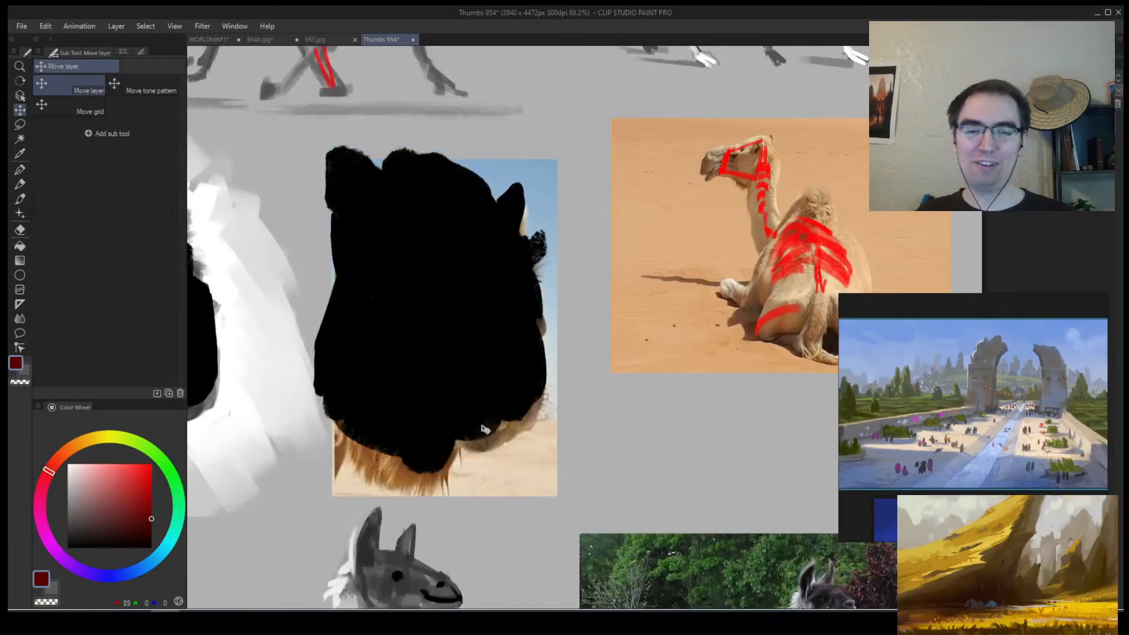
{"action": "mouse_move", "coordinate": [484, 429]}
{"action": "left_mouse_down"}
{"action": "mouse_move", "coordinate": [587, 353]}
{"action": "mouse_move", "coordinate": [699, 176]}
{"action": "mouse_move", "coordinate": [481, 194]}
{"action": "mouse_move", "coordinate": [487, 435]}
{"action": "left_mouse_up"}
{"action": "key", "text": "ctrl+space"}
{"action": "scroll", "coordinate": [508, 438], "scroll_direction": "down", "scroll_amount": 5}
{"action": "scroll", "coordinate": [508, 438], "scroll_direction": "up", "scroll_amount": 5}
{"action": "key", "text": "ctrl+space"}
{"action": "scroll", "coordinate": [481, 436], "scroll_direction": "down", "scroll_amount": 7}
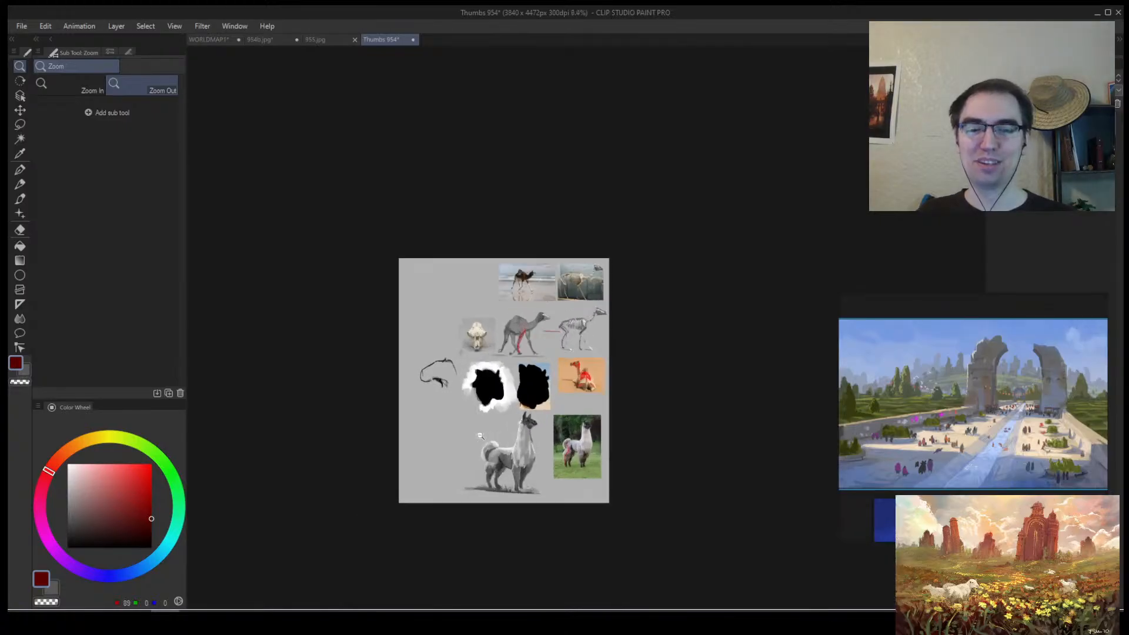
{"action": "scroll", "coordinate": [480, 436], "scroll_direction": "up", "scroll_amount": 5}
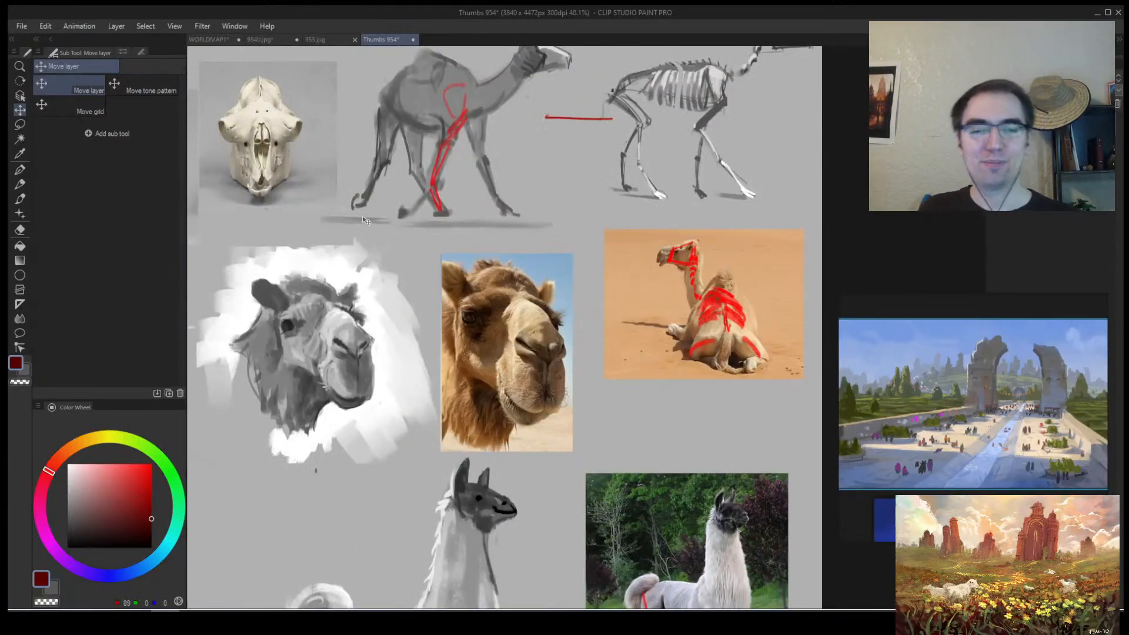
Look over the world map's canal town, the canal plaza and the night harbour painting, and return to the Thumbs 954 sheet.
{"action": "key", "text": "ctrl+space"}
{"action": "left_click", "coordinate": [207, 40]}
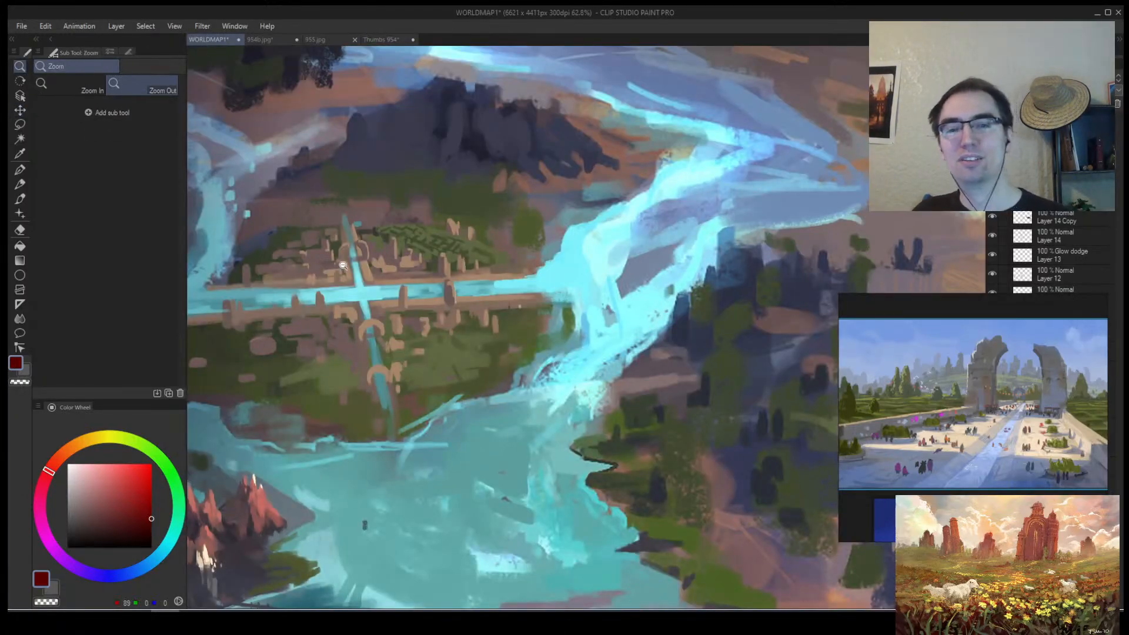
{"action": "scroll", "coordinate": [343, 266], "scroll_direction": "down", "scroll_amount": 5}
{"action": "scroll", "coordinate": [430, 378], "scroll_direction": "up", "scroll_amount": 3}
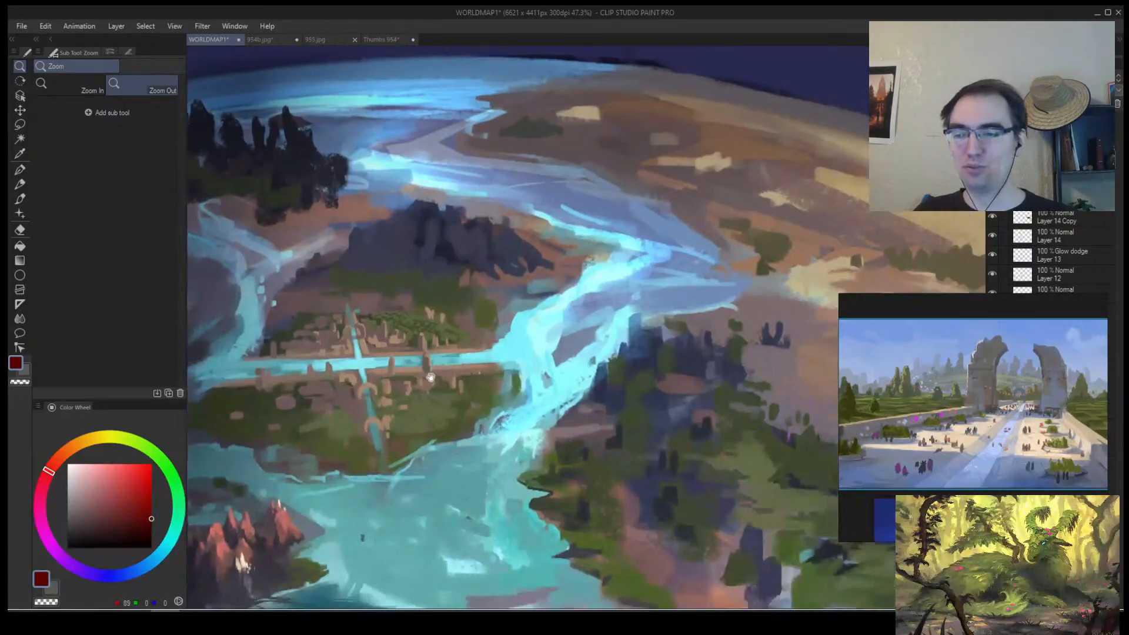
{"action": "scroll", "coordinate": [430, 378], "scroll_direction": "up", "scroll_amount": 4}
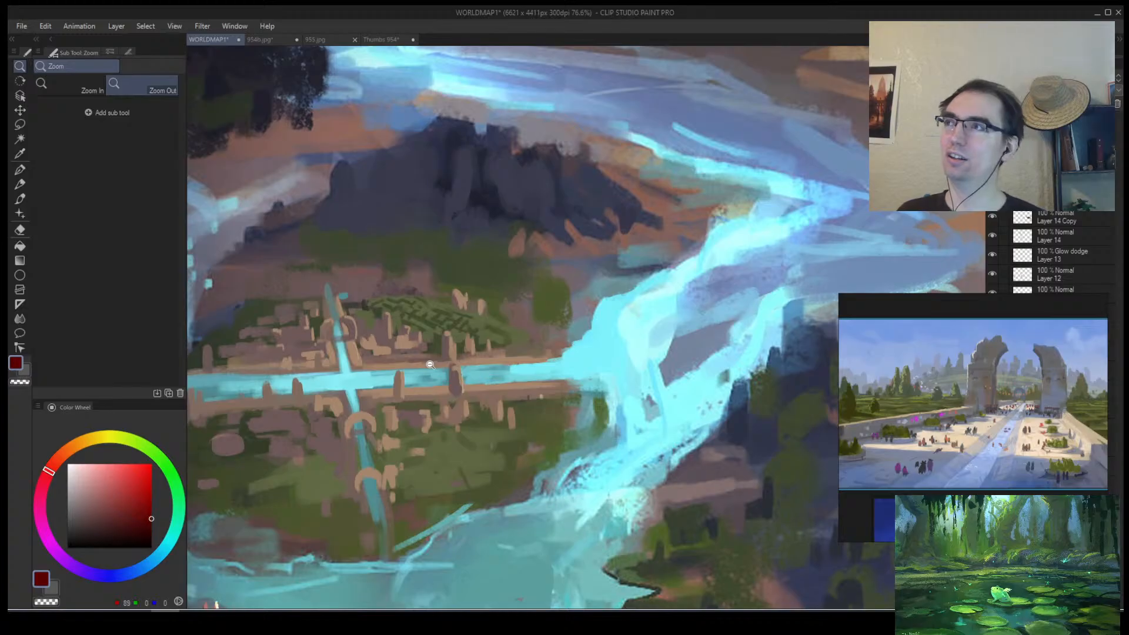
{"action": "left_click", "coordinate": [273, 40]}
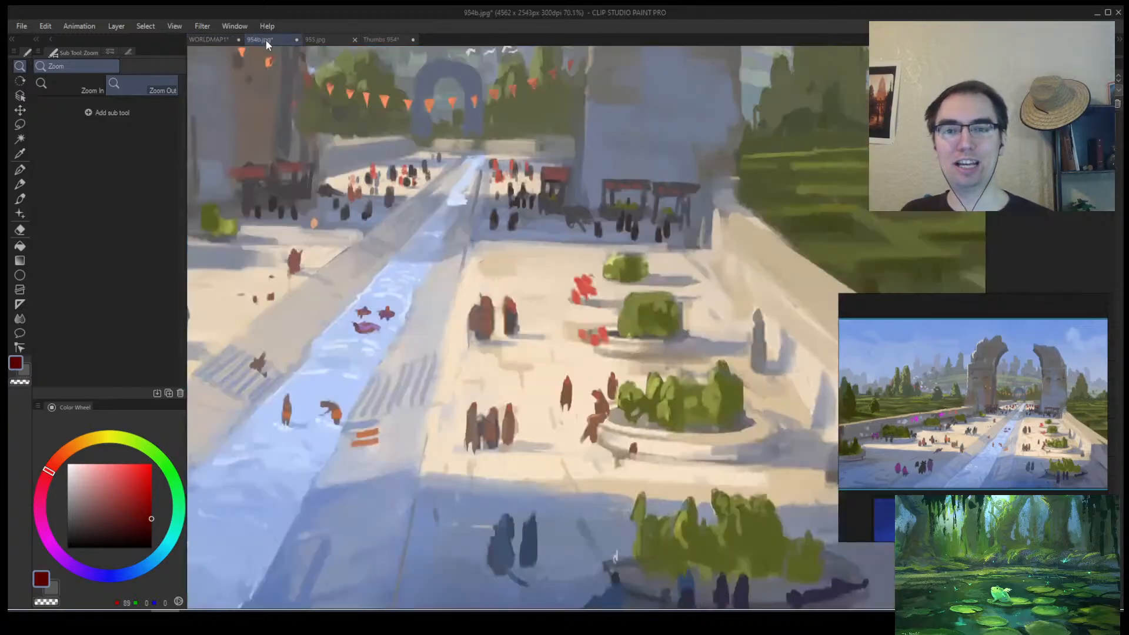
{"action": "left_click", "coordinate": [329, 42]}
{"action": "left_click", "coordinate": [386, 40]}
{"action": "left_click", "coordinate": [532, 385]}
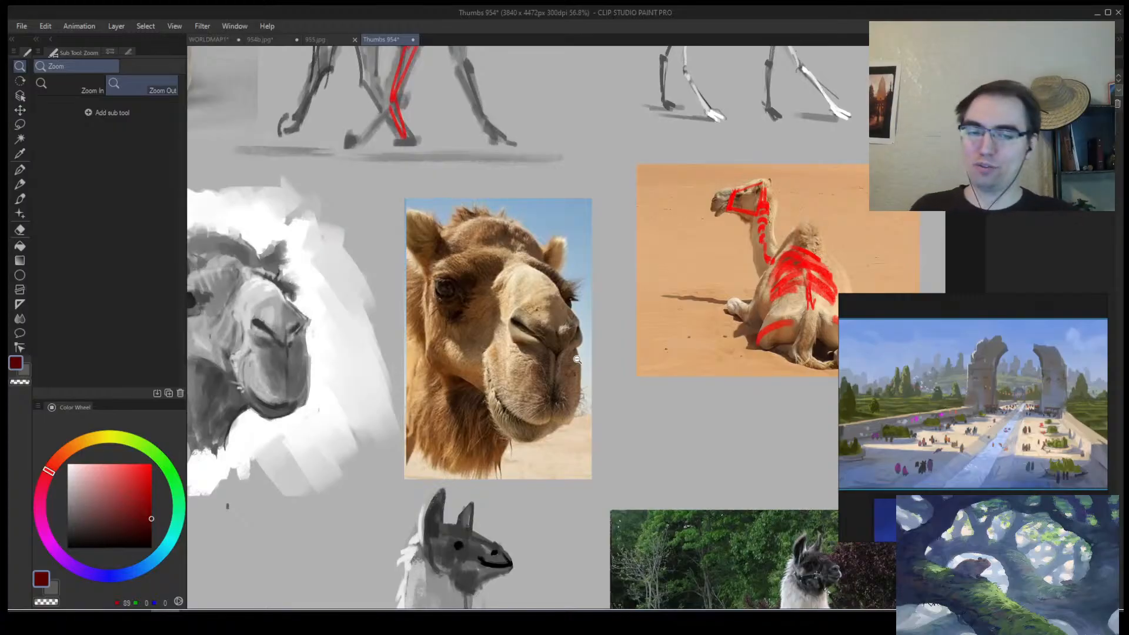
Trace the muzzle and jaw edge in dark red on the camel head photo, and undo the lines.
{"action": "key", "text": "b"}
{"action": "mouse_move", "coordinate": [486, 242]}
{"action": "left_mouse_down"}
{"action": "mouse_move", "coordinate": [422, 278]}
{"action": "mouse_move", "coordinate": [580, 360]}
{"action": "left_mouse_up"}
{"action": "left_click_drag", "start_coordinate": [659, 382], "coordinate": [512, 376]}
{"action": "key", "text": "ctrl+z"}
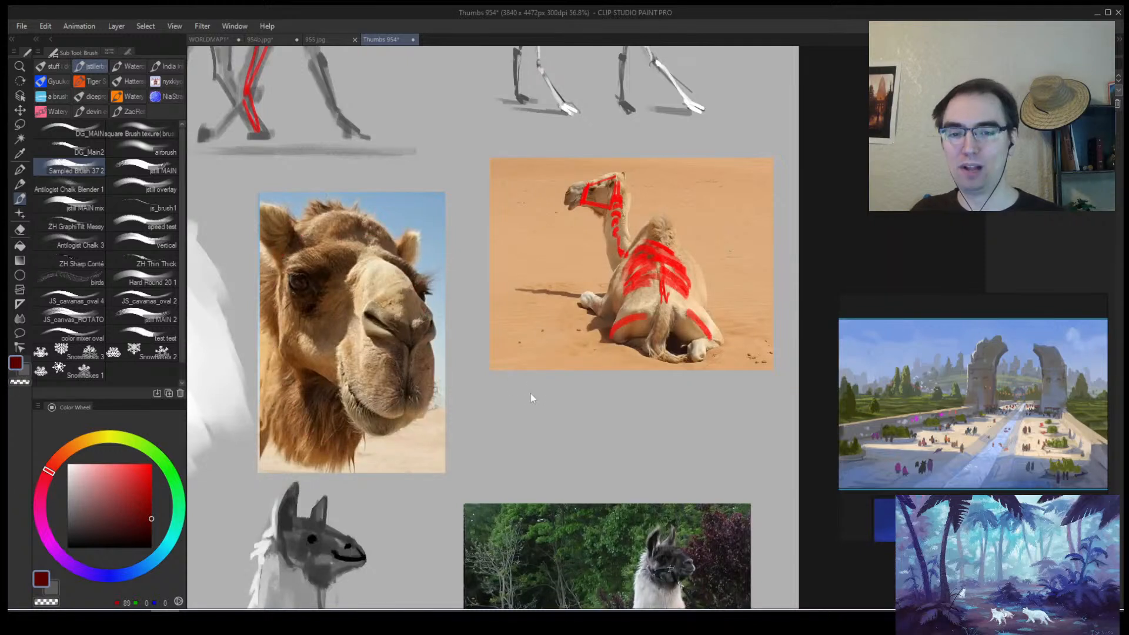
{"action": "mouse_move", "coordinate": [325, 246]}
{"action": "left_mouse_down"}
{"action": "mouse_move", "coordinate": [321, 397]}
{"action": "mouse_move", "coordinate": [287, 277]}
{"action": "mouse_move", "coordinate": [365, 223]}
{"action": "mouse_move", "coordinate": [296, 416]}
{"action": "left_mouse_up"}
{"action": "key", "text": "ctrl+z"}
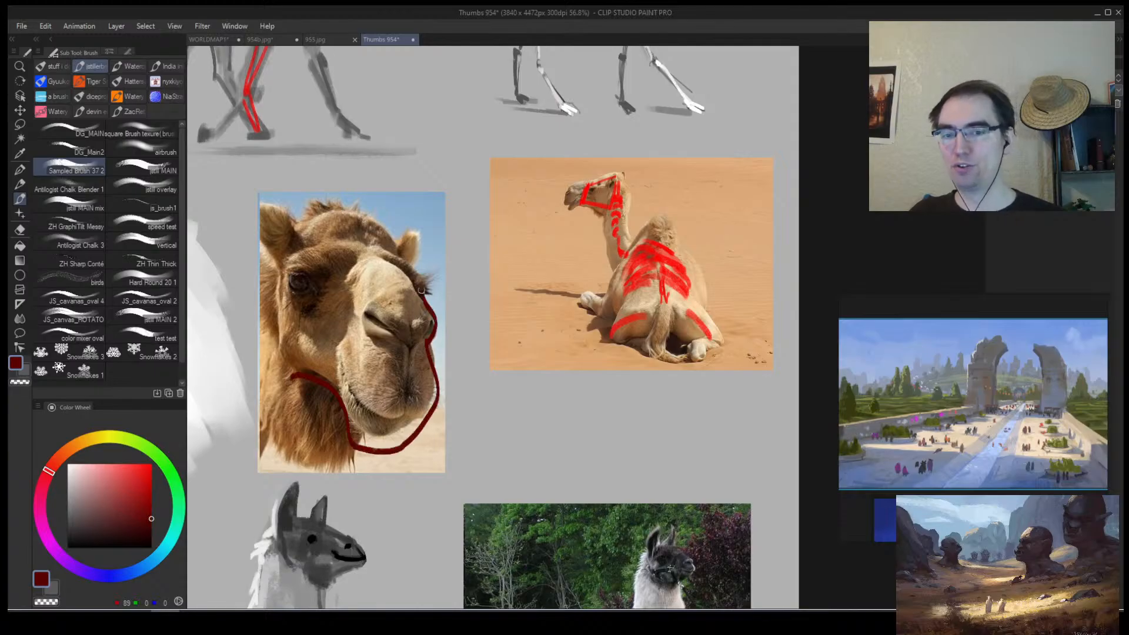
{"action": "key", "text": "ctrl+z"}
Trace a dark red line from the photo's eye along the cheek and under the muzzle, and undo it.
{"action": "left_click_drag", "start_coordinate": [273, 289], "coordinate": [406, 453]}
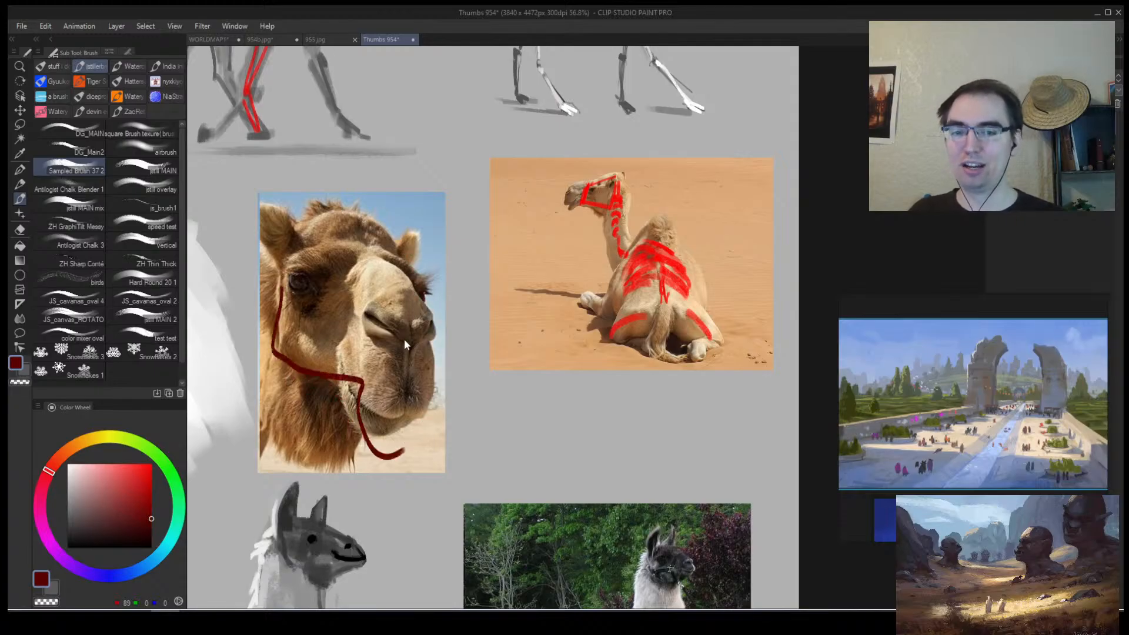
{"action": "key", "text": "ctrl+z"}
{"action": "mouse_move", "coordinate": [437, 364]}
{"action": "left_mouse_down"}
{"action": "mouse_move", "coordinate": [433, 389]}
{"action": "mouse_move", "coordinate": [363, 438]}
{"action": "left_mouse_up"}
{"action": "key", "text": "ctrl+z"}
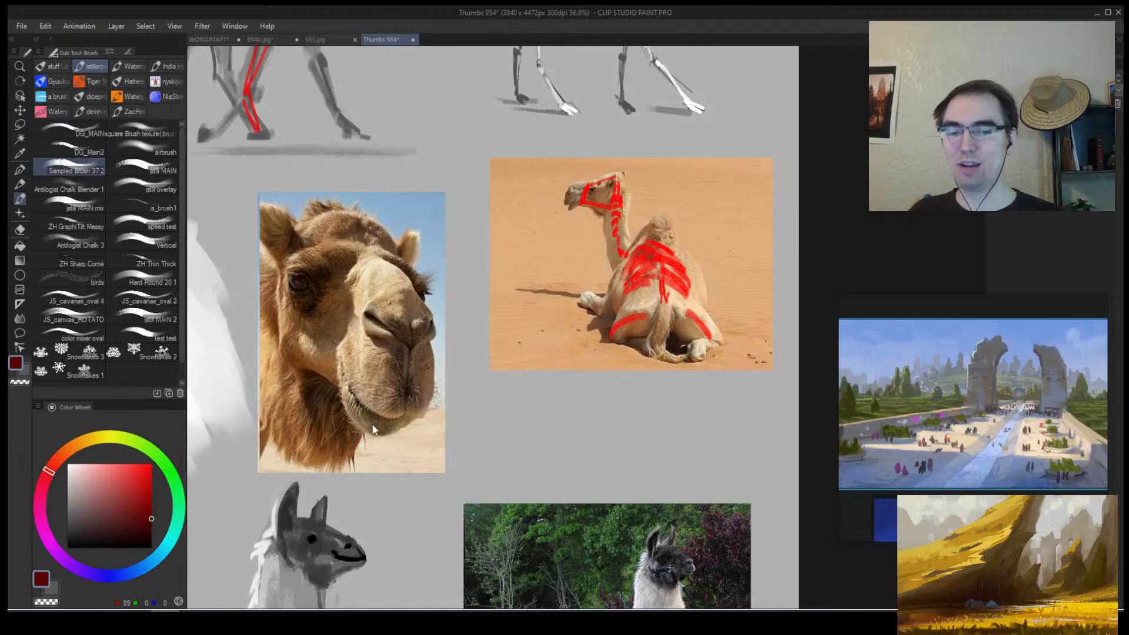
Draw a dark red muzzle oval with brow, cheek, jaw and neck curves on the camel head photo, and undo them.
{"action": "mouse_move", "coordinate": [411, 419]}
{"action": "left_mouse_down"}
{"action": "mouse_move", "coordinate": [349, 410]}
{"action": "mouse_move", "coordinate": [422, 306]}
{"action": "mouse_move", "coordinate": [327, 390]}
{"action": "left_mouse_up"}
{"action": "mouse_move", "coordinate": [332, 243]}
{"action": "left_mouse_down"}
{"action": "mouse_move", "coordinate": [292, 360]}
{"action": "mouse_move", "coordinate": [336, 374]}
{"action": "mouse_move", "coordinate": [354, 436]}
{"action": "left_mouse_up"}
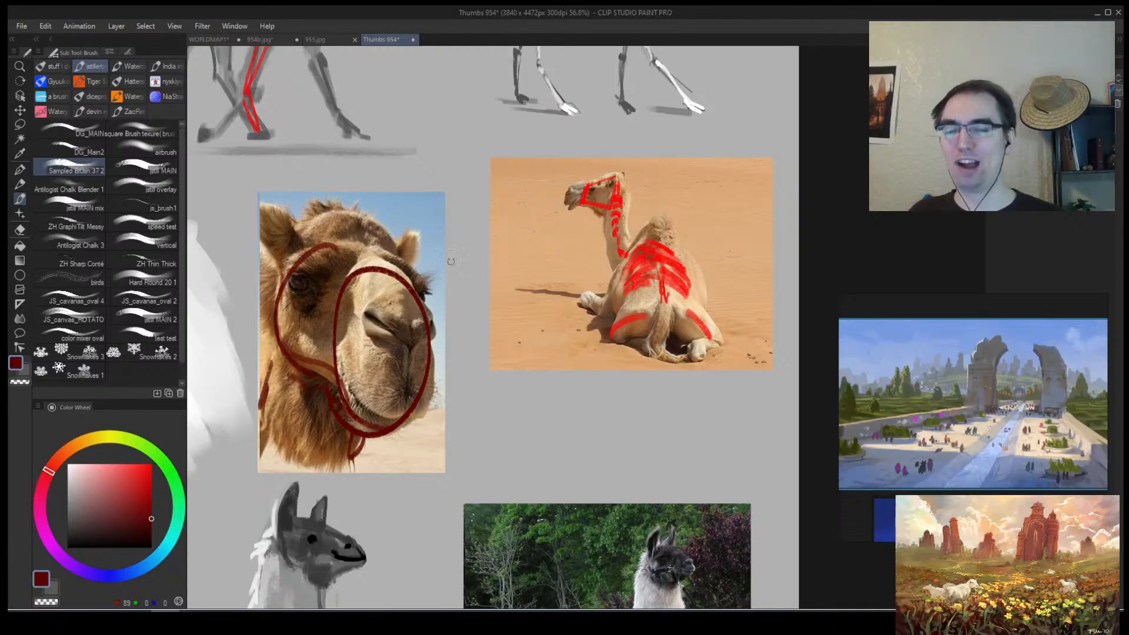
{"action": "key", "text": "ctrl+z"}
{"action": "key", "text": "ctrl+z"}
{"action": "key", "text": "ctrl+z"}
{"action": "key", "text": "ctrl+z"}
{"action": "key", "text": "ctrl+z"}
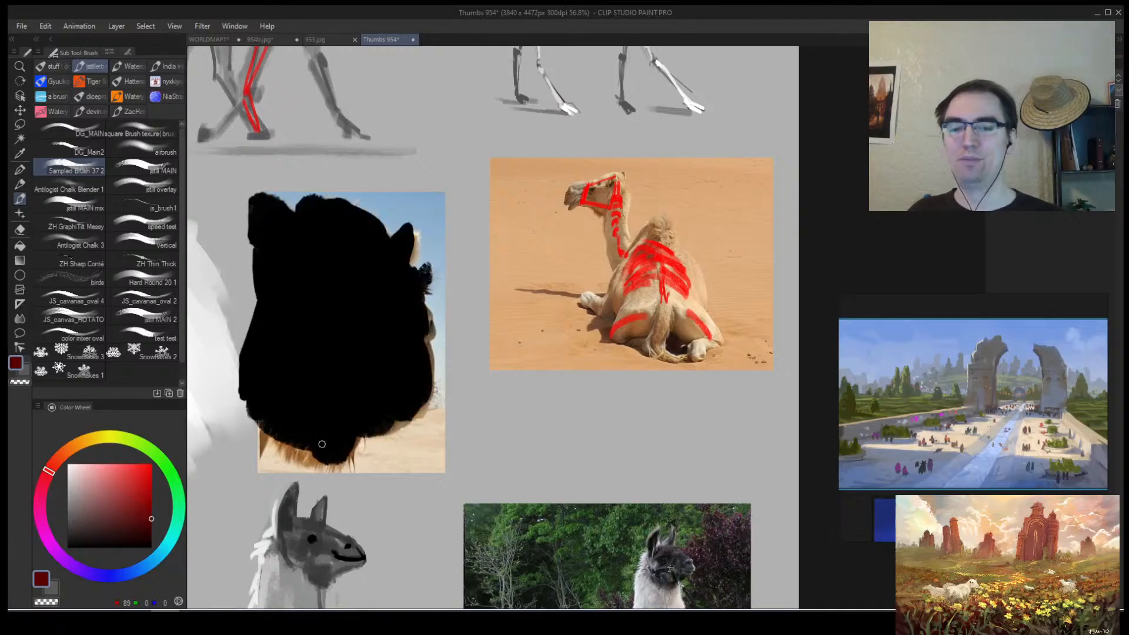
Try a dark red outline around the photo's camel head, undo it, and mark the base of the neck with short strokes.
{"action": "mouse_move", "coordinate": [269, 439]}
{"action": "left_mouse_down"}
{"action": "mouse_move", "coordinate": [339, 465]}
{"action": "mouse_move", "coordinate": [381, 436]}
{"action": "mouse_move", "coordinate": [410, 412]}
{"action": "mouse_move", "coordinate": [423, 345]}
{"action": "left_mouse_up"}
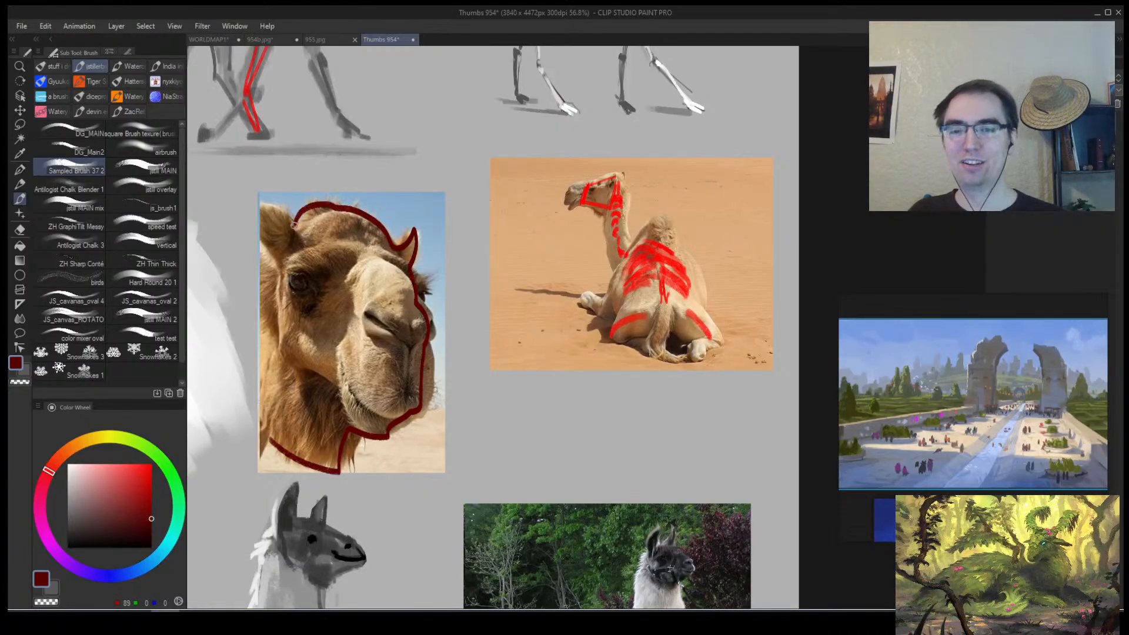
{"action": "key", "text": "ctrl+z"}
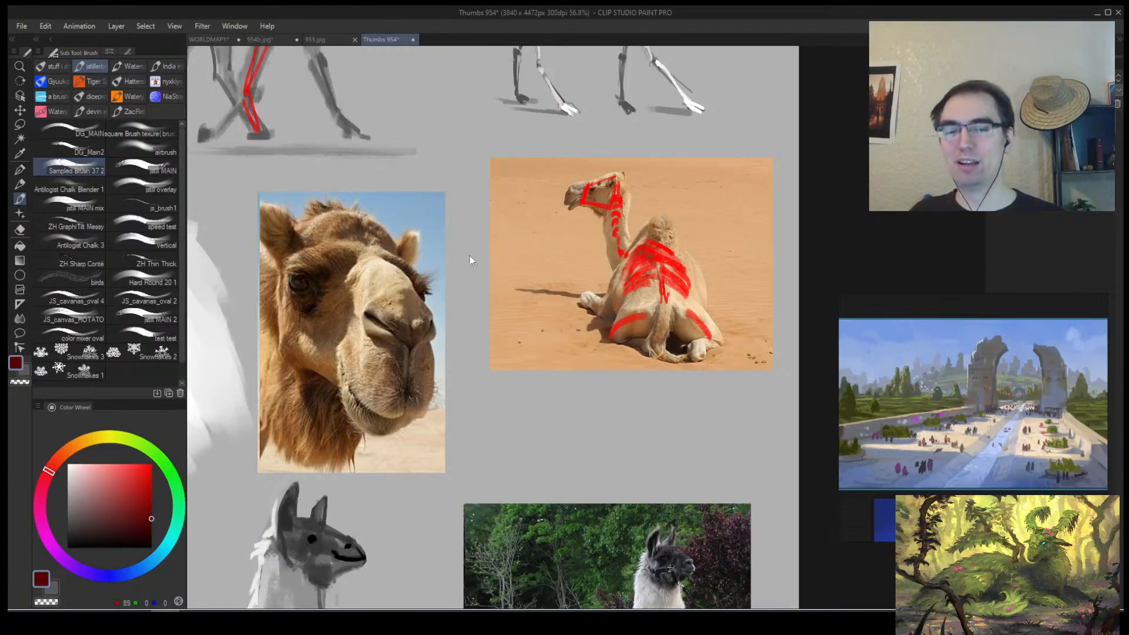
{"action": "left_click_drag", "start_coordinate": [370, 432], "coordinate": [356, 477]}
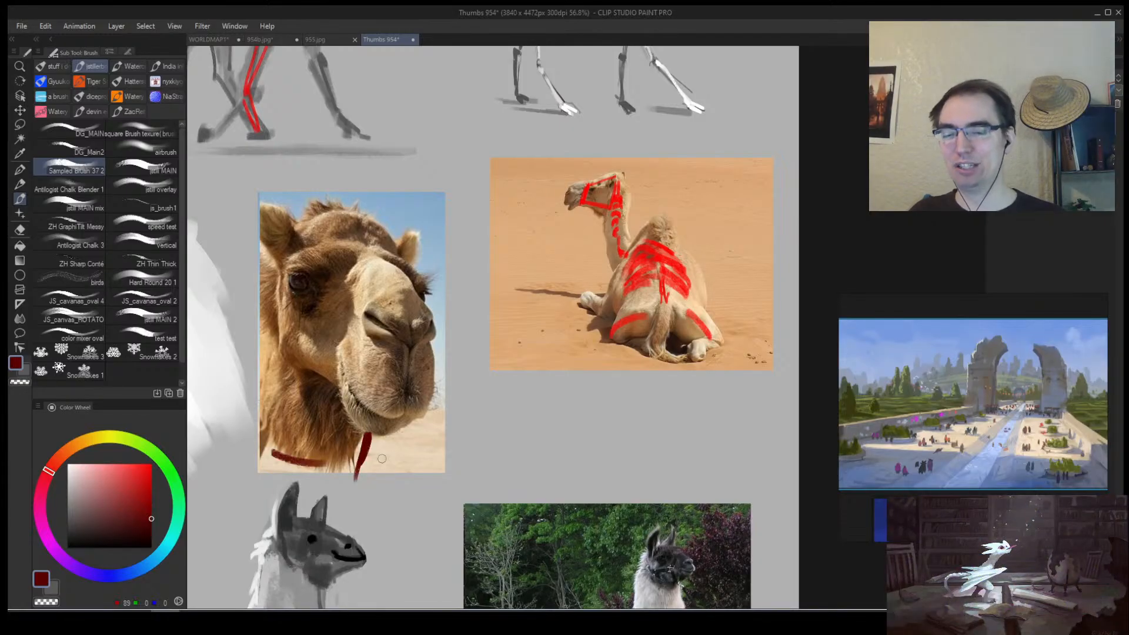
{"action": "mouse_move", "coordinate": [360, 421]}
{"action": "left_mouse_down"}
{"action": "mouse_move", "coordinate": [346, 446]}
{"action": "mouse_move", "coordinate": [394, 373]}
{"action": "mouse_move", "coordinate": [367, 408]}
{"action": "left_mouse_up"}
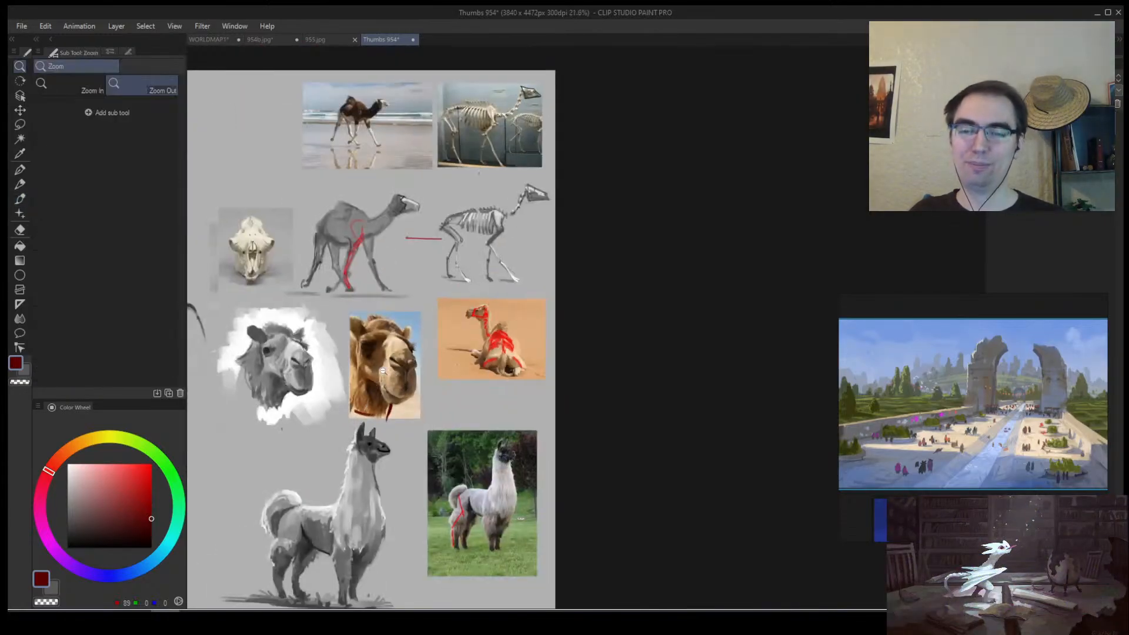
{"action": "left_click", "coordinate": [395, 362]}
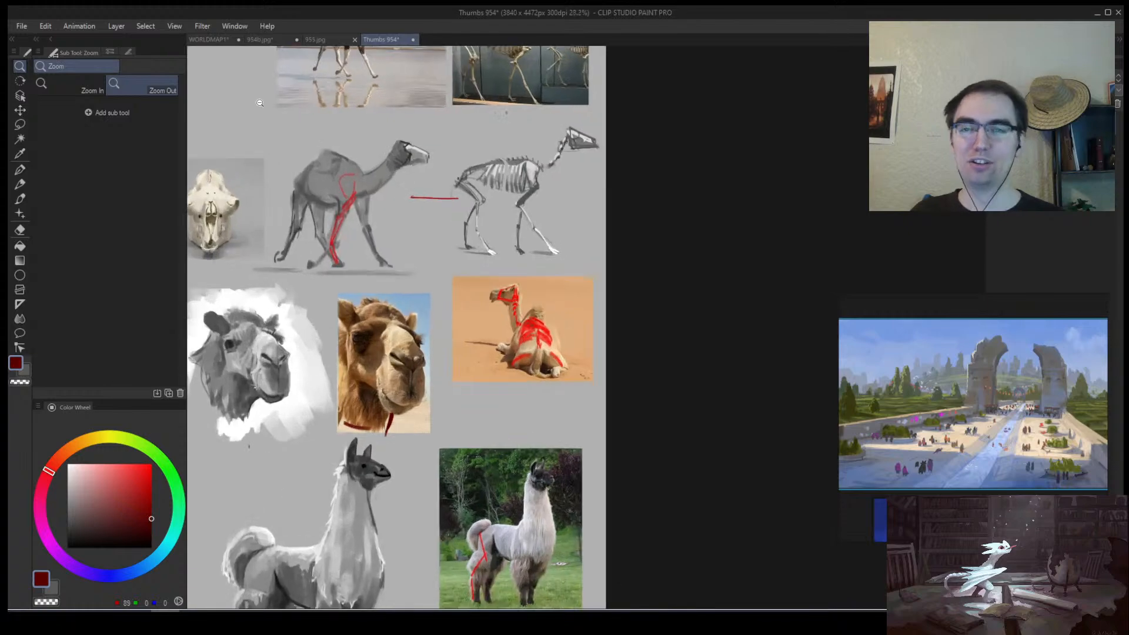
Revisit the world map and the Thumbs 954 sheet, and view the whole night harbour painting.
{"action": "left_click", "coordinate": [209, 39]}
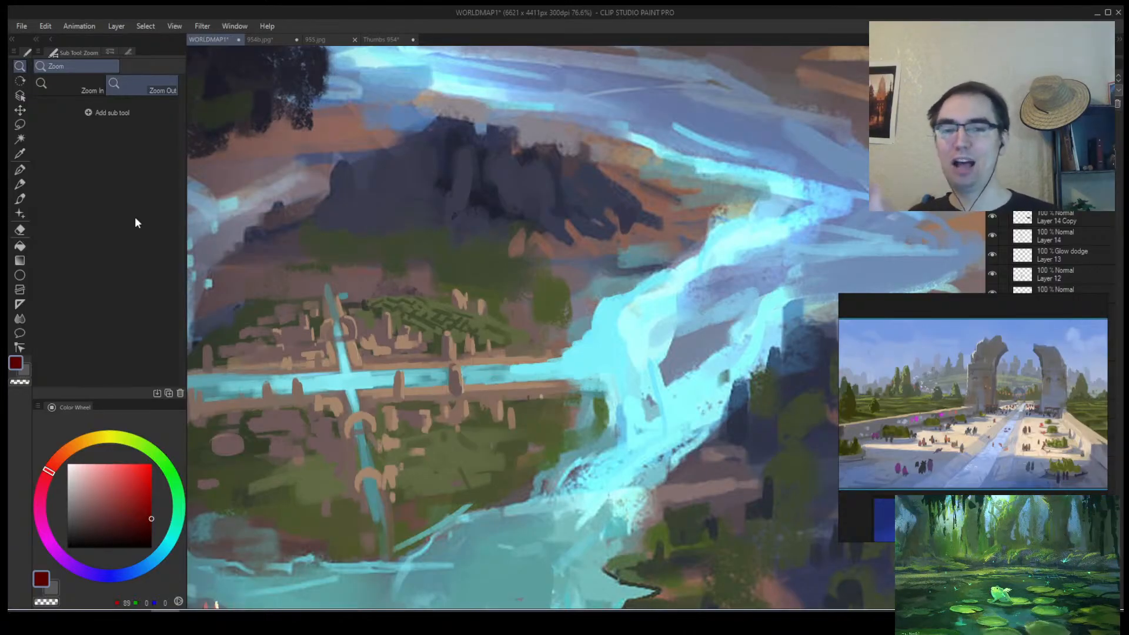
{"action": "left_click", "coordinate": [379, 39]}
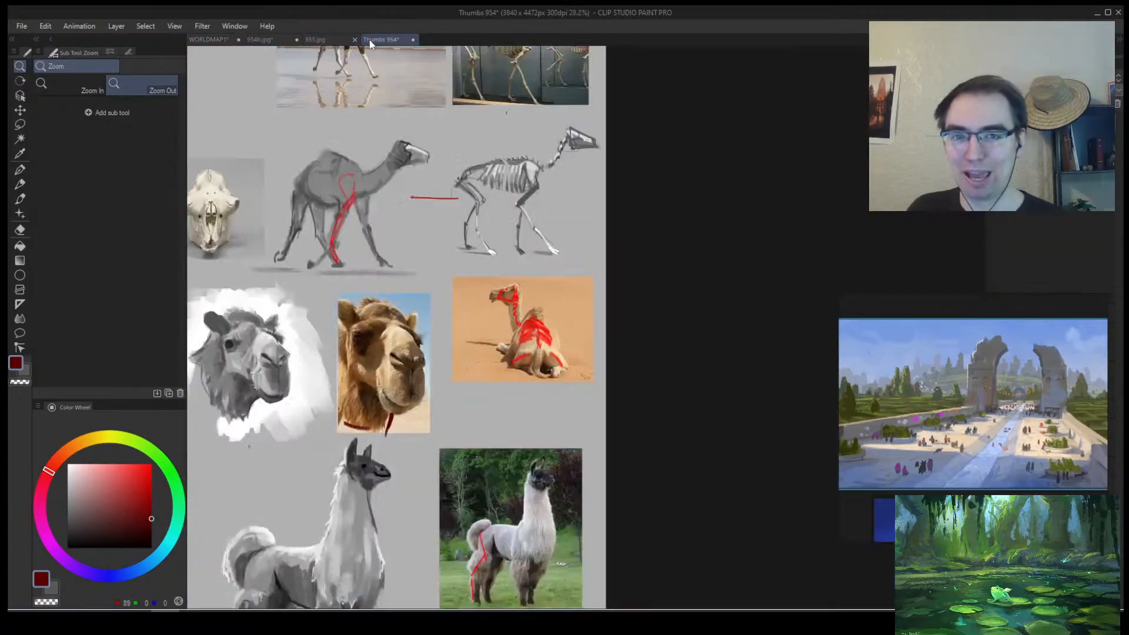
{"action": "left_click", "coordinate": [338, 41]}
{"action": "scroll", "coordinate": [475, 175], "scroll_direction": "down", "scroll_amount": 3}
{"action": "left_click_drag", "start_coordinate": [396, 245], "coordinate": [439, 323]}
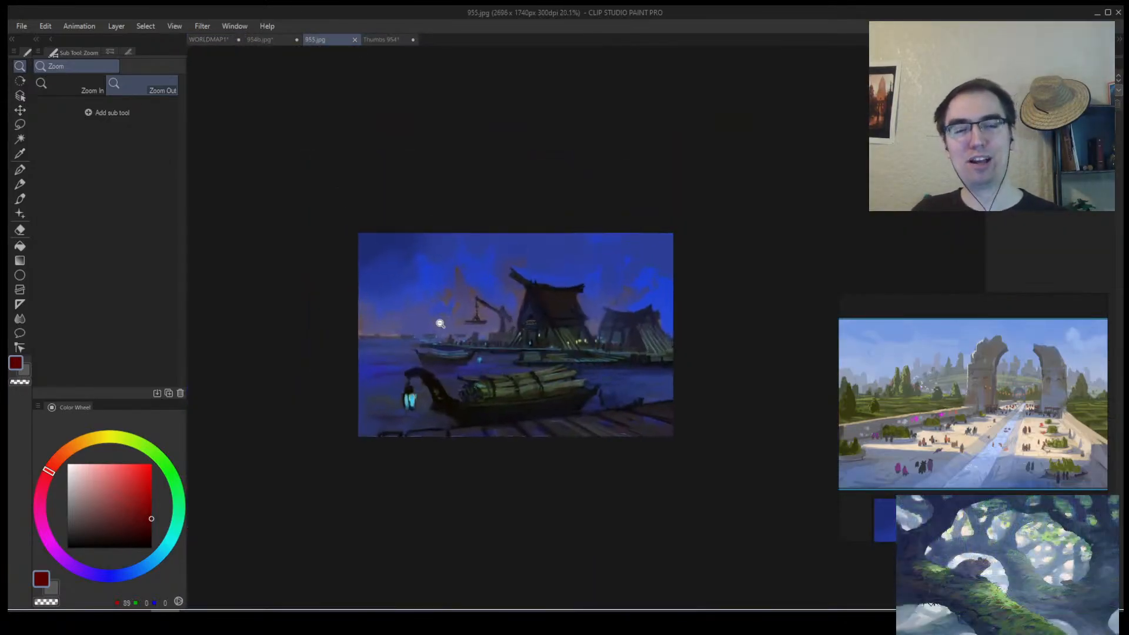
Block in a distant grey-blue building silhouette on the horizon at the night harbour painting's left side, undoing the first stroke.
{"action": "scroll", "coordinate": [435, 325], "scroll_direction": "up", "scroll_amount": 5}
{"action": "key", "text": "b"}
{"action": "left_click", "coordinate": [576, 370], "text": "alt"}
{"action": "mouse_move", "coordinate": [337, 340]}
{"action": "left_mouse_down"}
{"action": "mouse_move", "coordinate": [403, 365]}
{"action": "mouse_move", "coordinate": [395, 328]}
{"action": "left_mouse_up"}
{"action": "key", "text": "ctrl+z"}
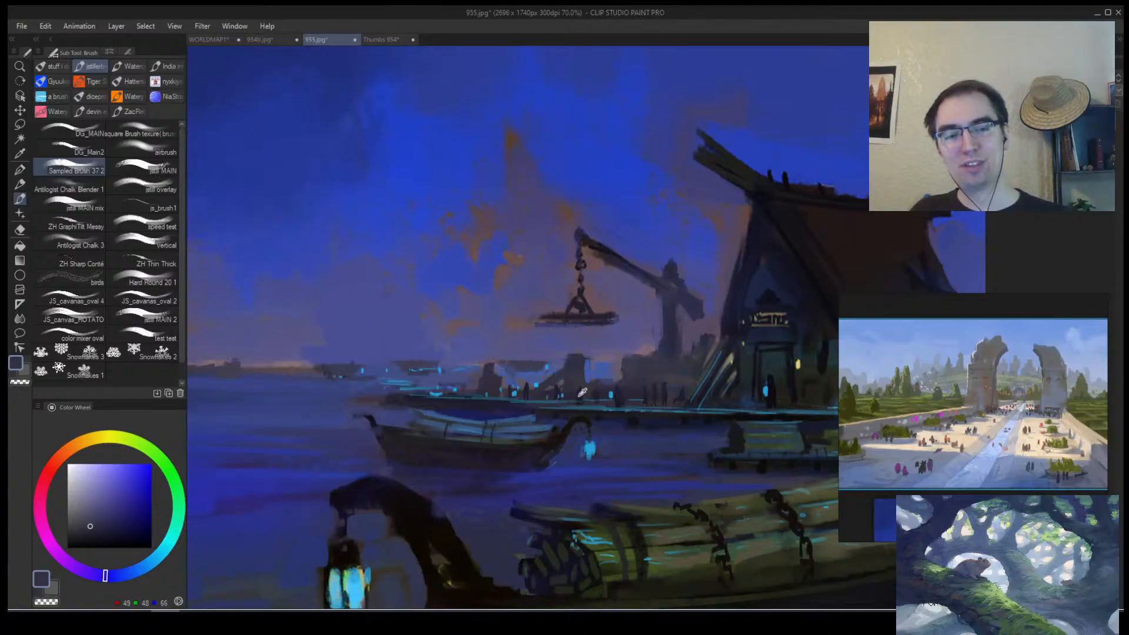
{"action": "left_click", "coordinate": [796, 264], "text": "alt"}
{"action": "mouse_move", "coordinate": [296, 346]}
{"action": "left_mouse_down"}
{"action": "mouse_move", "coordinate": [312, 325]}
{"action": "mouse_move", "coordinate": [280, 308]}
{"action": "mouse_move", "coordinate": [327, 362]}
{"action": "mouse_move", "coordinate": [298, 337]}
{"action": "mouse_move", "coordinate": [284, 343]}
{"action": "mouse_move", "coordinate": [300, 295]}
{"action": "mouse_move", "coordinate": [287, 350]}
{"action": "mouse_move", "coordinate": [378, 302]}
{"action": "mouse_move", "coordinate": [307, 333]}
{"action": "mouse_move", "coordinate": [335, 313]}
{"action": "mouse_move", "coordinate": [327, 350]}
{"action": "left_mouse_up"}
{"action": "left_click", "coordinate": [349, 372], "text": "alt"}
{"action": "left_click", "coordinate": [358, 308], "text": "alt"}
{"action": "left_click_drag", "start_coordinate": [347, 329], "coordinate": [366, 357]}
{"action": "mouse_move", "coordinate": [243, 297]}
{"action": "left_mouse_down"}
{"action": "mouse_move", "coordinate": [227, 356]}
{"action": "mouse_move", "coordinate": [251, 324]}
{"action": "left_mouse_up"}
{"action": "mouse_move", "coordinate": [318, 341]}
{"action": "left_mouse_down"}
{"action": "mouse_move", "coordinate": [275, 353]}
{"action": "mouse_move", "coordinate": [280, 310]}
{"action": "mouse_move", "coordinate": [286, 343]}
{"action": "left_mouse_up"}
Shade the distant silhouette's sides with a darker sampled colour and add upright and crossing beams inside it.
{"action": "left_click", "coordinate": [279, 302], "text": "alt"}
{"action": "left_click", "coordinate": [280, 338], "text": "alt"}
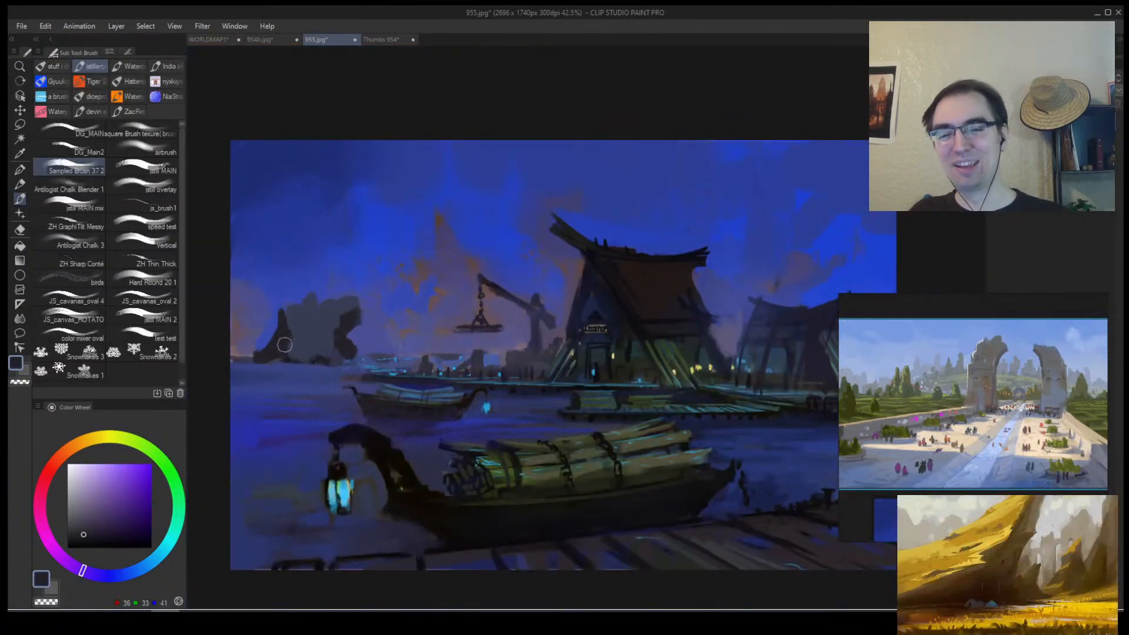
{"action": "left_click_drag", "start_coordinate": [356, 309], "coordinate": [380, 309]}
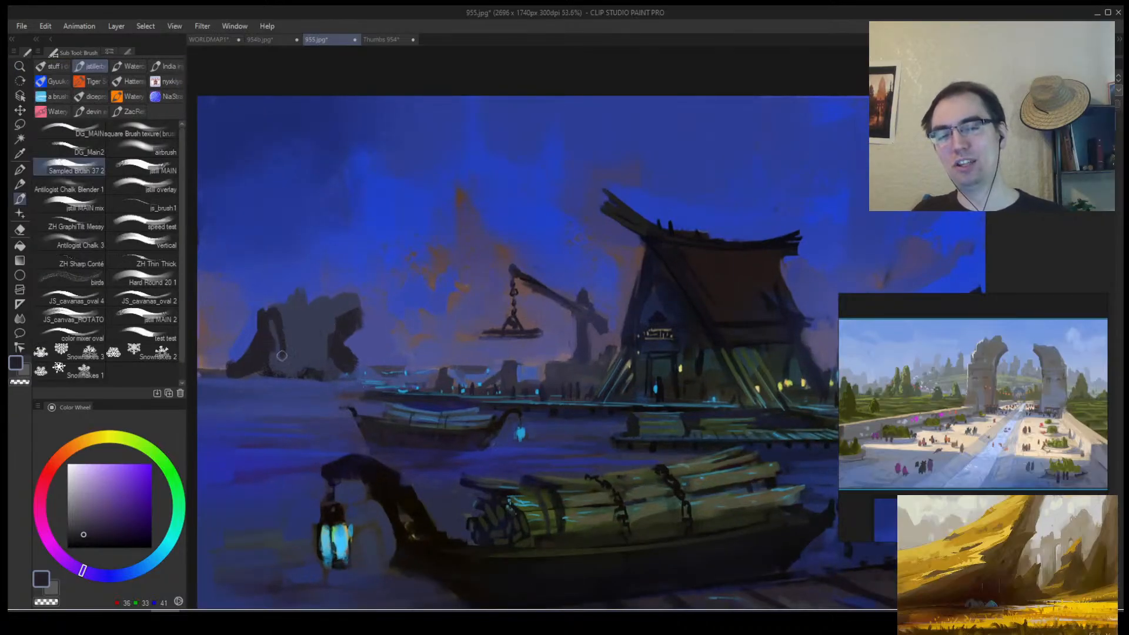
{"action": "left_click_drag", "start_coordinate": [282, 355], "coordinate": [302, 327]}
{"action": "left_click_drag", "start_coordinate": [260, 298], "coordinate": [422, 279]}
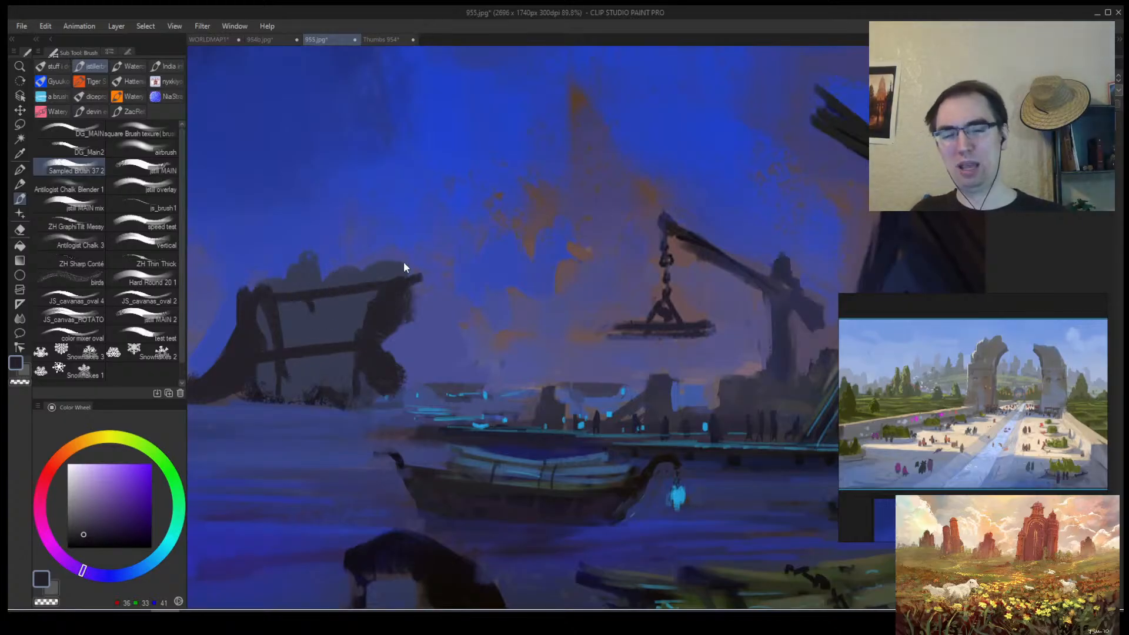
Undo the crossing beams and paint dark arch lines inside the distant silhouette instead.
{"action": "key", "text": "ctrl+z"}
{"action": "key", "text": "ctrl+z"}
{"action": "key", "text": "ctrl+z"}
{"action": "mouse_move", "coordinate": [295, 399]}
{"action": "left_mouse_down"}
{"action": "mouse_move", "coordinate": [338, 310]}
{"action": "mouse_move", "coordinate": [353, 396]}
{"action": "left_mouse_up"}
{"action": "left_click_drag", "start_coordinate": [323, 298], "coordinate": [293, 404]}
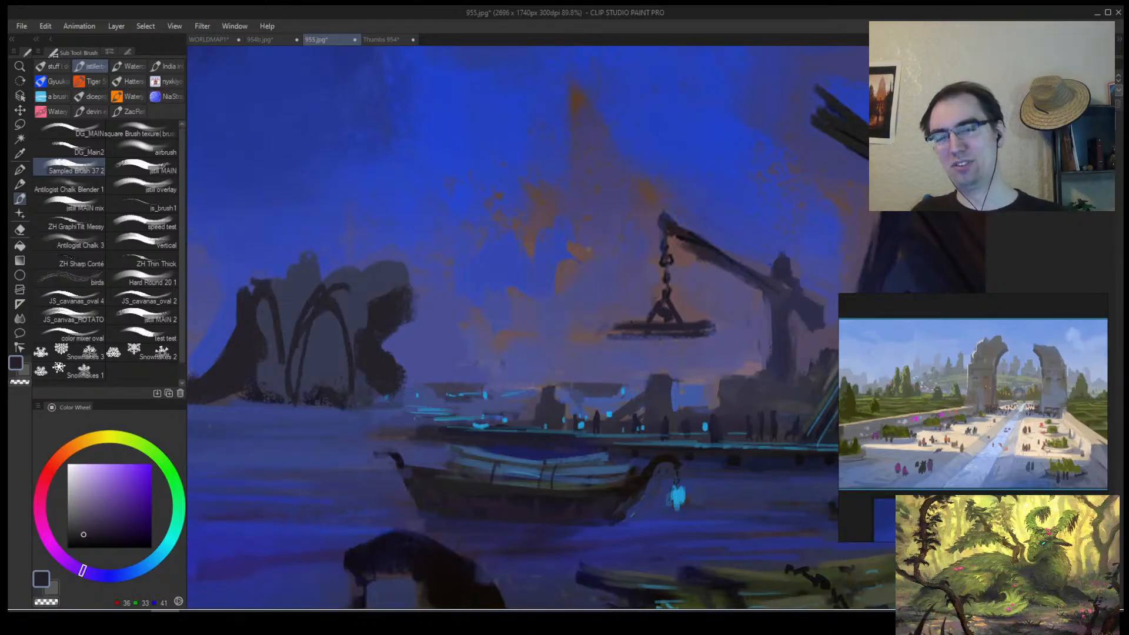
Square off the distant building with dark top and side edges, and trim its outer sides with sampled sky colours.
{"action": "mouse_move", "coordinate": [259, 282]}
{"action": "left_mouse_down"}
{"action": "mouse_move", "coordinate": [364, 274]}
{"action": "mouse_move", "coordinate": [366, 362]}
{"action": "mouse_move", "coordinate": [377, 362]}
{"action": "left_mouse_up"}
{"action": "left_click", "coordinate": [362, 306], "text": "alt"}
{"action": "left_click", "coordinate": [369, 254], "text": "alt"}
{"action": "mouse_move", "coordinate": [368, 254]}
{"action": "left_mouse_down"}
{"action": "mouse_move", "coordinate": [387, 288]}
{"action": "mouse_move", "coordinate": [385, 361]}
{"action": "left_mouse_up"}
{"action": "left_click", "coordinate": [238, 311], "text": "alt"}
{"action": "left_click_drag", "start_coordinate": [240, 294], "coordinate": [248, 383]}
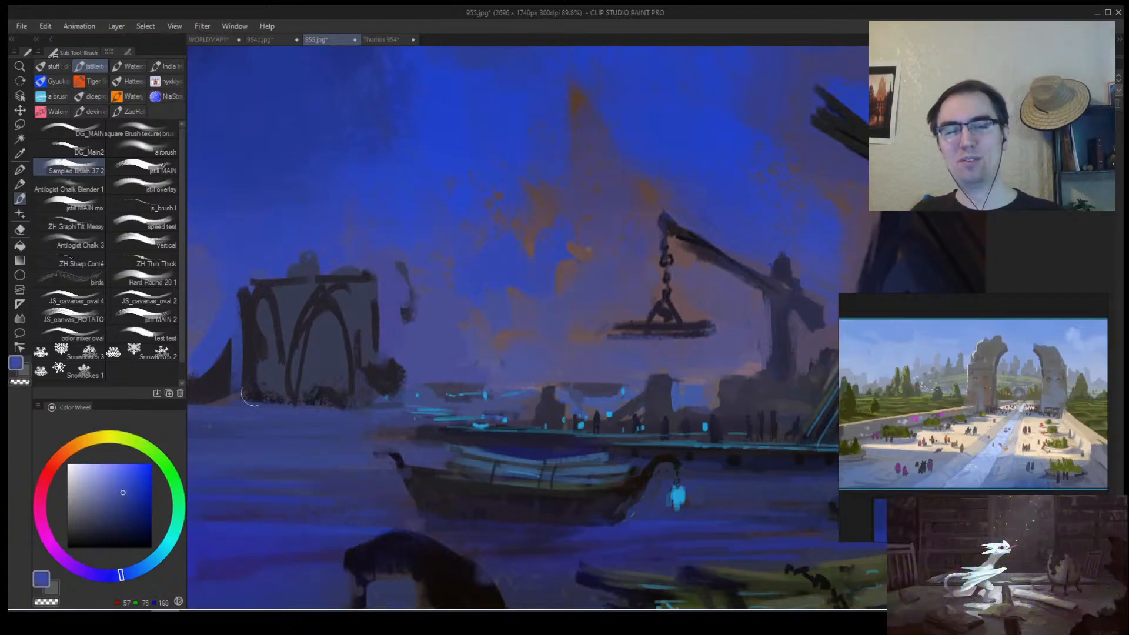
{"action": "key", "text": "ctrl+space"}
{"action": "mouse_move", "coordinate": [313, 357]}
{"action": "left_mouse_down"}
{"action": "mouse_move", "coordinate": [297, 379]}
{"action": "mouse_move", "coordinate": [306, 370]}
{"action": "left_mouse_up"}
{"action": "key", "text": "e"}
{"action": "left_click_drag", "start_coordinate": [309, 303], "coordinate": [347, 321]}
{"action": "key", "text": "ctrl+z"}
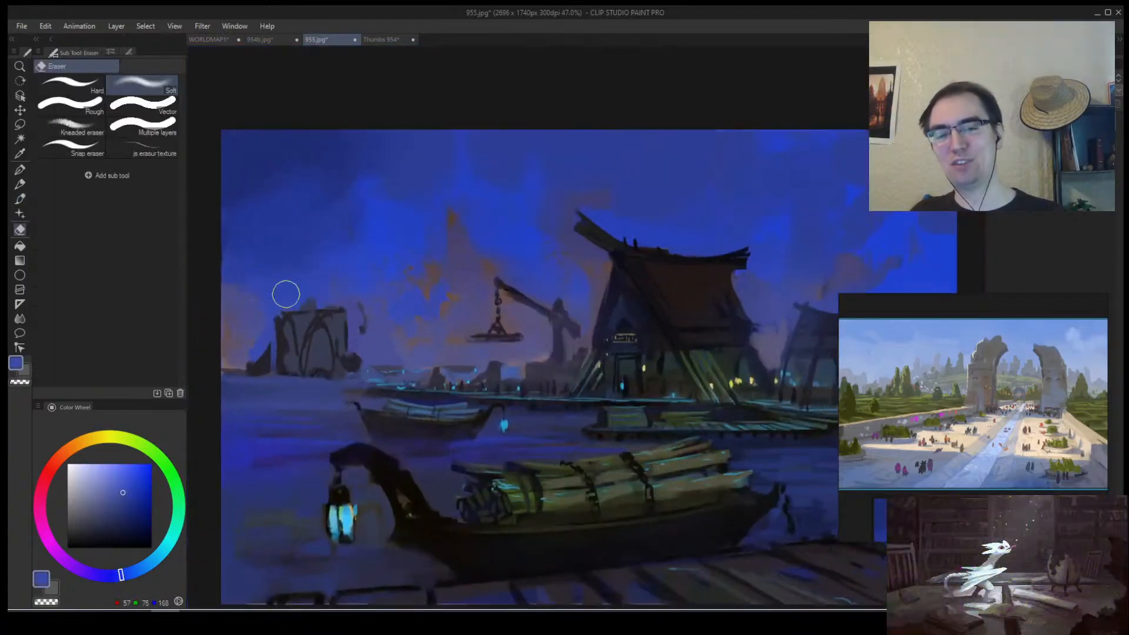
{"action": "key", "text": "b"}
{"action": "left_click", "coordinate": [248, 328], "text": "alt"}
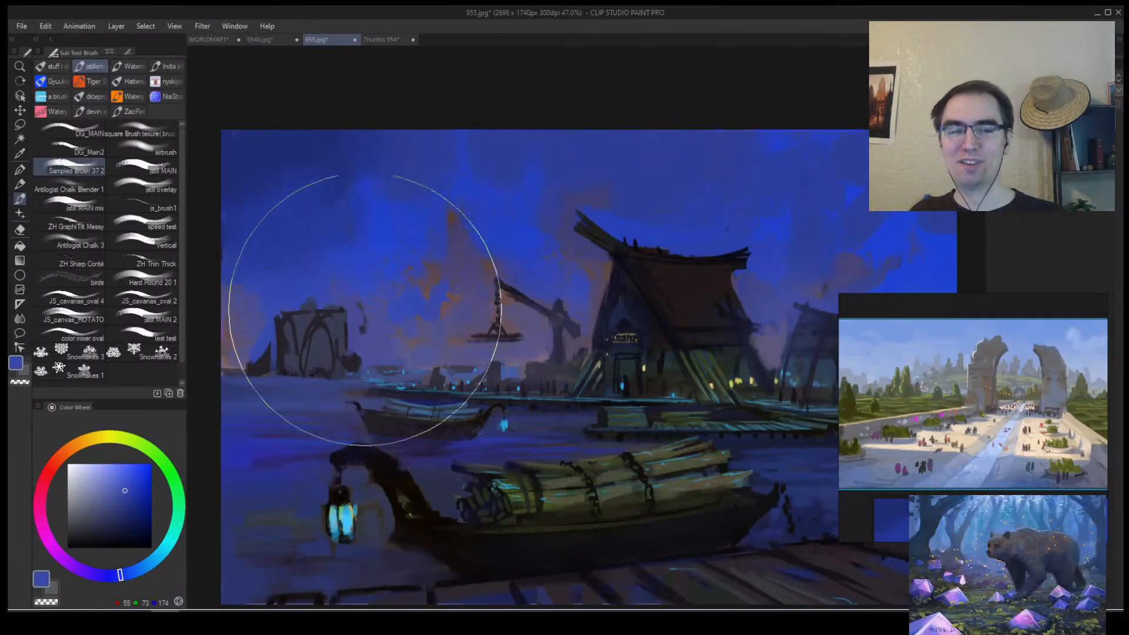
{"action": "key", "text": "k"}
{"action": "left_click_drag", "start_coordinate": [395, 178], "coordinate": [348, 143]}
Close 955.jpg without saving its changes.
{"action": "left_click", "coordinate": [356, 39]}
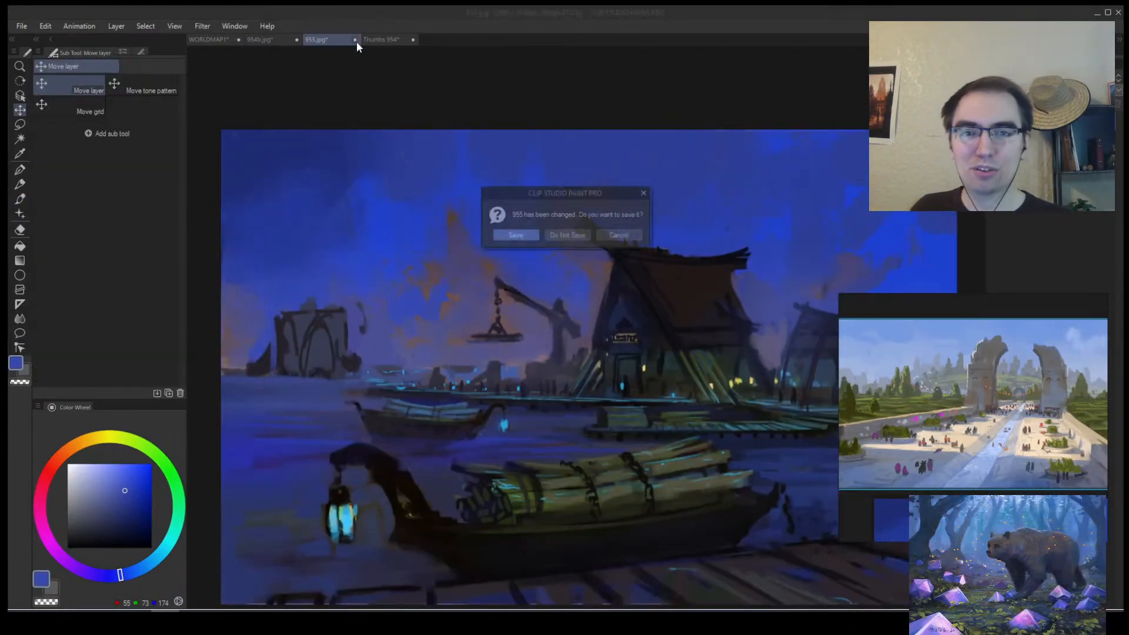
{"action": "left_click", "coordinate": [562, 235]}
{"action": "key", "text": "slash"}
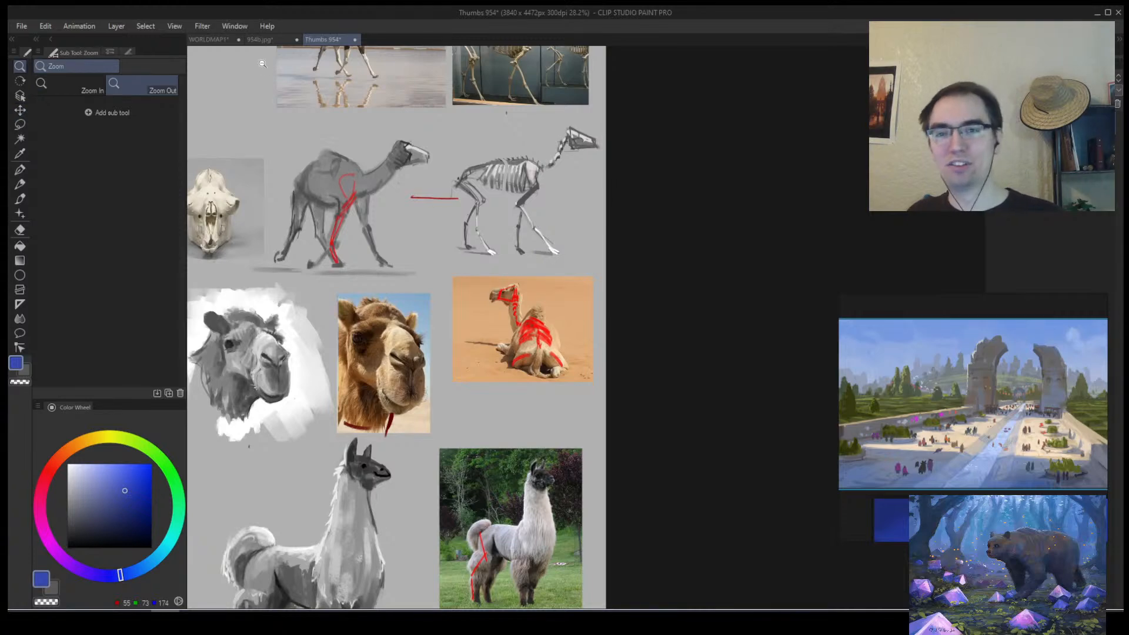
Compare the 954b.jpg plaza painting, the Thumbs 954 animal studies and the world map's canal town.
{"action": "left_click", "coordinate": [268, 40]}
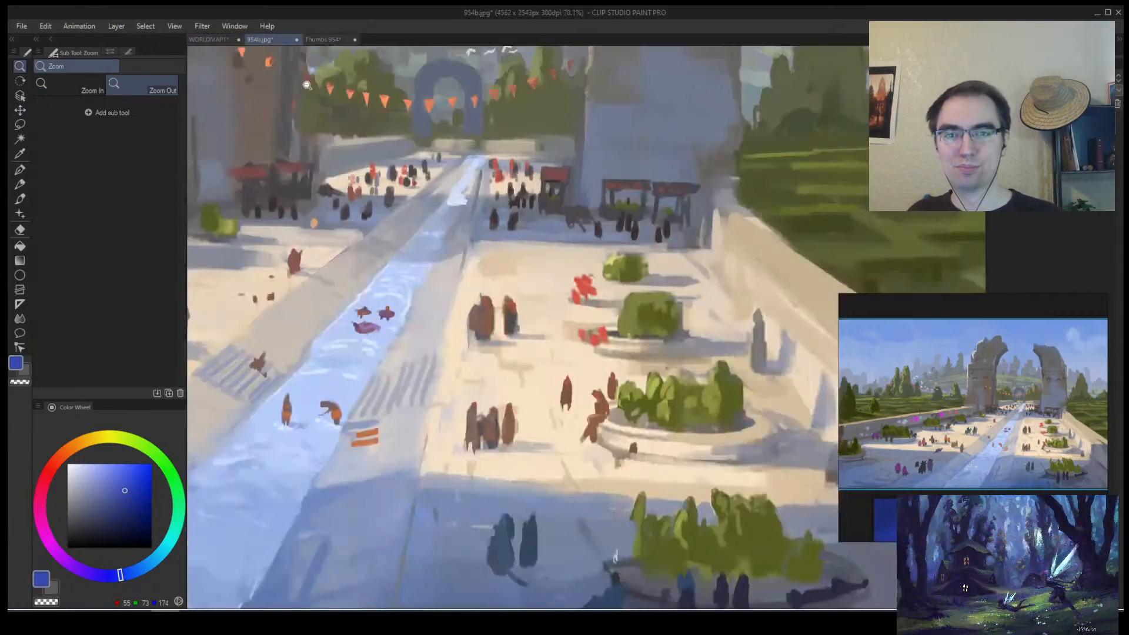
{"action": "mouse_move", "coordinate": [406, 226]}
{"action": "left_mouse_down"}
{"action": "mouse_move", "coordinate": [329, 228]}
{"action": "mouse_move", "coordinate": [410, 231]}
{"action": "left_mouse_up"}
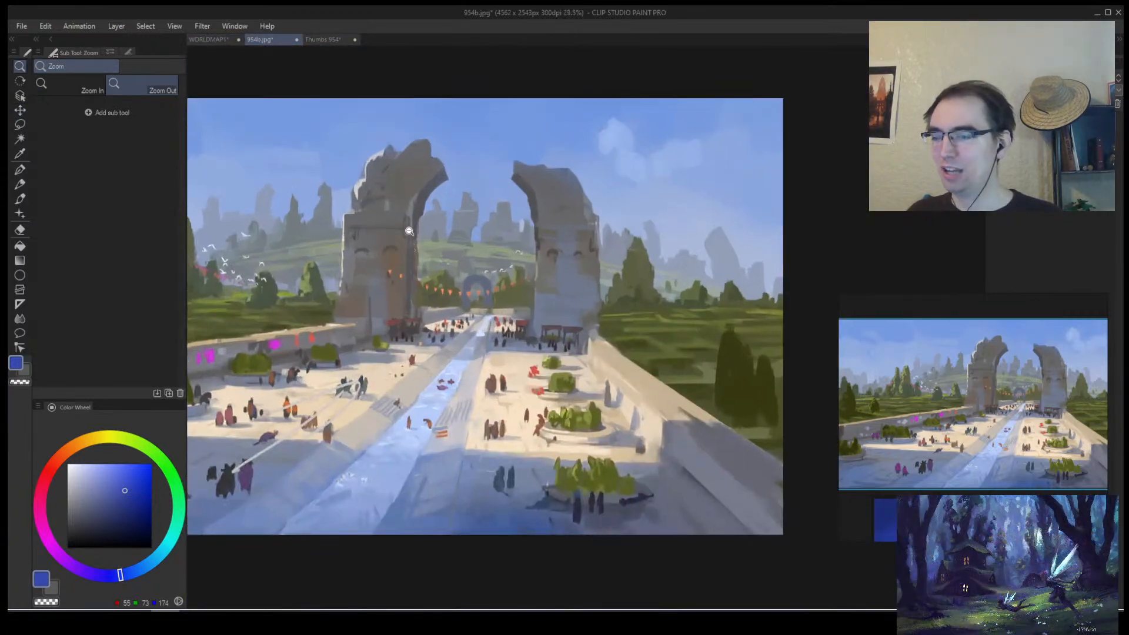
{"action": "left_click", "coordinate": [312, 39]}
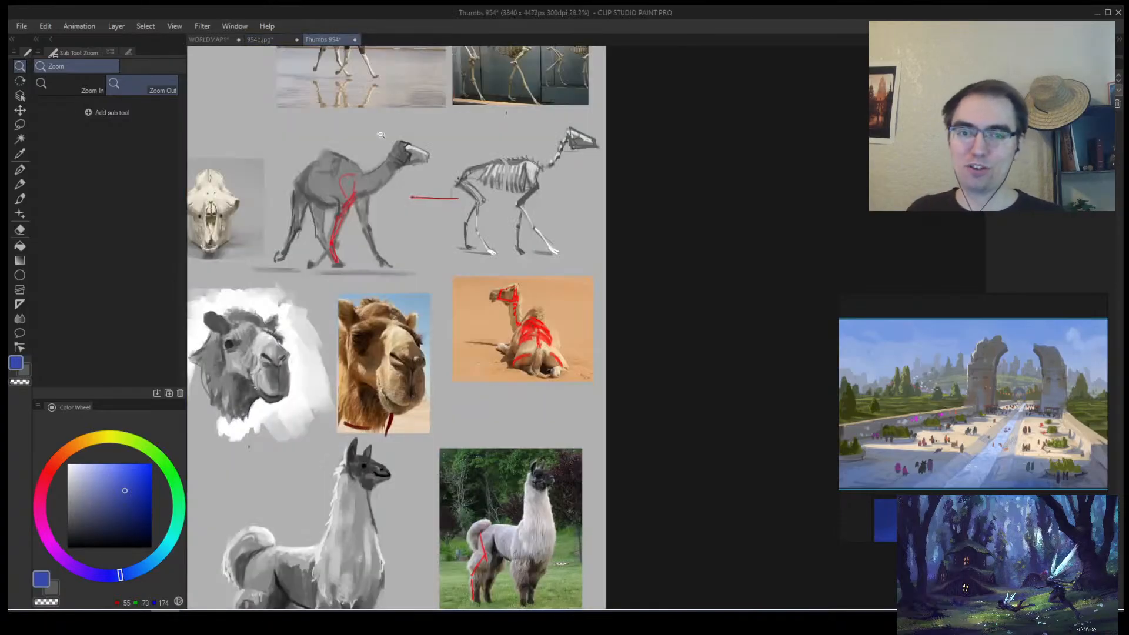
{"action": "left_click", "coordinate": [209, 39]}
{"action": "left_click_drag", "start_coordinate": [482, 193], "coordinate": [291, 184]}
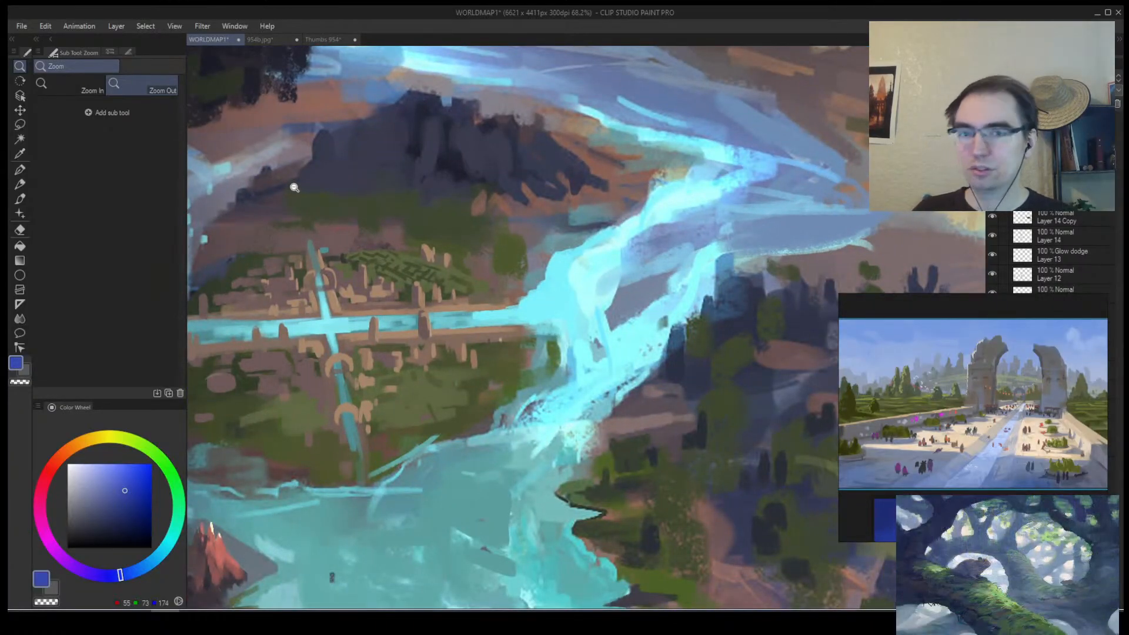
{"action": "left_click", "coordinate": [347, 41]}
{"action": "left_click", "coordinate": [22, 25]}
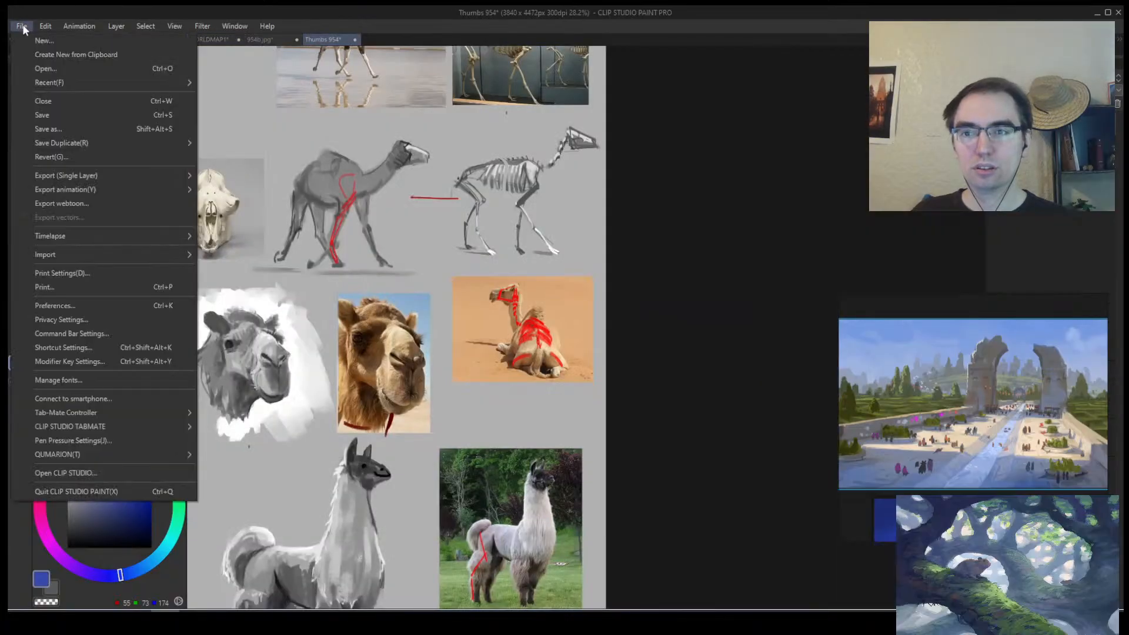
{"action": "left_click", "coordinate": [22, 25]}
{"action": "left_click_drag", "start_coordinate": [356, 113], "coordinate": [648, 320]}
{"action": "scroll", "coordinate": [259, 199], "scroll_direction": "up", "scroll_amount": 6}
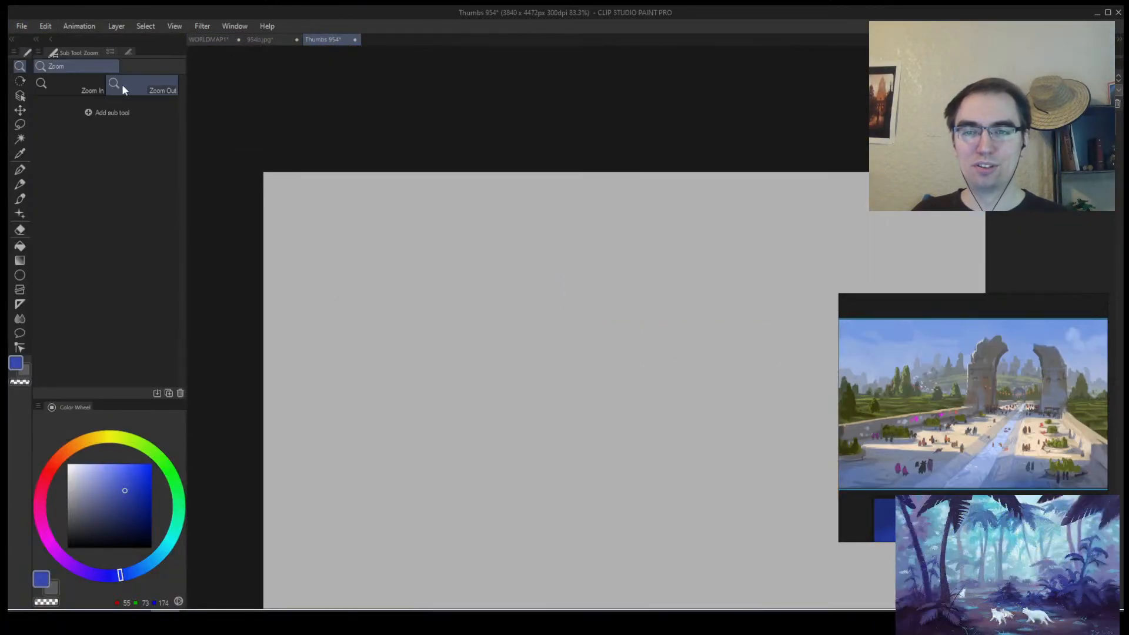
Create a new 3000 x 2000 px illustration at 300 dpi and fill it with light grey.
{"action": "left_click", "coordinate": [22, 26]}
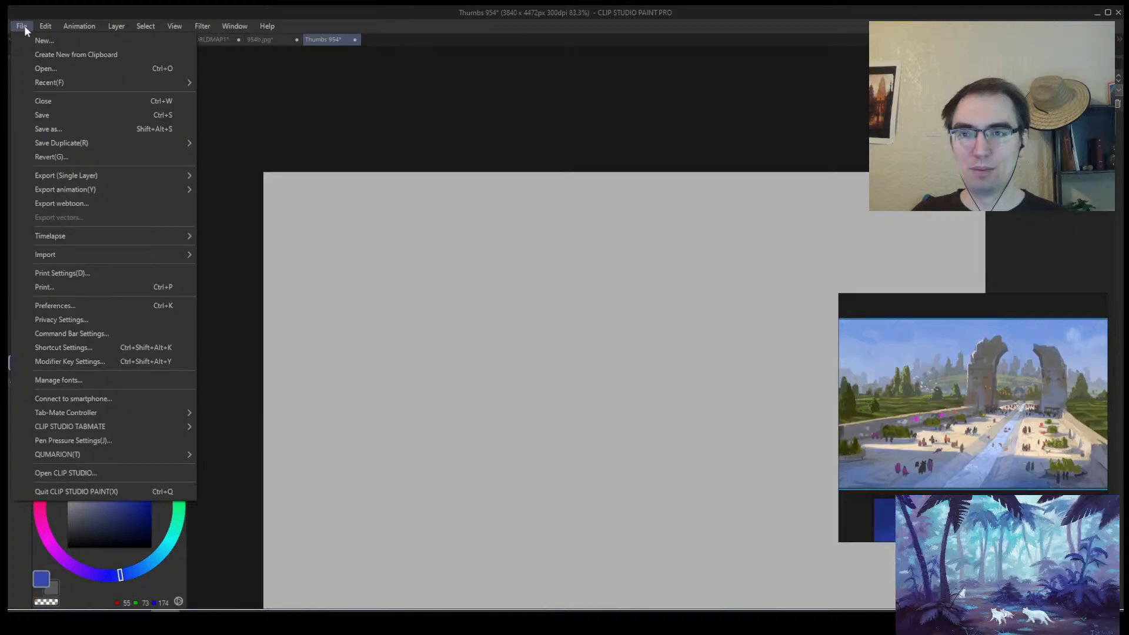
{"action": "left_click", "coordinate": [54, 41]}
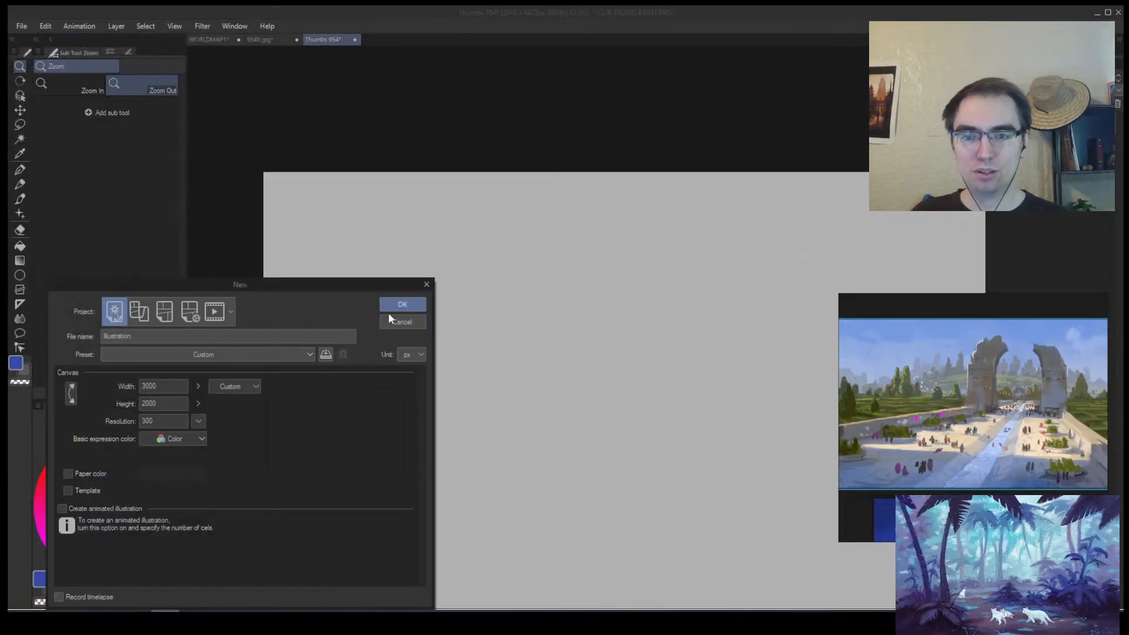
{"action": "left_click", "coordinate": [400, 305]}
{"action": "left_click", "coordinate": [20, 245]}
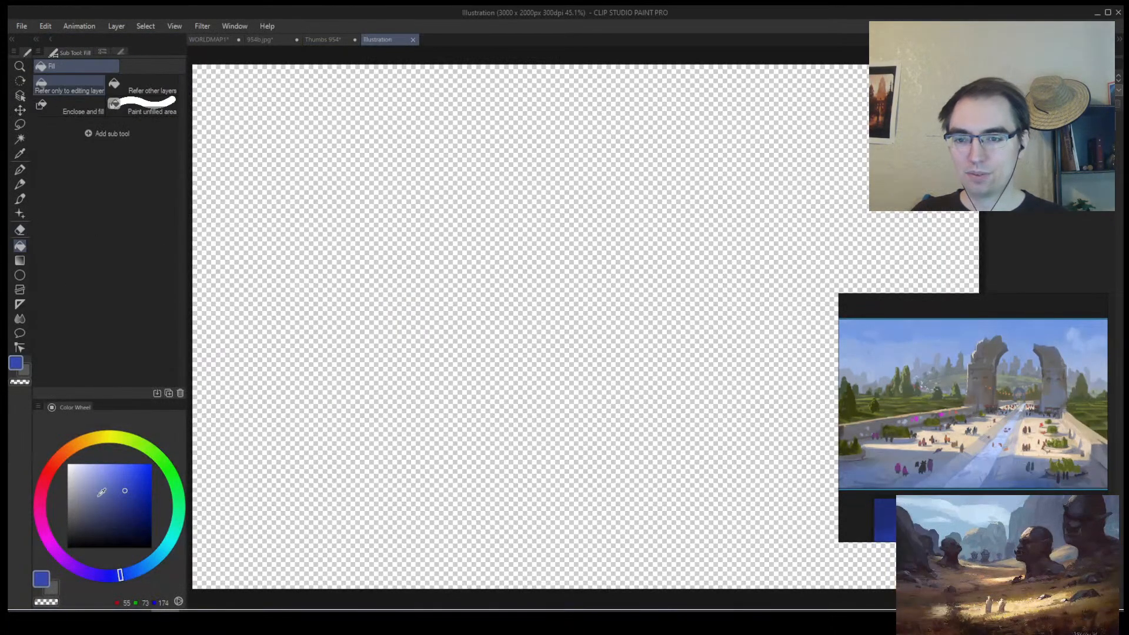
{"action": "left_click_drag", "start_coordinate": [102, 492], "coordinate": [67, 491]}
{"action": "left_click", "coordinate": [296, 338]}
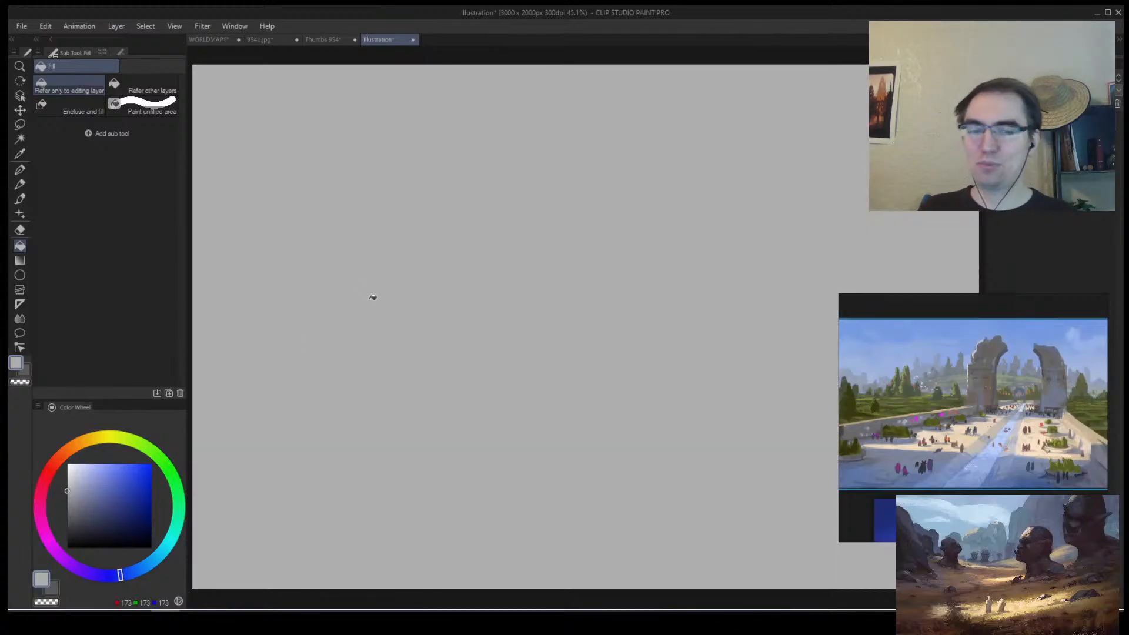
Try a black horizontal line across the grey canvas with short vertical strokes above it, undoing strokes between attempts.
{"action": "key", "text": "b"}
{"action": "key", "text": "x"}
{"action": "left_click_drag", "start_coordinate": [236, 374], "coordinate": [723, 373]}
{"action": "left_click_drag", "start_coordinate": [390, 295], "coordinate": [391, 366]}
{"action": "left_click_drag", "start_coordinate": [436, 320], "coordinate": [455, 316]}
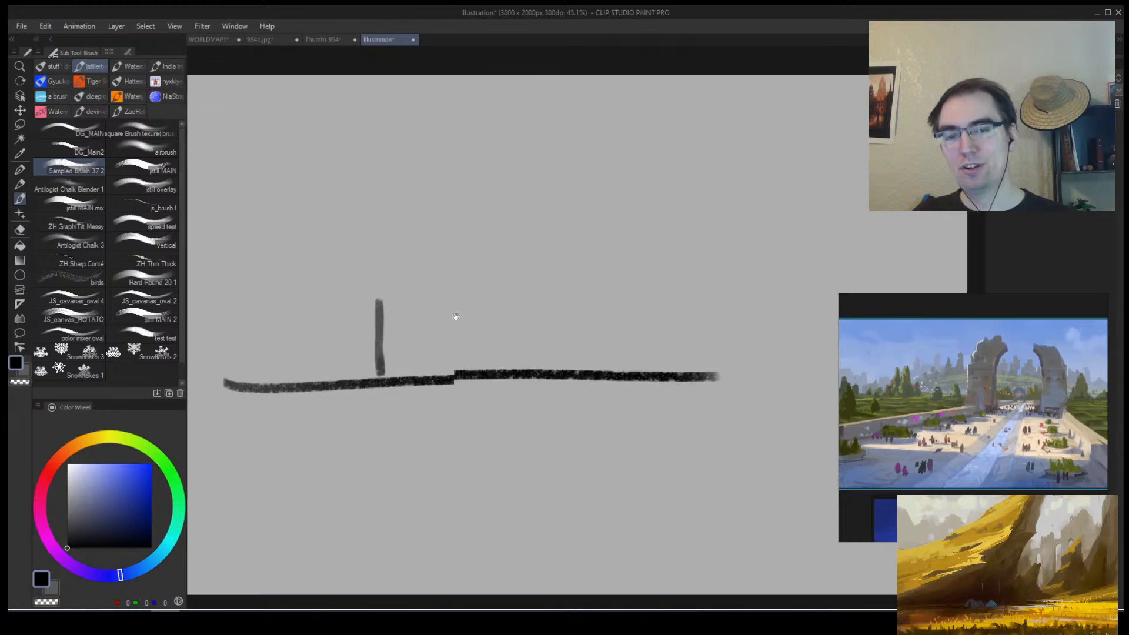
{"action": "key", "text": "ctrl+alt+space"}
{"action": "left_click_drag", "start_coordinate": [346, 320], "coordinate": [350, 416]}
{"action": "key", "text": "ctrl+z"}
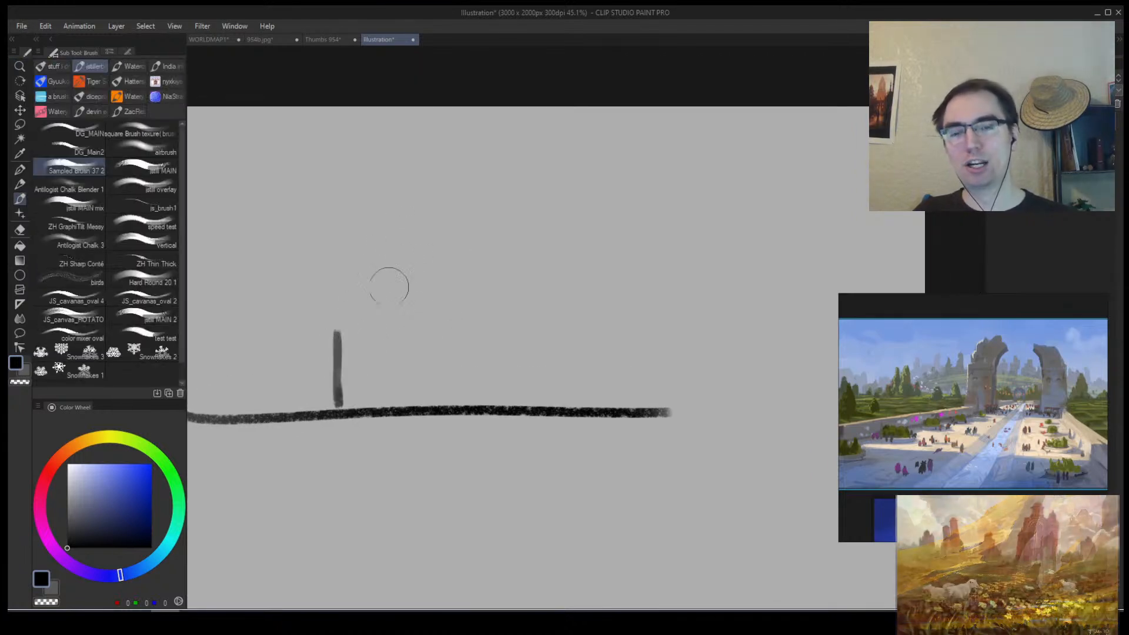
{"action": "left_click_drag", "start_coordinate": [346, 289], "coordinate": [343, 337]}
{"action": "key", "text": "ctrl+z"}
{"action": "key", "text": "ctrl+z"}
{"action": "left_click_drag", "start_coordinate": [338, 259], "coordinate": [340, 346]}
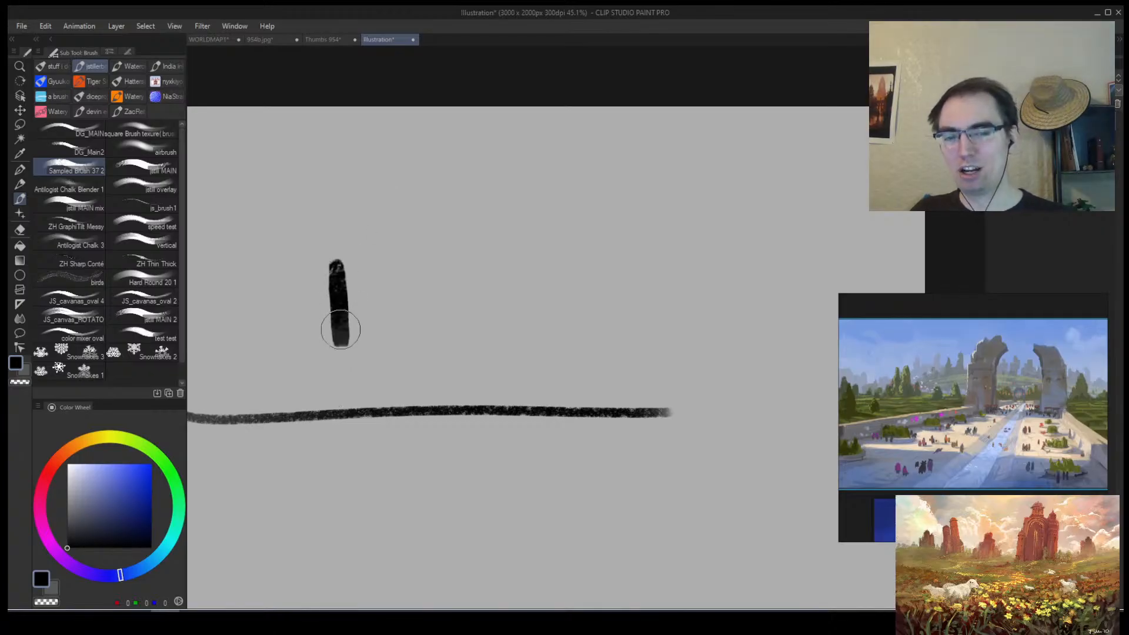
Undo the remaining line strokes and paint a solid black hexagonal silhouette on the canvas.
{"action": "key", "text": "ctrl+z"}
{"action": "key", "text": "ctrl+z"}
{"action": "mouse_move", "coordinate": [331, 260]}
{"action": "left_mouse_down"}
{"action": "mouse_move", "coordinate": [326, 338]}
{"action": "mouse_move", "coordinate": [387, 392]}
{"action": "mouse_move", "coordinate": [465, 354]}
{"action": "mouse_move", "coordinate": [464, 279]}
{"action": "mouse_move", "coordinate": [394, 232]}
{"action": "mouse_move", "coordinate": [356, 263]}
{"action": "mouse_move", "coordinate": [352, 281]}
{"action": "mouse_move", "coordinate": [383, 262]}
{"action": "mouse_move", "coordinate": [349, 336]}
{"action": "mouse_move", "coordinate": [458, 311]}
{"action": "mouse_move", "coordinate": [434, 326]}
{"action": "mouse_move", "coordinate": [370, 270]}
{"action": "mouse_move", "coordinate": [374, 246]}
{"action": "mouse_move", "coordinate": [349, 269]}
{"action": "mouse_move", "coordinate": [425, 354]}
{"action": "mouse_move", "coordinate": [434, 280]}
{"action": "left_mouse_up"}
Try thin white inner edges meeting in a Y shape on the black hexagon to suggest a cube, and undo them.
{"action": "left_click_drag", "start_coordinate": [75, 474], "coordinate": [47, 389]}
{"action": "key", "text": "["}
{"action": "key", "text": "["}
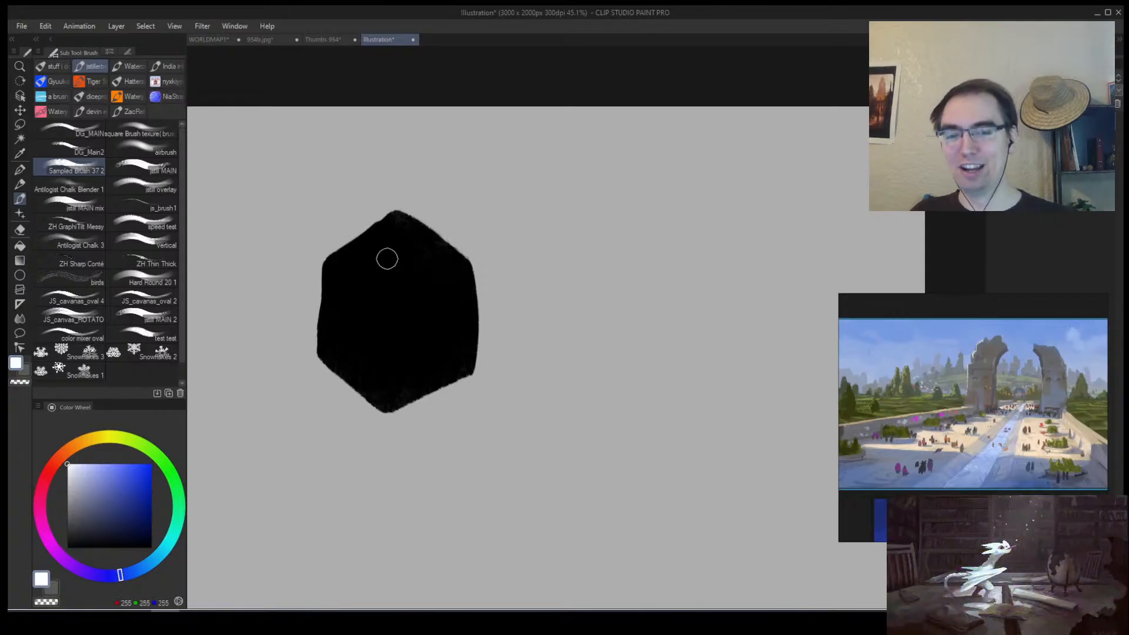
{"action": "mouse_move", "coordinate": [325, 266]}
{"action": "left_mouse_down"}
{"action": "mouse_move", "coordinate": [381, 311]}
{"action": "mouse_move", "coordinate": [469, 268]}
{"action": "left_mouse_up"}
{"action": "left_click_drag", "start_coordinate": [377, 316], "coordinate": [377, 414]}
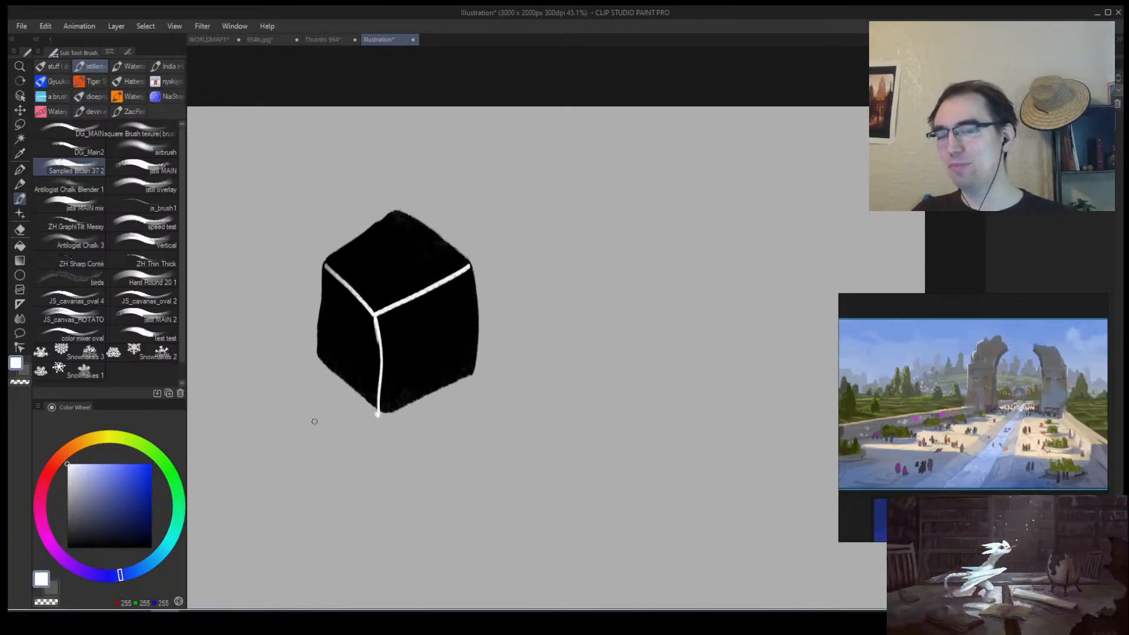
{"action": "key", "text": "ctrl+z"}
{"action": "key", "text": "ctrl+z"}
{"action": "key", "text": "ctrl+z"}
Straighten the black hexagon's sides and upper-left edge by painting over them with the sampled background grey.
{"action": "left_click", "coordinate": [315, 421], "text": "alt"}
{"action": "left_click", "coordinate": [455, 401], "text": "alt"}
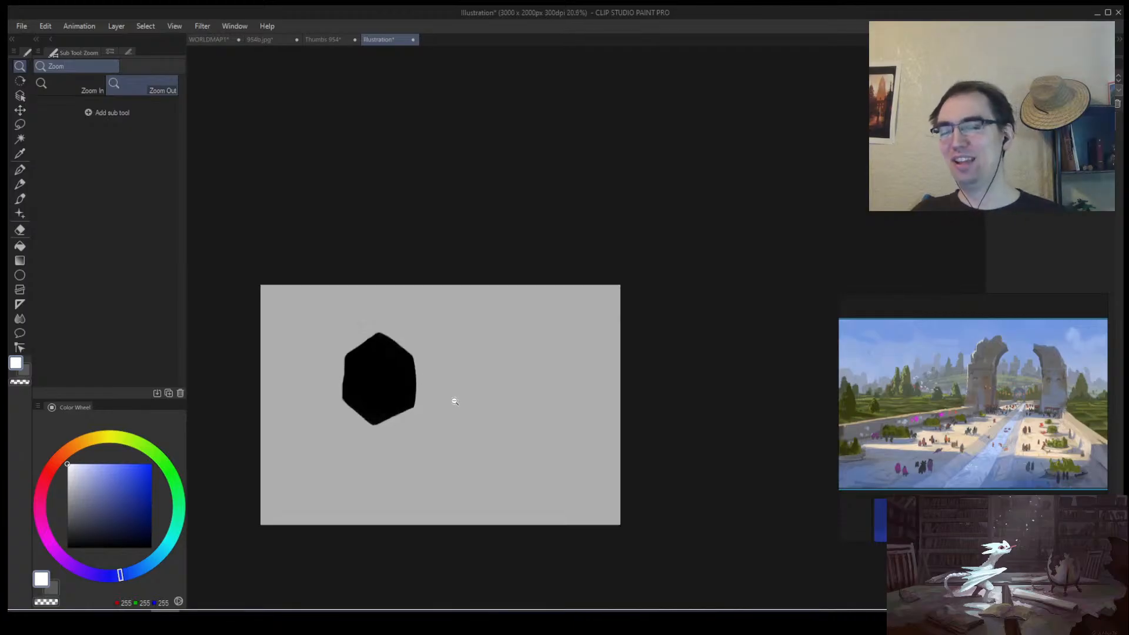
{"action": "left_click", "coordinate": [454, 401]}
{"action": "key", "text": "b"}
{"action": "left_click_drag", "start_coordinate": [226, 260], "coordinate": [232, 411]}
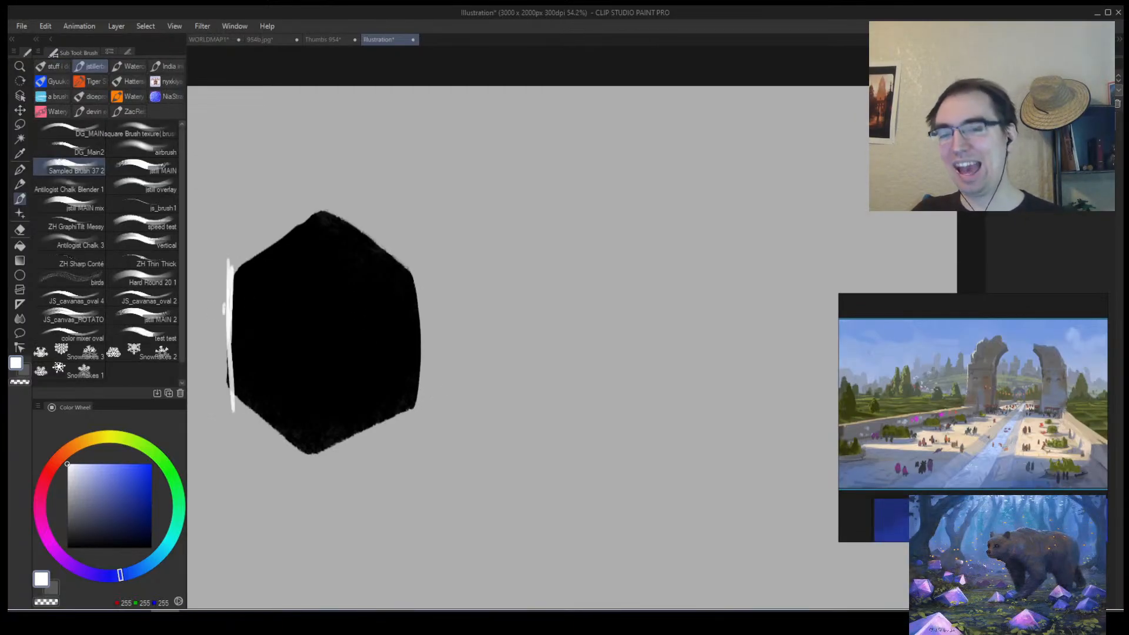
{"action": "key", "text": "ctrl+z"}
{"action": "left_click", "coordinate": [210, 309], "text": "alt"}
{"action": "left_click_drag", "start_coordinate": [232, 260], "coordinate": [229, 391]}
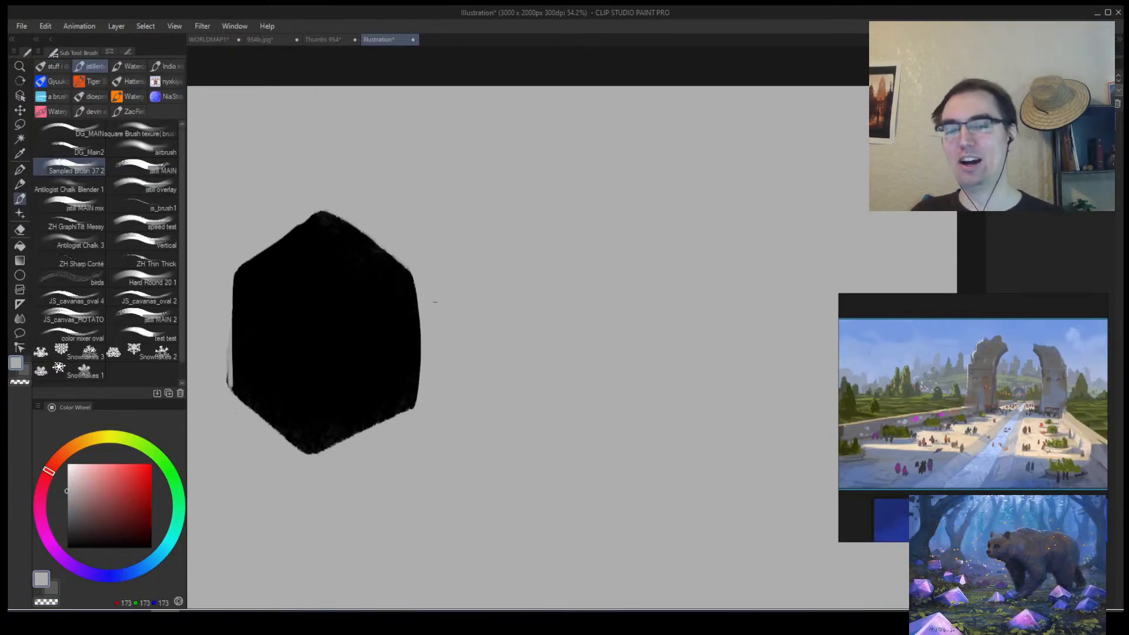
{"action": "left_click_drag", "start_coordinate": [418, 320], "coordinate": [416, 409]}
{"action": "left_click_drag", "start_coordinate": [416, 294], "coordinate": [414, 402]}
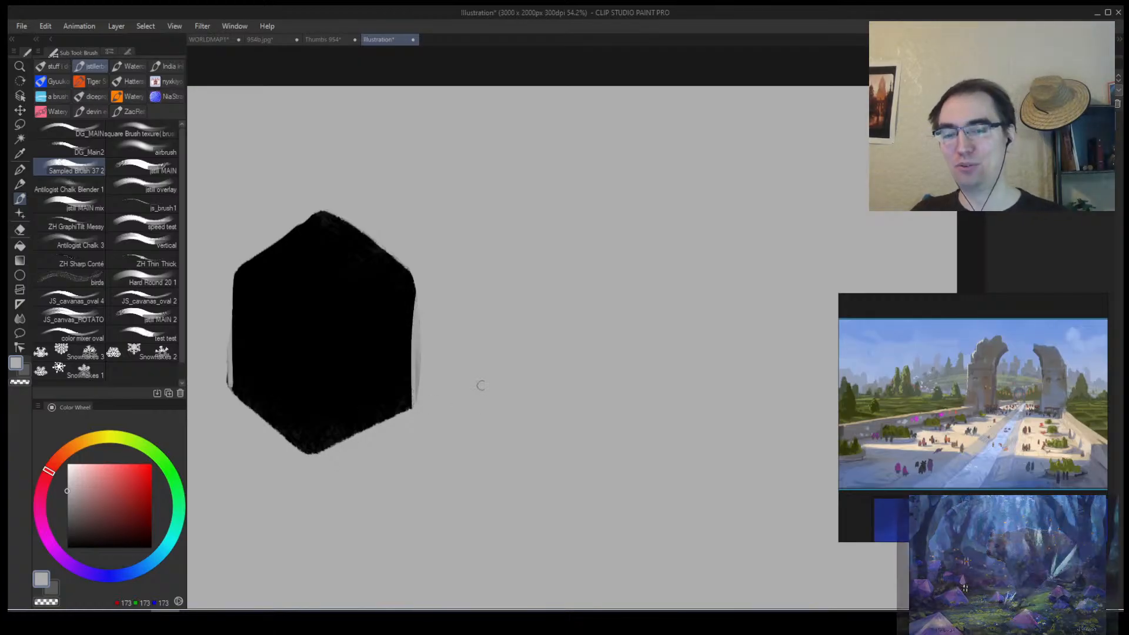
{"action": "left_click_drag", "start_coordinate": [238, 266], "coordinate": [347, 223]}
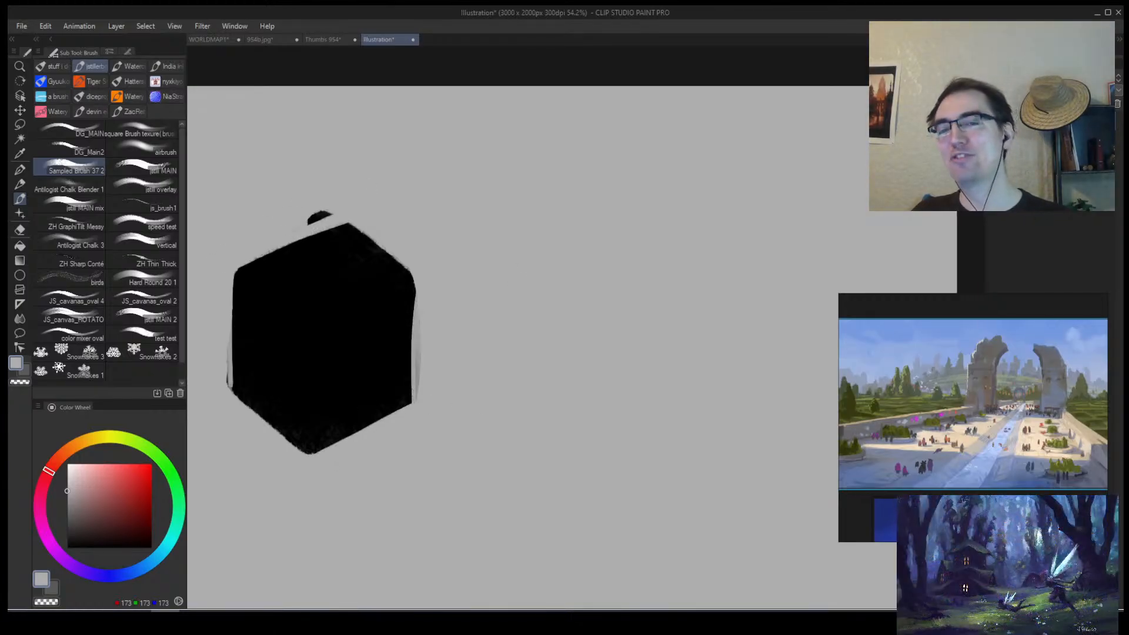
{"action": "scroll", "coordinate": [455, 328], "scroll_direction": "down", "scroll_amount": 3}
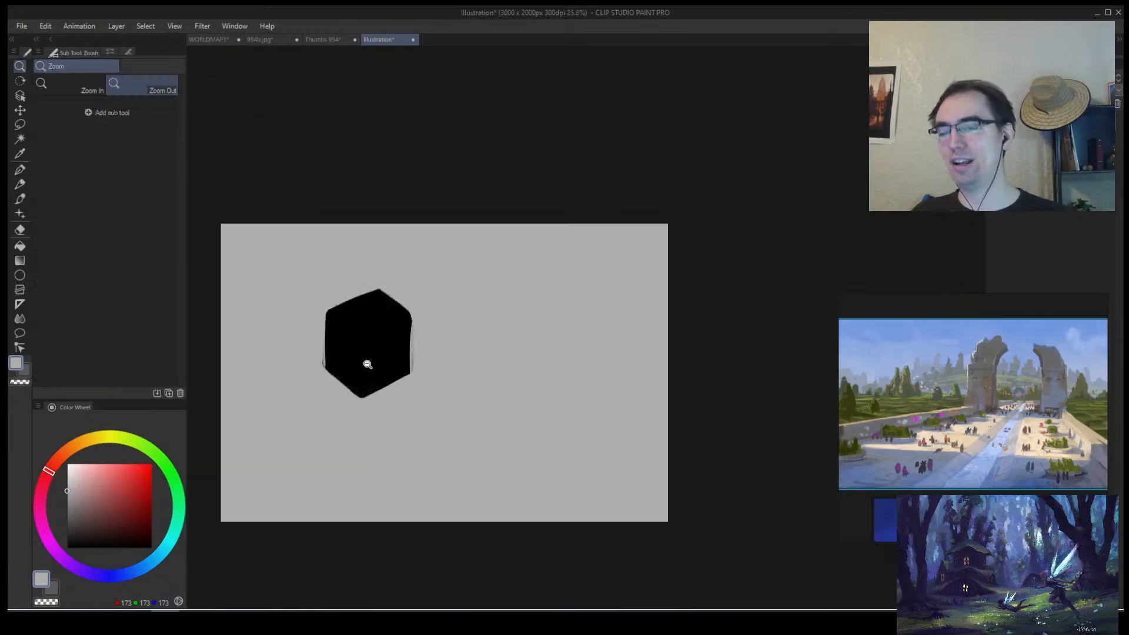
Paint a solid black house-front silhouette with a pointed roof beside the hexagon, and clean its edges with background grey.
{"action": "scroll", "coordinate": [478, 330], "scroll_direction": "up", "scroll_amount": 3}
{"action": "key", "text": "x"}
{"action": "mouse_move", "coordinate": [473, 348]}
{"action": "left_mouse_down"}
{"action": "mouse_move", "coordinate": [472, 397]}
{"action": "mouse_move", "coordinate": [601, 396]}
{"action": "mouse_move", "coordinate": [554, 363]}
{"action": "mouse_move", "coordinate": [572, 338]}
{"action": "mouse_move", "coordinate": [512, 321]}
{"action": "mouse_move", "coordinate": [463, 329]}
{"action": "mouse_move", "coordinate": [527, 264]}
{"action": "mouse_move", "coordinate": [577, 316]}
{"action": "mouse_move", "coordinate": [529, 301]}
{"action": "mouse_move", "coordinate": [578, 313]}
{"action": "mouse_move", "coordinate": [588, 330]}
{"action": "mouse_move", "coordinate": [509, 368]}
{"action": "mouse_move", "coordinate": [474, 347]}
{"action": "mouse_move", "coordinate": [468, 393]}
{"action": "mouse_move", "coordinate": [568, 401]}
{"action": "mouse_move", "coordinate": [591, 370]}
{"action": "mouse_move", "coordinate": [605, 406]}
{"action": "left_mouse_up"}
{"action": "key", "text": "x"}
{"action": "mouse_move", "coordinate": [567, 276]}
{"action": "left_mouse_down"}
{"action": "mouse_move", "coordinate": [612, 315]}
{"action": "mouse_move", "coordinate": [619, 420]}
{"action": "left_mouse_up"}
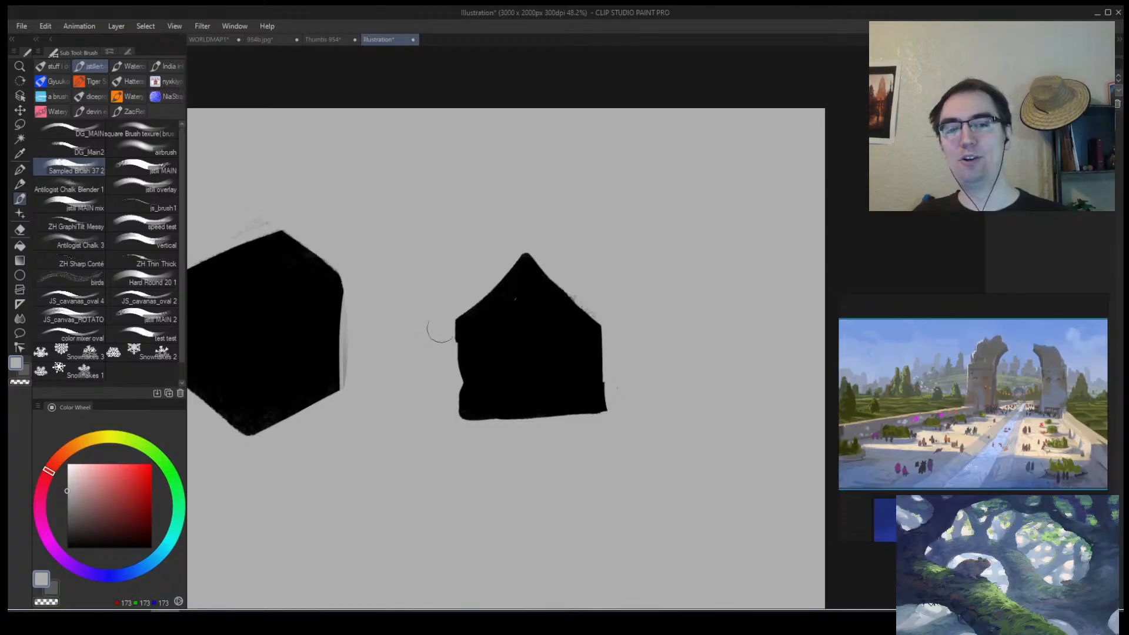
{"action": "left_click_drag", "start_coordinate": [456, 377], "coordinate": [458, 321]}
Extend the house front in black with a receding roof and side wall, and fill it into one solid building silhouette.
{"action": "key", "text": "x"}
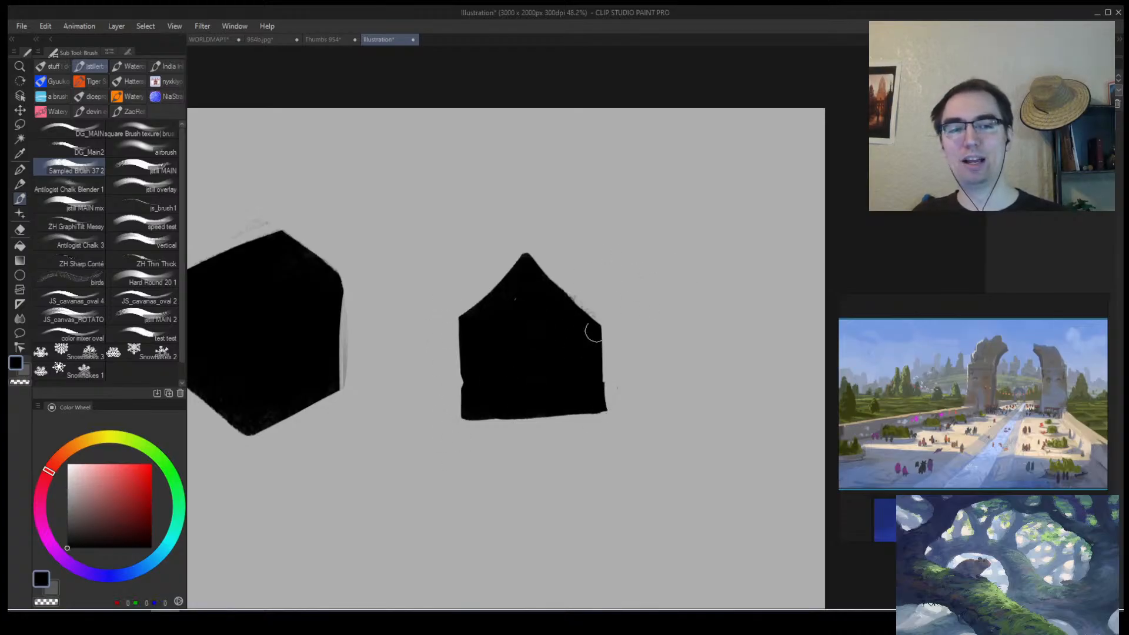
{"action": "left_click_drag", "start_coordinate": [595, 328], "coordinate": [705, 242]}
{"action": "left_click_drag", "start_coordinate": [525, 262], "coordinate": [619, 203]}
{"action": "mouse_move", "coordinate": [619, 203]}
{"action": "left_mouse_down"}
{"action": "mouse_move", "coordinate": [679, 251]}
{"action": "mouse_move", "coordinate": [625, 210]}
{"action": "mouse_move", "coordinate": [675, 258]}
{"action": "left_mouse_up"}
{"action": "left_click_drag", "start_coordinate": [676, 258], "coordinate": [689, 247]}
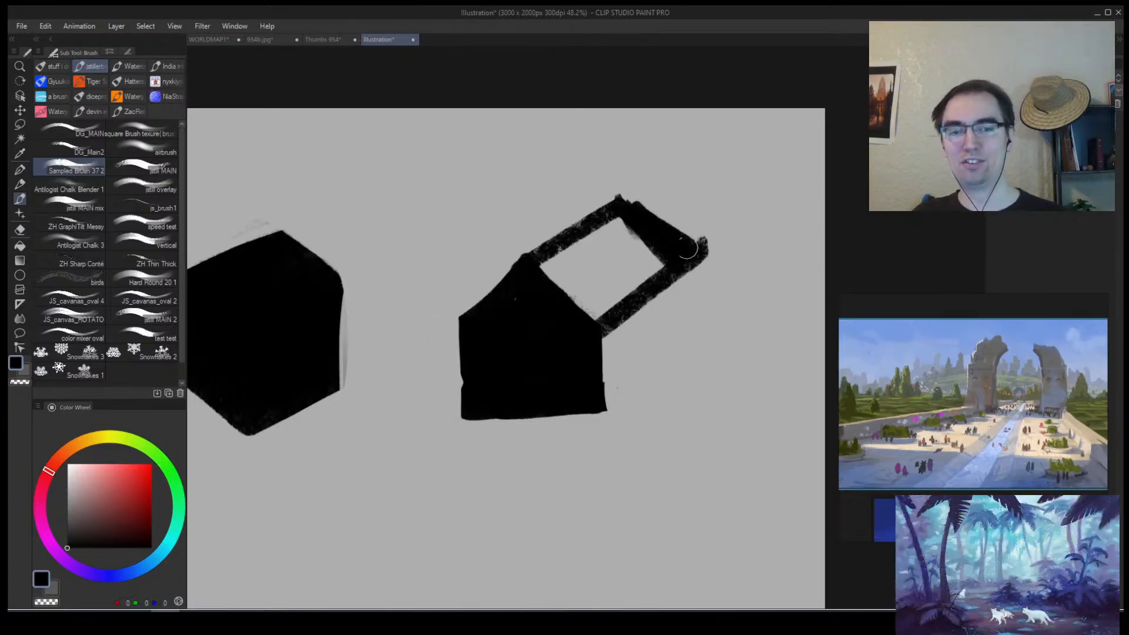
{"action": "left_click_drag", "start_coordinate": [606, 246], "coordinate": [550, 276]}
{"action": "left_click_drag", "start_coordinate": [550, 275], "coordinate": [635, 232]}
{"action": "mouse_move", "coordinate": [635, 232]}
{"action": "left_mouse_down"}
{"action": "mouse_move", "coordinate": [602, 232]}
{"action": "mouse_move", "coordinate": [635, 264]}
{"action": "mouse_move", "coordinate": [606, 322]}
{"action": "mouse_move", "coordinate": [683, 283]}
{"action": "mouse_move", "coordinate": [634, 366]}
{"action": "mouse_move", "coordinate": [605, 368]}
{"action": "mouse_move", "coordinate": [613, 385]}
{"action": "left_mouse_up"}
{"action": "left_click_drag", "start_coordinate": [690, 330], "coordinate": [650, 376]}
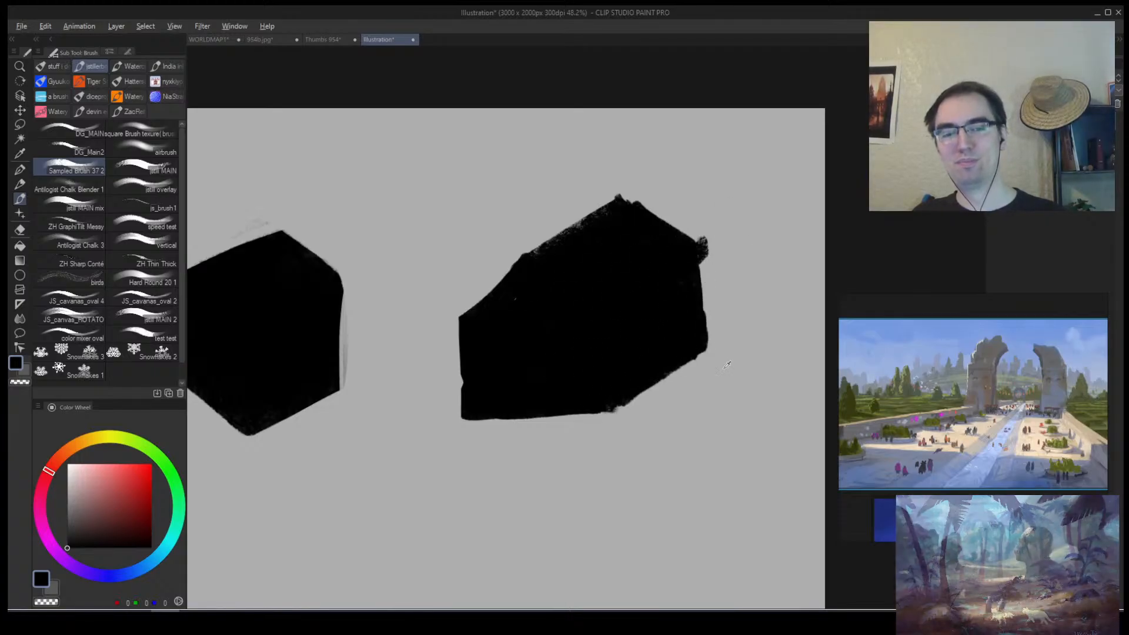
Clean the building silhouette's lower and right edges with sampled background grey.
{"action": "left_click", "coordinate": [718, 371], "text": "alt"}
{"action": "left_click_drag", "start_coordinate": [716, 367], "coordinate": [634, 405]}
{"action": "left_click_drag", "start_coordinate": [700, 249], "coordinate": [714, 300]}
{"action": "key", "text": "alt+space"}
{"action": "mouse_move", "coordinate": [667, 407]}
{"action": "left_mouse_down"}
{"action": "mouse_move", "coordinate": [626, 424]}
{"action": "mouse_move", "coordinate": [664, 354]}
{"action": "left_mouse_up"}
{"action": "left_click", "coordinate": [616, 345], "text": "alt"}
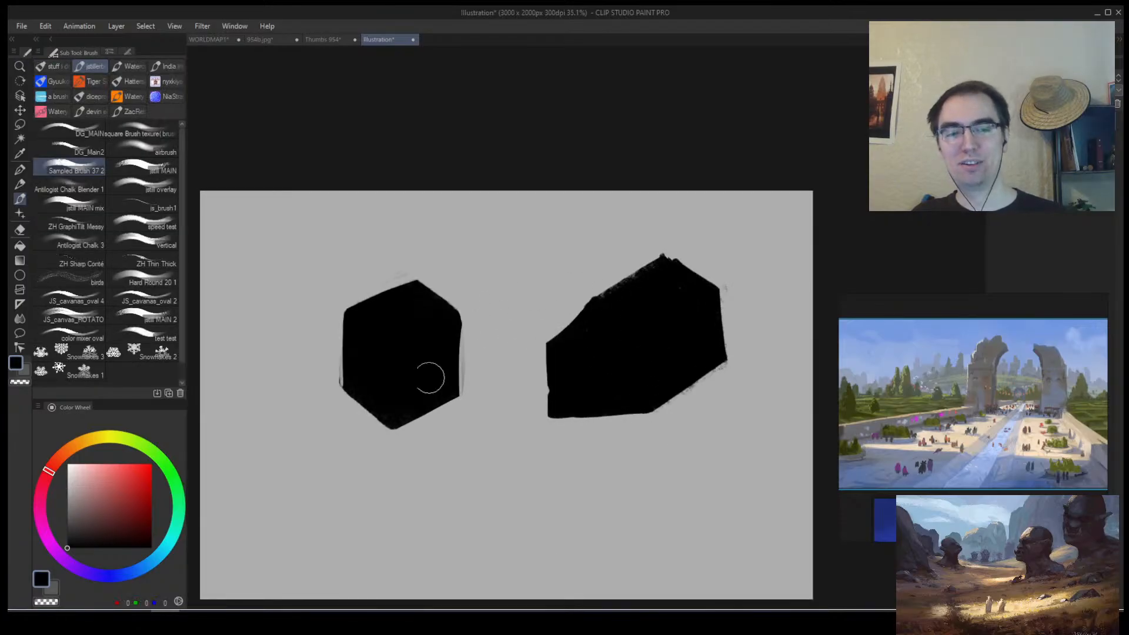
Paint thin grey inner edges on the black hexagon and building silhouettes so they read as a cube and a pitched-roof house.
{"action": "left_click", "coordinate": [419, 467], "text": "alt"}
{"action": "mouse_move", "coordinate": [363, 321]}
{"action": "left_mouse_down"}
{"action": "mouse_move", "coordinate": [387, 350]}
{"action": "mouse_move", "coordinate": [419, 355]}
{"action": "mouse_move", "coordinate": [461, 325]}
{"action": "left_mouse_up"}
{"action": "left_click_drag", "start_coordinate": [388, 353], "coordinate": [389, 398]}
{"action": "mouse_move", "coordinate": [547, 347]}
{"action": "left_mouse_down"}
{"action": "mouse_move", "coordinate": [639, 342]}
{"action": "mouse_move", "coordinate": [720, 307]}
{"action": "left_mouse_up"}
{"action": "key", "text": "ctrl+z"}
{"action": "mouse_move", "coordinate": [640, 346]}
{"action": "left_mouse_down"}
{"action": "mouse_move", "coordinate": [713, 301]}
{"action": "mouse_move", "coordinate": [651, 358]}
{"action": "mouse_move", "coordinate": [676, 323]}
{"action": "left_mouse_up"}
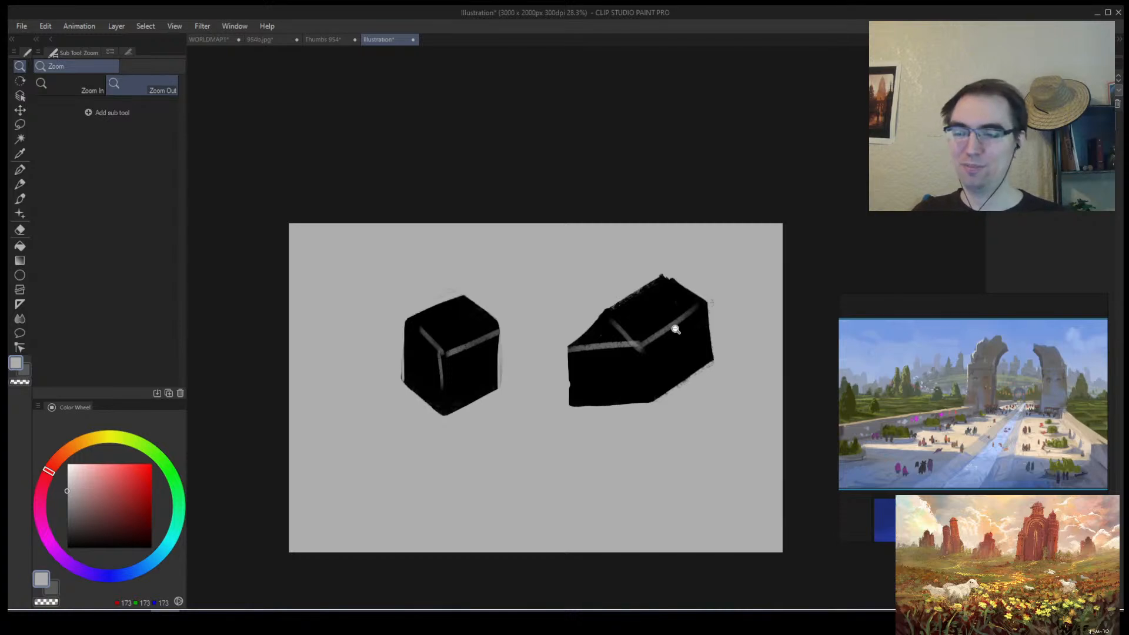
Clear both black silhouettes from the grey canvas and switch to the WORLDMAP painting.
{"action": "mouse_move", "coordinate": [499, 409]}
{"action": "left_mouse_down", "text": "ctrl"}
{"action": "mouse_move", "coordinate": [458, 389]}
{"action": "mouse_move", "coordinate": [471, 404]}
{"action": "left_mouse_up", "text": "ctrl"}
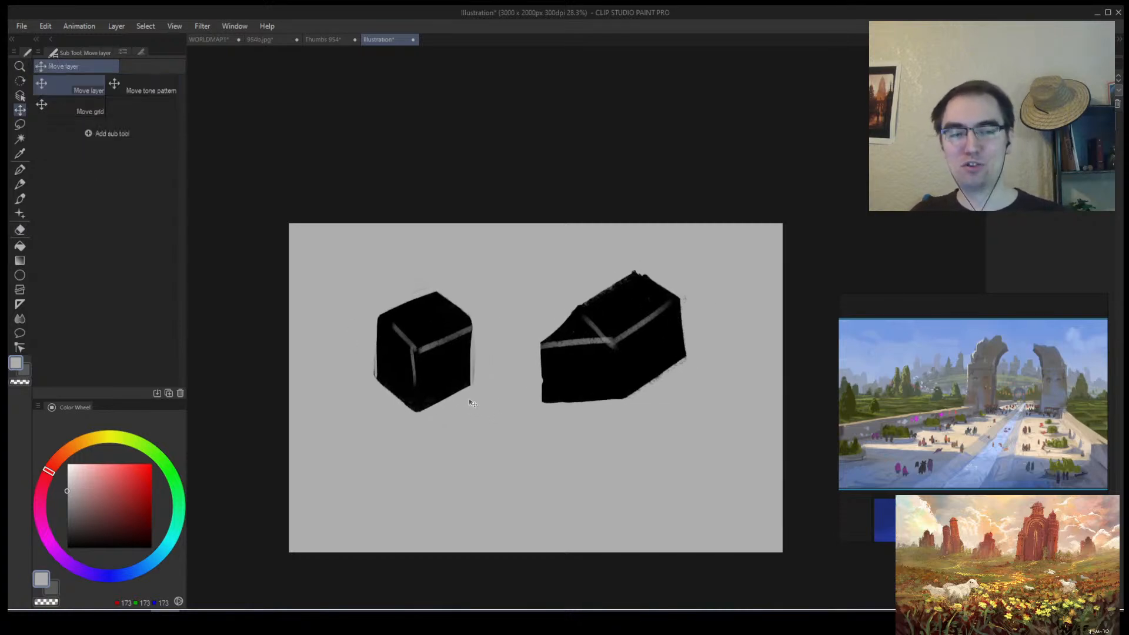
{"action": "key", "text": "ctrl+z"}
{"action": "key", "text": "Delete"}
{"action": "left_click", "coordinate": [222, 40]}
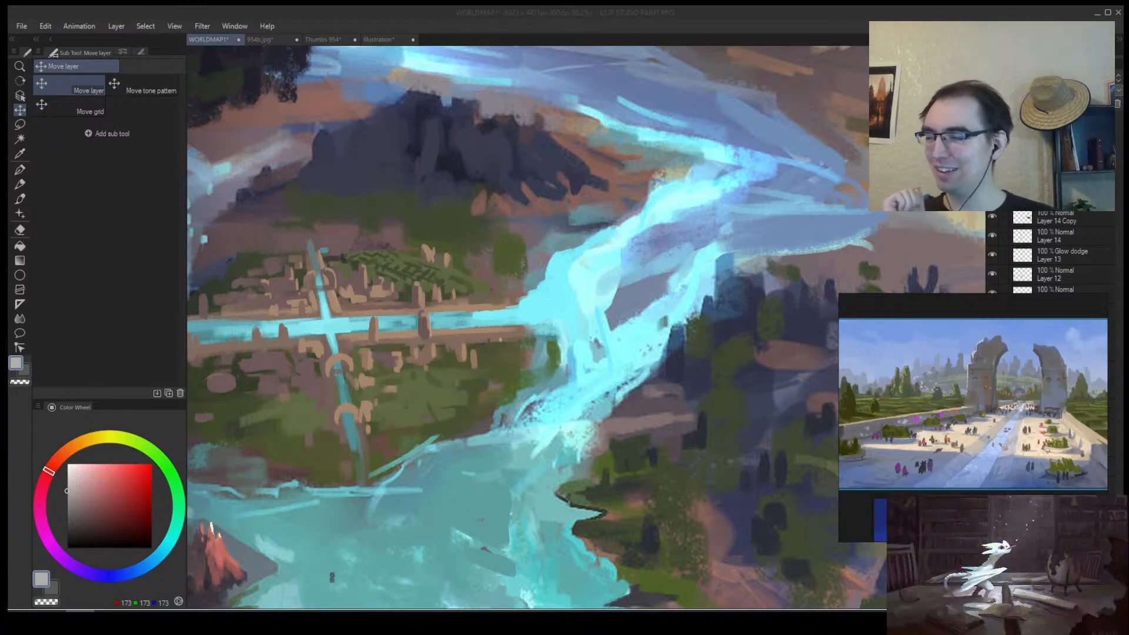
Copy the numbered animal sketch sheet from the browser and paste it onto the grey Illustration canvas.
{"action": "mouse_move", "coordinate": [8, 29]}
{"action": "left_mouse_down"}
{"action": "mouse_move", "coordinate": [354, 34]}
{"action": "mouse_move", "coordinate": [510, 59]}
{"action": "left_mouse_up"}
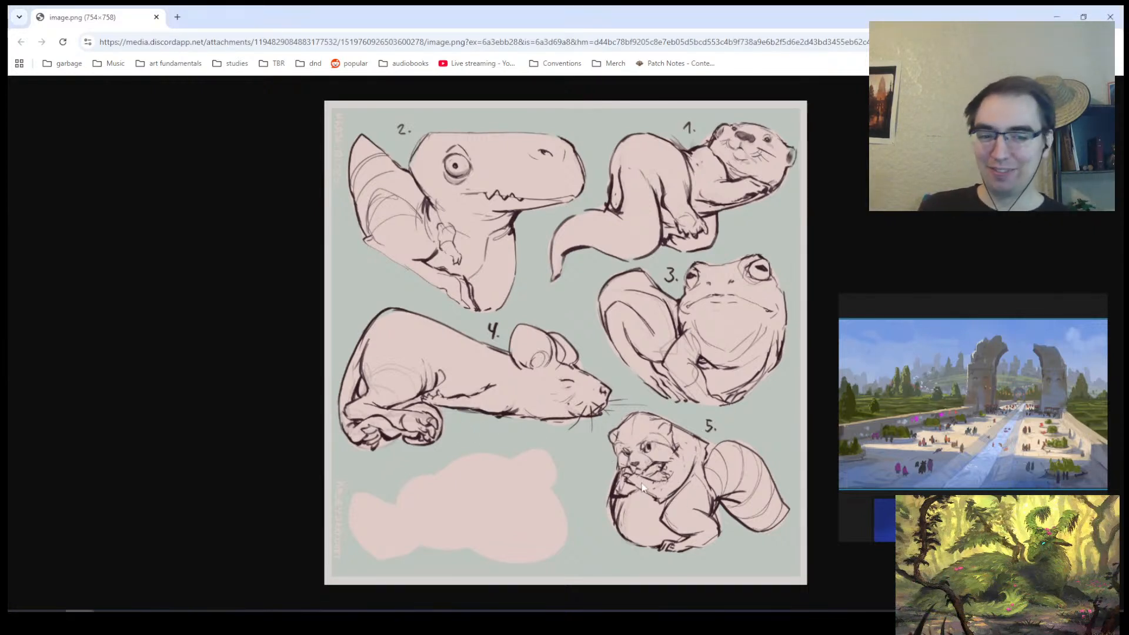
{"action": "right_click", "coordinate": [588, 418]}
{"action": "left_click", "coordinate": [623, 462]}
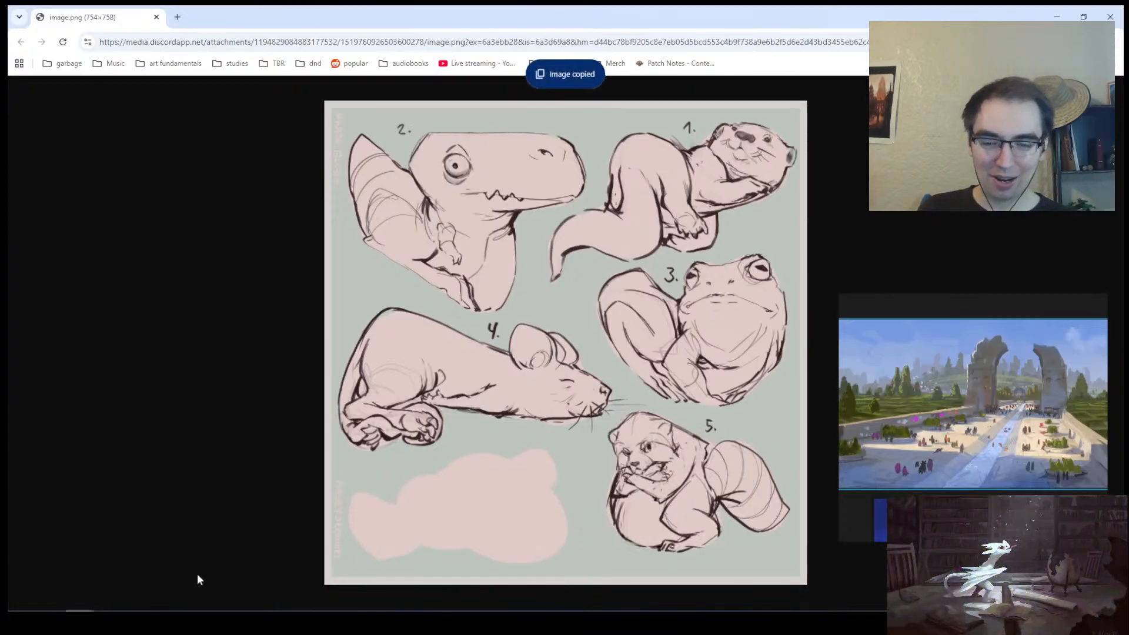
{"action": "key", "text": "alt+Tab"}
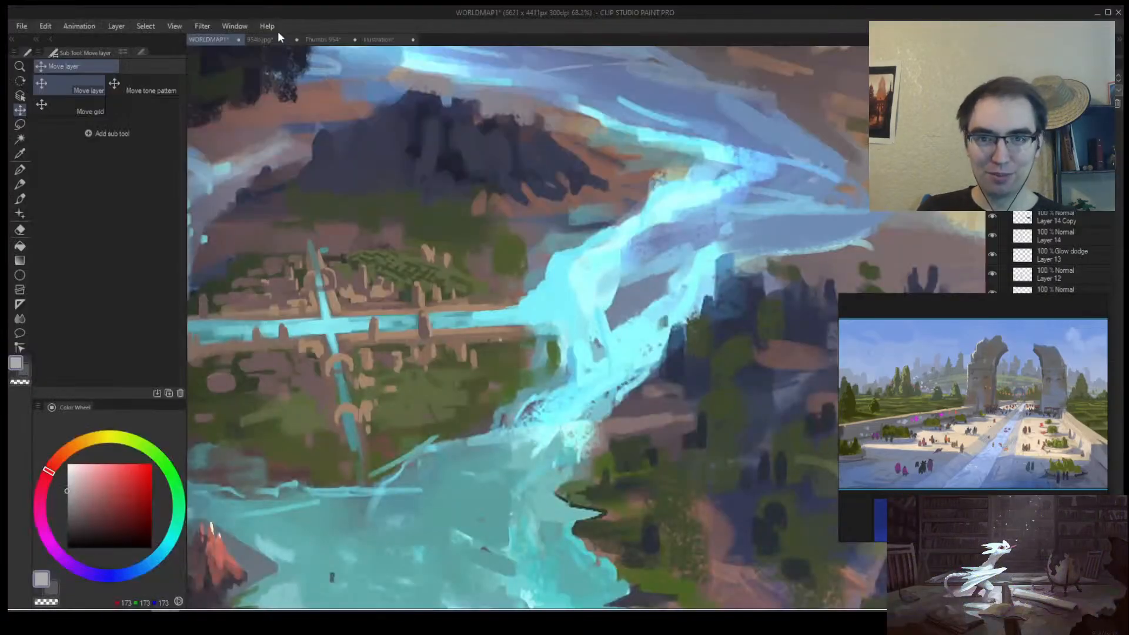
{"action": "left_click", "coordinate": [388, 39]}
{"action": "key", "text": "ctrl+v"}
{"action": "left_click_drag", "start_coordinate": [479, 285], "coordinate": [530, 315]}
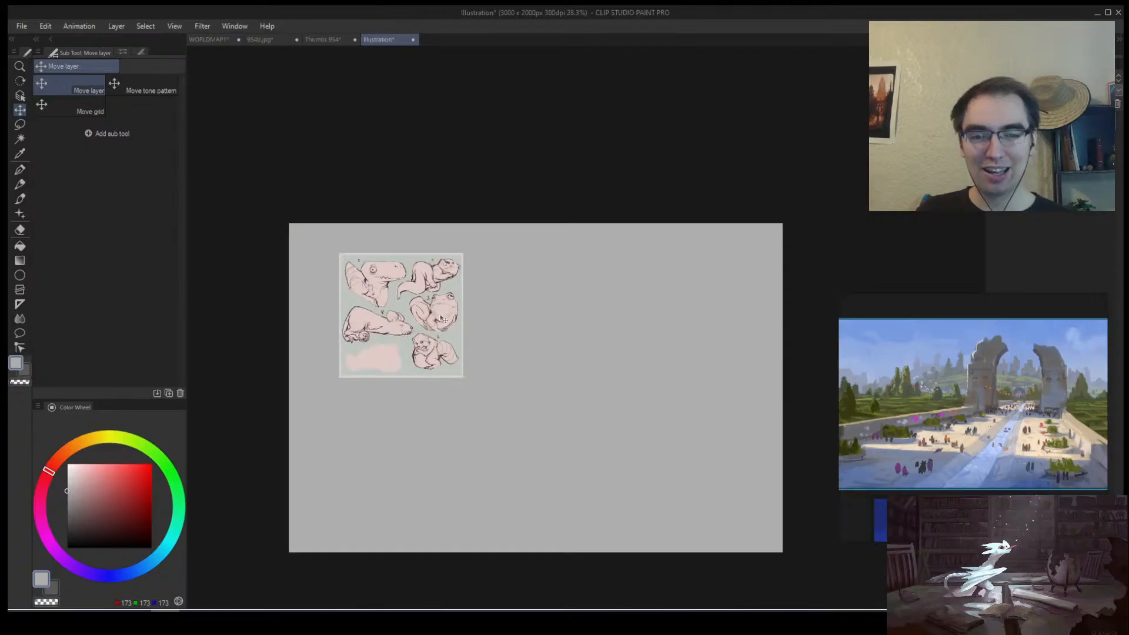
Set the brush colour to pure red for marking up the raccoon sketch numbered 5.
{"action": "left_click", "coordinate": [494, 355], "text": "ctrl"}
{"action": "scroll", "coordinate": [494, 355], "scroll_direction": "up", "scroll_amount": 5}
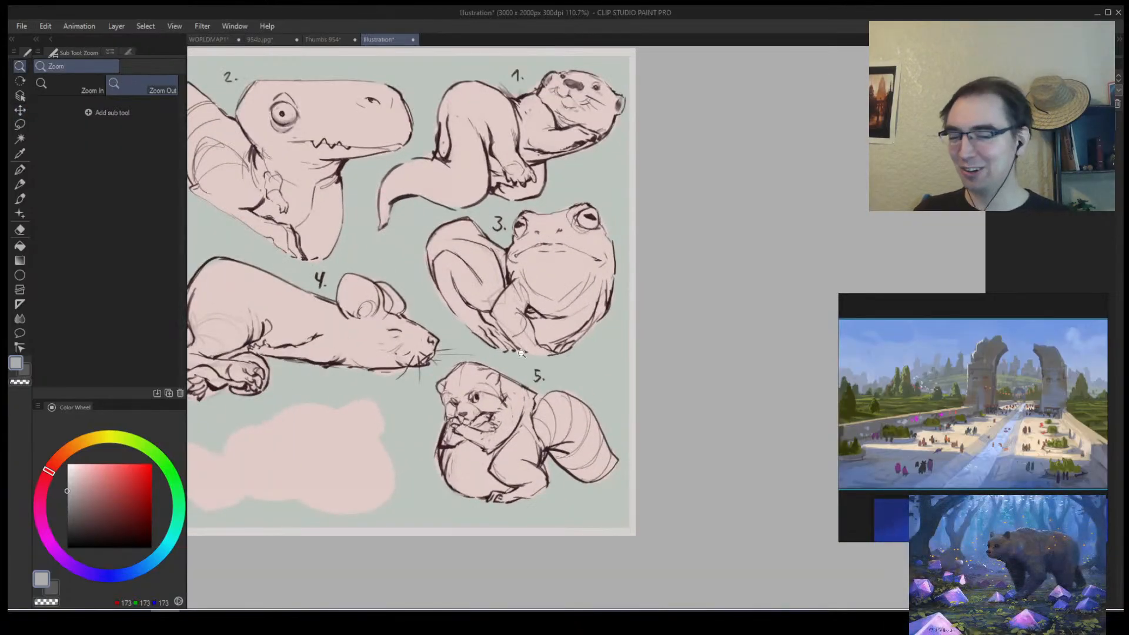
{"action": "left_click_drag", "start_coordinate": [571, 380], "coordinate": [607, 376]}
{"action": "left_click", "coordinate": [151, 465]}
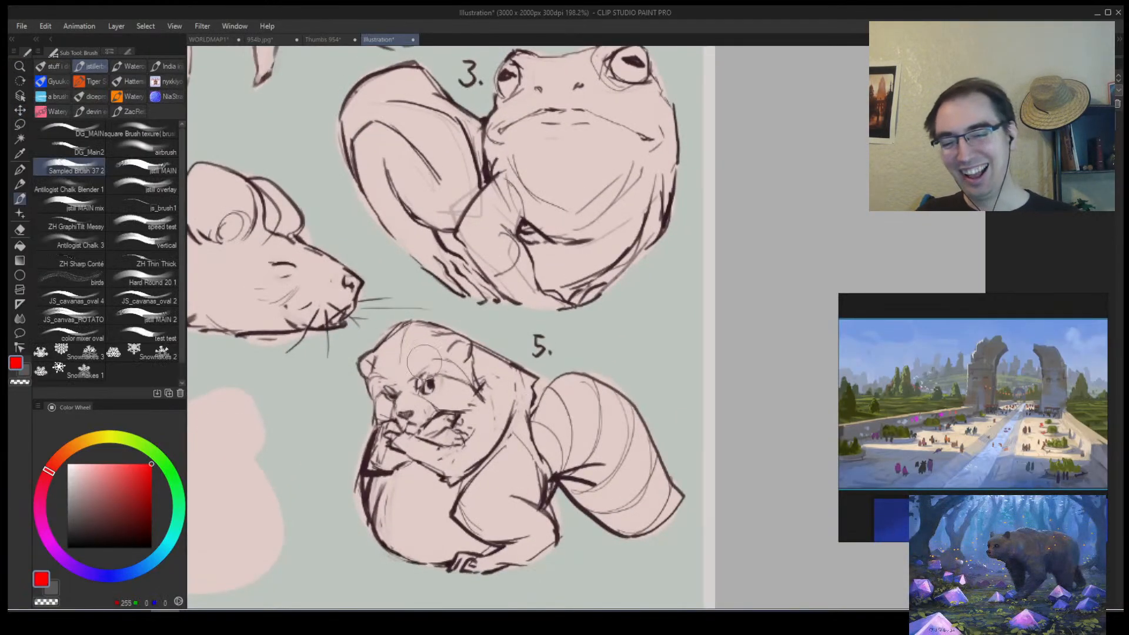
Try red brush strokes across the raccoon's arms and chest, and undo them.
{"action": "mouse_move", "coordinate": [391, 444]}
{"action": "left_mouse_down"}
{"action": "mouse_move", "coordinate": [450, 480]}
{"action": "mouse_move", "coordinate": [500, 400]}
{"action": "mouse_move", "coordinate": [418, 328]}
{"action": "mouse_move", "coordinate": [359, 468]}
{"action": "mouse_move", "coordinate": [466, 474]}
{"action": "mouse_move", "coordinate": [517, 378]}
{"action": "left_mouse_up"}
{"action": "key", "text": "ctrl+z"}
{"action": "key", "text": "ctrl+z"}
{"action": "key", "text": "ctrl+z"}
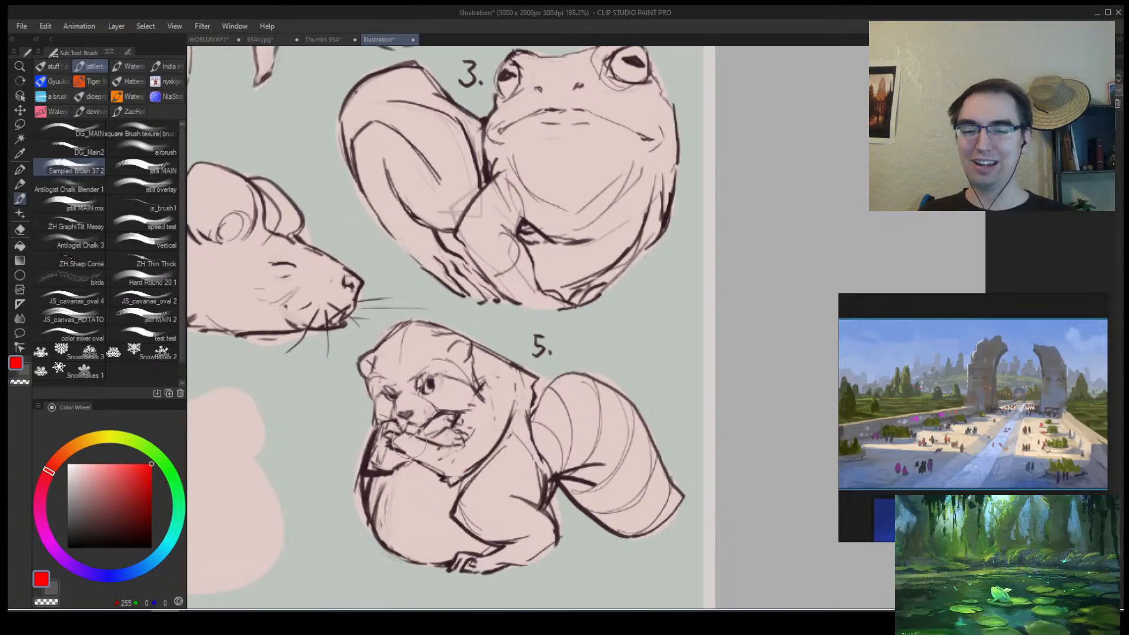
{"action": "mouse_move", "coordinate": [391, 440]}
{"action": "left_mouse_down"}
{"action": "mouse_move", "coordinate": [444, 473]}
{"action": "mouse_move", "coordinate": [517, 379]}
{"action": "mouse_move", "coordinate": [445, 467]}
{"action": "mouse_move", "coordinate": [506, 388]}
{"action": "mouse_move", "coordinate": [469, 448]}
{"action": "mouse_move", "coordinate": [409, 469]}
{"action": "mouse_move", "coordinate": [470, 504]}
{"action": "left_mouse_up"}
{"action": "key", "text": "ctrl+z"}
{"action": "key", "text": "ctrl+z"}
Try thick red curved strokes over the raccoon's chest and belly to suggest its volume, and undo them all.
{"action": "mouse_move", "coordinate": [446, 440]}
{"action": "left_mouse_down"}
{"action": "mouse_move", "coordinate": [450, 428]}
{"action": "mouse_move", "coordinate": [499, 523]}
{"action": "left_mouse_up"}
{"action": "left_click_drag", "start_coordinate": [419, 446], "coordinate": [415, 424]}
{"action": "left_click_drag", "start_coordinate": [434, 440], "coordinate": [461, 538]}
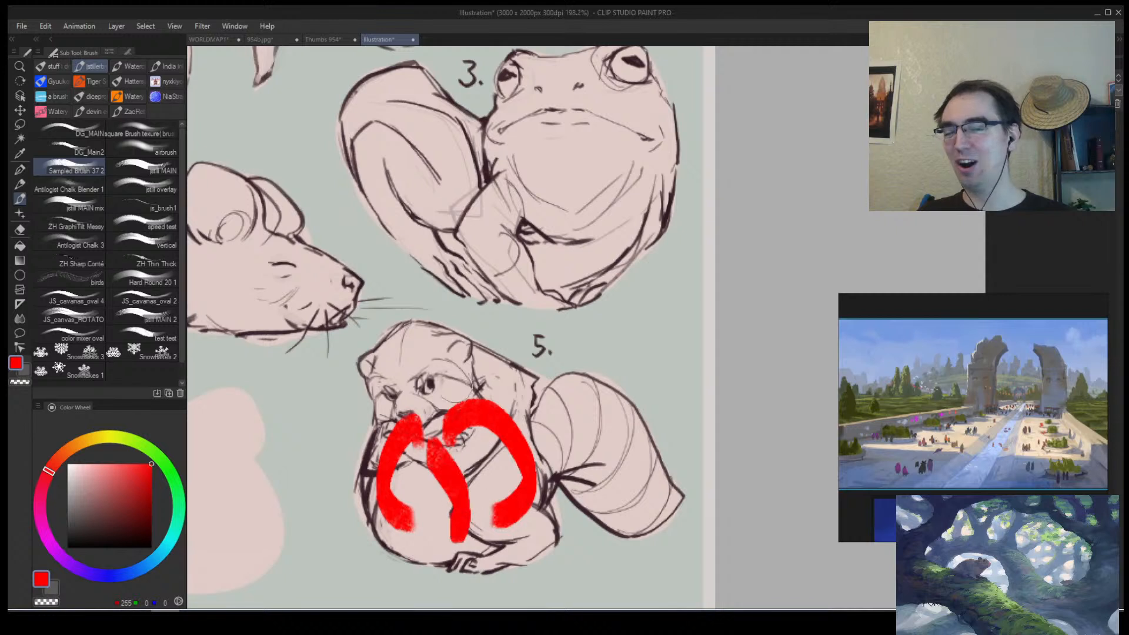
{"action": "mouse_move", "coordinate": [424, 411]}
{"action": "left_mouse_down"}
{"action": "mouse_move", "coordinate": [479, 368]}
{"action": "mouse_move", "coordinate": [544, 406]}
{"action": "mouse_move", "coordinate": [376, 356]}
{"action": "mouse_move", "coordinate": [359, 366]}
{"action": "left_mouse_up"}
{"action": "key", "text": "ctrl+z"}
{"action": "key", "text": "ctrl+z"}
{"action": "key", "text": "ctrl+z"}
{"action": "key", "text": "ctrl+z"}
{"action": "key", "text": "ctrl+z"}
{"action": "key", "text": "ctrl+z"}
{"action": "key", "text": "ctrl+z"}
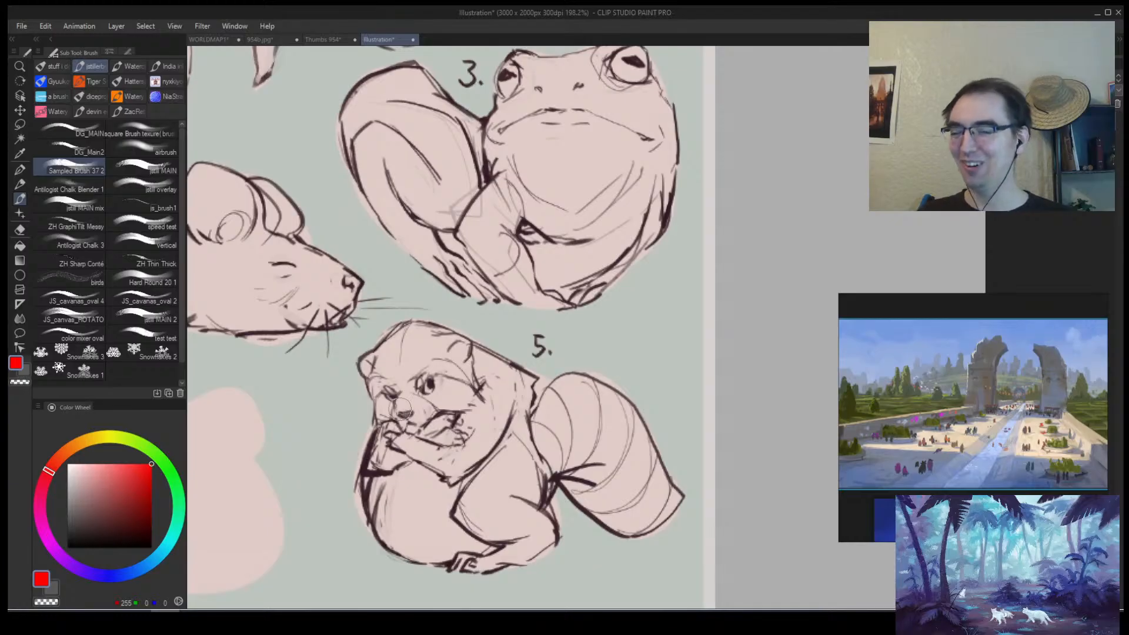
Try a broad red stroke from the raccoon's arms up to its shoulder, and undo it.
{"action": "mouse_move", "coordinate": [401, 409]}
{"action": "left_mouse_down"}
{"action": "mouse_move", "coordinate": [357, 393]}
{"action": "mouse_move", "coordinate": [393, 456]}
{"action": "mouse_move", "coordinate": [462, 371]}
{"action": "mouse_move", "coordinate": [474, 377]}
{"action": "mouse_move", "coordinate": [423, 432]}
{"action": "mouse_move", "coordinate": [379, 442]}
{"action": "mouse_move", "coordinate": [444, 390]}
{"action": "mouse_move", "coordinate": [447, 432]}
{"action": "mouse_move", "coordinate": [429, 372]}
{"action": "mouse_move", "coordinate": [446, 373]}
{"action": "mouse_move", "coordinate": [400, 377]}
{"action": "left_mouse_up"}
{"action": "key", "text": "z"}
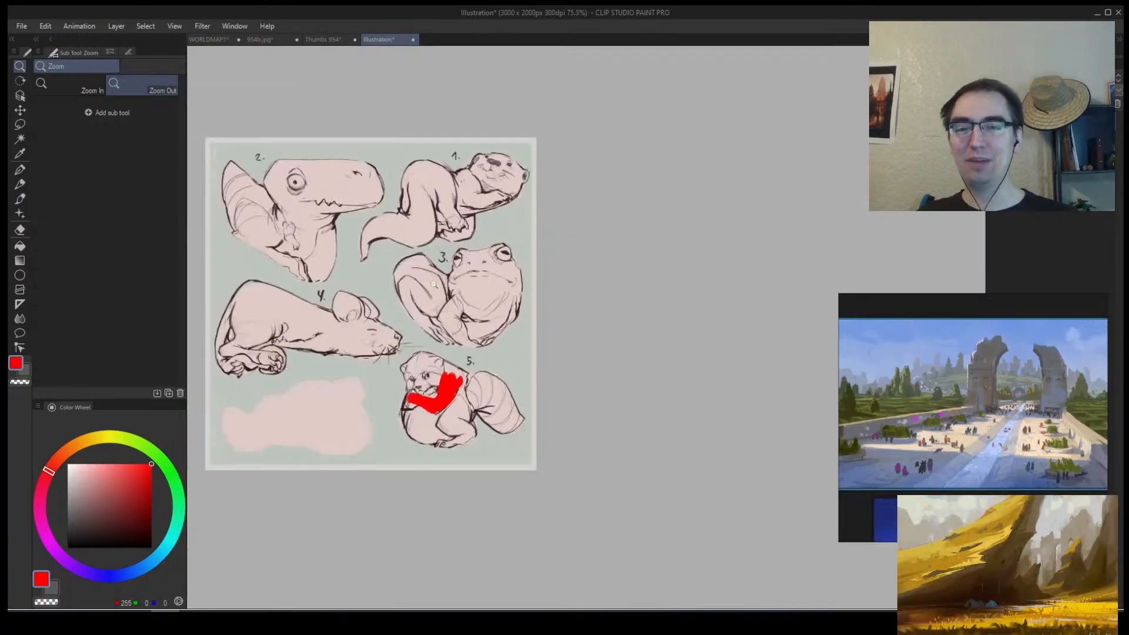
{"action": "key", "text": "ctrl+z"}
{"action": "key", "text": "ctrl+z"}
Look through the open 954b.jpg and Thumbs 954 documents, and open camels.jpg.
{"action": "left_click", "coordinate": [329, 42]}
{"action": "left_click", "coordinate": [270, 40]}
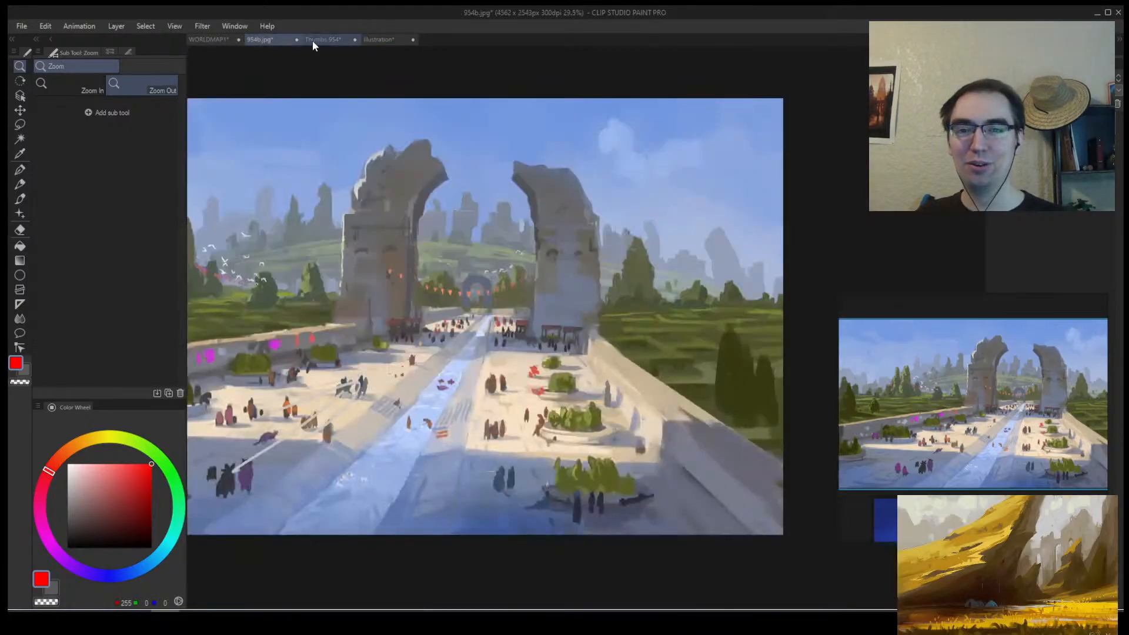
{"action": "left_click", "coordinate": [312, 41]}
{"action": "left_click", "coordinate": [23, 27]}
{"action": "left_click", "coordinate": [39, 64]}
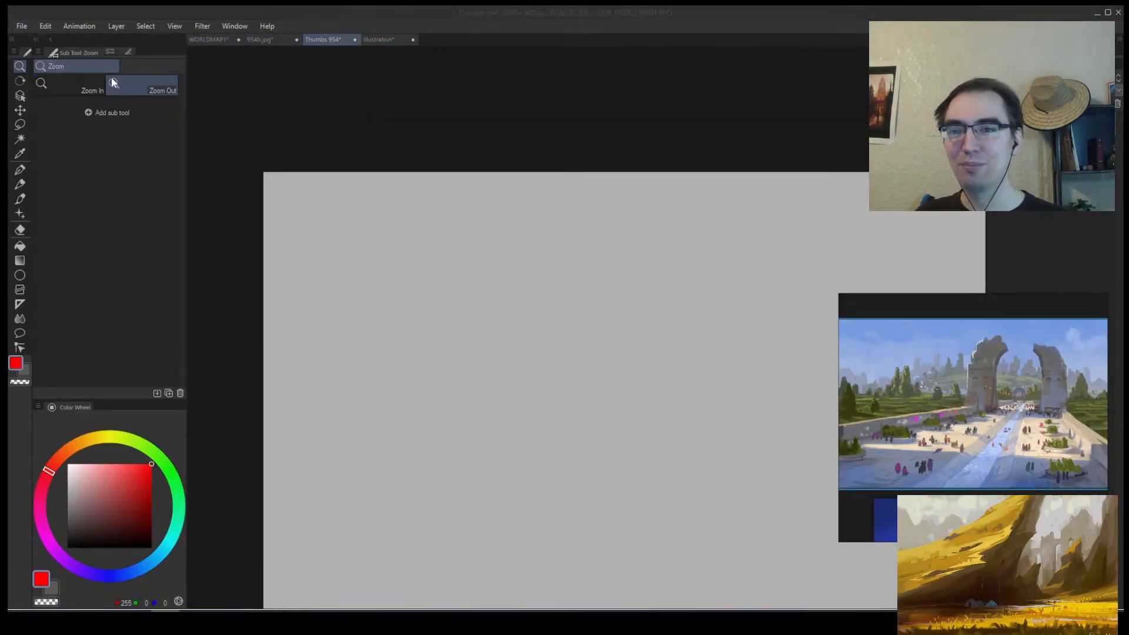
{"action": "double_click", "coordinate": [389, 113]}
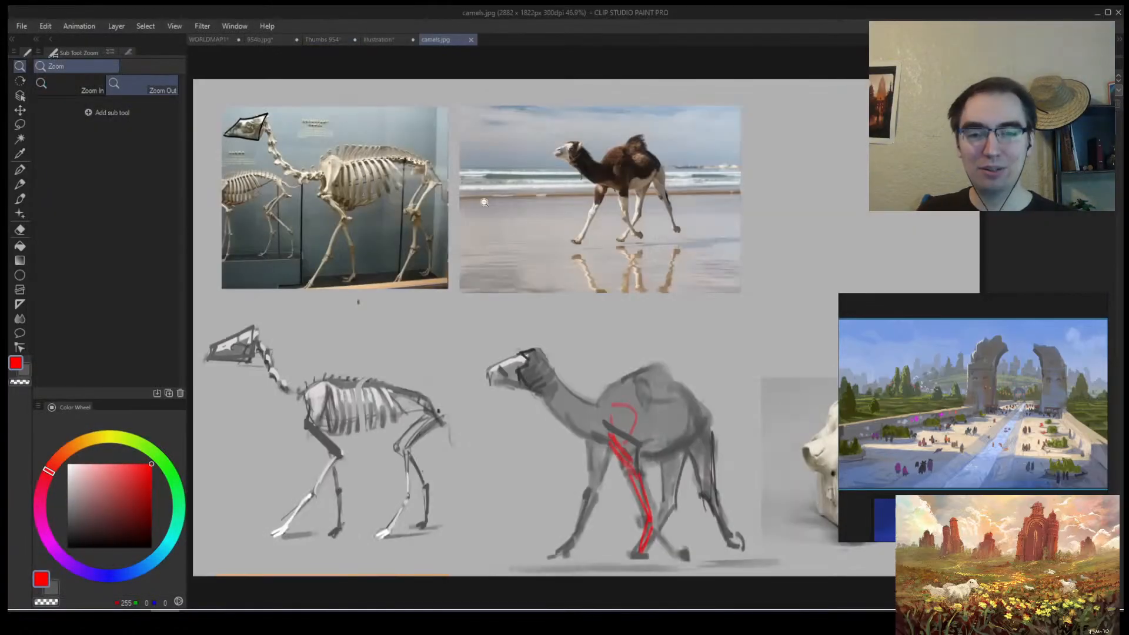
Create a new illustration from the copied animal sketch sheet, and compare it with camels.jpg.
{"action": "left_click", "coordinate": [21, 27]}
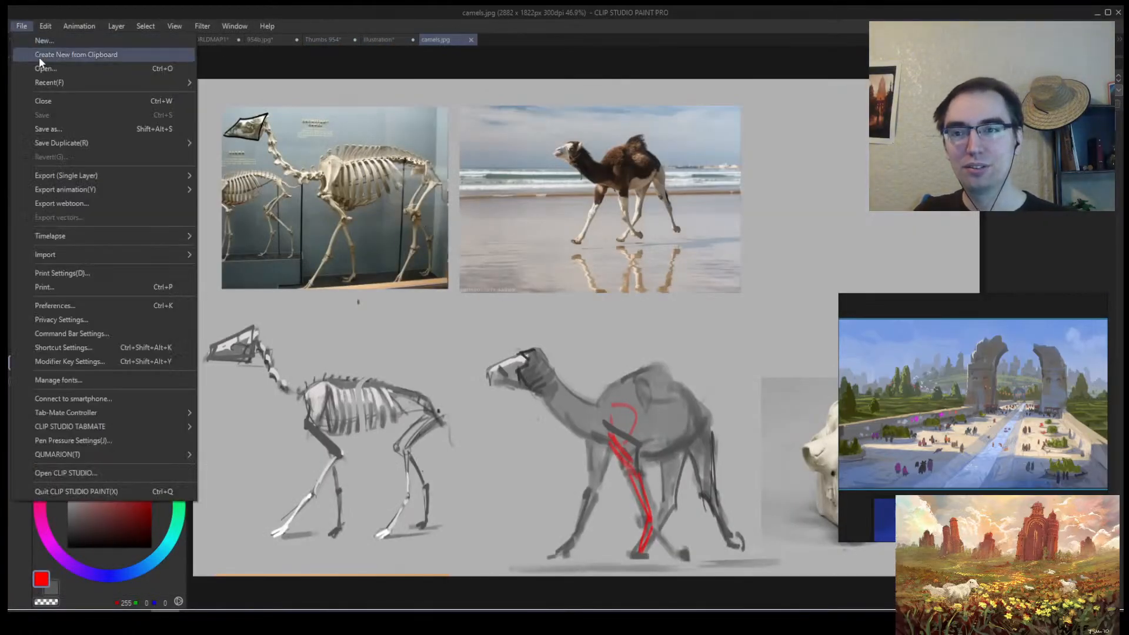
{"action": "left_click", "coordinate": [39, 57]}
{"action": "left_click", "coordinate": [456, 40]}
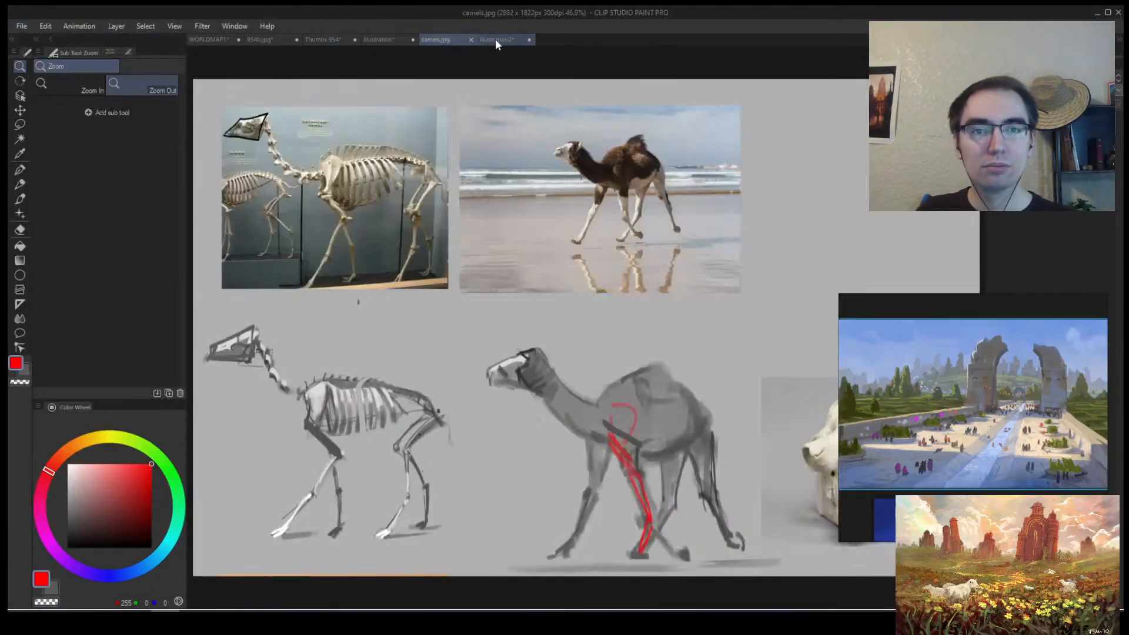
{"action": "left_click", "coordinate": [488, 40]}
Open Thumbs 954.clip and bring up the close-up camel head photo among its references.
{"action": "left_click", "coordinate": [22, 26]}
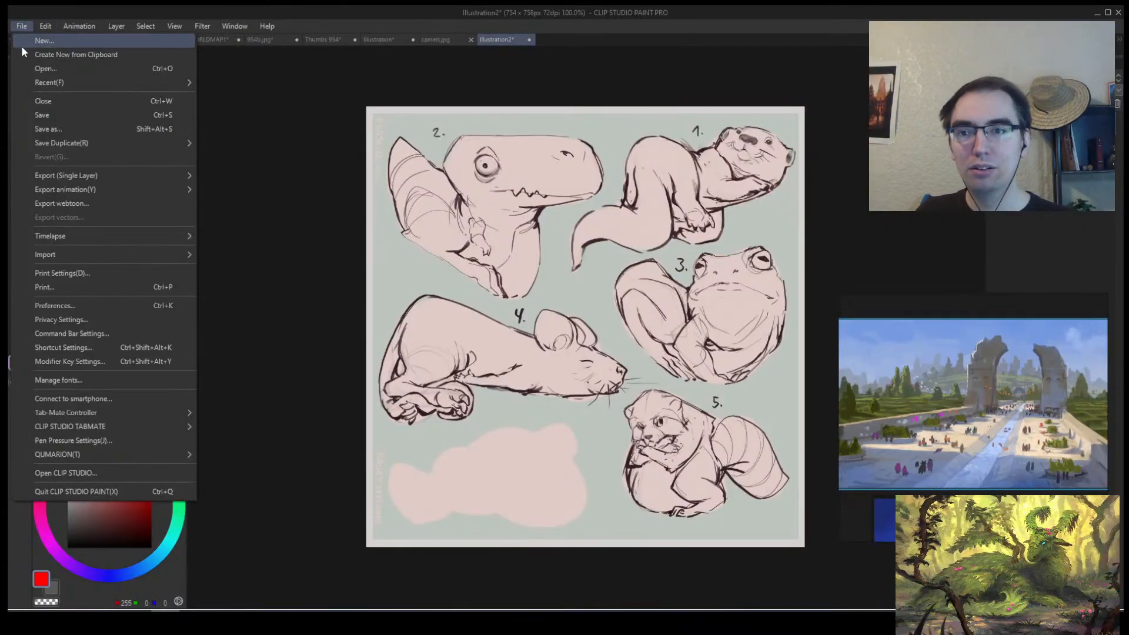
{"action": "left_click", "coordinate": [46, 67]}
{"action": "left_click", "coordinate": [465, 99]}
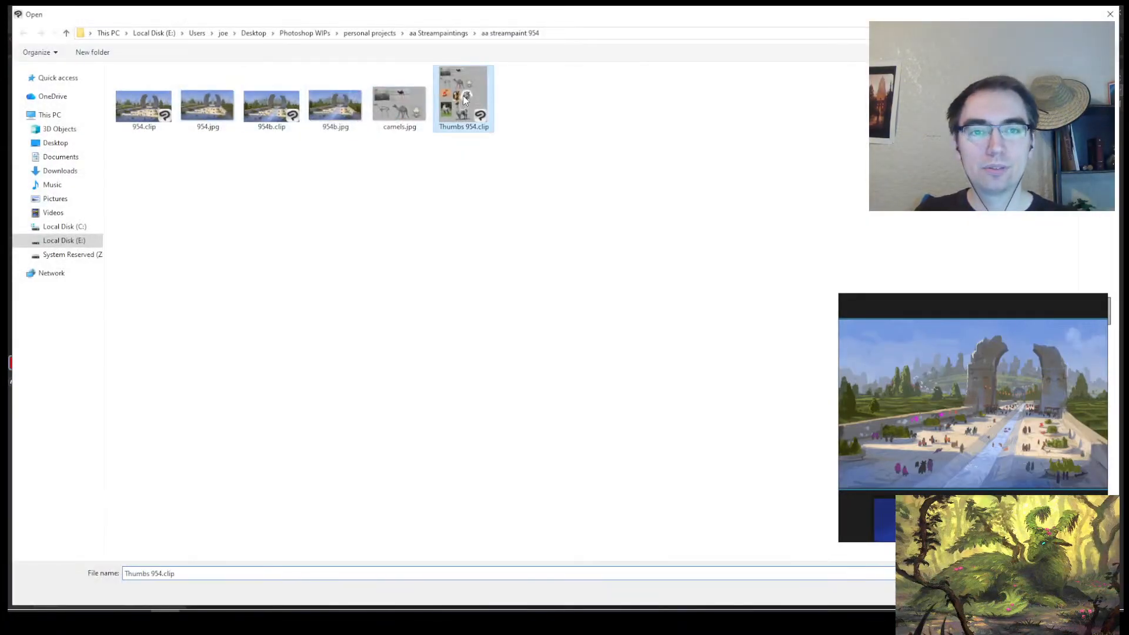
{"action": "double_click", "coordinate": [464, 98]}
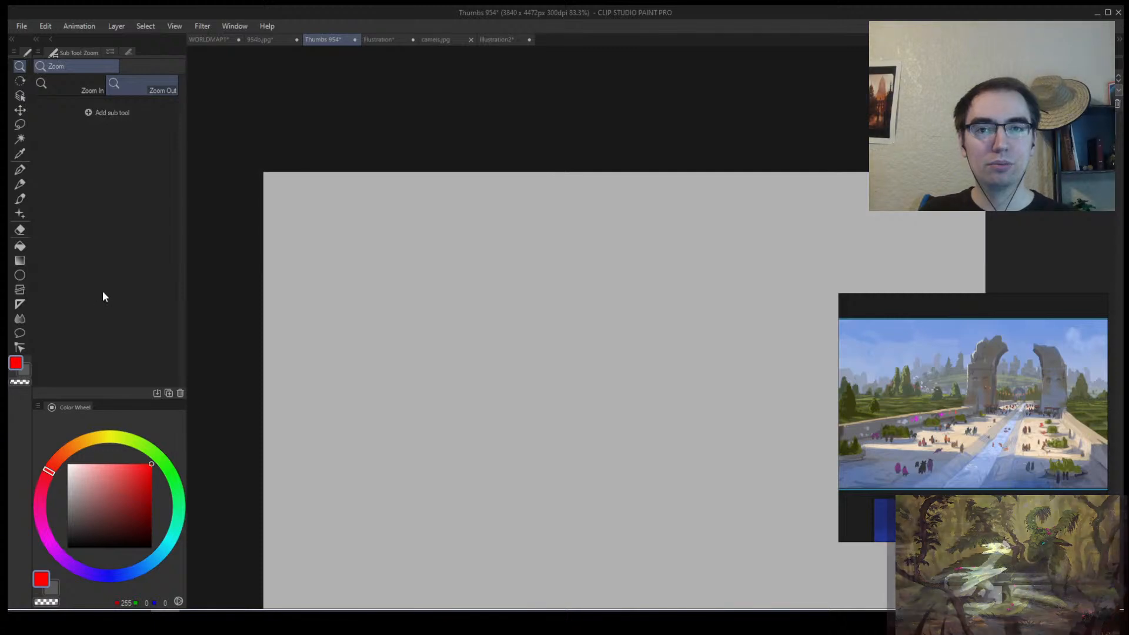
{"action": "left_click_drag", "start_coordinate": [630, 257], "coordinate": [461, 206]}
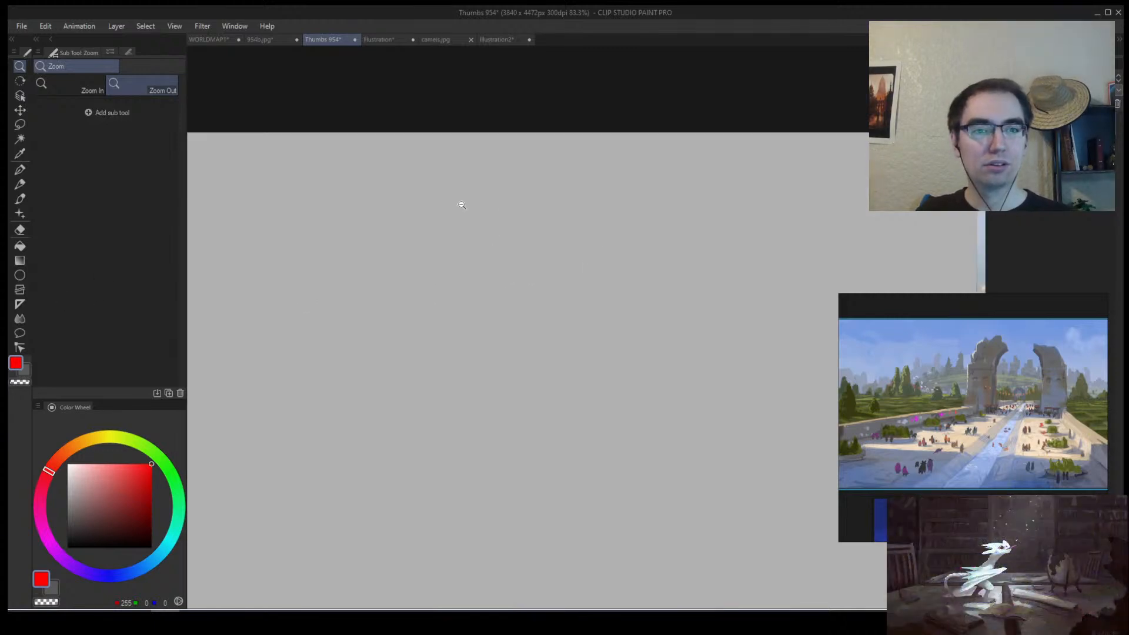
{"action": "left_click", "coordinate": [464, 272]}
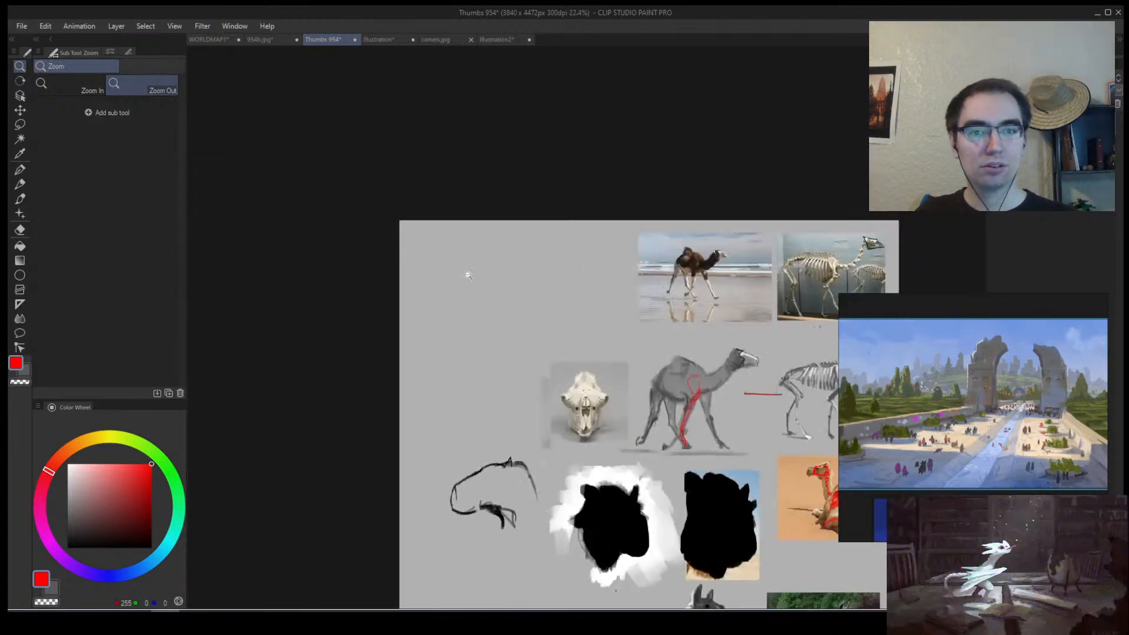
{"action": "left_click", "coordinate": [247, 118]}
{"action": "left_click_drag", "start_coordinate": [395, 352], "coordinate": [334, 419]}
{"action": "left_click_drag", "start_coordinate": [435, 176], "coordinate": [530, 222]}
Try red contour lines around the camel's eye, muzzle and head in the close-up photo, and undo them.
{"action": "key", "text": "b"}
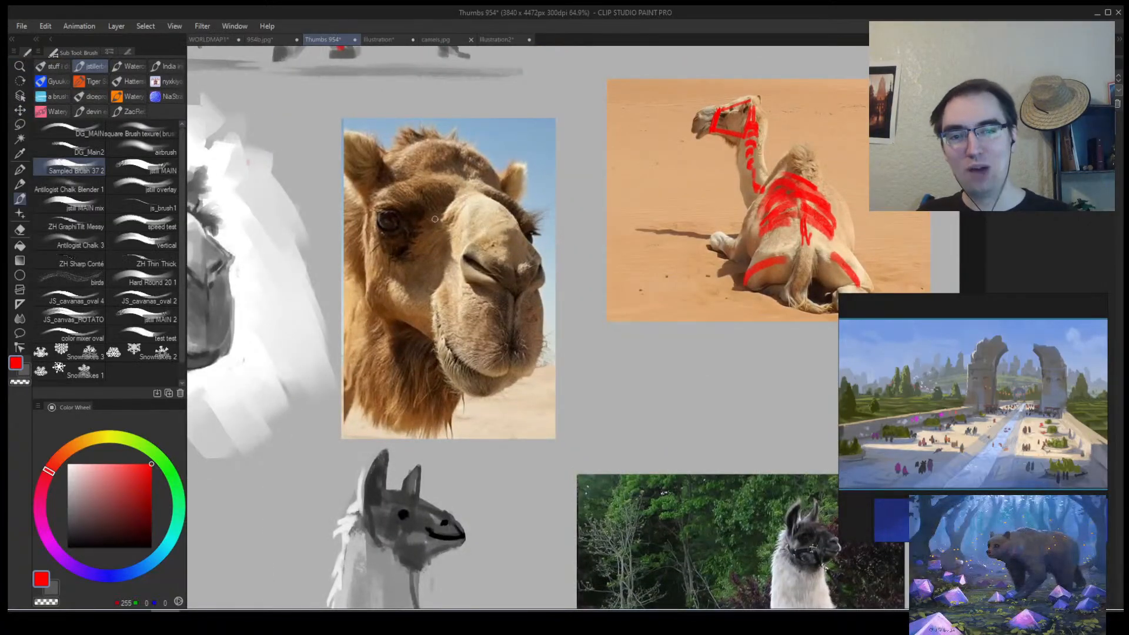
{"action": "mouse_move", "coordinate": [407, 200]}
{"action": "left_mouse_down"}
{"action": "mouse_move", "coordinate": [391, 288]}
{"action": "mouse_move", "coordinate": [411, 203]}
{"action": "left_mouse_up"}
{"action": "mouse_move", "coordinate": [479, 207]}
{"action": "left_mouse_down"}
{"action": "mouse_move", "coordinate": [477, 389]}
{"action": "mouse_move", "coordinate": [476, 236]}
{"action": "left_mouse_up"}
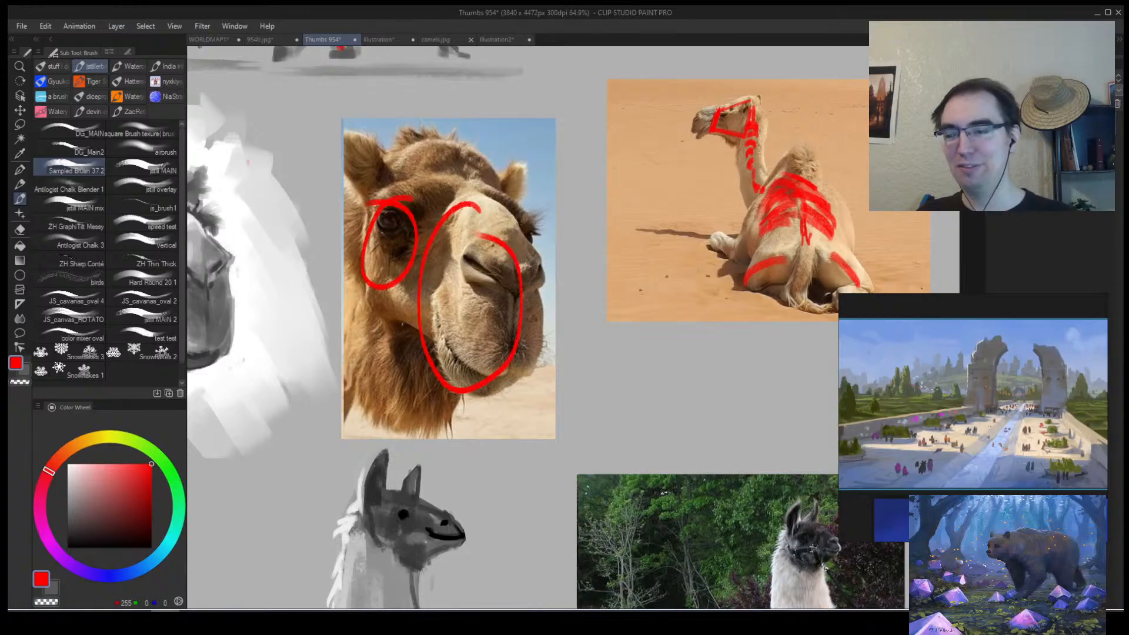
{"action": "key", "text": "ctrl+z"}
{"action": "mouse_move", "coordinate": [369, 152]}
{"action": "left_mouse_down"}
{"action": "mouse_move", "coordinate": [416, 125]}
{"action": "mouse_move", "coordinate": [478, 143]}
{"action": "mouse_move", "coordinate": [500, 170]}
{"action": "mouse_move", "coordinate": [528, 165]}
{"action": "mouse_move", "coordinate": [549, 293]}
{"action": "mouse_move", "coordinate": [528, 396]}
{"action": "mouse_move", "coordinate": [458, 393]}
{"action": "mouse_move", "coordinate": [418, 436]}
{"action": "left_mouse_up"}
{"action": "key", "text": "ctrl+z"}
{"action": "key", "text": "ctrl+z"}
Try a red oval around the camel's muzzle with curved cross-contours receding along its face, and undo them.
{"action": "mouse_move", "coordinate": [465, 234]}
{"action": "left_mouse_down"}
{"action": "mouse_move", "coordinate": [547, 281]}
{"action": "mouse_move", "coordinate": [459, 233]}
{"action": "left_mouse_up"}
{"action": "left_click_drag", "start_coordinate": [443, 193], "coordinate": [449, 373]}
{"action": "left_click_drag", "start_coordinate": [408, 336], "coordinate": [395, 179]}
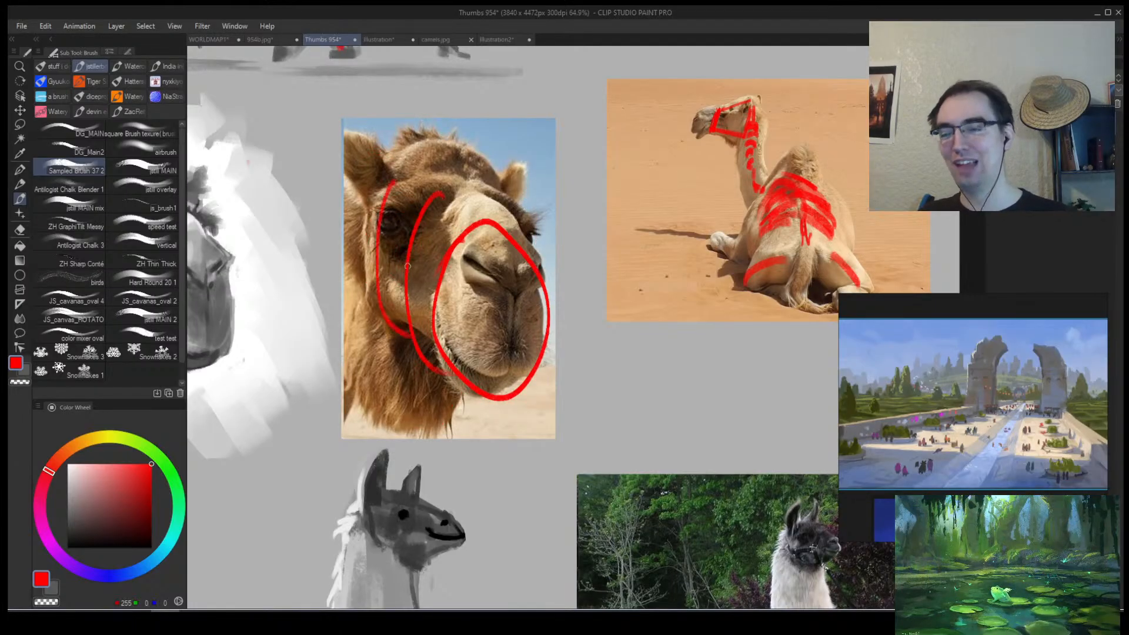
{"action": "key", "text": "alt+space"}
{"action": "mouse_move", "coordinate": [433, 298]}
{"action": "left_mouse_down"}
{"action": "mouse_move", "coordinate": [423, 299]}
{"action": "mouse_move", "coordinate": [457, 298]}
{"action": "left_mouse_up"}
{"action": "key", "text": "ctrl"}
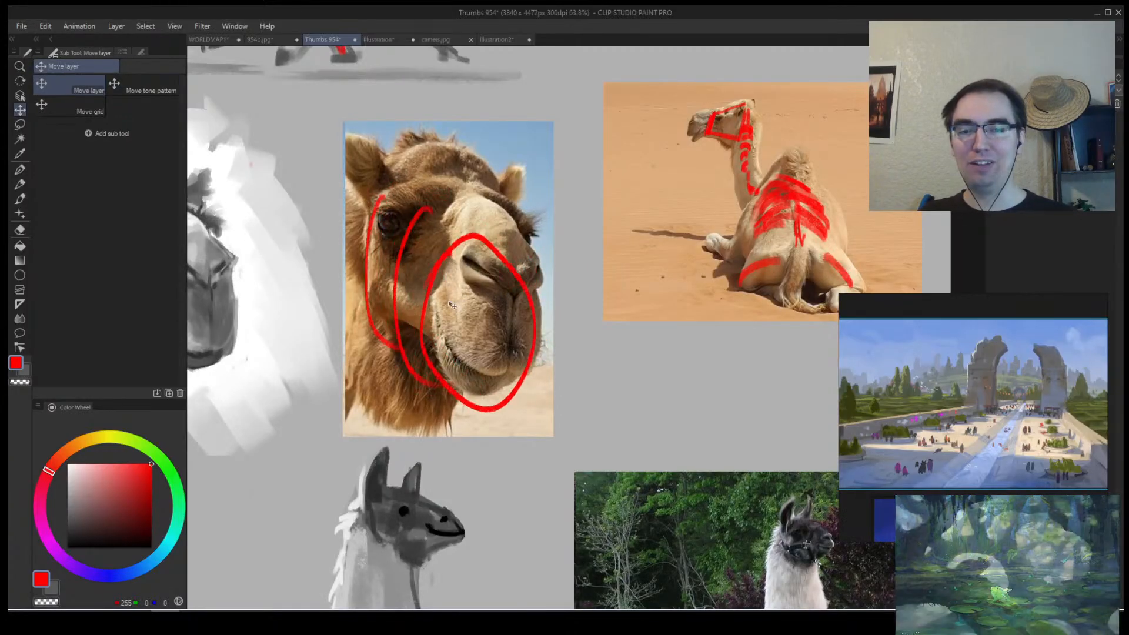
{"action": "key", "text": "ctrl+z"}
{"action": "key", "text": "ctrl+z"}
{"action": "key", "text": "ctrl+z"}
{"action": "key", "text": "ctrl+z"}
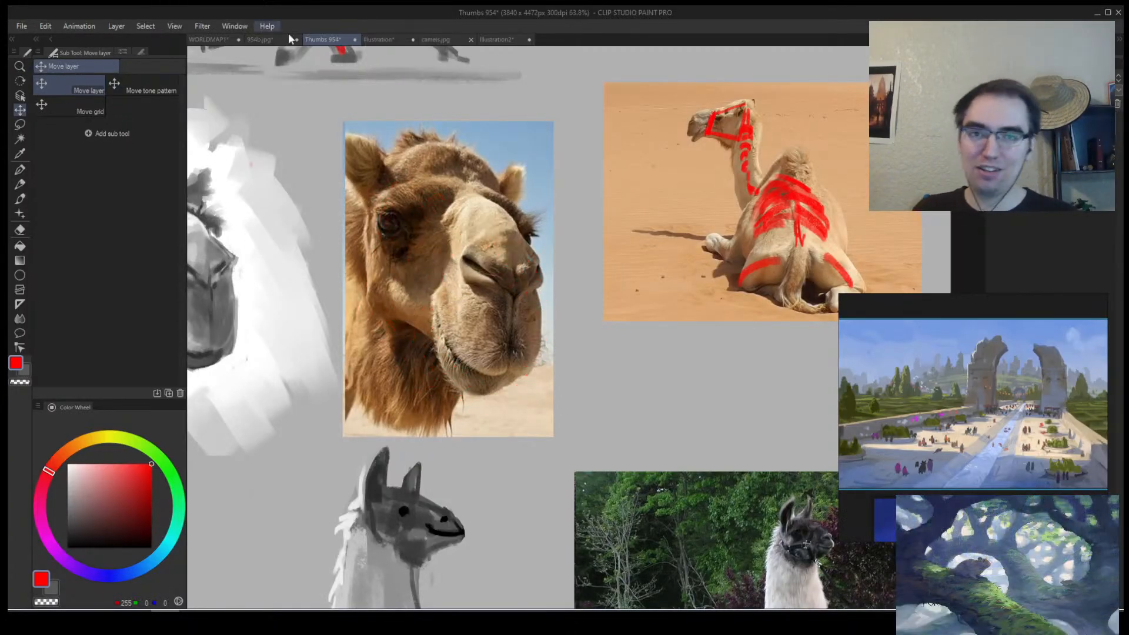
Close Thumbs 954 without saving its changes, and inspect the raccoon and frog sketches on the animal sheet.
{"action": "left_click", "coordinate": [355, 40]}
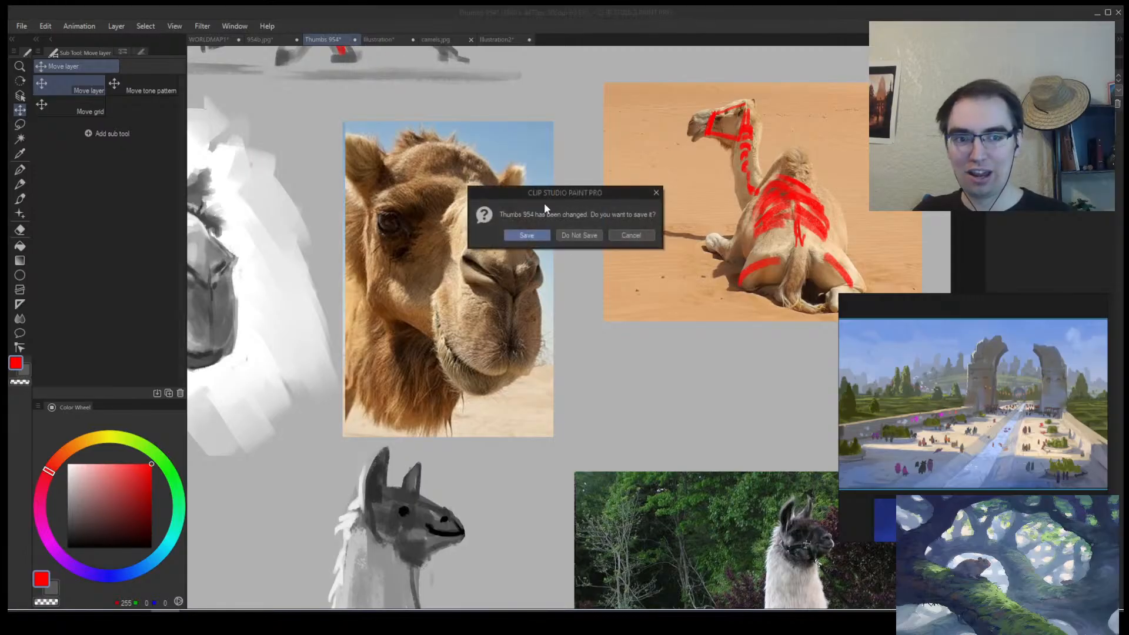
{"action": "left_click", "coordinate": [579, 236]}
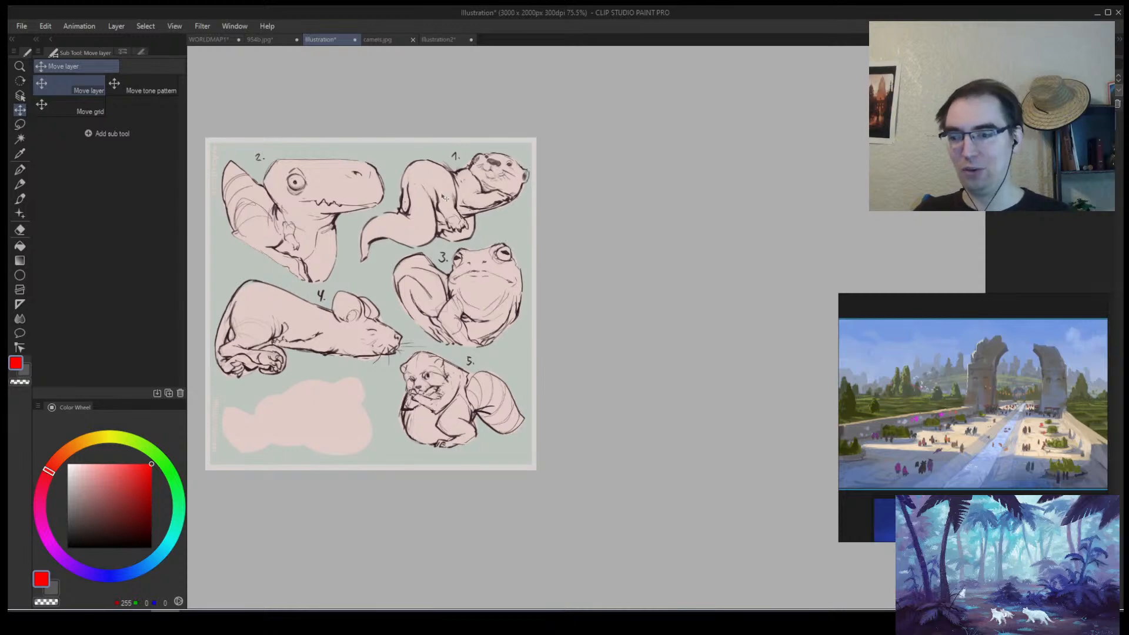
{"action": "key", "text": "slash"}
{"action": "scroll", "coordinate": [442, 371], "scroll_direction": "up", "scroll_amount": 5}
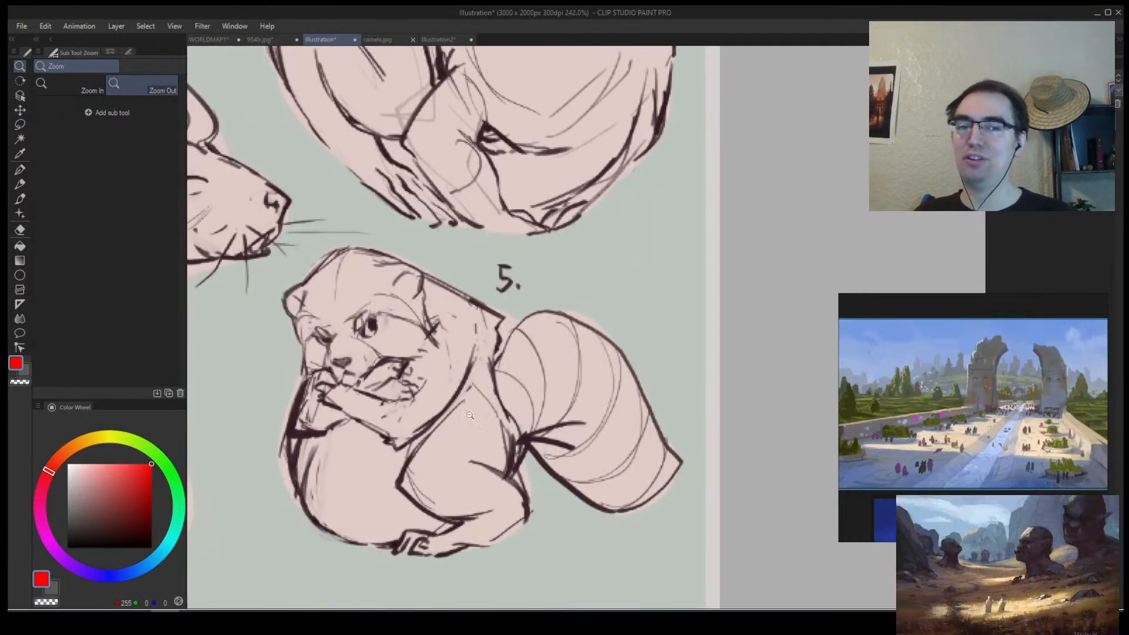
{"action": "key", "text": "b"}
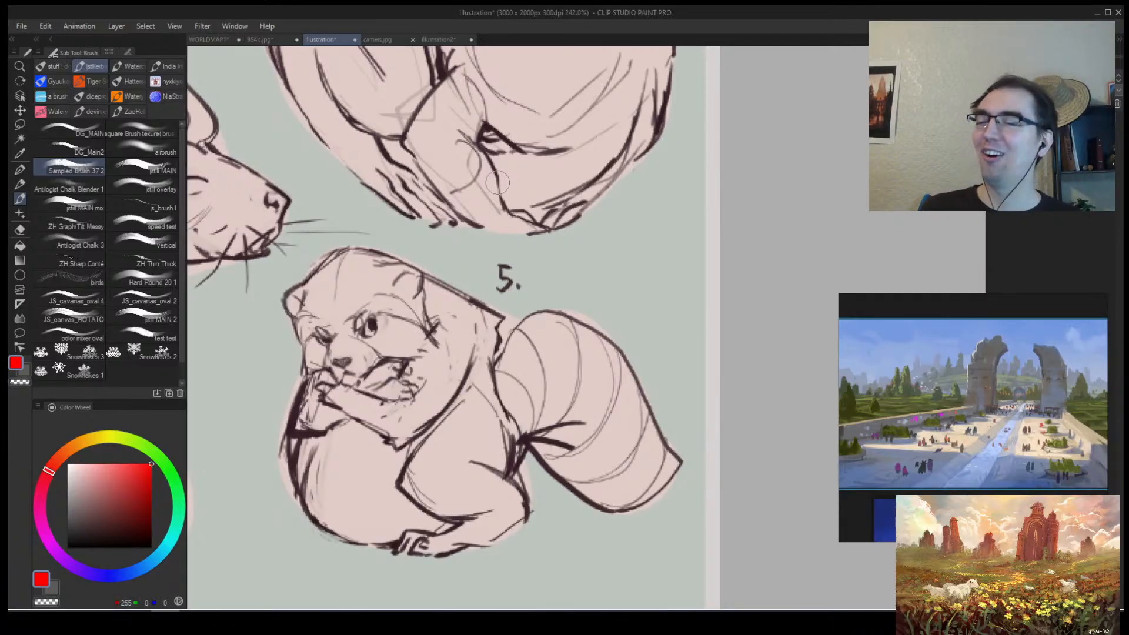
{"action": "key", "text": "alt+space"}
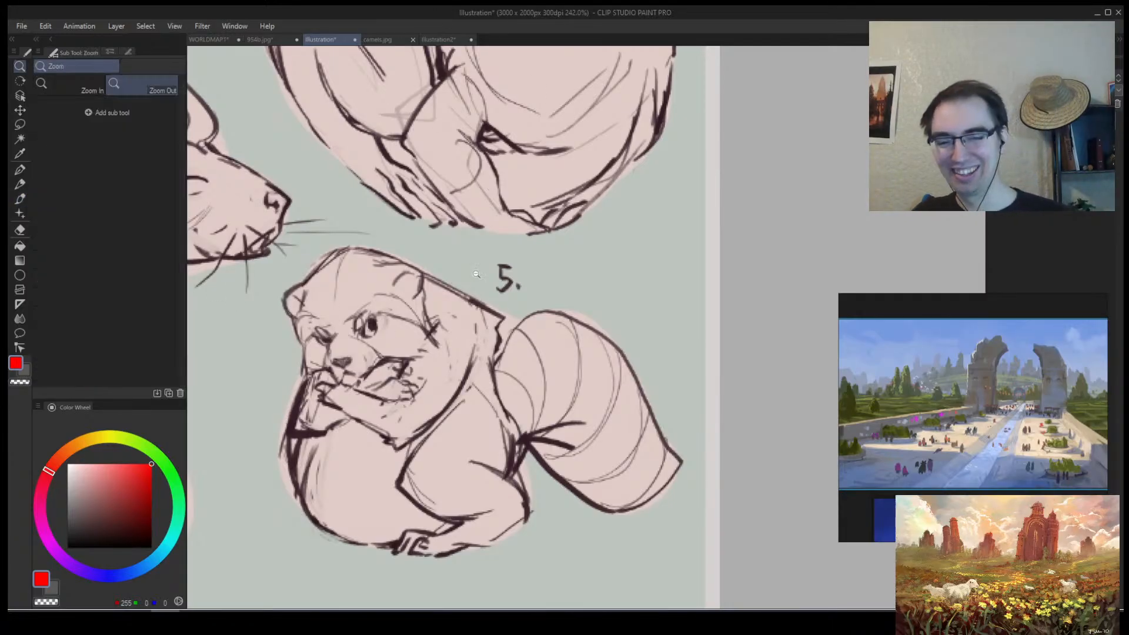
{"action": "left_click_drag", "start_coordinate": [516, 316], "coordinate": [465, 305]}
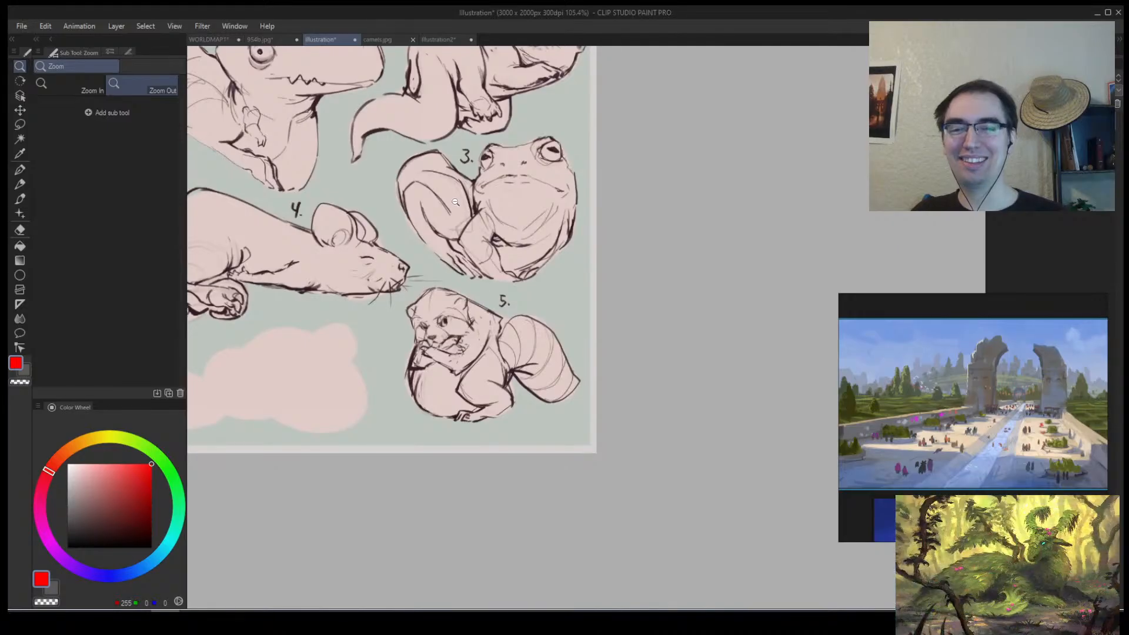
Try a red zigzag stroke over the frog's hind leg on the animal sheet, and undo it.
{"action": "left_click_drag", "start_coordinate": [456, 202], "coordinate": [466, 273]}
{"action": "mouse_move", "coordinate": [440, 231]}
{"action": "left_mouse_down"}
{"action": "mouse_move", "coordinate": [417, 267]}
{"action": "mouse_move", "coordinate": [462, 296]}
{"action": "left_mouse_up"}
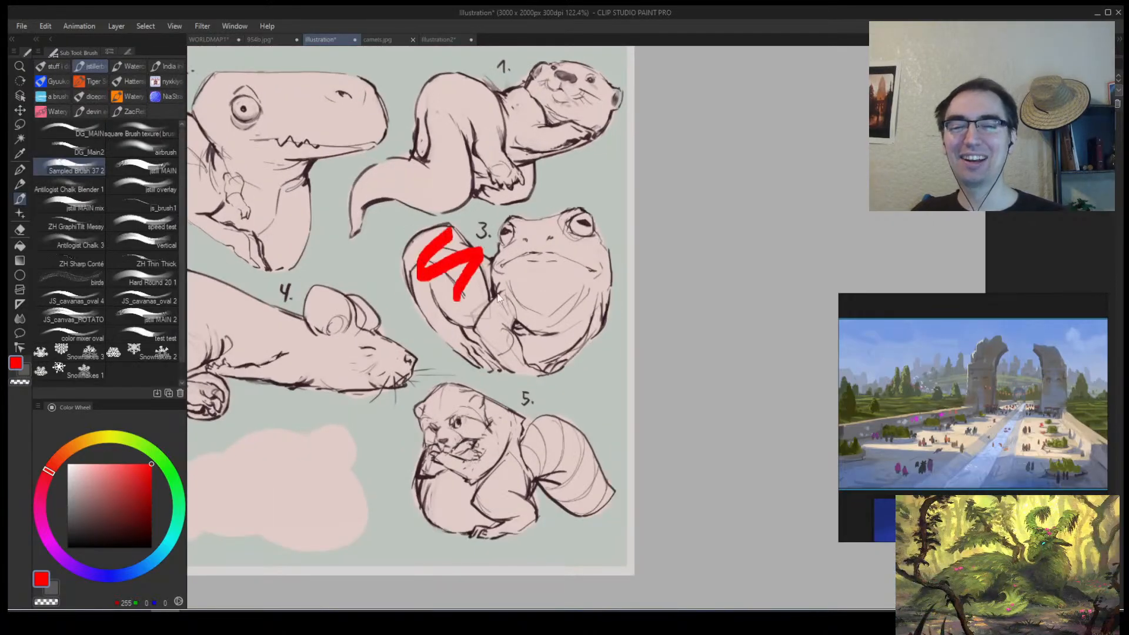
{"action": "key", "text": "ctrl+z"}
{"action": "mouse_move", "coordinate": [457, 206]}
{"action": "left_mouse_down"}
{"action": "mouse_move", "coordinate": [473, 247]}
{"action": "mouse_move", "coordinate": [587, 194]}
{"action": "mouse_move", "coordinate": [470, 214]}
{"action": "left_mouse_up"}
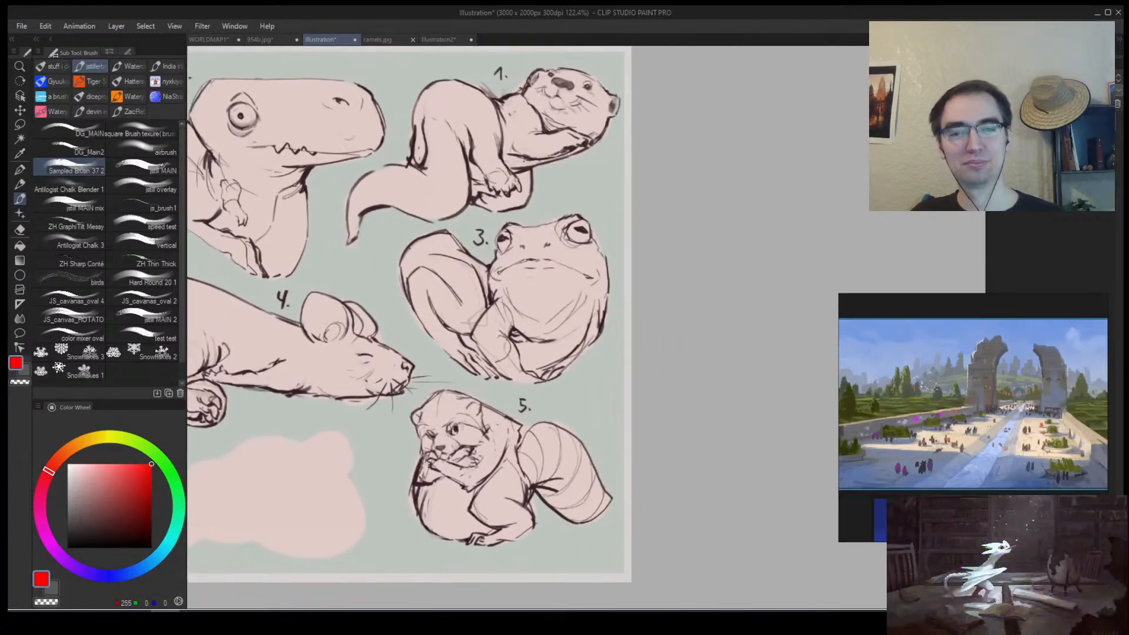
Bring up the animal sheet in Illustration2 and examine how the frog's overlapping contours describe its form.
{"action": "left_click", "coordinate": [260, 40]}
{"action": "left_click", "coordinate": [210, 37]}
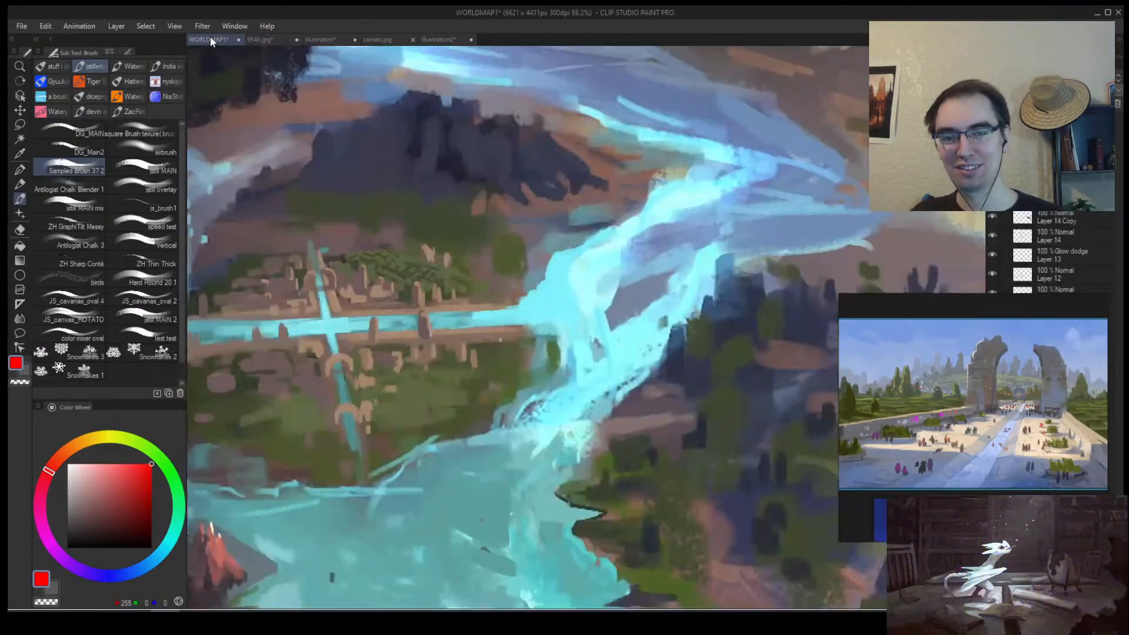
{"action": "left_click_drag", "start_coordinate": [376, 186], "coordinate": [462, 245]}
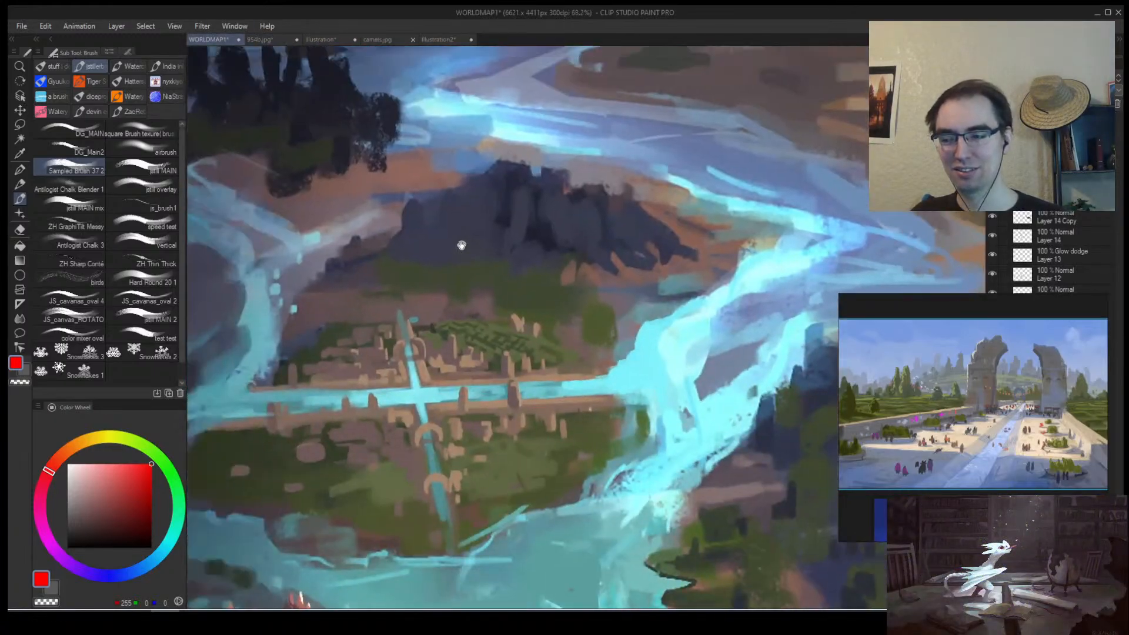
{"action": "left_click", "coordinate": [369, 40]}
{"action": "left_click", "coordinate": [451, 41]}
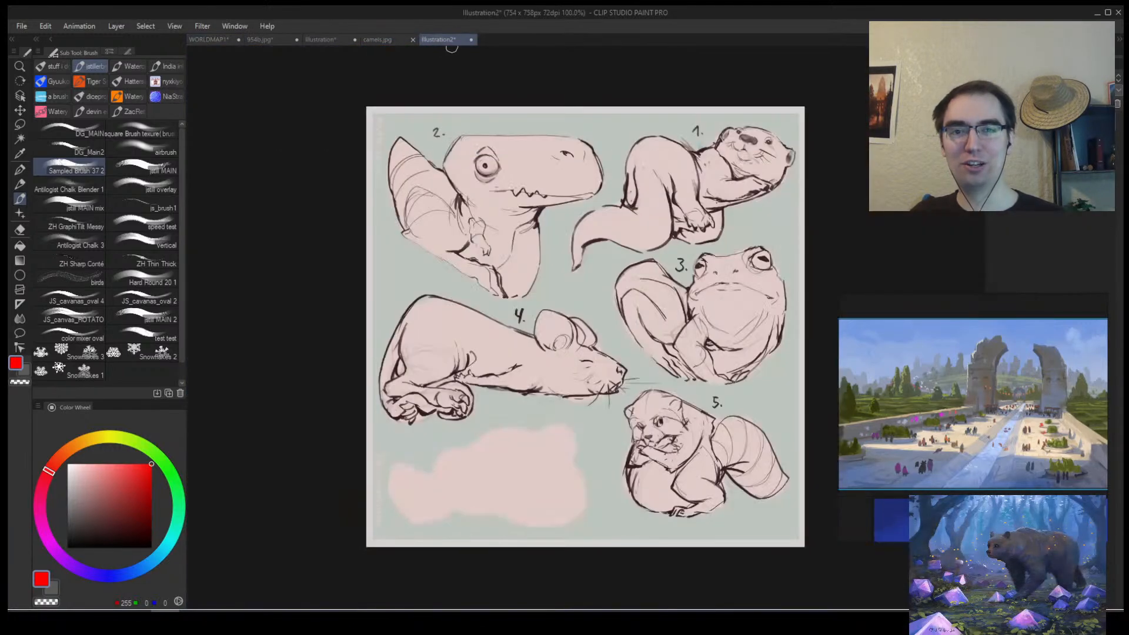
{"action": "key", "text": "slash"}
{"action": "left_click", "coordinate": [486, 257]}
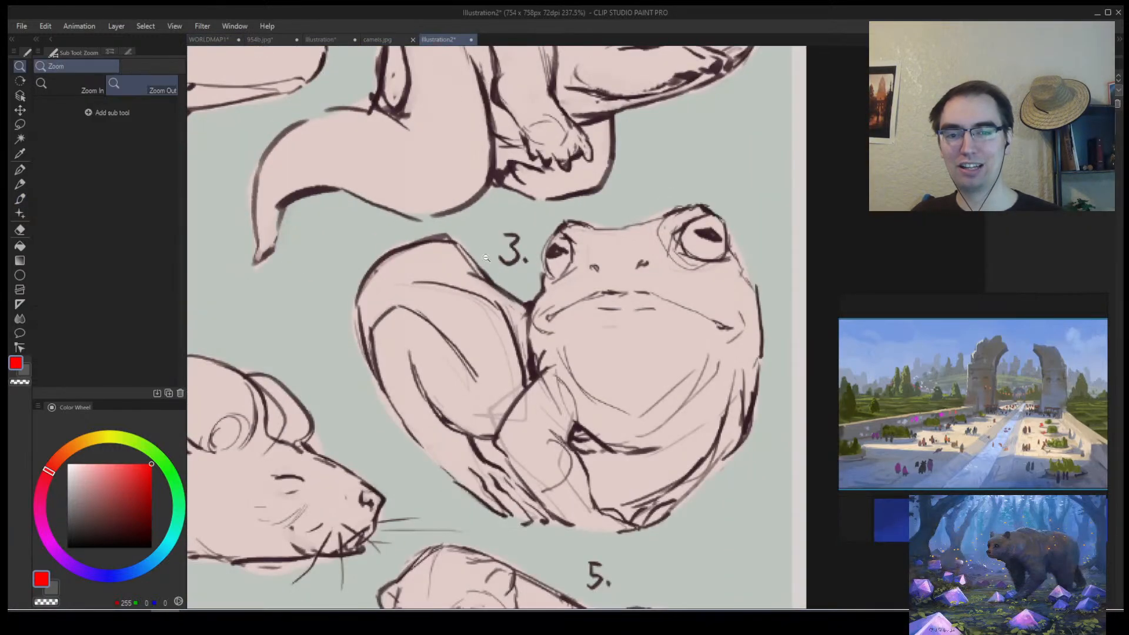
{"action": "left_click", "coordinate": [485, 257], "text": "alt"}
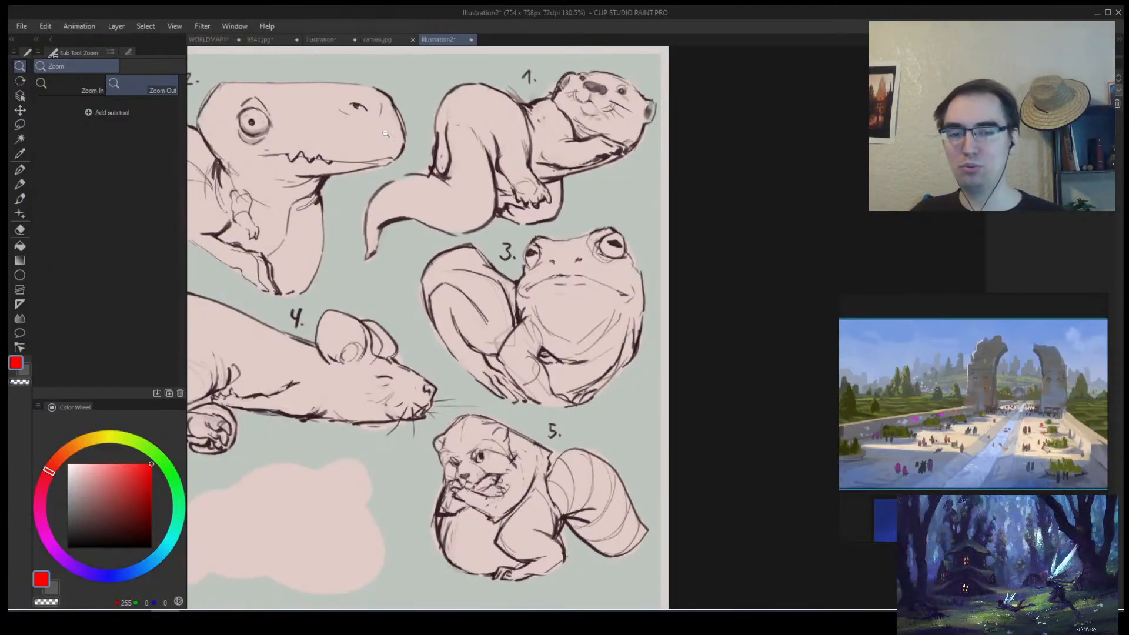
{"action": "left_click", "coordinate": [447, 231]}
{"action": "mouse_move", "coordinate": [538, 284]}
{"action": "left_mouse_down"}
{"action": "mouse_move", "coordinate": [567, 282]}
{"action": "mouse_move", "coordinate": [494, 269]}
{"action": "mouse_move", "coordinate": [557, 254]}
{"action": "left_mouse_up"}
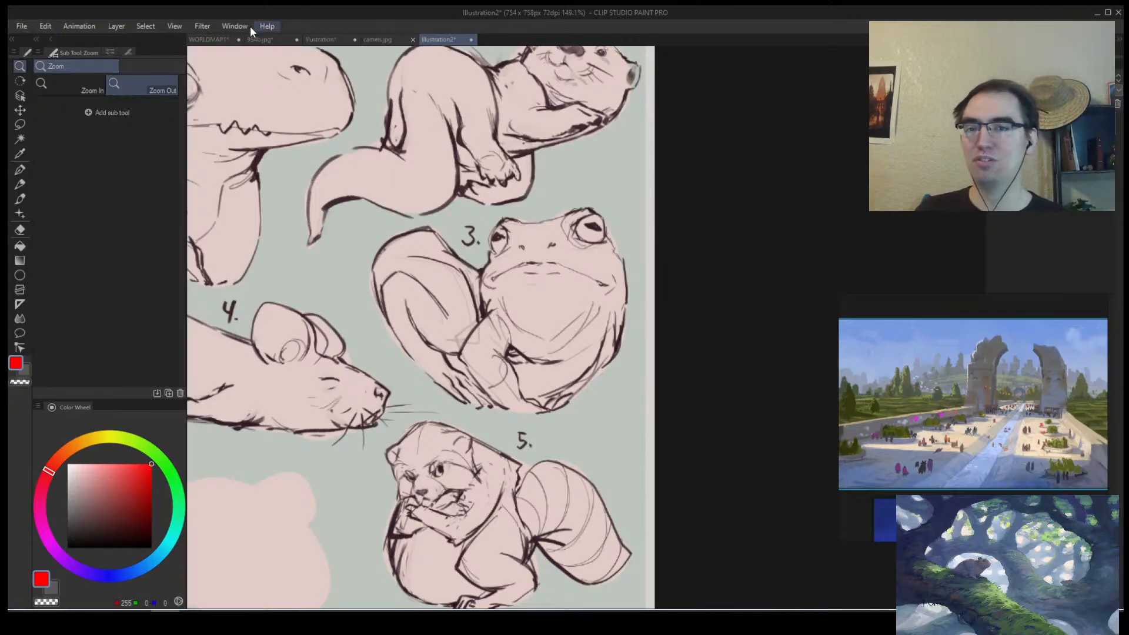
Return to WORLDMAP1 and paint pale peach sunlit edges on the towers along the town's main canal.
{"action": "left_click", "coordinate": [208, 39]}
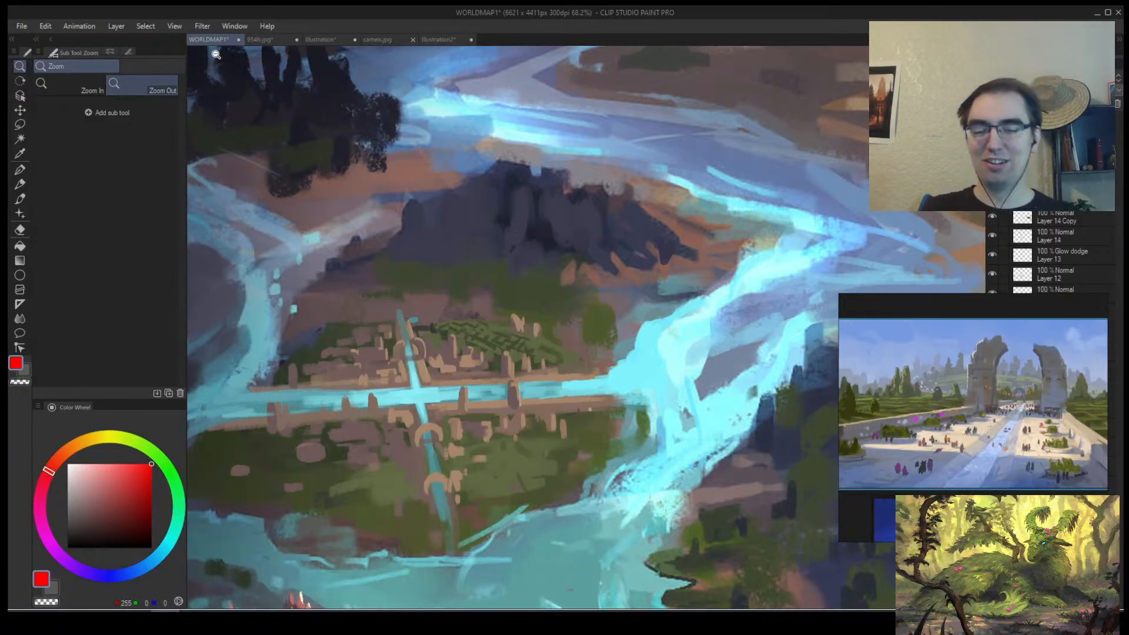
{"action": "scroll", "coordinate": [546, 264], "scroll_direction": "up", "scroll_amount": 4}
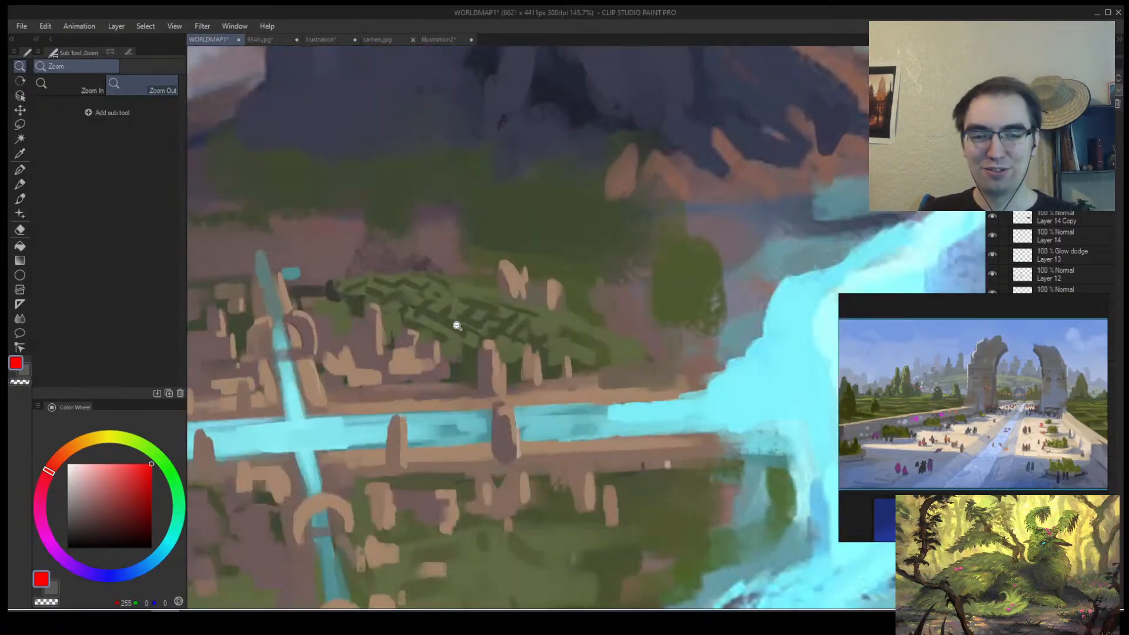
{"action": "left_click", "coordinate": [352, 355], "text": "alt"}
{"action": "left_click_drag", "start_coordinate": [383, 363], "coordinate": [350, 391]}
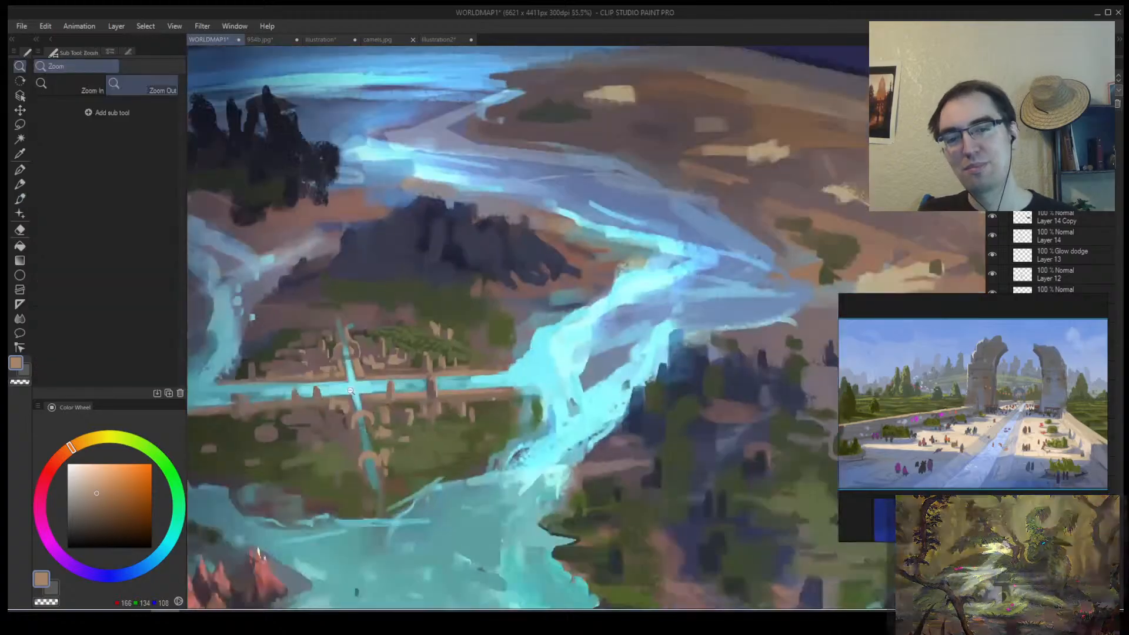
{"action": "scroll", "coordinate": [445, 242], "scroll_direction": "up", "scroll_amount": 2}
{"action": "scroll", "coordinate": [388, 307], "scroll_direction": "down", "scroll_amount": 3}
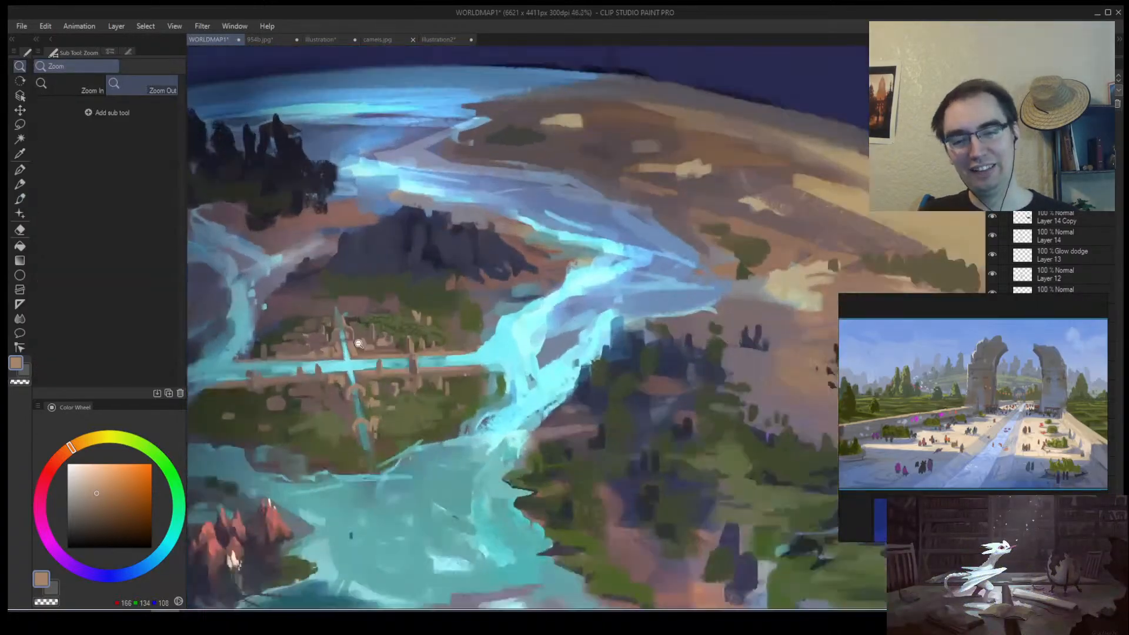
{"action": "scroll", "coordinate": [359, 344], "scroll_direction": "up", "scroll_amount": 3}
{"action": "left_click_drag", "start_coordinate": [325, 455], "coordinate": [364, 428]}
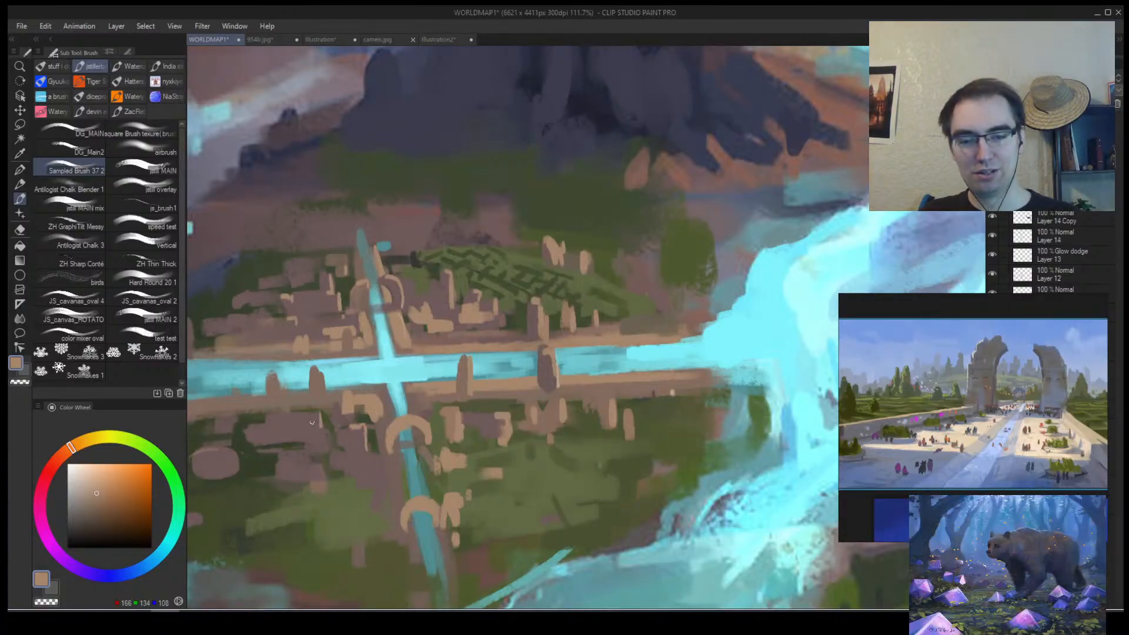
{"action": "left_click", "coordinate": [94, 465]}
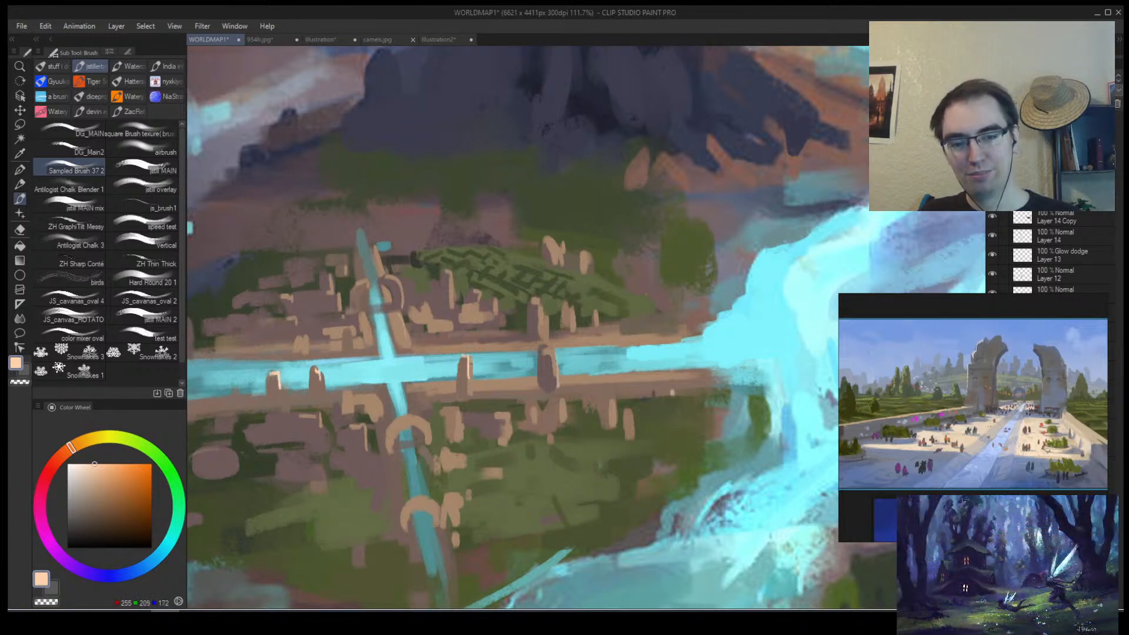
{"action": "left_click_drag", "start_coordinate": [558, 355], "coordinate": [557, 382]}
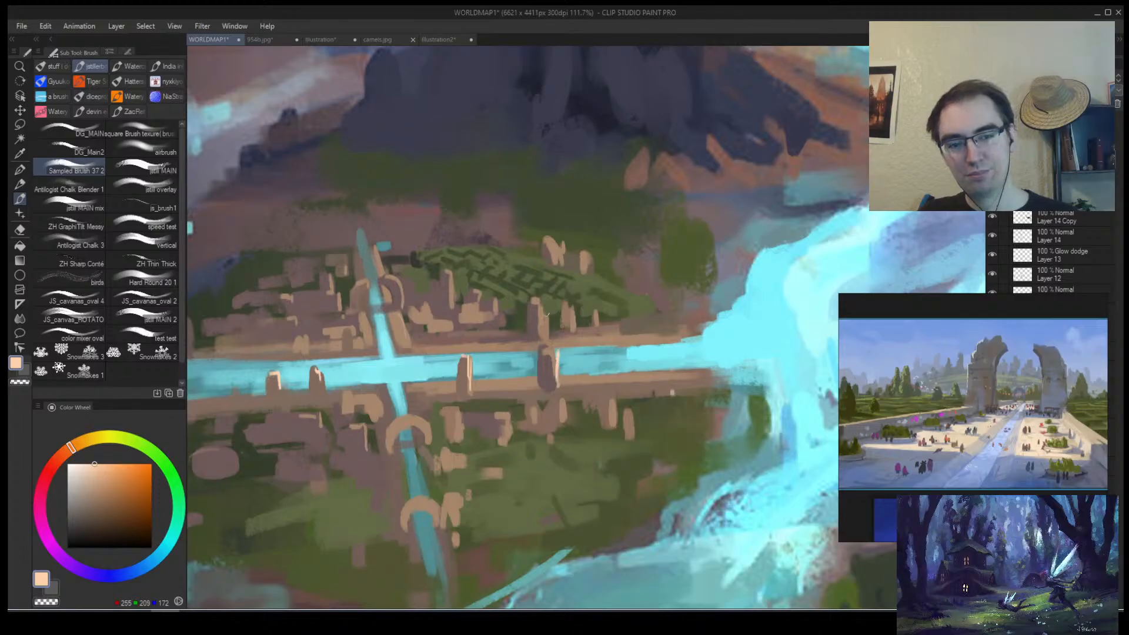
{"action": "mouse_move", "coordinate": [537, 300]}
{"action": "left_mouse_down"}
{"action": "mouse_move", "coordinate": [544, 333]}
{"action": "mouse_move", "coordinate": [525, 315]}
{"action": "mouse_move", "coordinate": [559, 247]}
{"action": "left_mouse_up"}
Mix a pale yellow-green and dab highlights onto the patterned garden plots behind the main canal.
{"action": "left_click", "coordinate": [137, 444]}
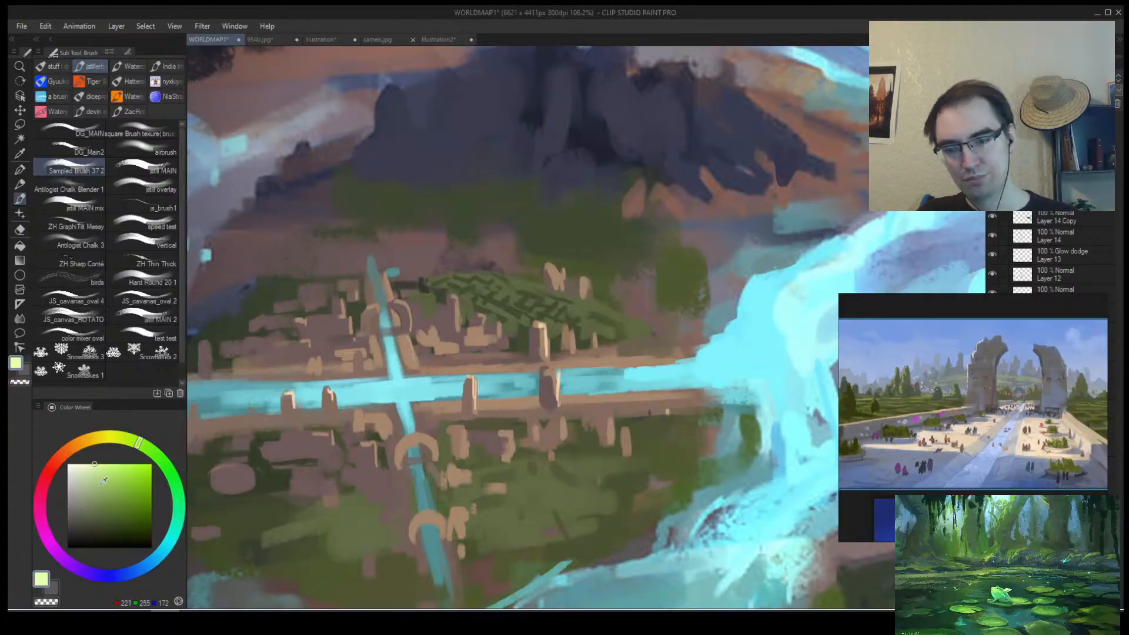
{"action": "left_click", "coordinate": [92, 476]}
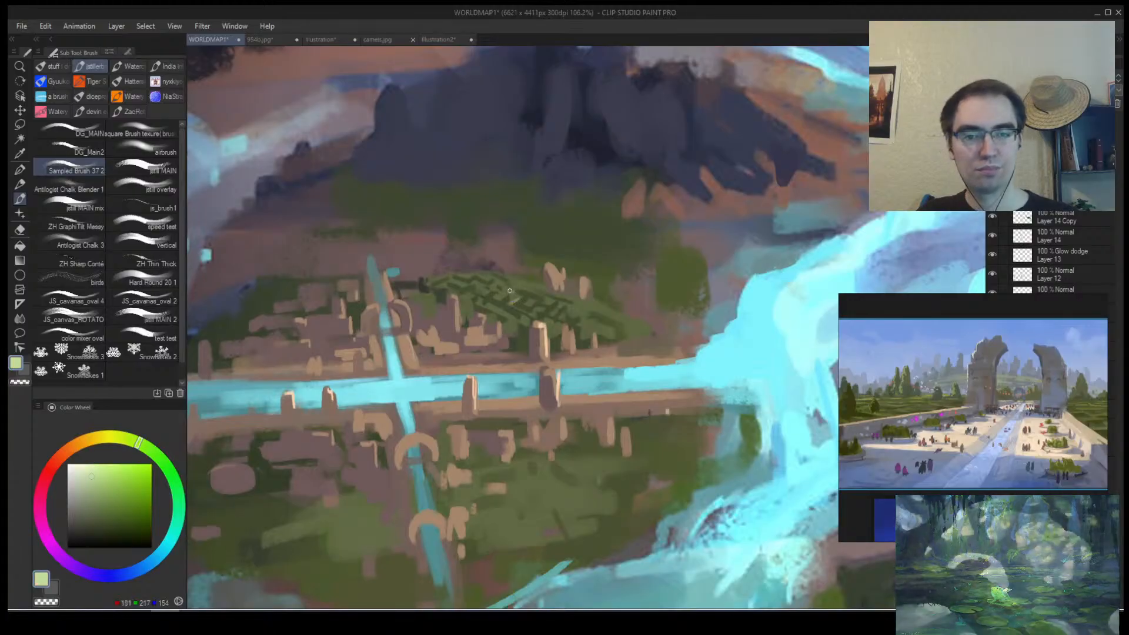
{"action": "mouse_move", "coordinate": [605, 319]}
{"action": "left_mouse_down"}
{"action": "mouse_move", "coordinate": [634, 331]}
{"action": "mouse_move", "coordinate": [609, 344]}
{"action": "left_mouse_up"}
Mirror the view and paint pale green field strips between the main canal and the lower water, plus a highlight on the bush by the waterfall.
{"action": "key", "text": "/"}
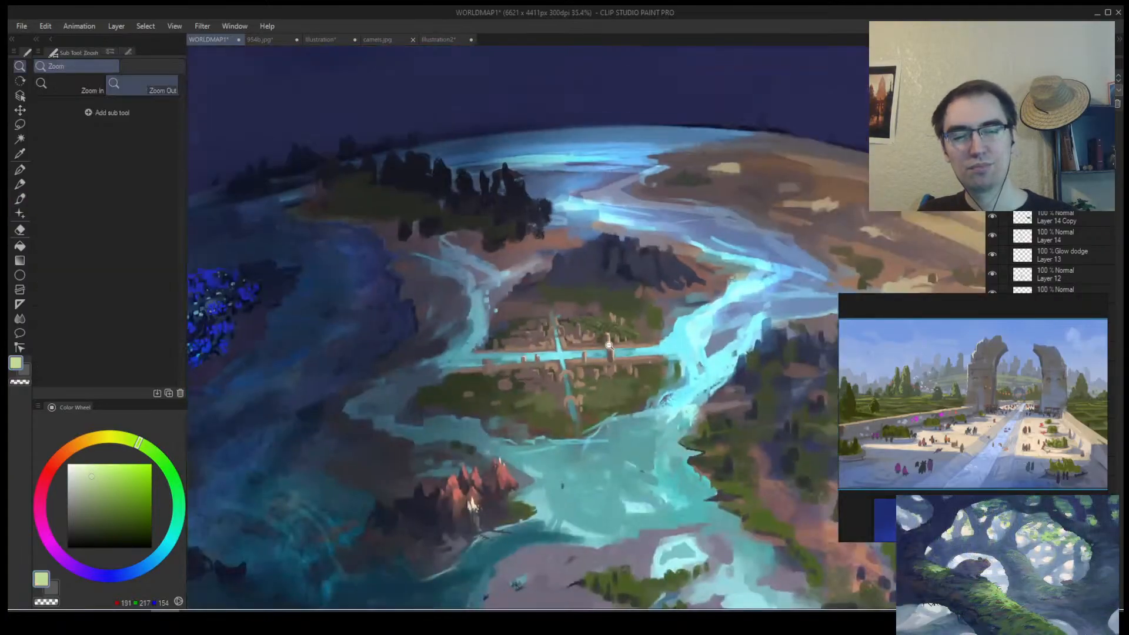
{"action": "key", "text": "h"}
{"action": "left_click_drag", "start_coordinate": [441, 350], "coordinate": [556, 366]}
{"action": "key", "text": "b"}
{"action": "mouse_move", "coordinate": [414, 366]}
{"action": "left_mouse_down"}
{"action": "mouse_move", "coordinate": [467, 362]}
{"action": "mouse_move", "coordinate": [425, 371]}
{"action": "mouse_move", "coordinate": [468, 369]}
{"action": "mouse_move", "coordinate": [399, 382]}
{"action": "mouse_move", "coordinate": [468, 385]}
{"action": "left_mouse_up"}
{"action": "mouse_move", "coordinate": [400, 393]}
{"action": "left_mouse_down"}
{"action": "mouse_move", "coordinate": [485, 389]}
{"action": "mouse_move", "coordinate": [391, 395]}
{"action": "left_mouse_up"}
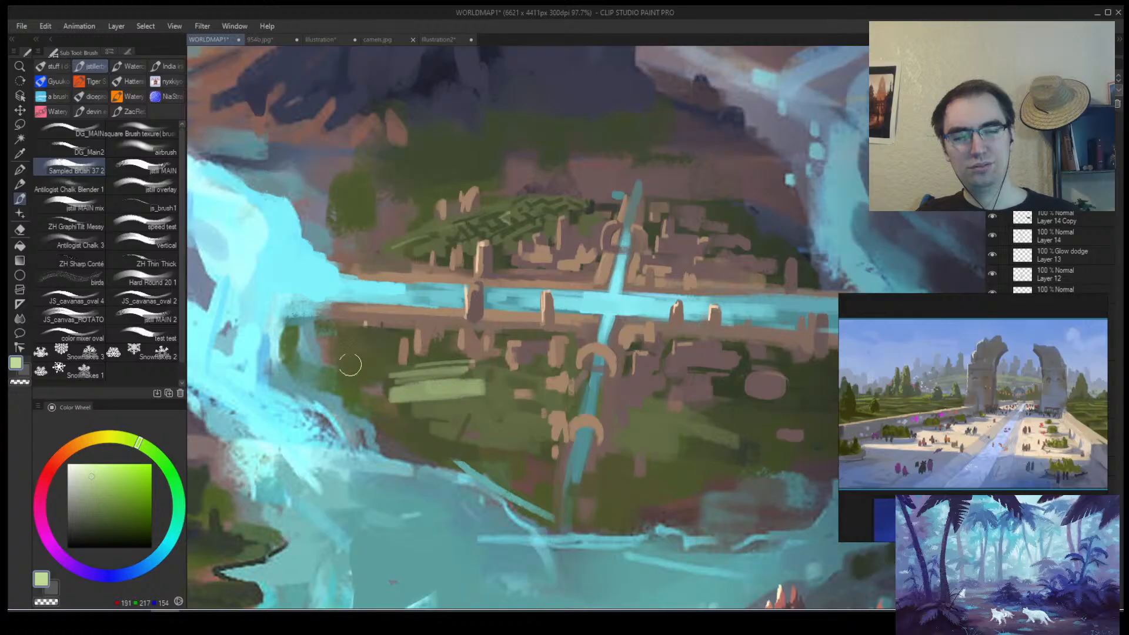
{"action": "mouse_move", "coordinate": [320, 342]}
{"action": "left_mouse_down"}
{"action": "mouse_move", "coordinate": [415, 341]}
{"action": "mouse_move", "coordinate": [393, 338]}
{"action": "left_mouse_up"}
{"action": "left_click_drag", "start_coordinate": [293, 330], "coordinate": [291, 364]}
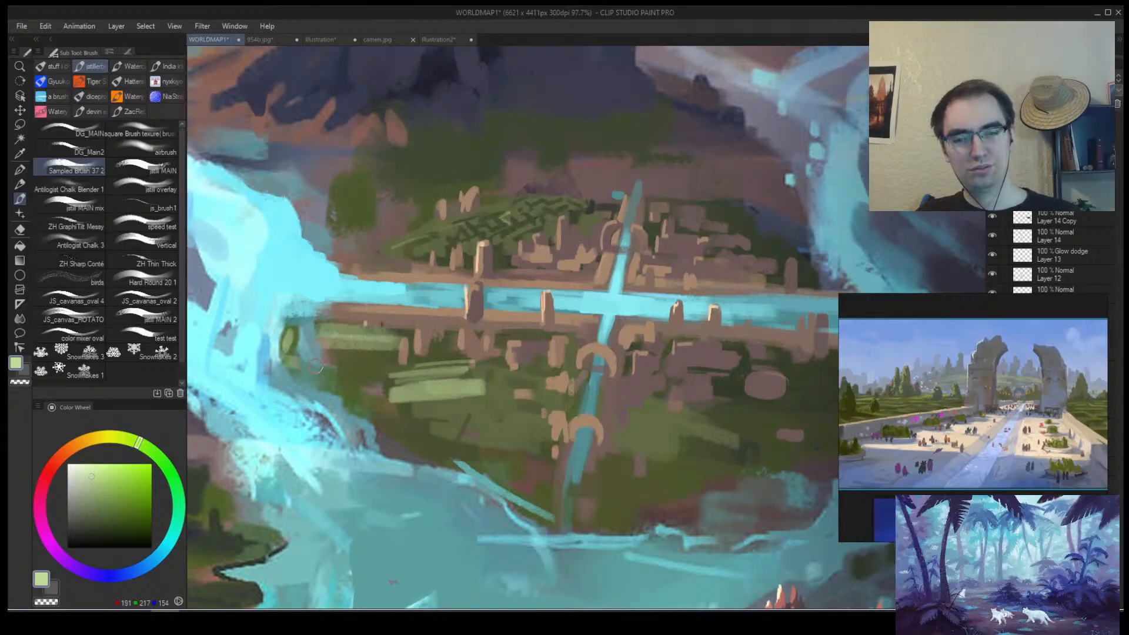
Sample muted greens to refine the bush beside the waterfall and the ground between the small buildings below the canal.
{"action": "left_click", "coordinate": [305, 348], "text": "alt"}
{"action": "left_click", "coordinate": [292, 332], "text": "alt"}
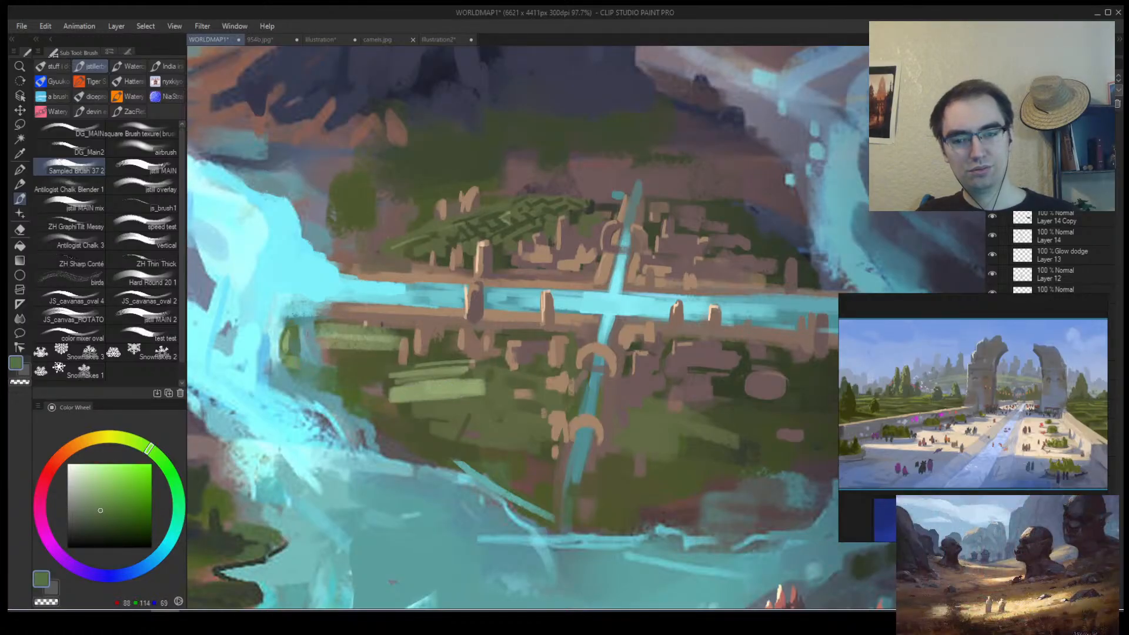
{"action": "key", "text": "h"}
{"action": "key", "text": "alt+space"}
{"action": "mouse_move", "coordinate": [522, 344]}
{"action": "left_mouse_down"}
{"action": "mouse_move", "coordinate": [491, 363]}
{"action": "mouse_move", "coordinate": [487, 324]}
{"action": "mouse_move", "coordinate": [487, 349]}
{"action": "mouse_move", "coordinate": [515, 354]}
{"action": "mouse_move", "coordinate": [534, 300]}
{"action": "left_mouse_up"}
{"action": "left_click", "coordinate": [489, 353], "text": "alt"}
{"action": "key", "text": "alt+space"}
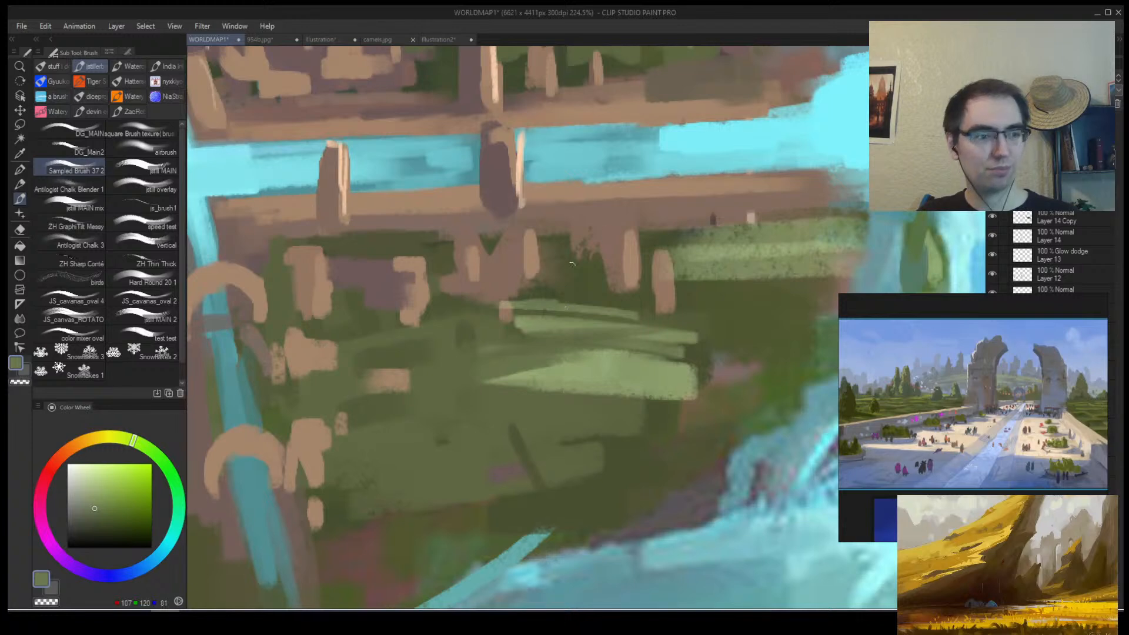
{"action": "left_click_drag", "start_coordinate": [598, 258], "coordinate": [605, 296]}
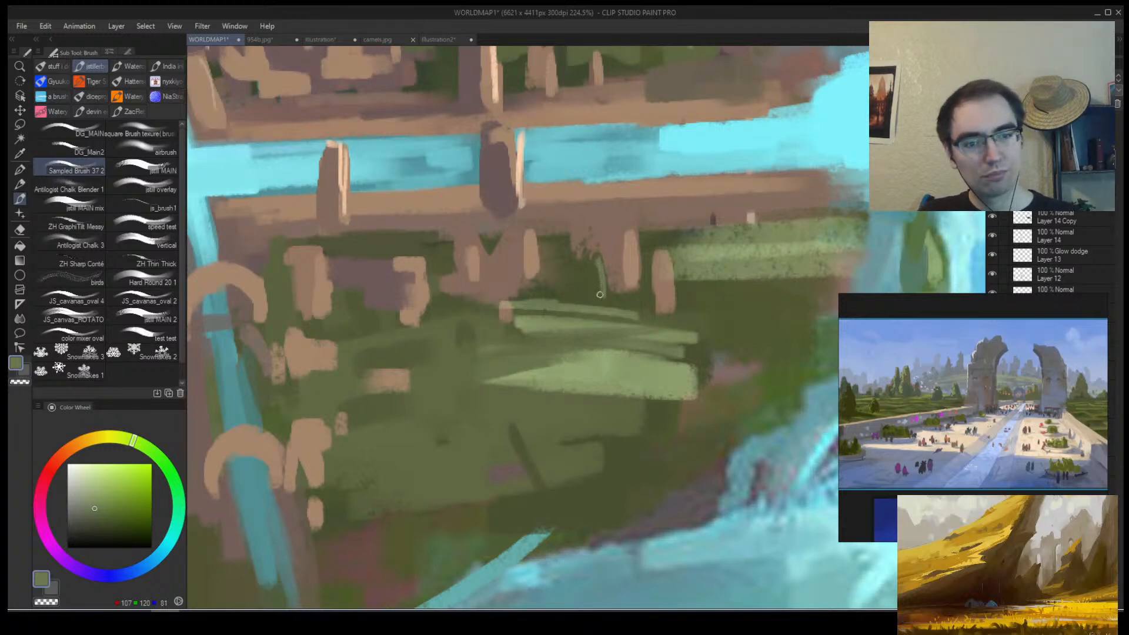
{"action": "key", "text": "alt+space"}
{"action": "left_click_drag", "start_coordinate": [469, 328], "coordinate": [469, 297]}
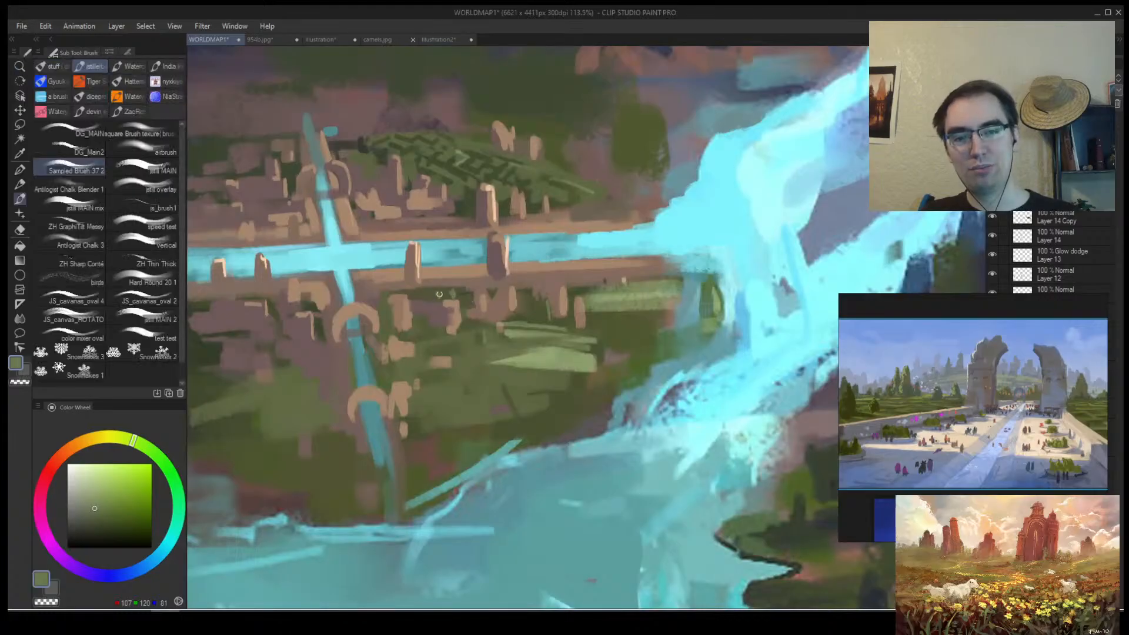
Sample dark greens from the ground and paint gaps between the building blocks left of the cross canal.
{"action": "left_click_drag", "start_coordinate": [380, 329], "coordinate": [492, 338]}
{"action": "left_click", "coordinate": [307, 319], "text": "alt"}
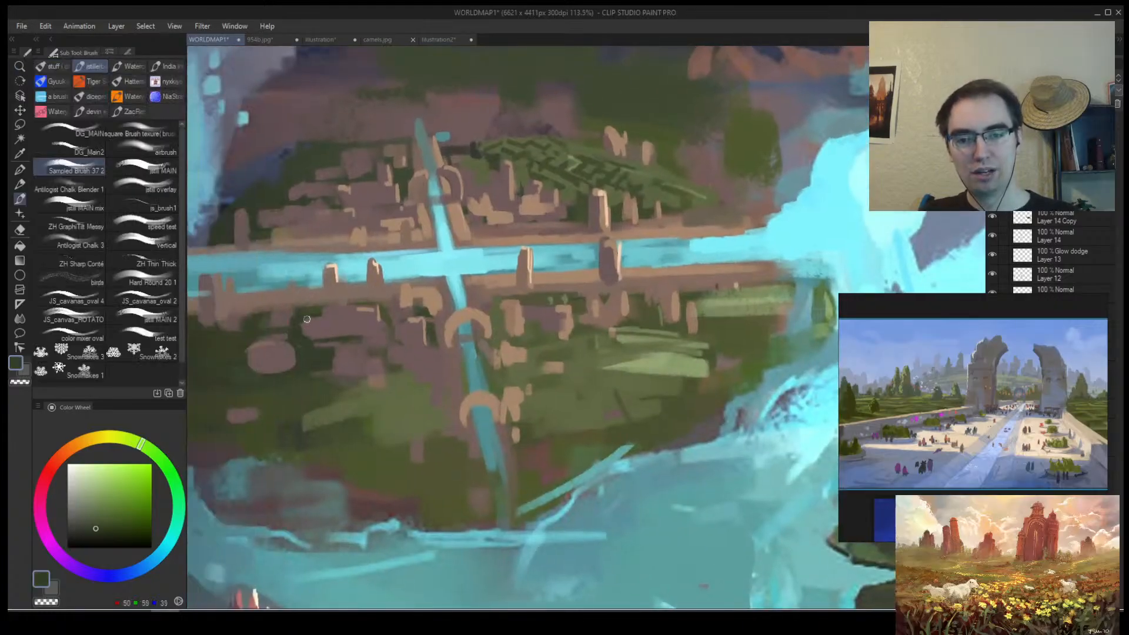
{"action": "left_click_drag", "start_coordinate": [340, 305], "coordinate": [377, 301]}
{"action": "left_click", "coordinate": [389, 301], "text": "alt"}
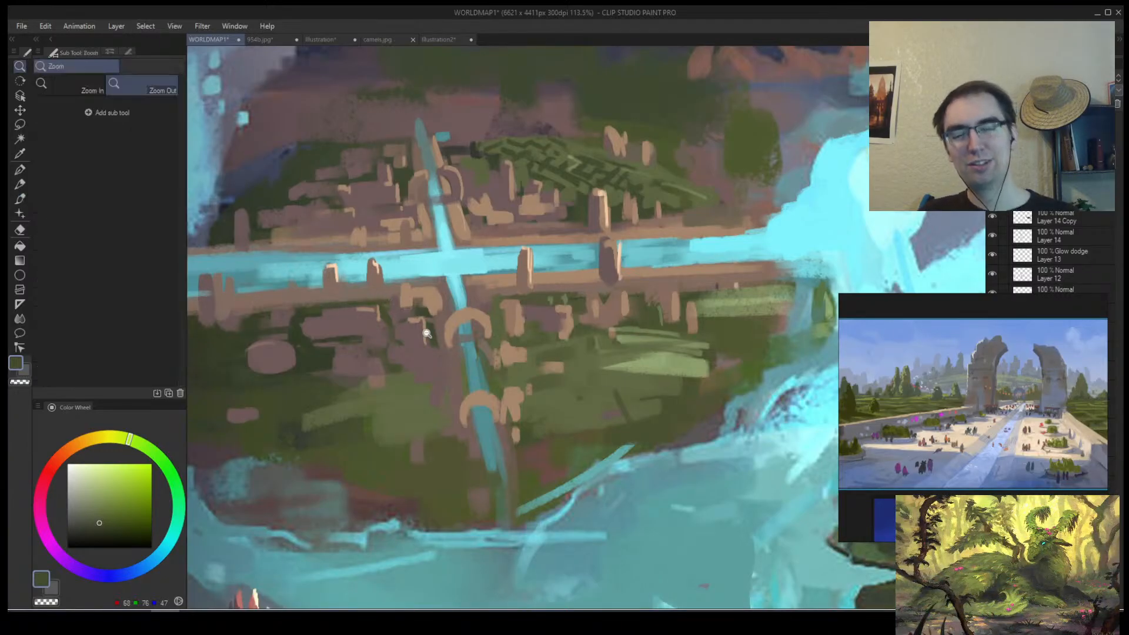
Rework the mauve oval block left of the cross canal with sampled ground green and mauve building colours.
{"action": "left_click_drag", "start_coordinate": [423, 332], "coordinate": [360, 328]}
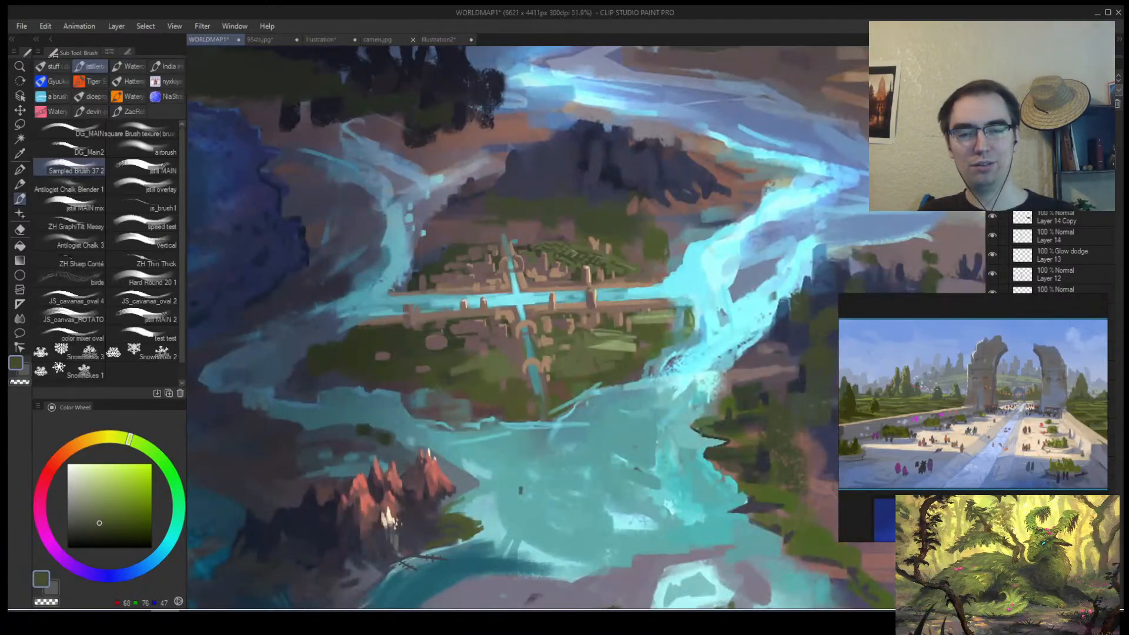
{"action": "left_click", "coordinate": [455, 356], "text": "alt"}
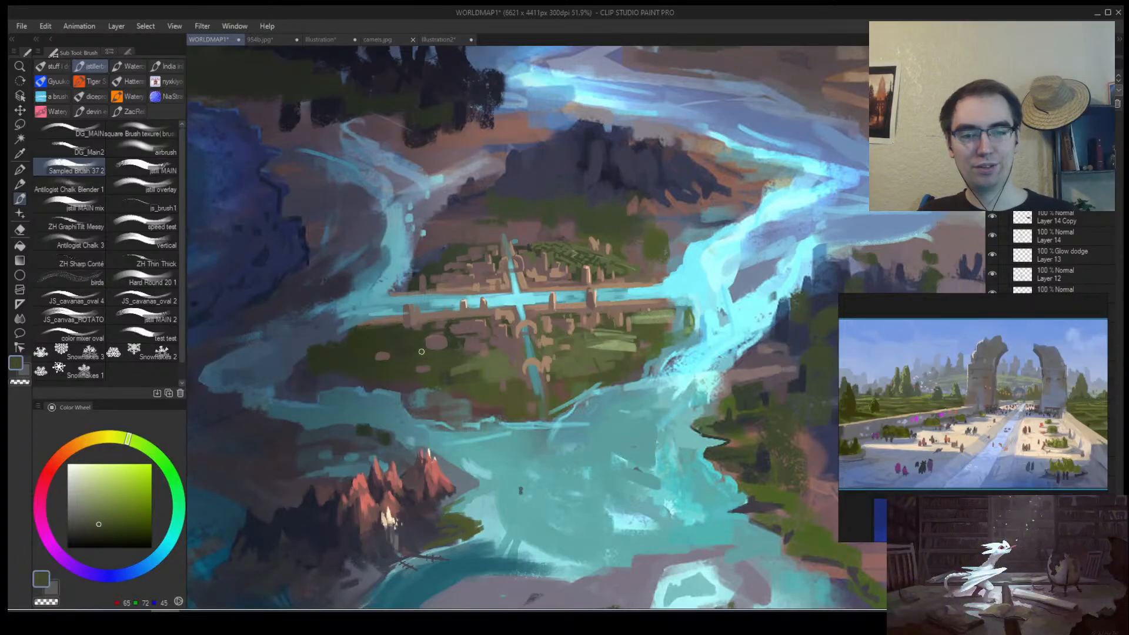
{"action": "left_click_drag", "start_coordinate": [421, 351], "coordinate": [414, 344]}
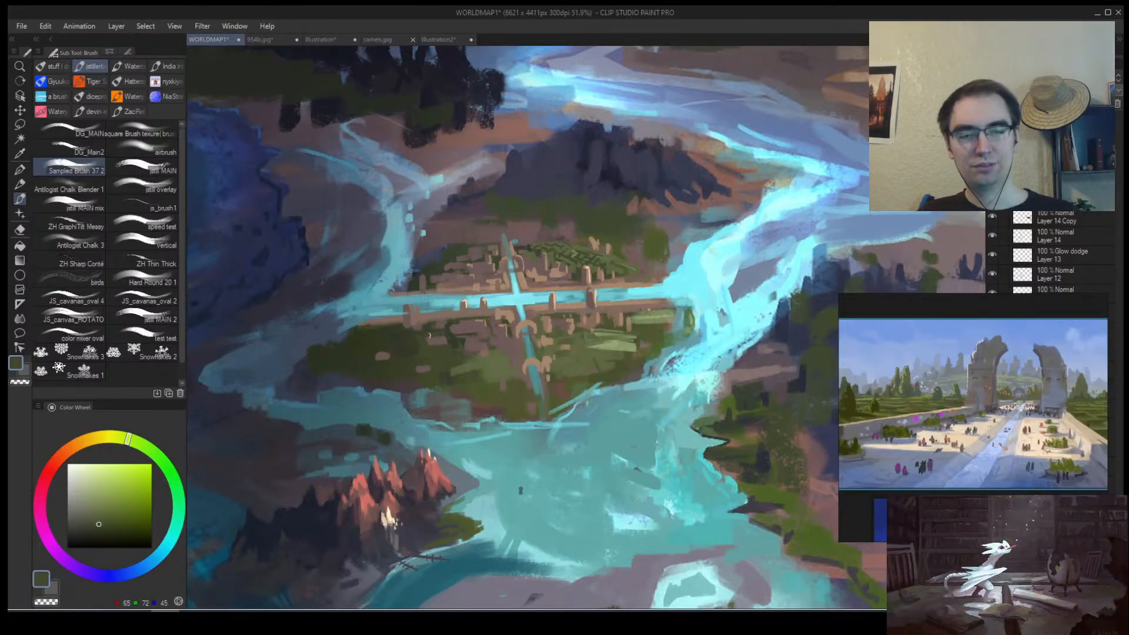
{"action": "left_click", "coordinate": [443, 341], "text": "alt"}
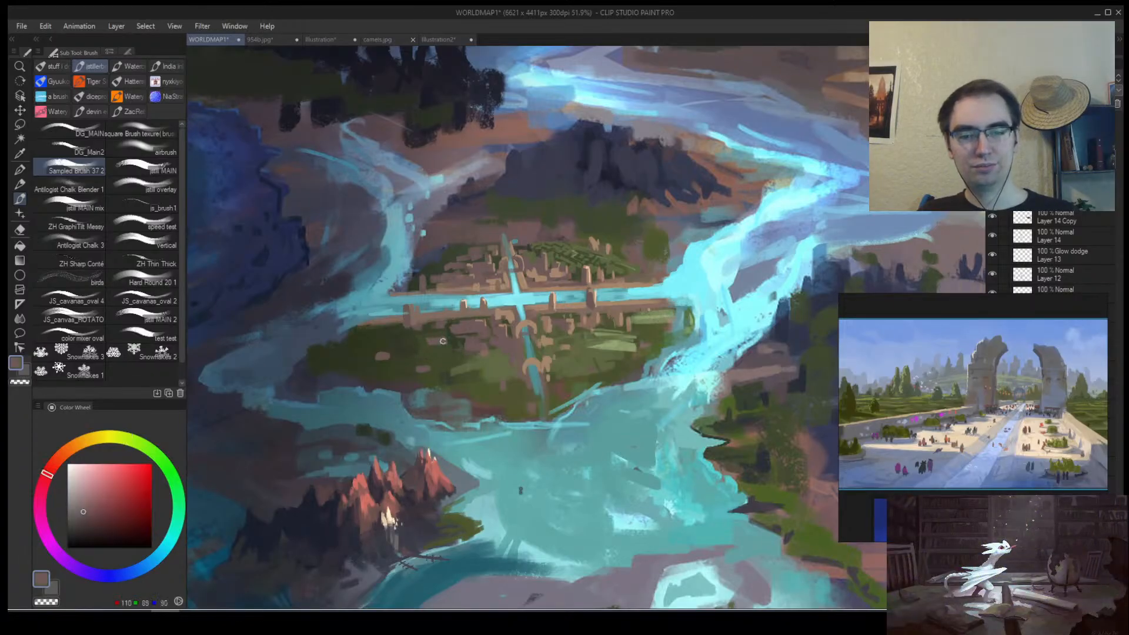
{"action": "left_click", "coordinate": [411, 340], "text": "alt"}
{"action": "left_click", "coordinate": [421, 334], "text": "alt"}
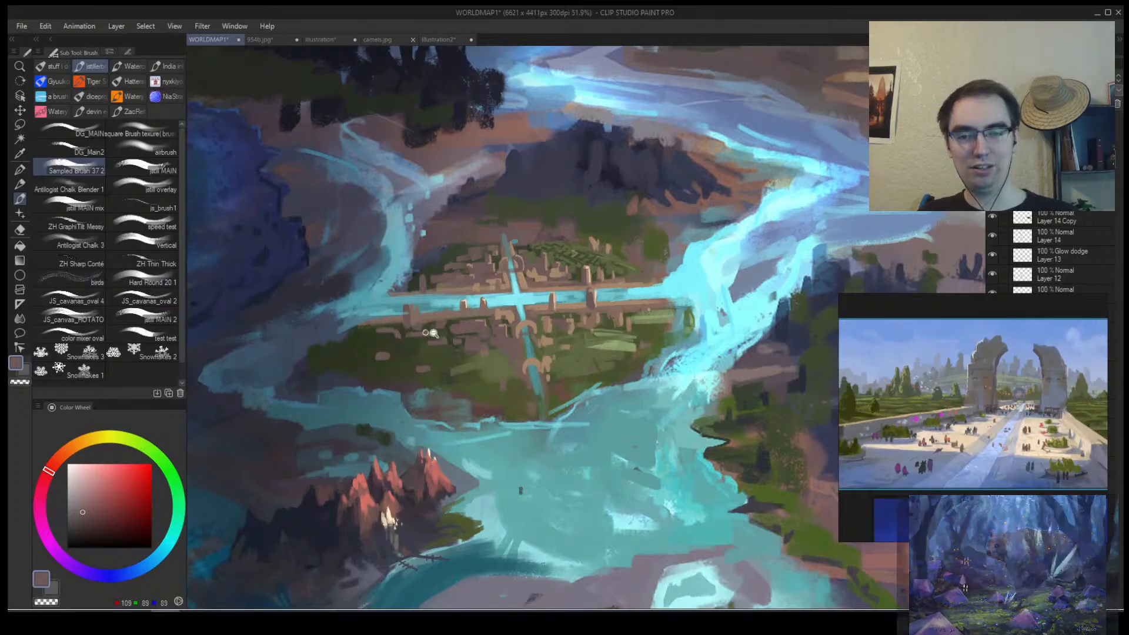
Sample a lighter field green, paint strokes across the fields below the canal and the garden hill, and check the mirrored map.
{"action": "key", "text": "alt+space"}
{"action": "left_click_drag", "start_coordinate": [467, 341], "coordinate": [494, 323]}
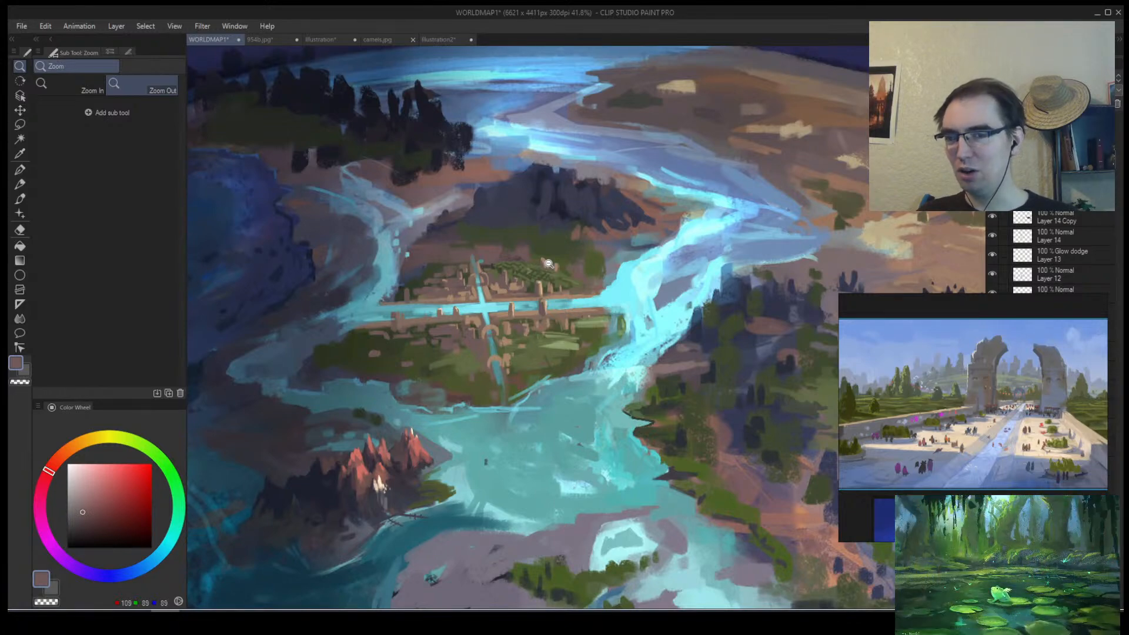
{"action": "mouse_move", "coordinate": [488, 362]}
{"action": "left_mouse_down"}
{"action": "mouse_move", "coordinate": [447, 362]}
{"action": "mouse_move", "coordinate": [529, 358]}
{"action": "left_mouse_up"}
{"action": "key", "text": "b"}
{"action": "left_click", "coordinate": [569, 358], "text": "alt"}
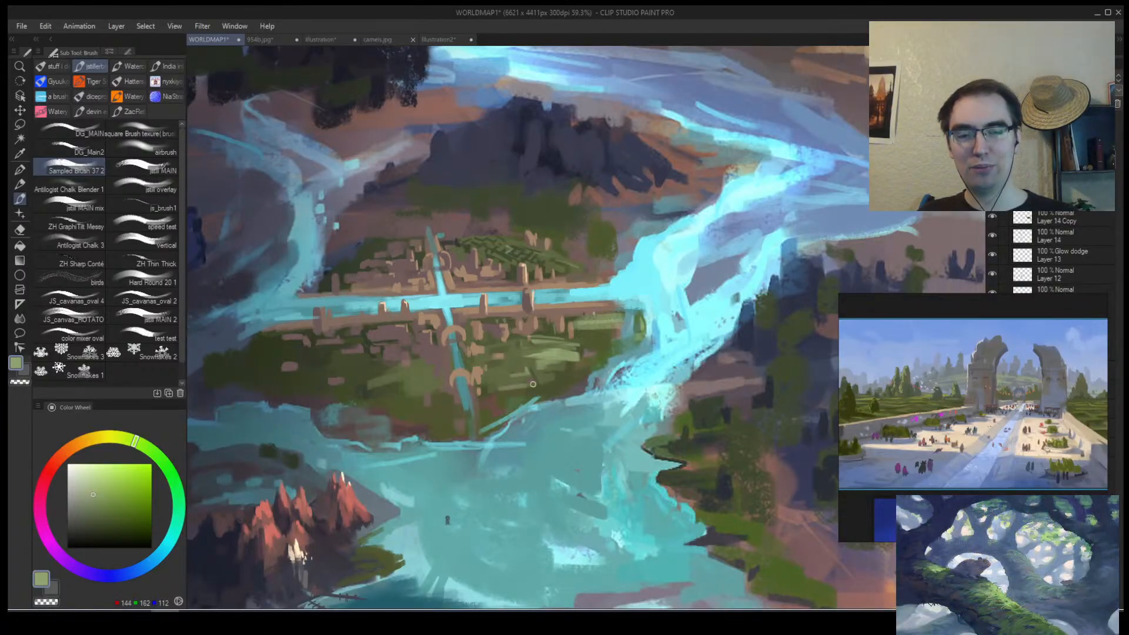
{"action": "mouse_move", "coordinate": [501, 388]}
{"action": "left_mouse_down"}
{"action": "mouse_move", "coordinate": [525, 390]}
{"action": "mouse_move", "coordinate": [582, 361]}
{"action": "mouse_move", "coordinate": [588, 305]}
{"action": "left_mouse_up"}
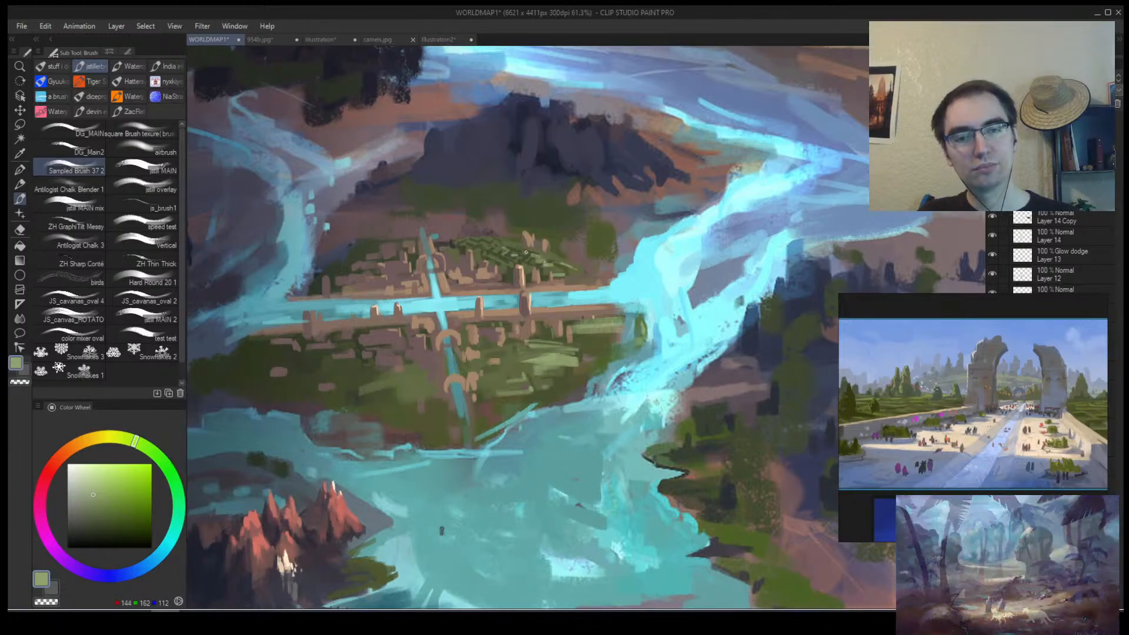
{"action": "mouse_move", "coordinate": [494, 238]}
{"action": "left_mouse_down"}
{"action": "mouse_move", "coordinate": [522, 250]}
{"action": "mouse_move", "coordinate": [513, 269]}
{"action": "mouse_move", "coordinate": [550, 258]}
{"action": "left_mouse_up"}
{"action": "key", "text": "alt+space"}
{"action": "key", "text": "h"}
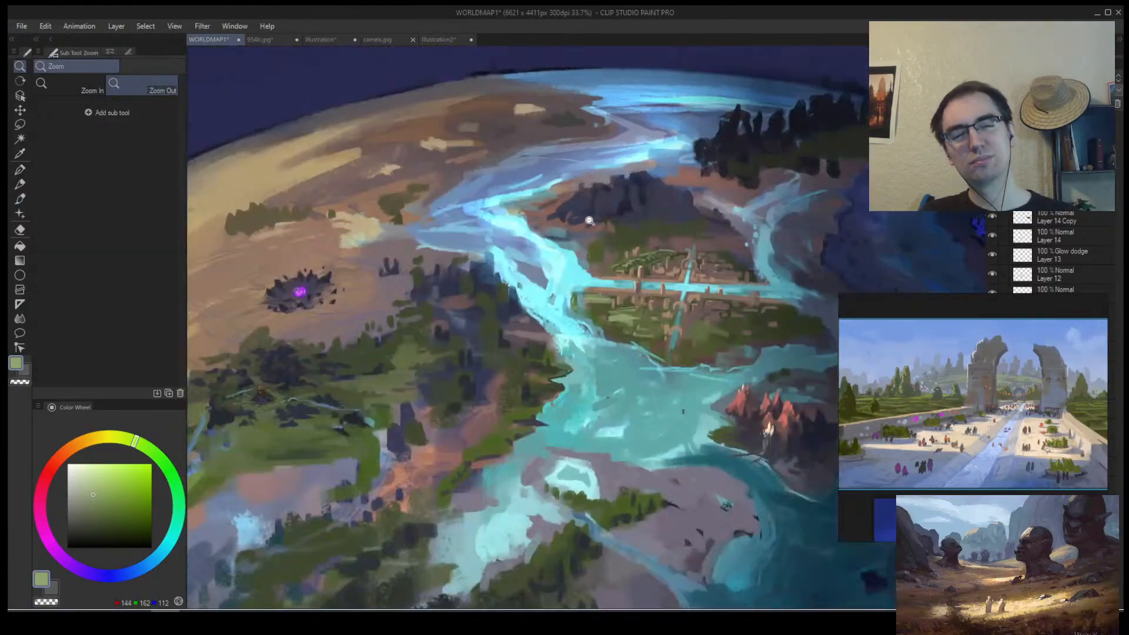
Mirror the map view and sample mauve and tan building colours to touch up the buildings around the canal town.
{"action": "key", "text": "h"}
{"action": "left_click_drag", "start_coordinate": [579, 306], "coordinate": [608, 293]}
{"action": "left_click", "coordinate": [586, 334], "text": "alt"}
{"action": "left_click", "coordinate": [604, 322], "text": "alt"}
{"action": "left_click", "coordinate": [600, 325], "text": "alt"}
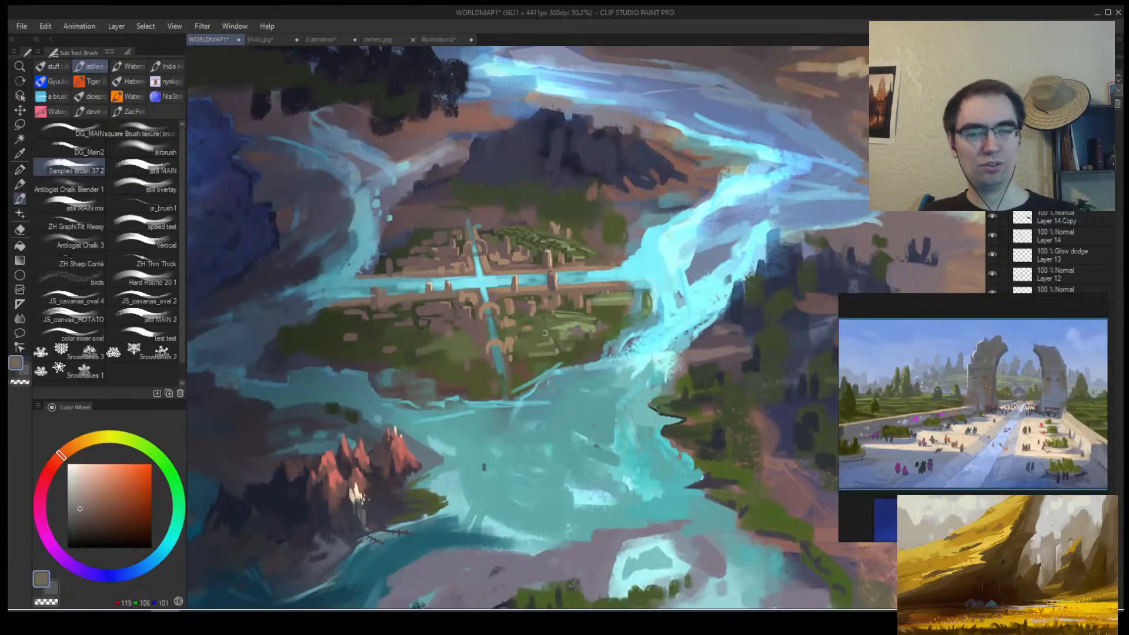
{"action": "left_click", "coordinate": [461, 337], "text": "alt"}
{"action": "left_click", "coordinate": [474, 336], "text": "alt"}
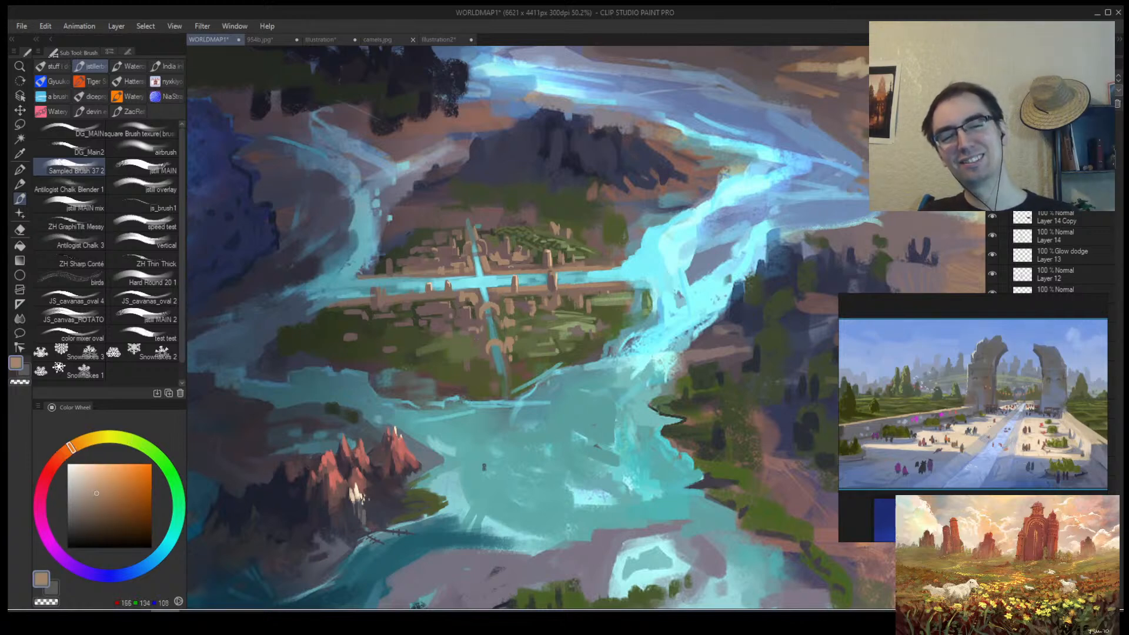
Lasso an arched building shape above the main canal, left of the cross canal, and fill it with tan brush strokes.
{"action": "mouse_move", "coordinate": [511, 266]}
{"action": "left_mouse_down"}
{"action": "mouse_move", "coordinate": [447, 331]}
{"action": "mouse_move", "coordinate": [388, 304]}
{"action": "mouse_move", "coordinate": [378, 328]}
{"action": "mouse_move", "coordinate": [385, 302]}
{"action": "mouse_move", "coordinate": [377, 329]}
{"action": "mouse_move", "coordinate": [381, 306]}
{"action": "mouse_move", "coordinate": [395, 325]}
{"action": "left_mouse_up"}
{"action": "key", "text": "m"}
{"action": "key", "text": "ctrl+z"}
{"action": "key", "text": "ctrl+z"}
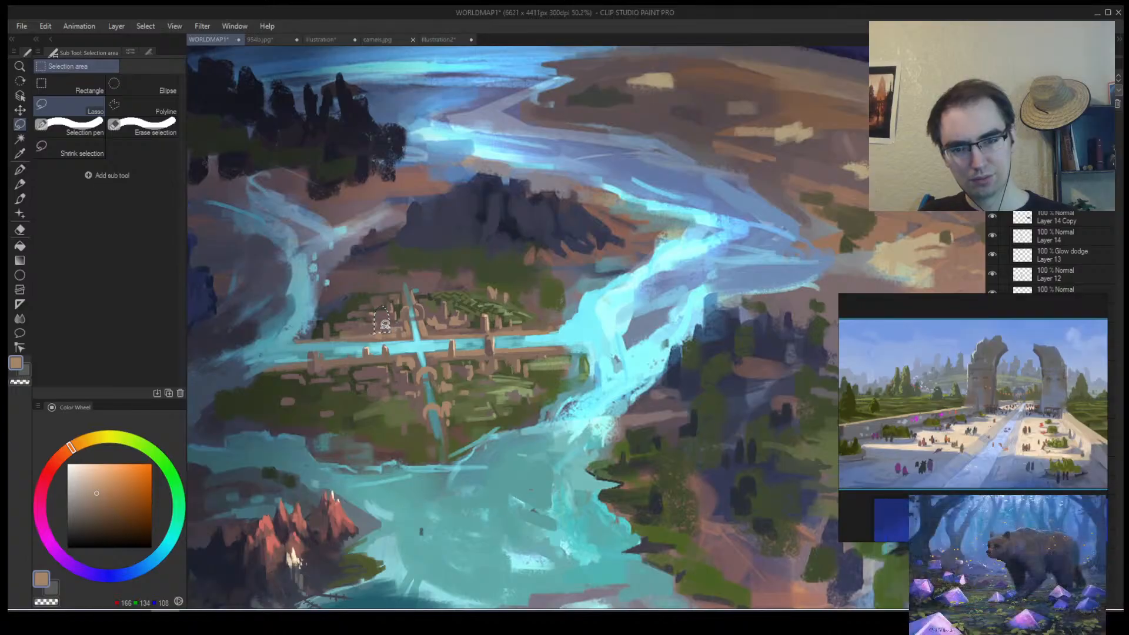
{"action": "key", "text": "b"}
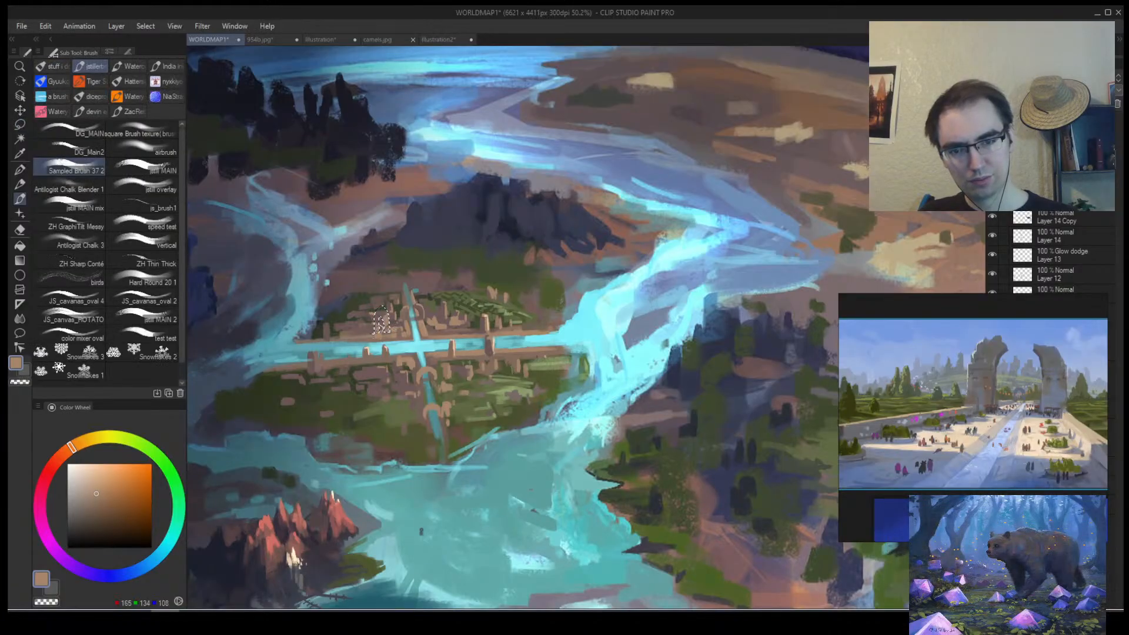
Lasso a tapered tower just right of the cross canal's upper arm and paint it tan.
{"action": "key", "text": "z"}
{"action": "left_click", "coordinate": [508, 322]}
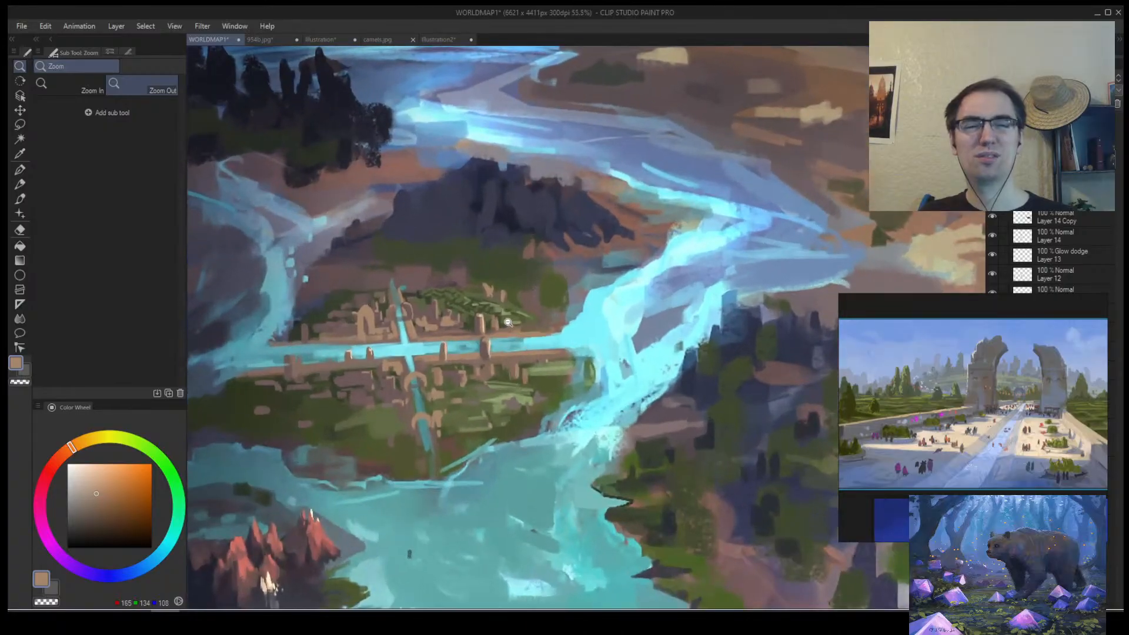
{"action": "left_click", "coordinate": [508, 323]}
{"action": "key", "text": "m"}
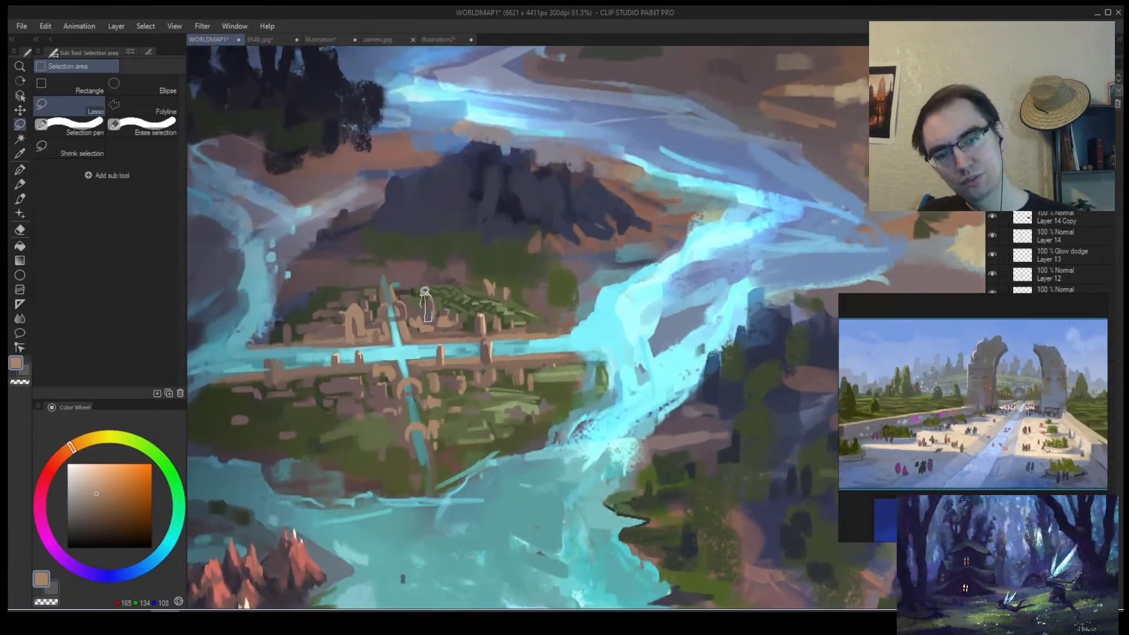
{"action": "key", "text": "b"}
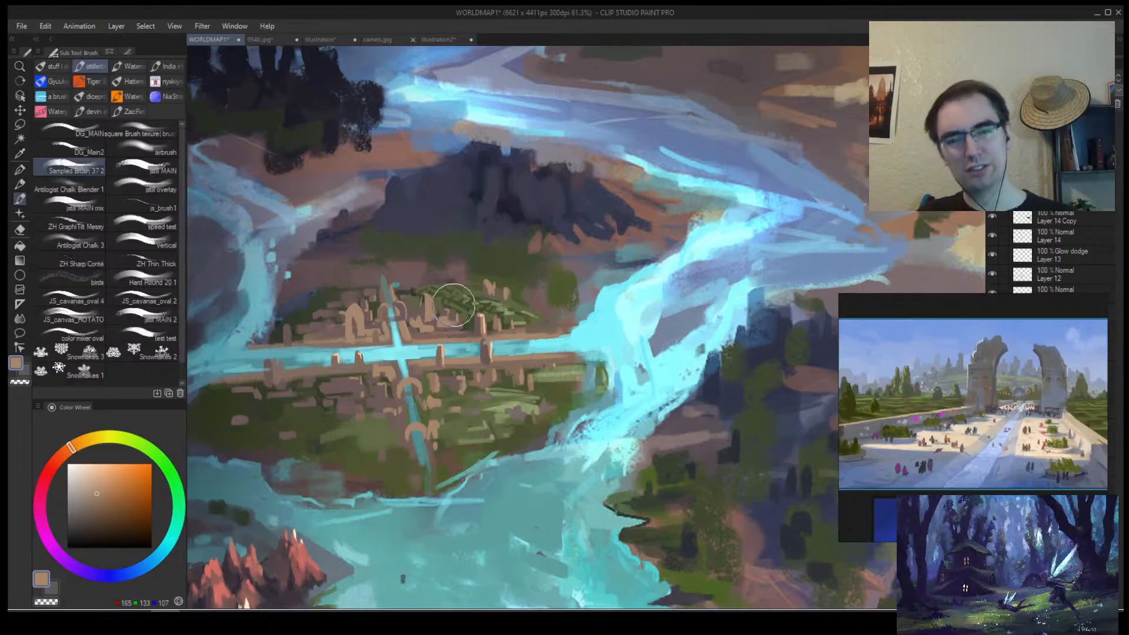
Lasso a tall rounded tower on the main canal's left stretch and paint it with sampled tan and mauve-brown colours.
{"action": "key", "text": "m"}
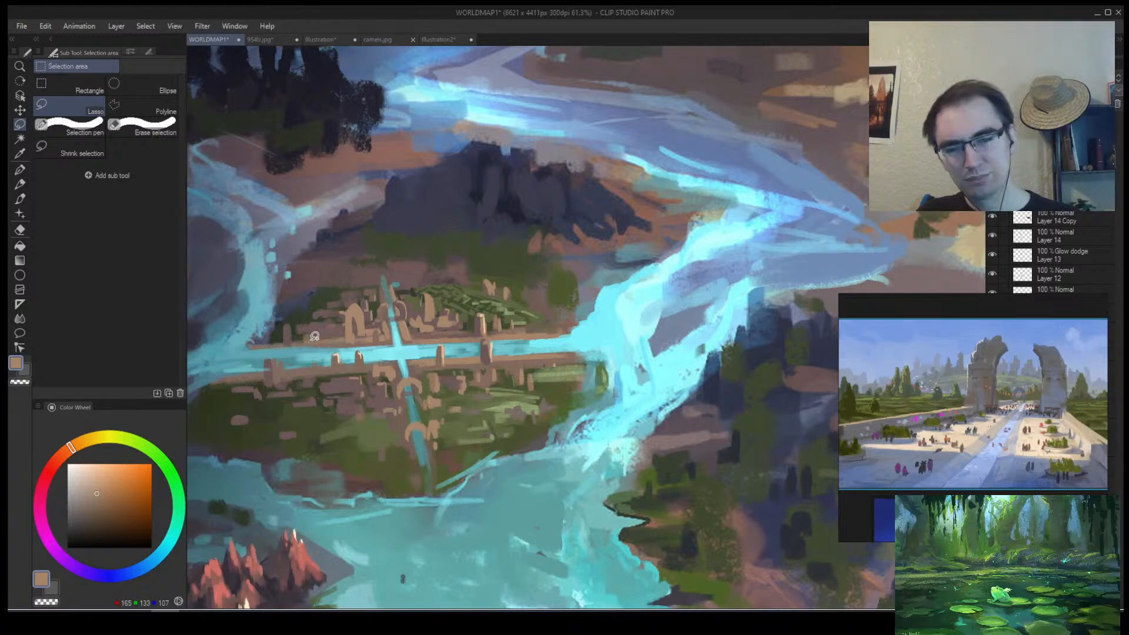
{"action": "mouse_move", "coordinate": [307, 345]}
{"action": "left_mouse_down"}
{"action": "mouse_move", "coordinate": [313, 325]}
{"action": "mouse_move", "coordinate": [318, 361]}
{"action": "mouse_move", "coordinate": [323, 340]}
{"action": "left_mouse_up"}
{"action": "key", "text": "b"}
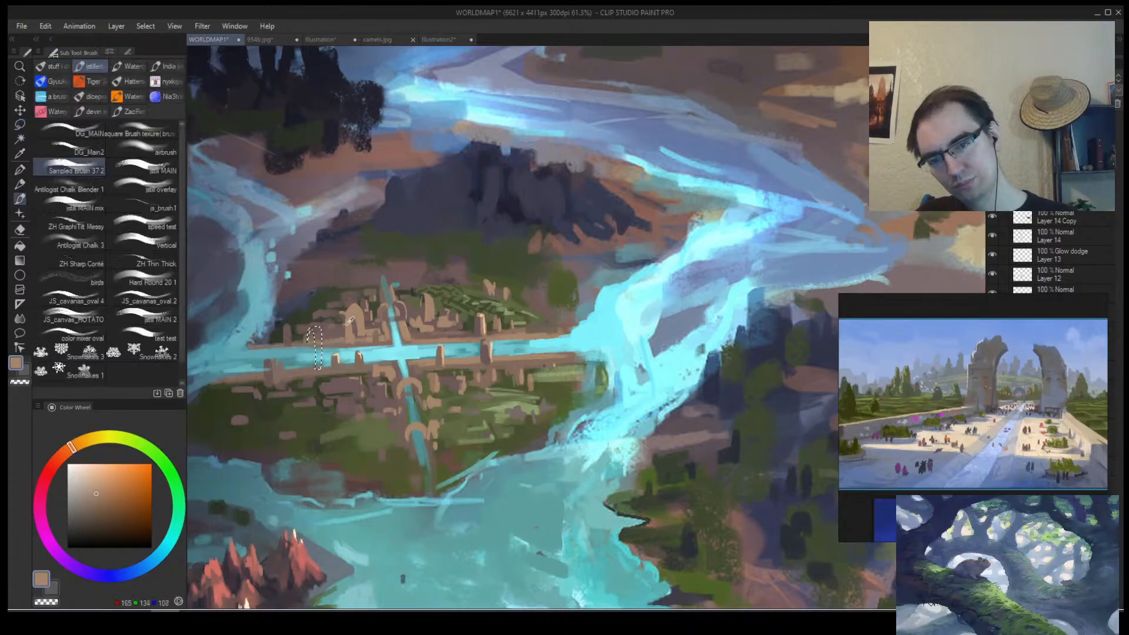
{"action": "left_click", "coordinate": [312, 335], "text": "alt"}
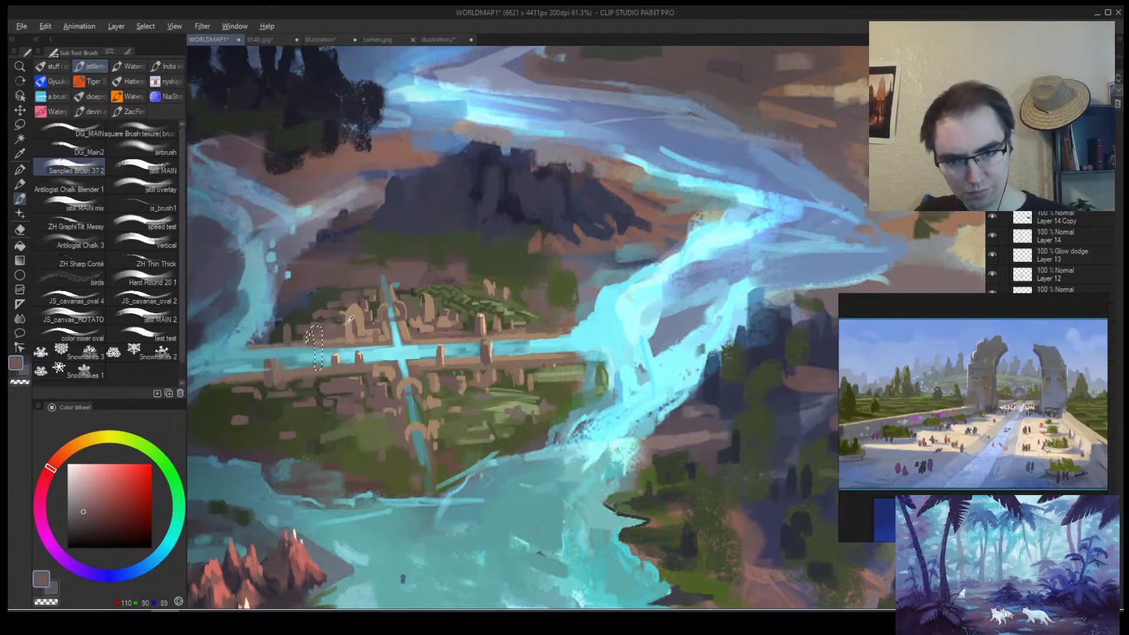
{"action": "left_click", "coordinate": [315, 349], "text": "alt"}
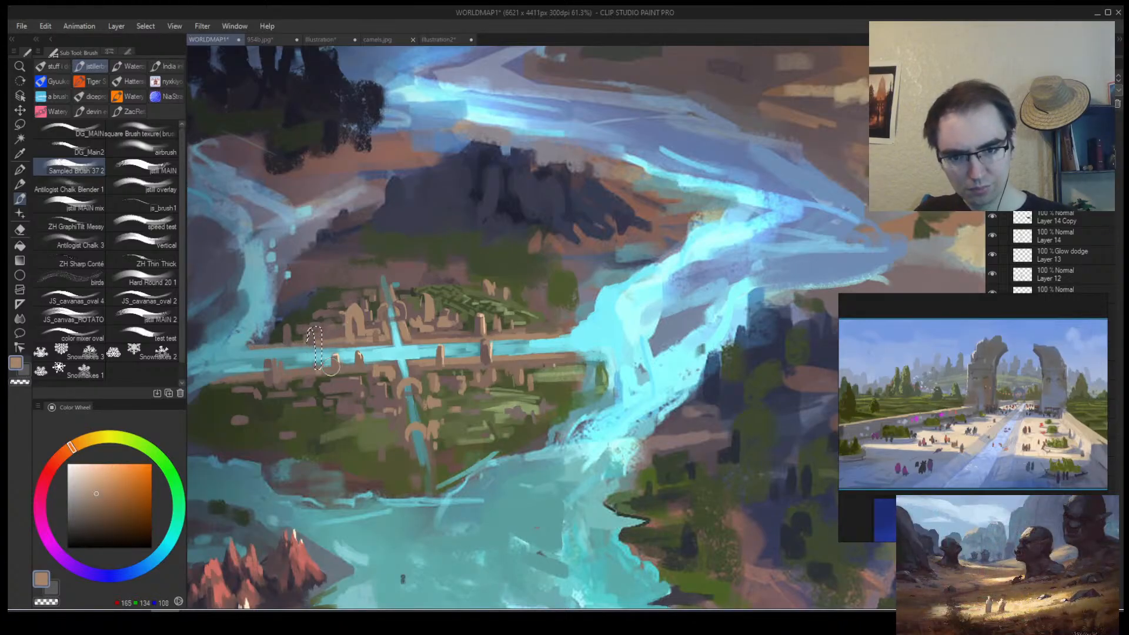
{"action": "left_click", "coordinate": [318, 363], "text": "alt"}
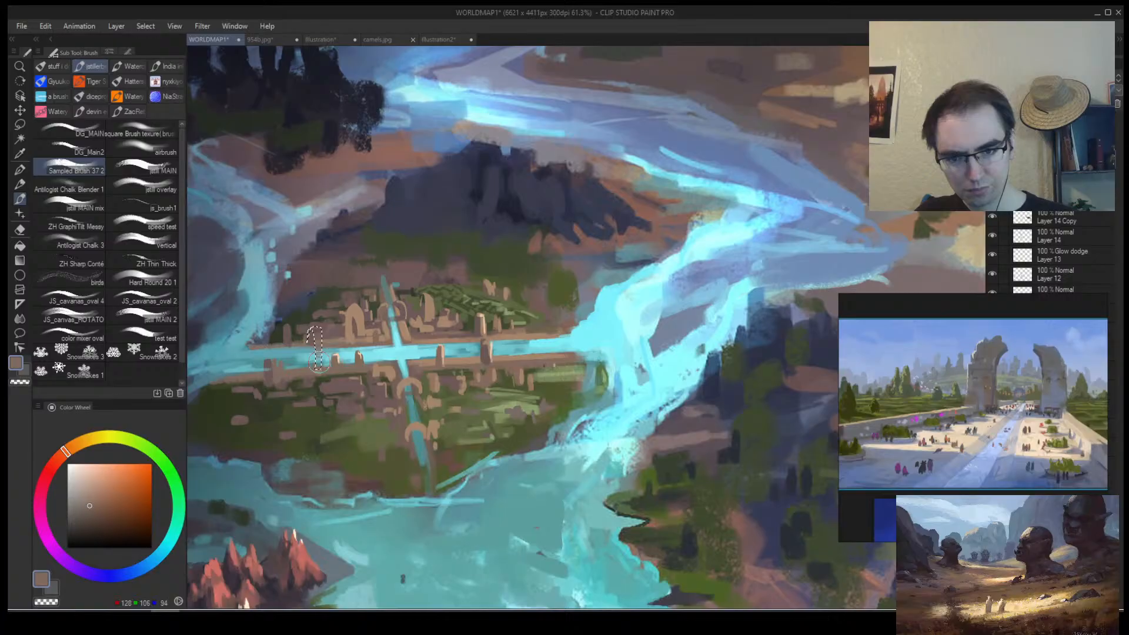
{"action": "left_click", "coordinate": [440, 326], "text": "ctrl+alt"}
{"action": "left_click", "coordinate": [456, 307]}
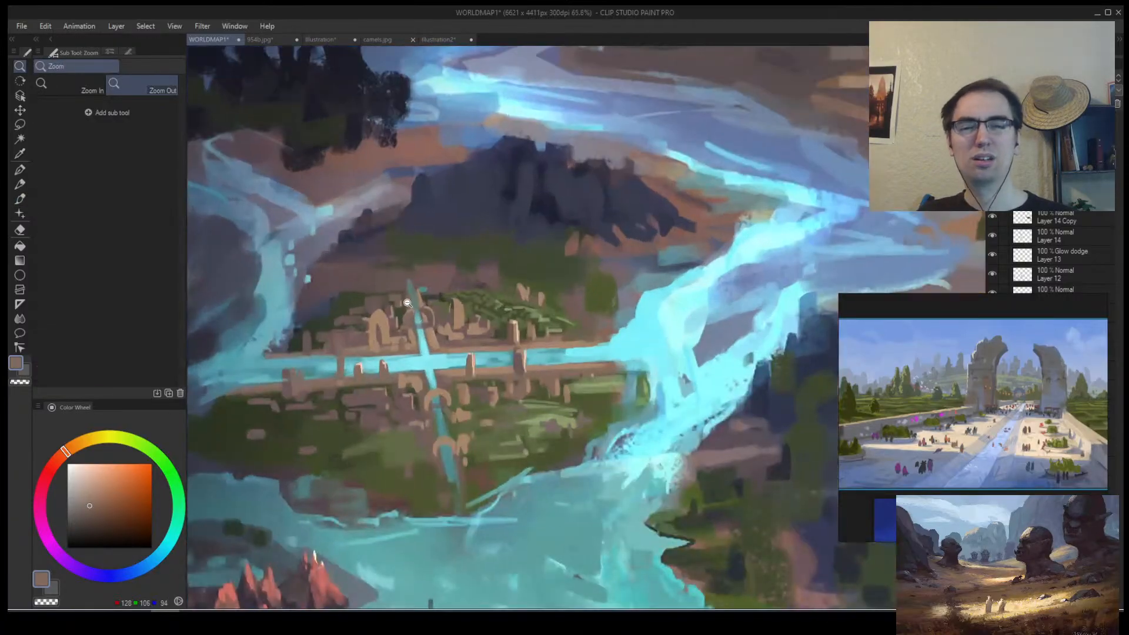
Paint small tan strokes on the towers left of the cross canal and check the town from farther out.
{"action": "key", "text": "b"}
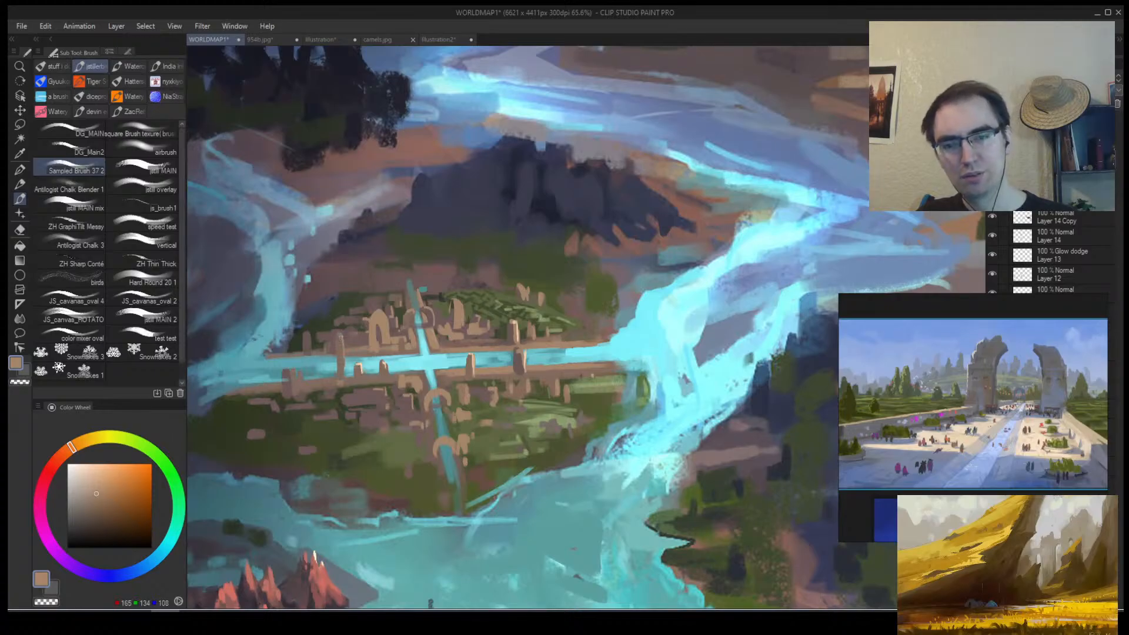
{"action": "key", "text": "slash"}
{"action": "double_click", "coordinate": [360, 353]}
{"action": "left_click", "coordinate": [366, 355], "text": "alt"}
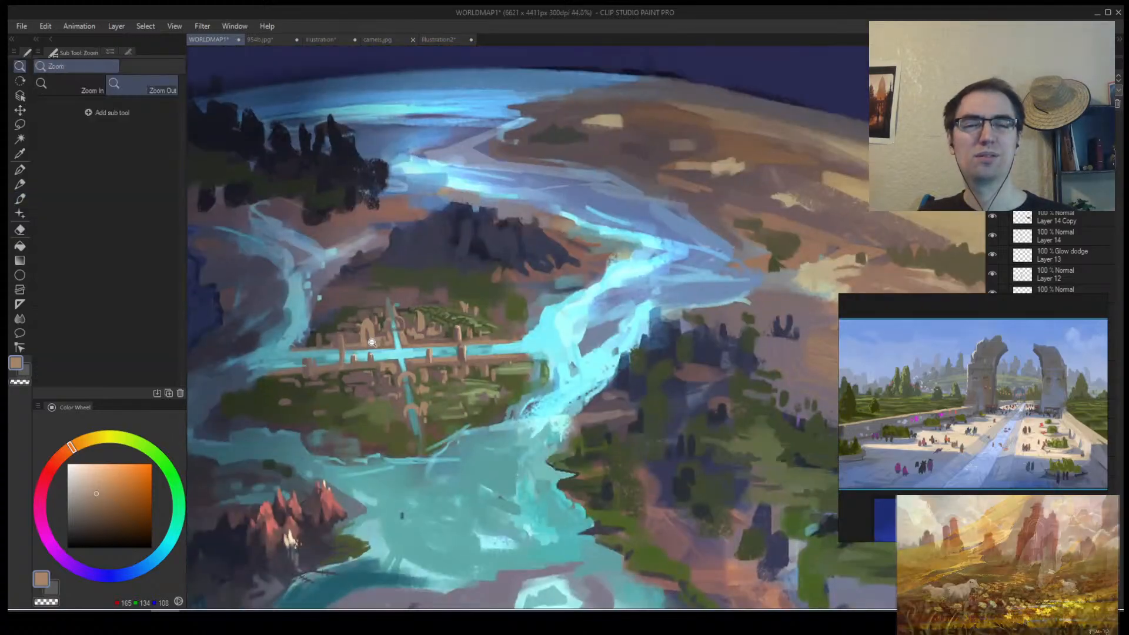
{"action": "left_click", "coordinate": [375, 346]}
{"action": "left_click", "coordinate": [384, 343]}
{"action": "scroll", "coordinate": [385, 343], "scroll_direction": "up", "scroll_amount": 4}
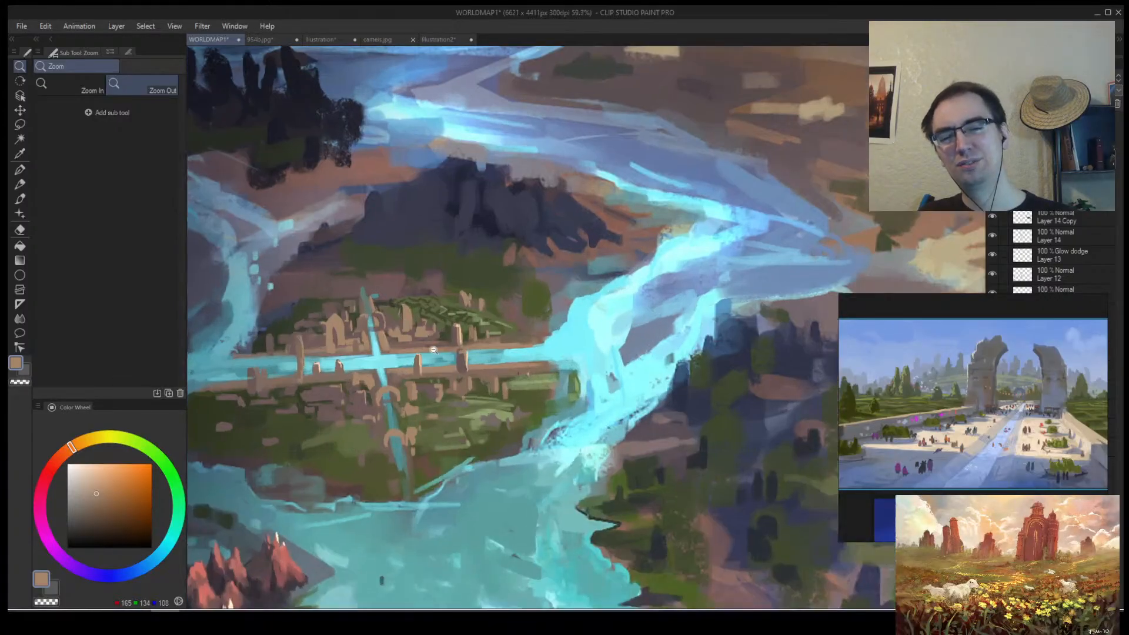
Sample the brown of the small tower right of the canal crossing, shade the towers, and check the map mirrored and at thumbnail size.
{"action": "key", "text": "b"}
{"action": "left_click", "coordinate": [419, 360], "text": "alt"}
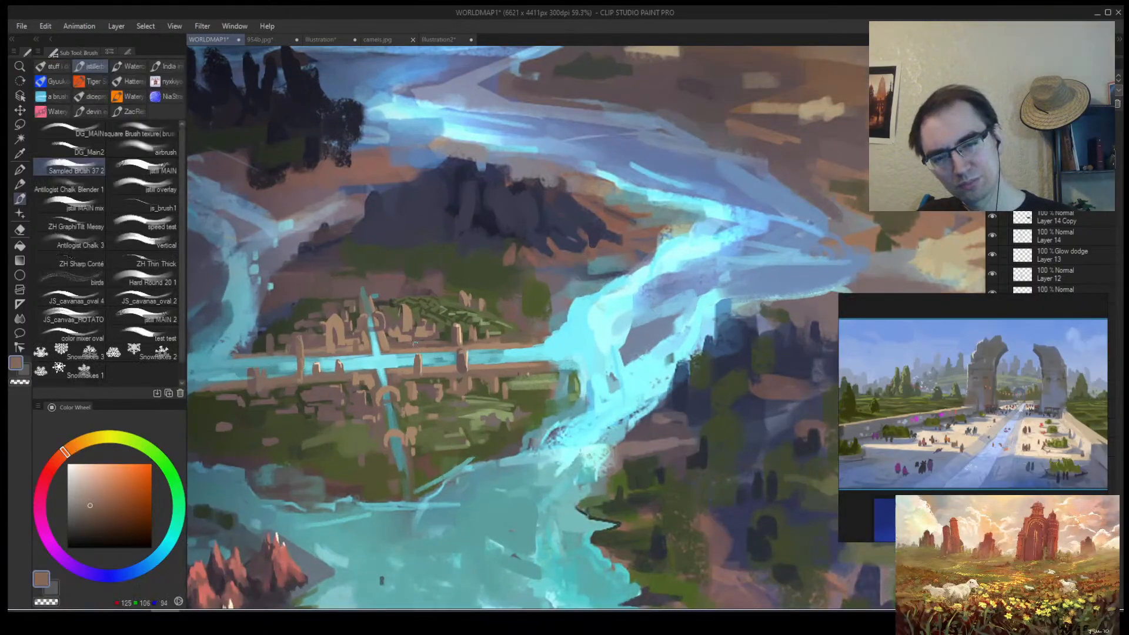
{"action": "key", "text": "slash"}
{"action": "mouse_move", "coordinate": [430, 383]}
{"action": "left_mouse_down"}
{"action": "mouse_move", "coordinate": [400, 384]}
{"action": "mouse_move", "coordinate": [447, 357]}
{"action": "mouse_move", "coordinate": [417, 358]}
{"action": "left_mouse_up"}
{"action": "key", "text": "h"}
{"action": "left_click_drag", "start_coordinate": [784, 358], "coordinate": [525, 346]}
{"action": "key", "text": "h"}
{"action": "left_click_drag", "start_coordinate": [597, 359], "coordinate": [565, 354]}
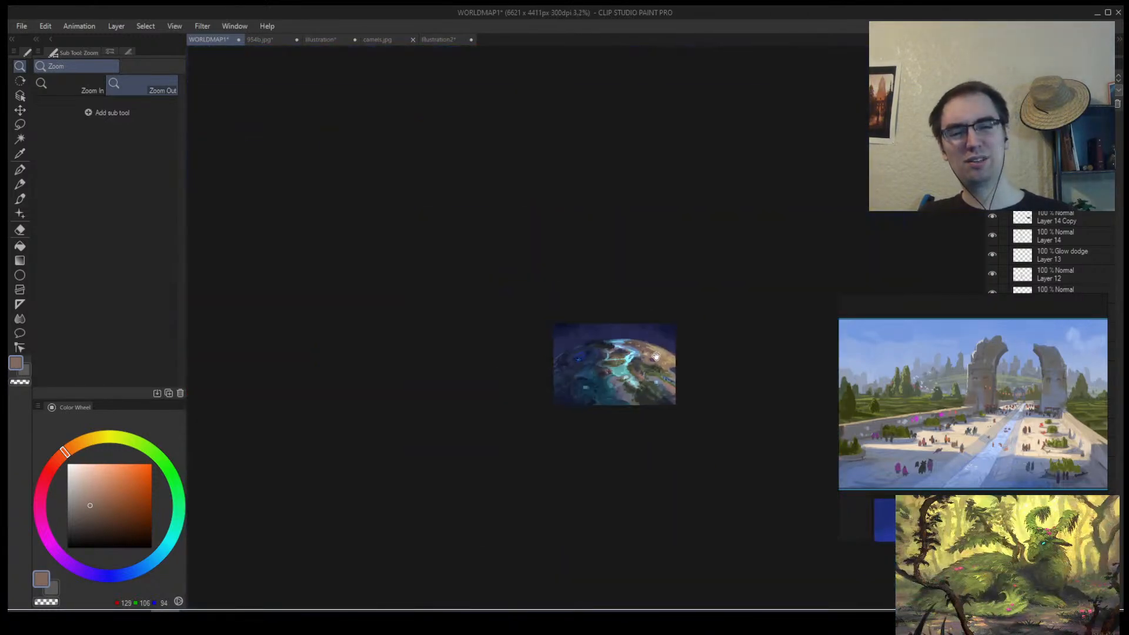
{"action": "mouse_move", "coordinate": [656, 355]}
{"action": "left_mouse_down"}
{"action": "mouse_move", "coordinate": [519, 348]}
{"action": "mouse_move", "coordinate": [480, 361]}
{"action": "mouse_move", "coordinate": [512, 360]}
{"action": "left_mouse_up"}
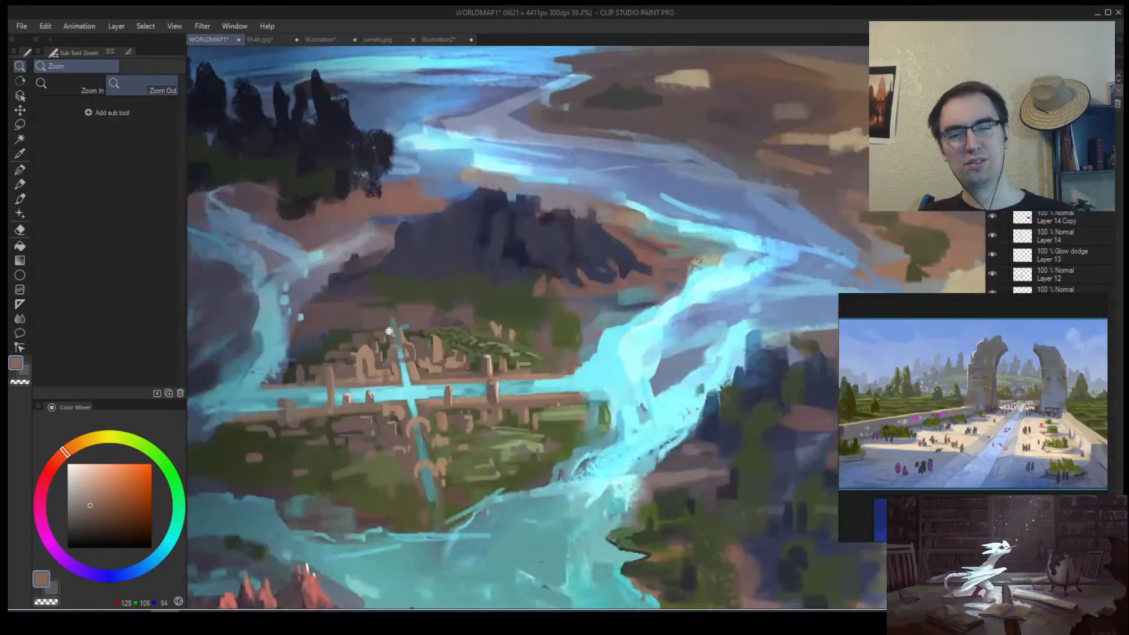
Extend the cross canal's far end with sampled blue-grey, try branches toward the dark mountain's foot, and undo those branches.
{"action": "key", "text": "b"}
{"action": "left_click", "coordinate": [400, 322], "text": "alt"}
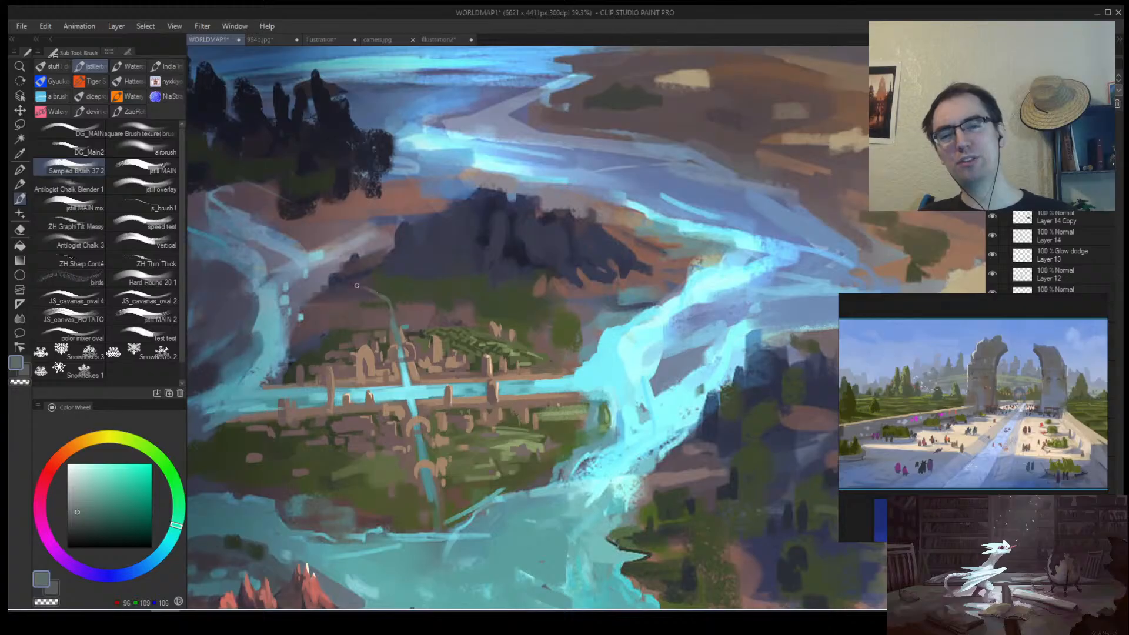
{"action": "mouse_move", "coordinate": [352, 283]}
{"action": "left_mouse_down"}
{"action": "mouse_move", "coordinate": [329, 274]}
{"action": "mouse_move", "coordinate": [388, 307]}
{"action": "left_mouse_up"}
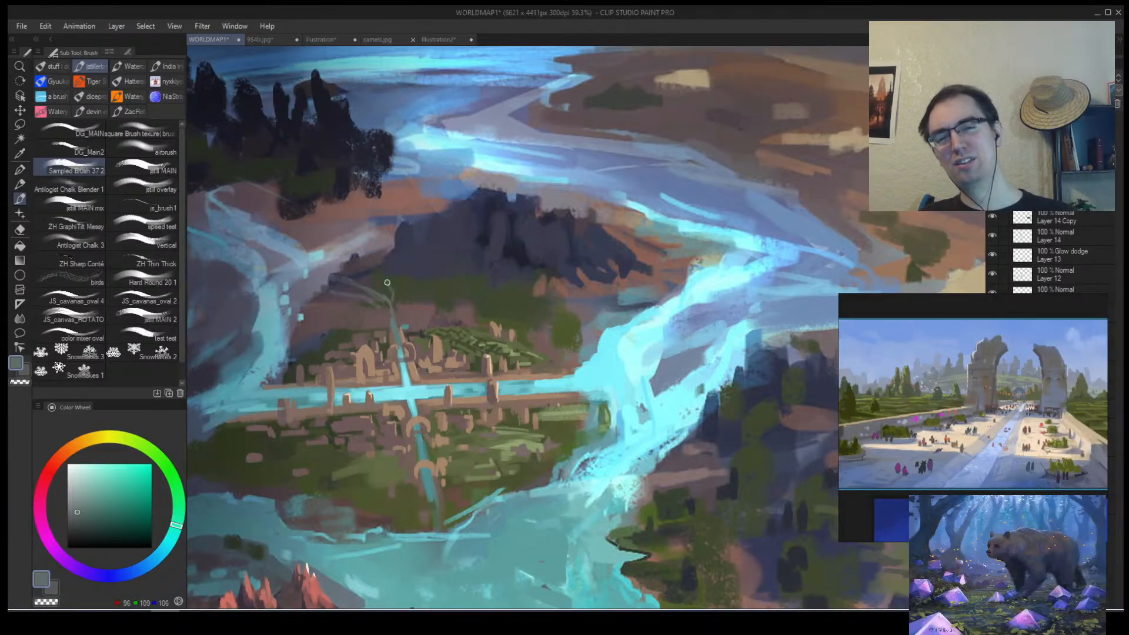
{"action": "key", "text": "ctrl+z"}
{"action": "key", "text": "ctrl+z"}
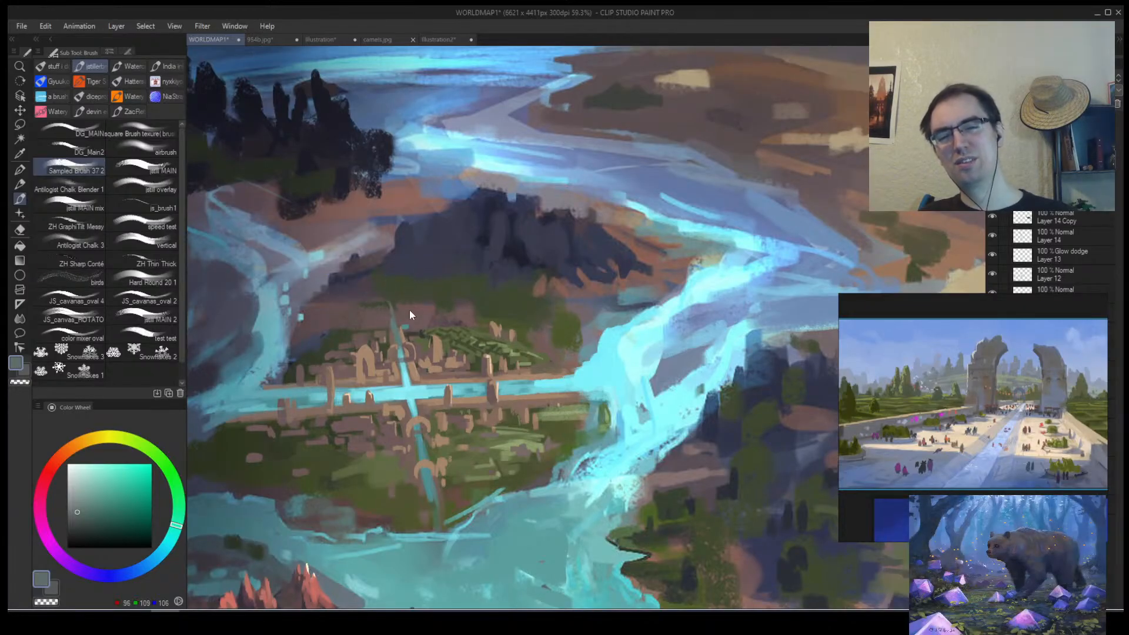
Cover the faint tip of the canal behind the city with ground colours sampled around it.
{"action": "left_click", "coordinate": [399, 328], "text": "alt"}
{"action": "mouse_move", "coordinate": [400, 326]}
{"action": "left_mouse_down"}
{"action": "mouse_move", "coordinate": [414, 310]}
{"action": "mouse_move", "coordinate": [435, 331]}
{"action": "mouse_move", "coordinate": [457, 309]}
{"action": "left_mouse_up"}
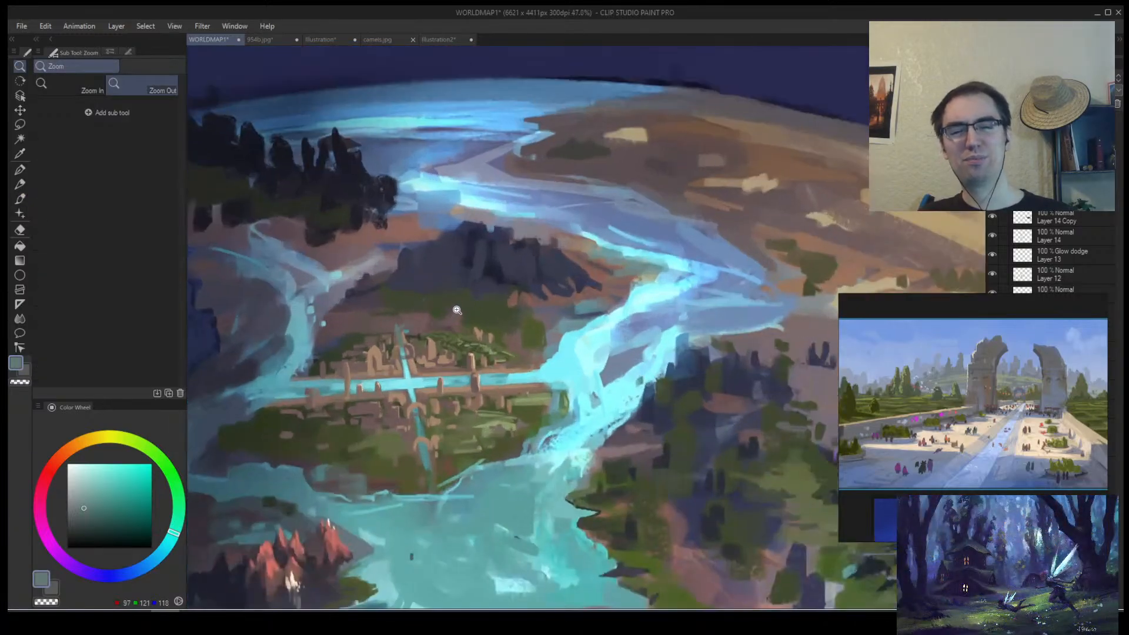
{"action": "key", "text": "b"}
{"action": "left_click", "coordinate": [405, 327], "text": "alt"}
{"action": "left_click", "coordinate": [400, 325], "text": "alt"}
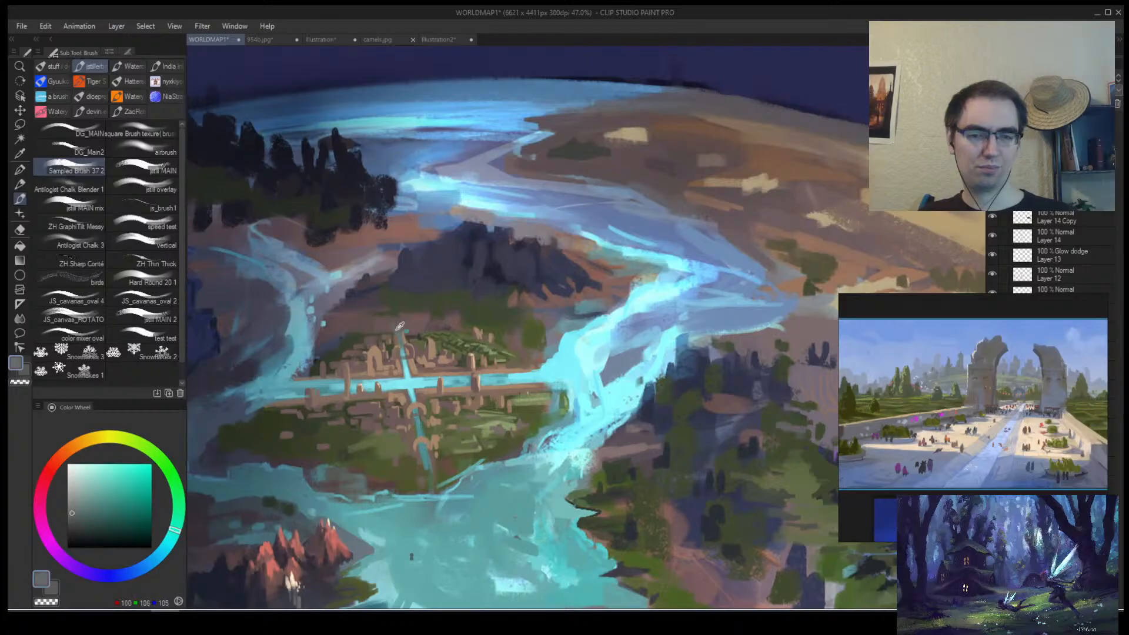
{"action": "left_click", "coordinate": [387, 322], "text": "alt"}
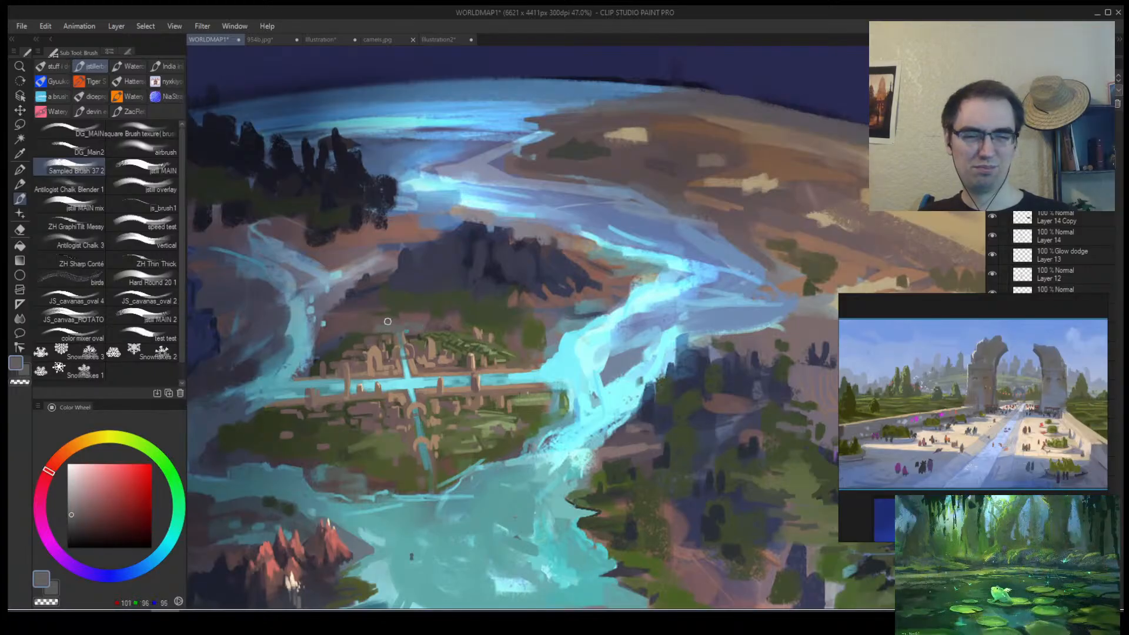
{"action": "left_click", "coordinate": [381, 333], "text": "alt"}
Paint green fields between the city and the dark mountain, using light and dark greens sampled from the surrounding vegetation.
{"action": "left_click", "coordinate": [451, 332], "text": "alt"}
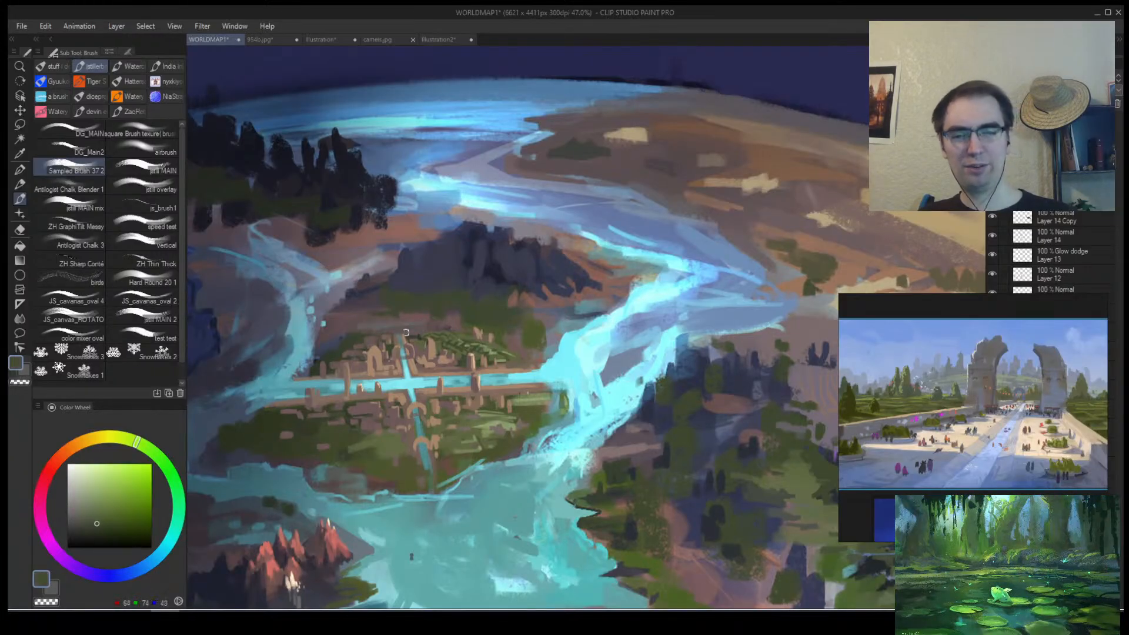
{"action": "left_click", "coordinate": [461, 335], "text": "alt"}
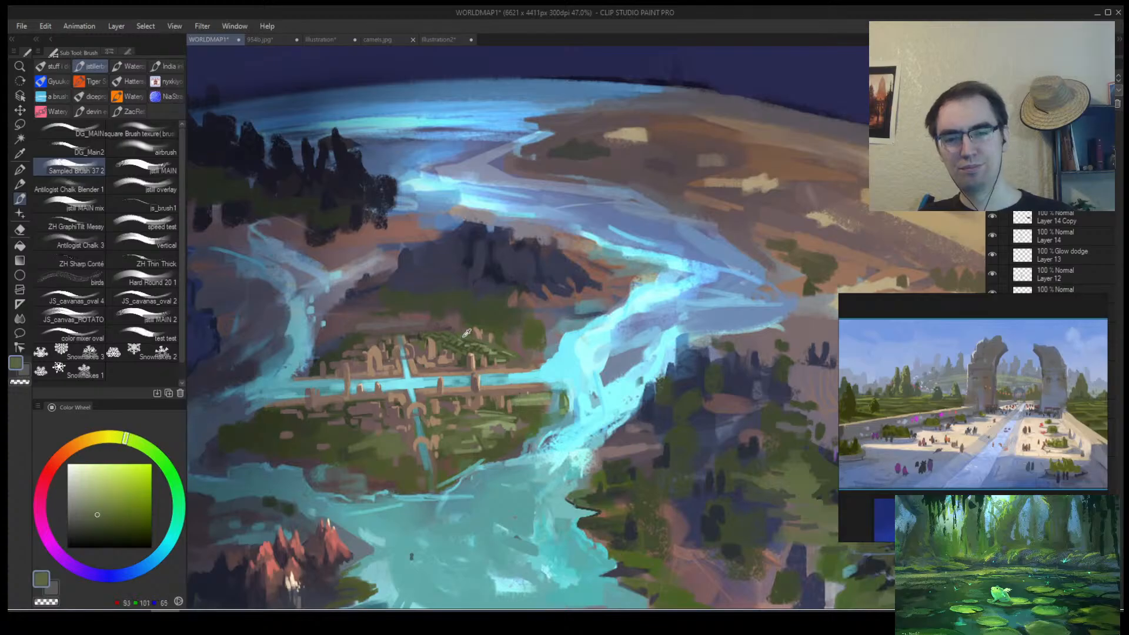
{"action": "mouse_move", "coordinate": [403, 331]}
{"action": "left_mouse_down"}
{"action": "mouse_move", "coordinate": [368, 337]}
{"action": "mouse_move", "coordinate": [461, 318]}
{"action": "mouse_move", "coordinate": [400, 318]}
{"action": "mouse_move", "coordinate": [480, 315]}
{"action": "left_mouse_up"}
{"action": "left_click", "coordinate": [388, 323], "text": "alt"}
{"action": "left_click", "coordinate": [437, 321], "text": "alt"}
{"action": "scroll", "coordinate": [459, 317], "scroll_direction": "down", "scroll_amount": 3}
{"action": "left_click", "coordinate": [460, 319], "text": "alt"}
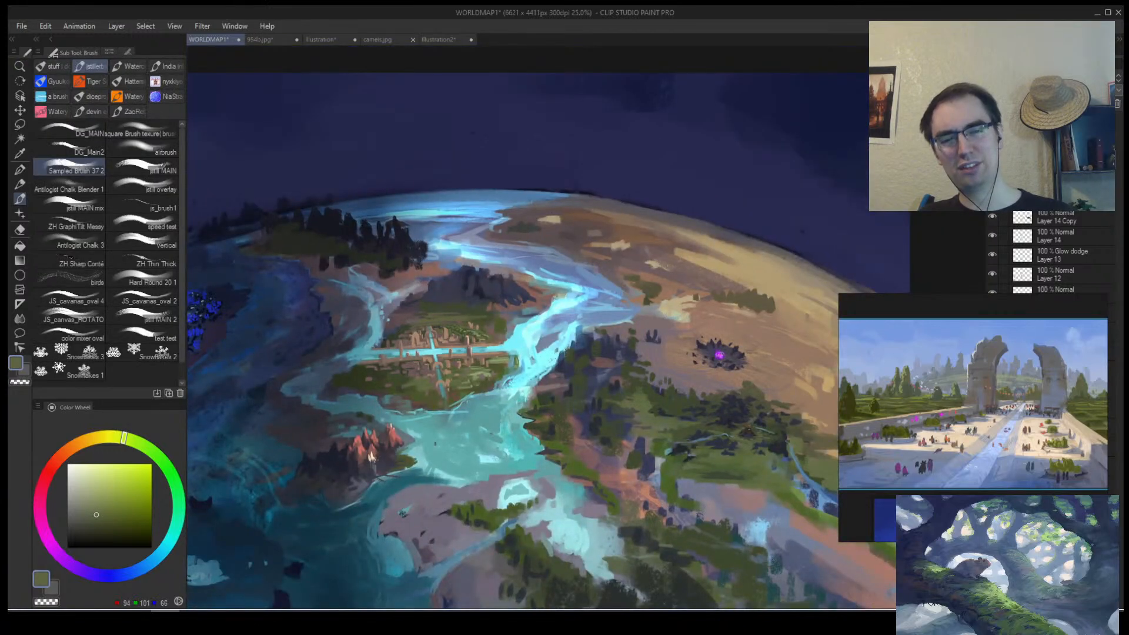
{"action": "scroll", "coordinate": [420, 324], "scroll_direction": "up", "scroll_amount": 3}
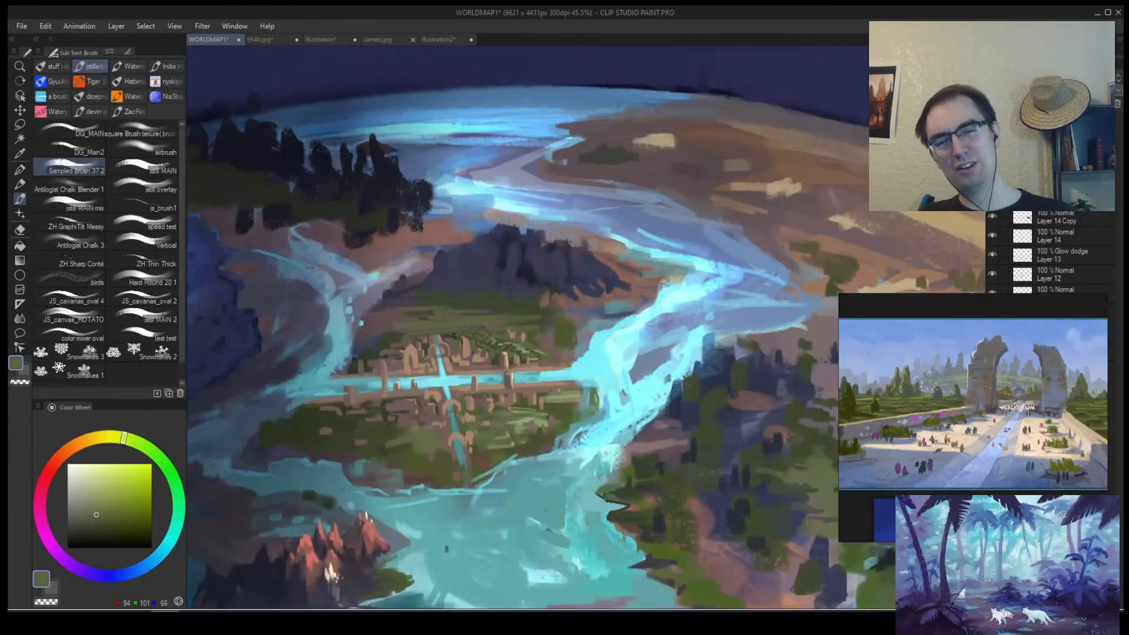
{"action": "left_click", "coordinate": [432, 308], "text": "alt"}
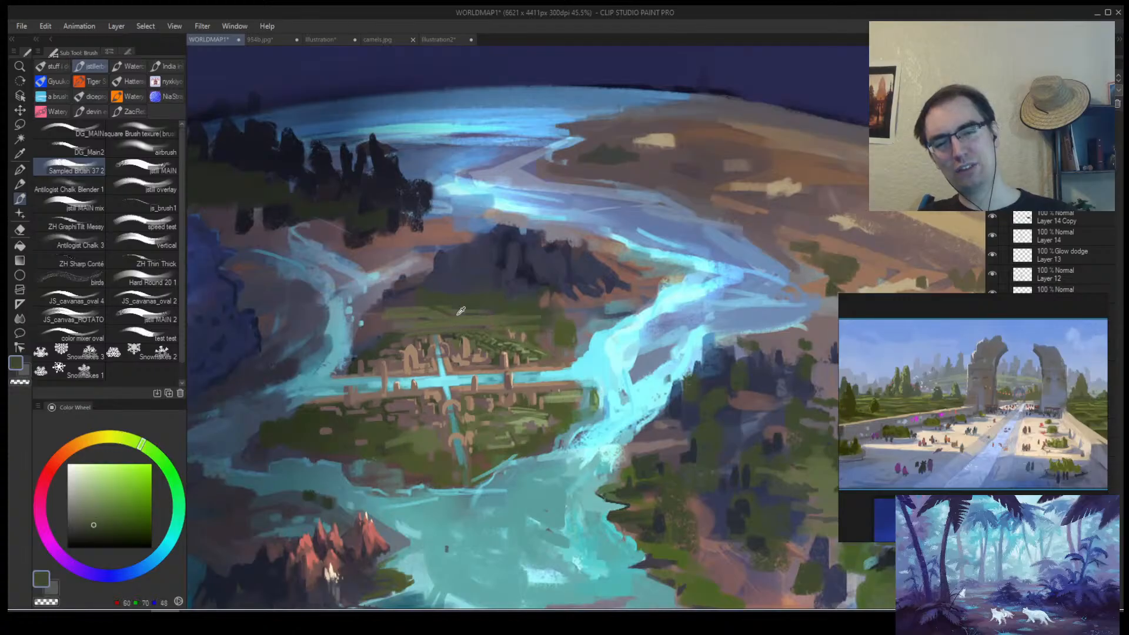
Paint thin grey-teal canal branches fanning out from the far end of the city's canal across the fields.
{"action": "scroll", "coordinate": [455, 330], "scroll_direction": "up", "scroll_amount": 3}
{"action": "left_click", "coordinate": [435, 350], "text": "alt"}
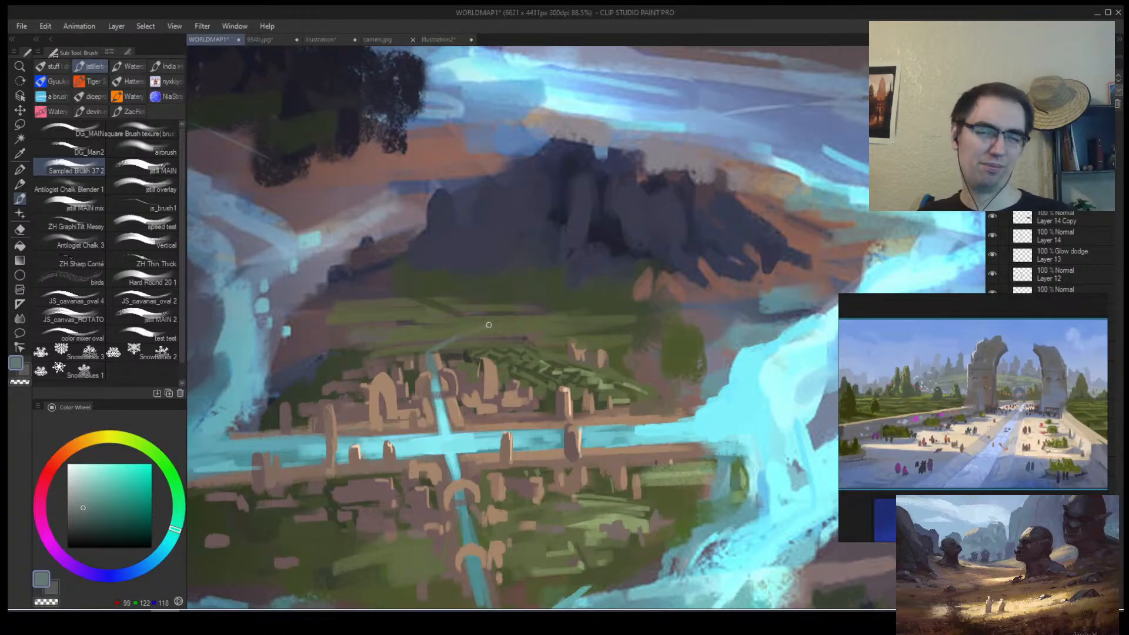
{"action": "left_click_drag", "start_coordinate": [511, 292], "coordinate": [443, 327]}
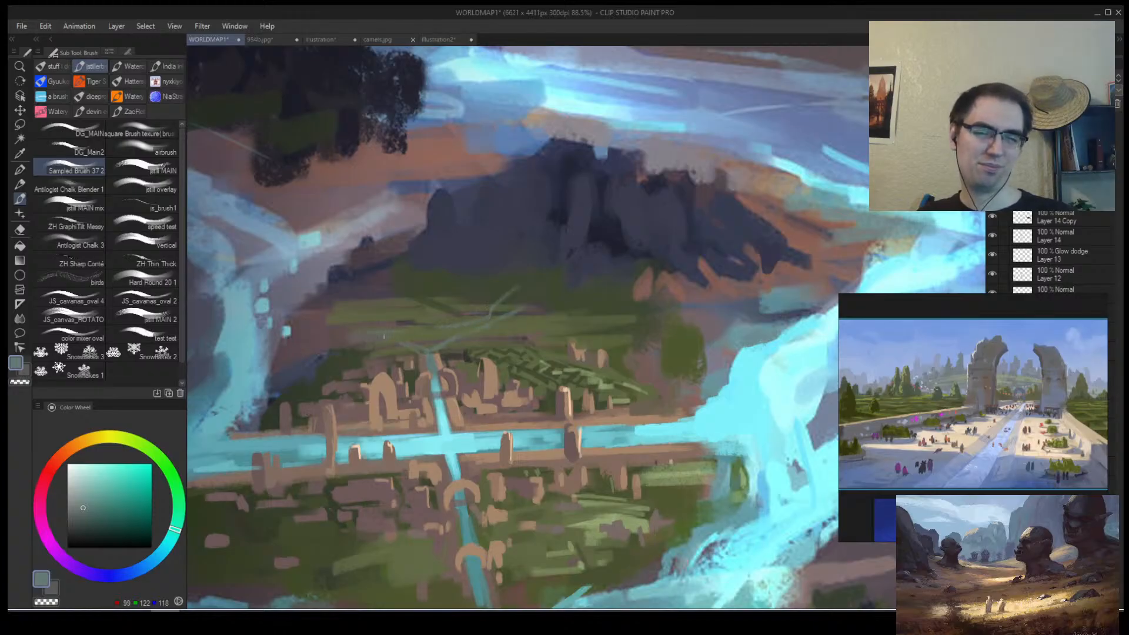
{"action": "mouse_move", "coordinate": [434, 344]}
{"action": "left_mouse_down"}
{"action": "mouse_move", "coordinate": [431, 305]}
{"action": "mouse_move", "coordinate": [365, 294]}
{"action": "left_mouse_up"}
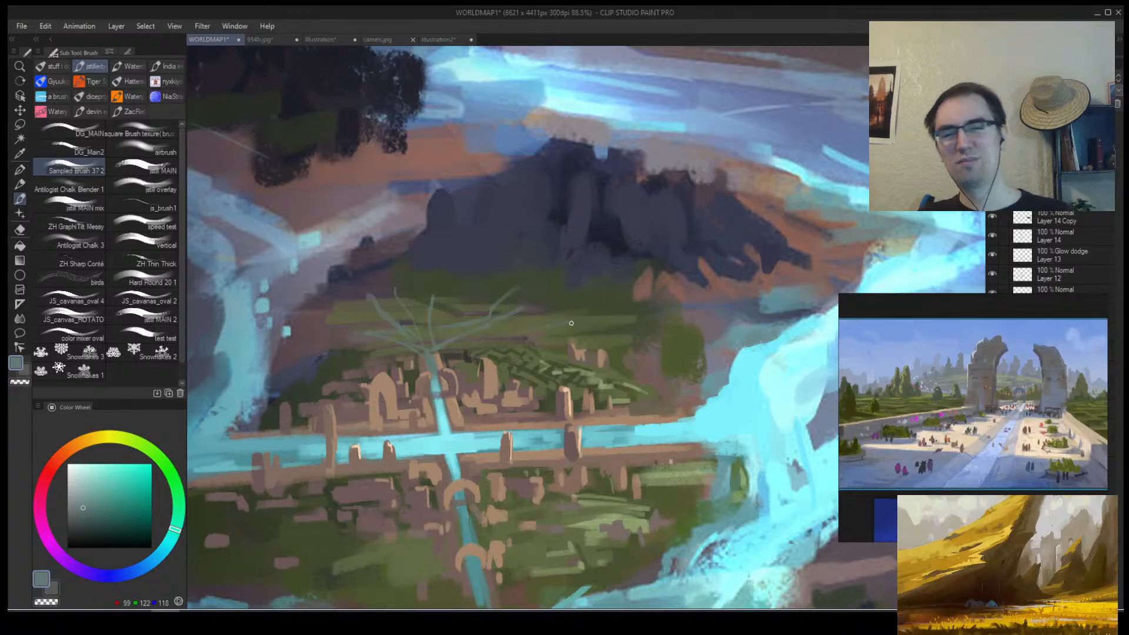
{"action": "key", "text": "h"}
{"action": "key", "text": "ctrl+z"}
{"action": "key", "text": "ctrl+z"}
{"action": "key", "text": "ctrl+z"}
{"action": "key", "text": "ctrl+z"}
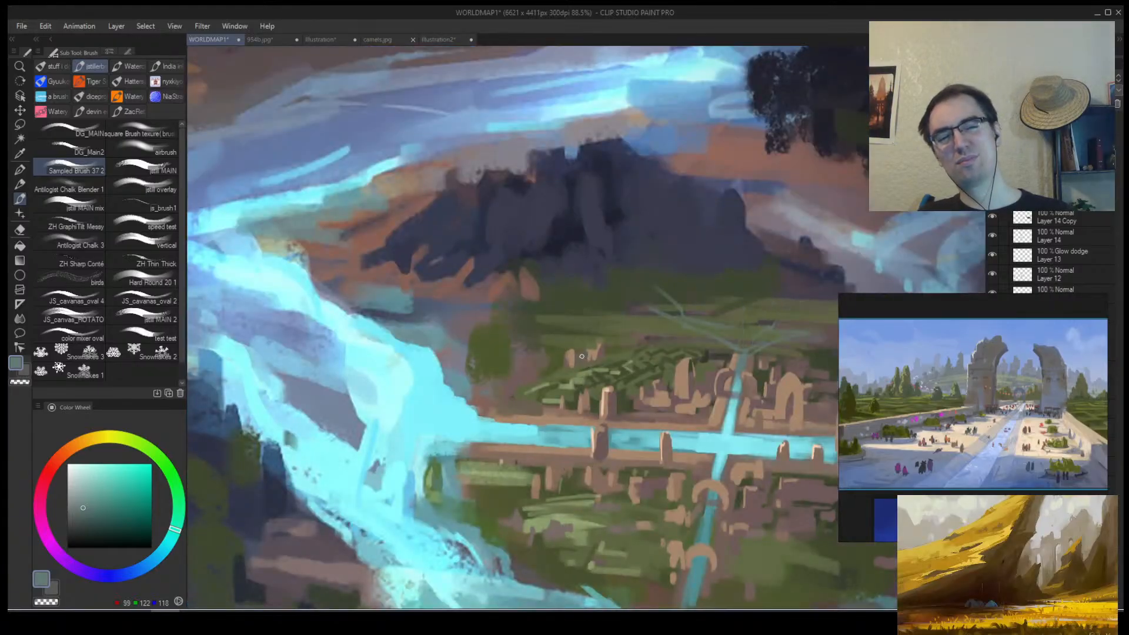
Soften the ends of the canal branches by painting sampled field greens over them.
{"action": "key", "text": "z"}
{"action": "mouse_move", "coordinate": [582, 356]}
{"action": "left_mouse_down"}
{"action": "mouse_move", "coordinate": [554, 368]}
{"action": "mouse_move", "coordinate": [569, 340]}
{"action": "mouse_move", "coordinate": [593, 335]}
{"action": "mouse_move", "coordinate": [621, 302]}
{"action": "left_mouse_up"}
{"action": "key", "text": "h"}
{"action": "key", "text": "b"}
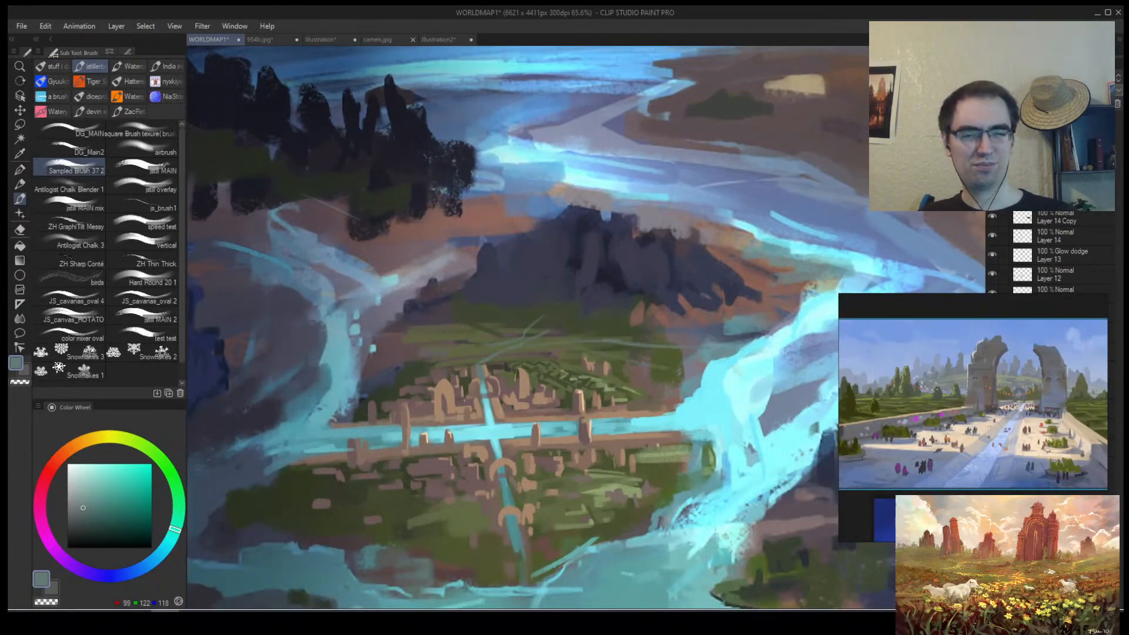
{"action": "left_click", "coordinate": [542, 321], "text": "alt"}
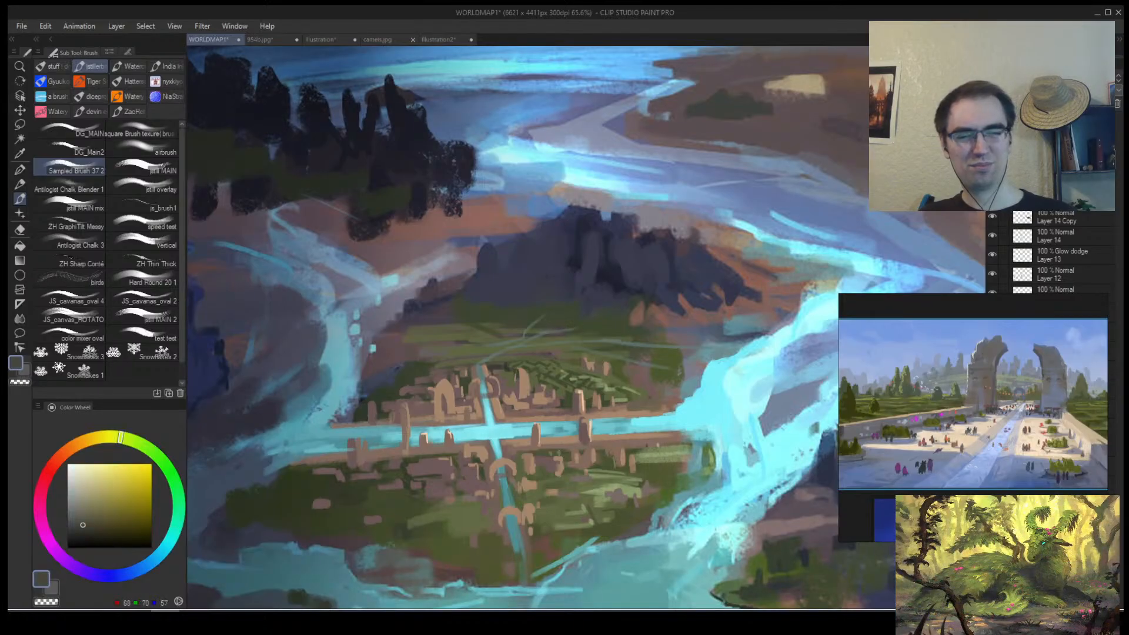
{"action": "left_click", "coordinate": [541, 321], "text": "alt"}
{"action": "left_click", "coordinate": [513, 326], "text": "alt"}
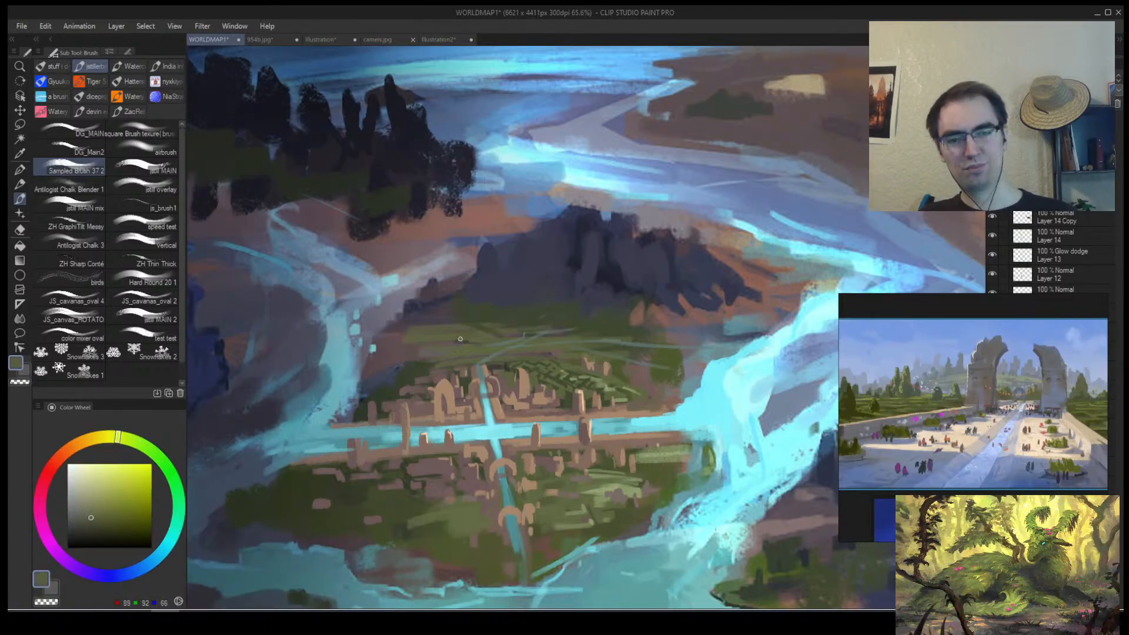
Blend the outer edge of the fields near the side river with sampled browns and dark greens, and check the mirrored canvas.
{"action": "left_click", "coordinate": [406, 333], "text": "alt"}
{"action": "left_click", "coordinate": [461, 323], "text": "alt"}
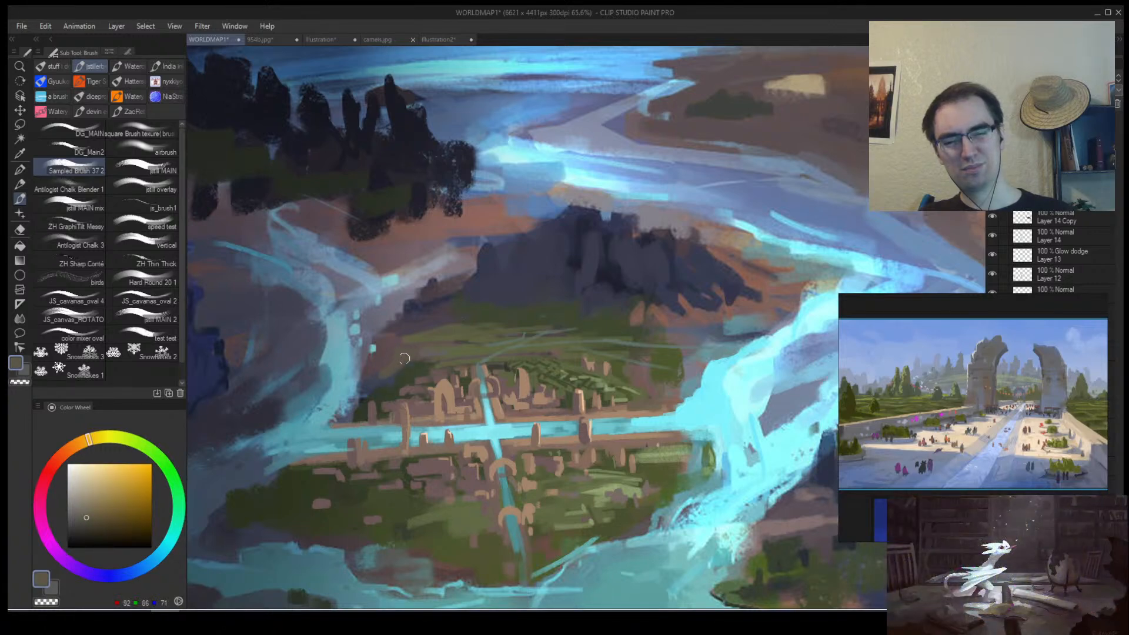
{"action": "left_click", "coordinate": [377, 376], "text": "alt"}
{"action": "left_click", "coordinate": [406, 376], "text": "alt"}
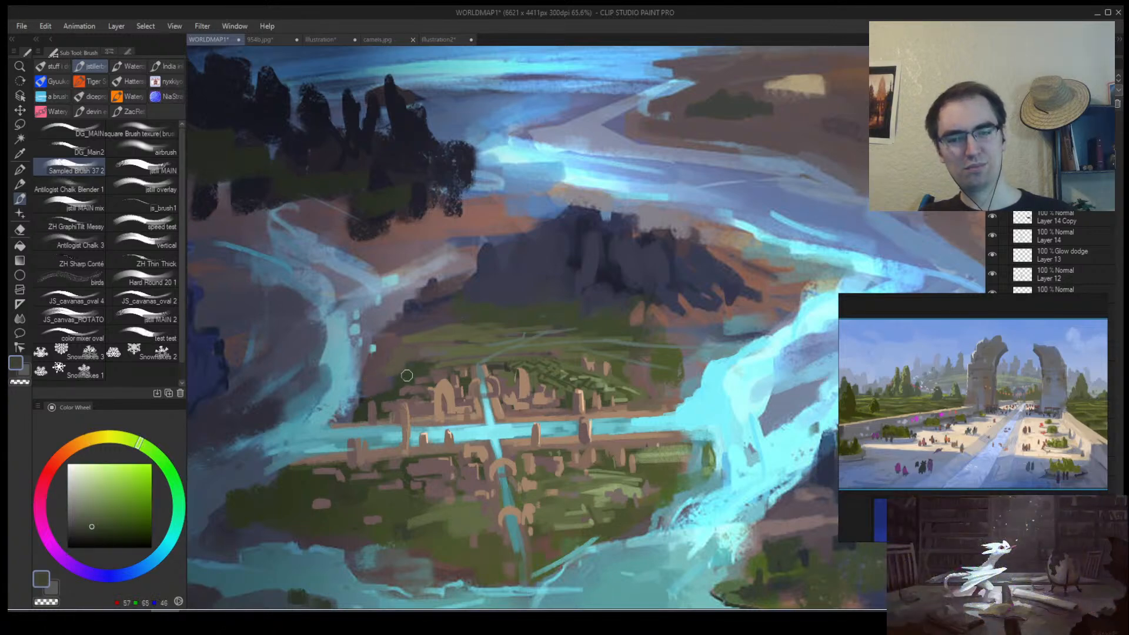
{"action": "mouse_move", "coordinate": [438, 363]}
{"action": "left_mouse_down"}
{"action": "mouse_move", "coordinate": [459, 357]}
{"action": "mouse_move", "coordinate": [461, 386]}
{"action": "mouse_move", "coordinate": [521, 378]}
{"action": "mouse_move", "coordinate": [559, 350]}
{"action": "mouse_move", "coordinate": [491, 345]}
{"action": "mouse_move", "coordinate": [436, 320]}
{"action": "mouse_move", "coordinate": [538, 327]}
{"action": "mouse_move", "coordinate": [515, 323]}
{"action": "left_mouse_up"}
{"action": "key", "text": "h"}
{"action": "left_click", "coordinate": [520, 325], "text": "alt"}
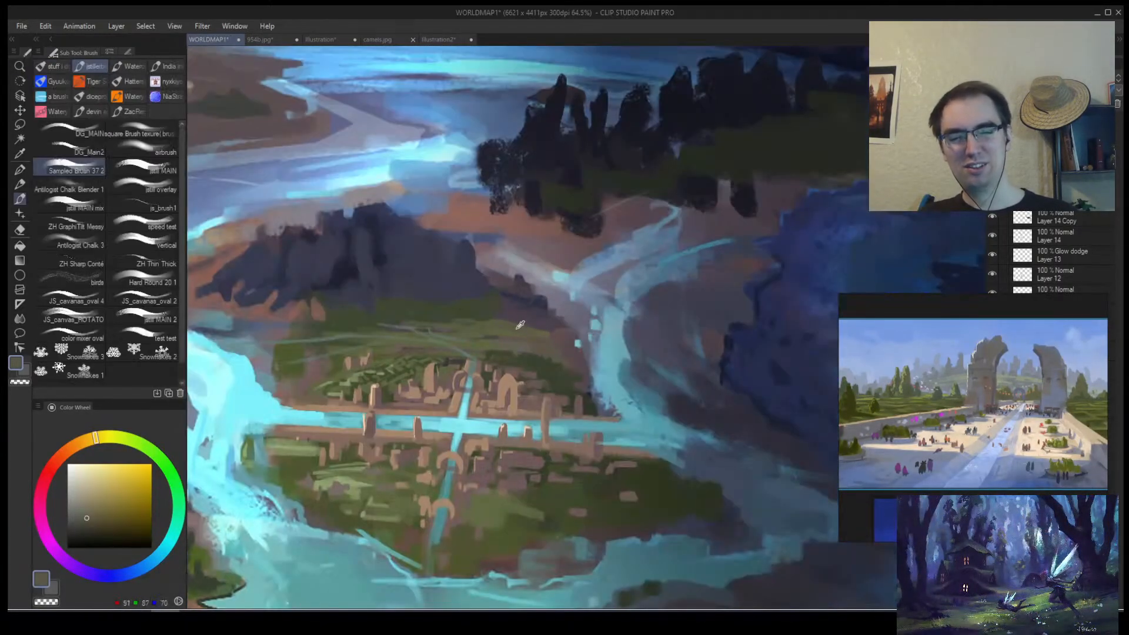
{"action": "left_click", "coordinate": [487, 427], "text": "alt"}
{"action": "left_click_drag", "start_coordinate": [466, 374], "coordinate": [453, 424]}
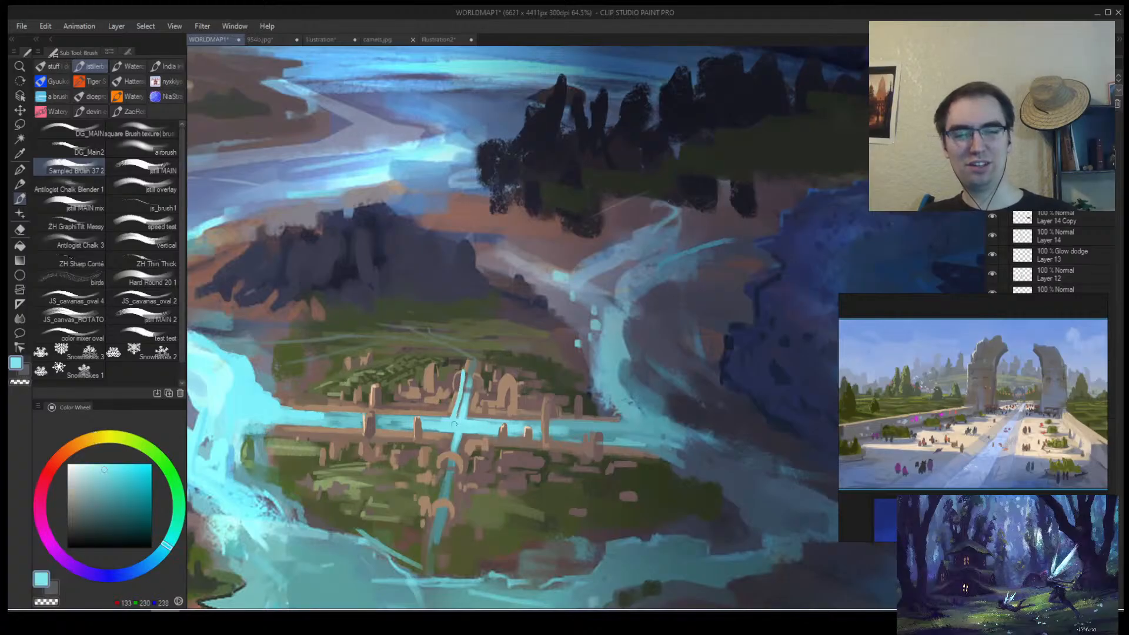
{"action": "key", "text": "ctrl+z"}
{"action": "left_click_drag", "start_coordinate": [467, 376], "coordinate": [434, 506]}
{"action": "key", "text": "ctrl+z"}
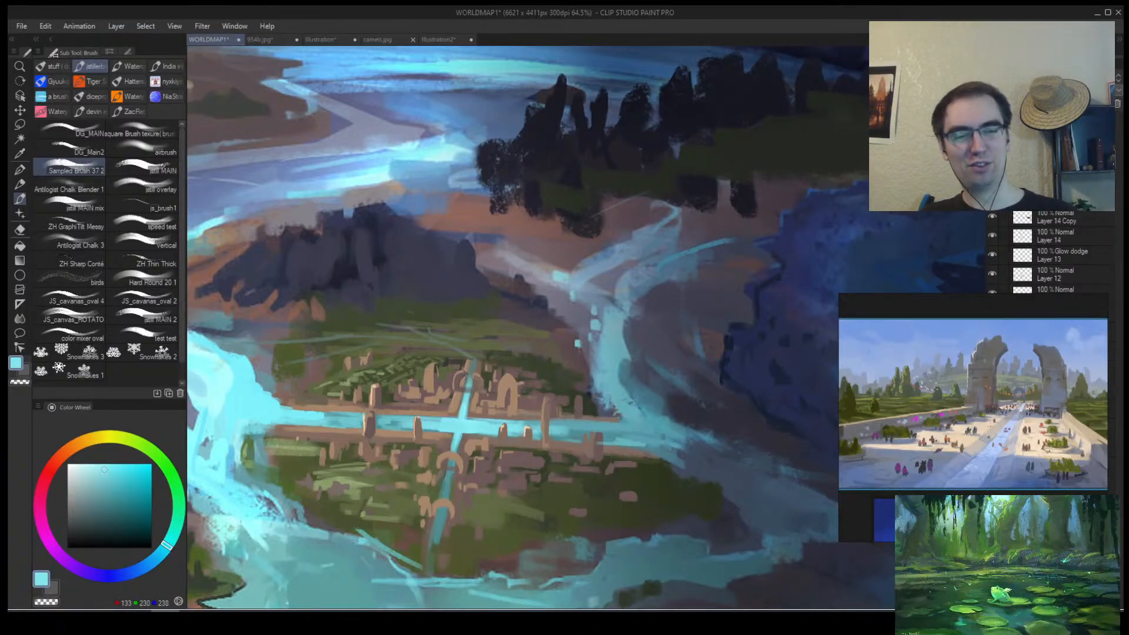
Reshape the fields' edge beside the bright main river with sampled greens and purple-grey ground colour.
{"action": "mouse_move", "coordinate": [534, 414]}
{"action": "left_mouse_down"}
{"action": "mouse_move", "coordinate": [382, 394]}
{"action": "mouse_move", "coordinate": [447, 387]}
{"action": "mouse_move", "coordinate": [454, 330]}
{"action": "left_mouse_up"}
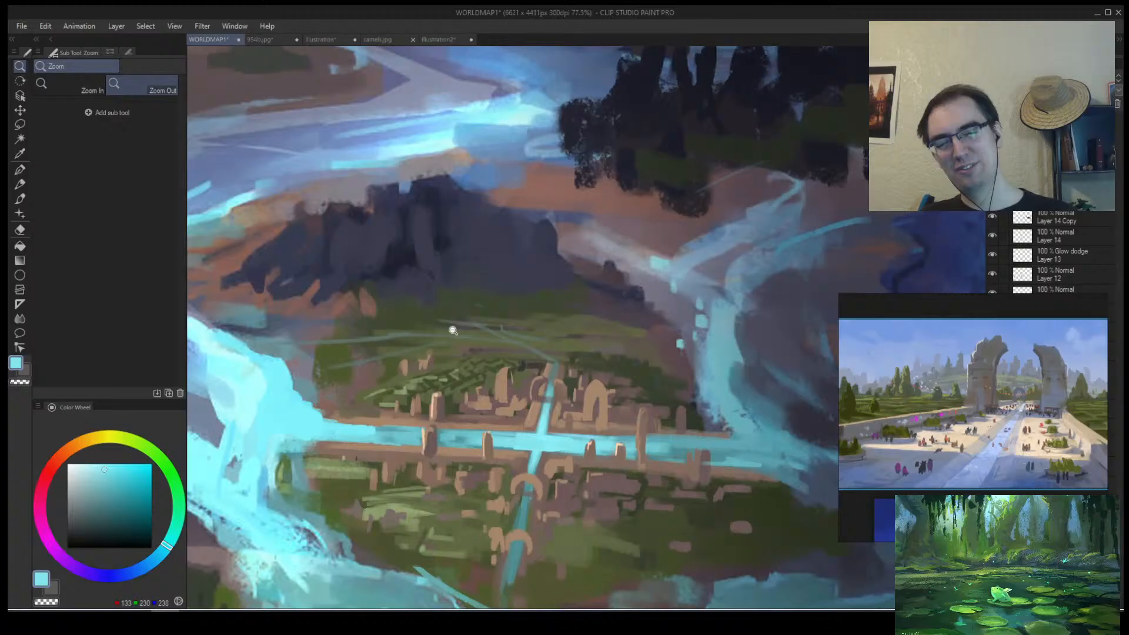
{"action": "left_click", "coordinate": [392, 353], "text": "alt"}
{"action": "left_click", "coordinate": [389, 326], "text": "alt"}
{"action": "left_click", "coordinate": [388, 329], "text": "alt"}
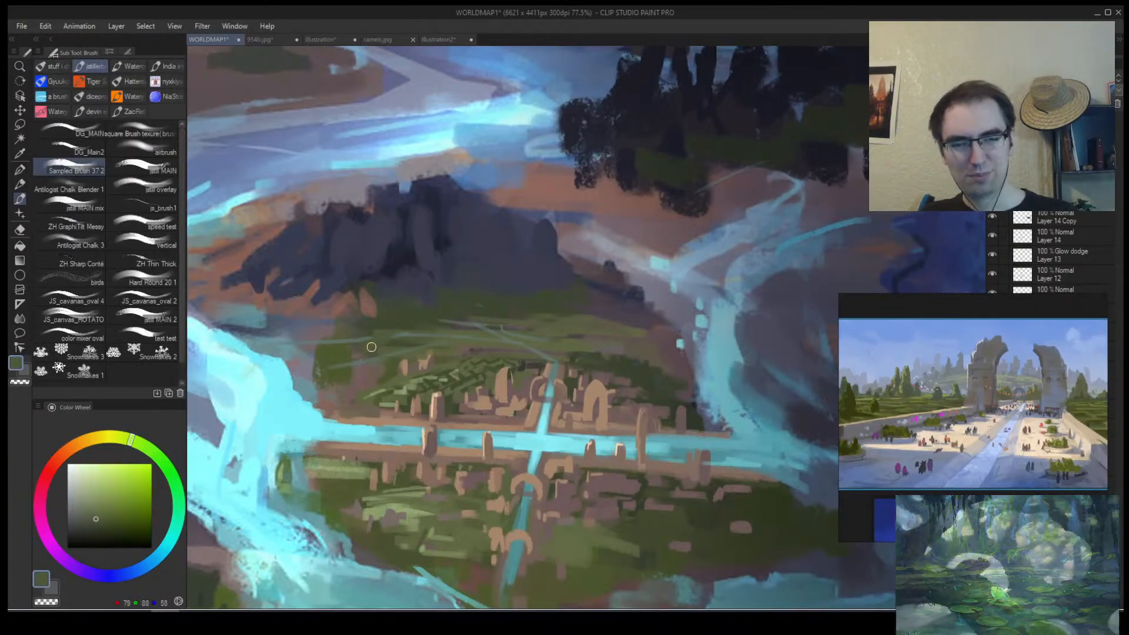
{"action": "left_click", "coordinate": [371, 348], "text": "alt"}
{"action": "mouse_move", "coordinate": [371, 338]}
{"action": "left_mouse_down"}
{"action": "mouse_move", "coordinate": [330, 368]}
{"action": "mouse_move", "coordinate": [330, 356]}
{"action": "mouse_move", "coordinate": [350, 393]}
{"action": "mouse_move", "coordinate": [379, 380]}
{"action": "left_mouse_up"}
{"action": "left_click", "coordinate": [354, 345], "text": "alt"}
{"action": "left_click", "coordinate": [309, 355], "text": "alt"}
{"action": "left_click", "coordinate": [310, 357], "text": "alt"}
{"action": "left_click", "coordinate": [341, 372], "text": "alt"}
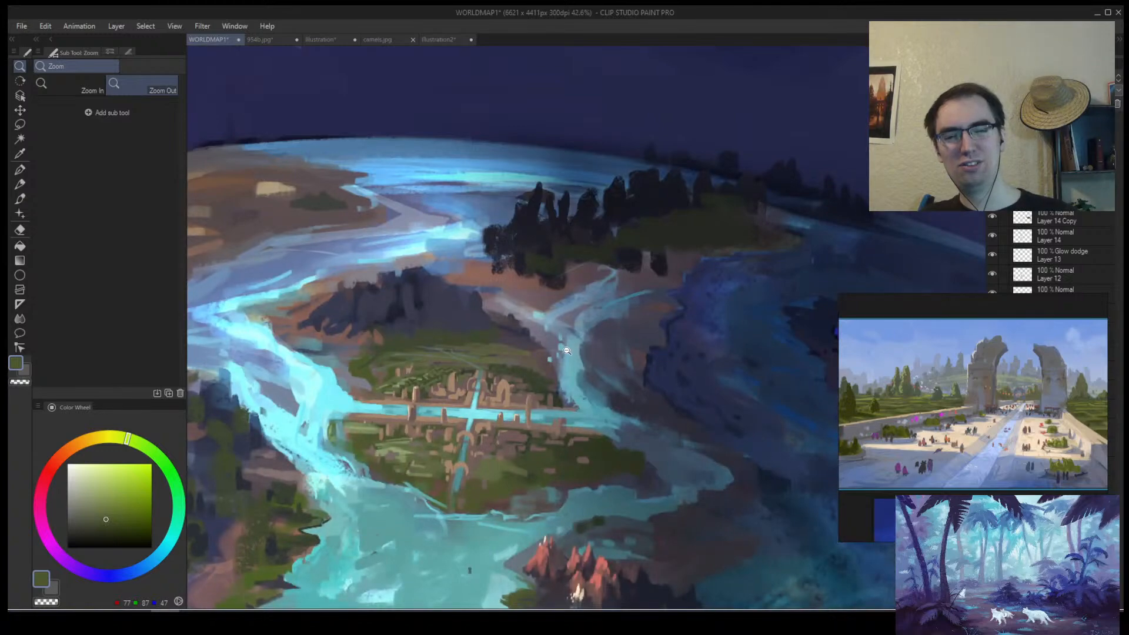
Refine the border between the green fields and the slope by the side river with sampled purple and olive tones.
{"action": "left_click_drag", "start_coordinate": [568, 351], "coordinate": [604, 331]}
{"action": "left_click", "coordinate": [480, 337], "text": "alt"}
{"action": "left_click_drag", "start_coordinate": [474, 341], "coordinate": [483, 354]}
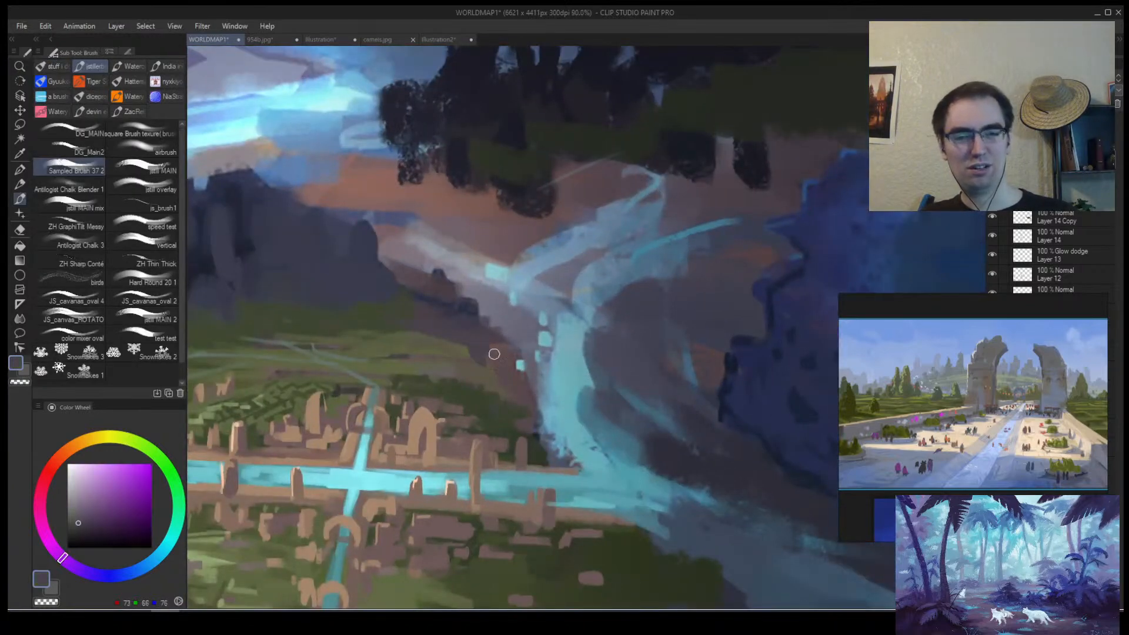
{"action": "scroll", "coordinate": [469, 350], "scroll_direction": "up", "scroll_amount": 5}
{"action": "left_click", "coordinate": [469, 361], "text": "alt"}
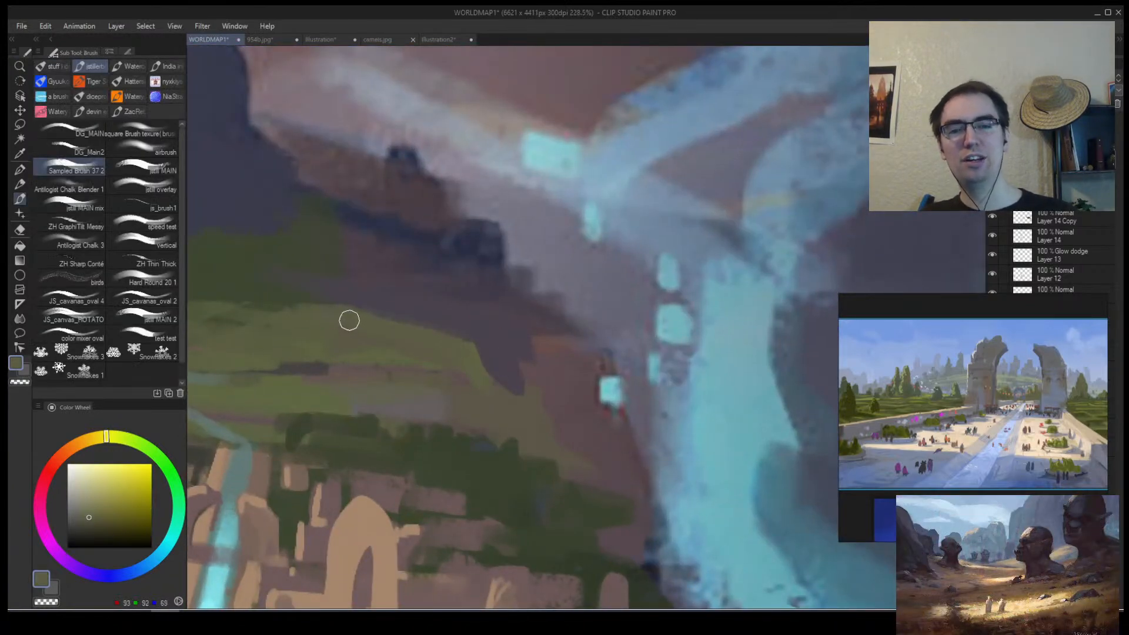
{"action": "left_click", "coordinate": [398, 300], "text": "alt"}
{"action": "scroll", "coordinate": [470, 336], "scroll_direction": "down", "scroll_amount": 5}
{"action": "scroll", "coordinate": [449, 324], "scroll_direction": "up", "scroll_amount": 3}
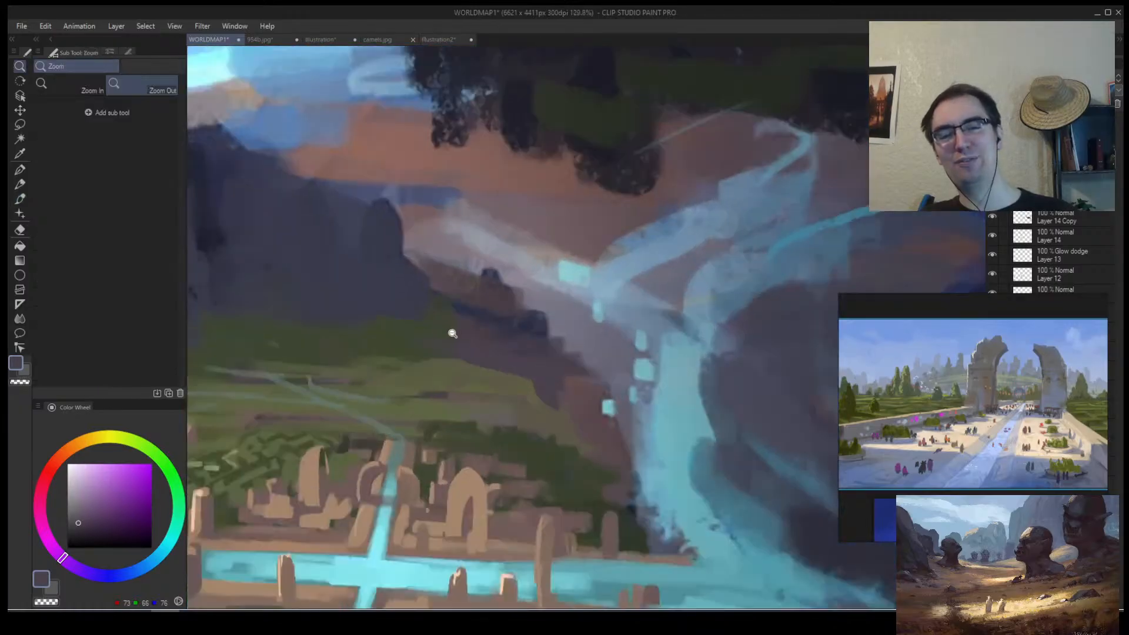
Blend the foot of the dark mountain into the fields with sampled purples and dark blue, and flip the canvas view back.
{"action": "left_click", "coordinate": [447, 317], "text": "alt"}
{"action": "left_click", "coordinate": [455, 352], "text": "alt"}
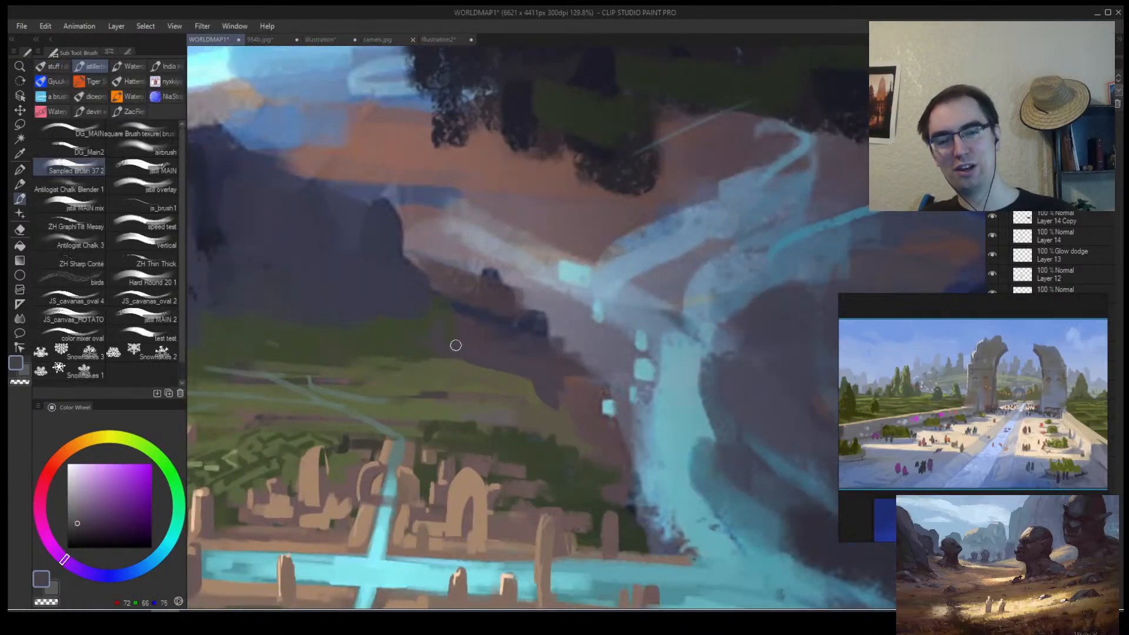
{"action": "left_click", "coordinate": [422, 336], "text": "alt"}
{"action": "left_click", "coordinate": [456, 351], "text": "alt"}
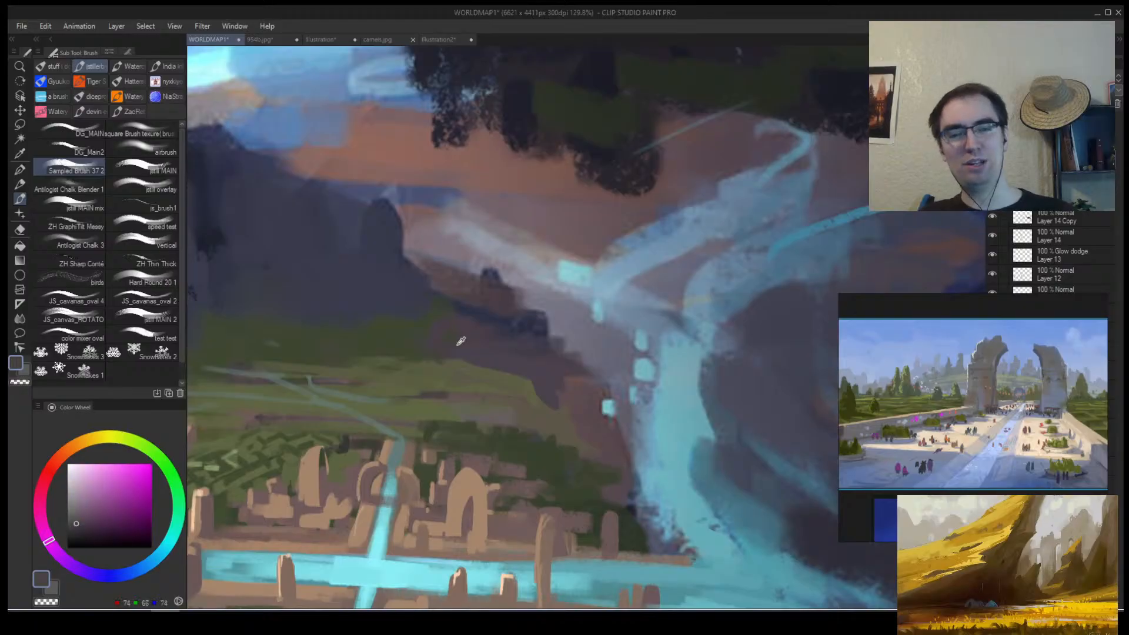
{"action": "left_click", "coordinate": [457, 348], "text": "alt"}
{"action": "left_click", "coordinate": [411, 311], "text": "alt"}
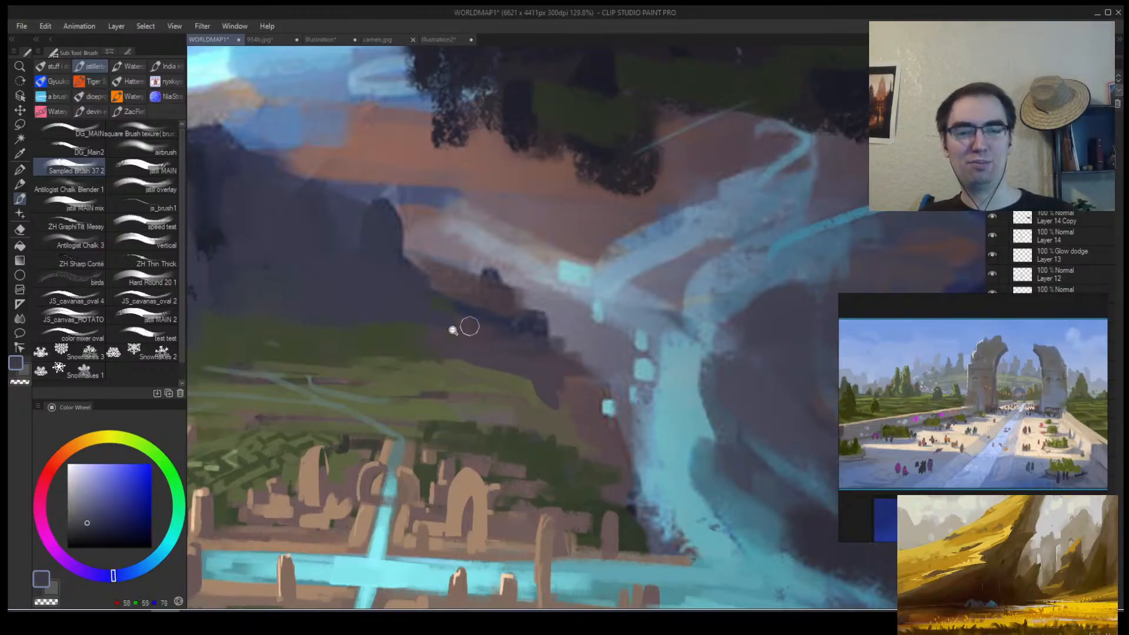
{"action": "key", "text": "alt+space"}
{"action": "left_click_drag", "start_coordinate": [433, 333], "coordinate": [367, 353]}
{"action": "left_click_drag", "start_coordinate": [429, 331], "coordinate": [467, 335]}
{"action": "key", "text": "h"}
{"action": "left_click_drag", "start_coordinate": [663, 369], "coordinate": [378, 349]}
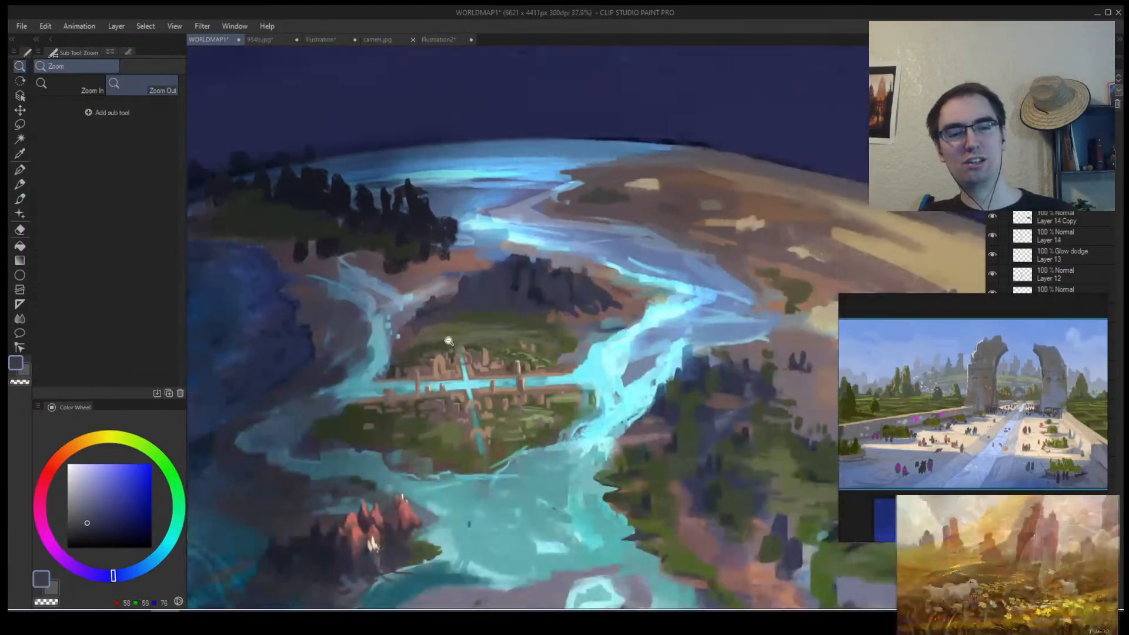
Touch up the riverbank slope between the side river and the city with sampled purple, reddish-brown and dark green.
{"action": "left_click_drag", "start_coordinate": [462, 340], "coordinate": [406, 346]}
{"action": "left_click_drag", "start_coordinate": [463, 337], "coordinate": [532, 331]}
{"action": "left_click", "coordinate": [364, 334], "text": "alt"}
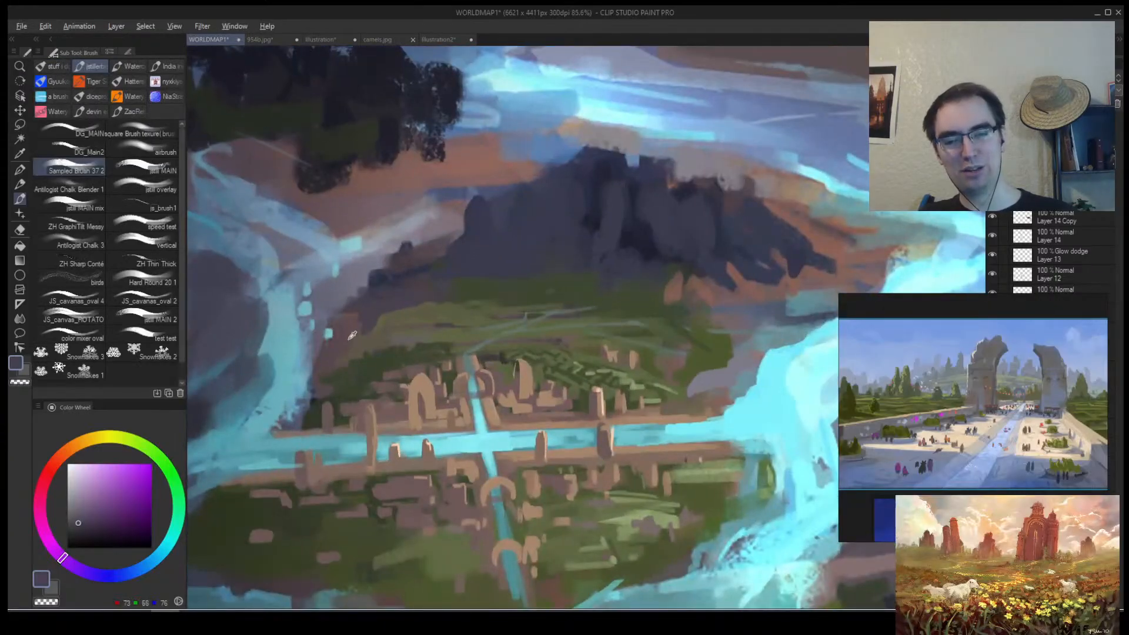
{"action": "left_click", "coordinate": [340, 347], "text": "alt"}
{"action": "left_click", "coordinate": [366, 364], "text": "alt"}
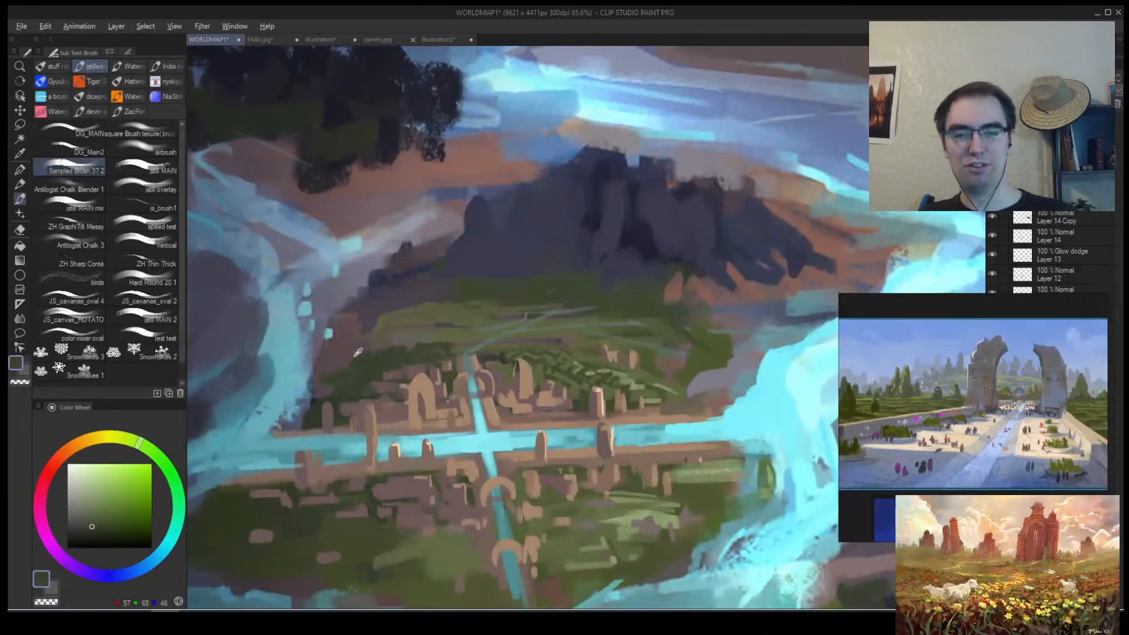
{"action": "left_click", "coordinate": [347, 368], "text": "alt"}
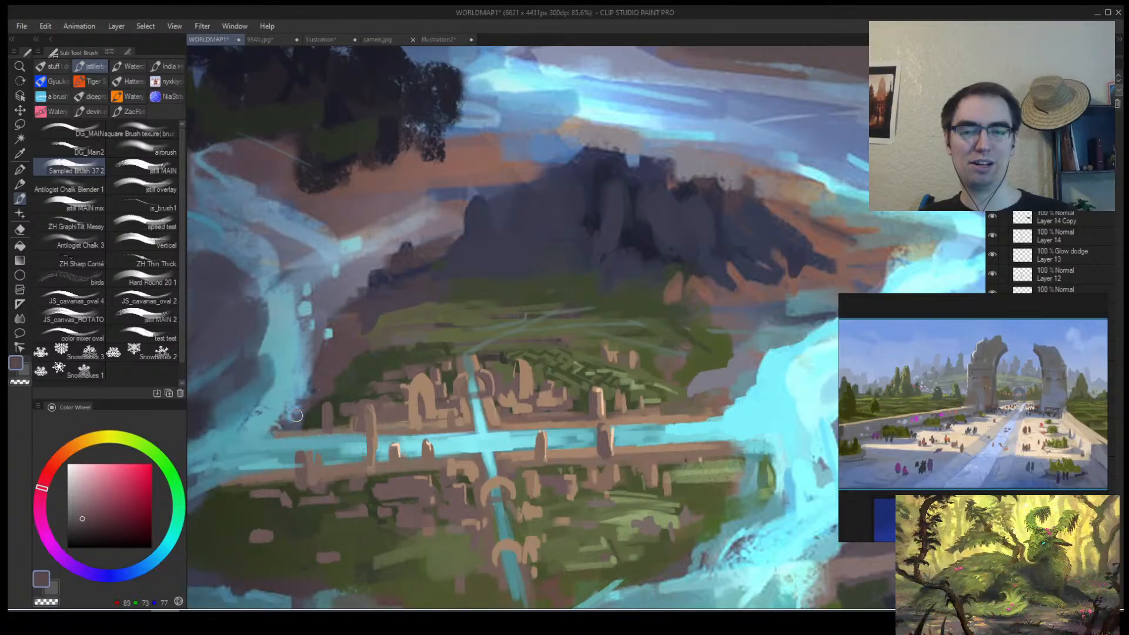
{"action": "left_click", "coordinate": [305, 410], "text": "alt"}
{"action": "left_click", "coordinate": [321, 419], "text": "alt"}
{"action": "left_click", "coordinate": [318, 415], "text": "alt"}
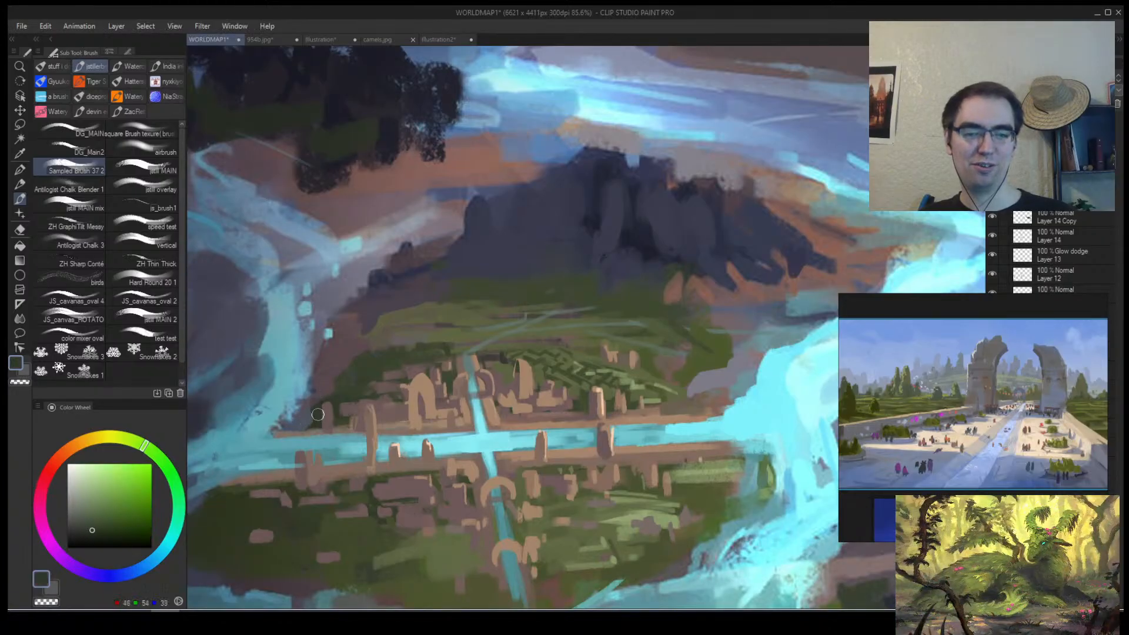
{"action": "left_click_drag", "start_coordinate": [393, 380], "coordinate": [413, 341]}
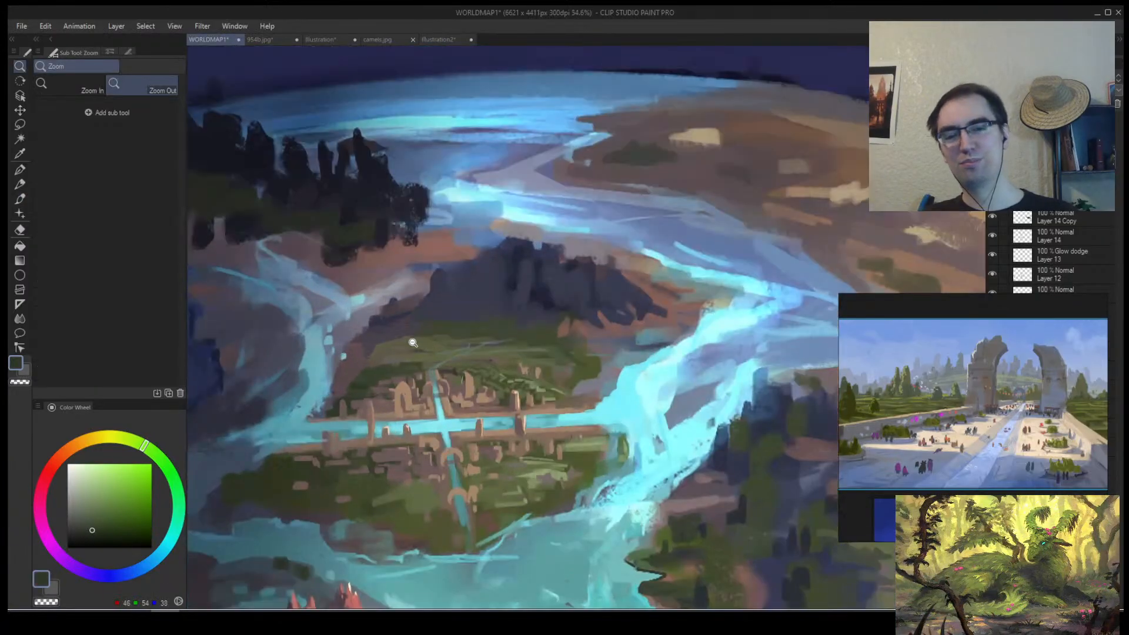
Touch up the edge of the fields between the side river and the city with sampled dark greens.
{"action": "left_click", "coordinate": [347, 378], "text": "alt"}
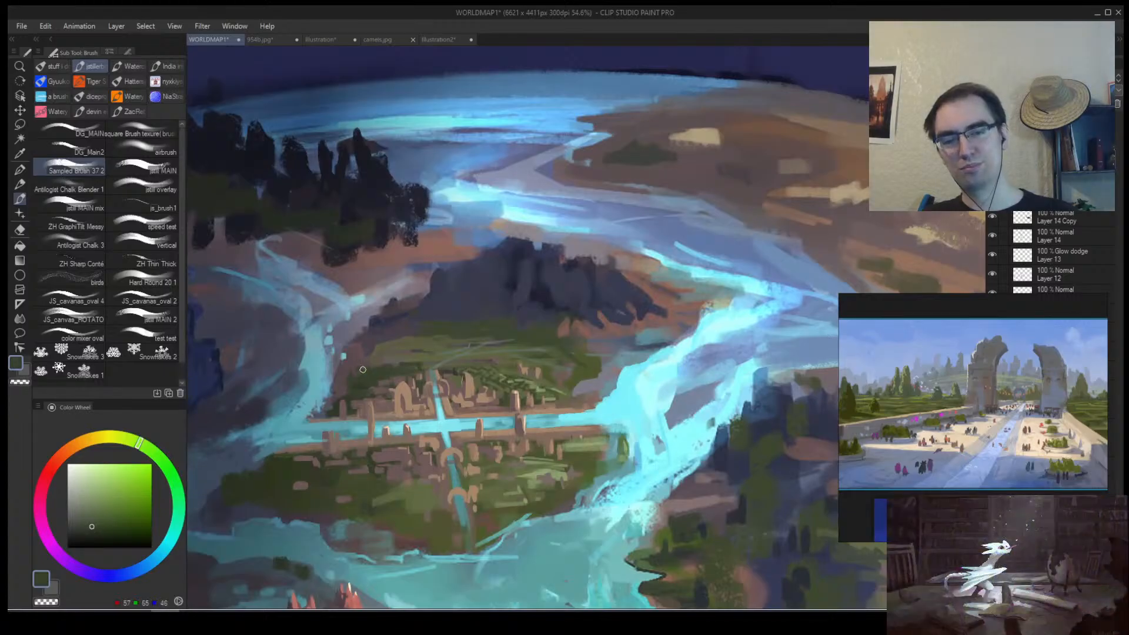
{"action": "mouse_move", "coordinate": [381, 345]}
{"action": "left_mouse_down"}
{"action": "mouse_move", "coordinate": [365, 346]}
{"action": "mouse_move", "coordinate": [398, 345]}
{"action": "left_mouse_up"}
{"action": "left_click_drag", "start_coordinate": [327, 431], "coordinate": [327, 393]}
{"action": "left_click", "coordinate": [339, 391], "text": "alt"}
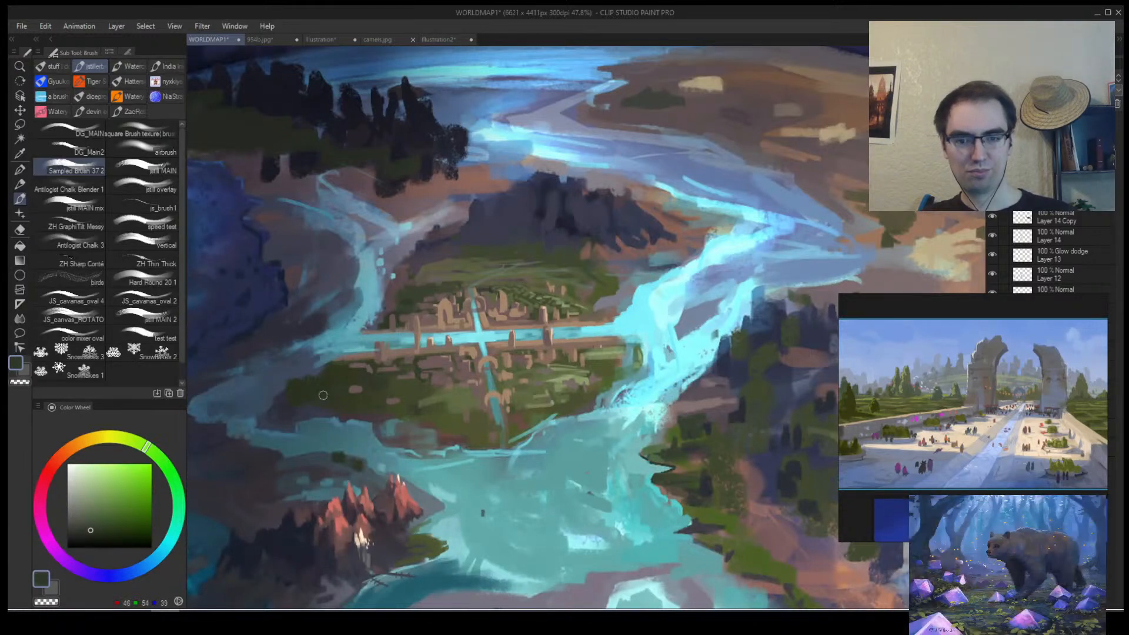
Refine the fields on the near side of the city's canal with sampled dark green, olive and lighter green tones.
{"action": "left_click", "coordinate": [294, 399], "text": "alt"}
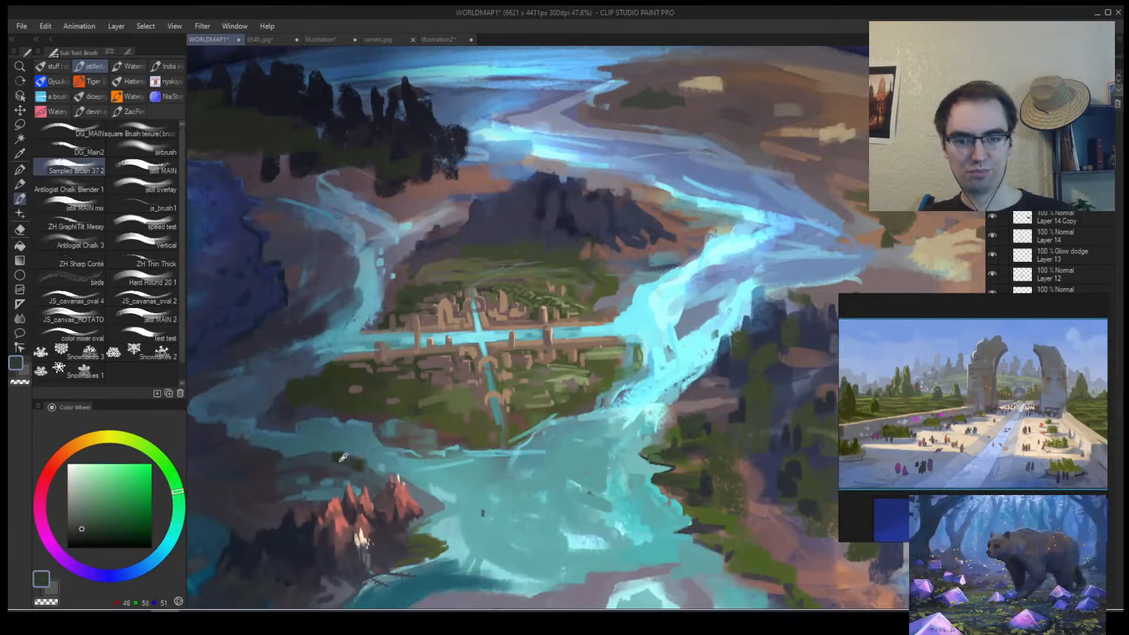
{"action": "left_click_drag", "start_coordinate": [356, 400], "coordinate": [390, 410]}
{"action": "left_click", "coordinate": [373, 405], "text": "alt"}
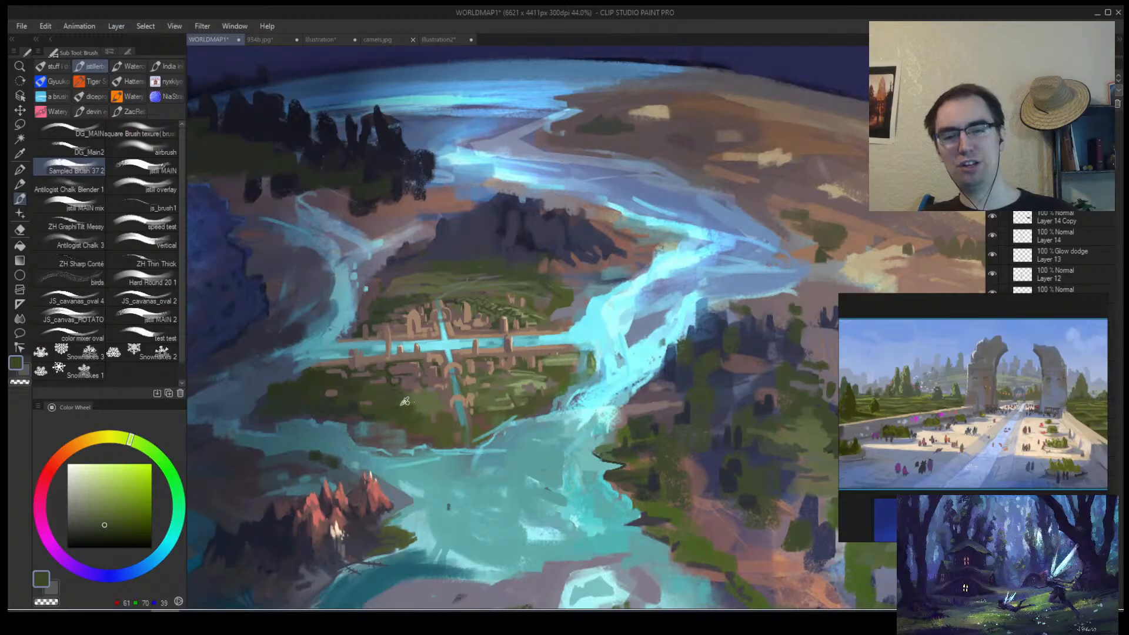
{"action": "left_click", "coordinate": [426, 398], "text": "alt"}
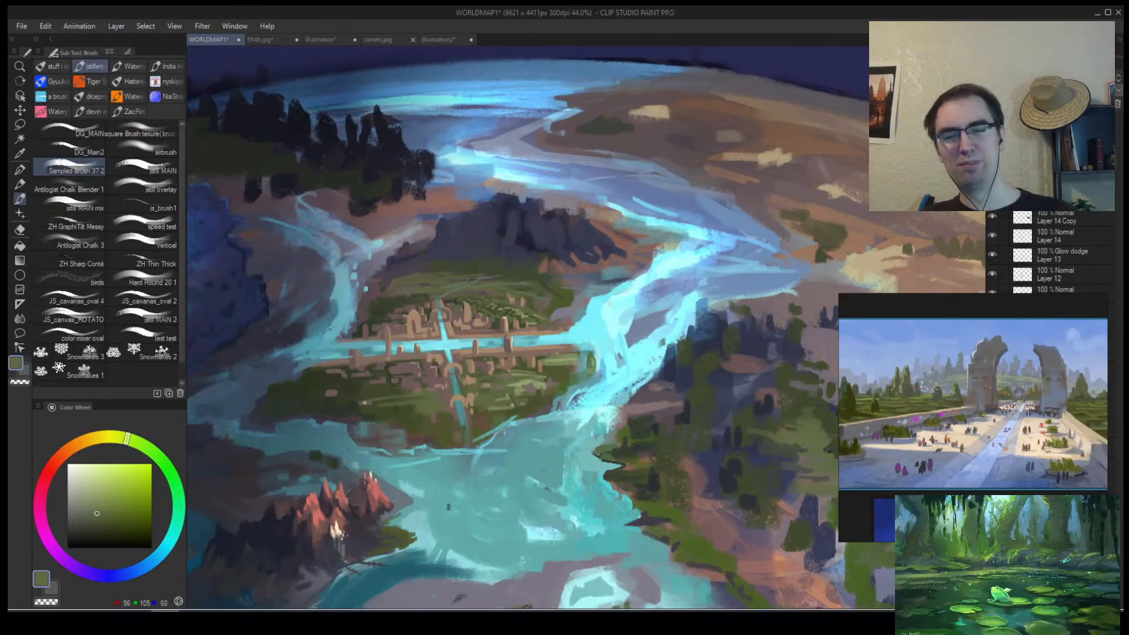
Flip the canvas view and touch up the buildings around the canal crossing with sampled tan and reddish-brown tones.
{"action": "key", "text": "h"}
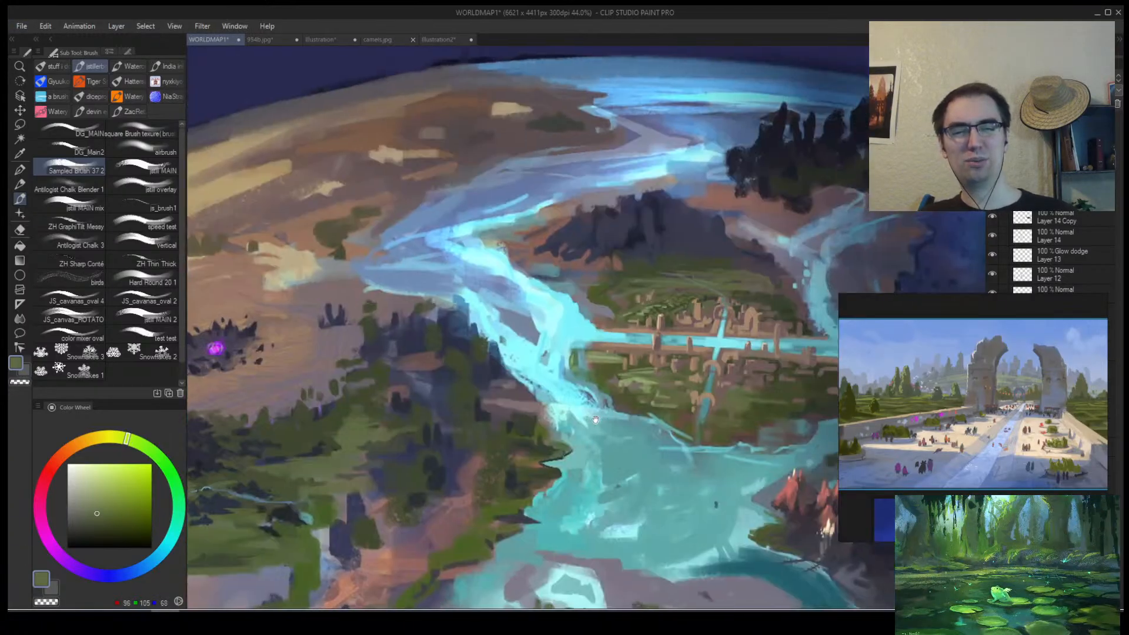
{"action": "mouse_move", "coordinate": [786, 370]}
{"action": "left_mouse_down"}
{"action": "mouse_move", "coordinate": [510, 361]}
{"action": "mouse_move", "coordinate": [553, 365]}
{"action": "mouse_move", "coordinate": [594, 347]}
{"action": "left_mouse_up"}
{"action": "left_click", "coordinate": [508, 362], "text": "alt"}
{"action": "left_click", "coordinate": [506, 370], "text": "alt"}
{"action": "left_click", "coordinate": [504, 375], "text": "alt"}
{"action": "left_click", "coordinate": [507, 374], "text": "alt"}
{"action": "left_click", "coordinate": [521, 371], "text": "alt"}
{"action": "left_click", "coordinate": [536, 367], "text": "alt"}
{"action": "left_click", "coordinate": [477, 355], "text": "alt"}
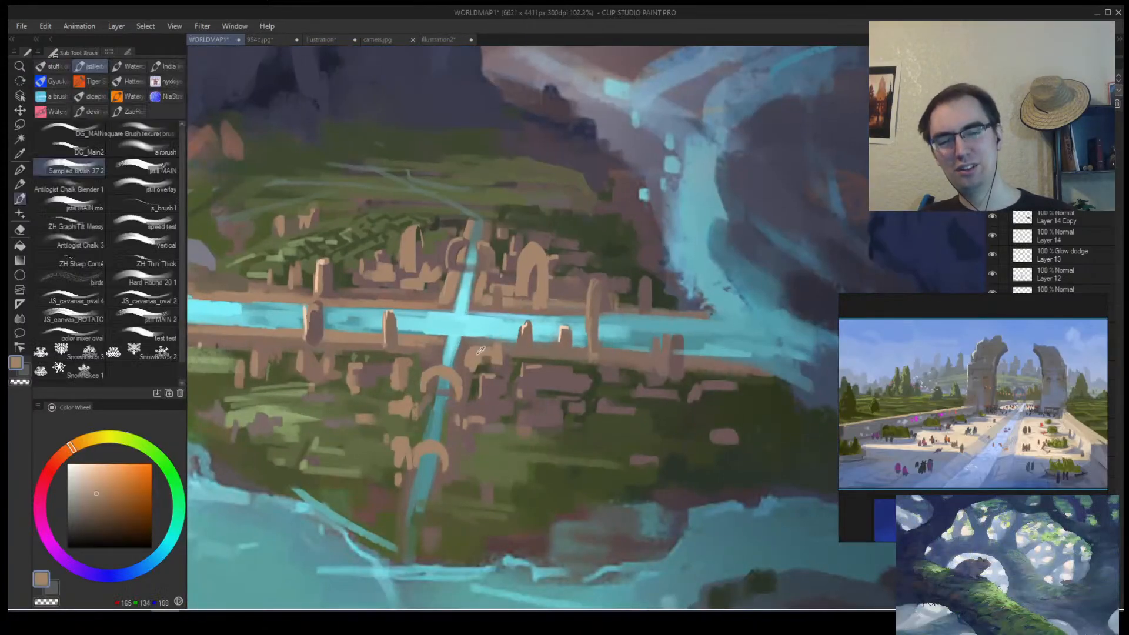
{"action": "left_click", "coordinate": [490, 390], "text": "alt"}
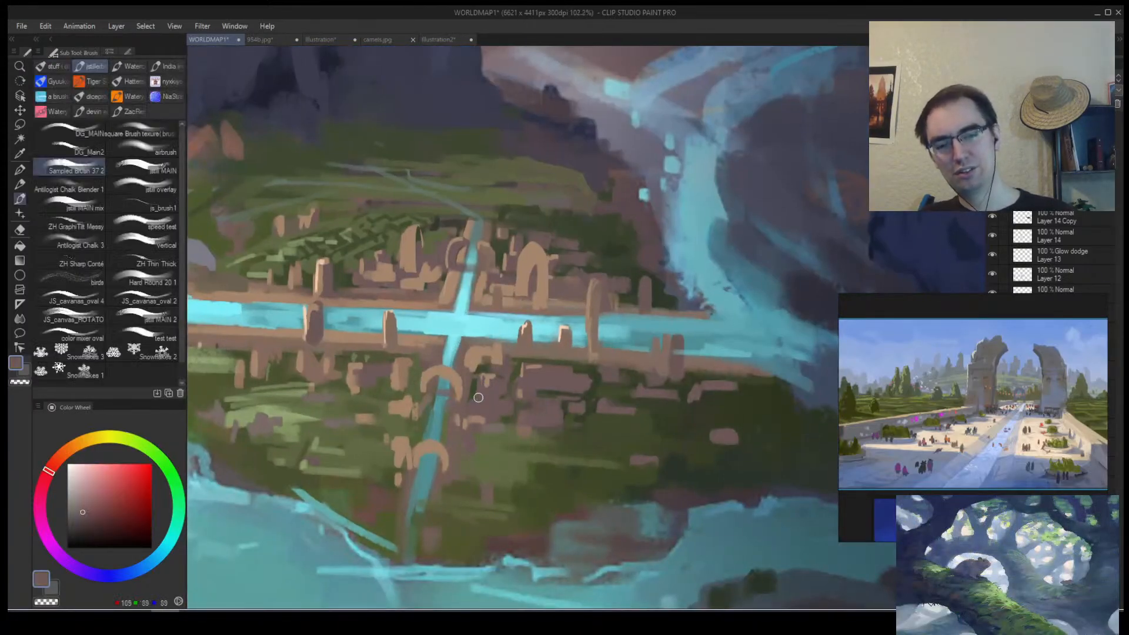
{"action": "left_click", "coordinate": [424, 356], "text": "alt"}
Lasso small building shapes on both sides of the canal crossing and paint them in with sampled tan.
{"action": "key", "text": "m"}
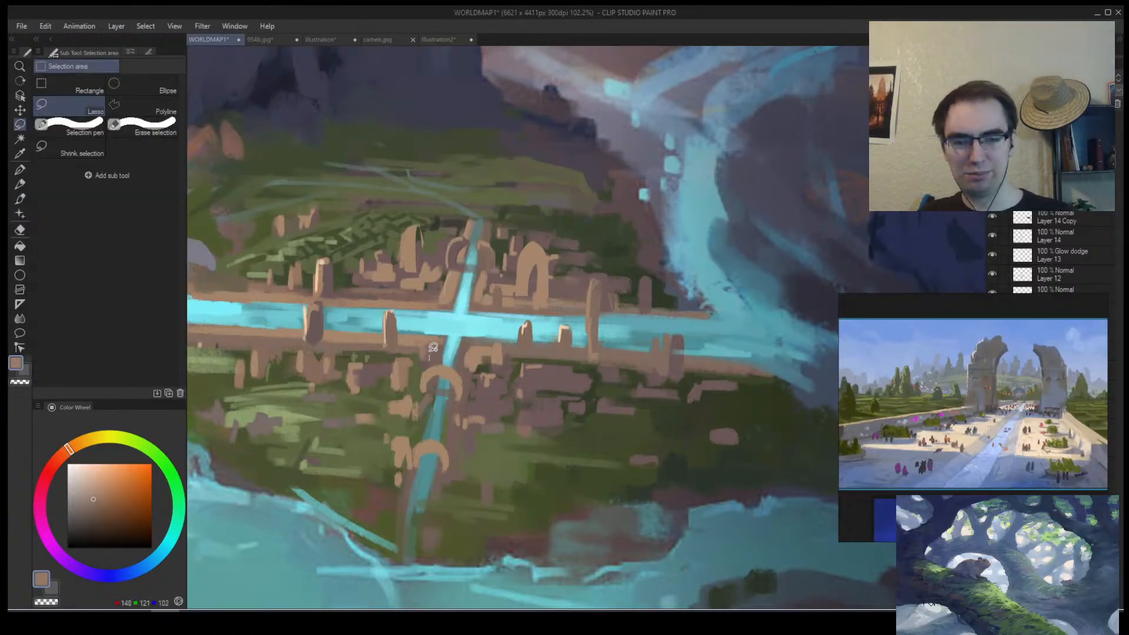
{"action": "mouse_move", "coordinate": [430, 356]}
{"action": "left_mouse_down"}
{"action": "mouse_move", "coordinate": [408, 357]}
{"action": "mouse_move", "coordinate": [430, 352]}
{"action": "left_mouse_up"}
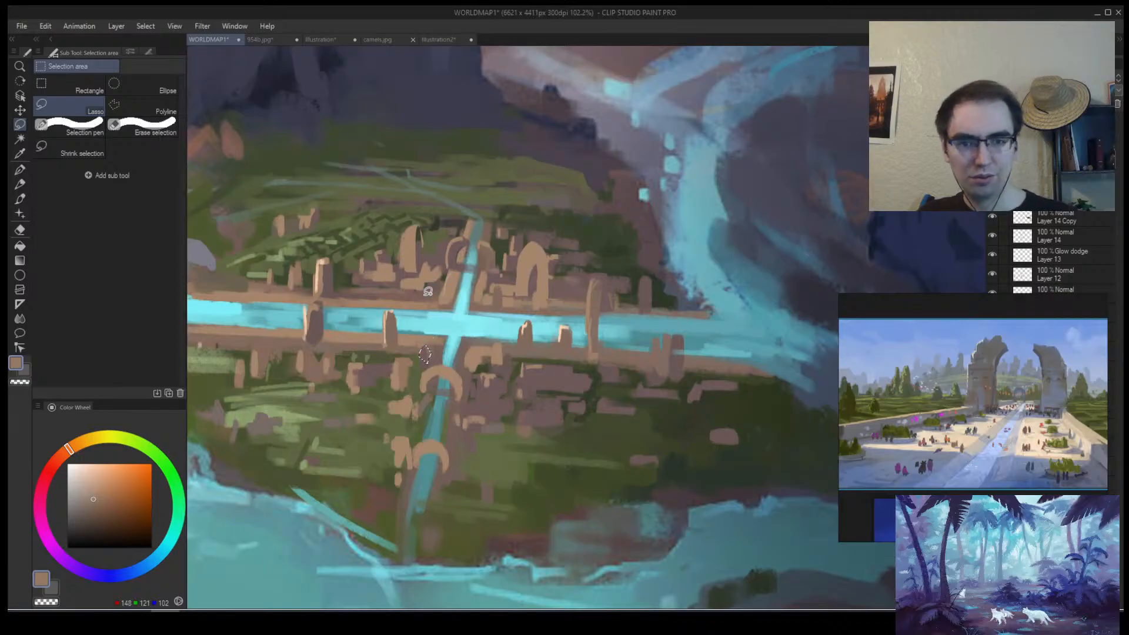
{"action": "mouse_move", "coordinate": [432, 289]}
{"action": "left_mouse_down"}
{"action": "mouse_move", "coordinate": [372, 291]}
{"action": "mouse_move", "coordinate": [413, 287]}
{"action": "left_mouse_up"}
{"action": "key", "text": "b"}
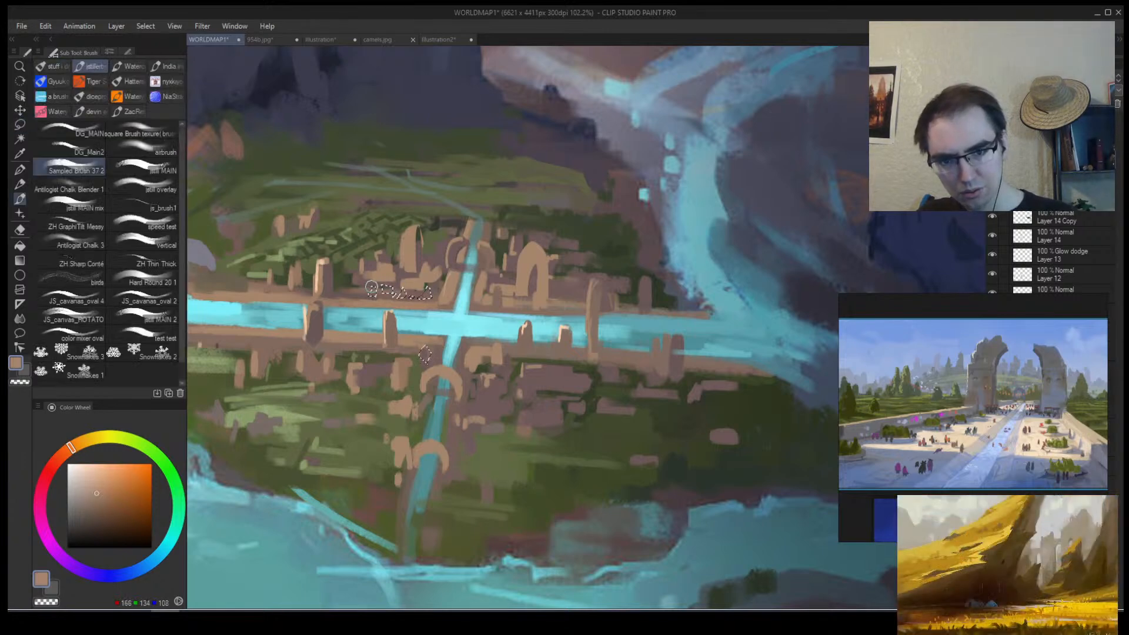
{"action": "scroll", "coordinate": [421, 296], "scroll_direction": "up", "scroll_amount": 3}
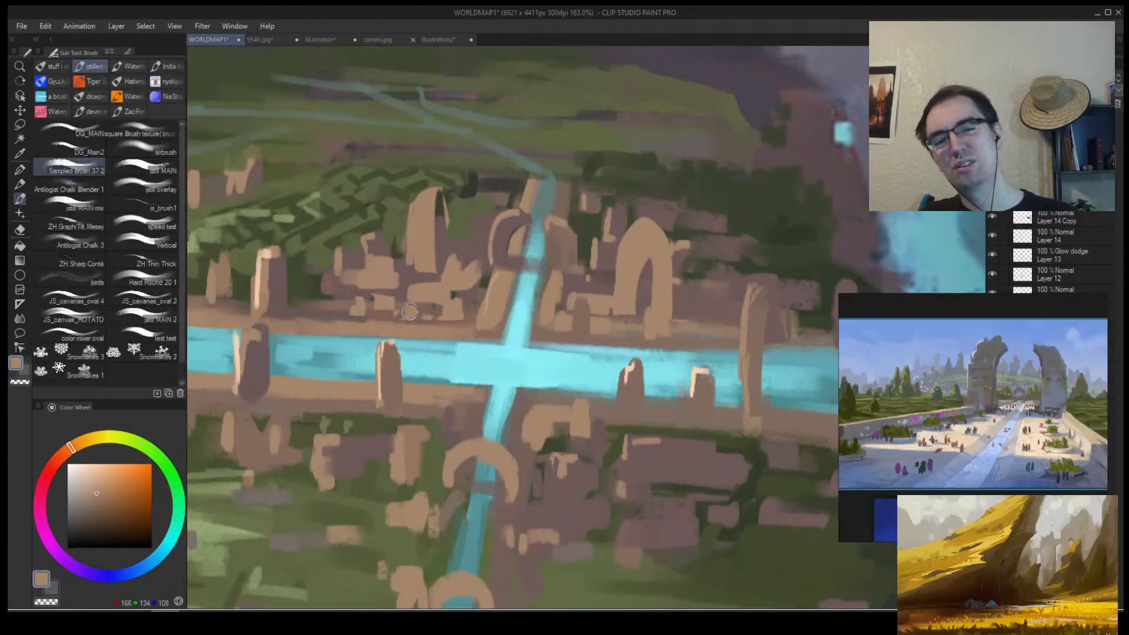
Lasso roof shapes in the low building cluster behind the canal and paint them with sampled light peach.
{"action": "key", "text": "m"}
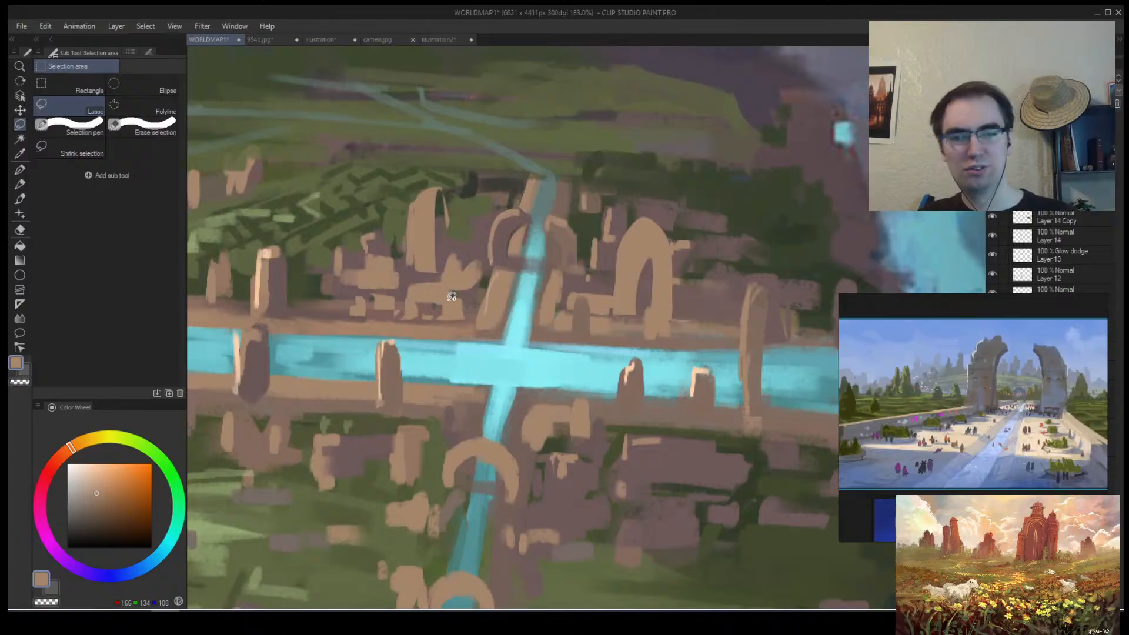
{"action": "mouse_move", "coordinate": [454, 302]}
{"action": "left_mouse_down"}
{"action": "mouse_move", "coordinate": [397, 298]}
{"action": "mouse_move", "coordinate": [436, 283]}
{"action": "left_mouse_up"}
{"action": "scroll", "coordinate": [436, 284], "scroll_direction": "down", "scroll_amount": 5}
{"action": "scroll", "coordinate": [353, 277], "scroll_direction": "up", "scroll_amount": 3}
{"action": "key", "text": "b"}
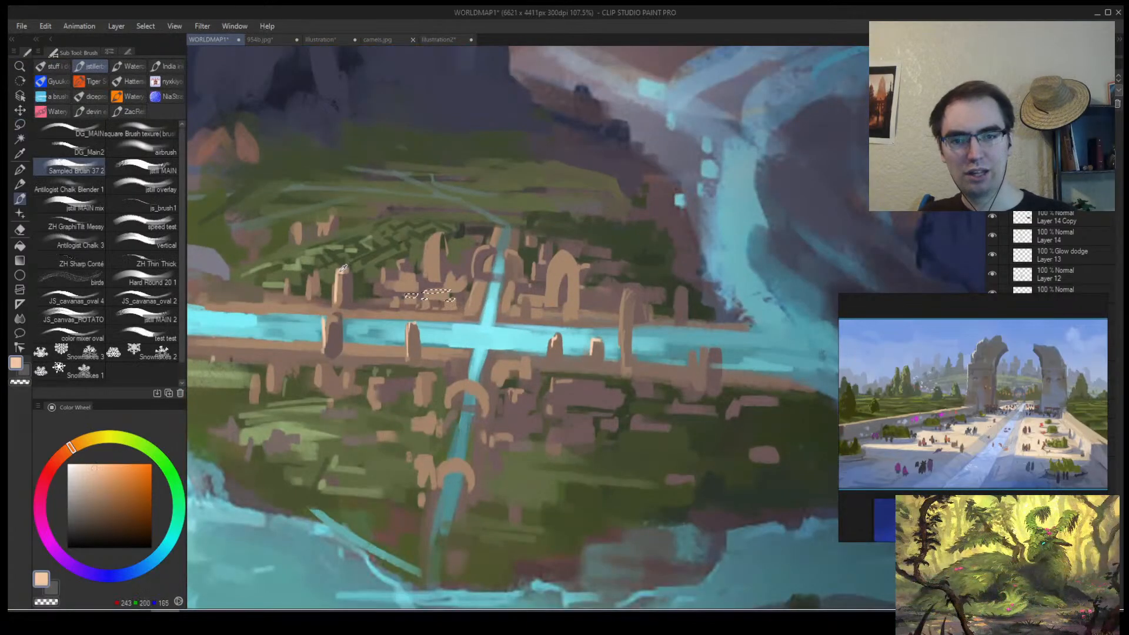
{"action": "scroll", "coordinate": [343, 269], "scroll_direction": "down", "scroll_amount": 5}
{"action": "scroll", "coordinate": [608, 239], "scroll_direction": "up", "scroll_amount": 4}
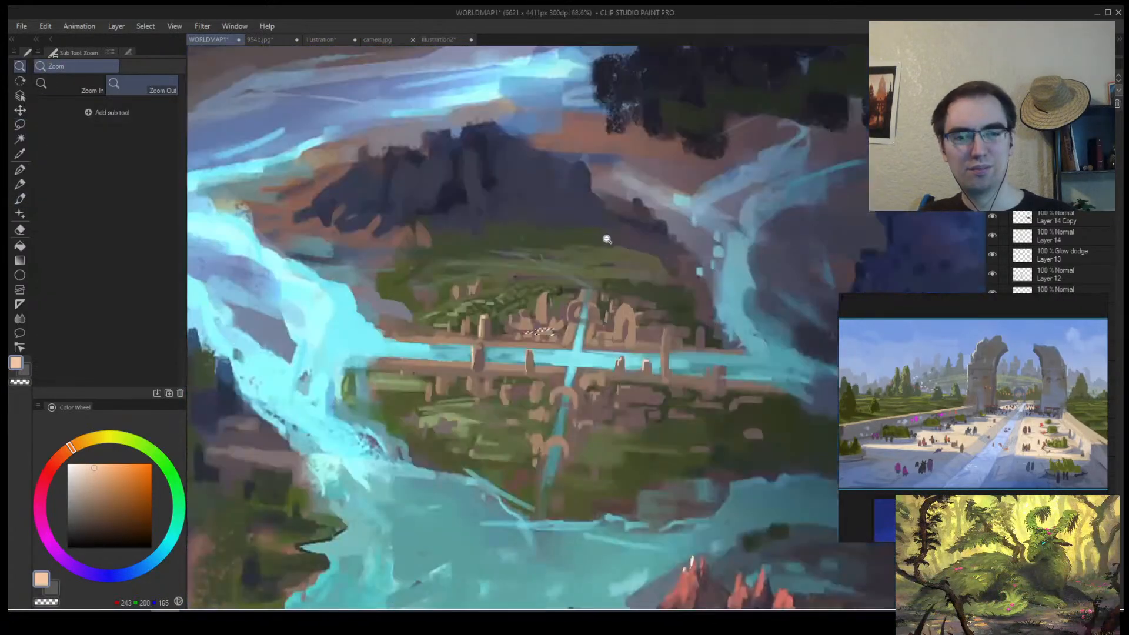
{"action": "key", "text": "b"}
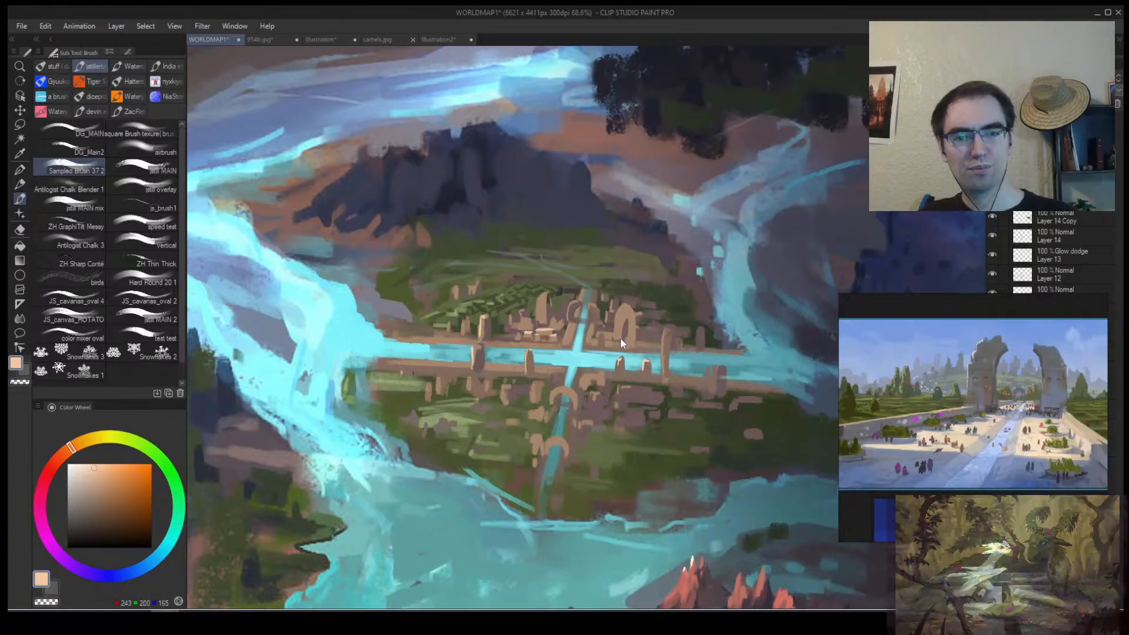
Flip the canvas view back and define shadows around the highlighted roofs by the canal with sampled reddish-brown.
{"action": "scroll", "coordinate": [620, 338], "scroll_direction": "up", "scroll_amount": 2}
{"action": "scroll", "coordinate": [571, 328], "scroll_direction": "up", "scroll_amount": 1}
{"action": "scroll", "coordinate": [572, 328], "scroll_direction": "down", "scroll_amount": 4}
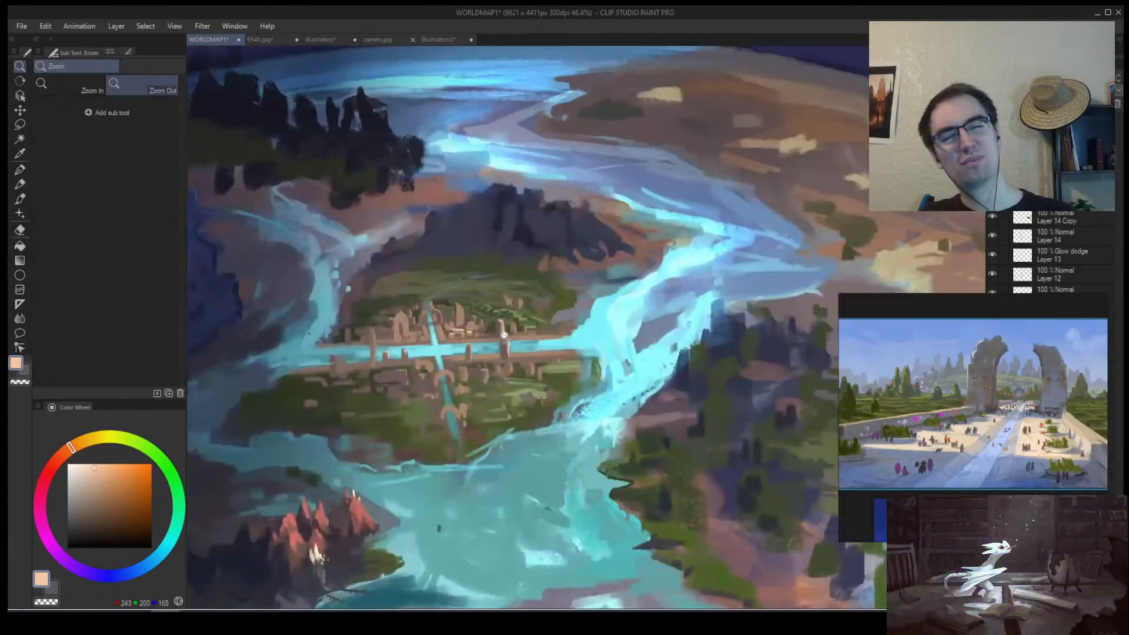
{"action": "scroll", "coordinate": [504, 335], "scroll_direction": "up", "scroll_amount": 4}
{"action": "scroll", "coordinate": [507, 261], "scroll_direction": "up", "scroll_amount": 2}
{"action": "key", "text": "b"}
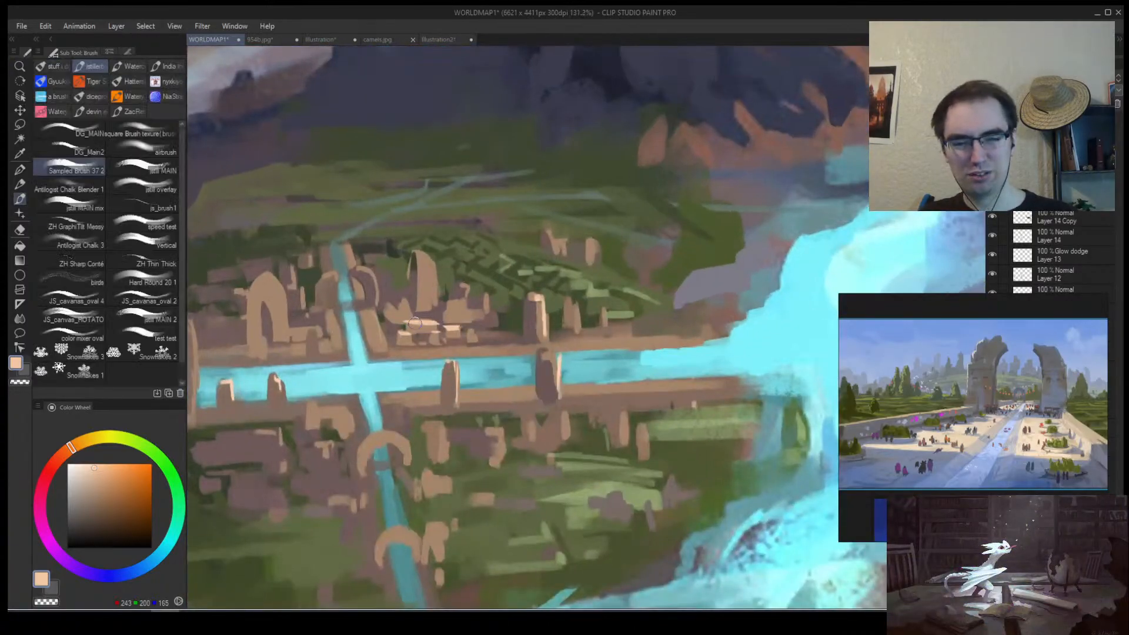
{"action": "left_click", "coordinate": [405, 328], "text": "alt"}
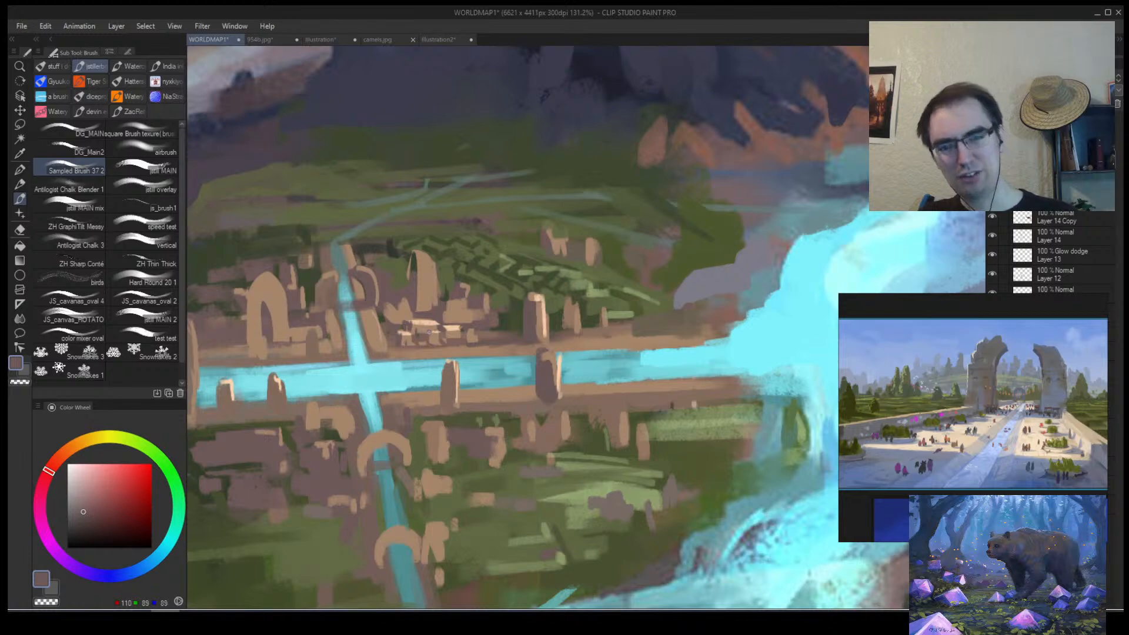
{"action": "key", "text": "ctrl+space"}
{"action": "mouse_move", "coordinate": [449, 325]}
{"action": "left_mouse_down"}
{"action": "mouse_move", "coordinate": [420, 325]}
{"action": "mouse_move", "coordinate": [466, 250]}
{"action": "left_mouse_up"}
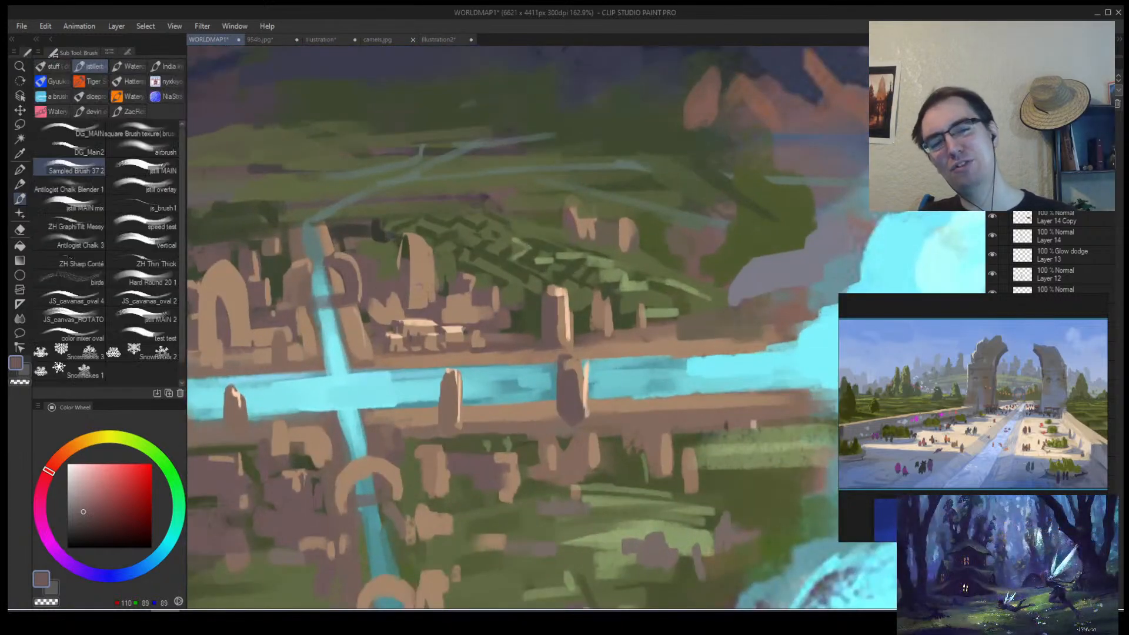
{"action": "left_click_drag", "start_coordinate": [410, 272], "coordinate": [408, 312]}
{"action": "key", "text": "ctrl+space"}
{"action": "mouse_move", "coordinate": [416, 297]}
{"action": "left_mouse_down"}
{"action": "mouse_move", "coordinate": [376, 294]}
{"action": "mouse_move", "coordinate": [441, 277]}
{"action": "mouse_move", "coordinate": [430, 300]}
{"action": "left_mouse_up"}
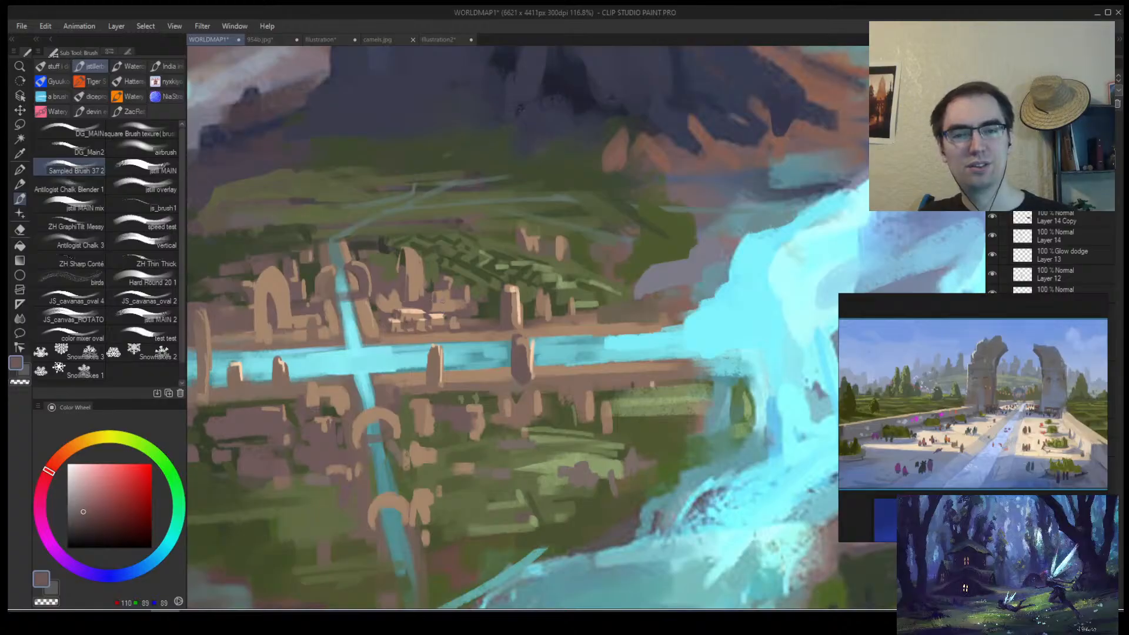
{"action": "key", "text": "ctrl+space"}
{"action": "left_click_drag", "start_coordinate": [433, 298], "coordinate": [510, 285]}
Refine the tower behind the canal and its neighbouring buildings with sampled tan, reddish-brown and brown.
{"action": "left_click", "coordinate": [462, 303], "text": "alt"}
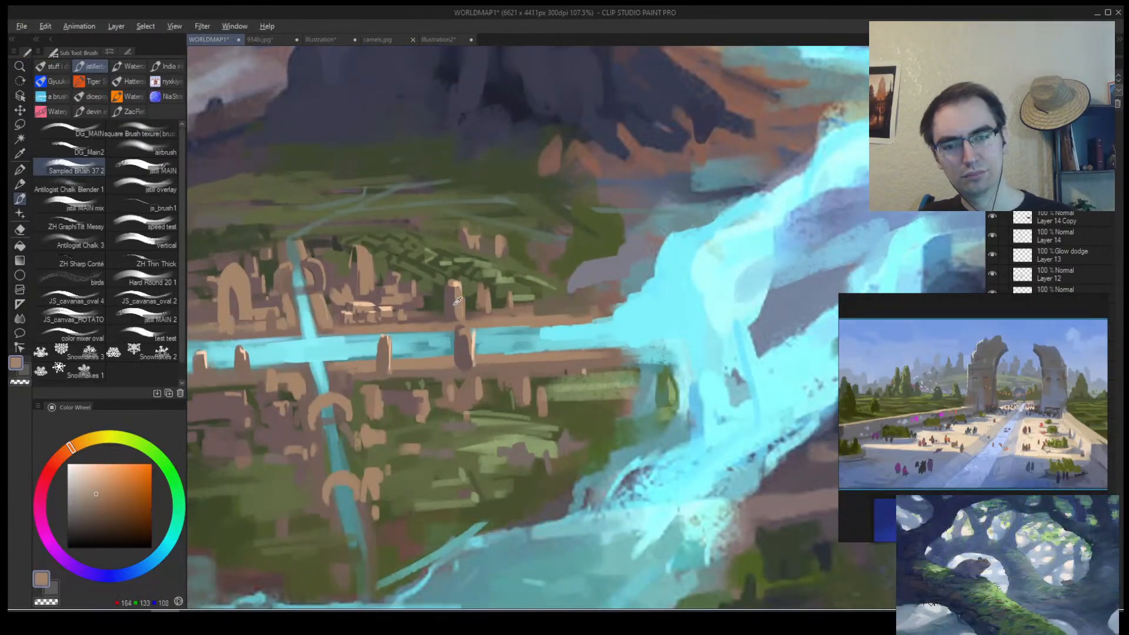
{"action": "left_click", "coordinate": [452, 304], "text": "alt"}
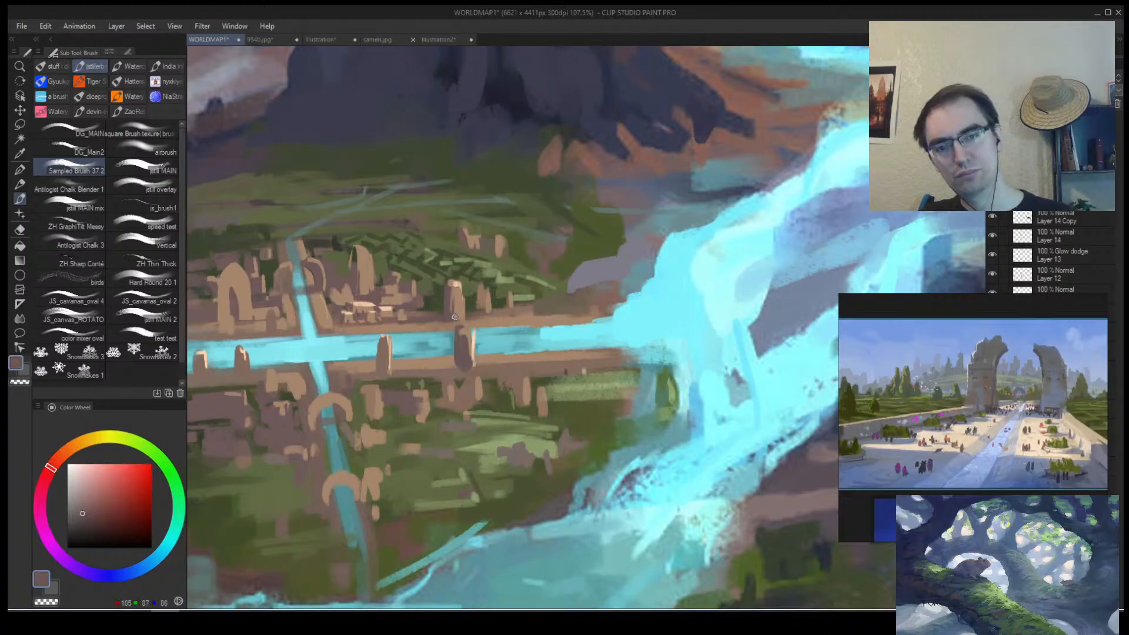
{"action": "left_click", "coordinate": [421, 306], "text": "alt"}
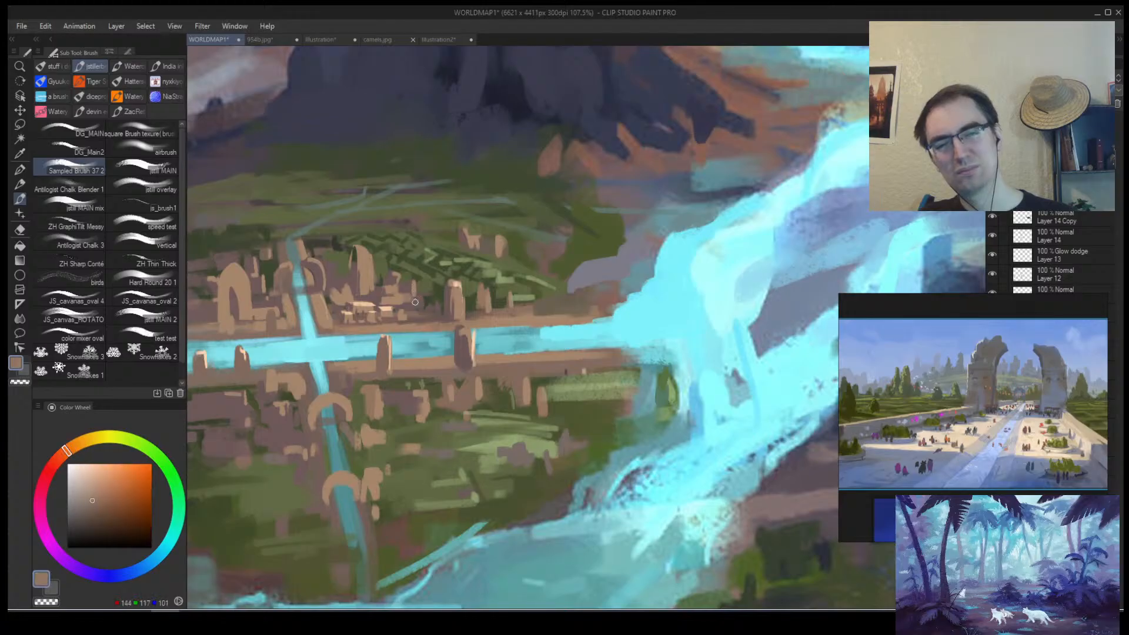
Paint sampled light peach highlights on the towers, arches and small buildings behind the canal.
{"action": "left_click", "coordinate": [375, 304], "text": "alt"}
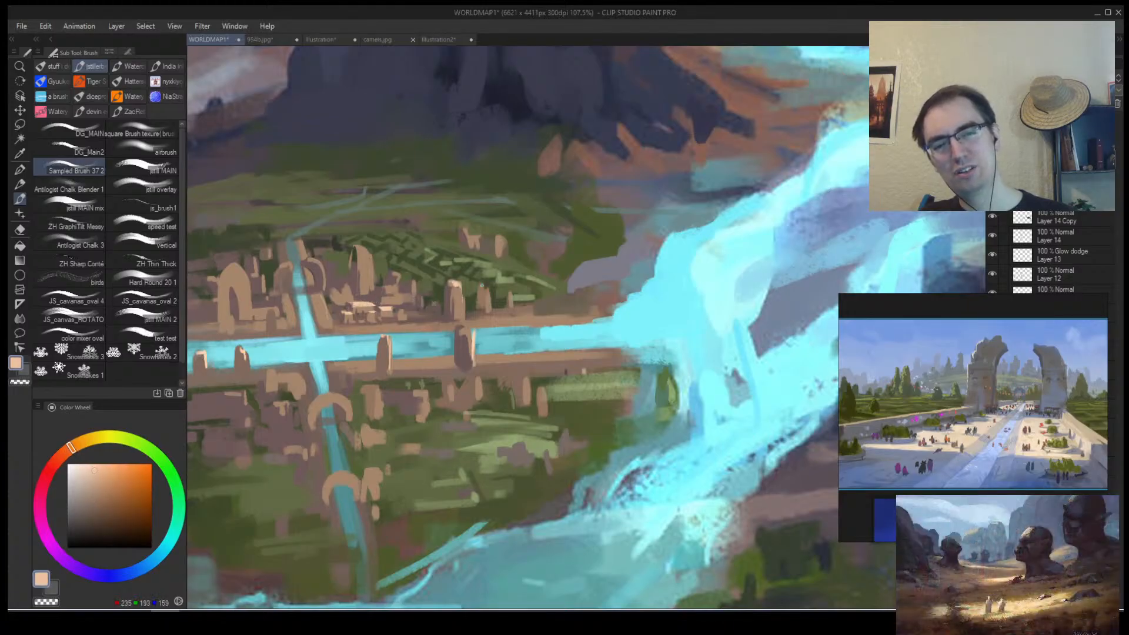
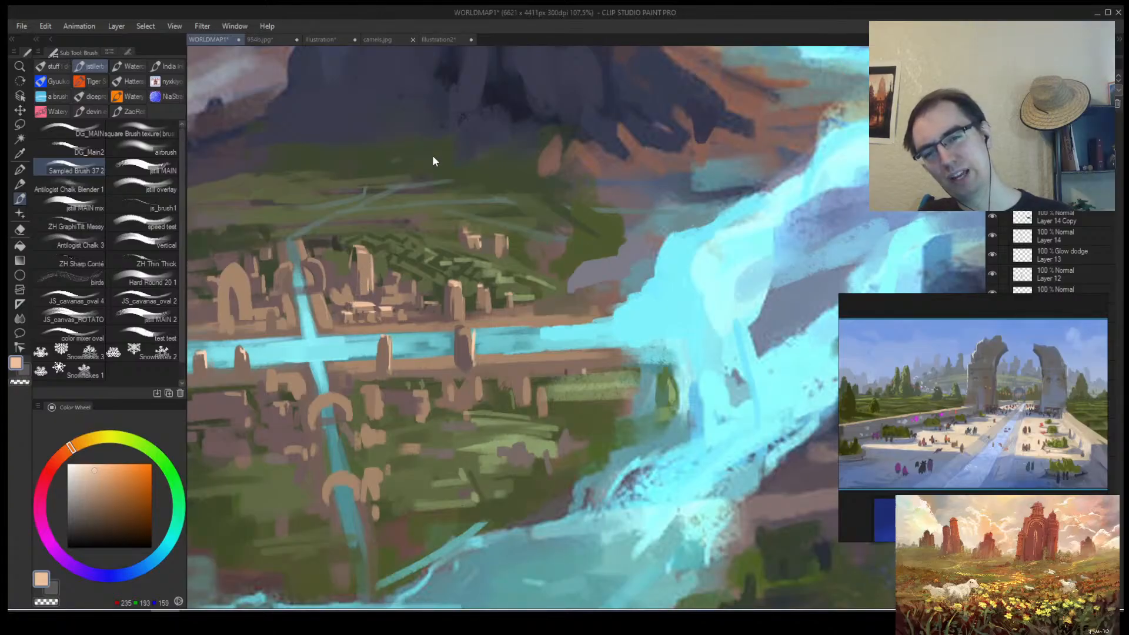
{"action": "left_click_drag", "start_coordinate": [348, 307], "coordinate": [371, 291]}
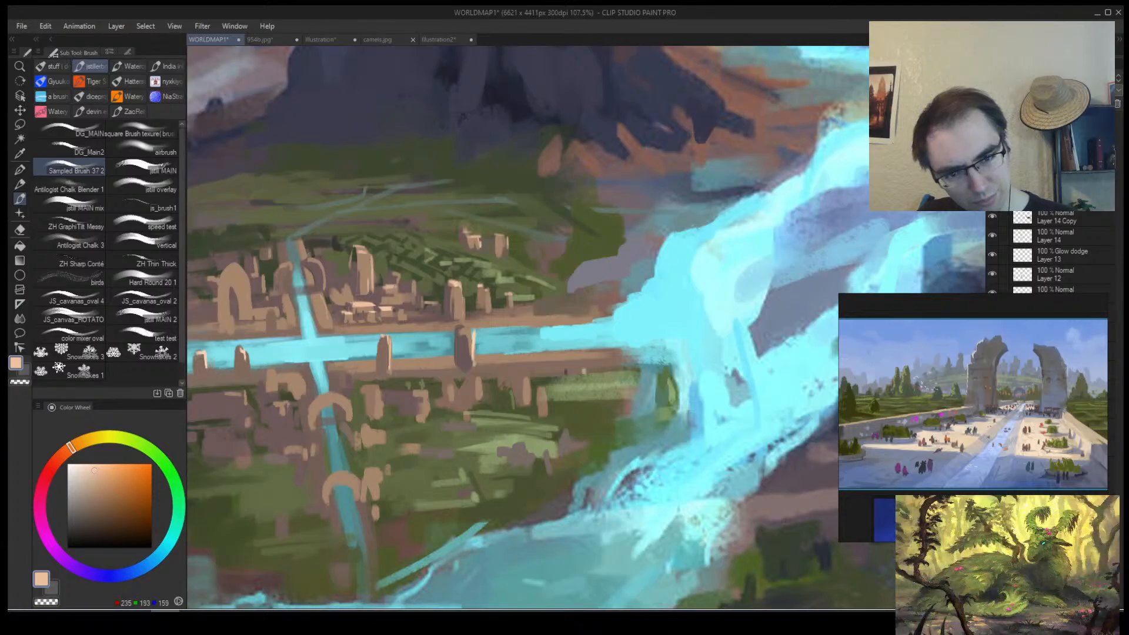
{"action": "key", "text": "ctrl+space"}
{"action": "mouse_move", "coordinate": [418, 276]}
{"action": "left_mouse_down"}
{"action": "mouse_move", "coordinate": [388, 312]}
{"action": "mouse_move", "coordinate": [419, 270]}
{"action": "left_mouse_up"}
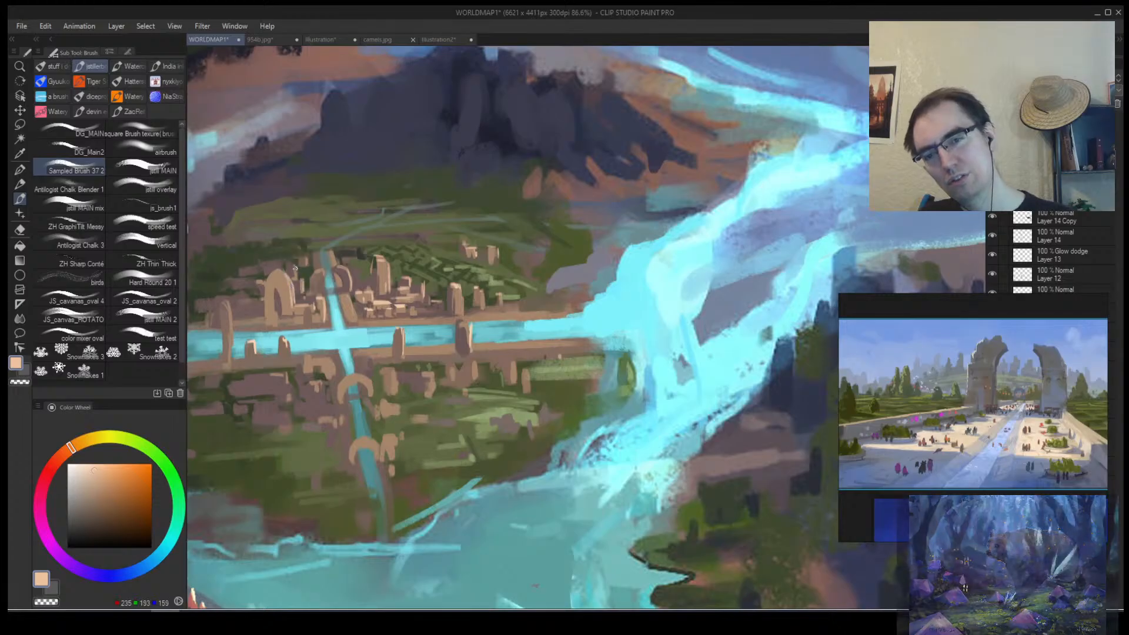
{"action": "key", "text": "alt+space"}
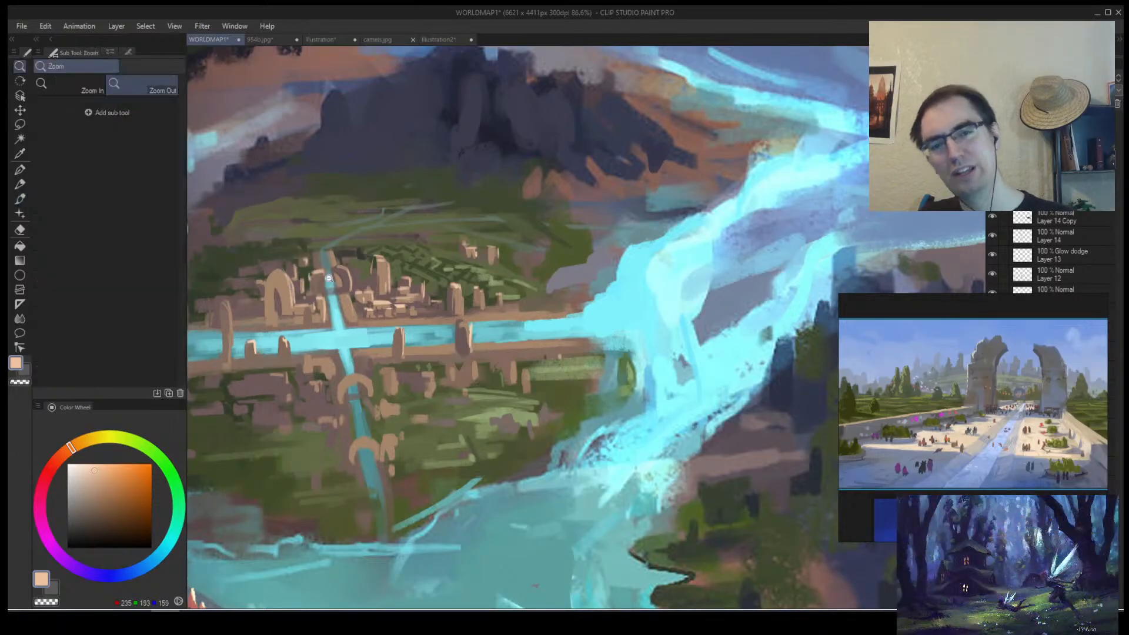
{"action": "mouse_move", "coordinate": [377, 281]}
{"action": "left_mouse_down"}
{"action": "mouse_move", "coordinate": [364, 297]}
{"action": "mouse_move", "coordinate": [412, 247]}
{"action": "mouse_move", "coordinate": [316, 307]}
{"action": "mouse_move", "coordinate": [374, 269]}
{"action": "left_mouse_up"}
{"action": "key", "text": "b"}
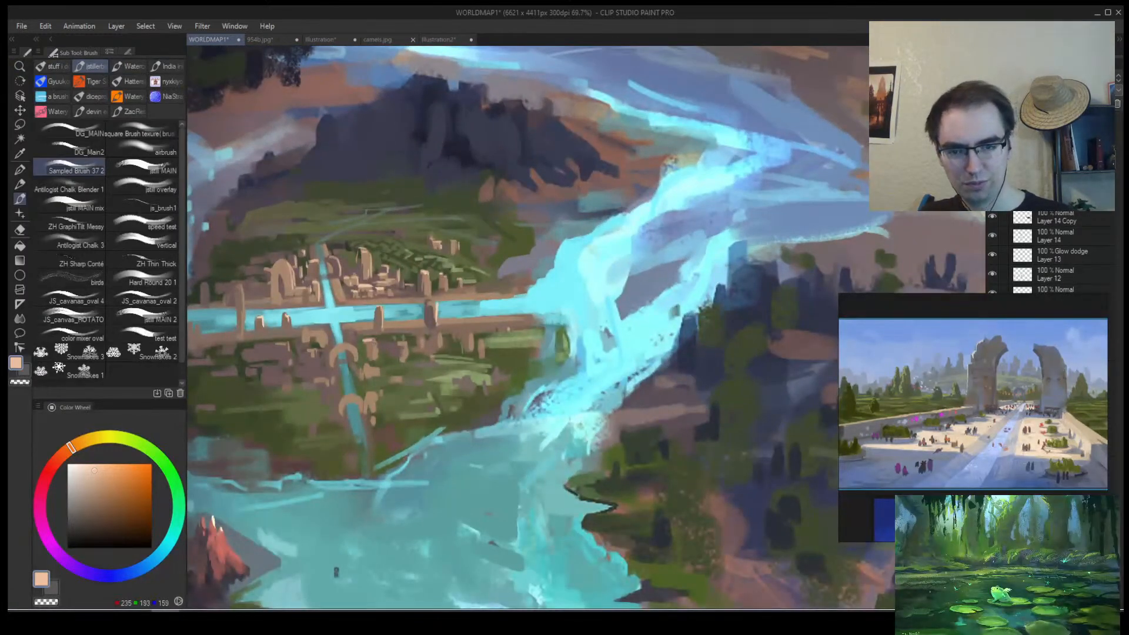
Add light peach highlights to the buildings along the near side of the canal, and check the painting in mirrored view.
{"action": "key", "text": "alt+space"}
{"action": "left_click_drag", "start_coordinate": [377, 346], "coordinate": [397, 338]}
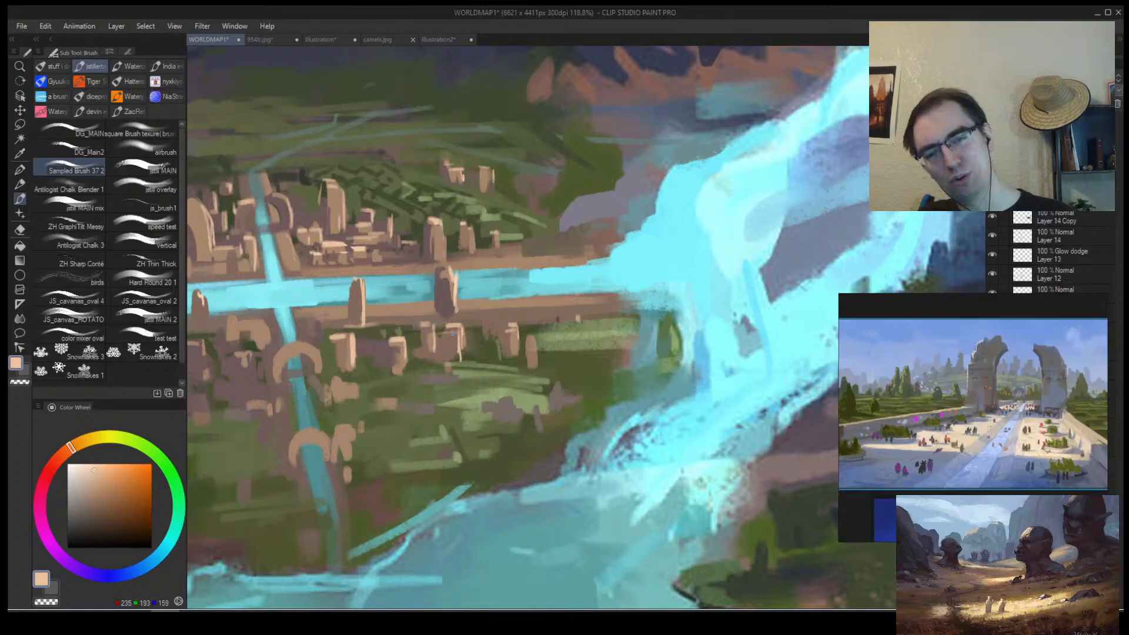
{"action": "key", "text": "ctrl+z"}
{"action": "left_click_drag", "start_coordinate": [435, 335], "coordinate": [463, 335]}
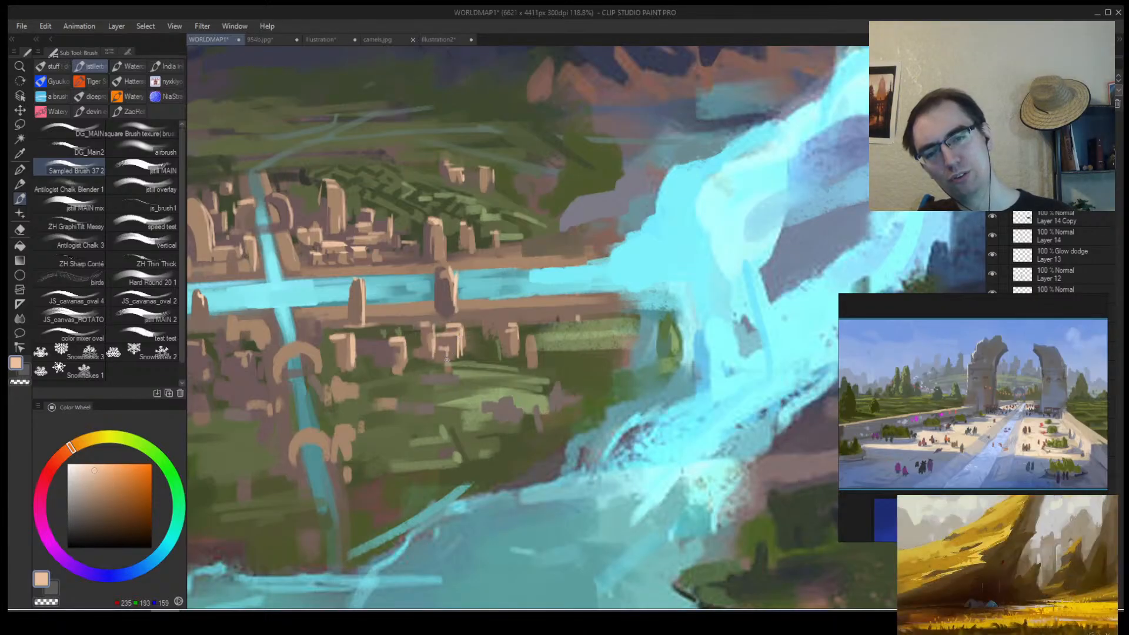
{"action": "mouse_move", "coordinate": [464, 321]}
{"action": "left_mouse_down"}
{"action": "mouse_move", "coordinate": [504, 321]}
{"action": "mouse_move", "coordinate": [465, 329]}
{"action": "left_mouse_up"}
{"action": "key", "text": "ctrl+space"}
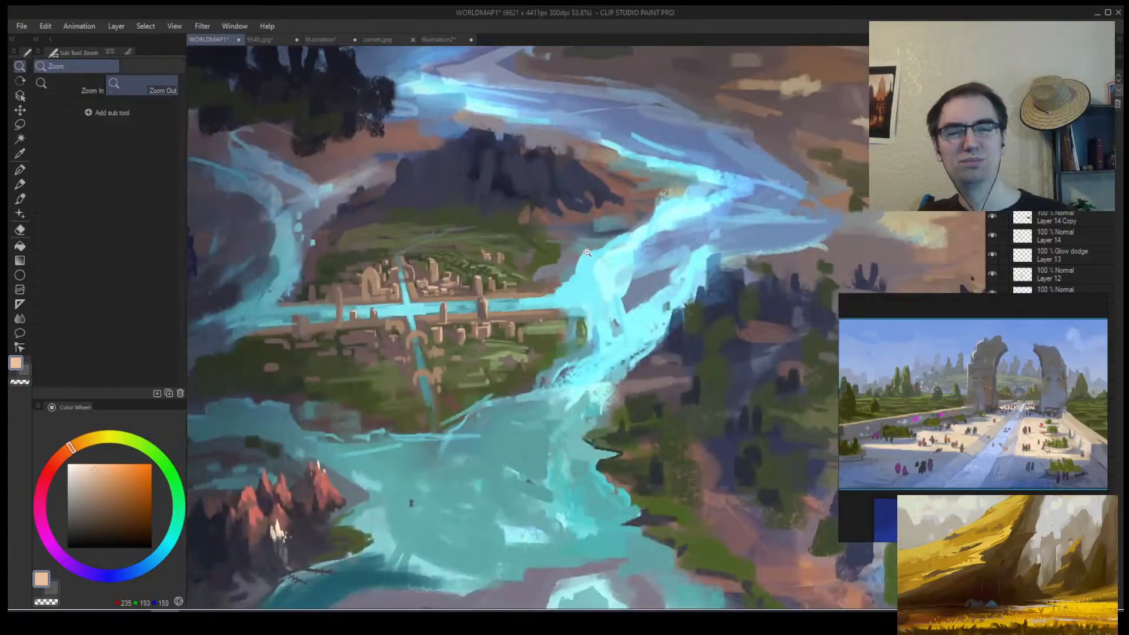
{"action": "key", "text": "h"}
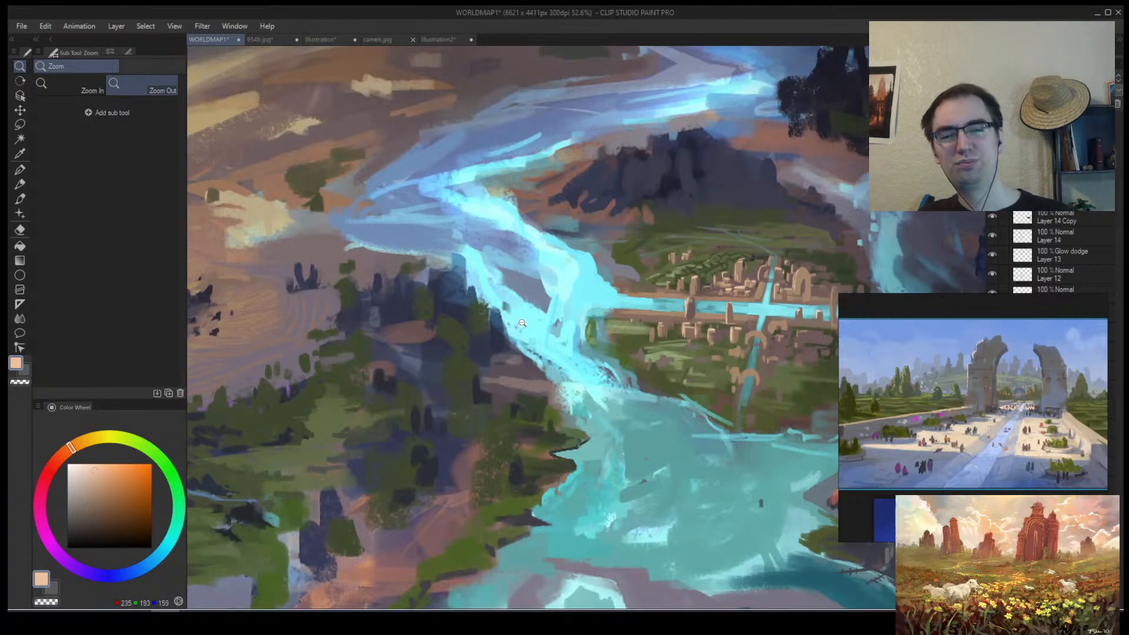
{"action": "key", "text": "h"}
{"action": "mouse_move", "coordinate": [502, 328]}
{"action": "left_mouse_down"}
{"action": "mouse_move", "coordinate": [459, 346]}
{"action": "mouse_move", "coordinate": [515, 311]}
{"action": "left_mouse_up"}
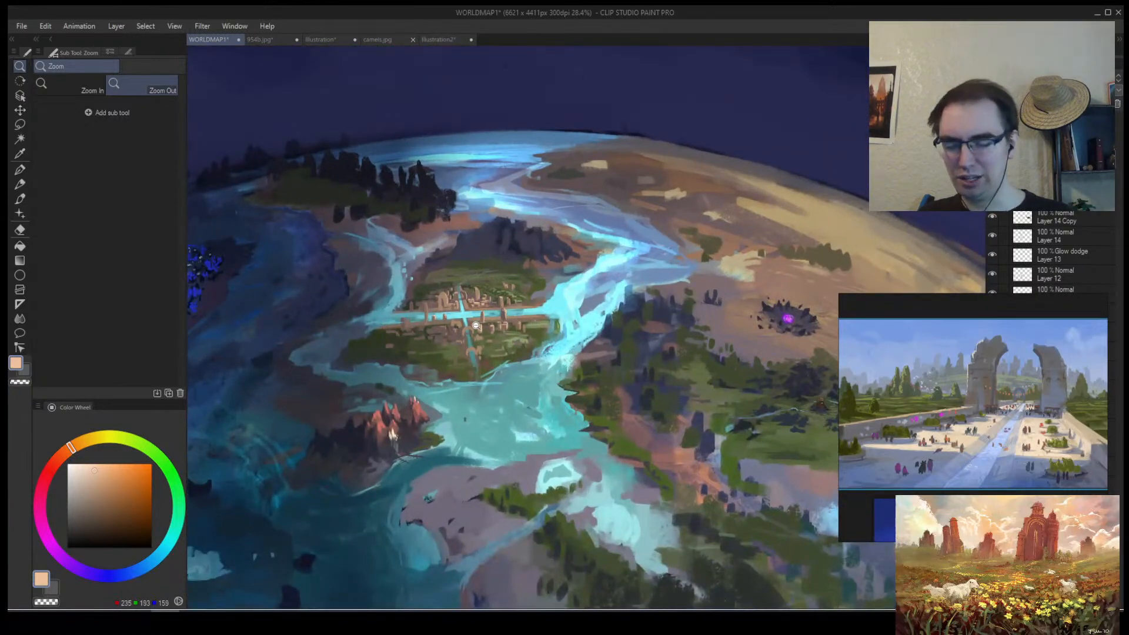
Refine the flat-roofed blocks on the near side of the main canal with sampled tan, dark green and reddish-brown.
{"action": "mouse_move", "coordinate": [453, 336]}
{"action": "left_mouse_down"}
{"action": "mouse_move", "coordinate": [486, 312]}
{"action": "mouse_move", "coordinate": [460, 316]}
{"action": "left_mouse_up"}
{"action": "key", "text": "alt+space"}
{"action": "left_click", "coordinate": [471, 323], "text": "alt"}
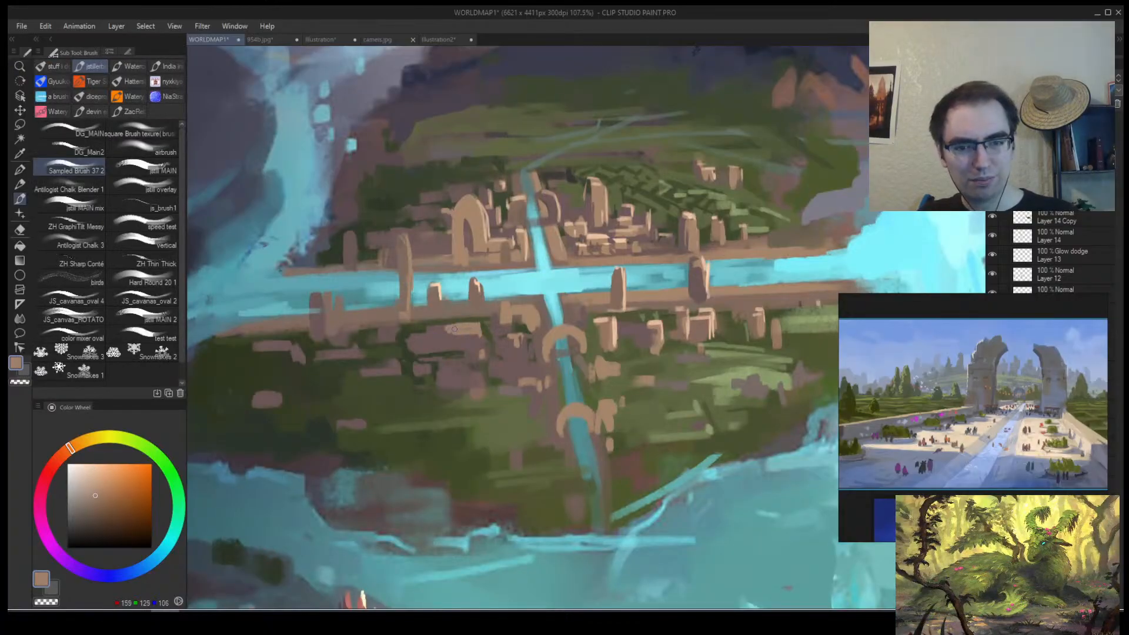
{"action": "left_click", "coordinate": [444, 330], "text": "alt"}
{"action": "left_click", "coordinate": [434, 335], "text": "alt"}
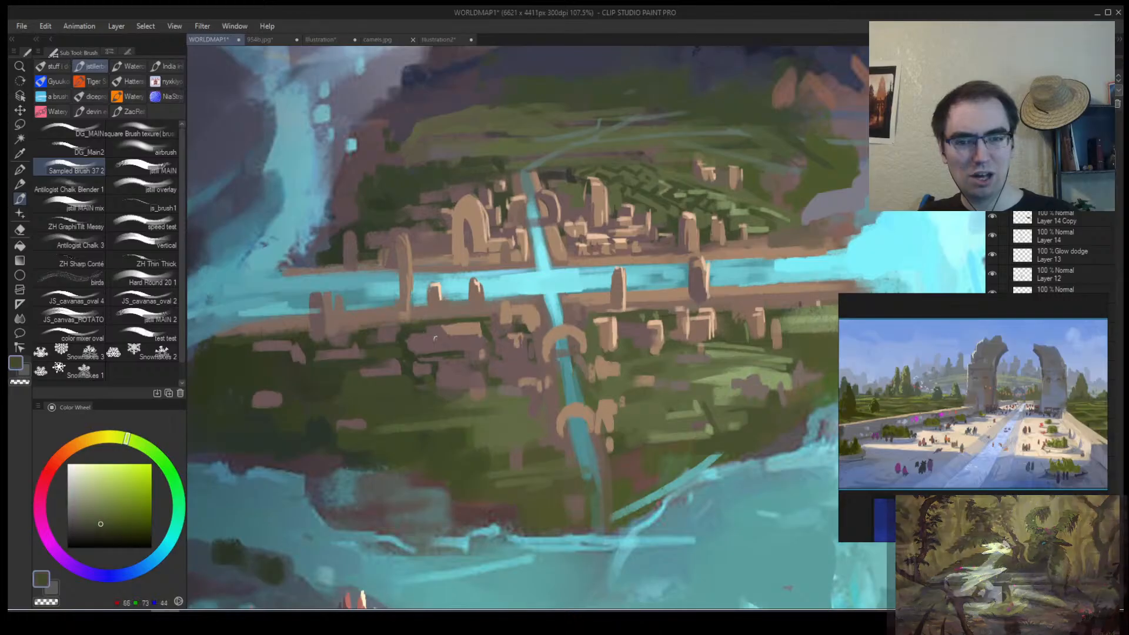
{"action": "left_click", "coordinate": [444, 337], "text": "alt"}
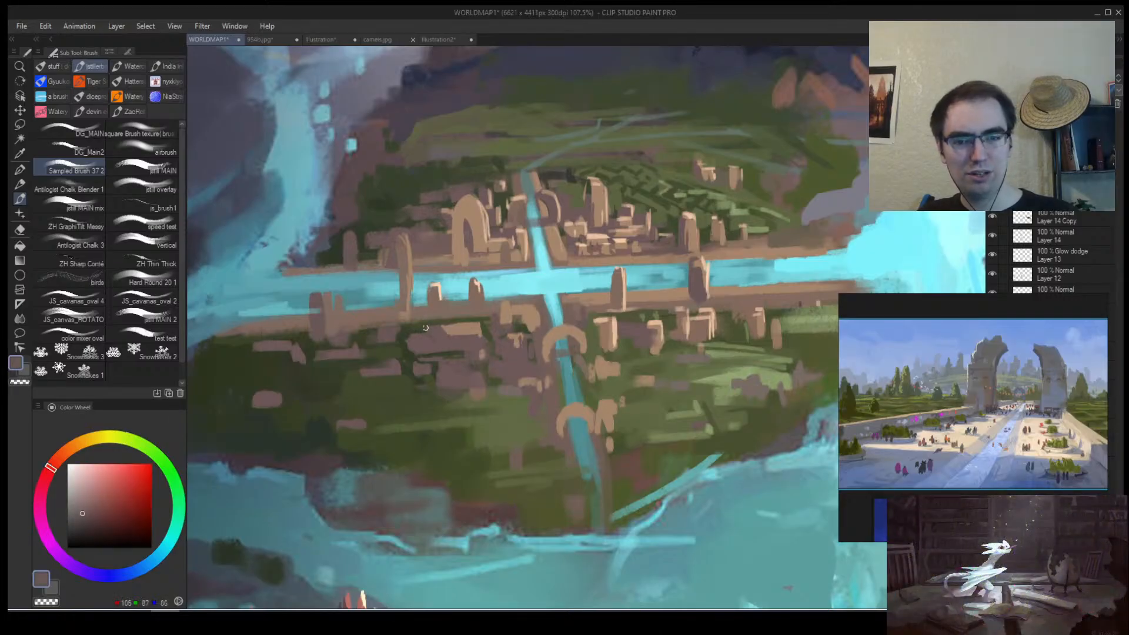
{"action": "left_click", "coordinate": [430, 333], "text": "alt"}
{"action": "left_click", "coordinate": [406, 348], "text": "alt"}
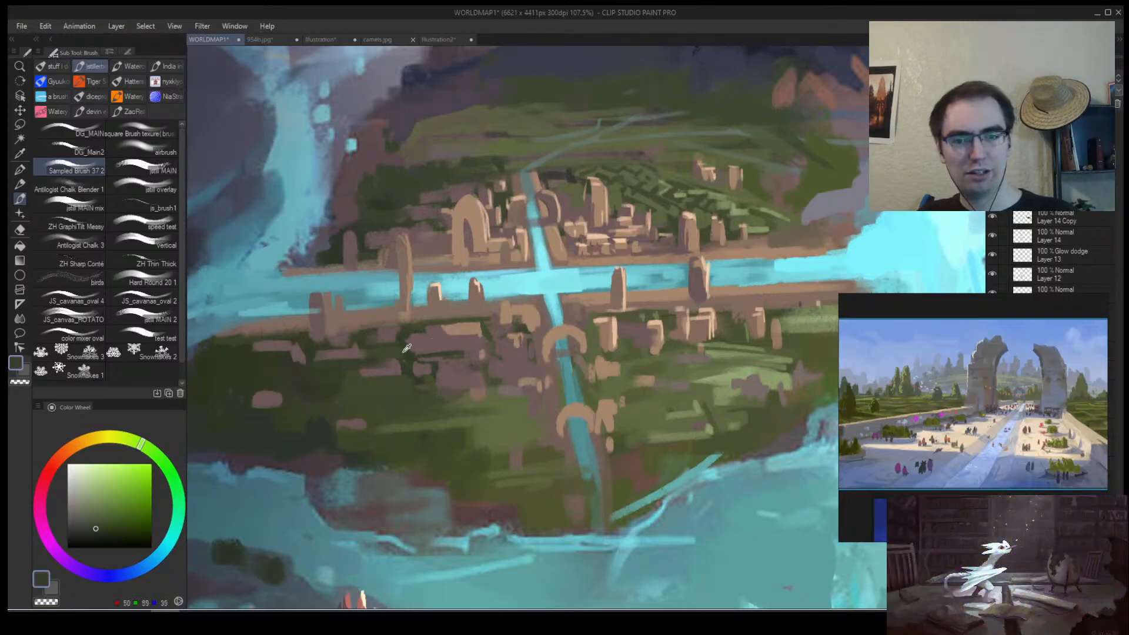
{"action": "left_click", "coordinate": [414, 350], "text": "alt"}
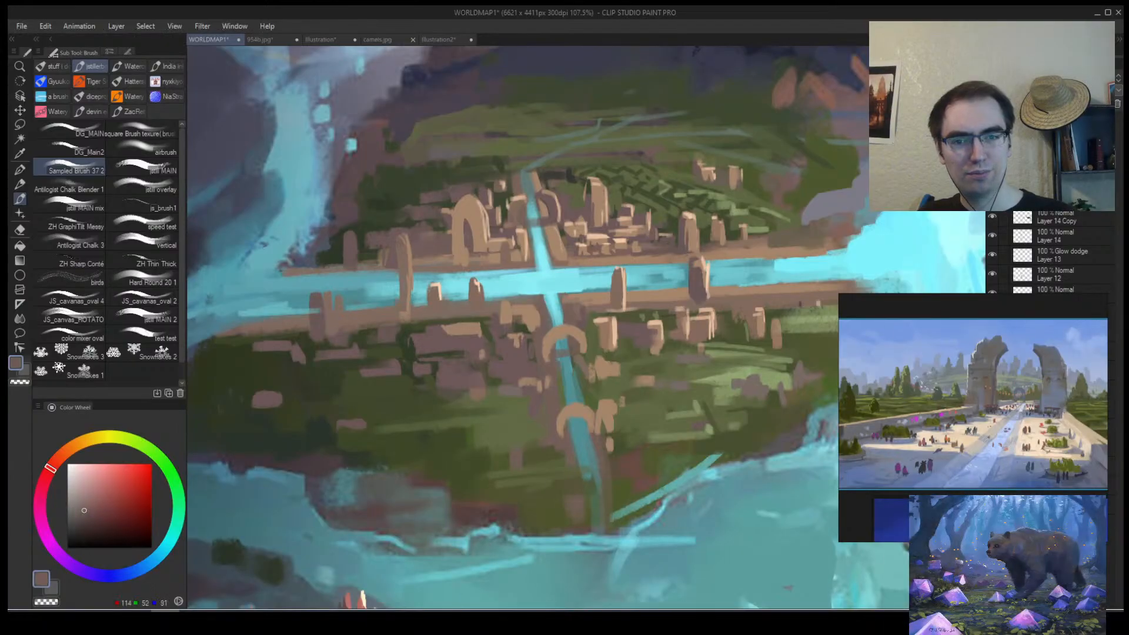
{"action": "left_click", "coordinate": [459, 329], "text": "alt"}
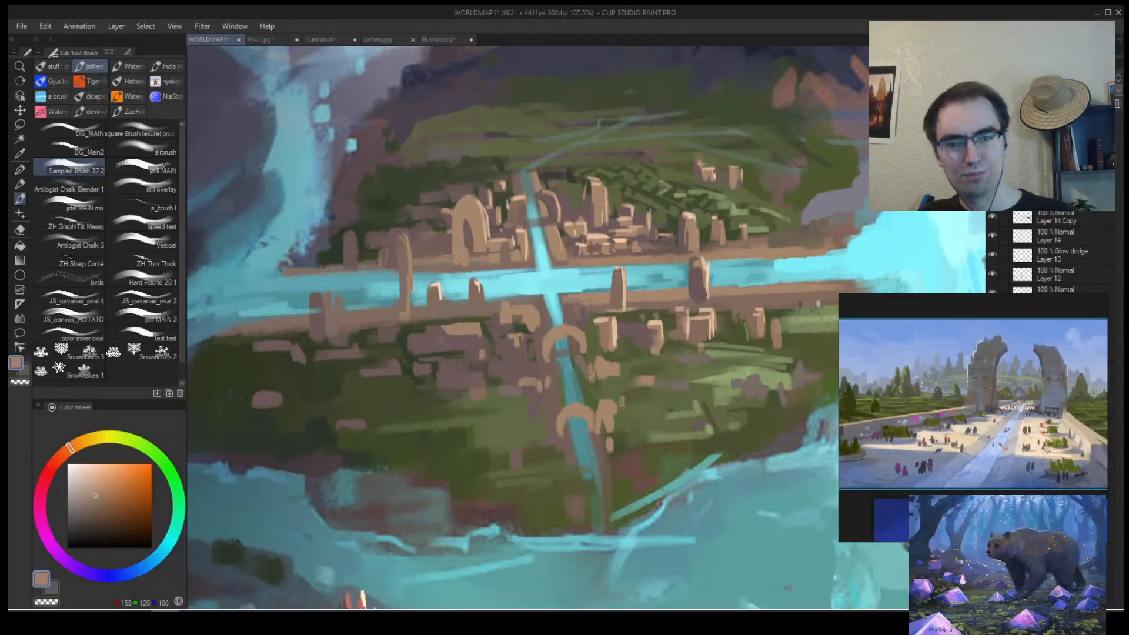
{"action": "mouse_move", "coordinate": [443, 340]}
{"action": "left_mouse_down"}
{"action": "mouse_move", "coordinate": [485, 341]}
{"action": "mouse_move", "coordinate": [464, 363]}
{"action": "mouse_move", "coordinate": [522, 336]}
{"action": "mouse_move", "coordinate": [427, 387]}
{"action": "left_mouse_up"}
Paint a small block building in the near-side field with a darker reddish-brown shadow side and a sampled light peach roof.
{"action": "key", "text": "alt+space"}
{"action": "mouse_move", "coordinate": [553, 338]}
{"action": "left_mouse_down"}
{"action": "mouse_move", "coordinate": [470, 362]}
{"action": "mouse_move", "coordinate": [464, 398]}
{"action": "left_mouse_up"}
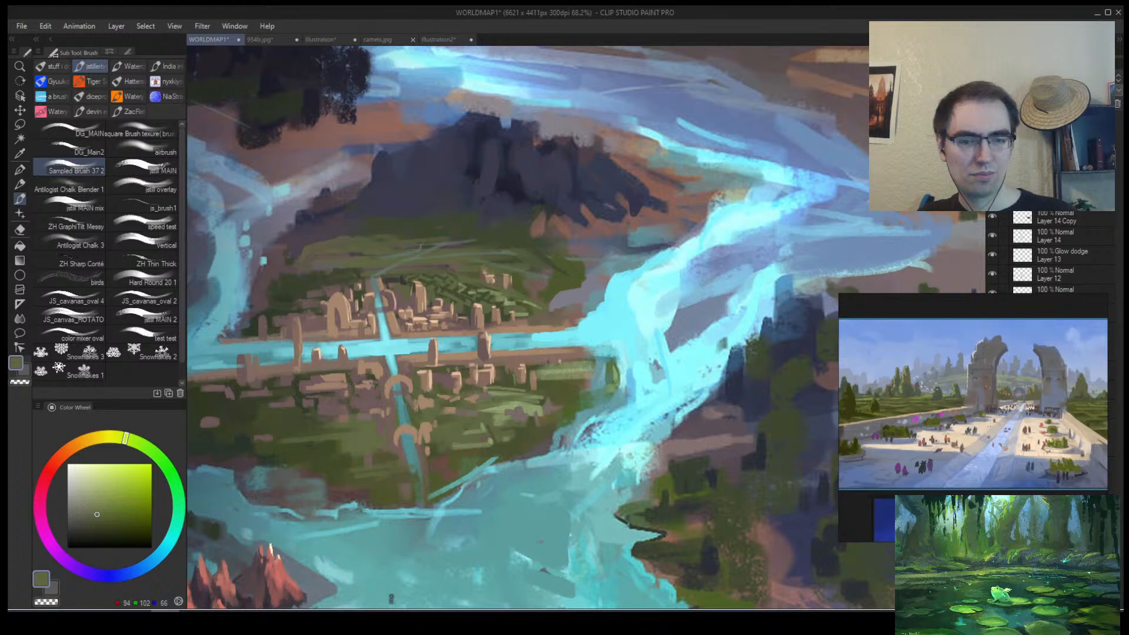
{"action": "scroll", "coordinate": [470, 405], "scroll_direction": "up", "scroll_amount": 3}
{"action": "left_click", "coordinate": [464, 405], "text": "alt"}
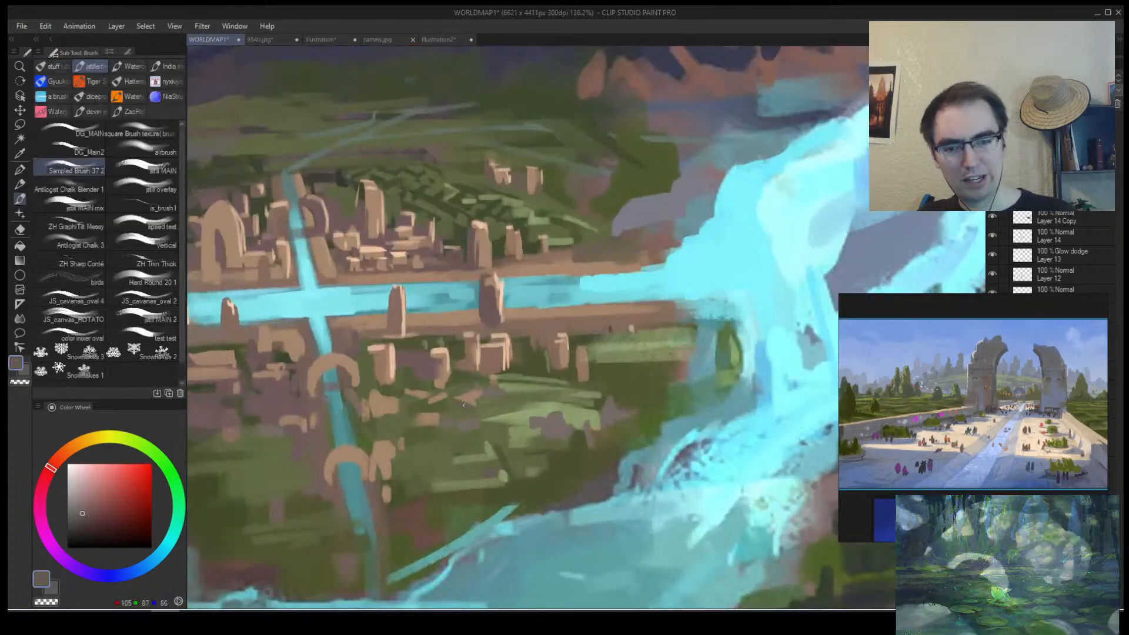
{"action": "left_click", "coordinate": [87, 519]}
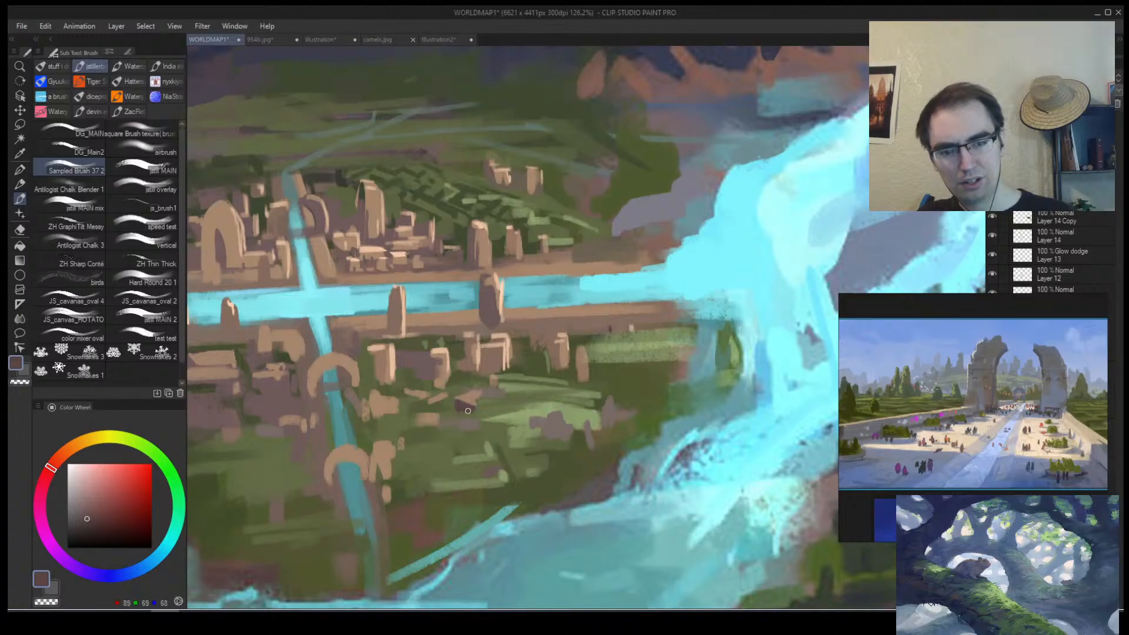
{"action": "left_click", "coordinate": [479, 399], "text": "alt"}
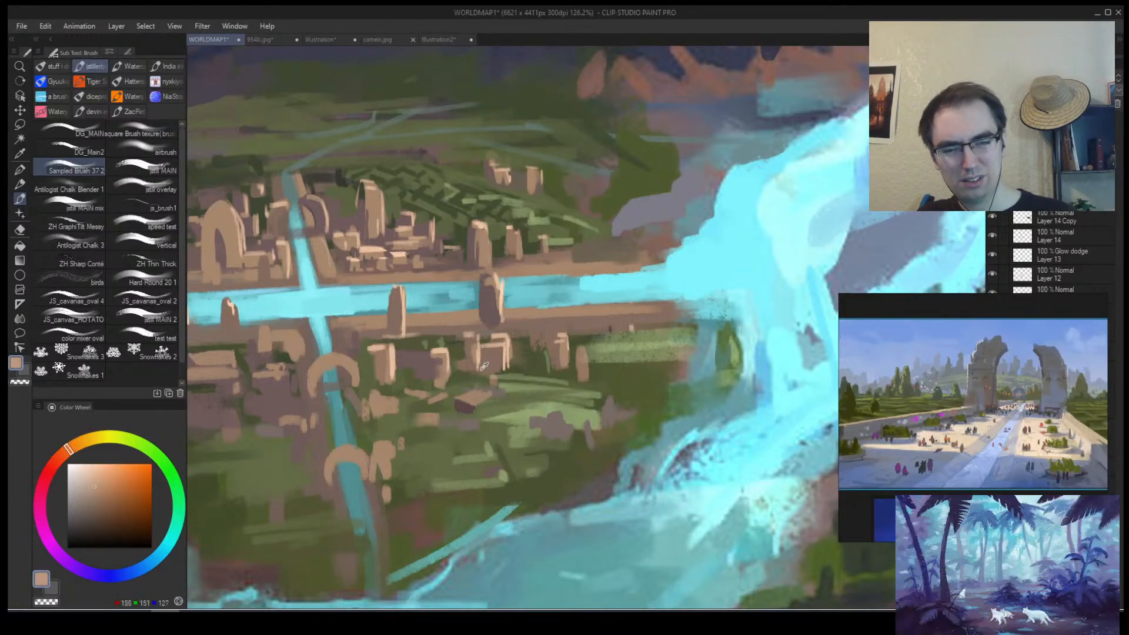
{"action": "left_click_drag", "start_coordinate": [482, 388], "coordinate": [484, 393]}
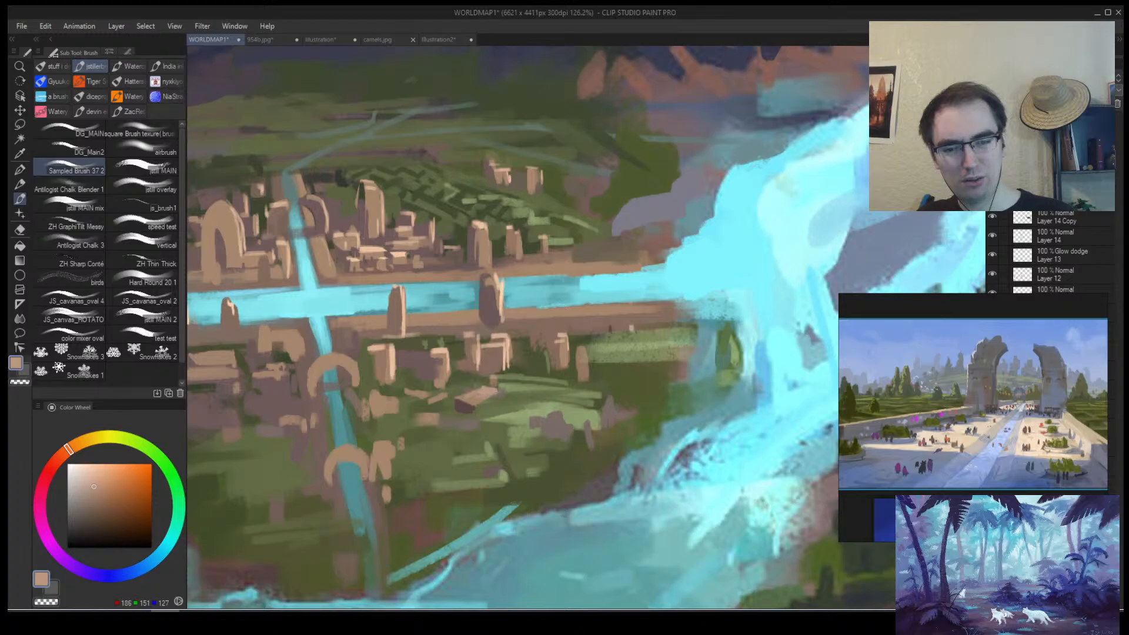
{"action": "left_click", "coordinate": [474, 410], "text": "alt"}
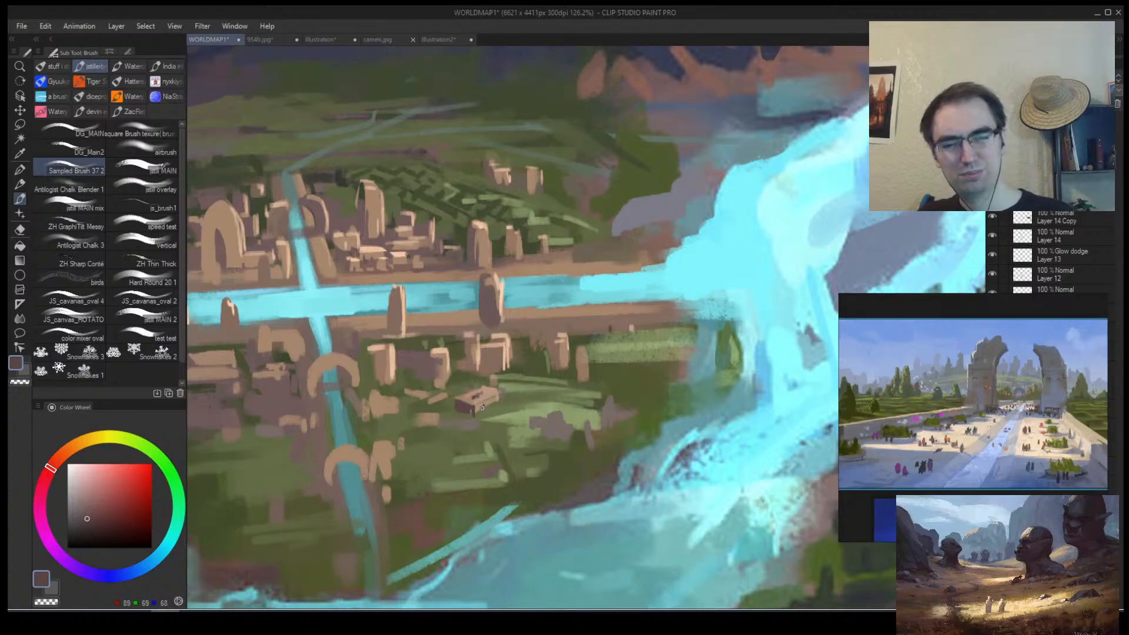
Blend the small block building into its surroundings with sampled brown and olive green.
{"action": "scroll", "coordinate": [476, 395], "scroll_direction": "down", "scroll_amount": 3}
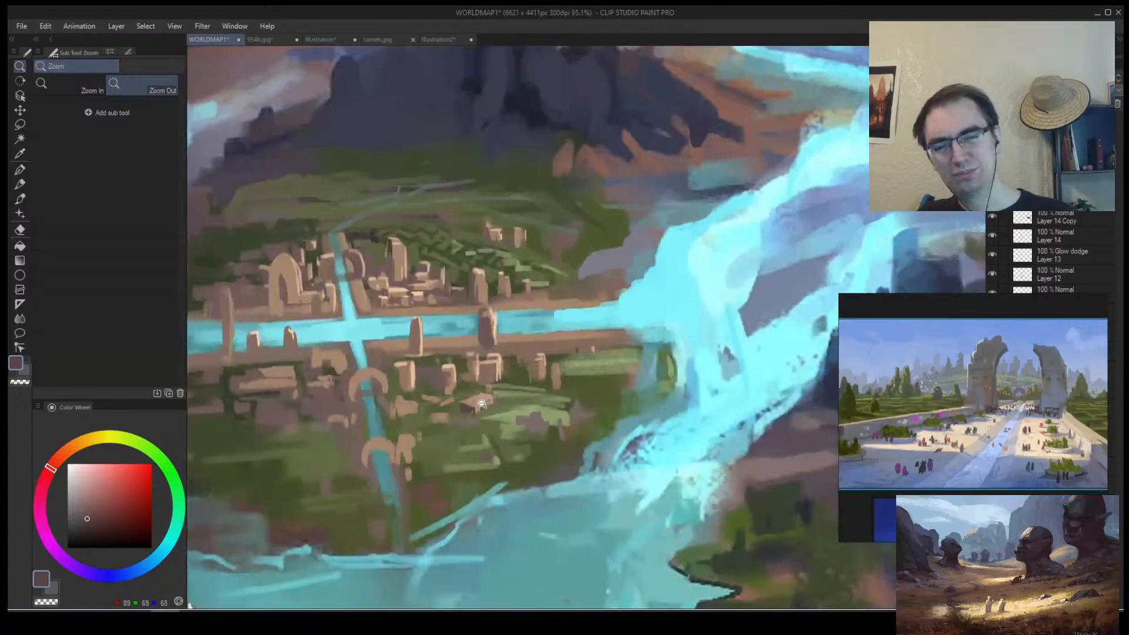
{"action": "left_click", "coordinate": [477, 400], "text": "alt"}
{"action": "left_click", "coordinate": [478, 386], "text": "alt"}
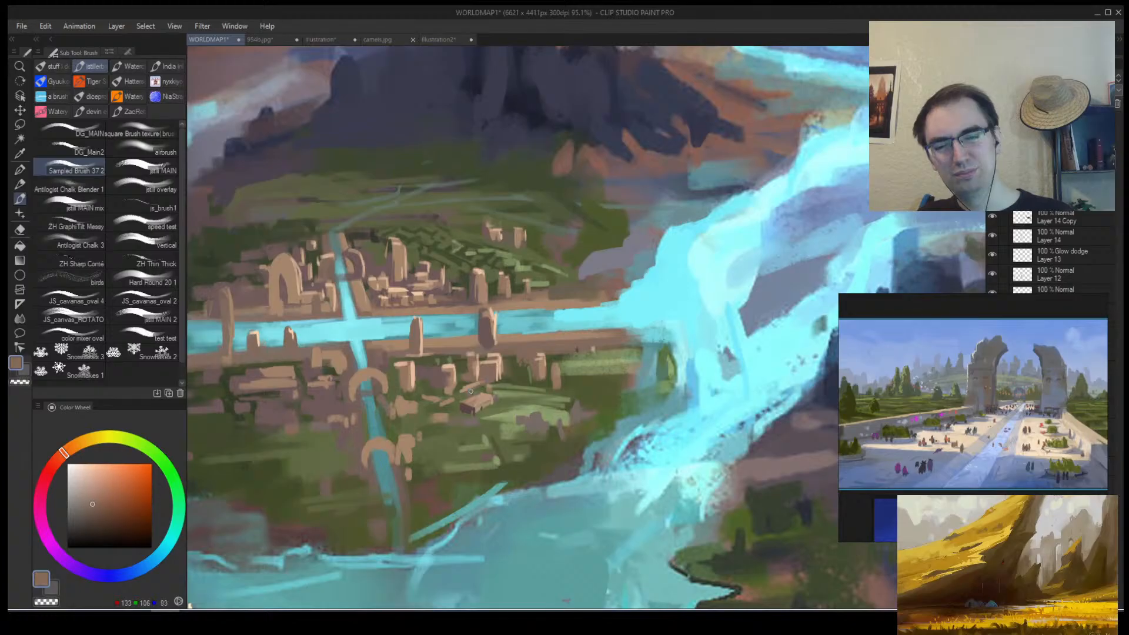
{"action": "left_click", "coordinate": [459, 391], "text": "alt"}
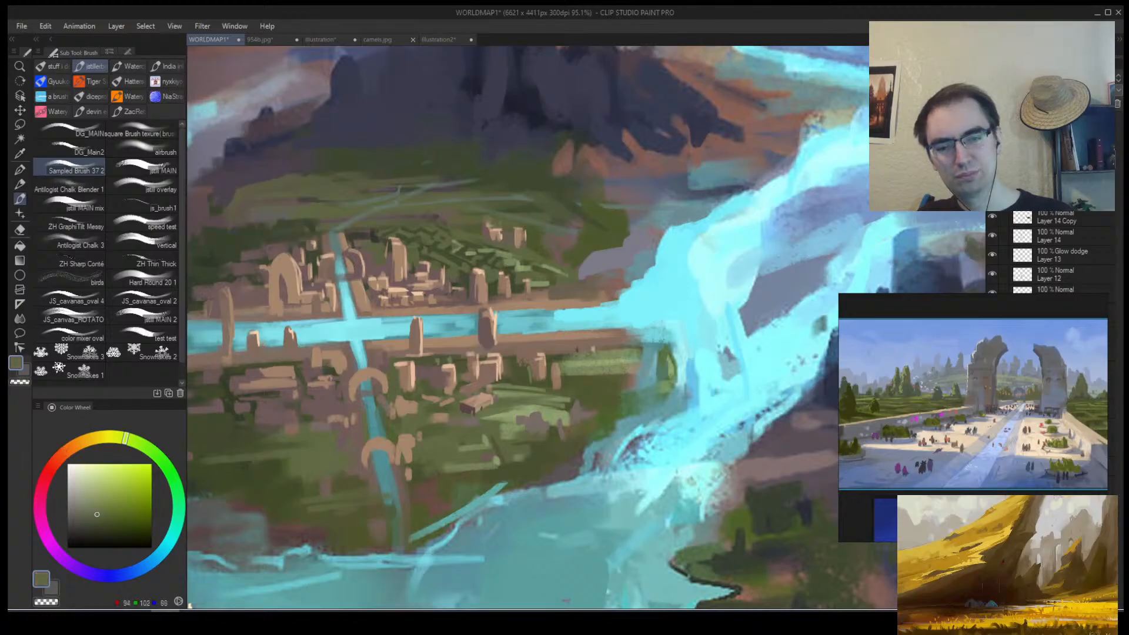
{"action": "scroll", "coordinate": [477, 391], "scroll_direction": "down", "scroll_amount": 4}
{"action": "scroll", "coordinate": [477, 391], "scroll_direction": "up", "scroll_amount": 4}
{"action": "left_click", "coordinate": [474, 388], "text": "alt"}
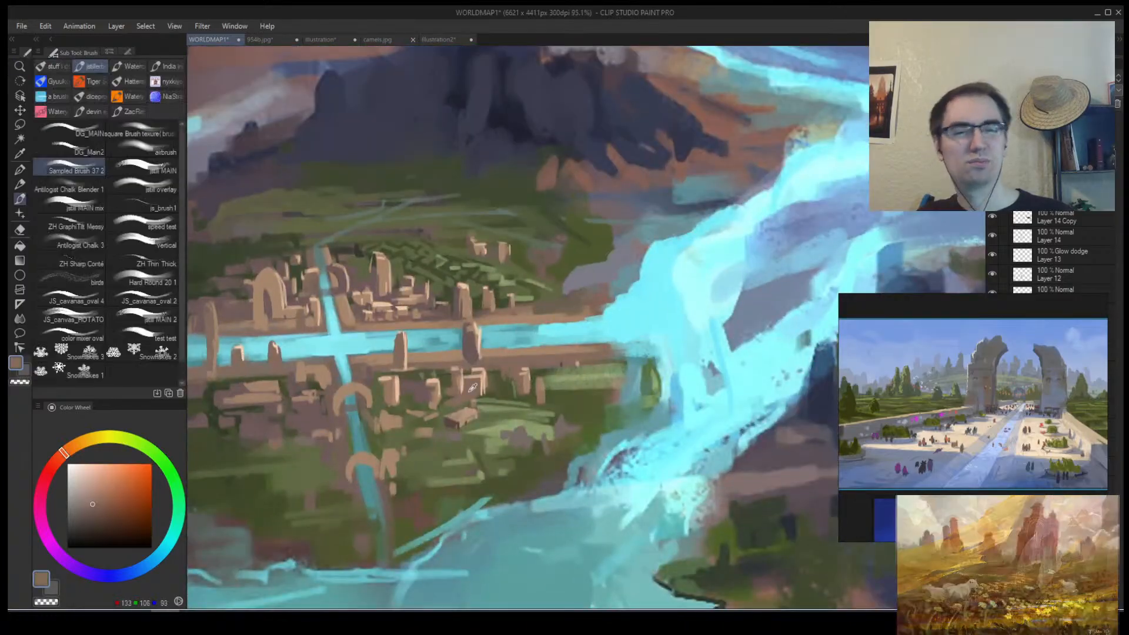
Touch up the buildings and ground along the near canal bank with sampled brown, olive green and tan.
{"action": "left_click", "coordinate": [493, 378], "text": "alt"}
{"action": "left_click", "coordinate": [502, 373], "text": "alt"}
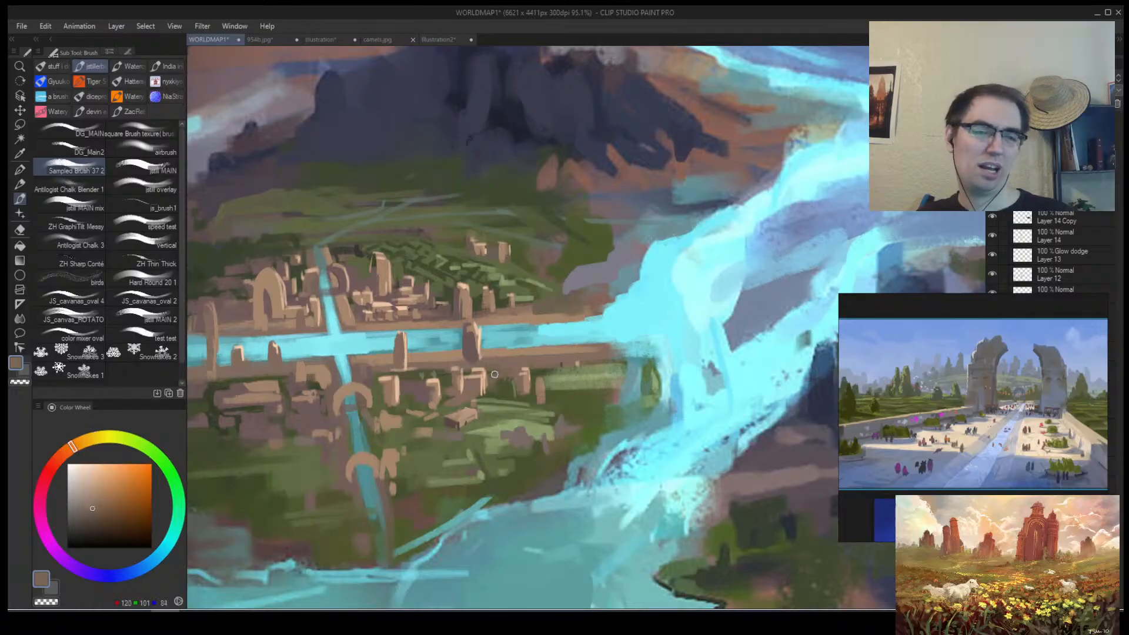
{"action": "scroll", "coordinate": [488, 398], "scroll_direction": "down", "scroll_amount": 4}
{"action": "scroll", "coordinate": [489, 398], "scroll_direction": "up", "scroll_amount": 3}
{"action": "left_click", "coordinate": [450, 400], "text": "alt"}
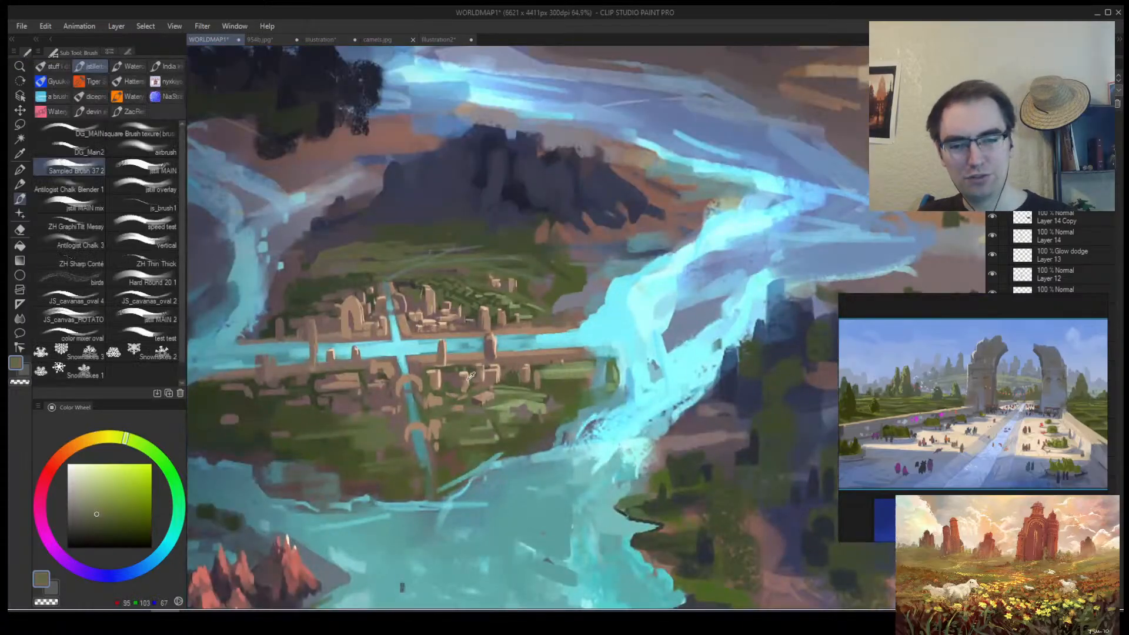
{"action": "left_click", "coordinate": [471, 381], "text": "alt"}
{"action": "left_click", "coordinate": [471, 382], "text": "alt"}
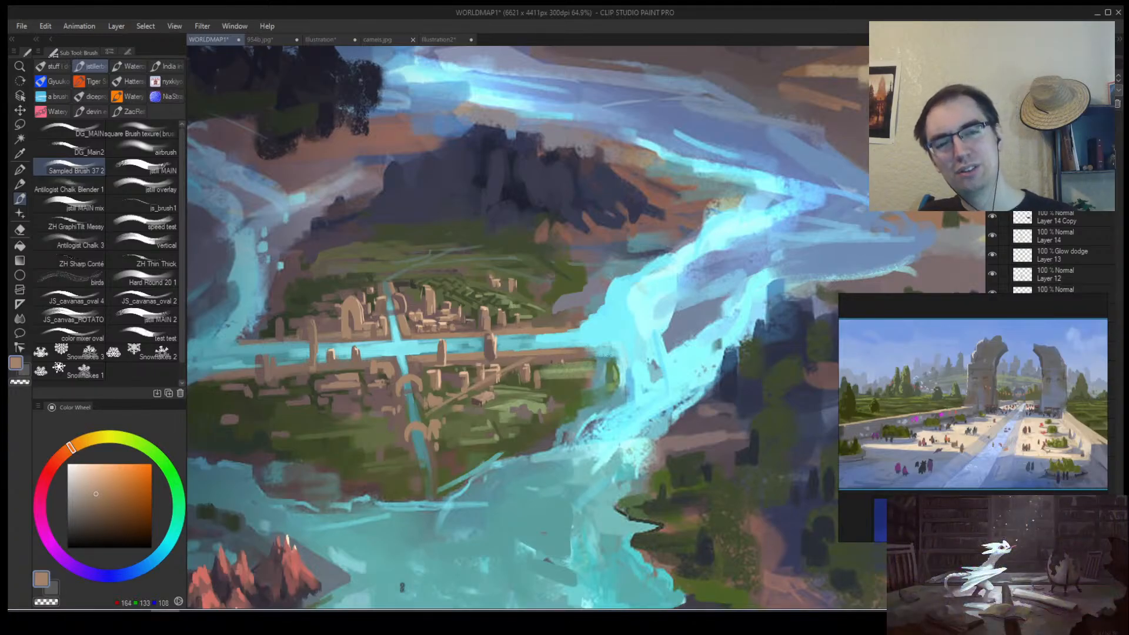
Paint thin tan diagonal roads through the near-side districts of the city in mirrored view.
{"action": "left_click", "coordinate": [427, 320], "text": "alt"}
{"action": "left_click", "coordinate": [431, 323], "text": "alt"}
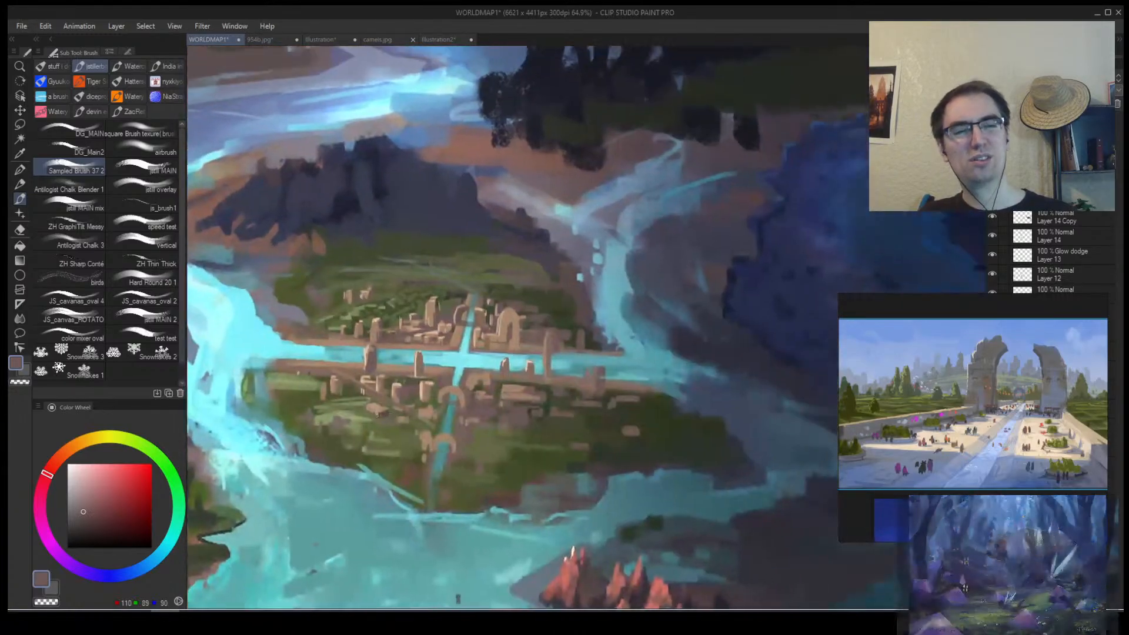
{"action": "left_click_drag", "start_coordinate": [477, 374], "coordinate": [507, 374], "text": "ctrl+space"}
{"action": "left_click", "coordinate": [475, 383], "text": "alt"}
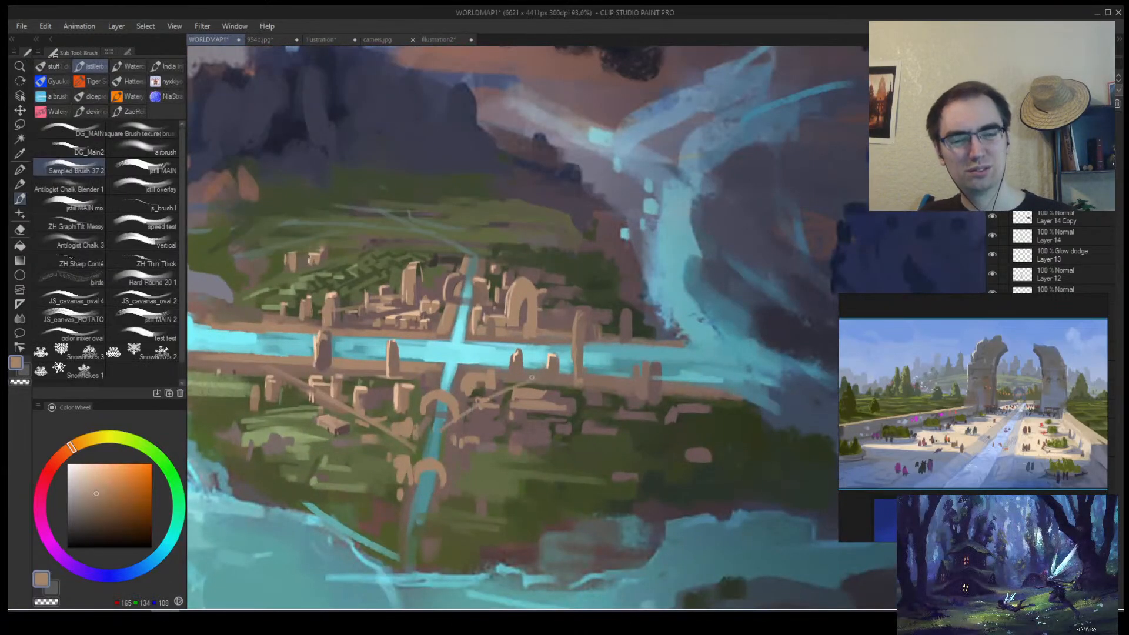
{"action": "left_click_drag", "start_coordinate": [461, 406], "coordinate": [518, 383]}
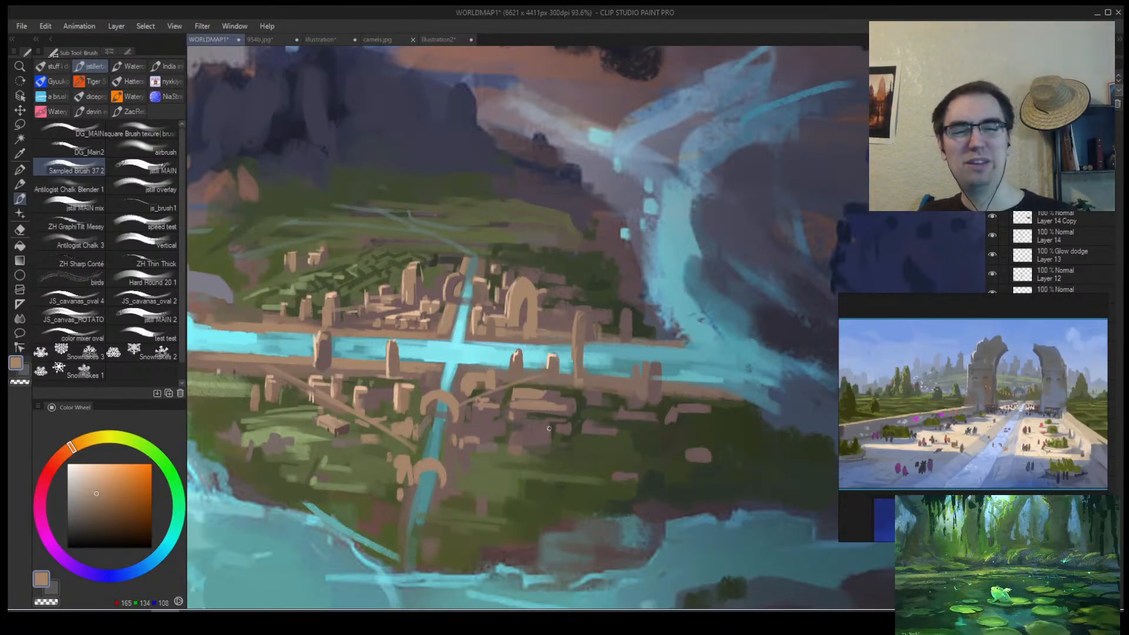
{"action": "left_click_drag", "start_coordinate": [517, 406], "coordinate": [583, 420]}
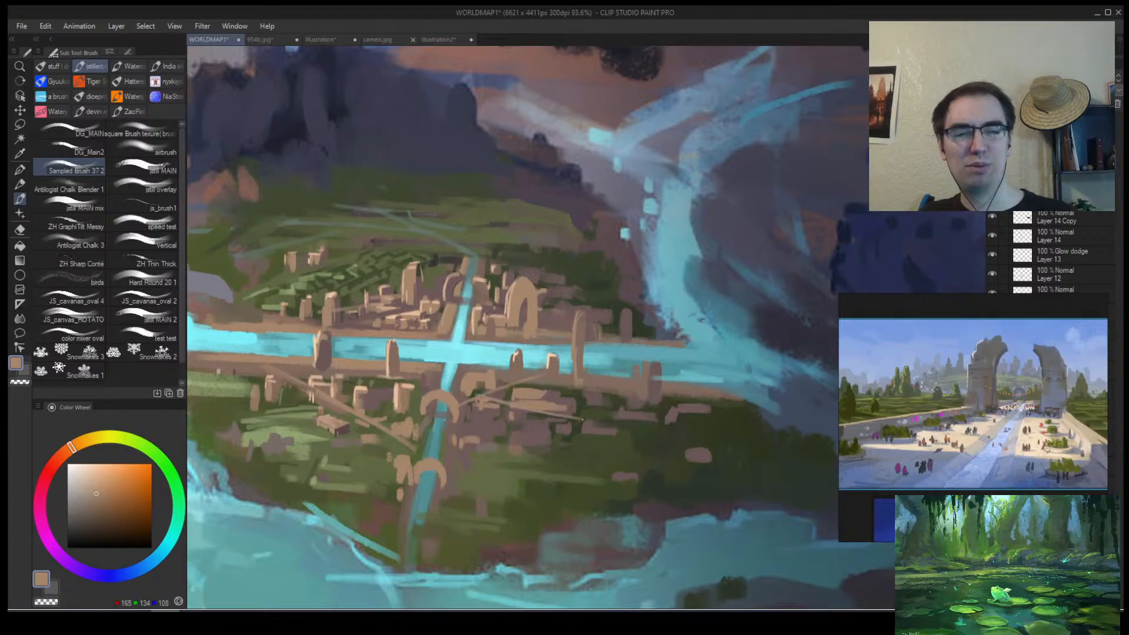
{"action": "scroll", "coordinate": [583, 420], "scroll_direction": "down", "scroll_amount": 4}
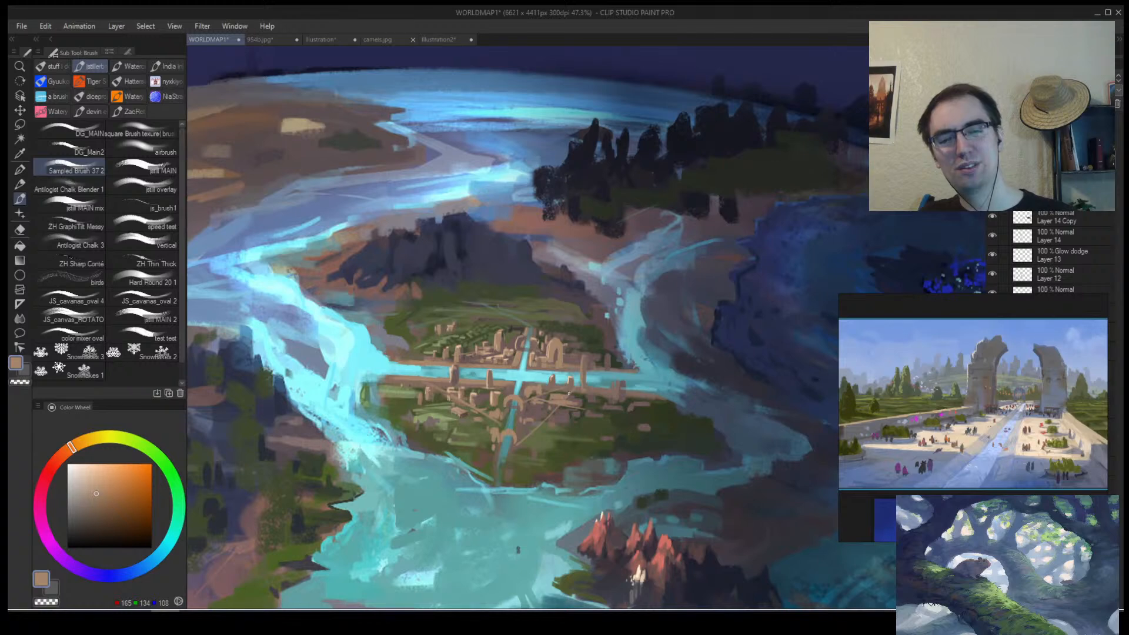
Flip the view back and paint thin tan diagonal roads through the districts behind the canal, undoing the first stroke.
{"action": "key", "text": "h"}
{"action": "left_click_drag", "start_coordinate": [535, 427], "coordinate": [331, 432]}
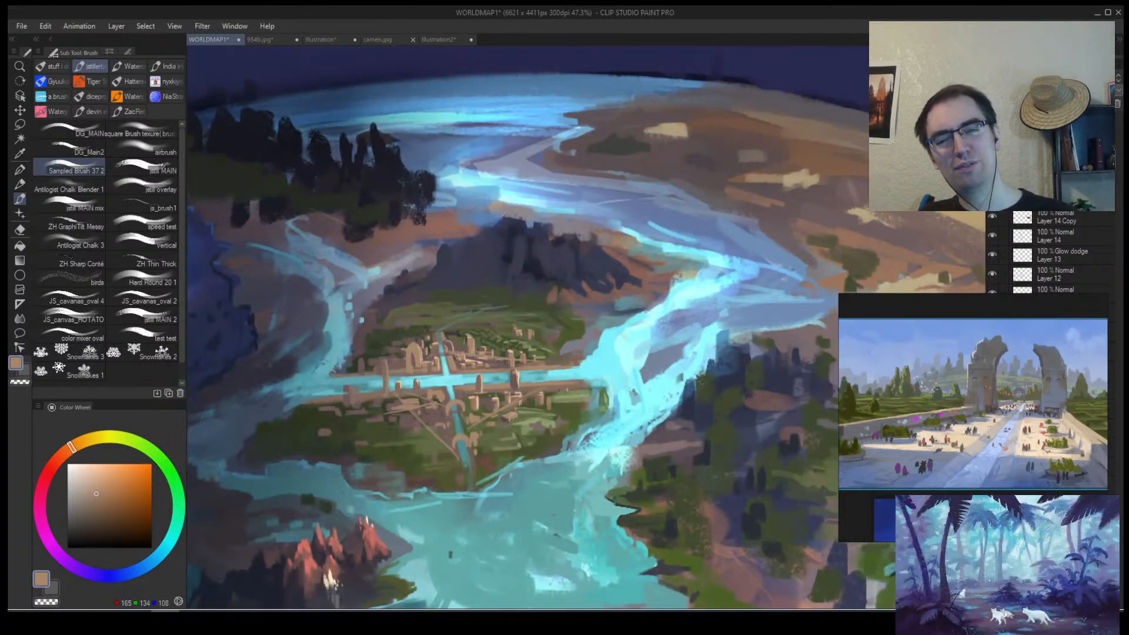
{"action": "left_click_drag", "start_coordinate": [454, 353], "coordinate": [522, 360]}
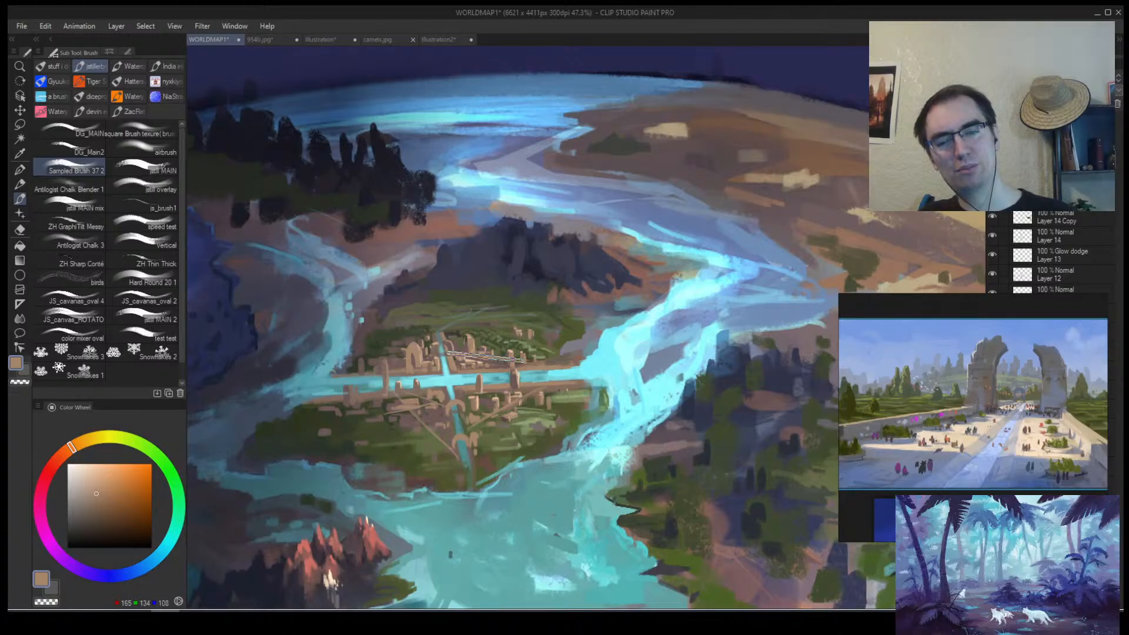
{"action": "key", "text": "ctrl+z"}
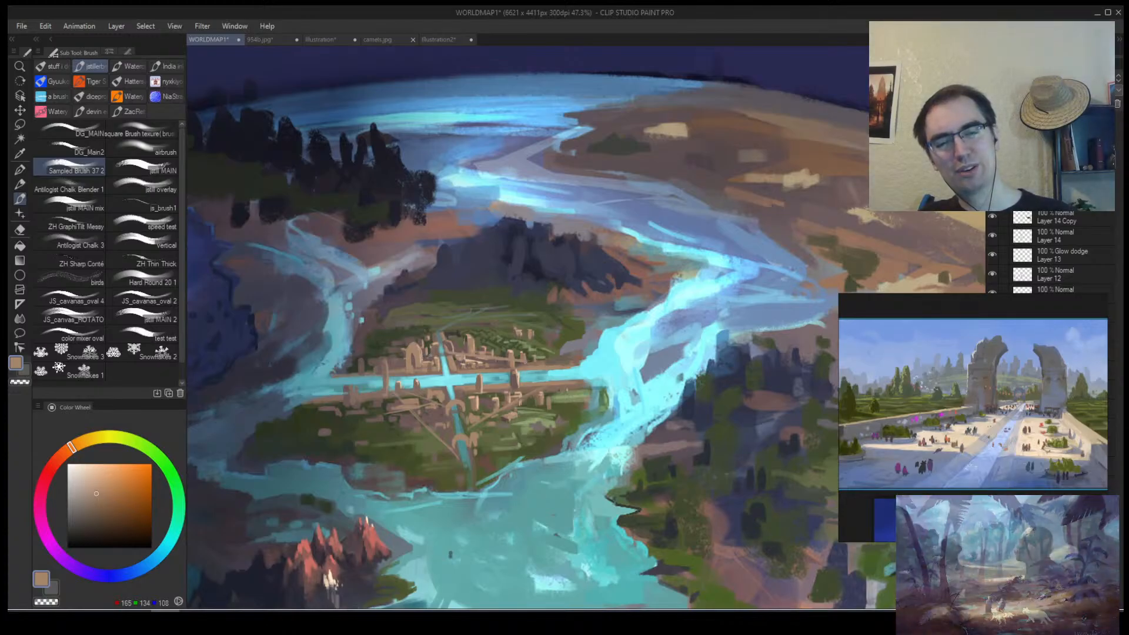
{"action": "left_click_drag", "start_coordinate": [430, 344], "coordinate": [360, 369]}
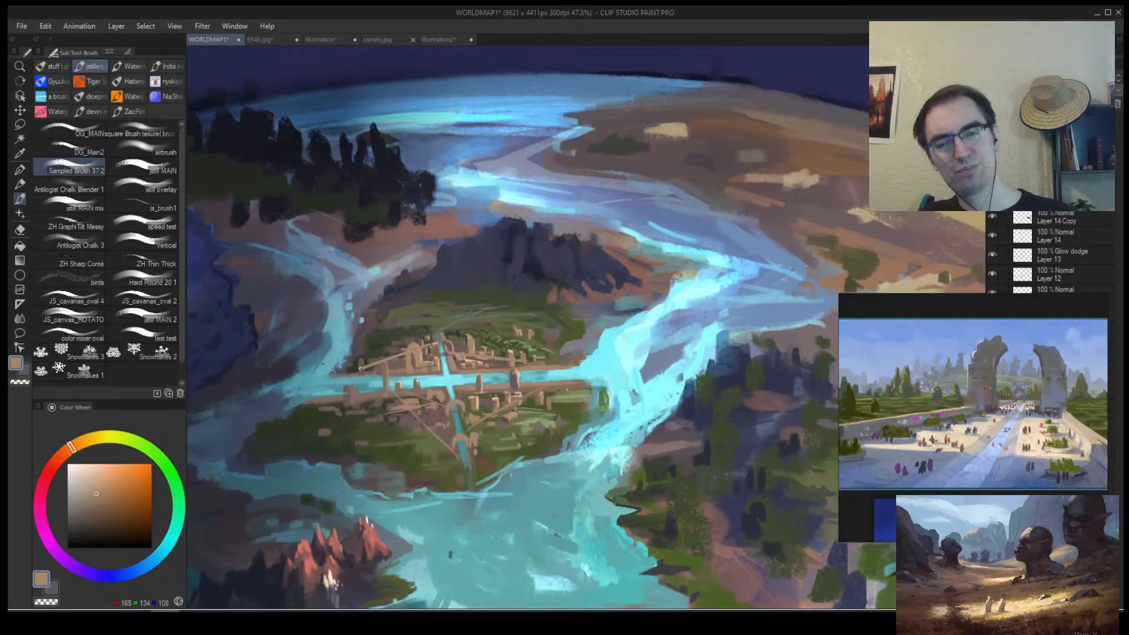
Refine the diagonal road and adjoining buildings behind the canal with sampled brown and tan.
{"action": "left_click", "coordinate": [400, 359], "text": "alt"}
{"action": "left_click", "coordinate": [409, 353], "text": "alt"}
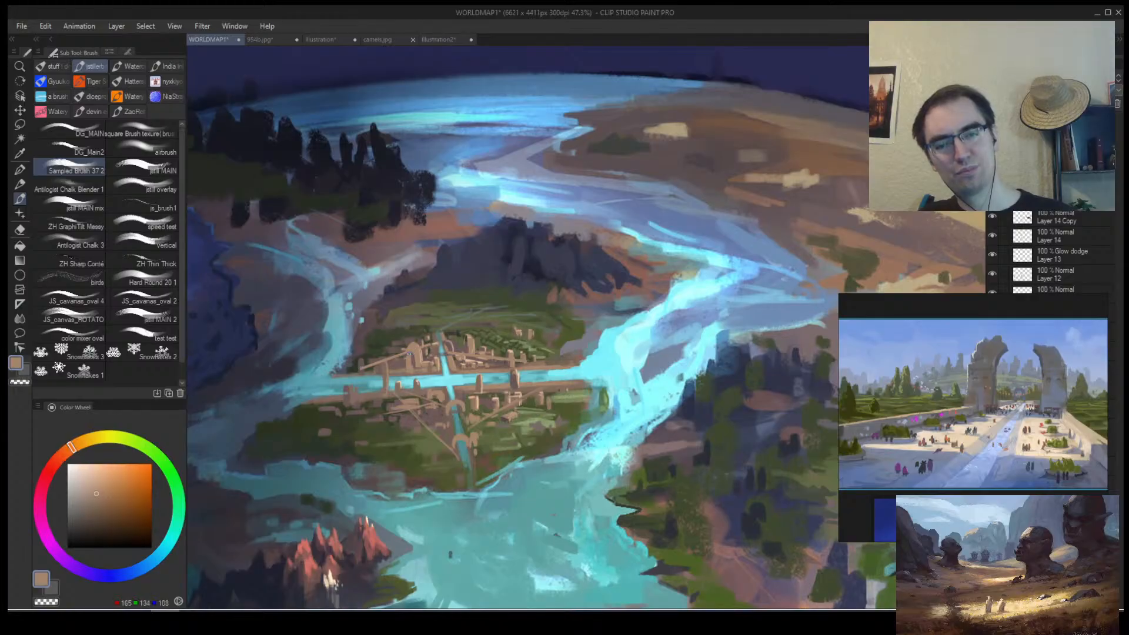
{"action": "left_click", "coordinate": [407, 354], "text": "alt"}
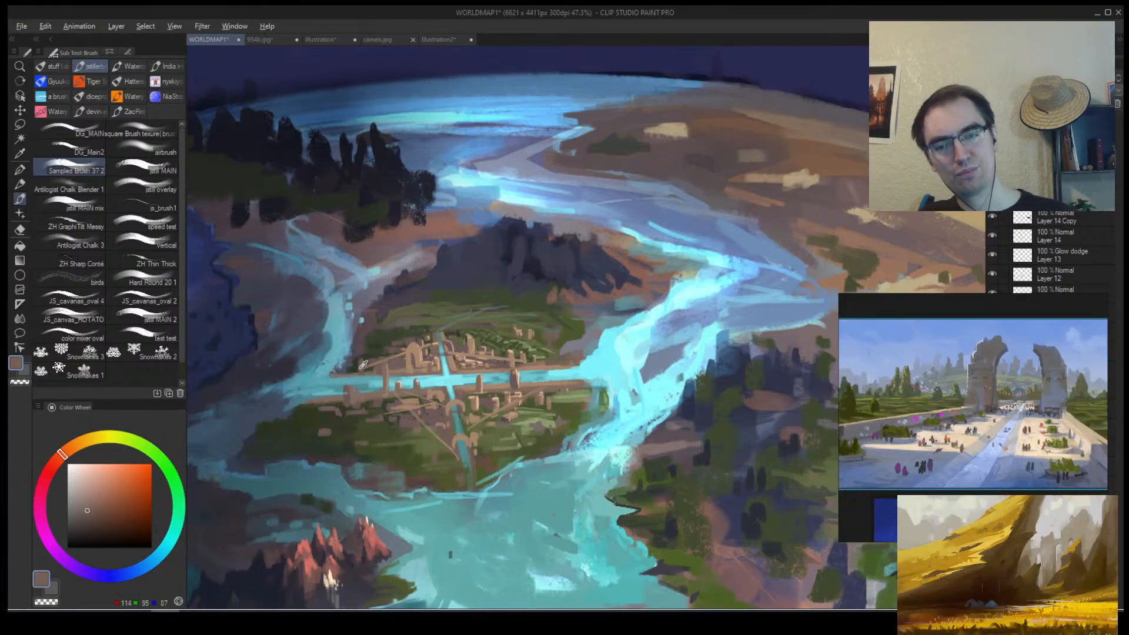
{"action": "left_click", "coordinate": [364, 366], "text": "alt"}
{"action": "left_click", "coordinate": [395, 355], "text": "alt"}
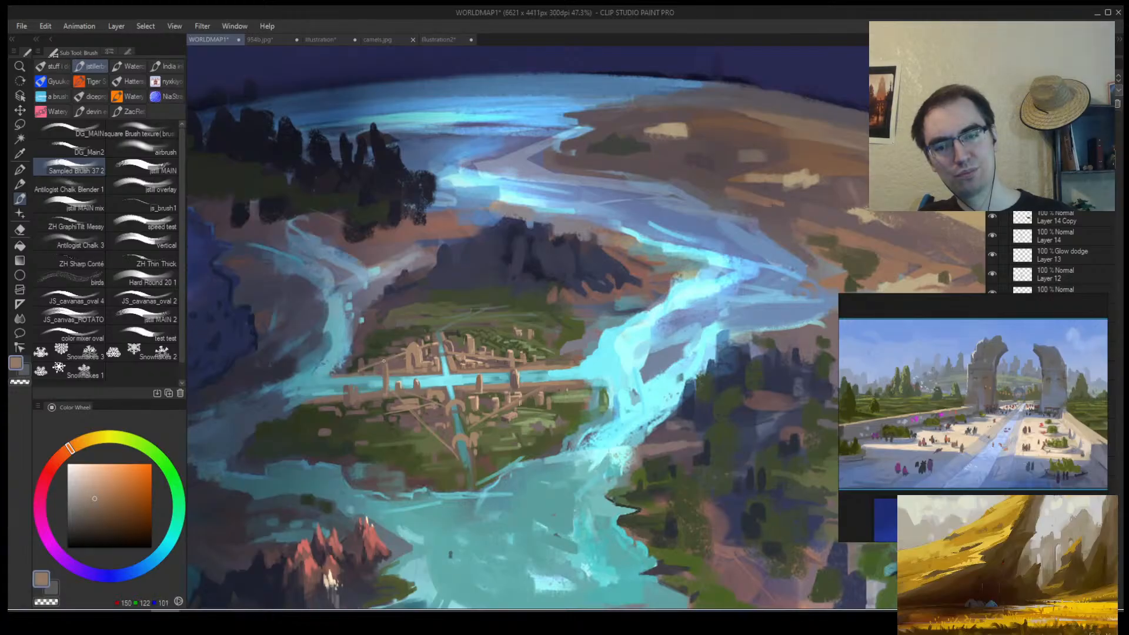
{"action": "key", "text": "alt+space"}
{"action": "mouse_move", "coordinate": [387, 360]}
{"action": "left_mouse_down"}
{"action": "mouse_move", "coordinate": [341, 368]}
{"action": "mouse_move", "coordinate": [440, 327]}
{"action": "left_mouse_up"}
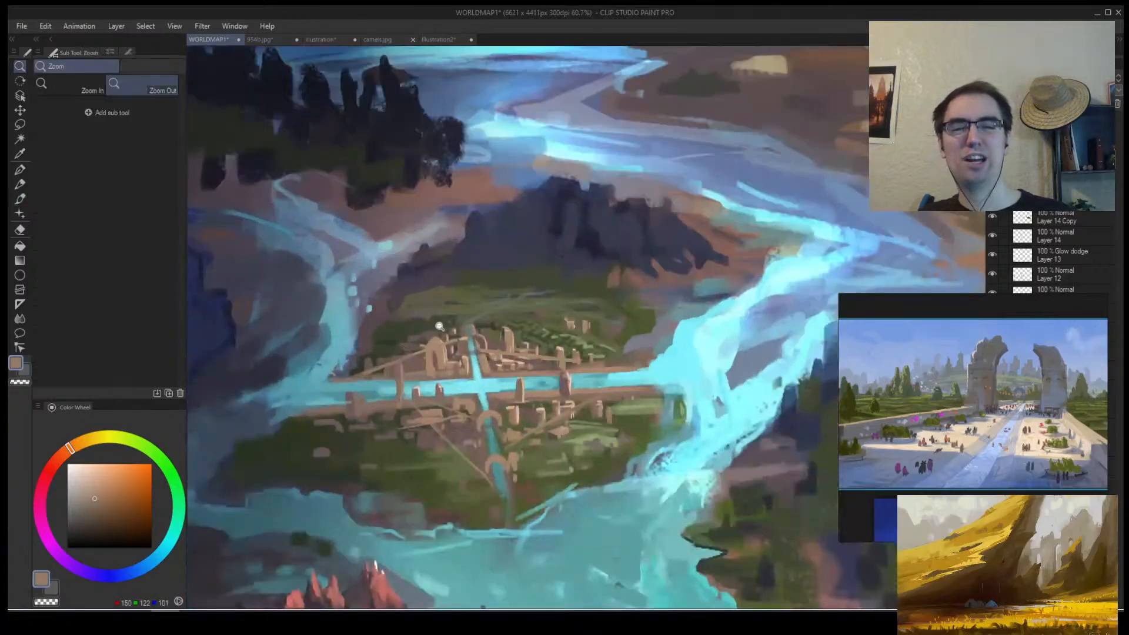
Refine the near-side diagonal road and the ground beside it with sampled brown and greyish brown in mirrored view.
{"action": "mouse_move", "coordinate": [487, 401]}
{"action": "left_mouse_down"}
{"action": "mouse_move", "coordinate": [469, 383]}
{"action": "mouse_move", "coordinate": [532, 377]}
{"action": "mouse_move", "coordinate": [415, 485]}
{"action": "left_mouse_up"}
{"action": "left_click", "coordinate": [528, 368], "text": "alt"}
{"action": "left_click", "coordinate": [510, 406], "text": "alt"}
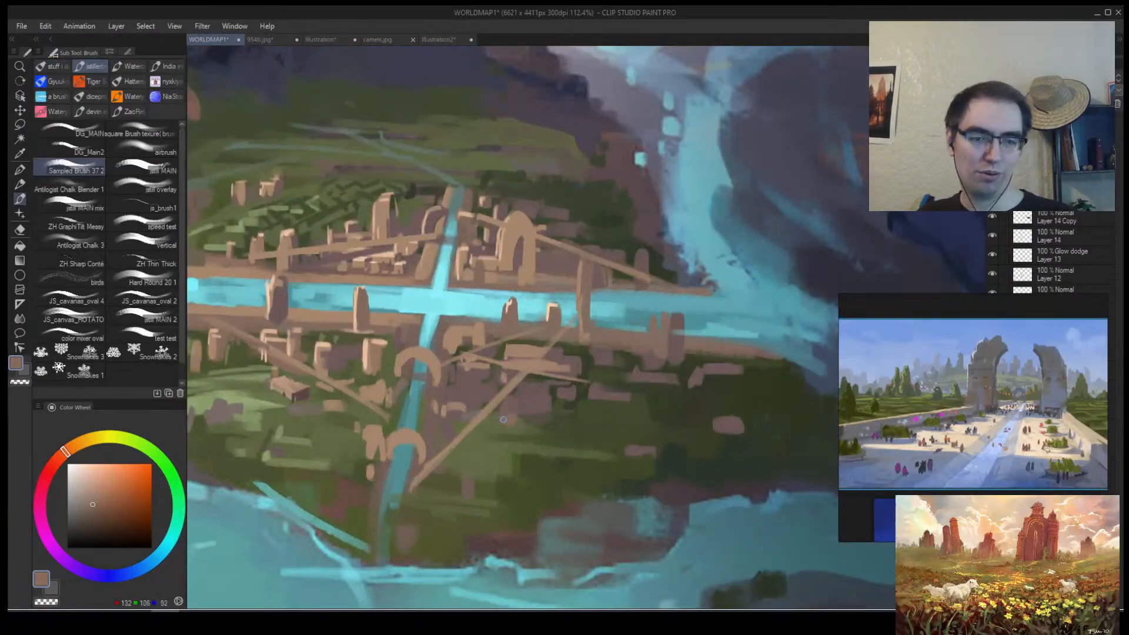
{"action": "left_click", "coordinate": [517, 400], "text": "alt"}
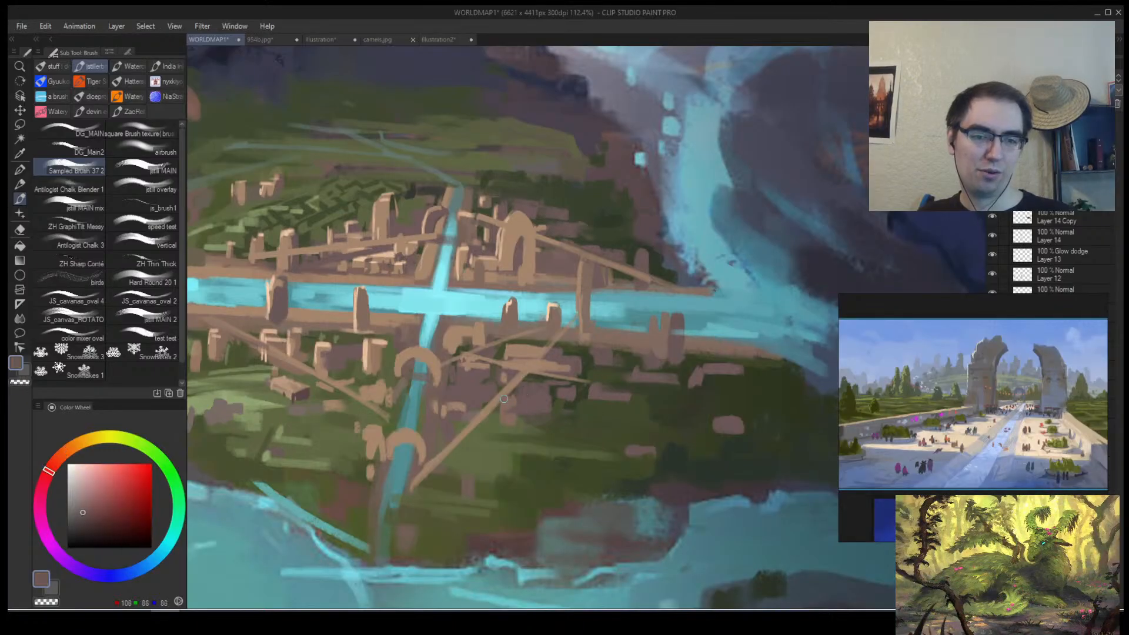
{"action": "left_click", "coordinate": [511, 401], "text": "alt"}
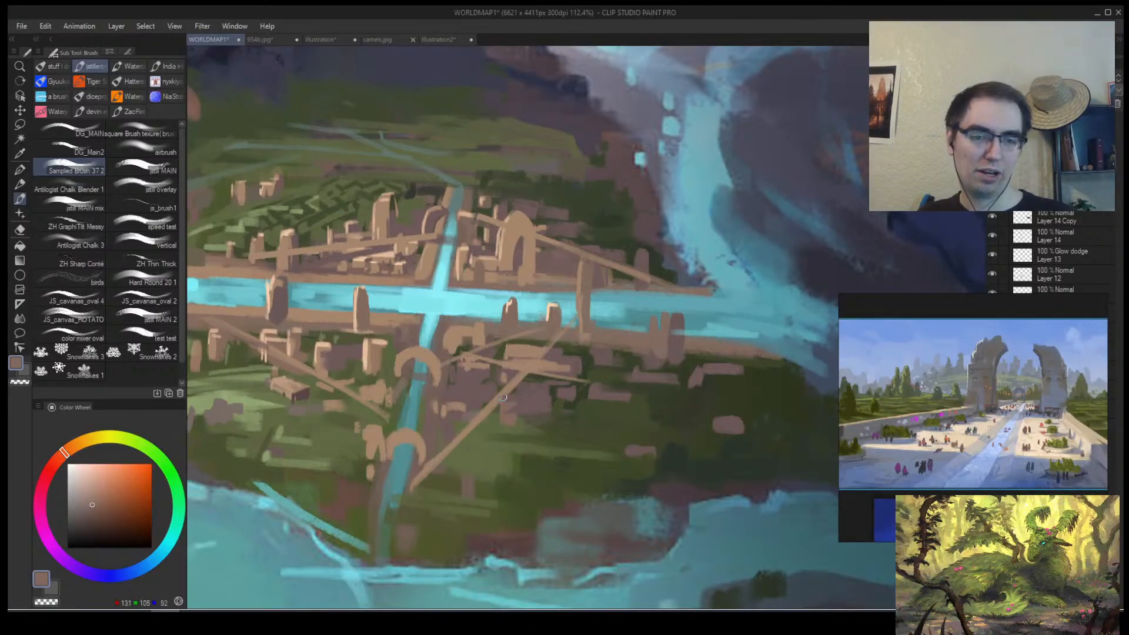
{"action": "left_click", "coordinate": [477, 424], "text": "alt"}
{"action": "left_click_drag", "start_coordinate": [481, 422], "coordinate": [478, 439]}
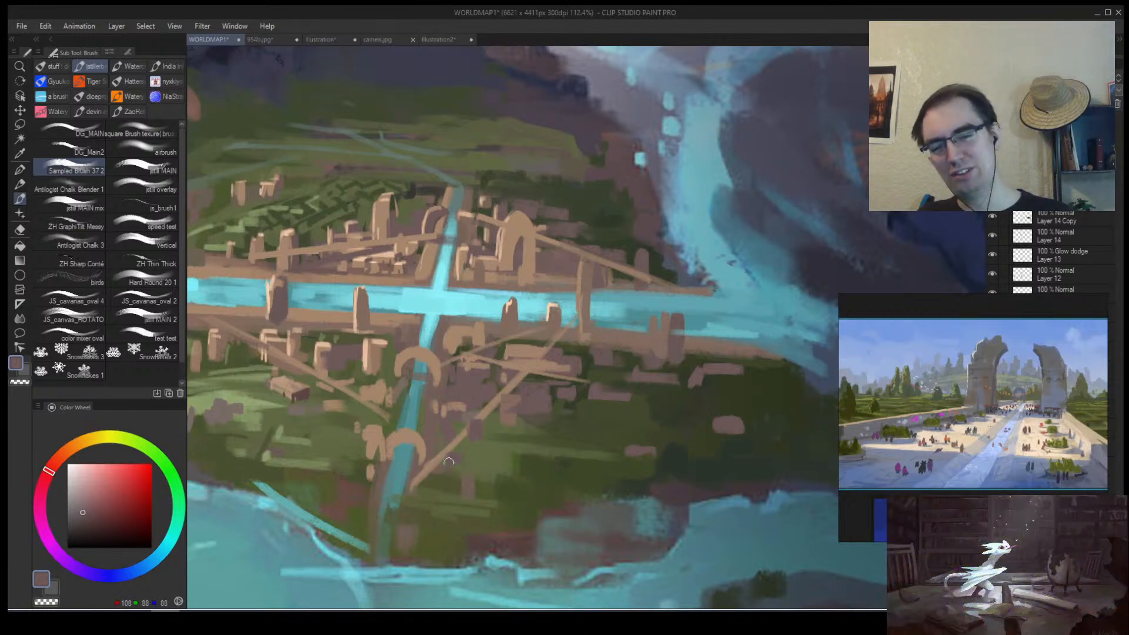
Touch up the near-side roads and buildings with sampled tan and olive tan, ending with the view flipped back.
{"action": "left_click", "coordinate": [479, 401], "text": "alt"}
{"action": "scroll", "coordinate": [480, 399], "scroll_direction": "down", "scroll_amount": 5}
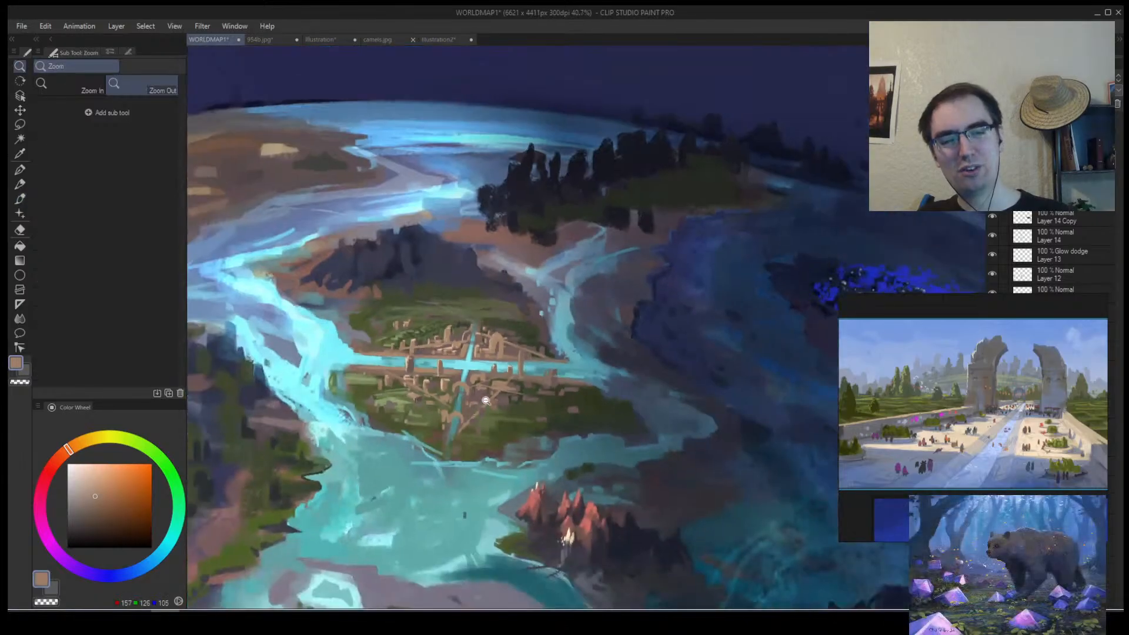
{"action": "scroll", "coordinate": [480, 398], "scroll_direction": "up", "scroll_amount": 3}
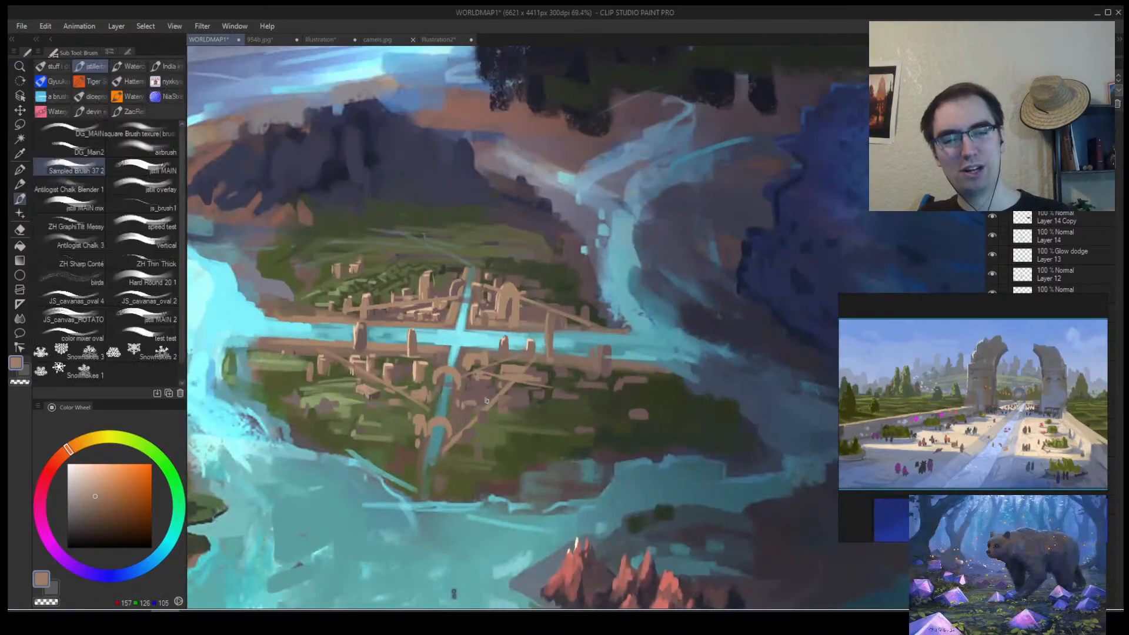
{"action": "left_click", "coordinate": [517, 392], "text": "alt"}
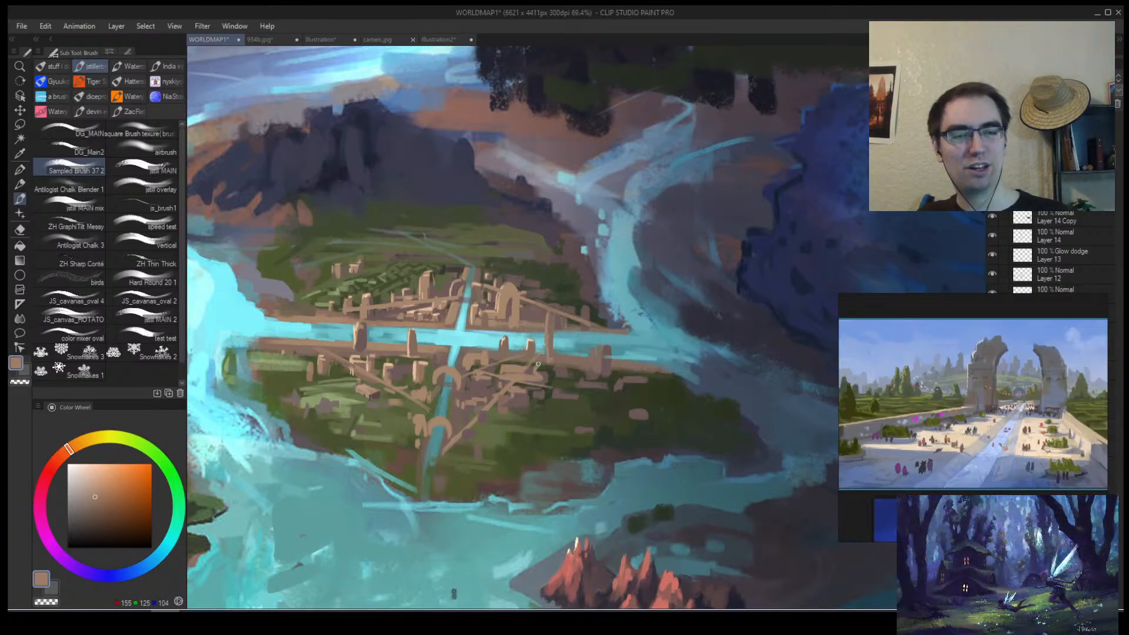
{"action": "left_click", "coordinate": [406, 385], "text": "alt"}
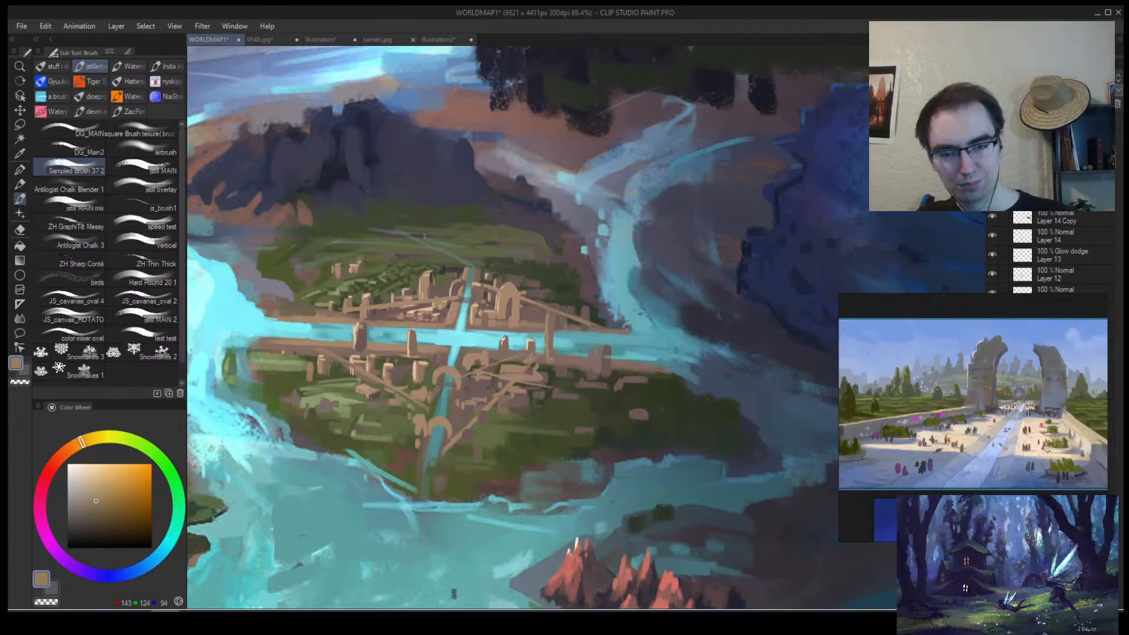
{"action": "left_click", "coordinate": [412, 404], "text": "alt"}
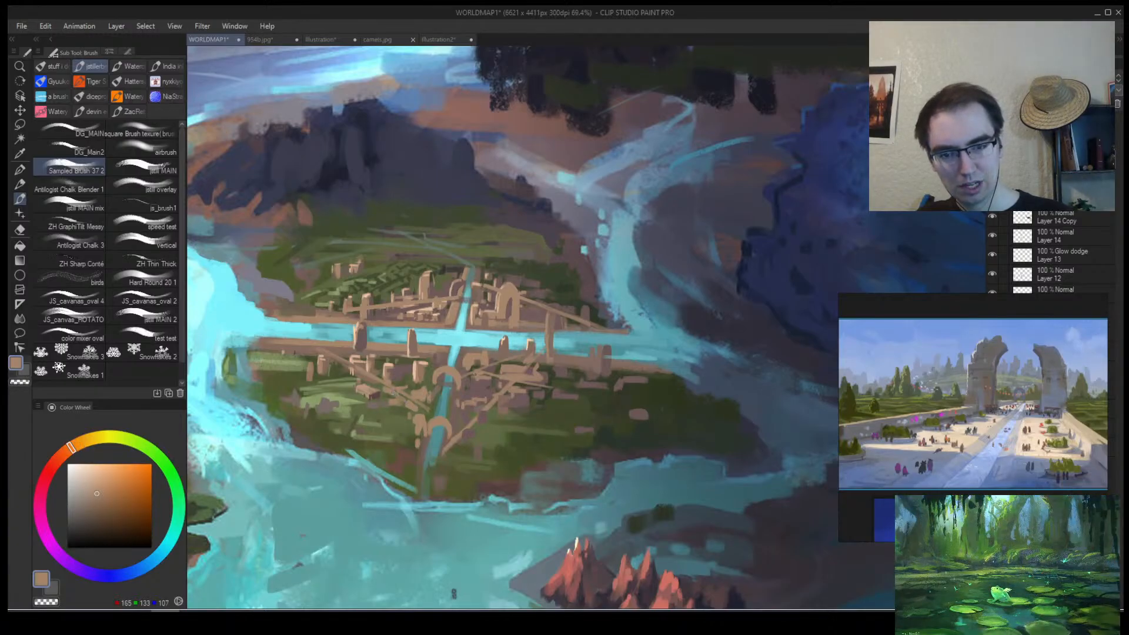
{"action": "mouse_move", "coordinate": [354, 372]}
{"action": "left_mouse_down"}
{"action": "mouse_move", "coordinate": [367, 380]}
{"action": "mouse_move", "coordinate": [336, 371]}
{"action": "mouse_move", "coordinate": [334, 352]}
{"action": "mouse_move", "coordinate": [350, 387]}
{"action": "mouse_move", "coordinate": [476, 330]}
{"action": "left_mouse_up"}
{"action": "key", "text": "alt+space"}
{"action": "key", "text": "b"}
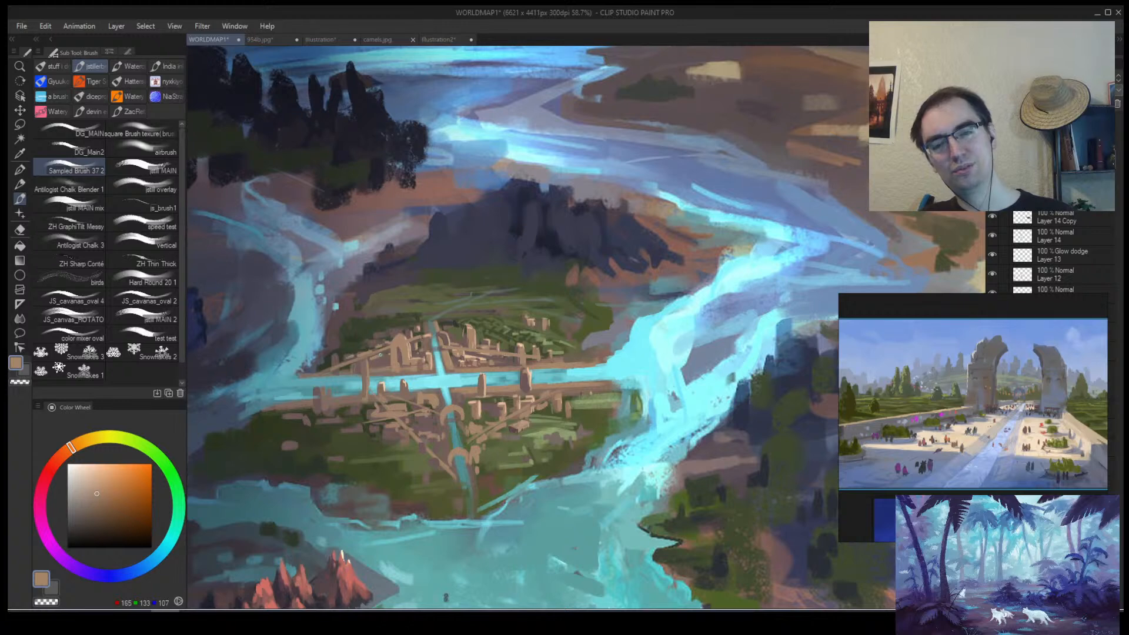
Check how the city's roads and buildings read within the whole map and up close.
{"action": "scroll", "coordinate": [445, 597], "scroll_direction": "down", "scroll_amount": 2}
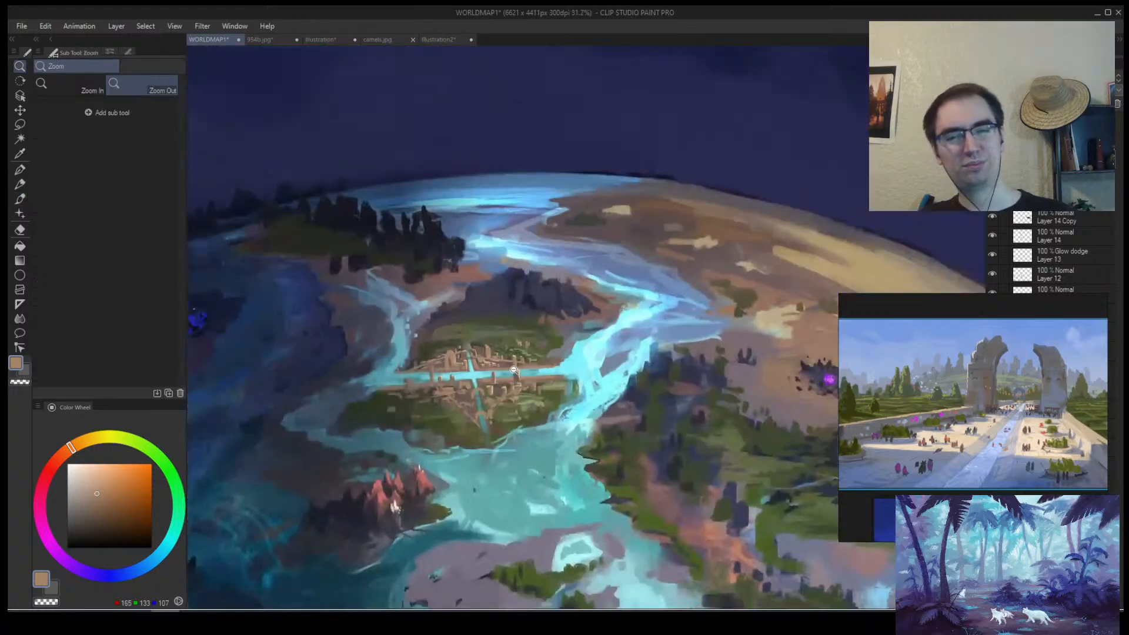
{"action": "scroll", "coordinate": [513, 363], "scroll_direction": "down", "scroll_amount": 3}
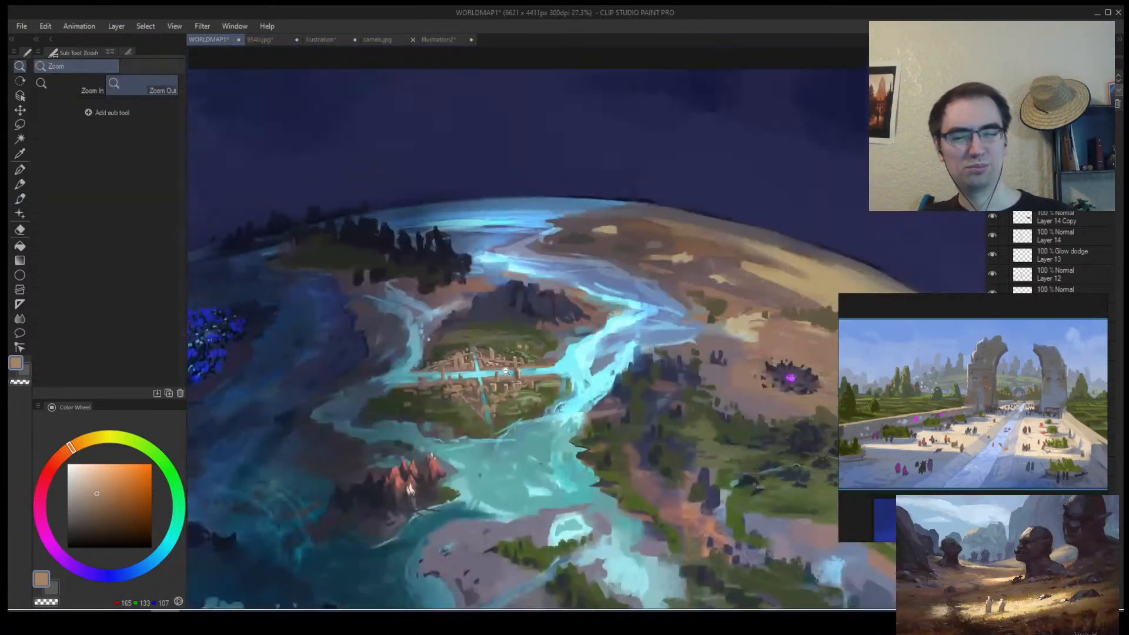
{"action": "scroll", "coordinate": [517, 376], "scroll_direction": "up", "scroll_amount": 2}
{"action": "scroll", "coordinate": [518, 387], "scroll_direction": "up", "scroll_amount": 3}
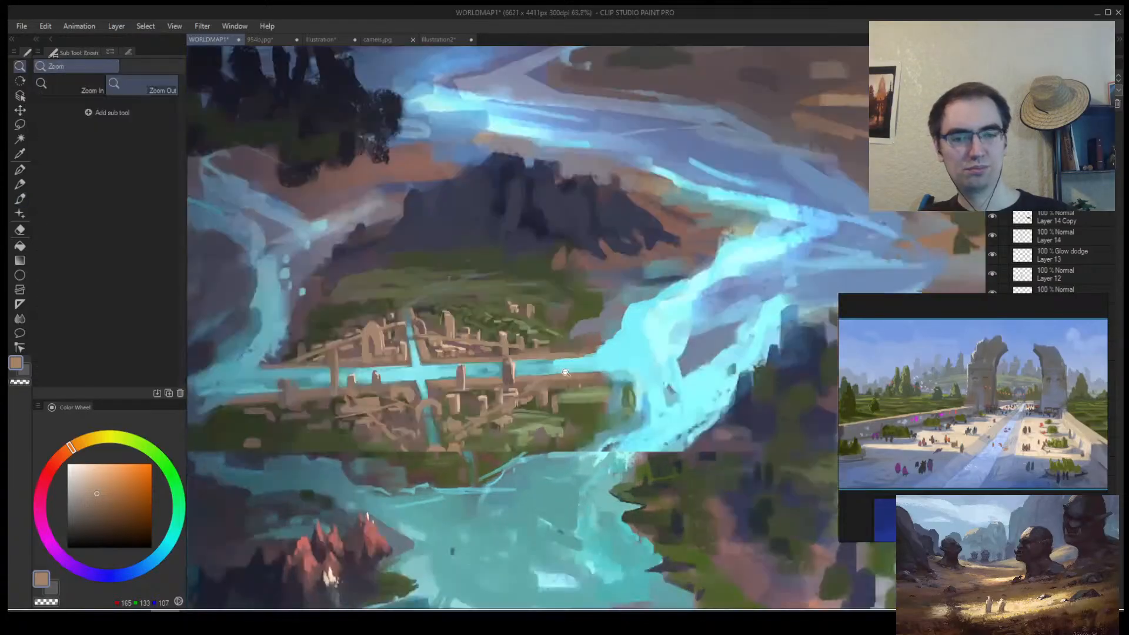
{"action": "scroll", "coordinate": [518, 388], "scroll_direction": "up", "scroll_amount": 3}
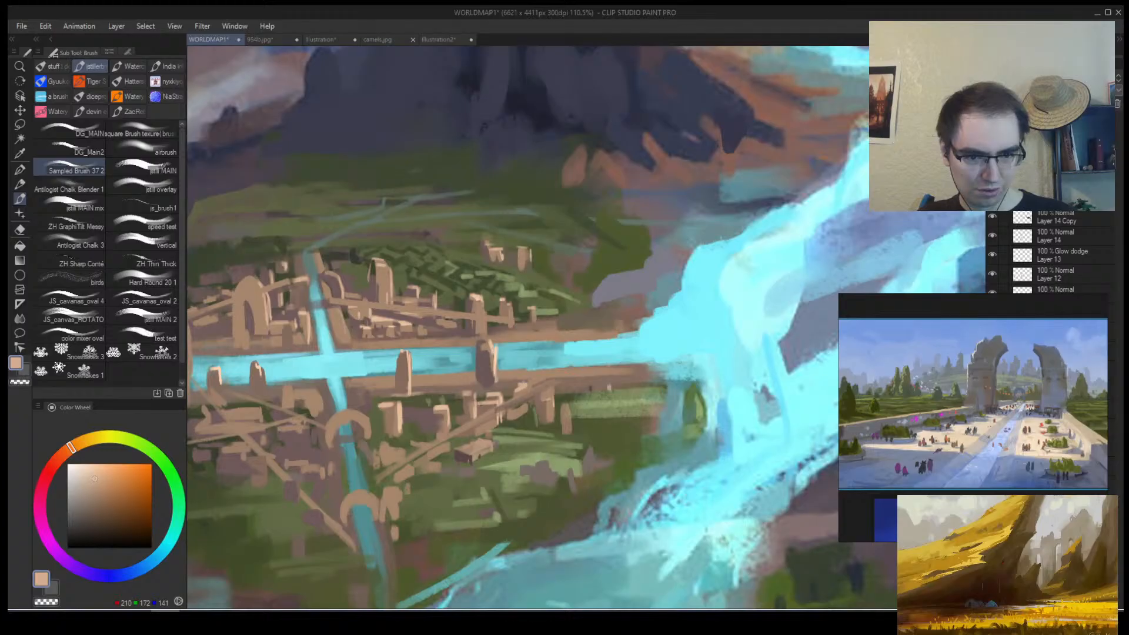
{"action": "scroll", "coordinate": [513, 390], "scroll_direction": "down", "scroll_amount": 5}
{"action": "scroll", "coordinate": [526, 400], "scroll_direction": "up", "scroll_amount": 3}
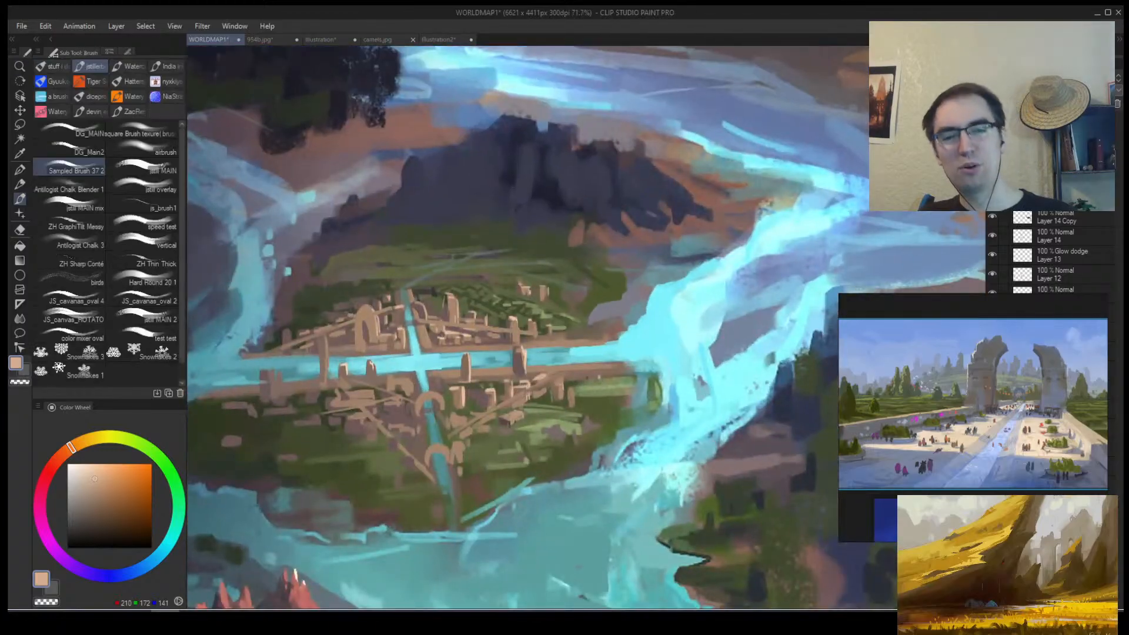
Add a merged copy of the painting as a layer, then try a straight light tan road through the near-side district and undo it.
{"action": "key", "text": "ctrl+shift+n"}
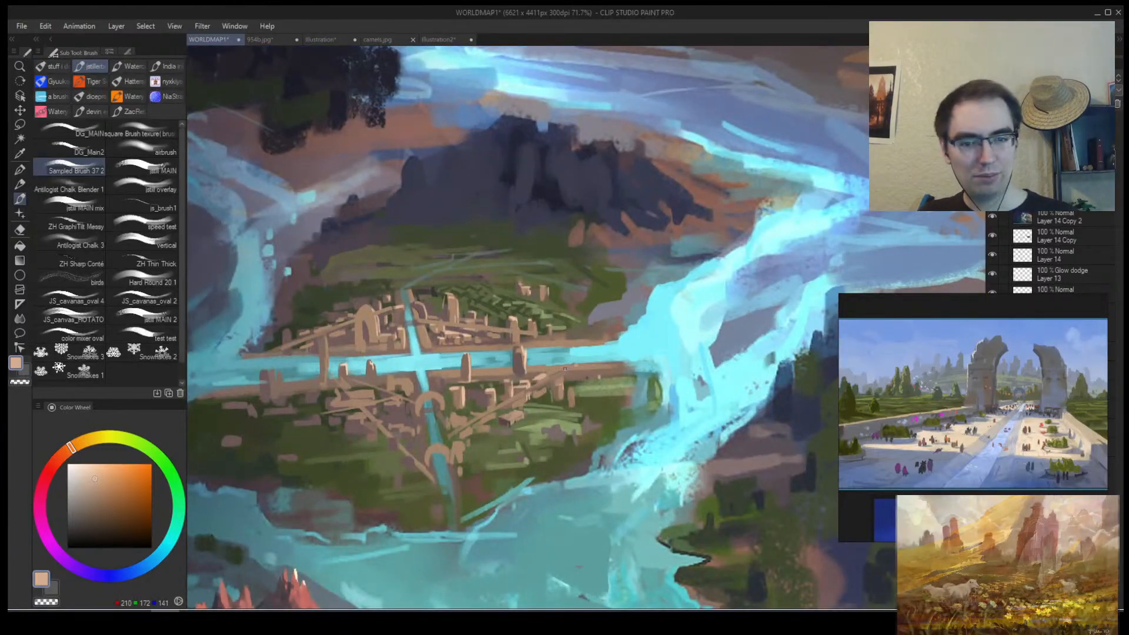
{"action": "left_click", "coordinate": [574, 367]}
{"action": "left_click", "coordinate": [443, 438], "text": "shift"}
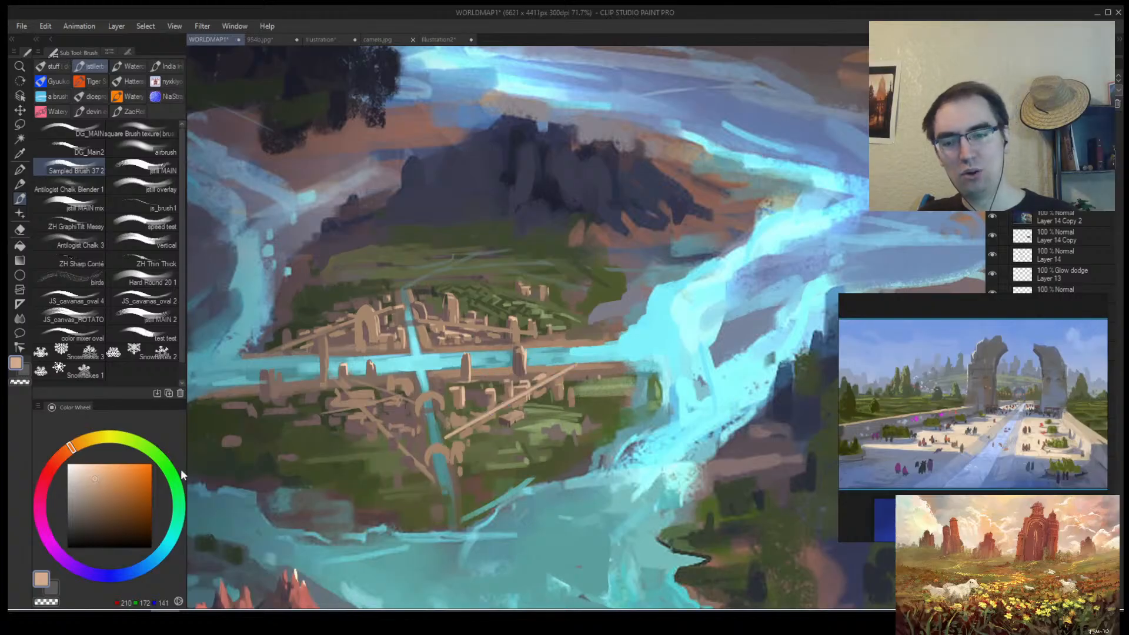
{"action": "left_click_drag", "start_coordinate": [127, 495], "coordinate": [151, 464]}
{"action": "key", "text": "ctrl+z"}
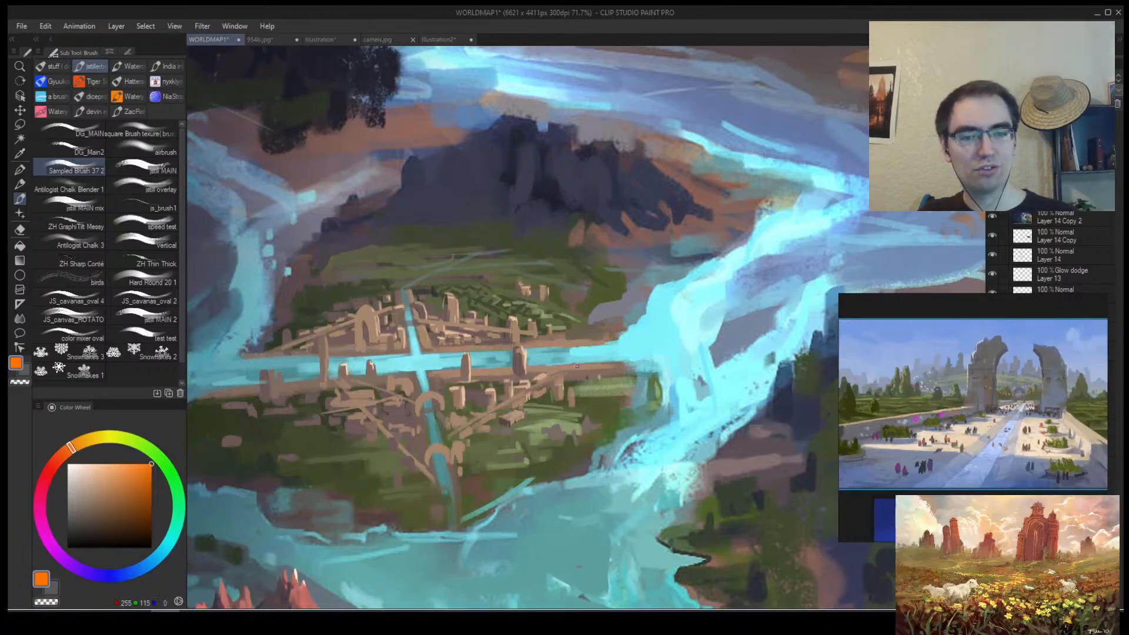
Draw straight bright orange guide lines along the city's four diagonal roads on a new layer.
{"action": "key", "text": "ctrl+shift+n"}
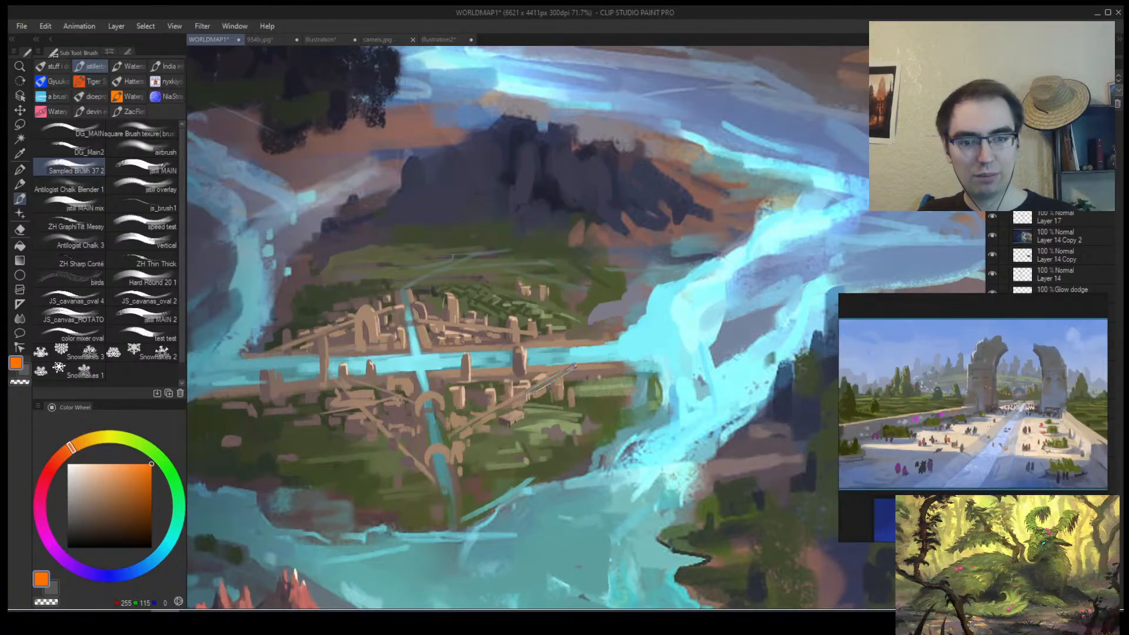
{"action": "left_click_drag", "start_coordinate": [454, 434], "coordinate": [451, 435]}
{"action": "left_click_drag", "start_coordinate": [437, 481], "coordinate": [334, 379]}
{"action": "mouse_move", "coordinate": [269, 354]}
{"action": "left_mouse_down"}
{"action": "mouse_move", "coordinate": [395, 306]}
{"action": "mouse_move", "coordinate": [537, 334]}
{"action": "left_mouse_up"}
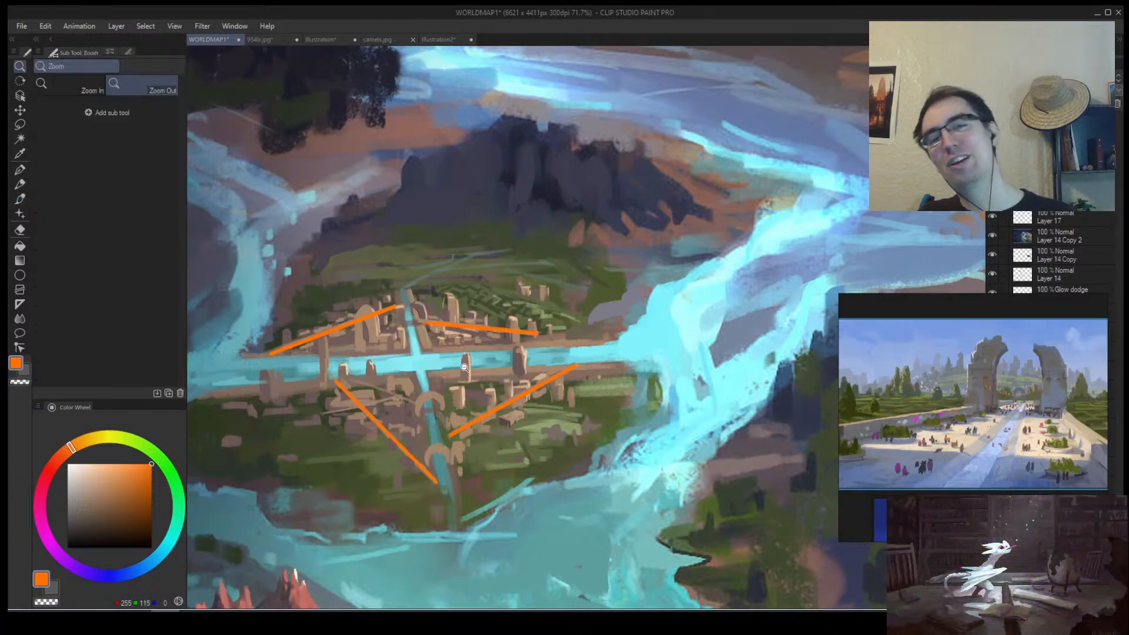
{"action": "left_click", "coordinate": [537, 334], "text": "ctrl+alt"}
{"action": "key", "text": "b"}
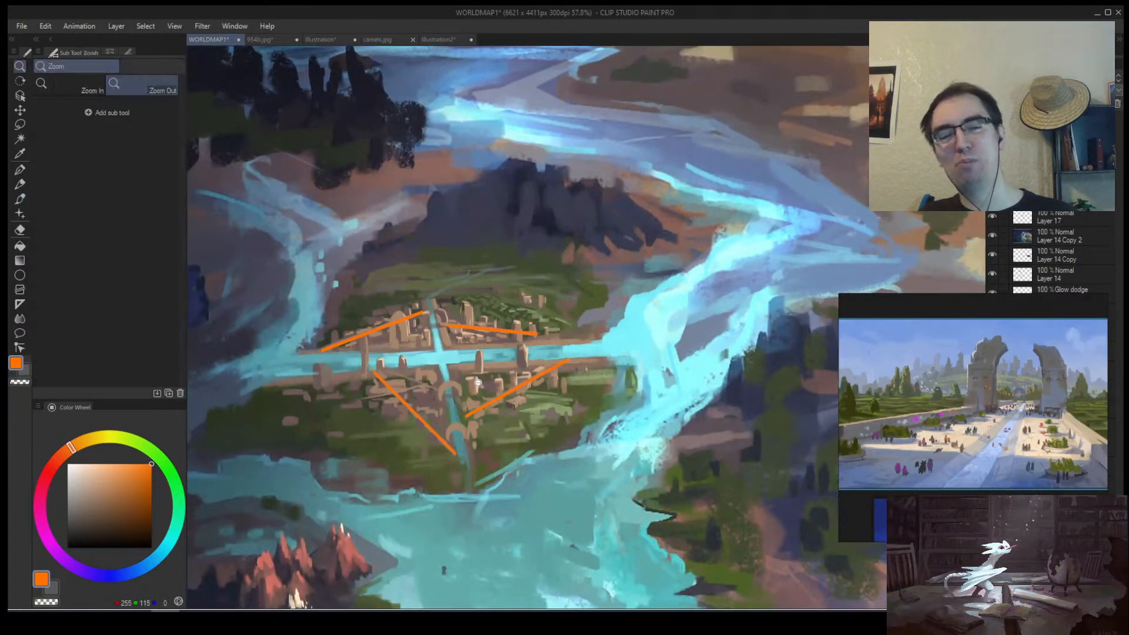
Mark the two crossing canals with long straight orange guide lines.
{"action": "left_click", "coordinate": [485, 377], "text": "ctrl"}
{"action": "left_click_drag", "start_coordinate": [258, 357], "coordinate": [633, 336]}
{"action": "left_click_drag", "start_coordinate": [420, 304], "coordinate": [458, 469]}
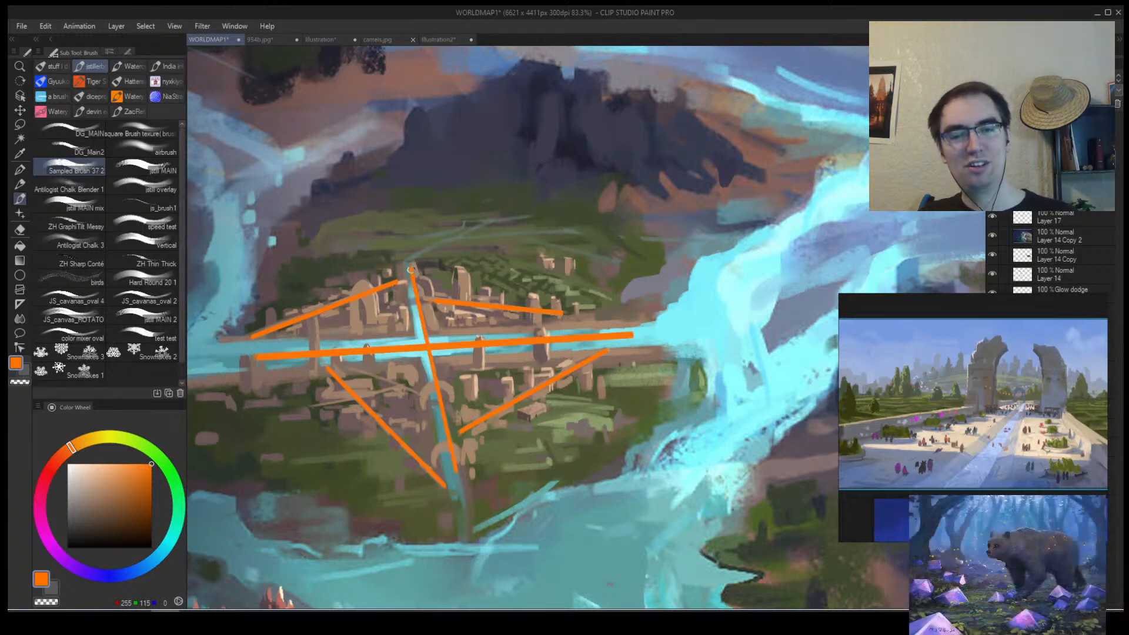
{"action": "left_click", "coordinate": [489, 357], "text": "ctrl+alt"}
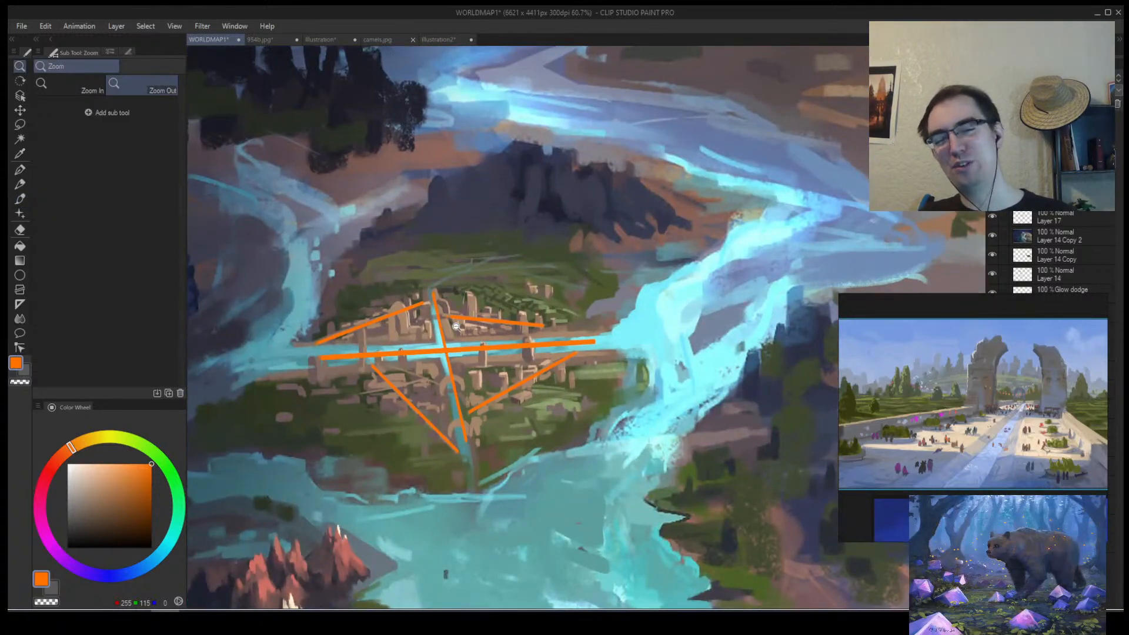
{"action": "left_click", "coordinate": [497, 285], "text": "ctrl+alt"}
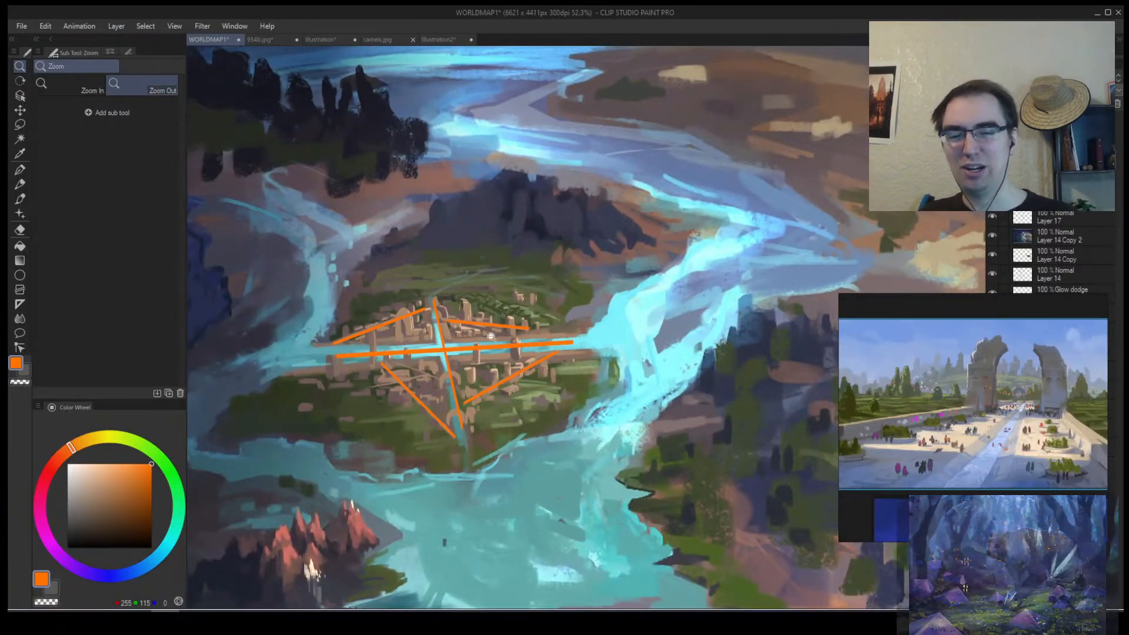
Mark the outlying districts and fields around the city with freehand orange strokes, undoing the last stroke.
{"action": "mouse_move", "coordinate": [451, 406]}
{"action": "left_mouse_down"}
{"action": "mouse_move", "coordinate": [436, 407]}
{"action": "mouse_move", "coordinate": [469, 411]}
{"action": "left_mouse_up"}
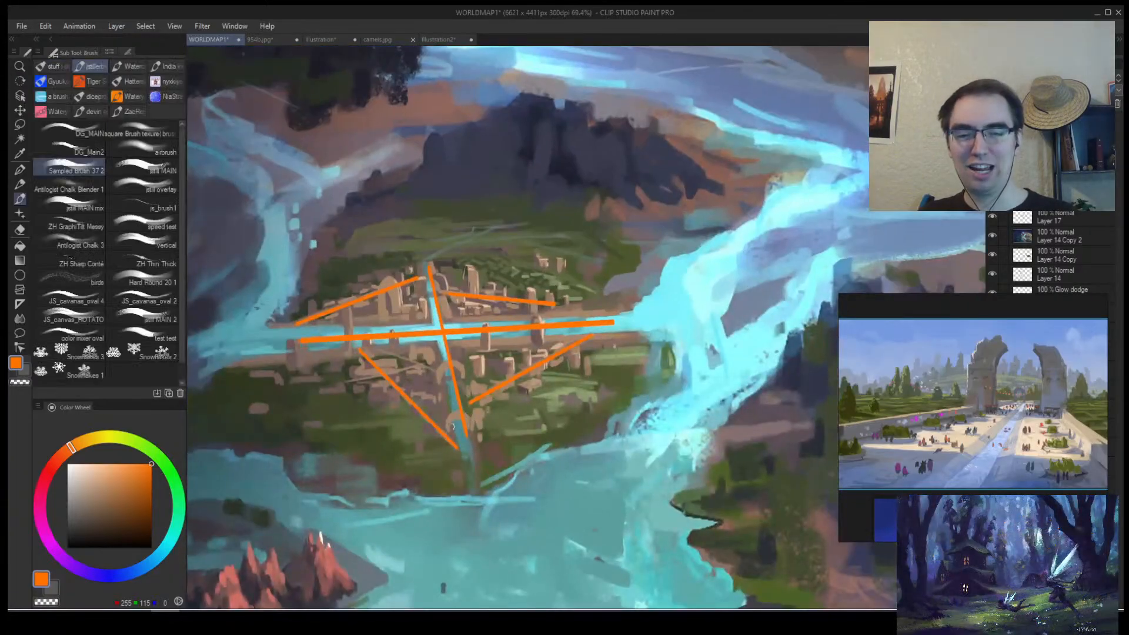
{"action": "left_click_drag", "start_coordinate": [487, 405], "coordinate": [477, 454]}
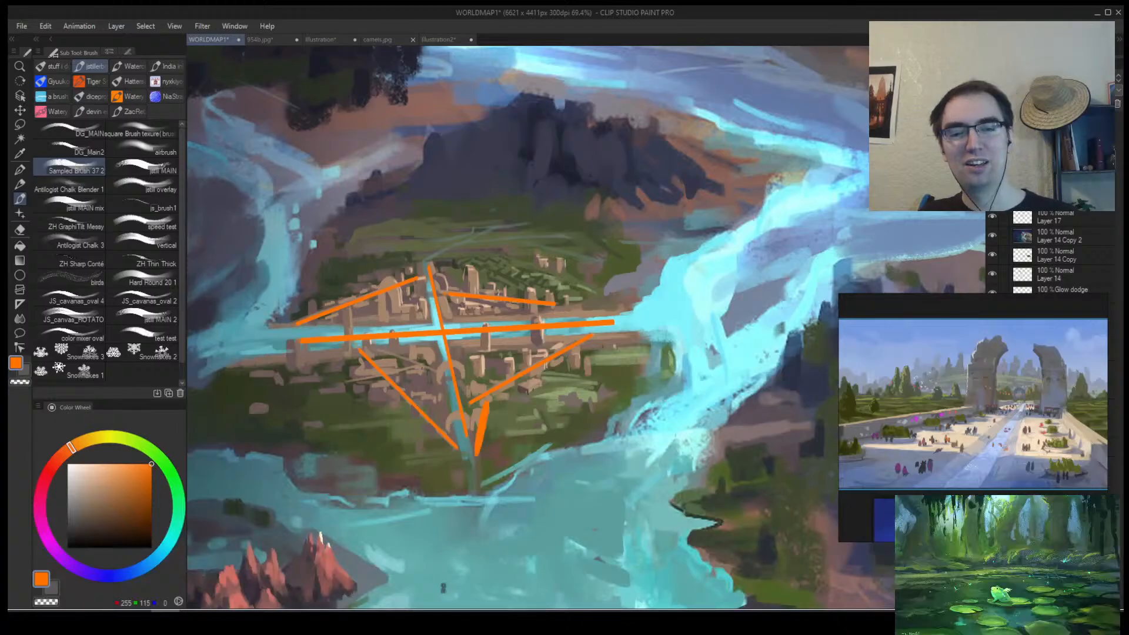
{"action": "left_click_drag", "start_coordinate": [488, 289], "coordinate": [506, 297]}
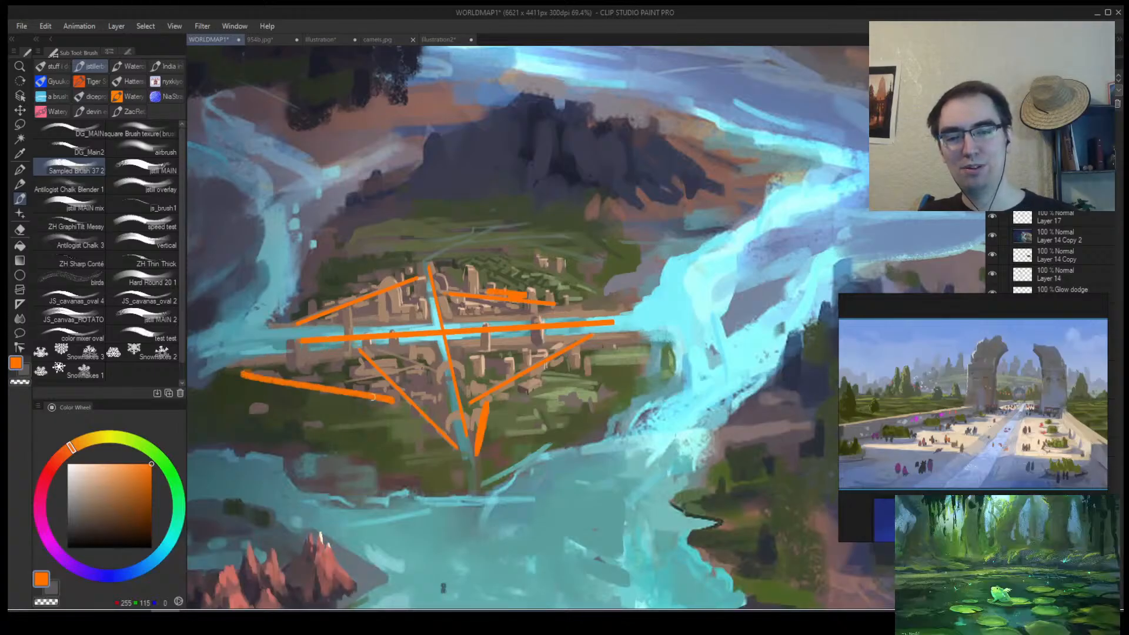
{"action": "mouse_move", "coordinate": [277, 361]}
{"action": "left_mouse_down"}
{"action": "mouse_move", "coordinate": [309, 385]}
{"action": "mouse_move", "coordinate": [360, 371]}
{"action": "left_mouse_up"}
{"action": "mouse_move", "coordinate": [528, 386]}
{"action": "left_mouse_down"}
{"action": "mouse_move", "coordinate": [552, 388]}
{"action": "mouse_move", "coordinate": [565, 363]}
{"action": "mouse_move", "coordinate": [606, 348]}
{"action": "left_mouse_up"}
{"action": "left_click_drag", "start_coordinate": [547, 289], "coordinate": [570, 294]}
{"action": "key", "text": "ctrl+space"}
{"action": "mouse_move", "coordinate": [542, 253]}
{"action": "left_mouse_down"}
{"action": "mouse_move", "coordinate": [547, 263]}
{"action": "mouse_move", "coordinate": [479, 306]}
{"action": "left_mouse_up"}
{"action": "key", "text": "ctrl+space"}
{"action": "mouse_move", "coordinate": [461, 364]}
{"action": "left_mouse_down"}
{"action": "mouse_move", "coordinate": [448, 355]}
{"action": "mouse_move", "coordinate": [470, 363]}
{"action": "left_mouse_up"}
{"action": "key", "text": "ctrl+z"}
Check the orange guide marks in mirrored view, then clear them from their layer and restore the view.
{"action": "key", "text": "h"}
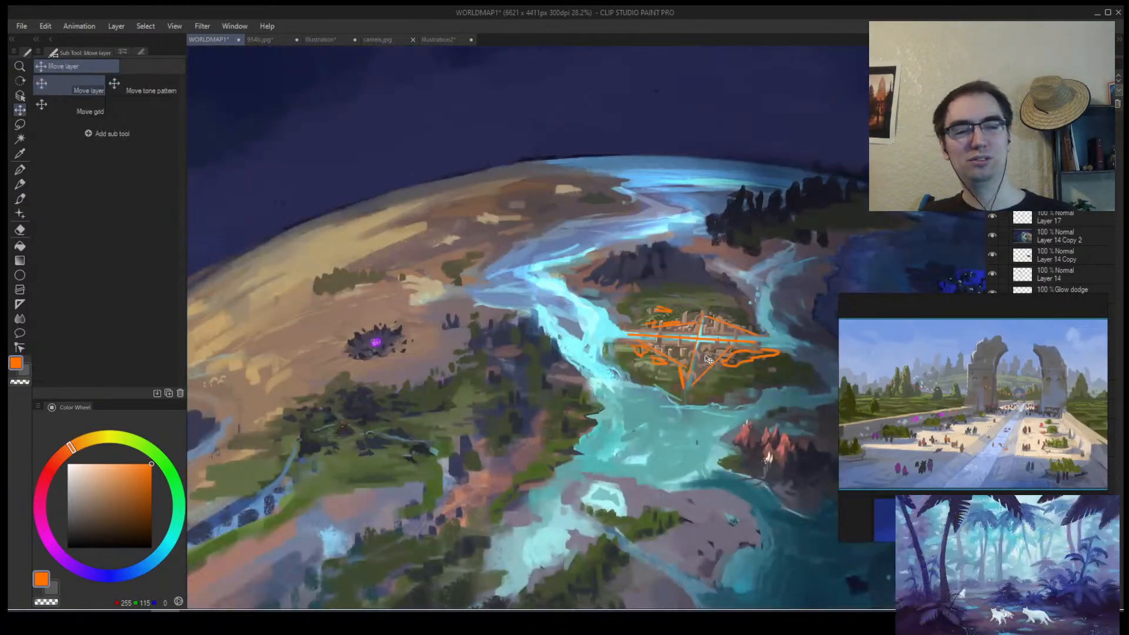
{"action": "left_click_drag", "start_coordinate": [699, 358], "coordinate": [695, 354]}
{"action": "key", "text": "ctrl+x"}
{"action": "key", "text": "h"}
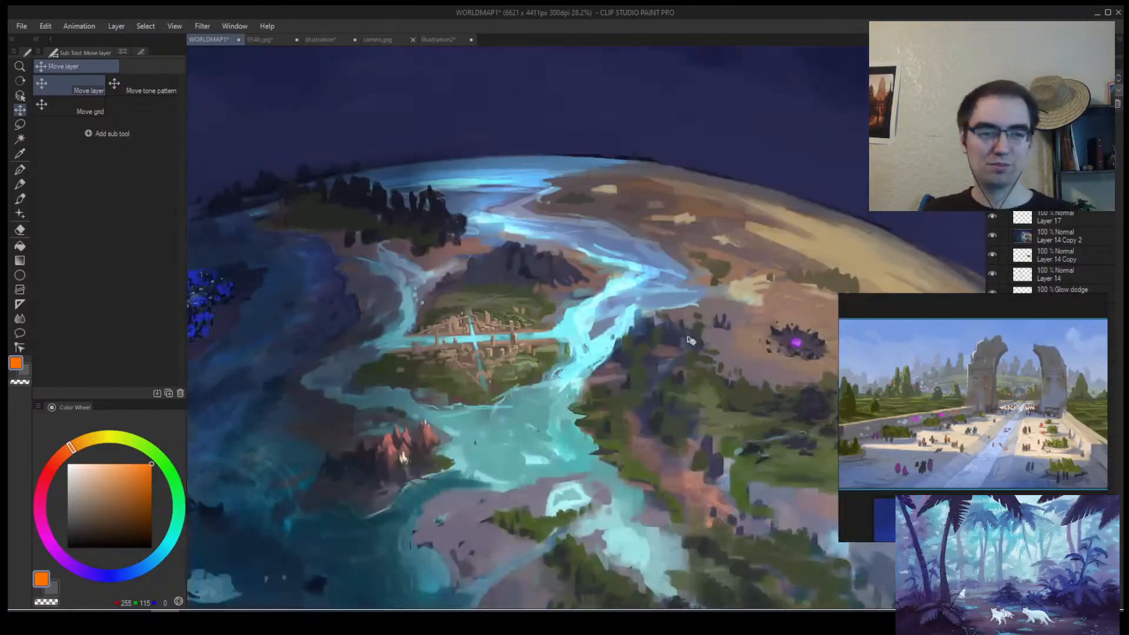
{"action": "key", "text": "ctrl+space"}
{"action": "left_click_drag", "start_coordinate": [505, 355], "coordinate": [536, 329]}
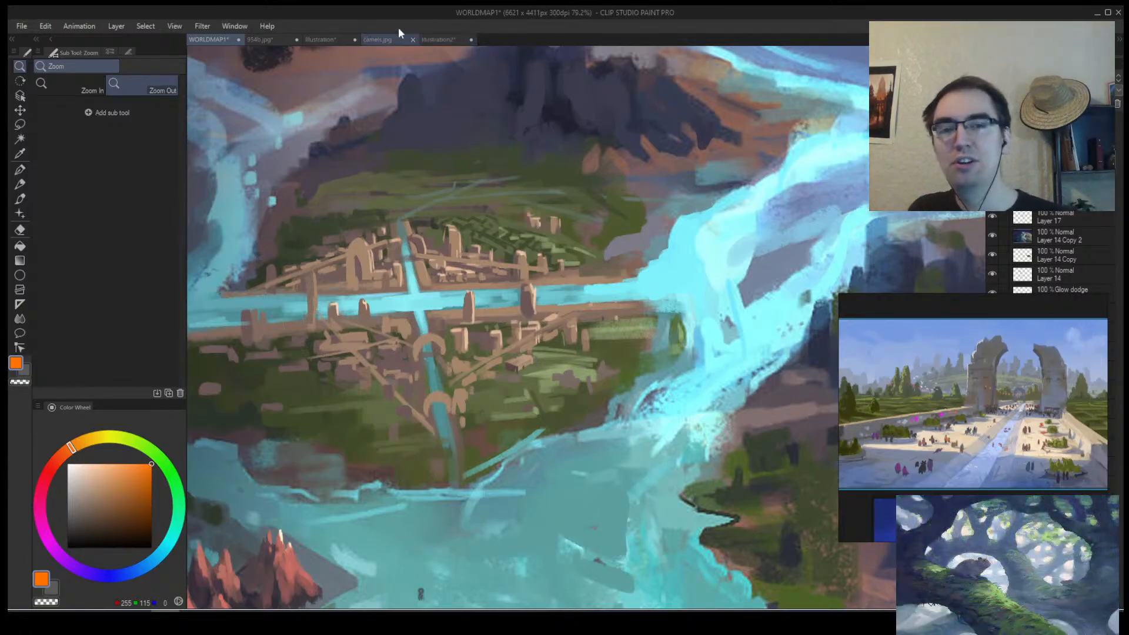
Switch to the Illustration2 animal sketches and close that document without saving.
{"action": "left_click", "coordinate": [439, 40]}
{"action": "left_click", "coordinate": [429, 126]}
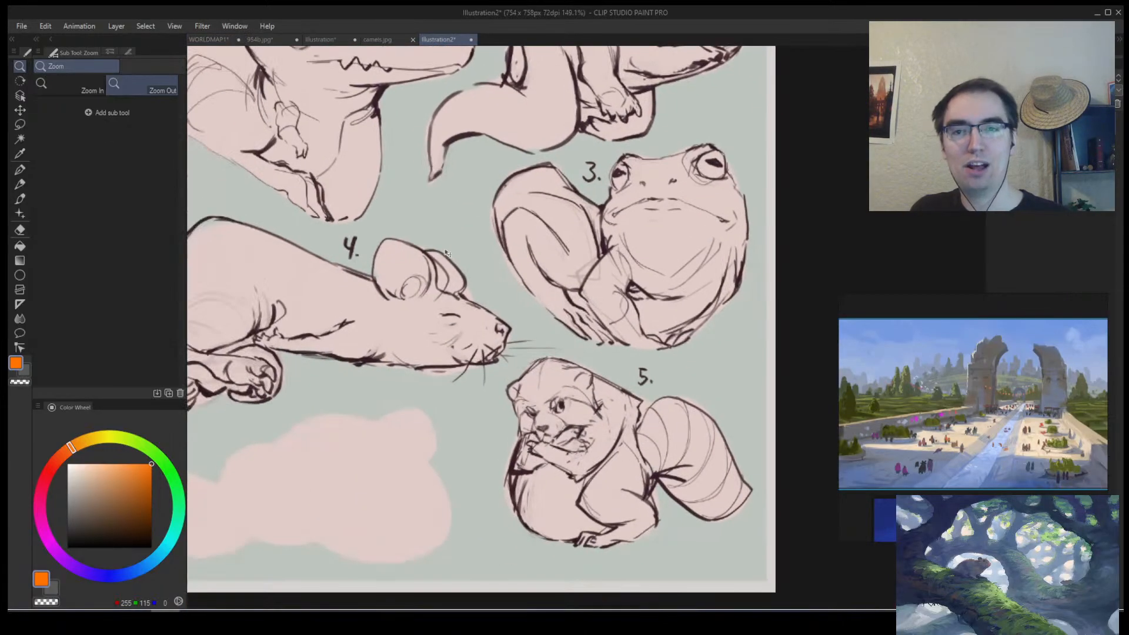
{"action": "key", "text": "k"}
{"action": "left_click", "coordinate": [470, 40]}
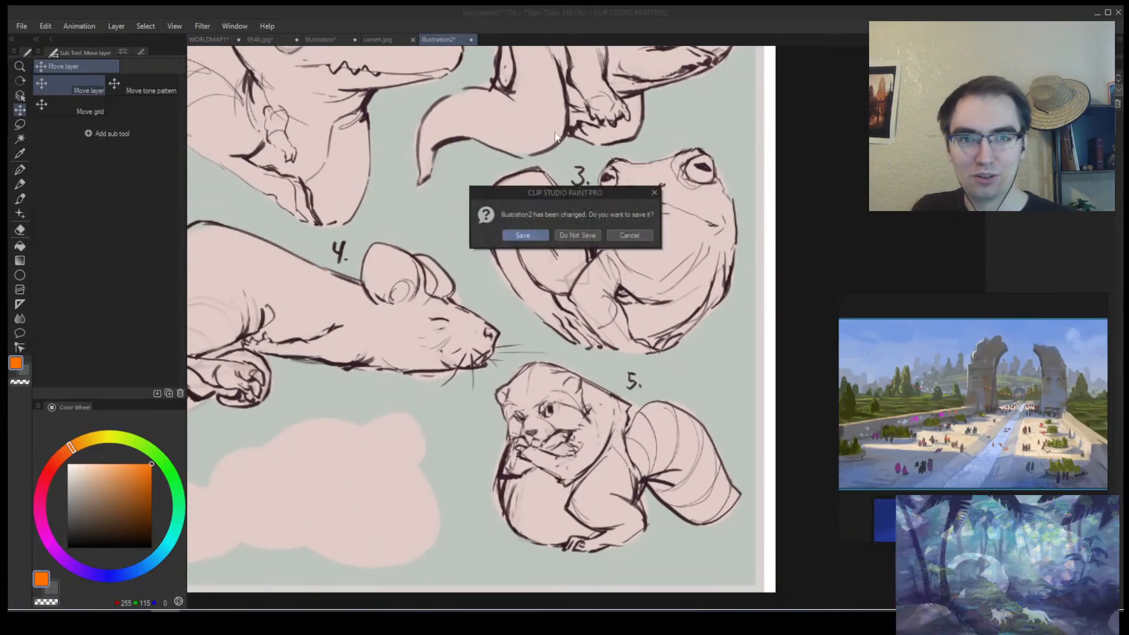
{"action": "left_click", "coordinate": [583, 232]}
Draw a thick dark brown diagonal line in the blank grey area beside the camel photo, undoing the first attempts.
{"action": "scroll", "coordinate": [368, 305], "scroll_direction": "up", "scroll_amount": 5}
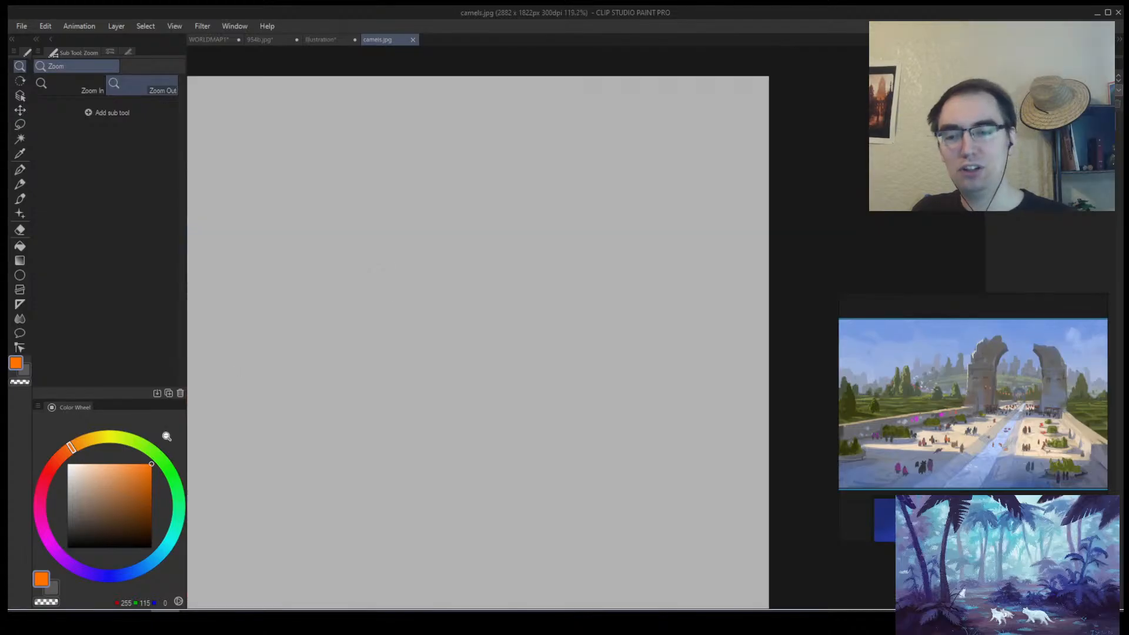
{"action": "key", "text": "b"}
{"action": "mouse_move", "coordinate": [235, 447]}
{"action": "left_mouse_down"}
{"action": "mouse_move", "coordinate": [313, 342]}
{"action": "mouse_move", "coordinate": [612, 189]}
{"action": "left_mouse_up"}
{"action": "key", "text": "ctrl+z"}
{"action": "mouse_move", "coordinate": [257, 451]}
{"action": "left_mouse_down"}
{"action": "mouse_move", "coordinate": [668, 134]}
{"action": "mouse_move", "coordinate": [357, 362]}
{"action": "mouse_move", "coordinate": [228, 518]}
{"action": "left_mouse_up"}
{"action": "key", "text": "ctrl+z"}
{"action": "left_click_drag", "start_coordinate": [326, 333], "coordinate": [437, 340]}
Sketch thin curving lines branching off both sides of the thick diagonal line.
{"action": "mouse_move", "coordinate": [385, 447]}
{"action": "left_mouse_down"}
{"action": "mouse_move", "coordinate": [353, 423]}
{"action": "mouse_move", "coordinate": [341, 152]}
{"action": "left_mouse_up"}
{"action": "mouse_move", "coordinate": [357, 259]}
{"action": "left_mouse_down"}
{"action": "mouse_move", "coordinate": [465, 198]}
{"action": "mouse_move", "coordinate": [488, 84]}
{"action": "left_mouse_up"}
{"action": "mouse_move", "coordinate": [482, 168]}
{"action": "left_mouse_down"}
{"action": "mouse_move", "coordinate": [577, 197]}
{"action": "mouse_move", "coordinate": [573, 241]}
{"action": "left_mouse_up"}
{"action": "left_click_drag", "start_coordinate": [550, 288], "coordinate": [499, 301]}
{"action": "mouse_move", "coordinate": [578, 341]}
{"action": "left_mouse_down"}
{"action": "mouse_move", "coordinate": [569, 492]}
{"action": "mouse_move", "coordinate": [703, 588]}
{"action": "left_mouse_up"}
{"action": "left_click_drag", "start_coordinate": [556, 389], "coordinate": [494, 505]}
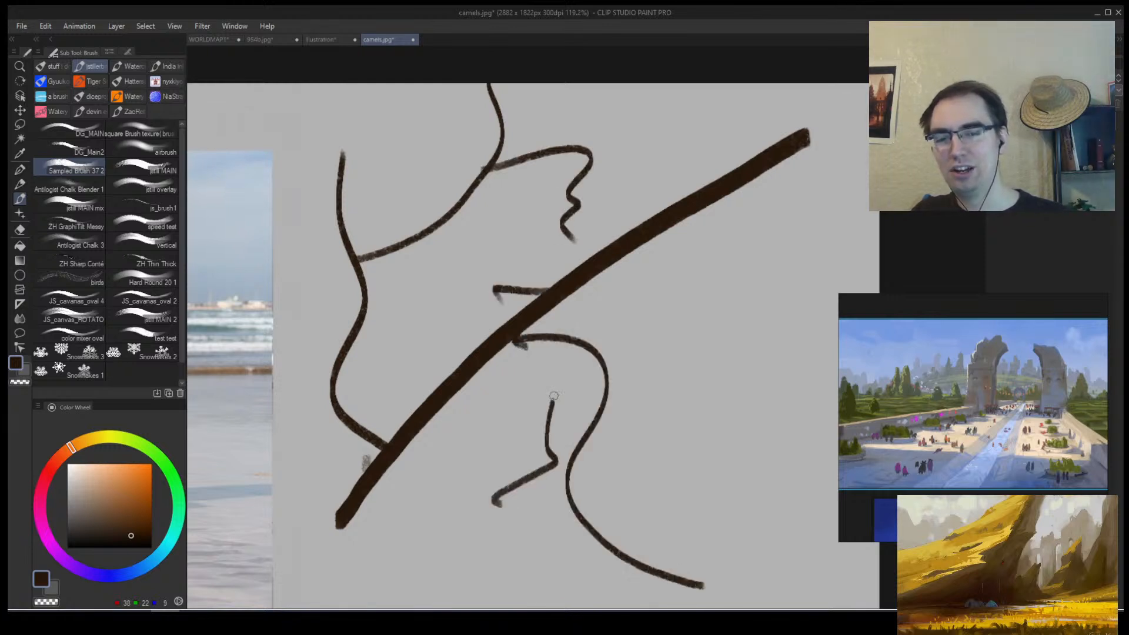
Undo the last branching curves and draw two crossing lines below the thick diagonal with small block shapes between them.
{"action": "key", "text": "ctrl+z"}
{"action": "key", "text": "ctrl+z"}
{"action": "key", "text": "ctrl+z"}
{"action": "mouse_move", "coordinate": [438, 421]}
{"action": "left_mouse_down"}
{"action": "mouse_move", "coordinate": [430, 475]}
{"action": "mouse_move", "coordinate": [506, 438]}
{"action": "mouse_move", "coordinate": [438, 409]}
{"action": "mouse_move", "coordinate": [538, 403]}
{"action": "mouse_move", "coordinate": [779, 324]}
{"action": "left_mouse_up"}
{"action": "left_click_drag", "start_coordinate": [510, 340], "coordinate": [791, 420]}
{"action": "mouse_move", "coordinate": [558, 375]}
{"action": "left_mouse_down"}
{"action": "mouse_move", "coordinate": [552, 385]}
{"action": "mouse_move", "coordinate": [607, 393]}
{"action": "left_mouse_up"}
{"action": "left_click", "coordinate": [568, 385], "text": "ctrl"}
{"action": "left_click_drag", "start_coordinate": [498, 346], "coordinate": [486, 382]}
{"action": "left_click_drag", "start_coordinate": [508, 400], "coordinate": [441, 399]}
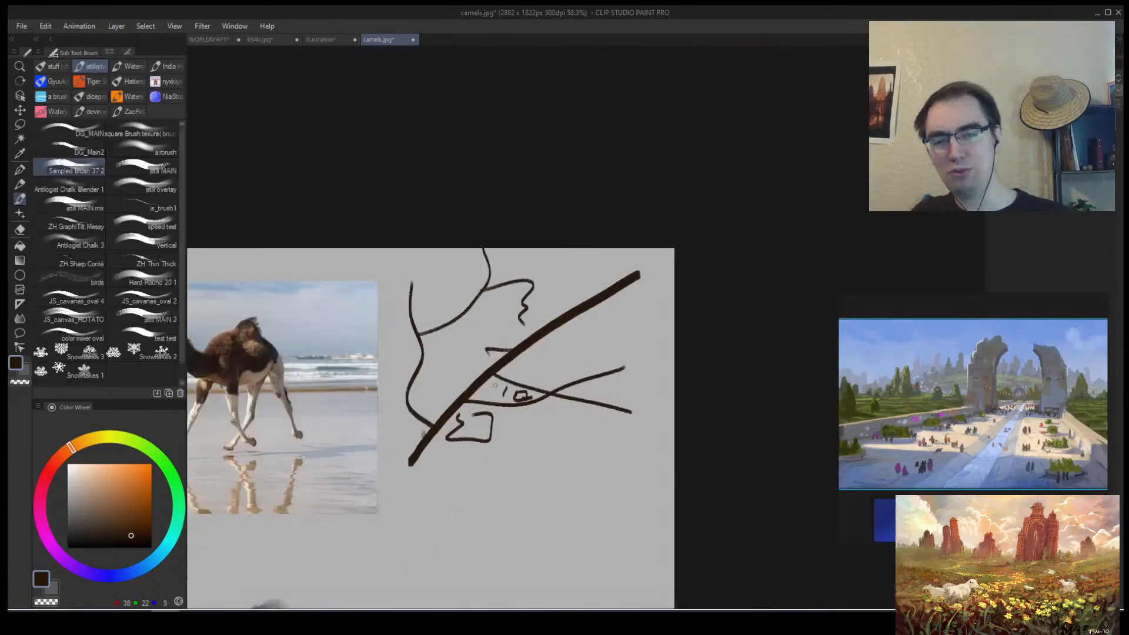
Undo the small marks between the crossing lines, and lengthen the thick dark brown diagonal past the camel photo and to the canvas's upper-right edge.
{"action": "mouse_move", "coordinate": [412, 477]}
{"action": "left_mouse_down"}
{"action": "mouse_move", "coordinate": [570, 320]}
{"action": "mouse_move", "coordinate": [564, 309]}
{"action": "mouse_move", "coordinate": [347, 531]}
{"action": "left_mouse_up"}
{"action": "key", "text": "ctrl+z"}
{"action": "key", "text": "ctrl+z"}
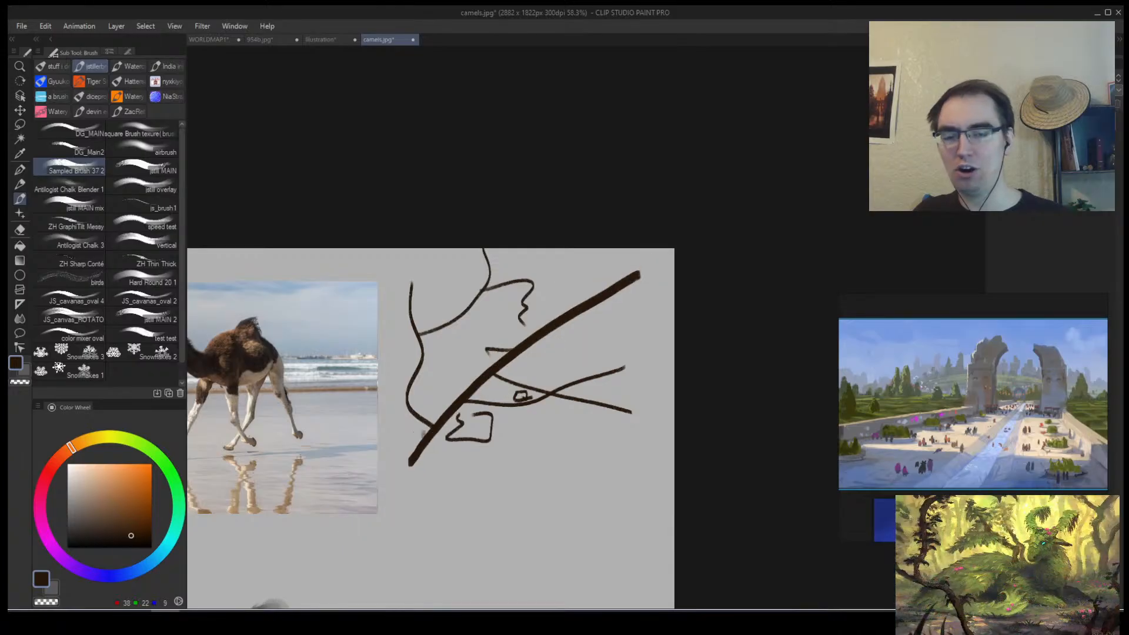
{"action": "mouse_move", "coordinate": [394, 488]}
{"action": "left_mouse_down"}
{"action": "mouse_move", "coordinate": [664, 254]}
{"action": "mouse_move", "coordinate": [348, 542]}
{"action": "left_mouse_up"}
{"action": "mouse_move", "coordinate": [438, 414]}
{"action": "left_mouse_down"}
{"action": "mouse_move", "coordinate": [348, 556]}
{"action": "mouse_move", "coordinate": [640, 275]}
{"action": "left_mouse_up"}
{"action": "key", "text": "ctrl+z"}
{"action": "mouse_move", "coordinate": [457, 414]}
{"action": "left_mouse_down"}
{"action": "mouse_move", "coordinate": [647, 276]}
{"action": "mouse_move", "coordinate": [441, 434]}
{"action": "mouse_move", "coordinate": [382, 501]}
{"action": "left_mouse_up"}
{"action": "left_click_drag", "start_coordinate": [426, 454], "coordinate": [458, 408]}
{"action": "mouse_move", "coordinate": [380, 394]}
{"action": "left_mouse_down"}
{"action": "mouse_move", "coordinate": [388, 427]}
{"action": "mouse_move", "coordinate": [378, 399]}
{"action": "left_mouse_up"}
{"action": "key", "text": "ctrl+z"}
{"action": "left_click_drag", "start_coordinate": [494, 424], "coordinate": [389, 458]}
{"action": "left_click_drag", "start_coordinate": [485, 457], "coordinate": [366, 425]}
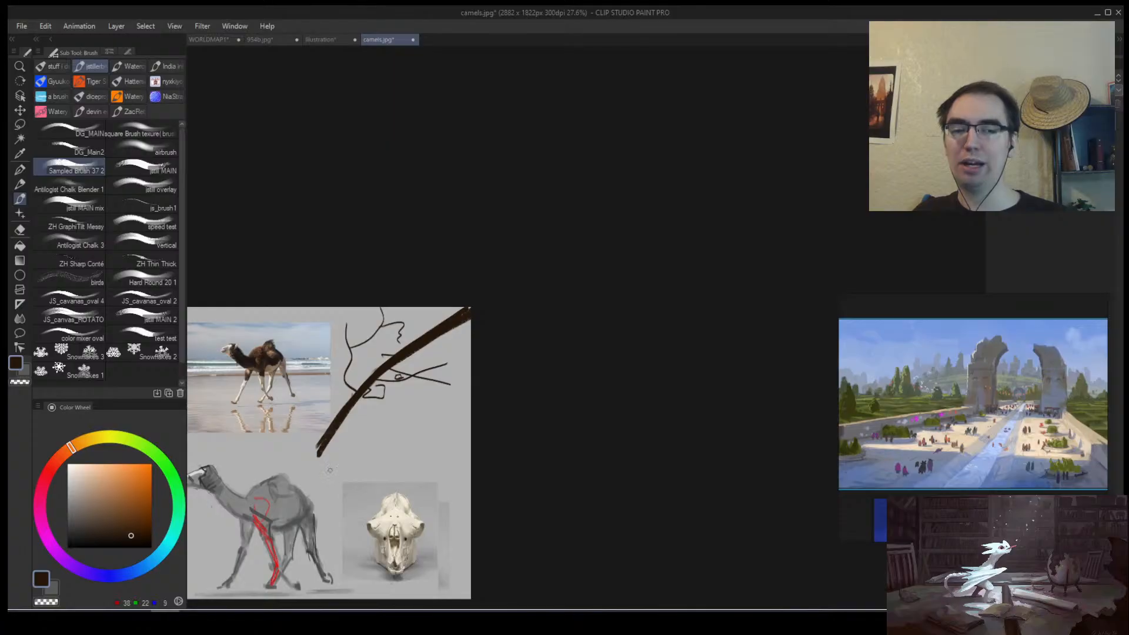
Undo the circle at the diagonal's lower end and draw a long thick wavy line crossing the diagonal there.
{"action": "left_click_drag", "start_coordinate": [320, 457], "coordinate": [327, 468]}
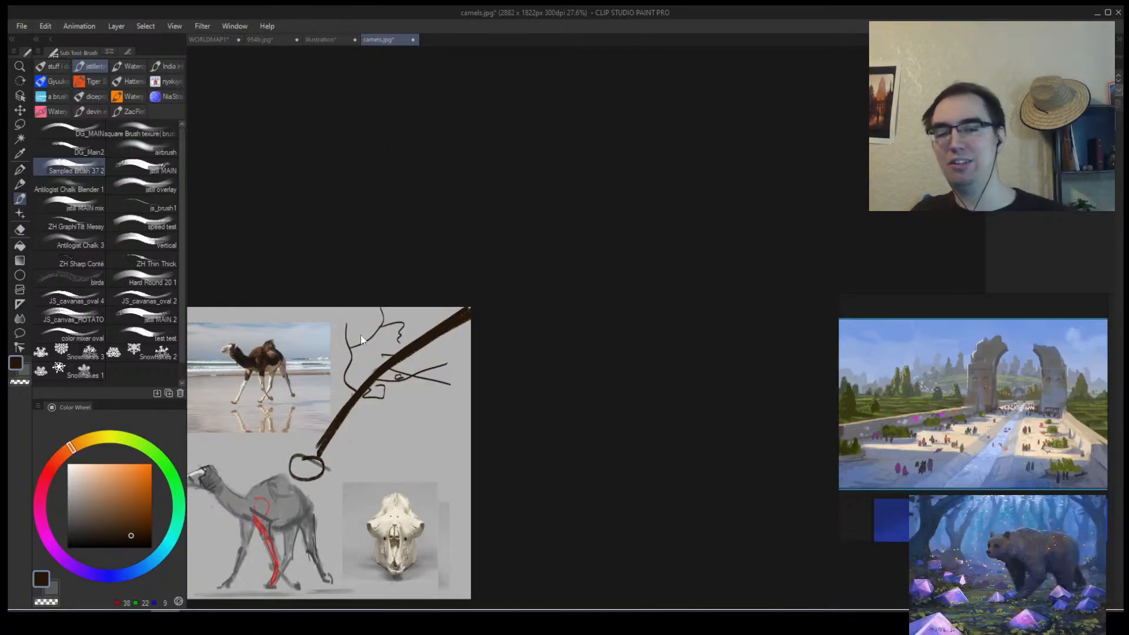
{"action": "key", "text": "ctrl+z"}
{"action": "mouse_move", "coordinate": [219, 451]}
{"action": "left_mouse_down"}
{"action": "mouse_move", "coordinate": [246, 428]}
{"action": "mouse_move", "coordinate": [456, 411]}
{"action": "mouse_move", "coordinate": [368, 445]}
{"action": "mouse_move", "coordinate": [259, 424]}
{"action": "mouse_move", "coordinate": [467, 413]}
{"action": "left_mouse_up"}
Draw a thick winding line over the walking camel photo in place of the undone angular stepped line.
{"action": "key", "text": "ctrl+space"}
{"action": "left_click_drag", "start_coordinate": [310, 436], "coordinate": [379, 415]}
{"action": "key", "text": "space"}
{"action": "mouse_move", "coordinate": [403, 353]}
{"action": "left_mouse_down"}
{"action": "mouse_move", "coordinate": [405, 311]}
{"action": "mouse_move", "coordinate": [341, 238]}
{"action": "mouse_move", "coordinate": [270, 323]}
{"action": "mouse_move", "coordinate": [211, 307]}
{"action": "left_mouse_up"}
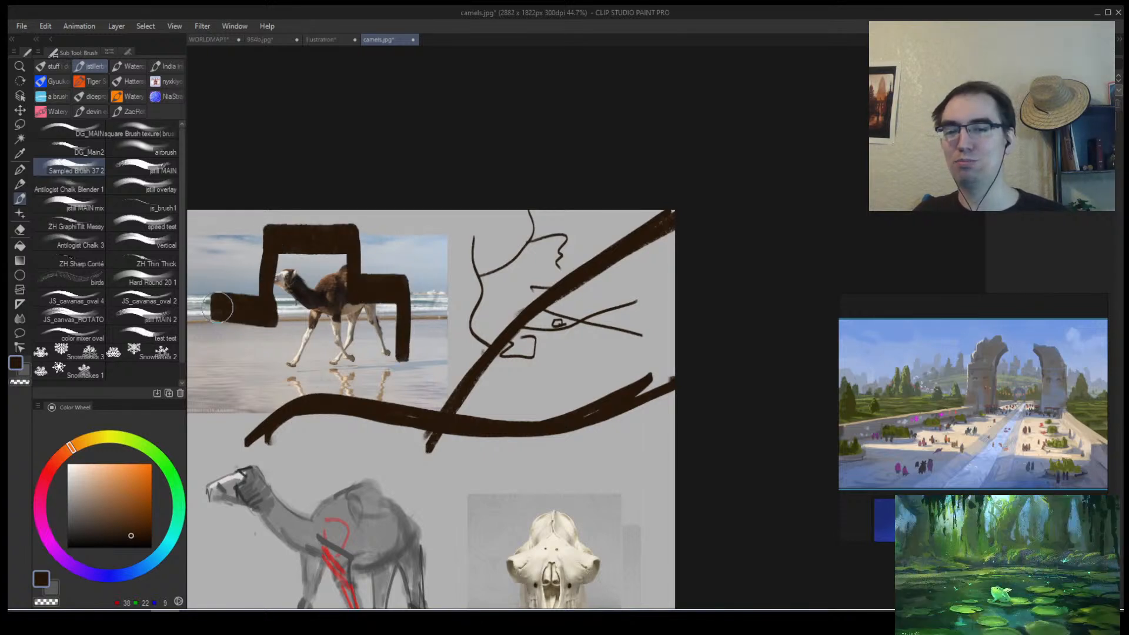
{"action": "key", "text": "ctrl+z"}
{"action": "left_click_drag", "start_coordinate": [298, 349], "coordinate": [465, 367]}
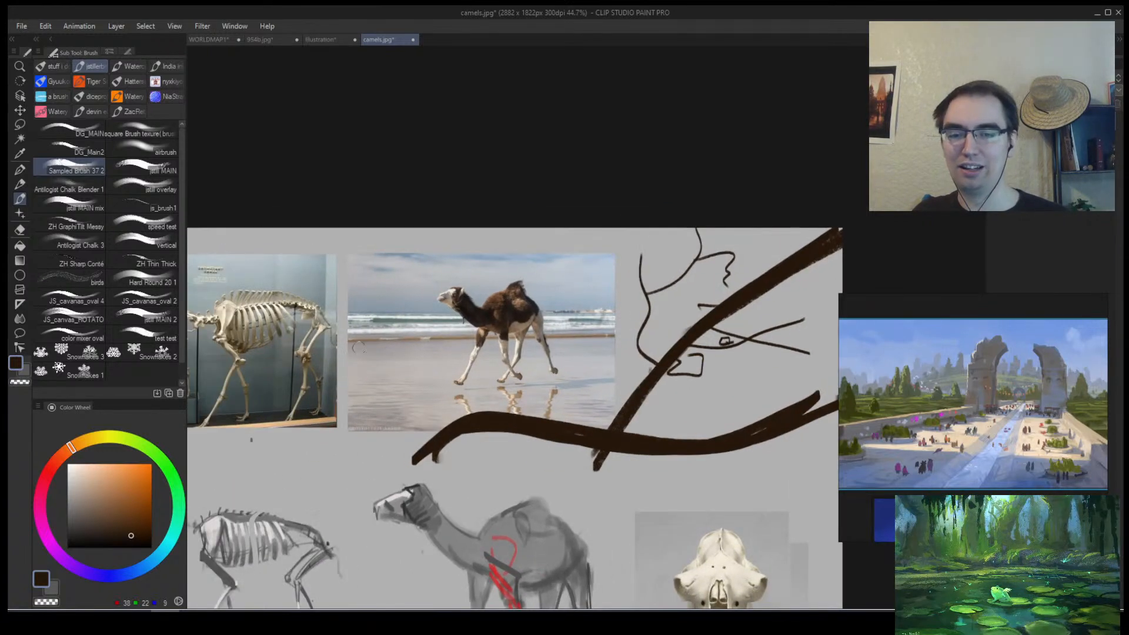
{"action": "mouse_move", "coordinate": [359, 359]}
{"action": "left_mouse_down"}
{"action": "mouse_move", "coordinate": [418, 335]}
{"action": "mouse_move", "coordinate": [402, 296]}
{"action": "mouse_move", "coordinate": [420, 278]}
{"action": "mouse_move", "coordinate": [429, 288]}
{"action": "mouse_move", "coordinate": [440, 256]}
{"action": "mouse_move", "coordinate": [424, 245]}
{"action": "mouse_move", "coordinate": [467, 281]}
{"action": "mouse_move", "coordinate": [514, 375]}
{"action": "left_mouse_up"}
Sketch thin curving side branches off the thick diagonal and the wavy line, linking them and crossing the existing lines.
{"action": "key", "text": "ctrl+space"}
{"action": "left_click_drag", "start_coordinate": [594, 384], "coordinate": [406, 286]}
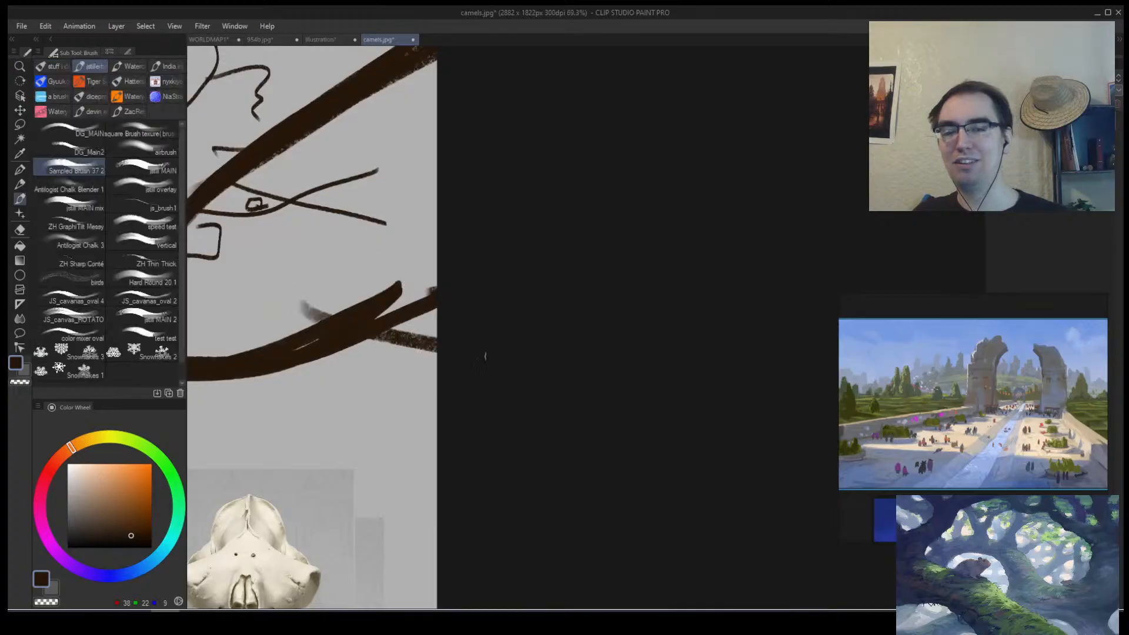
{"action": "left_click_drag", "start_coordinate": [320, 337], "coordinate": [666, 340]}
{"action": "mouse_move", "coordinate": [519, 404]}
{"action": "left_mouse_down"}
{"action": "mouse_move", "coordinate": [559, 464]}
{"action": "mouse_move", "coordinate": [703, 523]}
{"action": "left_mouse_up"}
{"action": "left_click_drag", "start_coordinate": [591, 456], "coordinate": [670, 514]}
{"action": "left_click_drag", "start_coordinate": [584, 329], "coordinate": [597, 444]}
{"action": "left_click_drag", "start_coordinate": [544, 328], "coordinate": [701, 421]}
{"action": "mouse_move", "coordinate": [701, 422]}
{"action": "left_mouse_down"}
{"action": "mouse_move", "coordinate": [674, 299]}
{"action": "mouse_move", "coordinate": [684, 276]}
{"action": "left_mouse_up"}
{"action": "mouse_move", "coordinate": [633, 292]}
{"action": "left_mouse_down"}
{"action": "mouse_move", "coordinate": [654, 293]}
{"action": "mouse_move", "coordinate": [777, 195]}
{"action": "mouse_move", "coordinate": [783, 208]}
{"action": "left_mouse_up"}
{"action": "mouse_move", "coordinate": [594, 258]}
{"action": "left_mouse_down"}
{"action": "mouse_move", "coordinate": [515, 253]}
{"action": "mouse_move", "coordinate": [421, 397]}
{"action": "mouse_move", "coordinate": [360, 462]}
{"action": "mouse_move", "coordinate": [334, 374]}
{"action": "mouse_move", "coordinate": [254, 373]}
{"action": "mouse_move", "coordinate": [493, 451]}
{"action": "left_mouse_up"}
Stroke over the thick wavy line again and add short thin branches below it.
{"action": "key", "text": "b"}
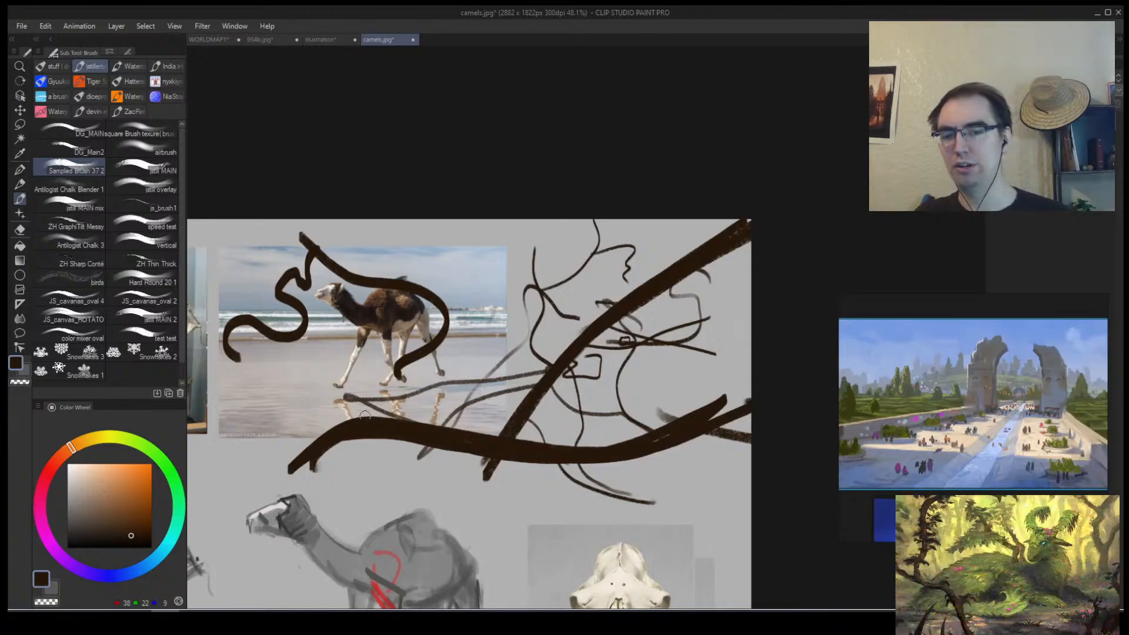
{"action": "mouse_move", "coordinate": [276, 470]}
{"action": "left_mouse_down"}
{"action": "mouse_move", "coordinate": [438, 422]}
{"action": "mouse_move", "coordinate": [527, 451]}
{"action": "mouse_move", "coordinate": [508, 448]}
{"action": "mouse_move", "coordinate": [771, 398]}
{"action": "left_mouse_up"}
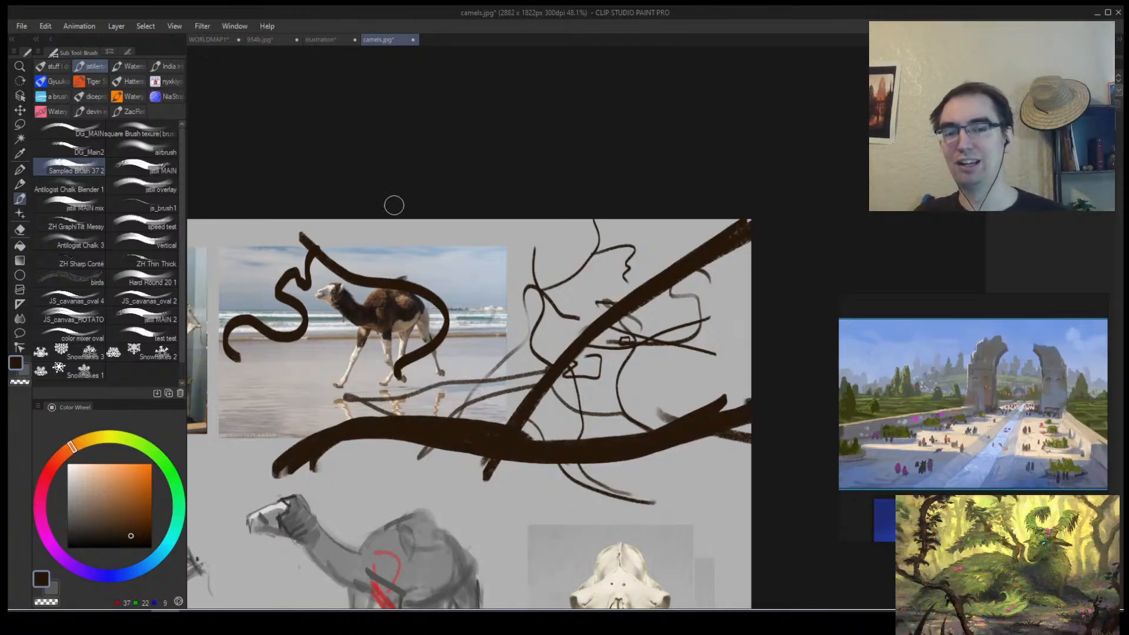
{"action": "left_click_drag", "start_coordinate": [542, 465], "coordinate": [469, 516]}
{"action": "mouse_move", "coordinate": [468, 463]}
{"action": "left_mouse_down"}
{"action": "mouse_move", "coordinate": [535, 501]}
{"action": "mouse_move", "coordinate": [312, 437]}
{"action": "left_mouse_up"}
Return to the WORLDMAP1 document and sample the tan road colour in the canal city.
{"action": "left_click", "coordinate": [259, 40]}
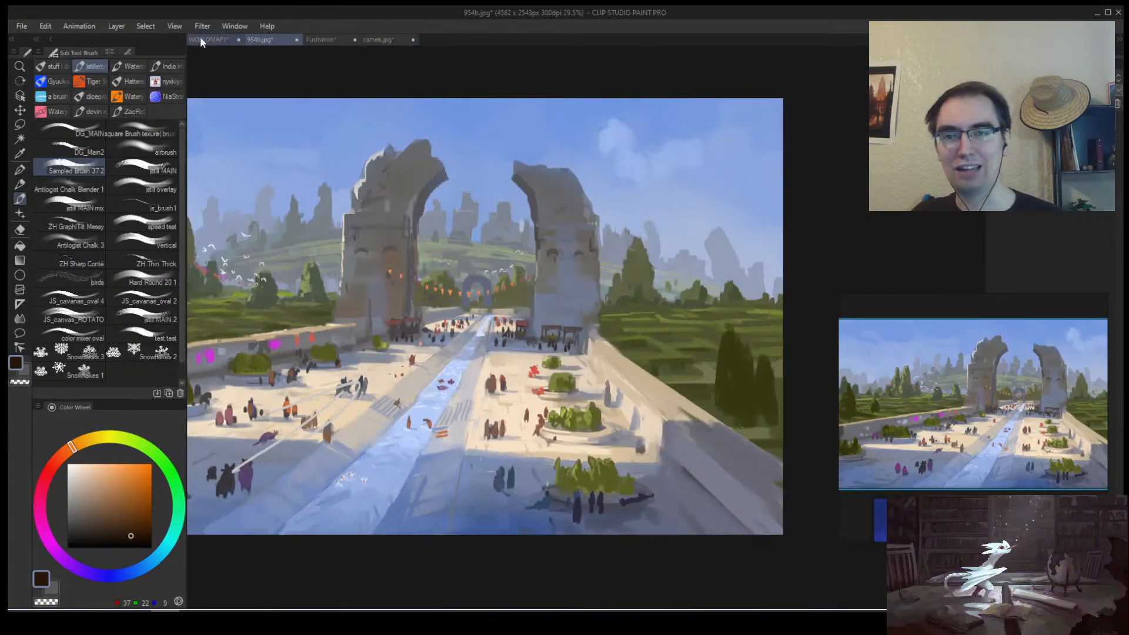
{"action": "left_click", "coordinate": [211, 39]}
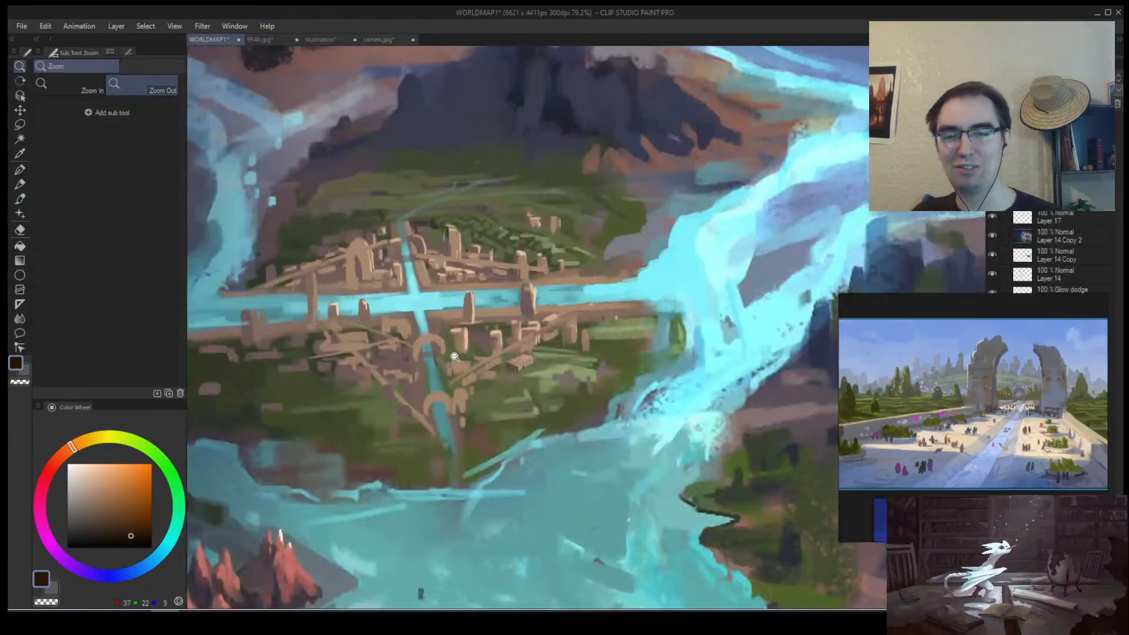
{"action": "left_click_drag", "start_coordinate": [452, 360], "coordinate": [487, 346]}
{"action": "left_click", "coordinate": [462, 420], "text": "alt"}
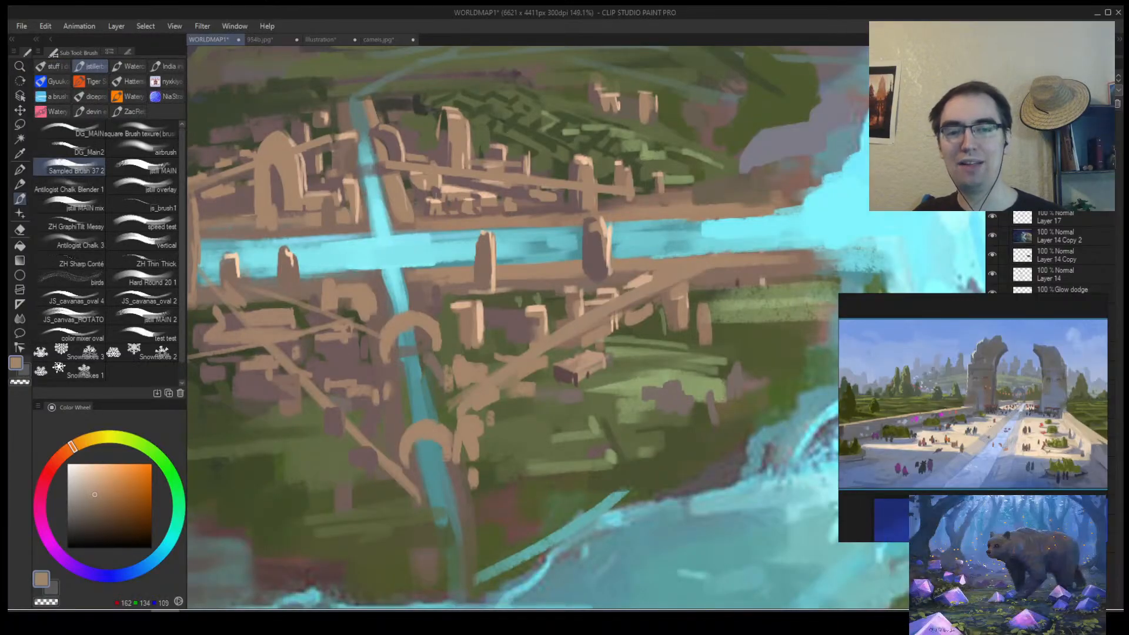
Pick a bright orange and trace the city's three main diagonal roads with straight guide lines.
{"action": "left_click", "coordinate": [152, 464]}
{"action": "left_click_drag", "start_coordinate": [449, 416], "coordinate": [740, 260]}
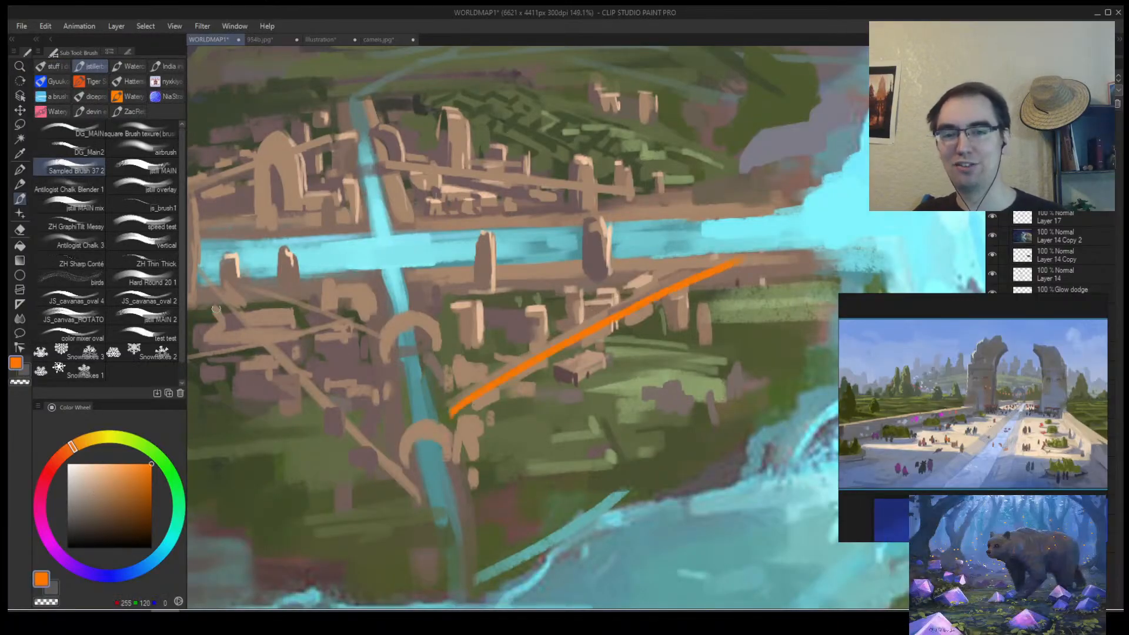
{"action": "left_click_drag", "start_coordinate": [216, 308], "coordinate": [418, 497]}
{"action": "mouse_move", "coordinate": [371, 153]}
{"action": "left_mouse_down"}
{"action": "mouse_move", "coordinate": [494, 177]}
{"action": "mouse_move", "coordinate": [685, 186]}
{"action": "left_mouse_up"}
Draw curving orange guide lines linking the diagonal roads across the canals, undoing the strokes that miss.
{"action": "left_click_drag", "start_coordinate": [525, 234], "coordinate": [628, 261]}
{"action": "left_click_drag", "start_coordinate": [533, 418], "coordinate": [424, 426]}
{"action": "left_click_drag", "start_coordinate": [516, 375], "coordinate": [369, 425]}
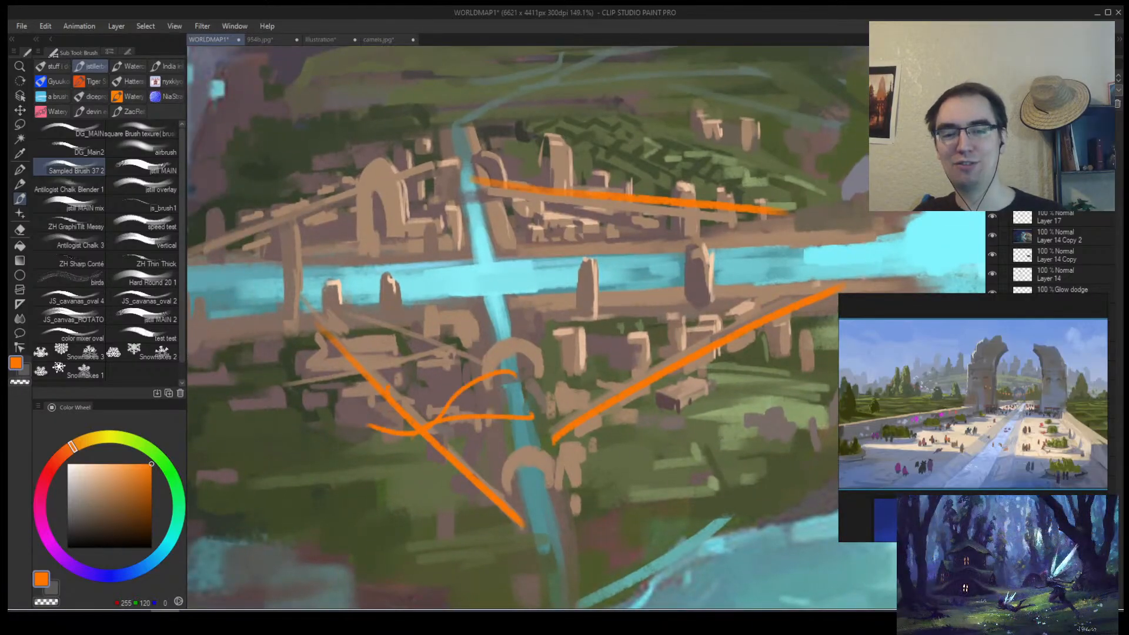
{"action": "left_click_drag", "start_coordinate": [515, 345], "coordinate": [383, 393]}
{"action": "left_click_drag", "start_coordinate": [482, 323], "coordinate": [299, 323]}
{"action": "left_click_drag", "start_coordinate": [387, 334], "coordinate": [302, 313]}
{"action": "left_click_drag", "start_coordinate": [443, 408], "coordinate": [402, 383]}
{"action": "key", "text": "ctrl+z"}
{"action": "key", "text": "ctrl+z"}
{"action": "left_click_drag", "start_coordinate": [503, 450], "coordinate": [438, 415]}
{"action": "key", "text": "ctrl+z"}
{"action": "mouse_move", "coordinate": [521, 397]}
{"action": "left_mouse_down"}
{"action": "mouse_move", "coordinate": [564, 397]}
{"action": "mouse_move", "coordinate": [514, 407]}
{"action": "mouse_move", "coordinate": [575, 408]}
{"action": "left_mouse_up"}
{"action": "mouse_move", "coordinate": [594, 333]}
{"action": "left_mouse_down"}
{"action": "mouse_move", "coordinate": [573, 390]}
{"action": "mouse_move", "coordinate": [594, 345]}
{"action": "left_mouse_up"}
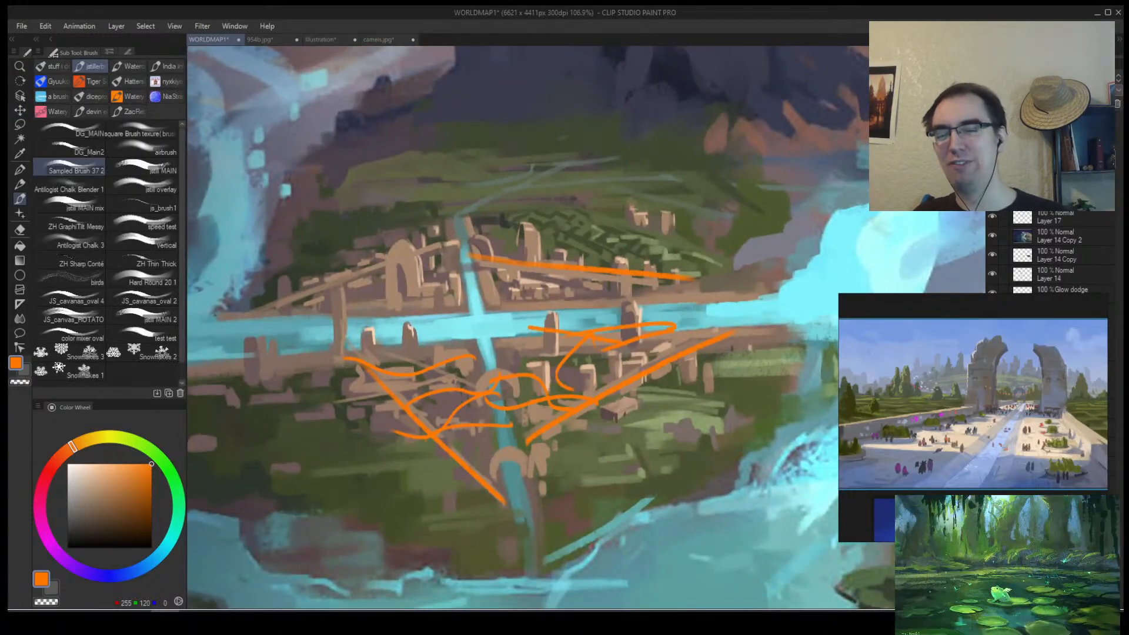
Scribble one more orange line over the upper diagonal road, and undo all the orange guide strokes on the city.
{"action": "mouse_move", "coordinate": [424, 293]}
{"action": "left_mouse_down"}
{"action": "mouse_move", "coordinate": [296, 314]}
{"action": "mouse_move", "coordinate": [729, 320]}
{"action": "mouse_move", "coordinate": [835, 305]}
{"action": "left_mouse_up"}
{"action": "key", "text": "ctrl+z"}
{"action": "key", "text": "ctrl+z"}
{"action": "key", "text": "ctrl+z"}
{"action": "key", "text": "ctrl+z"}
{"action": "key", "text": "ctrl+z"}
{"action": "key", "text": "ctrl+z"}
{"action": "key", "text": "ctrl+z"}
{"action": "key", "text": "ctrl+z"}
{"action": "key", "text": "ctrl+z"}
{"action": "key", "text": "ctrl+z"}
{"action": "key", "text": "ctrl+z"}
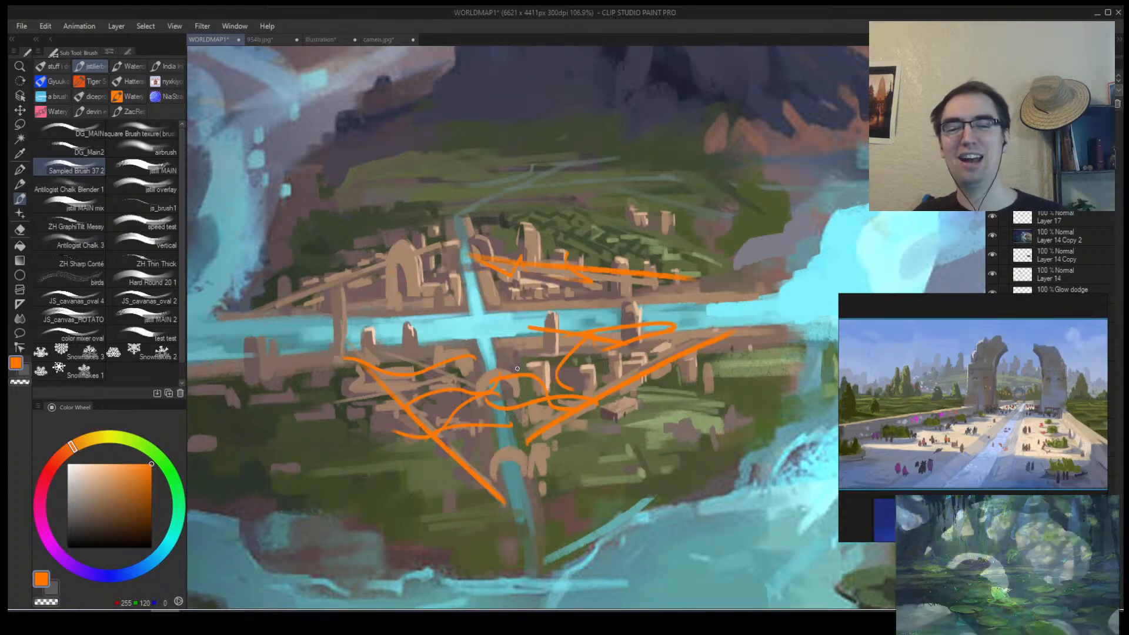
Look at the numbered animal sketches in the browser and return to the world map.
{"action": "left_click_drag", "start_coordinate": [562, 353], "coordinate": [581, 381]}
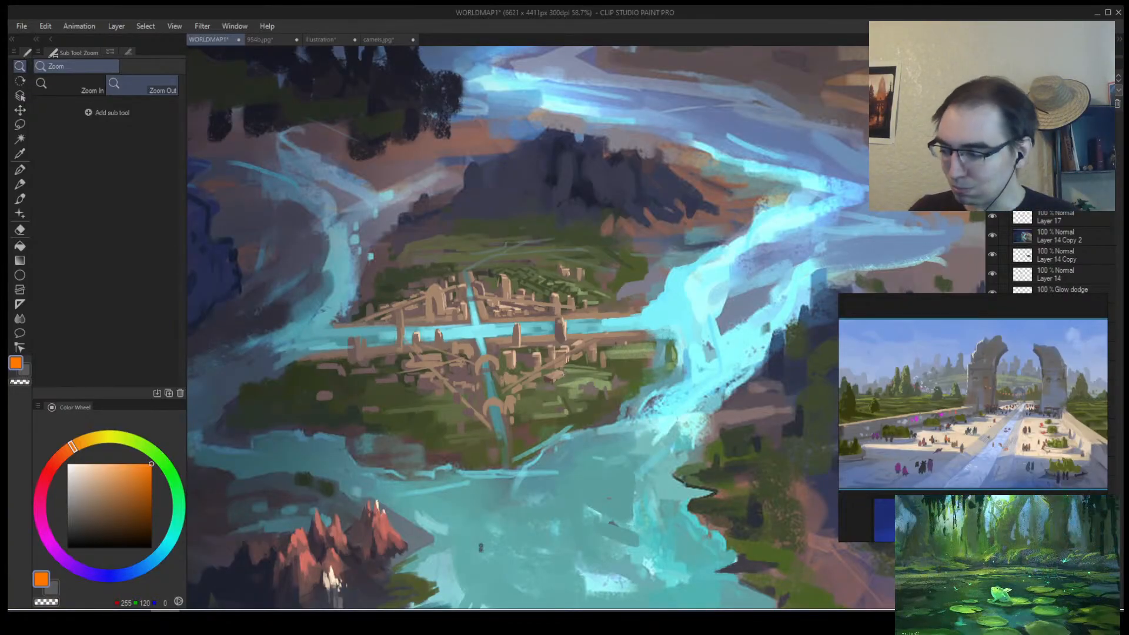
{"action": "key", "text": "alt+Tab"}
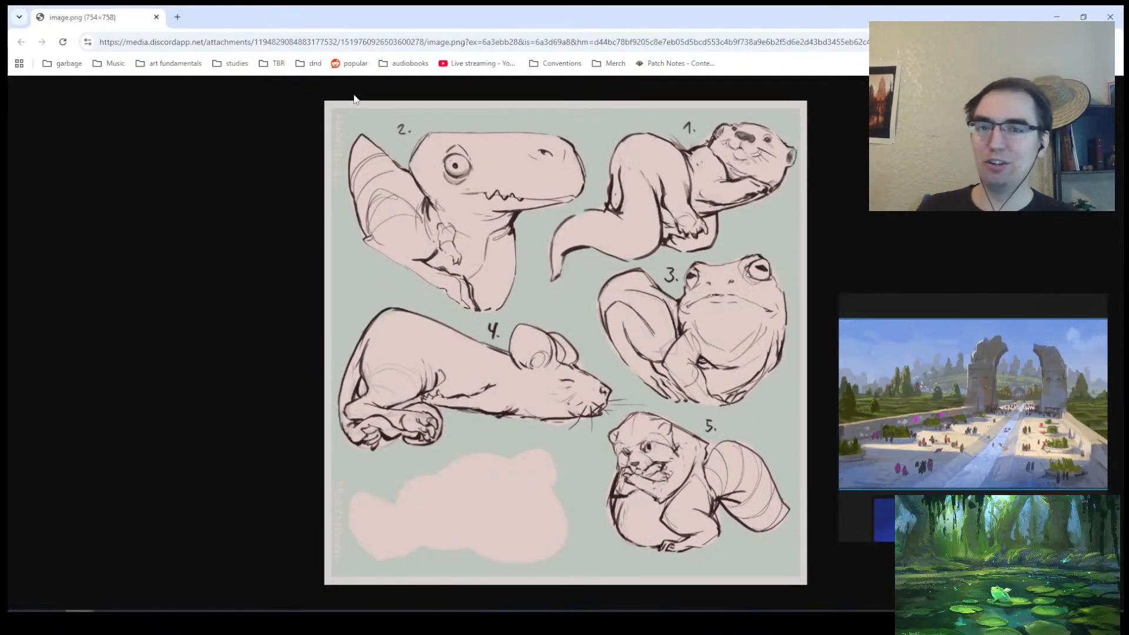
{"action": "left_click_drag", "start_coordinate": [221, 22], "coordinate": [0, 136]}
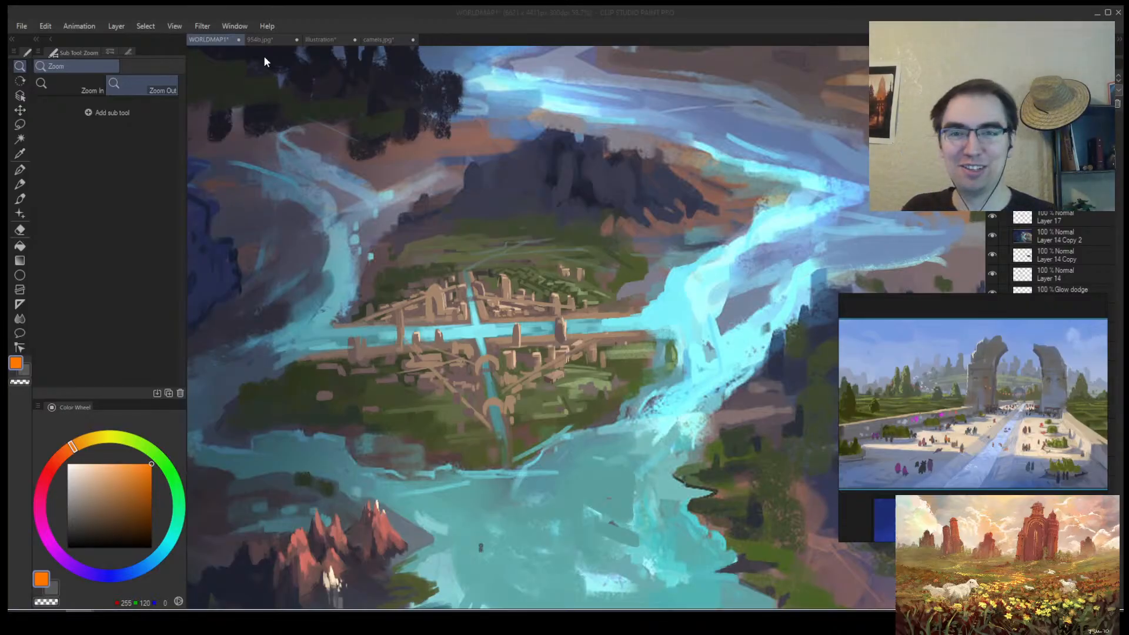
Switch to the camels.jpg document and close it without saving.
{"action": "left_click", "coordinate": [383, 42]}
{"action": "left_click_drag", "start_coordinate": [403, 264], "coordinate": [342, 309]}
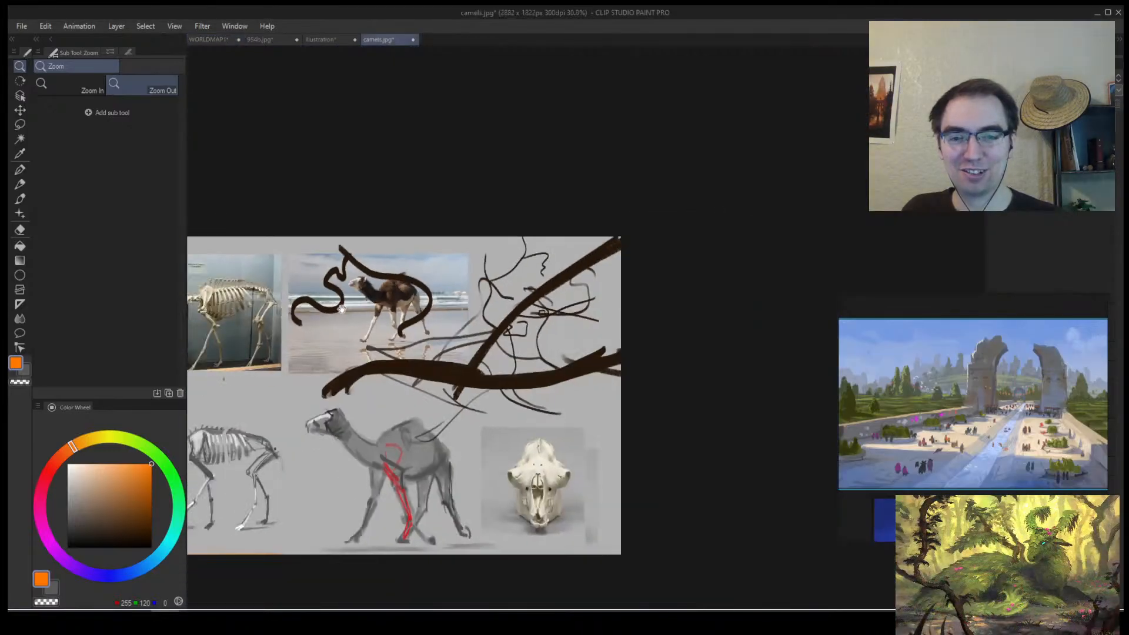
{"action": "left_click", "coordinate": [413, 40]}
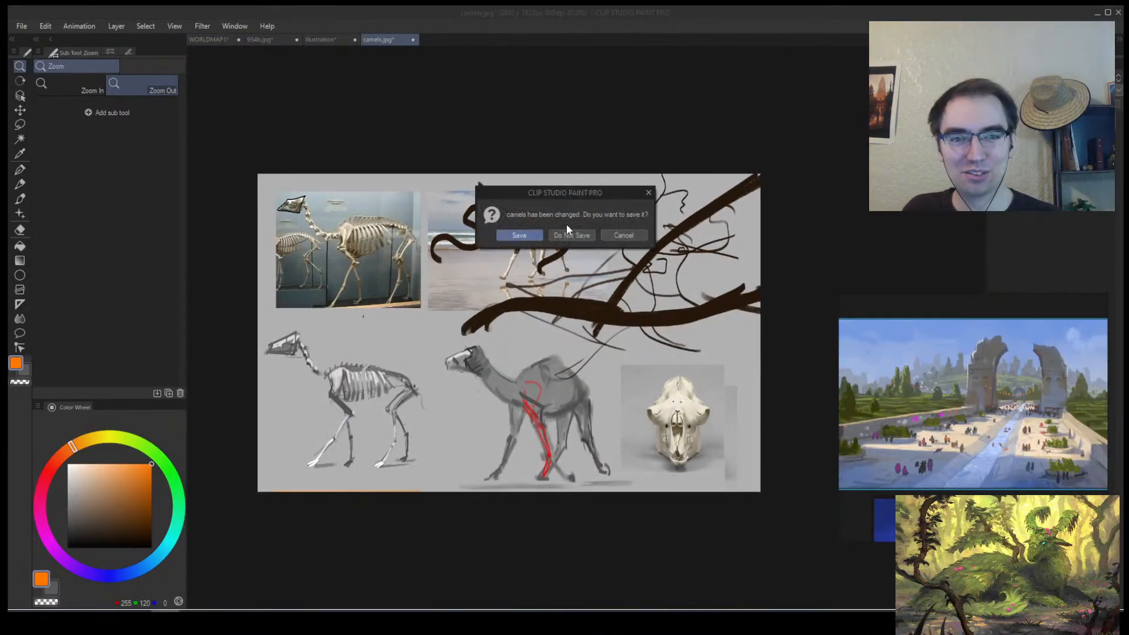
{"action": "left_click", "coordinate": [566, 224]}
Paste a Manhattan street map from outside the program into the blank Illustration document.
{"action": "left_click_drag", "start_coordinate": [419, 107], "coordinate": [370, 142]}
{"action": "left_click_drag", "start_coordinate": [376, 159], "coordinate": [417, 255]}
{"action": "left_click", "coordinate": [355, 39]}
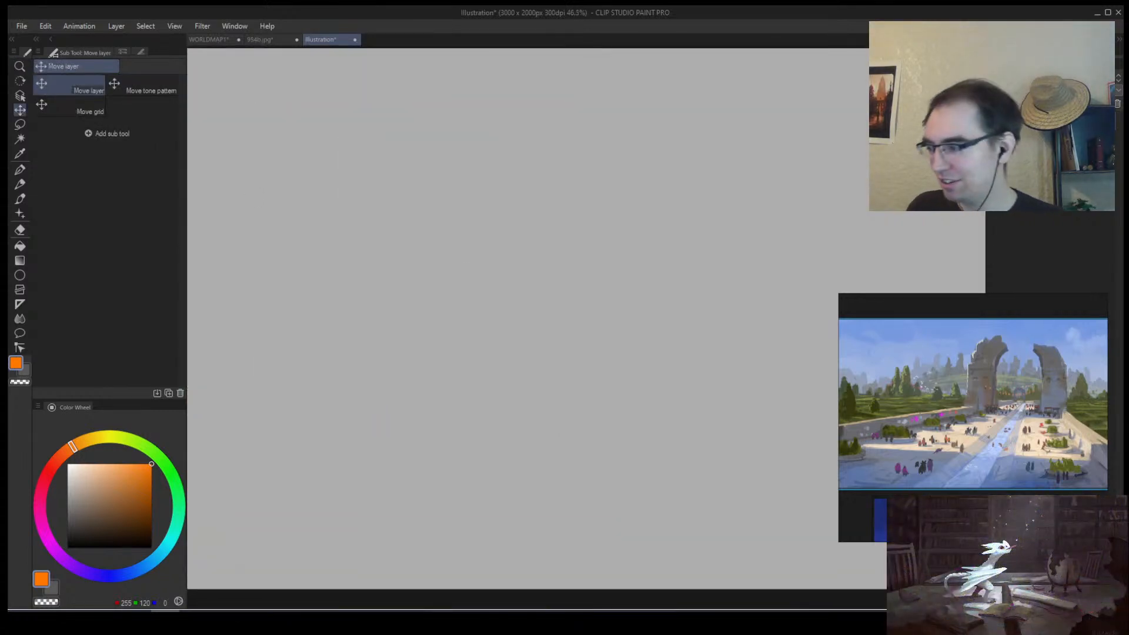
{"action": "left_click", "coordinate": [80, 621]}
{"action": "key", "text": "alt+Tab"}
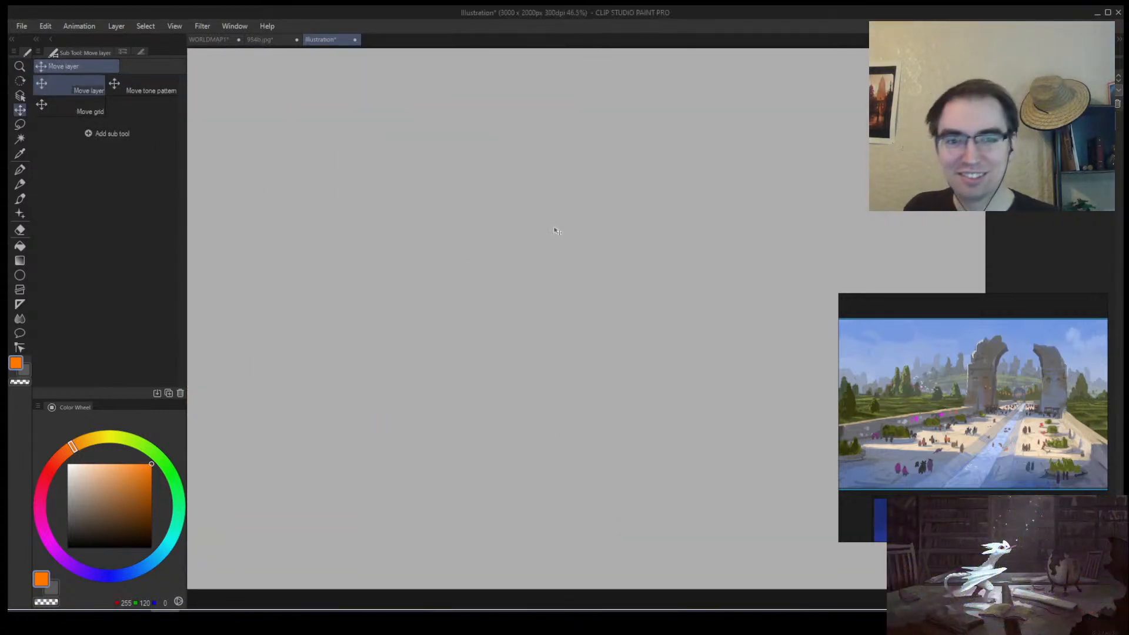
{"action": "key", "text": "ctrl+v"}
{"action": "key", "text": "alt+space"}
{"action": "left_click_drag", "start_coordinate": [341, 276], "coordinate": [373, 312]}
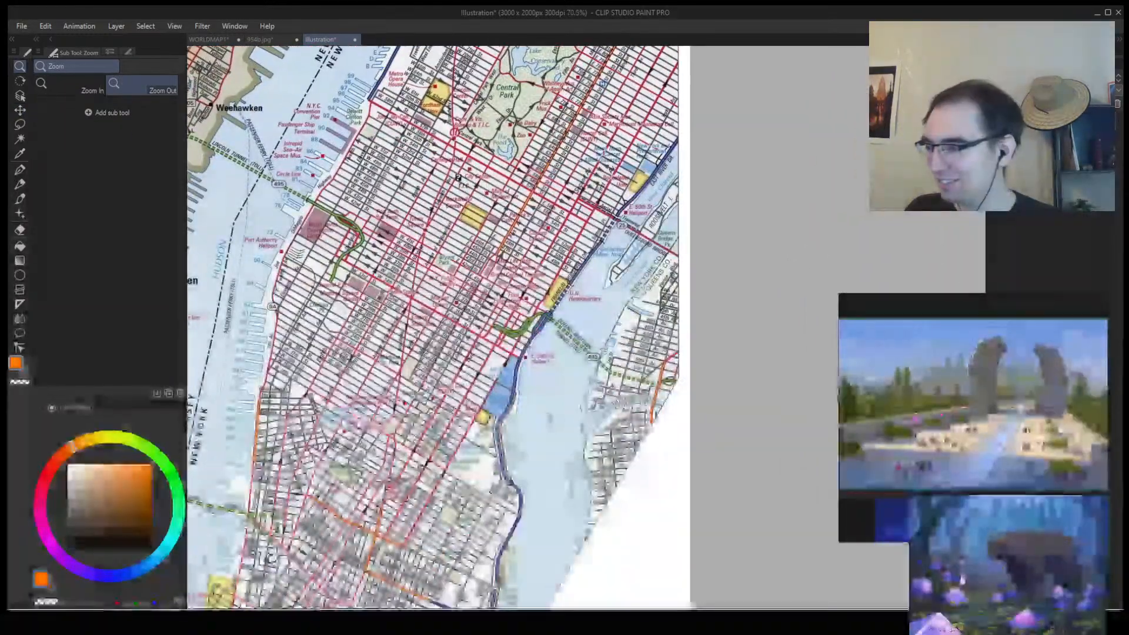
Inspect the Manhattan street grid and bring a central London street map into the Illustration document.
{"action": "key", "text": "alt+Tab"}
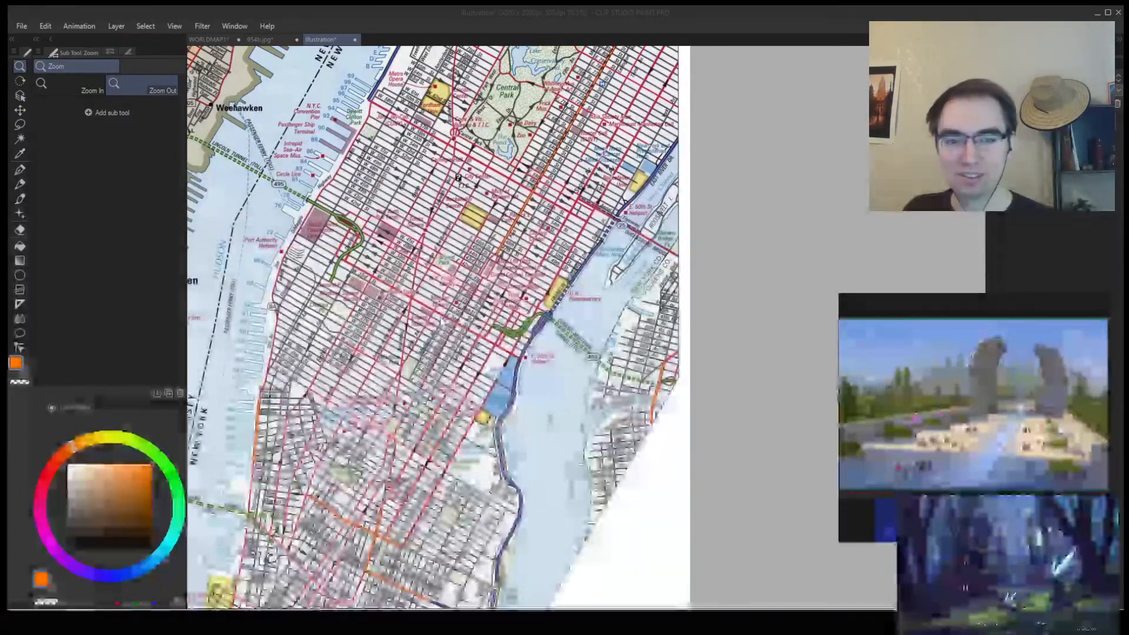
{"action": "left_click_drag", "start_coordinate": [403, 324], "coordinate": [439, 325]}
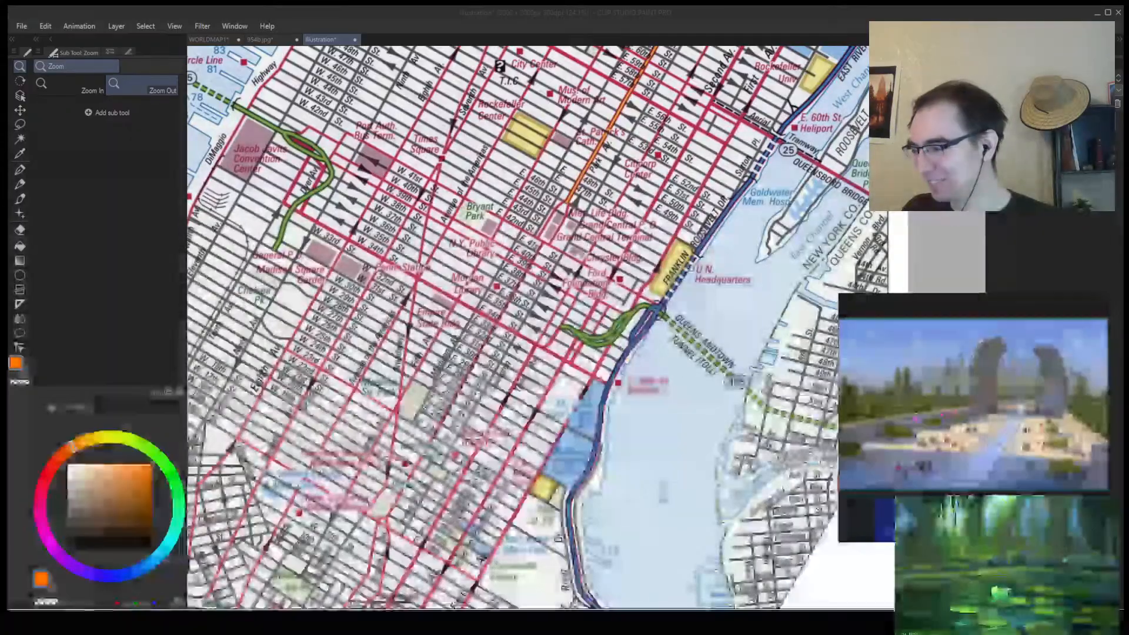
{"action": "scroll", "coordinate": [588, 324], "scroll_direction": "down", "scroll_amount": 5}
{"action": "scroll", "coordinate": [635, 294], "scroll_direction": "up", "scroll_amount": 4}
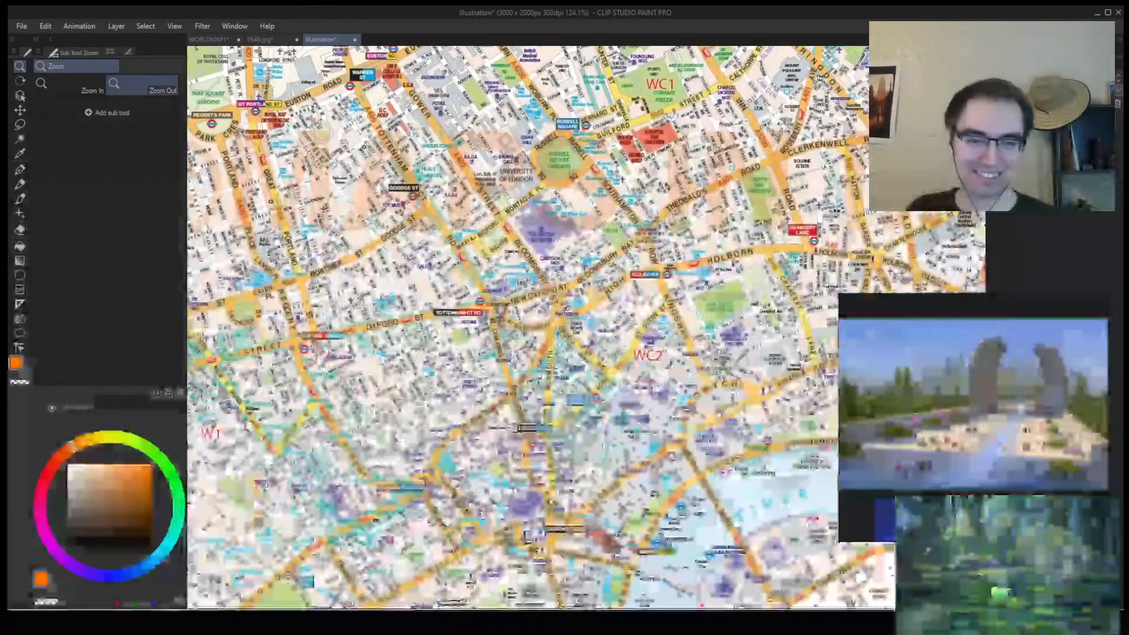
Examine the main roads and side streets around Clerkenwell Road on the London map.
{"action": "scroll", "coordinate": [635, 306], "scroll_direction": "down", "scroll_amount": 5}
{"action": "scroll", "coordinate": [646, 311], "scroll_direction": "up", "scroll_amount": 8}
{"action": "scroll", "coordinate": [588, 323], "scroll_direction": "down", "scroll_amount": 3}
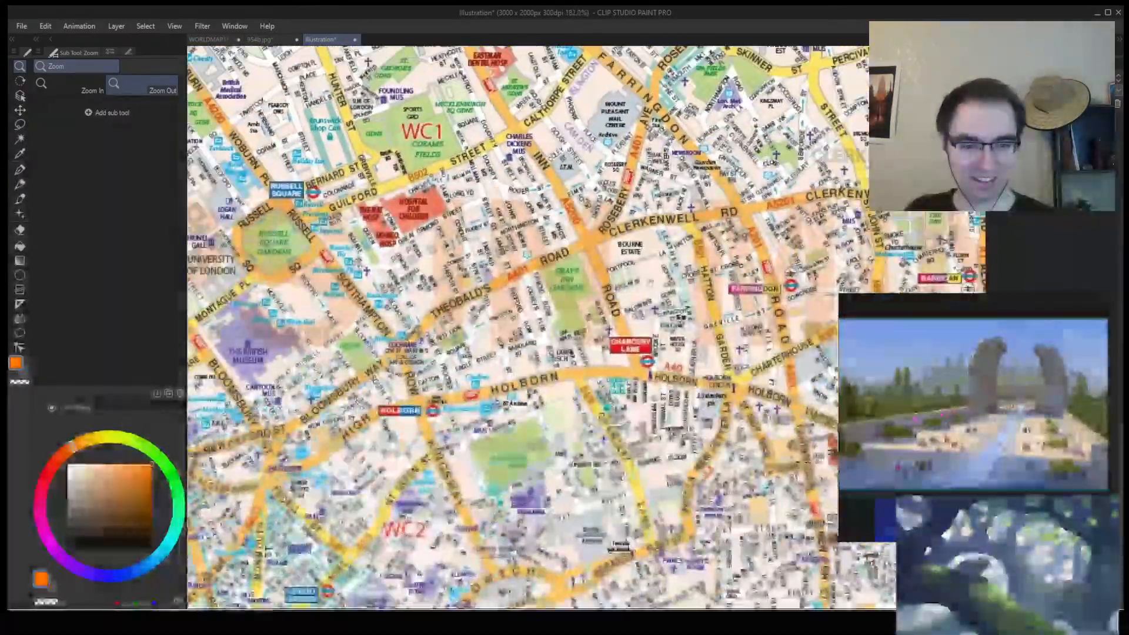
{"action": "scroll", "coordinate": [588, 324], "scroll_direction": "down", "scroll_amount": 4}
{"action": "scroll", "coordinate": [588, 353], "scroll_direction": "up", "scroll_amount": 6}
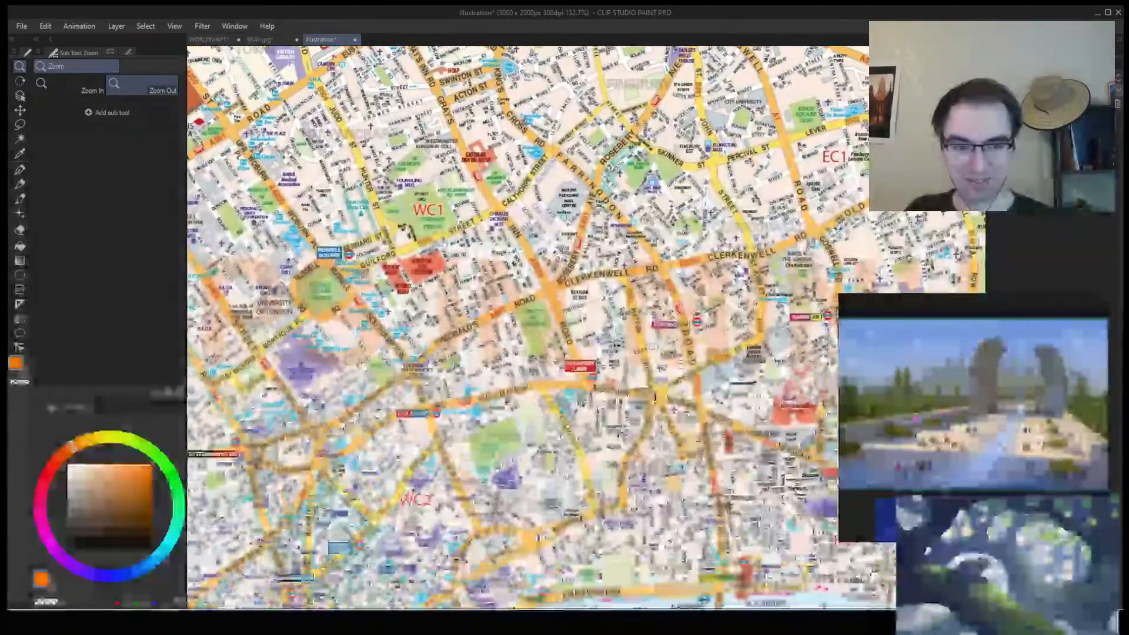
{"action": "key", "text": "b"}
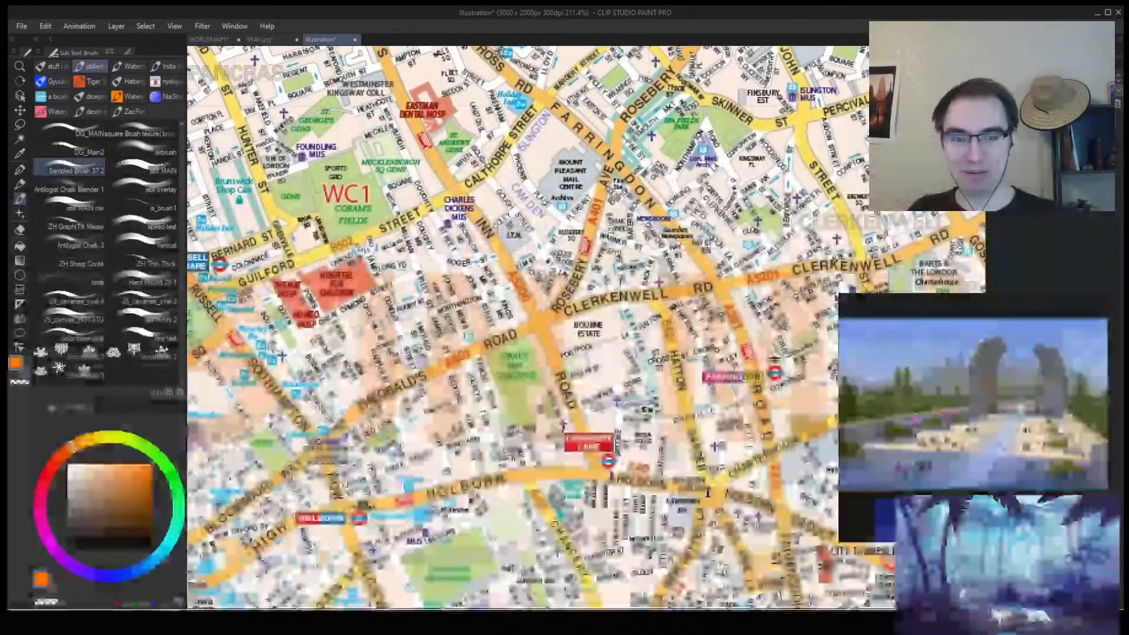
{"action": "scroll", "coordinate": [588, 324], "scroll_direction": "down", "scroll_amount": 4}
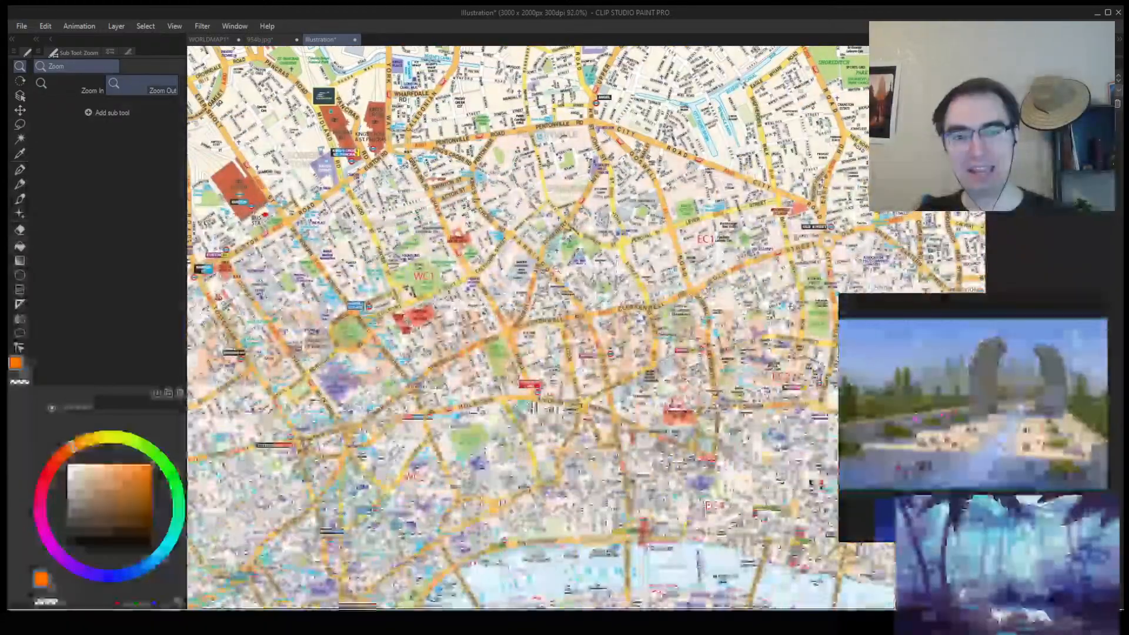
{"action": "scroll", "coordinate": [588, 324], "scroll_direction": "up", "scroll_amount": 5}
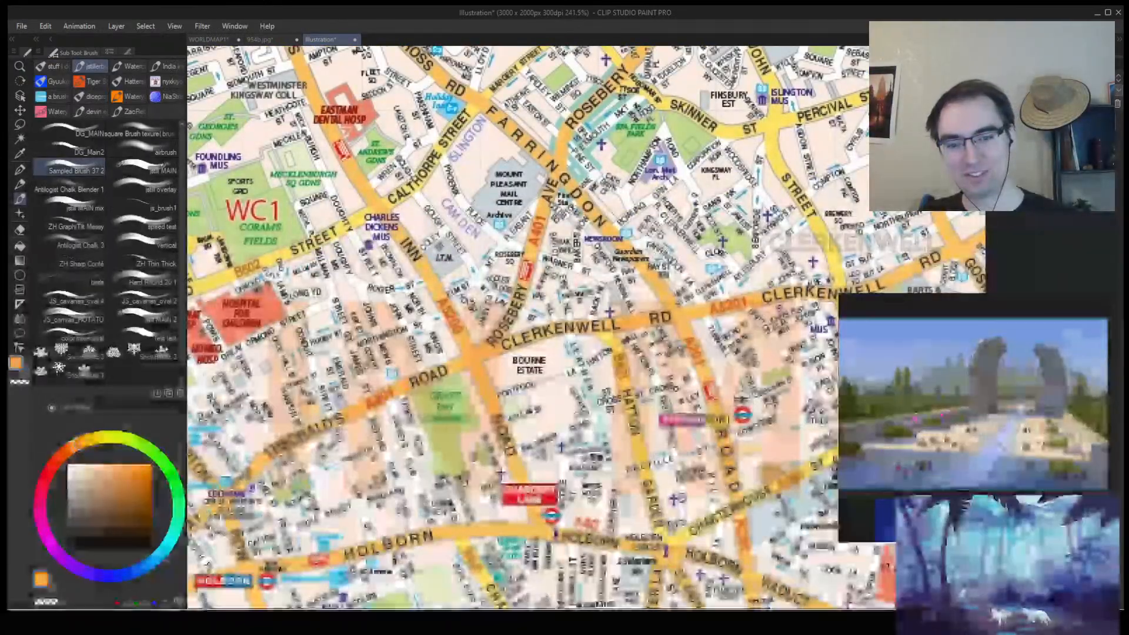
Sample the orange road colour and paint over Theobald's Road and Clerkenwell Road as one continuous curving road.
{"action": "left_click", "coordinate": [276, 445], "text": "alt"}
{"action": "left_click_drag", "start_coordinate": [270, 448], "coordinate": [308, 428]}
{"action": "left_click_drag", "start_coordinate": [551, 331], "coordinate": [819, 294]}
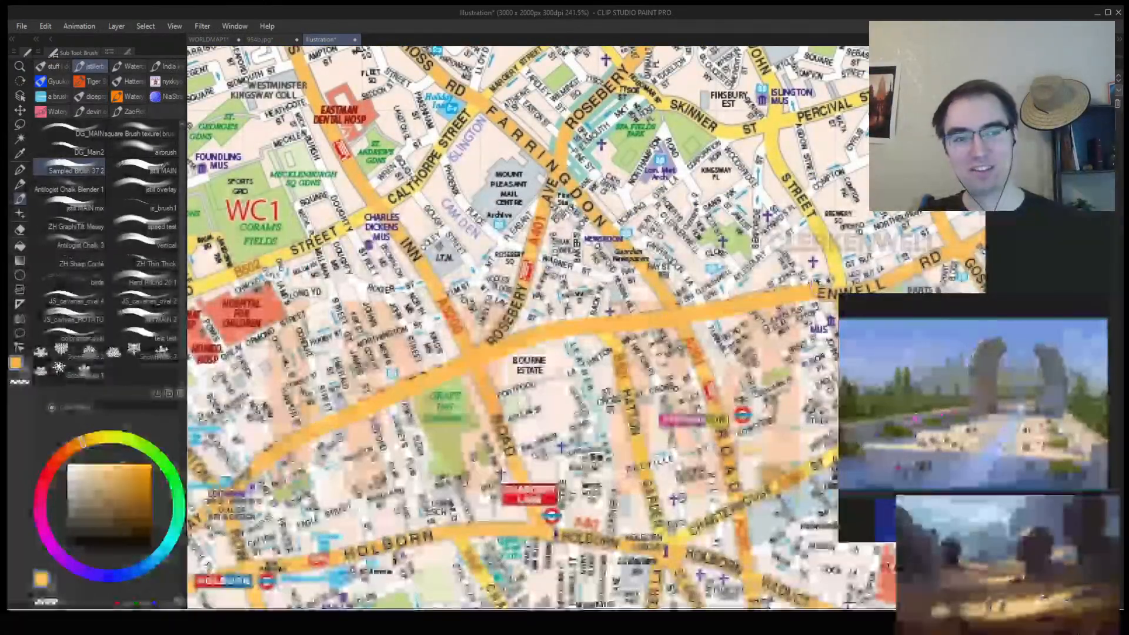
Paint orange lines over the small side streets around Warner Street and Ray Street, between Rosebery Avenue and Farringdon Road.
{"action": "scroll", "coordinate": [818, 294], "scroll_direction": "down", "scroll_amount": 4}
{"action": "scroll", "coordinate": [698, 313], "scroll_direction": "up", "scroll_amount": 2}
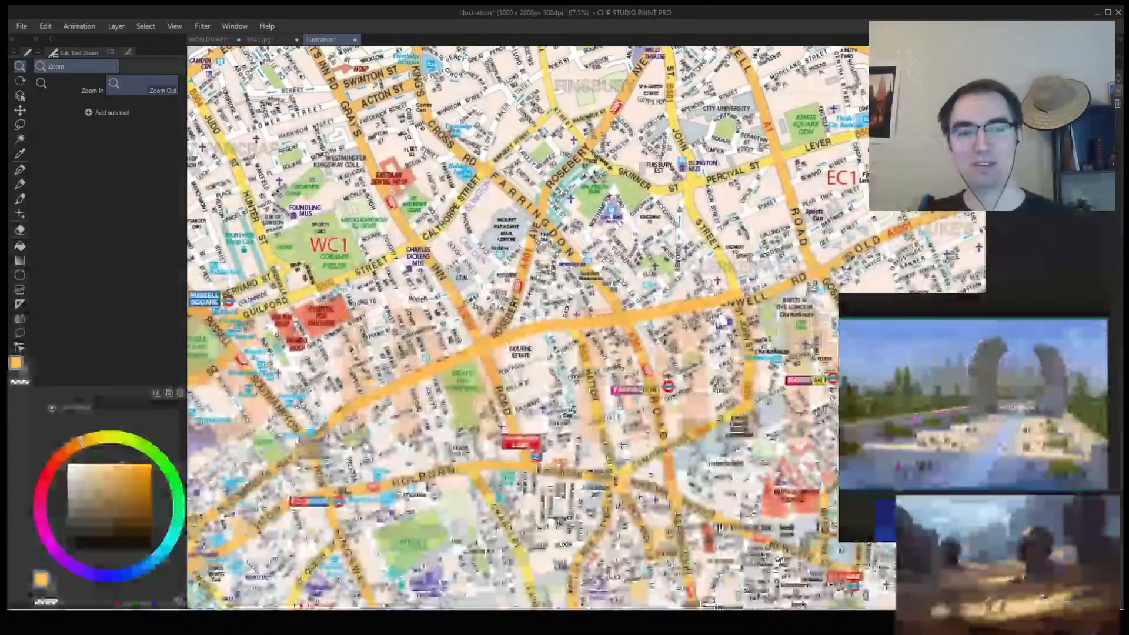
{"action": "scroll", "coordinate": [521, 301], "scroll_direction": "up", "scroll_amount": 4}
{"action": "key", "text": "b"}
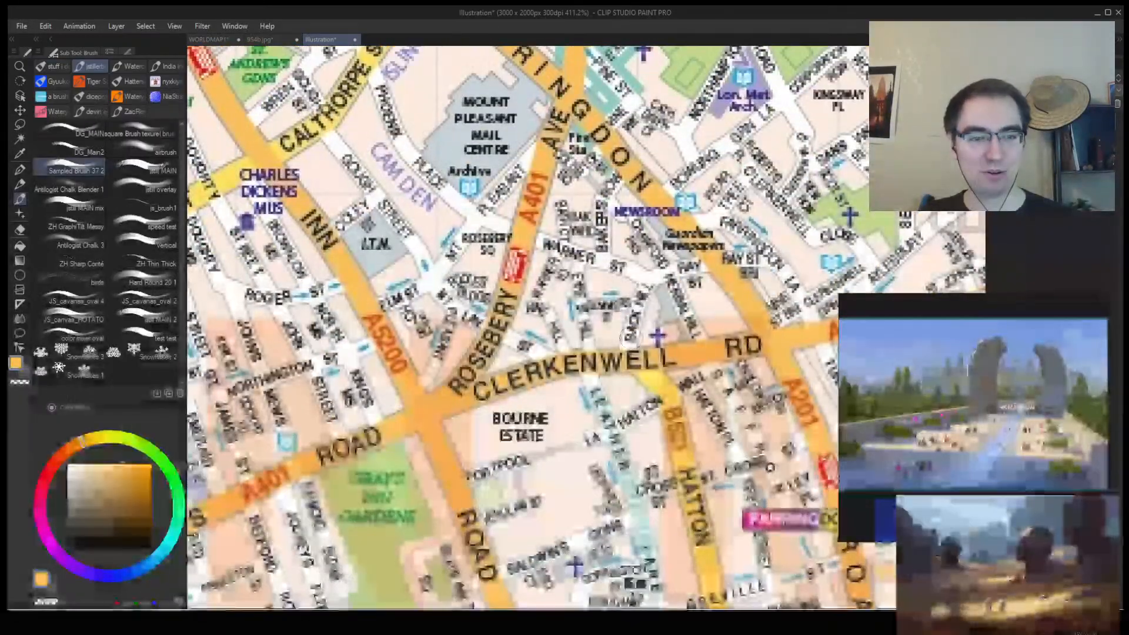
{"action": "left_click_drag", "start_coordinate": [541, 246], "coordinate": [681, 303]}
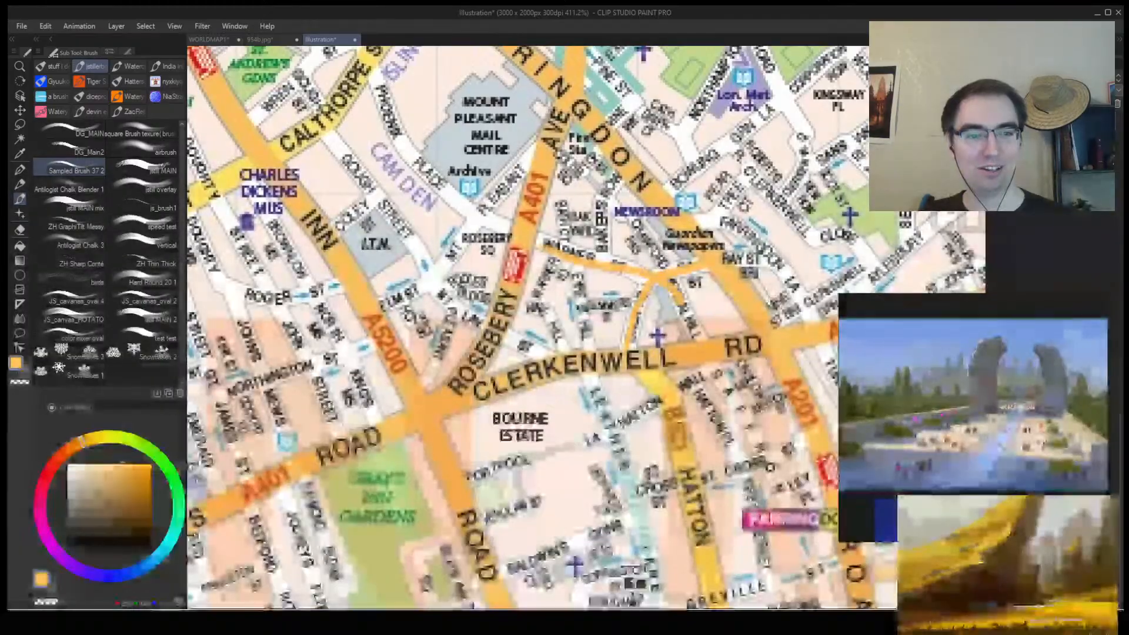
Paint orange lines over the side streets around Rosebery Square, Portpool Lane and Baldwins Gardens, on both sides of Clerkenwell Road.
{"action": "mouse_move", "coordinate": [622, 271]}
{"action": "left_mouse_down"}
{"action": "mouse_move", "coordinate": [517, 182]}
{"action": "mouse_move", "coordinate": [415, 294]}
{"action": "left_mouse_up"}
{"action": "scroll", "coordinate": [530, 323], "scroll_direction": "down", "scroll_amount": 4}
{"action": "scroll", "coordinate": [529, 323], "scroll_direction": "up", "scroll_amount": 4}
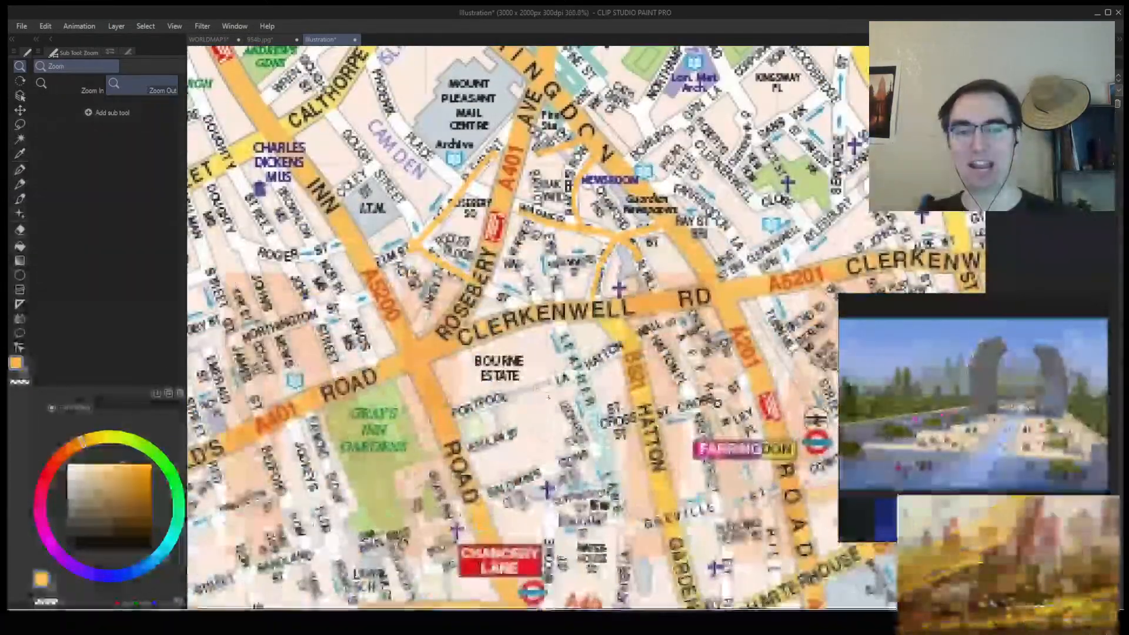
{"action": "left_click_drag", "start_coordinate": [615, 352], "coordinate": [519, 255]}
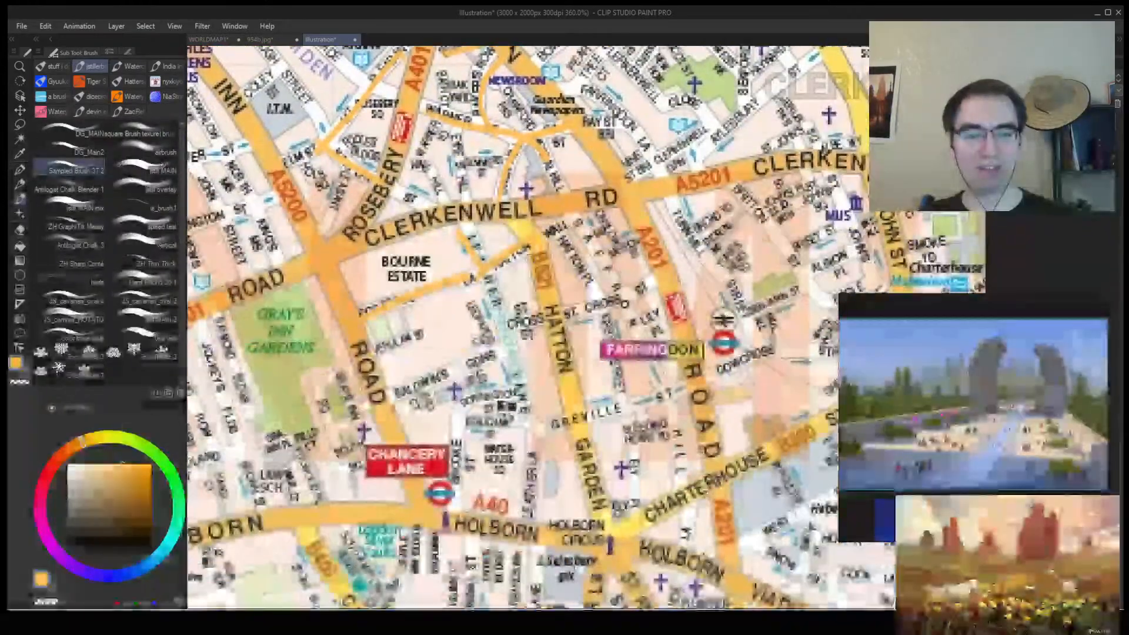
{"action": "left_click_drag", "start_coordinate": [520, 337], "coordinate": [588, 337]}
{"action": "left_click_drag", "start_coordinate": [487, 312], "coordinate": [516, 405]}
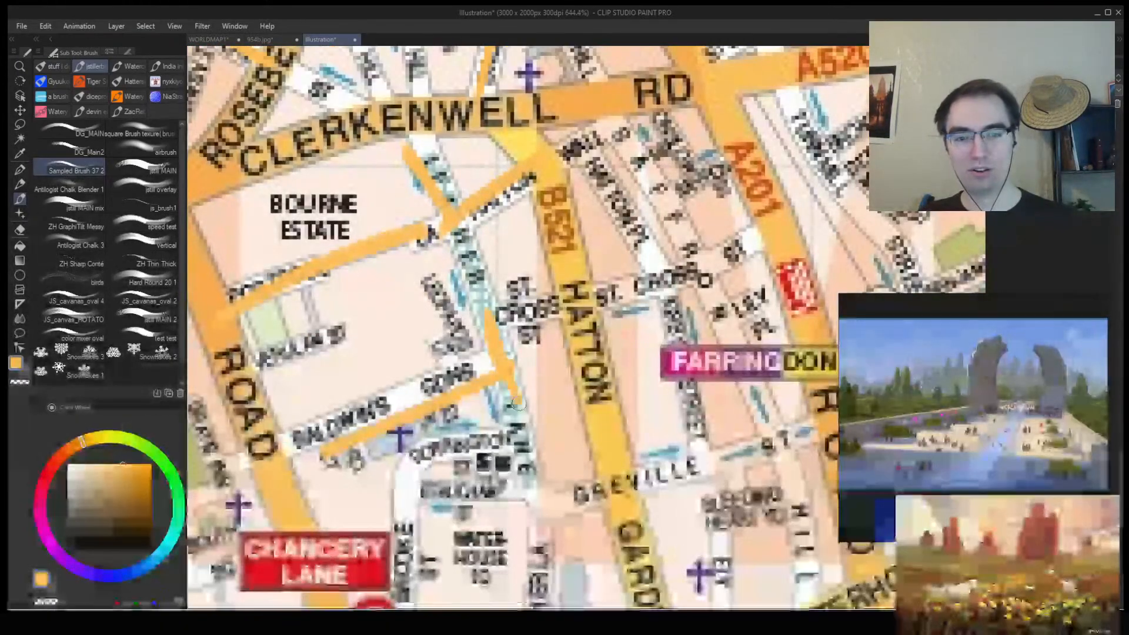
Switch to dark brown and paint over Leather Lane, Baldwins Gardens, St Cross Street and the small streets branching off it near Farringdon Road.
{"action": "key", "text": "x"}
{"action": "left_click_drag", "start_coordinate": [478, 317], "coordinate": [505, 406]}
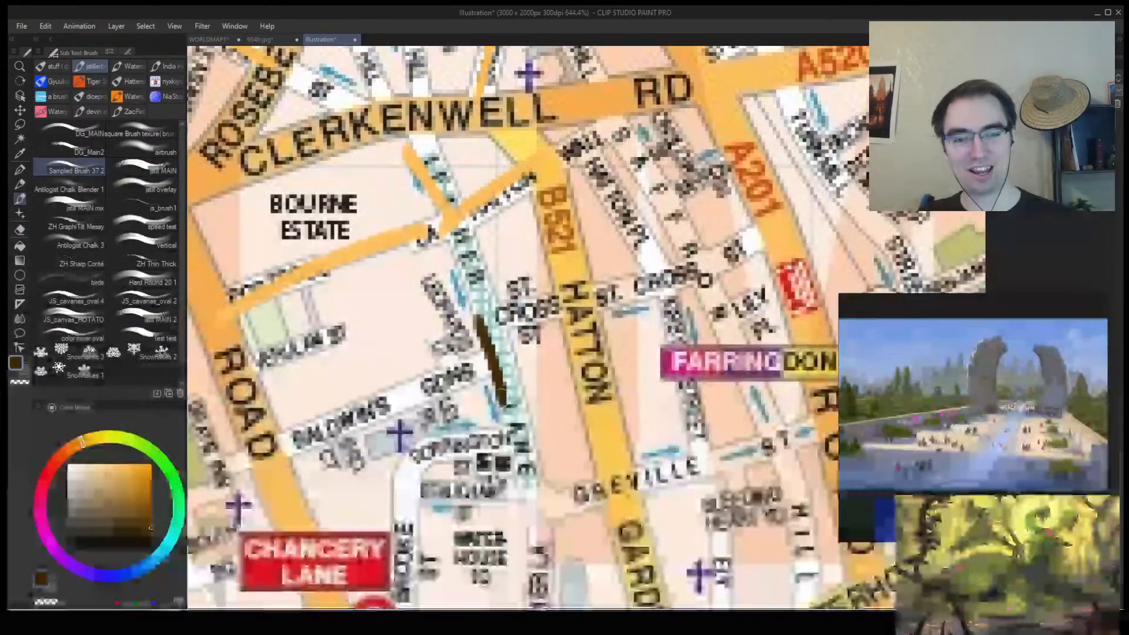
{"action": "mouse_move", "coordinate": [412, 397]}
{"action": "left_mouse_down"}
{"action": "mouse_move", "coordinate": [486, 363]}
{"action": "mouse_move", "coordinate": [565, 298]}
{"action": "left_mouse_up"}
{"action": "mouse_move", "coordinate": [701, 257]}
{"action": "left_mouse_down"}
{"action": "mouse_move", "coordinate": [492, 301]}
{"action": "mouse_move", "coordinate": [467, 322]}
{"action": "left_mouse_up"}
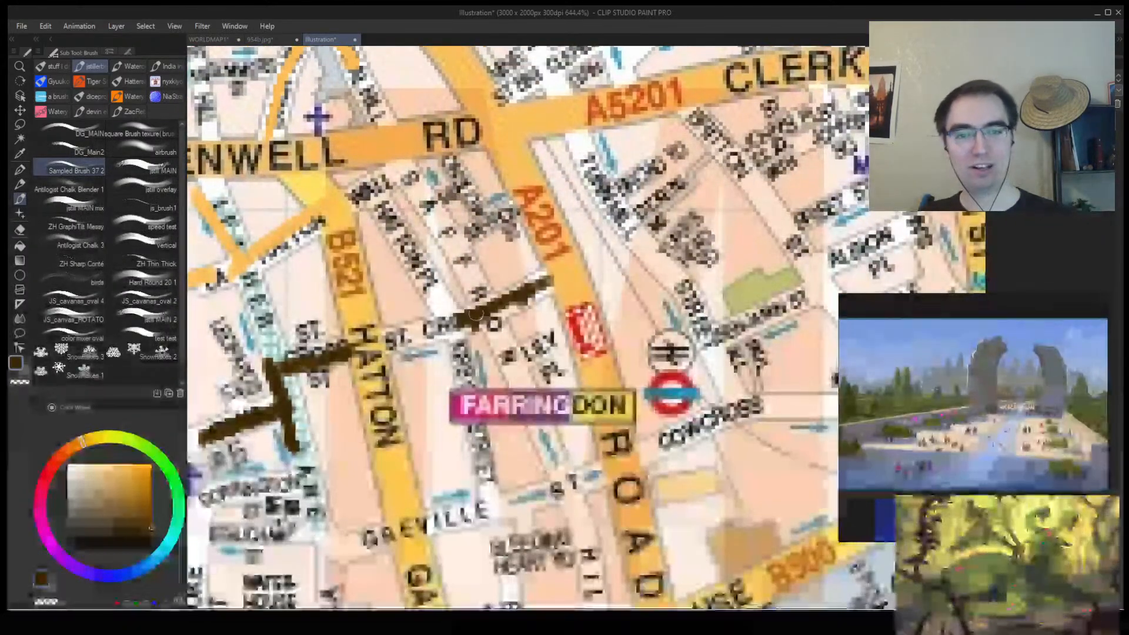
{"action": "left_click_drag", "start_coordinate": [470, 241], "coordinate": [471, 323]}
{"action": "mouse_move", "coordinate": [468, 322]}
{"action": "left_mouse_down"}
{"action": "mouse_move", "coordinate": [468, 235]}
{"action": "mouse_move", "coordinate": [422, 271]}
{"action": "left_mouse_up"}
{"action": "left_click_drag", "start_coordinate": [475, 314], "coordinate": [529, 389]}
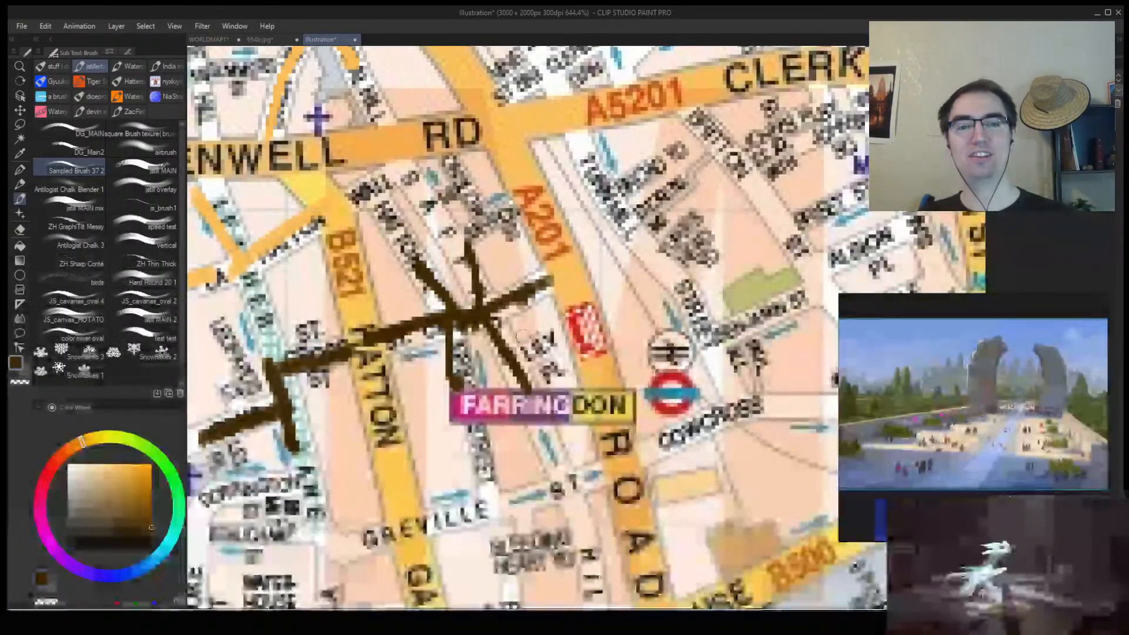
Paint dark brown lines over the small streets around Albion Place, west of St John Street, and undo the last strokes.
{"action": "mouse_move", "coordinate": [520, 304]}
{"action": "left_mouse_down"}
{"action": "mouse_move", "coordinate": [269, 332]}
{"action": "mouse_move", "coordinate": [294, 314]}
{"action": "mouse_move", "coordinate": [255, 330]}
{"action": "left_mouse_up"}
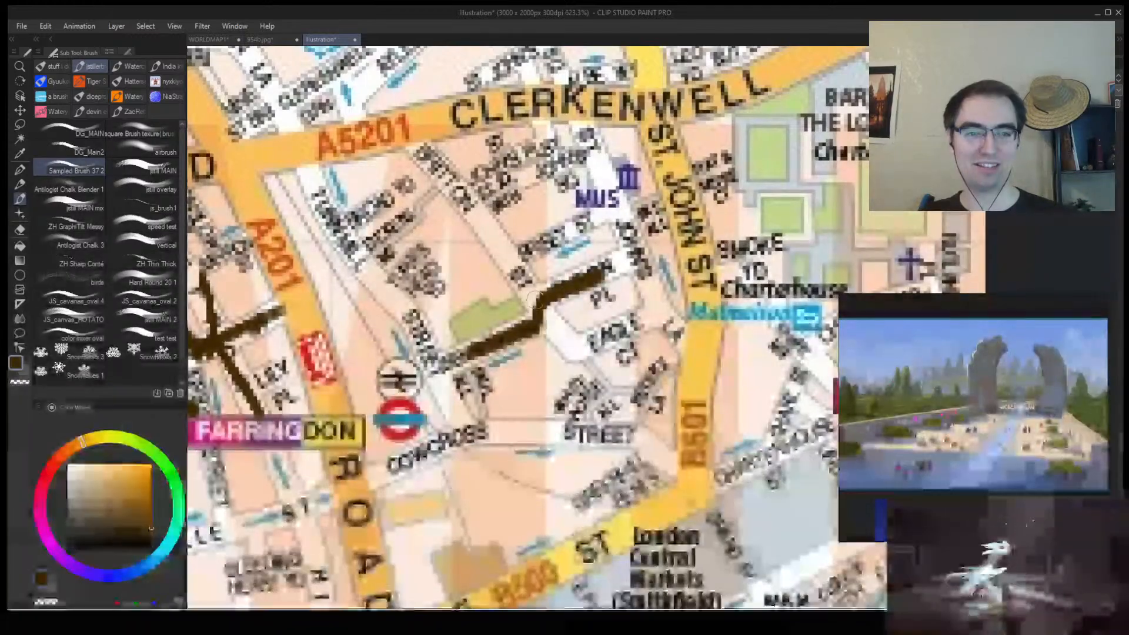
{"action": "left_click_drag", "start_coordinate": [595, 226], "coordinate": [606, 268]}
{"action": "left_click_drag", "start_coordinate": [540, 322], "coordinate": [547, 294]}
{"action": "key", "text": "ctrl+z"}
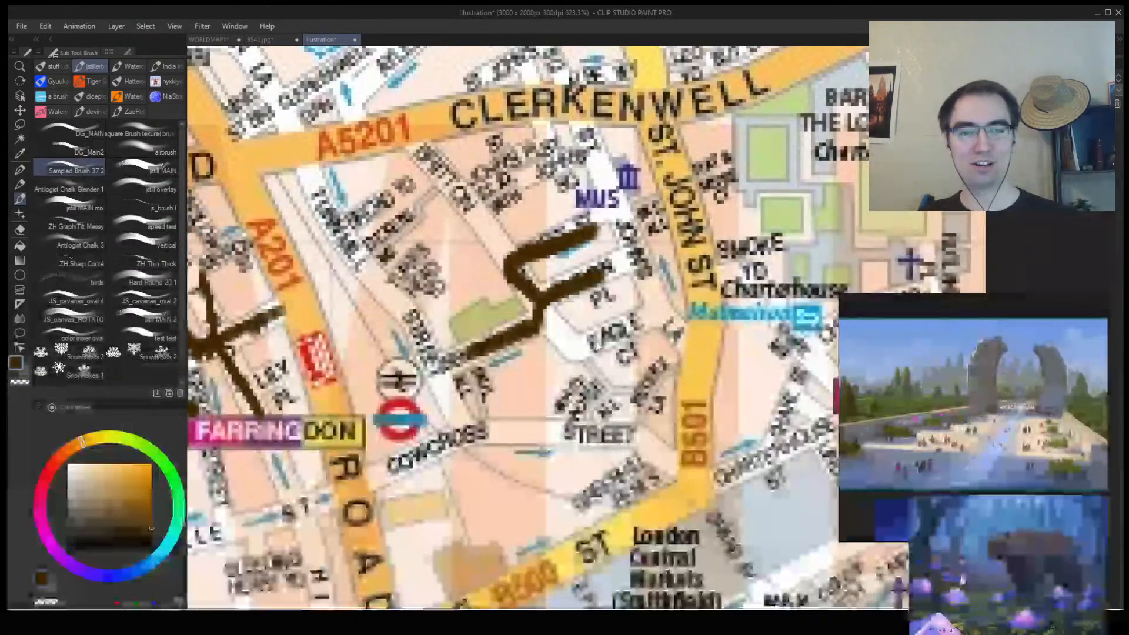
{"action": "left_click_drag", "start_coordinate": [560, 384], "coordinate": [482, 388]}
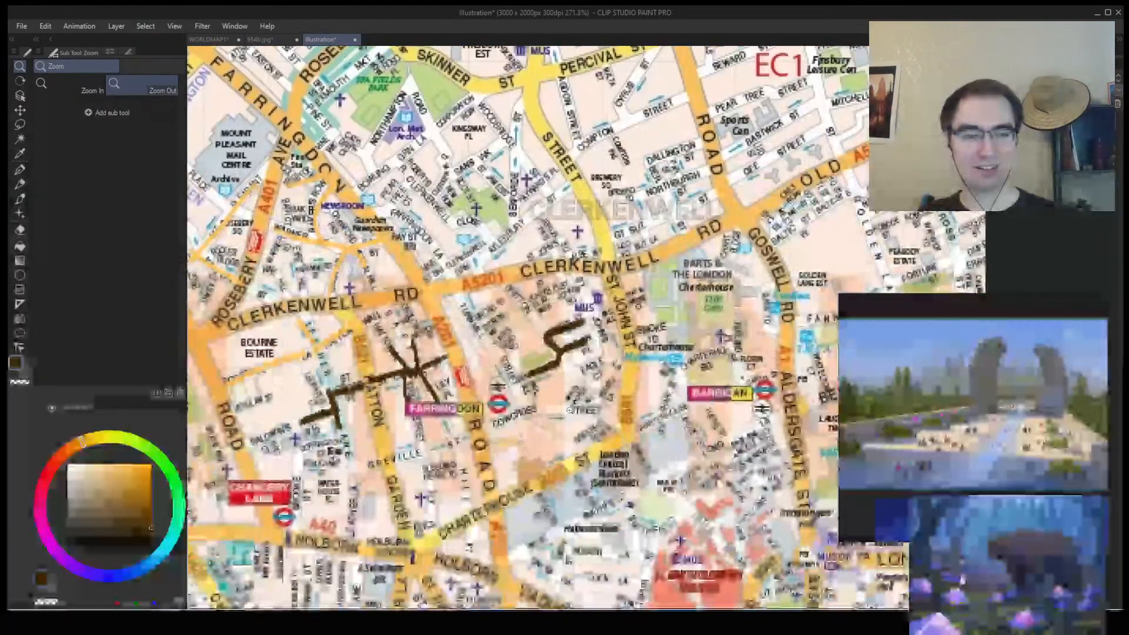
{"action": "key", "text": "ctrl+z"}
{"action": "key", "text": "ctrl+z"}
Examine the street pattern from Barbican and Smithfield across Holborn to Covent Garden on the London map.
{"action": "left_click_drag", "start_coordinate": [558, 385], "coordinate": [360, 245]}
{"action": "left_click_drag", "start_coordinate": [539, 366], "coordinate": [589, 366]}
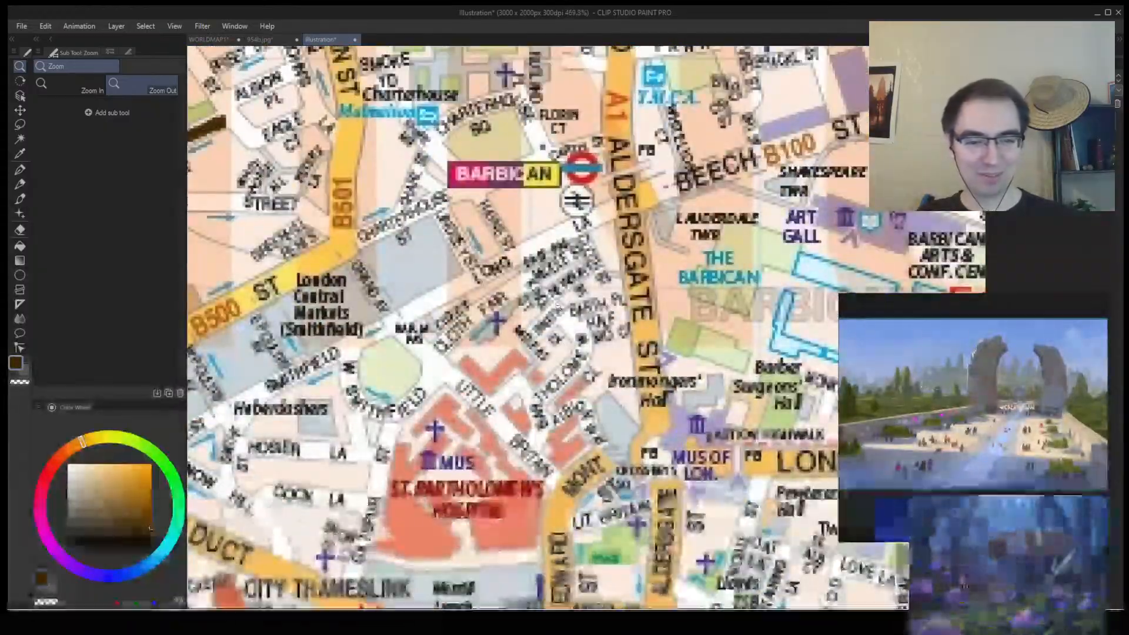
{"action": "left_click_drag", "start_coordinate": [491, 298], "coordinate": [282, 297]}
{"action": "left_click_drag", "start_coordinate": [411, 285], "coordinate": [529, 286]}
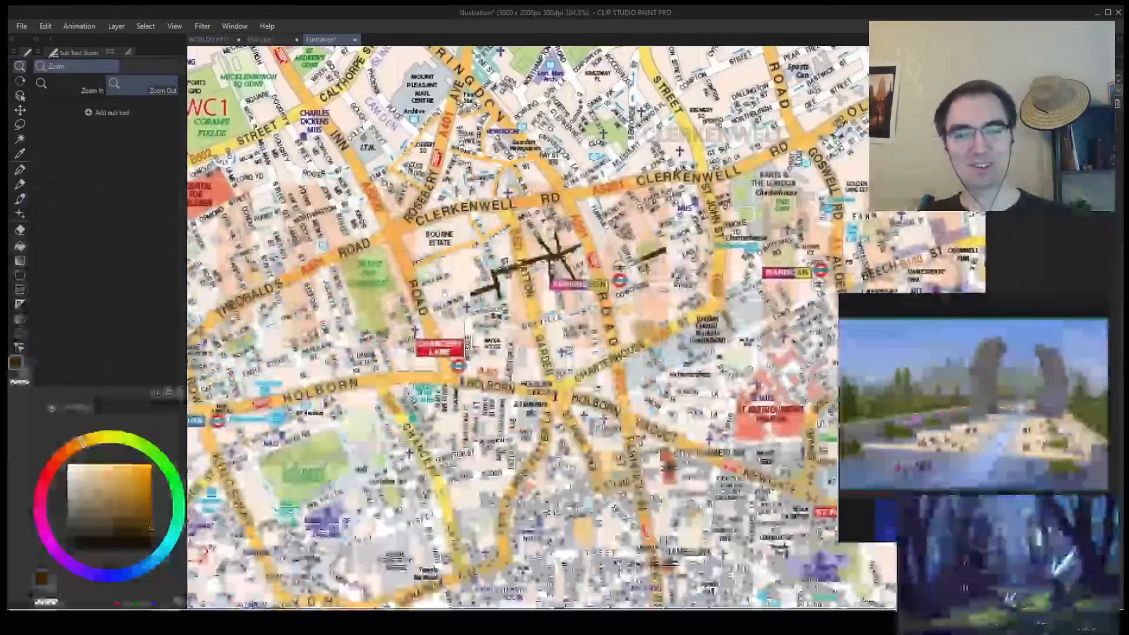
{"action": "left_click_drag", "start_coordinate": [353, 352], "coordinate": [560, 285]}
{"action": "left_click_drag", "start_coordinate": [451, 366], "coordinate": [588, 243]}
{"action": "left_click_drag", "start_coordinate": [564, 362], "coordinate": [665, 362]}
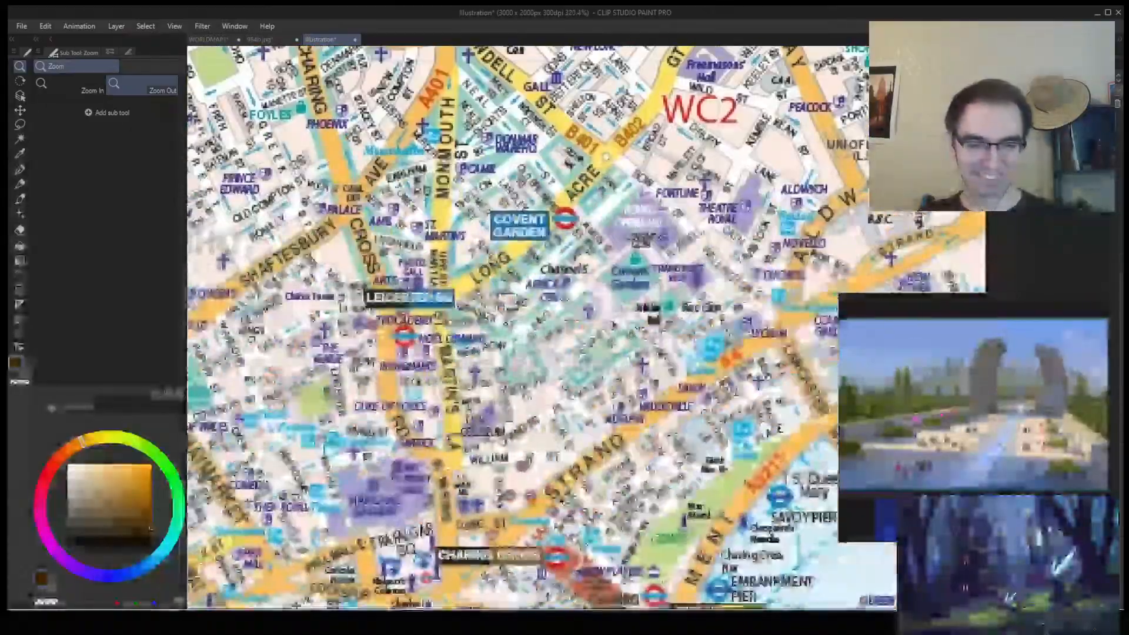
Circle a block beside Leicester Square and a spot on Shaftesbury Avenue, and try a brown route along Wardour Street, undoing the route lines.
{"action": "mouse_move", "coordinate": [308, 374]}
{"action": "left_mouse_down"}
{"action": "mouse_move", "coordinate": [493, 368]}
{"action": "mouse_move", "coordinate": [436, 364]}
{"action": "mouse_move", "coordinate": [470, 325]}
{"action": "left_mouse_up"}
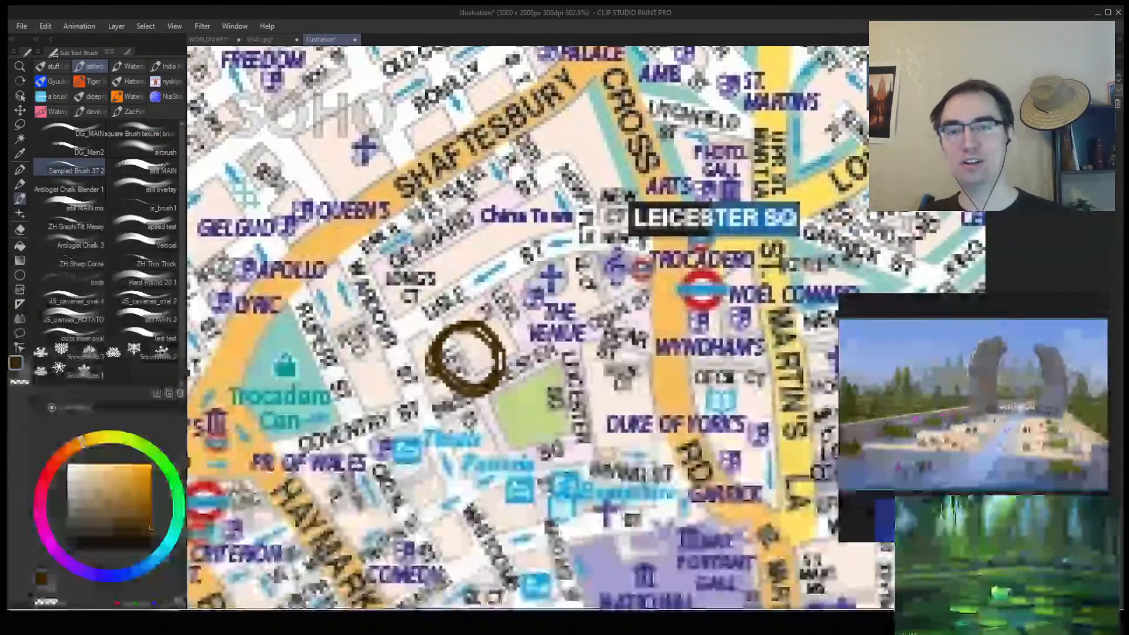
{"action": "mouse_move", "coordinate": [353, 215]}
{"action": "left_mouse_down"}
{"action": "mouse_move", "coordinate": [321, 218]}
{"action": "mouse_move", "coordinate": [435, 426]}
{"action": "left_mouse_up"}
{"action": "key", "text": "ctrl+z"}
{"action": "key", "text": "ctrl+z"}
{"action": "key", "text": "ctrl+z"}
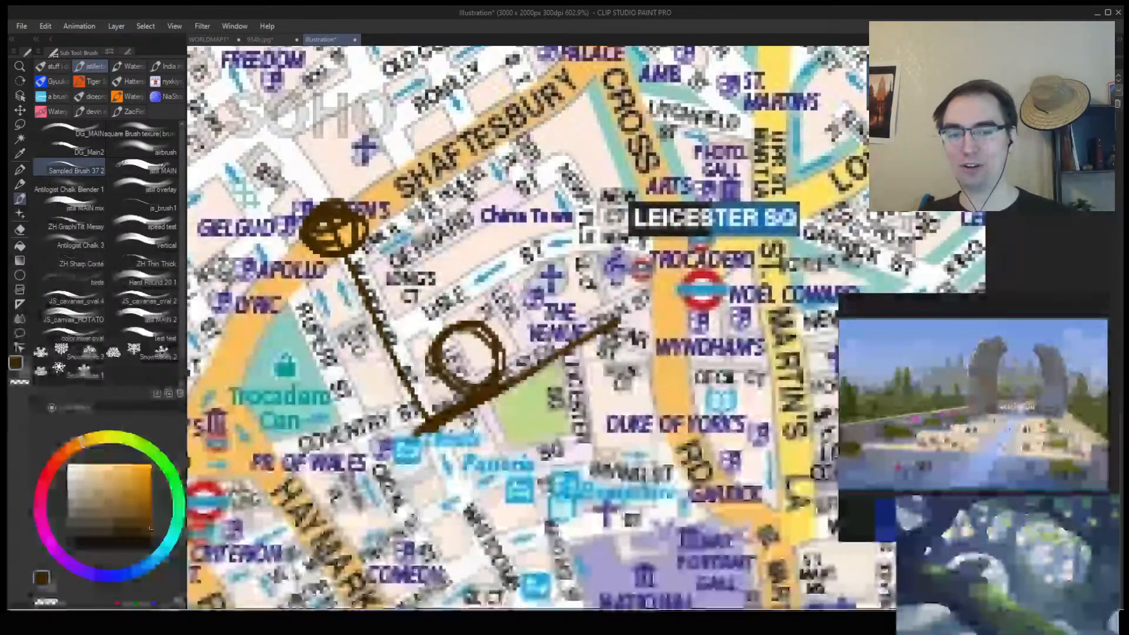
{"action": "key", "text": "ctrl+z"}
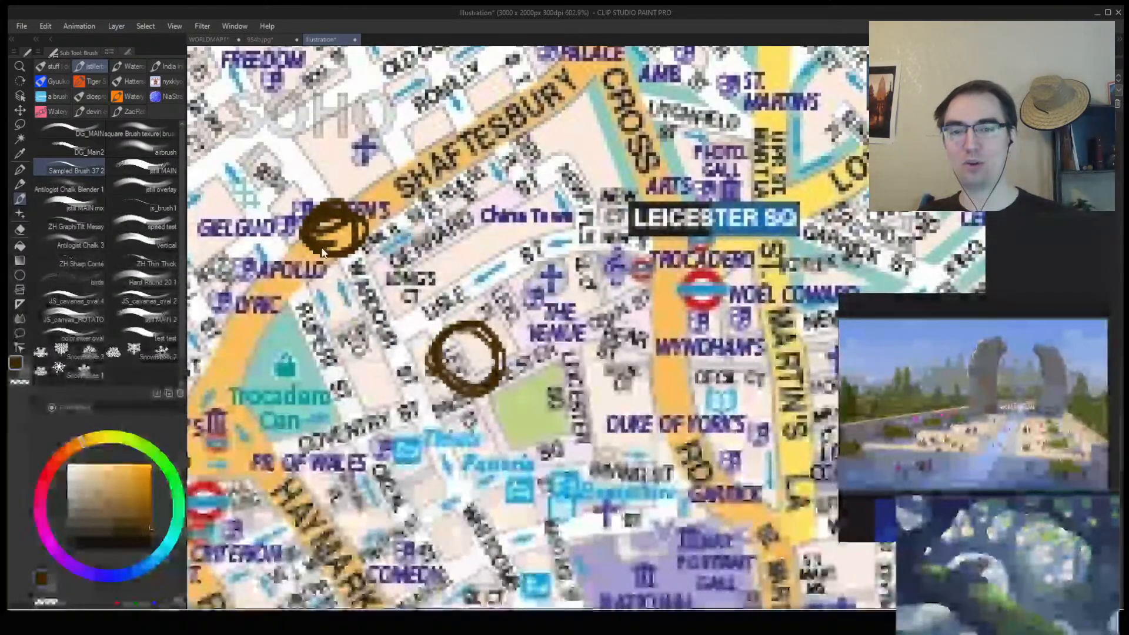
Try a longer brown route from the Shaftesbury Avenue circle past Leicester Square towards Charing Cross Road, and undo it with the circle.
{"action": "left_click_drag", "start_coordinate": [343, 257], "coordinate": [395, 355]}
{"action": "left_click_drag", "start_coordinate": [489, 518], "coordinate": [672, 401]}
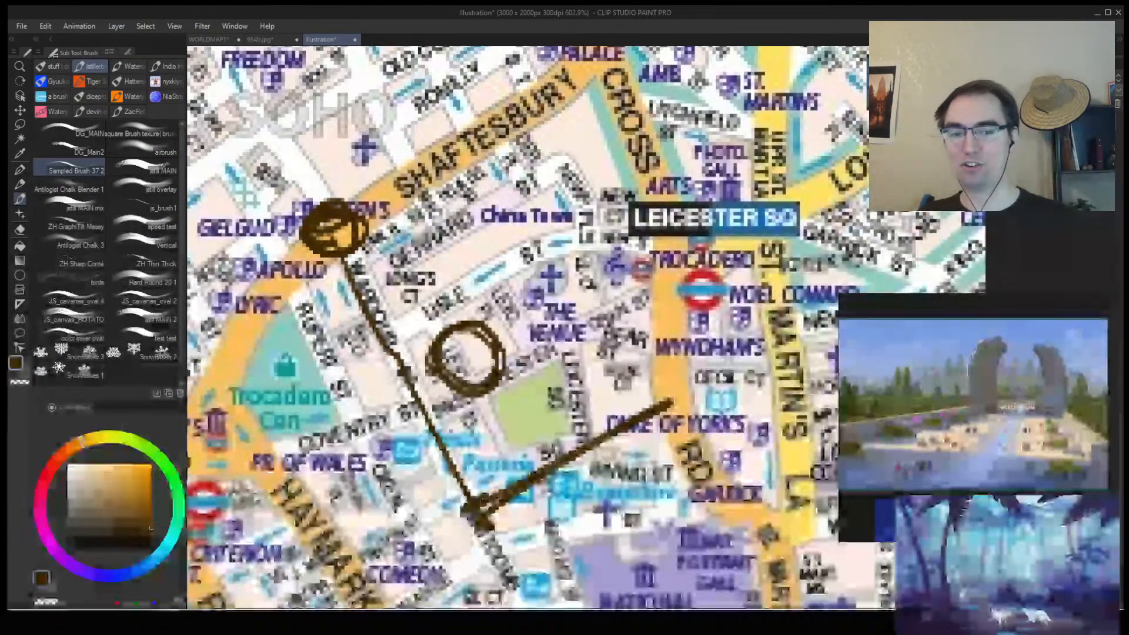
{"action": "key", "text": "ctrl+z"}
{"action": "mouse_move", "coordinate": [380, 337]}
{"action": "left_mouse_down"}
{"action": "mouse_move", "coordinate": [443, 308]}
{"action": "mouse_move", "coordinate": [482, 376]}
{"action": "left_mouse_up"}
{"action": "key", "text": "ctrl+z"}
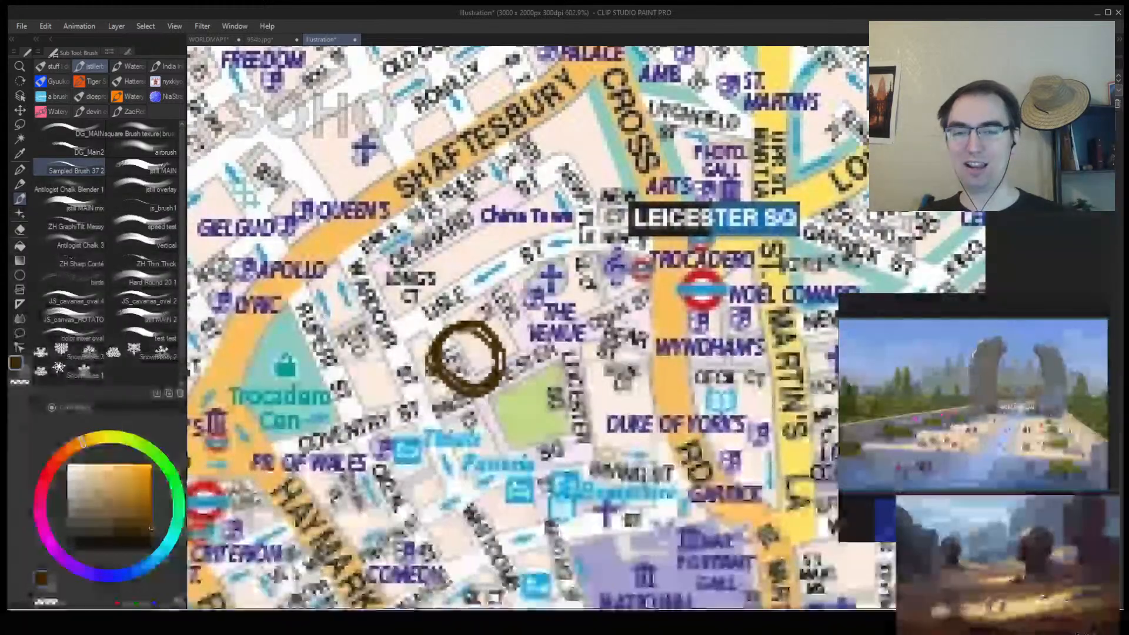
Circle a spot on Old Compton Street and draw an angular route from it across Shaftesbury Avenue to the circle beside Leicester Square.
{"action": "mouse_move", "coordinate": [371, 81]}
{"action": "left_mouse_down"}
{"action": "mouse_move", "coordinate": [404, 169]}
{"action": "mouse_move", "coordinate": [388, 179]}
{"action": "left_mouse_up"}
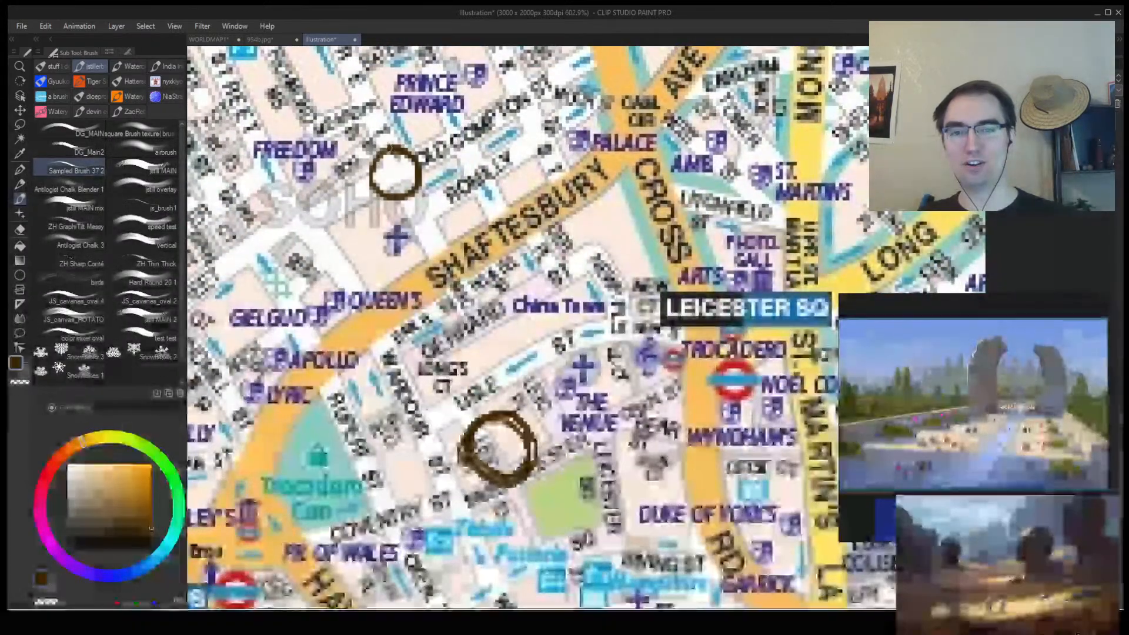
{"action": "mouse_move", "coordinate": [323, 212]}
{"action": "left_mouse_down"}
{"action": "mouse_move", "coordinate": [426, 429]}
{"action": "mouse_move", "coordinate": [472, 403]}
{"action": "left_mouse_up"}
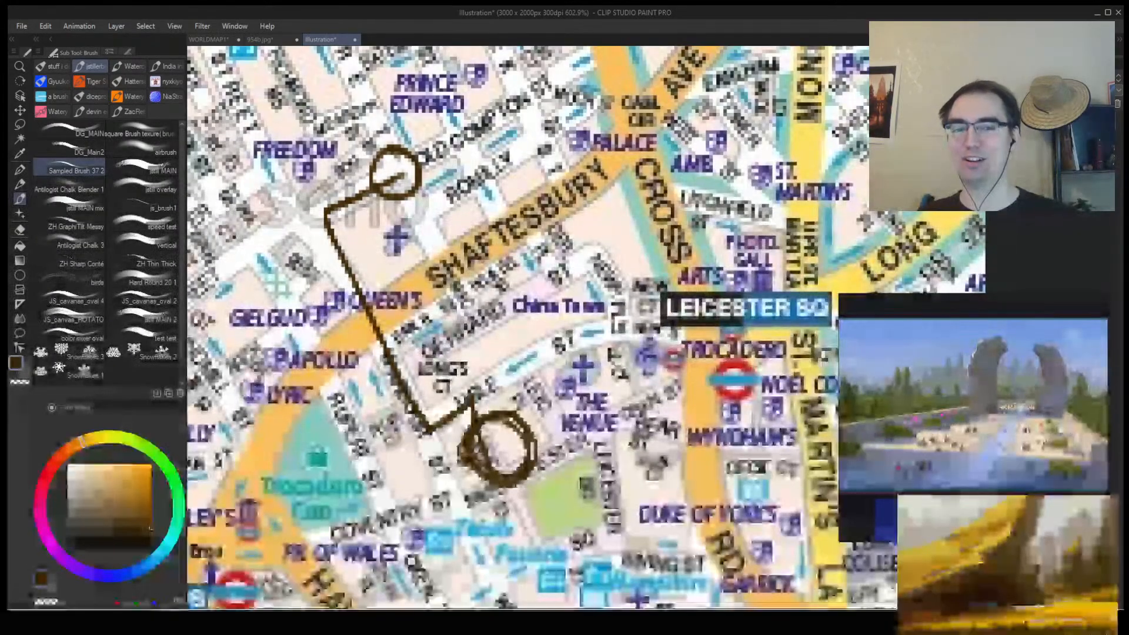
{"action": "left_click", "coordinate": [242, 37]}
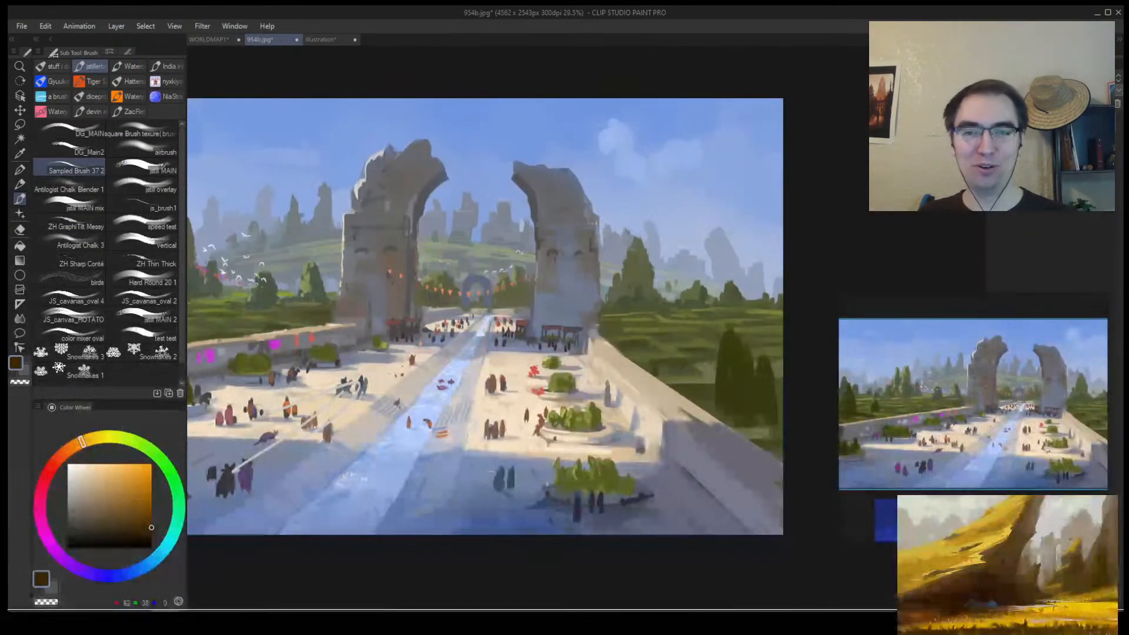
{"action": "left_click", "coordinate": [312, 39]}
Move the London street map up to uncover lower Manhattan on the New York map.
{"action": "left_click_drag", "start_coordinate": [519, 277], "coordinate": [485, 243]}
{"action": "key", "text": "k"}
{"action": "mouse_move", "coordinate": [455, 353]}
{"action": "left_mouse_down"}
{"action": "mouse_move", "coordinate": [523, 350]}
{"action": "mouse_move", "coordinate": [501, 202]}
{"action": "mouse_move", "coordinate": [495, 323]}
{"action": "left_mouse_up"}
Choose bright red and paint a large dot at Gramercy Park and a small dot just below Delancey Street on the Manhattan map.
{"action": "key", "text": "b"}
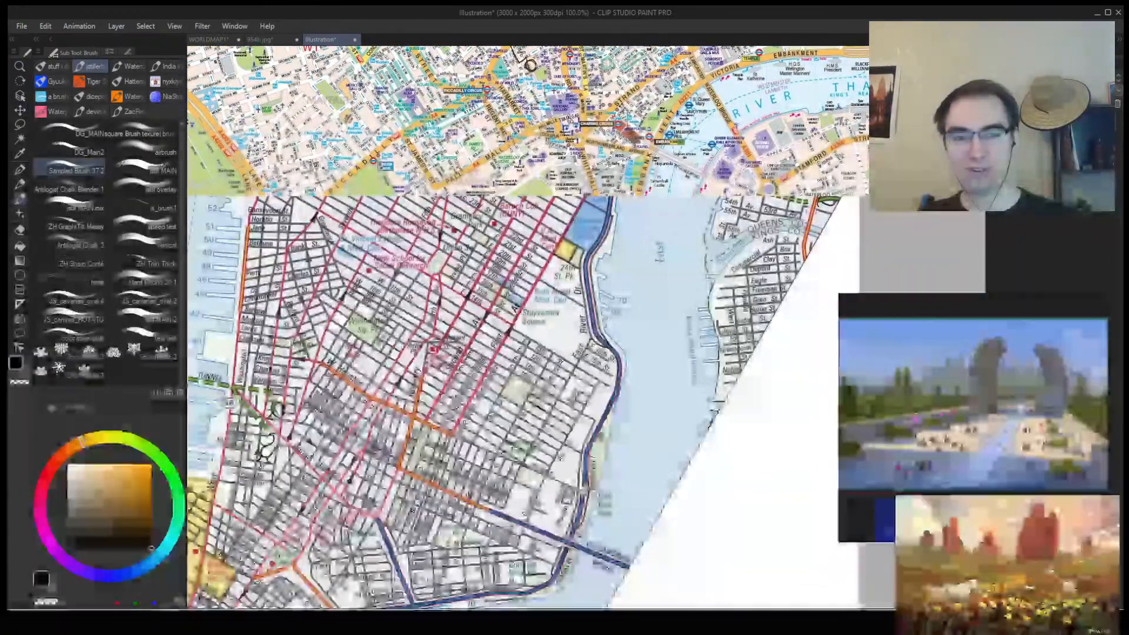
{"action": "left_click", "coordinate": [66, 465]}
{"action": "left_click", "coordinate": [51, 466]}
{"action": "left_click", "coordinate": [151, 465]}
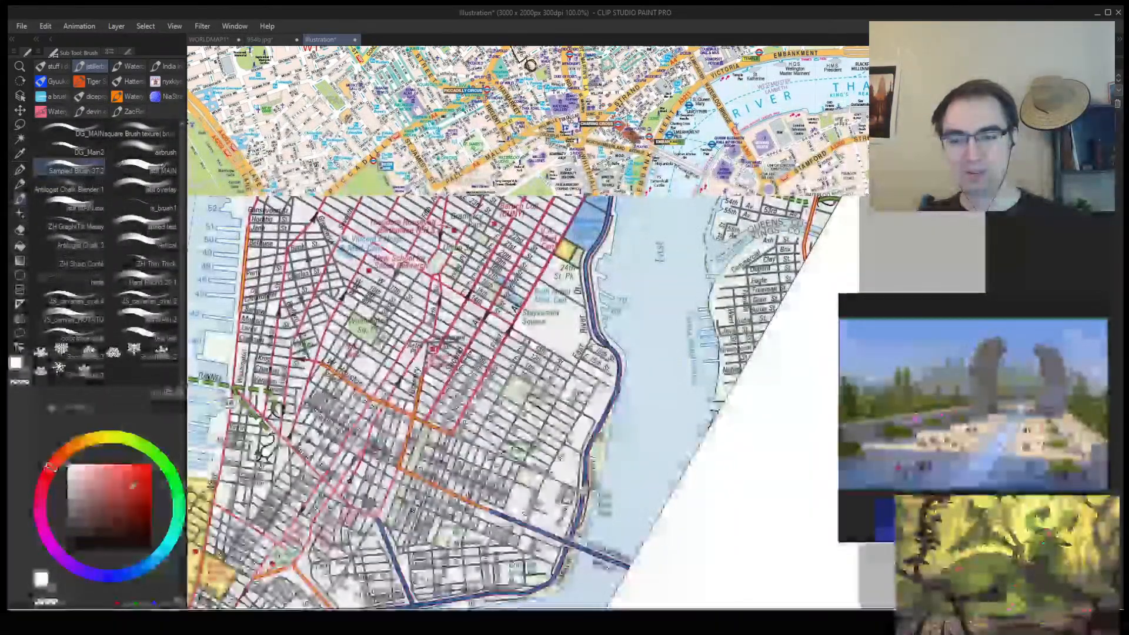
{"action": "left_click_drag", "start_coordinate": [494, 227], "coordinate": [485, 233]}
{"action": "key", "text": "alt+space"}
{"action": "left_click_drag", "start_coordinate": [460, 307], "coordinate": [482, 289]}
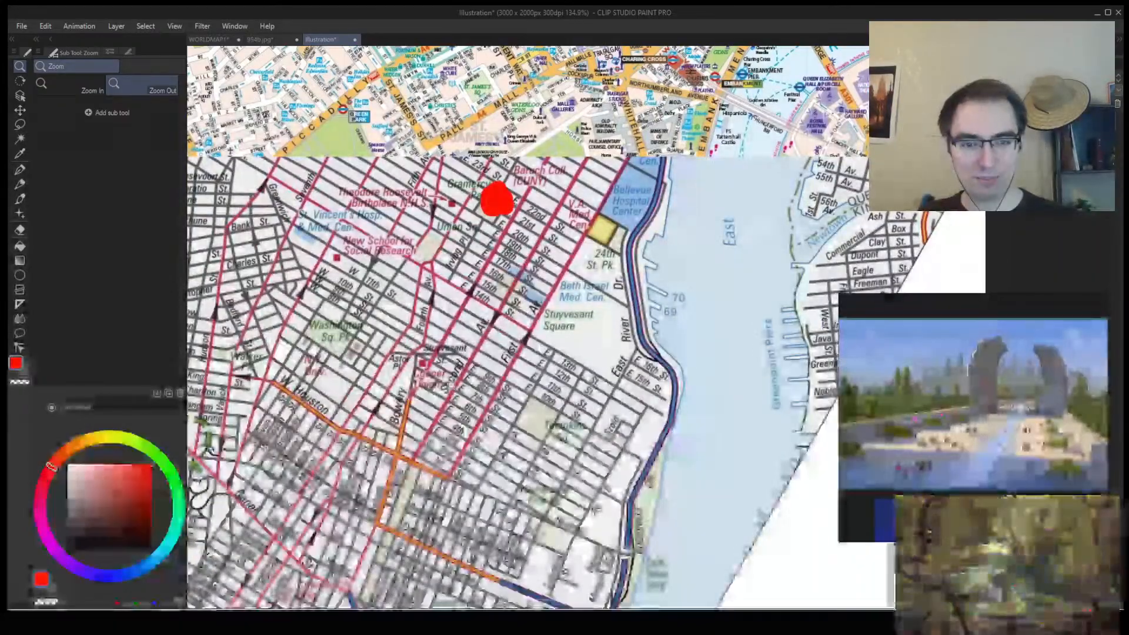
{"action": "left_click_drag", "start_coordinate": [447, 397], "coordinate": [472, 391]}
{"action": "left_click_drag", "start_coordinate": [525, 289], "coordinate": [540, 260]}
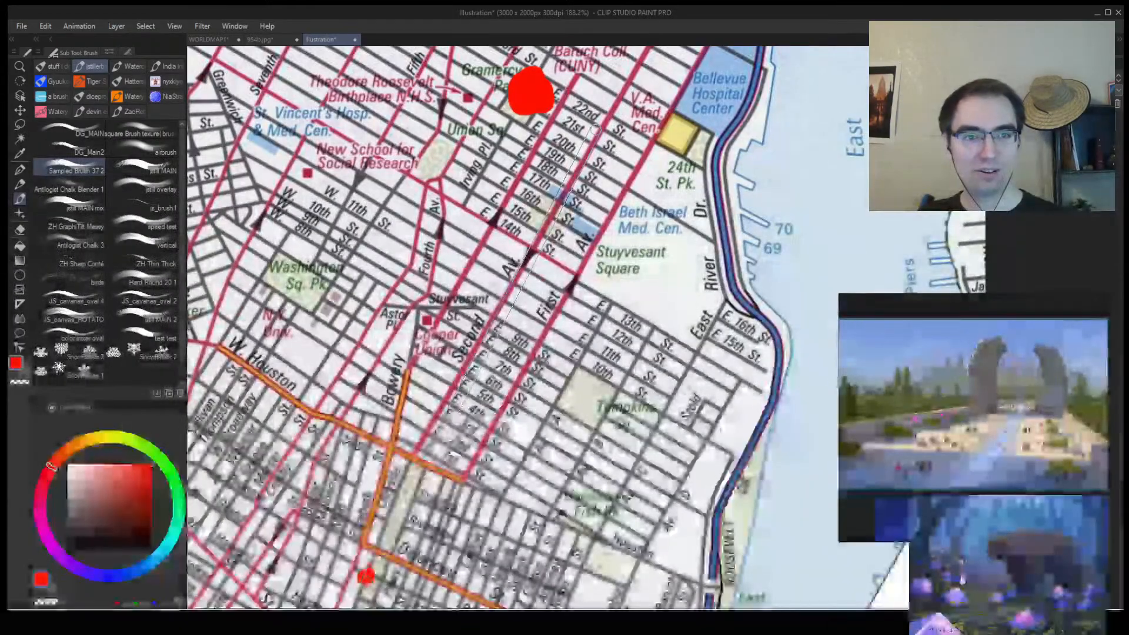
Try straight red routes from the Delancey Street dot and from an extra dot east of it to the Gramercy Park dot, and undo the latest connections.
{"action": "left_click", "coordinate": [601, 128], "text": "shift"}
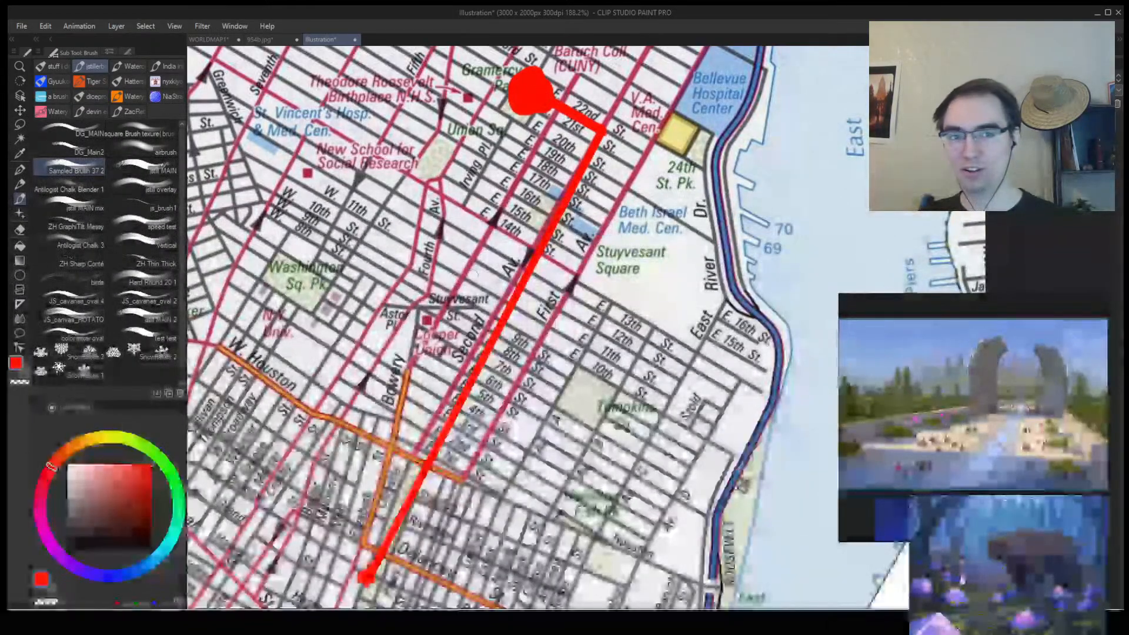
{"action": "left_click_drag", "start_coordinate": [374, 436], "coordinate": [495, 342]}
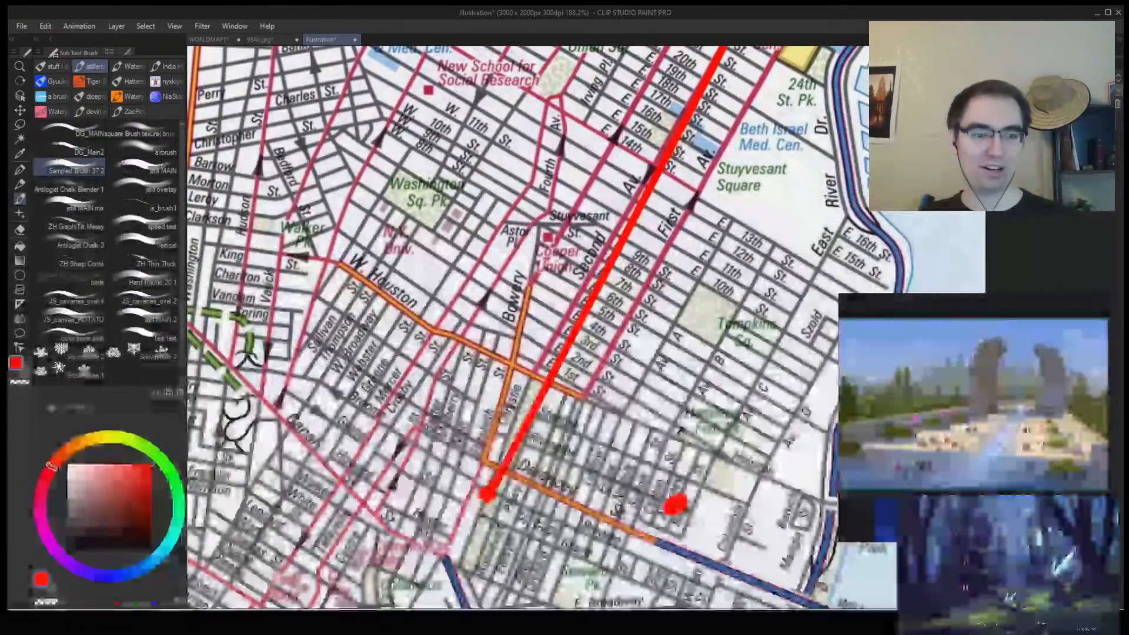
{"action": "left_click_drag", "start_coordinate": [674, 504], "coordinate": [479, 561]}
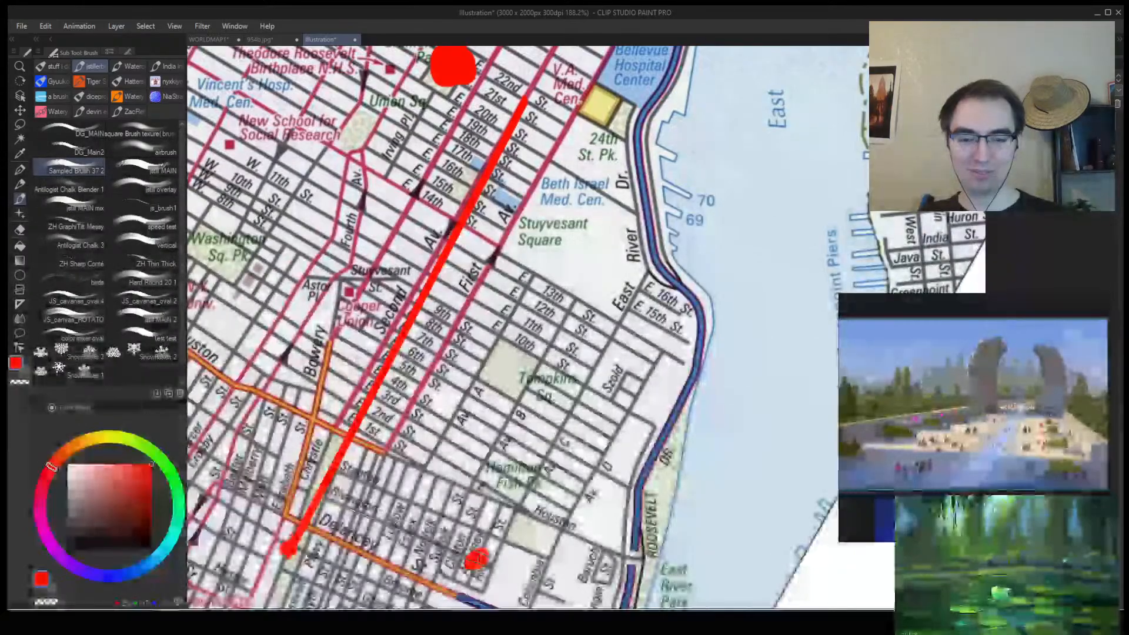
{"action": "left_click", "coordinate": [318, 494], "text": "shift"}
{"action": "left_click", "coordinate": [457, 68], "text": "shift"}
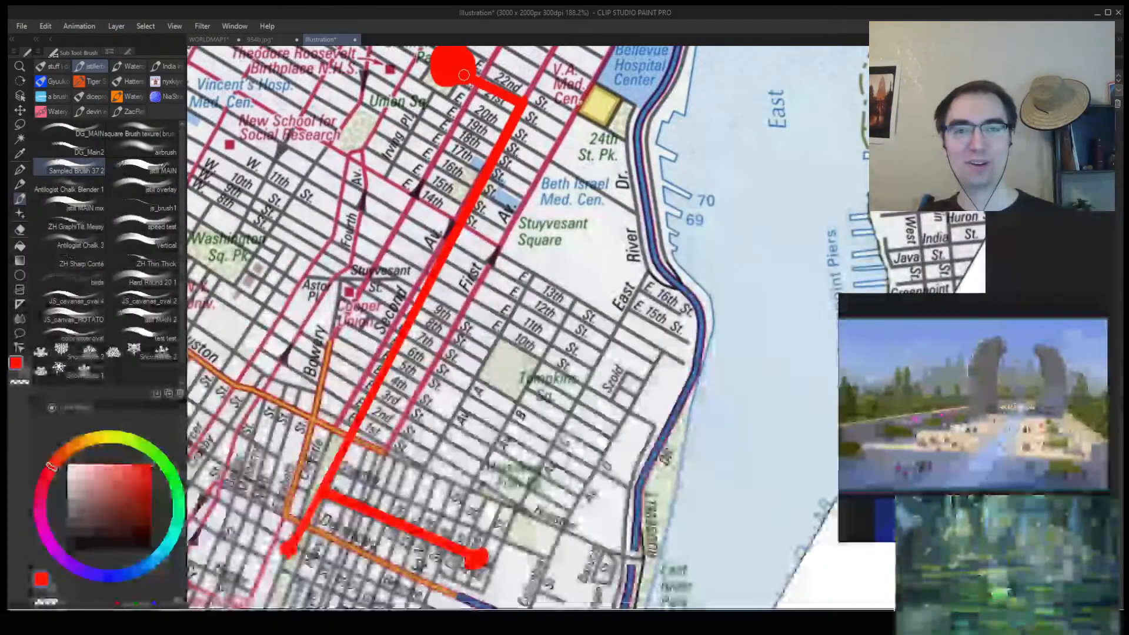
{"action": "key", "text": "ctrl+z"}
{"action": "key", "text": "ctrl+z"}
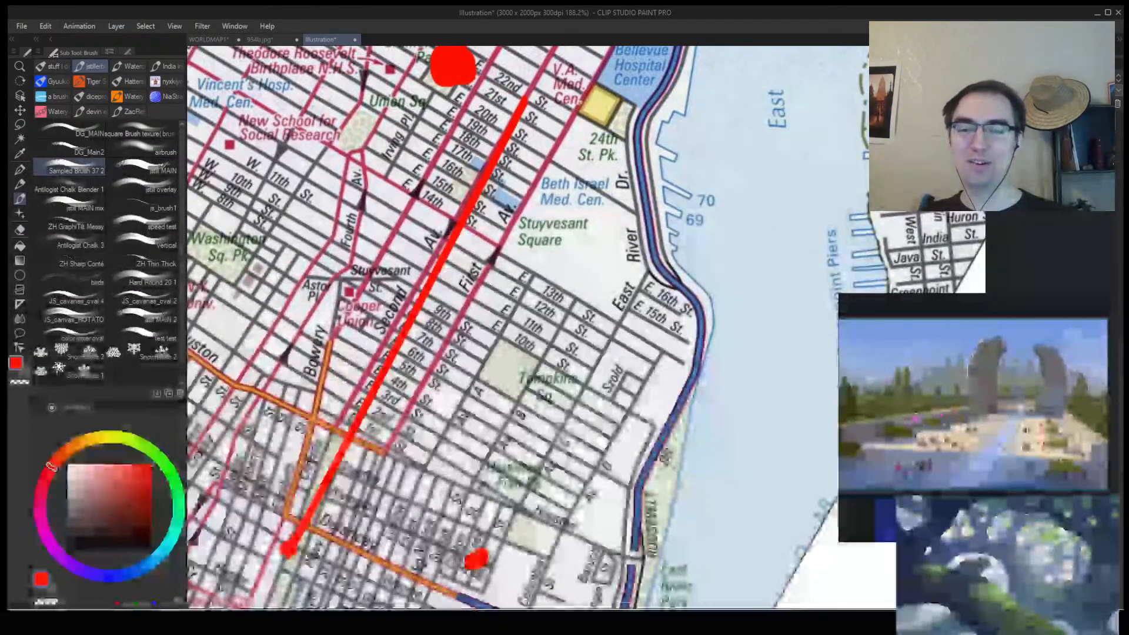
Delete the London street map from the document, leaving the New York map.
{"action": "key", "text": "alt+space"}
{"action": "left_click_drag", "start_coordinate": [344, 476], "coordinate": [264, 476]}
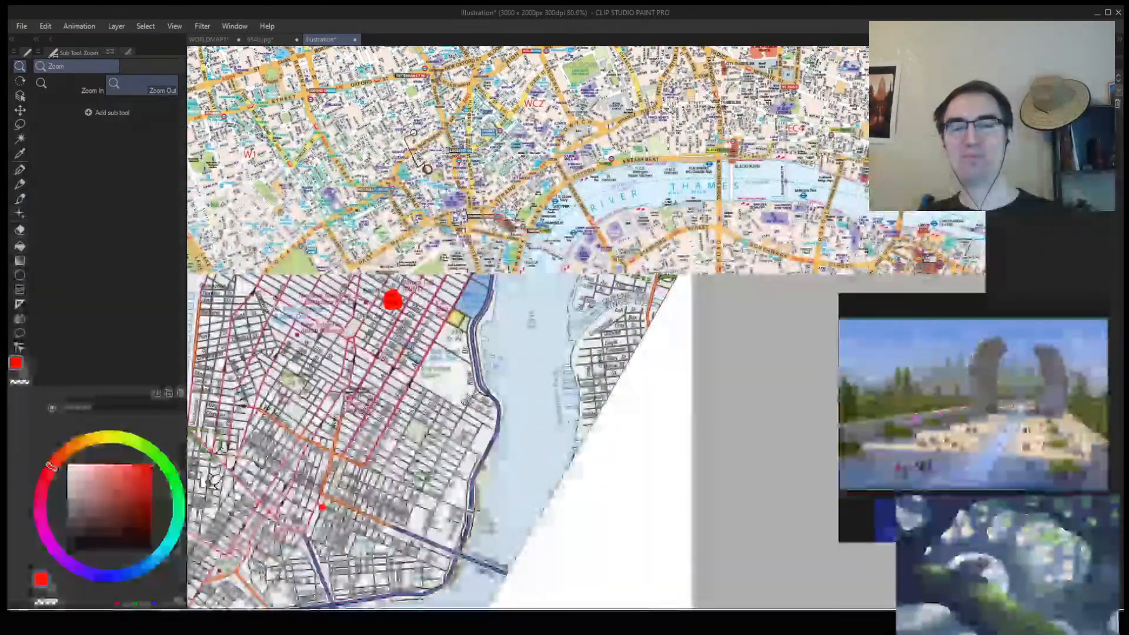
{"action": "left_click_drag", "start_coordinate": [355, 415], "coordinate": [309, 415]}
{"action": "left_click_drag", "start_coordinate": [329, 454], "coordinate": [441, 454]}
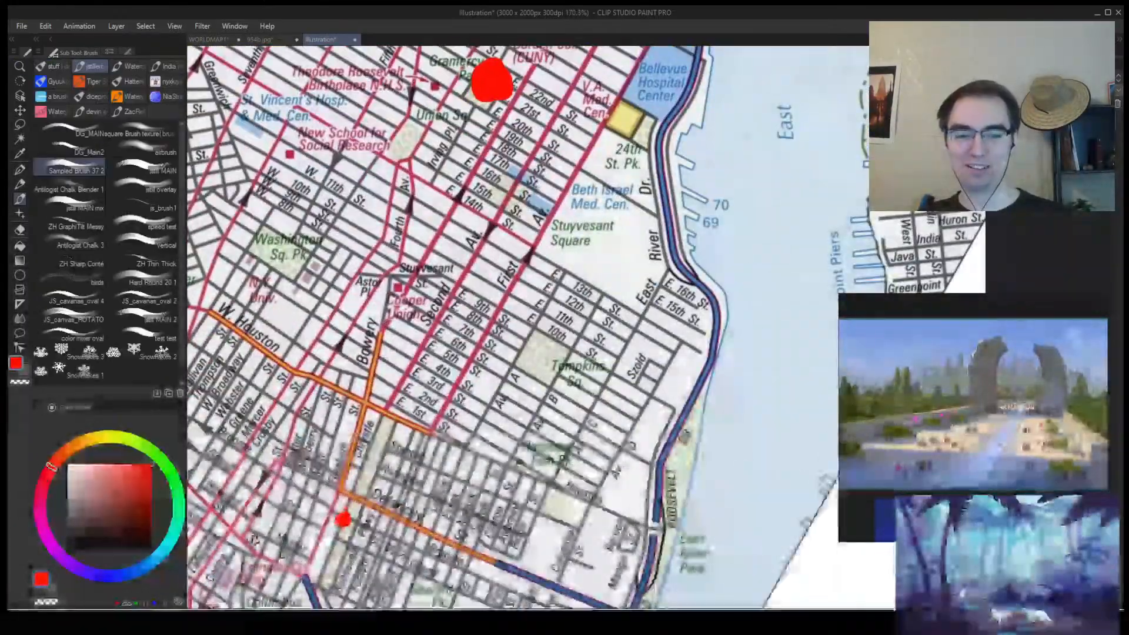
{"action": "left_click_drag", "start_coordinate": [606, 129], "coordinate": [544, 346]}
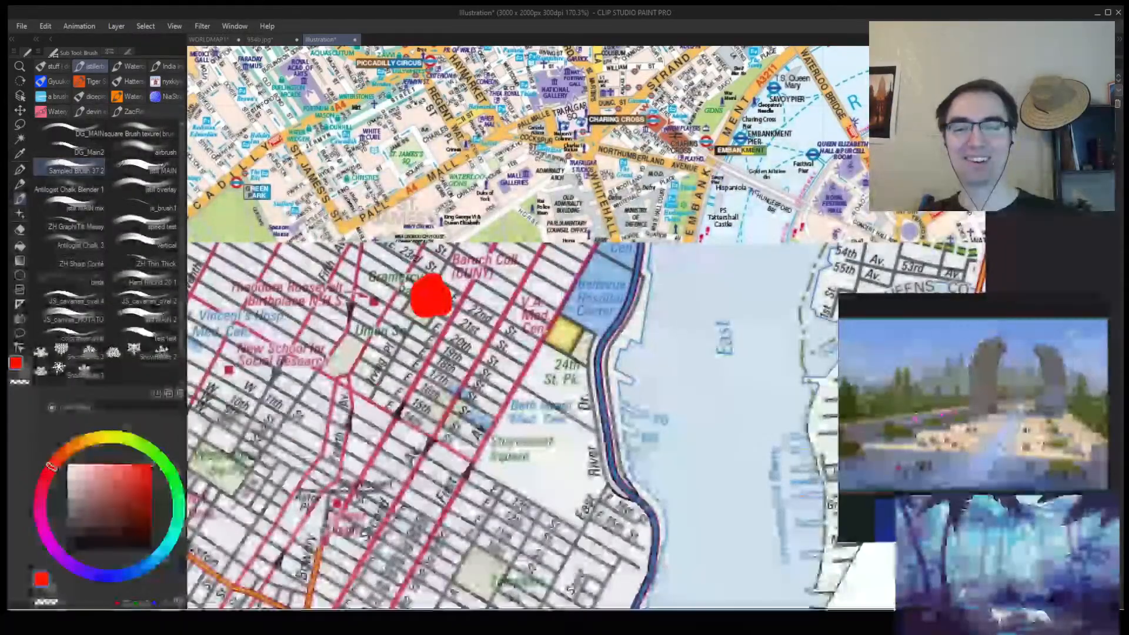
{"action": "key", "text": "alt+space"}
{"action": "left_click_drag", "start_coordinate": [451, 285], "coordinate": [307, 285]}
{"action": "key", "text": "k"}
{"action": "left_click_drag", "start_coordinate": [343, 245], "coordinate": [368, 220]}
{"action": "key", "text": "Delete"}
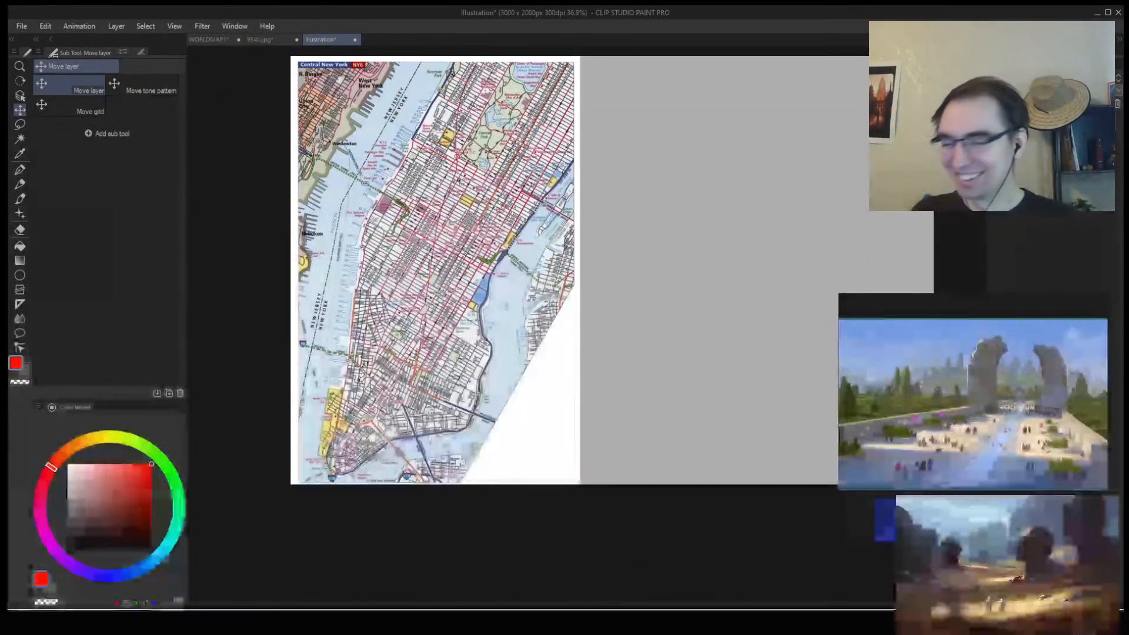
Examine Manhattan's street grid on the New York map.
{"action": "key", "text": "alt+Tab"}
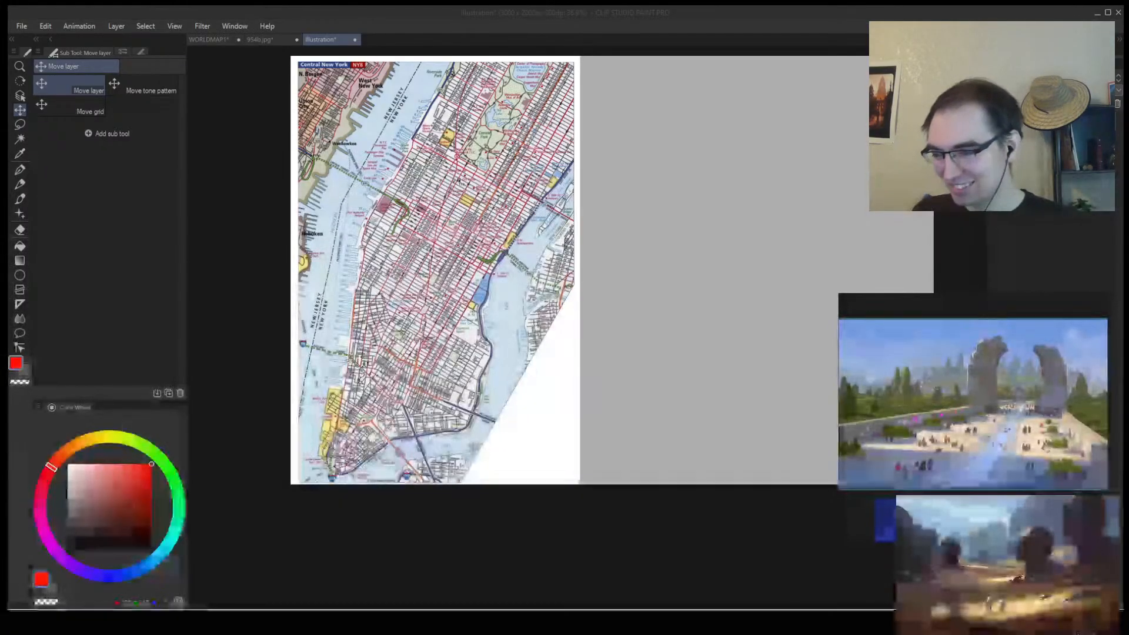
{"action": "left_click", "coordinate": [431, 242]}
{"action": "scroll", "coordinate": [438, 254], "scroll_direction": "up", "scroll_amount": 3}
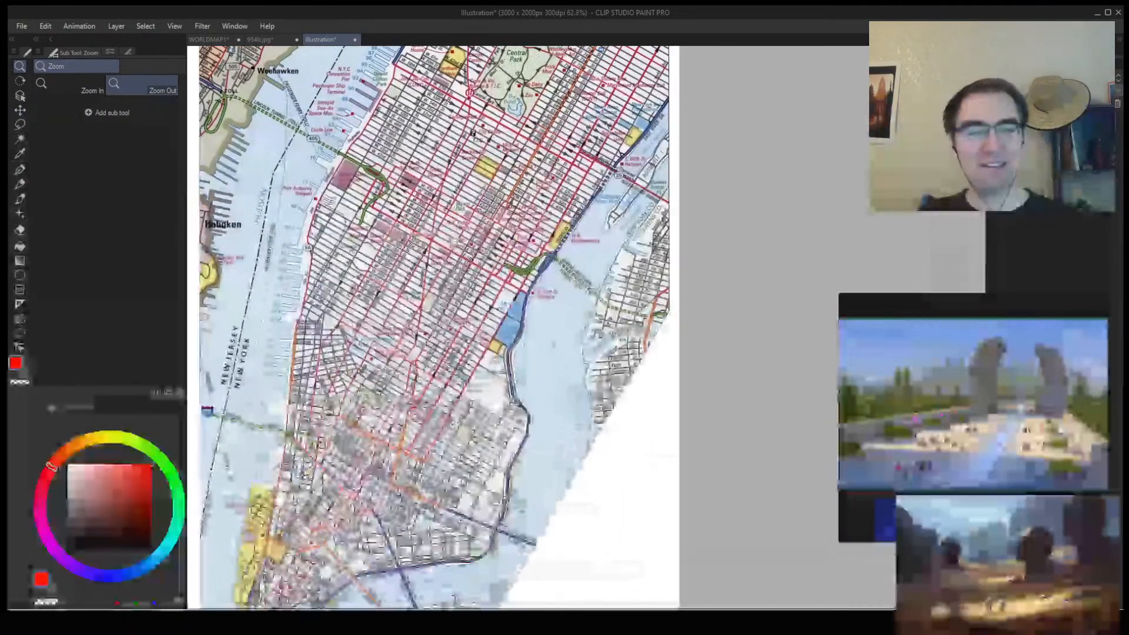
{"action": "scroll", "coordinate": [450, 255], "scroll_direction": "up", "scroll_amount": 1}
{"action": "mouse_move", "coordinate": [417, 343]}
{"action": "left_mouse_down"}
{"action": "mouse_move", "coordinate": [382, 400]}
{"action": "mouse_move", "coordinate": [407, 383]}
{"action": "mouse_move", "coordinate": [402, 357]}
{"action": "left_mouse_up"}
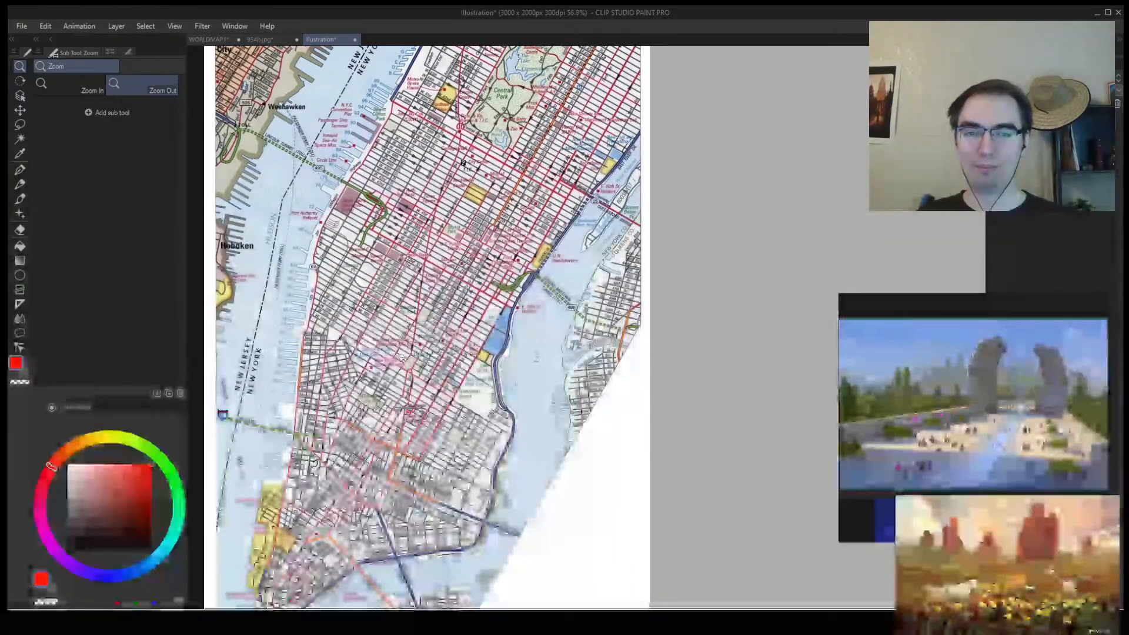
{"action": "mouse_move", "coordinate": [459, 323]}
{"action": "left_mouse_down"}
{"action": "mouse_move", "coordinate": [438, 326]}
{"action": "mouse_move", "coordinate": [468, 316]}
{"action": "left_mouse_up"}
{"action": "key", "text": "k"}
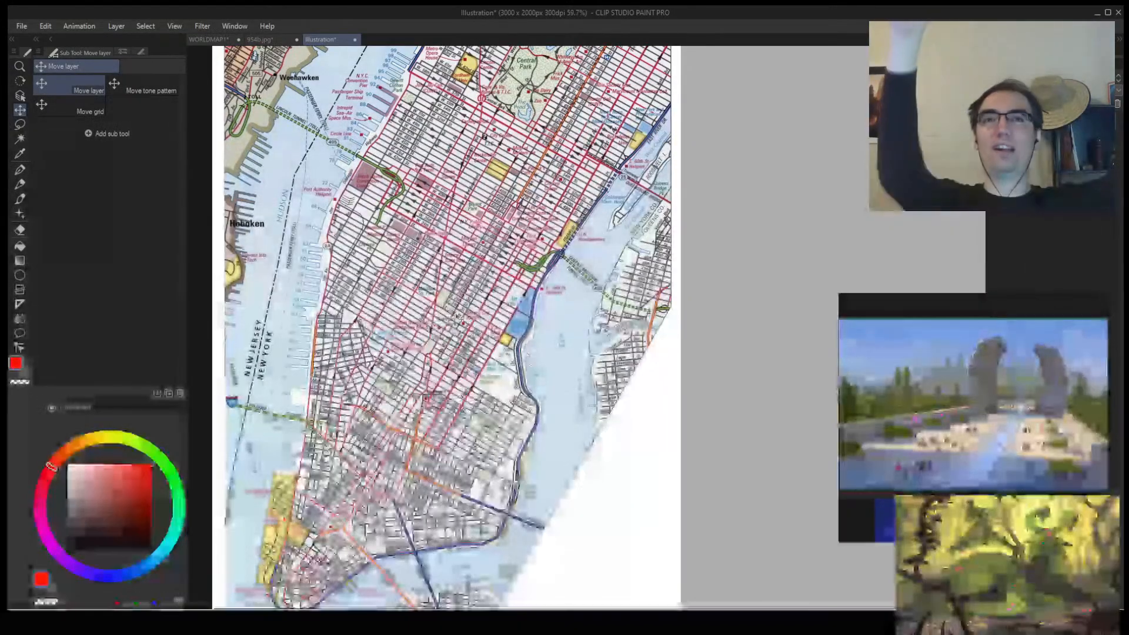
{"action": "key", "text": "slash"}
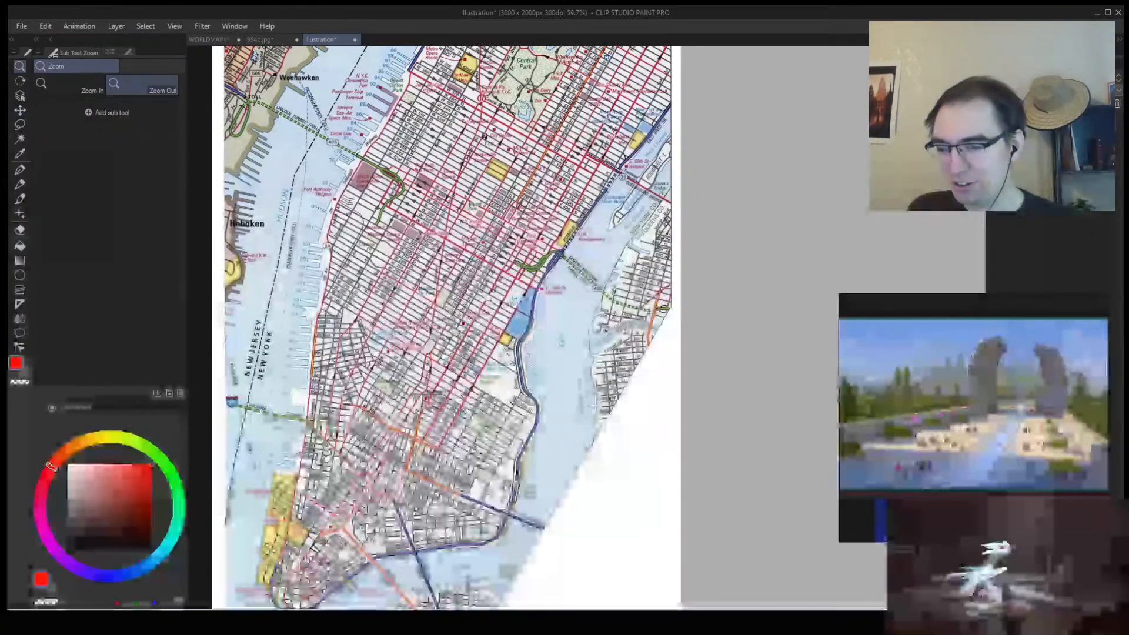
{"action": "left_click_drag", "start_coordinate": [470, 321], "coordinate": [461, 321]}
{"action": "key", "text": "k"}
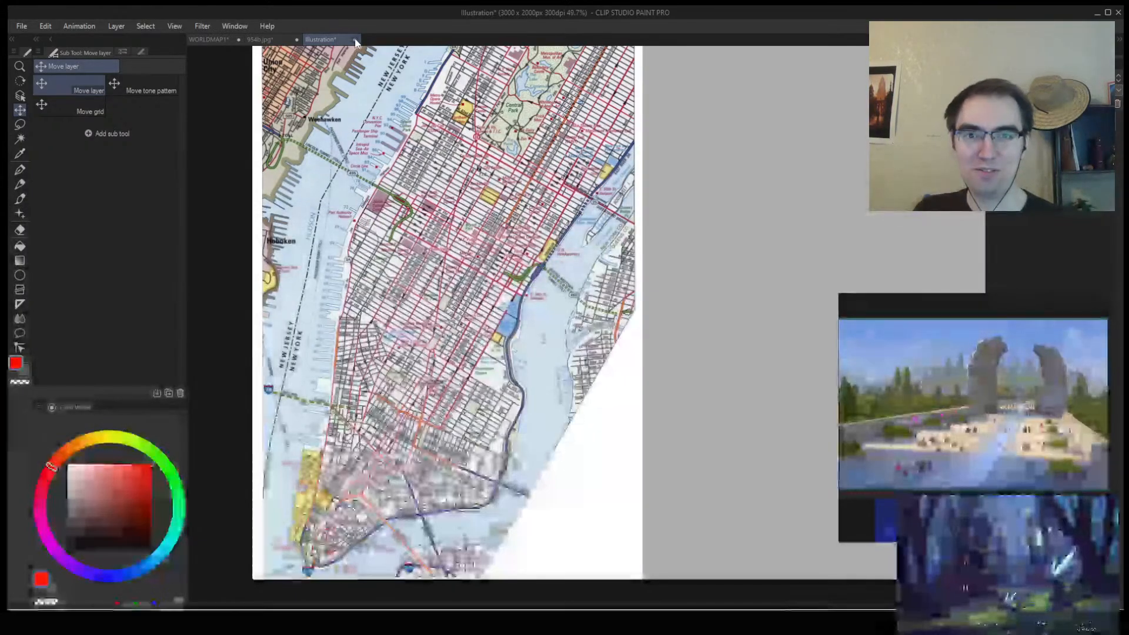
Close the New York map illustration and return to the WORLDMAP document.
{"action": "left_click", "coordinate": [354, 40]}
{"action": "left_click", "coordinate": [580, 235]}
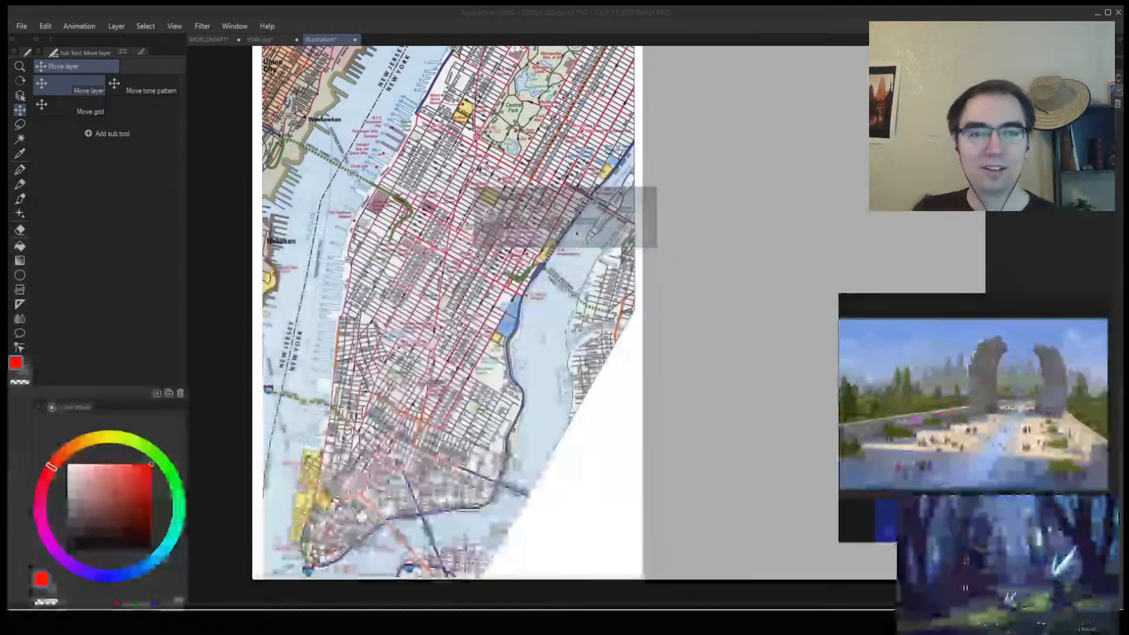
{"action": "key", "text": "alt+space"}
{"action": "mouse_move", "coordinate": [554, 217]}
{"action": "left_mouse_down"}
{"action": "mouse_move", "coordinate": [505, 218]}
{"action": "mouse_move", "coordinate": [558, 206]}
{"action": "left_mouse_up"}
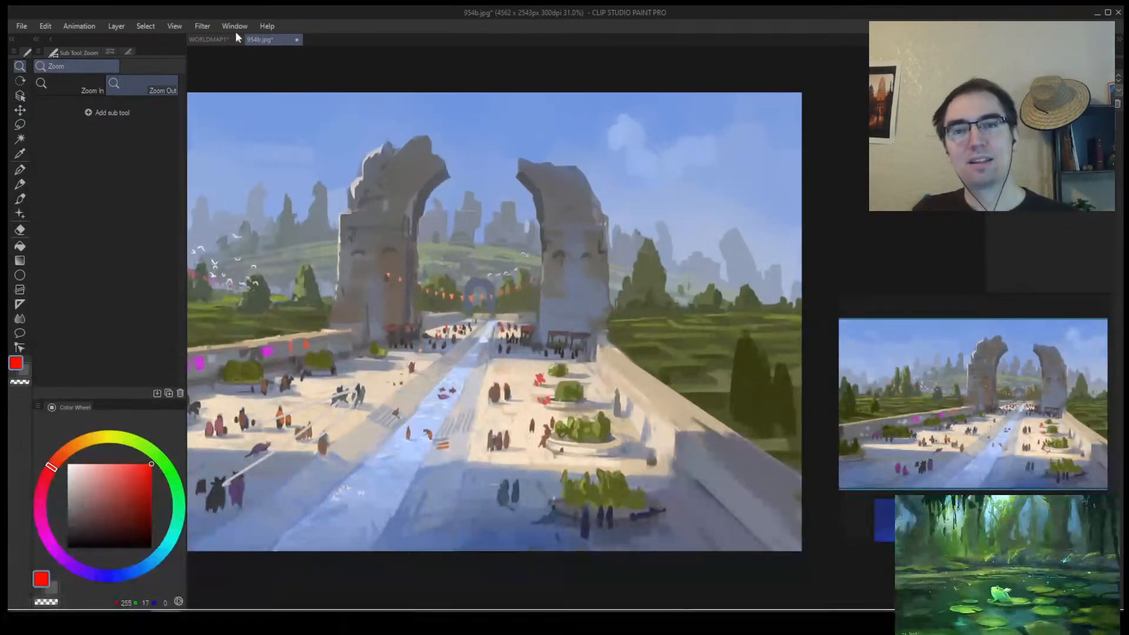
{"action": "left_click", "coordinate": [212, 40]}
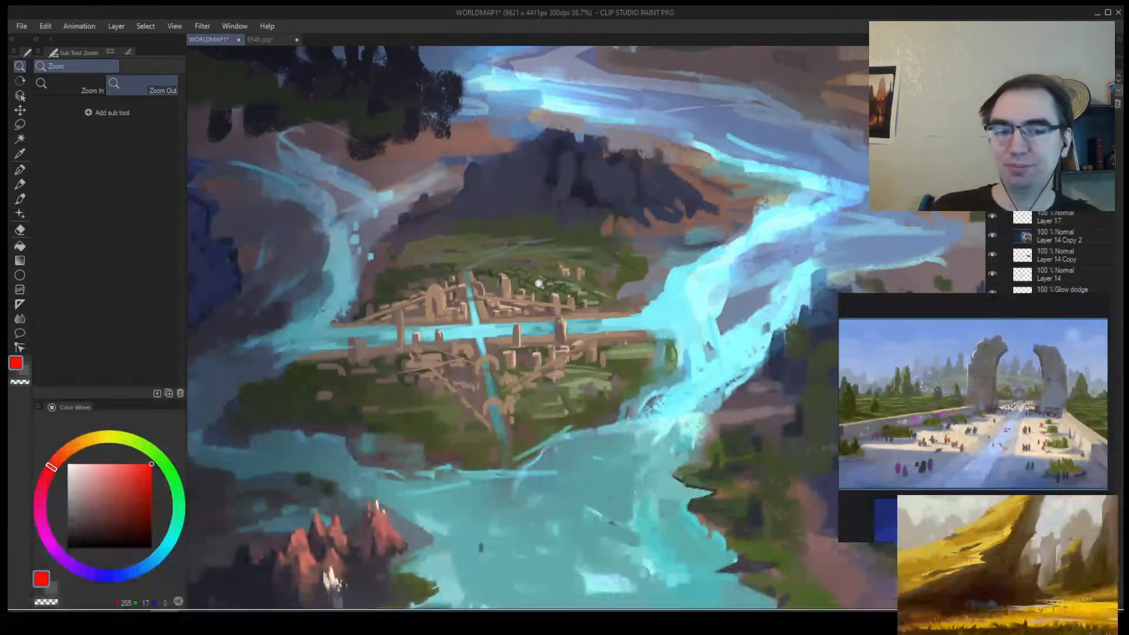
{"action": "left_click_drag", "start_coordinate": [538, 286], "coordinate": [538, 289]}
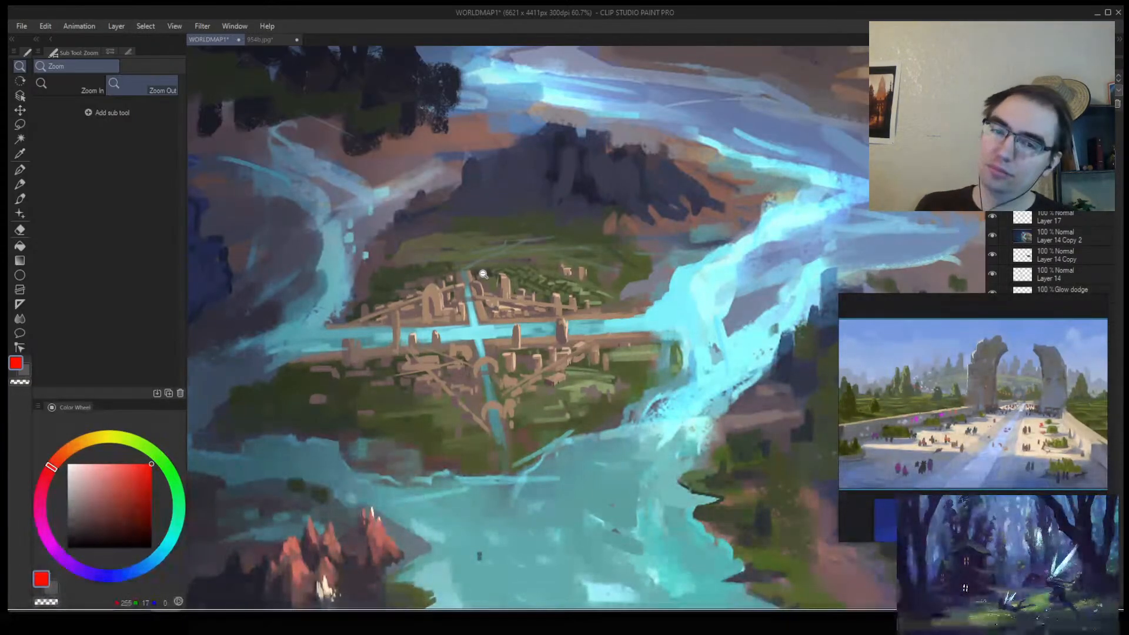
Sample the greyish-brown bank colours and paint along the canal's northern bank at the city's western end.
{"action": "mouse_move", "coordinate": [466, 302]}
{"action": "left_mouse_down"}
{"action": "mouse_move", "coordinate": [329, 317]}
{"action": "mouse_move", "coordinate": [471, 330]}
{"action": "mouse_move", "coordinate": [478, 316]}
{"action": "left_mouse_up"}
{"action": "left_click_drag", "start_coordinate": [381, 332], "coordinate": [426, 327]}
{"action": "key", "text": "b"}
{"action": "left_click", "coordinate": [329, 325], "text": "alt"}
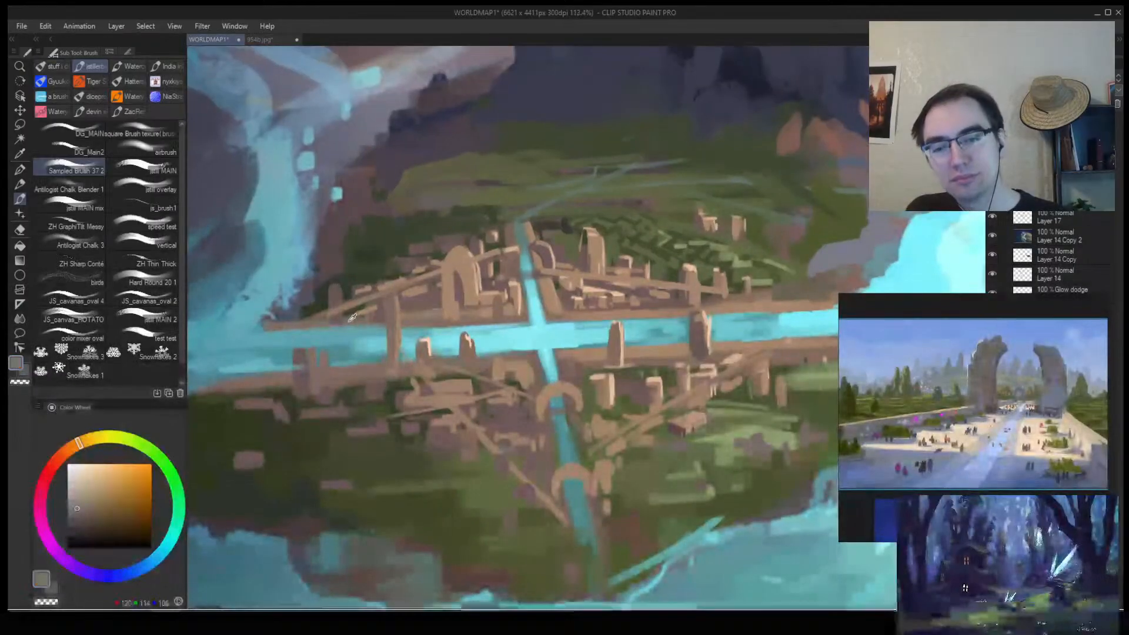
{"action": "left_click_drag", "start_coordinate": [287, 328], "coordinate": [382, 320]}
{"action": "left_click", "coordinate": [379, 317], "text": "alt"}
{"action": "left_click", "coordinate": [360, 325], "text": "alt"}
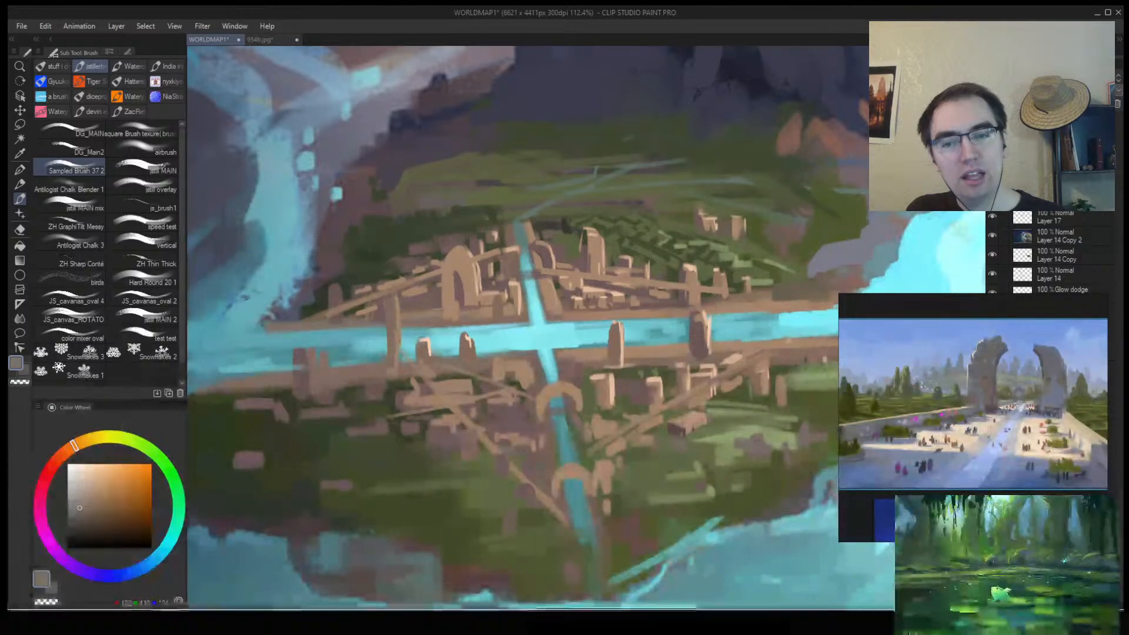
Refine the shore tip where the western river meets the canal, using sampled slate-blue, water-blue and dark ground colours.
{"action": "left_click", "coordinate": [292, 316], "text": "alt"}
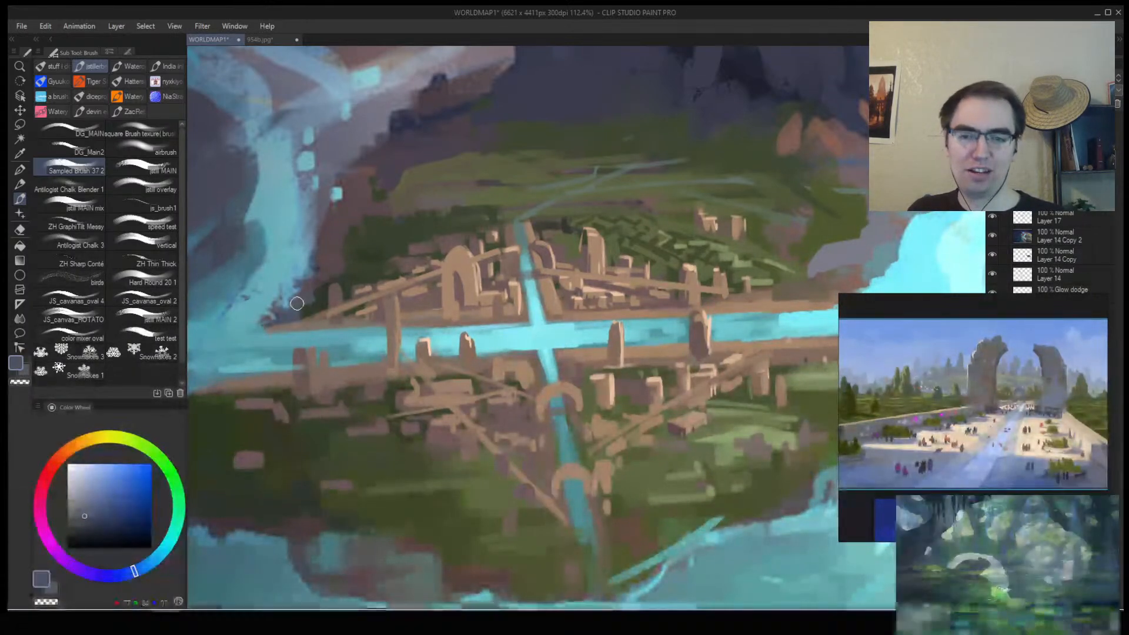
{"action": "left_click", "coordinate": [277, 309], "text": "alt"}
{"action": "left_click_drag", "start_coordinate": [267, 313], "coordinate": [256, 325]}
{"action": "left_click", "coordinate": [281, 295], "text": "alt"}
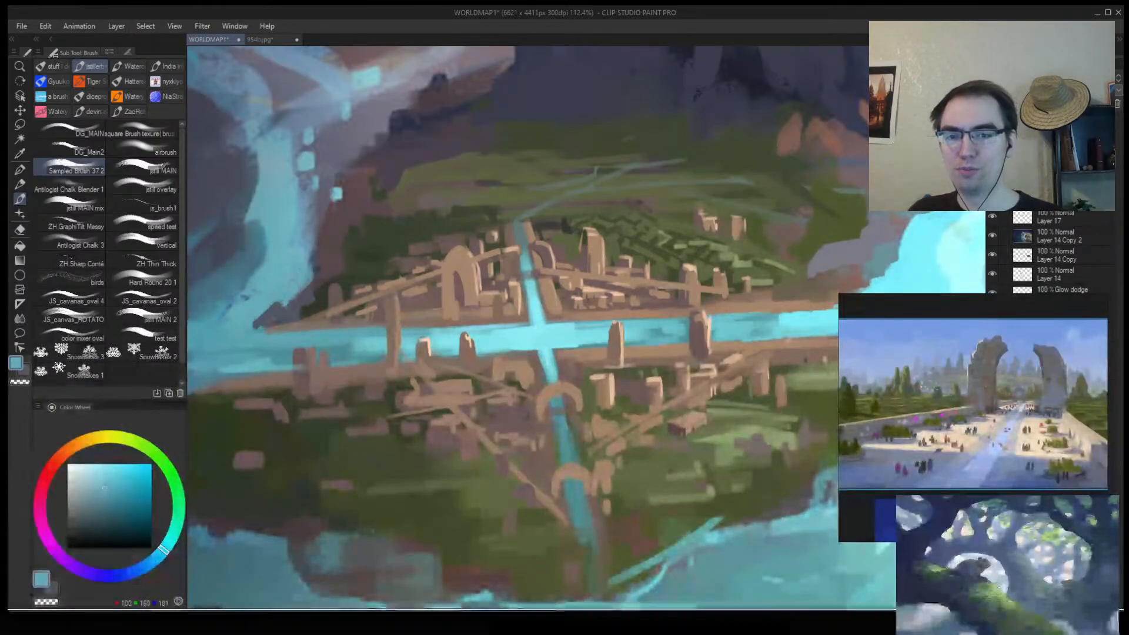
{"action": "left_click", "coordinate": [283, 303], "text": "alt"}
{"action": "left_click", "coordinate": [325, 270], "text": "alt"}
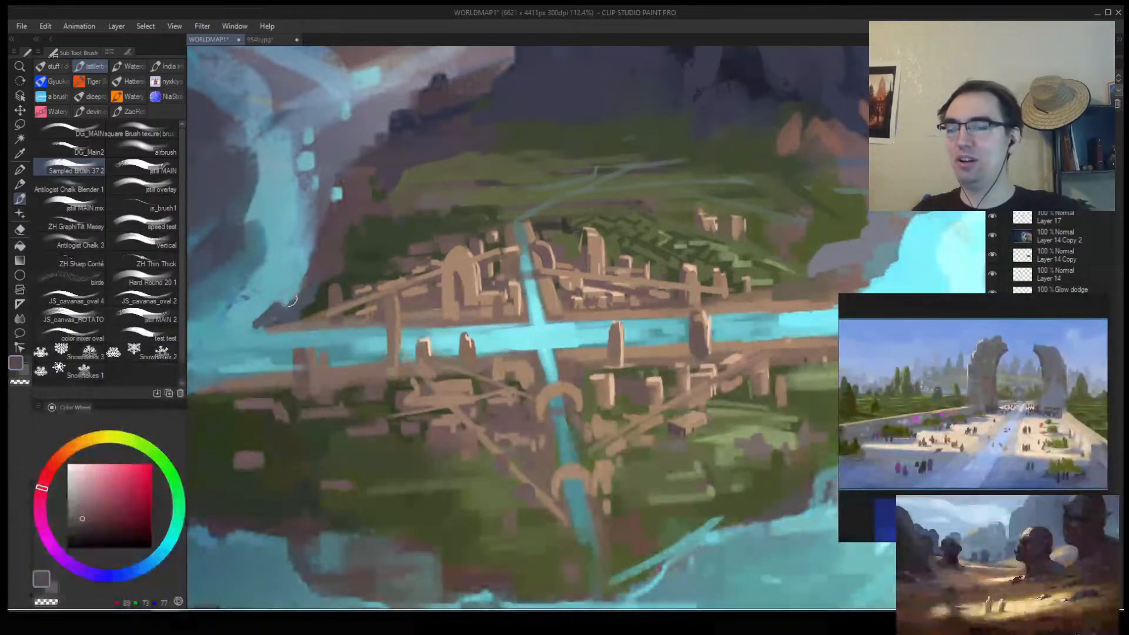
Switch to the 954b.jpg painting and sketch a cluster of dark brown strokes running in several directions in the sky.
{"action": "left_click", "coordinate": [280, 39]}
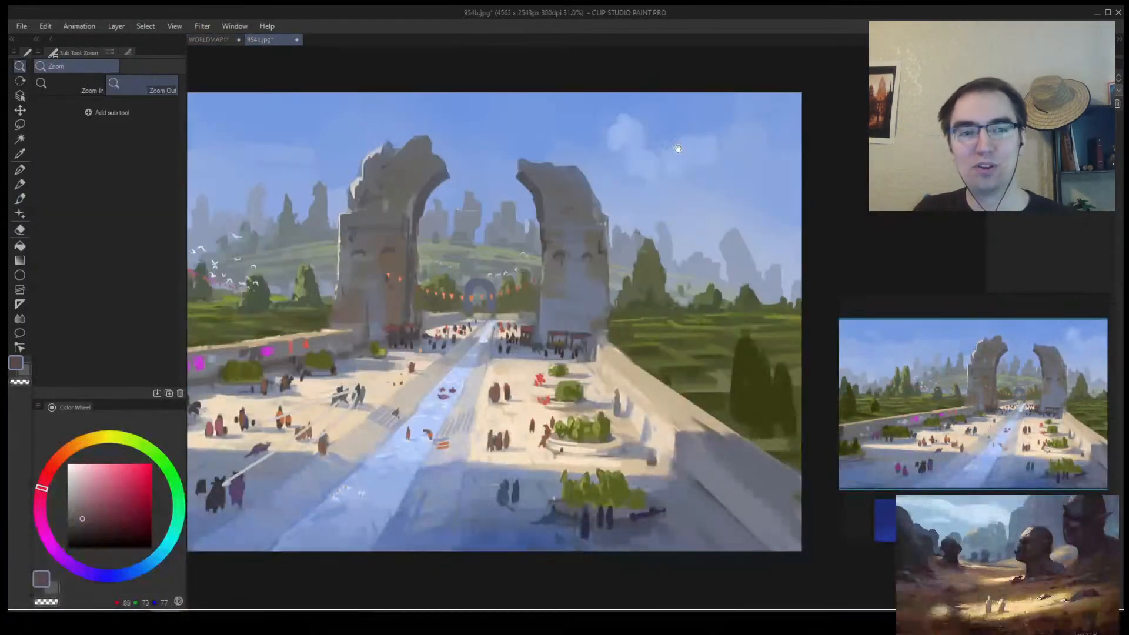
{"action": "left_click_drag", "start_coordinate": [675, 146], "coordinate": [454, 284]}
{"action": "scroll", "coordinate": [454, 284], "scroll_direction": "up", "scroll_amount": 5}
{"action": "left_click_drag", "start_coordinate": [377, 355], "coordinate": [383, 355]}
{"action": "left_click_drag", "start_coordinate": [302, 381], "coordinate": [396, 380]}
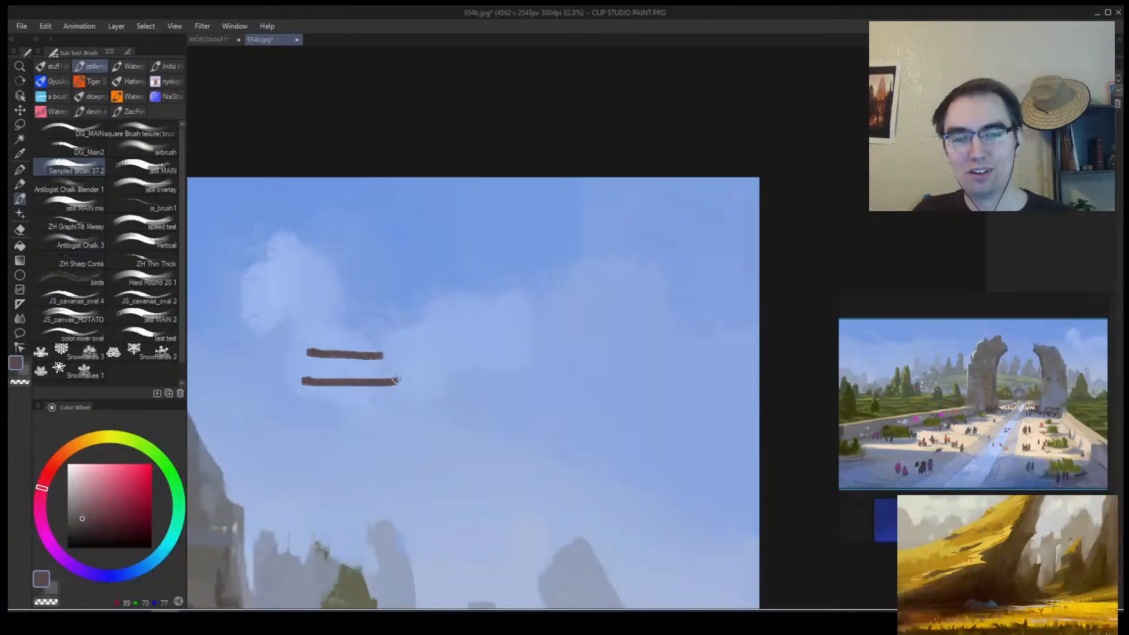
{"action": "mouse_move", "coordinate": [304, 381]}
{"action": "left_mouse_down"}
{"action": "mouse_move", "coordinate": [348, 381]}
{"action": "mouse_move", "coordinate": [416, 345]}
{"action": "mouse_move", "coordinate": [425, 371]}
{"action": "mouse_move", "coordinate": [372, 418]}
{"action": "left_mouse_up"}
{"action": "key", "text": "ctrl+z"}
{"action": "mouse_move", "coordinate": [372, 419]}
{"action": "left_mouse_down"}
{"action": "mouse_move", "coordinate": [474, 322]}
{"action": "mouse_move", "coordinate": [464, 243]}
{"action": "left_mouse_up"}
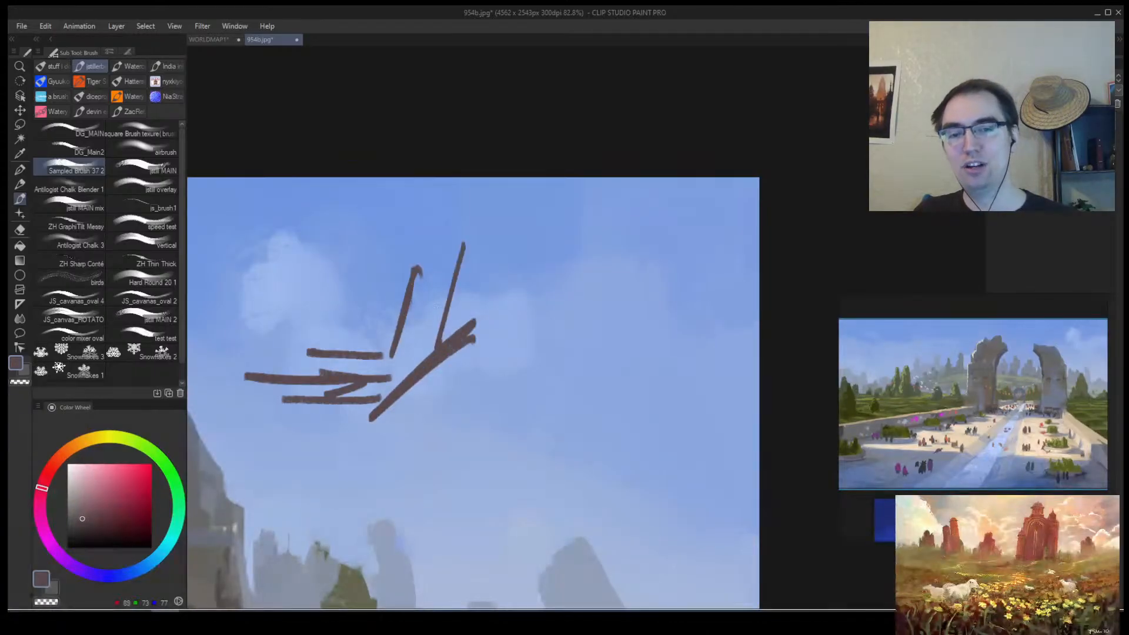
{"action": "left_click_drag", "start_coordinate": [436, 310], "coordinate": [444, 247]}
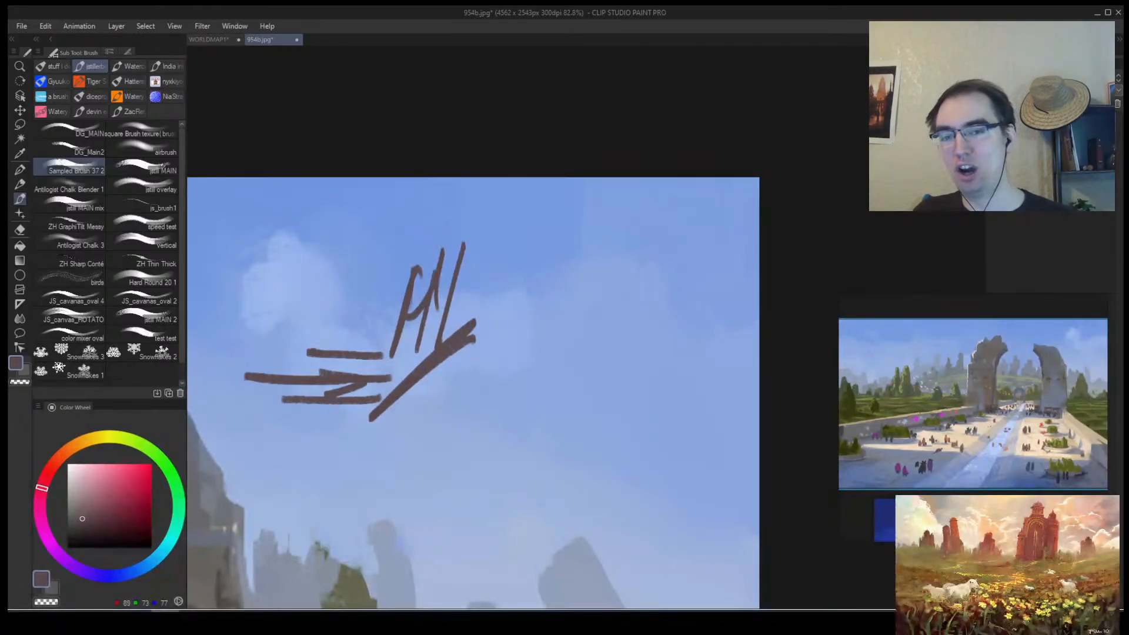
Extend the brown sky sketch with further pairs of roughly parallel strokes radiating at different angles on both sides.
{"action": "left_click_drag", "start_coordinate": [333, 294], "coordinate": [393, 267]}
{"action": "left_click_drag", "start_coordinate": [323, 328], "coordinate": [406, 292]}
{"action": "left_click_drag", "start_coordinate": [328, 221], "coordinate": [411, 233]}
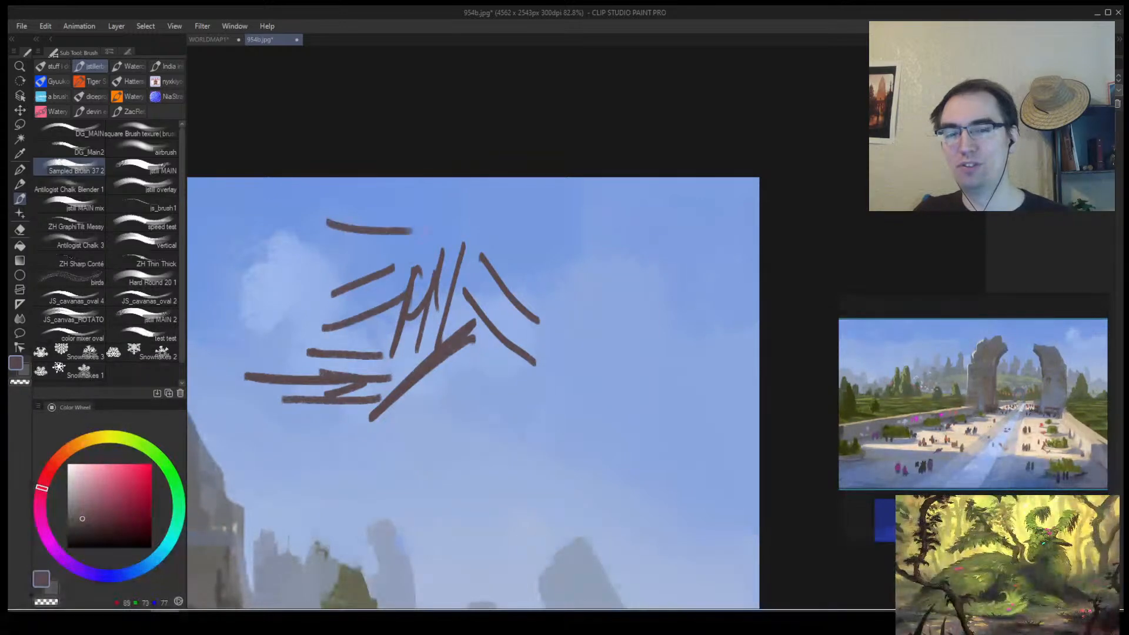
{"action": "left_click_drag", "start_coordinate": [338, 213], "coordinate": [406, 204]}
{"action": "left_click_drag", "start_coordinate": [376, 242], "coordinate": [415, 231]}
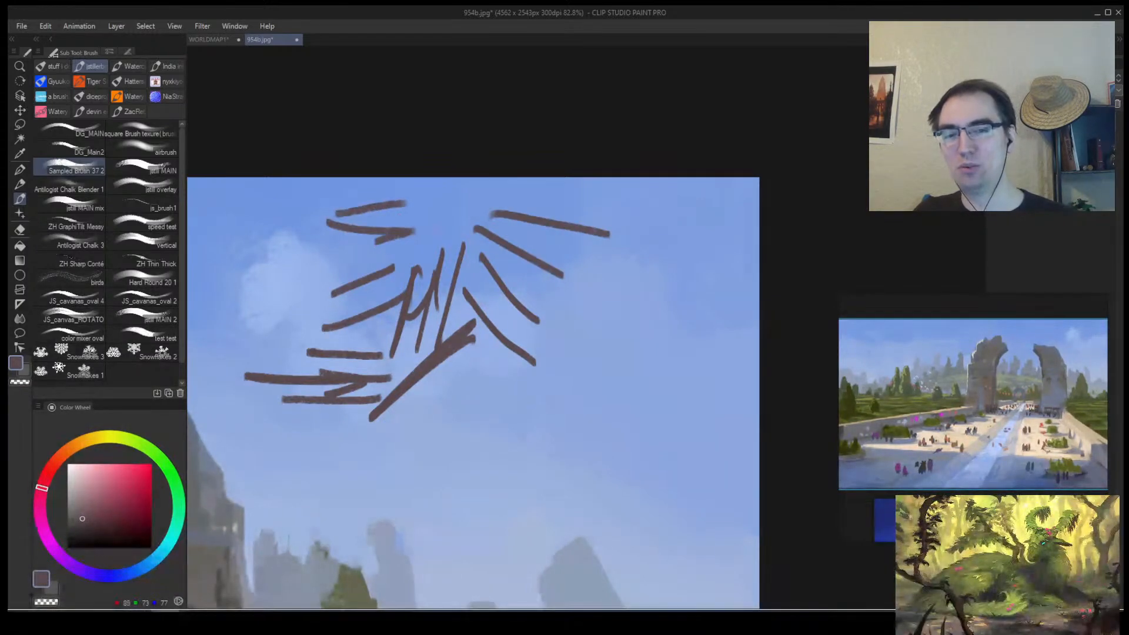
{"action": "left_click_drag", "start_coordinate": [484, 267], "coordinate": [570, 365]}
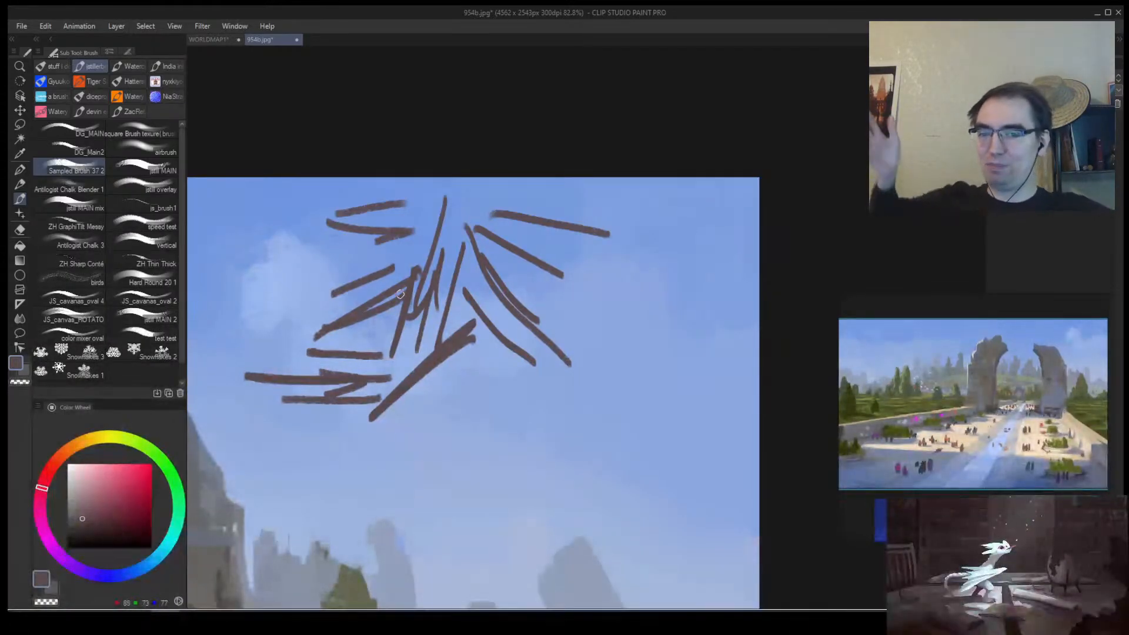
Undo the latest brown sky strokes and remove the rest of the sketch with the Soft eraser.
{"action": "key", "text": "ctrl+z"}
{"action": "key", "text": "ctrl+z"}
{"action": "key", "text": "ctrl+z"}
{"action": "key", "text": "ctrl+z"}
{"action": "key", "text": "ctrl+z"}
{"action": "key", "text": "ctrl+z"}
{"action": "key", "text": "ctrl+z"}
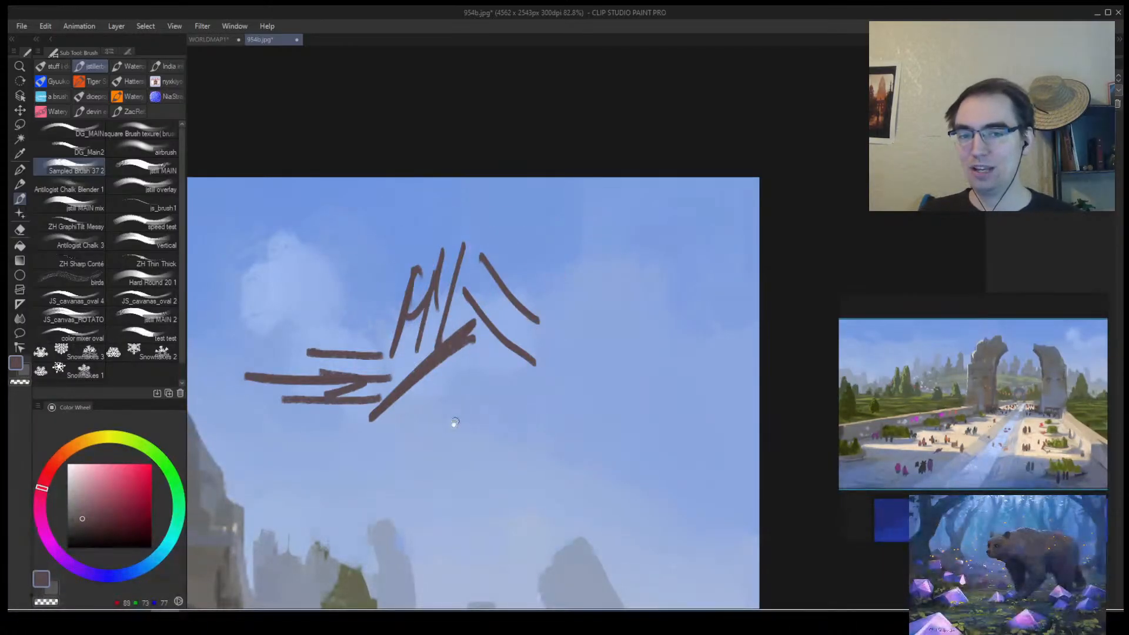
{"action": "left_click_drag", "start_coordinate": [478, 416], "coordinate": [503, 385]}
{"action": "key", "text": "e"}
{"action": "mouse_move", "coordinate": [446, 235]}
{"action": "left_mouse_down"}
{"action": "mouse_move", "coordinate": [470, 294]}
{"action": "mouse_move", "coordinate": [584, 277]}
{"action": "mouse_move", "coordinate": [517, 251]}
{"action": "mouse_move", "coordinate": [378, 316]}
{"action": "left_mouse_up"}
{"action": "left_click_drag", "start_coordinate": [494, 383], "coordinate": [487, 307]}
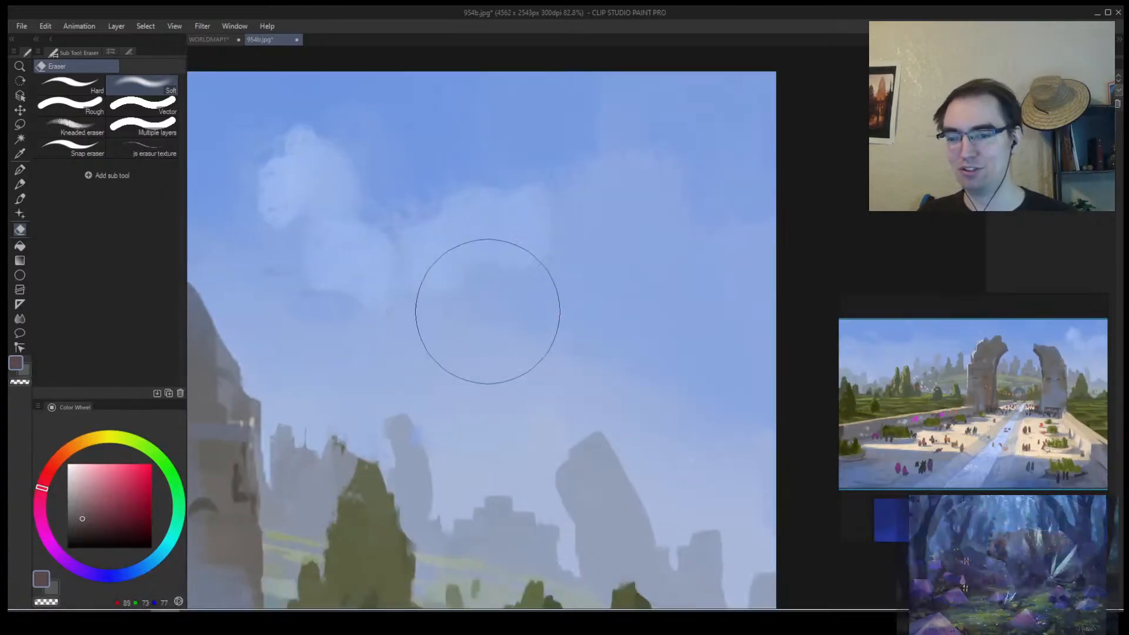
Draw two long, nearly parallel dark lines across the sky and undo the short diagonal strokes above them.
{"action": "key", "text": "b"}
{"action": "left_click_drag", "start_coordinate": [247, 308], "coordinate": [676, 289]}
{"action": "left_click_drag", "start_coordinate": [235, 362], "coordinate": [640, 336]}
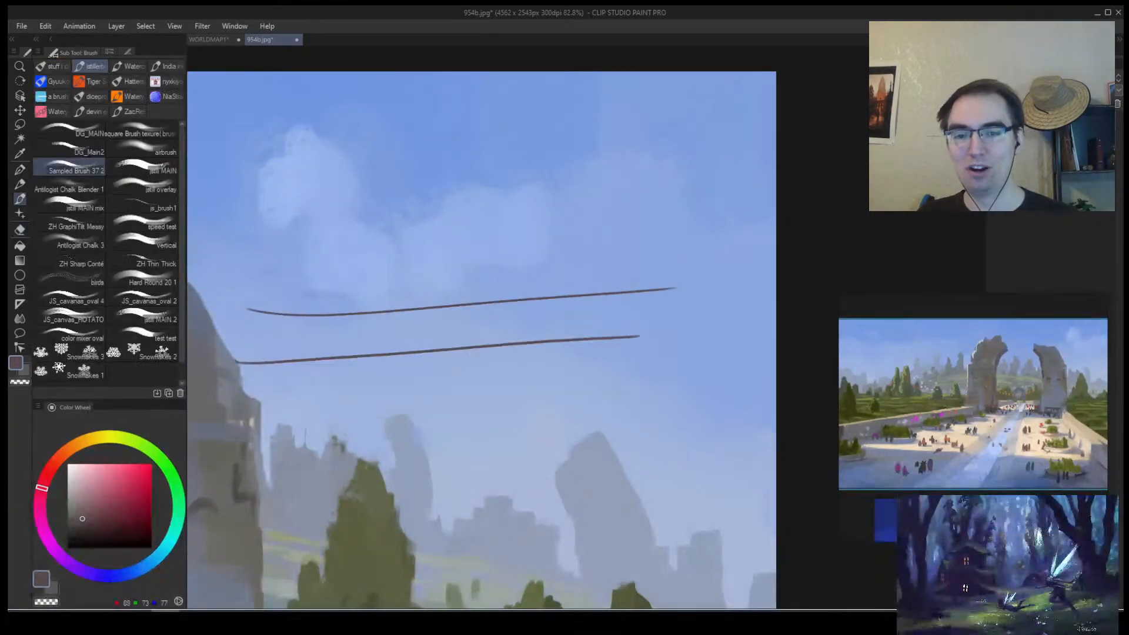
{"action": "key", "text": "ctrl+z"}
{"action": "key", "text": "ctrl+z"}
{"action": "key", "text": "ctrl+z"}
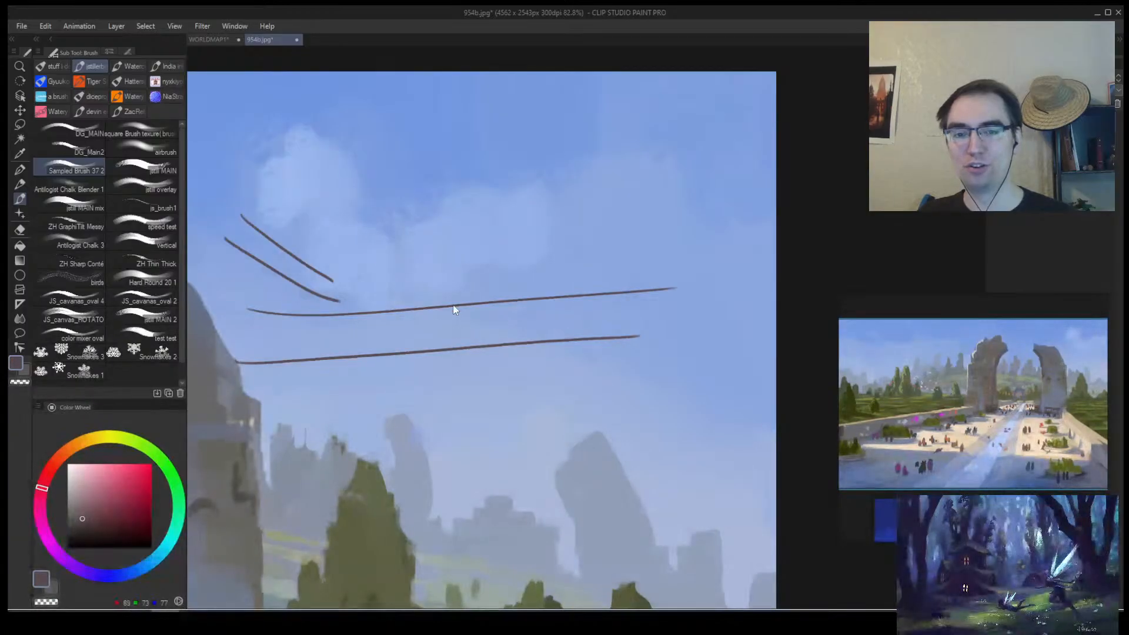
Choose bright crimson and paint three long diagonal strokes reaching the lower dark line, plus a short branch.
{"action": "left_click_drag", "start_coordinate": [225, 499], "coordinate": [346, 369]}
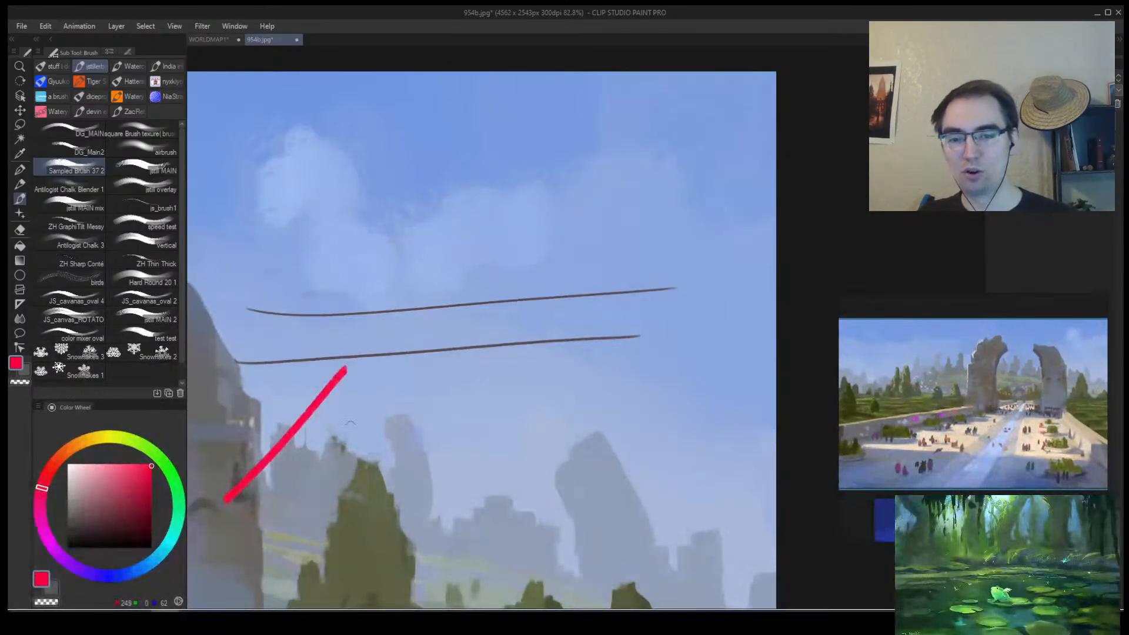
{"action": "left_click_drag", "start_coordinate": [341, 519], "coordinate": [436, 351]}
{"action": "left_click_drag", "start_coordinate": [445, 501], "coordinate": [542, 329]}
{"action": "left_click_drag", "start_coordinate": [196, 471], "coordinate": [261, 424]}
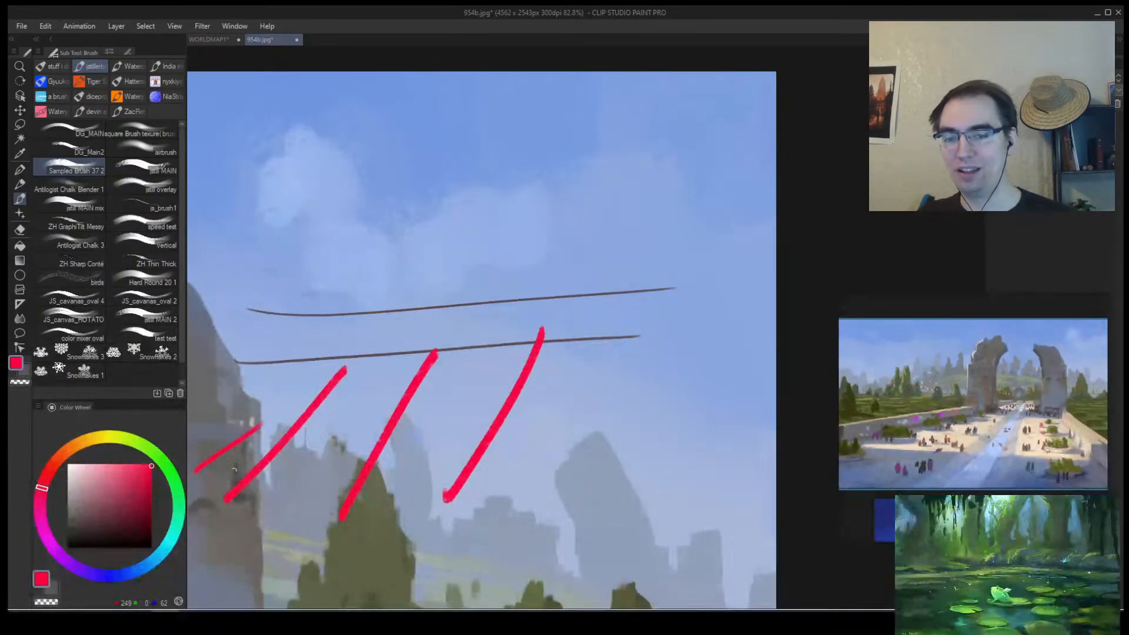
Try crimson strokes running along the band between the two dark lines, and undo them.
{"action": "left_click_drag", "start_coordinate": [262, 341], "coordinate": [443, 312]}
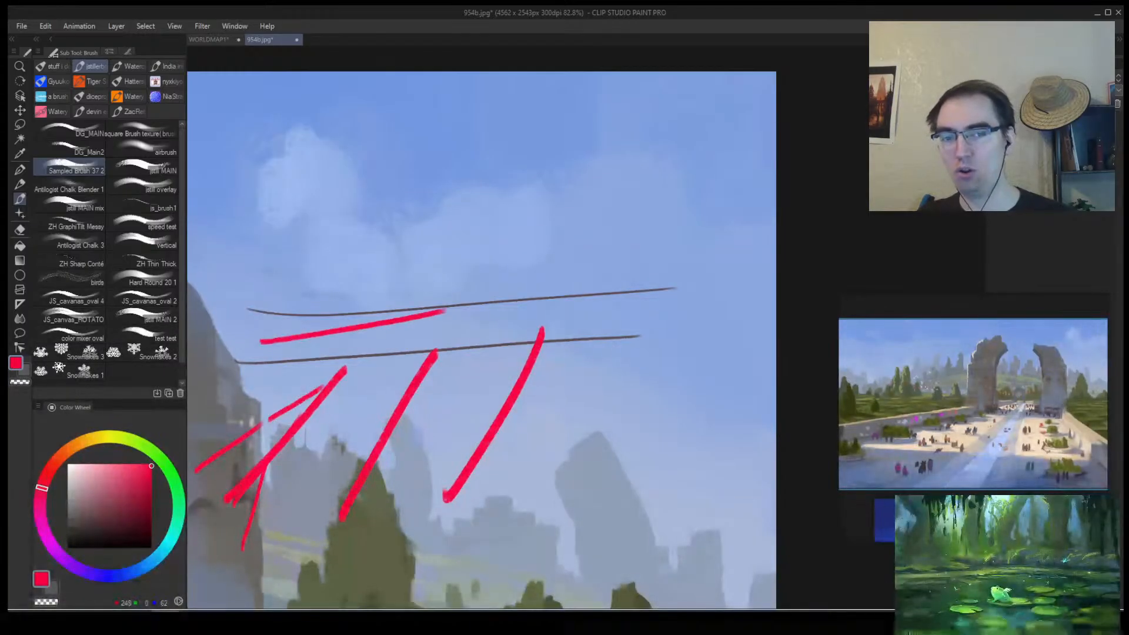
{"action": "mouse_move", "coordinate": [325, 312]}
{"action": "left_mouse_down"}
{"action": "mouse_move", "coordinate": [517, 306]}
{"action": "mouse_move", "coordinate": [487, 303]}
{"action": "mouse_move", "coordinate": [702, 295]}
{"action": "left_mouse_up"}
{"action": "mouse_move", "coordinate": [612, 287]}
{"action": "left_mouse_down"}
{"action": "mouse_move", "coordinate": [703, 298]}
{"action": "mouse_move", "coordinate": [590, 321]}
{"action": "left_mouse_up"}
{"action": "key", "text": "ctrl+z"}
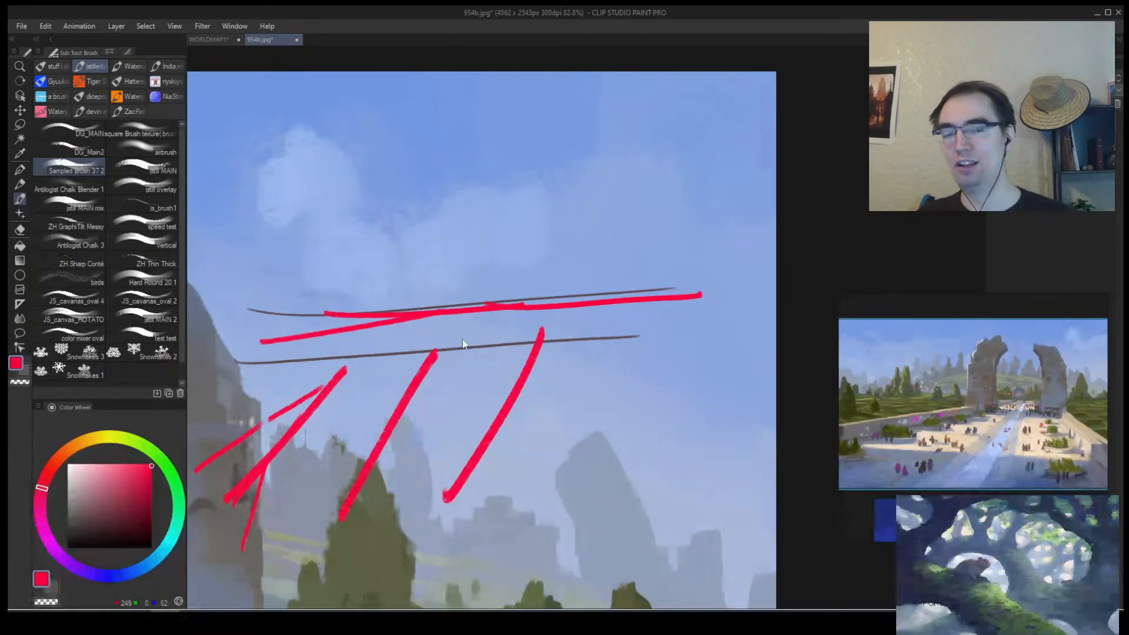
{"action": "key", "text": "ctrl+z"}
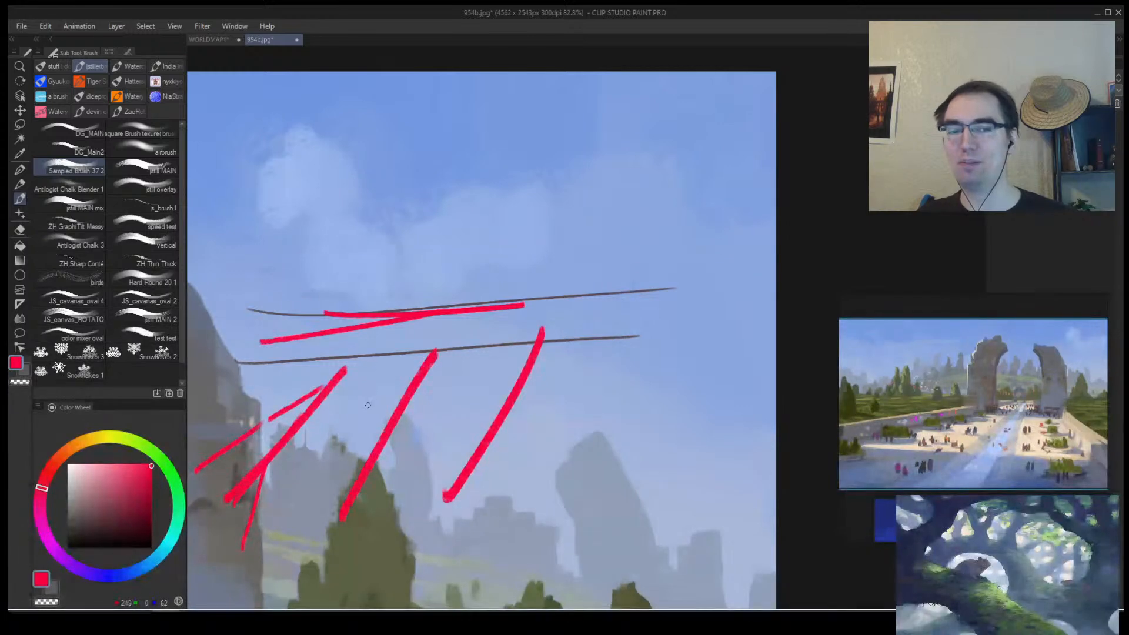
{"action": "key", "text": "ctrl+z"}
{"action": "key", "text": "ctrl+z"}
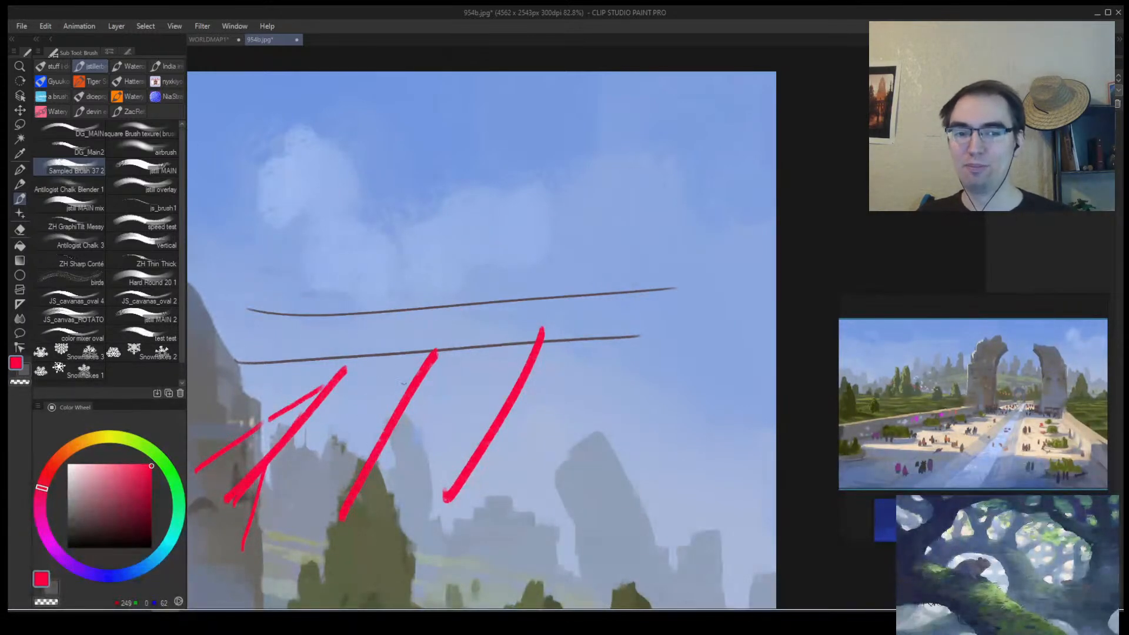
Join the upper ends of the crimson diagonals with crimson strokes along the lower dark line.
{"action": "mouse_move", "coordinate": [361, 330]}
{"action": "left_mouse_down"}
{"action": "mouse_move", "coordinate": [332, 310]}
{"action": "mouse_move", "coordinate": [395, 458]}
{"action": "mouse_move", "coordinate": [410, 445]}
{"action": "mouse_move", "coordinate": [402, 390]}
{"action": "mouse_move", "coordinate": [500, 372]}
{"action": "left_mouse_up"}
{"action": "scroll", "coordinate": [465, 356], "scroll_direction": "down", "scroll_amount": 3}
{"action": "scroll", "coordinate": [464, 356], "scroll_direction": "up", "scroll_amount": 1}
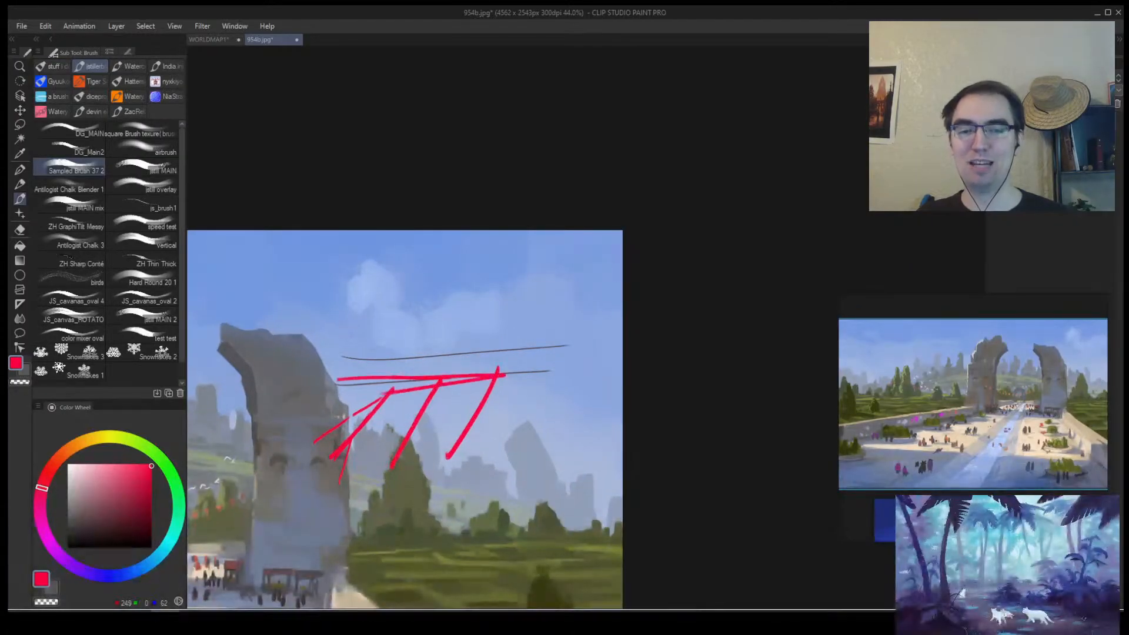
Undo the latest crimson strokes and erase the remaining sketch lines from the sky with the Soft eraser.
{"action": "key", "text": "ctrl+z"}
{"action": "key", "text": "ctrl+z"}
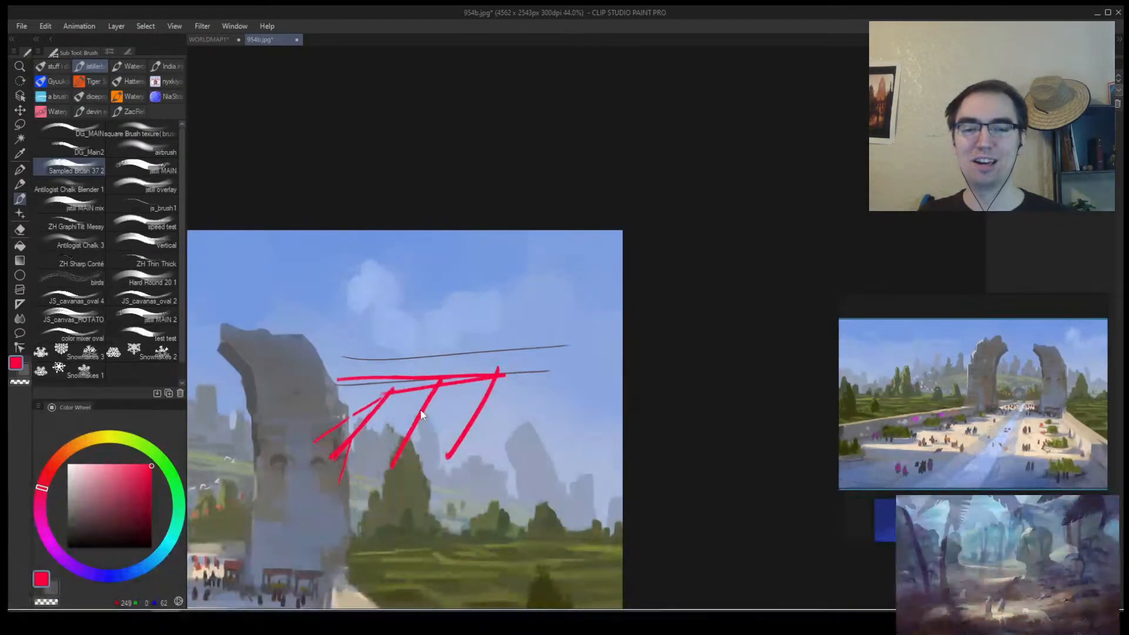
{"action": "key", "text": "ctrl+z"}
{"action": "key", "text": "ctrl+z"}
{"action": "key", "text": "e"}
{"action": "mouse_move", "coordinate": [329, 447]}
{"action": "left_mouse_down"}
{"action": "mouse_move", "coordinate": [360, 424]}
{"action": "mouse_move", "coordinate": [477, 437]}
{"action": "left_mouse_up"}
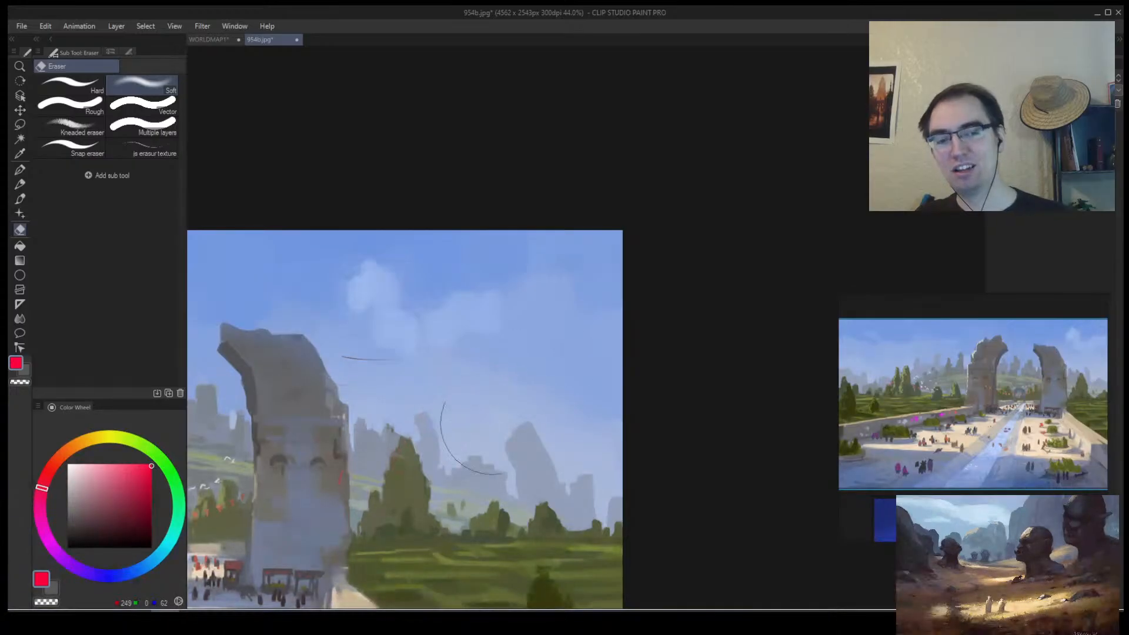
Switch to the WORLDMAP1 document, add a new layer and bring up the Central New York street map.
{"action": "left_click", "coordinate": [207, 39]}
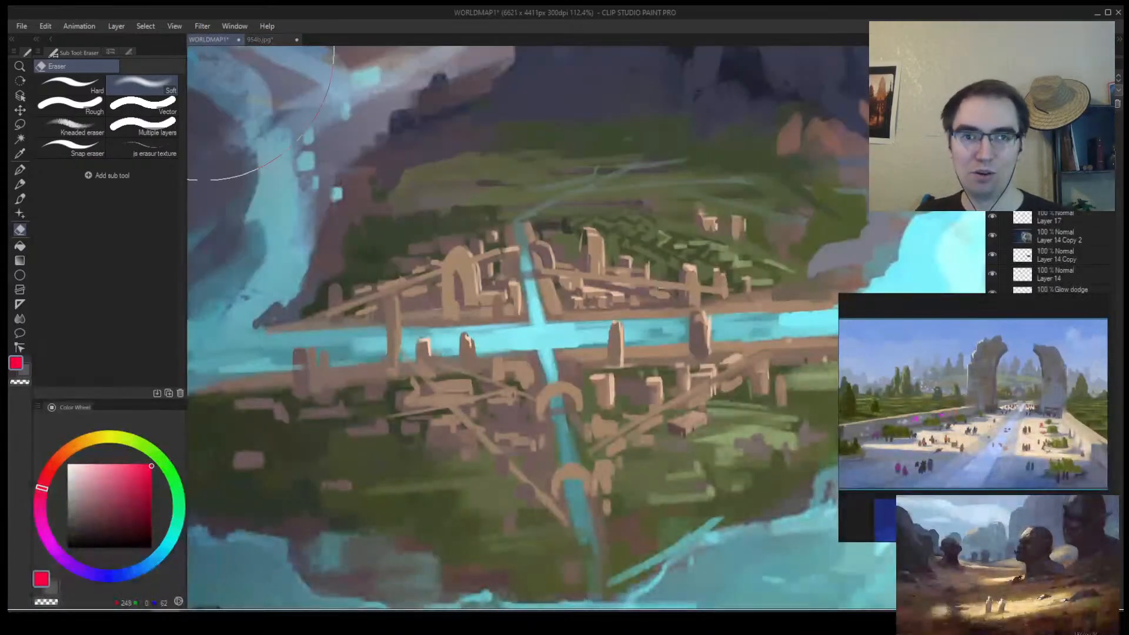
{"action": "key", "text": "alt+space"}
{"action": "left_click_drag", "start_coordinate": [409, 317], "coordinate": [522, 312]}
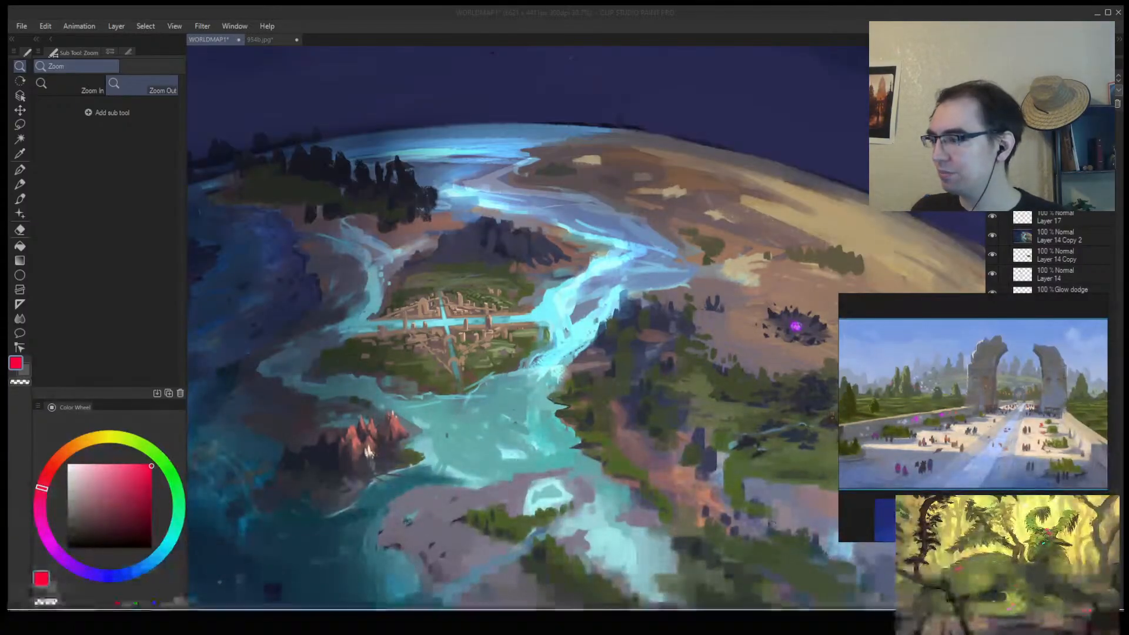
{"action": "key", "text": "ctrl+shift+n"}
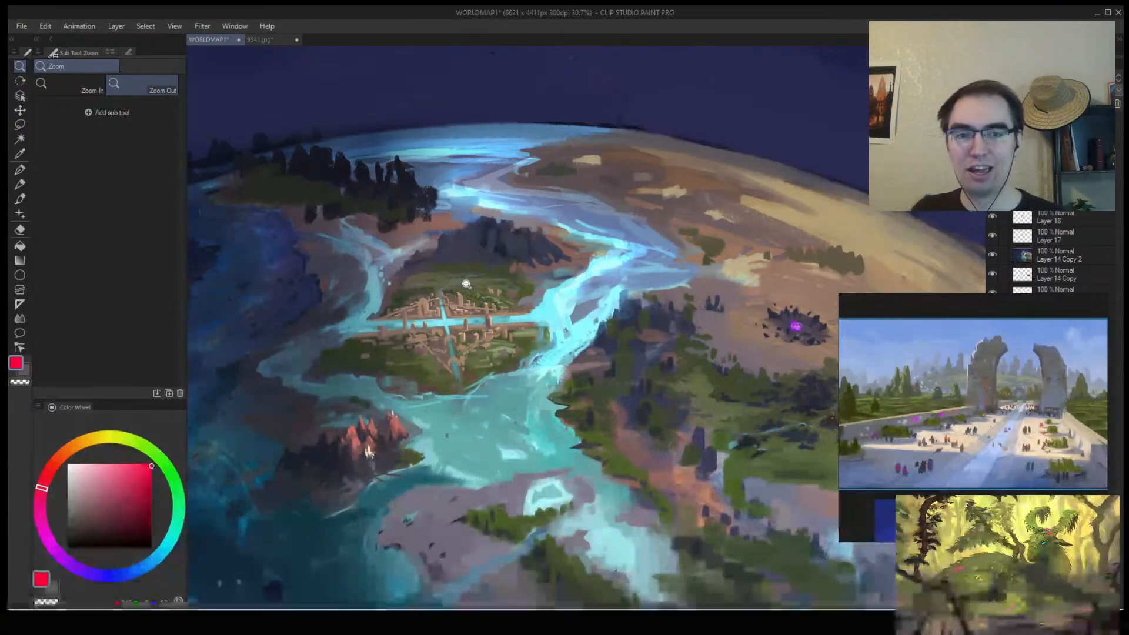
{"action": "left_click_drag", "start_coordinate": [634, 260], "coordinate": [577, 259]}
{"action": "left_click_drag", "start_coordinate": [513, 226], "coordinate": [556, 257]}
{"action": "left_click_drag", "start_coordinate": [556, 257], "coordinate": [623, 259]}
{"action": "scroll", "coordinate": [594, 330], "scroll_direction": "up", "scroll_amount": 2}
{"action": "left_click_drag", "start_coordinate": [594, 330], "coordinate": [528, 340]}
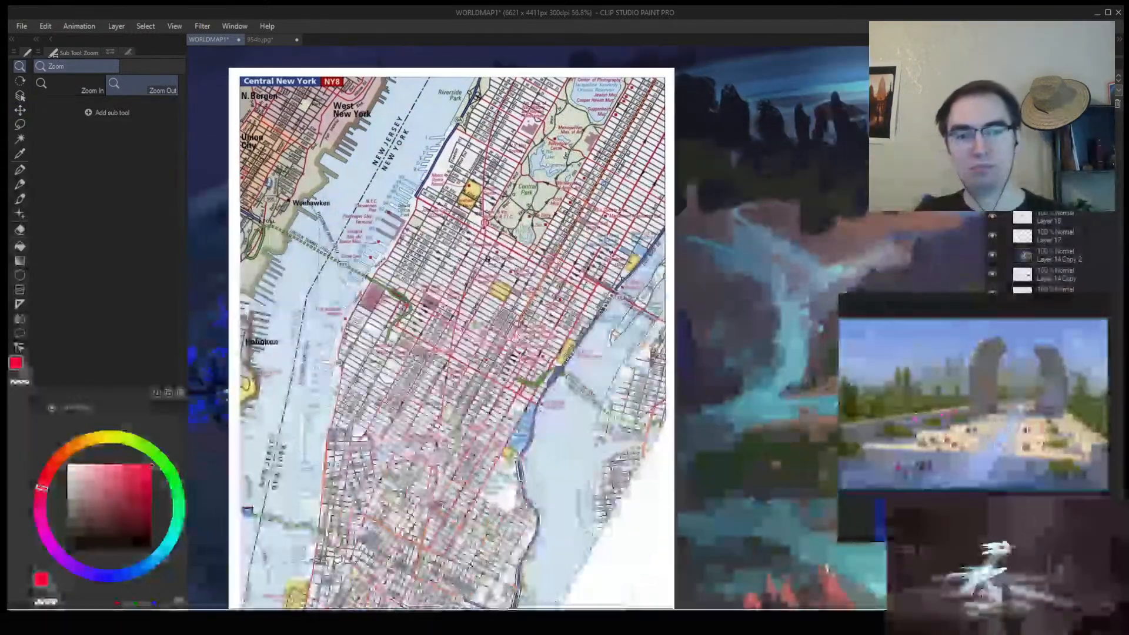
{"action": "scroll", "coordinate": [519, 356], "scroll_direction": "up", "scroll_amount": 4}
Paint crimson arrow strokes running from the East River into midtown Manhattan and undo the last mark near Rockefeller Center.
{"action": "key", "text": "b"}
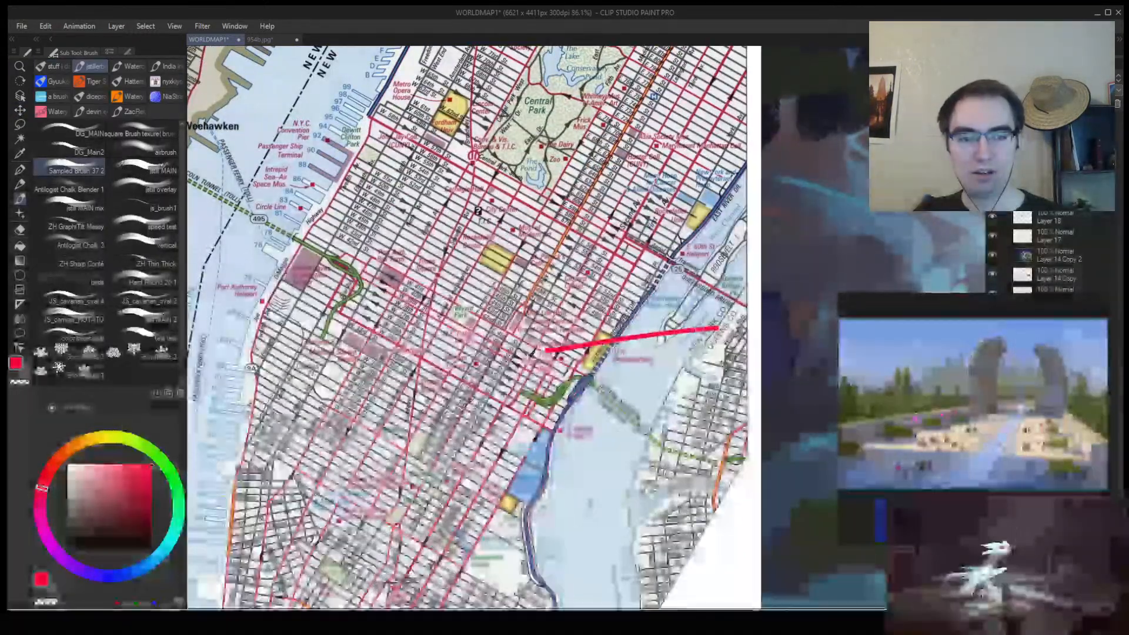
{"action": "left_click_drag", "start_coordinate": [781, 352], "coordinate": [548, 370]}
{"action": "mouse_move", "coordinate": [727, 352]}
{"action": "left_mouse_down"}
{"action": "mouse_move", "coordinate": [540, 365]}
{"action": "mouse_move", "coordinate": [575, 374]}
{"action": "mouse_move", "coordinate": [659, 342]}
{"action": "left_mouse_up"}
{"action": "key", "text": "ctrl+space"}
{"action": "mouse_move", "coordinate": [670, 294]}
{"action": "left_mouse_down"}
{"action": "mouse_move", "coordinate": [510, 281]}
{"action": "mouse_move", "coordinate": [426, 228]}
{"action": "mouse_move", "coordinate": [430, 294]}
{"action": "left_mouse_up"}
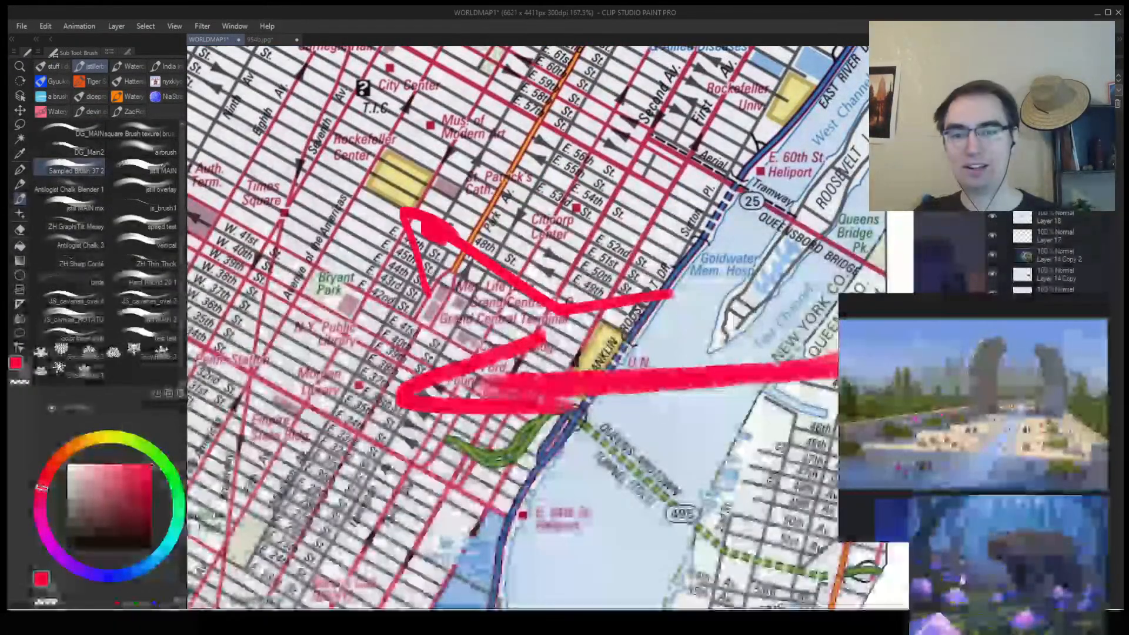
{"action": "key", "text": "ctrl+z"}
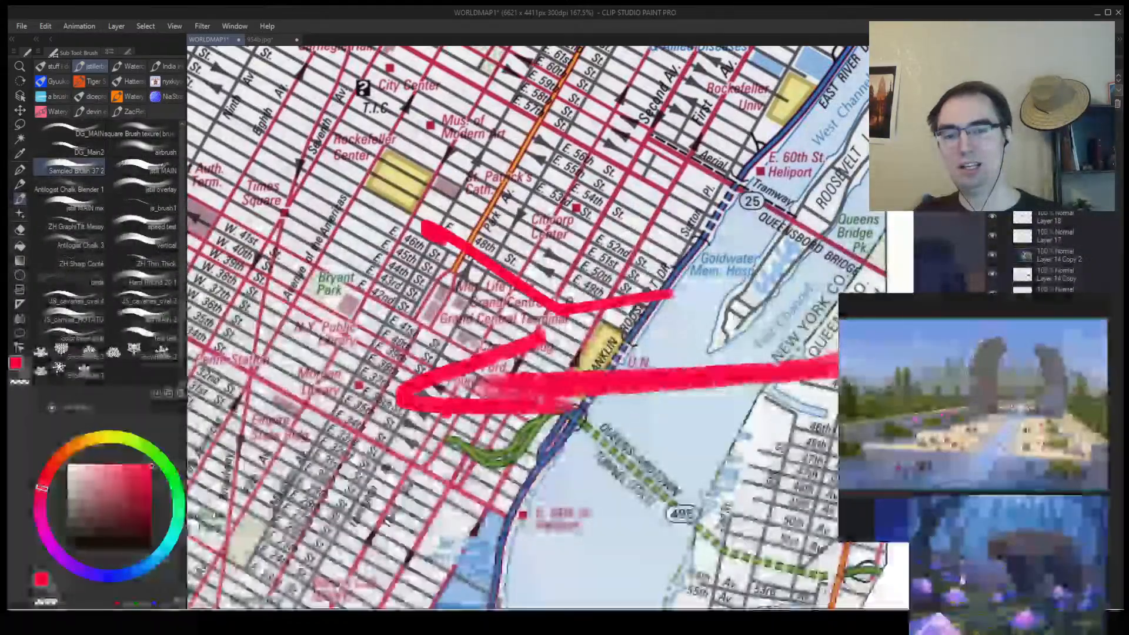
Add a crimson branch running southwest from the arrow tip along the avenues, and clear the crimson strokes from the street map.
{"action": "left_click_drag", "start_coordinate": [461, 396], "coordinate": [356, 566]}
{"action": "key", "text": "ctrl+space"}
{"action": "left_click_drag", "start_coordinate": [422, 398], "coordinate": [388, 398]}
{"action": "scroll", "coordinate": [497, 419], "scroll_direction": "down", "scroll_amount": 5}
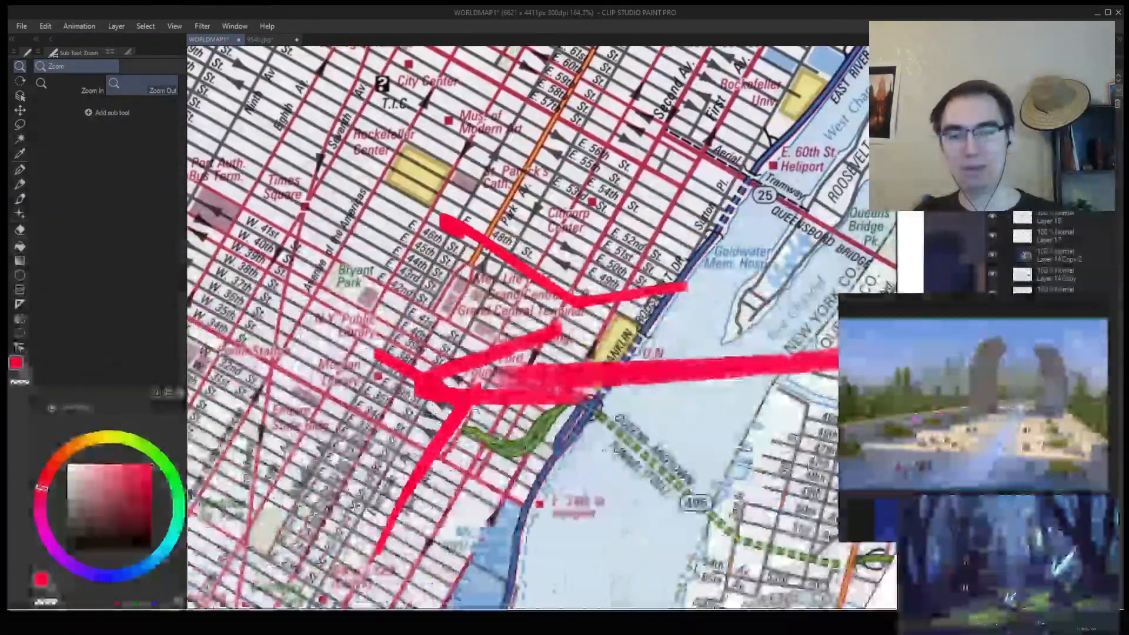
{"action": "scroll", "coordinate": [497, 419], "scroll_direction": "up", "scroll_amount": 2}
{"action": "scroll", "coordinate": [497, 419], "scroll_direction": "down", "scroll_amount": 2}
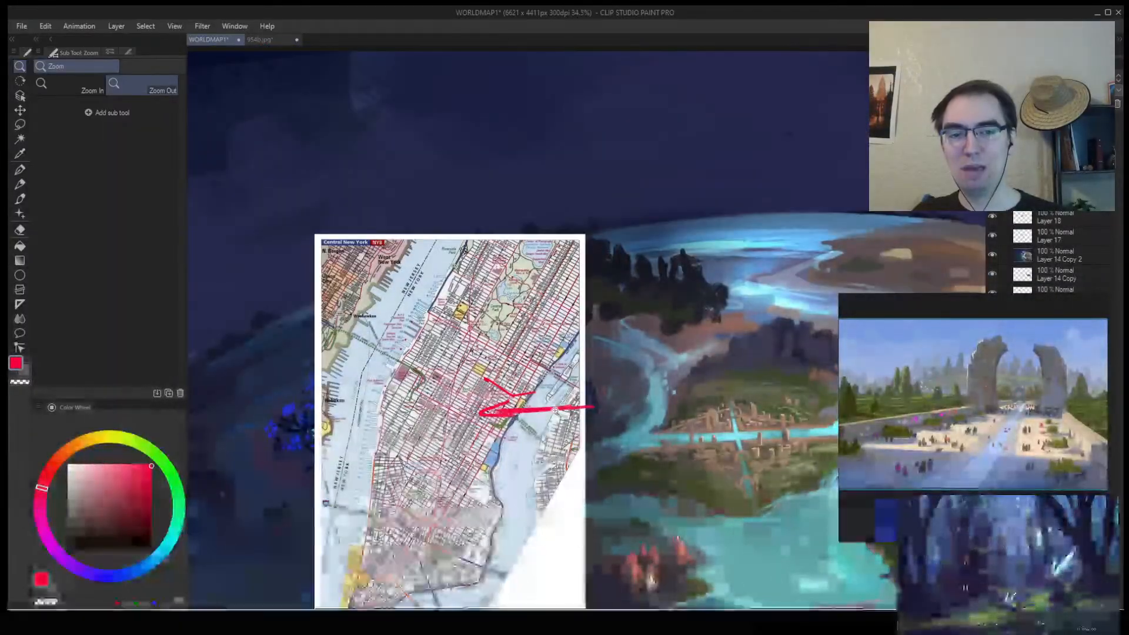
{"action": "scroll", "coordinate": [550, 388], "scroll_direction": "up", "scroll_amount": 2}
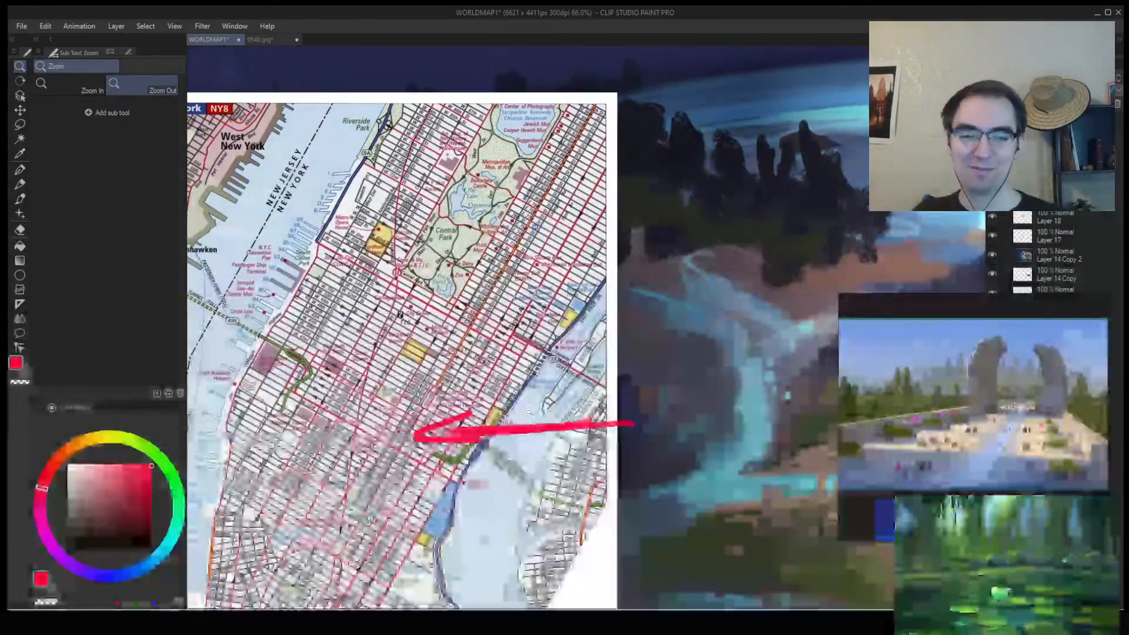
{"action": "scroll", "coordinate": [578, 380], "scroll_direction": "down", "scroll_amount": 2}
{"action": "scroll", "coordinate": [575, 353], "scroll_direction": "up", "scroll_amount": 2}
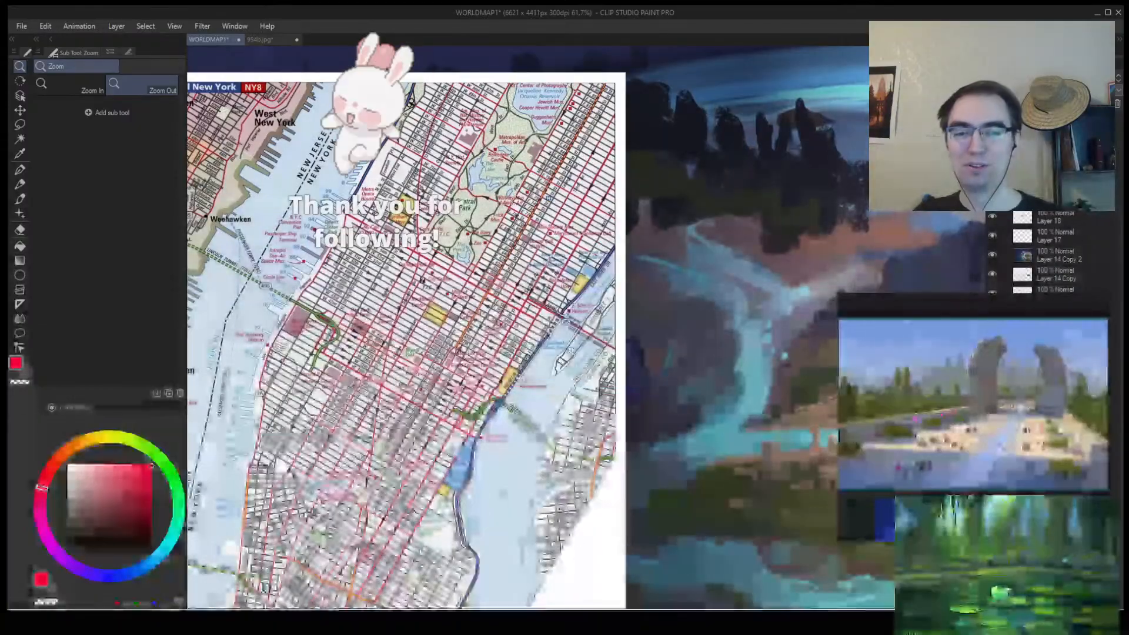
Paint a diagonal crimson line across Manhattan from the East River shore to the Hudson side, undoing the earlier tries.
{"action": "key", "text": "b"}
{"action": "mouse_move", "coordinate": [406, 362]}
{"action": "left_mouse_down"}
{"action": "mouse_move", "coordinate": [315, 364]}
{"action": "mouse_move", "coordinate": [517, 365]}
{"action": "mouse_move", "coordinate": [298, 445]}
{"action": "left_mouse_up"}
{"action": "key", "text": "ctrl+z"}
{"action": "key", "text": "ctrl+z"}
{"action": "left_click_drag", "start_coordinate": [500, 383], "coordinate": [284, 449]}
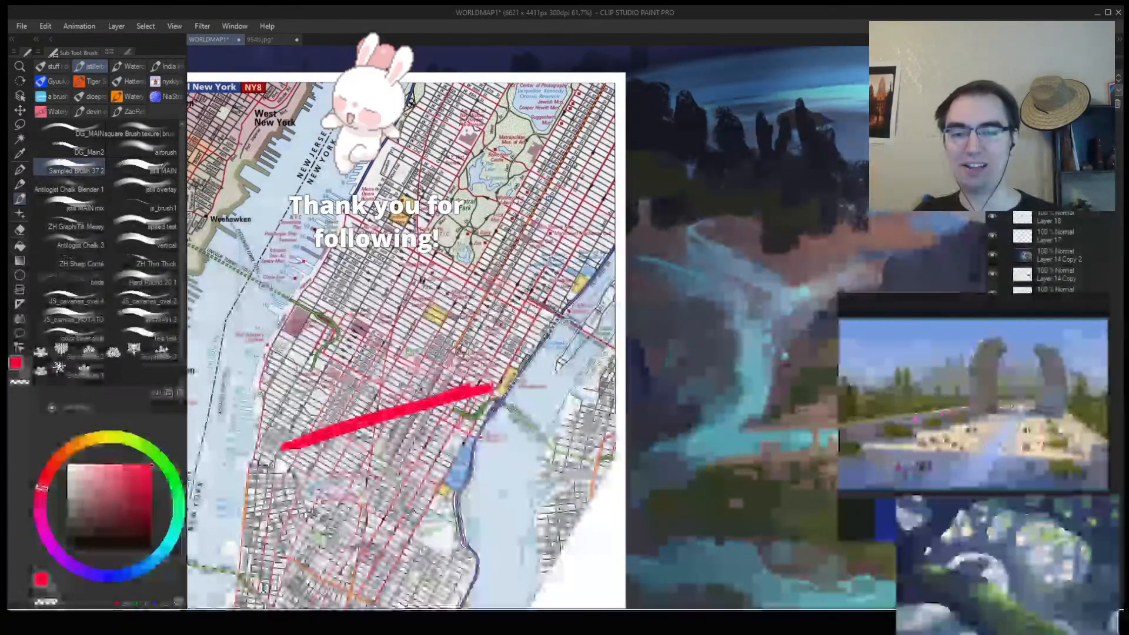
{"action": "key", "text": "ctrl+z"}
{"action": "left_click_drag", "start_coordinate": [496, 377], "coordinate": [247, 442]}
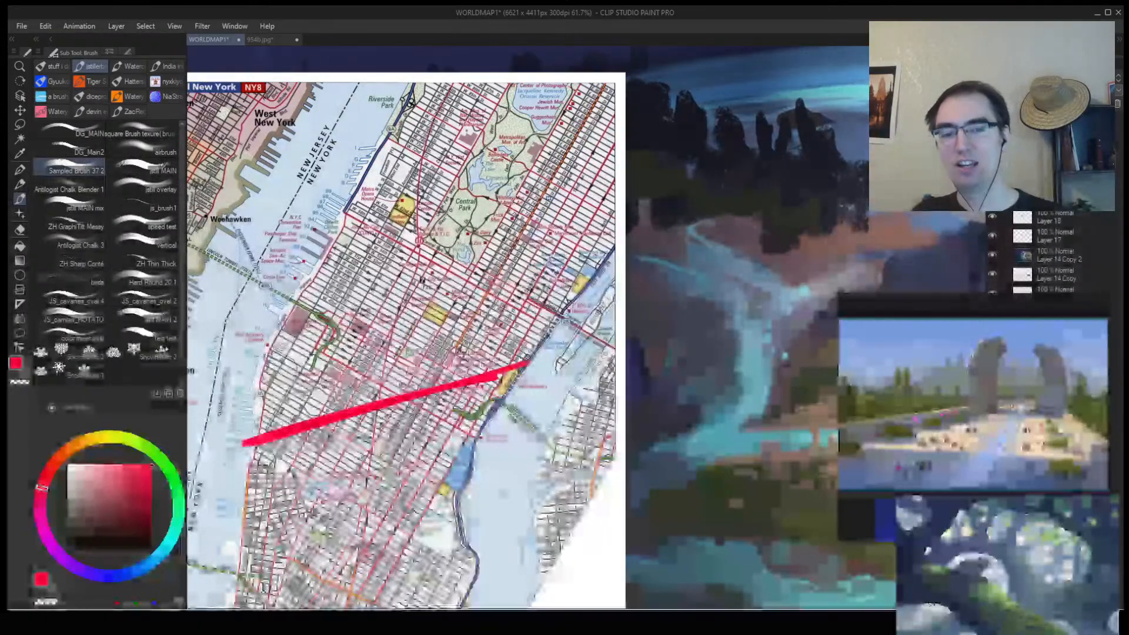
Try a crimson line across the East River and strokes parallel to the diagonal, and undo them.
{"action": "left_click_drag", "start_coordinate": [623, 362], "coordinate": [493, 362]}
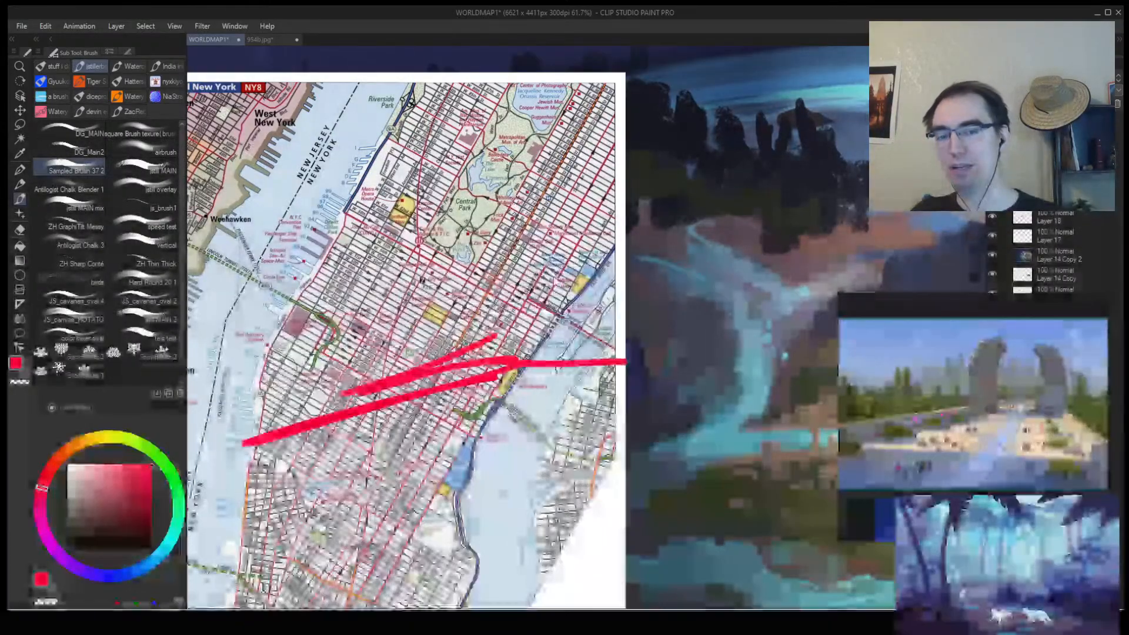
{"action": "key", "text": "ctrl+z"}
{"action": "left_click_drag", "start_coordinate": [593, 357], "coordinate": [550, 356]}
{"action": "key", "text": "ctrl+z"}
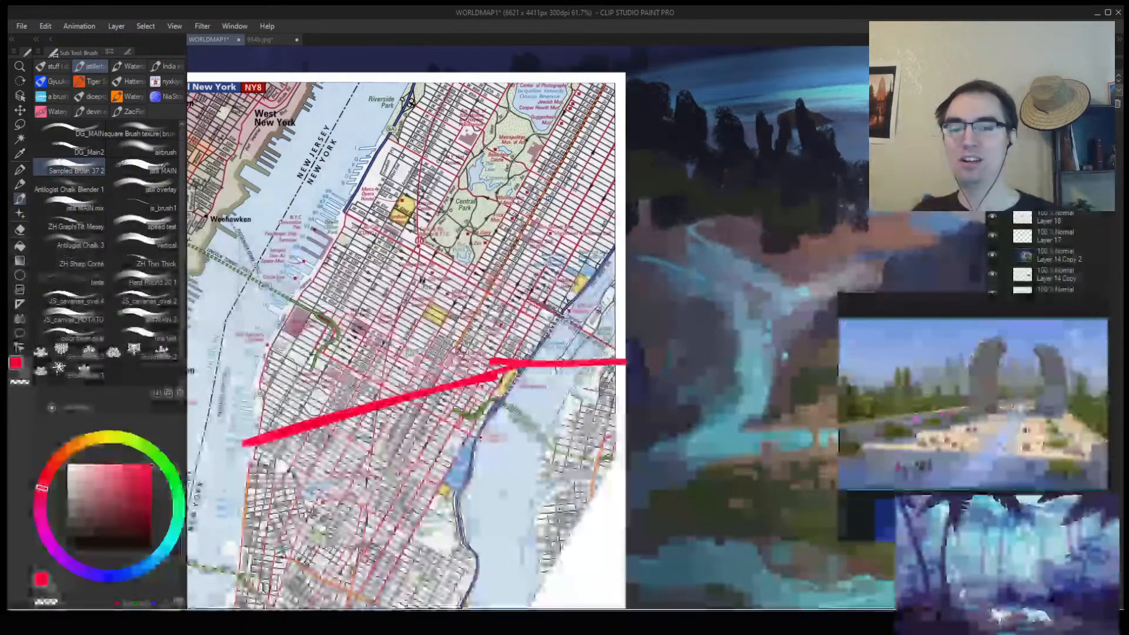
{"action": "left_click_drag", "start_coordinate": [507, 398], "coordinate": [288, 470]}
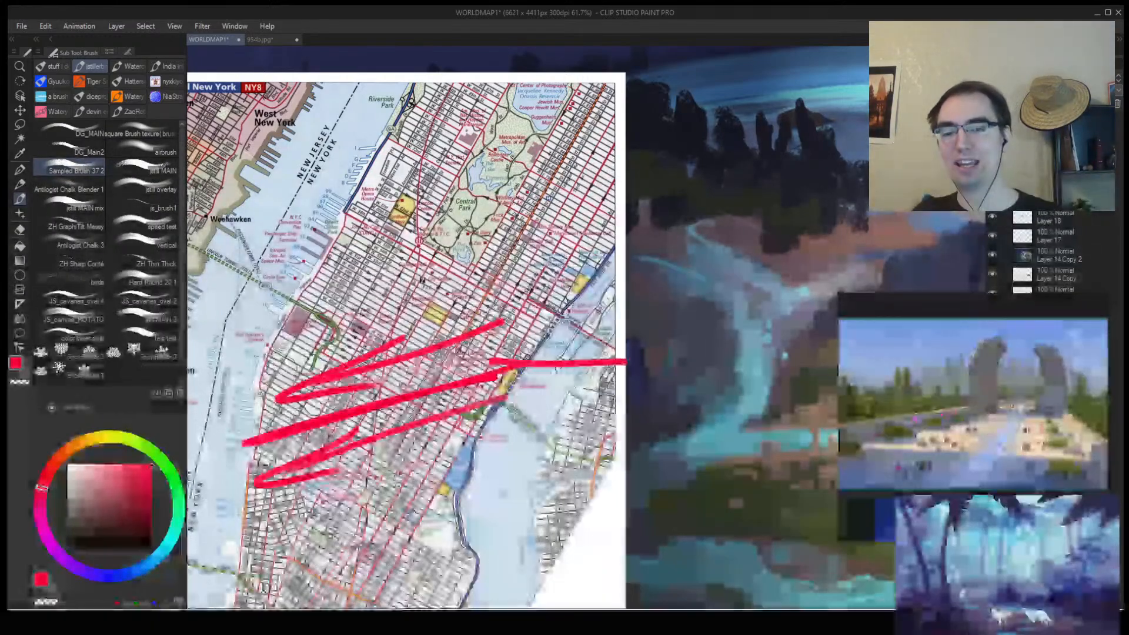
{"action": "key", "text": "ctrl+z"}
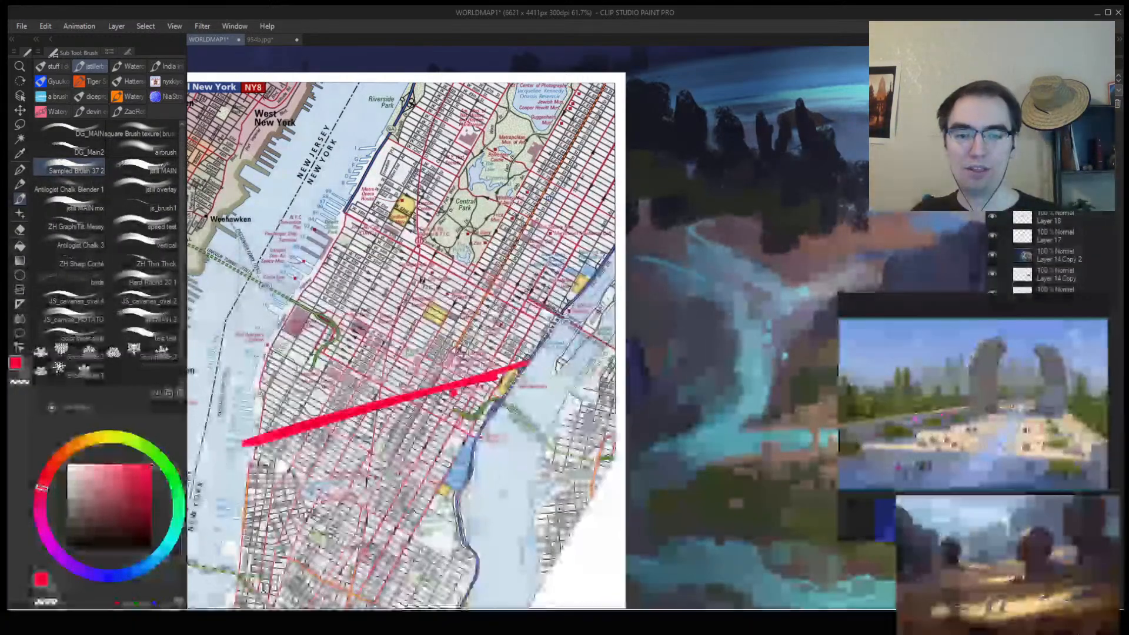
Try crimson strokes running southwest from the diagonal along the avenues, and undo the sketched lines.
{"action": "left_click_drag", "start_coordinate": [454, 390], "coordinate": [338, 558]}
{"action": "key", "text": "ctrl+z"}
{"action": "key", "text": "ctrl+z"}
{"action": "left_click_drag", "start_coordinate": [479, 365], "coordinate": [436, 431]}
{"action": "key", "text": "ctrl+y"}
Paint a straight crimson line along an avenue south of the Queens-Midtown Tunnel and join a straight cross-street line running northwest.
{"action": "key", "text": "alt+space"}
{"action": "left_click_drag", "start_coordinate": [302, 340], "coordinate": [425, 332]}
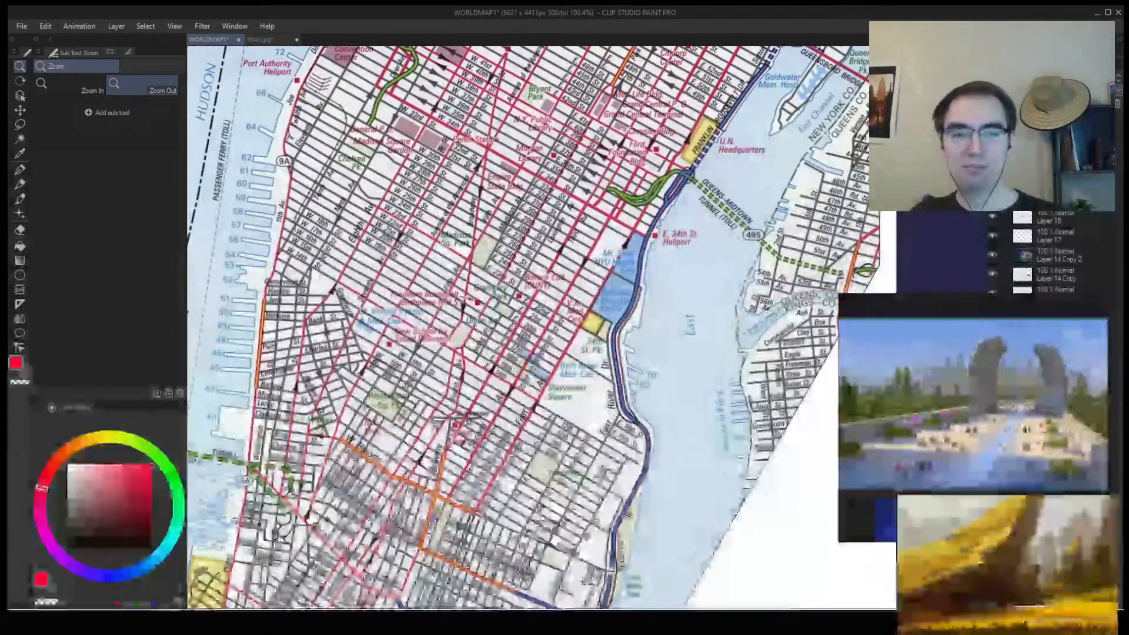
{"action": "left_click_drag", "start_coordinate": [587, 201], "coordinate": [480, 389]}
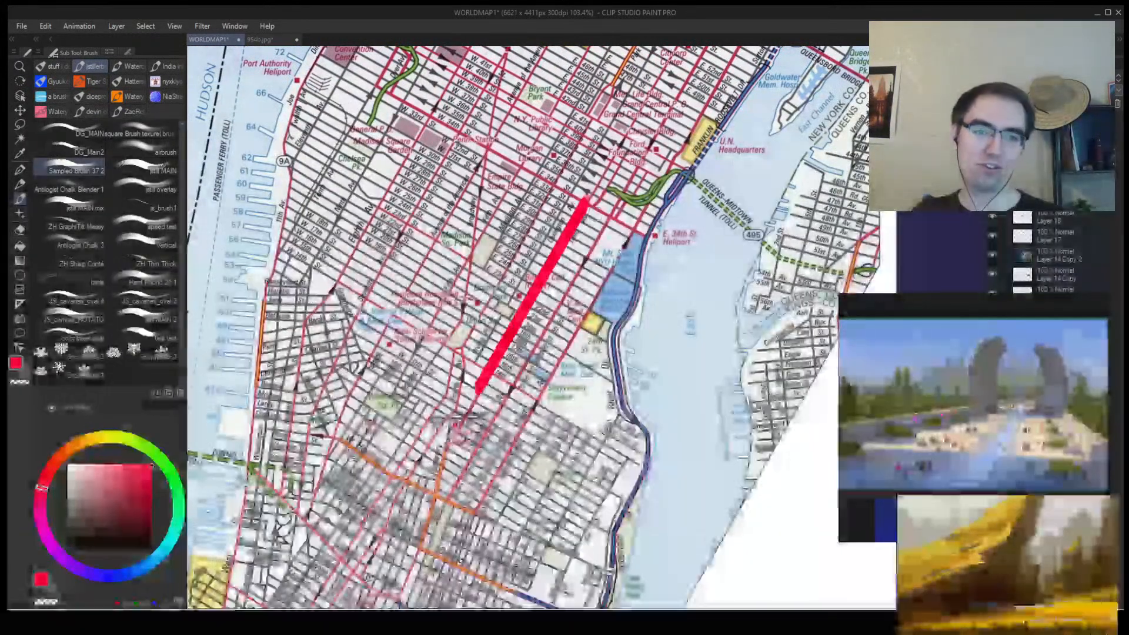
{"action": "left_click", "coordinate": [423, 108], "text": "shift"}
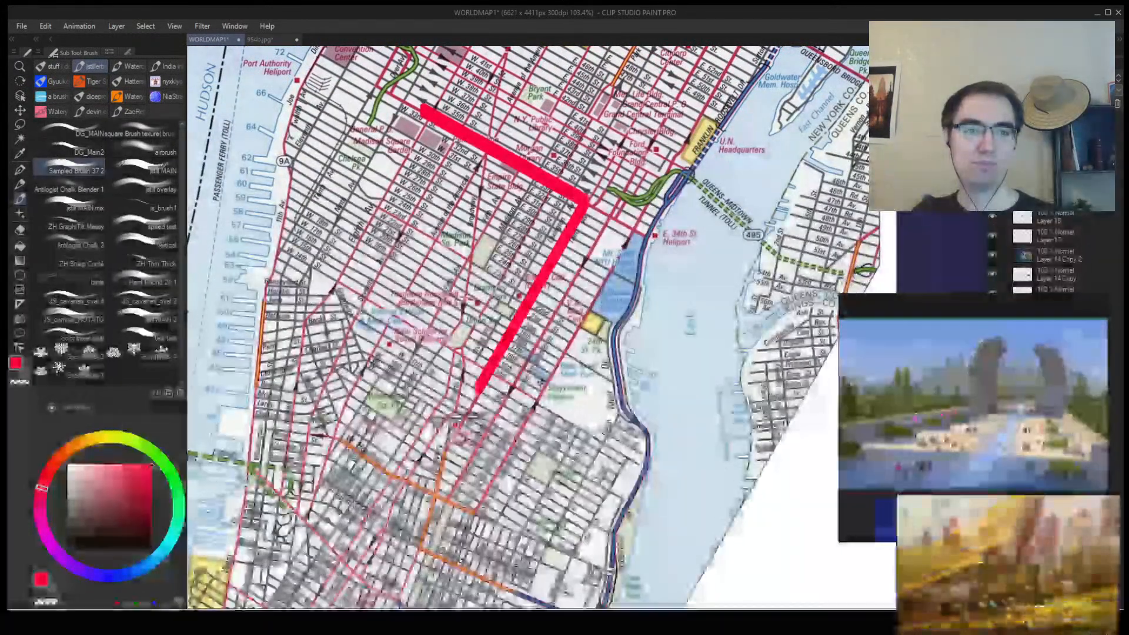
Paint a crimson arrow over the East River pointing into Manhattan and a stroke from its tip towards the Morgan Library.
{"action": "mouse_move", "coordinate": [774, 192]}
{"action": "left_mouse_down"}
{"action": "mouse_move", "coordinate": [695, 197]}
{"action": "mouse_move", "coordinate": [732, 221]}
{"action": "left_mouse_up"}
{"action": "left_click_drag", "start_coordinate": [714, 179], "coordinate": [503, 287]}
{"action": "mouse_move", "coordinate": [542, 272]}
{"action": "left_mouse_down"}
{"action": "mouse_move", "coordinate": [471, 492]}
{"action": "mouse_move", "coordinate": [528, 327]}
{"action": "mouse_move", "coordinate": [523, 254]}
{"action": "mouse_move", "coordinate": [579, 265]}
{"action": "left_mouse_up"}
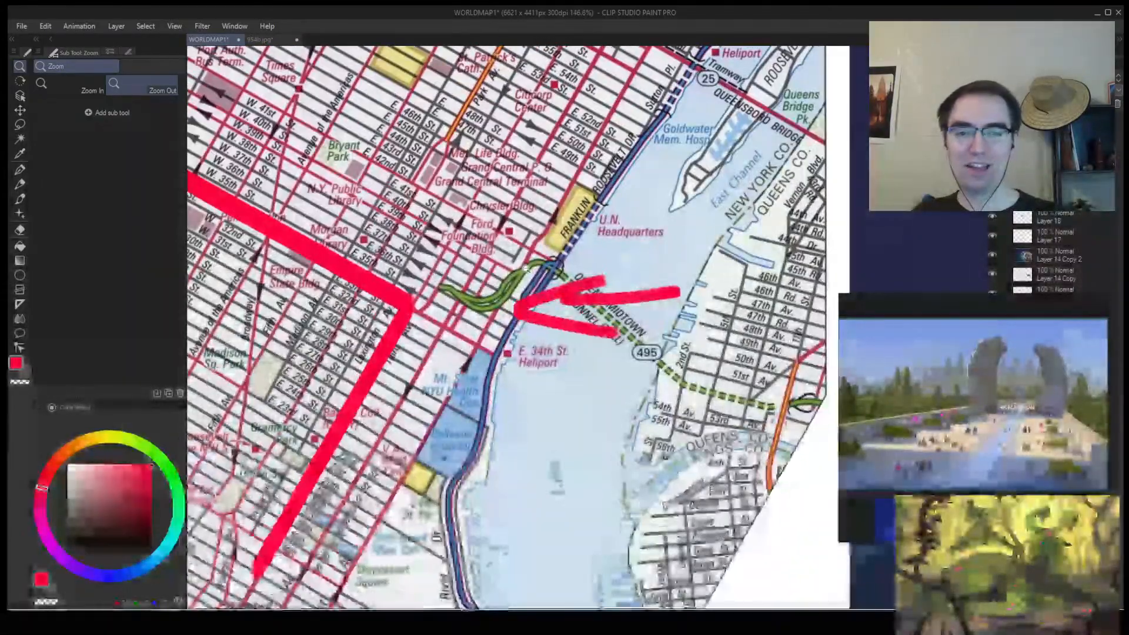
{"action": "left_click", "coordinate": [736, 299], "text": "shift"}
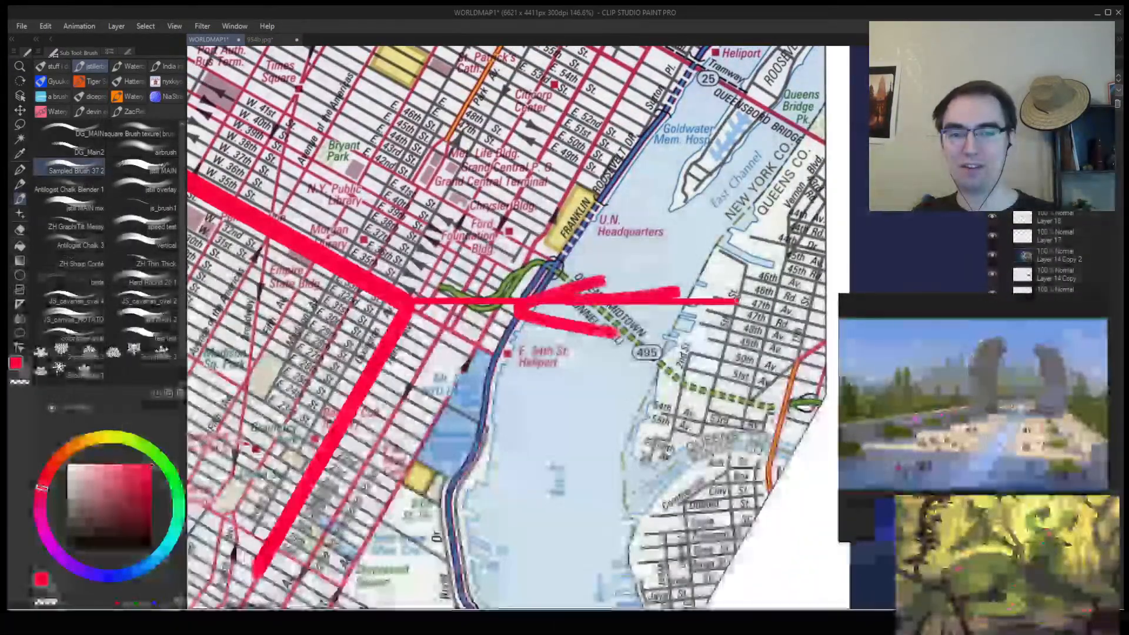
{"action": "key", "text": "ctrl+z"}
{"action": "left_click_drag", "start_coordinate": [544, 293], "coordinate": [357, 232]}
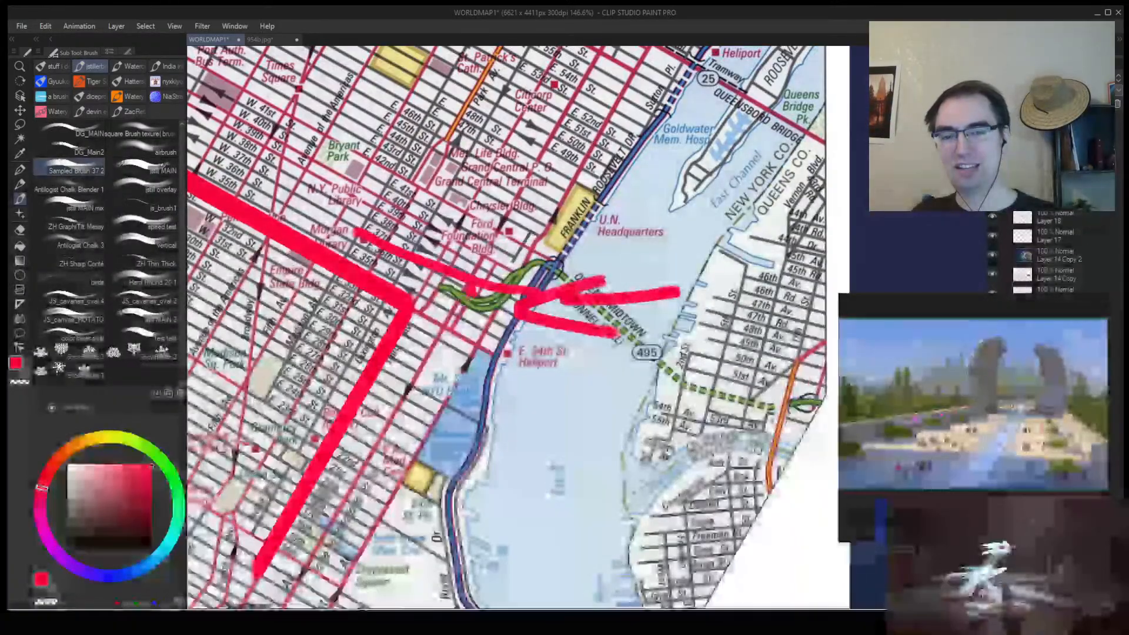
{"action": "mouse_move", "coordinate": [463, 273]}
{"action": "left_mouse_down"}
{"action": "mouse_move", "coordinate": [393, 366]}
{"action": "mouse_move", "coordinate": [373, 252]}
{"action": "mouse_move", "coordinate": [464, 285]}
{"action": "mouse_move", "coordinate": [482, 303]}
{"action": "left_mouse_up"}
Undo the crimson street sketches and remove the New York street map from the painting.
{"action": "key", "text": "ctrl+z"}
{"action": "key", "text": "ctrl+z"}
{"action": "key", "text": "ctrl+z"}
{"action": "key", "text": "ctrl+z"}
{"action": "key", "text": "ctrl+z"}
{"action": "key", "text": "ctrl+z"}
{"action": "key", "text": "ctrl+z"}
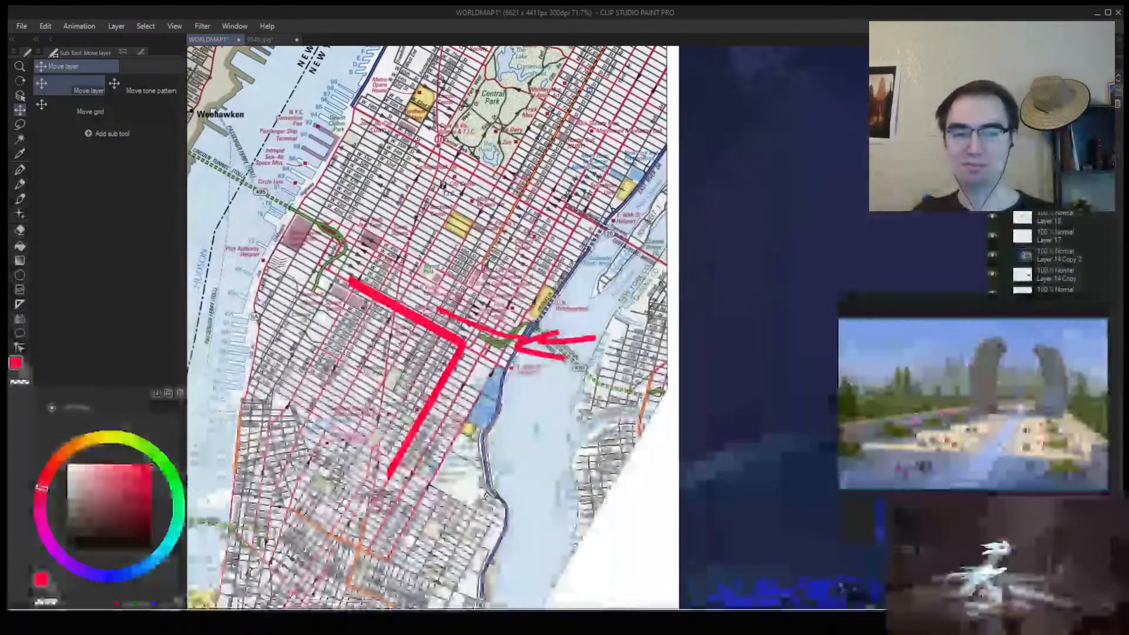
{"action": "left_click", "coordinate": [226, 618]}
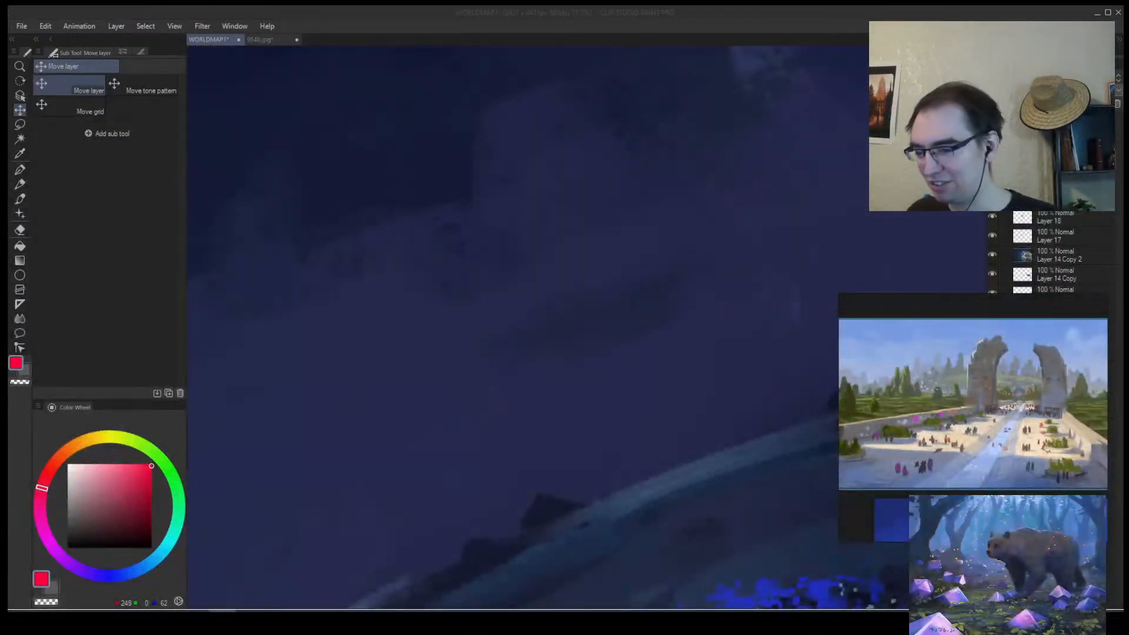
{"action": "left_click", "coordinate": [576, 374]}
{"action": "left_click_drag", "start_coordinate": [564, 372], "coordinate": [523, 379]}
{"action": "left_click_drag", "start_coordinate": [598, 441], "coordinate": [408, 386]}
{"action": "left_click_drag", "start_coordinate": [404, 310], "coordinate": [433, 296]}
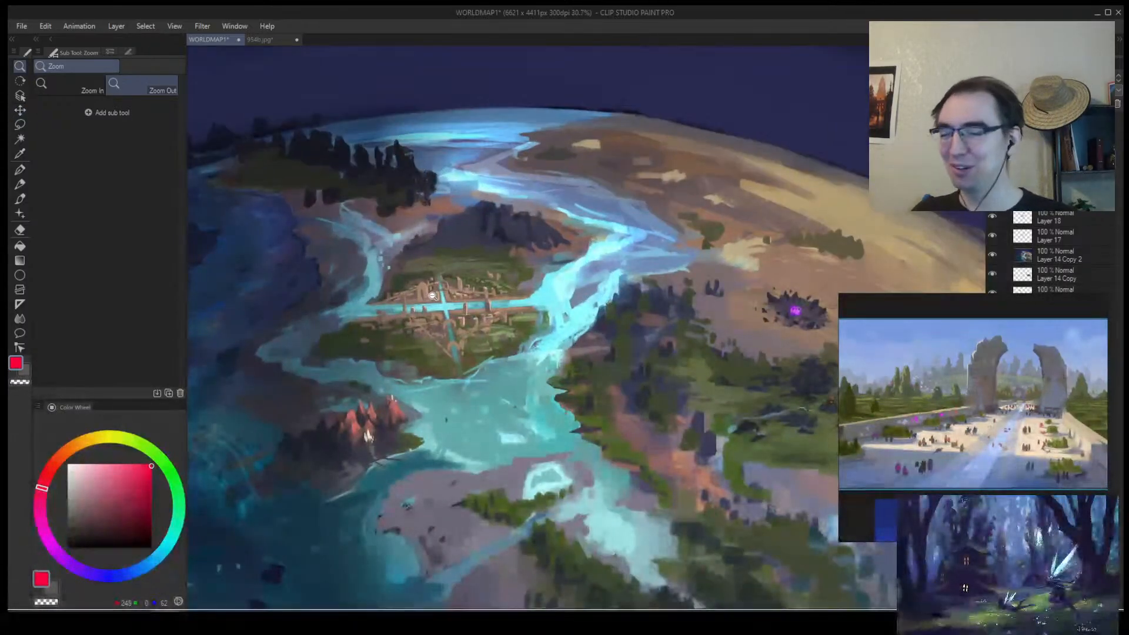
{"action": "key", "text": "alt+Tab"}
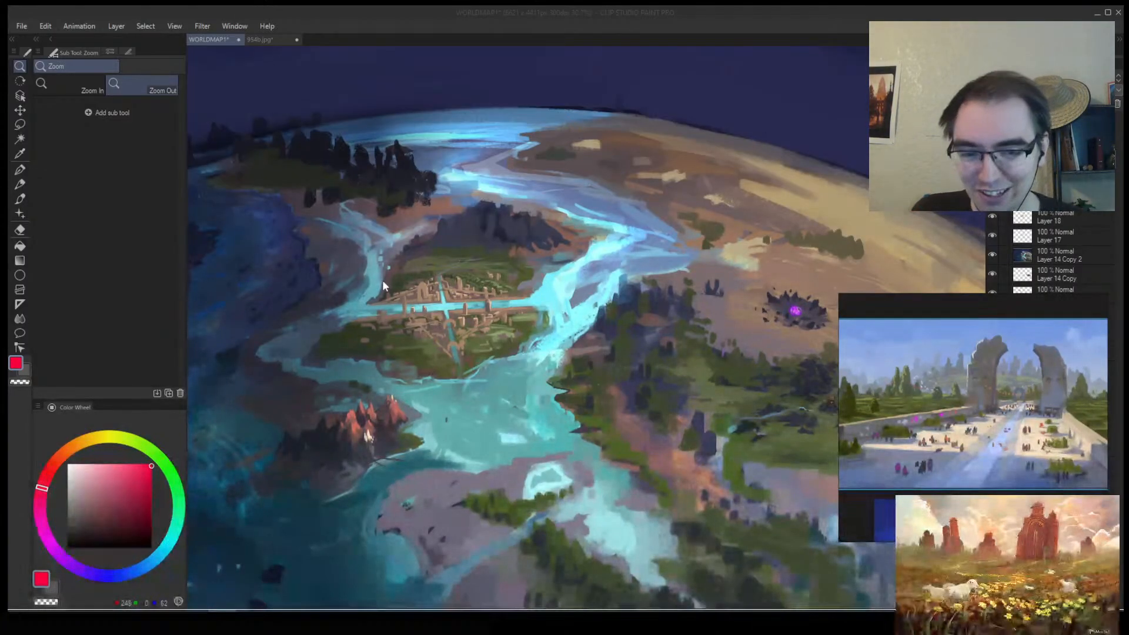
Sample a muted brown beside the city's upper canal, try a stroke at the canal crossing and undo it.
{"action": "mouse_move", "coordinate": [389, 295]}
{"action": "left_mouse_down"}
{"action": "mouse_move", "coordinate": [378, 316]}
{"action": "mouse_move", "coordinate": [494, 271]}
{"action": "left_mouse_up"}
{"action": "left_click_drag", "start_coordinate": [423, 322], "coordinate": [450, 279]}
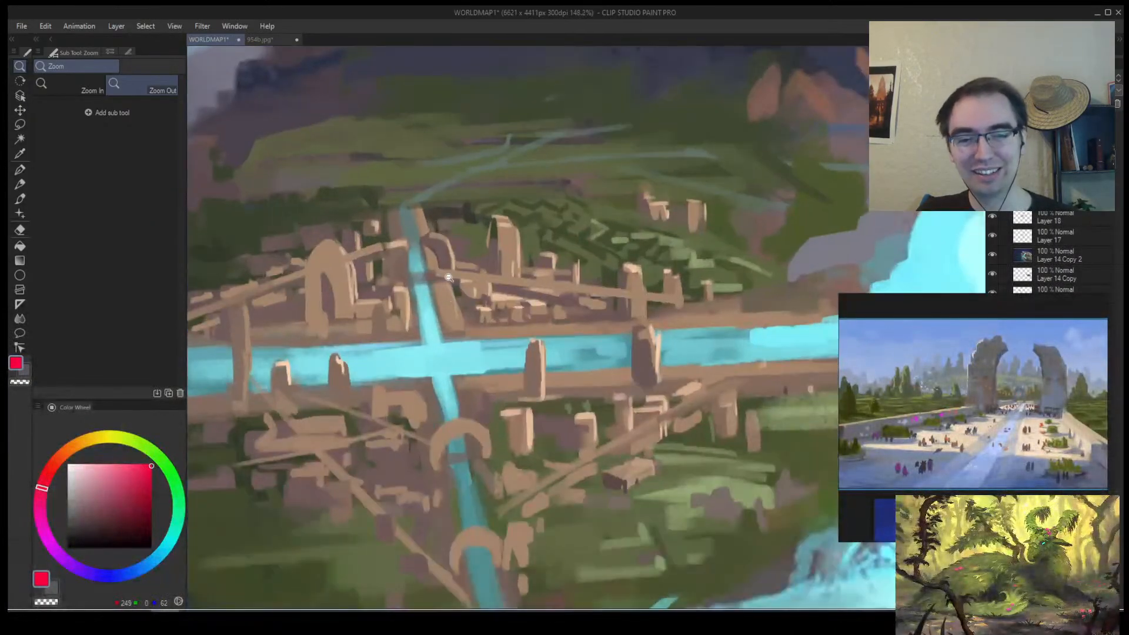
{"action": "left_click", "coordinate": [408, 241], "text": "alt"}
{"action": "left_click", "coordinate": [395, 251], "text": "alt"}
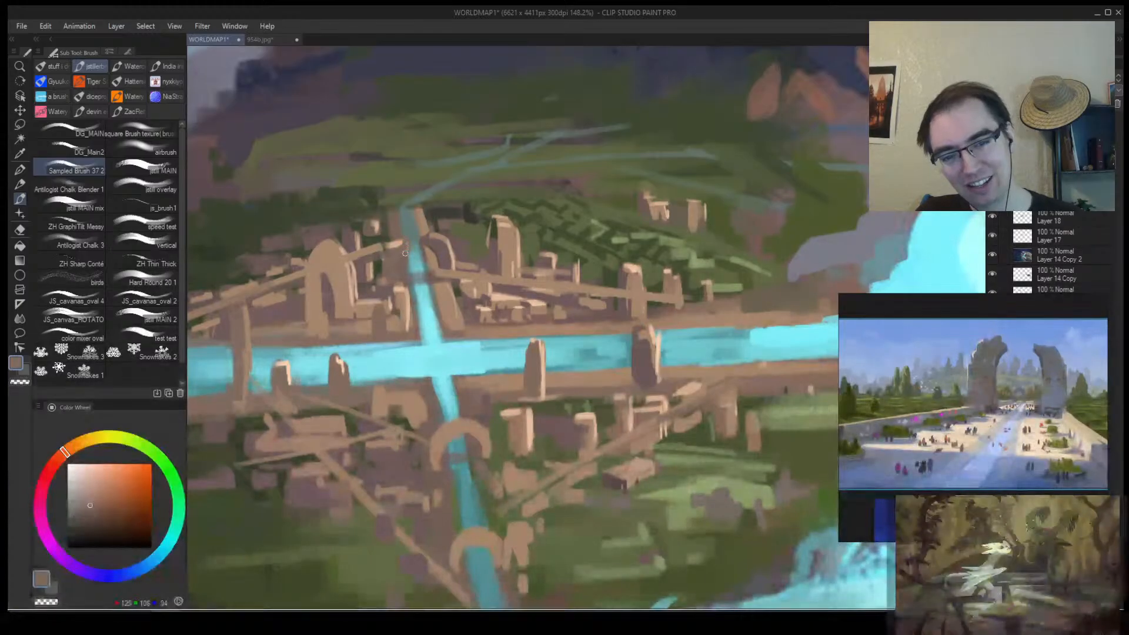
{"action": "left_click", "coordinate": [411, 247], "text": "alt"}
{"action": "left_click", "coordinate": [404, 252], "text": "alt"}
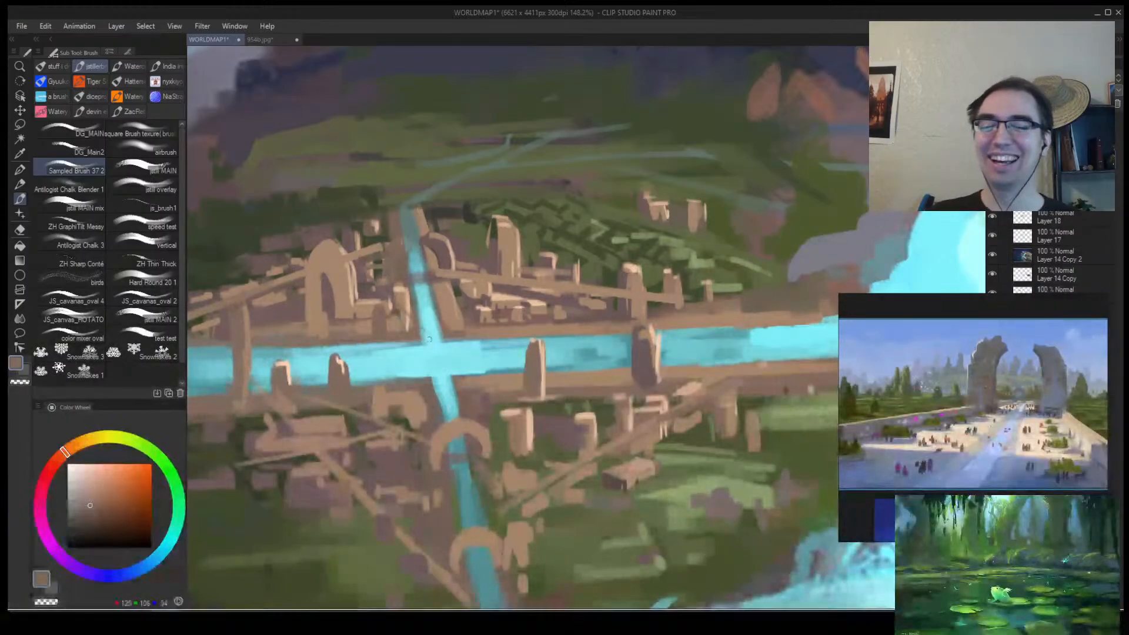
{"action": "left_click_drag", "start_coordinate": [421, 348], "coordinate": [386, 381]}
{"action": "key", "text": "ctrl+z"}
Sample the tan and its pale highlight, thicken the big arch's east leg northwest of the canal crossing and highlight its edge.
{"action": "key", "text": "alt+space"}
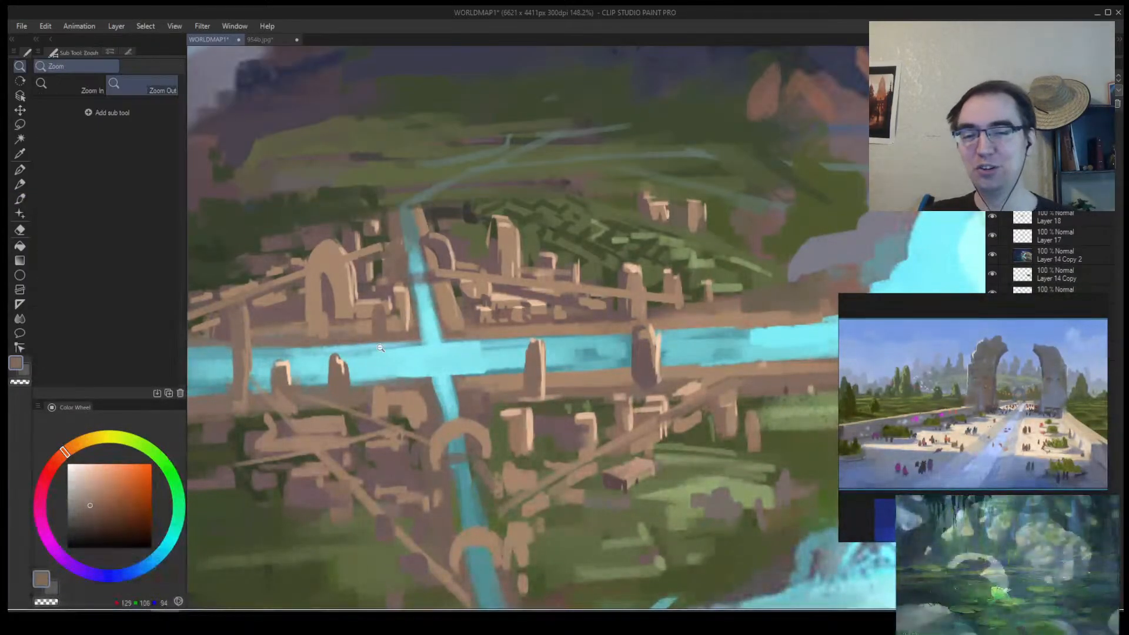
{"action": "left_click_drag", "start_coordinate": [399, 343], "coordinate": [367, 378]}
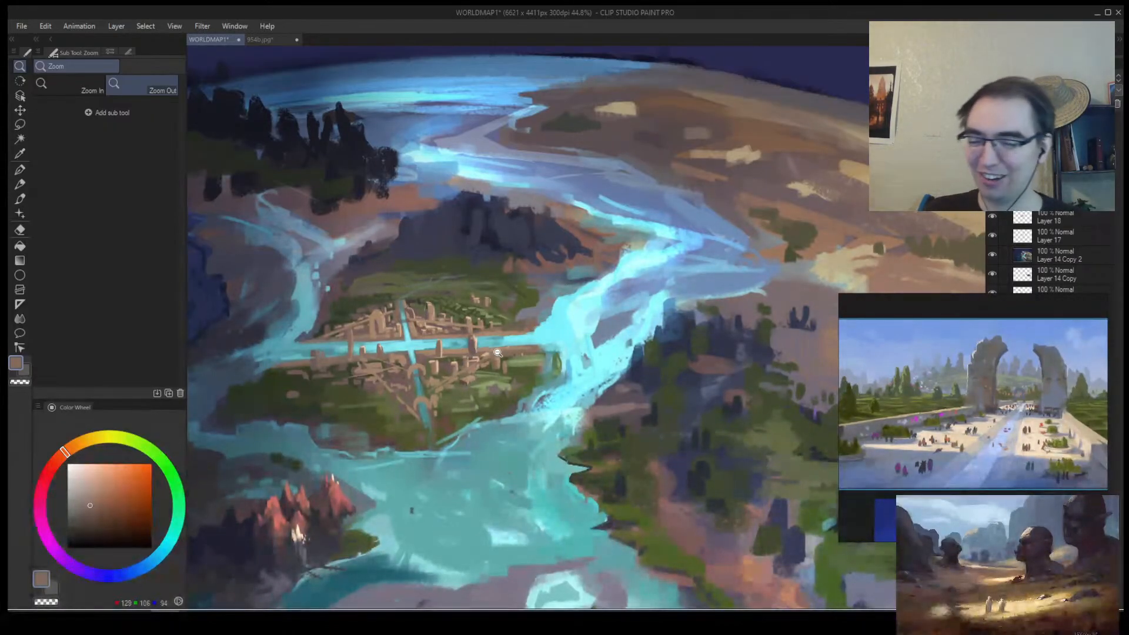
{"action": "left_click_drag", "start_coordinate": [464, 367], "coordinate": [409, 347]}
{"action": "mouse_move", "coordinate": [353, 229]}
{"action": "left_mouse_down"}
{"action": "mouse_move", "coordinate": [381, 260]}
{"action": "mouse_move", "coordinate": [360, 279]}
{"action": "mouse_move", "coordinate": [399, 281]}
{"action": "mouse_move", "coordinate": [436, 250]}
{"action": "left_mouse_up"}
{"action": "left_click", "coordinate": [435, 253], "text": "alt"}
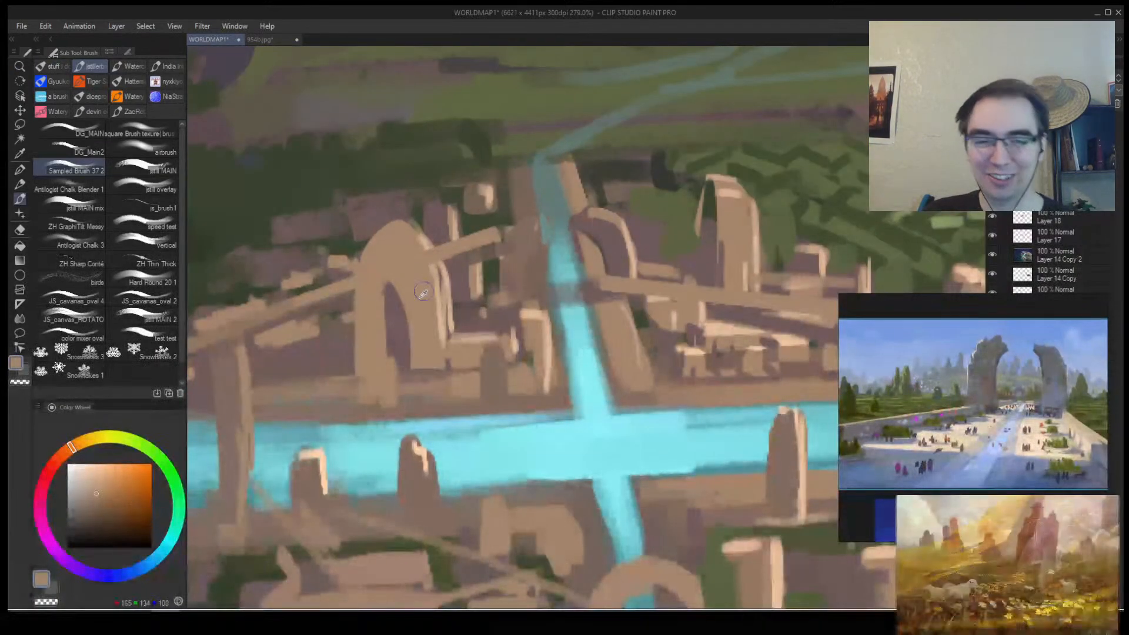
{"action": "mouse_move", "coordinate": [423, 288]}
{"action": "left_mouse_down"}
{"action": "mouse_move", "coordinate": [433, 315]}
{"action": "mouse_move", "coordinate": [436, 265]}
{"action": "mouse_move", "coordinate": [441, 342]}
{"action": "mouse_move", "coordinate": [459, 280]}
{"action": "mouse_move", "coordinate": [442, 265]}
{"action": "mouse_move", "coordinate": [451, 338]}
{"action": "left_mouse_up"}
{"action": "left_click", "coordinate": [443, 265], "text": "alt"}
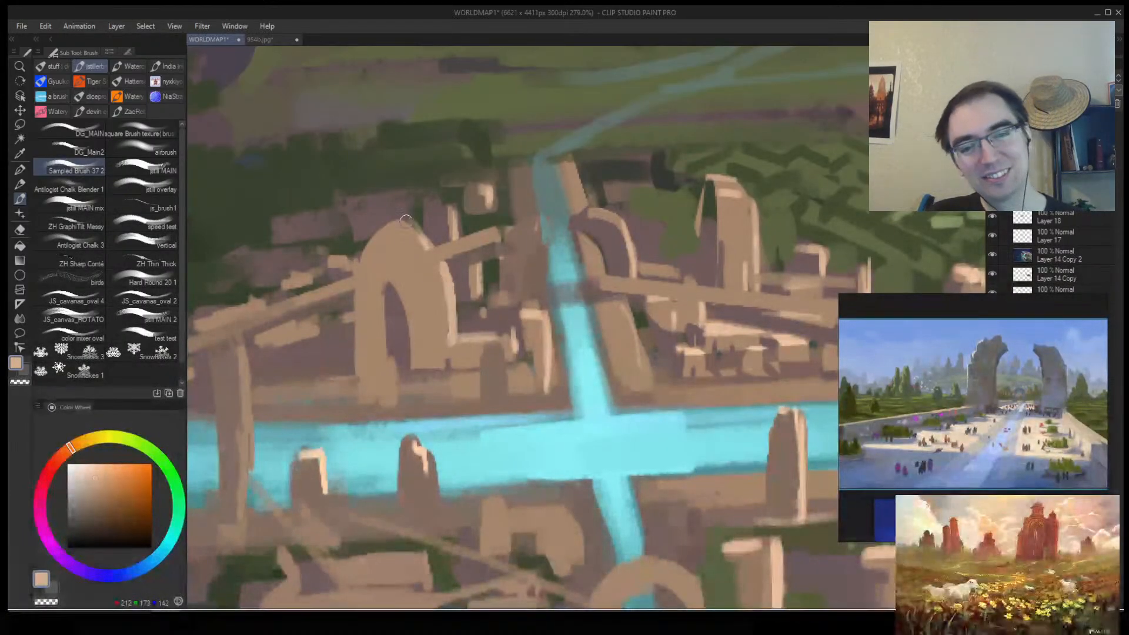
{"action": "mouse_move", "coordinate": [410, 224]}
{"action": "left_mouse_down"}
{"action": "mouse_move", "coordinate": [399, 334]}
{"action": "mouse_move", "coordinate": [454, 284]}
{"action": "mouse_move", "coordinate": [428, 337]}
{"action": "mouse_move", "coordinate": [507, 318]}
{"action": "mouse_move", "coordinate": [549, 247]}
{"action": "left_mouse_up"}
Touch up the buildings and diagonal road southeast of the canal crossing with sampled pale tan and muted green.
{"action": "key", "text": "alt+space"}
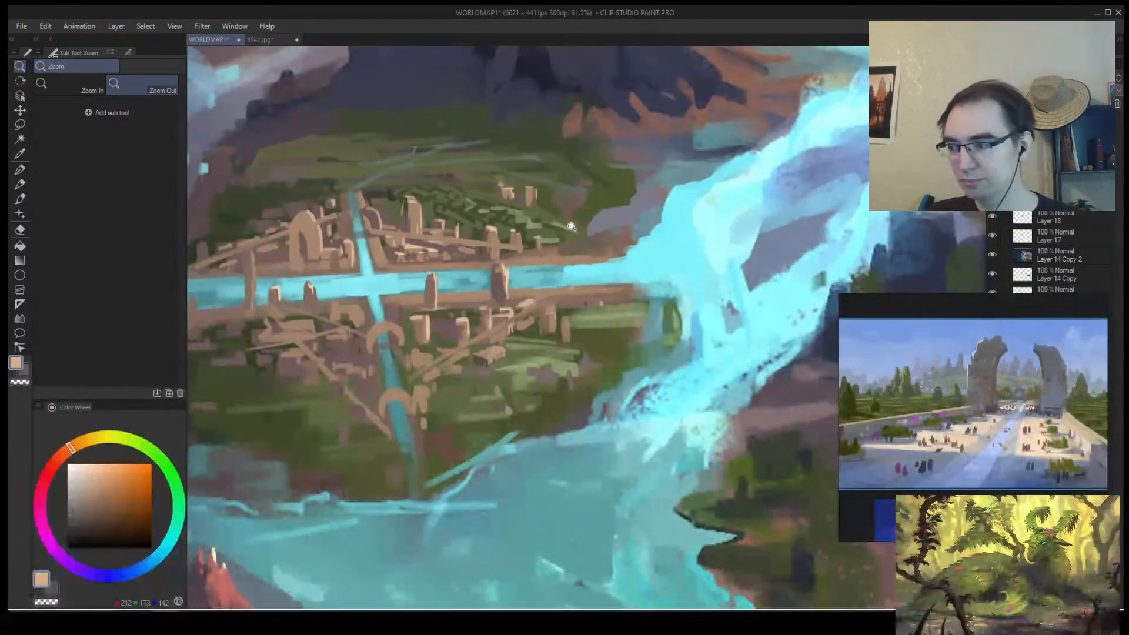
{"action": "left_click_drag", "start_coordinate": [512, 316], "coordinate": [547, 253]}
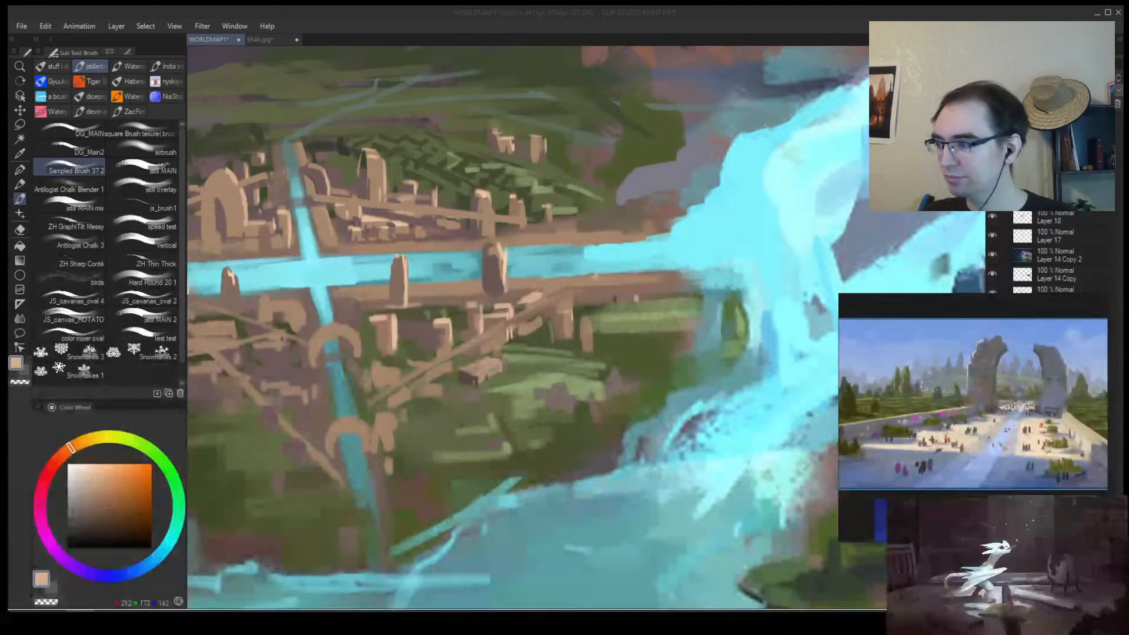
{"action": "mouse_move", "coordinate": [500, 276]}
{"action": "left_mouse_down"}
{"action": "mouse_move", "coordinate": [458, 276]}
{"action": "mouse_move", "coordinate": [500, 272]}
{"action": "left_mouse_up"}
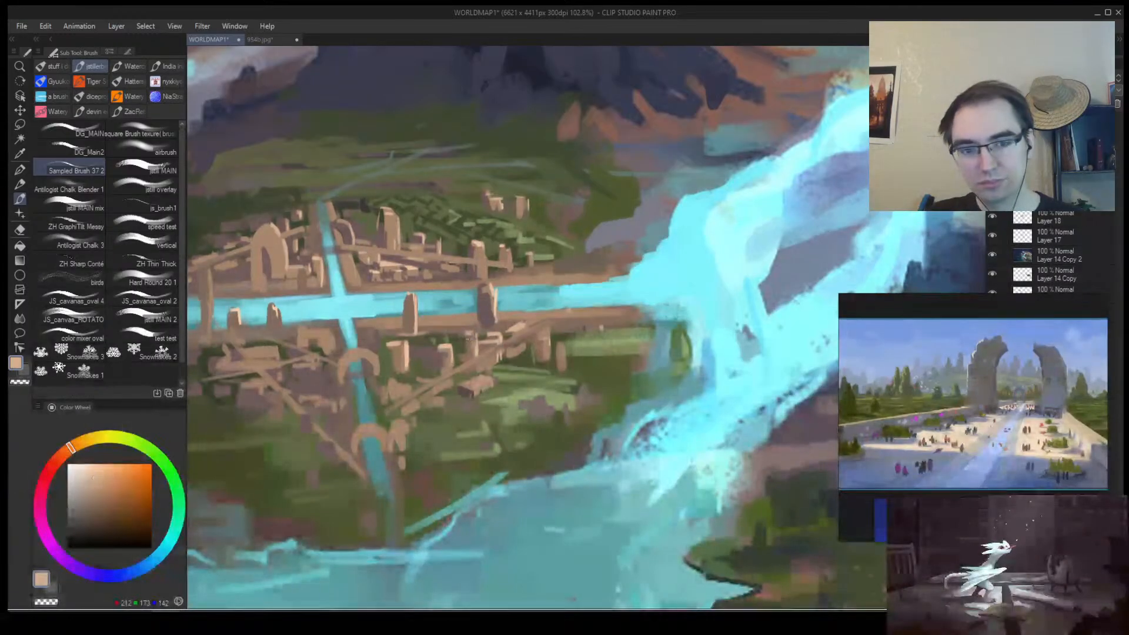
{"action": "left_click_drag", "start_coordinate": [475, 363], "coordinate": [446, 382]}
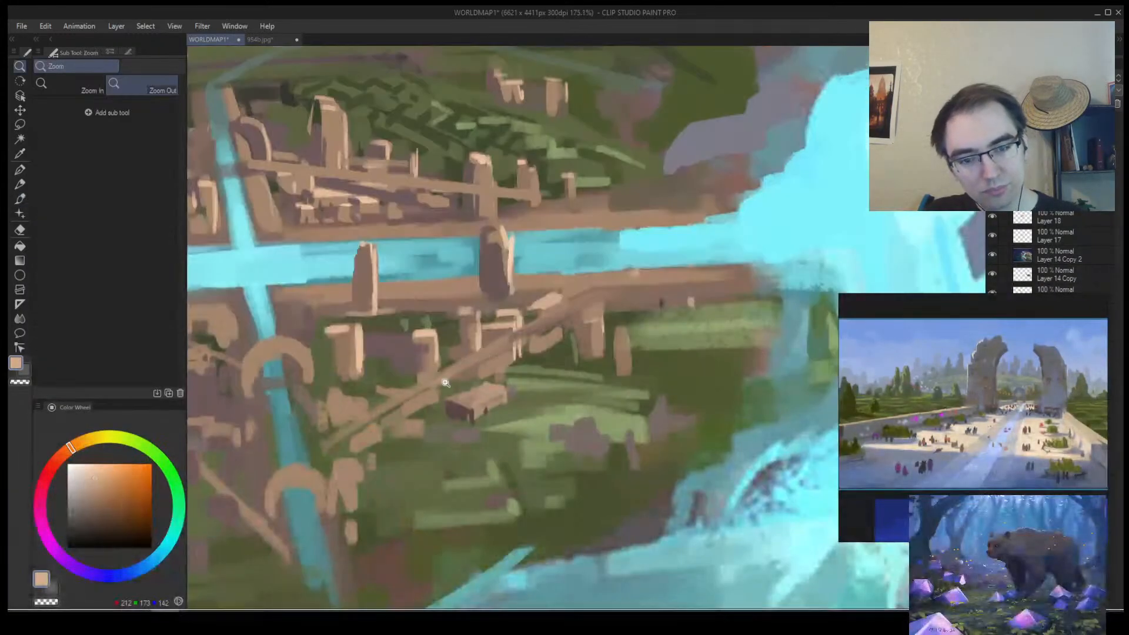
{"action": "key", "text": "b"}
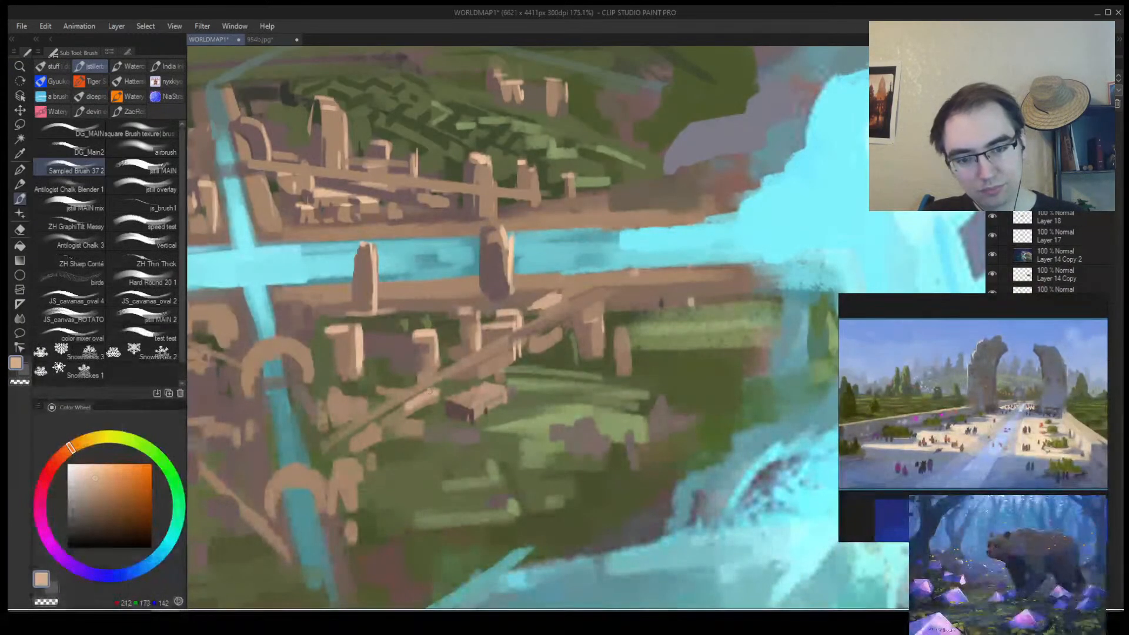
{"action": "left_click", "coordinate": [405, 411], "text": "alt"}
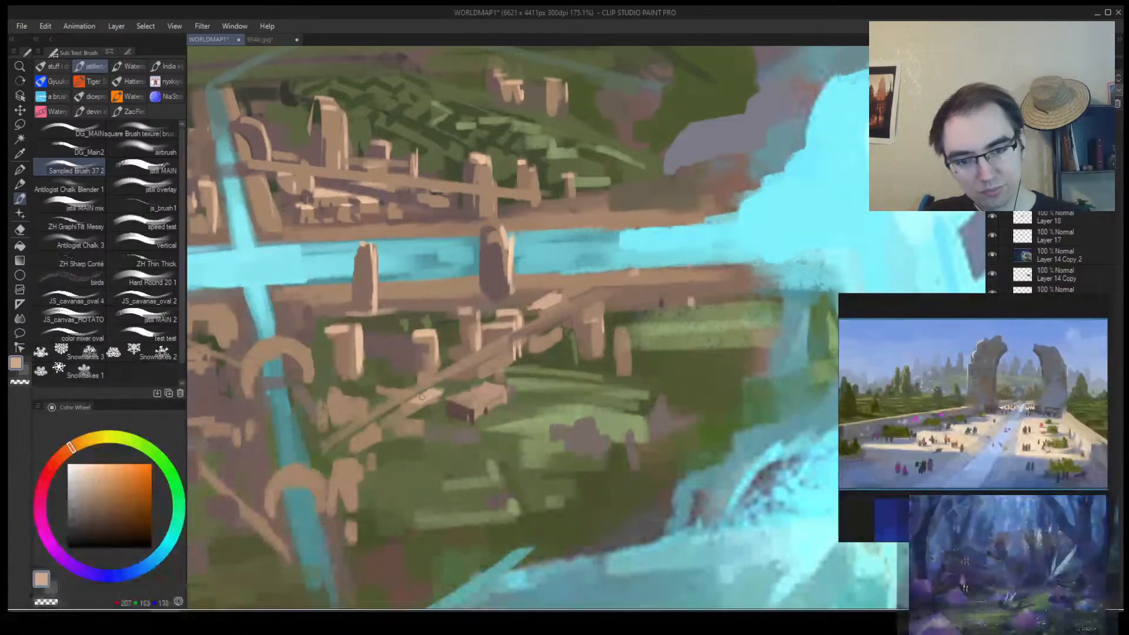
{"action": "left_click", "coordinate": [418, 400], "text": "alt"}
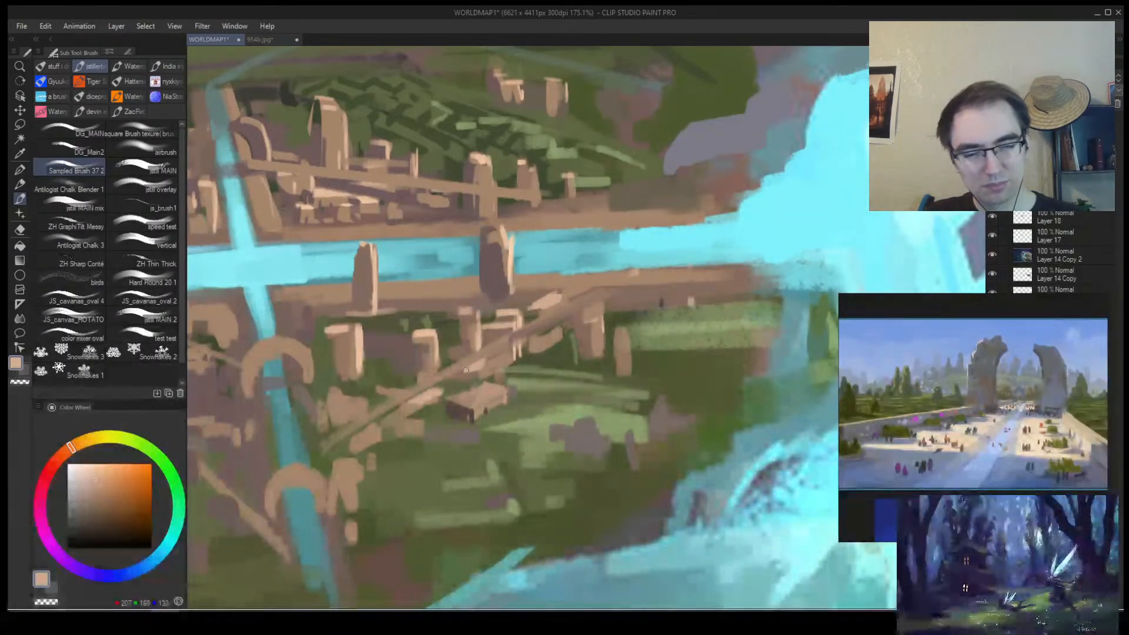
{"action": "left_click", "coordinate": [405, 377], "text": "alt"}
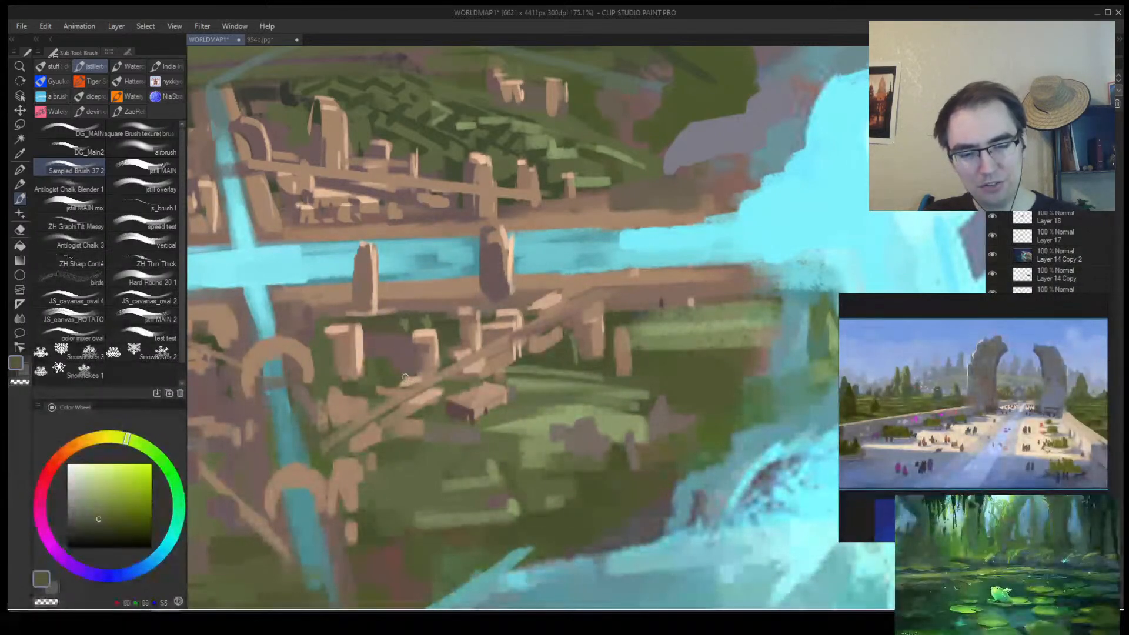
{"action": "left_click", "coordinate": [414, 381], "text": "alt"}
{"action": "key", "text": "slash"}
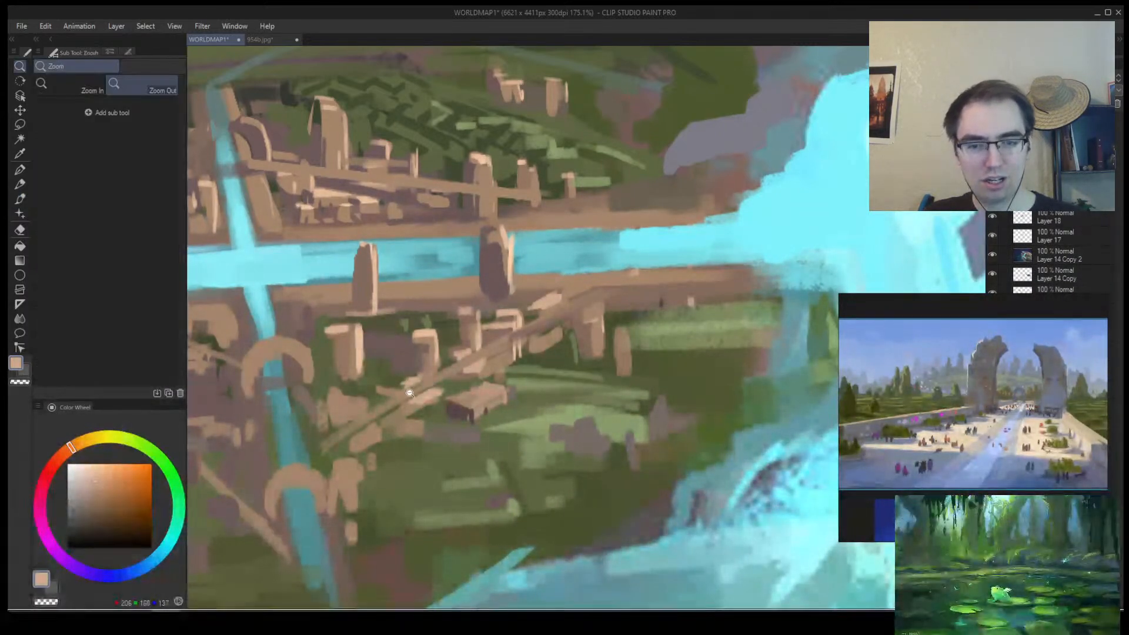
Sketch a large tan oval around the whole canal city and a small circle at the crossing, and undo both.
{"action": "left_click_drag", "start_coordinate": [415, 381], "coordinate": [369, 379]}
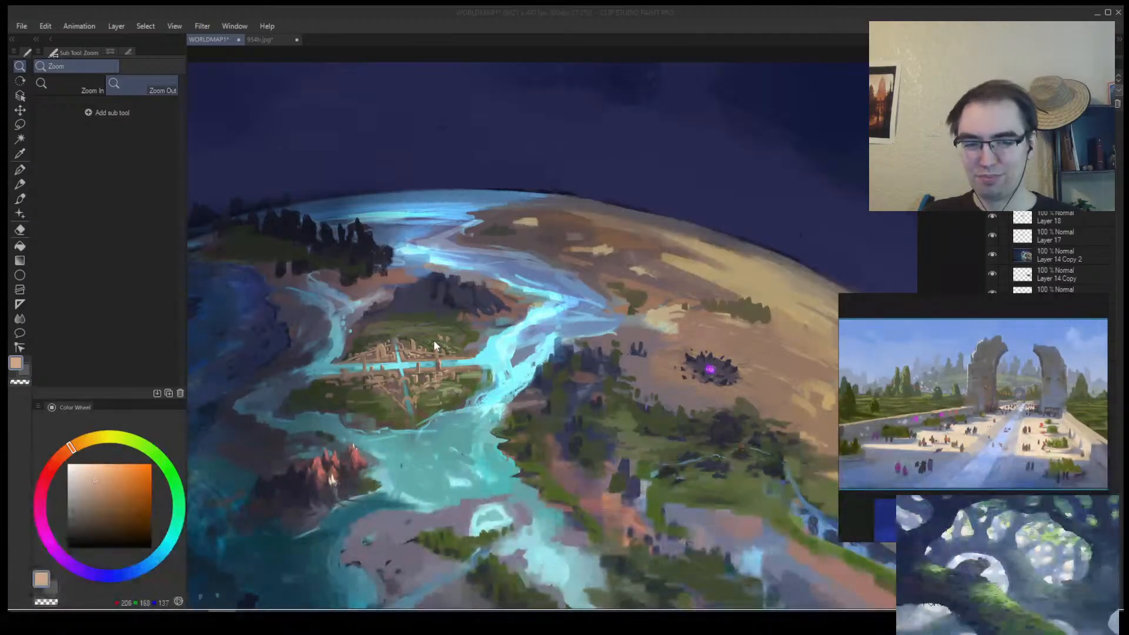
{"action": "mouse_move", "coordinate": [443, 339]}
{"action": "left_mouse_down"}
{"action": "mouse_move", "coordinate": [424, 339]}
{"action": "mouse_move", "coordinate": [443, 348]}
{"action": "left_mouse_up"}
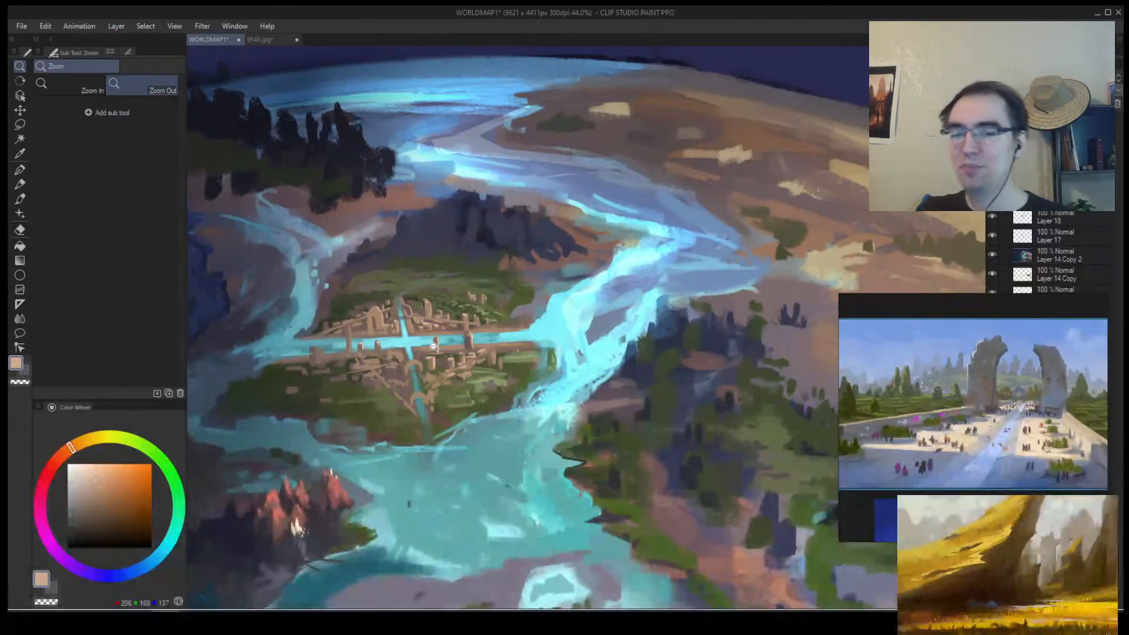
{"action": "left_click_drag", "start_coordinate": [366, 306], "coordinate": [392, 334]}
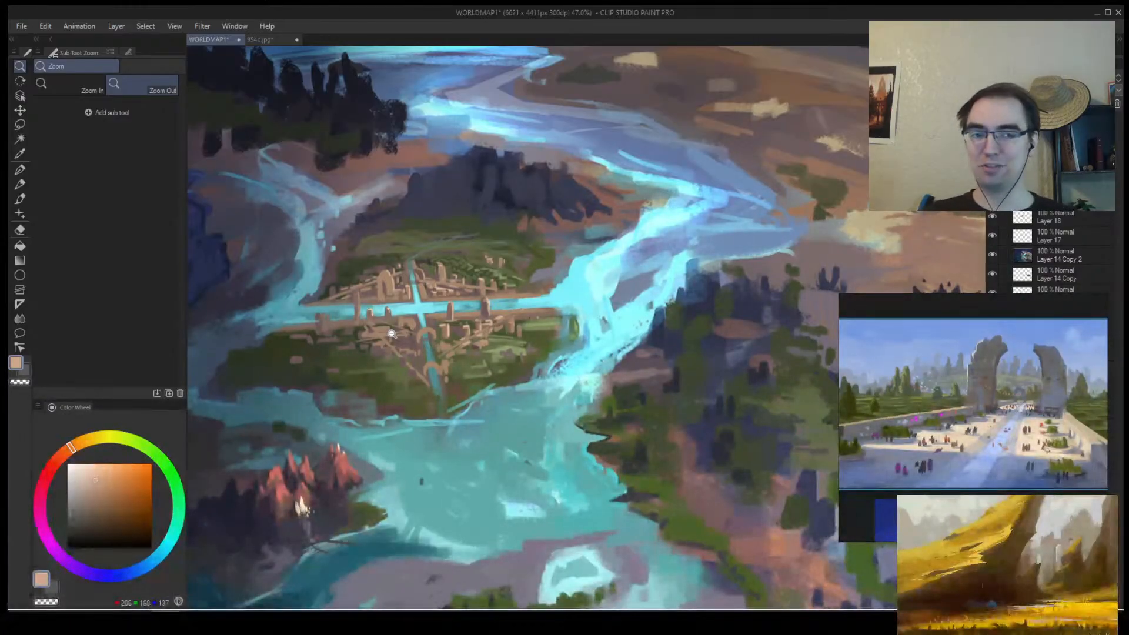
{"action": "key", "text": "b"}
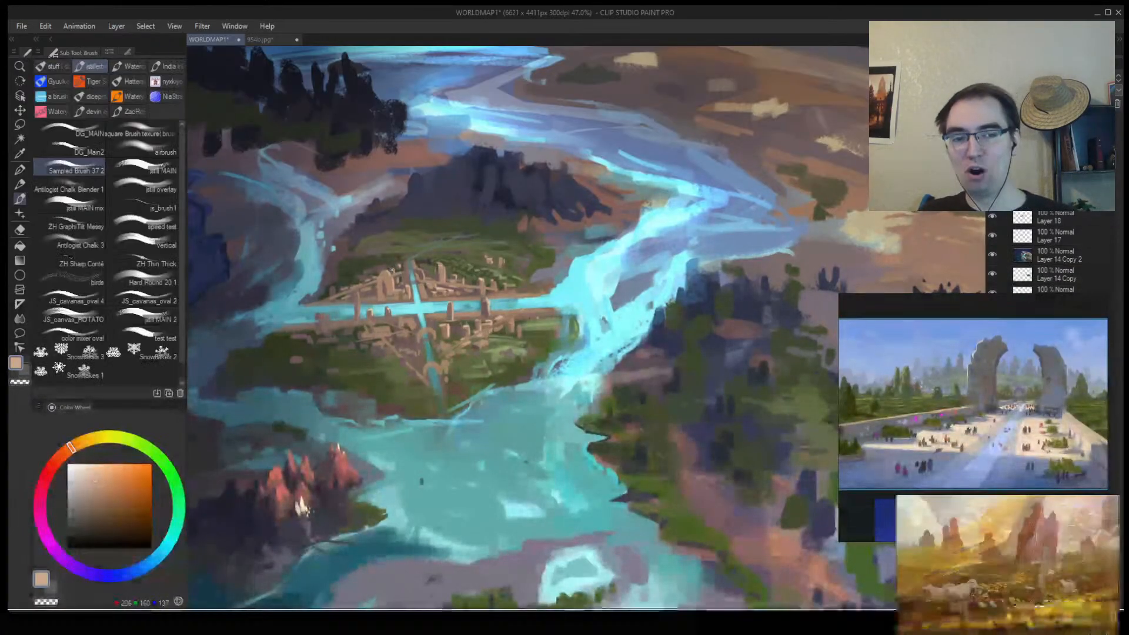
{"action": "mouse_move", "coordinate": [418, 261]}
{"action": "left_mouse_down"}
{"action": "mouse_move", "coordinate": [259, 382]}
{"action": "mouse_move", "coordinate": [415, 257]}
{"action": "mouse_move", "coordinate": [558, 310]}
{"action": "mouse_move", "coordinate": [457, 254]}
{"action": "left_mouse_up"}
{"action": "key", "text": "ctrl+z"}
{"action": "key", "text": "ctrl+space"}
{"action": "mouse_move", "coordinate": [384, 282]}
{"action": "left_mouse_down"}
{"action": "mouse_move", "coordinate": [470, 282]}
{"action": "mouse_move", "coordinate": [451, 335]}
{"action": "left_mouse_up"}
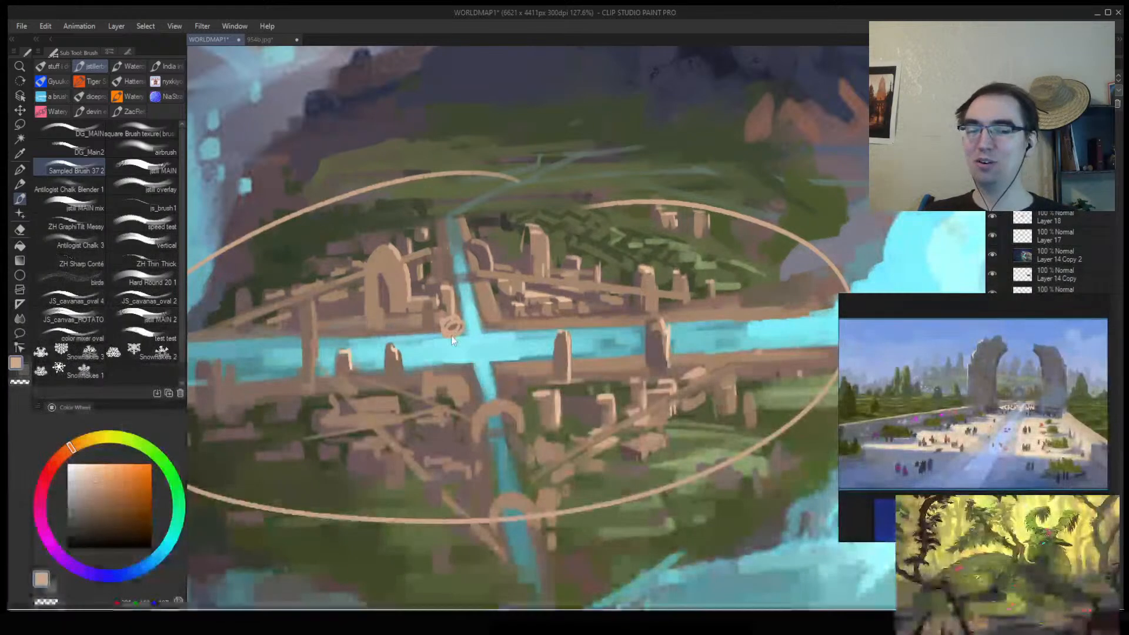
{"action": "key", "text": "ctrl+z"}
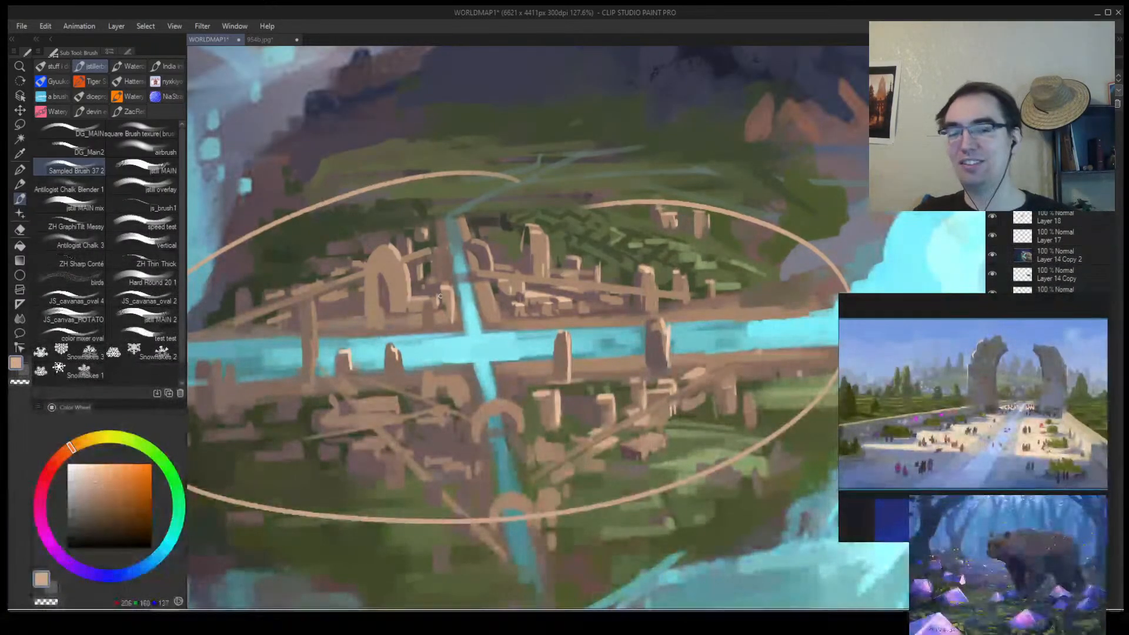
{"action": "key", "text": "ctrl+z"}
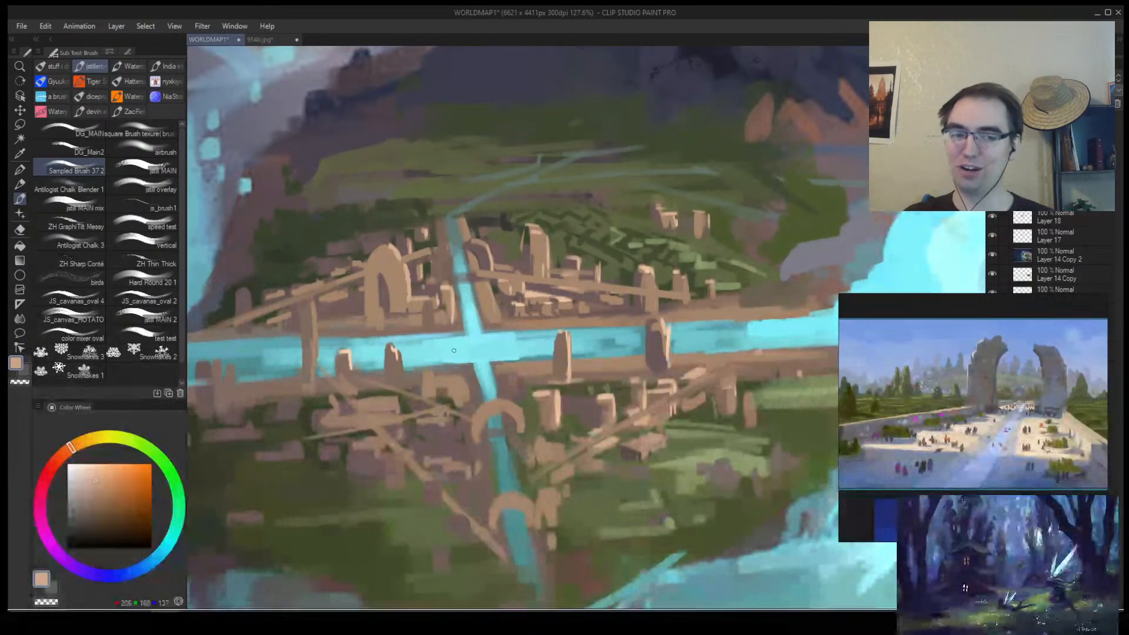
Paint a curved tan road from the tall tower northeast across the hedged fields, undoing the stray extra strokes.
{"action": "key", "text": "ctrl+space"}
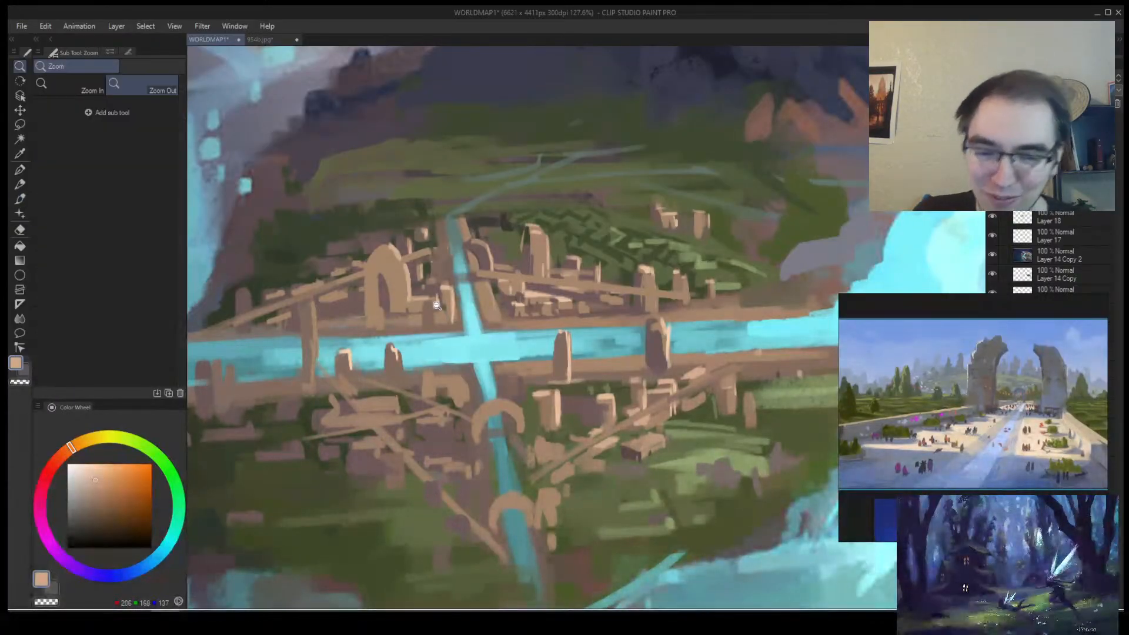
{"action": "mouse_move", "coordinate": [453, 351]}
{"action": "left_mouse_down"}
{"action": "mouse_move", "coordinate": [424, 329]}
{"action": "mouse_move", "coordinate": [461, 300]}
{"action": "mouse_move", "coordinate": [436, 317]}
{"action": "mouse_move", "coordinate": [455, 335]}
{"action": "mouse_move", "coordinate": [471, 329]}
{"action": "left_mouse_up"}
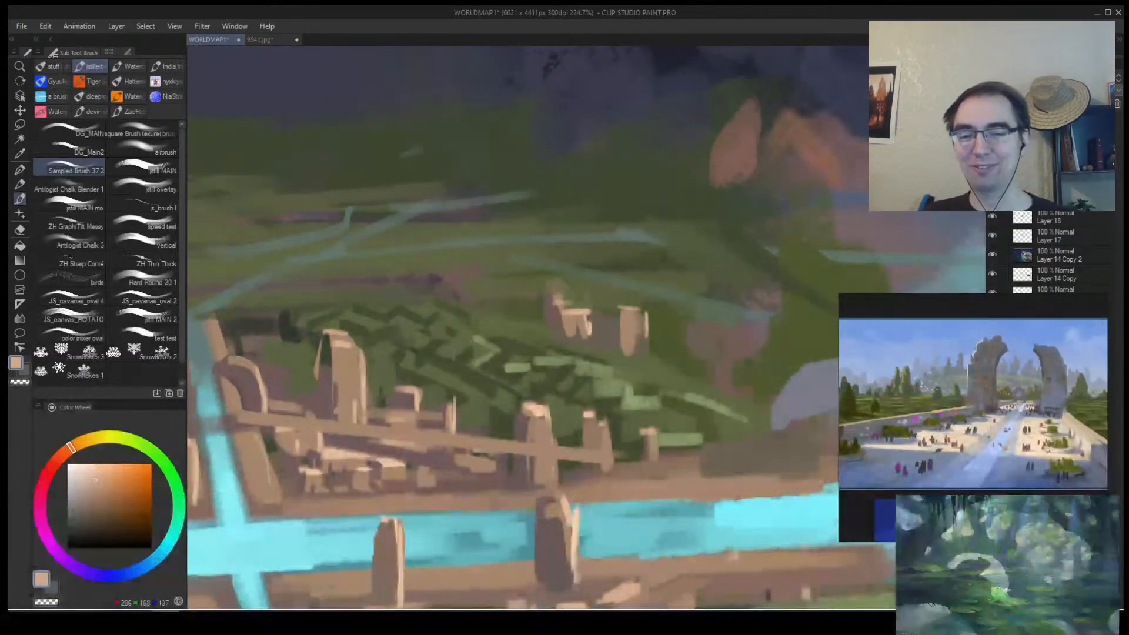
{"action": "left_click_drag", "start_coordinate": [341, 404], "coordinate": [488, 337]}
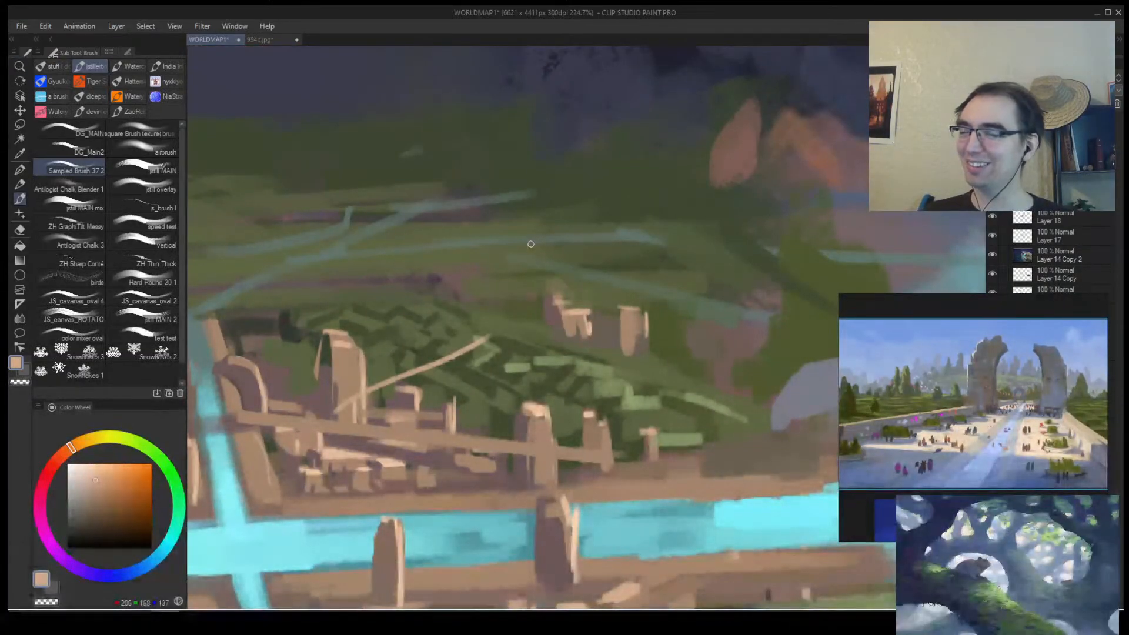
{"action": "left_click_drag", "start_coordinate": [467, 303], "coordinate": [488, 303]}
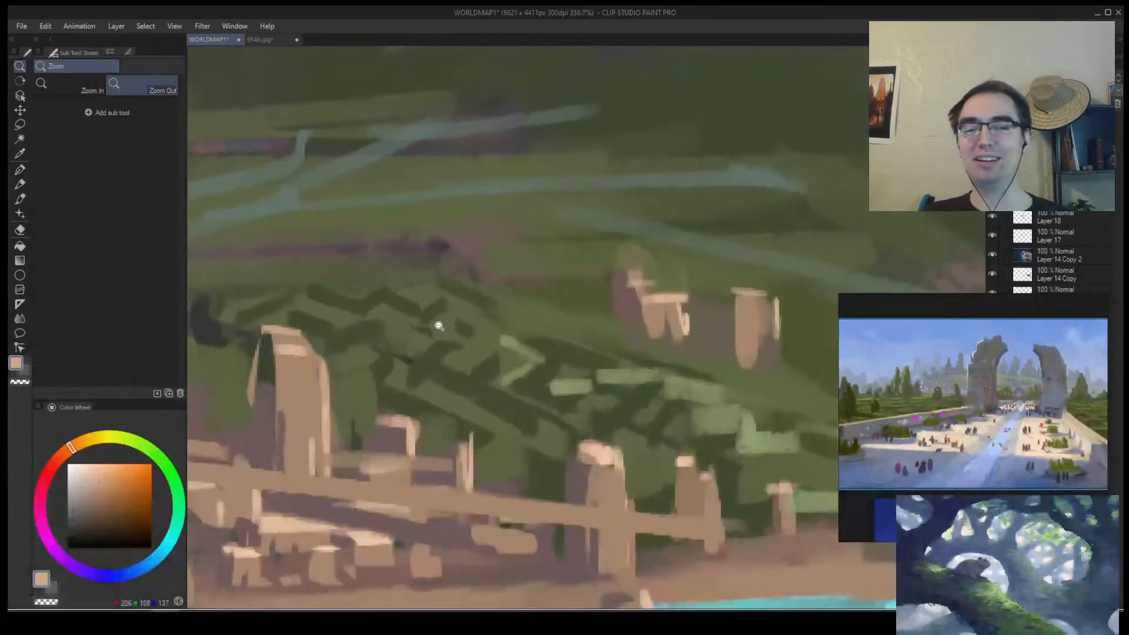
{"action": "left_click_drag", "start_coordinate": [547, 281], "coordinate": [553, 264]}
{"action": "left_click_drag", "start_coordinate": [426, 377], "coordinate": [507, 398]}
{"action": "key", "text": "ctrl+z"}
{"action": "left_click_drag", "start_coordinate": [332, 415], "coordinate": [594, 238]}
{"action": "key", "text": "ctrl+z"}
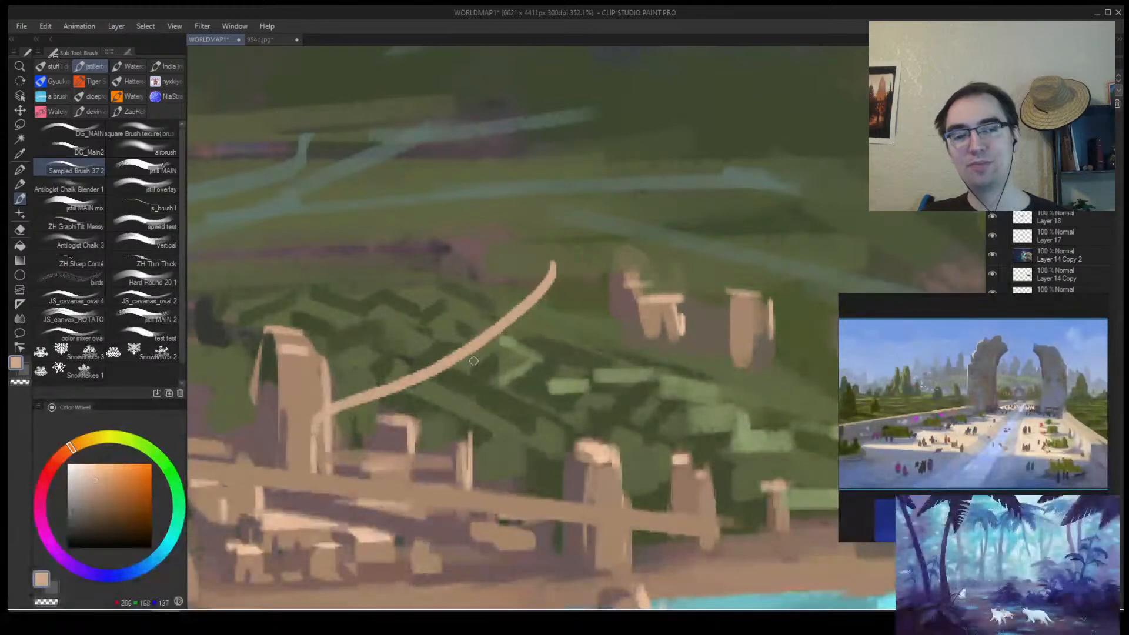
Branch short side streets off both sides of the tan road and mark the lower block with a zigzag.
{"action": "left_click_drag", "start_coordinate": [452, 365], "coordinate": [556, 408]}
{"action": "left_click_drag", "start_coordinate": [404, 300], "coordinate": [592, 341]}
{"action": "left_click_drag", "start_coordinate": [475, 237], "coordinate": [541, 287]}
{"action": "left_click_drag", "start_coordinate": [501, 374], "coordinate": [595, 382]}
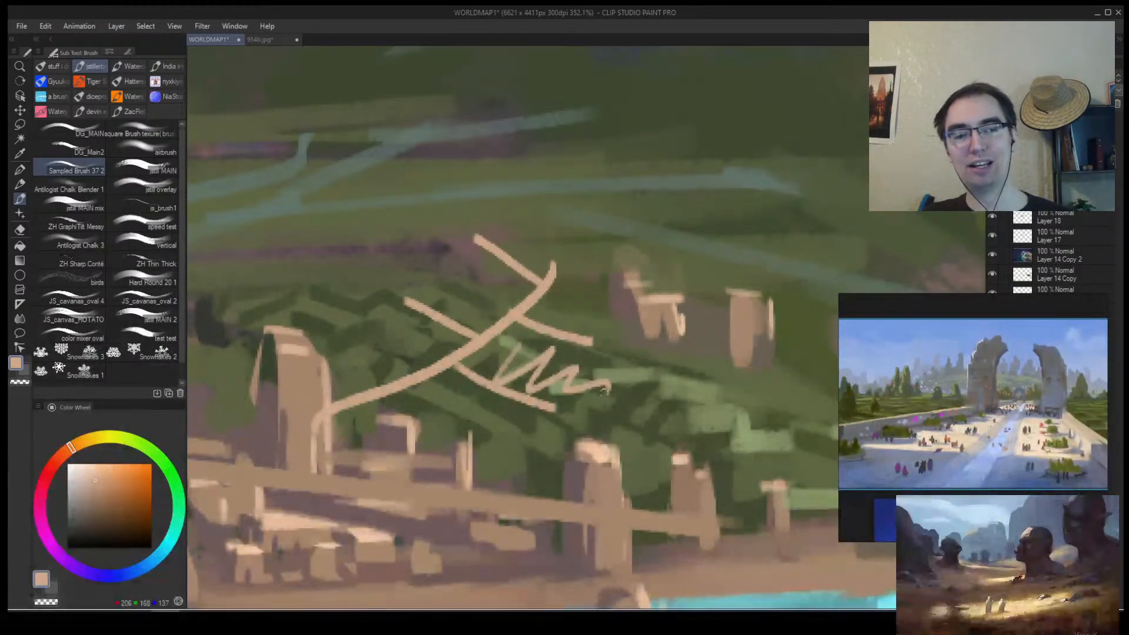
{"action": "key", "text": "ctrl+z"}
{"action": "left_click_drag", "start_coordinate": [501, 374], "coordinate": [596, 384]}
Extend the tan road northeast with further side streets and fill the blocks between them with zigzags.
{"action": "mouse_move", "coordinate": [502, 287]}
{"action": "left_mouse_down"}
{"action": "mouse_move", "coordinate": [454, 266]}
{"action": "mouse_move", "coordinate": [438, 234]}
{"action": "mouse_move", "coordinate": [410, 237]}
{"action": "left_mouse_up"}
{"action": "left_click_drag", "start_coordinate": [565, 312], "coordinate": [670, 322]}
{"action": "mouse_move", "coordinate": [550, 247]}
{"action": "left_mouse_down"}
{"action": "mouse_move", "coordinate": [542, 209]}
{"action": "mouse_move", "coordinate": [520, 174]}
{"action": "left_mouse_up"}
{"action": "left_click_drag", "start_coordinate": [628, 280], "coordinate": [720, 274]}
{"action": "left_click_drag", "start_coordinate": [553, 282], "coordinate": [630, 187]}
{"action": "mouse_move", "coordinate": [531, 160]}
{"action": "left_mouse_down"}
{"action": "mouse_move", "coordinate": [616, 205]}
{"action": "mouse_move", "coordinate": [815, 260]}
{"action": "left_mouse_up"}
{"action": "mouse_move", "coordinate": [582, 256]}
{"action": "left_mouse_down"}
{"action": "mouse_move", "coordinate": [715, 326]}
{"action": "mouse_move", "coordinate": [617, 285]}
{"action": "mouse_move", "coordinate": [700, 330]}
{"action": "left_mouse_up"}
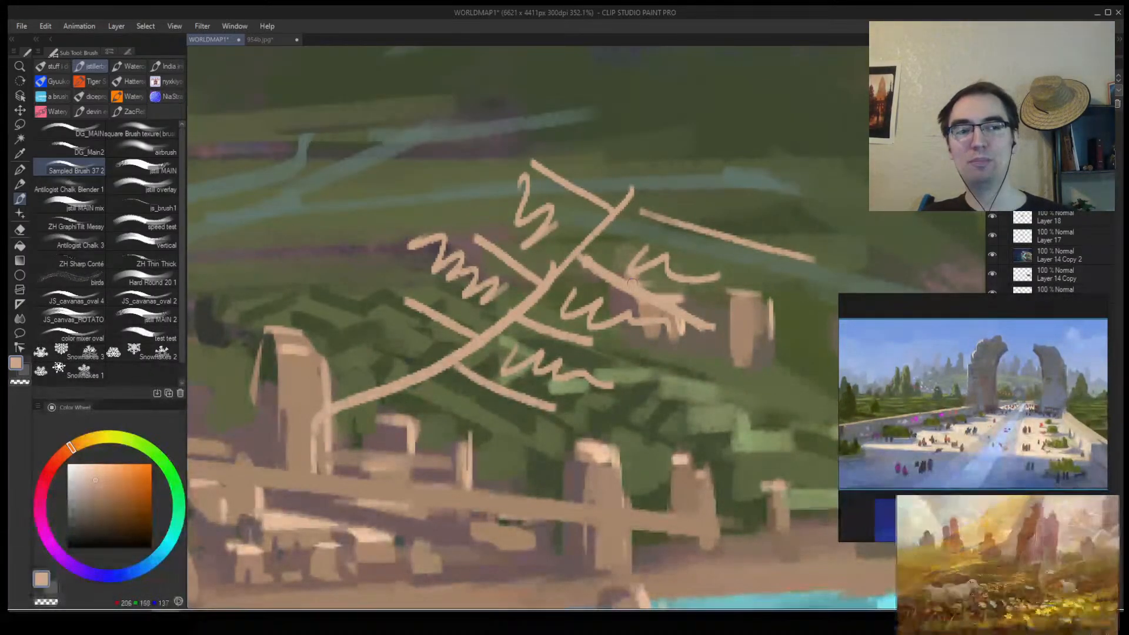
Dab a row of small house marks along the middle side street east of the tan road.
{"action": "scroll", "coordinate": [588, 273], "scroll_direction": "up", "scroll_amount": 3}
{"action": "mouse_move", "coordinate": [597, 334]}
{"action": "left_mouse_down"}
{"action": "mouse_move", "coordinate": [537, 315]}
{"action": "mouse_move", "coordinate": [617, 329]}
{"action": "left_mouse_up"}
{"action": "key", "text": "ctrl+z"}
{"action": "mouse_move", "coordinate": [706, 371]}
{"action": "left_mouse_down"}
{"action": "mouse_move", "coordinate": [537, 313]}
{"action": "mouse_move", "coordinate": [572, 339]}
{"action": "left_mouse_up"}
{"action": "key", "text": "ctrl+z"}
{"action": "left_click_drag", "start_coordinate": [582, 308], "coordinate": [591, 334]}
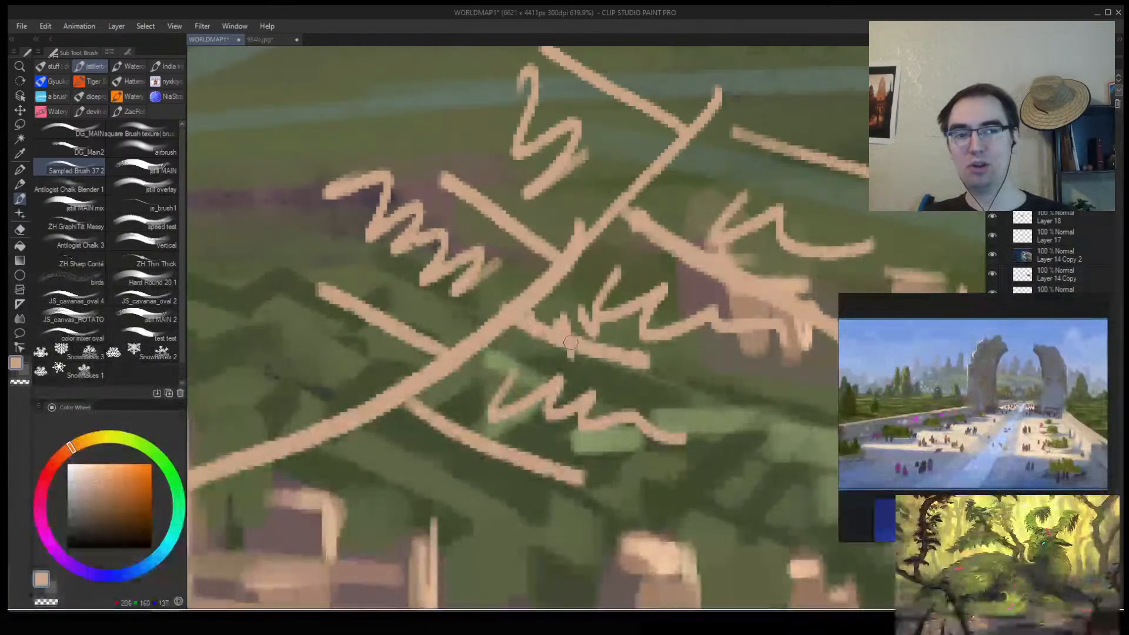
{"action": "left_click_drag", "start_coordinate": [672, 383], "coordinate": [685, 371]}
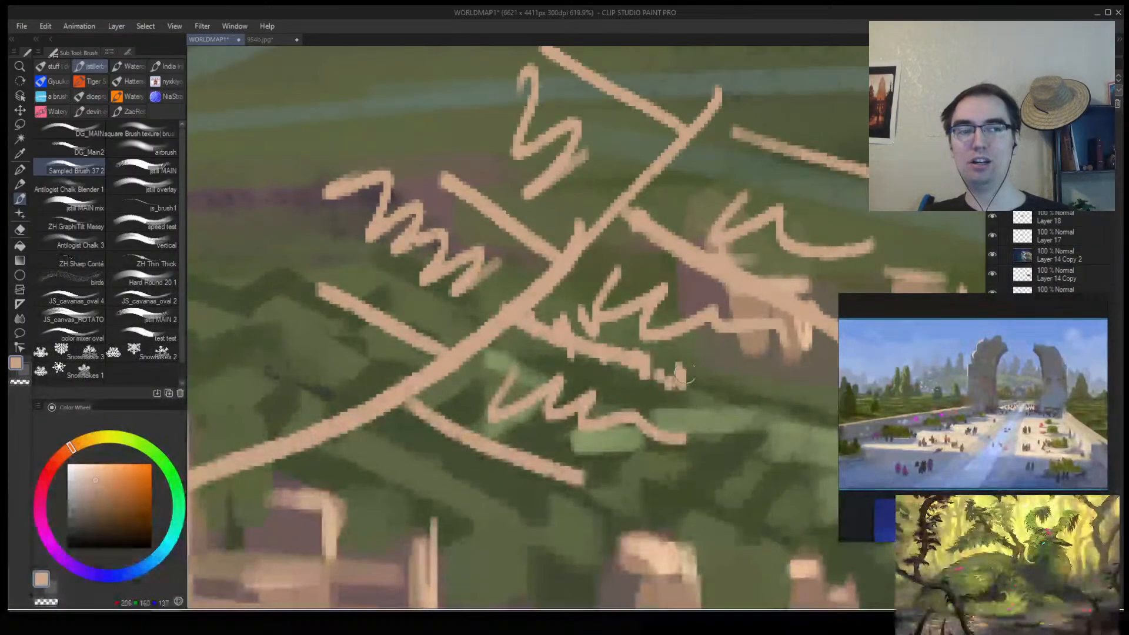
{"action": "mouse_move", "coordinate": [601, 326]}
{"action": "left_mouse_down"}
{"action": "mouse_move", "coordinate": [604, 343]}
{"action": "mouse_move", "coordinate": [629, 351]}
{"action": "left_mouse_up"}
{"action": "left_click_drag", "start_coordinate": [553, 290], "coordinate": [547, 307]}
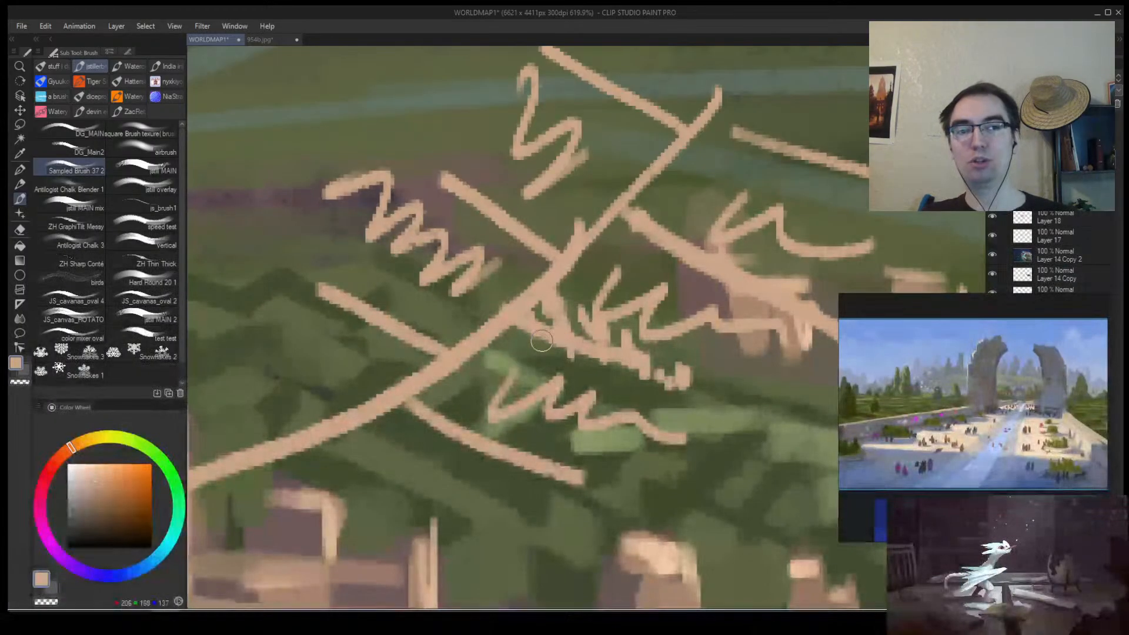
Paint thin lanes parallel to the row of house marks and undo the last change.
{"action": "left_click_drag", "start_coordinate": [514, 334], "coordinate": [673, 388]}
{"action": "mouse_move", "coordinate": [611, 331]}
{"action": "left_mouse_down"}
{"action": "mouse_move", "coordinate": [737, 370]}
{"action": "mouse_move", "coordinate": [629, 393]}
{"action": "left_mouse_up"}
{"action": "key", "text": "alt+space"}
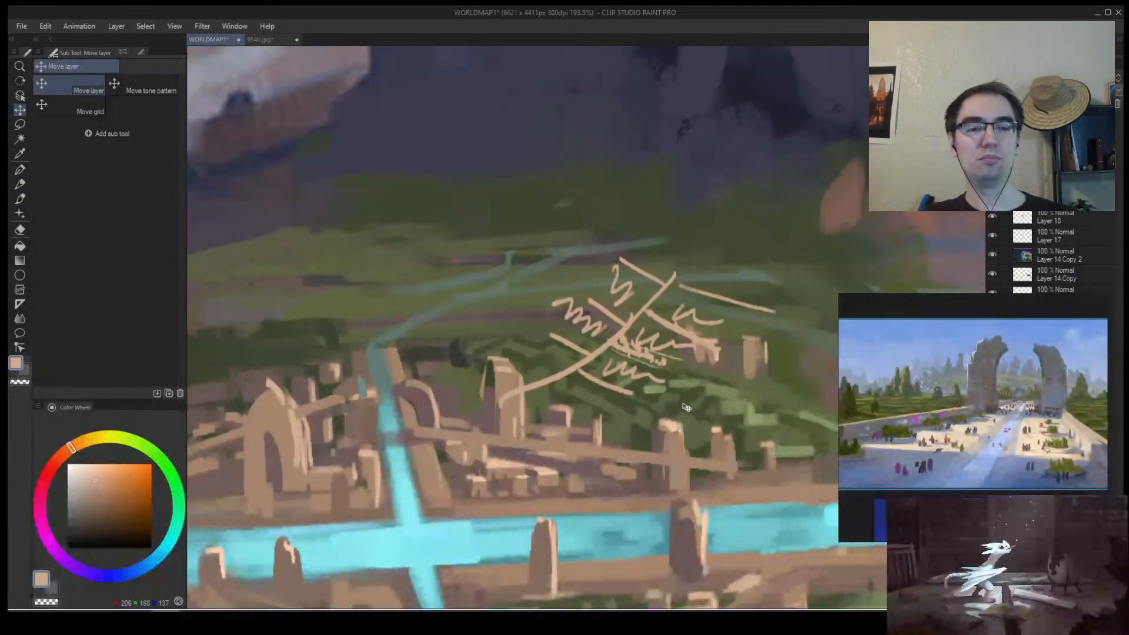
{"action": "key", "text": "ctrl+z"}
{"action": "key", "text": "alt+space"}
{"action": "left_click_drag", "start_coordinate": [702, 347], "coordinate": [724, 340]}
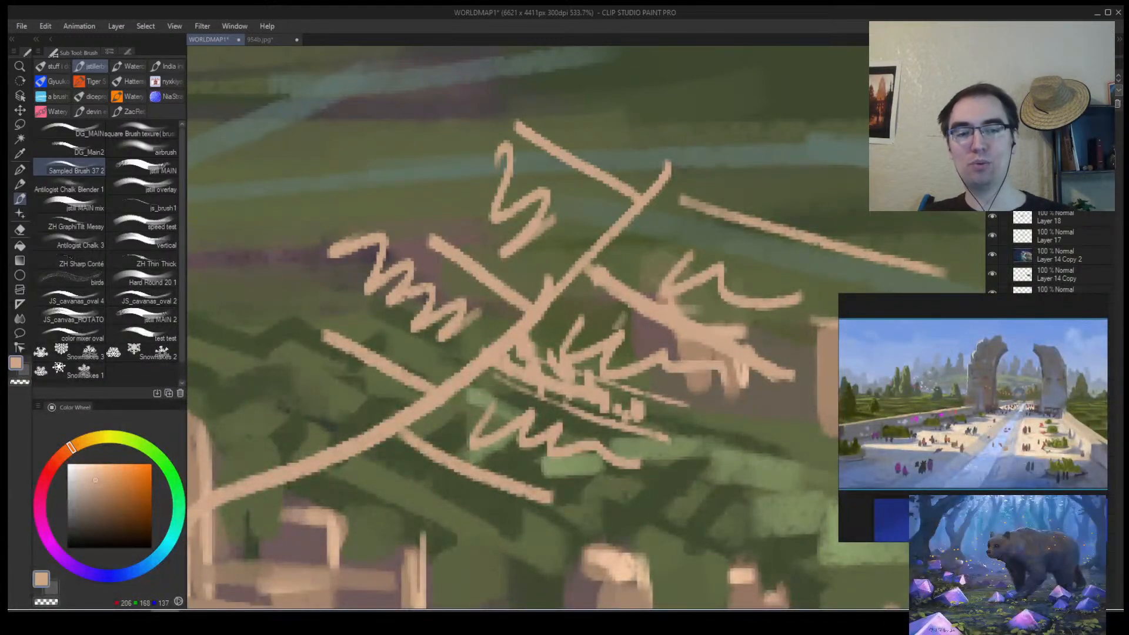
Try a zigzag across the eastern block, undo it, and lengthen the lowest side street and the lane above it southeastward.
{"action": "left_click_drag", "start_coordinate": [623, 318], "coordinate": [750, 420]}
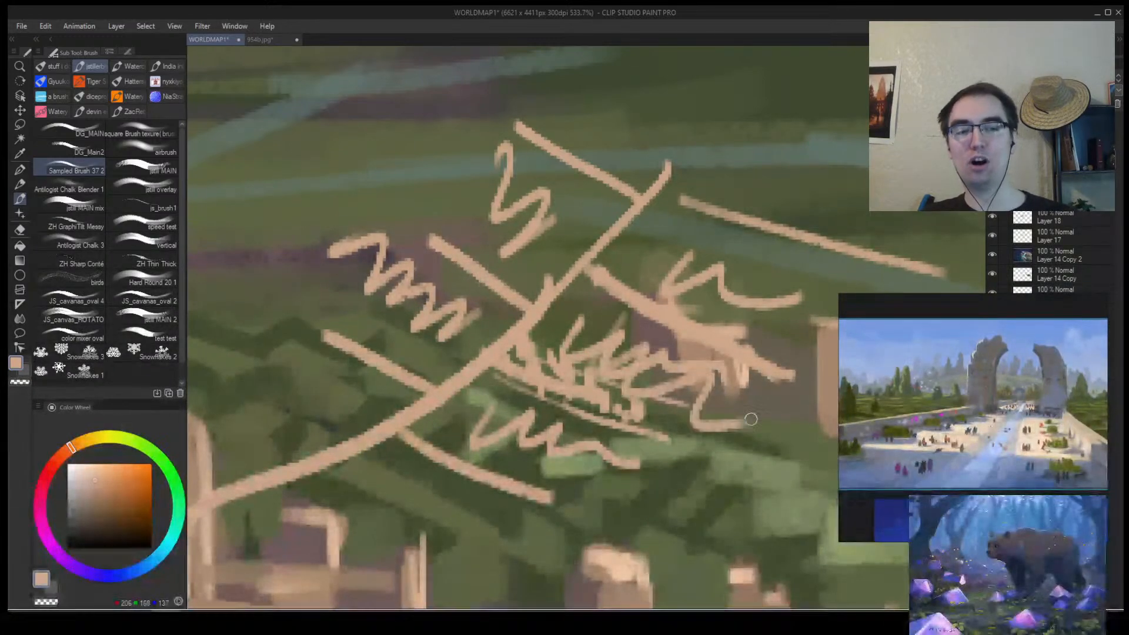
{"action": "key", "text": "ctrl+z"}
{"action": "left_click_drag", "start_coordinate": [510, 486], "coordinate": [644, 550]}
{"action": "mouse_move", "coordinate": [504, 375]}
{"action": "left_mouse_down"}
{"action": "mouse_move", "coordinate": [766, 460]}
{"action": "mouse_move", "coordinate": [685, 454]}
{"action": "left_mouse_up"}
Clear the entire tan street sketch from the fields north of the city.
{"action": "key", "text": "alt+space"}
{"action": "mouse_move", "coordinate": [689, 463]}
{"action": "left_mouse_down"}
{"action": "mouse_move", "coordinate": [687, 450]}
{"action": "mouse_move", "coordinate": [691, 466]}
{"action": "mouse_move", "coordinate": [671, 455]}
{"action": "left_mouse_up"}
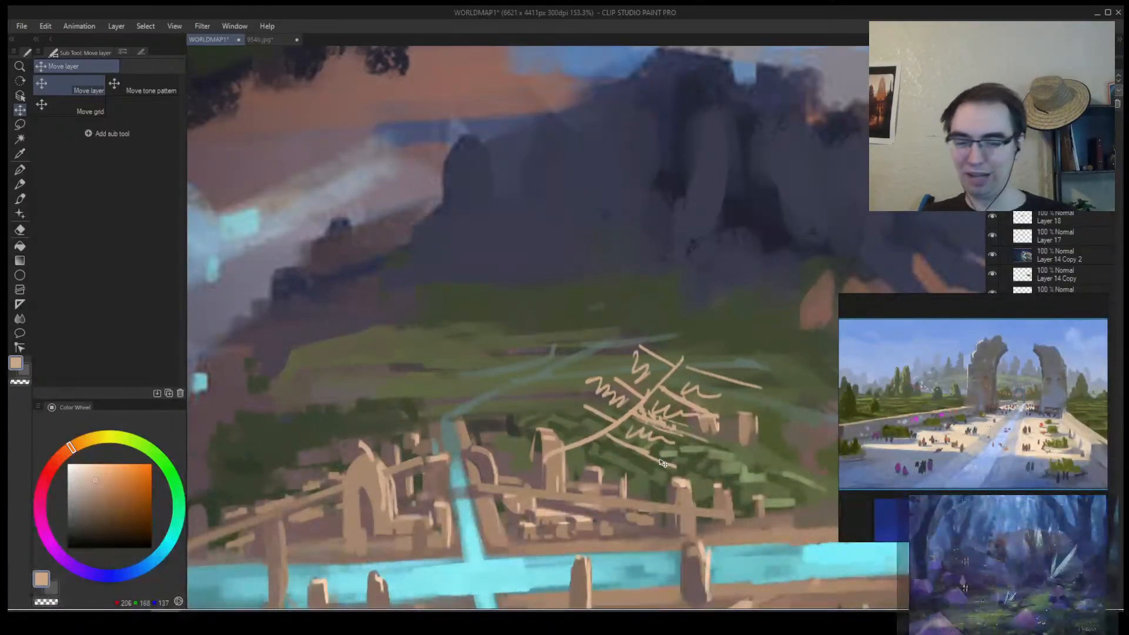
{"action": "key", "text": "Delete"}
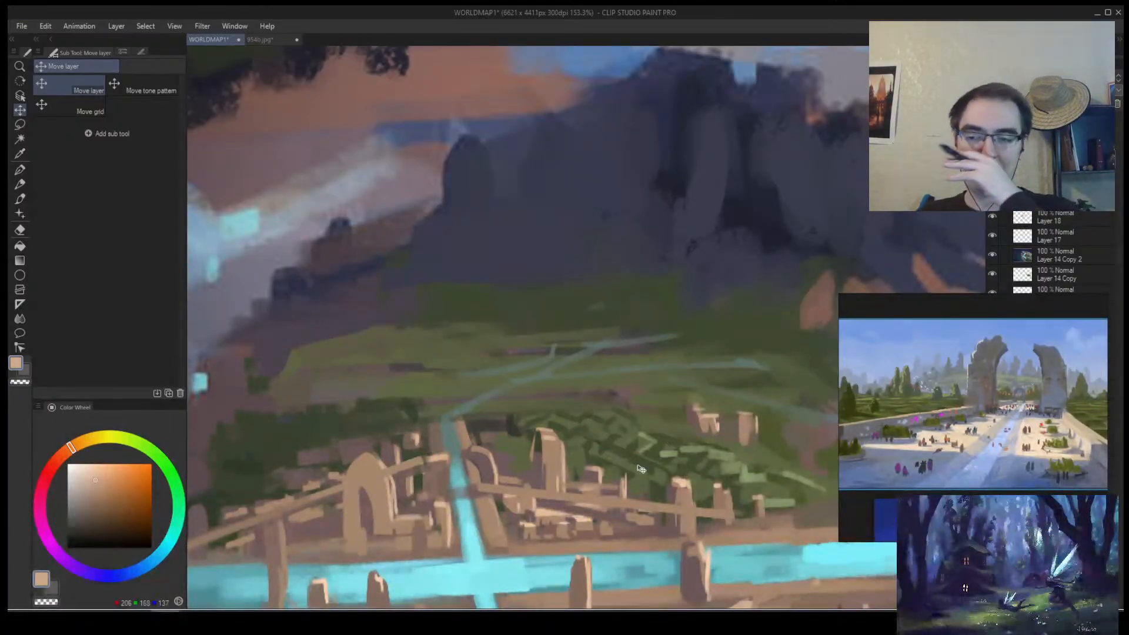
Sketch rough diagonal street lines across the canal city and past its southern tip, and undo all of them.
{"action": "key", "text": "ctrl+space"}
{"action": "left_click_drag", "start_coordinate": [598, 431], "coordinate": [581, 398]}
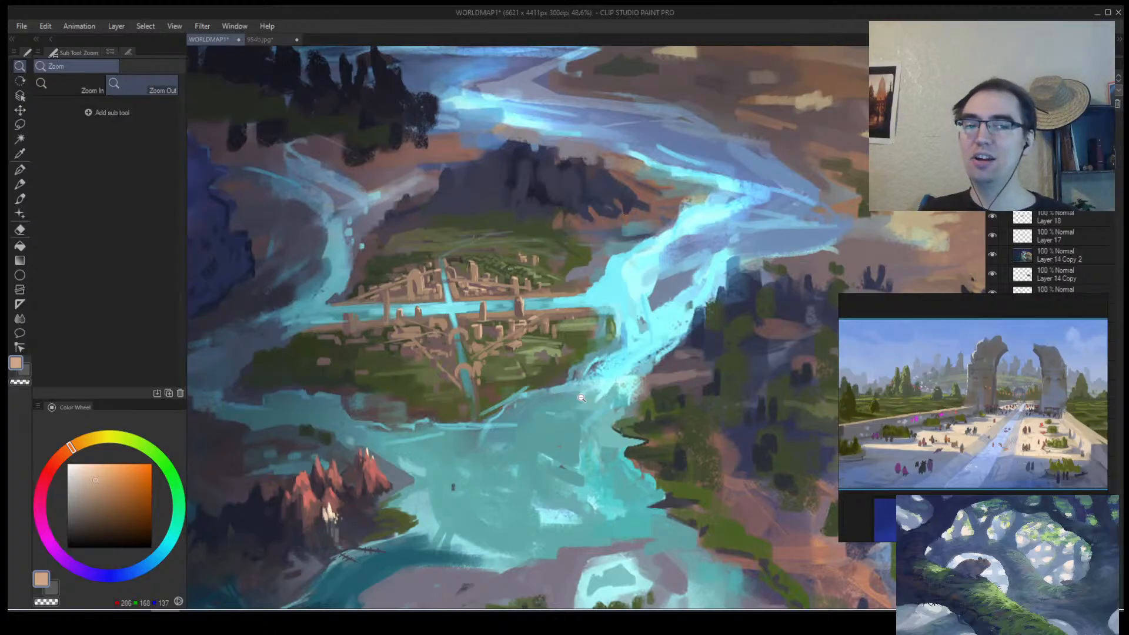
{"action": "key", "text": "b"}
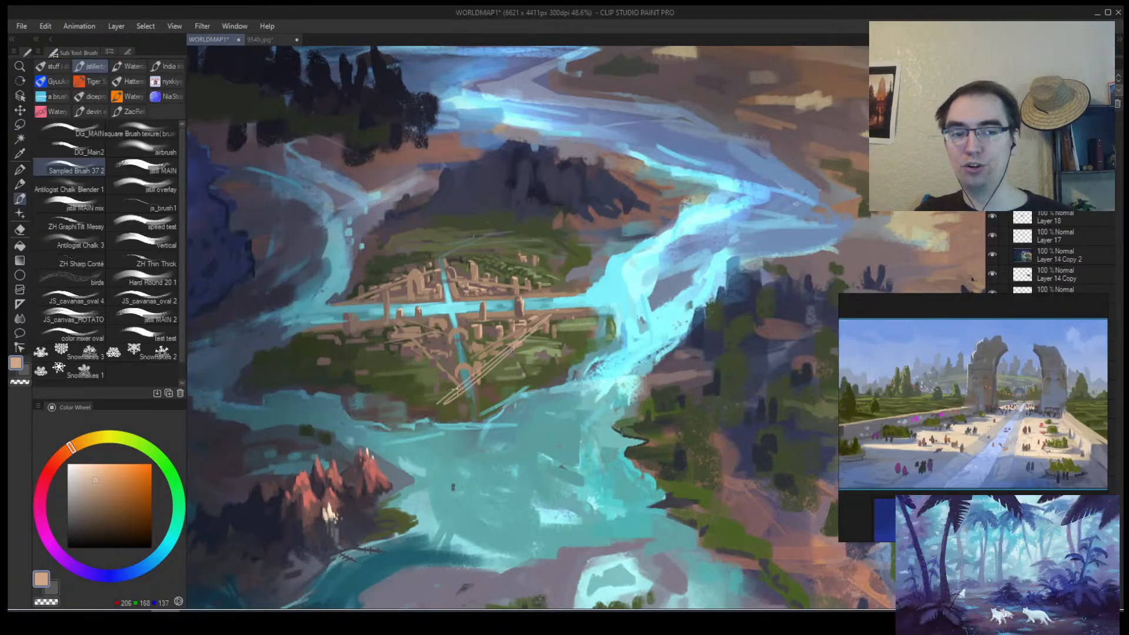
{"action": "key", "text": "ctrl+z"}
{"action": "left_click_drag", "start_coordinate": [410, 248], "coordinate": [540, 331]}
{"action": "mouse_move", "coordinate": [529, 317]}
{"action": "left_mouse_down"}
{"action": "mouse_move", "coordinate": [371, 379]}
{"action": "mouse_move", "coordinate": [292, 335]}
{"action": "left_mouse_up"}
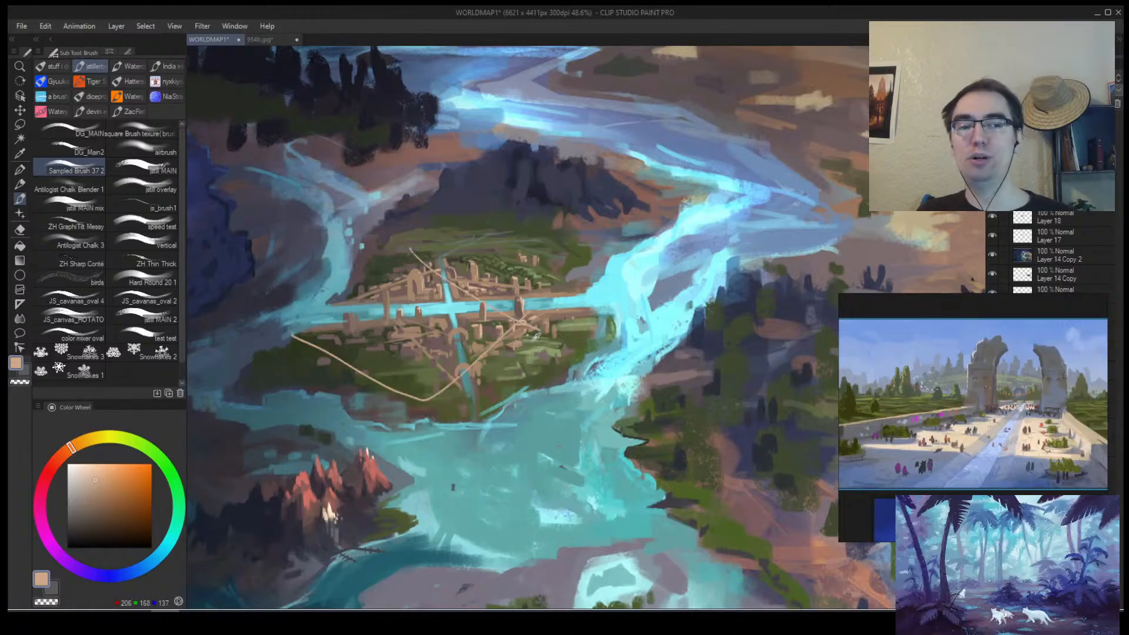
{"action": "key", "text": "ctrl+z"}
{"action": "key", "text": "ctrl+z"}
{"action": "left_click_drag", "start_coordinate": [402, 443], "coordinate": [505, 448]}
{"action": "key", "text": "ctrl+z"}
{"action": "key", "text": "ctrl+z"}
{"action": "key", "text": "ctrl+z"}
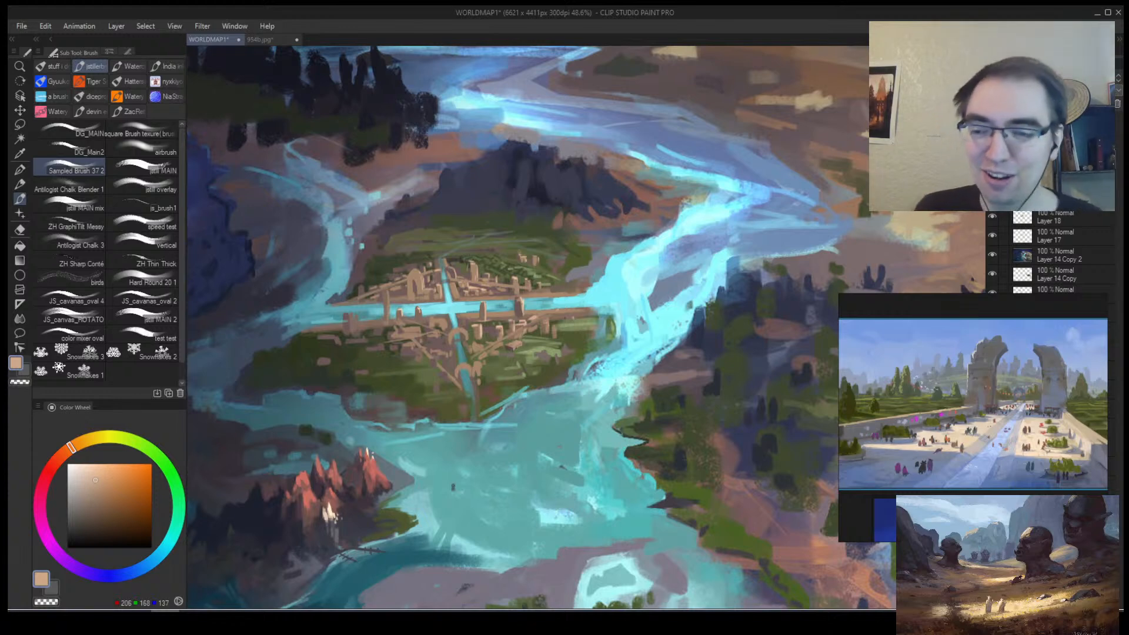
Examine the map from the canal city across to the crater and the eastern forest.
{"action": "key", "text": "alt+space"}
{"action": "left_click", "coordinate": [500, 330]}
{"action": "left_click", "coordinate": [488, 347]}
{"action": "mouse_move", "coordinate": [477, 370]}
{"action": "left_mouse_down"}
{"action": "mouse_move", "coordinate": [341, 365]}
{"action": "mouse_move", "coordinate": [383, 337]}
{"action": "left_mouse_up"}
{"action": "left_click", "coordinate": [354, 374]}
{"action": "left_click_drag", "start_coordinate": [422, 303], "coordinate": [393, 318]}
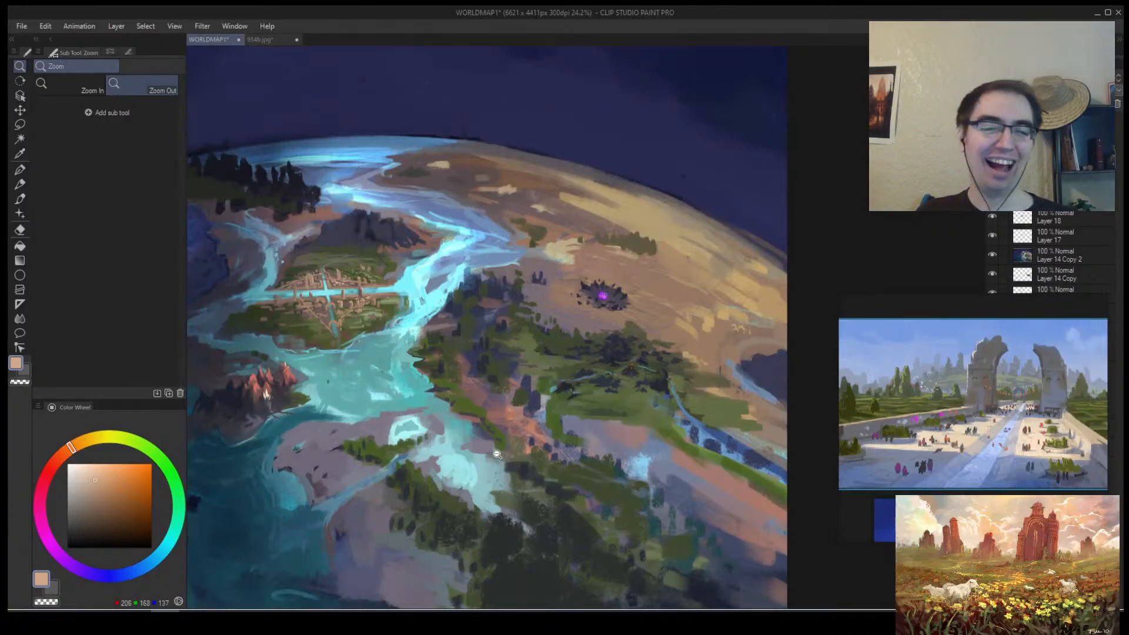
{"action": "mouse_move", "coordinate": [497, 455]}
{"action": "left_mouse_down"}
{"action": "mouse_move", "coordinate": [464, 496]}
{"action": "mouse_move", "coordinate": [473, 513]}
{"action": "mouse_move", "coordinate": [616, 430]}
{"action": "mouse_move", "coordinate": [579, 392]}
{"action": "left_mouse_up"}
{"action": "left_click", "coordinate": [555, 417], "text": "alt"}
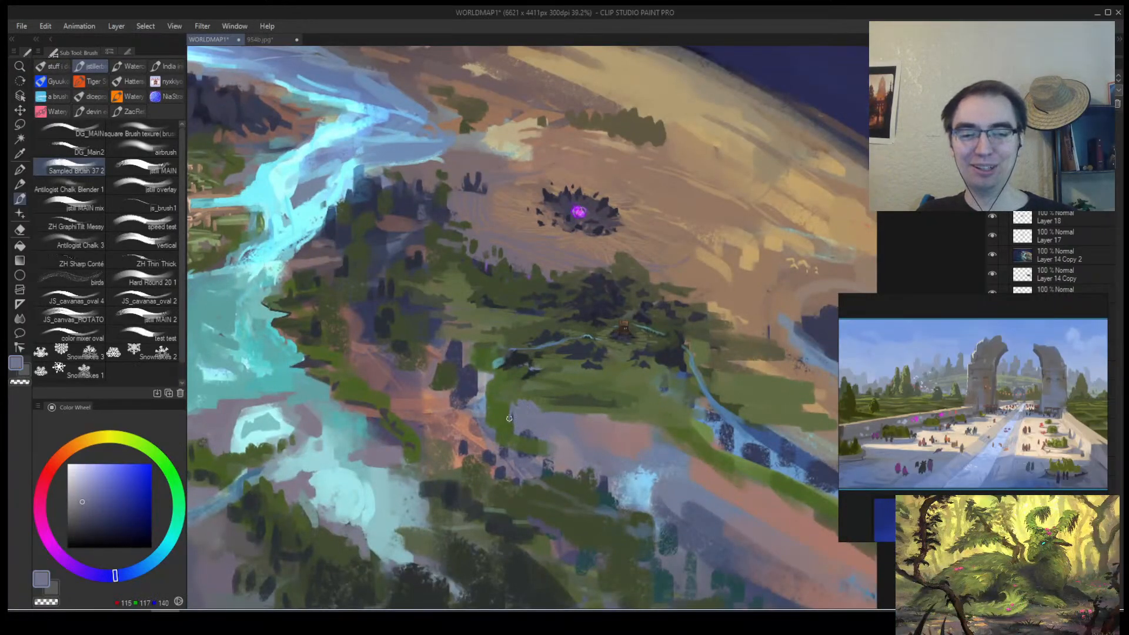
{"action": "mouse_move", "coordinate": [554, 387]}
{"action": "left_mouse_down"}
{"action": "mouse_move", "coordinate": [454, 409]}
{"action": "mouse_move", "coordinate": [579, 365]}
{"action": "left_mouse_up"}
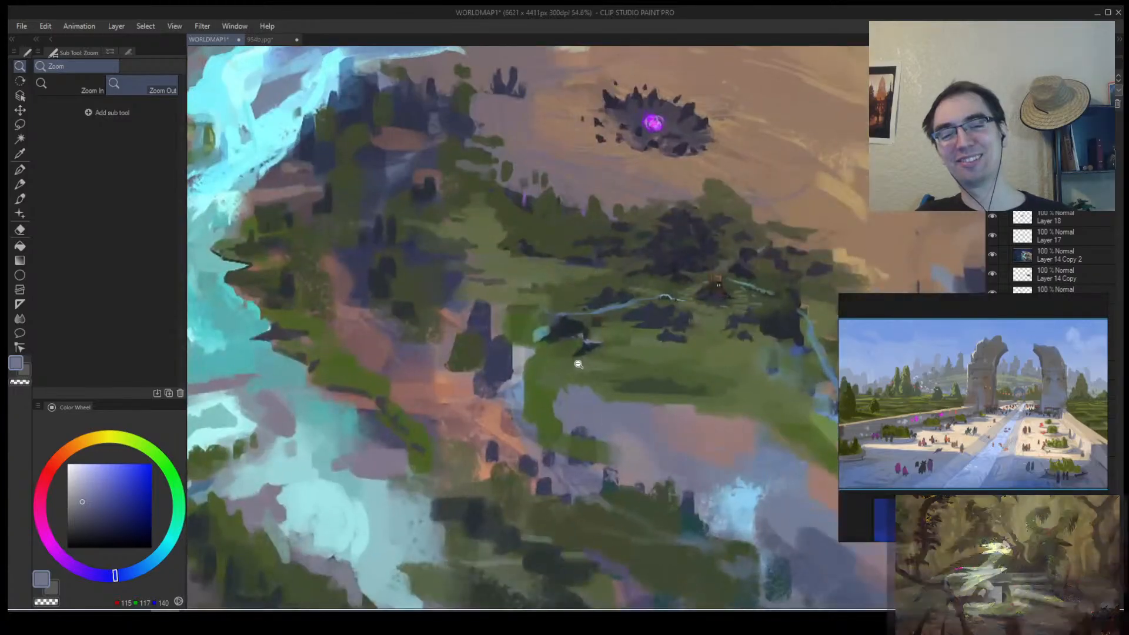
Touch up the orange ground between the lake and the eastern forest with sampled orange and dusty brown terrain tones.
{"action": "left_click", "coordinate": [495, 416], "text": "alt"}
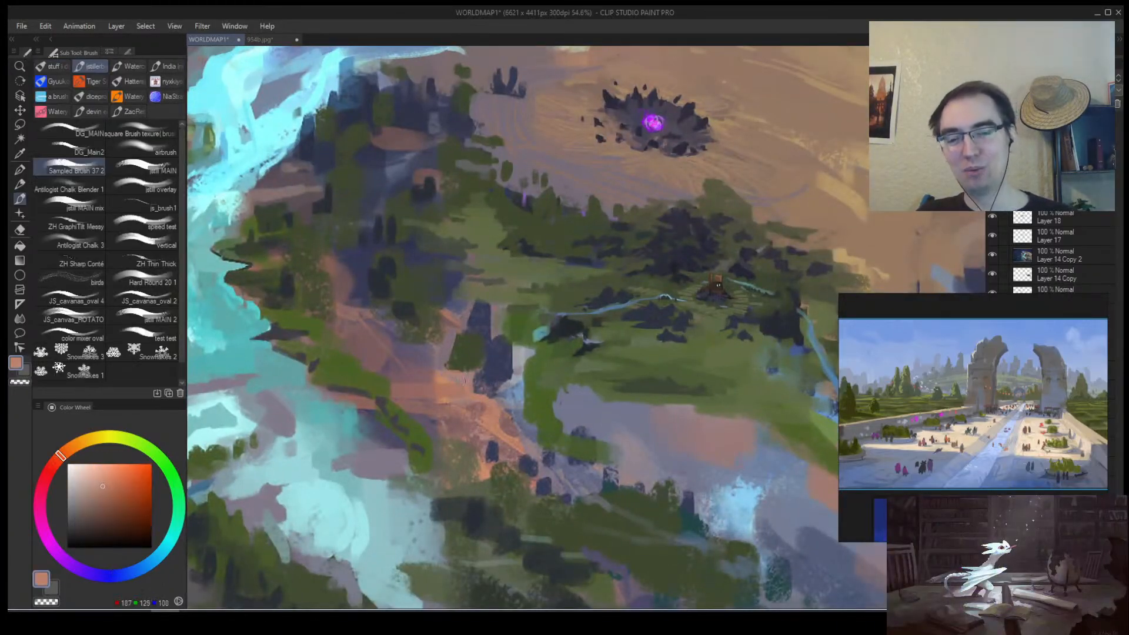
{"action": "key", "text": "ctrl+space"}
{"action": "left_click_drag", "start_coordinate": [416, 473], "coordinate": [363, 480]}
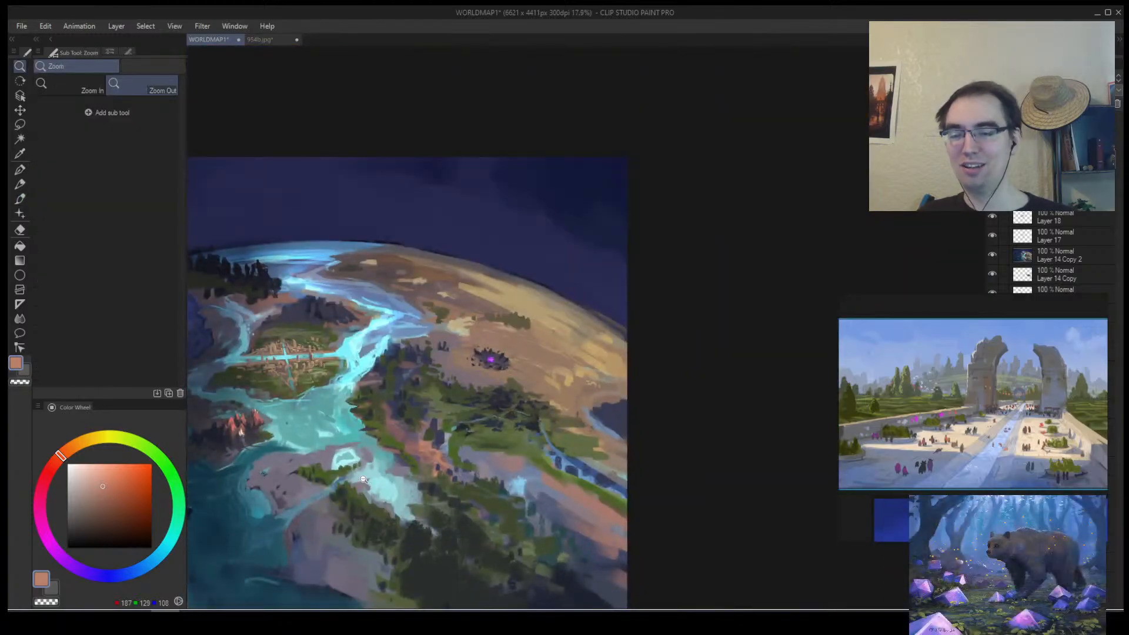
{"action": "left_click_drag", "start_coordinate": [523, 421], "coordinate": [555, 413]}
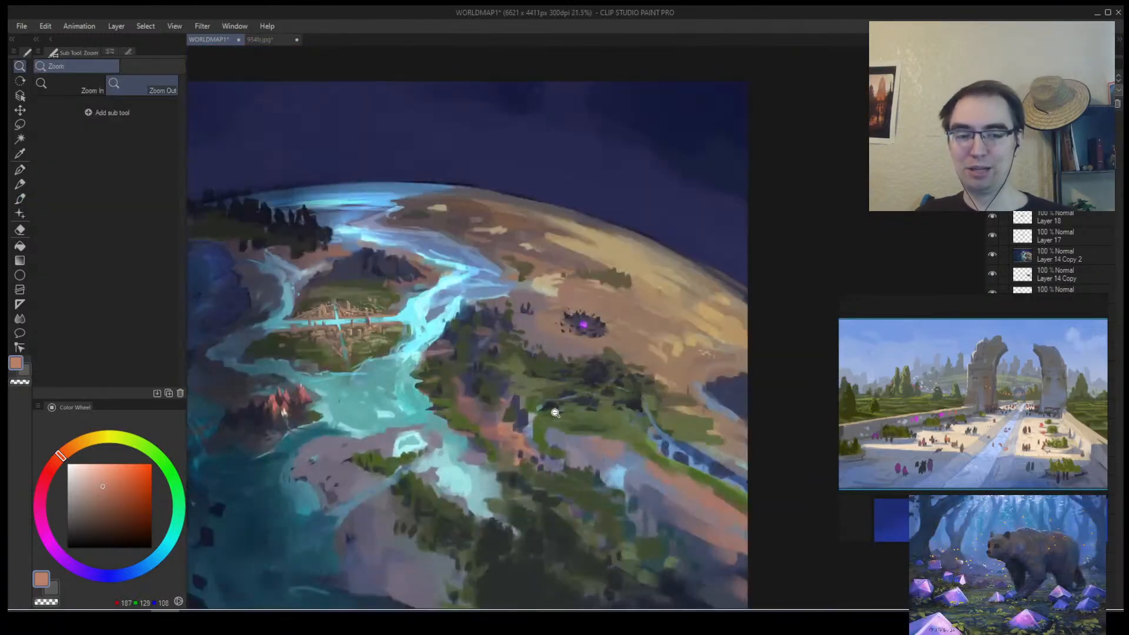
{"action": "key", "text": "b"}
{"action": "left_click", "coordinate": [465, 406], "text": "alt"}
{"action": "left_click", "coordinate": [442, 390], "text": "alt"}
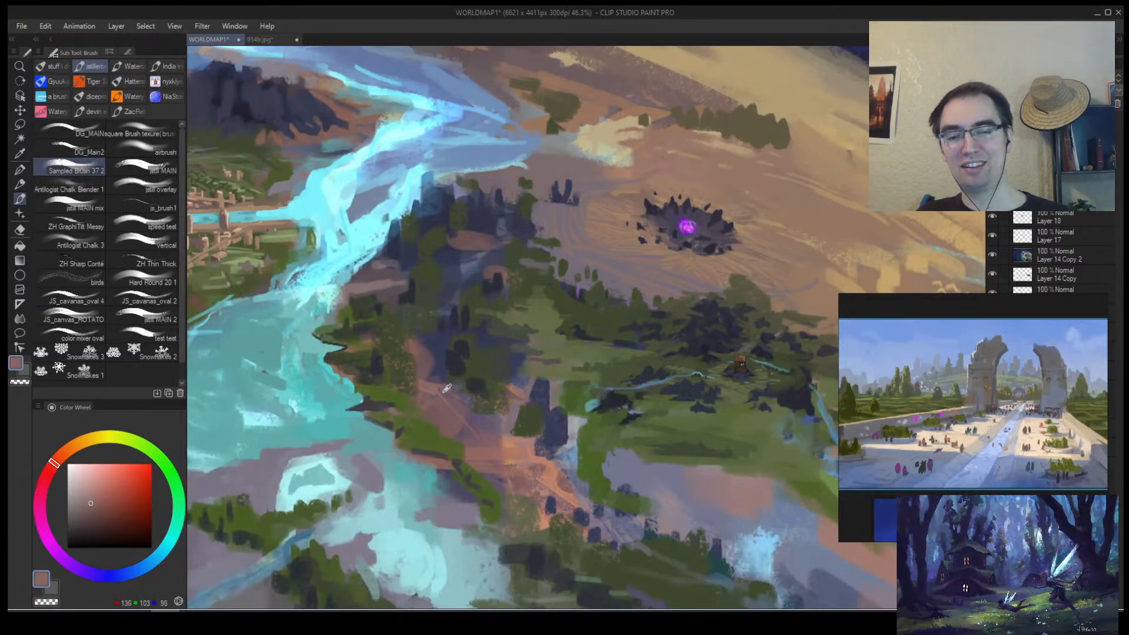
Touch up the western tip of the green bush strip on the southern peninsula with sampled dark and purple-grey tones.
{"action": "key", "text": "slash"}
{"action": "left_click", "coordinate": [503, 421]}
{"action": "left_click", "coordinate": [482, 429]}
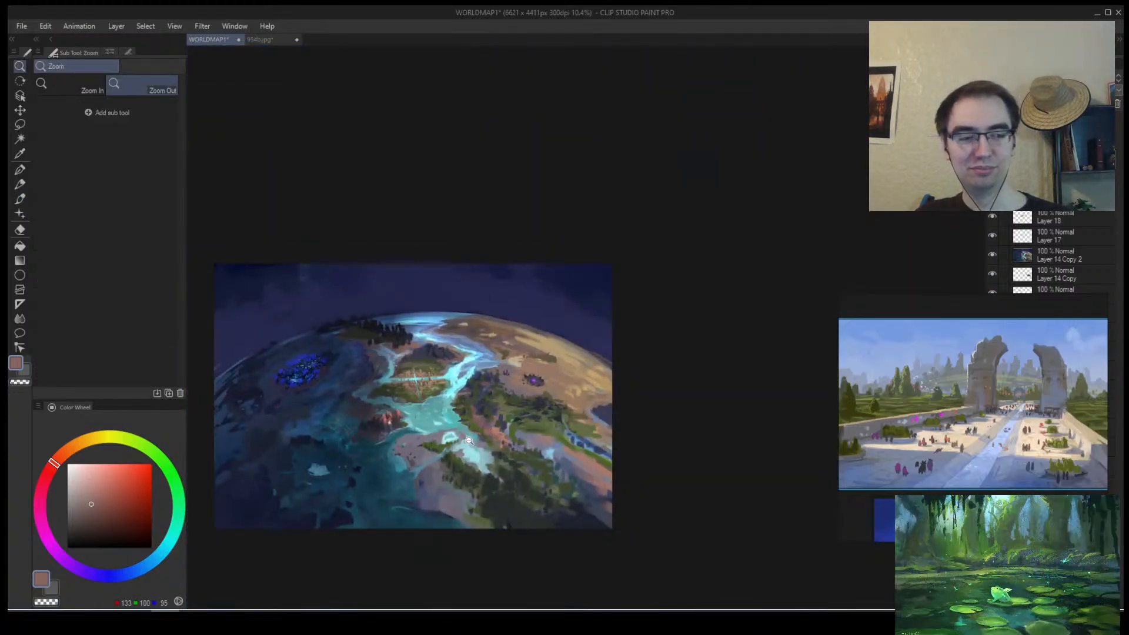
{"action": "scroll", "coordinate": [464, 453], "scroll_direction": "up", "scroll_amount": 4}
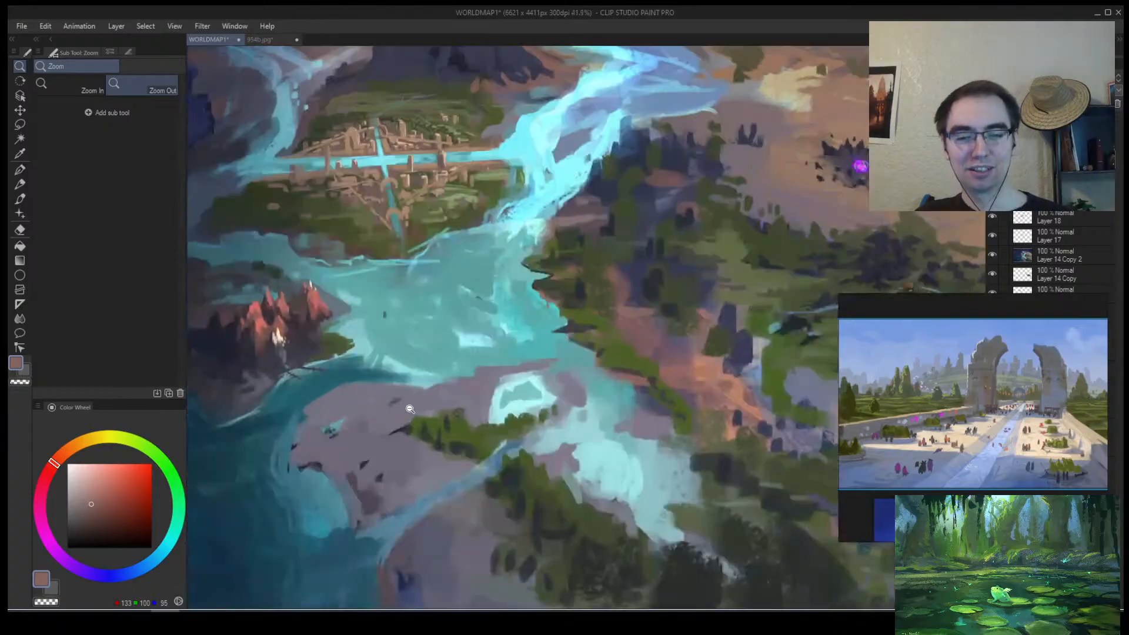
{"action": "key", "text": "b"}
{"action": "left_click", "coordinate": [403, 424], "text": "alt"}
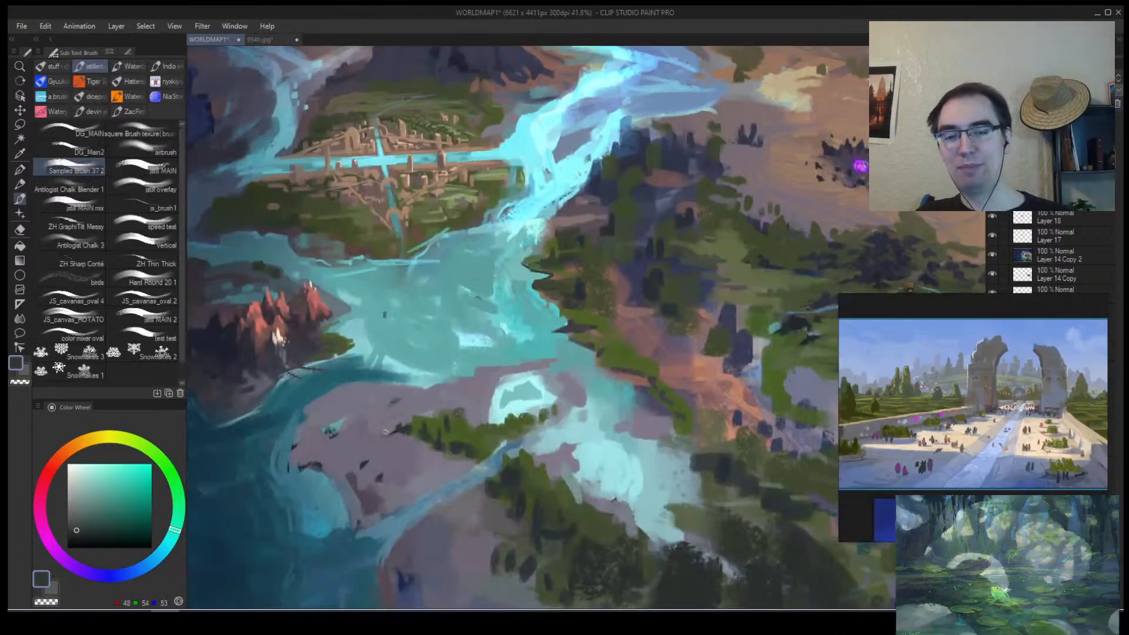
{"action": "left_click", "coordinate": [399, 421], "text": "alt"}
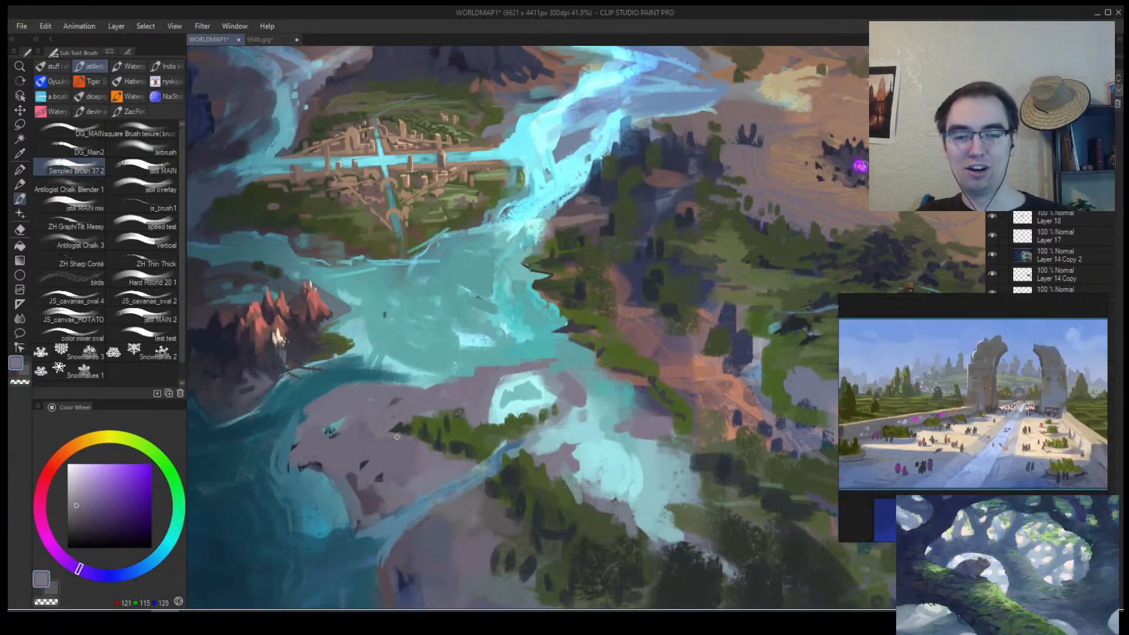
{"action": "left_click", "coordinate": [399, 429], "text": "alt"}
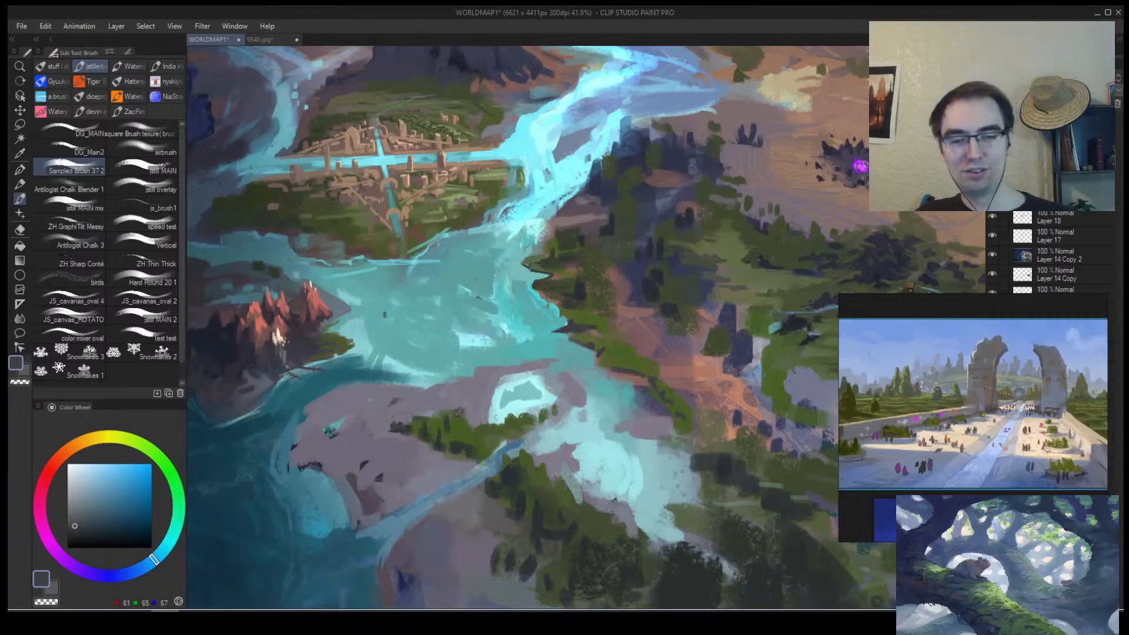
Check the whole map composition in a horizontally mirrored view and restore the normal orientation.
{"action": "key", "text": "z"}
{"action": "scroll", "coordinate": [520, 422], "scroll_direction": "down", "scroll_amount": 3}
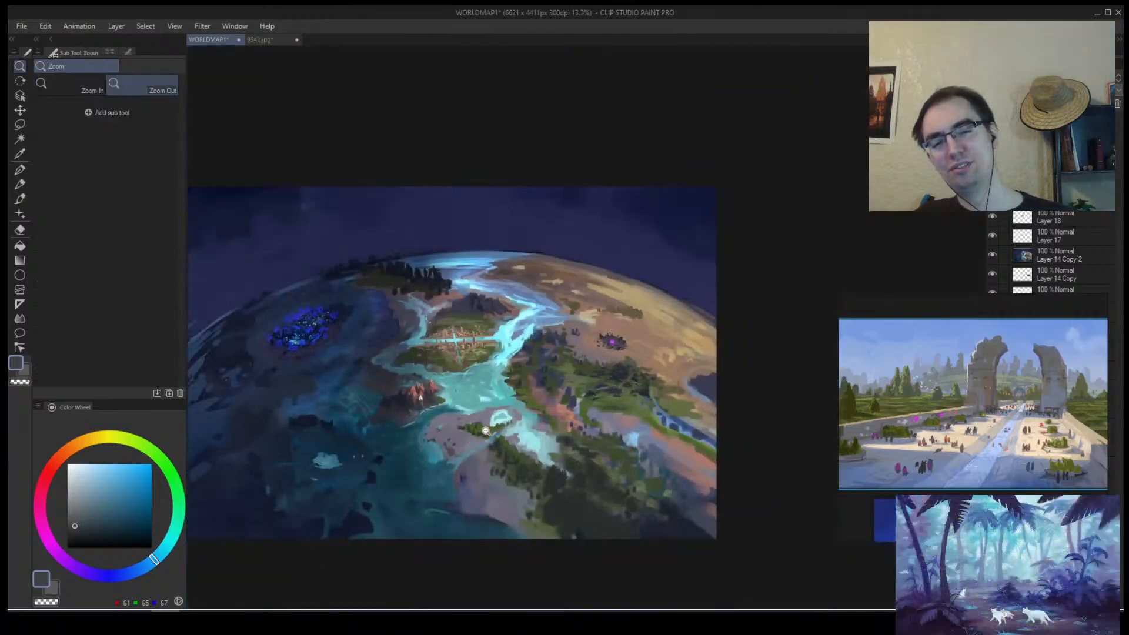
{"action": "scroll", "coordinate": [520, 421], "scroll_direction": "up", "scroll_amount": 2}
{"action": "left_click_drag", "start_coordinate": [520, 422], "coordinate": [477, 446]}
{"action": "left_click_drag", "start_coordinate": [540, 402], "coordinate": [586, 397]}
{"action": "key", "text": "h"}
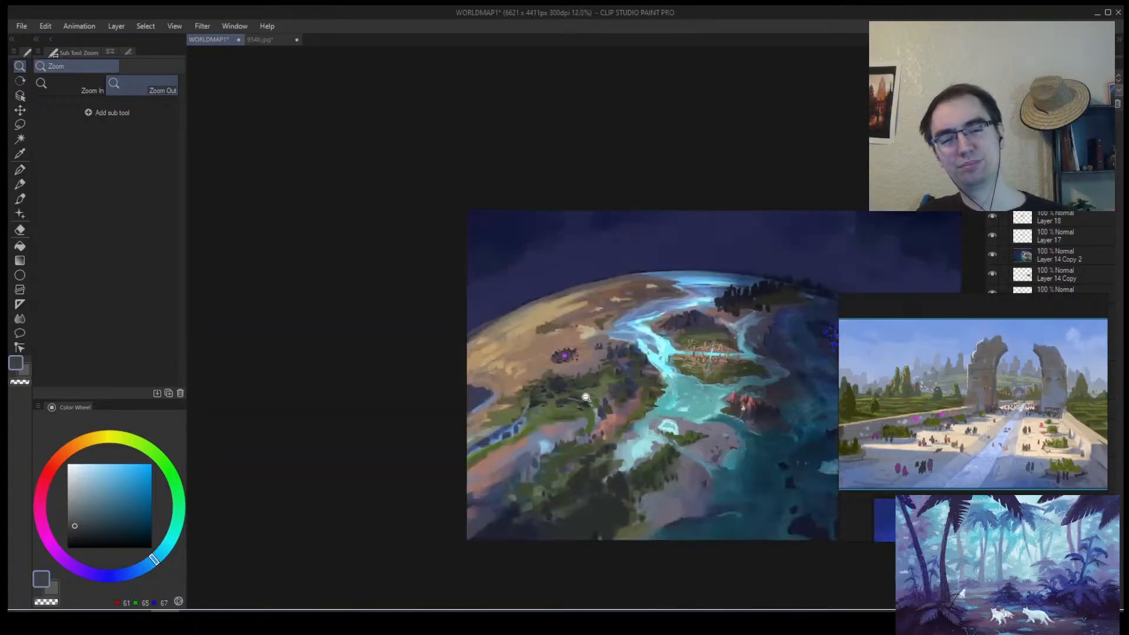
{"action": "left_click_drag", "start_coordinate": [716, 418], "coordinate": [521, 235]}
{"action": "key", "text": "h"}
Switch to the 954b.jpg painting and view the entire arch plaza scene.
{"action": "left_click", "coordinate": [269, 41]}
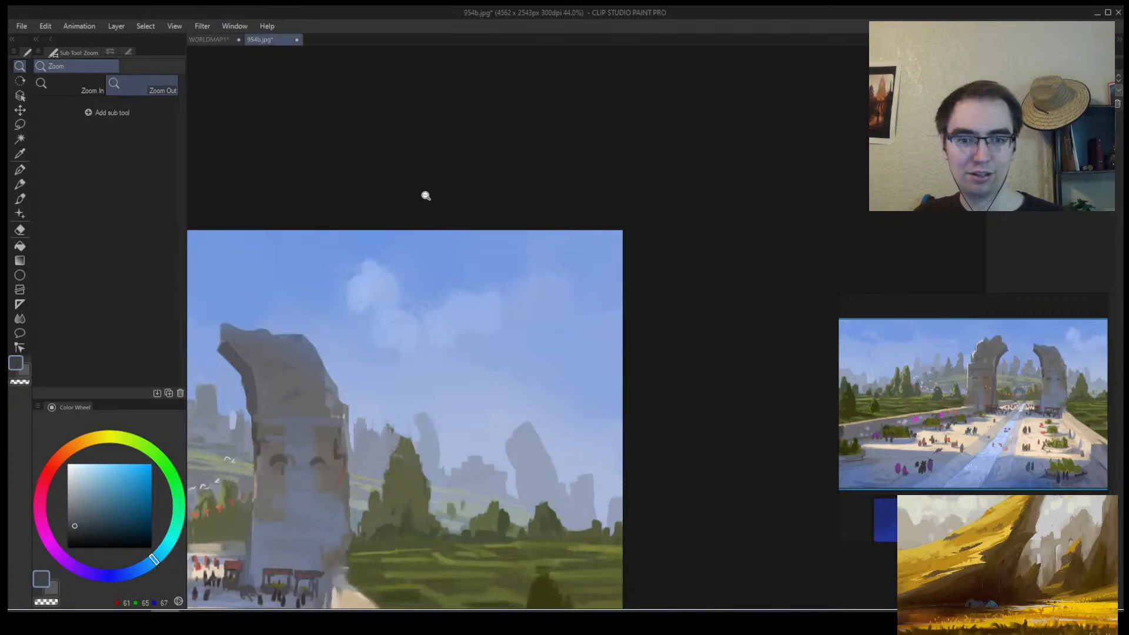
{"action": "scroll", "coordinate": [423, 194], "scroll_direction": "down", "scroll_amount": 2}
{"action": "scroll", "coordinate": [473, 174], "scroll_direction": "up", "scroll_amount": 2}
Open 955.jpg from the aa streampaint 955 folder and view the complete harbour painting.
{"action": "left_click", "coordinate": [21, 26]}
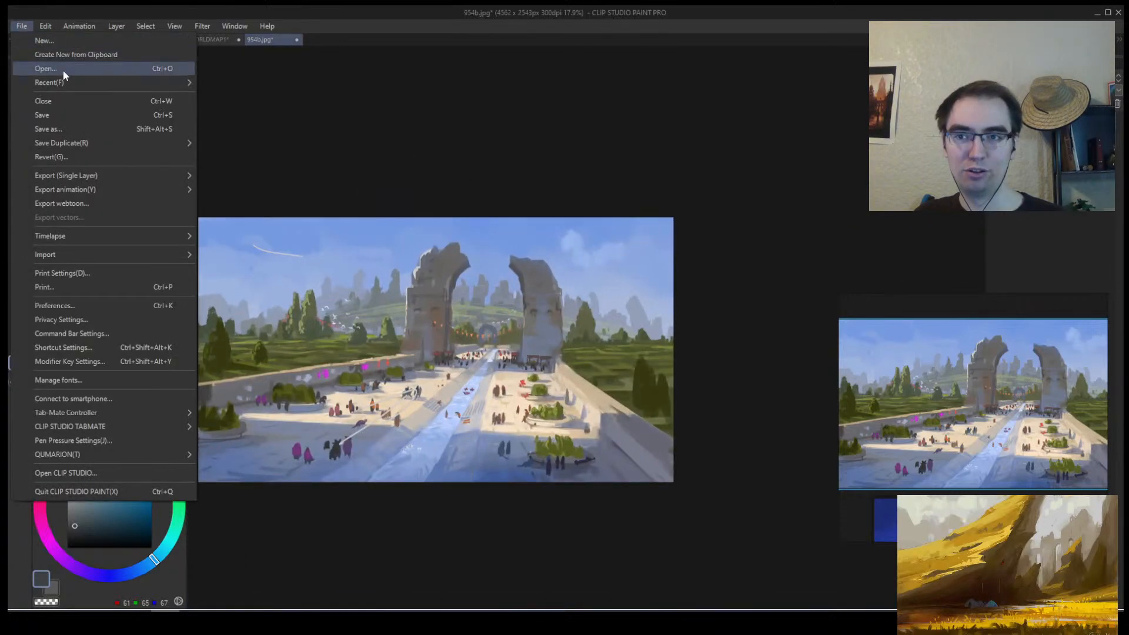
{"action": "left_click", "coordinate": [62, 70]}
{"action": "left_click", "coordinate": [438, 33]}
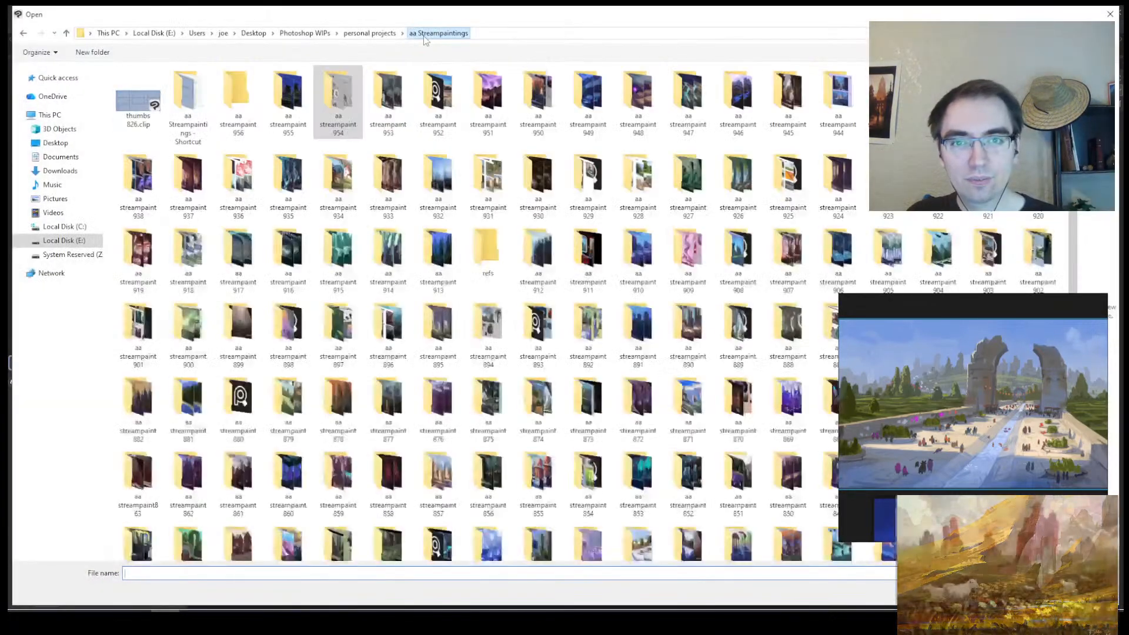
{"action": "double_click", "coordinate": [270, 118]}
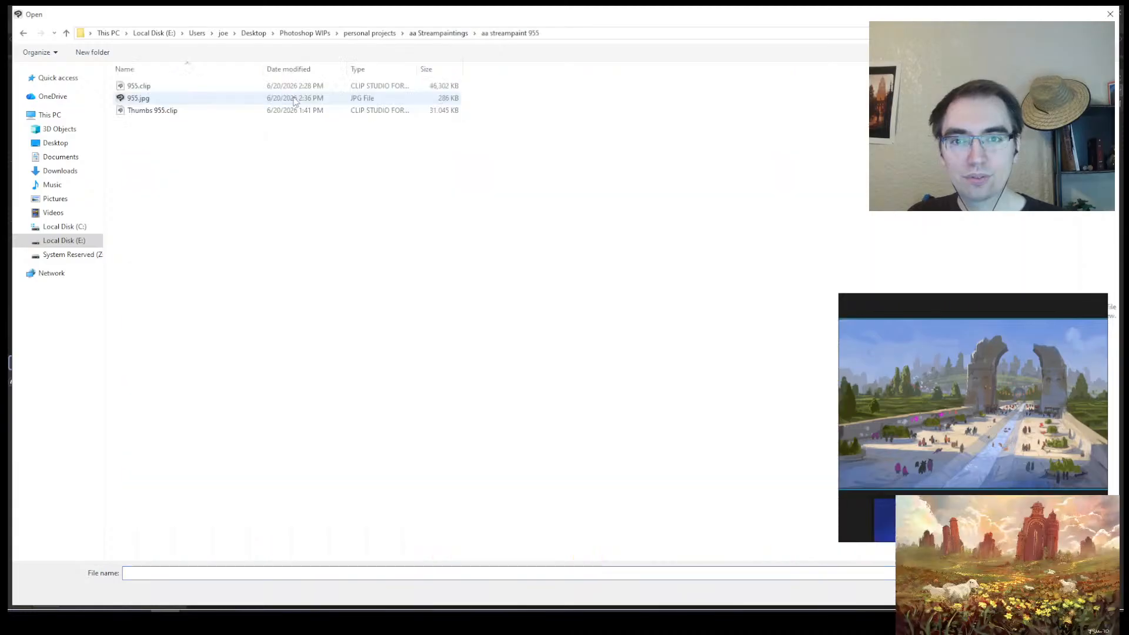
{"action": "double_click", "coordinate": [240, 98]}
{"action": "left_click_drag", "start_coordinate": [499, 351], "coordinate": [340, 343]}
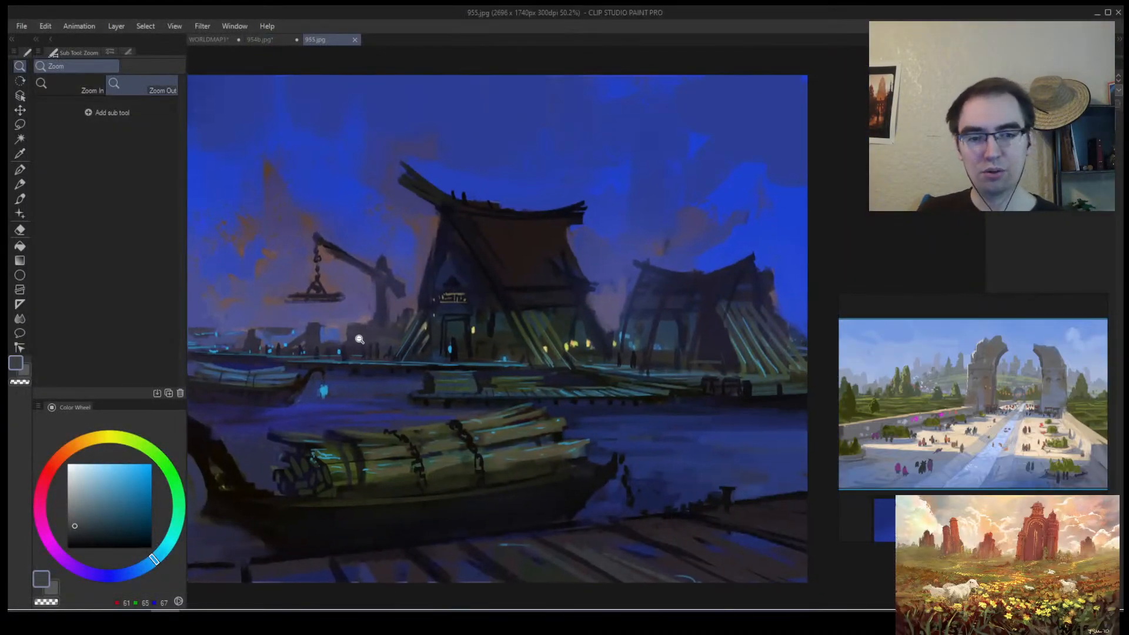
{"action": "scroll", "coordinate": [352, 336], "scroll_direction": "down", "scroll_amount": 3}
{"action": "scroll", "coordinate": [313, 312], "scroll_direction": "up", "scroll_amount": 2}
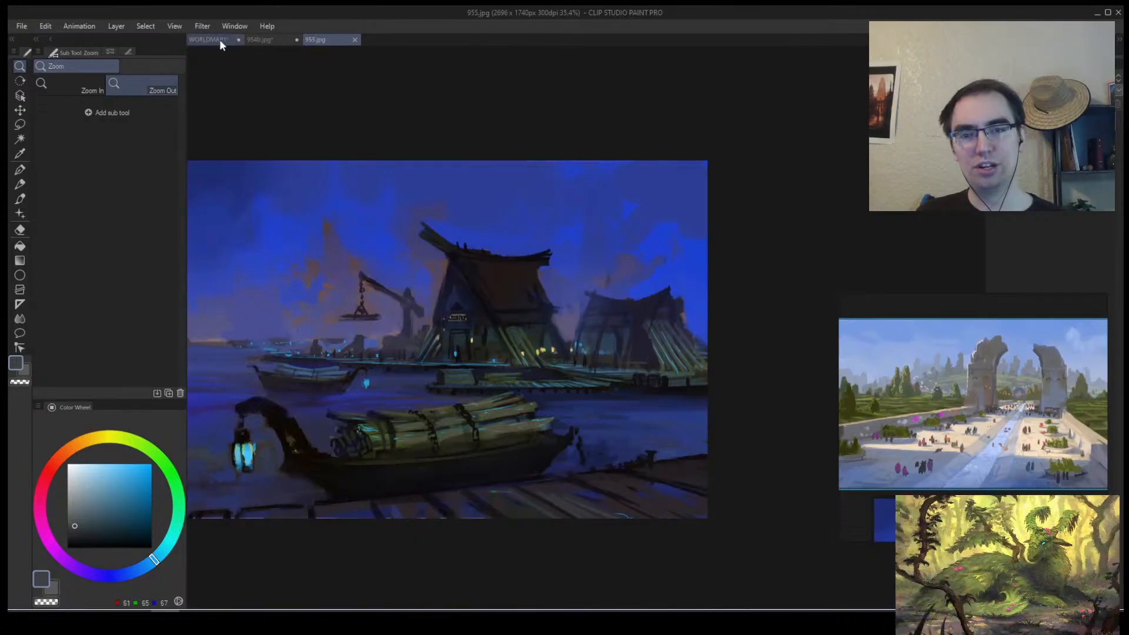
Return to the WORLDMAP1 document and paint a short dark diagonal line on the blue headland northwest of the city.
{"action": "left_click", "coordinate": [259, 40]}
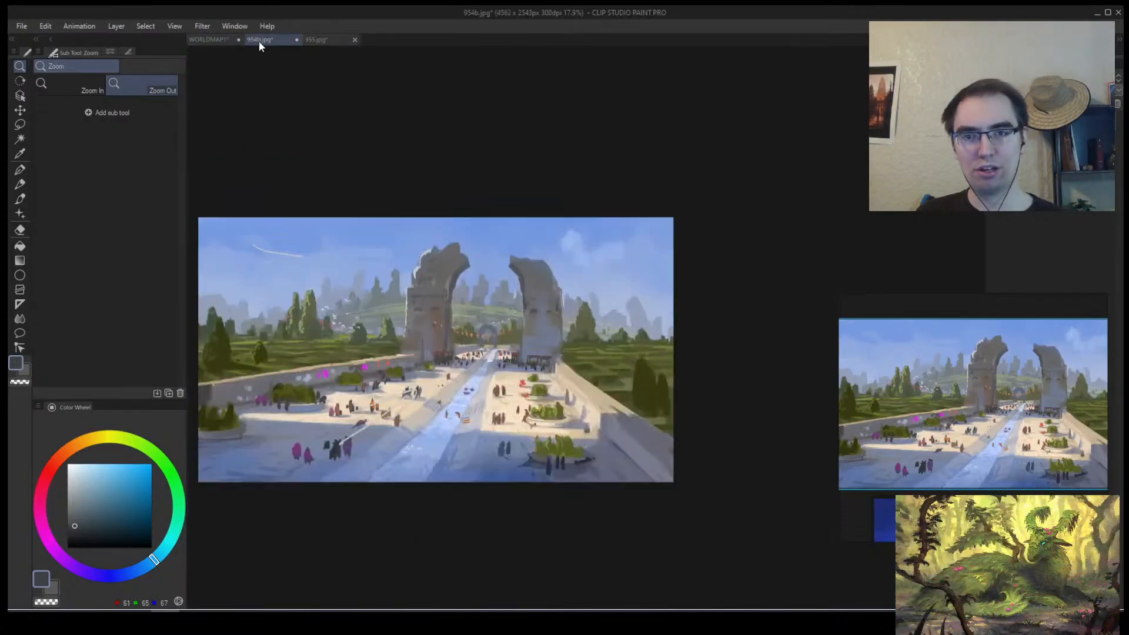
{"action": "left_click", "coordinate": [211, 40]}
{"action": "scroll", "coordinate": [313, 320], "scroll_direction": "up", "scroll_amount": 2}
{"action": "left_click_drag", "start_coordinate": [306, 318], "coordinate": [499, 309]}
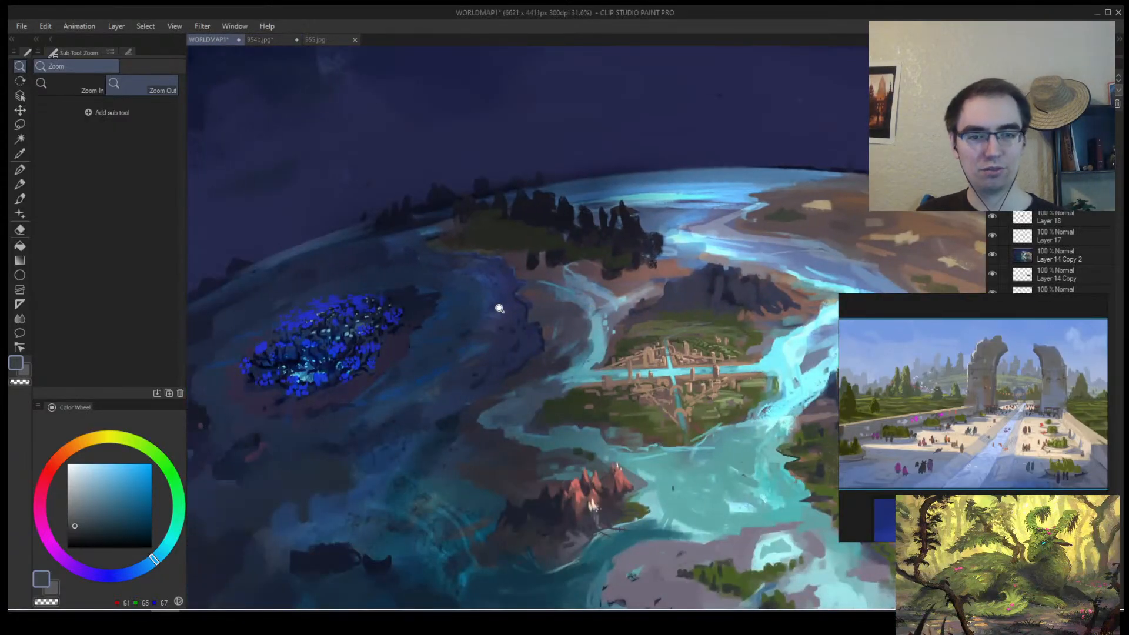
{"action": "scroll", "coordinate": [465, 277], "scroll_direction": "up", "scroll_amount": 3}
{"action": "key", "text": "b"}
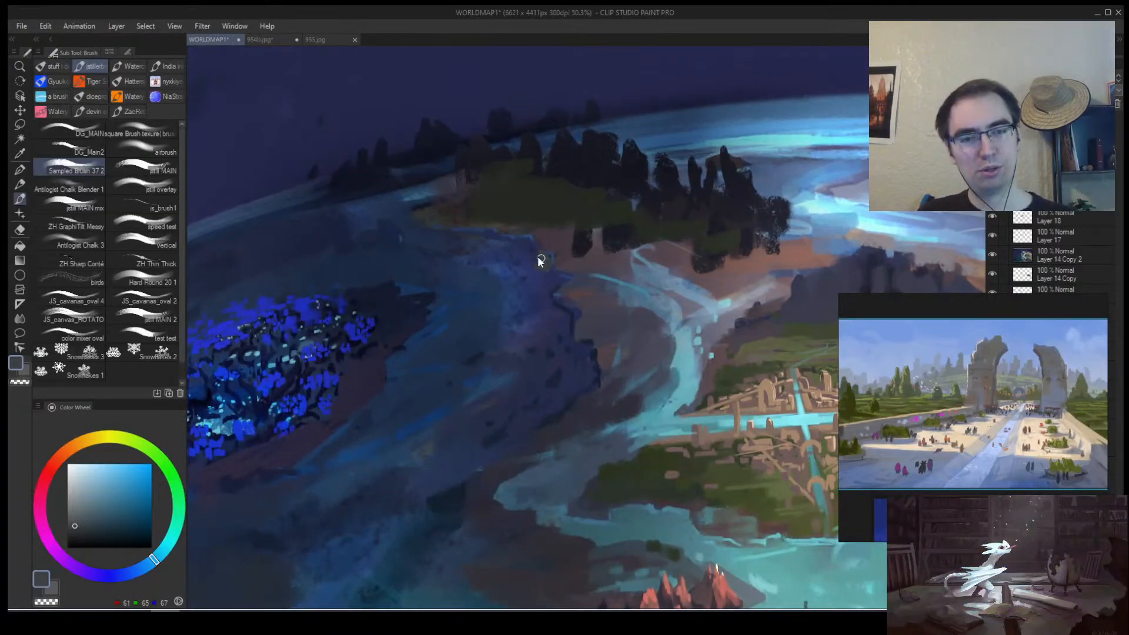
{"action": "left_click", "coordinate": [378, 321], "text": "alt"}
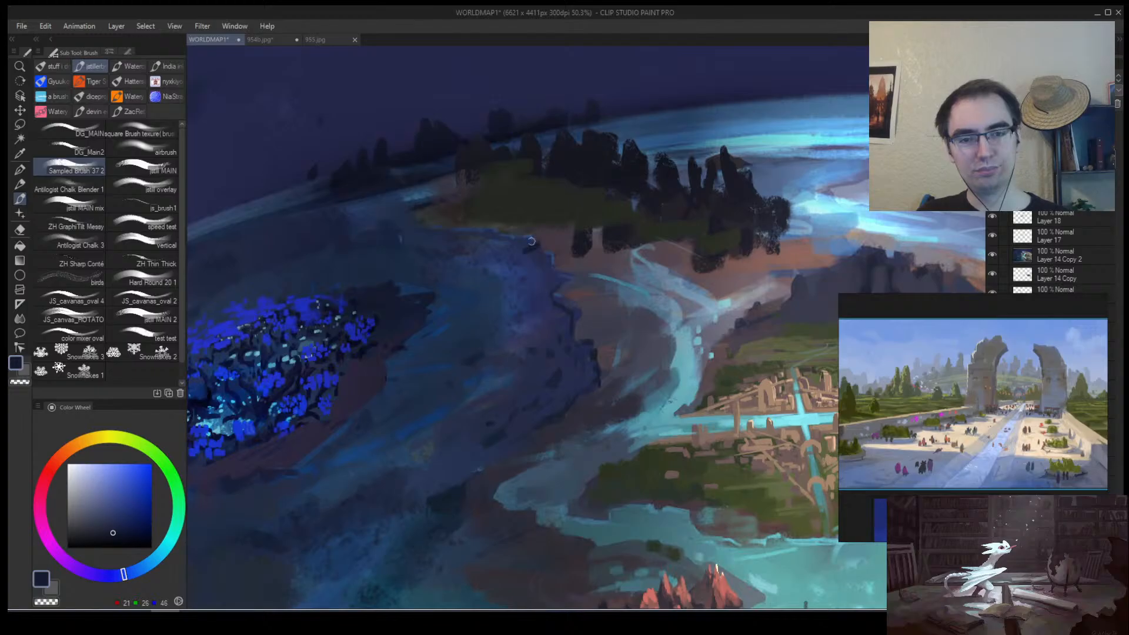
{"action": "scroll", "coordinate": [534, 247], "scroll_direction": "up", "scroll_amount": 3}
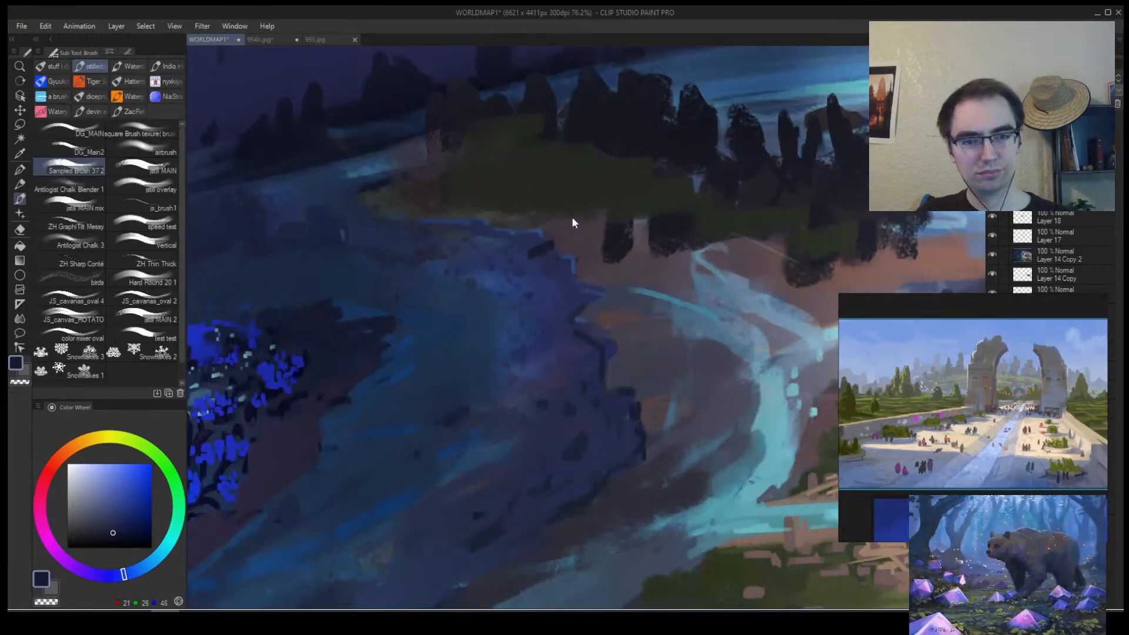
{"action": "left_click_drag", "start_coordinate": [507, 269], "coordinate": [544, 244]}
Fill the headland's northern tip with sampled flat blues and restate the short dark diagonal line on it.
{"action": "left_click", "coordinate": [529, 250], "text": "alt"}
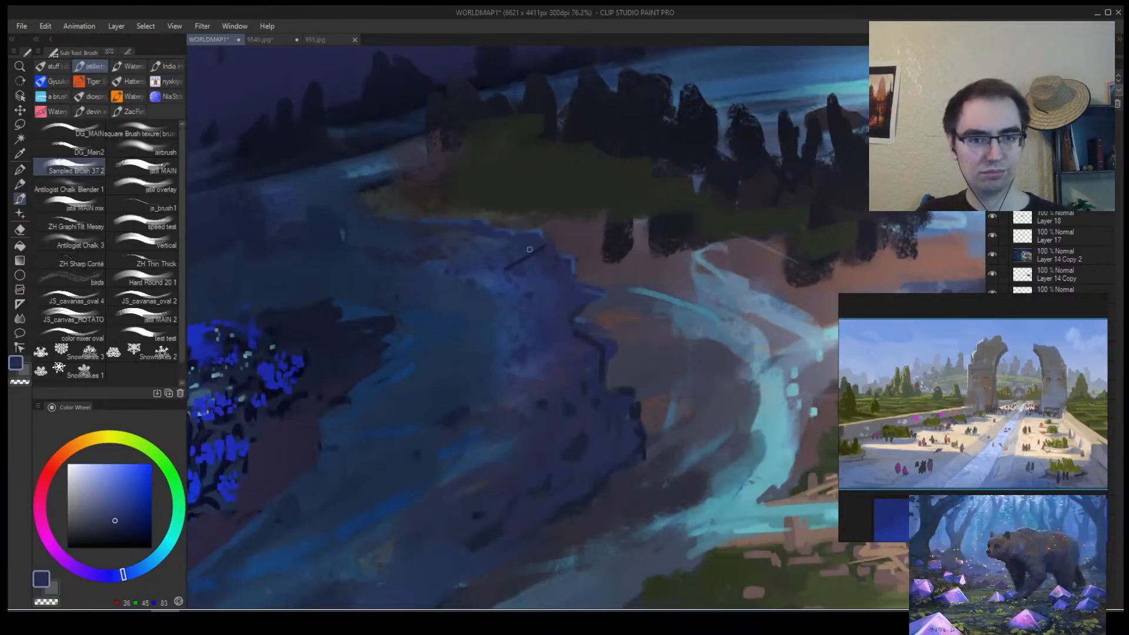
{"action": "left_click", "coordinate": [506, 262], "text": "alt"}
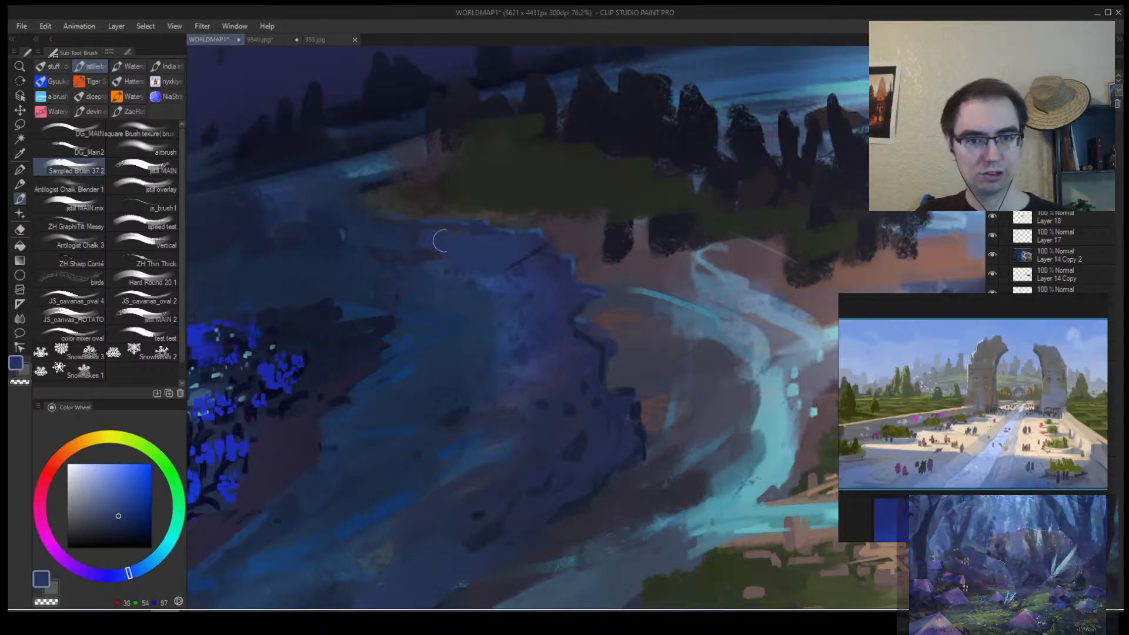
{"action": "left_click", "coordinate": [548, 242], "text": "alt"}
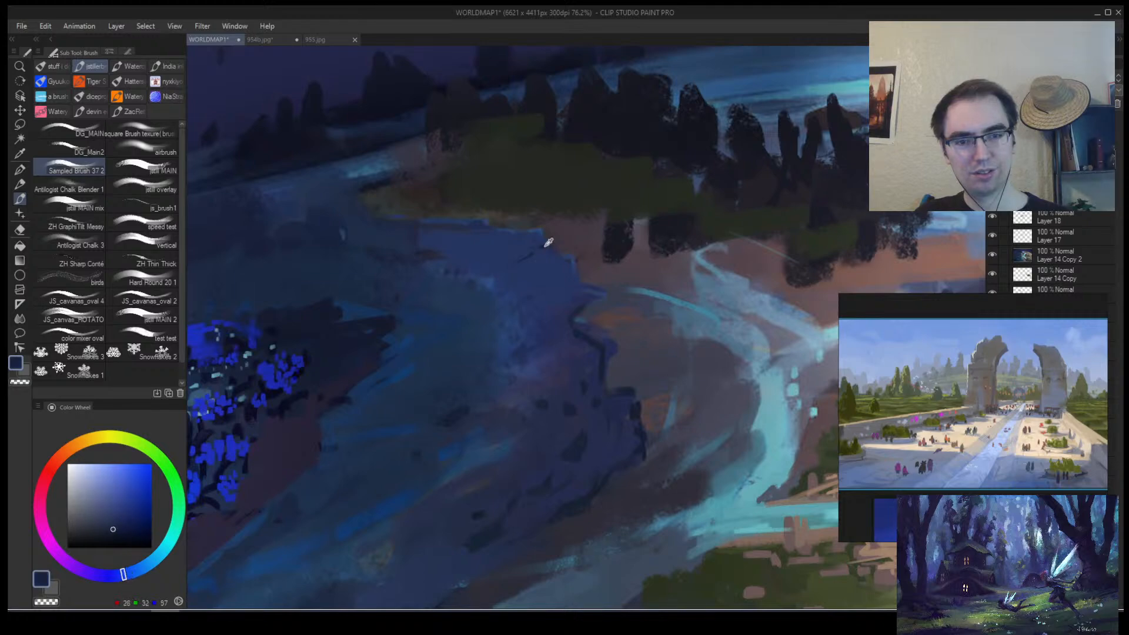
Try a stroke along the northern edge of the blue headland and undo it.
{"action": "scroll", "coordinate": [549, 229], "scroll_direction": "up", "scroll_amount": 4}
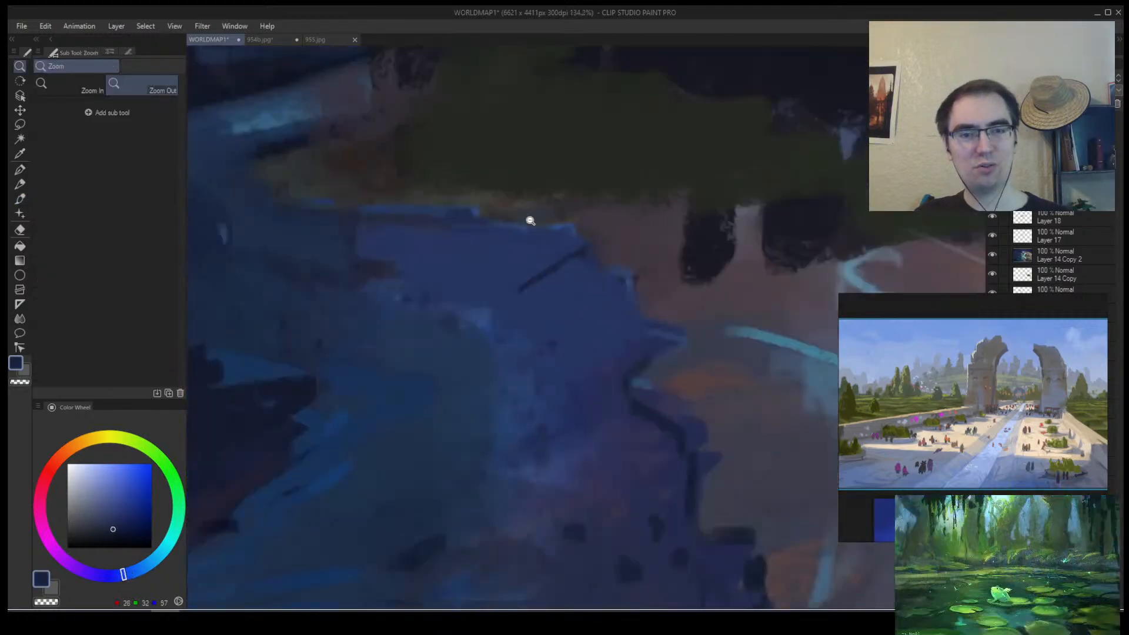
{"action": "mouse_move", "coordinate": [472, 190]}
{"action": "left_mouse_down"}
{"action": "mouse_move", "coordinate": [585, 219]}
{"action": "mouse_move", "coordinate": [609, 242]}
{"action": "left_mouse_up"}
{"action": "key", "text": "ctrl+z"}
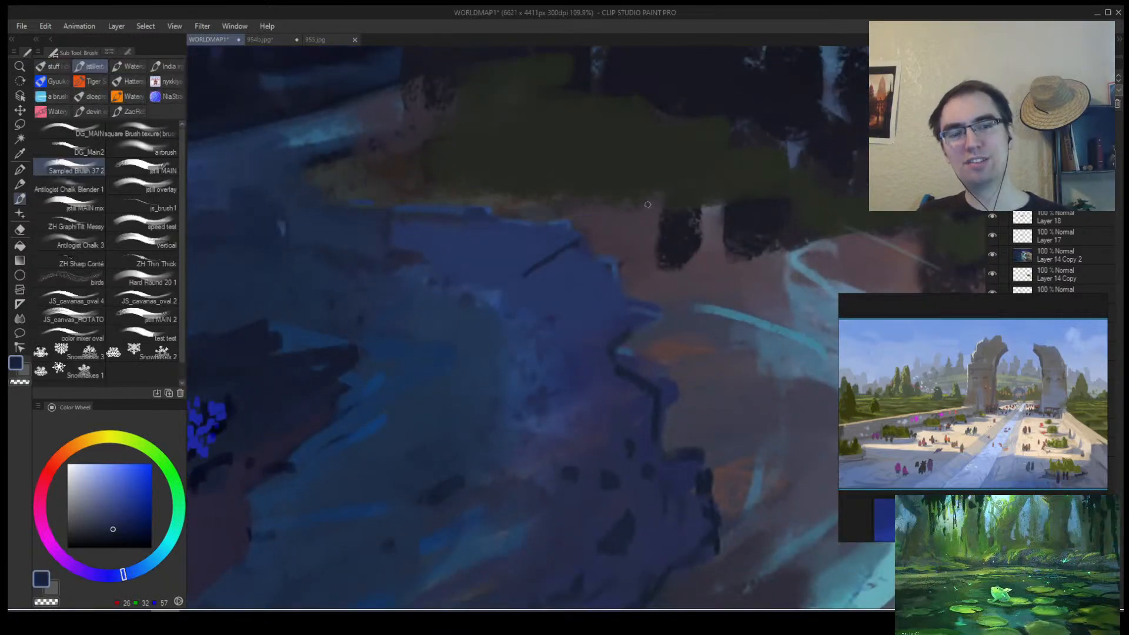
{"action": "scroll", "coordinate": [492, 235], "scroll_direction": "up", "scroll_amount": 3}
{"action": "key", "text": "ctrl+alt+c"}
{"action": "key", "text": "Escape"}
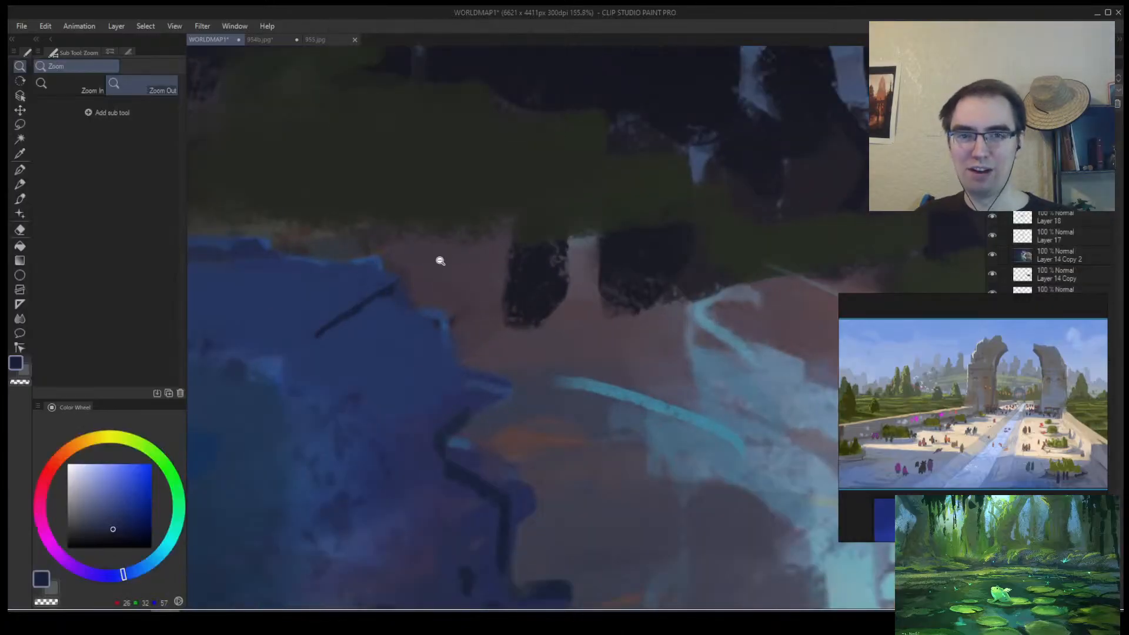
Try black strokes on the dark green land north of the blue headland and undo them.
{"action": "left_click", "coordinate": [399, 307], "text": "alt"}
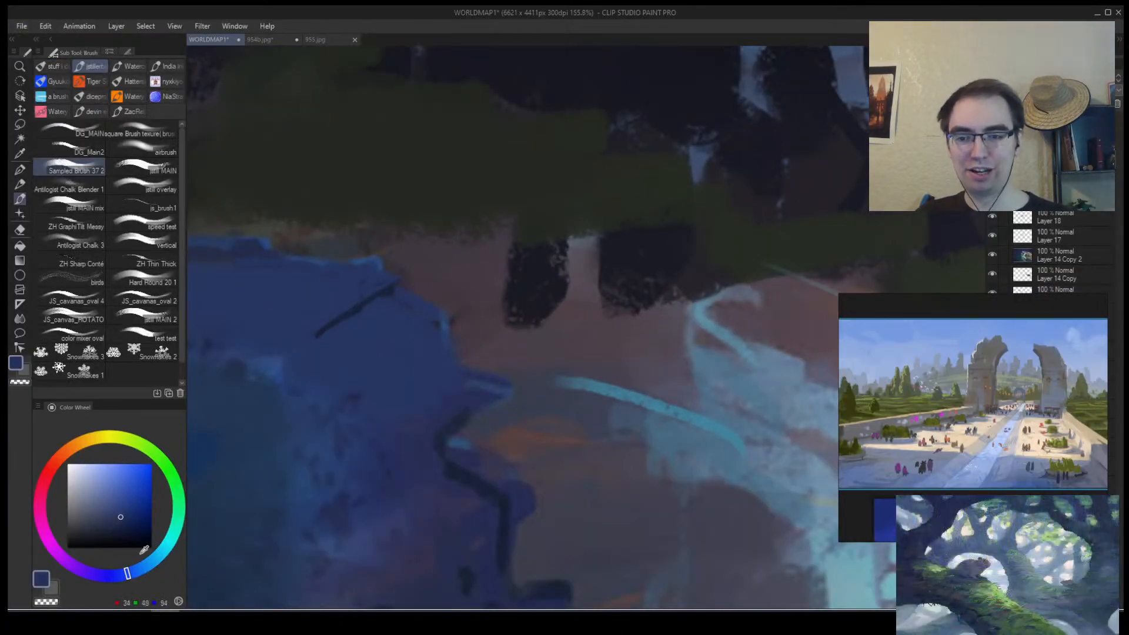
{"action": "left_click", "coordinate": [151, 548]}
{"action": "mouse_move", "coordinate": [306, 201]}
{"action": "left_mouse_down"}
{"action": "mouse_move", "coordinate": [381, 202]}
{"action": "mouse_move", "coordinate": [416, 184]}
{"action": "left_mouse_up"}
{"action": "key", "text": "ctrl+space"}
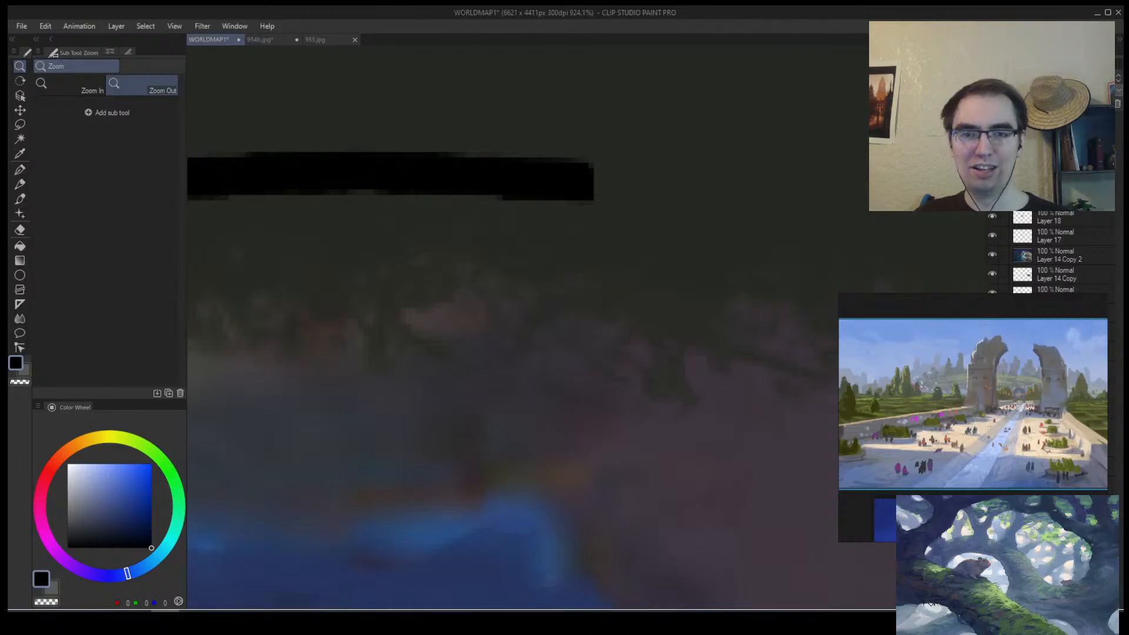
{"action": "left_click_drag", "start_coordinate": [411, 232], "coordinate": [412, 253]}
{"action": "left_click_drag", "start_coordinate": [482, 276], "coordinate": [584, 254]}
{"action": "left_click_drag", "start_coordinate": [435, 263], "coordinate": [530, 285]}
{"action": "mouse_move", "coordinate": [279, 251]}
{"action": "left_mouse_down"}
{"action": "mouse_move", "coordinate": [432, 291]}
{"action": "mouse_move", "coordinate": [555, 367]}
{"action": "mouse_move", "coordinate": [479, 373]}
{"action": "left_mouse_up"}
{"action": "key", "text": "ctrl+z"}
{"action": "key", "text": "ctrl+z"}
{"action": "key", "text": "ctrl+z"}
{"action": "key", "text": "ctrl+space"}
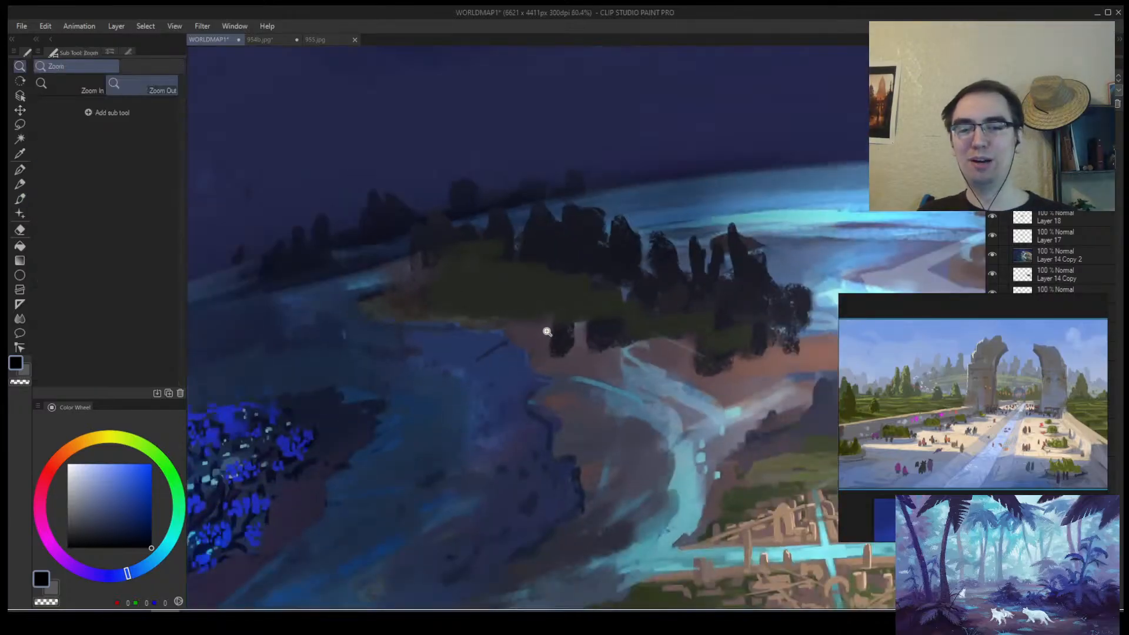
Review the 954b.jpg plaza and 955.jpg harbour paintings for reference and return to the WORLDMAP1 document.
{"action": "left_click_drag", "start_coordinate": [537, 283], "coordinate": [420, 240]}
{"action": "left_click", "coordinate": [270, 40]}
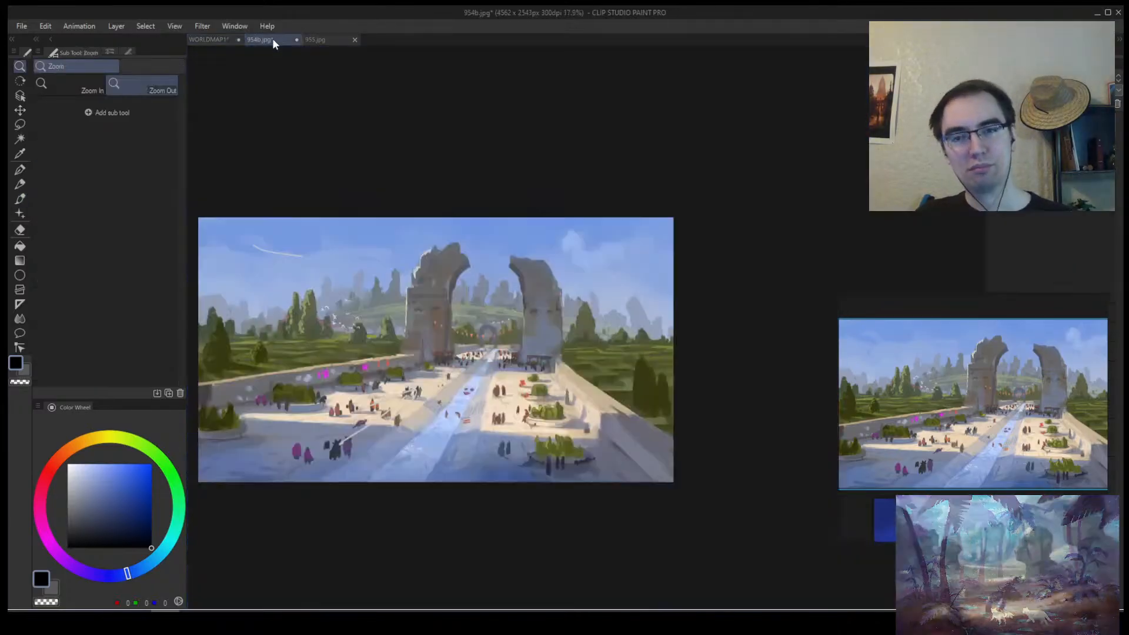
{"action": "left_click", "coordinate": [325, 40]}
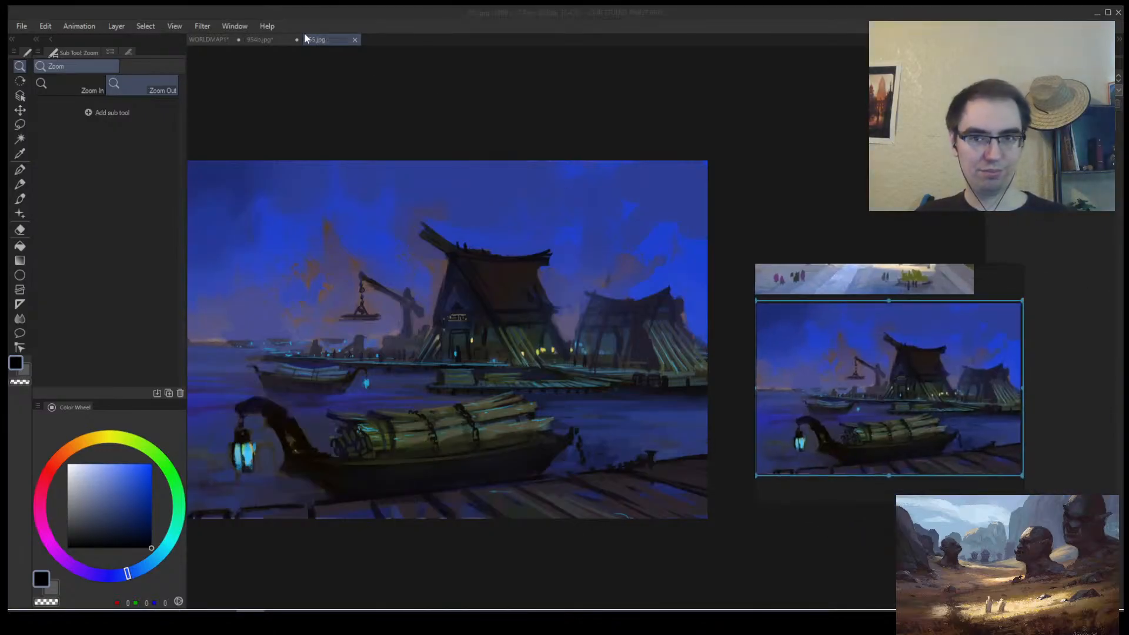
{"action": "left_click", "coordinate": [249, 33]}
{"action": "left_click", "coordinate": [214, 40]}
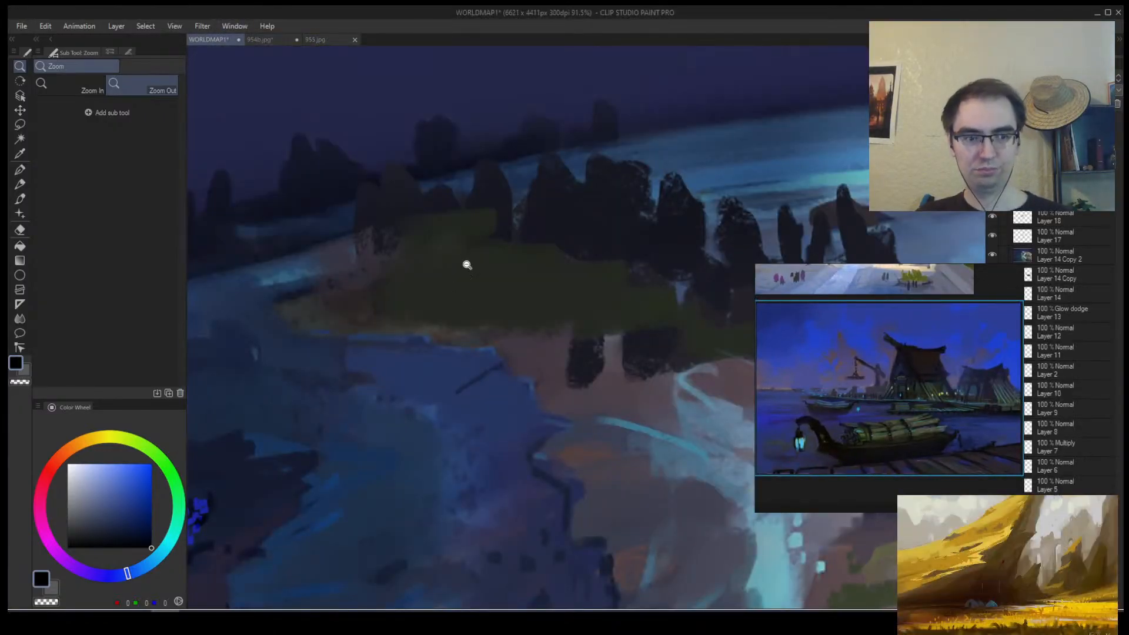
Paint a small near-black hut shape on the southern edge of the green land, just above the blue headland.
{"action": "mouse_move", "coordinate": [421, 360]}
{"action": "left_mouse_down"}
{"action": "mouse_move", "coordinate": [467, 292]}
{"action": "mouse_move", "coordinate": [480, 335]}
{"action": "left_mouse_up"}
{"action": "key", "text": "b"}
{"action": "left_click", "coordinate": [478, 322], "text": "alt"}
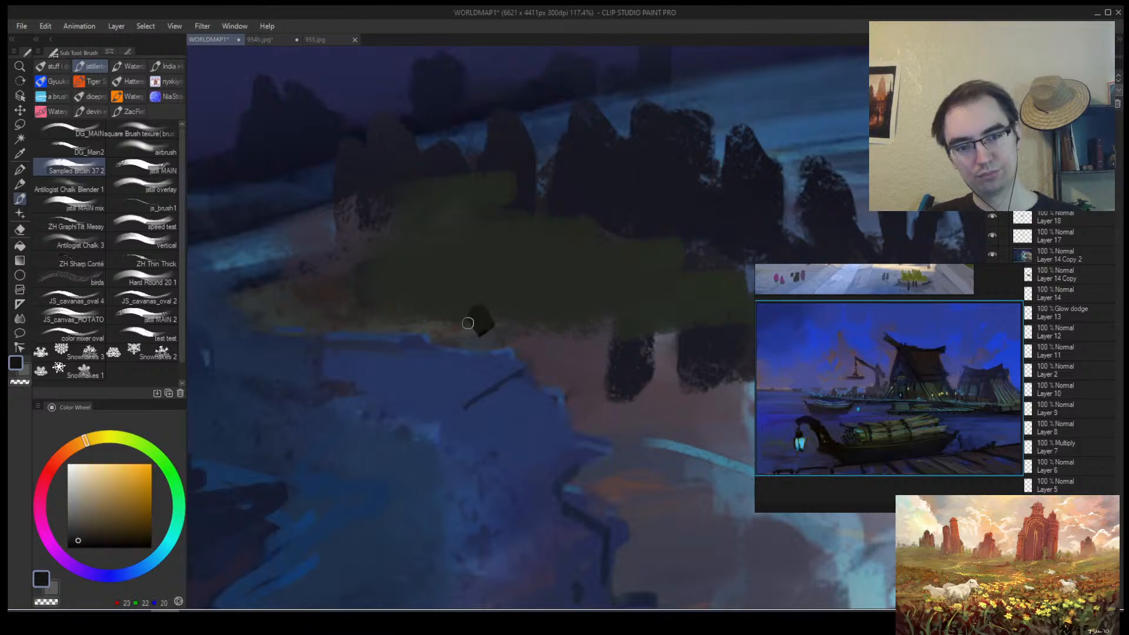
{"action": "key", "text": "ctrl+space"}
{"action": "mouse_move", "coordinate": [476, 317]}
{"action": "left_mouse_down"}
{"action": "mouse_move", "coordinate": [439, 341]}
{"action": "mouse_move", "coordinate": [447, 351]}
{"action": "mouse_move", "coordinate": [497, 334]}
{"action": "mouse_move", "coordinate": [459, 308]}
{"action": "left_mouse_up"}
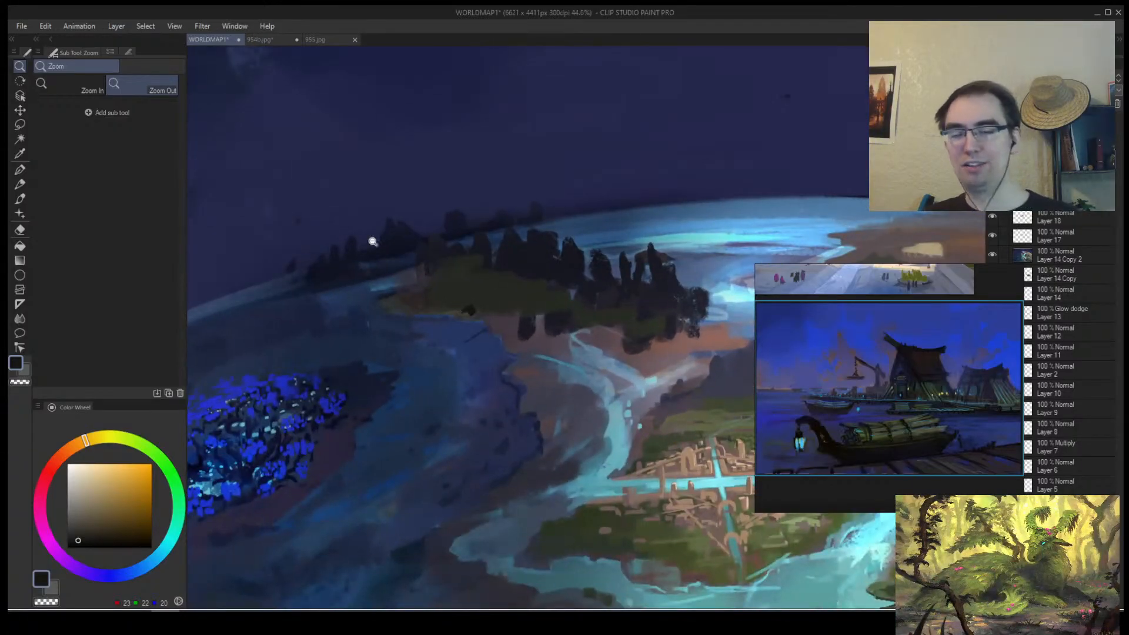
Round off the top of the small dark hut using near-black sampled from the painting.
{"action": "key", "text": "alt+Tab"}
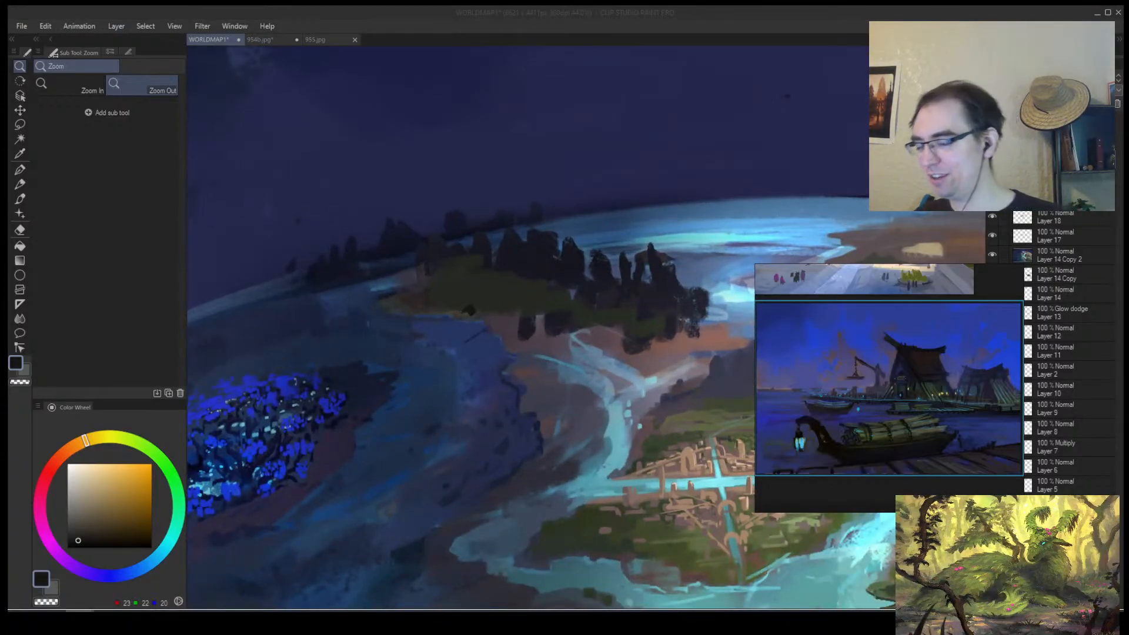
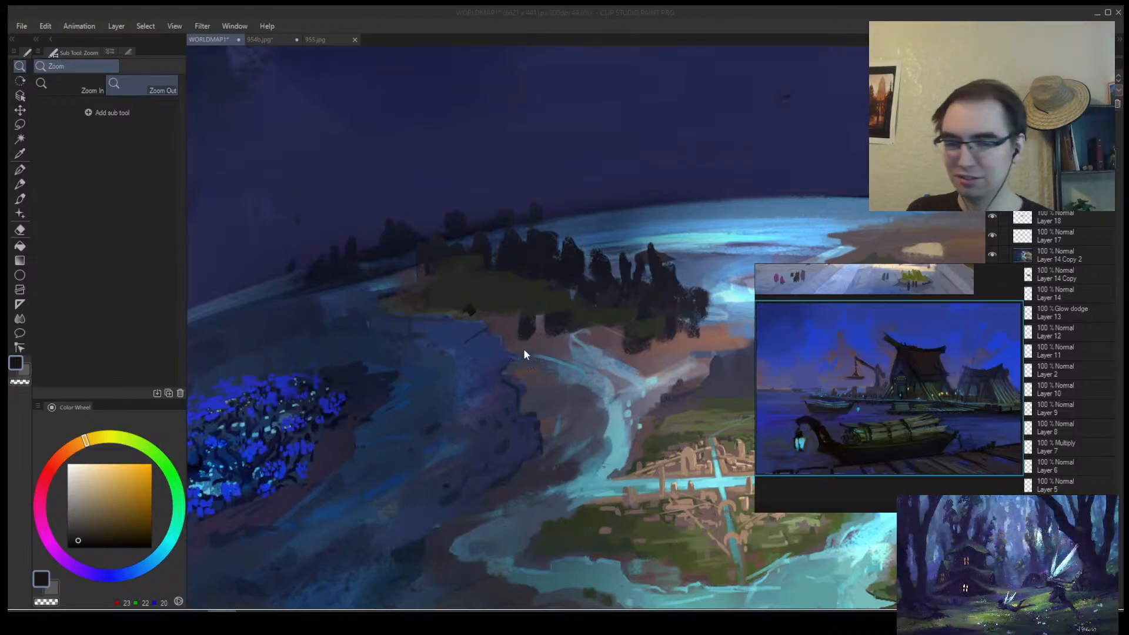
{"action": "scroll", "coordinate": [525, 354], "scroll_direction": "down", "scroll_amount": 5}
{"action": "scroll", "coordinate": [445, 378], "scroll_direction": "up", "scroll_amount": 5}
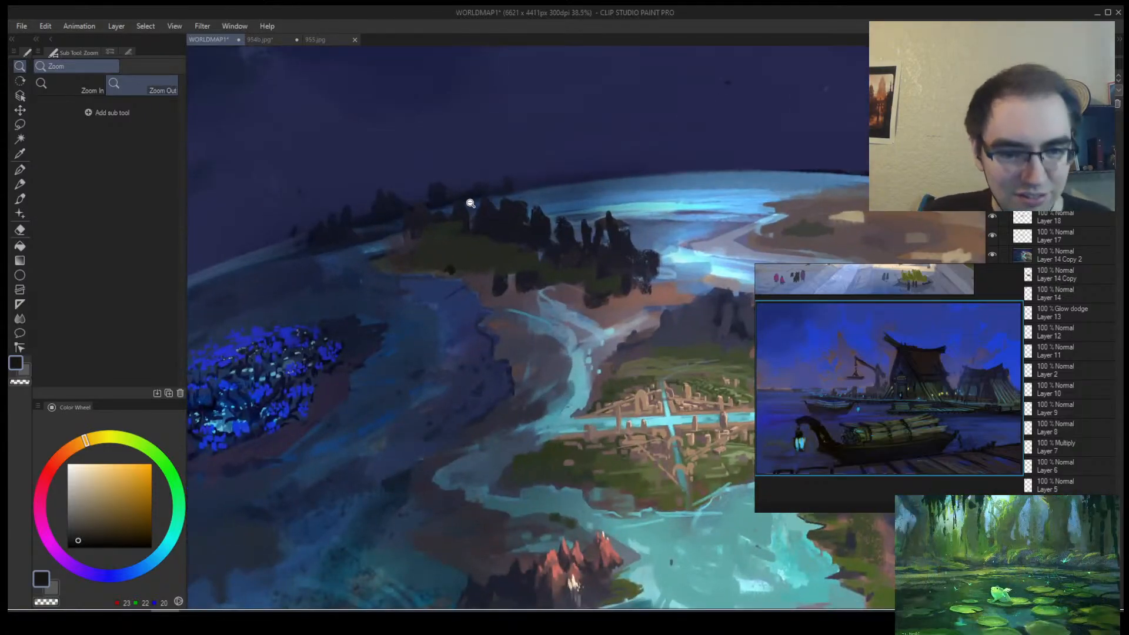
{"action": "scroll", "coordinate": [438, 274], "scroll_direction": "down", "scroll_amount": 2}
{"action": "scroll", "coordinate": [453, 273], "scroll_direction": "up", "scroll_amount": 4}
{"action": "scroll", "coordinate": [453, 276], "scroll_direction": "up", "scroll_amount": 2}
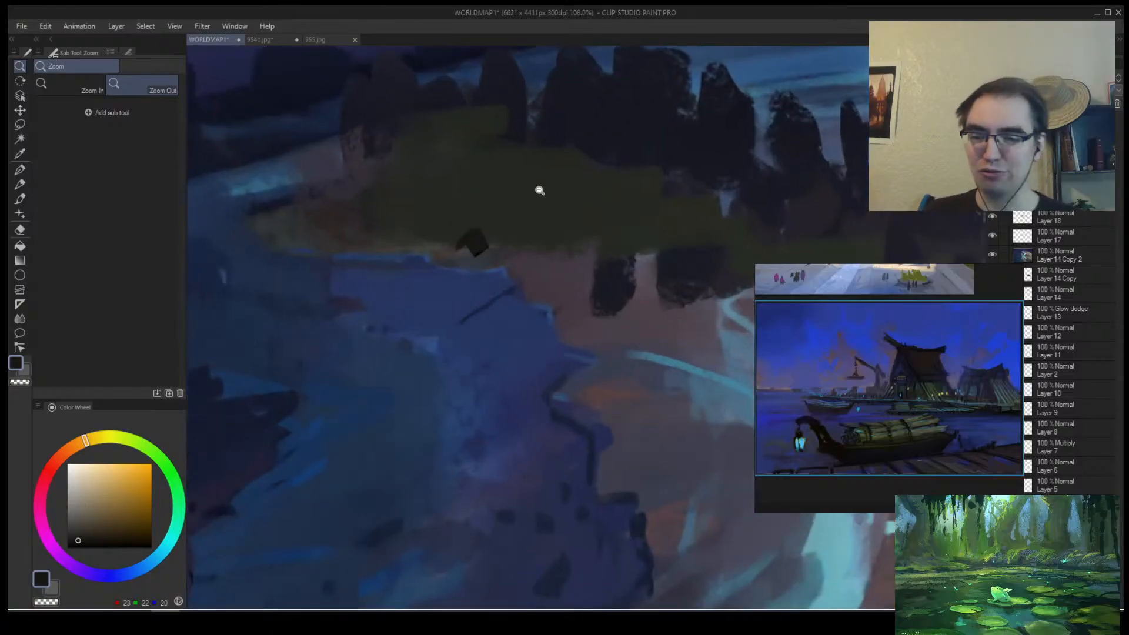
{"action": "key", "text": "b"}
{"action": "left_click", "coordinate": [615, 281], "text": "alt"}
{"action": "left_click", "coordinate": [487, 244], "text": "alt"}
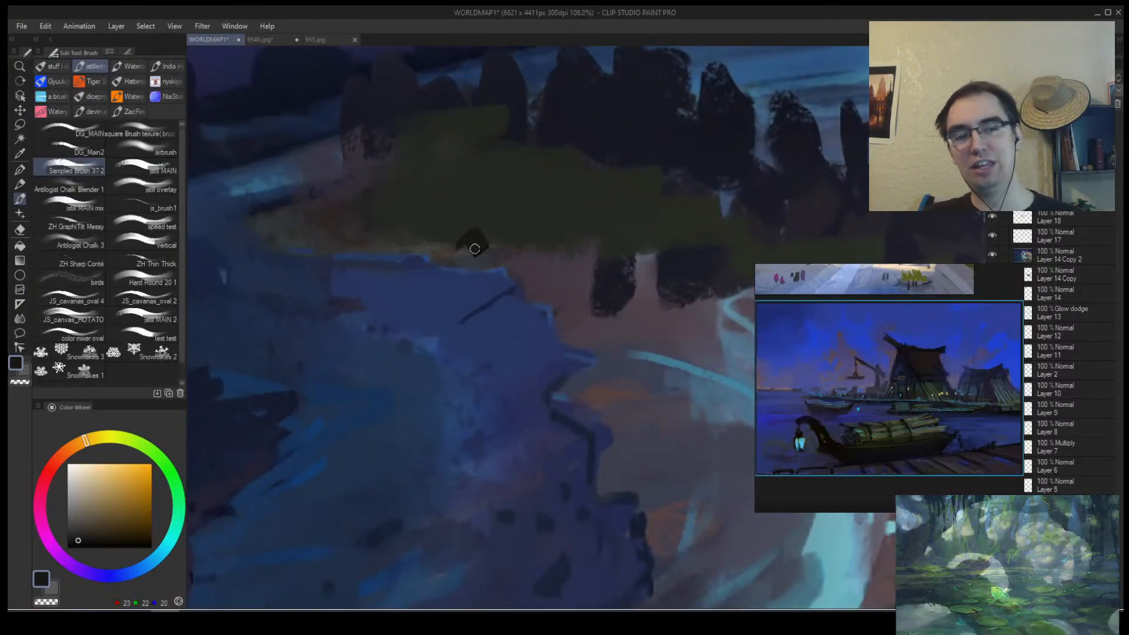
{"action": "left_click_drag", "start_coordinate": [475, 246], "coordinate": [527, 202]}
Paint a lighter grey front under the western side of the hut's roof with colours sampled around it.
{"action": "left_click", "coordinate": [475, 264], "text": "alt"}
{"action": "left_click", "coordinate": [474, 263], "text": "alt"}
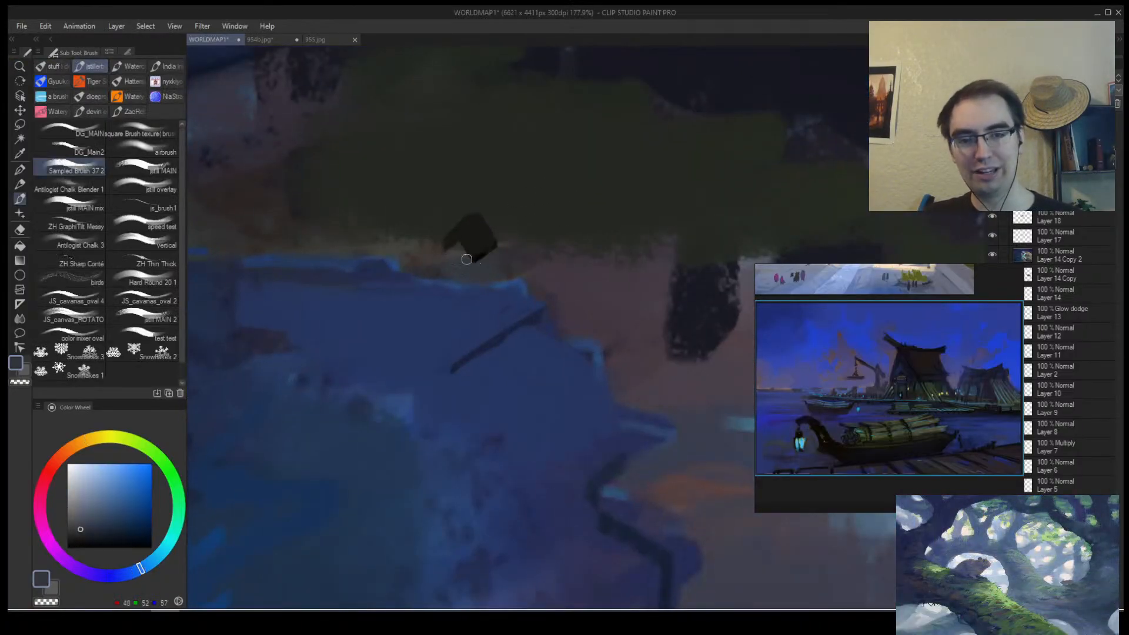
{"action": "left_click", "coordinate": [511, 229], "text": "alt"}
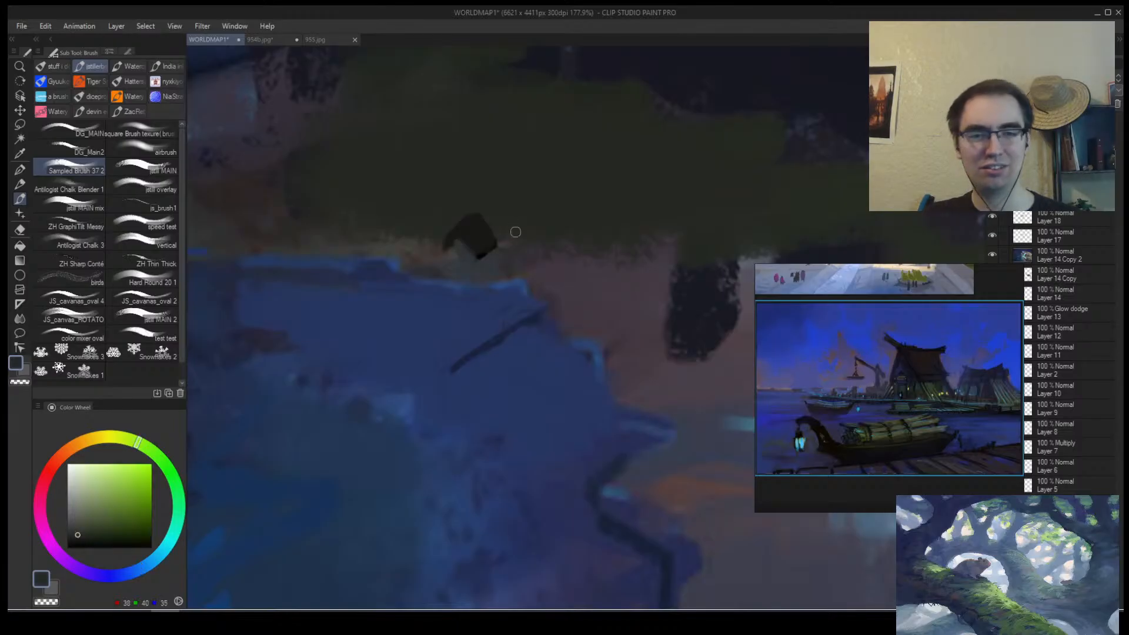
{"action": "left_click", "coordinate": [393, 247], "text": "alt"}
{"action": "left_click_drag", "start_coordinate": [465, 254], "coordinate": [462, 235]}
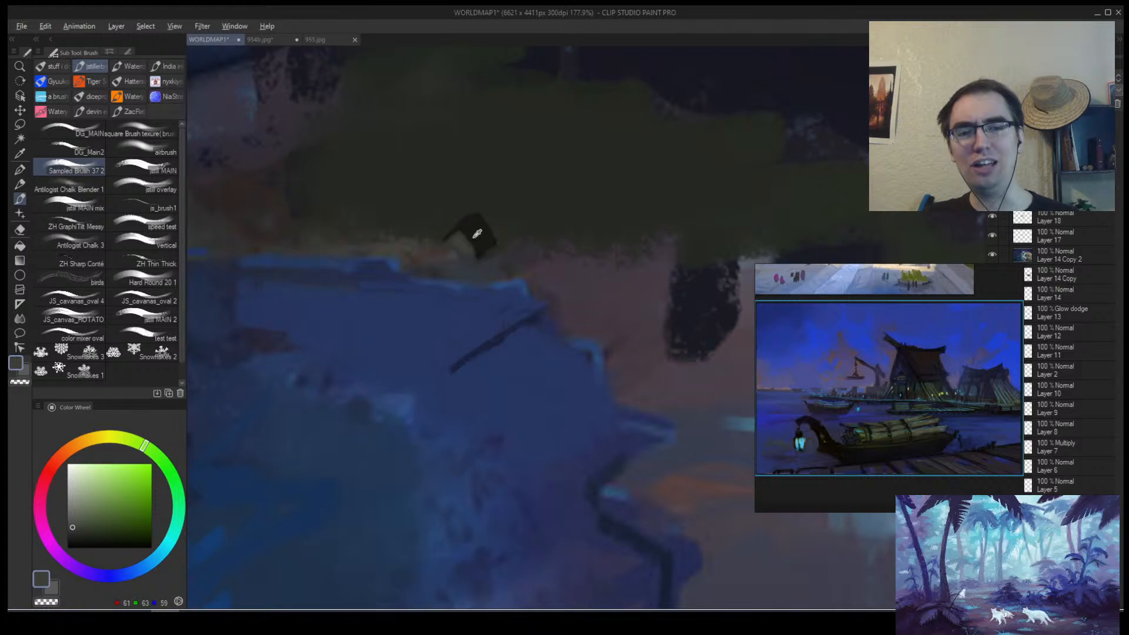
Refine the hut's western eave and roof outline by alternating sampled near-black and dark green-grey tones.
{"action": "left_click", "coordinate": [468, 236], "text": "alt"}
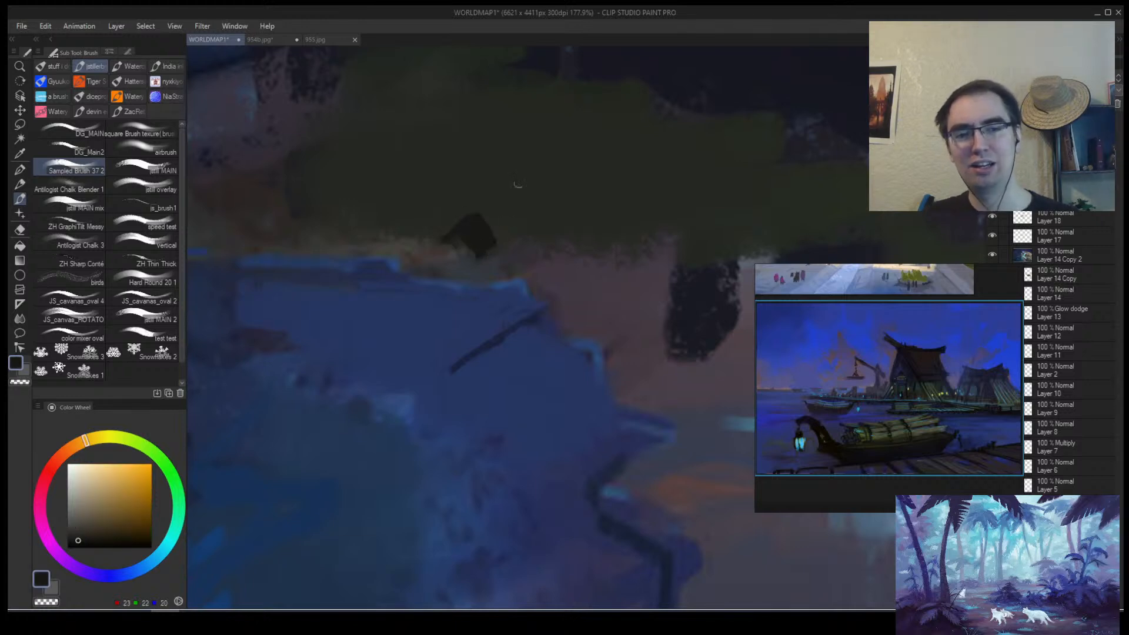
{"action": "left_click", "coordinate": [458, 236], "text": "alt"}
{"action": "left_click", "coordinate": [458, 233], "text": "alt"}
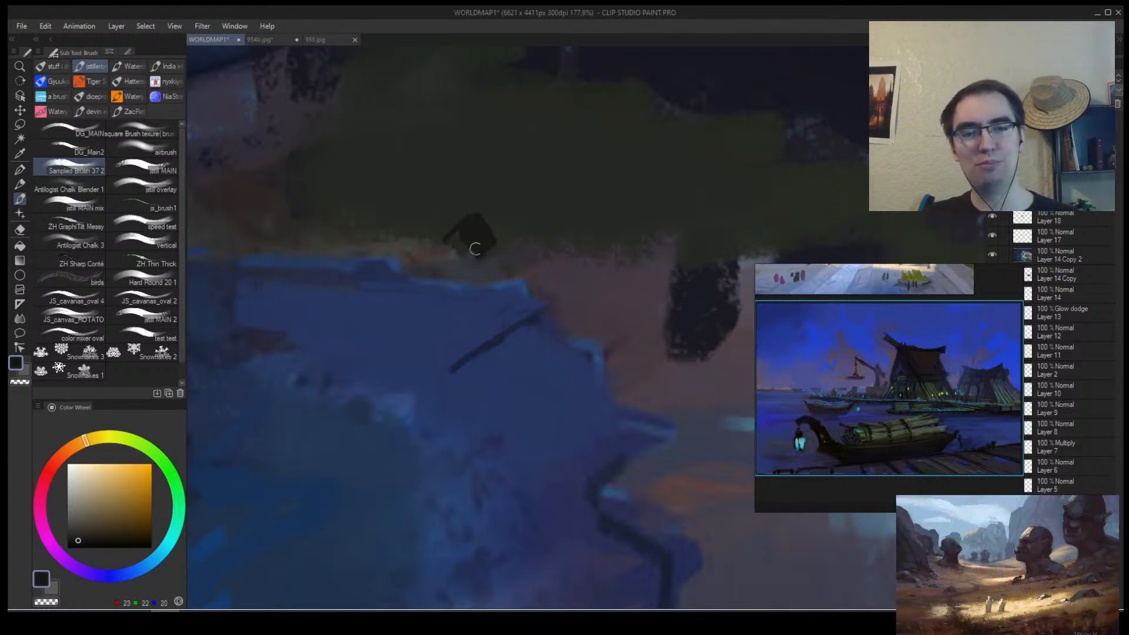
{"action": "left_click", "coordinate": [456, 235], "text": "alt"}
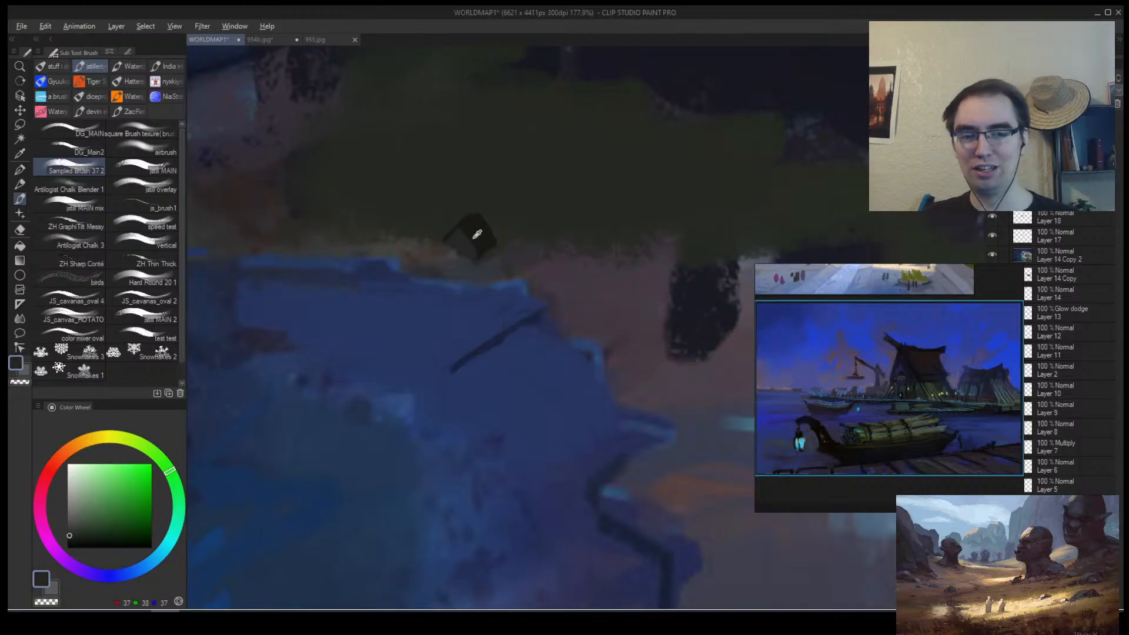
{"action": "left_click", "coordinate": [470, 235], "text": "alt"}
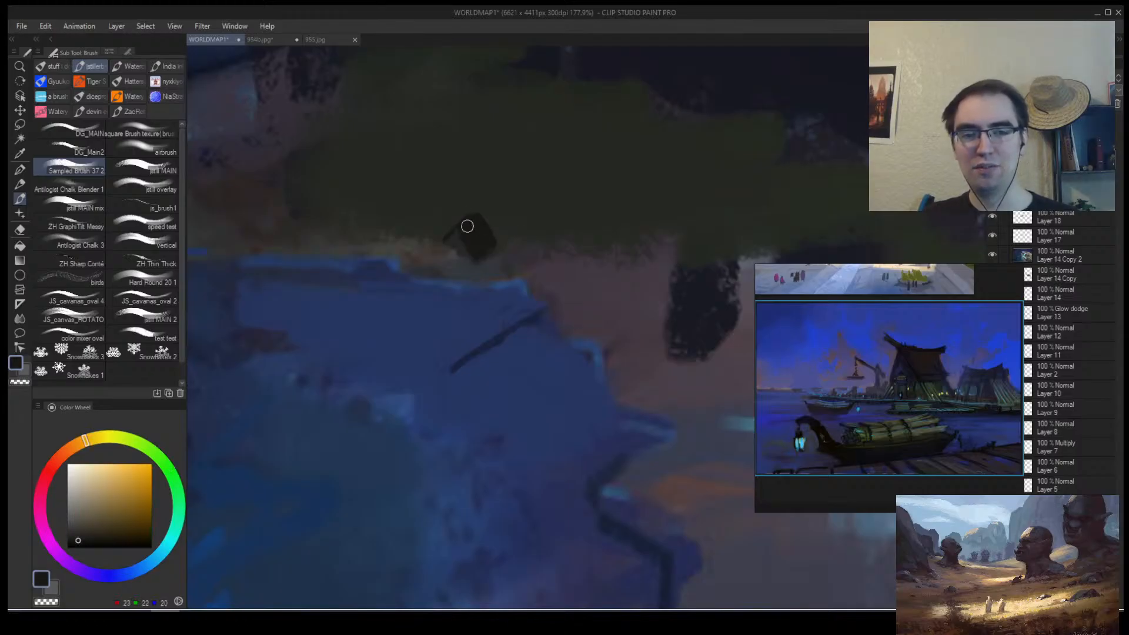
{"action": "left_click", "coordinate": [530, 169], "text": "alt"}
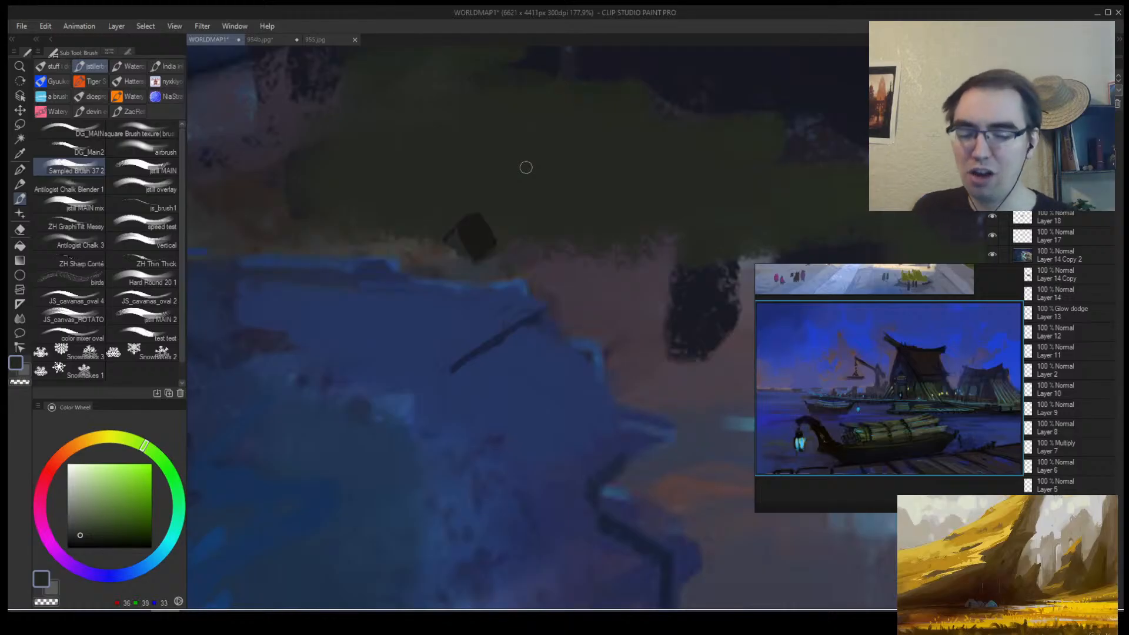
Shorten the dark diagonal line on the headland by covering its lower end with sampled blue.
{"action": "left_click", "coordinate": [453, 348], "text": "alt"}
{"action": "left_click_drag", "start_coordinate": [450, 370], "coordinate": [466, 356]}
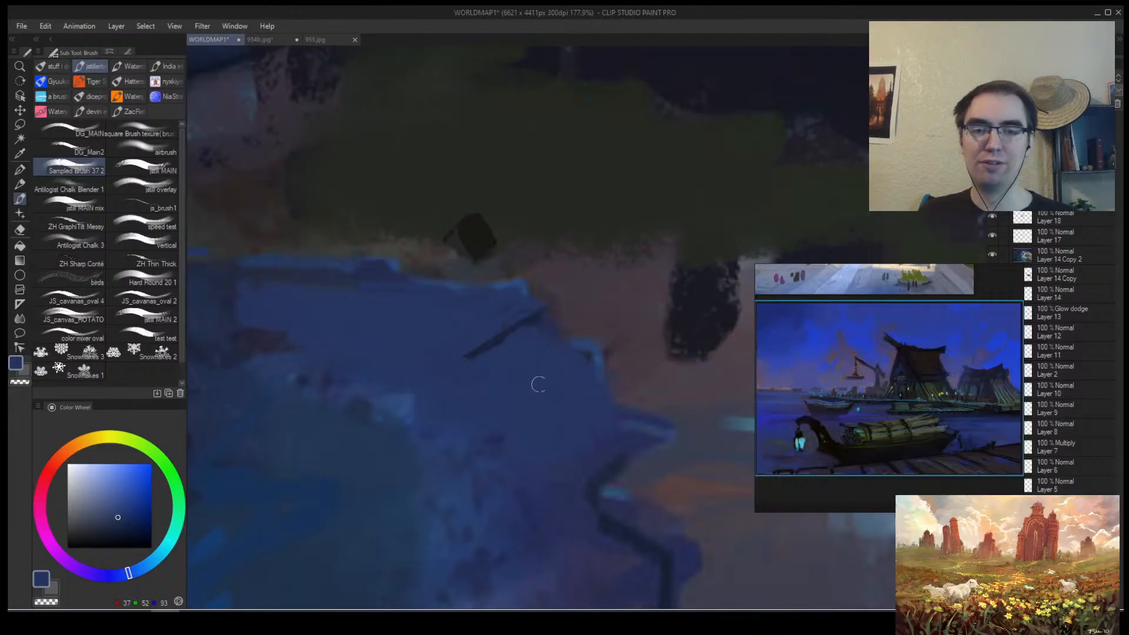
Extend the hut's western eave down toward the shore with sampled near-black and pick up the surrounding green.
{"action": "key", "text": "alt+space"}
{"action": "left_click_drag", "start_coordinate": [539, 385], "coordinate": [482, 389]}
{"action": "left_click_drag", "start_coordinate": [587, 343], "coordinate": [620, 279]}
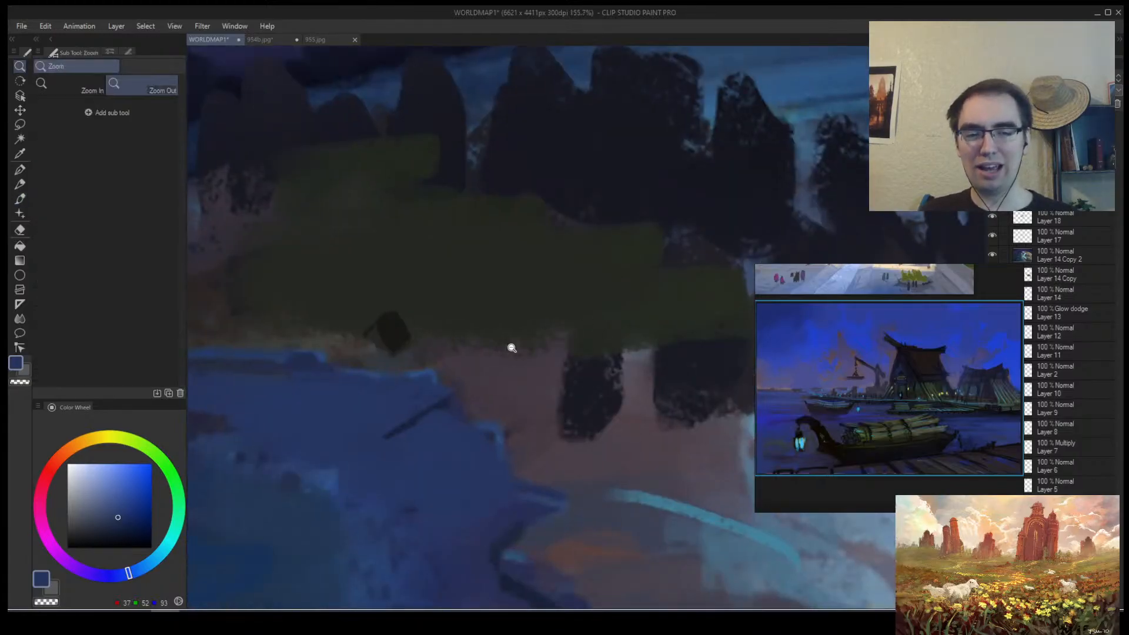
{"action": "left_click", "coordinate": [395, 331], "text": "alt"}
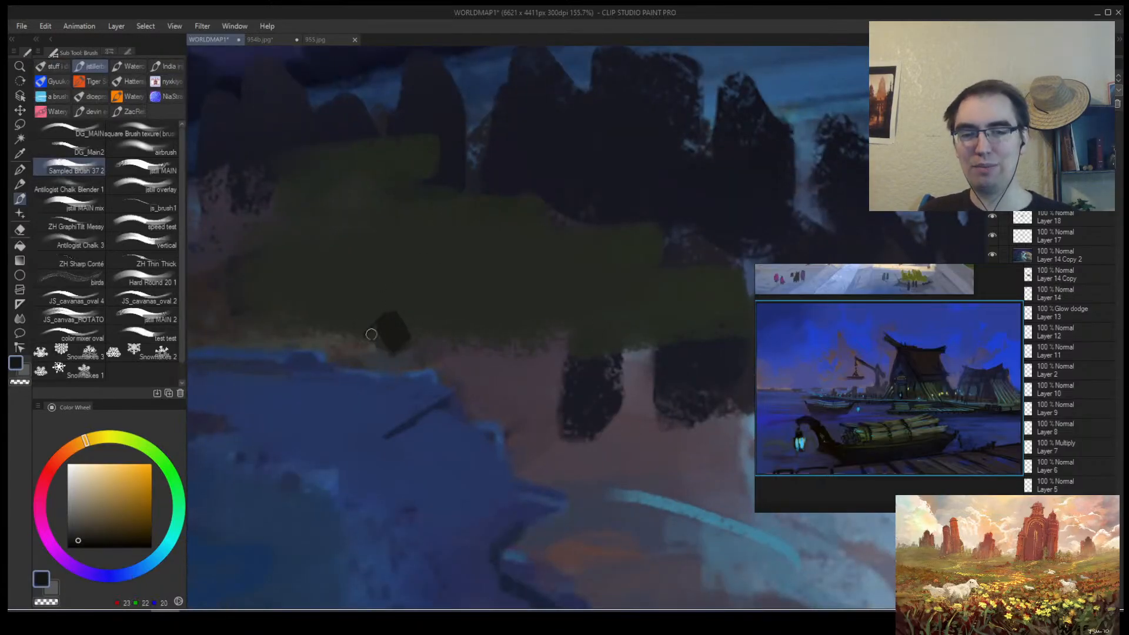
{"action": "left_click_drag", "start_coordinate": [372, 334], "coordinate": [357, 346]}
{"action": "left_click", "coordinate": [383, 304], "text": "alt"}
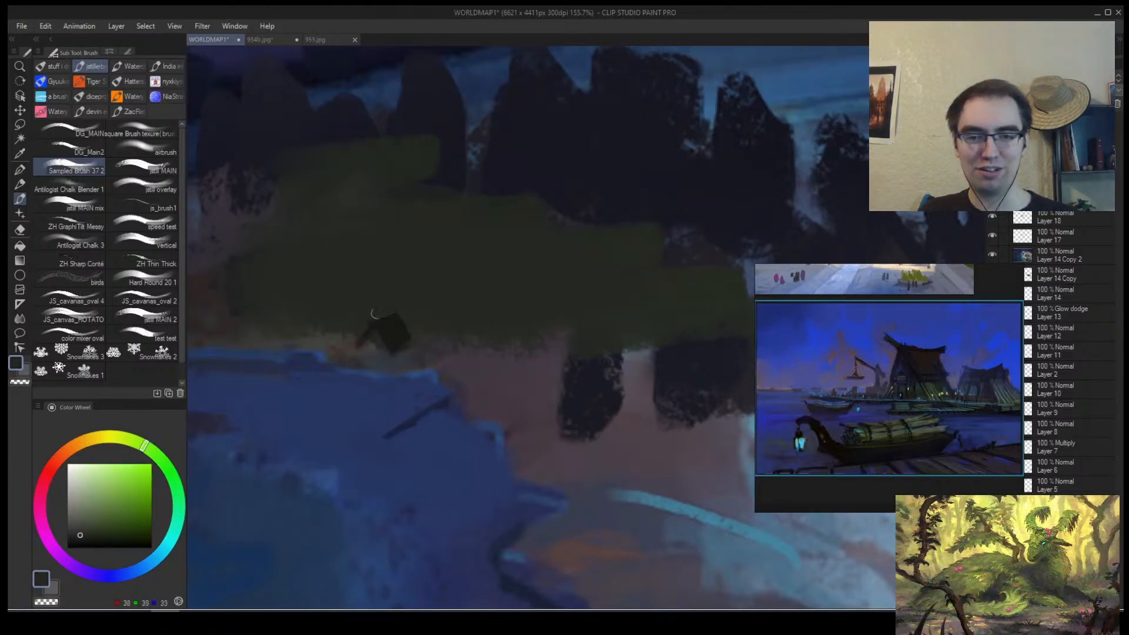
Extend the lower-left base of the small dark hut silhouette toward the shoreline with dark tones sampled from the hut.
{"action": "left_click", "coordinate": [383, 327], "text": "alt"}
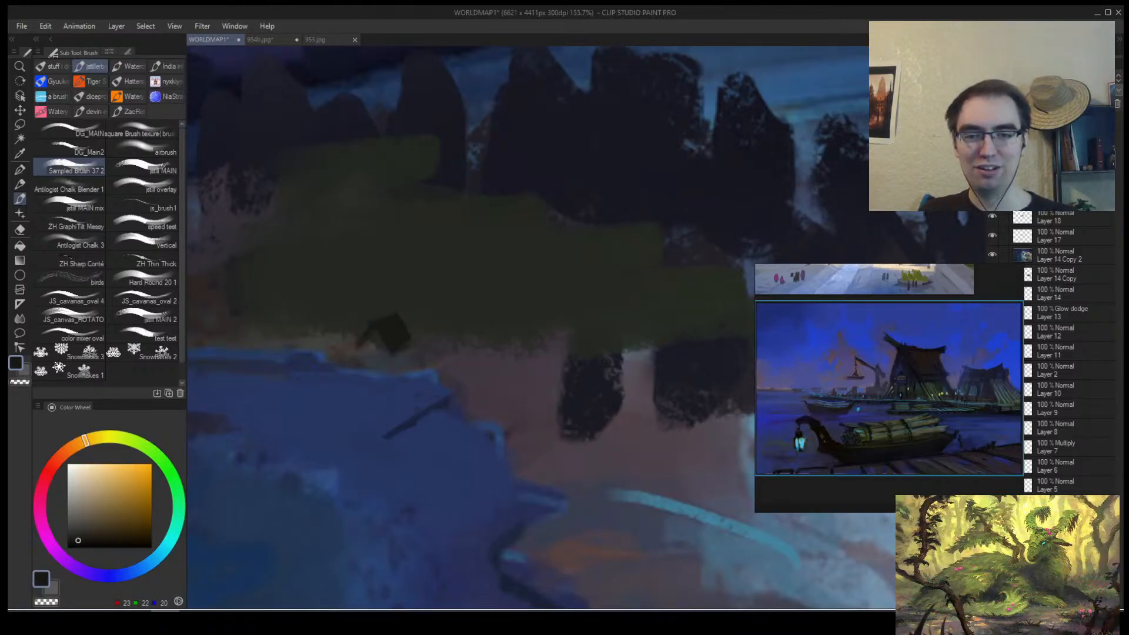
{"action": "left_click_drag", "start_coordinate": [370, 347], "coordinate": [382, 353]}
{"action": "left_click", "coordinate": [359, 352], "text": "alt"}
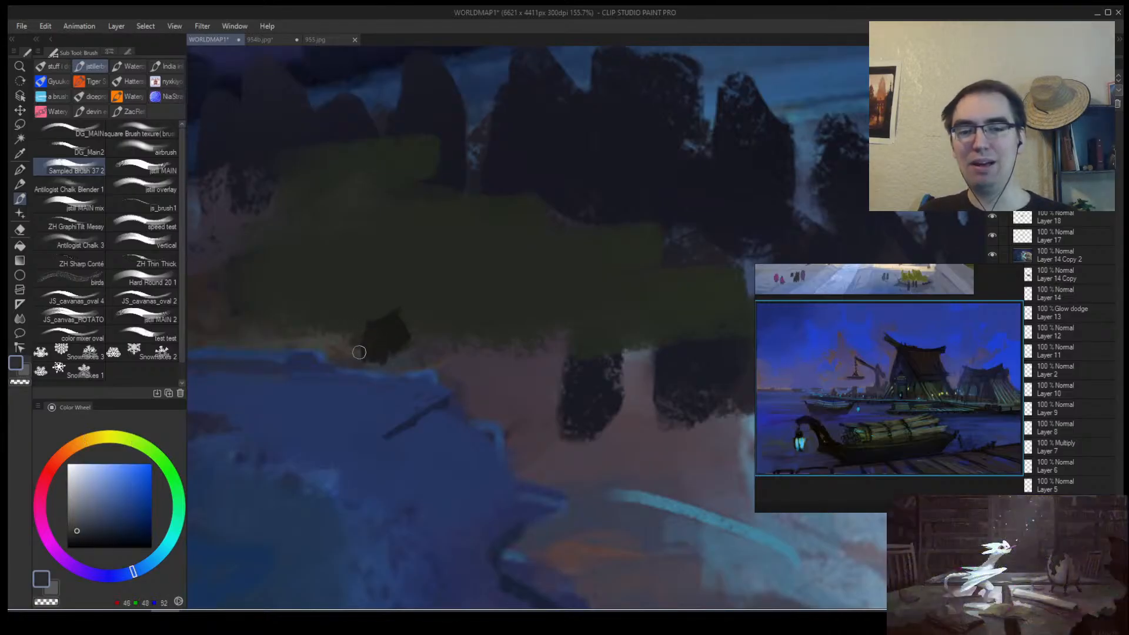
{"action": "left_click", "coordinate": [378, 346], "text": "alt"}
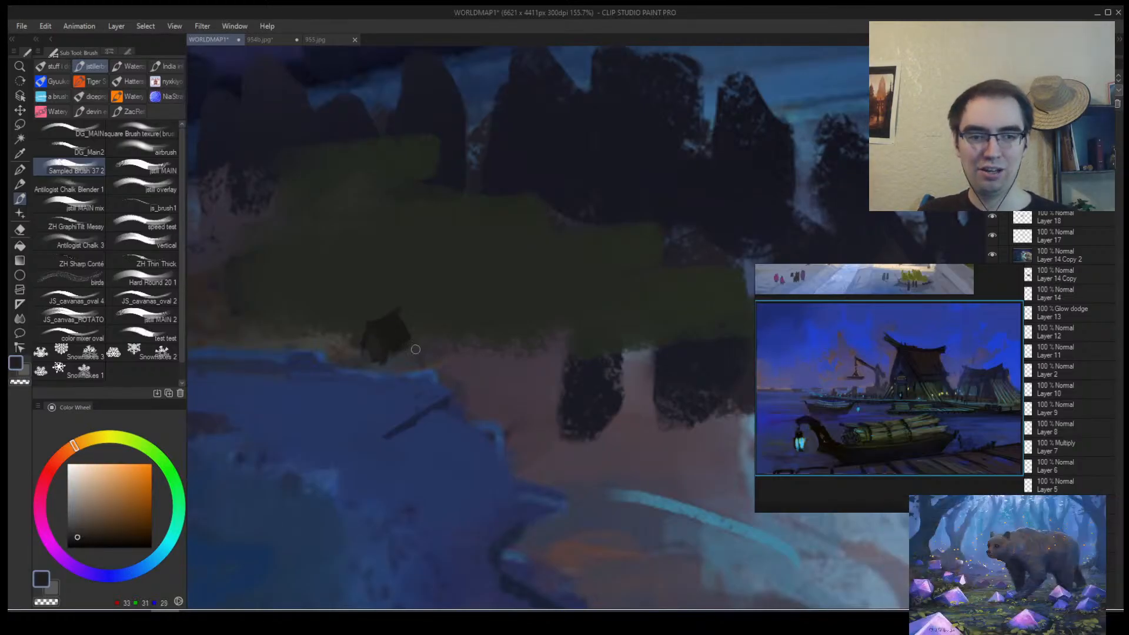
Paint thin dark stilts beneath the right side of the small hut, using its sampled near-black brown.
{"action": "left_click", "coordinate": [393, 339], "text": "alt"}
{"action": "left_click", "coordinate": [391, 343], "text": "alt"}
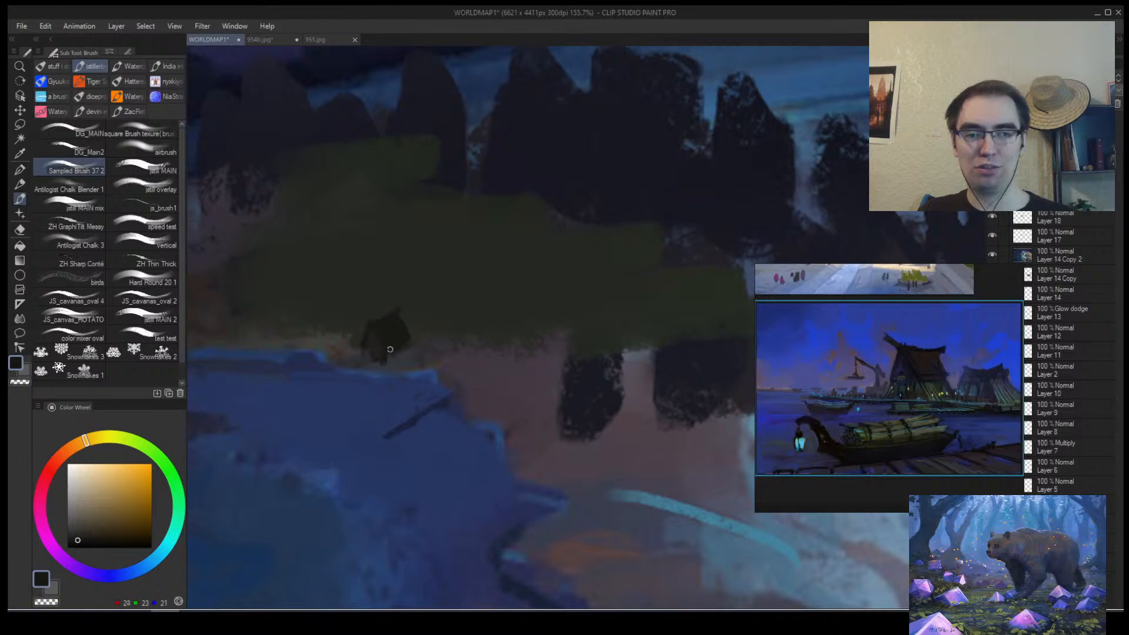
{"action": "left_click_drag", "start_coordinate": [398, 351], "coordinate": [406, 361]}
{"action": "left_click_drag", "start_coordinate": [404, 350], "coordinate": [413, 357]}
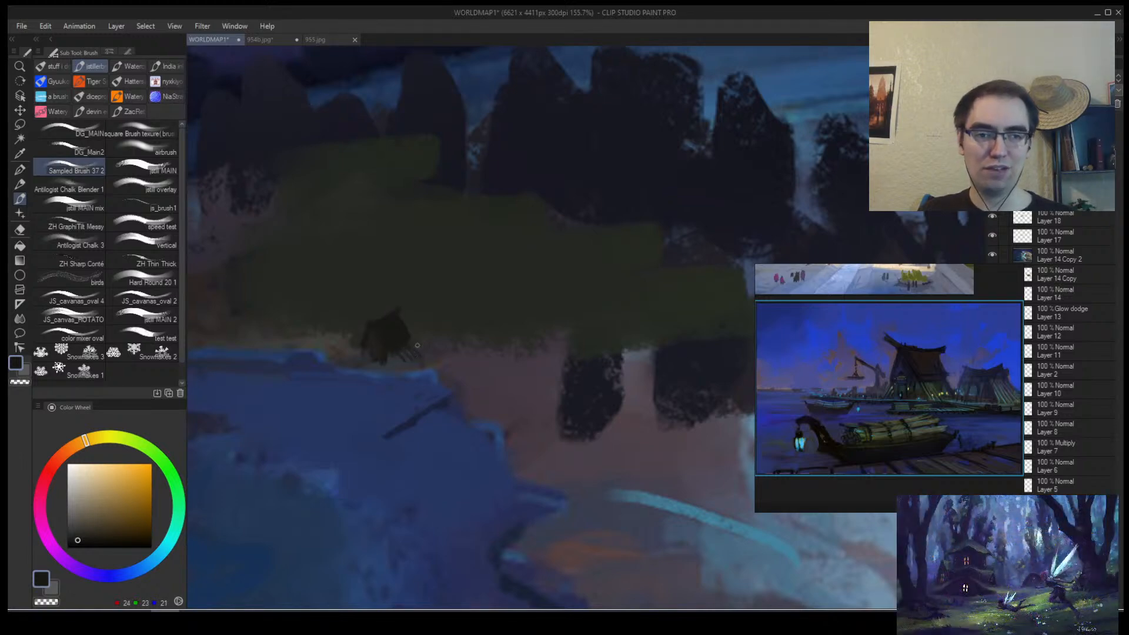
Lasso-select narrow diagonal pier shapes reaching from the shoreline below the hut into the blue water.
{"action": "key", "text": "alt+space"}
{"action": "mouse_move", "coordinate": [396, 360]}
{"action": "left_mouse_down"}
{"action": "mouse_move", "coordinate": [429, 364]}
{"action": "mouse_move", "coordinate": [405, 348]}
{"action": "left_mouse_up"}
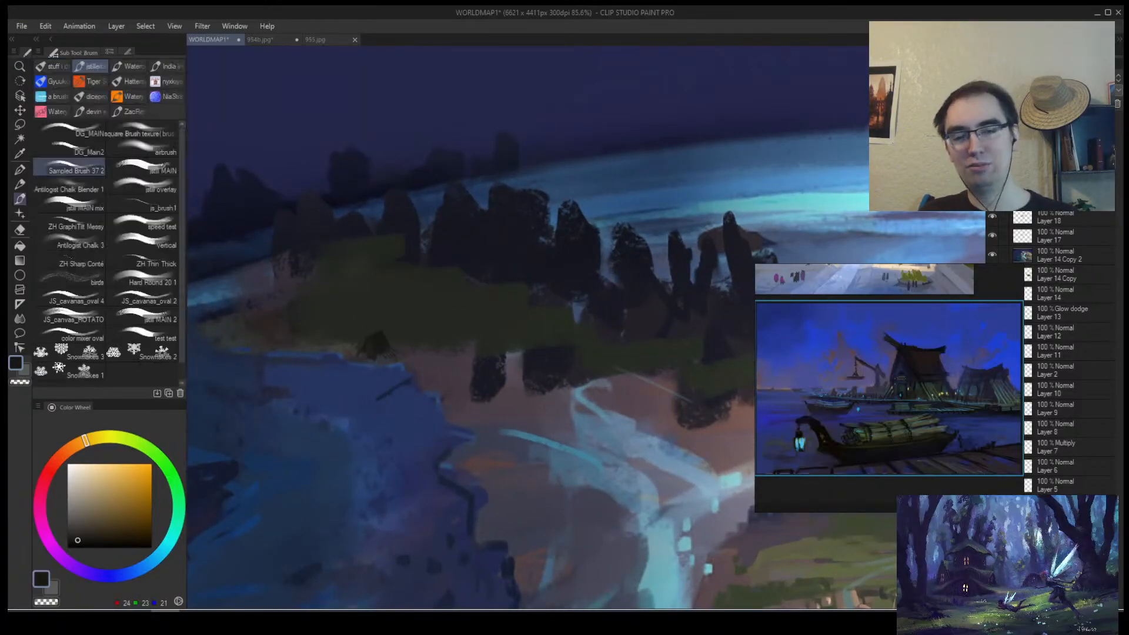
{"action": "key", "text": "alt+space"}
{"action": "mouse_move", "coordinate": [430, 298]}
{"action": "left_mouse_down"}
{"action": "mouse_move", "coordinate": [386, 363]}
{"action": "mouse_move", "coordinate": [428, 310]}
{"action": "left_mouse_up"}
{"action": "key", "text": "m"}
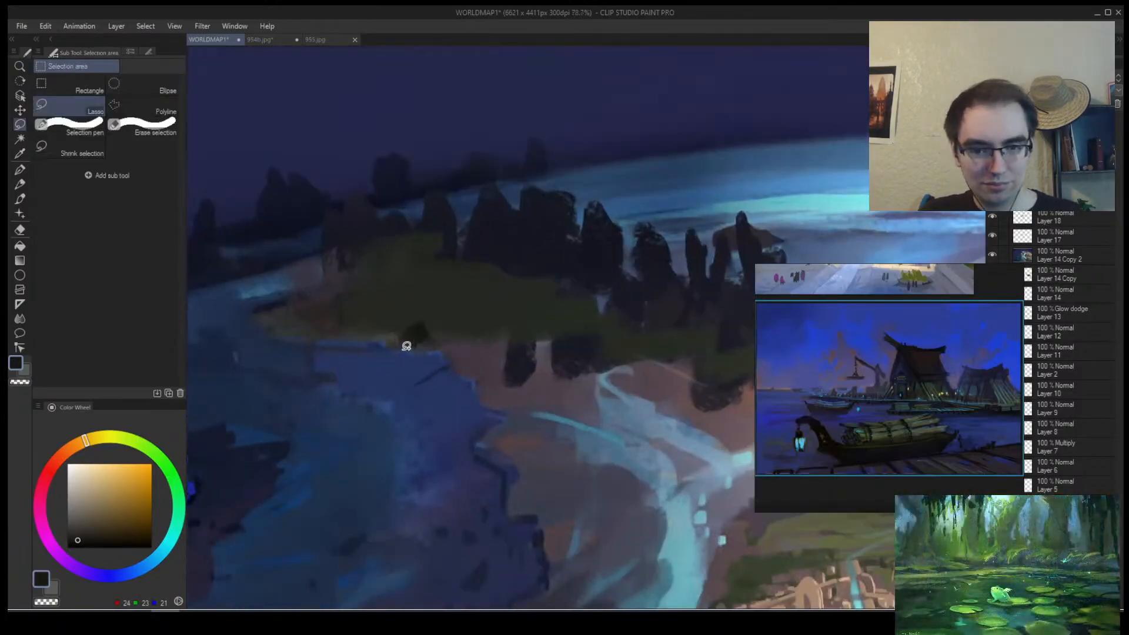
{"action": "mouse_move", "coordinate": [386, 346]}
{"action": "left_mouse_down"}
{"action": "mouse_move", "coordinate": [446, 353]}
{"action": "mouse_move", "coordinate": [414, 378]}
{"action": "mouse_move", "coordinate": [456, 355]}
{"action": "mouse_move", "coordinate": [348, 363]}
{"action": "mouse_move", "coordinate": [404, 350]}
{"action": "left_mouse_up"}
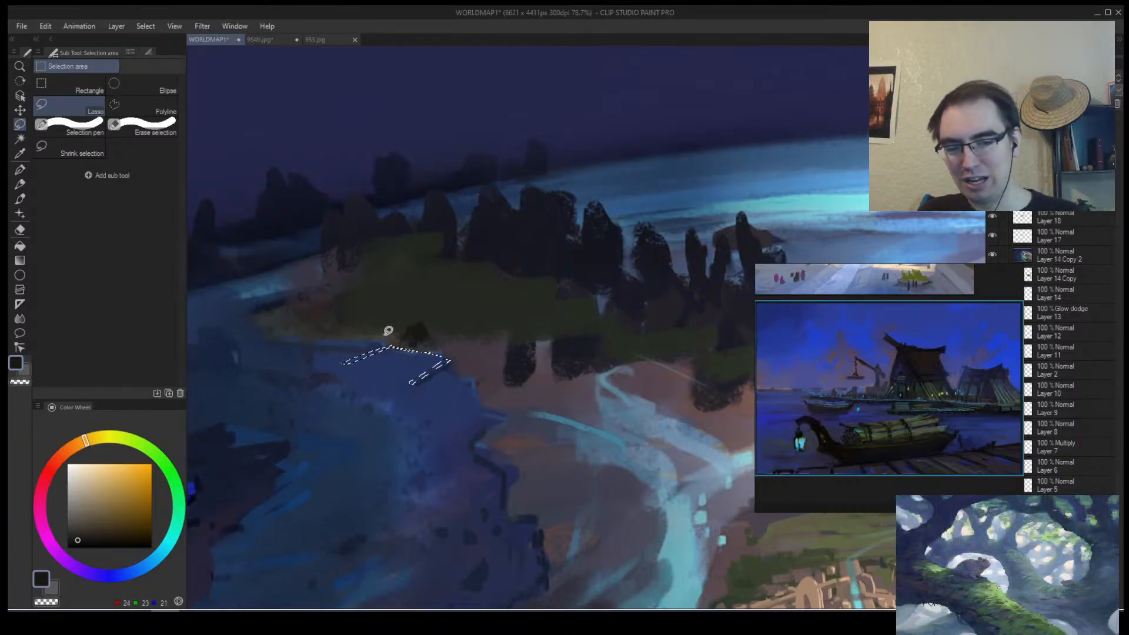
Add more slanted strips along the blue shore to the lasso selection for additional piers.
{"action": "key", "text": "alt+space"}
{"action": "mouse_move", "coordinate": [471, 396]}
{"action": "left_mouse_down"}
{"action": "mouse_move", "coordinate": [454, 416]}
{"action": "mouse_move", "coordinate": [477, 409]}
{"action": "mouse_move", "coordinate": [457, 378]}
{"action": "mouse_move", "coordinate": [457, 397]}
{"action": "mouse_move", "coordinate": [481, 385]}
{"action": "left_mouse_up"}
{"action": "mouse_move", "coordinate": [413, 365]}
{"action": "left_mouse_down"}
{"action": "mouse_move", "coordinate": [396, 372]}
{"action": "mouse_move", "coordinate": [424, 348]}
{"action": "mouse_move", "coordinate": [381, 369]}
{"action": "mouse_move", "coordinate": [402, 350]}
{"action": "left_mouse_up"}
{"action": "key", "text": "super"}
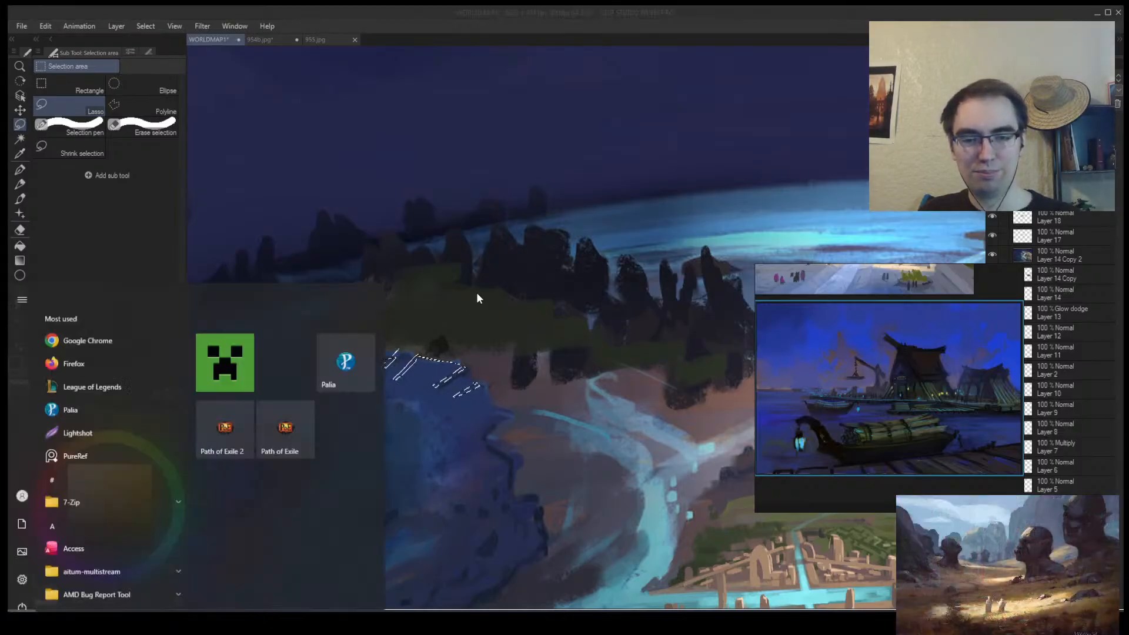
{"action": "left_click", "coordinate": [431, 347]}
{"action": "key", "text": "ctrl+z"}
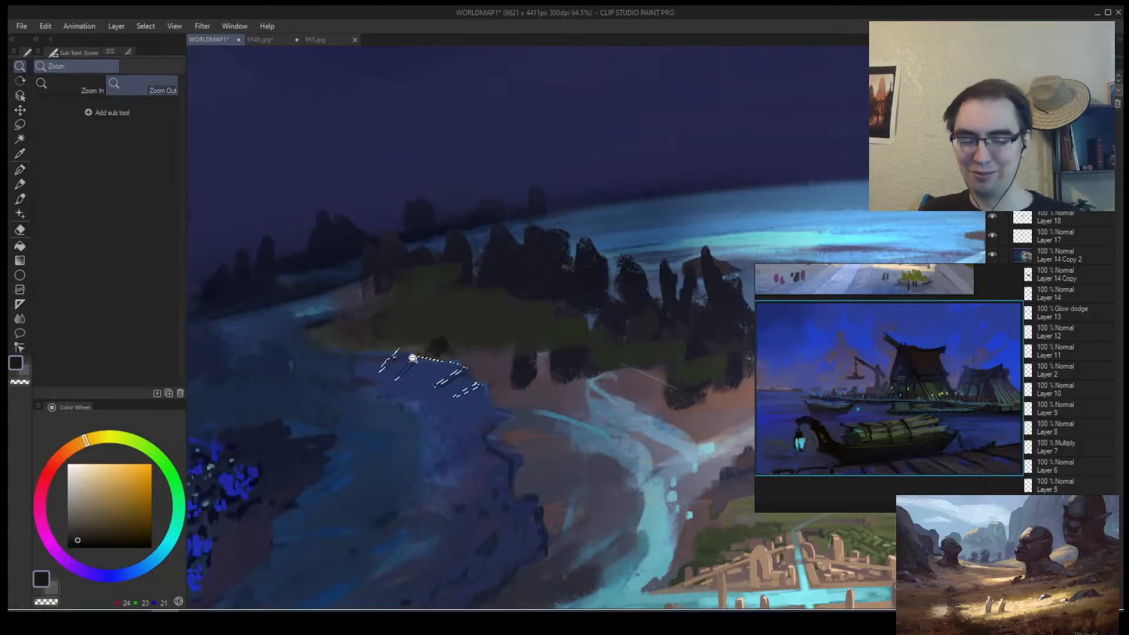
{"action": "scroll", "coordinate": [457, 332], "scroll_direction": "up", "scroll_amount": 3}
{"action": "left_click_drag", "start_coordinate": [468, 368], "coordinate": [446, 379]}
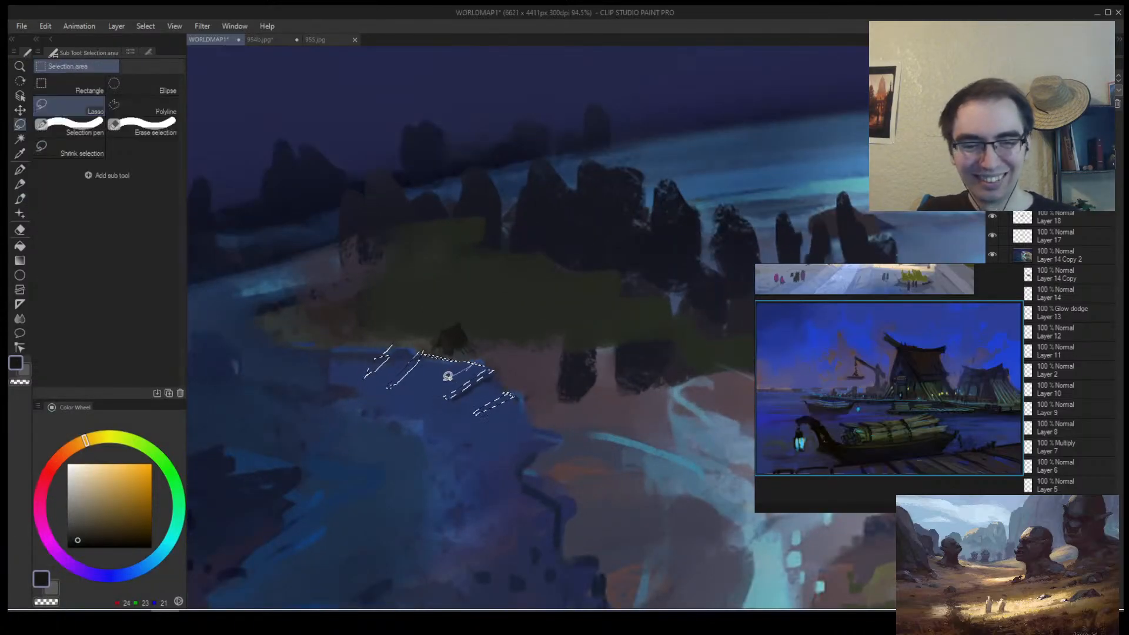
Fill the selected pier strips with dark blue sampled from the water area using the brush.
{"action": "key", "text": "b"}
{"action": "left_click", "coordinate": [480, 381], "text": "alt"}
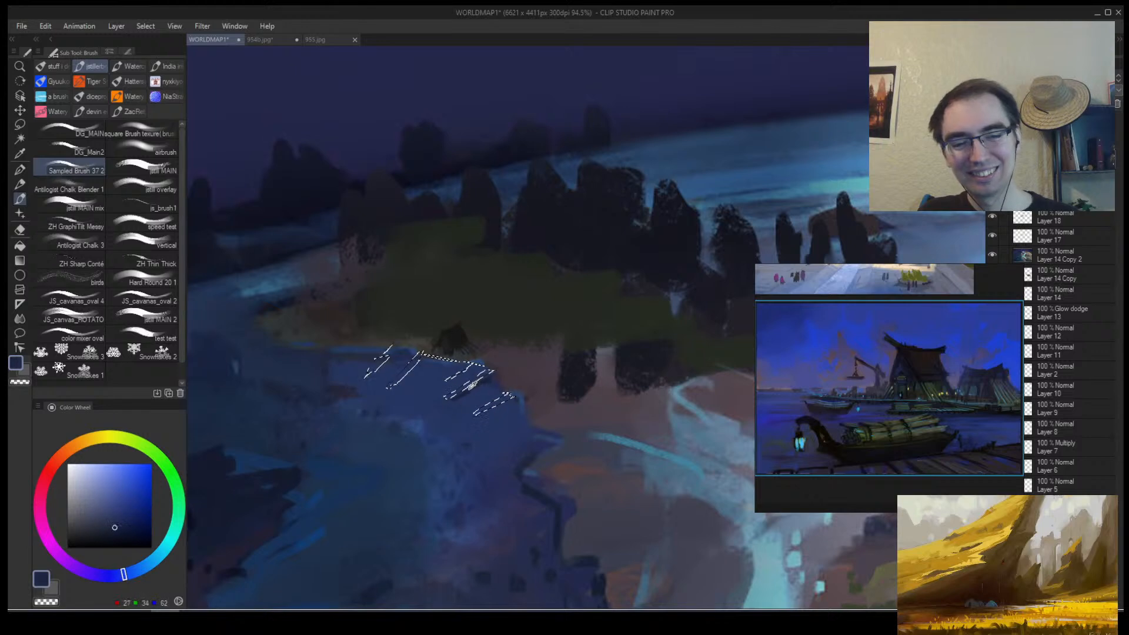
{"action": "left_click", "coordinate": [331, 369], "text": "alt"}
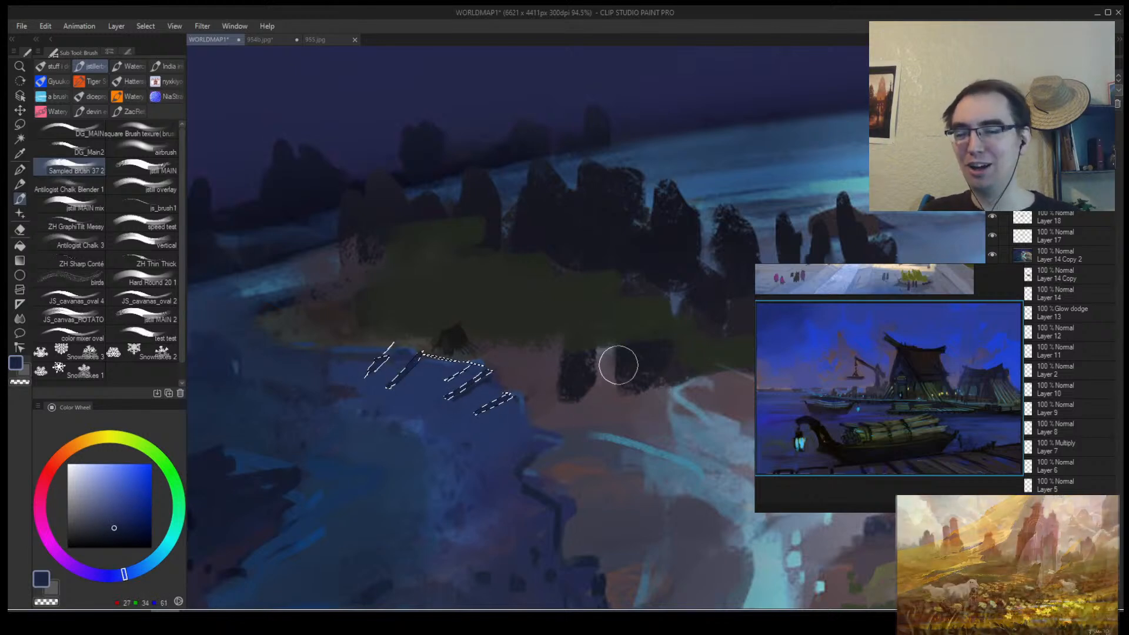
Dab small dark building shapes on the brown shore just right of the piers with a sampled dark blue.
{"action": "scroll", "coordinate": [617, 370], "scroll_direction": "down", "scroll_amount": 6}
{"action": "left_click_drag", "start_coordinate": [575, 415], "coordinate": [441, 414]}
{"action": "left_click_drag", "start_coordinate": [479, 393], "coordinate": [336, 373]}
{"action": "key", "text": "h"}
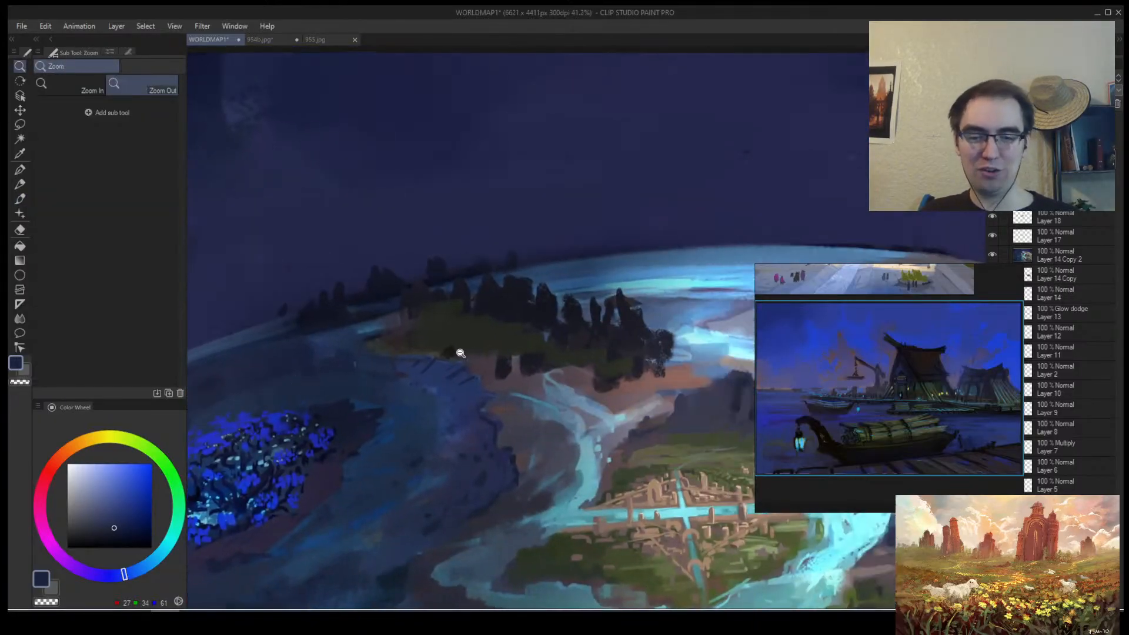
{"action": "mouse_move", "coordinate": [458, 355]}
{"action": "left_mouse_down"}
{"action": "mouse_move", "coordinate": [459, 373]}
{"action": "mouse_move", "coordinate": [504, 348]}
{"action": "mouse_move", "coordinate": [529, 290]}
{"action": "left_mouse_up"}
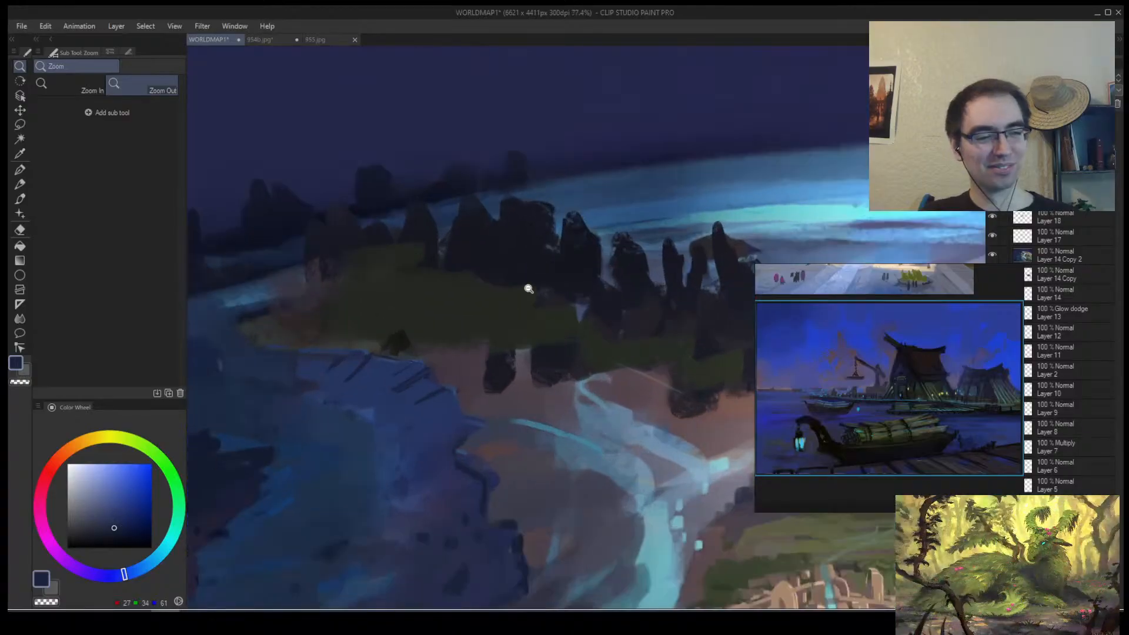
{"action": "key", "text": "b"}
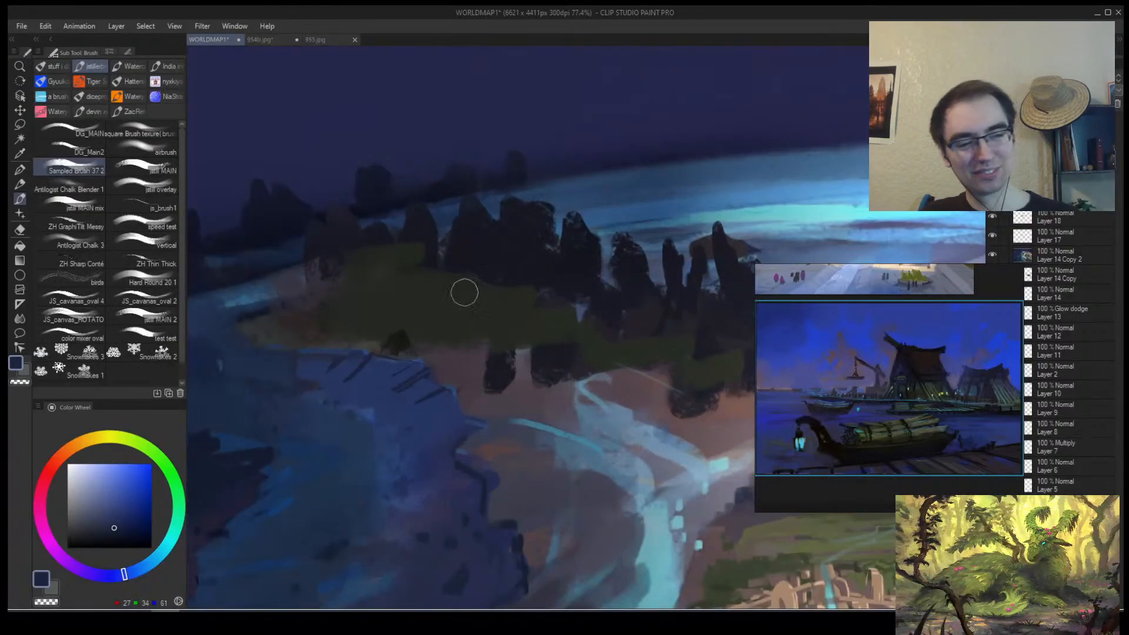
{"action": "left_click", "coordinate": [432, 351], "text": "alt"}
{"action": "left_click_drag", "start_coordinate": [452, 355], "coordinate": [459, 378]}
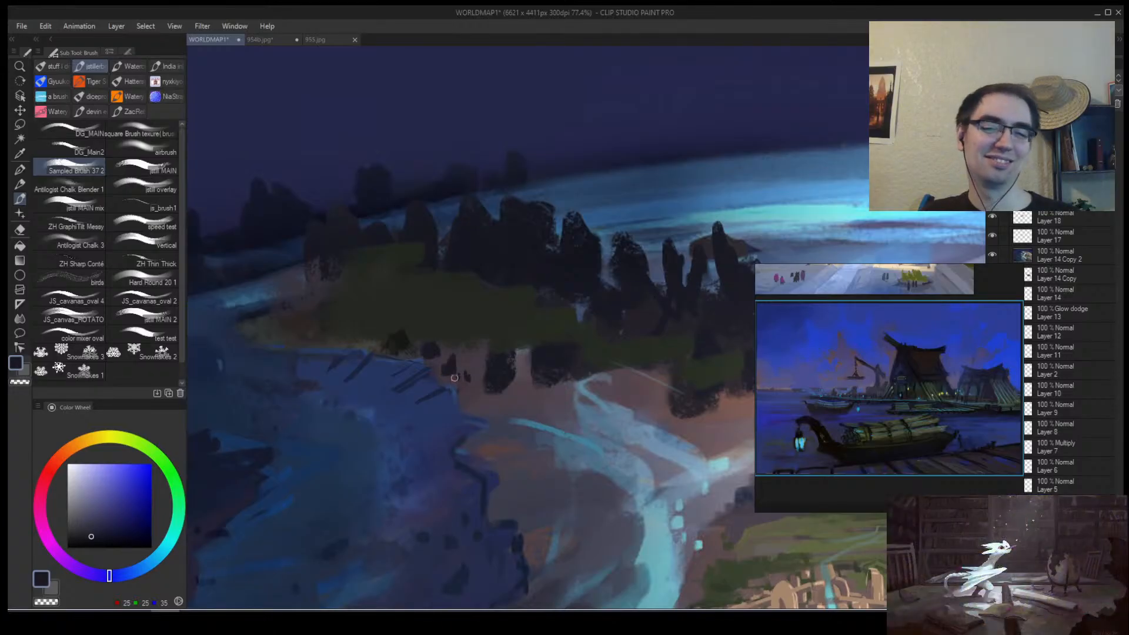
Paint more small dark building silhouettes on both sides of the hut along the green hill's lower edge.
{"action": "scroll", "coordinate": [454, 378], "scroll_direction": "down", "scroll_amount": 3}
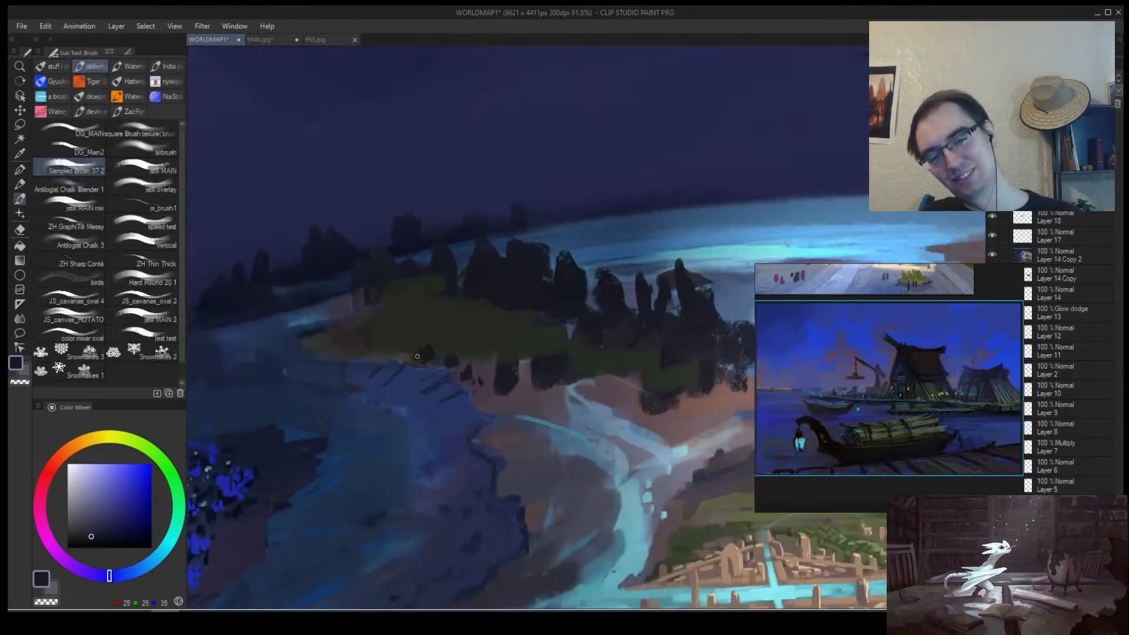
{"action": "left_click", "coordinate": [417, 352], "text": "alt"}
{"action": "left_click", "coordinate": [415, 362], "text": "alt"}
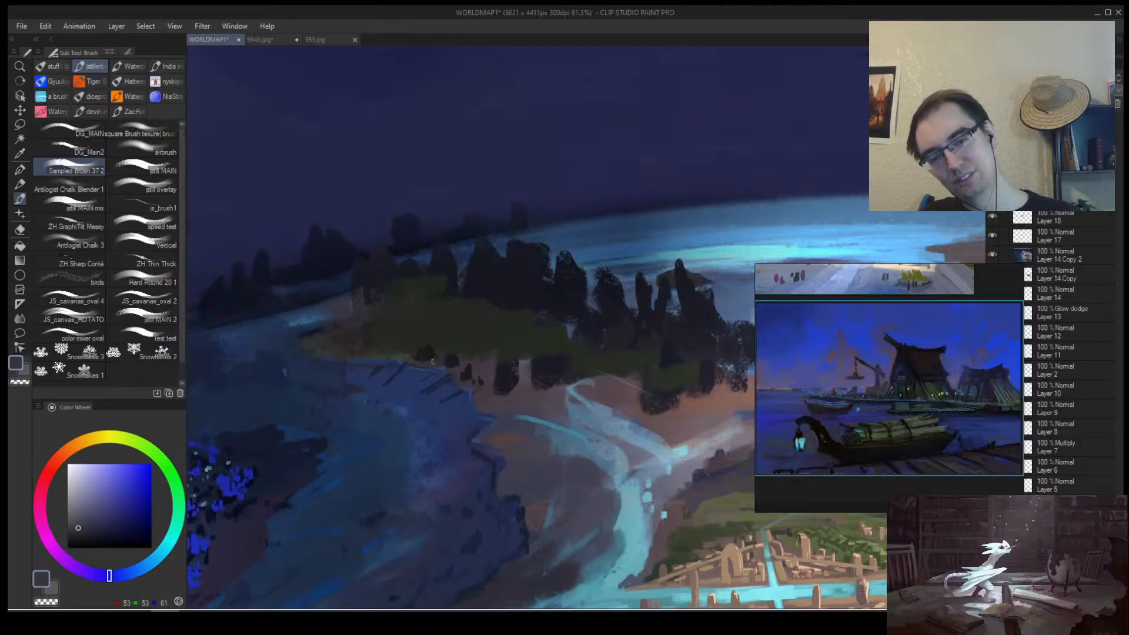
{"action": "left_click", "coordinate": [431, 357], "text": "alt"}
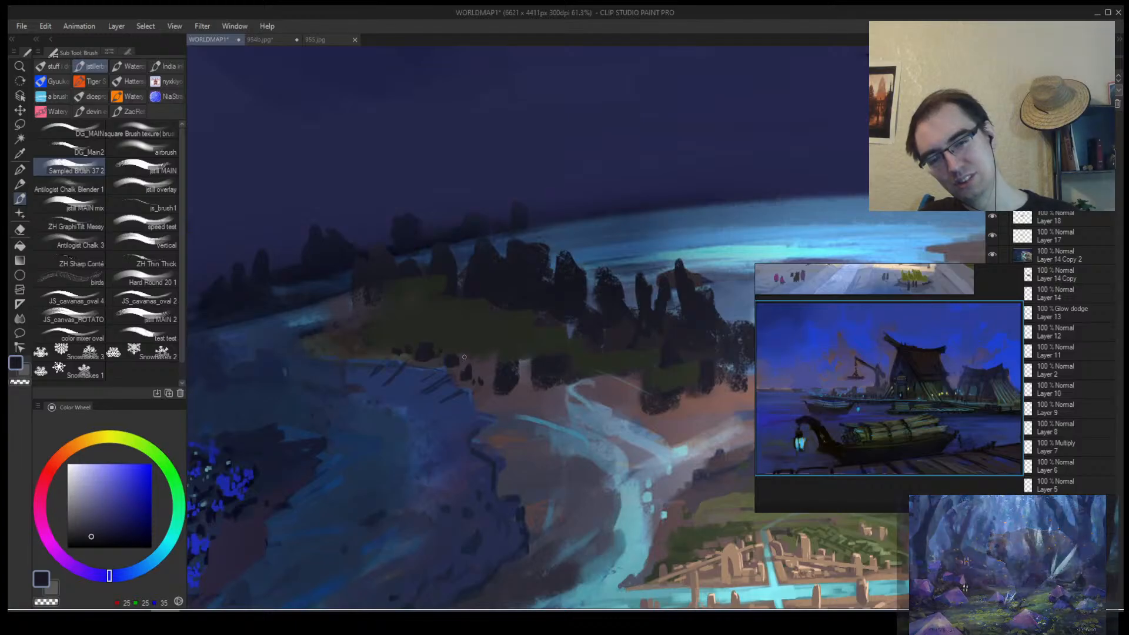
Draw a thin dark line along the shore edge and add short dark strokes between the piers.
{"action": "key", "text": "alt+space"}
{"action": "mouse_move", "coordinate": [497, 364]}
{"action": "left_mouse_down"}
{"action": "mouse_move", "coordinate": [463, 353]}
{"action": "mouse_move", "coordinate": [484, 305]}
{"action": "left_mouse_up"}
{"action": "key", "text": "ctrl+space"}
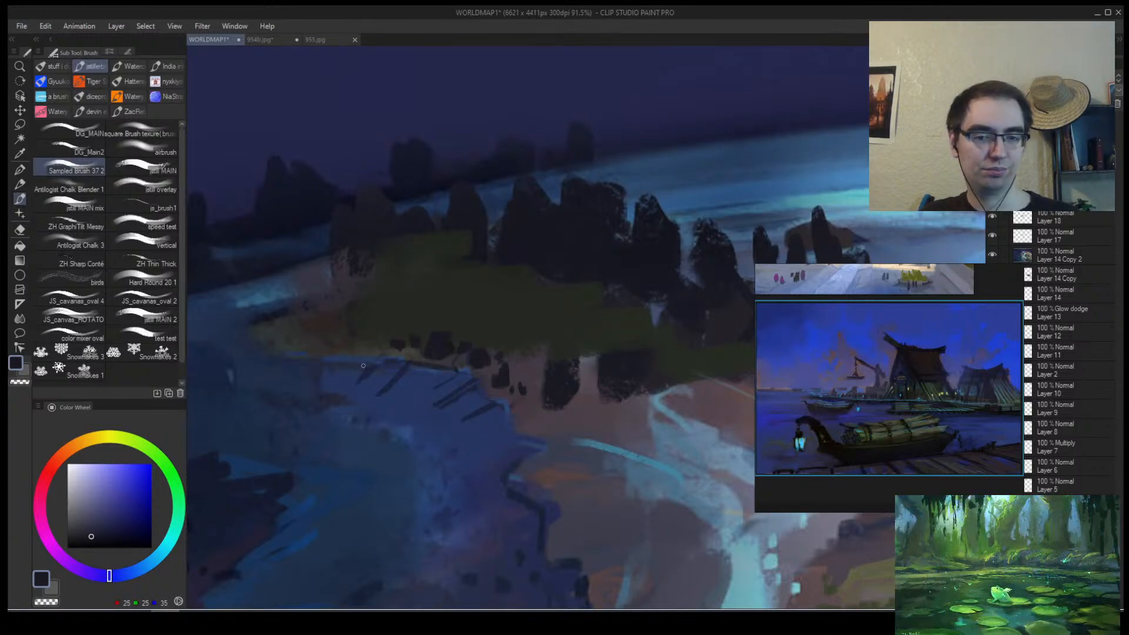
{"action": "key", "text": "ctrl+space"}
{"action": "mouse_move", "coordinate": [365, 382]}
{"action": "left_mouse_down"}
{"action": "mouse_move", "coordinate": [366, 391]}
{"action": "mouse_move", "coordinate": [404, 391]}
{"action": "mouse_move", "coordinate": [393, 391]}
{"action": "left_mouse_up"}
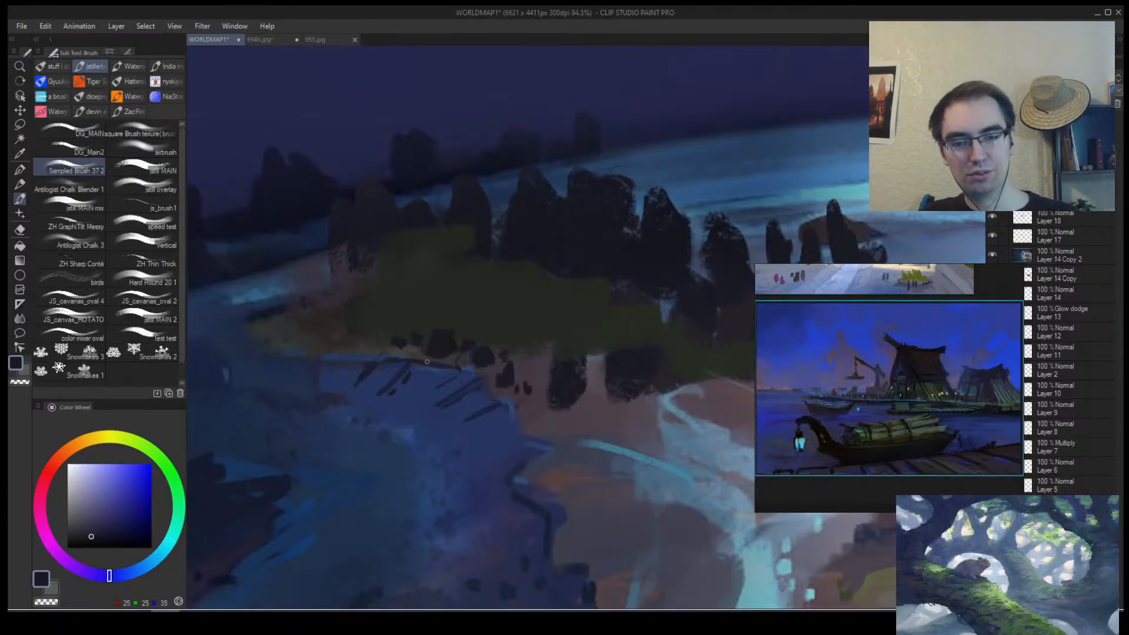
Flip the canvas view horizontally and lasso a slim slanted post shape on the shoreline beside the small buildings.
{"action": "key", "text": "space"}
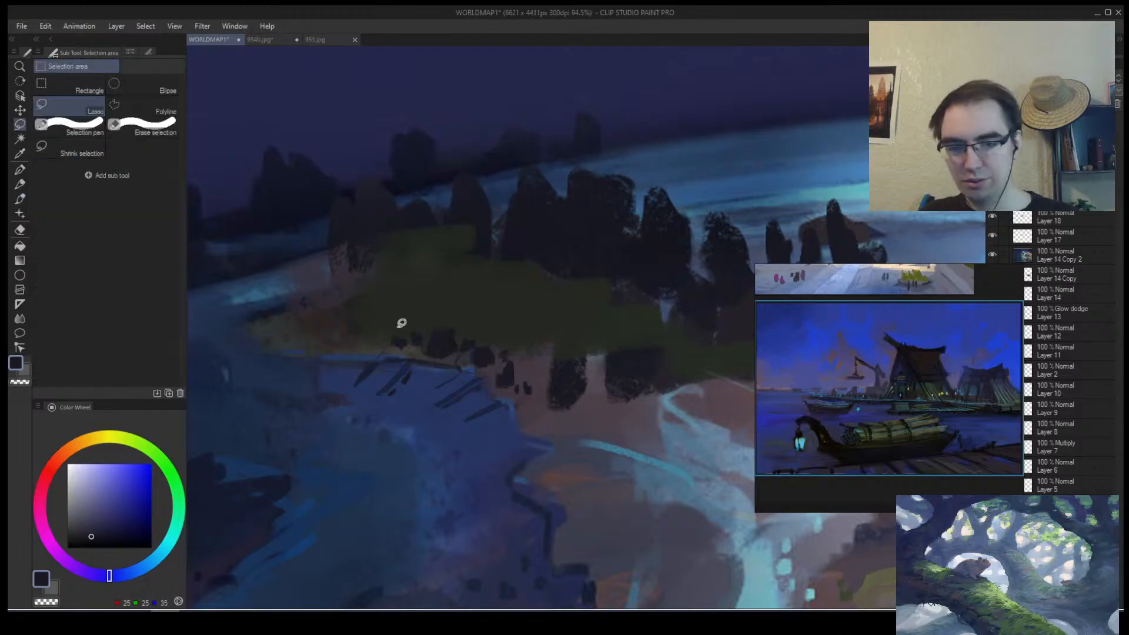
{"action": "key", "text": "h"}
{"action": "left_click_drag", "start_coordinate": [603, 356], "coordinate": [244, 348]}
{"action": "key", "text": "alt+space"}
{"action": "mouse_move", "coordinate": [388, 352]}
{"action": "left_mouse_down"}
{"action": "mouse_move", "coordinate": [350, 371]}
{"action": "mouse_move", "coordinate": [433, 343]}
{"action": "mouse_move", "coordinate": [443, 320]}
{"action": "left_mouse_up"}
{"action": "key", "text": "m"}
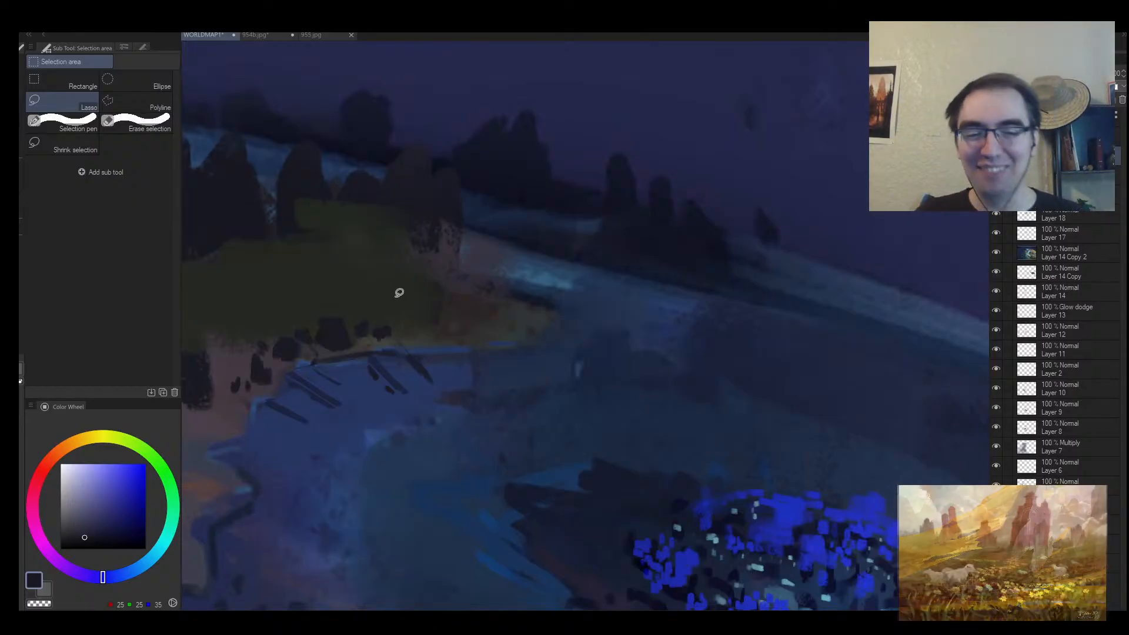
{"action": "mouse_move", "coordinate": [401, 352]}
{"action": "left_mouse_down"}
{"action": "mouse_move", "coordinate": [414, 325]}
{"action": "mouse_move", "coordinate": [393, 344]}
{"action": "left_mouse_up"}
Flip the view back and examine the forested shore settlement against the whole world map.
{"action": "key", "text": "alt+space"}
{"action": "key", "text": "h"}
{"action": "left_click_drag", "start_coordinate": [641, 344], "coordinate": [350, 339]}
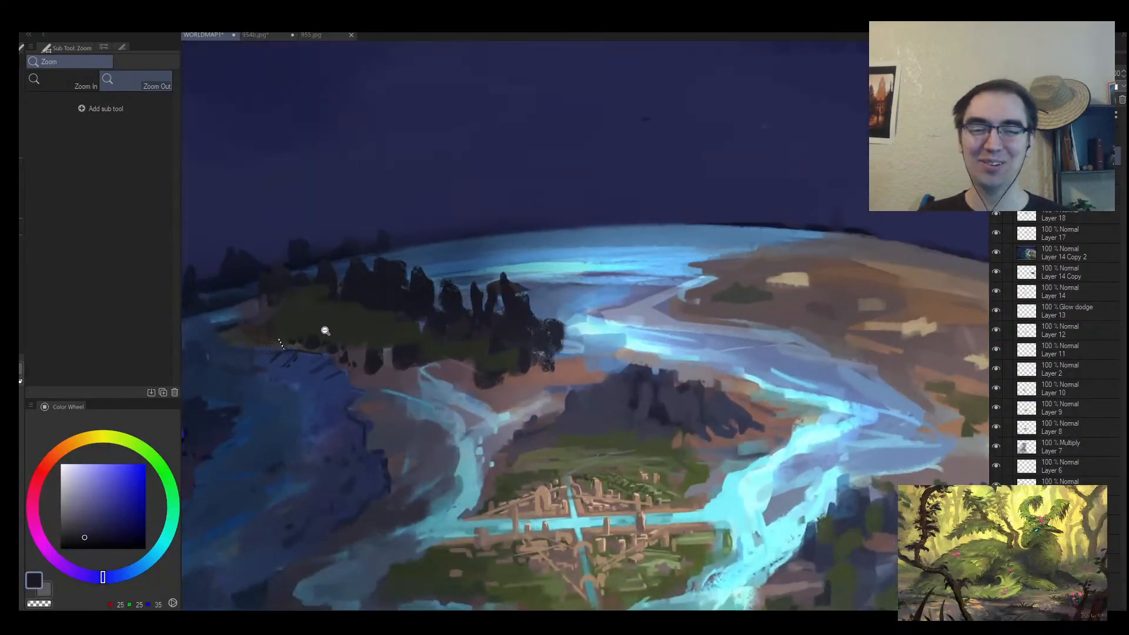
{"action": "left_click_drag", "start_coordinate": [323, 330], "coordinate": [300, 315]}
{"action": "left_click_drag", "start_coordinate": [356, 351], "coordinate": [392, 310]}
{"action": "left_click_drag", "start_coordinate": [299, 254], "coordinate": [389, 315]}
{"action": "left_click_drag", "start_coordinate": [329, 294], "coordinate": [379, 323]}
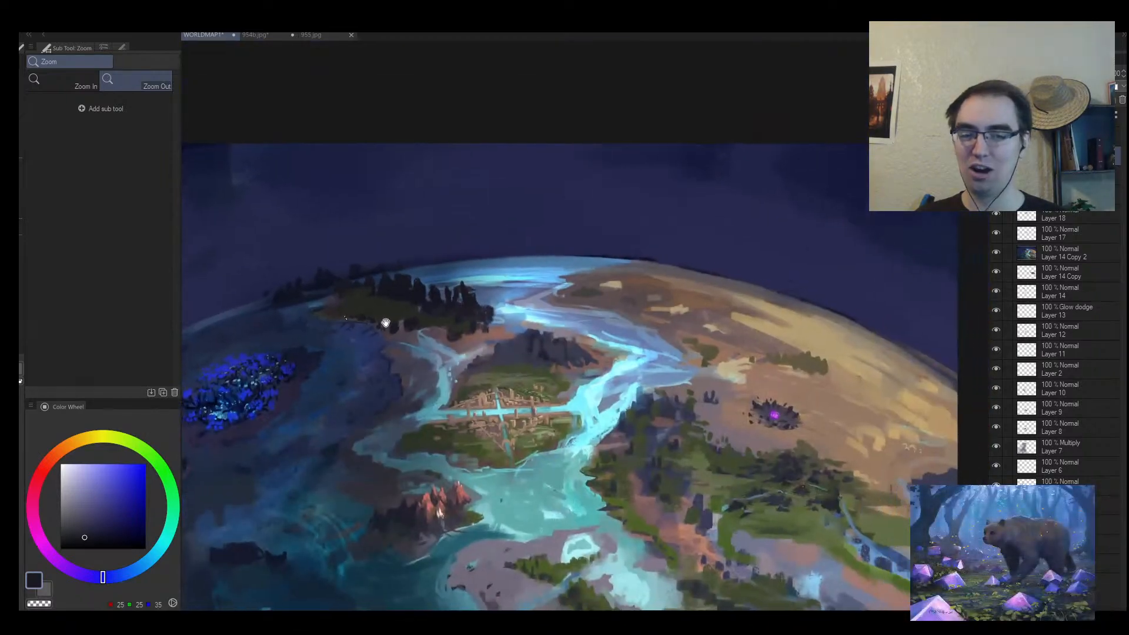
{"action": "left_click", "coordinate": [370, 301]}
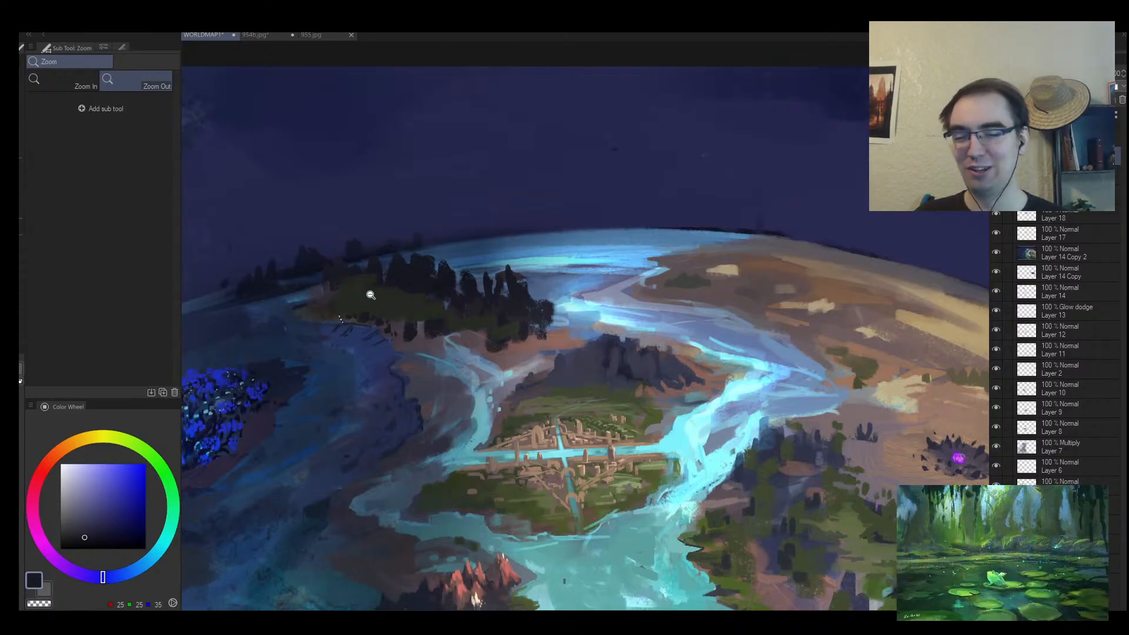
{"action": "left_click", "coordinate": [363, 292]}
{"action": "left_click", "coordinate": [357, 286]}
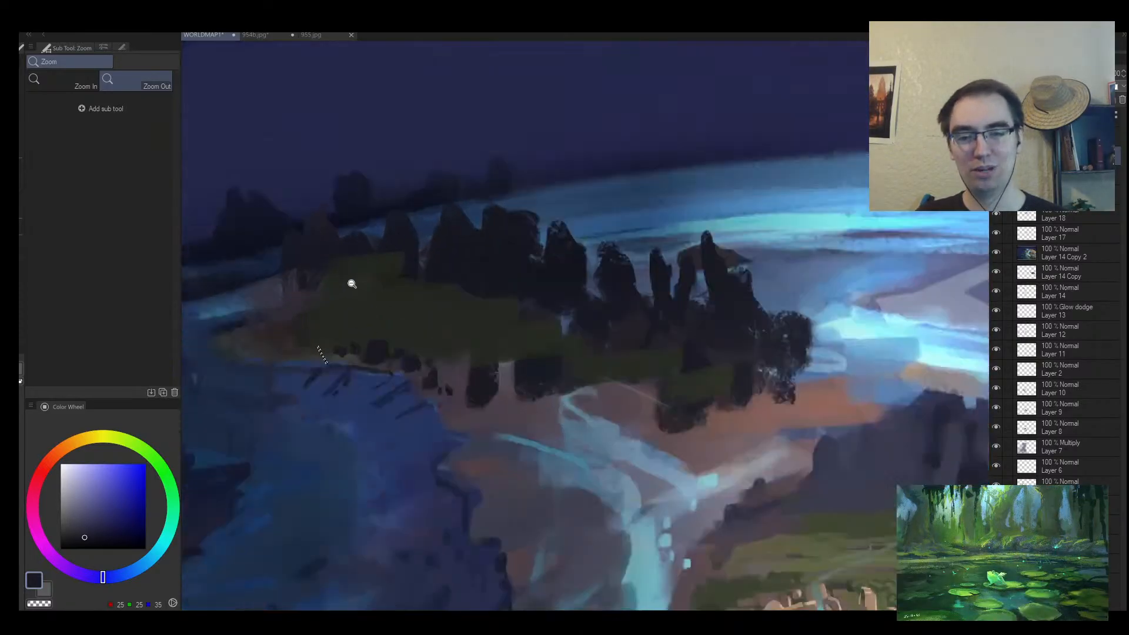
{"action": "left_click", "coordinate": [348, 275]}
Paint a small dark crane with a slanted post and crossing arm at the left end of the shore settlement.
{"action": "left_click", "coordinate": [385, 358], "text": "alt"}
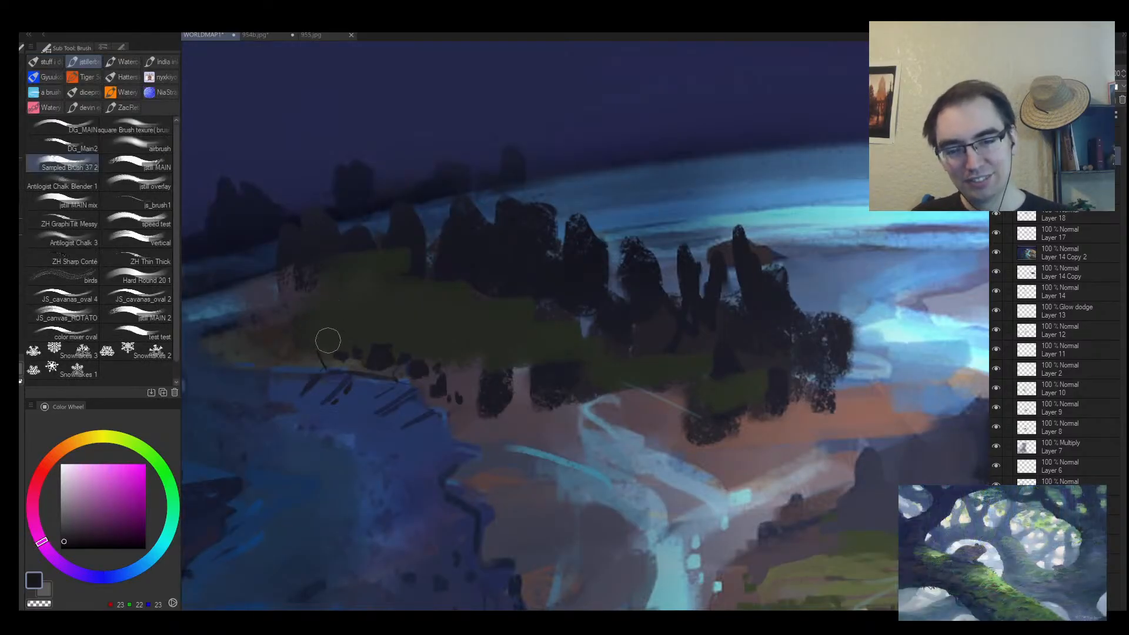
{"action": "mouse_move", "coordinate": [318, 344]}
{"action": "left_mouse_down"}
{"action": "mouse_move", "coordinate": [321, 364]}
{"action": "mouse_move", "coordinate": [318, 341]}
{"action": "left_mouse_up"}
{"action": "left_click", "coordinate": [321, 357], "text": "alt"}
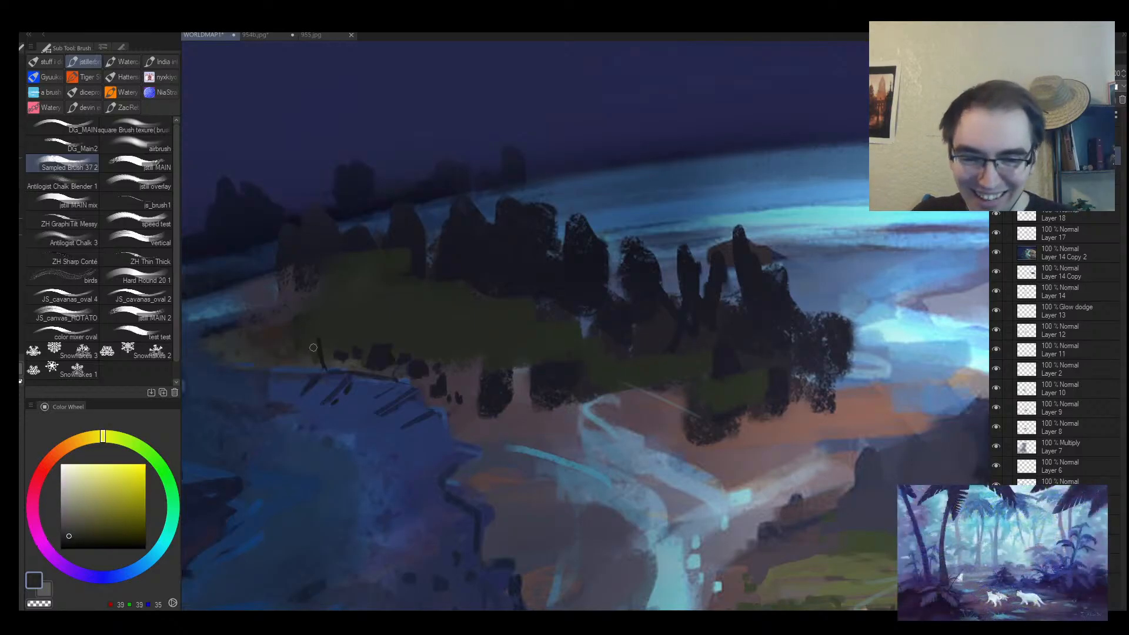
{"action": "left_click", "coordinate": [324, 351], "text": "alt"}
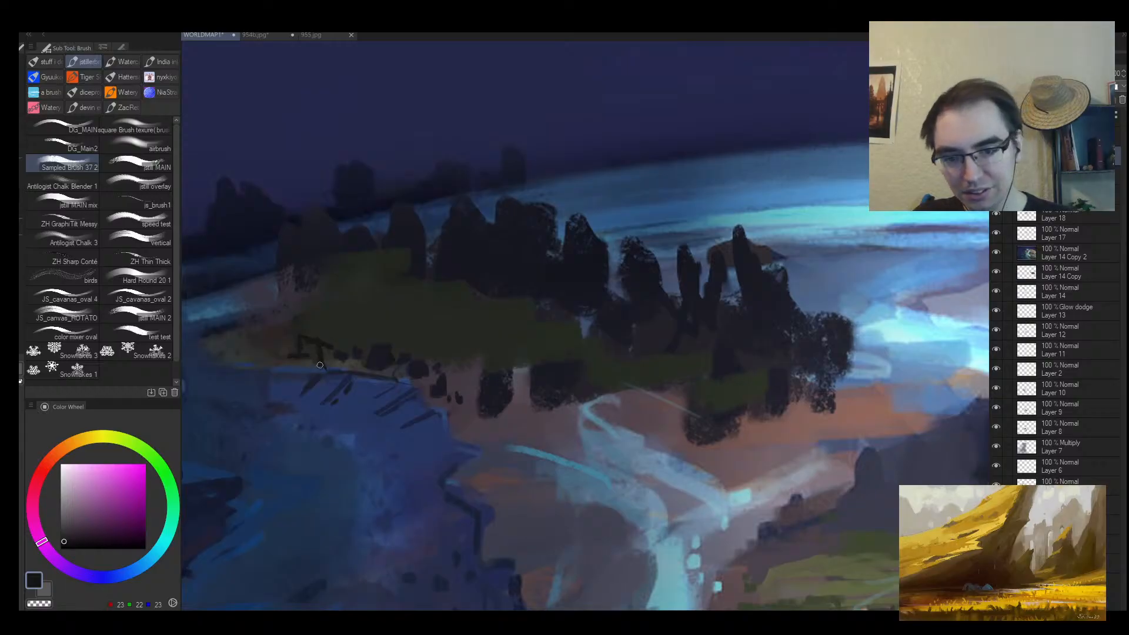
{"action": "left_click", "coordinate": [315, 350], "text": "alt"}
Strengthen the piers and join them along the shoreline with dark strokes in a blue-black sampled beside the crane.
{"action": "scroll", "coordinate": [315, 349], "scroll_direction": "down", "scroll_amount": 5}
{"action": "scroll", "coordinate": [341, 352], "scroll_direction": "up", "scroll_amount": 5}
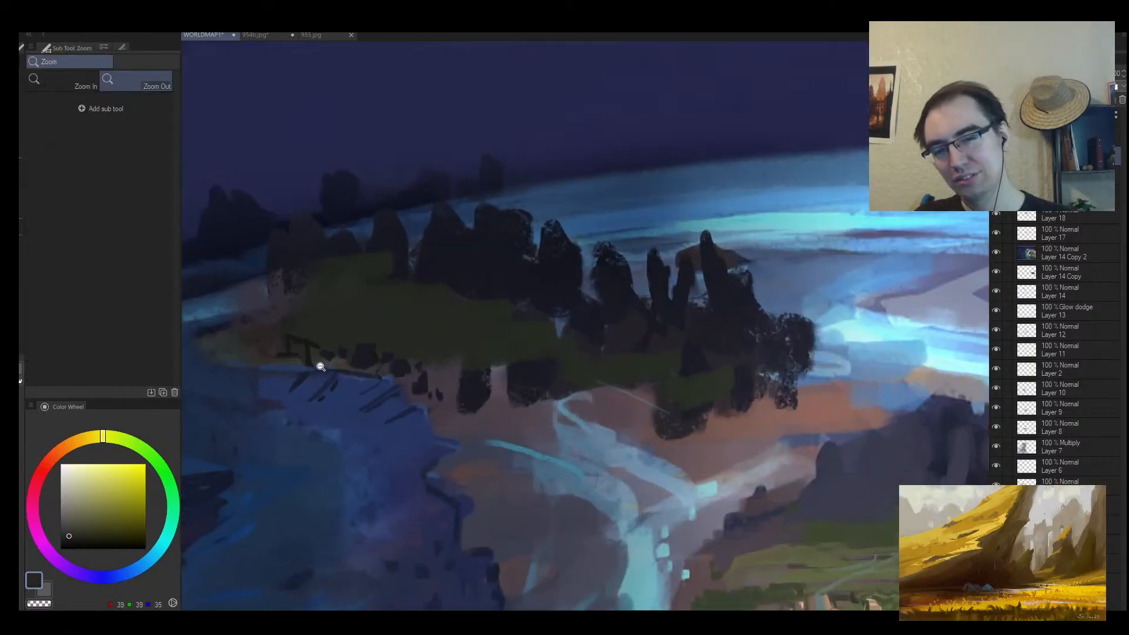
{"action": "left_click", "coordinate": [309, 369], "text": "alt"}
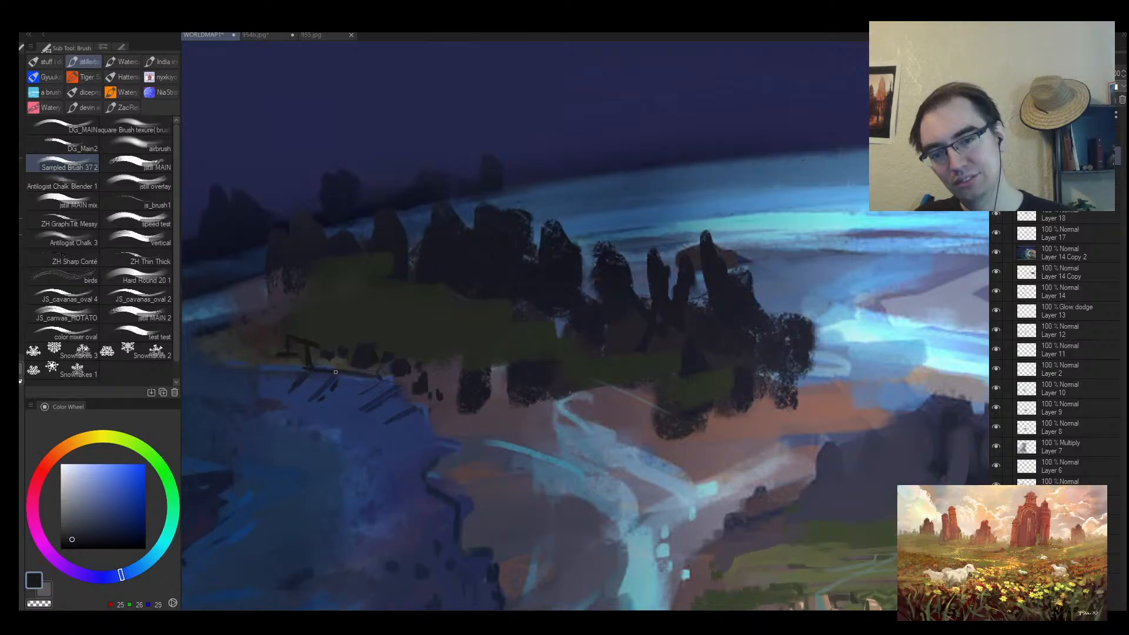
{"action": "mouse_move", "coordinate": [304, 368]}
{"action": "left_mouse_down"}
{"action": "mouse_move", "coordinate": [401, 386]}
{"action": "mouse_move", "coordinate": [428, 415]}
{"action": "mouse_move", "coordinate": [416, 406]}
{"action": "mouse_move", "coordinate": [381, 422]}
{"action": "mouse_move", "coordinate": [338, 374]}
{"action": "mouse_move", "coordinate": [270, 423]}
{"action": "mouse_move", "coordinate": [328, 416]}
{"action": "mouse_move", "coordinate": [319, 414]}
{"action": "mouse_move", "coordinate": [335, 383]}
{"action": "mouse_move", "coordinate": [369, 363]}
{"action": "mouse_move", "coordinate": [385, 296]}
{"action": "left_mouse_up"}
Paint dark tree strokes on the olive slope above the harbour settlement with a sampled blue-black, checking the view mirrored.
{"action": "key", "text": "alt+space"}
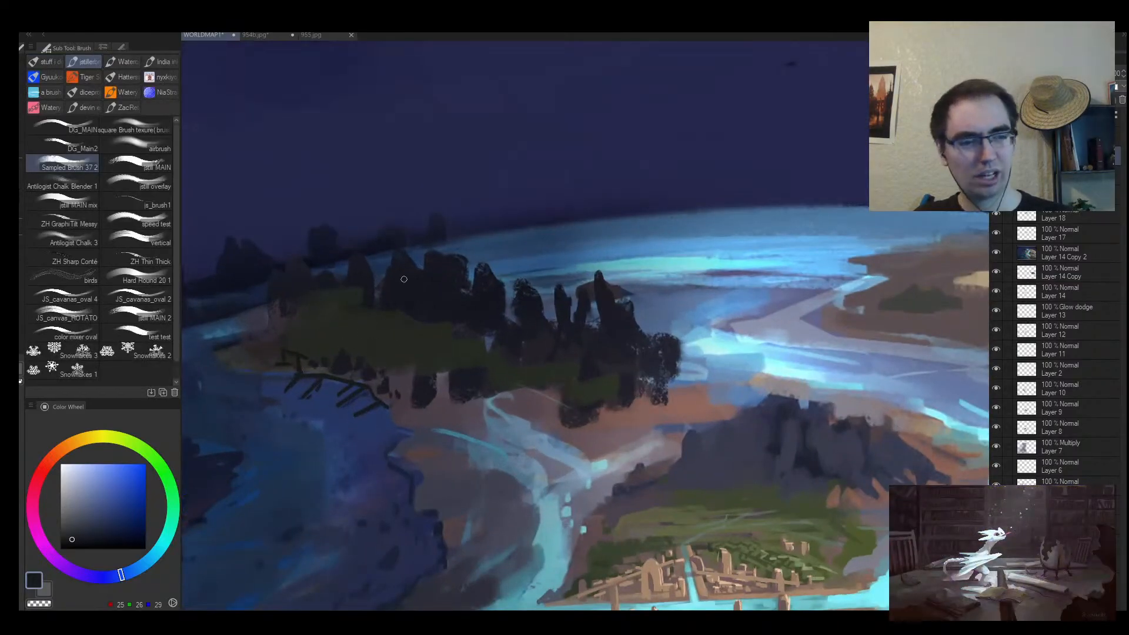
{"action": "left_click", "coordinate": [375, 324], "text": "alt"}
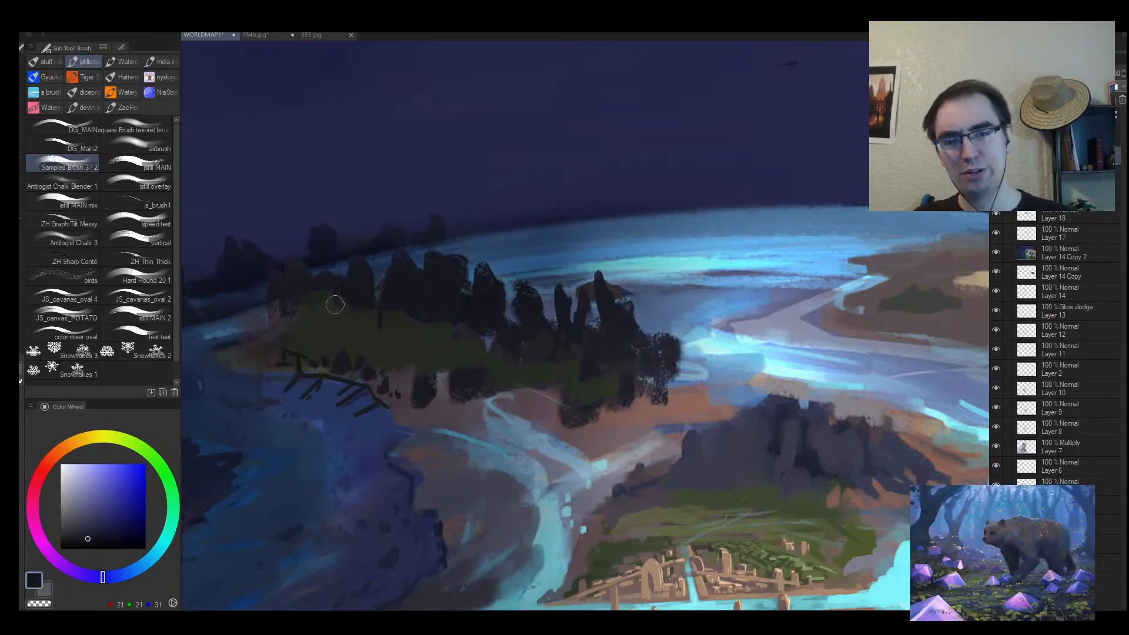
{"action": "left_click_drag", "start_coordinate": [407, 342], "coordinate": [206, 319]}
{"action": "key", "text": "h"}
{"action": "mouse_move", "coordinate": [503, 319]}
{"action": "left_mouse_down"}
{"action": "mouse_move", "coordinate": [494, 315]}
{"action": "mouse_move", "coordinate": [557, 305]}
{"action": "mouse_move", "coordinate": [257, 311]}
{"action": "left_mouse_up"}
{"action": "key", "text": "h"}
{"action": "scroll", "coordinate": [406, 341], "scroll_direction": "up", "scroll_amount": 2}
{"action": "key", "text": "b"}
{"action": "left_click", "coordinate": [411, 347], "text": "alt"}
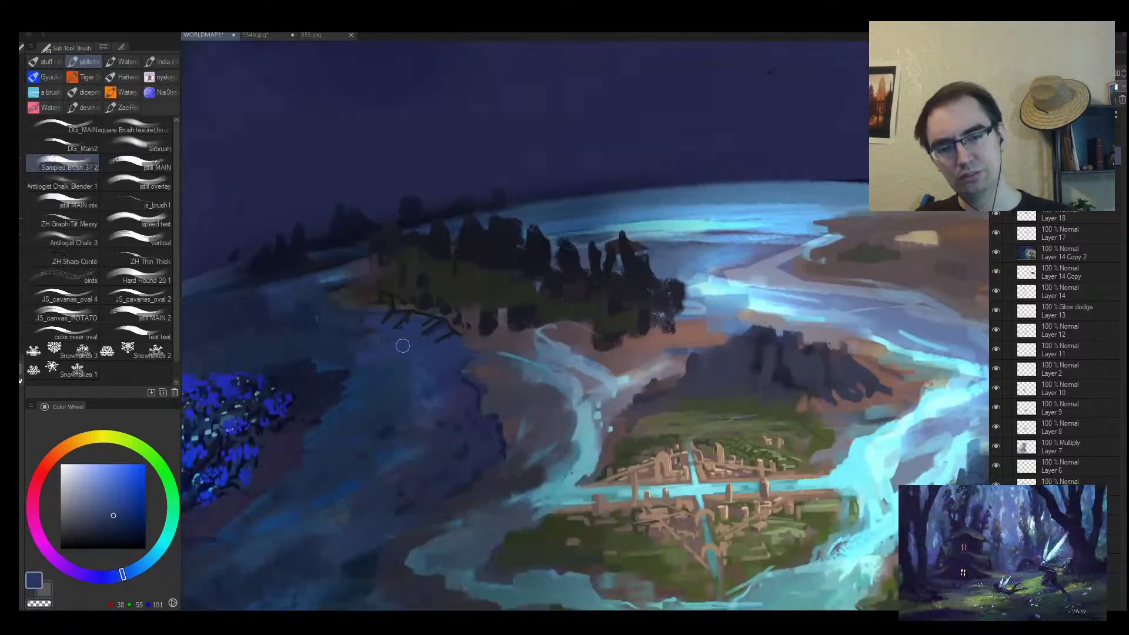
Choose a bright cyan and paint thin glowing highlights along the piers and small lit windows on the huts.
{"action": "left_click", "coordinate": [333, 364], "text": "alt"}
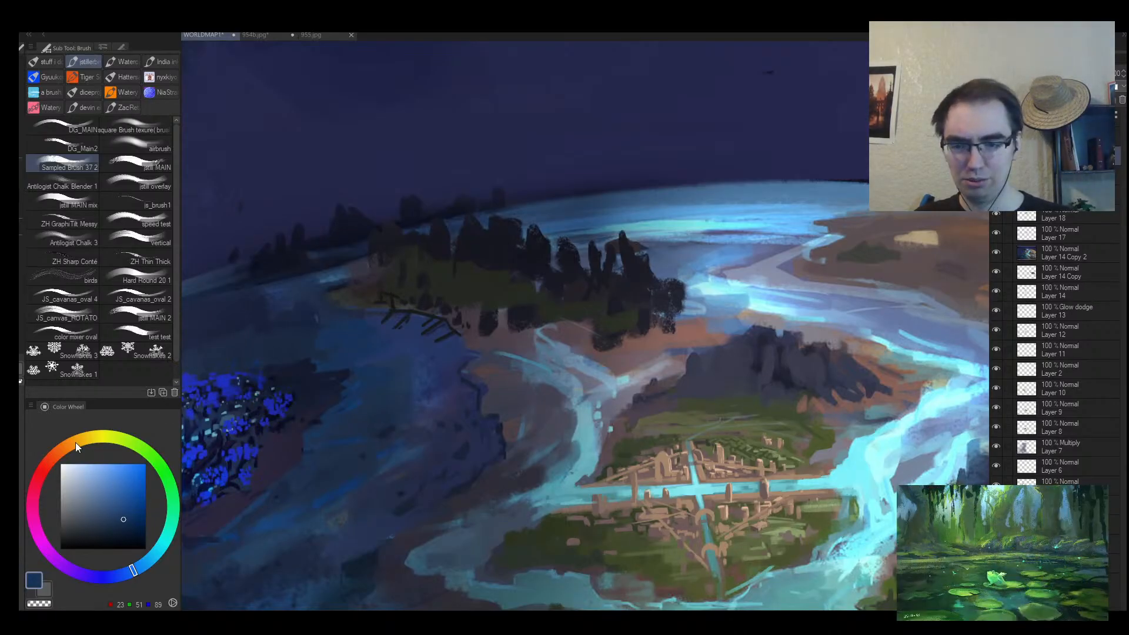
{"action": "left_click_drag", "start_coordinate": [147, 563], "coordinate": [154, 553]}
{"action": "left_click", "coordinate": [132, 464]}
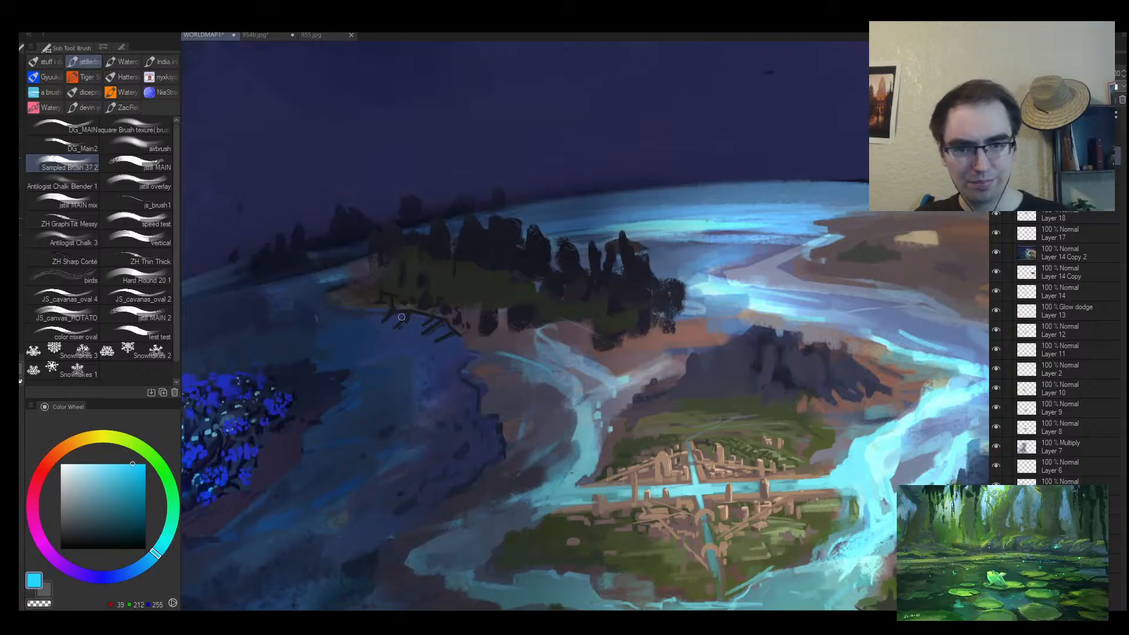
{"action": "mouse_move", "coordinate": [388, 308]}
{"action": "left_mouse_down"}
{"action": "mouse_move", "coordinate": [418, 297]}
{"action": "mouse_move", "coordinate": [374, 324]}
{"action": "left_mouse_up"}
{"action": "key", "text": "ctrl+space"}
{"action": "key", "text": "ctrl+z"}
{"action": "key", "text": "ctrl+z"}
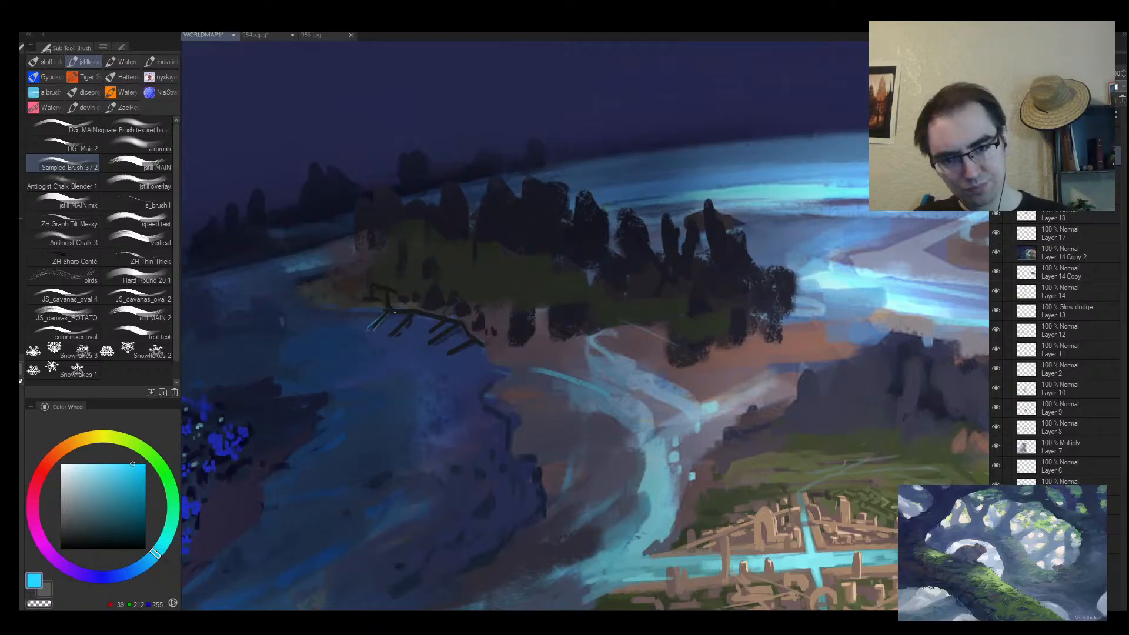
{"action": "left_click_drag", "start_coordinate": [392, 333], "coordinate": [406, 324]}
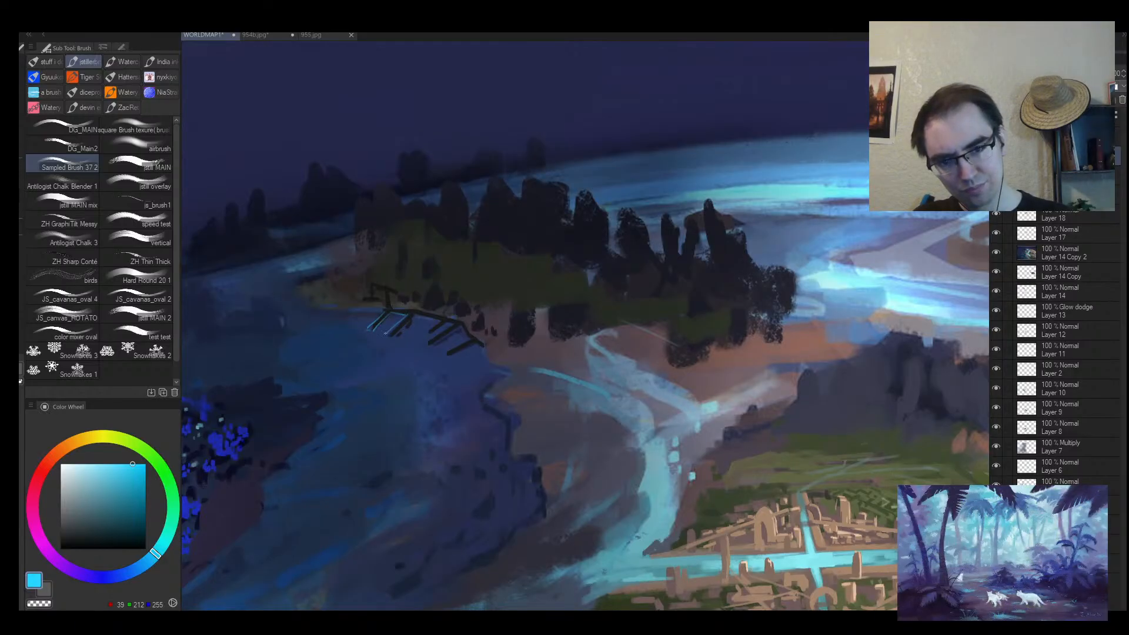
{"action": "key", "text": "ctrl+z"}
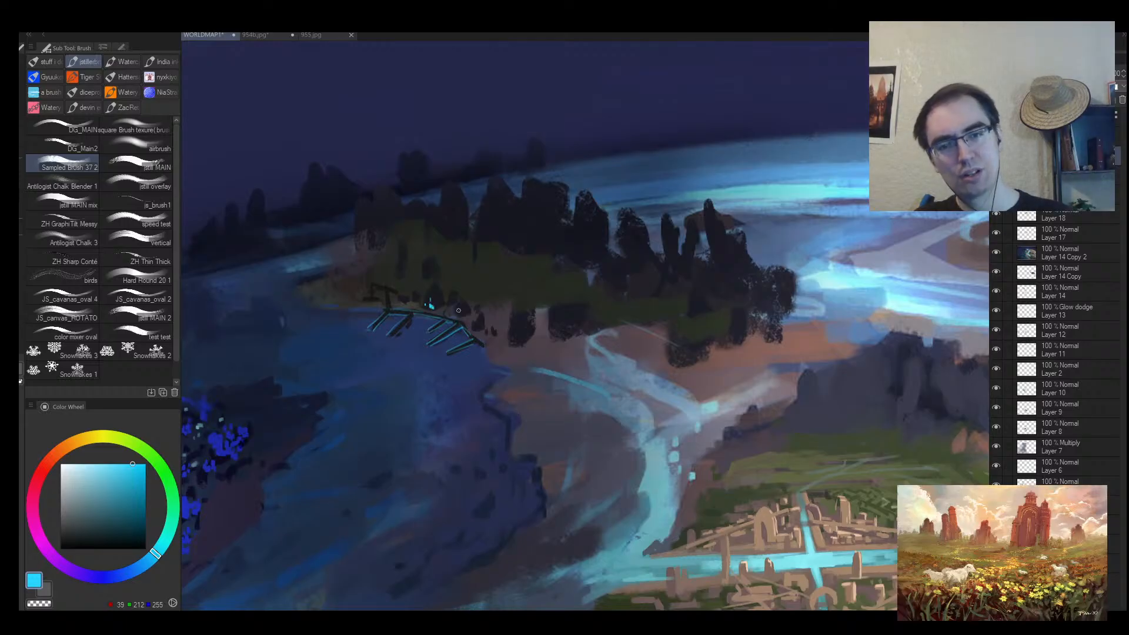
{"action": "mouse_move", "coordinate": [498, 326]}
{"action": "left_mouse_down"}
{"action": "mouse_move", "coordinate": [453, 338]}
{"action": "mouse_move", "coordinate": [517, 320]}
{"action": "mouse_move", "coordinate": [494, 311]}
{"action": "left_mouse_up"}
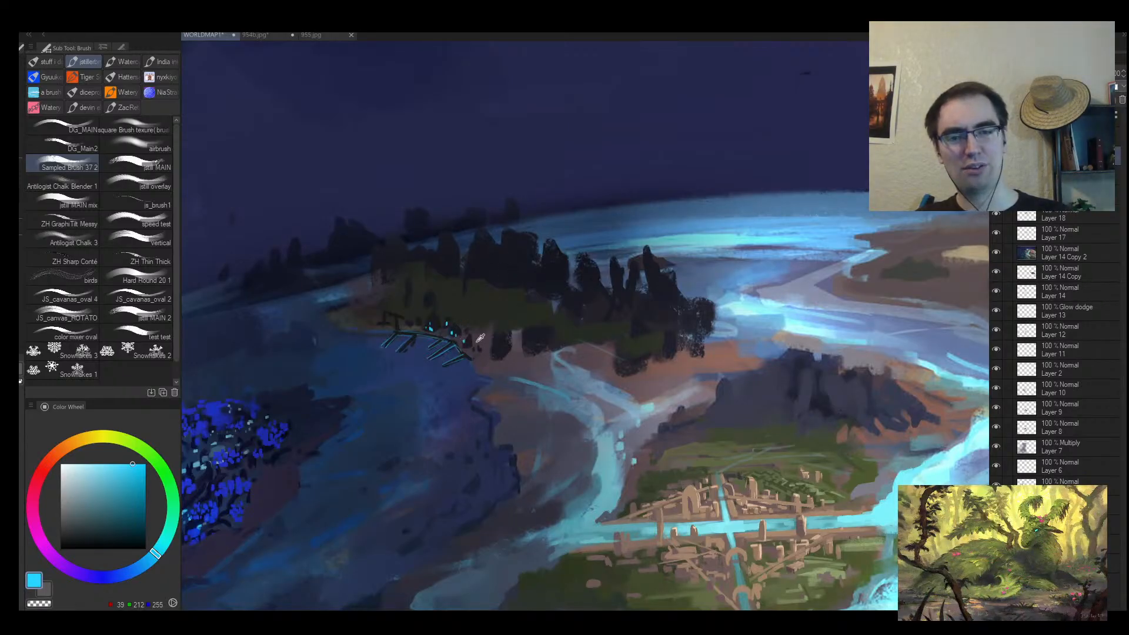
Touch up the shoreline beside the piers with sampled dark grey and deep blue tones.
{"action": "left_click", "coordinate": [479, 339], "text": "alt"}
{"action": "left_click", "coordinate": [468, 342], "text": "alt"}
{"action": "left_click", "coordinate": [468, 328], "text": "alt"}
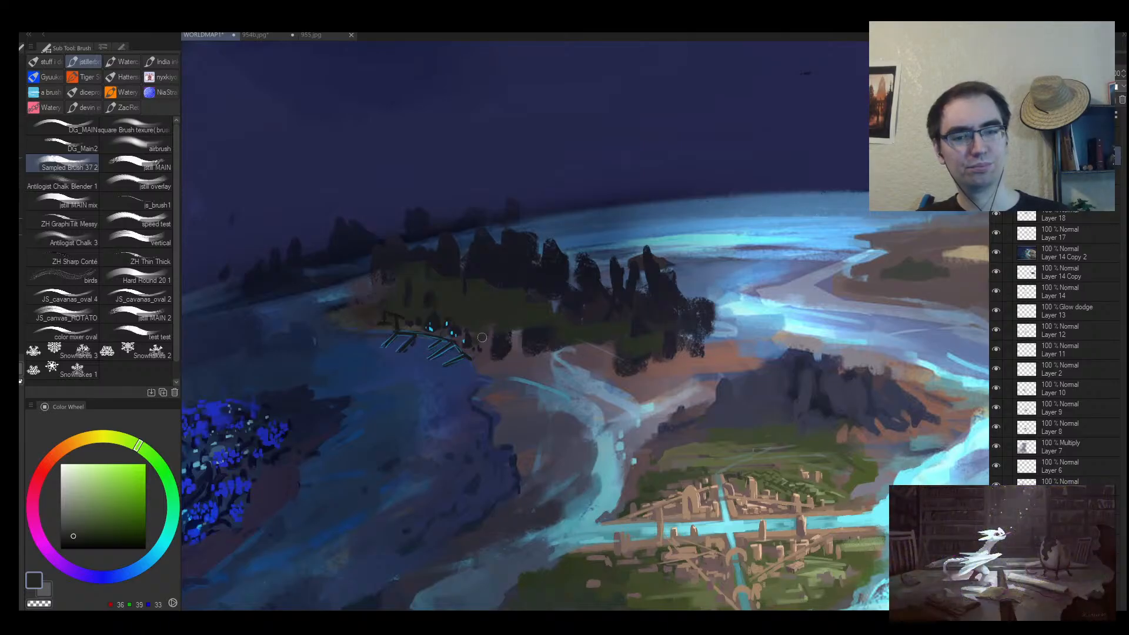
{"action": "left_click", "coordinate": [462, 359], "text": "alt"}
{"action": "left_click", "coordinate": [463, 343], "text": "alt"}
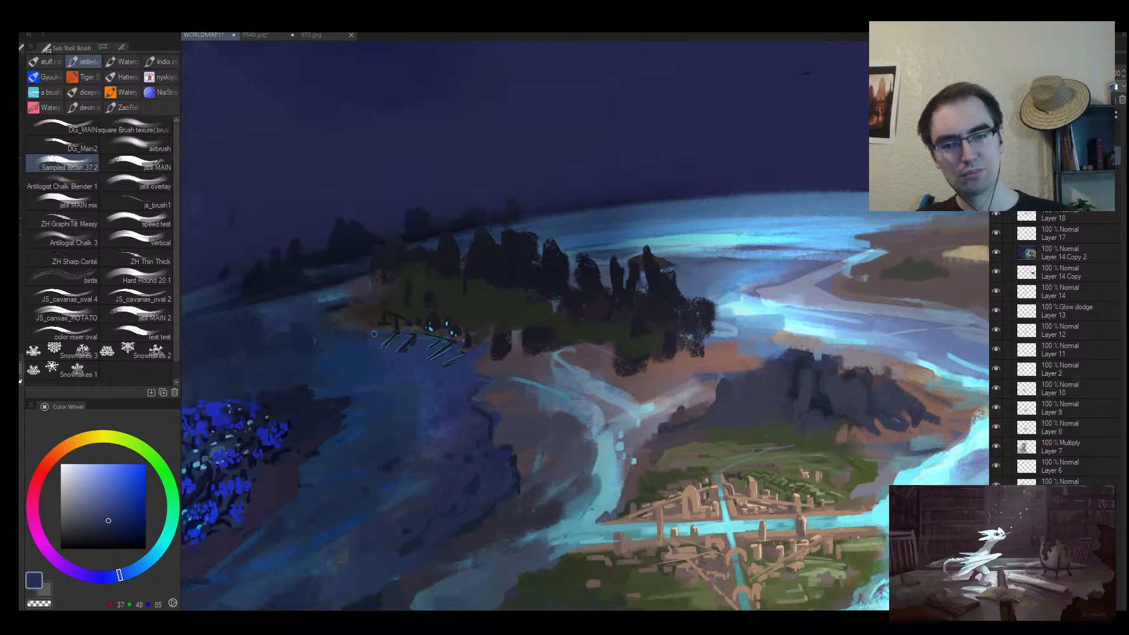
{"action": "left_click", "coordinate": [476, 351], "text": "alt"}
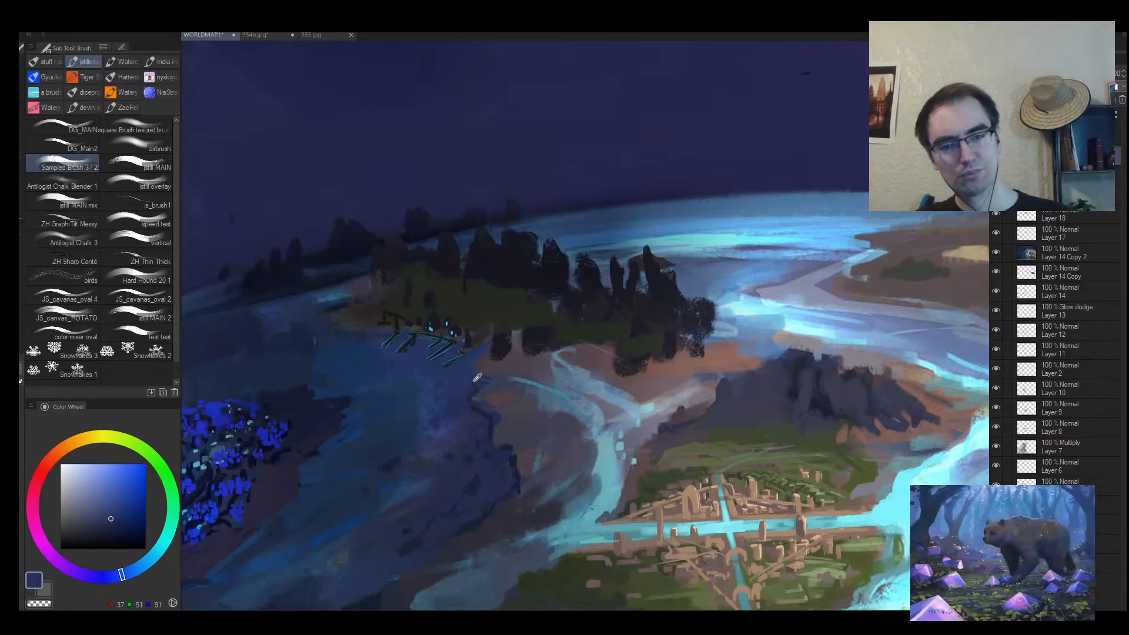
{"action": "left_click", "coordinate": [477, 376], "text": "alt"}
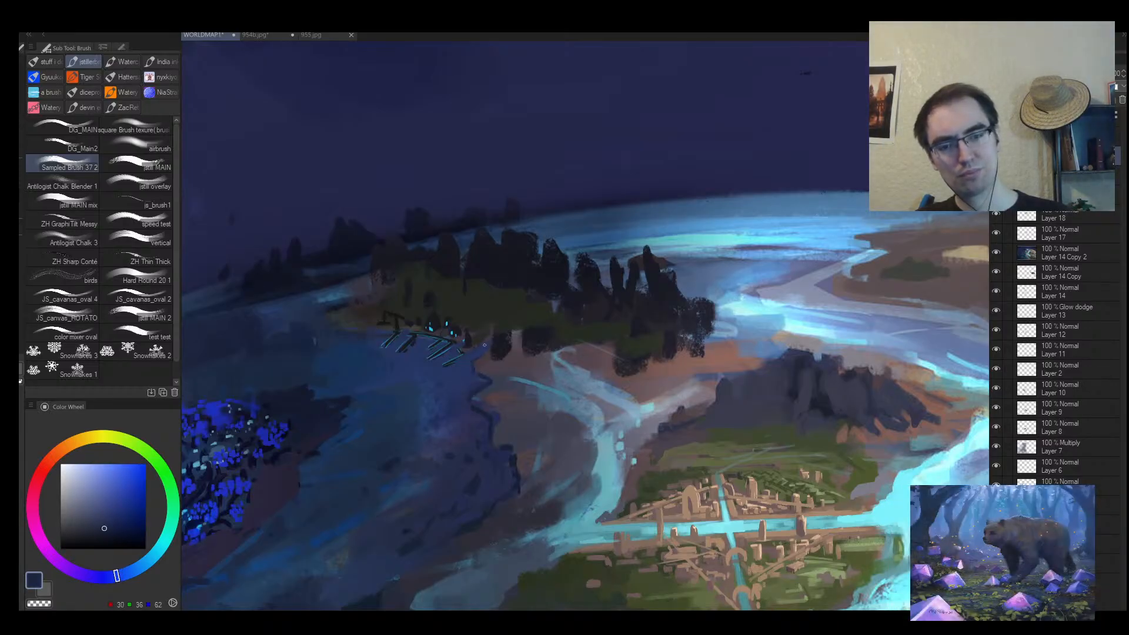
{"action": "left_click", "coordinate": [499, 322], "text": "alt"}
Widen two piers with broad blue-black strokes reaching over the water and paint out the glowing windows above them.
{"action": "key", "text": "h"}
{"action": "key", "text": "alt+space"}
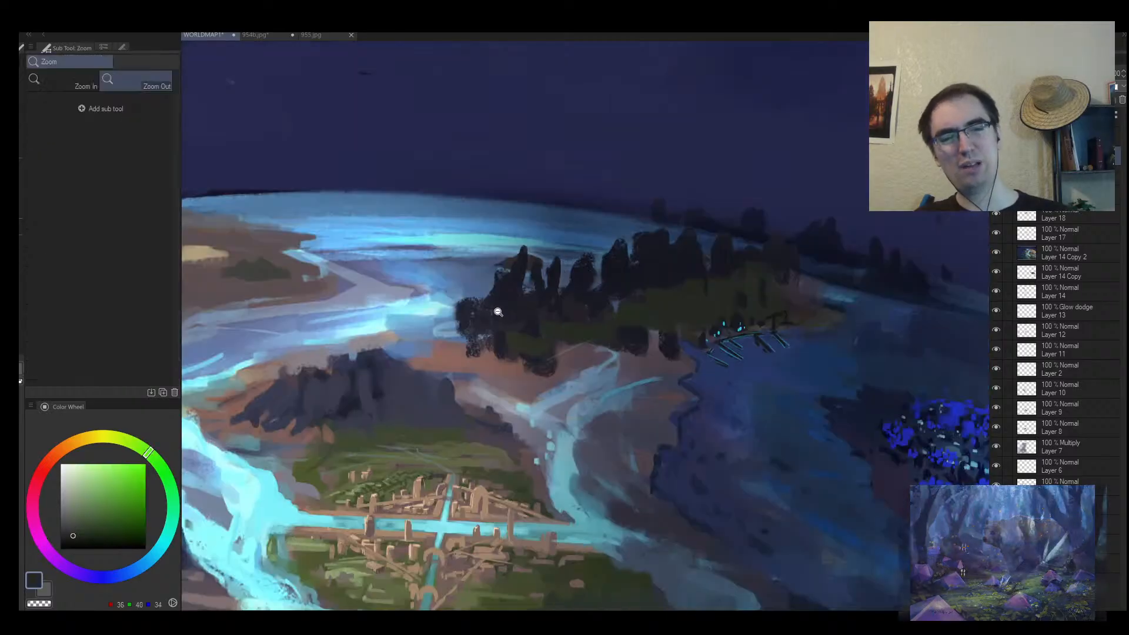
{"action": "left_click", "coordinate": [496, 312]}
{"action": "left_click_drag", "start_coordinate": [569, 332], "coordinate": [358, 312]}
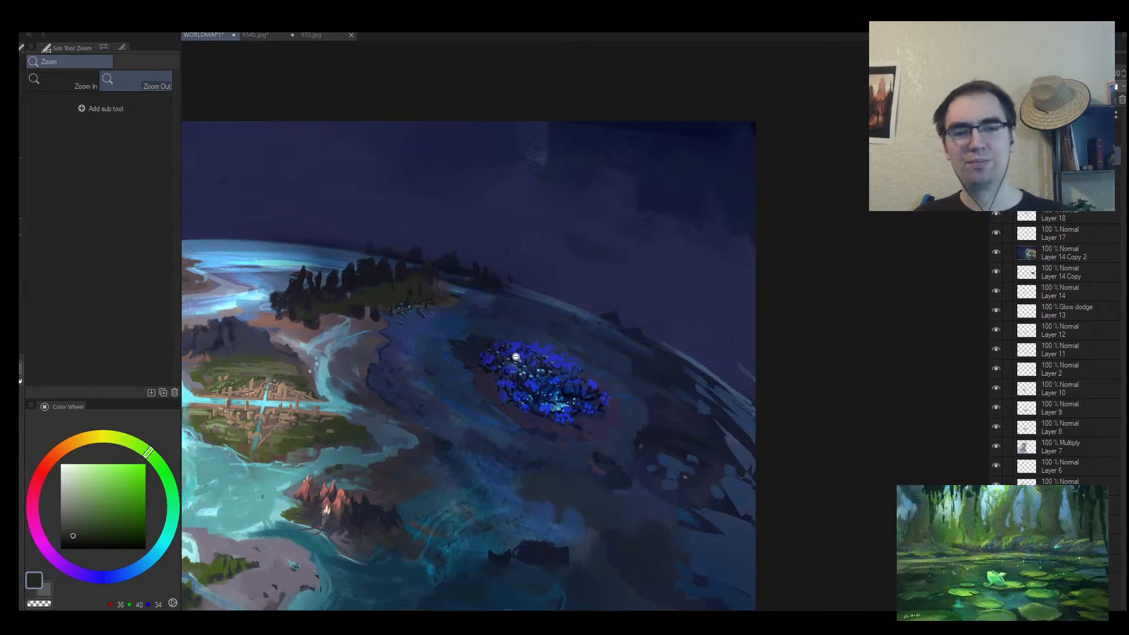
{"action": "key", "text": "h"}
{"action": "scroll", "coordinate": [449, 305], "scroll_direction": "up", "scroll_amount": 5}
{"action": "key", "text": "b"}
{"action": "left_click", "coordinate": [369, 391], "text": "alt"}
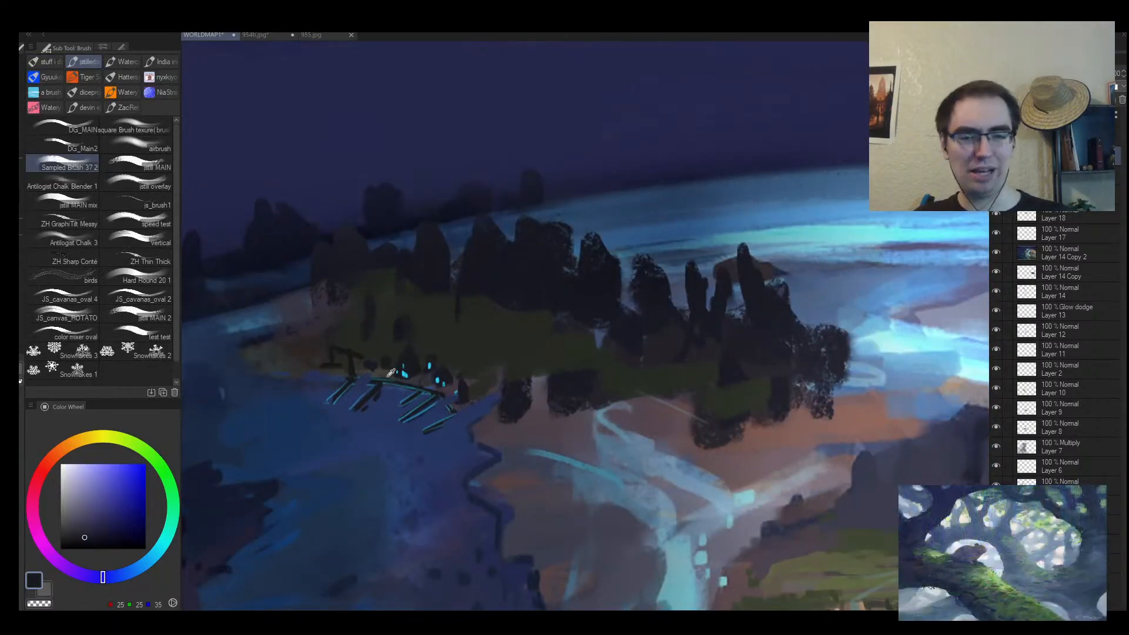
{"action": "left_click", "coordinate": [376, 393], "text": "alt"}
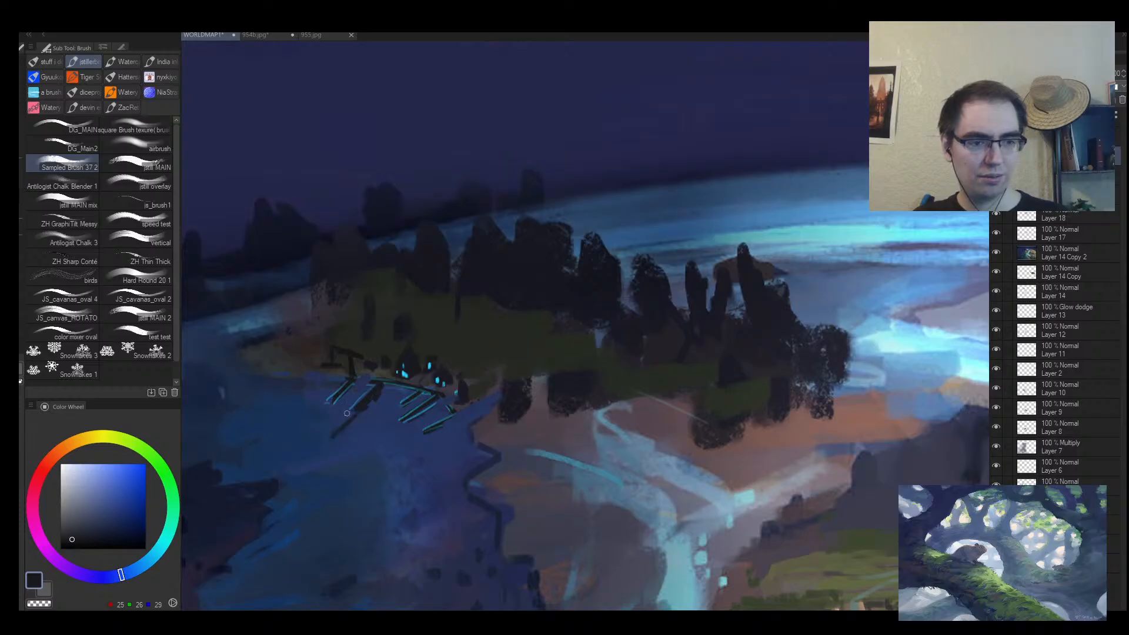
{"action": "left_click_drag", "start_coordinate": [326, 438], "coordinate": [378, 384]}
{"action": "left_click", "coordinate": [411, 359], "text": "alt"}
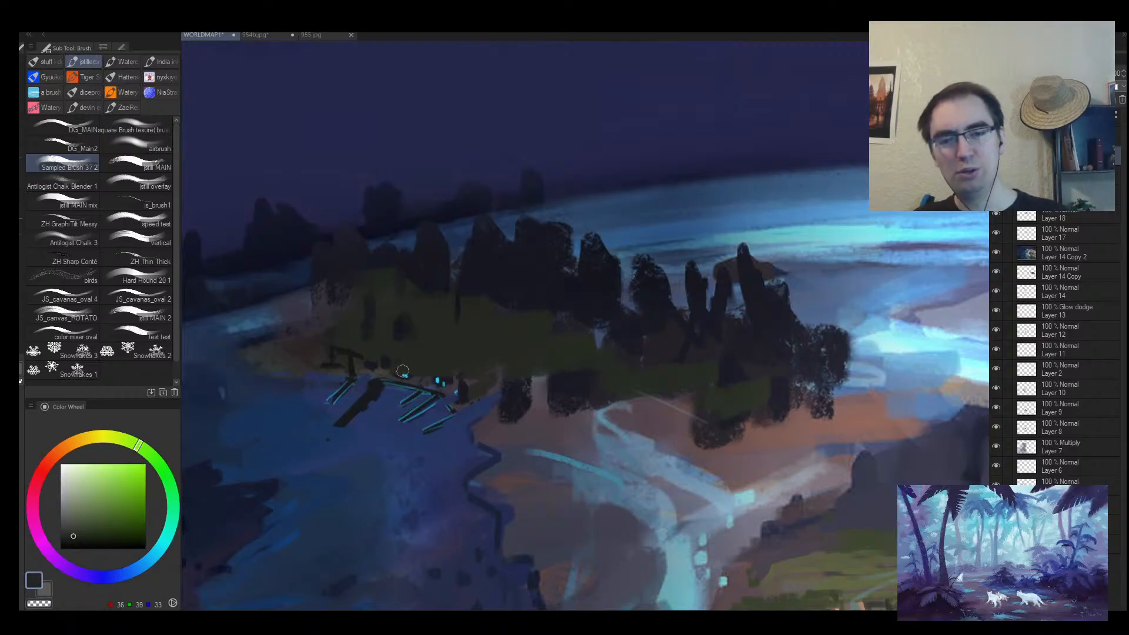
{"action": "left_click", "coordinate": [382, 384], "text": "alt"}
{"action": "mouse_move", "coordinate": [381, 382]}
{"action": "left_mouse_down"}
{"action": "mouse_move", "coordinate": [432, 384]}
{"action": "mouse_move", "coordinate": [411, 385]}
{"action": "mouse_move", "coordinate": [401, 397]}
{"action": "mouse_move", "coordinate": [420, 388]}
{"action": "mouse_move", "coordinate": [384, 409]}
{"action": "mouse_move", "coordinate": [453, 397]}
{"action": "mouse_move", "coordinate": [389, 439]}
{"action": "left_mouse_up"}
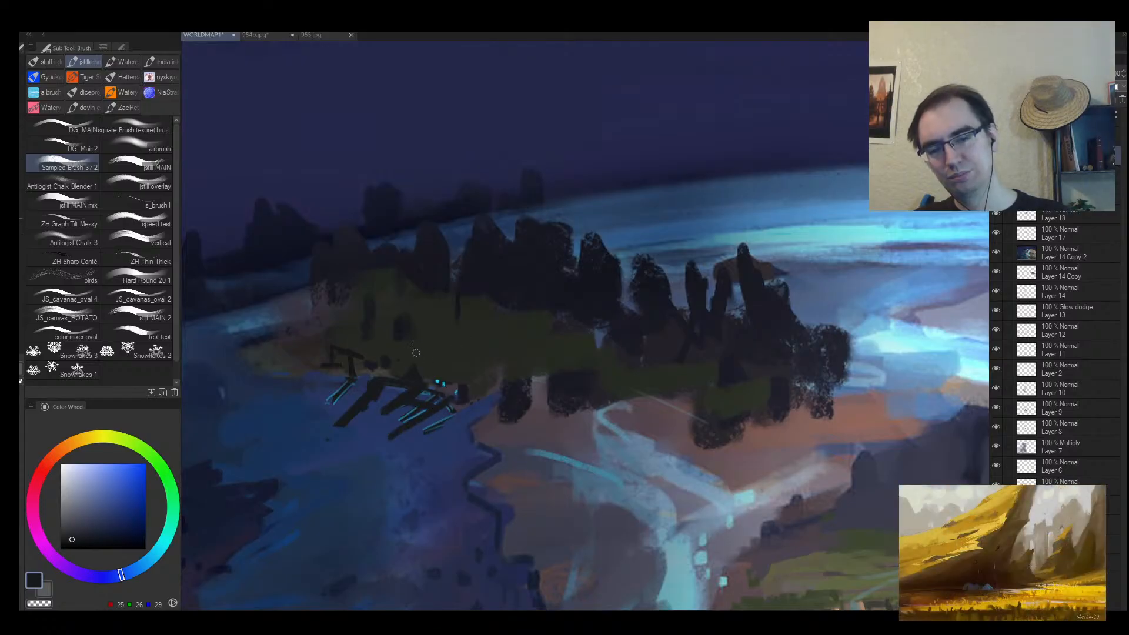
Lasso a triangular house front above the piers, fill it with blue-black and add bright cyan windows.
{"action": "key", "text": "m"}
{"action": "mouse_move", "coordinate": [379, 379]}
{"action": "left_mouse_down"}
{"action": "mouse_move", "coordinate": [391, 346]}
{"action": "mouse_move", "coordinate": [399, 376]}
{"action": "mouse_move", "coordinate": [412, 370]}
{"action": "mouse_move", "coordinate": [398, 344]}
{"action": "mouse_move", "coordinate": [377, 374]}
{"action": "left_mouse_up"}
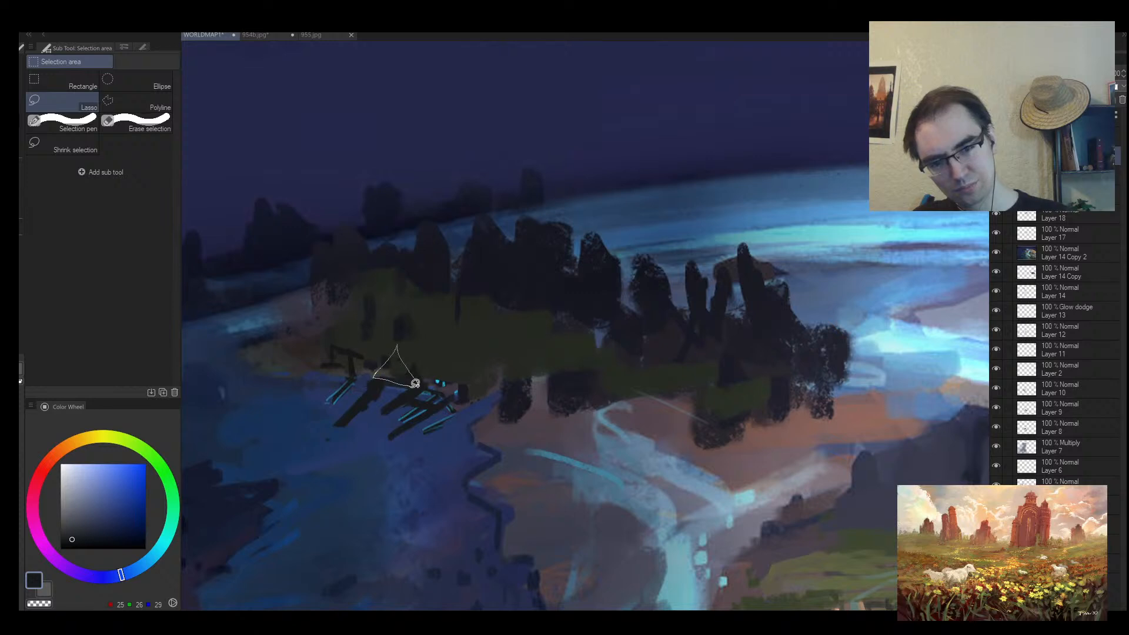
{"action": "key", "text": "b"}
{"action": "left_click", "coordinate": [408, 379], "text": "alt"}
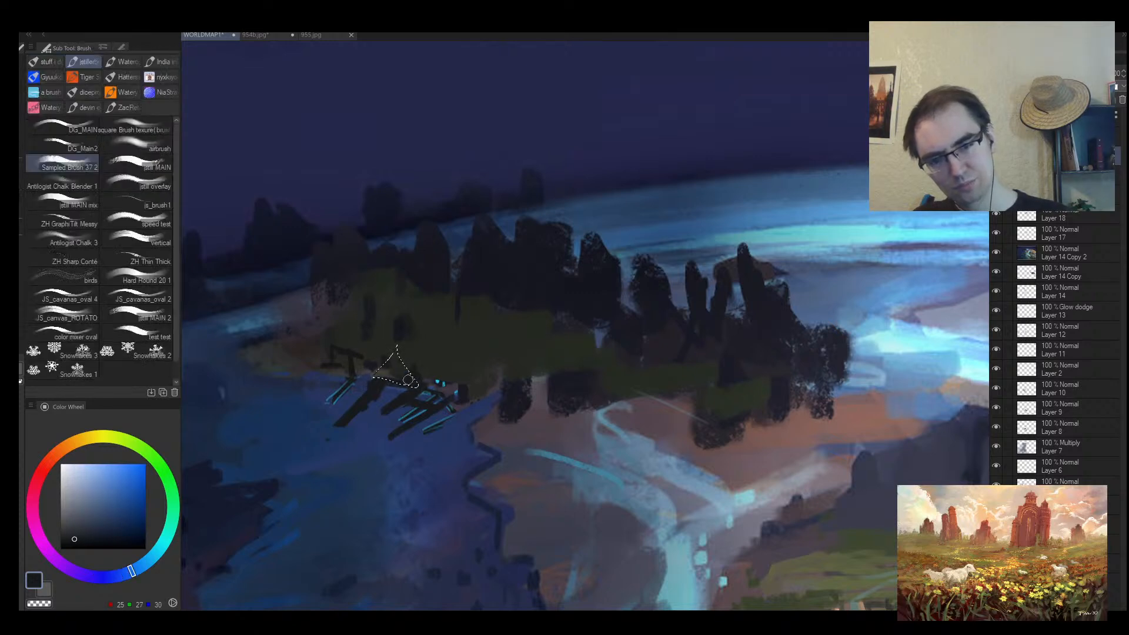
{"action": "left_click", "coordinate": [440, 381], "text": "alt"}
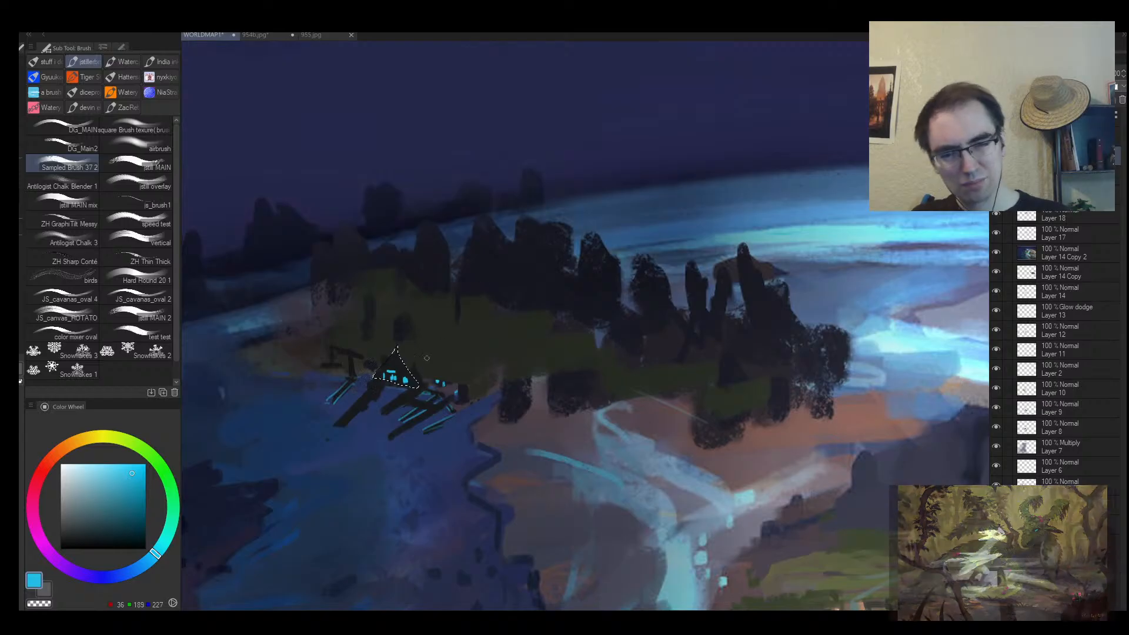
Paint a grey-violet sloping roof behind the triangular house front and clear the selection.
{"action": "left_click", "coordinate": [417, 368], "text": "alt"}
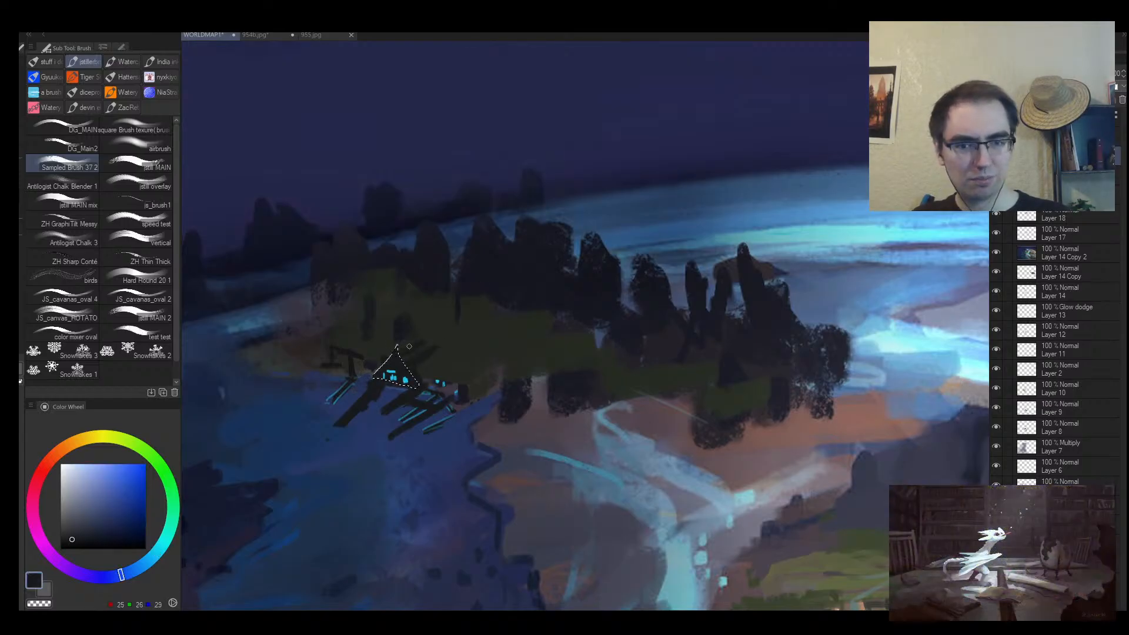
{"action": "left_click", "coordinate": [240, 527], "text": "alt"}
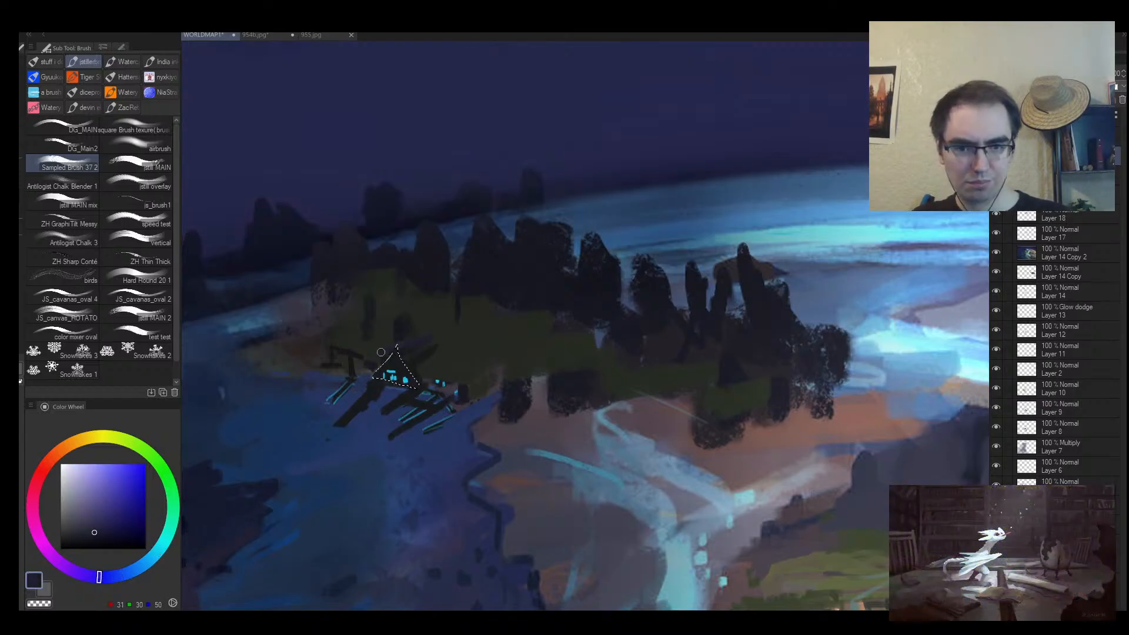
{"action": "left_click", "coordinate": [403, 326], "text": "alt"}
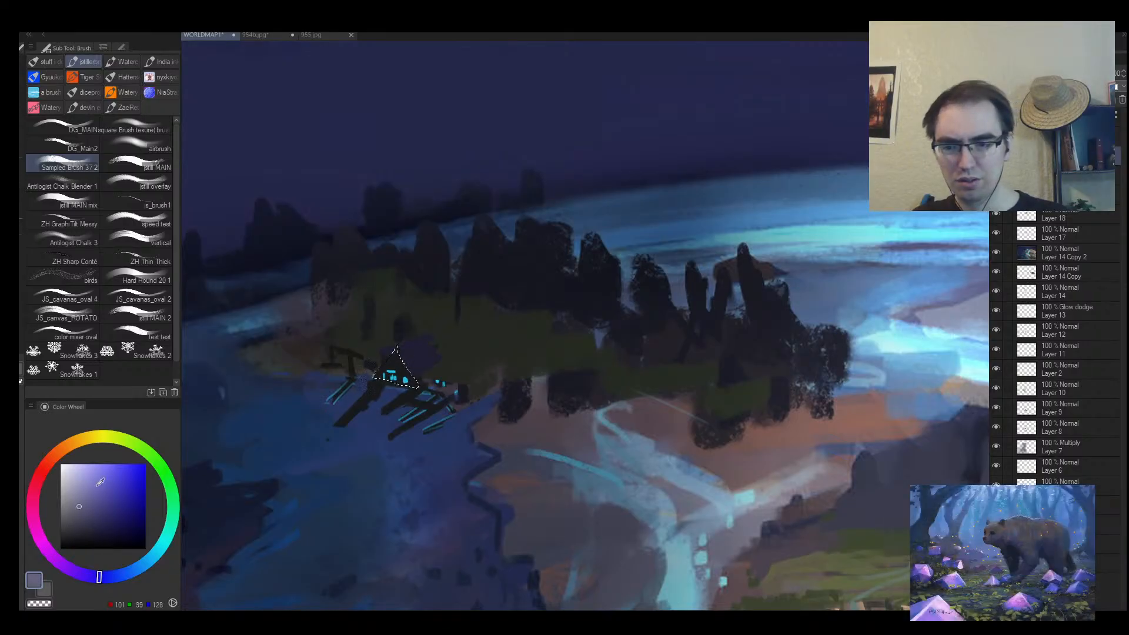
{"action": "mouse_move", "coordinate": [400, 346]}
{"action": "left_mouse_down"}
{"action": "mouse_move", "coordinate": [440, 332]}
{"action": "mouse_move", "coordinate": [415, 354]}
{"action": "mouse_move", "coordinate": [442, 347]}
{"action": "mouse_move", "coordinate": [432, 331]}
{"action": "mouse_move", "coordinate": [396, 358]}
{"action": "mouse_move", "coordinate": [435, 337]}
{"action": "mouse_move", "coordinate": [401, 350]}
{"action": "mouse_move", "coordinate": [422, 343]}
{"action": "mouse_move", "coordinate": [434, 379]}
{"action": "left_mouse_up"}
{"action": "key", "text": "ctrl+z"}
{"action": "key", "text": "ctrl+z"}
{"action": "left_click", "coordinate": [79, 521]}
{"action": "left_click", "coordinate": [410, 352], "text": "alt"}
{"action": "key", "text": "ctrl+d"}
Trim the roof's far edge with the olive ground colour and shape its lower edge with sampled dark and grey-violet strokes.
{"action": "left_click", "coordinate": [450, 354], "text": "alt"}
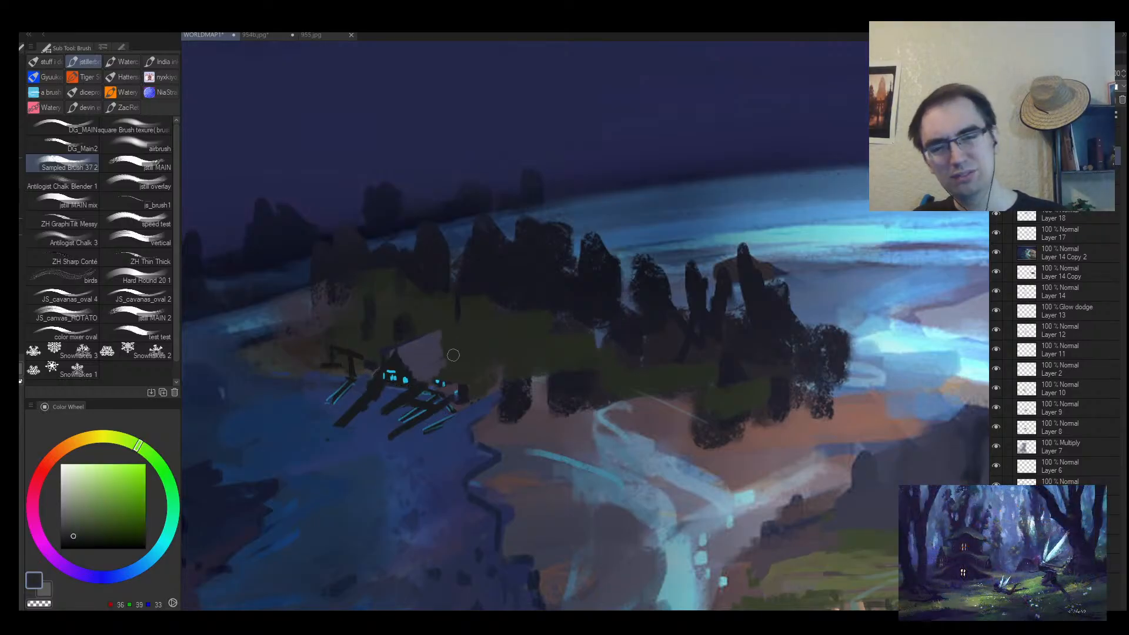
{"action": "left_click_drag", "start_coordinate": [439, 335], "coordinate": [437, 355]}
{"action": "mouse_move", "coordinate": [431, 338]}
{"action": "left_mouse_down"}
{"action": "mouse_move", "coordinate": [451, 371]}
{"action": "mouse_move", "coordinate": [431, 355]}
{"action": "left_mouse_up"}
{"action": "left_click", "coordinate": [430, 367], "text": "alt"}
{"action": "left_click", "coordinate": [435, 369], "text": "alt"}
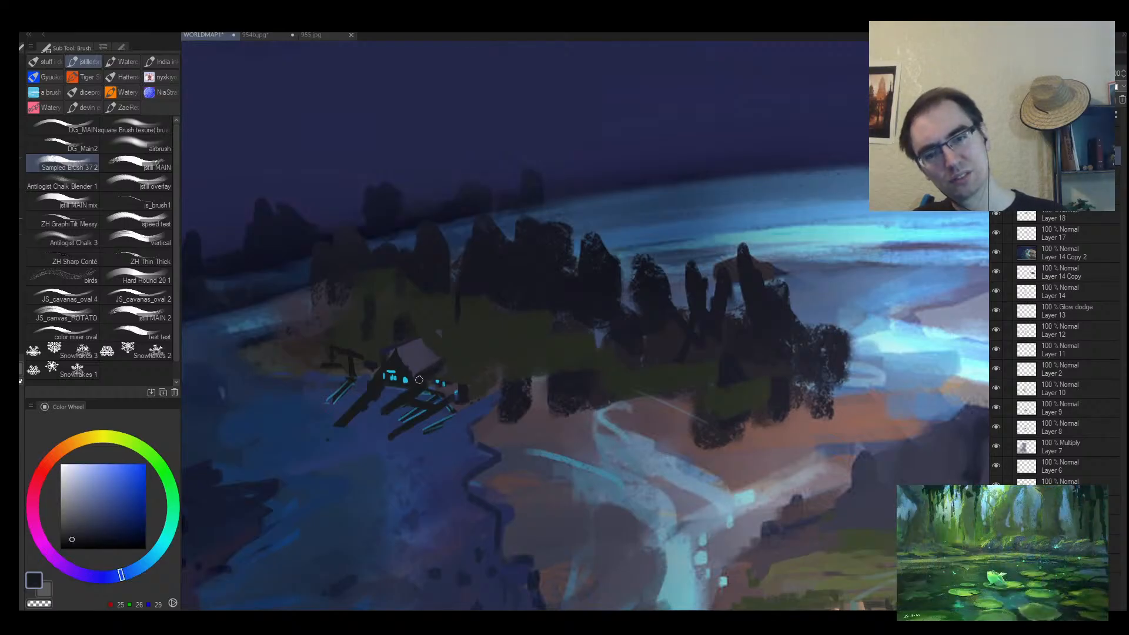
{"action": "left_click", "coordinate": [448, 352], "text": "alt"}
{"action": "left_click", "coordinate": [430, 355], "text": "alt"}
{"action": "mouse_move", "coordinate": [434, 366]}
{"action": "left_mouse_down"}
{"action": "mouse_move", "coordinate": [445, 381]}
{"action": "mouse_move", "coordinate": [427, 389]}
{"action": "left_mouse_up"}
{"action": "left_click", "coordinate": [434, 368], "text": "alt"}
Check the house in mirrored view, add slanted grey-violet strips at the roof's lower edge and sample the dark below it.
{"action": "key", "text": "h"}
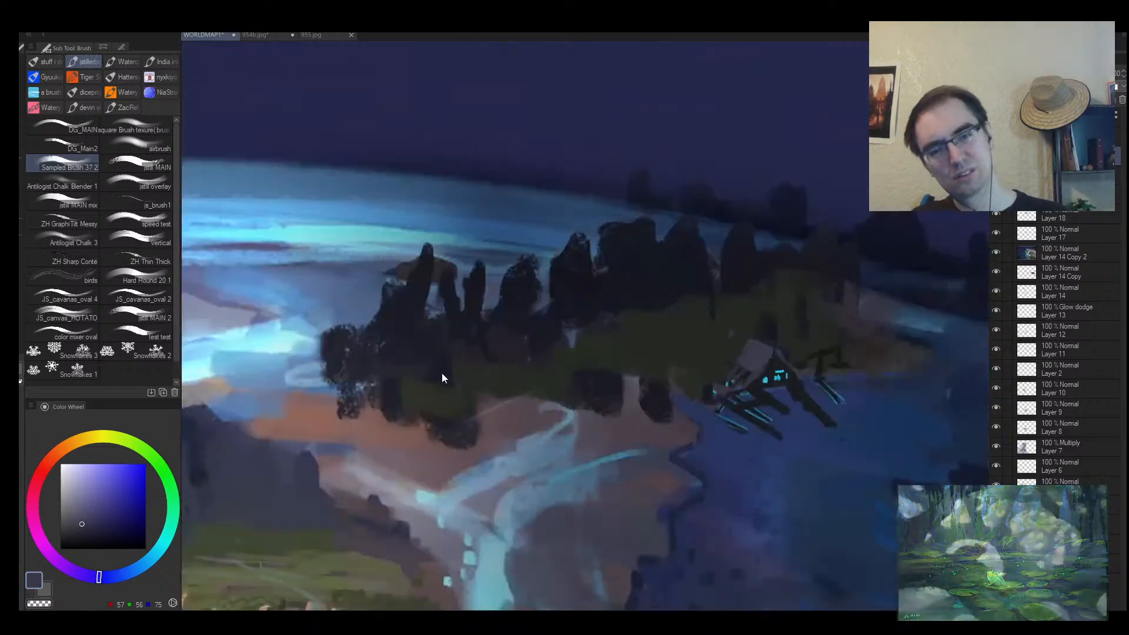
{"action": "left_click_drag", "start_coordinate": [553, 385], "coordinate": [528, 383]}
{"action": "left_click_drag", "start_coordinate": [632, 382], "coordinate": [471, 365]}
{"action": "key", "text": "h"}
{"action": "left_click_drag", "start_coordinate": [557, 383], "coordinate": [537, 385]}
{"action": "left_click_drag", "start_coordinate": [529, 407], "coordinate": [274, 398]}
{"action": "left_click_drag", "start_coordinate": [424, 341], "coordinate": [474, 309]}
{"action": "left_click_drag", "start_coordinate": [419, 357], "coordinate": [445, 393]}
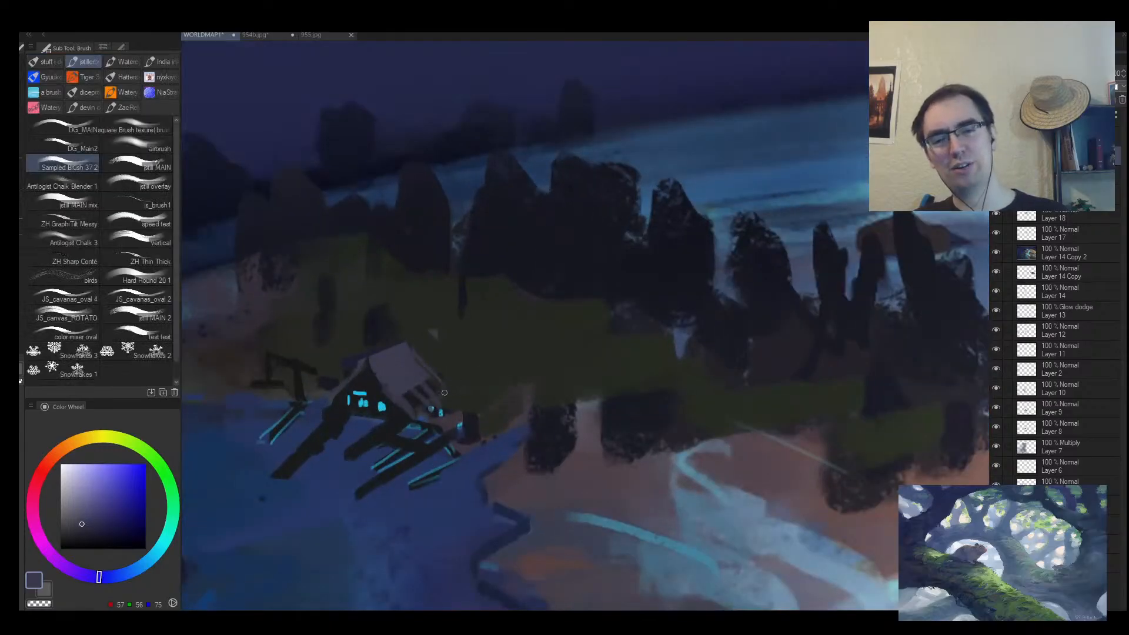
{"action": "left_click", "coordinate": [404, 413], "text": "alt"}
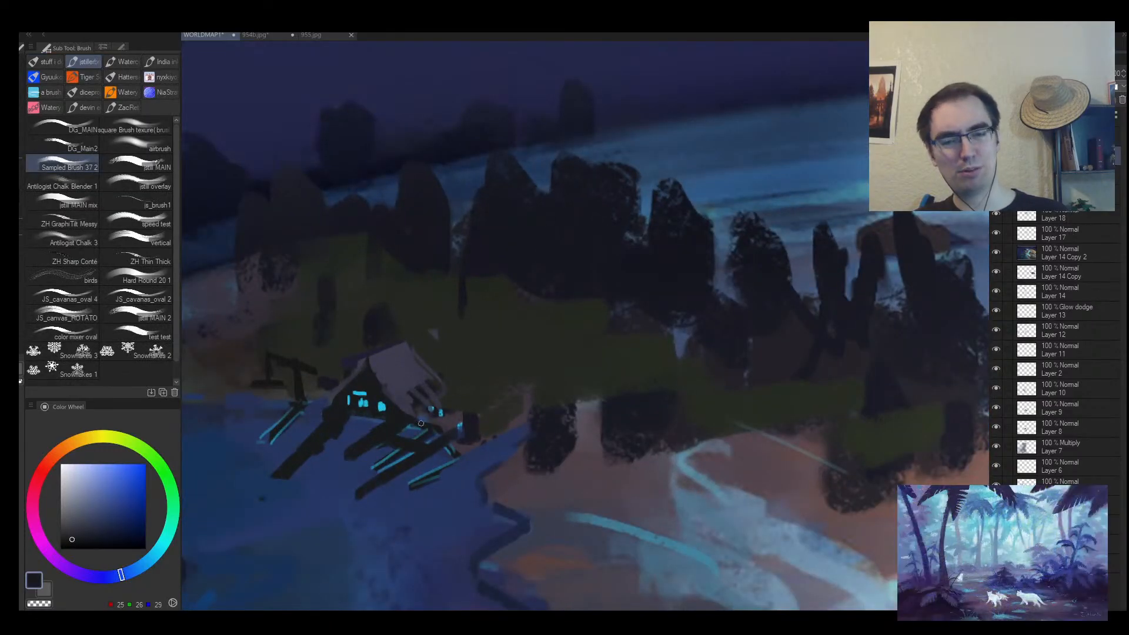
Lighten the decks of the broad piers in front of the house with muted dark grey strokes.
{"action": "left_click", "coordinate": [347, 423], "text": "alt"}
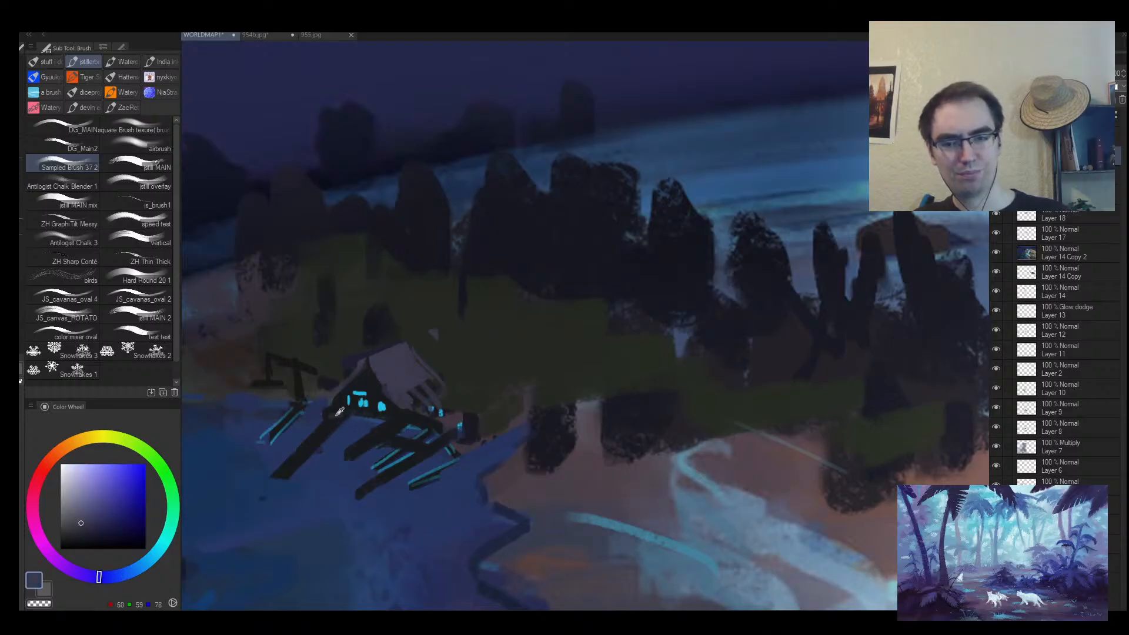
{"action": "left_click", "coordinate": [337, 415], "text": "alt"}
{"action": "mouse_move", "coordinate": [338, 416]}
{"action": "left_mouse_down"}
{"action": "mouse_move", "coordinate": [298, 458]}
{"action": "mouse_move", "coordinate": [309, 452]}
{"action": "left_mouse_up"}
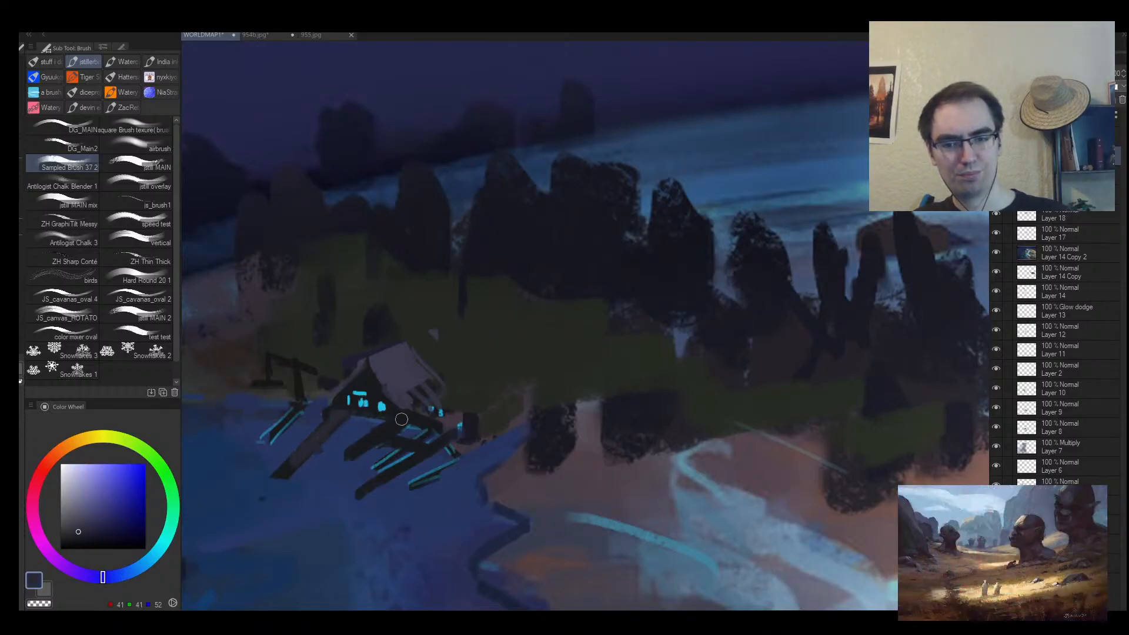
{"action": "mouse_move", "coordinate": [385, 429]}
{"action": "left_mouse_down"}
{"action": "mouse_move", "coordinate": [348, 449]}
{"action": "mouse_move", "coordinate": [448, 437]}
{"action": "mouse_move", "coordinate": [347, 487]}
{"action": "mouse_move", "coordinate": [380, 491]}
{"action": "mouse_move", "coordinate": [378, 507]}
{"action": "mouse_move", "coordinate": [418, 460]}
{"action": "left_mouse_up"}
Clean the pier edges with sampled water blue and paint short blue-black support posts beneath the piers.
{"action": "left_click", "coordinate": [351, 487], "text": "alt"}
{"action": "left_click", "coordinate": [323, 485], "text": "alt"}
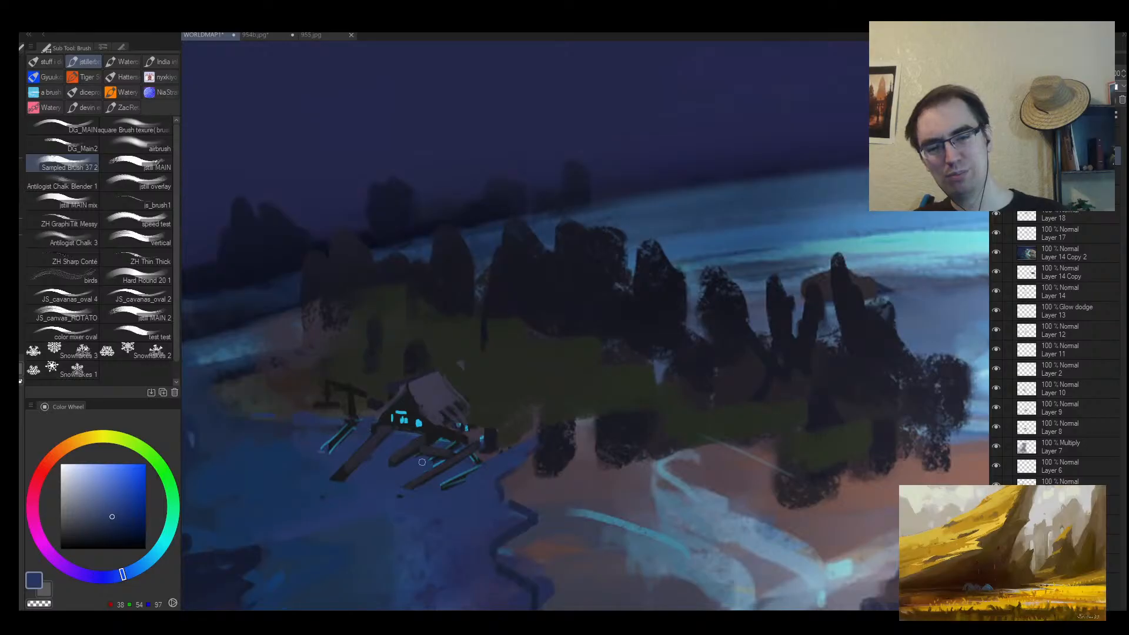
{"action": "left_click", "coordinate": [429, 462], "text": "alt"}
{"action": "left_click", "coordinate": [367, 469]}
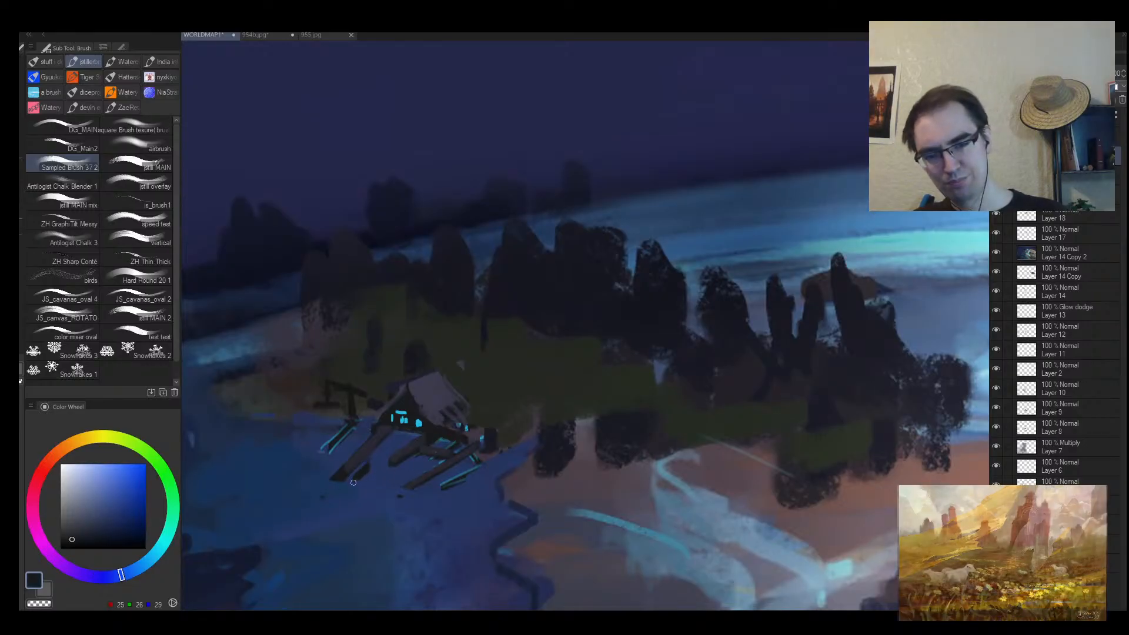
{"action": "left_click_drag", "start_coordinate": [408, 466], "coordinate": [405, 465]}
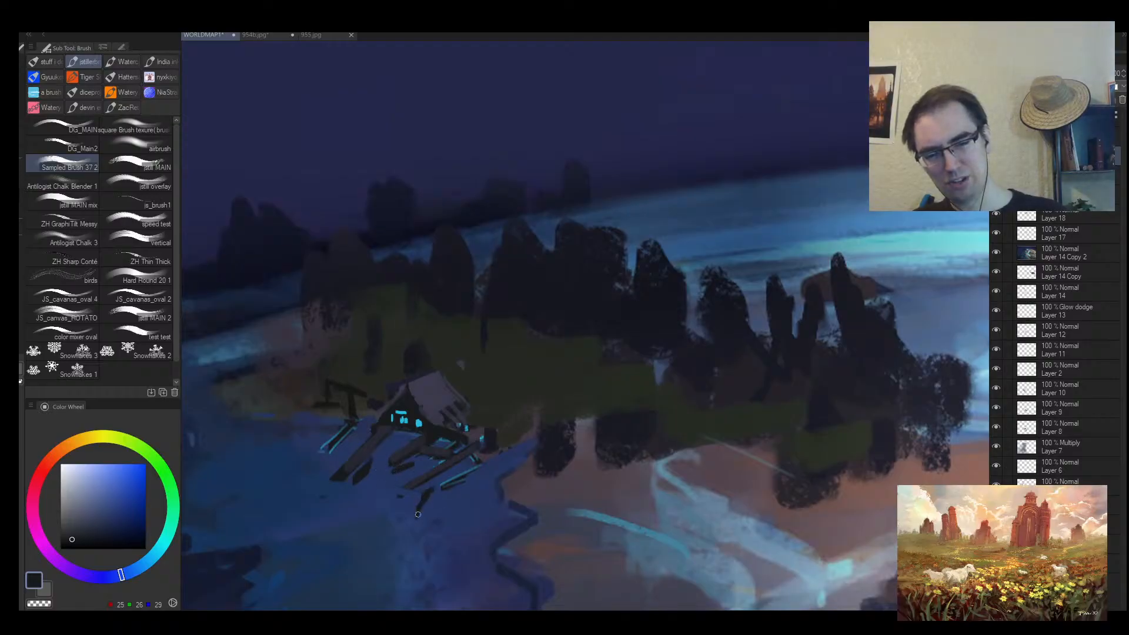
Paint a thick blue-black post at the end of the front pier and sample the blue of the surrounding water.
{"action": "left_click_drag", "start_coordinate": [415, 515], "coordinate": [438, 491]}
{"action": "left_click", "coordinate": [440, 496], "text": "alt"}
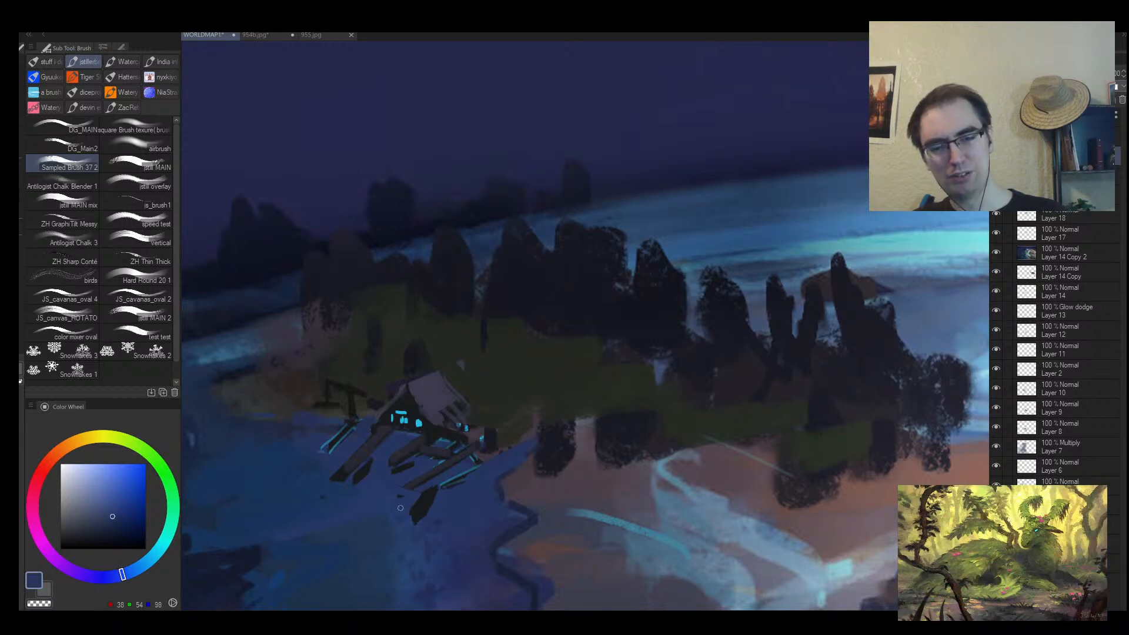
{"action": "mouse_move", "coordinate": [422, 497]}
{"action": "left_mouse_down"}
{"action": "mouse_move", "coordinate": [390, 506]}
{"action": "mouse_move", "coordinate": [349, 496]}
{"action": "mouse_move", "coordinate": [410, 453]}
{"action": "mouse_move", "coordinate": [429, 469]}
{"action": "mouse_move", "coordinate": [517, 446]}
{"action": "mouse_move", "coordinate": [263, 371]}
{"action": "mouse_move", "coordinate": [371, 314]}
{"action": "mouse_move", "coordinate": [469, 328]}
{"action": "mouse_move", "coordinate": [427, 370]}
{"action": "mouse_move", "coordinate": [529, 344]}
{"action": "mouse_move", "coordinate": [471, 307]}
{"action": "mouse_move", "coordinate": [478, 345]}
{"action": "mouse_move", "coordinate": [447, 345]}
{"action": "left_mouse_up"}
{"action": "key", "text": "alt+space"}
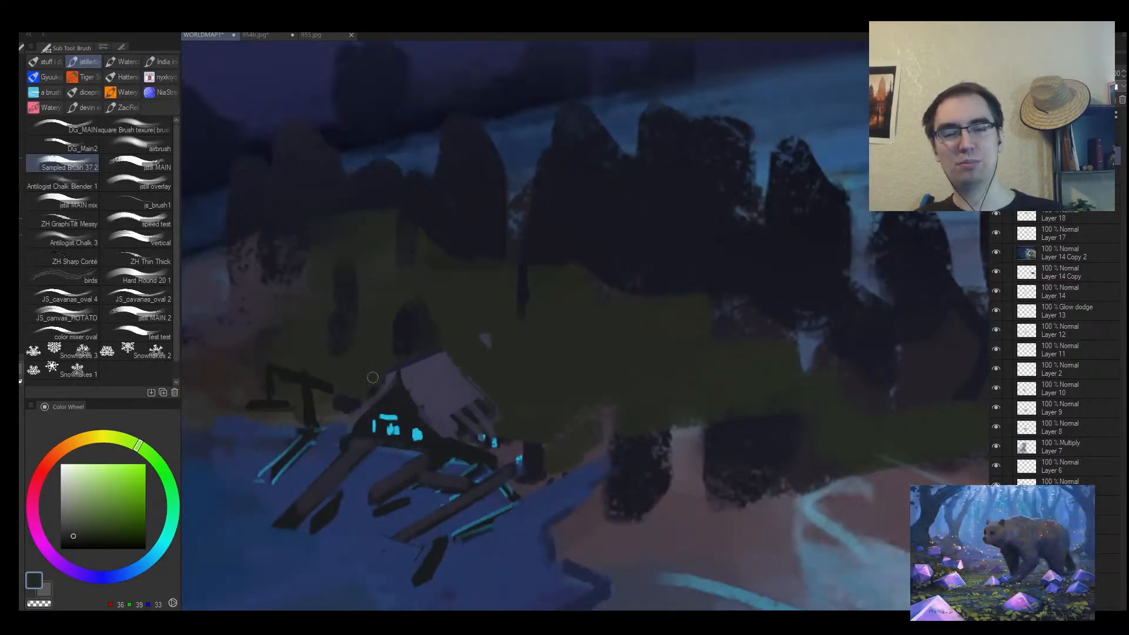
Clean up the gap between the crane and the house with sampled grey-violet, water blue and olive strokes.
{"action": "left_click", "coordinate": [432, 371], "text": "alt"}
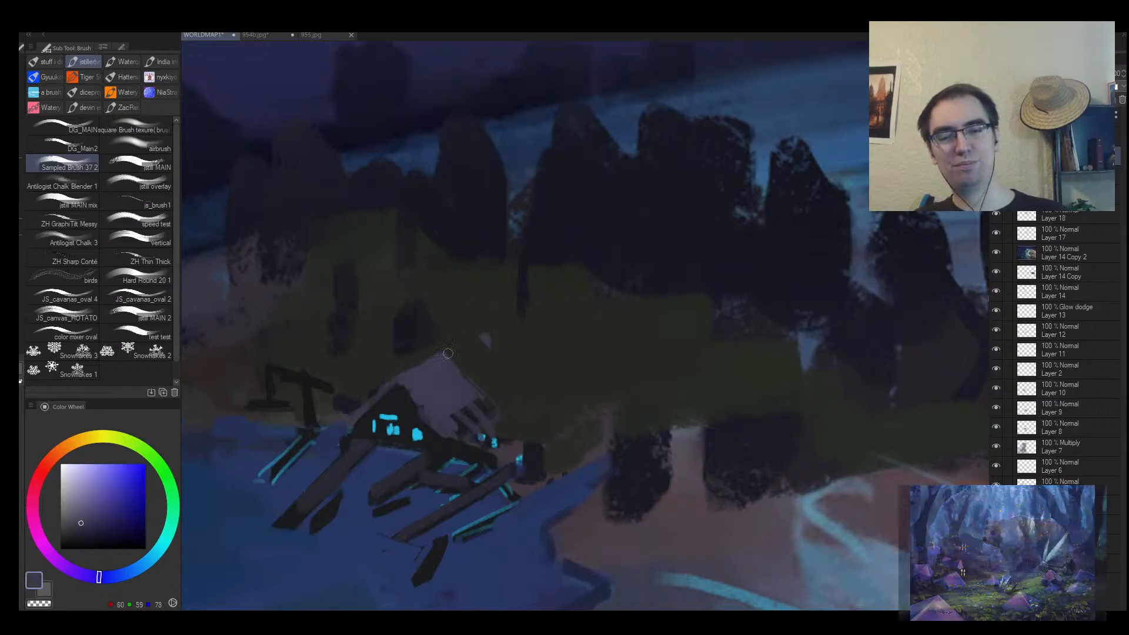
{"action": "left_click", "coordinate": [339, 426], "text": "alt"}
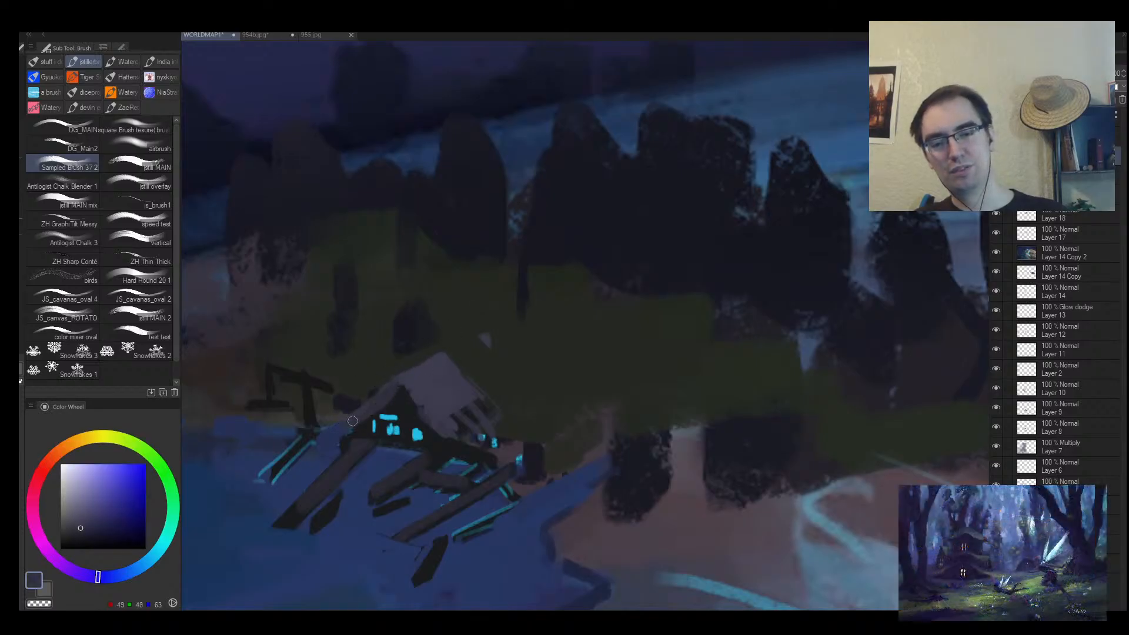
{"action": "left_click", "coordinate": [335, 433], "text": "alt"}
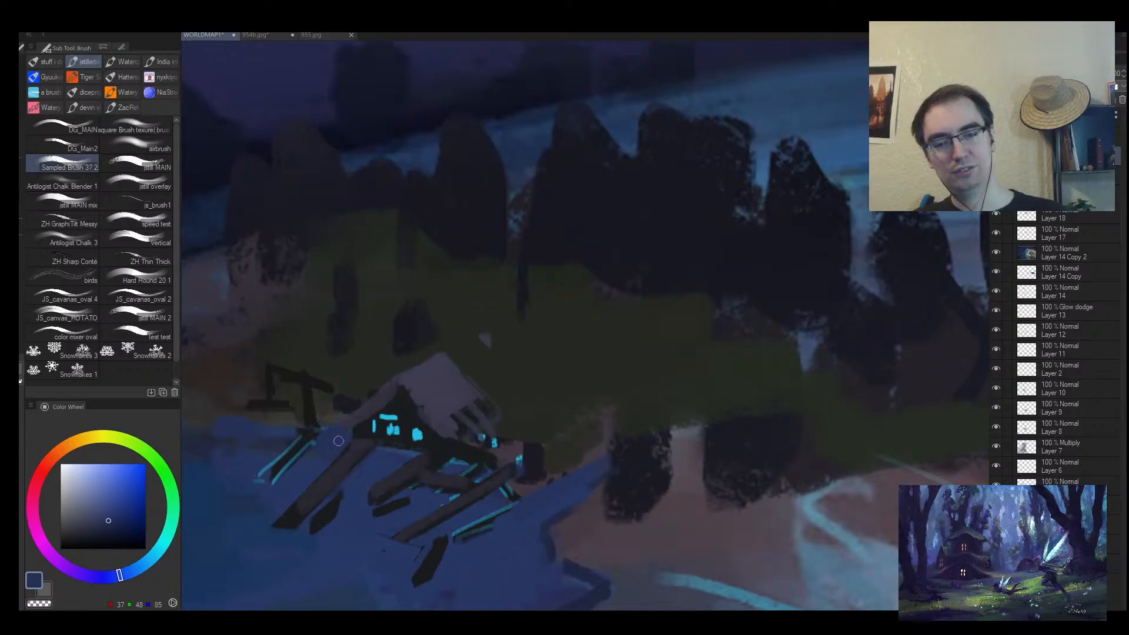
{"action": "left_click", "coordinate": [385, 374], "text": "alt"}
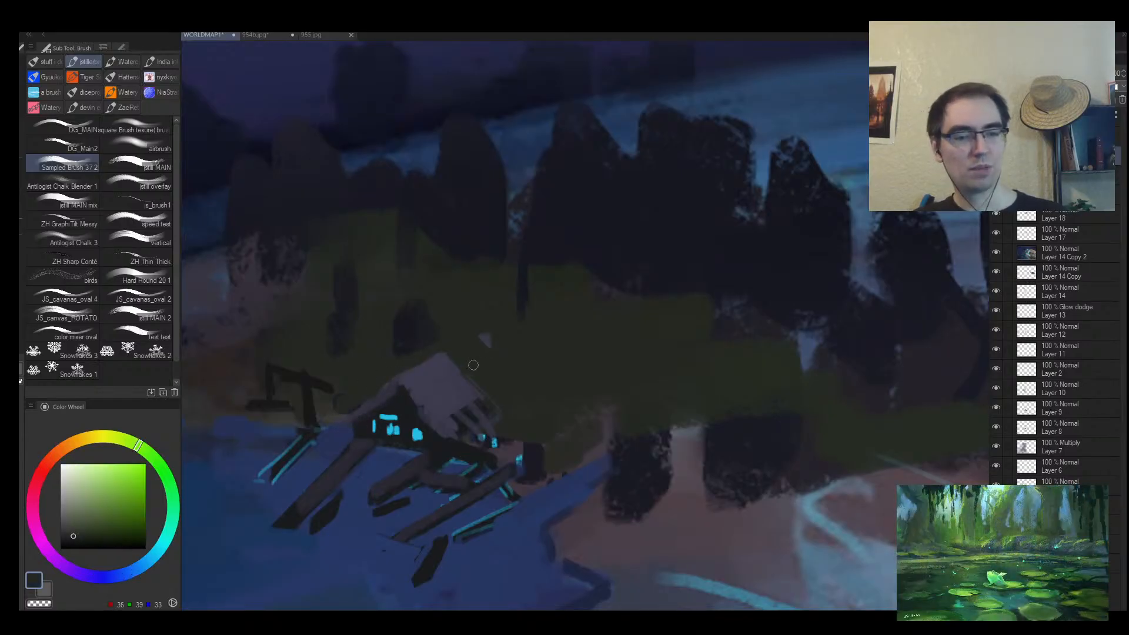
Extend the roof to a pointed peak in grey-violet and define its front edge with sampled dark and lighter strokes.
{"action": "left_click", "coordinate": [438, 360], "text": "alt"}
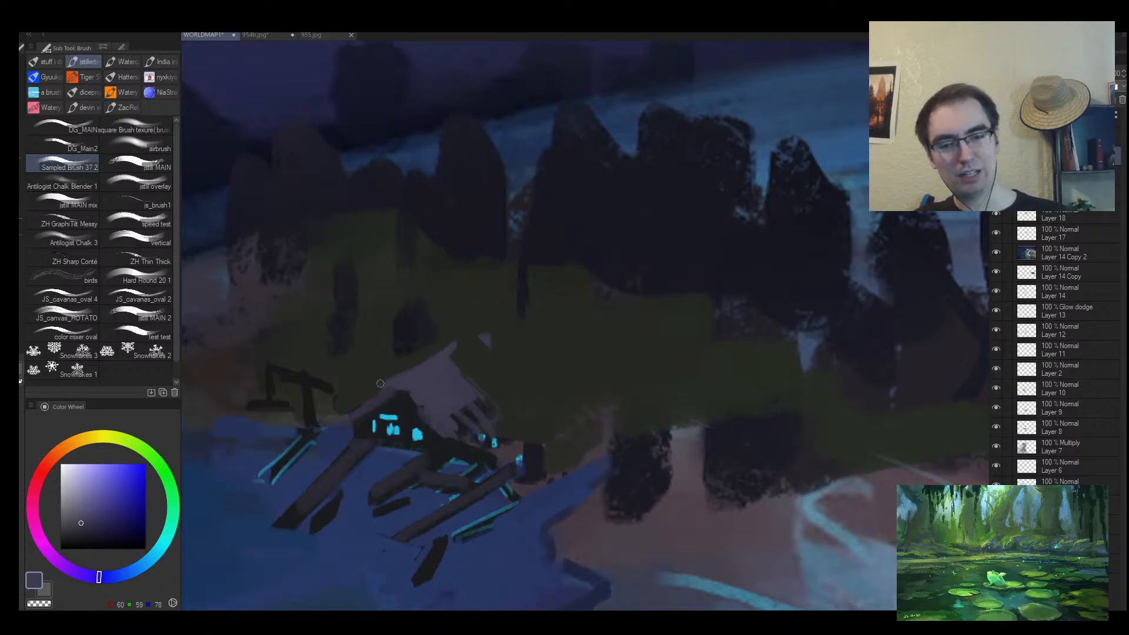
{"action": "left_click", "coordinate": [397, 388], "text": "alt"}
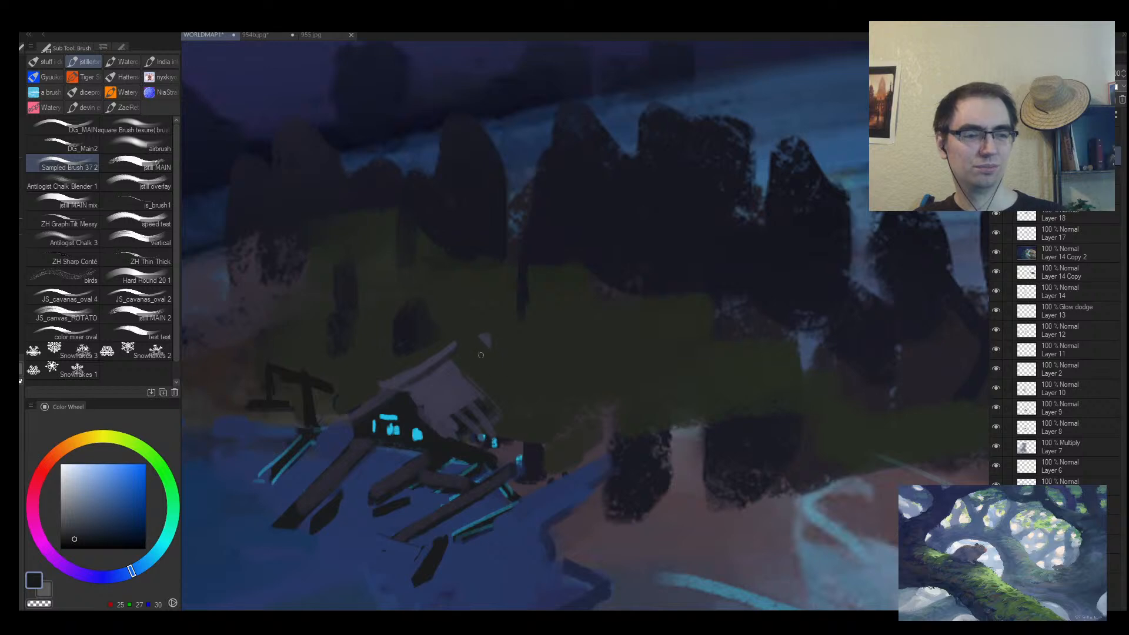
{"action": "left_click", "coordinate": [443, 351], "text": "alt"}
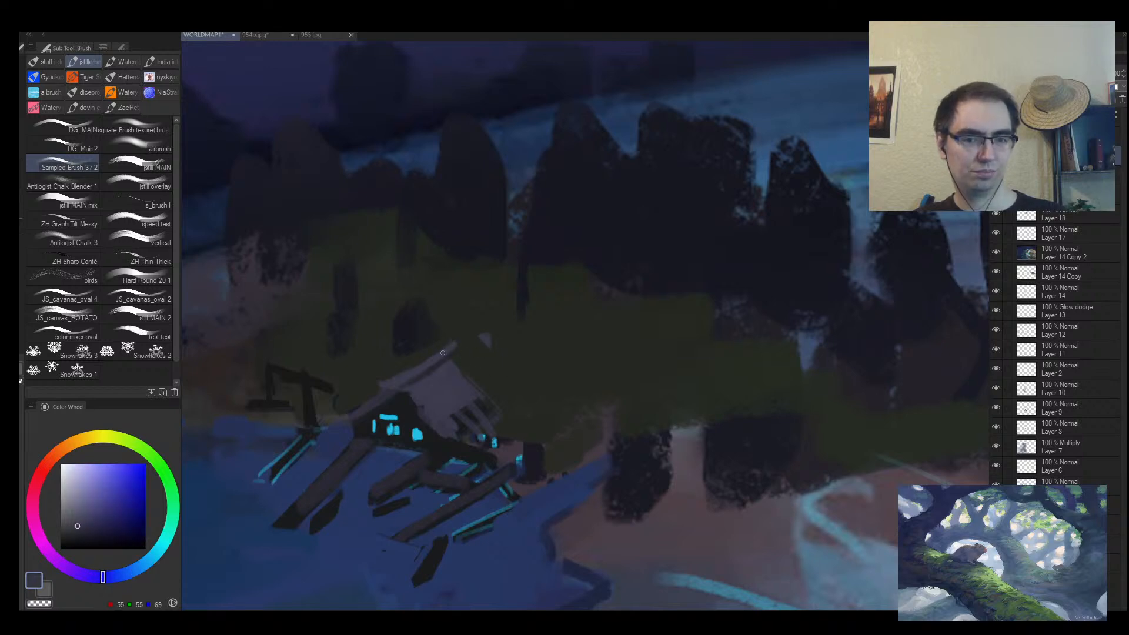
{"action": "left_click", "coordinate": [457, 345], "text": "alt"}
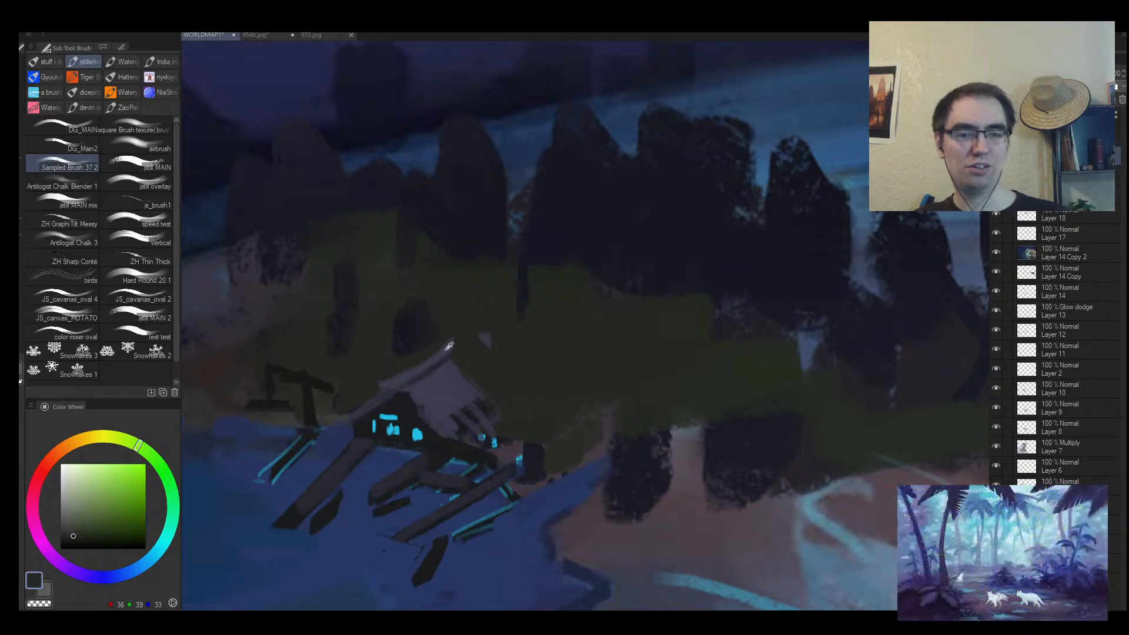
Trim the roof peak and touch up the tree behind the house with sampled olive and near-black forest colours.
{"action": "left_click", "coordinate": [444, 318], "text": "alt"}
{"action": "left_click", "coordinate": [447, 322], "text": "alt"}
{"action": "left_click", "coordinate": [404, 337], "text": "alt"}
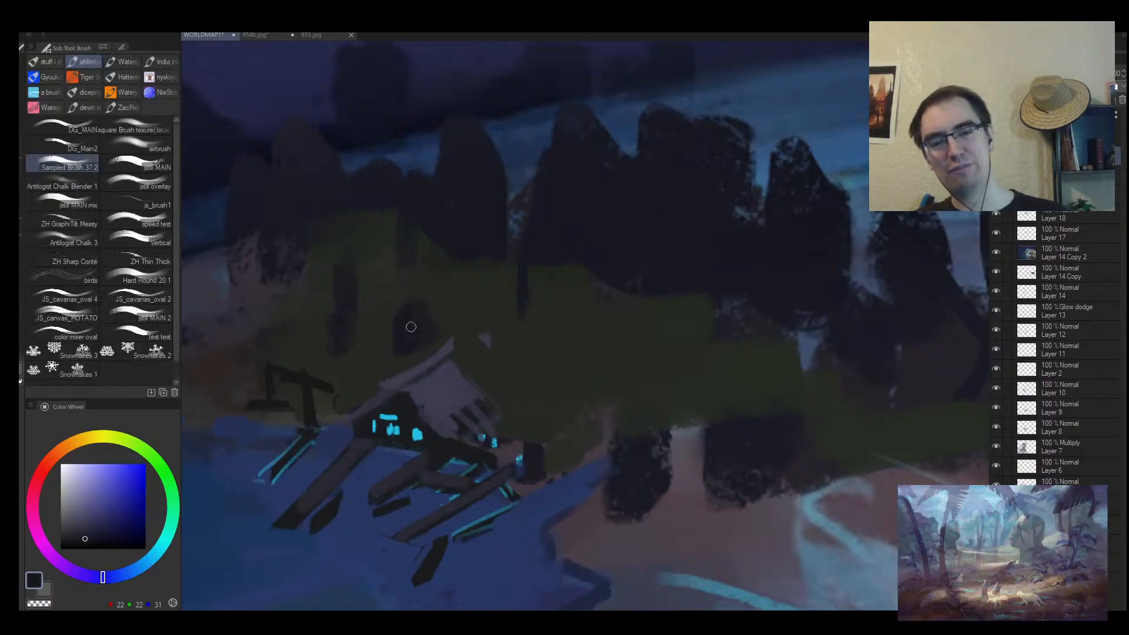
{"action": "left_click", "coordinate": [430, 306], "text": "alt"}
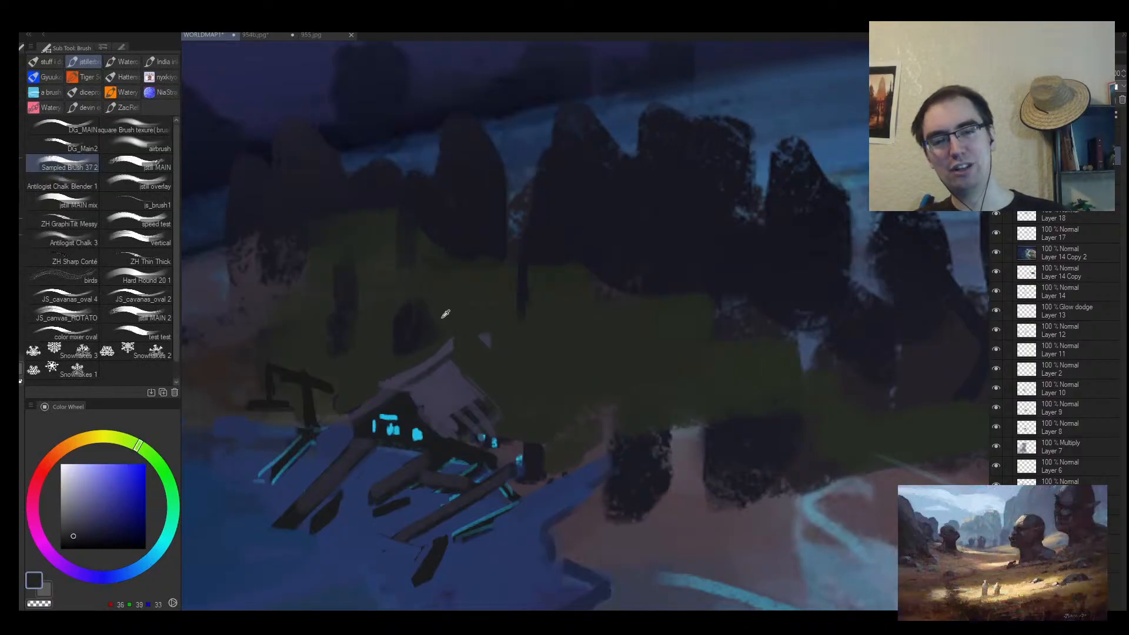
{"action": "left_click", "coordinate": [391, 350], "text": "alt"}
Rework the shoreline beside the house with sampled muted sand, olive ground and blue-black strokes.
{"action": "scroll", "coordinate": [391, 347], "scroll_direction": "down", "scroll_amount": 6}
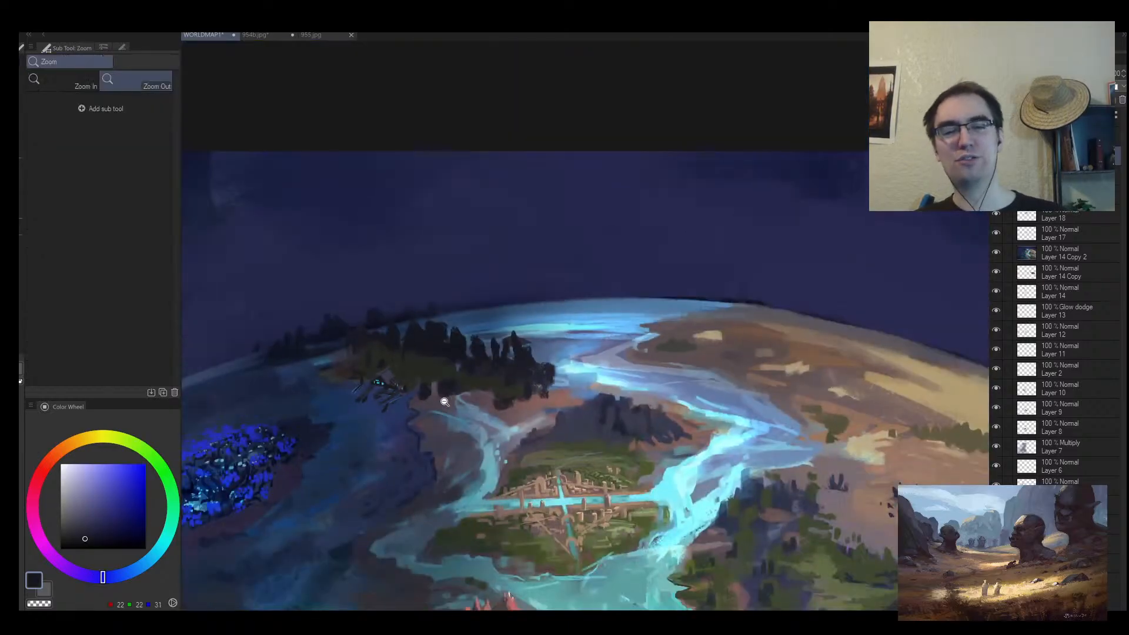
{"action": "scroll", "coordinate": [500, 379], "scroll_direction": "up", "scroll_amount": 6}
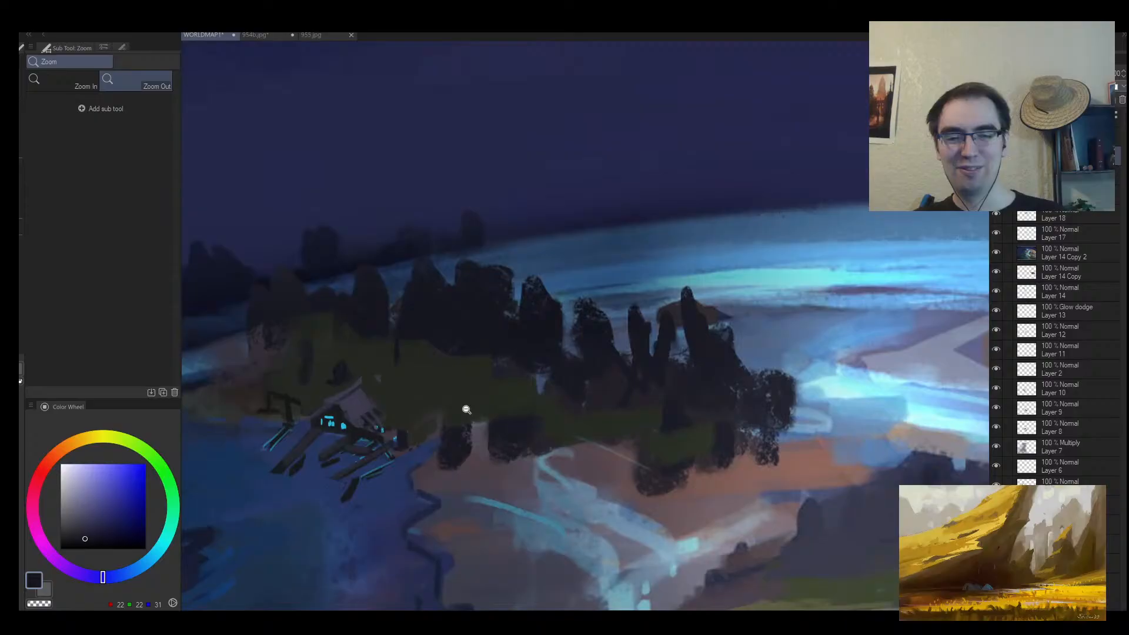
{"action": "left_click", "coordinate": [459, 448], "text": "alt"}
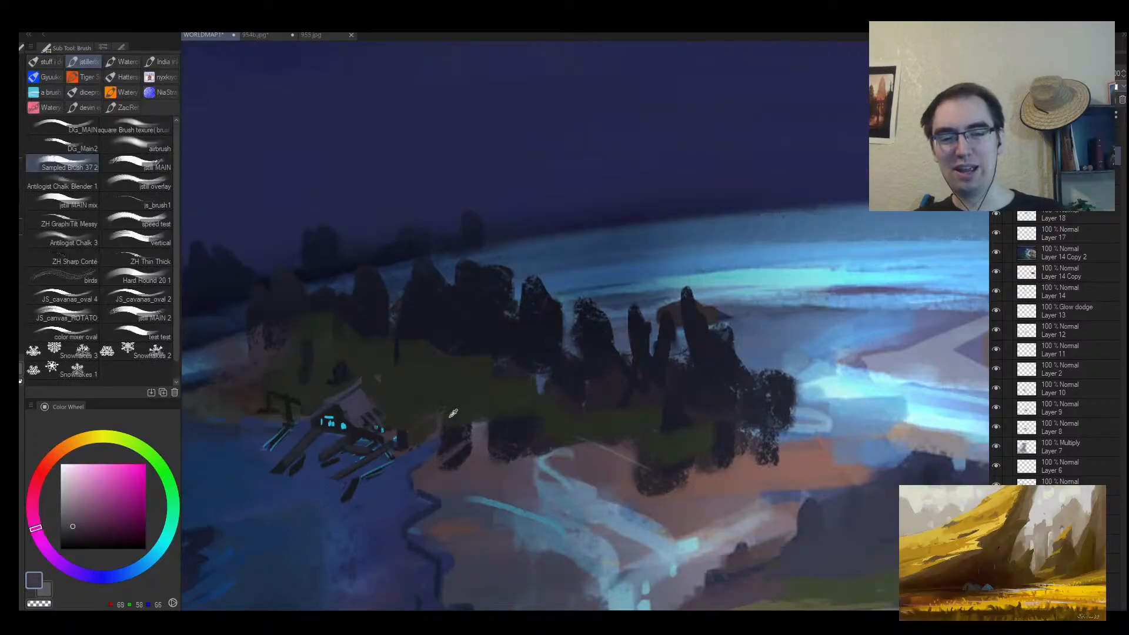
{"action": "left_click", "coordinate": [427, 415], "text": "alt"}
{"action": "left_click", "coordinate": [434, 417], "text": "alt"}
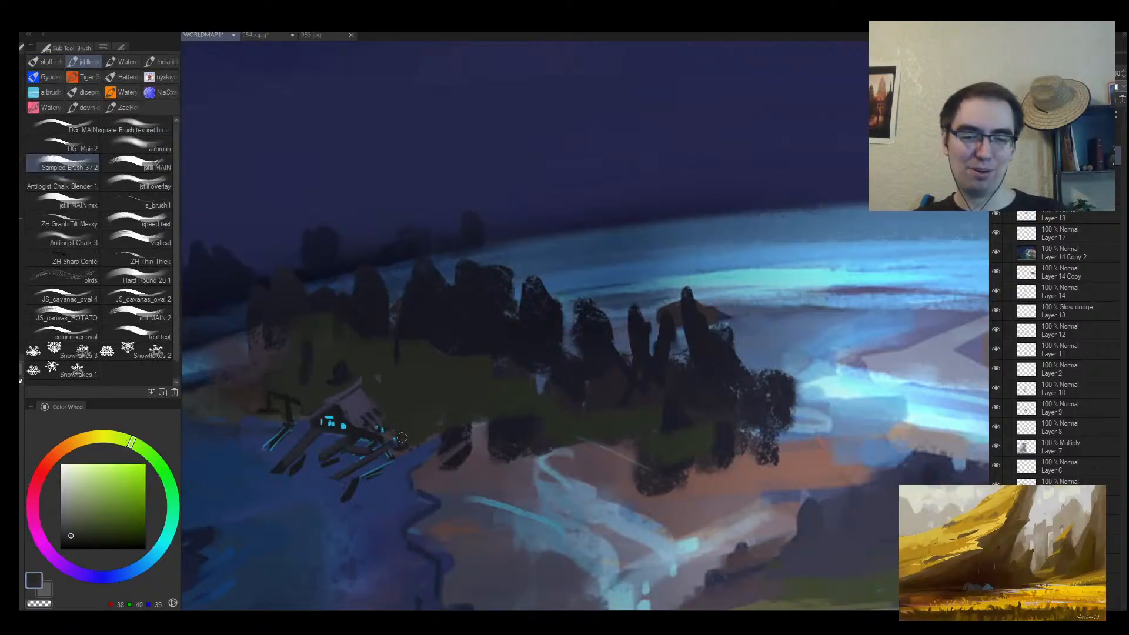
{"action": "left_click", "coordinate": [388, 446], "text": "alt"}
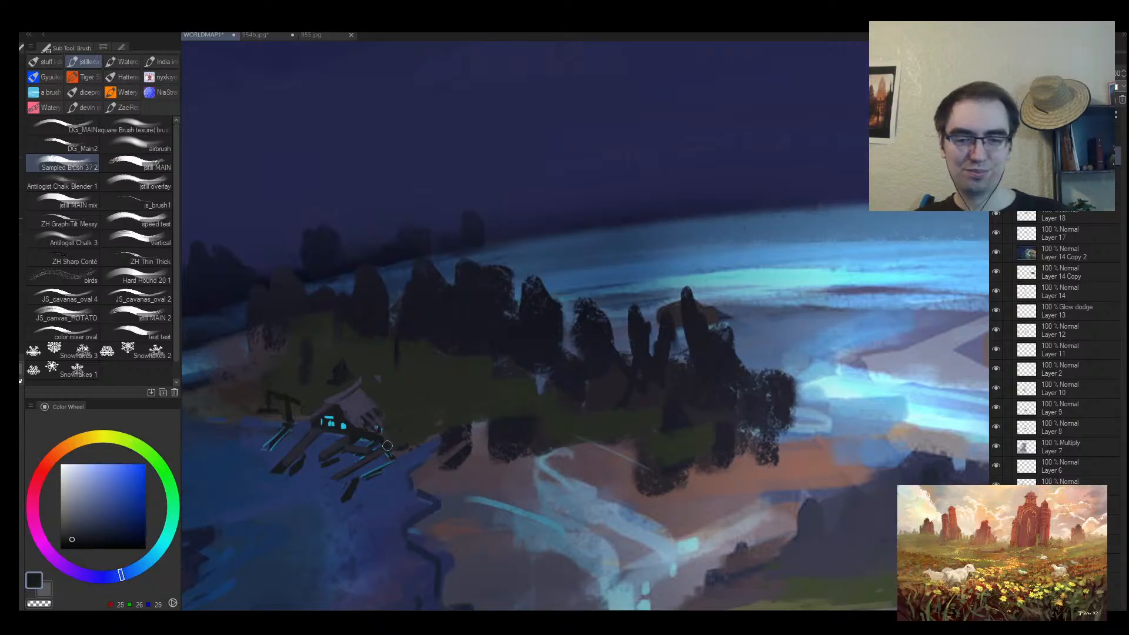
{"action": "mouse_move", "coordinate": [412, 450]}
{"action": "left_mouse_down"}
{"action": "mouse_move", "coordinate": [398, 448]}
{"action": "mouse_move", "coordinate": [407, 434]}
{"action": "mouse_move", "coordinate": [383, 443]}
{"action": "mouse_move", "coordinate": [403, 421]}
{"action": "left_mouse_up"}
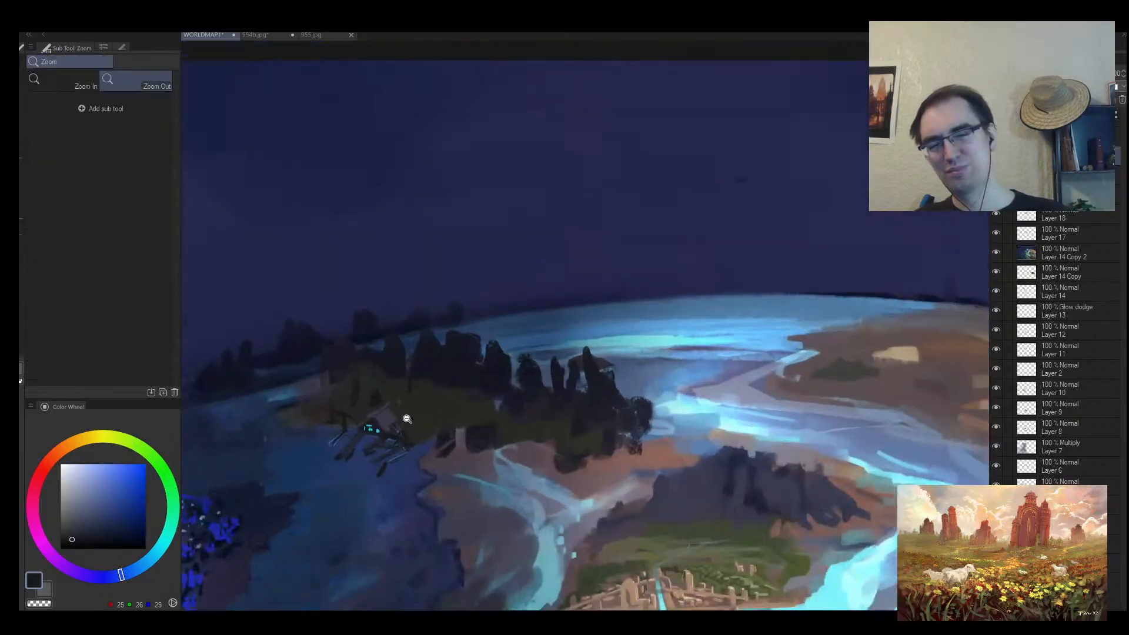
Add small dark tree strokes to the olive clearing behind the house and mirror the canvas.
{"action": "left_click", "coordinate": [426, 385], "text": "alt"}
{"action": "left_click", "coordinate": [424, 374], "text": "alt"}
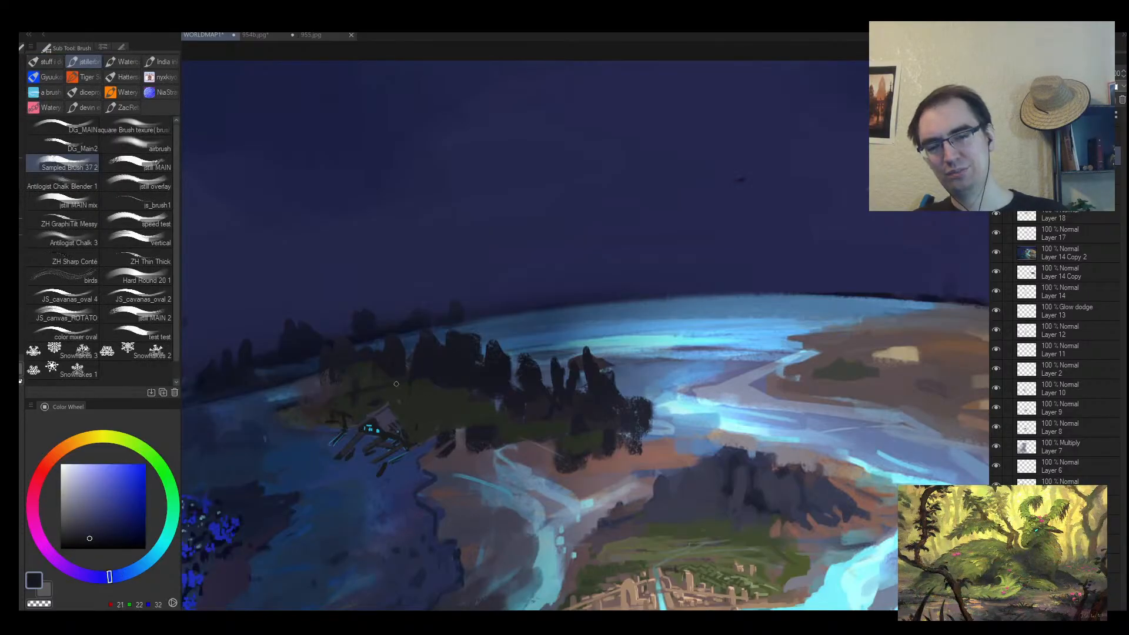
{"action": "left_click_drag", "start_coordinate": [438, 399], "coordinate": [405, 405]}
{"action": "key", "text": "h"}
{"action": "left_click_drag", "start_coordinate": [657, 432], "coordinate": [337, 393]}
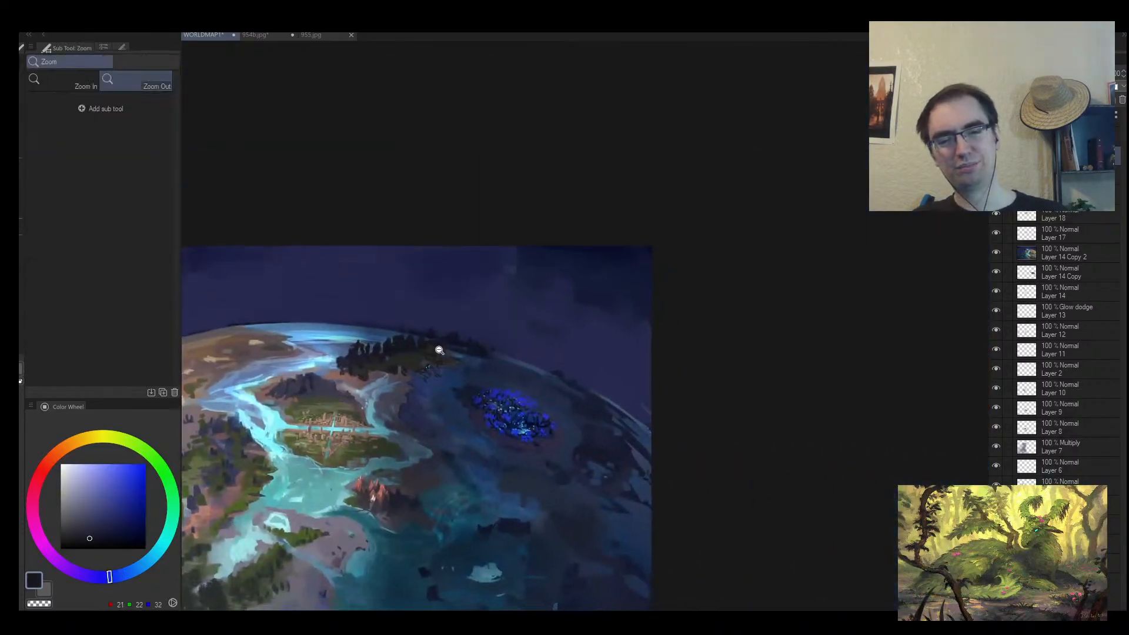
{"action": "mouse_move", "coordinate": [439, 347]}
{"action": "left_mouse_down"}
{"action": "mouse_move", "coordinate": [483, 326]}
{"action": "mouse_move", "coordinate": [467, 347]}
{"action": "left_mouse_up"}
Fill the clearing around the house with more dark trees, alternating sampled forest darks and olive ground tones.
{"action": "left_click", "coordinate": [422, 354], "text": "alt"}
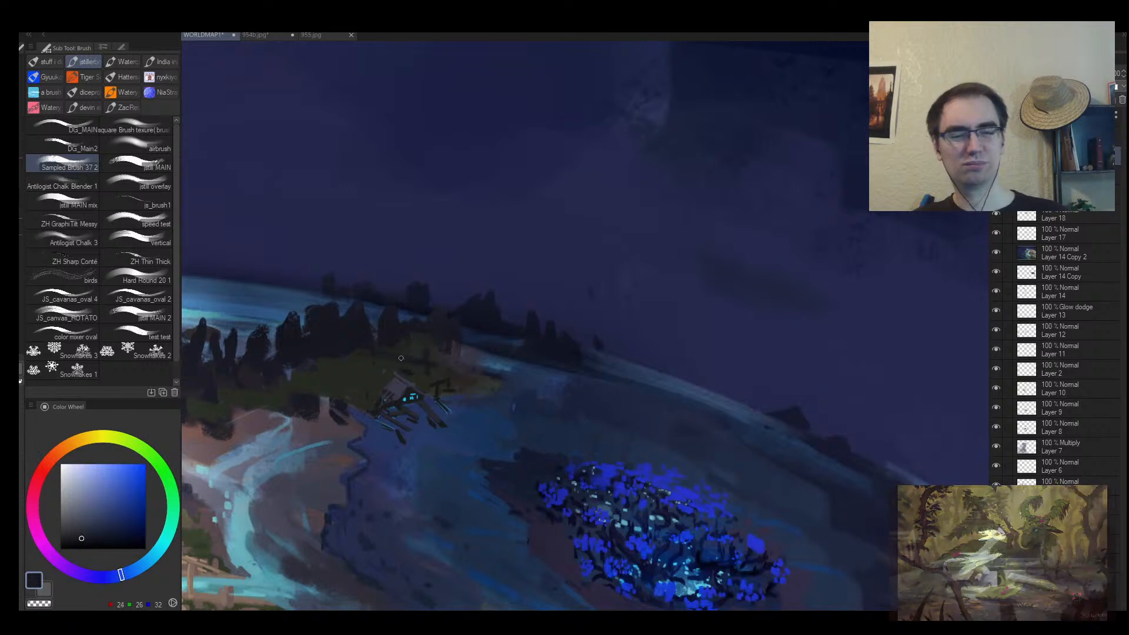
{"action": "left_click", "coordinate": [311, 397], "text": "alt"}
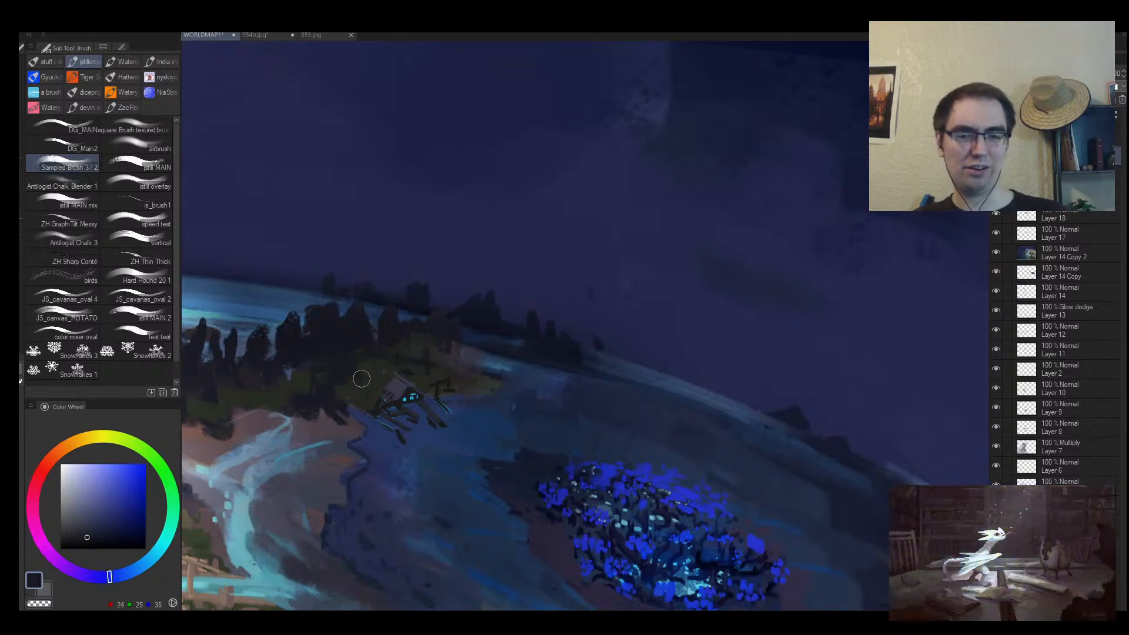
{"action": "left_click", "coordinate": [410, 364], "text": "alt"}
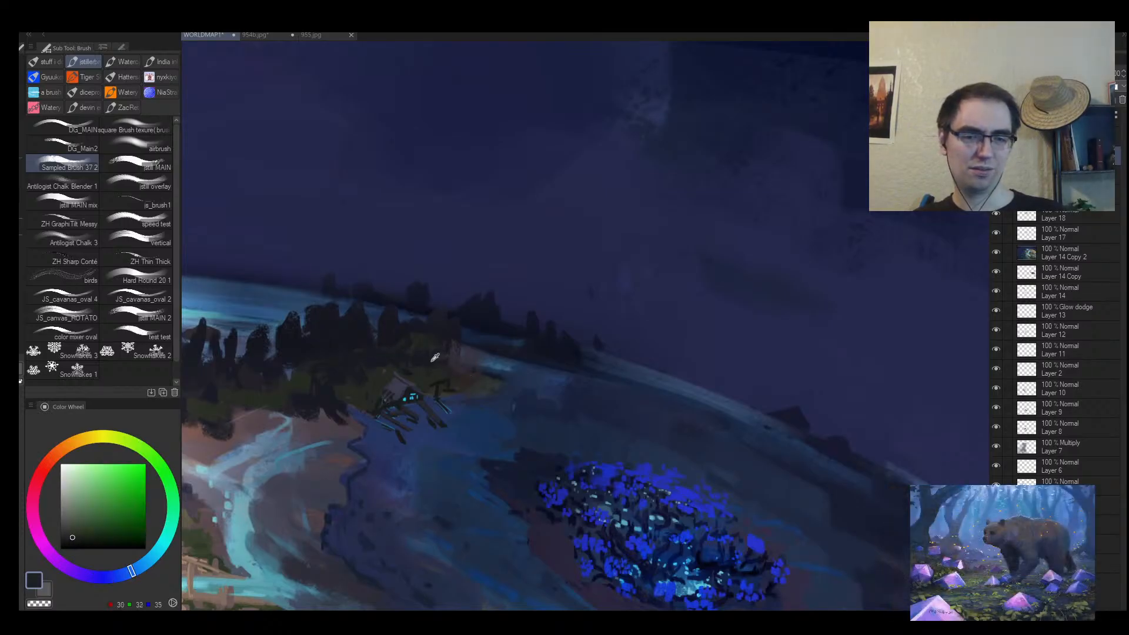
{"action": "left_click", "coordinate": [435, 369], "text": "alt"}
{"action": "left_click", "coordinate": [377, 370], "text": "alt"}
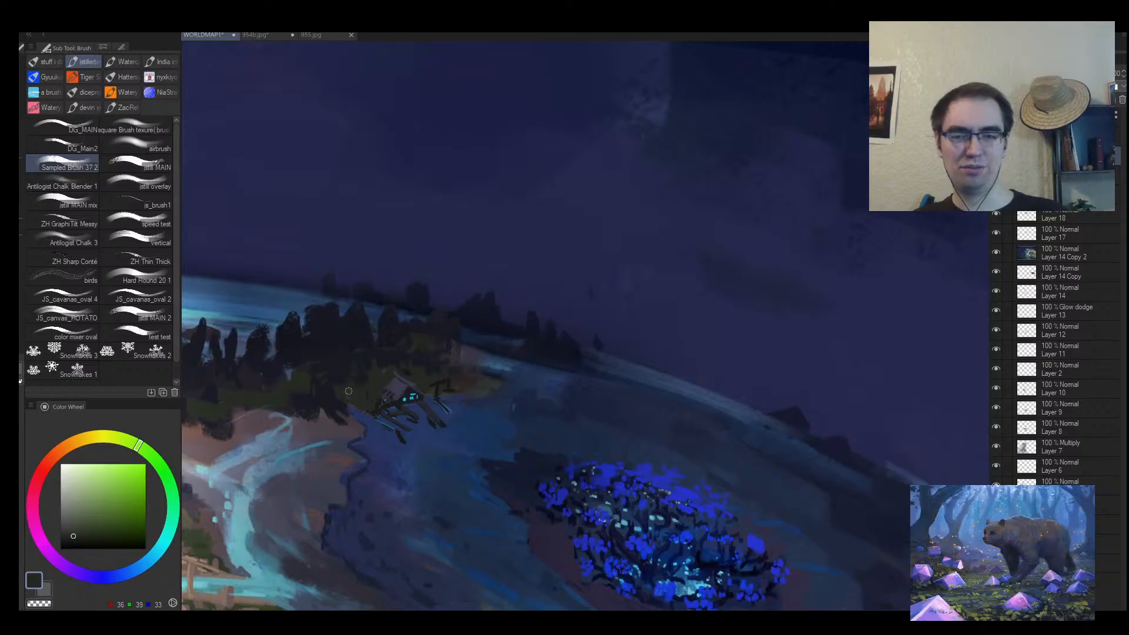
{"action": "left_click", "coordinate": [320, 395], "text": "alt"}
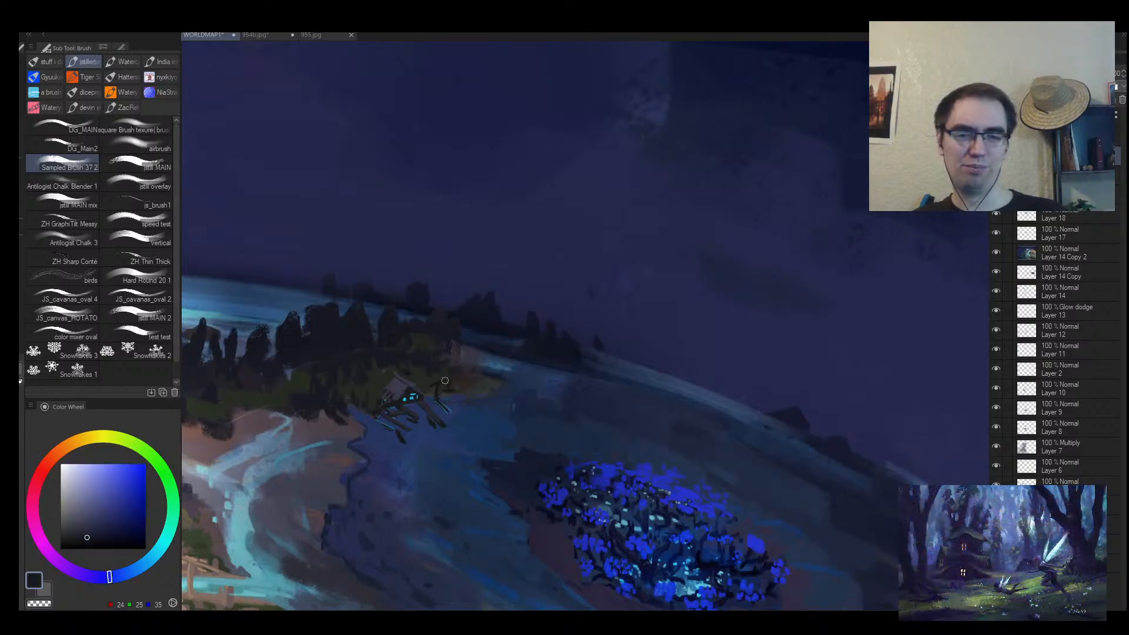
Return the canvas to its unmirrored orientation and check the harbour settlement against the whole map.
{"action": "key", "text": "alt+space"}
{"action": "left_click", "coordinate": [472, 386]}
{"action": "left_click", "coordinate": [566, 353]}
{"action": "left_click", "coordinate": [517, 429]}
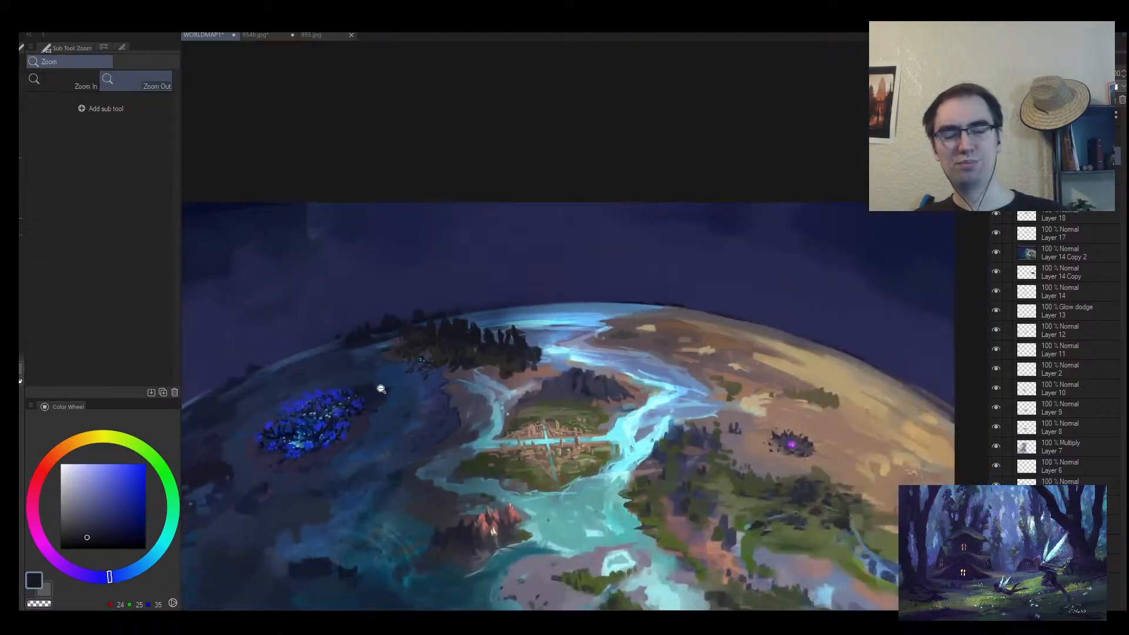
{"action": "left_click", "coordinate": [465, 421]}
{"action": "mouse_move", "coordinate": [464, 421]}
{"action": "left_mouse_down"}
{"action": "mouse_move", "coordinate": [522, 416]}
{"action": "mouse_move", "coordinate": [436, 353]}
{"action": "mouse_move", "coordinate": [429, 412]}
{"action": "mouse_move", "coordinate": [456, 385]}
{"action": "left_mouse_up"}
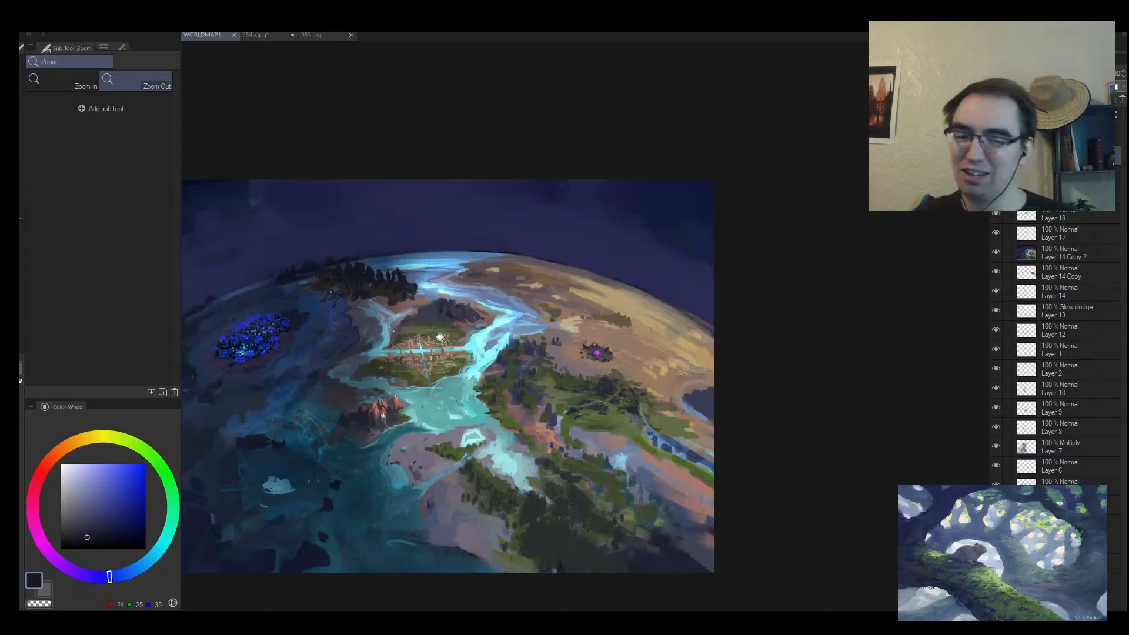
Touch up the bank where the city's canal meets the river, using sampled bright cyan, bank and brown ground colours.
{"action": "mouse_move", "coordinate": [435, 352]}
{"action": "left_mouse_down"}
{"action": "mouse_move", "coordinate": [524, 305]}
{"action": "mouse_move", "coordinate": [498, 323]}
{"action": "left_mouse_up"}
{"action": "mouse_move", "coordinate": [595, 336]}
{"action": "left_mouse_down"}
{"action": "mouse_move", "coordinate": [531, 359]}
{"action": "mouse_move", "coordinate": [538, 330]}
{"action": "left_mouse_up"}
{"action": "left_click_drag", "start_coordinate": [409, 298], "coordinate": [514, 298]}
{"action": "key", "text": "b"}
{"action": "left_click", "coordinate": [506, 274], "text": "alt"}
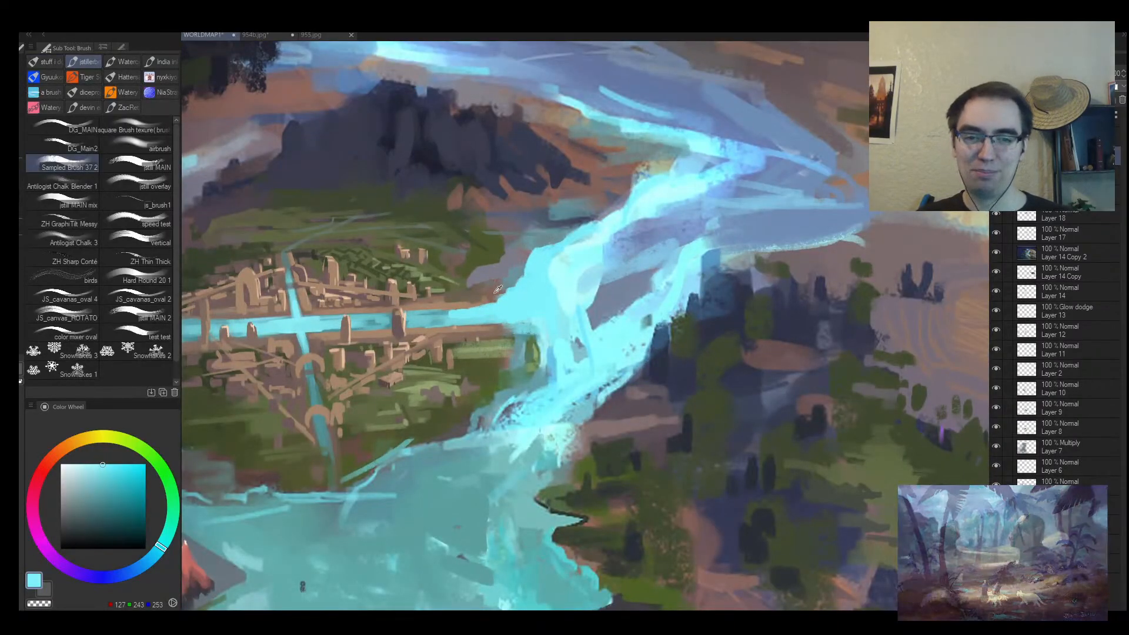
{"action": "left_click", "coordinate": [498, 289], "text": "alt"}
{"action": "left_click", "coordinate": [458, 300], "text": "alt"}
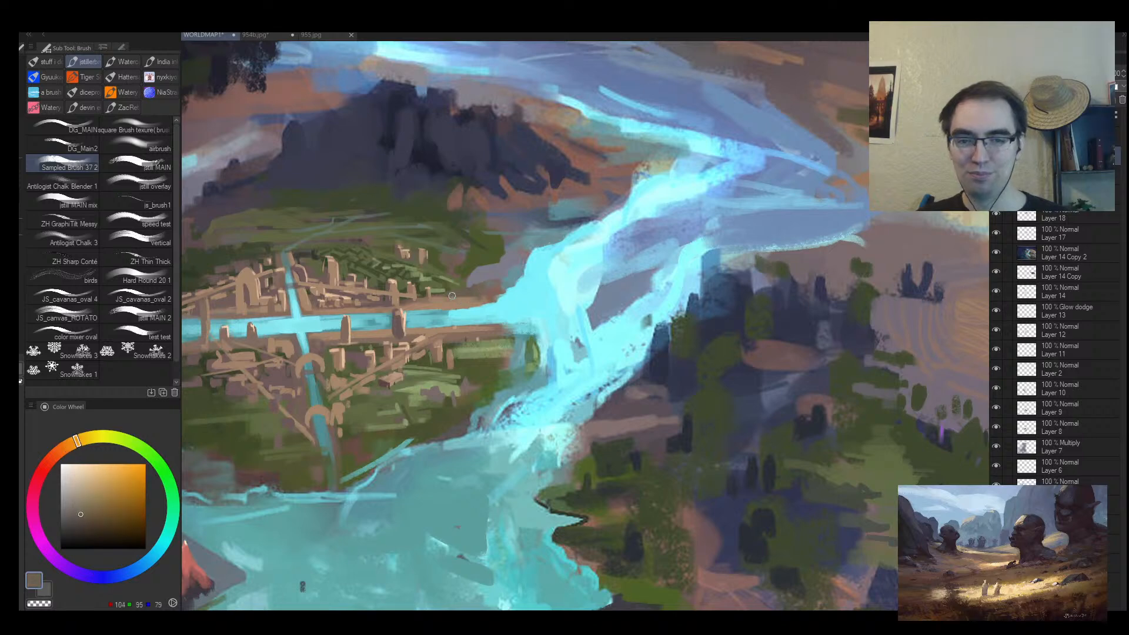
Examine the whole world map at several magnifications to judge its overall composition.
{"action": "key", "text": "z"}
{"action": "left_click", "coordinate": [450, 307]}
{"action": "left_click", "coordinate": [447, 310]}
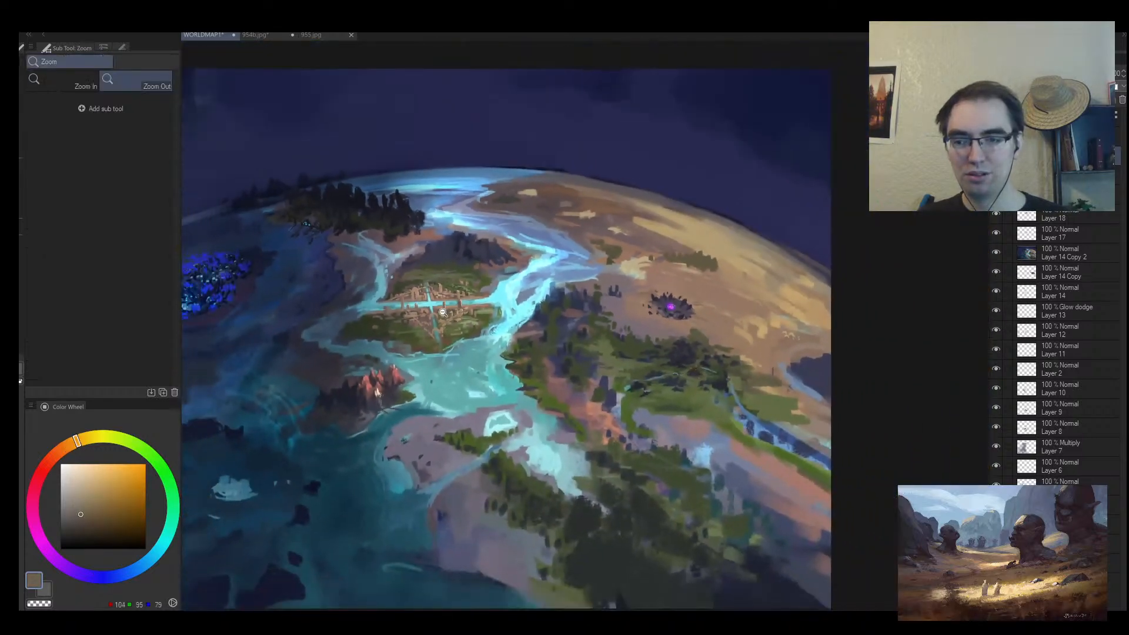
{"action": "scroll", "coordinate": [451, 294], "scroll_direction": "up", "scroll_amount": 2}
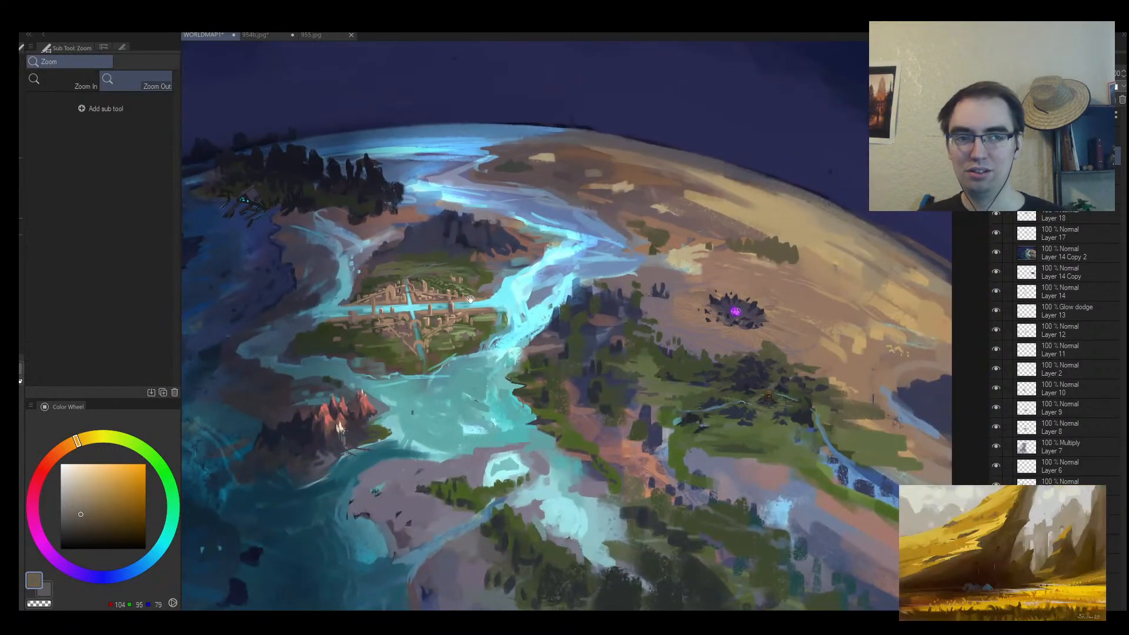
{"action": "left_click", "coordinate": [470, 297]}
{"action": "left_click", "coordinate": [432, 298]}
{"action": "left_click", "coordinate": [419, 308]}
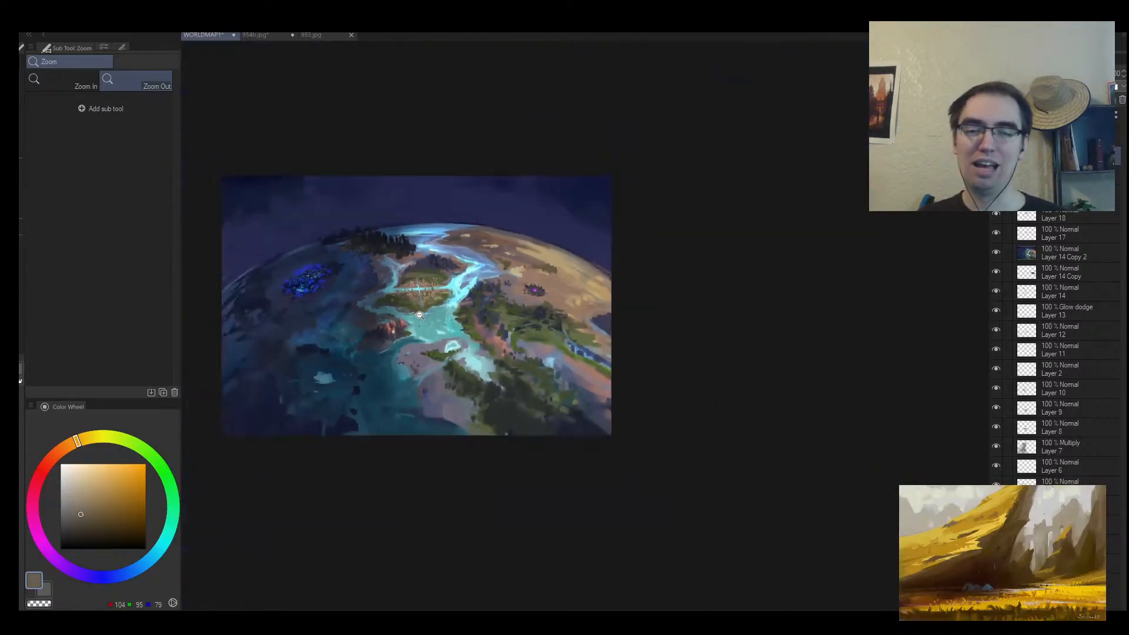
{"action": "scroll", "coordinate": [432, 305], "scroll_direction": "up", "scroll_amount": 4}
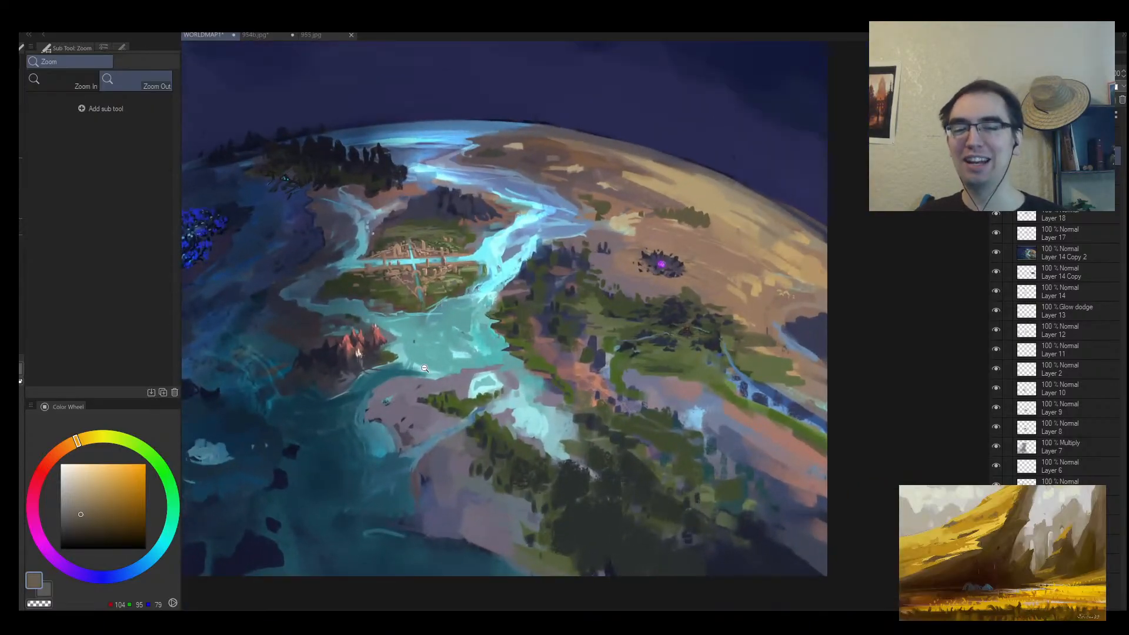
Darken the water along the bay's near shore with sampled deep teal and sample the lighter turquoise of the bay.
{"action": "key", "text": "b"}
{"action": "left_click", "coordinate": [406, 371], "text": "alt"}
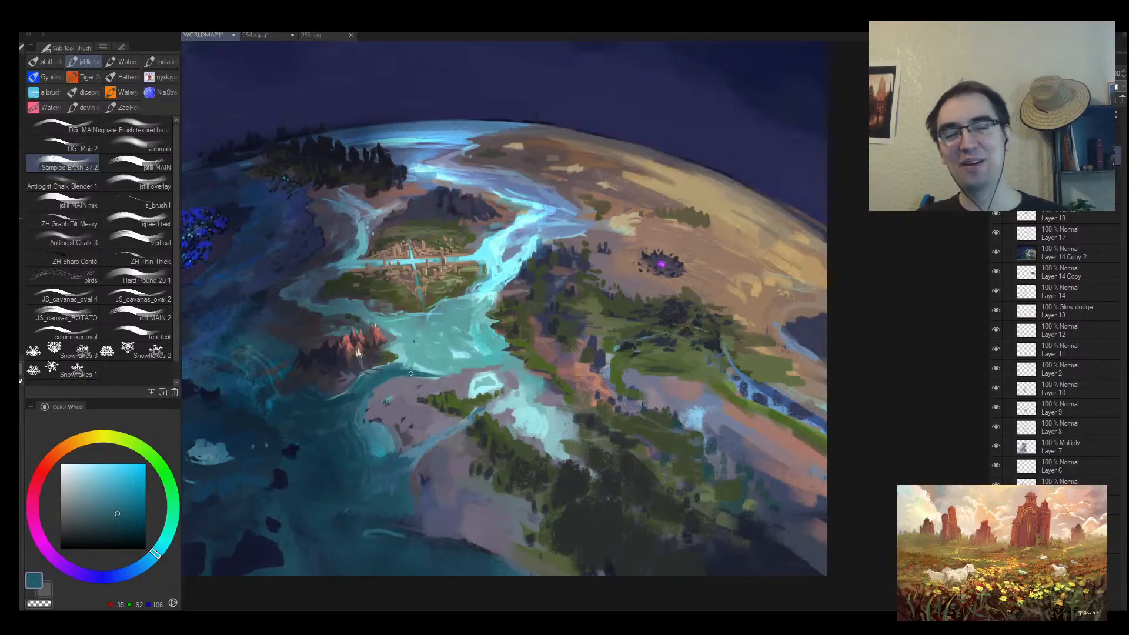
{"action": "left_click", "coordinate": [464, 354], "text": "alt"}
{"action": "key", "text": "/"}
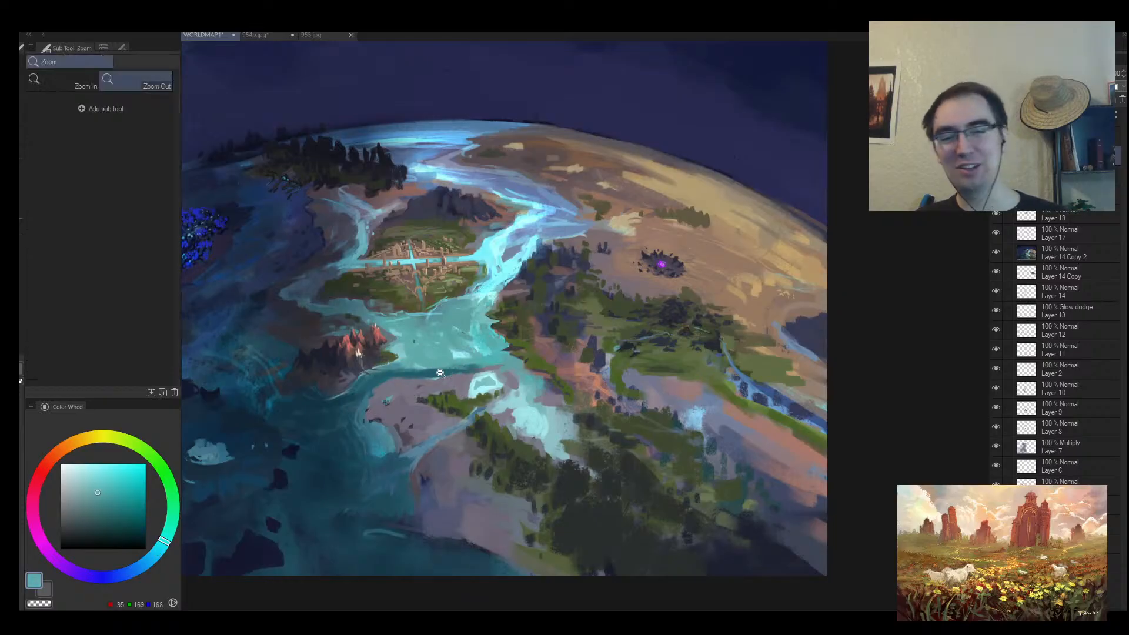
Sample the brown of the central city's buildings for the brush and save the world map.
{"action": "left_click_drag", "start_coordinate": [441, 372], "coordinate": [392, 397]}
{"action": "left_click_drag", "start_coordinate": [450, 344], "coordinate": [509, 304]}
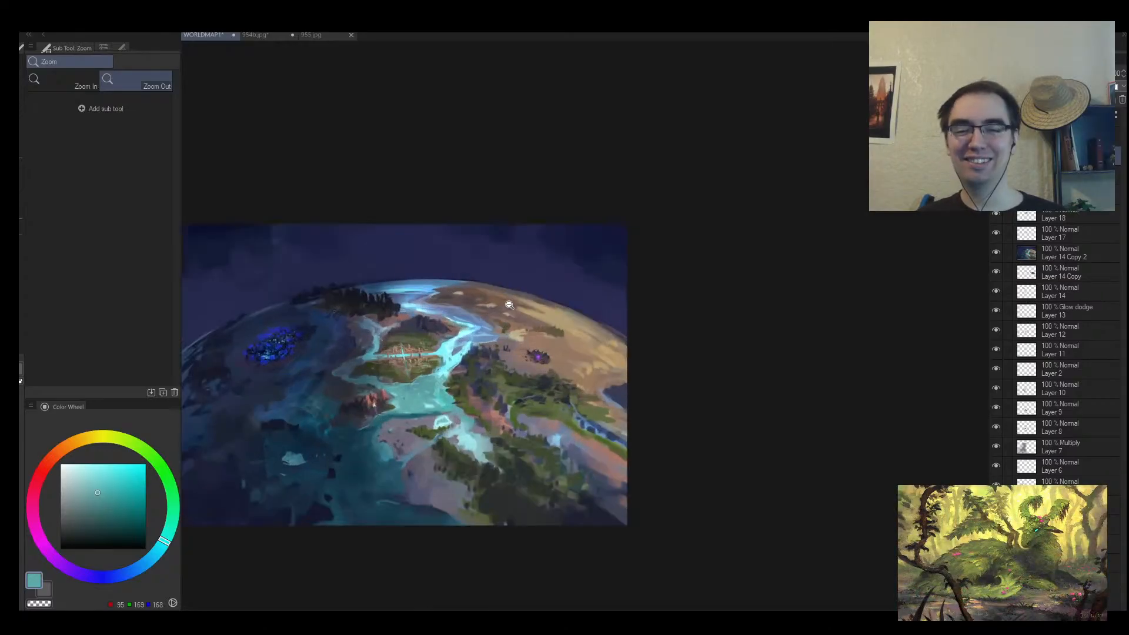
{"action": "left_click_drag", "start_coordinate": [414, 362], "coordinate": [453, 338]}
{"action": "left_click_drag", "start_coordinate": [372, 363], "coordinate": [411, 315]}
{"action": "key", "text": "b"}
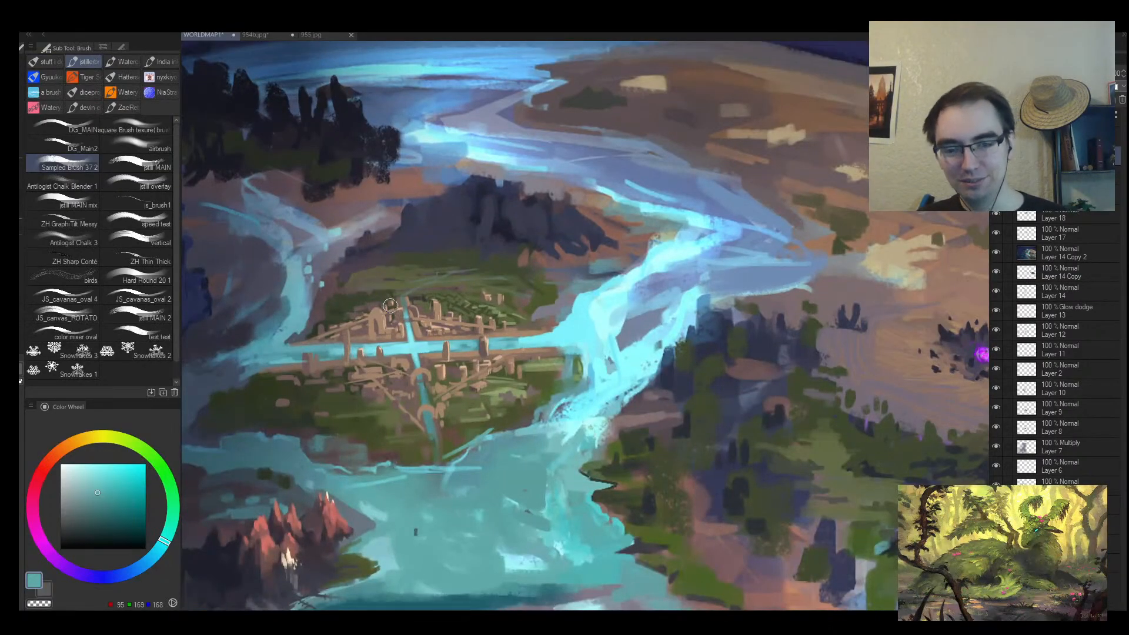
{"action": "left_click", "coordinate": [373, 312], "text": "alt"}
{"action": "key", "text": "ctrl+s"}
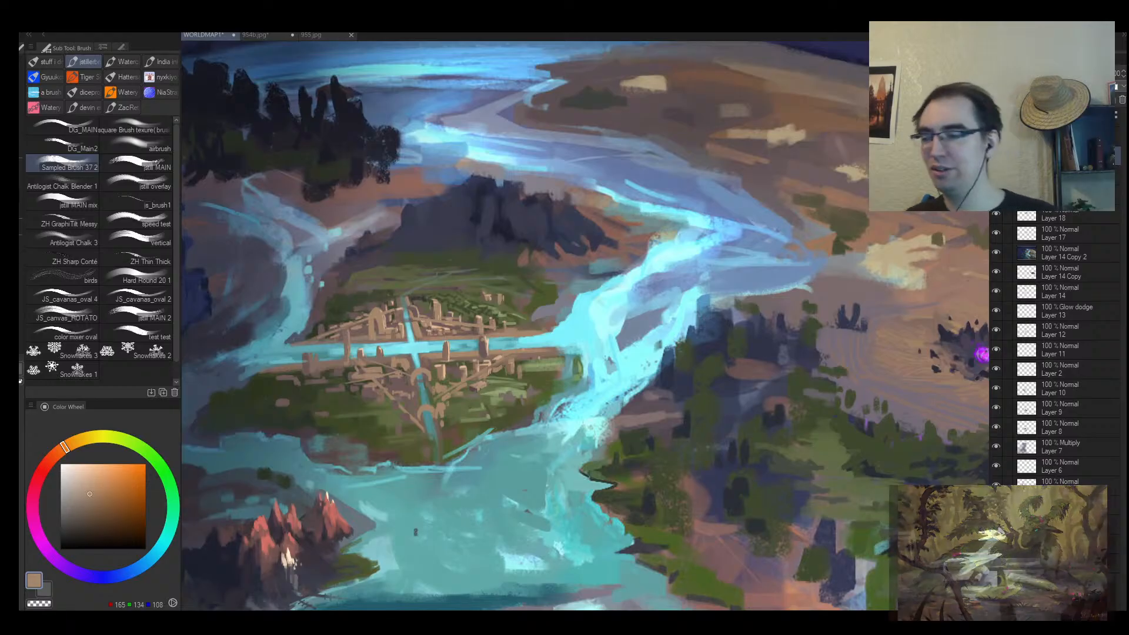
Look through the other open images, close the last one and return to the world map.
{"action": "left_click", "coordinate": [330, 36]}
{"action": "left_click", "coordinate": [288, 35]}
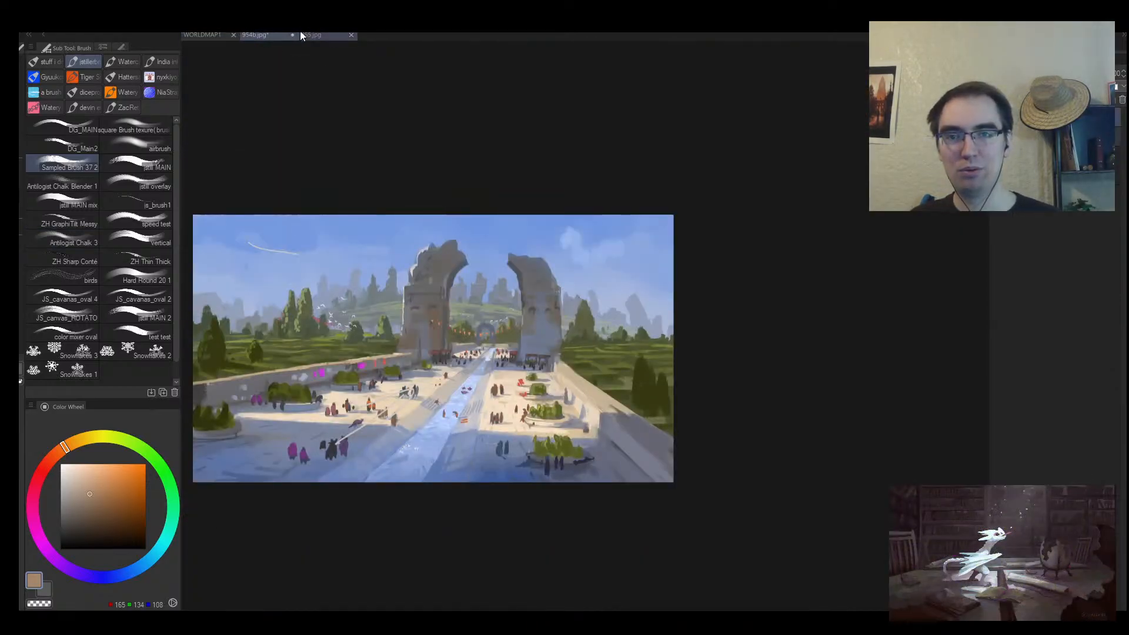
{"action": "left_click", "coordinate": [312, 35]}
{"action": "left_click", "coordinate": [352, 35]}
{"action": "left_click", "coordinate": [199, 35]}
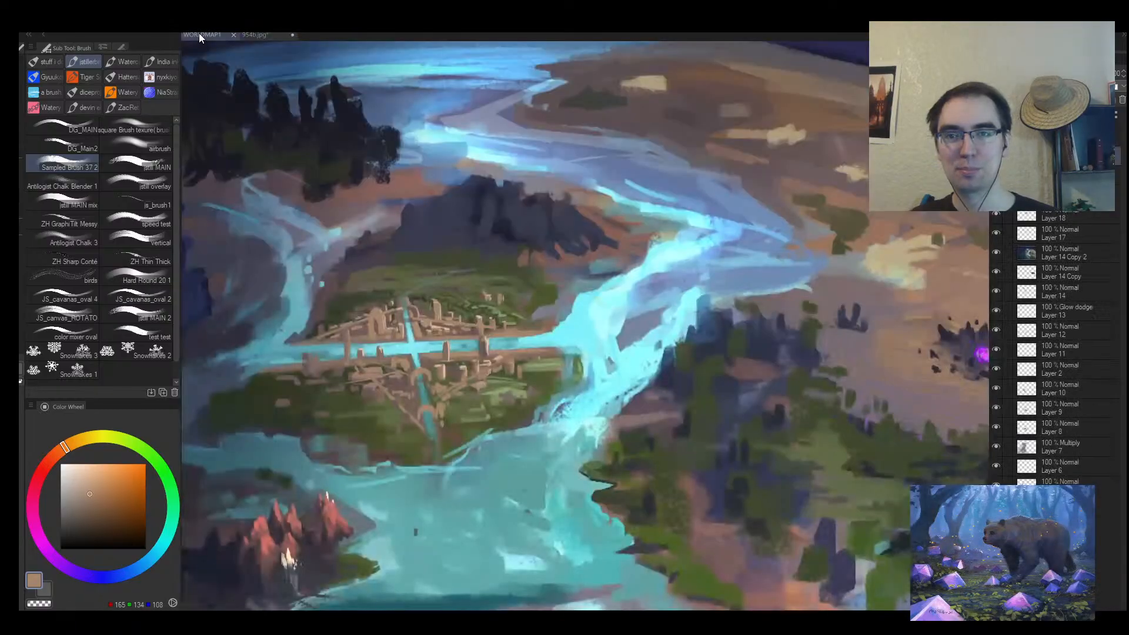
Touch up the gable edge of the harbour house with sampled dark green, and pick up the gable's near-black tone.
{"action": "key", "text": "ctrl+space"}
{"action": "left_click_drag", "start_coordinate": [403, 177], "coordinate": [446, 181]}
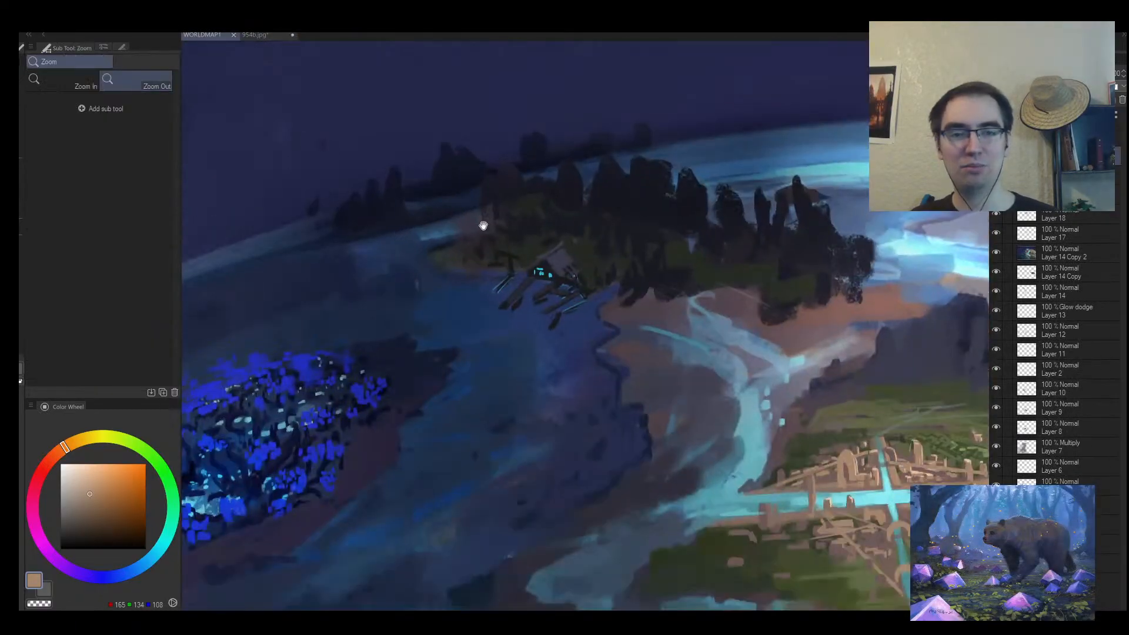
{"action": "left_click_drag", "start_coordinate": [538, 279], "coordinate": [488, 291]}
{"action": "left_click_drag", "start_coordinate": [500, 292], "coordinate": [378, 301]}
{"action": "mouse_move", "coordinate": [378, 302]}
{"action": "left_mouse_down"}
{"action": "mouse_move", "coordinate": [434, 304]}
{"action": "mouse_move", "coordinate": [411, 310]}
{"action": "left_mouse_up"}
{"action": "left_click", "coordinate": [322, 325], "text": "alt"}
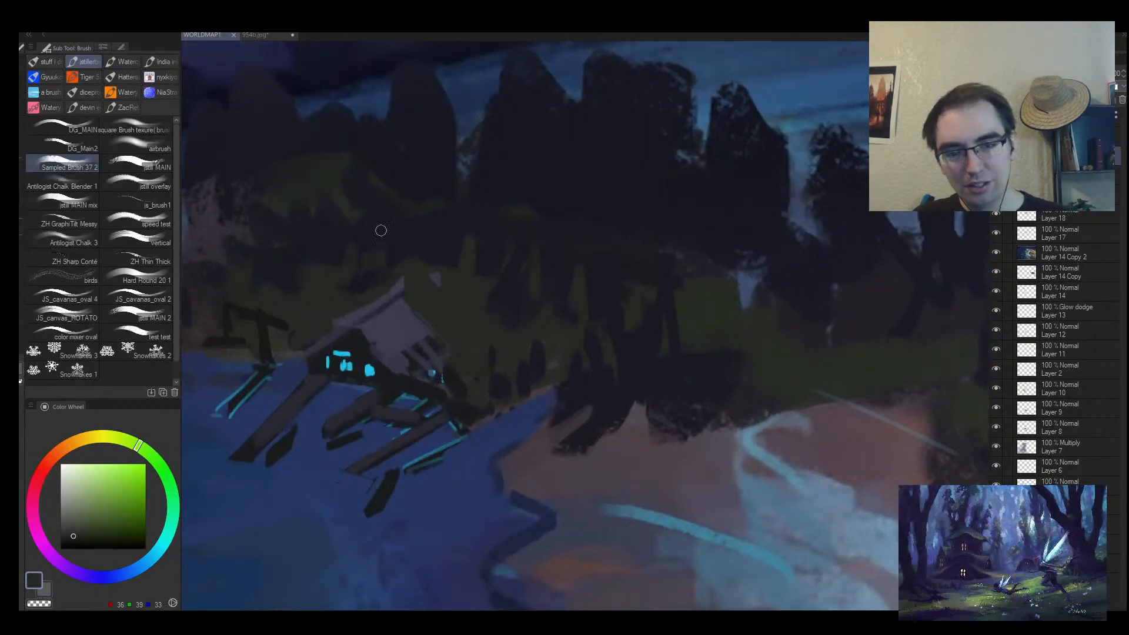
{"action": "left_click_drag", "start_coordinate": [333, 321], "coordinate": [335, 331]}
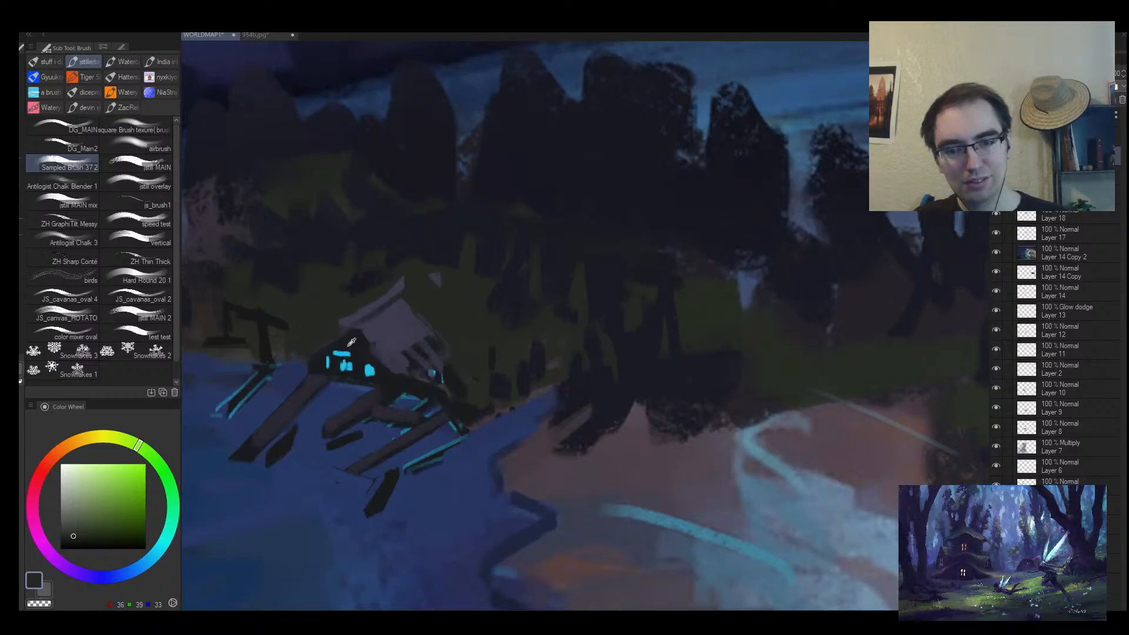
{"action": "left_click", "coordinate": [352, 342], "text": "alt"}
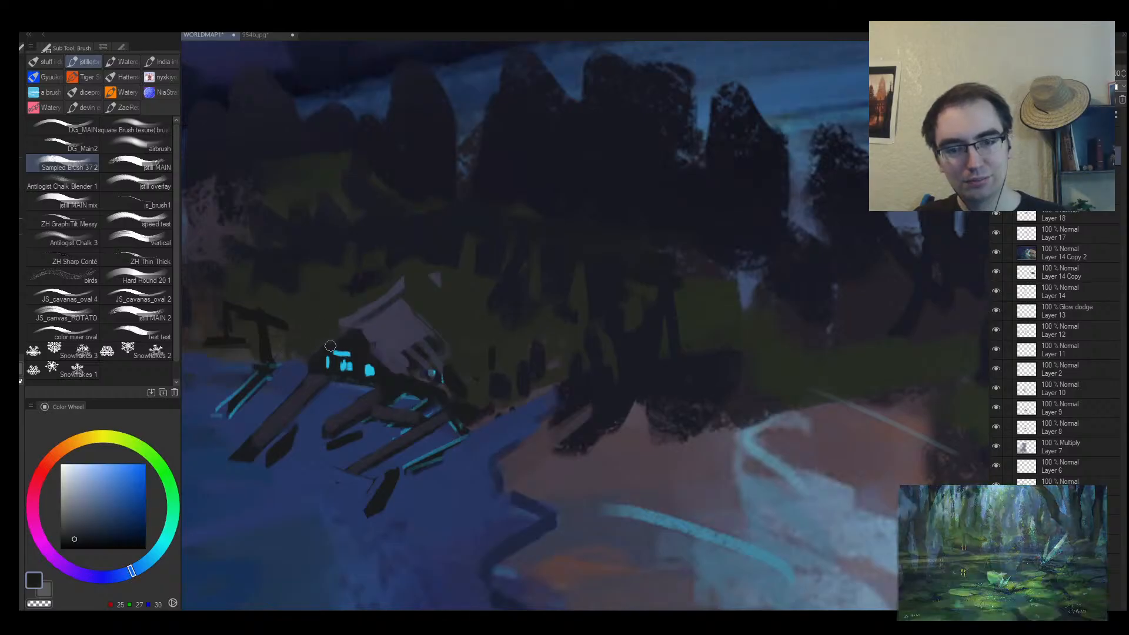
Mirror the canvas and extend the harbour house's lower roof with thin diagonal slats in a sampled muted violet.
{"action": "left_click", "coordinate": [402, 374], "text": "alt"}
{"action": "left_click", "coordinate": [402, 360], "text": "alt"}
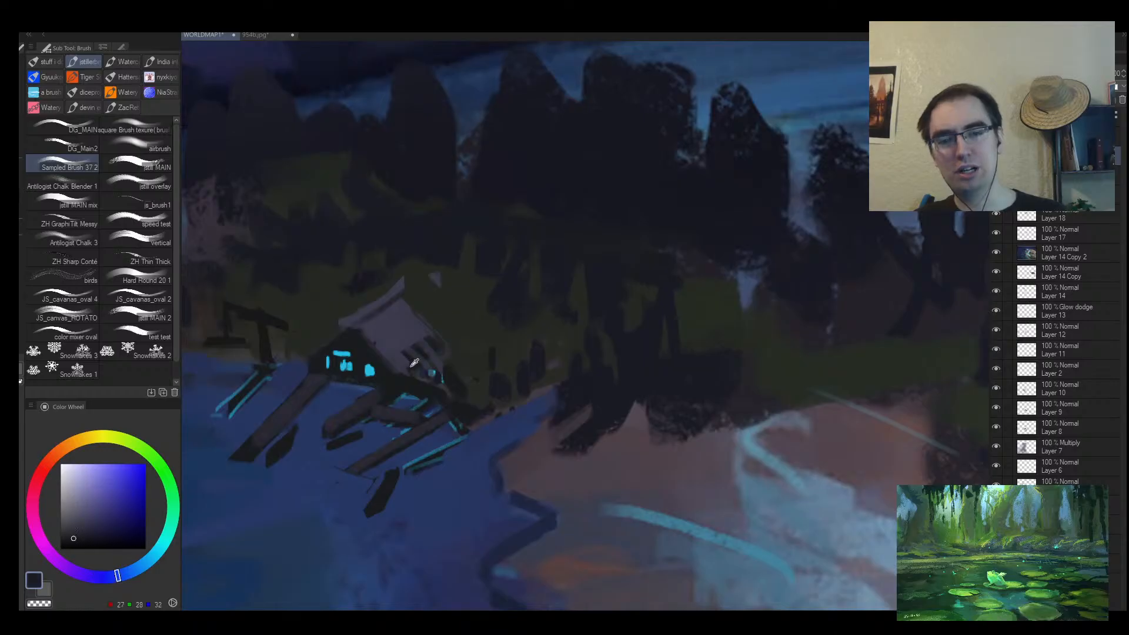
{"action": "left_click", "coordinate": [401, 363], "text": "alt"}
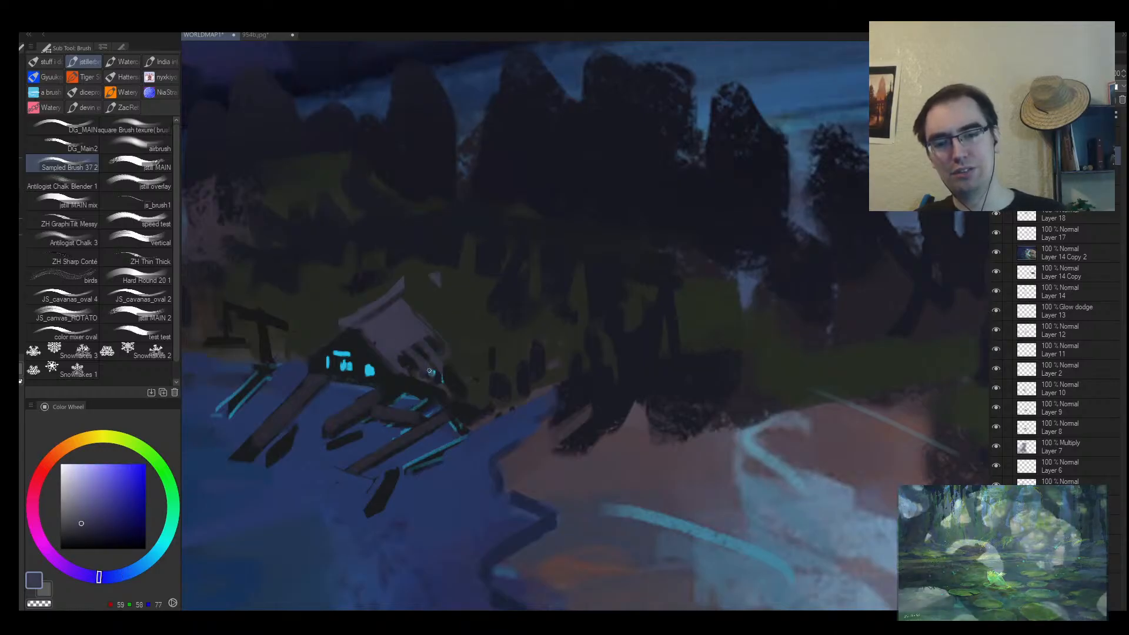
{"action": "key", "text": "ctrl+space"}
{"action": "left_click_drag", "start_coordinate": [437, 349], "coordinate": [461, 337]}
{"action": "key", "text": "h"}
{"action": "left_click_drag", "start_coordinate": [588, 340], "coordinate": [298, 371]}
{"action": "left_click", "coordinate": [474, 381]}
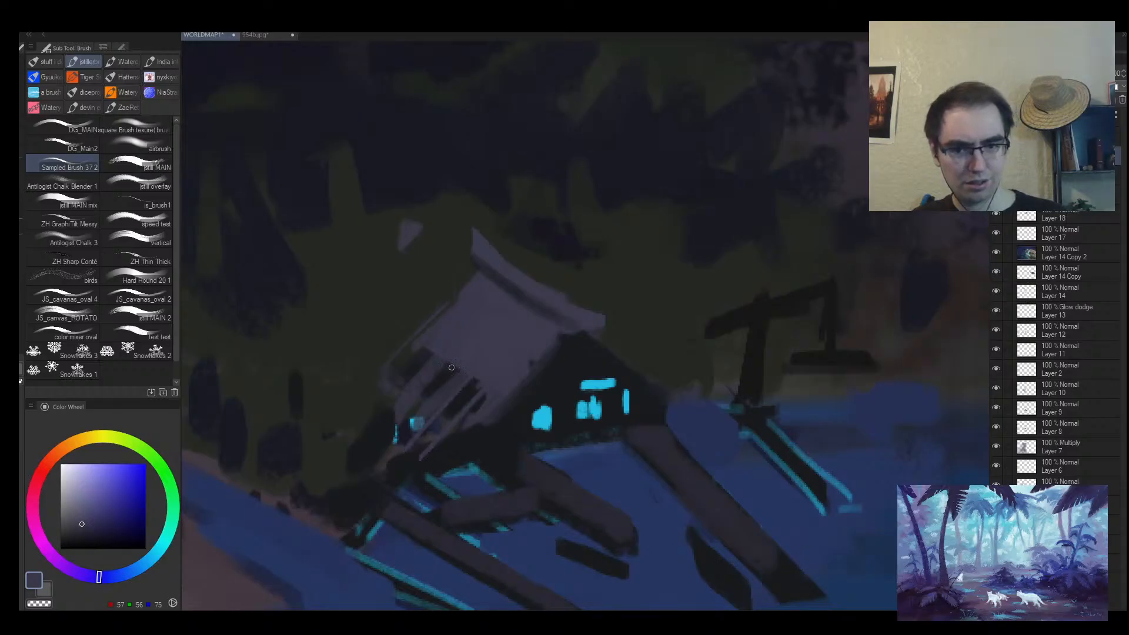
{"action": "left_click_drag", "start_coordinate": [457, 363], "coordinate": [386, 442]}
{"action": "left_click_drag", "start_coordinate": [450, 347], "coordinate": [376, 434]}
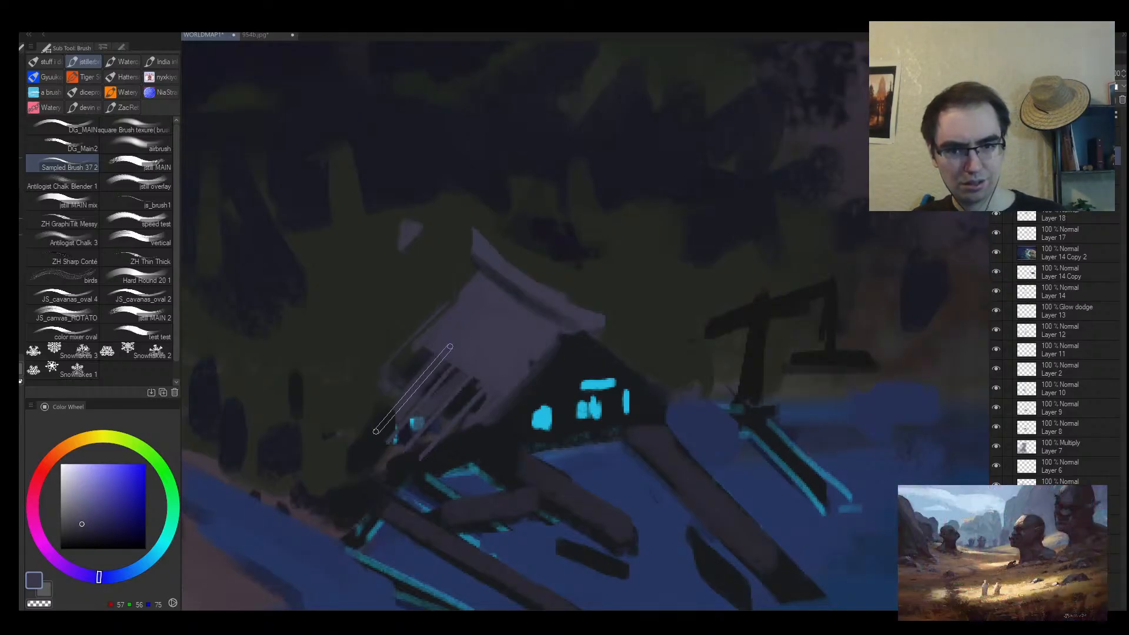
{"action": "left_click_drag", "start_coordinate": [433, 334], "coordinate": [359, 414]}
{"action": "left_click", "coordinate": [401, 337], "text": "alt"}
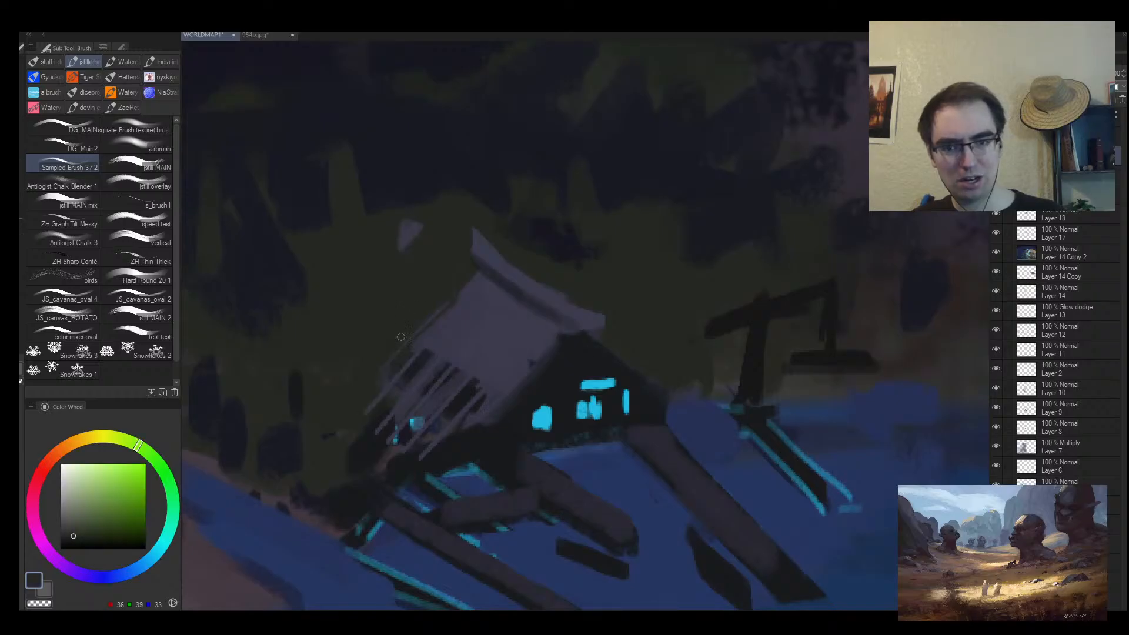
Flip the canvas back to normal and check the reworked harbour roof within its surroundings.
{"action": "key", "text": "alt+space"}
{"action": "left_click_drag", "start_coordinate": [440, 337], "coordinate": [384, 397]}
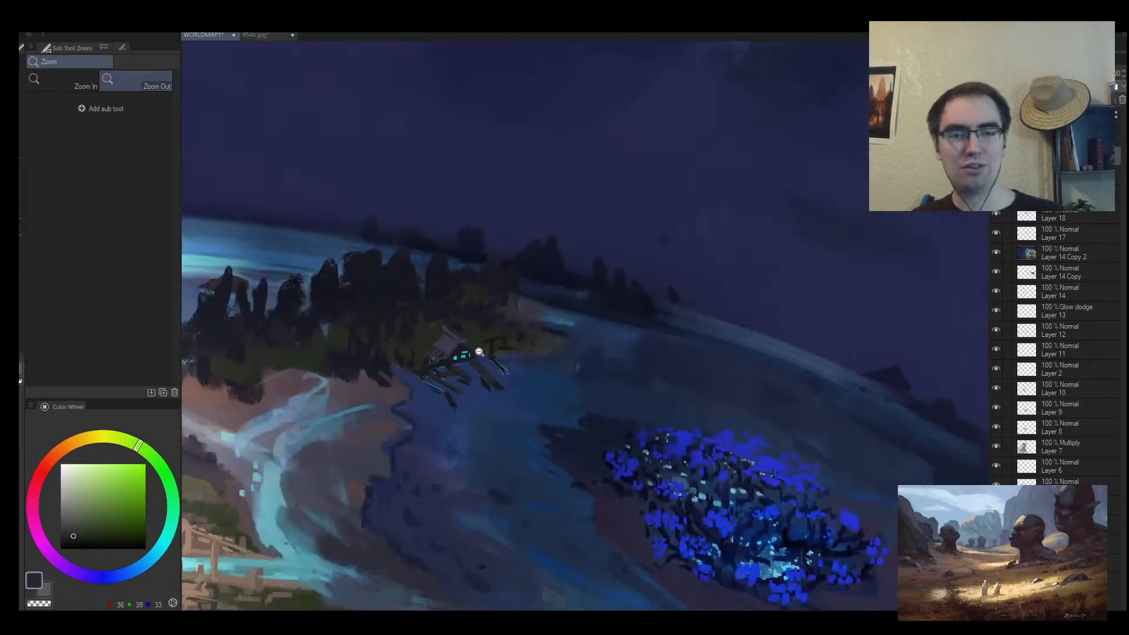
{"action": "left_click_drag", "start_coordinate": [480, 353], "coordinate": [517, 354]}
{"action": "key", "text": "h"}
{"action": "mouse_move", "coordinate": [612, 358]}
{"action": "left_mouse_down"}
{"action": "mouse_move", "coordinate": [339, 356]}
{"action": "mouse_move", "coordinate": [398, 354]}
{"action": "mouse_move", "coordinate": [535, 255]}
{"action": "left_mouse_up"}
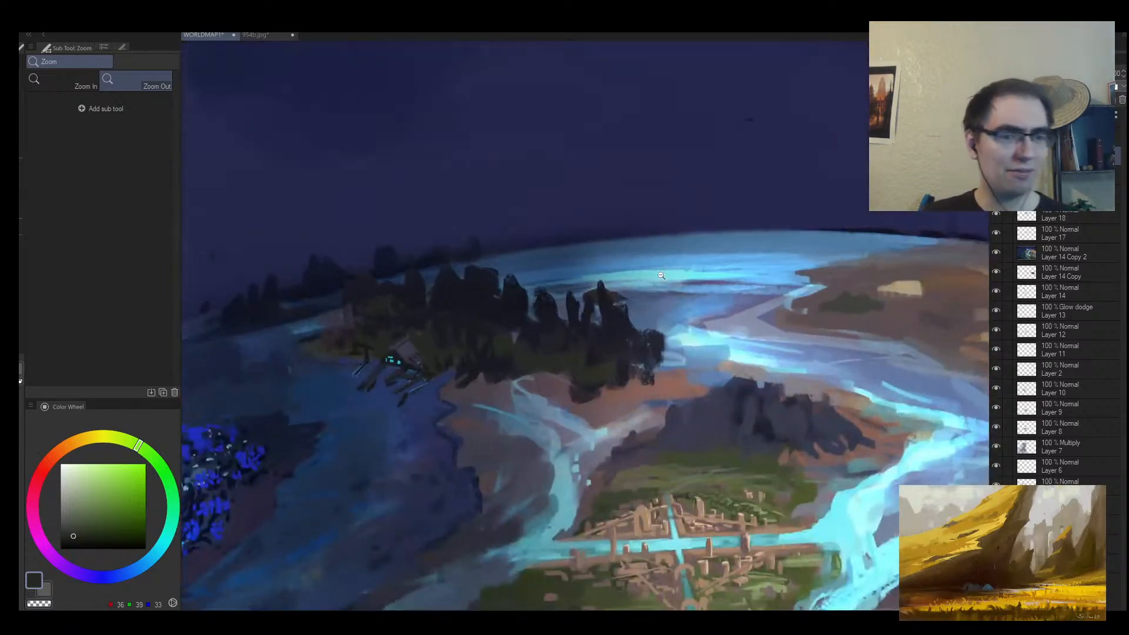
Show the red number labels and examine the numbered locations across the world map.
{"action": "left_click_drag", "start_coordinate": [651, 307], "coordinate": [467, 362]}
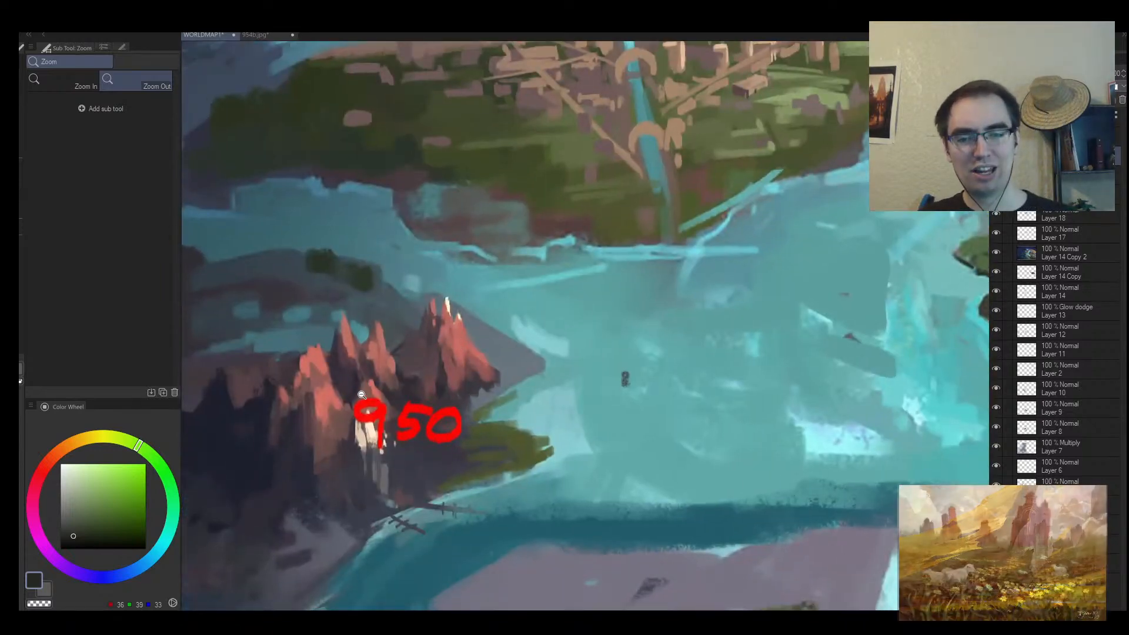
{"action": "mouse_move", "coordinate": [358, 393]}
{"action": "left_mouse_down"}
{"action": "mouse_move", "coordinate": [383, 391]}
{"action": "mouse_move", "coordinate": [344, 380]}
{"action": "left_mouse_up"}
{"action": "left_click_drag", "start_coordinate": [344, 380], "coordinate": [588, 450]}
{"action": "left_click_drag", "start_coordinate": [280, 310], "coordinate": [466, 425]}
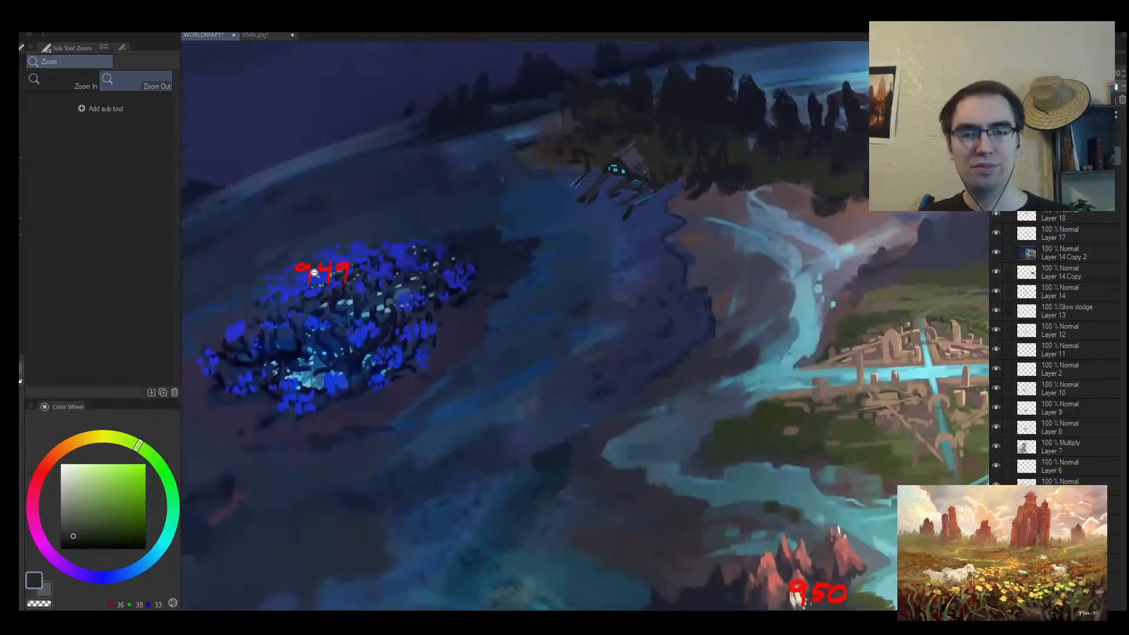
{"action": "mouse_move", "coordinate": [312, 272]}
{"action": "left_mouse_down"}
{"action": "mouse_move", "coordinate": [353, 265]}
{"action": "mouse_move", "coordinate": [323, 264]}
{"action": "left_mouse_up"}
{"action": "left_click_drag", "start_coordinate": [591, 288], "coordinate": [305, 323]}
{"action": "left_click_drag", "start_coordinate": [457, 303], "coordinate": [399, 300]}
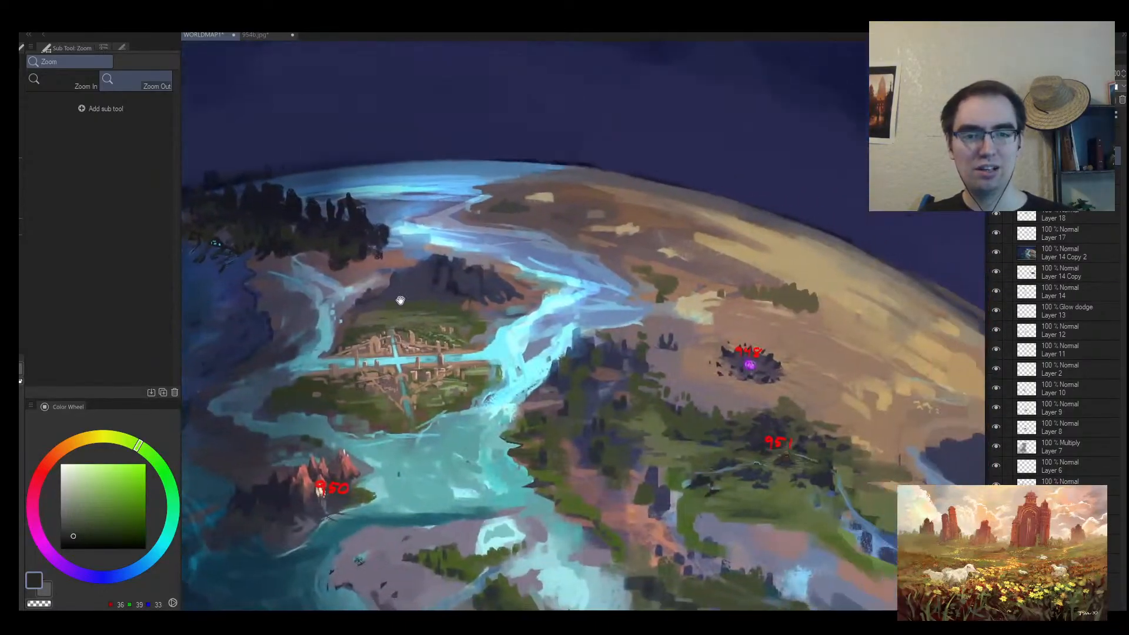
{"action": "left_click_drag", "start_coordinate": [408, 351], "coordinate": [453, 344]}
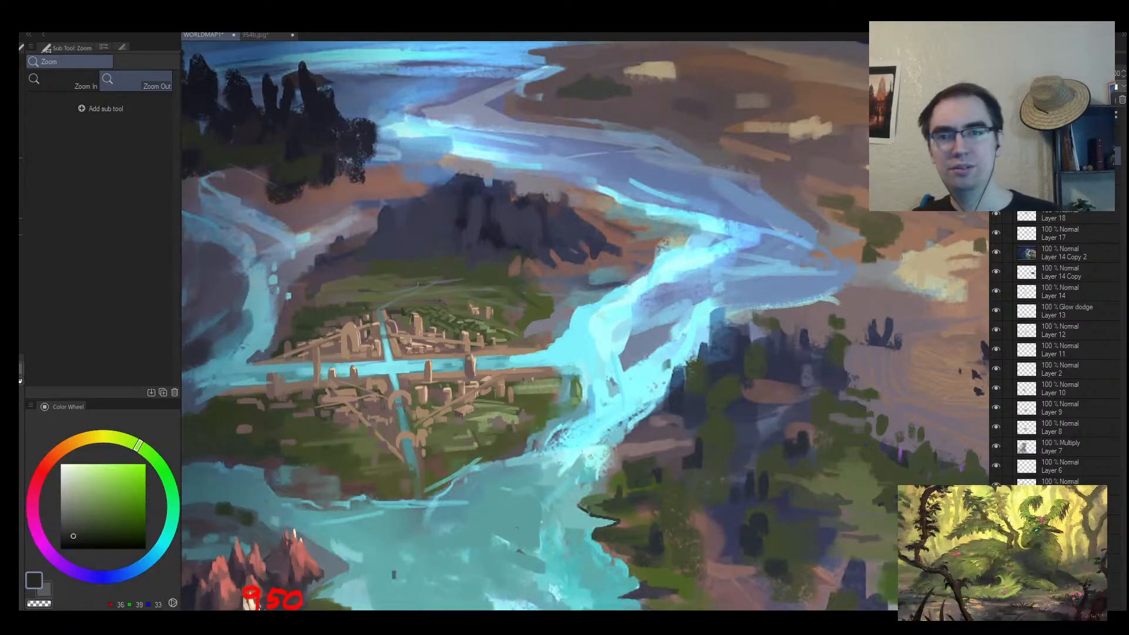
Check the other open image, and handwrite the label 954 over the central city in red sampled from the 950 label.
{"action": "left_click", "coordinate": [263, 34]}
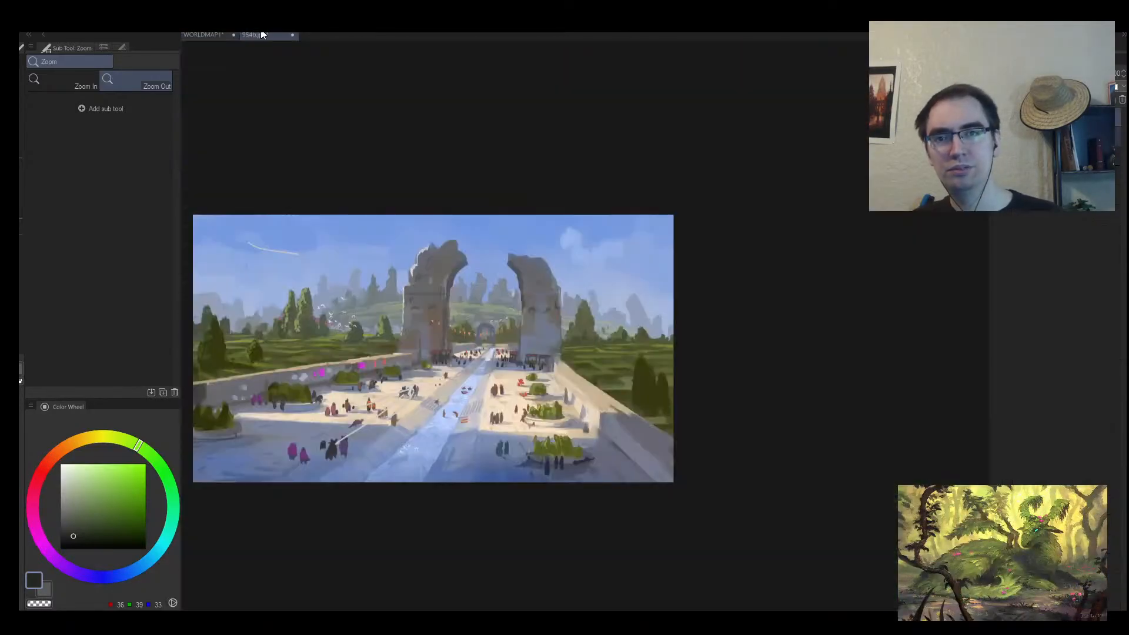
{"action": "left_click", "coordinate": [192, 36]}
{"action": "left_click_drag", "start_coordinate": [335, 374], "coordinate": [339, 383]}
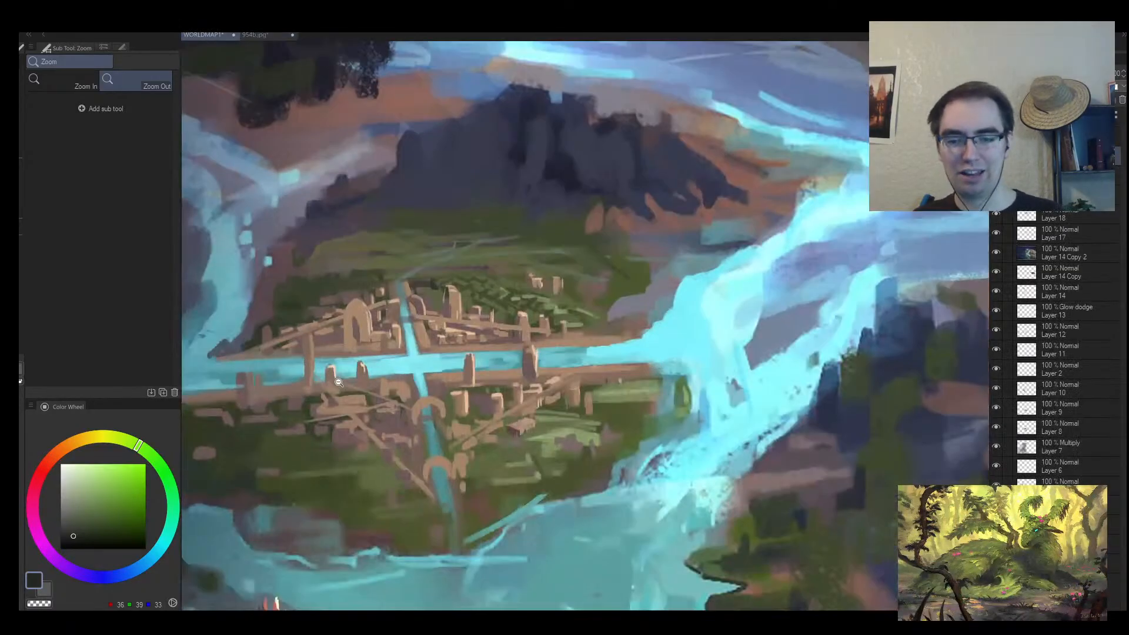
{"action": "left_click_drag", "start_coordinate": [346, 445], "coordinate": [412, 209]}
{"action": "key", "text": "b"}
{"action": "left_click", "coordinate": [270, 452], "text": "alt"}
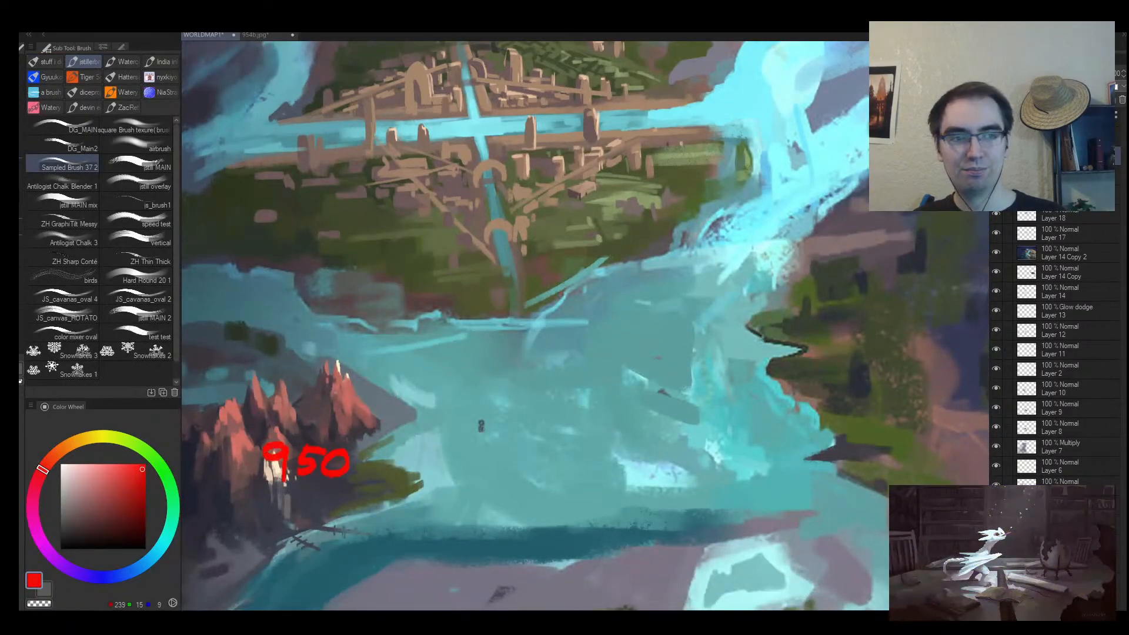
{"action": "left_click_drag", "start_coordinate": [446, 275], "coordinate": [334, 501]}
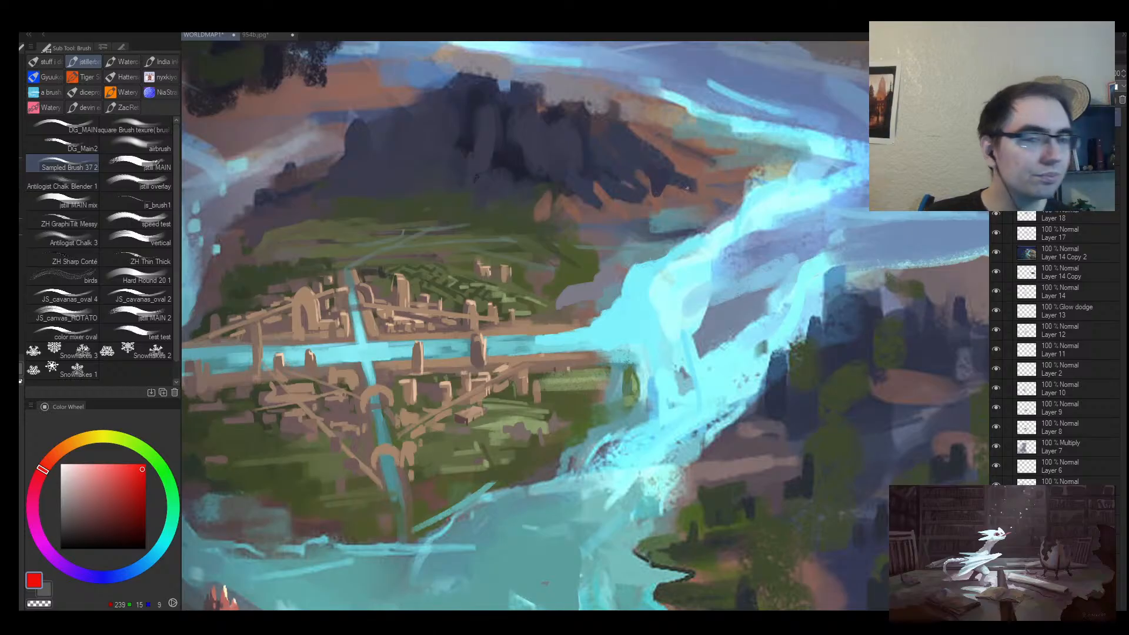
{"action": "mouse_move", "coordinate": [341, 274]}
{"action": "left_mouse_down"}
{"action": "mouse_move", "coordinate": [336, 300]}
{"action": "mouse_move", "coordinate": [324, 281]}
{"action": "mouse_move", "coordinate": [339, 304]}
{"action": "mouse_move", "coordinate": [371, 305]}
{"action": "mouse_move", "coordinate": [390, 286]}
{"action": "mouse_move", "coordinate": [421, 292]}
{"action": "mouse_move", "coordinate": [412, 318]}
{"action": "mouse_move", "coordinate": [623, 342]}
{"action": "mouse_move", "coordinate": [547, 330]}
{"action": "left_mouse_up"}
{"action": "key", "text": "ctrl+z"}
{"action": "key", "text": "ctrl+z"}
Handwrite the label 955 over the harbour house on the forested shoreline in the same red.
{"action": "key", "text": "alt+space"}
{"action": "left_click", "coordinate": [441, 324]}
{"action": "left_click", "coordinate": [444, 326]}
{"action": "scroll", "coordinate": [449, 327], "scroll_direction": "up", "scroll_amount": 3}
{"action": "scroll", "coordinate": [418, 238], "scroll_direction": "up", "scroll_amount": 5}
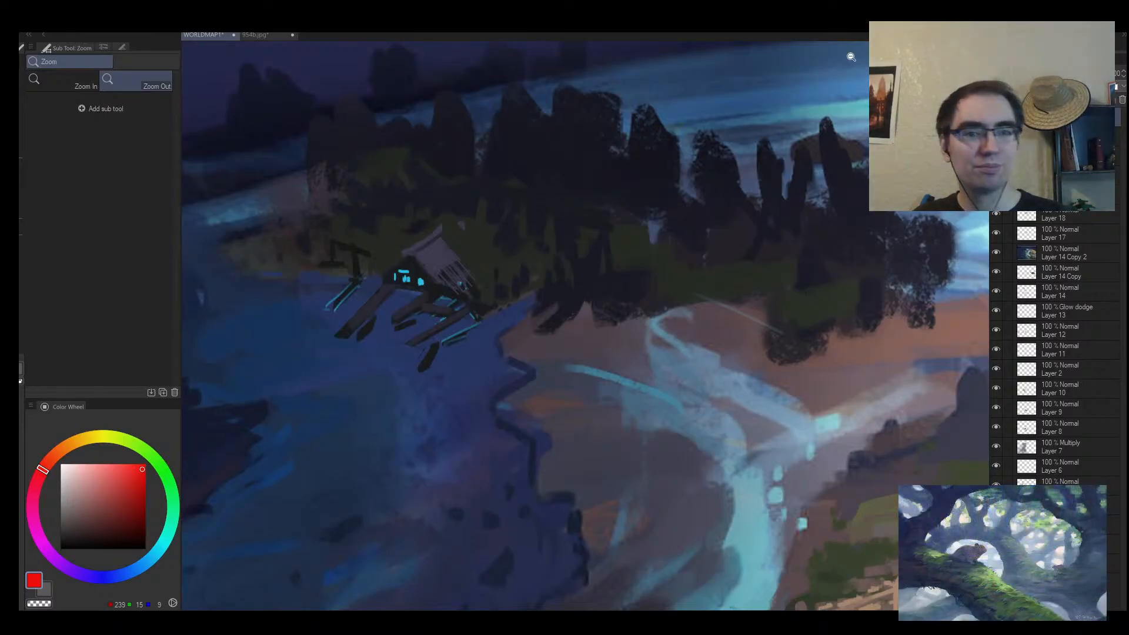
{"action": "key", "text": "b"}
{"action": "left_click_drag", "start_coordinate": [403, 243], "coordinate": [391, 250]}
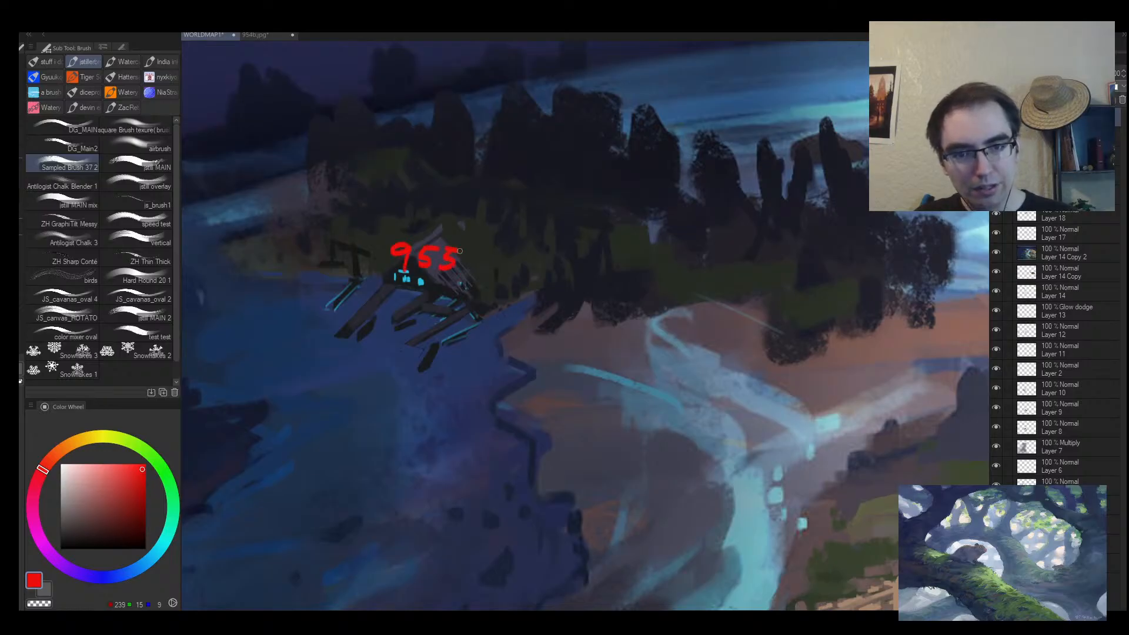
Examine the harbour's 955 label up close and against the whole labelled map.
{"action": "key", "text": "slash"}
{"action": "mouse_move", "coordinate": [460, 251]}
{"action": "left_mouse_down"}
{"action": "mouse_move", "coordinate": [464, 289]}
{"action": "mouse_move", "coordinate": [408, 289]}
{"action": "left_mouse_up"}
{"action": "scroll", "coordinate": [487, 277], "scroll_direction": "down", "scroll_amount": 4}
{"action": "scroll", "coordinate": [410, 297], "scroll_direction": "up", "scroll_amount": 4}
{"action": "scroll", "coordinate": [408, 300], "scroll_direction": "up", "scroll_amount": 3}
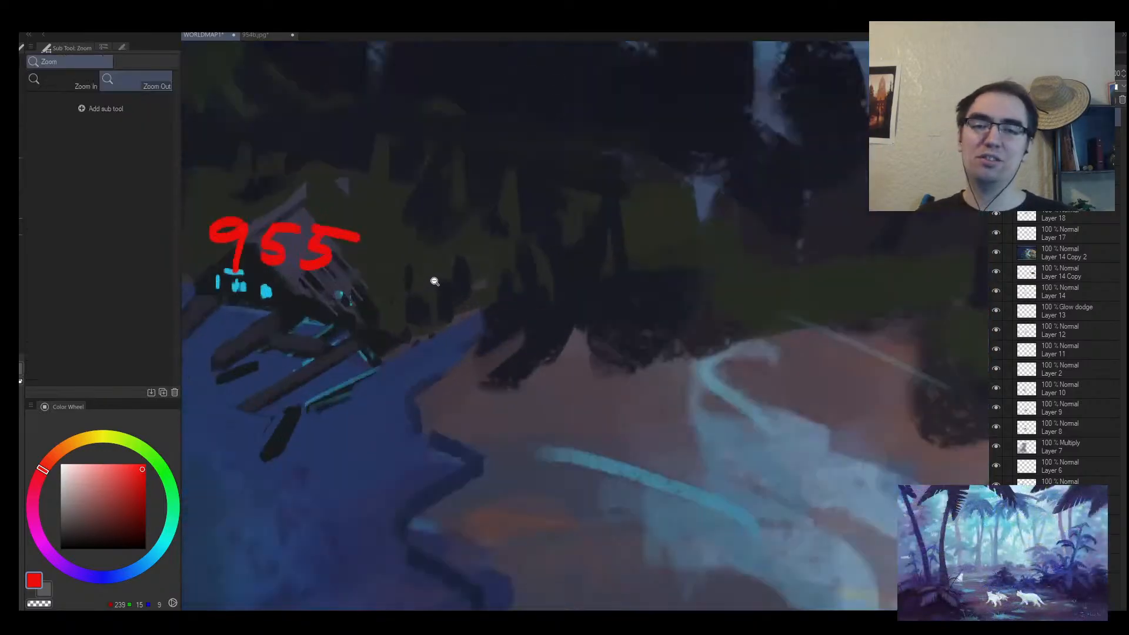
{"action": "scroll", "coordinate": [429, 269], "scroll_direction": "down", "scroll_amount": 8}
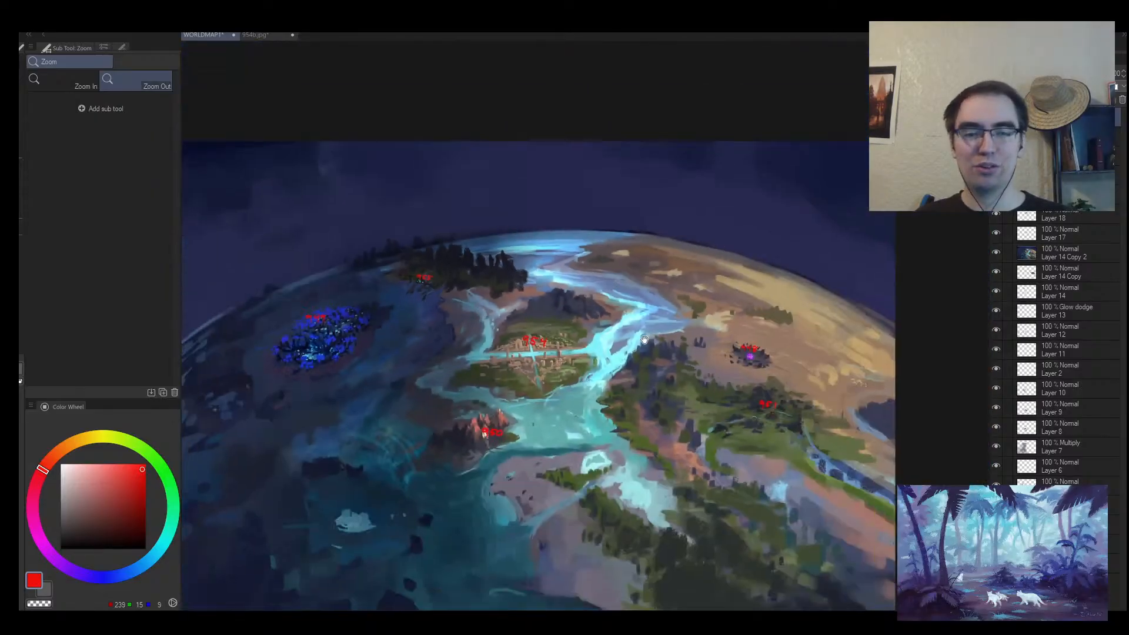
{"action": "left_click_drag", "start_coordinate": [645, 340], "coordinate": [623, 319]}
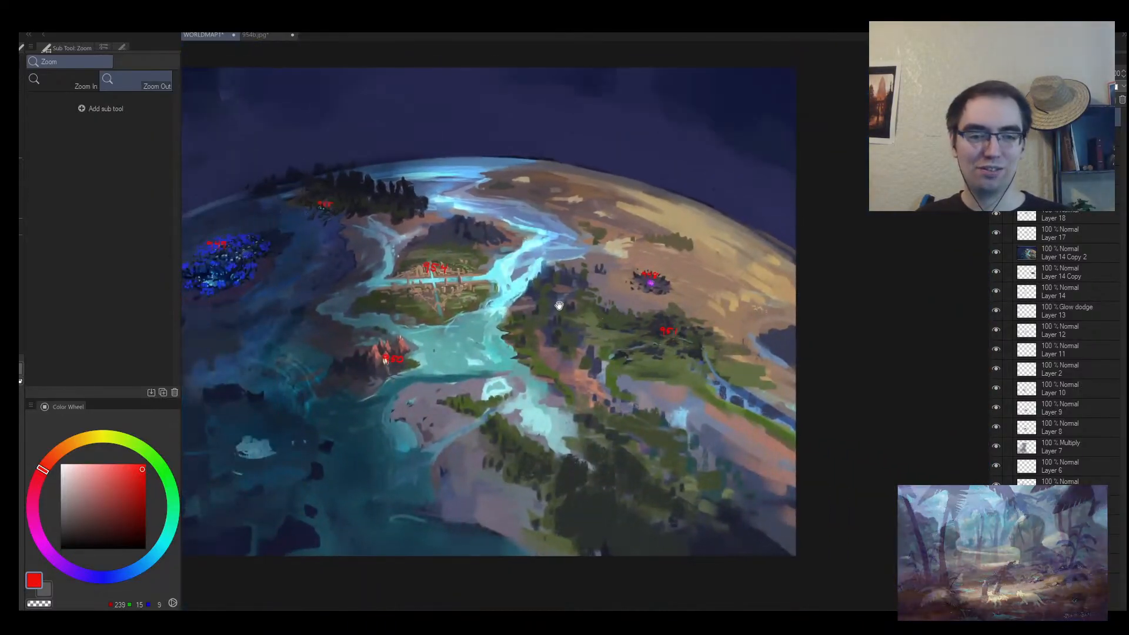
{"action": "mouse_move", "coordinate": [374, 257]}
{"action": "left_mouse_down"}
{"action": "mouse_move", "coordinate": [453, 289]}
{"action": "mouse_move", "coordinate": [414, 332]}
{"action": "mouse_move", "coordinate": [387, 261]}
{"action": "left_mouse_up"}
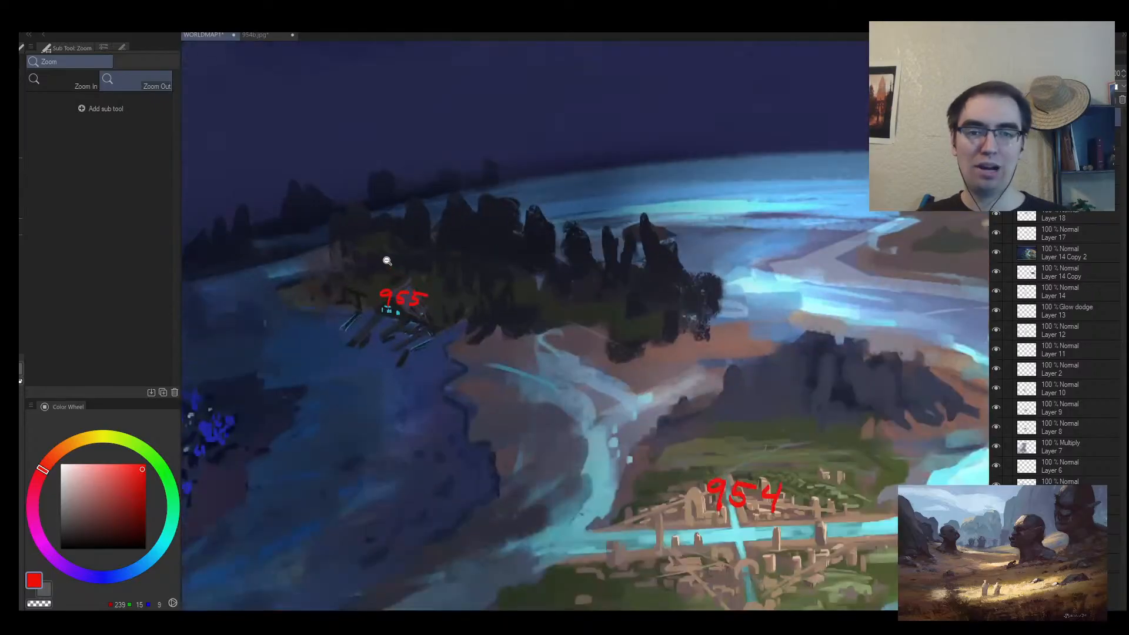
{"action": "left_click", "coordinate": [393, 265]}
{"action": "left_click", "coordinate": [411, 295]}
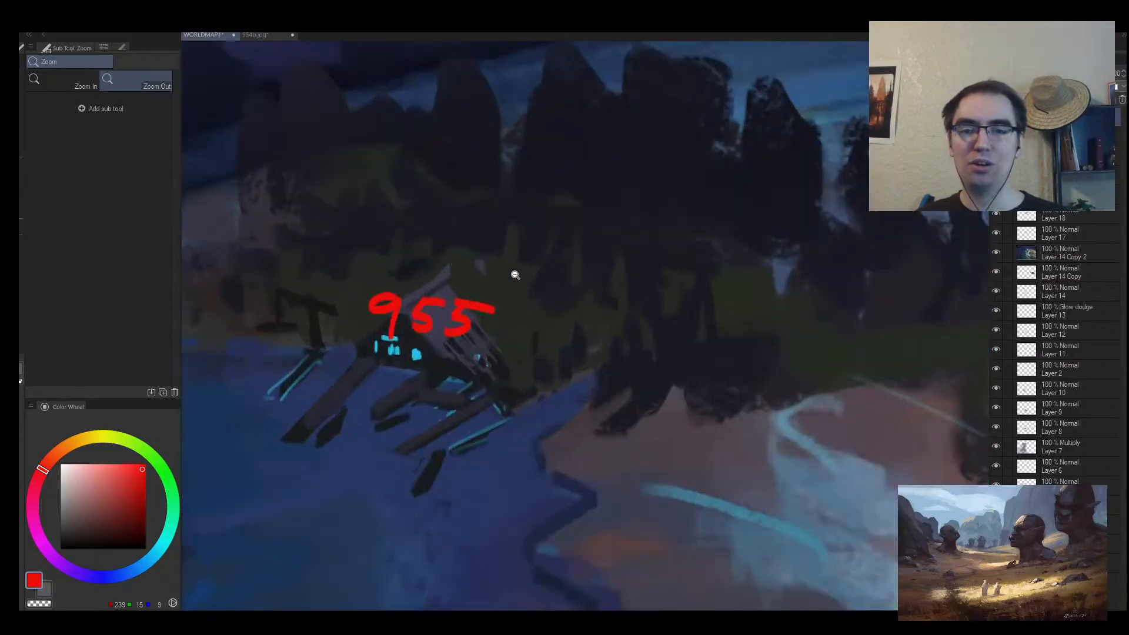
Review the whole world map with its red number labels at several magnifications.
{"action": "key", "text": "b"}
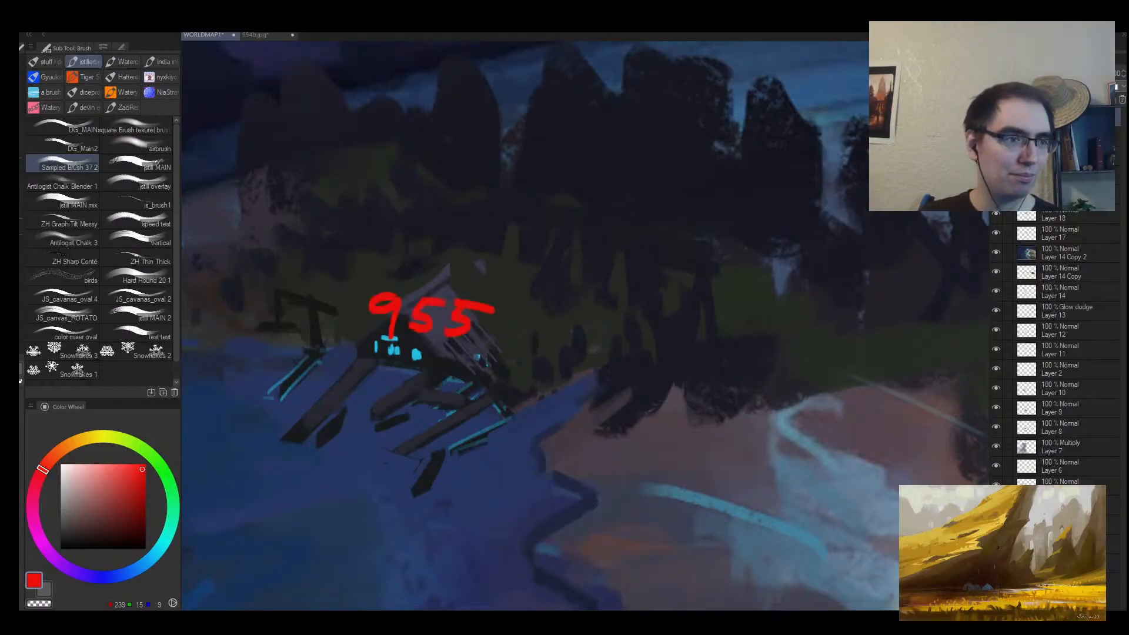
{"action": "key", "text": "alt+space"}
{"action": "mouse_move", "coordinate": [671, 239]}
{"action": "left_mouse_down"}
{"action": "mouse_move", "coordinate": [476, 312]}
{"action": "mouse_move", "coordinate": [440, 339]}
{"action": "mouse_move", "coordinate": [514, 306]}
{"action": "left_mouse_up"}
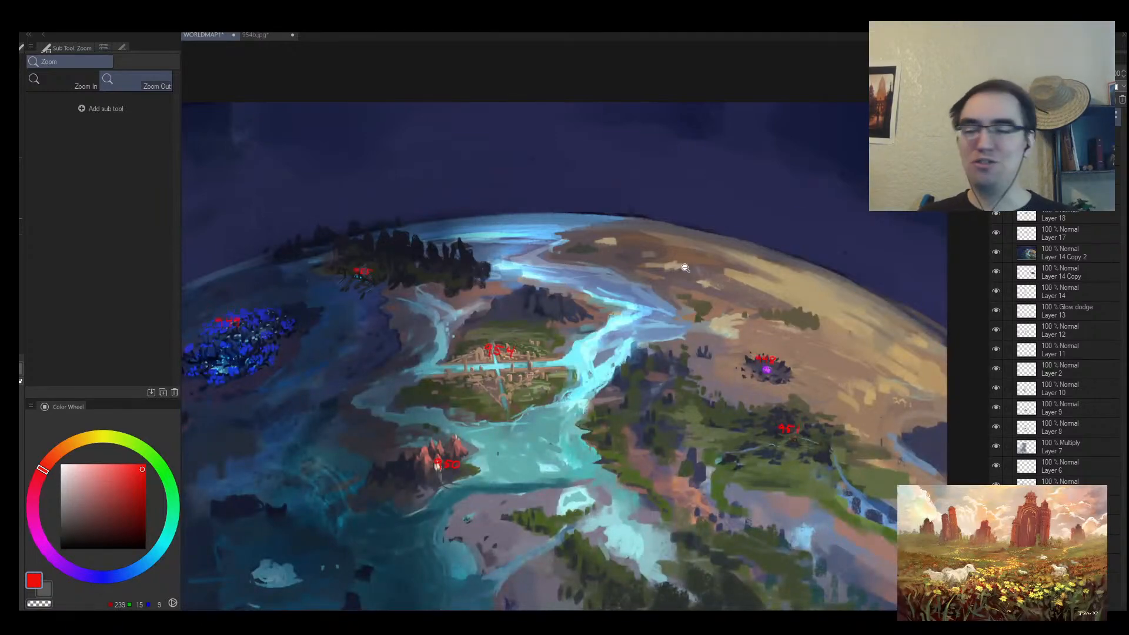
{"action": "mouse_move", "coordinate": [554, 390]}
{"action": "left_mouse_down"}
{"action": "mouse_move", "coordinate": [531, 413]}
{"action": "mouse_move", "coordinate": [569, 412]}
{"action": "mouse_move", "coordinate": [588, 389]}
{"action": "mouse_move", "coordinate": [535, 396]}
{"action": "left_mouse_up"}
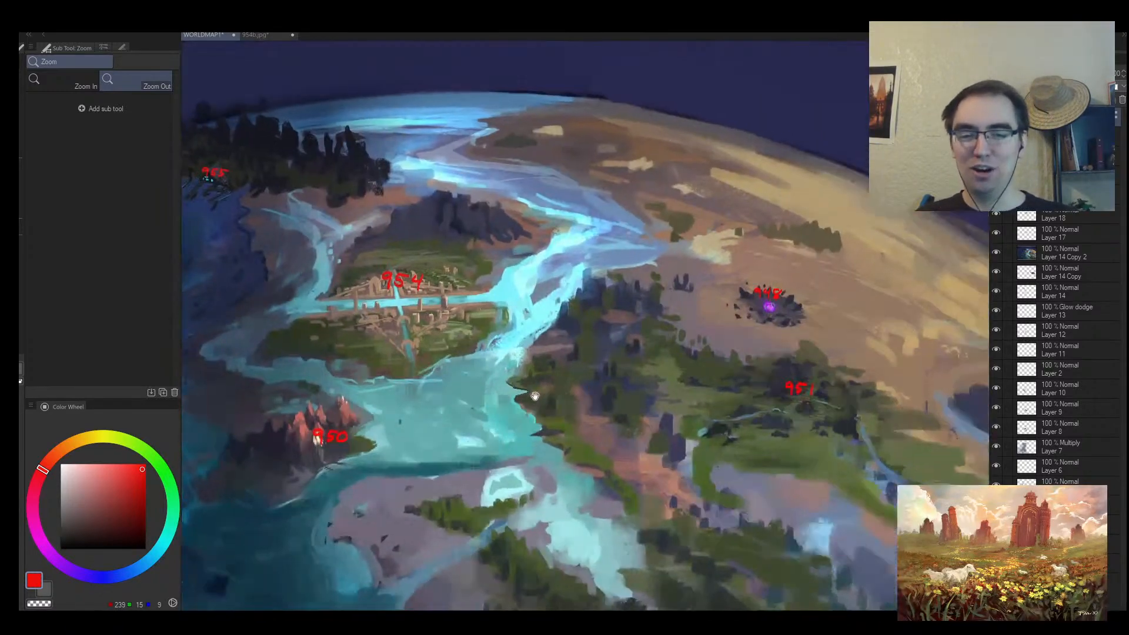
{"action": "scroll", "coordinate": [535, 396], "scroll_direction": "down", "scroll_amount": 3}
{"action": "scroll", "coordinate": [382, 294], "scroll_direction": "up", "scroll_amount": 5}
{"action": "scroll", "coordinate": [468, 341], "scroll_direction": "down", "scroll_amount": 6}
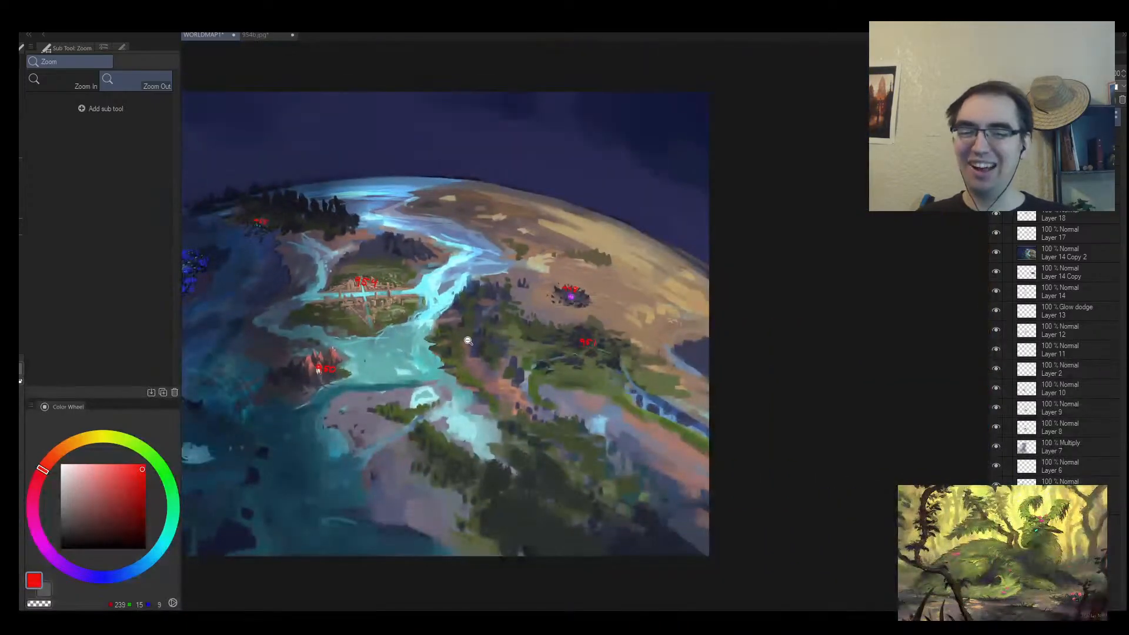
Review the whole labelled world map, and examine the central city around its 954 label up close.
{"action": "scroll", "coordinate": [383, 278], "scroll_direction": "up", "scroll_amount": 3}
{"action": "scroll", "coordinate": [366, 308], "scroll_direction": "down", "scroll_amount": 4}
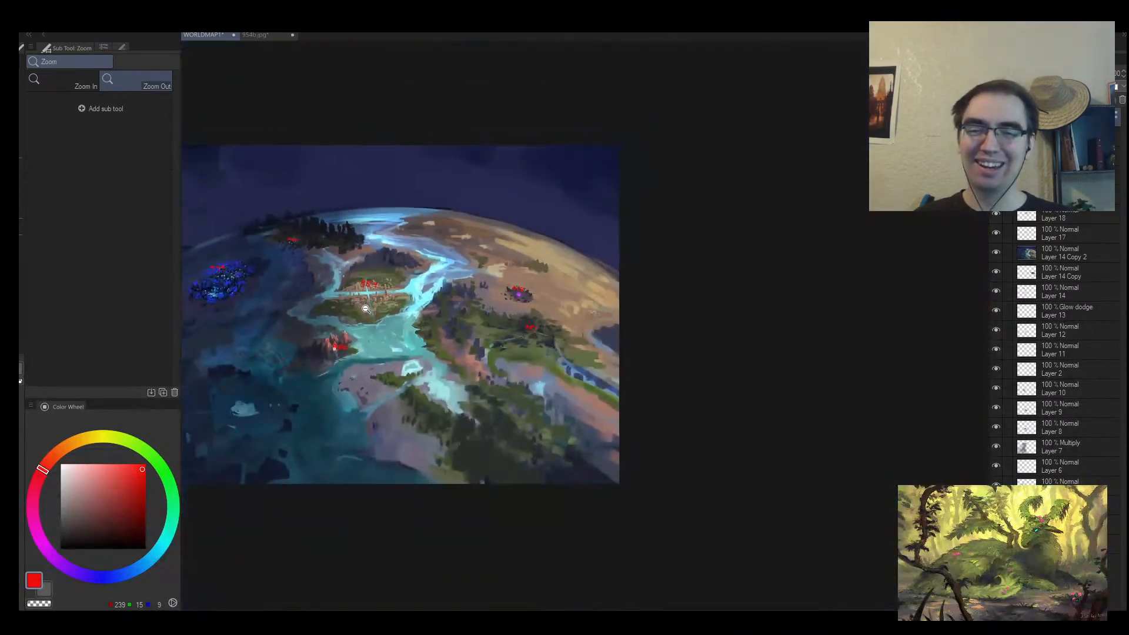
{"action": "scroll", "coordinate": [366, 308], "scroll_direction": "up", "scroll_amount": 5}
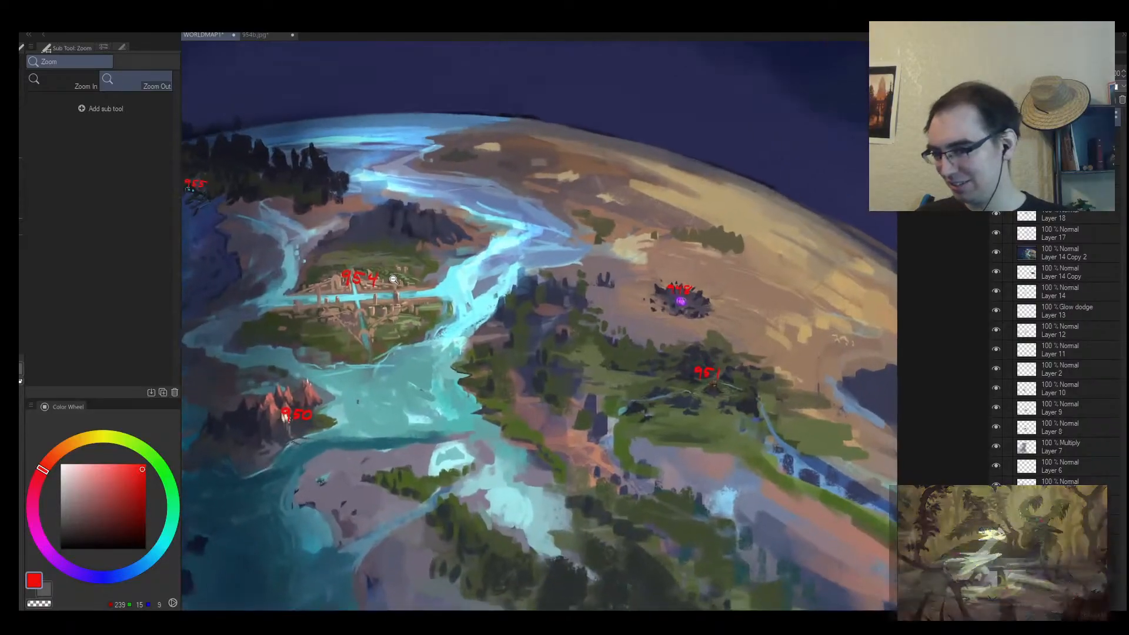
{"action": "scroll", "coordinate": [392, 279], "scroll_direction": "up", "scroll_amount": 2}
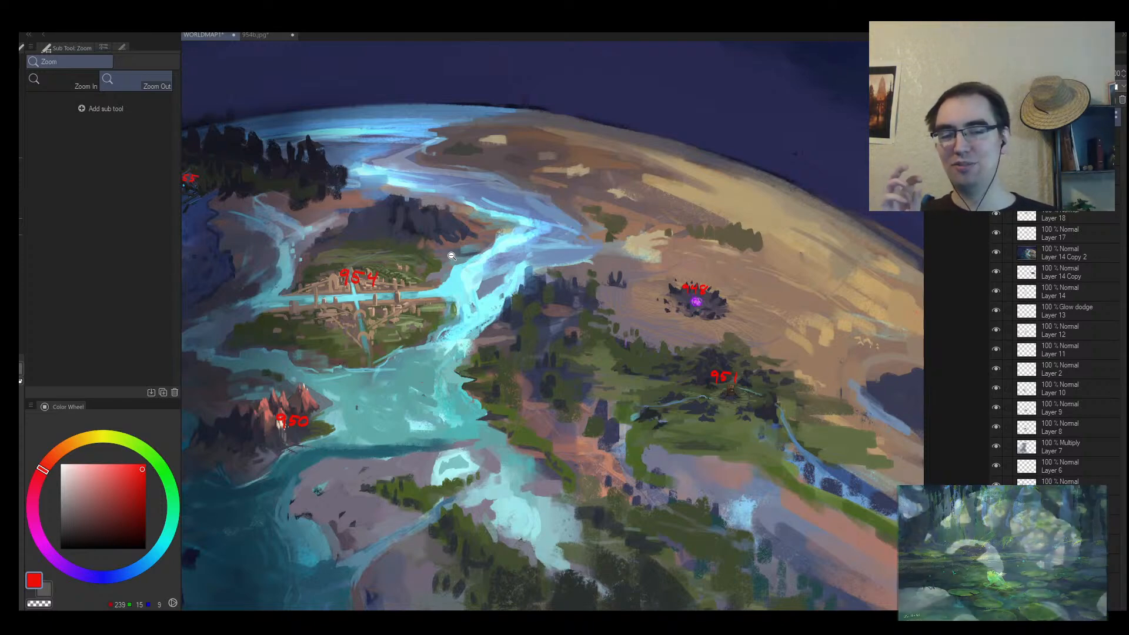
{"action": "left_click_drag", "start_coordinate": [313, 300], "coordinate": [460, 413]}
{"action": "left_click", "coordinate": [534, 371]}
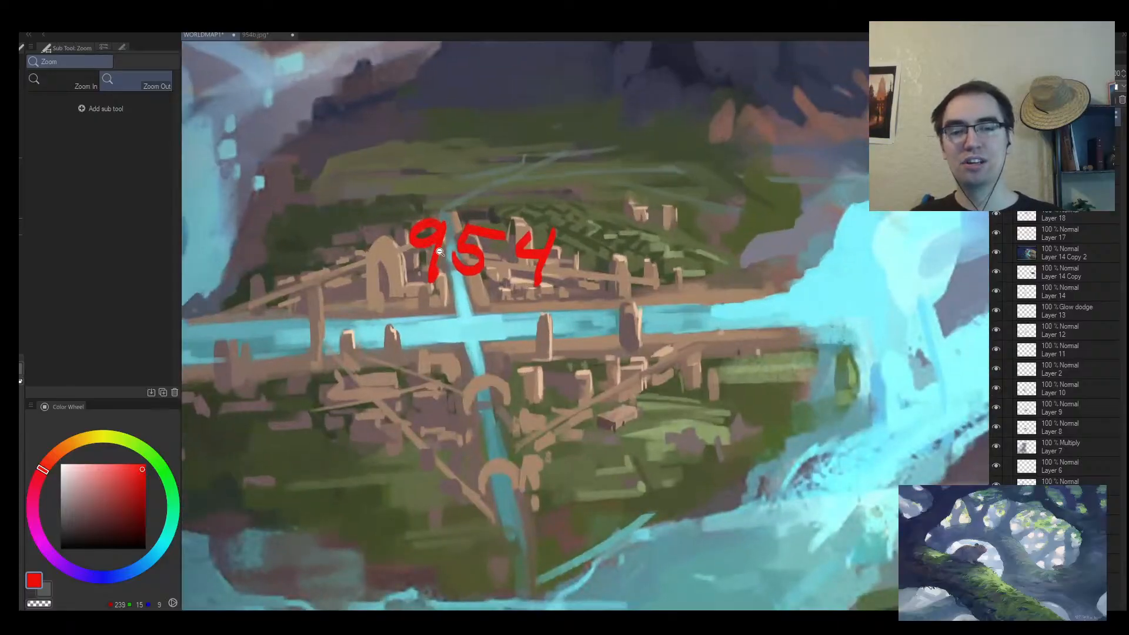
Sample the tan building colour in the central city, and check the city against the whole labelled map.
{"action": "key", "text": "b"}
{"action": "left_click", "coordinate": [397, 261], "text": "alt"}
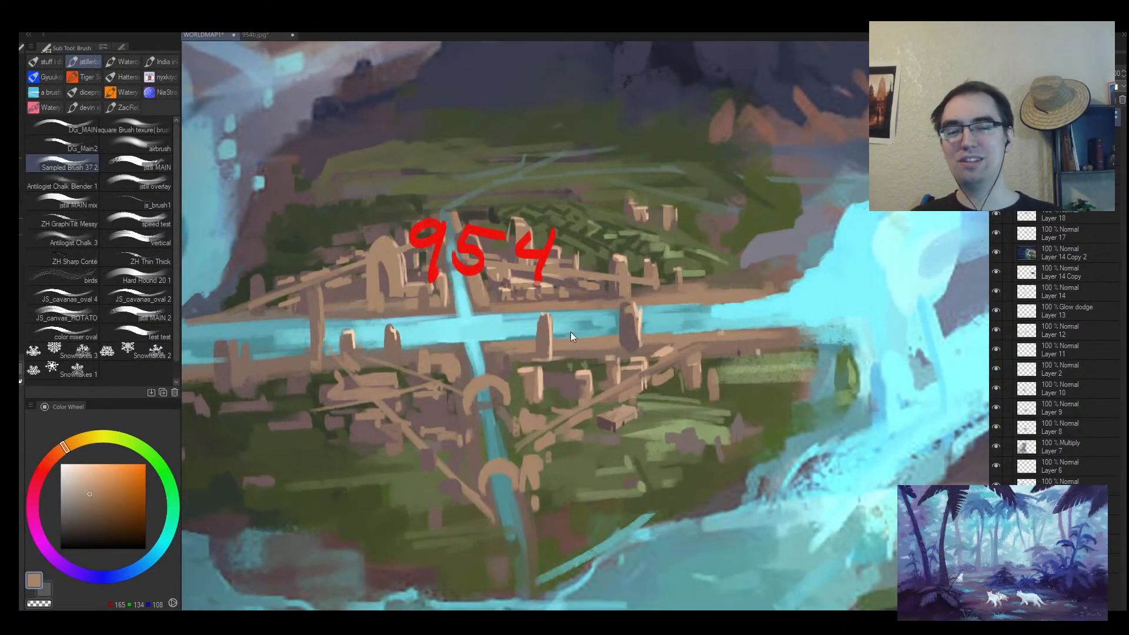
{"action": "key", "text": "slash"}
{"action": "mouse_move", "coordinate": [458, 372]}
{"action": "left_mouse_down"}
{"action": "mouse_move", "coordinate": [443, 394]}
{"action": "mouse_move", "coordinate": [497, 360]}
{"action": "mouse_move", "coordinate": [428, 380]}
{"action": "mouse_move", "coordinate": [446, 360]}
{"action": "mouse_move", "coordinate": [419, 390]}
{"action": "mouse_move", "coordinate": [503, 372]}
{"action": "mouse_move", "coordinate": [491, 404]}
{"action": "mouse_move", "coordinate": [566, 365]}
{"action": "left_mouse_up"}
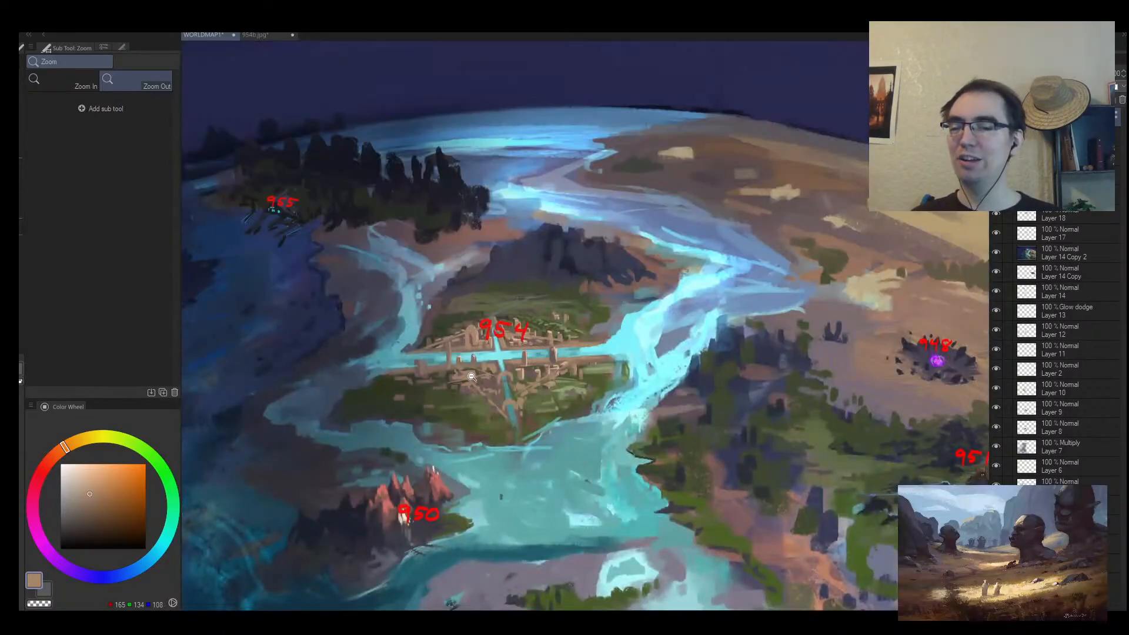
{"action": "left_click_drag", "start_coordinate": [397, 460], "coordinate": [430, 460]}
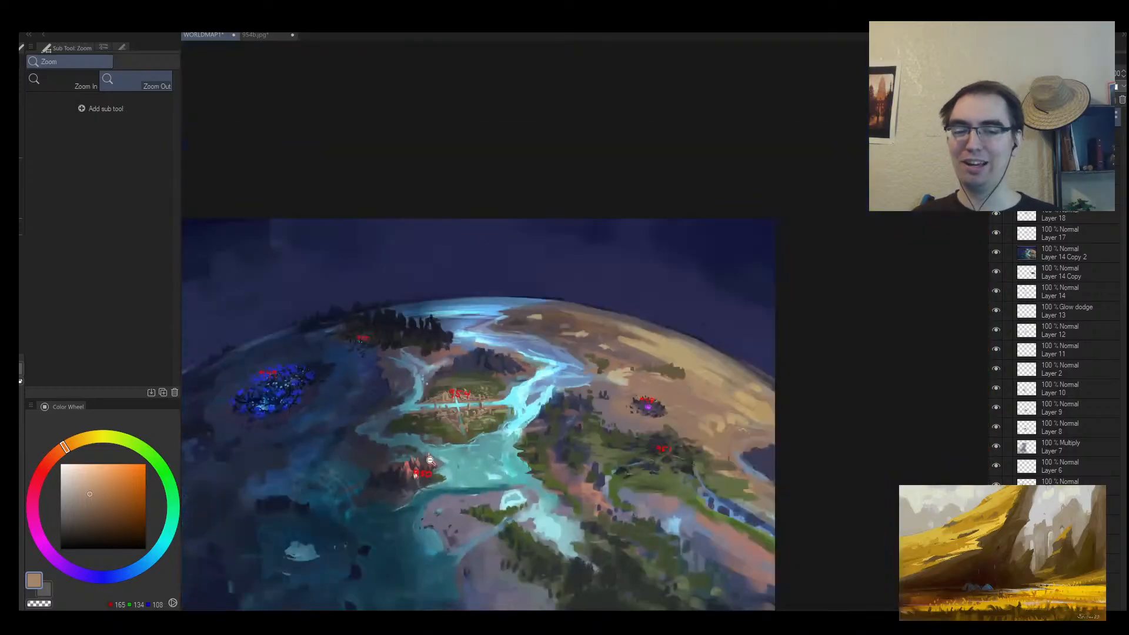
{"action": "left_click_drag", "start_coordinate": [502, 438], "coordinate": [501, 349]}
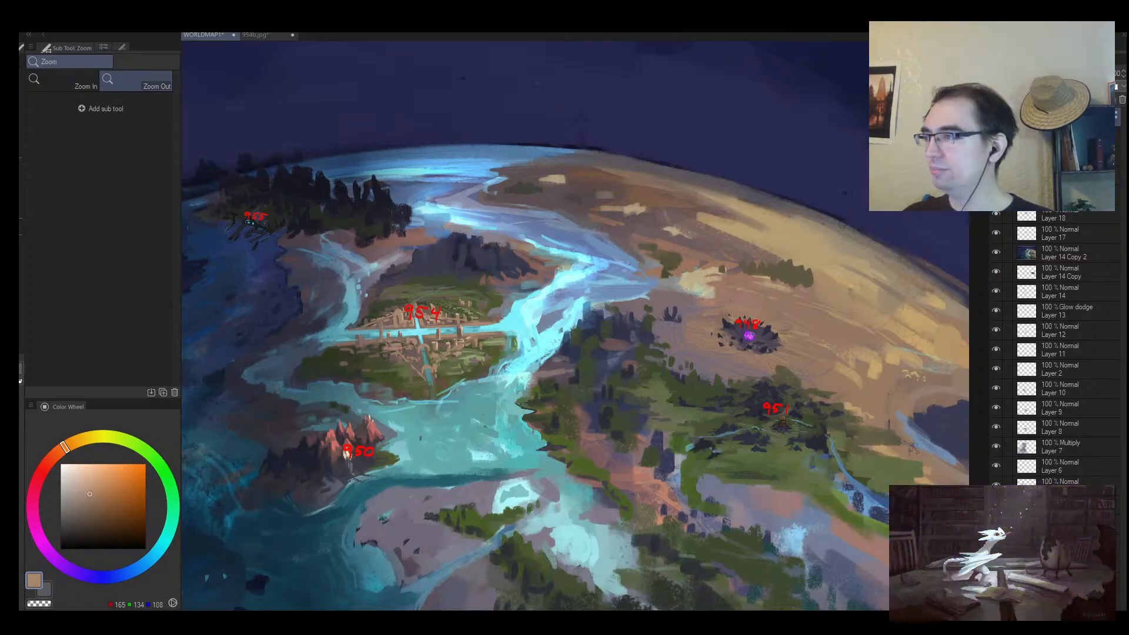
Sample the light green of the fields beside the central city as the brush colour.
{"action": "scroll", "coordinate": [491, 329], "scroll_direction": "down", "scroll_amount": 6}
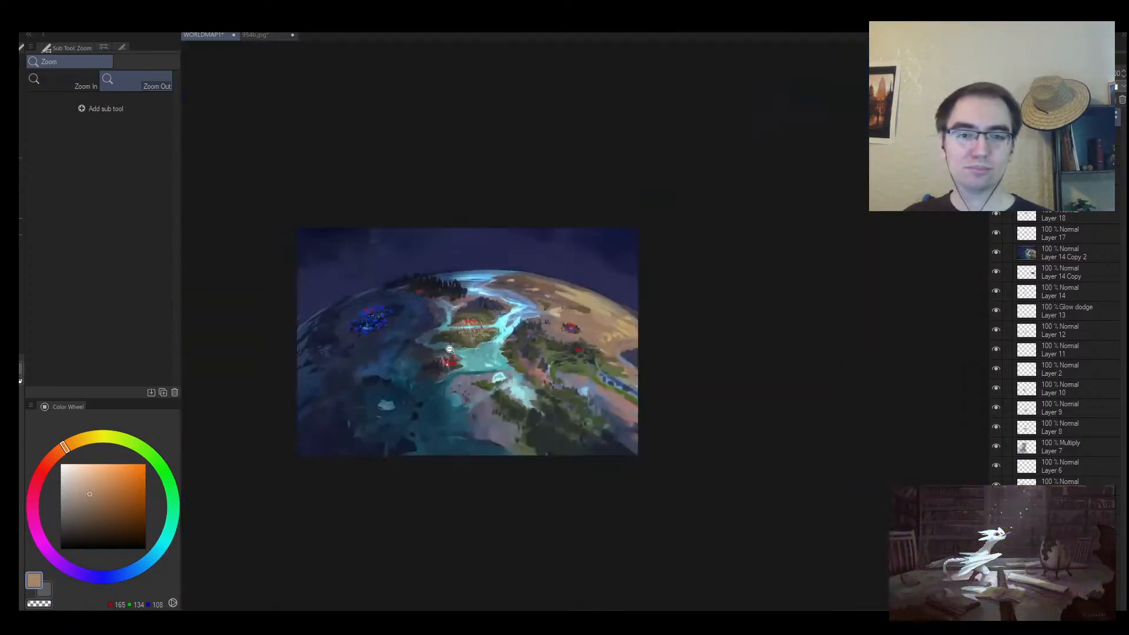
{"action": "scroll", "coordinate": [465, 344], "scroll_direction": "up", "scroll_amount": 7}
{"action": "left_click_drag", "start_coordinate": [517, 279], "coordinate": [530, 264]}
{"action": "scroll", "coordinate": [530, 263], "scroll_direction": "up", "scroll_amount": 4}
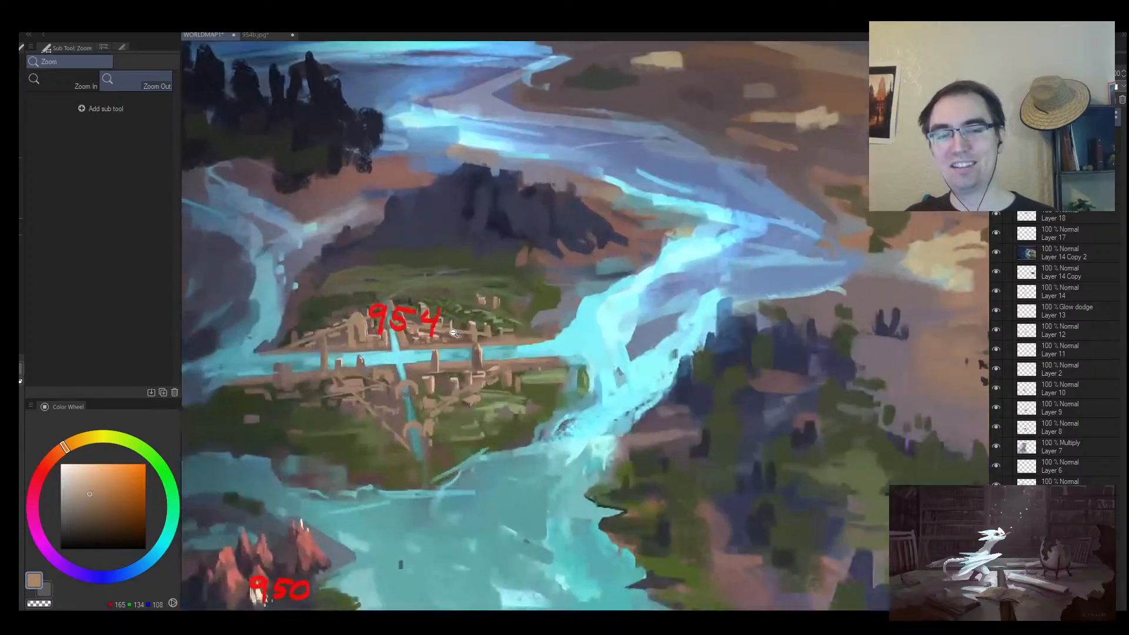
{"action": "scroll", "coordinate": [536, 341], "scroll_direction": "up", "scroll_amount": 3}
{"action": "left_click", "coordinate": [521, 453], "text": "alt"}
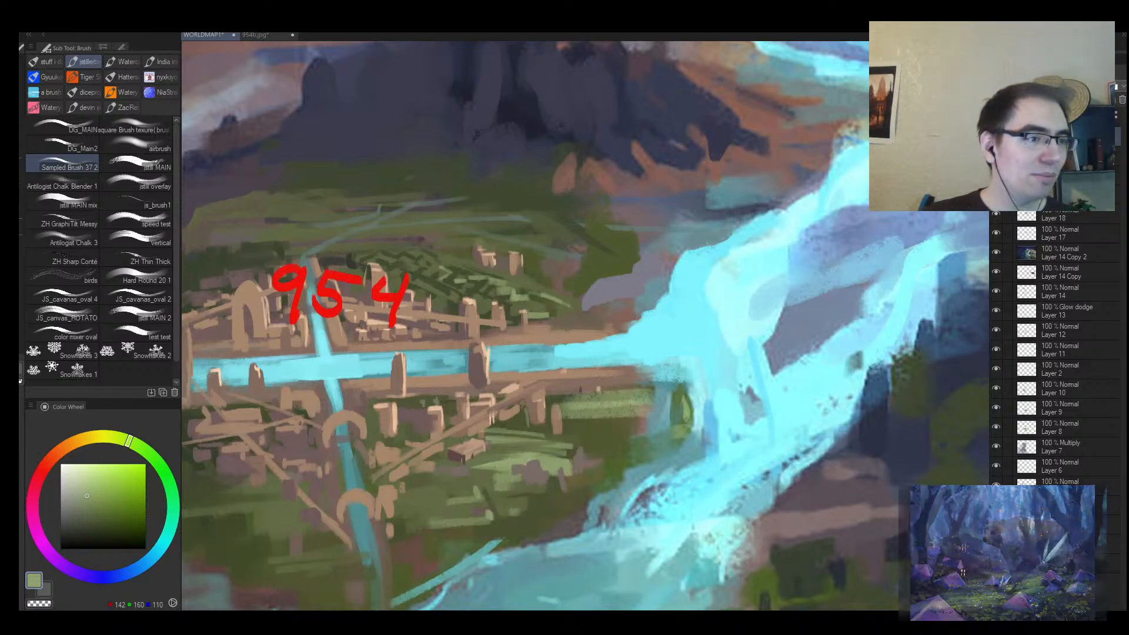
{"action": "left_click", "coordinate": [503, 449], "text": "alt"}
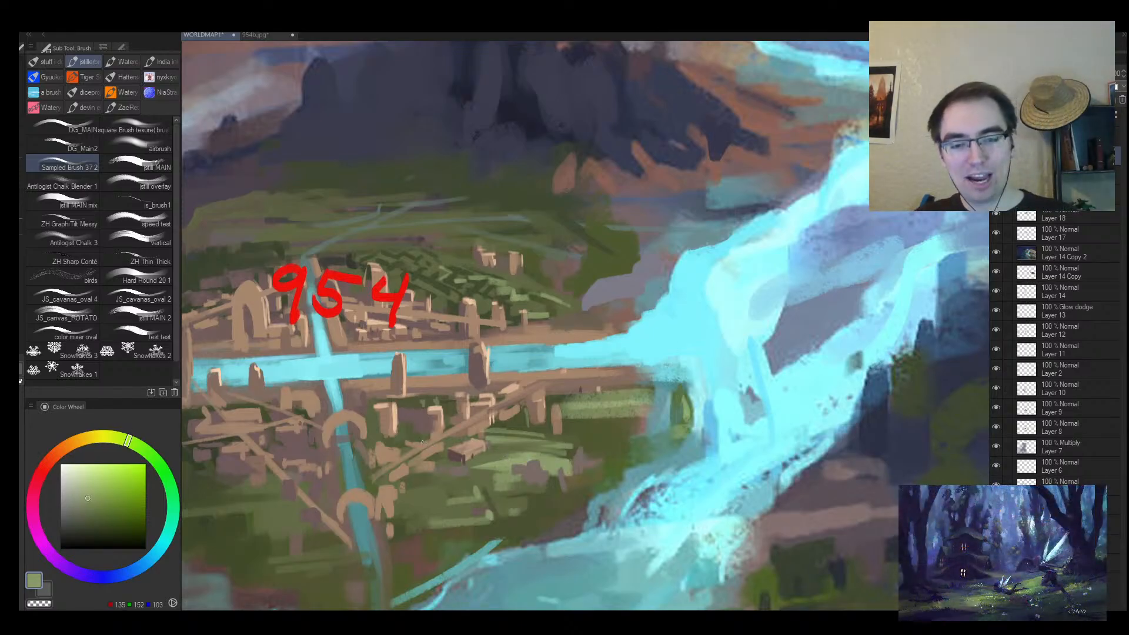
{"action": "left_click", "coordinate": [498, 455], "text": "alt"}
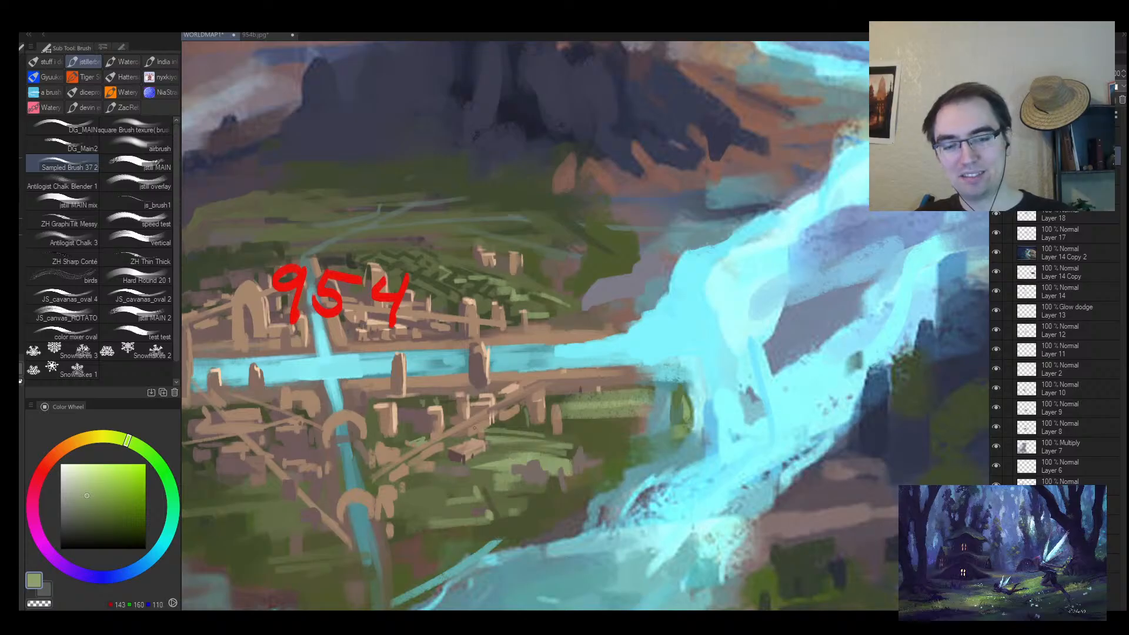
Hide the layer with the red number labels and save the world map.
{"action": "key", "text": "alt+space"}
{"action": "mouse_move", "coordinate": [482, 449]}
{"action": "left_mouse_down"}
{"action": "mouse_move", "coordinate": [422, 469]}
{"action": "mouse_move", "coordinate": [521, 430]}
{"action": "left_mouse_up"}
{"action": "left_click", "coordinate": [728, 308]}
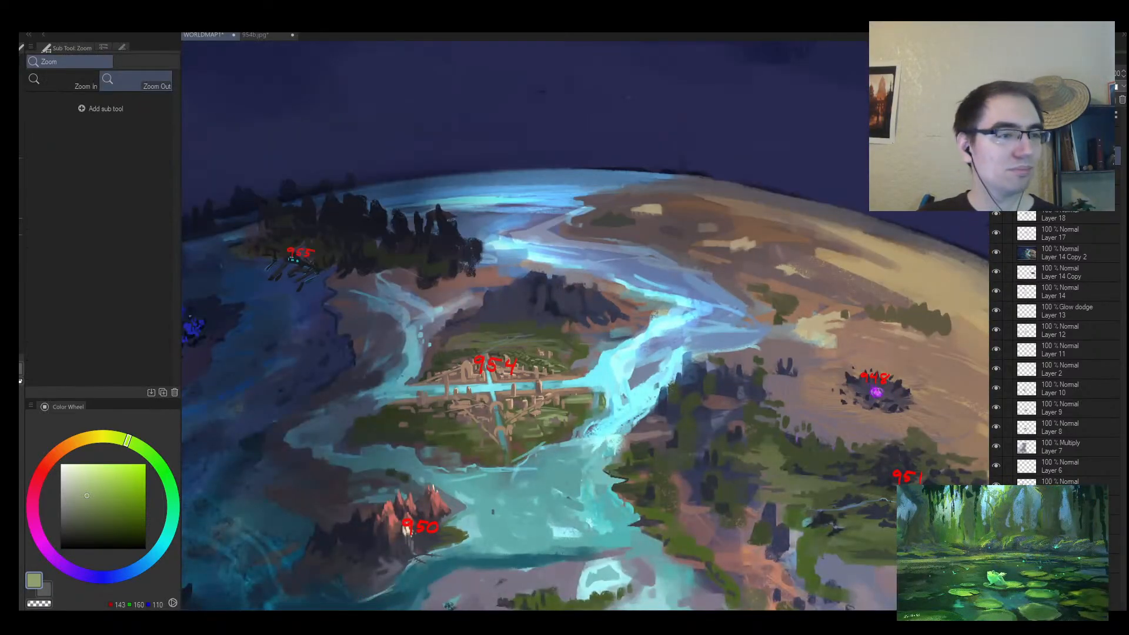
{"action": "left_click", "coordinate": [997, 137]}
{"action": "left_click_drag", "start_coordinate": [637, 292], "coordinate": [580, 279]}
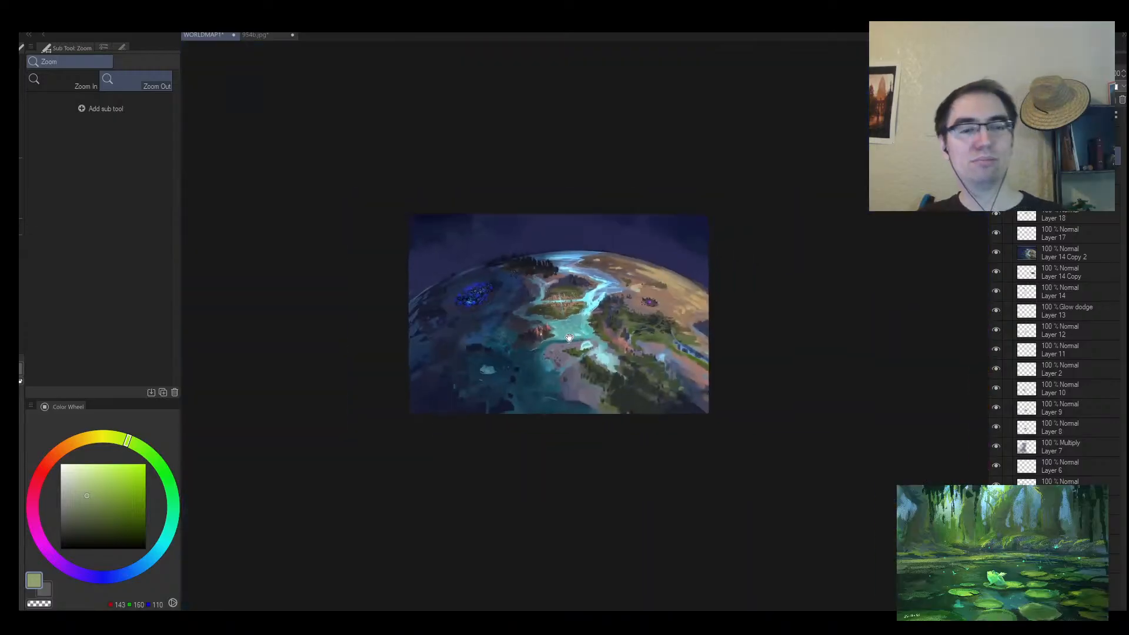
{"action": "left_click_drag", "start_coordinate": [492, 275], "coordinate": [534, 264]}
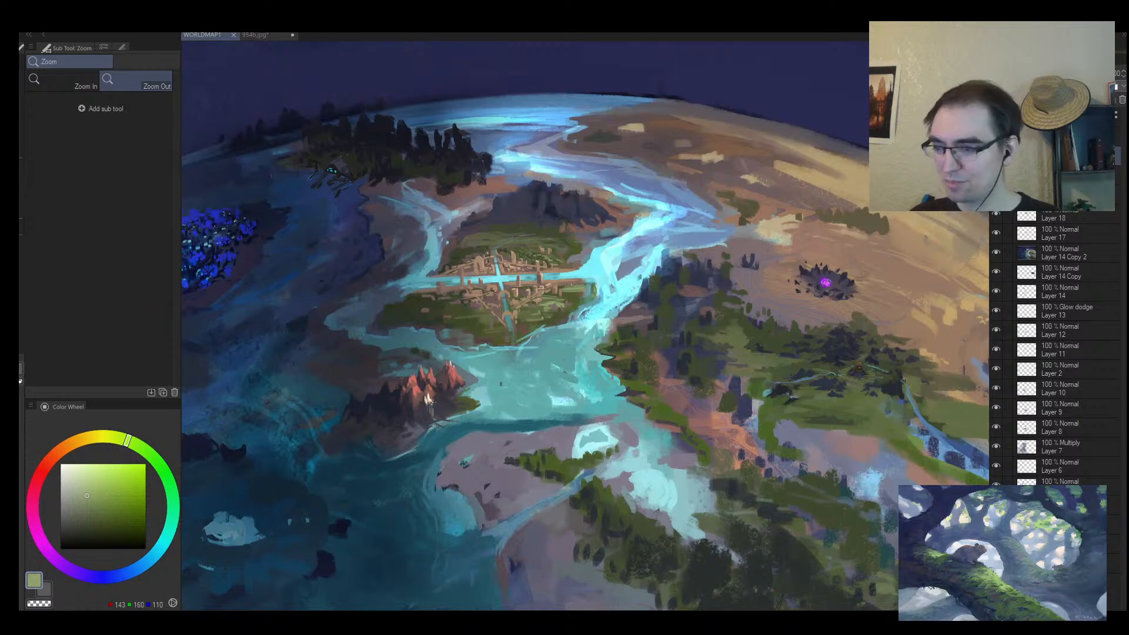
Check the 954b.jpg painting, then open the Thumbs 955 thumbnail sheet and save it as Thumbs 956.
{"action": "left_click", "coordinate": [251, 35]}
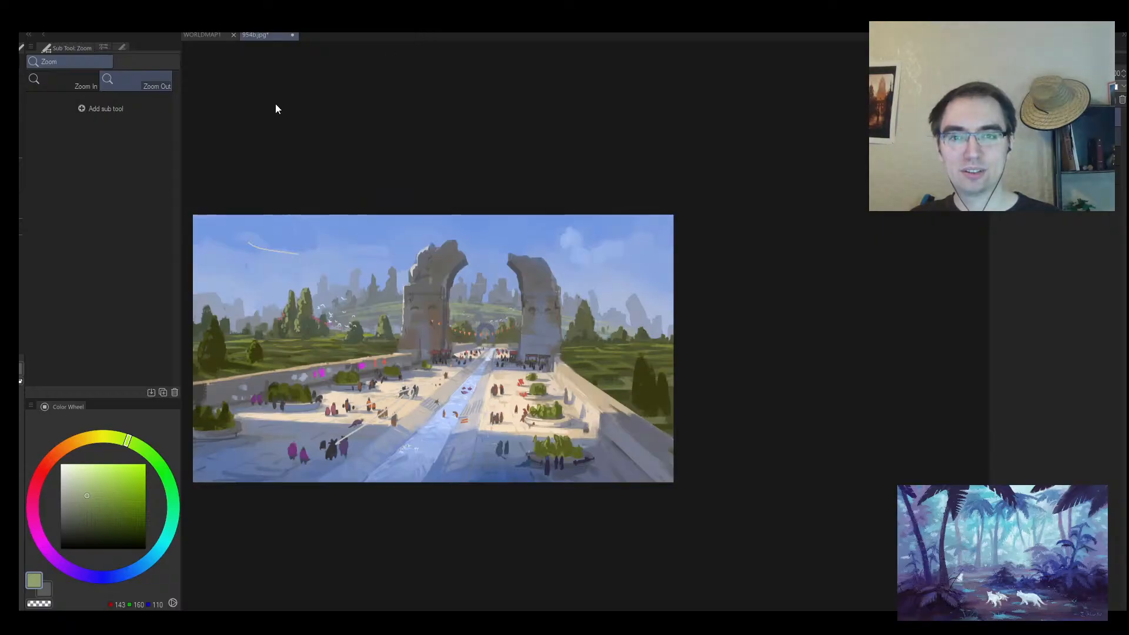
{"action": "double_click", "coordinate": [161, 105]}
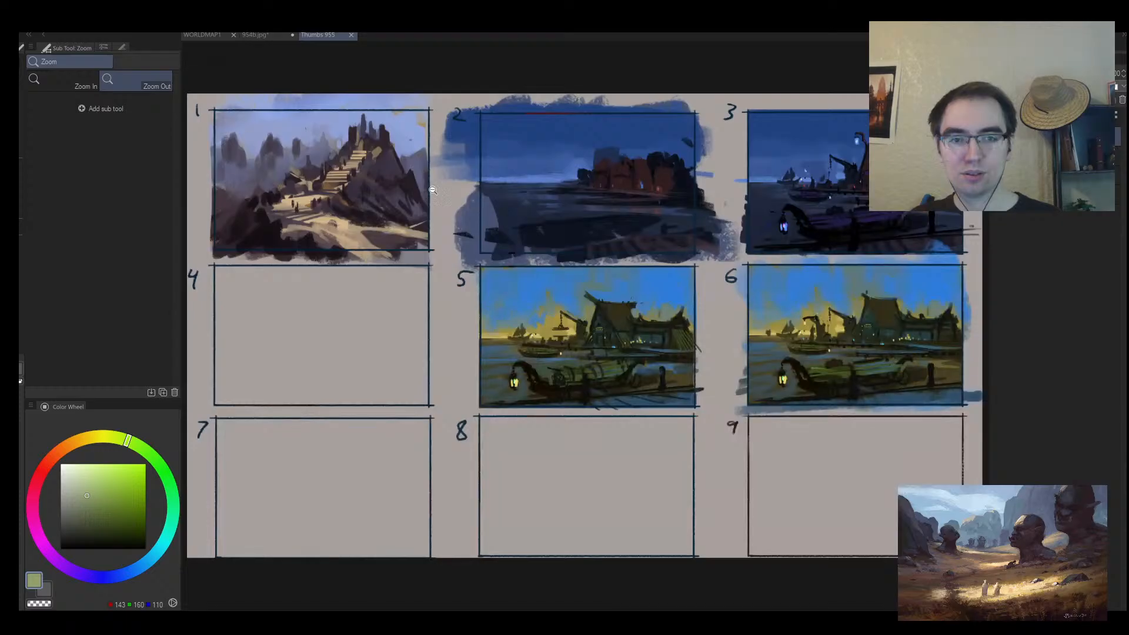
{"action": "scroll", "coordinate": [435, 192], "scroll_direction": "down", "scroll_amount": 2}
{"action": "left_click_drag", "start_coordinate": [454, 347], "coordinate": [405, 369]}
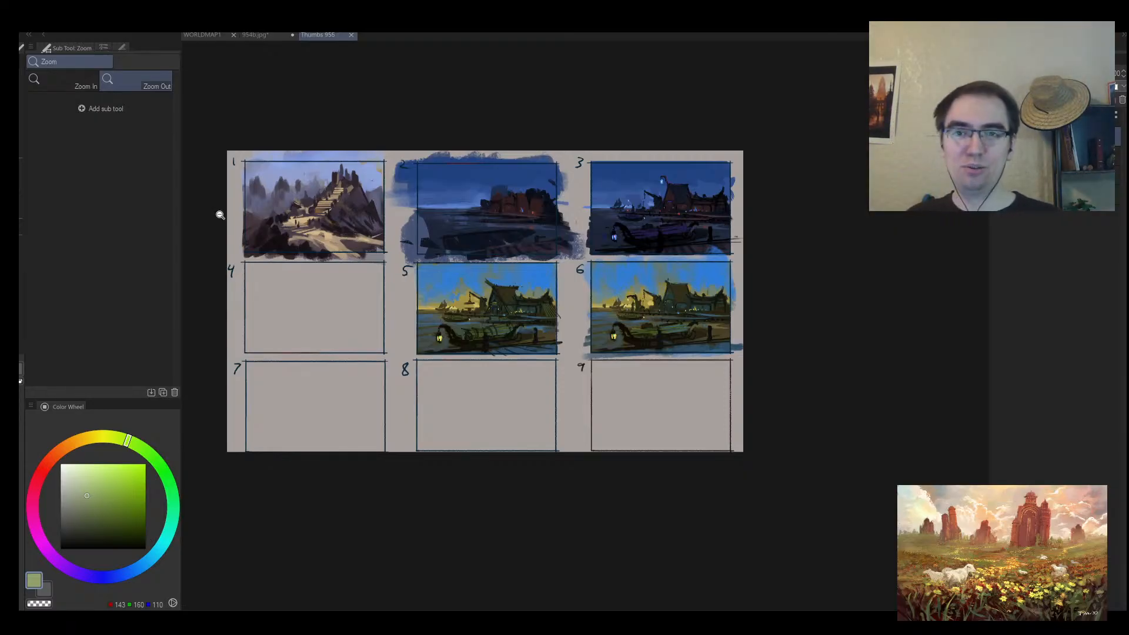
Return to the world map and review it without labels, both as a whole and around the central city.
{"action": "left_click", "coordinate": [248, 37]}
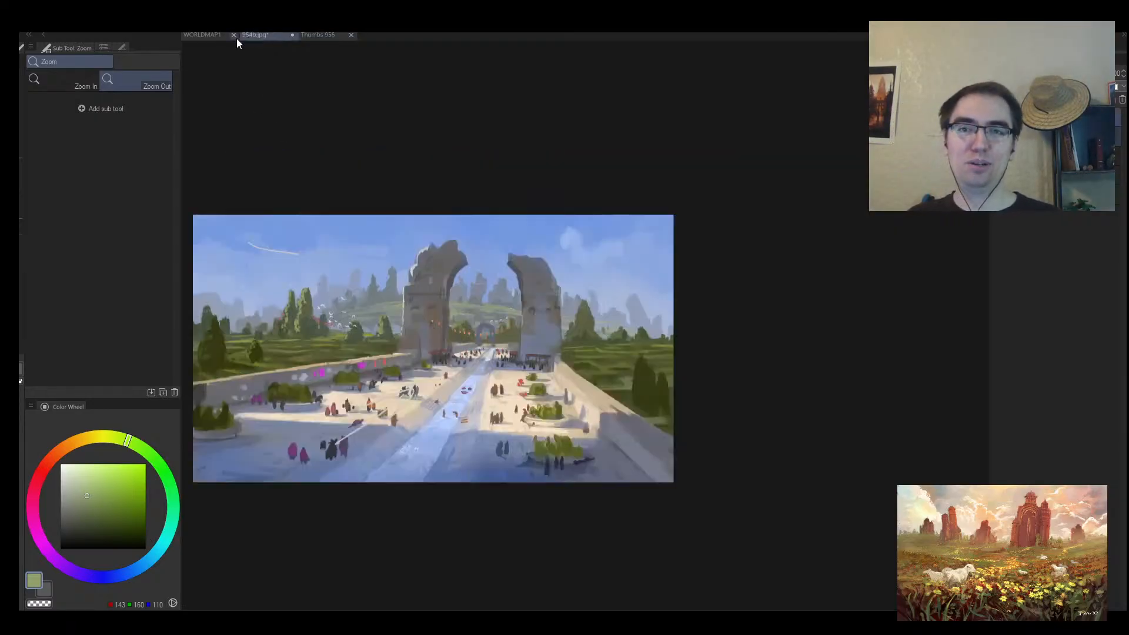
{"action": "left_click", "coordinate": [201, 36]}
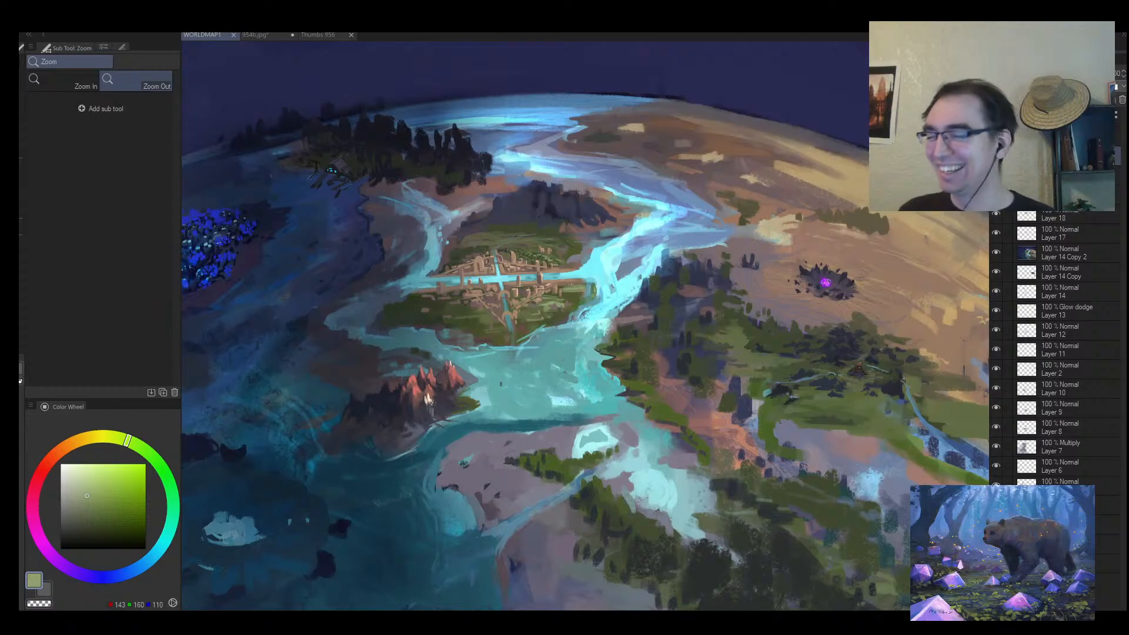
{"action": "scroll", "coordinate": [385, 353], "scroll_direction": "down", "scroll_amount": 3}
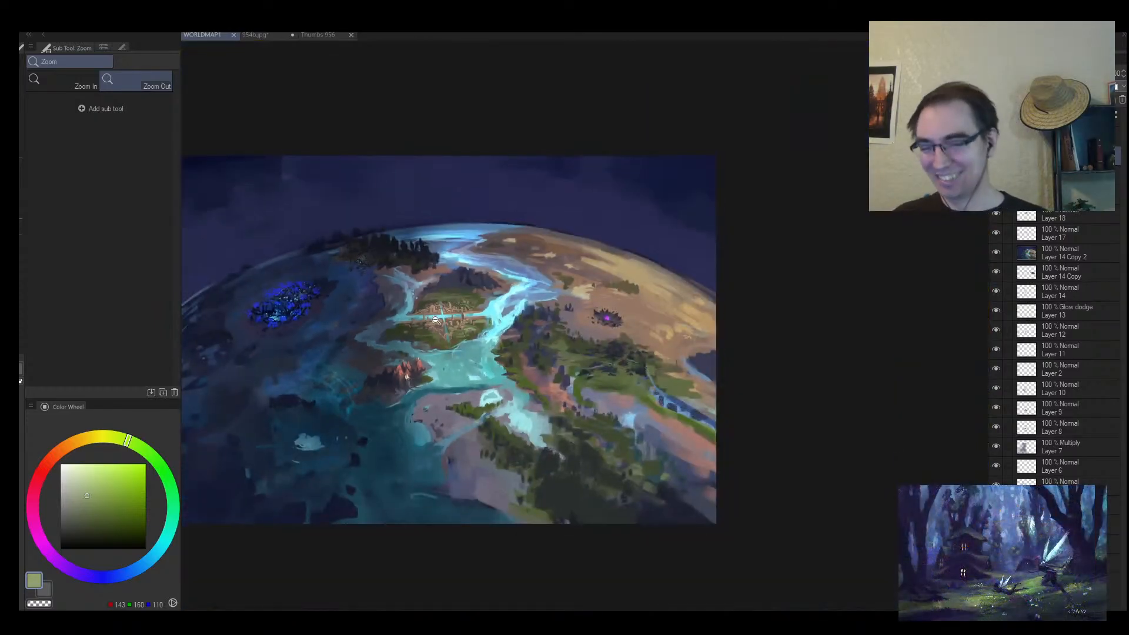
{"action": "scroll", "coordinate": [437, 320], "scroll_direction": "up", "scroll_amount": 3}
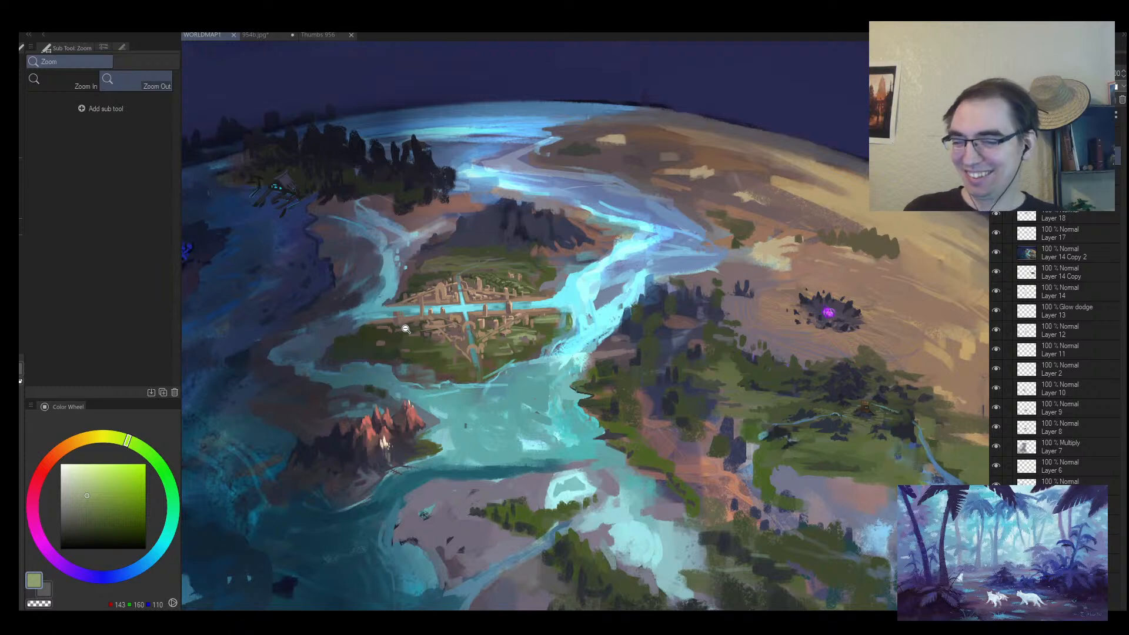
{"action": "scroll", "coordinate": [406, 329], "scroll_direction": "down", "scroll_amount": 3}
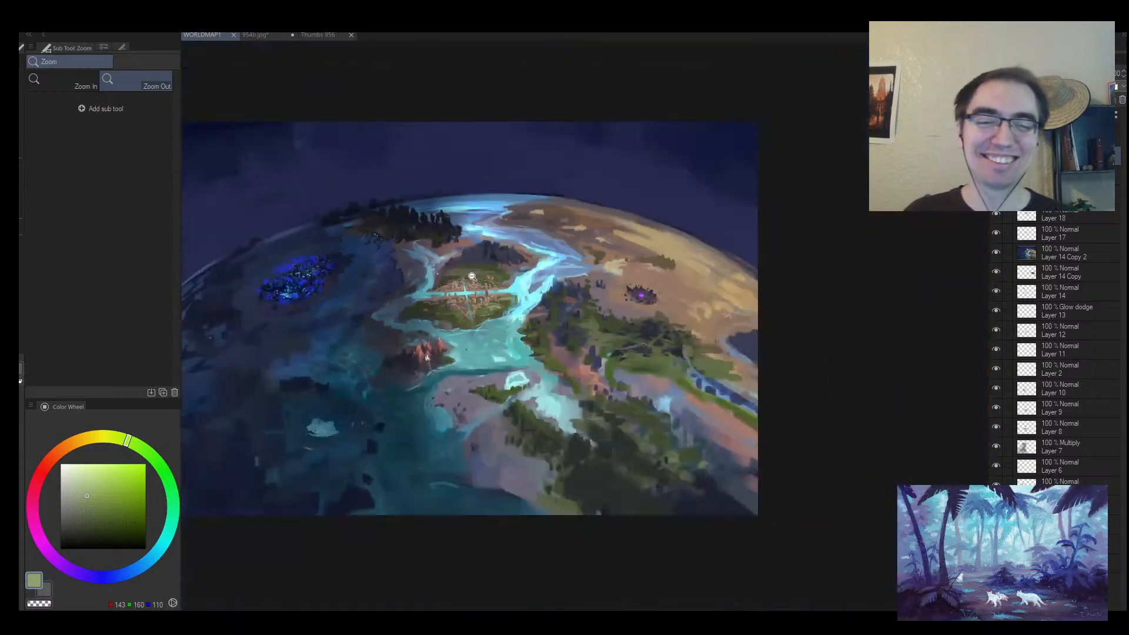
{"action": "scroll", "coordinate": [447, 269], "scroll_direction": "up", "scroll_amount": 1}
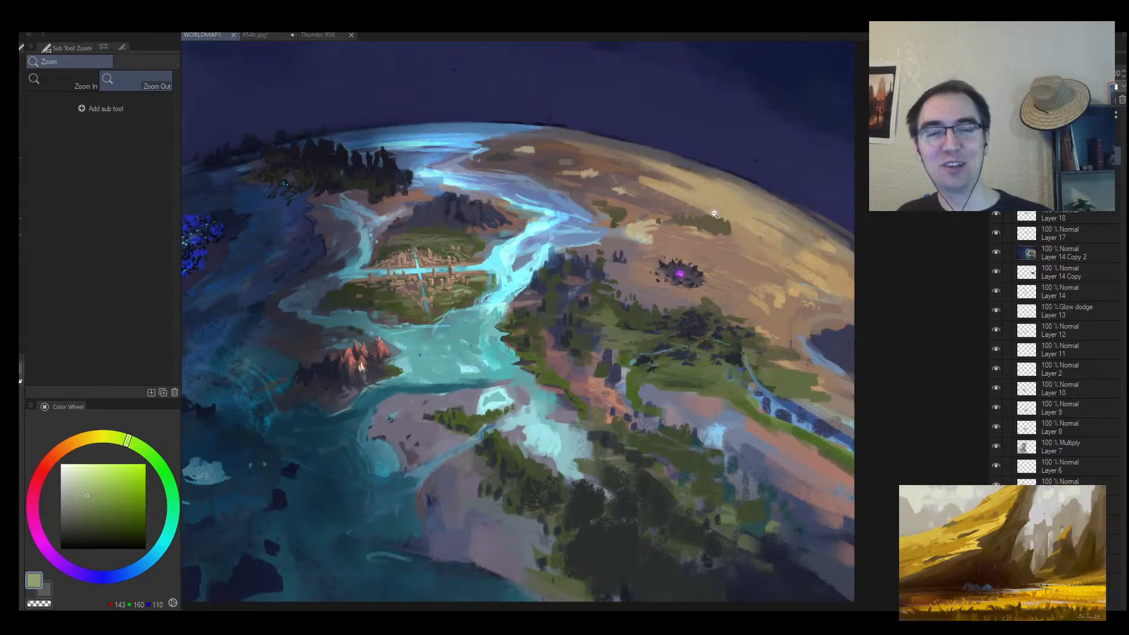
{"action": "scroll", "coordinate": [391, 342], "scroll_direction": "down", "scroll_amount": 2}
{"action": "scroll", "coordinate": [391, 342], "scroll_direction": "up", "scroll_amount": 1}
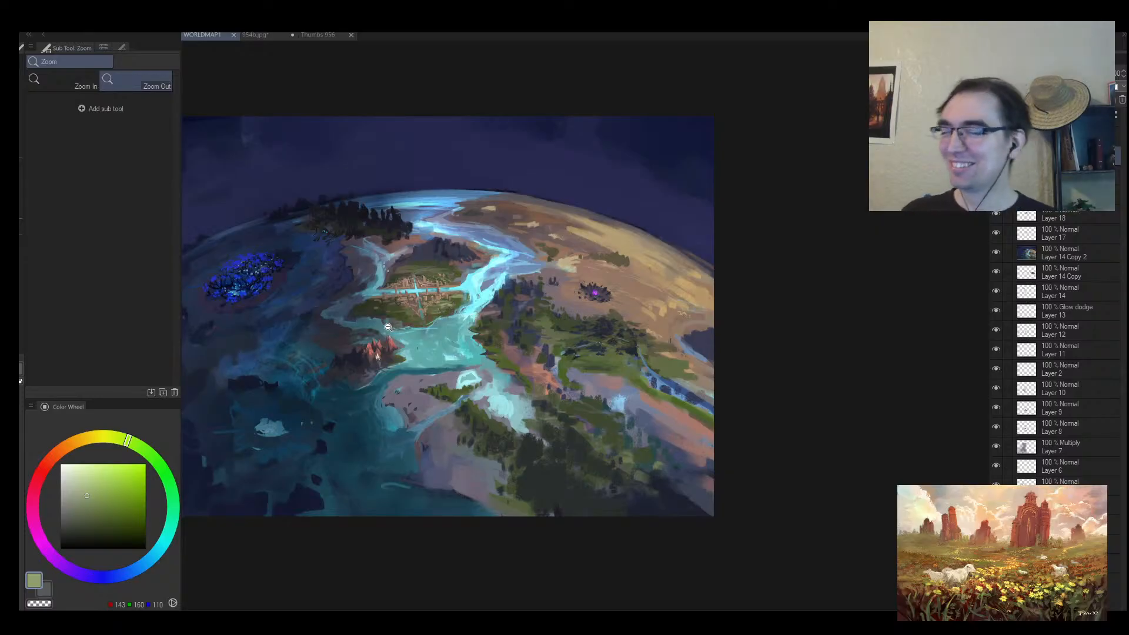
{"action": "scroll", "coordinate": [351, 298], "scroll_direction": "down", "scroll_amount": 2}
{"action": "scroll", "coordinate": [402, 296], "scroll_direction": "up", "scroll_amount": 1}
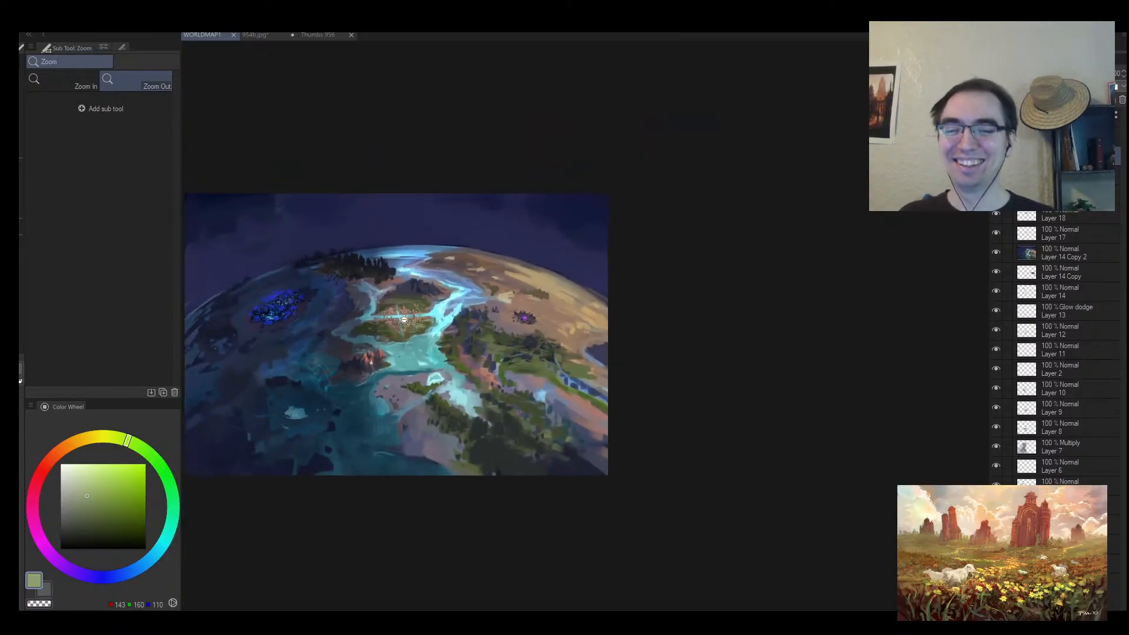
{"action": "scroll", "coordinate": [404, 320], "scroll_direction": "up", "scroll_amount": 2}
{"action": "scroll", "coordinate": [397, 312], "scroll_direction": "down", "scroll_amount": 1}
{"action": "scroll", "coordinate": [392, 305], "scroll_direction": "up", "scroll_amount": 1}
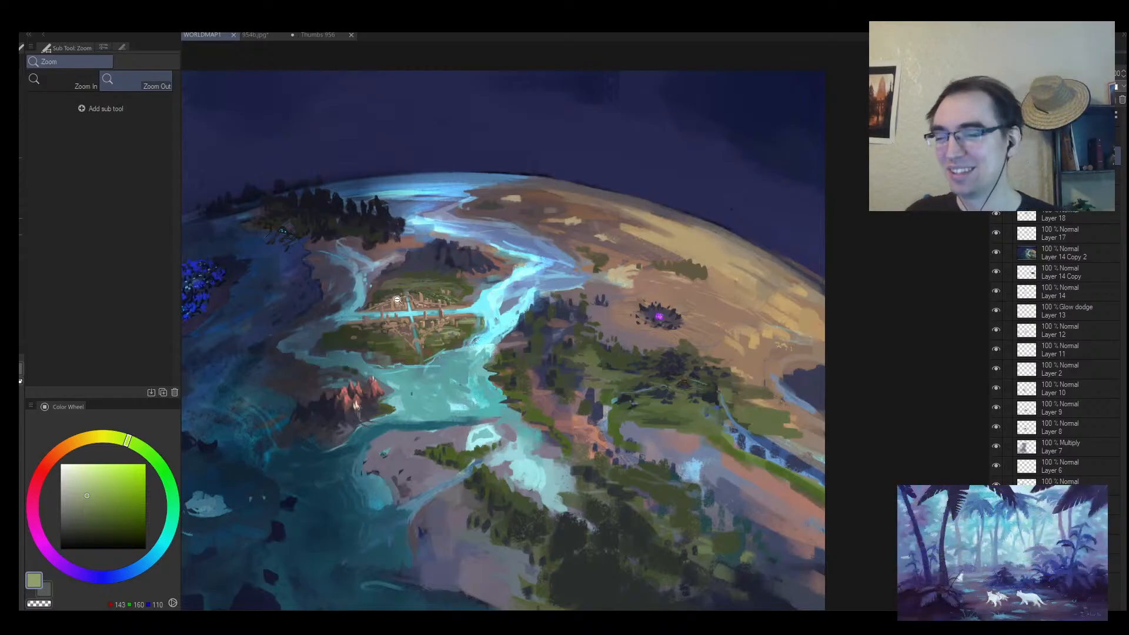
{"action": "left_click", "coordinate": [411, 318]}
{"action": "scroll", "coordinate": [408, 318], "scroll_direction": "up", "scroll_amount": 4}
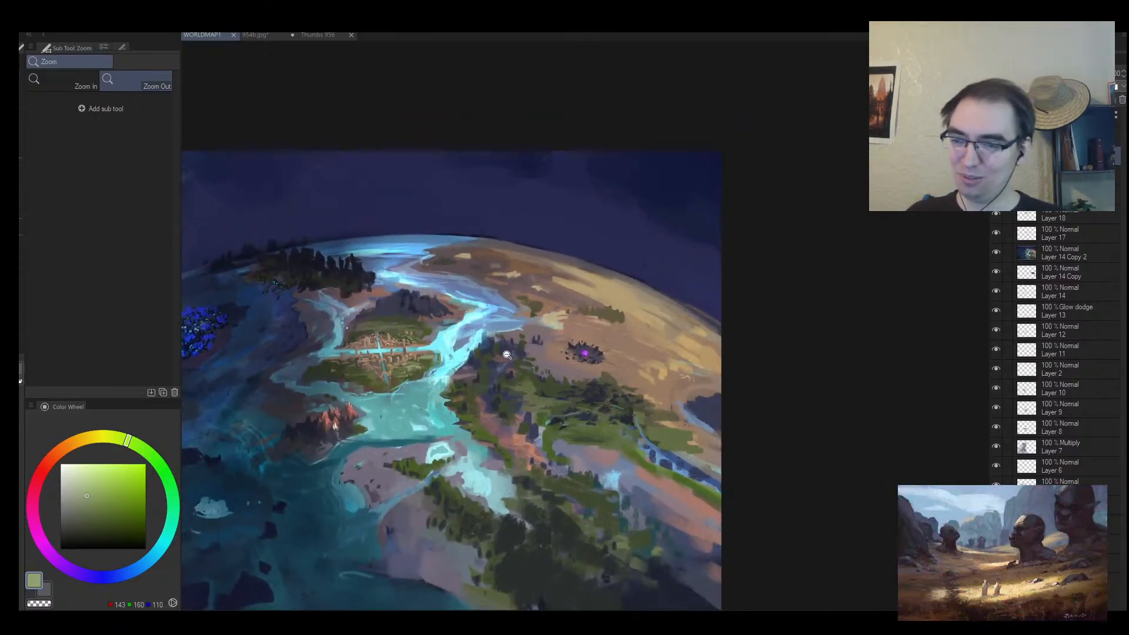
{"action": "scroll", "coordinate": [490, 379], "scroll_direction": "up", "scroll_amount": 1}
{"action": "scroll", "coordinate": [492, 385], "scroll_direction": "down", "scroll_amount": 4}
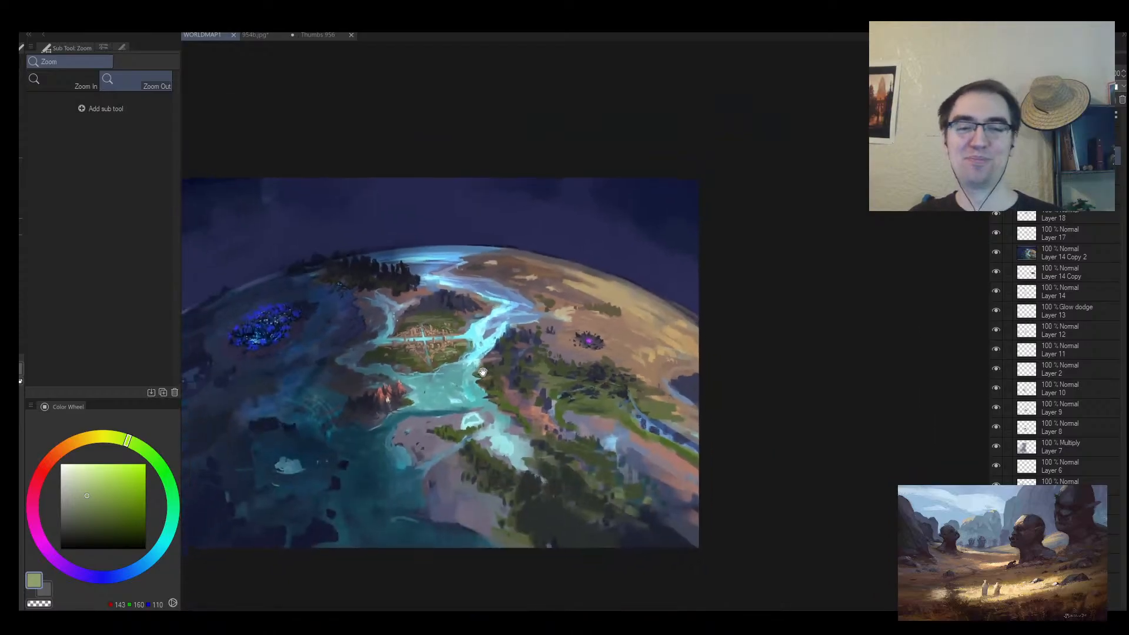
{"action": "scroll", "coordinate": [427, 322], "scroll_direction": "up", "scroll_amount": 3}
Delete the old paintings from the Thumbs 956 sheet, leaving only the nine numbered frames.
{"action": "left_click", "coordinate": [326, 36]}
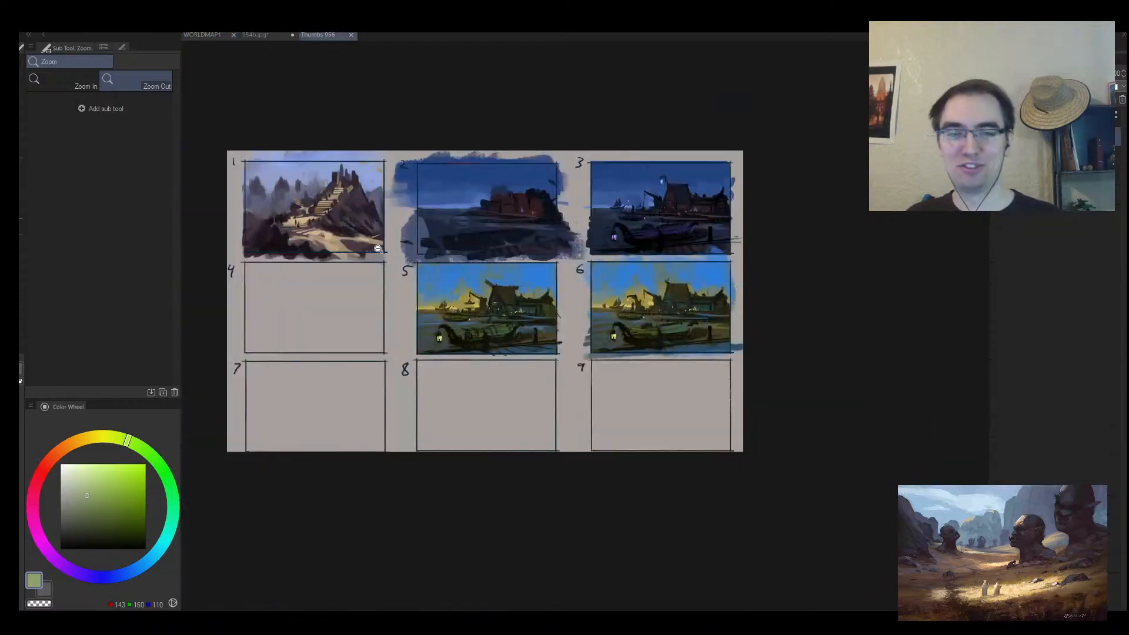
{"action": "key", "text": "v"}
{"action": "scroll", "coordinate": [377, 245], "scroll_direction": "down", "scroll_amount": 1}
{"action": "left_click_drag", "start_coordinate": [527, 275], "coordinate": [553, 286]}
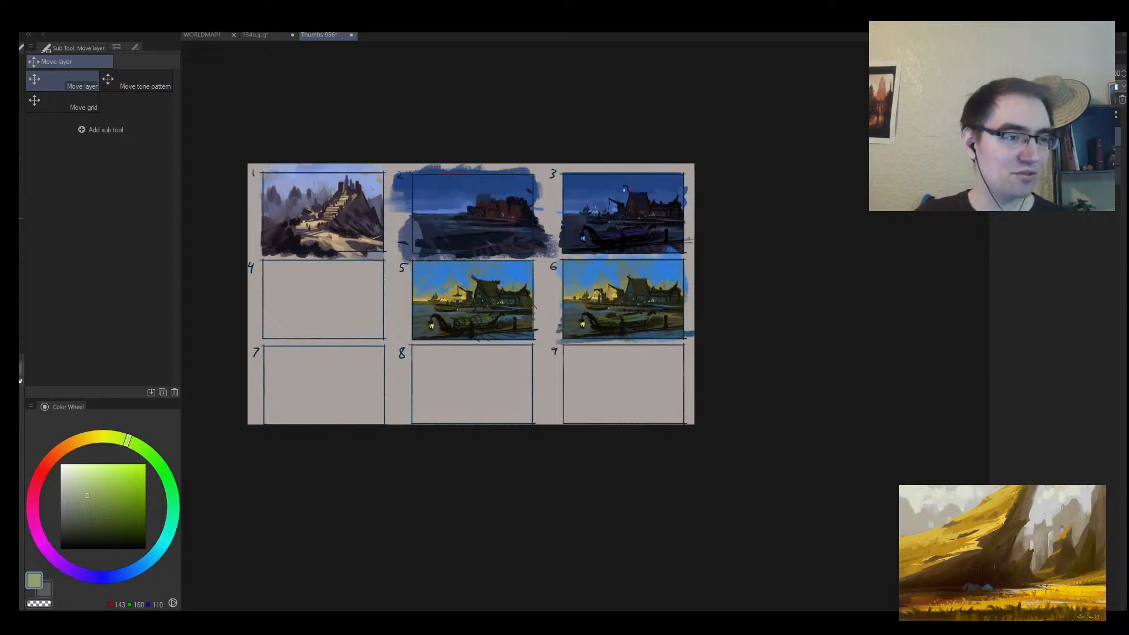
{"action": "key", "text": "Delete"}
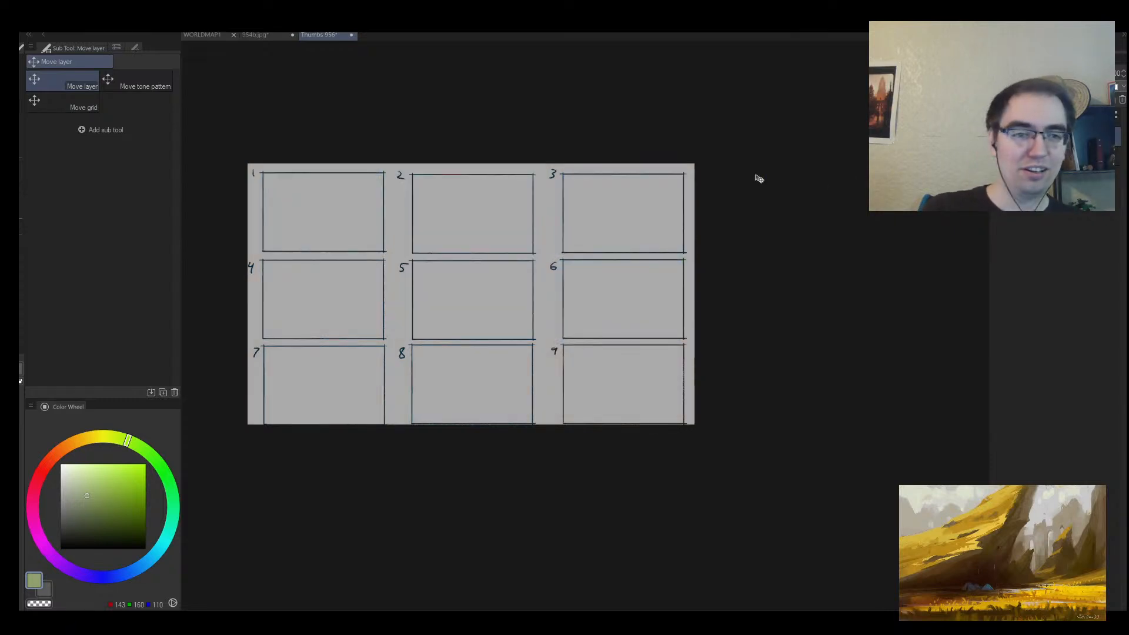
Paint the first rough dark grey-green strokes in the lower left of frame 1.
{"action": "key", "text": "alt+space"}
{"action": "mouse_move", "coordinate": [276, 177]}
{"action": "left_mouse_down"}
{"action": "mouse_move", "coordinate": [325, 274]}
{"action": "mouse_move", "coordinate": [370, 271]}
{"action": "left_mouse_up"}
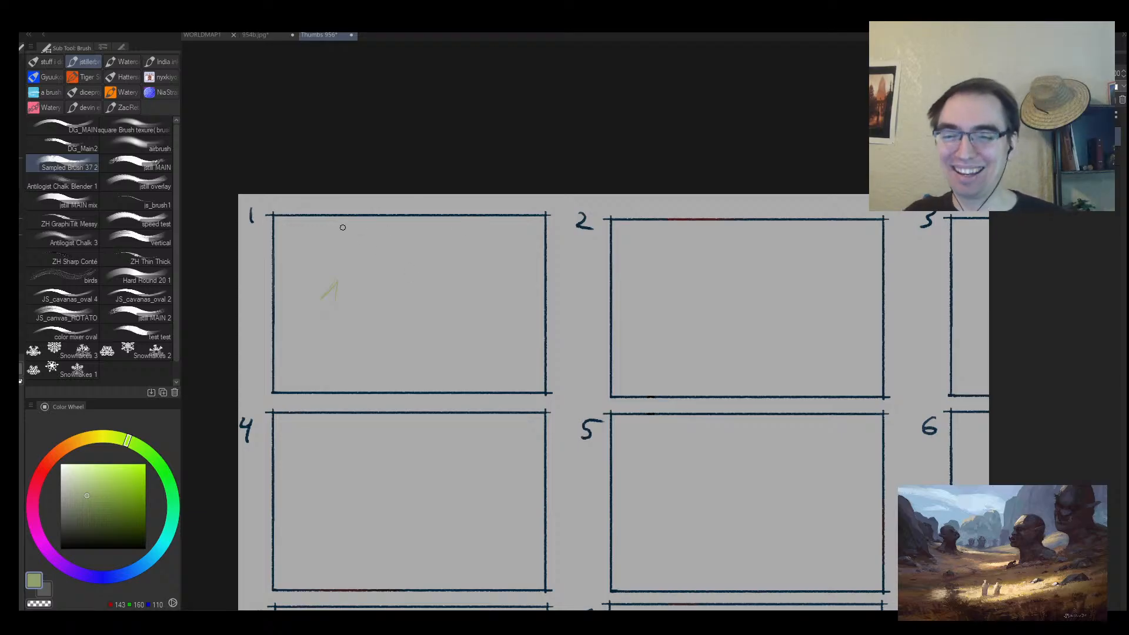
{"action": "mouse_move", "coordinate": [318, 249]}
{"action": "left_mouse_down"}
{"action": "mouse_move", "coordinate": [335, 241]}
{"action": "mouse_move", "coordinate": [327, 285]}
{"action": "mouse_move", "coordinate": [326, 275]}
{"action": "left_mouse_up"}
{"action": "key", "text": "b"}
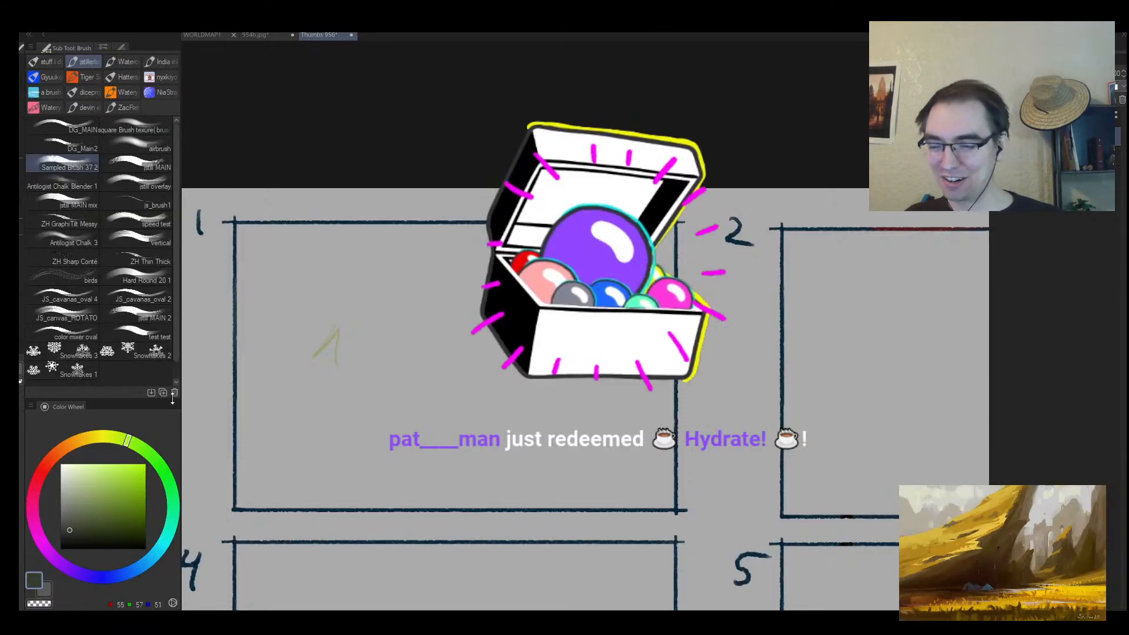
{"action": "mouse_move", "coordinate": [294, 377]}
{"action": "left_mouse_down"}
{"action": "mouse_move", "coordinate": [300, 430]}
{"action": "mouse_move", "coordinate": [382, 380]}
{"action": "left_mouse_up"}
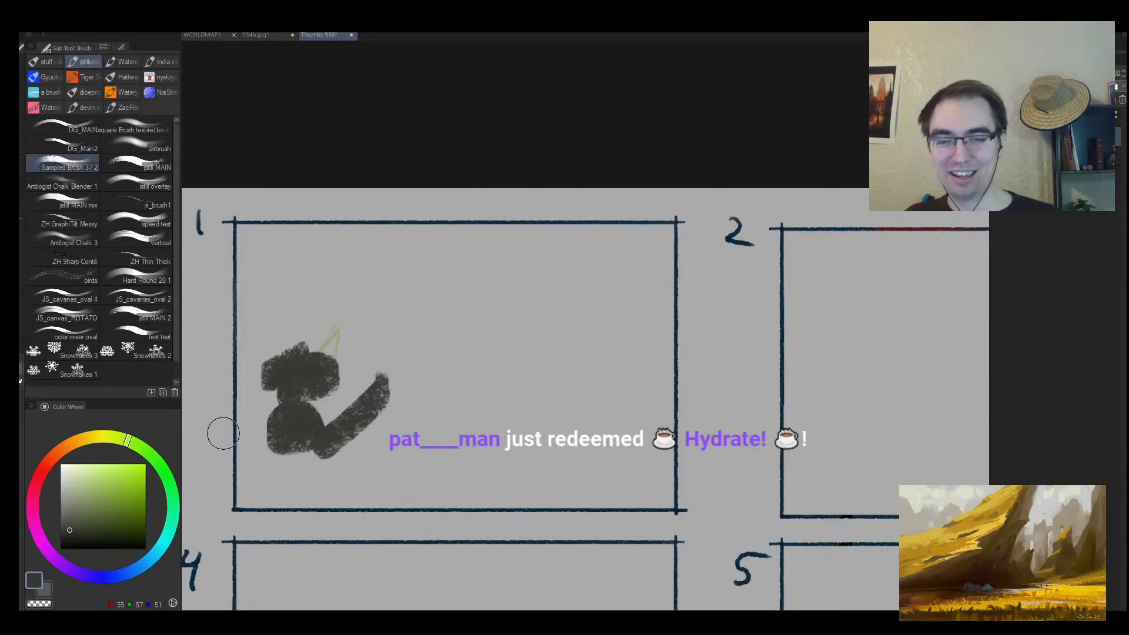
Pick a dark olive green and block in a peaked land mass across the left half of frame 1.
{"action": "left_click", "coordinate": [98, 531]}
{"action": "left_click_drag", "start_coordinate": [96, 534], "coordinate": [102, 528]}
{"action": "mouse_move", "coordinate": [262, 397]}
{"action": "left_mouse_down"}
{"action": "mouse_move", "coordinate": [273, 367]}
{"action": "mouse_move", "coordinate": [348, 336]}
{"action": "mouse_move", "coordinate": [316, 431]}
{"action": "mouse_move", "coordinate": [329, 357]}
{"action": "left_mouse_up"}
{"action": "left_click", "coordinate": [378, 274], "text": "alt"}
{"action": "mouse_move", "coordinate": [378, 274]}
{"action": "left_mouse_down"}
{"action": "mouse_move", "coordinate": [391, 381]}
{"action": "mouse_move", "coordinate": [442, 423]}
{"action": "left_mouse_up"}
{"action": "left_click", "coordinate": [361, 435], "text": "alt"}
{"action": "mouse_move", "coordinate": [349, 383]}
{"action": "left_mouse_down"}
{"action": "mouse_move", "coordinate": [460, 403]}
{"action": "mouse_move", "coordinate": [443, 371]}
{"action": "mouse_move", "coordinate": [464, 380]}
{"action": "left_mouse_up"}
Trim the land mass's upper edge with the sampled background grey and add a second olive-green hump at its right end.
{"action": "left_click", "coordinate": [426, 317], "text": "alt"}
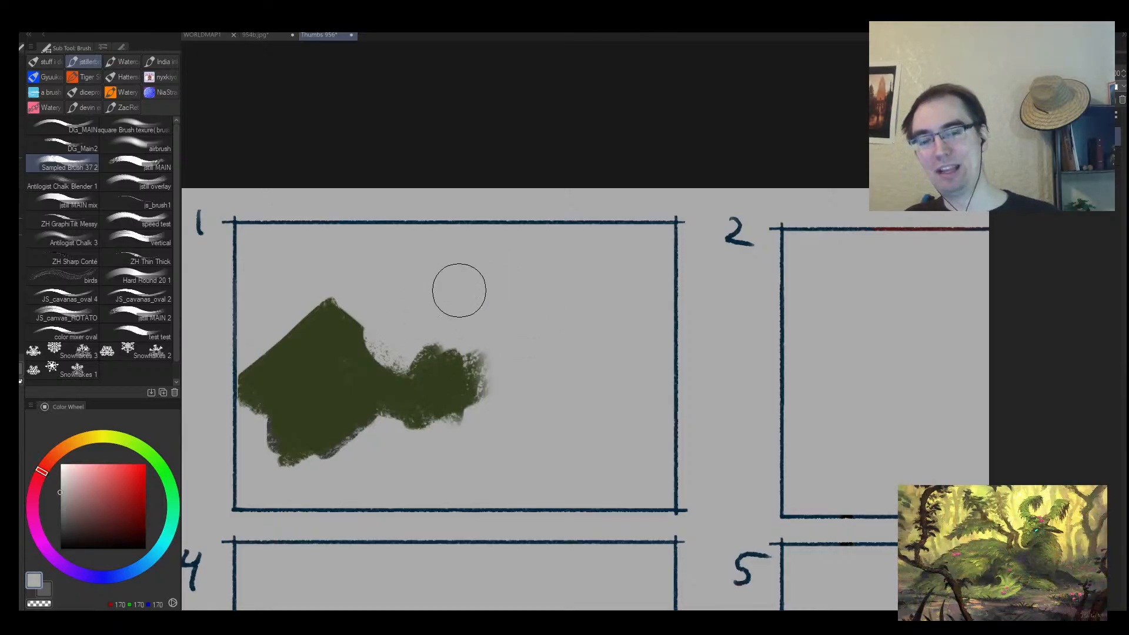
{"action": "mouse_move", "coordinate": [469, 314]}
{"action": "left_mouse_down"}
{"action": "mouse_move", "coordinate": [495, 312]}
{"action": "mouse_move", "coordinate": [433, 320]}
{"action": "left_mouse_up"}
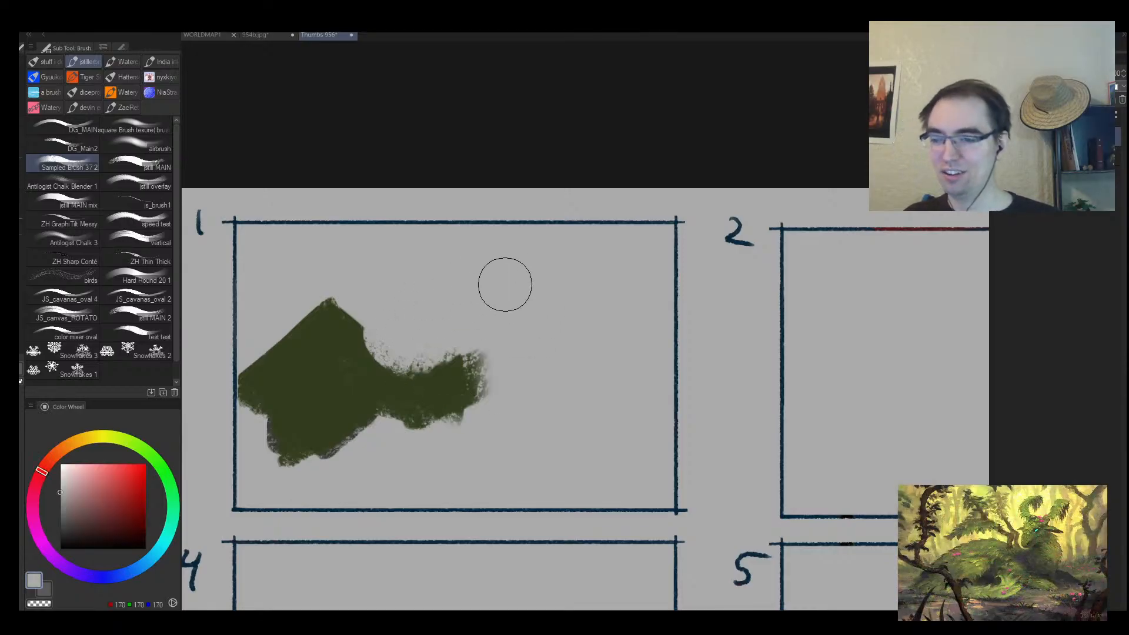
{"action": "left_click", "coordinate": [414, 384], "text": "alt"}
{"action": "mouse_move", "coordinate": [415, 385]}
{"action": "left_mouse_down"}
{"action": "mouse_move", "coordinate": [456, 359]}
{"action": "mouse_move", "coordinate": [520, 370]}
{"action": "left_mouse_up"}
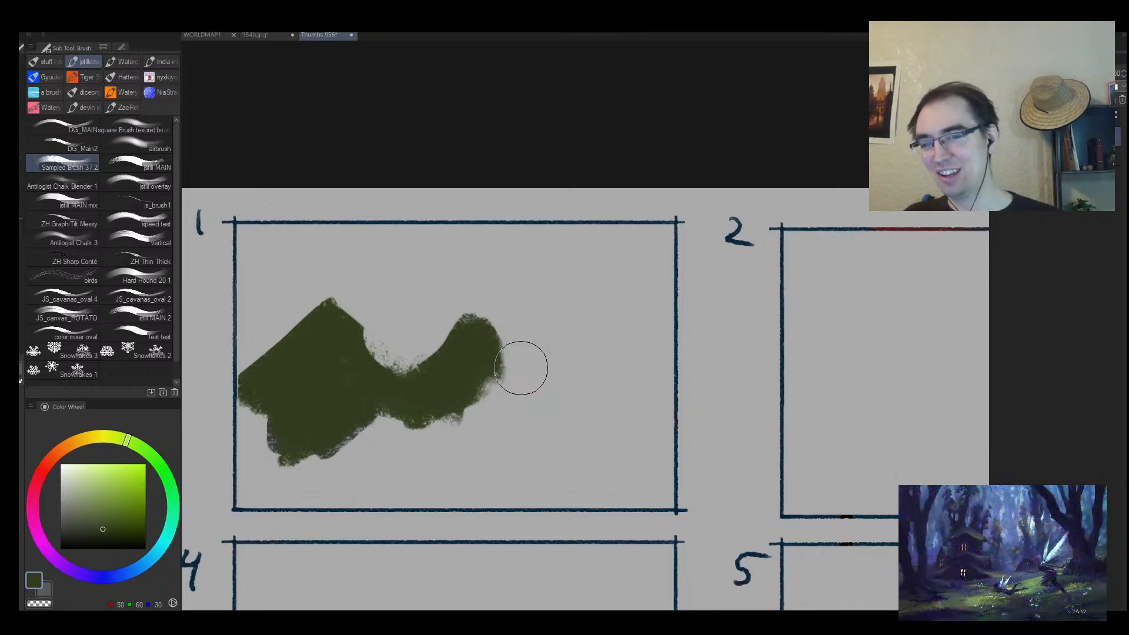
Switch back to the world map and examine it as a whole and around the central city and rivers.
{"action": "key", "text": "alt+space"}
{"action": "left_click_drag", "start_coordinate": [355, 394], "coordinate": [333, 413]}
{"action": "left_click_drag", "start_coordinate": [393, 407], "coordinate": [316, 301]}
{"action": "left_click", "coordinate": [259, 36]}
{"action": "left_click", "coordinate": [206, 37]}
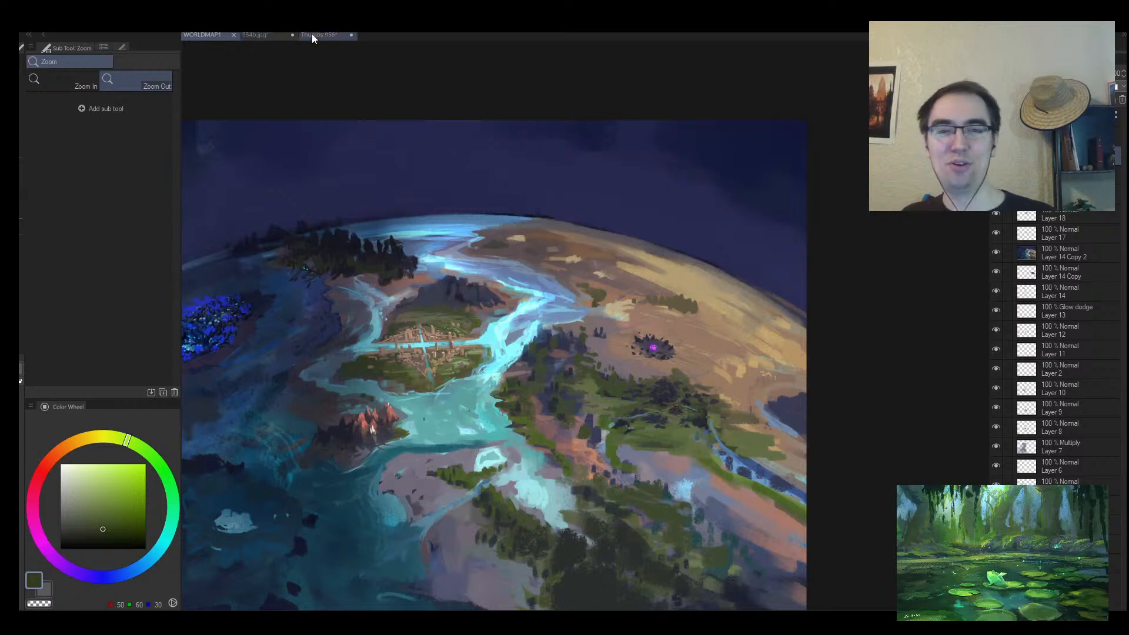
{"action": "left_click_drag", "start_coordinate": [473, 210], "coordinate": [539, 196]}
{"action": "scroll", "coordinate": [543, 206], "scroll_direction": "down", "scroll_amount": 2}
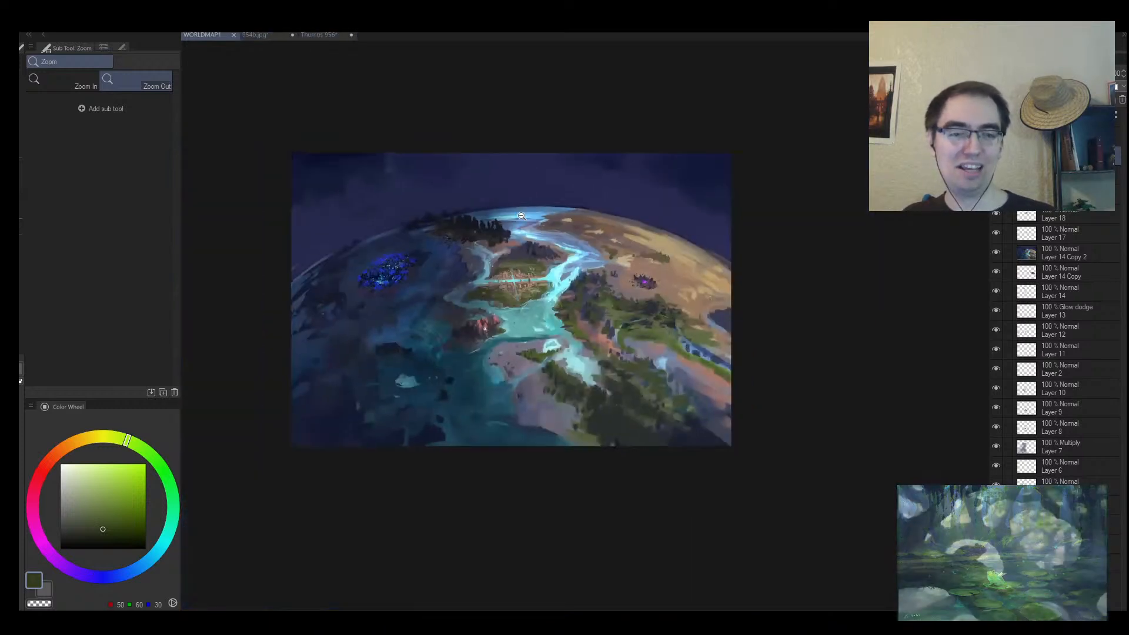
{"action": "scroll", "coordinate": [545, 206], "scroll_direction": "up", "scroll_amount": 1}
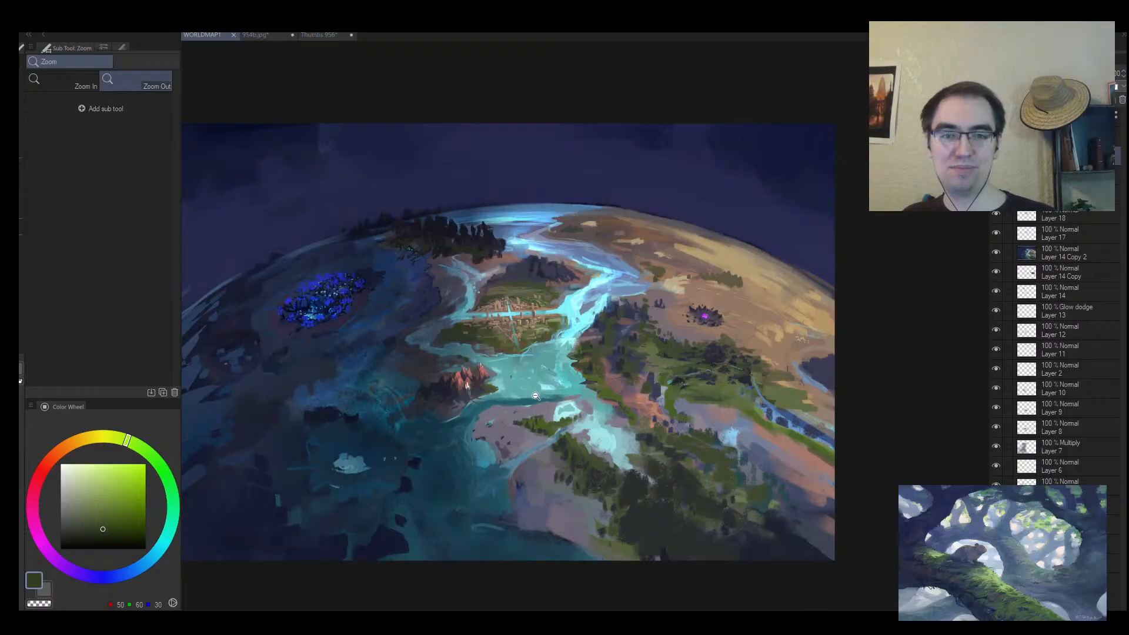
{"action": "scroll", "coordinate": [571, 402], "scroll_direction": "up", "scroll_amount": 1}
{"action": "left_click_drag", "start_coordinate": [681, 280], "coordinate": [653, 233]}
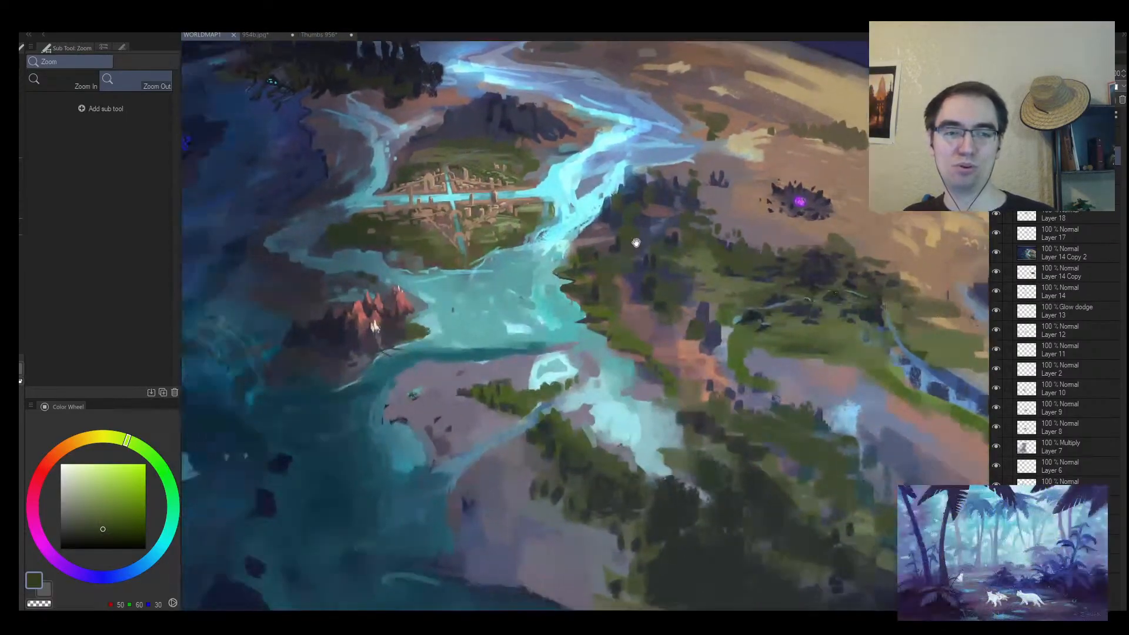
{"action": "left_click_drag", "start_coordinate": [453, 170], "coordinate": [529, 177]}
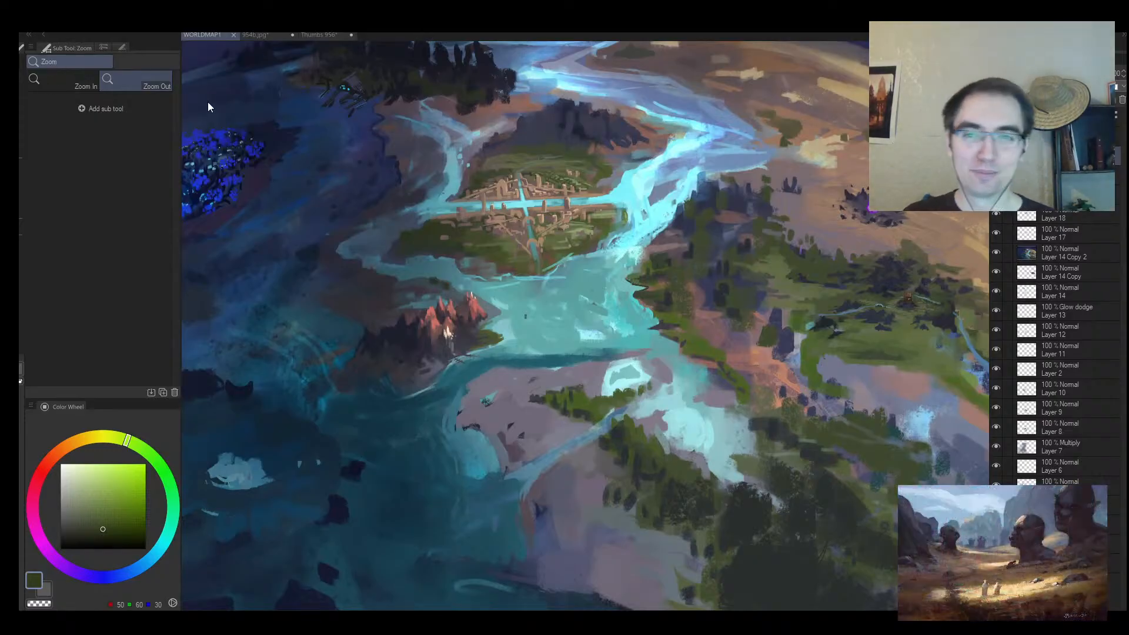
Open the earlier desert crater painting with the glowing purple core and examine it up close.
{"action": "double_click", "coordinate": [244, 105]}
{"action": "scroll", "coordinate": [486, 267], "scroll_direction": "up", "scroll_amount": 1}
{"action": "left_click_drag", "start_coordinate": [522, 236], "coordinate": [487, 266]}
{"action": "left_click", "coordinate": [491, 247], "text": "alt"}
{"action": "left_click", "coordinate": [475, 229], "text": "alt"}
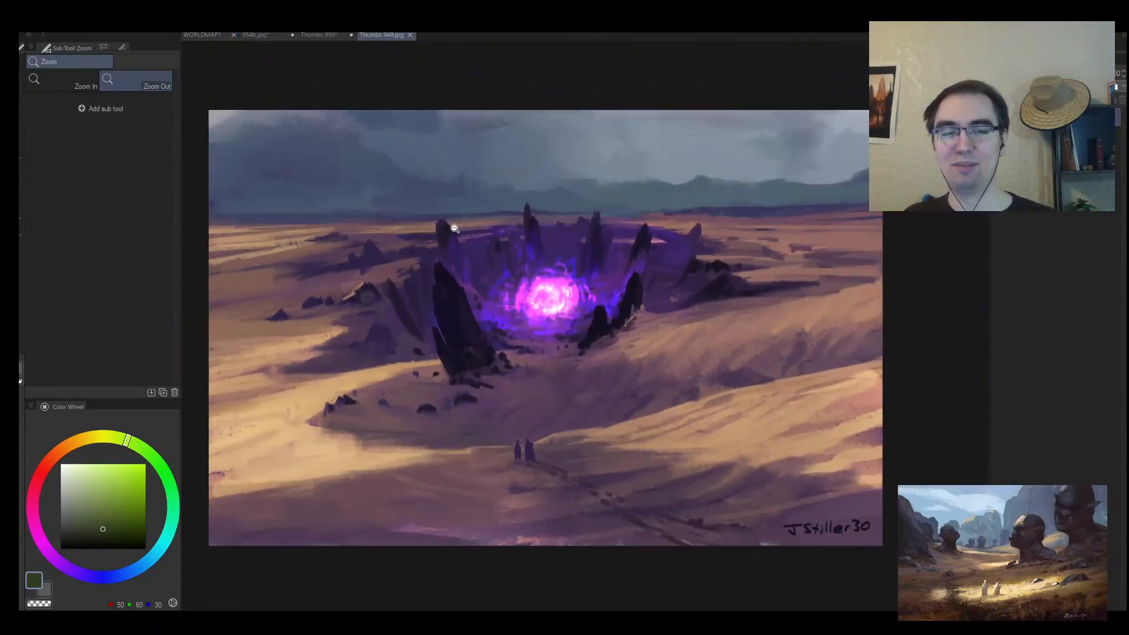
{"action": "left_click", "coordinate": [456, 229], "text": "alt"}
{"action": "mouse_move", "coordinate": [454, 218]}
{"action": "left_mouse_down"}
{"action": "mouse_move", "coordinate": [520, 249]}
{"action": "mouse_move", "coordinate": [507, 277]}
{"action": "left_mouse_up"}
{"action": "left_click_drag", "start_coordinate": [555, 305], "coordinate": [588, 312]}
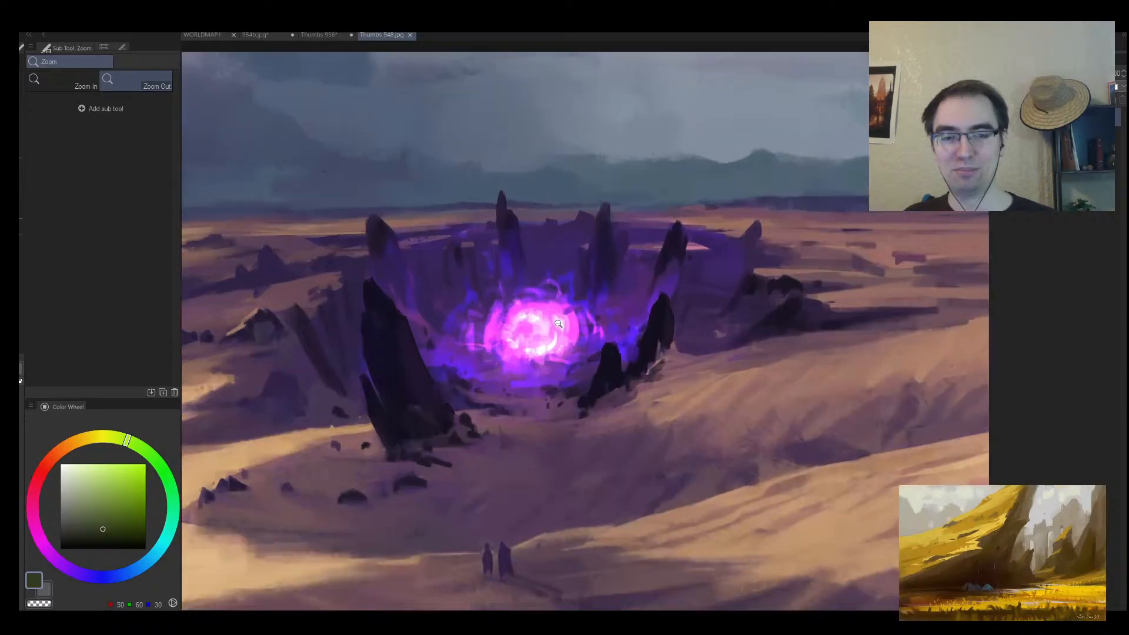
{"action": "left_click_drag", "start_coordinate": [481, 282], "coordinate": [439, 328]}
{"action": "key", "text": "ctrl+z"}
Return to the world map and examine the purple crater in the desert region.
{"action": "left_click", "coordinate": [210, 37]}
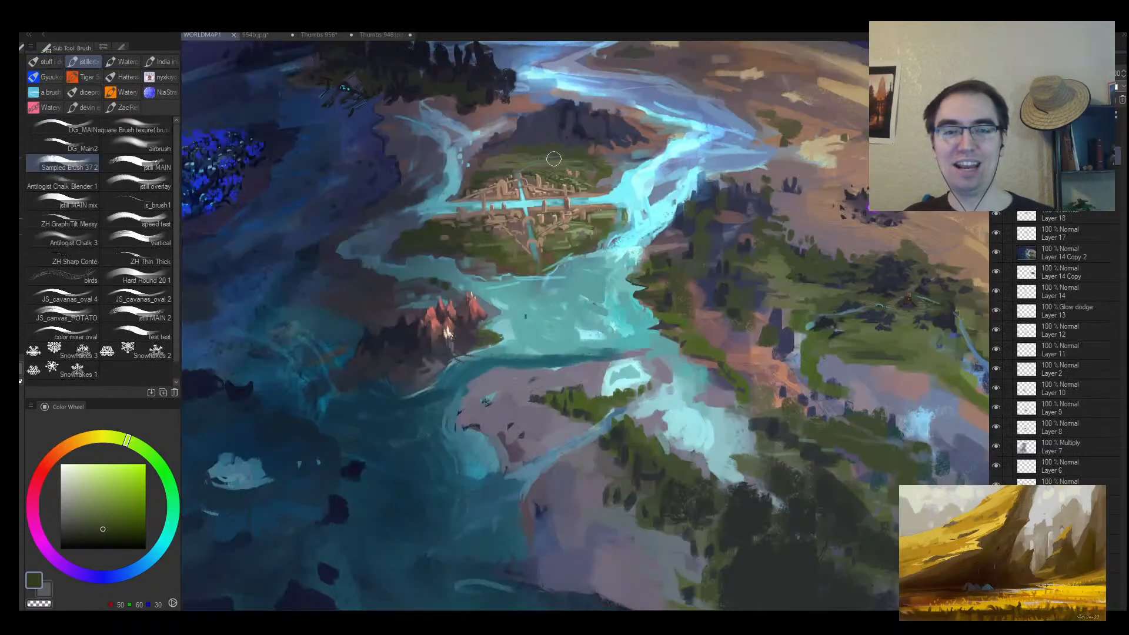
{"action": "left_click_drag", "start_coordinate": [883, 196], "coordinate": [497, 221]}
{"action": "left_click", "coordinate": [458, 217], "text": "ctrl"}
{"action": "left_click", "coordinate": [463, 217], "text": "ctrl"}
{"action": "scroll", "coordinate": [483, 223], "scroll_direction": "up", "scroll_amount": 5}
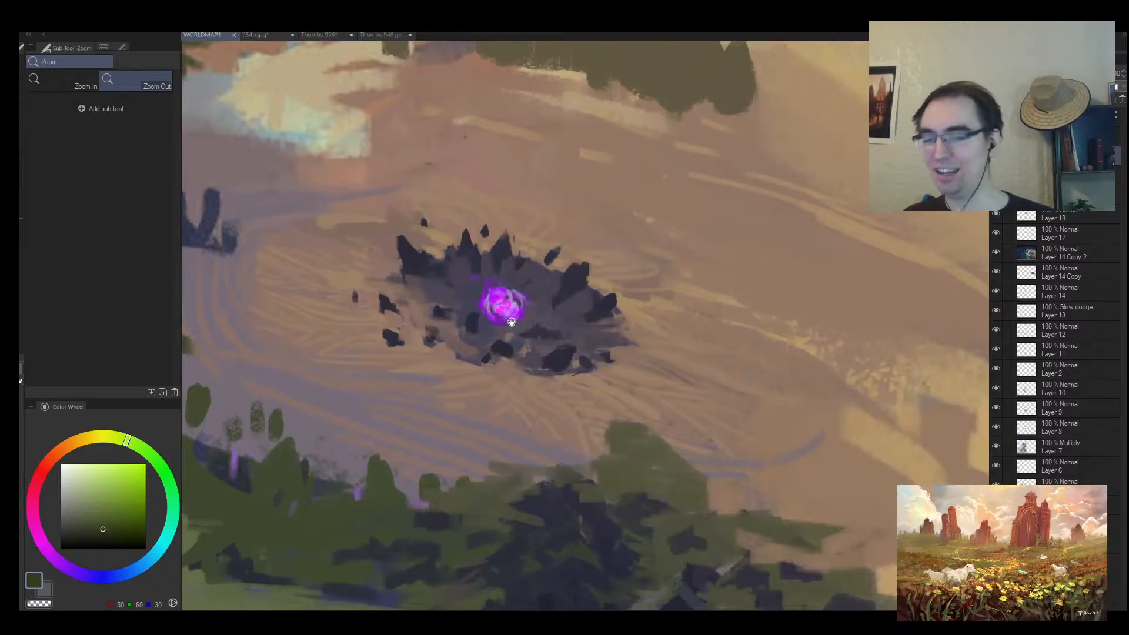
{"action": "scroll", "coordinate": [547, 300], "scroll_direction": "down", "scroll_amount": 3}
{"action": "scroll", "coordinate": [579, 275], "scroll_direction": "up", "scroll_amount": 6}
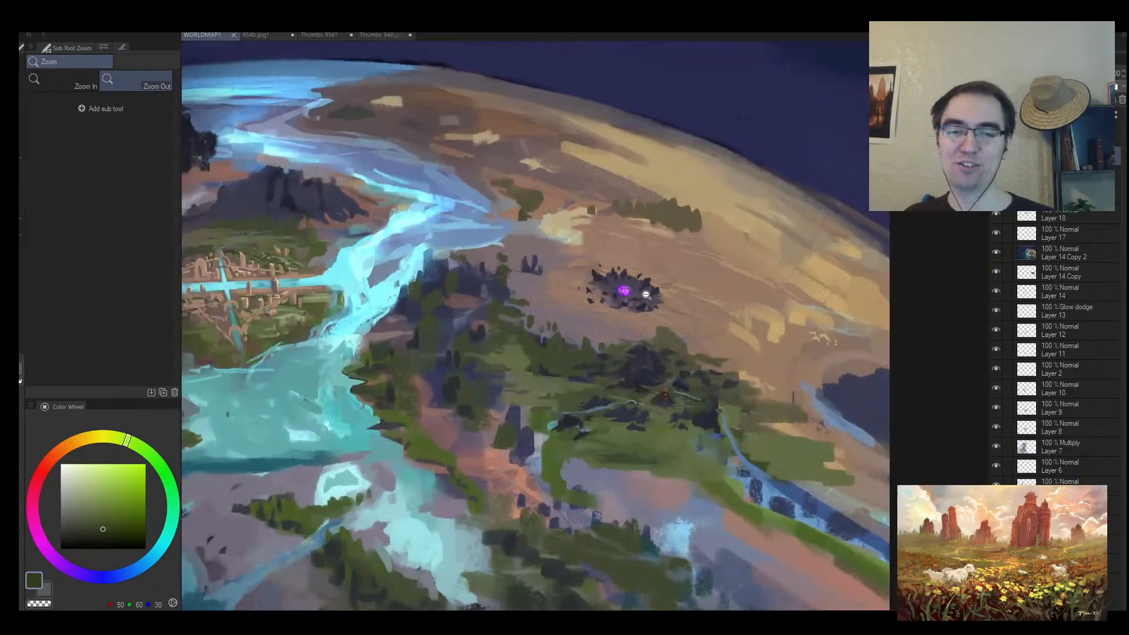
Try a brush stroke across the desert crater area and undo it.
{"action": "key", "text": "b"}
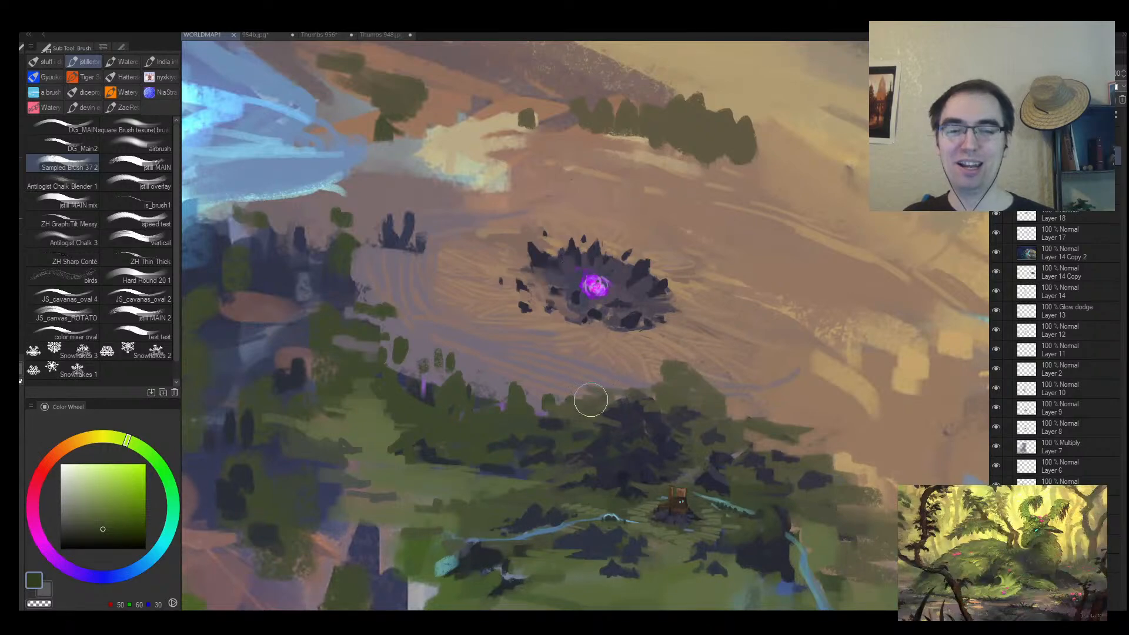
{"action": "mouse_move", "coordinate": [500, 297]}
{"action": "left_mouse_down"}
{"action": "mouse_move", "coordinate": [458, 216]}
{"action": "mouse_move", "coordinate": [668, 219]}
{"action": "left_mouse_up"}
{"action": "key", "text": "ctrl+z"}
{"action": "key", "text": "alt+space"}
{"action": "mouse_move", "coordinate": [592, 226]}
{"action": "left_mouse_down"}
{"action": "mouse_move", "coordinate": [609, 228]}
{"action": "mouse_move", "coordinate": [594, 227]}
{"action": "mouse_move", "coordinate": [555, 274]}
{"action": "mouse_move", "coordinate": [672, 275]}
{"action": "left_mouse_up"}
{"action": "key", "text": "alt+space"}
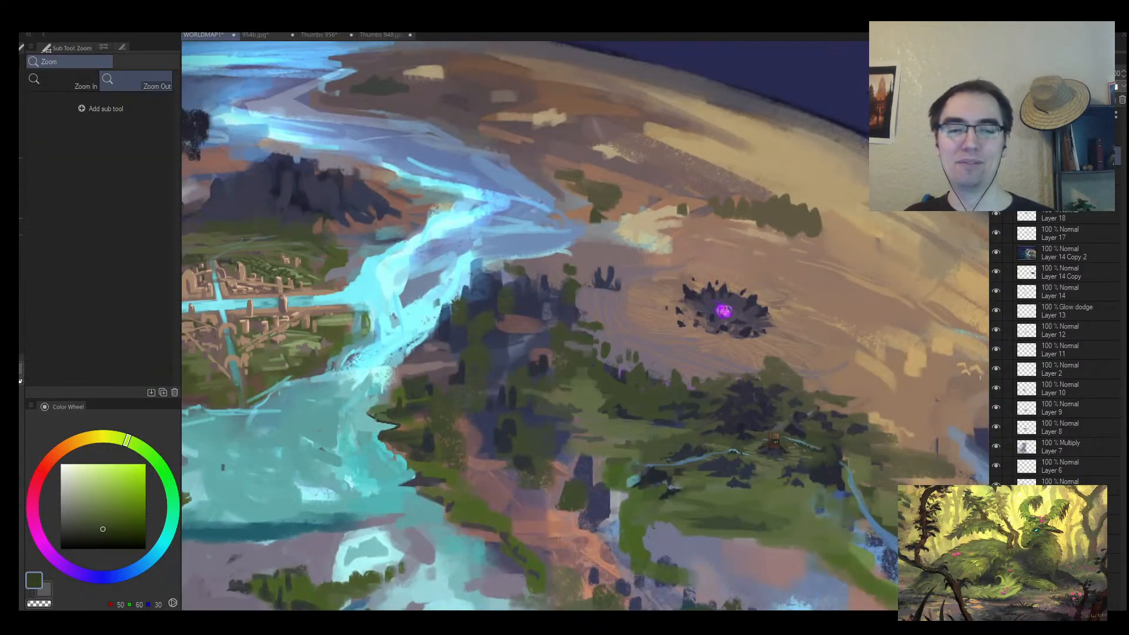
Sample a sandy tan and scribble over the desert side and the dark western side of the map, undoing both marks.
{"action": "scroll", "coordinate": [672, 275], "scroll_direction": "down", "scroll_amount": 3}
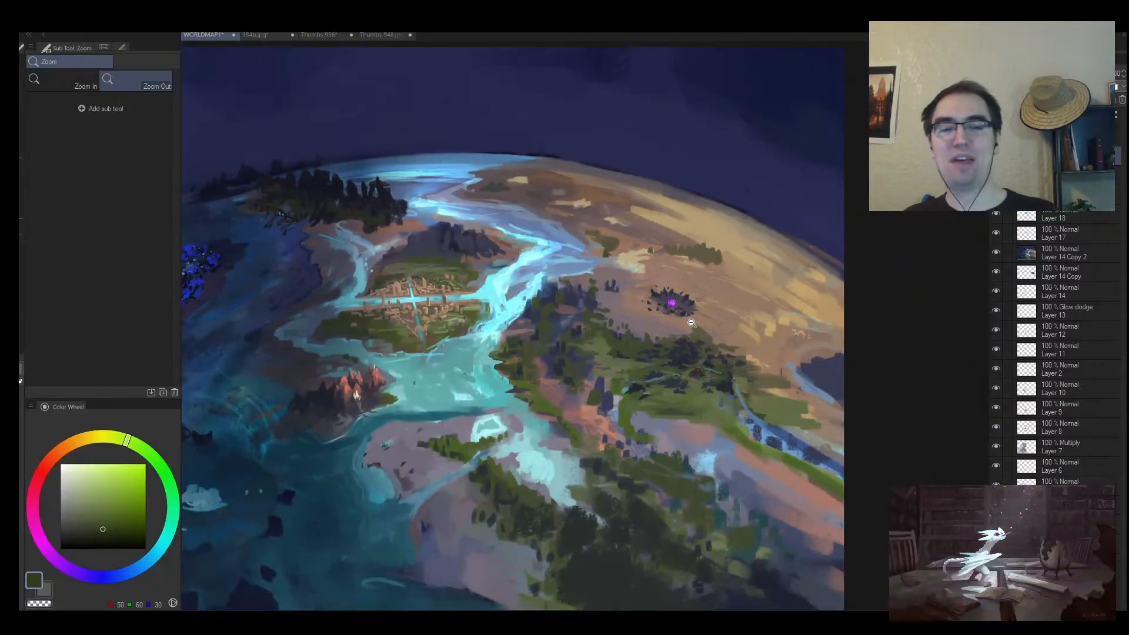
{"action": "scroll", "coordinate": [691, 323], "scroll_direction": "up", "scroll_amount": 3}
{"action": "scroll", "coordinate": [437, 242], "scroll_direction": "down", "scroll_amount": 4}
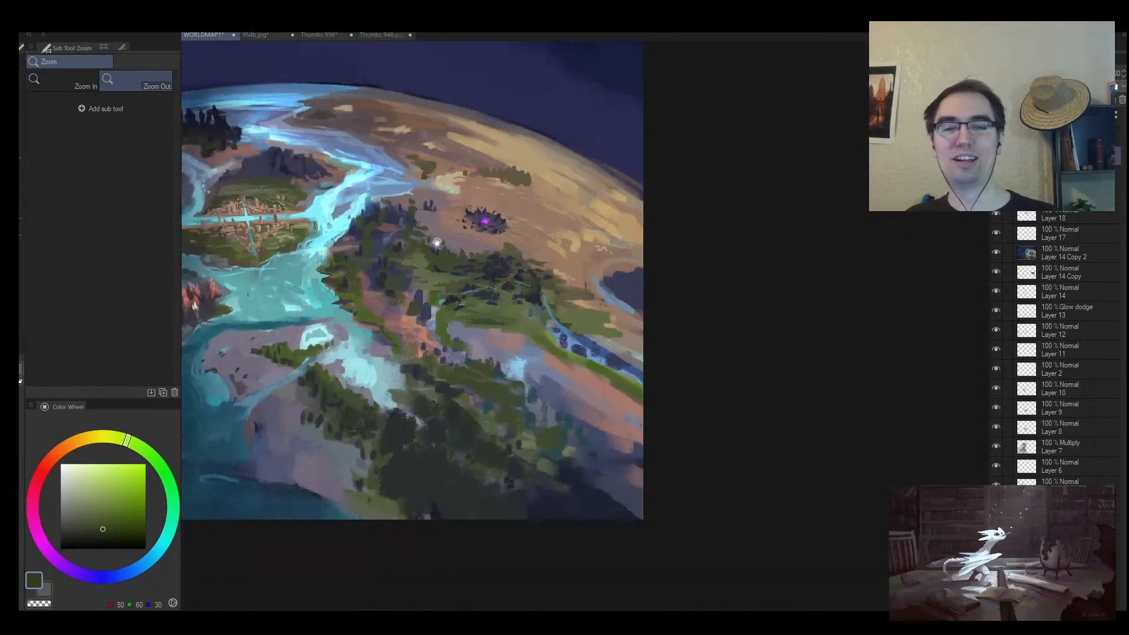
{"action": "scroll", "coordinate": [436, 242], "scroll_direction": "up", "scroll_amount": 4}
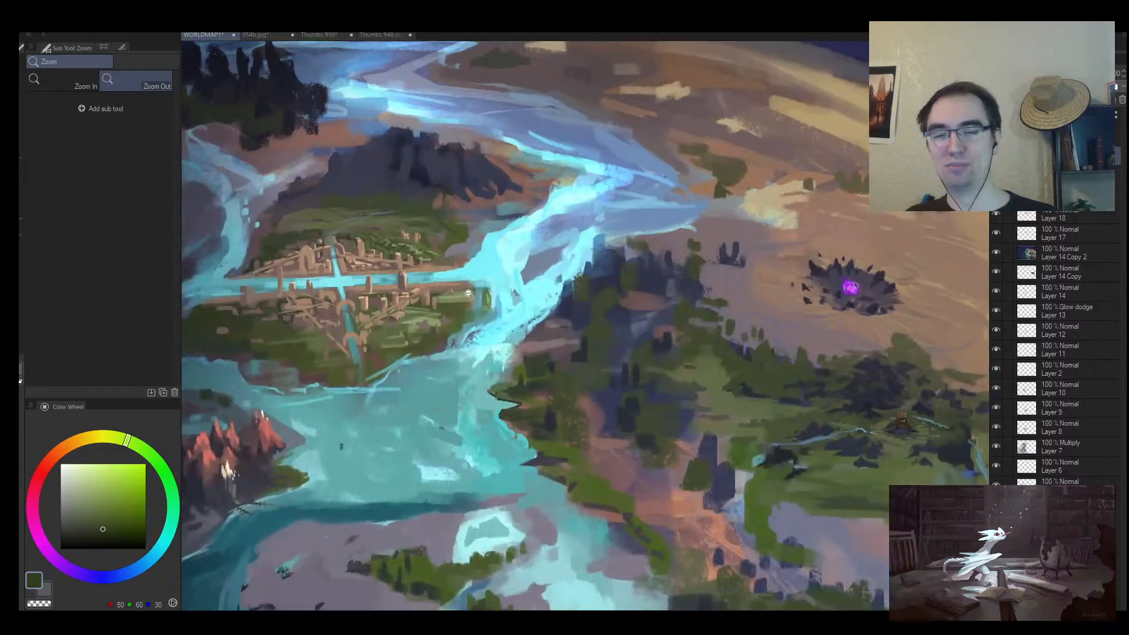
{"action": "scroll", "coordinate": [469, 294], "scroll_direction": "down", "scroll_amount": 4}
{"action": "key", "text": "b"}
{"action": "left_click", "coordinate": [770, 217], "text": "alt"}
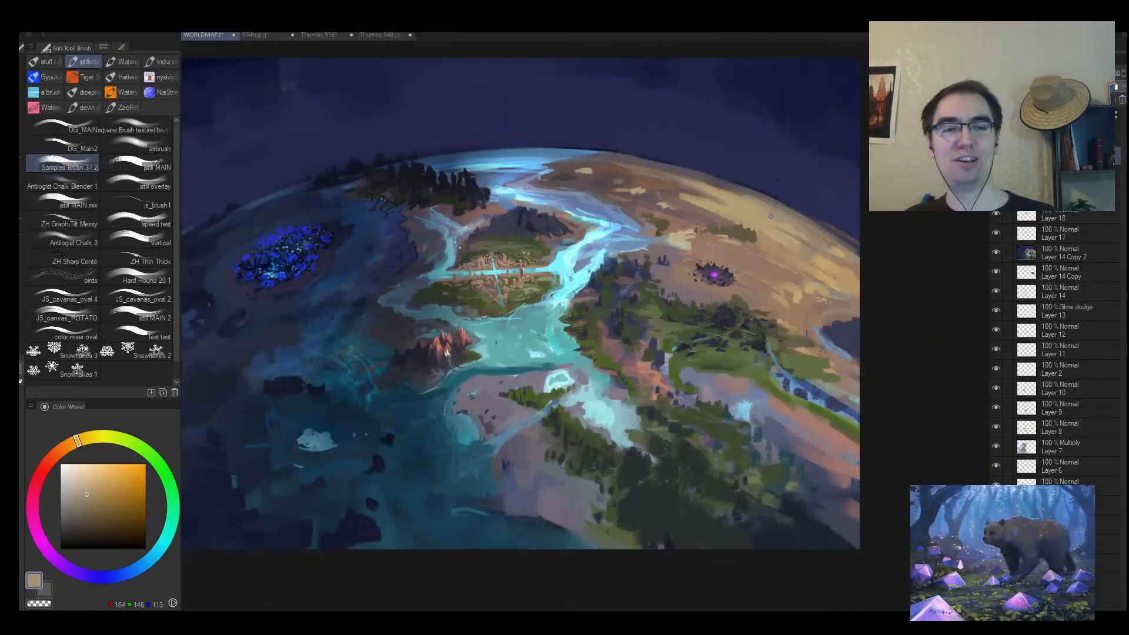
{"action": "mouse_move", "coordinate": [771, 217]}
{"action": "left_mouse_down"}
{"action": "mouse_move", "coordinate": [782, 353]}
{"action": "mouse_move", "coordinate": [823, 391]}
{"action": "left_mouse_up"}
{"action": "key", "text": "ctrl+z"}
{"action": "mouse_move", "coordinate": [312, 251]}
{"action": "left_mouse_down"}
{"action": "mouse_move", "coordinate": [206, 433]}
{"action": "mouse_move", "coordinate": [288, 520]}
{"action": "left_mouse_up"}
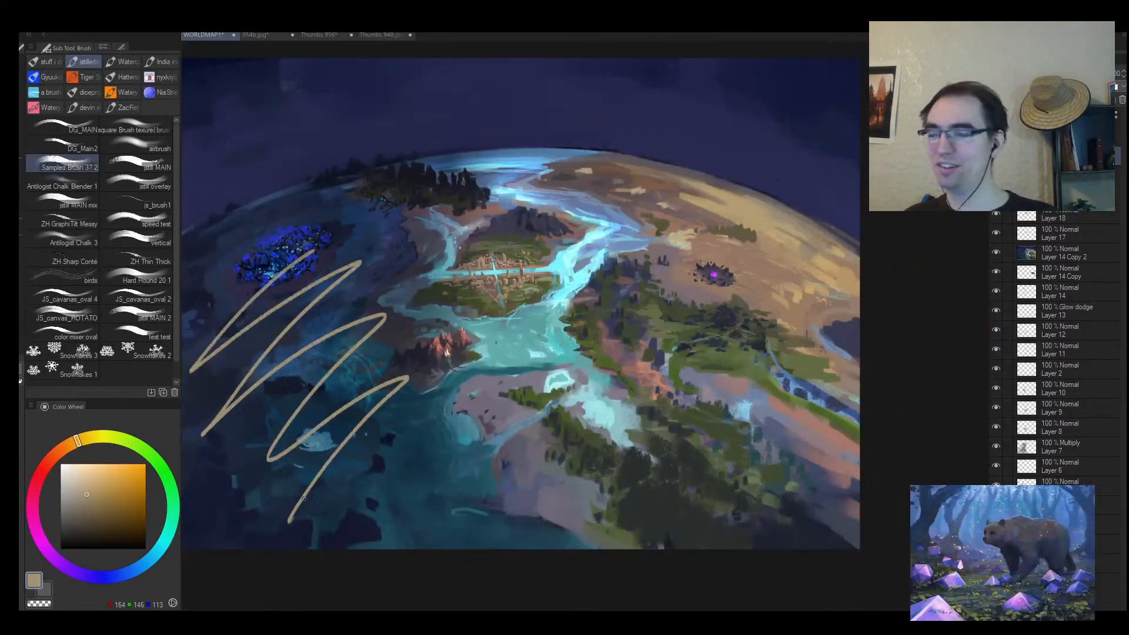
{"action": "key", "text": "ctrl+z"}
Examine the central city and the glowing blue forest on the dark western side of the world map.
{"action": "key", "text": "ctrl+space"}
{"action": "left_click", "coordinate": [483, 315]}
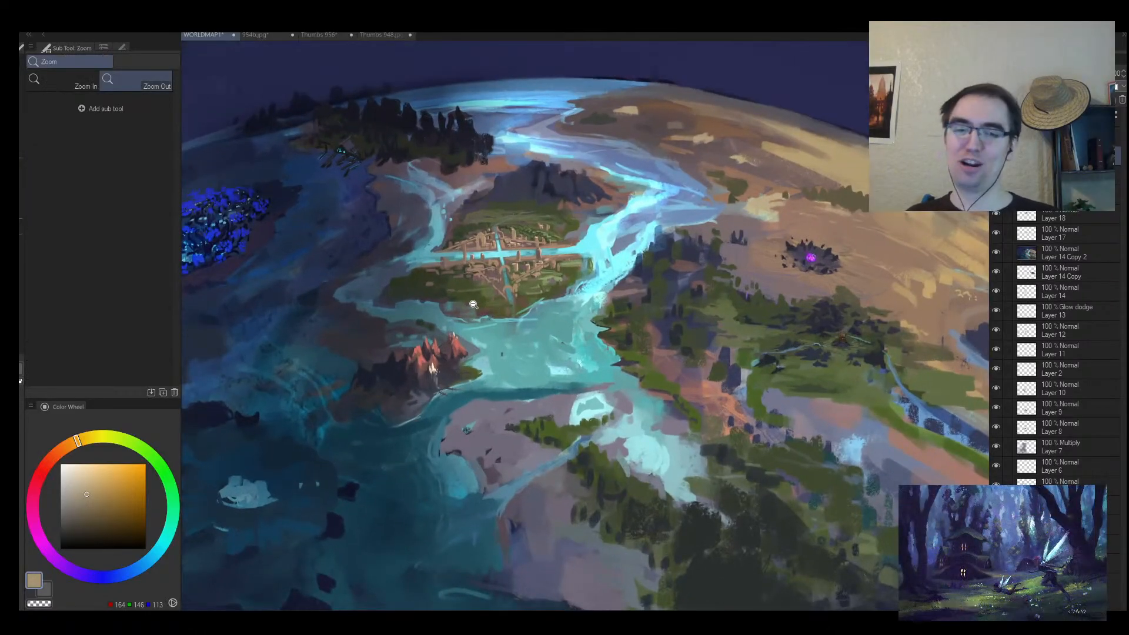
{"action": "left_click", "coordinate": [546, 407]}
{"action": "left_click", "coordinate": [536, 399]}
{"action": "left_click", "coordinate": [280, 230]}
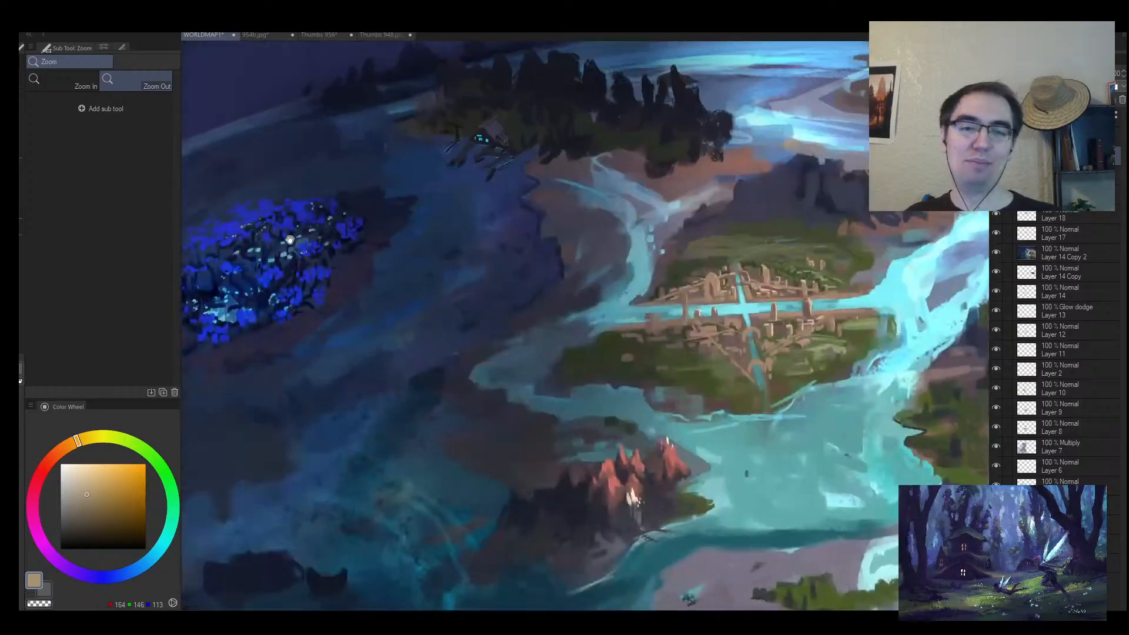
Open the earlier blue glowing forest painting with the two grazing animals and examine it in full and up close.
{"action": "mouse_move", "coordinate": [290, 240]}
{"action": "left_mouse_down"}
{"action": "mouse_move", "coordinate": [389, 311]}
{"action": "mouse_move", "coordinate": [360, 322]}
{"action": "mouse_move", "coordinate": [412, 340]}
{"action": "mouse_move", "coordinate": [193, 444]}
{"action": "mouse_move", "coordinate": [487, 347]}
{"action": "left_mouse_up"}
{"action": "left_click", "coordinate": [433, 355], "text": "alt"}
{"action": "key", "text": "ctrl+z"}
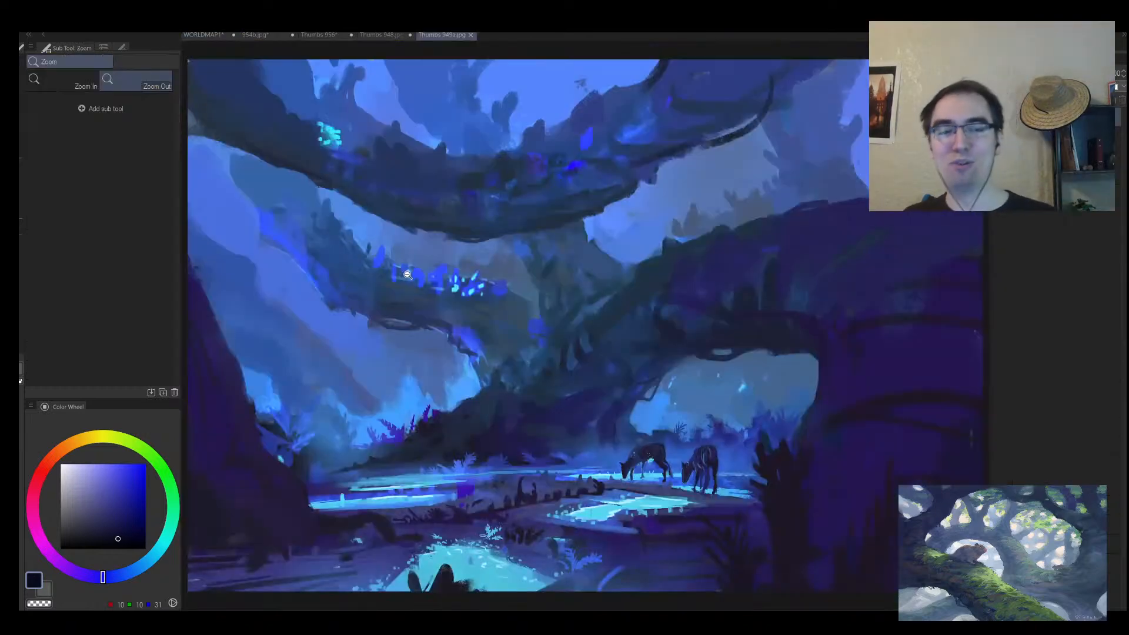
{"action": "key", "text": "ctrl+minus"}
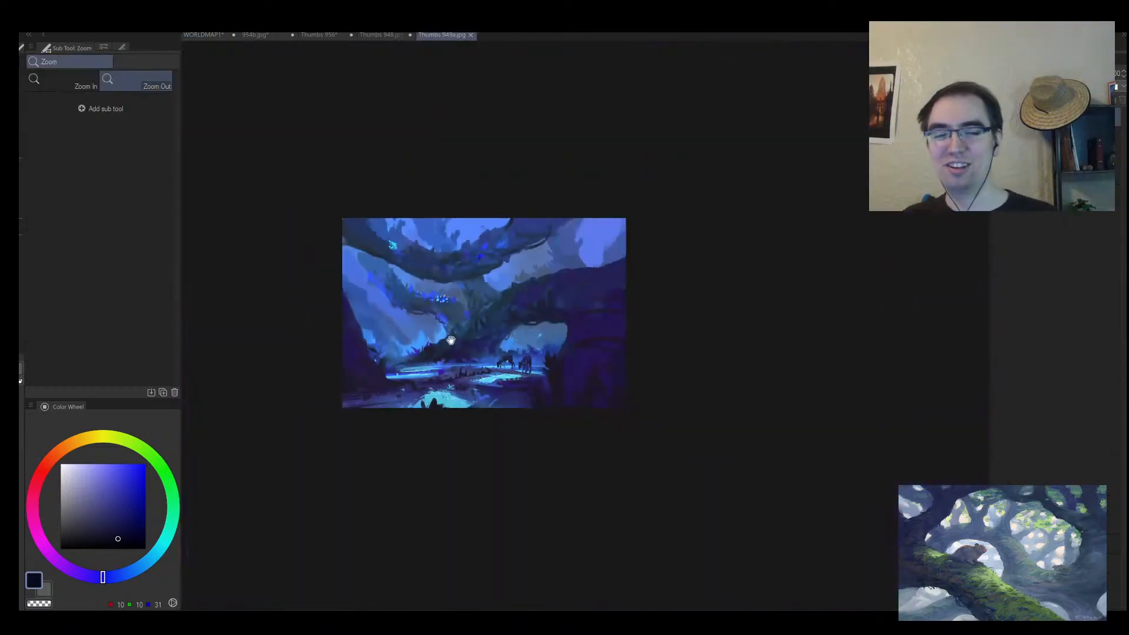
{"action": "scroll", "coordinate": [451, 341], "scroll_direction": "up", "scroll_amount": 5}
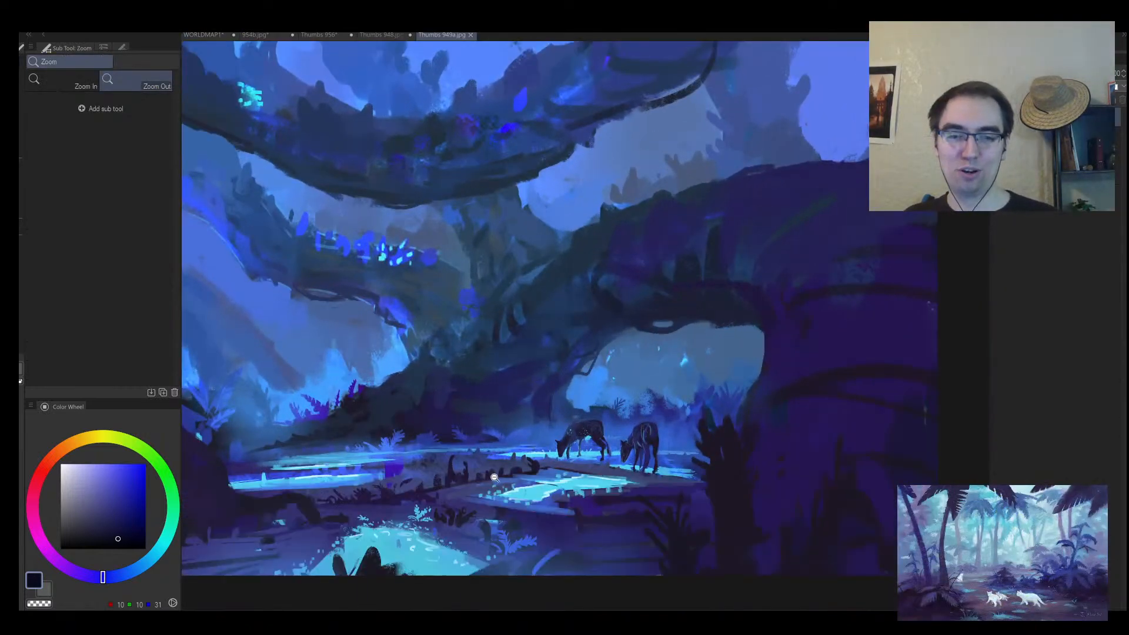
{"action": "key", "text": "b"}
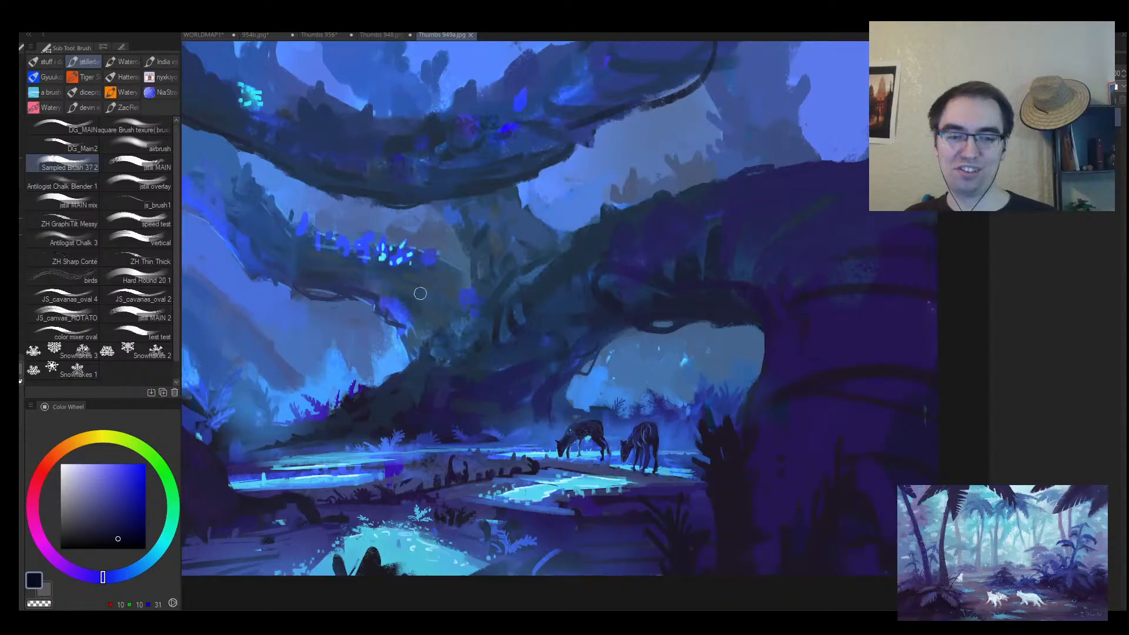
Return to the world map and examine the hut with lit windows on the shore near the blue forest.
{"action": "left_click", "coordinate": [191, 35]}
{"action": "scroll", "coordinate": [484, 126], "scroll_direction": "down", "scroll_amount": 3}
{"action": "scroll", "coordinate": [459, 219], "scroll_direction": "up", "scroll_amount": 5}
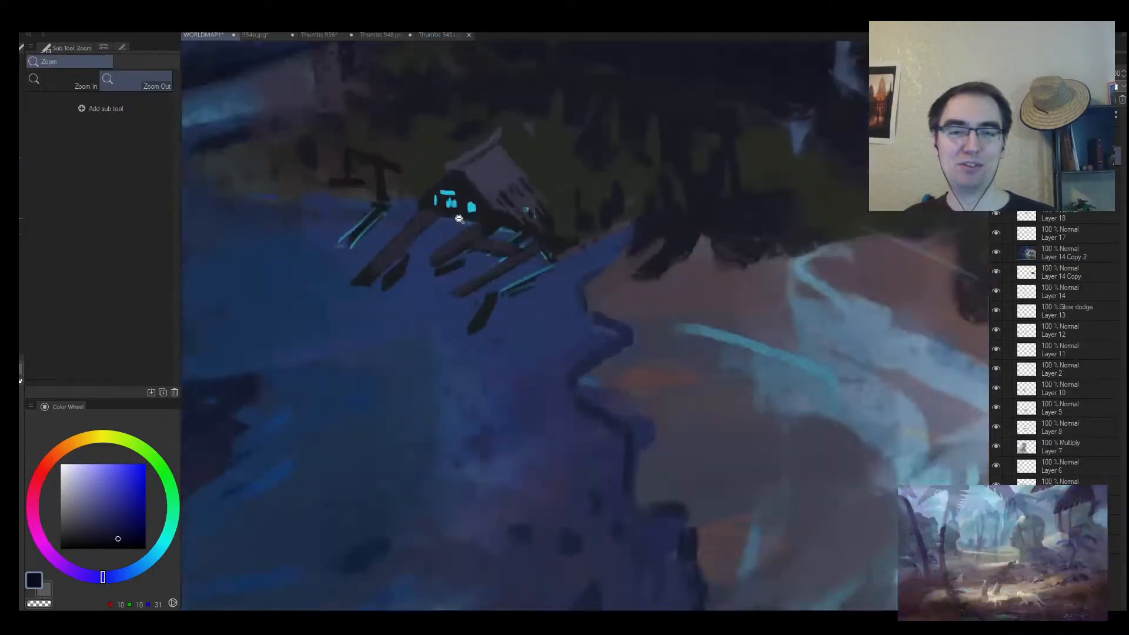
{"action": "scroll", "coordinate": [460, 219], "scroll_direction": "down", "scroll_amount": 4}
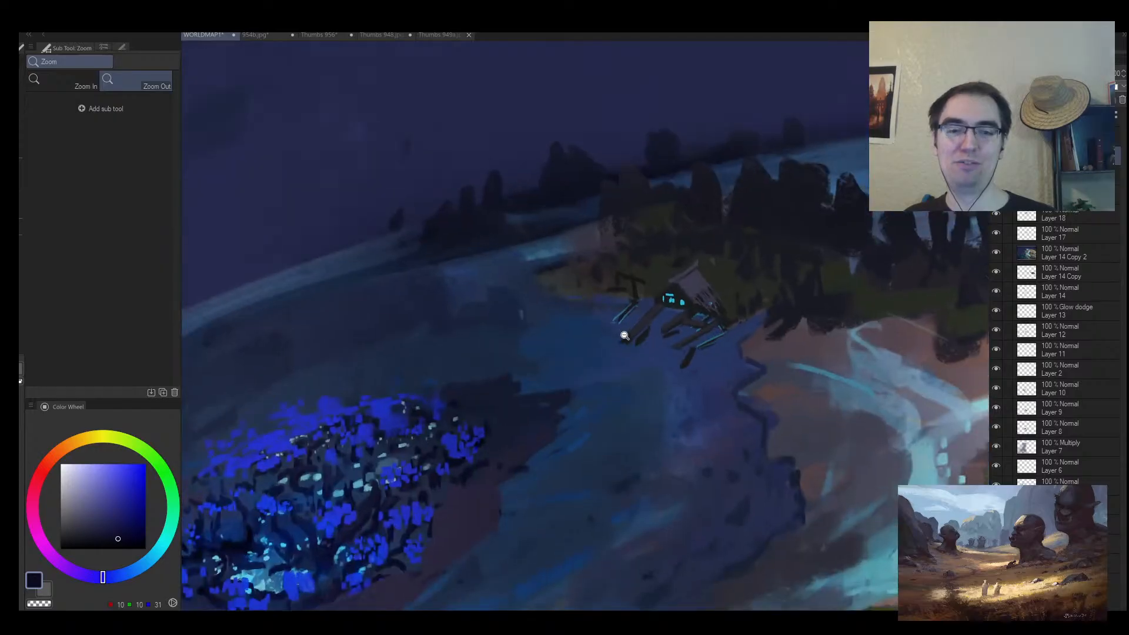
Try a dark blue stroke from the shore hut to the blue forest and undo it.
{"action": "key", "text": "b"}
{"action": "left_click_drag", "start_coordinate": [641, 340], "coordinate": [499, 425]}
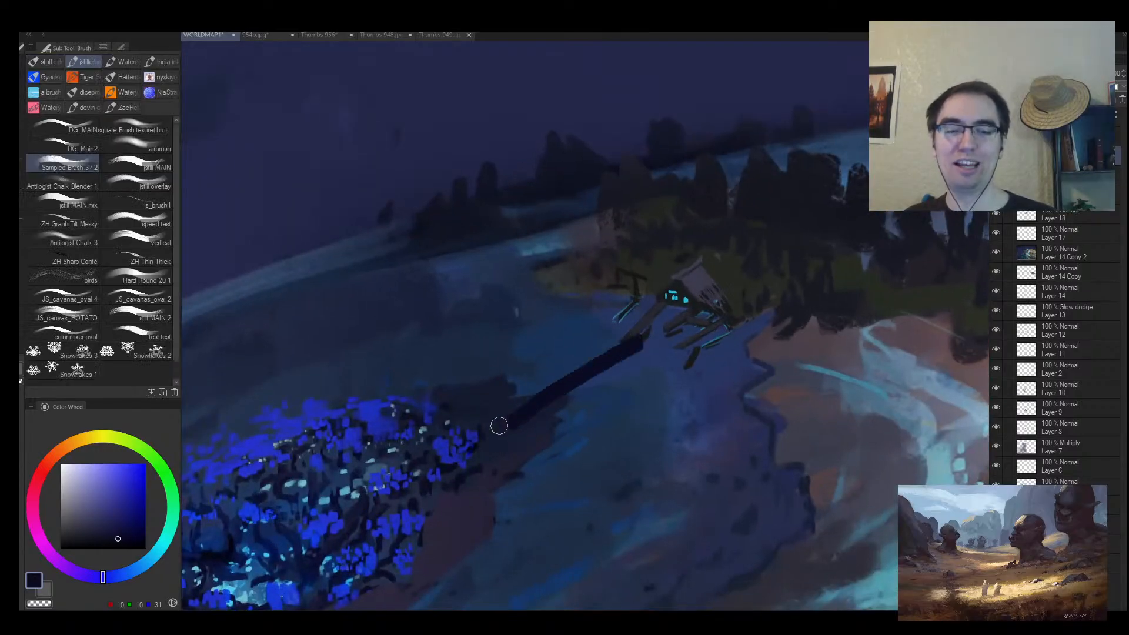
{"action": "key", "text": "ctrl+z"}
{"action": "key", "text": "ctrl+y"}
{"action": "key", "text": "ctrl+z"}
Try a brush stroke across the central city on the world map and undo it.
{"action": "scroll", "coordinate": [709, 400], "scroll_direction": "down", "scroll_amount": 6}
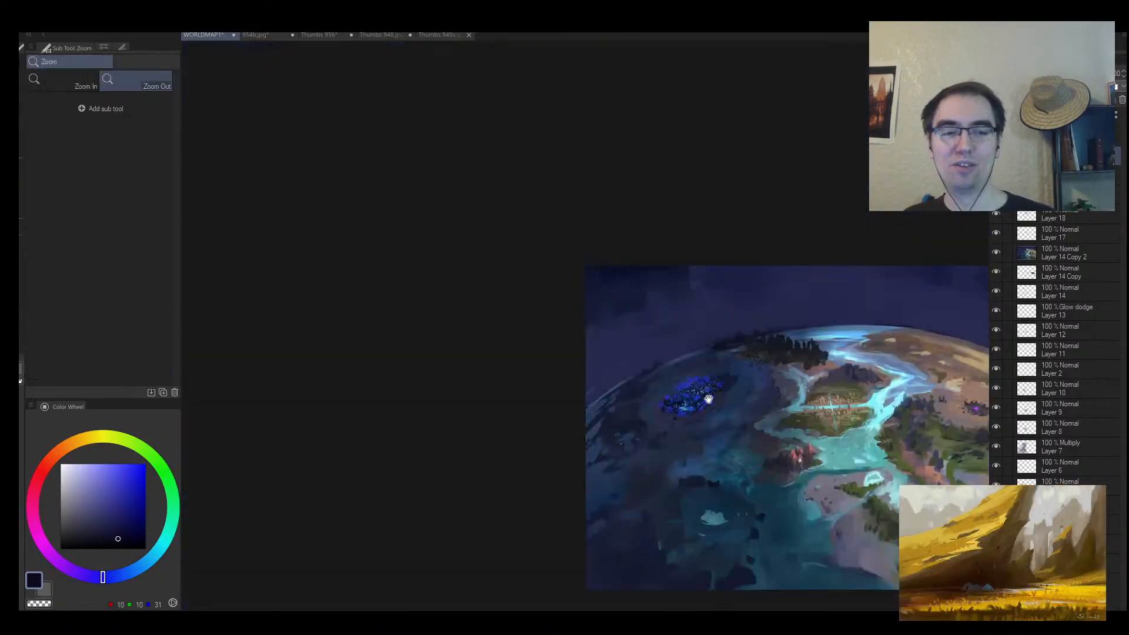
{"action": "left_click_drag", "start_coordinate": [708, 400], "coordinate": [459, 345]}
{"action": "scroll", "coordinate": [470, 343], "scroll_direction": "up", "scroll_amount": 6}
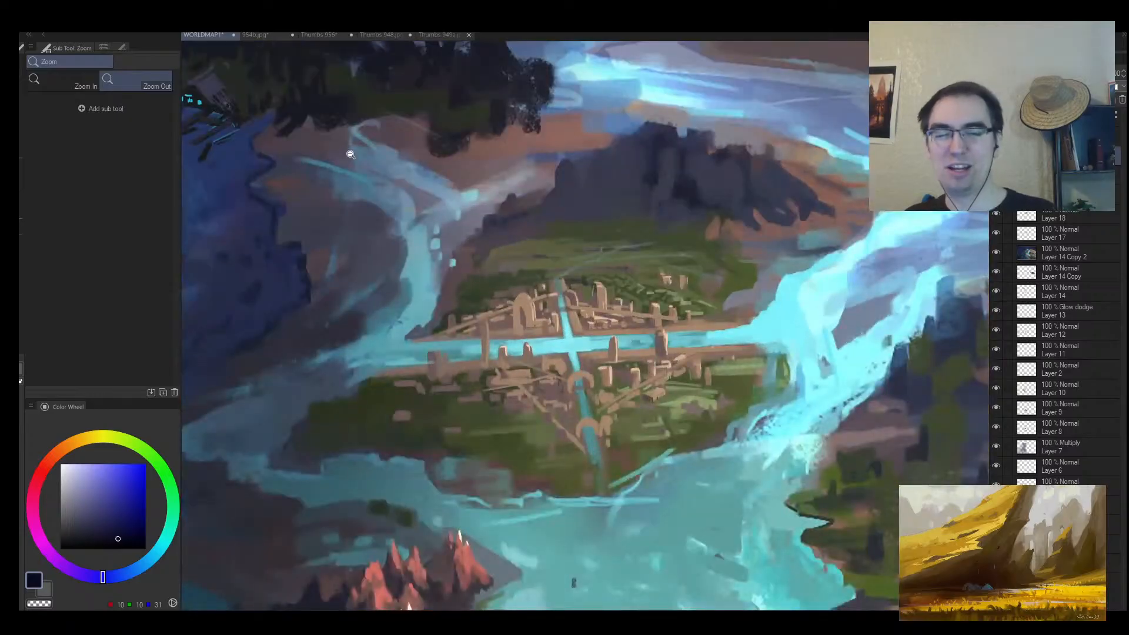
{"action": "key", "text": "b"}
{"action": "mouse_move", "coordinate": [670, 329]}
{"action": "left_mouse_down"}
{"action": "mouse_move", "coordinate": [723, 372]}
{"action": "mouse_move", "coordinate": [676, 306]}
{"action": "mouse_move", "coordinate": [617, 328]}
{"action": "left_mouse_up"}
{"action": "key", "text": "ctrl+z"}
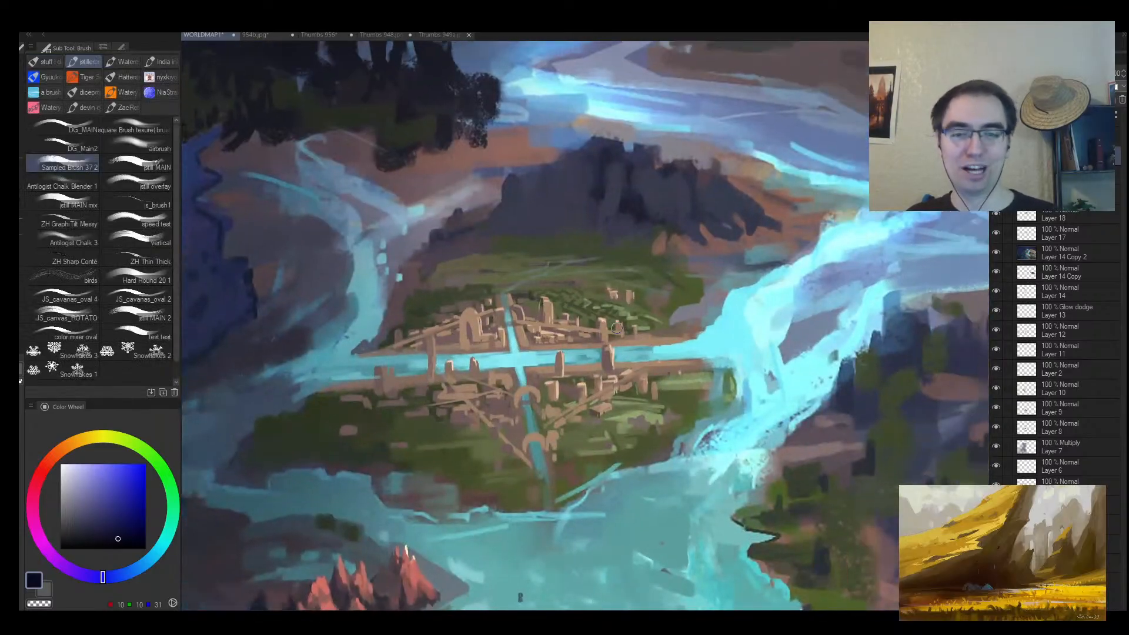
Try dark blue strokes along the canal through the central city and across the surrounding land, and undo them.
{"action": "left_click_drag", "start_coordinate": [732, 347], "coordinate": [264, 367]}
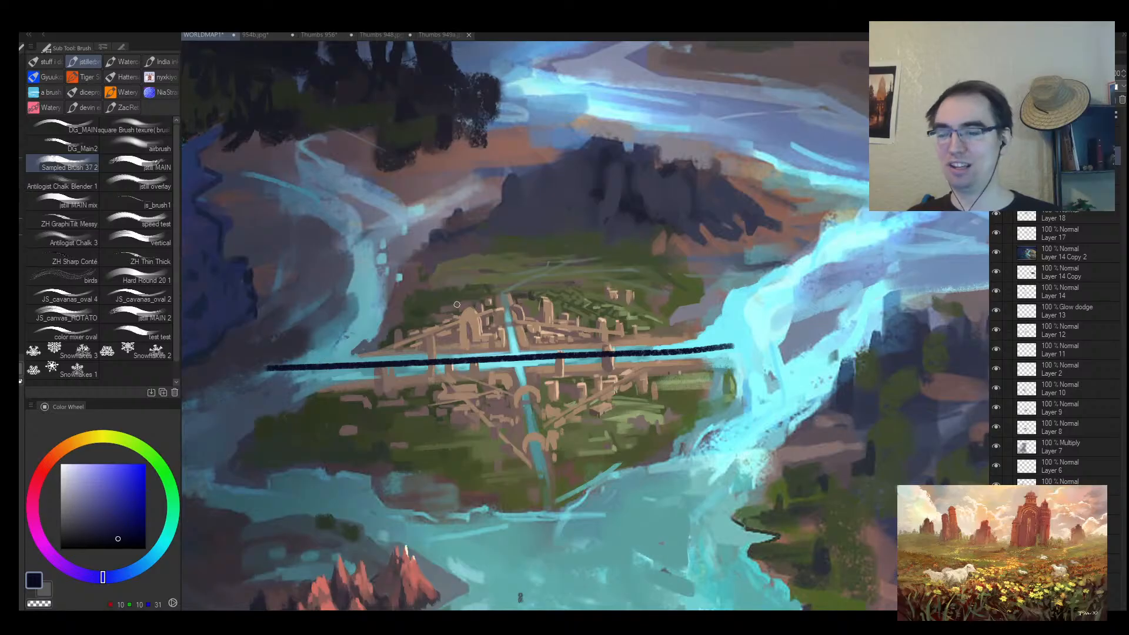
{"action": "key", "text": "ctrl+z"}
{"action": "scroll", "coordinate": [461, 332], "scroll_direction": "up", "scroll_amount": 2}
{"action": "left_click_drag", "start_coordinate": [217, 370], "coordinate": [353, 365]}
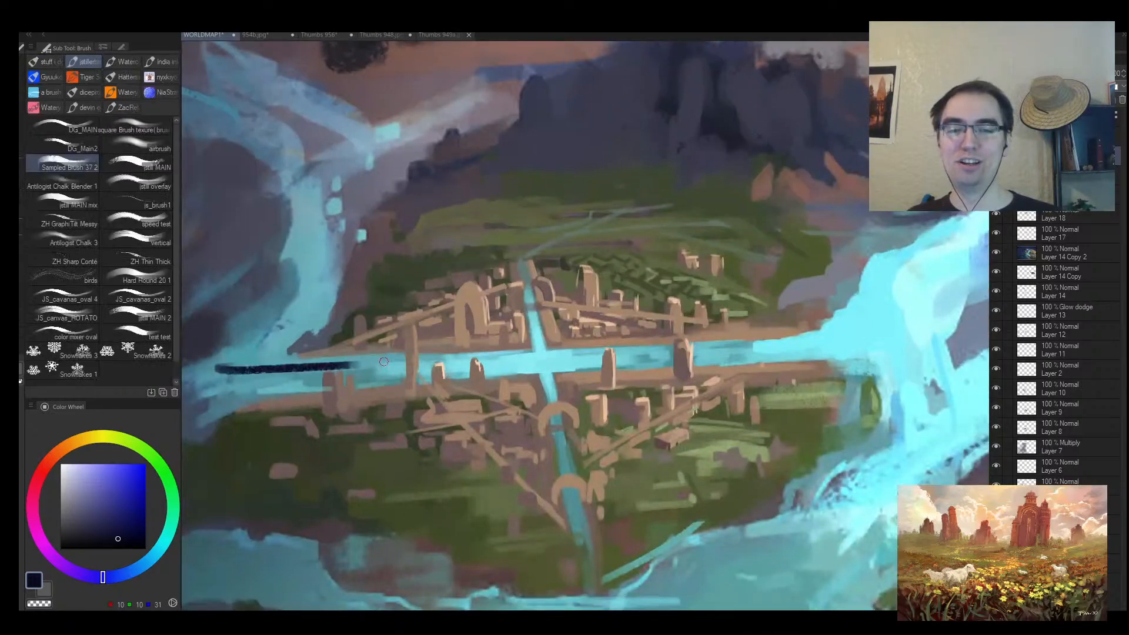
{"action": "scroll", "coordinate": [471, 376], "scroll_direction": "down", "scroll_amount": 8}
{"action": "left_click_drag", "start_coordinate": [482, 377], "coordinate": [512, 360]}
{"action": "key", "text": "ctrl+z"}
{"action": "mouse_move", "coordinate": [399, 360]}
{"action": "left_mouse_down"}
{"action": "mouse_move", "coordinate": [228, 382]}
{"action": "mouse_move", "coordinate": [258, 345]}
{"action": "left_mouse_up"}
{"action": "key", "text": "b"}
{"action": "mouse_move", "coordinate": [610, 348]}
{"action": "left_mouse_down"}
{"action": "mouse_move", "coordinate": [619, 354]}
{"action": "mouse_move", "coordinate": [492, 354]}
{"action": "left_mouse_up"}
{"action": "key", "text": "ctrl+z"}
{"action": "key", "text": "ctrl+z"}
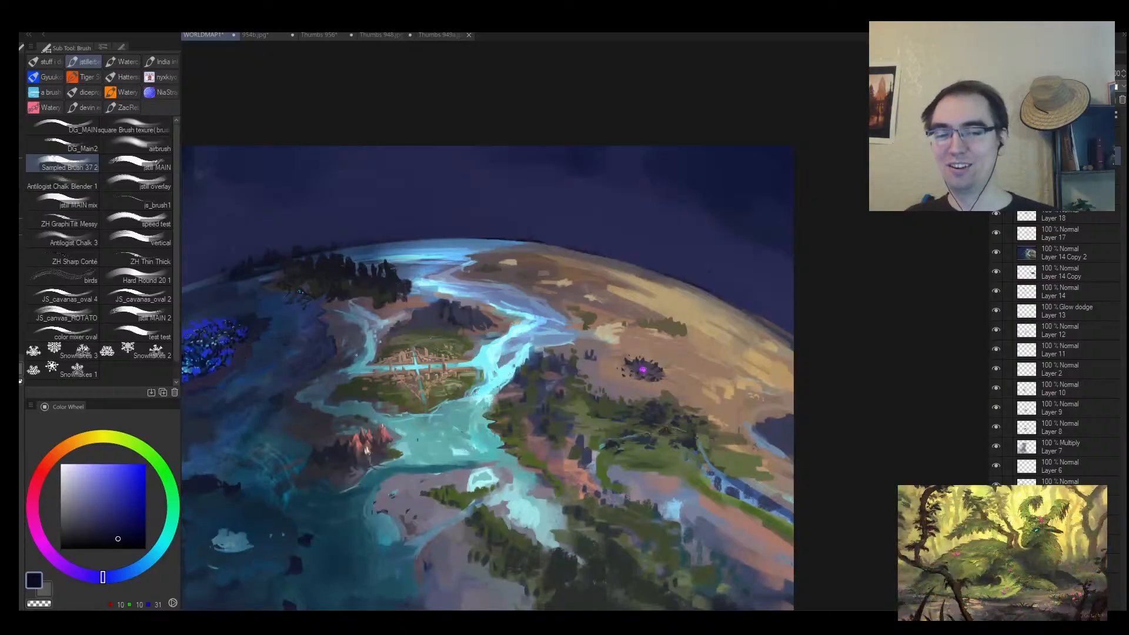
Examine the world map as a whole and the earlier painting open beside it.
{"action": "scroll", "coordinate": [306, 353], "scroll_direction": "up", "scroll_amount": 2}
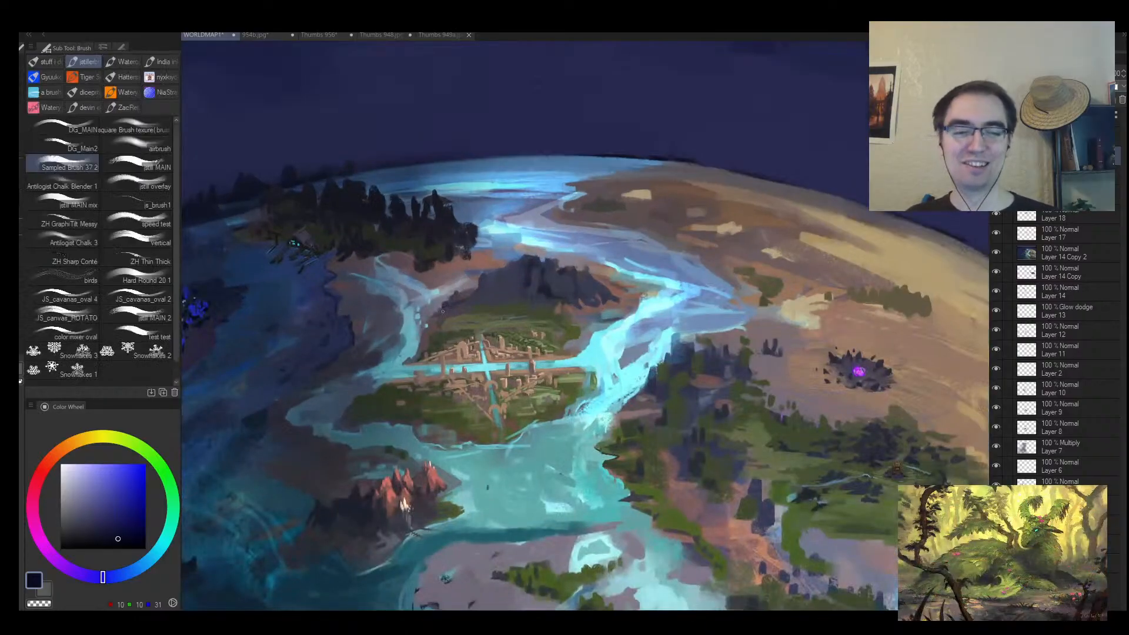
{"action": "key", "text": "slash"}
{"action": "mouse_move", "coordinate": [479, 375]}
{"action": "left_mouse_down"}
{"action": "mouse_move", "coordinate": [492, 376]}
{"action": "mouse_move", "coordinate": [436, 404]}
{"action": "left_mouse_up"}
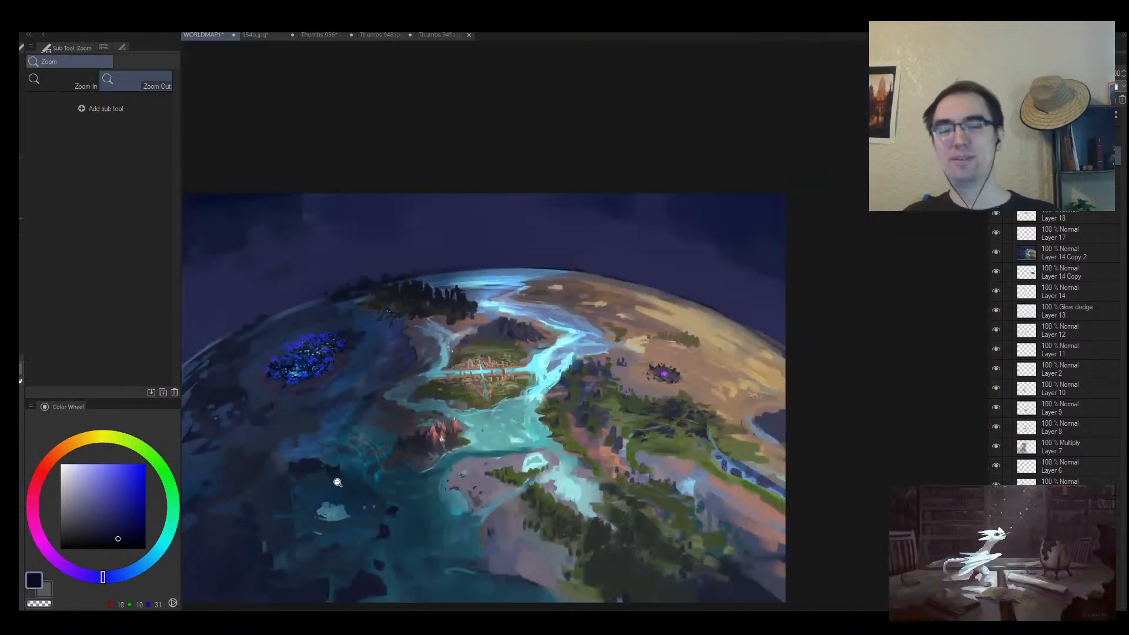
{"action": "left_click", "coordinate": [556, 375]}
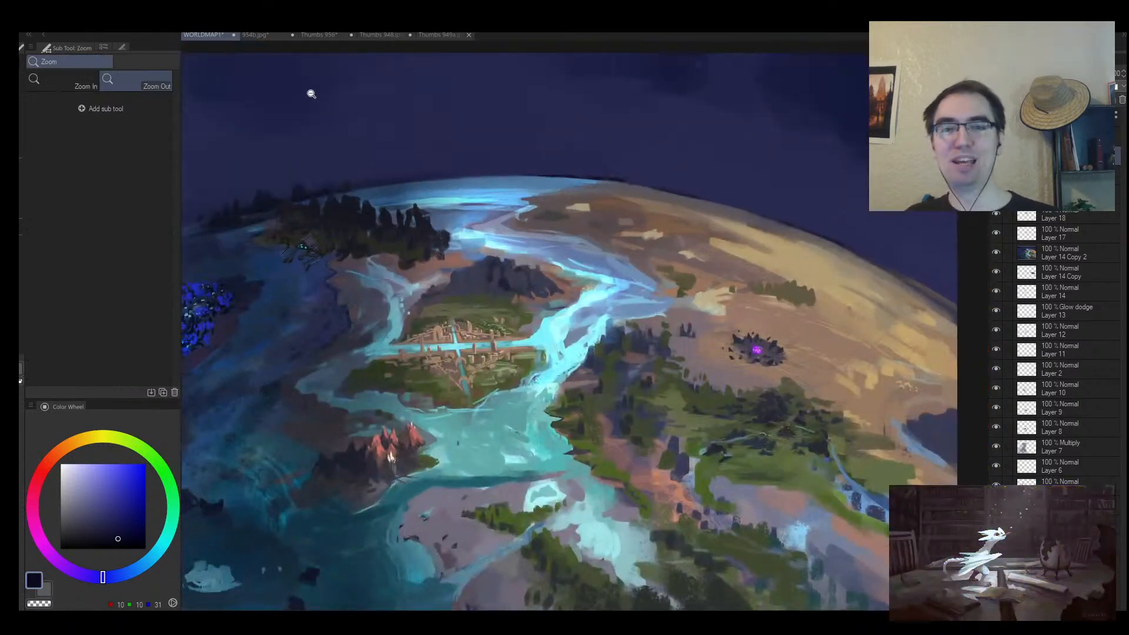
{"action": "left_click", "coordinate": [258, 35]}
{"action": "left_click", "coordinate": [364, 203]}
{"action": "mouse_move", "coordinate": [332, 229]}
{"action": "left_mouse_down"}
{"action": "mouse_move", "coordinate": [365, 206]}
{"action": "mouse_move", "coordinate": [377, 160]}
{"action": "left_mouse_up"}
Return to the world map and examine the full globe from the blue forest to the desert.
{"action": "left_click", "coordinate": [201, 37]}
{"action": "left_click_drag", "start_coordinate": [569, 427], "coordinate": [556, 370]}
{"action": "scroll", "coordinate": [527, 399], "scroll_direction": "down", "scroll_amount": 5}
{"action": "scroll", "coordinate": [527, 398], "scroll_direction": "up", "scroll_amount": 3}
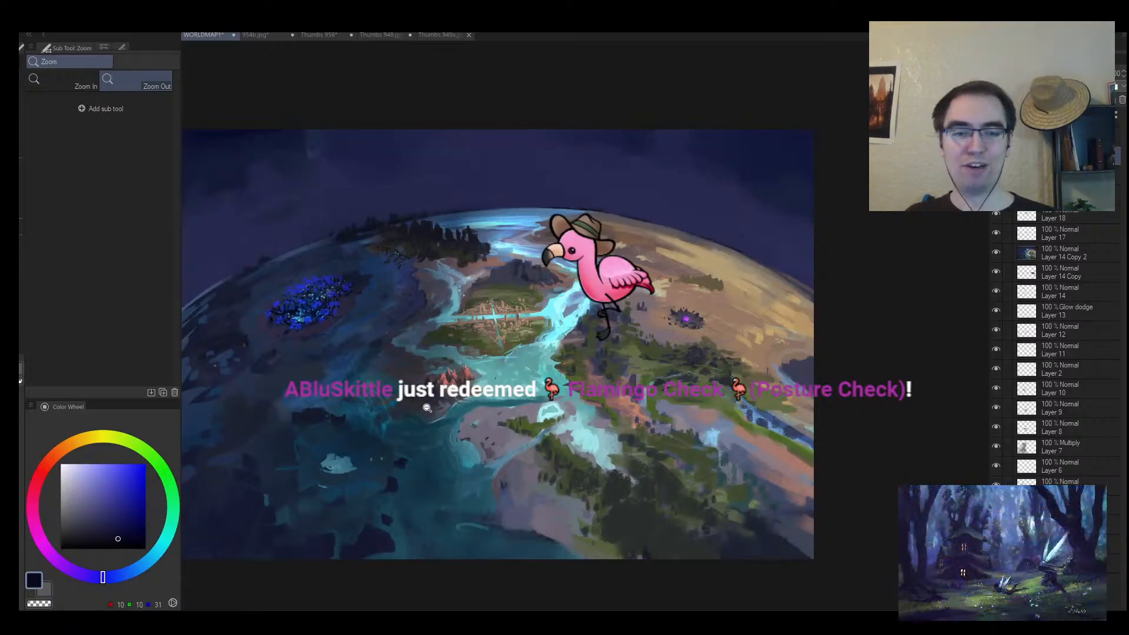
{"action": "scroll", "coordinate": [427, 407], "scroll_direction": "up", "scroll_amount": 2}
{"action": "scroll", "coordinate": [365, 428], "scroll_direction": "down", "scroll_amount": 3}
{"action": "scroll", "coordinate": [341, 388], "scroll_direction": "up", "scroll_amount": 3}
{"action": "key", "text": "b"}
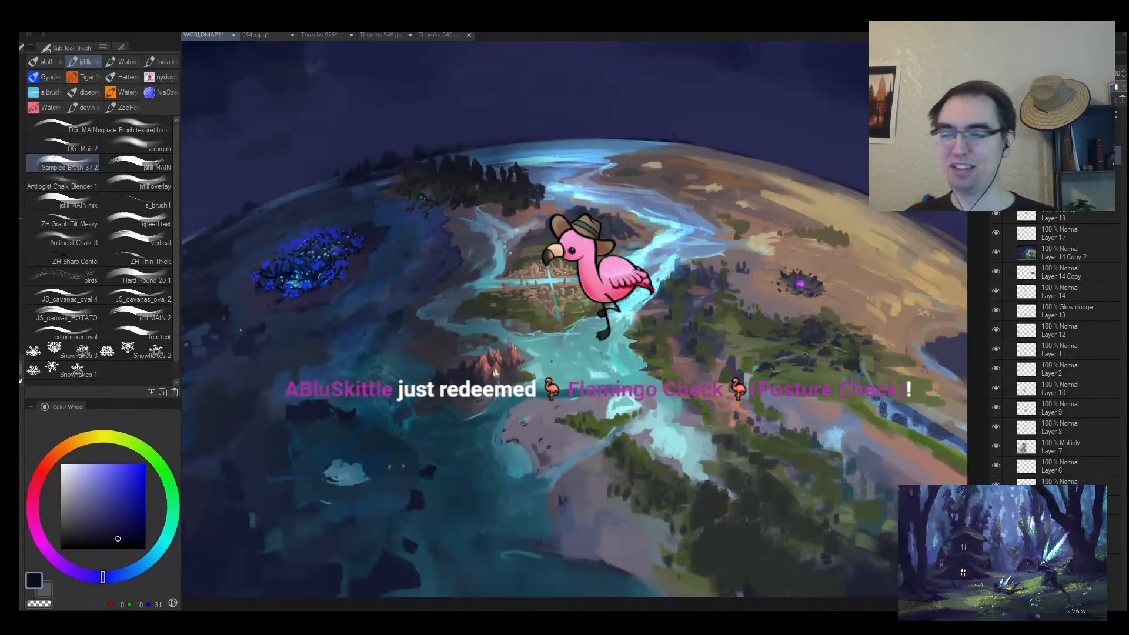
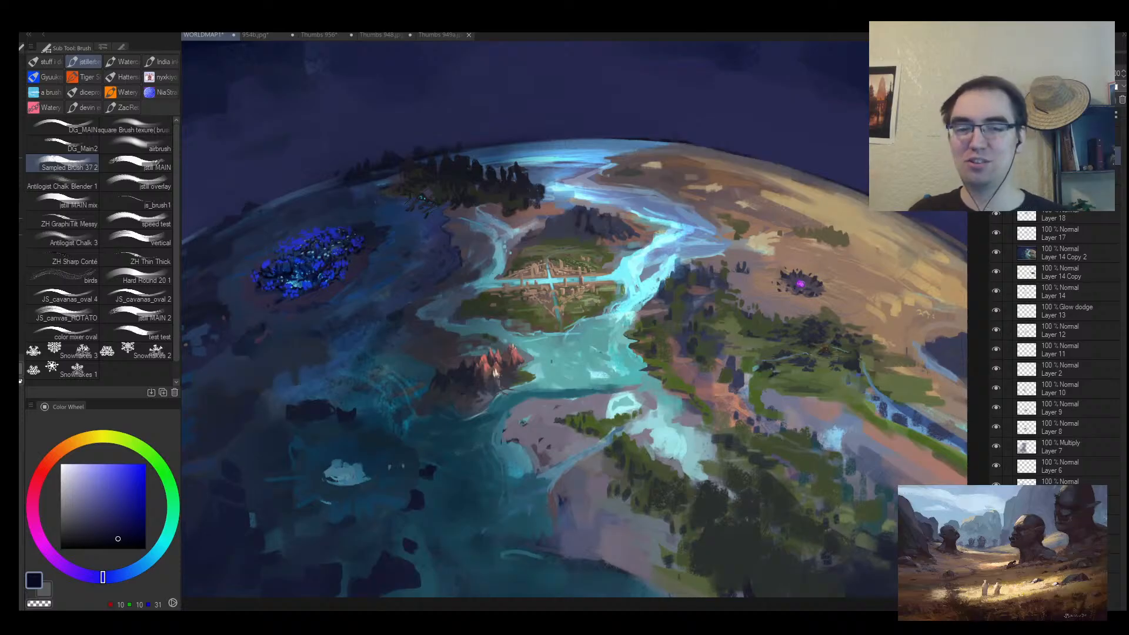
{"action": "scroll", "coordinate": [421, 316], "scroll_direction": "down", "scroll_amount": 5}
{"action": "scroll", "coordinate": [465, 341], "scroll_direction": "up", "scroll_amount": 4}
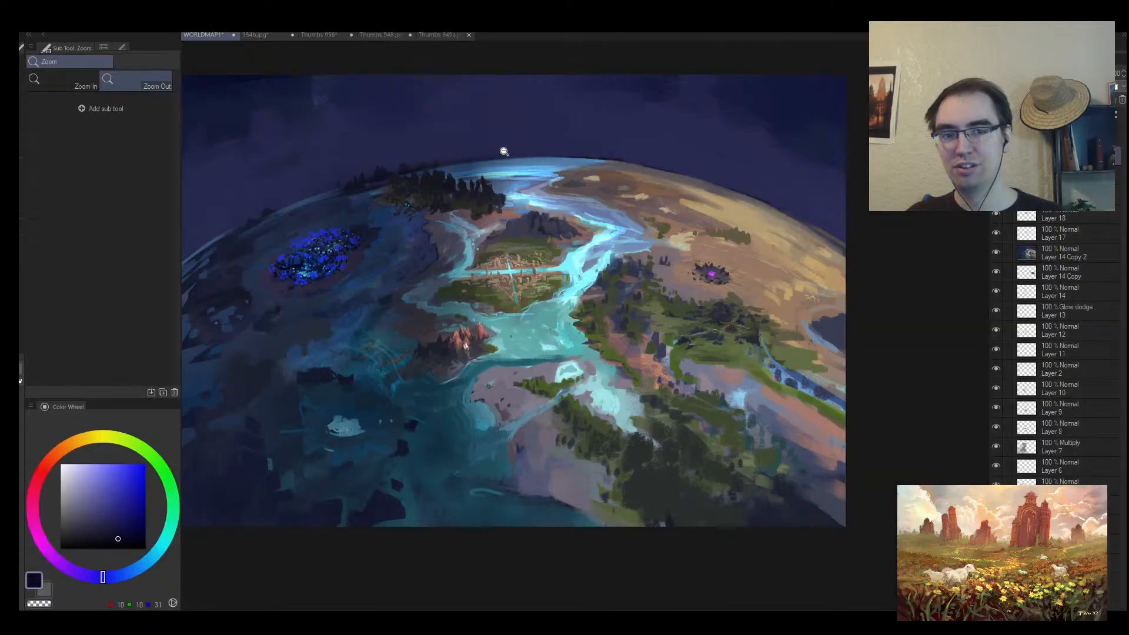
Examine the central city and its river delta on the world map, both close up and in full view.
{"action": "key", "text": "ctrl+minus"}
{"action": "left_click_drag", "start_coordinate": [499, 220], "coordinate": [502, 226]}
{"action": "scroll", "coordinate": [501, 225], "scroll_direction": "up", "scroll_amount": 3}
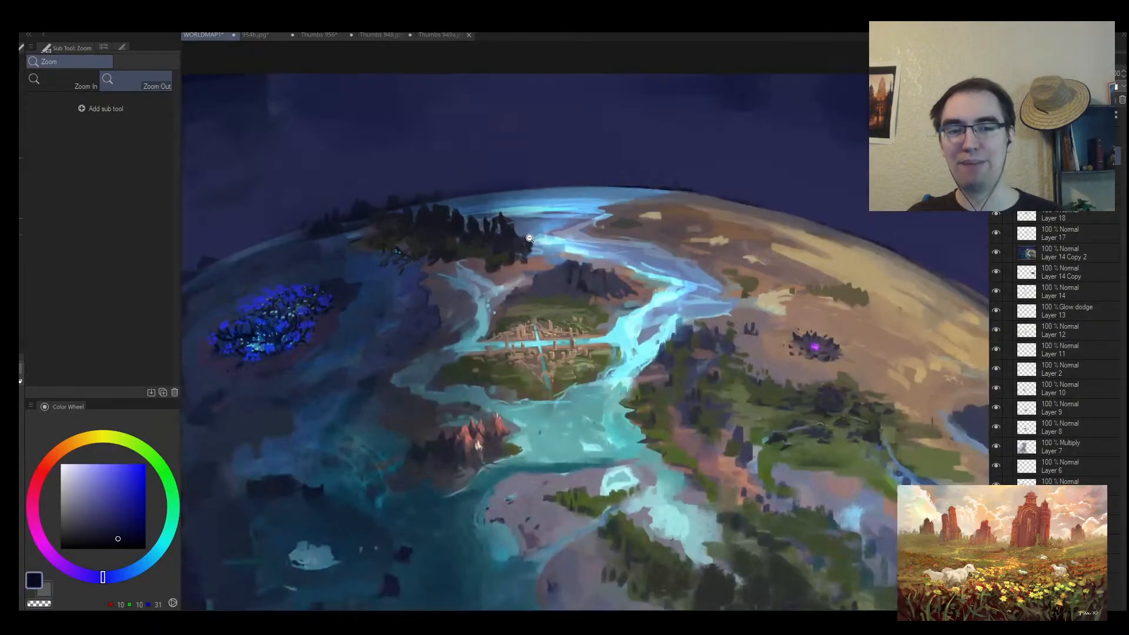
{"action": "left_click_drag", "start_coordinate": [533, 269], "coordinate": [493, 208]}
{"action": "scroll", "coordinate": [493, 249], "scroll_direction": "down", "scroll_amount": 1}
{"action": "scroll", "coordinate": [488, 242], "scroll_direction": "down", "scroll_amount": 3}
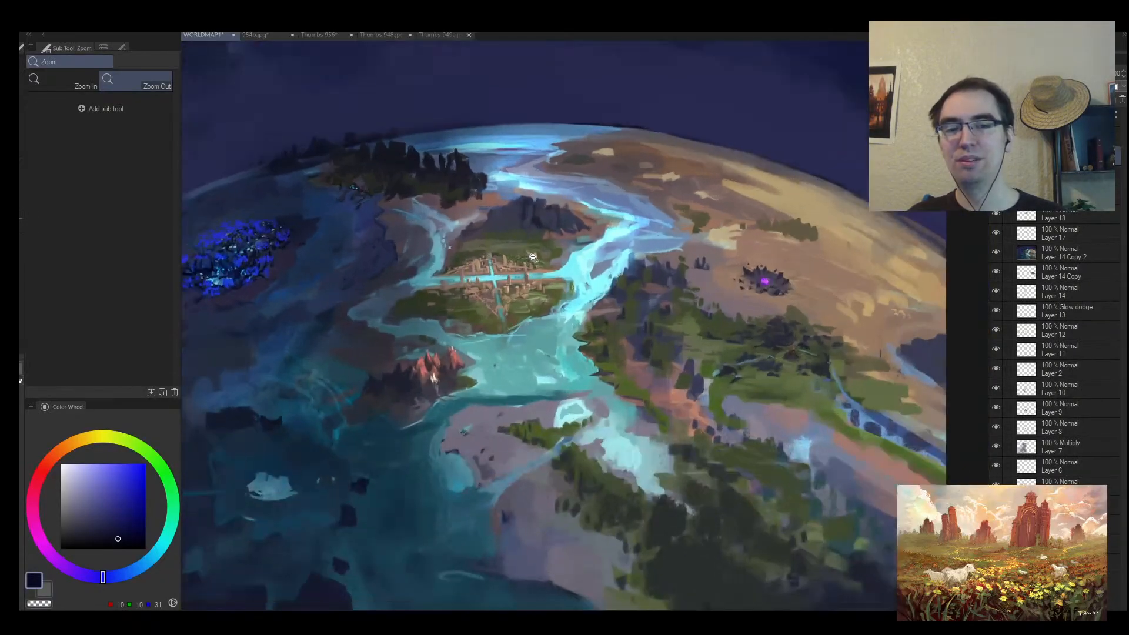
{"action": "scroll", "coordinate": [474, 211], "scroll_direction": "up", "scroll_amount": 3}
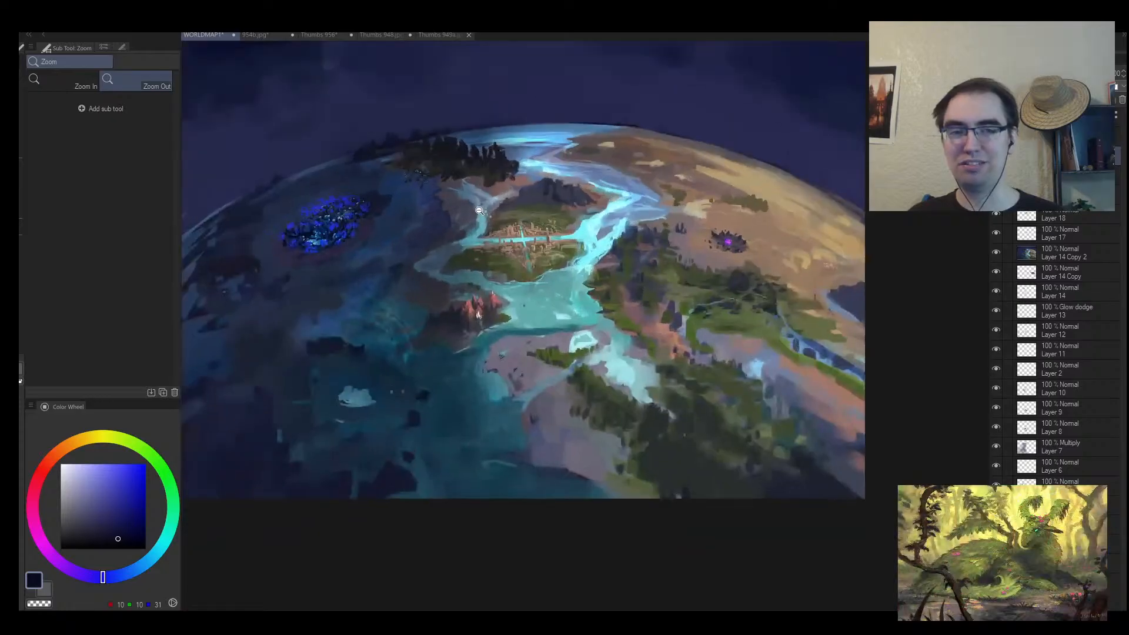
{"action": "scroll", "coordinate": [493, 247], "scroll_direction": "down", "scroll_amount": 2}
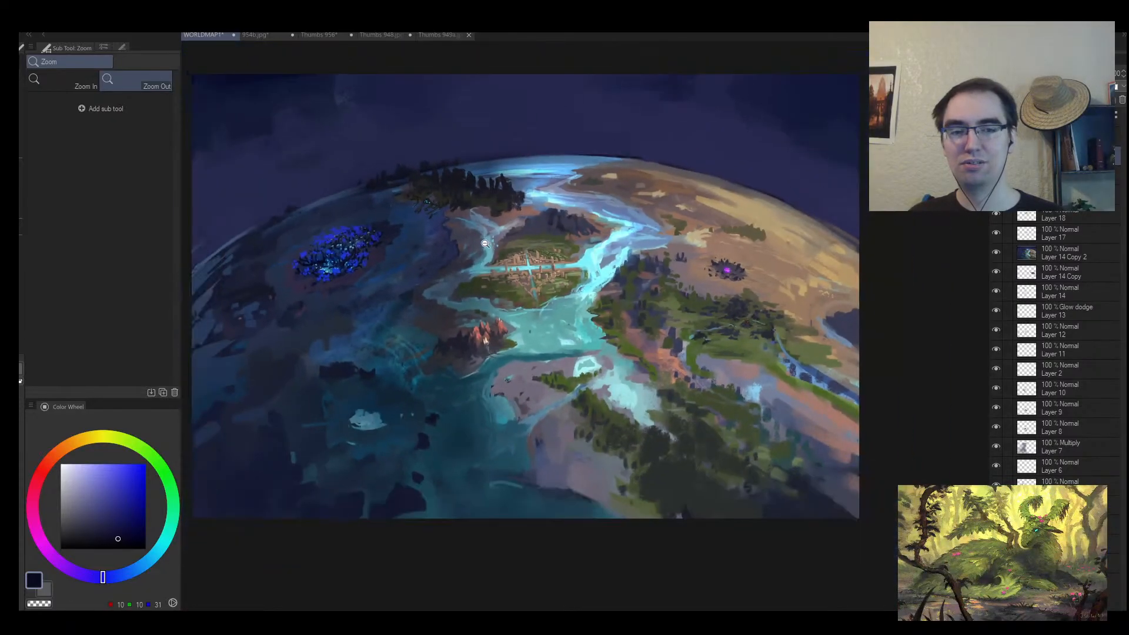
{"action": "scroll", "coordinate": [506, 244], "scroll_direction": "up", "scroll_amount": 3}
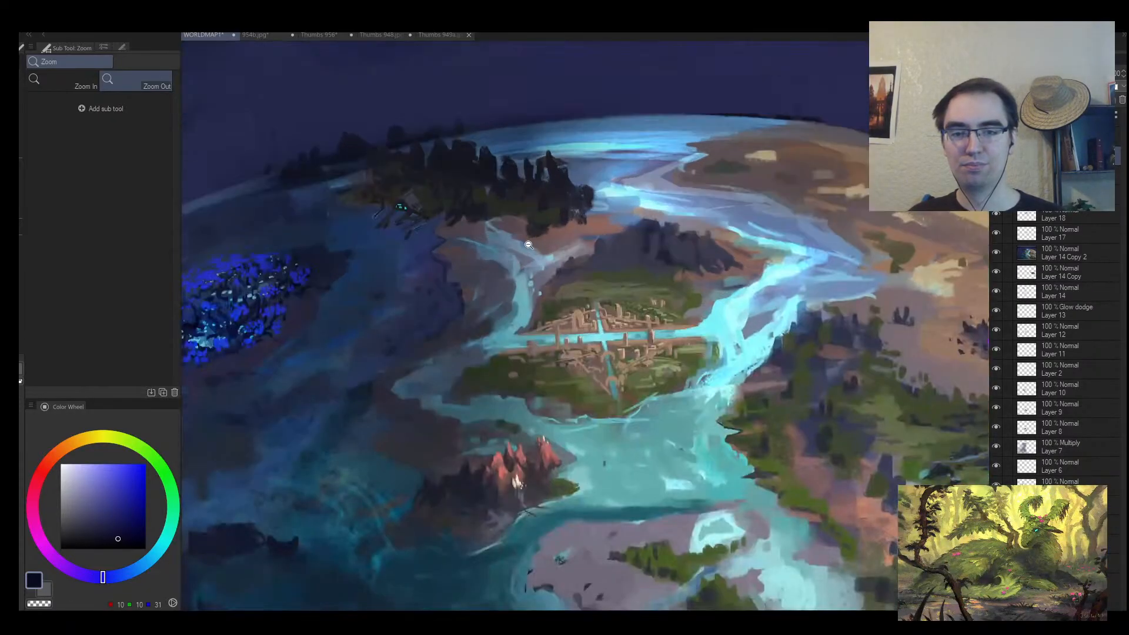
{"action": "scroll", "coordinate": [506, 242], "scroll_direction": "down", "scroll_amount": 2}
{"action": "scroll", "coordinate": [470, 243], "scroll_direction": "up", "scroll_amount": 2}
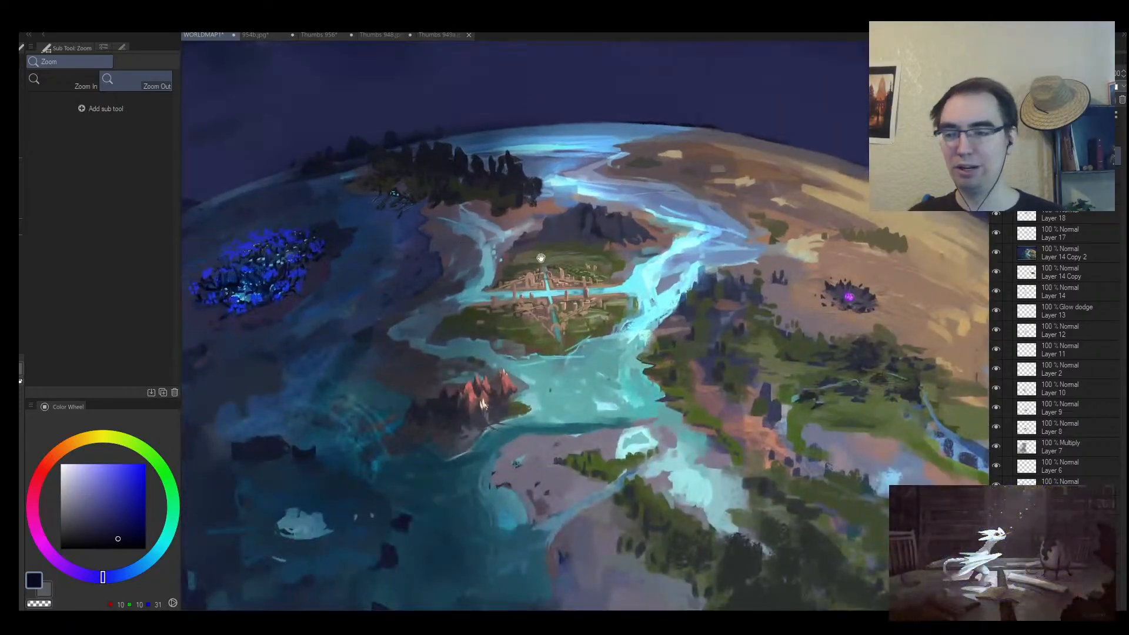
Save the world map file.
{"action": "scroll", "coordinate": [435, 223], "scroll_direction": "down", "scroll_amount": 4}
{"action": "scroll", "coordinate": [551, 229], "scroll_direction": "up", "scroll_amount": 2}
{"action": "scroll", "coordinate": [551, 230], "scroll_direction": "up", "scroll_amount": 3}
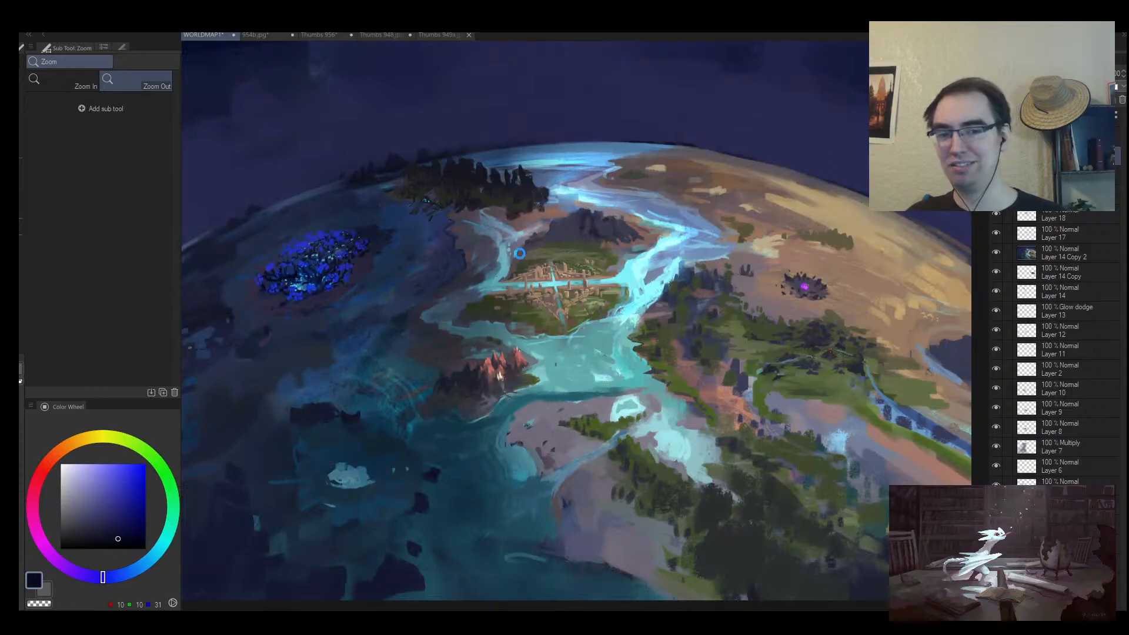
{"action": "key", "text": "ctrl+s"}
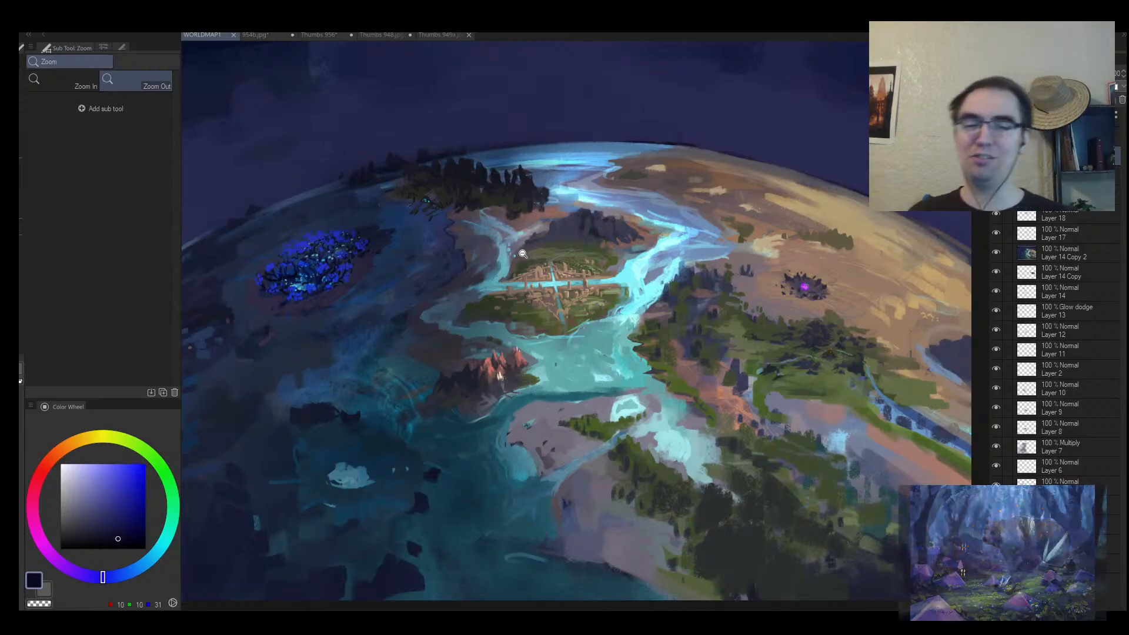
Examine the green woodland and the purple glowing crater on the desert side of the world map.
{"action": "scroll", "coordinate": [521, 254], "scroll_direction": "up", "scroll_amount": 4}
{"action": "scroll", "coordinate": [563, 308], "scroll_direction": "down", "scroll_amount": 3}
{"action": "left_click_drag", "start_coordinate": [583, 244], "coordinate": [559, 272]}
{"action": "left_click_drag", "start_coordinate": [612, 311], "coordinate": [556, 311]}
{"action": "left_click_drag", "start_coordinate": [815, 400], "coordinate": [362, 287]}
{"action": "scroll", "coordinate": [479, 287], "scroll_direction": "up", "scroll_amount": 3}
{"action": "left_click_drag", "start_coordinate": [510, 448], "coordinate": [713, 259]}
{"action": "left_click_drag", "start_coordinate": [605, 328], "coordinate": [585, 338]}
{"action": "scroll", "coordinate": [565, 346], "scroll_direction": "down", "scroll_amount": 2}
{"action": "scroll", "coordinate": [566, 346], "scroll_direction": "down", "scroll_amount": 1}
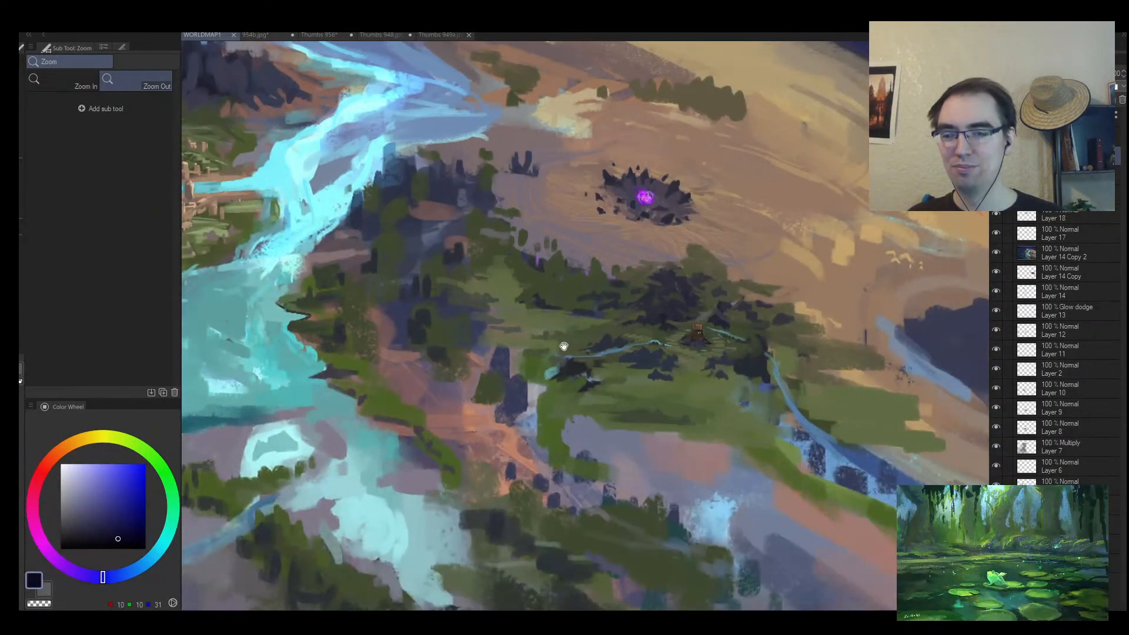
Examine the world map's terrain across to the central city and the dark forest on the horizon.
{"action": "left_click_drag", "start_coordinate": [475, 364], "coordinate": [821, 347]}
{"action": "left_click_drag", "start_coordinate": [377, 210], "coordinate": [803, 327]}
{"action": "left_click_drag", "start_coordinate": [568, 192], "coordinate": [505, 363]}
{"action": "left_click_drag", "start_coordinate": [909, 359], "coordinate": [463, 204]}
{"action": "left_click_drag", "start_coordinate": [790, 463], "coordinate": [431, 220]}
{"action": "left_click_drag", "start_coordinate": [497, 184], "coordinate": [504, 383]}
{"action": "left_click_drag", "start_coordinate": [338, 253], "coordinate": [581, 267]}
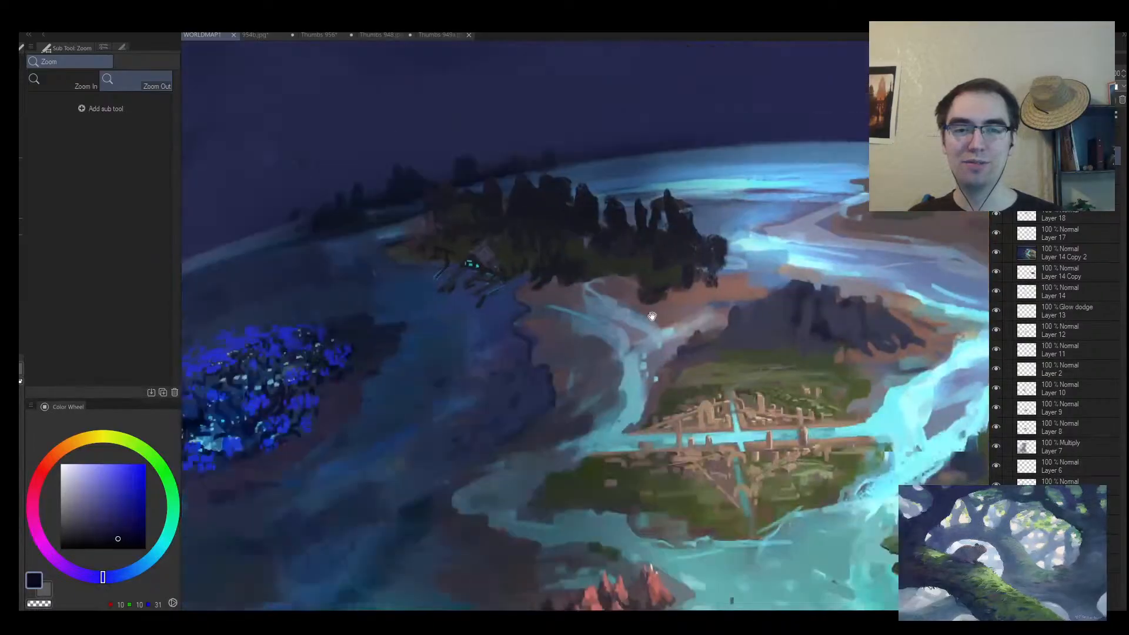
Examine the glowing blue forest and the shore hut with lit windows up close.
{"action": "scroll", "coordinate": [490, 408], "scroll_direction": "up", "scroll_amount": 4}
{"action": "left_click_drag", "start_coordinate": [490, 408], "coordinate": [720, 224]}
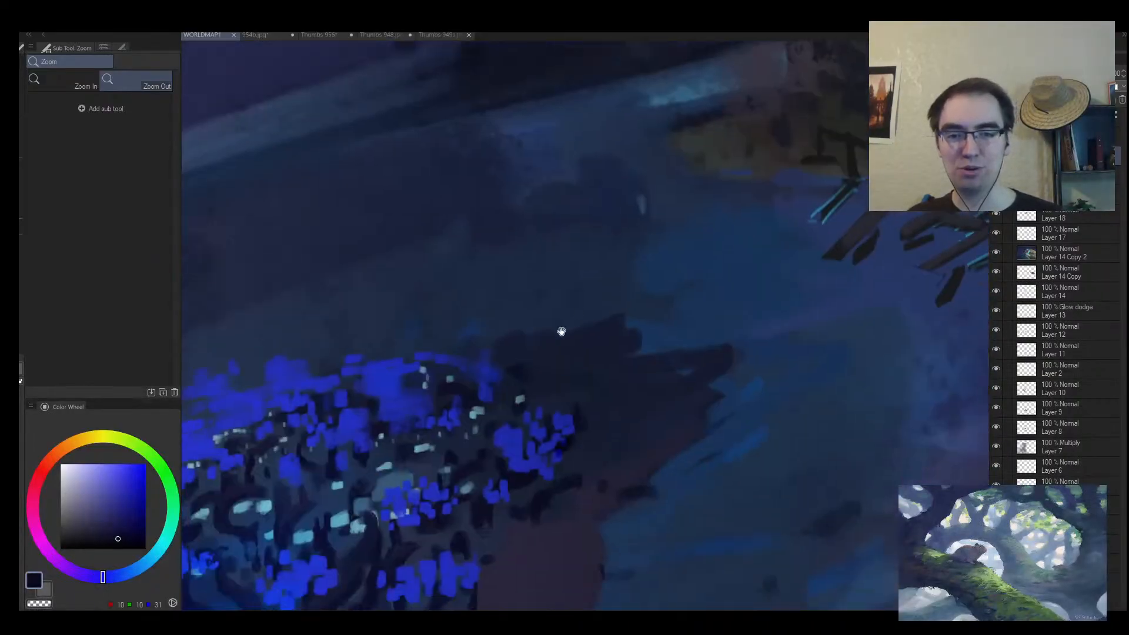
{"action": "left_click_drag", "start_coordinate": [560, 330], "coordinate": [594, 166]}
{"action": "left_click_drag", "start_coordinate": [541, 272], "coordinate": [734, 375]}
{"action": "mouse_move", "coordinate": [643, 249]}
{"action": "left_mouse_down"}
{"action": "mouse_move", "coordinate": [465, 300]}
{"action": "mouse_move", "coordinate": [729, 259]}
{"action": "left_mouse_up"}
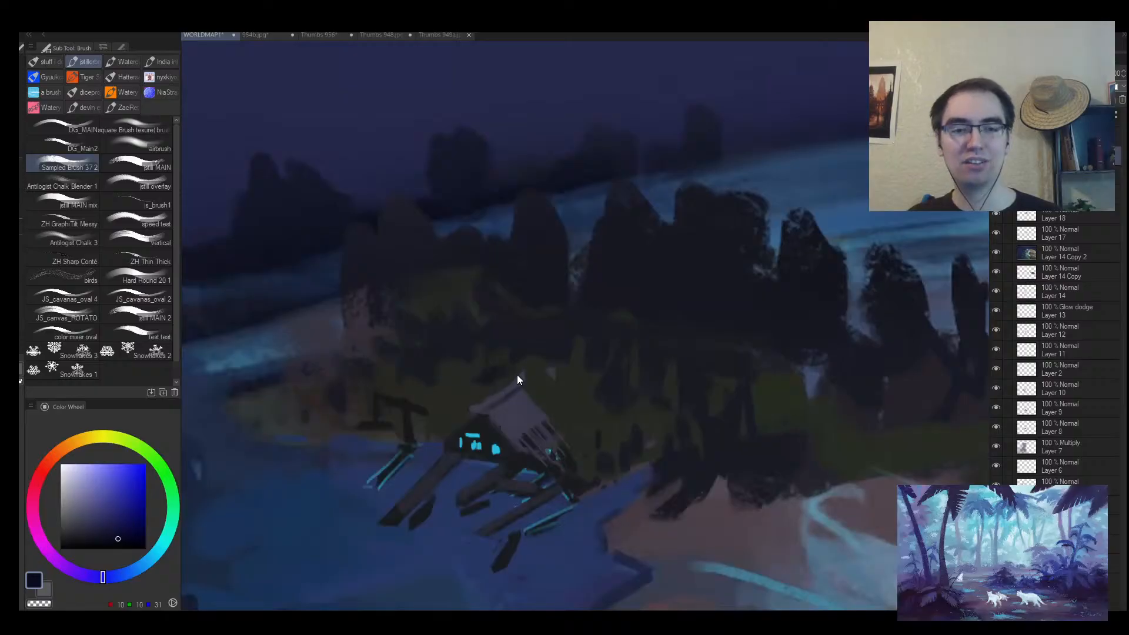
Examine the central city's canals and towers up close, and return to a wide view of the world map.
{"action": "key", "text": "/"}
{"action": "left_click_drag", "start_coordinate": [697, 506], "coordinate": [485, 241]}
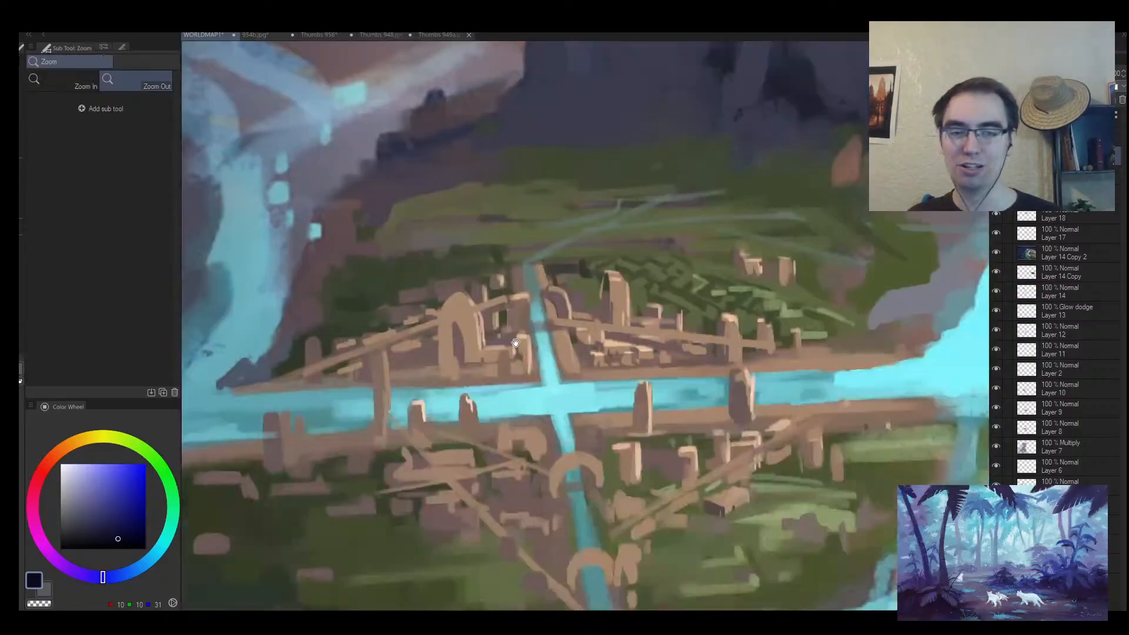
{"action": "left_click_drag", "start_coordinate": [870, 580], "coordinate": [581, 428]}
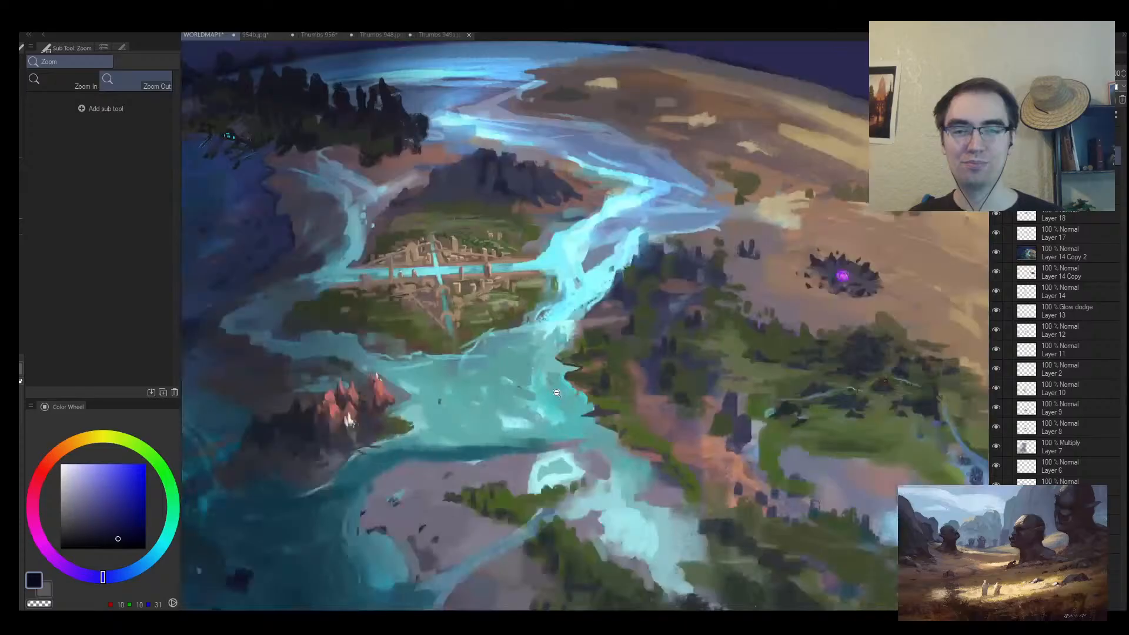
{"action": "left_click_drag", "start_coordinate": [557, 393], "coordinate": [672, 318]}
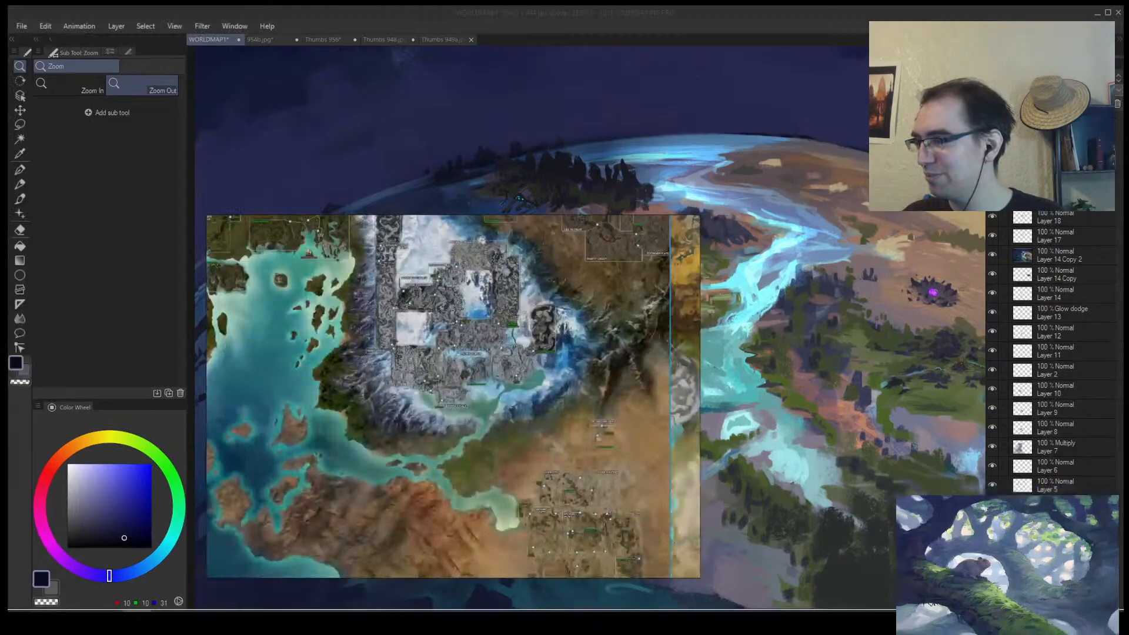
Examine the two game reference maps laid over the canvas, including the snowy region and the coast.
{"action": "left_click_drag", "start_coordinate": [574, 295], "coordinate": [571, 280]}
{"action": "scroll", "coordinate": [496, 336], "scroll_direction": "down", "scroll_amount": 5}
{"action": "scroll", "coordinate": [494, 337], "scroll_direction": "up", "scroll_amount": 3}
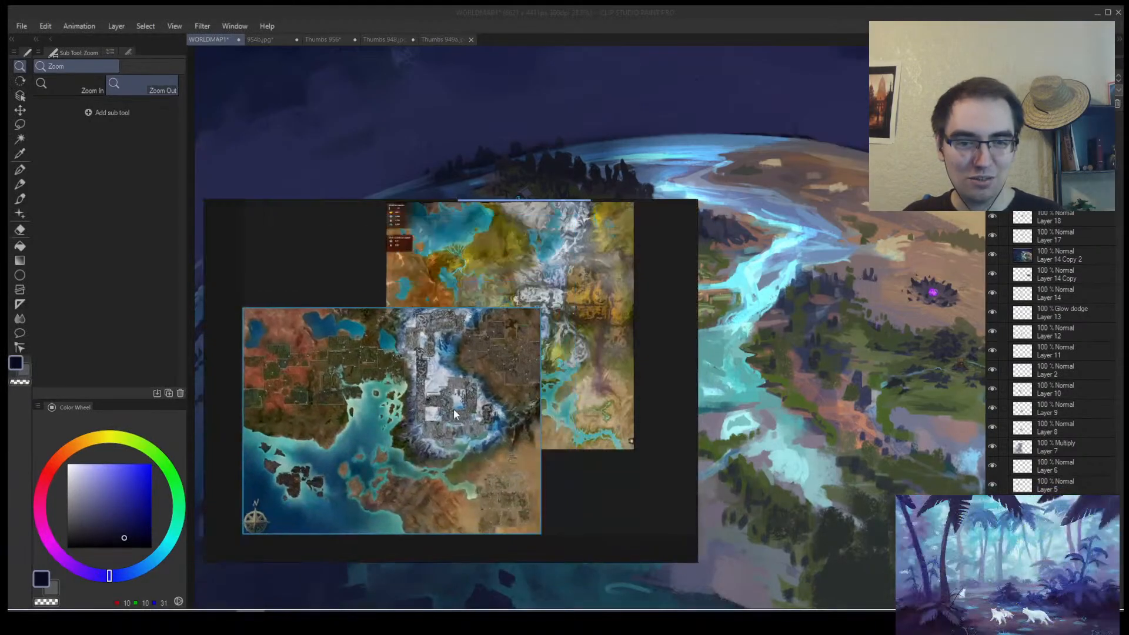
{"action": "mouse_move", "coordinate": [488, 412]}
{"action": "left_mouse_down"}
{"action": "mouse_move", "coordinate": [460, 331]}
{"action": "mouse_move", "coordinate": [427, 339]}
{"action": "mouse_move", "coordinate": [489, 412]}
{"action": "left_mouse_up"}
{"action": "scroll", "coordinate": [459, 381], "scroll_direction": "up", "scroll_amount": 1}
{"action": "scroll", "coordinate": [421, 376], "scroll_direction": "up", "scroll_amount": 5}
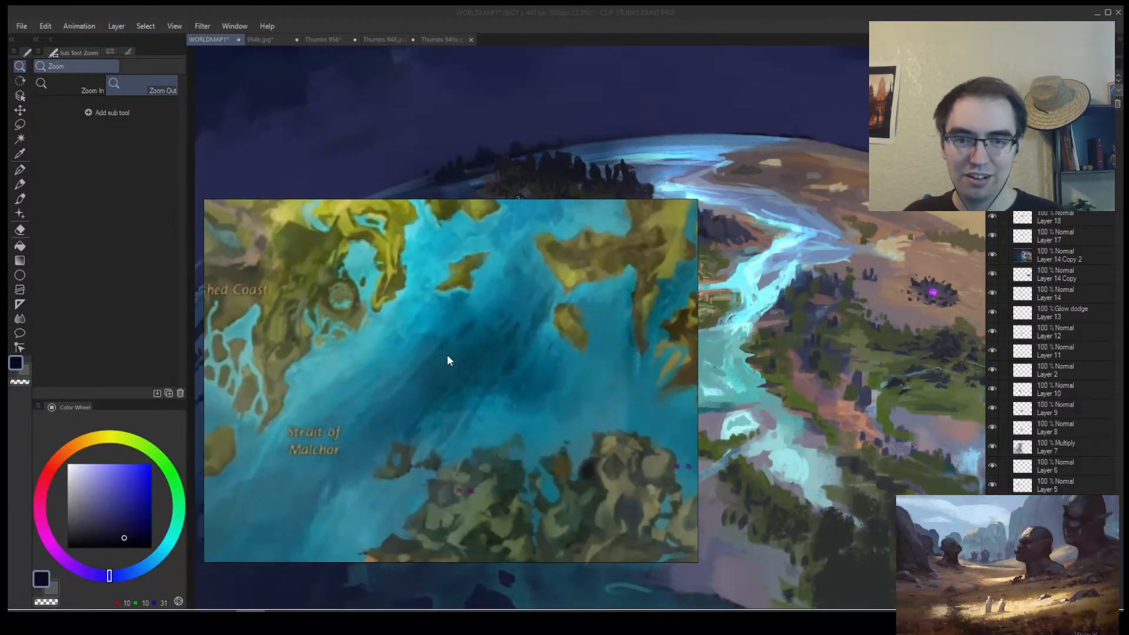
Examine the islands of the reference map from the Strait of Malchor up to the Sea of Sorrows.
{"action": "left_click_drag", "start_coordinate": [426, 297], "coordinate": [468, 374]}
{"action": "scroll", "coordinate": [467, 374], "scroll_direction": "down", "scroll_amount": 1}
{"action": "left_click_drag", "start_coordinate": [468, 310], "coordinate": [465, 383]}
{"action": "scroll", "coordinate": [465, 388], "scroll_direction": "up", "scroll_amount": 2}
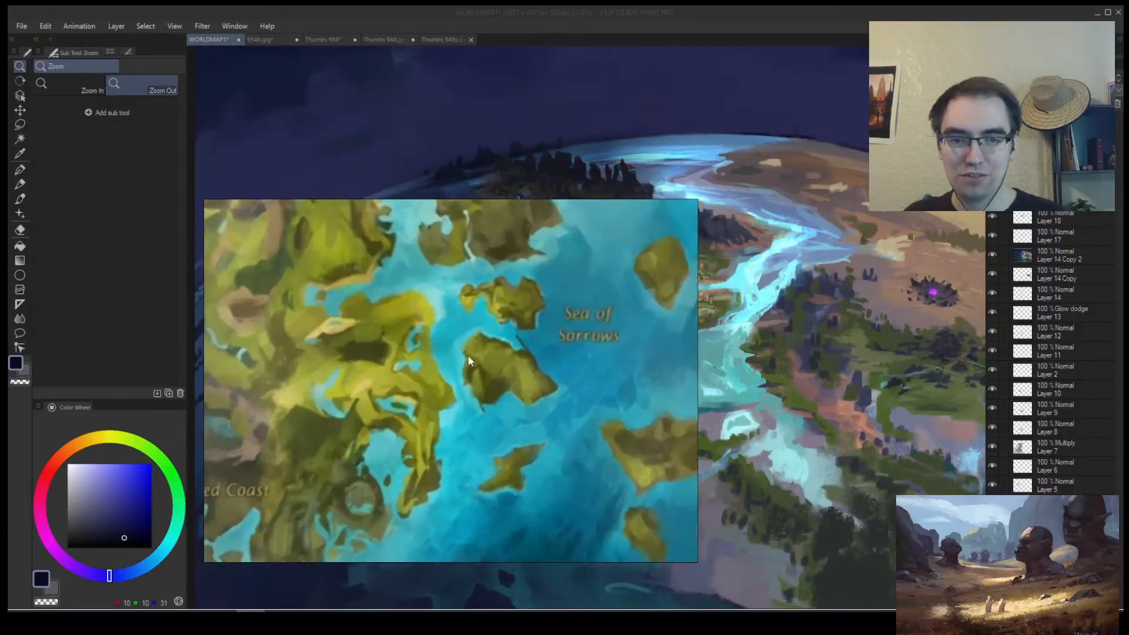
{"action": "left_click_drag", "start_coordinate": [437, 341], "coordinate": [464, 399]}
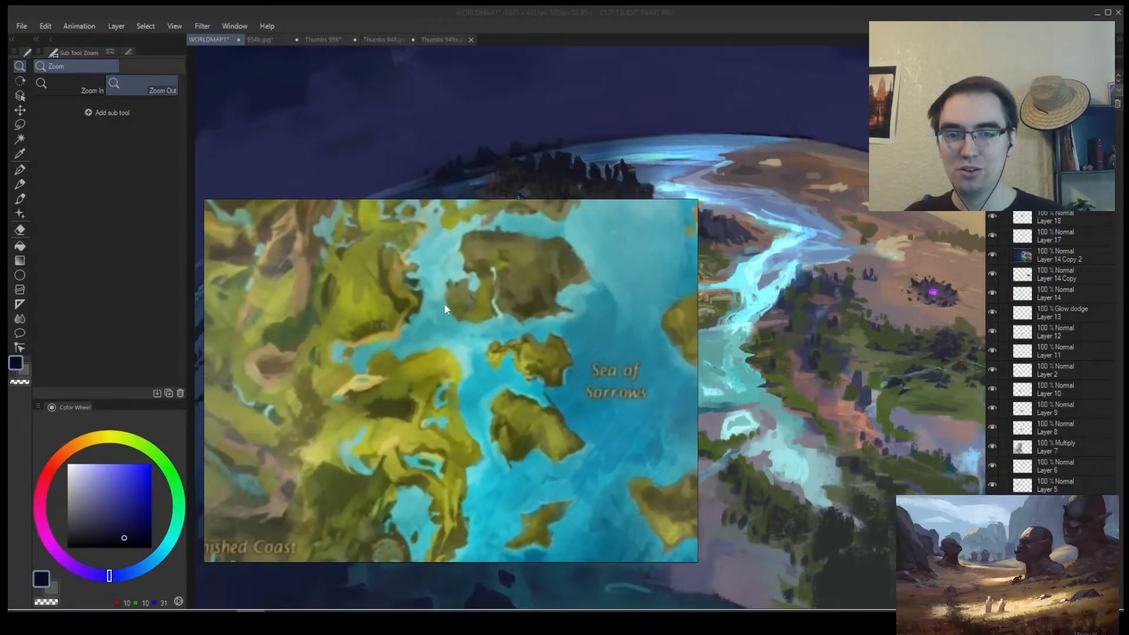
{"action": "left_click_drag", "start_coordinate": [592, 381], "coordinate": [549, 377]}
{"action": "left_click_drag", "start_coordinate": [643, 360], "coordinate": [554, 372]}
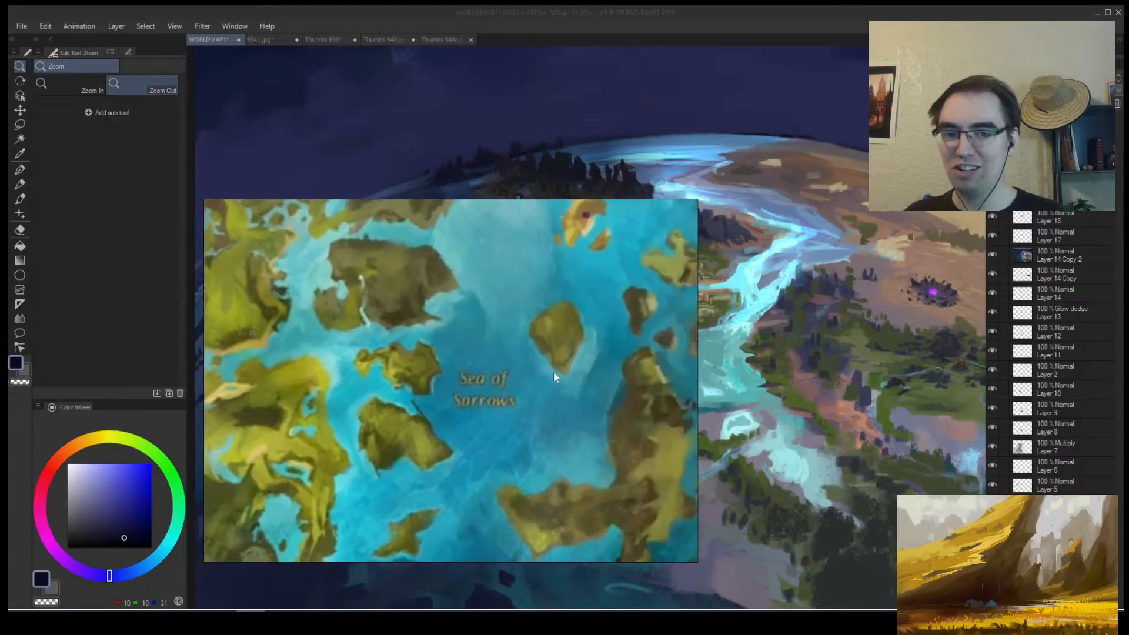
{"action": "left_click_drag", "start_coordinate": [482, 380], "coordinate": [485, 401]}
Examine the reference map's coast near the Steamspur Mountains and the inland lakes around Kryta.
{"action": "scroll", "coordinate": [485, 400], "scroll_direction": "down", "scroll_amount": 4}
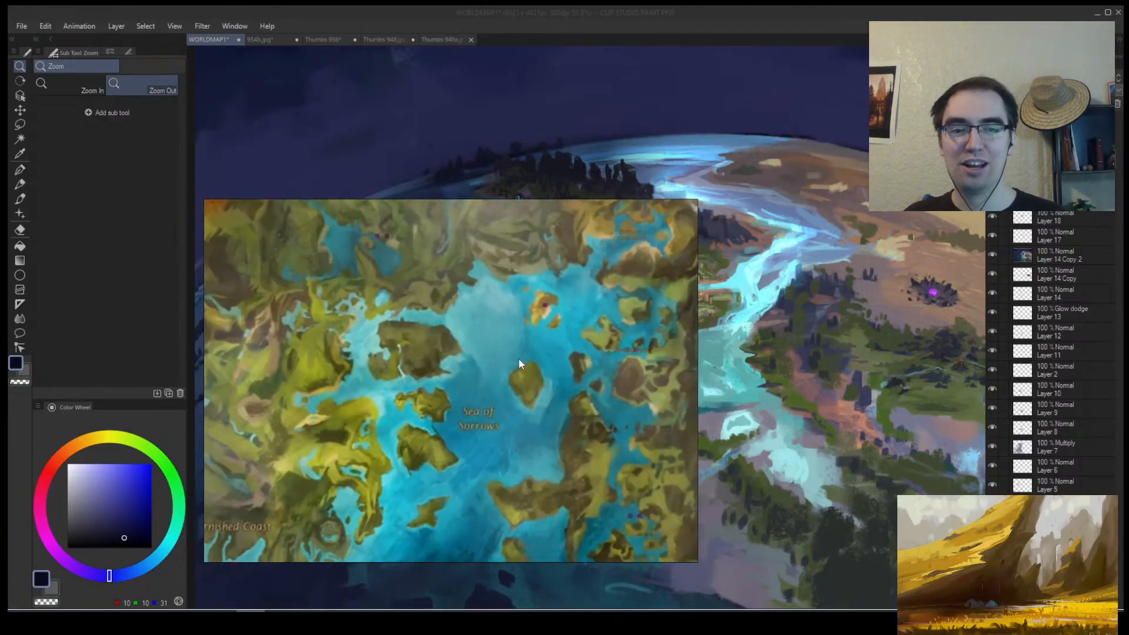
{"action": "left_click_drag", "start_coordinate": [594, 358], "coordinate": [468, 359]}
{"action": "scroll", "coordinate": [448, 357], "scroll_direction": "up", "scroll_amount": 4}
{"action": "scroll", "coordinate": [452, 337], "scroll_direction": "down", "scroll_amount": 3}
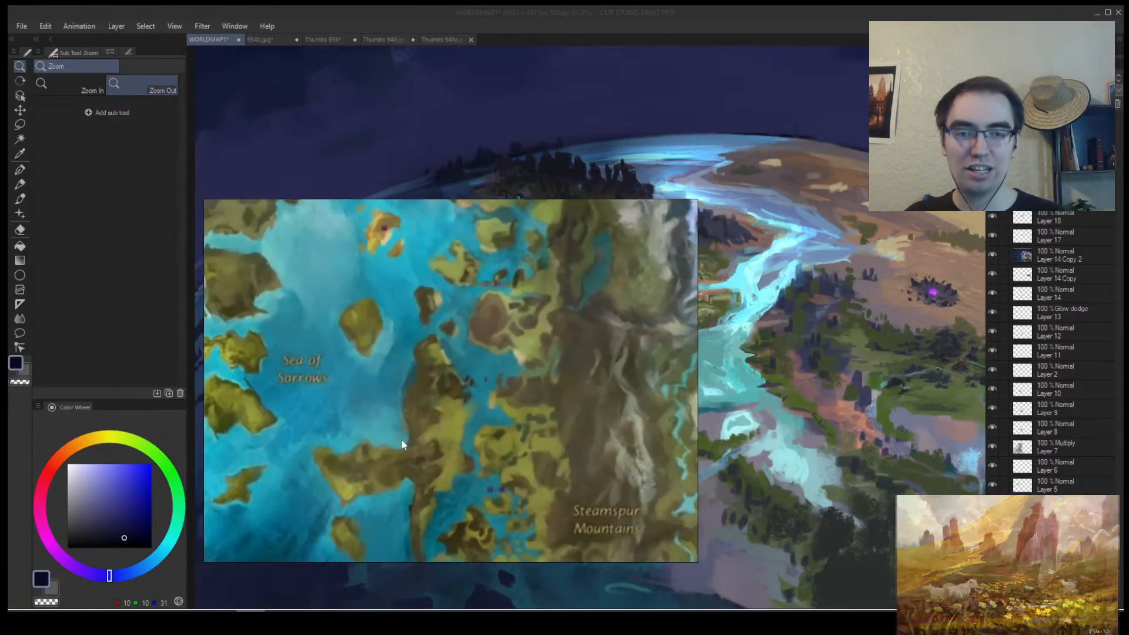
{"action": "left_click_drag", "start_coordinate": [434, 204], "coordinate": [468, 442]}
{"action": "left_click_drag", "start_coordinate": [370, 448], "coordinate": [594, 379]}
{"action": "left_click_drag", "start_coordinate": [400, 288], "coordinate": [486, 377]}
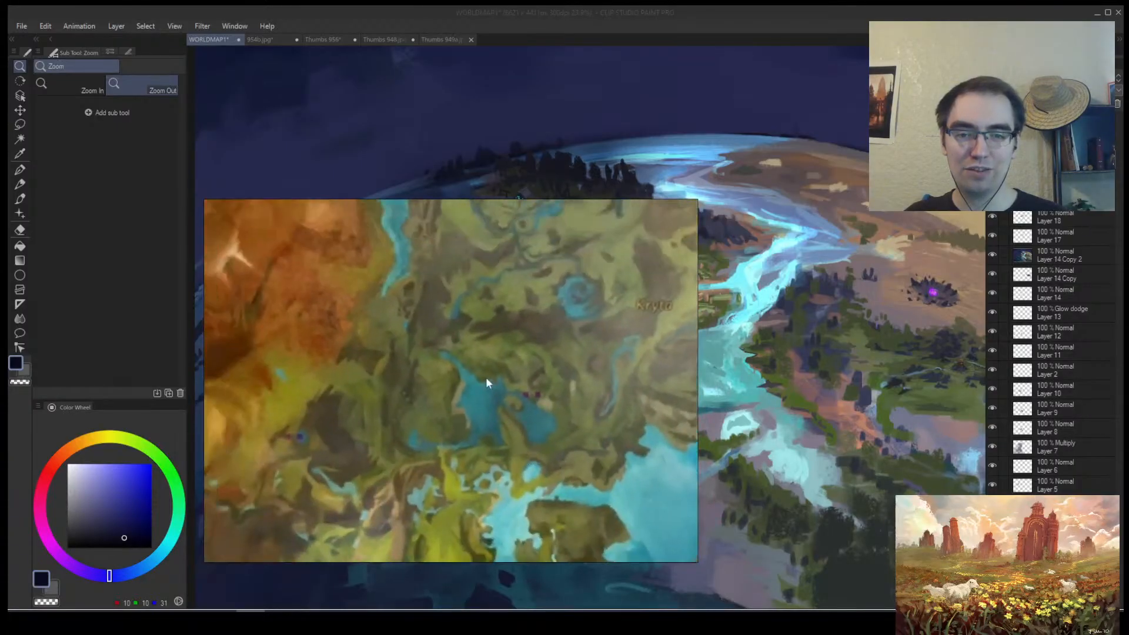
{"action": "left_click_drag", "start_coordinate": [376, 324], "coordinate": [455, 370]}
{"action": "left_click_drag", "start_coordinate": [345, 339], "coordinate": [321, 358]}
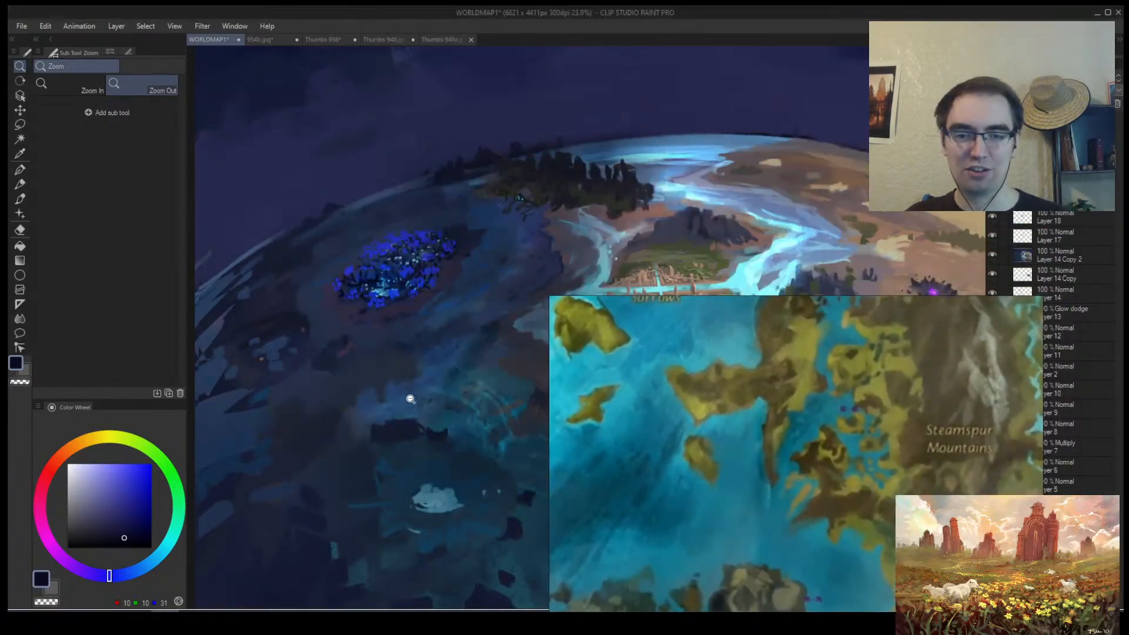
Move the reference map window aside and place the world map's central city next to it for comparison.
{"action": "mouse_move", "coordinate": [716, 461]}
{"action": "left_mouse_down"}
{"action": "mouse_move", "coordinate": [782, 346]}
{"action": "mouse_move", "coordinate": [804, 337]}
{"action": "left_mouse_up"}
{"action": "left_click_drag", "start_coordinate": [544, 346], "coordinate": [324, 365]}
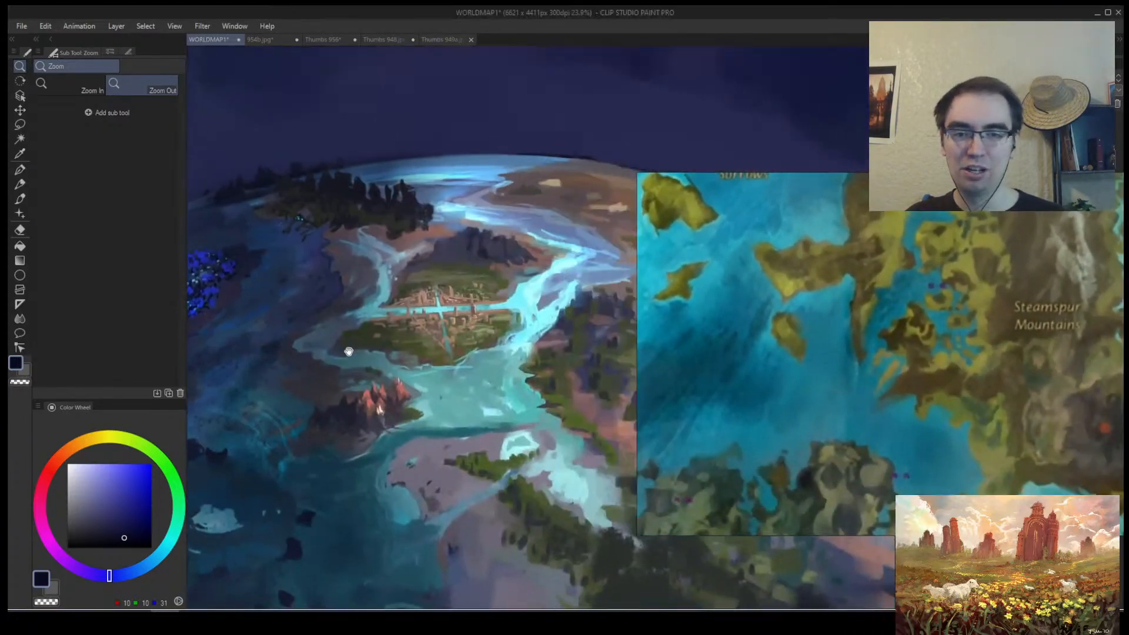
Examine the red mountain peaks and the surrounding coast below the central city on the world map.
{"action": "left_click_drag", "start_coordinate": [316, 419], "coordinate": [319, 386]}
{"action": "left_click_drag", "start_coordinate": [320, 393], "coordinate": [398, 376]}
{"action": "mouse_move", "coordinate": [478, 308]}
{"action": "left_mouse_down"}
{"action": "mouse_move", "coordinate": [424, 321]}
{"action": "mouse_move", "coordinate": [472, 311]}
{"action": "left_mouse_up"}
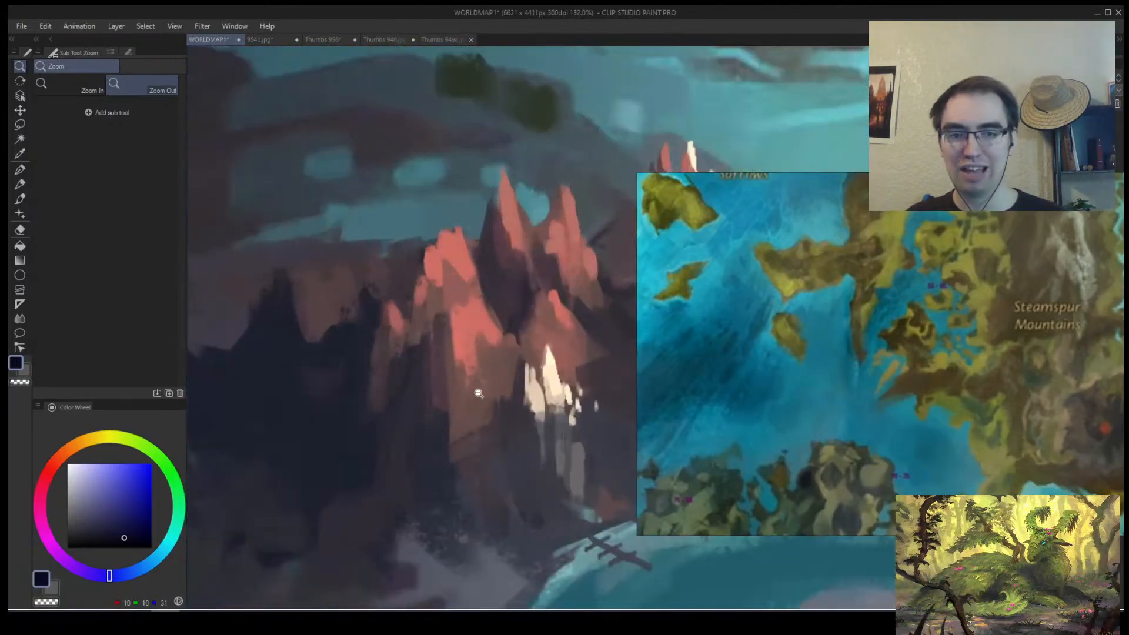
{"action": "left_click_drag", "start_coordinate": [478, 393], "coordinate": [325, 434]}
{"action": "left_click_drag", "start_coordinate": [501, 363], "coordinate": [457, 384]}
{"action": "left_click_drag", "start_coordinate": [511, 337], "coordinate": [477, 366]}
{"action": "left_click_drag", "start_coordinate": [513, 382], "coordinate": [447, 330]}
{"action": "left_click_drag", "start_coordinate": [465, 369], "coordinate": [412, 274]}
Examine the reference map's inland sea and snowy ranges east of the Steamspur Mountains, alongside the painted world map.
{"action": "left_click_drag", "start_coordinate": [851, 334], "coordinate": [357, 257]}
{"action": "scroll", "coordinate": [424, 261], "scroll_direction": "down", "scroll_amount": 3}
{"action": "left_click_drag", "start_coordinate": [466, 284], "coordinate": [317, 214]}
{"action": "scroll", "coordinate": [528, 327], "scroll_direction": "down", "scroll_amount": 3}
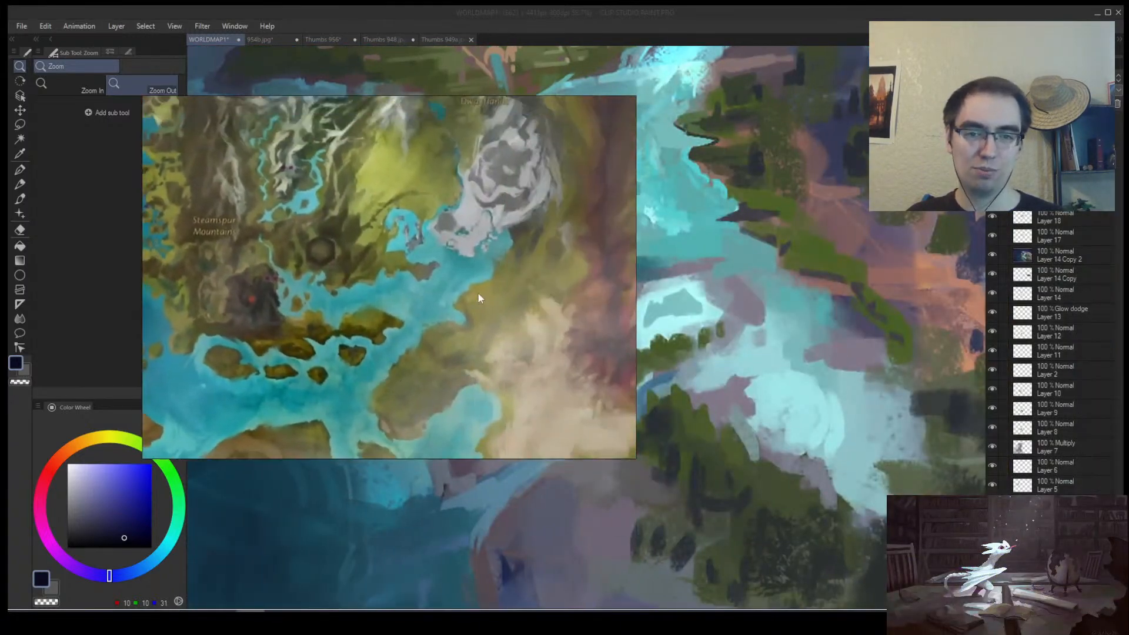
{"action": "scroll", "coordinate": [364, 323], "scroll_direction": "up", "scroll_amount": 1}
{"action": "mouse_move", "coordinate": [353, 285]}
{"action": "left_mouse_down"}
{"action": "mouse_move", "coordinate": [658, 319]}
{"action": "mouse_move", "coordinate": [563, 372]}
{"action": "left_mouse_up"}
{"action": "scroll", "coordinate": [457, 278], "scroll_direction": "up", "scroll_amount": 3}
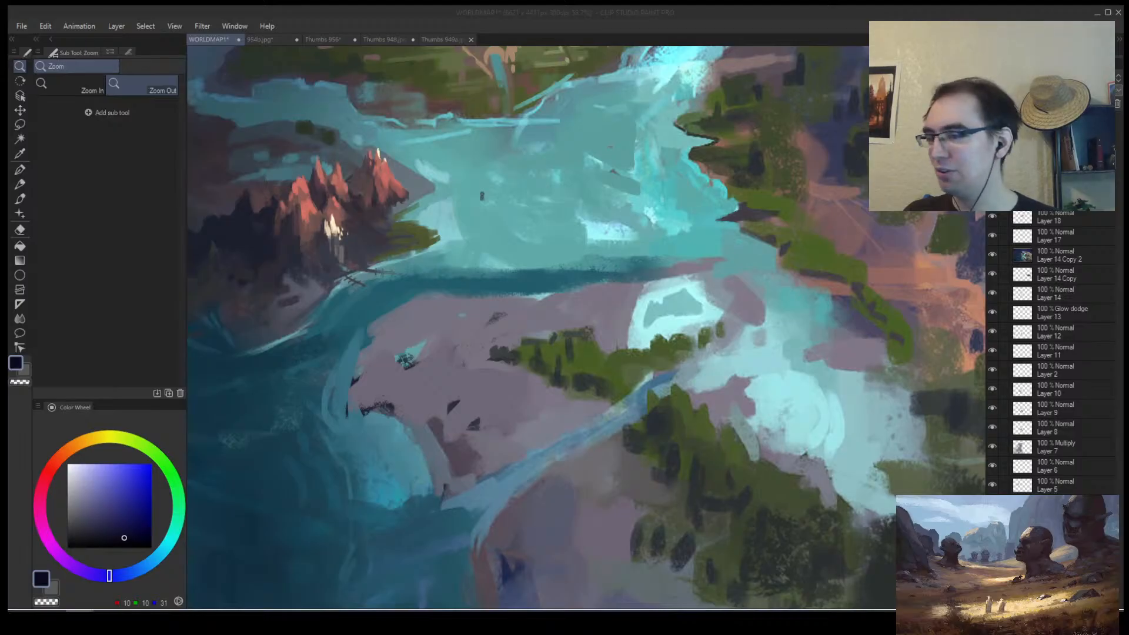
{"action": "scroll", "coordinate": [394, 445], "scroll_direction": "down", "scroll_amount": 5}
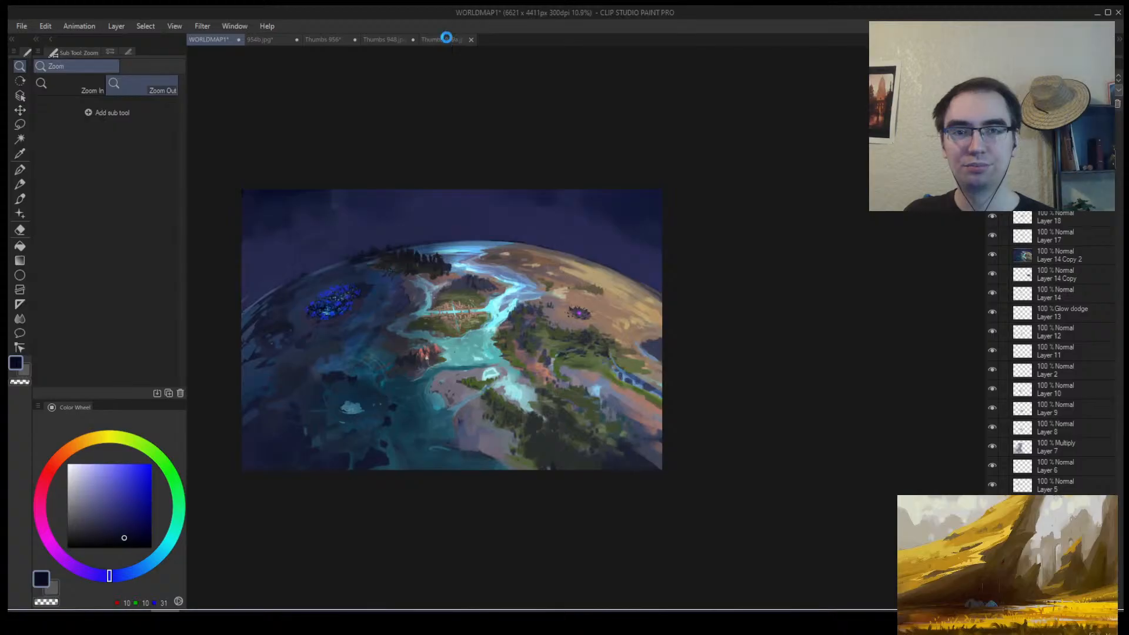
Look through the other open paintings and the artwork 956 thumbnail sheet, ending back at the world map.
{"action": "left_click", "coordinate": [447, 36]}
{"action": "left_click", "coordinate": [372, 39]}
{"action": "left_click", "coordinate": [323, 40]}
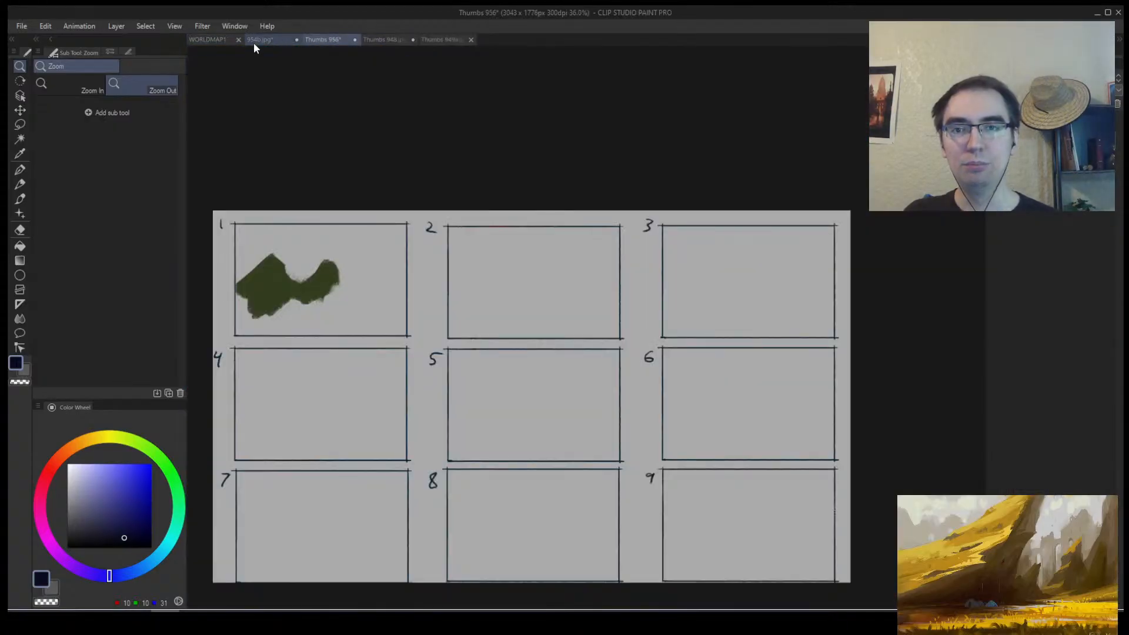
{"action": "left_click", "coordinate": [256, 40]}
{"action": "left_click", "coordinate": [318, 39]}
{"action": "left_click", "coordinate": [333, 259]}
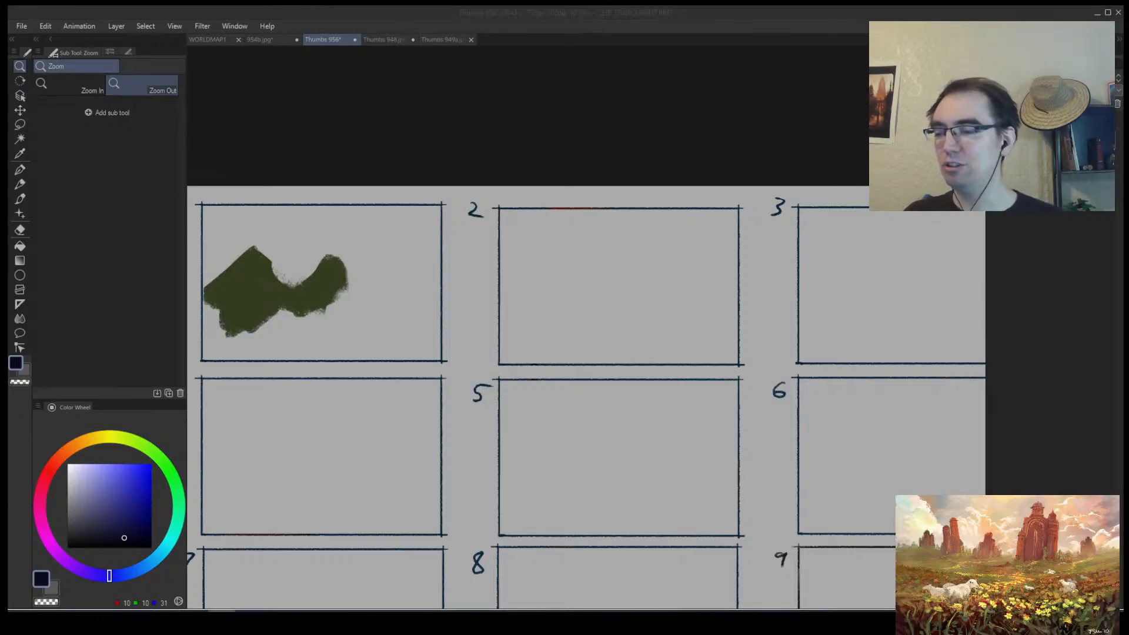
{"action": "left_click", "coordinate": [206, 38]}
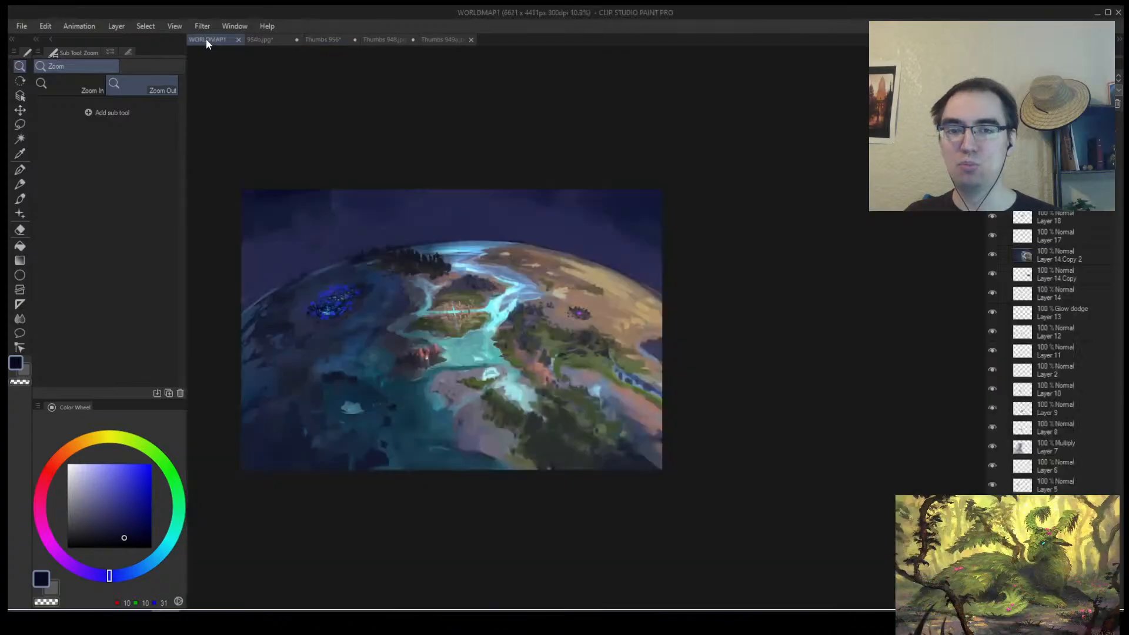
Examine the world map's dark western sea around the pale island, between the blue forest and the red peaks.
{"action": "left_click_drag", "start_coordinate": [476, 459], "coordinate": [584, 460]}
{"action": "left_click", "coordinate": [594, 453]}
{"action": "left_click", "coordinate": [529, 416]}
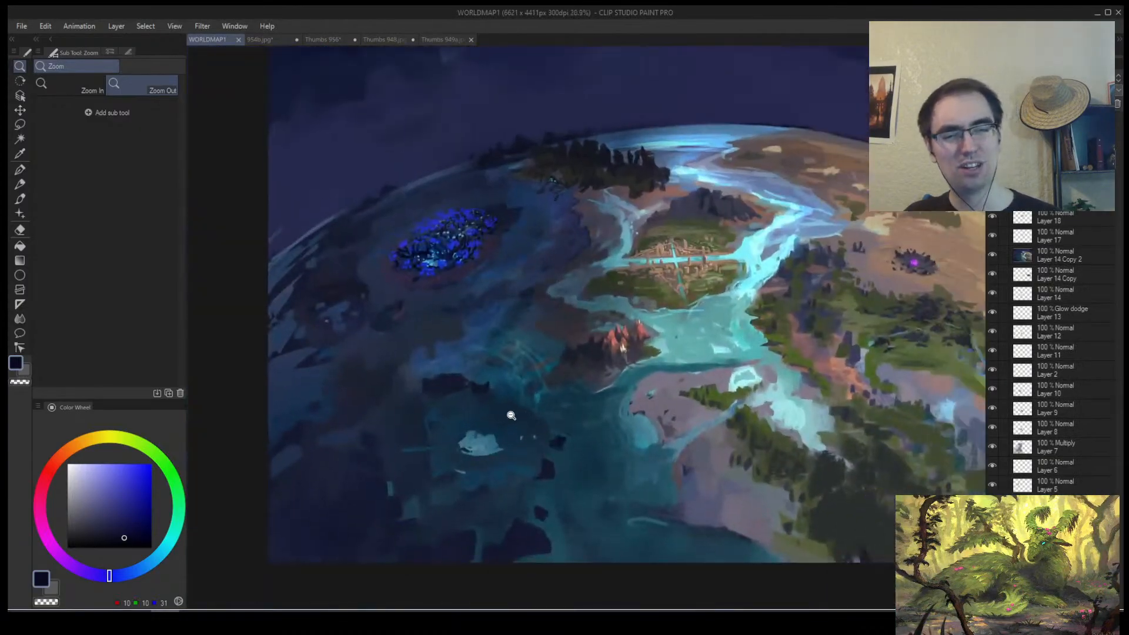
{"action": "left_click", "coordinate": [512, 417]}
{"action": "left_click_drag", "start_coordinate": [474, 407], "coordinate": [436, 450]}
{"action": "left_click_drag", "start_coordinate": [431, 511], "coordinate": [417, 460]}
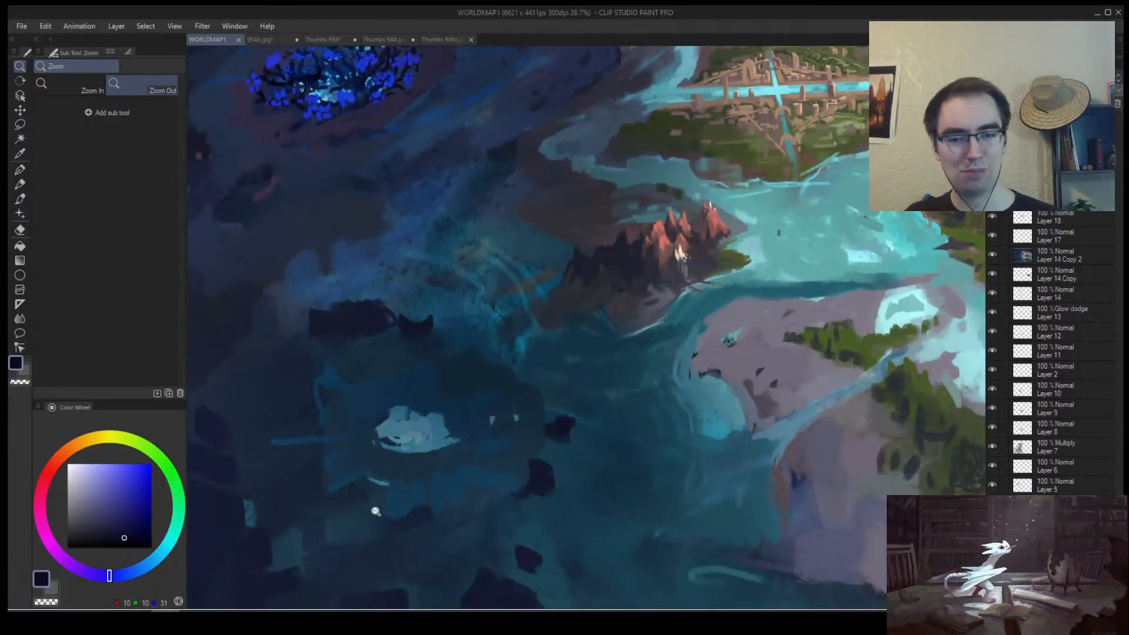
{"action": "left_click_drag", "start_coordinate": [504, 360], "coordinate": [509, 451]}
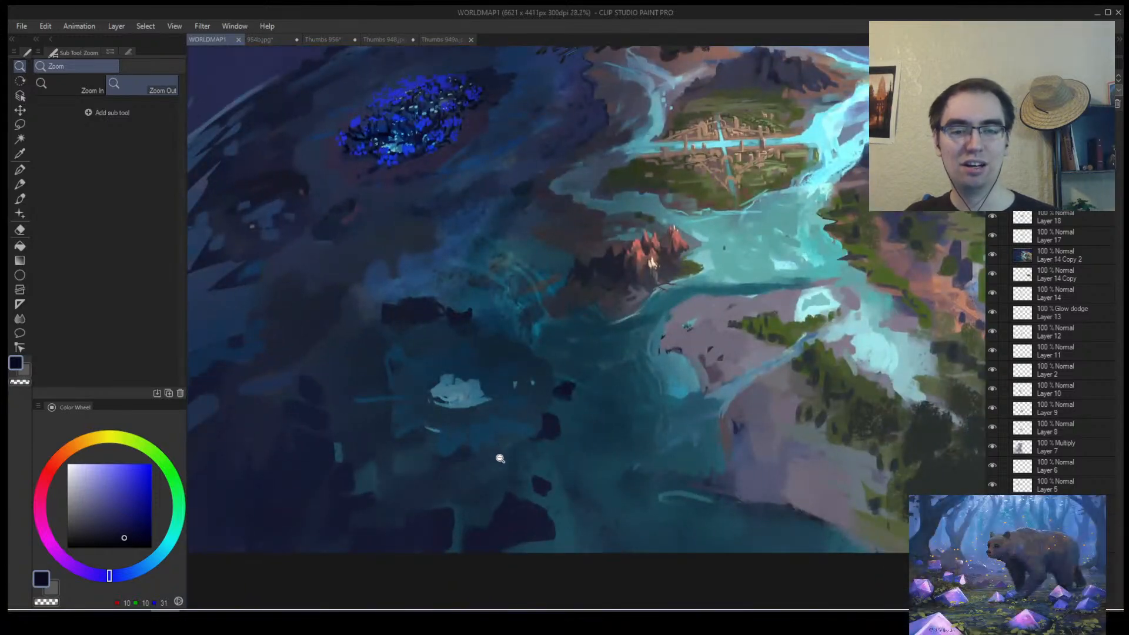
Review the 954b plaza, 948 desert crater and 949a blue forest paintings, ending at the Thumbs 956 sheet.
{"action": "left_click", "coordinate": [267, 38]}
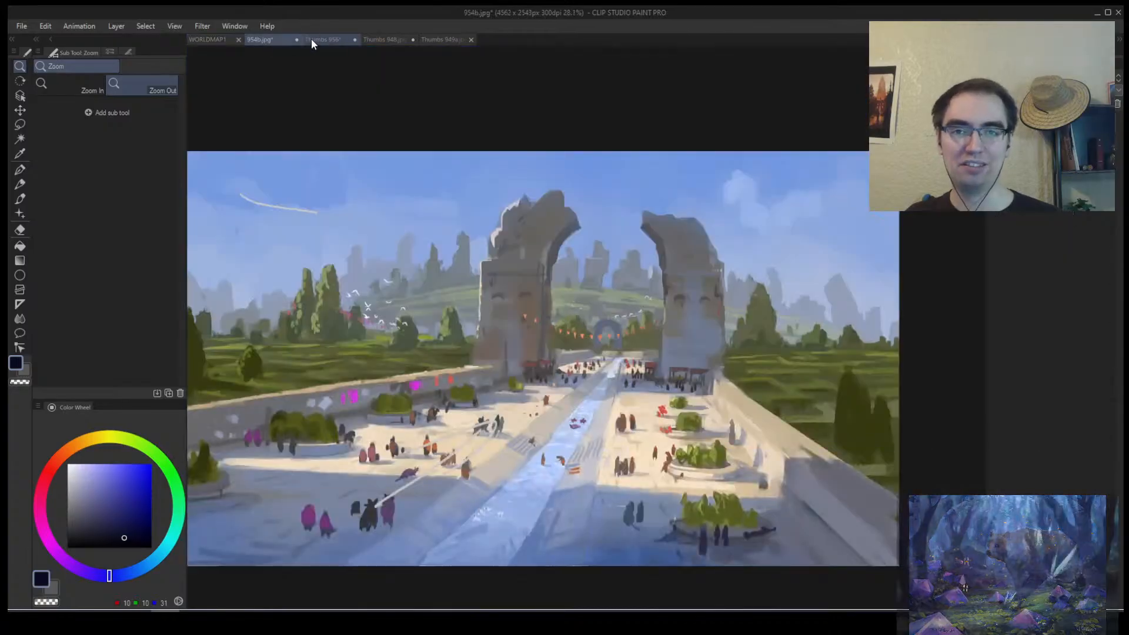
{"action": "left_click", "coordinate": [312, 37]}
{"action": "left_click", "coordinate": [381, 41]}
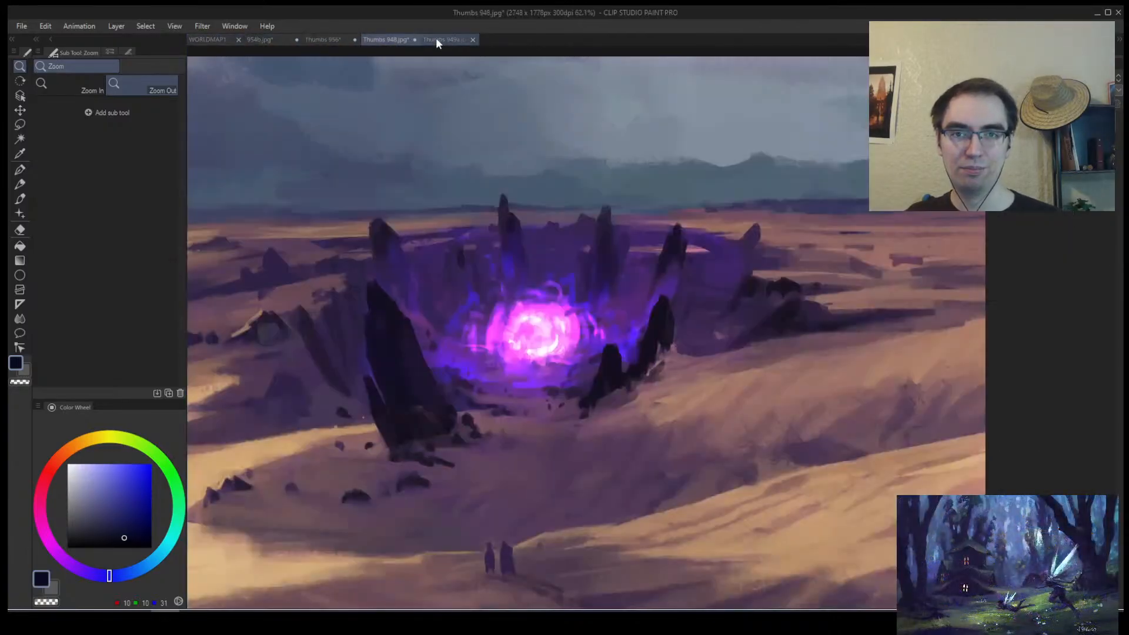
{"action": "left_click", "coordinate": [447, 39]}
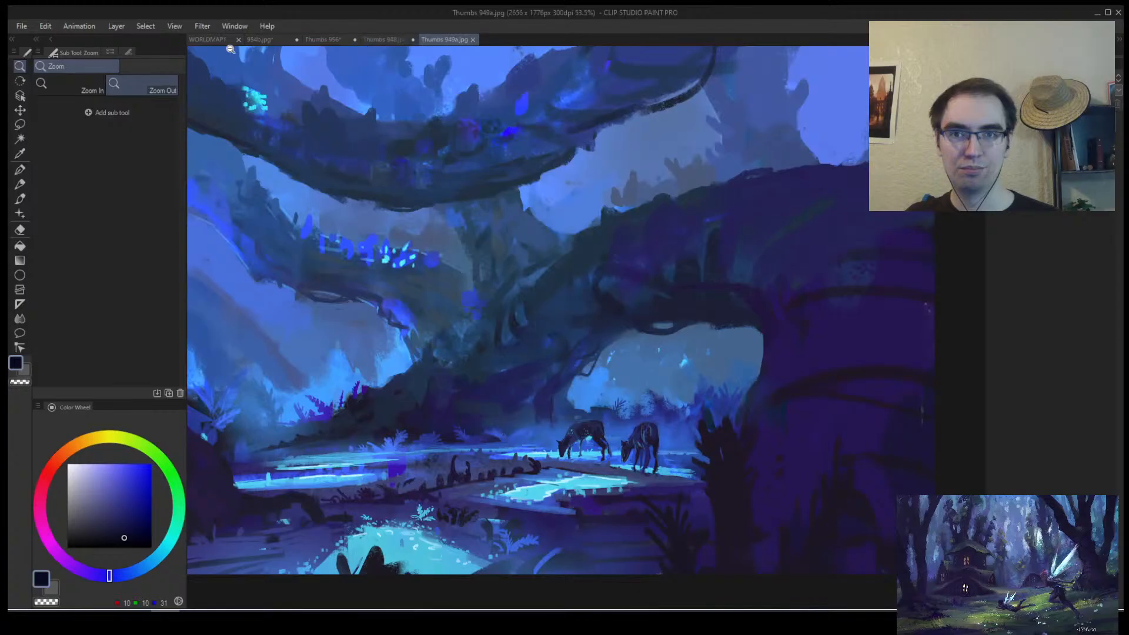
{"action": "left_click", "coordinate": [258, 40]}
{"action": "left_click", "coordinate": [321, 42]}
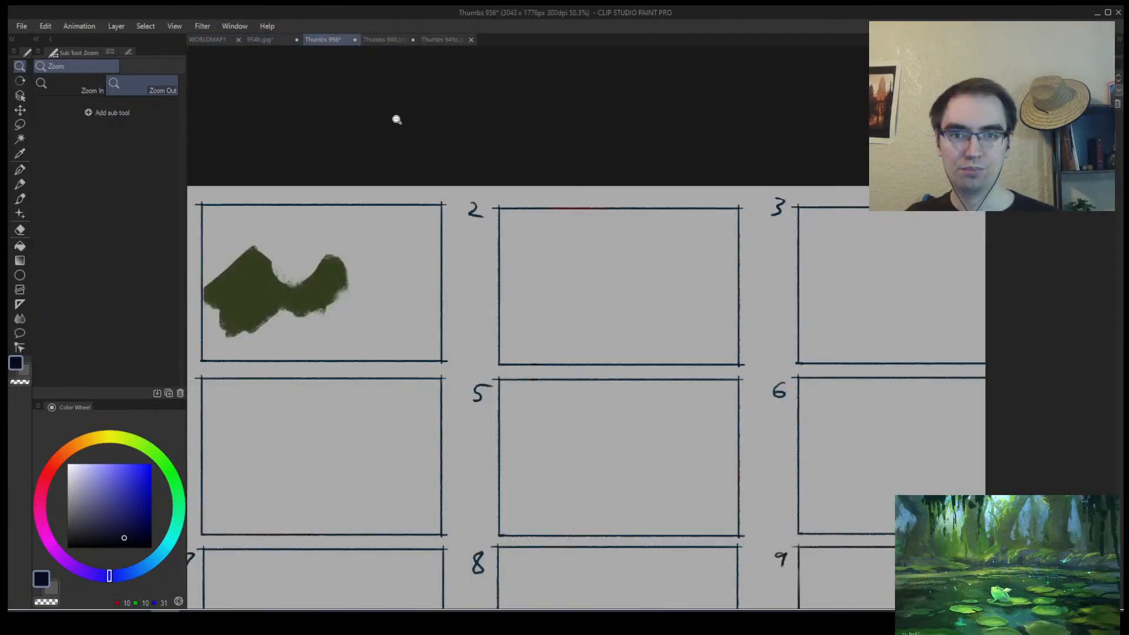
Brush a dark blue area and a light violet (113, 113, 163) sky into thumbnail frame 1, over the green patch.
{"action": "key", "text": "b"}
{"action": "left_click_drag", "start_coordinate": [325, 293], "coordinate": [384, 356]}
{"action": "left_click", "coordinate": [125, 509]}
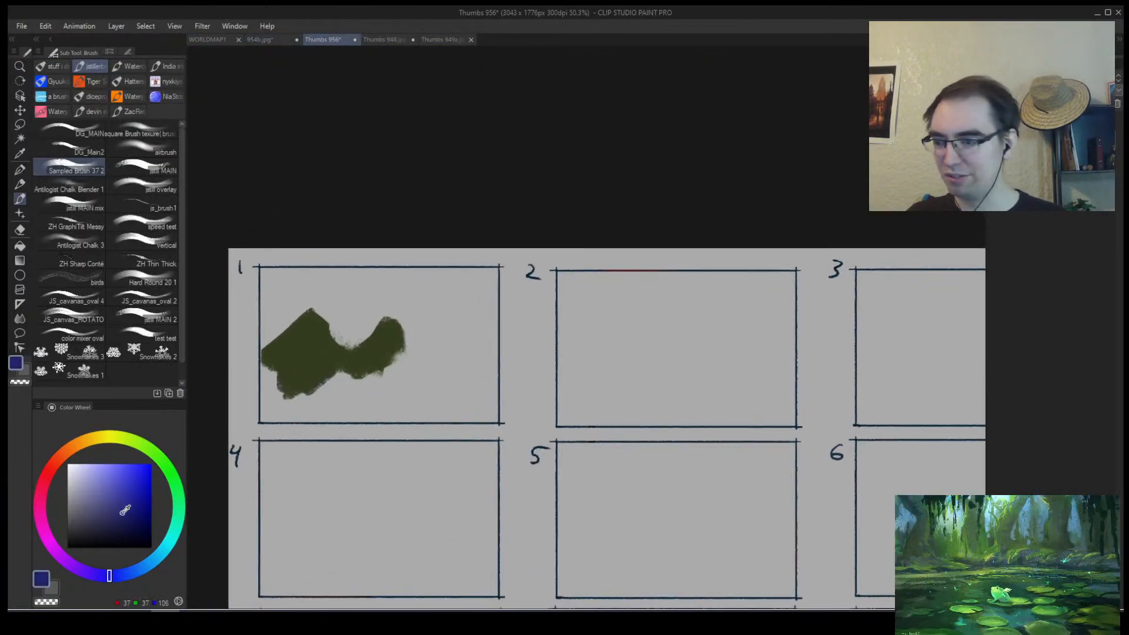
{"action": "mouse_move", "coordinate": [297, 382]}
{"action": "left_mouse_down"}
{"action": "mouse_move", "coordinate": [259, 359]}
{"action": "mouse_move", "coordinate": [272, 356]}
{"action": "mouse_move", "coordinate": [253, 412]}
{"action": "left_mouse_up"}
{"action": "left_click", "coordinate": [91, 493]}
{"action": "mouse_move", "coordinate": [297, 316]}
{"action": "left_mouse_down"}
{"action": "mouse_move", "coordinate": [323, 333]}
{"action": "mouse_move", "coordinate": [253, 259]}
{"action": "mouse_move", "coordinate": [294, 318]}
{"action": "left_mouse_up"}
{"action": "left_click", "coordinate": [318, 307], "text": "alt"}
{"action": "mouse_move", "coordinate": [401, 317]}
{"action": "left_mouse_down"}
{"action": "mouse_move", "coordinate": [418, 362]}
{"action": "mouse_move", "coordinate": [471, 330]}
{"action": "left_mouse_up"}
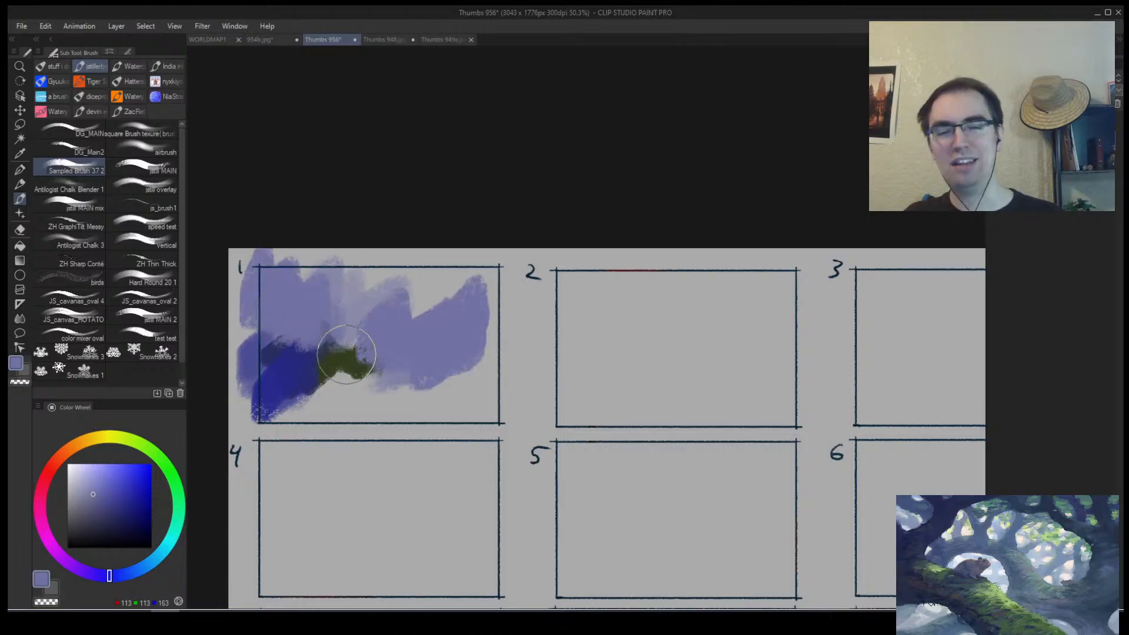
Block in a mid-violet (71, 71, 148) hill mass over the remaining green in the middle of frame 1.
{"action": "left_click", "coordinate": [303, 338], "text": "alt"}
{"action": "mouse_move", "coordinate": [304, 339]}
{"action": "left_mouse_down"}
{"action": "mouse_move", "coordinate": [330, 399]}
{"action": "mouse_move", "coordinate": [315, 383]}
{"action": "mouse_move", "coordinate": [340, 345]}
{"action": "mouse_move", "coordinate": [400, 353]}
{"action": "left_mouse_up"}
{"action": "left_click", "coordinate": [272, 391], "text": "alt"}
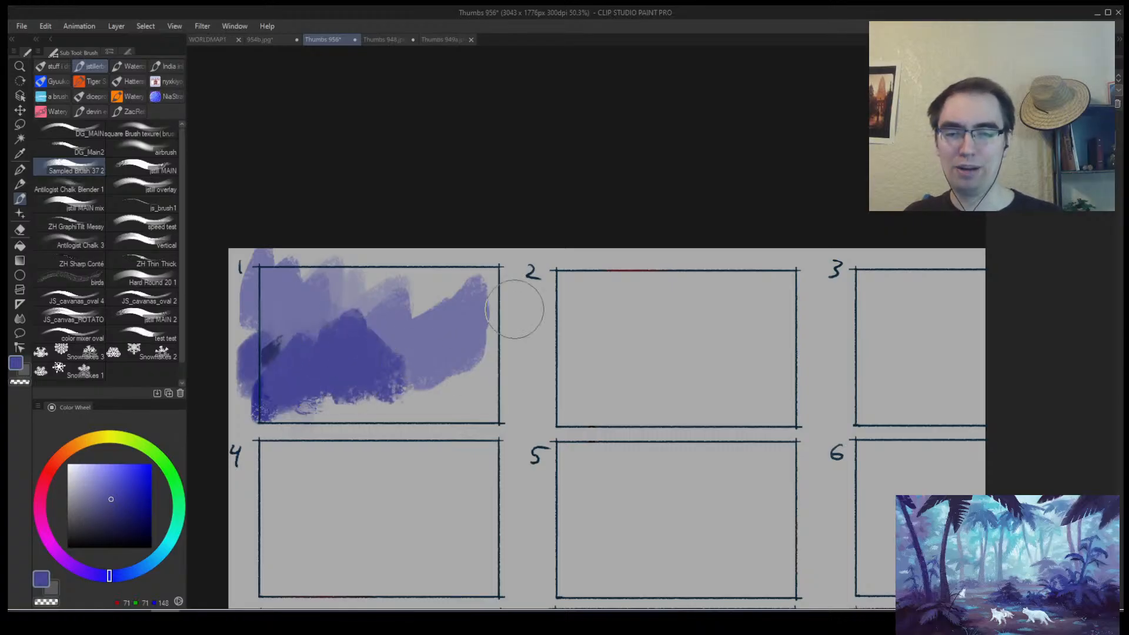
Mirror the view, lasso jagged mountain spires in frame 1 and fill them with mid violet (71, 71, 148).
{"action": "key", "text": "h"}
{"action": "mouse_move", "coordinate": [753, 366]}
{"action": "left_mouse_down"}
{"action": "mouse_move", "coordinate": [437, 394]}
{"action": "mouse_move", "coordinate": [513, 333]}
{"action": "mouse_move", "coordinate": [579, 391]}
{"action": "mouse_move", "coordinate": [494, 349]}
{"action": "left_mouse_up"}
{"action": "key", "text": "m"}
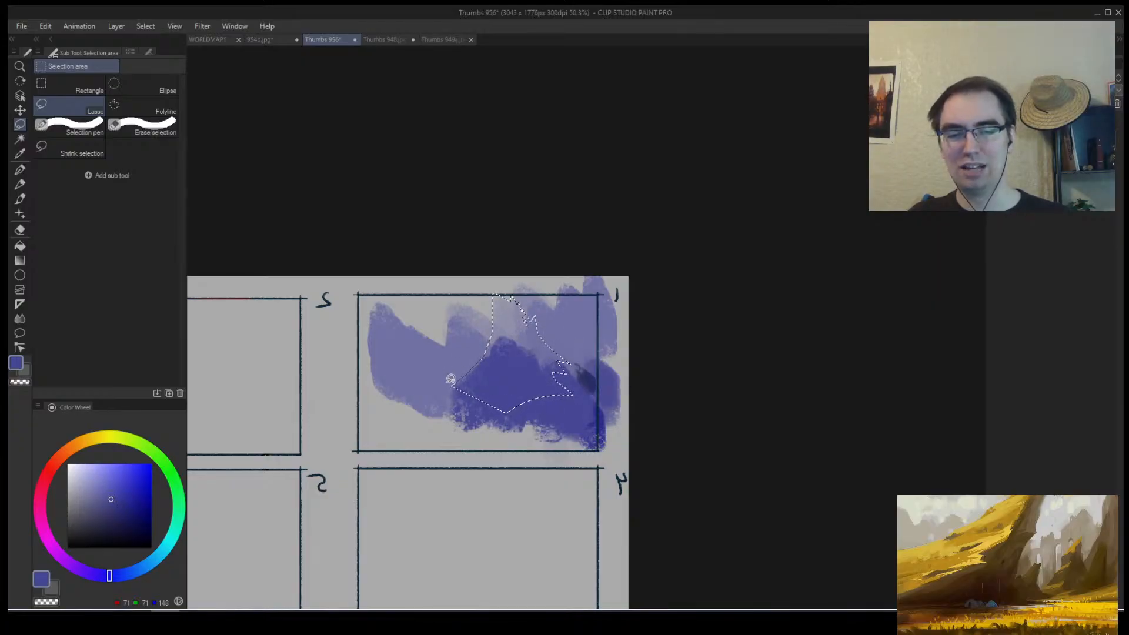
{"action": "left_click_drag", "start_coordinate": [471, 374], "coordinate": [483, 346]}
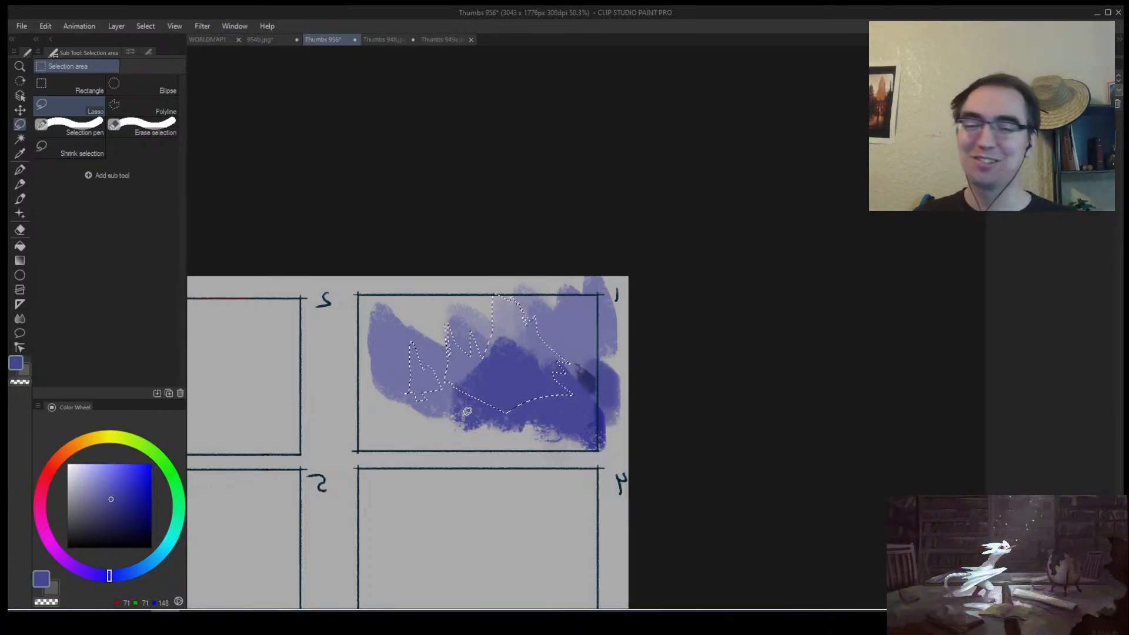
{"action": "key", "text": "ctrl+space"}
{"action": "mouse_move", "coordinate": [403, 383]}
{"action": "left_mouse_down"}
{"action": "mouse_move", "coordinate": [448, 372]}
{"action": "mouse_move", "coordinate": [421, 404]}
{"action": "mouse_move", "coordinate": [456, 400]}
{"action": "left_mouse_up"}
{"action": "key", "text": "b"}
{"action": "key", "text": "alt+Delete"}
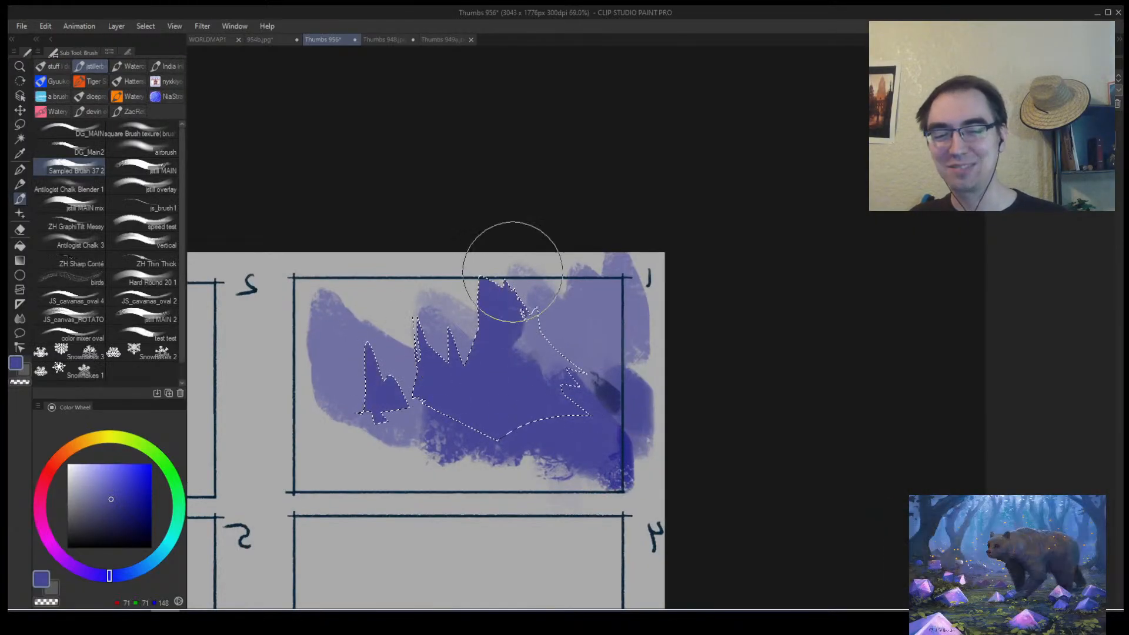
Invert the selection, restore the unmirrored view, paint light and mid violet around the spires, and deselect.
{"action": "key", "text": "ctrl+shift+i"}
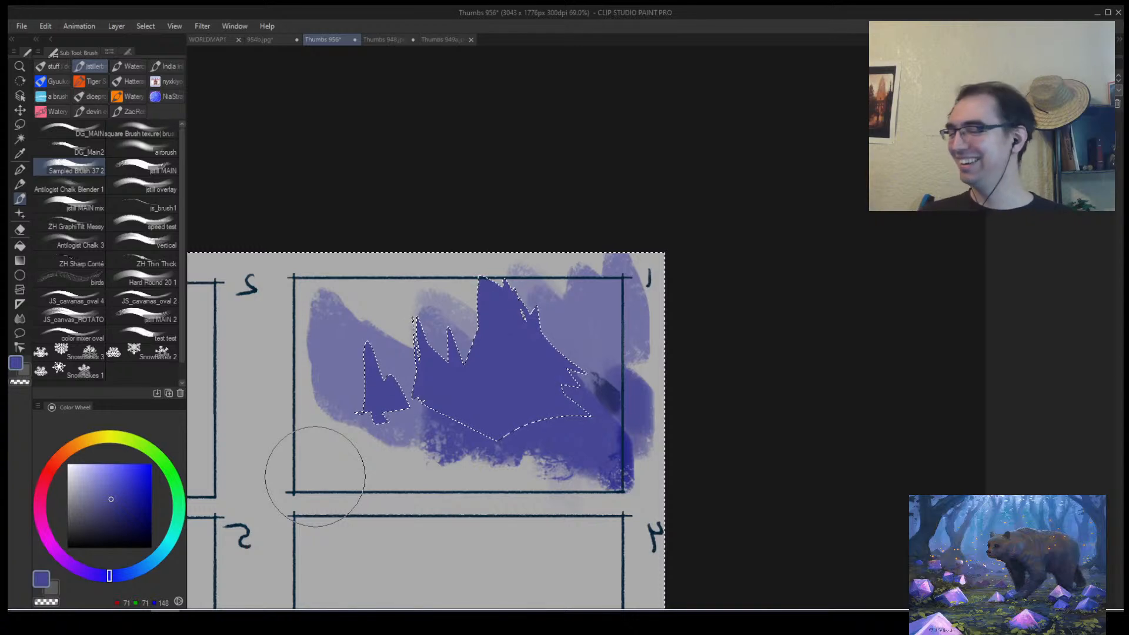
{"action": "key", "text": "h"}
{"action": "left_click_drag", "start_coordinate": [497, 415], "coordinate": [290, 411]}
{"action": "left_click_drag", "start_coordinate": [472, 381], "coordinate": [549, 253]}
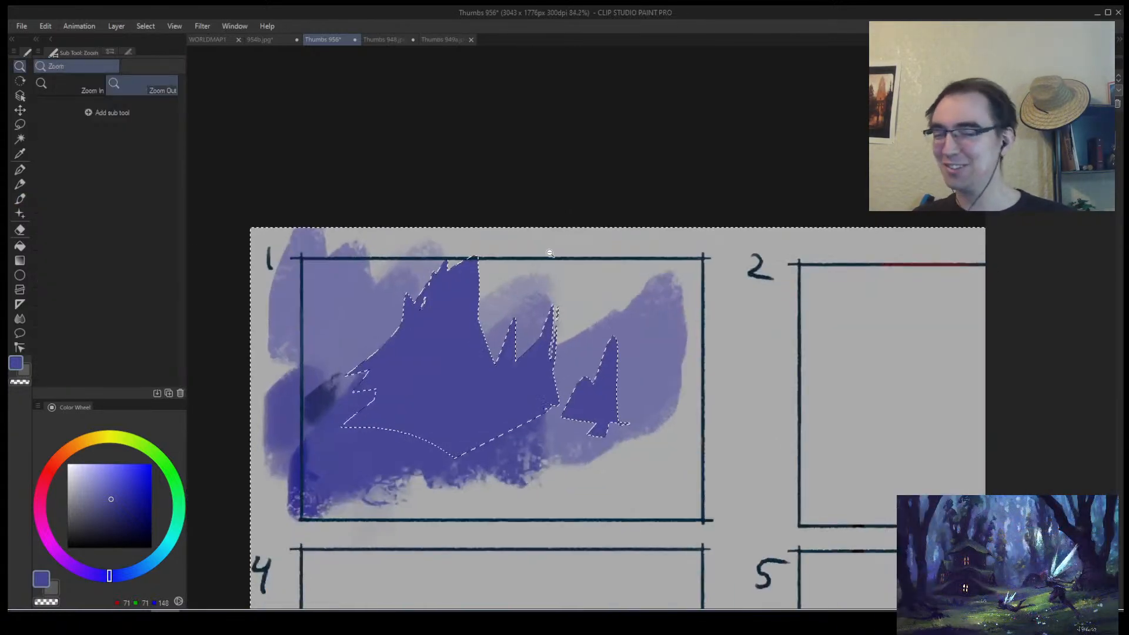
{"action": "left_click", "coordinate": [397, 300], "text": "alt"}
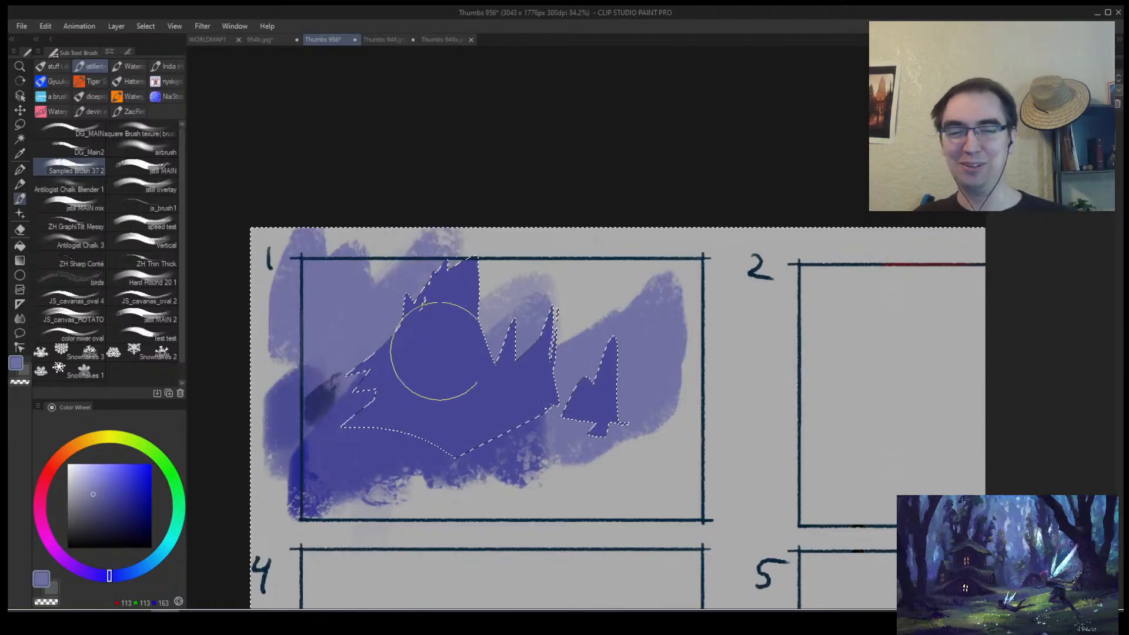
{"action": "mouse_move", "coordinate": [530, 341]}
{"action": "left_mouse_down"}
{"action": "mouse_move", "coordinate": [640, 343]}
{"action": "mouse_move", "coordinate": [630, 458]}
{"action": "mouse_move", "coordinate": [563, 424]}
{"action": "mouse_move", "coordinate": [603, 446]}
{"action": "mouse_move", "coordinate": [575, 461]}
{"action": "mouse_move", "coordinate": [675, 421]}
{"action": "mouse_move", "coordinate": [421, 474]}
{"action": "mouse_move", "coordinate": [302, 411]}
{"action": "mouse_move", "coordinate": [298, 433]}
{"action": "mouse_move", "coordinate": [329, 457]}
{"action": "left_mouse_up"}
{"action": "left_click", "coordinate": [532, 422], "text": "alt"}
{"action": "key", "text": "ctrl+d"}
Fill the lower part of frame 1 with solid mid violet and extend the light violet sky to the frame's edge.
{"action": "left_click", "coordinate": [329, 362], "text": "alt"}
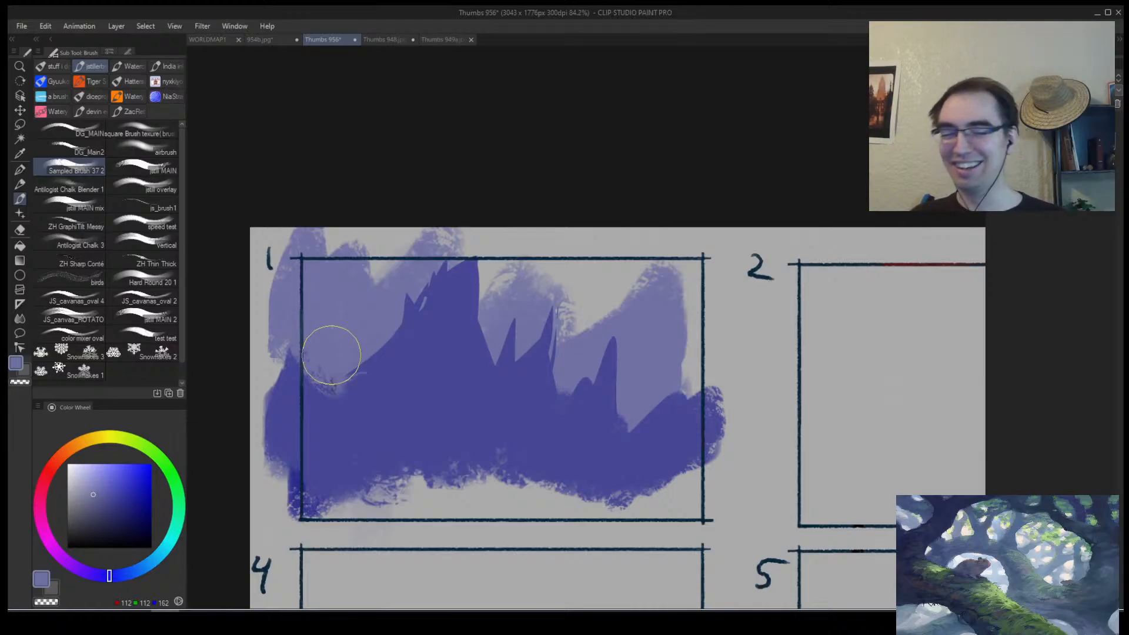
{"action": "key", "text": "slash"}
{"action": "mouse_move", "coordinate": [475, 431]}
{"action": "left_mouse_down"}
{"action": "mouse_move", "coordinate": [453, 459]}
{"action": "mouse_move", "coordinate": [600, 441]}
{"action": "mouse_move", "coordinate": [460, 441]}
{"action": "mouse_move", "coordinate": [451, 421]}
{"action": "left_mouse_up"}
{"action": "key", "text": "h"}
{"action": "left_click", "coordinate": [452, 400], "text": "alt"}
{"action": "left_click_drag", "start_coordinate": [355, 433], "coordinate": [353, 436]}
{"action": "left_click_drag", "start_coordinate": [468, 440], "coordinate": [558, 441]}
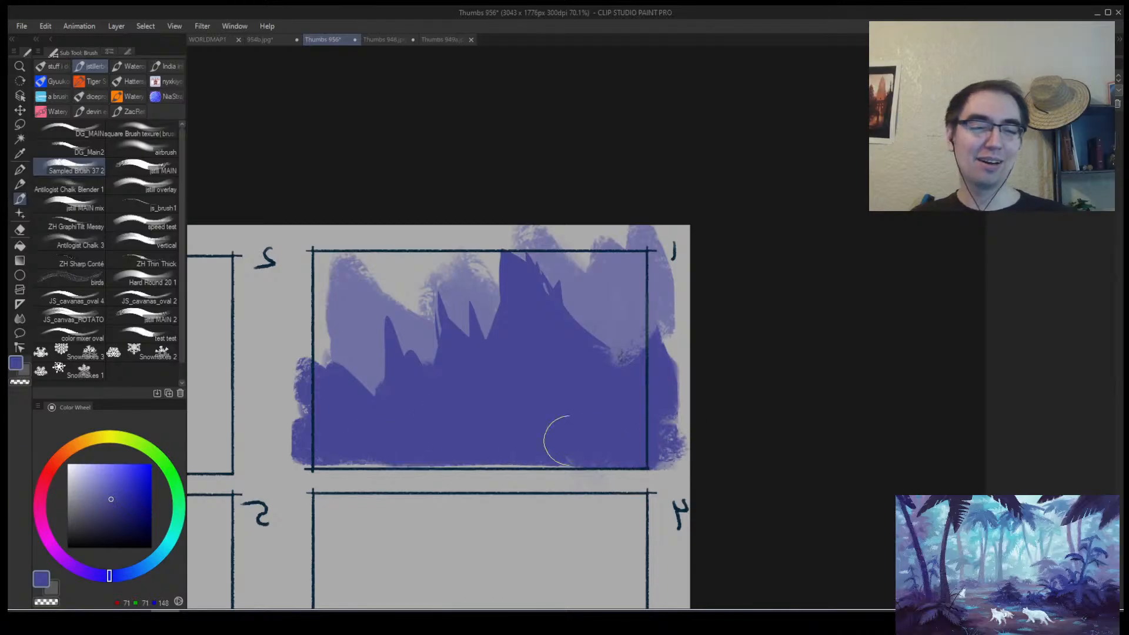
{"action": "left_click", "coordinate": [348, 336], "text": "alt"}
{"action": "mouse_move", "coordinate": [323, 340]}
{"action": "left_mouse_down"}
{"action": "mouse_move", "coordinate": [323, 379]}
{"action": "mouse_move", "coordinate": [293, 353]}
{"action": "left_mouse_up"}
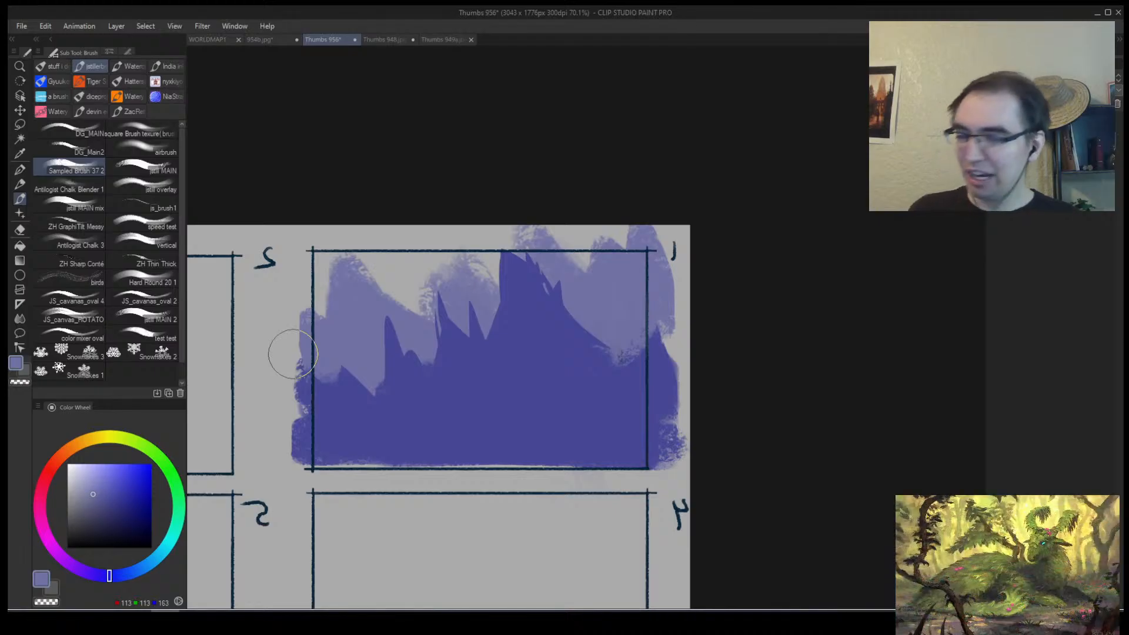
Lasso thin horizontal slivers below the mountains in frame 1, paint them pale violet (162, 162, 207), and deselect.
{"action": "key", "text": "ctrl+space"}
{"action": "left_click_drag", "start_coordinate": [439, 323], "coordinate": [443, 337]}
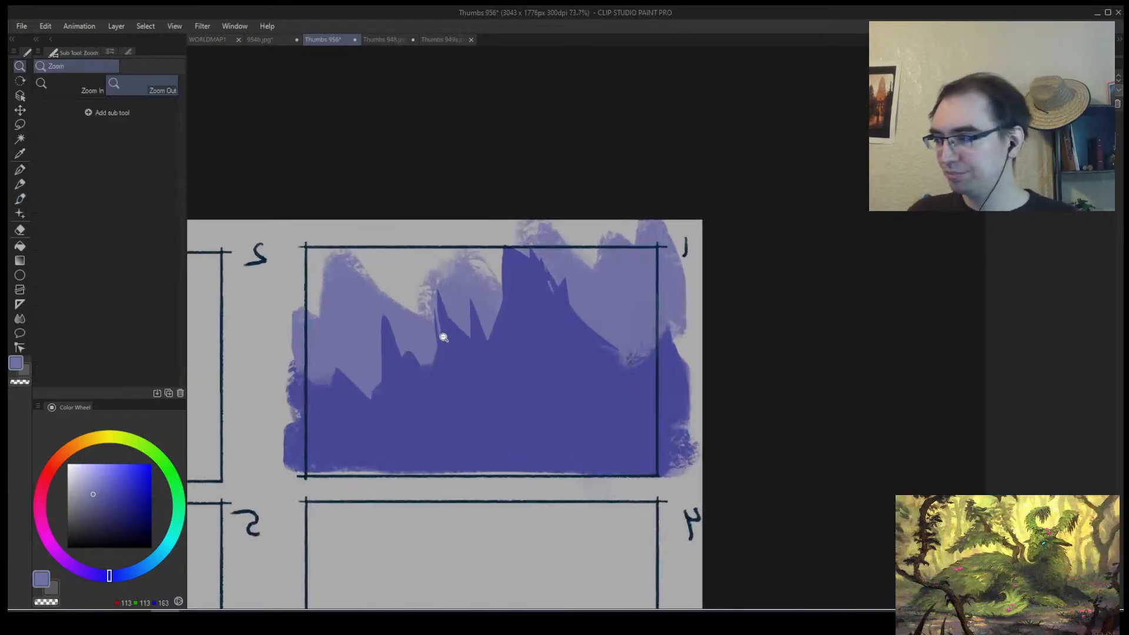
{"action": "key", "text": "m"}
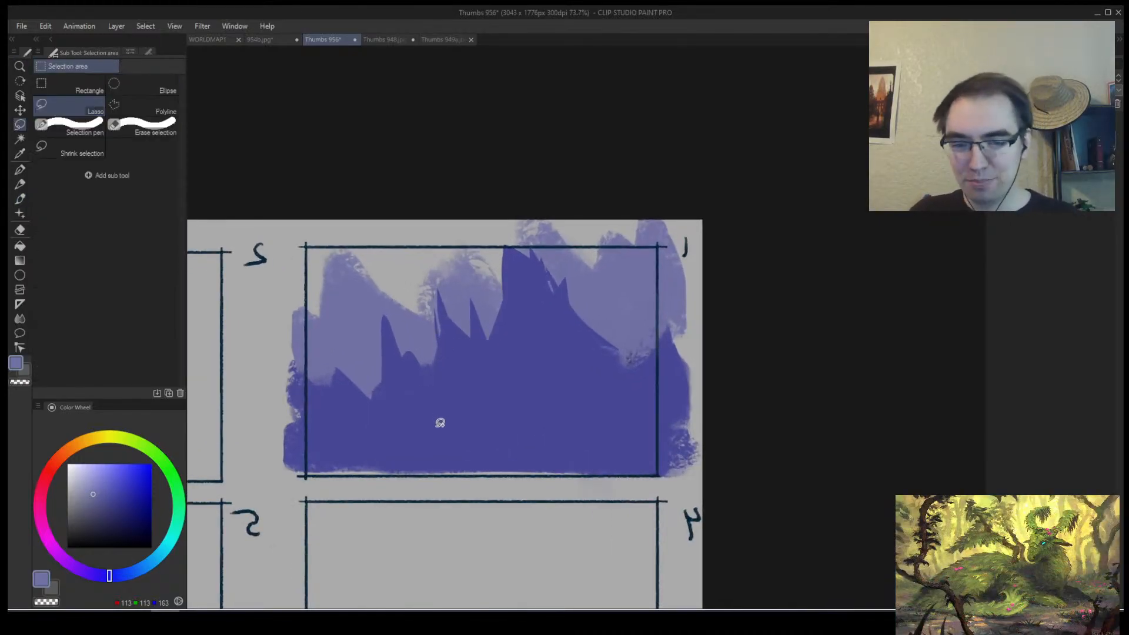
{"action": "left_click_drag", "start_coordinate": [439, 422], "coordinate": [466, 424]}
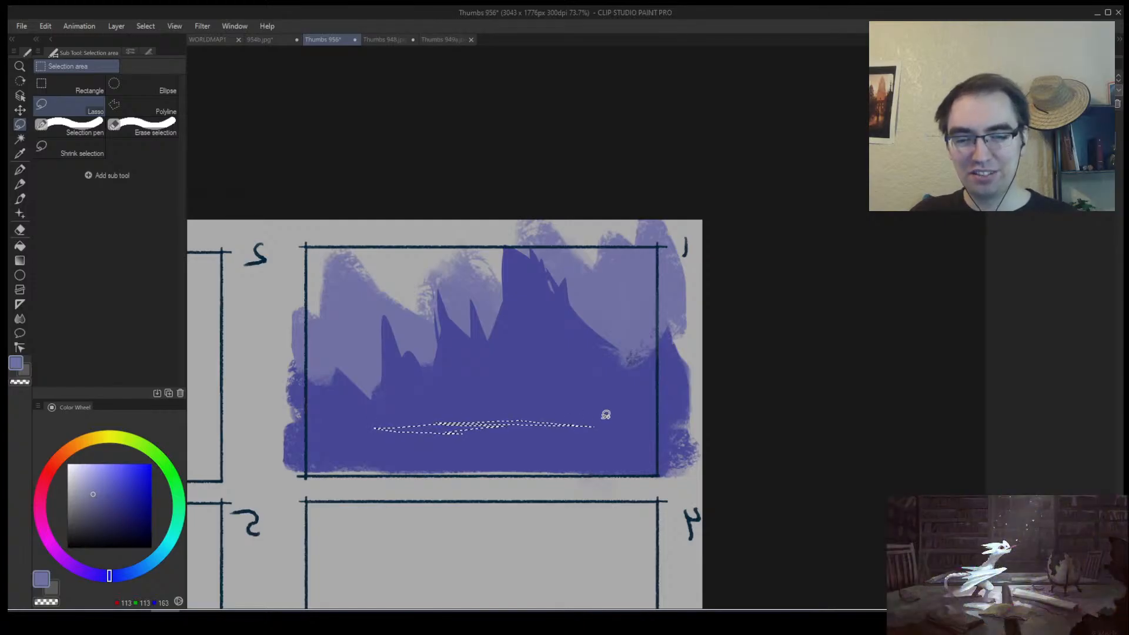
{"action": "left_click_drag", "start_coordinate": [620, 411], "coordinate": [479, 406]}
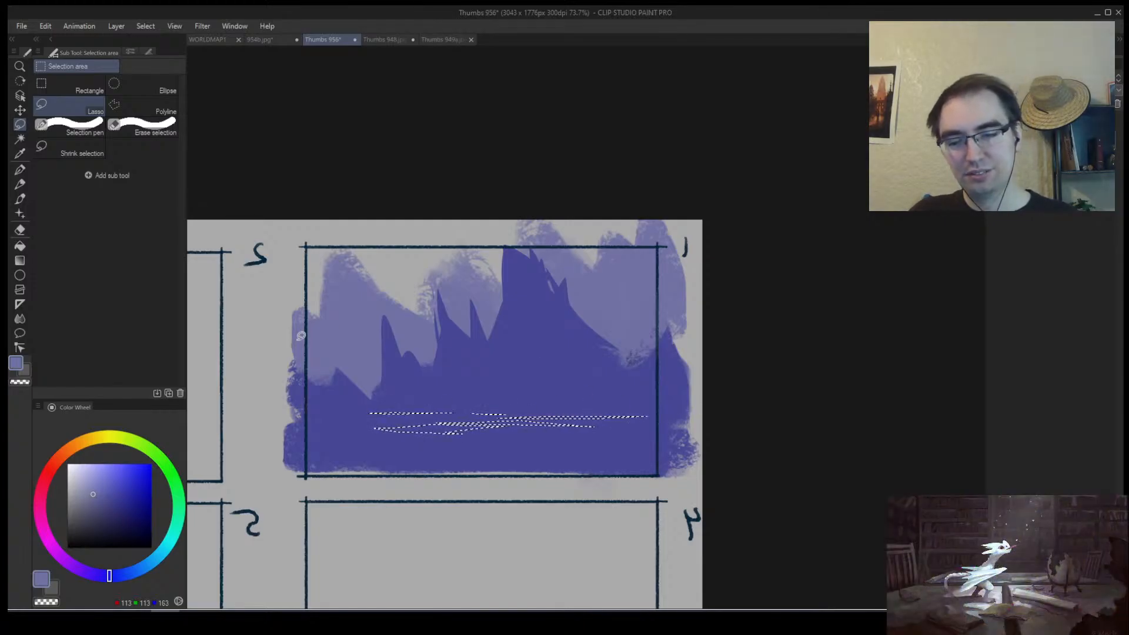
{"action": "key", "text": "b"}
{"action": "left_click", "coordinate": [295, 429], "text": "alt"}
{"action": "left_click_drag", "start_coordinate": [295, 429], "coordinate": [769, 416]}
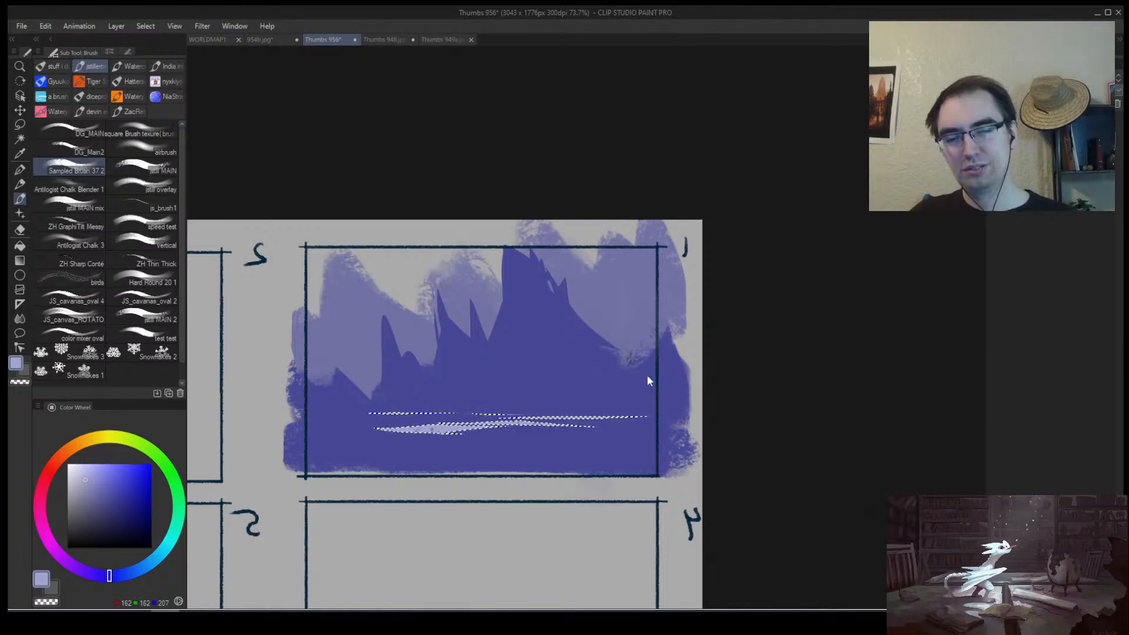
{"action": "key", "text": "ctrl+d"}
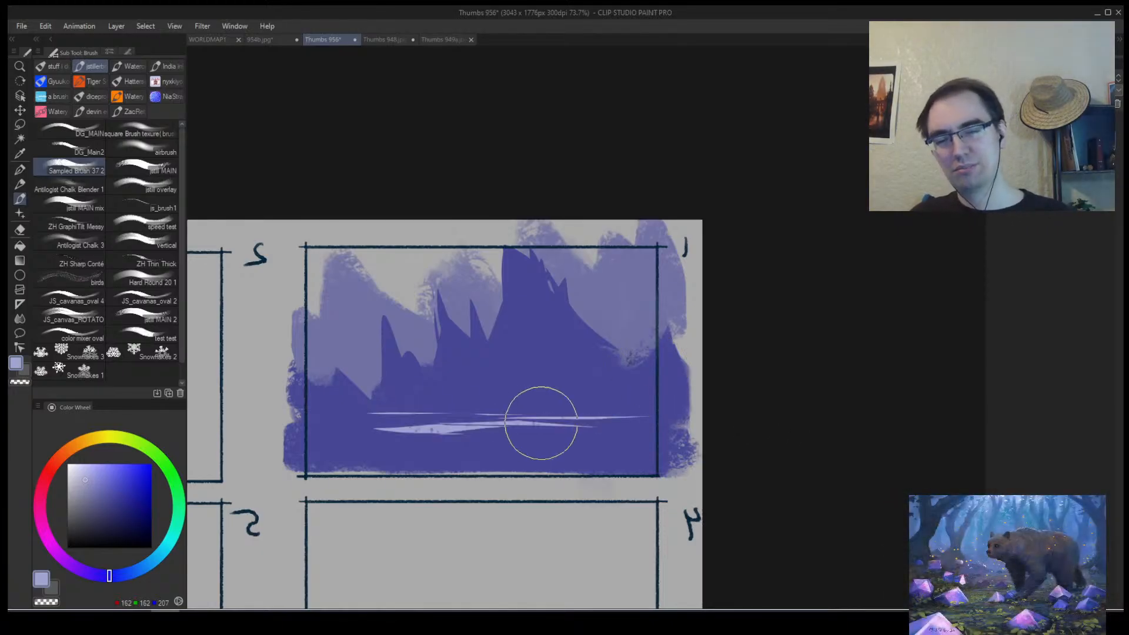
Return to the unmirrored view and lasso slanted light facets on the small peaks at the right of frame 1.
{"action": "key", "text": "m"}
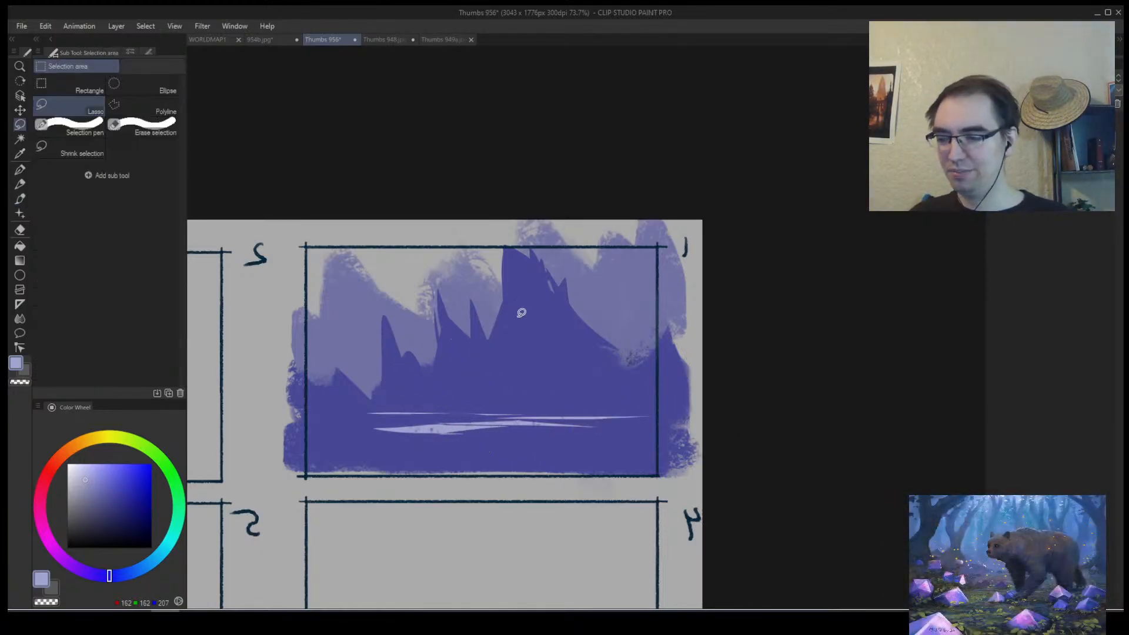
{"action": "key", "text": "h"}
{"action": "left_click_drag", "start_coordinate": [594, 378], "coordinate": [332, 378]}
{"action": "key", "text": "slash"}
{"action": "mouse_move", "coordinate": [423, 384]}
{"action": "left_mouse_down"}
{"action": "mouse_move", "coordinate": [382, 389]}
{"action": "mouse_move", "coordinate": [529, 352]}
{"action": "left_mouse_up"}
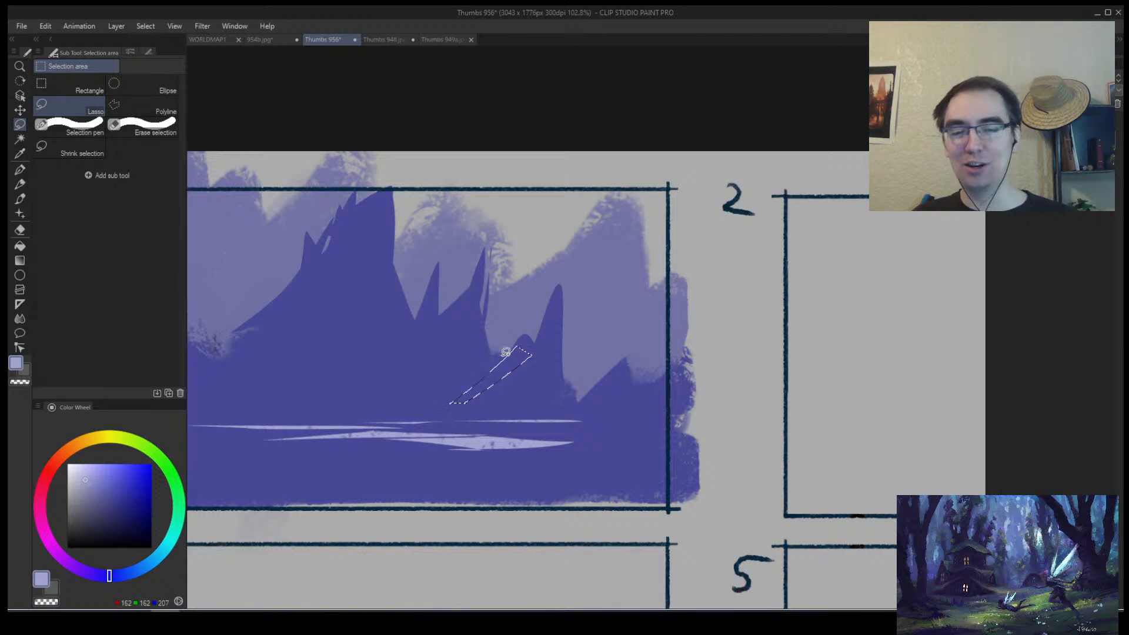
{"action": "mouse_move", "coordinate": [550, 337]}
{"action": "left_mouse_down"}
{"action": "mouse_move", "coordinate": [557, 330]}
{"action": "mouse_move", "coordinate": [502, 372]}
{"action": "left_mouse_up"}
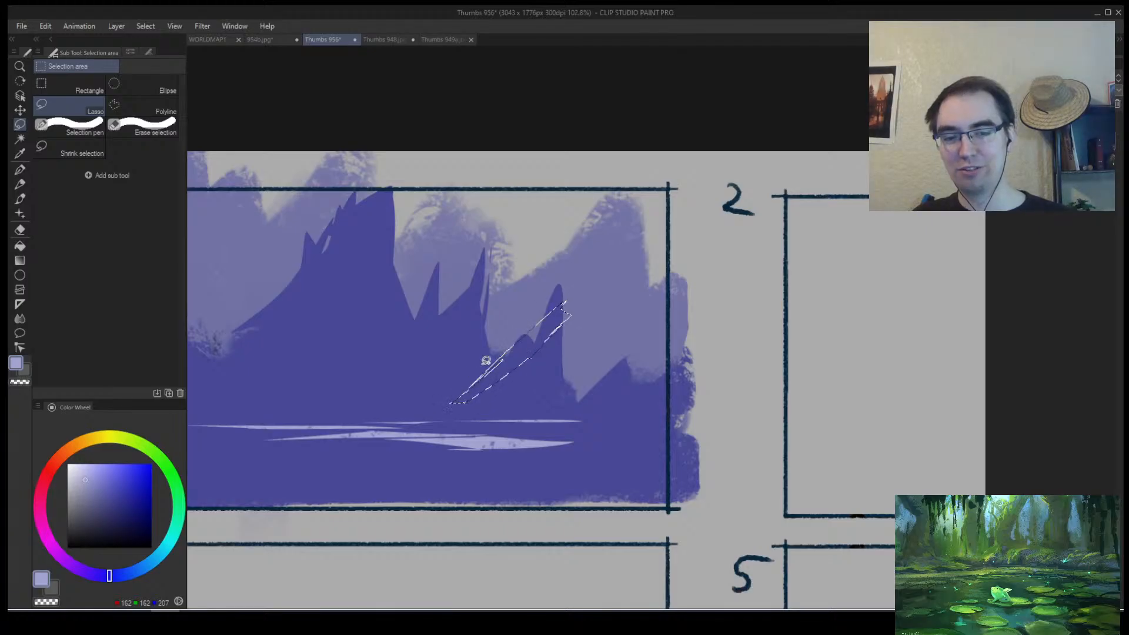
{"action": "mouse_move", "coordinate": [501, 354]}
{"action": "left_mouse_down"}
{"action": "mouse_move", "coordinate": [530, 406]}
{"action": "mouse_move", "coordinate": [562, 381]}
{"action": "left_mouse_up"}
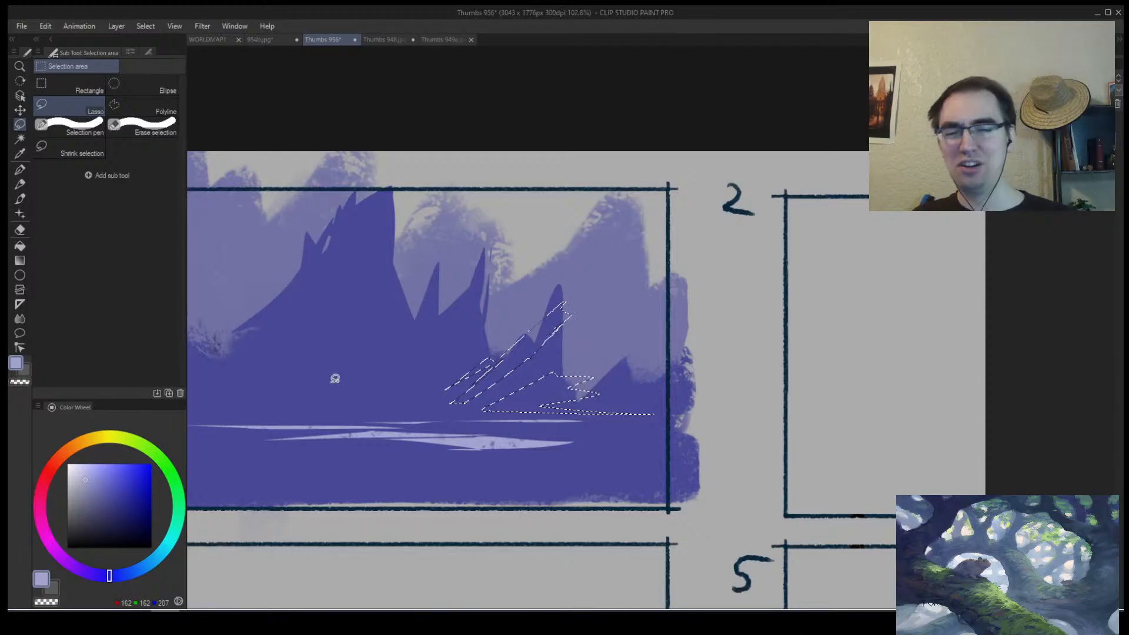
Add lassoed facets up the tall spire beside the main peak and along the low left shoreline.
{"action": "mouse_move", "coordinate": [484, 305]}
{"action": "left_mouse_down"}
{"action": "mouse_move", "coordinate": [411, 380]}
{"action": "mouse_move", "coordinate": [483, 306]}
{"action": "left_mouse_up"}
{"action": "mouse_move", "coordinate": [493, 264]}
{"action": "left_mouse_down"}
{"action": "mouse_move", "coordinate": [361, 386]}
{"action": "mouse_move", "coordinate": [489, 284]}
{"action": "left_mouse_up"}
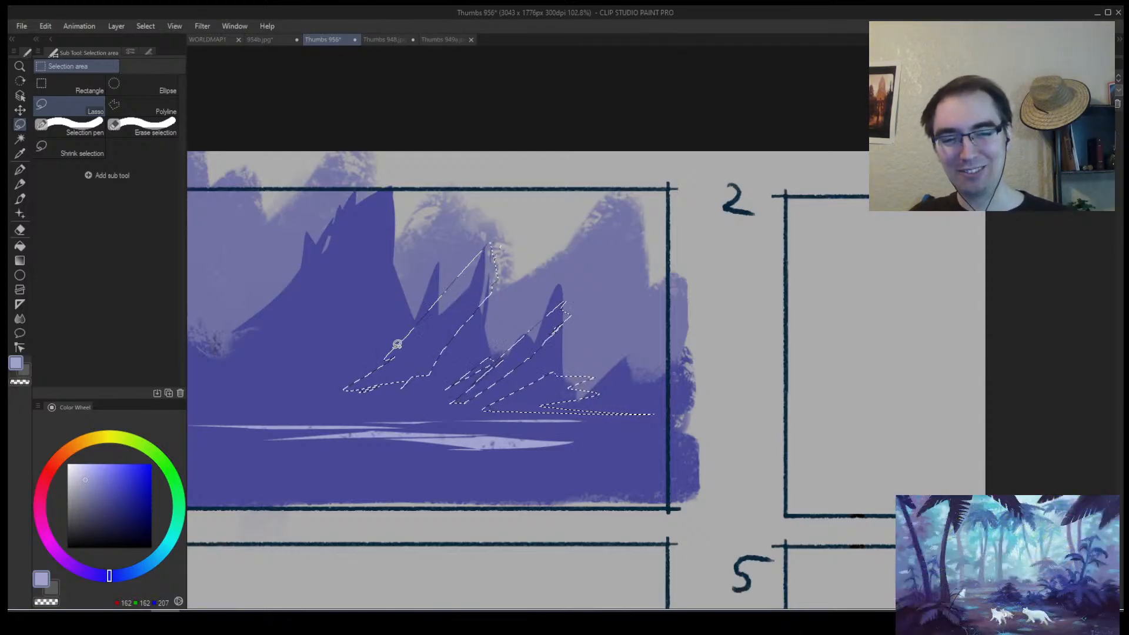
{"action": "left_click_drag", "start_coordinate": [397, 344], "coordinate": [406, 322]}
{"action": "mouse_move", "coordinate": [210, 369]}
{"action": "left_mouse_down"}
{"action": "mouse_move", "coordinate": [274, 395]}
{"action": "mouse_move", "coordinate": [176, 397]}
{"action": "left_mouse_up"}
{"action": "left_click_drag", "start_coordinate": [330, 393], "coordinate": [448, 401]}
{"action": "mouse_move", "coordinate": [275, 375]}
{"action": "left_mouse_down"}
{"action": "mouse_move", "coordinate": [466, 396]}
{"action": "mouse_move", "coordinate": [424, 404]}
{"action": "mouse_move", "coordinate": [304, 383]}
{"action": "mouse_move", "coordinate": [251, 395]}
{"action": "mouse_move", "coordinate": [326, 410]}
{"action": "mouse_move", "coordinate": [324, 378]}
{"action": "mouse_move", "coordinate": [394, 421]}
{"action": "mouse_move", "coordinate": [516, 424]}
{"action": "mouse_move", "coordinate": [237, 421]}
{"action": "mouse_move", "coordinate": [439, 424]}
{"action": "left_mouse_up"}
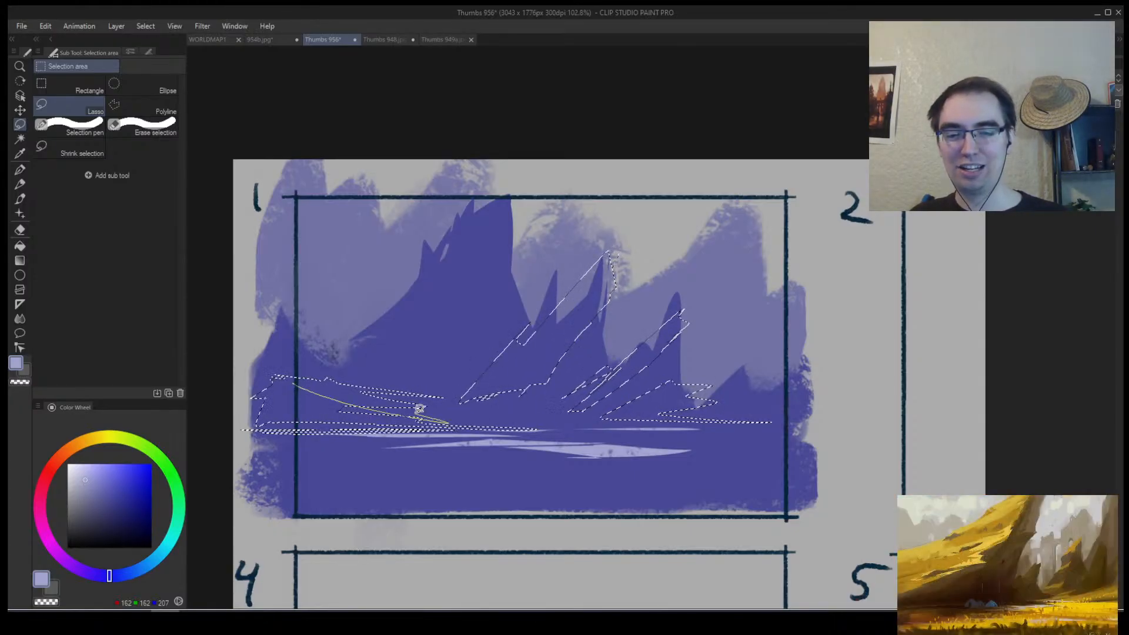
Switch to the brush and sample pale violet (163, 163, 207) from the water highlight.
{"action": "key", "text": "b"}
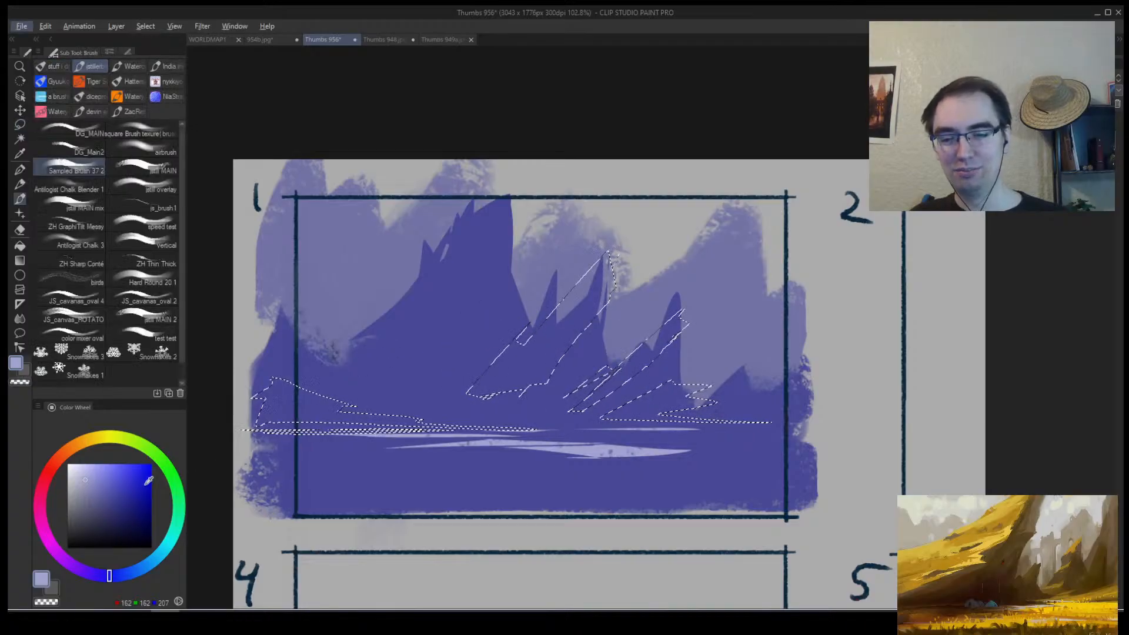
{"action": "left_click", "coordinate": [491, 395], "text": "alt"}
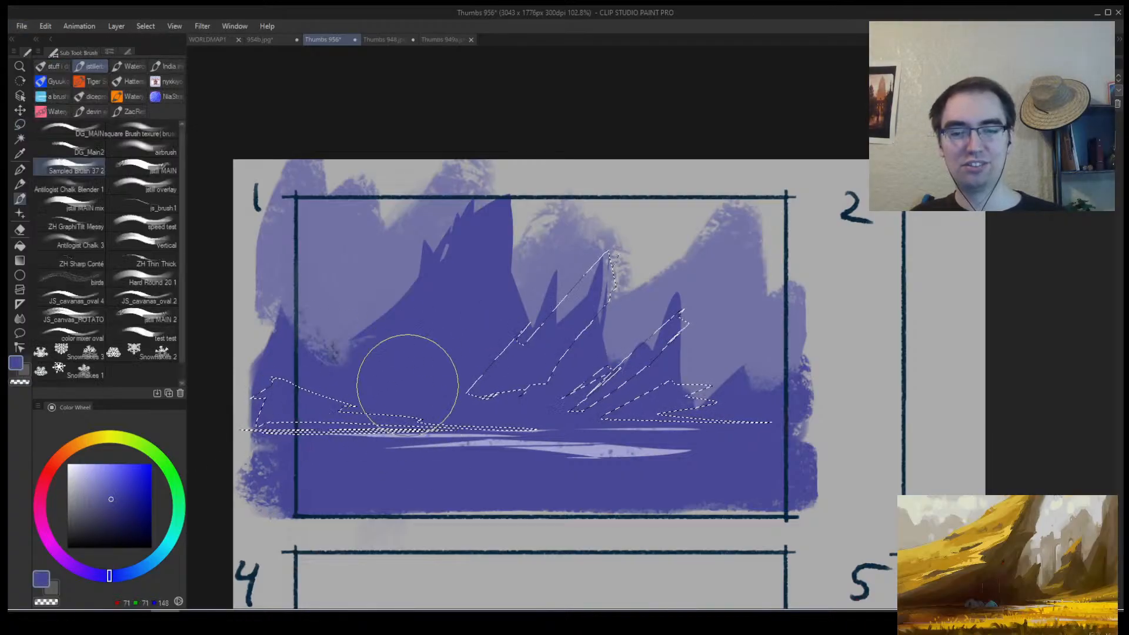
{"action": "left_click", "coordinate": [580, 452], "text": "alt"}
{"action": "key", "text": "ctrl+shift+i"}
{"action": "left_click_drag", "start_coordinate": [302, 360], "coordinate": [297, 426]}
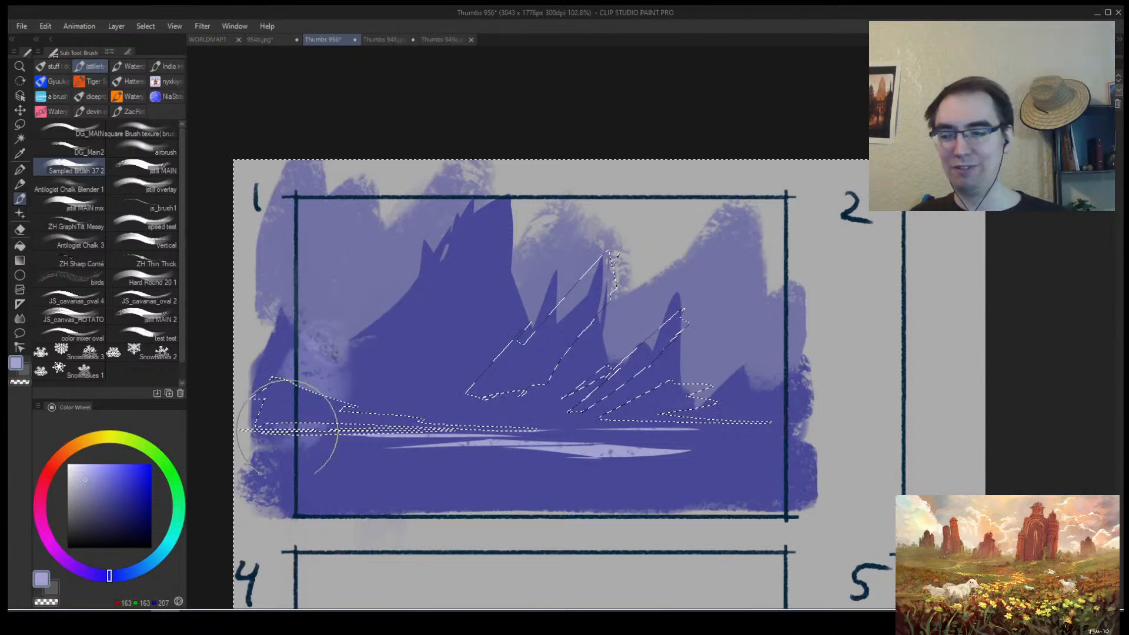
{"action": "left_click_drag", "start_coordinate": [342, 364], "coordinate": [340, 445]}
{"action": "left_click_drag", "start_coordinate": [417, 377], "coordinate": [419, 420]}
{"action": "key", "text": "ctrl+z"}
{"action": "key", "text": "ctrl+z"}
{"action": "key", "text": "ctrl+shift+i"}
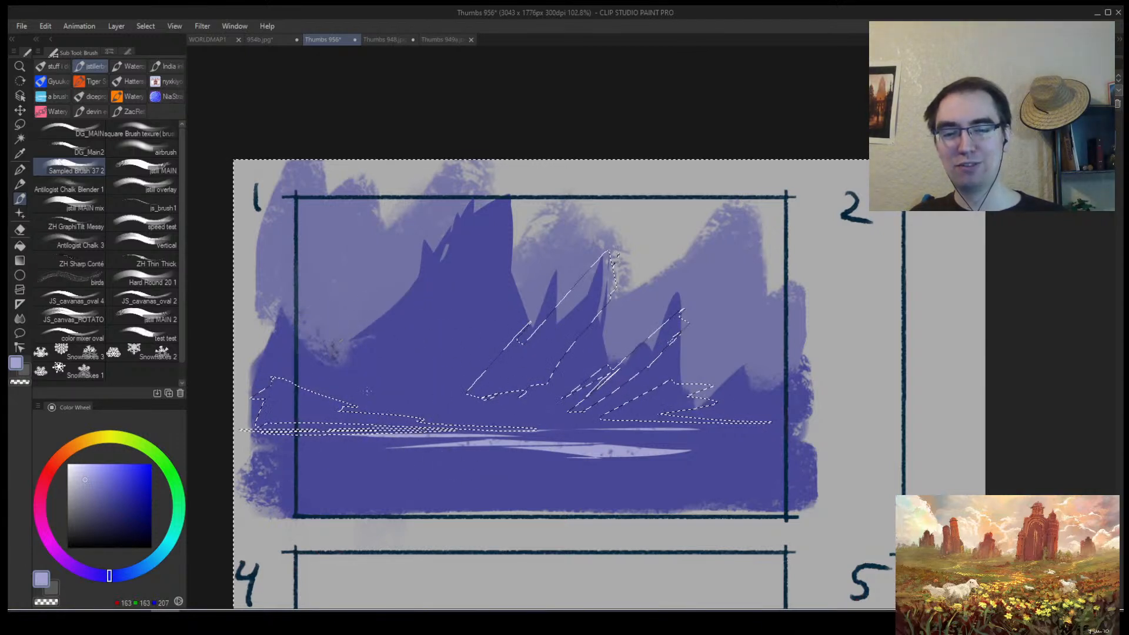
Paint the selected mountain and shoreline facets pale violet, mirror the view, and deselect.
{"action": "mouse_move", "coordinate": [529, 376]}
{"action": "left_mouse_down"}
{"action": "mouse_move", "coordinate": [448, 366]}
{"action": "mouse_move", "coordinate": [831, 441]}
{"action": "mouse_move", "coordinate": [790, 408]}
{"action": "left_mouse_up"}
{"action": "key", "text": "ctrl+h"}
{"action": "key", "text": "/"}
{"action": "key", "text": "ctrl+d"}
Cover the thin spires beside the main peak with sky violet using a smaller brush, and add a mid violet (71, 71, 148) shoulder.
{"action": "scroll", "coordinate": [694, 413], "scroll_direction": "down", "scroll_amount": 4}
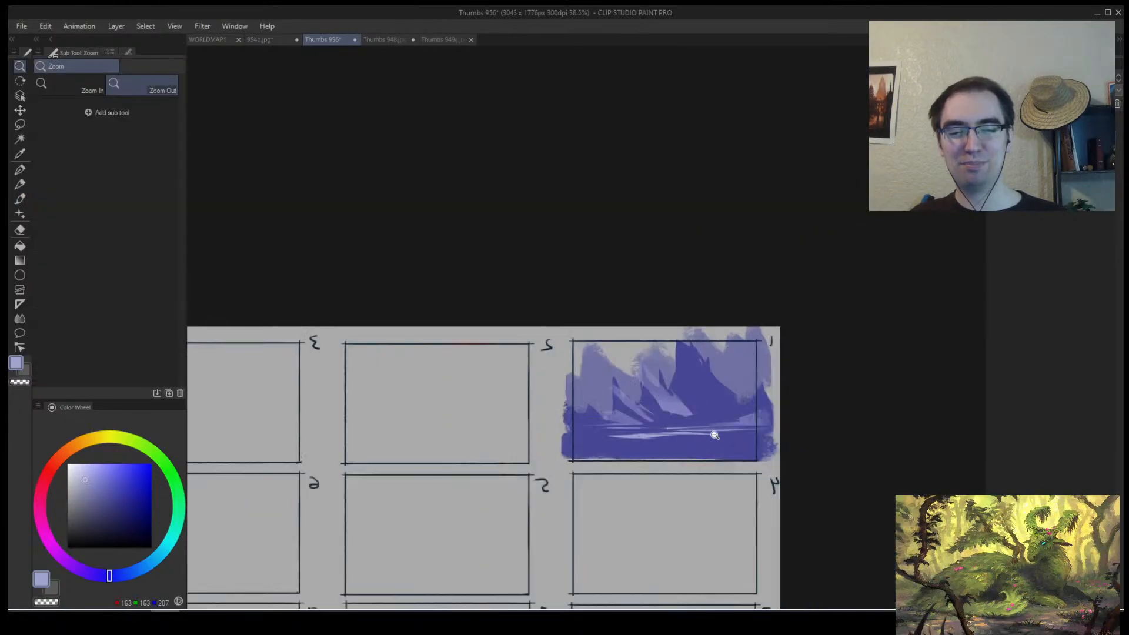
{"action": "scroll", "coordinate": [714, 433], "scroll_direction": "up", "scroll_amount": 4}
{"action": "key", "text": "b"}
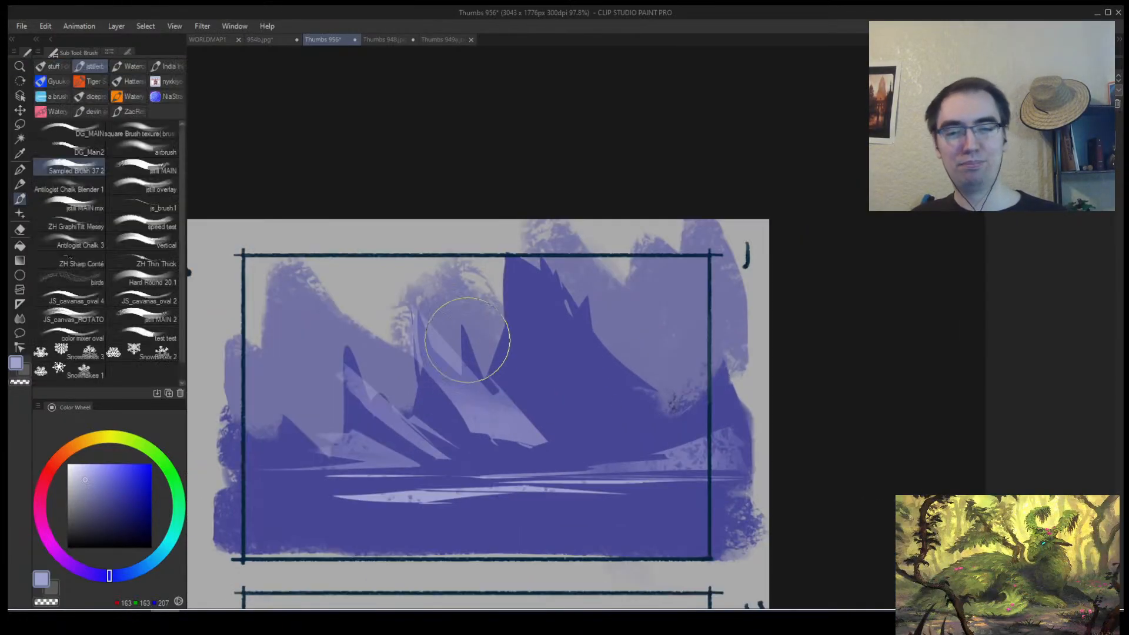
{"action": "key", "text": "bracketleft"}
{"action": "key", "text": "bracketleft"}
{"action": "key", "text": "bracketleft"}
{"action": "left_click", "coordinate": [472, 322], "text": "alt"}
{"action": "mouse_move", "coordinate": [469, 331]}
{"action": "left_mouse_down"}
{"action": "mouse_move", "coordinate": [467, 364]}
{"action": "mouse_move", "coordinate": [419, 334]}
{"action": "mouse_move", "coordinate": [384, 378]}
{"action": "mouse_move", "coordinate": [423, 354]}
{"action": "mouse_move", "coordinate": [507, 358]}
{"action": "mouse_move", "coordinate": [462, 344]}
{"action": "mouse_move", "coordinate": [530, 390]}
{"action": "left_mouse_up"}
{"action": "left_click", "coordinate": [458, 345], "text": "alt"}
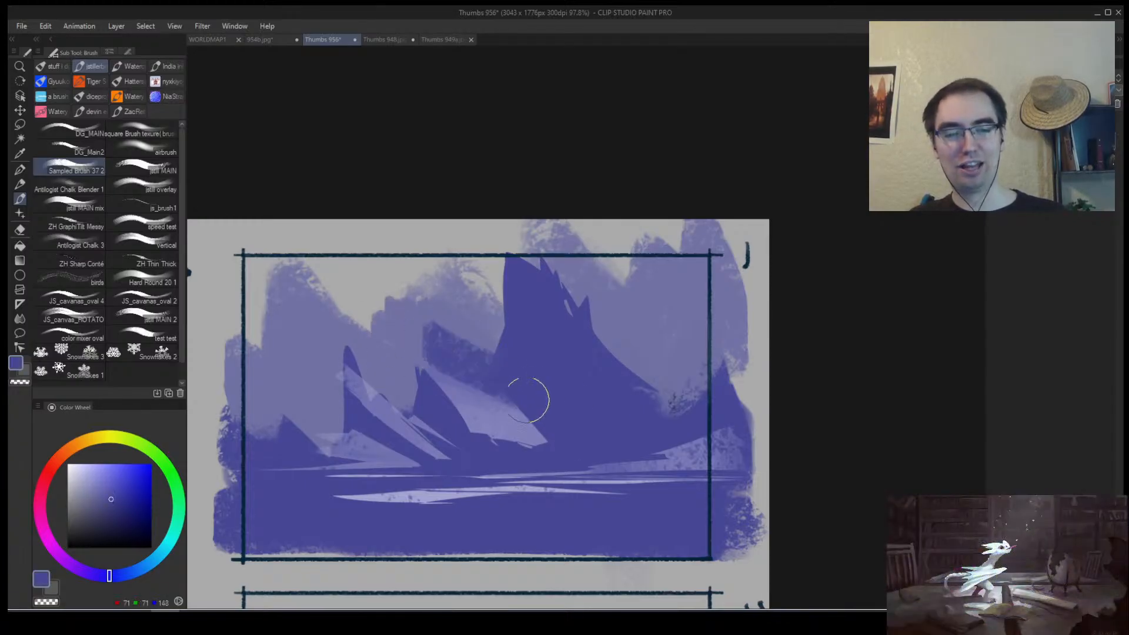
Inspect the mirrored mountain sketch in frame 1 at reduced size.
{"action": "key", "text": "z"}
{"action": "scroll", "coordinate": [632, 444], "scroll_direction": "down", "scroll_amount": 4}
{"action": "scroll", "coordinate": [644, 412], "scroll_direction": "up", "scroll_amount": 4}
{"action": "scroll", "coordinate": [652, 389], "scroll_direction": "down", "scroll_amount": 4}
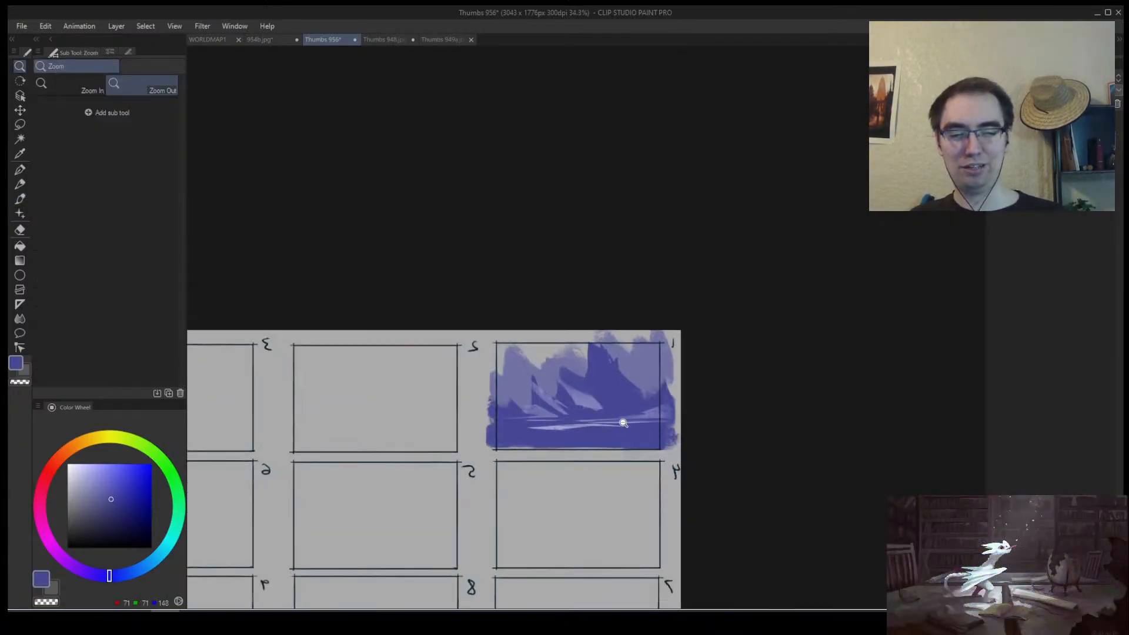
{"action": "scroll", "coordinate": [622, 423], "scroll_direction": "up", "scroll_amount": 2}
{"action": "key", "text": "b"}
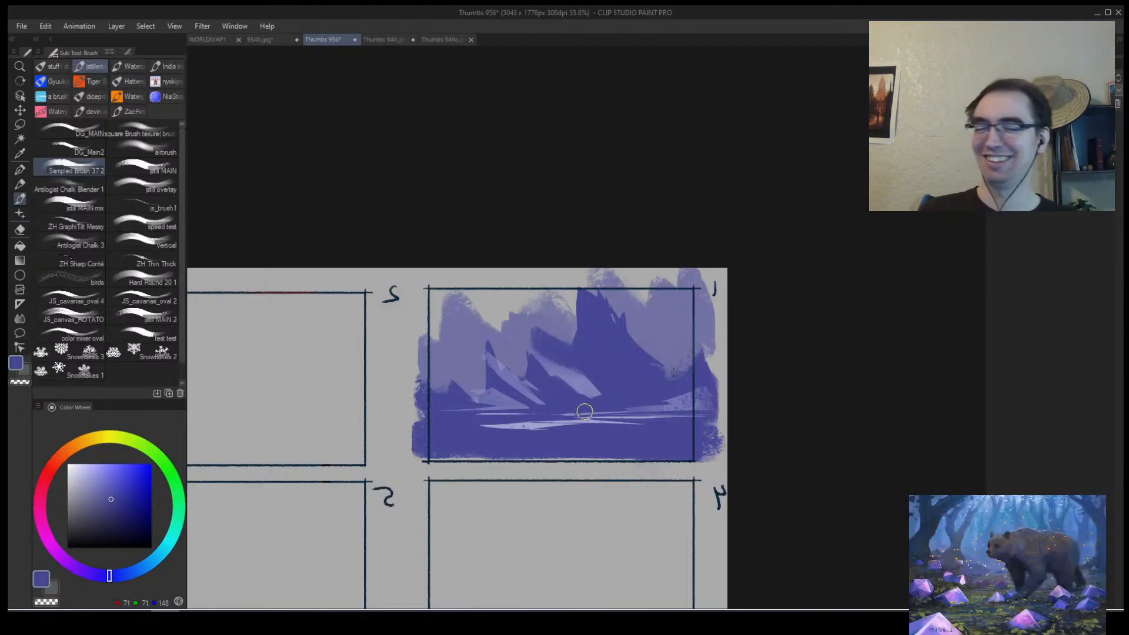
{"action": "key", "text": "alt+space"}
{"action": "mouse_move", "coordinate": [563, 355]}
{"action": "left_mouse_down"}
{"action": "mouse_move", "coordinate": [537, 381]}
{"action": "mouse_move", "coordinate": [600, 357]}
{"action": "left_mouse_up"}
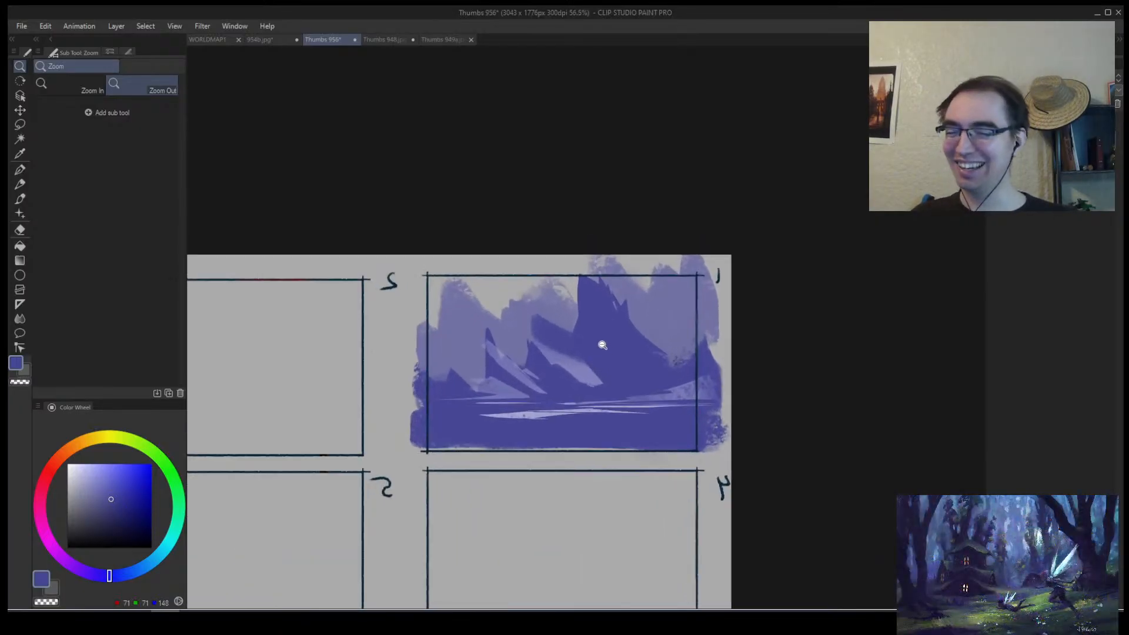
Change the brush color to white and paint bright clouds in the sky around the peaks in frame 1.
{"action": "left_click", "coordinate": [496, 289], "text": "alt"}
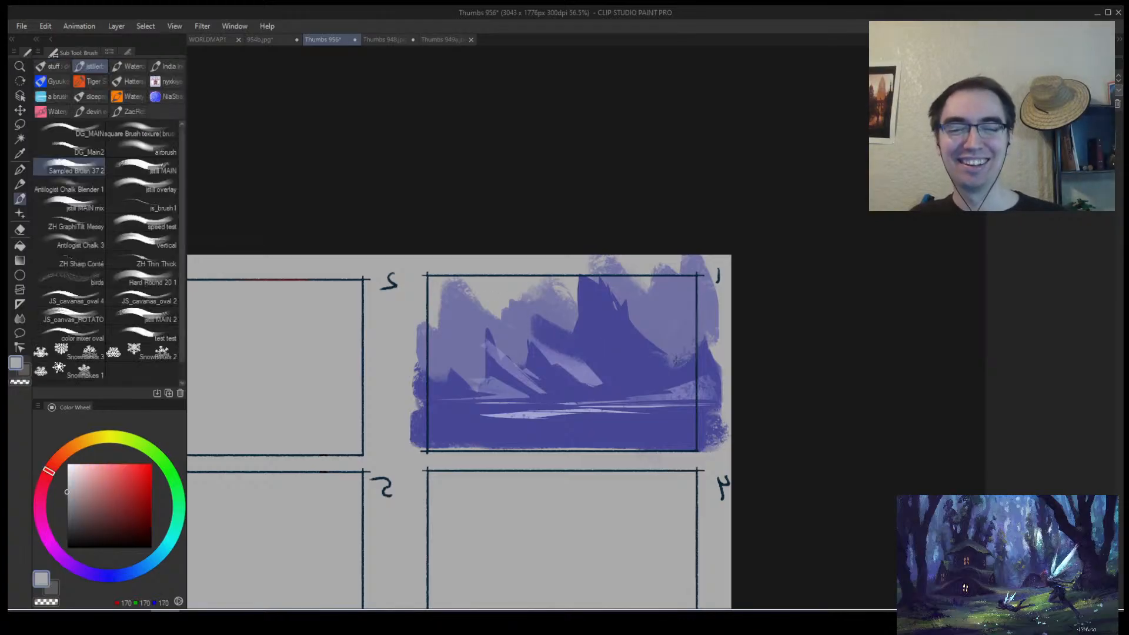
{"action": "left_click", "coordinate": [70, 474]}
{"action": "left_click", "coordinate": [155, 563]}
{"action": "left_click", "coordinate": [68, 464]}
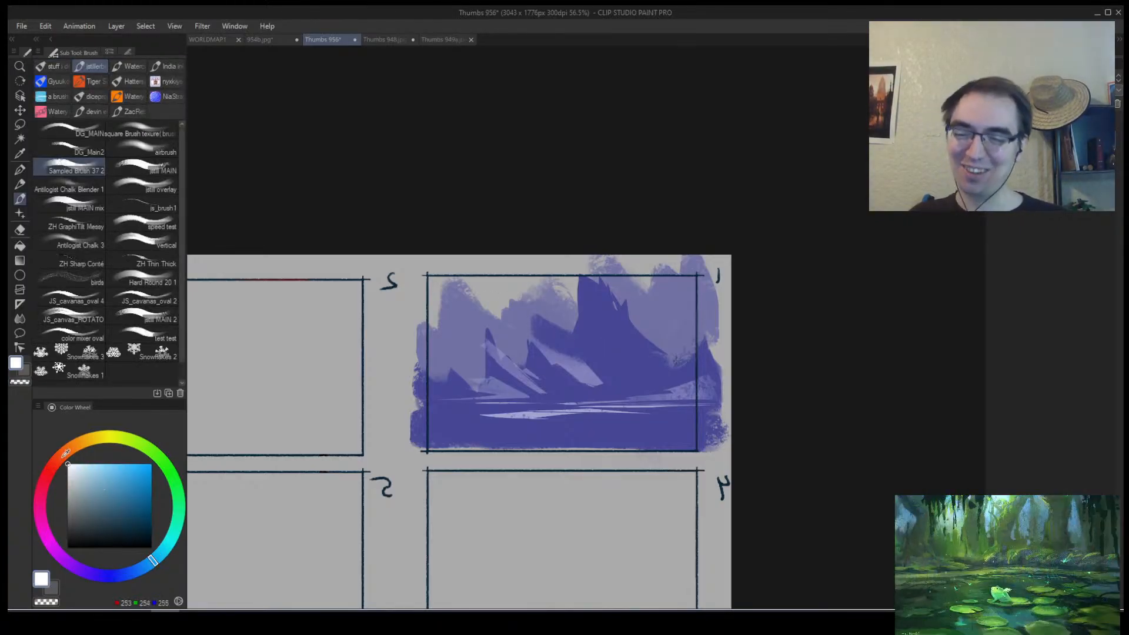
{"action": "mouse_move", "coordinate": [509, 321]}
{"action": "left_mouse_down"}
{"action": "mouse_move", "coordinate": [505, 282]}
{"action": "mouse_move", "coordinate": [506, 294]}
{"action": "mouse_move", "coordinate": [539, 282]}
{"action": "mouse_move", "coordinate": [560, 318]}
{"action": "left_mouse_up"}
{"action": "mouse_move", "coordinate": [615, 297]}
{"action": "left_mouse_down"}
{"action": "mouse_move", "coordinate": [646, 279]}
{"action": "mouse_move", "coordinate": [620, 260]}
{"action": "mouse_move", "coordinate": [556, 276]}
{"action": "mouse_move", "coordinate": [563, 289]}
{"action": "mouse_move", "coordinate": [573, 279]}
{"action": "mouse_move", "coordinate": [572, 299]}
{"action": "mouse_move", "coordinate": [578, 280]}
{"action": "mouse_move", "coordinate": [578, 293]}
{"action": "mouse_move", "coordinate": [543, 302]}
{"action": "mouse_move", "coordinate": [576, 327]}
{"action": "mouse_move", "coordinate": [550, 325]}
{"action": "mouse_move", "coordinate": [574, 328]}
{"action": "left_mouse_up"}
{"action": "left_click", "coordinate": [549, 326], "text": "alt"}
{"action": "left_click", "coordinate": [529, 284], "text": "alt"}
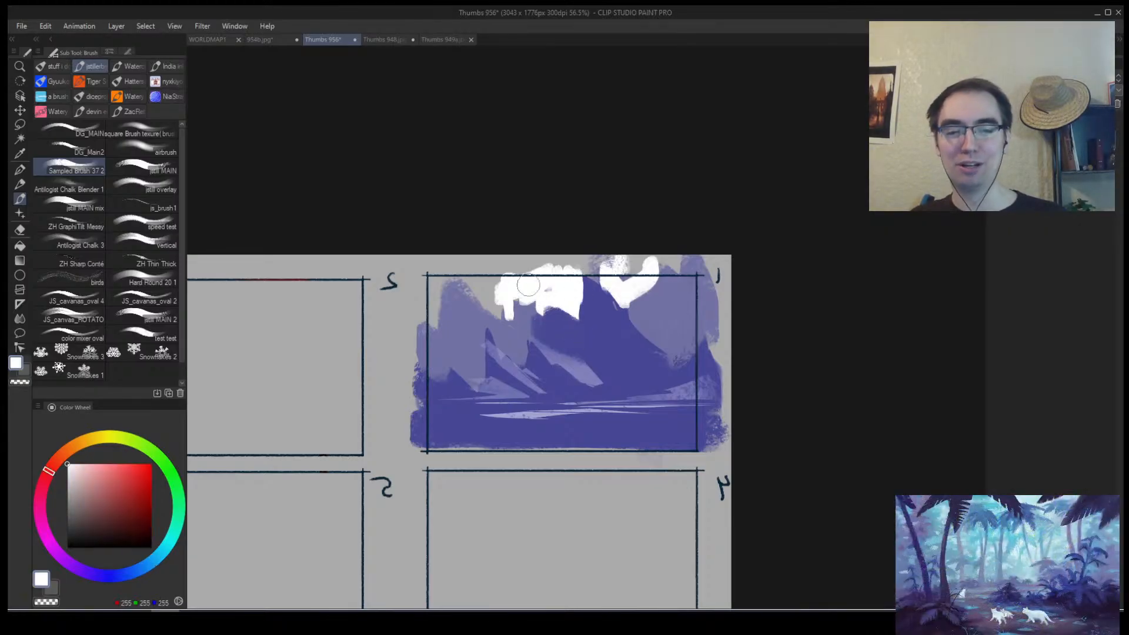
{"action": "mouse_move", "coordinate": [524, 303]}
{"action": "left_mouse_down"}
{"action": "mouse_move", "coordinate": [514, 342]}
{"action": "mouse_move", "coordinate": [495, 317]}
{"action": "mouse_move", "coordinate": [518, 334]}
{"action": "mouse_move", "coordinate": [510, 310]}
{"action": "mouse_move", "coordinate": [554, 241]}
{"action": "mouse_move", "coordinate": [531, 327]}
{"action": "mouse_move", "coordinate": [520, 302]}
{"action": "mouse_move", "coordinate": [541, 322]}
{"action": "mouse_move", "coordinate": [509, 297]}
{"action": "mouse_move", "coordinate": [482, 315]}
{"action": "mouse_move", "coordinate": [474, 306]}
{"action": "mouse_move", "coordinate": [520, 299]}
{"action": "mouse_move", "coordinate": [501, 300]}
{"action": "mouse_move", "coordinate": [545, 271]}
{"action": "left_mouse_up"}
Restore the unmirrored view, extend the white down behind the main peak's left slope, and recut the slope's edge with mid violet.
{"action": "key", "text": "h"}
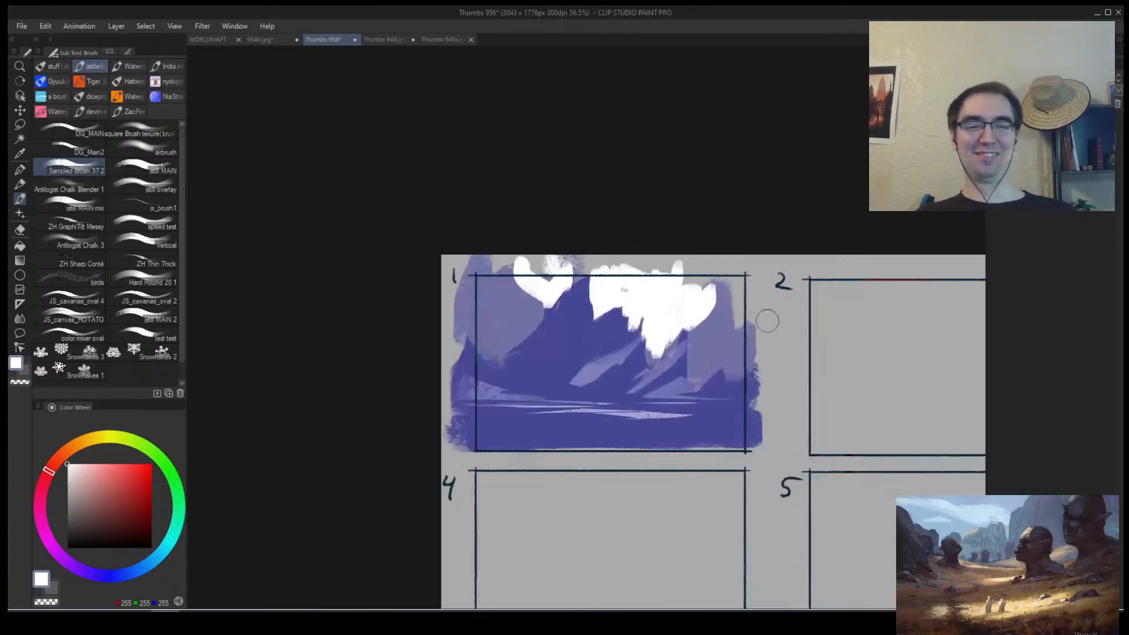
{"action": "mouse_move", "coordinate": [728, 341]}
{"action": "left_mouse_down"}
{"action": "mouse_move", "coordinate": [666, 359]}
{"action": "mouse_move", "coordinate": [682, 357]}
{"action": "left_mouse_up"}
{"action": "left_click", "coordinate": [415, 279], "text": "alt"}
{"action": "mouse_move", "coordinate": [412, 289]}
{"action": "left_mouse_down"}
{"action": "mouse_move", "coordinate": [347, 342]}
{"action": "mouse_move", "coordinate": [383, 273]}
{"action": "mouse_move", "coordinate": [355, 348]}
{"action": "left_mouse_up"}
{"action": "left_click", "coordinate": [436, 338], "text": "alt"}
{"action": "left_click_drag", "start_coordinate": [343, 389], "coordinate": [404, 340]}
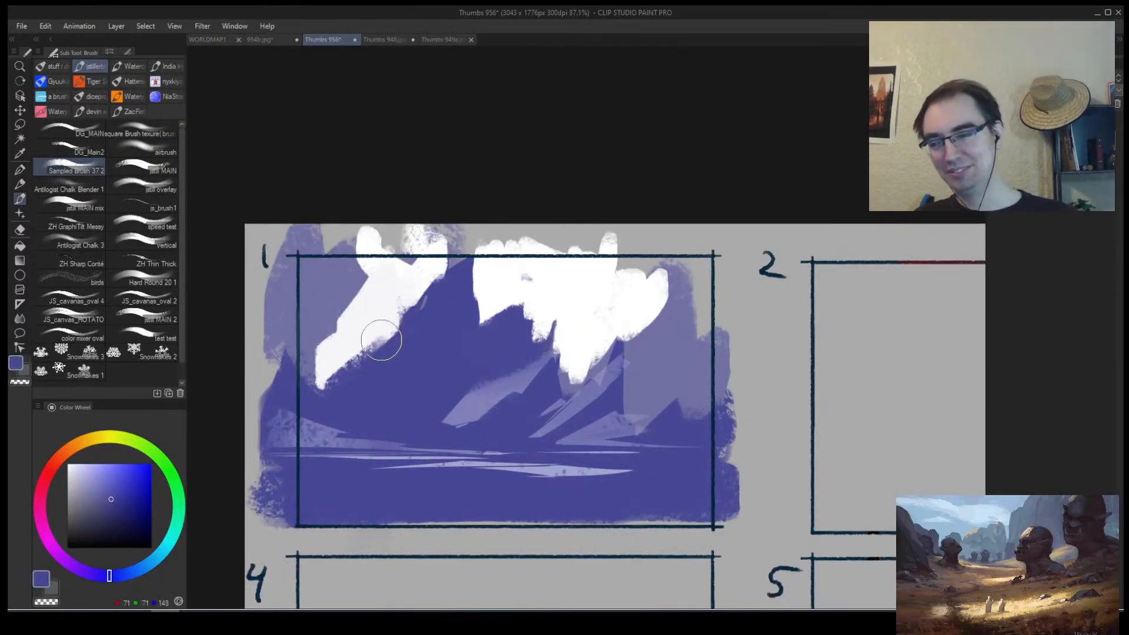
Paint light violet (130, 130, 173) haze over the lower left white area and add near-white (246, 246, 249) clouds above it.
{"action": "left_click", "coordinate": [310, 341], "text": "alt"}
{"action": "mouse_move", "coordinate": [318, 348]}
{"action": "left_mouse_down"}
{"action": "mouse_move", "coordinate": [379, 300]}
{"action": "mouse_move", "coordinate": [349, 311]}
{"action": "mouse_move", "coordinate": [337, 335]}
{"action": "mouse_move", "coordinate": [359, 340]}
{"action": "mouse_move", "coordinate": [412, 306]}
{"action": "left_mouse_up"}
{"action": "left_click", "coordinate": [354, 329], "text": "alt"}
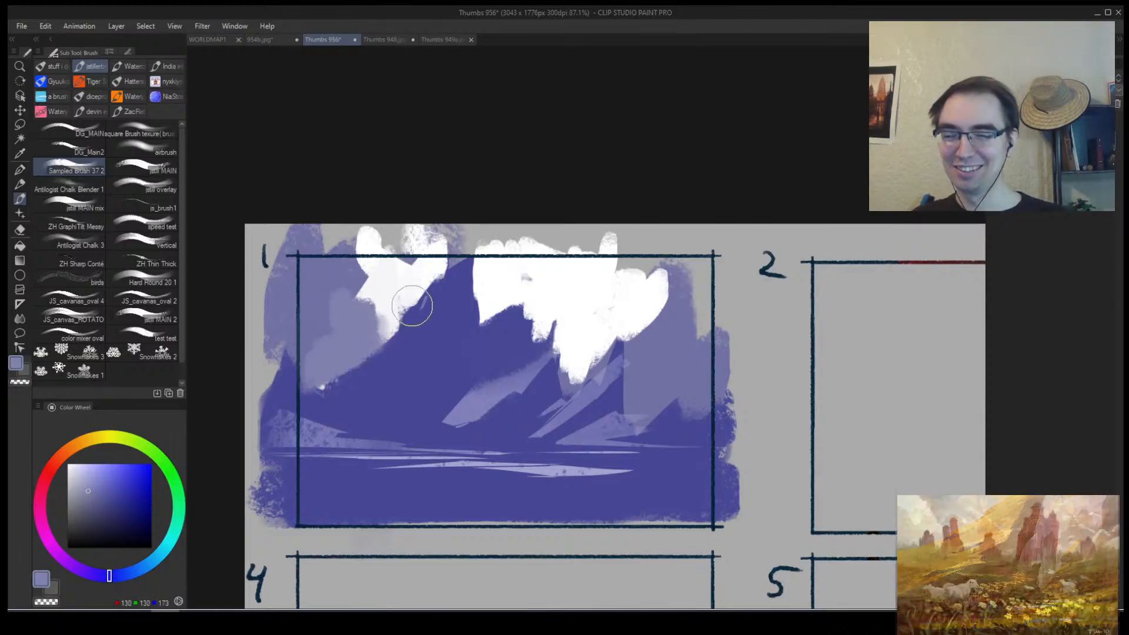
{"action": "left_click", "coordinate": [401, 266], "text": "alt"}
{"action": "mouse_move", "coordinate": [363, 243]}
{"action": "left_mouse_down"}
{"action": "mouse_move", "coordinate": [333, 291]}
{"action": "mouse_move", "coordinate": [351, 295]}
{"action": "mouse_move", "coordinate": [313, 309]}
{"action": "mouse_move", "coordinate": [345, 285]}
{"action": "left_mouse_up"}
{"action": "key", "text": "j"}
{"action": "key", "text": "b"}
{"action": "mouse_move", "coordinate": [290, 327]}
{"action": "left_mouse_down"}
{"action": "mouse_move", "coordinate": [396, 304]}
{"action": "mouse_move", "coordinate": [412, 313]}
{"action": "mouse_move", "coordinate": [307, 345]}
{"action": "mouse_move", "coordinate": [367, 331]}
{"action": "left_mouse_up"}
Smudge the right-hand clouds into the violet sky and paint a white band across the frame's upper right corner.
{"action": "key", "text": "j"}
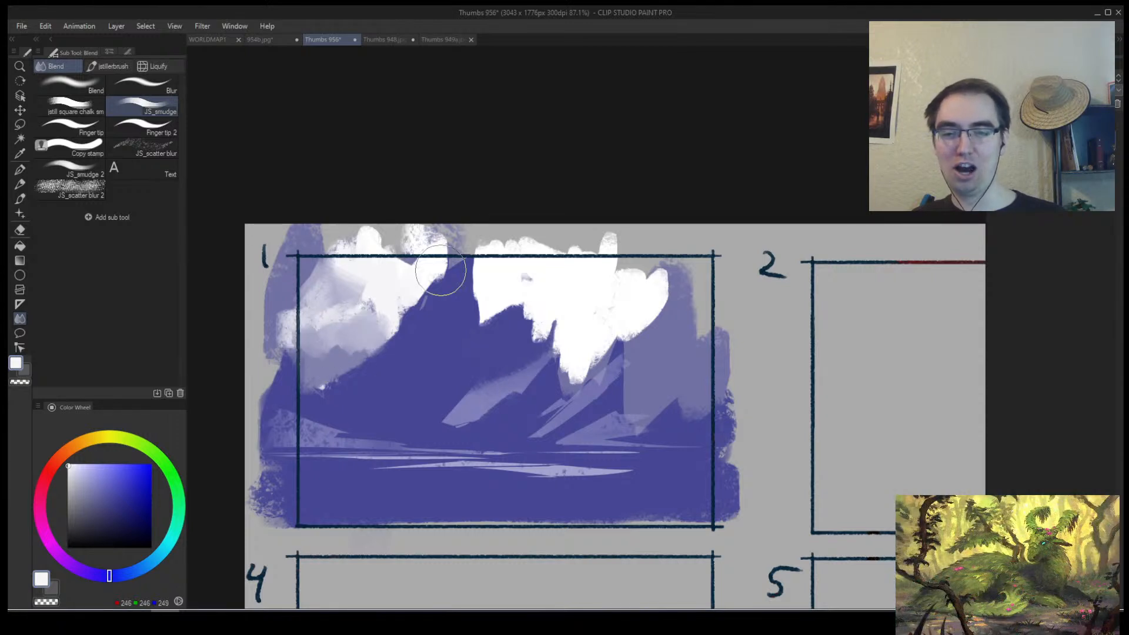
{"action": "mouse_move", "coordinate": [559, 329]}
{"action": "left_mouse_down"}
{"action": "mouse_move", "coordinate": [578, 351]}
{"action": "mouse_move", "coordinate": [635, 317]}
{"action": "mouse_move", "coordinate": [641, 344]}
{"action": "mouse_move", "coordinate": [625, 326]}
{"action": "mouse_move", "coordinate": [650, 336]}
{"action": "mouse_move", "coordinate": [609, 323]}
{"action": "mouse_move", "coordinate": [568, 369]}
{"action": "mouse_move", "coordinate": [611, 315]}
{"action": "mouse_move", "coordinate": [698, 336]}
{"action": "mouse_move", "coordinate": [649, 367]}
{"action": "mouse_move", "coordinate": [673, 353]}
{"action": "mouse_move", "coordinate": [670, 336]}
{"action": "mouse_move", "coordinate": [551, 301]}
{"action": "mouse_move", "coordinate": [568, 293]}
{"action": "mouse_move", "coordinate": [631, 316]}
{"action": "mouse_move", "coordinate": [694, 318]}
{"action": "left_mouse_up"}
{"action": "key", "text": "b"}
{"action": "left_click", "coordinate": [642, 342], "text": "alt"}
{"action": "key", "text": "j"}
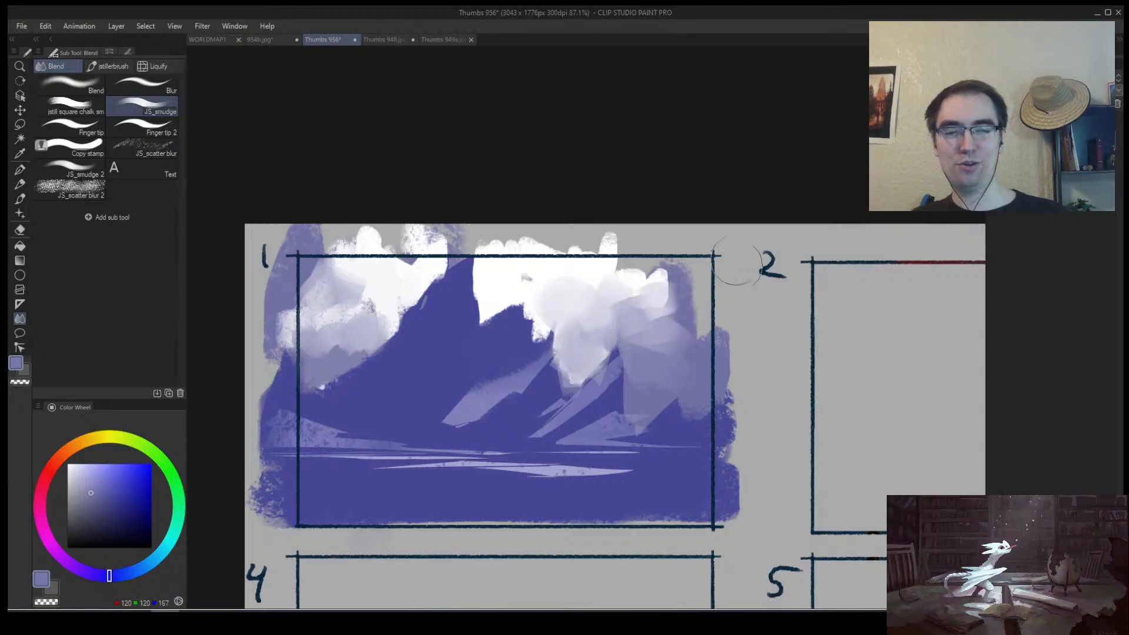
{"action": "key", "text": "b"}
{"action": "left_click", "coordinate": [618, 267], "text": "alt"}
{"action": "left_click_drag", "start_coordinate": [617, 267], "coordinate": [741, 273]}
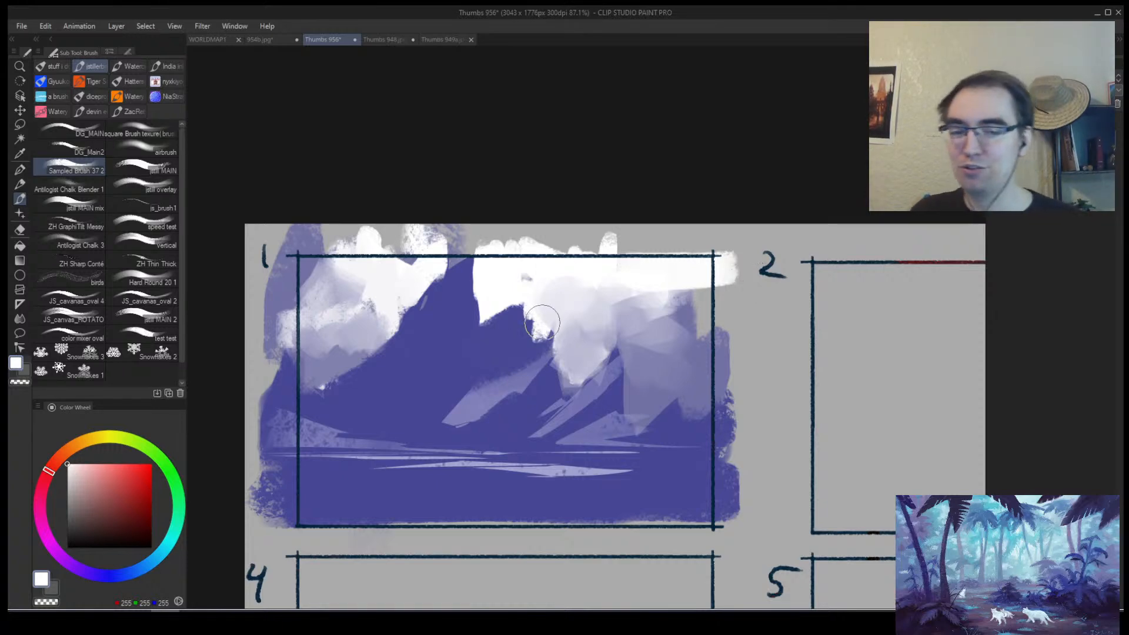
Trim the main peak's tip below the frame line with white and brush pale violet mist along its left slope.
{"action": "key", "text": "ctrl+space"}
{"action": "mouse_move", "coordinate": [533, 341]}
{"action": "left_mouse_down"}
{"action": "mouse_move", "coordinate": [507, 345]}
{"action": "mouse_move", "coordinate": [535, 347]}
{"action": "left_mouse_up"}
{"action": "left_click", "coordinate": [492, 303], "text": "alt"}
{"action": "mouse_move", "coordinate": [496, 282]}
{"action": "left_mouse_down"}
{"action": "mouse_move", "coordinate": [505, 309]}
{"action": "mouse_move", "coordinate": [513, 302]}
{"action": "mouse_move", "coordinate": [489, 251]}
{"action": "mouse_move", "coordinate": [451, 294]}
{"action": "left_mouse_up"}
{"action": "left_click", "coordinate": [521, 282], "text": "alt"}
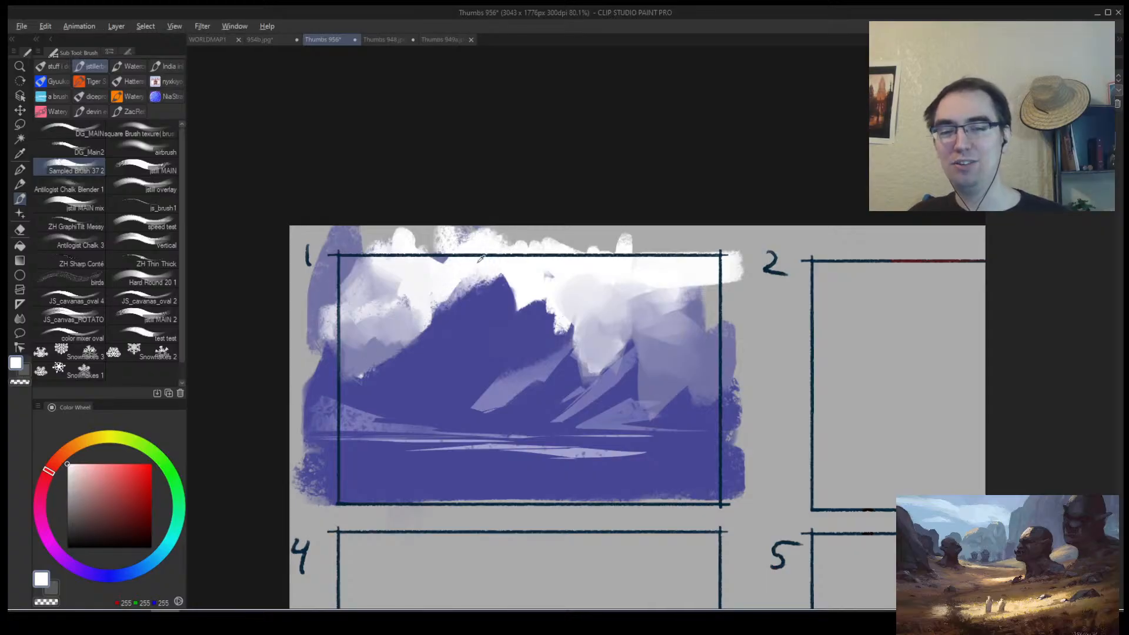
{"action": "left_click", "coordinate": [461, 286], "text": "alt"}
{"action": "mouse_move", "coordinate": [368, 358]}
{"action": "left_mouse_down"}
{"action": "mouse_move", "coordinate": [418, 328]}
{"action": "mouse_move", "coordinate": [362, 363]}
{"action": "mouse_move", "coordinate": [452, 359]}
{"action": "left_mouse_up"}
Mirror the view and paint mid violet (76, 76, 151) over the light facets and lower slopes, past the frame's edge.
{"action": "key", "text": "h"}
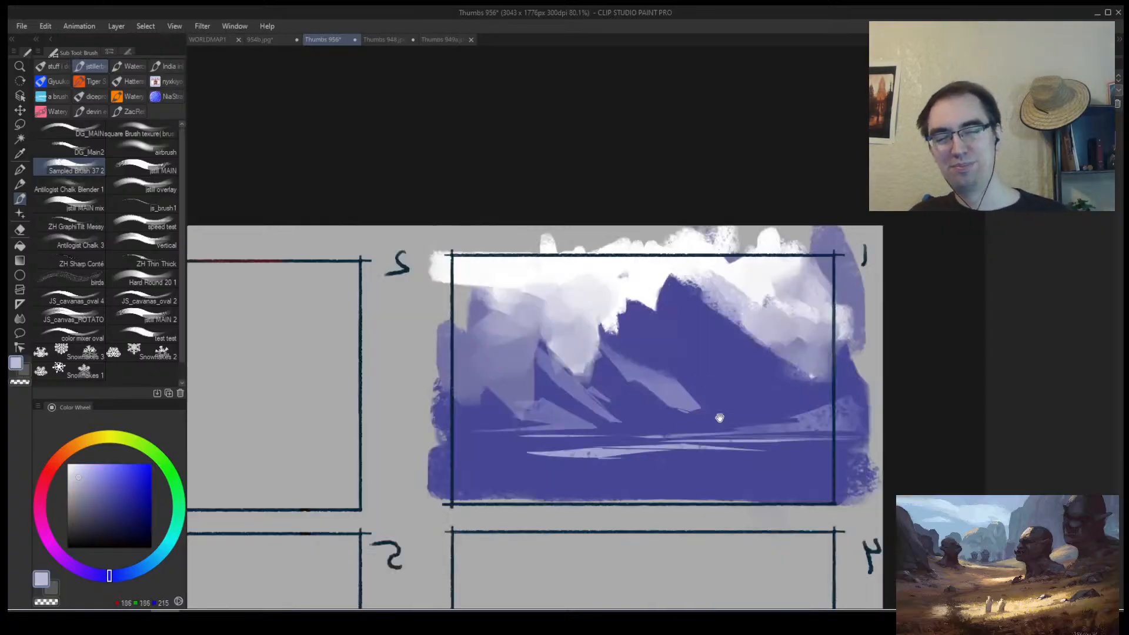
{"action": "key", "text": "space"}
{"action": "left_click_drag", "start_coordinate": [718, 418], "coordinate": [560, 428]}
{"action": "mouse_move", "coordinate": [581, 360]}
{"action": "left_mouse_down"}
{"action": "mouse_move", "coordinate": [641, 380]}
{"action": "mouse_move", "coordinate": [597, 382]}
{"action": "mouse_move", "coordinate": [660, 377]}
{"action": "left_mouse_up"}
{"action": "left_click", "coordinate": [560, 368], "text": "alt"}
{"action": "mouse_move", "coordinate": [499, 394]}
{"action": "left_mouse_down"}
{"action": "mouse_move", "coordinate": [456, 428]}
{"action": "mouse_move", "coordinate": [373, 433]}
{"action": "mouse_move", "coordinate": [365, 403]}
{"action": "mouse_move", "coordinate": [272, 429]}
{"action": "left_mouse_up"}
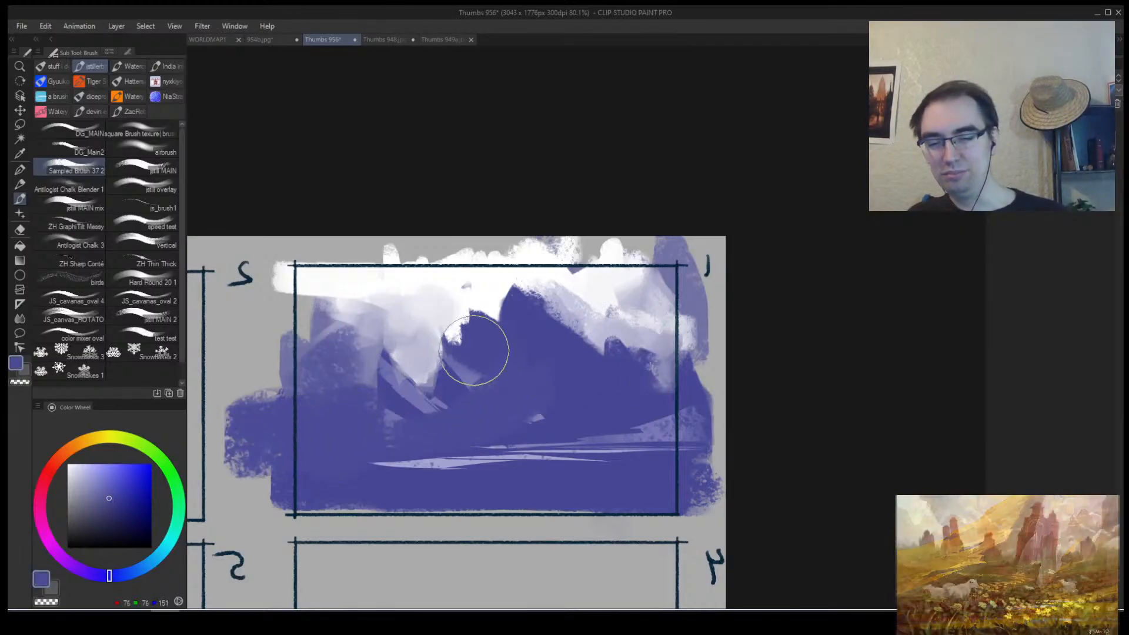
Lasso two foreground wedges at the sides of frame 1, paint them dark blue (19, 19, 135), deselect, and unmirror the view.
{"action": "key", "text": "m"}
{"action": "mouse_move", "coordinate": [528, 451]}
{"action": "left_mouse_down"}
{"action": "mouse_move", "coordinate": [652, 381]}
{"action": "mouse_move", "coordinate": [492, 490]}
{"action": "left_mouse_up"}
{"action": "mouse_move", "coordinate": [376, 454]}
{"action": "left_mouse_down"}
{"action": "mouse_move", "coordinate": [409, 496]}
{"action": "mouse_move", "coordinate": [448, 471]}
{"action": "mouse_move", "coordinate": [483, 478]}
{"action": "left_mouse_up"}
{"action": "key", "text": "b"}
{"action": "left_click_drag", "start_coordinate": [118, 514], "coordinate": [139, 503]}
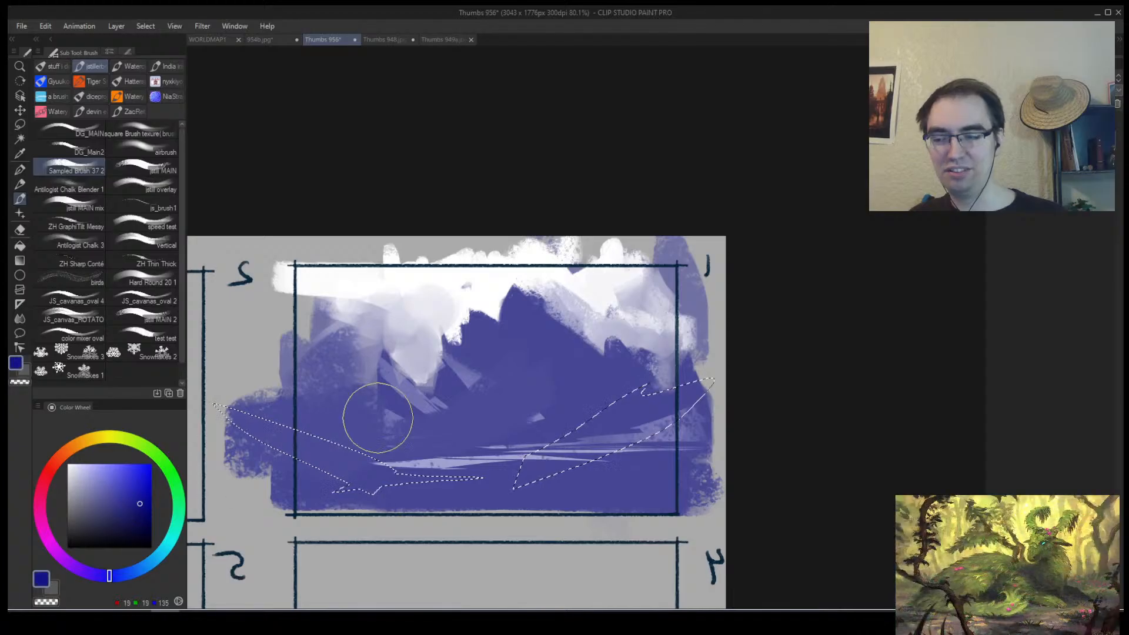
{"action": "mouse_move", "coordinate": [300, 436]}
{"action": "left_mouse_down"}
{"action": "mouse_move", "coordinate": [411, 461]}
{"action": "mouse_move", "coordinate": [726, 376]}
{"action": "left_mouse_up"}
{"action": "key", "text": "ctrl+d"}
{"action": "key", "text": "h"}
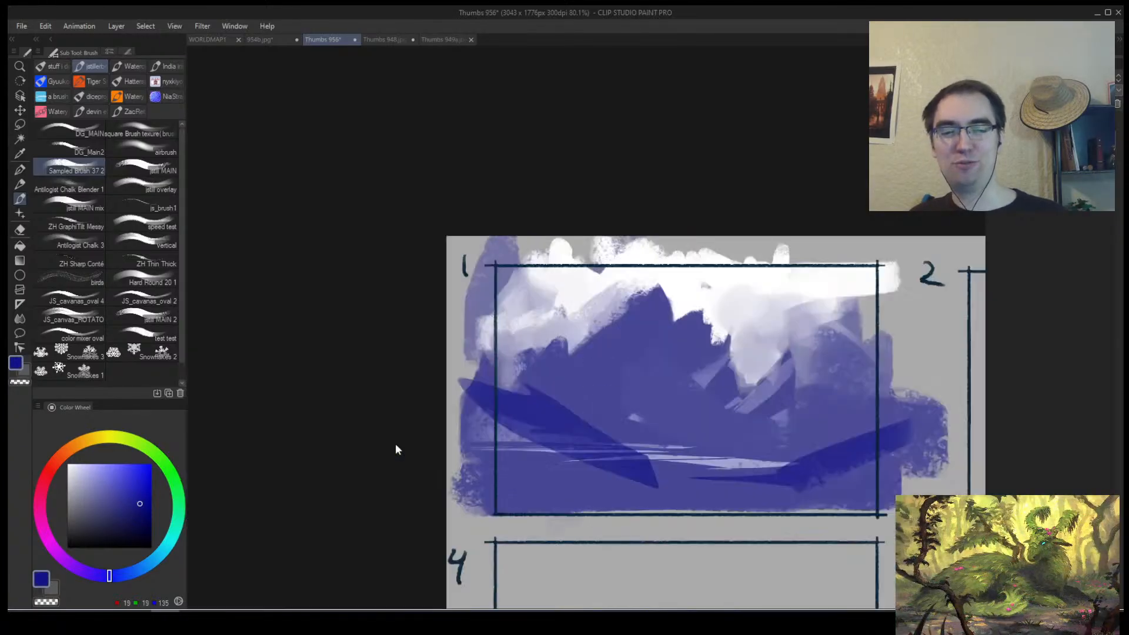
Paint mid violet (76, 76, 151) over the inner end of the left dark wedge and the nearby water highlights.
{"action": "mouse_move", "coordinate": [658, 419]}
{"action": "left_mouse_down"}
{"action": "mouse_move", "coordinate": [470, 440]}
{"action": "mouse_move", "coordinate": [521, 416]}
{"action": "left_mouse_up"}
{"action": "left_click", "coordinate": [453, 449], "text": "alt"}
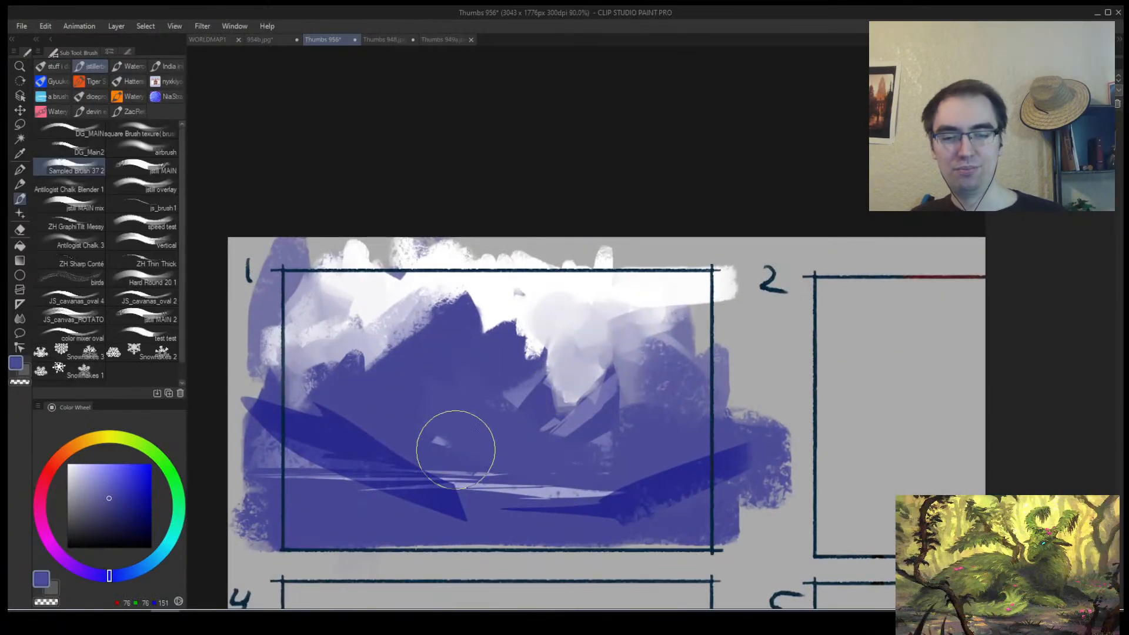
{"action": "mouse_move", "coordinate": [453, 448]}
{"action": "left_mouse_down"}
{"action": "mouse_move", "coordinate": [482, 481]}
{"action": "mouse_move", "coordinate": [460, 477]}
{"action": "left_mouse_up"}
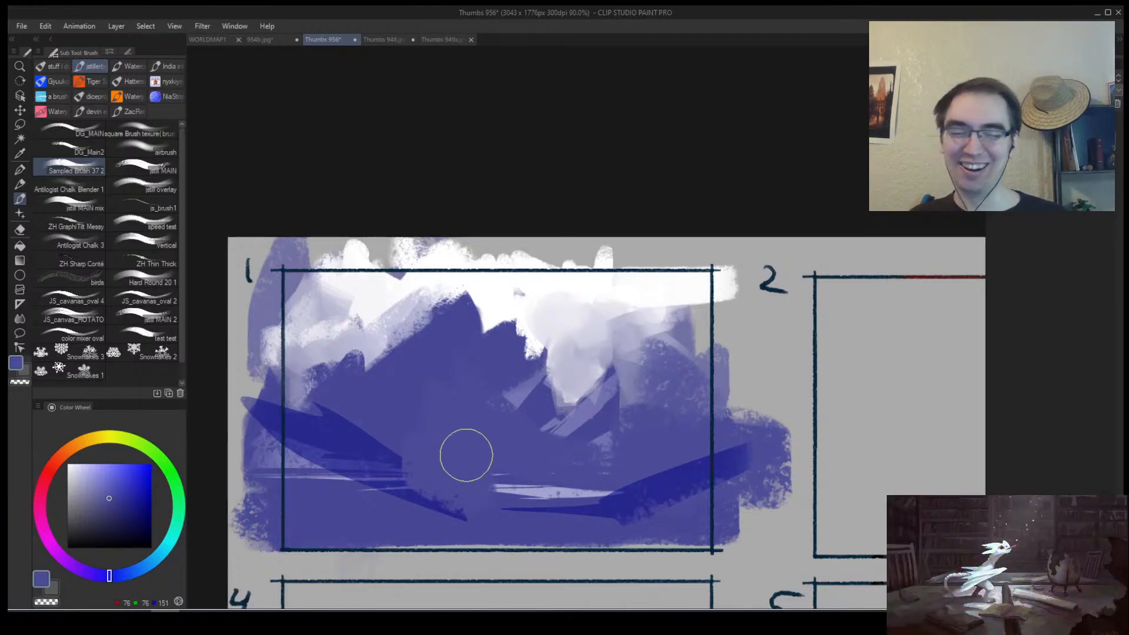
Brush pale mist over the left ridge above the dark wedge and restore its lower edge with mid violet (71, 71, 148).
{"action": "left_click", "coordinate": [348, 343], "text": "alt"}
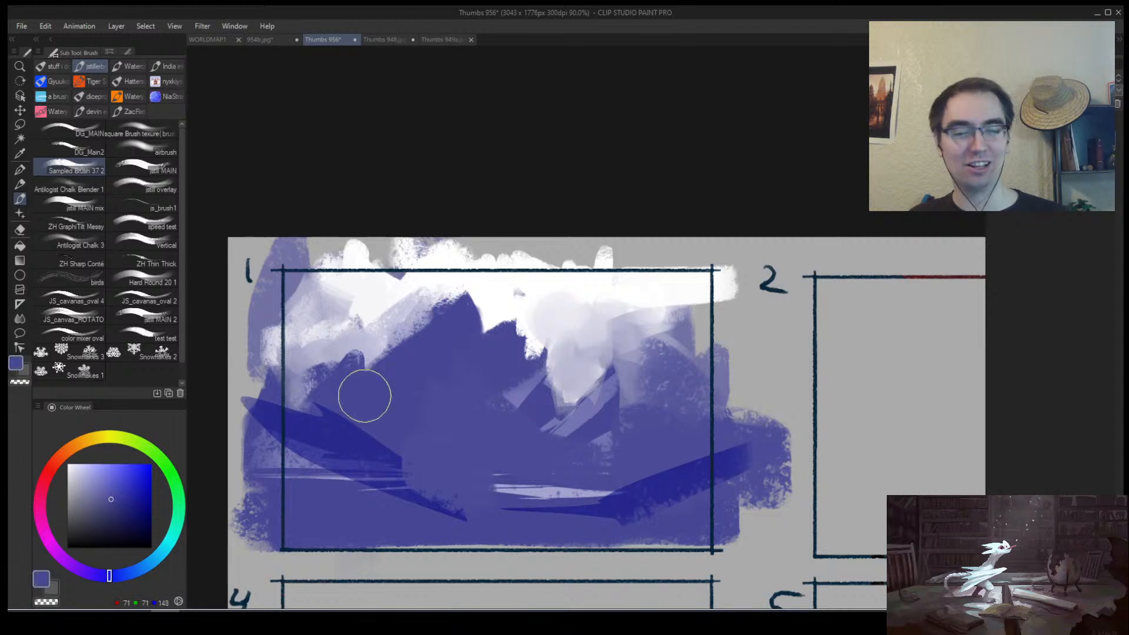
{"action": "left_click_drag", "start_coordinate": [365, 396], "coordinate": [343, 384]}
{"action": "left_click", "coordinate": [390, 415], "text": "alt"}
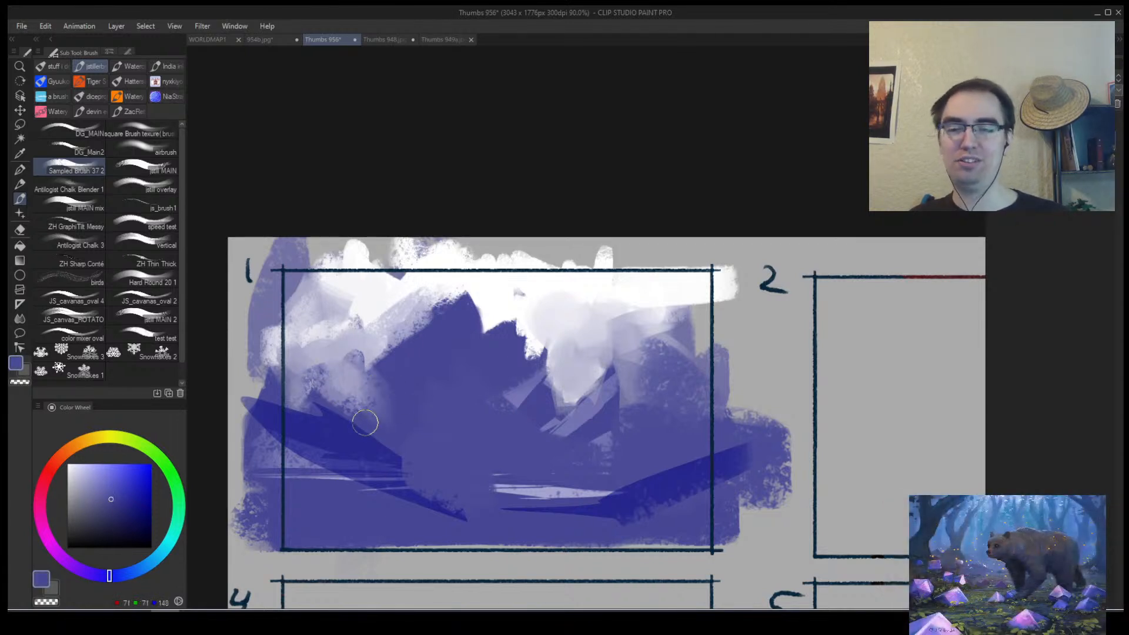
{"action": "mouse_move", "coordinate": [365, 424]}
{"action": "left_mouse_down"}
{"action": "mouse_move", "coordinate": [350, 388]}
{"action": "mouse_move", "coordinate": [347, 403]}
{"action": "mouse_move", "coordinate": [376, 435]}
{"action": "left_mouse_up"}
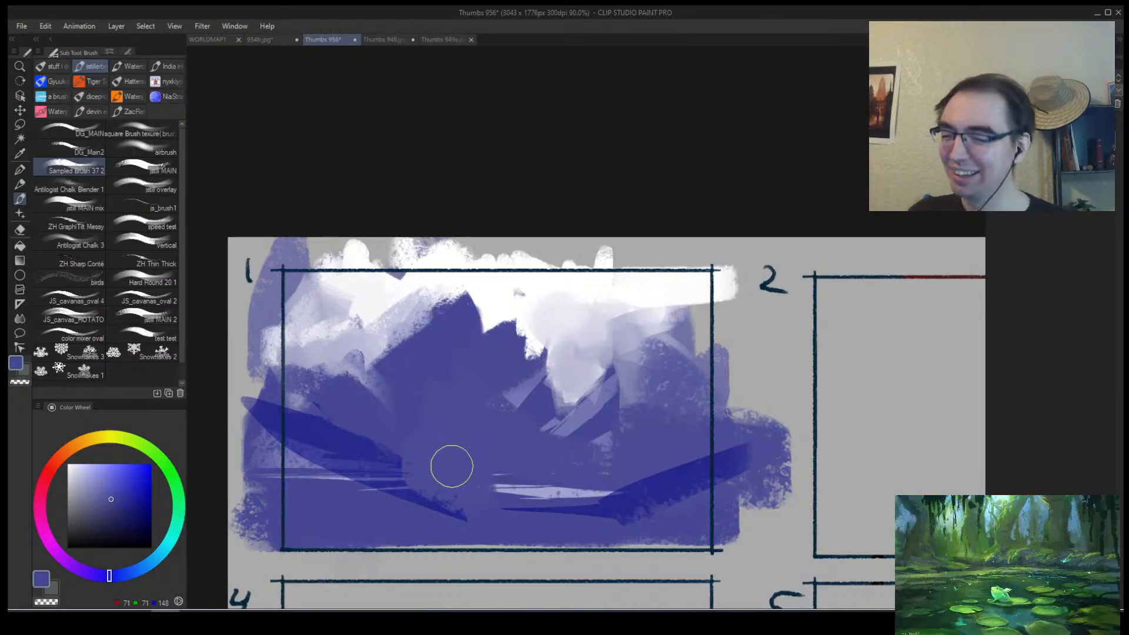
Brush a pale violet diagonal facet onto the slope right of the central peaks and trim its edges with mid violet (72, 72, 148).
{"action": "left_click", "coordinate": [544, 360], "text": "alt"}
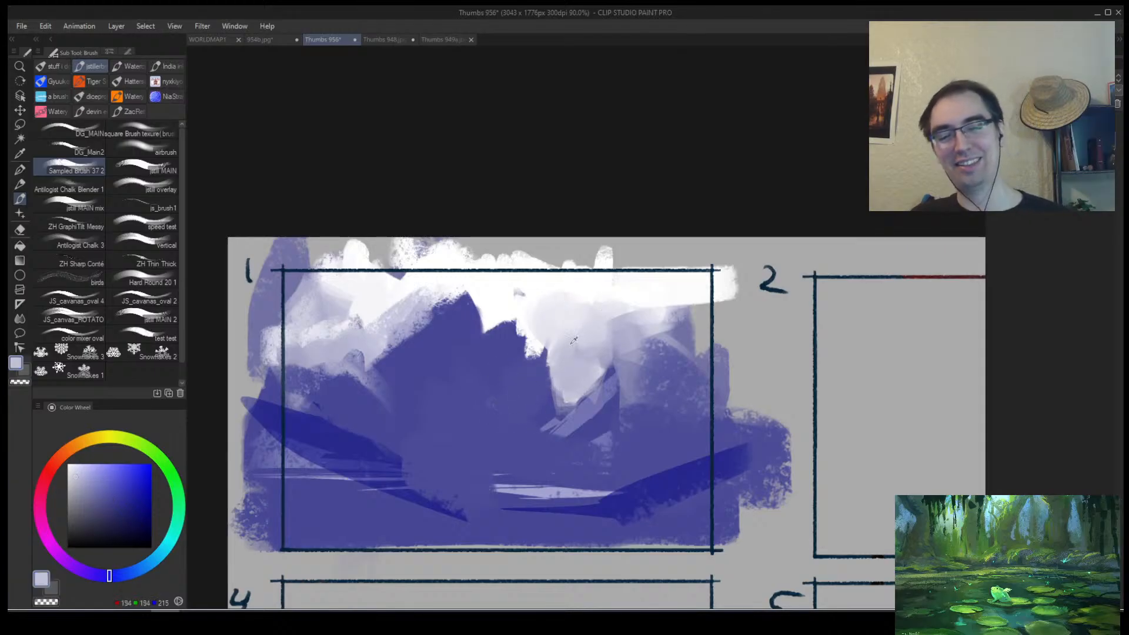
{"action": "left_click_drag", "start_coordinate": [551, 365], "coordinate": [465, 459]}
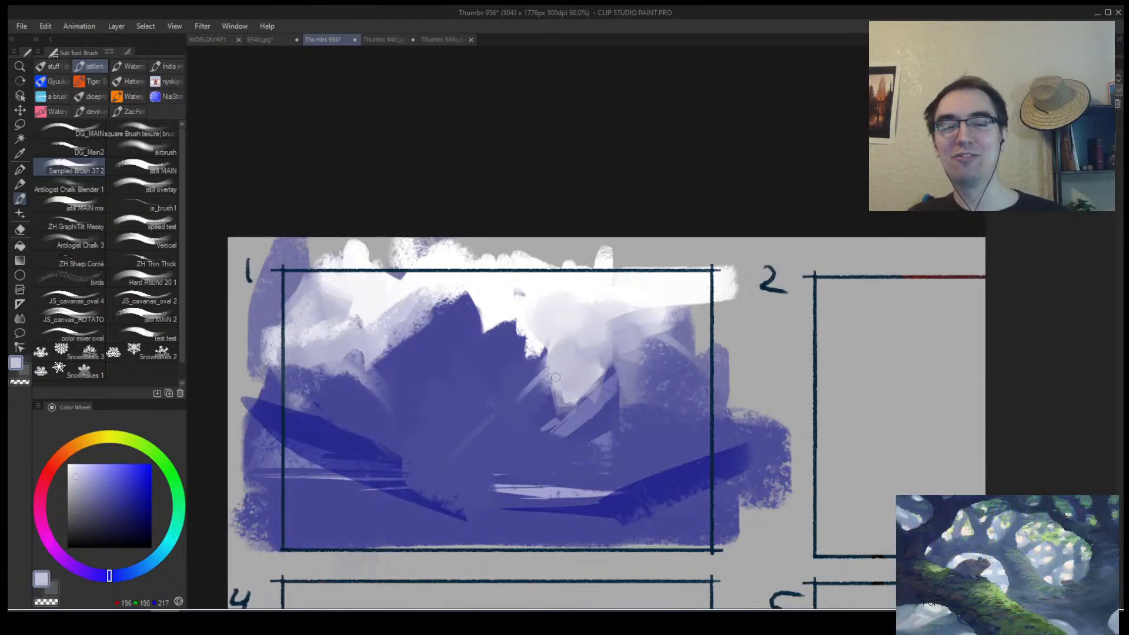
{"action": "left_click_drag", "start_coordinate": [557, 366], "coordinate": [450, 442]}
{"action": "left_click", "coordinate": [501, 405], "text": "alt"}
{"action": "left_click", "coordinate": [489, 372], "text": "alt"}
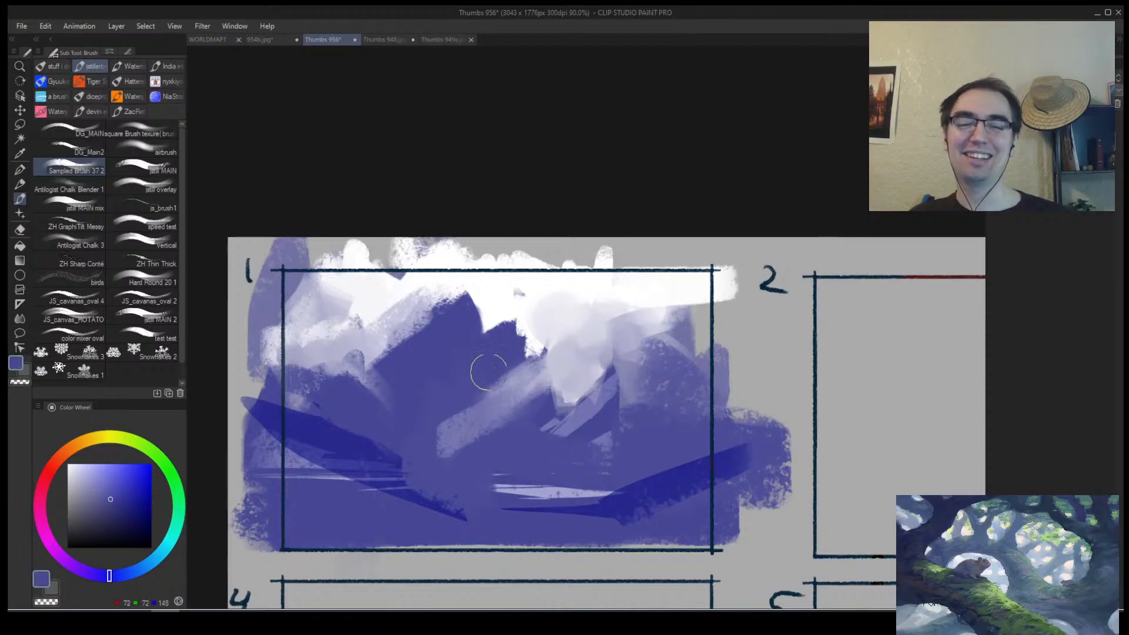
{"action": "mouse_move", "coordinate": [489, 372]}
{"action": "left_mouse_down"}
{"action": "mouse_move", "coordinate": [431, 430]}
{"action": "mouse_move", "coordinate": [478, 450]}
{"action": "mouse_move", "coordinate": [467, 448]}
{"action": "mouse_move", "coordinate": [518, 427]}
{"action": "left_mouse_up"}
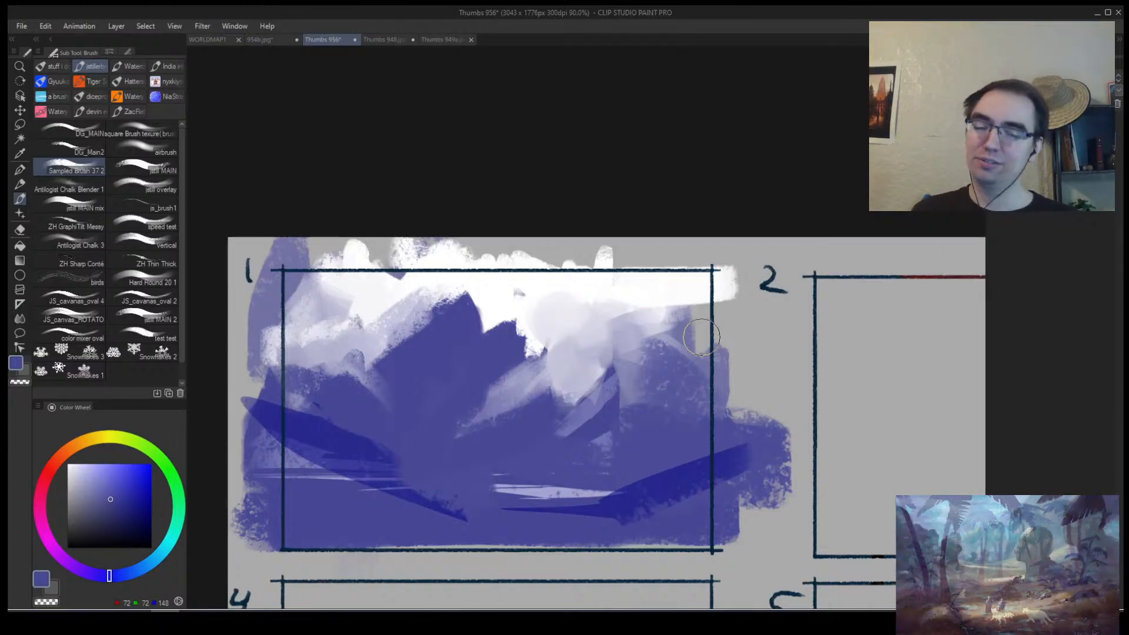
Mirror the view and brush a thin dark blue (42, 42, 141) band along the waterline.
{"action": "key", "text": "h"}
{"action": "left_click_drag", "start_coordinate": [681, 538], "coordinate": [518, 542]}
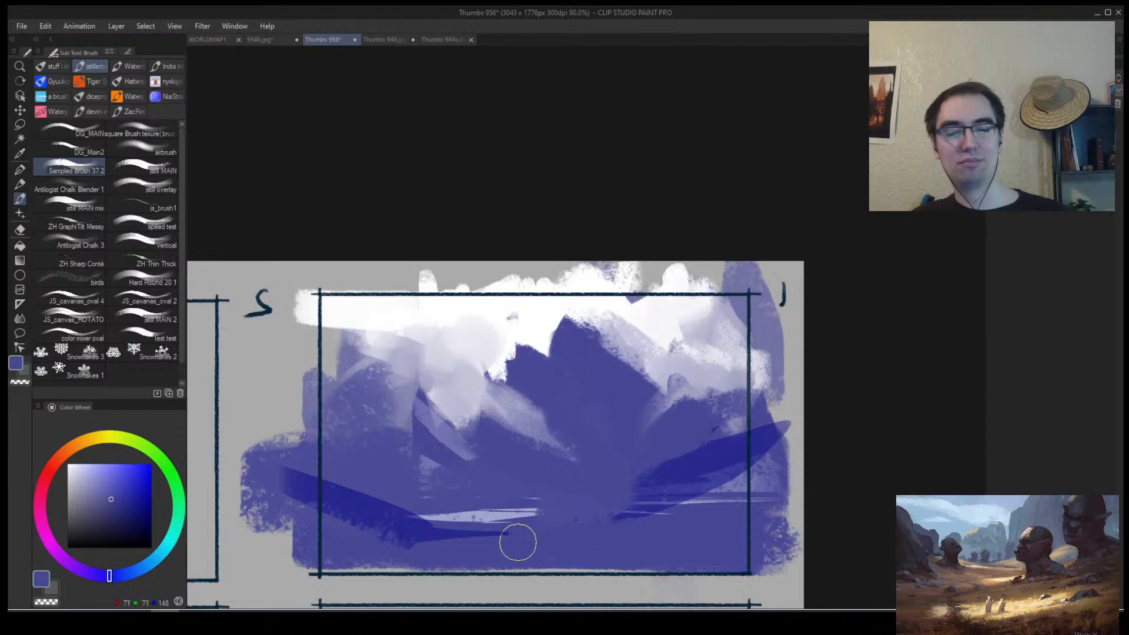
{"action": "left_click", "coordinate": [682, 479], "text": "alt"}
{"action": "left_click_drag", "start_coordinate": [722, 515], "coordinate": [558, 517]}
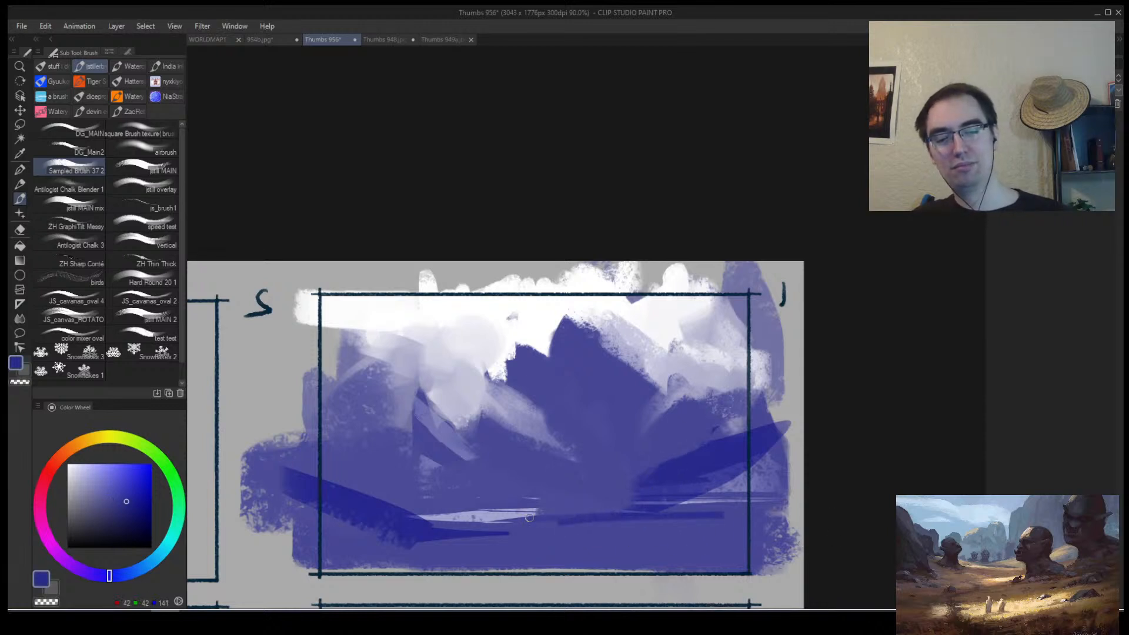
Paint dark blue (42, 42, 141) spires and slopes over the mirrored view's left-hand mountains, plus a diagonal shadow below the central peak.
{"action": "left_click_drag", "start_coordinate": [399, 487], "coordinate": [434, 487]}
{"action": "left_click_drag", "start_coordinate": [425, 406], "coordinate": [448, 452]}
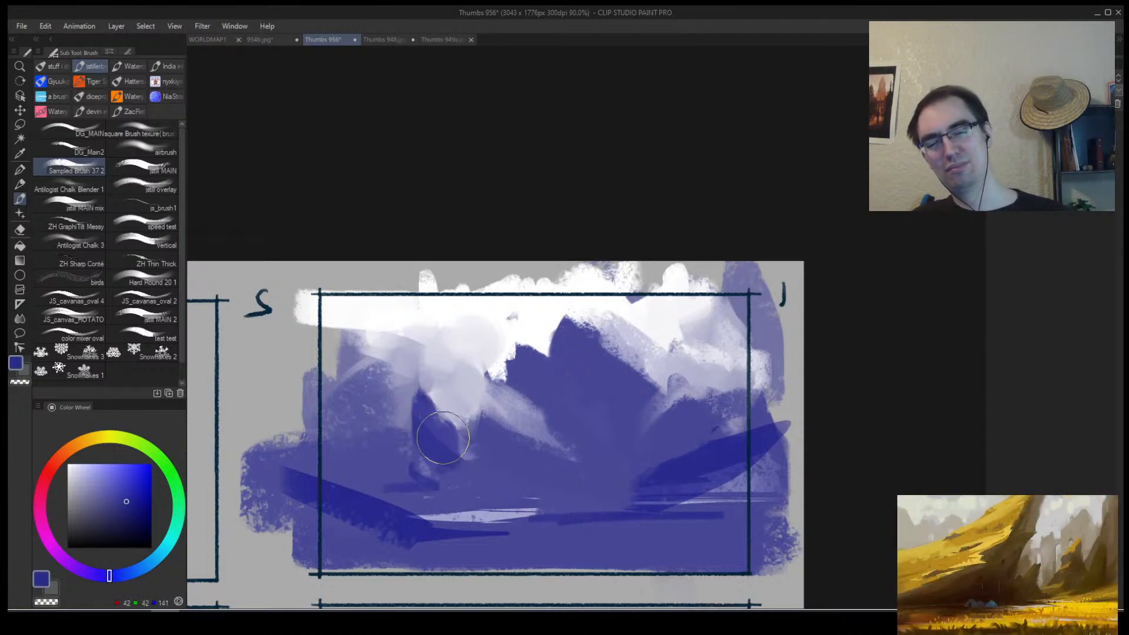
{"action": "mouse_move", "coordinate": [436, 368]}
{"action": "left_mouse_down"}
{"action": "mouse_move", "coordinate": [465, 406]}
{"action": "mouse_move", "coordinate": [469, 441]}
{"action": "left_mouse_up"}
{"action": "left_click_drag", "start_coordinate": [419, 341], "coordinate": [419, 440]}
{"action": "left_click_drag", "start_coordinate": [366, 382], "coordinate": [348, 425]}
{"action": "left_click_drag", "start_coordinate": [347, 411], "coordinate": [429, 491]}
{"action": "left_click_drag", "start_coordinate": [611, 458], "coordinate": [582, 491]}
{"action": "left_click_drag", "start_coordinate": [612, 424], "coordinate": [565, 492]}
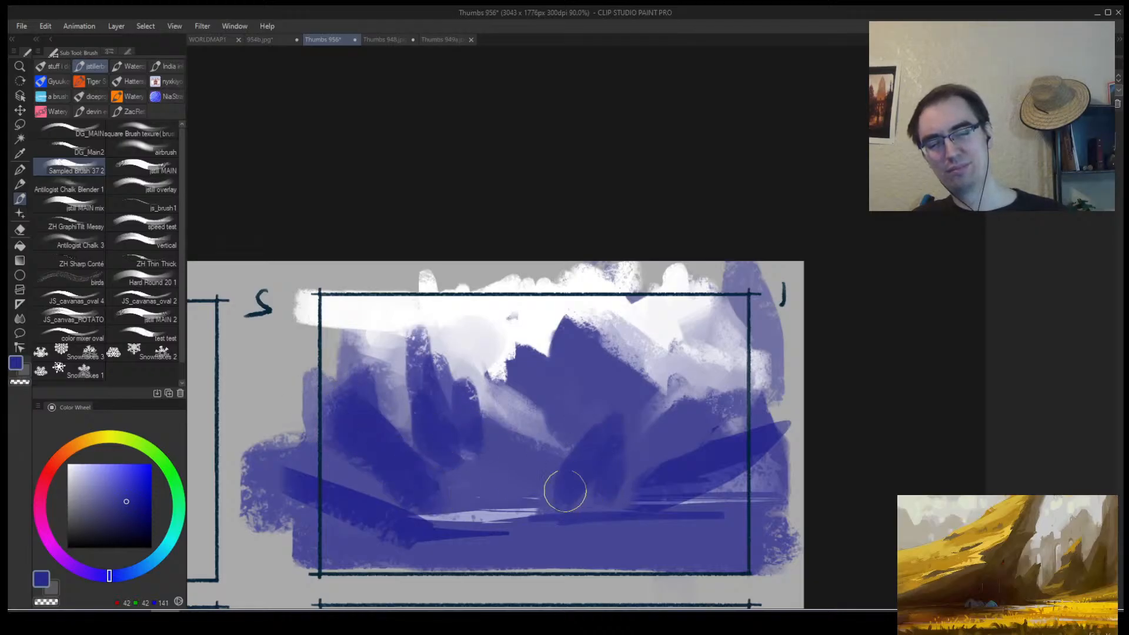
Extend the dark blue (45, 45, 142) diagonal ridge beside the central valley and shade the slope and main peak next to it.
{"action": "left_click", "coordinate": [655, 444], "text": "alt"}
{"action": "left_click_drag", "start_coordinate": [619, 455], "coordinate": [596, 492]}
{"action": "left_click_drag", "start_coordinate": [562, 453], "coordinate": [548, 475]}
{"action": "left_click", "coordinate": [617, 398], "text": "alt"}
{"action": "left_click_drag", "start_coordinate": [650, 352], "coordinate": [597, 424]}
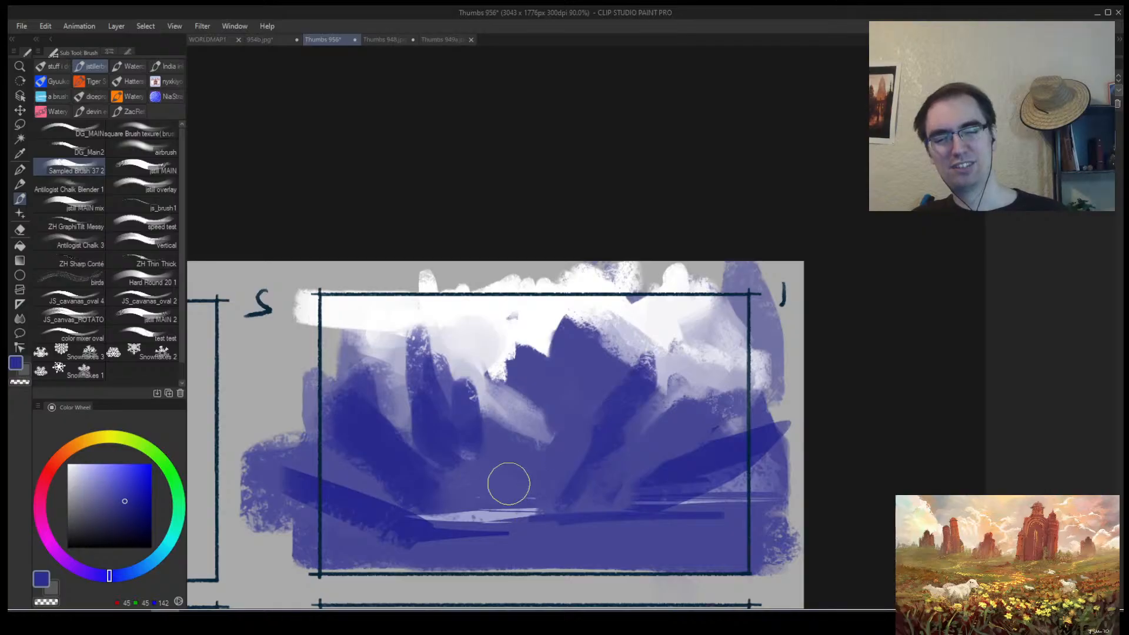
{"action": "left_click_drag", "start_coordinate": [506, 479], "coordinate": [547, 446]}
{"action": "left_click_drag", "start_coordinate": [576, 306], "coordinate": [544, 412]}
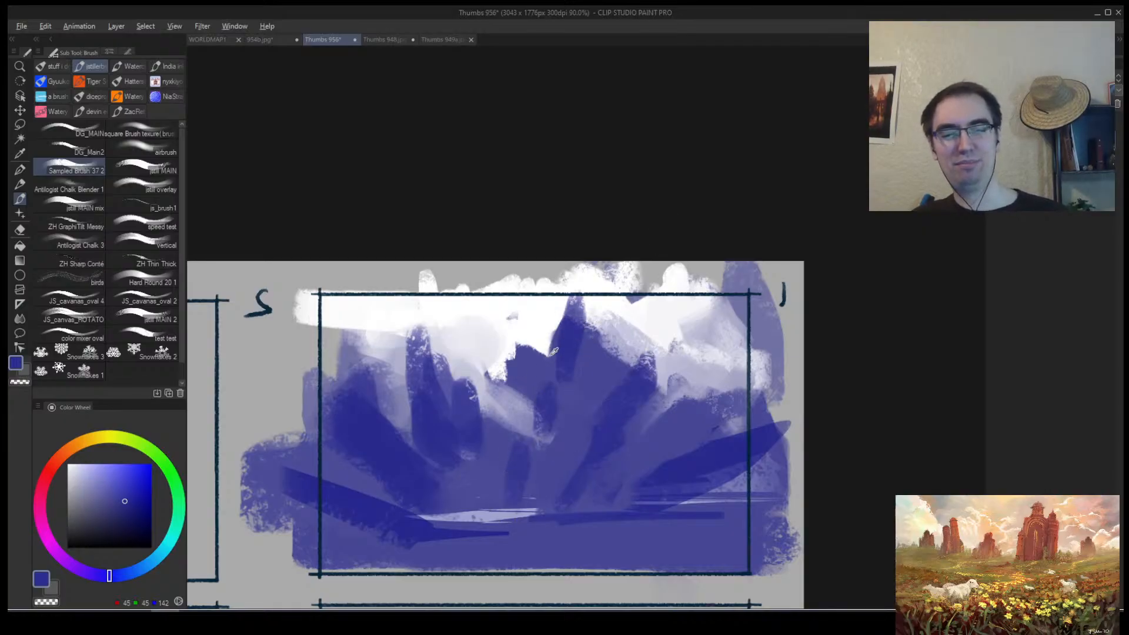
Build up tall dark blue spires over the central peaks, reaching the frame's upper edge.
{"action": "left_click", "coordinate": [537, 383], "text": "alt"}
{"action": "left_click_drag", "start_coordinate": [556, 323], "coordinate": [537, 383]}
{"action": "left_click", "coordinate": [541, 388], "text": "alt"}
{"action": "left_click_drag", "start_coordinate": [564, 294], "coordinate": [532, 397]}
{"action": "left_click_drag", "start_coordinate": [527, 317], "coordinate": [518, 412]}
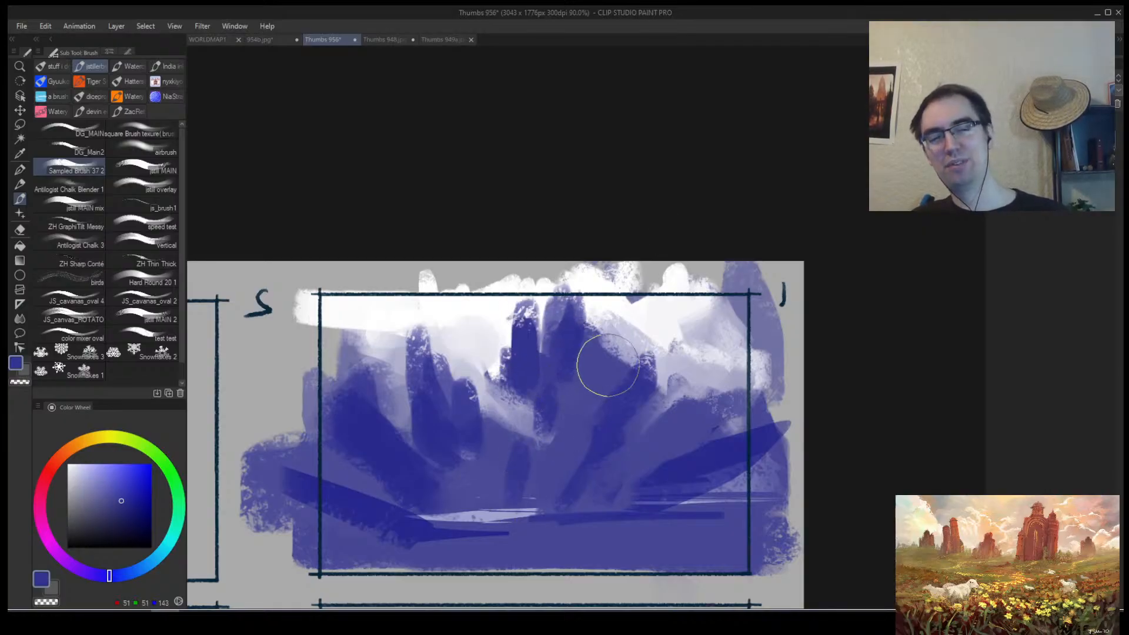
{"action": "mouse_move", "coordinate": [614, 320]}
{"action": "left_mouse_down"}
{"action": "mouse_move", "coordinate": [588, 415]}
{"action": "mouse_move", "coordinate": [478, 450]}
{"action": "left_mouse_up"}
Unmirror the view and merge the central spires into one broad dark blue peak rising past the frame's upper edge.
{"action": "key", "text": "h"}
{"action": "left_click", "coordinate": [473, 350], "text": "alt"}
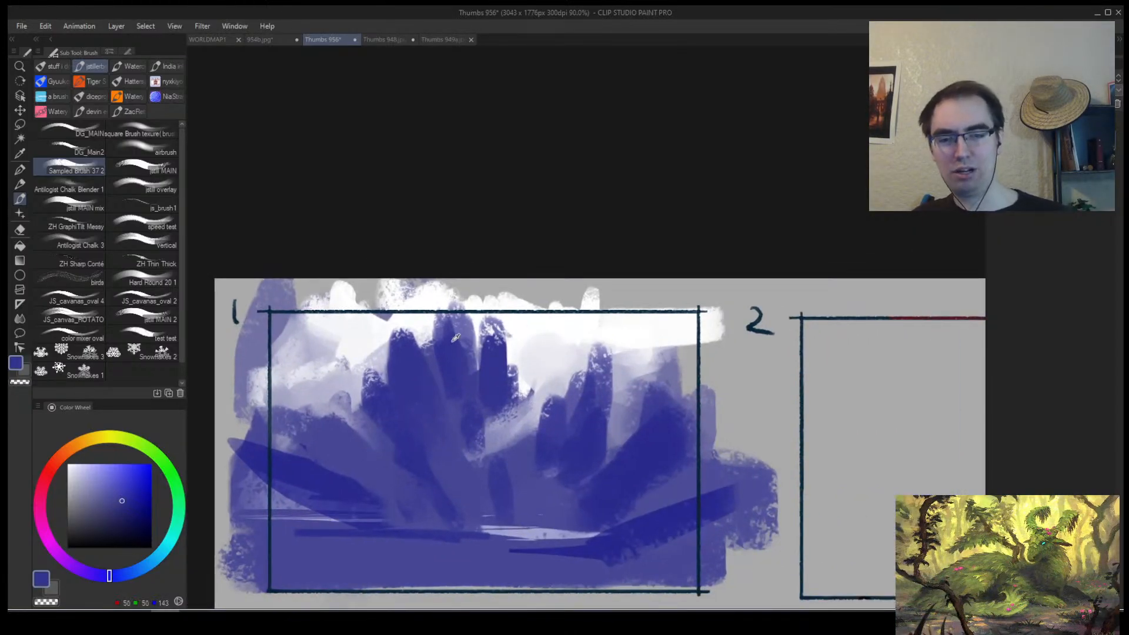
{"action": "mouse_move", "coordinate": [452, 288]}
{"action": "left_mouse_down"}
{"action": "mouse_move", "coordinate": [458, 359]}
{"action": "mouse_move", "coordinate": [468, 316]}
{"action": "mouse_move", "coordinate": [465, 368]}
{"action": "left_mouse_up"}
{"action": "mouse_move", "coordinate": [485, 294]}
{"action": "left_mouse_down"}
{"action": "mouse_move", "coordinate": [479, 339]}
{"action": "mouse_move", "coordinate": [500, 366]}
{"action": "left_mouse_up"}
{"action": "left_click", "coordinate": [471, 376], "text": "alt"}
{"action": "left_click", "coordinate": [520, 353], "text": "alt"}
{"action": "mouse_move", "coordinate": [521, 320]}
{"action": "left_mouse_down"}
{"action": "mouse_move", "coordinate": [518, 385]}
{"action": "mouse_move", "coordinate": [515, 370]}
{"action": "left_mouse_up"}
{"action": "left_click", "coordinate": [500, 379], "text": "alt"}
{"action": "left_click", "coordinate": [377, 405], "text": "alt"}
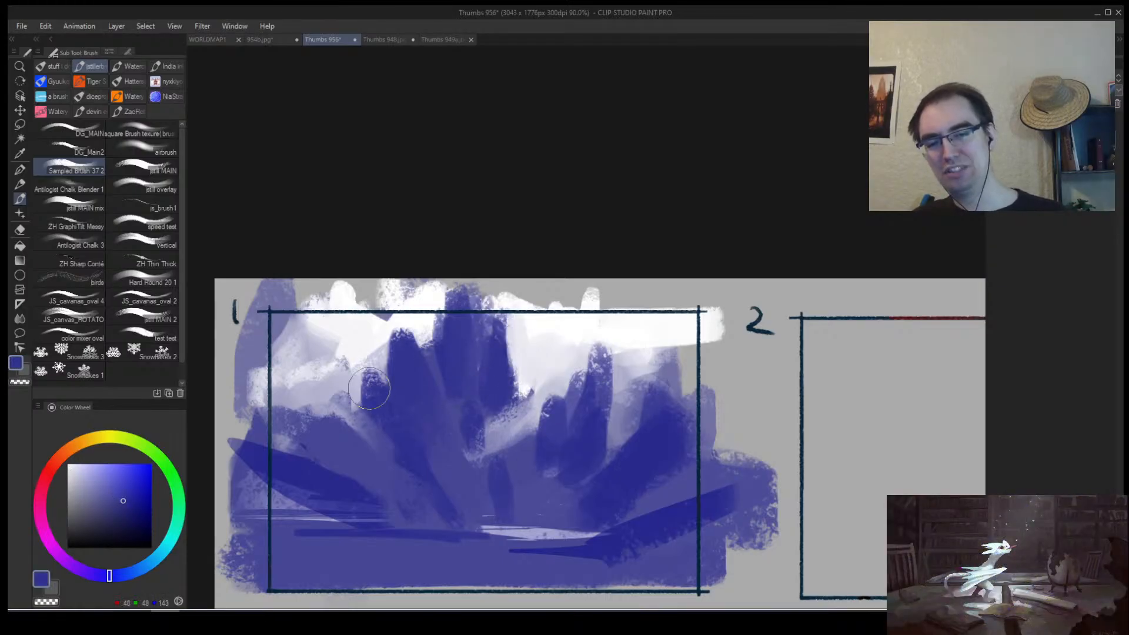
Darken the small spire and slope left of centre, and narrow the small spire right of centre into a sharp point.
{"action": "left_click_drag", "start_coordinate": [370, 389], "coordinate": [379, 413]}
{"action": "left_click", "coordinate": [310, 482], "text": "alt"}
{"action": "left_click_drag", "start_coordinate": [288, 444], "coordinate": [307, 461]}
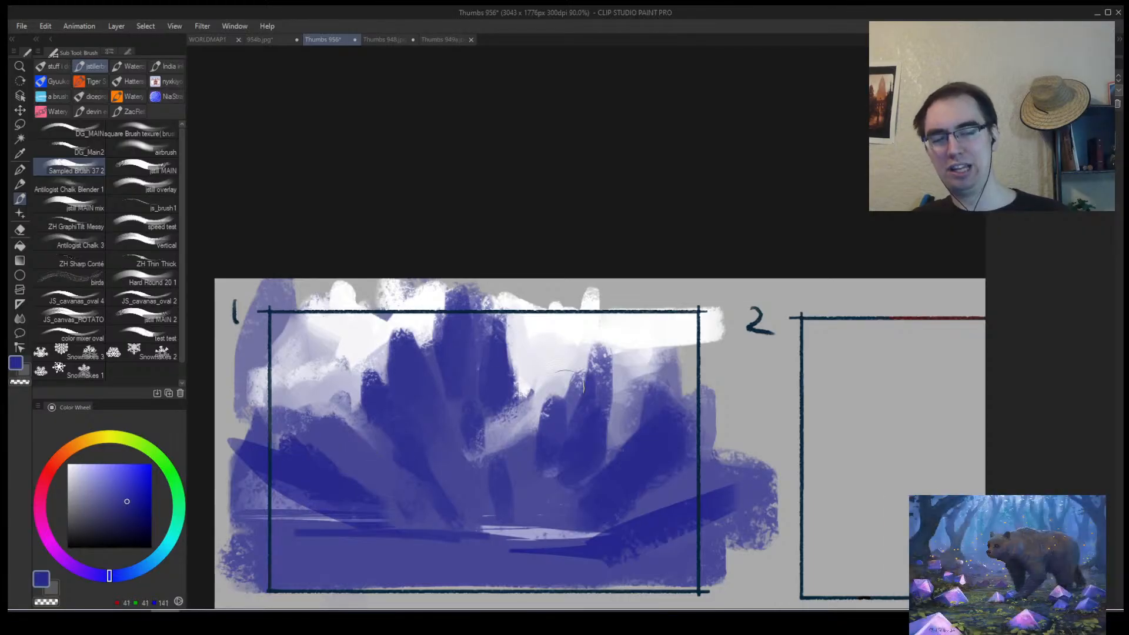
{"action": "mouse_move", "coordinate": [551, 415]}
{"action": "left_mouse_down"}
{"action": "mouse_move", "coordinate": [546, 438]}
{"action": "mouse_move", "coordinate": [548, 405]}
{"action": "mouse_move", "coordinate": [550, 427]}
{"action": "left_mouse_up"}
{"action": "left_click", "coordinate": [548, 395], "text": "alt"}
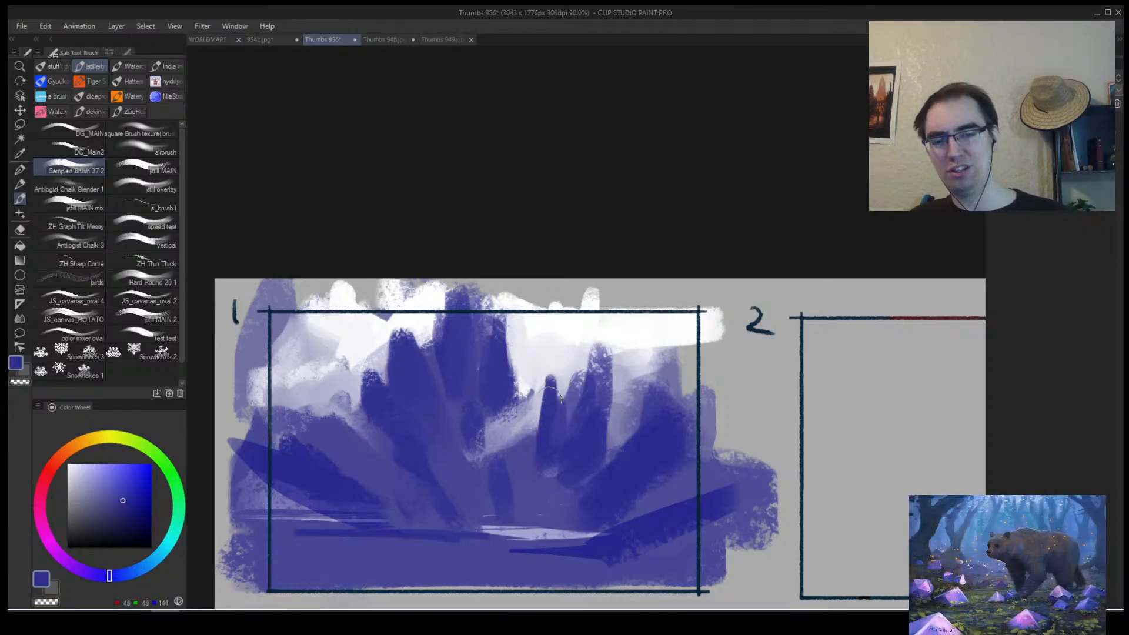
{"action": "left_click", "coordinate": [554, 410], "text": "alt"}
{"action": "mouse_move", "coordinate": [551, 383]}
{"action": "left_mouse_down"}
{"action": "mouse_move", "coordinate": [554, 418]}
{"action": "mouse_move", "coordinate": [564, 403]}
{"action": "left_mouse_up"}
{"action": "left_click", "coordinate": [562, 376], "text": "alt"}
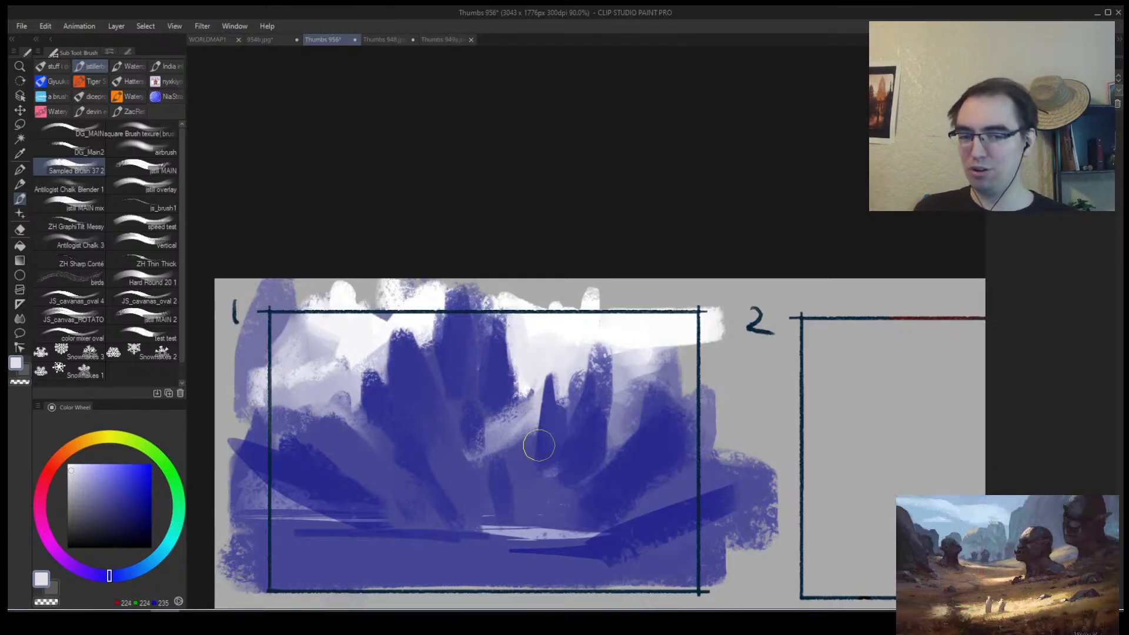
Extend the central peak's base down over the pale facet using sampled violets.
{"action": "key", "text": "alt+space"}
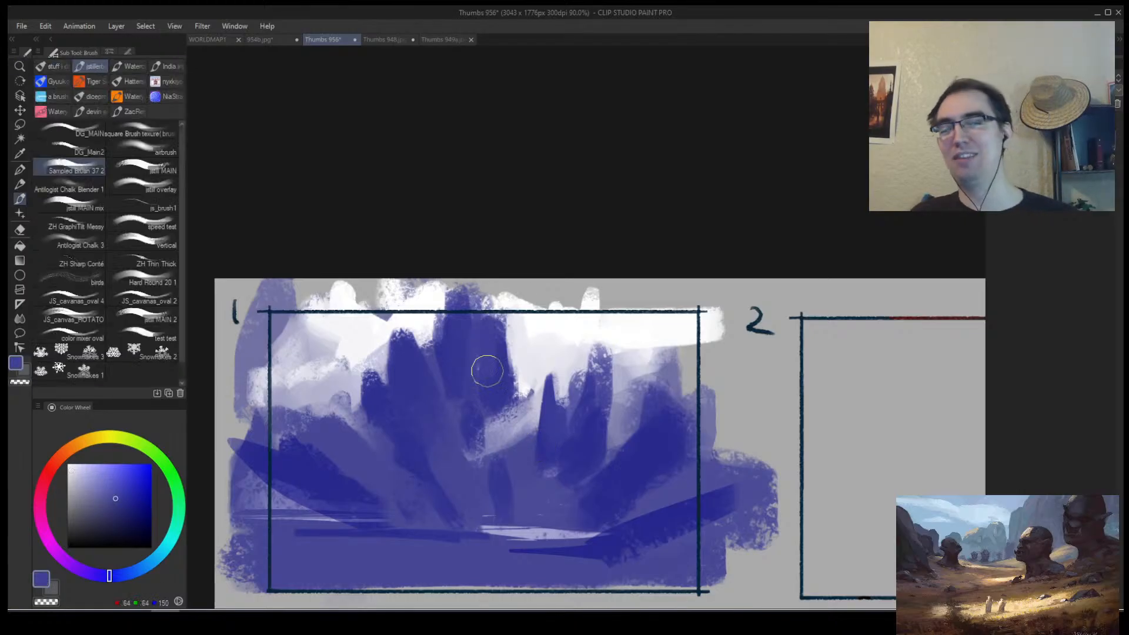
{"action": "left_click", "coordinate": [473, 416], "text": "alt"}
{"action": "left_click", "coordinate": [465, 463], "text": "alt"}
{"action": "left_click", "coordinate": [476, 454], "text": "alt"}
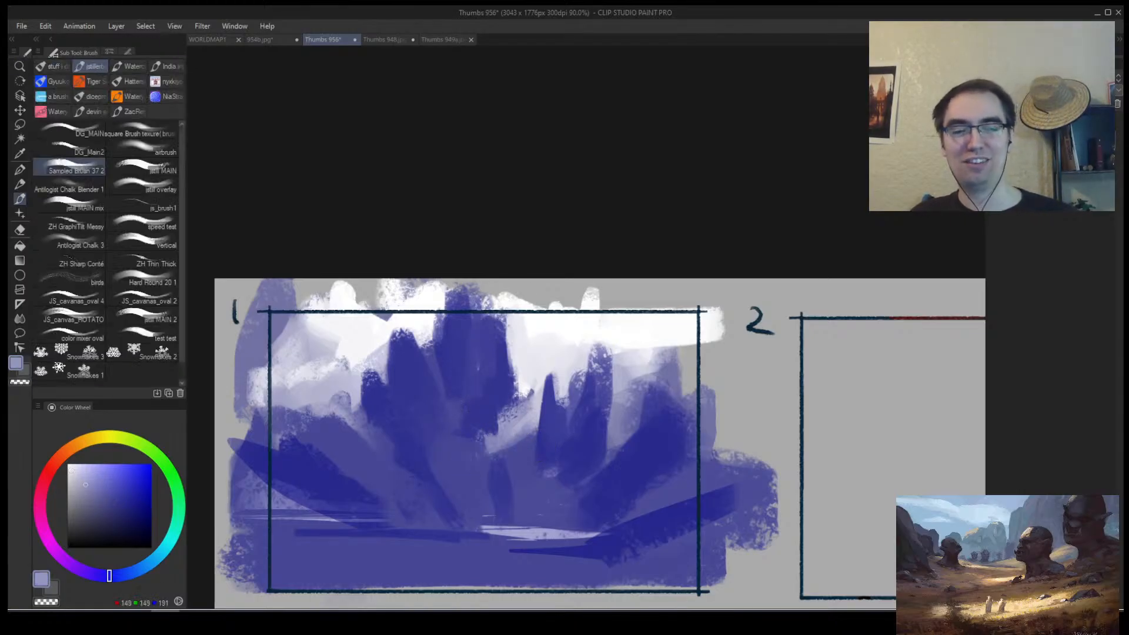
Soften the pale facet and the outer mountain slopes with the JS_smudge blend tool, working in the mirrored view.
{"action": "key", "text": "j"}
{"action": "mouse_move", "coordinate": [461, 461]}
{"action": "left_mouse_down"}
{"action": "mouse_move", "coordinate": [492, 425]}
{"action": "mouse_move", "coordinate": [430, 504]}
{"action": "mouse_move", "coordinate": [477, 462]}
{"action": "left_mouse_up"}
{"action": "key", "text": "h"}
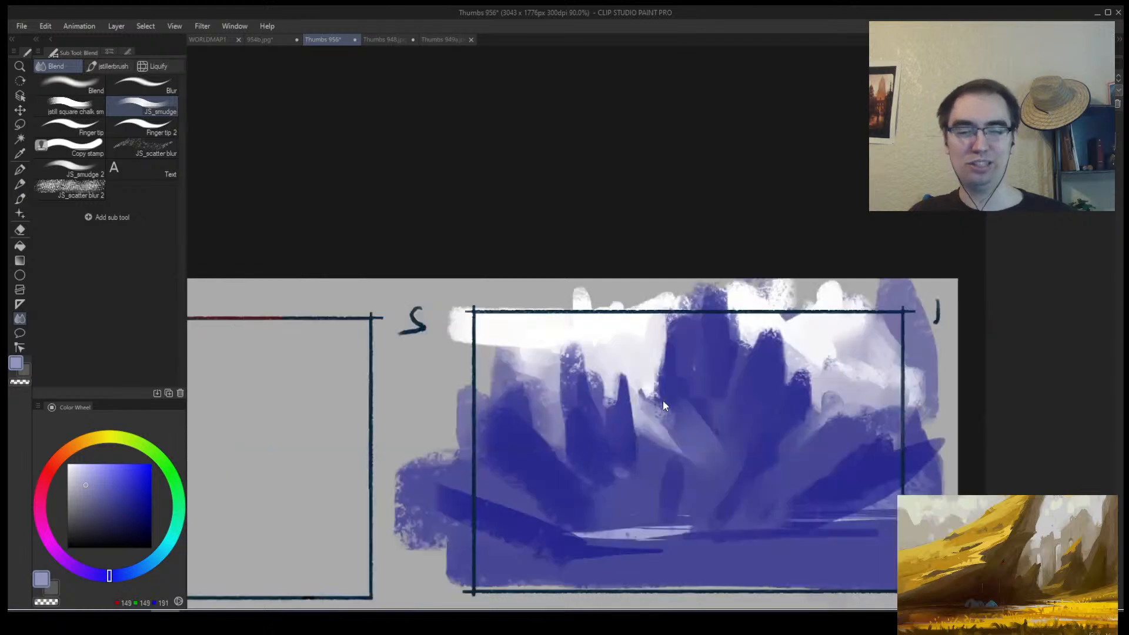
{"action": "left_click_drag", "start_coordinate": [691, 395], "coordinate": [548, 386]}
{"action": "left_click_drag", "start_coordinate": [479, 452], "coordinate": [508, 466]}
{"action": "mouse_move", "coordinate": [369, 441]}
{"action": "left_mouse_down"}
{"action": "mouse_move", "coordinate": [345, 429]}
{"action": "mouse_move", "coordinate": [287, 421]}
{"action": "left_mouse_up"}
{"action": "mouse_move", "coordinate": [323, 504]}
{"action": "left_mouse_down"}
{"action": "mouse_move", "coordinate": [328, 534]}
{"action": "mouse_move", "coordinate": [374, 525]}
{"action": "mouse_move", "coordinate": [381, 546]}
{"action": "mouse_move", "coordinate": [605, 544]}
{"action": "left_mouse_up"}
Smudge the dark waterline band and the lower slopes into the surrounding violet.
{"action": "key", "text": "alt+space"}
{"action": "scroll", "coordinate": [684, 527], "scroll_direction": "down", "scroll_amount": 3}
{"action": "left_click_drag", "start_coordinate": [684, 527], "coordinate": [605, 522]}
{"action": "scroll", "coordinate": [605, 522], "scroll_direction": "up", "scroll_amount": 3}
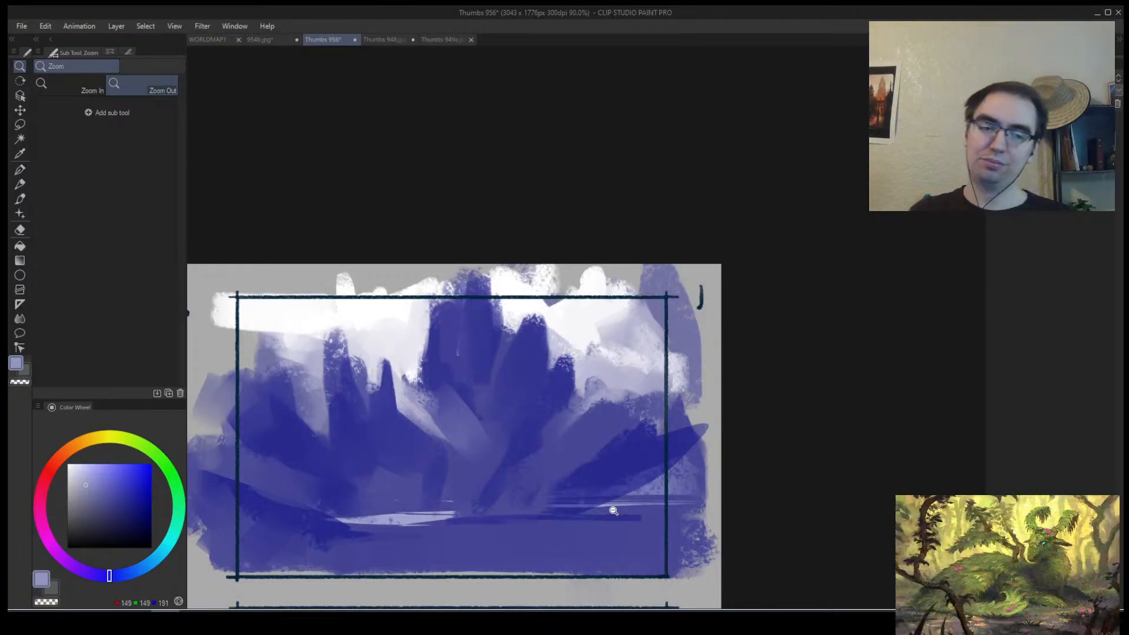
{"action": "scroll", "coordinate": [579, 487], "scroll_direction": "down", "scroll_amount": 1}
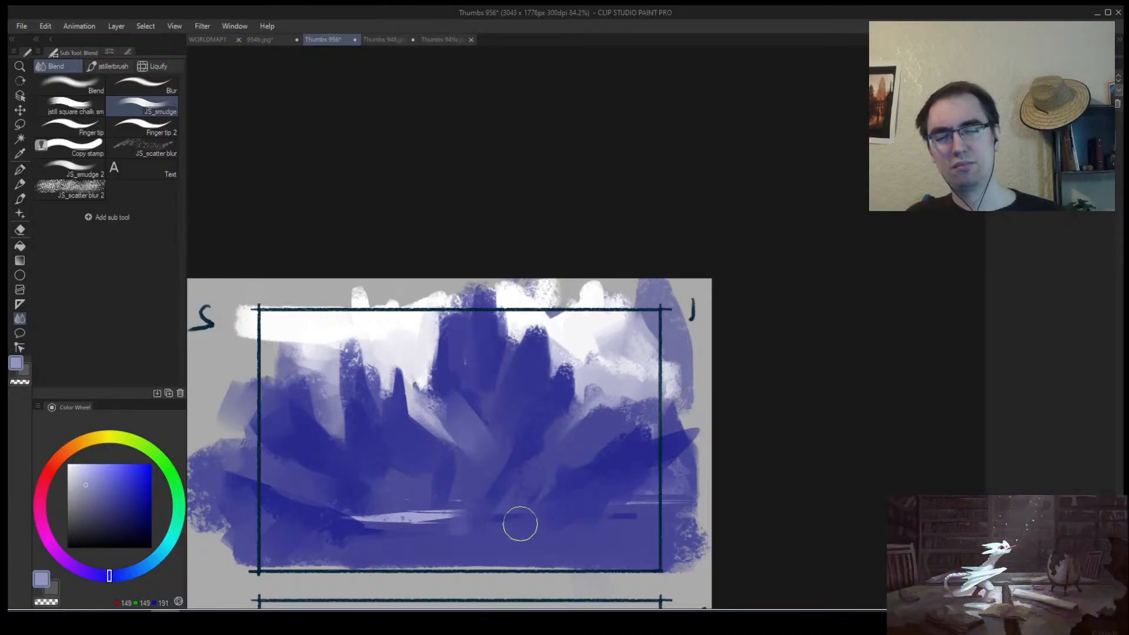
{"action": "mouse_move", "coordinate": [372, 487]}
{"action": "left_mouse_down"}
{"action": "mouse_move", "coordinate": [646, 487]}
{"action": "mouse_move", "coordinate": [470, 462]}
{"action": "left_mouse_up"}
Lasso thin horizontal slivers across the water, paint them pale violet (162, 162, 206), and deselect.
{"action": "key", "text": "m"}
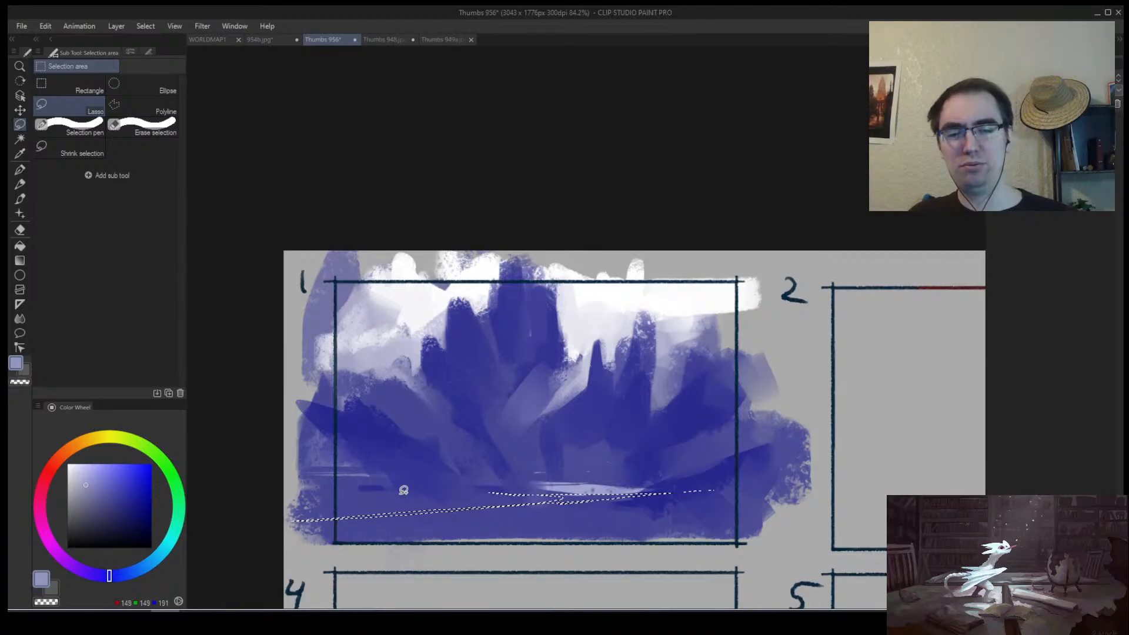
{"action": "left_click_drag", "start_coordinate": [331, 497], "coordinate": [403, 493]}
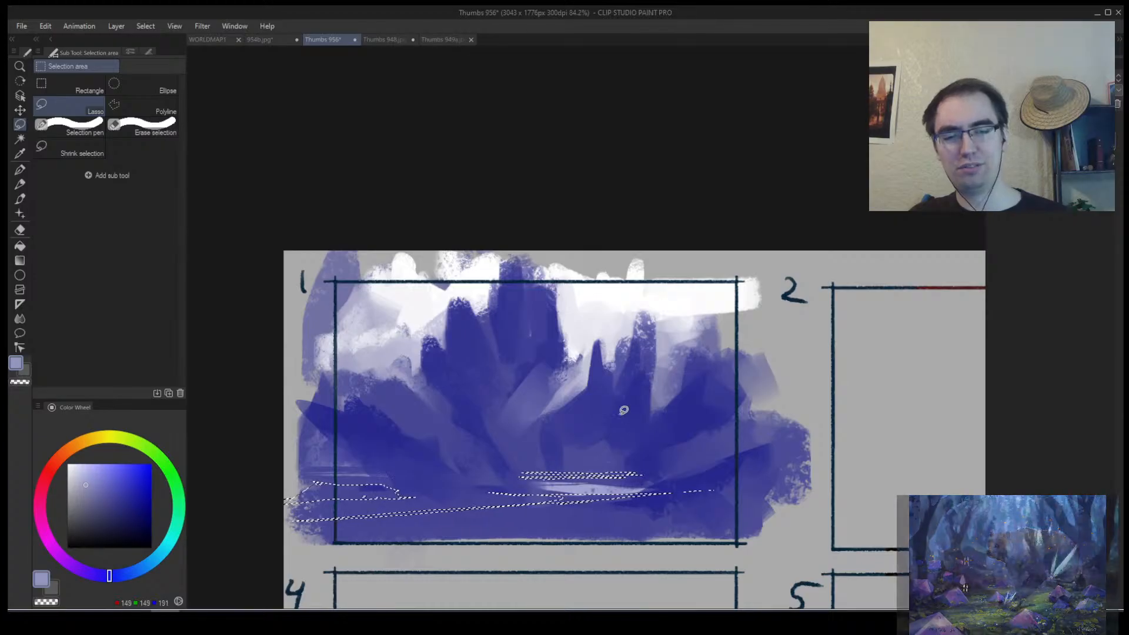
{"action": "key", "text": "b"}
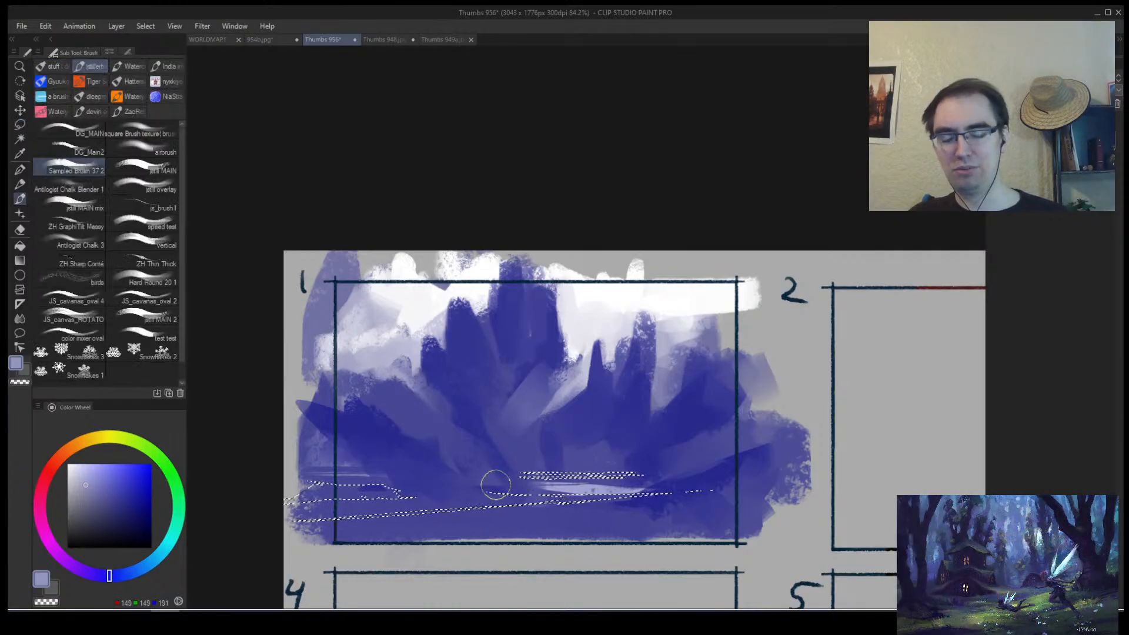
{"action": "left_click", "coordinate": [566, 486], "text": "alt"}
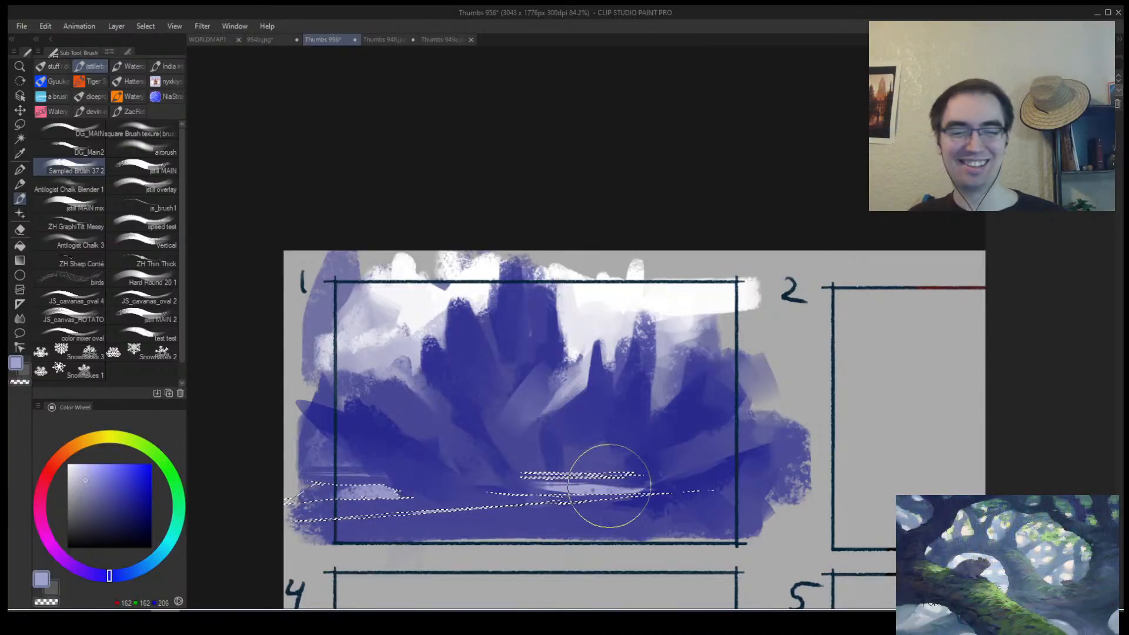
{"action": "key", "text": "ctrl+d"}
Mirror the view and dab a small pale violet mist shape above the bright water at the far shore.
{"action": "key", "text": "h"}
{"action": "key", "text": "alt+space"}
{"action": "mouse_move", "coordinate": [705, 475]}
{"action": "left_mouse_down"}
{"action": "mouse_move", "coordinate": [569, 487]}
{"action": "mouse_move", "coordinate": [620, 429]}
{"action": "left_mouse_up"}
{"action": "key", "text": "b"}
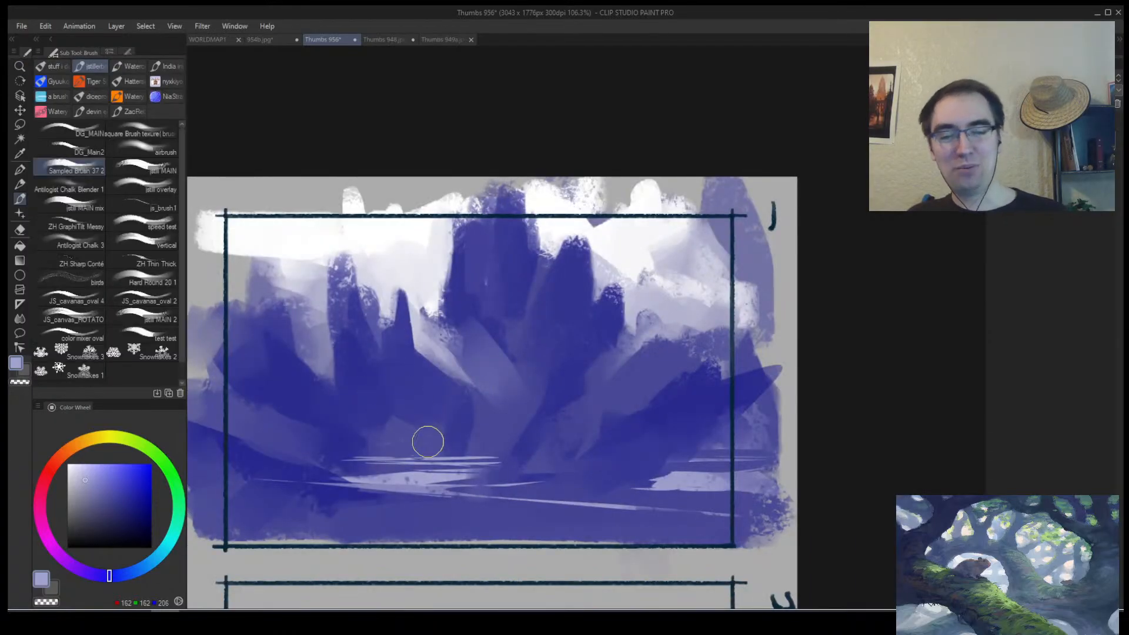
{"action": "left_click", "coordinate": [406, 457], "text": "alt"}
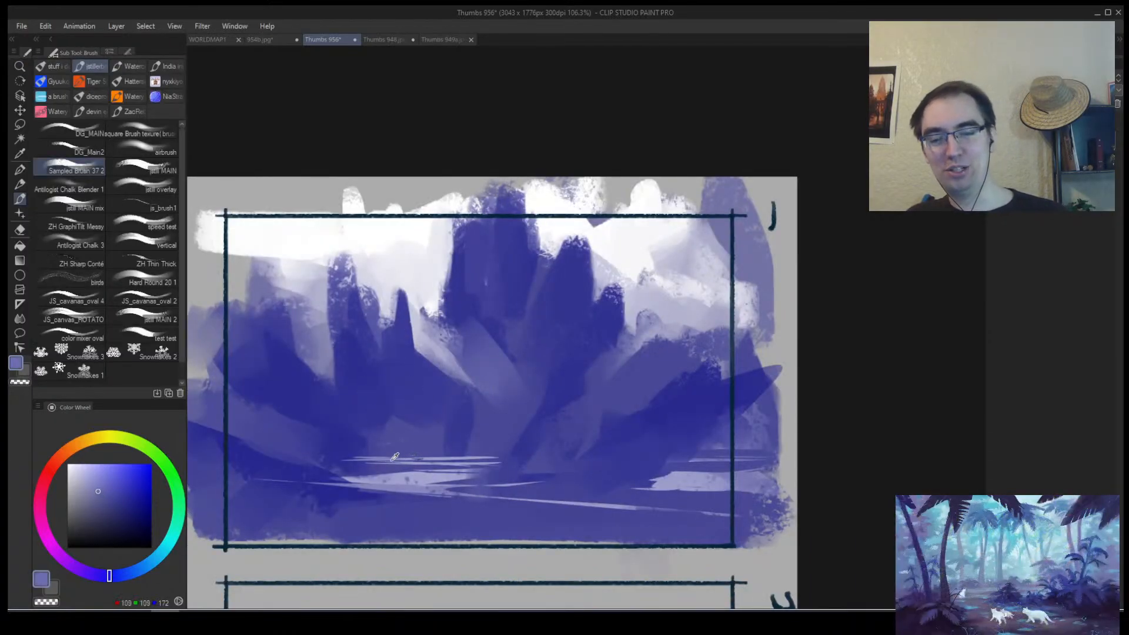
{"action": "left_click", "coordinate": [424, 447], "text": "alt"}
{"action": "left_click", "coordinate": [384, 439], "text": "alt"}
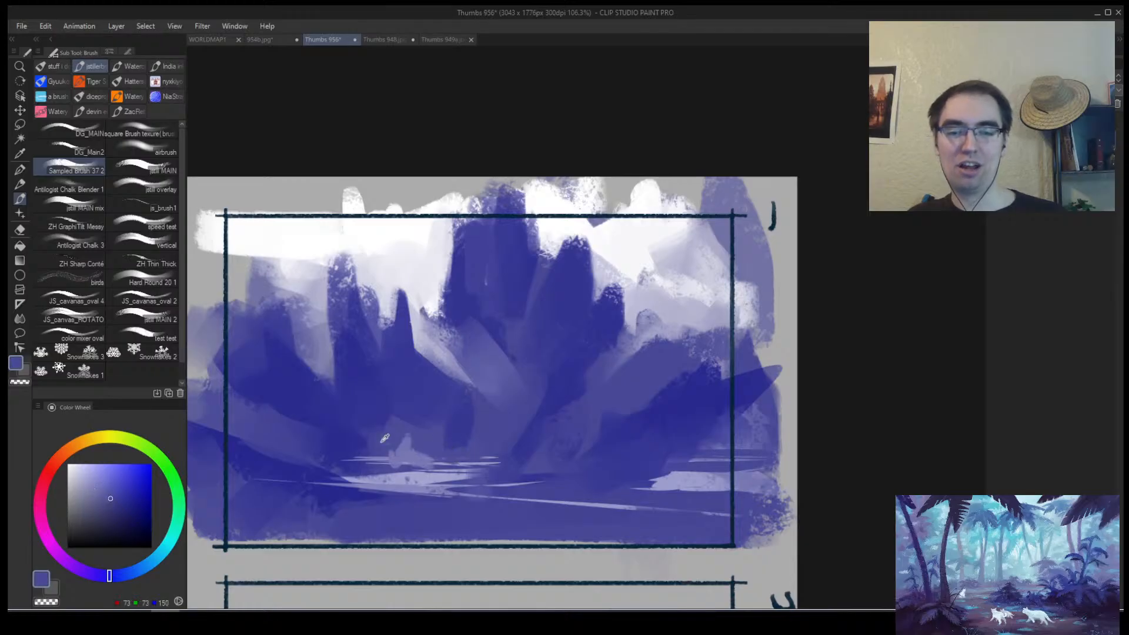
Paint small dark blue clumps on the shore beside the pale mist shape and trim them with mid violet (72, 72, 150).
{"action": "left_click_drag", "start_coordinate": [396, 451], "coordinate": [348, 464]}
{"action": "left_click", "coordinate": [337, 472], "text": "alt"}
{"action": "left_click", "coordinate": [379, 448], "text": "alt"}
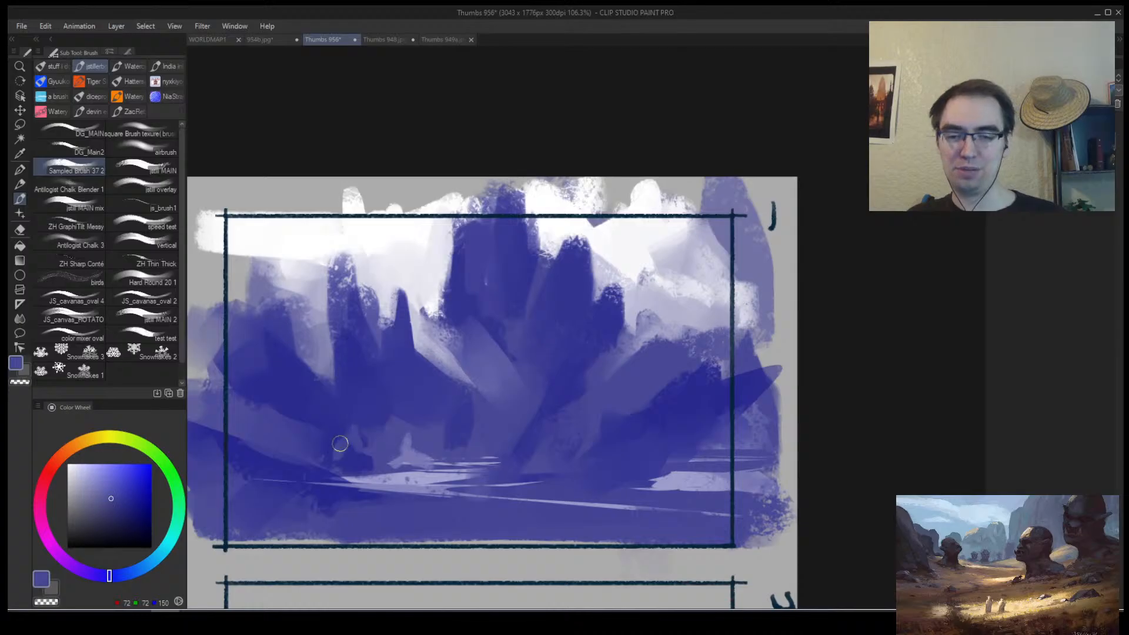
{"action": "left_click", "coordinate": [352, 457], "text": "alt"}
{"action": "left_click", "coordinate": [364, 442], "text": "alt"}
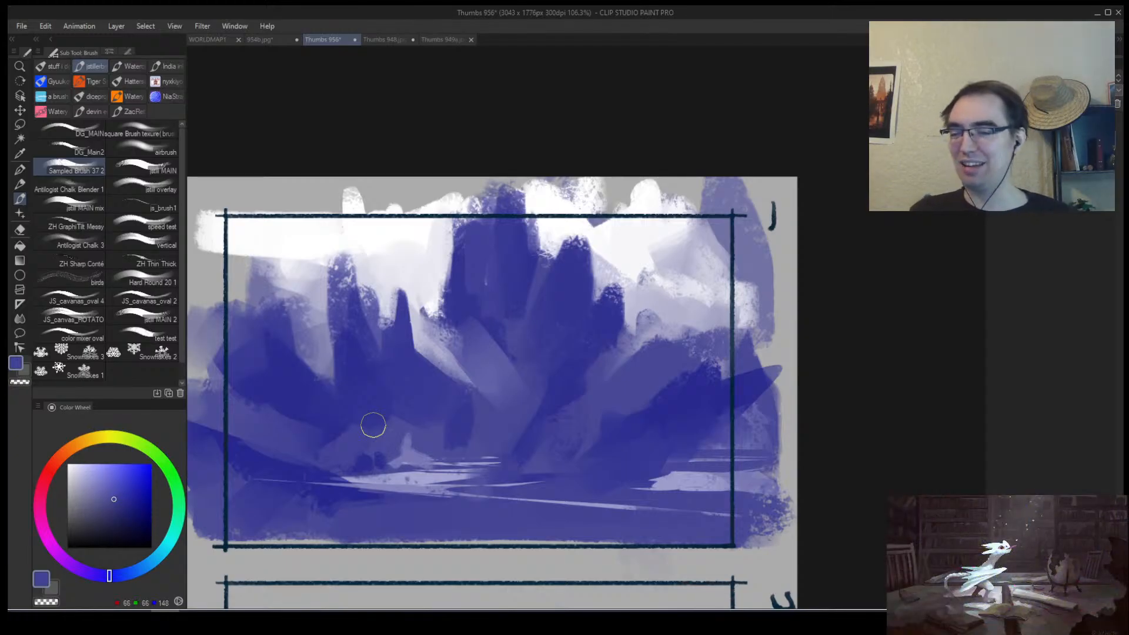
Unmirror the view, cover the shore below the valley with mid violet, and add thin pale violet (162, 162, 206) streaks along the waterline.
{"action": "left_click_drag", "start_coordinate": [502, 425], "coordinate": [478, 434]}
{"action": "key", "text": "h"}
{"action": "left_click_drag", "start_coordinate": [677, 438], "coordinate": [484, 469]}
{"action": "left_click_drag", "start_coordinate": [506, 403], "coordinate": [496, 443]}
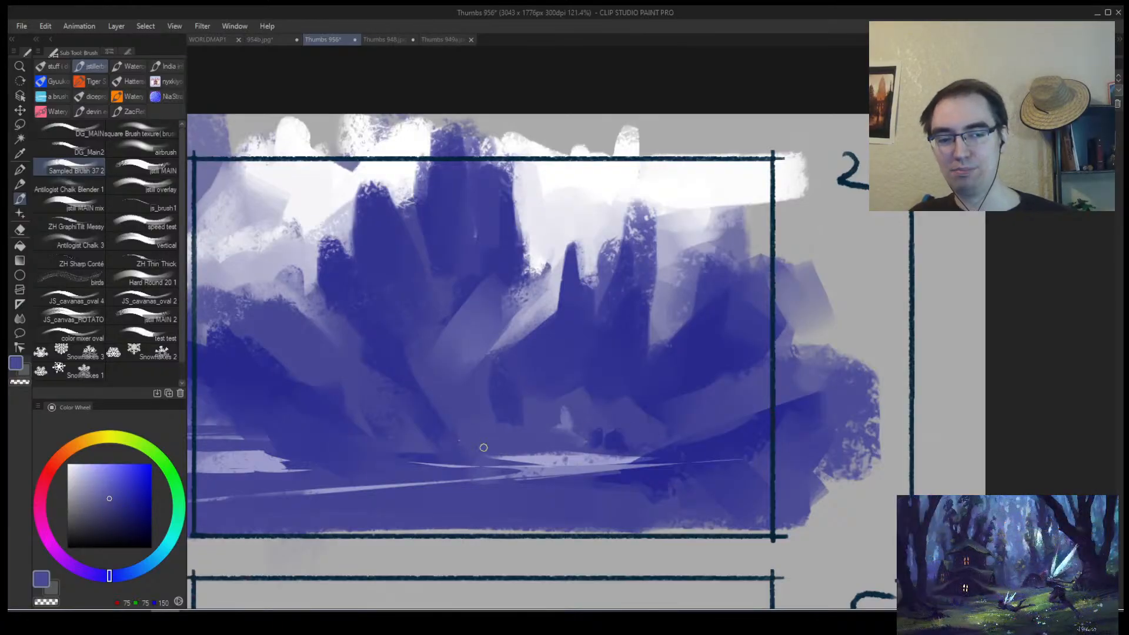
{"action": "left_click", "coordinate": [535, 459], "text": "alt"}
{"action": "left_click", "coordinate": [536, 458], "text": "alt"}
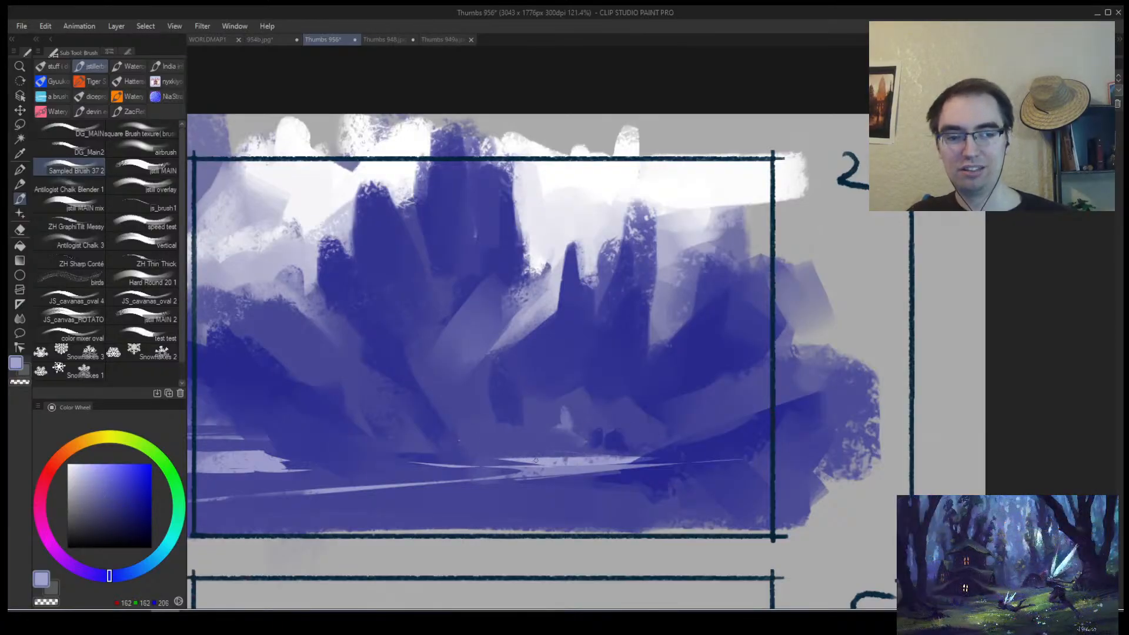
{"action": "left_click_drag", "start_coordinate": [611, 459], "coordinate": [474, 452]}
{"action": "left_click_drag", "start_coordinate": [530, 452], "coordinate": [456, 452]}
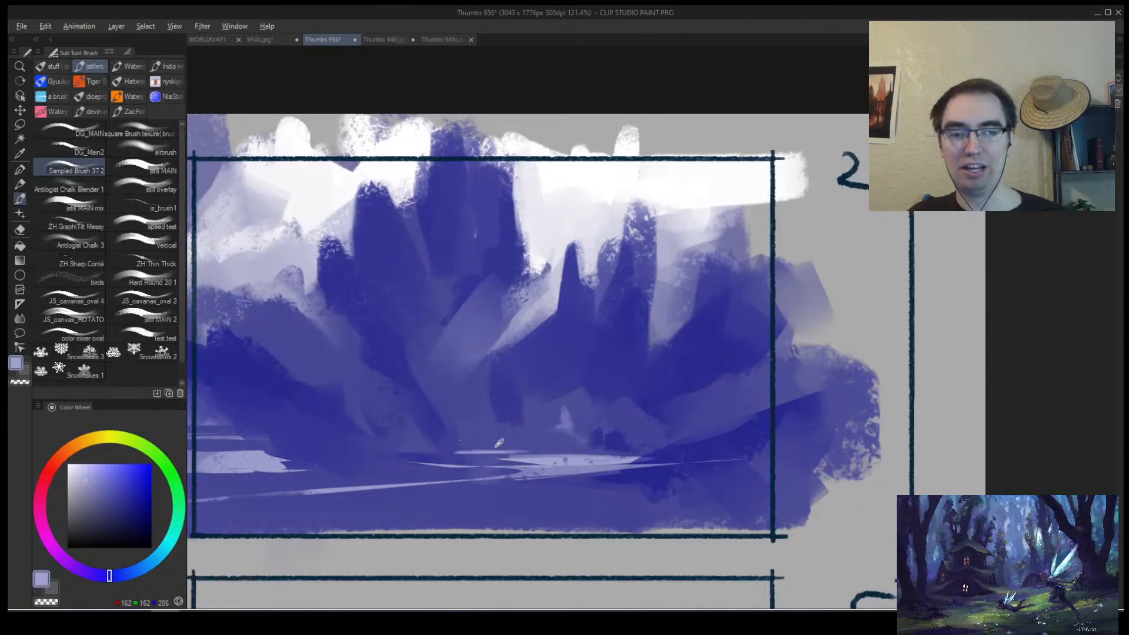
Dab a row of small dark blue clumps along the far shoreline beside the mist shape, and mirror the view.
{"action": "left_click", "coordinate": [499, 442], "text": "alt"}
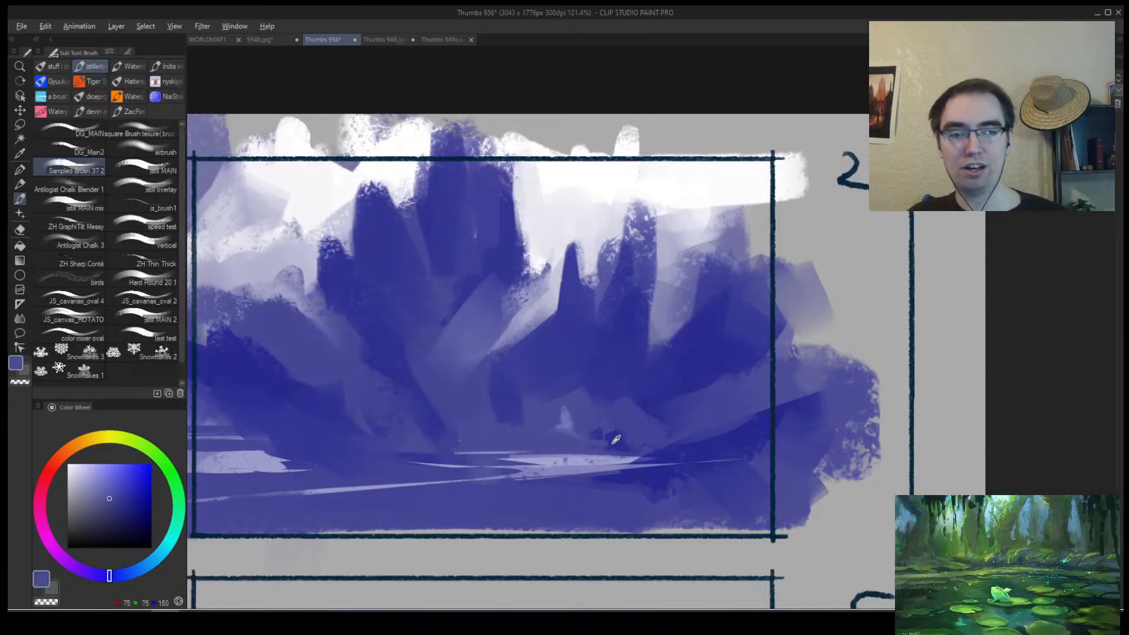
{"action": "left_click", "coordinate": [604, 436], "text": "alt"}
{"action": "left_click_drag", "start_coordinate": [597, 434], "coordinate": [595, 442]}
{"action": "mouse_move", "coordinate": [556, 433]}
{"action": "left_mouse_down"}
{"action": "mouse_move", "coordinate": [578, 446]}
{"action": "mouse_move", "coordinate": [458, 447]}
{"action": "left_mouse_up"}
{"action": "left_click", "coordinate": [566, 422], "text": "alt"}
{"action": "left_click", "coordinate": [554, 435], "text": "alt"}
{"action": "key", "text": "h"}
{"action": "left_click_drag", "start_coordinate": [692, 413], "coordinate": [569, 266]}
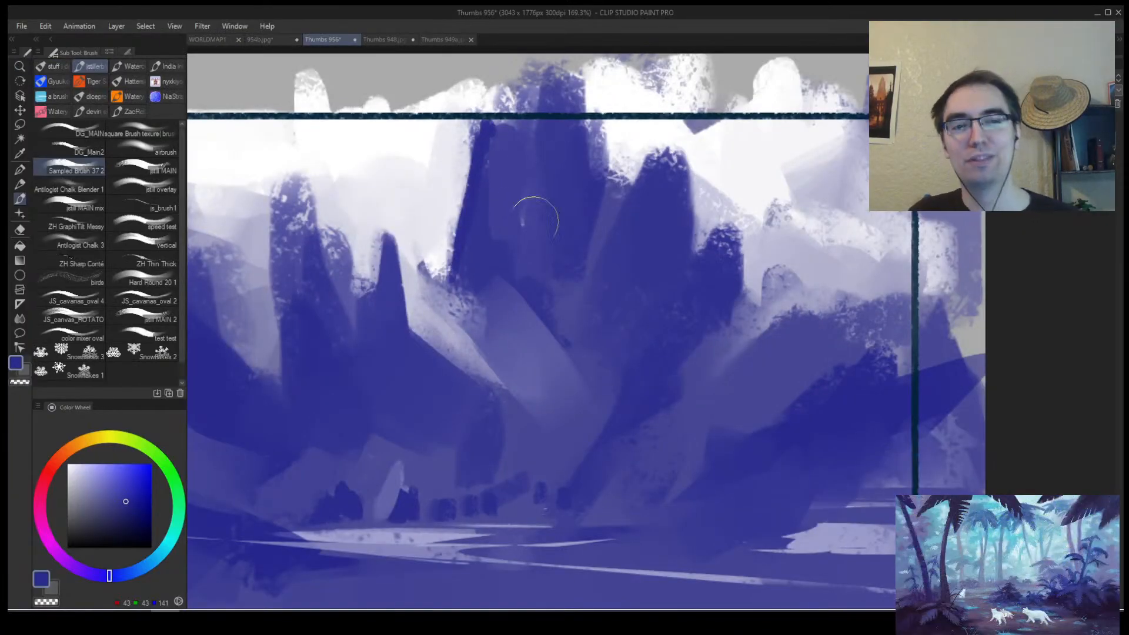
Paint dark blue (43, 43, 141) shadow strokes down the tall central spire and along the rock slope beneath it.
{"action": "left_click_drag", "start_coordinate": [521, 194], "coordinate": [517, 281]}
{"action": "mouse_move", "coordinate": [591, 235]}
{"action": "left_mouse_down"}
{"action": "mouse_move", "coordinate": [578, 317]}
{"action": "mouse_move", "coordinate": [629, 397]}
{"action": "mouse_move", "coordinate": [595, 459]}
{"action": "left_mouse_up"}
{"action": "mouse_move", "coordinate": [685, 400]}
{"action": "left_mouse_down"}
{"action": "mouse_move", "coordinate": [688, 346]}
{"action": "mouse_move", "coordinate": [645, 473]}
{"action": "left_mouse_up"}
{"action": "scroll", "coordinate": [645, 473], "scroll_direction": "up", "scroll_amount": 2}
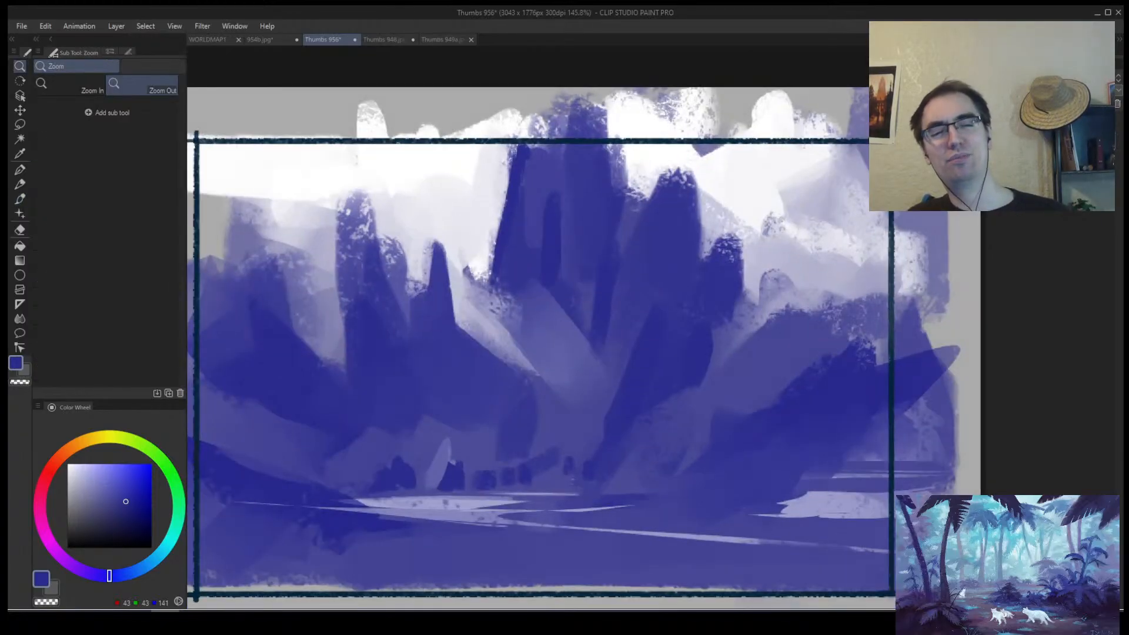
Add a near-black (27, 27, 52) accent at the foot of the shore rock and dab a small dark blue rock beside it.
{"action": "left_click", "coordinate": [108, 530]}
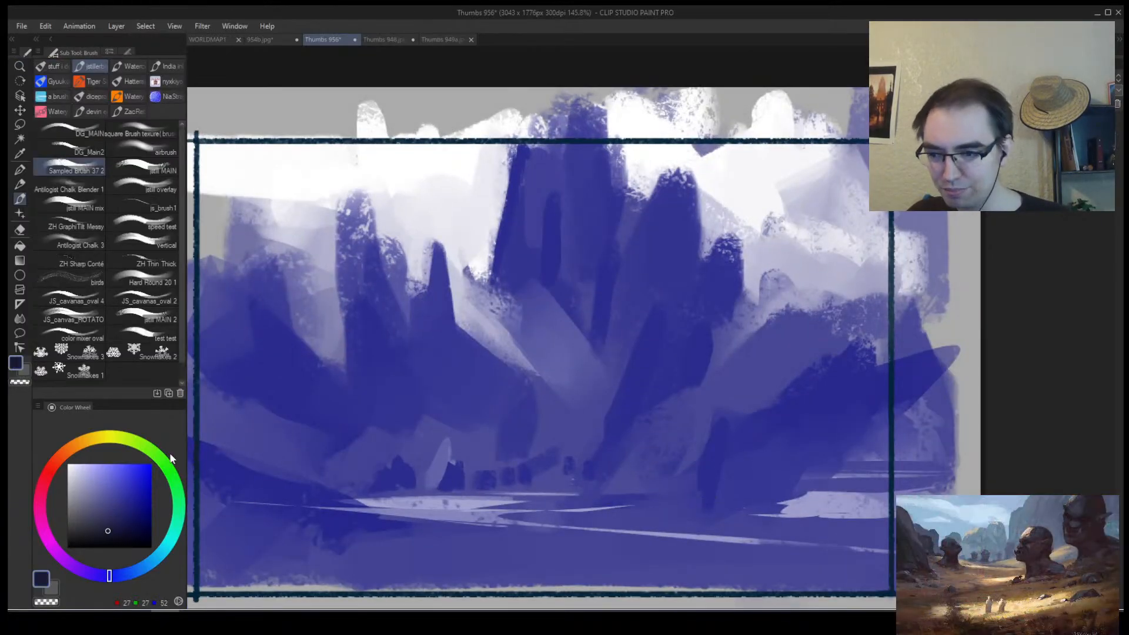
{"action": "left_click_drag", "start_coordinate": [486, 463], "coordinate": [415, 474]}
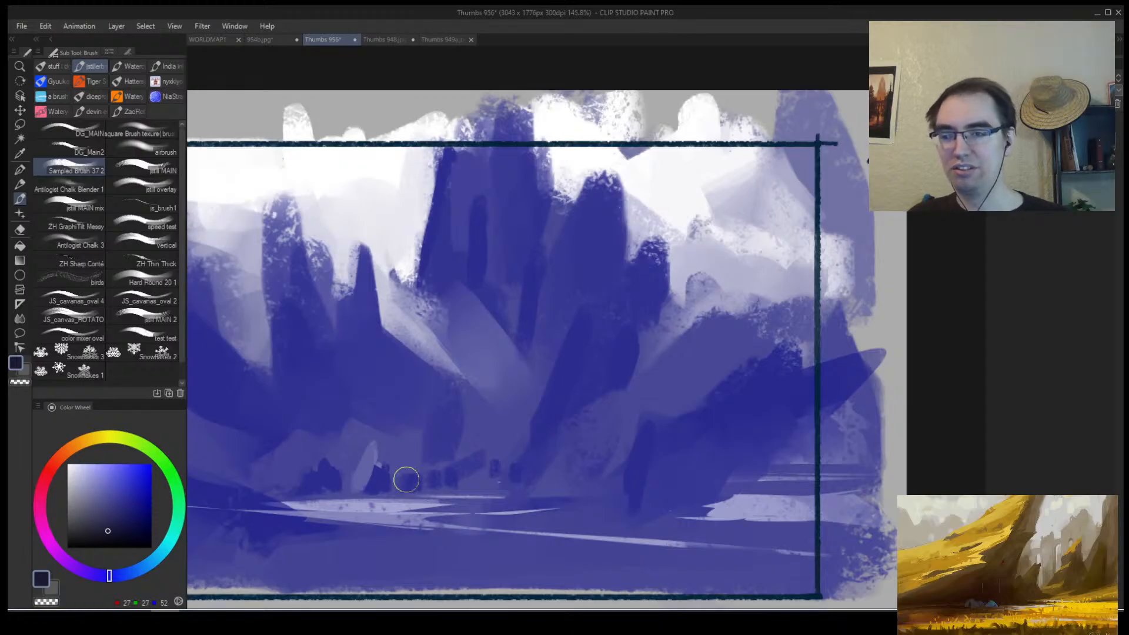
{"action": "left_click_drag", "start_coordinate": [628, 454], "coordinate": [613, 523]}
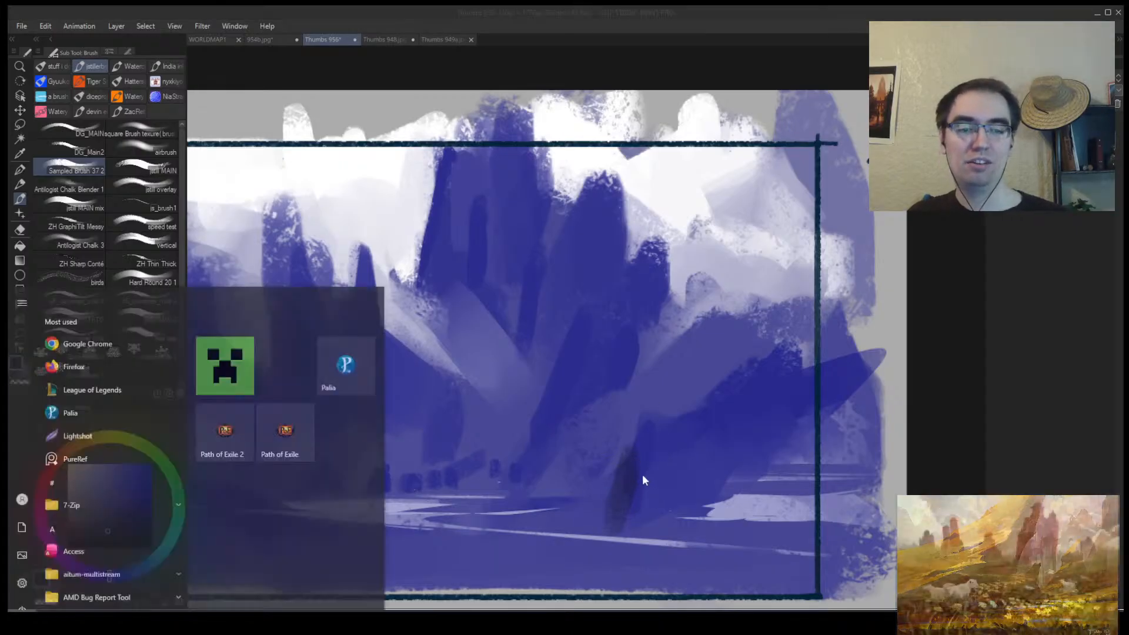
{"action": "left_click", "coordinate": [645, 466], "text": "alt"}
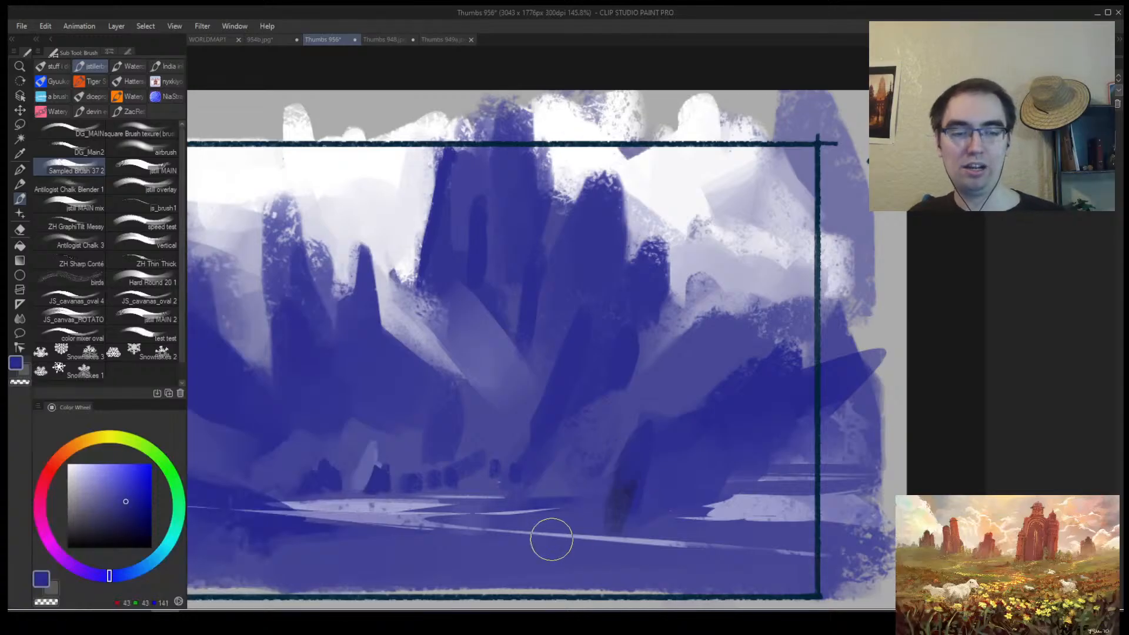
{"action": "mouse_move", "coordinate": [566, 525]}
{"action": "left_mouse_down"}
{"action": "mouse_move", "coordinate": [598, 480]}
{"action": "mouse_move", "coordinate": [594, 496]}
{"action": "mouse_move", "coordinate": [567, 474]}
{"action": "mouse_move", "coordinate": [579, 489]}
{"action": "mouse_move", "coordinate": [575, 526]}
{"action": "left_mouse_up"}
{"action": "left_click", "coordinate": [598, 480], "text": "alt"}
{"action": "left_click", "coordinate": [584, 498], "text": "alt"}
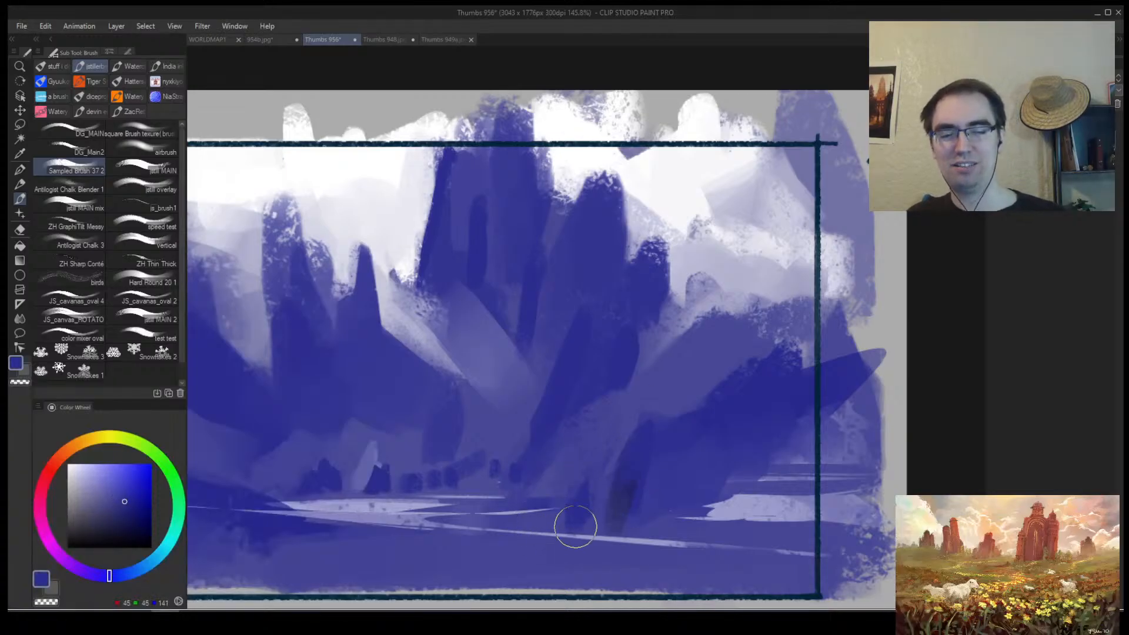
{"action": "left_click", "coordinate": [486, 521], "text": "alt"}
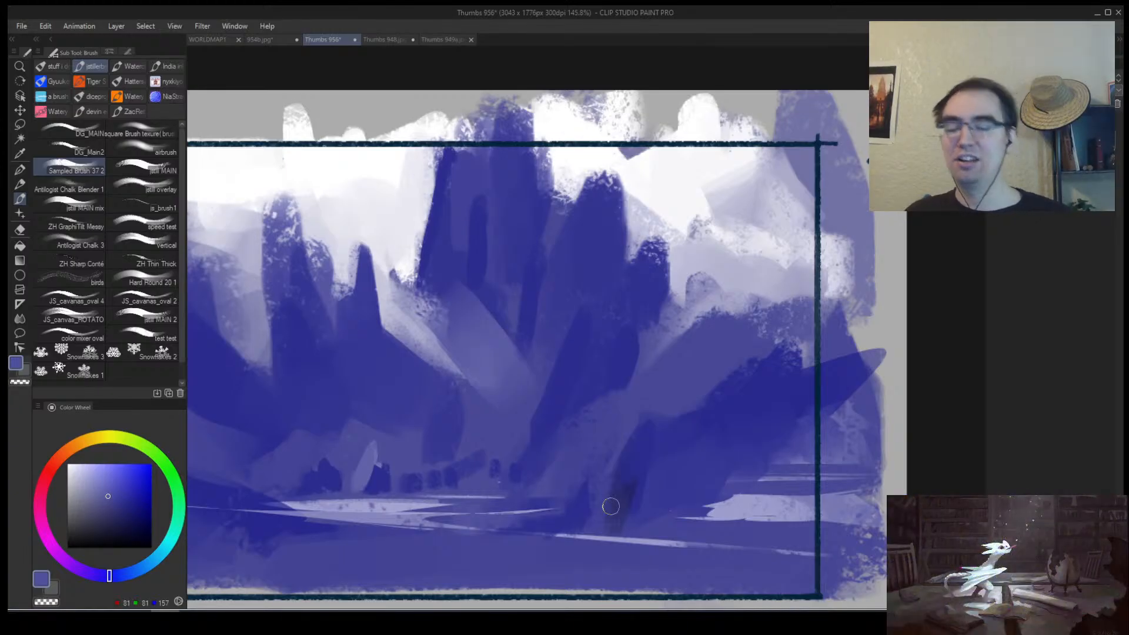
Unmirror the view, cover the near-black accent with dark blue (42, 42, 138), and extend the shore rock over the bright water's edge.
{"action": "key", "text": "alt+space"}
{"action": "left_click_drag", "start_coordinate": [574, 372], "coordinate": [517, 406]}
{"action": "key", "text": "h"}
{"action": "mouse_move", "coordinate": [672, 411]}
{"action": "left_mouse_down"}
{"action": "mouse_move", "coordinate": [557, 418]}
{"action": "mouse_move", "coordinate": [567, 404]}
{"action": "left_mouse_up"}
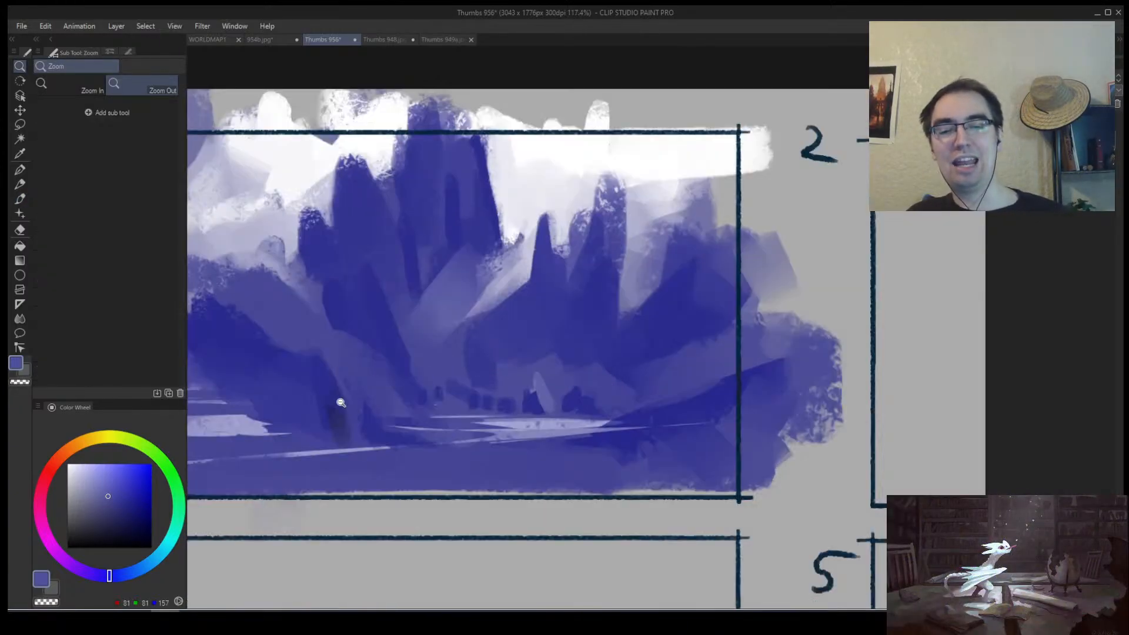
{"action": "left_click", "coordinate": [321, 398], "text": "alt"}
{"action": "left_click_drag", "start_coordinate": [327, 418], "coordinate": [351, 435]}
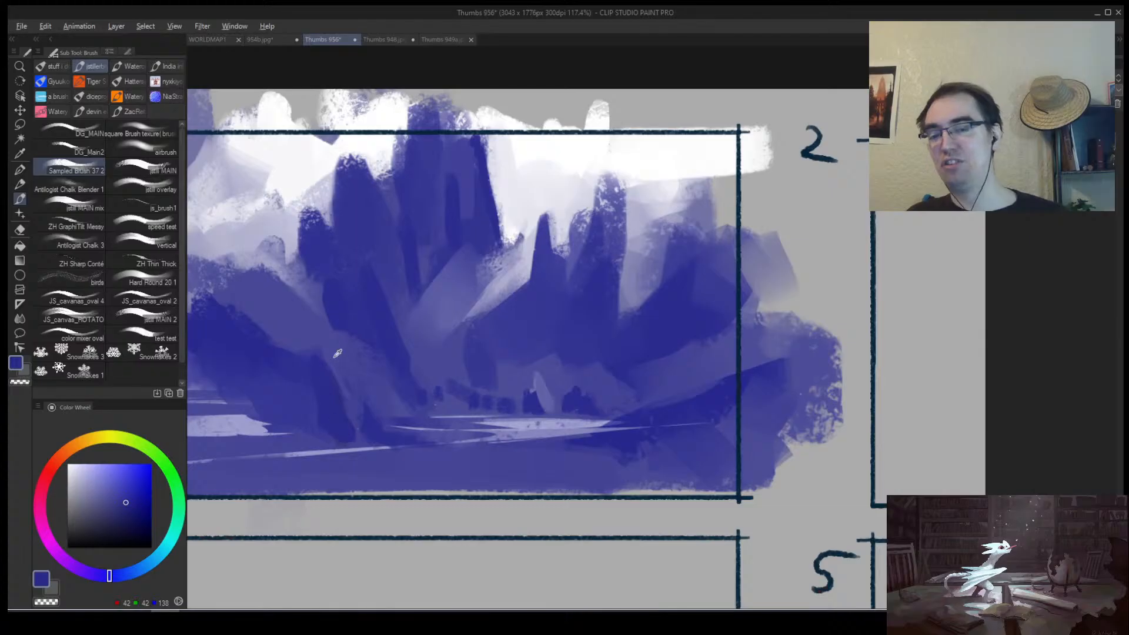
{"action": "left_click", "coordinate": [320, 345], "text": "alt"}
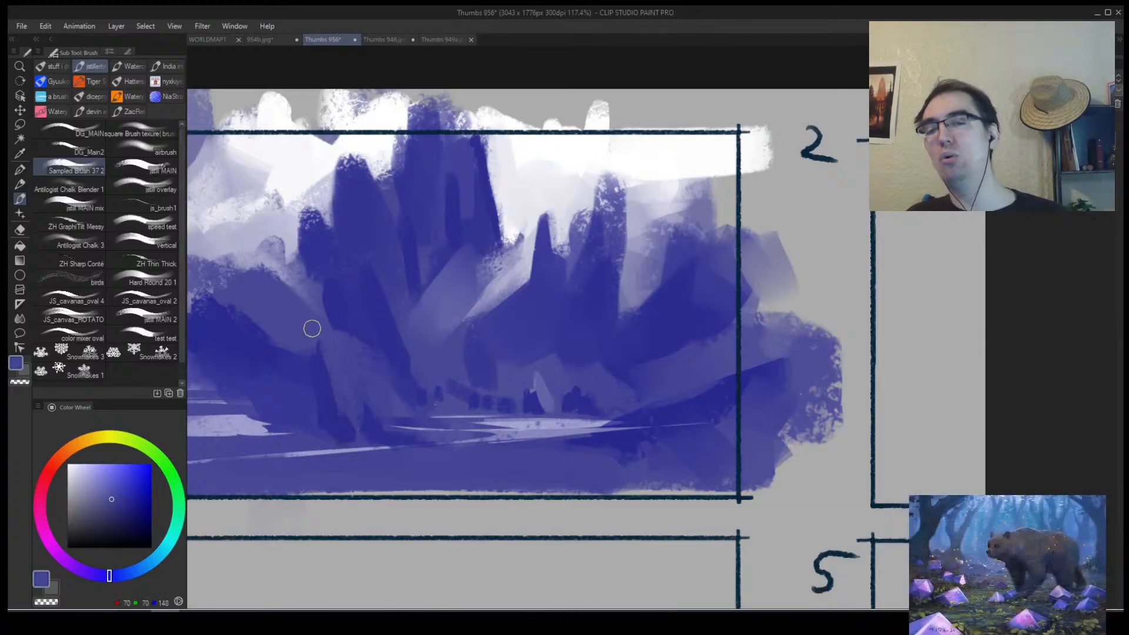
{"action": "left_click", "coordinate": [328, 389], "text": "alt"}
{"action": "mouse_move", "coordinate": [340, 406]}
{"action": "left_mouse_down"}
{"action": "mouse_move", "coordinate": [347, 437]}
{"action": "mouse_move", "coordinate": [291, 420]}
{"action": "mouse_move", "coordinate": [303, 437]}
{"action": "mouse_move", "coordinate": [290, 407]}
{"action": "left_mouse_up"}
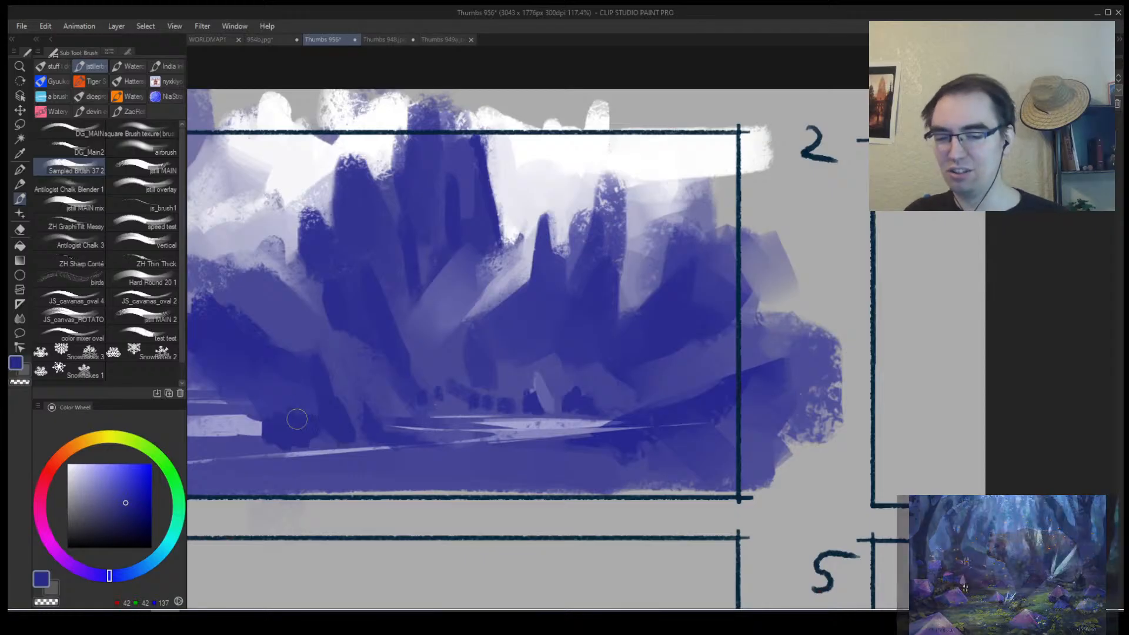
Paint a dark blue (38, 38, 140) foreground rock and low horizontal strokes across the near water of frame 1.
{"action": "left_click", "coordinate": [395, 360], "text": "ctrl+alt"}
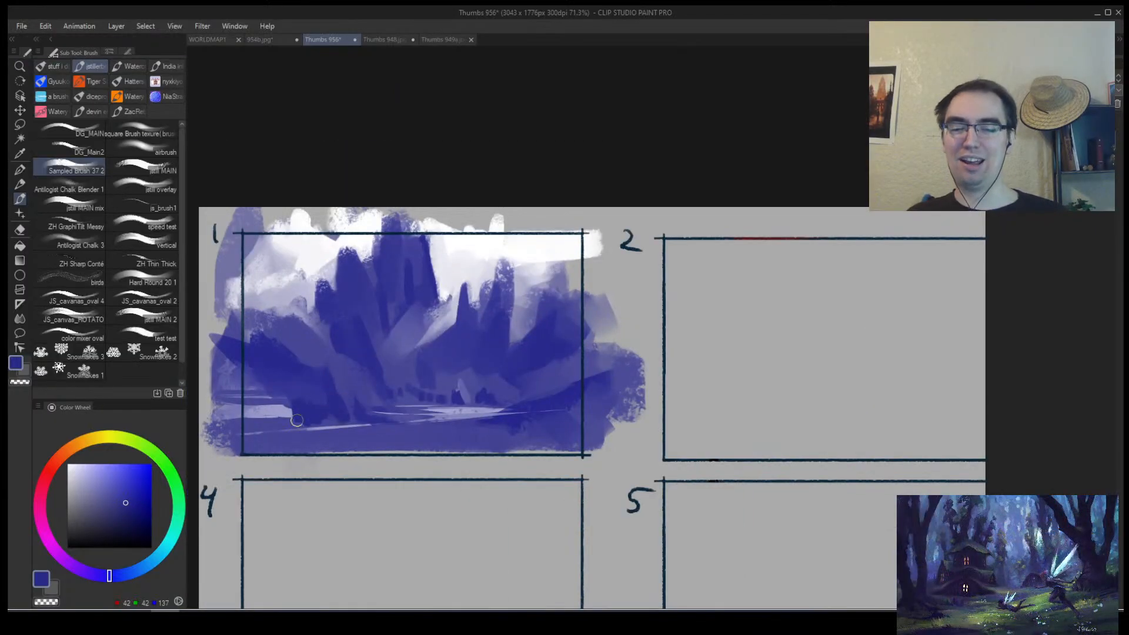
{"action": "mouse_move", "coordinate": [278, 438]}
{"action": "left_mouse_down"}
{"action": "mouse_move", "coordinate": [460, 434]}
{"action": "mouse_move", "coordinate": [427, 438]}
{"action": "mouse_move", "coordinate": [447, 419]}
{"action": "mouse_move", "coordinate": [479, 444]}
{"action": "mouse_move", "coordinate": [457, 424]}
{"action": "mouse_move", "coordinate": [441, 433]}
{"action": "mouse_move", "coordinate": [527, 435]}
{"action": "left_mouse_up"}
{"action": "left_click", "coordinate": [463, 426], "text": "alt"}
{"action": "left_click", "coordinate": [451, 430], "text": "alt"}
{"action": "key", "text": "ctrl+space"}
{"action": "left_click_drag", "start_coordinate": [498, 399], "coordinate": [426, 395]}
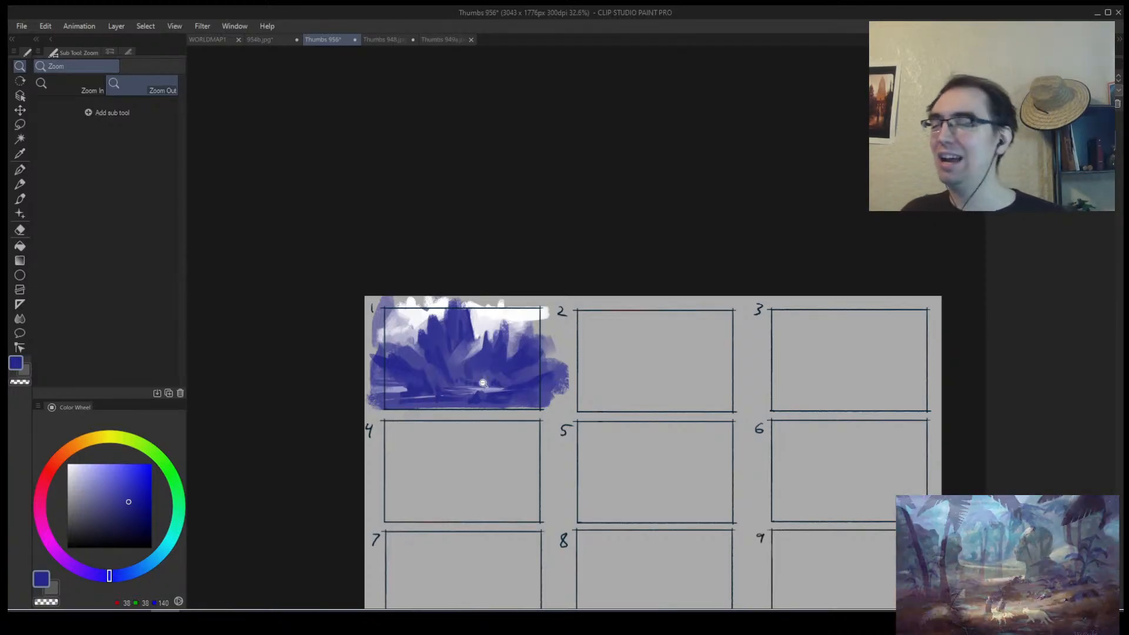
{"action": "left_click_drag", "start_coordinate": [536, 348], "coordinate": [577, 354]}
{"action": "left_click_drag", "start_coordinate": [407, 358], "coordinate": [453, 353]}
{"action": "key", "text": "b"}
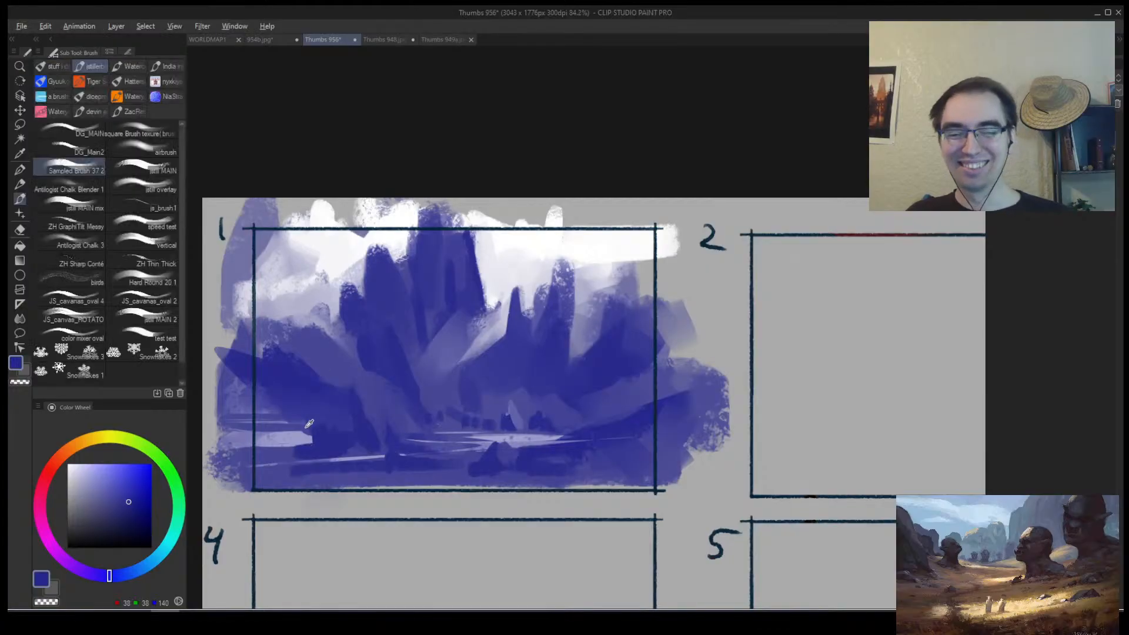
Paint a tall pale violet (137, 137, 183) shape behind the dark rocks at the frame edge above the bright water, and mirror the view.
{"action": "left_click", "coordinate": [282, 423], "text": "alt"}
{"action": "mouse_move", "coordinate": [258, 370]}
{"action": "left_mouse_down"}
{"action": "mouse_move", "coordinate": [233, 391]}
{"action": "mouse_move", "coordinate": [258, 408]}
{"action": "left_mouse_up"}
{"action": "left_click", "coordinate": [314, 366], "text": "alt"}
{"action": "left_click", "coordinate": [271, 308], "text": "alt"}
{"action": "mouse_move", "coordinate": [273, 304]}
{"action": "left_mouse_down"}
{"action": "mouse_move", "coordinate": [247, 344]}
{"action": "mouse_move", "coordinate": [292, 329]}
{"action": "mouse_move", "coordinate": [320, 347]}
{"action": "mouse_move", "coordinate": [313, 317]}
{"action": "mouse_move", "coordinate": [320, 333]}
{"action": "left_mouse_up"}
{"action": "left_click", "coordinate": [306, 338], "text": "alt"}
{"action": "left_click", "coordinate": [328, 315], "text": "alt"}
{"action": "key", "text": "alt+space"}
{"action": "mouse_move", "coordinate": [594, 336]}
{"action": "left_mouse_down"}
{"action": "mouse_move", "coordinate": [574, 360]}
{"action": "mouse_move", "coordinate": [589, 364]}
{"action": "left_mouse_up"}
{"action": "key", "text": "h"}
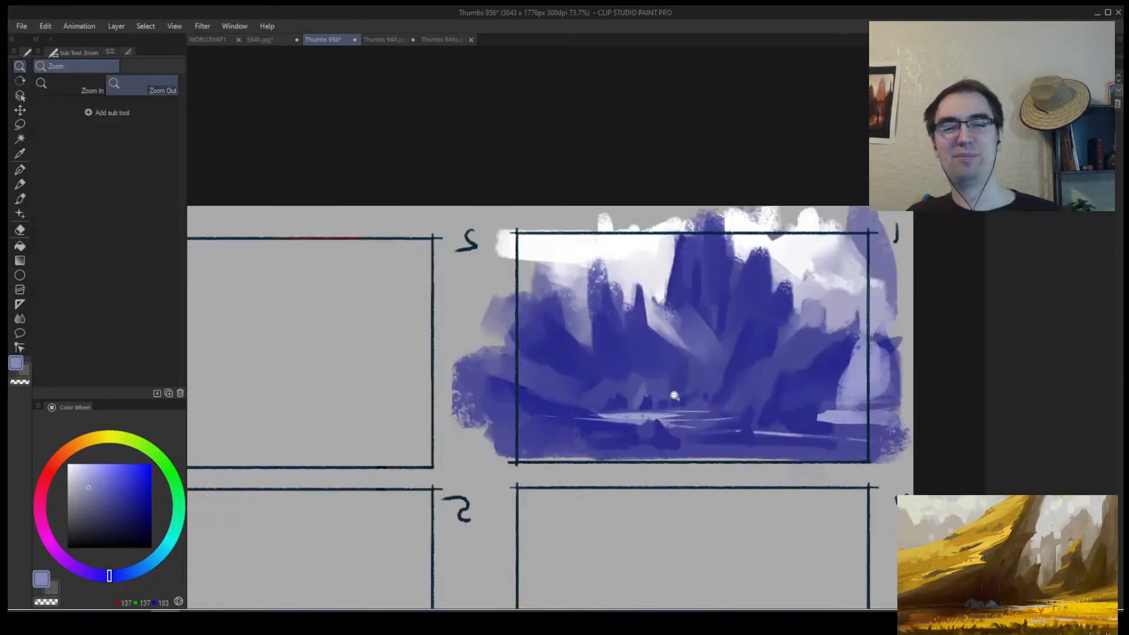
{"action": "mouse_move", "coordinate": [673, 393]}
{"action": "left_mouse_down"}
{"action": "mouse_move", "coordinate": [618, 428]}
{"action": "mouse_move", "coordinate": [676, 378]}
{"action": "mouse_move", "coordinate": [605, 414]}
{"action": "left_mouse_up"}
{"action": "key", "text": "m"}
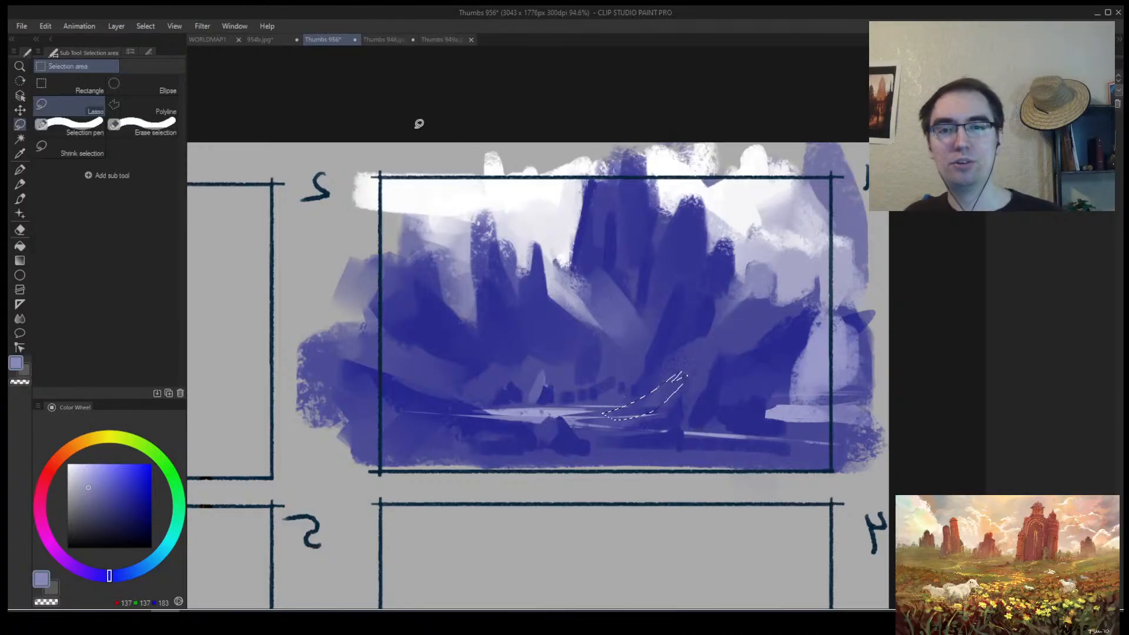
{"action": "left_click", "coordinate": [203, 40]}
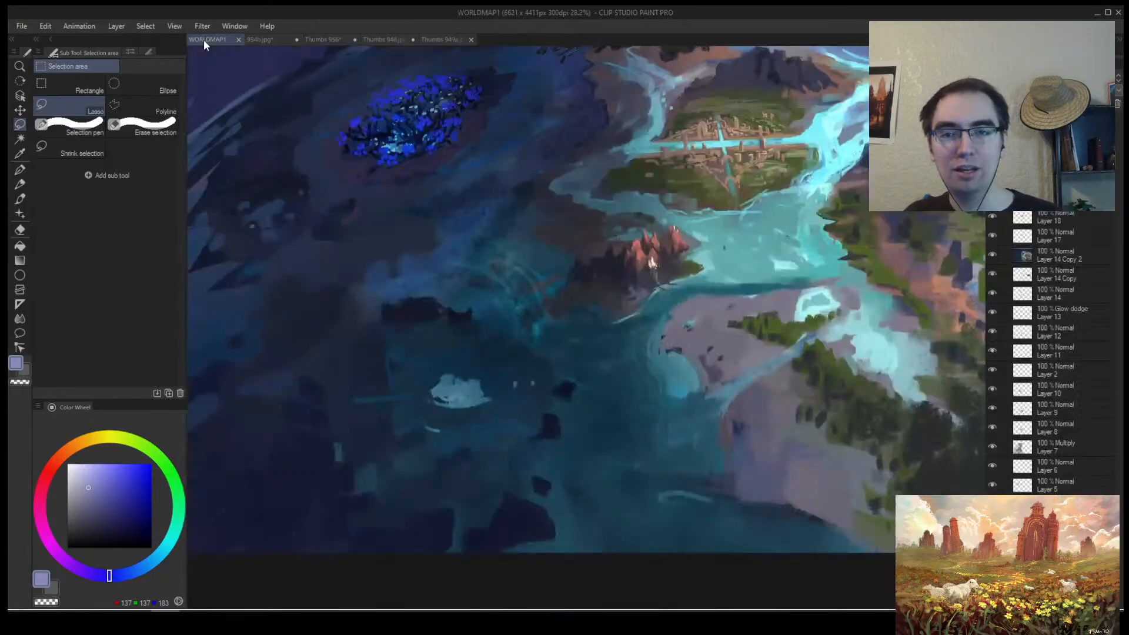
{"action": "left_click", "coordinate": [329, 39]}
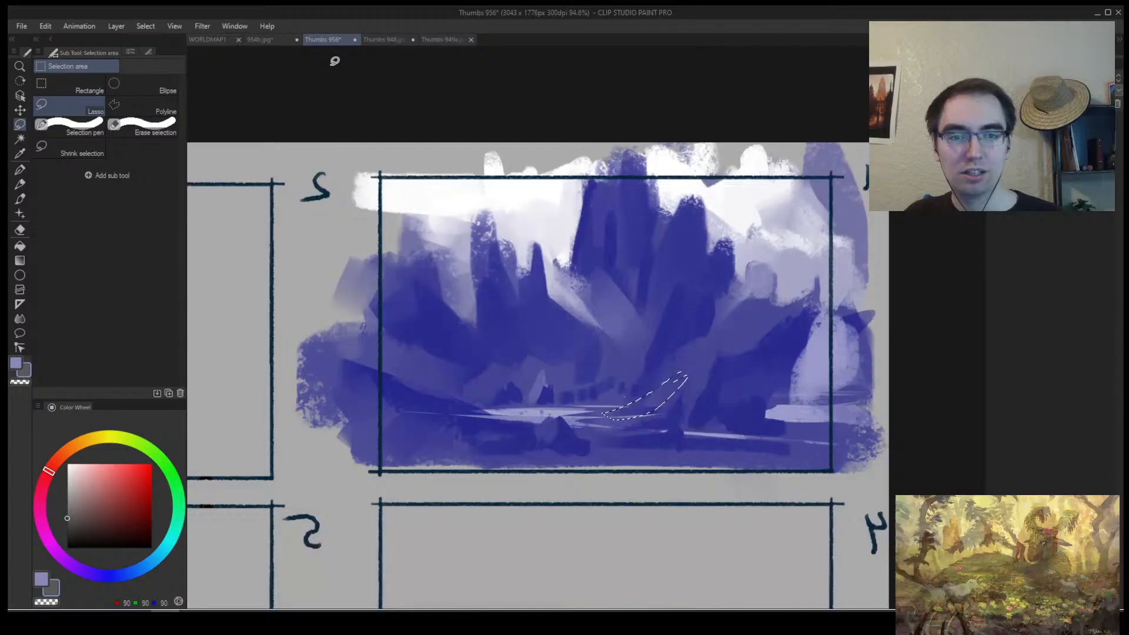
Clear the lasso selection, glaze blue (66, 109, 166) over the valley base, far shore and lowest foreground water, and unmirror the view.
{"action": "left_click", "coordinate": [139, 566]}
{"action": "key", "text": "o"}
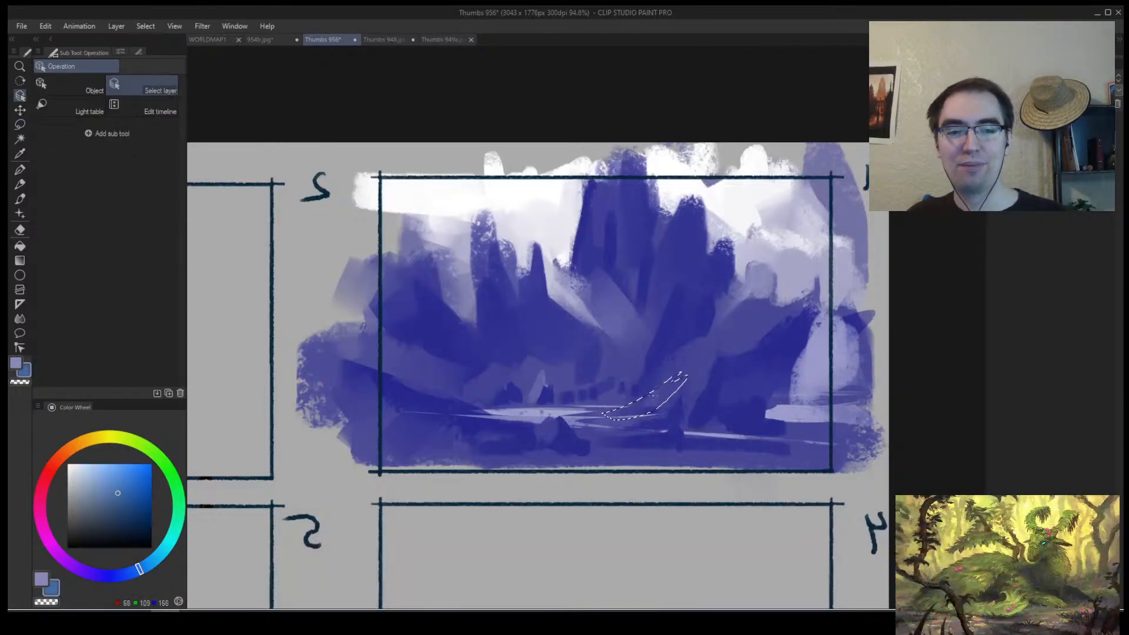
{"action": "key", "text": "b"}
{"action": "key", "text": "ctrl+d"}
{"action": "key", "text": "b"}
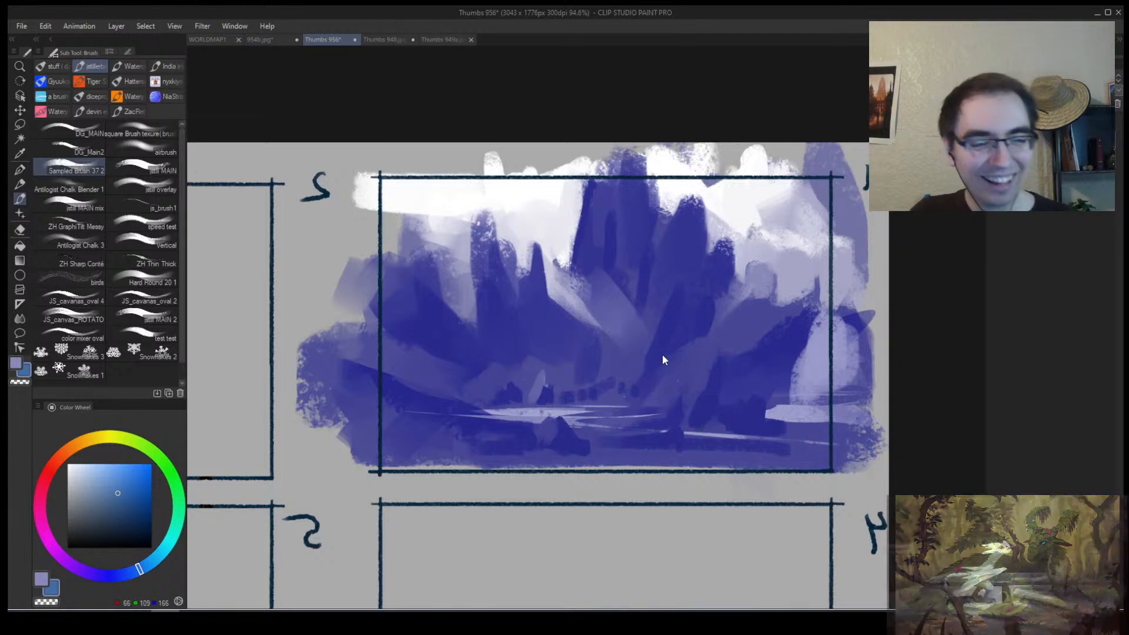
{"action": "mouse_move", "coordinate": [643, 373]}
{"action": "left_mouse_down"}
{"action": "mouse_move", "coordinate": [666, 393]}
{"action": "mouse_move", "coordinate": [680, 378]}
{"action": "mouse_move", "coordinate": [611, 387]}
{"action": "mouse_move", "coordinate": [571, 467]}
{"action": "mouse_move", "coordinate": [649, 314]}
{"action": "mouse_move", "coordinate": [572, 378]}
{"action": "mouse_move", "coordinate": [508, 398]}
{"action": "mouse_move", "coordinate": [600, 394]}
{"action": "mouse_move", "coordinate": [505, 406]}
{"action": "mouse_move", "coordinate": [723, 402]}
{"action": "mouse_move", "coordinate": [701, 403]}
{"action": "mouse_move", "coordinate": [712, 438]}
{"action": "mouse_move", "coordinate": [582, 451]}
{"action": "mouse_move", "coordinate": [795, 470]}
{"action": "left_mouse_up"}
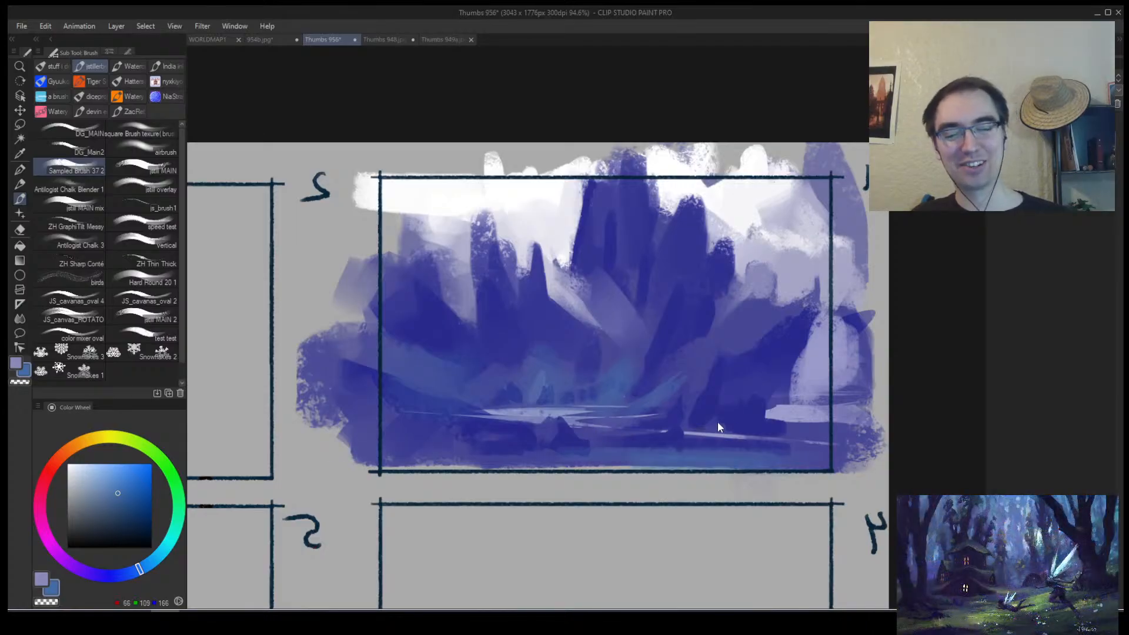
{"action": "key", "text": "h"}
{"action": "left_click_drag", "start_coordinate": [696, 430], "coordinate": [653, 434]}
{"action": "left_click", "coordinate": [630, 456], "text": "alt"}
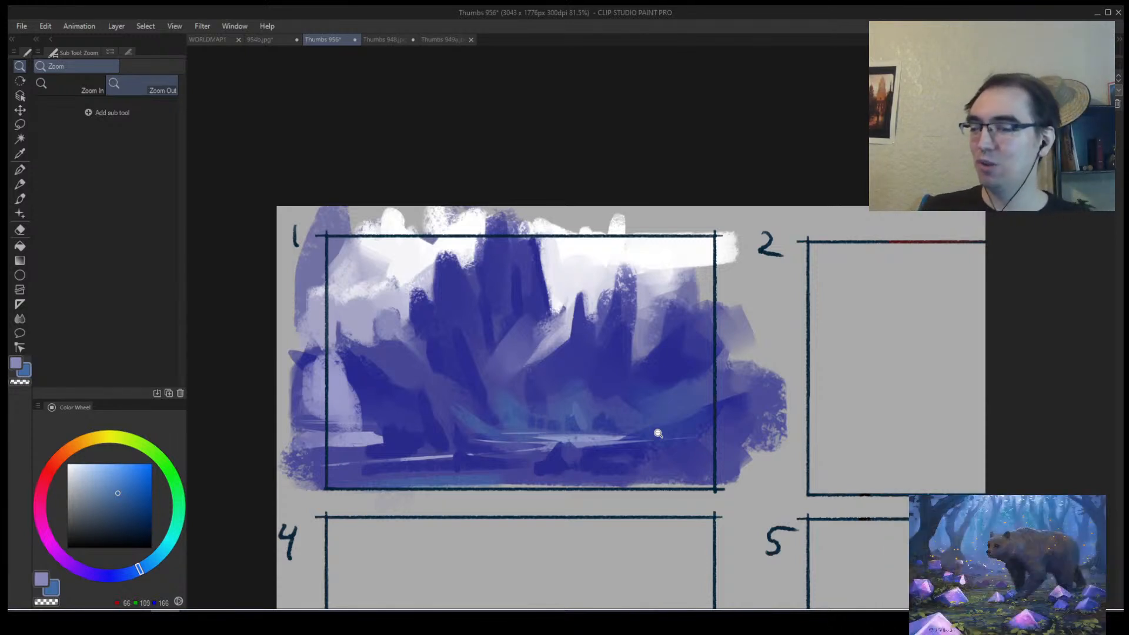
Mirror the canvas view and paint small rocks in sampled dark blue along the foreground shore of thumbnail 1.
{"action": "mouse_move", "coordinate": [551, 373]}
{"action": "left_mouse_down"}
{"action": "mouse_move", "coordinate": [521, 394]}
{"action": "mouse_move", "coordinate": [544, 391]}
{"action": "left_mouse_up"}
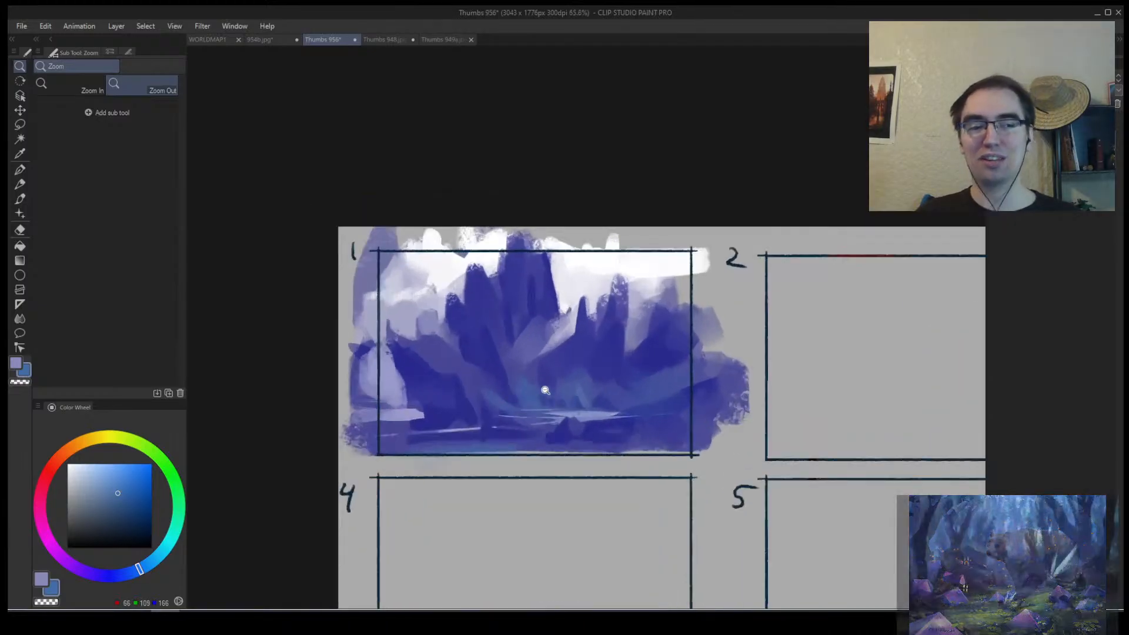
{"action": "key", "text": "h"}
{"action": "left_click_drag", "start_coordinate": [680, 395], "coordinate": [536, 410]}
{"action": "key", "text": "b"}
{"action": "left_click", "coordinate": [602, 418], "text": "alt"}
{"action": "left_click_drag", "start_coordinate": [606, 425], "coordinate": [637, 434]}
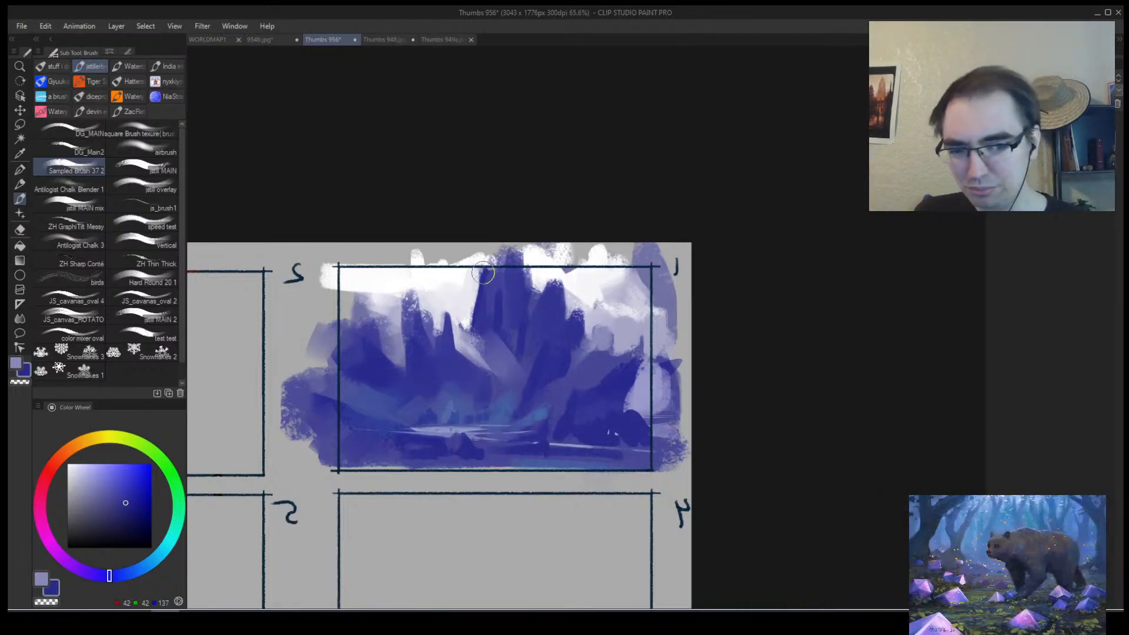
{"action": "mouse_move", "coordinate": [509, 373]}
{"action": "left_mouse_down"}
{"action": "mouse_move", "coordinate": [509, 390]}
{"action": "mouse_move", "coordinate": [537, 353]}
{"action": "mouse_move", "coordinate": [530, 268]}
{"action": "mouse_move", "coordinate": [471, 259]}
{"action": "mouse_move", "coordinate": [497, 278]}
{"action": "left_mouse_up"}
{"action": "left_click", "coordinate": [465, 291], "text": "alt"}
{"action": "key", "text": "ctrl+z"}
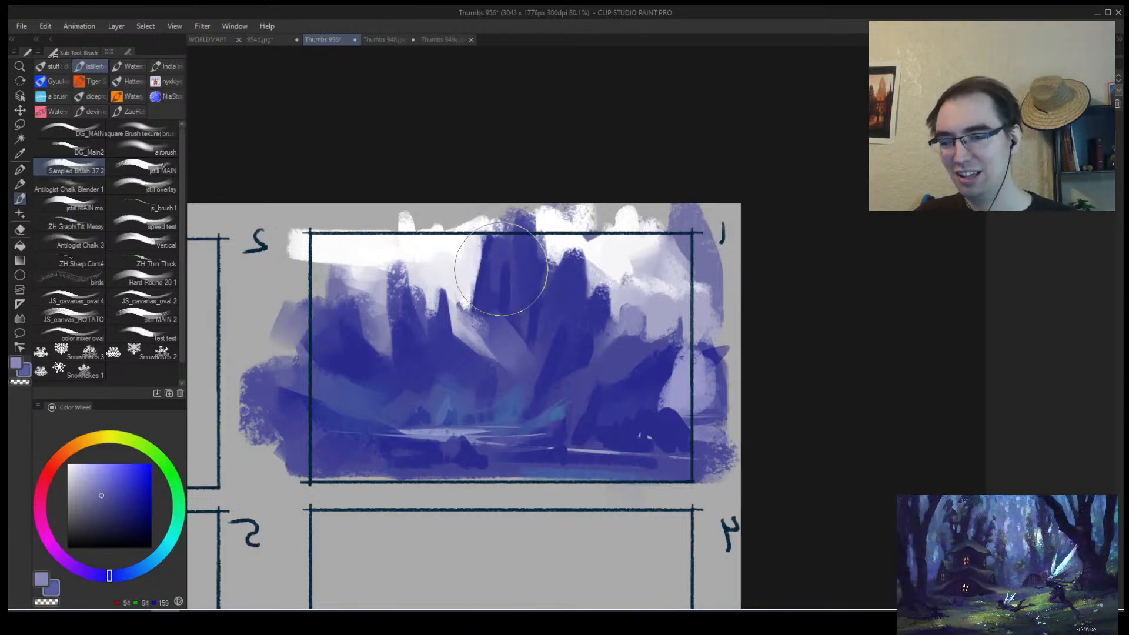
Shrink the brush, mix a pale greyish blue and paint it down the bright sky-facing edge of the tallest central spire.
{"action": "key", "text": "["}
{"action": "key", "text": "["}
{"action": "key", "text": "["}
{"action": "key", "text": "["}
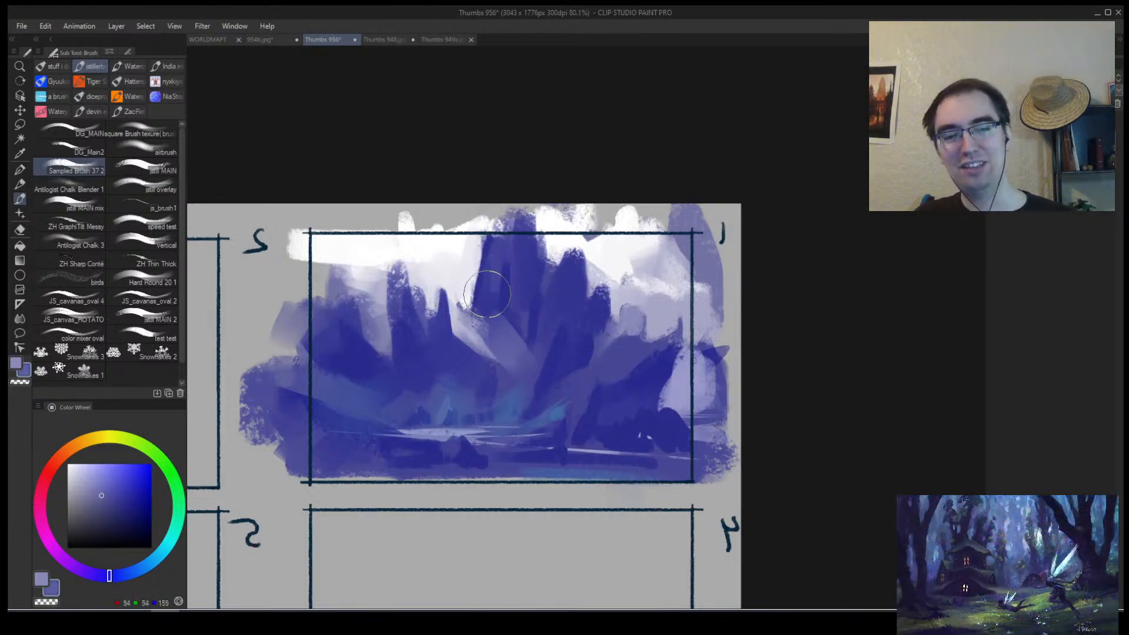
{"action": "left_click", "coordinate": [85, 508]}
{"action": "left_click_drag", "start_coordinate": [114, 581], "coordinate": [136, 570]}
{"action": "left_click", "coordinate": [88, 482]}
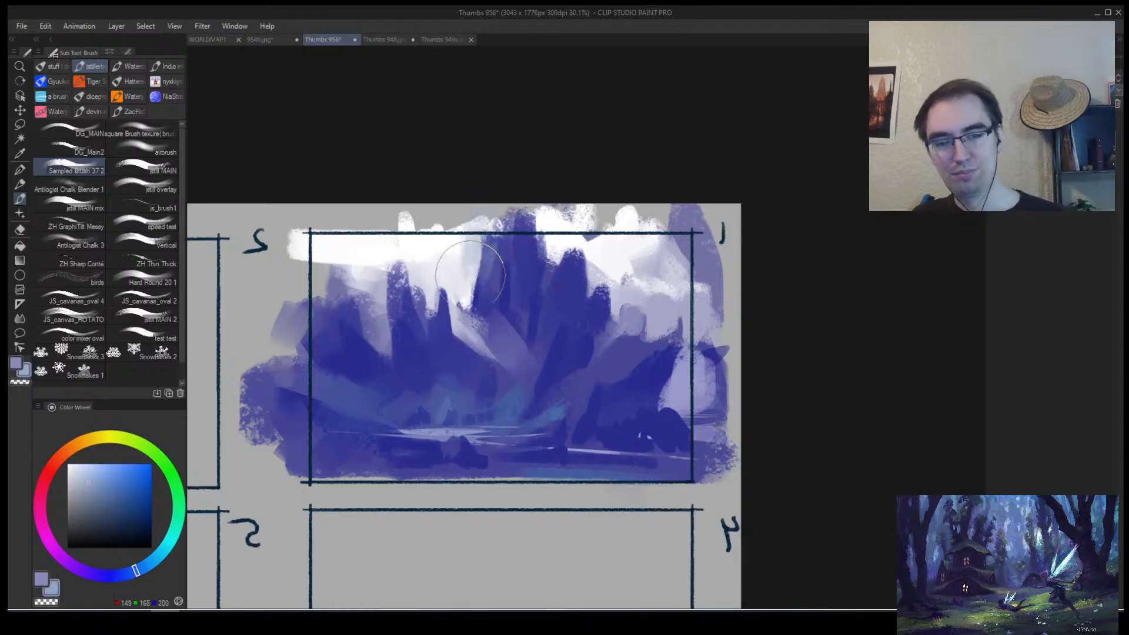
{"action": "left_click_drag", "start_coordinate": [447, 241], "coordinate": [500, 329]}
Mix a muted grey-violet (RGB 157, 144, 170), glaze it over the sky around the spires, and unmirror the canvas.
{"action": "left_click", "coordinate": [119, 518]}
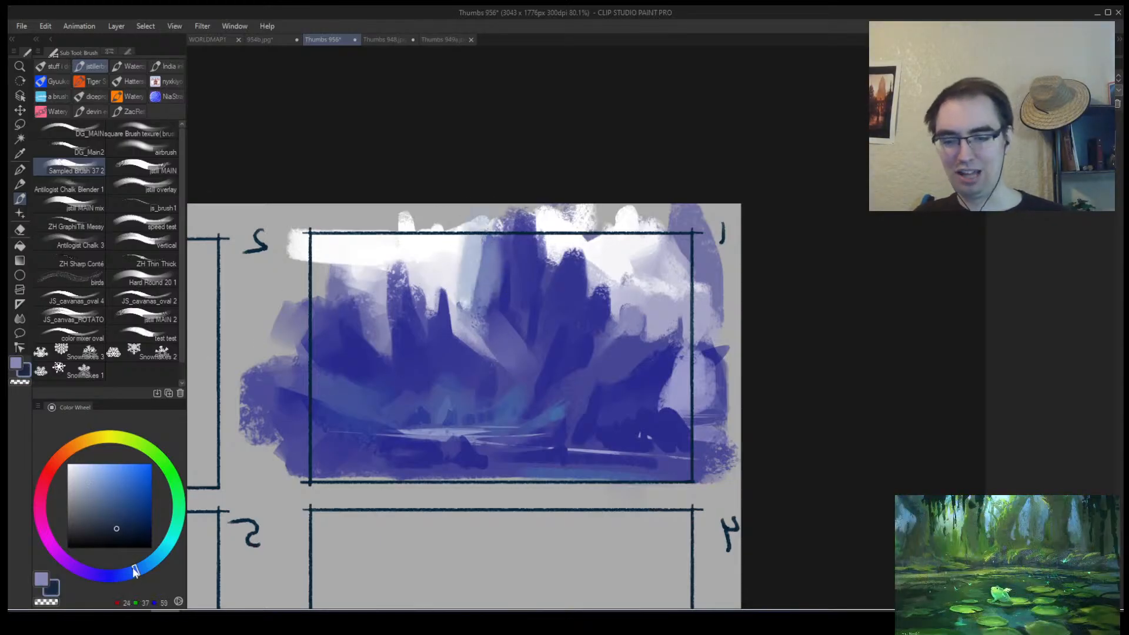
{"action": "mouse_move", "coordinate": [136, 570]}
{"action": "left_mouse_down"}
{"action": "mouse_move", "coordinate": [100, 575]}
{"action": "mouse_move", "coordinate": [146, 565]}
{"action": "mouse_move", "coordinate": [74, 565]}
{"action": "left_mouse_up"}
{"action": "left_click", "coordinate": [131, 476]}
{"action": "left_click", "coordinate": [88, 470]}
{"action": "left_click", "coordinate": [83, 503]}
{"action": "left_click", "coordinate": [80, 492]}
{"action": "mouse_move", "coordinate": [302, 276]}
{"action": "left_mouse_down"}
{"action": "mouse_move", "coordinate": [328, 240]}
{"action": "mouse_move", "coordinate": [378, 315]}
{"action": "mouse_move", "coordinate": [549, 276]}
{"action": "mouse_move", "coordinate": [594, 247]}
{"action": "mouse_move", "coordinate": [641, 270]}
{"action": "mouse_move", "coordinate": [653, 380]}
{"action": "mouse_move", "coordinate": [590, 414]}
{"action": "left_mouse_up"}
{"action": "key", "text": "h"}
{"action": "scroll", "coordinate": [589, 414], "scroll_direction": "up", "scroll_amount": 2}
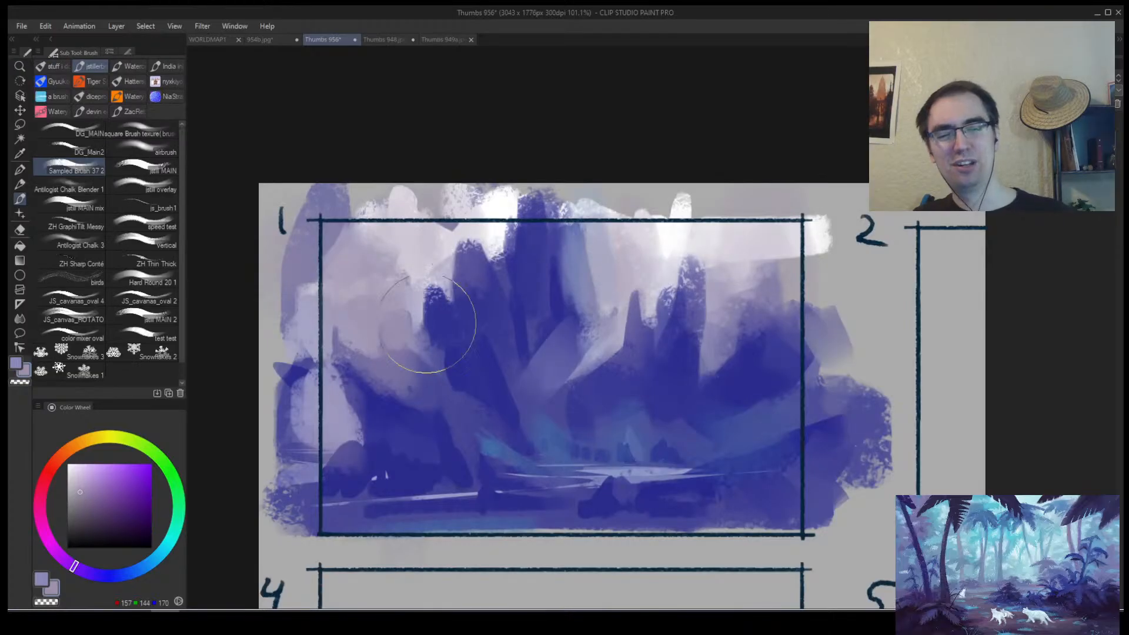
Open the WORLDMAP1 painting, circle the pale islet in the dark sea, and undo the circle.
{"action": "left_click", "coordinate": [259, 39]}
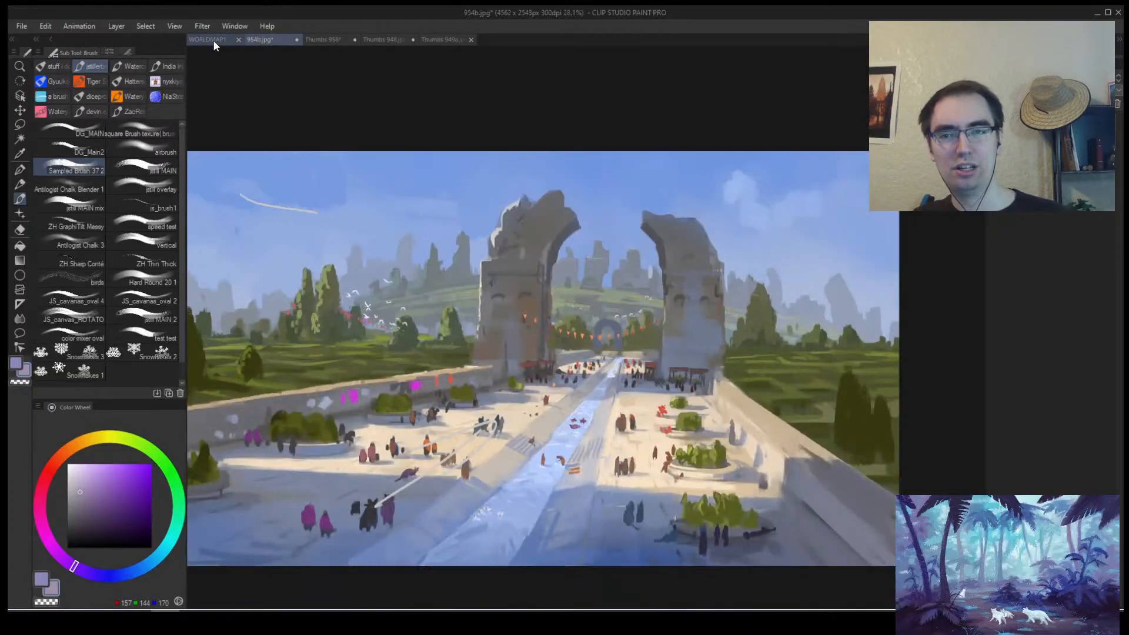
{"action": "left_click", "coordinate": [207, 39]}
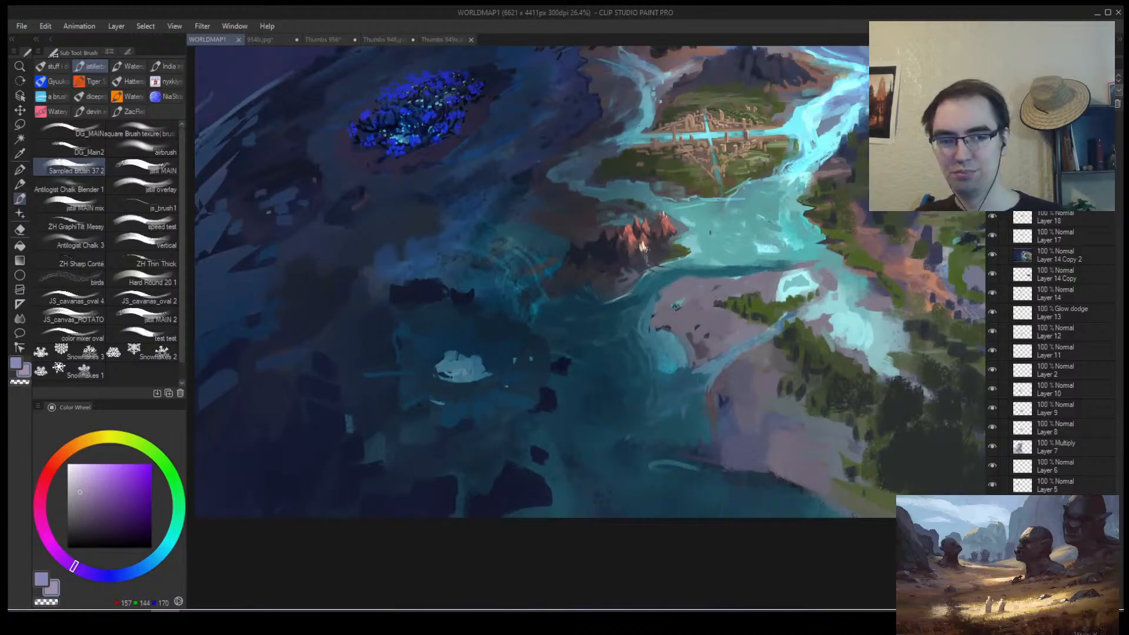
{"action": "mouse_move", "coordinate": [497, 332]}
{"action": "left_mouse_down"}
{"action": "mouse_move", "coordinate": [466, 442]}
{"action": "mouse_move", "coordinate": [500, 330]}
{"action": "mouse_move", "coordinate": [341, 404]}
{"action": "mouse_move", "coordinate": [478, 312]}
{"action": "mouse_move", "coordinate": [386, 412]}
{"action": "mouse_move", "coordinate": [406, 302]}
{"action": "left_mouse_up"}
{"action": "key", "text": "ctrl+z"}
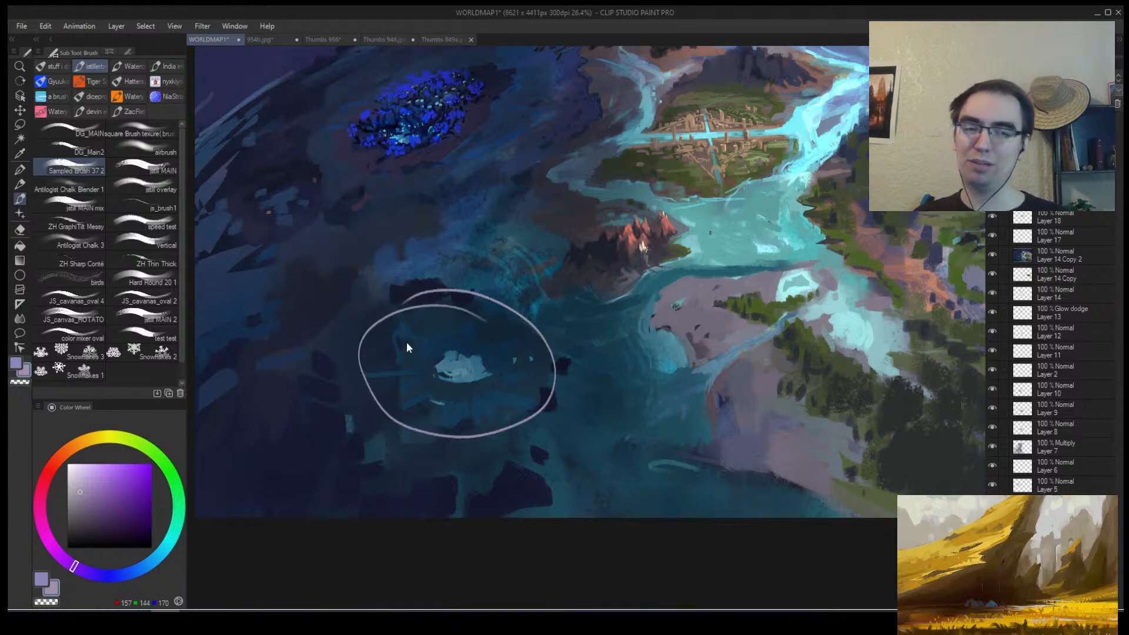
{"action": "key", "text": "ctrl+z"}
Try small dark marks on the purple coast beside the river mouth of the world map, and undo them all.
{"action": "left_click", "coordinate": [524, 487], "text": "alt"}
{"action": "mouse_move", "coordinate": [691, 395]}
{"action": "left_mouse_down"}
{"action": "mouse_move", "coordinate": [499, 383]}
{"action": "mouse_move", "coordinate": [559, 350]}
{"action": "mouse_move", "coordinate": [491, 363]}
{"action": "mouse_move", "coordinate": [582, 365]}
{"action": "left_mouse_up"}
{"action": "left_click", "coordinate": [535, 359]}
{"action": "key", "text": "ctrl+z"}
{"action": "left_click", "coordinate": [478, 364]}
{"action": "left_click_drag", "start_coordinate": [529, 312], "coordinate": [527, 327]}
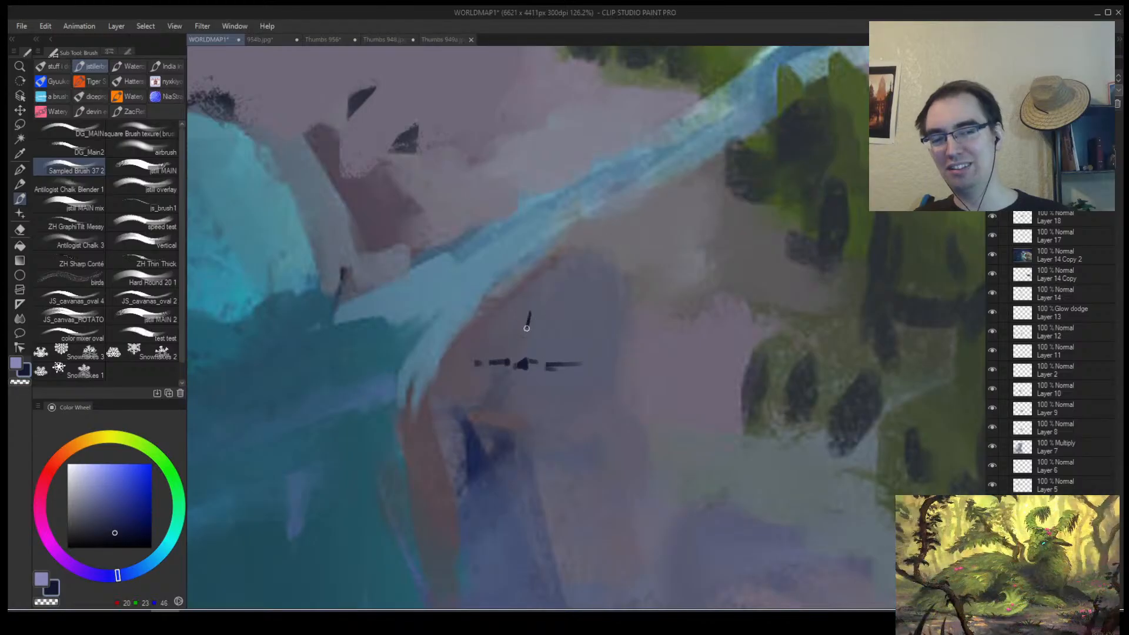
{"action": "key", "text": "ctrl+z"}
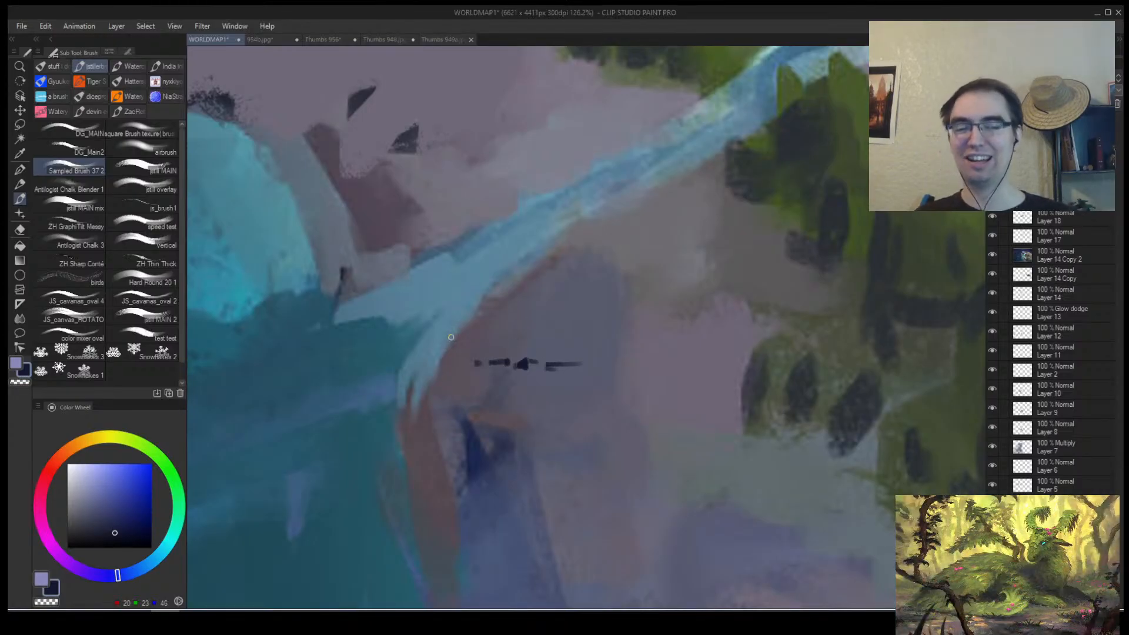
{"action": "key", "text": "ctrl+z"}
{"action": "key", "text": "ctrl+z"}
{"action": "key", "text": "ctrl+z"}
{"action": "key", "text": "ctrl+z"}
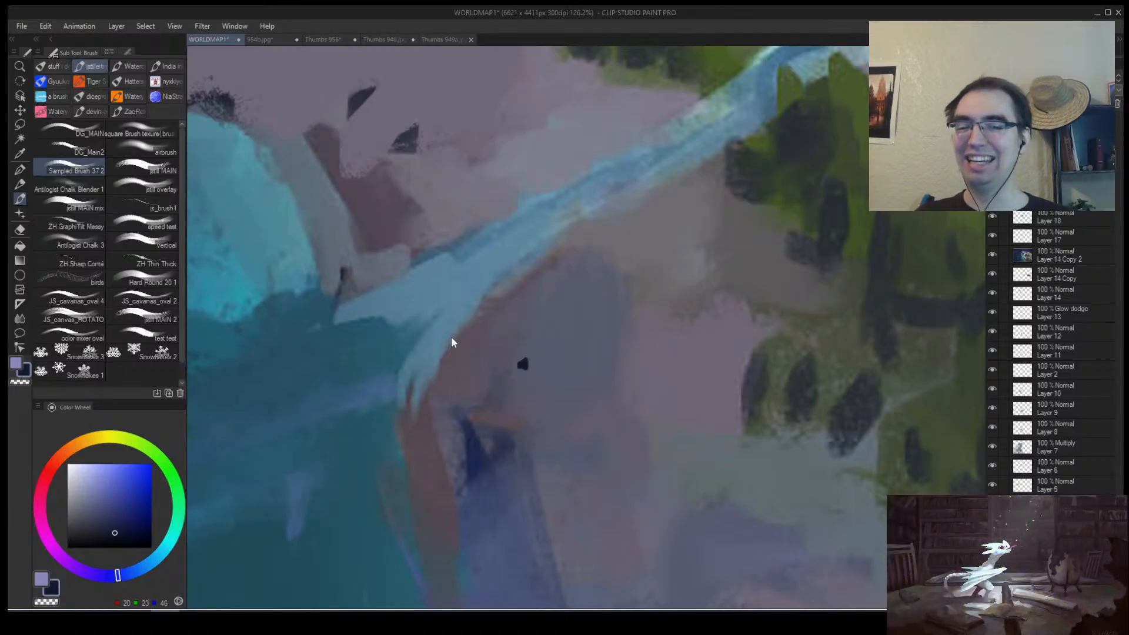
{"action": "key", "text": "ctrl+z"}
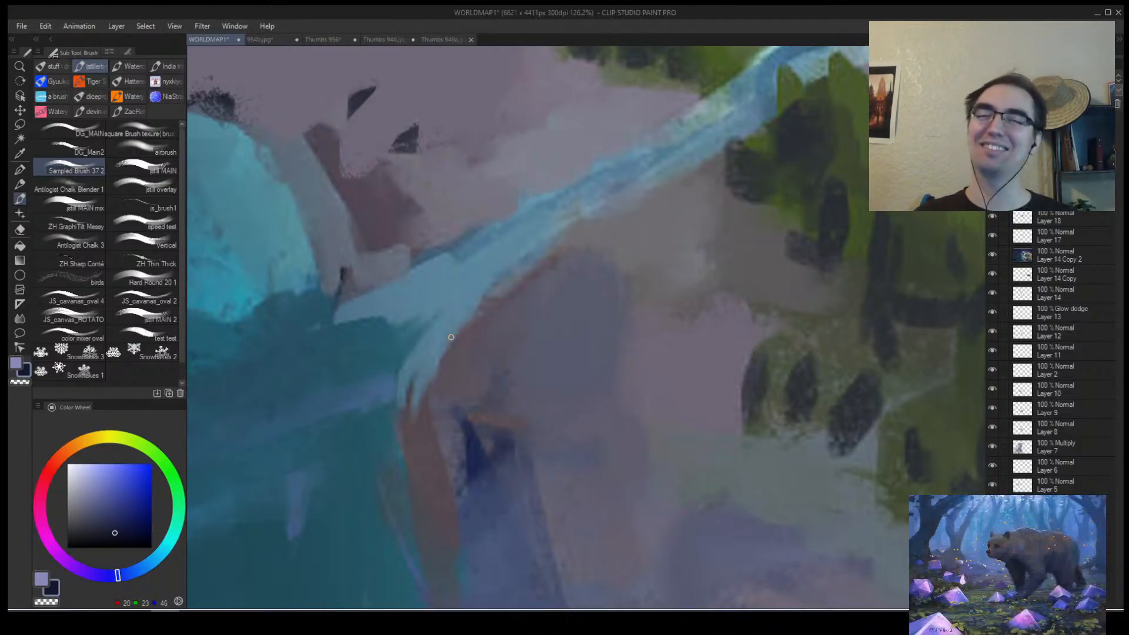
Return to the Thumbs 956 canvas and paint tiny dark blue silhouettes along the far shore of the bright water in thumbnail 1.
{"action": "key", "text": "ctrl+space"}
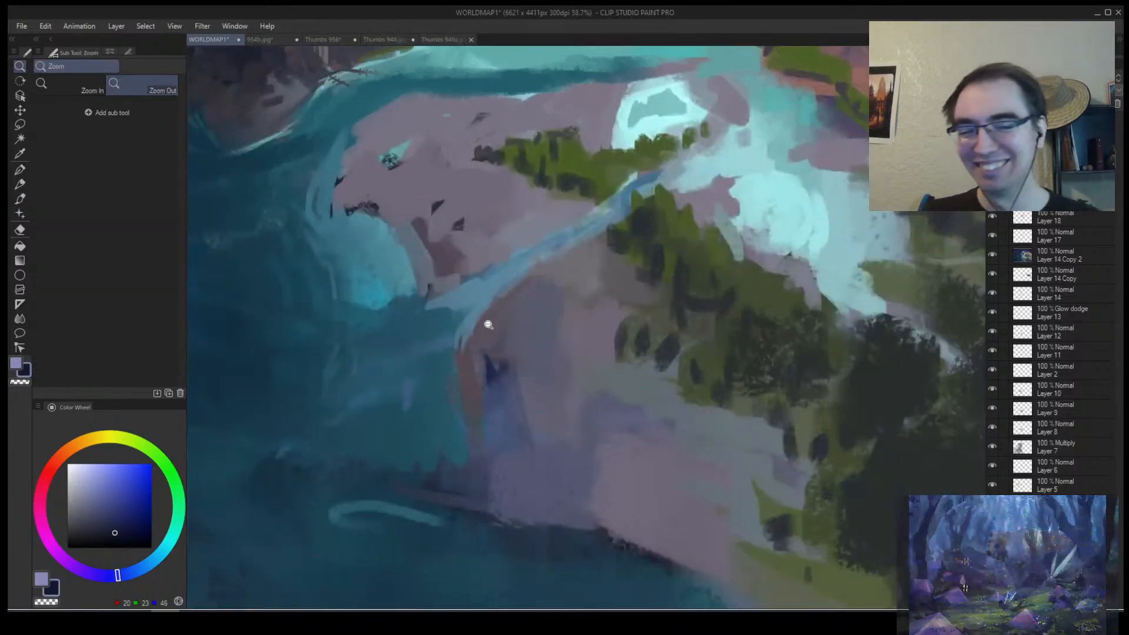
{"action": "left_click_drag", "start_coordinate": [451, 337], "coordinate": [438, 312]}
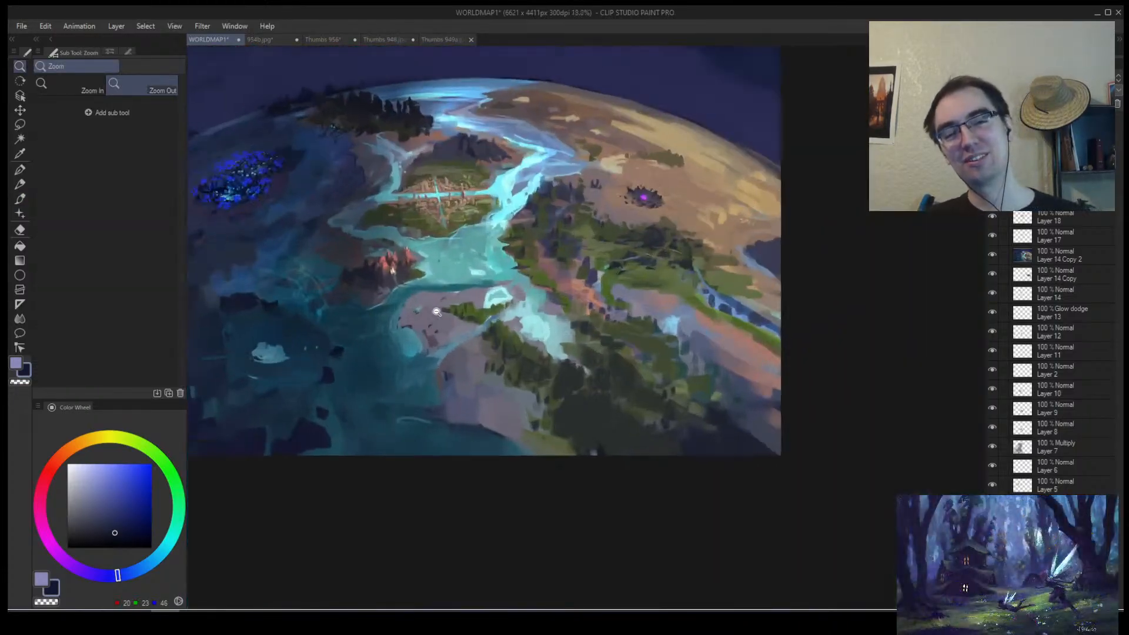
{"action": "left_click", "coordinate": [269, 39]}
{"action": "left_click", "coordinate": [310, 40]}
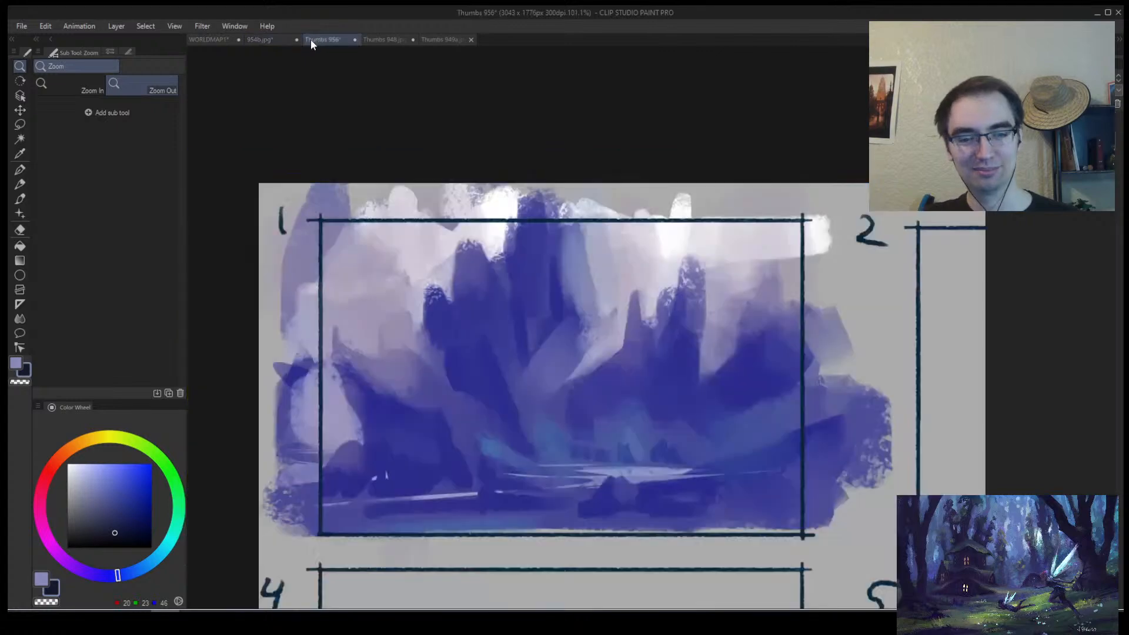
{"action": "mouse_move", "coordinate": [552, 386]}
{"action": "left_mouse_down"}
{"action": "mouse_move", "coordinate": [552, 411]}
{"action": "mouse_move", "coordinate": [528, 403]}
{"action": "mouse_move", "coordinate": [558, 407]}
{"action": "left_mouse_up"}
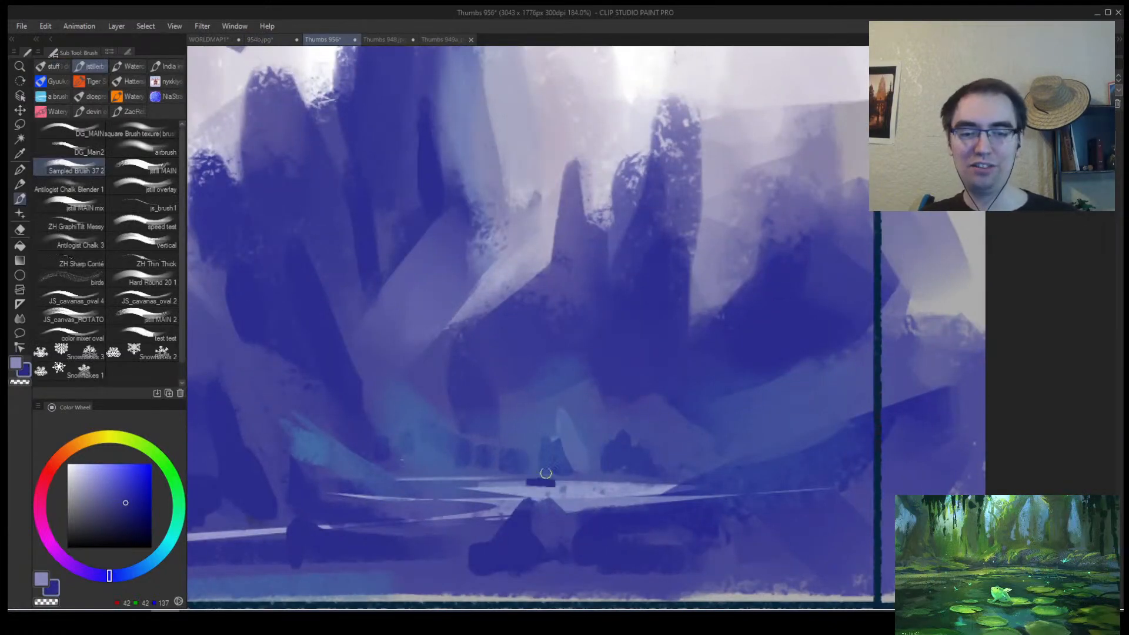
{"action": "mouse_move", "coordinate": [532, 472]}
{"action": "left_mouse_down"}
{"action": "mouse_move", "coordinate": [536, 441]}
{"action": "mouse_move", "coordinate": [533, 471]}
{"action": "mouse_move", "coordinate": [550, 443]}
{"action": "mouse_move", "coordinate": [500, 467]}
{"action": "mouse_move", "coordinate": [458, 470]}
{"action": "left_mouse_up"}
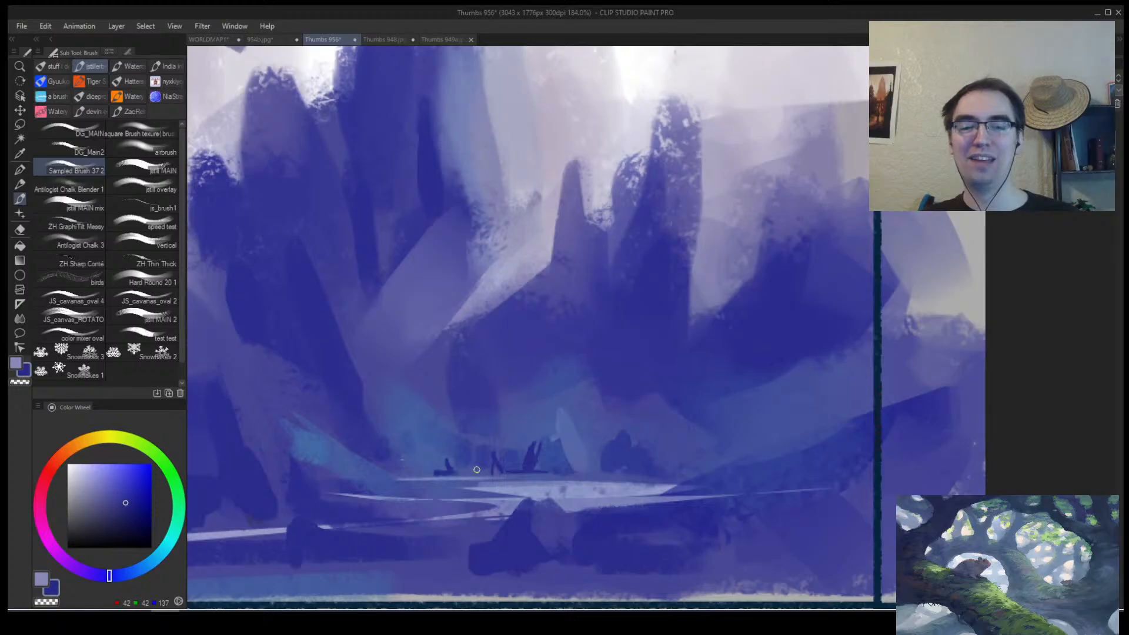
{"action": "mouse_move", "coordinate": [579, 454]}
{"action": "left_mouse_down"}
{"action": "mouse_move", "coordinate": [573, 472]}
{"action": "mouse_move", "coordinate": [644, 474]}
{"action": "mouse_move", "coordinate": [694, 444]}
{"action": "left_mouse_up"}
{"action": "key", "text": "alt+space"}
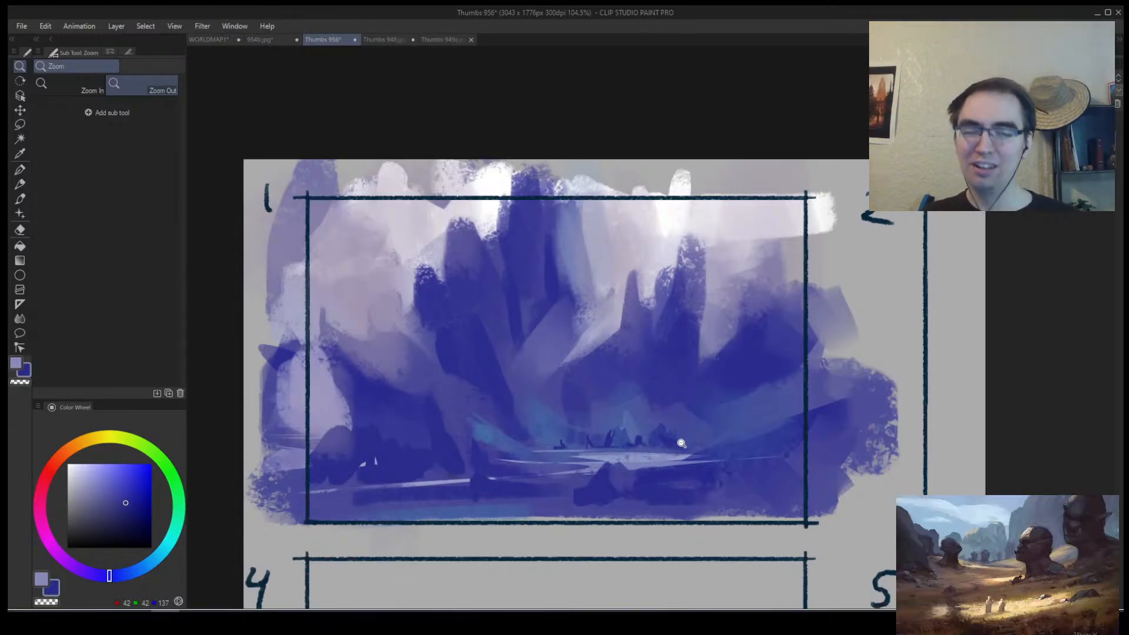
{"action": "scroll", "coordinate": [612, 471], "scroll_direction": "down", "scroll_amount": 4}
{"action": "scroll", "coordinate": [615, 449], "scroll_direction": "up", "scroll_amount": 4}
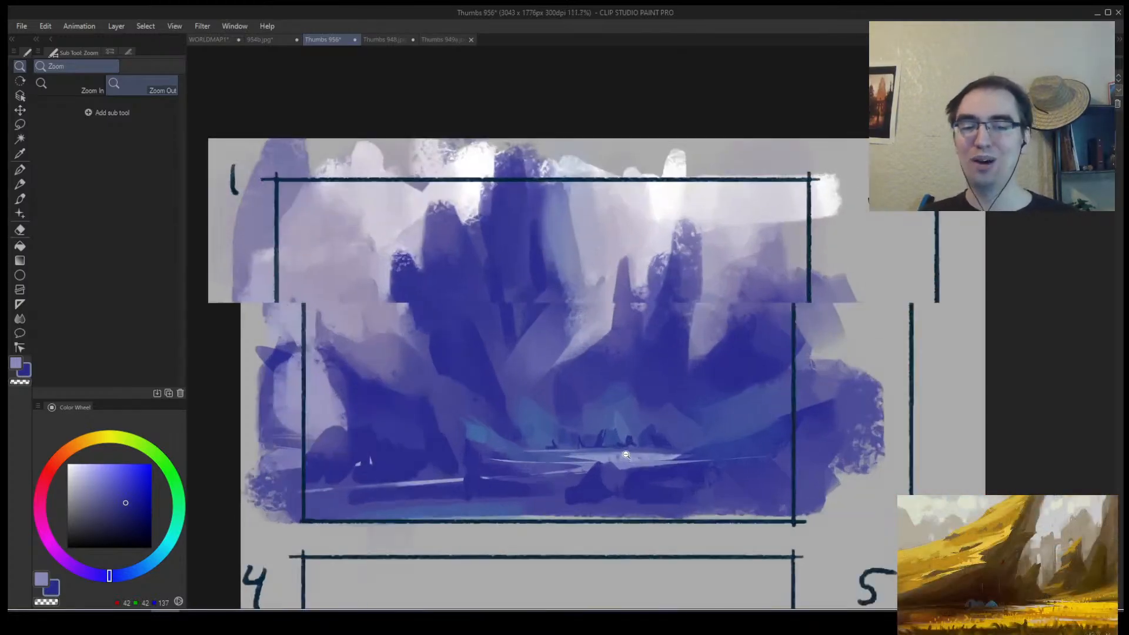
Enlarge the brush and paint a dark blue horizontal stroke across the foreground below the bright water.
{"action": "key", "text": "b"}
{"action": "key", "text": "bracketright"}
{"action": "key", "text": "bracketright"}
{"action": "left_click_drag", "start_coordinate": [581, 477], "coordinate": [472, 480]}
Review the WORLDMAP1 painting as reference and return to thumbnail 1 on the Thumbs 956 canvas.
{"action": "left_click", "coordinate": [219, 40]}
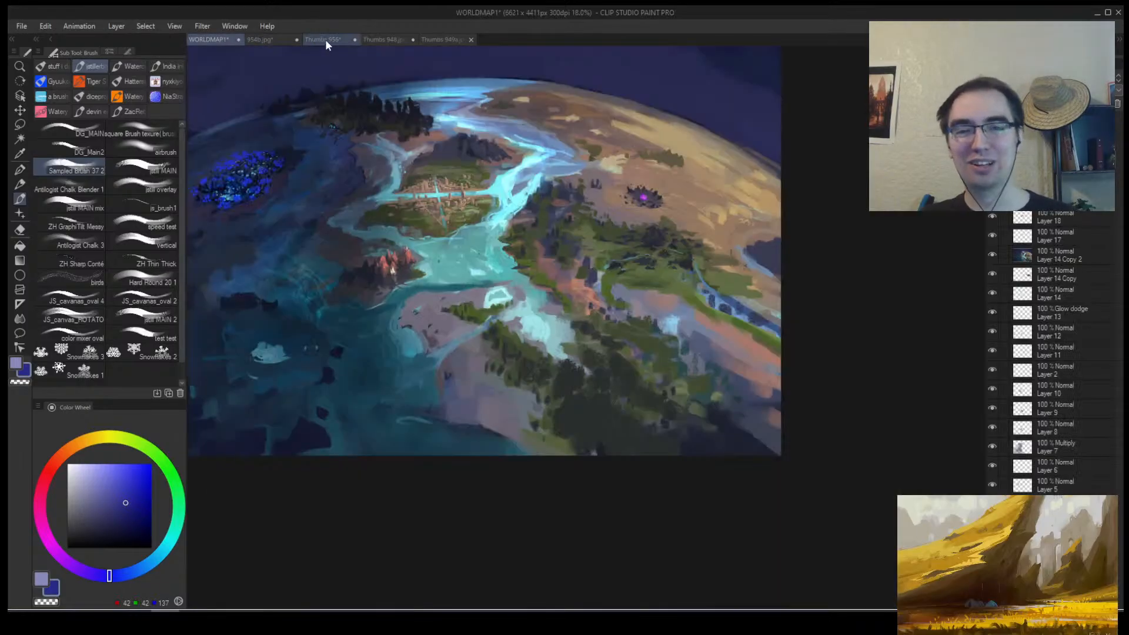
{"action": "left_click", "coordinate": [323, 40]}
{"action": "key", "text": "alt+space"}
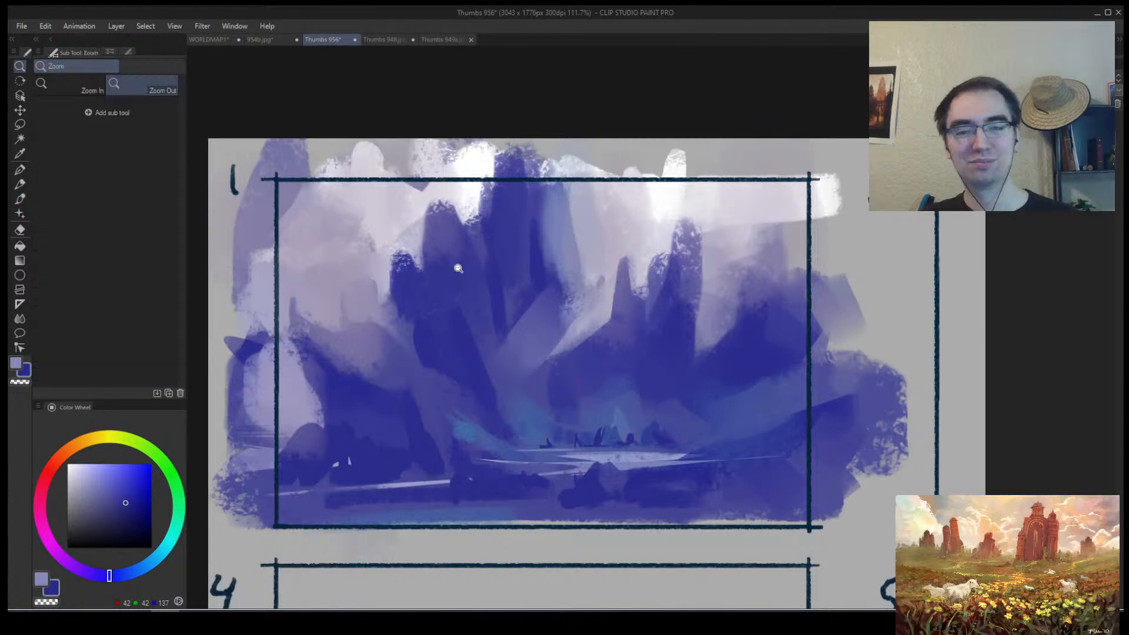
{"action": "left_click_drag", "start_coordinate": [551, 377], "coordinate": [545, 378]}
{"action": "scroll", "coordinate": [545, 378], "scroll_direction": "up", "scroll_amount": 1}
Lasso-select long, thin horizontal bands across the foreground of thumbnail 1.
{"action": "key", "text": "m"}
{"action": "mouse_move", "coordinate": [525, 432]}
{"action": "left_mouse_down"}
{"action": "mouse_move", "coordinate": [378, 446]}
{"action": "mouse_move", "coordinate": [647, 448]}
{"action": "left_mouse_up"}
{"action": "mouse_move", "coordinate": [728, 432]}
{"action": "left_mouse_down"}
{"action": "mouse_move", "coordinate": [559, 431]}
{"action": "mouse_move", "coordinate": [795, 436]}
{"action": "left_mouse_up"}
{"action": "mouse_move", "coordinate": [829, 442]}
{"action": "left_mouse_down"}
{"action": "mouse_move", "coordinate": [691, 446]}
{"action": "mouse_move", "coordinate": [613, 487]}
{"action": "mouse_move", "coordinate": [826, 445]}
{"action": "left_mouse_up"}
Paint dark teal (RGB 25, 92, 119) across the selected foreground bands with a progressively larger brush.
{"action": "key", "text": "b"}
{"action": "left_click_drag", "start_coordinate": [110, 575], "coordinate": [157, 558]}
{"action": "left_click", "coordinate": [135, 508]}
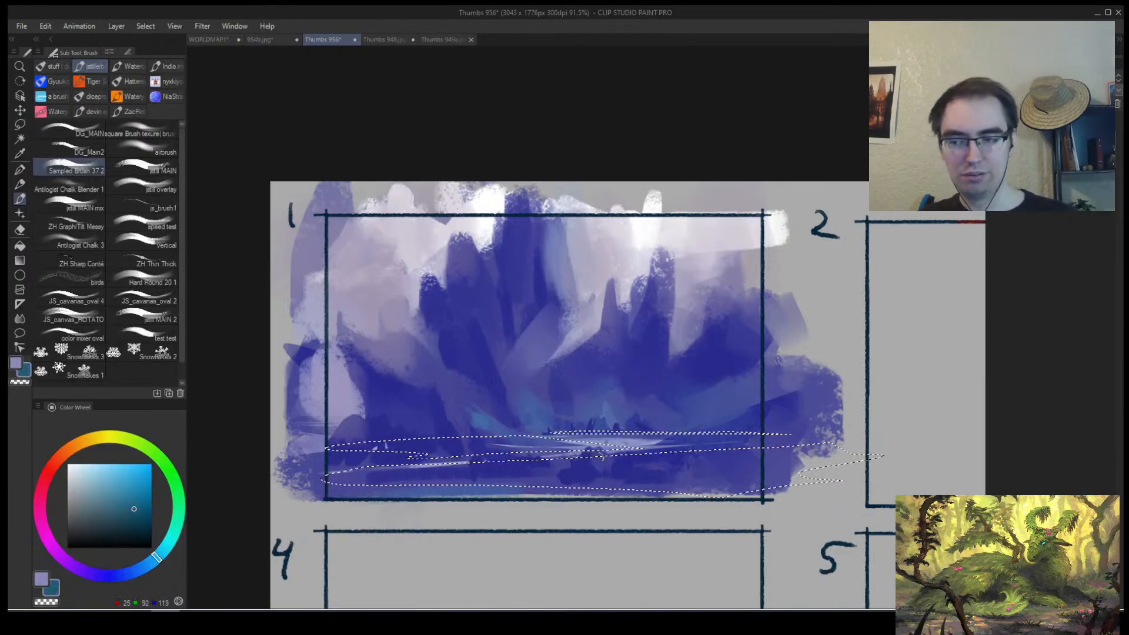
{"action": "left_click_drag", "start_coordinate": [413, 476], "coordinate": [353, 470]}
{"action": "key", "text": "bracketright"}
{"action": "key", "text": "bracketright"}
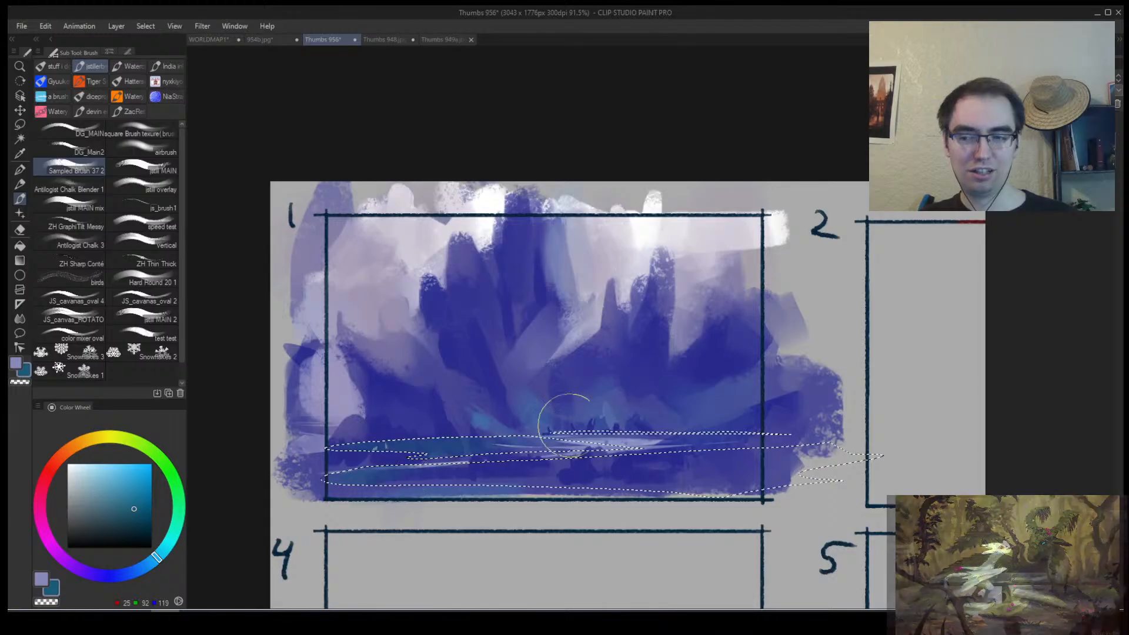
{"action": "left_click_drag", "start_coordinate": [506, 441], "coordinate": [376, 458]}
{"action": "key", "text": "bracketright"}
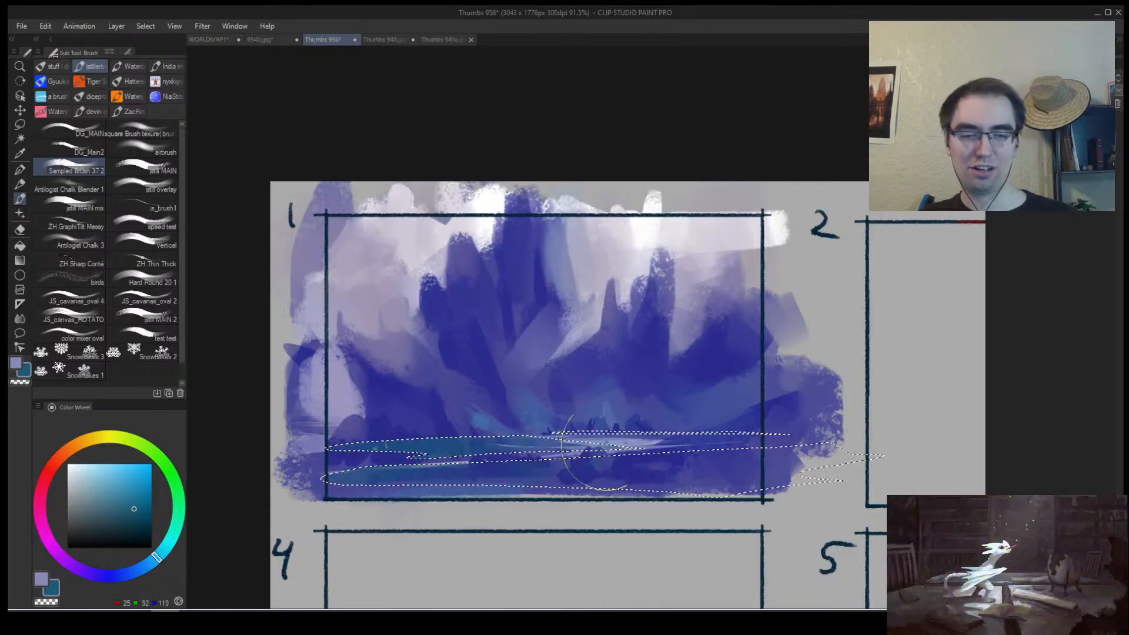
{"action": "left_click_drag", "start_coordinate": [732, 450], "coordinate": [643, 435]}
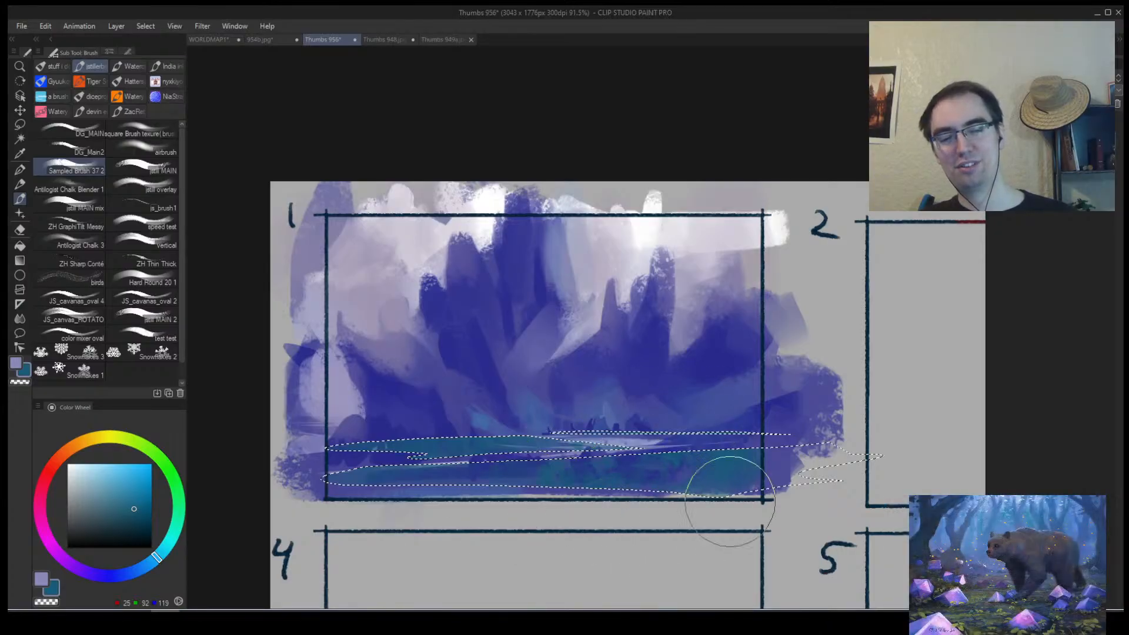
Break up the teal bands with sampled dark blues, checking them in the mirrored view, and clear the selection.
{"action": "left_click", "coordinate": [670, 445], "text": "alt"}
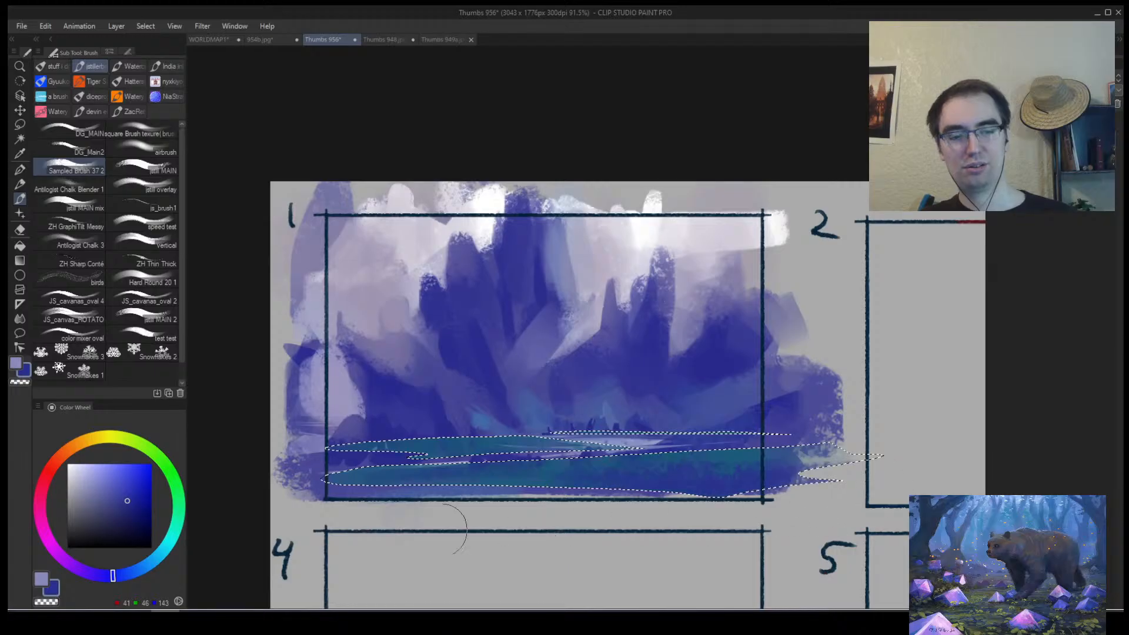
{"action": "key", "text": "h"}
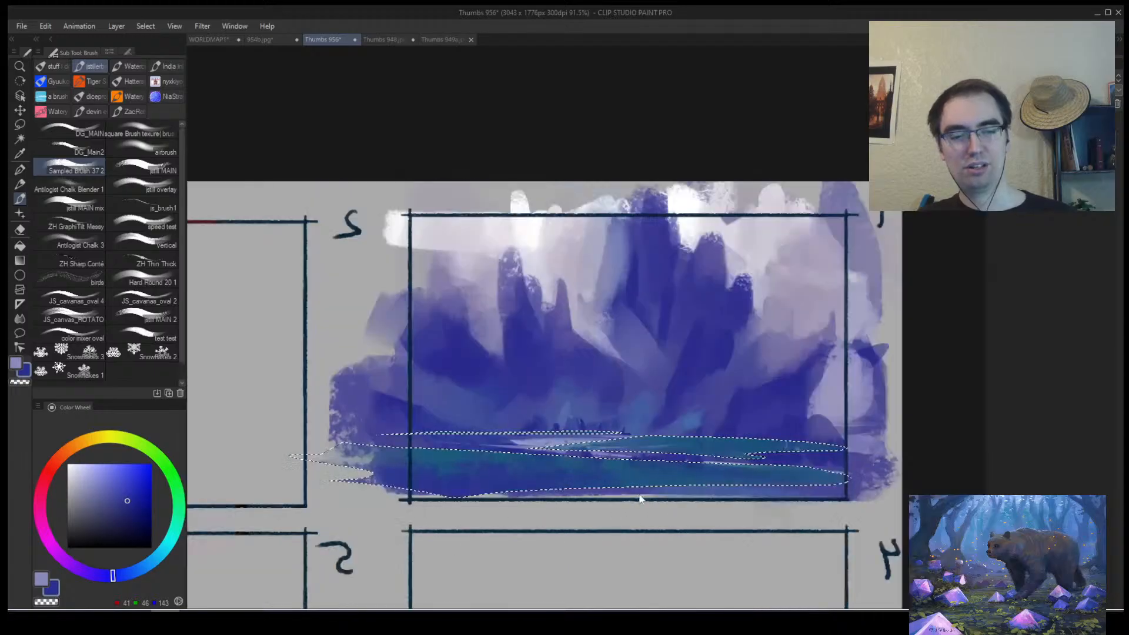
{"action": "left_click", "coordinate": [480, 458], "text": "alt"}
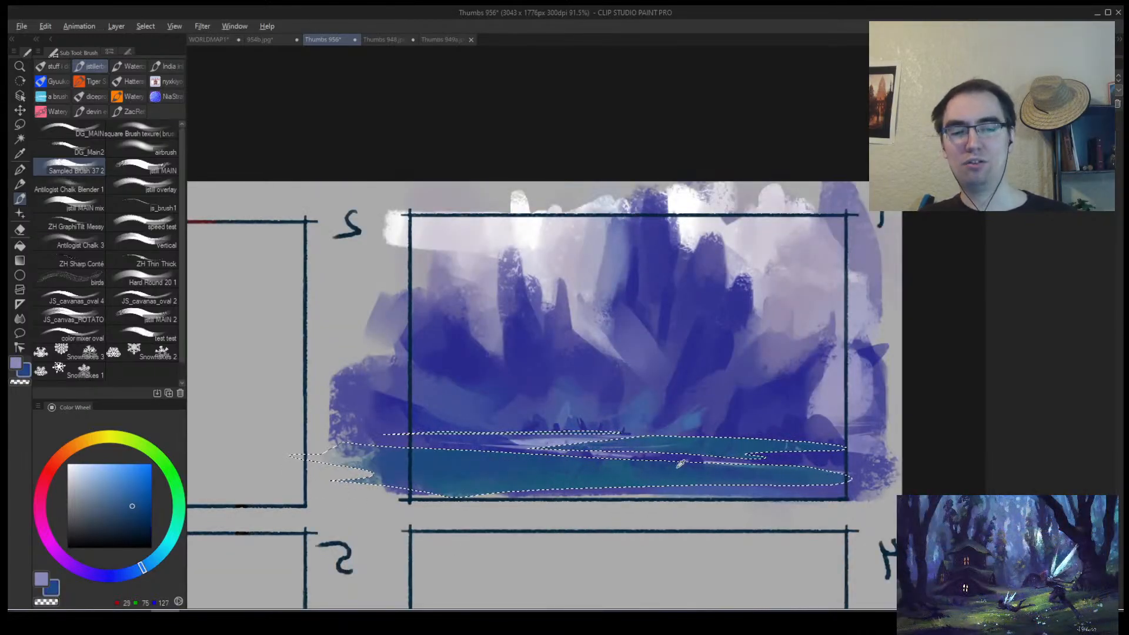
{"action": "left_click", "coordinate": [637, 461], "text": "alt"}
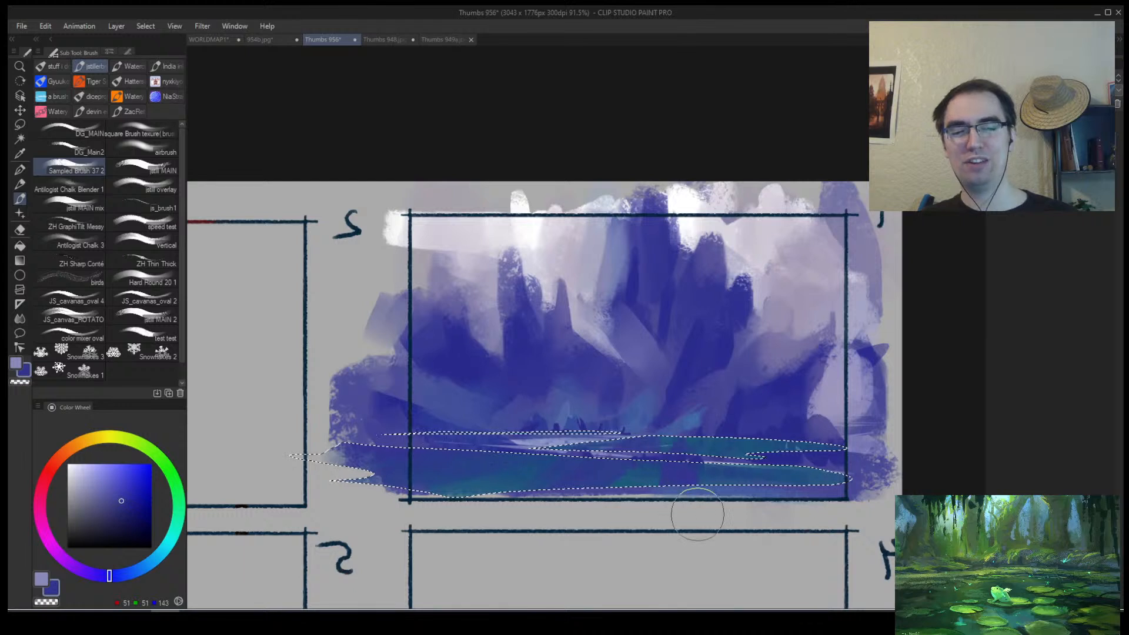
{"action": "left_click_drag", "start_coordinate": [700, 466], "coordinate": [859, 469]}
{"action": "key", "text": "ctrl+d"}
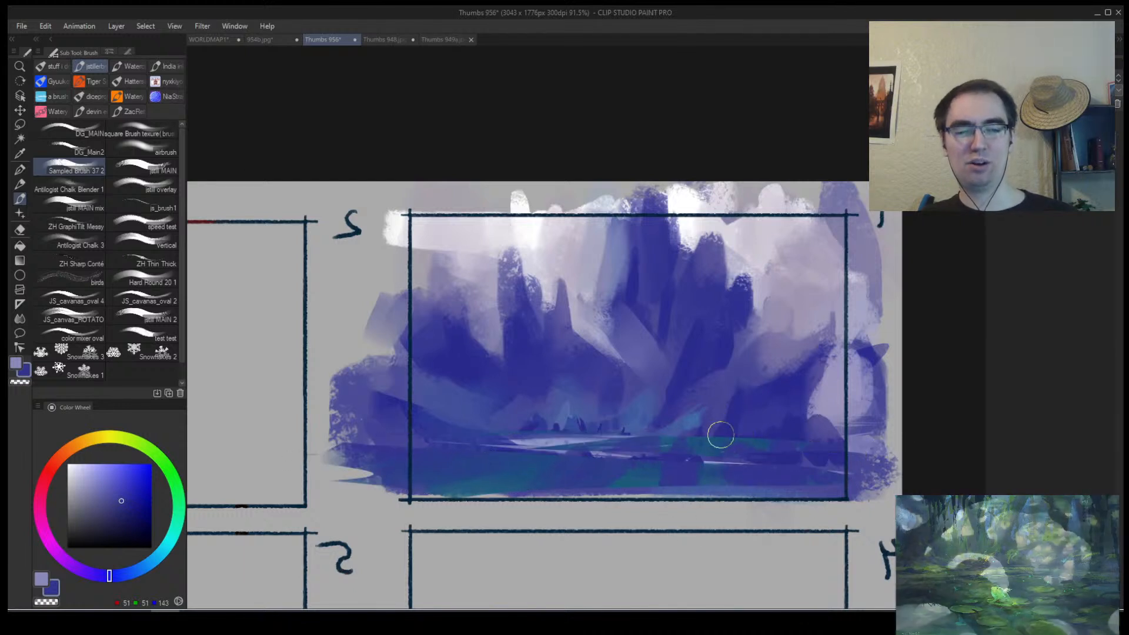
Paint horizontal strokes along the water's edge with sampled colours, extending the bright water in light periwinkle blue.
{"action": "left_click", "coordinate": [719, 433], "text": "alt"}
{"action": "mouse_move", "coordinate": [647, 437]}
{"action": "left_mouse_down"}
{"action": "mouse_move", "coordinate": [787, 441]}
{"action": "mouse_move", "coordinate": [776, 443]}
{"action": "left_mouse_up"}
{"action": "left_click", "coordinate": [578, 441], "text": "alt"}
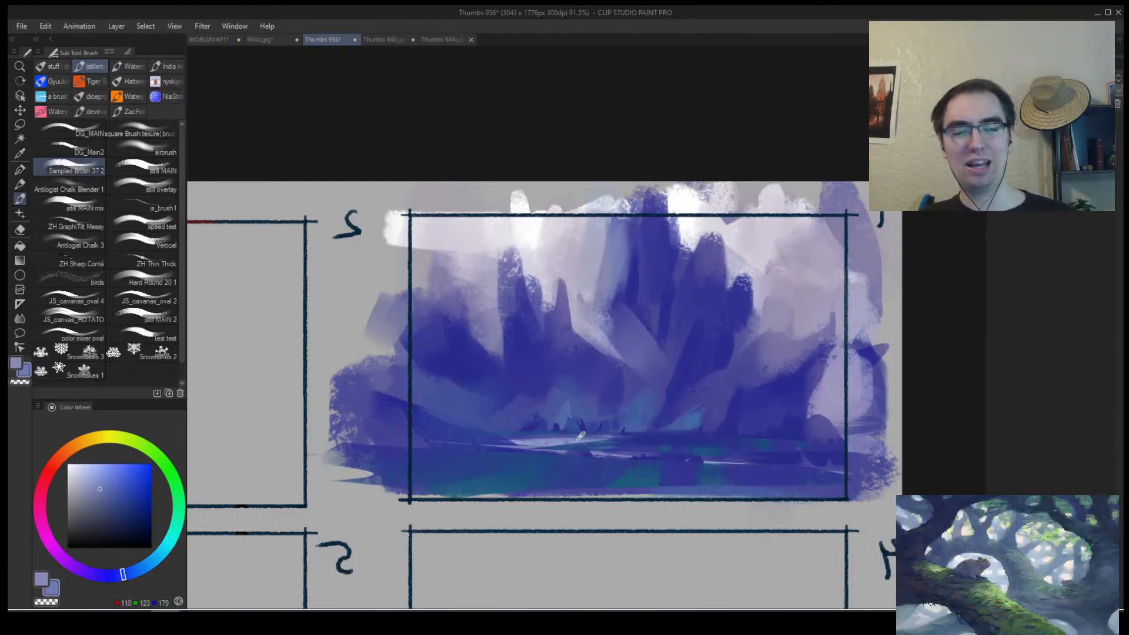
{"action": "left_click_drag", "start_coordinate": [547, 446], "coordinate": [719, 441]}
{"action": "left_click_drag", "start_coordinate": [612, 440], "coordinate": [716, 443]}
Paint a darker blue shoreline strip beneath the distant silhouettes with sampled colour, and undo the last stroke over the bright water.
{"action": "left_click", "coordinate": [632, 424], "text": "alt"}
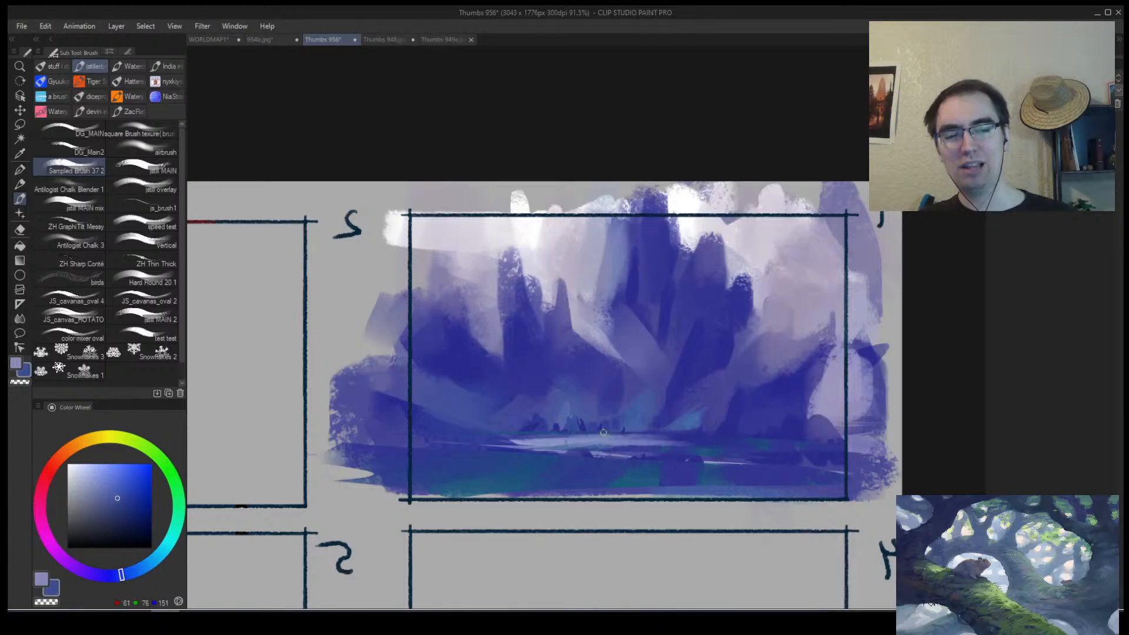
{"action": "left_click", "coordinate": [605, 433], "text": "alt"}
{"action": "mouse_move", "coordinate": [578, 434]}
{"action": "left_mouse_down"}
{"action": "mouse_move", "coordinate": [748, 441]}
{"action": "mouse_move", "coordinate": [599, 435]}
{"action": "mouse_move", "coordinate": [667, 441]}
{"action": "left_mouse_up"}
{"action": "left_click_drag", "start_coordinate": [520, 440], "coordinate": [675, 442]}
{"action": "key", "text": "ctrl+z"}
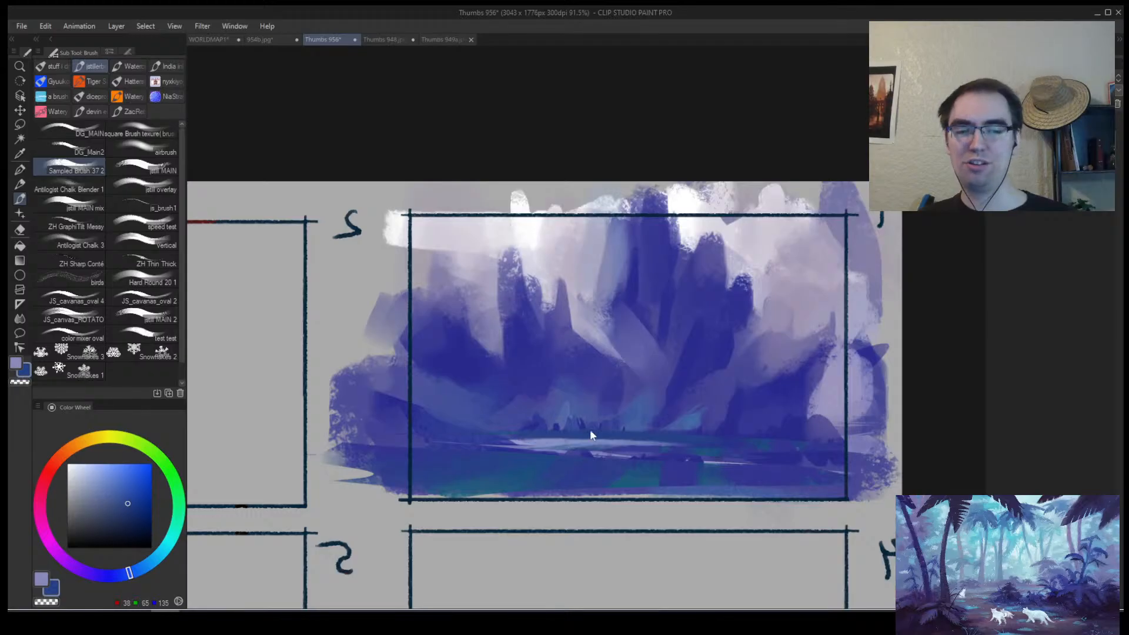
Refine the far shoreline with sampled mid and dark blues, and return the canvas to the unmirrored view.
{"action": "left_click_drag", "start_coordinate": [529, 438], "coordinate": [632, 438]}
{"action": "key", "text": "alt+space"}
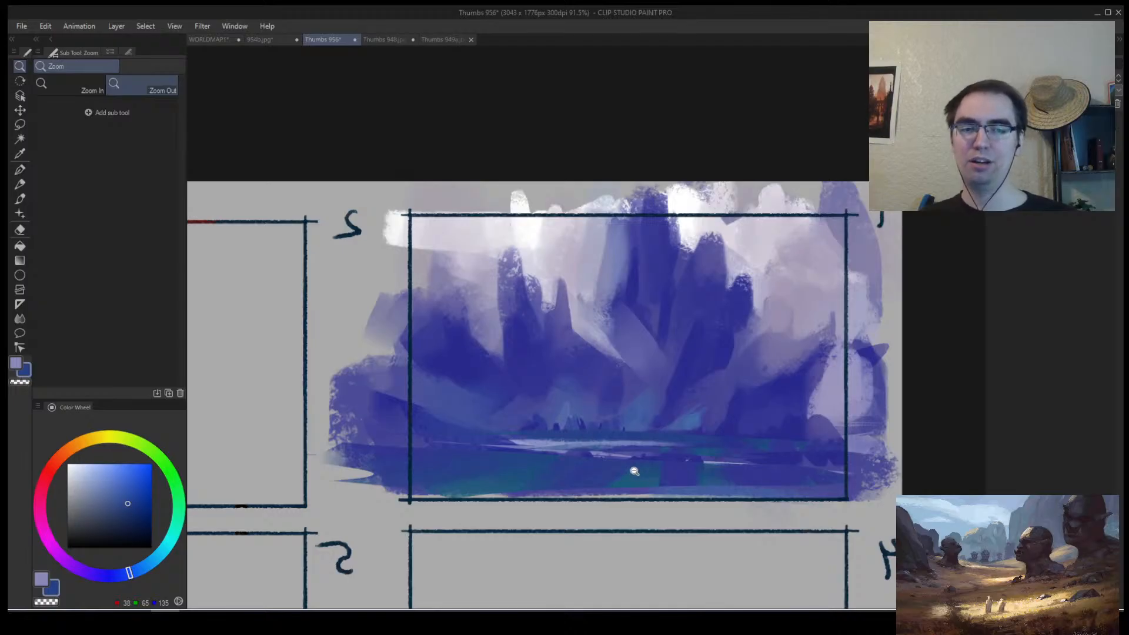
{"action": "left_click_drag", "start_coordinate": [668, 466], "coordinate": [638, 462]}
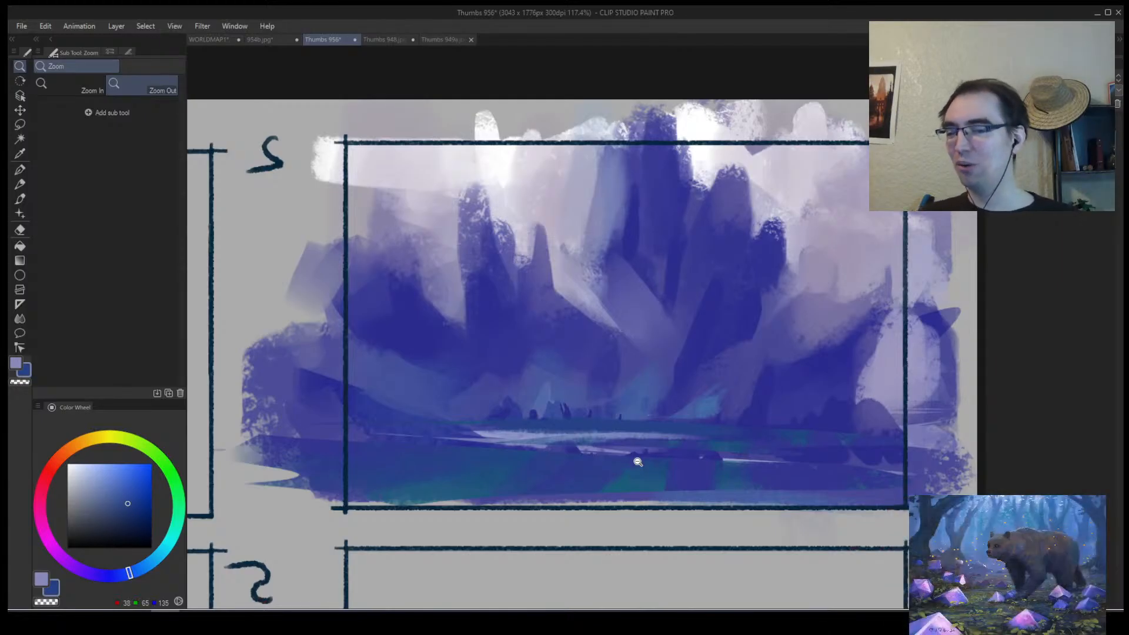
{"action": "scroll", "coordinate": [605, 396], "scroll_direction": "down", "scroll_amount": 3}
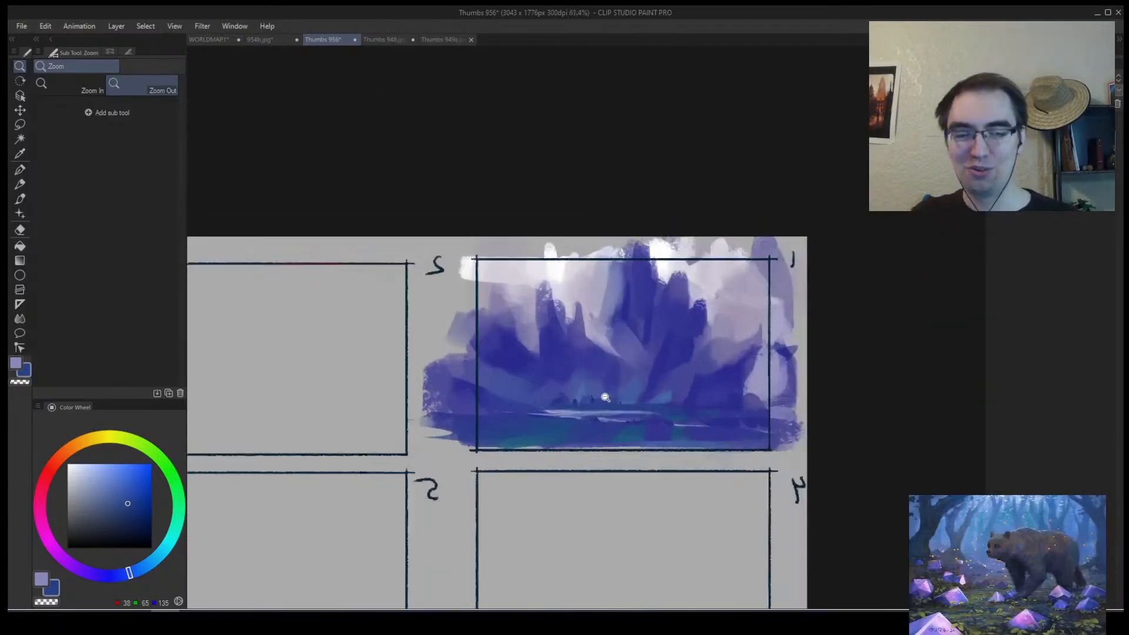
{"action": "scroll", "coordinate": [629, 404], "scroll_direction": "up", "scroll_amount": 2}
{"action": "key", "text": "b"}
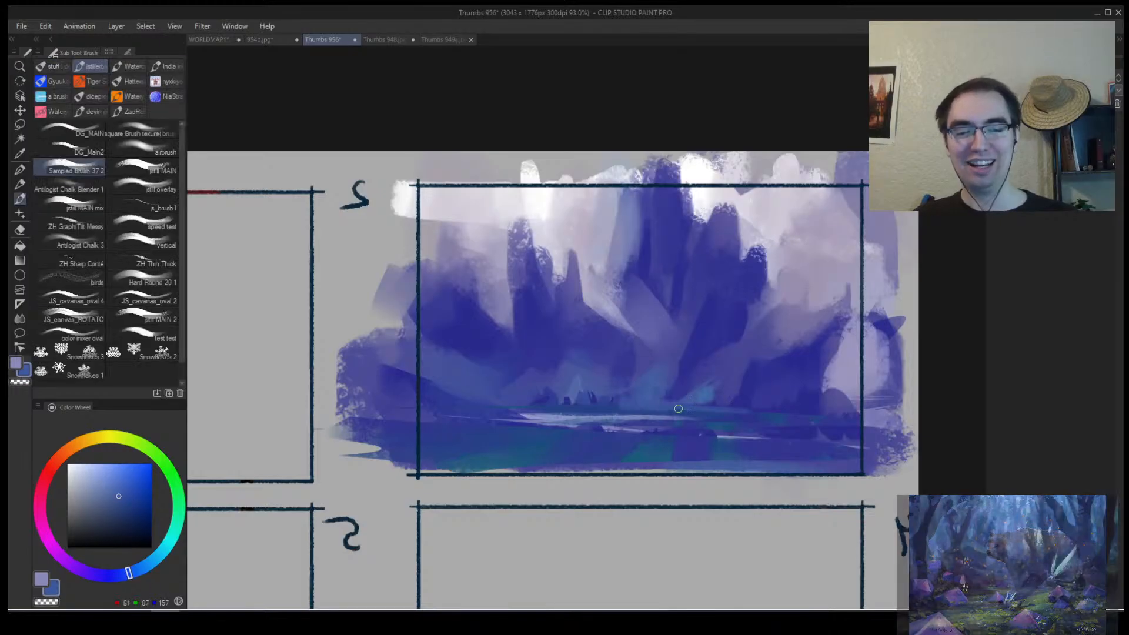
{"action": "key", "text": "h"}
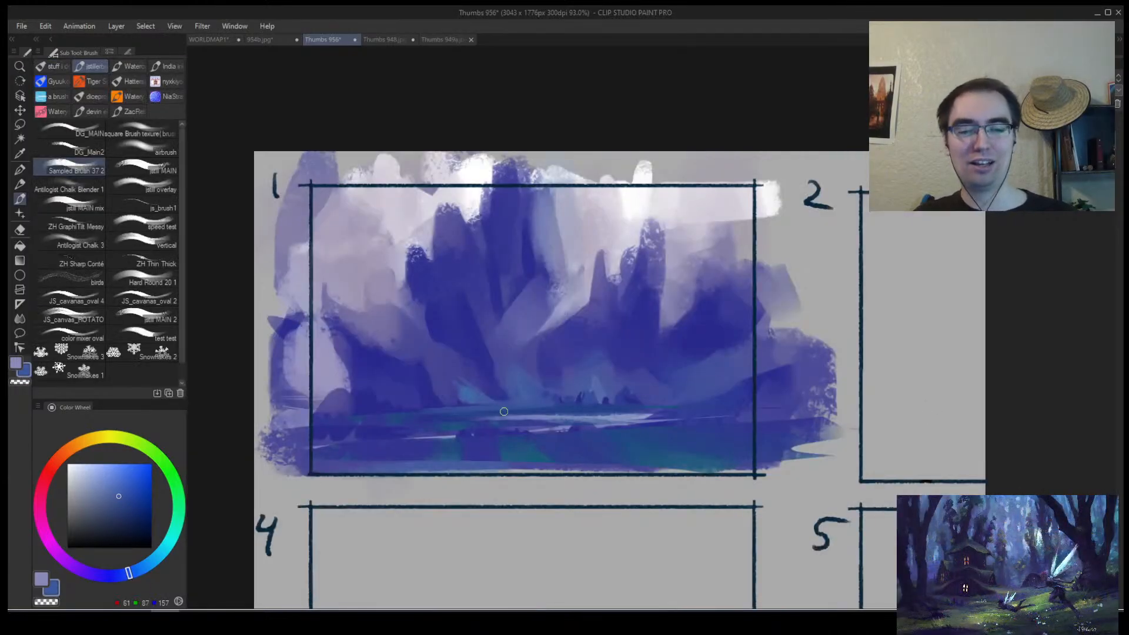
{"action": "left_click", "coordinate": [480, 399], "text": "alt"}
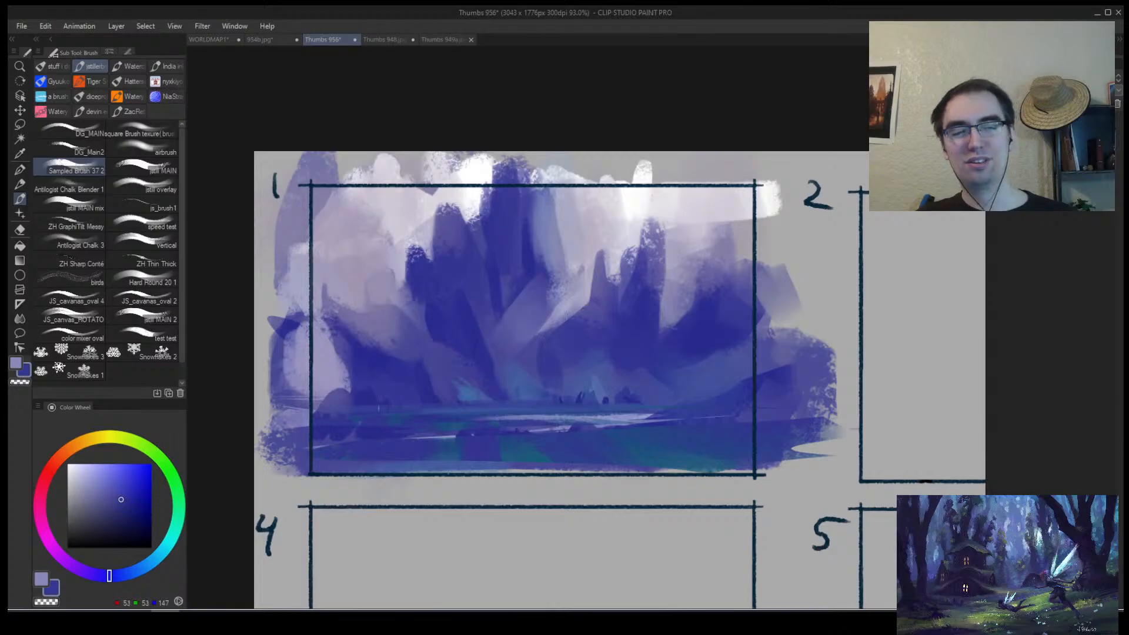
{"action": "key", "text": "/"}
{"action": "mouse_move", "coordinate": [585, 344]}
{"action": "left_mouse_down"}
{"action": "mouse_move", "coordinate": [597, 336]}
{"action": "mouse_move", "coordinate": [612, 400]}
{"action": "left_mouse_up"}
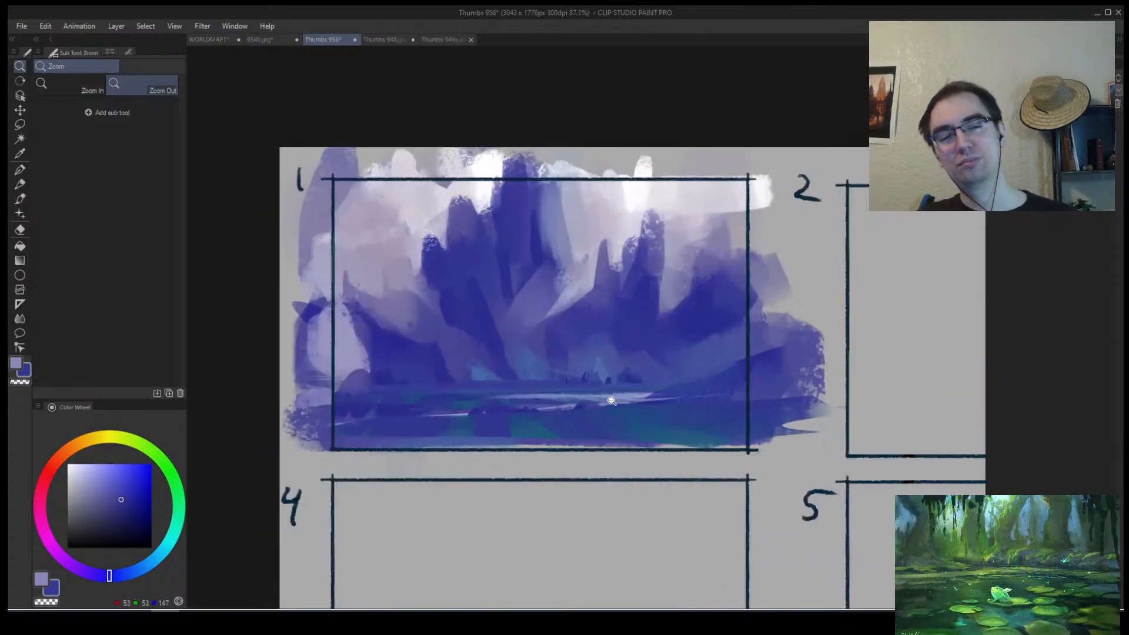
Dab small bright shapes and thin horizontal highlights along the distant waterline with sampled light periwinkle blue (RGB 137, 146, 195).
{"action": "key", "text": "b"}
{"action": "left_click", "coordinate": [609, 399], "text": "alt"}
{"action": "left_click", "coordinate": [602, 393]}
{"action": "left_click", "coordinate": [544, 393]}
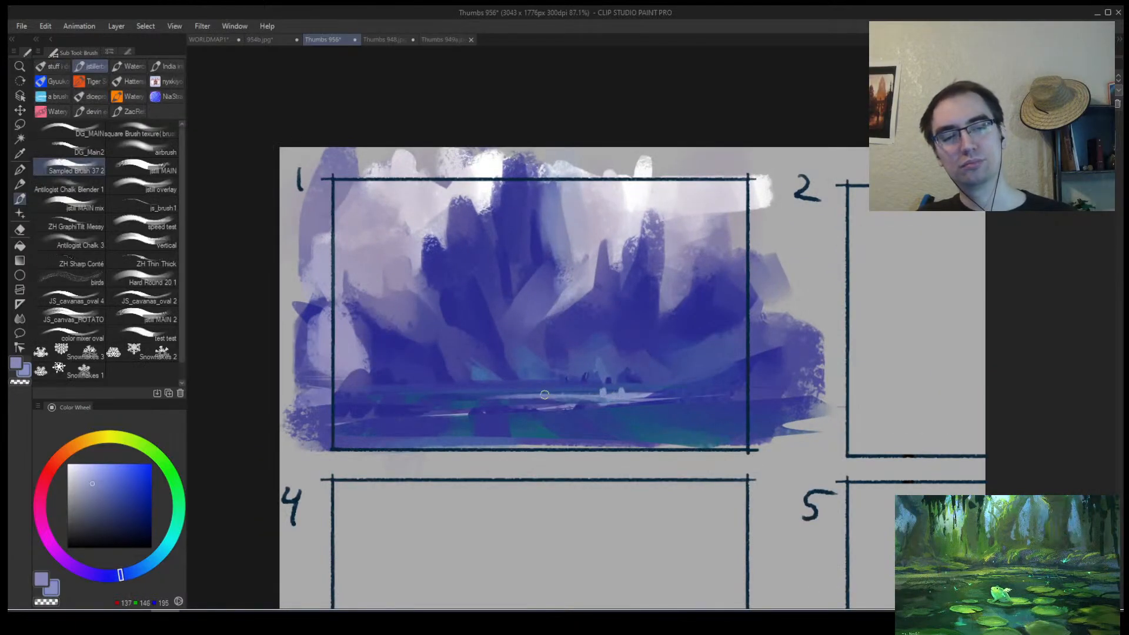
{"action": "left_click", "coordinate": [486, 396]}
{"action": "left_click_drag", "start_coordinate": [477, 396], "coordinate": [405, 395]}
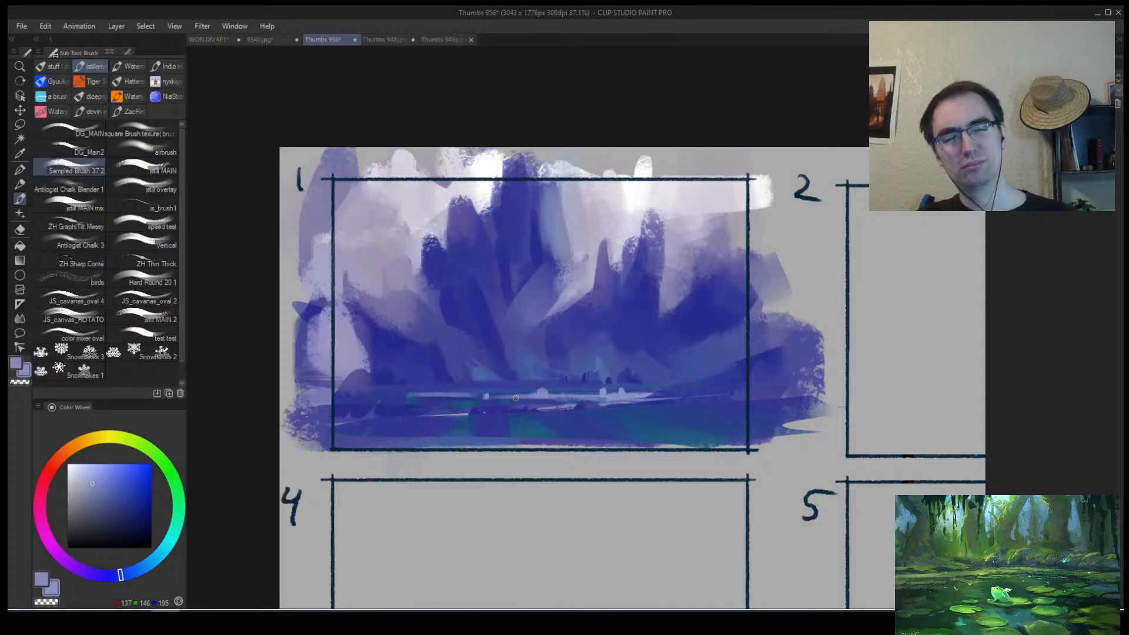
{"action": "left_click_drag", "start_coordinate": [512, 388], "coordinate": [529, 389]}
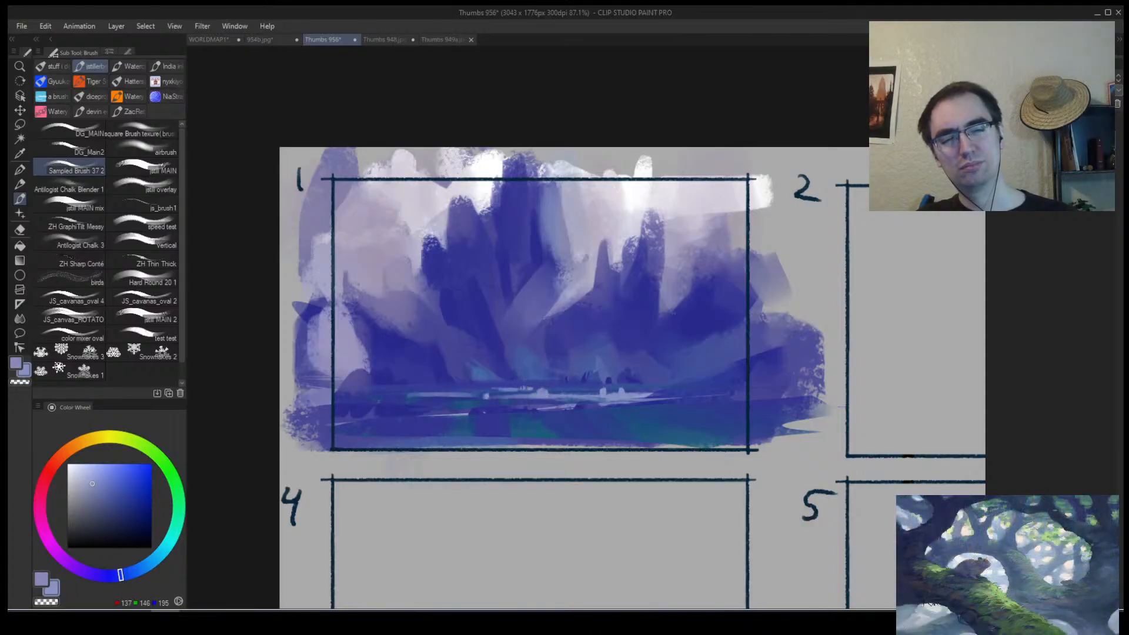
{"action": "left_click_drag", "start_coordinate": [439, 390], "coordinate": [470, 390]}
{"action": "mouse_move", "coordinate": [563, 391]}
{"action": "left_mouse_down"}
{"action": "mouse_move", "coordinate": [624, 379]}
{"action": "mouse_move", "coordinate": [599, 407]}
{"action": "mouse_move", "coordinate": [613, 406]}
{"action": "left_mouse_up"}
Extend the thin light streaks along the far water and tone the neighbouring bands with sampled darker blues.
{"action": "key", "text": "ctrl+space"}
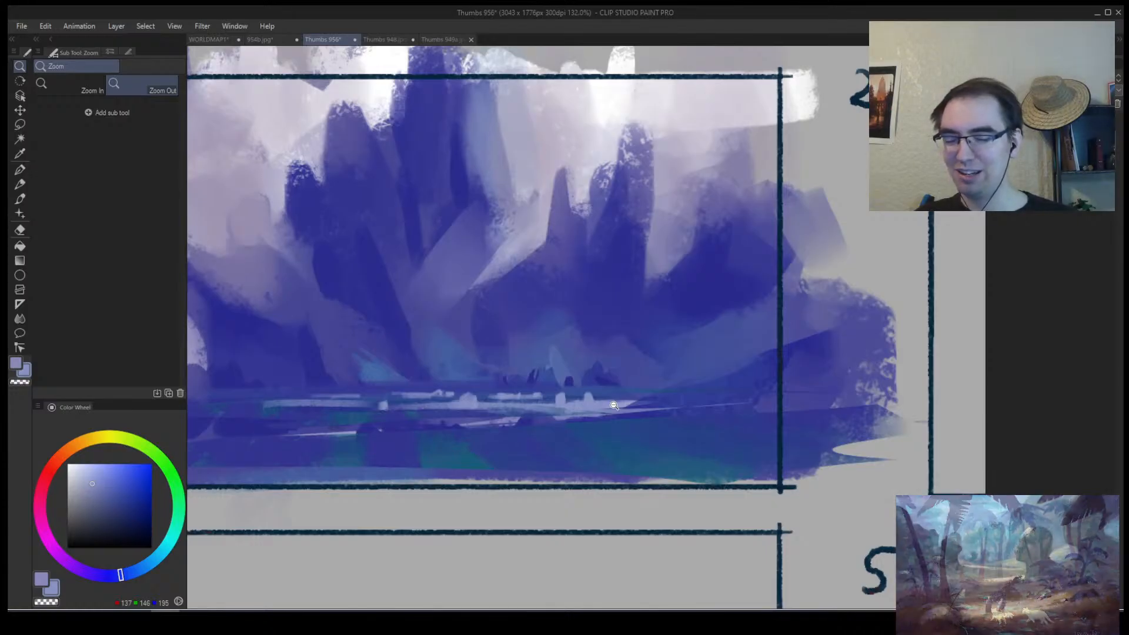
{"action": "left_click_drag", "start_coordinate": [614, 405], "coordinate": [519, 377]}
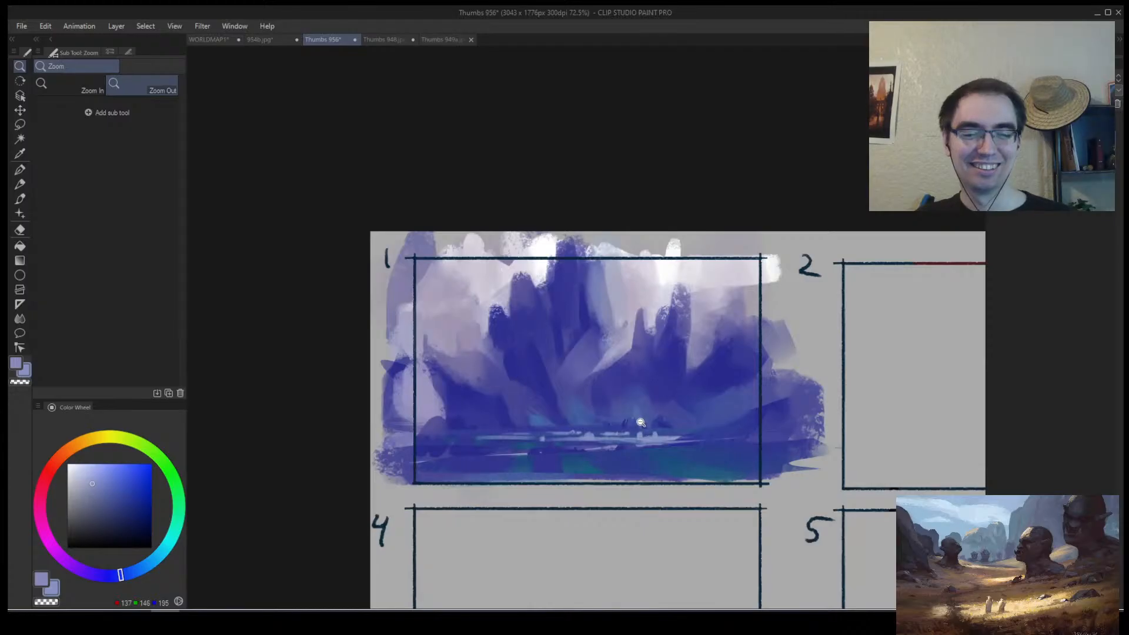
{"action": "left_click_drag", "start_coordinate": [642, 423], "coordinate": [727, 438]}
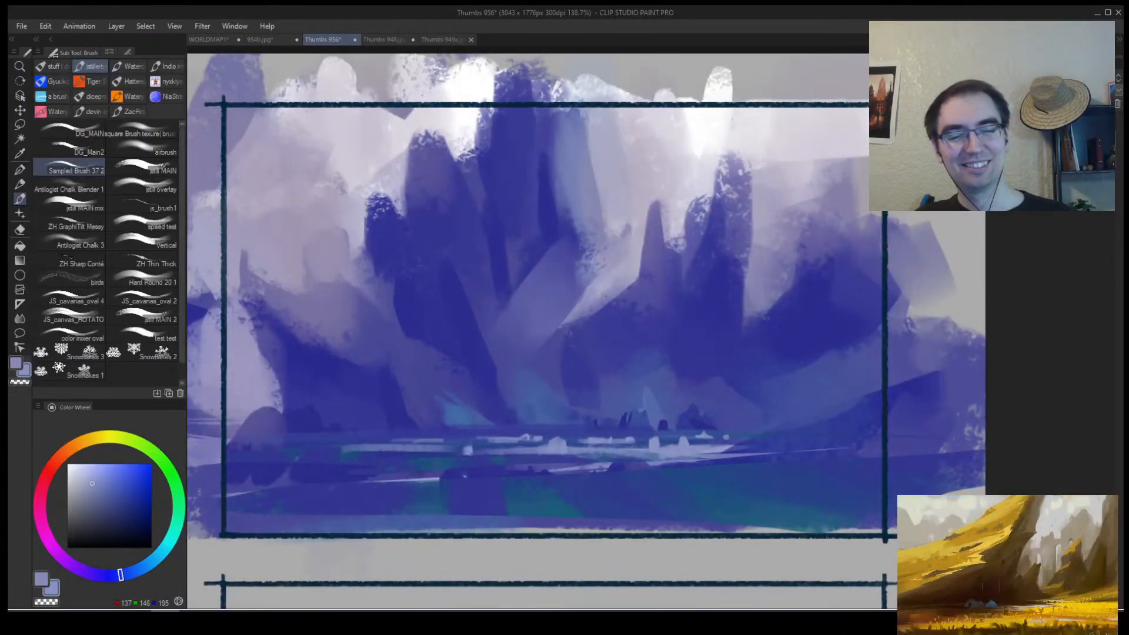
{"action": "left_click_drag", "start_coordinate": [591, 436], "coordinate": [573, 435]}
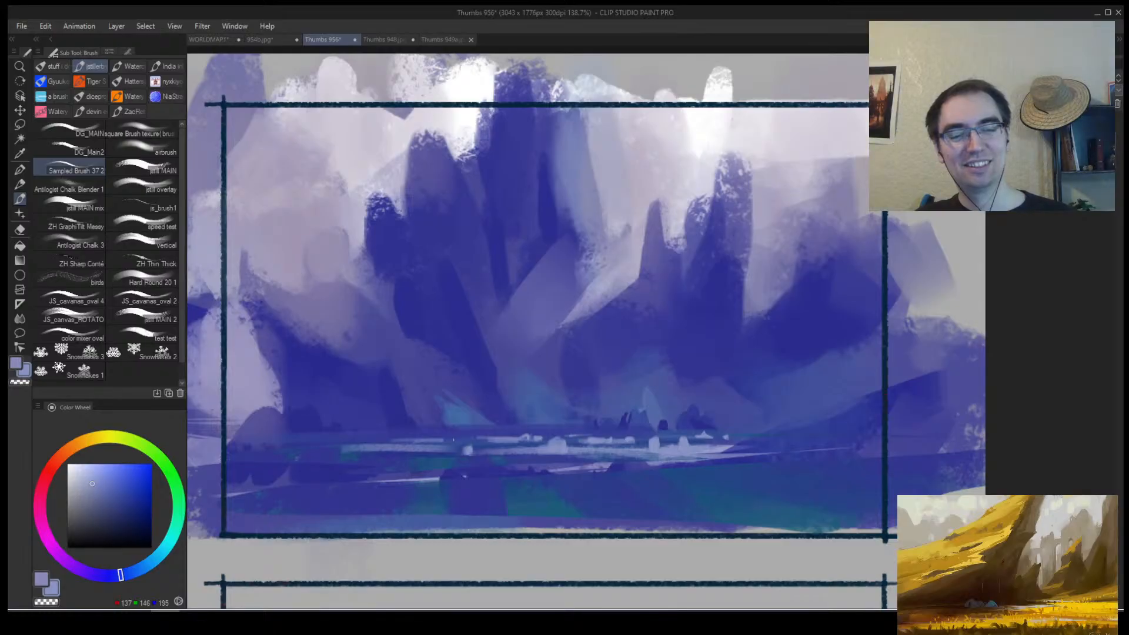
{"action": "left_click_drag", "start_coordinate": [454, 440], "coordinate": [405, 440]}
{"action": "left_click", "coordinate": [465, 478], "text": "alt"}
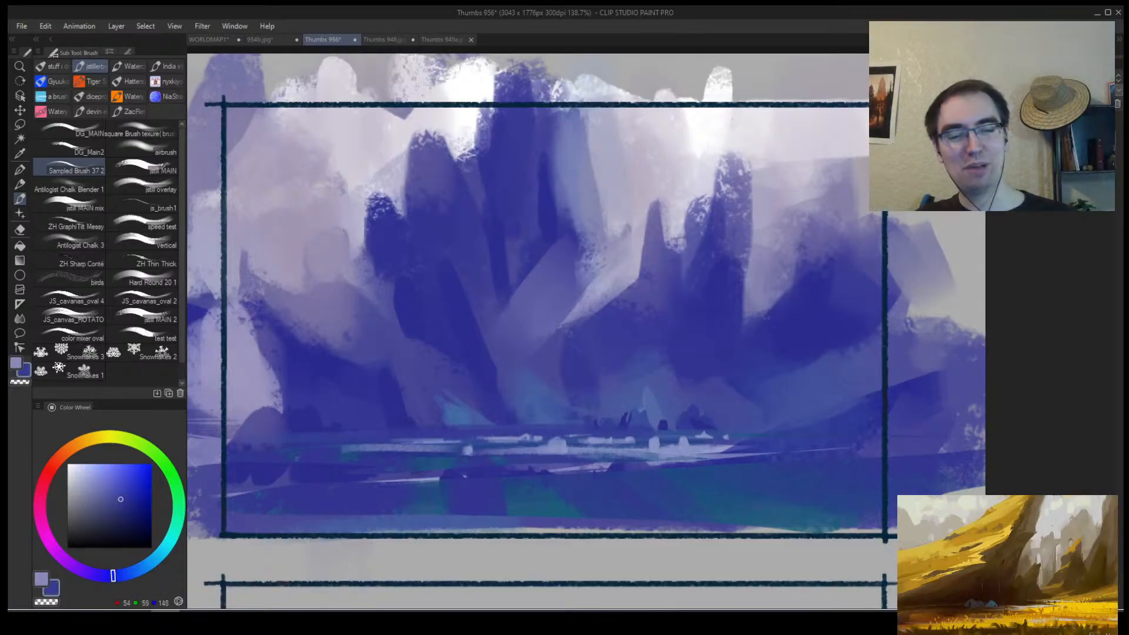
{"action": "left_click", "coordinate": [487, 439], "text": "alt"}
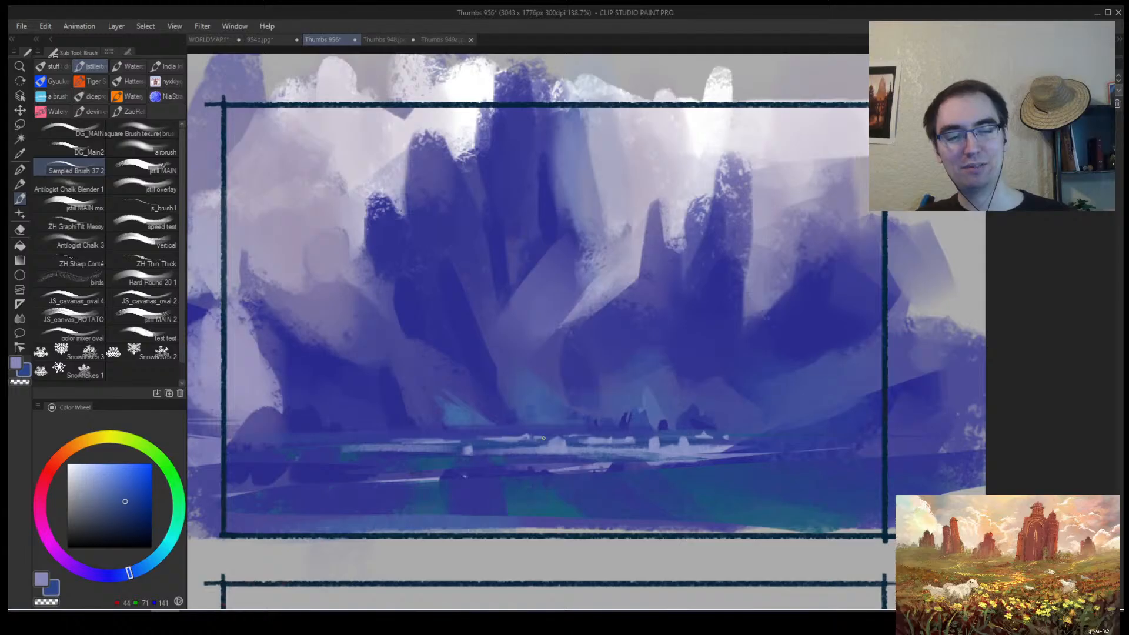
Touch up the bright water highlights below the distant silhouettes with sampled light periwinkle (RGB 131, 140, 191).
{"action": "left_click", "coordinate": [514, 441], "text": "alt"}
{"action": "mouse_move", "coordinate": [553, 434]}
{"action": "left_mouse_down"}
{"action": "mouse_move", "coordinate": [568, 433]}
{"action": "mouse_move", "coordinate": [548, 442]}
{"action": "left_mouse_up"}
{"action": "left_click", "coordinate": [548, 442]}
{"action": "key", "text": "b"}
{"action": "left_click", "coordinate": [586, 432], "text": "alt"}
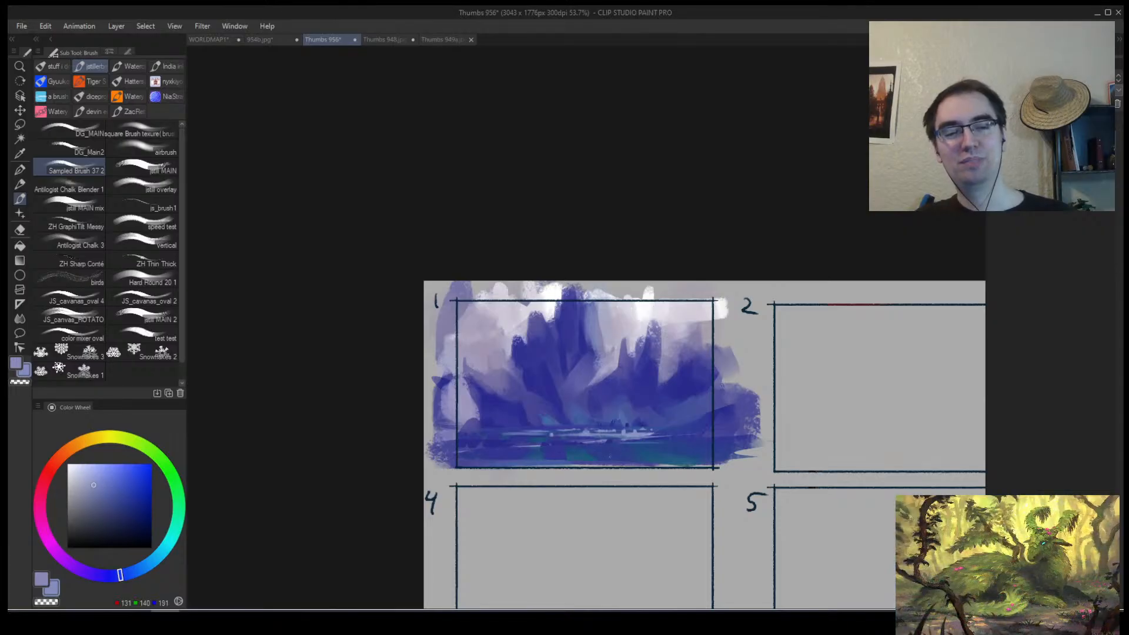
{"action": "left_click_drag", "start_coordinate": [621, 439], "coordinate": [746, 434]}
Mirror the view and cover the lower edge of the bright water near the shore with sampled dark blues.
{"action": "key", "text": "h"}
{"action": "key", "text": "slash"}
{"action": "mouse_move", "coordinate": [579, 422]}
{"action": "left_mouse_down"}
{"action": "mouse_move", "coordinate": [498, 422]}
{"action": "mouse_move", "coordinate": [561, 415]}
{"action": "left_mouse_up"}
{"action": "key", "text": "b"}
{"action": "left_click", "coordinate": [561, 434], "text": "alt"}
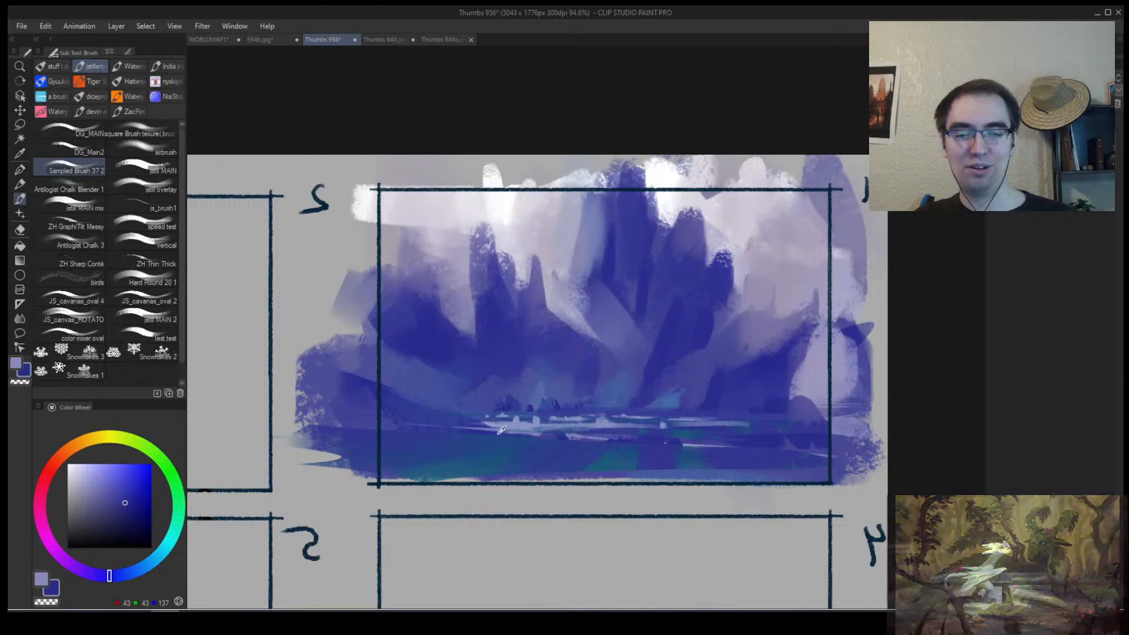
{"action": "mouse_move", "coordinate": [487, 432]}
{"action": "left_mouse_down"}
{"action": "mouse_move", "coordinate": [538, 434]}
{"action": "mouse_move", "coordinate": [452, 422]}
{"action": "left_mouse_up"}
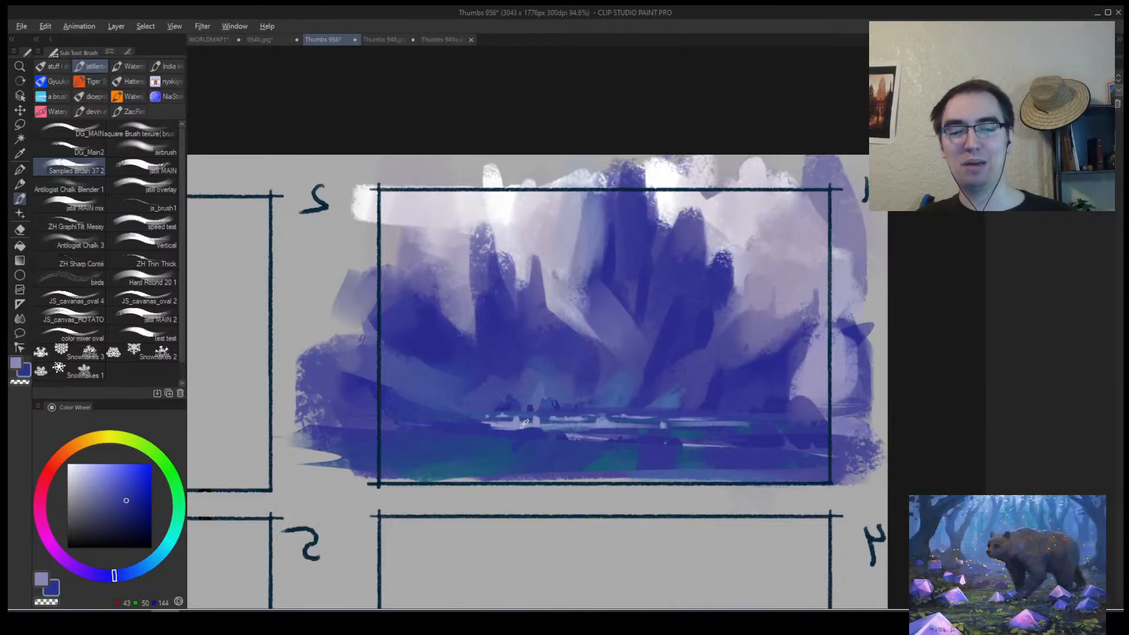
{"action": "left_click", "coordinate": [527, 428], "text": "alt"}
{"action": "left_click", "coordinate": [525, 431], "text": "alt"}
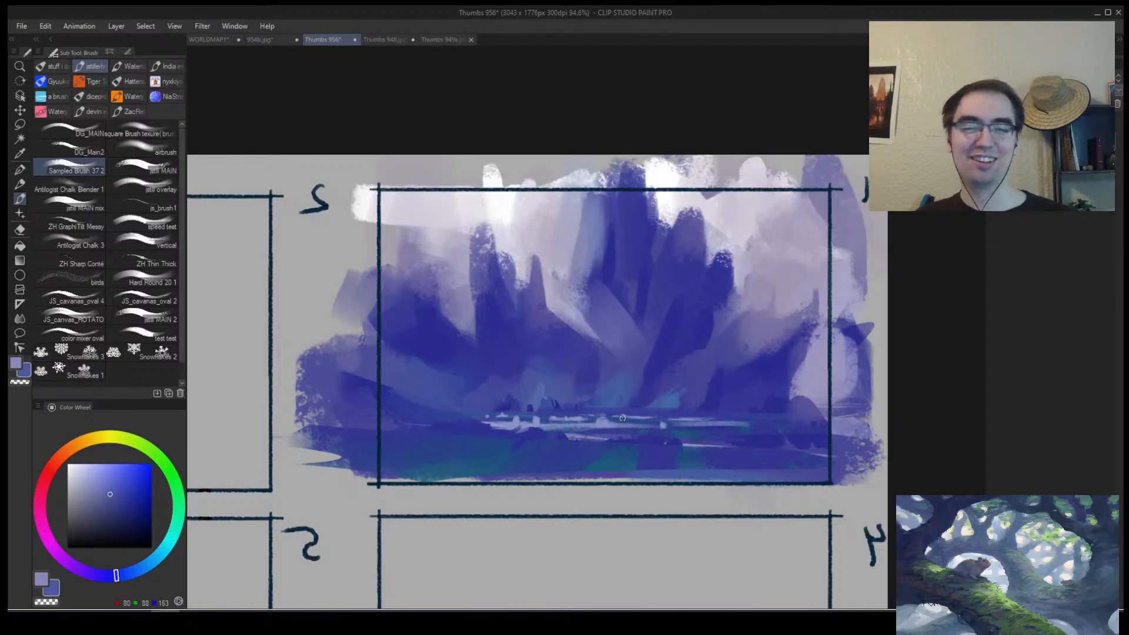
Undo the first light foreground stroke, repaint a short diagonal streak at the frame's lower edge, and unmirror the view.
{"action": "left_click", "coordinate": [600, 421], "text": "alt"}
{"action": "left_click", "coordinate": [583, 434], "text": "alt"}
{"action": "mouse_move", "coordinate": [566, 451]}
{"action": "left_mouse_down"}
{"action": "mouse_move", "coordinate": [551, 472]}
{"action": "mouse_move", "coordinate": [560, 487]}
{"action": "left_mouse_up"}
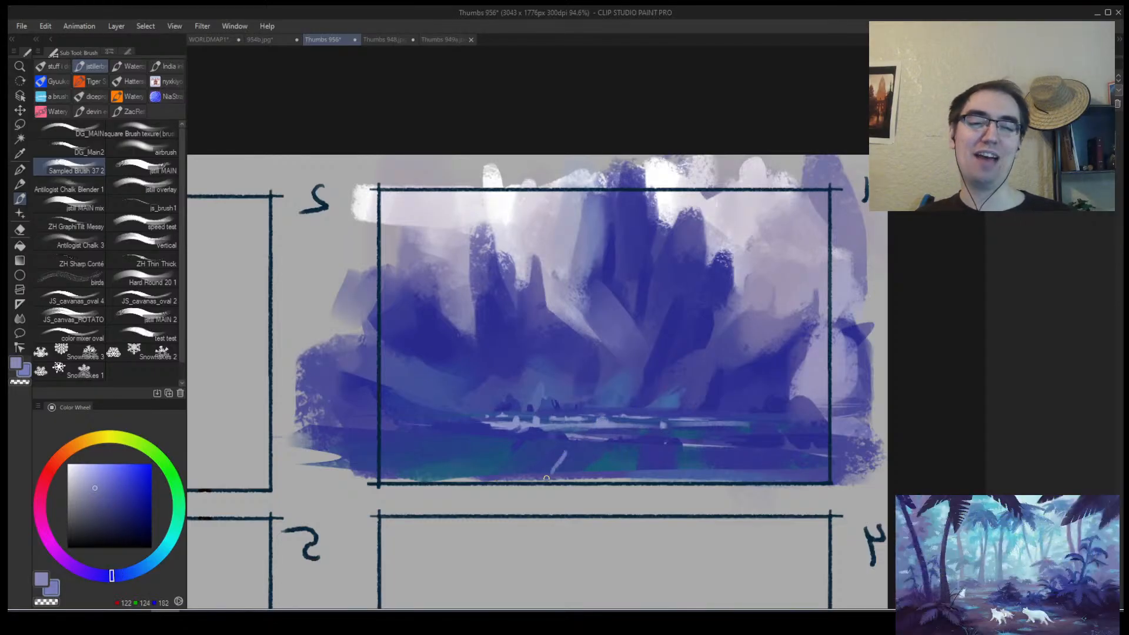
{"action": "key", "text": "ctrl+z"}
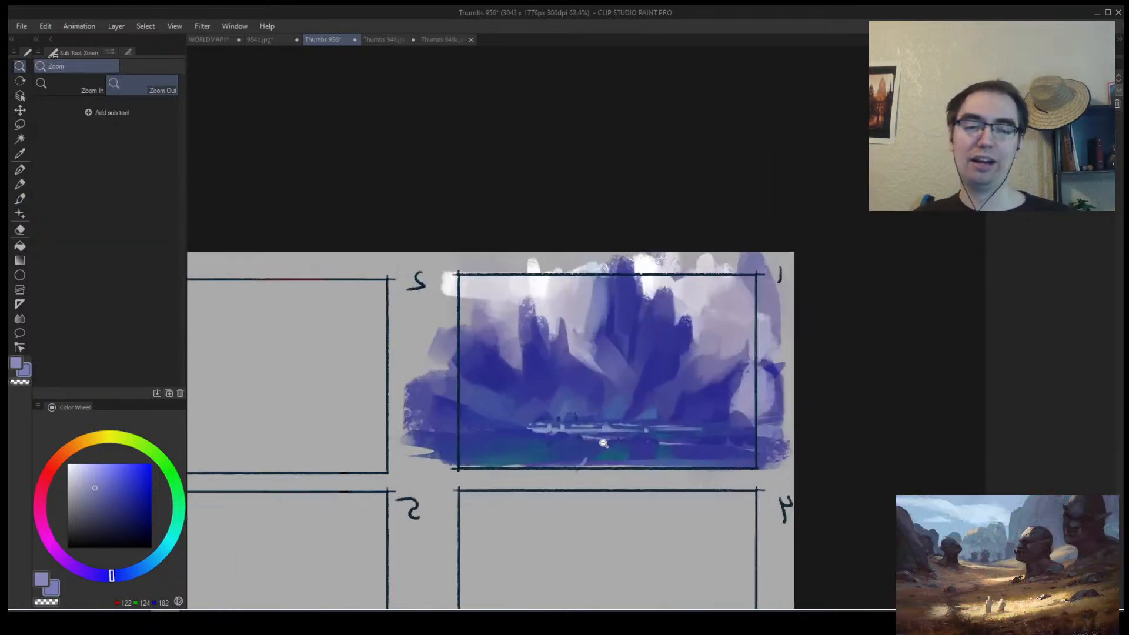
{"action": "left_click", "coordinate": [602, 443], "text": "ctrl+alt"}
{"action": "left_click", "coordinate": [588, 459], "text": "alt"}
{"action": "mouse_move", "coordinate": [586, 461]}
{"action": "left_mouse_down"}
{"action": "mouse_move", "coordinate": [580, 474]}
{"action": "mouse_move", "coordinate": [547, 469]}
{"action": "left_mouse_up"}
{"action": "left_click", "coordinate": [612, 430], "text": "alt"}
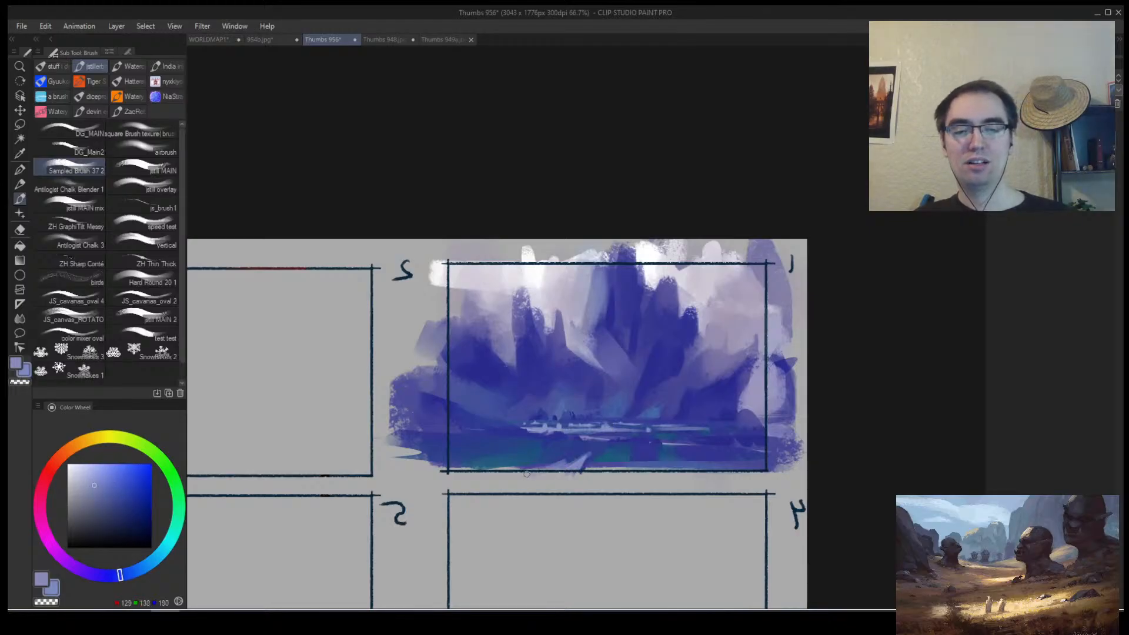
{"action": "key", "text": "h"}
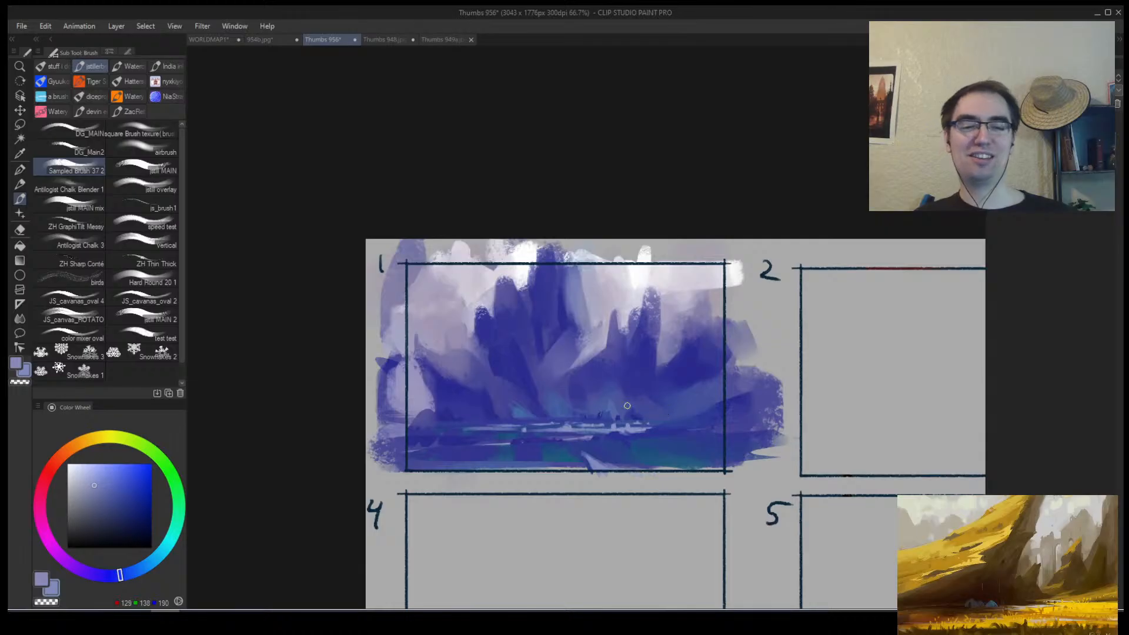
Paint over the bright patch beside the frame's left edge with sampled violet and soften the sky above with sampled lavender.
{"action": "mouse_move", "coordinate": [596, 416]}
{"action": "left_mouse_down"}
{"action": "mouse_move", "coordinate": [577, 432]}
{"action": "mouse_move", "coordinate": [533, 383]}
{"action": "left_mouse_up"}
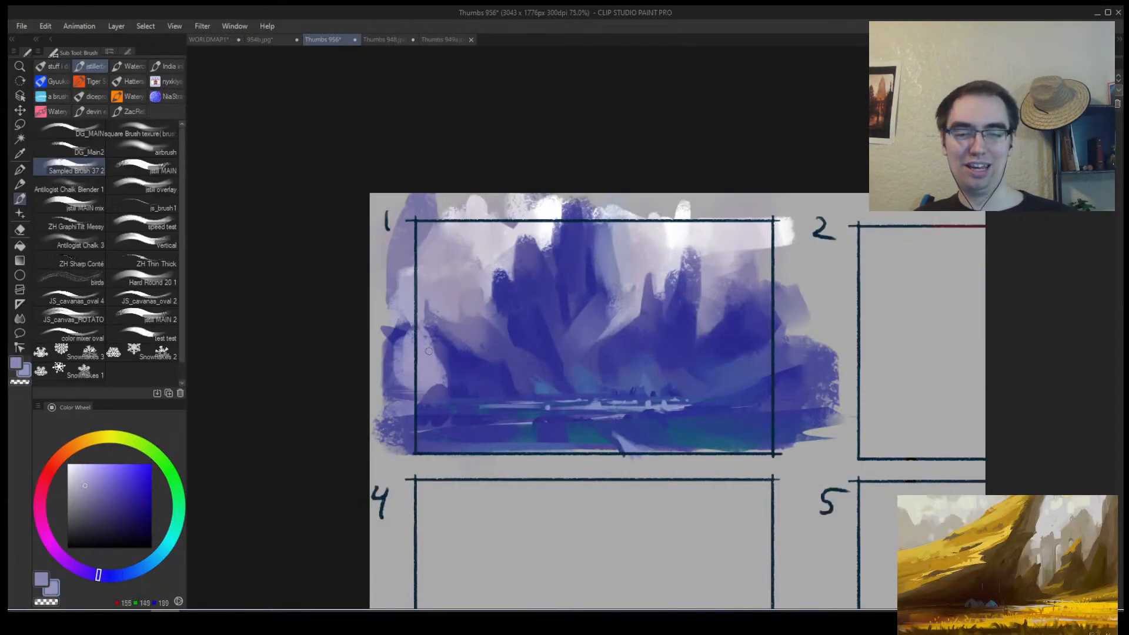
{"action": "left_click", "coordinate": [429, 322], "text": "alt"}
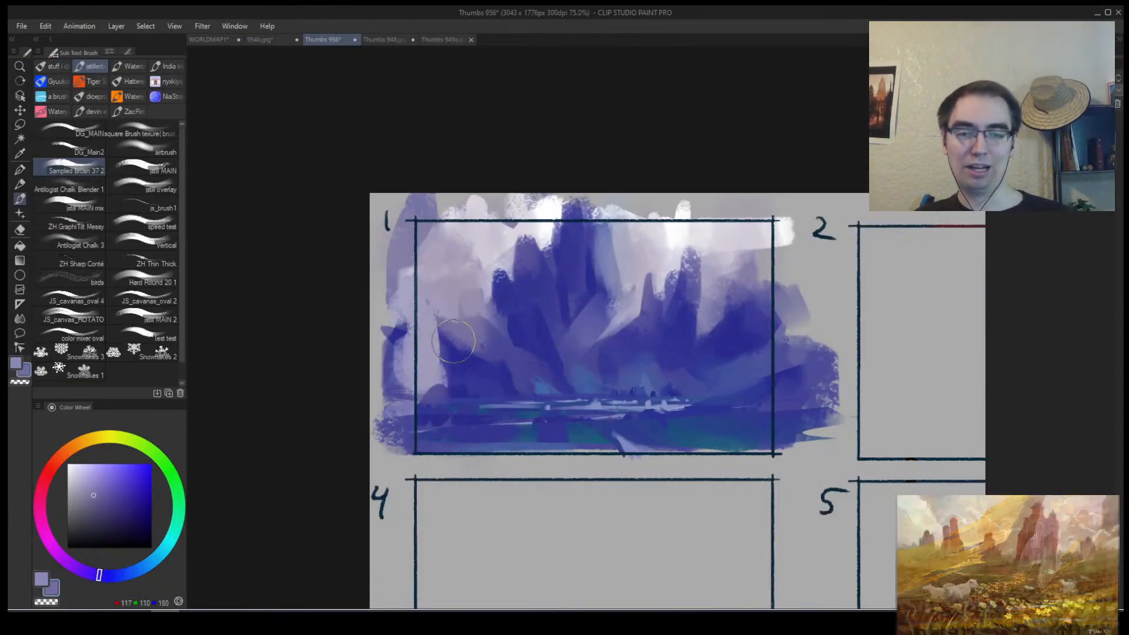
{"action": "mouse_move", "coordinate": [425, 368]}
{"action": "left_mouse_down"}
{"action": "mouse_move", "coordinate": [438, 353]}
{"action": "mouse_move", "coordinate": [433, 362]}
{"action": "mouse_move", "coordinate": [411, 347]}
{"action": "mouse_move", "coordinate": [418, 357]}
{"action": "left_mouse_up"}
{"action": "left_click", "coordinate": [452, 288], "text": "alt"}
{"action": "mouse_move", "coordinate": [400, 280]}
{"action": "left_mouse_down"}
{"action": "mouse_move", "coordinate": [442, 319]}
{"action": "mouse_move", "coordinate": [421, 317]}
{"action": "mouse_move", "coordinate": [426, 330]}
{"action": "mouse_move", "coordinate": [418, 310]}
{"action": "mouse_move", "coordinate": [431, 325]}
{"action": "mouse_move", "coordinate": [488, 309]}
{"action": "left_mouse_up"}
{"action": "left_click", "coordinate": [418, 318], "text": "alt"}
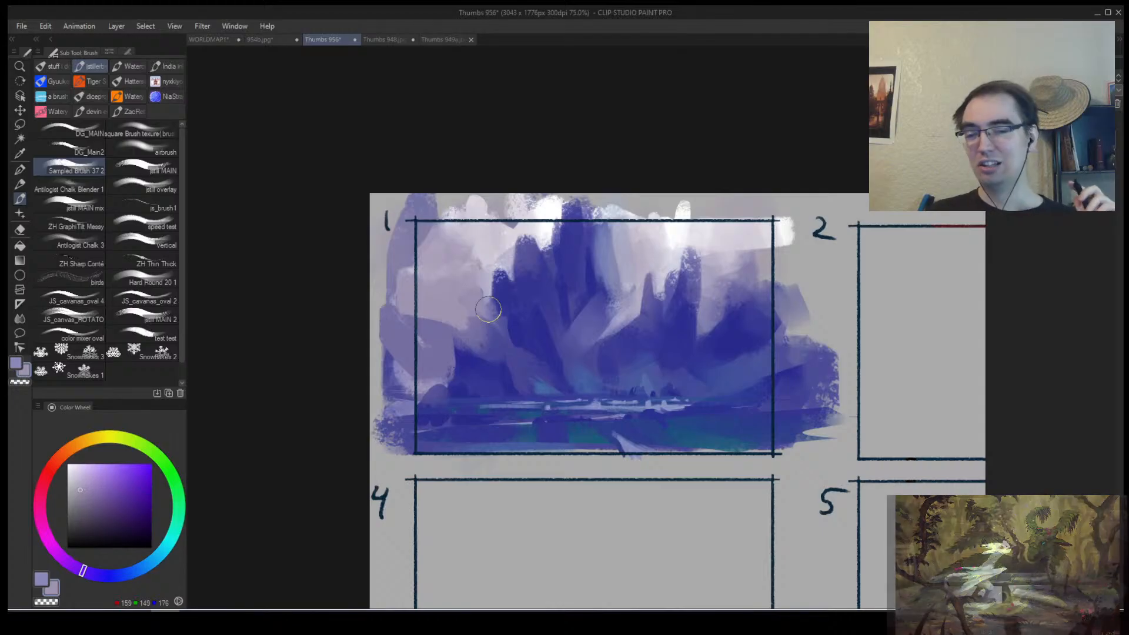
Dab a rising row of four dots in thumbnail 4 with sampled dark blue (RGB 60, 60, 145).
{"action": "left_click_drag", "start_coordinate": [620, 389], "coordinate": [496, 280]}
{"action": "left_click", "coordinate": [490, 251], "text": "alt"}
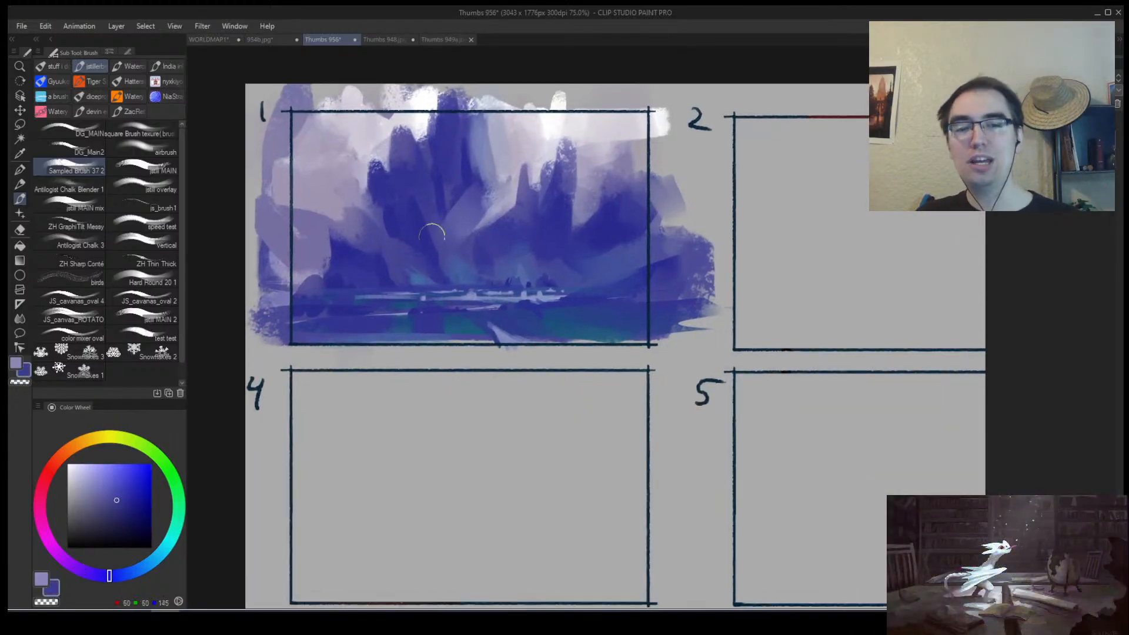
{"action": "left_click_drag", "start_coordinate": [331, 500], "coordinate": [340, 393]}
{"action": "left_click", "coordinate": [420, 369]}
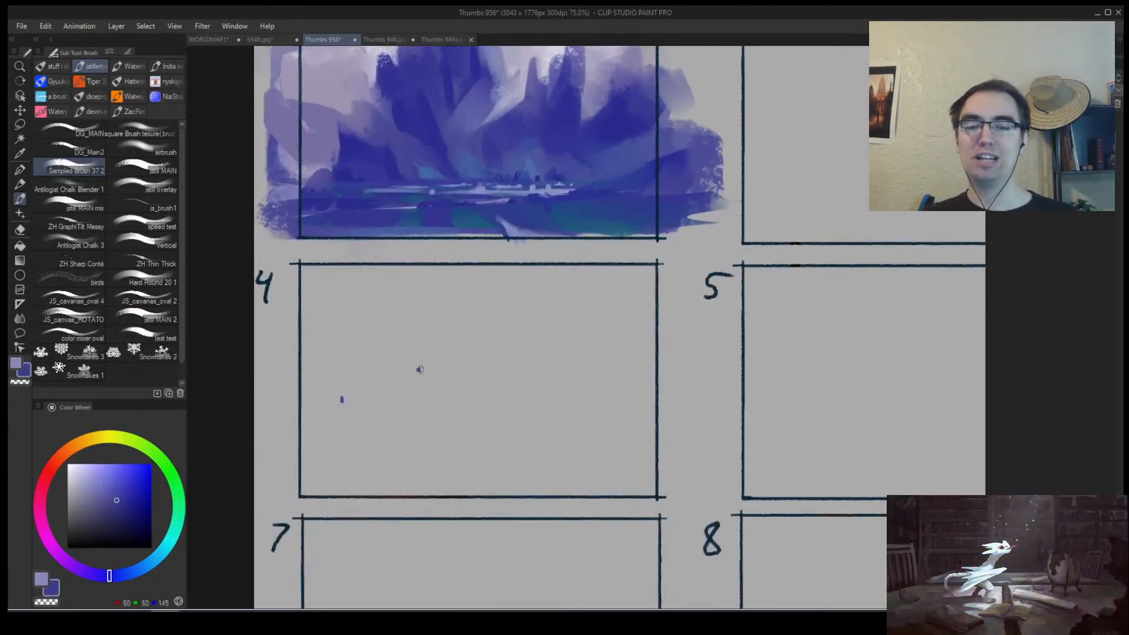
{"action": "left_click", "coordinate": [479, 350]}
{"action": "left_click", "coordinate": [539, 336]}
{"action": "mouse_move", "coordinate": [347, 436]}
{"action": "left_mouse_down"}
{"action": "mouse_move", "coordinate": [314, 463]}
{"action": "mouse_move", "coordinate": [555, 366]}
{"action": "left_mouse_up"}
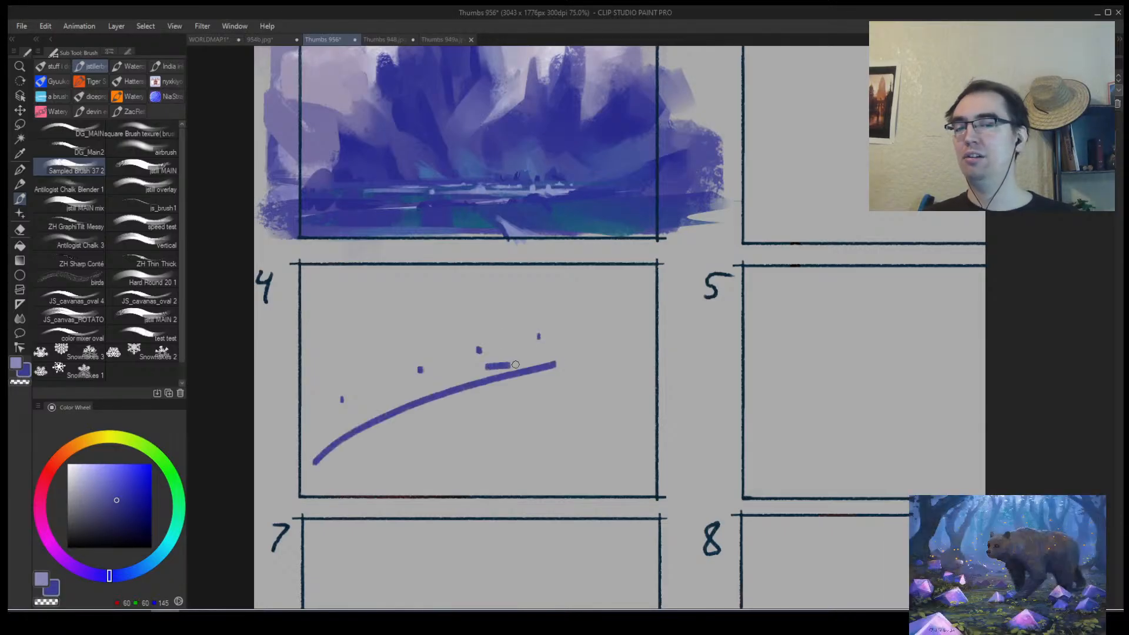
{"action": "mouse_move", "coordinate": [481, 361]}
{"action": "left_mouse_down"}
{"action": "mouse_move", "coordinate": [518, 411]}
{"action": "mouse_move", "coordinate": [492, 383]}
{"action": "left_mouse_up"}
{"action": "key", "text": "ctrl+z"}
{"action": "key", "text": "ctrl+z"}
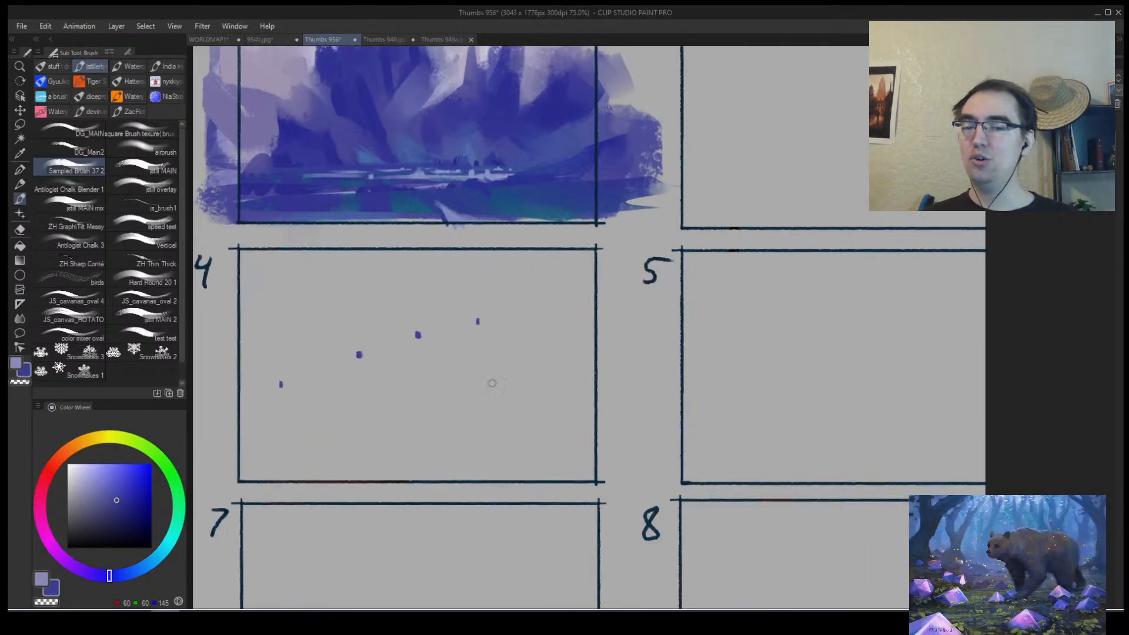
Draw two diagonal lines beneath the dots in thumbnail 4, converging from the lower frame edge toward the upper right.
{"action": "left_click_drag", "start_coordinate": [301, 478], "coordinate": [481, 358]}
{"action": "left_click_drag", "start_coordinate": [454, 405], "coordinate": [361, 491]}
{"action": "left_click_drag", "start_coordinate": [485, 370], "coordinate": [454, 406]}
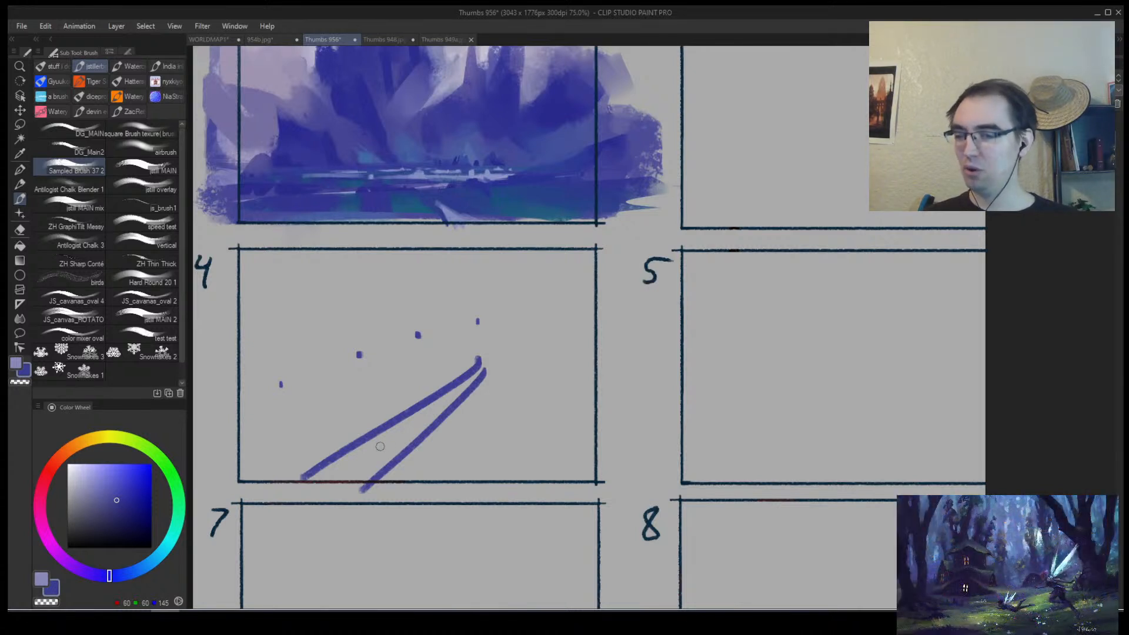
Draw a fan of short dark blue strokes in thumbnail 5, turning gradually from vertical to nearly horizontal and downward.
{"action": "mouse_move", "coordinate": [771, 354]}
{"action": "left_mouse_down"}
{"action": "mouse_move", "coordinate": [514, 353]}
{"action": "mouse_move", "coordinate": [489, 392]}
{"action": "left_mouse_up"}
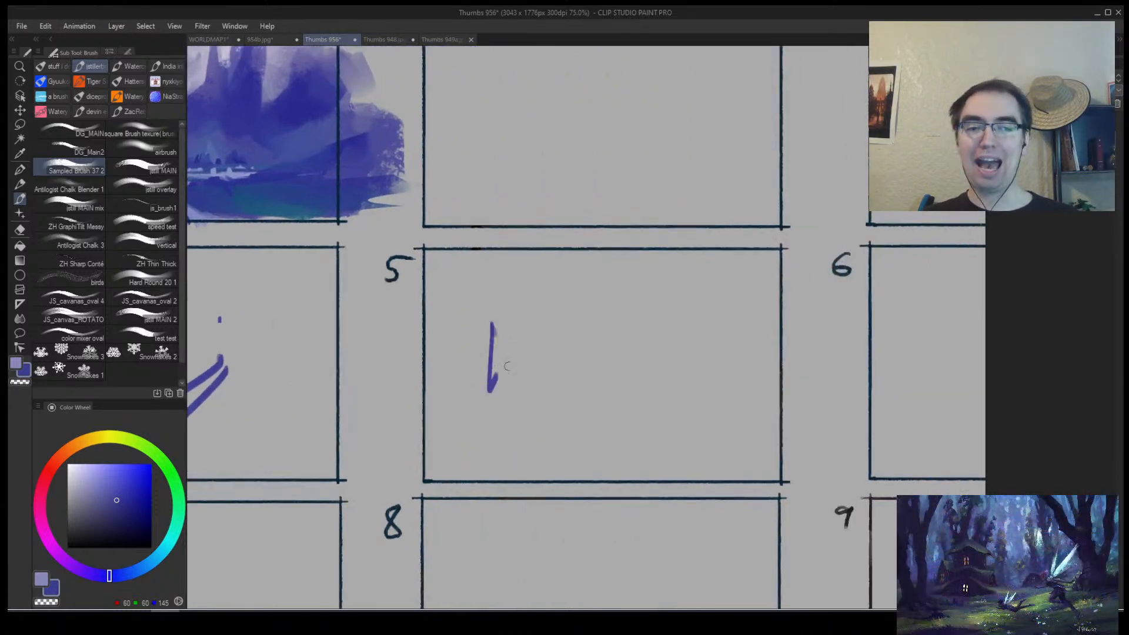
{"action": "left_click_drag", "start_coordinate": [554, 318], "coordinate": [533, 385]}
{"action": "left_click_drag", "start_coordinate": [619, 317], "coordinate": [579, 383]}
{"action": "mouse_move", "coordinate": [708, 337]}
{"action": "left_mouse_down"}
{"action": "mouse_move", "coordinate": [617, 388]}
{"action": "mouse_move", "coordinate": [757, 384]}
{"action": "left_mouse_up"}
{"action": "left_click_drag", "start_coordinate": [677, 428], "coordinate": [780, 462]}
{"action": "left_click_drag", "start_coordinate": [717, 515], "coordinate": [644, 464]}
{"action": "mouse_move", "coordinate": [457, 422]}
{"action": "left_mouse_down"}
{"action": "mouse_move", "coordinate": [586, 421]}
{"action": "mouse_move", "coordinate": [578, 456]}
{"action": "left_mouse_up"}
{"action": "mouse_move", "coordinate": [537, 438]}
{"action": "left_mouse_down"}
{"action": "mouse_move", "coordinate": [573, 474]}
{"action": "mouse_move", "coordinate": [629, 428]}
{"action": "mouse_move", "coordinate": [570, 457]}
{"action": "mouse_move", "coordinate": [601, 408]}
{"action": "left_mouse_up"}
{"action": "key", "text": "slash"}
{"action": "key", "text": "ctrl+z"}
{"action": "key", "text": "ctrl+z"}
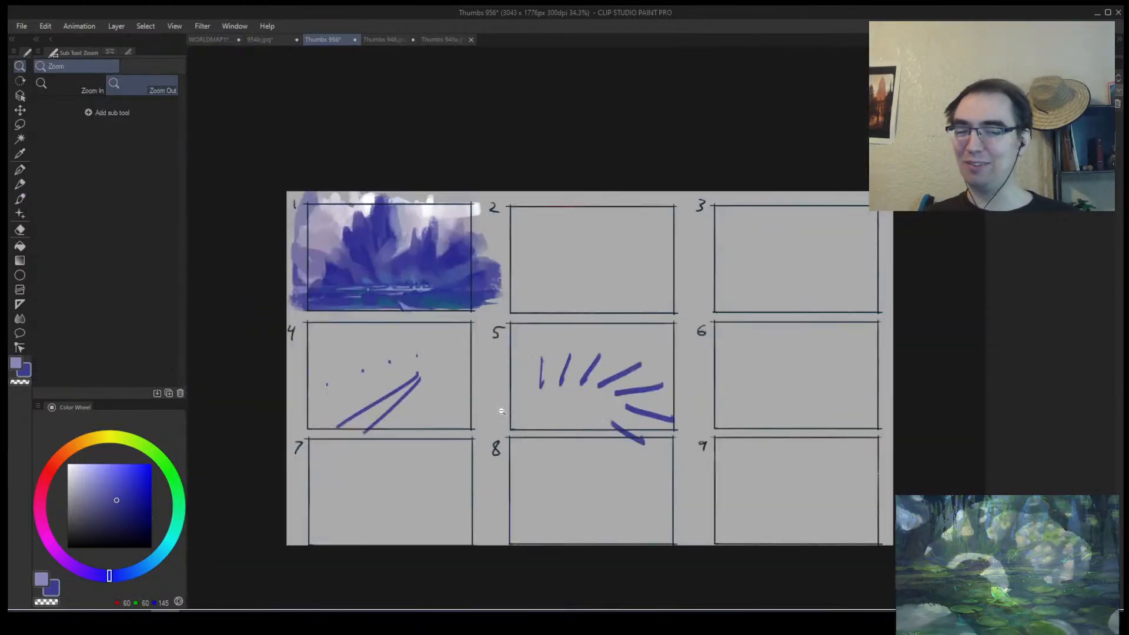
{"action": "left_click_drag", "start_coordinate": [467, 422], "coordinate": [492, 402]}
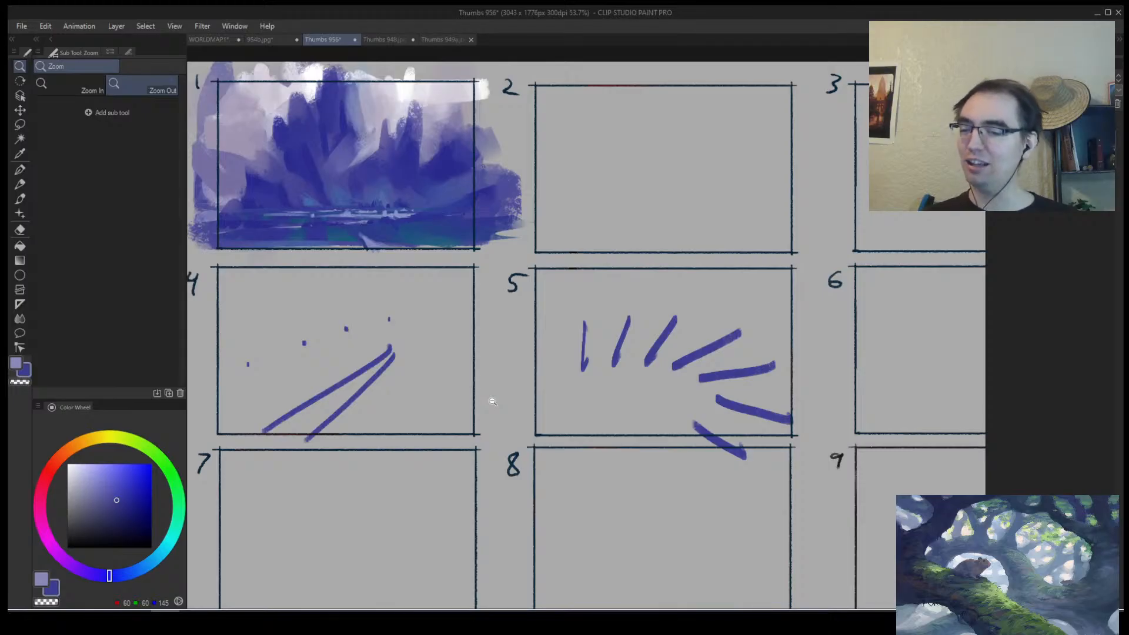
Paint over the explanatory marks in thumbnails 5 and 4 with the sampled background grey (RGB 170, 170, 170).
{"action": "key", "text": "e"}
{"action": "key", "text": "b"}
{"action": "left_click", "coordinate": [557, 418], "text": "alt"}
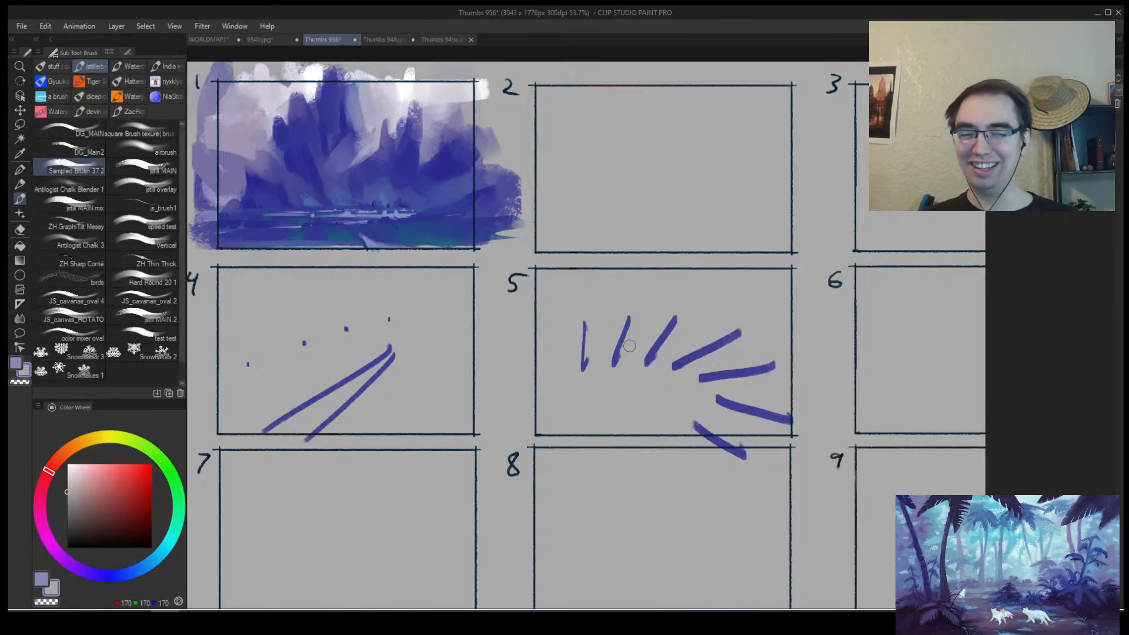
{"action": "mouse_move", "coordinate": [559, 395]}
{"action": "left_mouse_down"}
{"action": "mouse_move", "coordinate": [696, 313]}
{"action": "mouse_move", "coordinate": [794, 330]}
{"action": "mouse_move", "coordinate": [782, 405]}
{"action": "mouse_move", "coordinate": [738, 455]}
{"action": "left_mouse_up"}
{"action": "mouse_move", "coordinate": [382, 396]}
{"action": "left_mouse_down"}
{"action": "mouse_move", "coordinate": [341, 386]}
{"action": "mouse_move", "coordinate": [418, 325]}
{"action": "mouse_move", "coordinate": [270, 330]}
{"action": "left_mouse_up"}
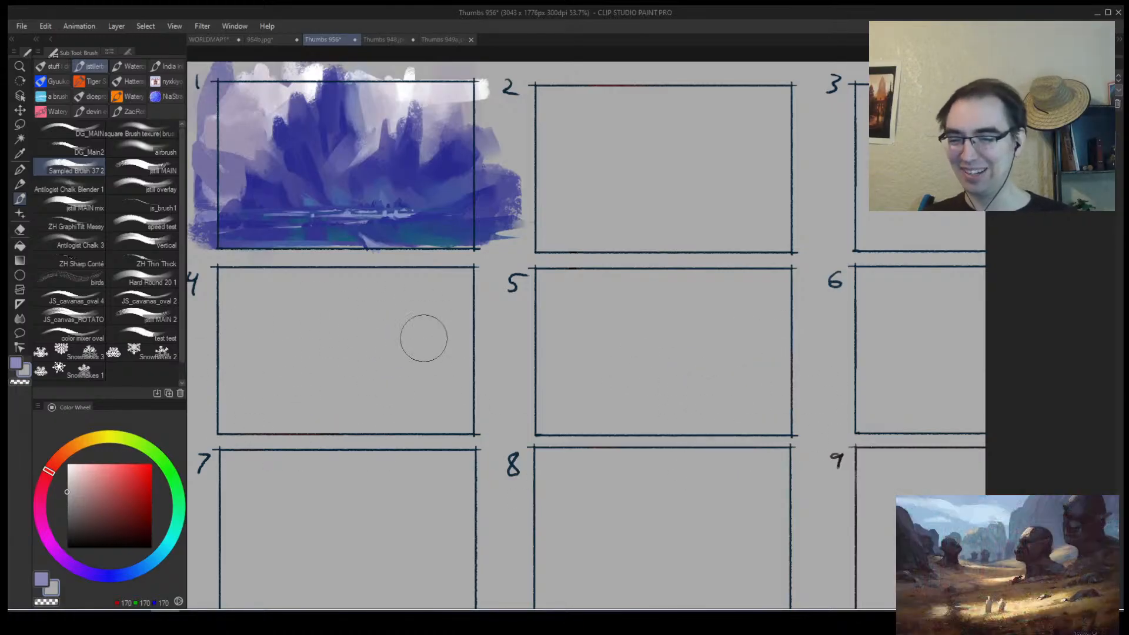
Lasso a set of thin wedges across the water in thumbnail 1, fanning from the distant shore toward both sides and the foreground.
{"action": "key", "text": "alt+space"}
{"action": "mouse_move", "coordinate": [368, 359]}
{"action": "left_mouse_down"}
{"action": "mouse_move", "coordinate": [391, 371]}
{"action": "mouse_move", "coordinate": [423, 436]}
{"action": "mouse_move", "coordinate": [443, 403]}
{"action": "left_mouse_up"}
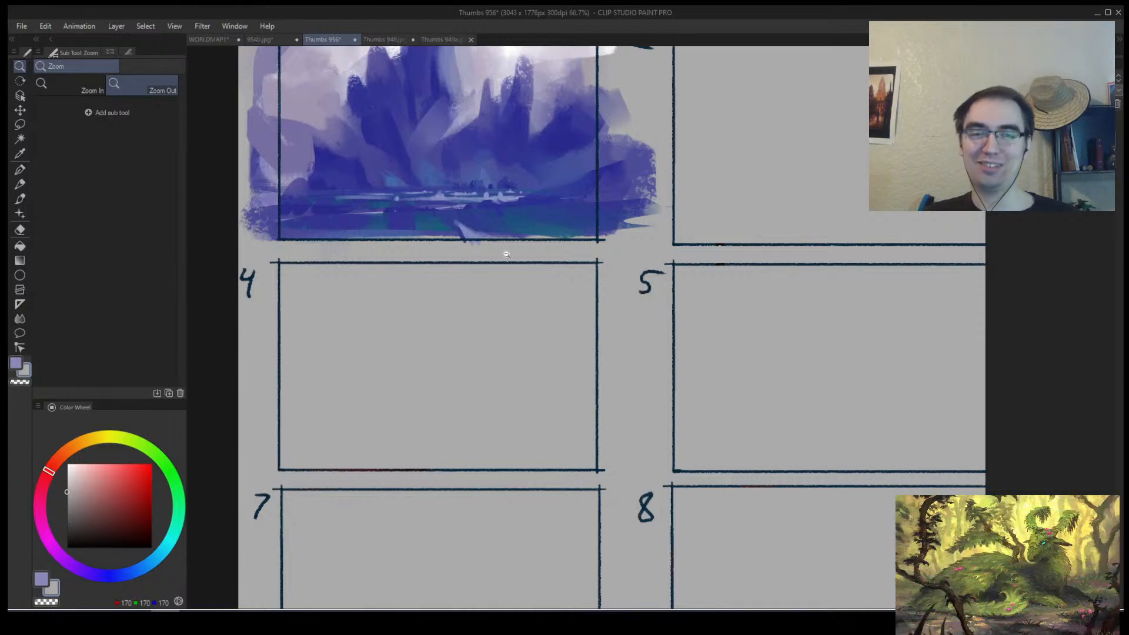
{"action": "left_click_drag", "start_coordinate": [506, 254], "coordinate": [492, 333]}
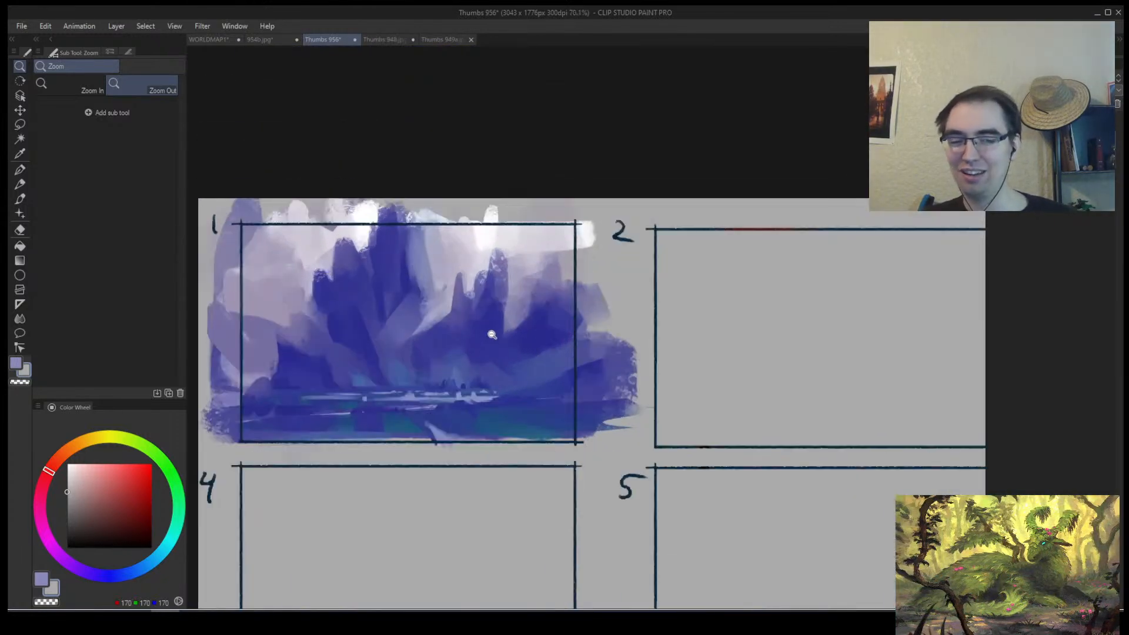
{"action": "mouse_move", "coordinate": [453, 367]}
{"action": "left_mouse_down"}
{"action": "mouse_move", "coordinate": [471, 348]}
{"action": "mouse_move", "coordinate": [464, 364]}
{"action": "left_mouse_up"}
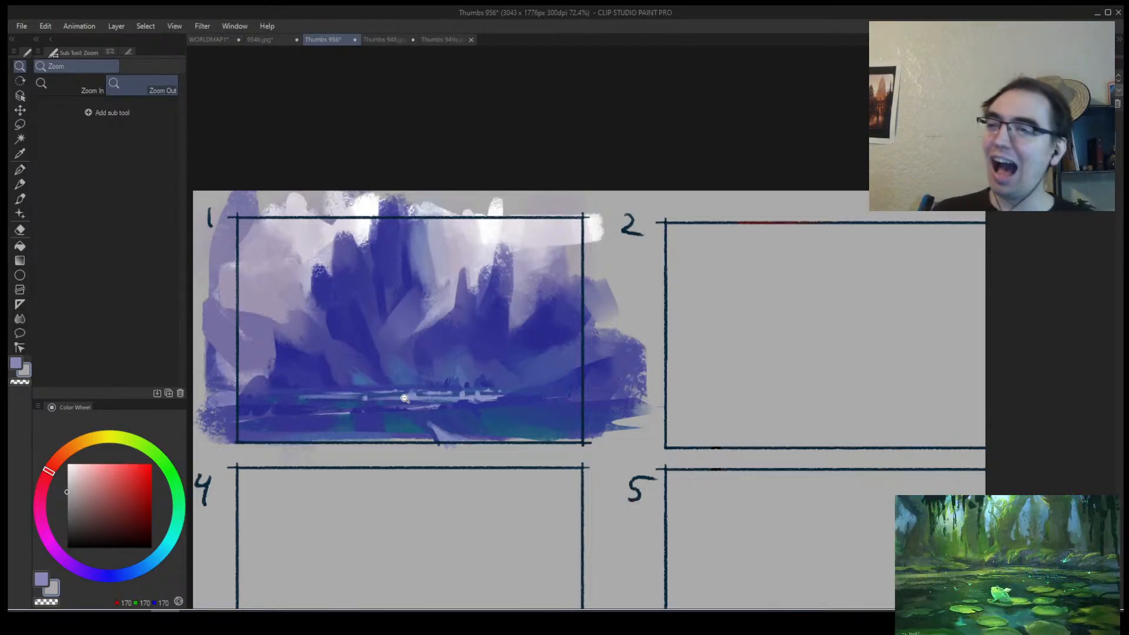
{"action": "left_click_drag", "start_coordinate": [479, 358], "coordinate": [425, 365]}
{"action": "mouse_move", "coordinate": [453, 368]}
{"action": "left_mouse_down"}
{"action": "mouse_move", "coordinate": [464, 371]}
{"action": "mouse_move", "coordinate": [474, 352]}
{"action": "mouse_move", "coordinate": [449, 383]}
{"action": "mouse_move", "coordinate": [476, 363]}
{"action": "mouse_move", "coordinate": [462, 366]}
{"action": "mouse_move", "coordinate": [469, 354]}
{"action": "left_mouse_up"}
{"action": "key", "text": "m"}
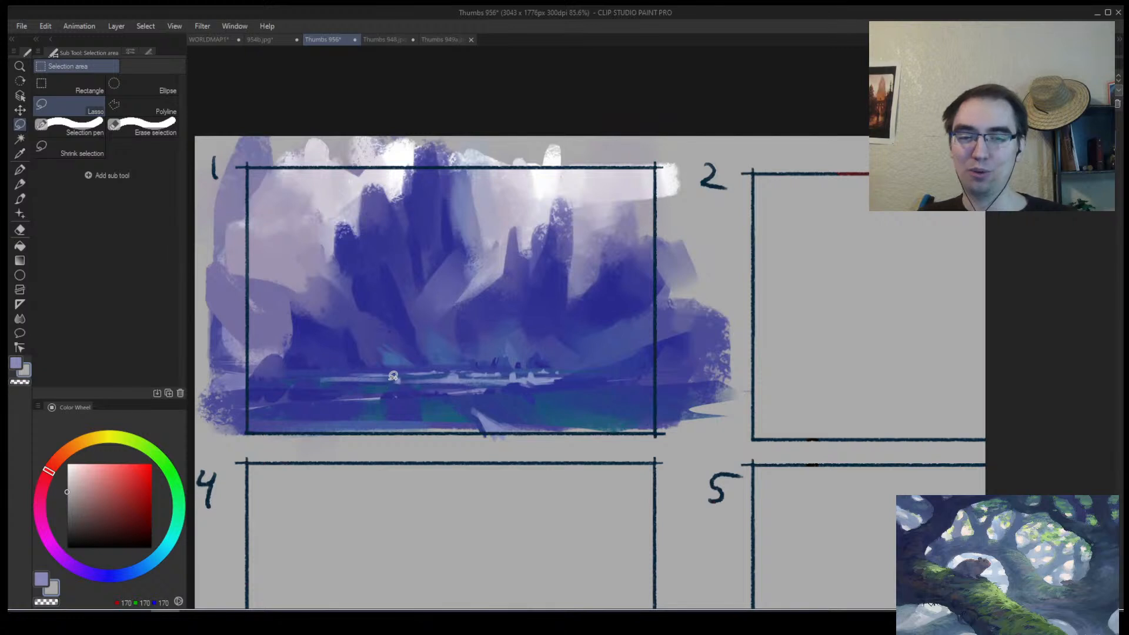
{"action": "mouse_move", "coordinate": [393, 376]}
{"action": "left_mouse_down"}
{"action": "mouse_move", "coordinate": [440, 373]}
{"action": "mouse_move", "coordinate": [206, 380]}
{"action": "mouse_move", "coordinate": [698, 370]}
{"action": "mouse_move", "coordinate": [534, 370]}
{"action": "left_mouse_up"}
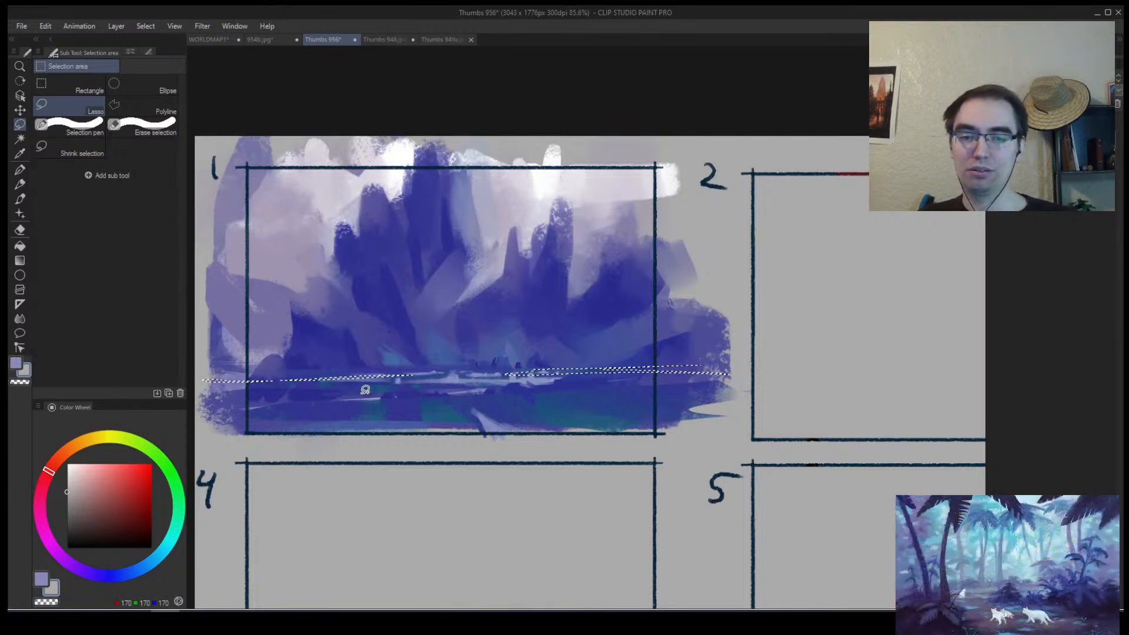
{"action": "left_click_drag", "start_coordinate": [195, 419], "coordinate": [600, 390]}
{"action": "key", "text": "ctrl+z"}
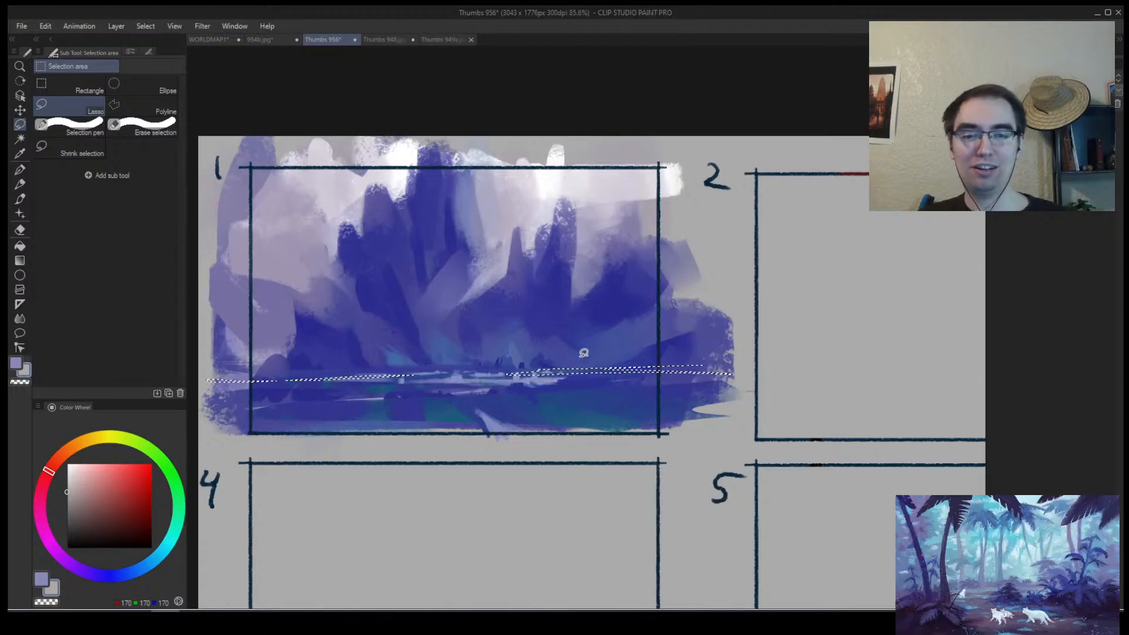
{"action": "mouse_move", "coordinate": [483, 378]}
{"action": "left_mouse_down"}
{"action": "mouse_move", "coordinate": [408, 406]}
{"action": "mouse_move", "coordinate": [302, 399]}
{"action": "mouse_move", "coordinate": [423, 380]}
{"action": "mouse_move", "coordinate": [649, 452]}
{"action": "mouse_move", "coordinate": [479, 385]}
{"action": "left_mouse_up"}
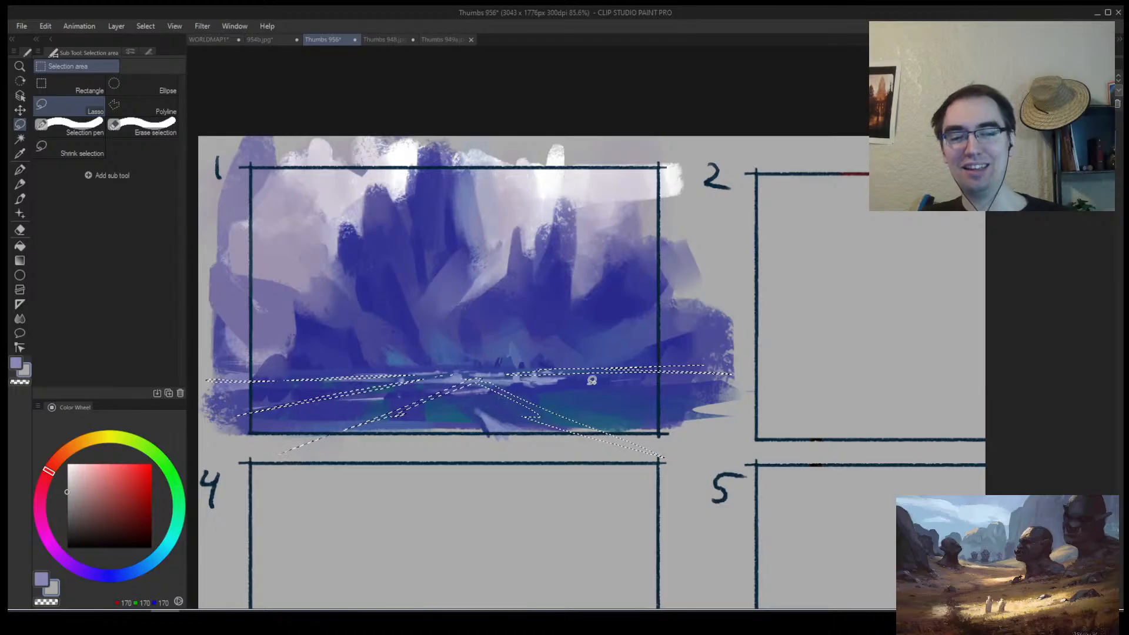
{"action": "left_click_drag", "start_coordinate": [593, 381], "coordinate": [519, 376]}
{"action": "mouse_move", "coordinate": [536, 361]}
{"action": "left_mouse_down"}
{"action": "mouse_move", "coordinate": [598, 358]}
{"action": "mouse_move", "coordinate": [557, 354]}
{"action": "left_mouse_up"}
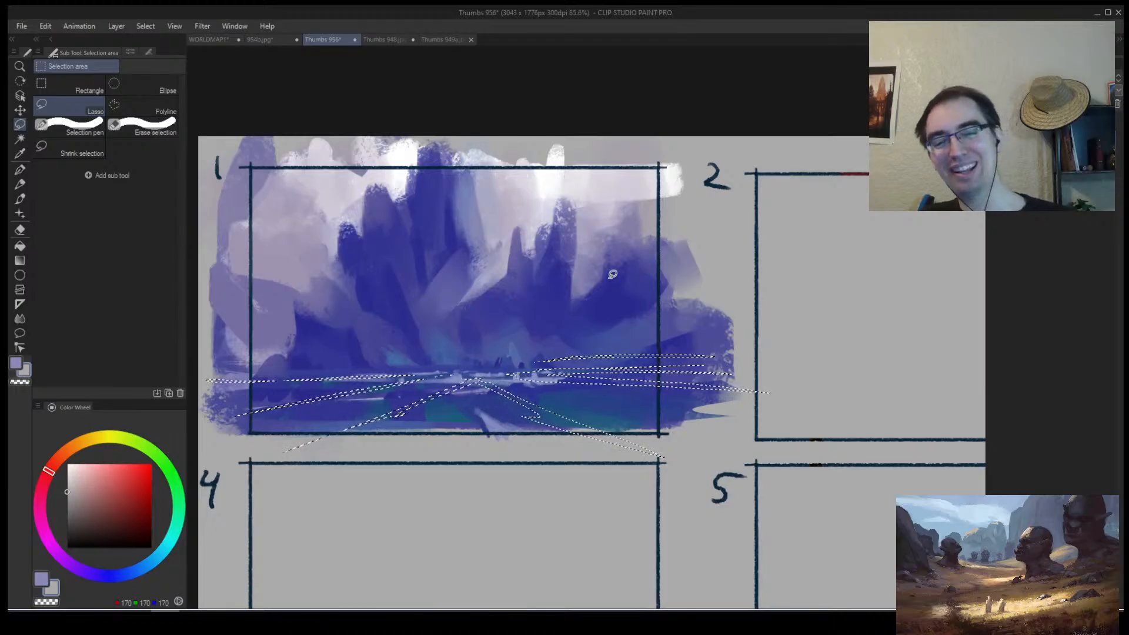
Fill the selected wedges with sampled light blue (RGB 101, 117, 174) using the brush and clear the selection.
{"action": "key", "text": "b"}
{"action": "left_click", "coordinate": [493, 353], "text": "alt"}
{"action": "mouse_move", "coordinate": [483, 379]}
{"action": "left_mouse_down"}
{"action": "mouse_move", "coordinate": [458, 383]}
{"action": "mouse_move", "coordinate": [741, 355]}
{"action": "left_mouse_up"}
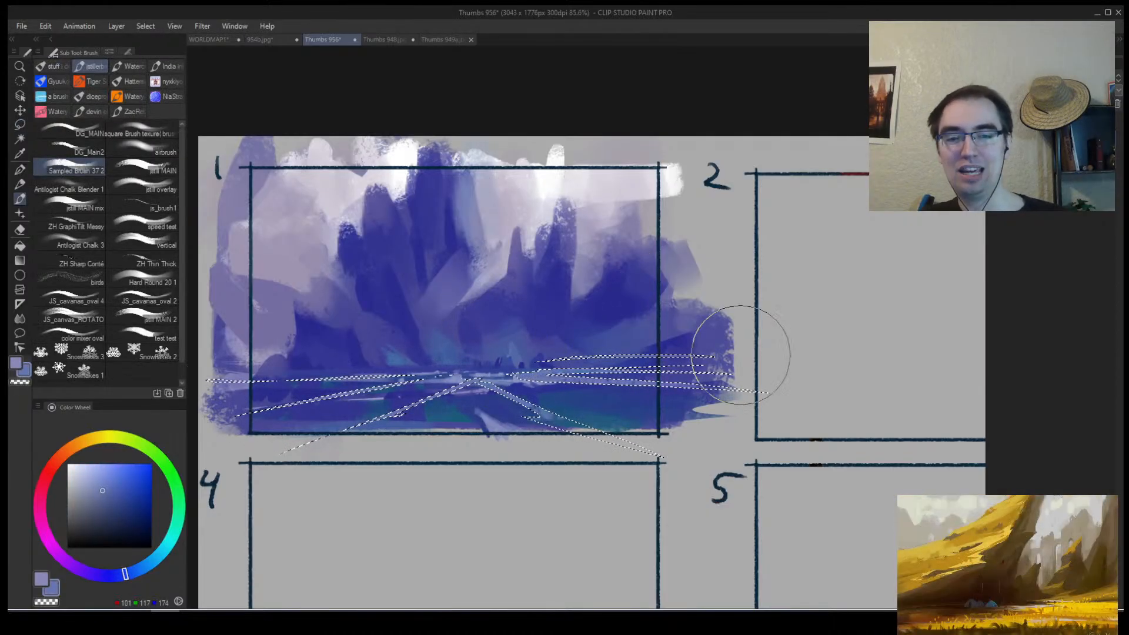
{"action": "key", "text": "ctrl+d"}
In mirrored view, paint over the uppermost light streak along the waterline with a smaller brush and sampled dark blue (RGB 41, 48, 143).
{"action": "key", "text": "h"}
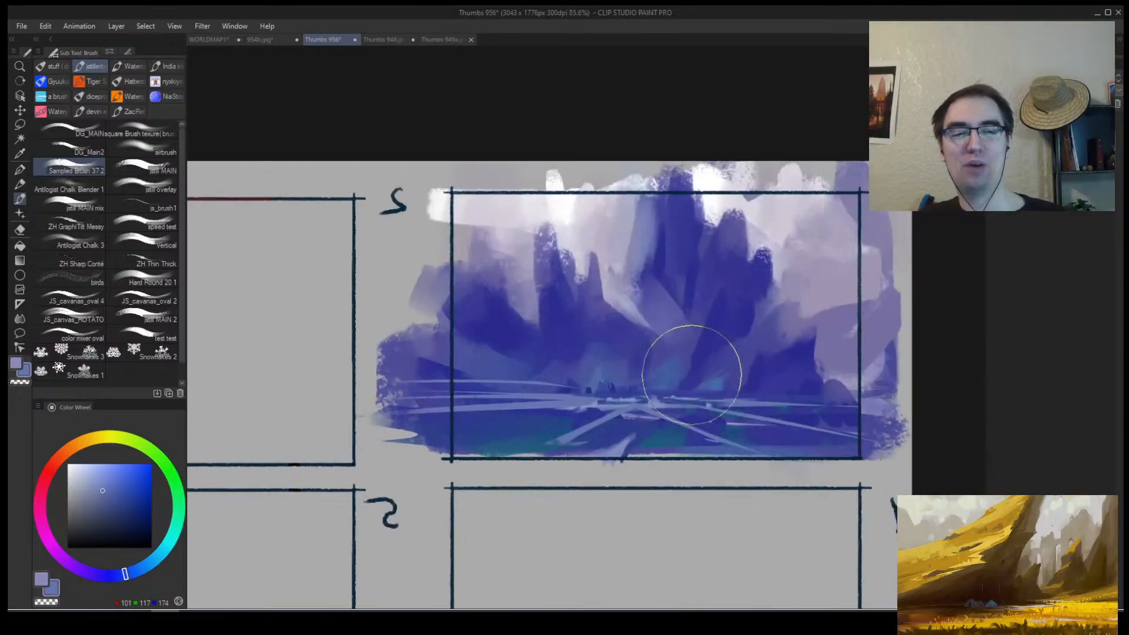
{"action": "left_click", "coordinate": [552, 356], "text": "alt"}
{"action": "key", "text": "bracketleft"}
{"action": "key", "text": "bracketleft"}
{"action": "key", "text": "bracketleft"}
{"action": "key", "text": "bracketleft"}
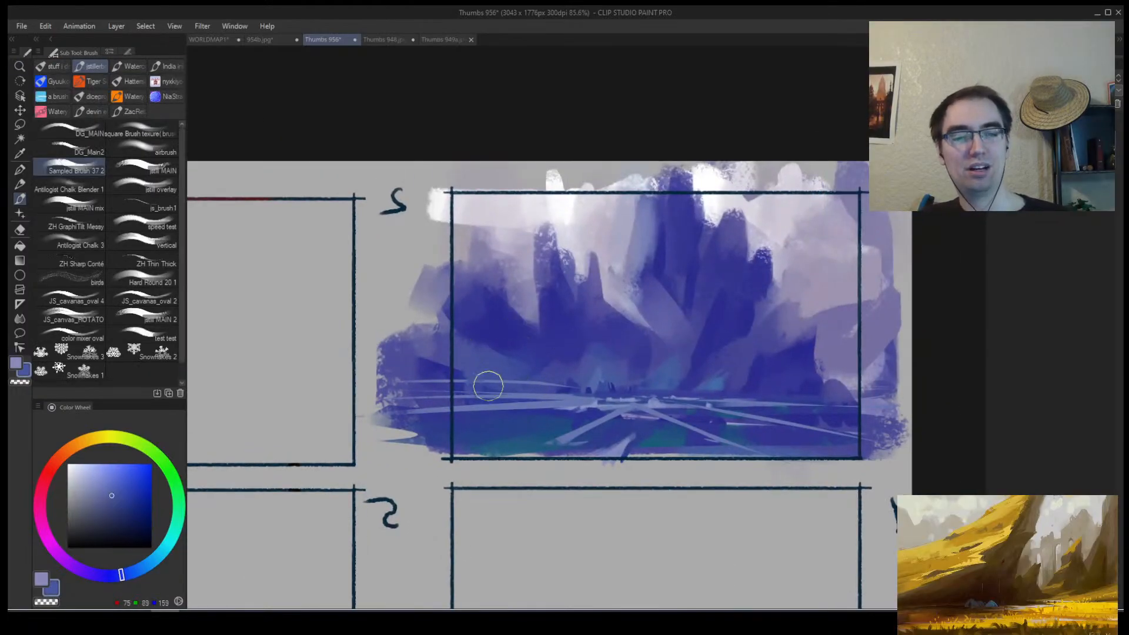
{"action": "key", "text": "bracketleft"}
{"action": "left_click", "coordinate": [459, 375], "text": "alt"}
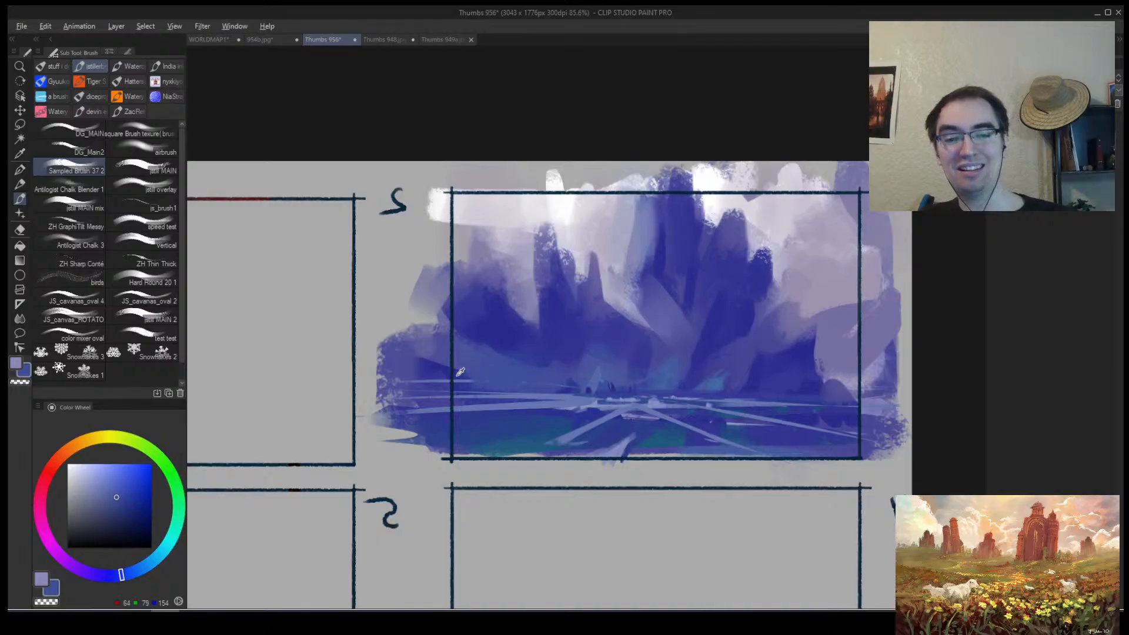
{"action": "left_click", "coordinate": [456, 377], "text": "alt"}
{"action": "left_click_drag", "start_coordinate": [446, 381], "coordinate": [607, 392]}
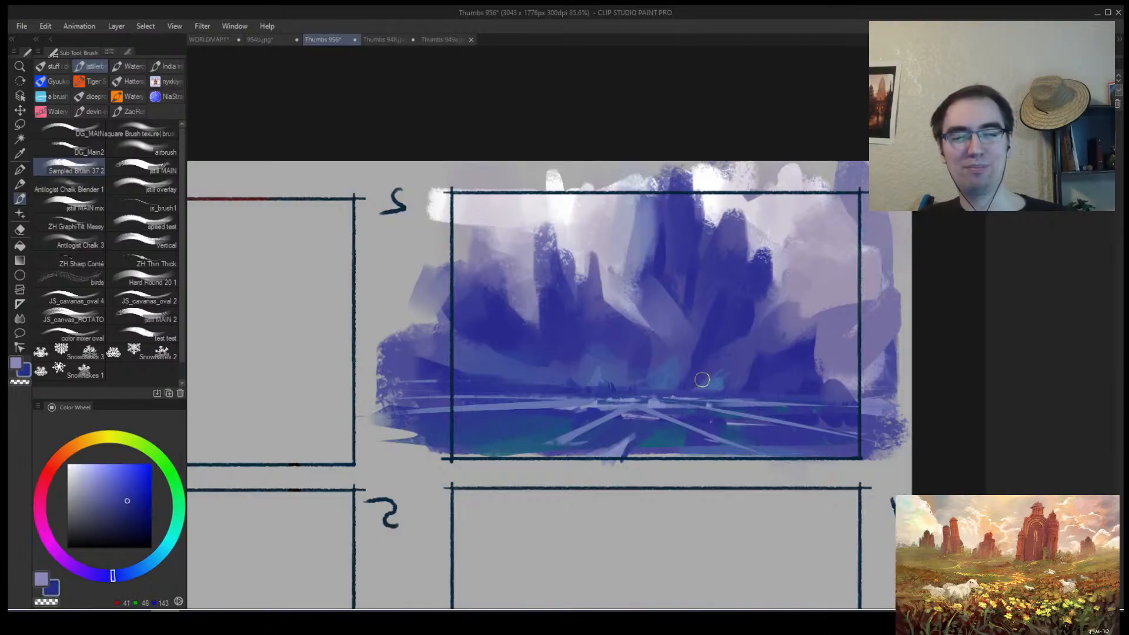
{"action": "key", "text": "alt+space"}
{"action": "left_click_drag", "start_coordinate": [703, 380], "coordinate": [726, 339]}
{"action": "key", "text": "h"}
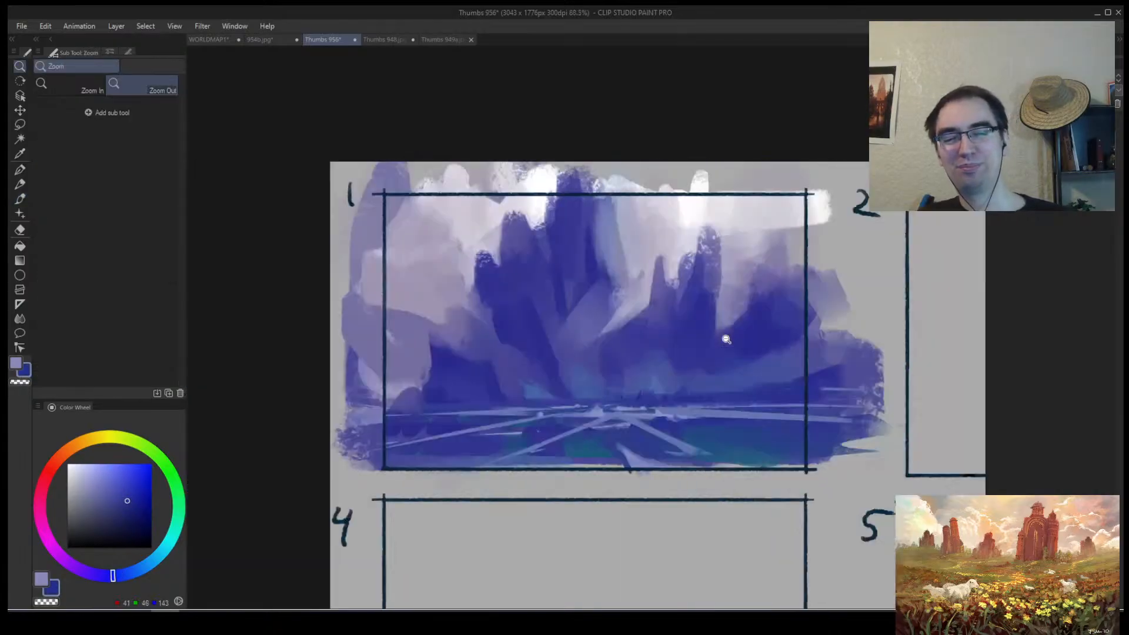
Lasso a thin jagged strip beneath the left light streak, fill it with deep blue (RGB 0, 0, 117), and clear the selection.
{"action": "left_click_drag", "start_coordinate": [677, 435], "coordinate": [640, 447]}
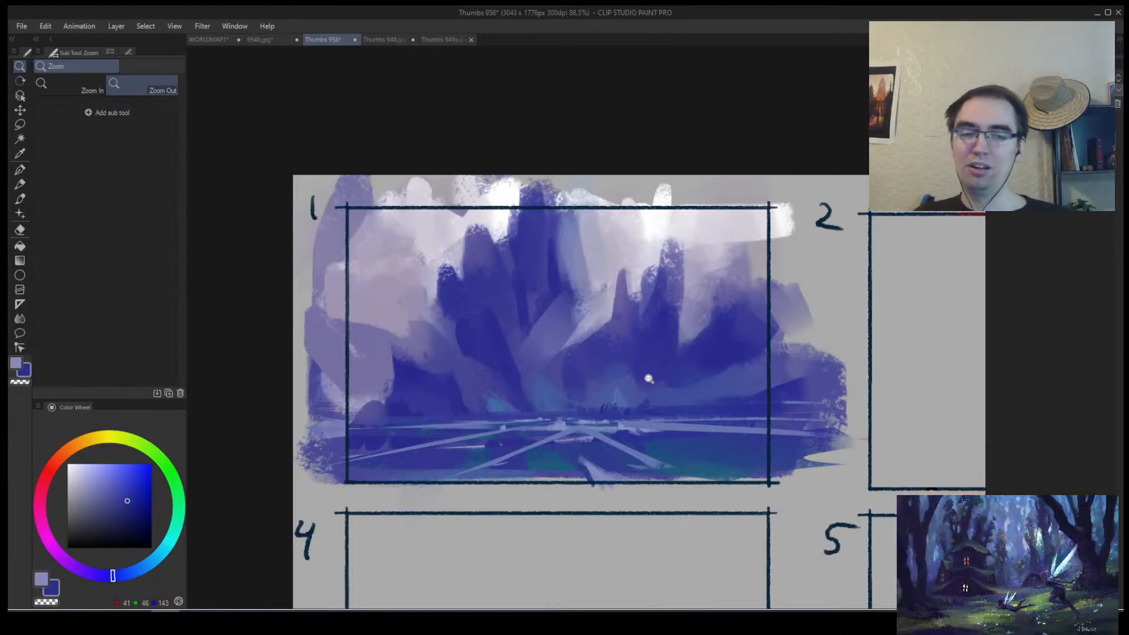
{"action": "mouse_move", "coordinate": [611, 398]}
{"action": "left_mouse_down"}
{"action": "mouse_move", "coordinate": [569, 430]}
{"action": "mouse_move", "coordinate": [623, 402]}
{"action": "mouse_move", "coordinate": [522, 438]}
{"action": "mouse_move", "coordinate": [580, 417]}
{"action": "mouse_move", "coordinate": [575, 393]}
{"action": "left_mouse_up"}
{"action": "left_click", "coordinate": [522, 408], "text": "alt"}
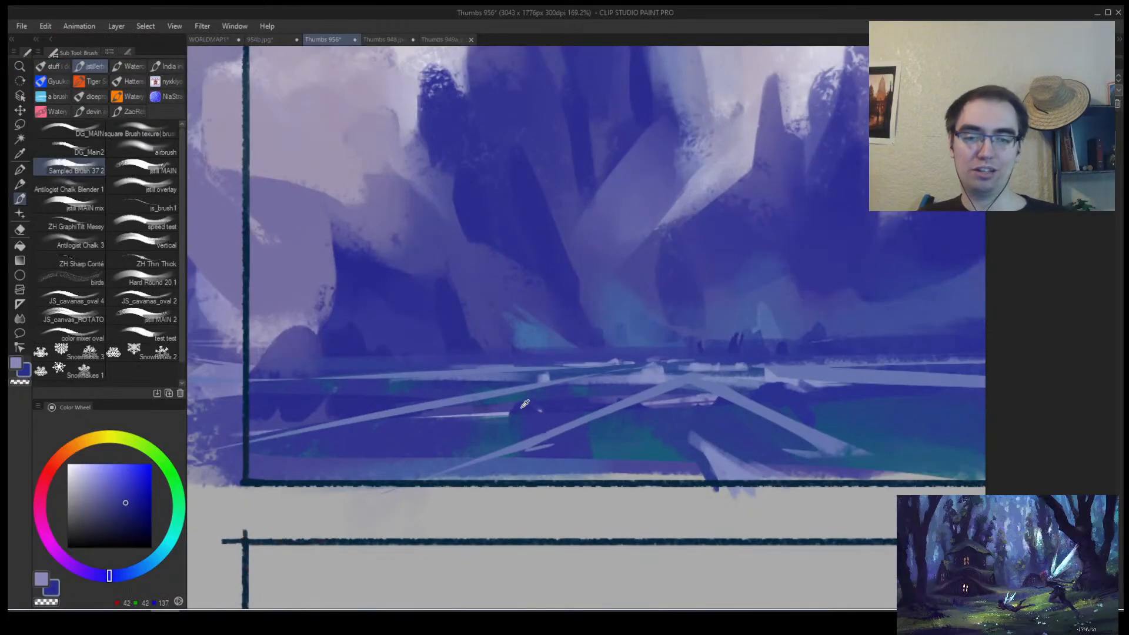
{"action": "key", "text": "m"}
{"action": "mouse_move", "coordinate": [450, 404]}
{"action": "left_mouse_down"}
{"action": "mouse_move", "coordinate": [332, 427]}
{"action": "mouse_move", "coordinate": [387, 428]}
{"action": "mouse_move", "coordinate": [503, 393]}
{"action": "left_mouse_up"}
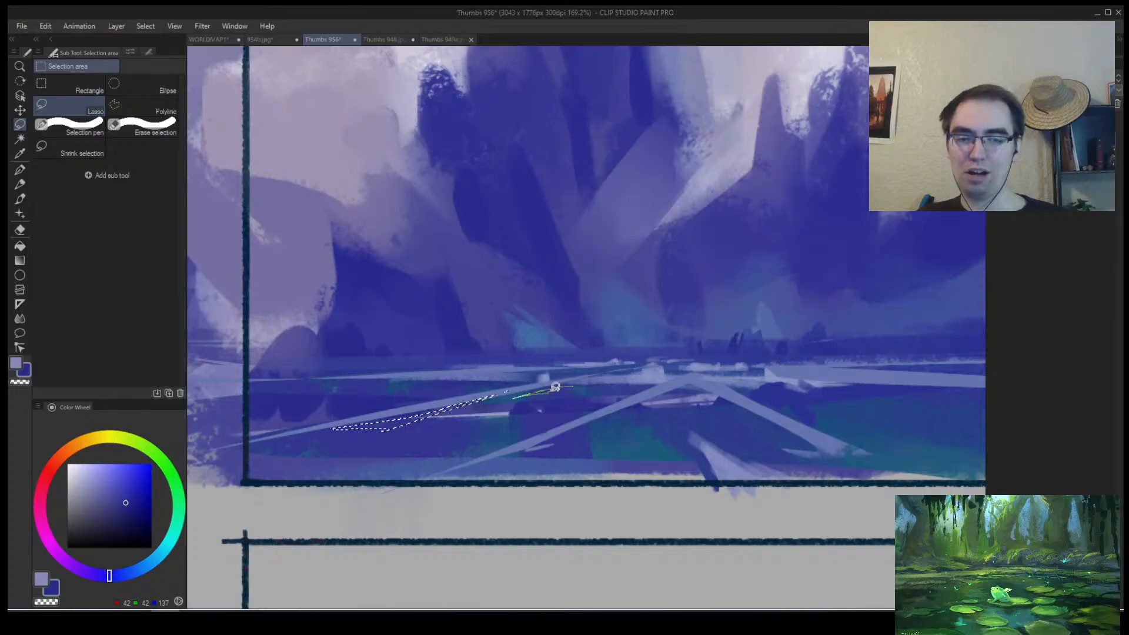
{"action": "left_click_drag", "start_coordinate": [634, 383], "coordinate": [627, 386]}
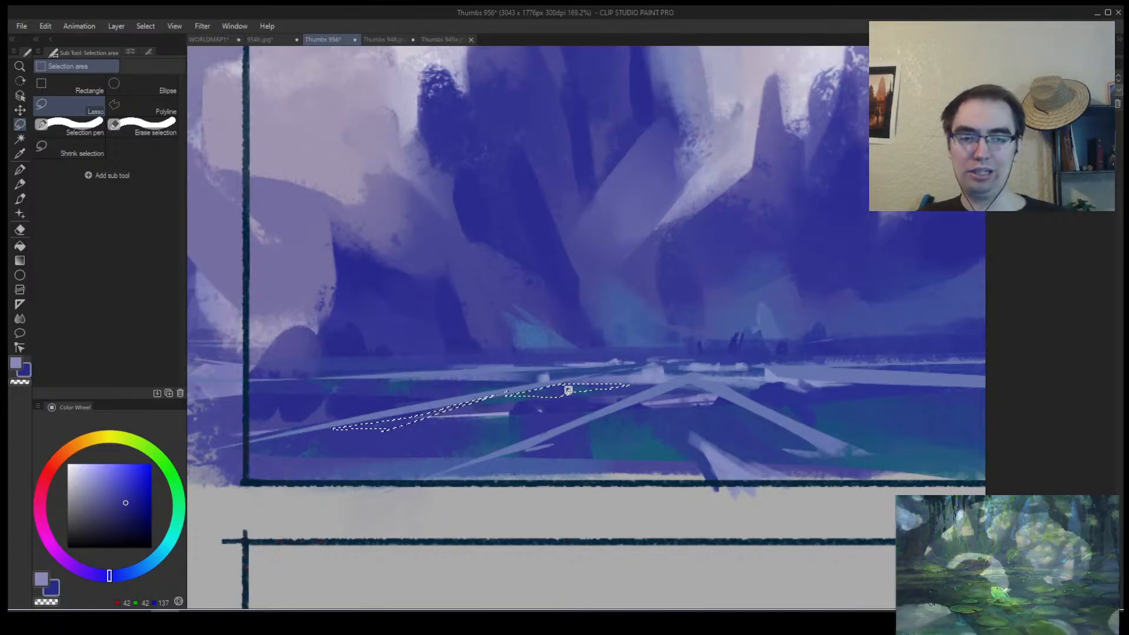
{"action": "key", "text": "b"}
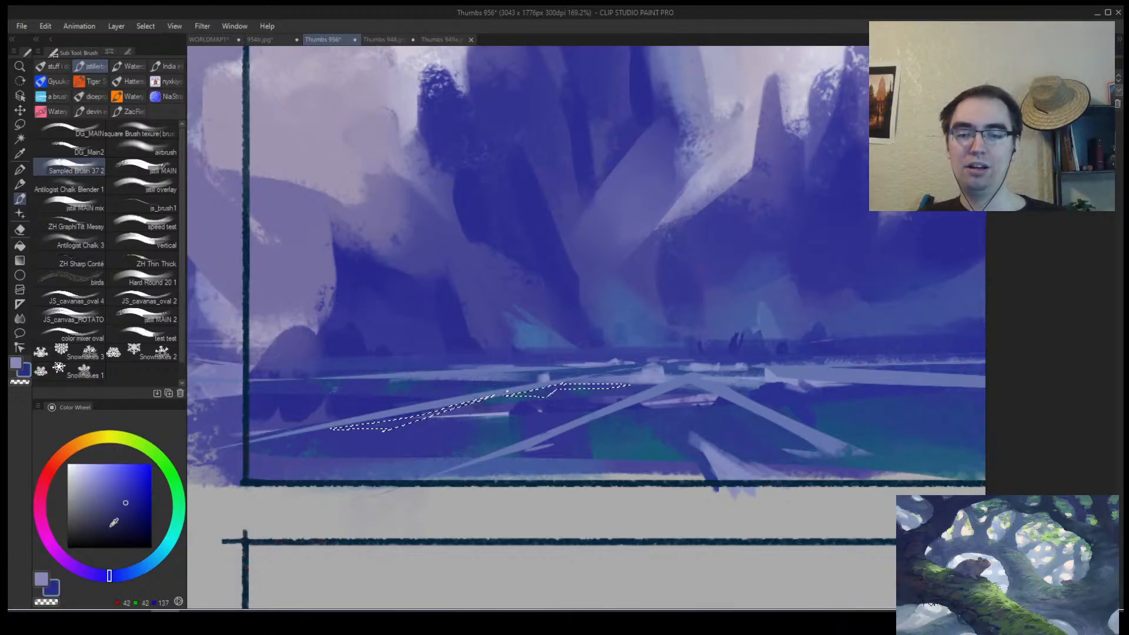
{"action": "left_click", "coordinate": [312, 424], "text": "alt"}
{"action": "left_click_drag", "start_coordinate": [312, 424], "coordinate": [628, 386]}
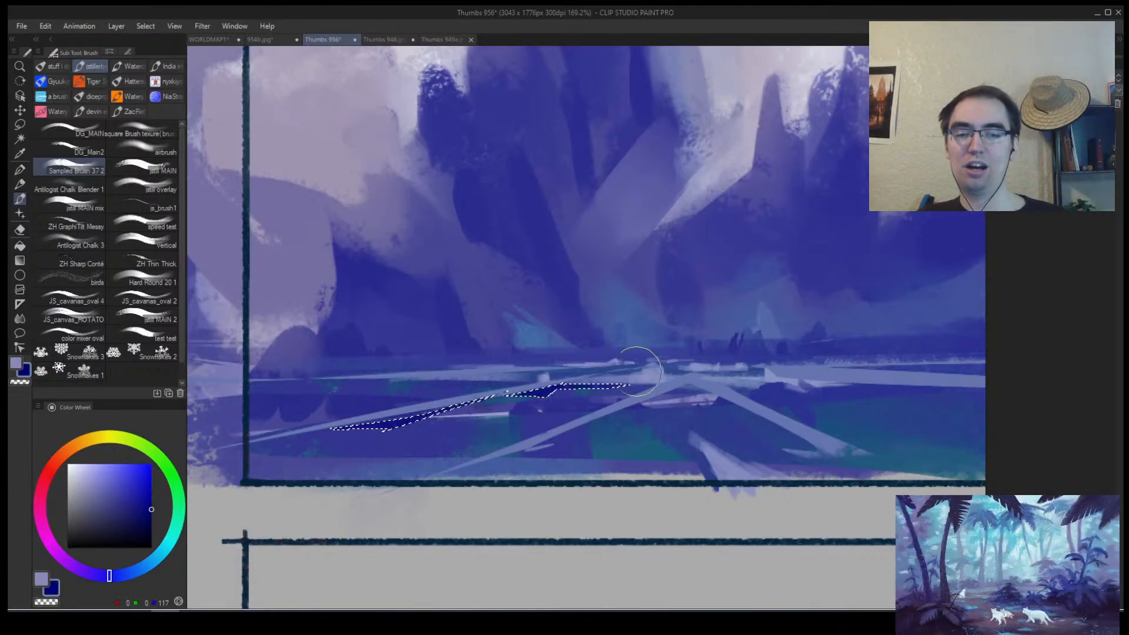
{"action": "key", "text": "ctrl+d"}
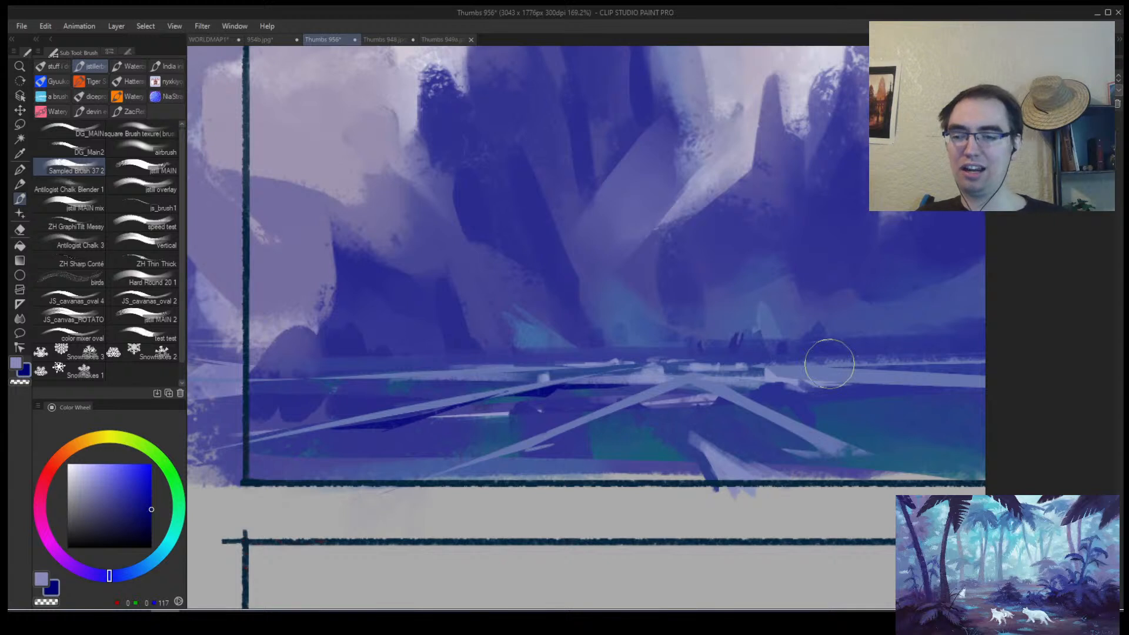
{"action": "key", "text": "ctrl+z"}
{"action": "key", "text": "ctrl+d"}
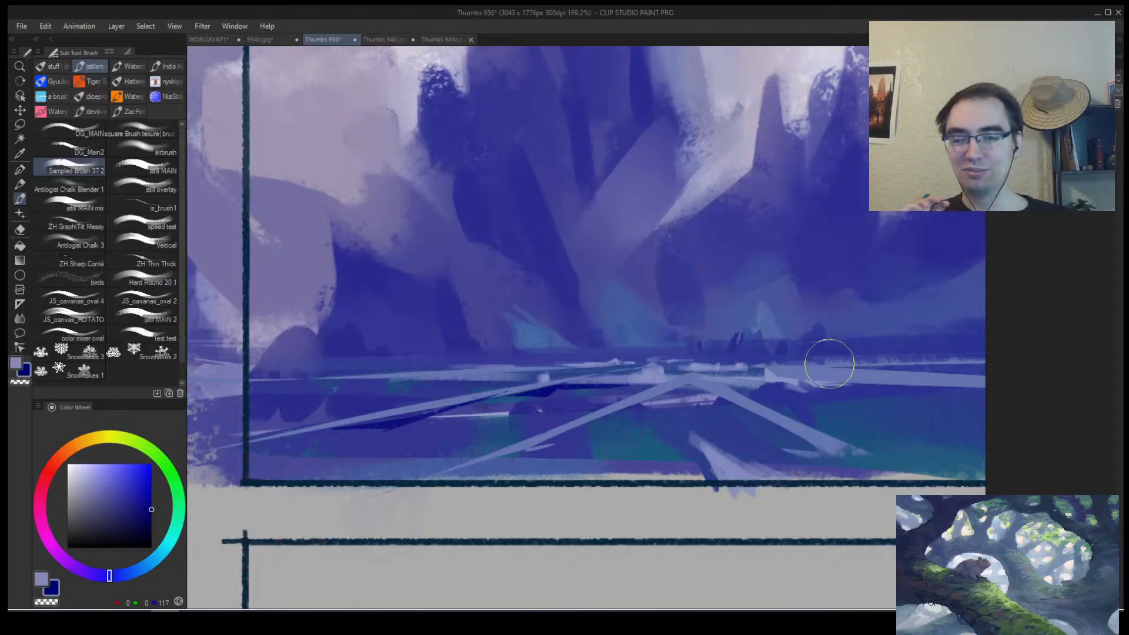
Brush near-black (RGB 24, 24, 29) shadow bands beneath the converging light streaks across the water.
{"action": "key", "text": "alt+space"}
{"action": "mouse_move", "coordinate": [562, 386]}
{"action": "left_mouse_down"}
{"action": "mouse_move", "coordinate": [590, 363]}
{"action": "mouse_move", "coordinate": [551, 390]}
{"action": "mouse_move", "coordinate": [485, 401]}
{"action": "left_mouse_up"}
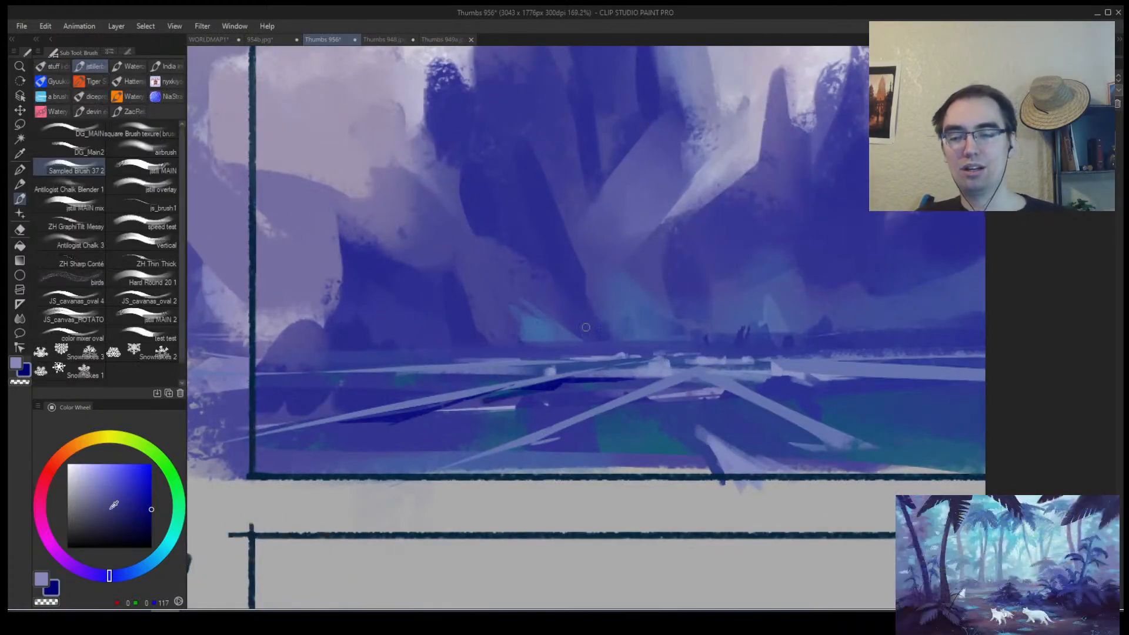
{"action": "left_click_drag", "start_coordinate": [107, 532], "coordinate": [82, 539]}
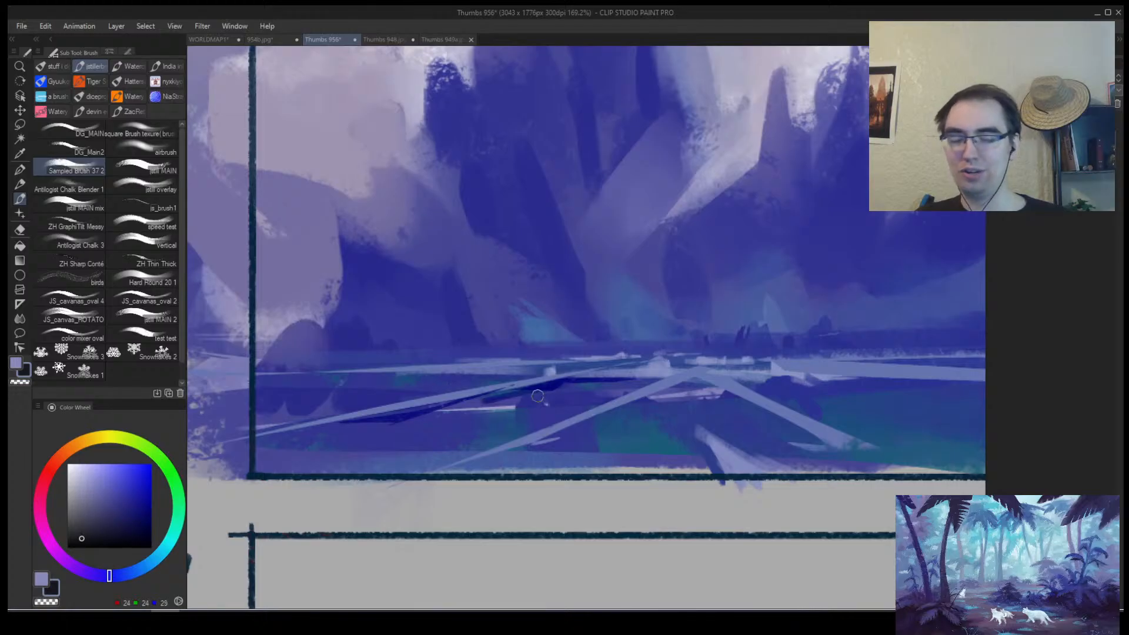
{"action": "mouse_move", "coordinate": [461, 409]}
{"action": "left_mouse_down"}
{"action": "mouse_move", "coordinate": [540, 384]}
{"action": "mouse_move", "coordinate": [673, 382]}
{"action": "mouse_move", "coordinate": [605, 395]}
{"action": "mouse_move", "coordinate": [676, 378]}
{"action": "mouse_move", "coordinate": [656, 400]}
{"action": "mouse_move", "coordinate": [697, 381]}
{"action": "mouse_move", "coordinate": [767, 401]}
{"action": "mouse_move", "coordinate": [710, 427]}
{"action": "mouse_move", "coordinate": [740, 409]}
{"action": "mouse_move", "coordinate": [703, 417]}
{"action": "mouse_move", "coordinate": [905, 424]}
{"action": "left_mouse_up"}
{"action": "scroll", "coordinate": [696, 383], "scroll_direction": "down", "scroll_amount": 5}
{"action": "scroll", "coordinate": [688, 400], "scroll_direction": "up", "scroll_amount": 4}
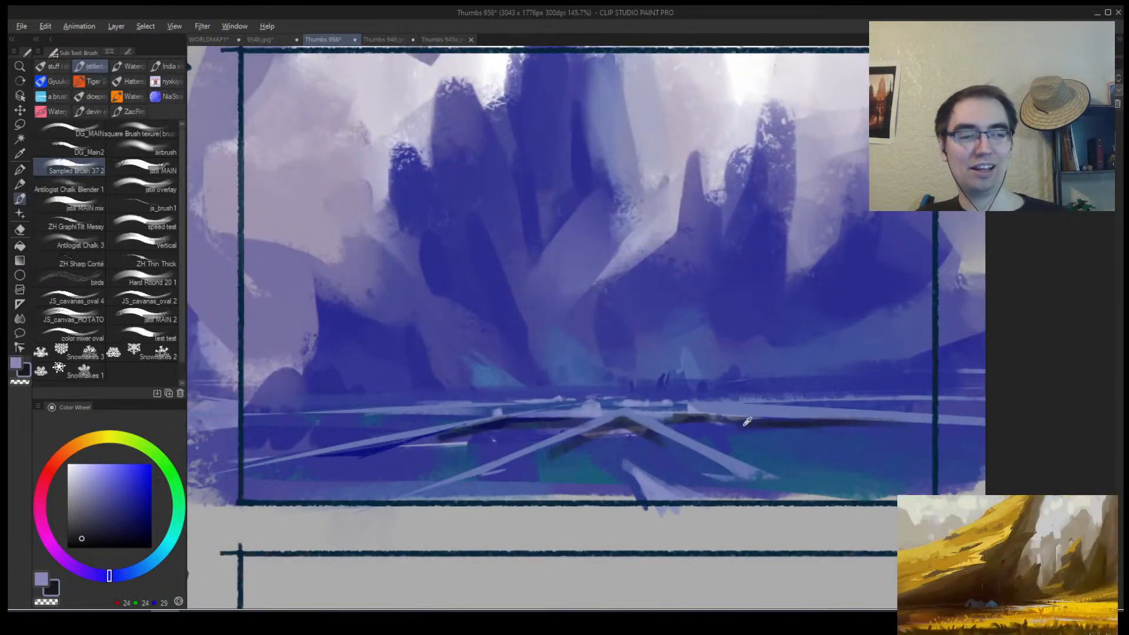
Repaint the near-black bands beneath the streaks with sampled navy (RGB 19, 20, 81), filling the dark wedge below their meeting point.
{"action": "left_click", "coordinate": [909, 425], "text": "alt"}
{"action": "left_click", "coordinate": [798, 420], "text": "alt"}
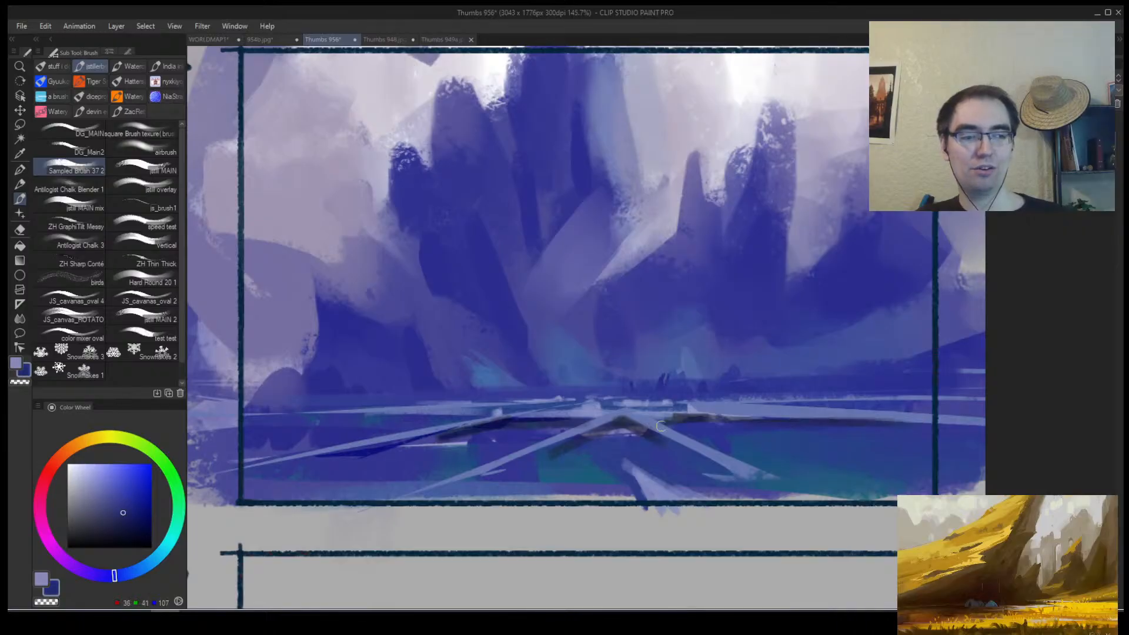
{"action": "left_click", "coordinate": [506, 424], "text": "alt"}
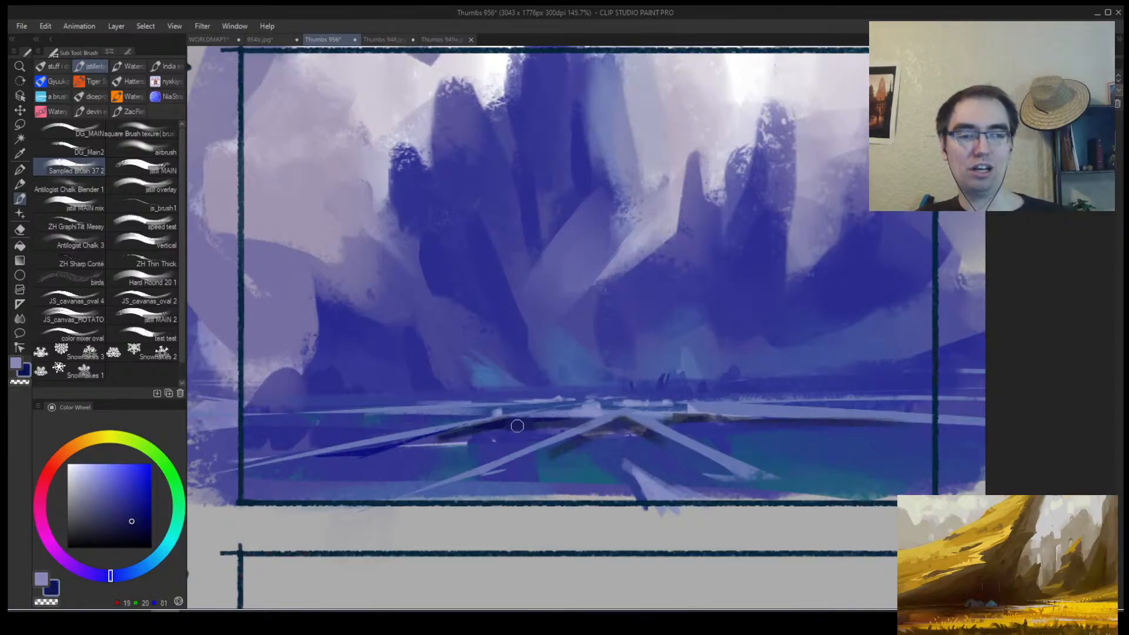
{"action": "left_click_drag", "start_coordinate": [561, 432], "coordinate": [530, 435]}
{"action": "left_click_drag", "start_coordinate": [628, 430], "coordinate": [586, 436]}
{"action": "mouse_move", "coordinate": [619, 421]}
{"action": "left_mouse_down"}
{"action": "mouse_move", "coordinate": [674, 449]}
{"action": "mouse_move", "coordinate": [633, 427]}
{"action": "mouse_move", "coordinate": [693, 439]}
{"action": "mouse_move", "coordinate": [688, 427]}
{"action": "mouse_move", "coordinate": [717, 433]}
{"action": "mouse_move", "coordinate": [660, 420]}
{"action": "mouse_move", "coordinate": [718, 422]}
{"action": "mouse_move", "coordinate": [690, 428]}
{"action": "mouse_move", "coordinate": [767, 412]}
{"action": "left_mouse_up"}
{"action": "left_click", "coordinate": [617, 422], "text": "alt"}
{"action": "left_click", "coordinate": [644, 427], "text": "alt"}
{"action": "left_click_drag", "start_coordinate": [685, 405], "coordinate": [792, 403]}
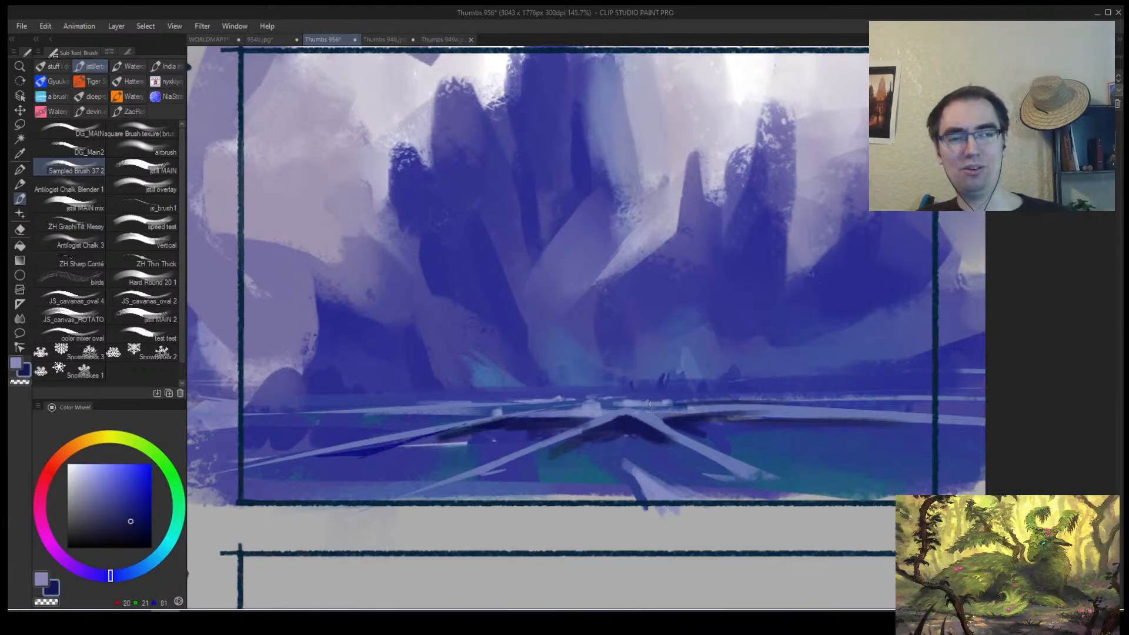
{"action": "left_click_drag", "start_coordinate": [650, 406], "coordinate": [794, 403]}
{"action": "key", "text": "ctrl+z"}
{"action": "left_click_drag", "start_coordinate": [665, 407], "coordinate": [750, 407]}
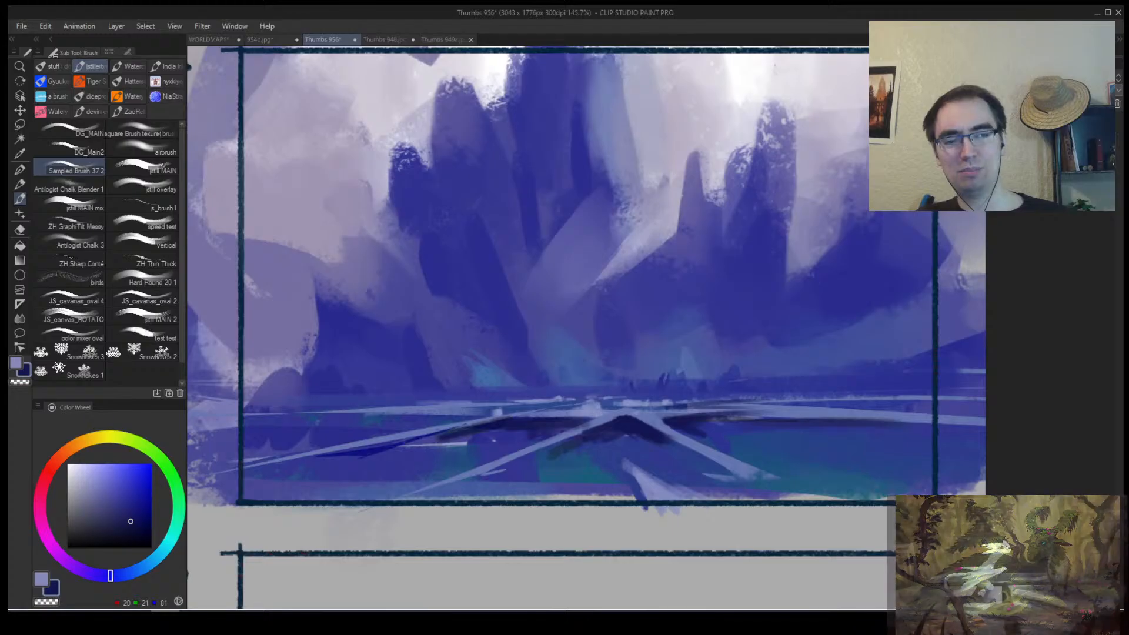
{"action": "key", "text": "ctrl+z"}
{"action": "key", "text": "ctrl+z"}
Mirror the canvas and trim the dark wedge below the streaks' meeting point with sampled blue (RGB 45, 56, 130).
{"action": "key", "text": "h"}
{"action": "key", "text": "alt+space"}
{"action": "mouse_move", "coordinate": [680, 423]}
{"action": "left_mouse_down"}
{"action": "mouse_move", "coordinate": [623, 425]}
{"action": "mouse_move", "coordinate": [705, 413]}
{"action": "mouse_move", "coordinate": [719, 383]}
{"action": "left_mouse_up"}
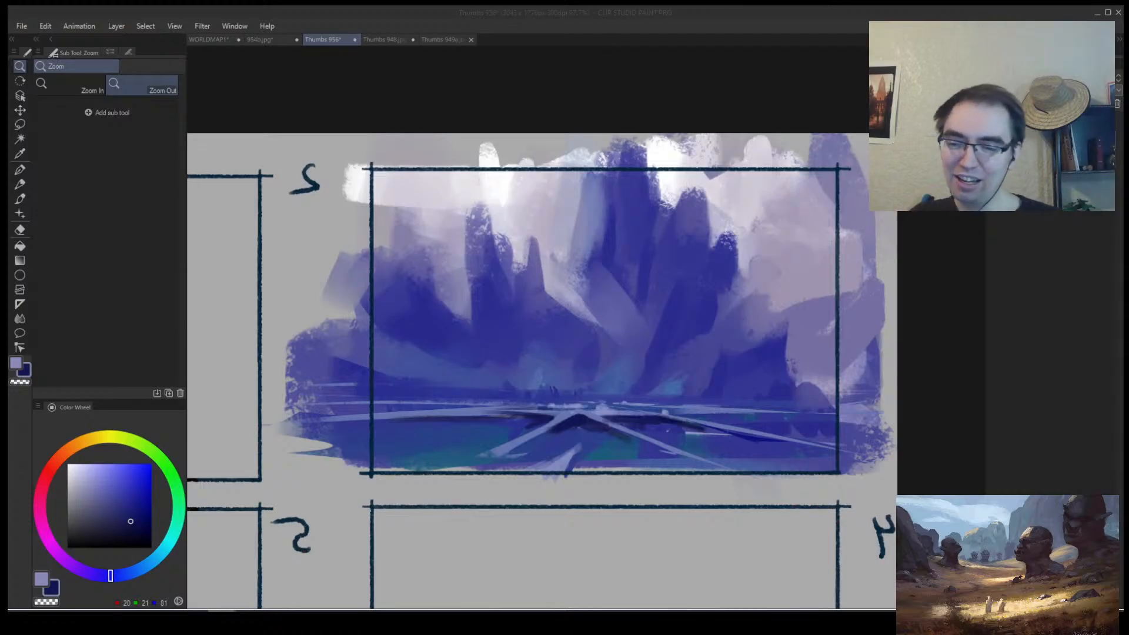
{"action": "left_click", "coordinate": [629, 412], "text": "alt"}
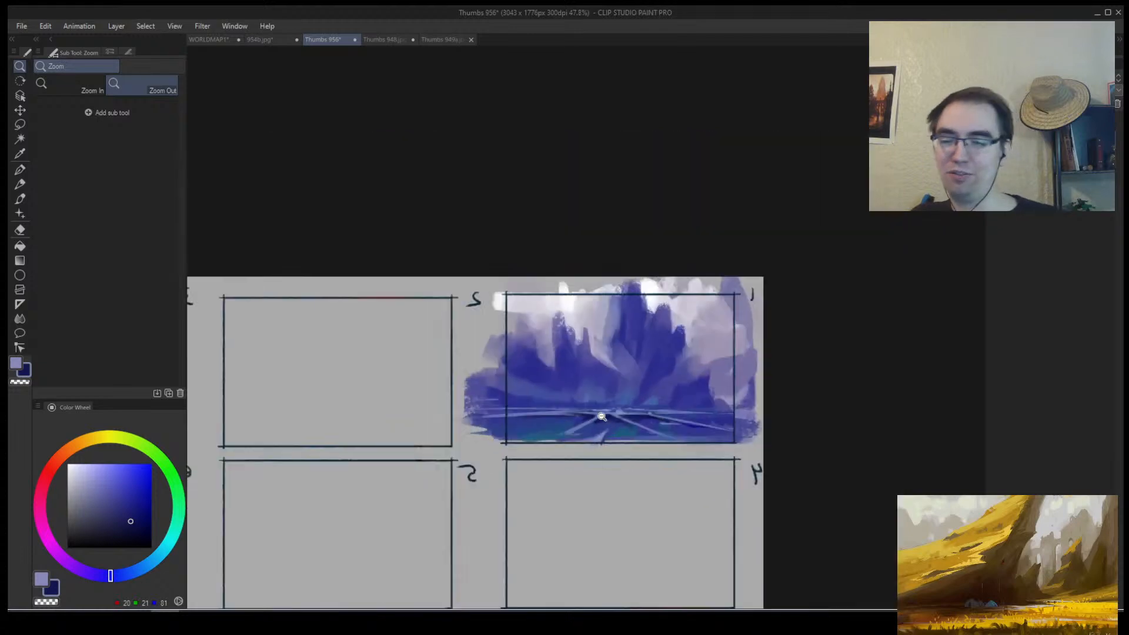
{"action": "left_click_drag", "start_coordinate": [658, 405], "coordinate": [708, 405]}
{"action": "left_click", "coordinate": [602, 427], "text": "alt"}
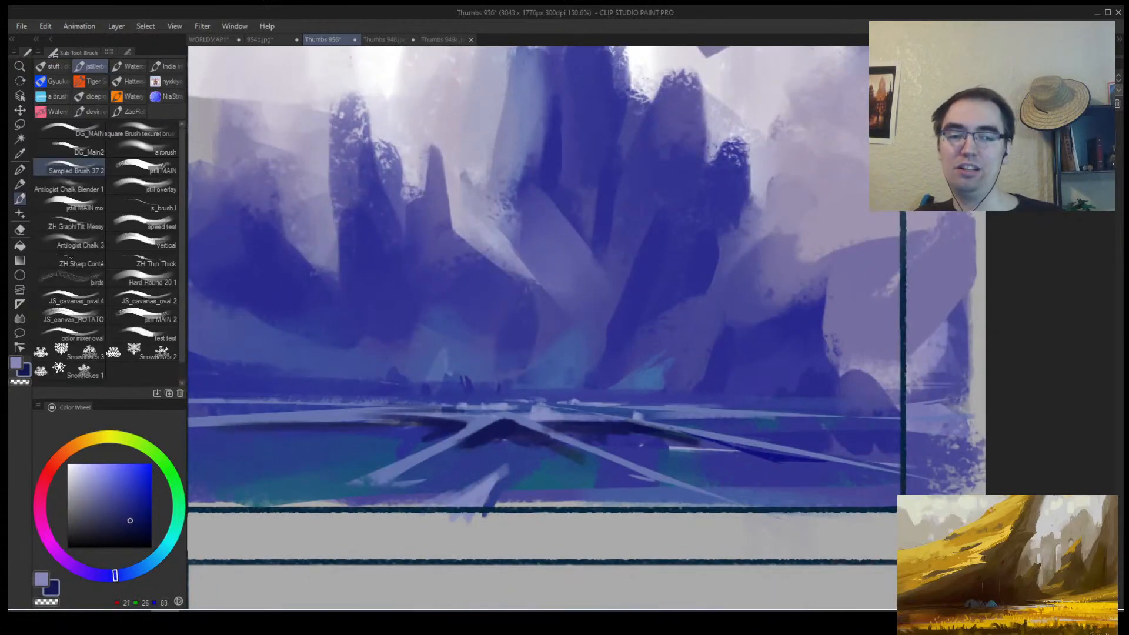
{"action": "left_click", "coordinate": [487, 449], "text": "alt"}
{"action": "key", "text": "]"}
{"action": "key", "text": "]"}
{"action": "key", "text": "]"}
{"action": "left_click_drag", "start_coordinate": [508, 436], "coordinate": [468, 448]}
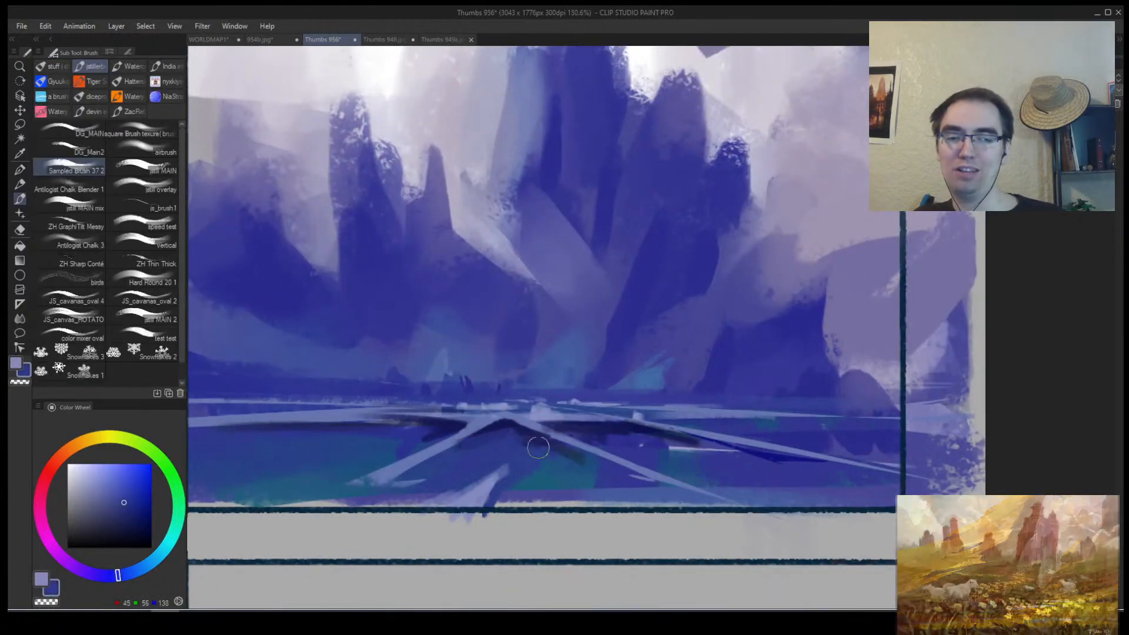
Cover the light dash and dark shadow beneath the right streak with sampled blues (RGB 42, 43, 137 and 27, 27, 130).
{"action": "left_click", "coordinate": [538, 448], "text": "alt"}
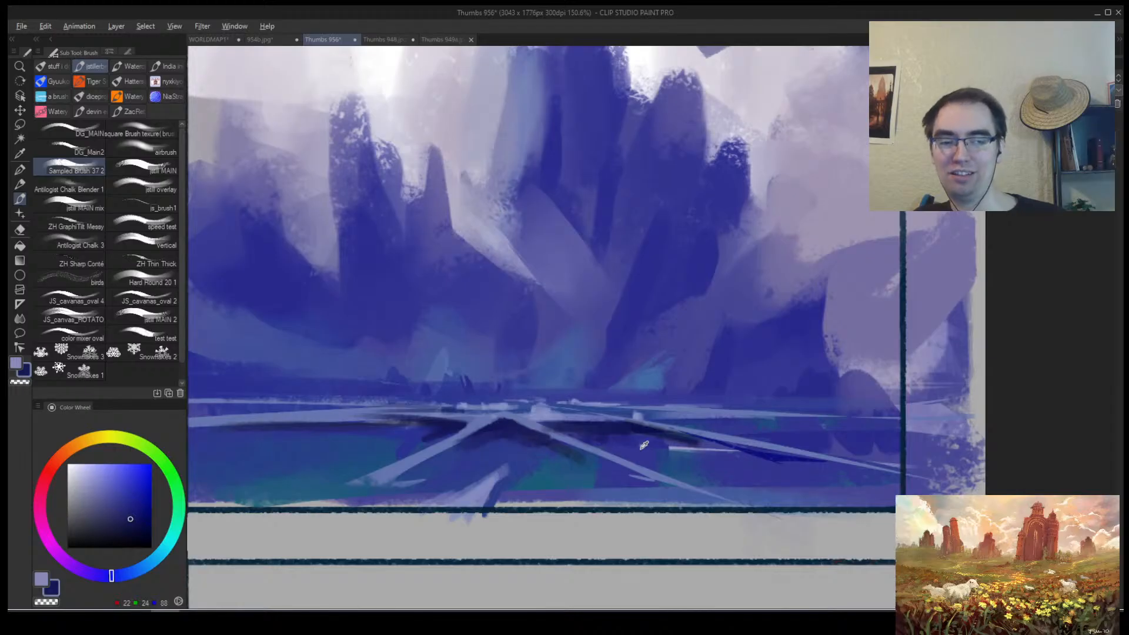
{"action": "left_click", "coordinate": [642, 448], "text": "alt"}
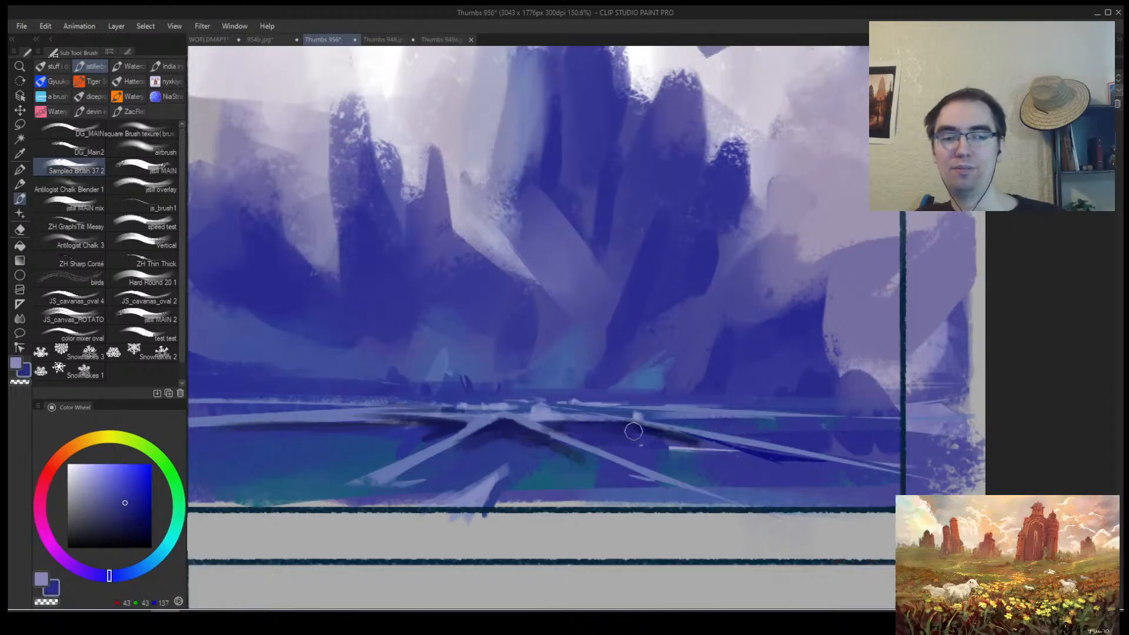
{"action": "left_click_drag", "start_coordinate": [634, 431], "coordinate": [811, 468]}
{"action": "left_click", "coordinate": [771, 459], "text": "alt"}
{"action": "left_click_drag", "start_coordinate": [691, 439], "coordinate": [827, 472]}
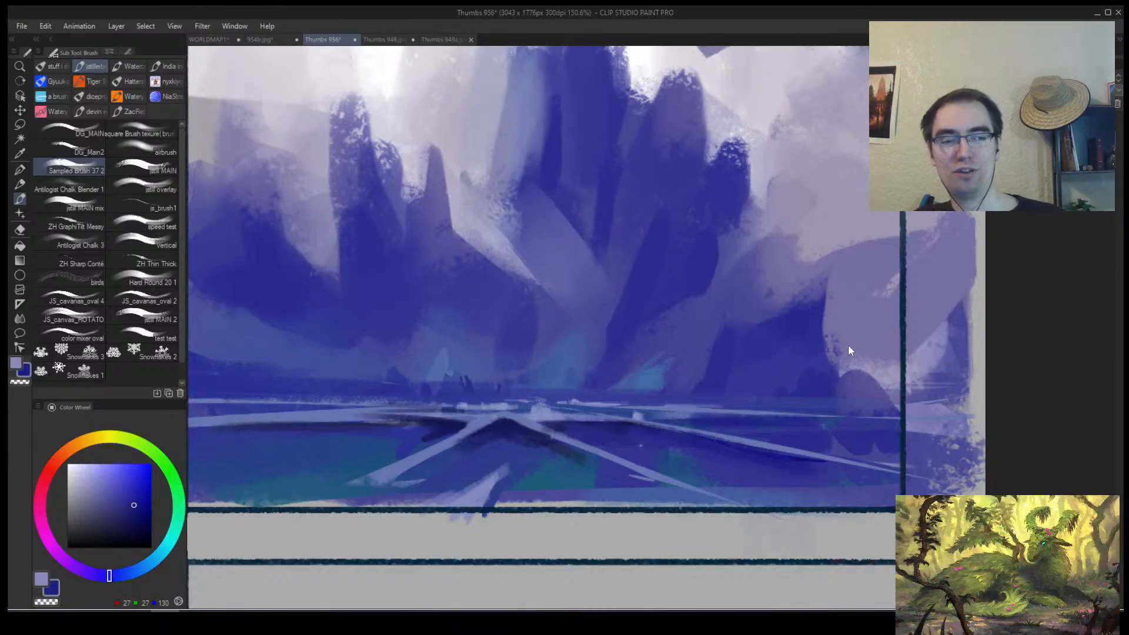
Brush horizontal deep blue (RGB 27, 27, 130) bands across the water and horizon to the right of the streaks' meeting point.
{"action": "left_click_drag", "start_coordinate": [699, 417], "coordinate": [815, 420]}
{"action": "left_click_drag", "start_coordinate": [694, 415], "coordinate": [832, 415]}
{"action": "mouse_move", "coordinate": [712, 426]}
{"action": "left_mouse_down"}
{"action": "mouse_move", "coordinate": [821, 419]}
{"action": "mouse_move", "coordinate": [797, 423]}
{"action": "left_mouse_up"}
{"action": "left_click_drag", "start_coordinate": [694, 401], "coordinate": [841, 403]}
{"action": "left_click_drag", "start_coordinate": [654, 401], "coordinate": [860, 397]}
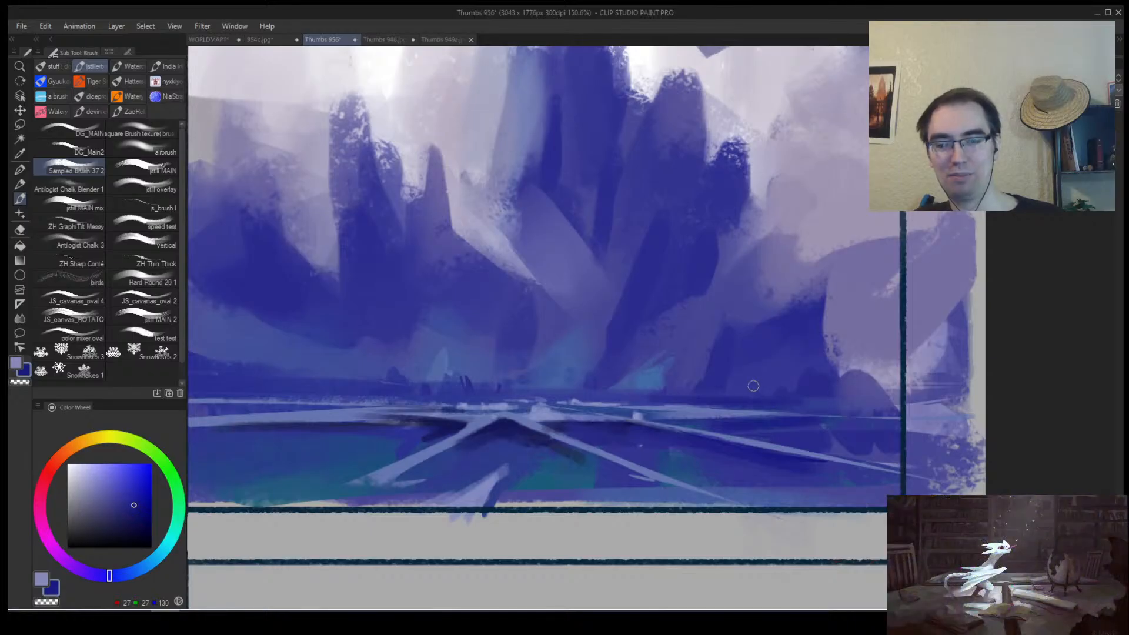
Repaint the sky around the outer left spires with sampled pale lavender and violet tones, carving out their peaks.
{"action": "key", "text": "alt+space"}
{"action": "left_click_drag", "start_coordinate": [601, 424], "coordinate": [613, 399]}
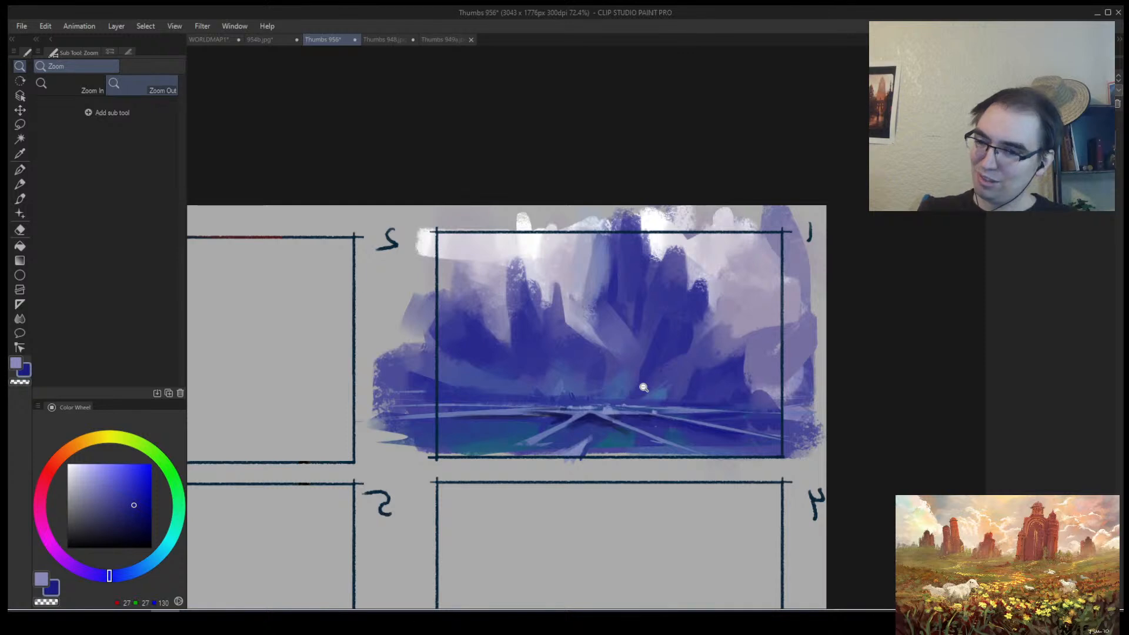
{"action": "key", "text": "b"}
{"action": "left_click", "coordinate": [479, 262], "text": "alt"}
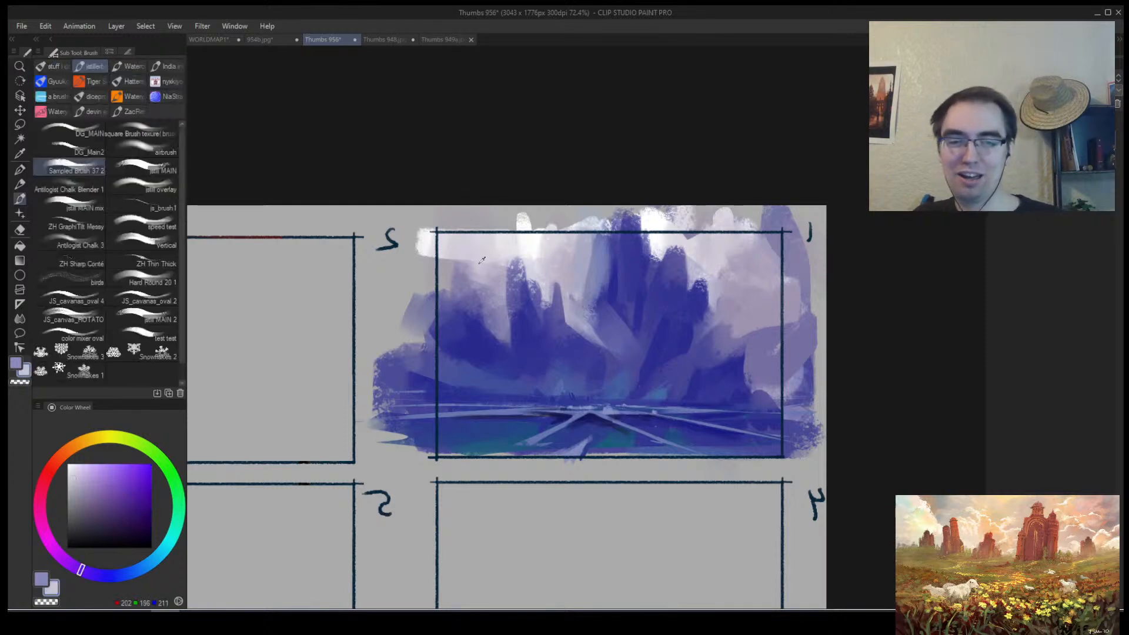
{"action": "mouse_move", "coordinate": [457, 277]}
{"action": "left_mouse_down"}
{"action": "mouse_move", "coordinate": [458, 254]}
{"action": "mouse_move", "coordinate": [447, 267]}
{"action": "mouse_move", "coordinate": [473, 257]}
{"action": "mouse_move", "coordinate": [481, 309]}
{"action": "left_mouse_up"}
{"action": "left_click", "coordinate": [468, 303], "text": "alt"}
{"action": "left_click", "coordinate": [498, 281], "text": "alt"}
{"action": "mouse_move", "coordinate": [499, 272]}
{"action": "left_mouse_down"}
{"action": "mouse_move", "coordinate": [467, 278]}
{"action": "mouse_move", "coordinate": [527, 292]}
{"action": "mouse_move", "coordinate": [455, 273]}
{"action": "mouse_move", "coordinate": [440, 290]}
{"action": "mouse_move", "coordinate": [459, 296]}
{"action": "mouse_move", "coordinate": [451, 343]}
{"action": "left_mouse_up"}
{"action": "left_click", "coordinate": [475, 259], "text": "alt"}
{"action": "left_click", "coordinate": [483, 288], "text": "alt"}
{"action": "left_click", "coordinate": [472, 256], "text": "alt"}
{"action": "left_click", "coordinate": [460, 301], "text": "alt"}
{"action": "left_click", "coordinate": [463, 335], "text": "alt"}
Touch up the body of the outer left spires with sampled blue (RGB 43, 47, 142).
{"action": "left_click", "coordinate": [489, 371], "text": "alt"}
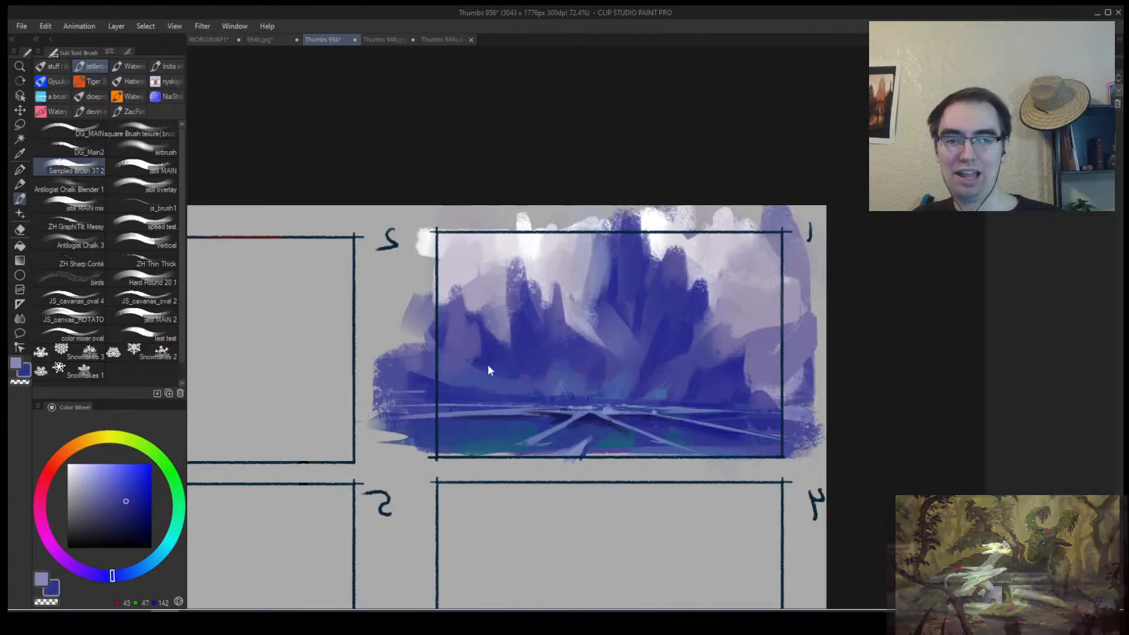
{"action": "mouse_move", "coordinate": [470, 333]}
{"action": "left_mouse_down"}
{"action": "mouse_move", "coordinate": [469, 355]}
{"action": "mouse_move", "coordinate": [459, 344]}
{"action": "mouse_move", "coordinate": [472, 342]}
{"action": "left_mouse_up"}
{"action": "left_click", "coordinate": [486, 357], "text": "alt"}
{"action": "left_click", "coordinate": [435, 377], "text": "alt"}
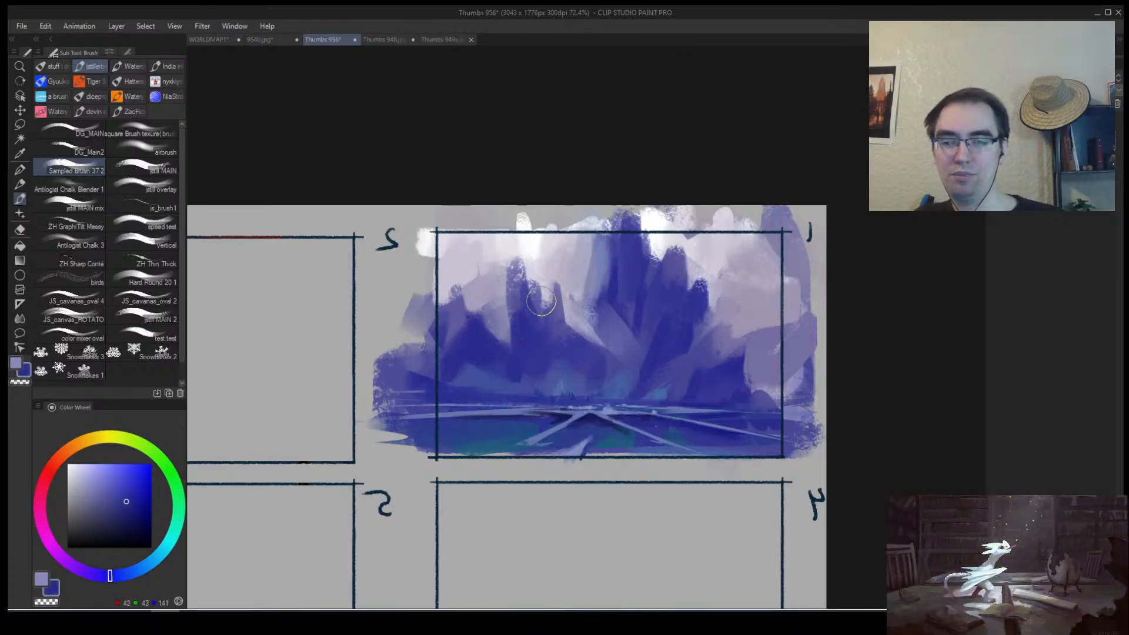
Dab a dark blue (RGB 30, 31, 128) clump over the light streak on the right side of the water.
{"action": "left_click_drag", "start_coordinate": [570, 341], "coordinate": [499, 345]}
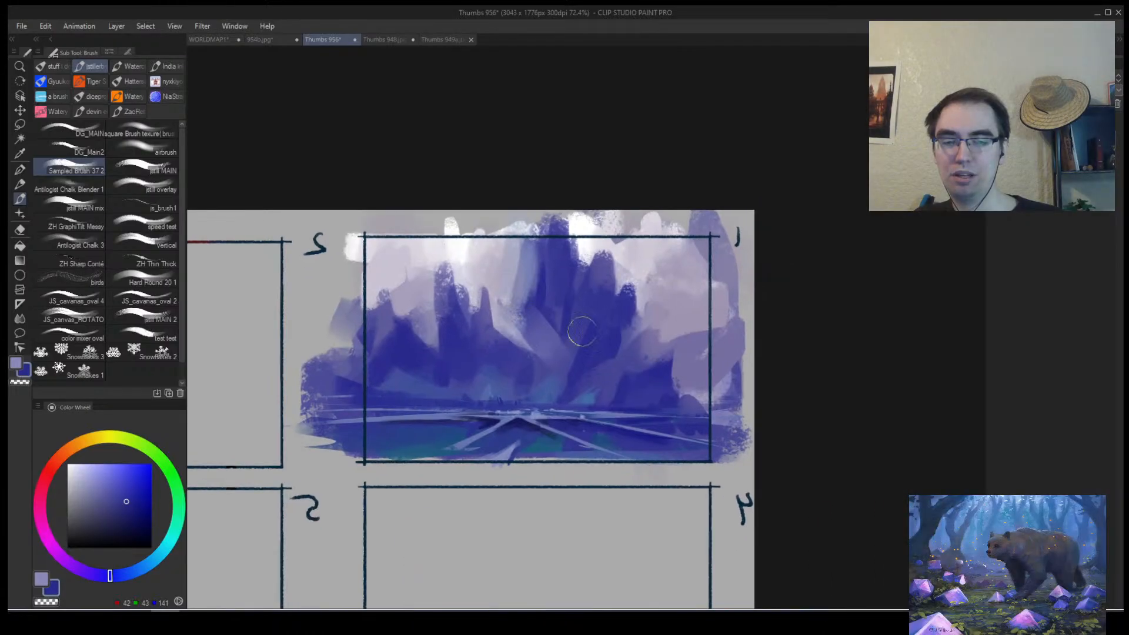
{"action": "left_click", "coordinate": [660, 366], "text": "alt"}
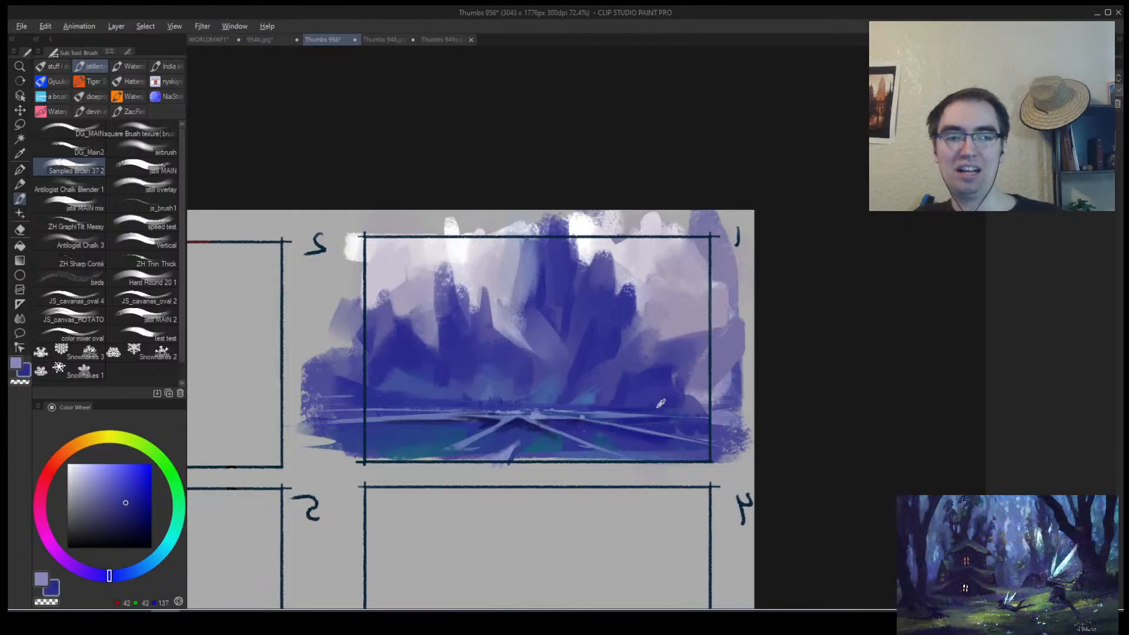
{"action": "left_click", "coordinate": [610, 425], "text": "alt"}
{"action": "left_click_drag", "start_coordinate": [611, 424], "coordinate": [628, 433]}
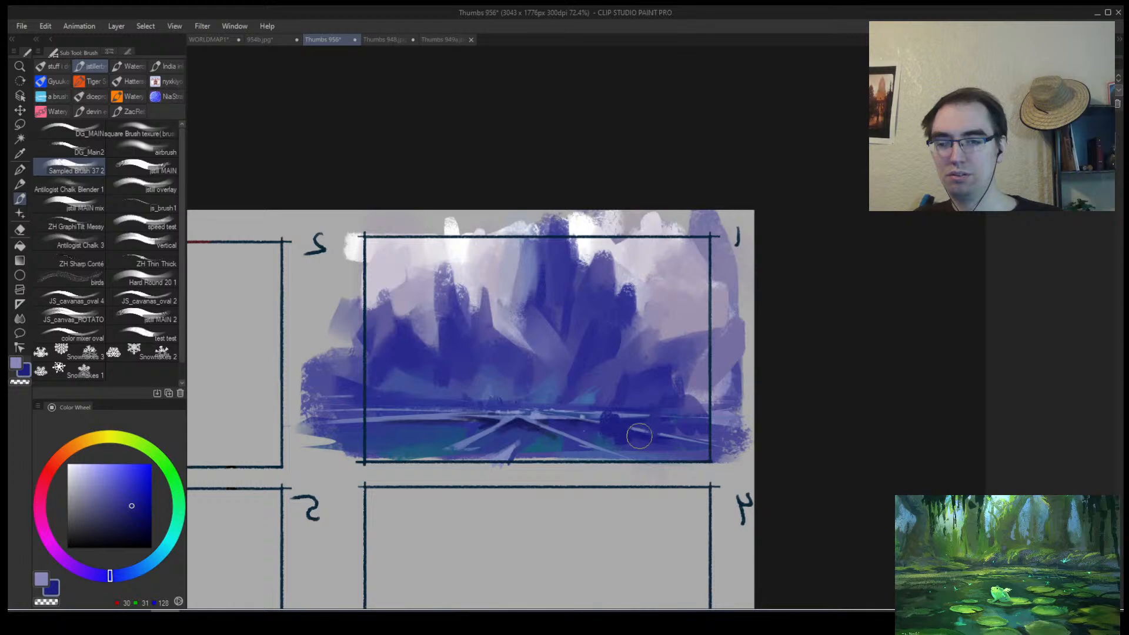
Mirror the canvas back and brush a row of dark navy clumps across the water just below the horizon.
{"action": "key", "text": "alt+space"}
{"action": "mouse_move", "coordinate": [556, 350]}
{"action": "left_mouse_down"}
{"action": "mouse_move", "coordinate": [527, 383]}
{"action": "mouse_move", "coordinate": [541, 386]}
{"action": "left_mouse_up"}
{"action": "key", "text": "h"}
{"action": "left_click_drag", "start_coordinate": [695, 388], "coordinate": [553, 436]}
{"action": "left_click_drag", "start_coordinate": [519, 429], "coordinate": [544, 426]}
{"action": "left_click", "coordinate": [440, 398], "text": "alt"}
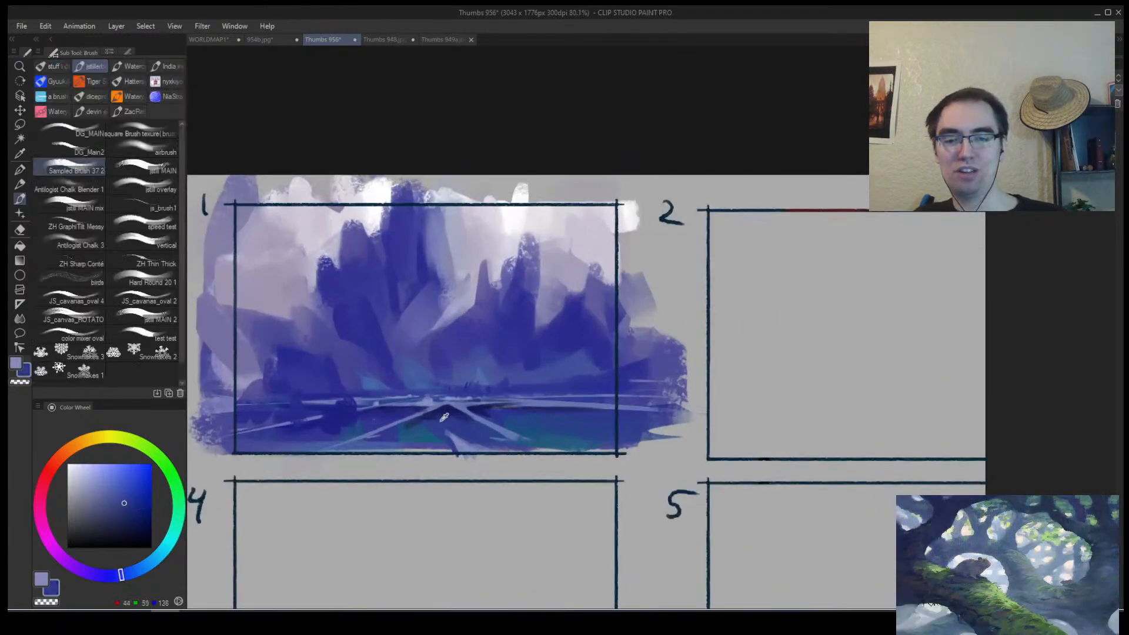
{"action": "mouse_move", "coordinate": [439, 402]}
{"action": "left_mouse_down"}
{"action": "mouse_move", "coordinate": [435, 427]}
{"action": "mouse_move", "coordinate": [456, 404]}
{"action": "mouse_move", "coordinate": [447, 419]}
{"action": "mouse_move", "coordinate": [360, 425]}
{"action": "mouse_move", "coordinate": [388, 415]}
{"action": "left_mouse_up"}
{"action": "left_click", "coordinate": [451, 424], "text": "alt"}
{"action": "mouse_move", "coordinate": [520, 400]}
{"action": "left_mouse_down"}
{"action": "mouse_move", "coordinate": [526, 418]}
{"action": "mouse_move", "coordinate": [606, 410]}
{"action": "mouse_move", "coordinate": [648, 424]}
{"action": "left_mouse_up"}
{"action": "left_click", "coordinate": [541, 416], "text": "alt"}
{"action": "left_click", "coordinate": [568, 413], "text": "alt"}
{"action": "left_click", "coordinate": [560, 431], "text": "alt"}
{"action": "left_click_drag", "start_coordinate": [560, 422], "coordinate": [592, 426]}
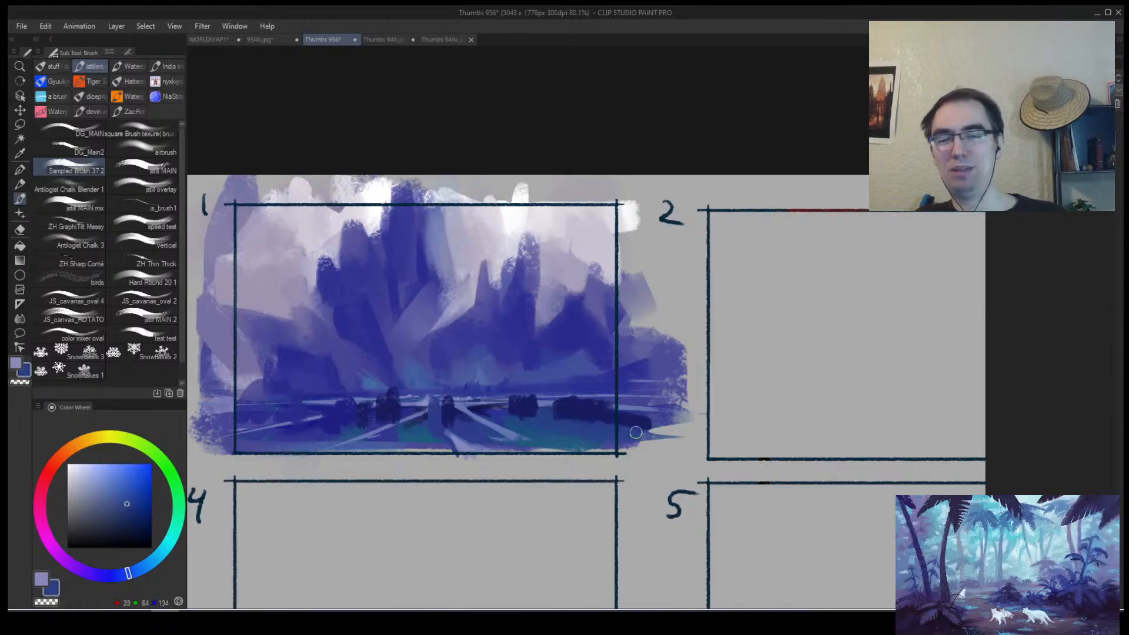
Brush navy (RGB 23, 26, 92) foreground masses along the water's outer edge, mirror the canvas, and reduce them to a short diagonal stroke.
{"action": "left_click", "coordinate": [584, 413], "text": "alt"}
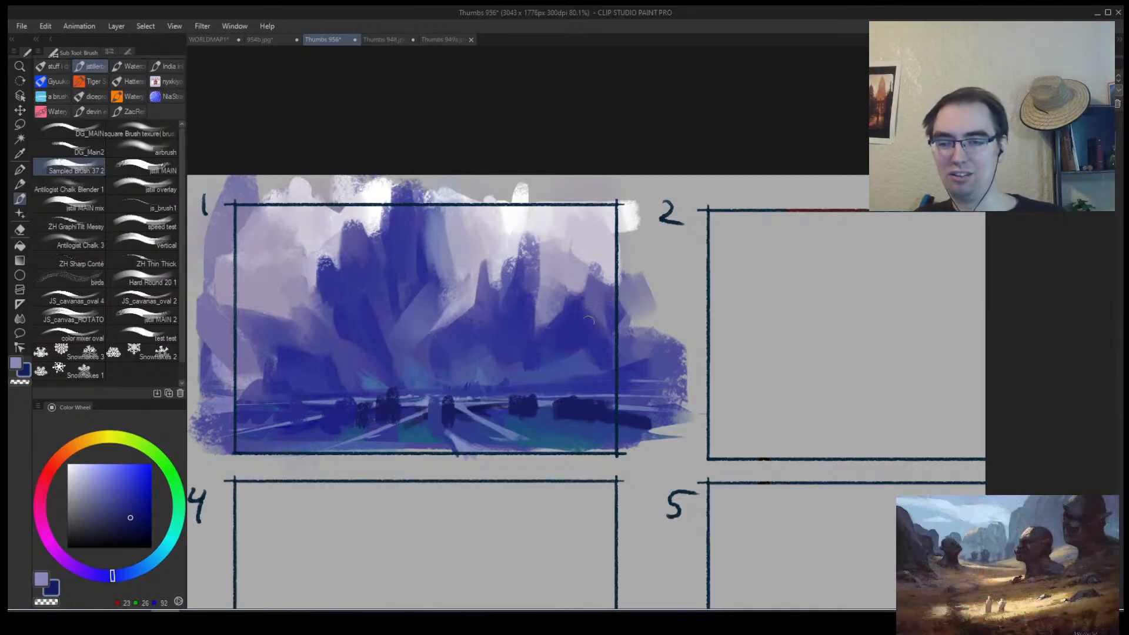
{"action": "mouse_move", "coordinate": [283, 432]}
{"action": "left_mouse_down"}
{"action": "mouse_move", "coordinate": [260, 426]}
{"action": "mouse_move", "coordinate": [265, 437]}
{"action": "mouse_move", "coordinate": [299, 433]}
{"action": "mouse_move", "coordinate": [270, 437]}
{"action": "mouse_move", "coordinate": [236, 418]}
{"action": "mouse_move", "coordinate": [217, 432]}
{"action": "mouse_move", "coordinate": [379, 444]}
{"action": "mouse_move", "coordinate": [339, 442]}
{"action": "left_mouse_up"}
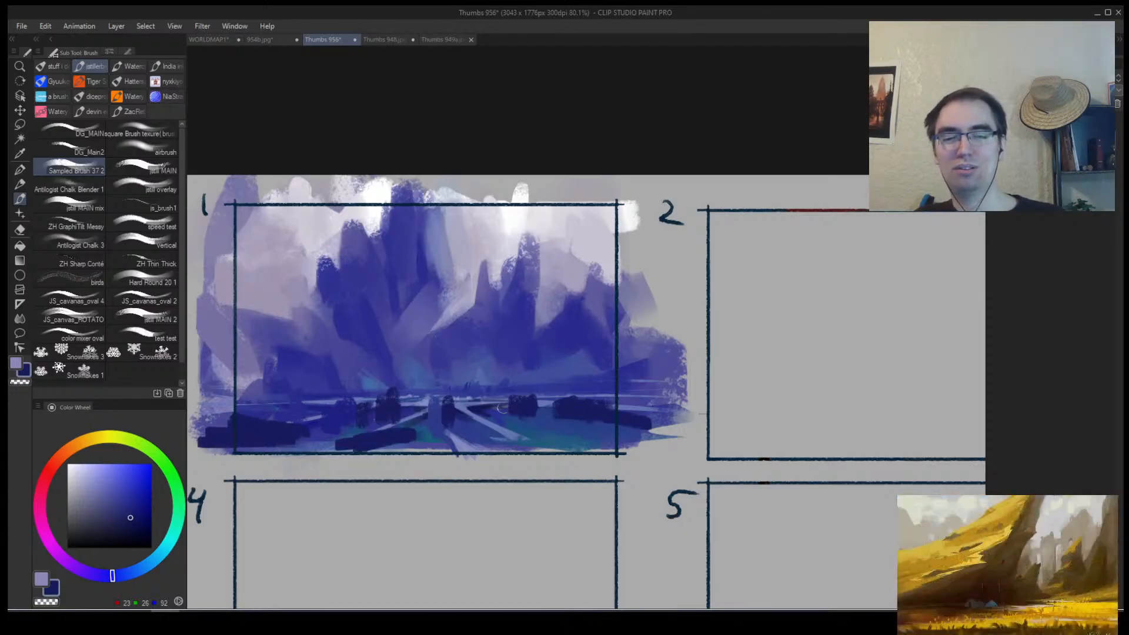
{"action": "key", "text": "h"}
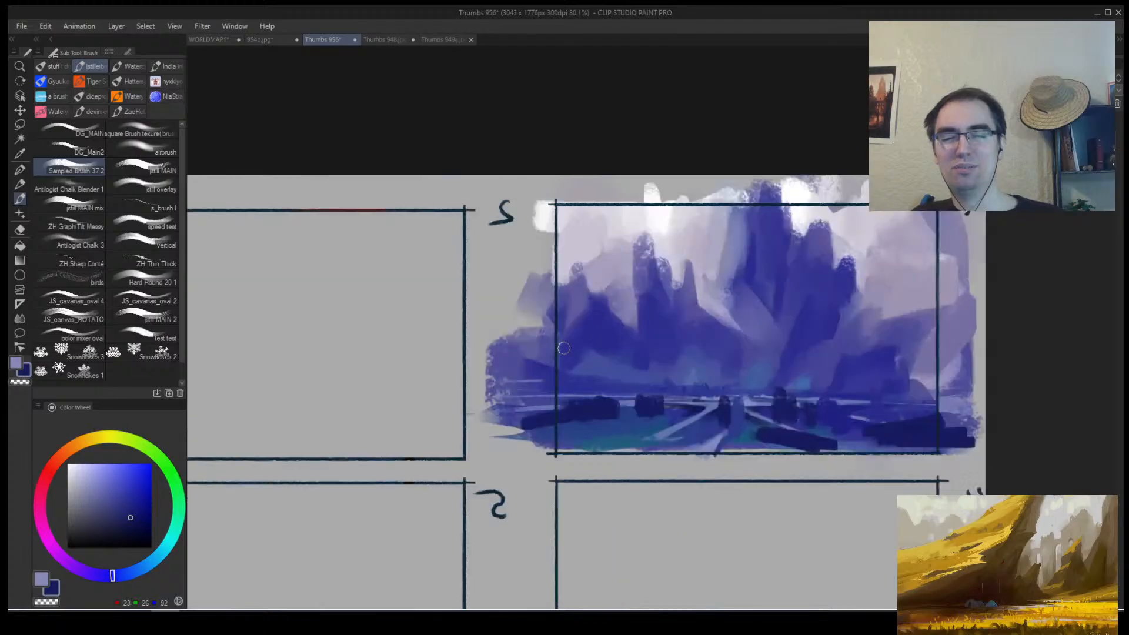
{"action": "left_click_drag", "start_coordinate": [756, 440], "coordinate": [970, 434]}
{"action": "left_click_drag", "start_coordinate": [724, 410], "coordinate": [614, 421]}
{"action": "key", "text": "alt+space"}
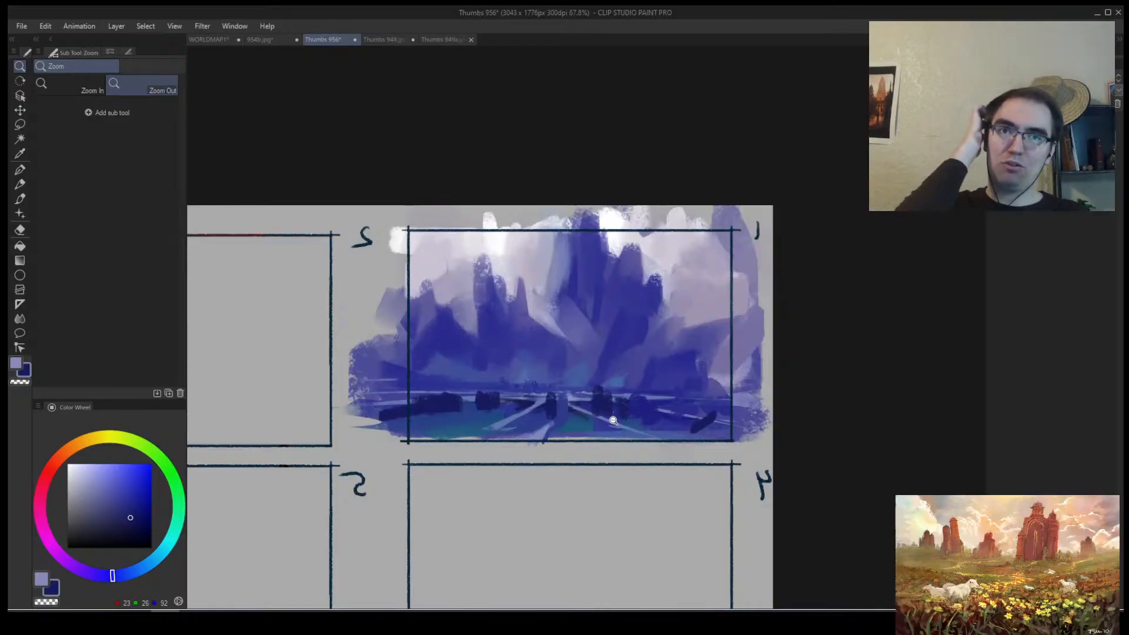
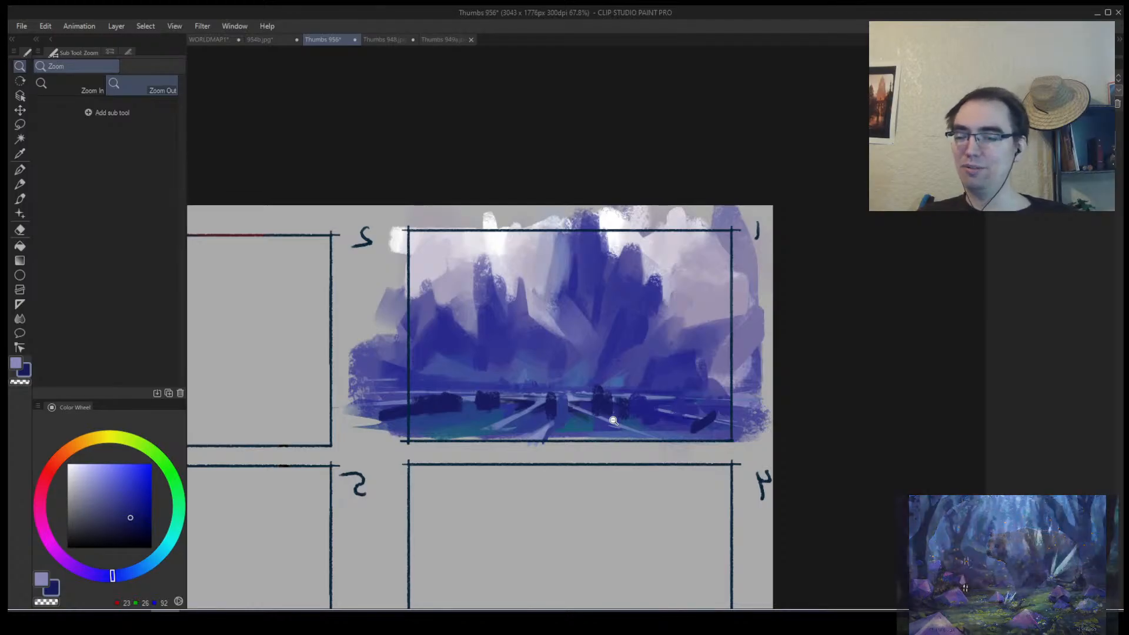
Inspect the painted thumbnail 1 up close and save the document.
{"action": "scroll", "coordinate": [515, 379], "scroll_direction": "down", "scroll_amount": 1}
{"action": "scroll", "coordinate": [515, 379], "scroll_direction": "up", "scroll_amount": 5}
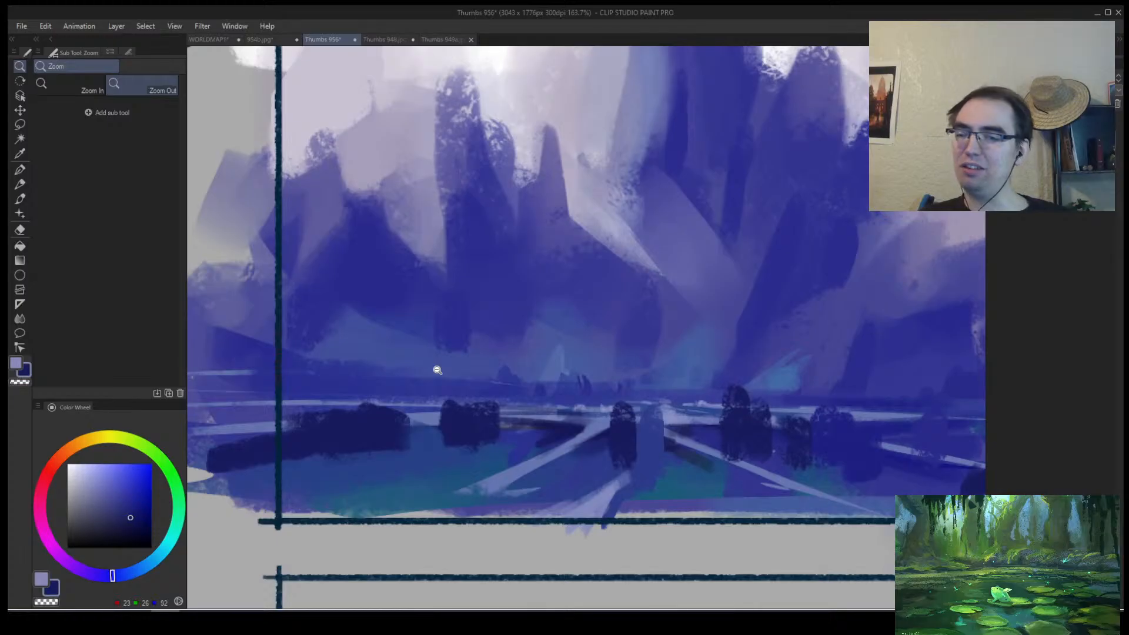
{"action": "scroll", "coordinate": [419, 458], "scroll_direction": "down", "scroll_amount": 2}
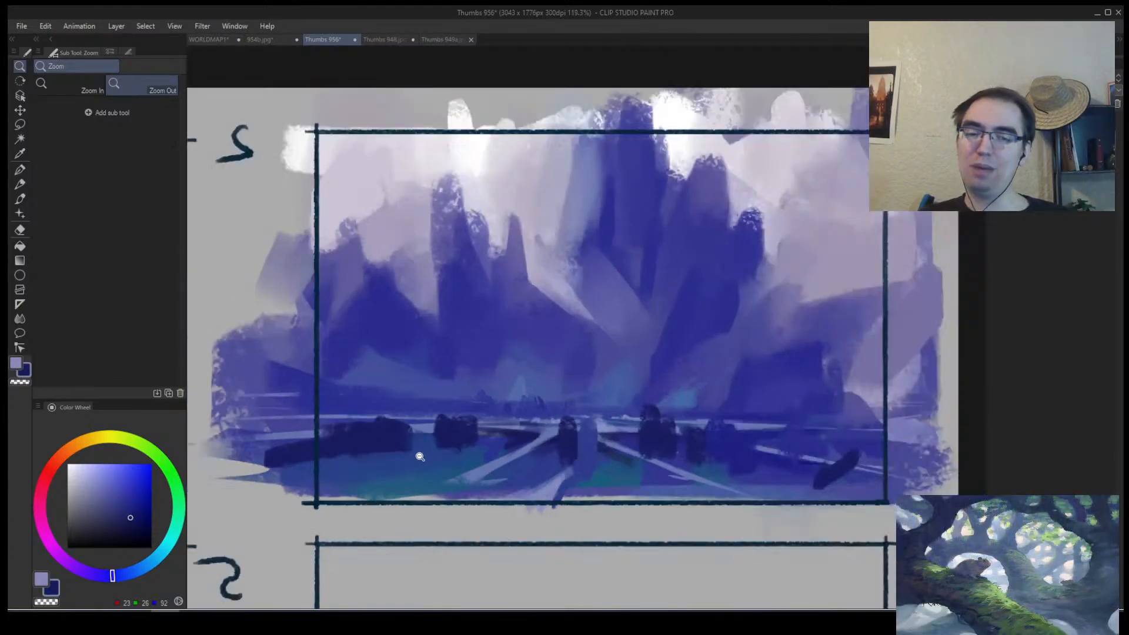
{"action": "scroll", "coordinate": [422, 467], "scroll_direction": "up", "scroll_amount": 2}
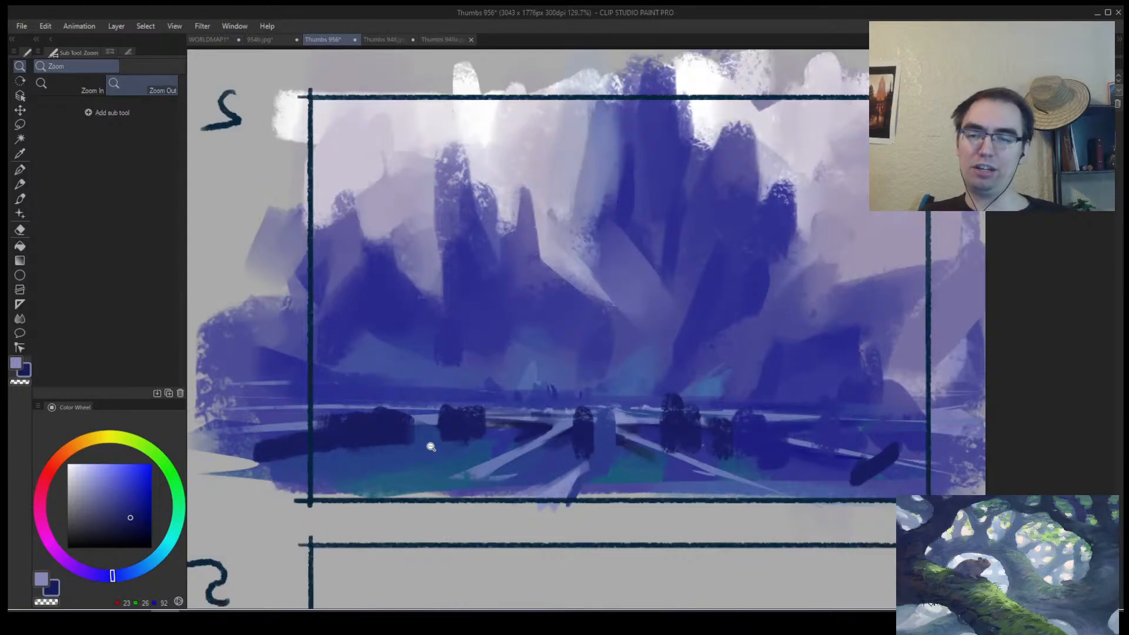
{"action": "key", "text": "ctrl+s"}
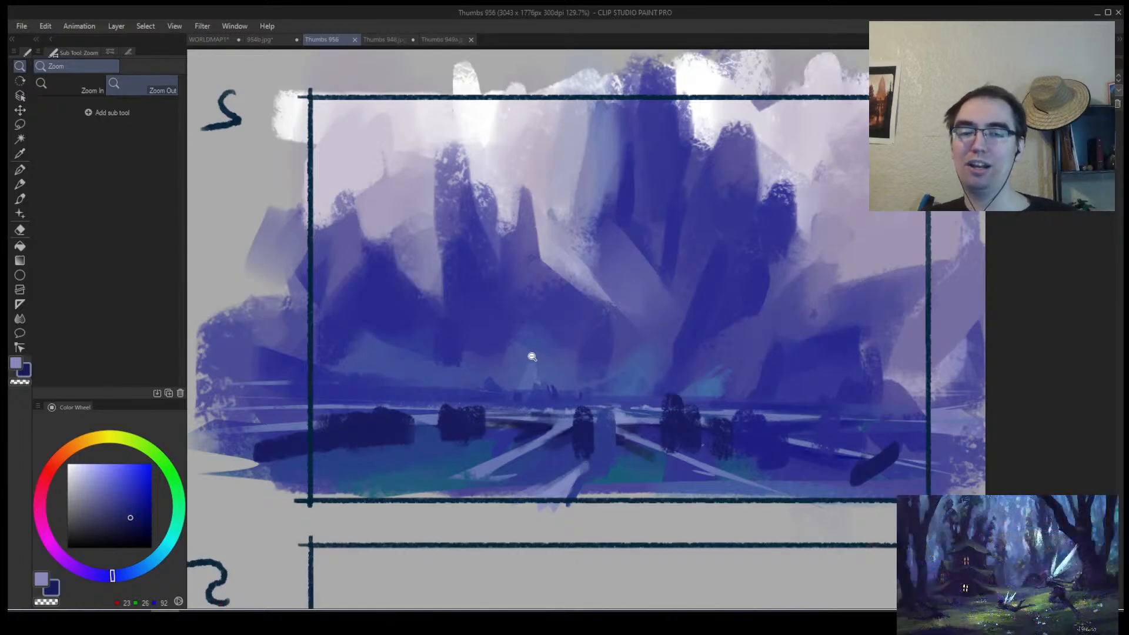
Mirror the canvas back and brush sampled teal-blue (RGB 37, 85, 127) over the water between the streaks and beneath the dark clumps.
{"action": "left_click_drag", "start_coordinate": [531, 358], "coordinate": [469, 391]}
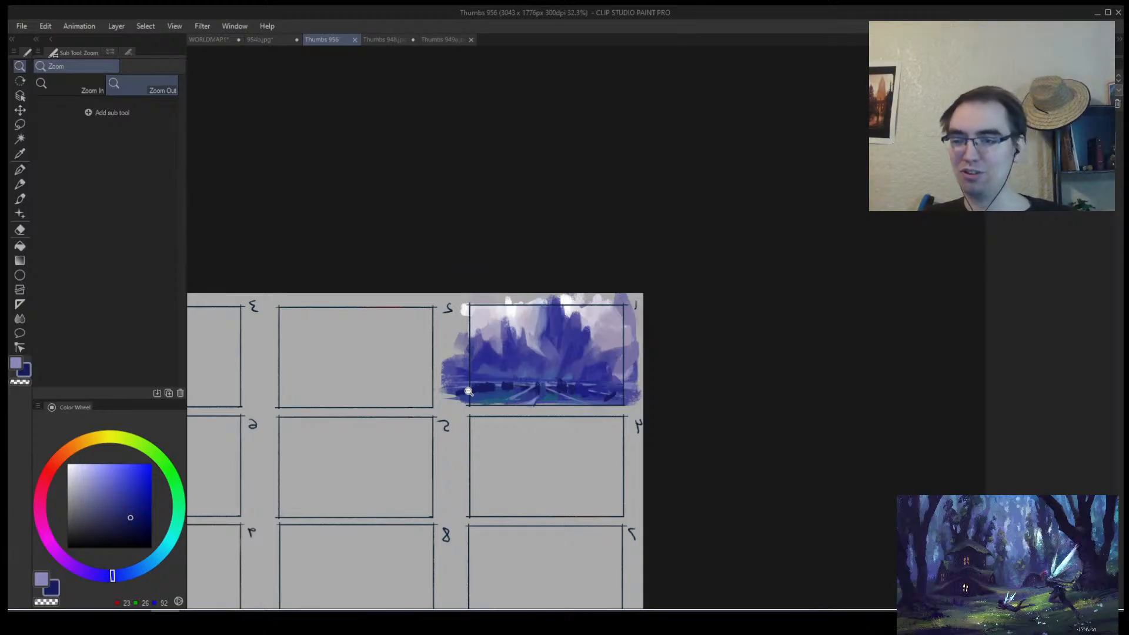
{"action": "left_click_drag", "start_coordinate": [487, 345], "coordinate": [487, 346]}
{"action": "key", "text": "h"}
{"action": "left_click_drag", "start_coordinate": [700, 379], "coordinate": [585, 394]}
{"action": "left_click_drag", "start_coordinate": [505, 385], "coordinate": [524, 374]}
{"action": "left_click", "coordinate": [521, 464], "text": "alt"}
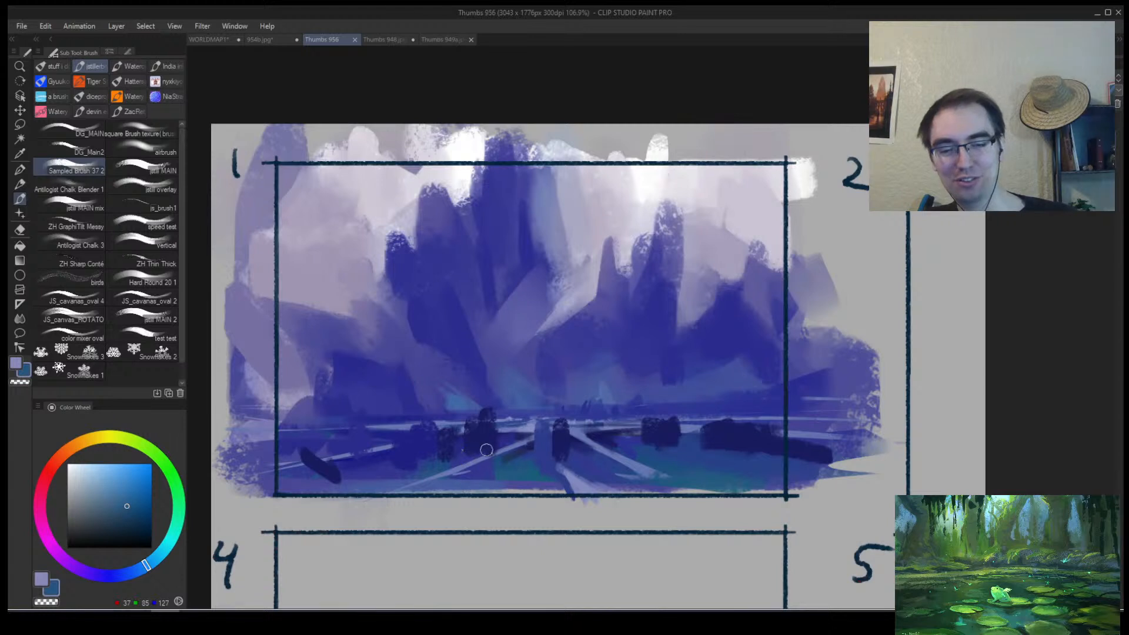
{"action": "left_click_drag", "start_coordinate": [486, 450], "coordinate": [352, 471]}
{"action": "key", "text": "ctrl+z"}
{"action": "mouse_move", "coordinate": [470, 454]}
{"action": "left_mouse_down"}
{"action": "mouse_move", "coordinate": [358, 464]}
{"action": "mouse_move", "coordinate": [493, 445]}
{"action": "mouse_move", "coordinate": [590, 487]}
{"action": "mouse_move", "coordinate": [550, 489]}
{"action": "left_mouse_up"}
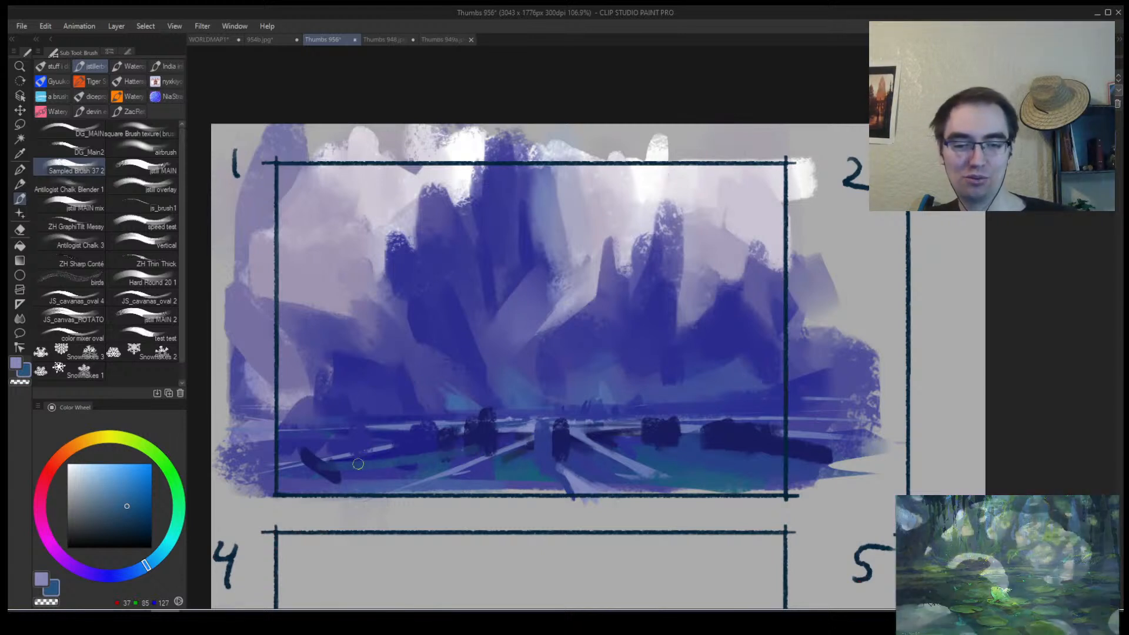
{"action": "mouse_move", "coordinate": [571, 457]}
{"action": "left_mouse_down"}
{"action": "mouse_move", "coordinate": [605, 474]}
{"action": "mouse_move", "coordinate": [536, 455]}
{"action": "left_mouse_up"}
{"action": "mouse_move", "coordinate": [647, 447]}
{"action": "left_mouse_down"}
{"action": "mouse_move", "coordinate": [736, 455]}
{"action": "mouse_move", "coordinate": [650, 444]}
{"action": "left_mouse_up"}
{"action": "left_click_drag", "start_coordinate": [676, 440], "coordinate": [643, 441]}
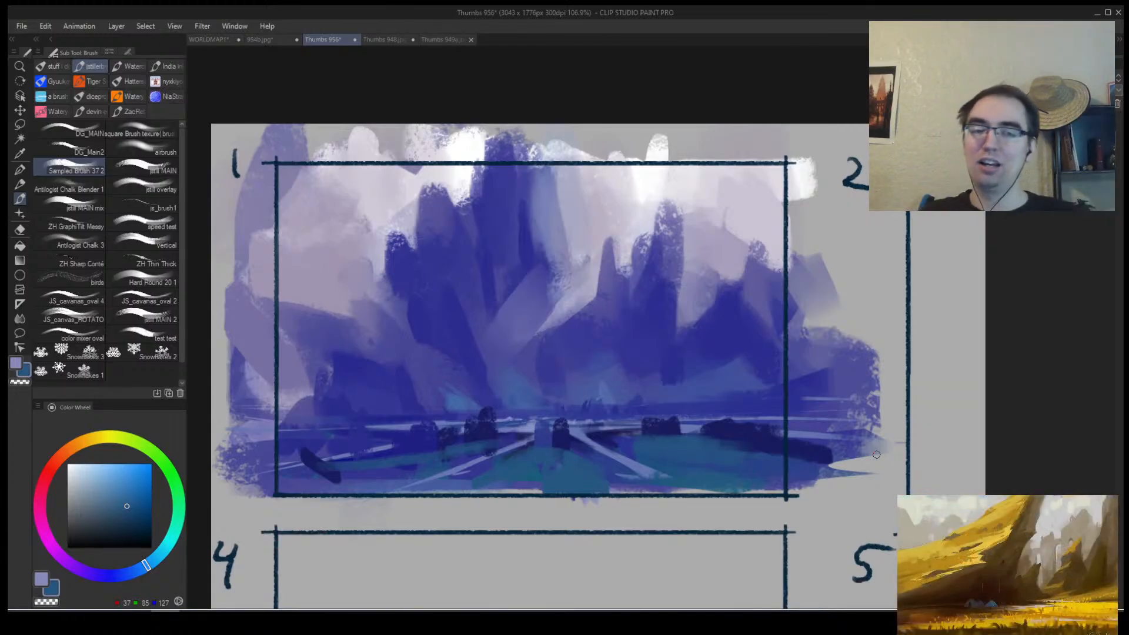
Mirror the canvas and paint a deep blue (RGB 41, 41, 141) slope below the lavender hill at the thumbnail's outer edge.
{"action": "key", "text": "alt+space"}
{"action": "left_click_drag", "start_coordinate": [571, 378], "coordinate": [559, 358]}
{"action": "key", "text": "h"}
{"action": "mouse_move", "coordinate": [705, 395]}
{"action": "left_mouse_down"}
{"action": "mouse_move", "coordinate": [576, 417]}
{"action": "mouse_move", "coordinate": [598, 345]}
{"action": "mouse_move", "coordinate": [652, 359]}
{"action": "mouse_move", "coordinate": [613, 427]}
{"action": "left_mouse_up"}
{"action": "left_click", "coordinate": [555, 358], "text": "alt"}
{"action": "left_click", "coordinate": [592, 361], "text": "alt"}
{"action": "left_click", "coordinate": [574, 377], "text": "alt"}
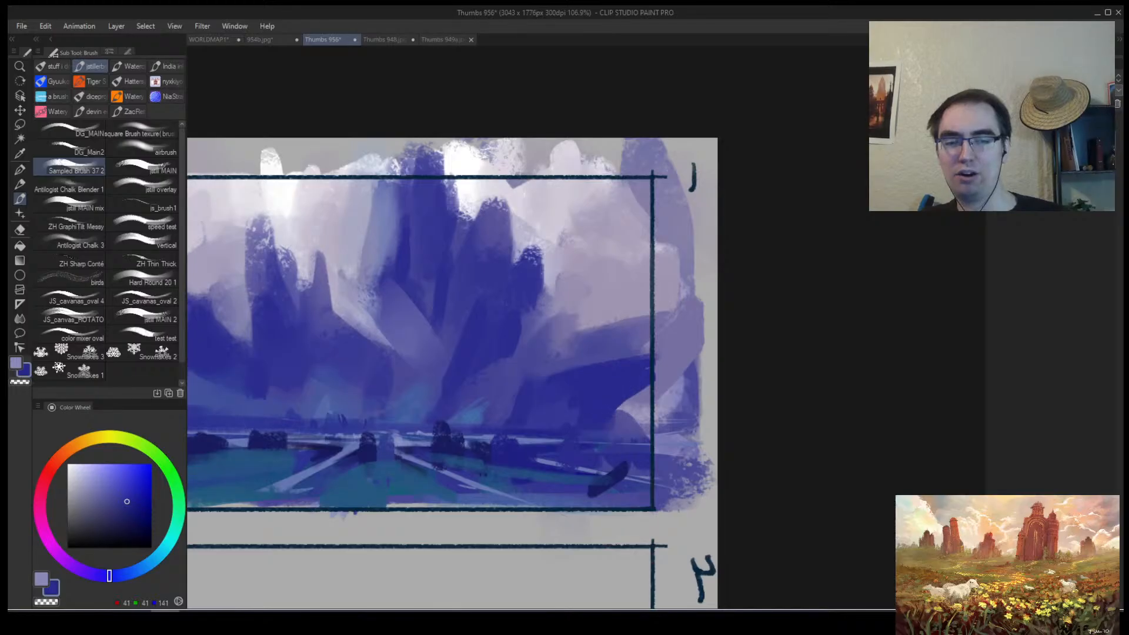
{"action": "mouse_move", "coordinate": [645, 390]}
{"action": "left_mouse_down"}
{"action": "mouse_move", "coordinate": [620, 437]}
{"action": "mouse_move", "coordinate": [594, 420]}
{"action": "mouse_move", "coordinate": [616, 408]}
{"action": "left_mouse_up"}
{"action": "left_click", "coordinate": [567, 416], "text": "alt"}
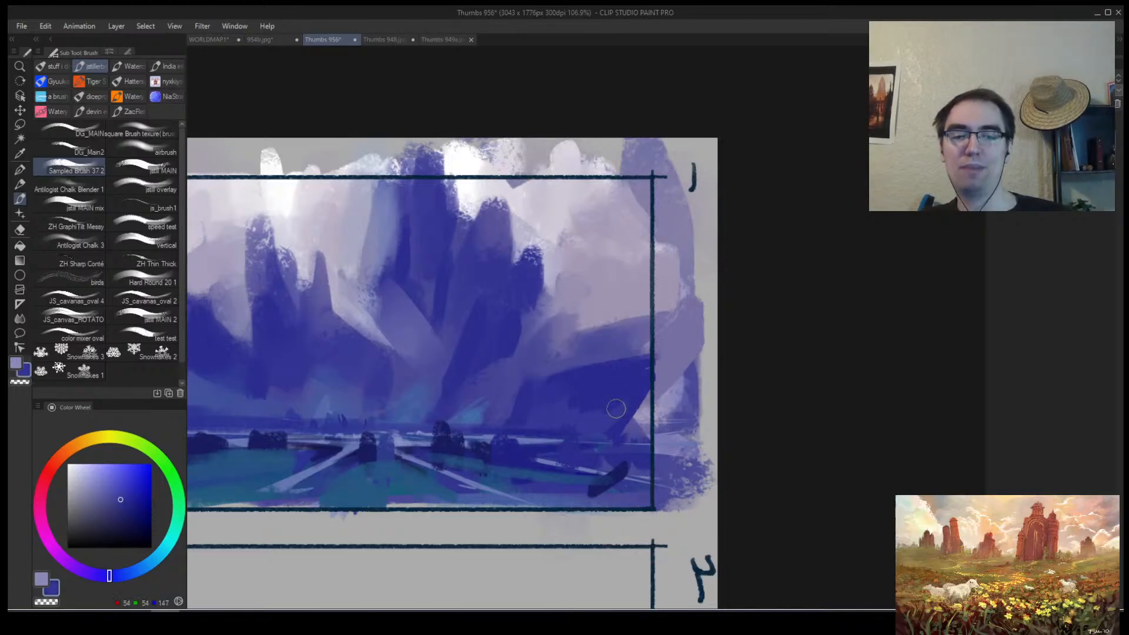
{"action": "left_click", "coordinate": [556, 380], "text": "alt"}
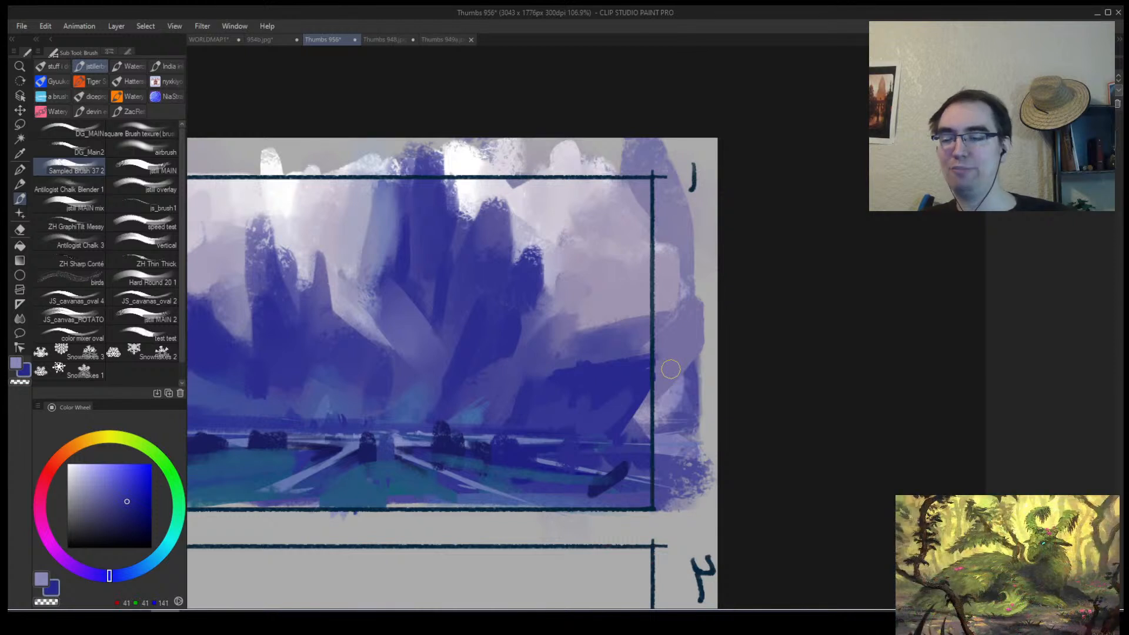
Reshape the narrow outer spire into a sharper peak with colours sampled from the surrounding sky and rock.
{"action": "left_click", "coordinate": [322, 245], "text": "alt"}
{"action": "mouse_move", "coordinate": [302, 258]}
{"action": "left_mouse_down"}
{"action": "mouse_move", "coordinate": [274, 229]}
{"action": "mouse_move", "coordinate": [279, 258]}
{"action": "mouse_move", "coordinate": [245, 289]}
{"action": "left_mouse_up"}
{"action": "left_click", "coordinate": [236, 257], "text": "alt"}
{"action": "left_click", "coordinate": [251, 291], "text": "alt"}
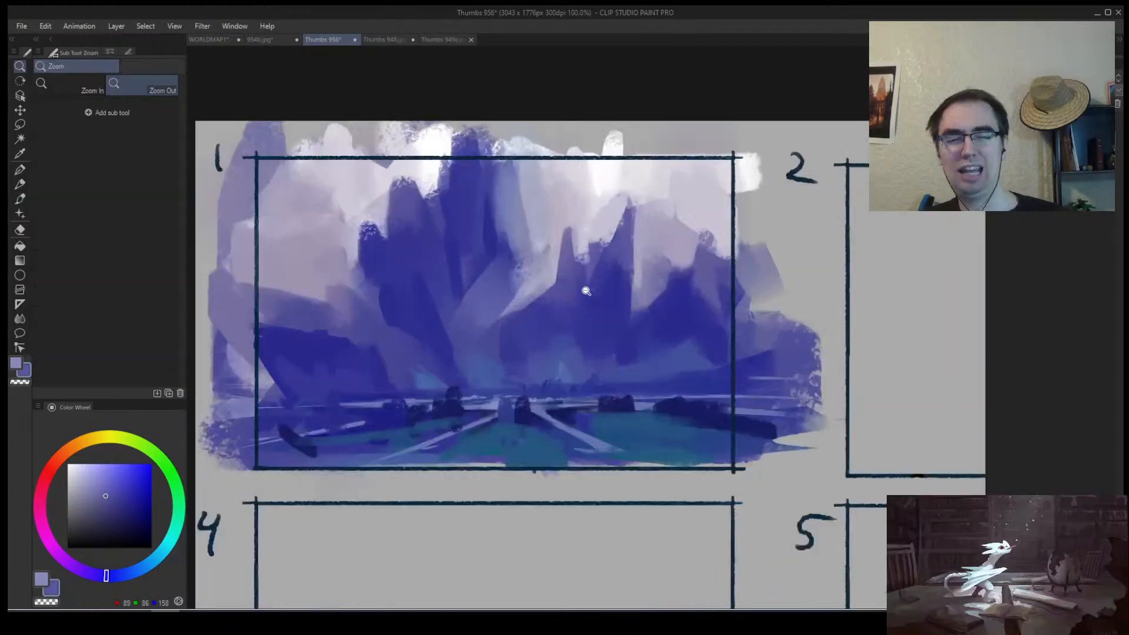
Lasso thin jagged shards across the left slopes, brush them with sampled periwinkle (RGB 140, 140, 186), and clear the selection.
{"action": "key", "text": "m"}
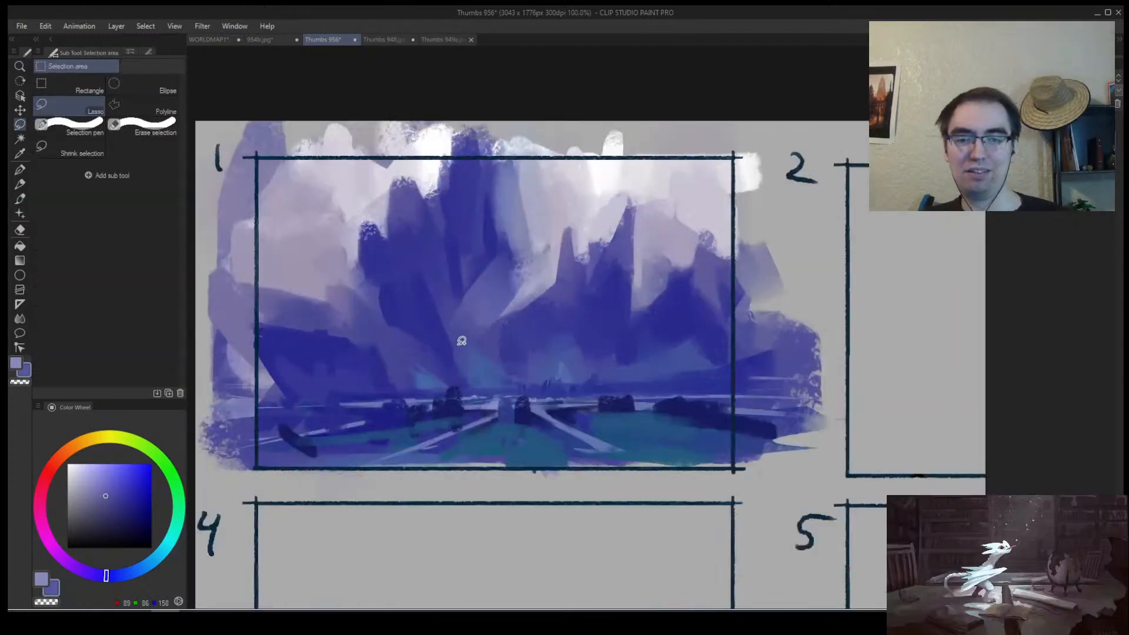
{"action": "mouse_move", "coordinate": [476, 354]}
{"action": "left_mouse_down"}
{"action": "mouse_move", "coordinate": [461, 327]}
{"action": "mouse_move", "coordinate": [478, 344]}
{"action": "left_mouse_up"}
{"action": "mouse_move", "coordinate": [439, 313]}
{"action": "left_mouse_down"}
{"action": "mouse_move", "coordinate": [478, 339]}
{"action": "mouse_move", "coordinate": [452, 331]}
{"action": "mouse_move", "coordinate": [420, 356]}
{"action": "mouse_move", "coordinate": [348, 309]}
{"action": "mouse_move", "coordinate": [361, 324]}
{"action": "left_mouse_up"}
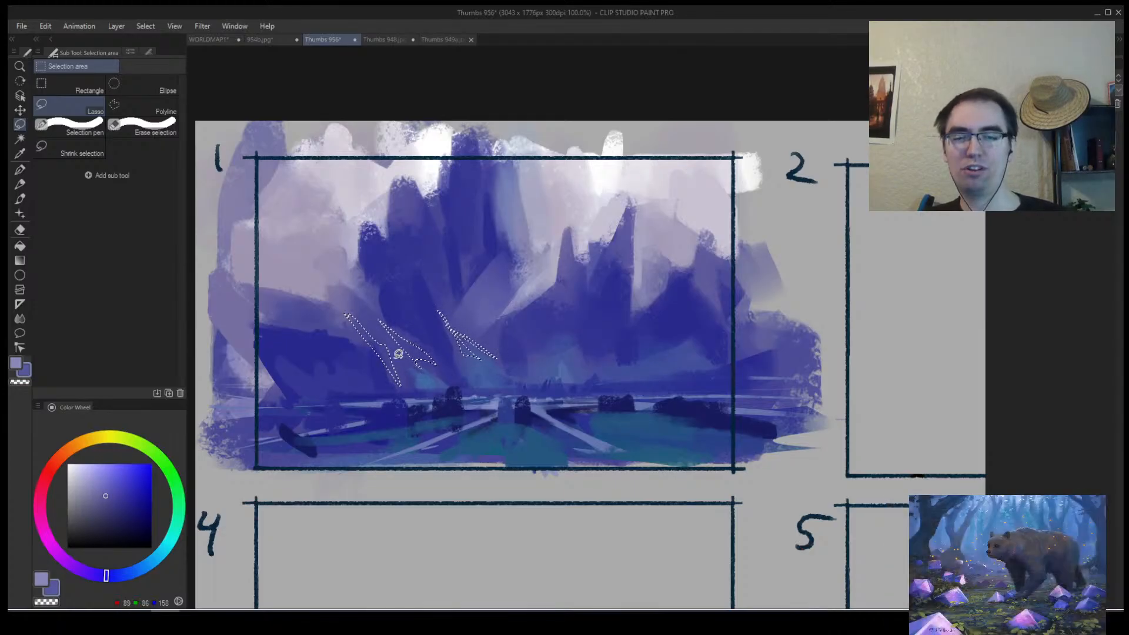
{"action": "left_click_drag", "start_coordinate": [393, 358], "coordinate": [394, 362]}
{"action": "mouse_move", "coordinate": [263, 297]}
{"action": "left_mouse_down"}
{"action": "mouse_move", "coordinate": [343, 335]}
{"action": "mouse_move", "coordinate": [246, 255]}
{"action": "mouse_move", "coordinate": [271, 298]}
{"action": "mouse_move", "coordinate": [308, 287]}
{"action": "mouse_move", "coordinate": [259, 267]}
{"action": "left_mouse_up"}
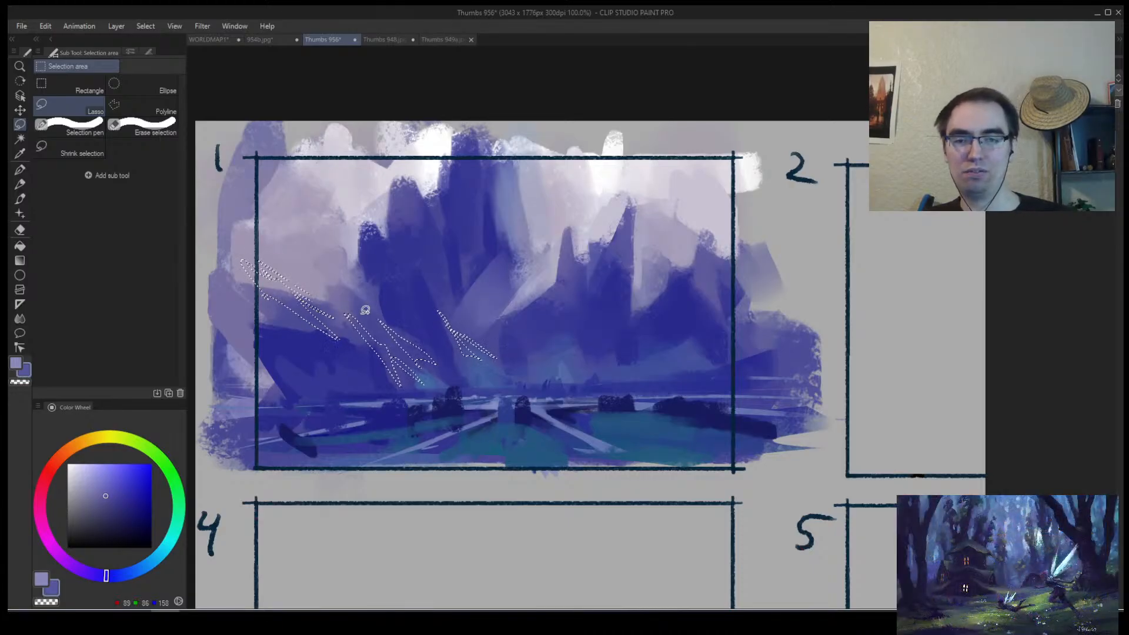
{"action": "key", "text": "b"}
{"action": "left_click", "coordinate": [518, 301], "text": "alt"}
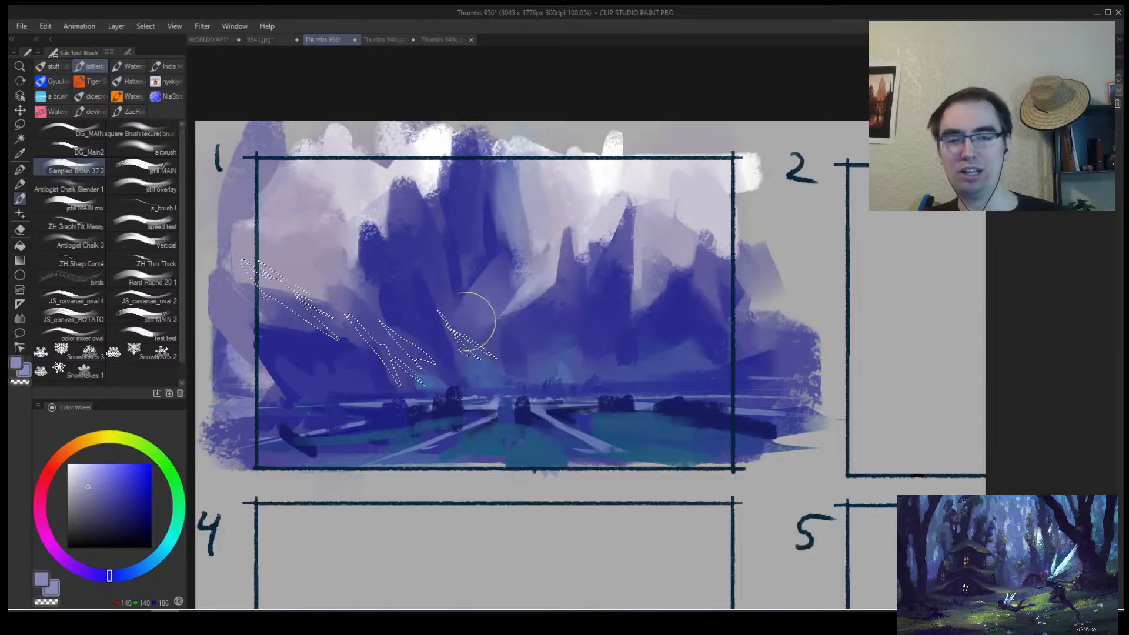
{"action": "key", "text": "ctrl+d"}
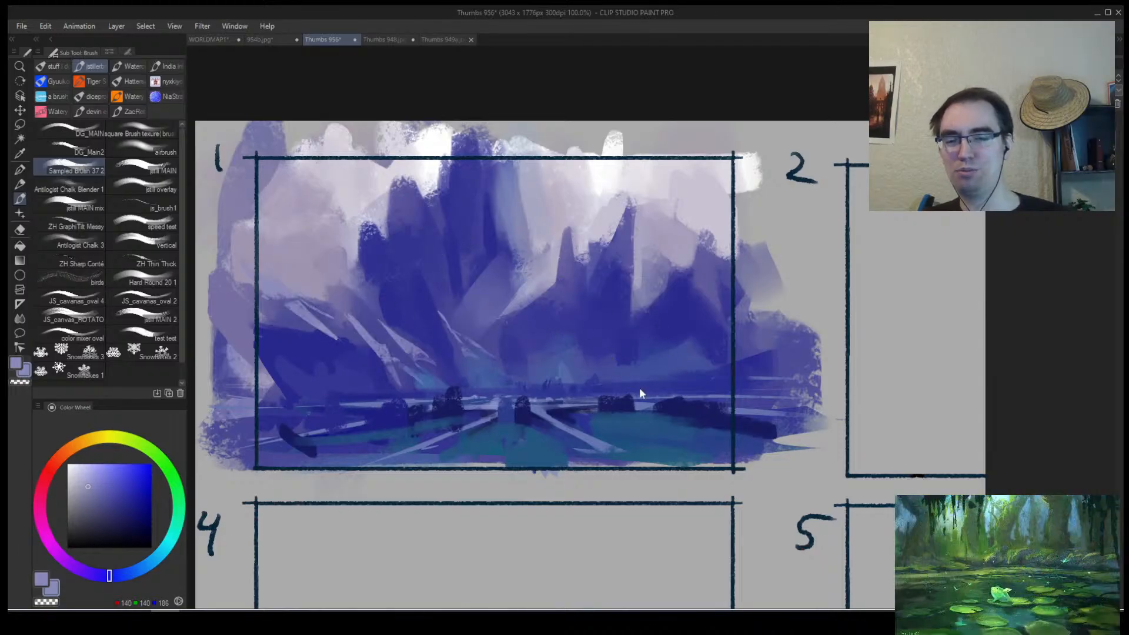
Mirror the canvas, lasso thin horizontal shards across the plain below the narrow spires, brush them with sampled periwinkle, clear the selection and mirror back.
{"action": "key", "text": "h"}
{"action": "mouse_move", "coordinate": [661, 416]}
{"action": "left_mouse_down"}
{"action": "mouse_move", "coordinate": [555, 431]}
{"action": "mouse_move", "coordinate": [564, 449]}
{"action": "mouse_move", "coordinate": [639, 388]}
{"action": "mouse_move", "coordinate": [562, 429]}
{"action": "mouse_move", "coordinate": [580, 412]}
{"action": "mouse_move", "coordinate": [536, 385]}
{"action": "mouse_move", "coordinate": [356, 406]}
{"action": "left_mouse_up"}
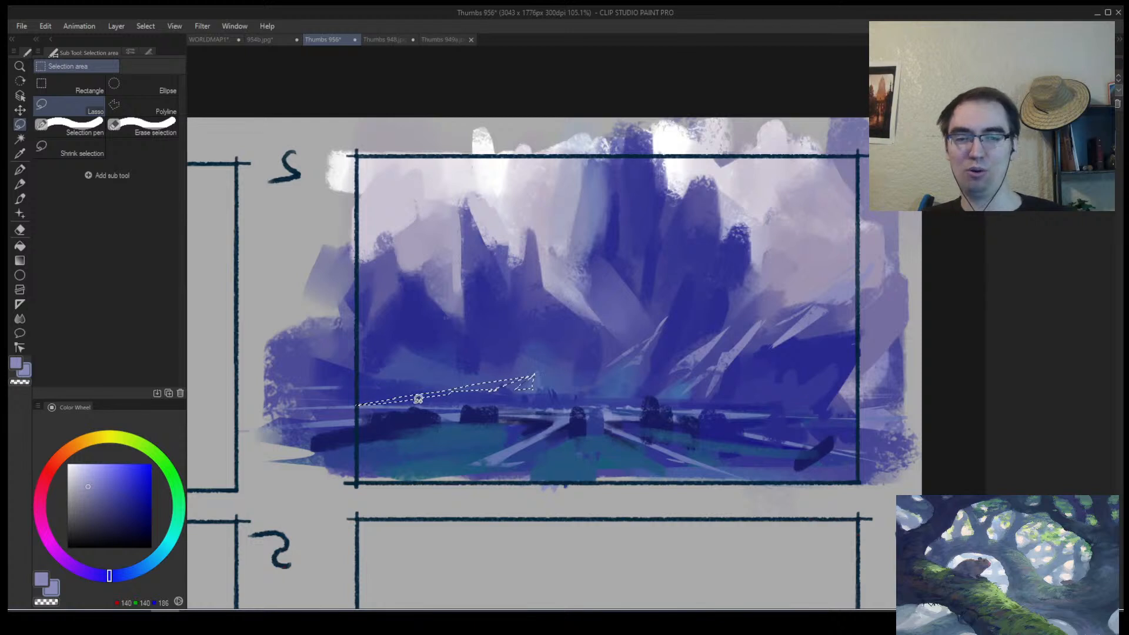
{"action": "left_click_drag", "start_coordinate": [574, 398], "coordinate": [515, 406]}
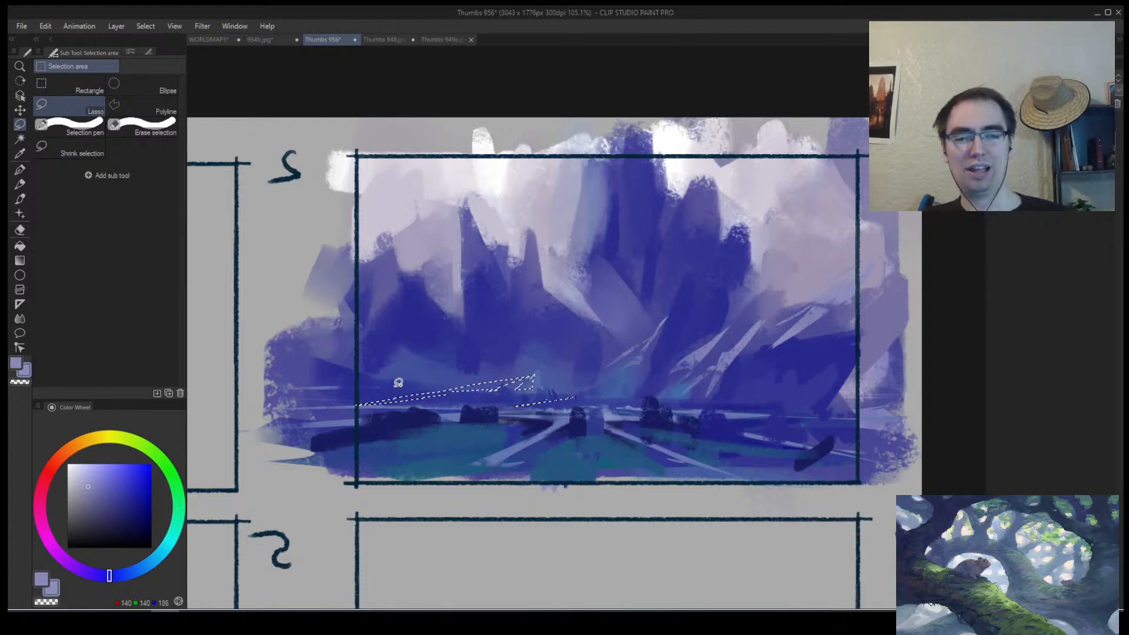
{"action": "left_click_drag", "start_coordinate": [307, 384], "coordinate": [445, 372]}
{"action": "key", "text": "b"}
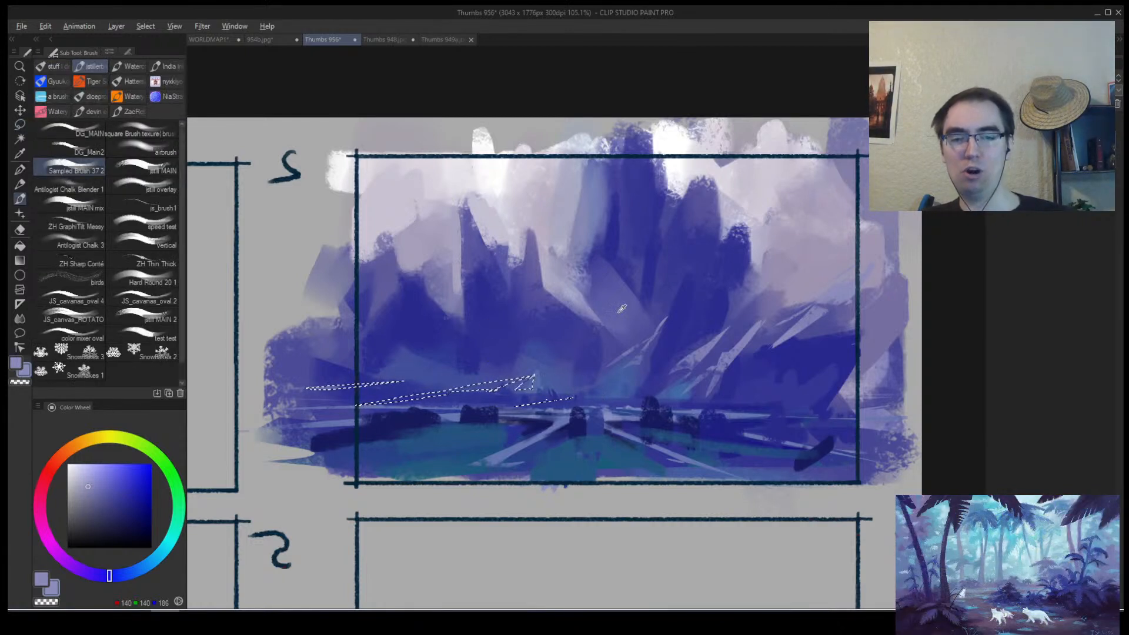
{"action": "left_click", "coordinate": [732, 358], "text": "alt"}
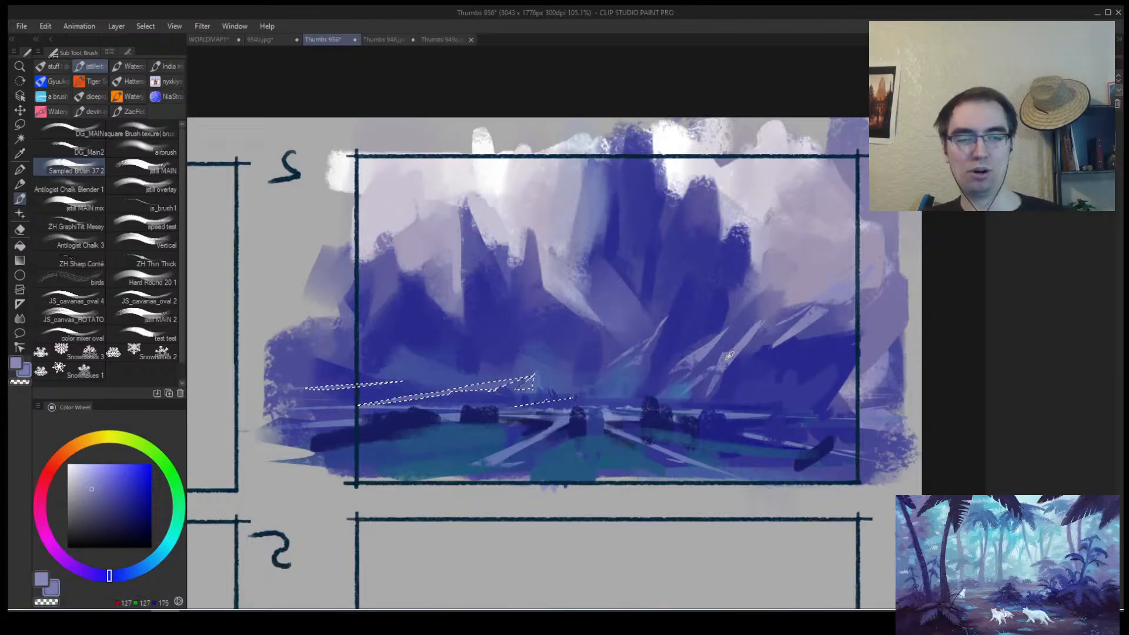
{"action": "left_click_drag", "start_coordinate": [378, 385], "coordinate": [327, 377]}
{"action": "key", "text": "ctrl+d"}
{"action": "key", "text": "h"}
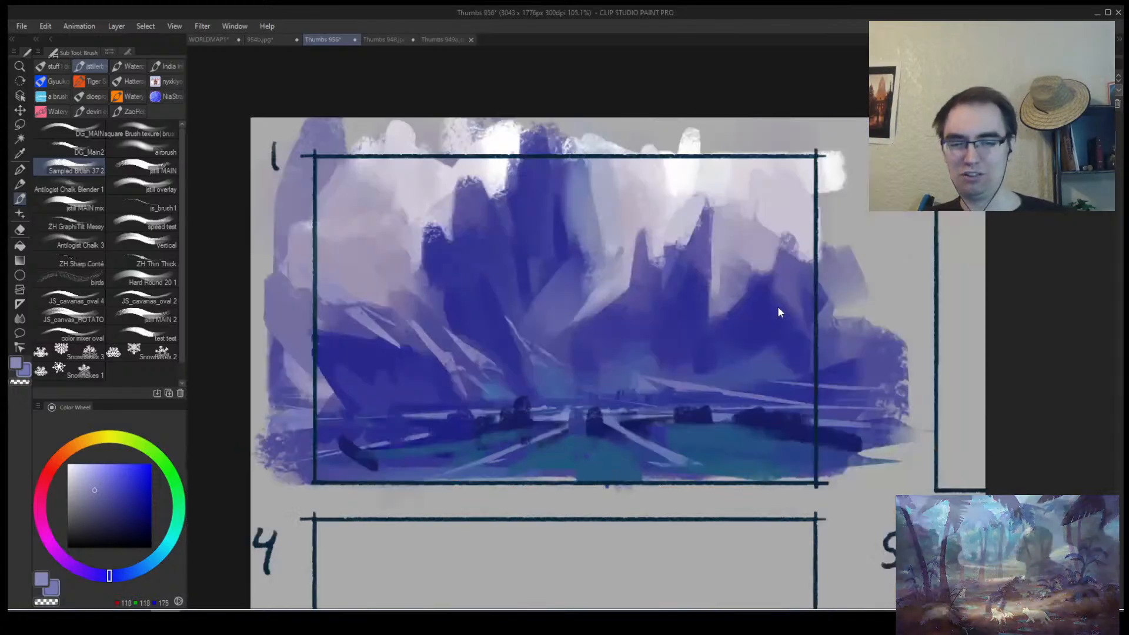
Brush sampled deep blue (RGB 48, 48, 142 and 43, 44, 141) over the lower left slopes, covering the lower jagged highlights.
{"action": "left_click_drag", "start_coordinate": [745, 398], "coordinate": [700, 407]}
{"action": "mouse_move", "coordinate": [700, 407]}
{"action": "left_mouse_down"}
{"action": "mouse_move", "coordinate": [671, 411]}
{"action": "mouse_move", "coordinate": [694, 397]}
{"action": "left_mouse_up"}
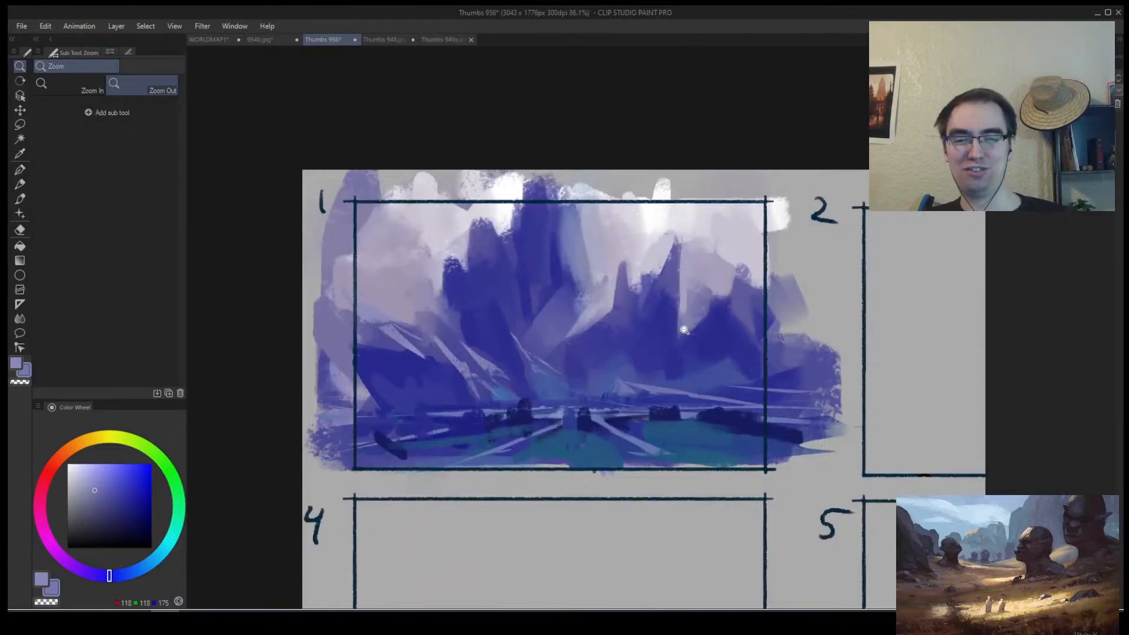
{"action": "left_click", "coordinate": [532, 320], "text": "alt"}
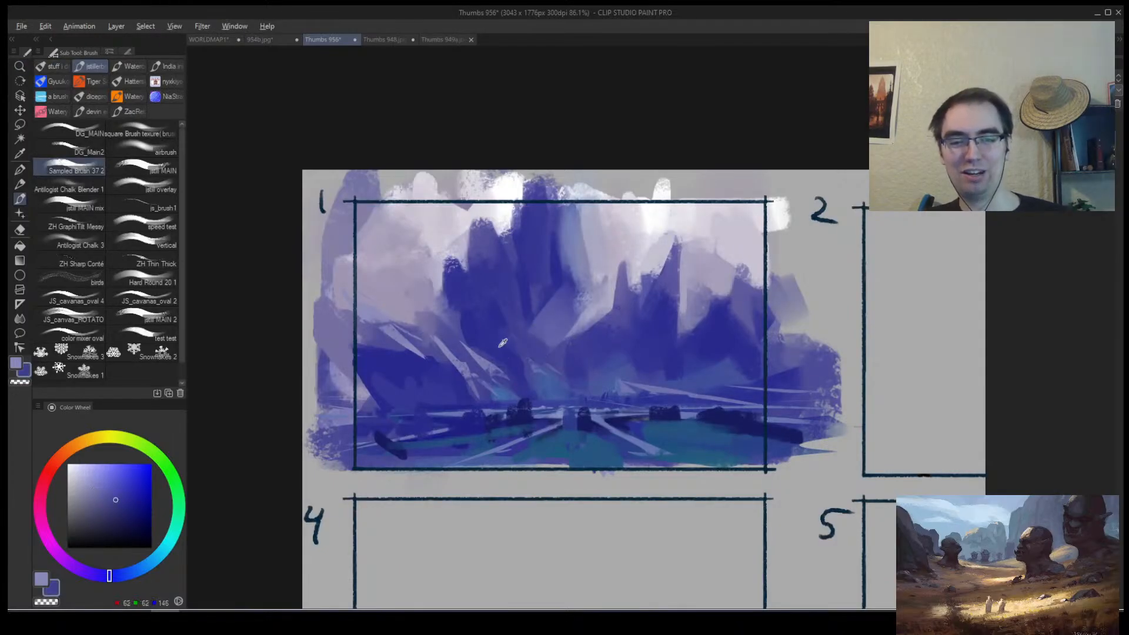
{"action": "left_click", "coordinate": [503, 343], "text": "alt"}
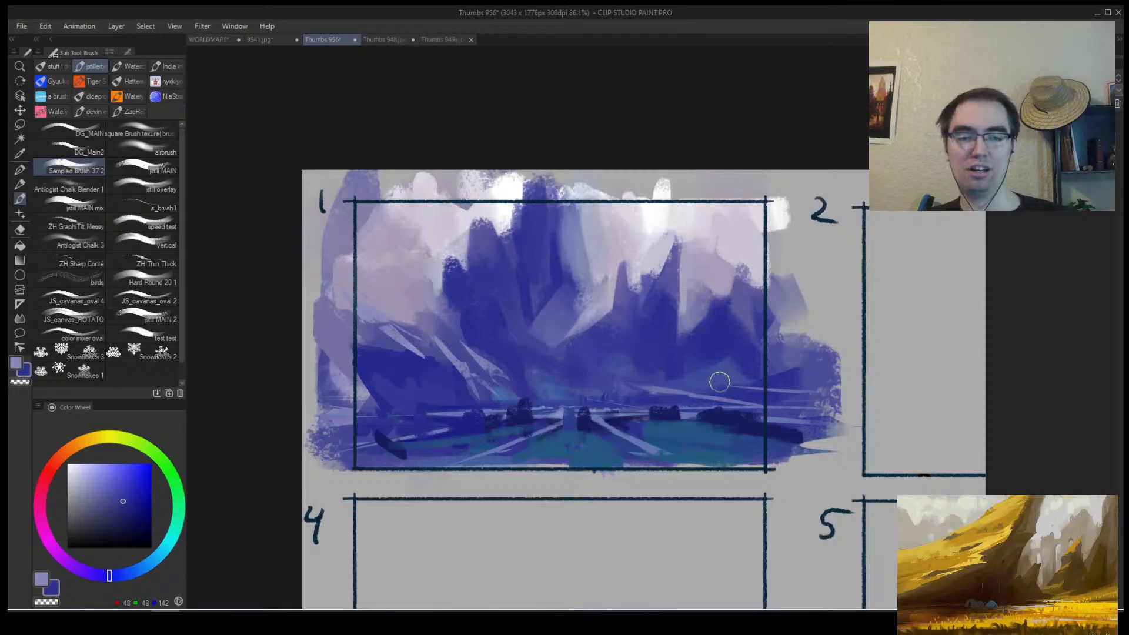
{"action": "left_click", "coordinate": [651, 381], "text": "alt"}
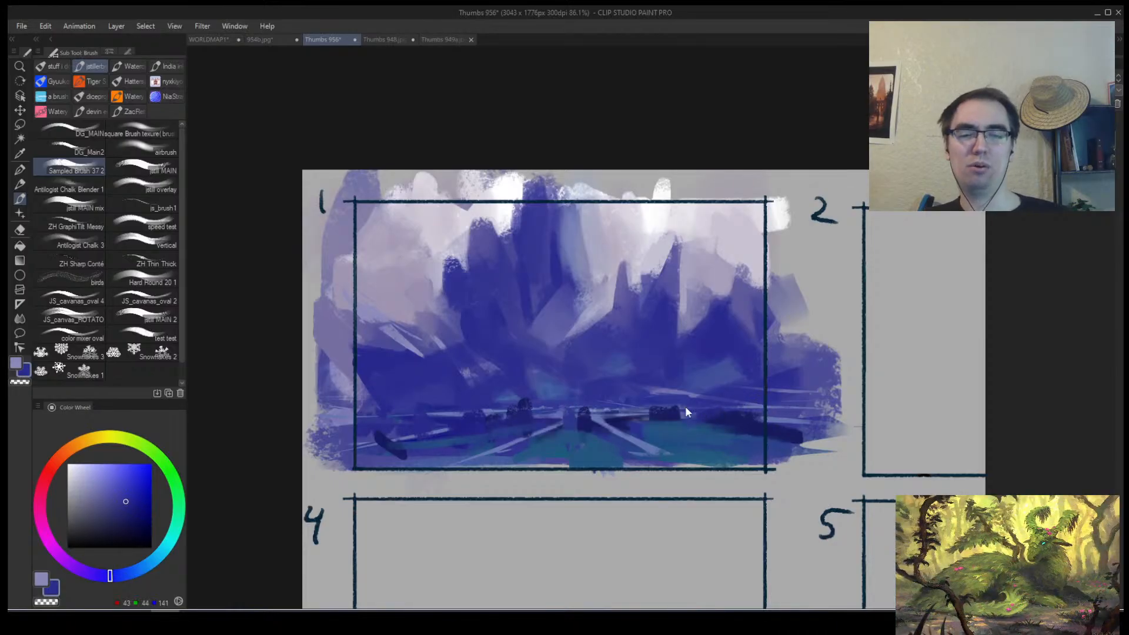
Paint dark navy clumps (RGB 23, 26, 92) below the left slope, mirror the canvas and extend them into a continuous band to the outer edge.
{"action": "left_click", "coordinate": [586, 418], "text": "alt"}
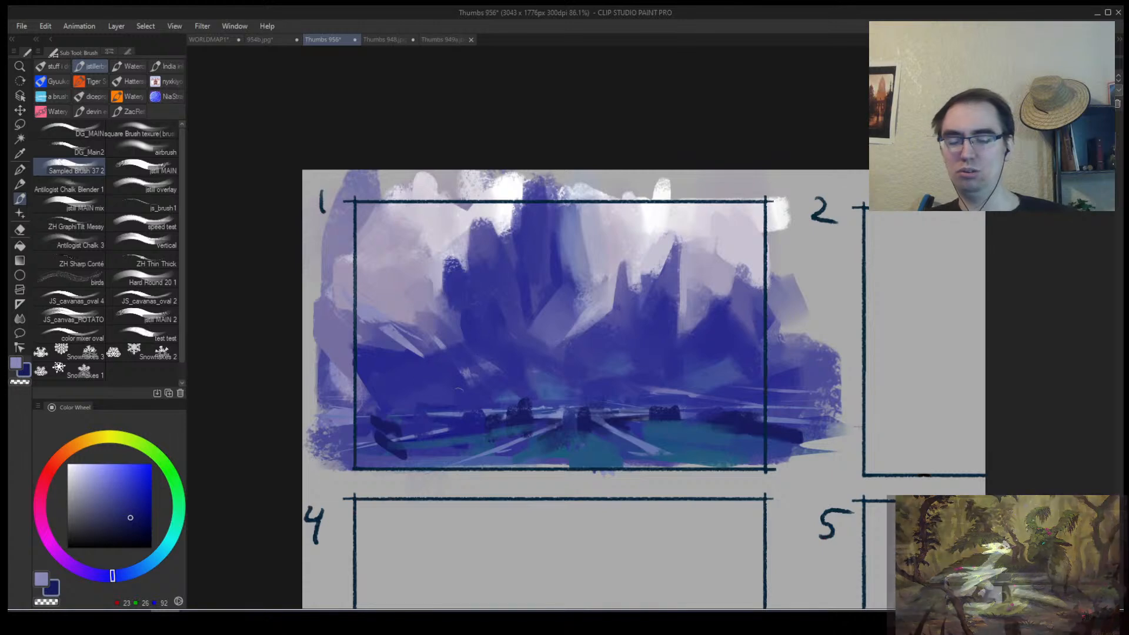
{"action": "left_click_drag", "start_coordinate": [438, 419], "coordinate": [463, 416]}
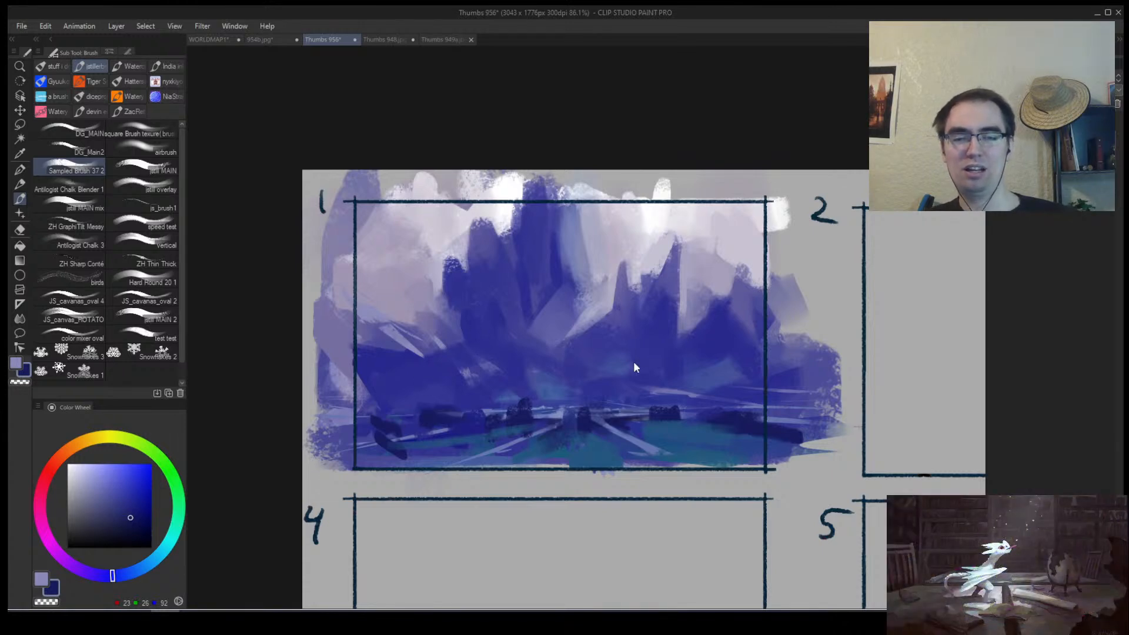
{"action": "key", "text": "h"}
{"action": "mouse_move", "coordinate": [732, 387]}
{"action": "left_mouse_down"}
{"action": "mouse_move", "coordinate": [685, 393]}
{"action": "mouse_move", "coordinate": [783, 376]}
{"action": "left_mouse_up"}
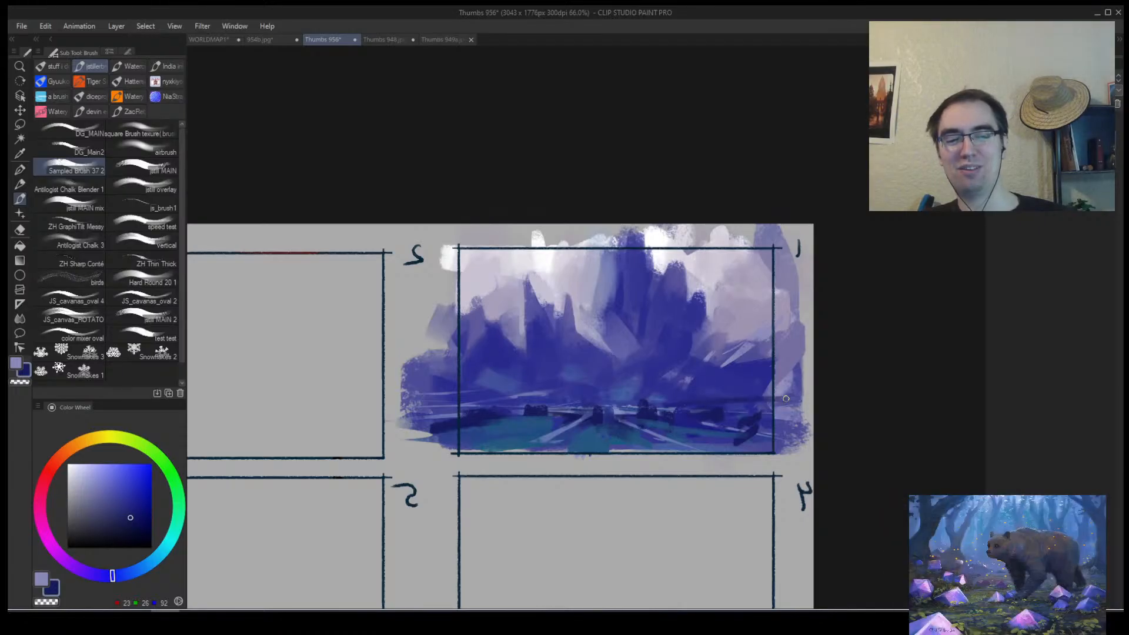
{"action": "left_click_drag", "start_coordinate": [726, 405], "coordinate": [796, 402]}
{"action": "left_click", "coordinate": [706, 389], "text": "alt"}
{"action": "left_click_drag", "start_coordinate": [678, 400], "coordinate": [788, 407]}
{"action": "left_click", "coordinate": [689, 402], "text": "alt"}
{"action": "left_click", "coordinate": [672, 406], "text": "alt"}
{"action": "left_click_drag", "start_coordinate": [647, 409], "coordinate": [817, 410]}
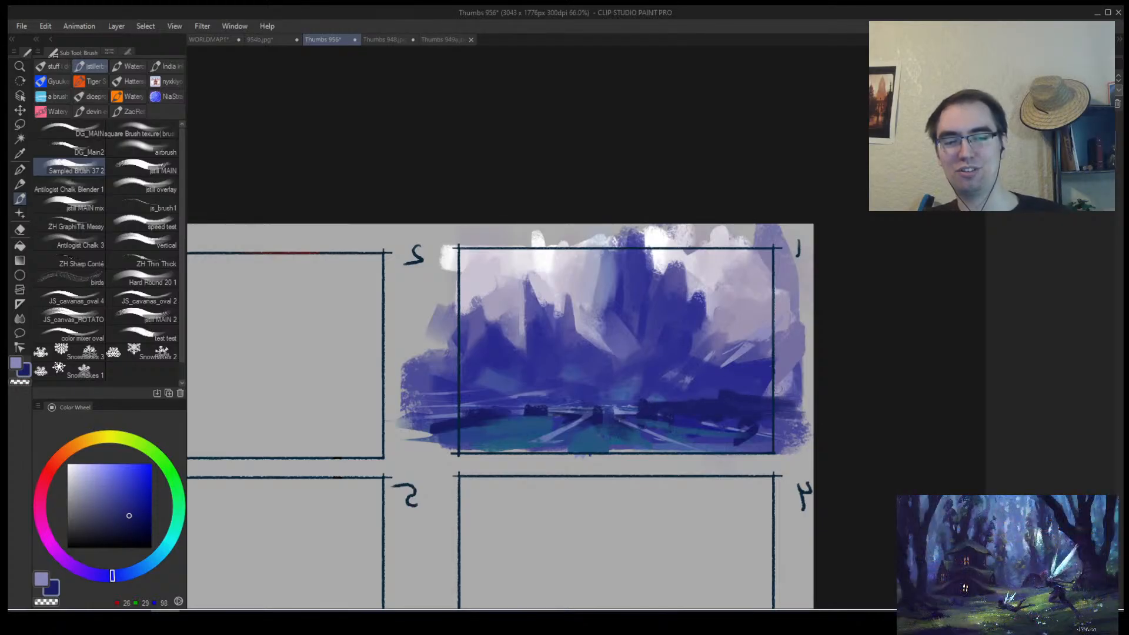
Repaint the slope above the dark band in sampled blue (RGB 46, 46, 143), mirror back and brush sampled blue and teal over the water beneath.
{"action": "left_click", "coordinate": [770, 389], "text": "alt"}
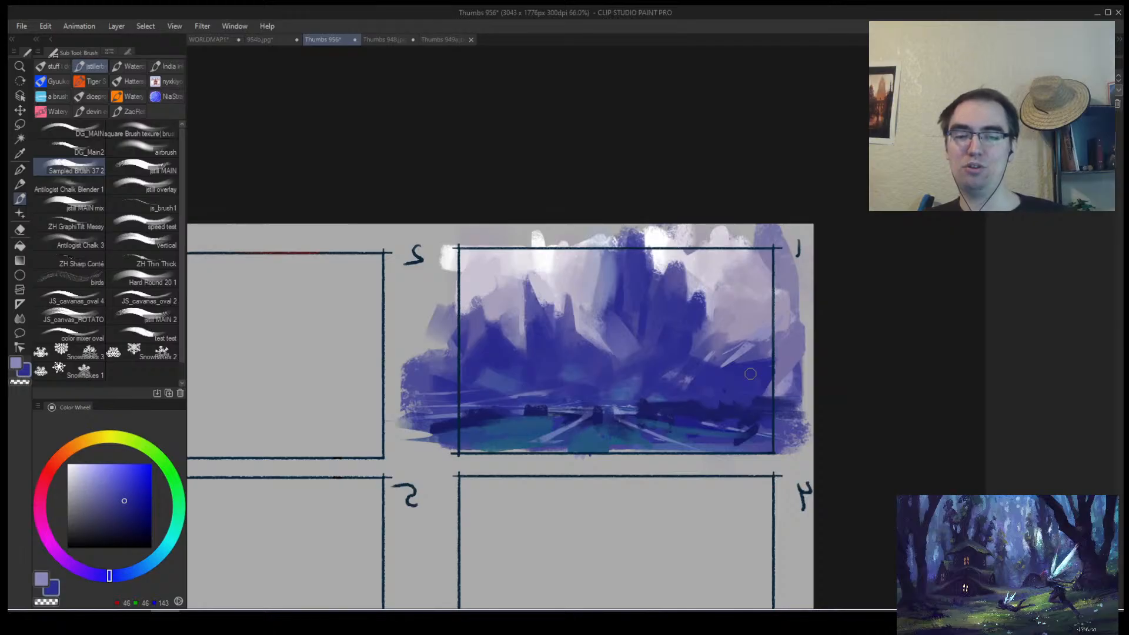
{"action": "key", "text": "h"}
{"action": "key", "text": "alt+space"}
{"action": "left_click_drag", "start_coordinate": [600, 458], "coordinate": [670, 415]}
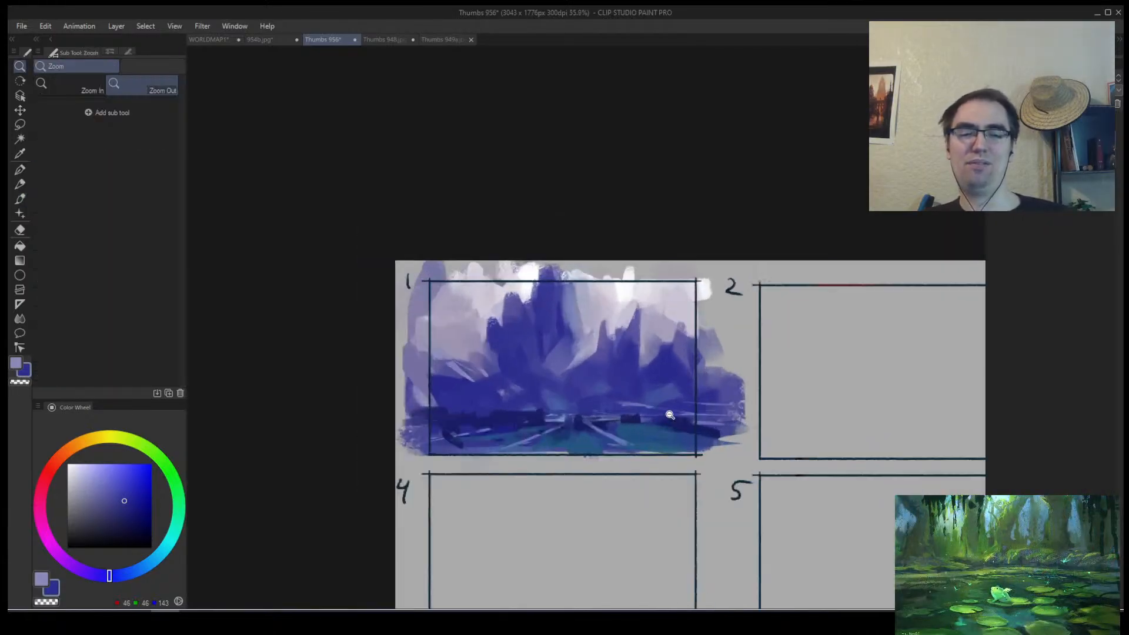
{"action": "left_click_drag", "start_coordinate": [556, 405], "coordinate": [568, 402]}
{"action": "left_click", "coordinate": [457, 455]}
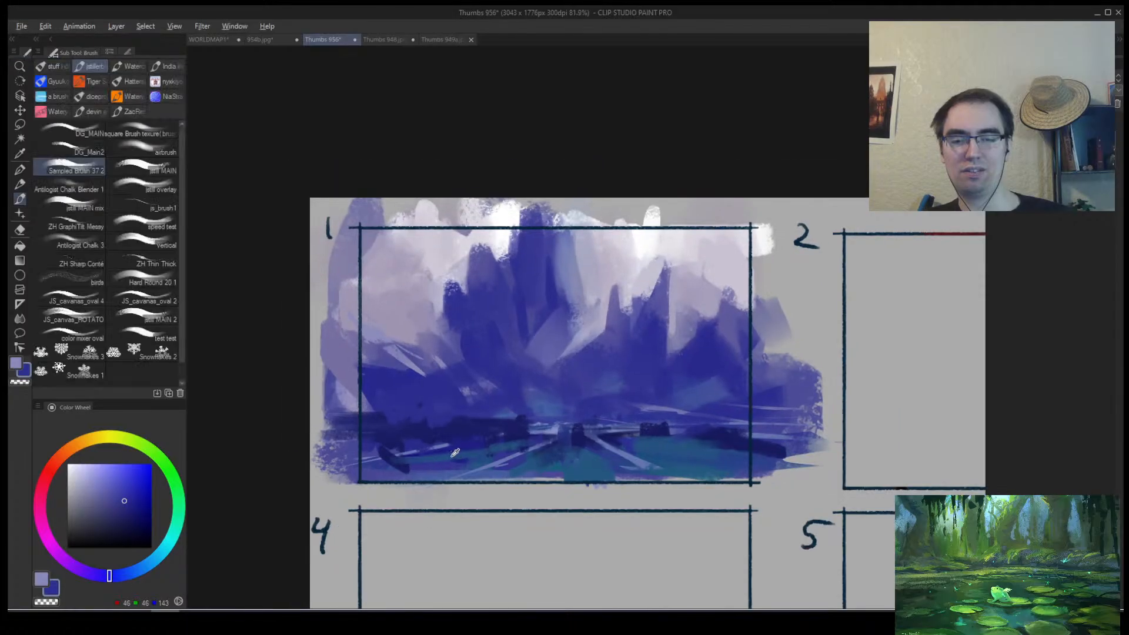
{"action": "left_click", "coordinate": [458, 456], "text": "alt"}
{"action": "left_click", "coordinate": [484, 446], "text": "alt"}
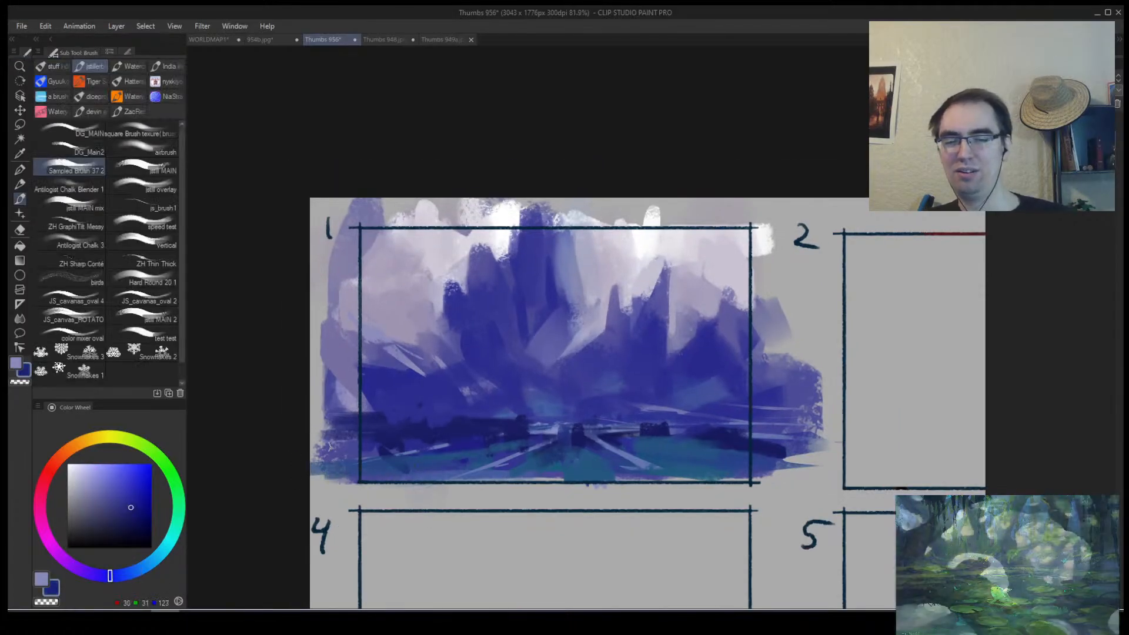
{"action": "left_click_drag", "start_coordinate": [360, 448], "coordinate": [315, 445]}
Lasso long tapering wedges across the foreground water, converging on the dark clump at the centre and spreading to both outer edges.
{"action": "key", "text": "m"}
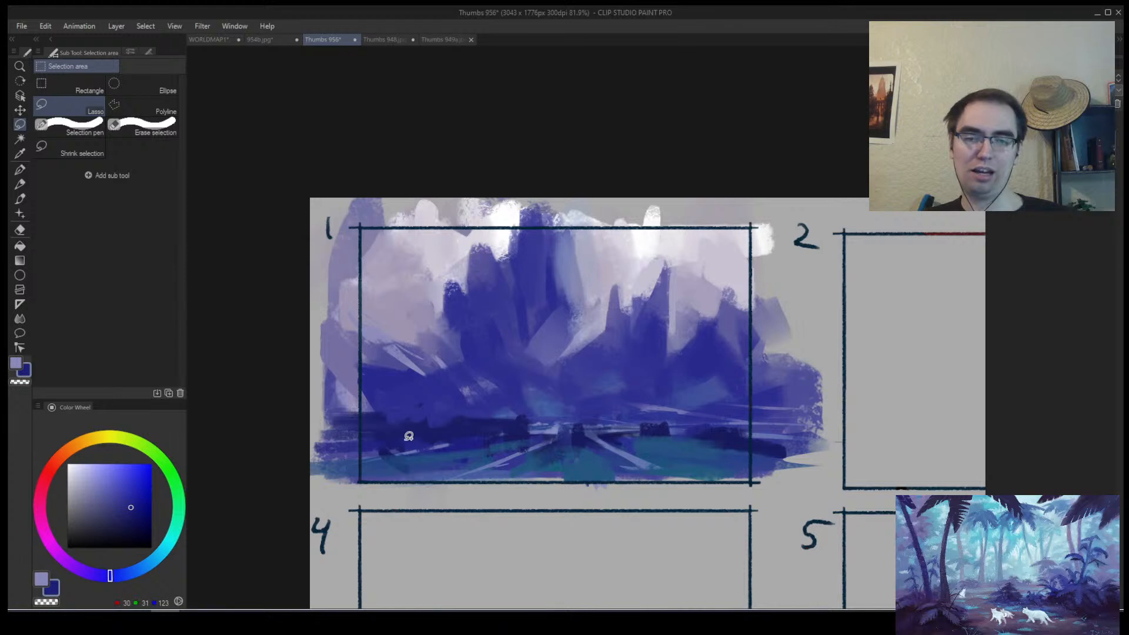
{"action": "mouse_move", "coordinate": [334, 441]}
{"action": "left_mouse_down"}
{"action": "mouse_move", "coordinate": [537, 430]}
{"action": "mouse_move", "coordinate": [491, 442]}
{"action": "left_mouse_up"}
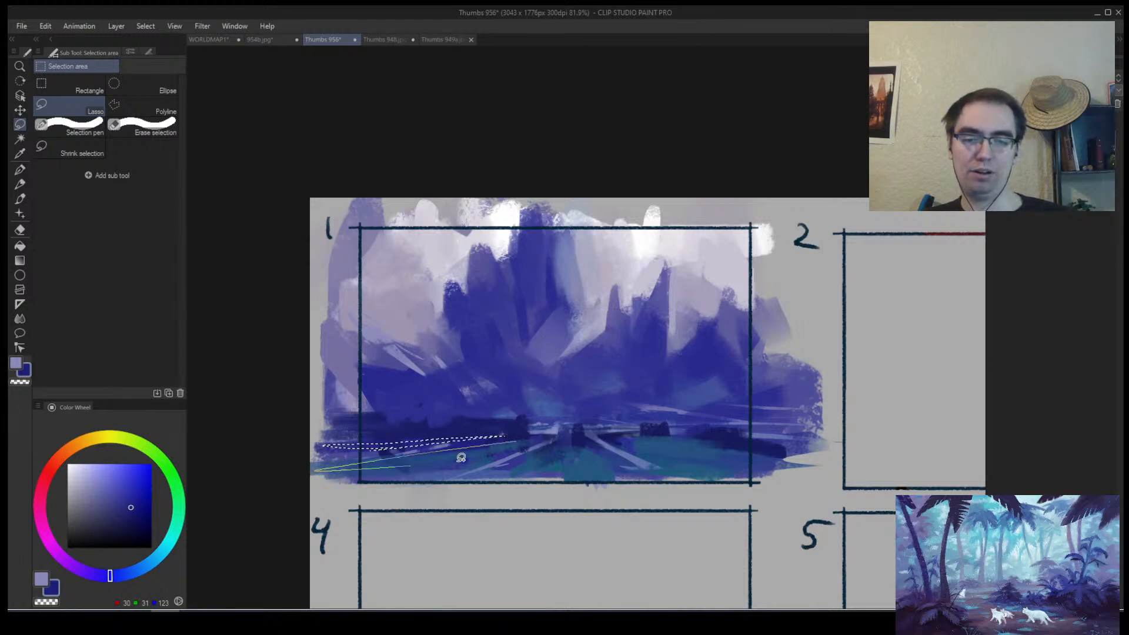
{"action": "mouse_move", "coordinate": [568, 428]}
{"action": "left_mouse_down"}
{"action": "mouse_move", "coordinate": [547, 488]}
{"action": "mouse_move", "coordinate": [647, 475]}
{"action": "left_mouse_up"}
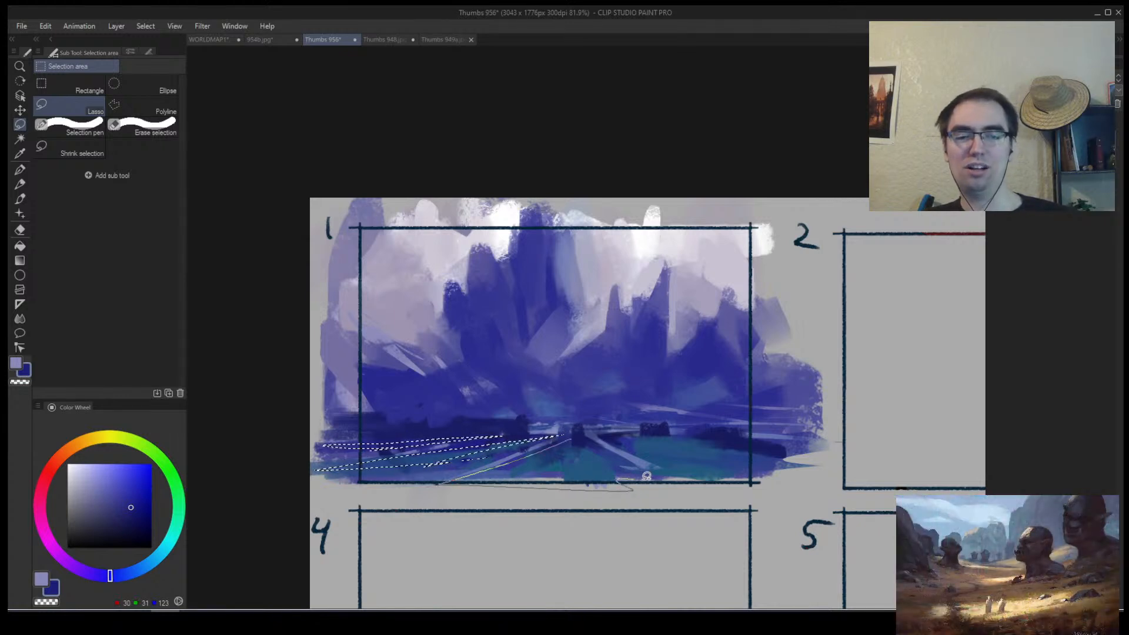
{"action": "left_click_drag", "start_coordinate": [582, 445], "coordinate": [571, 439]}
{"action": "mouse_move", "coordinate": [665, 434]}
{"action": "left_mouse_down"}
{"action": "mouse_move", "coordinate": [610, 438]}
{"action": "mouse_move", "coordinate": [707, 474]}
{"action": "mouse_move", "coordinate": [732, 438]}
{"action": "mouse_move", "coordinate": [611, 439]}
{"action": "left_mouse_up"}
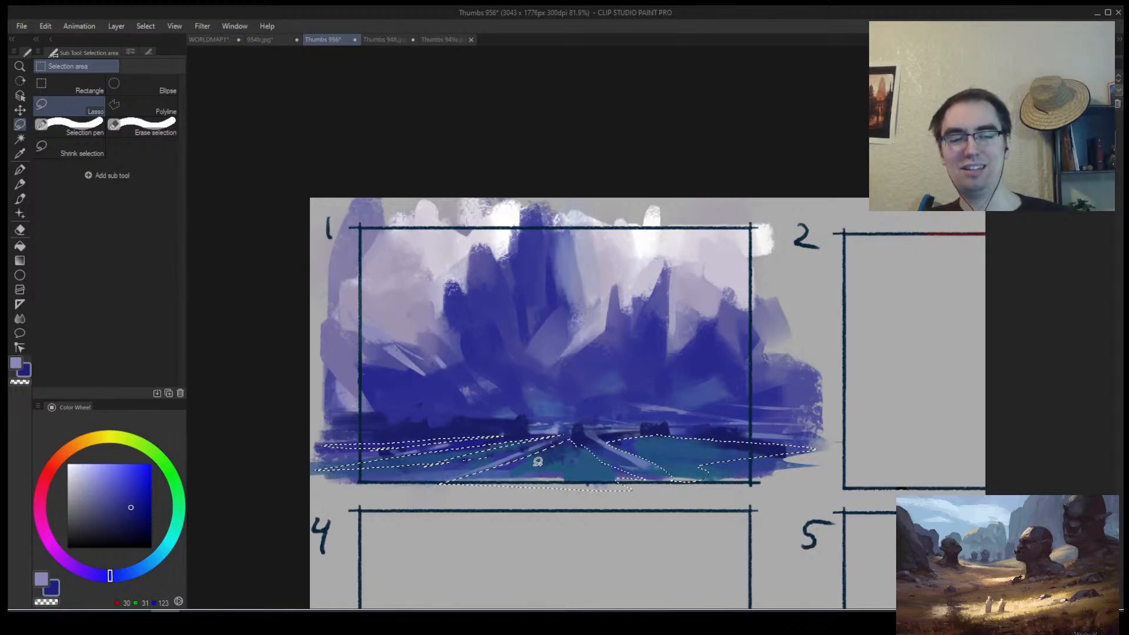
Restore the wedge selection and brush textured pale lavender-grey (RGB 193, 187, 204) through it across the water.
{"action": "key", "text": "x"}
{"action": "key", "text": "ctrl+d"}
{"action": "key", "text": "ctrl+space"}
{"action": "left_click", "coordinate": [615, 403]}
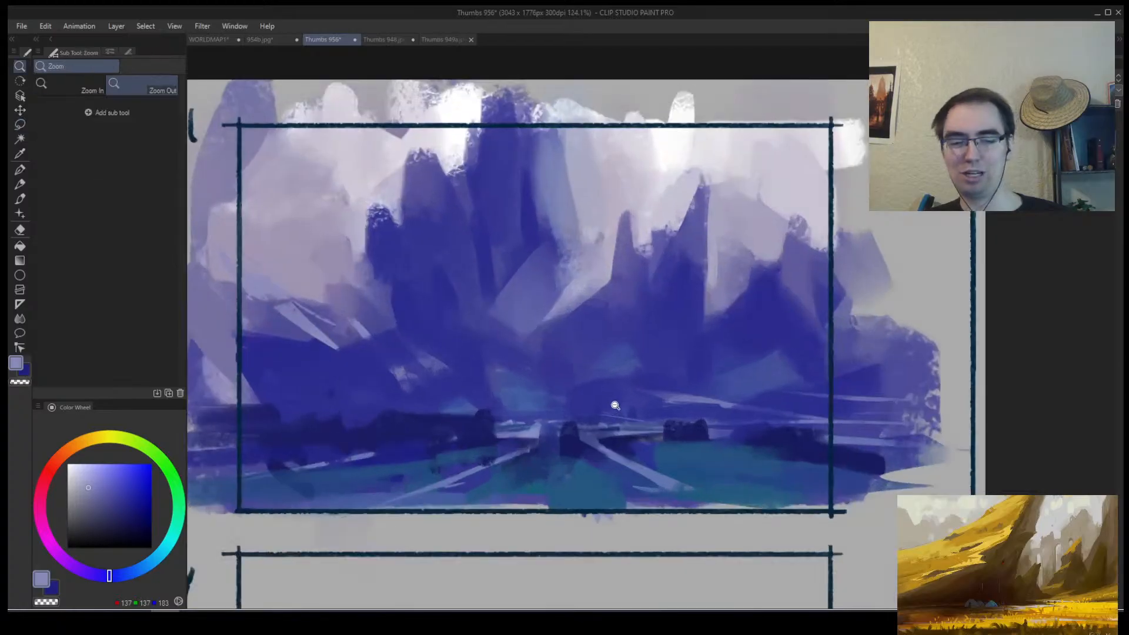
{"action": "key", "text": "ctrl+shift+d"}
{"action": "key", "text": "b"}
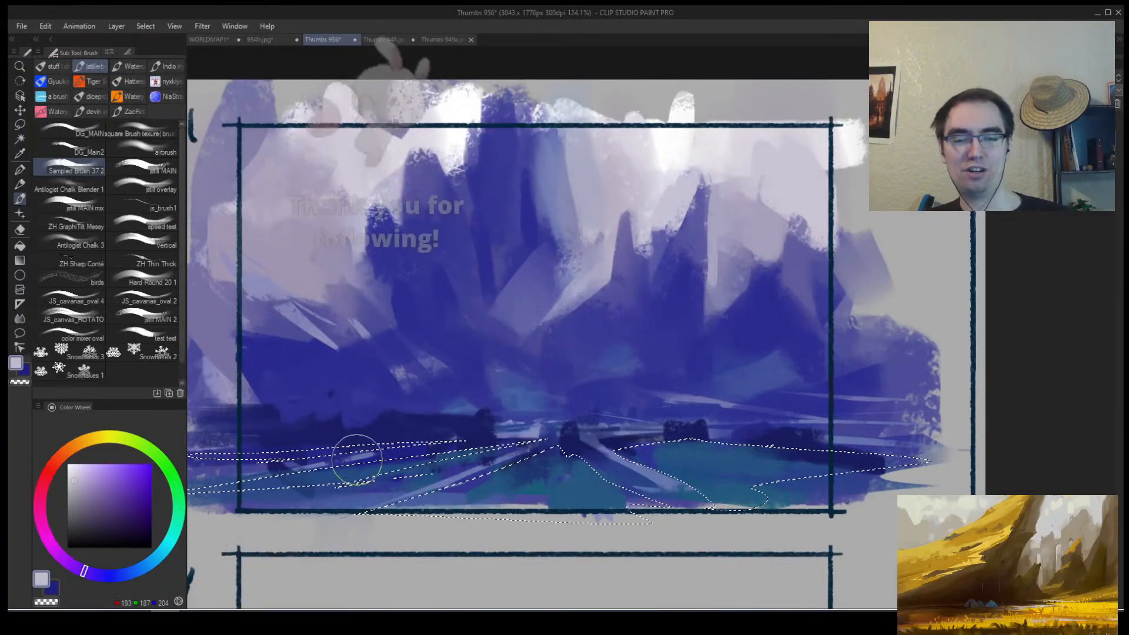
{"action": "mouse_move", "coordinate": [685, 441]}
{"action": "left_mouse_down"}
{"action": "mouse_move", "coordinate": [706, 441]}
{"action": "mouse_move", "coordinate": [707, 466]}
{"action": "mouse_move", "coordinate": [881, 436]}
{"action": "mouse_move", "coordinate": [764, 459]}
{"action": "left_mouse_up"}
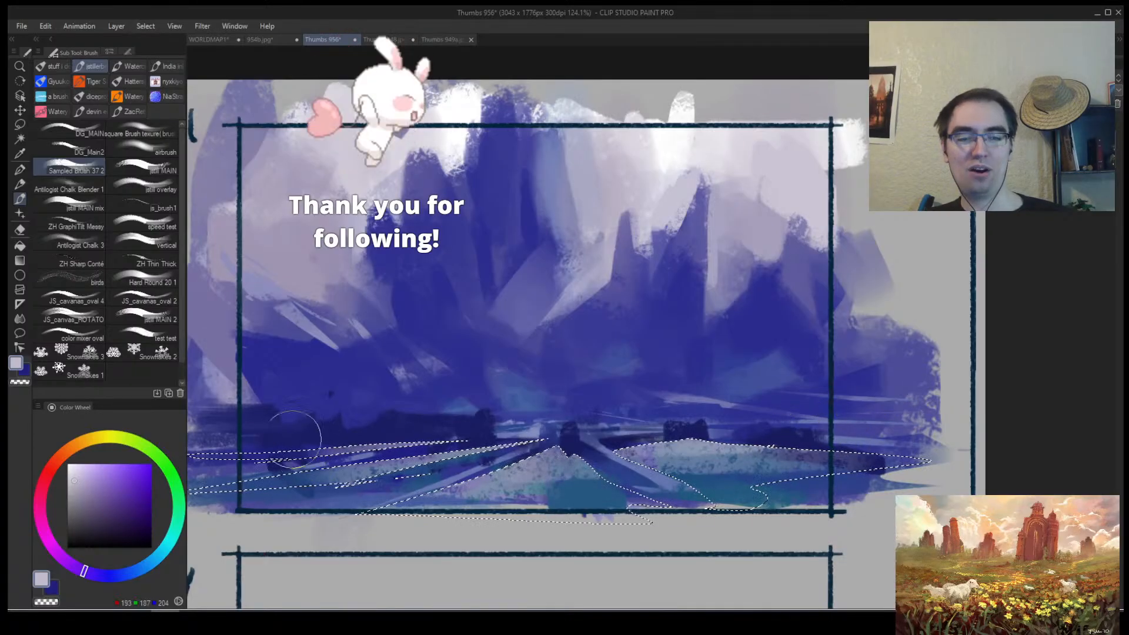
{"action": "mouse_move", "coordinate": [294, 438]}
{"action": "left_mouse_down"}
{"action": "mouse_move", "coordinate": [358, 454]}
{"action": "mouse_move", "coordinate": [241, 451]}
{"action": "mouse_move", "coordinate": [529, 442]}
{"action": "mouse_move", "coordinate": [258, 439]}
{"action": "mouse_move", "coordinate": [544, 436]}
{"action": "left_mouse_up"}
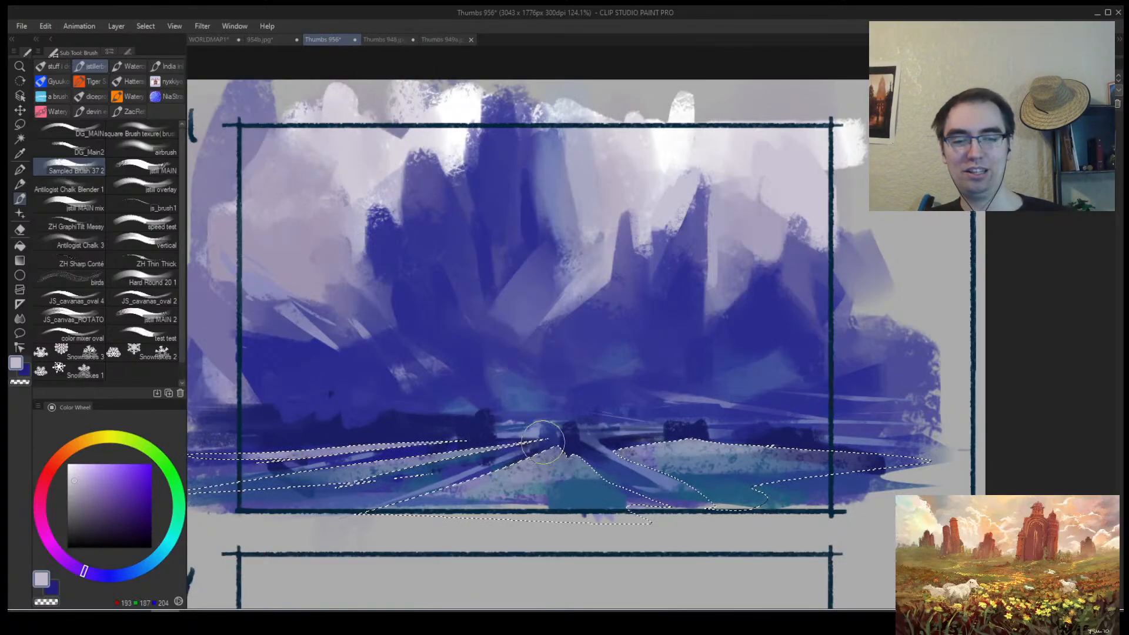
Tone down the pale texture on the right water wedge with sampled teal-blue (RGB 37, 85, 127) and clear the selection.
{"action": "key", "text": "e"}
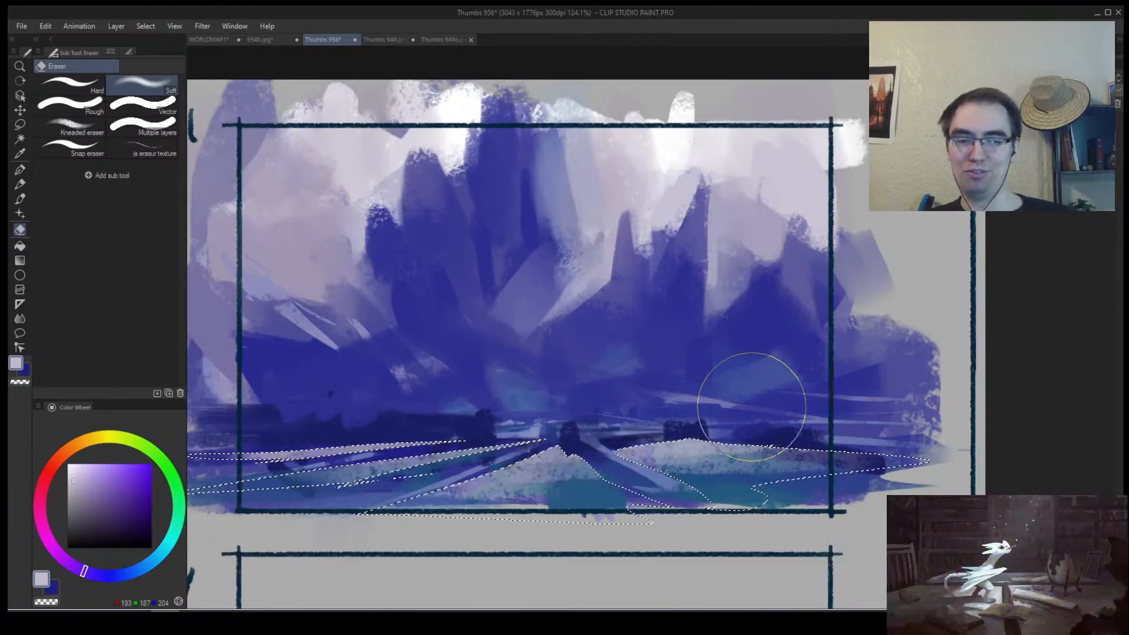
{"action": "key", "text": "b"}
{"action": "left_click", "coordinate": [442, 396], "text": "alt"}
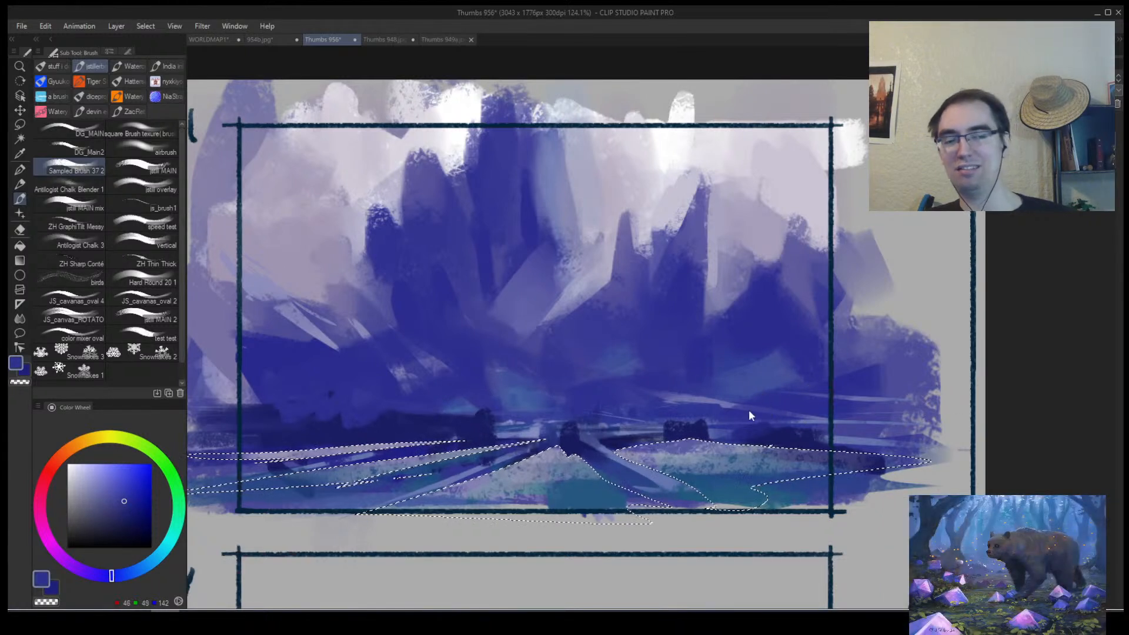
{"action": "left_click", "coordinate": [677, 479], "text": "alt"}
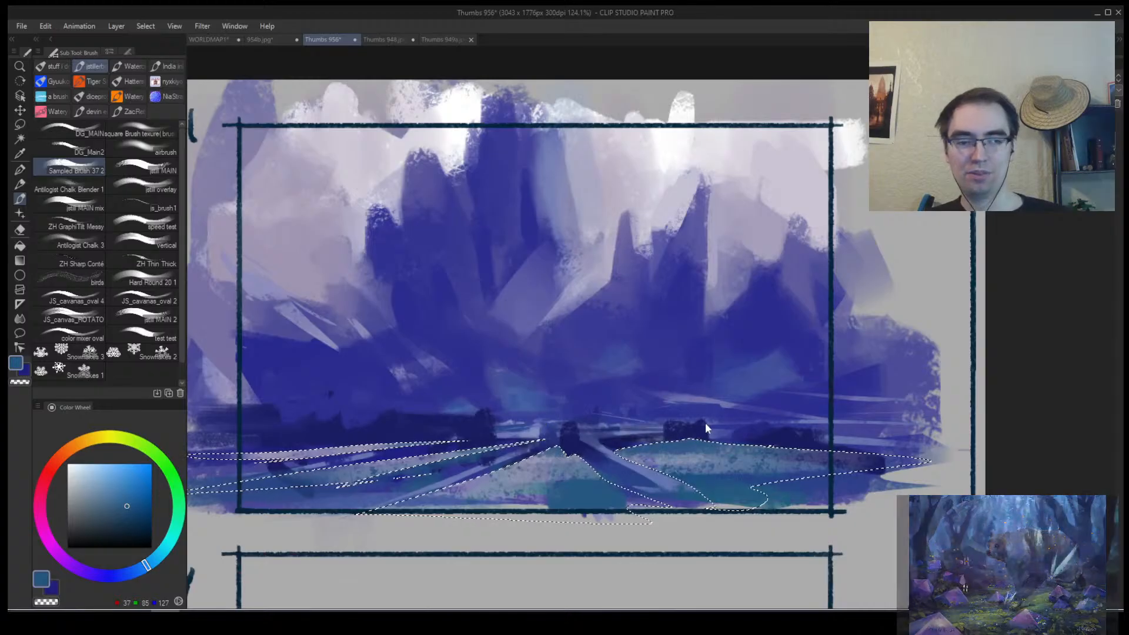
{"action": "key", "text": "ctrl+d"}
Mirror the canvas and paint a navy shoreline (RGB 23, 26, 92) beneath the dark clumps below the narrow spires.
{"action": "key", "text": "h"}
{"action": "key", "text": "alt+space"}
{"action": "left_click_drag", "start_coordinate": [689, 433], "coordinate": [709, 373]}
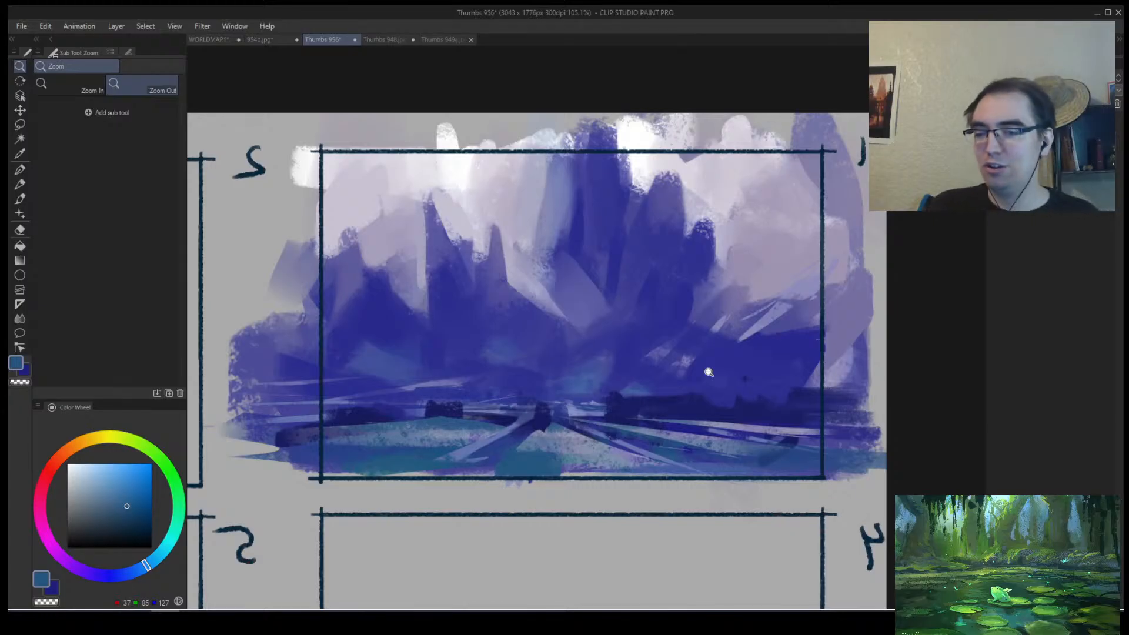
{"action": "scroll", "coordinate": [482, 361], "scroll_direction": "down", "scroll_amount": 4}
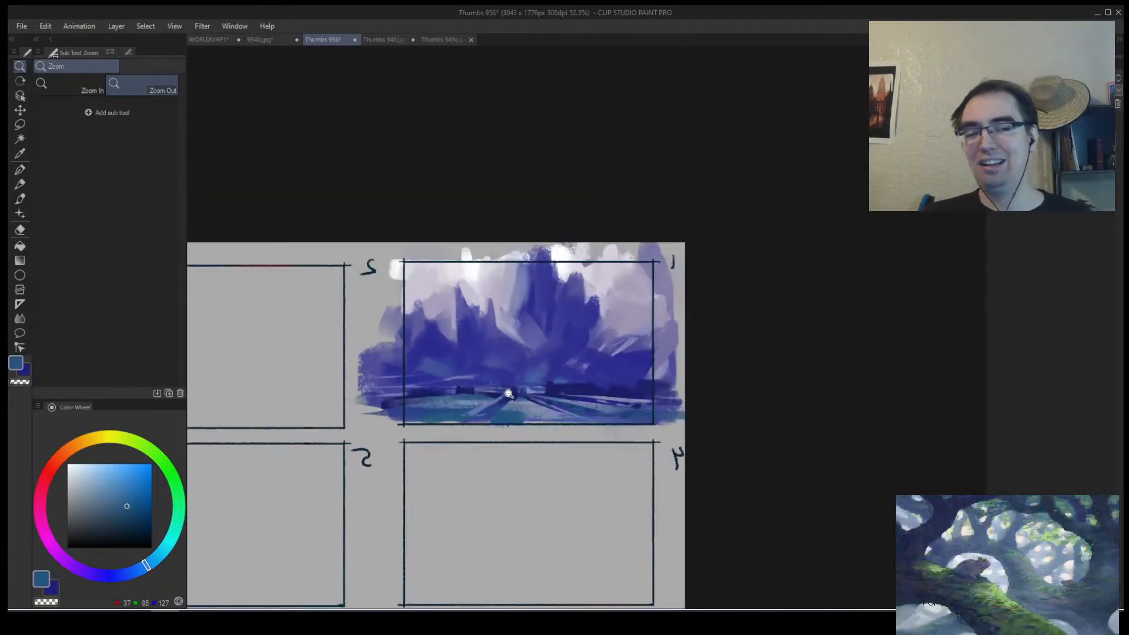
{"action": "scroll", "coordinate": [504, 396], "scroll_direction": "up", "scroll_amount": 3}
{"action": "scroll", "coordinate": [477, 381], "scroll_direction": "up", "scroll_amount": 3}
{"action": "key", "text": "b"}
{"action": "left_click", "coordinate": [448, 379], "text": "alt"}
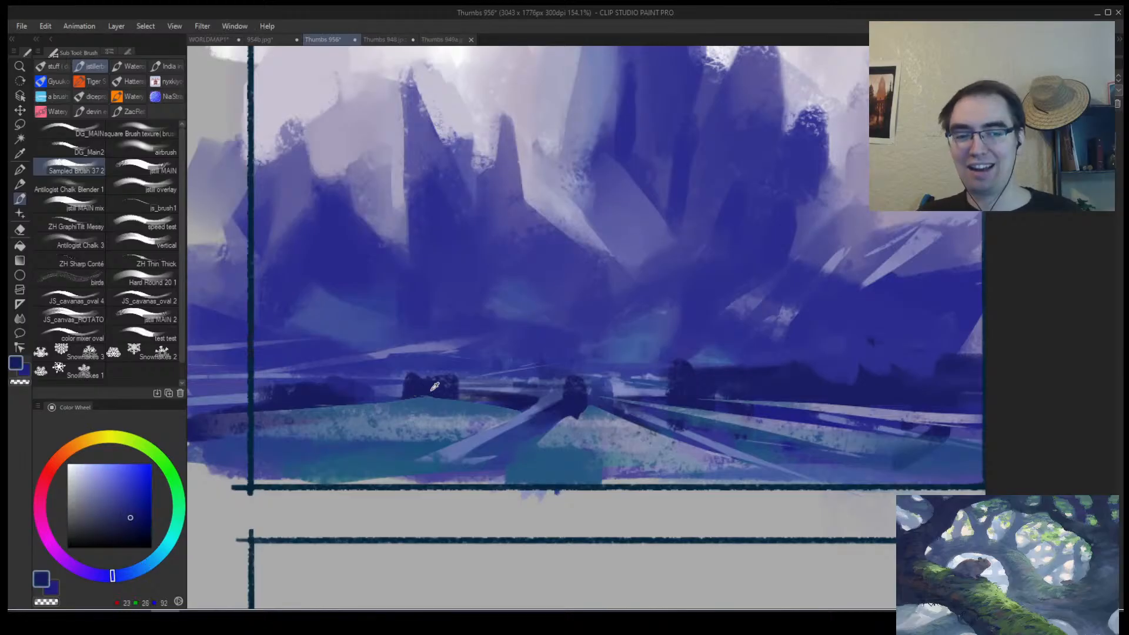
{"action": "mouse_move", "coordinate": [444, 399]}
{"action": "left_mouse_down"}
{"action": "mouse_move", "coordinate": [380, 399]}
{"action": "mouse_move", "coordinate": [489, 401]}
{"action": "mouse_move", "coordinate": [358, 407]}
{"action": "left_mouse_up"}
{"action": "left_click", "coordinate": [488, 402], "text": "alt"}
{"action": "mouse_move", "coordinate": [480, 412]}
{"action": "left_mouse_down"}
{"action": "mouse_move", "coordinate": [264, 417]}
{"action": "mouse_move", "coordinate": [323, 405]}
{"action": "mouse_move", "coordinate": [506, 409]}
{"action": "left_mouse_up"}
{"action": "left_click", "coordinate": [323, 405], "text": "alt"}
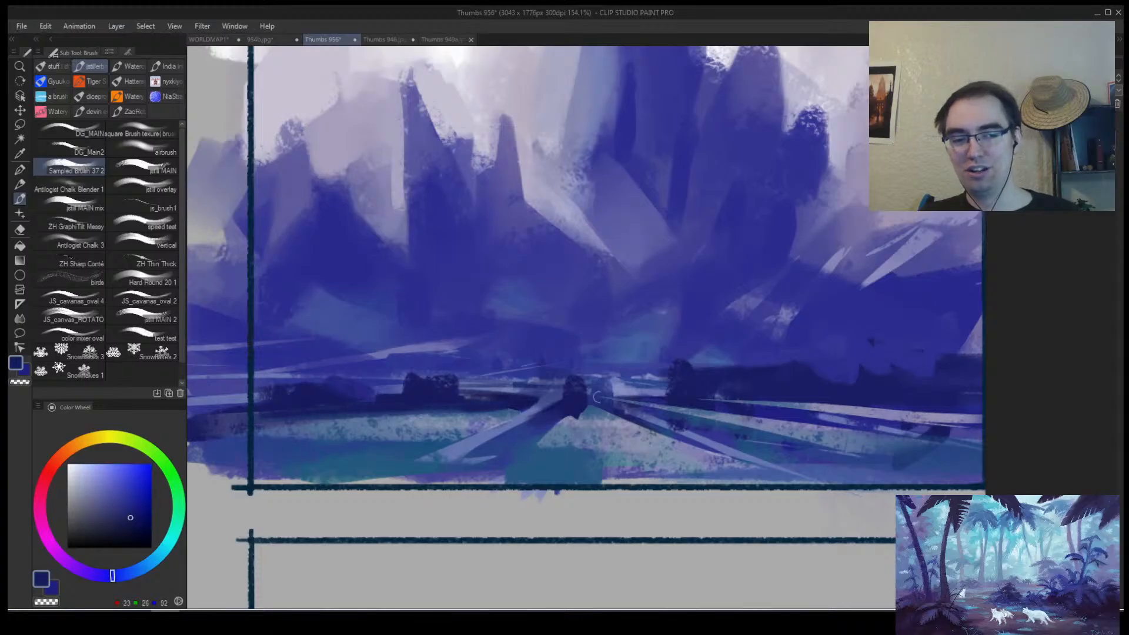
Mirror the canvas back and brush sampled teal-blue over the water just below the right shoreline.
{"action": "key", "text": "alt+space"}
{"action": "mouse_move", "coordinate": [590, 401]}
{"action": "left_mouse_down"}
{"action": "mouse_move", "coordinate": [623, 415]}
{"action": "mouse_move", "coordinate": [649, 396]}
{"action": "mouse_move", "coordinate": [661, 406]}
{"action": "mouse_move", "coordinate": [583, 406]}
{"action": "left_mouse_up"}
{"action": "key", "text": "h"}
{"action": "left_click_drag", "start_coordinate": [590, 408], "coordinate": [738, 424]}
{"action": "key", "text": "b"}
{"action": "left_click", "coordinate": [625, 440], "text": "alt"}
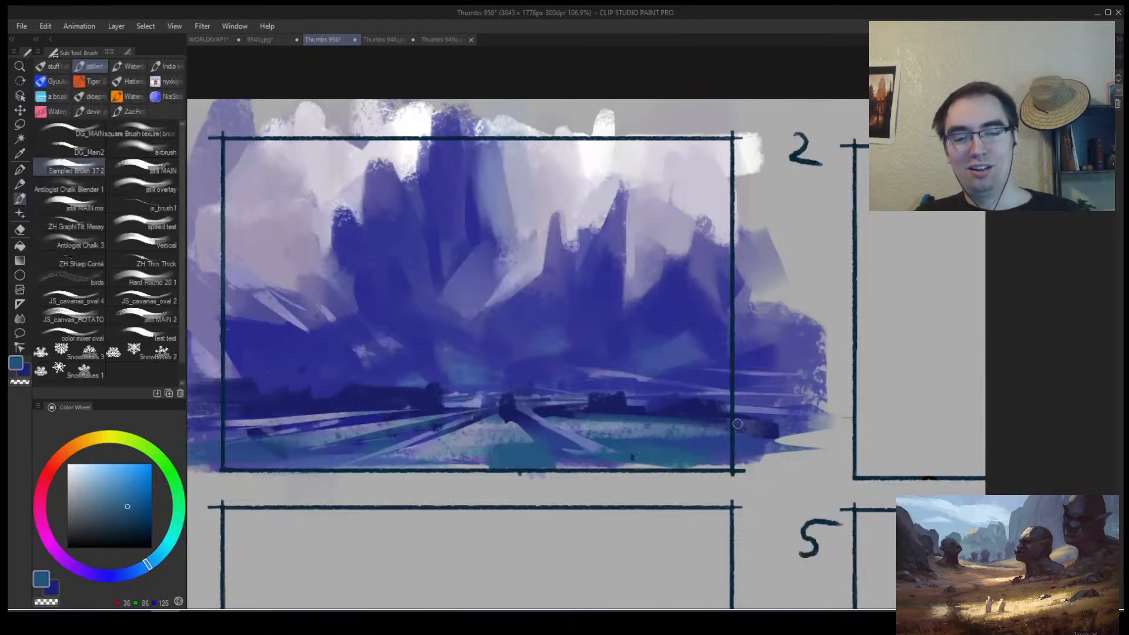
{"action": "left_click_drag", "start_coordinate": [551, 416], "coordinate": [741, 417]}
Sharpen the right dark treeline clump into a peaked silhouette with sampled navy (RGB 25, 29, 94), trimming its left side with sampled blue-violet.
{"action": "key", "text": "ctrl+space"}
{"action": "left_click_drag", "start_coordinate": [639, 352], "coordinate": [666, 312]}
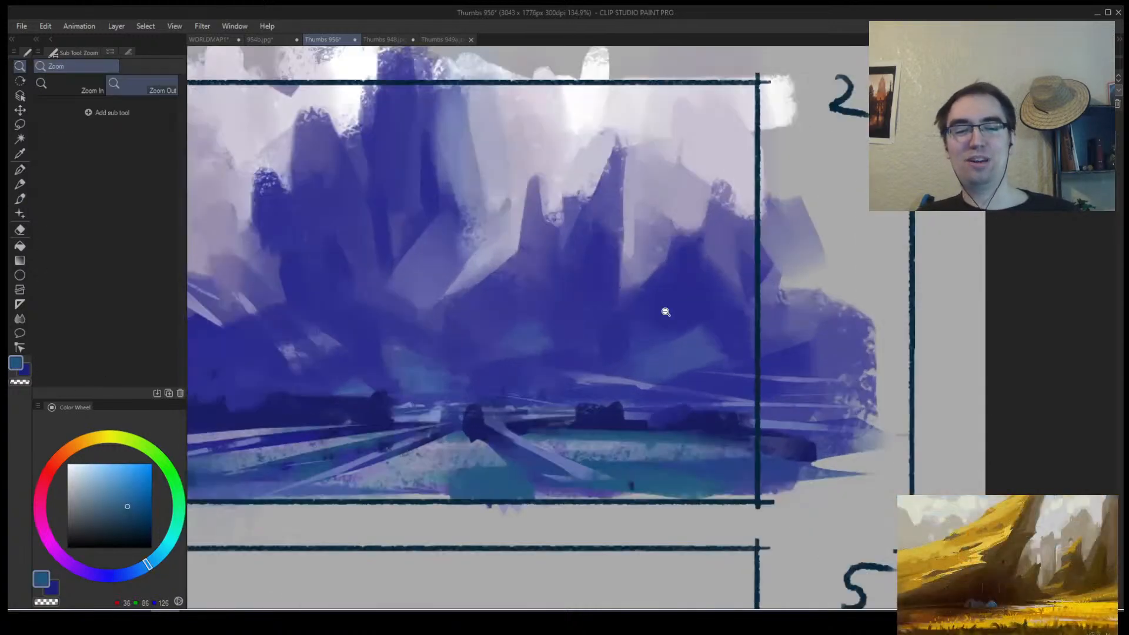
{"action": "left_click", "coordinate": [591, 413], "text": "alt"}
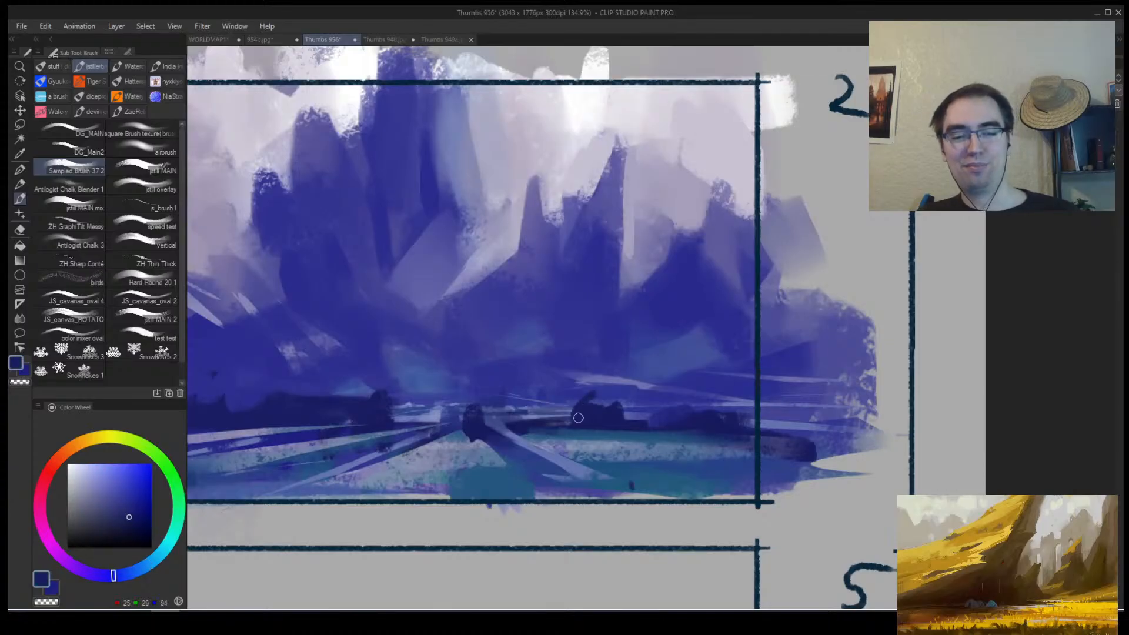
{"action": "left_click", "coordinate": [583, 387], "text": "alt"}
{"action": "left_click_drag", "start_coordinate": [584, 390], "coordinate": [569, 415]}
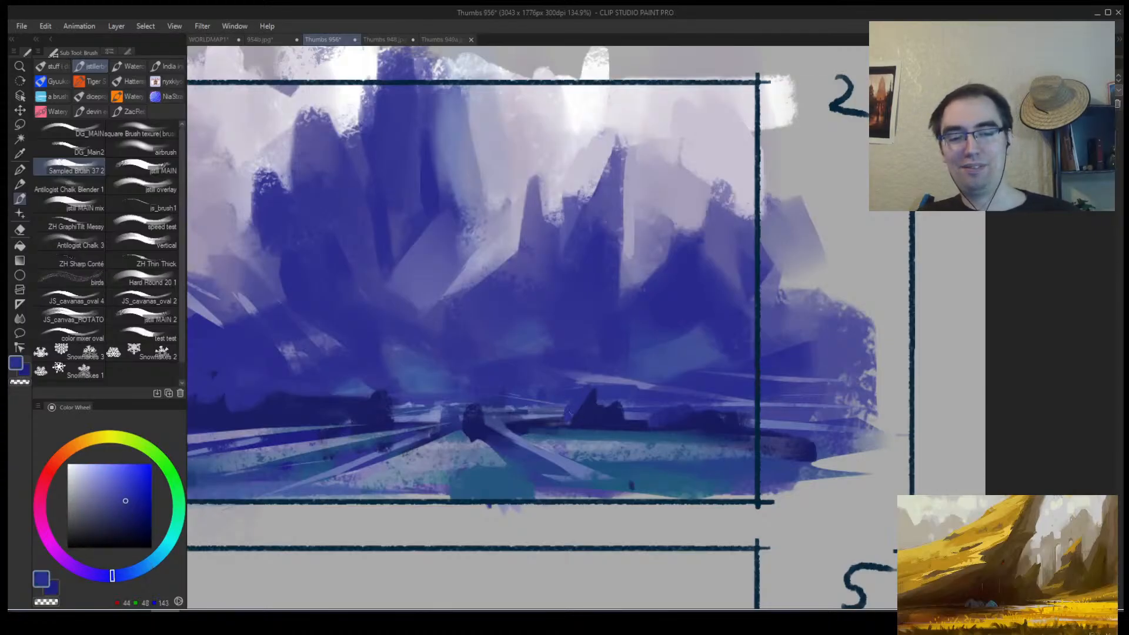
Paint two small navy (RGB 25, 29, 94) clumps between the central and right dark clumps, and sample blue-violet again.
{"action": "left_click", "coordinate": [570, 420], "text": "alt"}
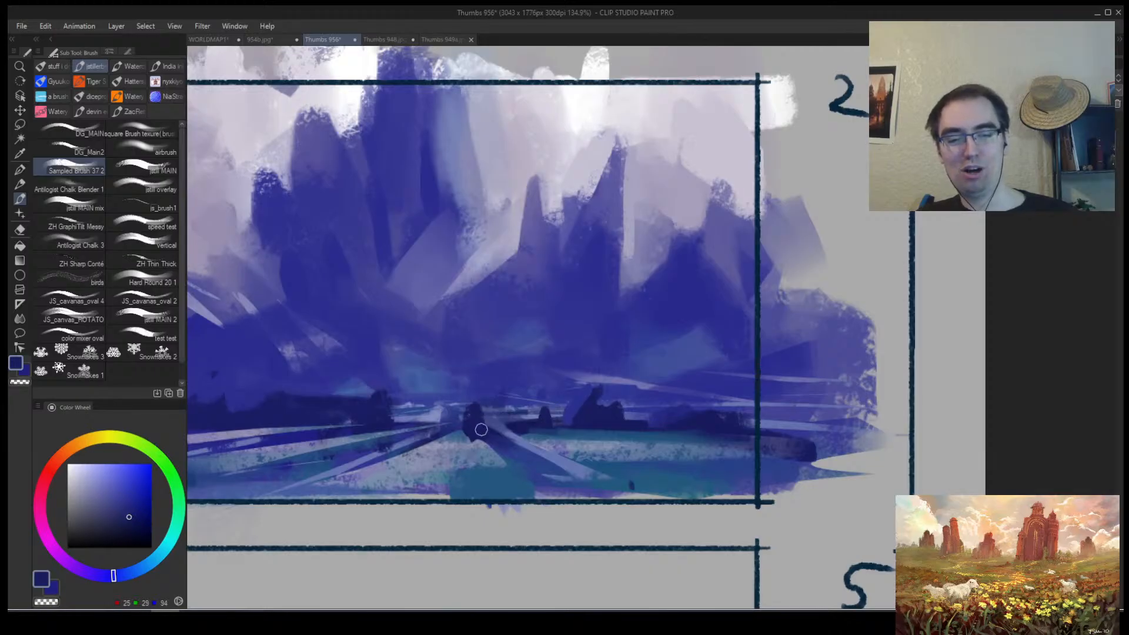
{"action": "left_click", "coordinate": [395, 417], "text": "alt"}
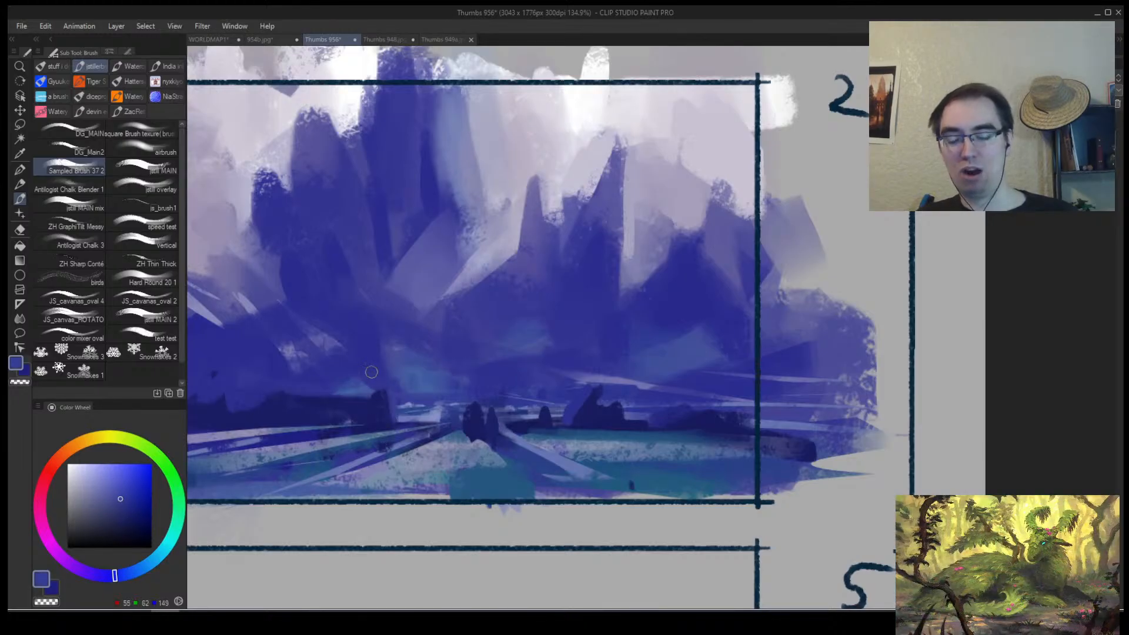
{"action": "left_click", "coordinate": [360, 419], "text": "alt"}
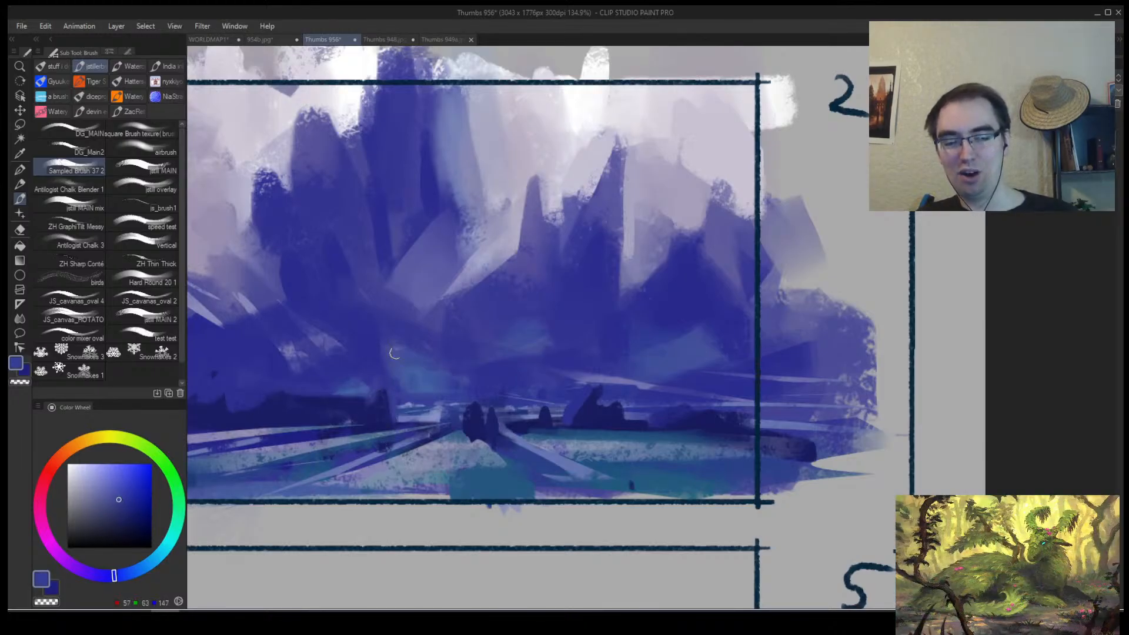
Mirror the canvas, enlarge the brush and soften the slopes below the narrow spires with sampled blue-violet (RGB 55, 66, 149).
{"action": "key", "text": "ctrl+alt+space"}
{"action": "left_click_drag", "start_coordinate": [423, 373], "coordinate": [390, 402]}
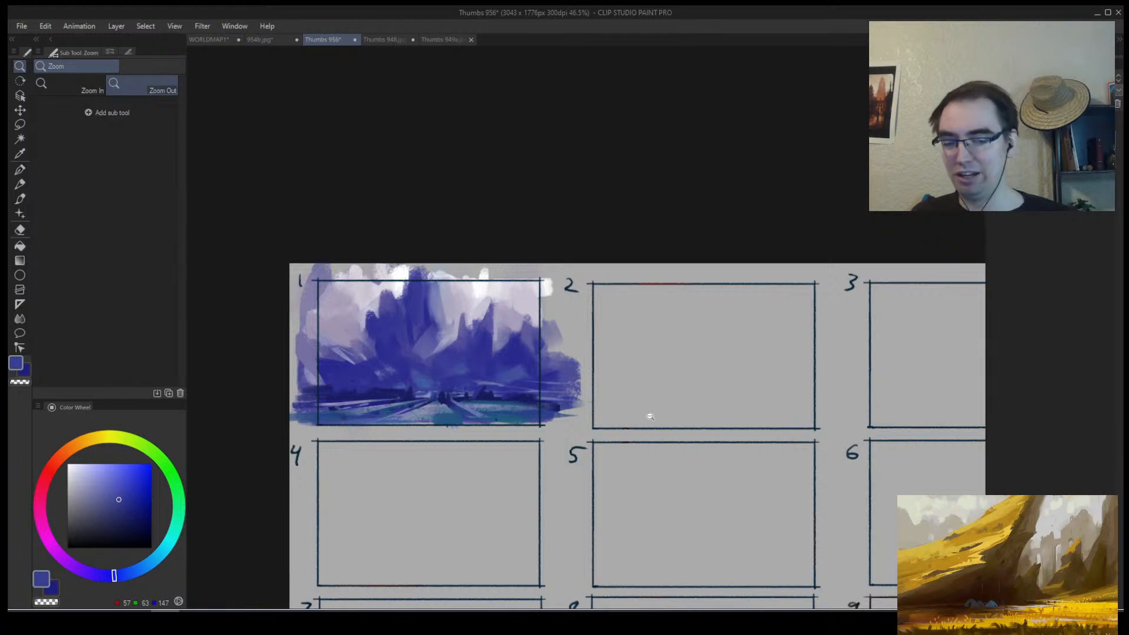
{"action": "mouse_move", "coordinate": [630, 427]}
{"action": "left_mouse_down"}
{"action": "mouse_move", "coordinate": [564, 420]}
{"action": "mouse_move", "coordinate": [523, 386]}
{"action": "mouse_move", "coordinate": [612, 406]}
{"action": "mouse_move", "coordinate": [552, 423]}
{"action": "left_mouse_up"}
{"action": "key", "text": "h"}
{"action": "mouse_move", "coordinate": [420, 412]}
{"action": "left_mouse_down"}
{"action": "mouse_move", "coordinate": [425, 385]}
{"action": "mouse_move", "coordinate": [406, 424]}
{"action": "mouse_move", "coordinate": [330, 388]}
{"action": "mouse_move", "coordinate": [259, 419]}
{"action": "left_mouse_up"}
{"action": "left_click", "coordinate": [431, 399], "text": "alt"}
{"action": "key", "text": "bracketright"}
{"action": "key", "text": "bracketright"}
{"action": "key", "text": "bracketright"}
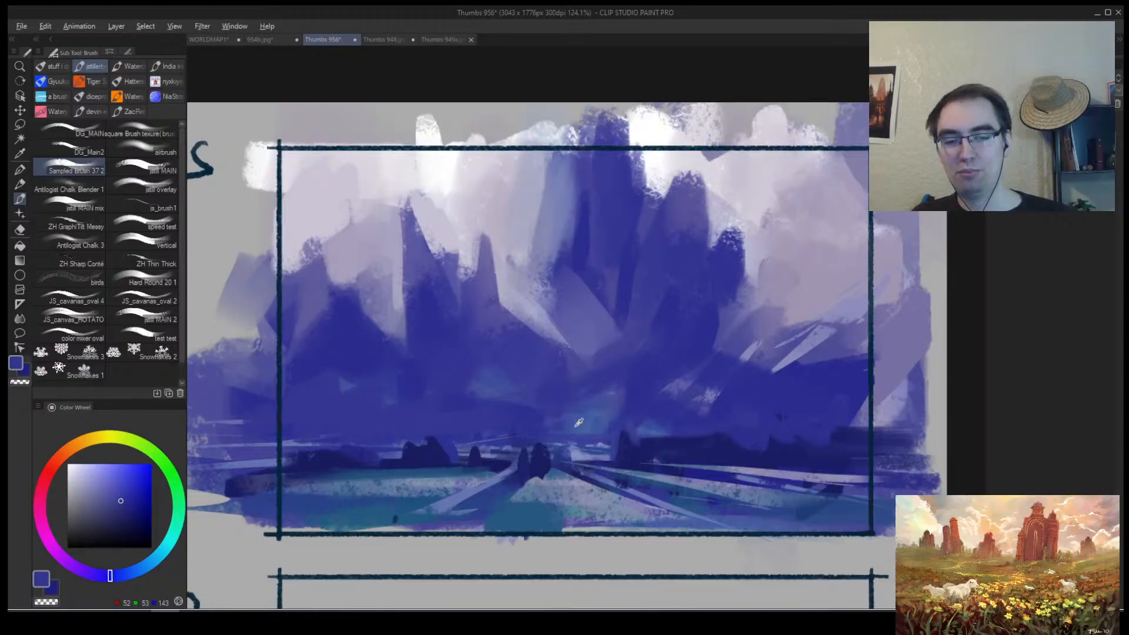
{"action": "left_click", "coordinate": [578, 423], "text": "alt"}
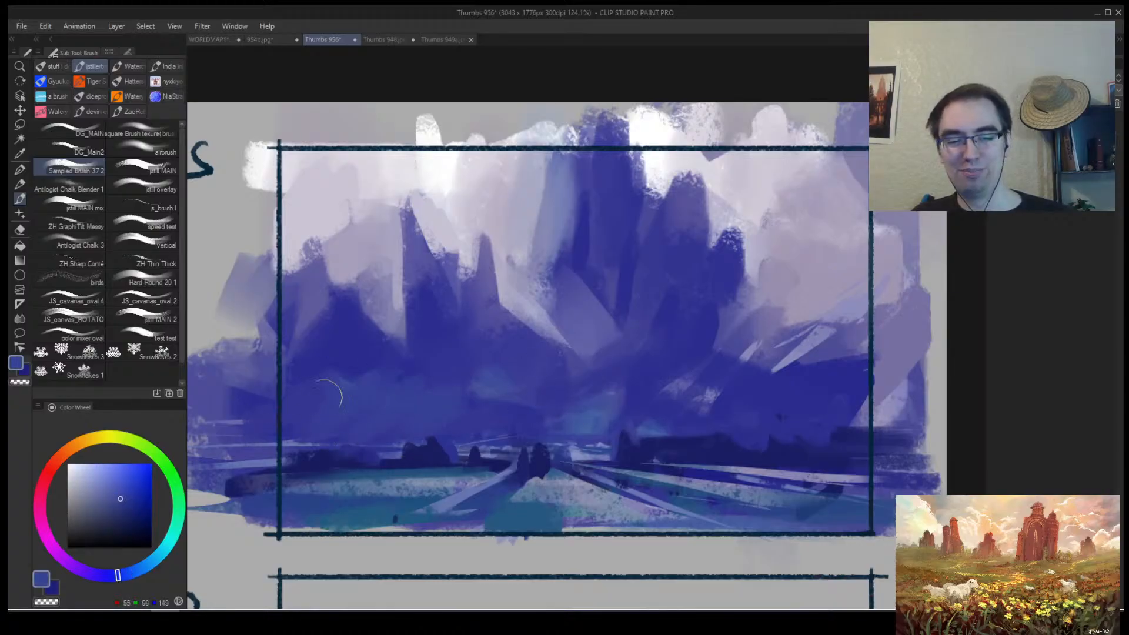
{"action": "left_click_drag", "start_coordinate": [407, 386], "coordinate": [377, 393]}
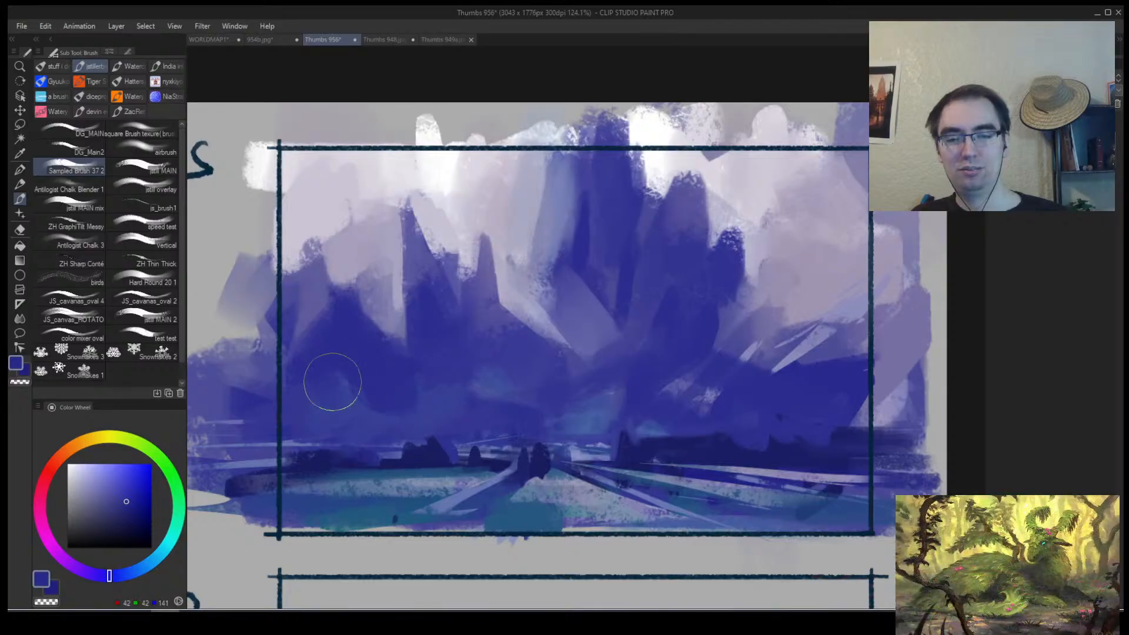
Brush sampled blue-violet (RGB 55, 64, 148) haze over the lower slopes just above the treeline, and mirror the canvas back.
{"action": "left_click", "coordinate": [322, 415], "text": "alt"}
{"action": "mouse_move", "coordinate": [327, 344]}
{"action": "left_mouse_down"}
{"action": "mouse_move", "coordinate": [327, 389]}
{"action": "mouse_move", "coordinate": [288, 394]}
{"action": "left_mouse_up"}
{"action": "mouse_move", "coordinate": [411, 427]}
{"action": "left_mouse_down"}
{"action": "mouse_move", "coordinate": [442, 419]}
{"action": "mouse_move", "coordinate": [550, 441]}
{"action": "mouse_move", "coordinate": [701, 407]}
{"action": "left_mouse_up"}
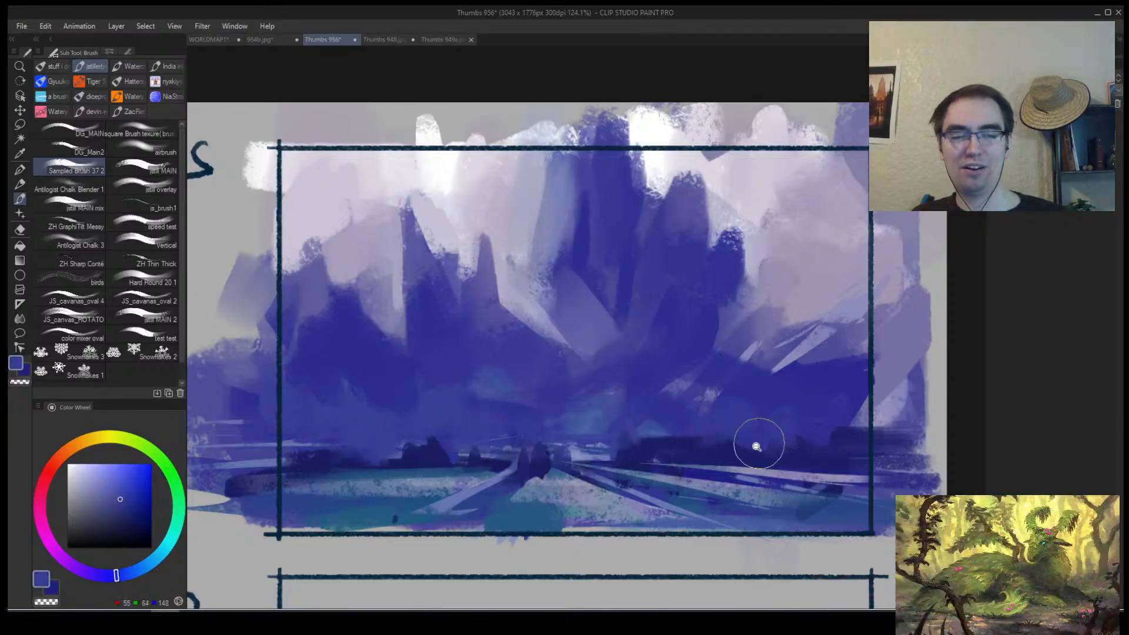
{"action": "key", "text": "alt+space"}
{"action": "mouse_move", "coordinate": [801, 435]}
{"action": "left_mouse_down"}
{"action": "mouse_move", "coordinate": [781, 433]}
{"action": "mouse_move", "coordinate": [799, 415]}
{"action": "left_mouse_up"}
{"action": "key", "text": "h"}
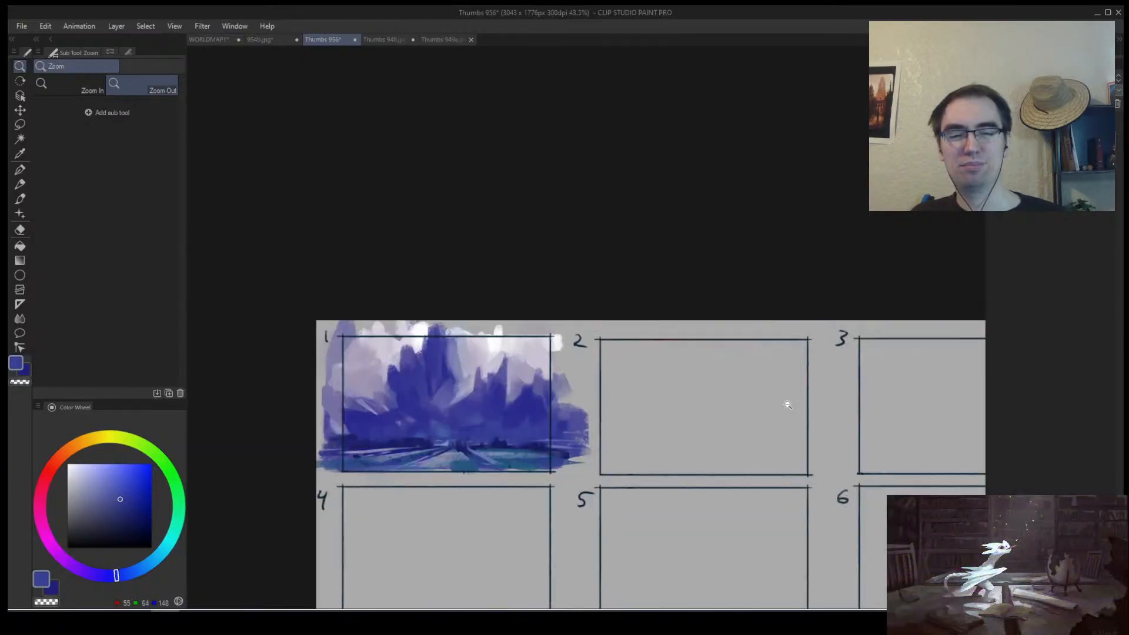
Fill the pale gap beside the tall narrow right spire with sampled blue-violet (RGB 48, 48, 143), thickening its silhouette.
{"action": "left_click_drag", "start_coordinate": [504, 432], "coordinate": [568, 438]}
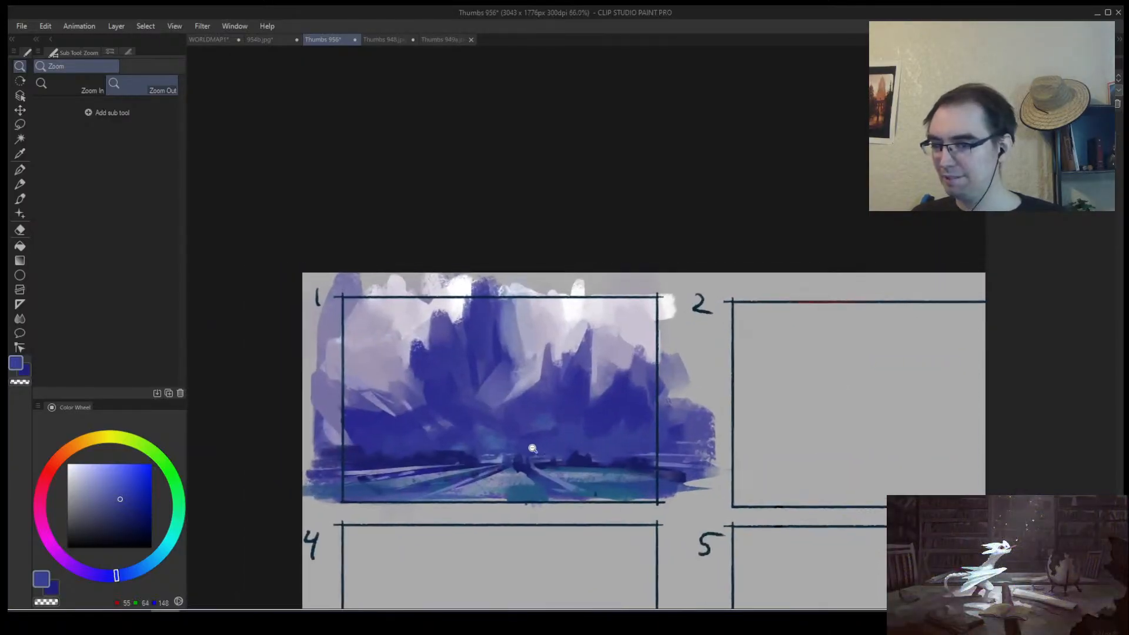
{"action": "left_click", "coordinate": [533, 448]}
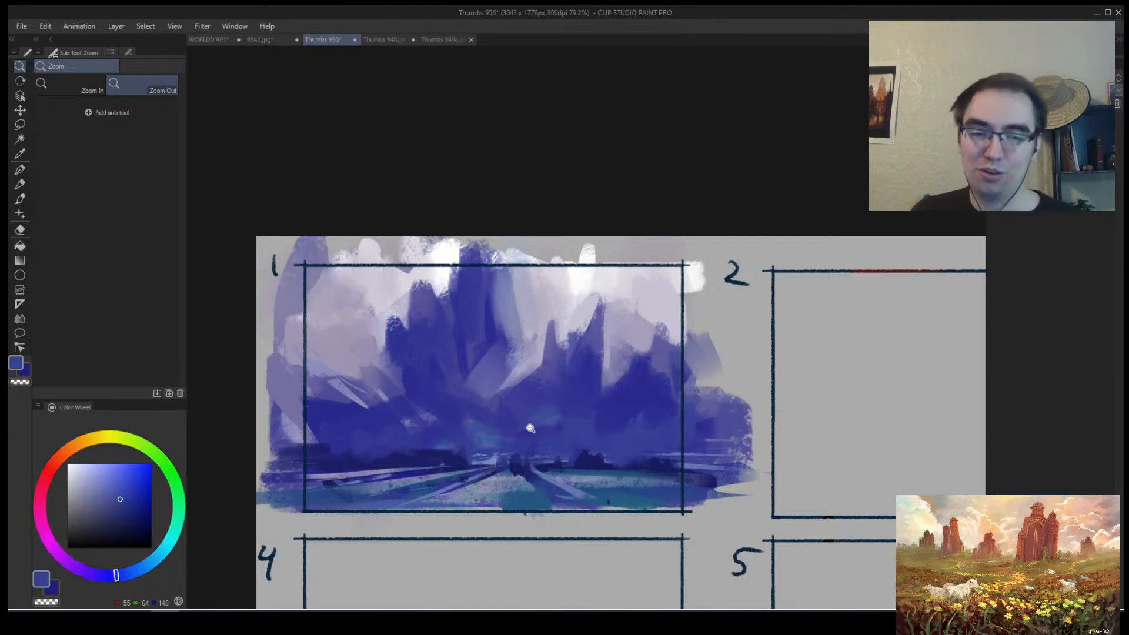
{"action": "left_click_drag", "start_coordinate": [566, 405], "coordinate": [534, 408]}
{"action": "mouse_move", "coordinate": [538, 417]}
{"action": "left_mouse_down"}
{"action": "mouse_move", "coordinate": [566, 393]}
{"action": "mouse_move", "coordinate": [520, 424]}
{"action": "left_mouse_up"}
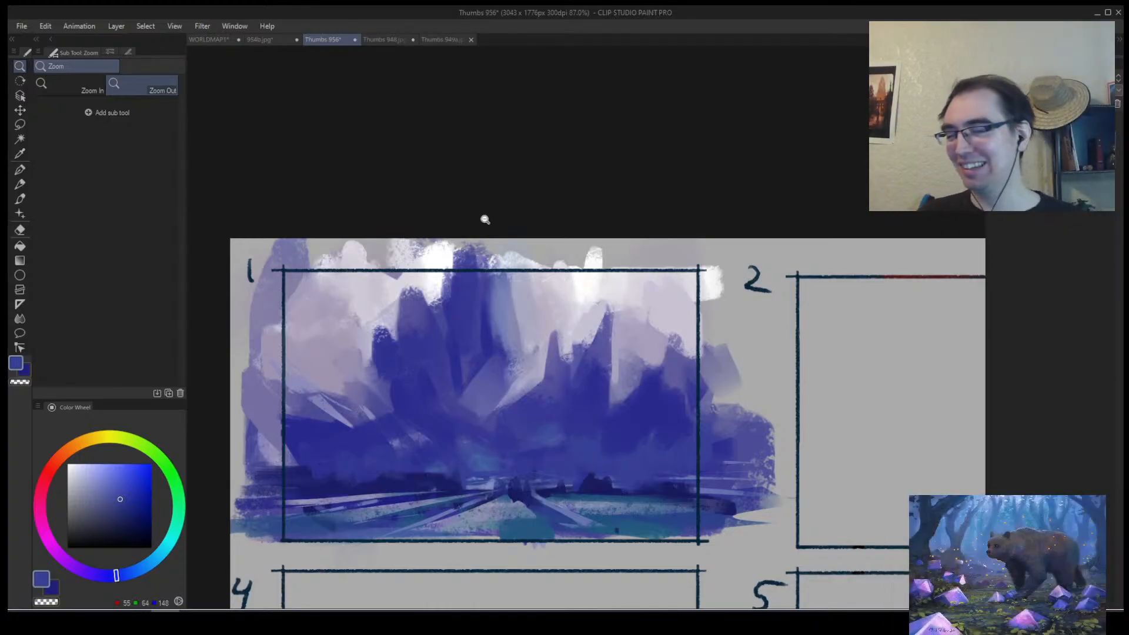
{"action": "mouse_move", "coordinate": [628, 358]}
{"action": "left_mouse_down"}
{"action": "mouse_move", "coordinate": [588, 401]}
{"action": "mouse_move", "coordinate": [646, 393]}
{"action": "left_mouse_up"}
{"action": "left_click", "coordinate": [626, 437]}
{"action": "left_click", "coordinate": [628, 412]}
{"action": "left_click", "coordinate": [634, 402]}
{"action": "left_click", "coordinate": [599, 250], "text": "alt"}
{"action": "mouse_move", "coordinate": [605, 268]}
{"action": "left_mouse_down"}
{"action": "mouse_move", "coordinate": [613, 310]}
{"action": "mouse_move", "coordinate": [595, 352]}
{"action": "mouse_move", "coordinate": [657, 391]}
{"action": "mouse_move", "coordinate": [617, 434]}
{"action": "mouse_move", "coordinate": [637, 415]}
{"action": "mouse_move", "coordinate": [635, 377]}
{"action": "left_mouse_up"}
{"action": "left_click", "coordinate": [581, 377], "text": "alt"}
View the 954b and WORLDMAP1 paintings and examine the river city on the world map up close.
{"action": "key", "text": "alt+space"}
{"action": "left_click", "coordinate": [205, 38]}
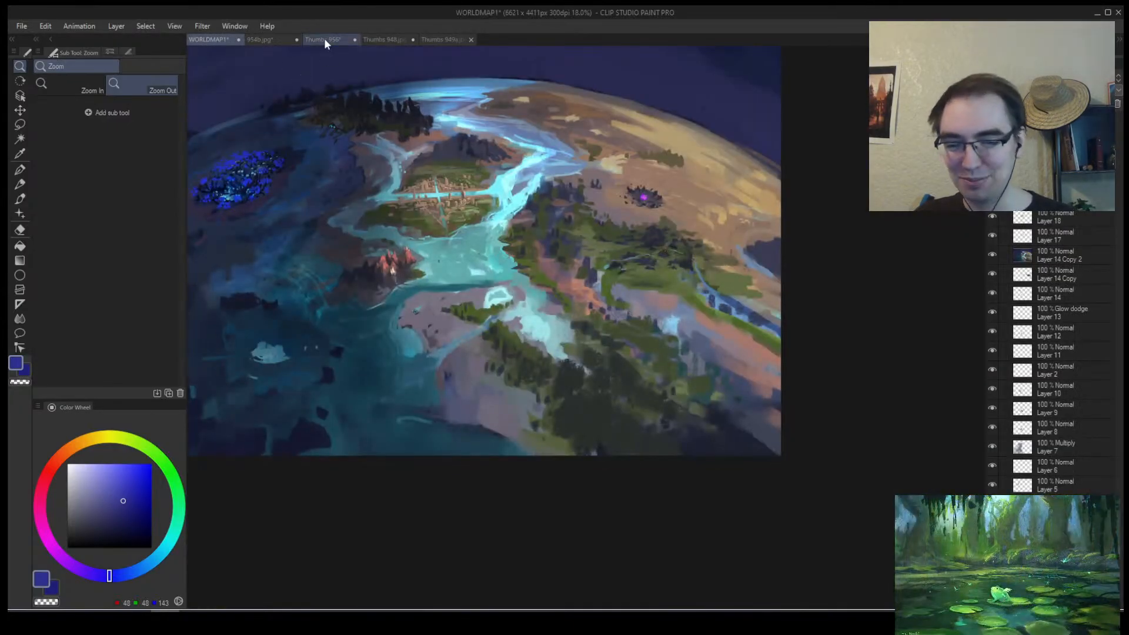
{"action": "left_click", "coordinate": [269, 40]}
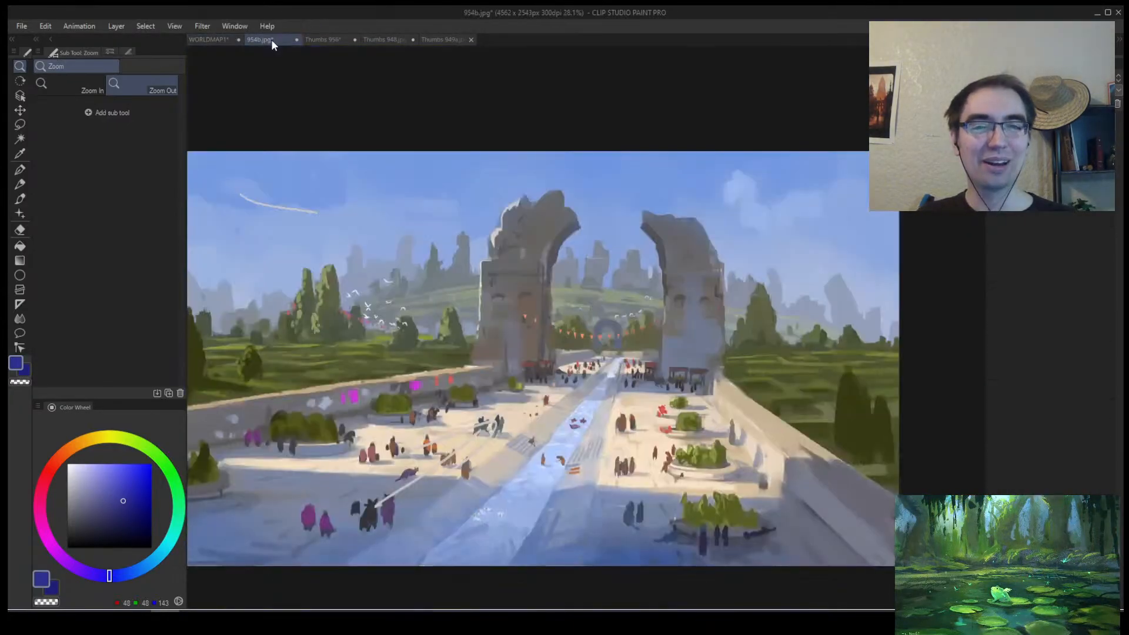
{"action": "left_click", "coordinate": [215, 40]}
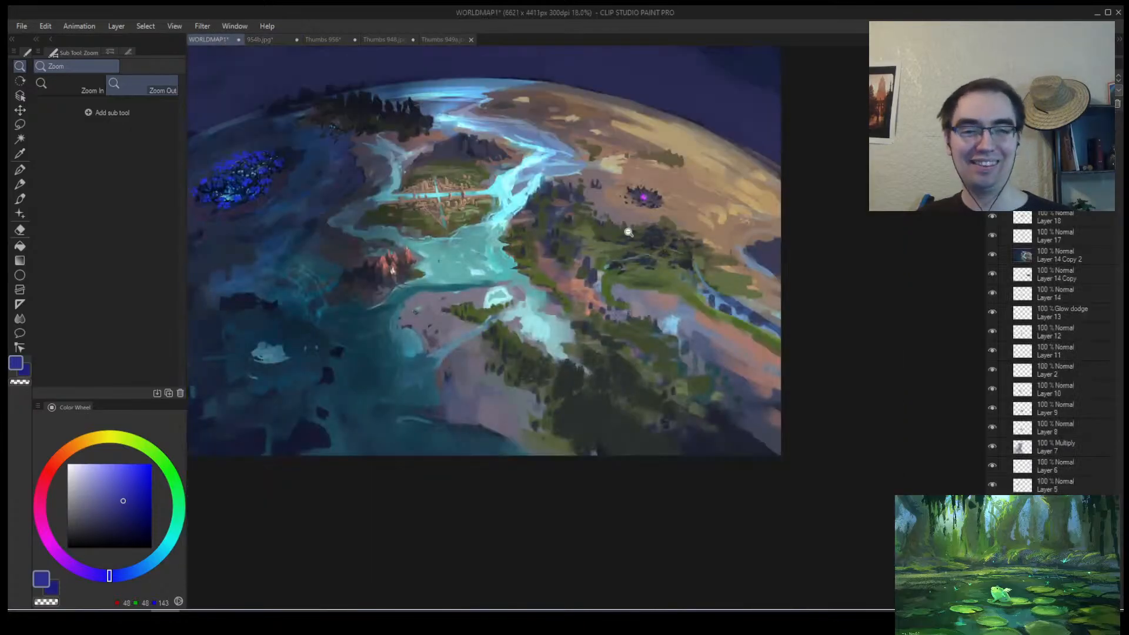
{"action": "left_click_drag", "start_coordinate": [381, 201], "coordinate": [436, 266]}
{"action": "left_click_drag", "start_coordinate": [482, 233], "coordinate": [532, 228]}
{"action": "left_click_drag", "start_coordinate": [542, 290], "coordinate": [557, 285]}
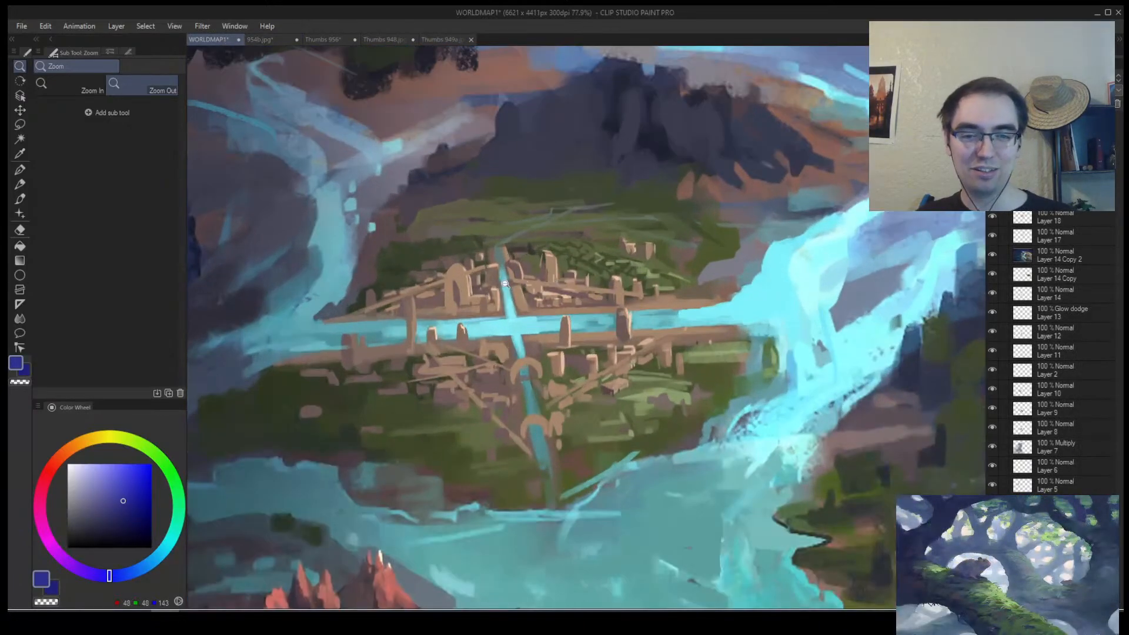
Draw a sampled tan (RGB 165, 134, 108) ring around the river city on the world map and undo it.
{"action": "key", "text": "b"}
{"action": "left_click", "coordinate": [565, 283], "text": "alt"}
{"action": "mouse_move", "coordinate": [591, 234]}
{"action": "left_mouse_down"}
{"action": "mouse_move", "coordinate": [657, 457]}
{"action": "mouse_move", "coordinate": [484, 226]}
{"action": "left_mouse_up"}
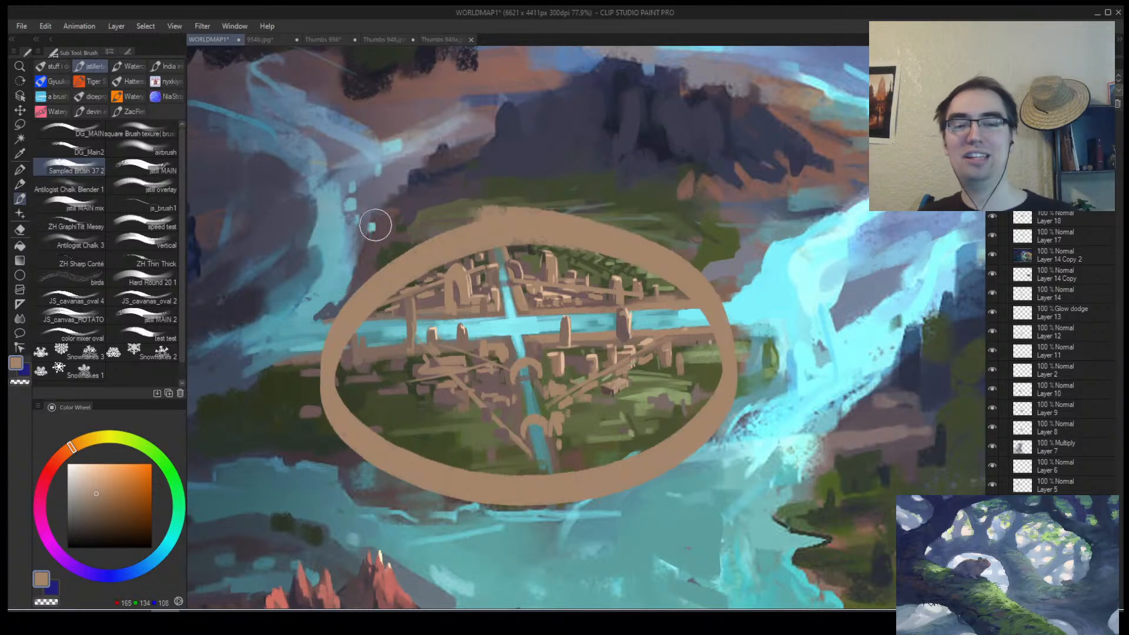
{"action": "key", "text": "ctrl+z"}
Look over the whole world map, the 954b arch painting and the desert crater painting with the purple glow.
{"action": "mouse_move", "coordinate": [406, 242]}
{"action": "left_mouse_down"}
{"action": "mouse_move", "coordinate": [386, 252]}
{"action": "mouse_move", "coordinate": [397, 252]}
{"action": "left_mouse_up"}
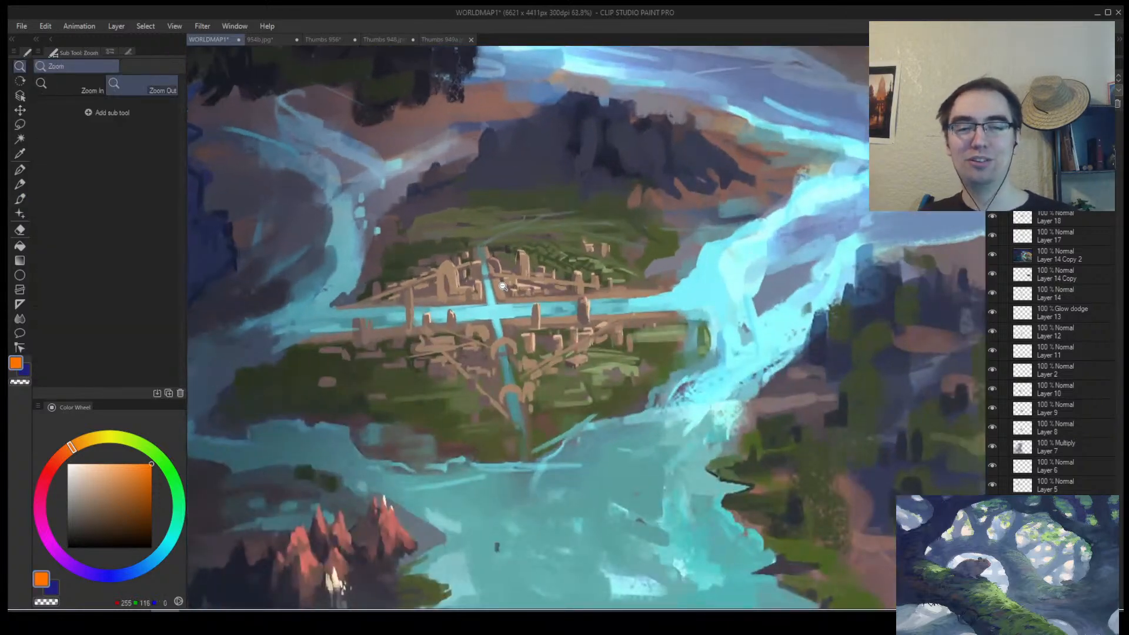
{"action": "key", "text": "ctrl+0"}
{"action": "left_click", "coordinate": [258, 40]}
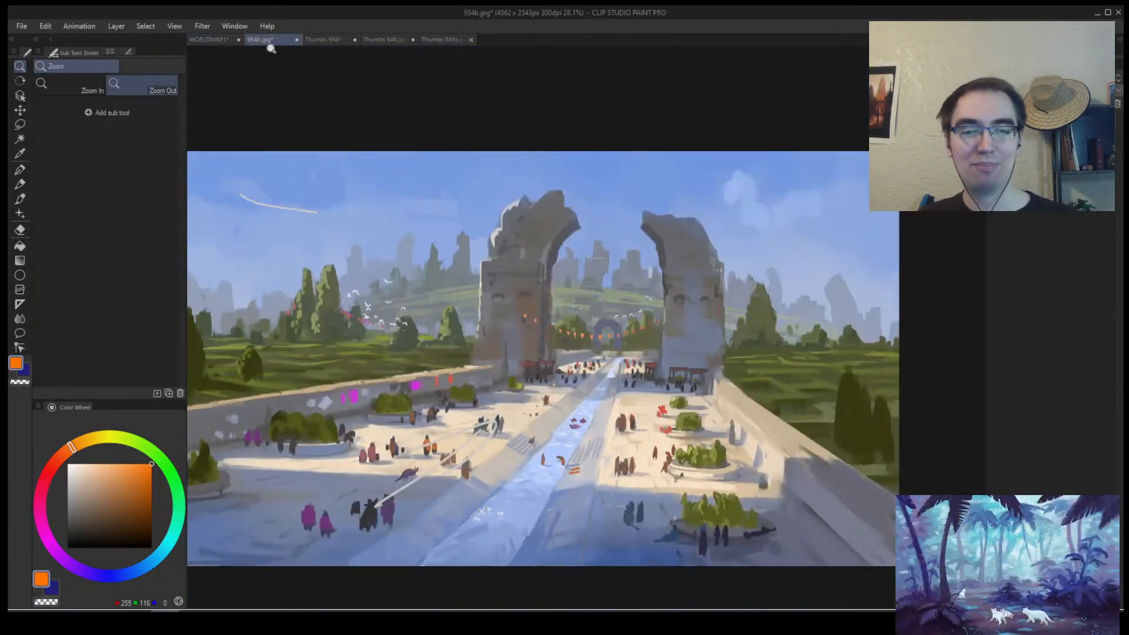
{"action": "left_click", "coordinate": [318, 40]}
{"action": "left_click", "coordinate": [374, 41]}
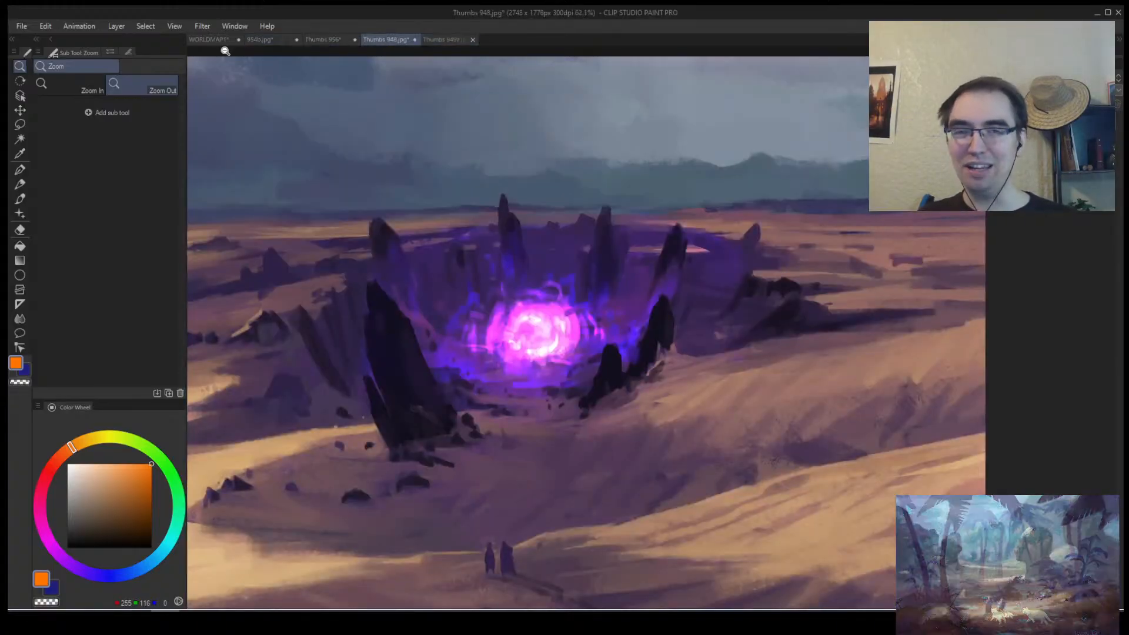
Examine the glowing purple crater and its surrounding regions on the WORLDMAP1 painting.
{"action": "left_click", "coordinate": [209, 39]}
{"action": "left_click_drag", "start_coordinate": [735, 281], "coordinate": [488, 286]}
{"action": "left_click", "coordinate": [616, 295]}
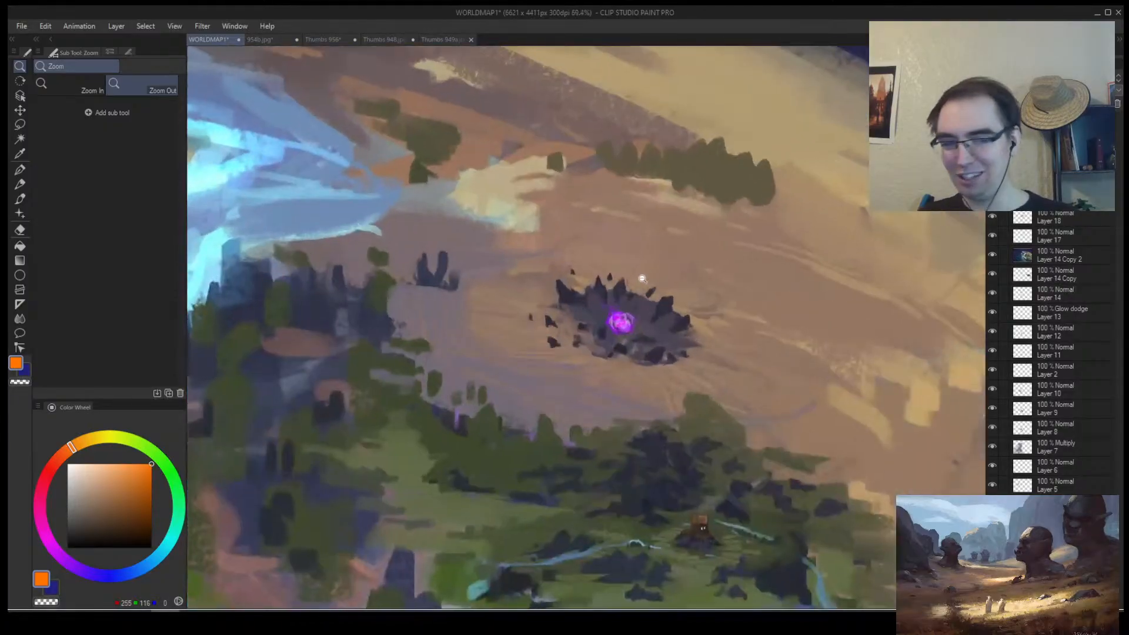
{"action": "left_click", "coordinate": [641, 281]}
{"action": "key", "text": "b"}
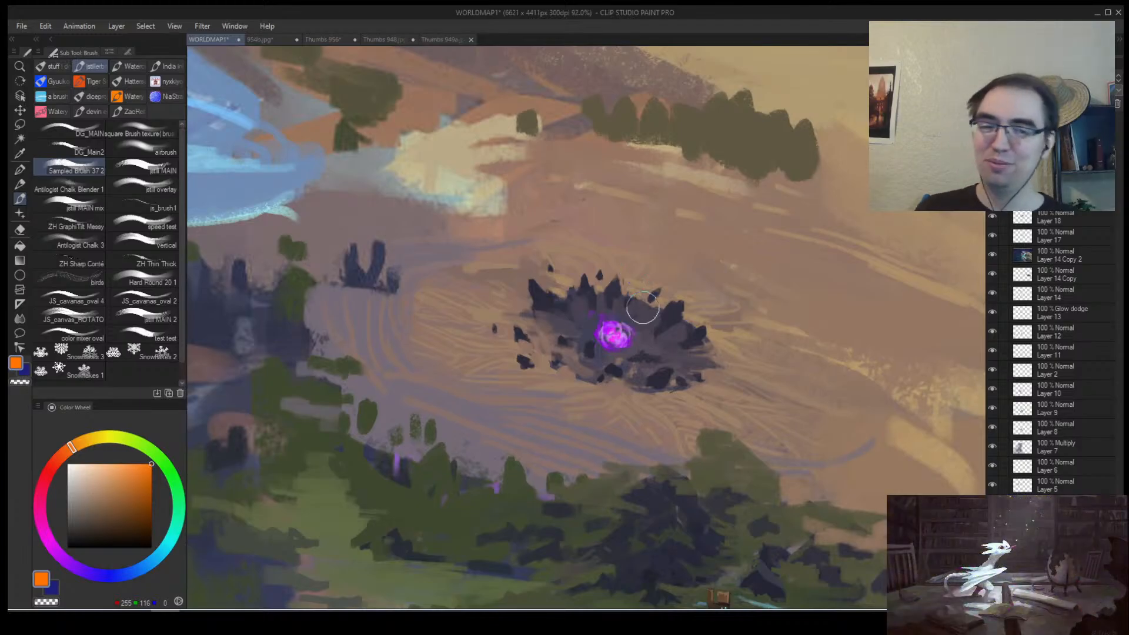
{"action": "key", "text": "alt+space"}
{"action": "left_click_drag", "start_coordinate": [614, 277], "coordinate": [436, 272]}
{"action": "mouse_move", "coordinate": [494, 315]}
{"action": "left_mouse_down"}
{"action": "mouse_move", "coordinate": [539, 297]}
{"action": "mouse_move", "coordinate": [570, 317]}
{"action": "mouse_move", "coordinate": [472, 349]}
{"action": "mouse_move", "coordinate": [489, 339]}
{"action": "mouse_move", "coordinate": [510, 397]}
{"action": "left_mouse_up"}
{"action": "left_click", "coordinate": [478, 369], "text": "alt"}
{"action": "key", "text": "alt+space"}
{"action": "mouse_move", "coordinate": [628, 365]}
{"action": "left_mouse_down"}
{"action": "mouse_move", "coordinate": [581, 385]}
{"action": "mouse_move", "coordinate": [623, 357]}
{"action": "left_mouse_up"}
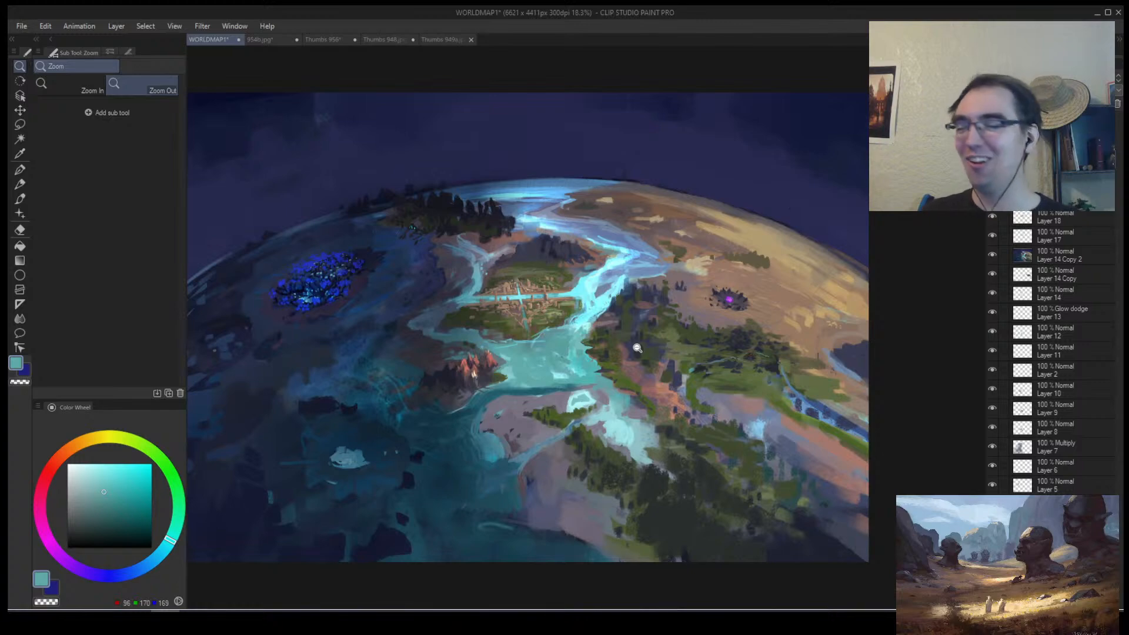
{"action": "left_click_drag", "start_coordinate": [525, 303], "coordinate": [411, 236]}
Return to Thumbs 956 and brush sampled teal-blue (RGB 37, 85, 127) over the foreground water along thumbnail 1's lower frame edge.
{"action": "left_click", "coordinate": [258, 40]}
{"action": "left_click", "coordinate": [323, 39]}
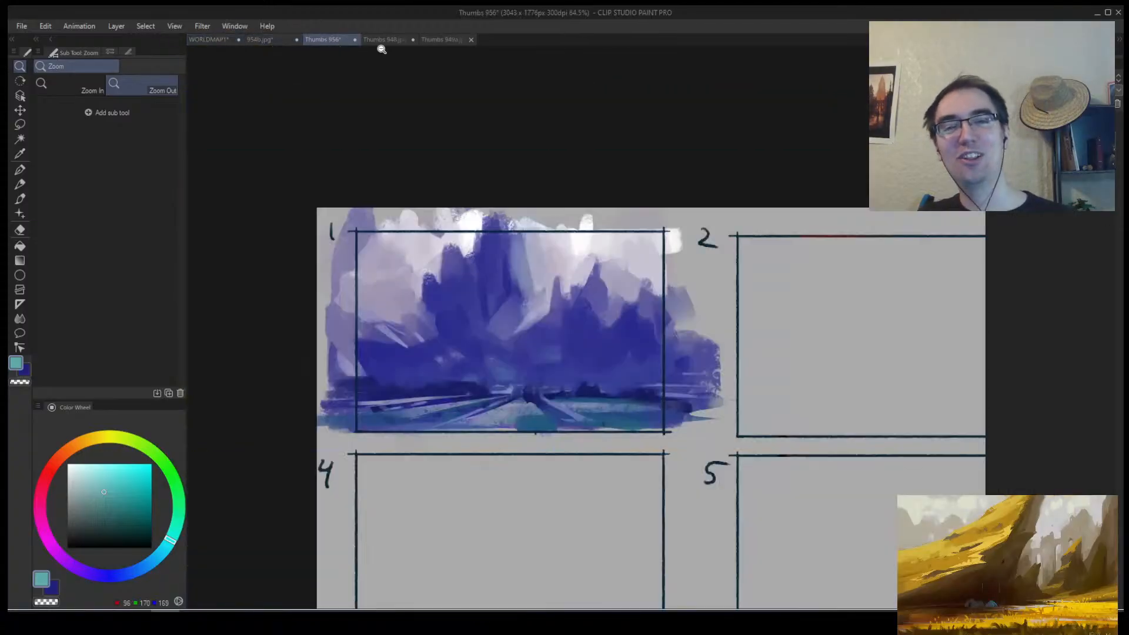
{"action": "mouse_move", "coordinate": [559, 368]}
{"action": "left_mouse_down"}
{"action": "mouse_move", "coordinate": [538, 390]}
{"action": "mouse_move", "coordinate": [612, 356]}
{"action": "mouse_move", "coordinate": [571, 376]}
{"action": "left_mouse_up"}
{"action": "key", "text": "b"}
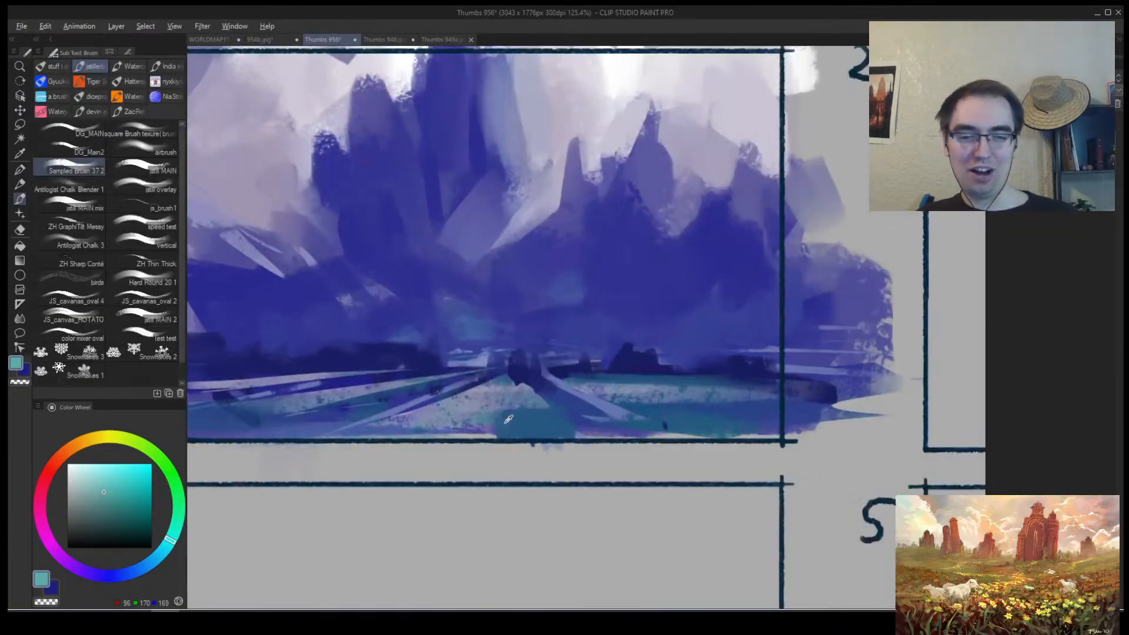
{"action": "left_click_drag", "start_coordinate": [470, 447], "coordinate": [507, 427]}
{"action": "key", "text": "ctrl+z"}
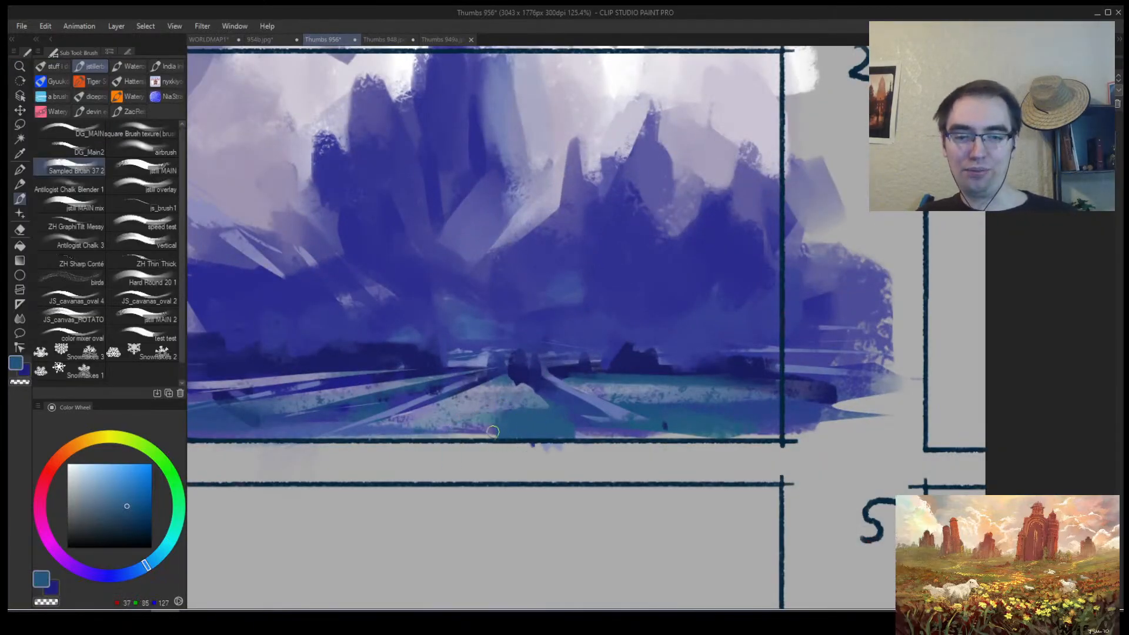
{"action": "left_click_drag", "start_coordinate": [402, 435], "coordinate": [495, 436]}
{"action": "left_click_drag", "start_coordinate": [404, 439], "coordinate": [359, 447]}
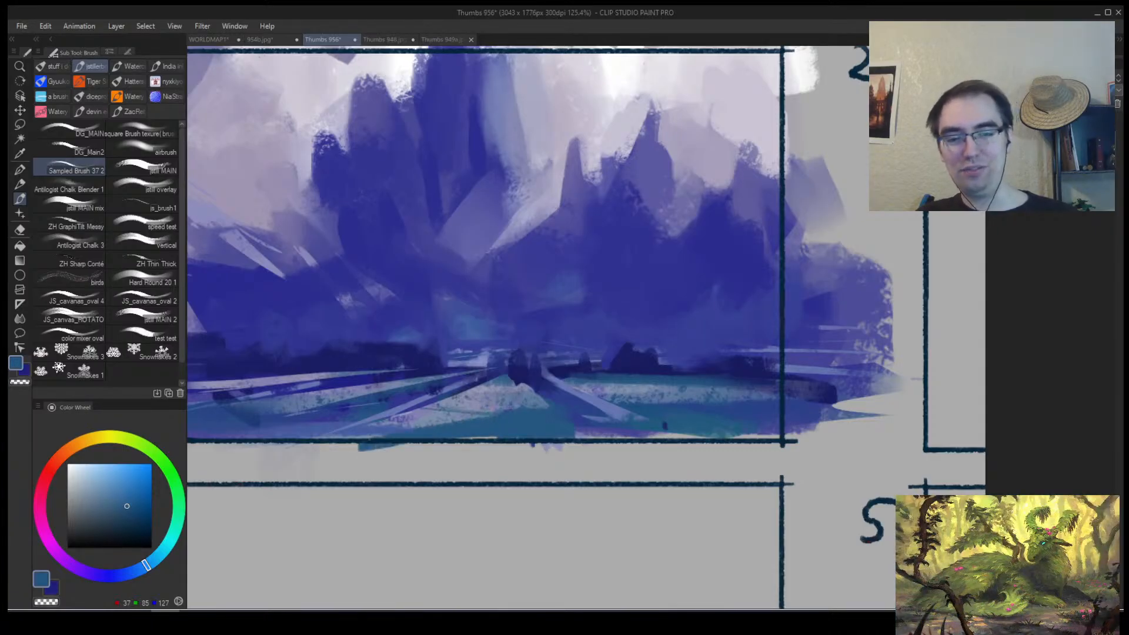
Brush thin horizontal streaks of sampled navy (RGB 28, 33, 102) across the water beneath the central and right dark clumps.
{"action": "left_click", "coordinate": [520, 378], "text": "alt"}
{"action": "left_click_drag", "start_coordinate": [528, 384], "coordinate": [467, 391]}
{"action": "left_click_drag", "start_coordinate": [608, 381], "coordinate": [562, 389]}
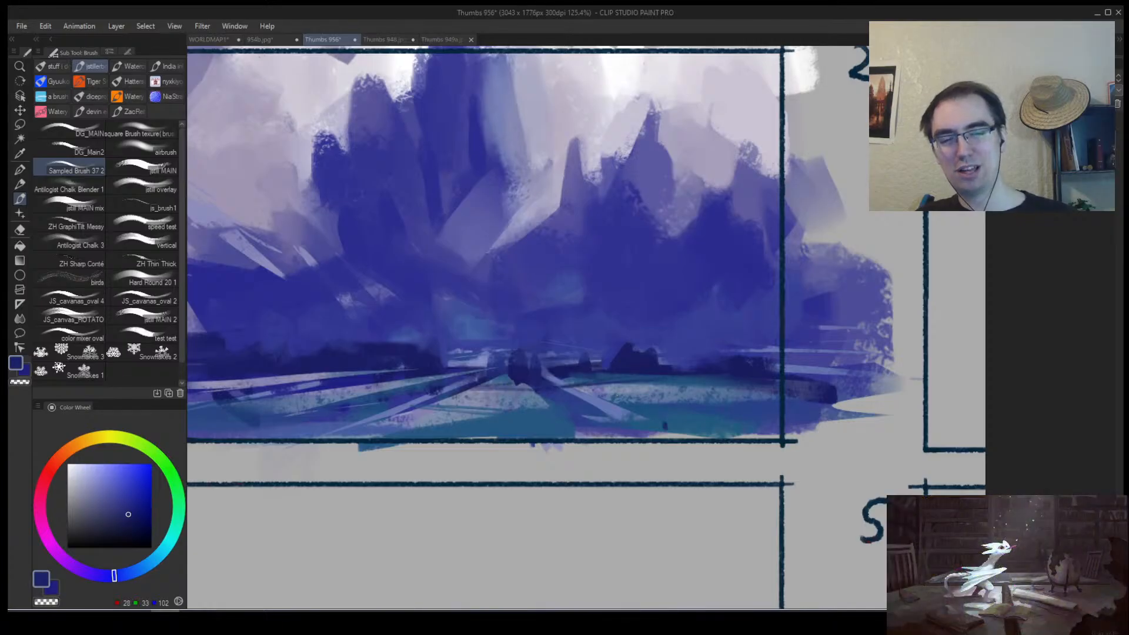
{"action": "left_click_drag", "start_coordinate": [404, 388], "coordinate": [379, 390]}
{"action": "left_click_drag", "start_coordinate": [450, 391], "coordinate": [367, 391]}
{"action": "key", "text": "ctrl+z"}
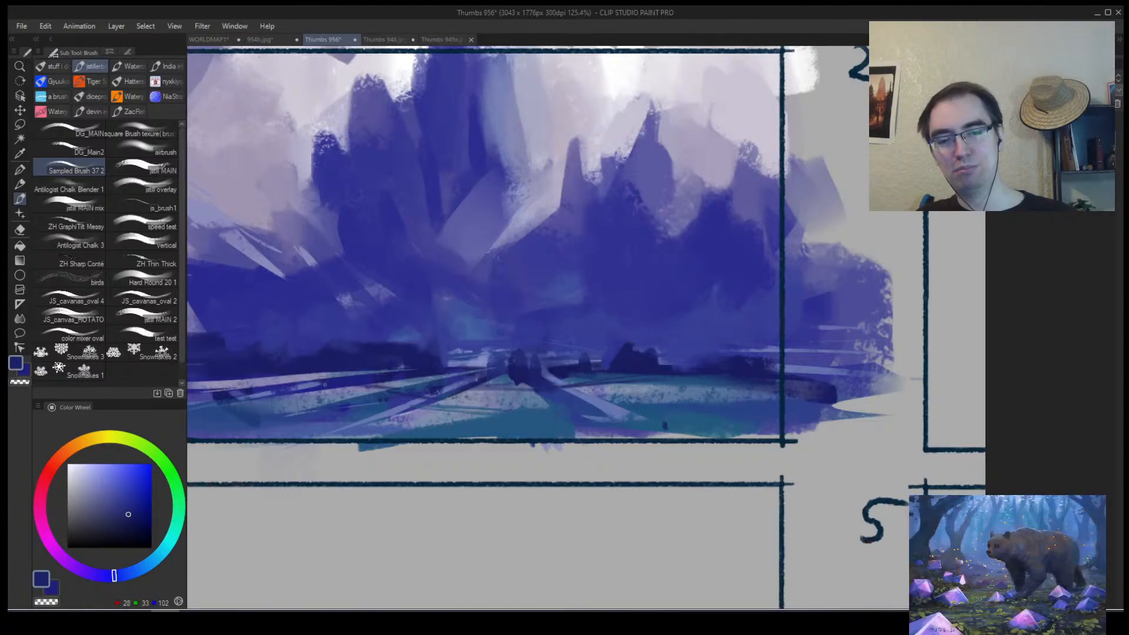
{"action": "left_click_drag", "start_coordinate": [469, 383], "coordinate": [387, 385]}
{"action": "left_click_drag", "start_coordinate": [617, 380], "coordinate": [544, 373]}
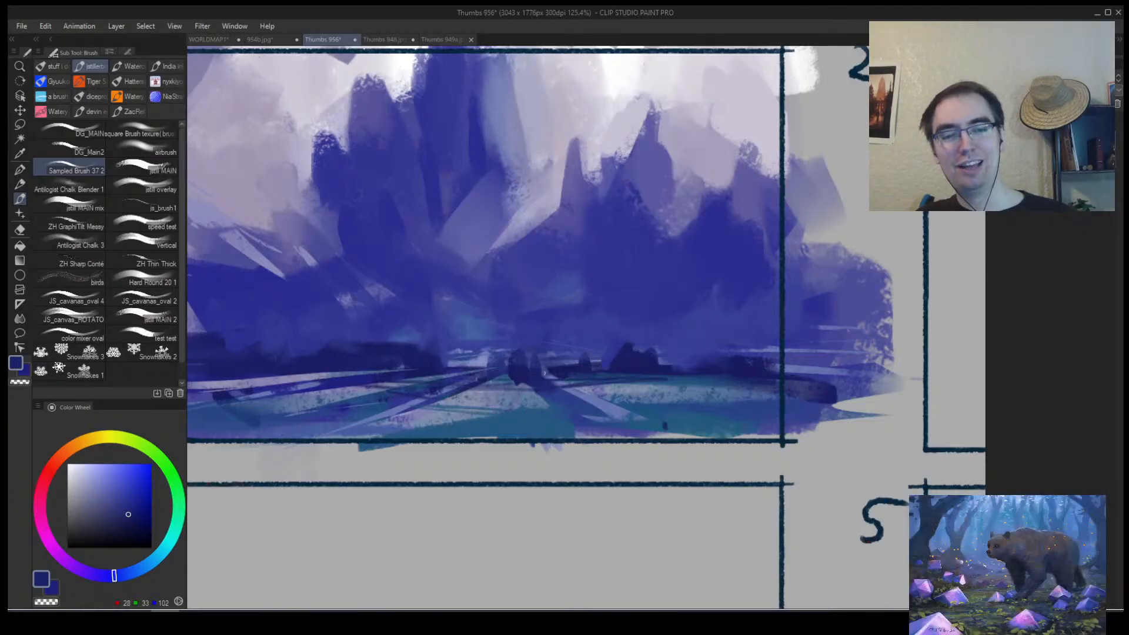
Brush sampled muted blue (RGB 46, 87, 129) across the water just below the right shoreline.
{"action": "left_click", "coordinate": [691, 378], "text": "alt"}
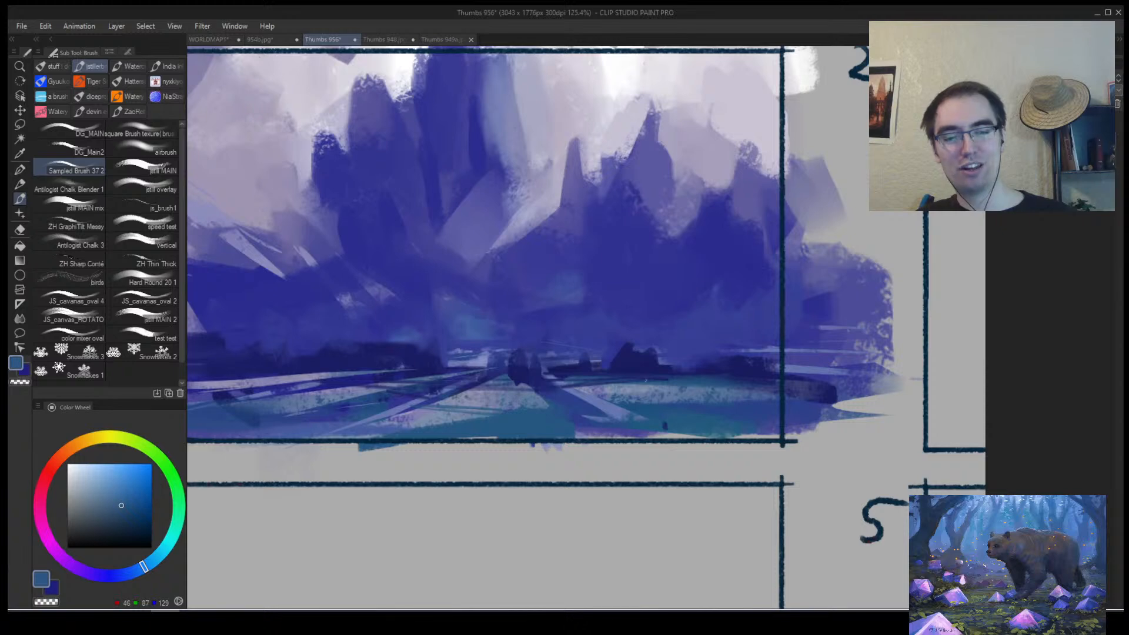
{"action": "left_click_drag", "start_coordinate": [695, 383], "coordinate": [575, 385]}
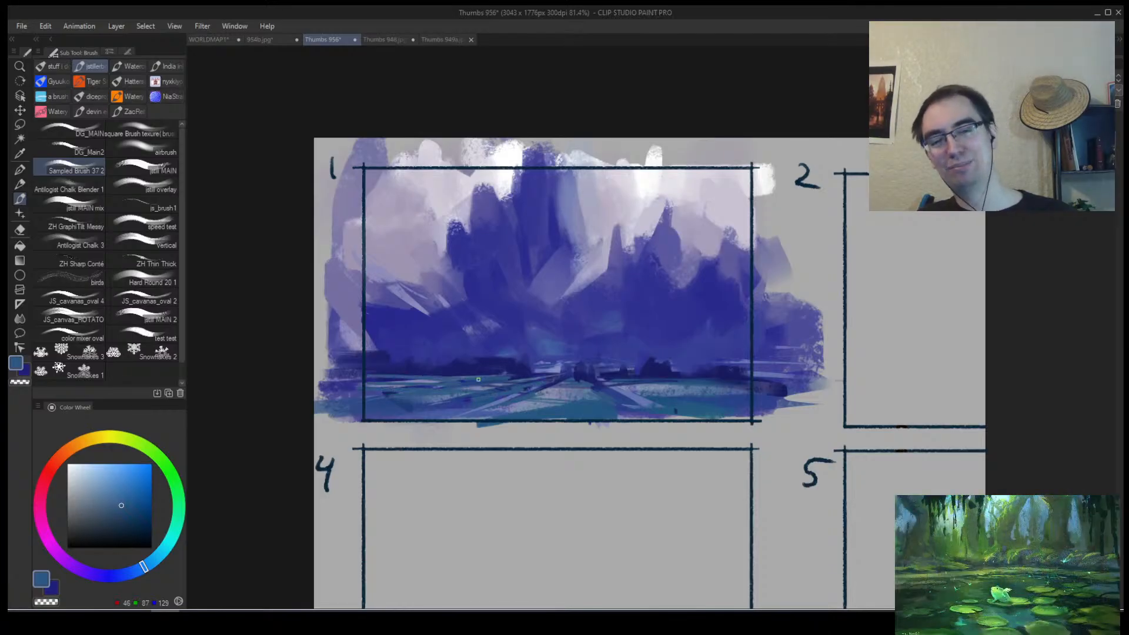
Paint a small navy (RGB 26, 29, 97) tree above thumbnail 1's dark shoreline, checking the composition in mirrored view.
{"action": "key", "text": "h"}
{"action": "left_click_drag", "start_coordinate": [742, 381], "coordinate": [749, 385]}
{"action": "left_click", "coordinate": [666, 361], "text": "alt"}
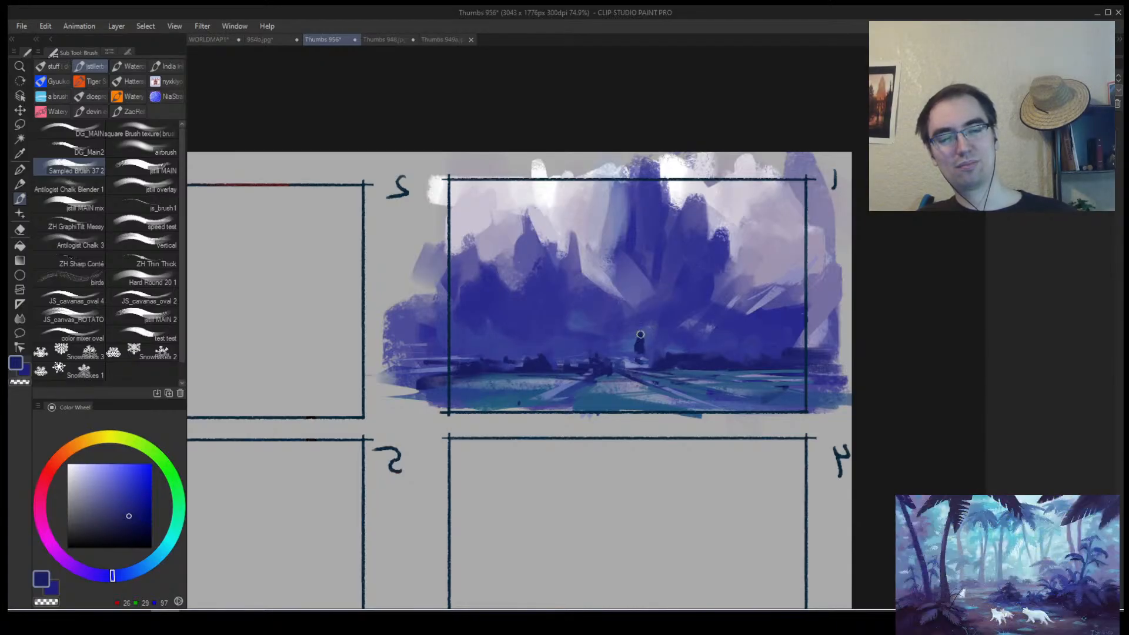
{"action": "mouse_move", "coordinate": [641, 353]}
{"action": "left_mouse_down"}
{"action": "mouse_move", "coordinate": [605, 371]}
{"action": "mouse_move", "coordinate": [282, 366]}
{"action": "left_mouse_up"}
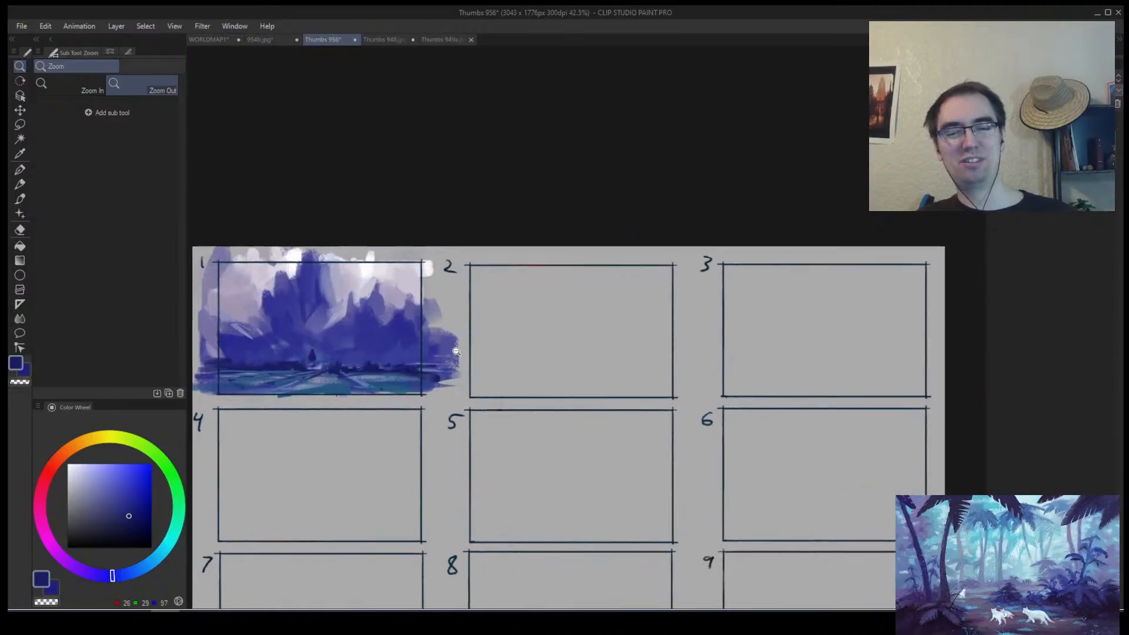
{"action": "scroll", "coordinate": [283, 366], "scroll_direction": "up", "scroll_amount": 2}
{"action": "key", "text": "b"}
Switch to the WORLDMAP1 painting and dab sampled dark slate (RGB 47, 55, 58) onto the lavender land below the central bay.
{"action": "left_click", "coordinate": [208, 40]}
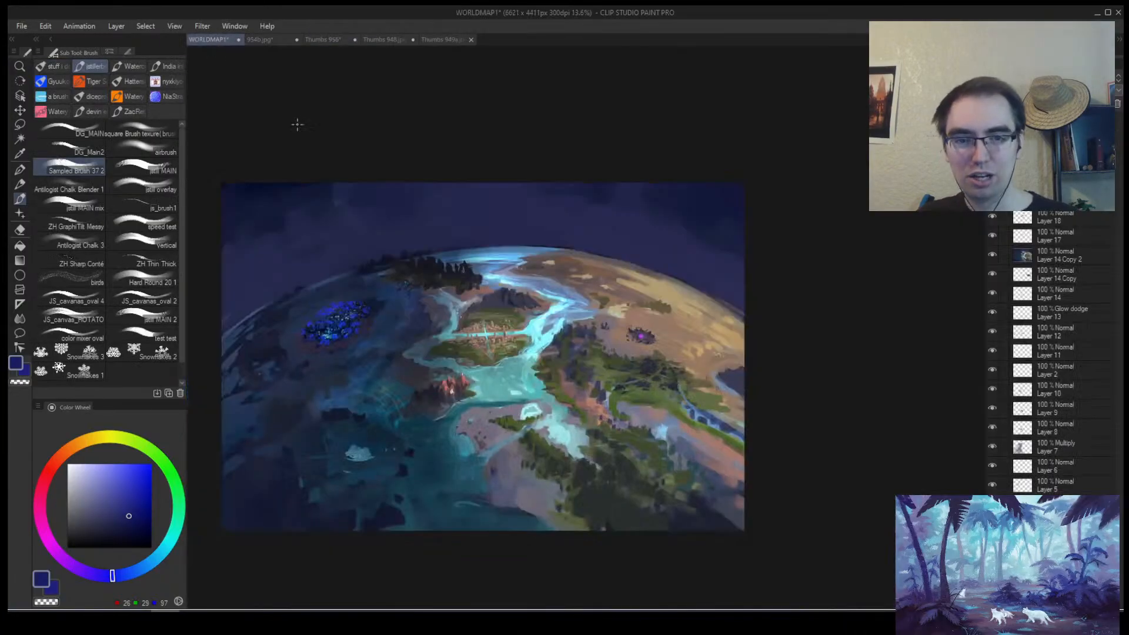
{"action": "key", "text": "alt+space"}
{"action": "left_click_drag", "start_coordinate": [603, 293], "coordinate": [649, 301]}
{"action": "scroll", "coordinate": [648, 301], "scroll_direction": "down", "scroll_amount": 3}
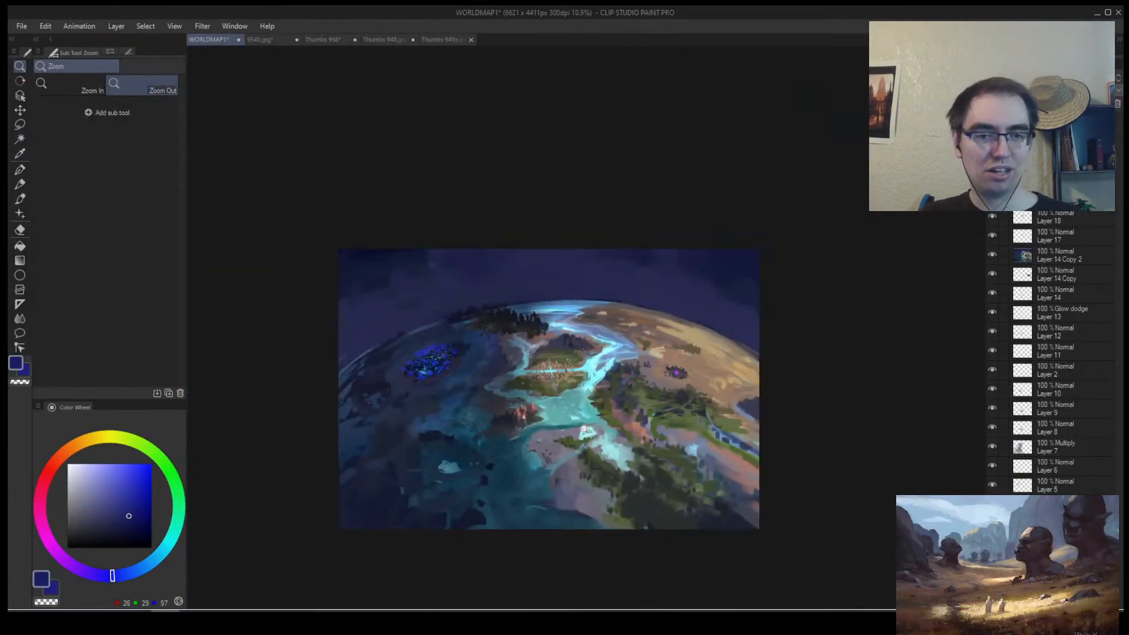
{"action": "scroll", "coordinate": [563, 418], "scroll_direction": "up", "scroll_amount": 4}
{"action": "scroll", "coordinate": [563, 419], "scroll_direction": "down", "scroll_amount": 2}
{"action": "scroll", "coordinate": [507, 385], "scroll_direction": "up", "scroll_amount": 3}
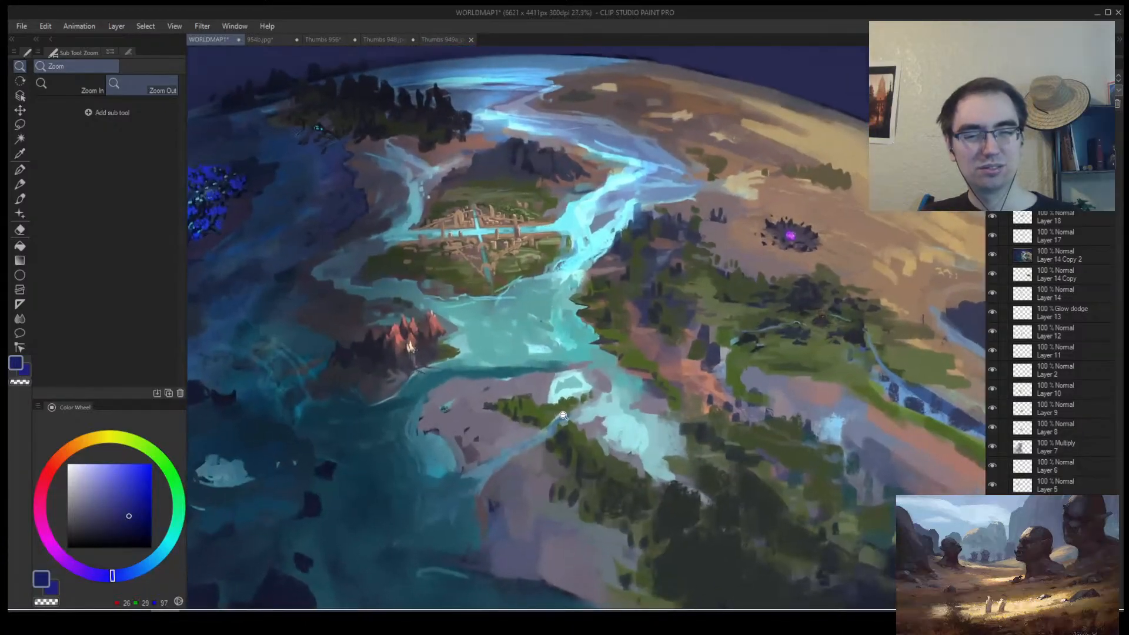
{"action": "key", "text": "b"}
{"action": "left_click", "coordinate": [507, 385], "text": "alt"}
{"action": "mouse_move", "coordinate": [471, 393]}
{"action": "left_mouse_down"}
{"action": "mouse_move", "coordinate": [464, 376]}
{"action": "mouse_move", "coordinate": [491, 391]}
{"action": "left_mouse_up"}
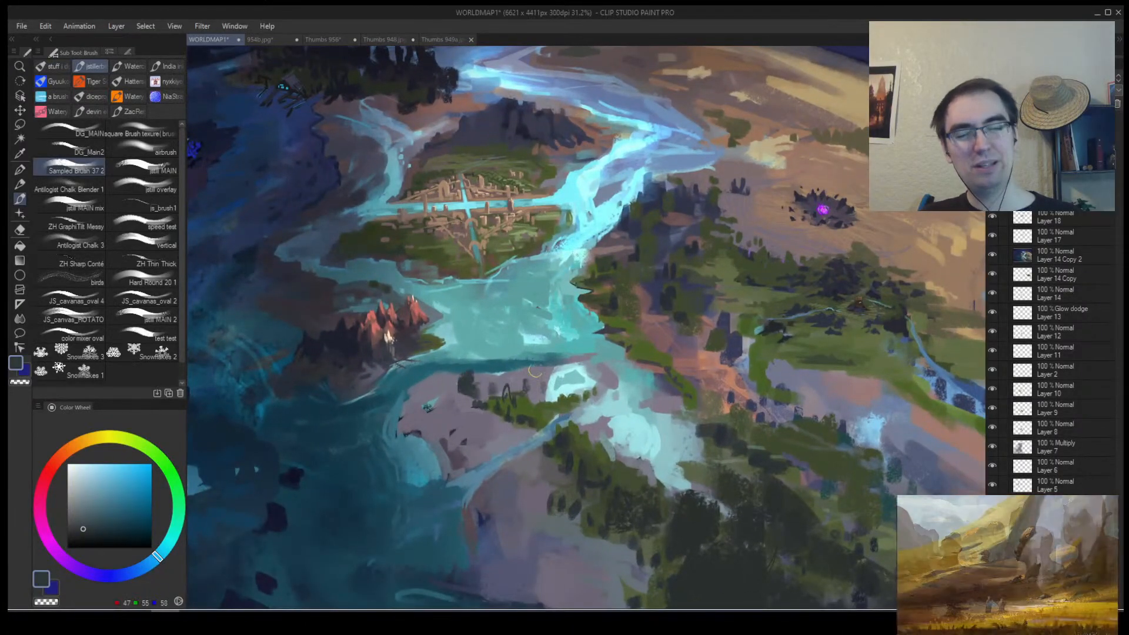
Return to Thumbs 956 and block deep teal-blue (RGB 0, 81, 112) patches into thumbnail 2's lower-left corner.
{"action": "left_click", "coordinate": [275, 40]}
{"action": "left_click", "coordinate": [325, 39]}
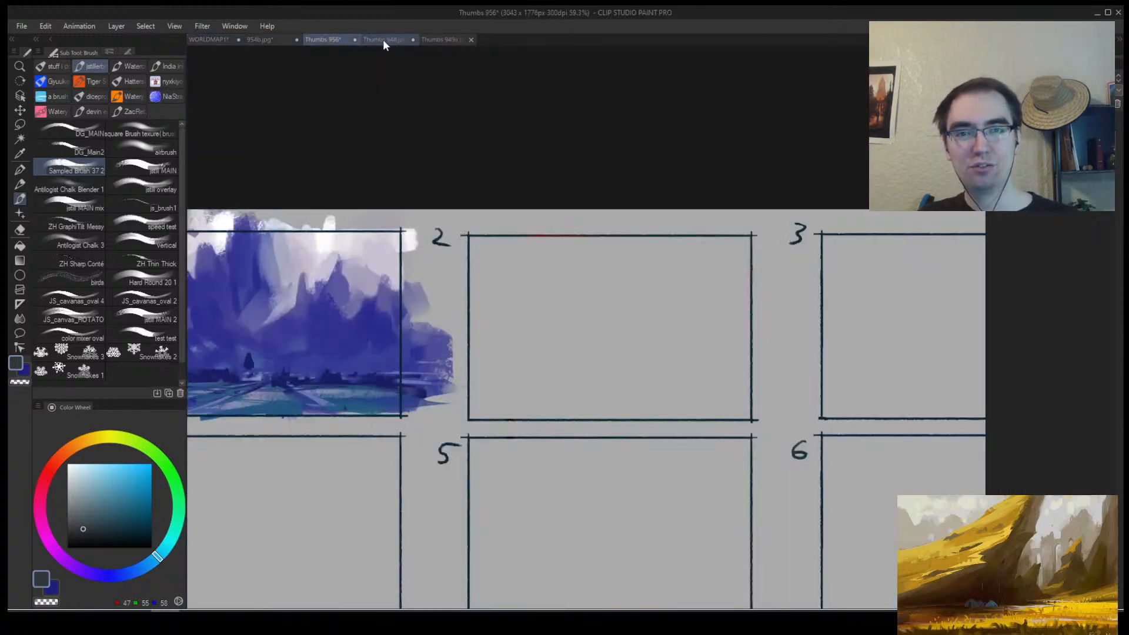
{"action": "key", "text": "alt+space"}
{"action": "mouse_move", "coordinate": [572, 321]}
{"action": "left_mouse_down"}
{"action": "mouse_move", "coordinate": [544, 369]}
{"action": "mouse_move", "coordinate": [572, 398]}
{"action": "mouse_move", "coordinate": [612, 399]}
{"action": "left_mouse_up"}
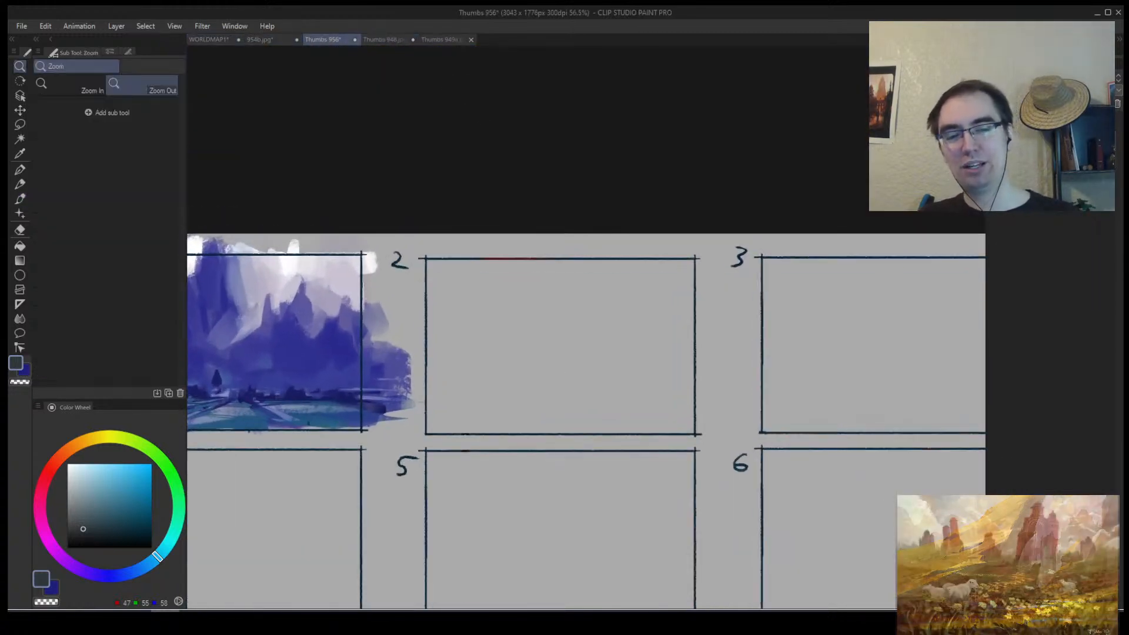
{"action": "left_click", "coordinate": [151, 511]}
{"action": "left_click_drag", "start_coordinate": [502, 415], "coordinate": [520, 403]}
{"action": "left_click_drag", "start_coordinate": [447, 423], "coordinate": [479, 353]}
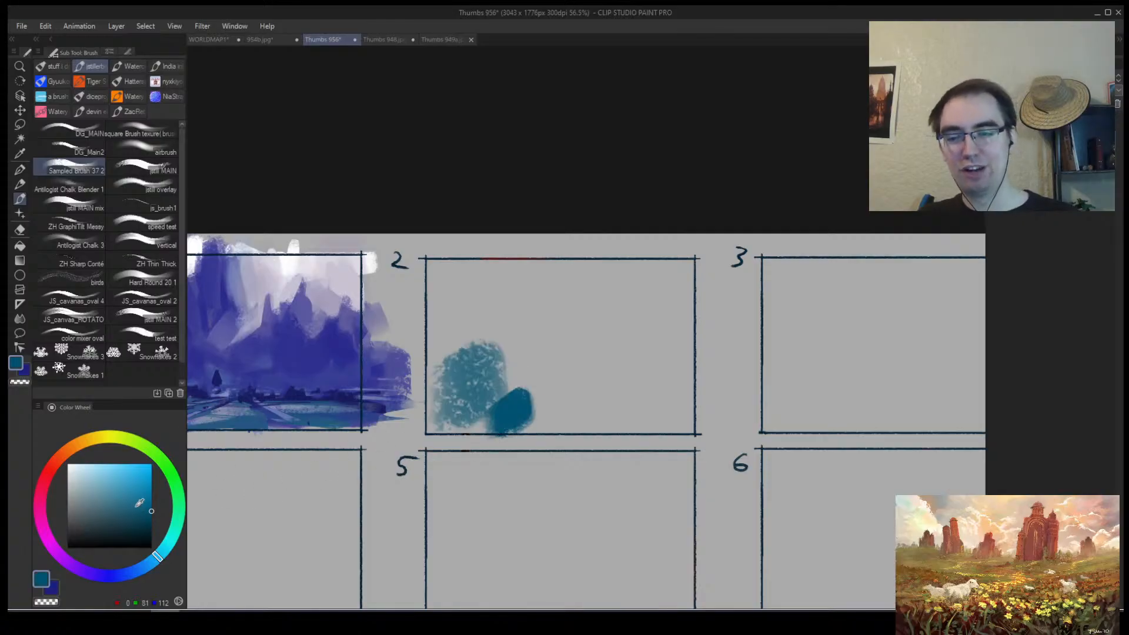
Fill the lower two thirds of thumbnail 2 with broad strokes of bright blue (RGB 0, 123, 170).
{"action": "left_click", "coordinate": [151, 493]}
{"action": "mouse_move", "coordinate": [447, 282]}
{"action": "left_mouse_down"}
{"action": "mouse_move", "coordinate": [506, 382]}
{"action": "mouse_move", "coordinate": [723, 347]}
{"action": "left_mouse_up"}
{"action": "mouse_move", "coordinate": [459, 412]}
{"action": "left_mouse_down"}
{"action": "mouse_move", "coordinate": [678, 377]}
{"action": "mouse_move", "coordinate": [691, 300]}
{"action": "left_mouse_up"}
{"action": "key", "text": "alt+space"}
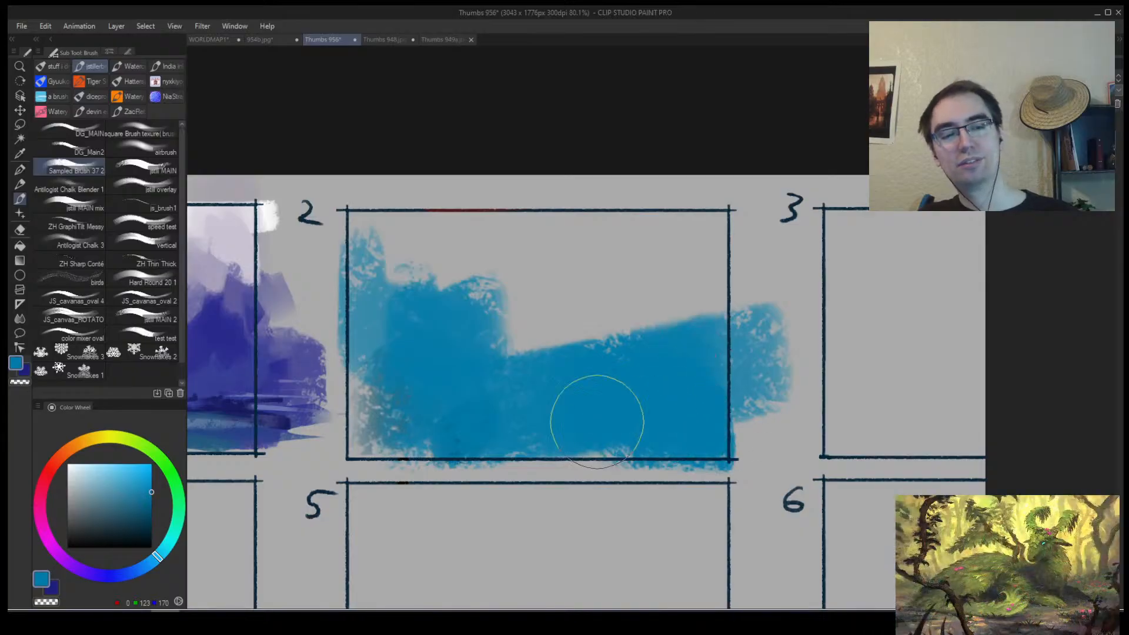
{"action": "mouse_move", "coordinate": [596, 422]}
{"action": "left_mouse_down"}
{"action": "mouse_move", "coordinate": [490, 364]}
{"action": "mouse_move", "coordinate": [614, 352]}
{"action": "mouse_move", "coordinate": [391, 390]}
{"action": "left_mouse_up"}
Shift the hue to teal (RGB 27, 164, 185) and brush a wide band across the middle of thumbnail 2.
{"action": "left_click", "coordinate": [128, 502]}
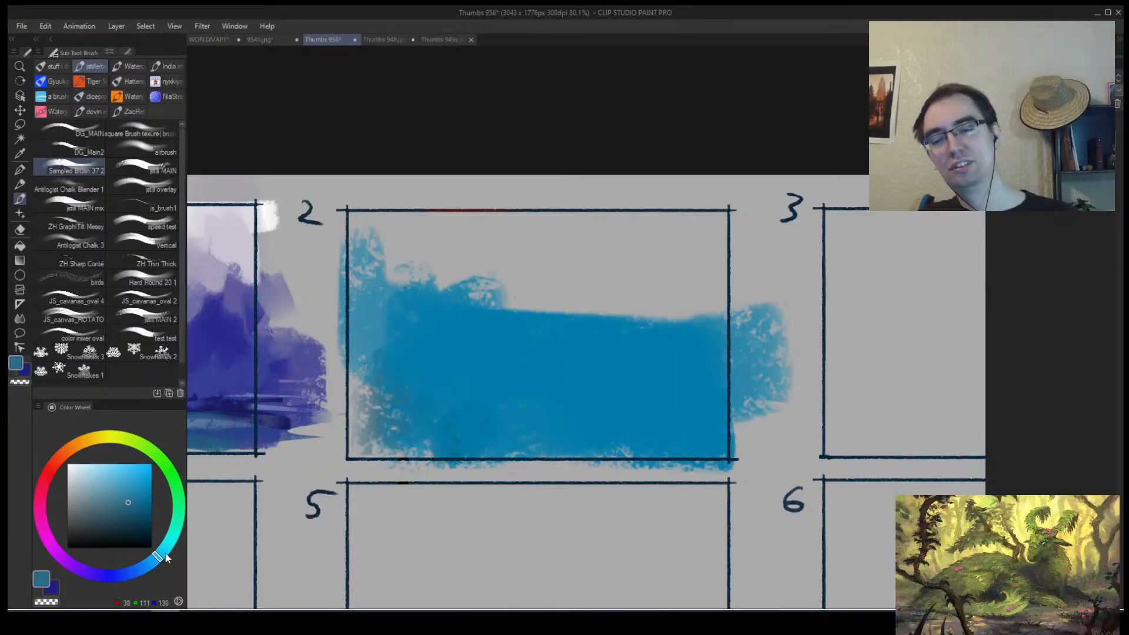
{"action": "left_click_drag", "start_coordinate": [157, 557], "coordinate": [168, 544]}
{"action": "left_click", "coordinate": [133, 485]}
{"action": "mouse_move", "coordinate": [400, 294]}
{"action": "left_mouse_down"}
{"action": "mouse_move", "coordinate": [578, 322]}
{"action": "mouse_move", "coordinate": [364, 347]}
{"action": "mouse_move", "coordinate": [724, 382]}
{"action": "left_mouse_up"}
{"action": "left_click", "coordinate": [139, 487]}
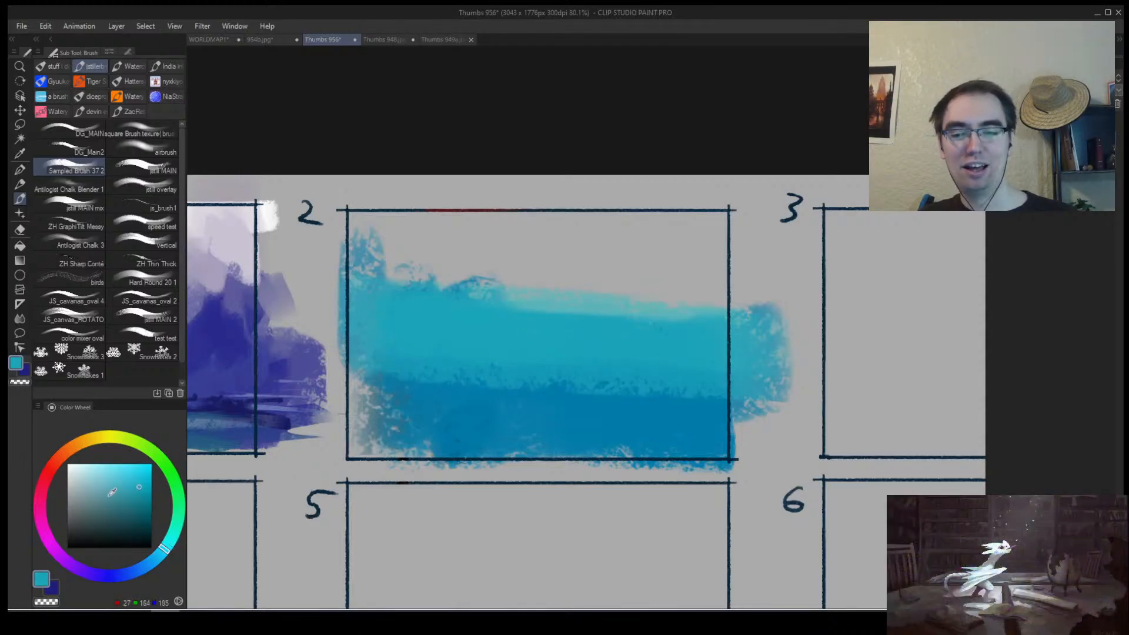
Brush lighter cyan (RGB 81, 186, 200) across the upper edge of thumbnail 2's teal band.
{"action": "left_click", "coordinate": [118, 481]}
{"action": "mouse_move", "coordinate": [441, 253]}
{"action": "left_mouse_down"}
{"action": "mouse_move", "coordinate": [404, 292]}
{"action": "mouse_move", "coordinate": [482, 311]}
{"action": "mouse_move", "coordinate": [548, 302]}
{"action": "mouse_move", "coordinate": [541, 291]}
{"action": "mouse_move", "coordinate": [709, 294]}
{"action": "mouse_move", "coordinate": [595, 298]}
{"action": "mouse_move", "coordinate": [715, 275]}
{"action": "mouse_move", "coordinate": [585, 307]}
{"action": "mouse_move", "coordinate": [531, 285]}
{"action": "mouse_move", "coordinate": [449, 294]}
{"action": "left_mouse_up"}
{"action": "left_click", "coordinate": [464, 270], "text": "alt"}
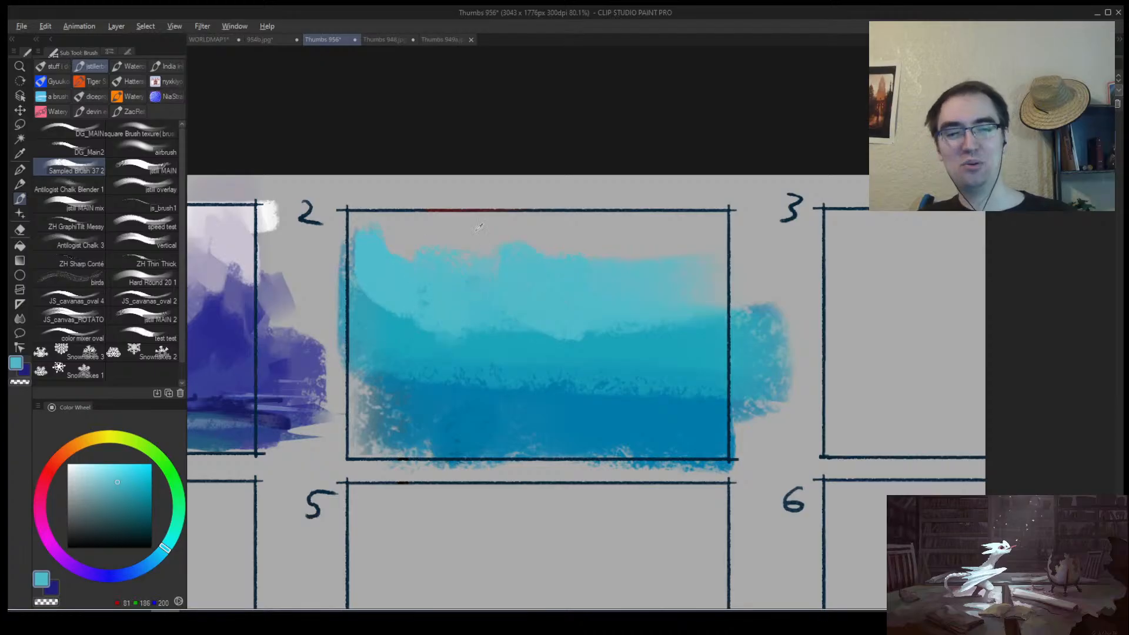
Trim the cyan band's top with sampled paper grey, and cover thumbnail 2's sky with periwinkle (RGB 104, 115, 255).
{"action": "left_click", "coordinate": [478, 227], "text": "alt"}
{"action": "left_click", "coordinate": [135, 568]}
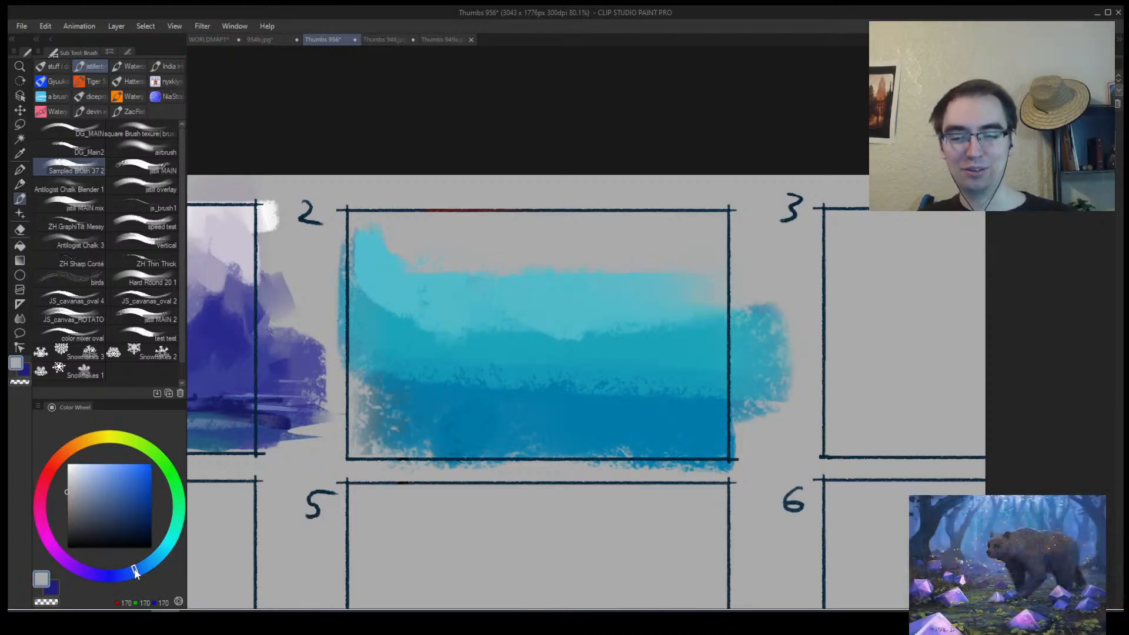
{"action": "left_click_drag", "start_coordinate": [134, 568], "coordinate": [115, 578]}
{"action": "left_click_drag", "start_coordinate": [100, 506], "coordinate": [117, 464]}
{"action": "mouse_move", "coordinate": [424, 217]}
{"action": "left_mouse_down"}
{"action": "mouse_move", "coordinate": [644, 224]}
{"action": "mouse_move", "coordinate": [753, 265]}
{"action": "mouse_move", "coordinate": [720, 306]}
{"action": "left_mouse_up"}
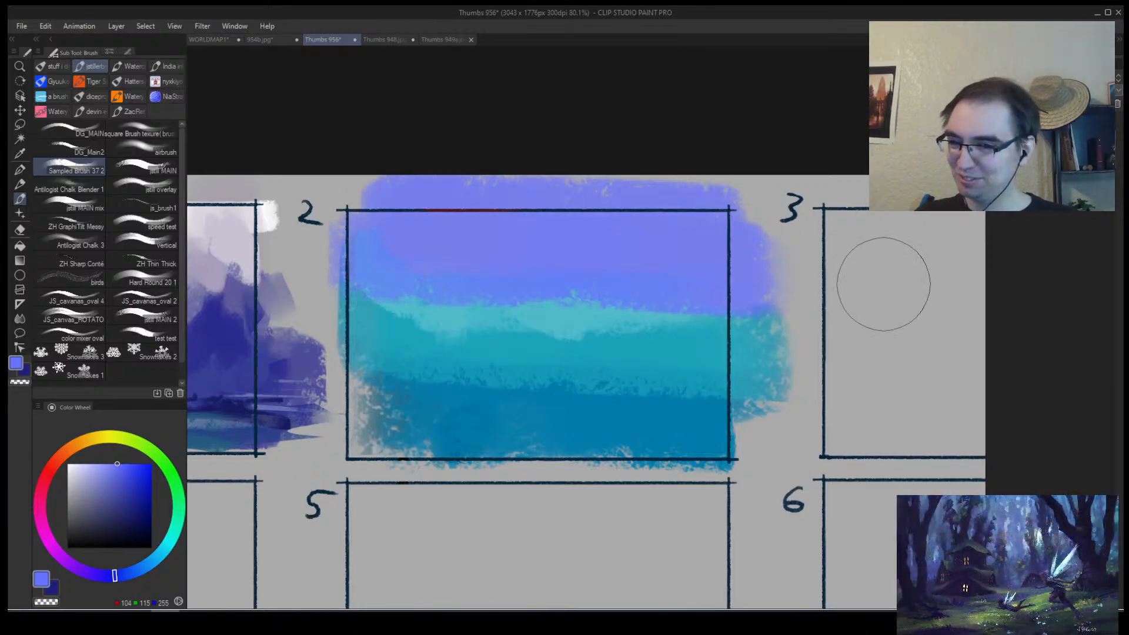
Brush sampled light cyan (RGB 81, 186, 200) along the left and middle of thumbnail 2's horizon.
{"action": "left_click", "coordinate": [456, 312], "text": "alt"}
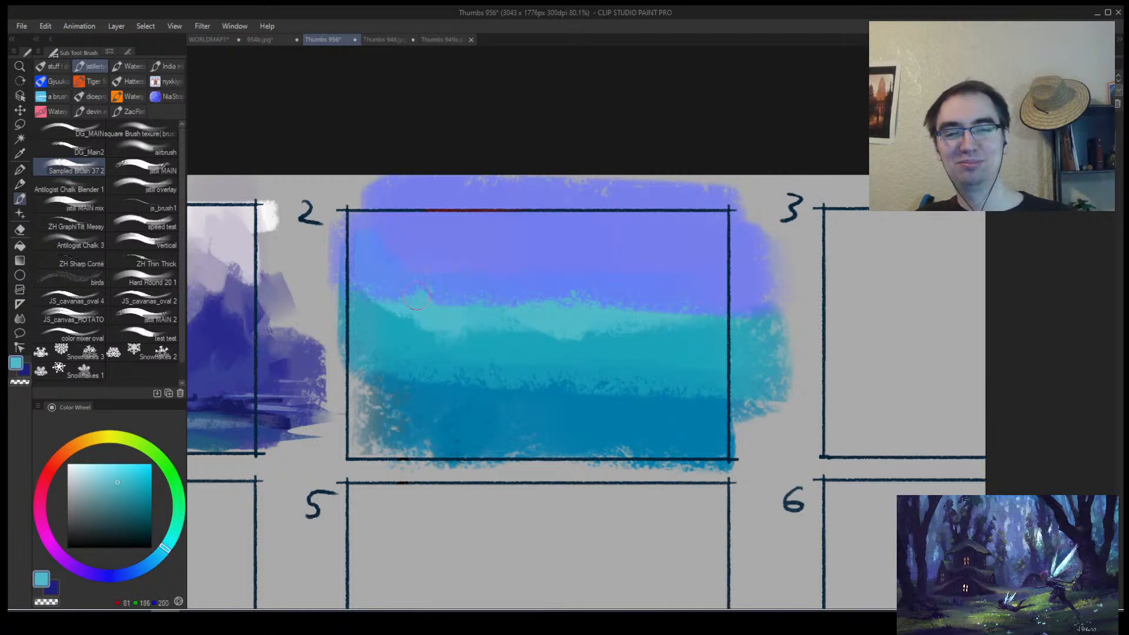
{"action": "left_click_drag", "start_coordinate": [412, 294], "coordinate": [347, 303]}
{"action": "left_click_drag", "start_coordinate": [486, 319], "coordinate": [515, 286]}
Brush sampled blue (RGB 97, 137, 236) across thumbnail 2's lower sky and shape the light cyan hill crest beneath it.
{"action": "left_click", "coordinate": [409, 293], "text": "alt"}
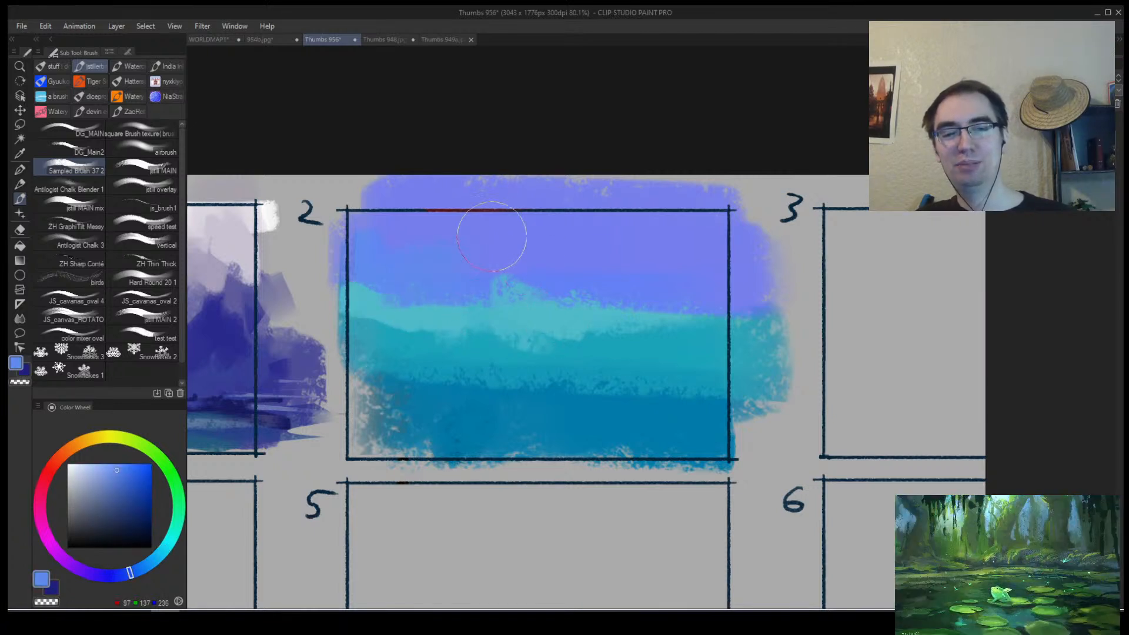
{"action": "mouse_move", "coordinate": [406, 294]}
{"action": "left_mouse_down"}
{"action": "mouse_move", "coordinate": [371, 288]}
{"action": "mouse_move", "coordinate": [558, 281]}
{"action": "mouse_move", "coordinate": [451, 286]}
{"action": "mouse_move", "coordinate": [600, 263]}
{"action": "mouse_move", "coordinate": [433, 300]}
{"action": "mouse_move", "coordinate": [648, 275]}
{"action": "mouse_move", "coordinate": [478, 301]}
{"action": "mouse_move", "coordinate": [639, 286]}
{"action": "mouse_move", "coordinate": [584, 321]}
{"action": "mouse_move", "coordinate": [463, 345]}
{"action": "mouse_move", "coordinate": [596, 341]}
{"action": "mouse_move", "coordinate": [498, 351]}
{"action": "mouse_move", "coordinate": [597, 323]}
{"action": "mouse_move", "coordinate": [788, 340]}
{"action": "left_mouse_up"}
{"action": "left_click", "coordinate": [587, 317], "text": "alt"}
{"action": "left_click", "coordinate": [597, 341], "text": "alt"}
Carve the left slope of the cyan hills with sampled sky blue, extending the sky colour past the frame's left edge.
{"action": "left_click", "coordinate": [557, 300], "text": "alt"}
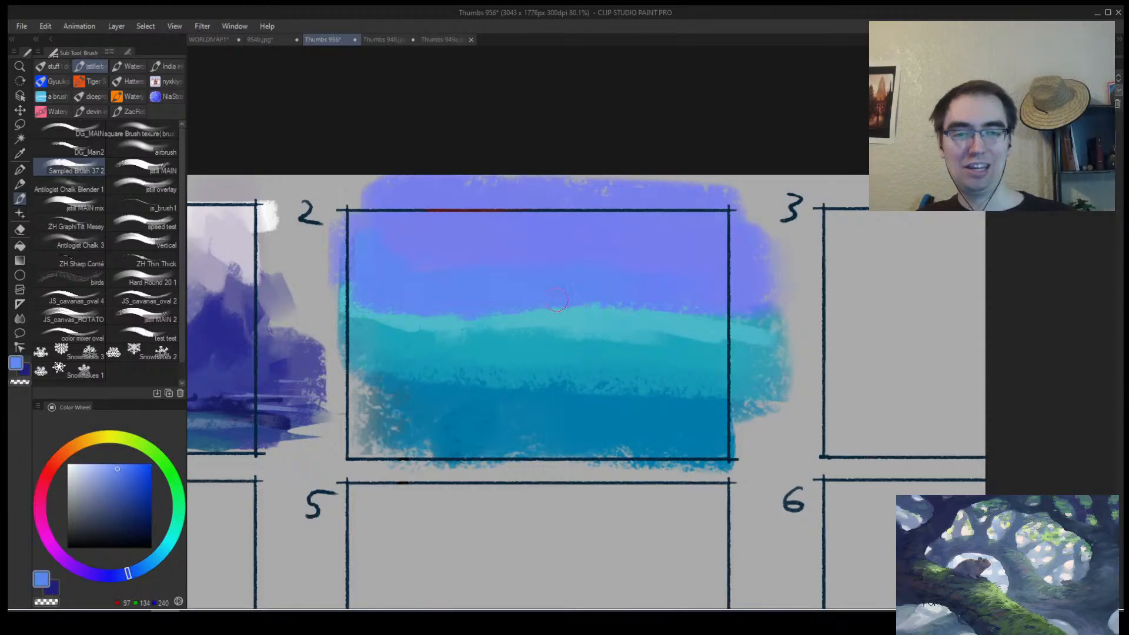
{"action": "mouse_move", "coordinate": [557, 301]}
{"action": "left_mouse_down"}
{"action": "mouse_move", "coordinate": [405, 311]}
{"action": "mouse_move", "coordinate": [341, 300]}
{"action": "mouse_move", "coordinate": [458, 316]}
{"action": "left_mouse_up"}
{"action": "left_click", "coordinate": [456, 325], "text": "alt"}
{"action": "left_click", "coordinate": [406, 282], "text": "alt"}
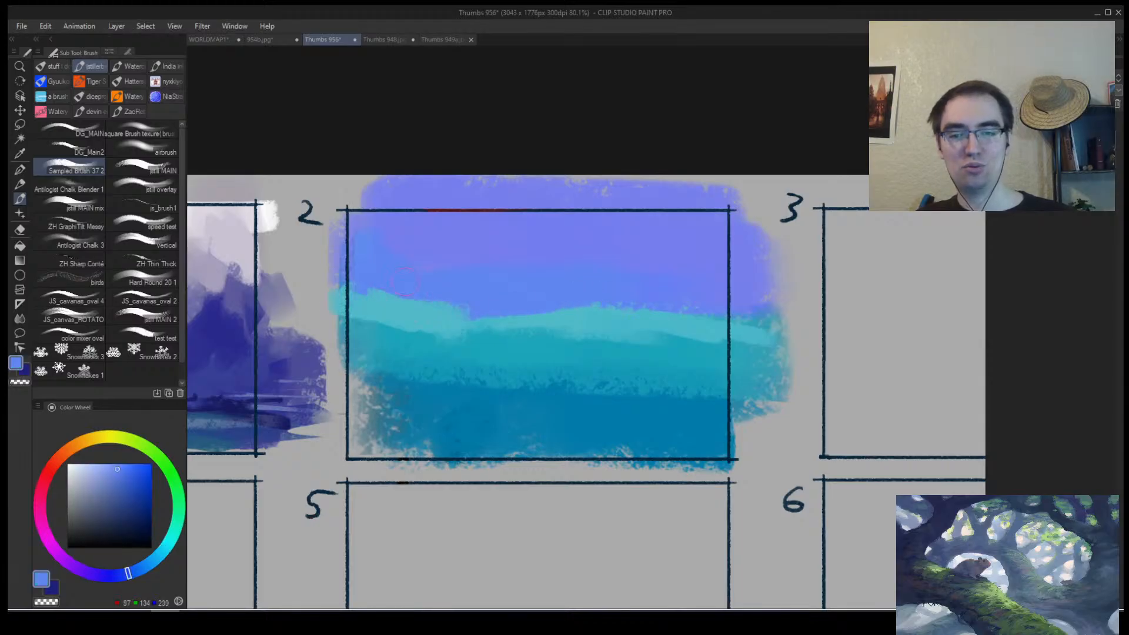
{"action": "mouse_move", "coordinate": [405, 282]}
{"action": "left_mouse_down"}
{"action": "mouse_move", "coordinate": [453, 312]}
{"action": "mouse_move", "coordinate": [333, 288]}
{"action": "left_mouse_up"}
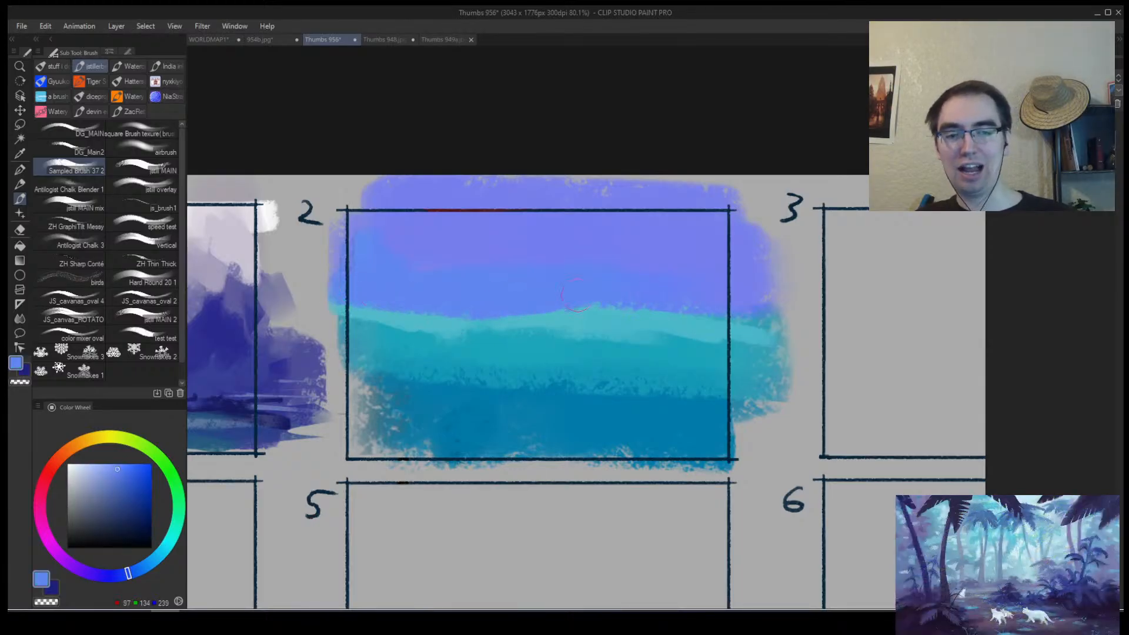
Dab small bushes of sampled teal (RGB 27, 164, 185) along thumbnail 2's pale cyan hill crest.
{"action": "left_click", "coordinate": [564, 354], "text": "alt"}
{"action": "left_click_drag", "start_coordinate": [562, 325], "coordinate": [571, 337]}
{"action": "left_click_drag", "start_coordinate": [501, 328], "coordinate": [514, 330]}
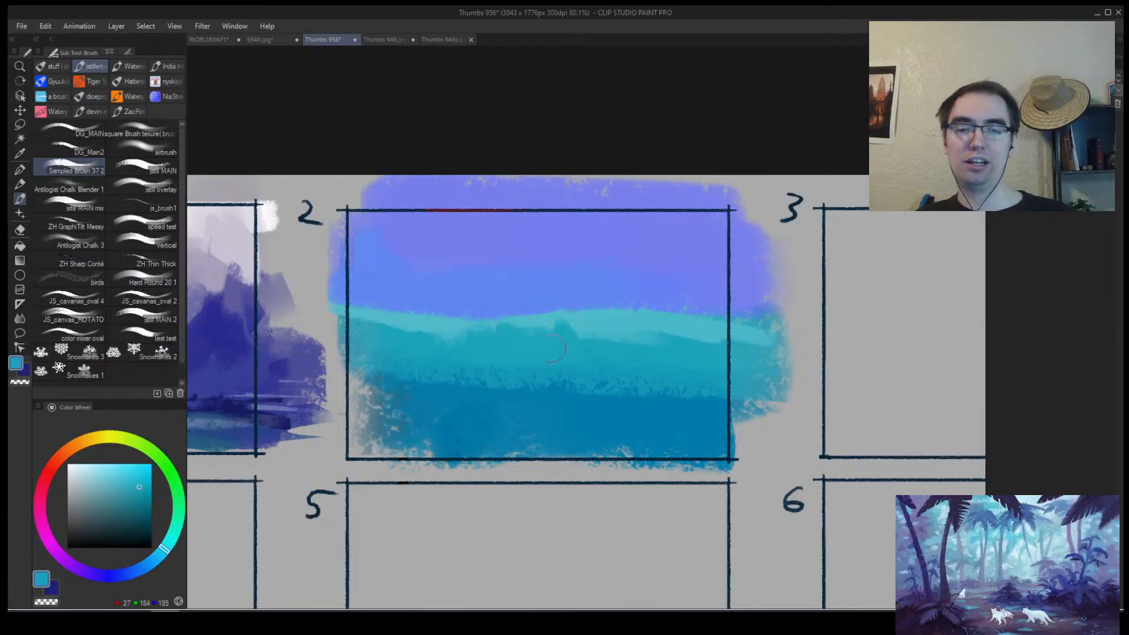
{"action": "left_click_drag", "start_coordinate": [437, 301], "coordinate": [438, 328]}
Paint a darker blue-teal ridge with bush shapes descending from thumbnail 2's left edge, undoing and repainting its lower stroke.
{"action": "mouse_move", "coordinate": [387, 296]}
{"action": "left_mouse_down"}
{"action": "mouse_move", "coordinate": [389, 316]}
{"action": "mouse_move", "coordinate": [366, 310]}
{"action": "mouse_move", "coordinate": [402, 323]}
{"action": "mouse_move", "coordinate": [375, 327]}
{"action": "mouse_move", "coordinate": [447, 323]}
{"action": "left_mouse_up"}
{"action": "left_click", "coordinate": [409, 359], "text": "alt"}
{"action": "left_click", "coordinate": [404, 388], "text": "alt"}
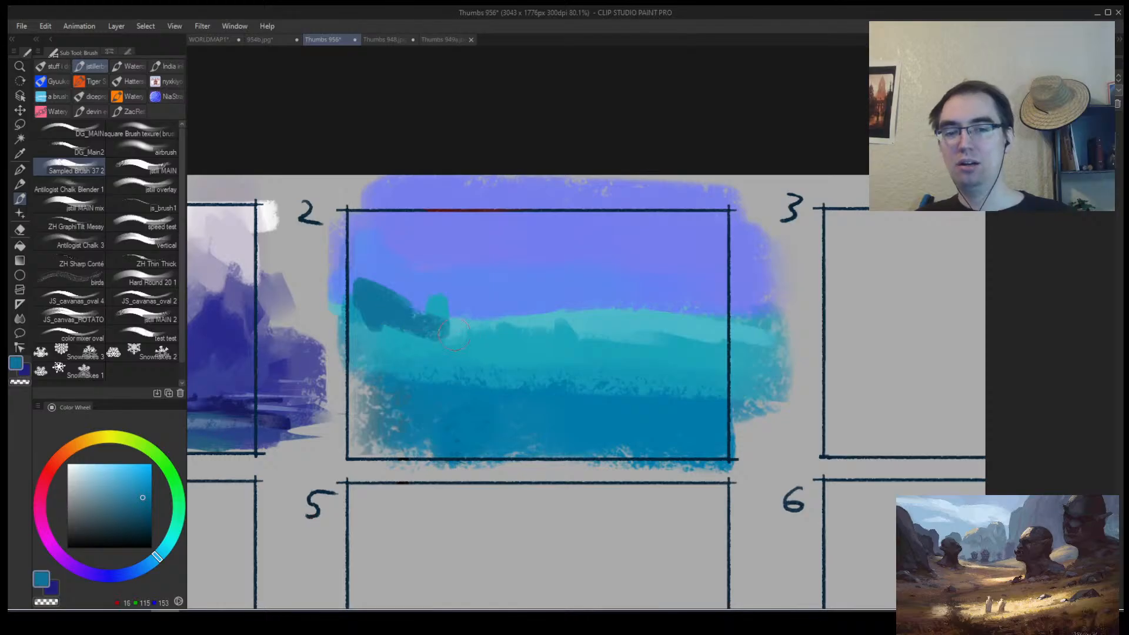
{"action": "key", "text": "ctrl+z"}
{"action": "mouse_move", "coordinate": [353, 288]}
{"action": "left_mouse_down"}
{"action": "mouse_move", "coordinate": [486, 332]}
{"action": "mouse_move", "coordinate": [463, 317]}
{"action": "mouse_move", "coordinate": [497, 332]}
{"action": "left_mouse_up"}
Extend the teal field beyond thumbnail 2's left edge and streak sampled blue-teal (RGB 16, 115, 153) beneath the ridge.
{"action": "left_click", "coordinate": [381, 333], "text": "alt"}
{"action": "left_click_drag", "start_coordinate": [321, 318], "coordinate": [344, 329]}
{"action": "left_click", "coordinate": [383, 310], "text": "alt"}
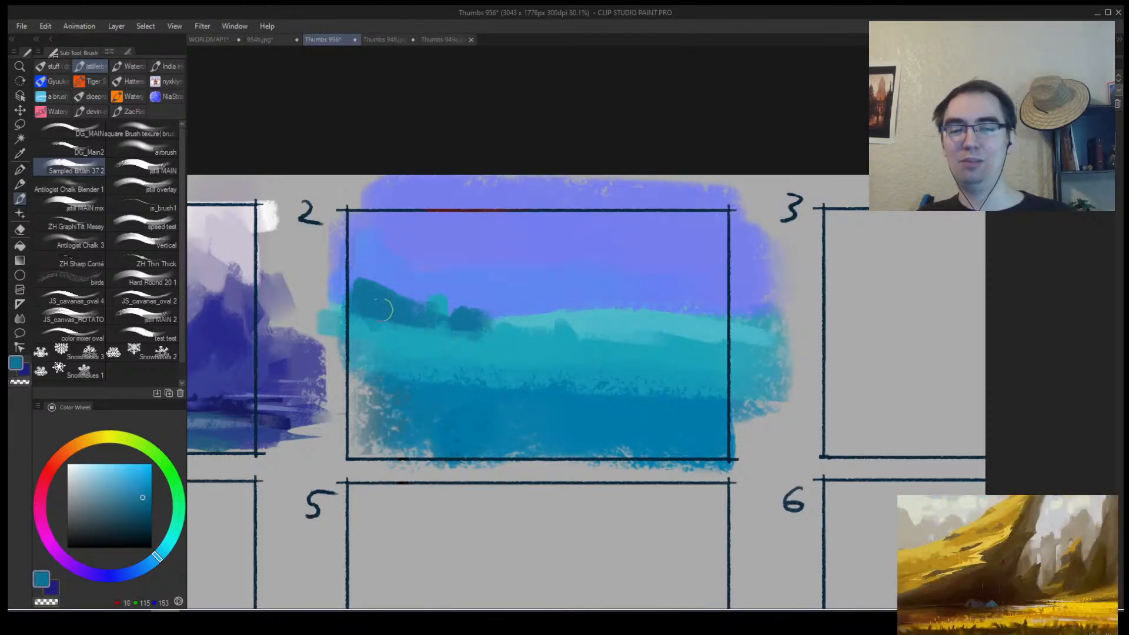
{"action": "left_click_drag", "start_coordinate": [466, 339], "coordinate": [533, 352]}
Refine the lower edge of thumbnail 2's left ridge with sampled teals, tapering the ridge toward the middle hills.
{"action": "left_click", "coordinate": [452, 332], "text": "alt"}
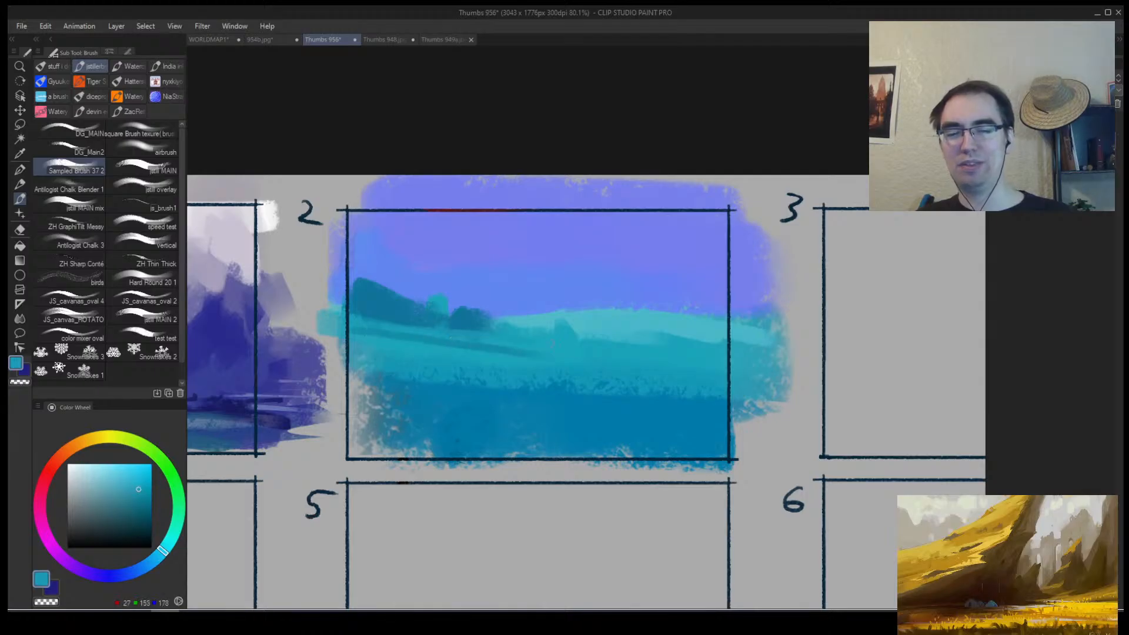
{"action": "mouse_move", "coordinate": [380, 317]}
{"action": "left_mouse_down"}
{"action": "mouse_move", "coordinate": [531, 322]}
{"action": "mouse_move", "coordinate": [394, 319]}
{"action": "left_mouse_up"}
{"action": "left_click", "coordinate": [403, 301], "text": "alt"}
{"action": "left_click", "coordinate": [509, 329], "text": "alt"}
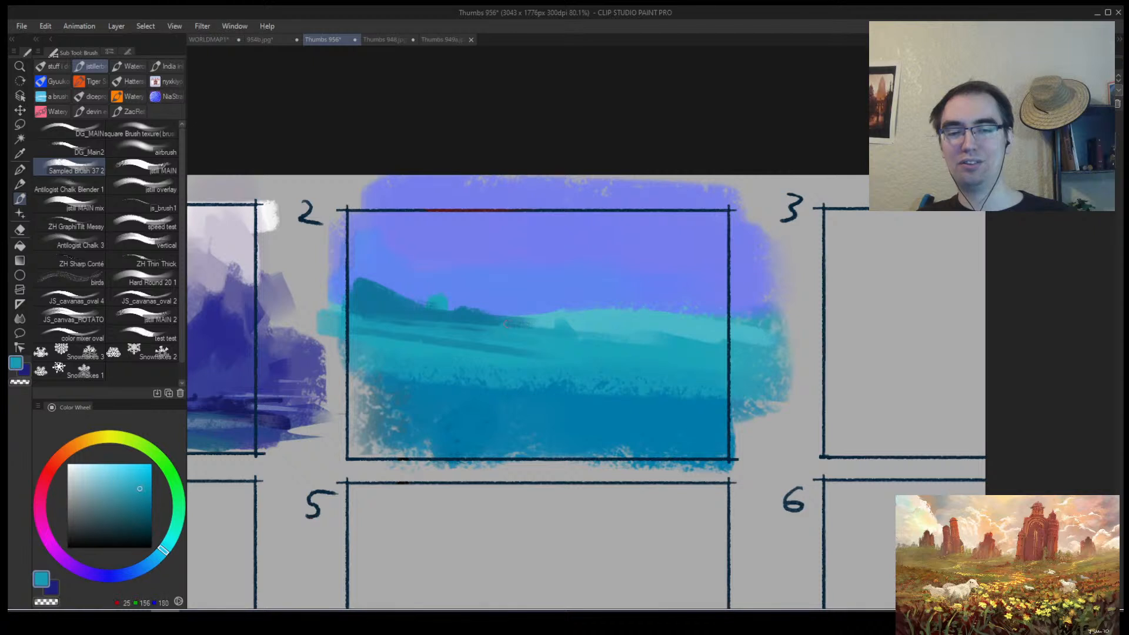
Add dark bushes at the ridge's tapered end and a small lone tree with a cast shadow on the pale hill.
{"action": "left_click_drag", "start_coordinate": [485, 320], "coordinate": [539, 324]}
{"action": "left_click", "coordinate": [465, 316], "text": "alt"}
{"action": "mouse_move", "coordinate": [607, 306]}
{"action": "left_mouse_down"}
{"action": "mouse_move", "coordinate": [608, 319]}
{"action": "mouse_move", "coordinate": [643, 327]}
{"action": "left_mouse_up"}
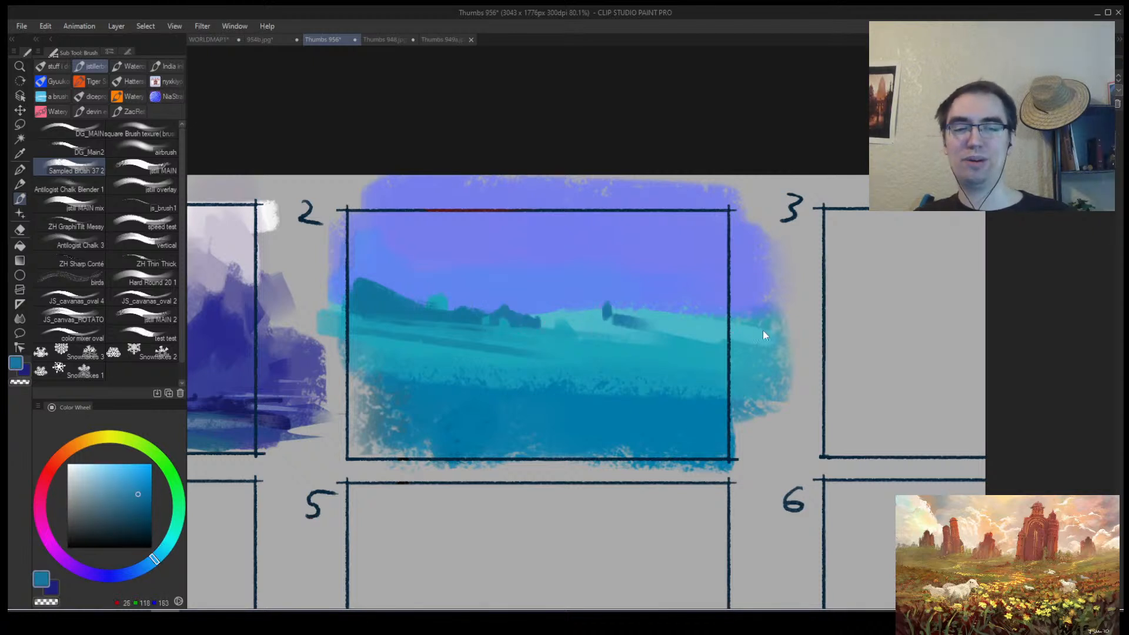
Mirror the canvas view and brush a dark blue streak and teal strokes across thumbnail 2's middle field beyond the frame.
{"action": "key", "text": "h"}
{"action": "left_click_drag", "start_coordinate": [764, 344], "coordinate": [743, 367], "text": "alt"}
{"action": "mouse_move", "coordinate": [660, 356]}
{"action": "left_mouse_down"}
{"action": "mouse_move", "coordinate": [440, 357]}
{"action": "mouse_move", "coordinate": [588, 354]}
{"action": "left_mouse_up"}
{"action": "left_click", "coordinate": [503, 369], "text": "alt"}
{"action": "left_click_drag", "start_coordinate": [503, 369], "coordinate": [440, 379]}
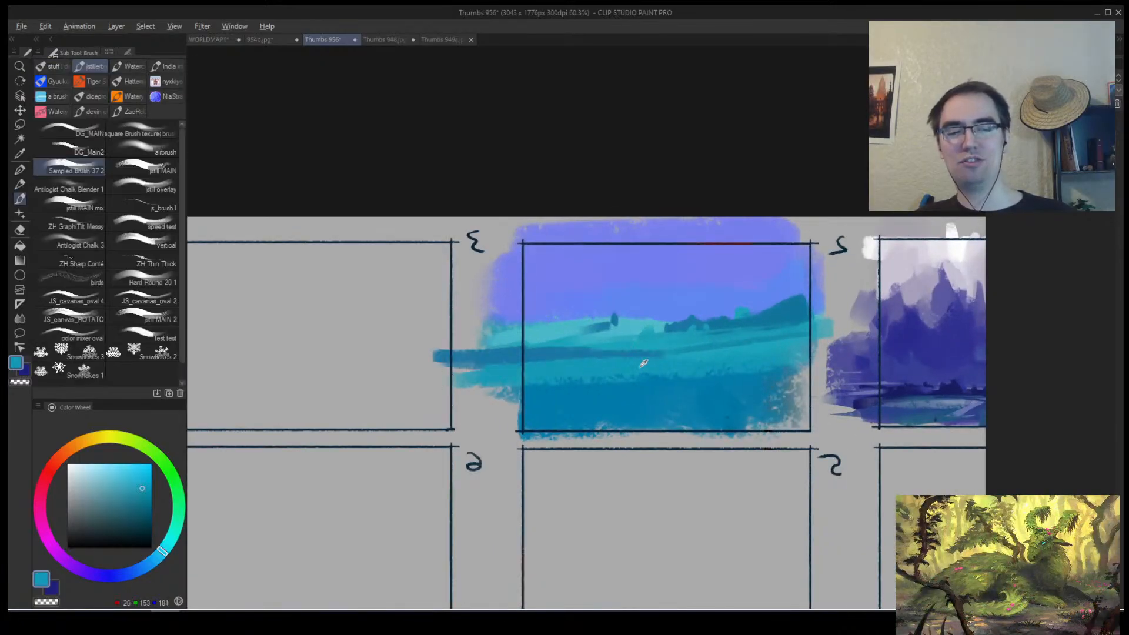
{"action": "left_click", "coordinate": [540, 351], "text": "alt"}
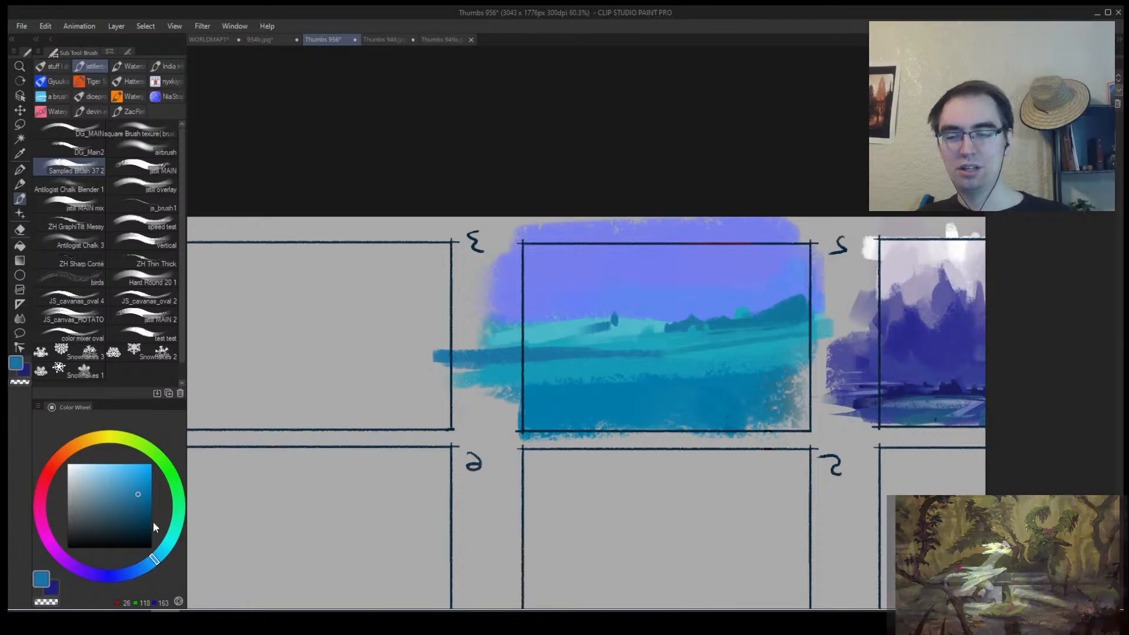
Shift the hue to purple and dab muted magenta marks along thumbnail 2's lower foreground.
{"action": "left_click", "coordinate": [66, 561]}
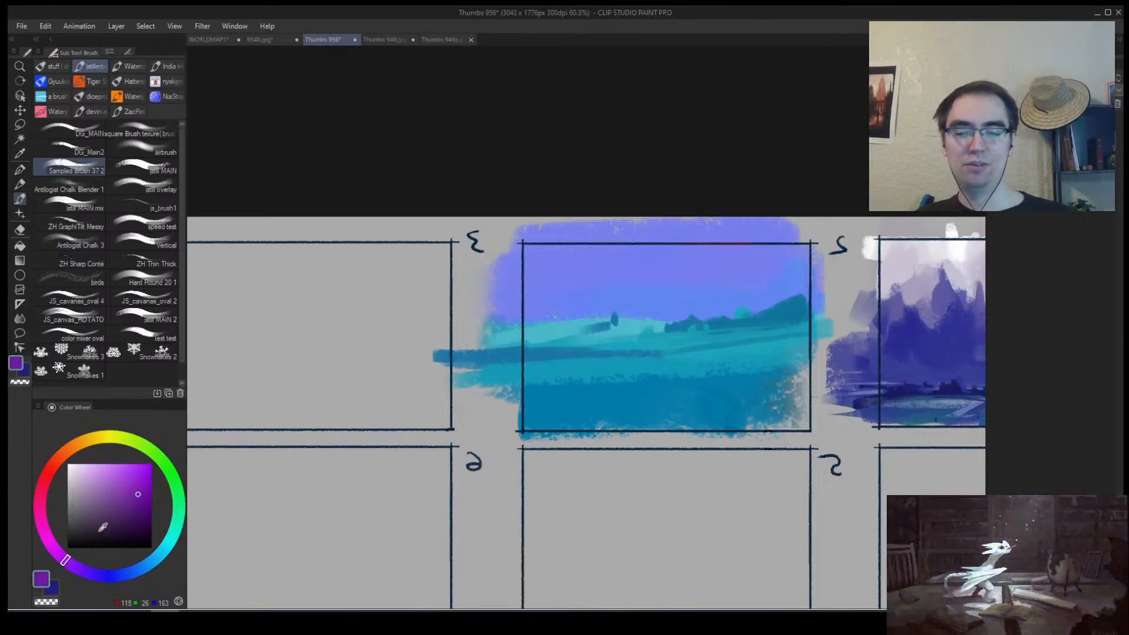
{"action": "left_click_drag", "start_coordinate": [110, 521], "coordinate": [108, 498]}
{"action": "mouse_move", "coordinate": [615, 419]}
{"action": "left_mouse_down"}
{"action": "mouse_move", "coordinate": [616, 434]}
{"action": "mouse_move", "coordinate": [581, 431]}
{"action": "mouse_move", "coordinate": [707, 419]}
{"action": "left_mouse_up"}
Dab dark purple (RGB 74, 39, 92) clumps across thumbnail 2's blue foreground and restore the unmirrored view.
{"action": "left_click", "coordinate": [115, 518]}
{"action": "left_click_drag", "start_coordinate": [716, 408], "coordinate": [730, 402]}
{"action": "key", "text": "h"}
{"action": "scroll", "coordinate": [556, 391], "scroll_direction": "up", "scroll_amount": 2}
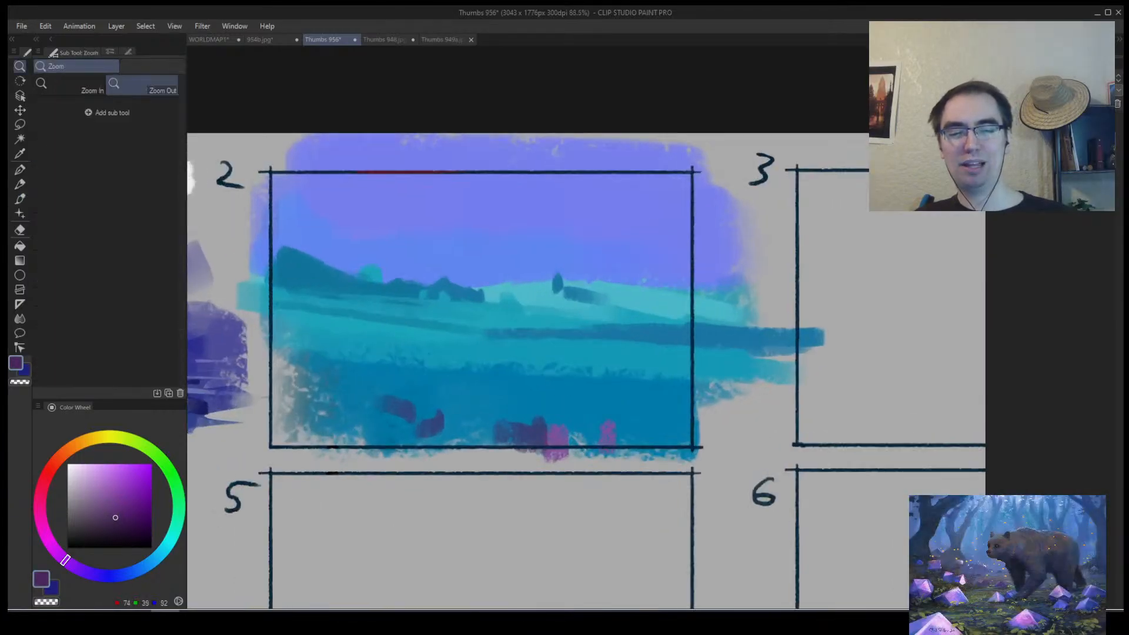
{"action": "left_click", "coordinate": [554, 391], "text": "alt"}
{"action": "left_click_drag", "start_coordinate": [399, 420], "coordinate": [353, 417]}
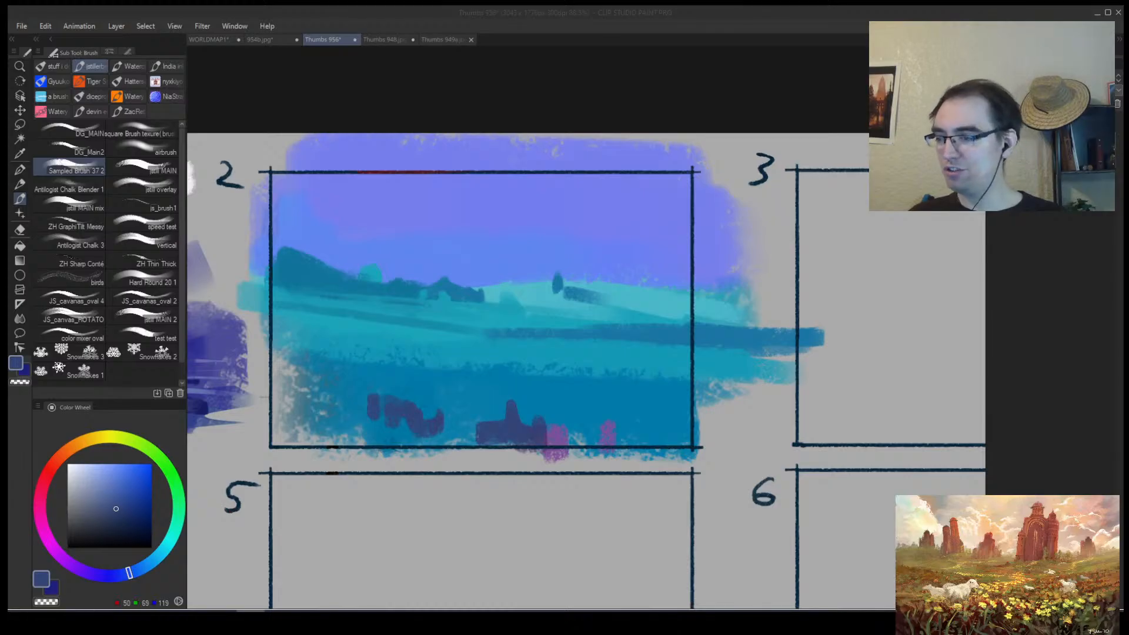
Bring the reference board over thumbnail 2, enlarge its window and examine the colours of the cyan-tinted strawberry tart photo.
{"action": "left_click_drag", "start_coordinate": [2, 341], "coordinate": [524, 334]}
{"action": "scroll", "coordinate": [523, 334], "scroll_direction": "down", "scroll_amount": 1}
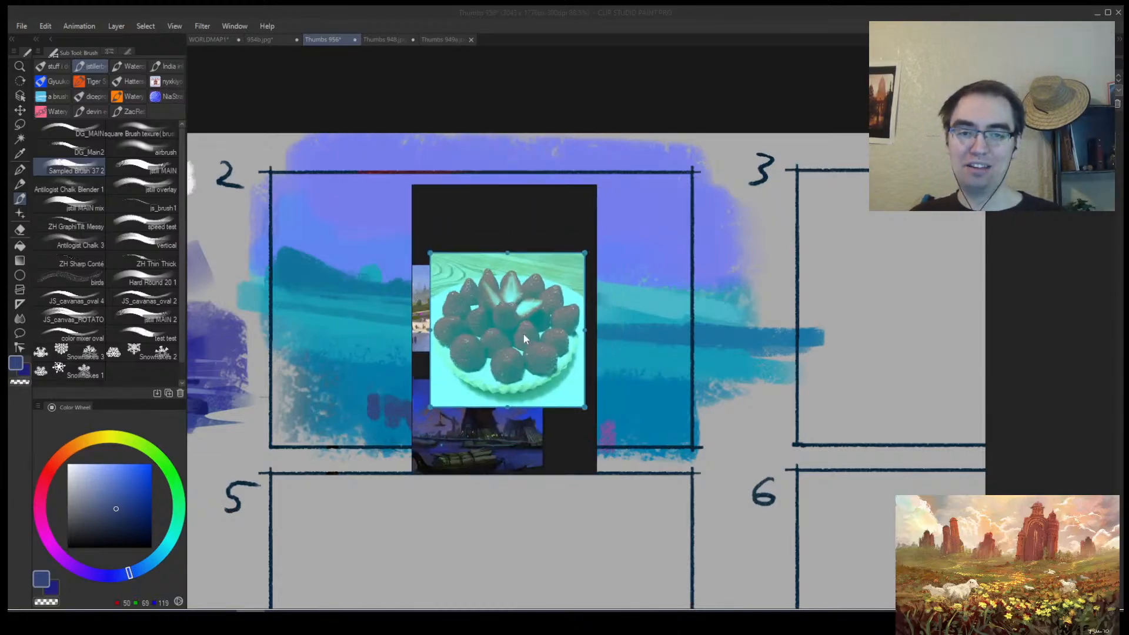
{"action": "scroll", "coordinate": [523, 334], "scroll_direction": "up", "scroll_amount": 3}
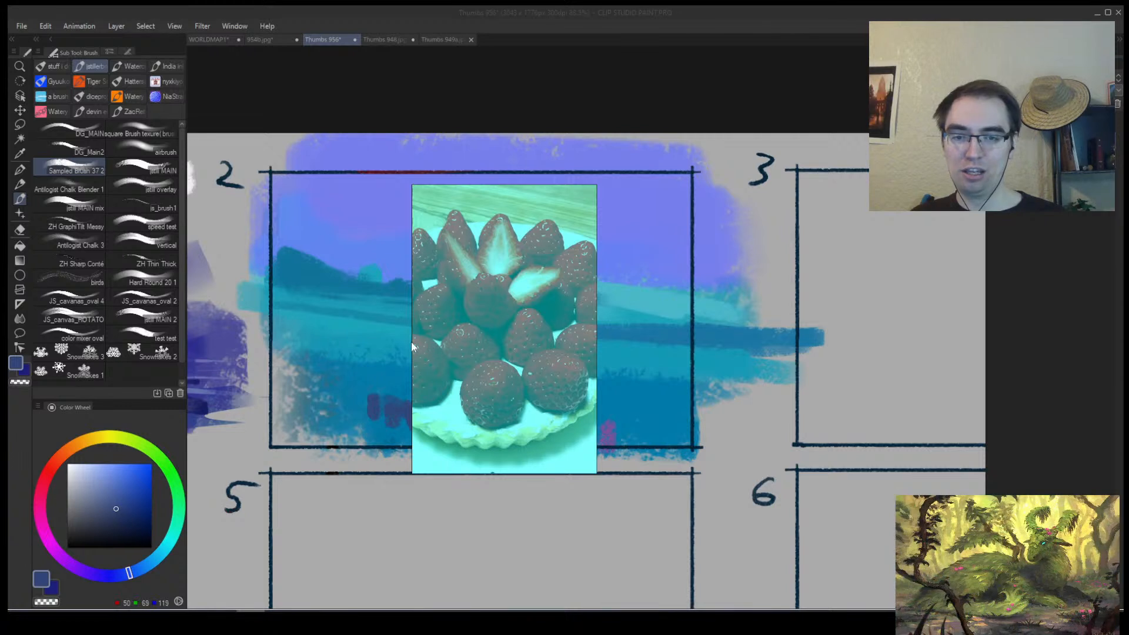
{"action": "left_click_drag", "start_coordinate": [411, 341], "coordinate": [345, 343]}
{"action": "scroll", "coordinate": [474, 335], "scroll_direction": "up", "scroll_amount": 1}
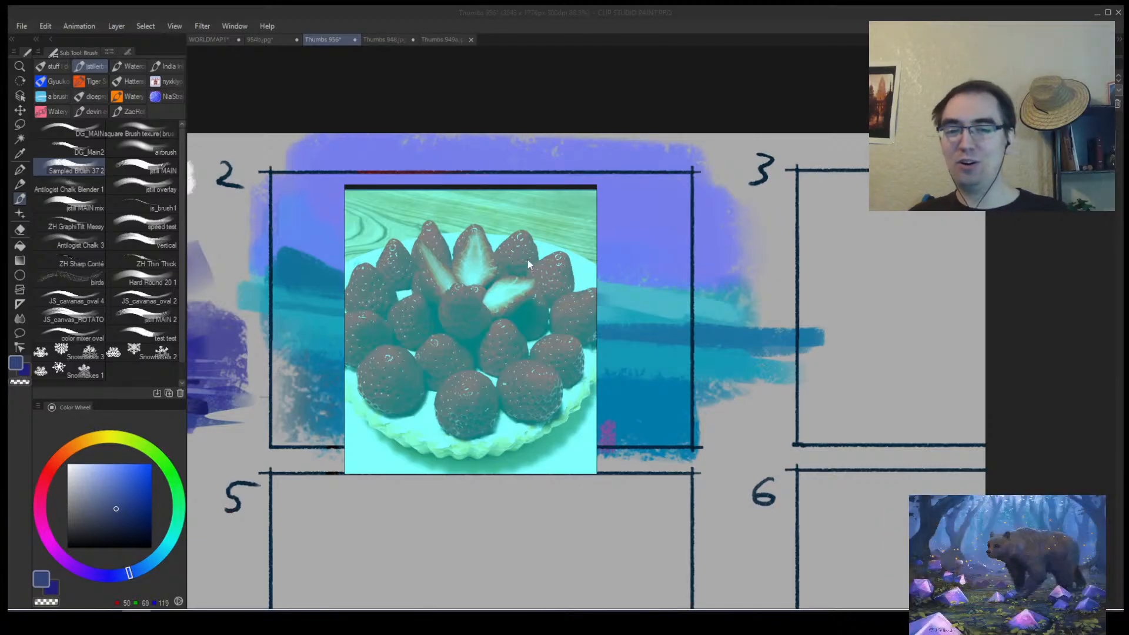
{"action": "key", "text": "alt"}
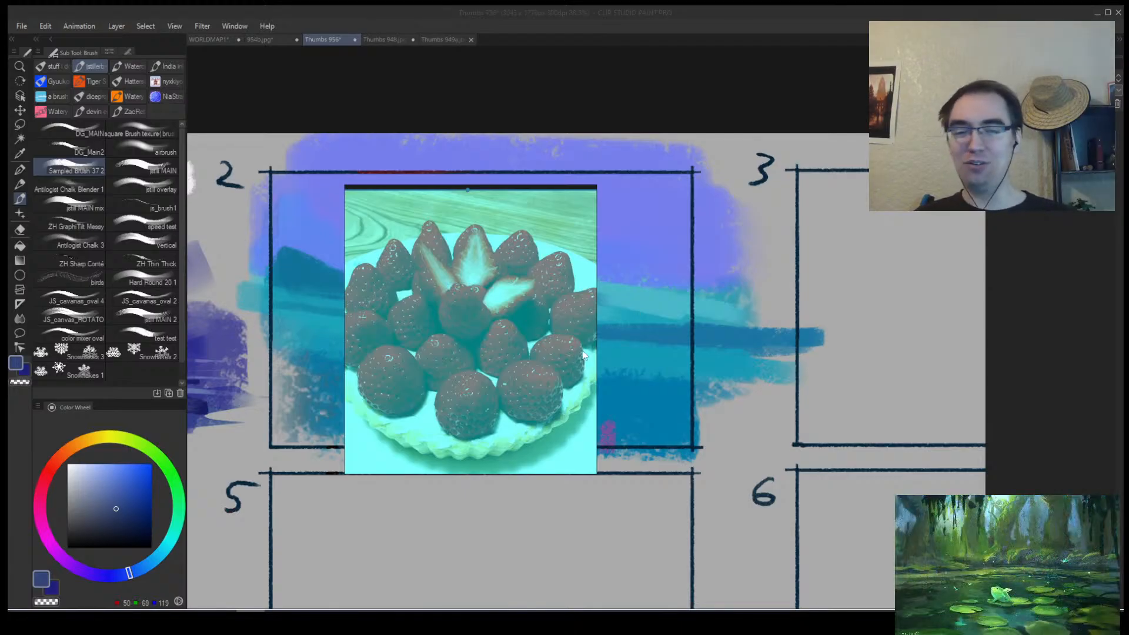
Move the cyan-tinted strawberry tart photo off thumbnail 2 and place it over thumbnail 5 for a closer colour check.
{"action": "key", "text": "ctrl+alt+space"}
{"action": "left_click", "coordinate": [631, 373]}
{"action": "left_click", "coordinate": [661, 383]}
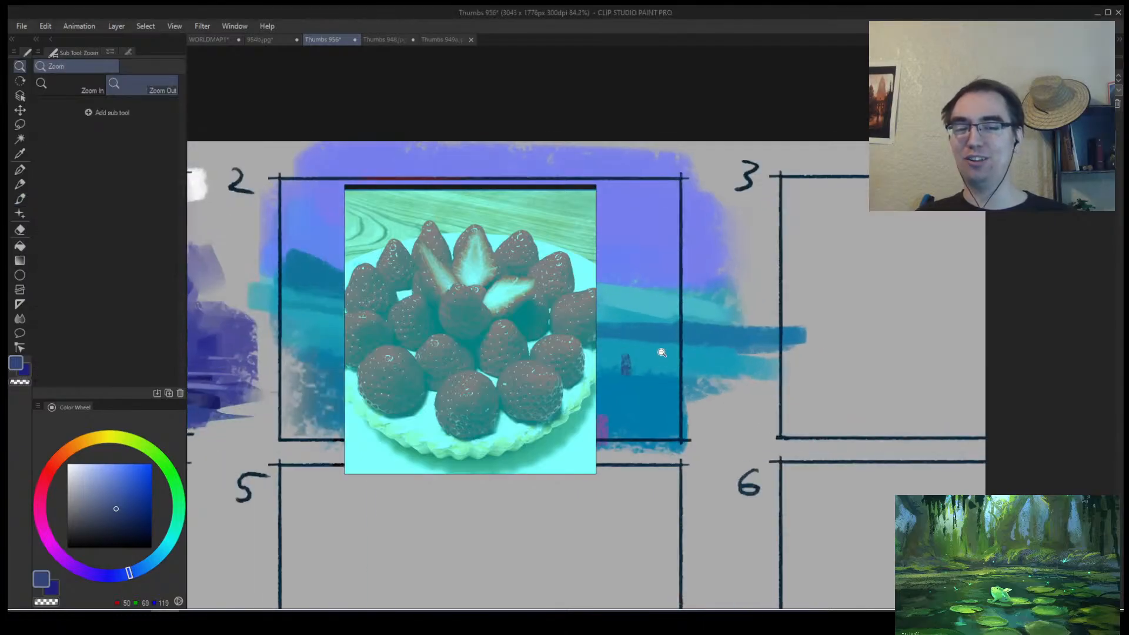
{"action": "left_click_drag", "start_coordinate": [482, 291], "coordinate": [410, 356]}
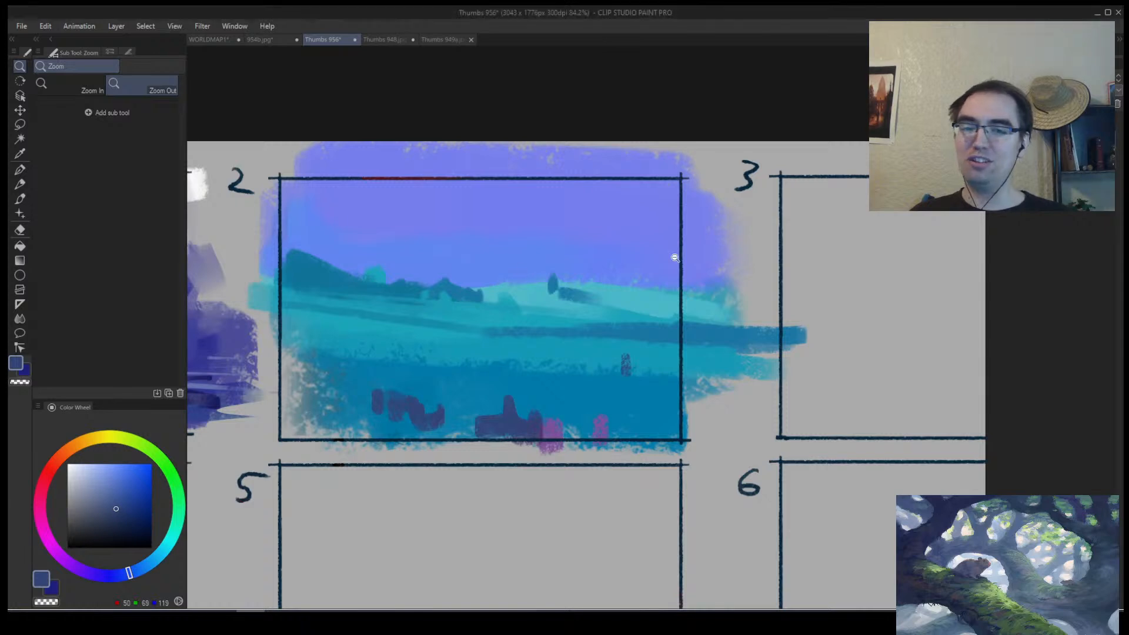
{"action": "left_click", "coordinate": [597, 220], "text": "alt"}
{"action": "left_click", "coordinate": [438, 201]}
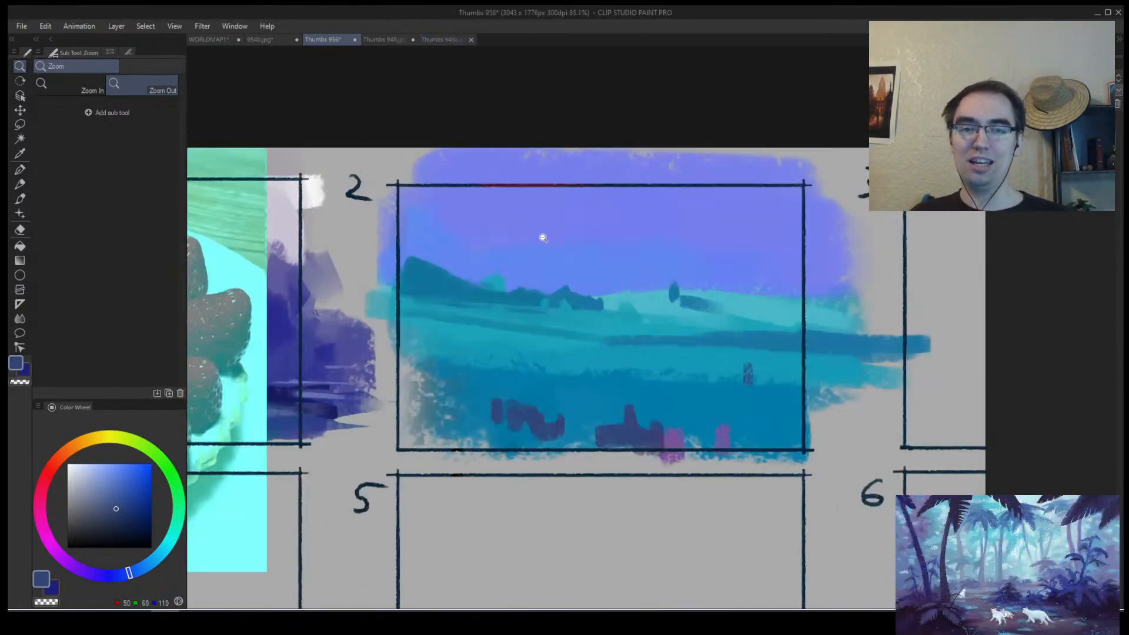
{"action": "left_click", "coordinate": [688, 346], "text": "alt"}
{"action": "left_click_drag", "start_coordinate": [662, 327], "coordinate": [677, 439]}
{"action": "left_click_drag", "start_coordinate": [691, 482], "coordinate": [730, 473]}
{"action": "left_click_drag", "start_coordinate": [783, 441], "coordinate": [644, 370]}
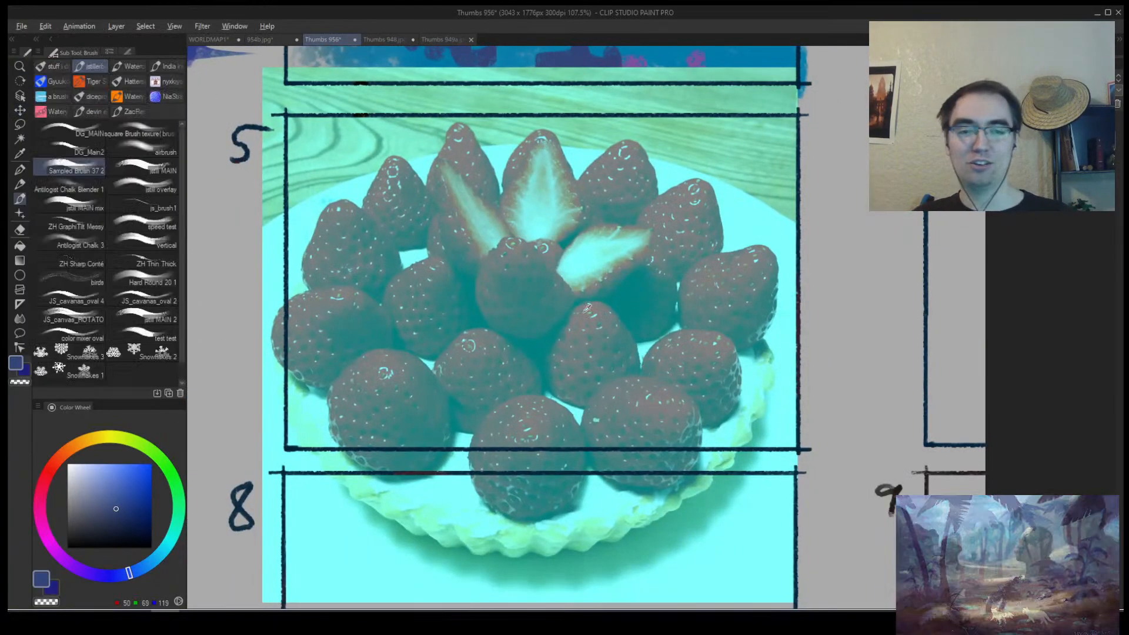
Sample greys from the strawberries and dab two comparison swatches on the blank canvas beside the tart photo.
{"action": "left_click", "coordinate": [591, 318], "text": "alt"}
{"action": "left_click", "coordinate": [704, 303], "text": "alt"}
{"action": "mouse_move", "coordinate": [903, 353]}
{"action": "left_mouse_down"}
{"action": "mouse_move", "coordinate": [879, 338]}
{"action": "mouse_move", "coordinate": [856, 344]}
{"action": "left_mouse_up"}
{"action": "left_click", "coordinate": [536, 259], "text": "alt"}
{"action": "mouse_move", "coordinate": [814, 288]}
{"action": "left_mouse_down"}
{"action": "mouse_move", "coordinate": [841, 247]}
{"action": "mouse_move", "coordinate": [823, 235]}
{"action": "left_mouse_up"}
{"action": "left_click", "coordinate": [488, 272], "text": "alt"}
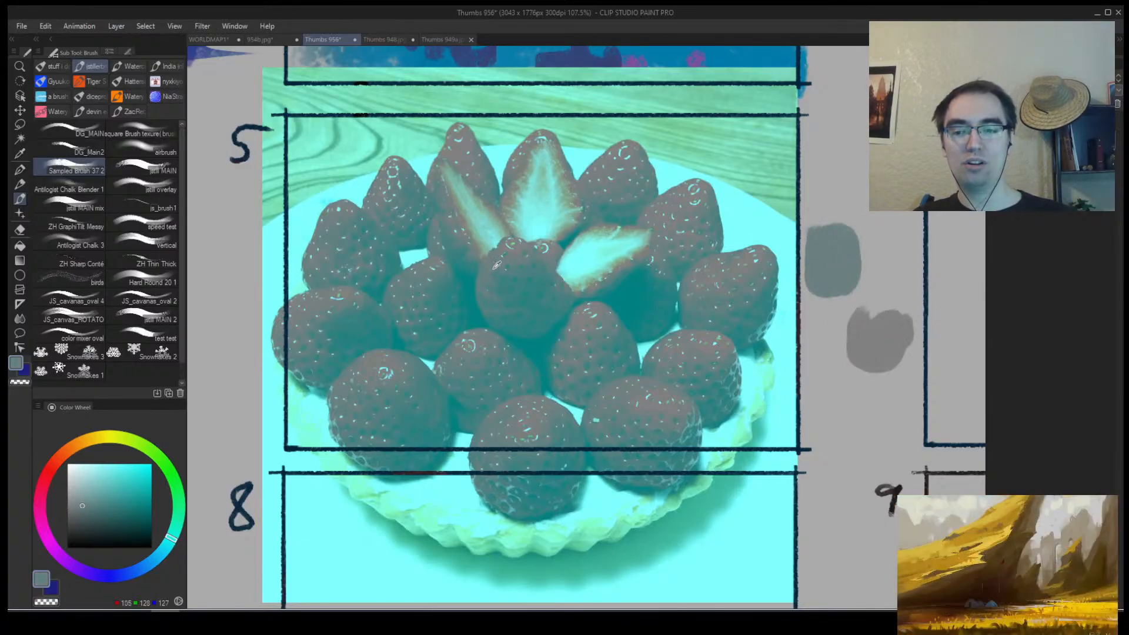
Sample the central strawberry and compare it on the colour wheel with a neutral grey (RGB 157, 157, 157) at a red hue.
{"action": "left_click", "coordinate": [500, 265], "text": "alt"}
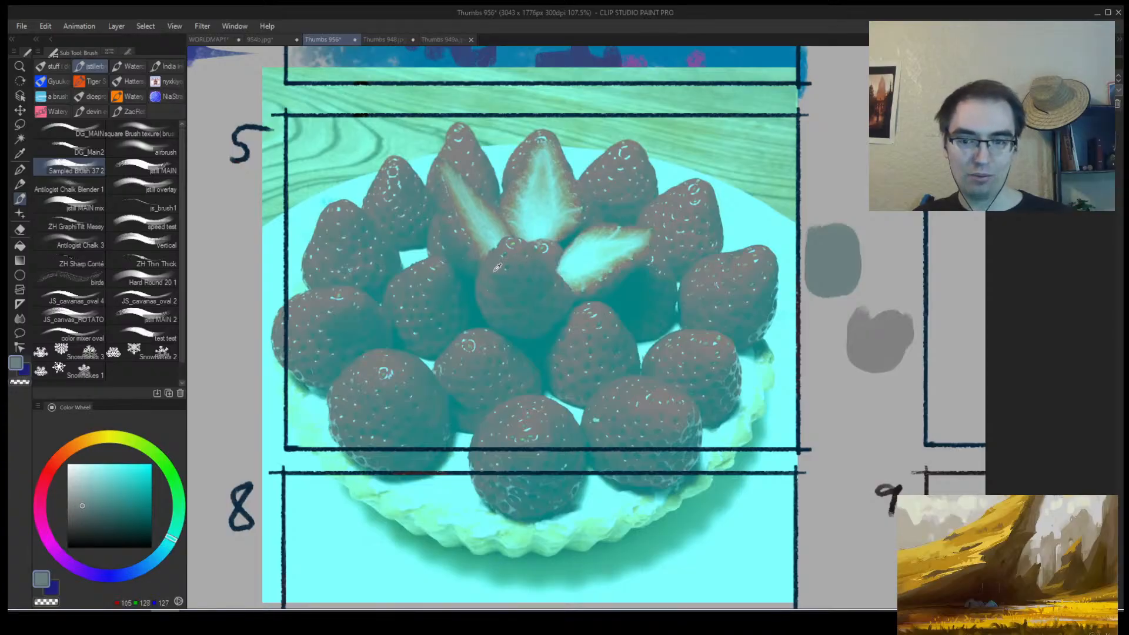
{"action": "left_click", "coordinate": [54, 467]}
{"action": "left_click_drag", "start_coordinate": [73, 499], "coordinate": [45, 498]}
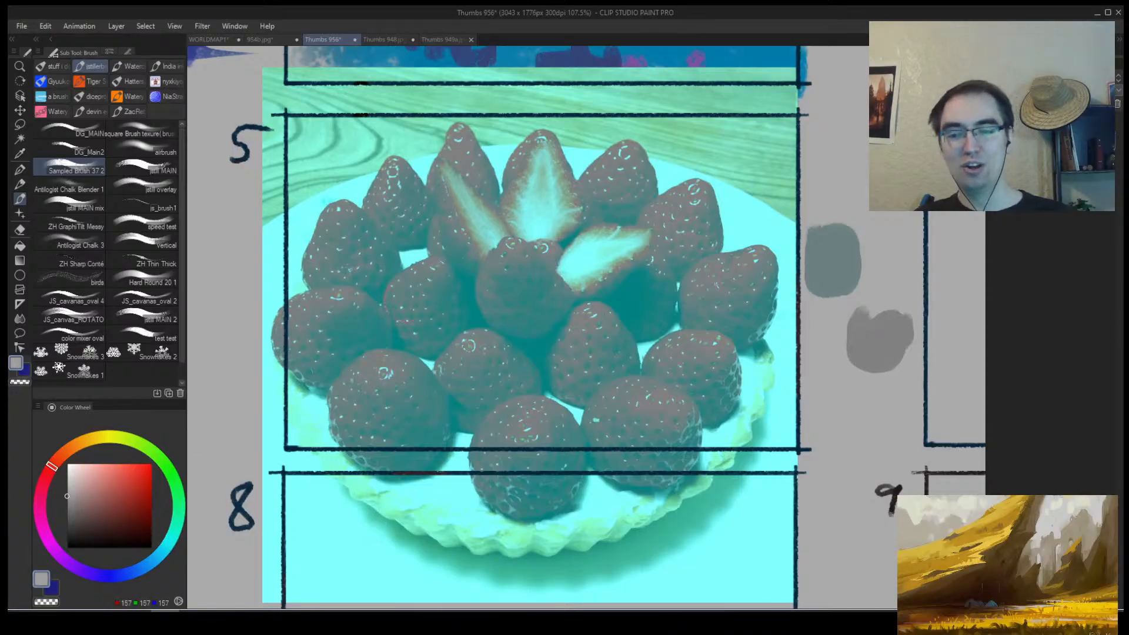
Sample more tones from the central strawberry and dab grey-teal and darker green-grey swatches beside the earlier ones.
{"action": "left_click", "coordinate": [506, 265], "text": "alt"}
{"action": "left_click", "coordinate": [514, 258], "text": "alt"}
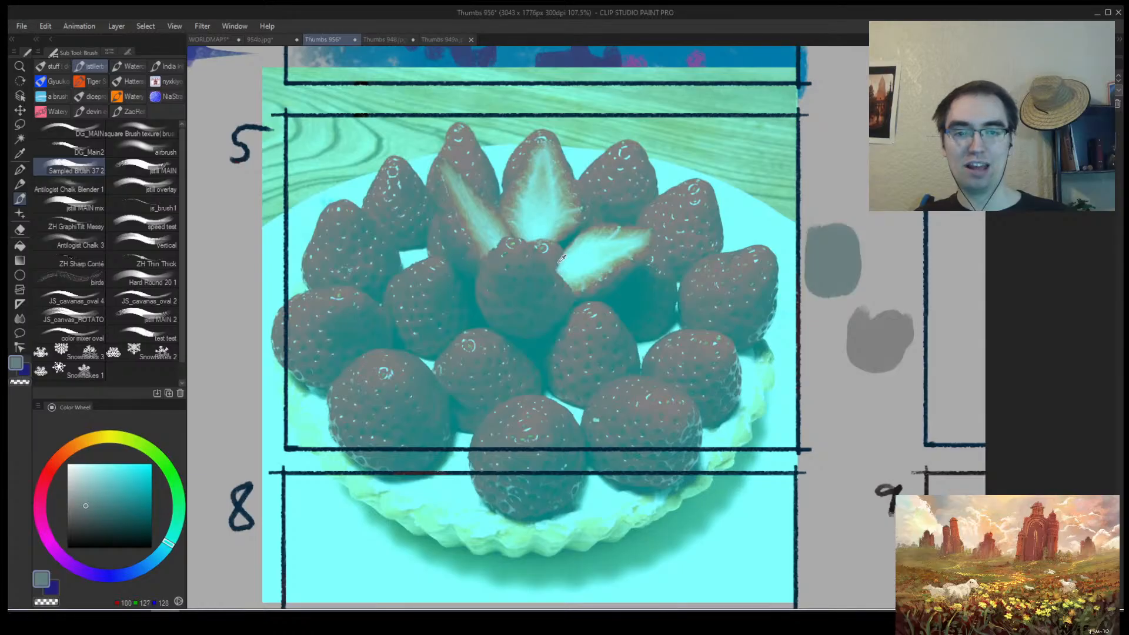
{"action": "mouse_move", "coordinate": [847, 208]}
{"action": "left_mouse_down"}
{"action": "mouse_move", "coordinate": [867, 247]}
{"action": "mouse_move", "coordinate": [897, 241]}
{"action": "left_mouse_up"}
{"action": "left_click", "coordinate": [533, 280], "text": "alt"}
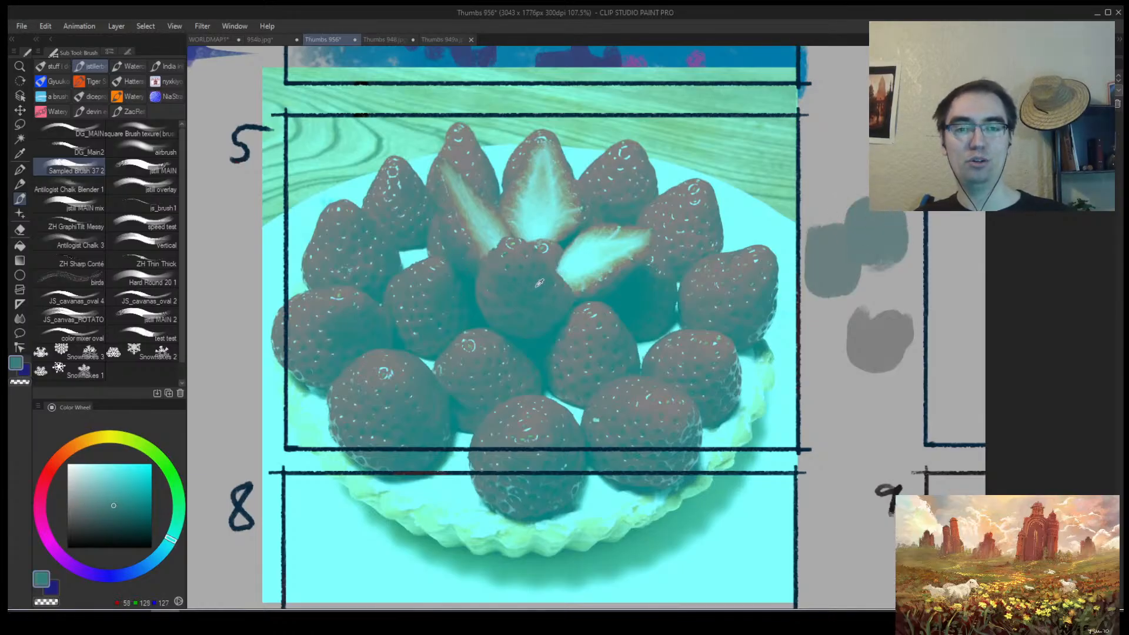
{"action": "mouse_move", "coordinate": [838, 315]}
{"action": "left_mouse_down"}
{"action": "mouse_move", "coordinate": [811, 338]}
{"action": "mouse_move", "coordinate": [779, 300]}
{"action": "left_mouse_up"}
{"action": "left_click", "coordinate": [521, 249], "text": "alt"}
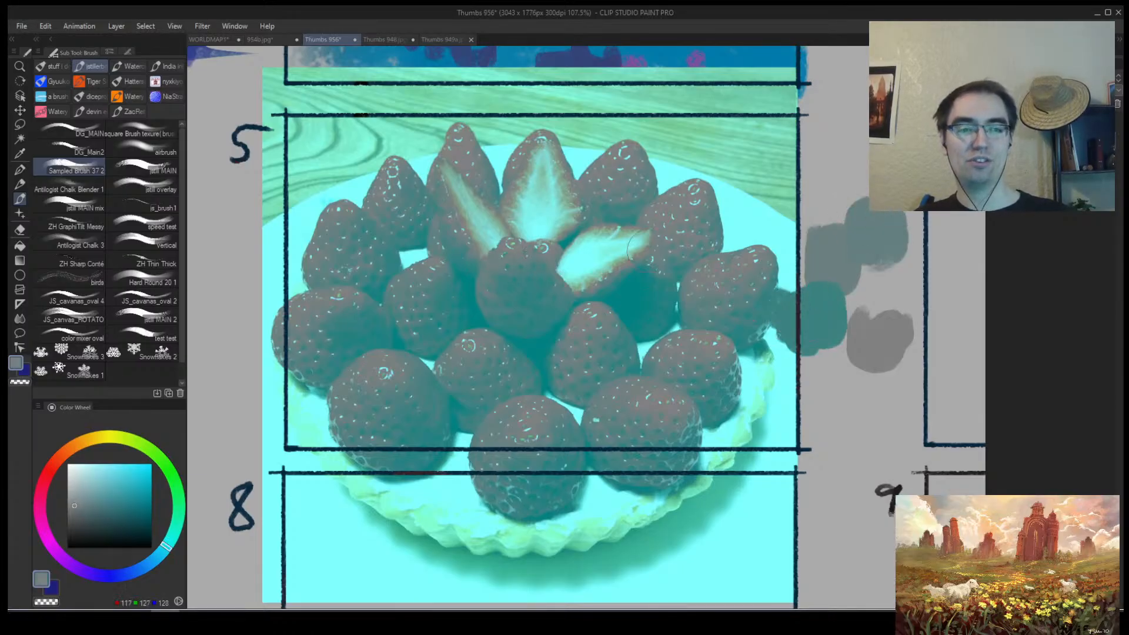
Try broad grey strokes from the tart photo across the swatches and undo them.
{"action": "mouse_move", "coordinate": [511, 259]}
{"action": "left_mouse_down"}
{"action": "mouse_move", "coordinate": [882, 261]}
{"action": "mouse_move", "coordinate": [879, 276]}
{"action": "mouse_move", "coordinate": [938, 309]}
{"action": "mouse_move", "coordinate": [847, 387]}
{"action": "left_mouse_up"}
{"action": "mouse_move", "coordinate": [873, 317]}
{"action": "left_mouse_down"}
{"action": "mouse_move", "coordinate": [926, 430]}
{"action": "mouse_move", "coordinate": [902, 423]}
{"action": "mouse_move", "coordinate": [888, 447]}
{"action": "left_mouse_up"}
{"action": "scroll", "coordinate": [823, 394], "scroll_direction": "down", "scroll_amount": 4}
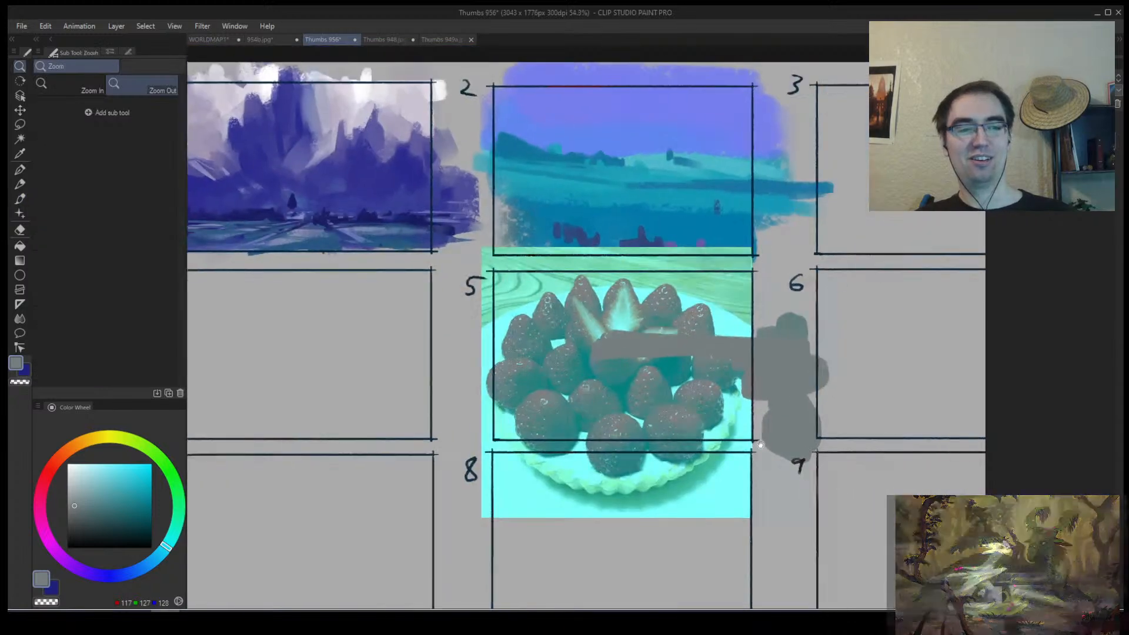
{"action": "scroll", "coordinate": [653, 382], "scroll_direction": "up", "scroll_amount": 4}
{"action": "mouse_move", "coordinate": [647, 384]}
{"action": "left_mouse_down"}
{"action": "mouse_move", "coordinate": [635, 353]}
{"action": "mouse_move", "coordinate": [676, 235]}
{"action": "mouse_move", "coordinate": [641, 188]}
{"action": "left_mouse_up"}
{"action": "key", "text": "ctrl+z"}
{"action": "key", "text": "ctrl+z"}
{"action": "key", "text": "ctrl+z"}
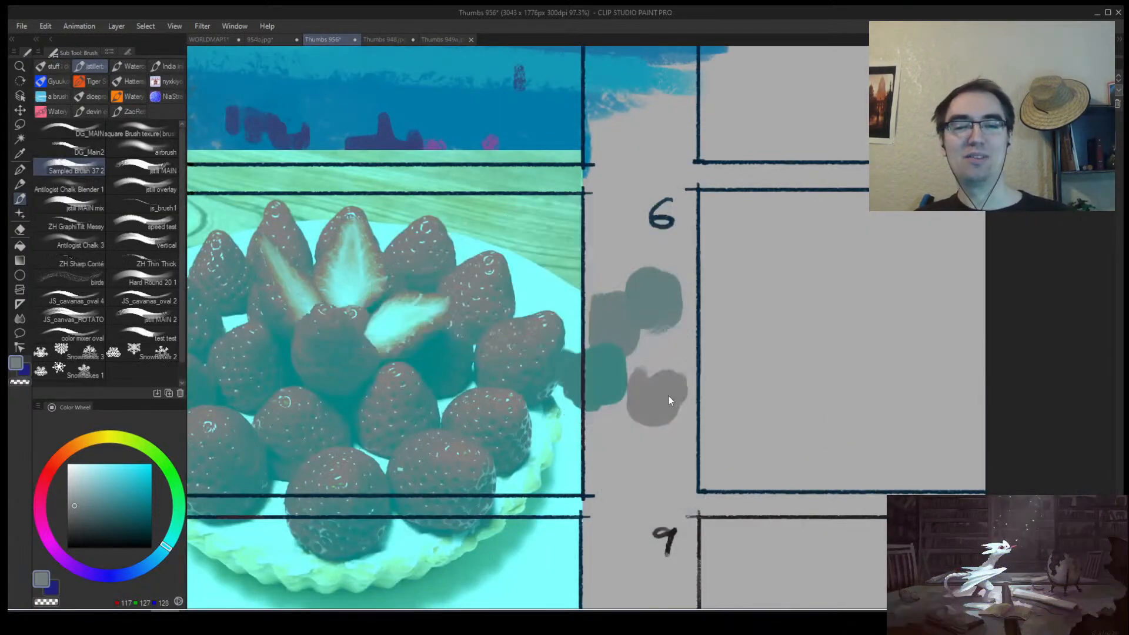
Shift the tart photo and its swatches with the Move layer tool and delete them from the canvas.
{"action": "key", "text": "k"}
{"action": "scroll", "coordinate": [668, 395], "scroll_direction": "down", "scroll_amount": 4}
{"action": "scroll", "coordinate": [588, 365], "scroll_direction": "up", "scroll_amount": 3}
{"action": "scroll", "coordinate": [588, 365], "scroll_direction": "up", "scroll_amount": 1}
{"action": "mouse_move", "coordinate": [638, 381]}
{"action": "left_mouse_down"}
{"action": "mouse_move", "coordinate": [515, 392]}
{"action": "mouse_move", "coordinate": [536, 441]}
{"action": "left_mouse_up"}
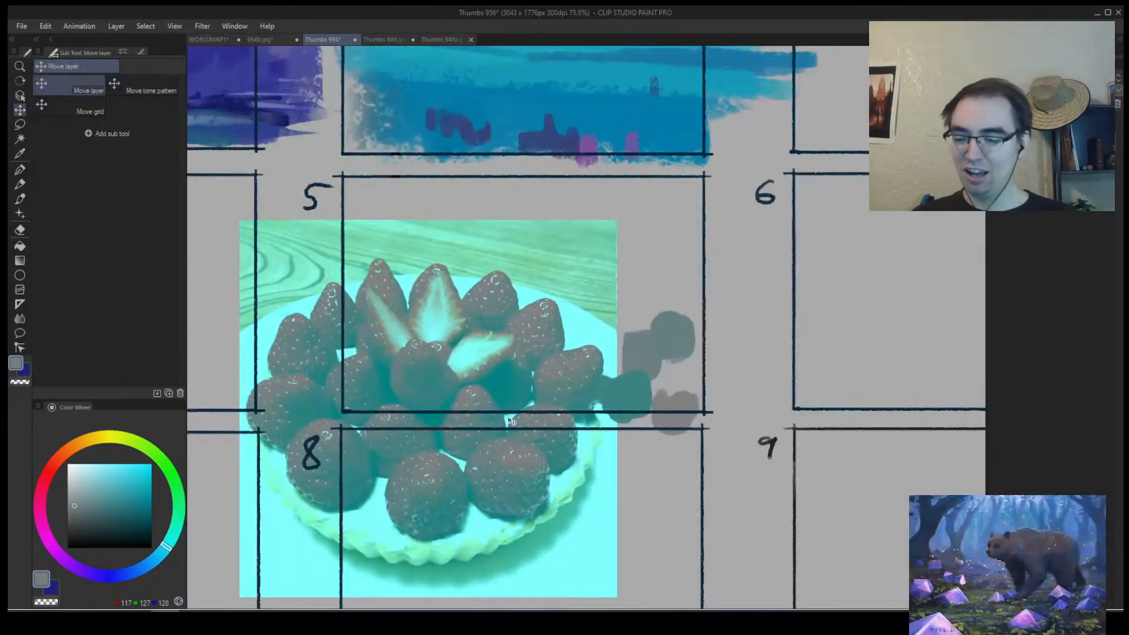
{"action": "key", "text": "Delete"}
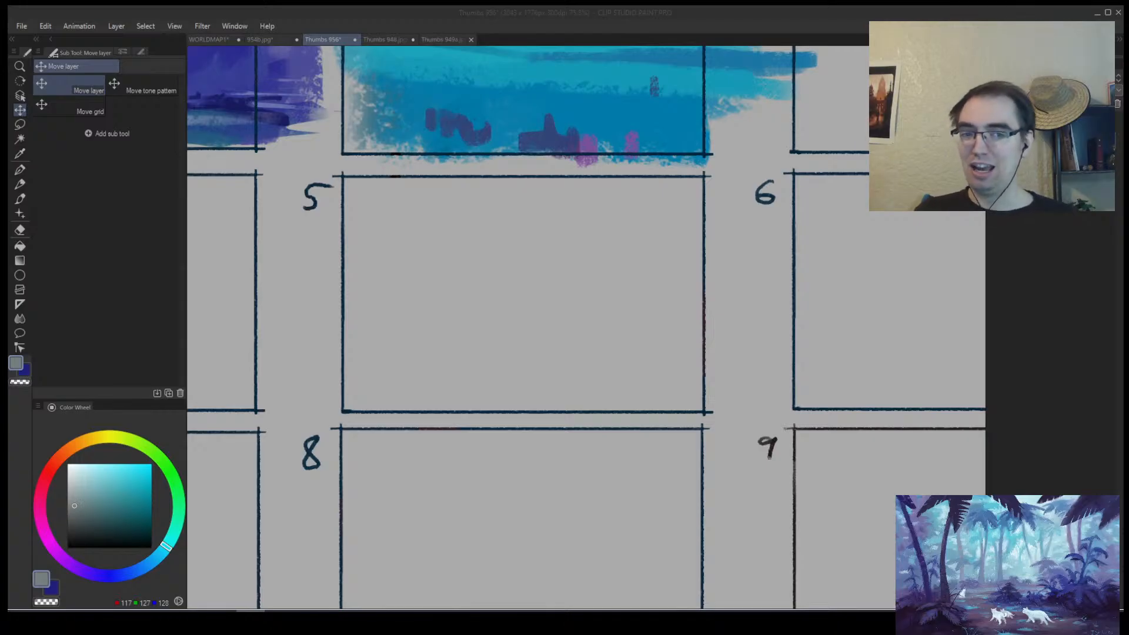
Sample foreground colours in thumbnail 2 and dab dark purple, violet and muted blue (RGB 50, 69, 119) clumps across its lower field.
{"action": "left_click", "coordinate": [532, 336]}
{"action": "mouse_move", "coordinate": [518, 347]}
{"action": "left_mouse_down"}
{"action": "mouse_move", "coordinate": [474, 383]}
{"action": "mouse_move", "coordinate": [552, 492]}
{"action": "mouse_move", "coordinate": [635, 334]}
{"action": "left_mouse_up"}
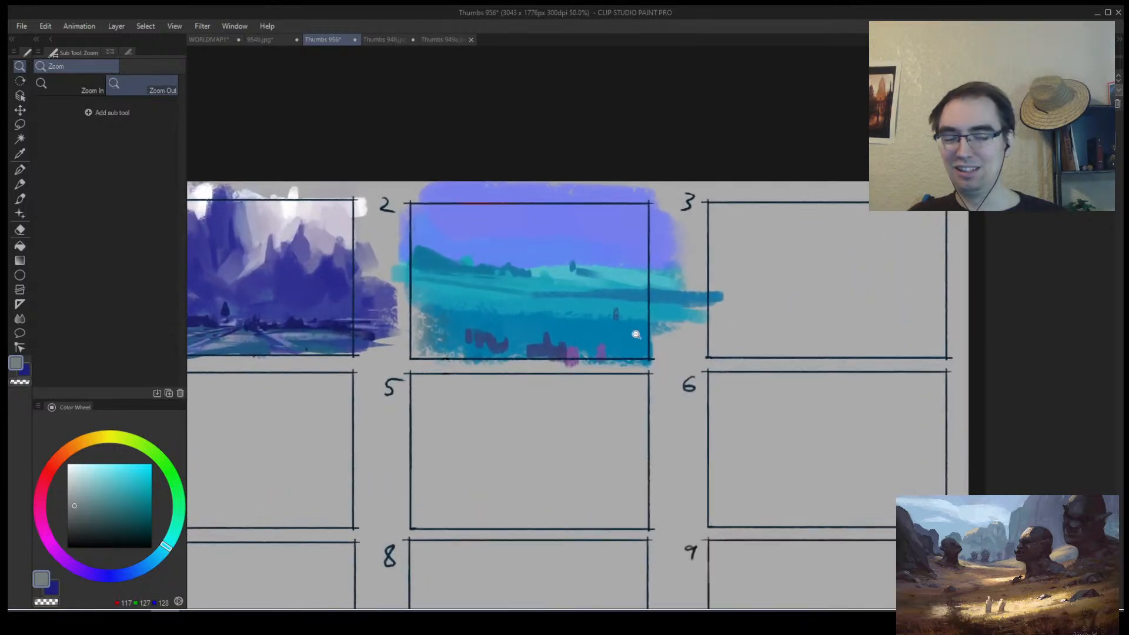
{"action": "left_click", "coordinate": [475, 371], "text": "alt"}
{"action": "left_click", "coordinate": [578, 355], "text": "alt"}
{"action": "mouse_move", "coordinate": [563, 330]}
{"action": "left_mouse_down"}
{"action": "mouse_move", "coordinate": [565, 347]}
{"action": "mouse_move", "coordinate": [492, 341]}
{"action": "mouse_move", "coordinate": [529, 349]}
{"action": "left_mouse_up"}
{"action": "left_click", "coordinate": [501, 346], "text": "alt"}
{"action": "left_click_drag", "start_coordinate": [449, 324], "coordinate": [538, 327]}
{"action": "key", "text": "alt+space"}
{"action": "mouse_move", "coordinate": [597, 303]}
{"action": "left_mouse_down"}
{"action": "mouse_move", "coordinate": [559, 360]}
{"action": "mouse_move", "coordinate": [609, 323]}
{"action": "left_mouse_up"}
{"action": "left_click_drag", "start_coordinate": [544, 410], "coordinate": [520, 406]}
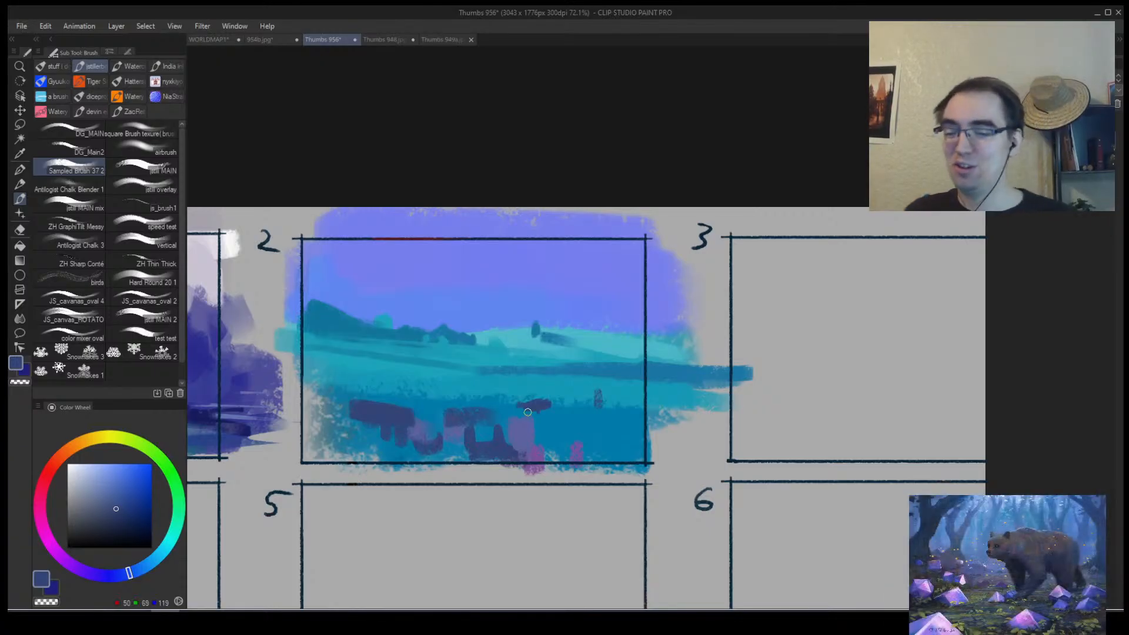
Sample nearby purples and paint angular dark purple shapes along the rear edge of thumbnail 2's foreground.
{"action": "left_click", "coordinate": [530, 401], "text": "alt"}
{"action": "mouse_move", "coordinate": [529, 401]}
{"action": "left_mouse_down"}
{"action": "mouse_move", "coordinate": [597, 393]}
{"action": "mouse_move", "coordinate": [574, 393]}
{"action": "mouse_move", "coordinate": [592, 399]}
{"action": "mouse_move", "coordinate": [566, 372]}
{"action": "mouse_move", "coordinate": [597, 391]}
{"action": "mouse_move", "coordinate": [634, 386]}
{"action": "mouse_move", "coordinate": [629, 418]}
{"action": "left_mouse_up"}
{"action": "left_click", "coordinate": [585, 398], "text": "alt"}
{"action": "left_click", "coordinate": [601, 388], "text": "alt"}
{"action": "left_click", "coordinate": [567, 372], "text": "alt"}
{"action": "left_click", "coordinate": [566, 380], "text": "alt"}
Mirror the canvas view and brush magenta-purple (RGB 123, 79, 152) bands across thumbnail 2's foreground clumps.
{"action": "key", "text": "h"}
{"action": "left_click", "coordinate": [484, 459], "text": "alt"}
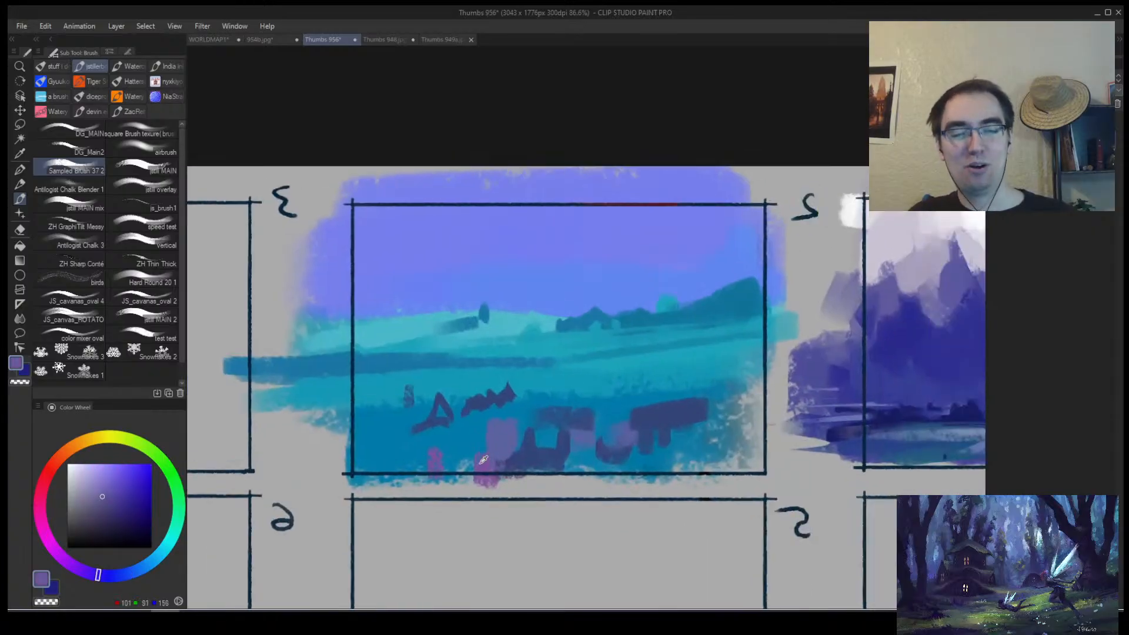
{"action": "left_click", "coordinate": [484, 459], "text": "alt"}
{"action": "mouse_move", "coordinate": [435, 411]}
{"action": "left_mouse_down"}
{"action": "mouse_move", "coordinate": [452, 406]}
{"action": "mouse_move", "coordinate": [413, 416]}
{"action": "mouse_move", "coordinate": [650, 395]}
{"action": "left_mouse_up"}
{"action": "left_click", "coordinate": [494, 459], "text": "alt"}
Reduce the brush size and paint thin magenta-purple streaks across the field behind thumbnail 2's foreground clumps.
{"action": "key", "text": "bracketleft"}
{"action": "key", "text": "bracketleft"}
{"action": "key", "text": "bracketleft"}
{"action": "key", "text": "bracketleft"}
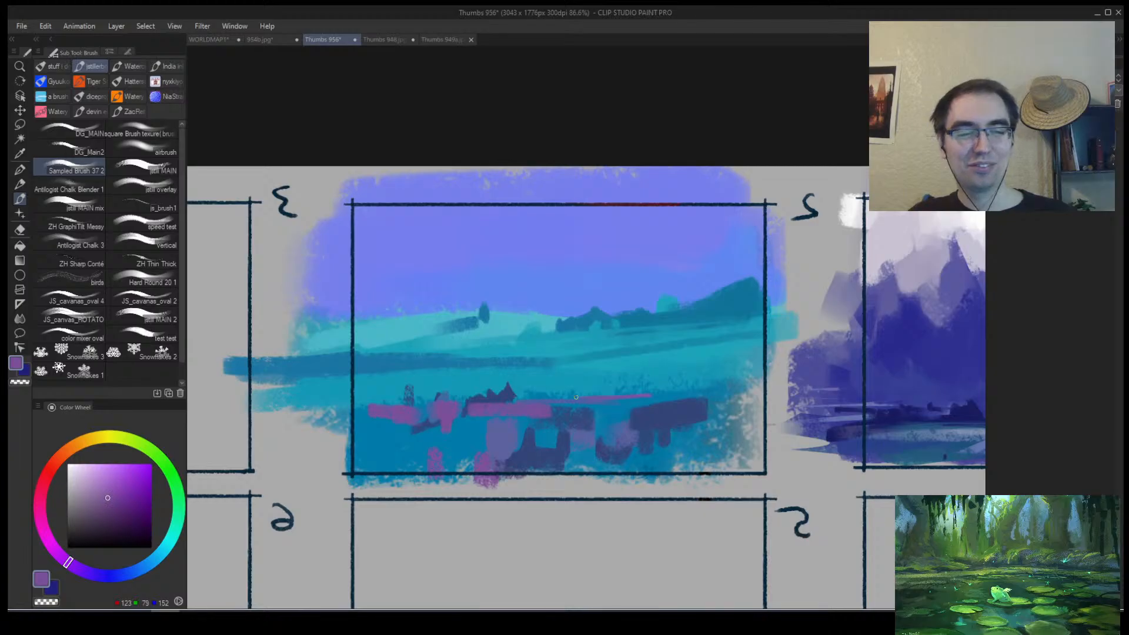
{"action": "mouse_move", "coordinate": [576, 397]}
{"action": "left_mouse_down"}
{"action": "mouse_move", "coordinate": [616, 391]}
{"action": "mouse_move", "coordinate": [594, 380]}
{"action": "left_mouse_up"}
{"action": "left_click_drag", "start_coordinate": [499, 382], "coordinate": [579, 386]}
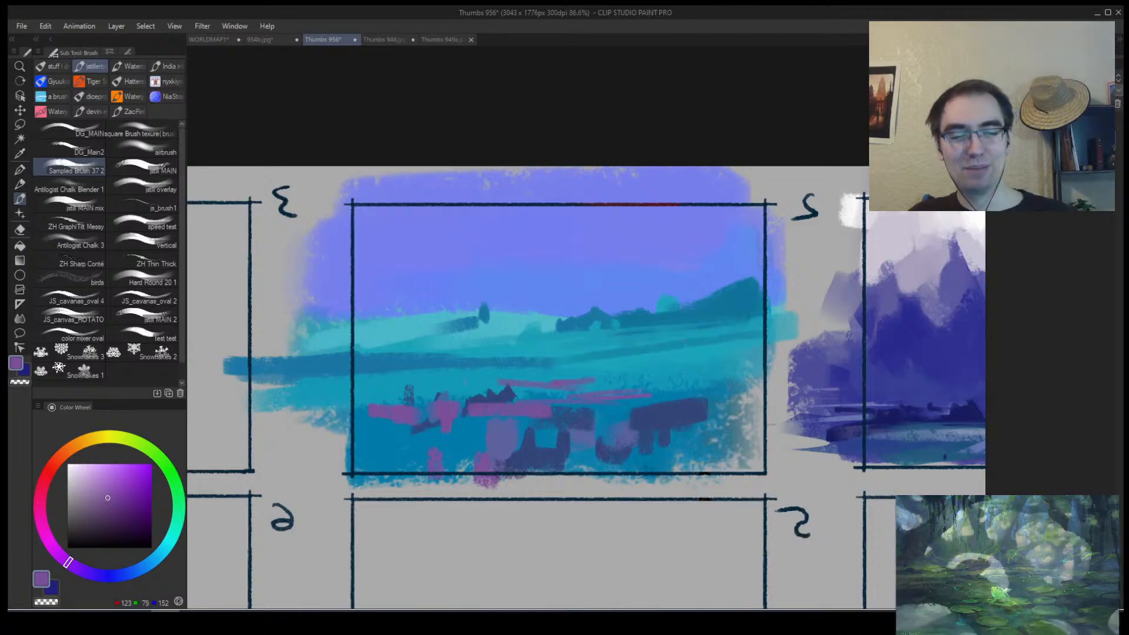
{"action": "left_click_drag", "start_coordinate": [394, 387], "coordinate": [482, 387]}
{"action": "key", "text": "alt+space"}
{"action": "left_click", "coordinate": [551, 382]}
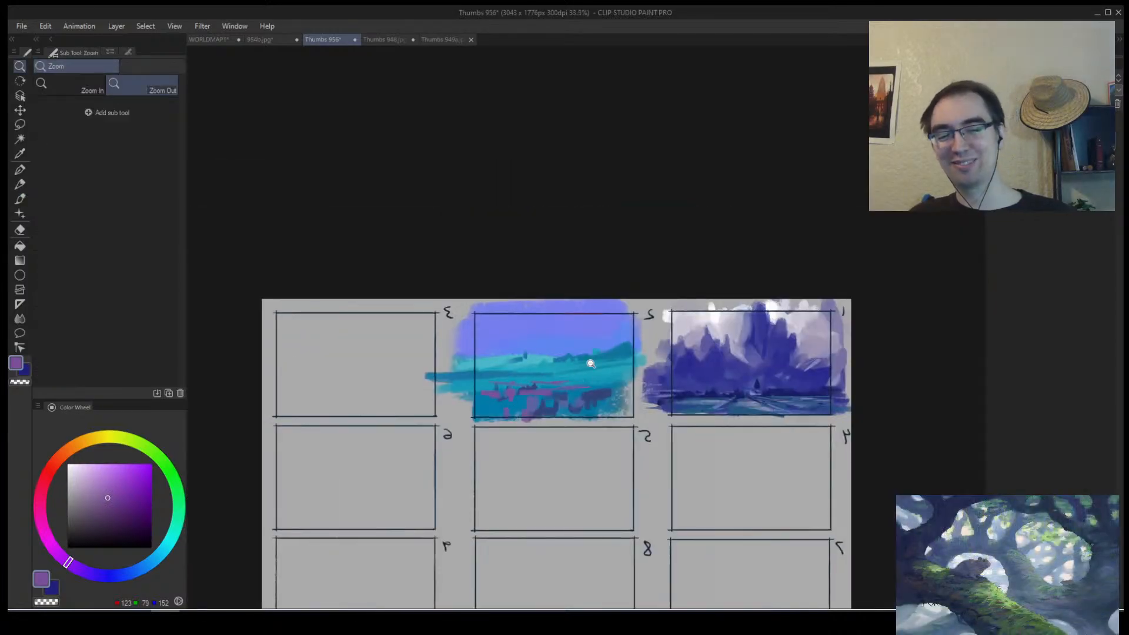
{"action": "left_click", "coordinate": [441, 363]}
Shift the paint colour through blue to muted red (RGB 154, 80, 87) and dab strokes in thumbnail 2's lower foreground.
{"action": "left_click_drag", "start_coordinate": [93, 573], "coordinate": [155, 559]}
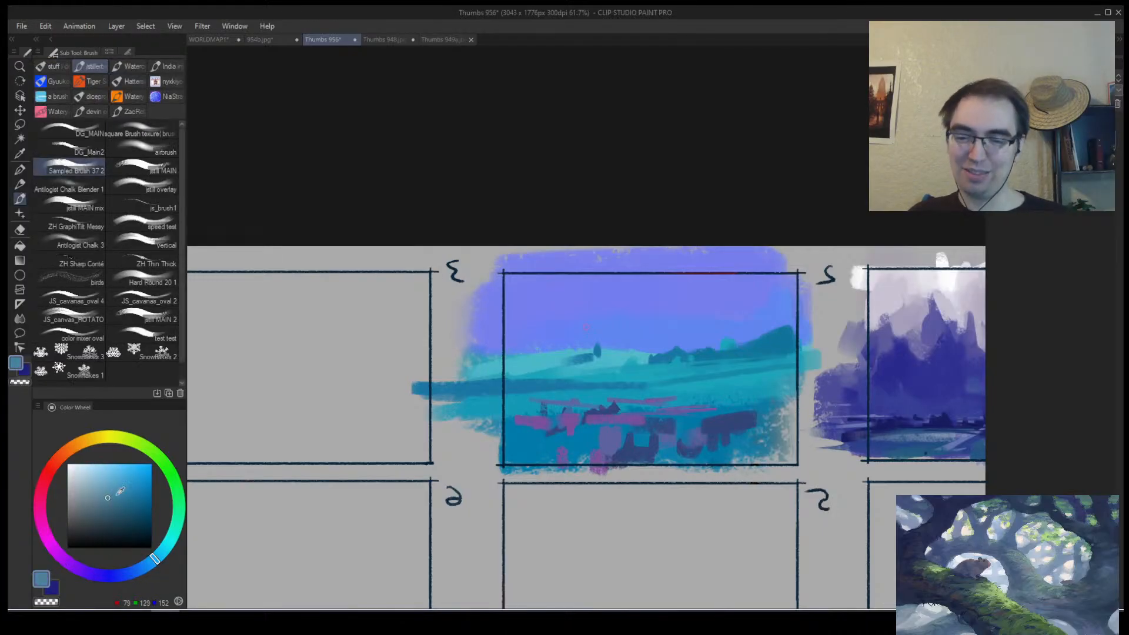
{"action": "left_click", "coordinate": [129, 487]}
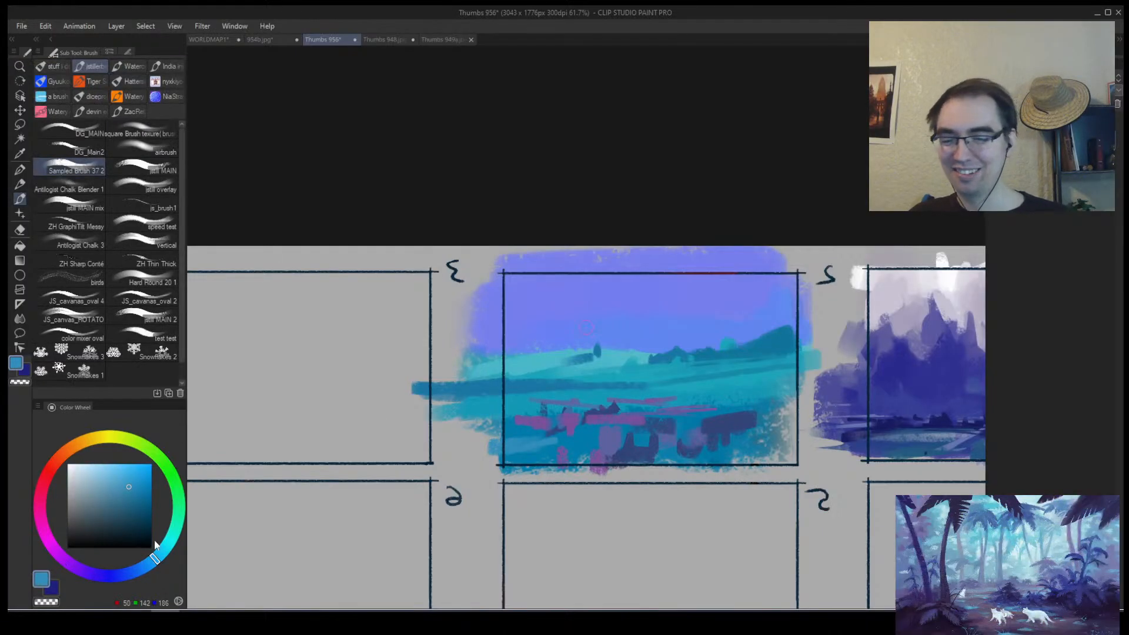
{"action": "left_click", "coordinate": [117, 507]}
{"action": "left_click_drag", "start_coordinate": [70, 454], "coordinate": [47, 478]}
{"action": "left_click", "coordinate": [108, 497]}
{"action": "mouse_move", "coordinate": [558, 451]}
{"action": "left_mouse_down"}
{"action": "mouse_move", "coordinate": [592, 435]}
{"action": "mouse_move", "coordinate": [571, 444]}
{"action": "mouse_move", "coordinate": [515, 431]}
{"action": "mouse_move", "coordinate": [504, 442]}
{"action": "mouse_move", "coordinate": [544, 453]}
{"action": "left_mouse_up"}
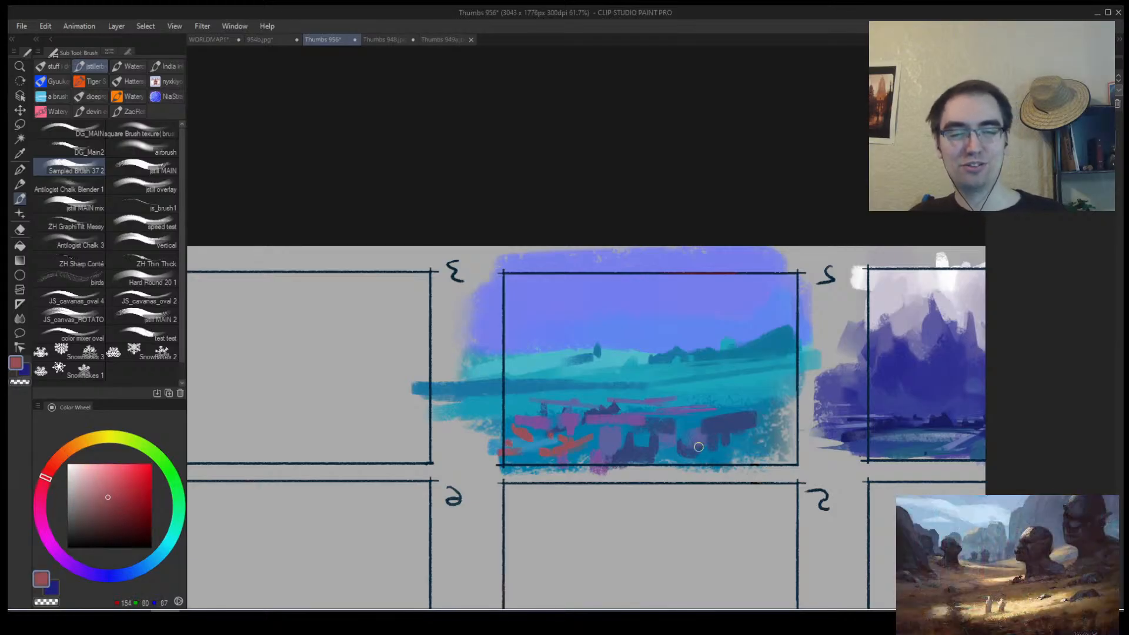
Scatter short muted red dabs among the dark purple clumps in thumbnail 2's foreground.
{"action": "mouse_move", "coordinate": [694, 448]}
{"action": "left_mouse_down"}
{"action": "mouse_move", "coordinate": [673, 448]}
{"action": "mouse_move", "coordinate": [698, 433]}
{"action": "left_mouse_up"}
{"action": "left_click_drag", "start_coordinate": [724, 436], "coordinate": [732, 444]}
{"action": "left_click_drag", "start_coordinate": [734, 447], "coordinate": [735, 453]}
{"action": "left_click_drag", "start_coordinate": [694, 418], "coordinate": [697, 422]}
{"action": "mouse_move", "coordinate": [674, 410]}
{"action": "left_mouse_down"}
{"action": "mouse_move", "coordinate": [685, 414]}
{"action": "mouse_move", "coordinate": [633, 429]}
{"action": "mouse_move", "coordinate": [636, 410]}
{"action": "left_mouse_up"}
{"action": "key", "text": "alt+space"}
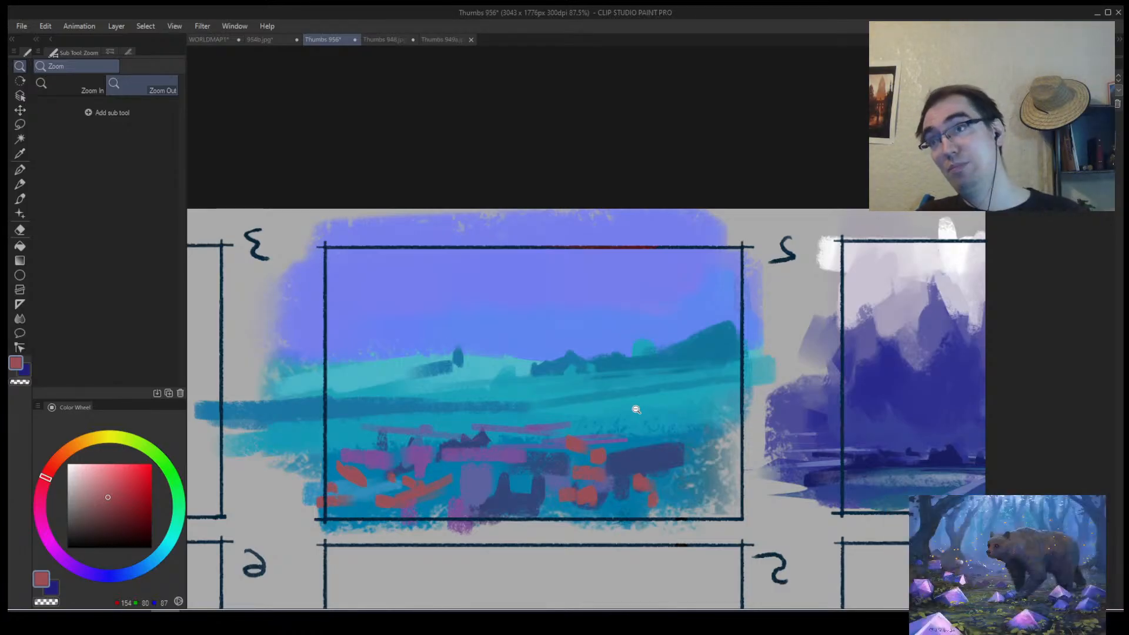
Sample foreground reds and add muted red strokes at thumbnail 2's side frame and along the foreground's rear edge.
{"action": "mouse_move", "coordinate": [583, 355]}
{"action": "left_mouse_down"}
{"action": "mouse_move", "coordinate": [545, 381]}
{"action": "mouse_move", "coordinate": [575, 358]}
{"action": "left_mouse_up"}
{"action": "left_click", "coordinate": [412, 422], "text": "alt"}
{"action": "left_click", "coordinate": [412, 415], "text": "alt"}
{"action": "left_click_drag", "start_coordinate": [389, 397], "coordinate": [458, 397]}
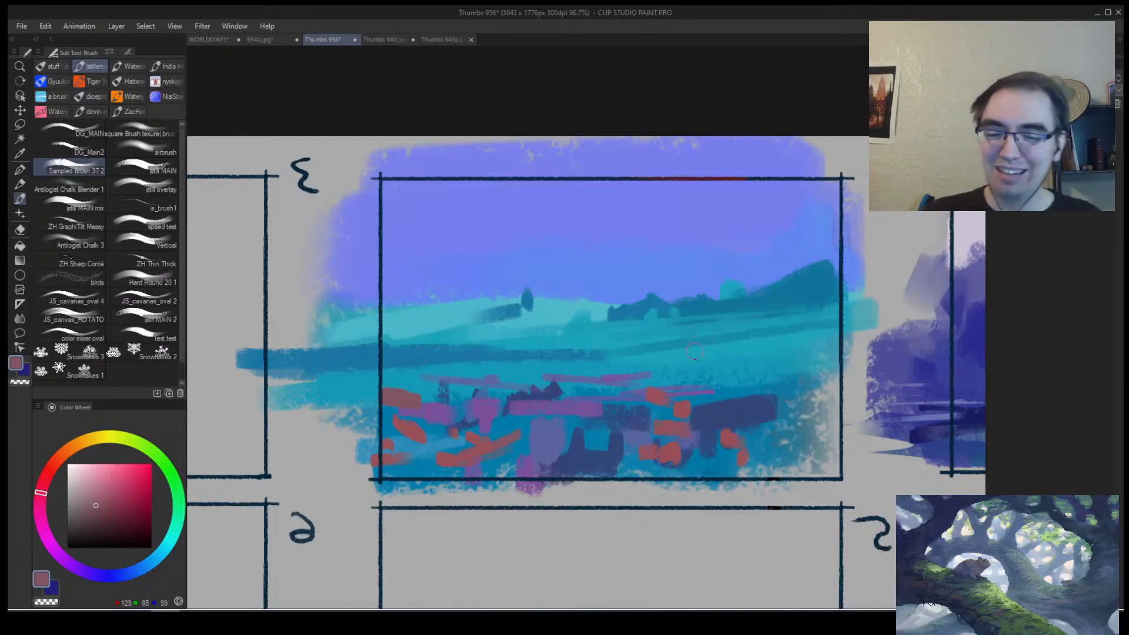
{"action": "scroll", "coordinate": [671, 393], "scroll_direction": "up", "scroll_amount": 1}
{"action": "mouse_move", "coordinate": [670, 393]}
{"action": "left_mouse_down"}
{"action": "mouse_move", "coordinate": [696, 394]}
{"action": "mouse_move", "coordinate": [541, 406]}
{"action": "mouse_move", "coordinate": [524, 397]}
{"action": "mouse_move", "coordinate": [500, 411]}
{"action": "left_mouse_up"}
Sample a purple (RGB 116, 81, 153), brush a streak behind the foreground clumps out to the frame and restore the unmirrored view.
{"action": "left_click", "coordinate": [524, 393], "text": "alt"}
{"action": "left_click", "coordinate": [568, 407], "text": "alt"}
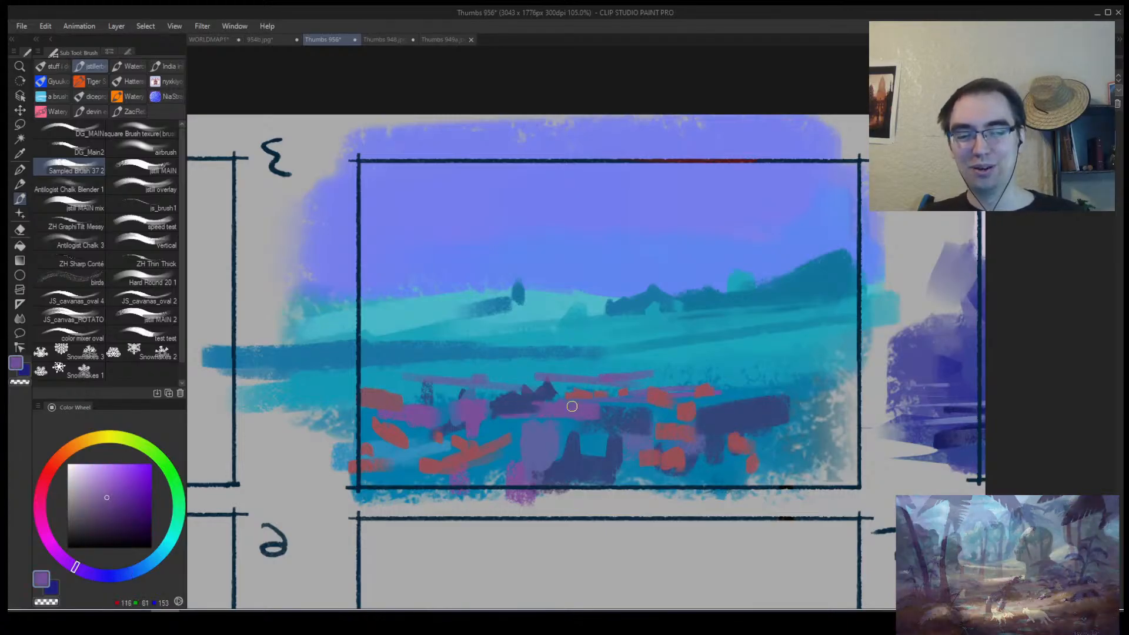
{"action": "left_click_drag", "start_coordinate": [735, 388], "coordinate": [847, 385]}
{"action": "mouse_move", "coordinate": [824, 347]}
{"action": "left_mouse_down"}
{"action": "mouse_move", "coordinate": [736, 347]}
{"action": "mouse_move", "coordinate": [835, 347]}
{"action": "mouse_move", "coordinate": [703, 361]}
{"action": "mouse_move", "coordinate": [585, 355]}
{"action": "mouse_move", "coordinate": [637, 335]}
{"action": "left_mouse_up"}
Brush a broad muted red (RGB 153, 79, 87) band with a ragged upper edge over the purple streak, sampling nearby teals.
{"action": "left_click", "coordinate": [534, 426], "text": "alt"}
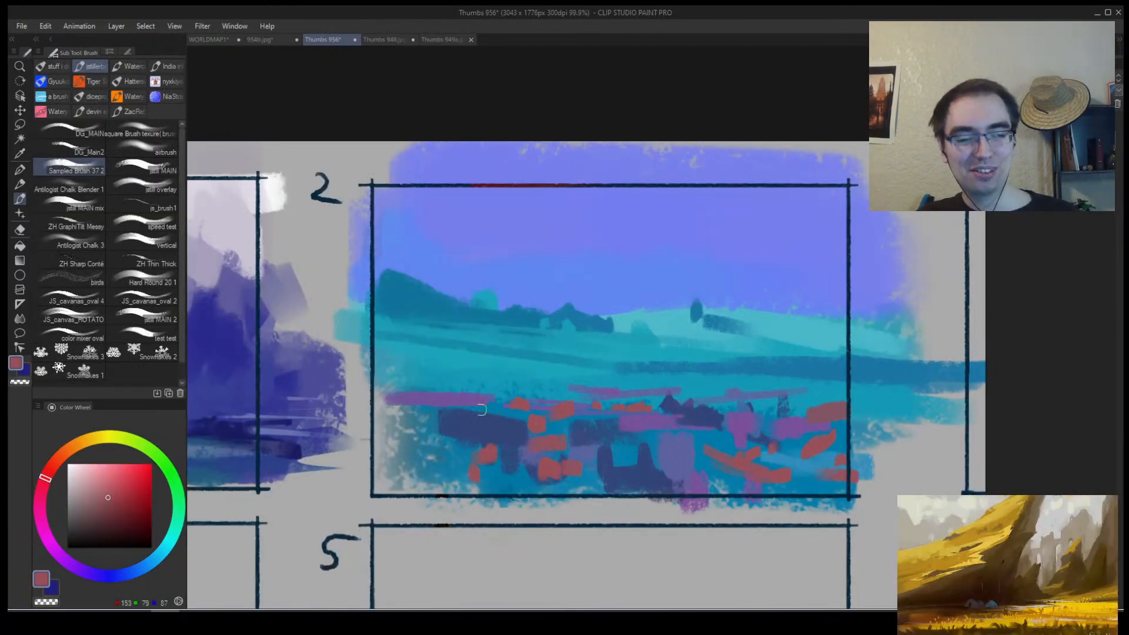
{"action": "left_click_drag", "start_coordinate": [367, 383], "coordinate": [562, 393]}
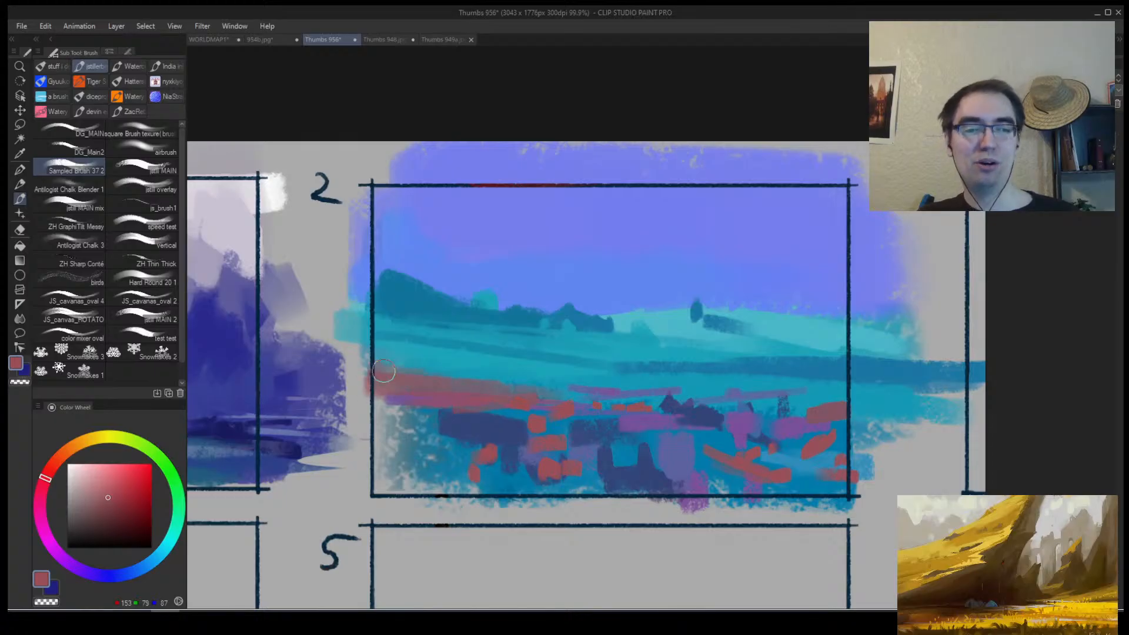
{"action": "left_click_drag", "start_coordinate": [376, 374], "coordinate": [596, 395]}
{"action": "left_click", "coordinate": [453, 394], "text": "alt"}
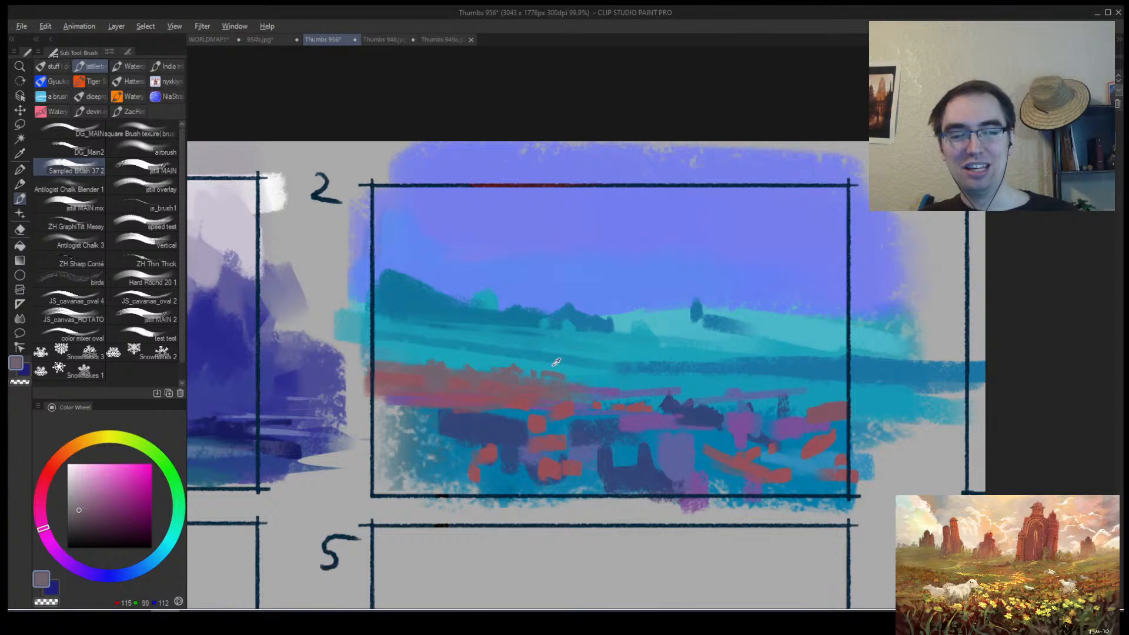
{"action": "left_click", "coordinate": [579, 357], "text": "alt"}
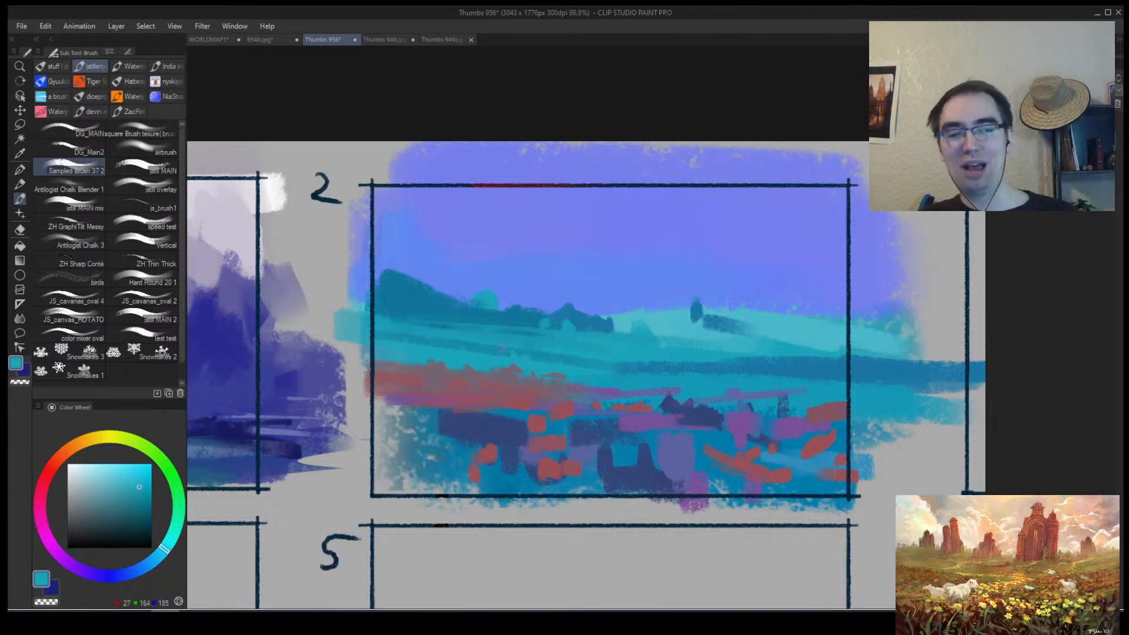
{"action": "left_click", "coordinate": [510, 344], "text": "alt"}
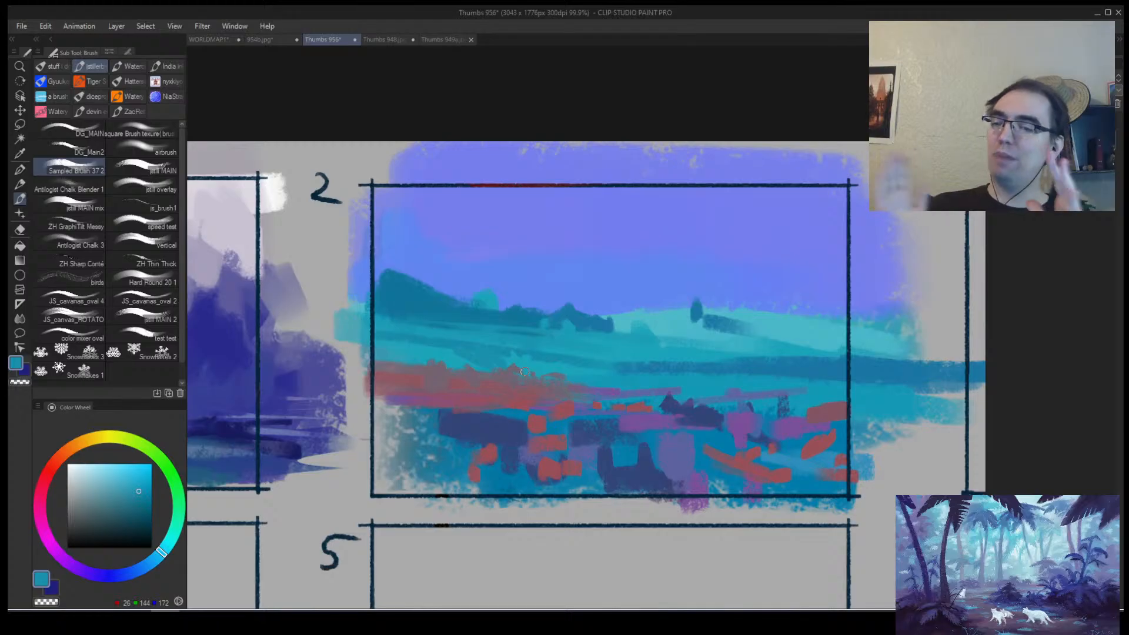
Sample dark blue (RGB 23, 26, 92) from thumbnail 1 and handwrite "1 → 10" with a slanted divider inside thumbnail 5.
{"action": "scroll", "coordinate": [523, 371], "scroll_direction": "down", "scroll_amount": 3}
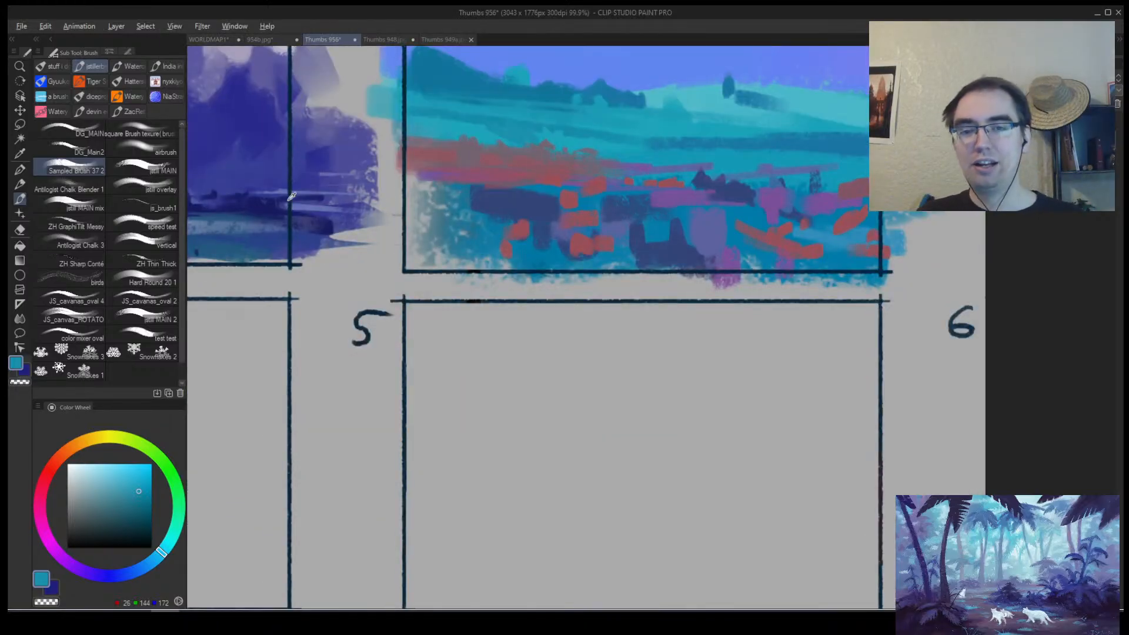
{"action": "left_click", "coordinate": [262, 206], "text": "alt"}
{"action": "mouse_move", "coordinate": [442, 380]}
{"action": "left_mouse_down"}
{"action": "mouse_move", "coordinate": [462, 402]}
{"action": "mouse_move", "coordinate": [433, 404]}
{"action": "mouse_move", "coordinate": [444, 407]}
{"action": "left_mouse_up"}
{"action": "mouse_move", "coordinate": [468, 391]}
{"action": "left_mouse_down"}
{"action": "mouse_move", "coordinate": [503, 391]}
{"action": "mouse_move", "coordinate": [487, 400]}
{"action": "left_mouse_up"}
{"action": "mouse_move", "coordinate": [531, 381]}
{"action": "left_mouse_down"}
{"action": "mouse_move", "coordinate": [530, 398]}
{"action": "mouse_move", "coordinate": [552, 383]}
{"action": "mouse_move", "coordinate": [592, 405]}
{"action": "left_mouse_up"}
{"action": "key", "text": "ctrl+z"}
{"action": "left_click_drag", "start_coordinate": [587, 340], "coordinate": [574, 434]}
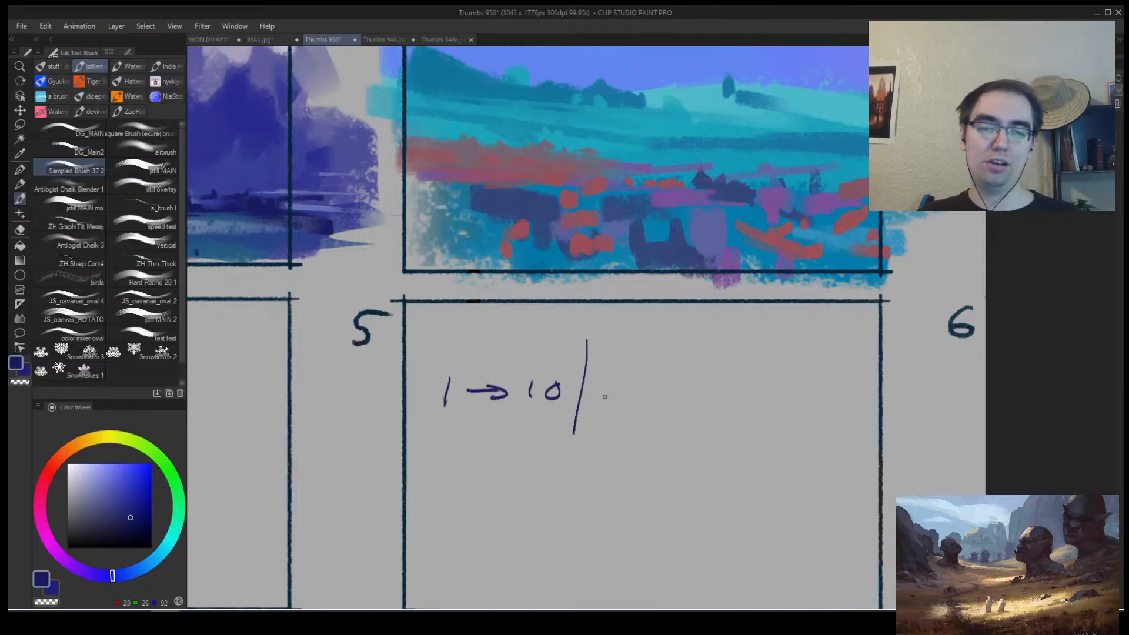
Handwrite "11 — 75" followed by a second slanted divider beside the first range in thumbnail 5.
{"action": "mouse_move", "coordinate": [621, 383]}
{"action": "left_mouse_down"}
{"action": "mouse_move", "coordinate": [666, 392]}
{"action": "mouse_move", "coordinate": [749, 380]}
{"action": "mouse_move", "coordinate": [743, 402]}
{"action": "left_mouse_up"}
{"action": "mouse_move", "coordinate": [775, 382]}
{"action": "left_mouse_down"}
{"action": "mouse_move", "coordinate": [768, 402]}
{"action": "mouse_move", "coordinate": [803, 380]}
{"action": "left_mouse_up"}
{"action": "left_click_drag", "start_coordinate": [816, 340], "coordinate": [793, 434]}
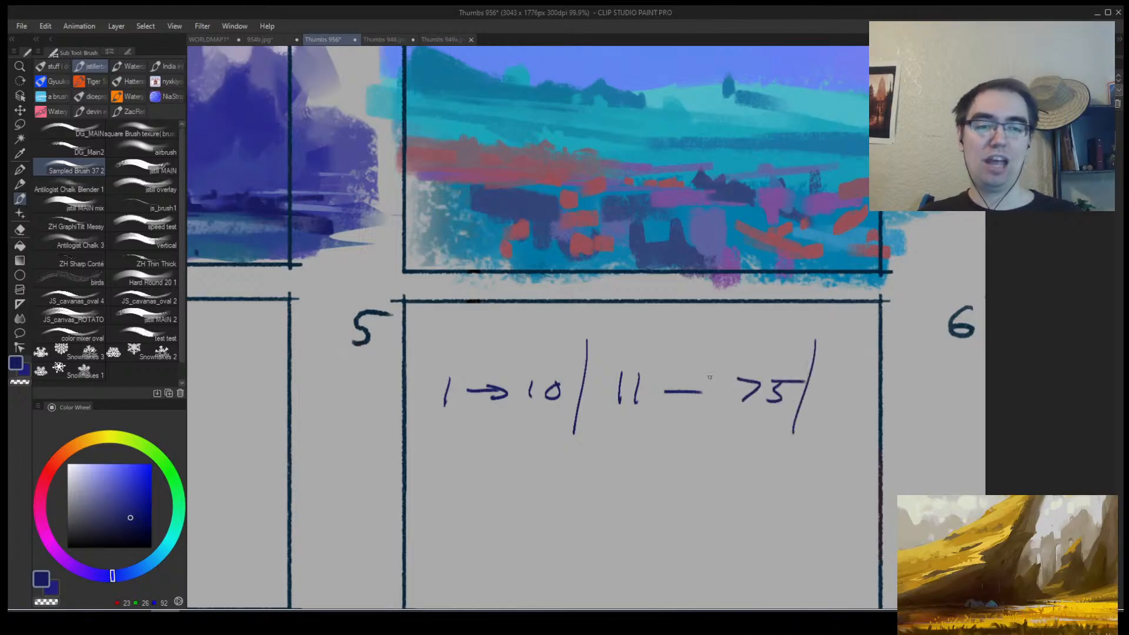
Draw an ellipse with a rising arrow beneath the "11 — 75" range and an empty ellipse beneath the "1 → 10" range.
{"action": "left_click_drag", "start_coordinate": [627, 408], "coordinate": [640, 360]}
{"action": "mouse_move", "coordinate": [606, 442]}
{"action": "left_mouse_down"}
{"action": "mouse_move", "coordinate": [670, 419]}
{"action": "mouse_move", "coordinate": [657, 423]}
{"action": "mouse_move", "coordinate": [689, 433]}
{"action": "left_mouse_up"}
{"action": "key", "text": "ctrl+z"}
{"action": "mouse_move", "coordinate": [757, 407]}
{"action": "left_mouse_down"}
{"action": "mouse_move", "coordinate": [818, 414]}
{"action": "mouse_move", "coordinate": [685, 387]}
{"action": "left_mouse_up"}
{"action": "left_click_drag", "start_coordinate": [527, 409], "coordinate": [579, 422]}
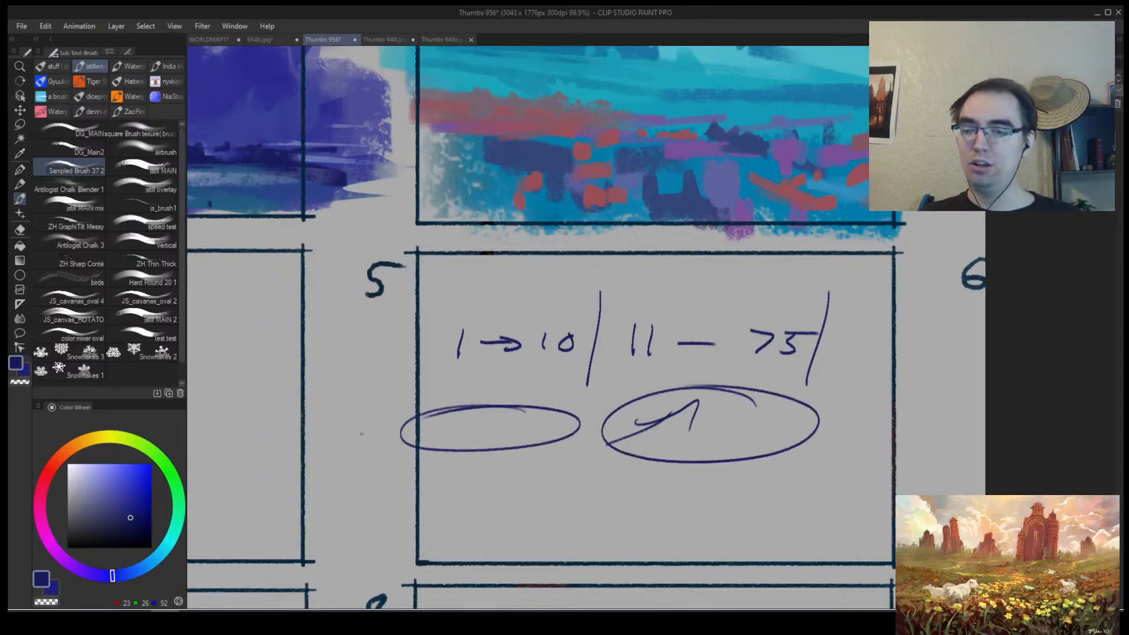
Erase the handwritten number ranges, dividers and ellipses from thumbnail 5.
{"action": "key", "text": "e"}
{"action": "scroll", "coordinate": [361, 433], "scroll_direction": "down", "scroll_amount": 3}
{"action": "scroll", "coordinate": [526, 406], "scroll_direction": "up", "scroll_amount": 2}
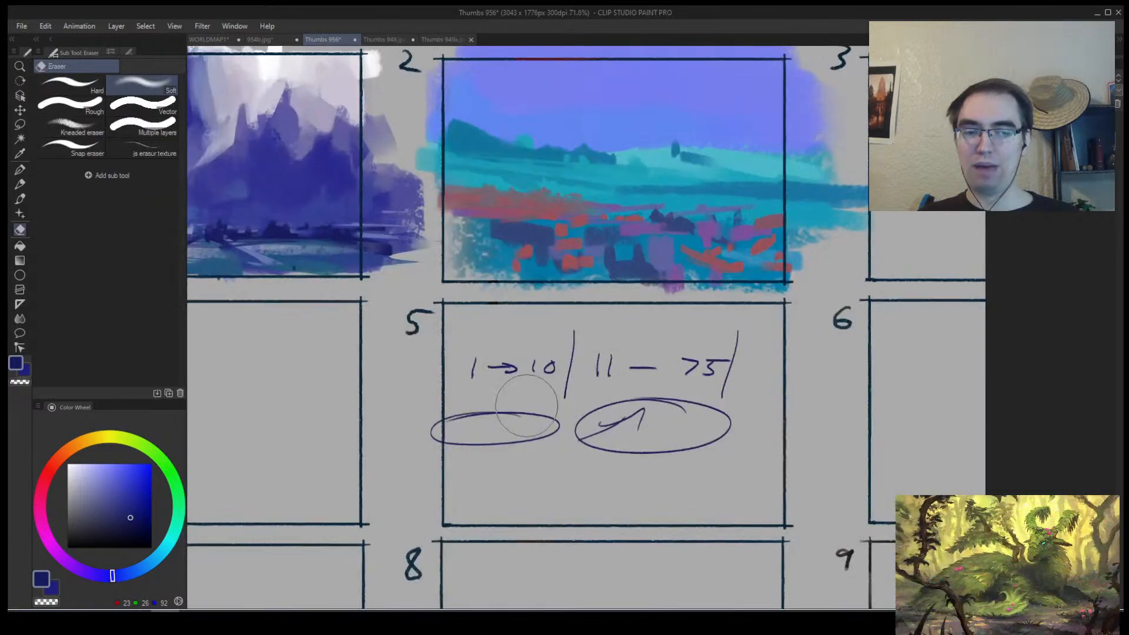
{"action": "key", "text": "b"}
{"action": "mouse_move", "coordinate": [446, 434]}
{"action": "left_mouse_down"}
{"action": "mouse_move", "coordinate": [572, 427]}
{"action": "mouse_move", "coordinate": [467, 430]}
{"action": "mouse_move", "coordinate": [567, 401]}
{"action": "mouse_move", "coordinate": [792, 389]}
{"action": "mouse_move", "coordinate": [793, 374]}
{"action": "mouse_move", "coordinate": [550, 381]}
{"action": "mouse_move", "coordinate": [503, 397]}
{"action": "mouse_move", "coordinate": [594, 370]}
{"action": "mouse_move", "coordinate": [724, 377]}
{"action": "mouse_move", "coordinate": [470, 411]}
{"action": "left_mouse_up"}
{"action": "key", "text": "ctrl+z"}
{"action": "key", "text": "e"}
{"action": "key", "text": "bracketright"}
{"action": "key", "text": "bracketright"}
{"action": "key", "text": "bracketright"}
{"action": "key", "text": "bracketright"}
{"action": "key", "text": "bracketright"}
{"action": "key", "text": "bracketright"}
{"action": "key", "text": "bracketright"}
{"action": "key", "text": "bracketright"}
{"action": "key", "text": "bracketleft"}
{"action": "key", "text": "bracketleft"}
{"action": "key", "text": "bracketleft"}
{"action": "key", "text": "bracketleft"}
{"action": "key", "text": "bracketleft"}
{"action": "key", "text": "bracketleft"}
{"action": "key", "text": "alt+space"}
{"action": "left_click_drag", "start_coordinate": [578, 415], "coordinate": [548, 438]}
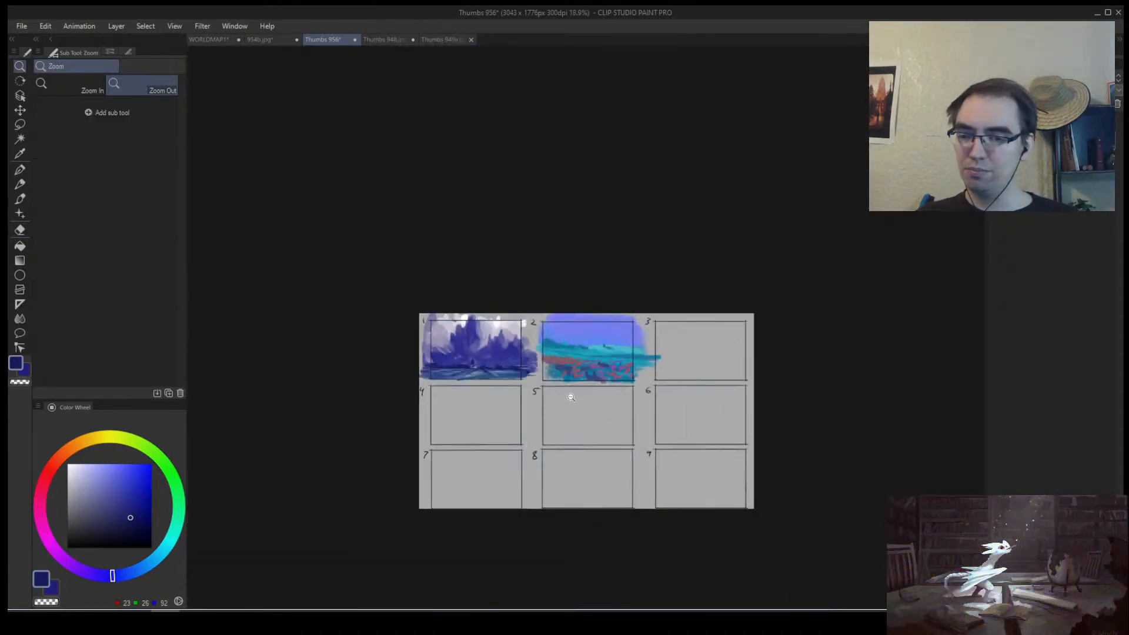
{"action": "left_click_drag", "start_coordinate": [590, 396], "coordinate": [607, 382]}
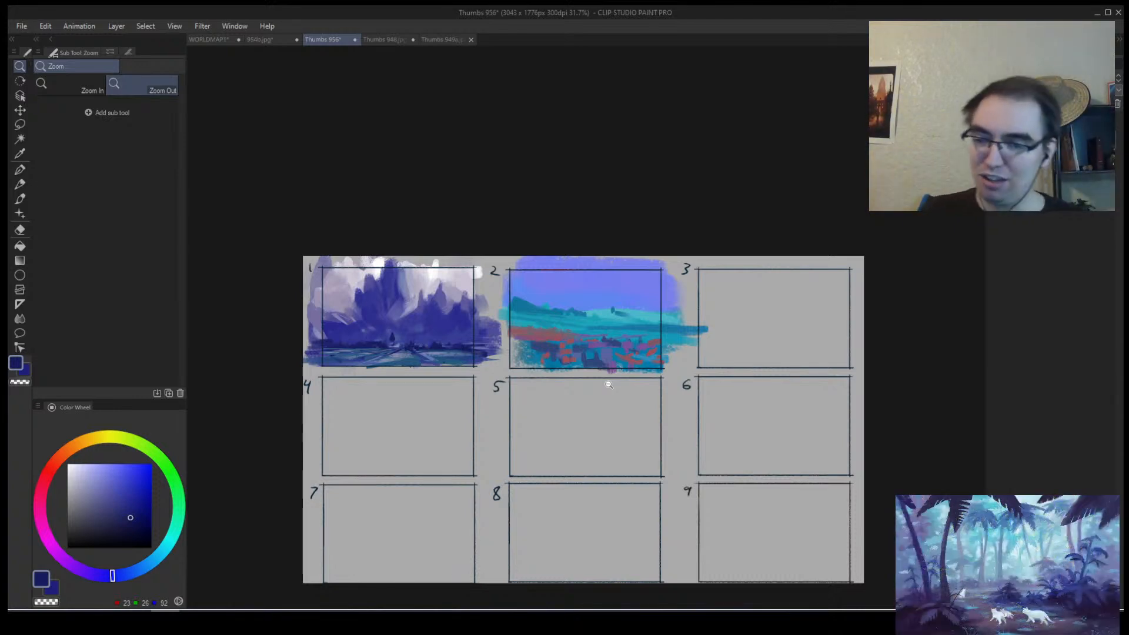
Sample colours from thumbnail 2's field and brush muted violet-blue streaks across the teal ground behind the flower patches.
{"action": "left_click", "coordinate": [585, 311]}
{"action": "key", "text": "b"}
{"action": "left_click", "coordinate": [517, 399], "text": "alt"}
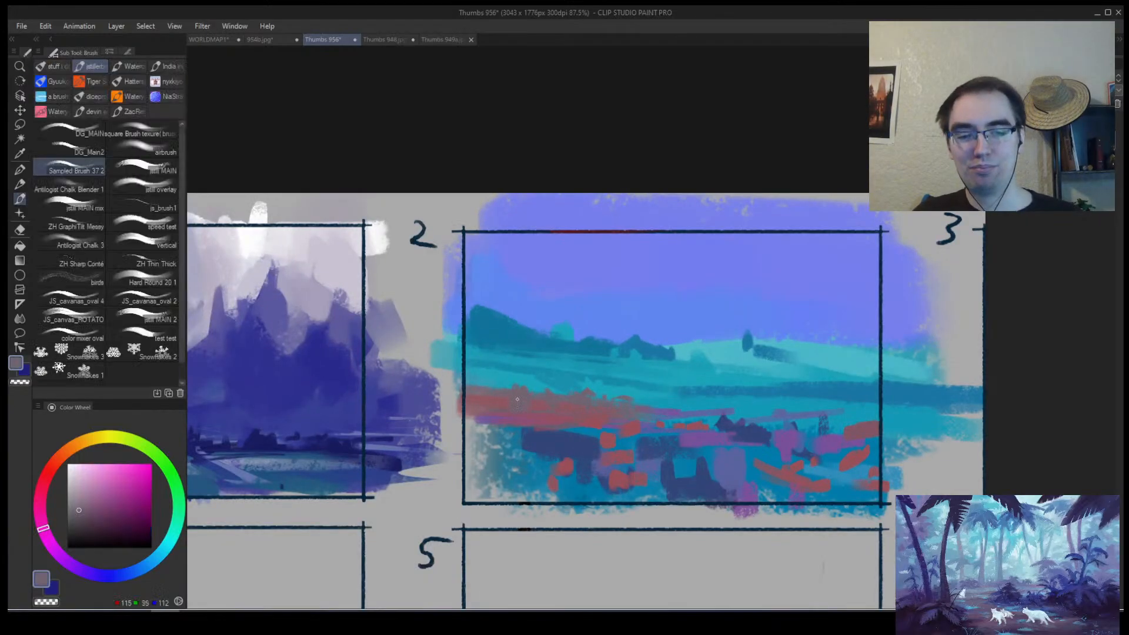
{"action": "left_click", "coordinate": [642, 364], "text": "alt"}
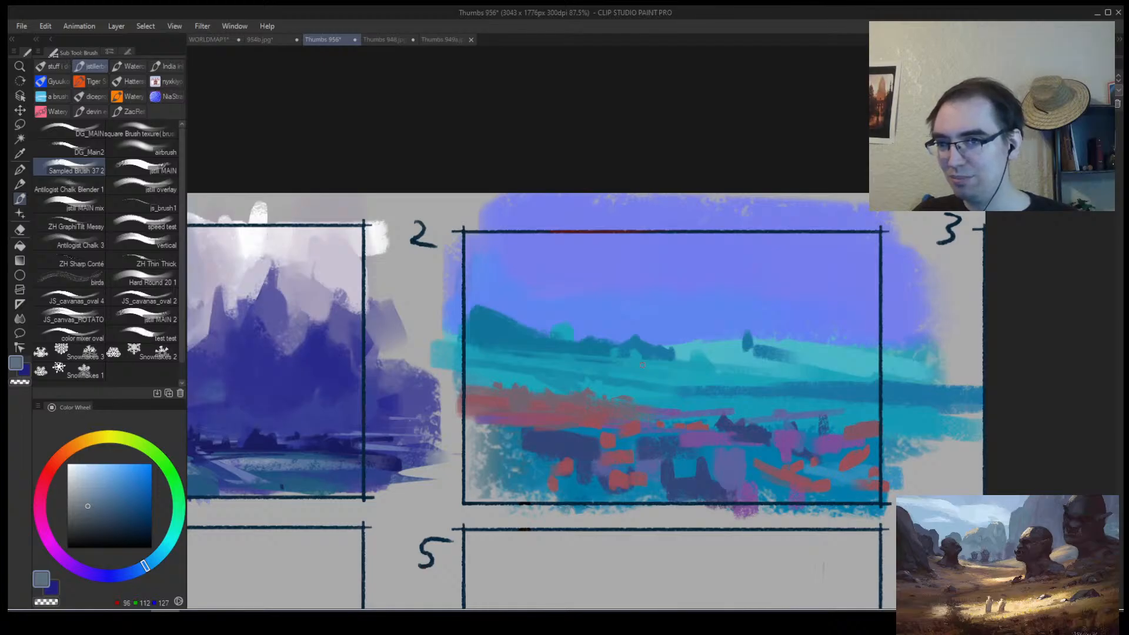
{"action": "left_click", "coordinate": [841, 406], "text": "alt"}
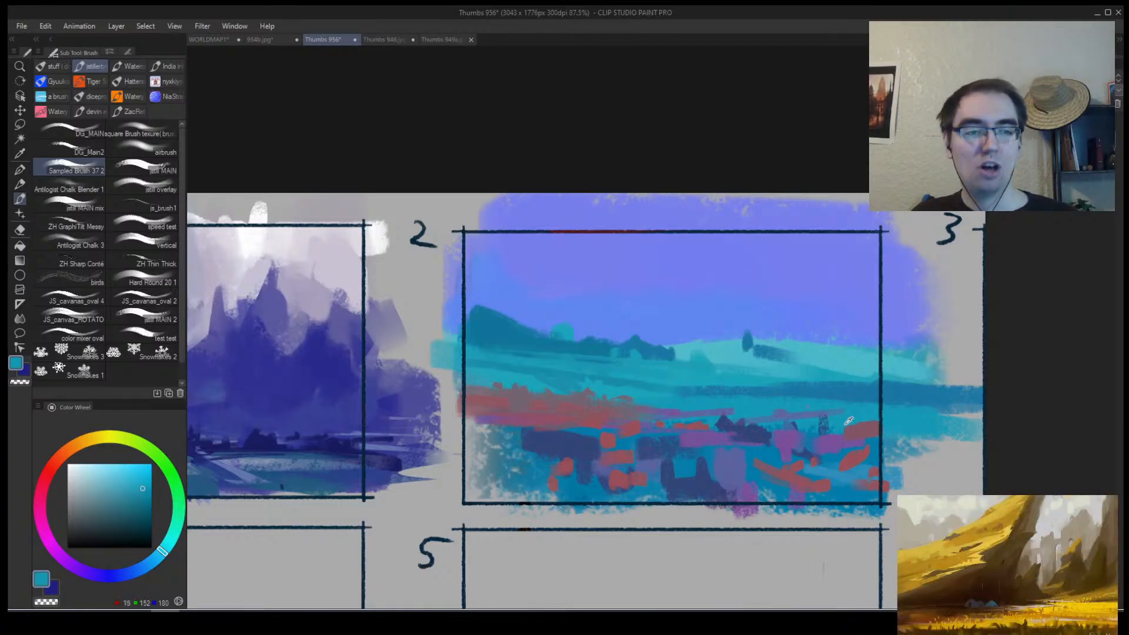
{"action": "left_click", "coordinate": [854, 420], "text": "alt"}
{"action": "left_click", "coordinate": [813, 408], "text": "alt"}
{"action": "mouse_move", "coordinate": [826, 417]}
{"action": "left_mouse_down"}
{"action": "mouse_move", "coordinate": [673, 404]}
{"action": "mouse_move", "coordinate": [704, 400]}
{"action": "left_mouse_up"}
{"action": "left_click", "coordinate": [804, 416], "text": "alt"}
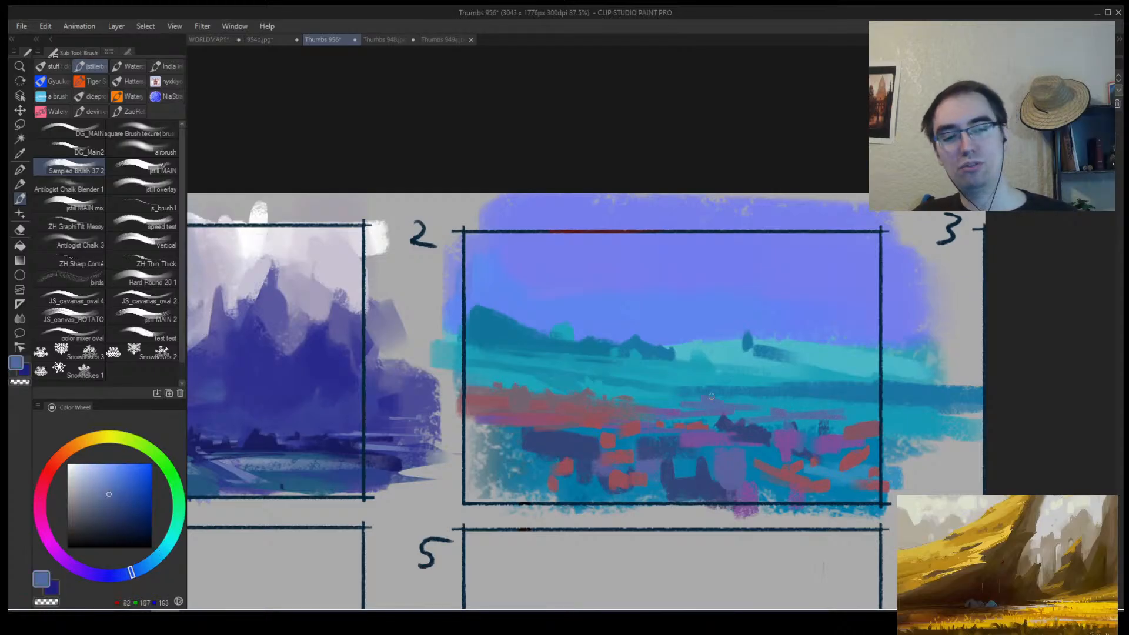
Break up thumbnail 2's middle distance with alternating sampled teal (RGB 24, 160, 183) and muted blue (RGB 79, 108, 163) strokes.
{"action": "left_click", "coordinate": [660, 400], "text": "alt"}
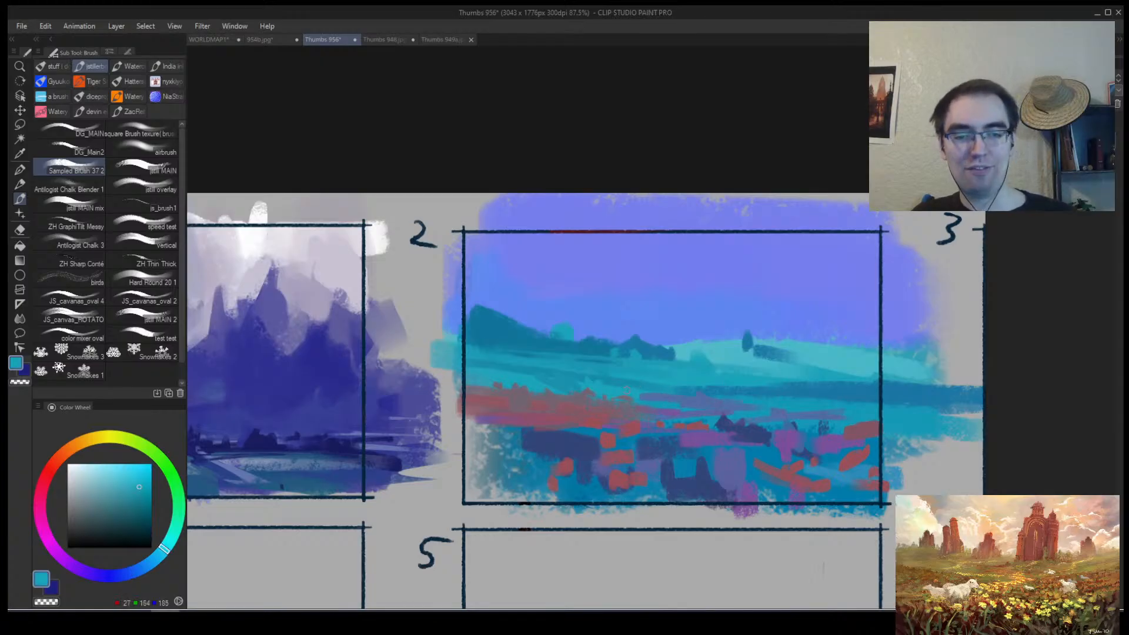
{"action": "left_click", "coordinate": [701, 400], "text": "alt"}
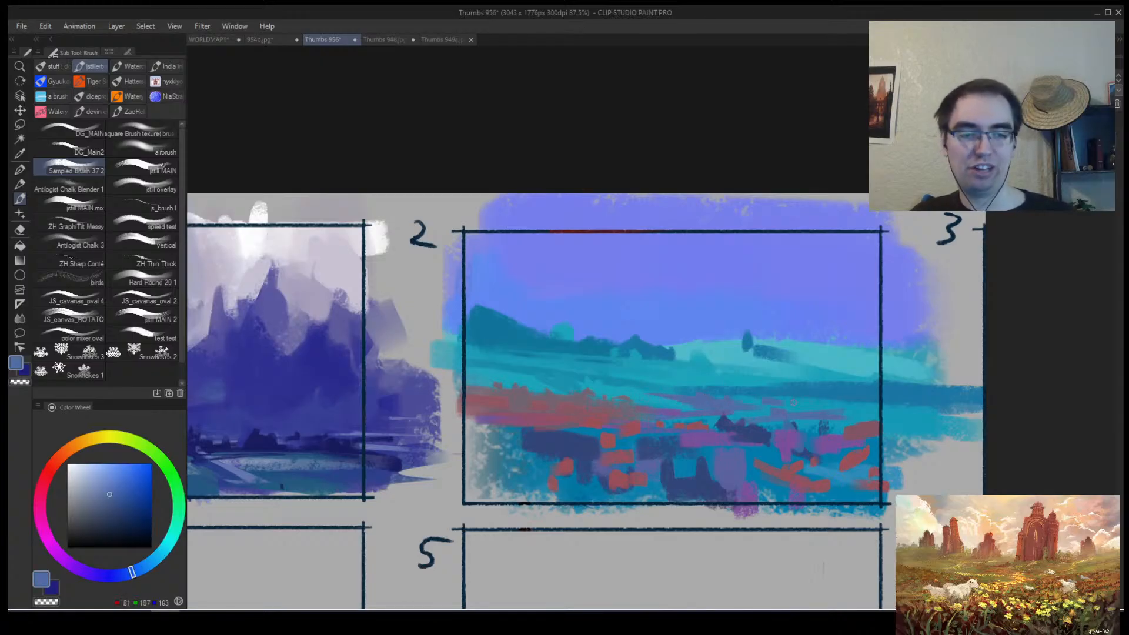
{"action": "left_click", "coordinate": [767, 381], "text": "alt"}
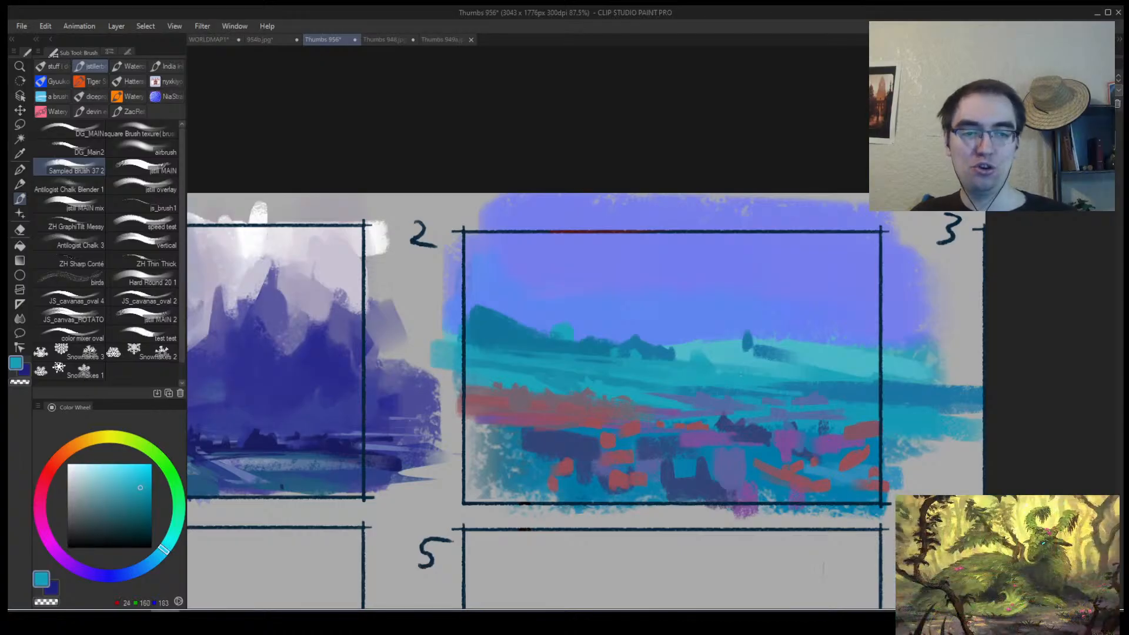
{"action": "left_click_drag", "start_coordinate": [711, 392], "coordinate": [898, 402]}
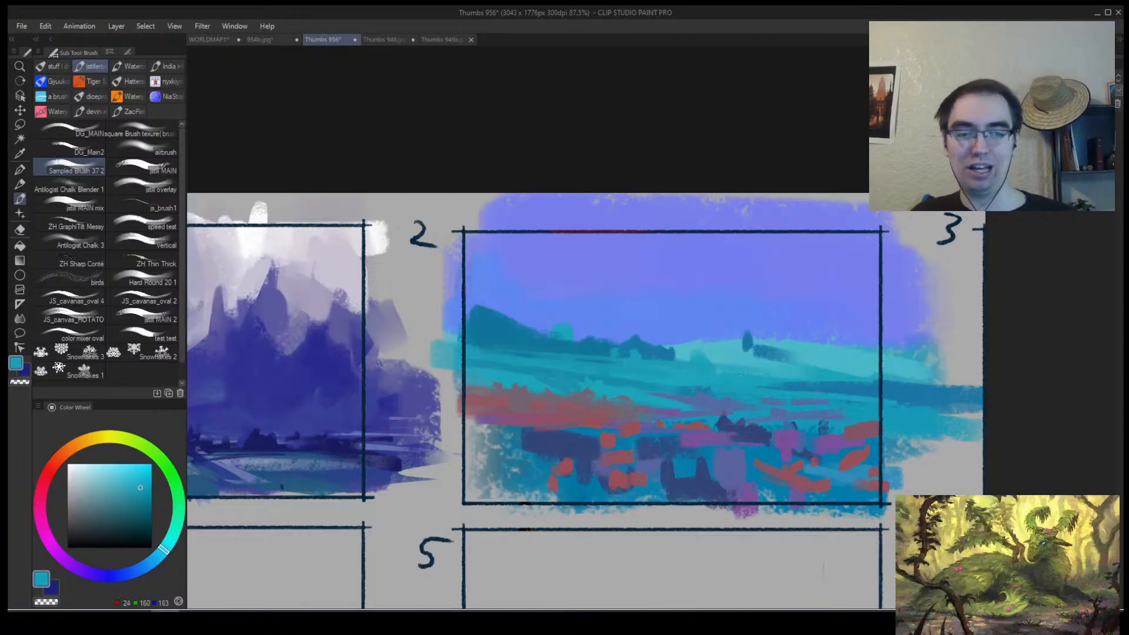
{"action": "left_click", "coordinate": [814, 404], "text": "alt"}
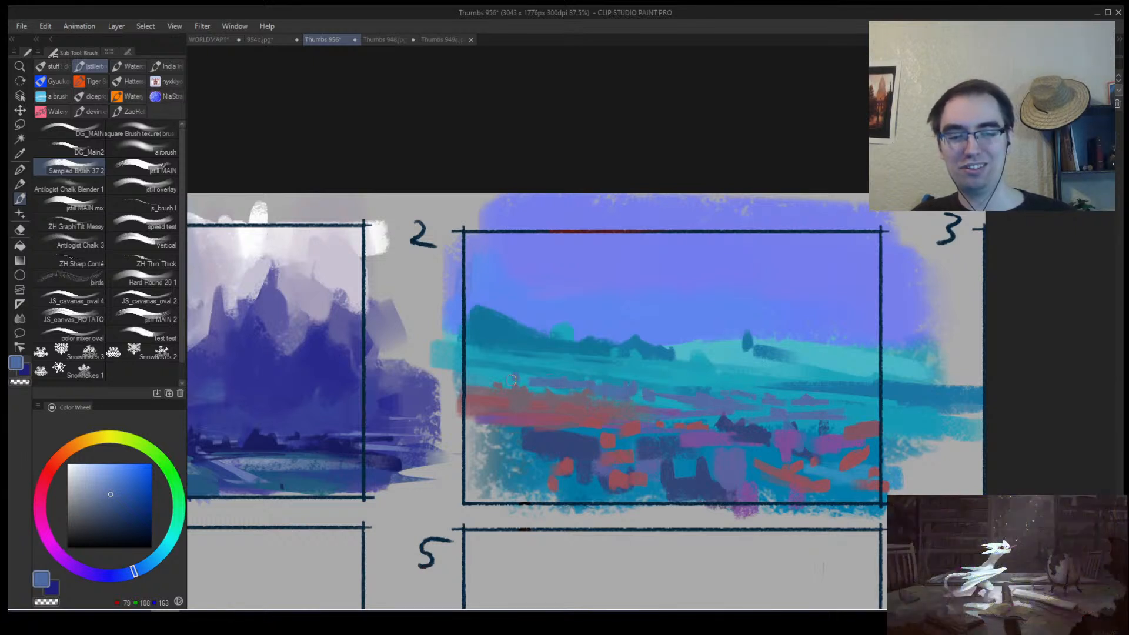
Mirror the canvas view and dab short upright dark red strokes along the muted red band in thumbnail 2.
{"action": "left_click", "coordinate": [668, 404], "text": "ctrl+alt"}
{"action": "key", "text": "h"}
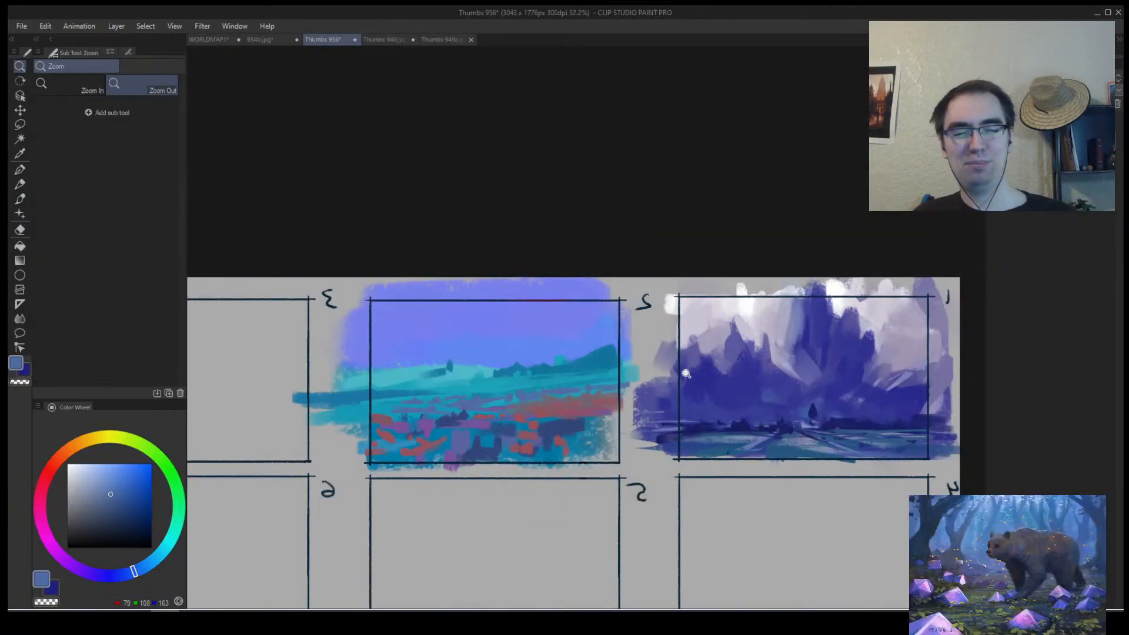
{"action": "left_click", "coordinate": [570, 383]}
{"action": "left_click", "coordinate": [547, 419], "text": "alt"}
{"action": "left_click", "coordinate": [111, 519]}
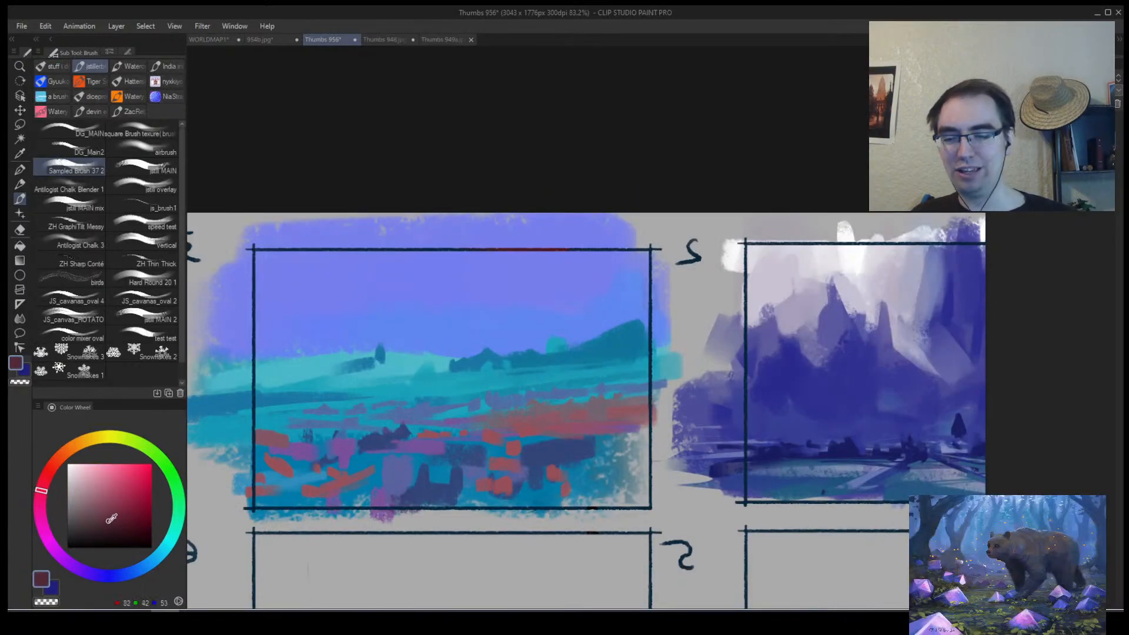
{"action": "left_click_drag", "start_coordinate": [109, 521], "coordinate": [115, 521]}
{"action": "mouse_move", "coordinate": [546, 416]}
{"action": "left_mouse_down"}
{"action": "mouse_move", "coordinate": [544, 429]}
{"action": "mouse_move", "coordinate": [571, 429]}
{"action": "left_mouse_up"}
{"action": "mouse_move", "coordinate": [594, 403]}
{"action": "left_mouse_down"}
{"action": "mouse_move", "coordinate": [624, 418]}
{"action": "mouse_move", "coordinate": [586, 413]}
{"action": "mouse_move", "coordinate": [573, 426]}
{"action": "mouse_move", "coordinate": [525, 405]}
{"action": "mouse_move", "coordinate": [518, 429]}
{"action": "mouse_move", "coordinate": [501, 401]}
{"action": "left_mouse_up"}
Sample a muted dark red (RGB 88, 55, 69) and dab short strokes over the foreground orange patches in thumbnail 2.
{"action": "left_click", "coordinate": [525, 413], "text": "alt"}
{"action": "mouse_move", "coordinate": [271, 442]}
{"action": "left_mouse_down"}
{"action": "mouse_move", "coordinate": [259, 428]}
{"action": "mouse_move", "coordinate": [318, 438]}
{"action": "left_mouse_up"}
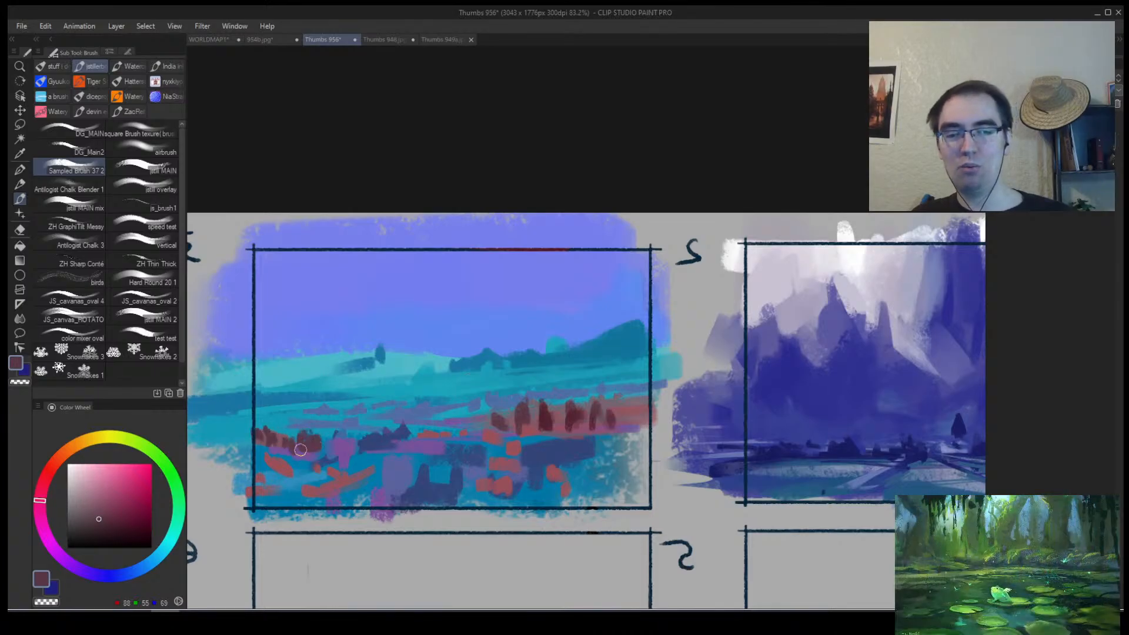
{"action": "mouse_move", "coordinate": [267, 470]}
{"action": "left_mouse_down"}
{"action": "mouse_move", "coordinate": [252, 456]}
{"action": "mouse_move", "coordinate": [290, 474]}
{"action": "left_mouse_up"}
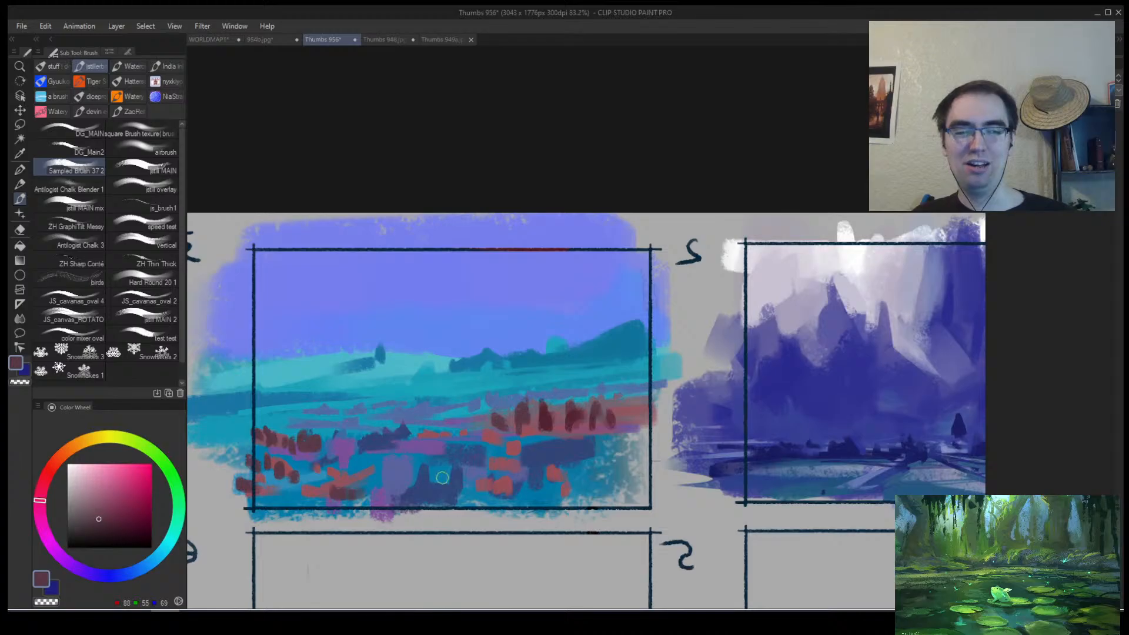
{"action": "mouse_move", "coordinate": [560, 378]}
{"action": "left_mouse_down"}
{"action": "mouse_move", "coordinate": [517, 405]}
{"action": "mouse_move", "coordinate": [575, 373]}
{"action": "left_mouse_up"}
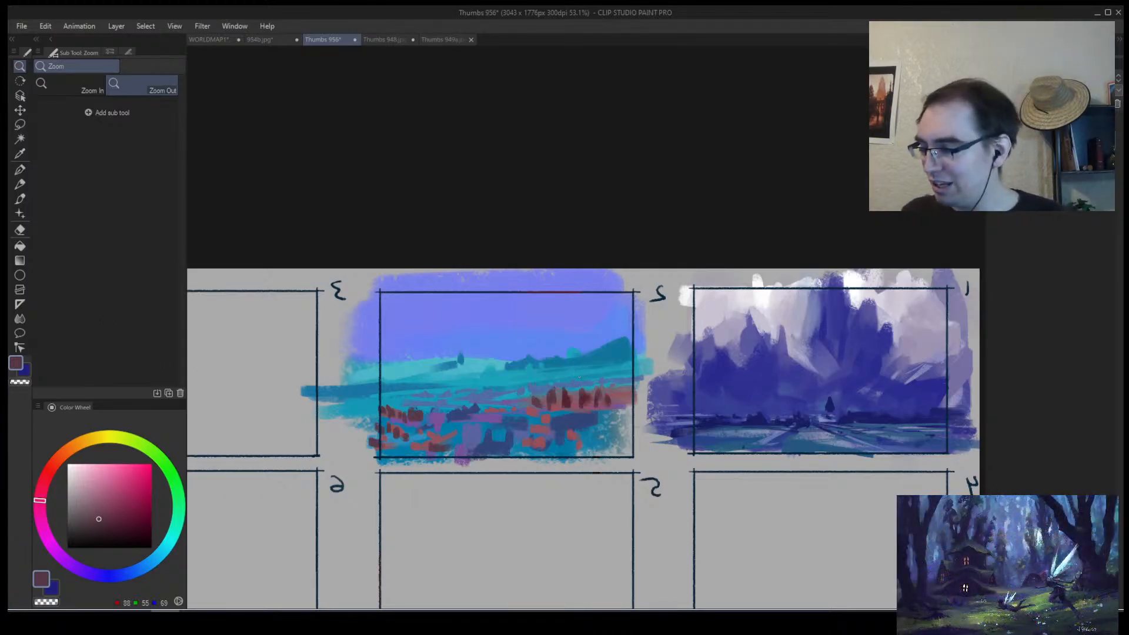
{"action": "key", "text": "alt+Tab"}
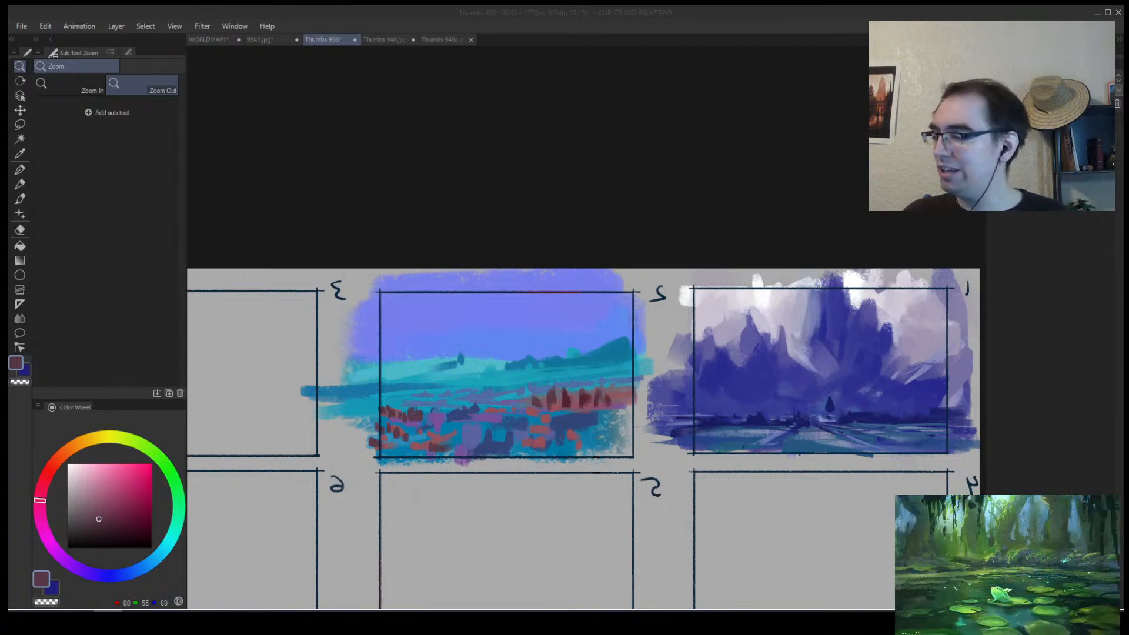
{"action": "key", "text": "alt+Tab"}
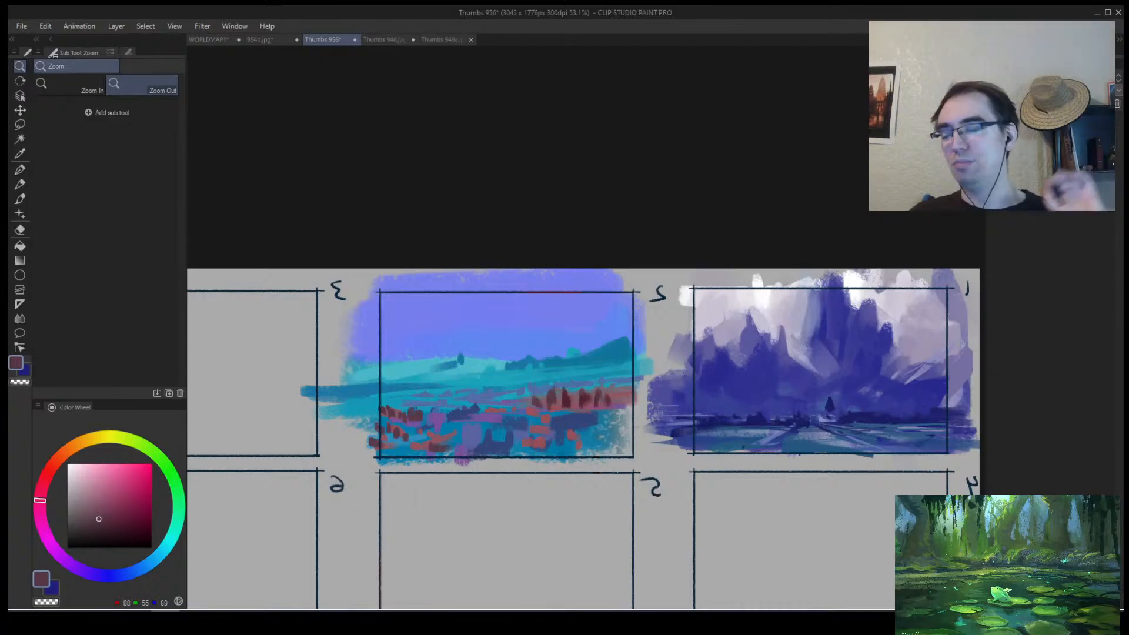
{"action": "key", "text": "alt+Tab"}
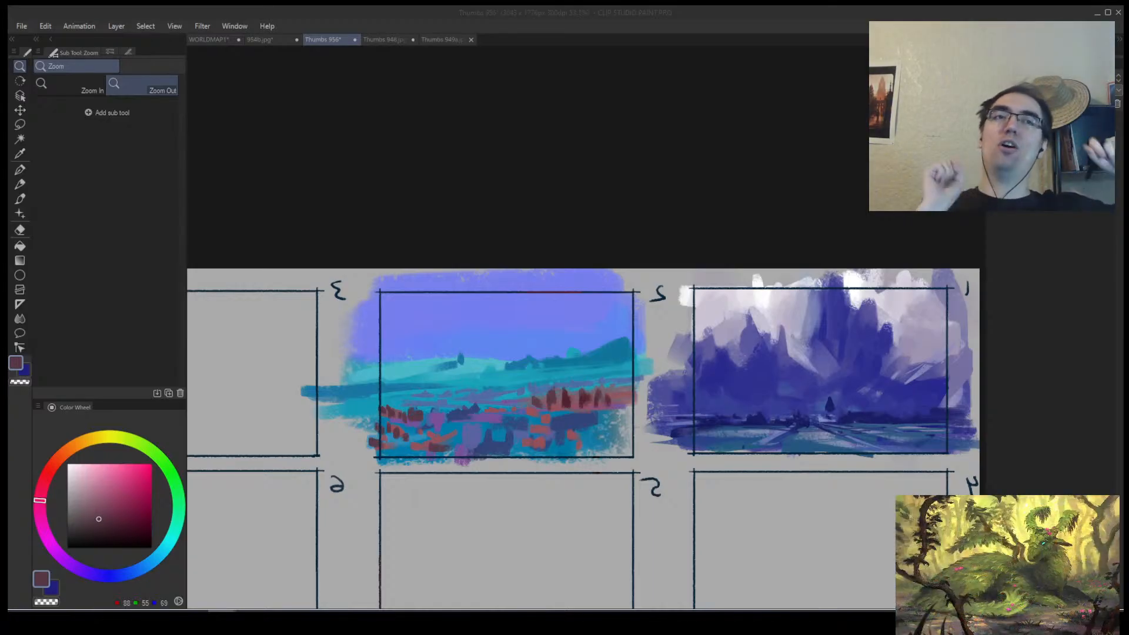
Choose black and handwrite "Move camera" near the upper edge inside thumbnail 3.
{"action": "left_click", "coordinate": [441, 293]}
{"action": "left_click_drag", "start_coordinate": [441, 294], "coordinate": [398, 312]}
{"action": "left_click_drag", "start_coordinate": [397, 312], "coordinate": [540, 241]}
{"action": "left_click_drag", "start_coordinate": [410, 225], "coordinate": [456, 201]}
{"action": "key", "text": "b"}
{"action": "left_click", "coordinate": [153, 549]}
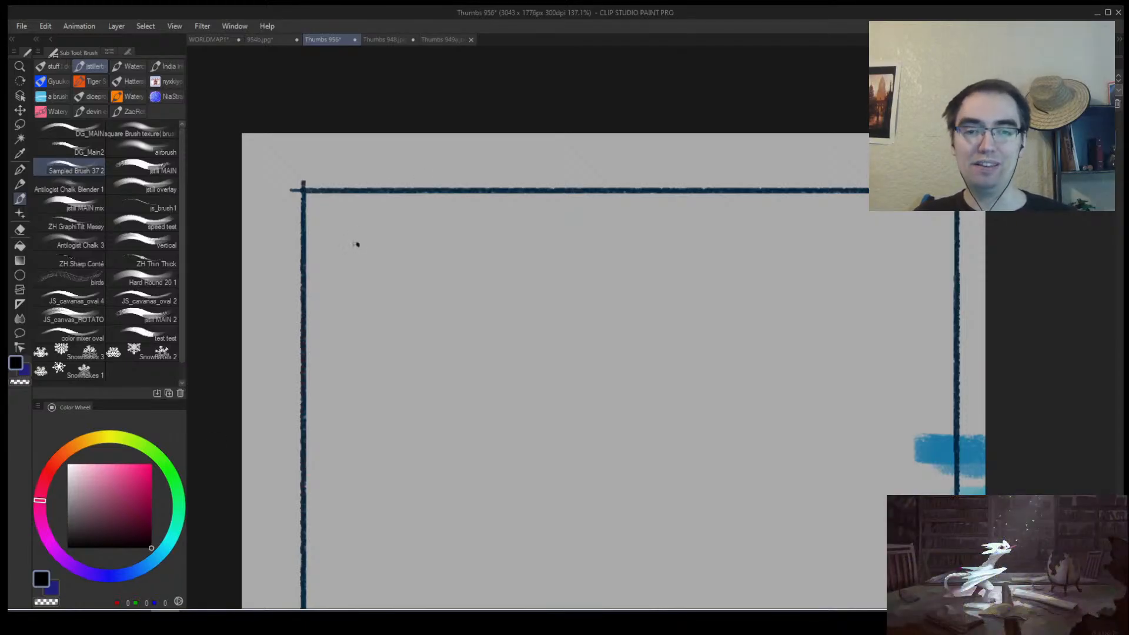
{"action": "mouse_move", "coordinate": [356, 244]}
{"action": "left_mouse_down"}
{"action": "mouse_move", "coordinate": [364, 249]}
{"action": "mouse_move", "coordinate": [348, 253]}
{"action": "mouse_move", "coordinate": [364, 262]}
{"action": "mouse_move", "coordinate": [385, 252]}
{"action": "left_mouse_up"}
{"action": "key", "text": "ctrl+z"}
{"action": "mouse_move", "coordinate": [410, 253]}
{"action": "left_mouse_down"}
{"action": "mouse_move", "coordinate": [403, 265]}
{"action": "mouse_move", "coordinate": [418, 267]}
{"action": "mouse_move", "coordinate": [419, 251]}
{"action": "mouse_move", "coordinate": [441, 267]}
{"action": "mouse_move", "coordinate": [483, 266]}
{"action": "left_mouse_up"}
{"action": "key", "text": "ctrl+z"}
{"action": "mouse_move", "coordinate": [500, 254]}
{"action": "left_mouse_down"}
{"action": "mouse_move", "coordinate": [488, 265]}
{"action": "mouse_move", "coordinate": [512, 267]}
{"action": "left_mouse_up"}
{"action": "left_click_drag", "start_coordinate": [507, 266], "coordinate": [536, 254]}
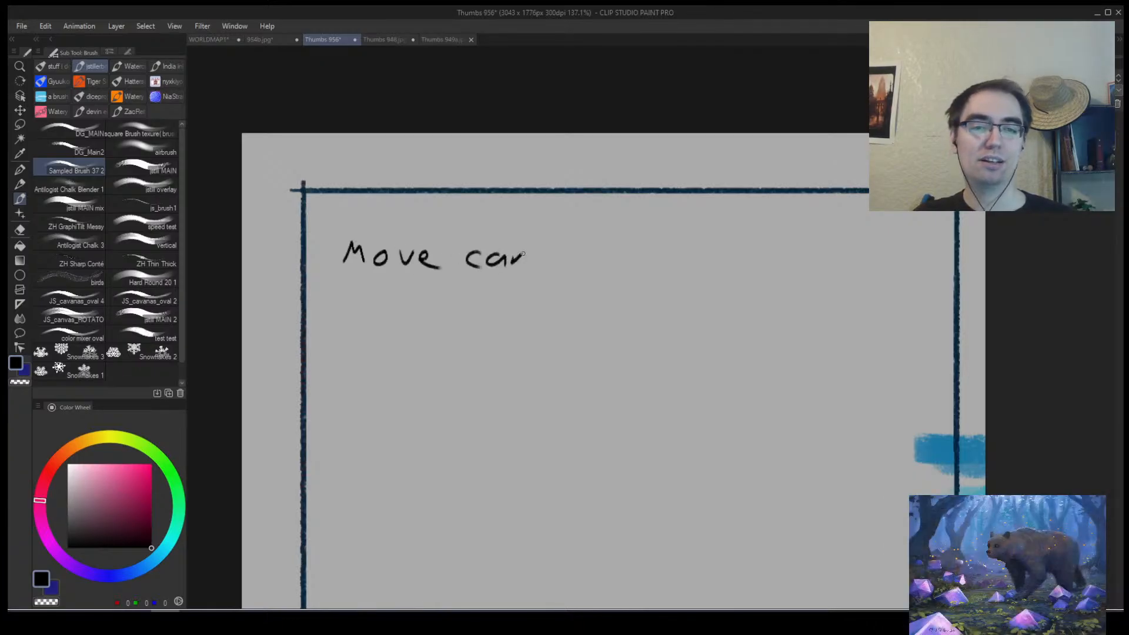
{"action": "left_click_drag", "start_coordinate": [543, 260], "coordinate": [570, 256]}
{"action": "left_click_drag", "start_coordinate": [573, 260], "coordinate": [592, 268]}
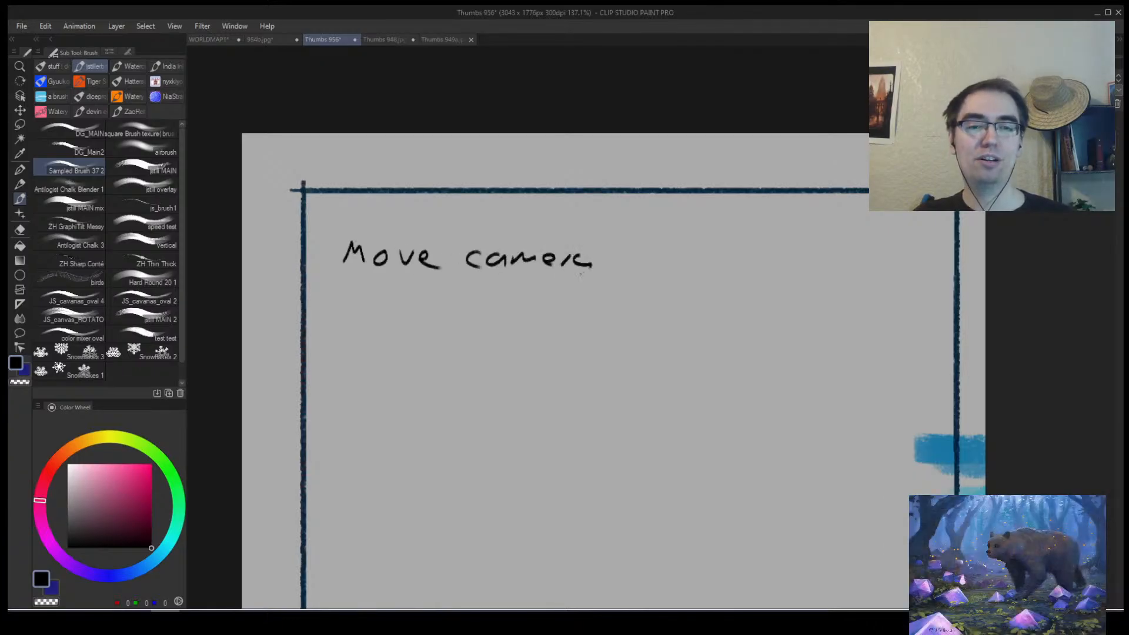
Handwrite "change lens" beneath "Move camera" in thumbnail 3, removing the extra final letter.
{"action": "left_click_drag", "start_coordinate": [341, 312], "coordinate": [328, 325]}
{"action": "mouse_move", "coordinate": [351, 306]}
{"action": "left_mouse_down"}
{"action": "mouse_move", "coordinate": [351, 325]}
{"action": "mouse_move", "coordinate": [369, 325]}
{"action": "left_mouse_up"}
{"action": "mouse_move", "coordinate": [386, 317]}
{"action": "left_mouse_down"}
{"action": "mouse_move", "coordinate": [388, 327]}
{"action": "mouse_move", "coordinate": [407, 316]}
{"action": "mouse_move", "coordinate": [411, 330]}
{"action": "left_mouse_up"}
{"action": "key", "text": "ctrl+z"}
{"action": "mouse_move", "coordinate": [427, 321]}
{"action": "left_mouse_down"}
{"action": "mouse_move", "coordinate": [402, 345]}
{"action": "mouse_move", "coordinate": [494, 338]}
{"action": "left_mouse_up"}
{"action": "left_click_drag", "start_coordinate": [501, 331], "coordinate": [556, 337]}
{"action": "left_click_drag", "start_coordinate": [581, 332], "coordinate": [599, 341]}
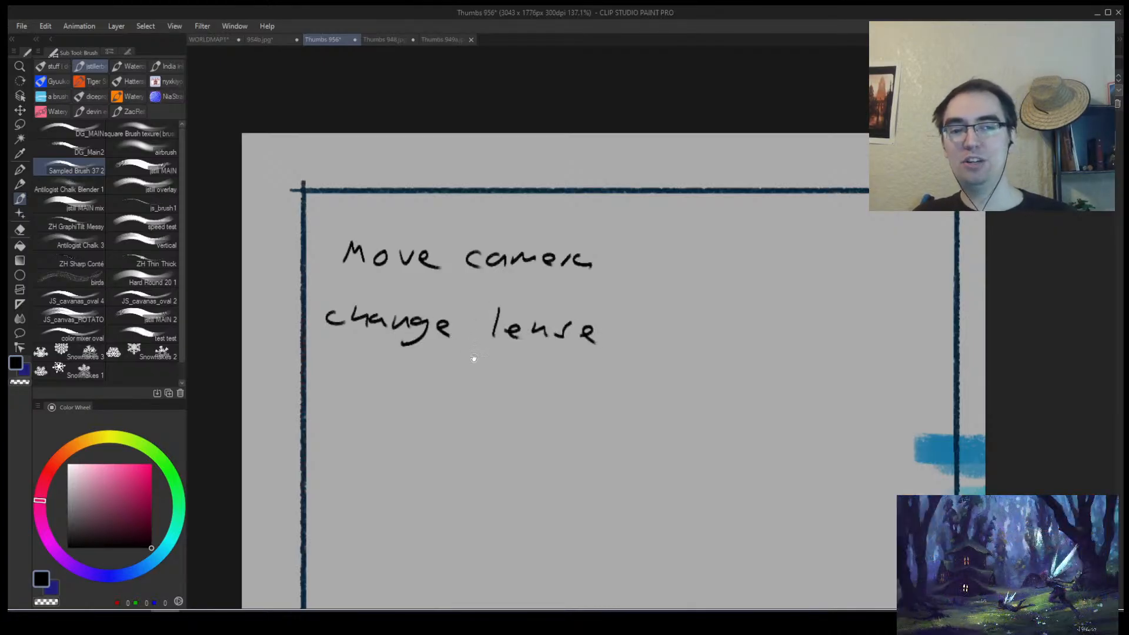
{"action": "left_click_drag", "start_coordinate": [475, 358], "coordinate": [438, 313]}
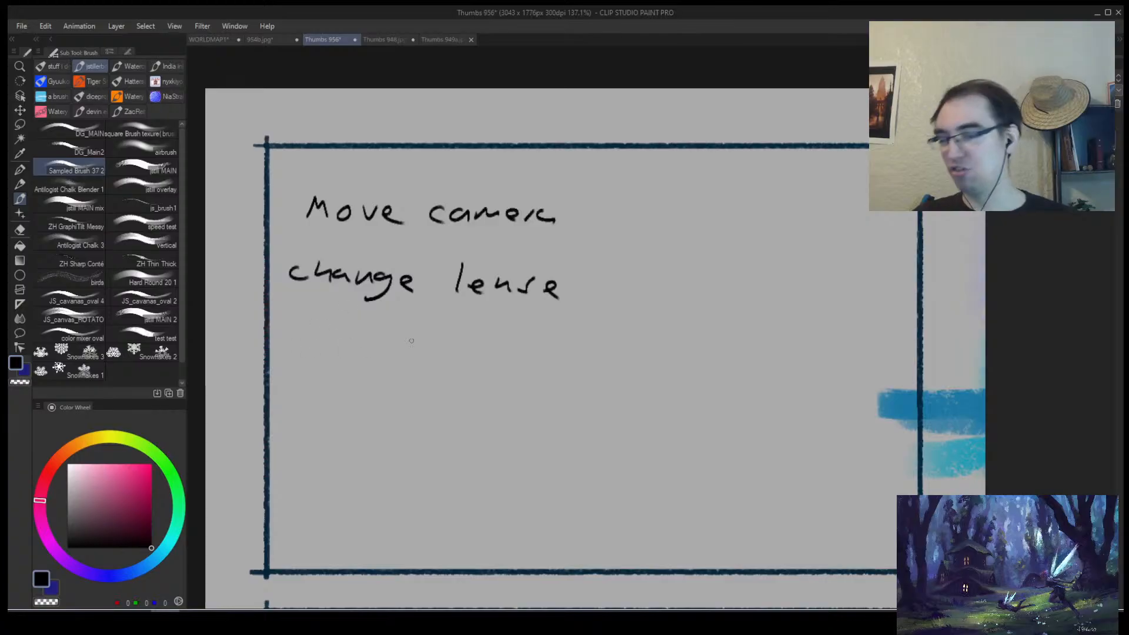
{"action": "key", "text": "ctrl+z"}
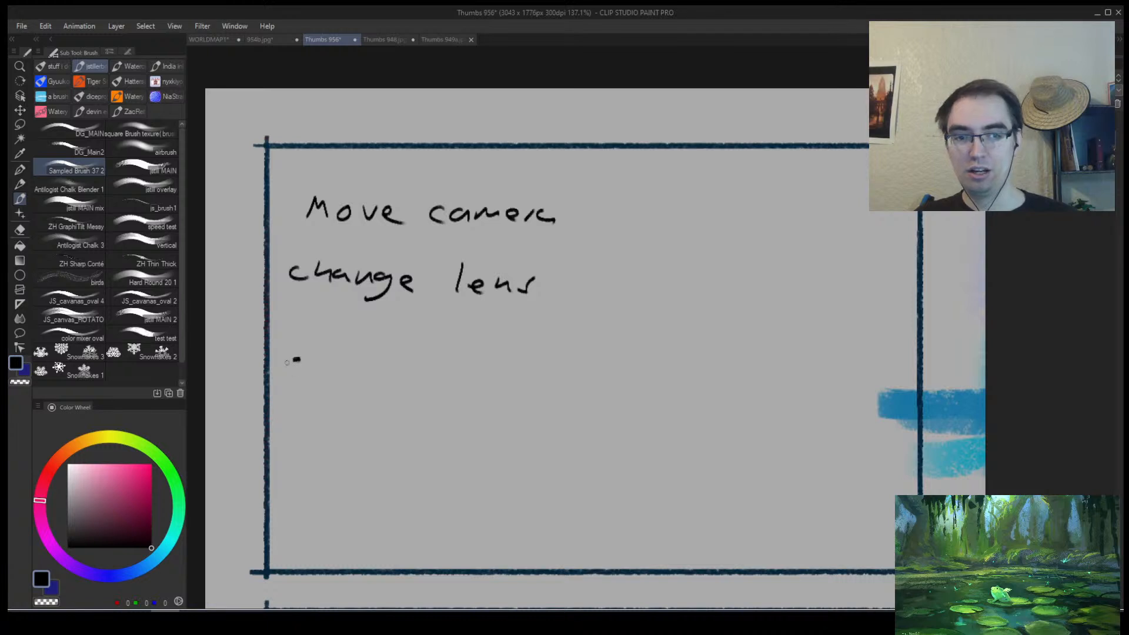
Handwrite "change frame" as a third line beneath "change lens" in thumbnail 3.
{"action": "left_click_drag", "start_coordinate": [296, 359], "coordinate": [301, 371]}
{"action": "mouse_move", "coordinate": [318, 350]}
{"action": "left_mouse_down"}
{"action": "mouse_move", "coordinate": [331, 374]}
{"action": "mouse_move", "coordinate": [352, 374]}
{"action": "left_mouse_up"}
{"action": "mouse_move", "coordinate": [358, 376]}
{"action": "left_mouse_down"}
{"action": "mouse_move", "coordinate": [370, 376]}
{"action": "mouse_move", "coordinate": [366, 386]}
{"action": "mouse_move", "coordinate": [426, 380]}
{"action": "left_mouse_up"}
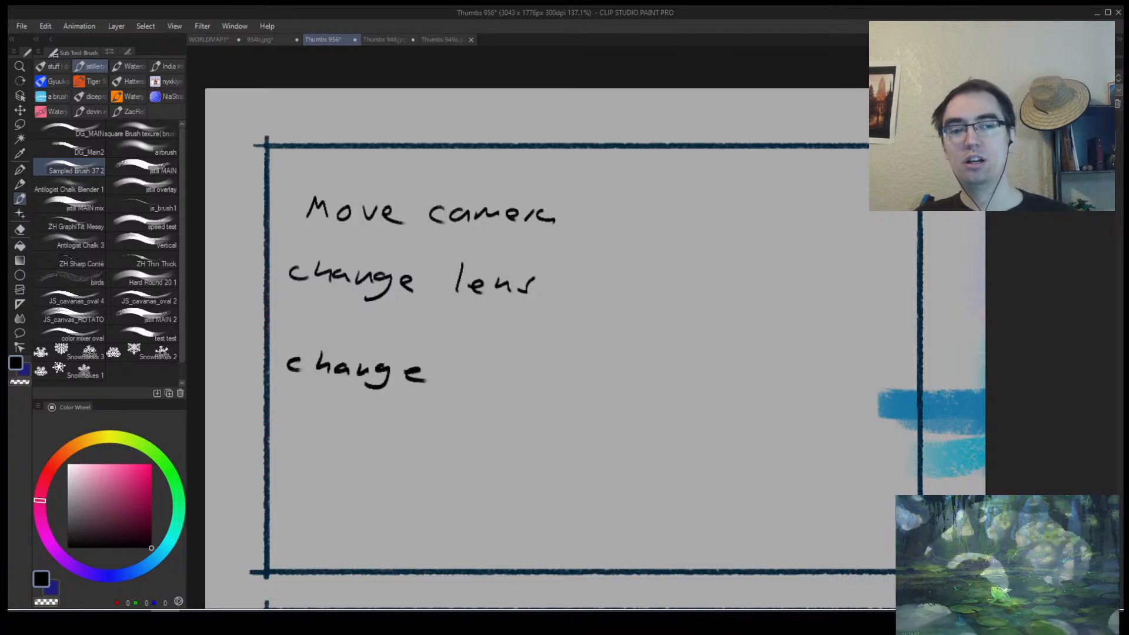
{"action": "left_click_drag", "start_coordinate": [498, 351], "coordinate": [477, 382]}
{"action": "left_click_drag", "start_coordinate": [460, 368], "coordinate": [513, 374]}
{"action": "mouse_move", "coordinate": [523, 373]}
{"action": "left_mouse_down"}
{"action": "mouse_move", "coordinate": [524, 383]}
{"action": "mouse_move", "coordinate": [584, 377]}
{"action": "mouse_move", "coordinate": [593, 392]}
{"action": "left_mouse_up"}
Sketch curved arrows rising from "change frame" toward the two lines above it, and undo them.
{"action": "left_click_drag", "start_coordinate": [634, 349], "coordinate": [600, 378]}
{"action": "mouse_move", "coordinate": [592, 427]}
{"action": "left_mouse_down"}
{"action": "mouse_move", "coordinate": [590, 356]}
{"action": "mouse_move", "coordinate": [553, 337]}
{"action": "left_mouse_up"}
{"action": "left_click_drag", "start_coordinate": [551, 365], "coordinate": [586, 330]}
{"action": "mouse_move", "coordinate": [578, 316]}
{"action": "left_mouse_down"}
{"action": "mouse_move", "coordinate": [592, 303]}
{"action": "mouse_move", "coordinate": [554, 237]}
{"action": "left_mouse_up"}
{"action": "mouse_move", "coordinate": [551, 262]}
{"action": "left_mouse_down"}
{"action": "mouse_move", "coordinate": [591, 234]}
{"action": "mouse_move", "coordinate": [616, 253]}
{"action": "left_mouse_up"}
{"action": "mouse_move", "coordinate": [625, 228]}
{"action": "left_mouse_down"}
{"action": "mouse_move", "coordinate": [680, 299]}
{"action": "mouse_move", "coordinate": [616, 334]}
{"action": "left_mouse_up"}
{"action": "key", "text": "ctrl+z"}
{"action": "key", "text": "ctrl+z"}
{"action": "key", "text": "ctrl+z"}
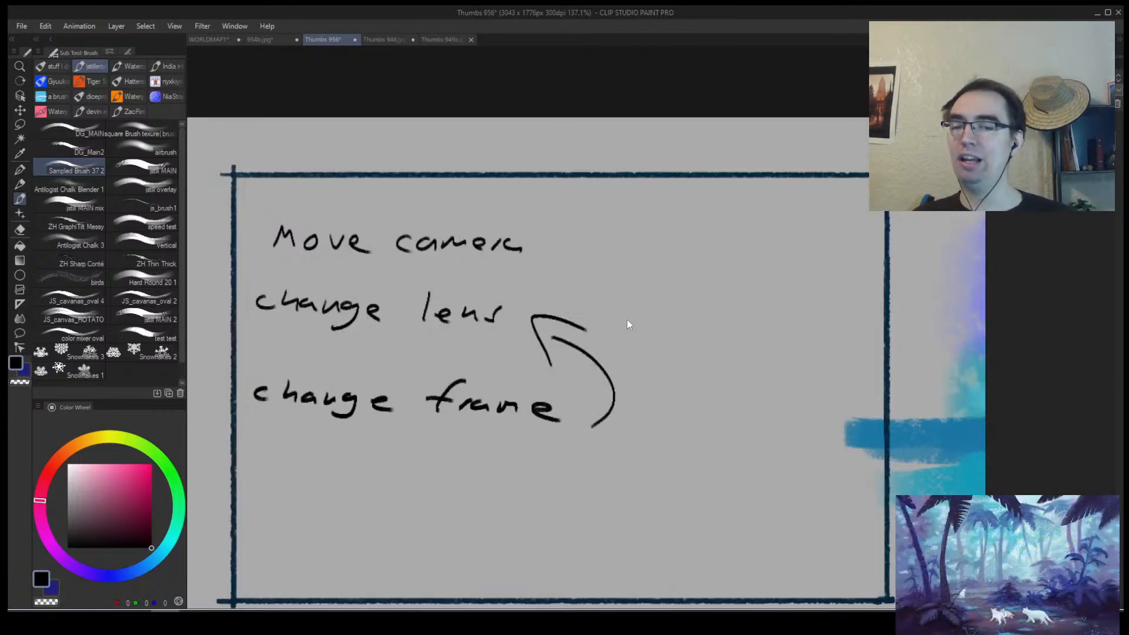
{"action": "key", "text": "ctrl+z"}
{"action": "key", "text": "ctrl+z"}
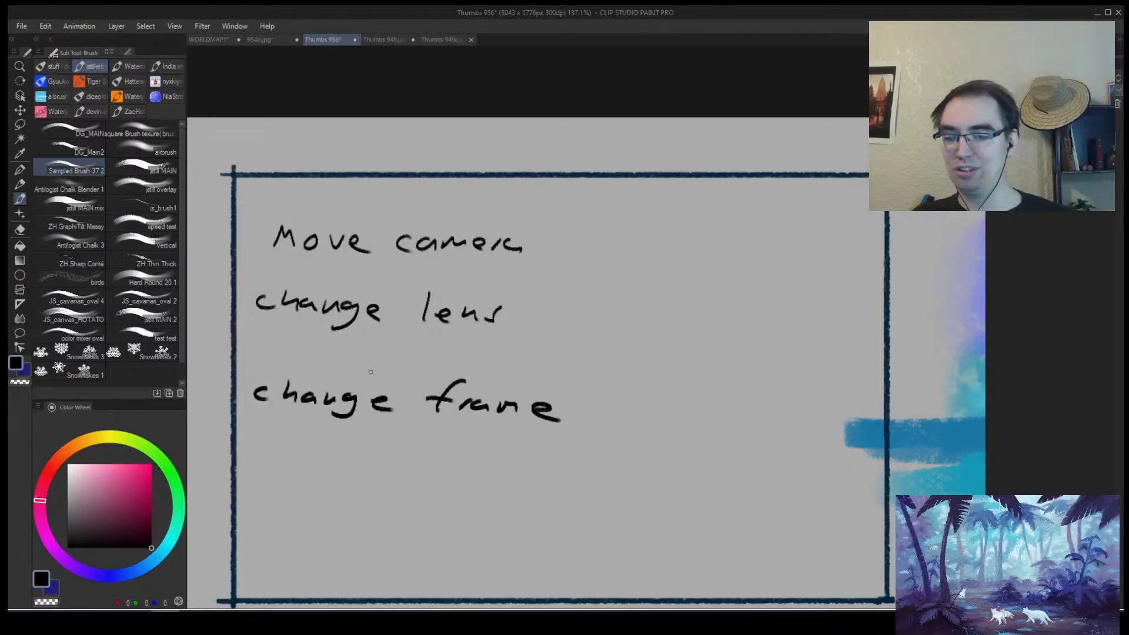
Circle "change frame" and draw a vertical double-headed arrow between two short horizontal lines beside the notes in thumbnail 3.
{"action": "left_click_drag", "start_coordinate": [630, 372], "coordinate": [598, 345]}
{"action": "mouse_move", "coordinate": [366, 336]}
{"action": "left_mouse_down"}
{"action": "mouse_move", "coordinate": [327, 319]}
{"action": "mouse_move", "coordinate": [239, 416]}
{"action": "mouse_move", "coordinate": [264, 320]}
{"action": "left_mouse_up"}
{"action": "left_click_drag", "start_coordinate": [694, 242], "coordinate": [461, 266]}
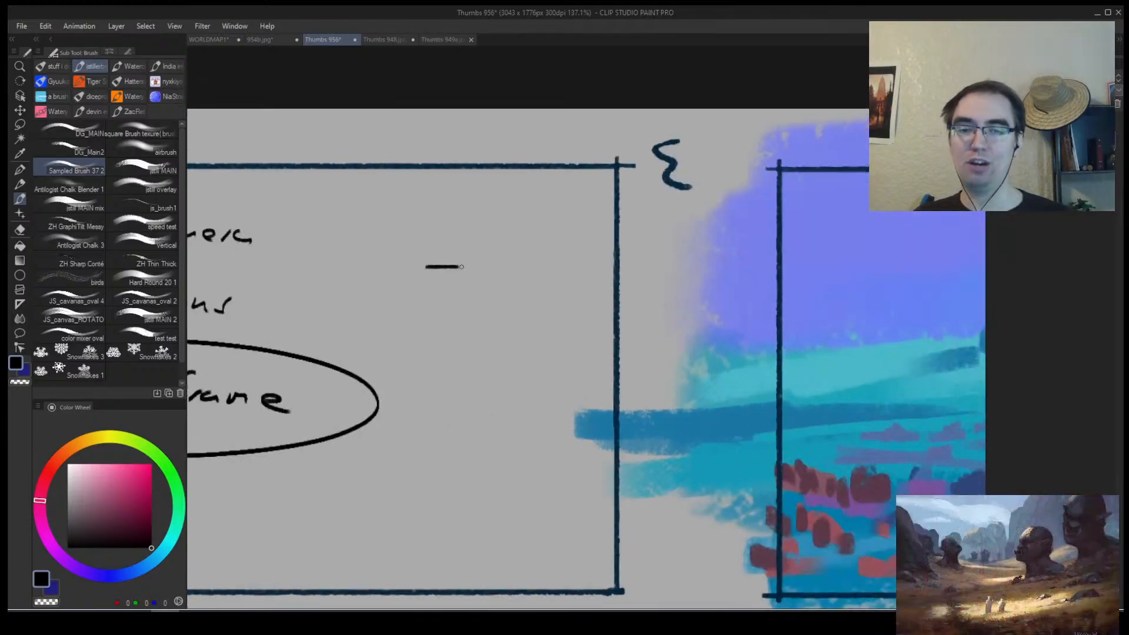
{"action": "left_click_drag", "start_coordinate": [412, 358], "coordinate": [461, 352]}
{"action": "mouse_move", "coordinate": [442, 283]}
{"action": "left_mouse_down"}
{"action": "mouse_move", "coordinate": [458, 281]}
{"action": "mouse_move", "coordinate": [442, 354]}
{"action": "mouse_move", "coordinate": [454, 331]}
{"action": "left_mouse_up"}
{"action": "mouse_move", "coordinate": [487, 371]}
{"action": "left_mouse_down"}
{"action": "mouse_move", "coordinate": [626, 388]}
{"action": "mouse_move", "coordinate": [662, 411]}
{"action": "mouse_move", "coordinate": [694, 412]}
{"action": "mouse_move", "coordinate": [558, 294]}
{"action": "left_mouse_up"}
Draw a slanted arrow pointing down at "change lens" in thumbnail 3.
{"action": "scroll", "coordinate": [486, 284], "scroll_direction": "down", "scroll_amount": 4}
{"action": "scroll", "coordinate": [469, 263], "scroll_direction": "up", "scroll_amount": 3}
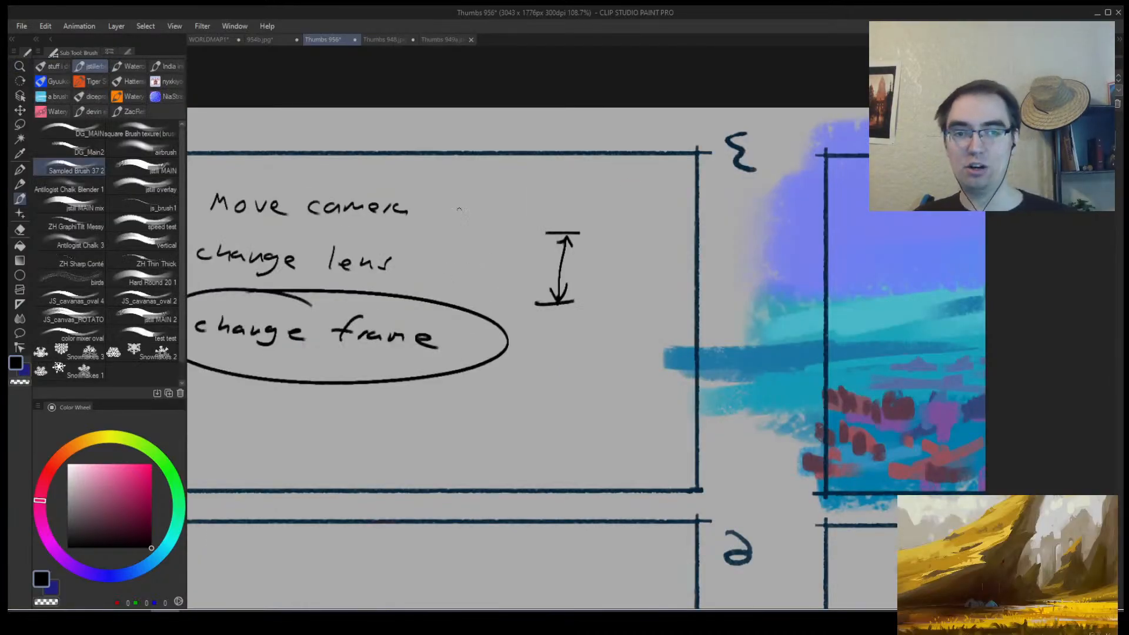
{"action": "left_click_drag", "start_coordinate": [490, 232], "coordinate": [432, 268]}
{"action": "left_click_drag", "start_coordinate": [432, 268], "coordinate": [469, 268]}
Try extra horizontal lines above "Move camera" and over the double-headed arrow, and undo them.
{"action": "left_click_drag", "start_coordinate": [521, 189], "coordinate": [637, 185]}
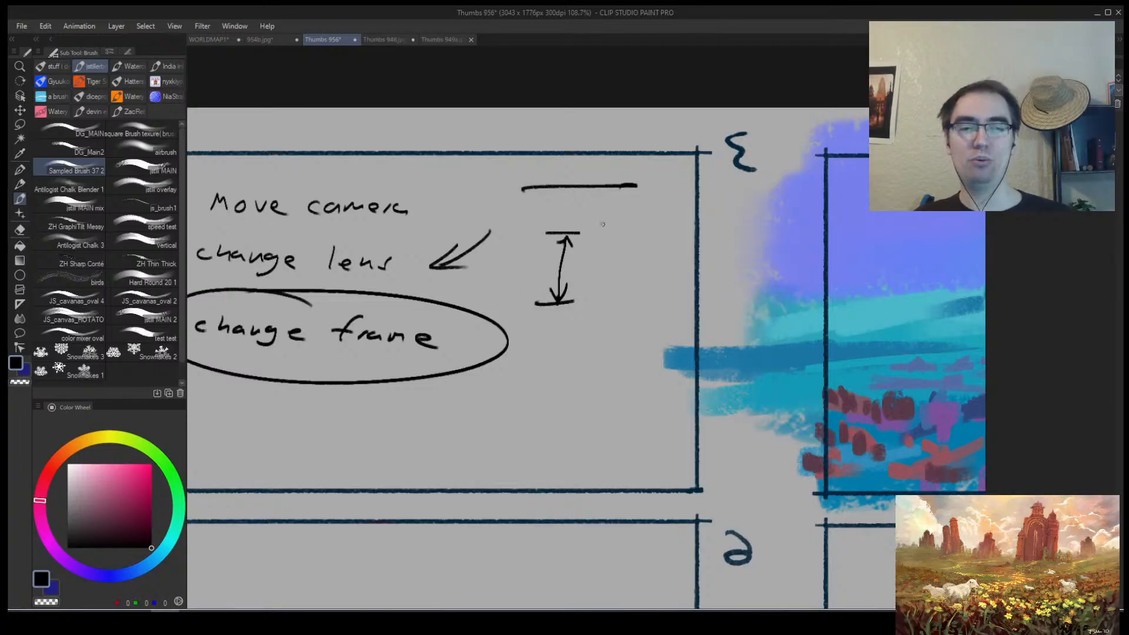
{"action": "mouse_move", "coordinate": [344, 167]}
{"action": "left_mouse_down"}
{"action": "mouse_move", "coordinate": [211, 176]}
{"action": "mouse_move", "coordinate": [412, 170]}
{"action": "left_mouse_up"}
{"action": "key", "text": "ctrl+z"}
{"action": "key", "text": "ctrl+z"}
{"action": "left_click_drag", "start_coordinate": [530, 234], "coordinate": [607, 235]}
{"action": "key", "text": "ctrl+z"}
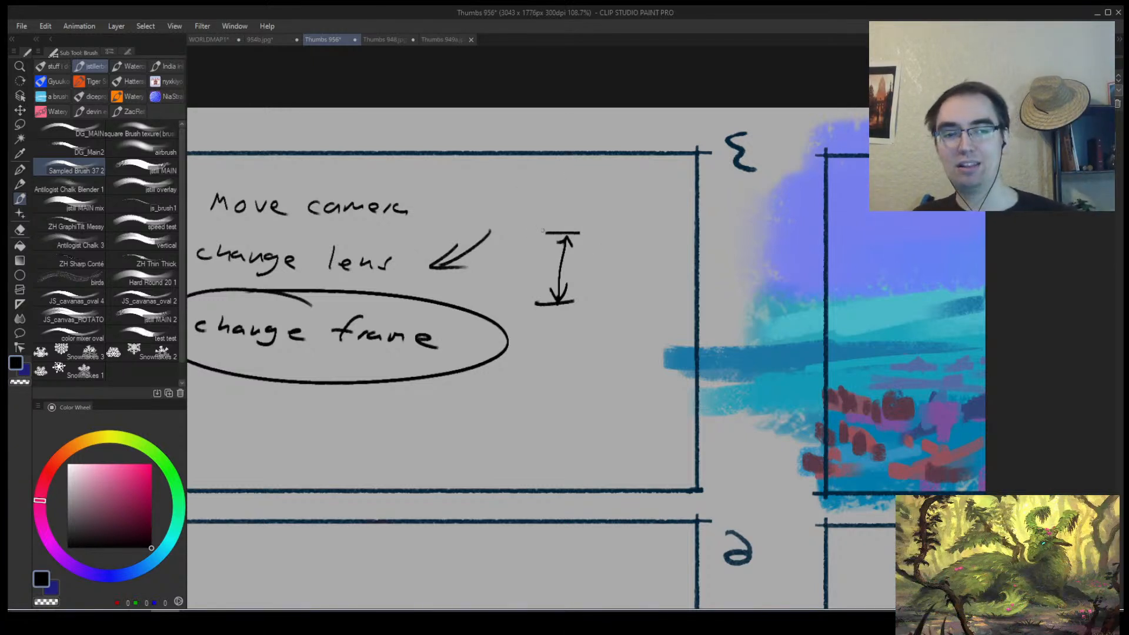
Try heavier horizontal lines on the double-headed arrow and large curved strokes around it, and undo them.
{"action": "left_click_drag", "start_coordinate": [543, 231], "coordinate": [600, 231]}
{"action": "left_click_drag", "start_coordinate": [523, 302], "coordinate": [588, 301]}
{"action": "left_click_drag", "start_coordinate": [588, 251], "coordinate": [512, 305]}
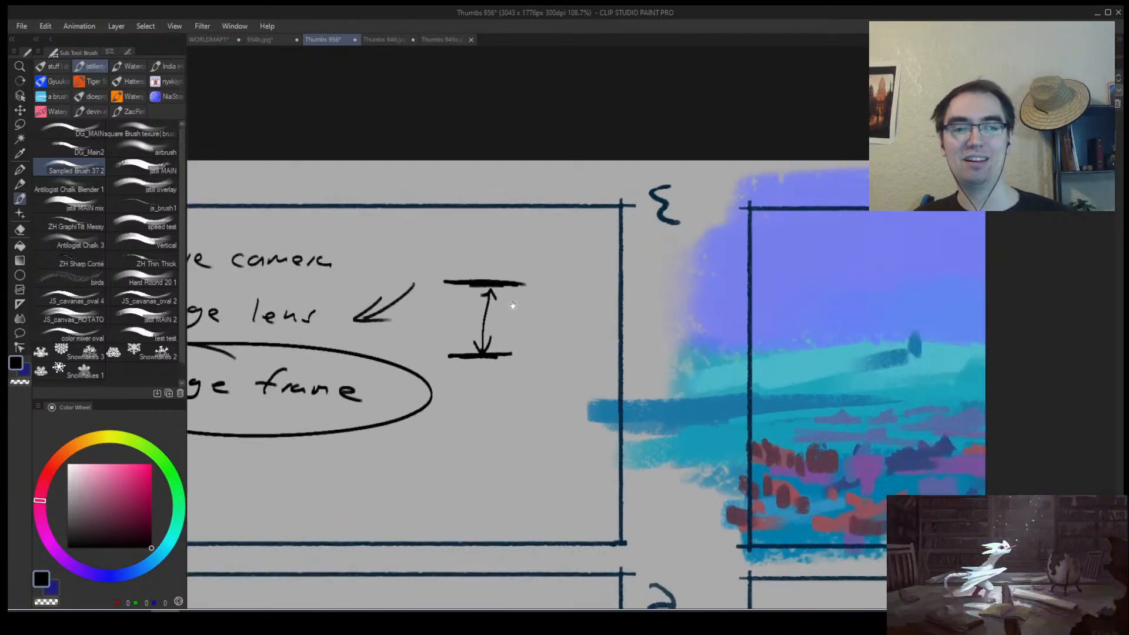
{"action": "mouse_move", "coordinate": [413, 259]}
{"action": "left_mouse_down"}
{"action": "mouse_move", "coordinate": [553, 199]}
{"action": "mouse_move", "coordinate": [574, 385]}
{"action": "left_mouse_up"}
{"action": "left_click_drag", "start_coordinate": [346, 372], "coordinate": [357, 160]}
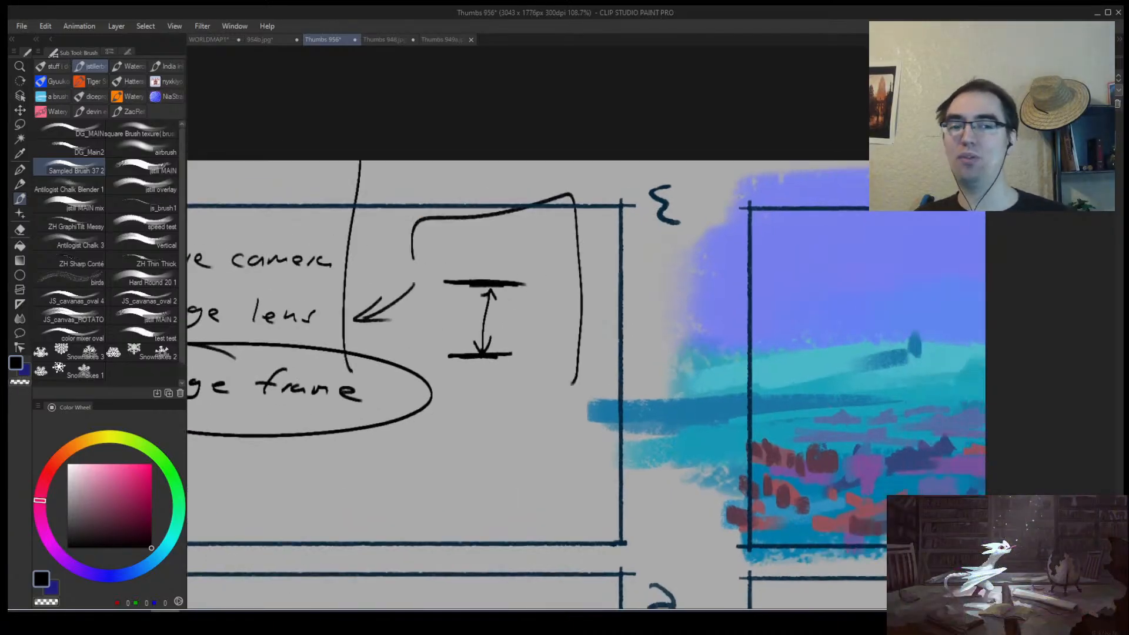
{"action": "left_click_drag", "start_coordinate": [638, 160], "coordinate": [621, 446]}
{"action": "key", "text": "ctrl+z"}
{"action": "key", "text": "ctrl+z"}
{"action": "key", "text": "ctrl+z"}
{"action": "key", "text": "ctrl+z"}
{"action": "key", "text": "ctrl+z"}
Try further long curved strokes beside and below the double-headed arrow in thumbnail 3, and undo them.
{"action": "mouse_move", "coordinate": [423, 391]}
{"action": "left_mouse_down"}
{"action": "mouse_move", "coordinate": [419, 355]}
{"action": "mouse_move", "coordinate": [567, 370]}
{"action": "left_mouse_up"}
{"action": "left_click_drag", "start_coordinate": [334, 383], "coordinate": [369, 161]}
{"action": "left_click_drag", "start_coordinate": [608, 162], "coordinate": [615, 262]}
{"action": "key", "text": "ctrl+z"}
{"action": "key", "text": "ctrl+z"}
{"action": "key", "text": "ctrl+z"}
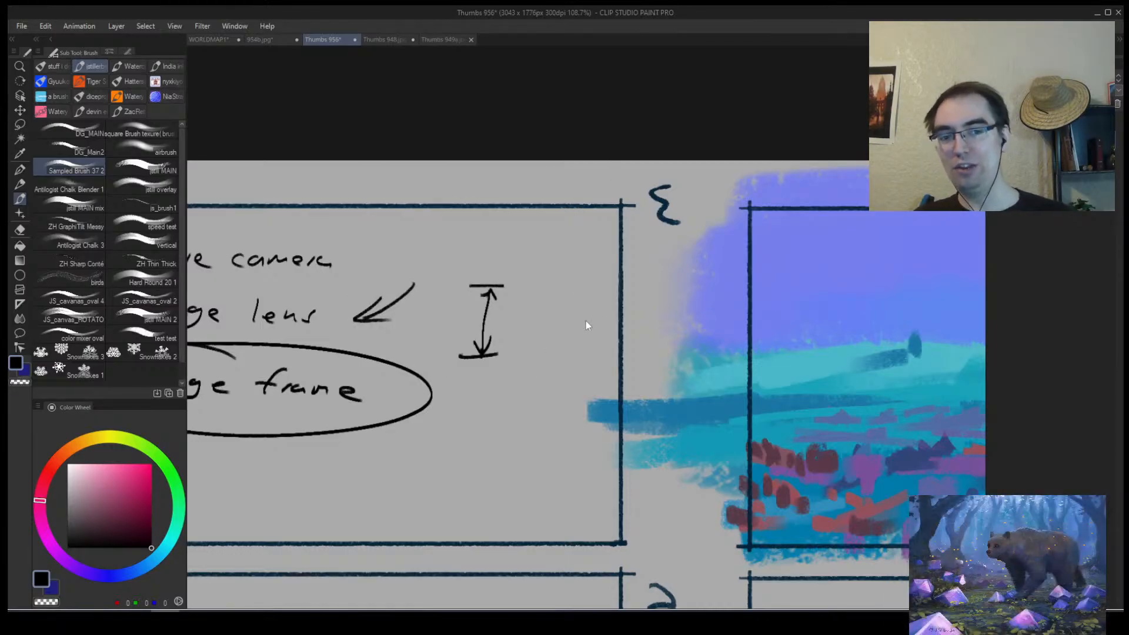
{"action": "left_click_drag", "start_coordinate": [472, 373], "coordinate": [682, 392]}
{"action": "key", "text": "ctrl+z"}
{"action": "key", "text": "ctrl+z"}
Draw an arrow pointing at each of the three note lines in thumbnail 3, plus a thick slanted stroke beneath "change frame".
{"action": "mouse_move", "coordinate": [263, 303]}
{"action": "left_mouse_down"}
{"action": "mouse_move", "coordinate": [291, 293]}
{"action": "mouse_move", "coordinate": [269, 310]}
{"action": "left_mouse_up"}
{"action": "left_click_drag", "start_coordinate": [264, 352], "coordinate": [312, 332]}
{"action": "left_click_drag", "start_coordinate": [311, 335], "coordinate": [266, 360]}
{"action": "left_click_drag", "start_coordinate": [273, 455], "coordinate": [308, 424]}
{"action": "left_click_drag", "start_coordinate": [286, 421], "coordinate": [321, 416]}
{"action": "left_click_drag", "start_coordinate": [322, 417], "coordinate": [290, 459]}
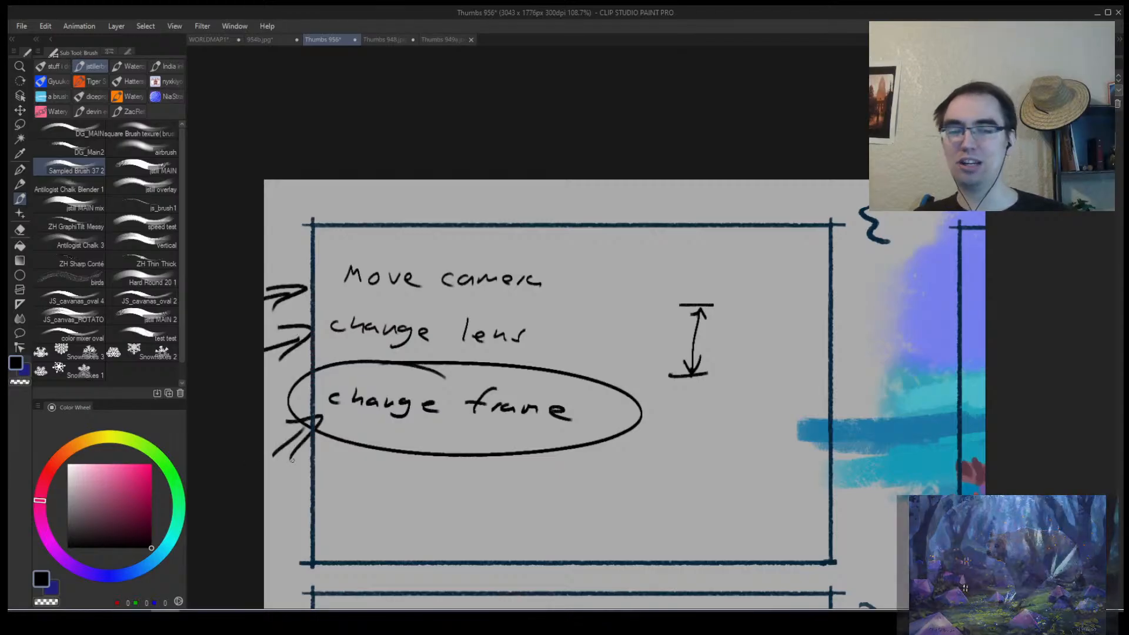
{"action": "mouse_move", "coordinate": [571, 428]}
{"action": "left_mouse_down"}
{"action": "mouse_move", "coordinate": [459, 388]}
{"action": "mouse_move", "coordinate": [485, 409]}
{"action": "mouse_move", "coordinate": [524, 410]}
{"action": "left_mouse_up"}
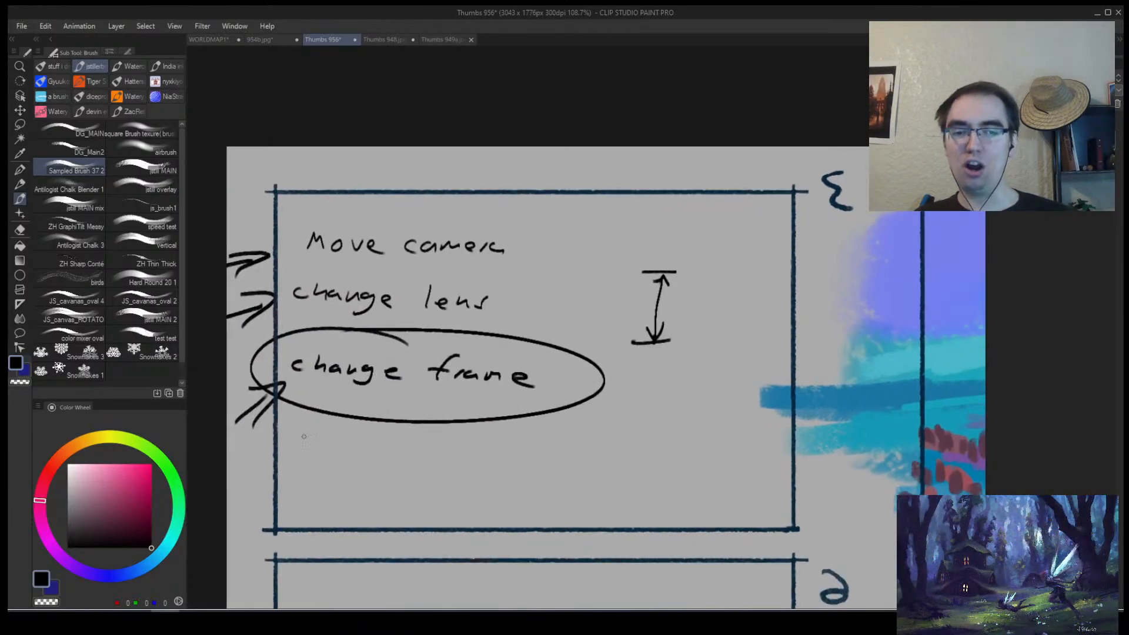
{"action": "left_click_drag", "start_coordinate": [328, 412], "coordinate": [250, 490]}
{"action": "left_click_drag", "start_coordinate": [383, 372], "coordinate": [366, 434]}
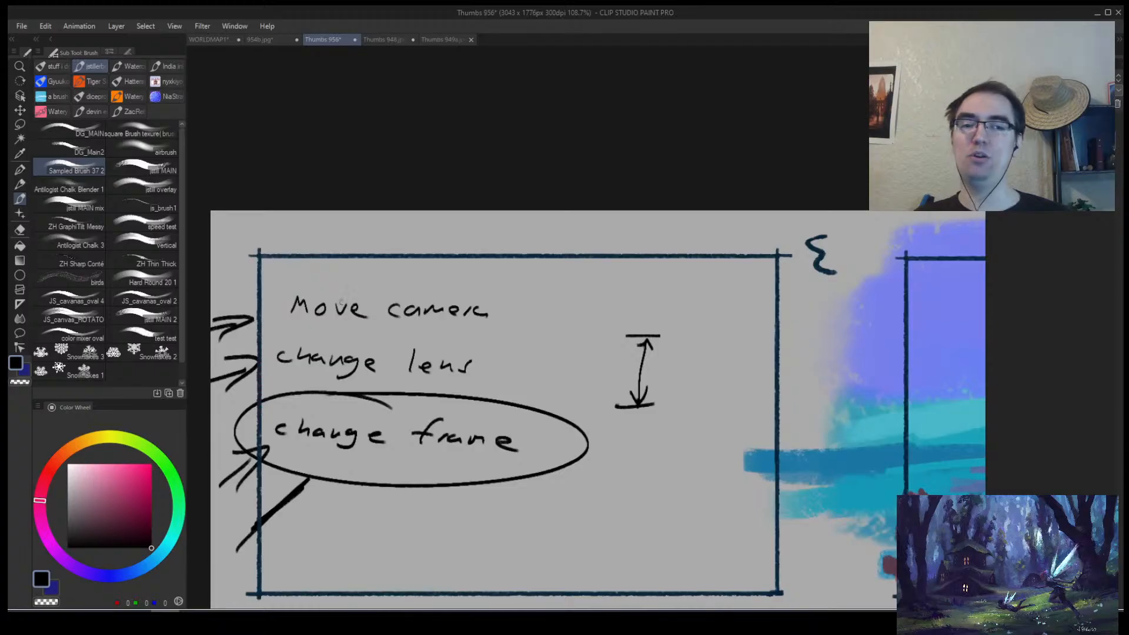
Try circling "Move camera" and "change lens", undo both, and add a second, larger circle around "change frame".
{"action": "mouse_move", "coordinate": [364, 279]}
{"action": "left_mouse_down"}
{"action": "mouse_move", "coordinate": [254, 301]}
{"action": "mouse_move", "coordinate": [353, 277]}
{"action": "left_mouse_up"}
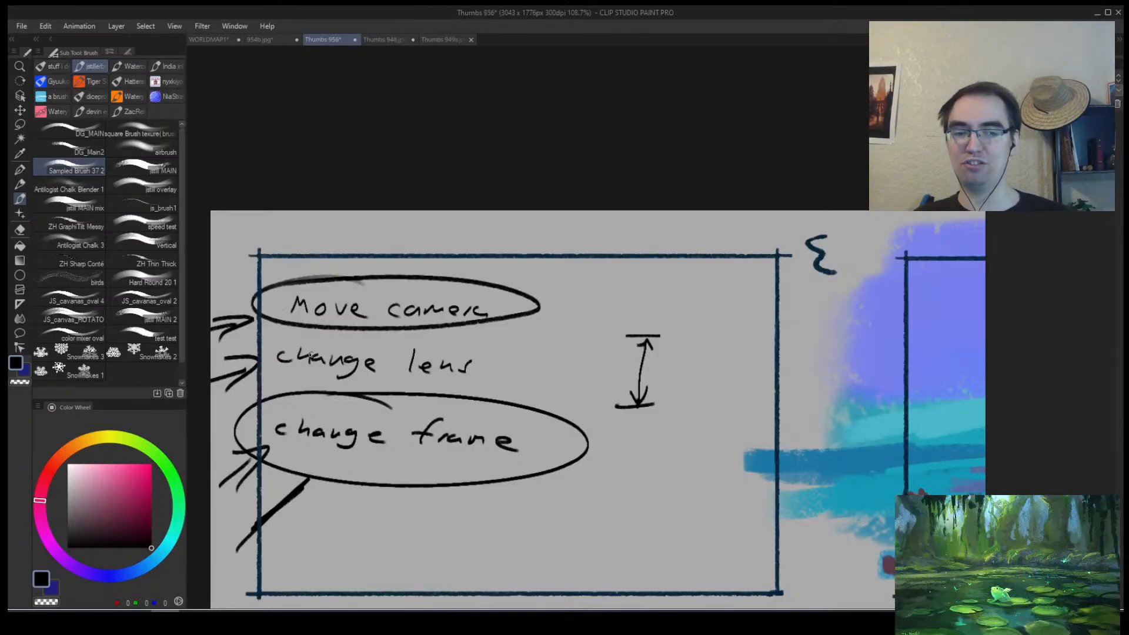
{"action": "key", "text": "ctrl+z"}
{"action": "mouse_move", "coordinate": [435, 352]}
{"action": "left_mouse_down"}
{"action": "mouse_move", "coordinate": [241, 356]}
{"action": "mouse_move", "coordinate": [326, 340]}
{"action": "left_mouse_up"}
{"action": "key", "text": "ctrl+z"}
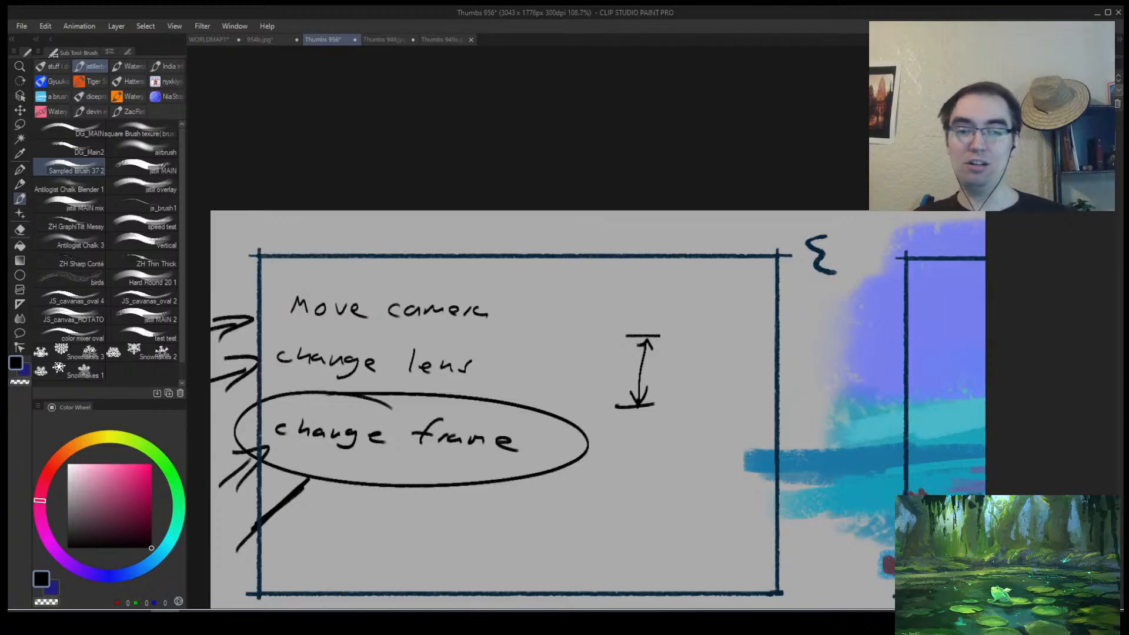
{"action": "mouse_move", "coordinate": [277, 400]}
{"action": "left_mouse_down"}
{"action": "mouse_move", "coordinate": [214, 430]}
{"action": "mouse_move", "coordinate": [264, 399]}
{"action": "left_mouse_up"}
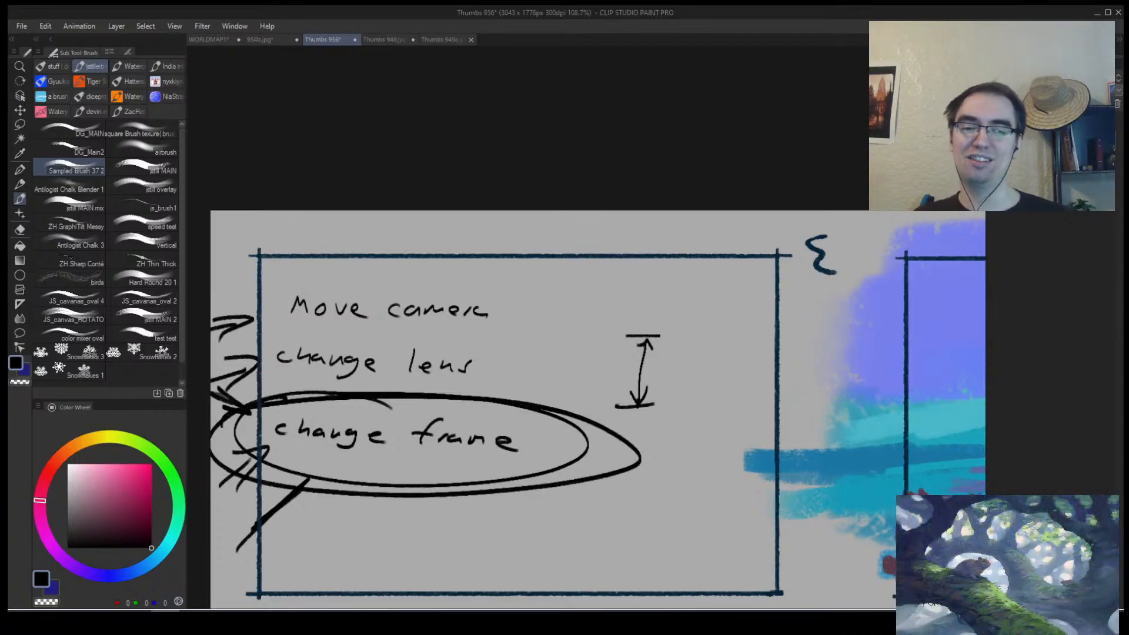
Sample the grey background, paint over all the notes in thumbnail 3, and flip the canvas view horizontally.
{"action": "key", "text": "alt+space"}
{"action": "mouse_move", "coordinate": [397, 419]}
{"action": "left_mouse_down"}
{"action": "mouse_move", "coordinate": [367, 423]}
{"action": "mouse_move", "coordinate": [378, 425]}
{"action": "left_mouse_up"}
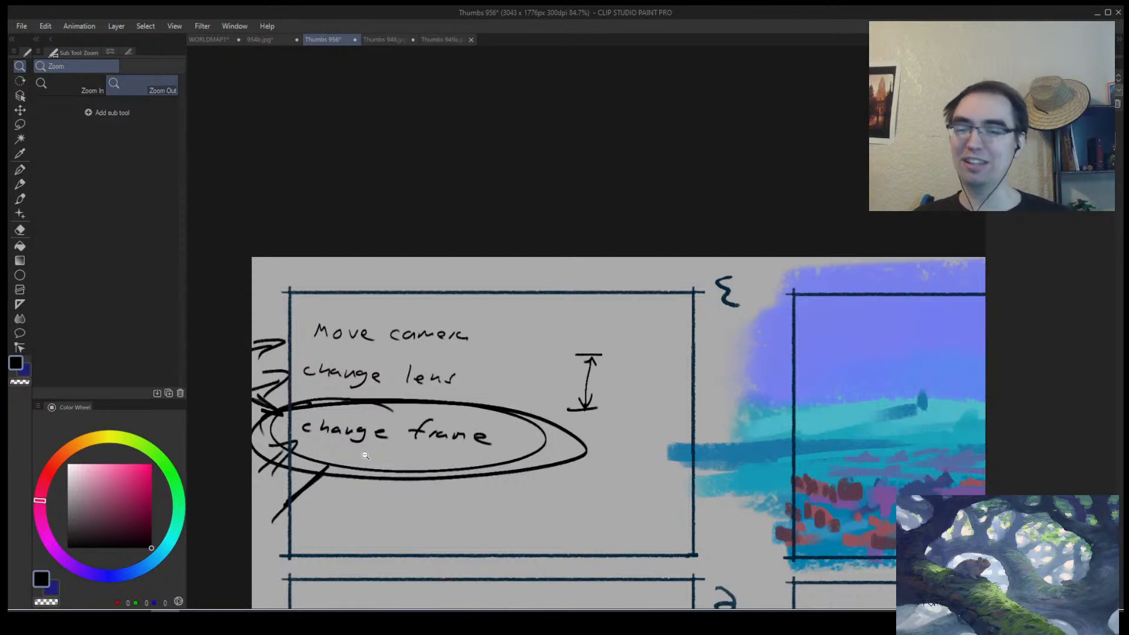
{"action": "left_click", "coordinate": [377, 415], "text": "alt"}
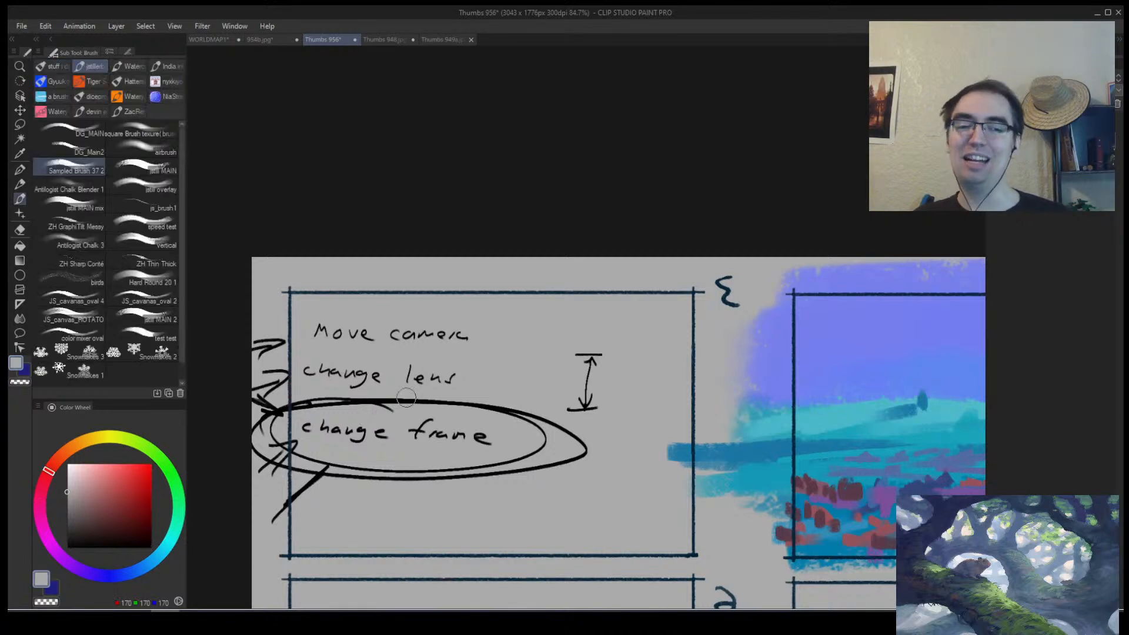
{"action": "mouse_move", "coordinate": [642, 435]}
{"action": "left_mouse_down"}
{"action": "mouse_move", "coordinate": [481, 491]}
{"action": "mouse_move", "coordinate": [379, 486]}
{"action": "mouse_move", "coordinate": [277, 447]}
{"action": "mouse_move", "coordinate": [276, 353]}
{"action": "mouse_move", "coordinate": [371, 327]}
{"action": "left_mouse_up"}
{"action": "mouse_move", "coordinate": [646, 441]}
{"action": "left_mouse_down"}
{"action": "mouse_move", "coordinate": [676, 529]}
{"action": "mouse_move", "coordinate": [731, 253]}
{"action": "mouse_move", "coordinate": [746, 300]}
{"action": "left_mouse_up"}
{"action": "key", "text": "alt+space"}
{"action": "left_click_drag", "start_coordinate": [618, 404], "coordinate": [393, 333]}
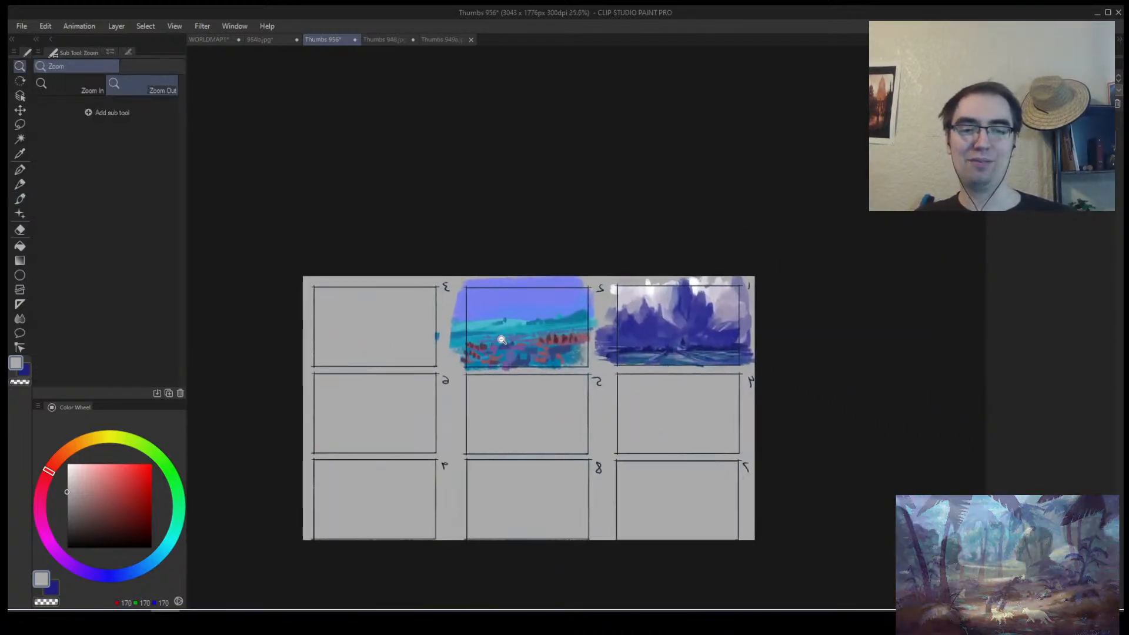
{"action": "left_click_drag", "start_coordinate": [498, 337], "coordinate": [455, 440]}
{"action": "key", "text": "h"}
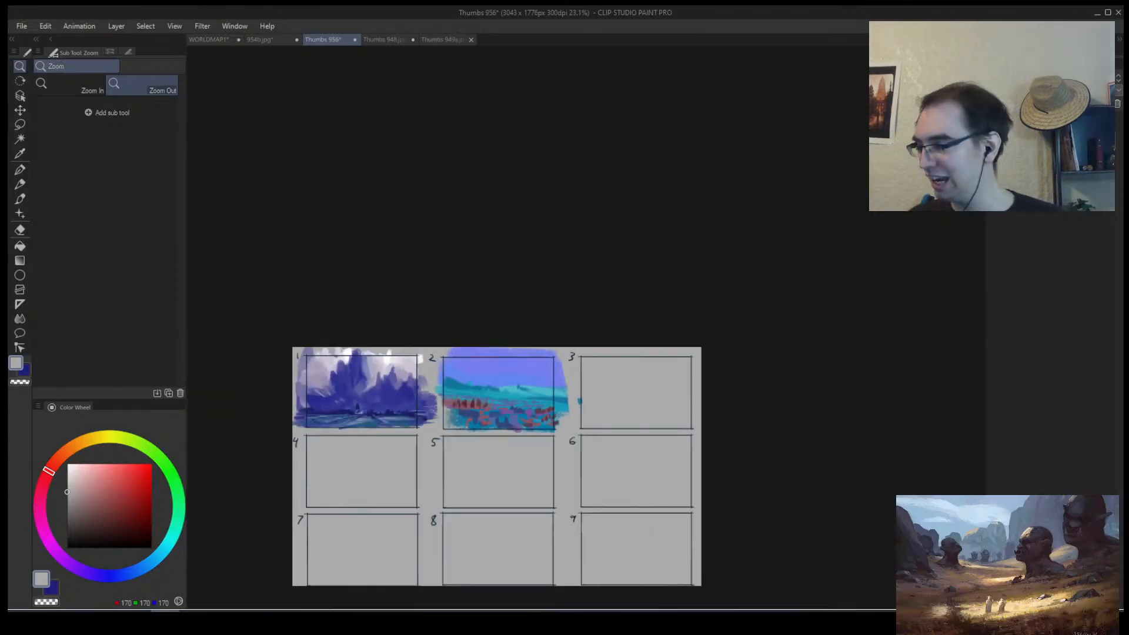
Repaint the dark red plant shapes in thumbnail 2's flower row with dark reds sampled from that row.
{"action": "key", "text": "alt+Tab"}
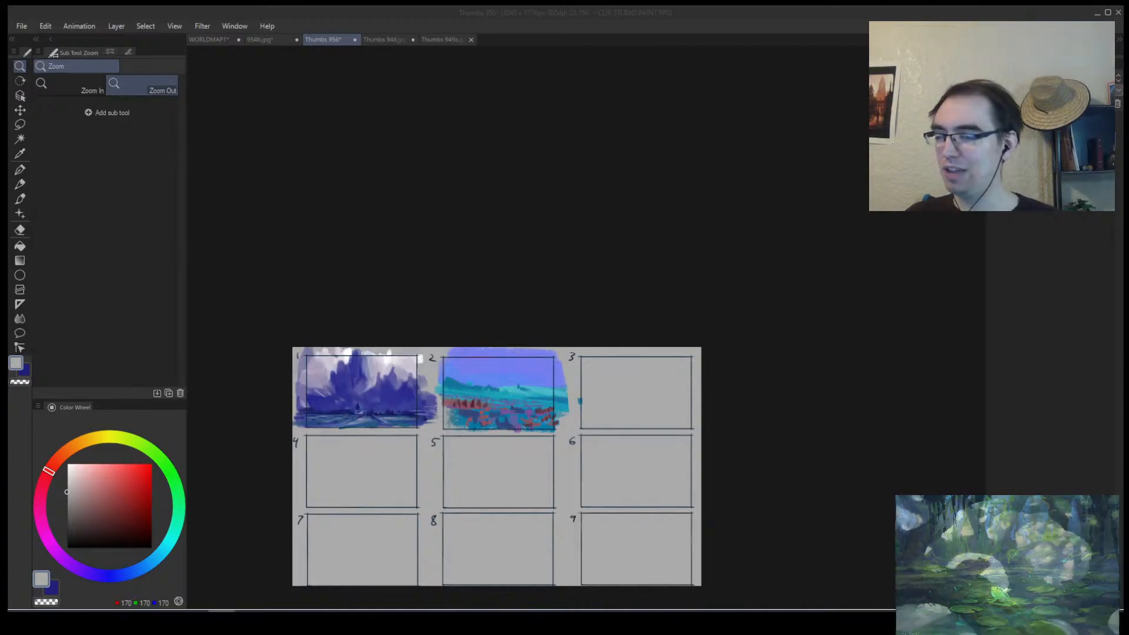
{"action": "left_click", "coordinate": [513, 409]}
{"action": "left_click", "coordinate": [483, 348]}
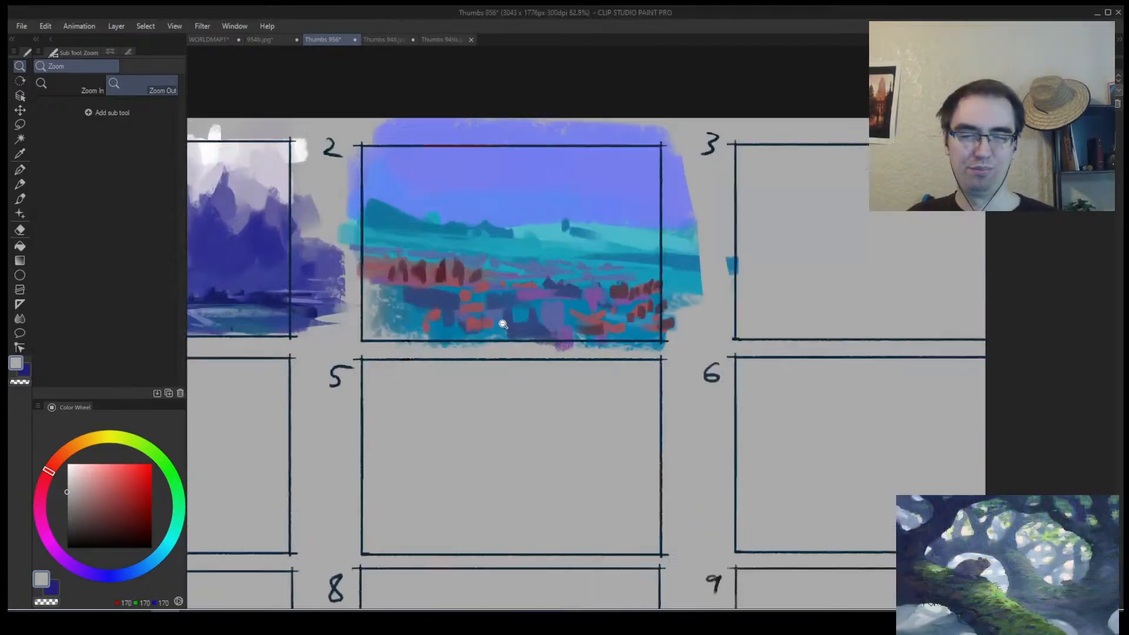
{"action": "left_click", "coordinate": [503, 321]}
{"action": "left_click_drag", "start_coordinate": [474, 224], "coordinate": [540, 266]}
{"action": "key", "text": "b"}
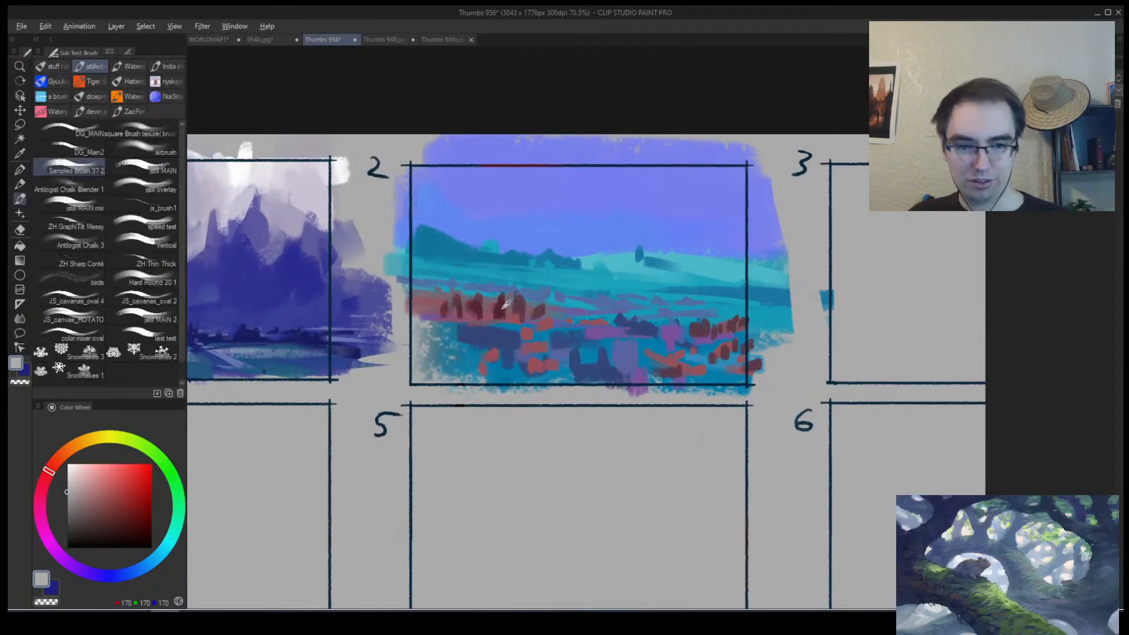
{"action": "left_click", "coordinate": [500, 308], "text": "alt"}
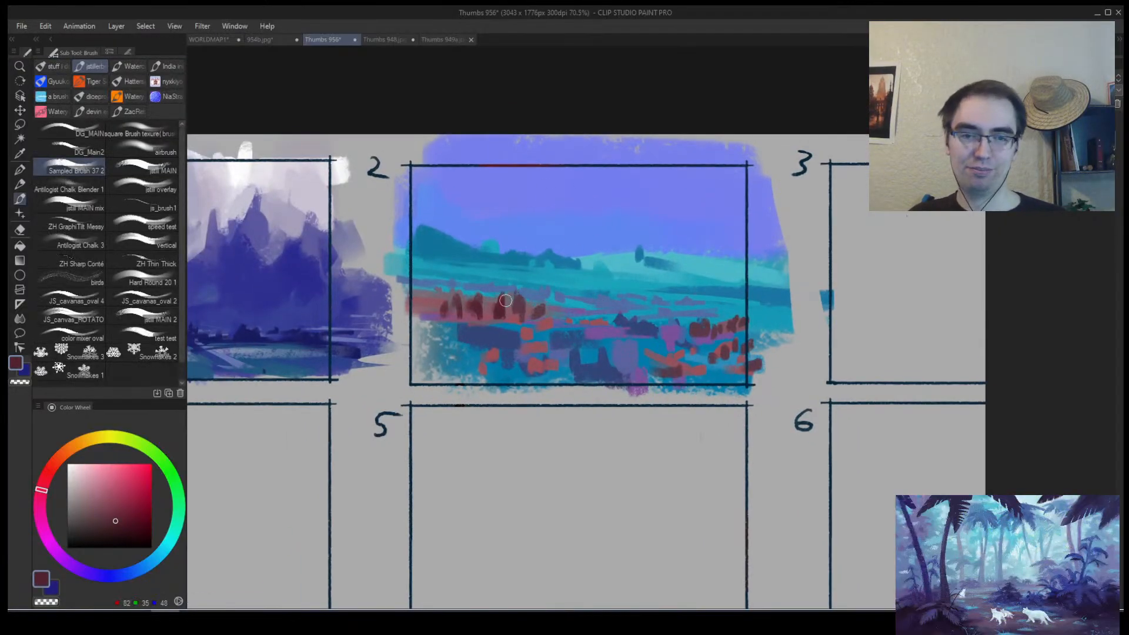
{"action": "left_click", "coordinate": [477, 300], "text": "alt"}
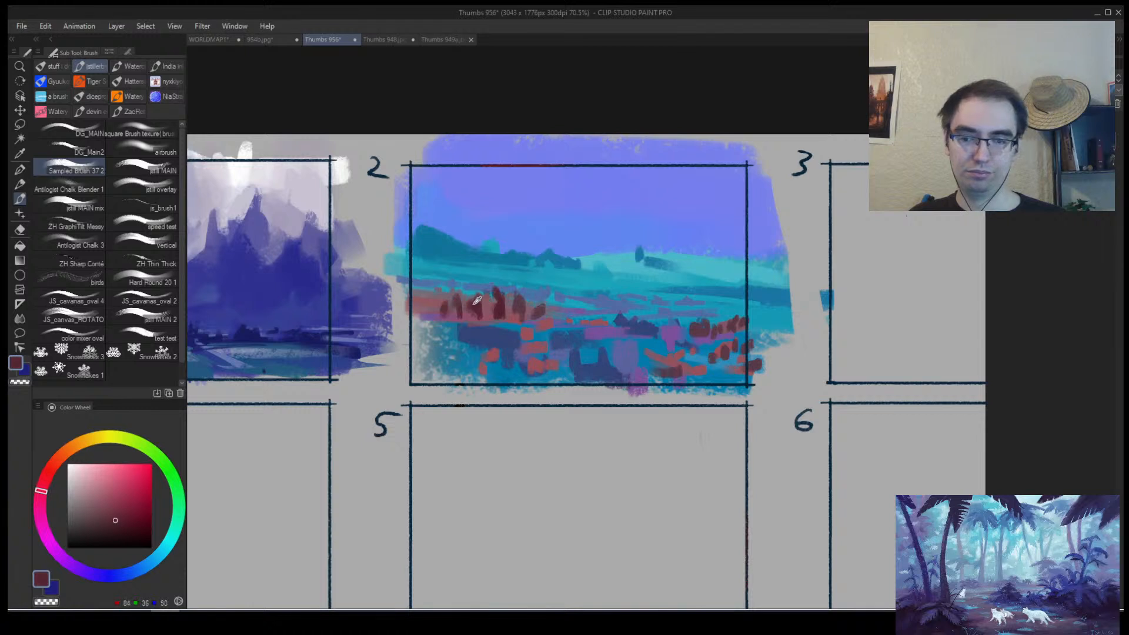
{"action": "left_click", "coordinate": [487, 300], "text": "alt"}
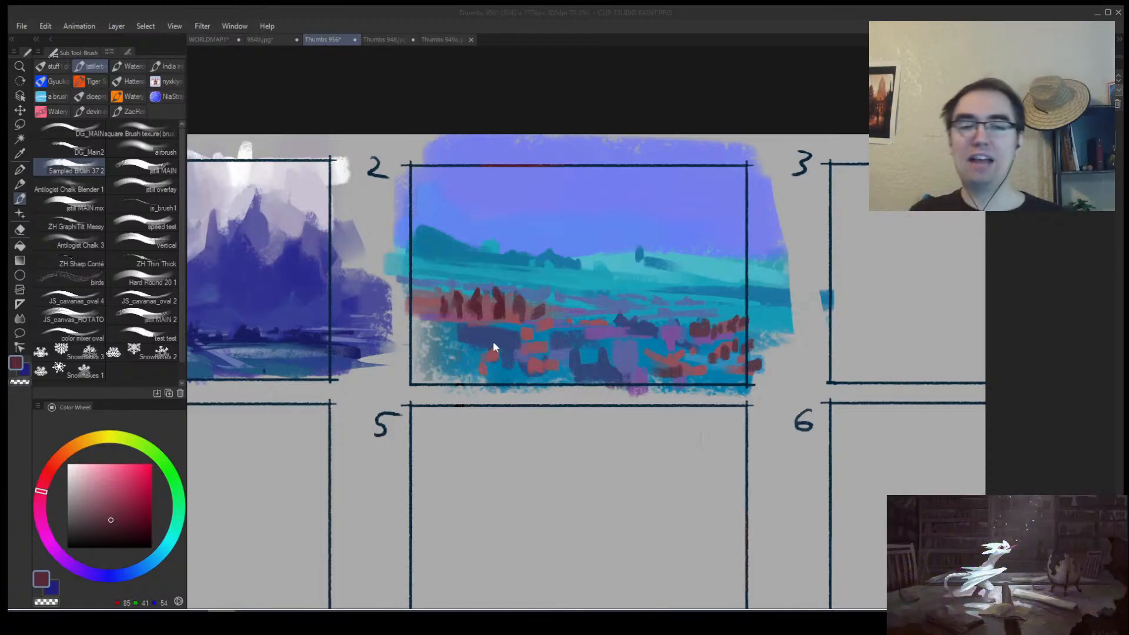
Try several loose dark red curves inside thumbnail 4, and undo them.
{"action": "left_click_drag", "start_coordinate": [381, 454], "coordinate": [542, 298]}
{"action": "mouse_move", "coordinate": [283, 527]}
{"action": "left_mouse_down"}
{"action": "mouse_move", "coordinate": [439, 400]}
{"action": "mouse_move", "coordinate": [500, 381]}
{"action": "left_mouse_up"}
{"action": "key", "text": "ctrl+z"}
{"action": "left_click_drag", "start_coordinate": [335, 391], "coordinate": [381, 341]}
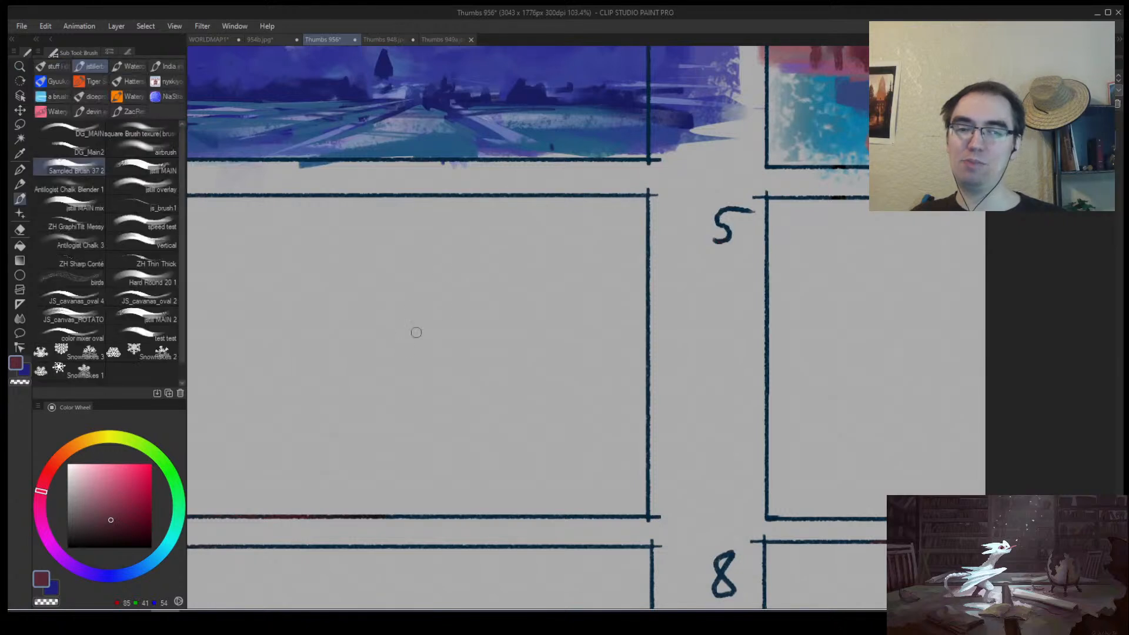
{"action": "left_click_drag", "start_coordinate": [436, 306], "coordinate": [318, 450]}
{"action": "key", "text": "ctrl+z"}
{"action": "left_click_drag", "start_coordinate": [286, 323], "coordinate": [510, 325]}
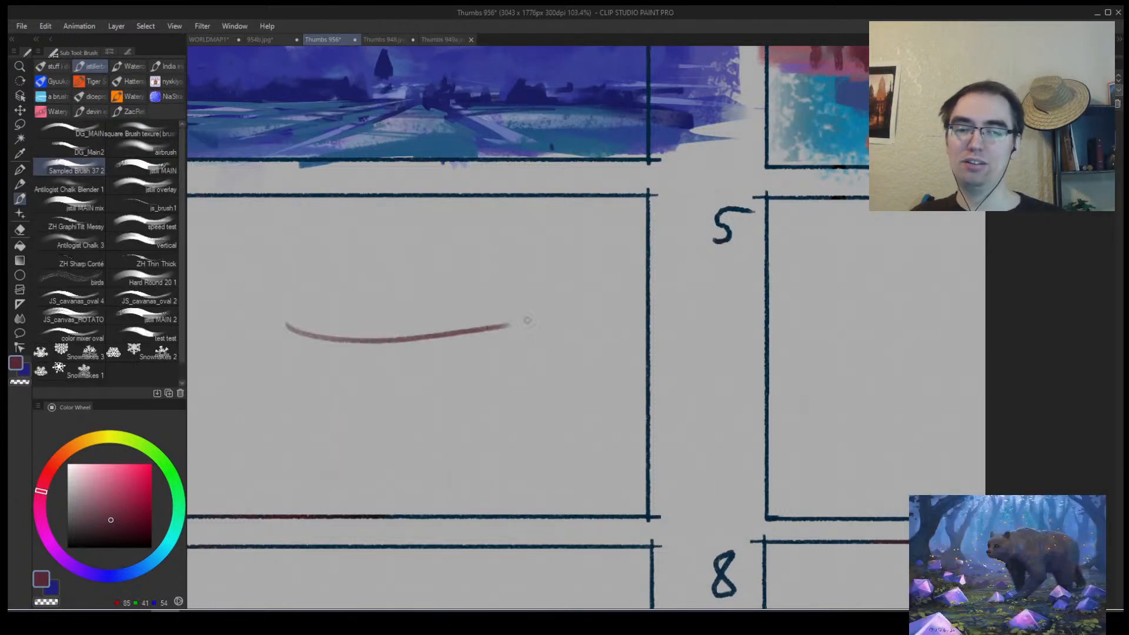
{"action": "key", "text": "ctrl+z"}
Sketch a large dark red oval in thumbnail 4, crossed by two vertical and two horizontal curves.
{"action": "mouse_move", "coordinate": [432, 246]}
{"action": "left_mouse_down"}
{"action": "mouse_move", "coordinate": [537, 343]}
{"action": "mouse_move", "coordinate": [435, 233]}
{"action": "left_mouse_up"}
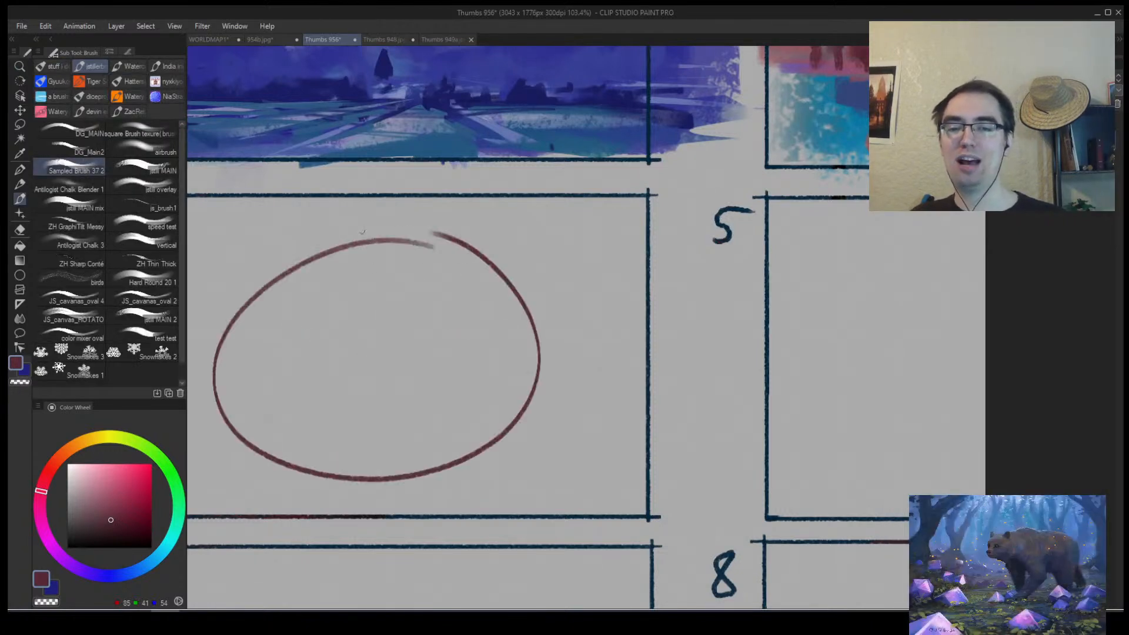
{"action": "left_click_drag", "start_coordinate": [354, 231], "coordinate": [313, 470]}
{"action": "left_click_drag", "start_coordinate": [389, 242], "coordinate": [362, 453]}
{"action": "mouse_move", "coordinate": [247, 347]}
{"action": "left_mouse_down"}
{"action": "mouse_move", "coordinate": [291, 322]}
{"action": "mouse_move", "coordinate": [515, 341]}
{"action": "left_mouse_up"}
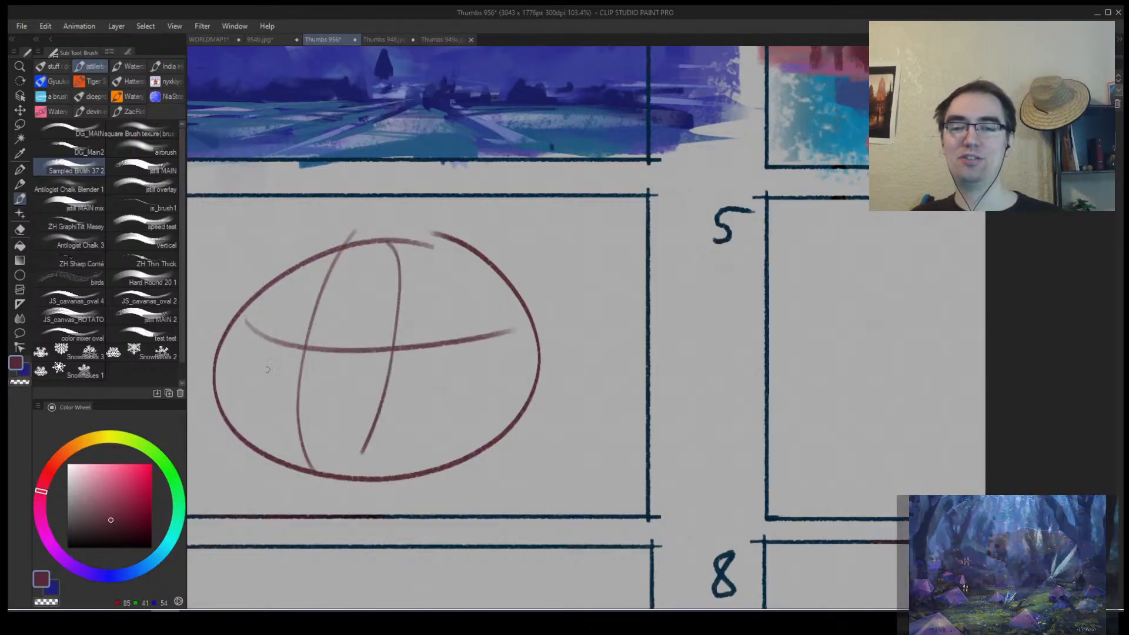
{"action": "key", "text": "ctrl+z"}
{"action": "mouse_move", "coordinate": [223, 339]}
{"action": "left_mouse_down"}
{"action": "mouse_move", "coordinate": [475, 322]}
{"action": "mouse_move", "coordinate": [447, 387]}
{"action": "mouse_move", "coordinate": [541, 373]}
{"action": "left_mouse_up"}
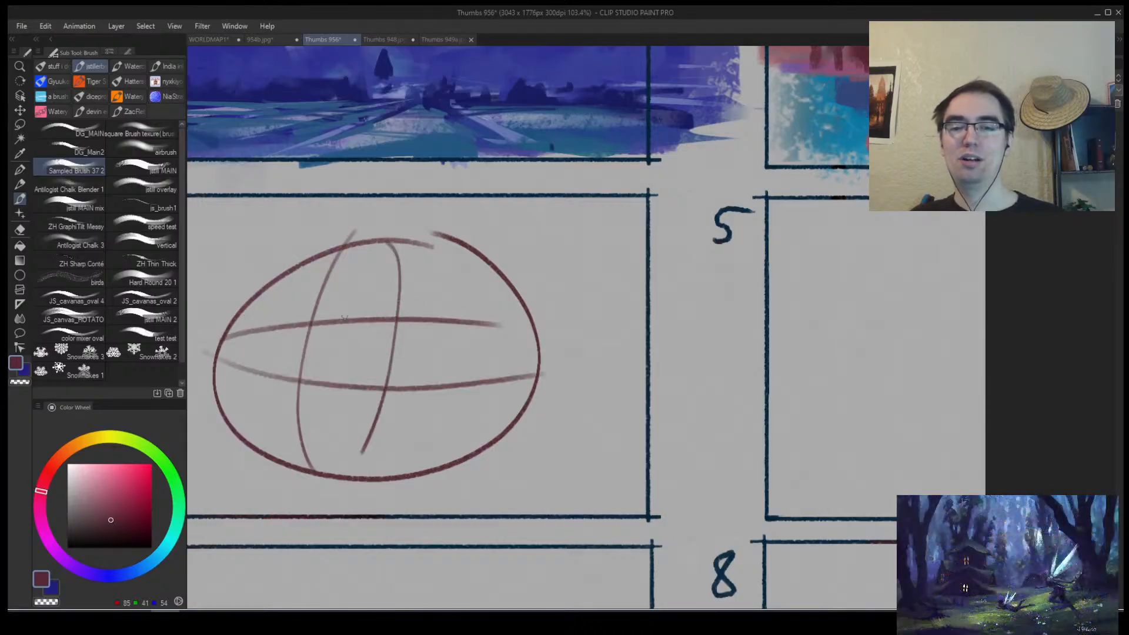
Add more vertical contour curves across the oval in thumbnail 4, undoing the misplaced ones.
{"action": "mouse_move", "coordinate": [364, 244]}
{"action": "left_mouse_down"}
{"action": "mouse_move", "coordinate": [327, 311]}
{"action": "mouse_move", "coordinate": [322, 472]}
{"action": "mouse_move", "coordinate": [344, 464]}
{"action": "left_mouse_up"}
{"action": "key", "text": "ctrl+z"}
{"action": "key", "text": "ctrl+z"}
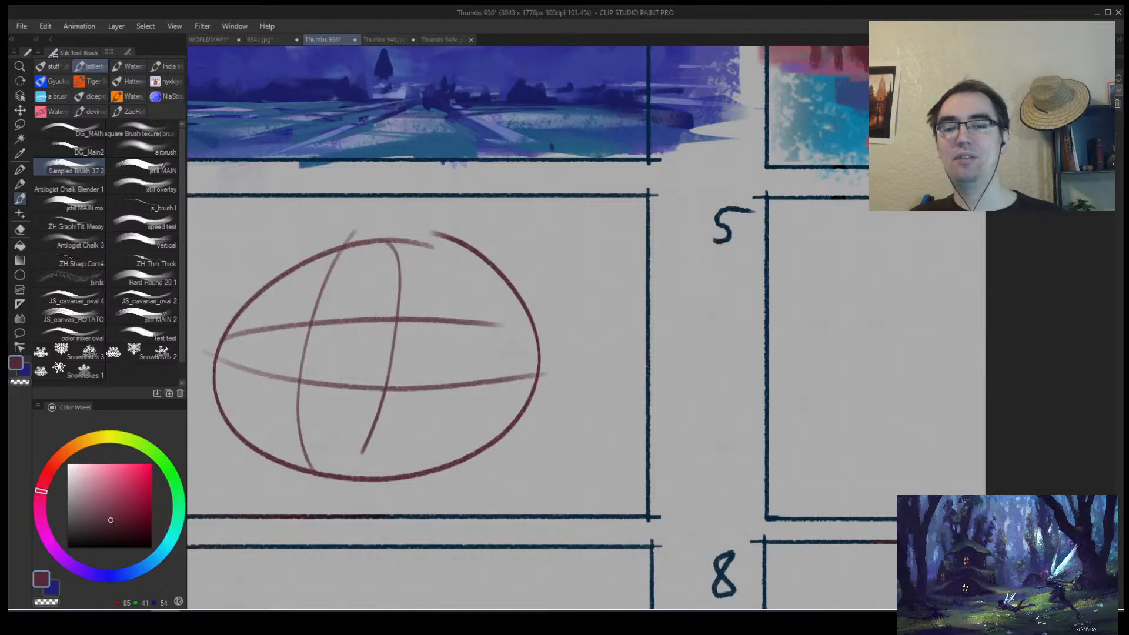
{"action": "left_click_drag", "start_coordinate": [389, 392], "coordinate": [350, 490]}
{"action": "left_click_drag", "start_coordinate": [299, 263], "coordinate": [273, 423]}
{"action": "key", "text": "ctrl+z"}
{"action": "mouse_move", "coordinate": [329, 470]}
{"action": "left_mouse_down"}
{"action": "mouse_move", "coordinate": [301, 458]}
{"action": "mouse_move", "coordinate": [376, 238]}
{"action": "left_mouse_up"}
Draw a smaller grid of two horizontal and two vertical lines inside the oval's central cell.
{"action": "key", "text": "/"}
{"action": "scroll", "coordinate": [333, 348], "scroll_direction": "up", "scroll_amount": 2}
{"action": "key", "text": "b"}
{"action": "mouse_move", "coordinate": [330, 365]}
{"action": "left_mouse_down"}
{"action": "mouse_move", "coordinate": [338, 337]}
{"action": "mouse_move", "coordinate": [436, 337]}
{"action": "left_mouse_up"}
{"action": "left_click_drag", "start_coordinate": [330, 356], "coordinate": [450, 354]}
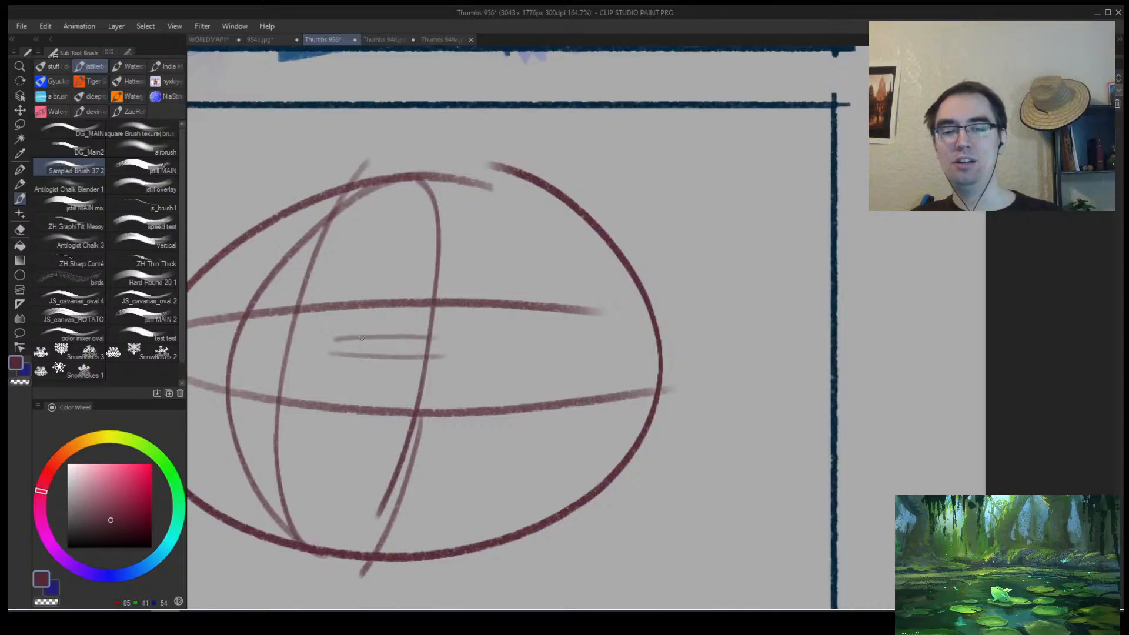
{"action": "mouse_move", "coordinate": [370, 306]}
{"action": "left_mouse_down"}
{"action": "mouse_move", "coordinate": [352, 396]}
{"action": "mouse_move", "coordinate": [367, 375]}
{"action": "left_mouse_up"}
Draw a still smaller, darker grid of two vertical and two horizontal lines within the central cell's inner grid.
{"action": "key", "text": "/"}
{"action": "scroll", "coordinate": [379, 340], "scroll_direction": "up", "scroll_amount": 2}
{"action": "scroll", "coordinate": [390, 337], "scroll_direction": "up", "scroll_amount": 4}
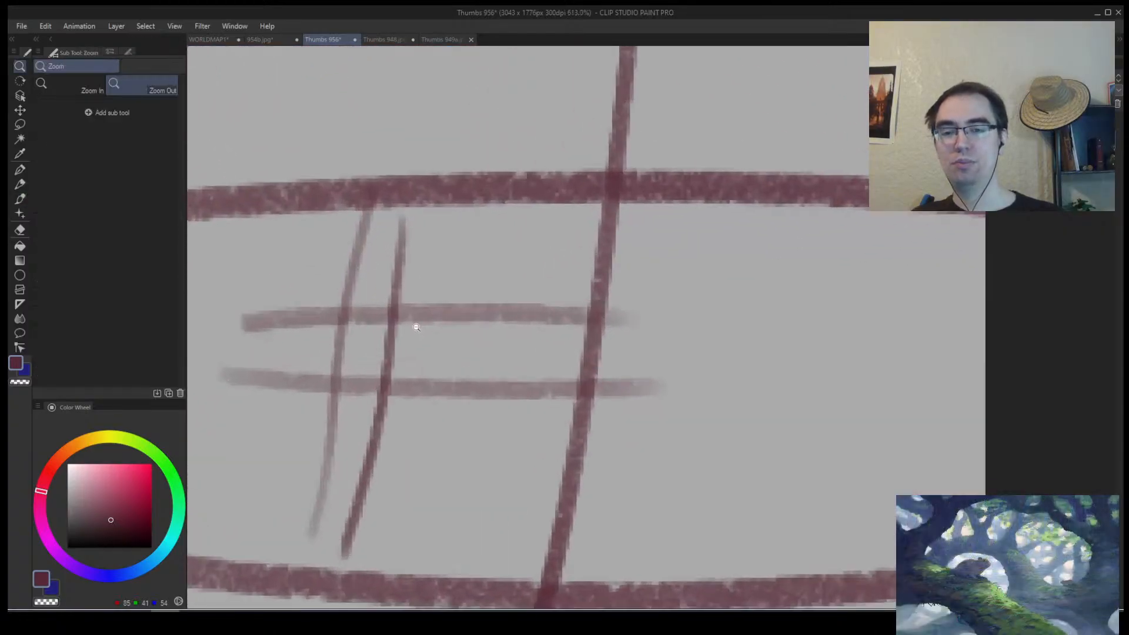
{"action": "key", "text": "b"}
{"action": "left_click_drag", "start_coordinate": [406, 291], "coordinate": [383, 411]}
{"action": "left_click_drag", "start_coordinate": [338, 297], "coordinate": [319, 400]}
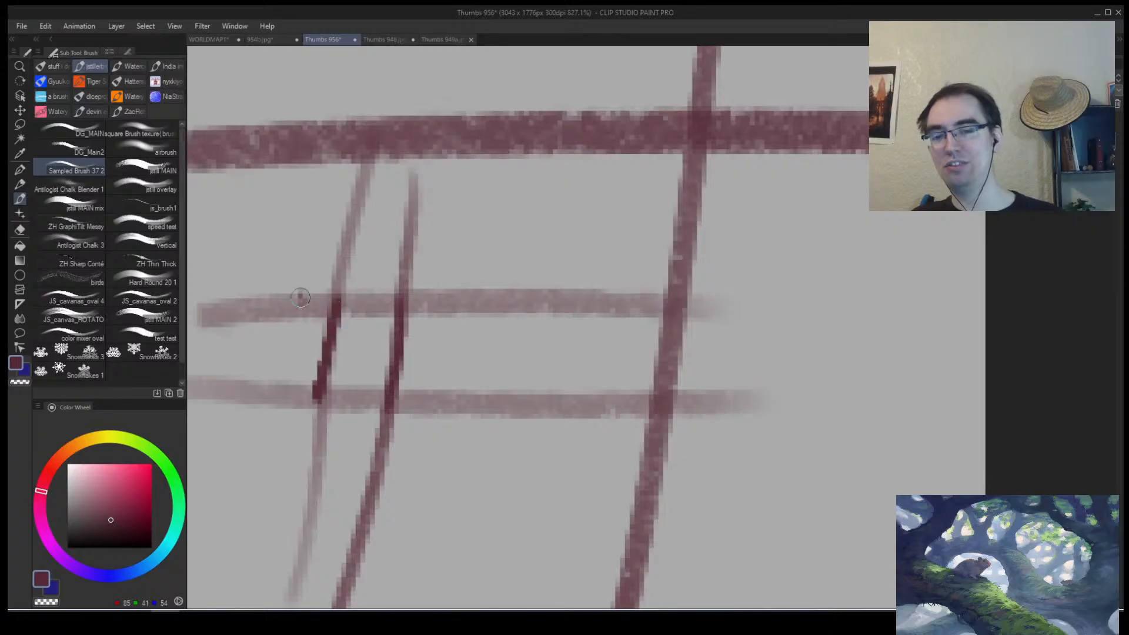
{"action": "left_click_drag", "start_coordinate": [300, 301], "coordinate": [434, 303]}
{"action": "left_click_drag", "start_coordinate": [267, 386], "coordinate": [462, 391]}
Place a tiny mark inside the smallest grid cell and undo the extra stroke beside it.
{"action": "key", "text": "/"}
{"action": "scroll", "coordinate": [366, 366], "scroll_direction": "up", "scroll_amount": 2}
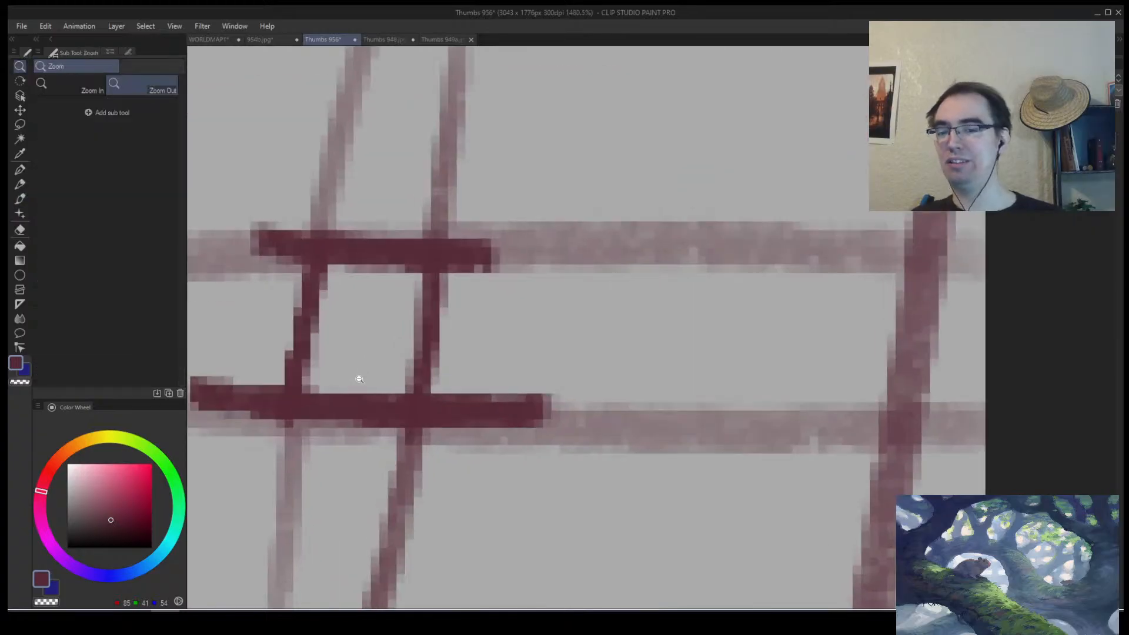
{"action": "scroll", "coordinate": [359, 379], "scroll_direction": "down", "scroll_amount": 1}
{"action": "scroll", "coordinate": [481, 391], "scroll_direction": "up", "scroll_amount": 1}
{"action": "scroll", "coordinate": [471, 381], "scroll_direction": "down", "scroll_amount": 2}
{"action": "scroll", "coordinate": [461, 357], "scroll_direction": "up", "scroll_amount": 3}
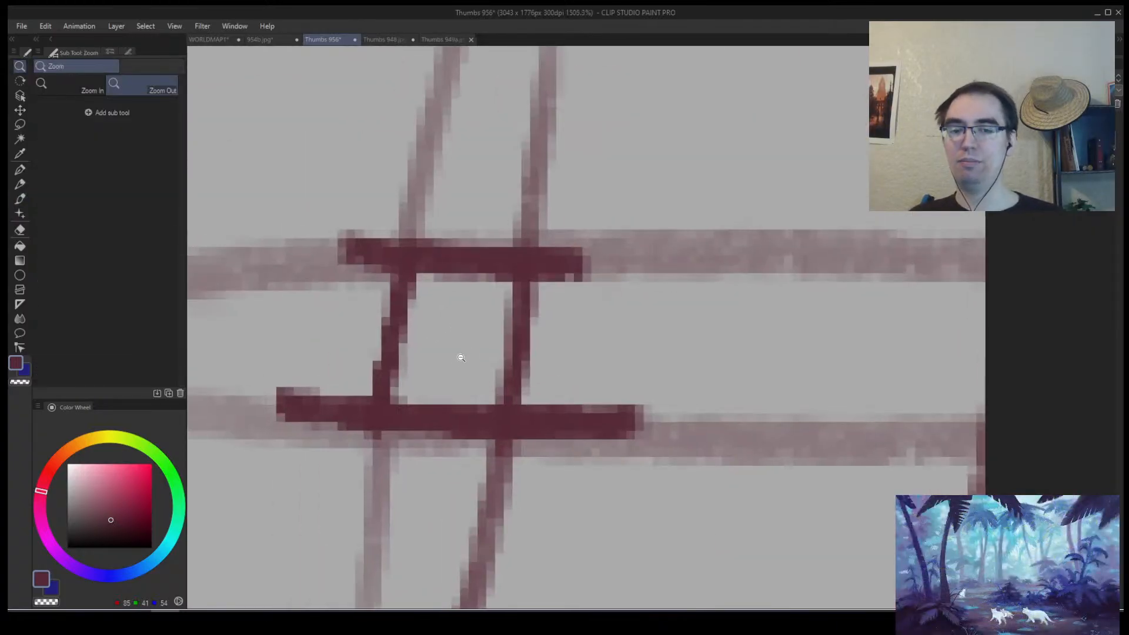
{"action": "scroll", "coordinate": [461, 357], "scroll_direction": "up", "scroll_amount": 2}
{"action": "key", "text": "b"}
{"action": "left_click", "coordinate": [450, 341]}
{"action": "left_click_drag", "start_coordinate": [447, 344], "coordinate": [406, 405]}
{"action": "key", "text": "ctrl+z"}
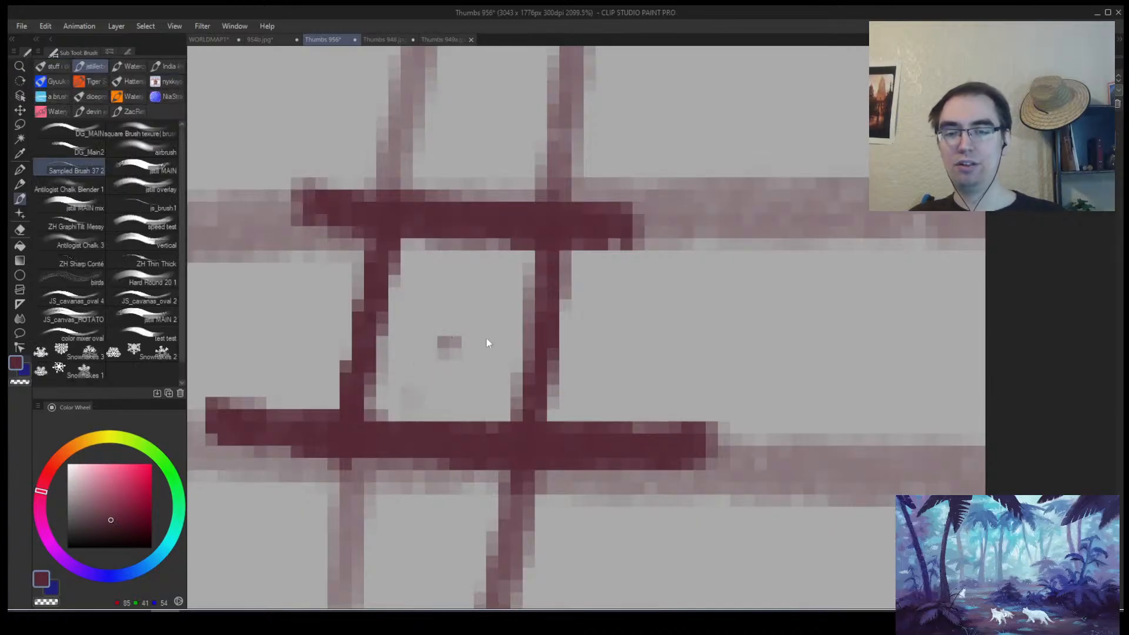
Sketch a dark red rectangle in thumbnail 7 from two vertical and two horizontal lines.
{"action": "key", "text": "/"}
{"action": "scroll", "coordinate": [453, 379], "scroll_direction": "down", "scroll_amount": 8}
{"action": "scroll", "coordinate": [311, 347], "scroll_direction": "up", "scroll_amount": 4}
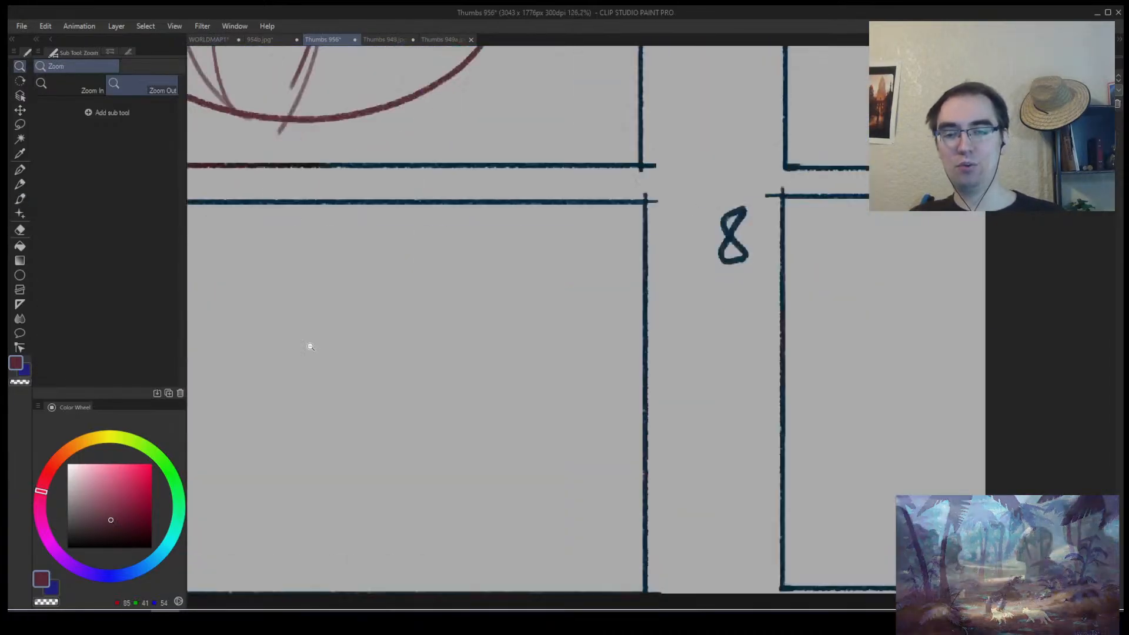
{"action": "scroll", "coordinate": [310, 347], "scroll_direction": "up", "scroll_amount": 1}
{"action": "key", "text": "b"}
{"action": "left_click_drag", "start_coordinate": [304, 280], "coordinate": [294, 450]}
{"action": "left_click_drag", "start_coordinate": [548, 280], "coordinate": [525, 466]}
{"action": "left_click_drag", "start_coordinate": [275, 469], "coordinate": [497, 464]}
{"action": "left_click_drag", "start_coordinate": [310, 283], "coordinate": [515, 279]}
Draw four diagonals from the rectangle's corners toward its centre in thumbnail 7, and undo the small inner square.
{"action": "mouse_move", "coordinate": [409, 379]}
{"action": "left_mouse_down"}
{"action": "mouse_move", "coordinate": [246, 468]}
{"action": "mouse_move", "coordinate": [574, 503]}
{"action": "left_mouse_up"}
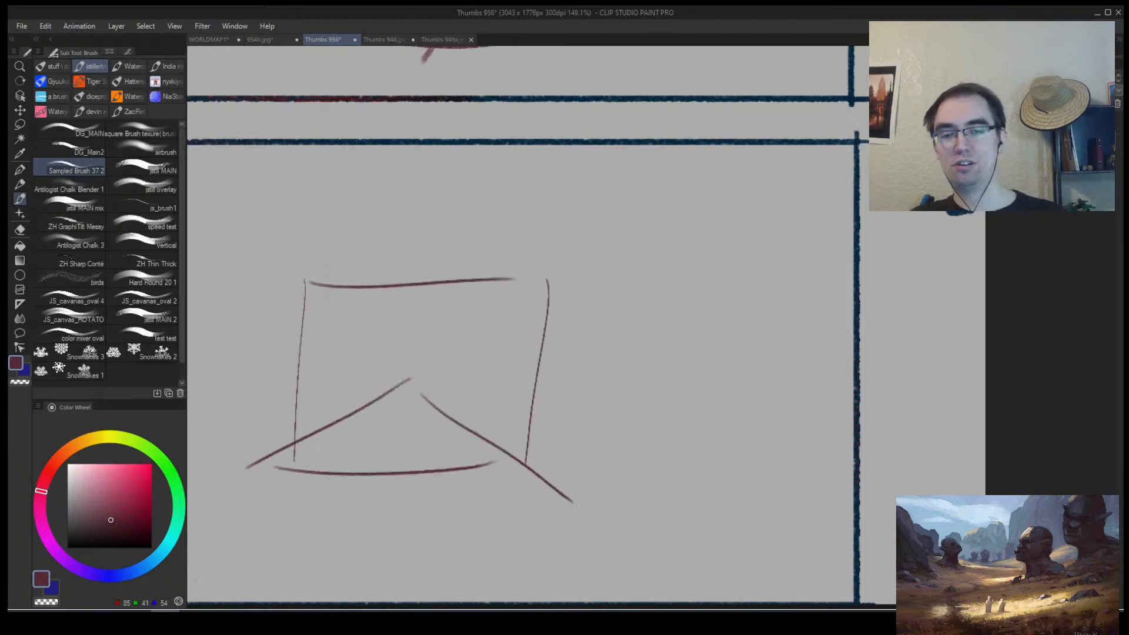
{"action": "left_click_drag", "start_coordinate": [445, 355], "coordinate": [557, 257]}
{"action": "left_click_drag", "start_coordinate": [374, 344], "coordinate": [293, 268]}
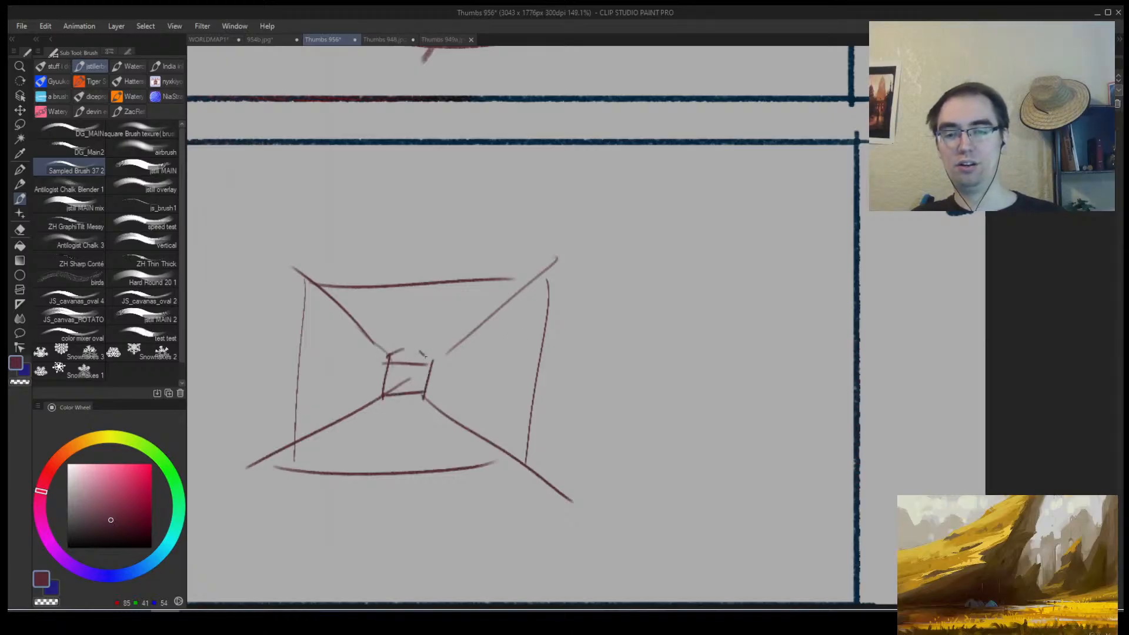
{"action": "key", "text": "ctrl+z"}
{"action": "key", "text": "ctrl+z"}
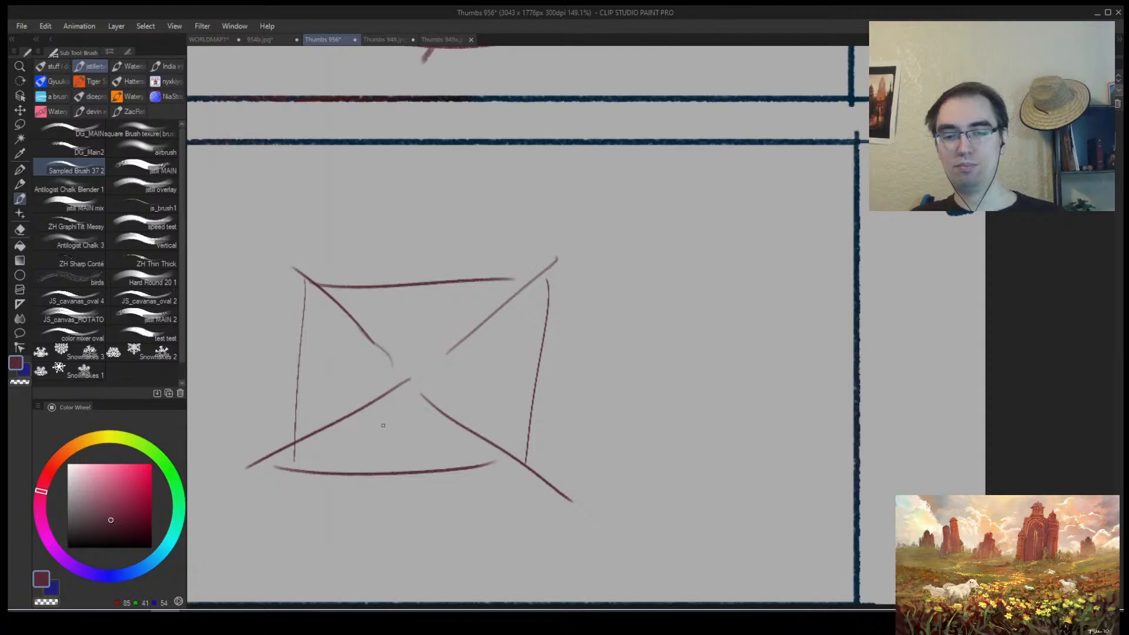
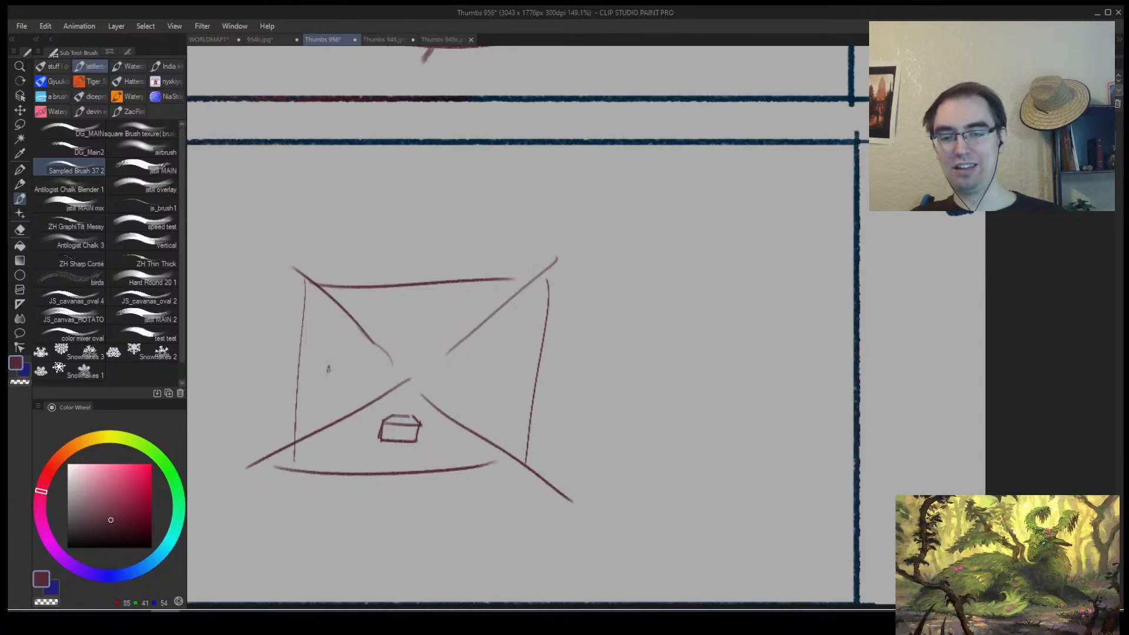
Draw small boxes inside the left and right sections of the perspective rectangle in thumbnail 7.
{"action": "mouse_move", "coordinate": [328, 368]}
{"action": "left_mouse_down"}
{"action": "mouse_move", "coordinate": [315, 368]}
{"action": "mouse_move", "coordinate": [328, 385]}
{"action": "left_mouse_up"}
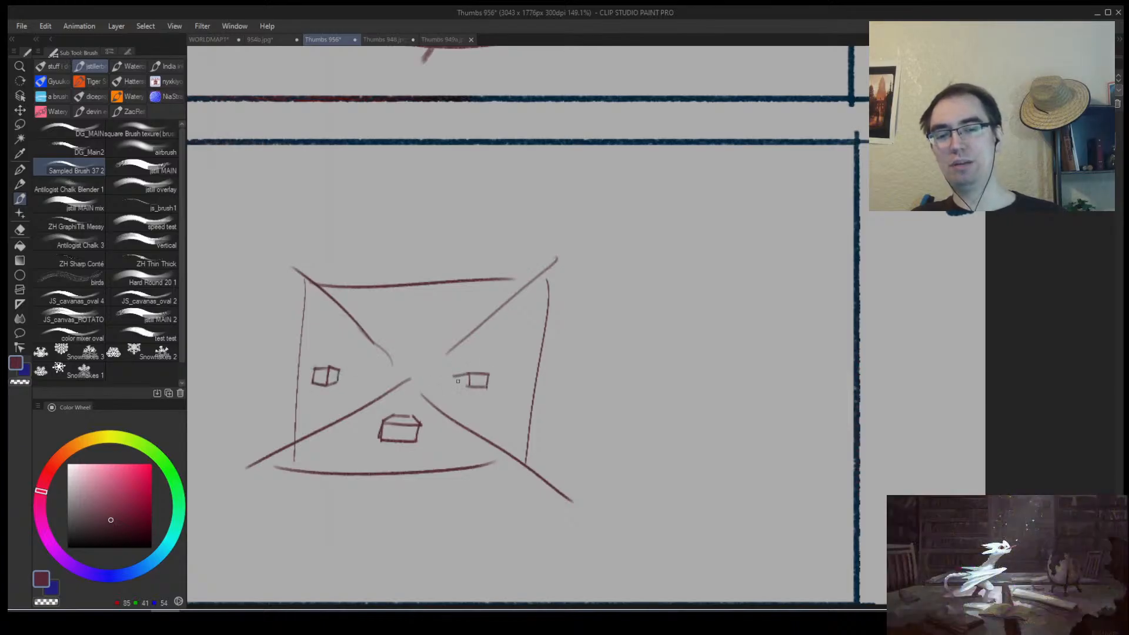
{"action": "mouse_move", "coordinate": [426, 387]}
{"action": "left_mouse_down"}
{"action": "mouse_move", "coordinate": [449, 372]}
{"action": "mouse_move", "coordinate": [327, 454]}
{"action": "left_mouse_up"}
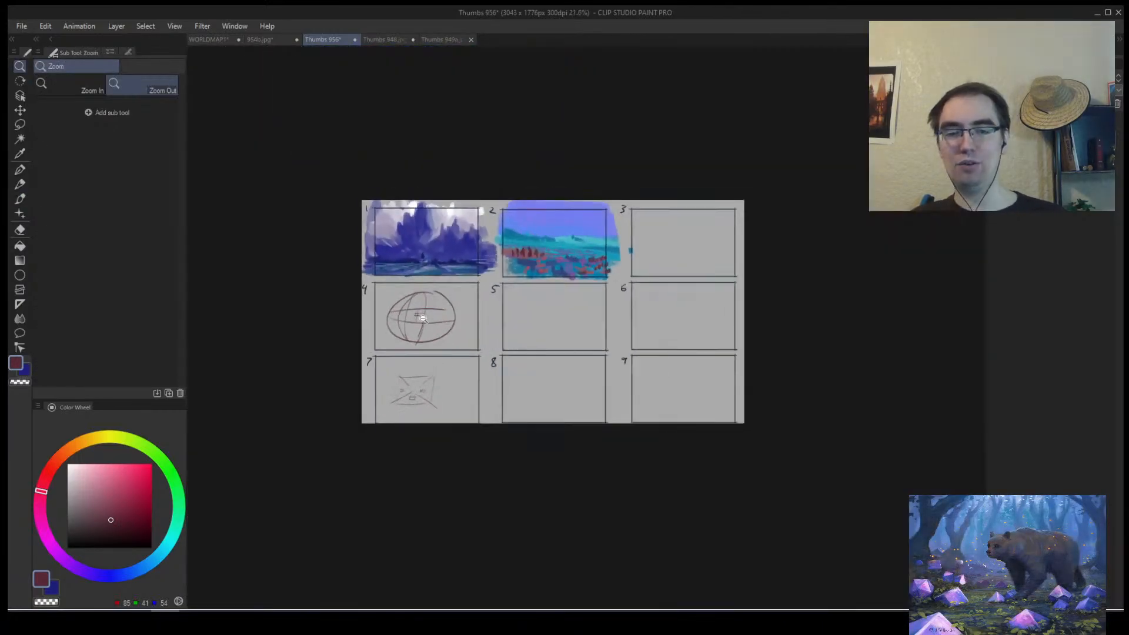
Draw a tiny square above the globe's upper horizontal curve in thumbnail 4, flanked by a slanted stroke and an upright stroke.
{"action": "mouse_move", "coordinate": [422, 318]}
{"action": "left_mouse_down"}
{"action": "mouse_move", "coordinate": [487, 300]}
{"action": "mouse_move", "coordinate": [404, 231]}
{"action": "mouse_move", "coordinate": [433, 282]}
{"action": "mouse_move", "coordinate": [461, 201]}
{"action": "mouse_move", "coordinate": [466, 273]}
{"action": "mouse_move", "coordinate": [412, 320]}
{"action": "mouse_move", "coordinate": [434, 324]}
{"action": "mouse_move", "coordinate": [428, 393]}
{"action": "mouse_move", "coordinate": [441, 308]}
{"action": "mouse_move", "coordinate": [431, 381]}
{"action": "left_mouse_up"}
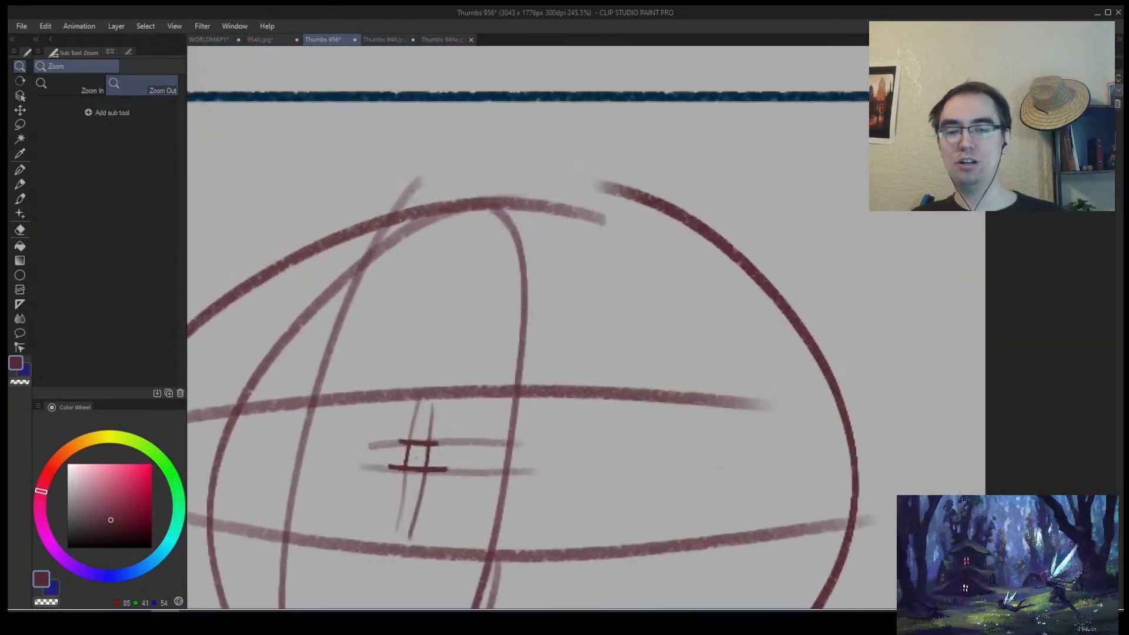
{"action": "mouse_move", "coordinate": [359, 323]}
{"action": "left_mouse_down"}
{"action": "mouse_move", "coordinate": [521, 369]}
{"action": "mouse_move", "coordinate": [523, 319]}
{"action": "mouse_move", "coordinate": [383, 419]}
{"action": "mouse_move", "coordinate": [399, 307]}
{"action": "mouse_move", "coordinate": [358, 304]}
{"action": "left_mouse_up"}
{"action": "key", "text": "ctrl+z"}
{"action": "key", "text": "ctrl+z"}
{"action": "mouse_move", "coordinate": [459, 396]}
{"action": "left_mouse_down"}
{"action": "mouse_move", "coordinate": [439, 438]}
{"action": "mouse_move", "coordinate": [457, 384]}
{"action": "left_mouse_up"}
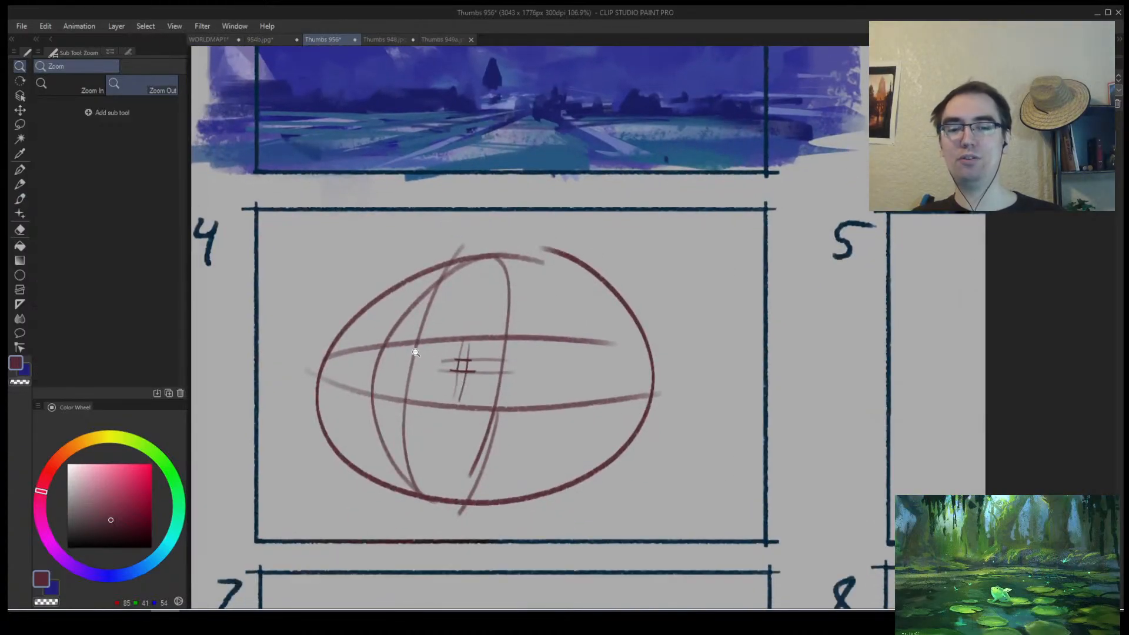
{"action": "mouse_move", "coordinate": [407, 327]}
{"action": "left_mouse_down"}
{"action": "mouse_move", "coordinate": [501, 439]}
{"action": "mouse_move", "coordinate": [402, 441]}
{"action": "mouse_move", "coordinate": [513, 392]}
{"action": "mouse_move", "coordinate": [408, 317]}
{"action": "left_mouse_up"}
{"action": "key", "text": "ctrl+z"}
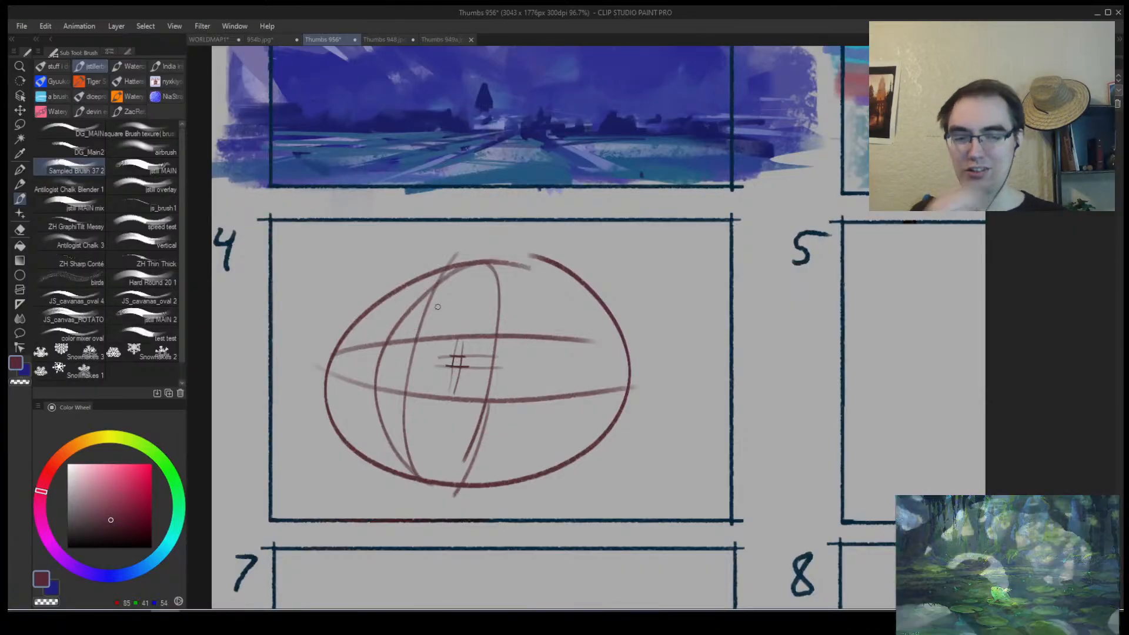
{"action": "left_click_drag", "start_coordinate": [500, 401], "coordinate": [448, 443]}
{"action": "mouse_move", "coordinate": [414, 379]}
{"action": "left_mouse_down"}
{"action": "mouse_move", "coordinate": [443, 365]}
{"action": "mouse_move", "coordinate": [418, 354]}
{"action": "mouse_move", "coordinate": [427, 312]}
{"action": "mouse_move", "coordinate": [429, 329]}
{"action": "left_mouse_up"}
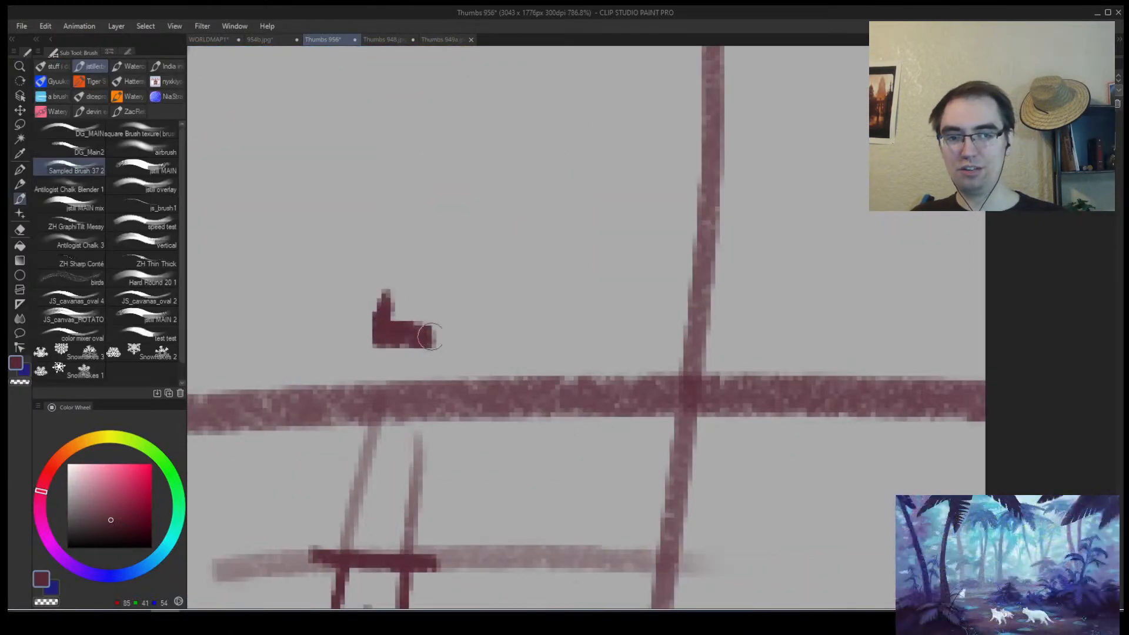
{"action": "left_click_drag", "start_coordinate": [368, 274], "coordinate": [436, 332]}
{"action": "left_click_drag", "start_coordinate": [481, 290], "coordinate": [507, 309]}
{"action": "left_click_drag", "start_coordinate": [470, 269], "coordinate": [514, 229]}
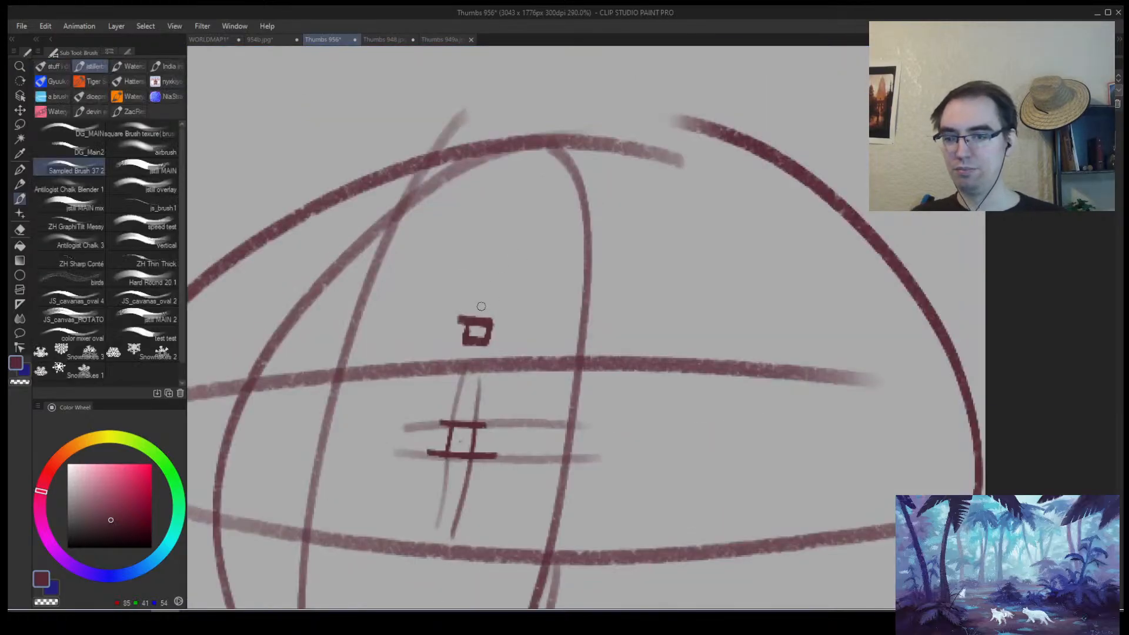
{"action": "mouse_move", "coordinate": [476, 312]}
{"action": "left_mouse_down"}
{"action": "mouse_move", "coordinate": [447, 330]}
{"action": "mouse_move", "coordinate": [511, 294]}
{"action": "mouse_move", "coordinate": [491, 340]}
{"action": "left_mouse_up"}
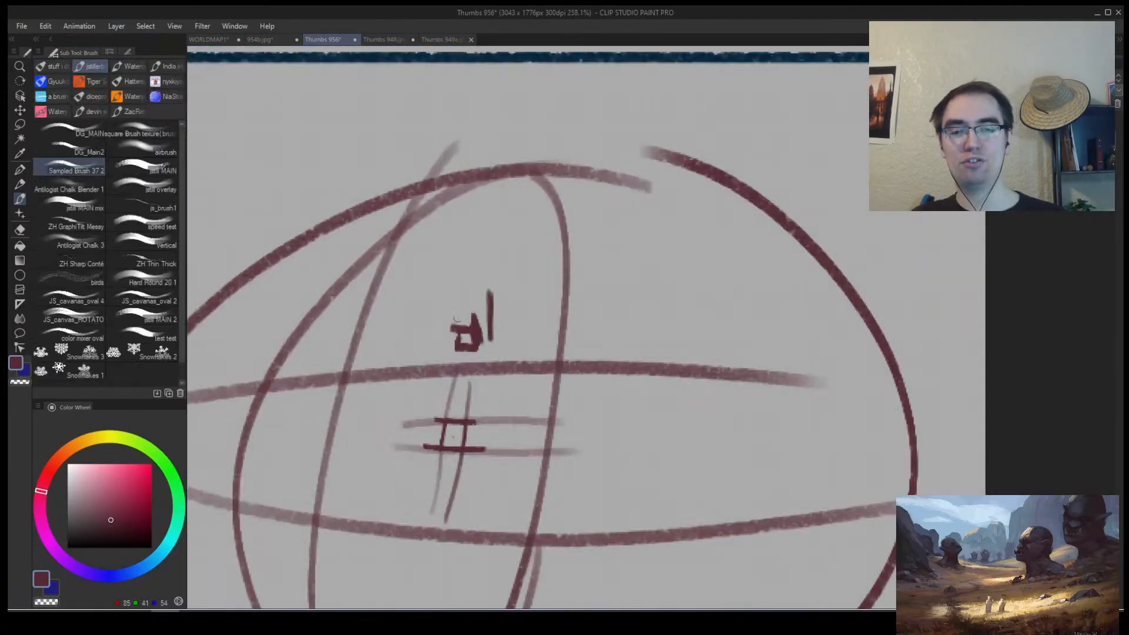
{"action": "left_click_drag", "start_coordinate": [465, 297], "coordinate": [441, 346]}
Sketch short horizontal strokes on both sides of the tiny square in thumbnail 4 and undo them.
{"action": "mouse_move", "coordinate": [513, 333]}
{"action": "left_mouse_down"}
{"action": "mouse_move", "coordinate": [582, 350]}
{"action": "mouse_move", "coordinate": [535, 324]}
{"action": "mouse_move", "coordinate": [593, 332]}
{"action": "left_mouse_up"}
{"action": "key", "text": "ctrl+z"}
{"action": "left_click_drag", "start_coordinate": [407, 342], "coordinate": [354, 355]}
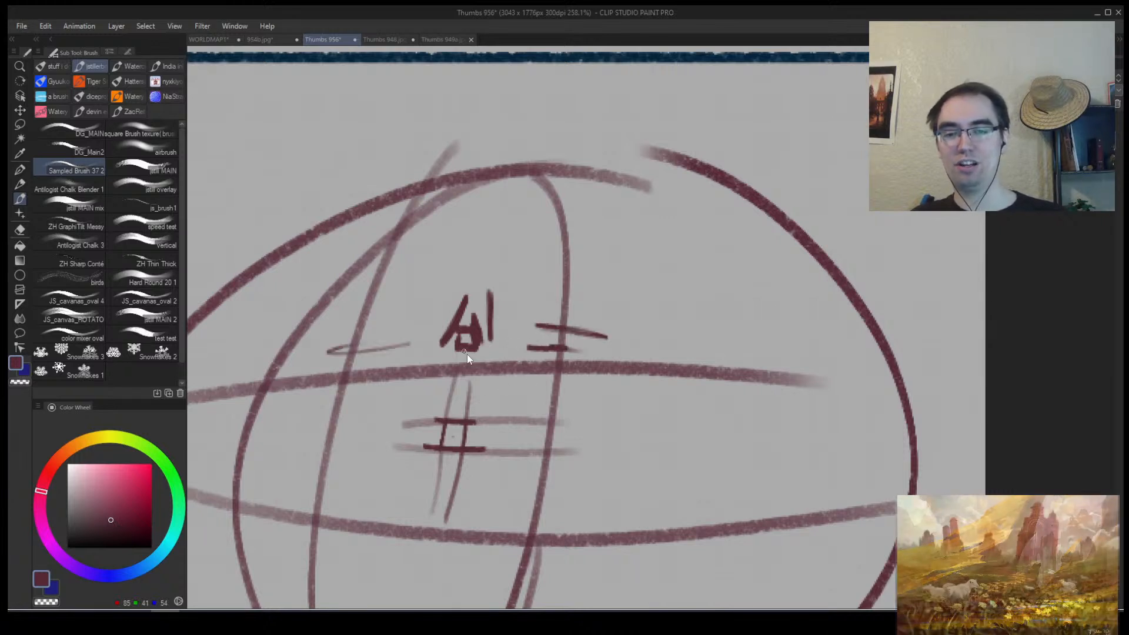
{"action": "key", "text": "ctrl+z"}
{"action": "key", "text": "ctrl+z"}
{"action": "key", "text": "ctrl+z"}
Lasso the globe sketch in thumbnail 4, delete it, clear the selection, and undo the deletion.
{"action": "key", "text": "alt+space"}
{"action": "left_click_drag", "start_coordinate": [520, 351], "coordinate": [514, 395]}
{"action": "key", "text": "k"}
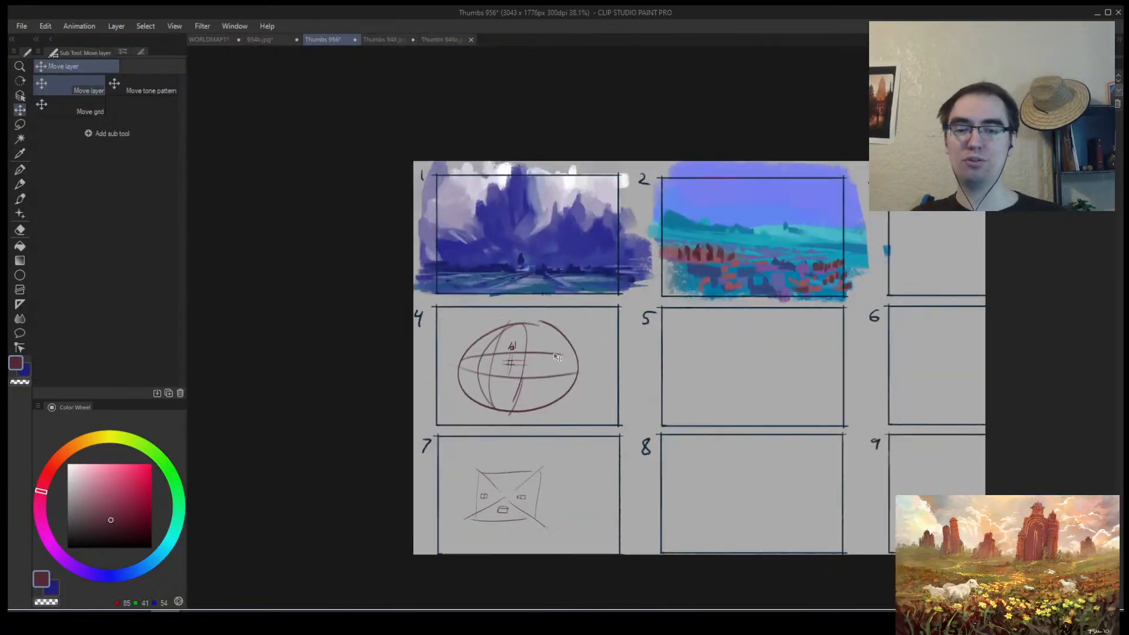
{"action": "key", "text": "m"}
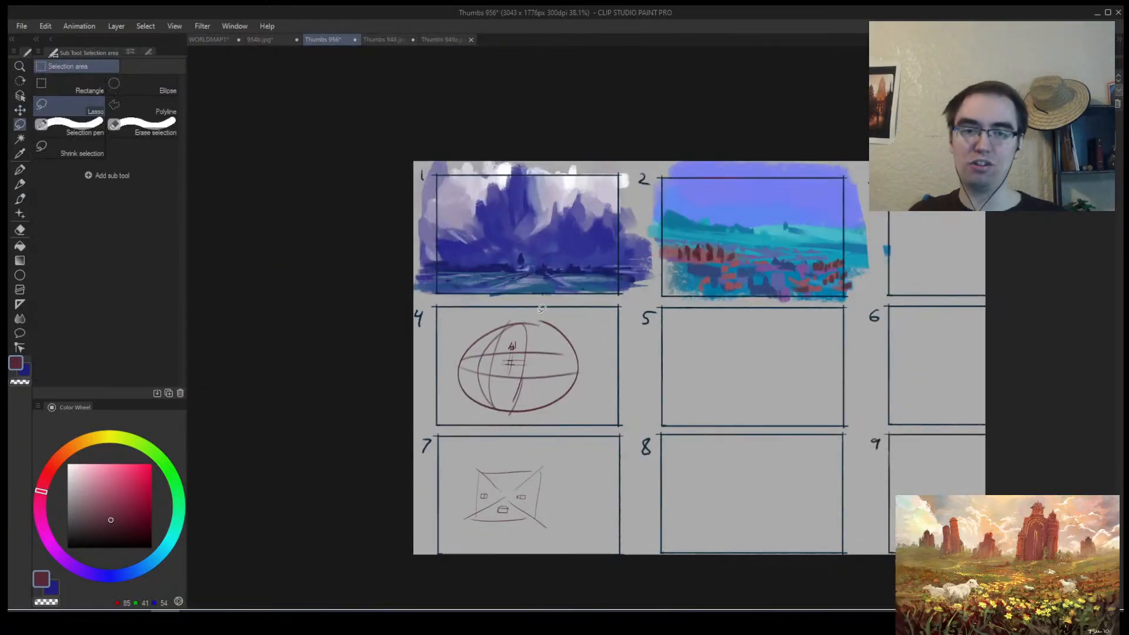
{"action": "mouse_move", "coordinate": [538, 308]}
{"action": "left_mouse_down"}
{"action": "mouse_move", "coordinate": [423, 412]}
{"action": "mouse_move", "coordinate": [509, 323]}
{"action": "left_mouse_up"}
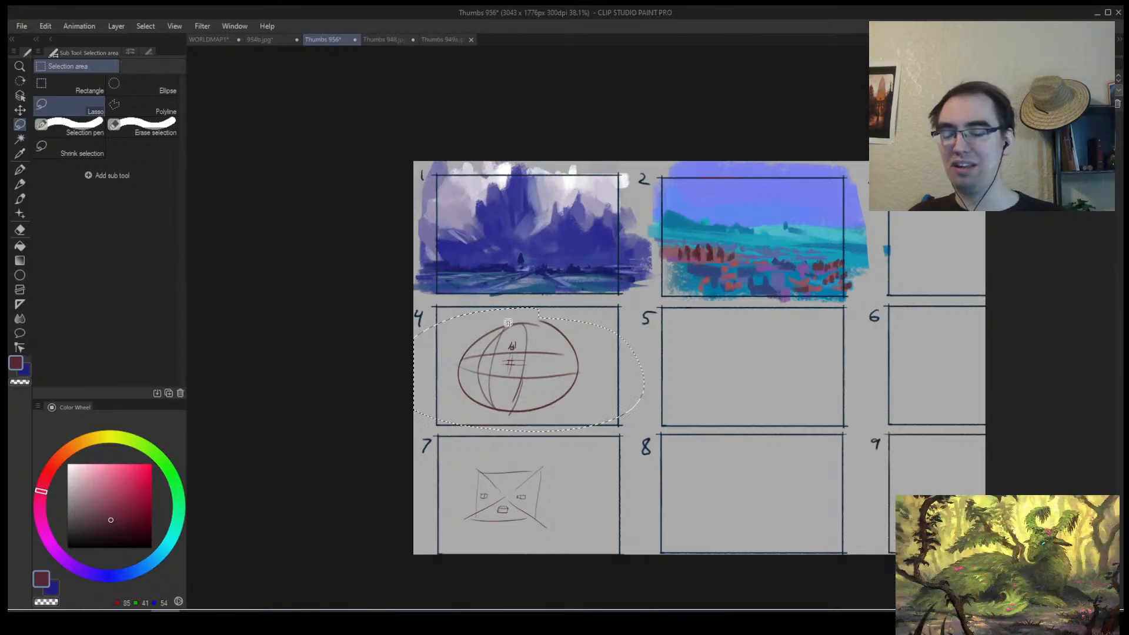
{"action": "key", "text": "Delete"}
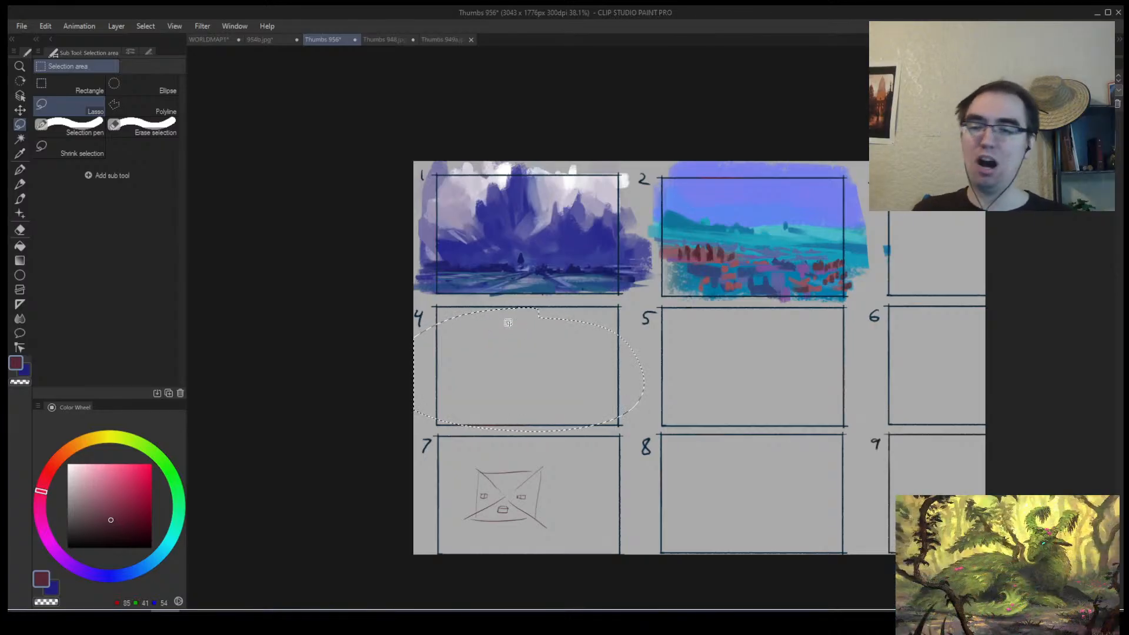
{"action": "key", "text": "ctrl+d"}
{"action": "key", "text": "ctrl+space"}
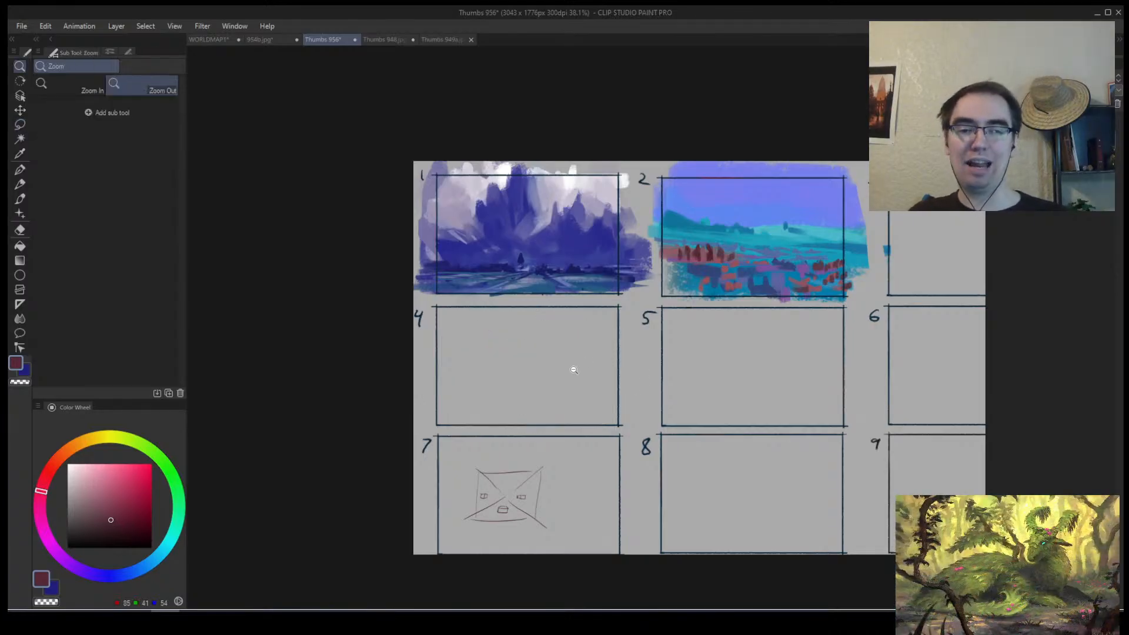
{"action": "key", "text": "ctrl+z"}
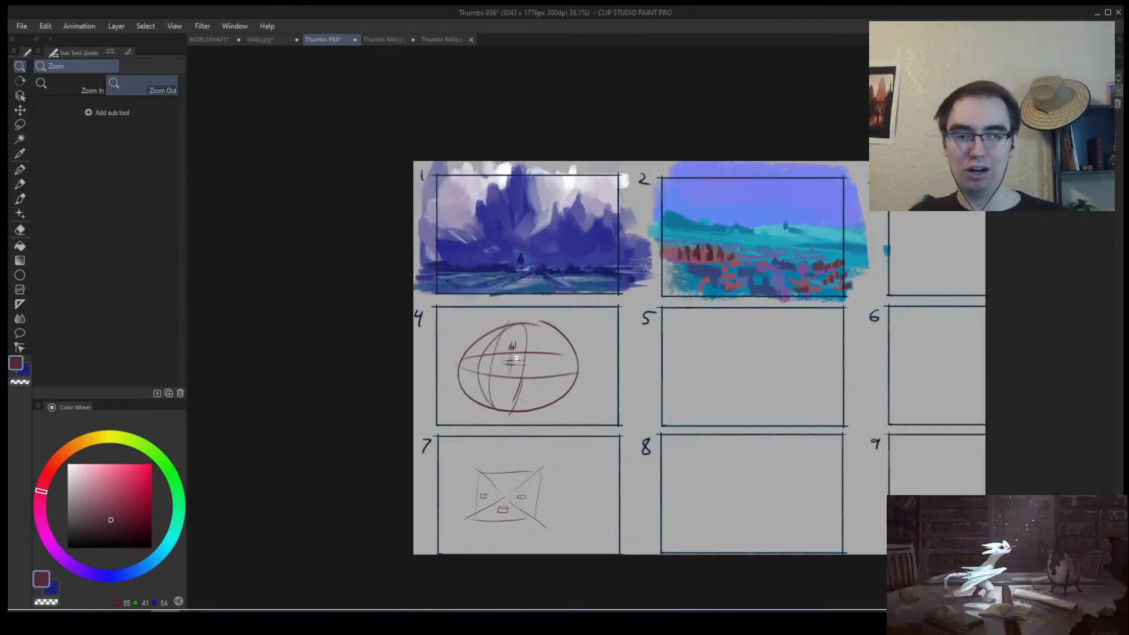
Sample the background grey and paint over the tiny square and its strokes above the globe's small grid in thumbnail 4.
{"action": "left_click", "coordinate": [517, 358]}
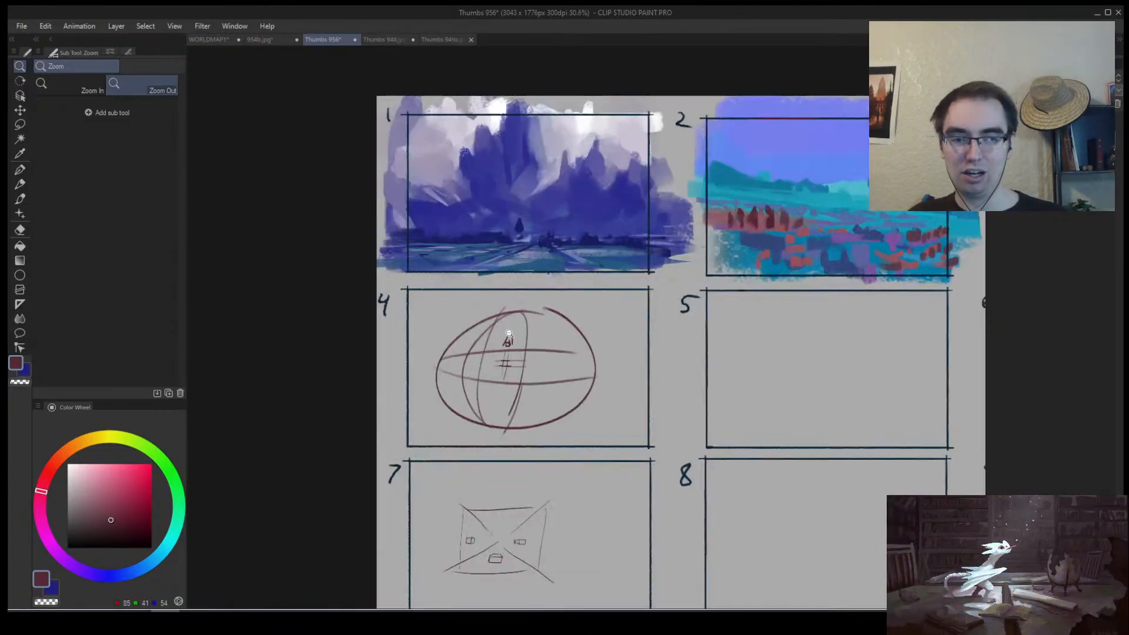
{"action": "key", "text": "b"}
{"action": "left_click", "coordinate": [515, 331], "text": "alt"}
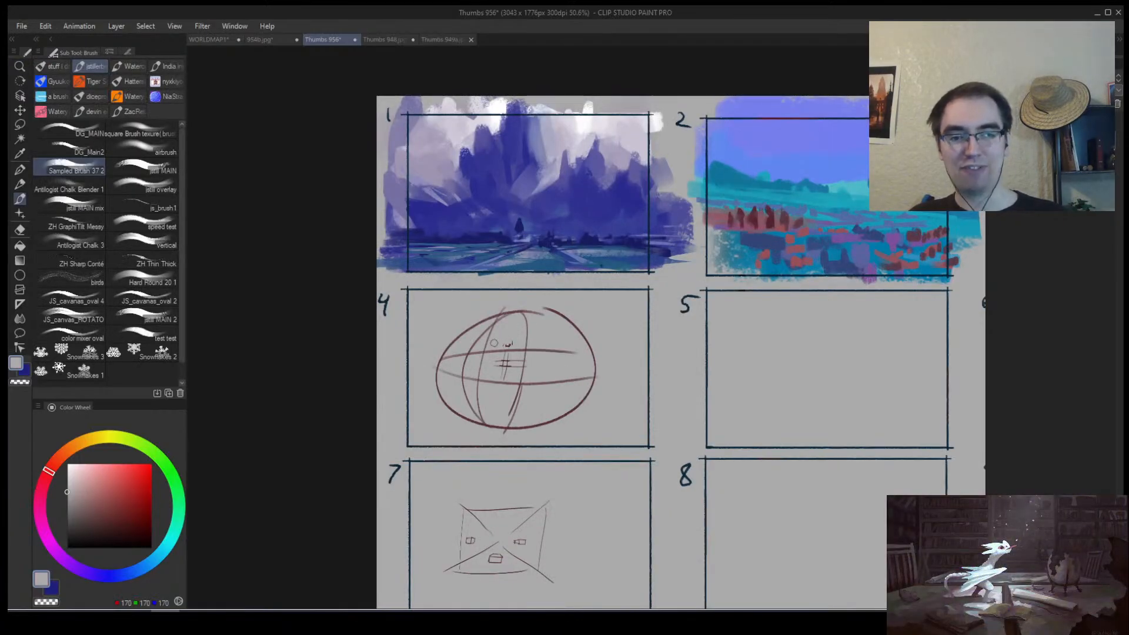
{"action": "key", "text": "slash"}
{"action": "left_click_drag", "start_coordinate": [511, 359], "coordinate": [541, 354]}
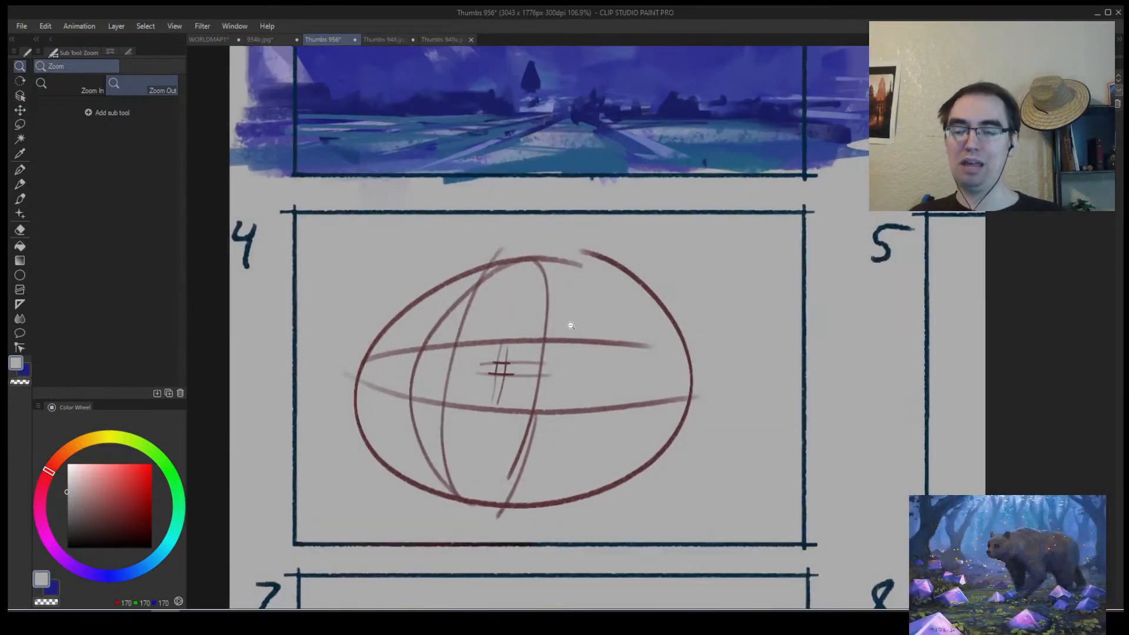
{"action": "left_click_drag", "start_coordinate": [510, 367], "coordinate": [547, 355]}
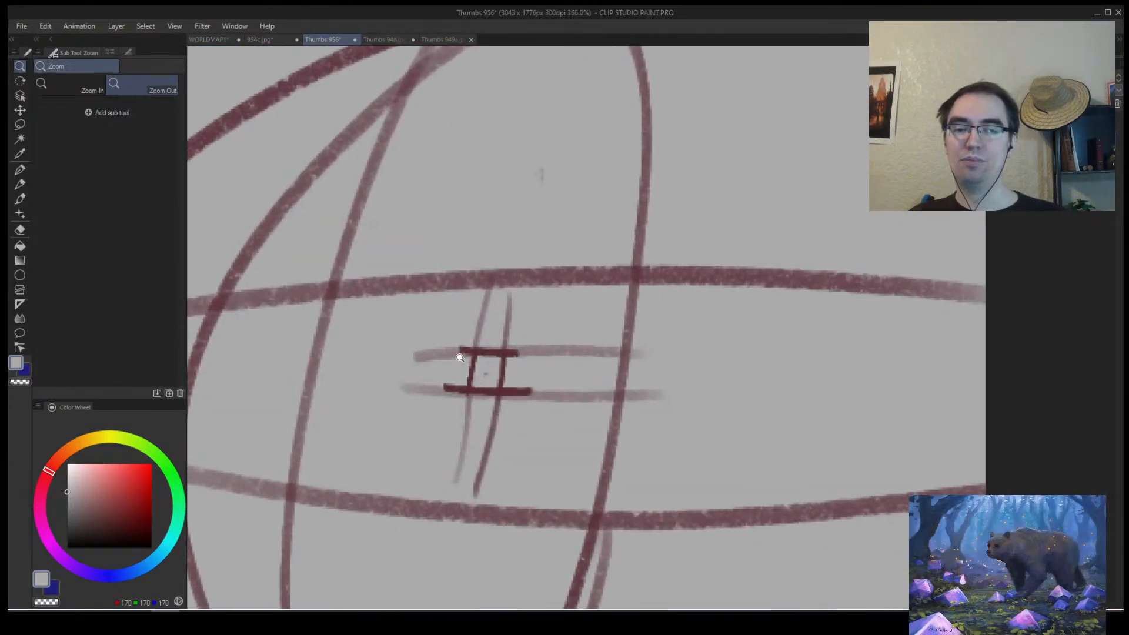
Lasso around the sphere sketch in frame 4, delete it and clear the selection.
{"action": "left_click_drag", "start_coordinate": [459, 357], "coordinate": [499, 355]}
{"action": "left_click_drag", "start_coordinate": [513, 427], "coordinate": [542, 414]}
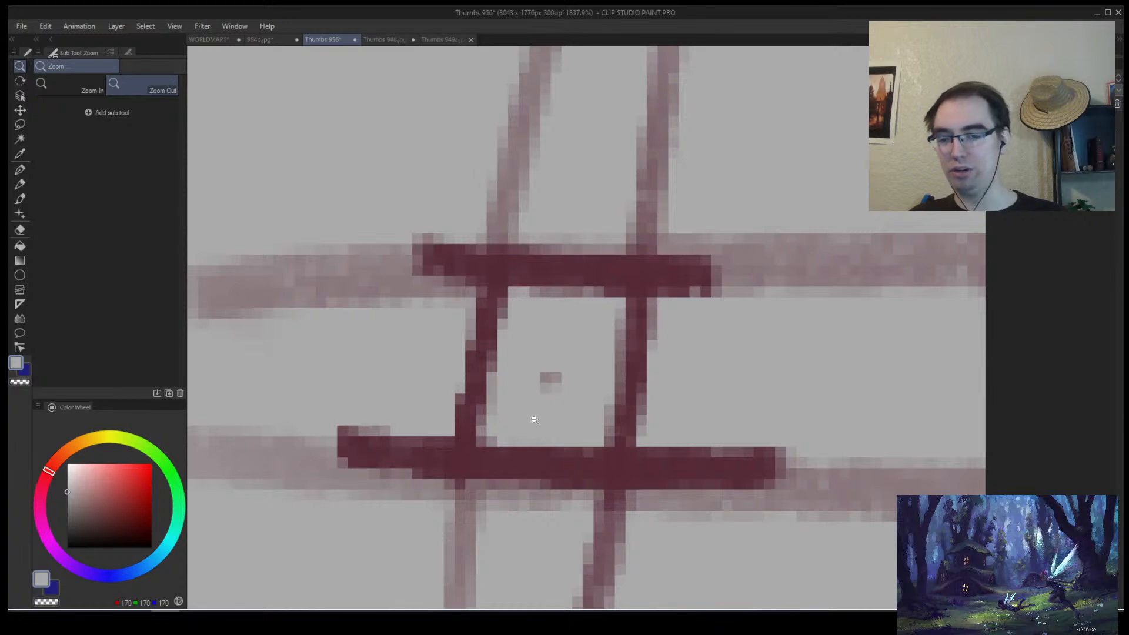
{"action": "left_click_drag", "start_coordinate": [671, 411], "coordinate": [511, 398]}
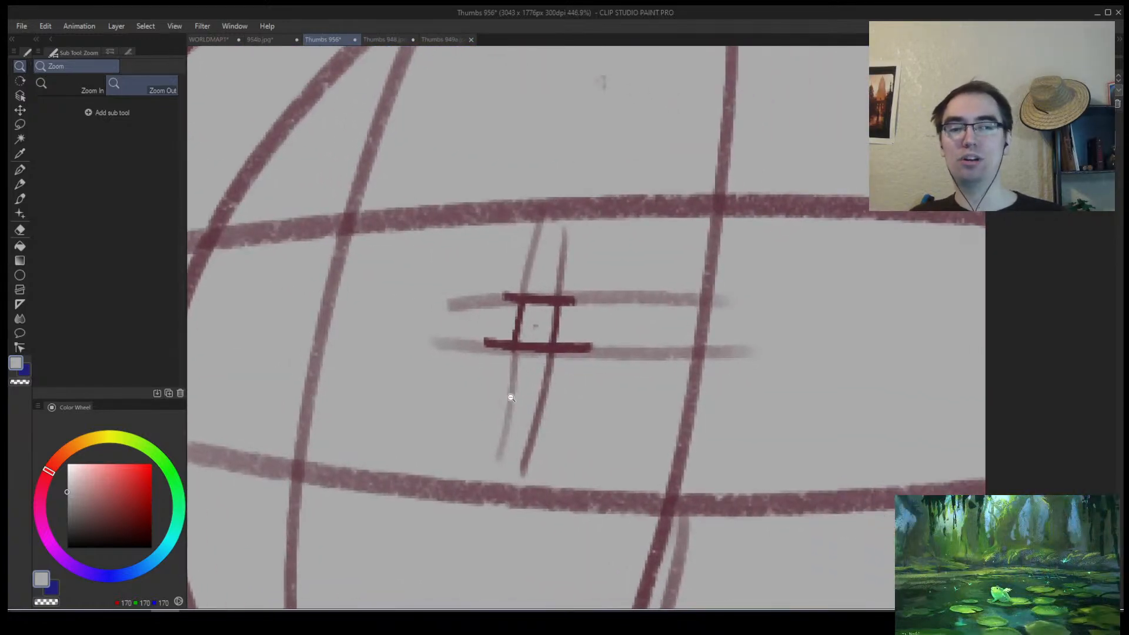
{"action": "mouse_move", "coordinate": [583, 395]}
{"action": "left_mouse_down"}
{"action": "mouse_move", "coordinate": [524, 418]}
{"action": "mouse_move", "coordinate": [564, 411]}
{"action": "left_mouse_up"}
{"action": "key", "text": "m"}
{"action": "mouse_move", "coordinate": [684, 294]}
{"action": "left_mouse_down"}
{"action": "mouse_move", "coordinate": [603, 518]}
{"action": "mouse_move", "coordinate": [651, 282]}
{"action": "left_mouse_up"}
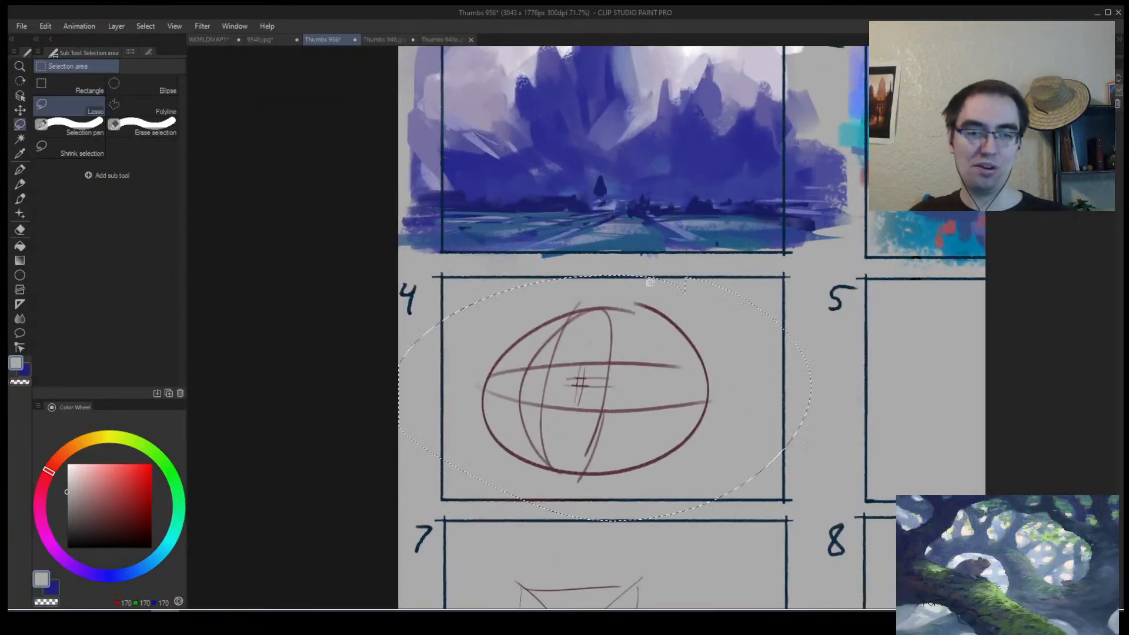
{"action": "key", "text": "Delete"}
{"action": "key", "text": "ctrl+d"}
Erase the perspective box sketch in frame 7.
{"action": "key", "text": "slash"}
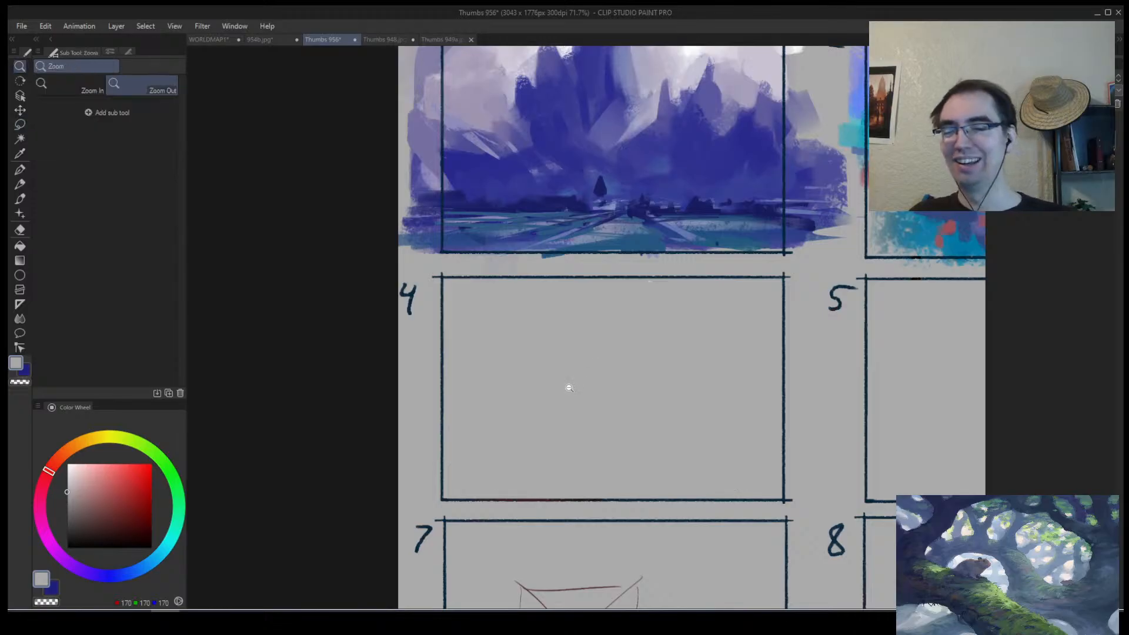
{"action": "left_click", "coordinate": [573, 386]}
{"action": "mouse_move", "coordinate": [583, 405]}
{"action": "left_mouse_down"}
{"action": "mouse_move", "coordinate": [623, 414]}
{"action": "mouse_move", "coordinate": [619, 431]}
{"action": "left_mouse_up"}
{"action": "key", "text": "b"}
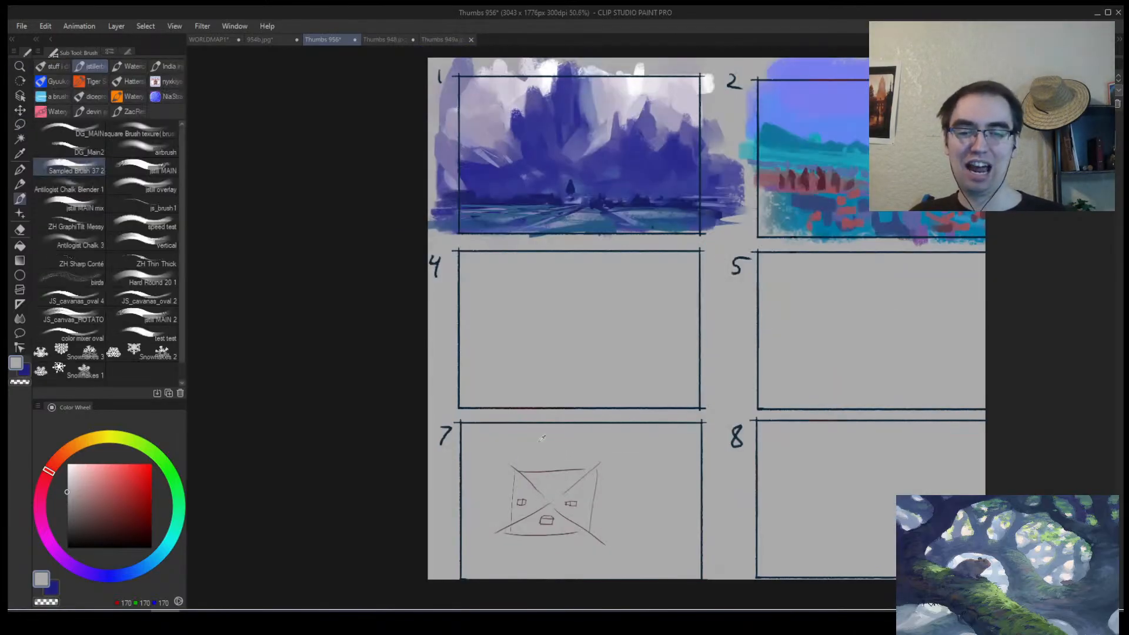
{"action": "key", "text": "e"}
{"action": "mouse_move", "coordinate": [492, 517]}
{"action": "left_mouse_down"}
{"action": "mouse_move", "coordinate": [529, 518]}
{"action": "mouse_move", "coordinate": [485, 508]}
{"action": "mouse_move", "coordinate": [596, 399]}
{"action": "mouse_move", "coordinate": [564, 456]}
{"action": "left_mouse_up"}
Examine the whole thumbnail sheet and the small grid cell in the middle of the sphere sketch in frame 4.
{"action": "key", "text": "slash"}
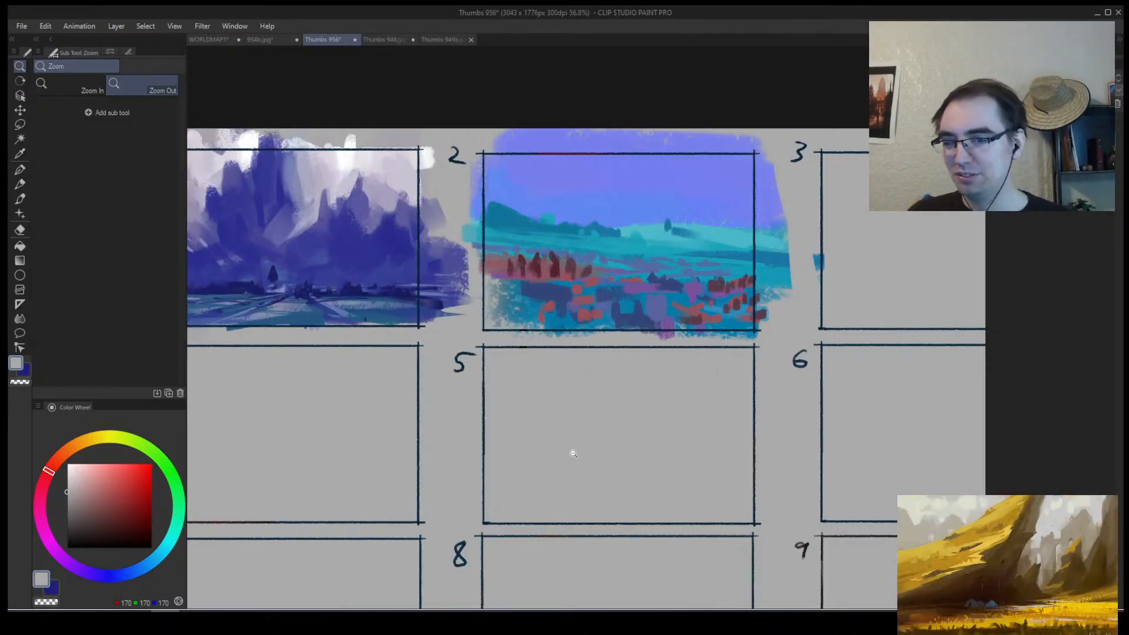
{"action": "scroll", "coordinate": [585, 341], "scroll_direction": "down", "scroll_amount": 3}
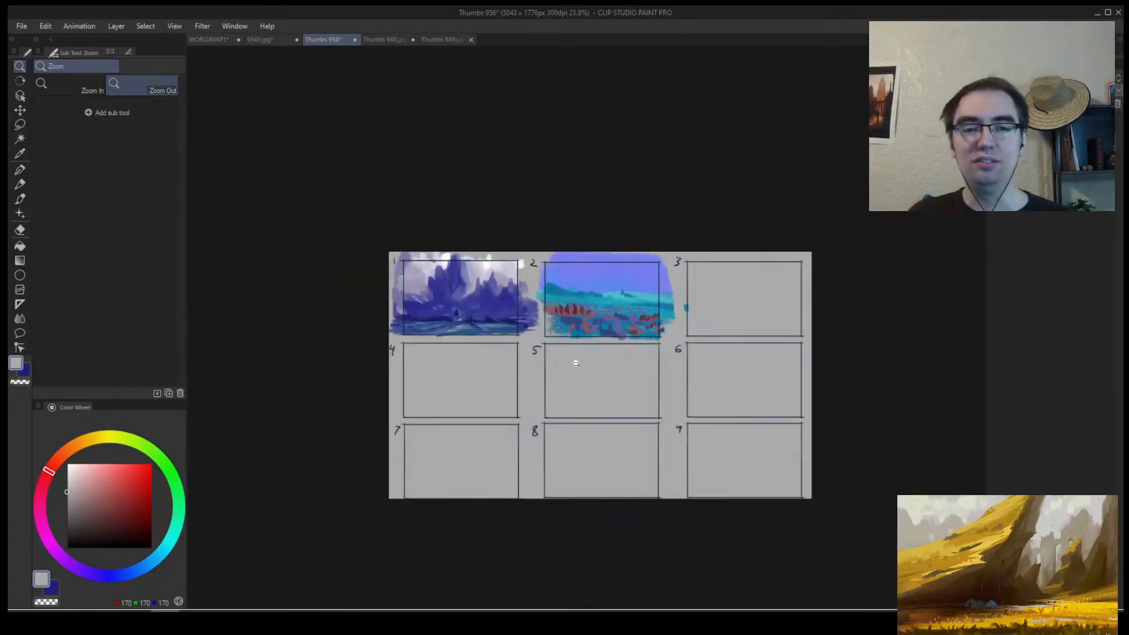
{"action": "scroll", "coordinate": [611, 347], "scroll_direction": "up", "scroll_amount": 2}
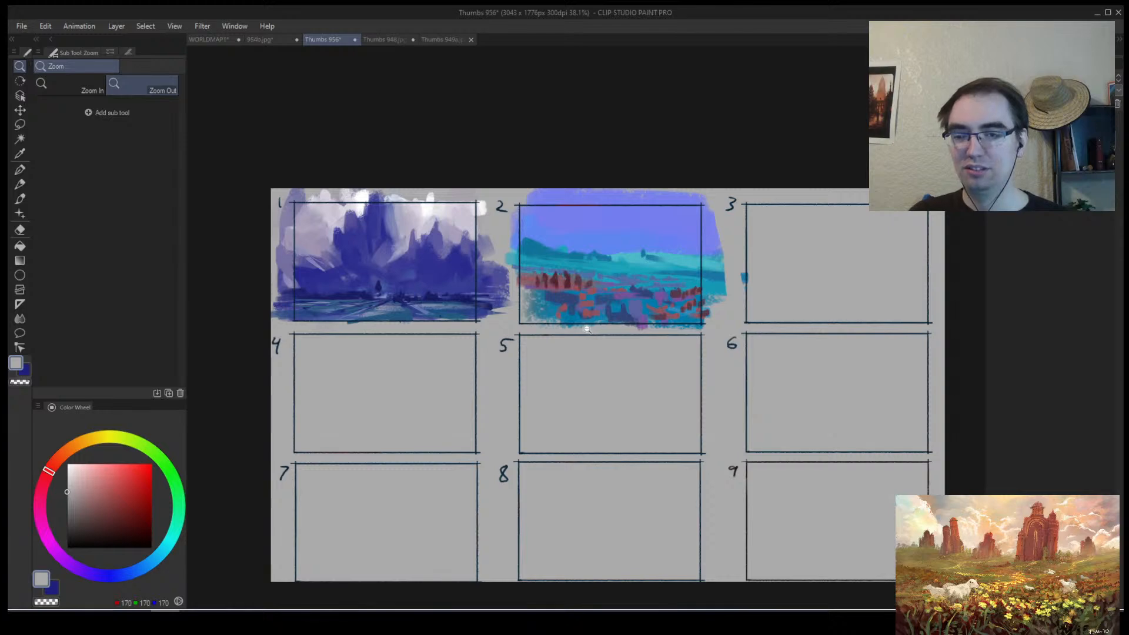
{"action": "scroll", "coordinate": [585, 331], "scroll_direction": "down", "scroll_amount": 1}
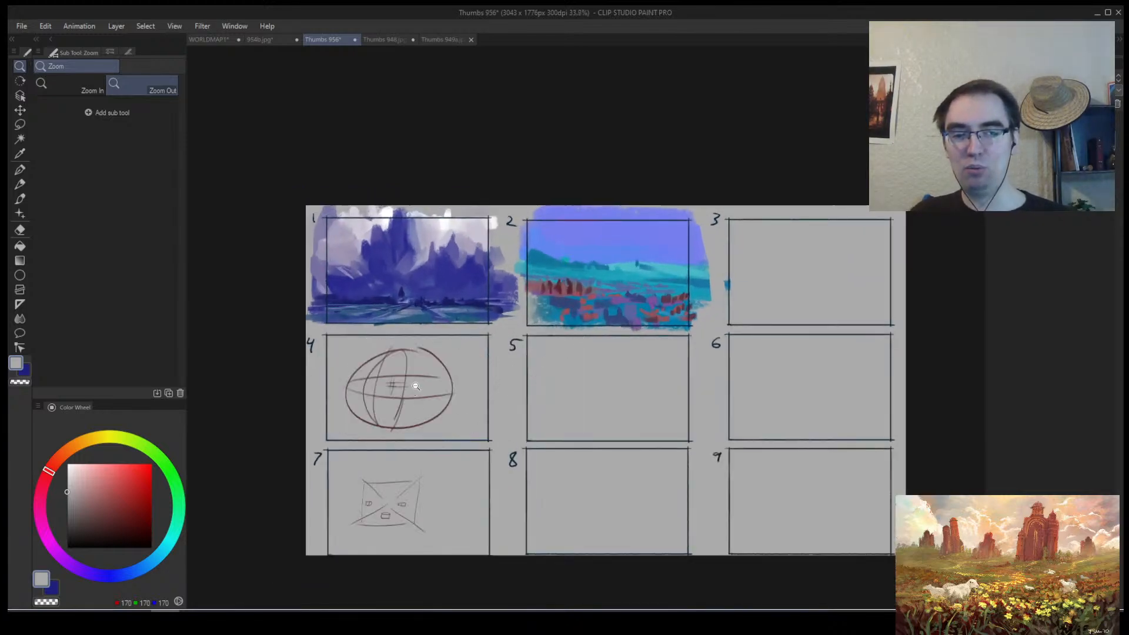
{"action": "scroll", "coordinate": [400, 374], "scroll_direction": "up", "scroll_amount": 6}
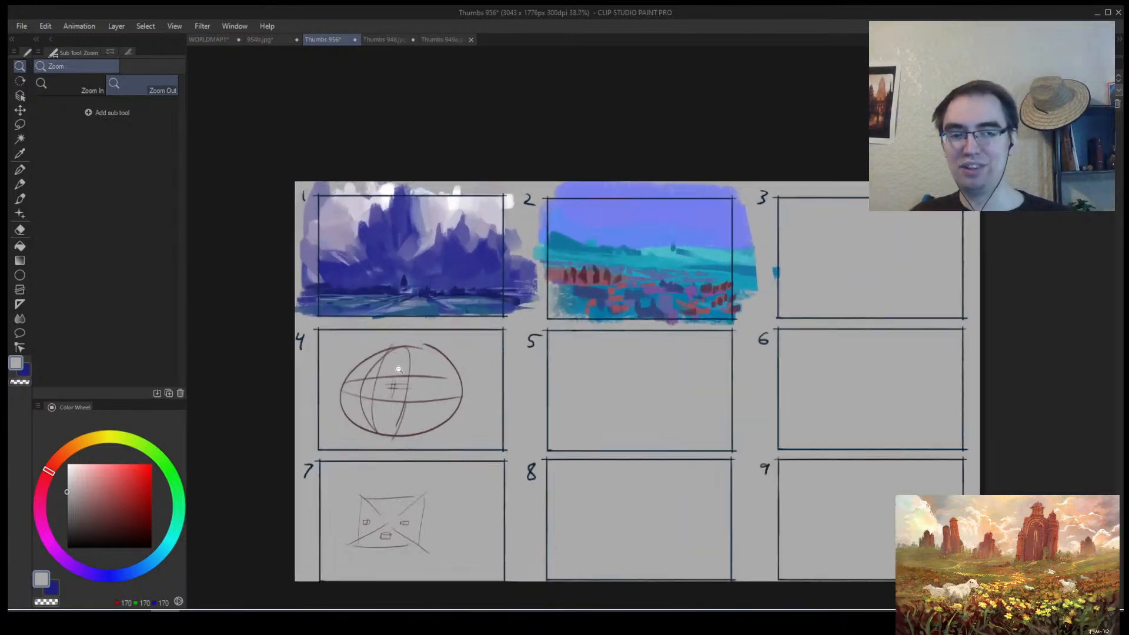
{"action": "scroll", "coordinate": [437, 365], "scroll_direction": "up", "scroll_amount": 6}
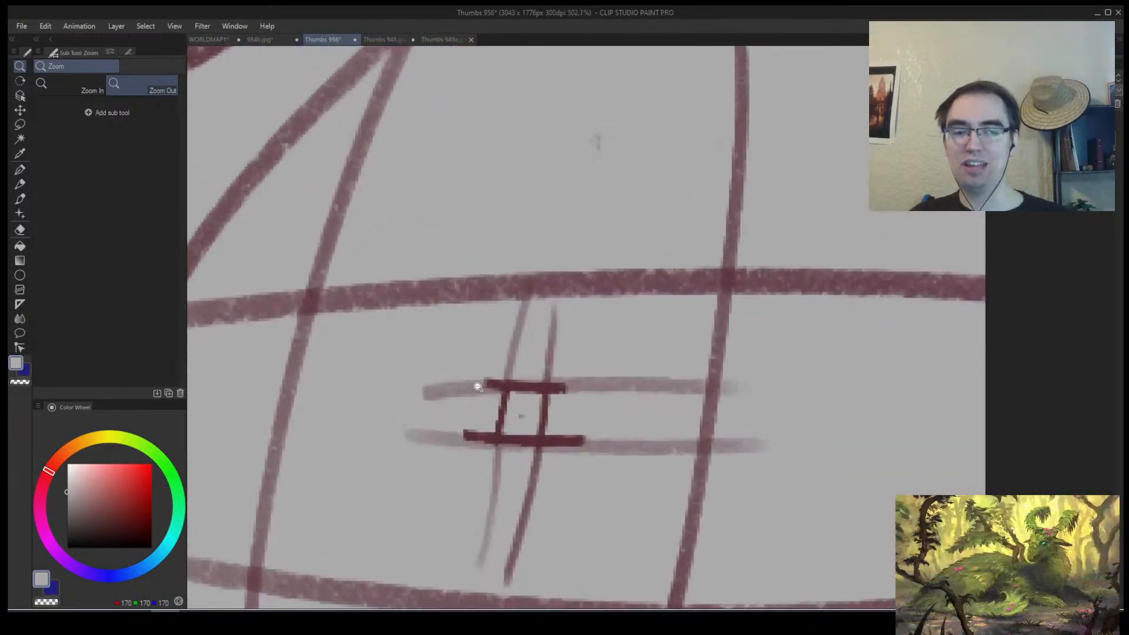
{"action": "scroll", "coordinate": [567, 386], "scroll_direction": "up", "scroll_amount": 3}
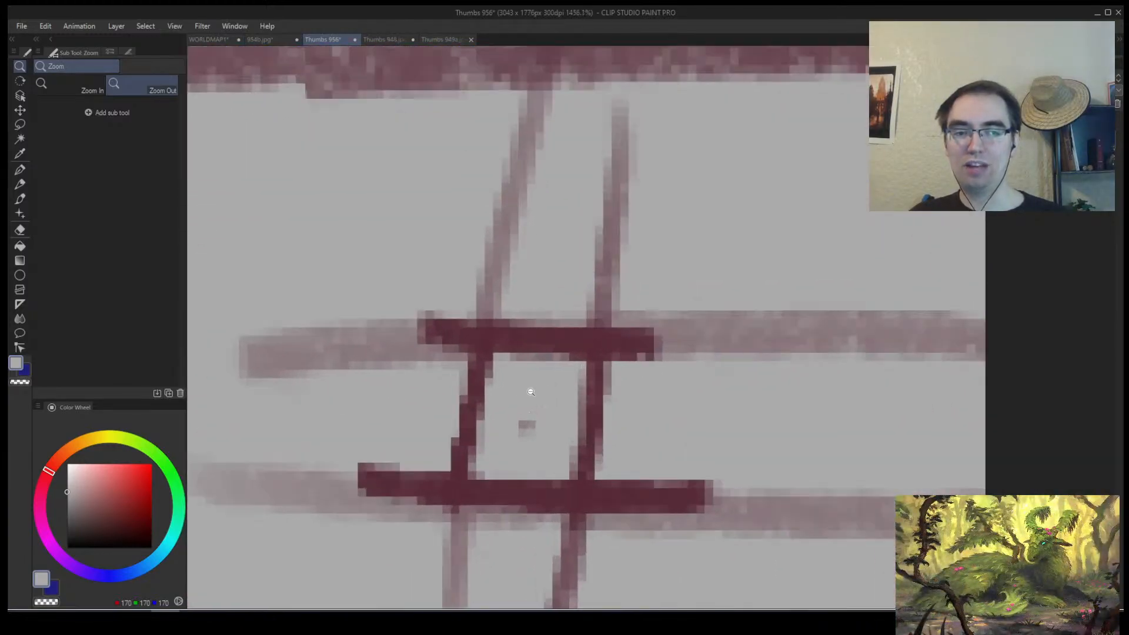
{"action": "scroll", "coordinate": [529, 391], "scroll_direction": "down", "scroll_amount": 4}
{"action": "scroll", "coordinate": [479, 410], "scroll_direction": "up", "scroll_amount": 3}
{"action": "scroll", "coordinate": [521, 402], "scroll_direction": "down", "scroll_amount": 6}
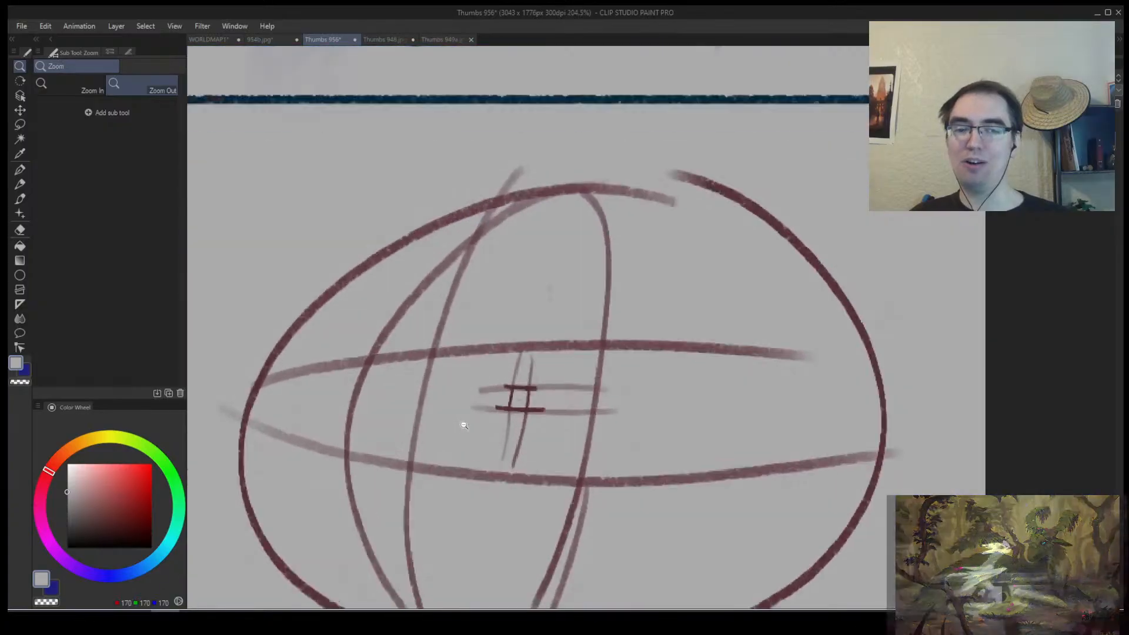
{"action": "scroll", "coordinate": [481, 423], "scroll_direction": "up", "scroll_amount": 6}
{"action": "scroll", "coordinate": [517, 407], "scroll_direction": "up", "scroll_amount": 2}
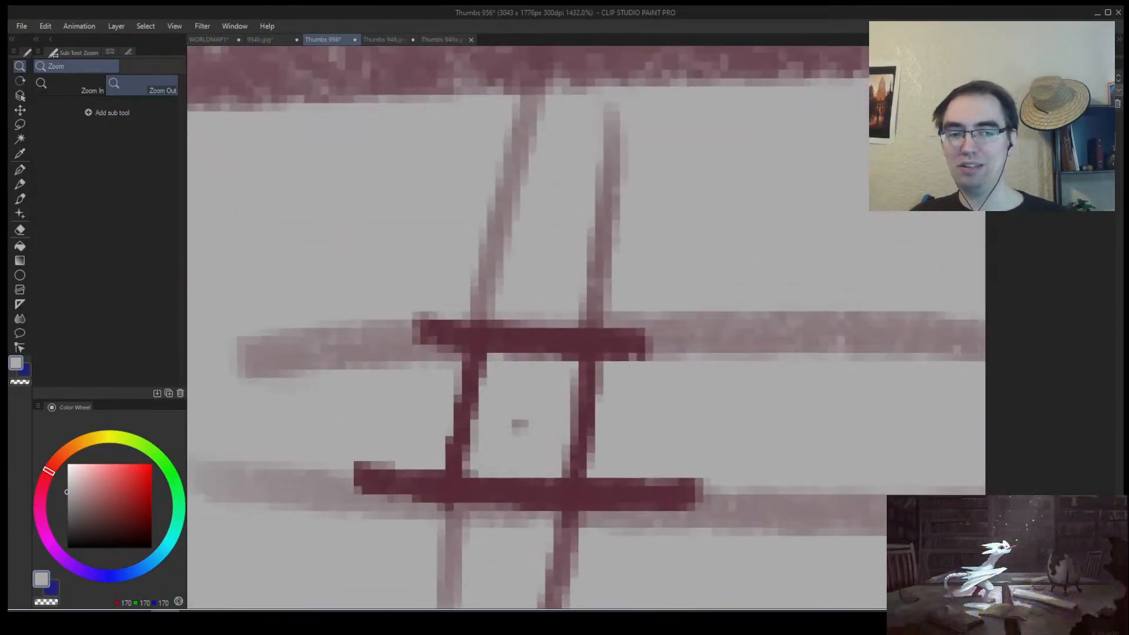
{"action": "key", "text": "b"}
{"action": "scroll", "coordinate": [644, 295], "scroll_direction": "up", "scroll_amount": 2}
{"action": "scroll", "coordinate": [542, 353], "scroll_direction": "down", "scroll_amount": 6}
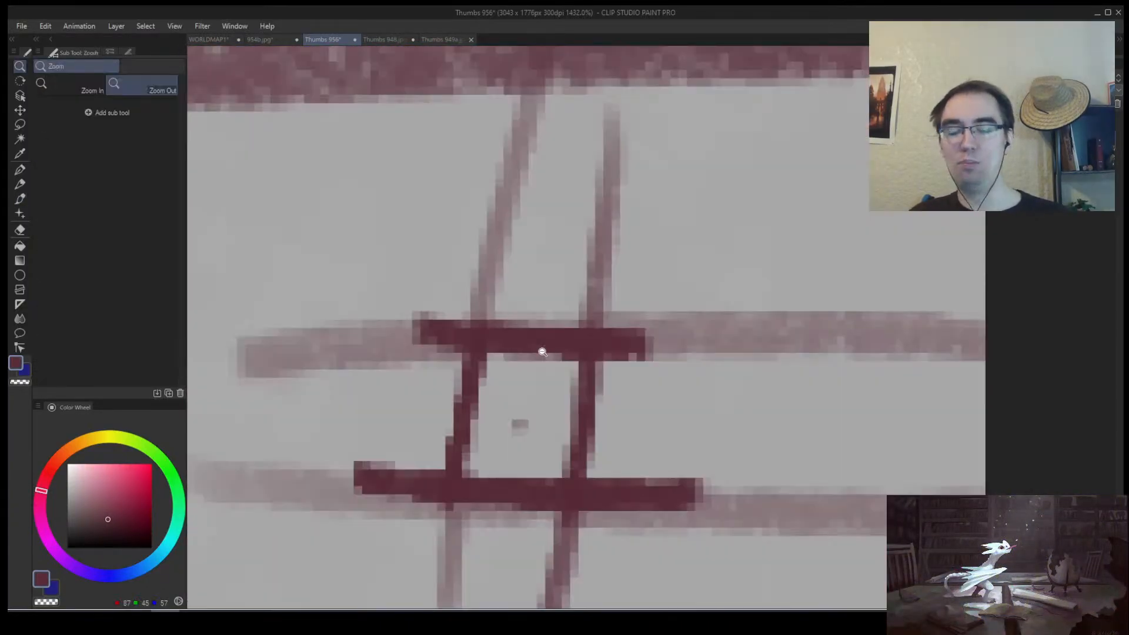
Paint out the lower small box inside the perspective sketch in frame 7 with a smaller brush in the background grey.
{"action": "key", "text": "slash"}
{"action": "scroll", "coordinate": [529, 371], "scroll_direction": "down", "scroll_amount": 6}
{"action": "left_click_drag", "start_coordinate": [582, 433], "coordinate": [466, 250]}
{"action": "left_click_drag", "start_coordinate": [462, 448], "coordinate": [452, 330]}
{"action": "mouse_move", "coordinate": [421, 471]}
{"action": "left_mouse_down"}
{"action": "mouse_move", "coordinate": [448, 442]}
{"action": "mouse_move", "coordinate": [399, 422]}
{"action": "left_mouse_up"}
{"action": "key", "text": "b"}
{"action": "left_click", "coordinate": [422, 428], "text": "alt"}
{"action": "key", "text": "bracketleft"}
{"action": "key", "text": "bracketleft"}
{"action": "key", "text": "bracketleft"}
{"action": "key", "text": "bracketleft"}
{"action": "key", "text": "bracketleft"}
{"action": "key", "text": "bracketleft"}
{"action": "key", "text": "ctrl+z"}
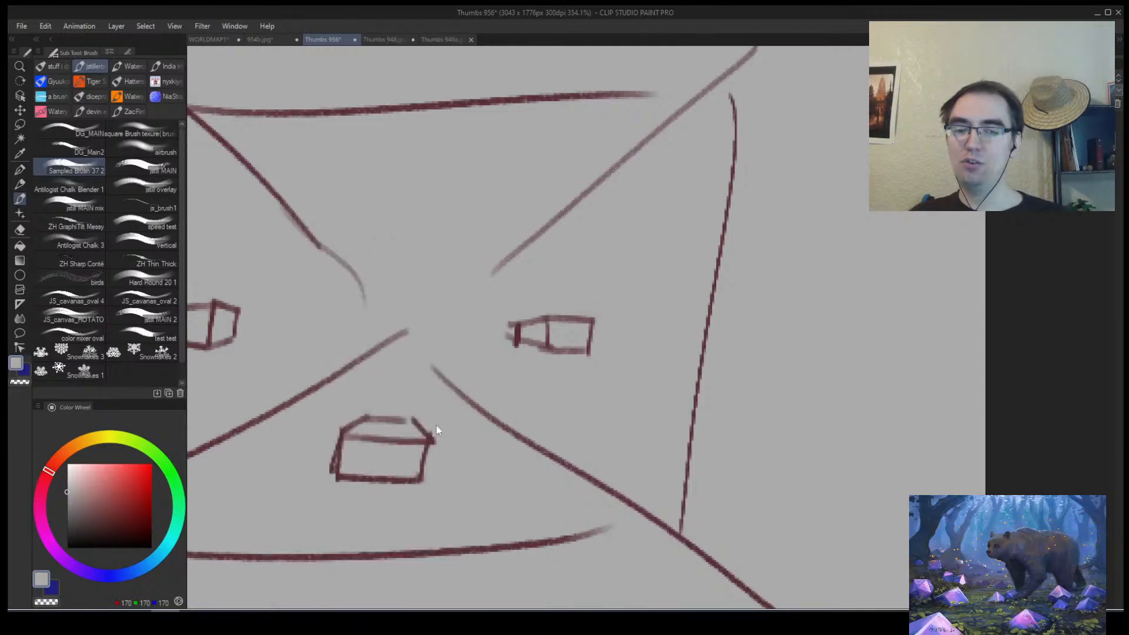
{"action": "key", "text": "bracketleft"}
{"action": "key", "text": "bracketleft"}
{"action": "key", "text": "bracketleft"}
{"action": "key", "text": "bracketleft"}
{"action": "key", "text": "bracketleft"}
{"action": "key", "text": "bracketleft"}
{"action": "mouse_move", "coordinate": [371, 414]}
{"action": "left_mouse_down"}
{"action": "mouse_move", "coordinate": [360, 423]}
{"action": "mouse_move", "coordinate": [355, 466]}
{"action": "mouse_move", "coordinate": [406, 465]}
{"action": "mouse_move", "coordinate": [358, 495]}
{"action": "left_mouse_up"}
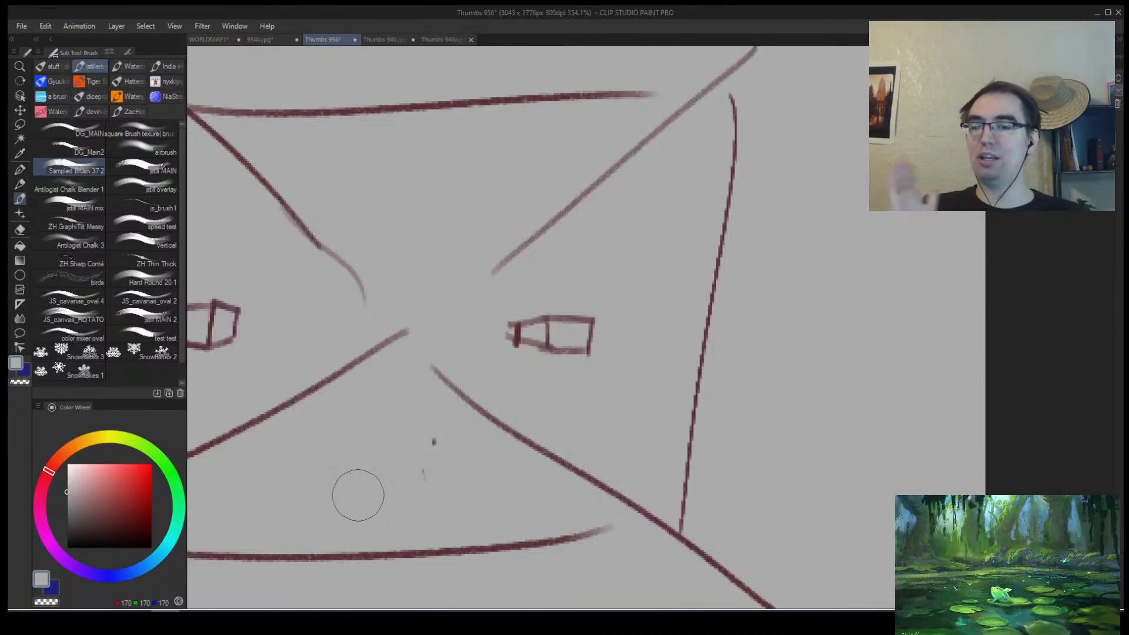
Draw a slanted rectangle with a solid upright figure inside it in frame 8, using the frame lines' dark blue.
{"action": "mouse_move", "coordinate": [510, 354]}
{"action": "left_mouse_down"}
{"action": "mouse_move", "coordinate": [585, 398]}
{"action": "mouse_move", "coordinate": [432, 421]}
{"action": "left_mouse_up"}
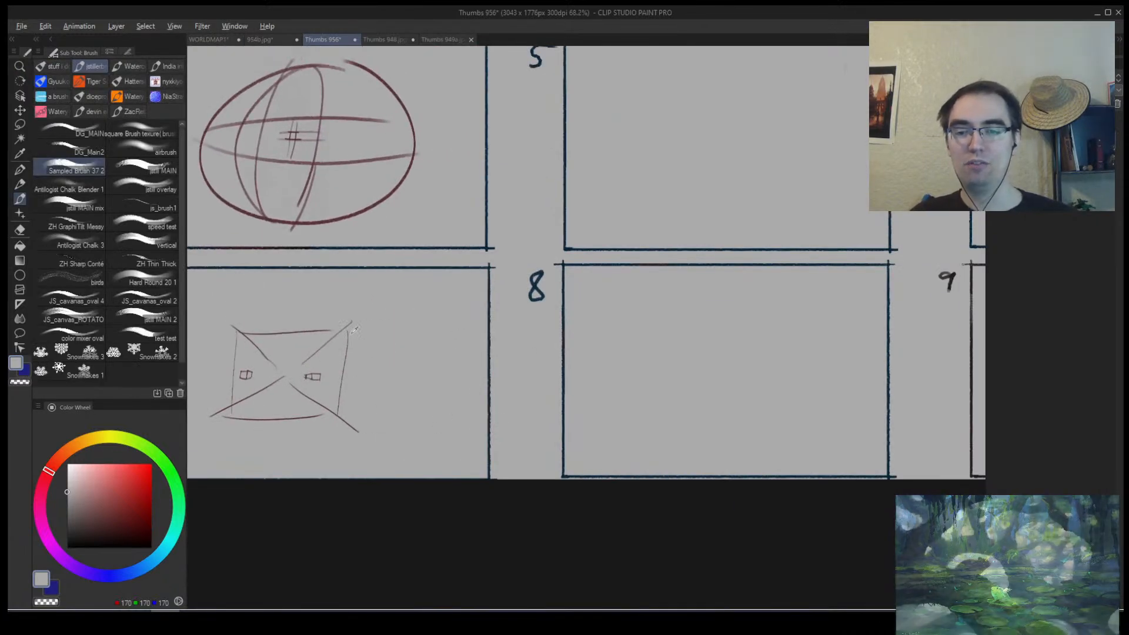
{"action": "left_click", "coordinate": [490, 246], "text": "alt"}
{"action": "left_click_drag", "start_coordinate": [648, 333], "coordinate": [438, 363]}
{"action": "left_click_drag", "start_coordinate": [572, 360], "coordinate": [540, 356]}
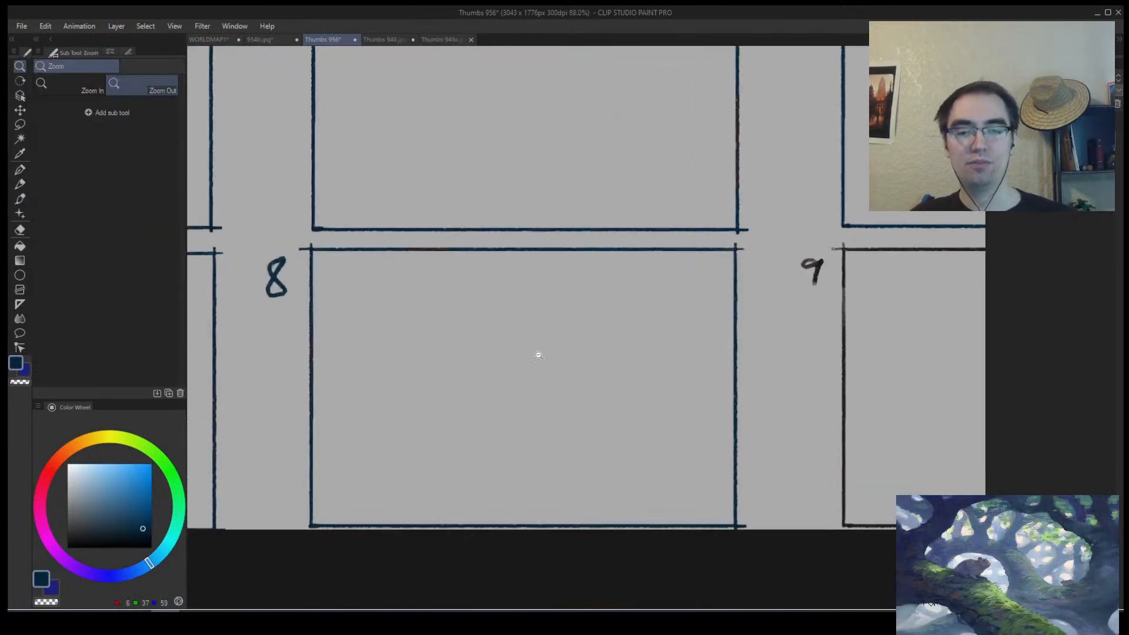
{"action": "mouse_move", "coordinate": [395, 316]}
{"action": "left_mouse_down"}
{"action": "mouse_move", "coordinate": [383, 411]}
{"action": "mouse_move", "coordinate": [449, 310]}
{"action": "mouse_move", "coordinate": [514, 277]}
{"action": "left_mouse_up"}
{"action": "mouse_move", "coordinate": [471, 353]}
{"action": "left_mouse_down"}
{"action": "mouse_move", "coordinate": [495, 332]}
{"action": "mouse_move", "coordinate": [478, 447]}
{"action": "mouse_move", "coordinate": [484, 347]}
{"action": "mouse_move", "coordinate": [477, 355]}
{"action": "mouse_move", "coordinate": [504, 373]}
{"action": "mouse_move", "coordinate": [517, 429]}
{"action": "mouse_move", "coordinate": [469, 434]}
{"action": "mouse_move", "coordinate": [497, 456]}
{"action": "mouse_move", "coordinate": [477, 459]}
{"action": "left_mouse_up"}
Carve the head, shoulders and legs of the figure in frame 8 with the background grey, then resample its dark blue.
{"action": "left_click", "coordinate": [504, 467], "text": "alt"}
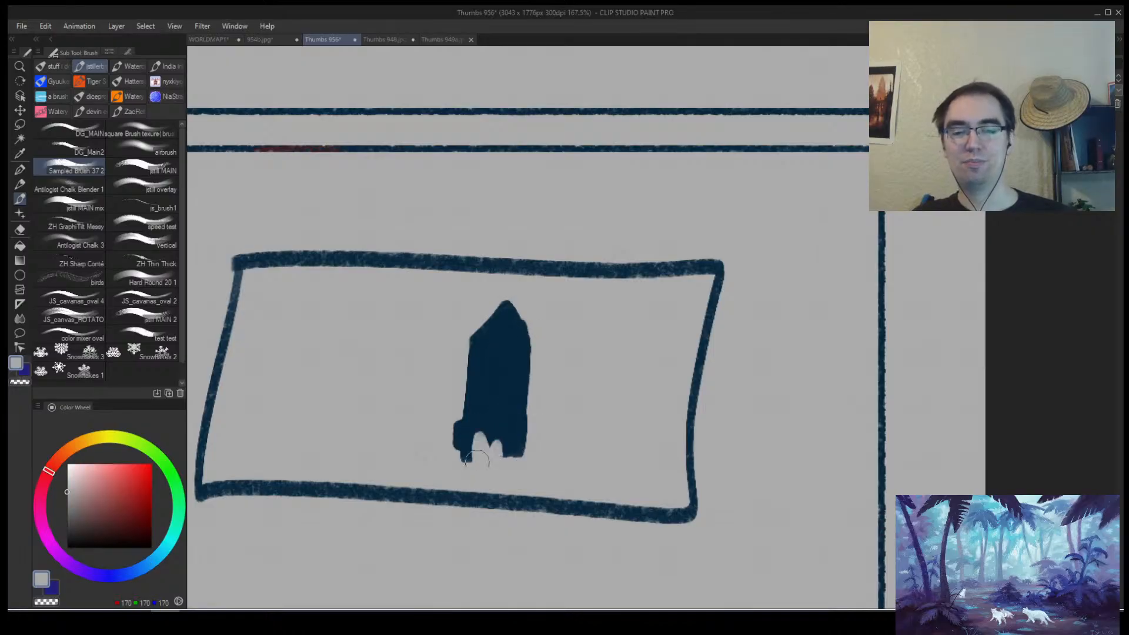
{"action": "mouse_move", "coordinate": [464, 336]}
{"action": "left_mouse_down"}
{"action": "mouse_move", "coordinate": [485, 319]}
{"action": "mouse_move", "coordinate": [448, 338]}
{"action": "mouse_move", "coordinate": [508, 301]}
{"action": "mouse_move", "coordinate": [537, 347]}
{"action": "left_mouse_up"}
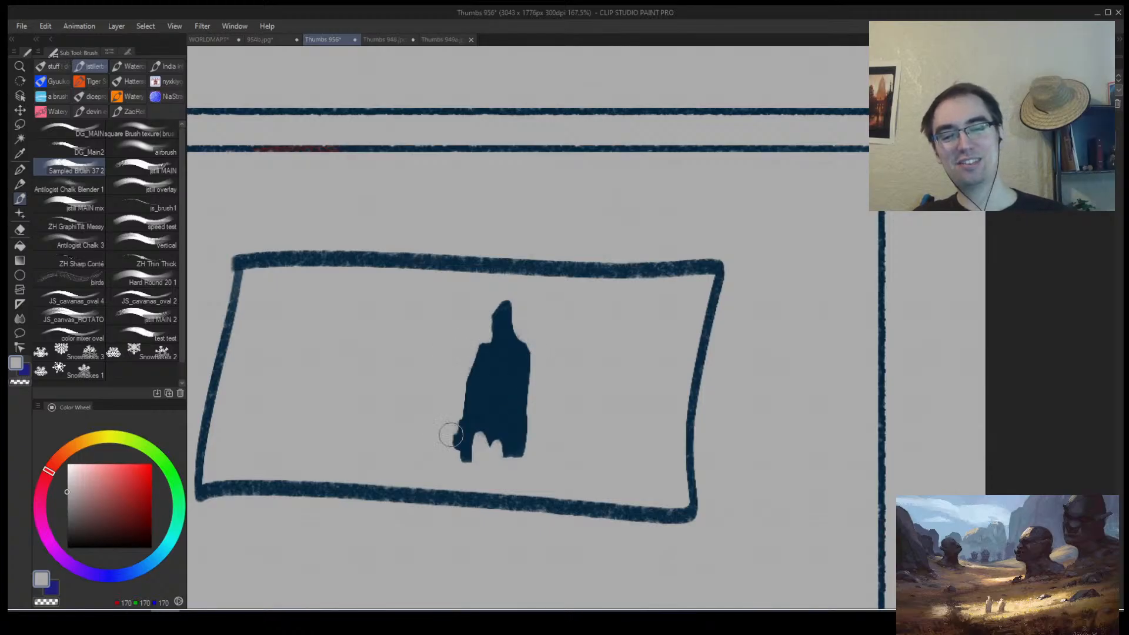
{"action": "mouse_move", "coordinate": [526, 405]}
{"action": "left_mouse_down"}
{"action": "mouse_move", "coordinate": [517, 458]}
{"action": "mouse_move", "coordinate": [491, 453]}
{"action": "left_mouse_up"}
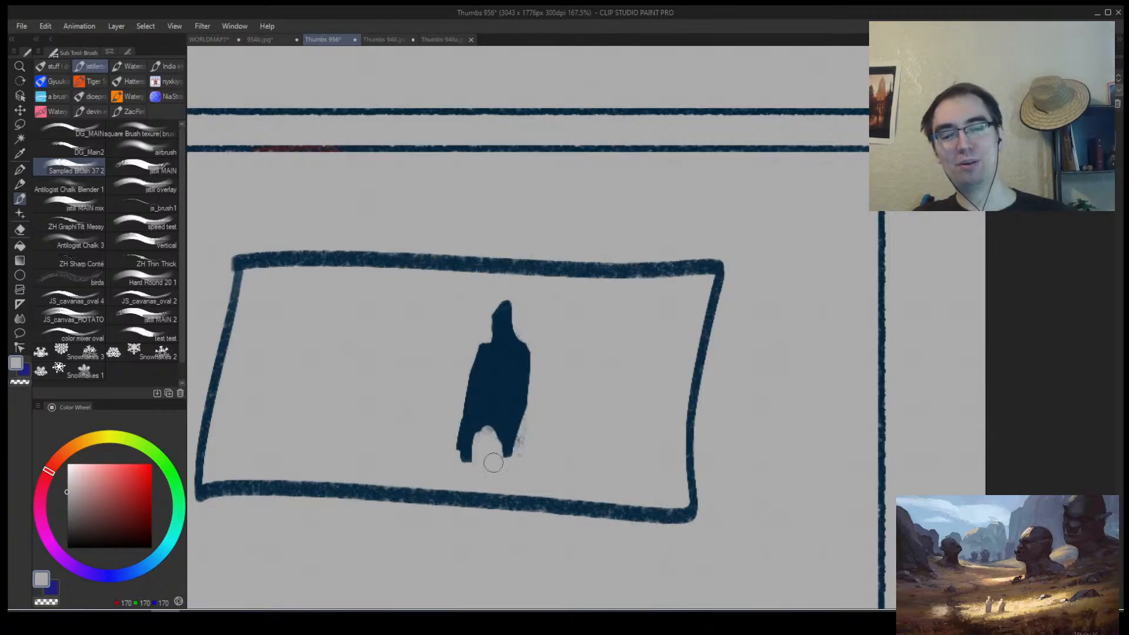
{"action": "left_click", "coordinate": [458, 416], "text": "alt"}
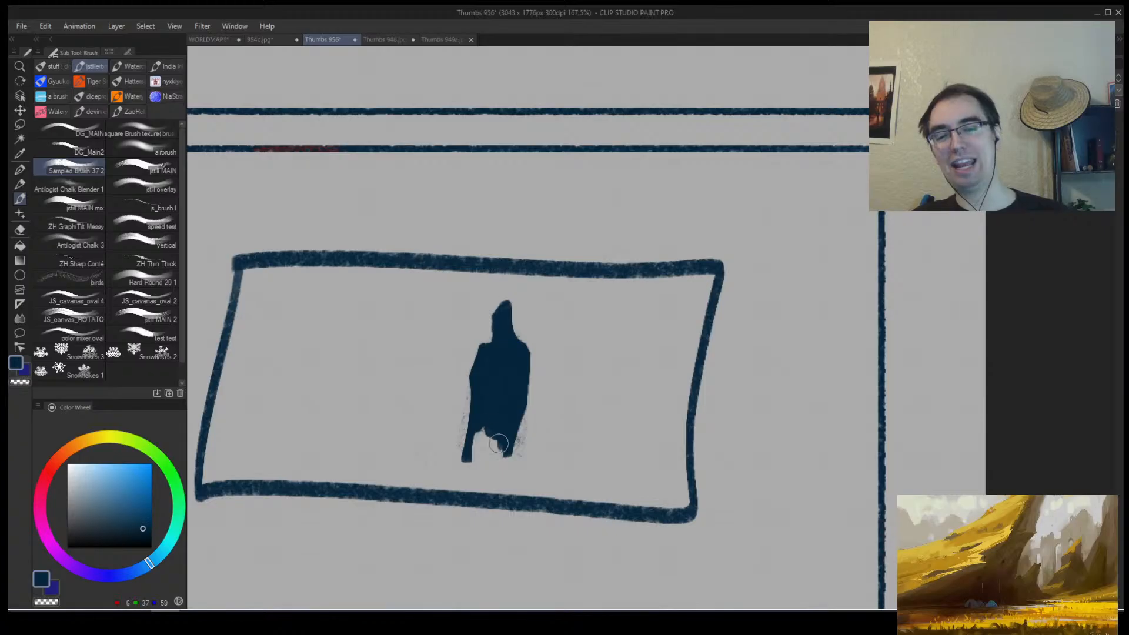
{"action": "mouse_move", "coordinate": [580, 382]}
{"action": "left_mouse_down"}
{"action": "mouse_move", "coordinate": [554, 377]}
{"action": "mouse_move", "coordinate": [469, 396]}
{"action": "mouse_move", "coordinate": [431, 428]}
{"action": "mouse_move", "coordinate": [537, 396]}
{"action": "mouse_move", "coordinate": [424, 429]}
{"action": "left_mouse_up"}
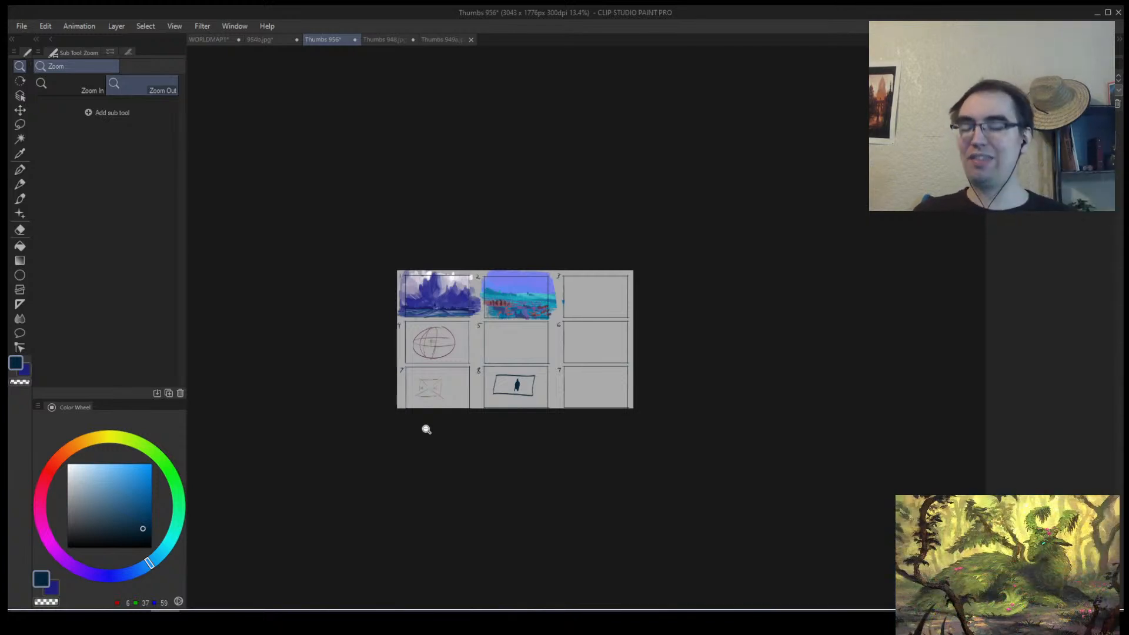
{"action": "mouse_move", "coordinate": [410, 346]}
{"action": "left_mouse_down"}
{"action": "mouse_move", "coordinate": [474, 334]}
{"action": "mouse_move", "coordinate": [472, 302]}
{"action": "left_mouse_up"}
{"action": "left_click_drag", "start_coordinate": [521, 270], "coordinate": [451, 278]}
{"action": "key", "text": "ctrl+z"}
{"action": "left_click_drag", "start_coordinate": [645, 425], "coordinate": [626, 476]}
{"action": "left_click_drag", "start_coordinate": [731, 485], "coordinate": [472, 447]}
{"action": "key", "text": "b"}
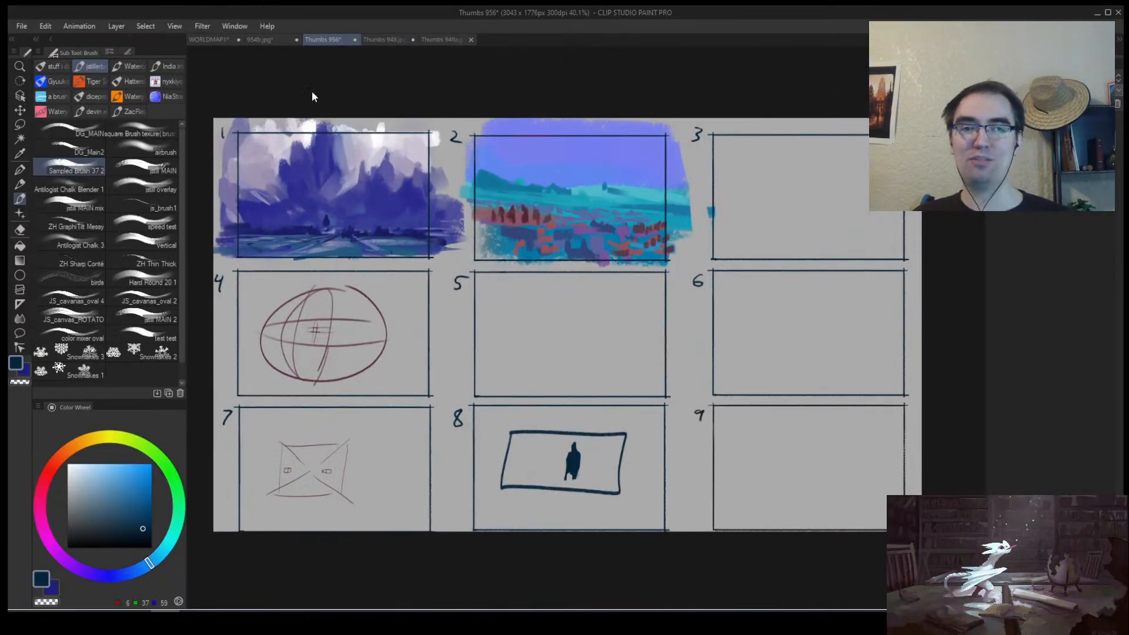
Look through the other open paintings, including the blue forest scene and 954b.jpg, and return to the Thumbs 956 sheet.
{"action": "left_click", "coordinate": [269, 39]}
{"action": "left_click", "coordinate": [315, 40]}
{"action": "left_click", "coordinate": [442, 39]}
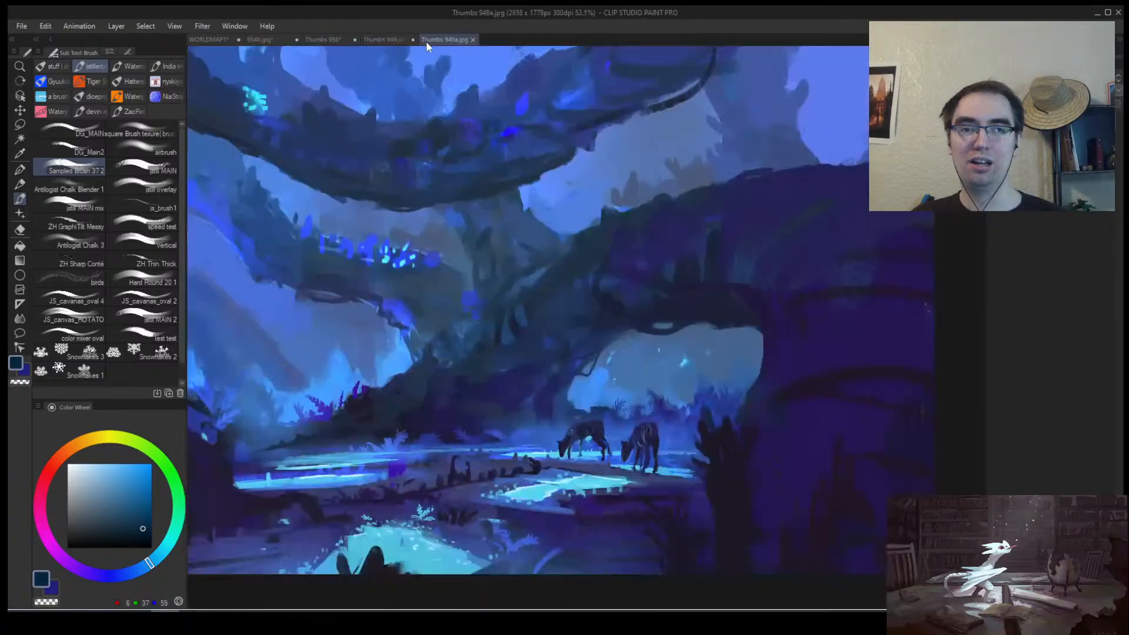
{"action": "left_click", "coordinate": [312, 40]}
{"action": "left_click", "coordinate": [218, 40]}
{"action": "left_click", "coordinate": [259, 39]}
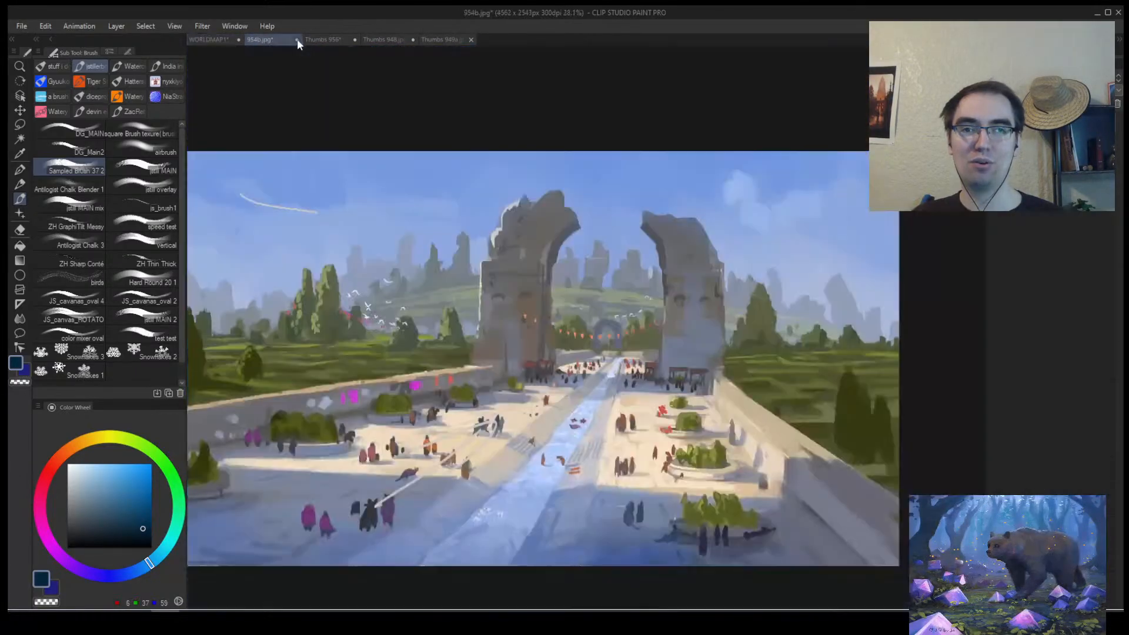
{"action": "left_click", "coordinate": [316, 40]}
Paint over the sketches in frames 8, 7 and 4 with the background grey.
{"action": "scroll", "coordinate": [411, 404], "scroll_direction": "up", "scroll_amount": 2}
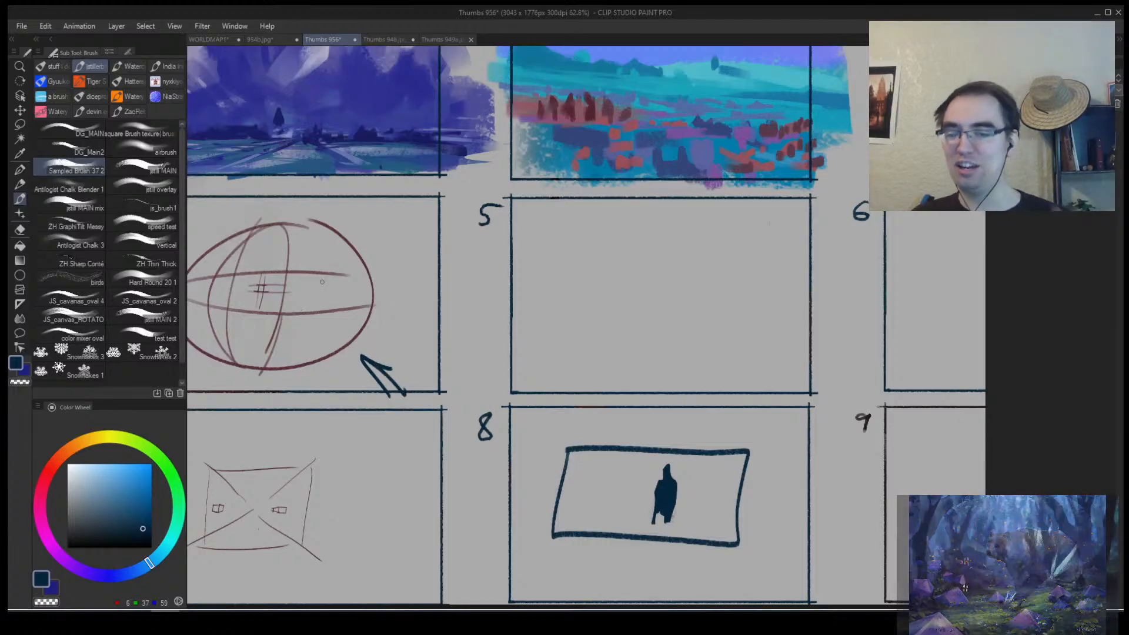
{"action": "key", "text": "alt+space"}
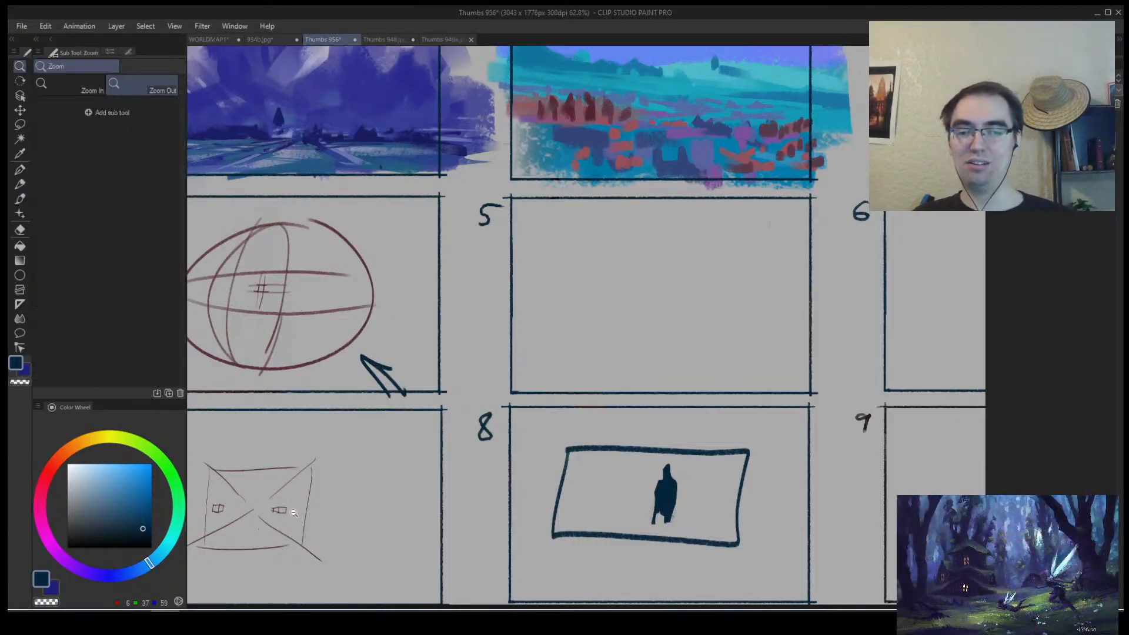
{"action": "left_click_drag", "start_coordinate": [294, 512], "coordinate": [255, 548]}
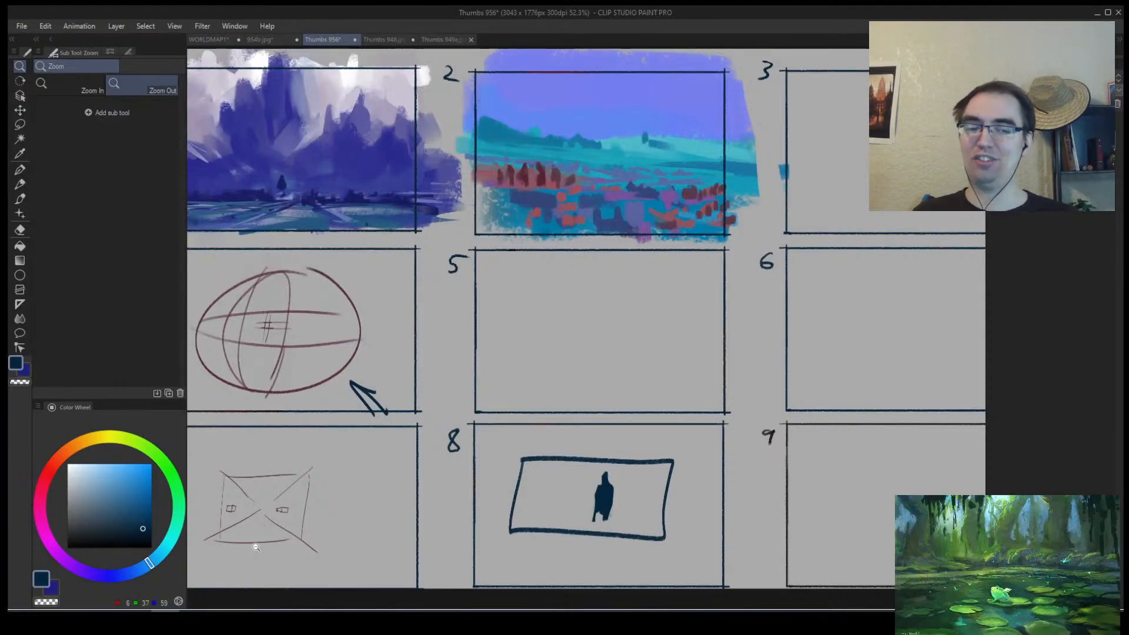
{"action": "left_click", "coordinate": [475, 445]}
{"action": "left_click", "coordinate": [394, 415], "text": "alt"}
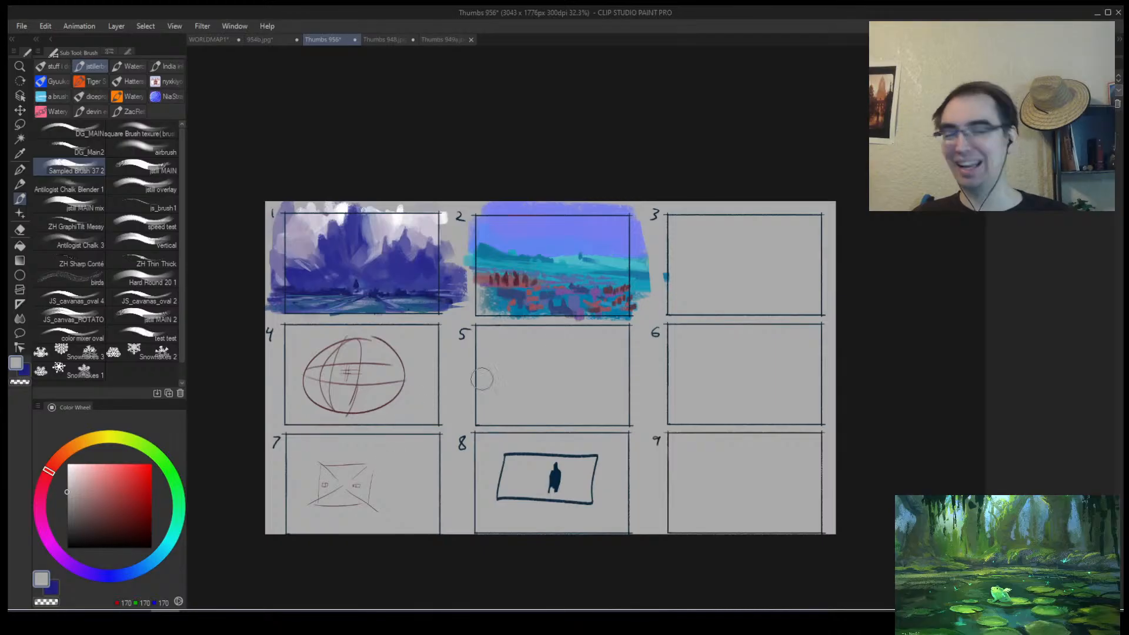
{"action": "mouse_move", "coordinate": [597, 474]}
{"action": "left_mouse_down"}
{"action": "mouse_move", "coordinate": [453, 465]}
{"action": "mouse_move", "coordinate": [545, 463]}
{"action": "mouse_move", "coordinate": [626, 481]}
{"action": "mouse_move", "coordinate": [339, 510]}
{"action": "left_mouse_up"}
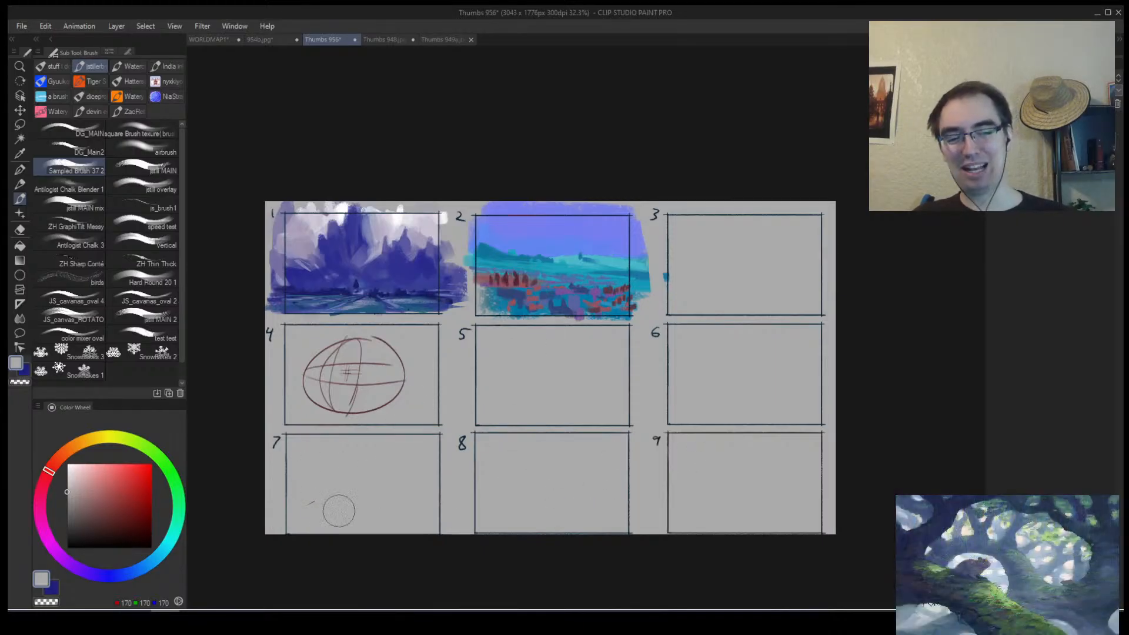
{"action": "left_click_drag", "start_coordinate": [329, 406], "coordinate": [419, 341]}
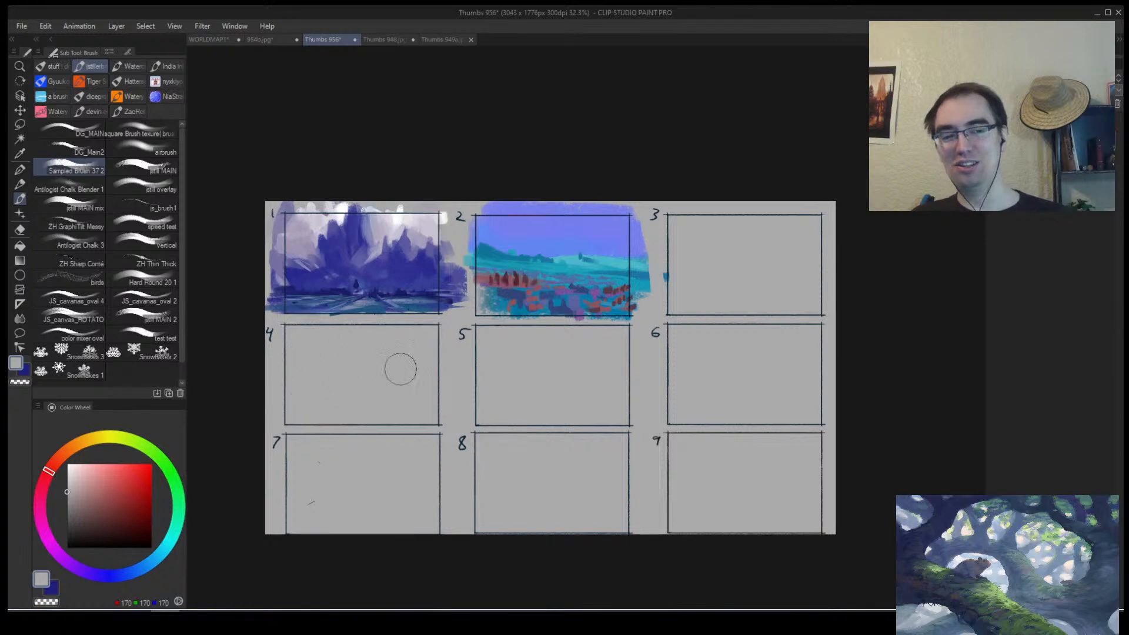
Paint a tall rounded teal tree in the middle of frame 2's landscape with a colour sampled from the painting.
{"action": "key", "text": "ctrl+space"}
{"action": "left_click", "coordinate": [605, 269]}
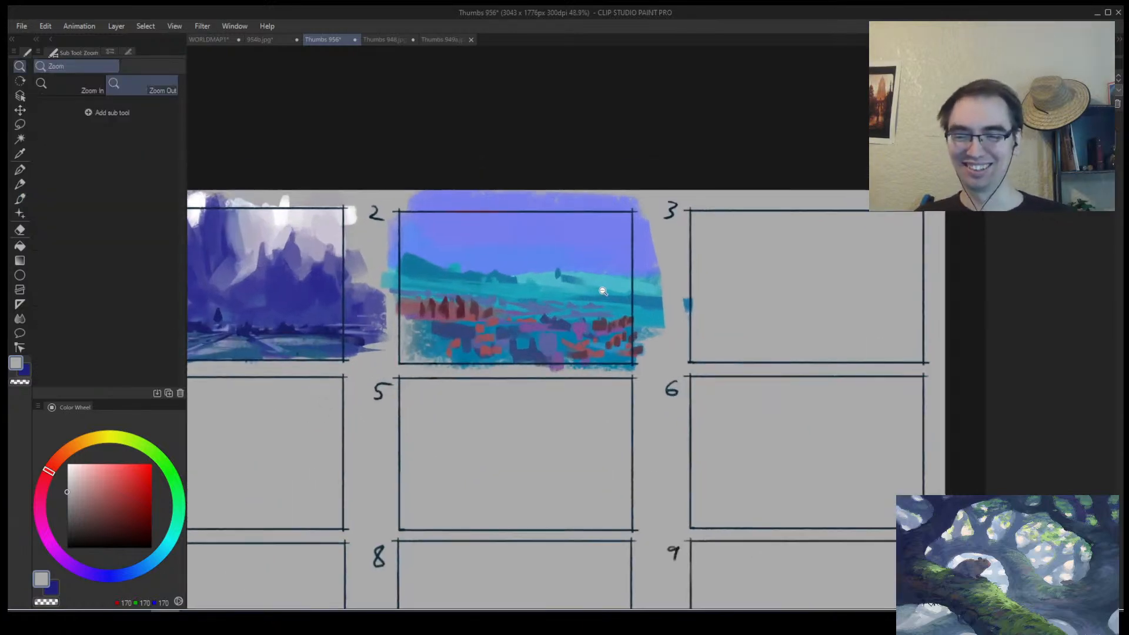
{"action": "left_click", "coordinate": [617, 270]}
{"action": "left_click", "coordinate": [526, 248]}
{"action": "left_click", "coordinate": [488, 294], "text": "alt"}
{"action": "mouse_move", "coordinate": [482, 259]}
{"action": "left_mouse_down"}
{"action": "mouse_move", "coordinate": [494, 330]}
{"action": "mouse_move", "coordinate": [488, 306]}
{"action": "left_mouse_up"}
{"action": "key", "text": "ctrl+z"}
Add two smaller dark blue trees among the fields to the right of the large tree in frame 2.
{"action": "left_click_drag", "start_coordinate": [632, 321], "coordinate": [612, 358]}
{"action": "left_click", "coordinate": [597, 365], "text": "alt"}
{"action": "left_click_drag", "start_coordinate": [588, 332], "coordinate": [579, 353]}
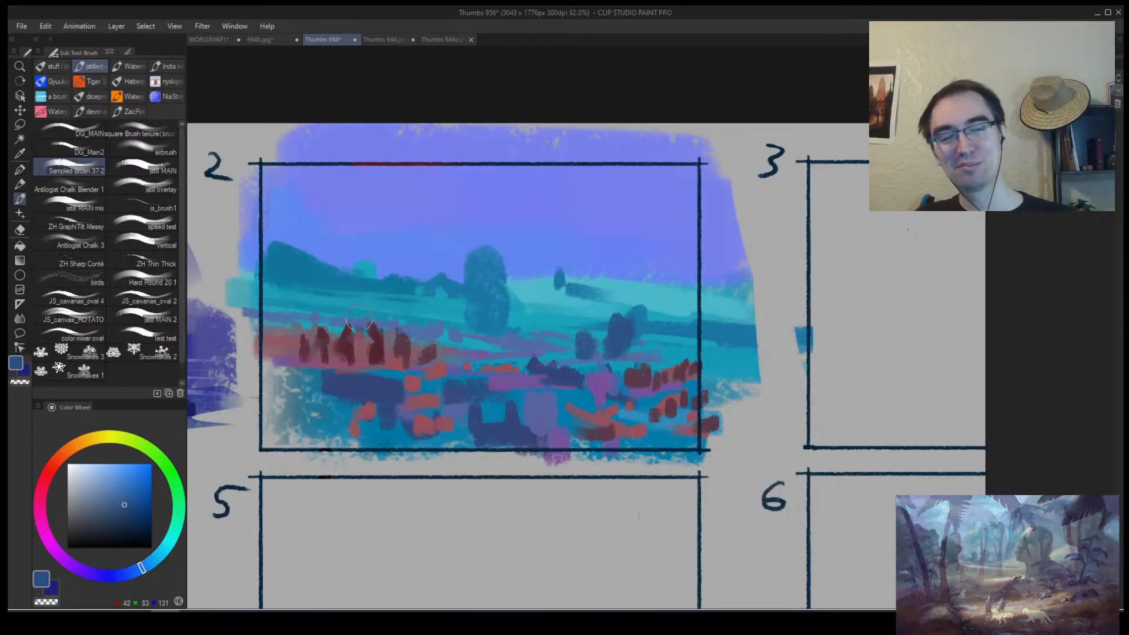
Paint tall dark blue trees over the red fields at frame 2's left side and a dark blue patch in its lower-left foreground.
{"action": "mouse_move", "coordinate": [360, 295]}
{"action": "left_mouse_down"}
{"action": "mouse_move", "coordinate": [362, 340]}
{"action": "mouse_move", "coordinate": [414, 357]}
{"action": "left_mouse_up"}
{"action": "mouse_move", "coordinate": [306, 320]}
{"action": "left_mouse_down"}
{"action": "mouse_move", "coordinate": [298, 349]}
{"action": "mouse_move", "coordinate": [318, 345]}
{"action": "mouse_move", "coordinate": [315, 317]}
{"action": "left_mouse_up"}
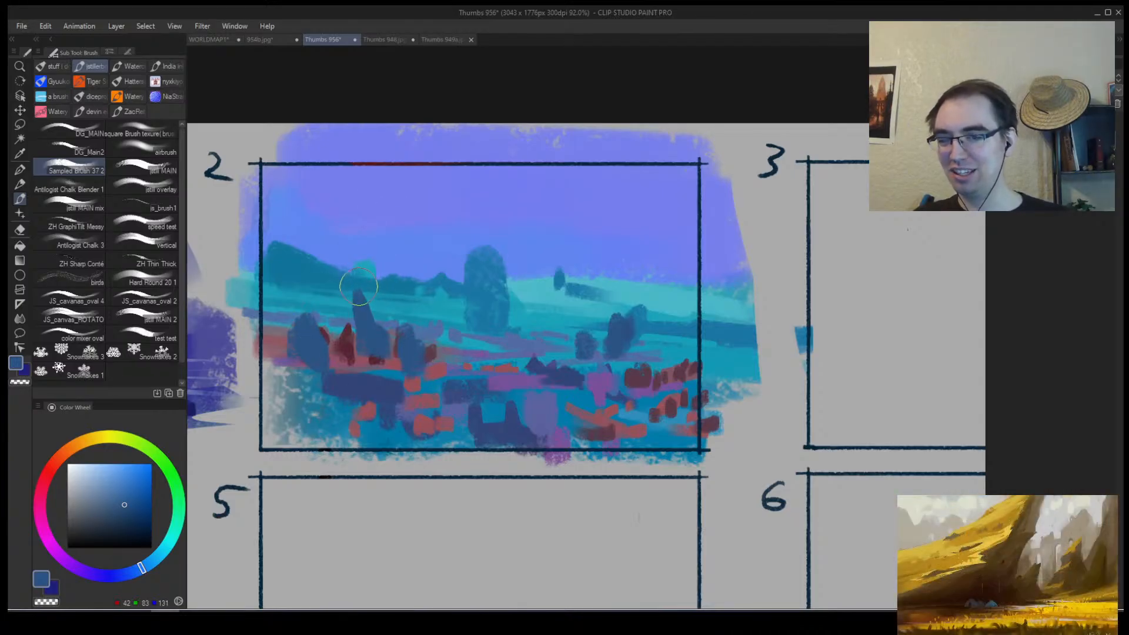
{"action": "mouse_move", "coordinate": [288, 297]}
{"action": "left_mouse_down"}
{"action": "mouse_move", "coordinate": [296, 345]}
{"action": "mouse_move", "coordinate": [274, 365]}
{"action": "mouse_move", "coordinate": [316, 373]}
{"action": "left_mouse_up"}
{"action": "left_click", "coordinate": [347, 340], "text": "alt"}
{"action": "left_click", "coordinate": [308, 370], "text": "alt"}
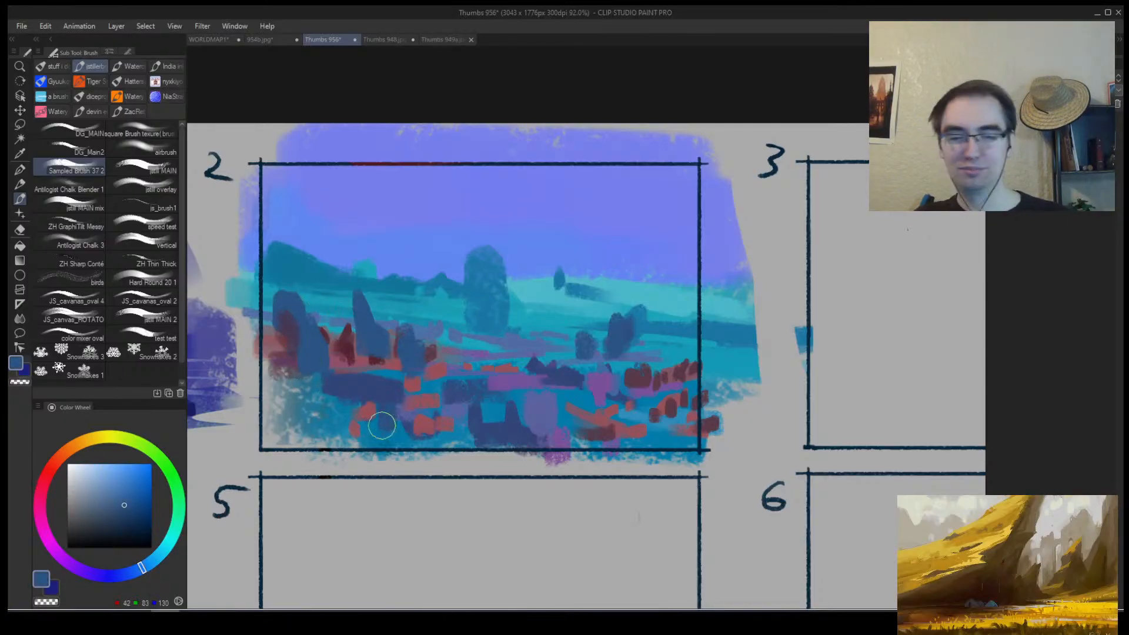
{"action": "left_click", "coordinate": [391, 398], "text": "alt"}
{"action": "mouse_move", "coordinate": [365, 412]}
{"action": "left_mouse_down"}
{"action": "mouse_move", "coordinate": [297, 390]}
{"action": "mouse_move", "coordinate": [359, 433]}
{"action": "left_mouse_up"}
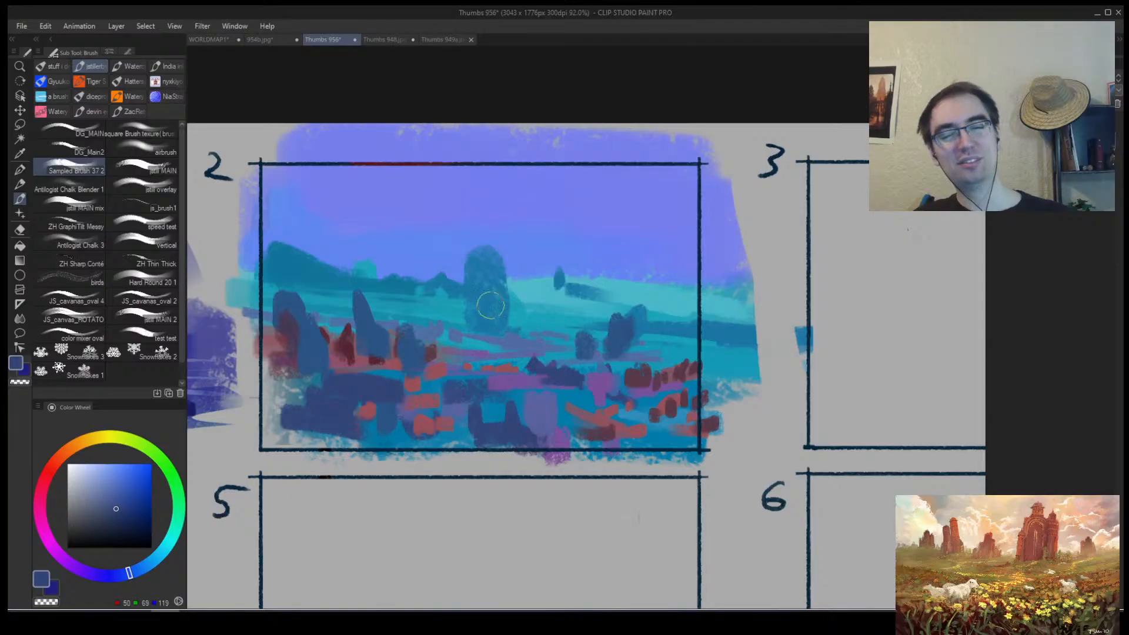
Look through the other open paintings, examine the WORLDMAP1 landscape, and return to the Thumbs 956 sheet.
{"action": "key", "text": "ctrl+space"}
{"action": "mouse_move", "coordinate": [464, 309]}
{"action": "left_mouse_down"}
{"action": "mouse_move", "coordinate": [383, 362]}
{"action": "mouse_move", "coordinate": [444, 309]}
{"action": "left_mouse_up"}
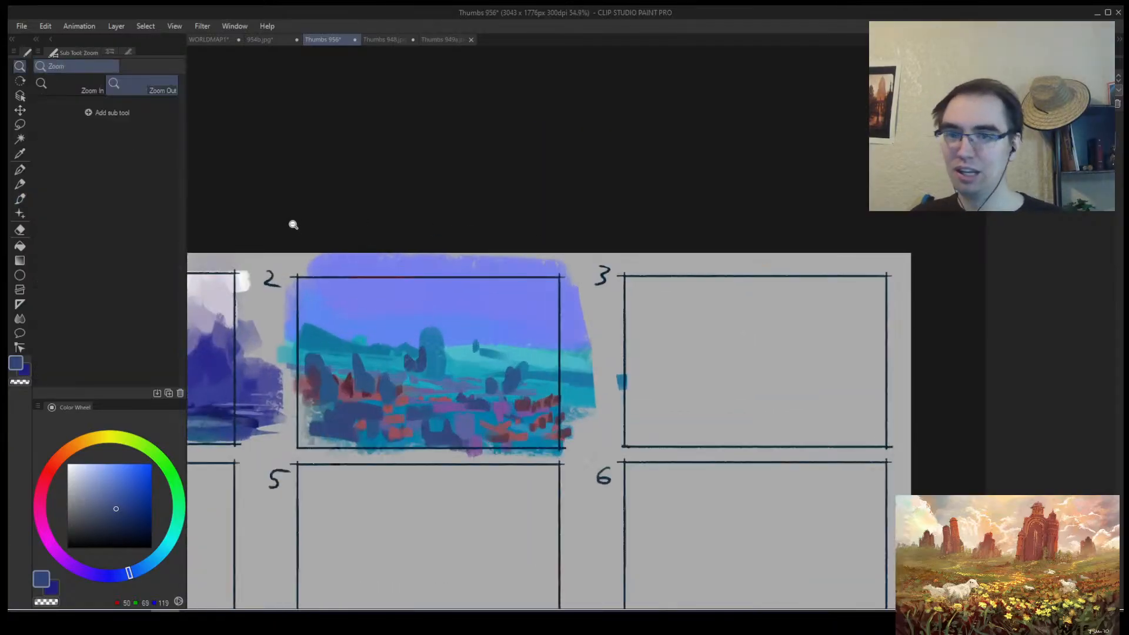
{"action": "left_click", "coordinate": [375, 40]}
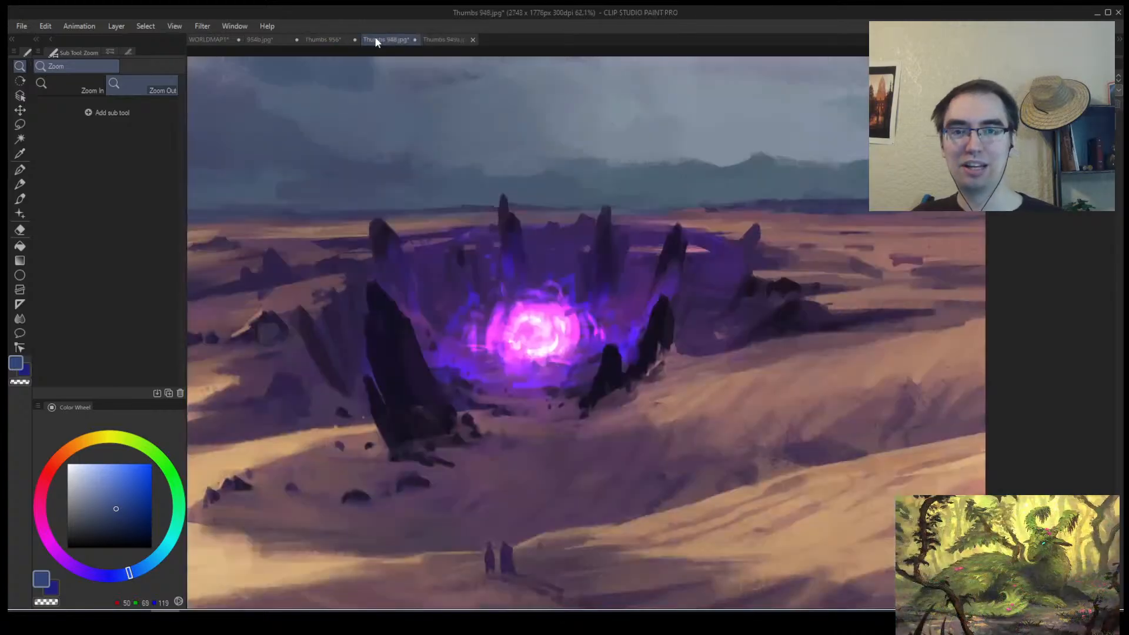
{"action": "left_click", "coordinate": [329, 38]}
{"action": "left_click", "coordinate": [280, 40]}
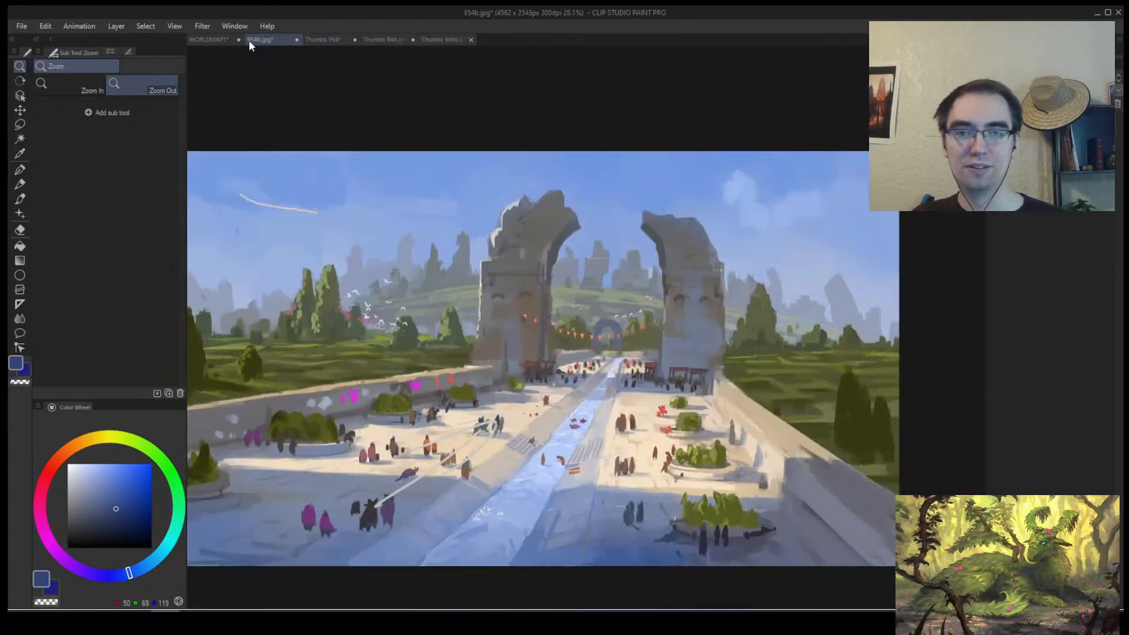
{"action": "left_click", "coordinate": [198, 40]}
{"action": "left_click_drag", "start_coordinate": [324, 329], "coordinate": [351, 334]}
{"action": "mouse_move", "coordinate": [664, 301]}
{"action": "left_mouse_down"}
{"action": "mouse_move", "coordinate": [331, 224]}
{"action": "mouse_move", "coordinate": [369, 348]}
{"action": "left_mouse_up"}
{"action": "mouse_move", "coordinate": [295, 246]}
{"action": "left_mouse_down"}
{"action": "mouse_move", "coordinate": [377, 312]}
{"action": "mouse_move", "coordinate": [435, 258]}
{"action": "mouse_move", "coordinate": [542, 252]}
{"action": "mouse_move", "coordinate": [580, 265]}
{"action": "mouse_move", "coordinate": [605, 236]}
{"action": "mouse_move", "coordinate": [420, 257]}
{"action": "mouse_move", "coordinate": [247, 179]}
{"action": "left_mouse_up"}
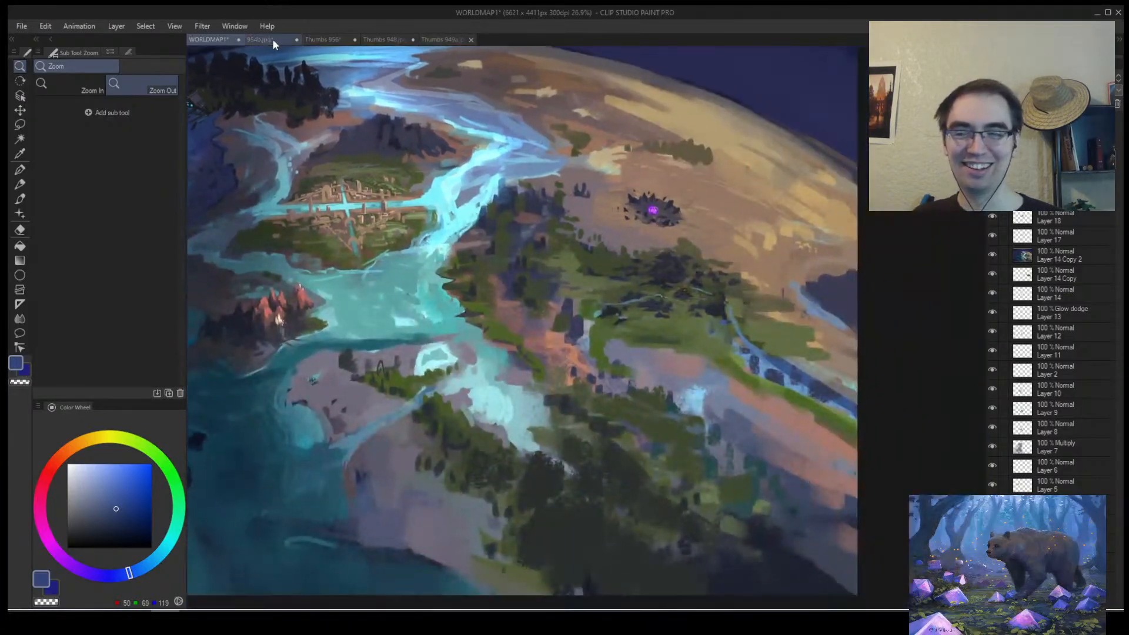
{"action": "left_click", "coordinate": [273, 39]}
{"action": "left_click", "coordinate": [329, 44]}
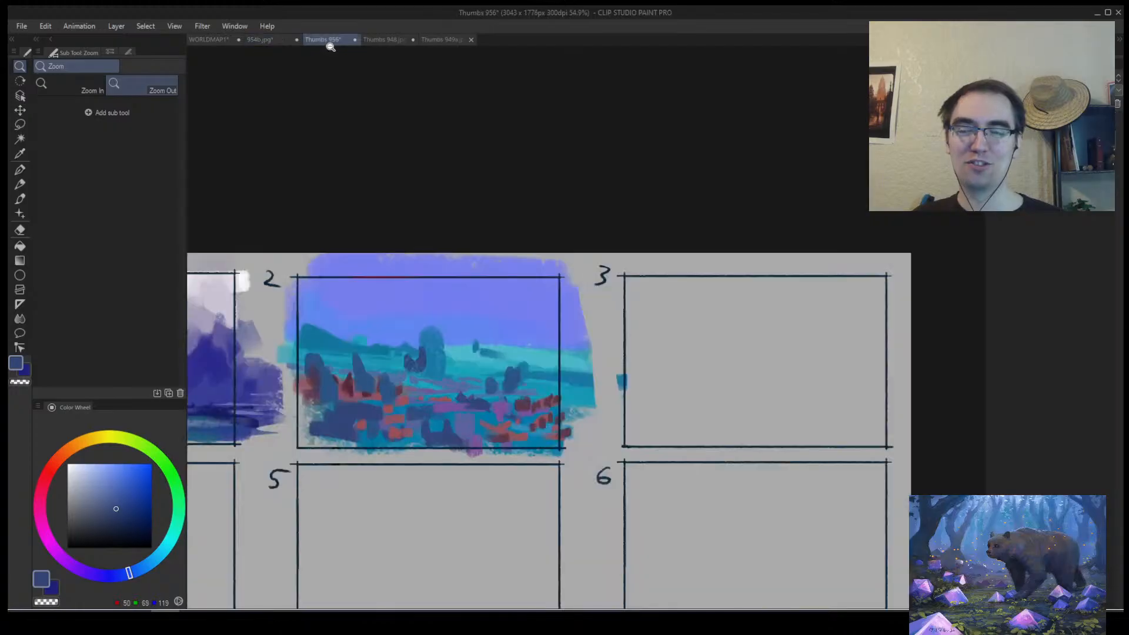
Fill frame 2's lower-left corner with sampled dark blue and add more upright dark blue trees across the middle distance.
{"action": "left_click", "coordinate": [403, 393]}
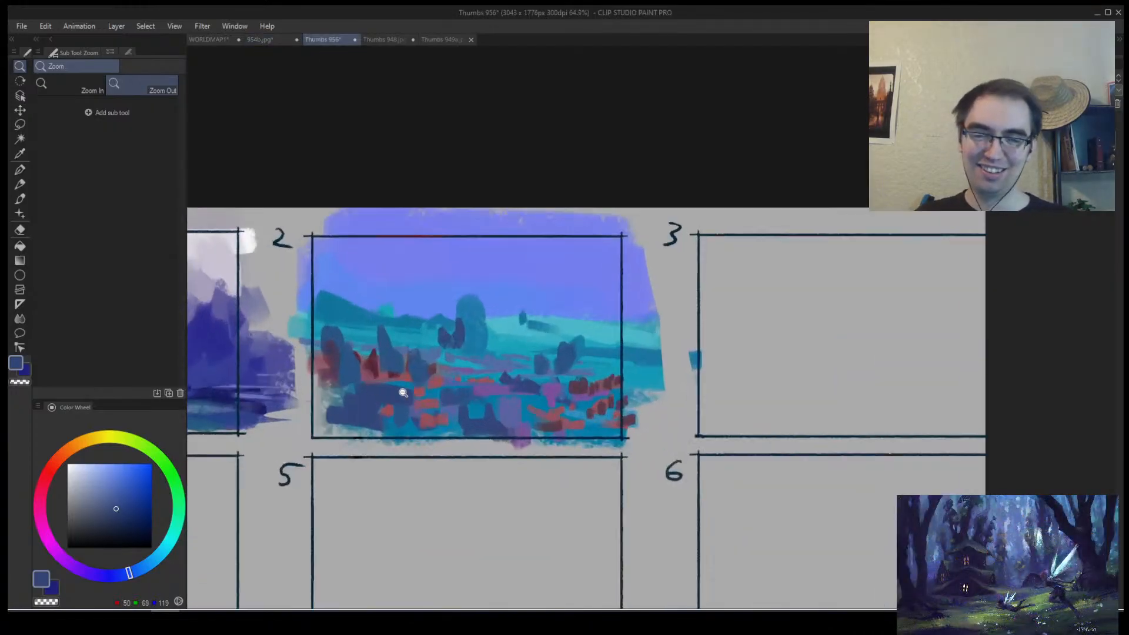
{"action": "key", "text": "b"}
{"action": "left_click", "coordinate": [321, 385], "text": "alt"}
{"action": "mouse_move", "coordinate": [328, 383]}
{"action": "left_mouse_down"}
{"action": "mouse_move", "coordinate": [349, 398]}
{"action": "mouse_move", "coordinate": [316, 398]}
{"action": "mouse_move", "coordinate": [365, 433]}
{"action": "left_mouse_up"}
{"action": "mouse_move", "coordinate": [517, 430]}
{"action": "left_mouse_down"}
{"action": "mouse_move", "coordinate": [466, 325]}
{"action": "mouse_move", "coordinate": [496, 331]}
{"action": "left_mouse_up"}
{"action": "left_click", "coordinate": [468, 329], "text": "alt"}
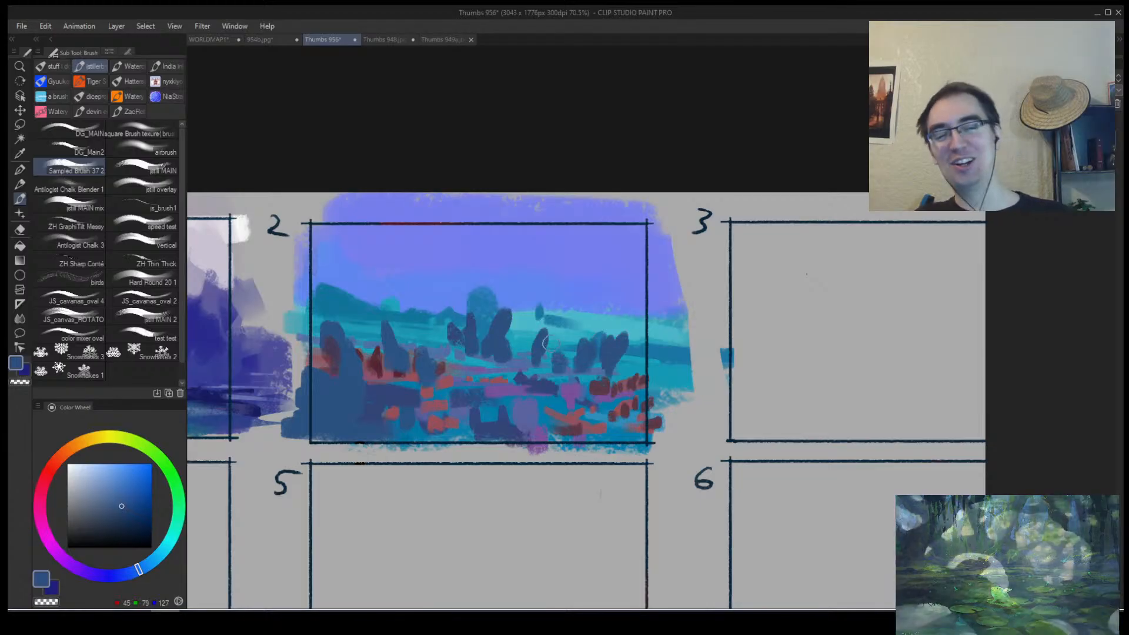
Compare the thumbnails with WORLDMAP1, 954b.jpg and the blue forest painting, ending back on the Thumbs 956 sheet.
{"action": "key", "text": "ctrl+alt+space"}
{"action": "left_click_drag", "start_coordinate": [521, 326], "coordinate": [556, 259]}
{"action": "left_click_drag", "start_coordinate": [505, 394], "coordinate": [493, 400]}
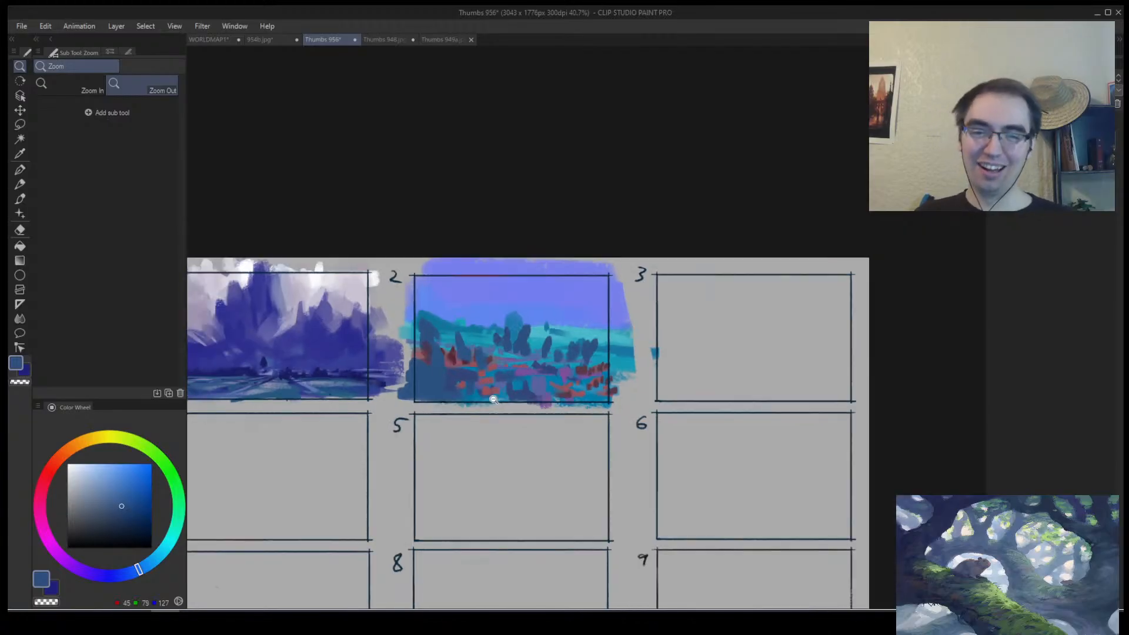
{"action": "left_click", "coordinate": [207, 39]}
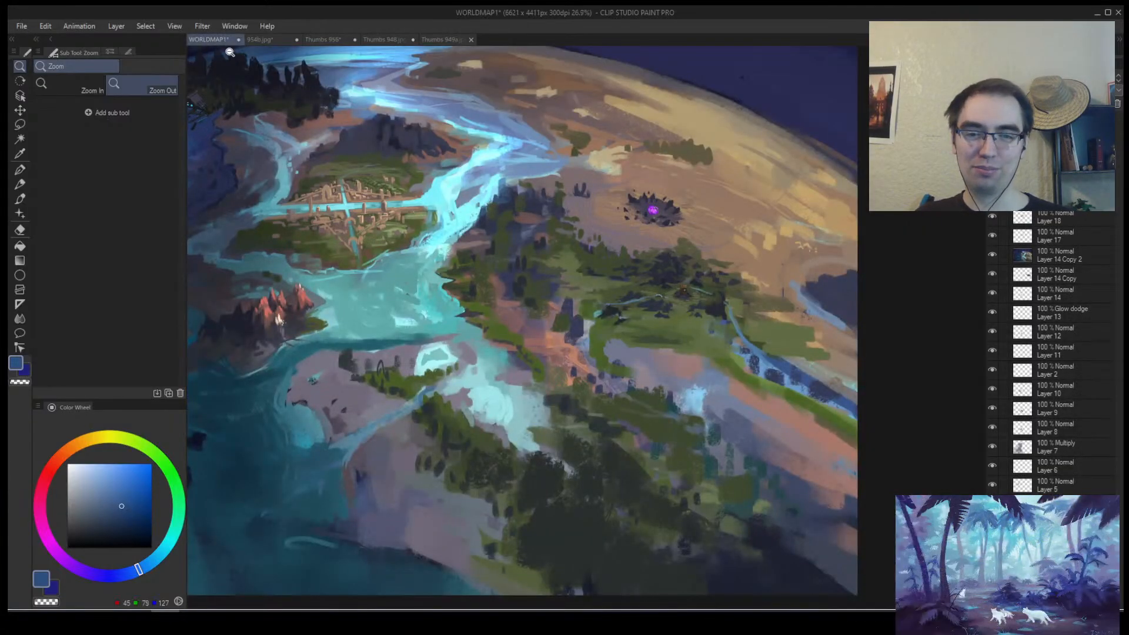
{"action": "left_click", "coordinate": [271, 41]}
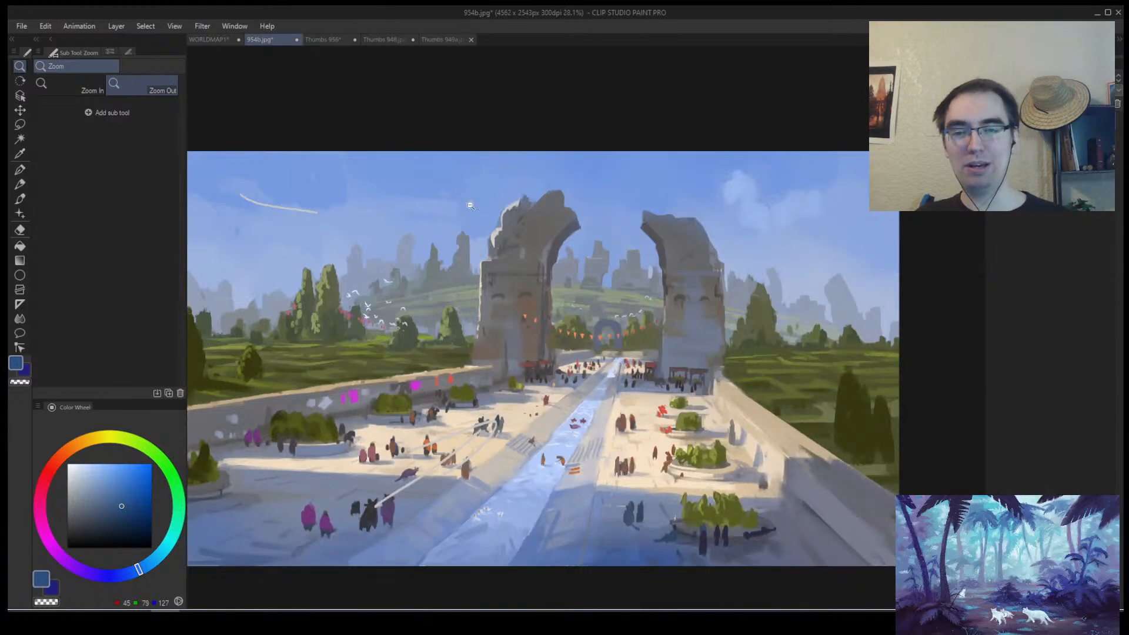
{"action": "left_click", "coordinate": [325, 41]}
{"action": "left_click", "coordinate": [388, 40]}
{"action": "left_click", "coordinate": [442, 41]}
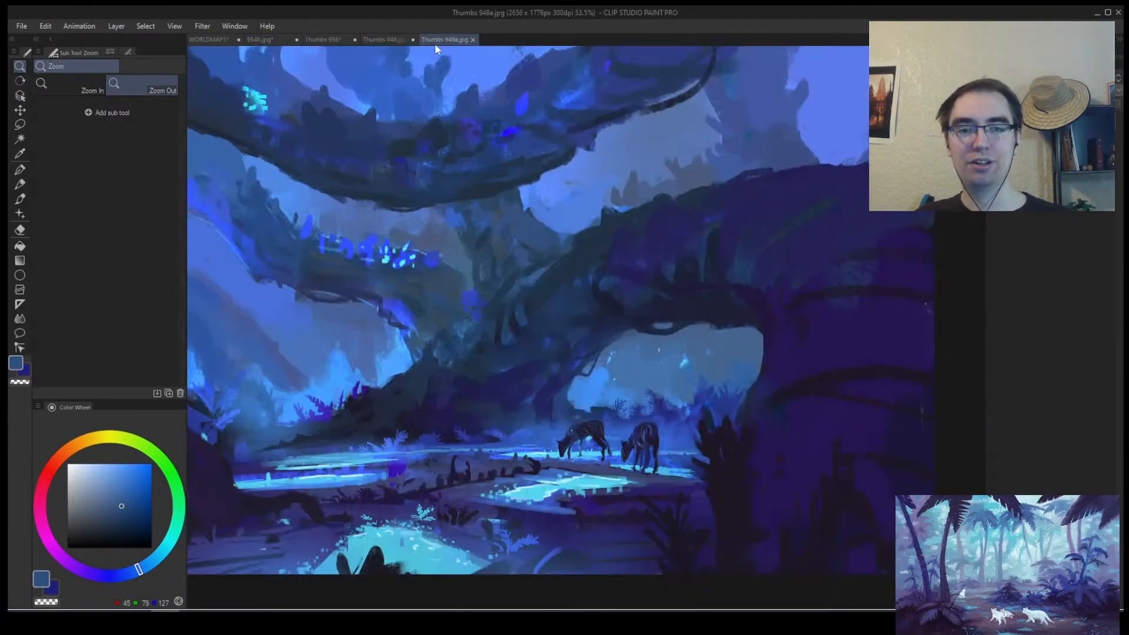
{"action": "left_click", "coordinate": [275, 39]}
{"action": "left_click", "coordinate": [309, 41]}
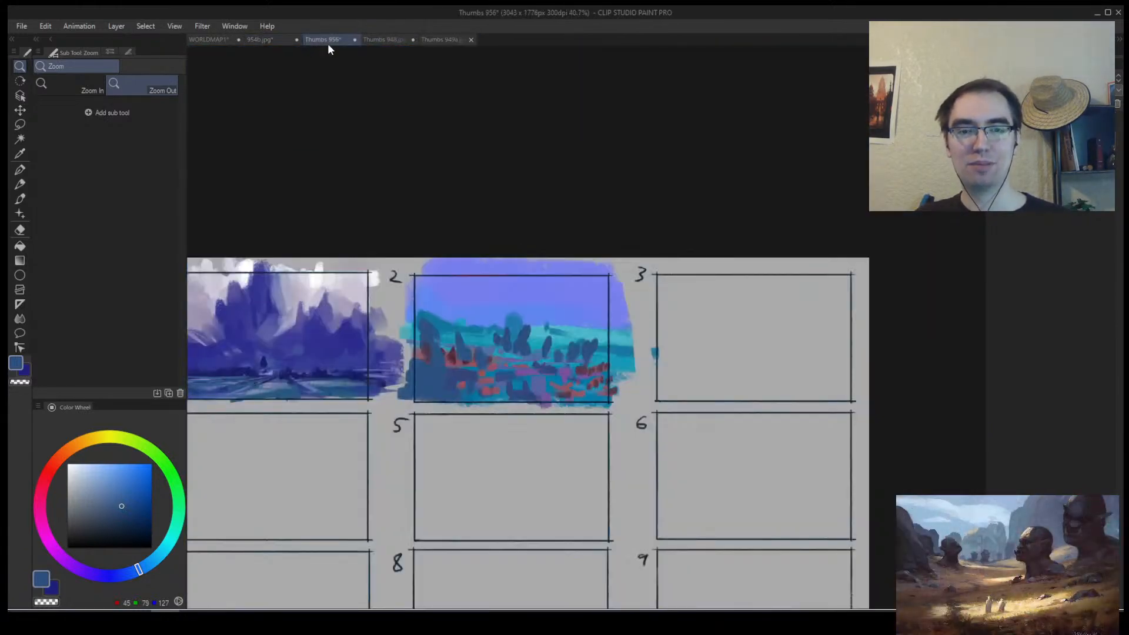
Lasso a winding zigzag area in frame 2 from the lower-left foreground through the fields, and extend it toward the distant trees.
{"action": "left_click", "coordinate": [491, 331]}
{"action": "key", "text": "m"}
{"action": "left_click_drag", "start_coordinate": [532, 360], "coordinate": [343, 387]}
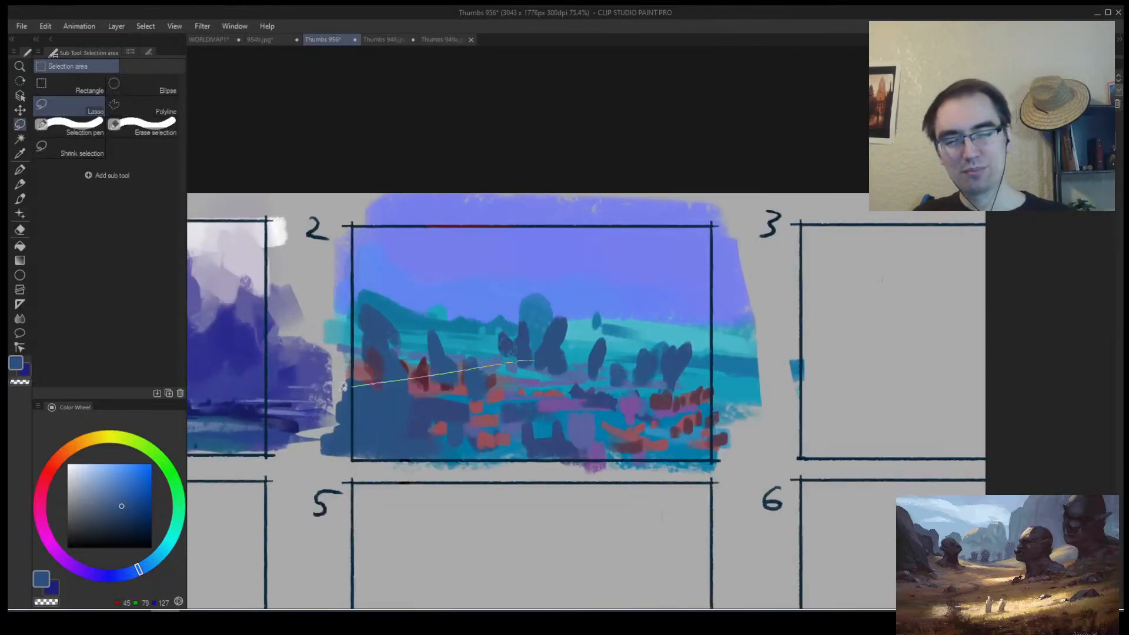
{"action": "left_click_drag", "start_coordinate": [596, 374], "coordinate": [532, 357]}
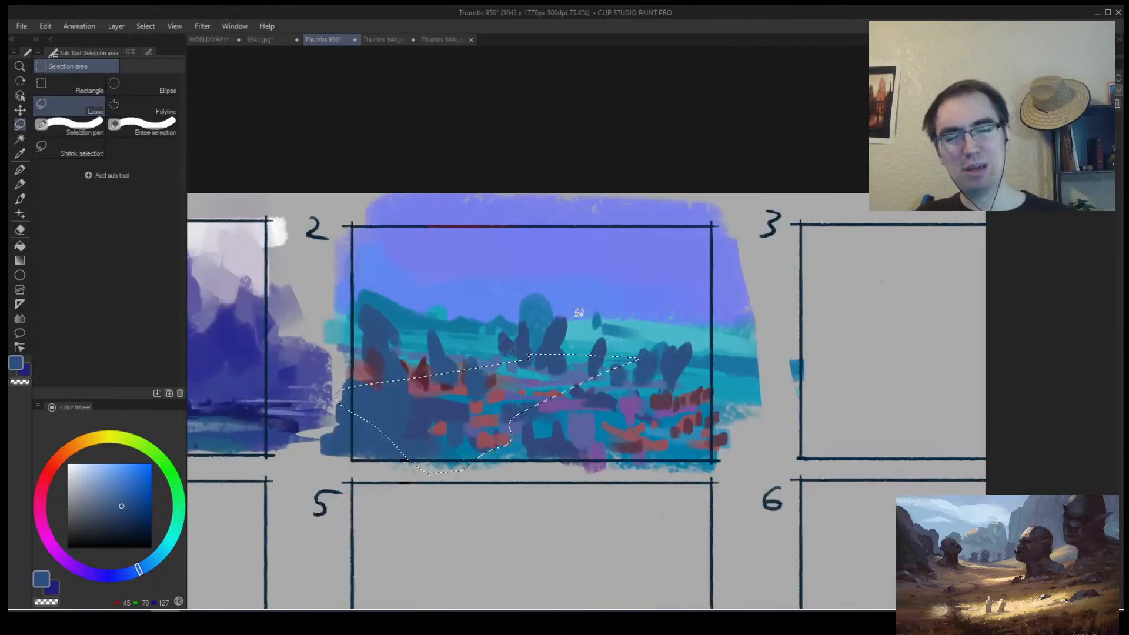
{"action": "left_click_drag", "start_coordinate": [465, 348], "coordinate": [537, 364]}
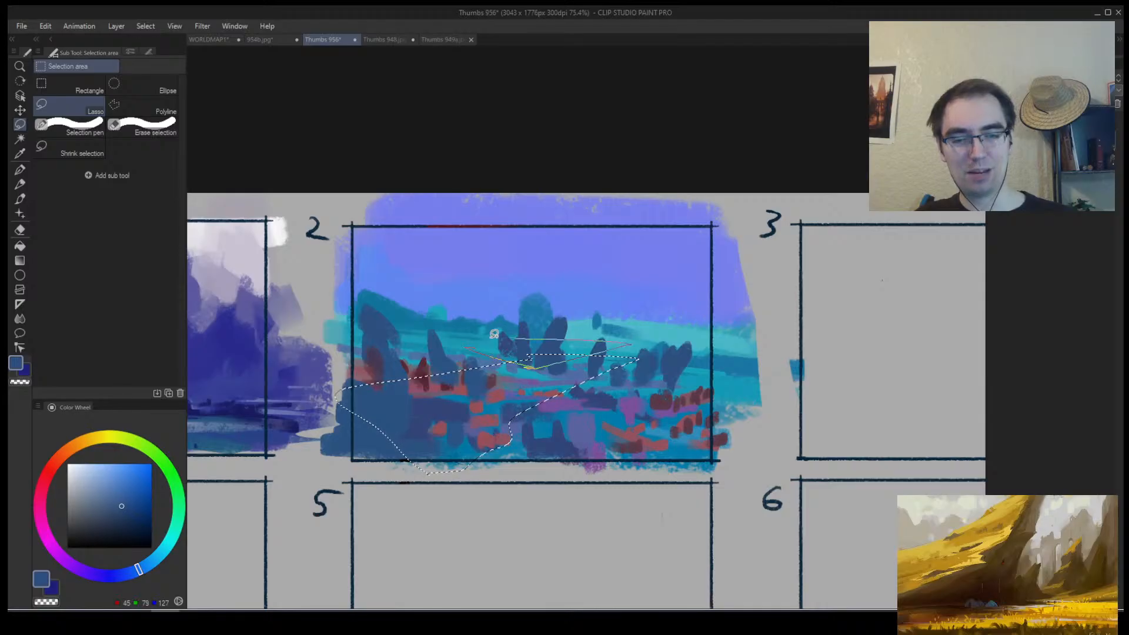
{"action": "left_click_drag", "start_coordinate": [494, 333], "coordinate": [413, 334]}
Paint dark red and muted red field patches inside the upper part of the selection with colours sampled from the painting.
{"action": "key", "text": "b"}
{"action": "left_click", "coordinate": [545, 367], "text": "alt"}
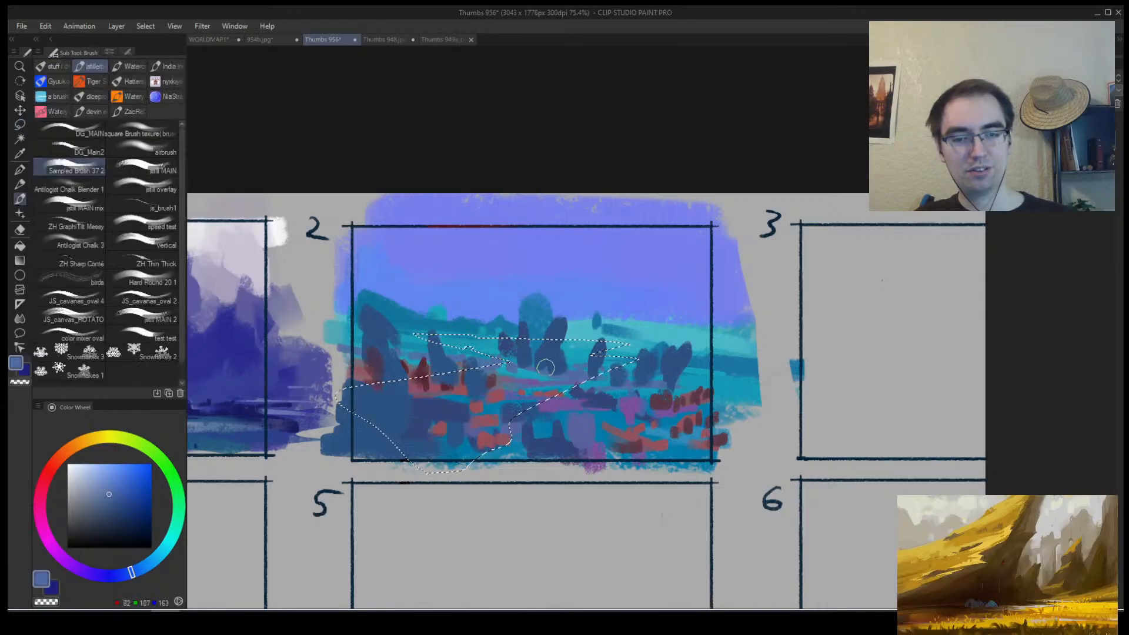
{"action": "left_click", "coordinate": [657, 401], "text": "alt"}
{"action": "left_click_drag", "start_coordinate": [506, 341], "coordinate": [562, 361]}
{"action": "left_click_drag", "start_coordinate": [603, 364], "coordinate": [578, 364]}
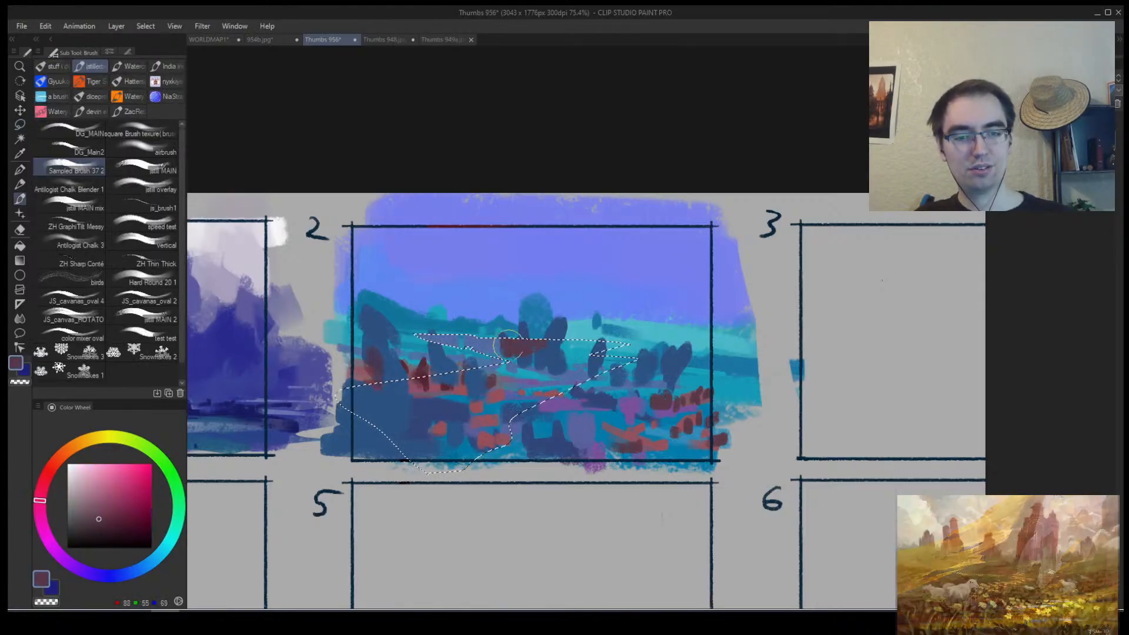
{"action": "left_click", "coordinate": [512, 381], "text": "alt"}
{"action": "left_click", "coordinate": [513, 381], "text": "alt"}
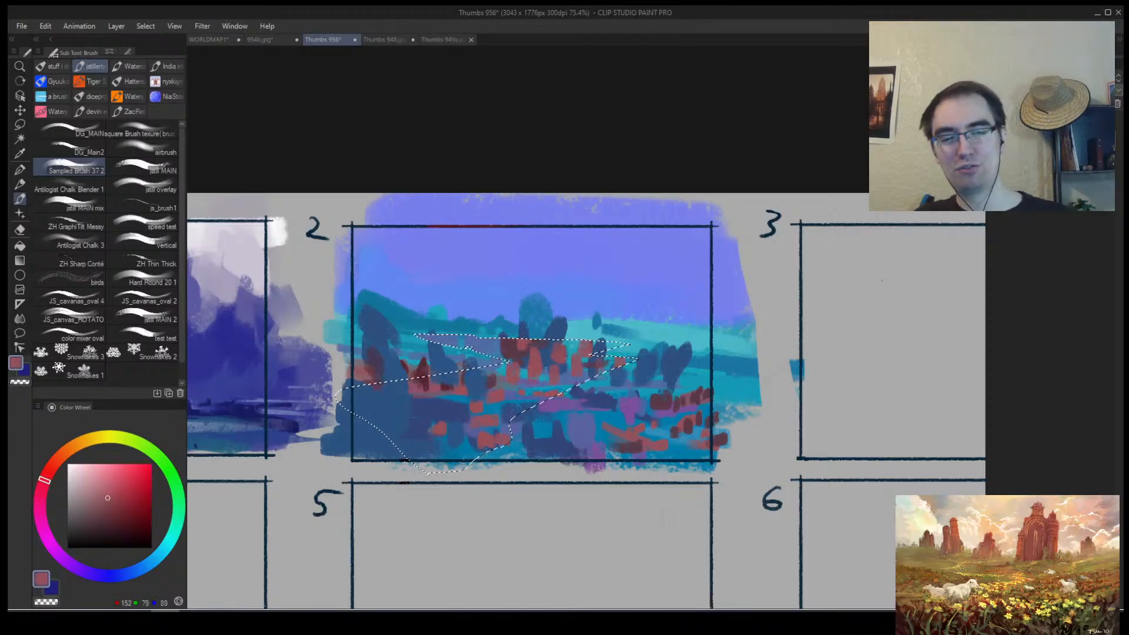
{"action": "left_click", "coordinate": [510, 347], "text": "alt"}
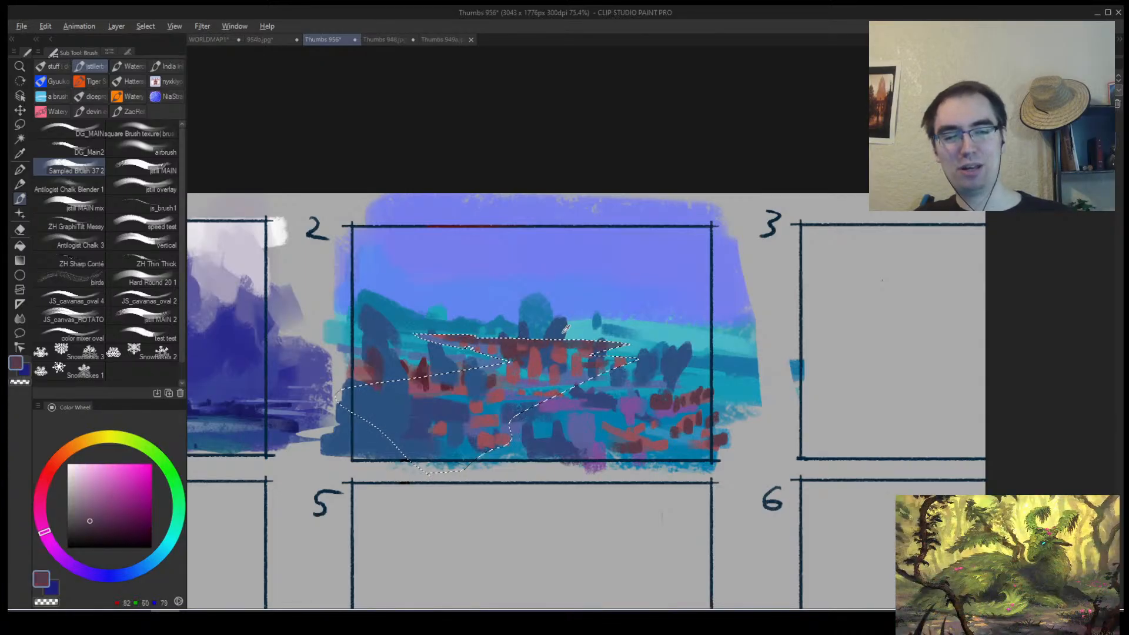
Invert the selection and paint over the dark trees above the red fields with teal and light blue sampled from the distant hills.
{"action": "left_click", "coordinate": [581, 329], "text": "alt"}
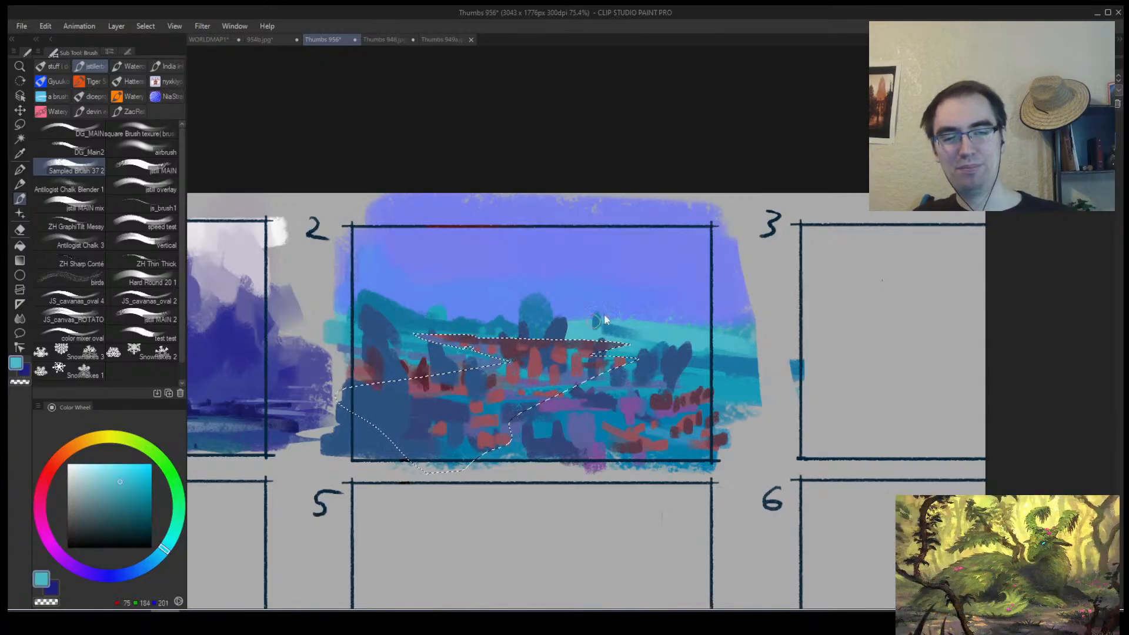
{"action": "left_click", "coordinate": [559, 323], "text": "alt"}
{"action": "left_click", "coordinate": [581, 328], "text": "alt"}
{"action": "left_click_drag", "start_coordinate": [568, 331], "coordinate": [512, 329]}
{"action": "left_click", "coordinate": [512, 324], "text": "alt"}
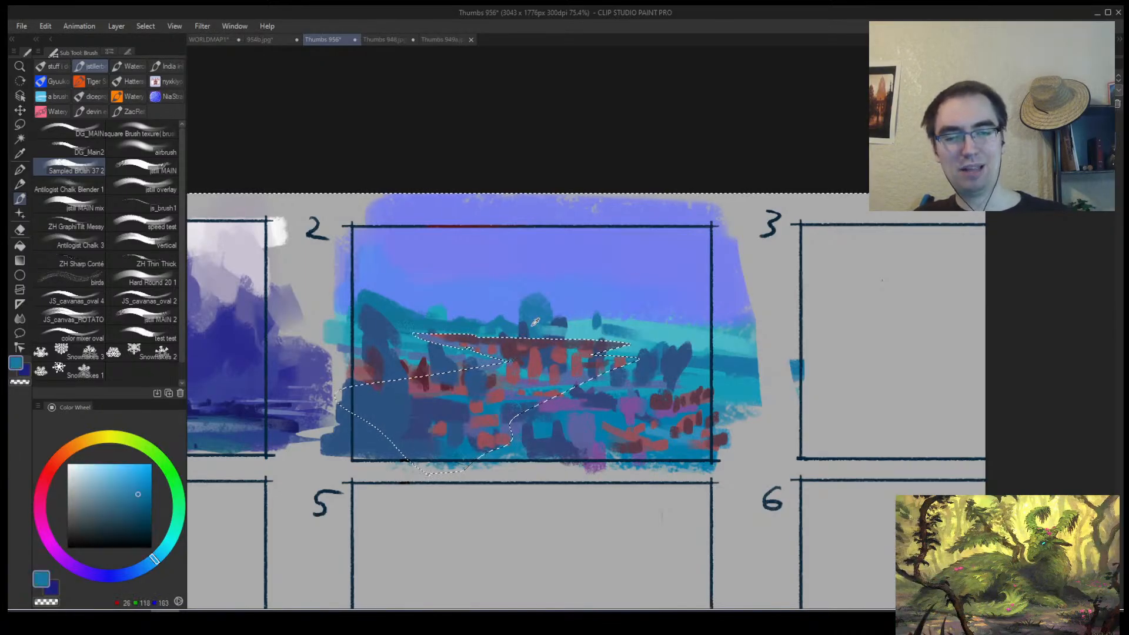
{"action": "left_click", "coordinate": [522, 325], "text": "alt"}
{"action": "left_click", "coordinate": [509, 331], "text": "alt"}
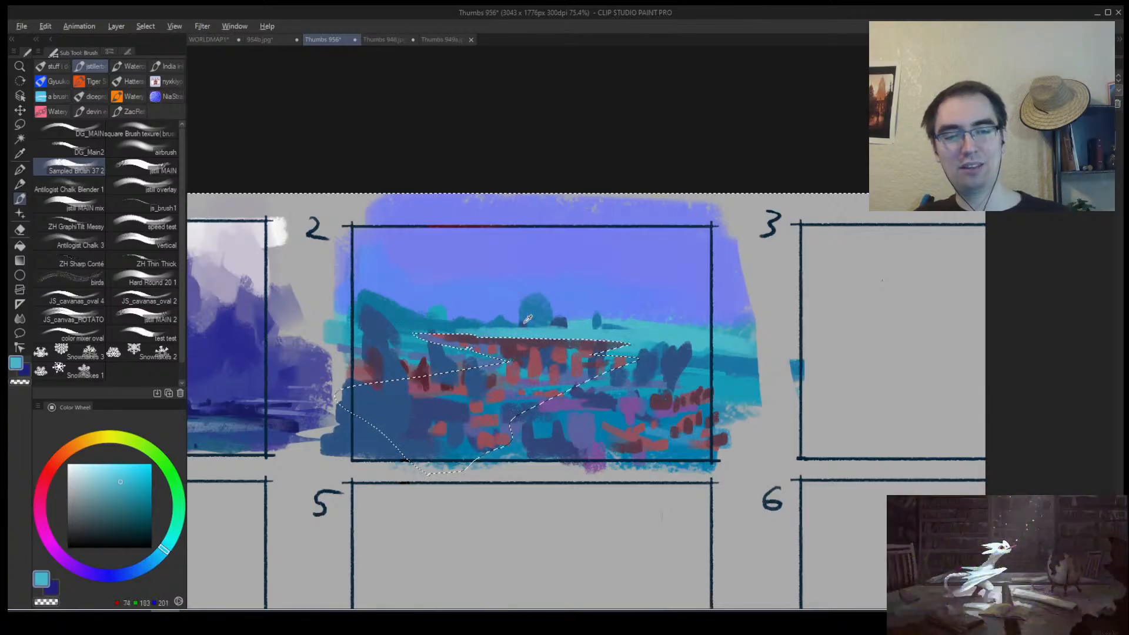
{"action": "left_click", "coordinate": [527, 319], "text": "alt"}
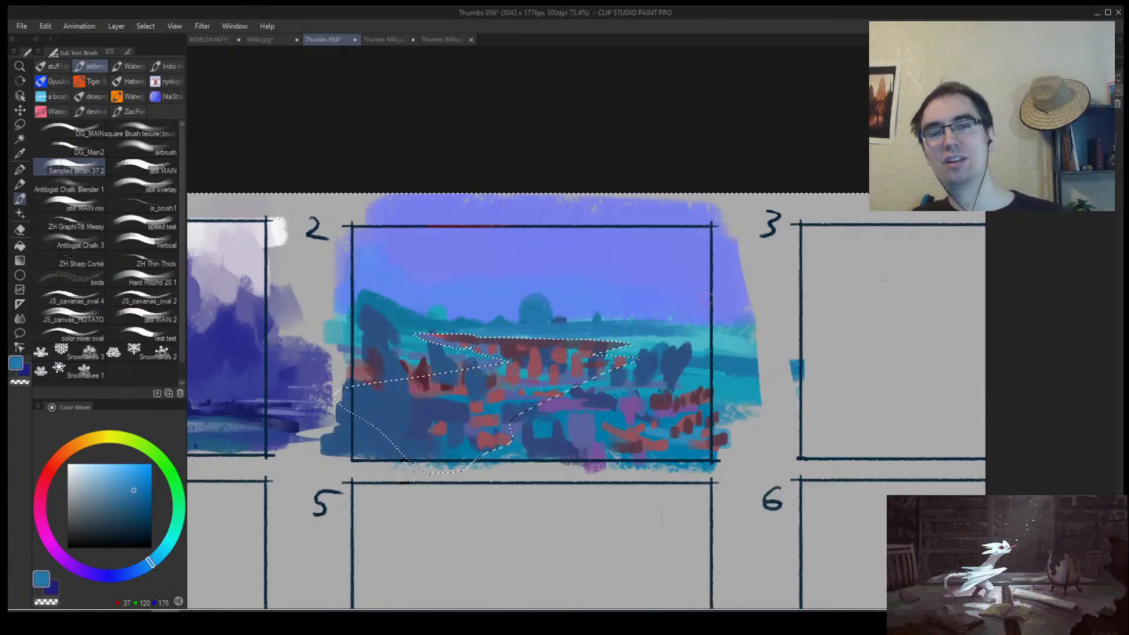
Save the WORLDMAP1 painting, examine its rivers, forests and desert, and return to the Thumbs 956 sheet.
{"action": "left_click", "coordinate": [207, 37]}
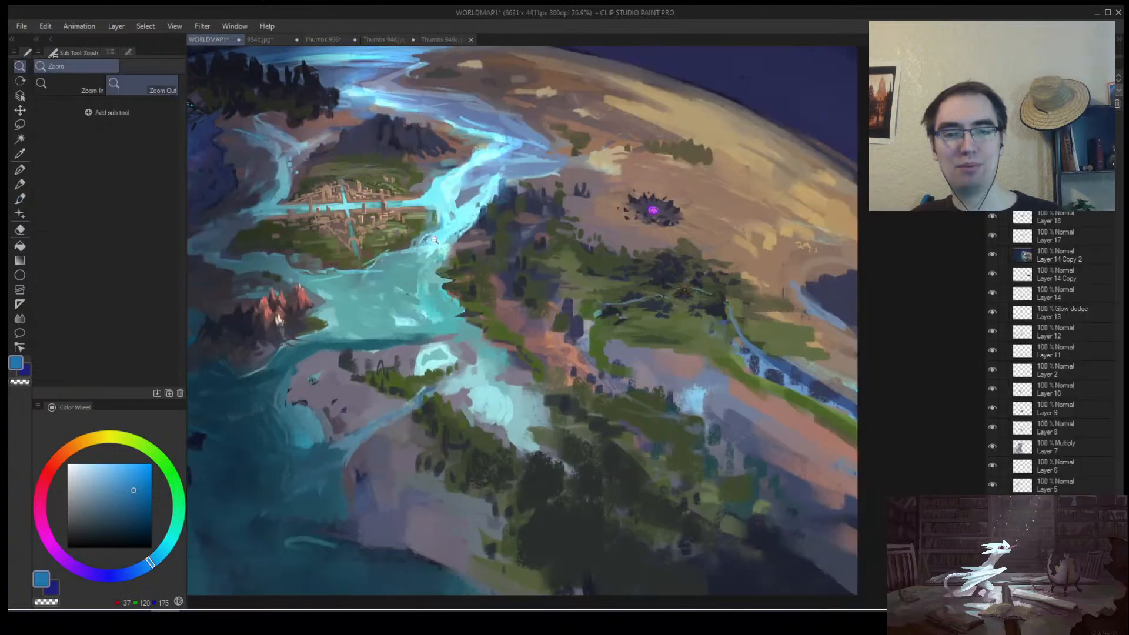
{"action": "key", "text": "ctrl+s"}
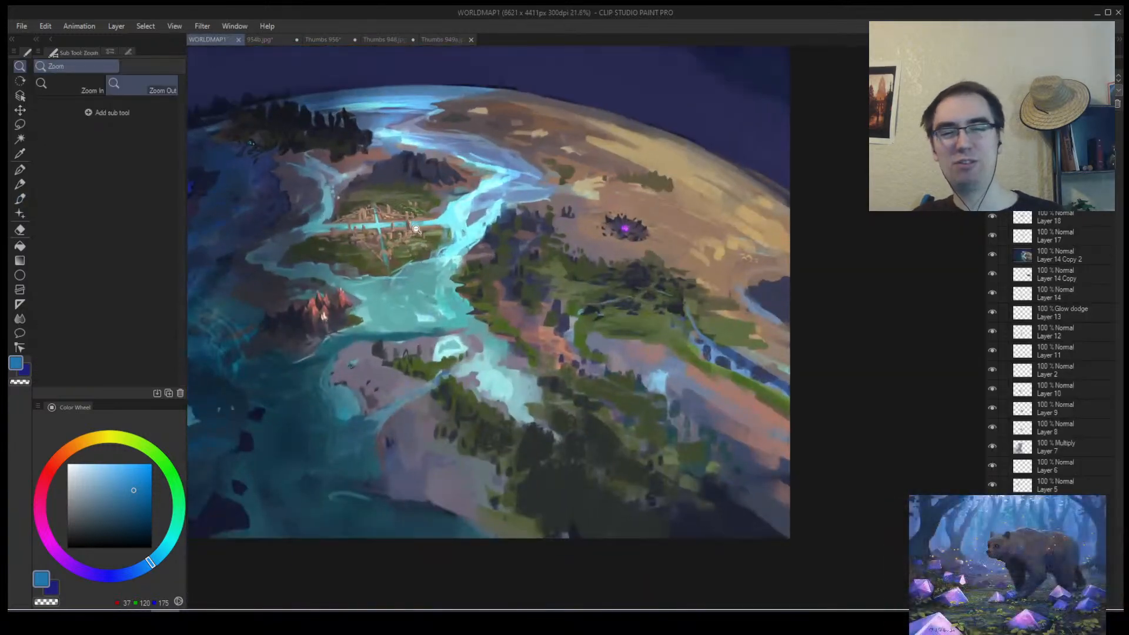
{"action": "left_click_drag", "start_coordinate": [392, 225], "coordinate": [375, 232]}
{"action": "mouse_move", "coordinate": [299, 142]}
{"action": "left_mouse_down"}
{"action": "mouse_move", "coordinate": [477, 288]}
{"action": "mouse_move", "coordinate": [489, 277]}
{"action": "left_mouse_up"}
{"action": "mouse_move", "coordinate": [415, 313]}
{"action": "left_mouse_down"}
{"action": "mouse_move", "coordinate": [487, 275]}
{"action": "mouse_move", "coordinate": [415, 315]}
{"action": "left_mouse_up"}
{"action": "key", "text": "ctrl+z"}
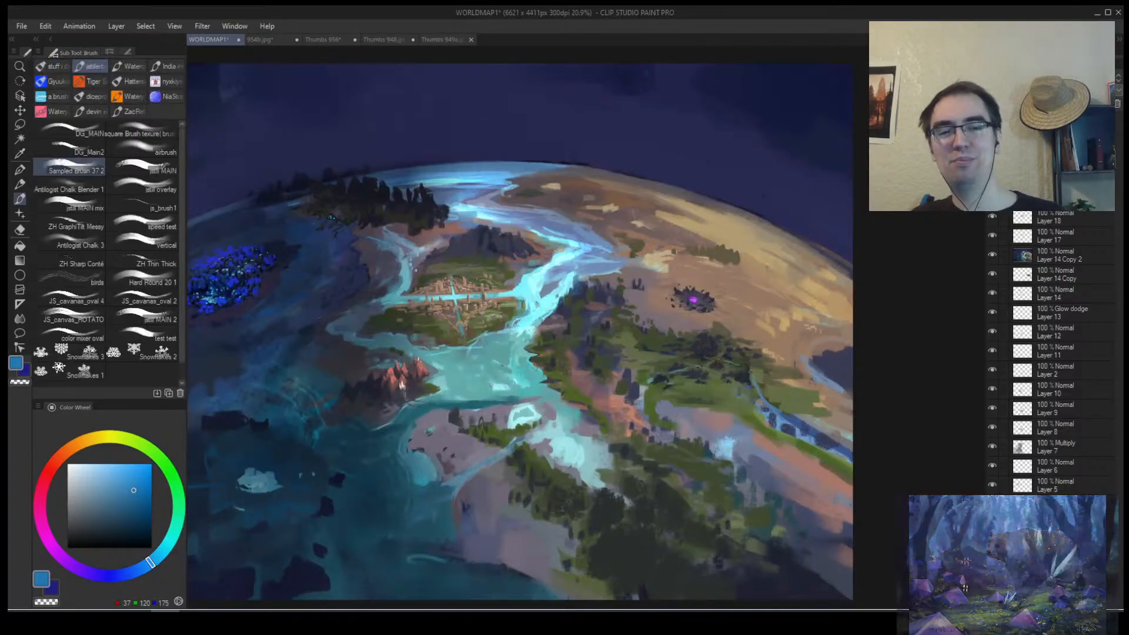
{"action": "left_click_drag", "start_coordinate": [521, 439], "coordinate": [478, 340]}
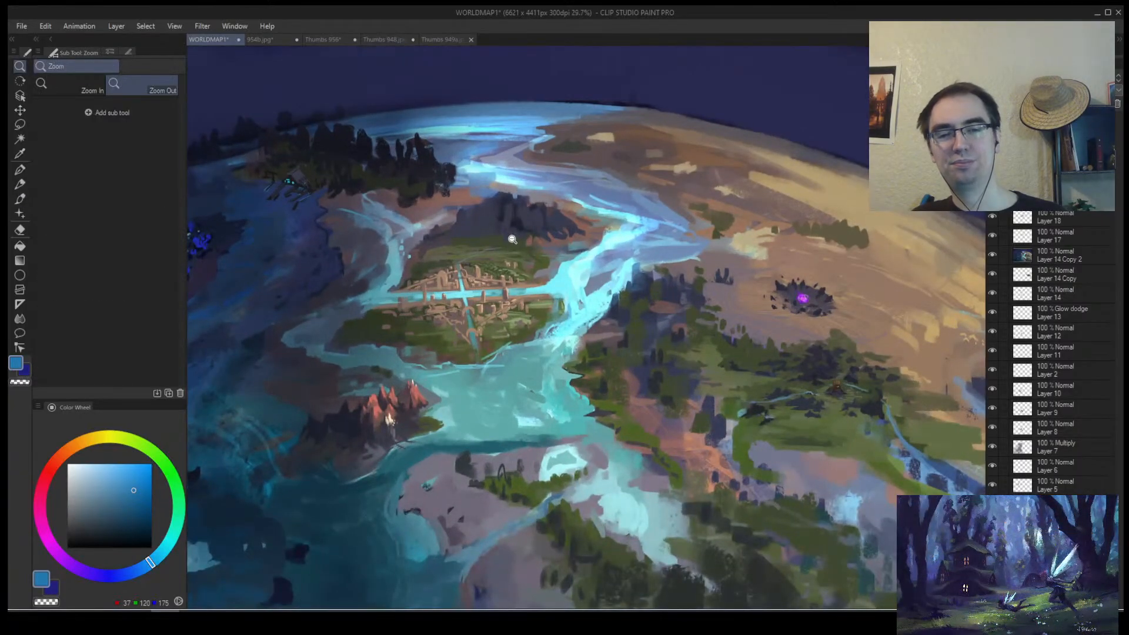
{"action": "left_click_drag", "start_coordinate": [647, 334], "coordinate": [688, 329]}
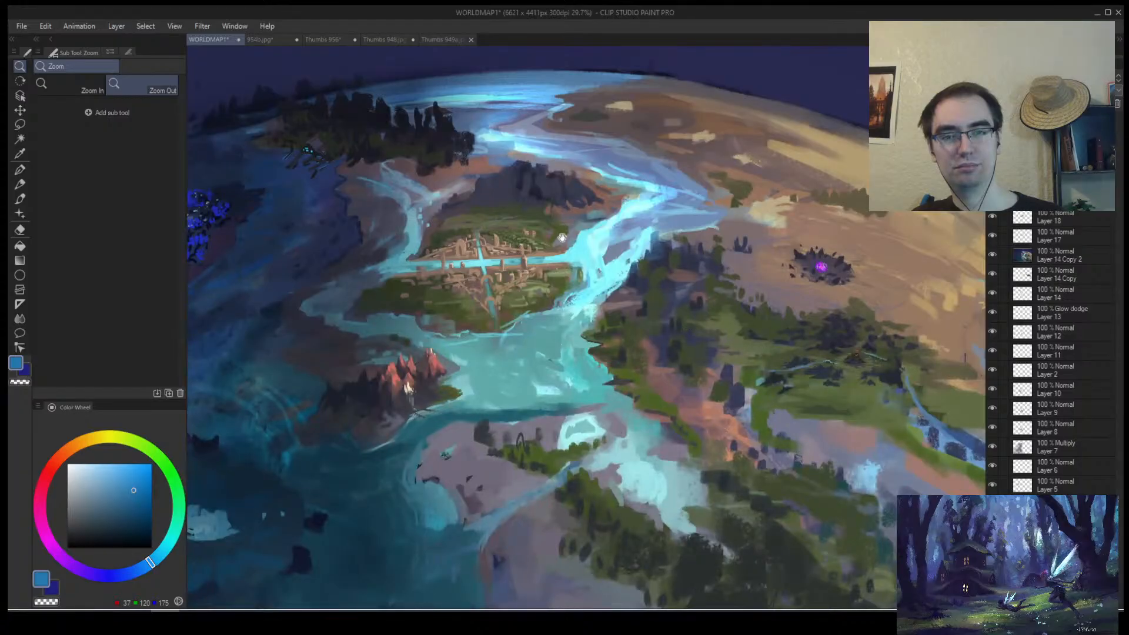
{"action": "left_click_drag", "start_coordinate": [563, 239], "coordinate": [610, 276]}
{"action": "left_click", "coordinate": [323, 38]}
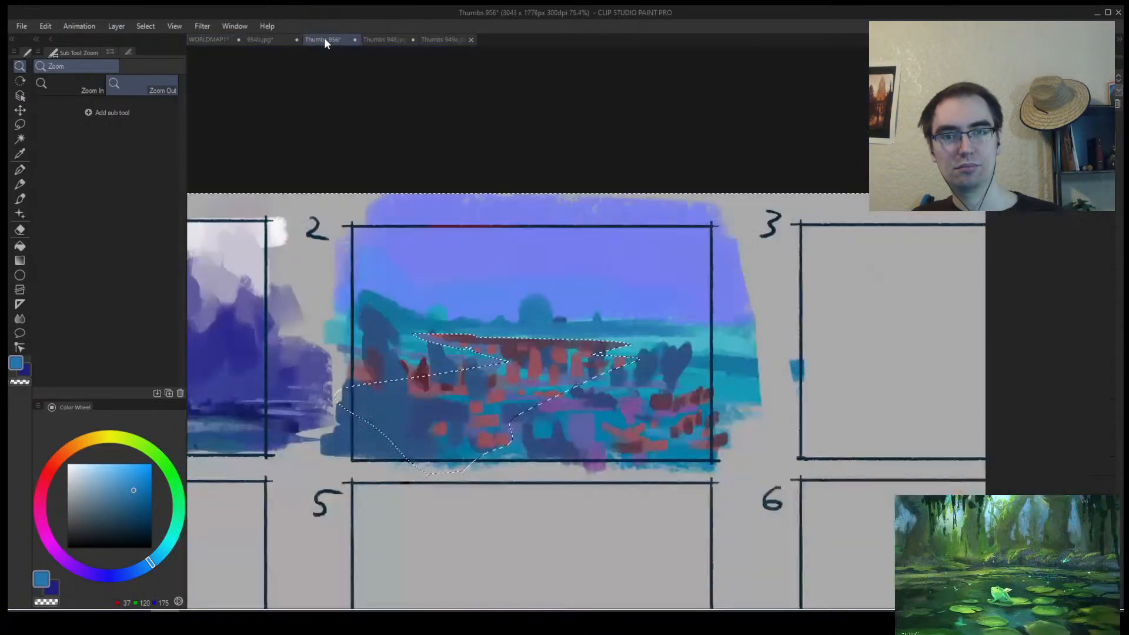
Paint light teal bands outside the selection on both sides of frame 2's winding red field area, and clear the selection.
{"action": "key", "text": "b"}
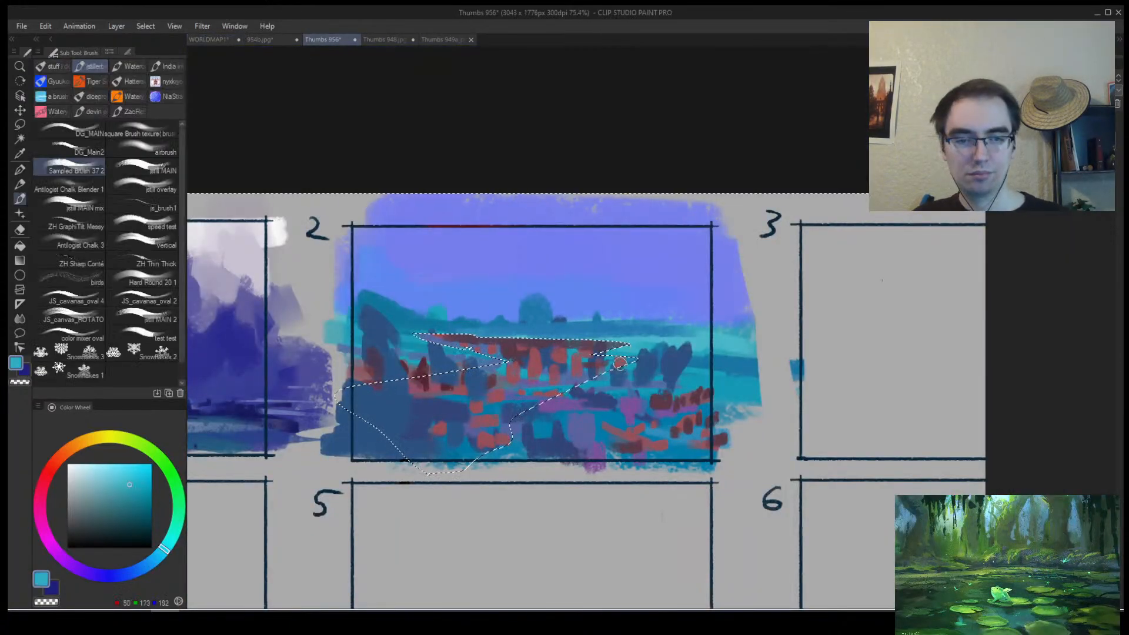
{"action": "left_click_drag", "start_coordinate": [533, 421], "coordinate": [647, 369]}
{"action": "left_click", "coordinate": [537, 436], "text": "alt"}
{"action": "left_click", "coordinate": [612, 403], "text": "alt"}
{"action": "mouse_move", "coordinate": [566, 410]}
{"action": "left_mouse_down"}
{"action": "mouse_move", "coordinate": [656, 383]}
{"action": "mouse_move", "coordinate": [692, 358]}
{"action": "mouse_move", "coordinate": [538, 436]}
{"action": "left_mouse_up"}
{"action": "left_click", "coordinate": [617, 382], "text": "alt"}
{"action": "mouse_move", "coordinate": [386, 365]}
{"action": "left_mouse_down"}
{"action": "mouse_move", "coordinate": [497, 363]}
{"action": "mouse_move", "coordinate": [312, 371]}
{"action": "left_mouse_up"}
{"action": "key", "text": "ctrl+d"}
Block in the centre of frame 2's field area with a muted red sampled from the patches.
{"action": "left_click", "coordinate": [565, 361], "text": "alt"}
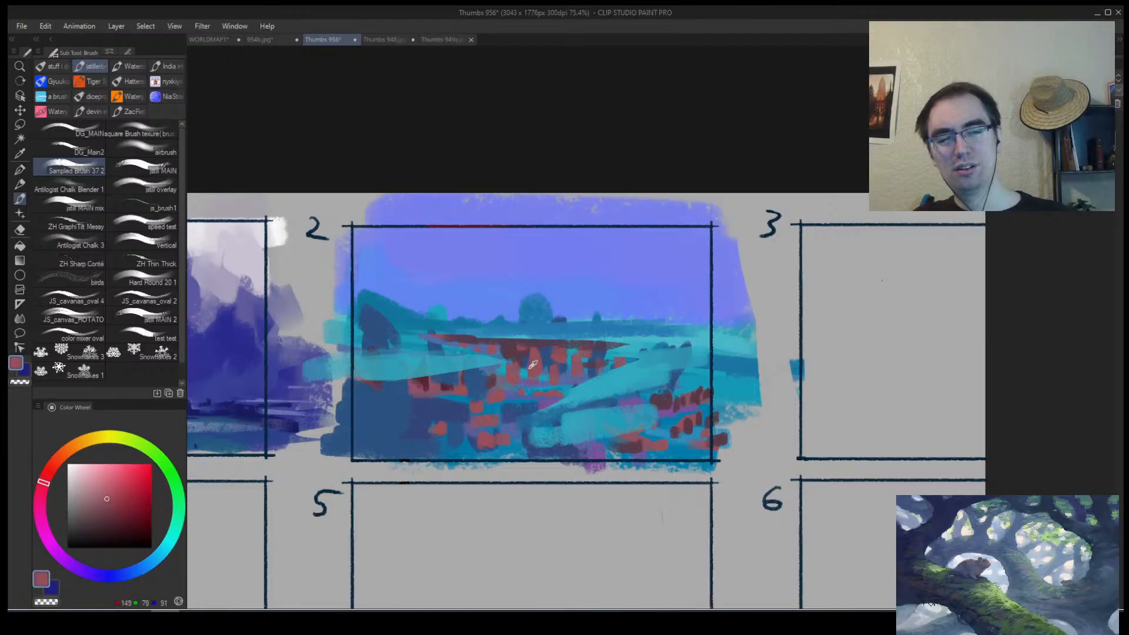
{"action": "mouse_move", "coordinate": [527, 372]}
{"action": "left_mouse_down"}
{"action": "mouse_move", "coordinate": [488, 377]}
{"action": "mouse_move", "coordinate": [590, 352]}
{"action": "left_mouse_up"}
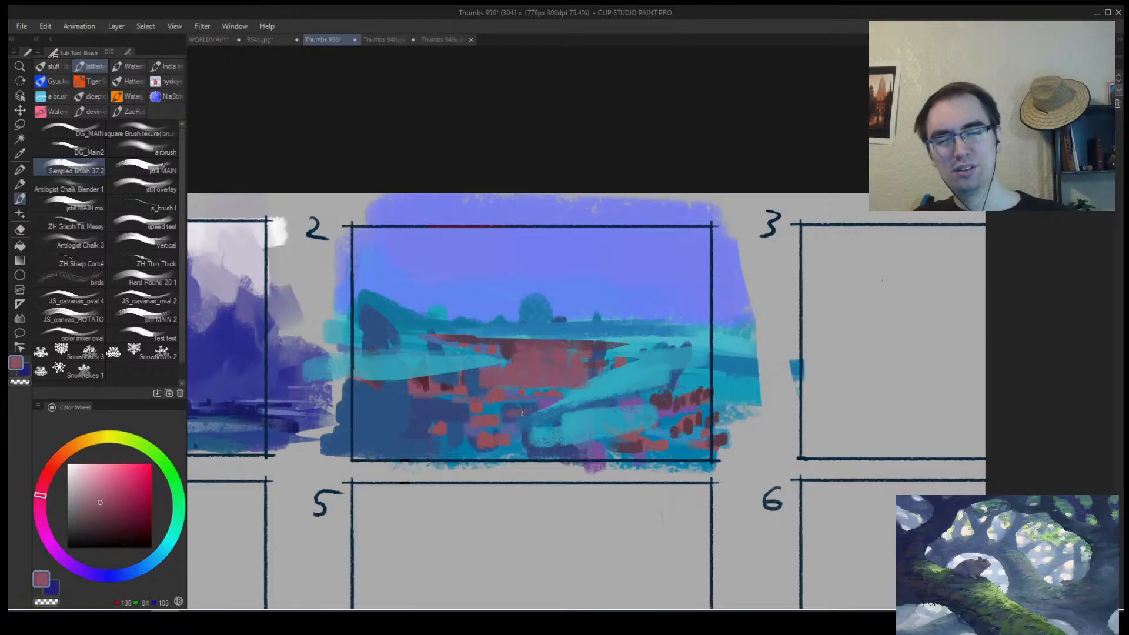
Lasso several thin zigzag and band shapes across the foreground of frame 2's field area.
{"action": "left_click", "coordinate": [557, 406], "text": "alt"}
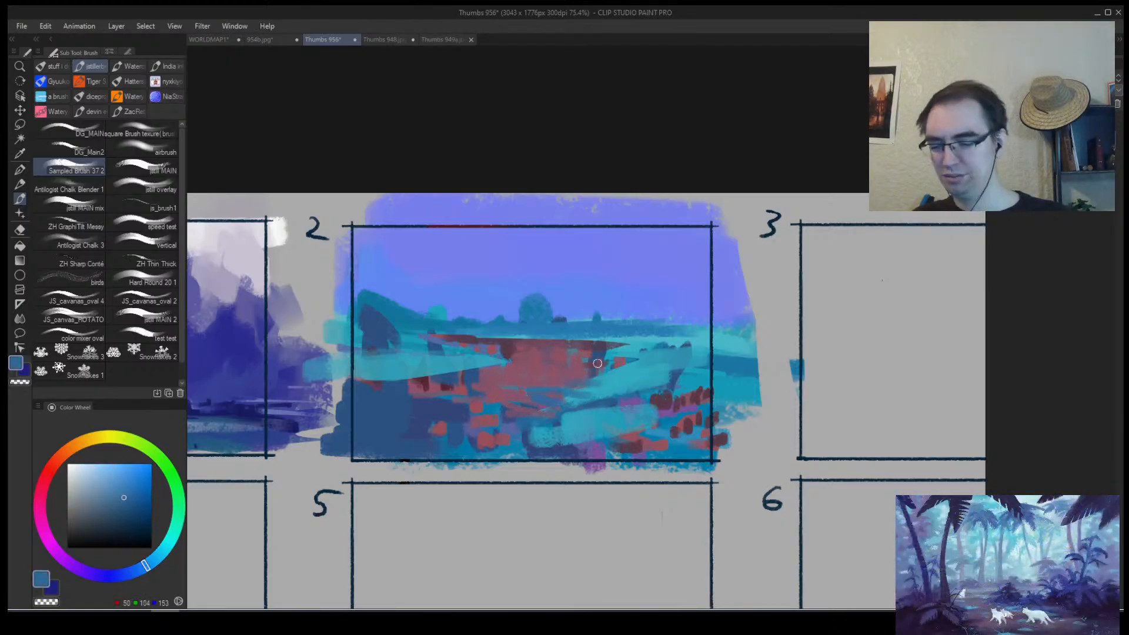
{"action": "key", "text": "m"}
{"action": "mouse_move", "coordinate": [554, 394]}
{"action": "left_mouse_down"}
{"action": "mouse_move", "coordinate": [679, 354]}
{"action": "mouse_move", "coordinate": [464, 360]}
{"action": "mouse_move", "coordinate": [333, 388]}
{"action": "mouse_move", "coordinate": [438, 379]}
{"action": "mouse_move", "coordinate": [322, 408]}
{"action": "mouse_move", "coordinate": [450, 384]}
{"action": "left_mouse_up"}
{"action": "mouse_move", "coordinate": [537, 423]}
{"action": "left_mouse_down"}
{"action": "mouse_move", "coordinate": [444, 451]}
{"action": "mouse_move", "coordinate": [638, 458]}
{"action": "left_mouse_up"}
{"action": "mouse_move", "coordinate": [624, 381]}
{"action": "left_mouse_down"}
{"action": "mouse_move", "coordinate": [688, 367]}
{"action": "mouse_move", "coordinate": [644, 405]}
{"action": "mouse_move", "coordinate": [687, 373]}
{"action": "left_mouse_up"}
Fill the selected winding shapes with light teal sampled from the field bands in frame 2.
{"action": "key", "text": "b"}
{"action": "left_click", "coordinate": [653, 369], "text": "alt"}
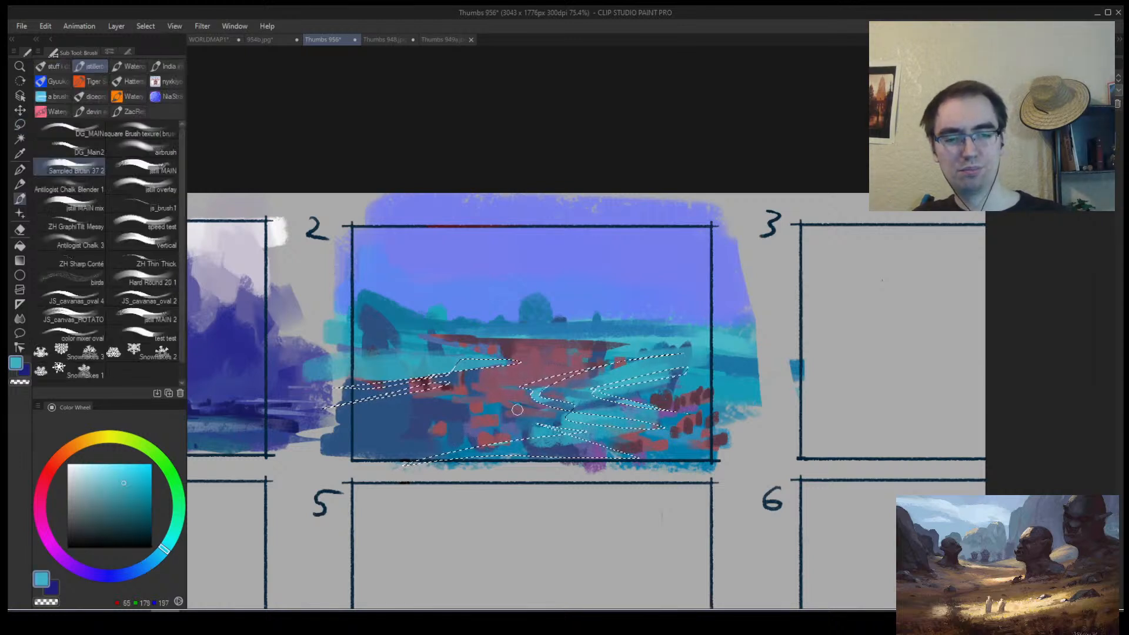
{"action": "left_click_drag", "start_coordinate": [536, 388], "coordinate": [656, 424]}
{"action": "left_click_drag", "start_coordinate": [608, 453], "coordinate": [532, 449]}
{"action": "left_click_drag", "start_coordinate": [511, 362], "coordinate": [462, 367]}
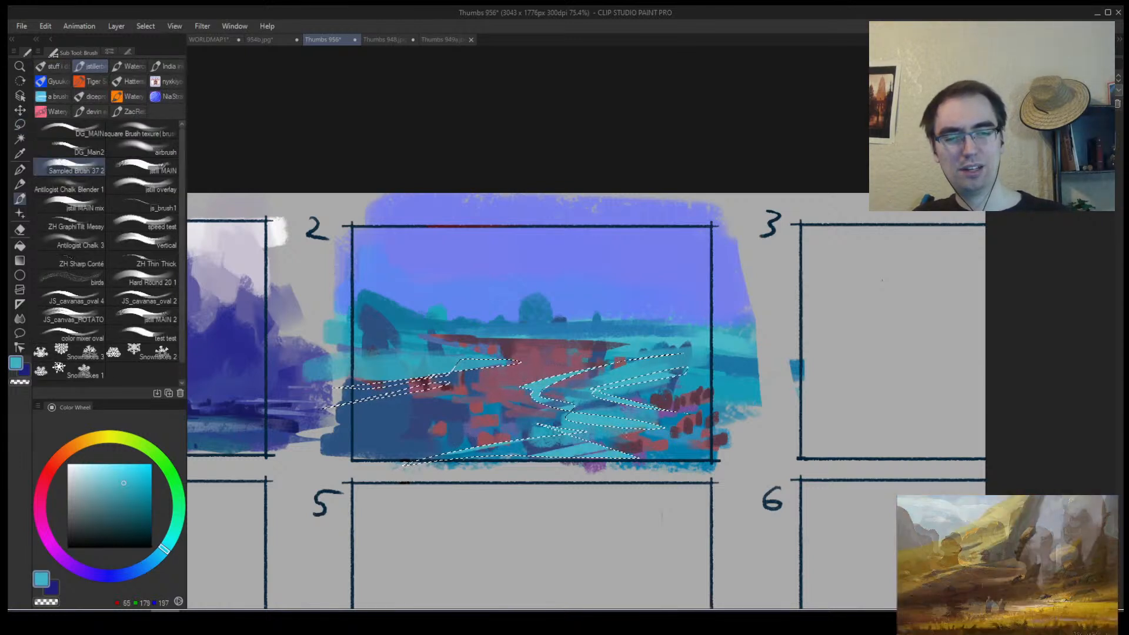
Invert the selection, paint sampled mid blue over the foreground patches around the teal zigzags, and clear the selection.
{"action": "key", "text": "ctrl+shift+i"}
{"action": "left_click", "coordinate": [582, 391], "text": "alt"}
{"action": "mouse_move", "coordinate": [583, 391]}
{"action": "left_mouse_down"}
{"action": "mouse_move", "coordinate": [636, 366]}
{"action": "mouse_move", "coordinate": [618, 408]}
{"action": "left_mouse_up"}
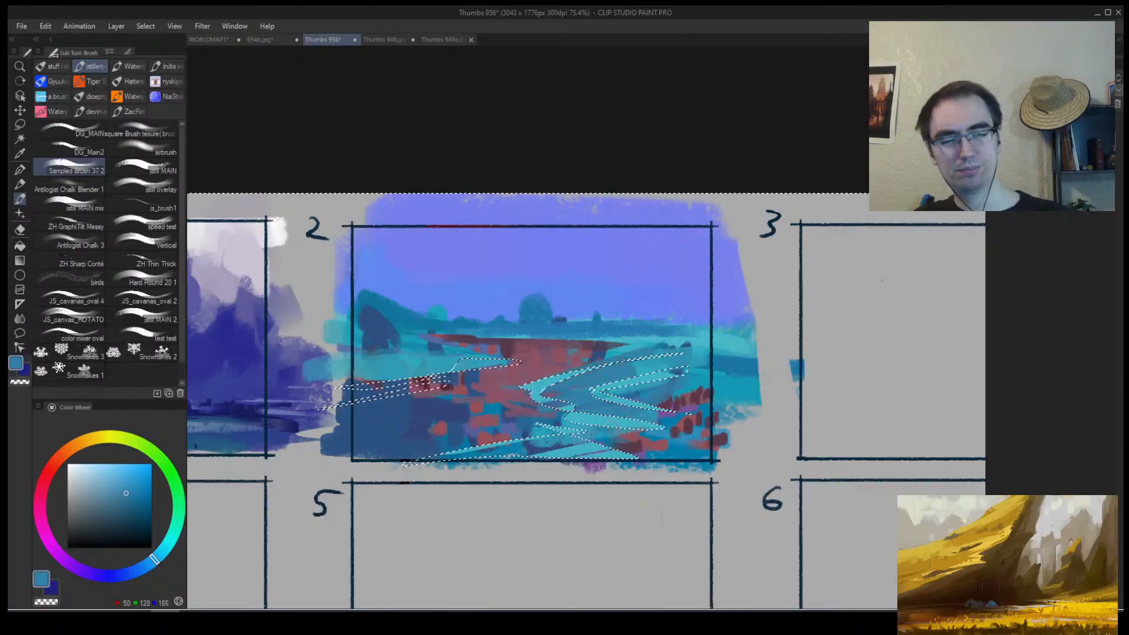
{"action": "mouse_move", "coordinate": [703, 406]}
{"action": "left_mouse_down"}
{"action": "mouse_move", "coordinate": [653, 464]}
{"action": "mouse_move", "coordinate": [564, 473]}
{"action": "mouse_move", "coordinate": [362, 449]}
{"action": "left_mouse_up"}
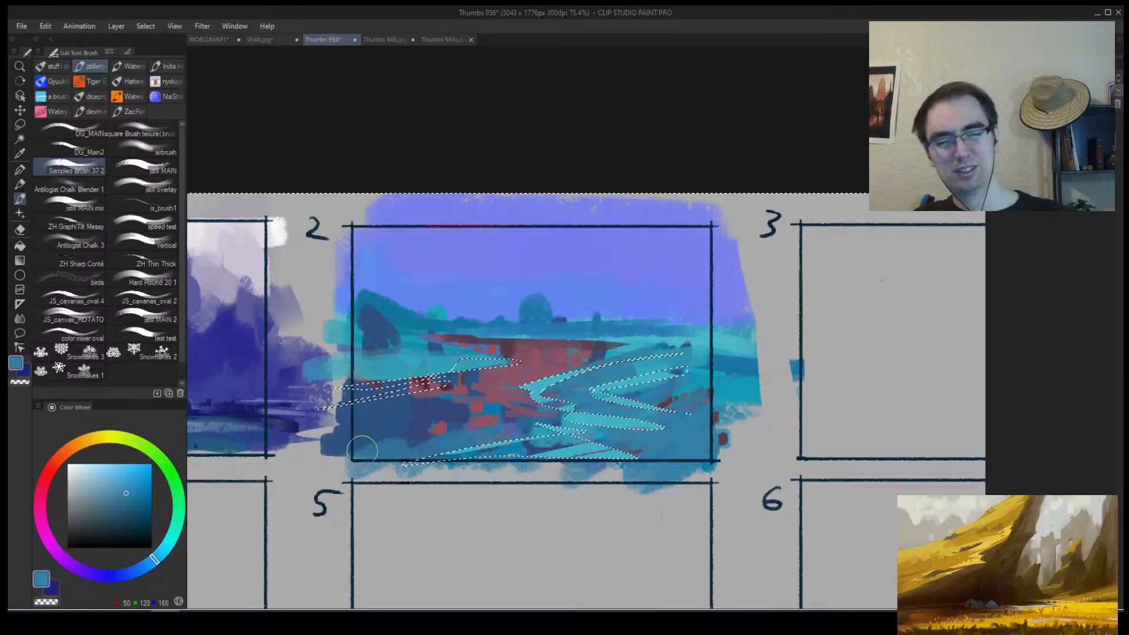
{"action": "mouse_move", "coordinate": [347, 394]}
{"action": "left_mouse_down"}
{"action": "mouse_move", "coordinate": [475, 381]}
{"action": "mouse_move", "coordinate": [469, 341]}
{"action": "mouse_move", "coordinate": [488, 345]}
{"action": "left_mouse_up"}
{"action": "key", "text": "ctrl+d"}
Mirror the view and rework the edges of frame 2's red field with sampled muted red and blue.
{"action": "key", "text": "h"}
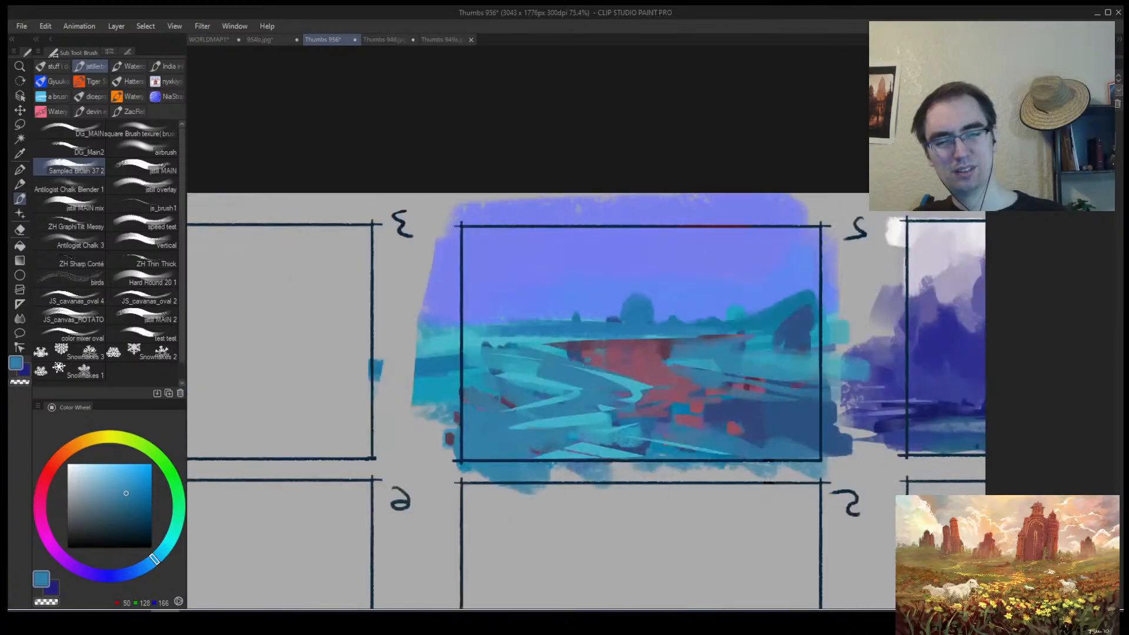
{"action": "left_click", "coordinate": [611, 357], "text": "alt"}
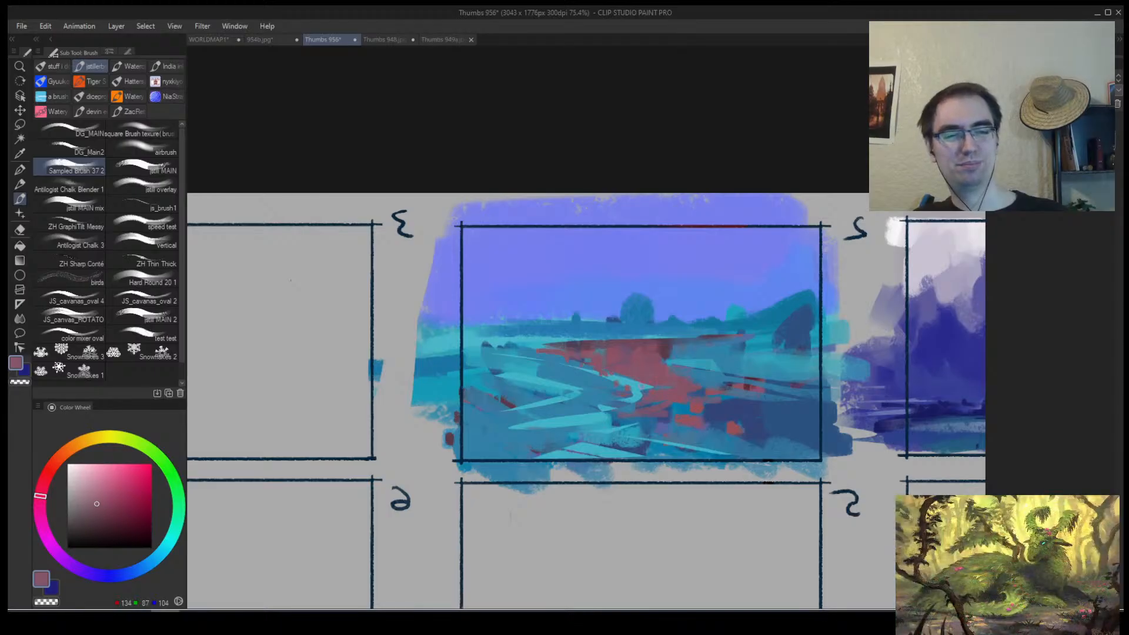
{"action": "left_click", "coordinate": [685, 425], "text": "alt"}
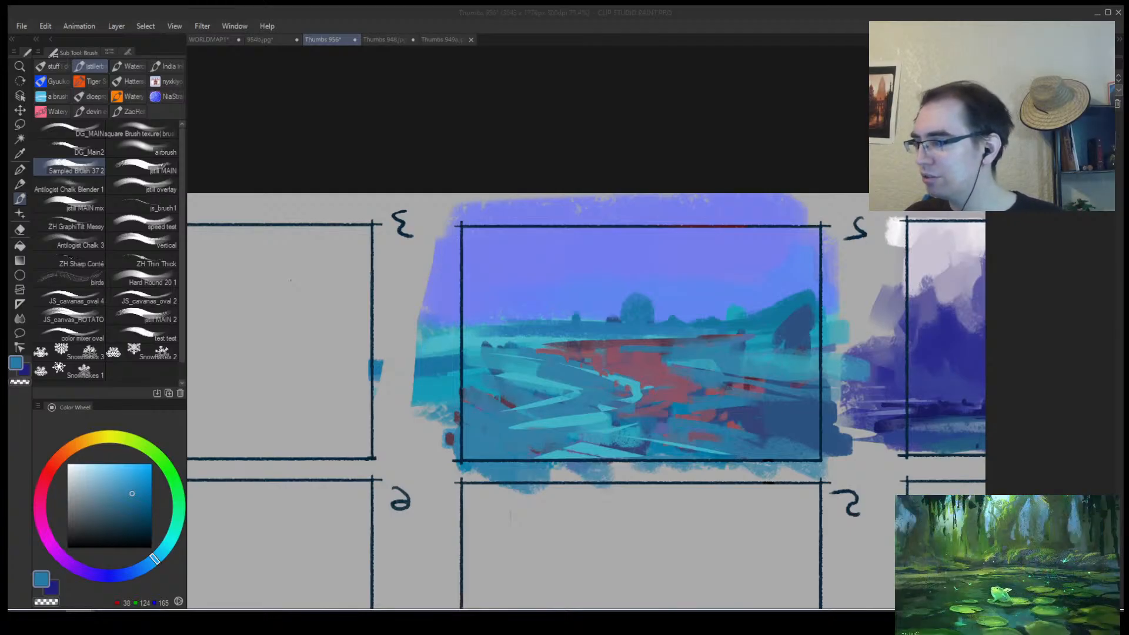
{"action": "key", "text": "ctrl+space"}
{"action": "left_click_drag", "start_coordinate": [627, 363], "coordinate": [700, 315]}
Lighten the sampled red to a dusty pink and paint it along the winding red field and in two smaller distant patches.
{"action": "left_click", "coordinate": [618, 361], "text": "alt"}
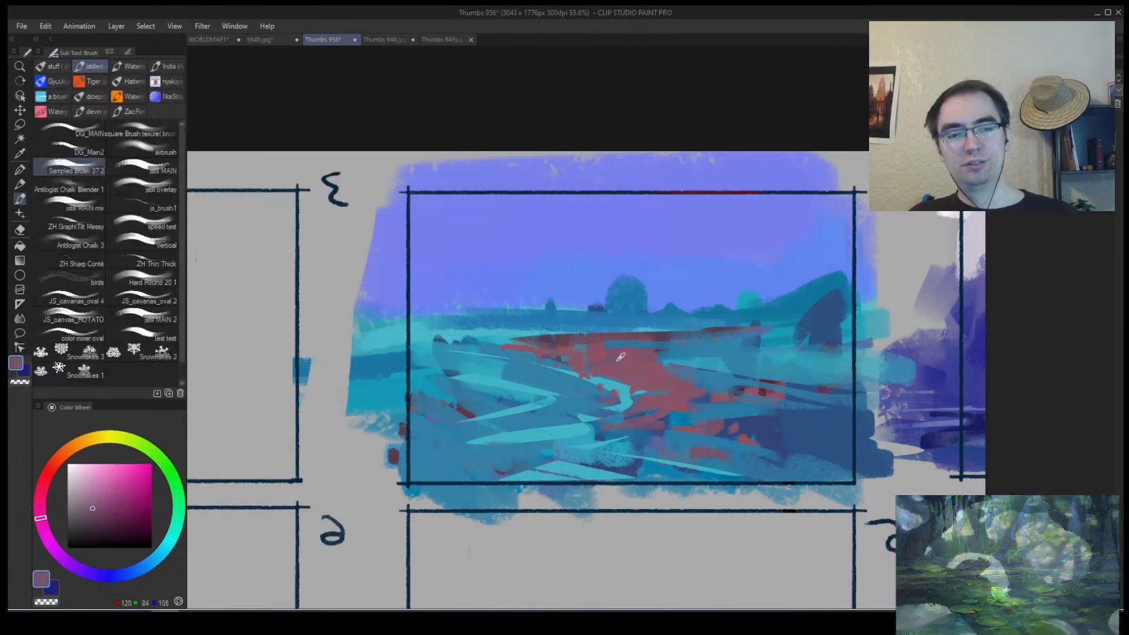
{"action": "left_click", "coordinate": [86, 497]}
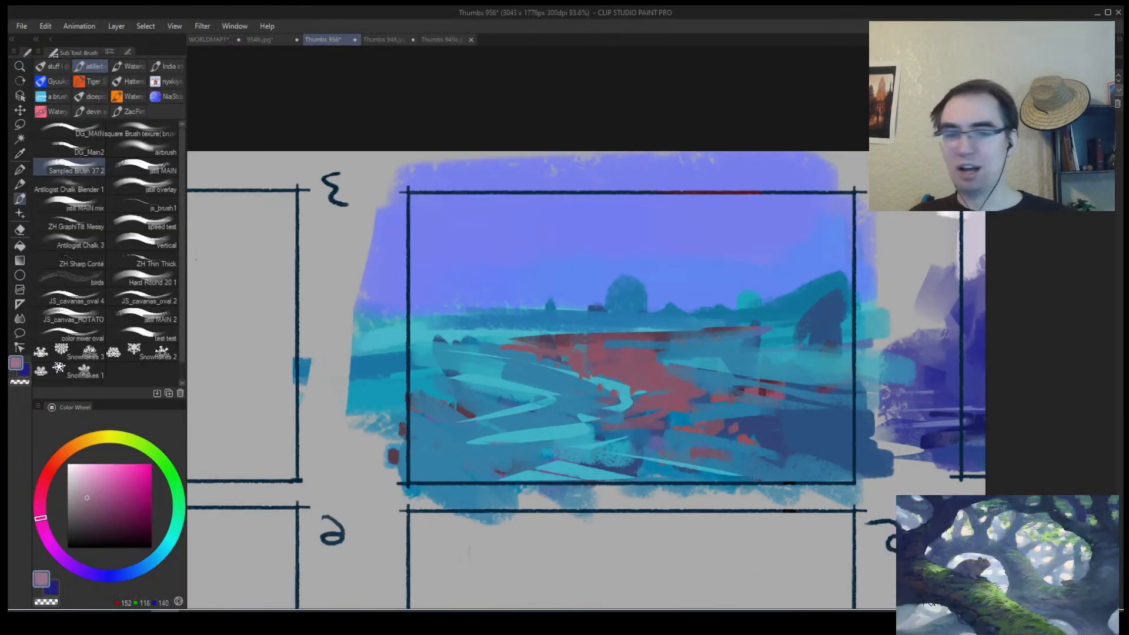
{"action": "mouse_move", "coordinate": [631, 372]}
{"action": "left_mouse_down"}
{"action": "mouse_move", "coordinate": [573, 356]}
{"action": "mouse_move", "coordinate": [646, 359]}
{"action": "mouse_move", "coordinate": [668, 375]}
{"action": "mouse_move", "coordinate": [606, 364]}
{"action": "left_mouse_up"}
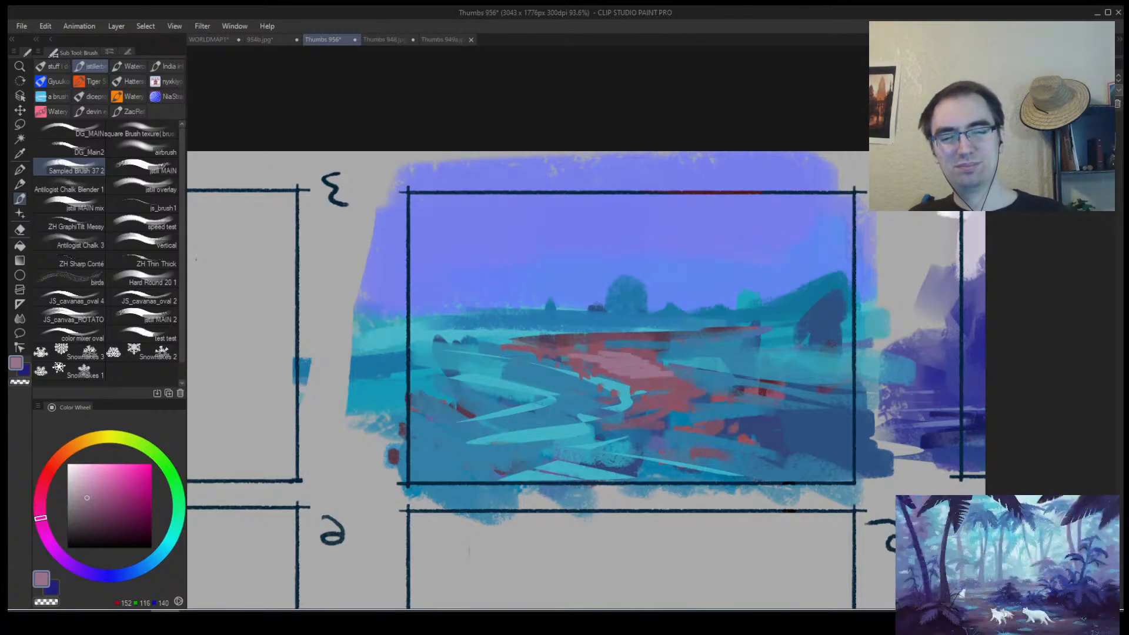
{"action": "mouse_move", "coordinate": [674, 392]}
{"action": "left_mouse_down"}
{"action": "mouse_move", "coordinate": [653, 385]}
{"action": "mouse_move", "coordinate": [697, 395]}
{"action": "mouse_move", "coordinate": [708, 385]}
{"action": "left_mouse_up"}
{"action": "mouse_move", "coordinate": [597, 355]}
{"action": "left_mouse_down"}
{"action": "mouse_move", "coordinate": [547, 343]}
{"action": "mouse_move", "coordinate": [592, 346]}
{"action": "left_mouse_up"}
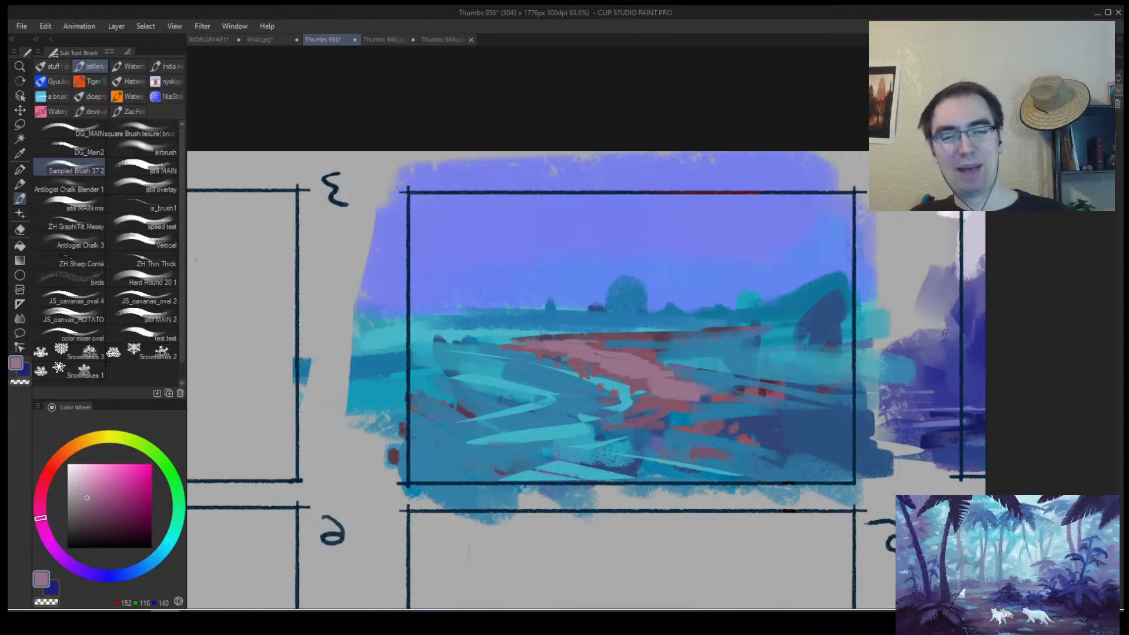
{"action": "left_click_drag", "start_coordinate": [429, 362], "coordinate": [471, 363]}
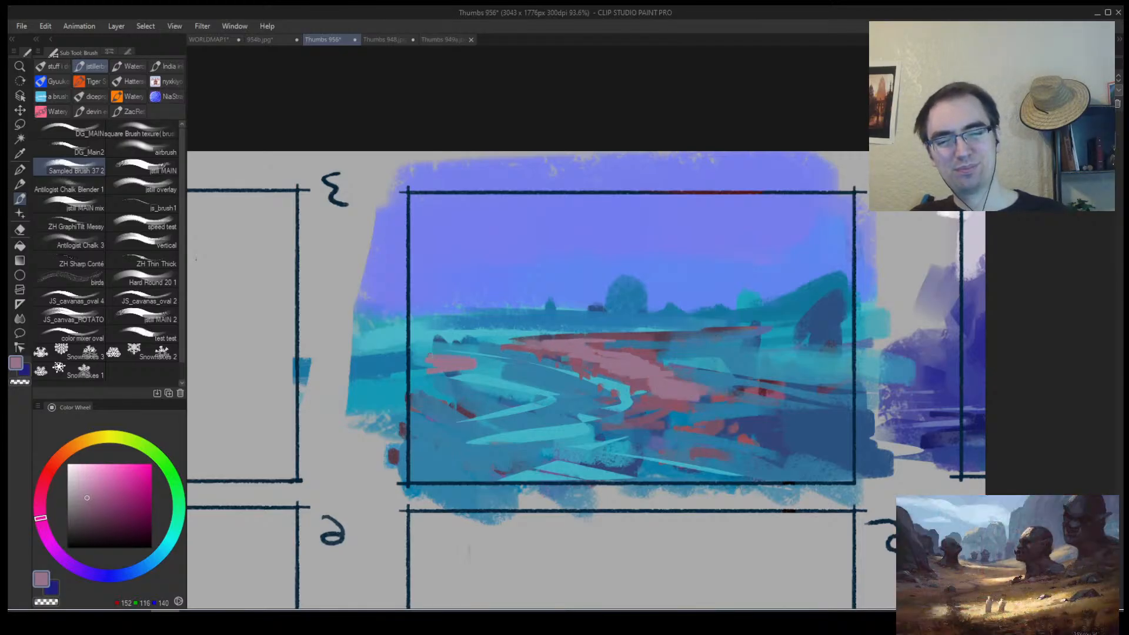
{"action": "left_click_drag", "start_coordinate": [488, 324], "coordinate": [561, 325]}
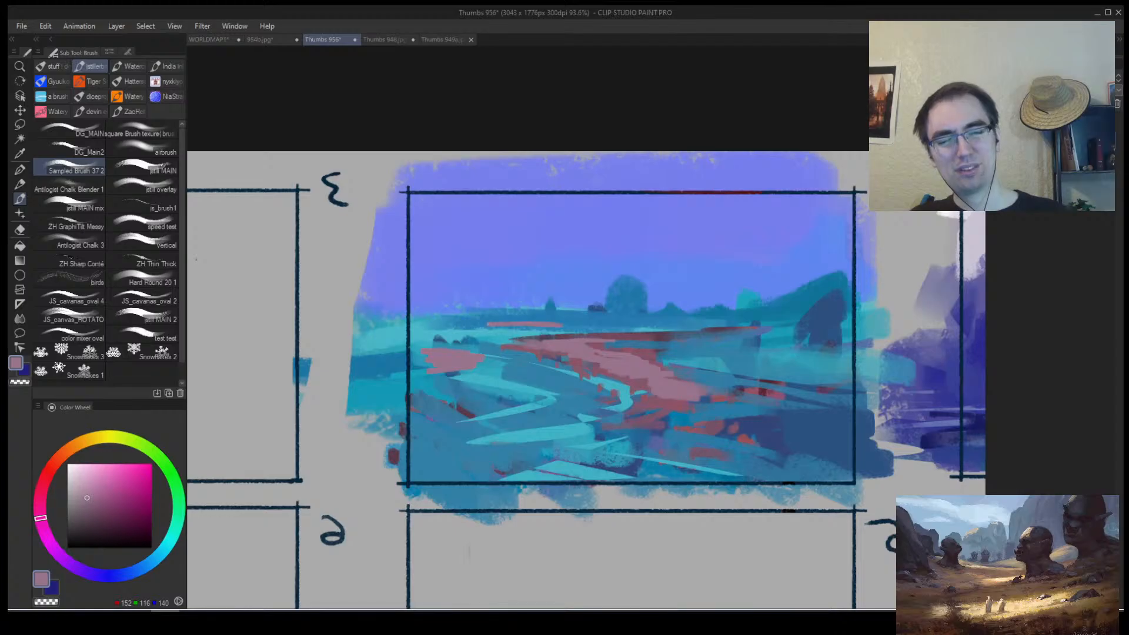
Dab small dark blue bushes onto the pink patches using a colour sampled from the existing shrubs.
{"action": "left_click", "coordinate": [449, 338], "text": "alt"}
{"action": "mouse_move", "coordinate": [429, 341]}
{"action": "left_mouse_down"}
{"action": "mouse_move", "coordinate": [477, 356]}
{"action": "mouse_move", "coordinate": [434, 353]}
{"action": "mouse_move", "coordinate": [450, 354]}
{"action": "left_mouse_up"}
{"action": "mouse_move", "coordinate": [549, 346]}
{"action": "left_mouse_down"}
{"action": "mouse_move", "coordinate": [562, 354]}
{"action": "mouse_move", "coordinate": [524, 351]}
{"action": "left_mouse_up"}
{"action": "left_click_drag", "start_coordinate": [618, 355], "coordinate": [635, 359]}
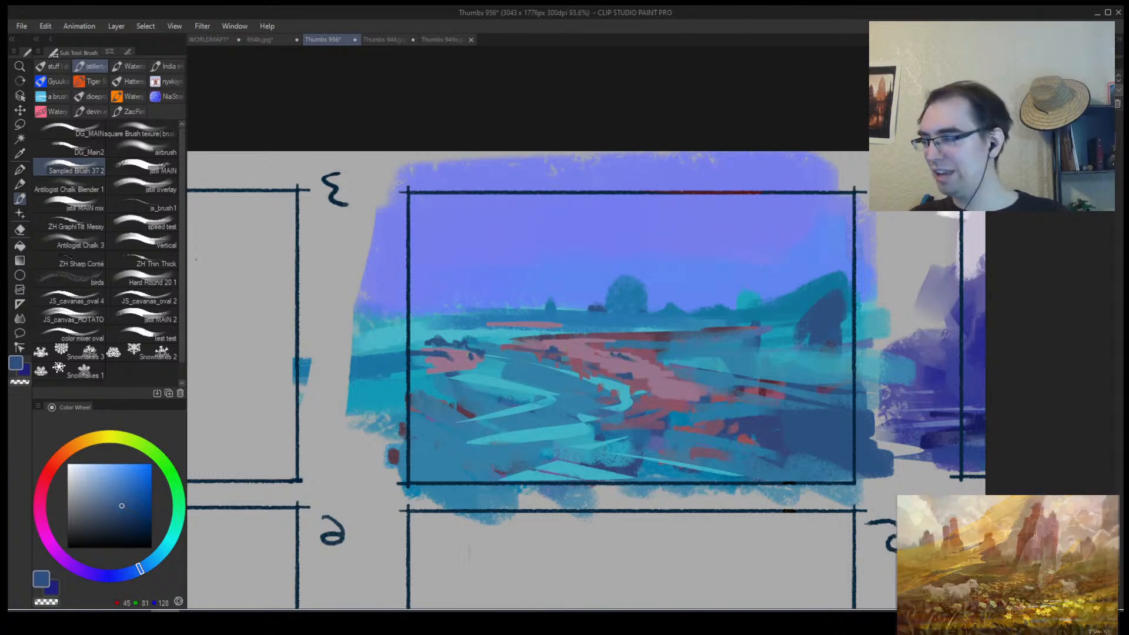
Break up the red field's edges with sampled muted red and light teal, and add thin teal strips across the distant plain.
{"action": "left_click", "coordinate": [625, 388], "text": "alt"}
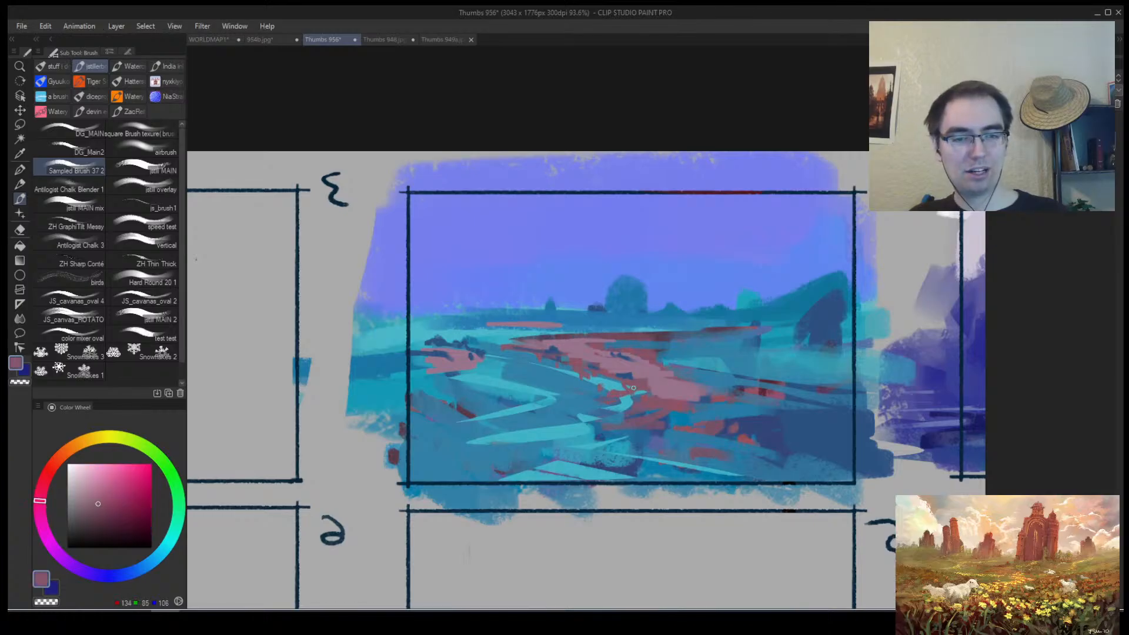
{"action": "left_click", "coordinate": [595, 391], "text": "alt"}
{"action": "left_click", "coordinate": [615, 400], "text": "alt"}
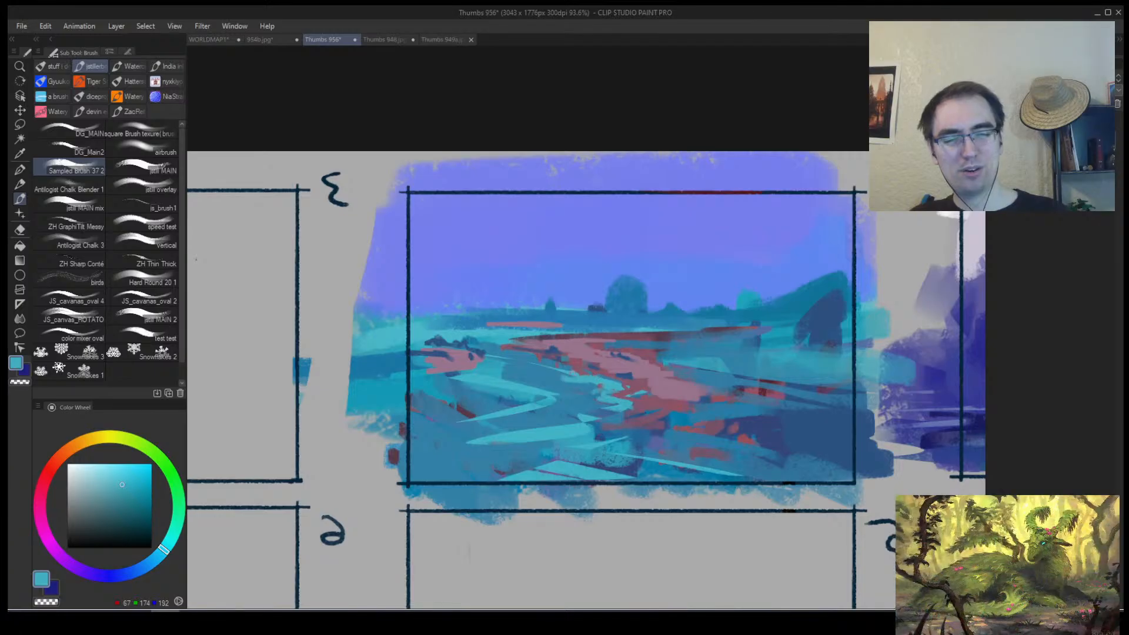
{"action": "mouse_move", "coordinate": [629, 347]}
{"action": "left_mouse_down"}
{"action": "mouse_move", "coordinate": [618, 344]}
{"action": "mouse_move", "coordinate": [732, 334]}
{"action": "left_mouse_up"}
{"action": "left_click_drag", "start_coordinate": [570, 333], "coordinate": [609, 330]}
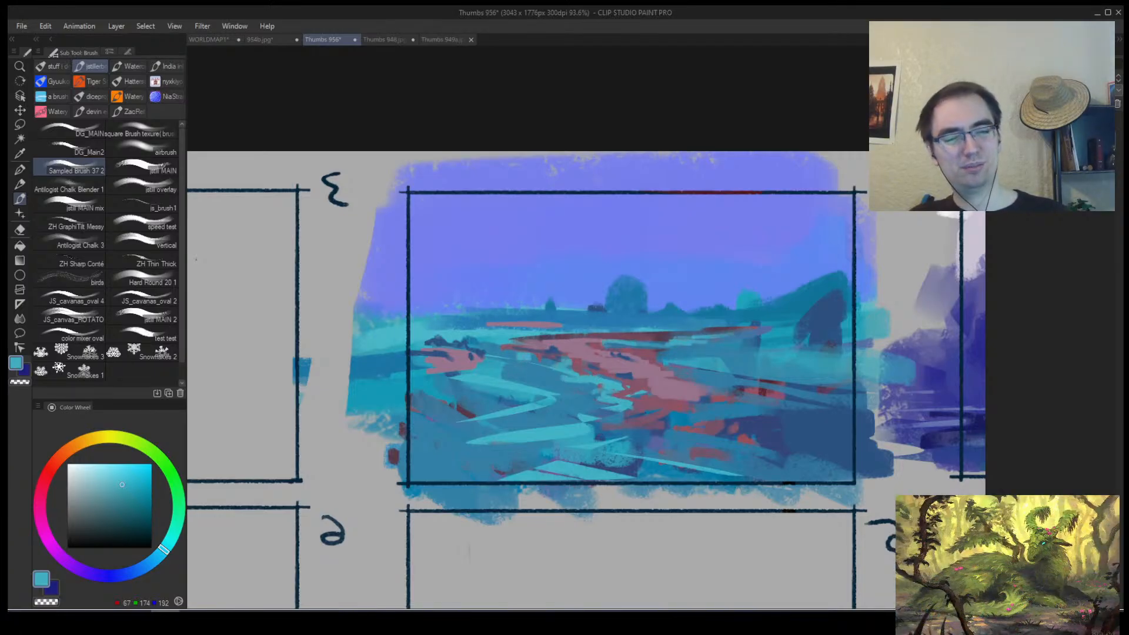
{"action": "left_click_drag", "start_coordinate": [467, 322], "coordinate": [690, 324]}
{"action": "left_click_drag", "start_coordinate": [441, 321], "coordinate": [743, 318]}
Unmirror the view and paint over the trees on frame 2's horizon with blues sampled from the distance and sky.
{"action": "key", "text": "h"}
{"action": "mouse_move", "coordinate": [731, 381]}
{"action": "left_mouse_down"}
{"action": "mouse_move", "coordinate": [688, 380]}
{"action": "mouse_move", "coordinate": [695, 353]}
{"action": "left_mouse_up"}
{"action": "left_click", "coordinate": [617, 330], "text": "alt"}
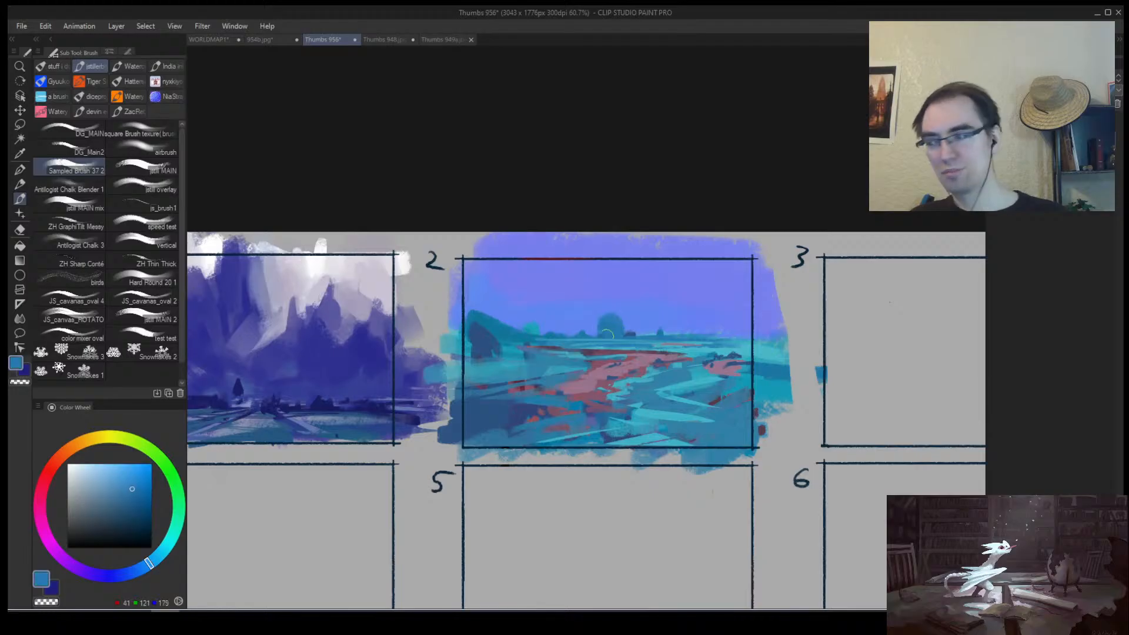
{"action": "mouse_move", "coordinate": [621, 332]}
{"action": "left_mouse_down"}
{"action": "mouse_move", "coordinate": [742, 331]}
{"action": "mouse_move", "coordinate": [539, 322]}
{"action": "mouse_move", "coordinate": [773, 329]}
{"action": "left_mouse_up"}
{"action": "left_click_drag", "start_coordinate": [678, 326], "coordinate": [797, 322]}
{"action": "left_click", "coordinate": [611, 309], "text": "alt"}
{"action": "left_click_drag", "start_coordinate": [596, 321], "coordinate": [743, 325]}
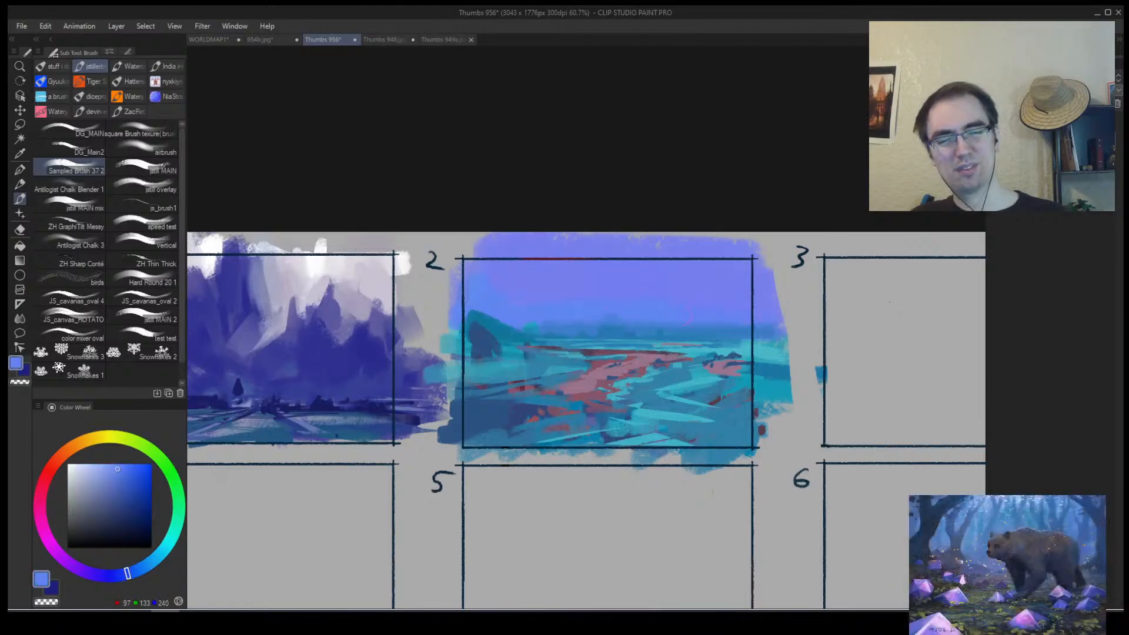
Choose a pale periwinkle blue and brush broad horizontal bands of it across frame 2's sky.
{"action": "left_click", "coordinate": [92, 464]}
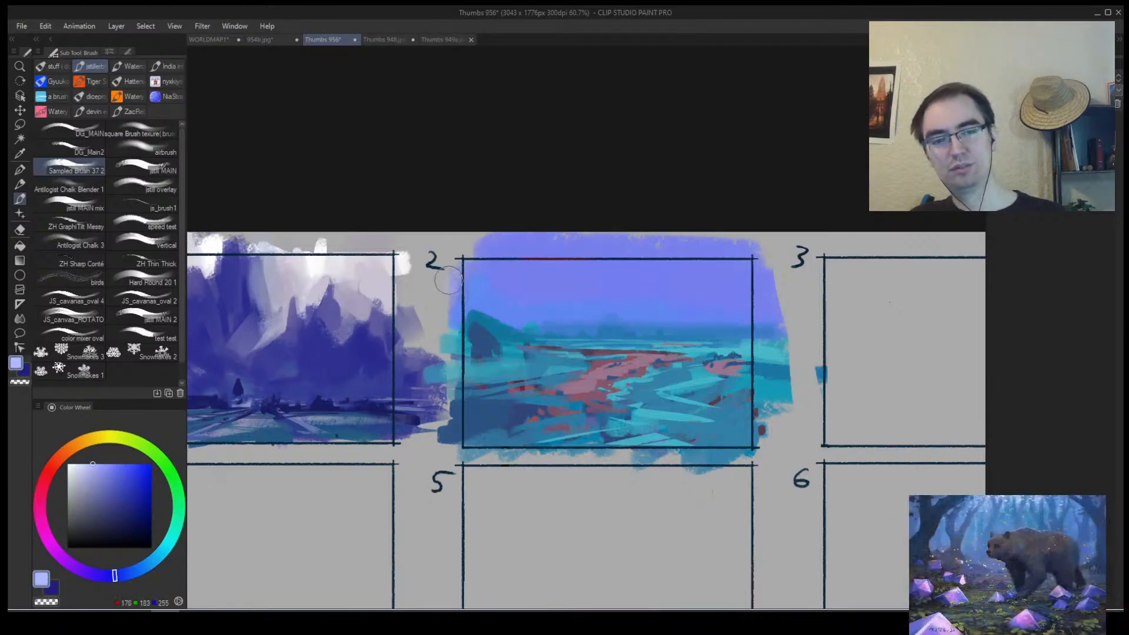
{"action": "left_click_drag", "start_coordinate": [435, 279], "coordinate": [663, 290]}
{"action": "left_click_drag", "start_coordinate": [498, 304], "coordinate": [679, 303]}
{"action": "left_click_drag", "start_coordinate": [534, 306], "coordinate": [767, 307]}
{"action": "mouse_move", "coordinate": [679, 275]}
{"action": "left_mouse_down"}
{"action": "mouse_move", "coordinate": [724, 275]}
{"action": "mouse_move", "coordinate": [607, 265]}
{"action": "left_mouse_up"}
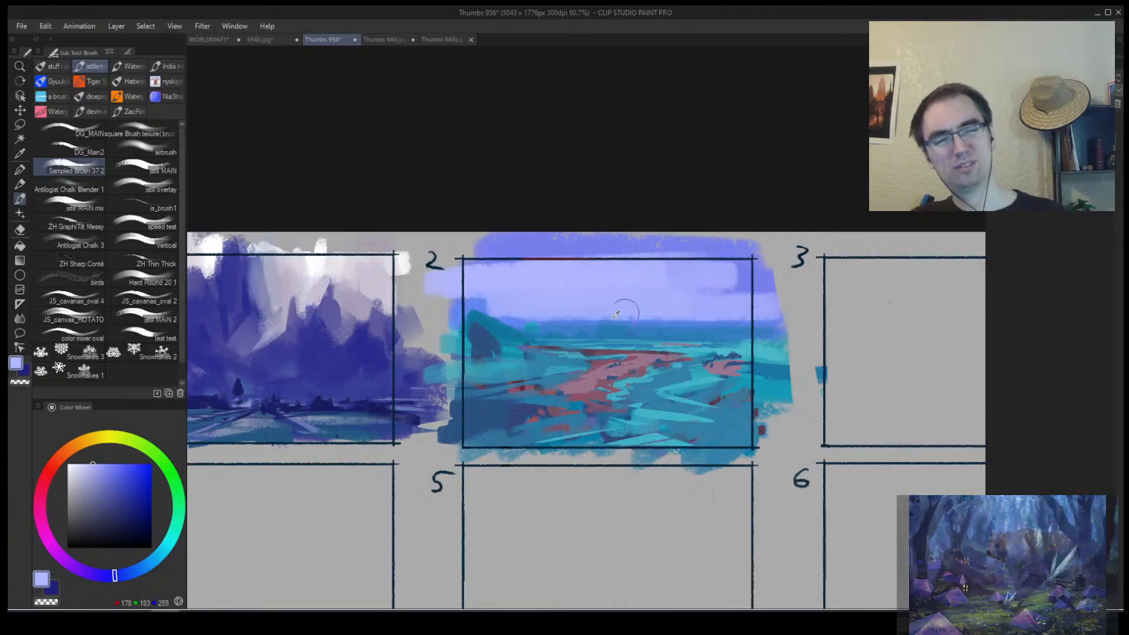
Soften the lower sky above frame 2's horizon with a hazy band of sampled blue.
{"action": "left_click", "coordinate": [588, 317], "text": "alt"}
{"action": "mouse_move", "coordinate": [531, 322]}
{"action": "left_mouse_down"}
{"action": "mouse_move", "coordinate": [769, 318]}
{"action": "mouse_move", "coordinate": [735, 318]}
{"action": "left_mouse_up"}
{"action": "left_click", "coordinate": [608, 327], "text": "alt"}
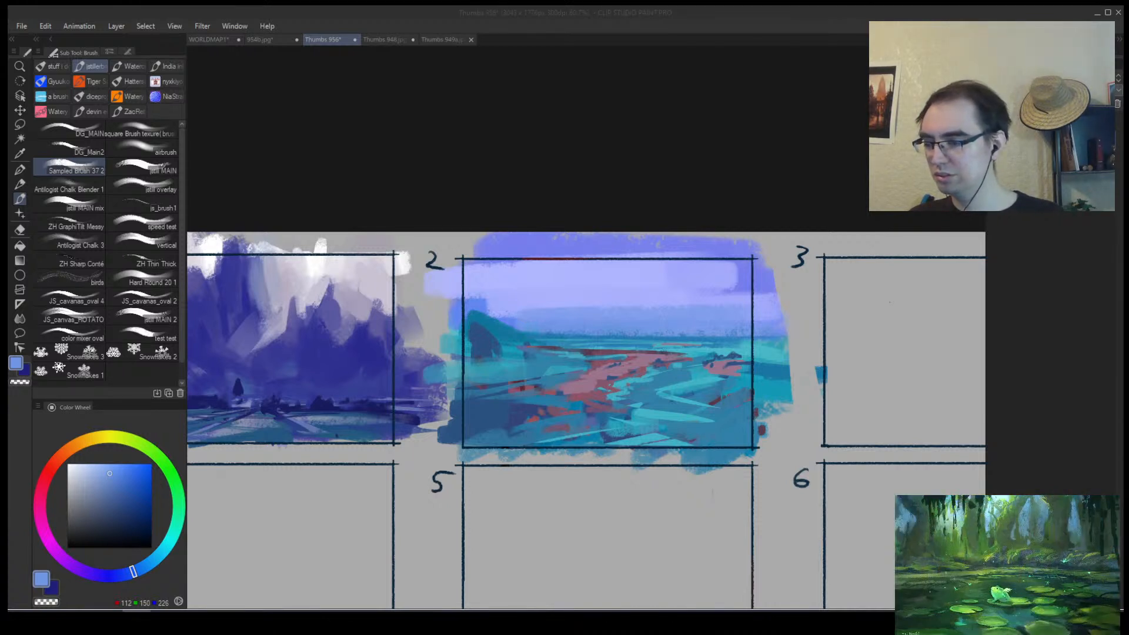
Paint out the dark hill beside the plain with sampled sky blue, reducing it to a low teal rise.
{"action": "left_click", "coordinate": [597, 326]}
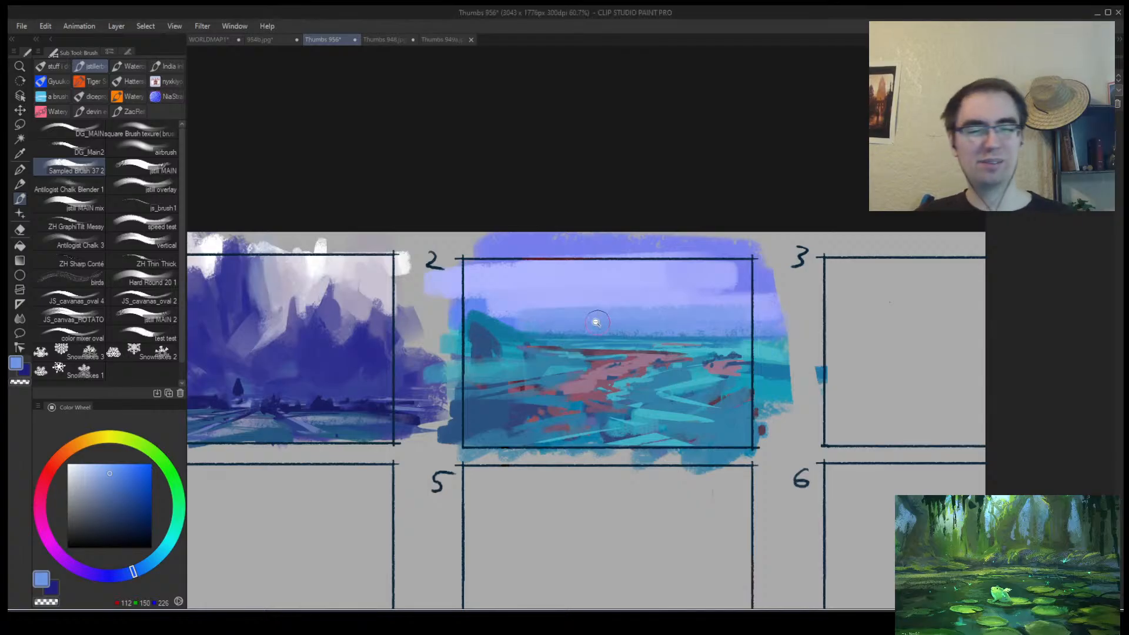
{"action": "mouse_move", "coordinate": [580, 331]}
{"action": "left_mouse_down"}
{"action": "mouse_move", "coordinate": [555, 333]}
{"action": "mouse_move", "coordinate": [547, 274]}
{"action": "left_mouse_up"}
{"action": "left_click", "coordinate": [509, 330], "text": "alt"}
{"action": "left_click_drag", "start_coordinate": [499, 330], "coordinate": [508, 350]}
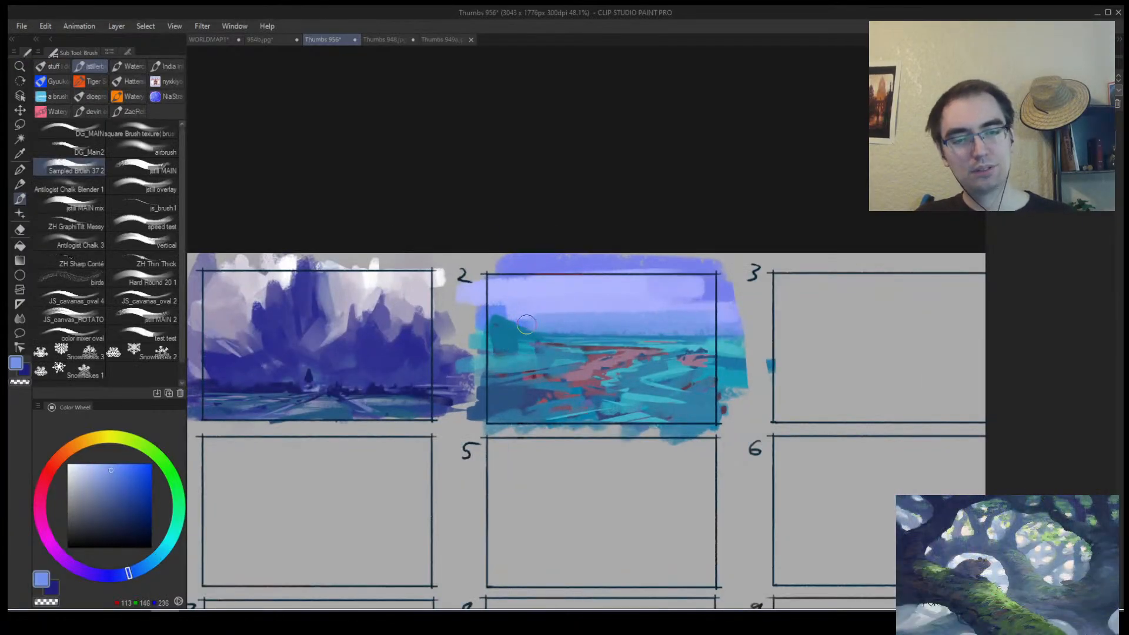
{"action": "left_click", "coordinate": [509, 340], "text": "alt"}
{"action": "left_click", "coordinate": [509, 340], "text": "alt"}
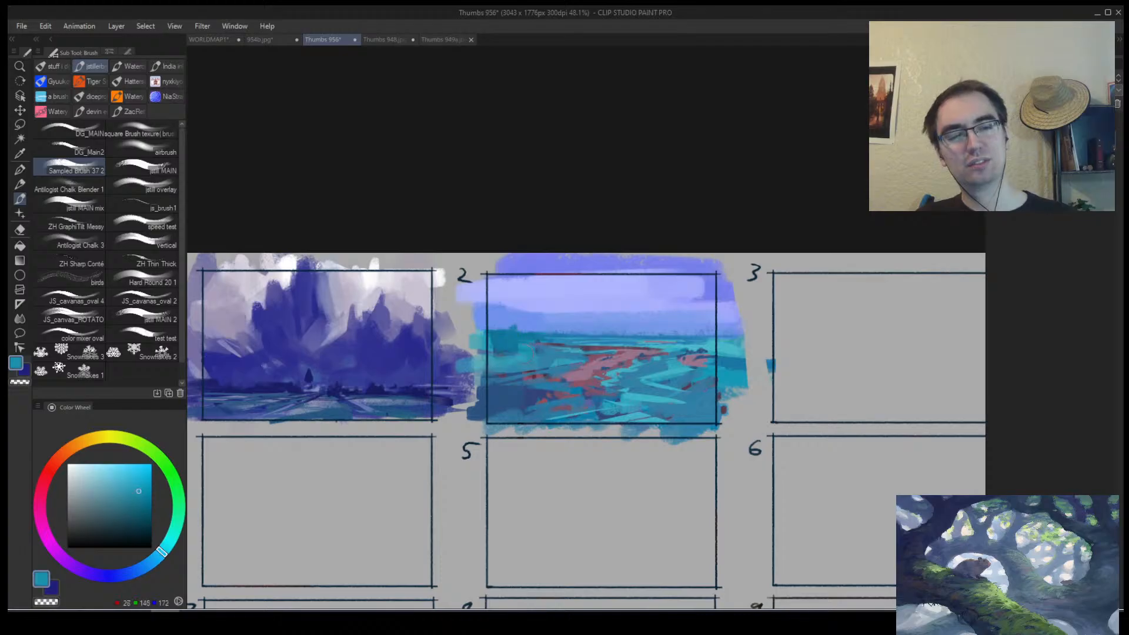
Sample teal blues from the plain and paint over part of the red patches beside the winding field.
{"action": "left_click", "coordinate": [541, 355], "text": "alt"}
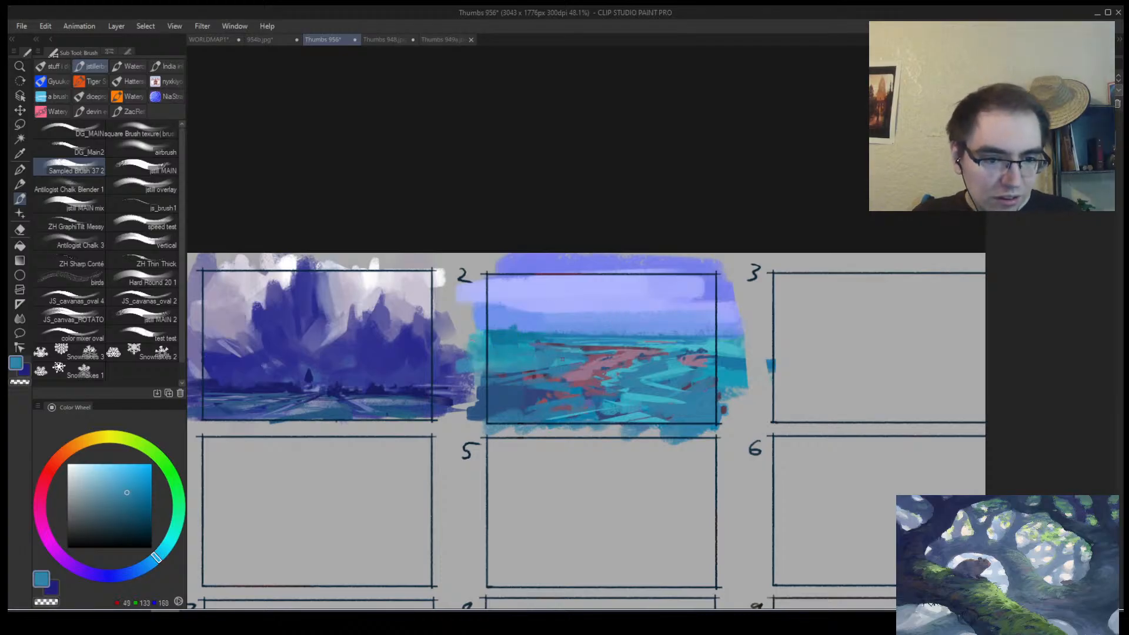
{"action": "left_click", "coordinate": [562, 360], "text": "alt"}
{"action": "key", "text": "ctrl+space"}
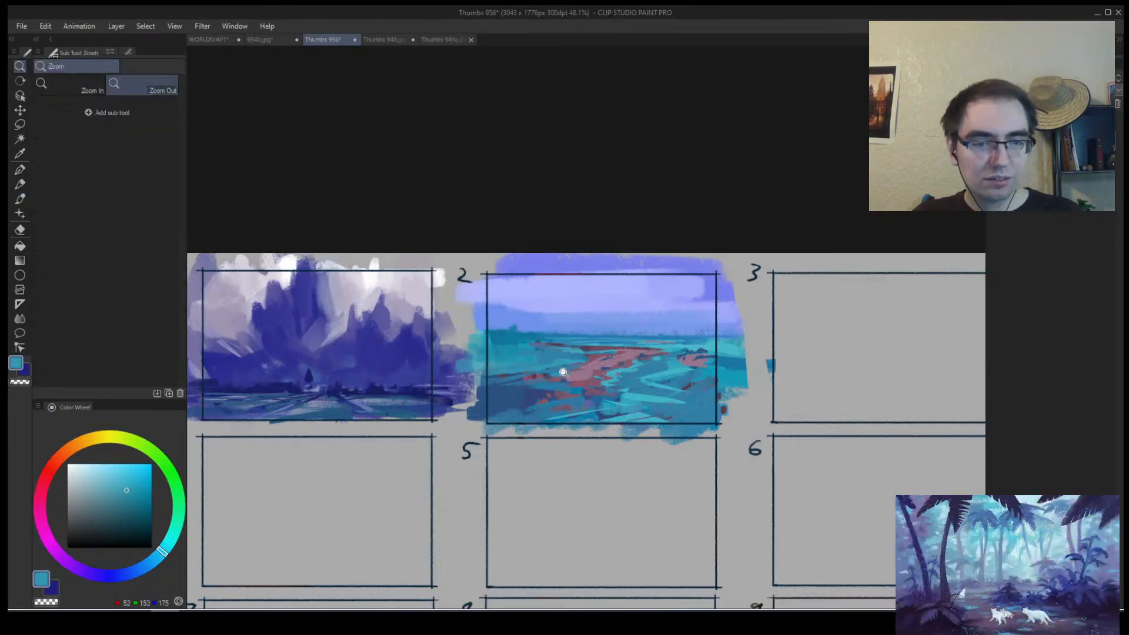
{"action": "left_click", "coordinate": [564, 373]}
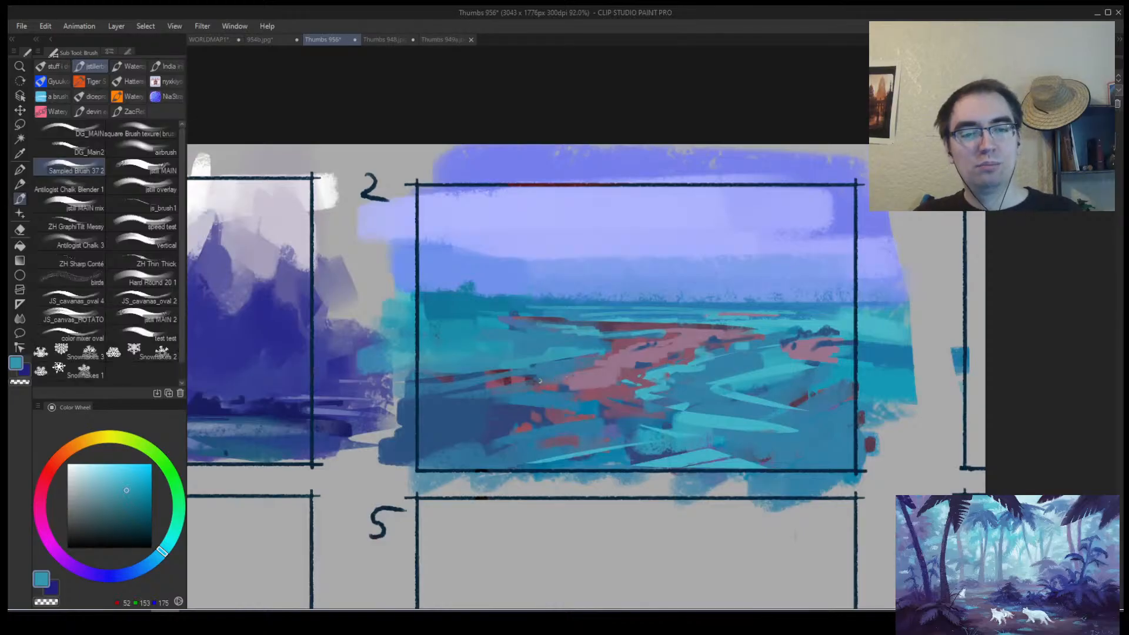
{"action": "left_click_drag", "start_coordinate": [540, 381], "coordinate": [514, 383]}
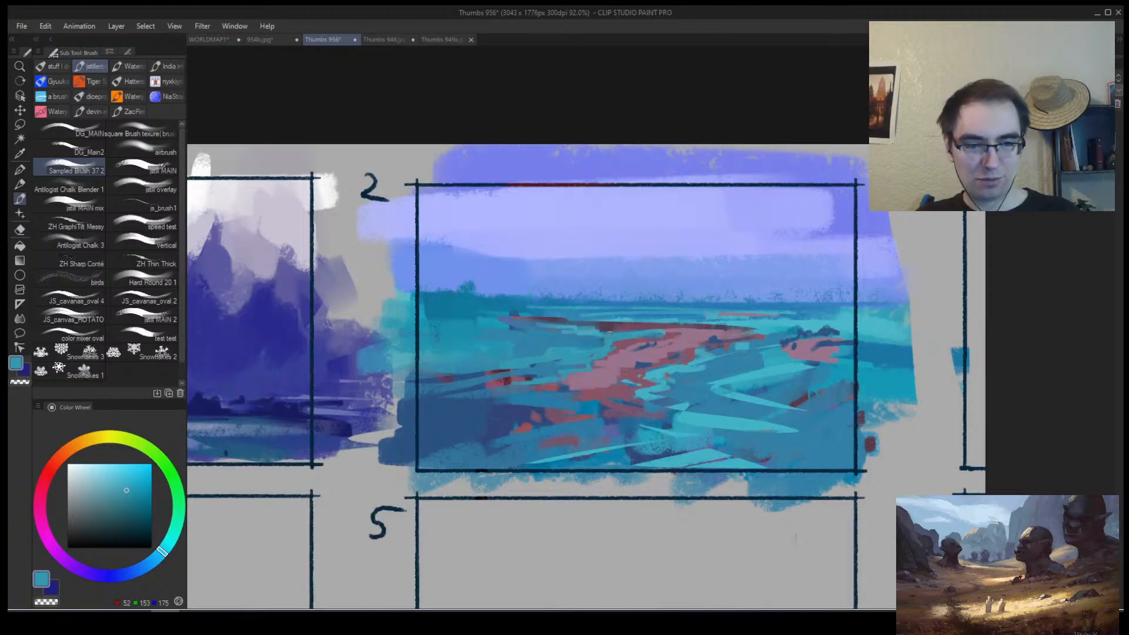
Mirror the canvas and trim the far dark red edge of frame 2's winding field with sampled teal blues.
{"action": "left_click", "coordinate": [644, 320], "text": "alt"}
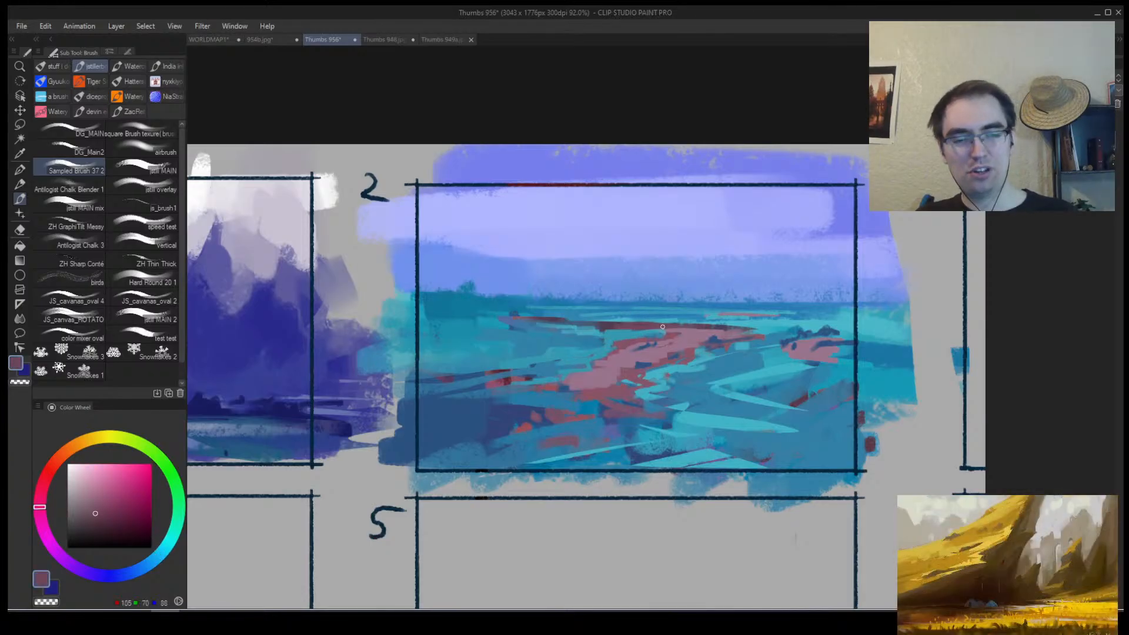
{"action": "left_click", "coordinate": [677, 317], "text": "alt"}
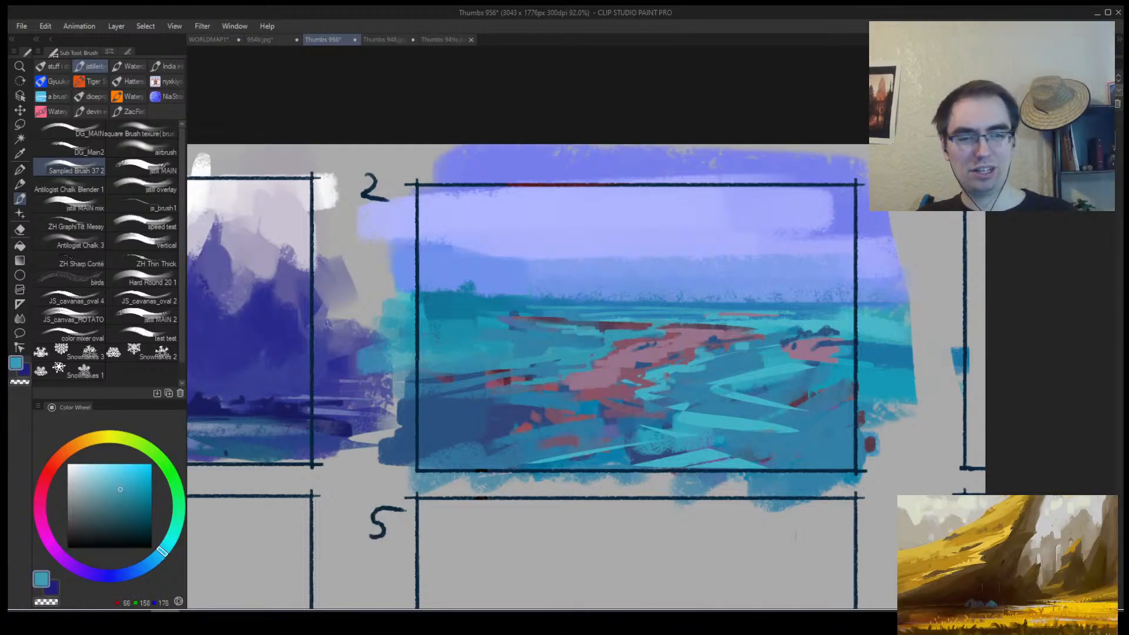
{"action": "key", "text": "alt+space"}
{"action": "mouse_move", "coordinate": [700, 321]}
{"action": "left_mouse_down"}
{"action": "mouse_move", "coordinate": [676, 322]}
{"action": "mouse_move", "coordinate": [720, 317]}
{"action": "mouse_move", "coordinate": [648, 339]}
{"action": "mouse_move", "coordinate": [674, 321]}
{"action": "mouse_move", "coordinate": [607, 322]}
{"action": "left_mouse_up"}
{"action": "key", "text": "h"}
{"action": "left_click", "coordinate": [631, 316], "text": "alt"}
{"action": "mouse_move", "coordinate": [607, 324]}
{"action": "left_mouse_down"}
{"action": "mouse_move", "coordinate": [671, 326]}
{"action": "mouse_move", "coordinate": [656, 318]}
{"action": "mouse_move", "coordinate": [688, 313]}
{"action": "left_mouse_up"}
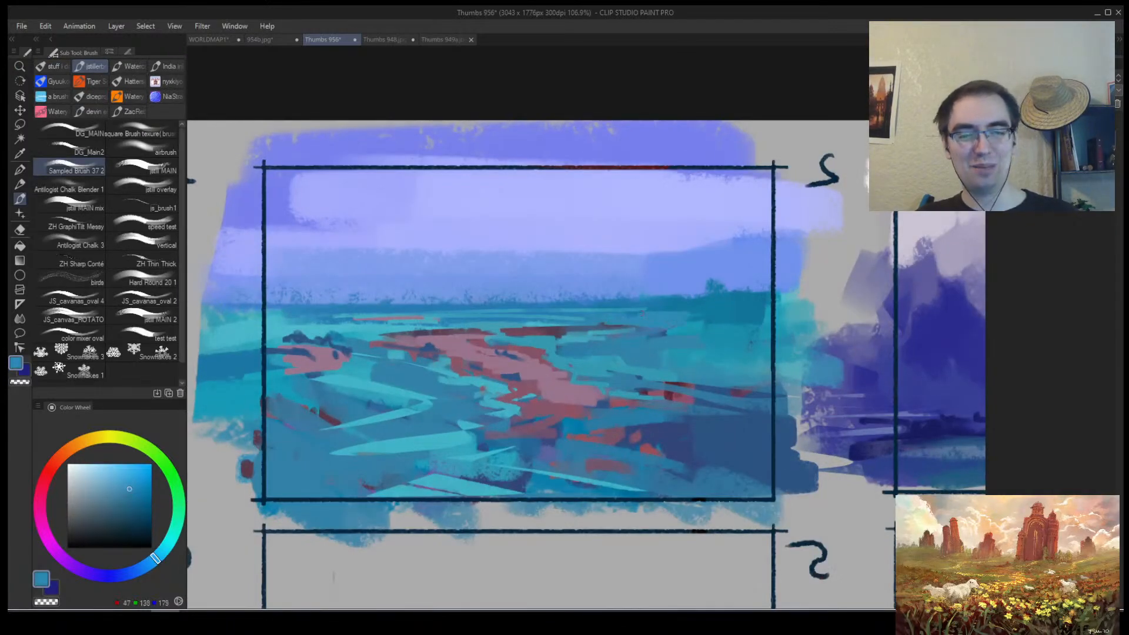
{"action": "left_click", "coordinate": [641, 333], "text": "alt"}
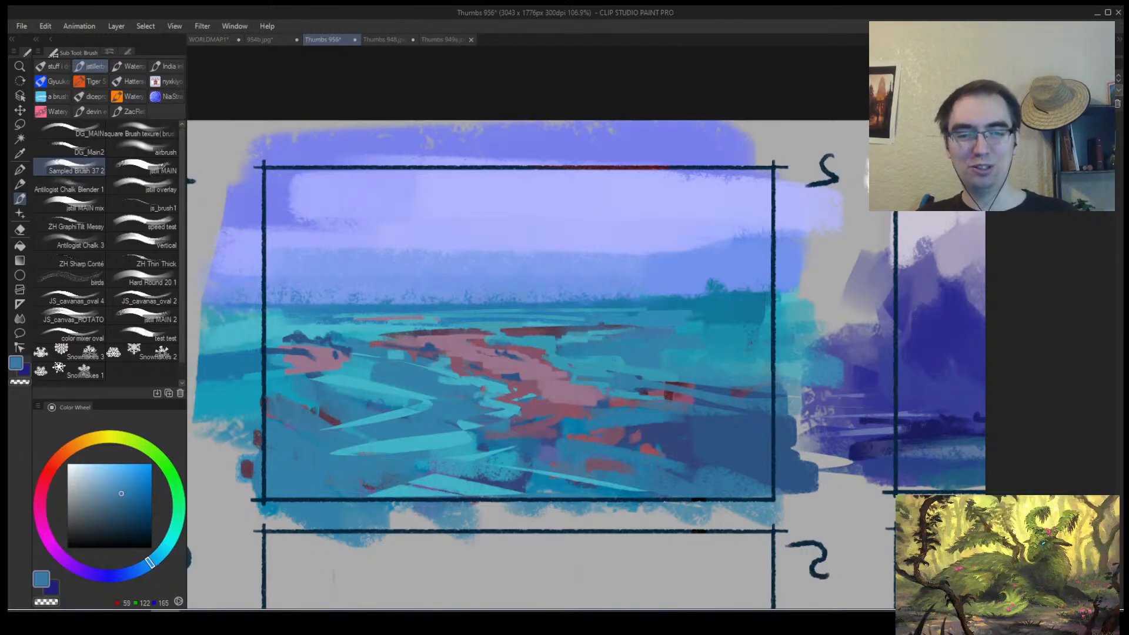
{"action": "left_click", "coordinate": [596, 342], "text": "alt"}
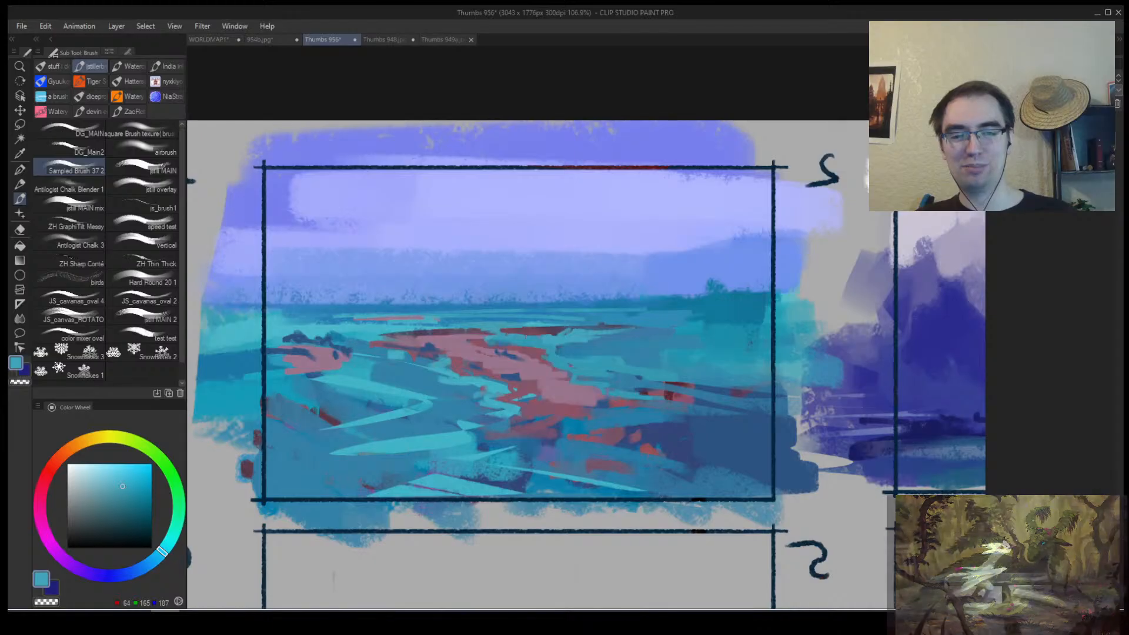
Paint over the bright cyan zigzag streaks and red marks in frame 2's foreground with sampled mid teal blues.
{"action": "scroll", "coordinate": [563, 367], "scroll_direction": "down", "scroll_amount": 5}
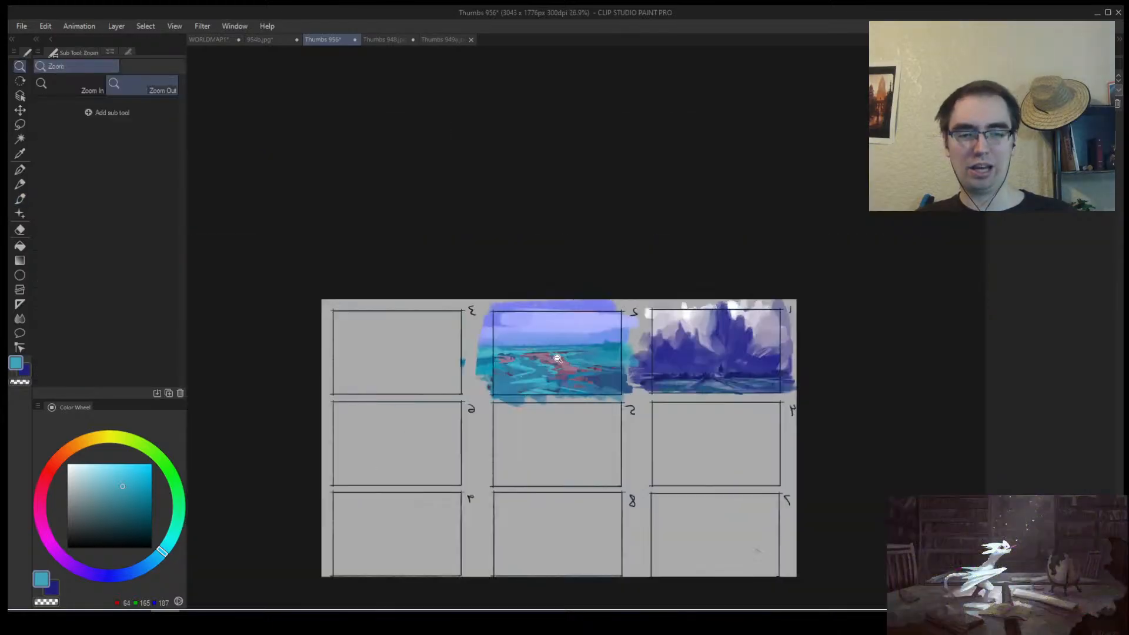
{"action": "scroll", "coordinate": [552, 346], "scroll_direction": "up", "scroll_amount": 4}
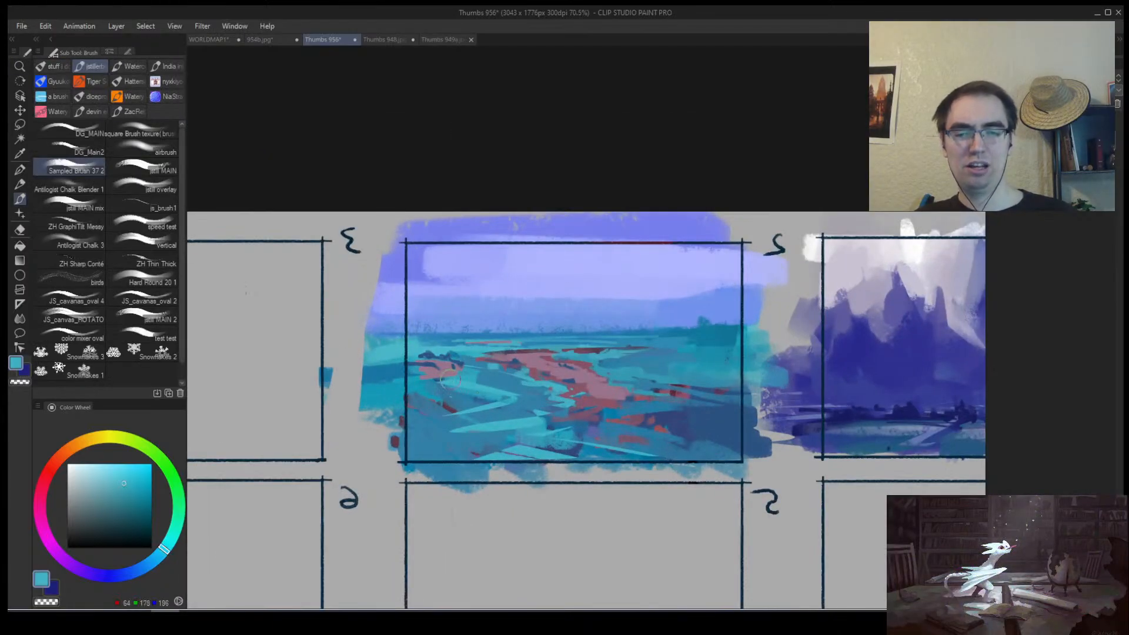
{"action": "left_click", "coordinate": [473, 397], "text": "alt"}
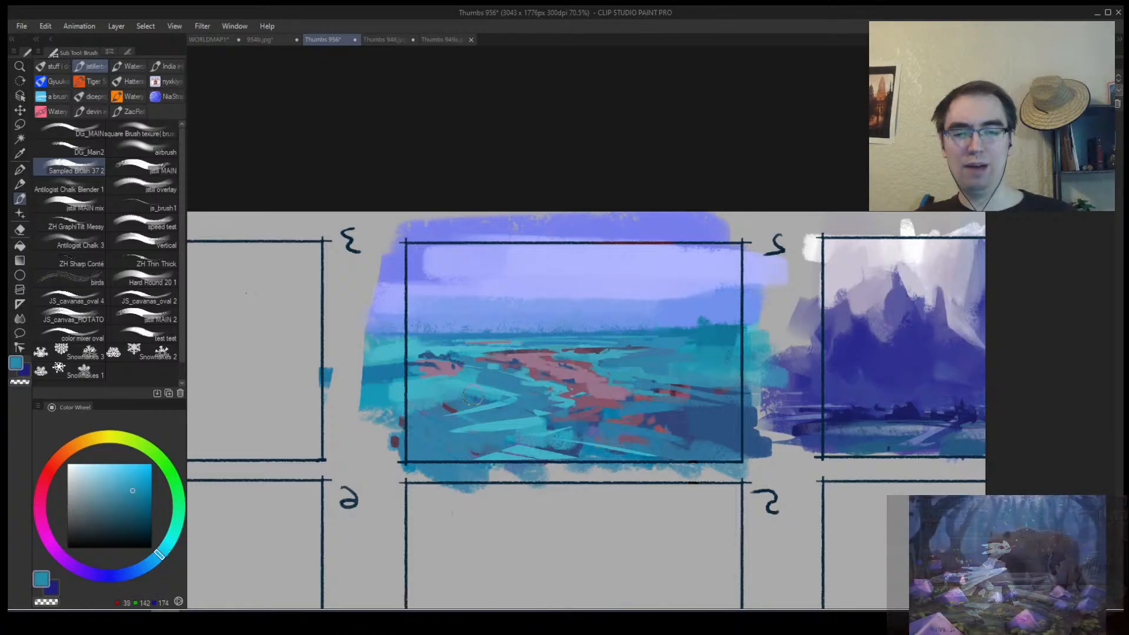
{"action": "left_click", "coordinate": [524, 391], "text": "alt"}
{"action": "mouse_move", "coordinate": [523, 392]}
{"action": "left_mouse_down"}
{"action": "mouse_move", "coordinate": [496, 393]}
{"action": "mouse_move", "coordinate": [436, 431]}
{"action": "left_mouse_up"}
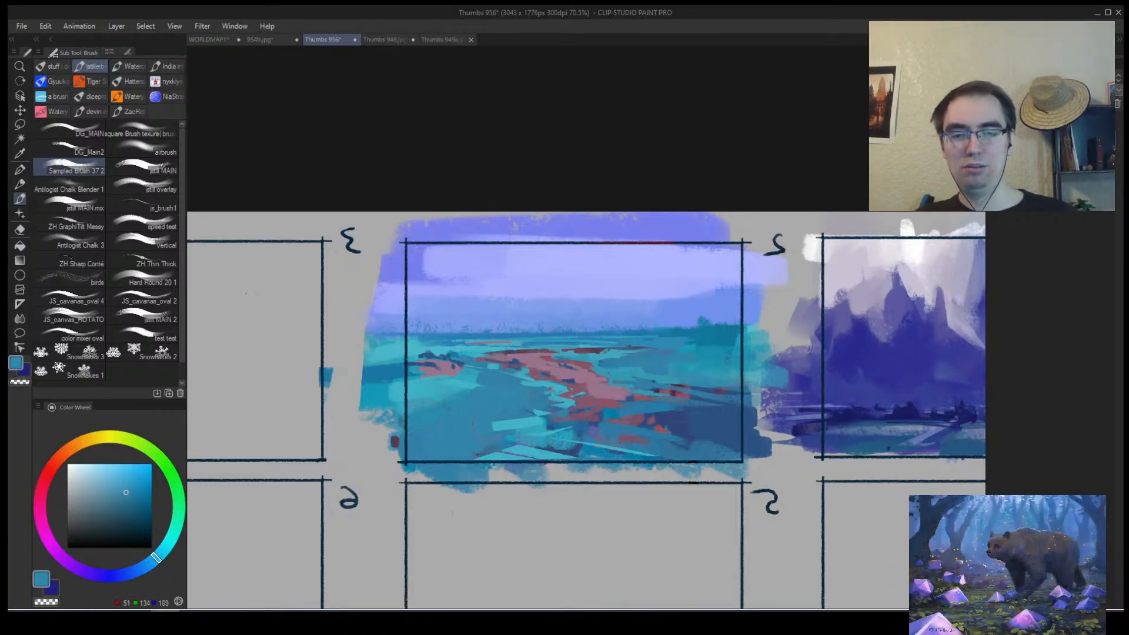
{"action": "left_click", "coordinate": [490, 447], "text": "alt"}
{"action": "mouse_move", "coordinate": [527, 439]}
{"action": "left_mouse_down"}
{"action": "mouse_move", "coordinate": [443, 475]}
{"action": "mouse_move", "coordinate": [448, 444]}
{"action": "mouse_move", "coordinate": [515, 440]}
{"action": "left_mouse_up"}
{"action": "left_click", "coordinate": [464, 422], "text": "alt"}
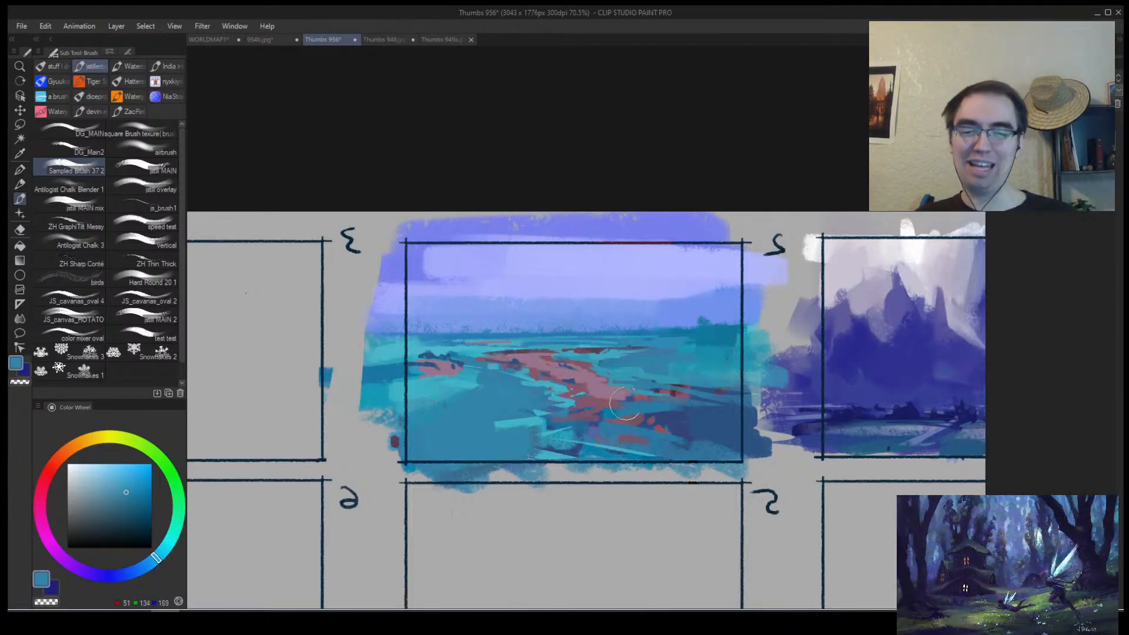
{"action": "left_click", "coordinate": [509, 423], "text": "alt"}
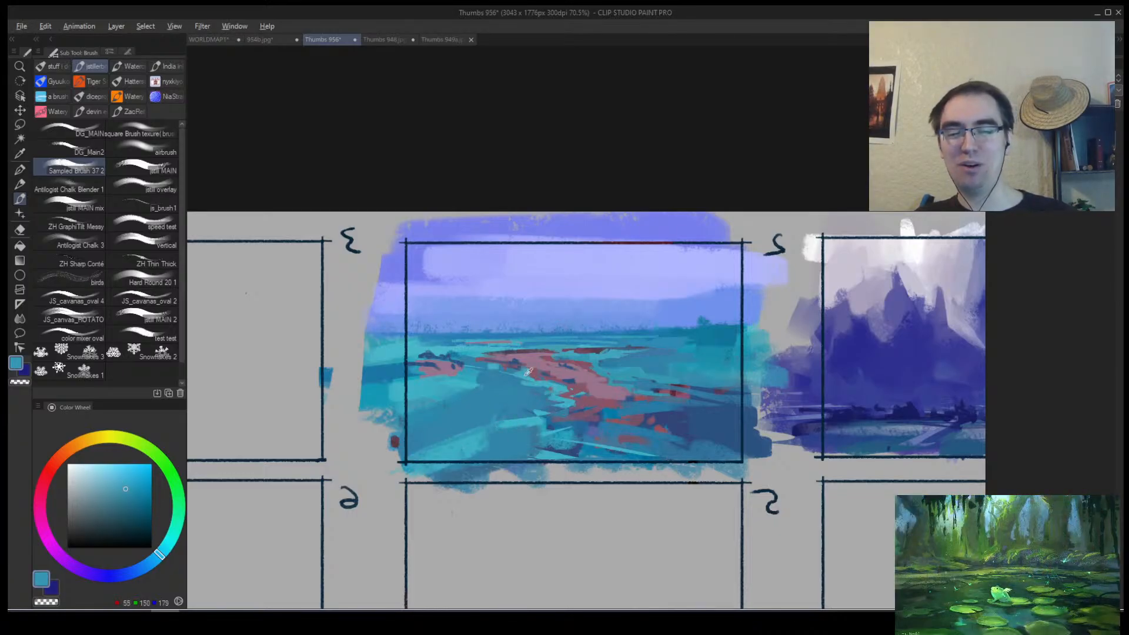
Extend the calm blue foreground toward the frame's lower edge and brush sampled teal across the lower red patches.
{"action": "left_click", "coordinate": [485, 406], "text": "alt"}
{"action": "mouse_move", "coordinate": [491, 421]}
{"action": "left_mouse_down"}
{"action": "mouse_move", "coordinate": [485, 468]}
{"action": "mouse_move", "coordinate": [471, 433]}
{"action": "mouse_move", "coordinate": [588, 456]}
{"action": "left_mouse_up"}
{"action": "left_click", "coordinate": [582, 447], "text": "alt"}
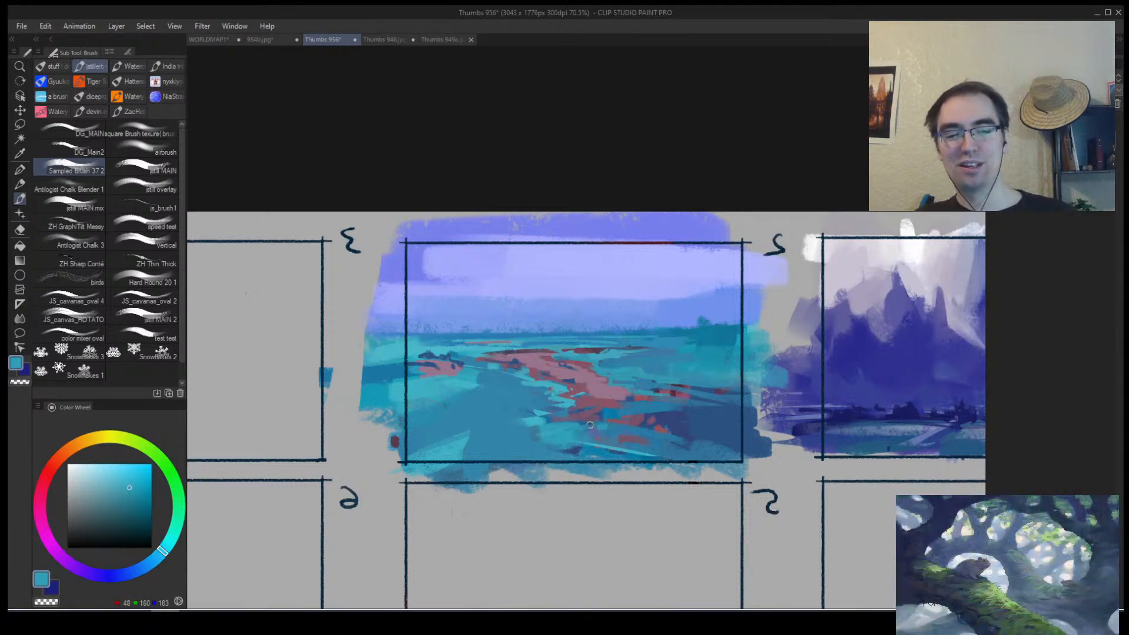
{"action": "left_click_drag", "start_coordinate": [590, 424], "coordinate": [581, 424]}
{"action": "left_click_drag", "start_coordinate": [609, 414], "coordinate": [618, 415]}
Blend the midground with sampled blue and enlarge the separate pink patch at the plain's edge with sampled dusty pink.
{"action": "left_click", "coordinate": [478, 381], "text": "alt"}
{"action": "left_click_drag", "start_coordinate": [479, 384], "coordinate": [432, 402]}
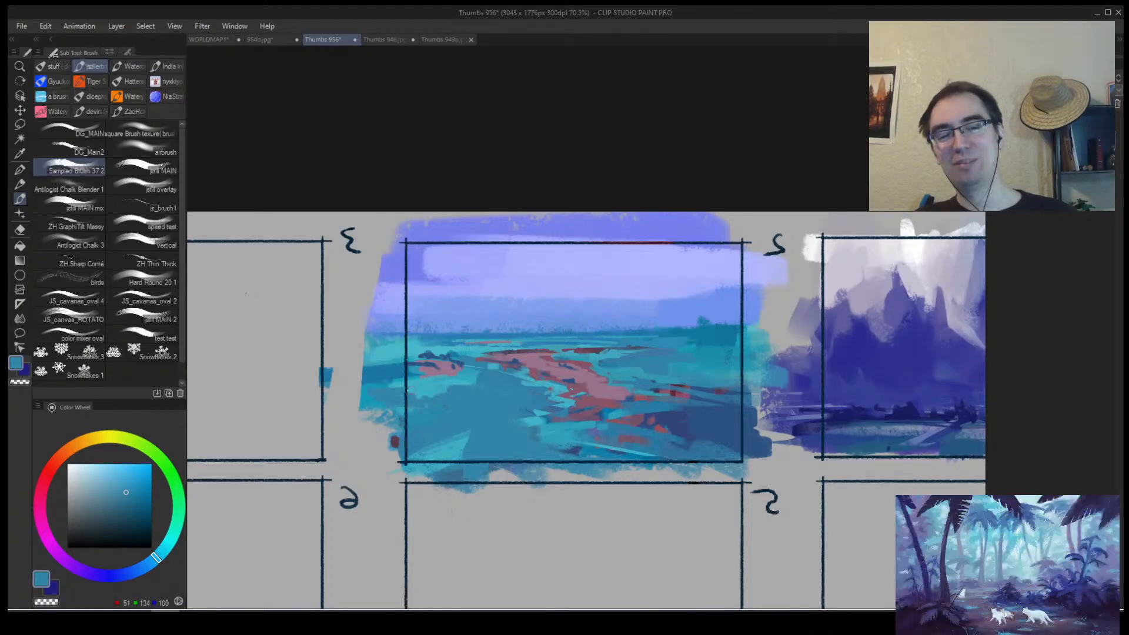
{"action": "left_click", "coordinate": [430, 369], "text": "alt"}
{"action": "mouse_move", "coordinate": [429, 369]}
{"action": "left_mouse_down"}
{"action": "mouse_move", "coordinate": [386, 362]}
{"action": "mouse_move", "coordinate": [478, 361]}
{"action": "mouse_move", "coordinate": [441, 358]}
{"action": "left_mouse_up"}
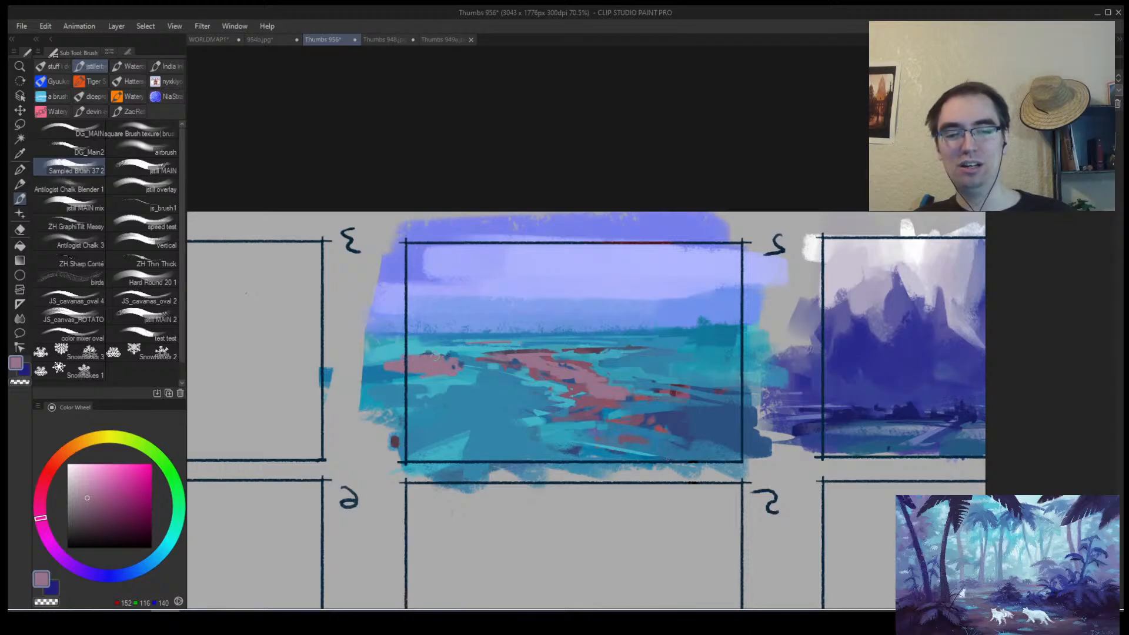
Refine the thin dark red strip below the horizon with sampled dark mauve, and sample teal for its edge.
{"action": "key", "text": "alt+space"}
{"action": "left_click_drag", "start_coordinate": [511, 362], "coordinate": [454, 365]}
{"action": "left_click_drag", "start_coordinate": [554, 357], "coordinate": [567, 342]}
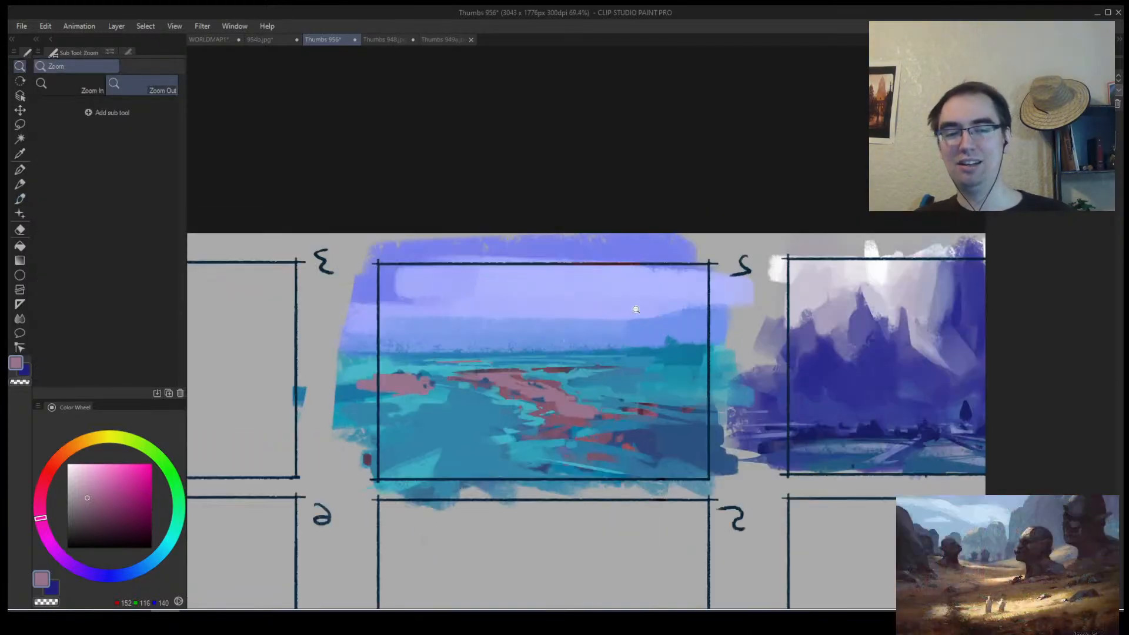
{"action": "left_click_drag", "start_coordinate": [509, 363], "coordinate": [579, 370]}
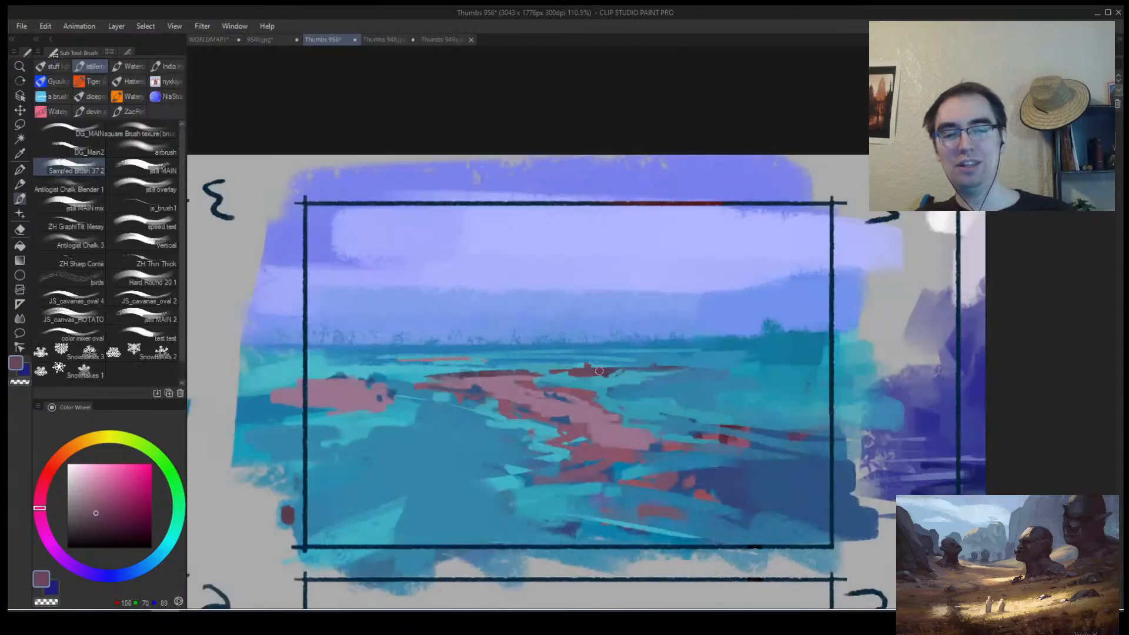
{"action": "left_click", "coordinate": [589, 372], "text": "alt"}
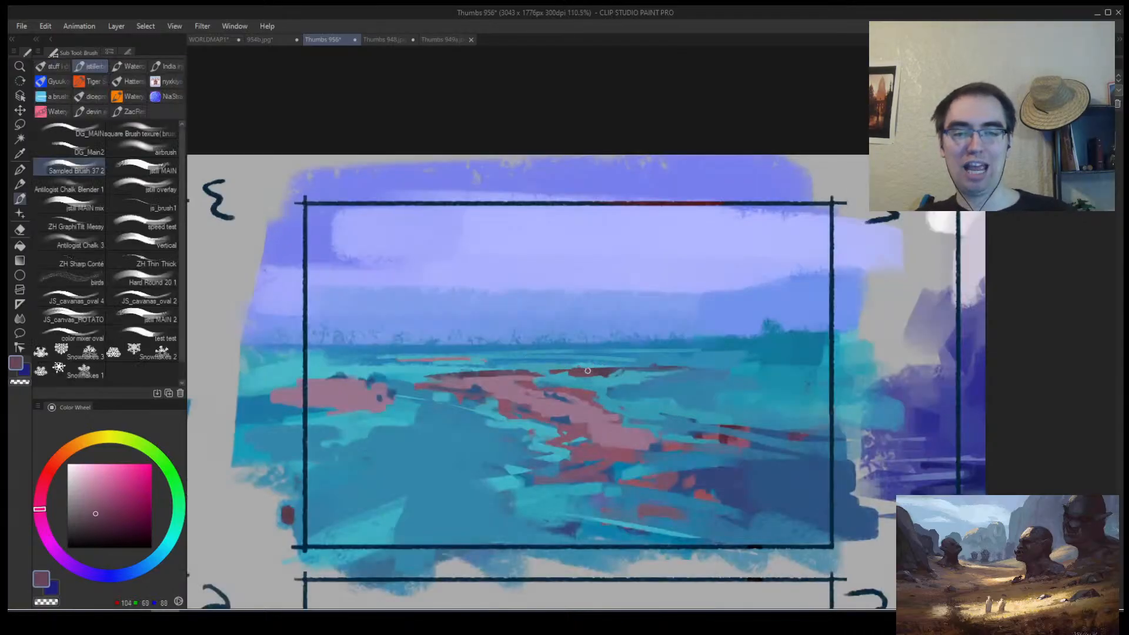
{"action": "left_click_drag", "start_coordinate": [557, 370], "coordinate": [569, 370]}
{"action": "left_click", "coordinate": [553, 377], "text": "alt"}
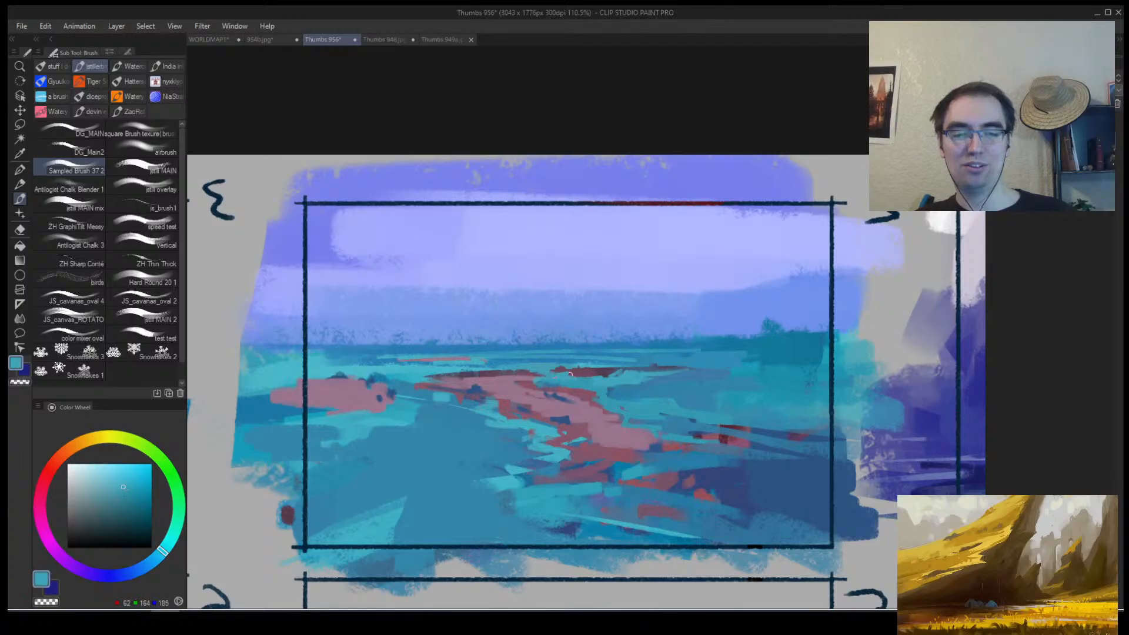
Reshape the far tip of the winding field with thin strokes of sampled dusty pink and teal.
{"action": "left_click", "coordinate": [511, 378], "text": "alt"}
{"action": "left_click_drag", "start_coordinate": [495, 376], "coordinate": [429, 377]}
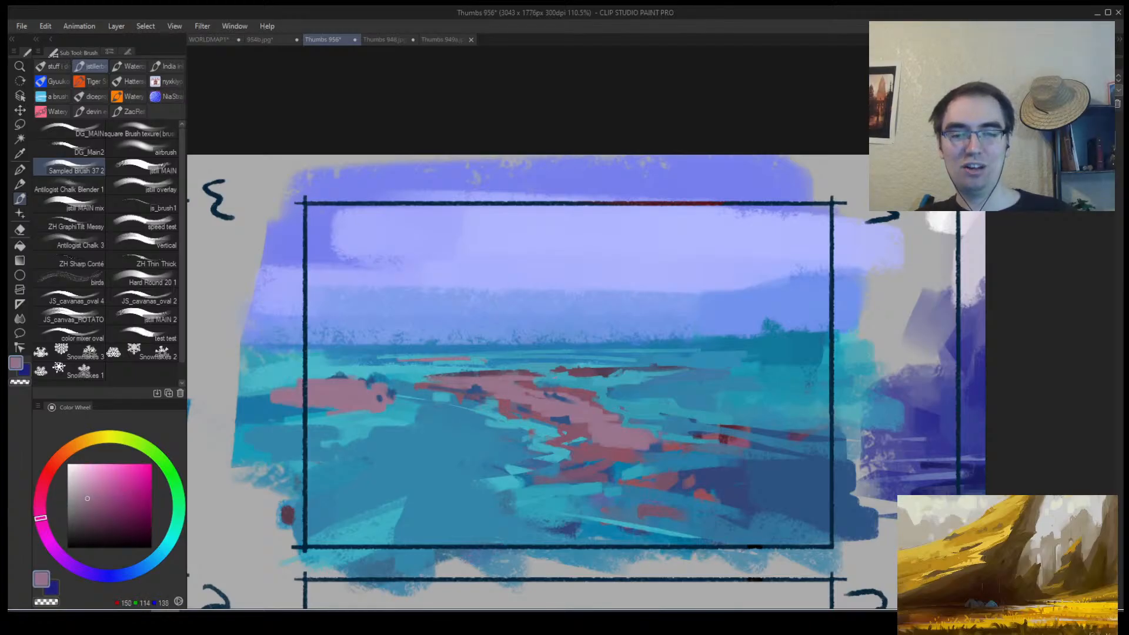
{"action": "left_click", "coordinate": [450, 377], "text": "alt"}
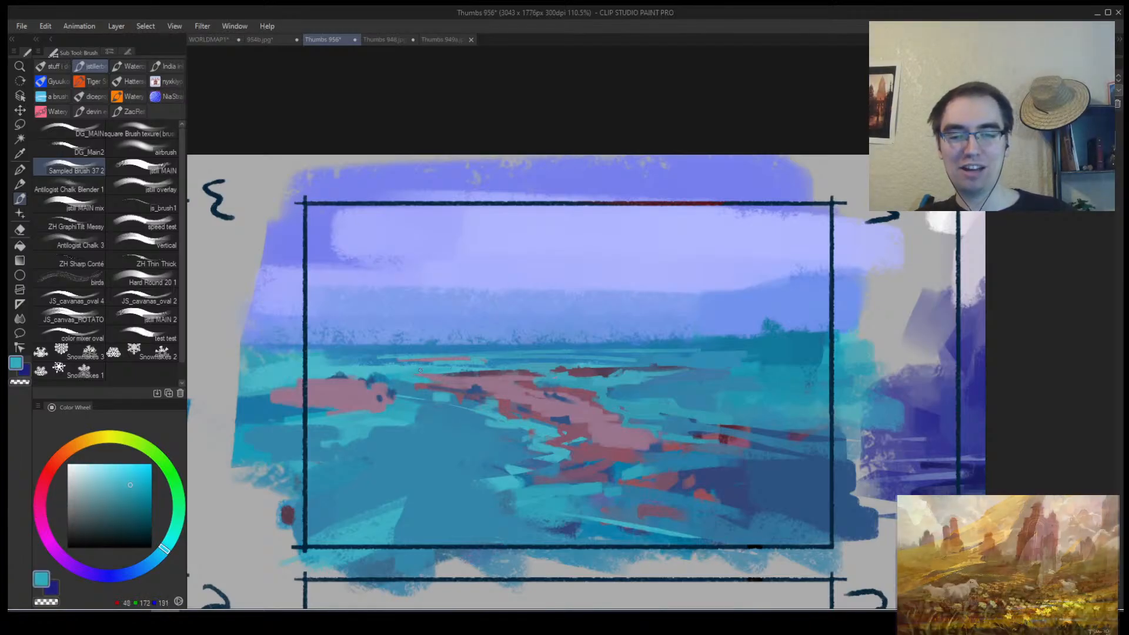
{"action": "left_click_drag", "start_coordinate": [460, 371], "coordinate": [504, 372]}
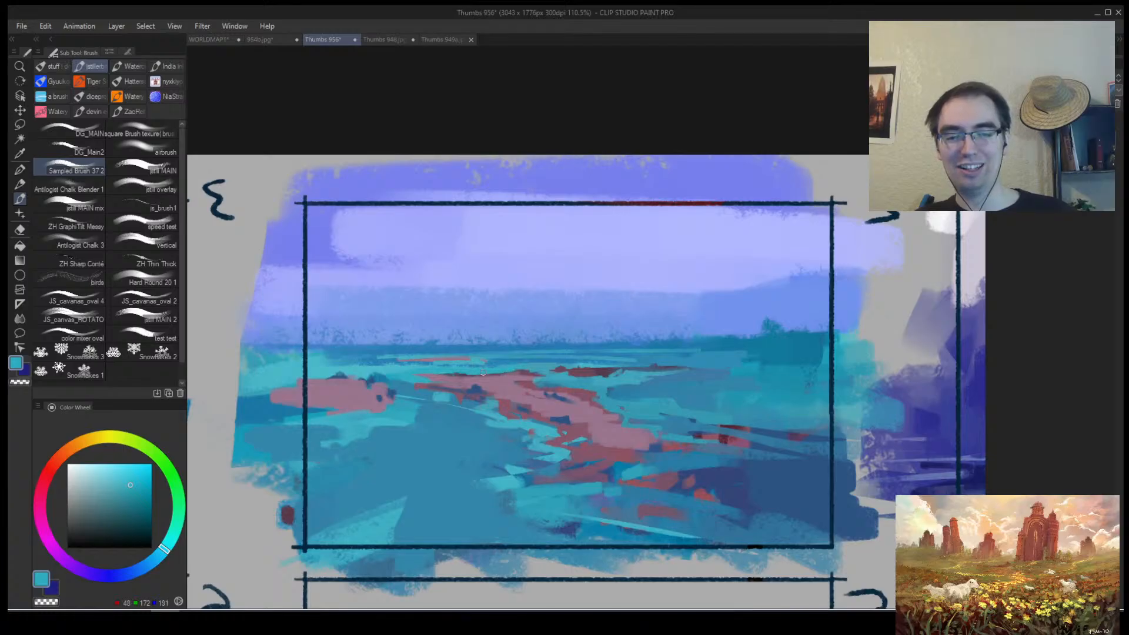
{"action": "left_click", "coordinate": [459, 375], "text": "alt"}
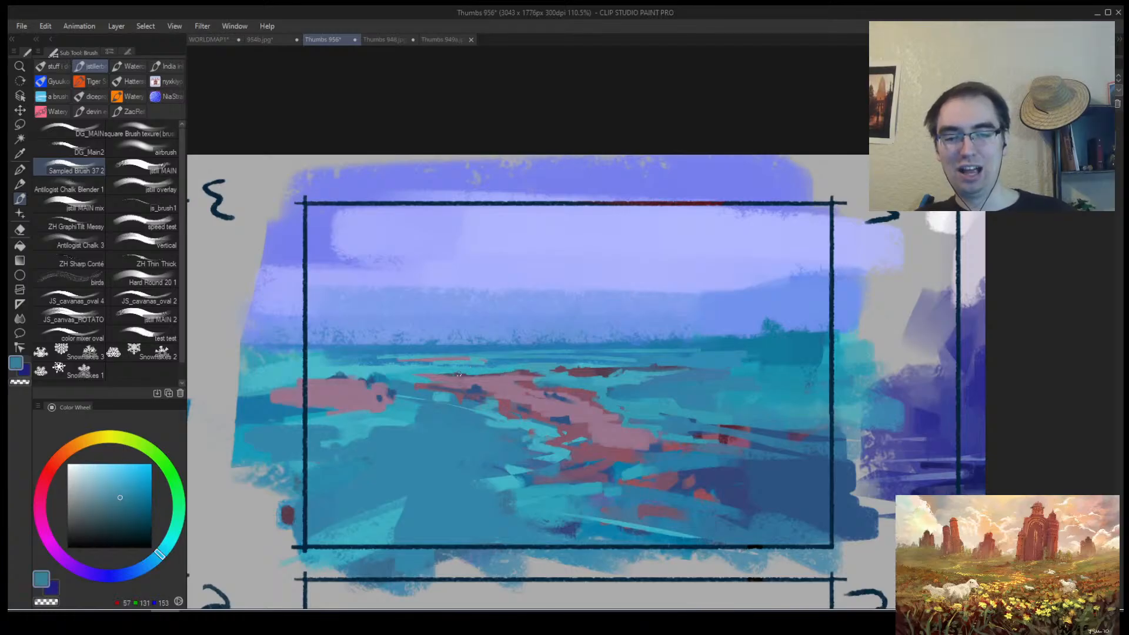
{"action": "left_click", "coordinate": [518, 373], "text": "alt"}
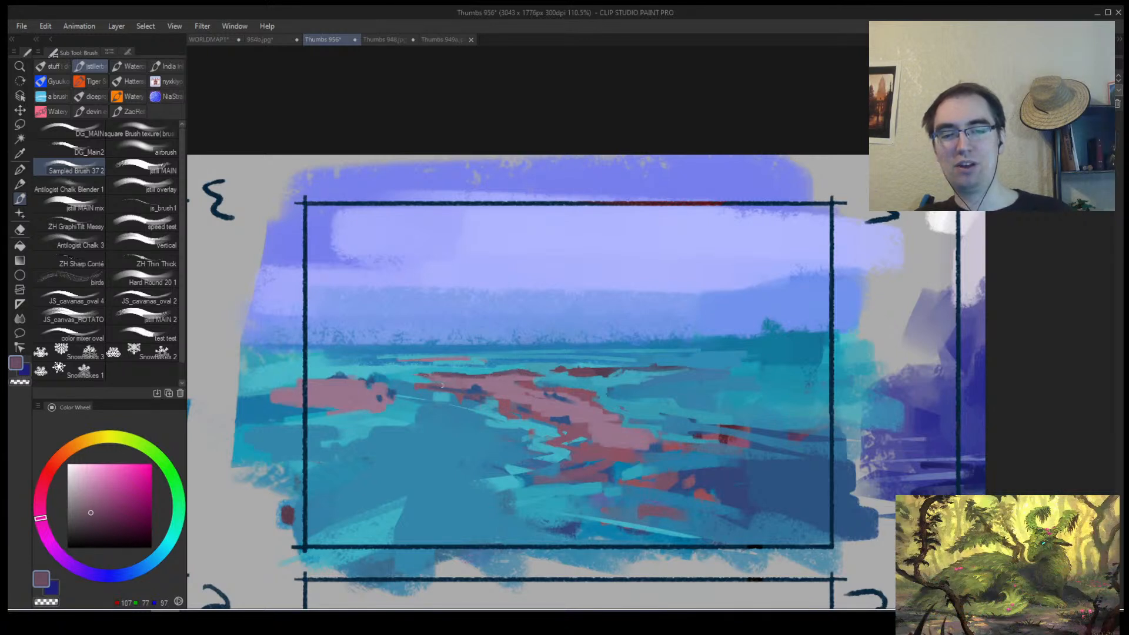
Clean up the dark spots and outer edge of the winding field's far bend using sampled teal, mauve and blue.
{"action": "left_click", "coordinate": [442, 385], "text": "alt"}
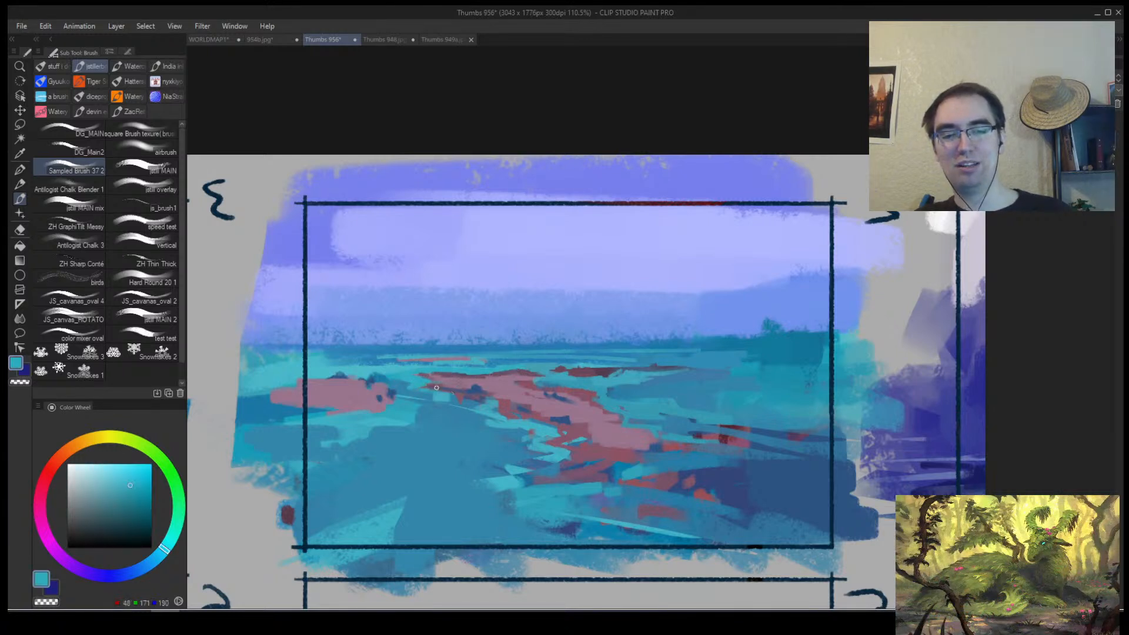
{"action": "left_click", "coordinate": [440, 385], "text": "alt"}
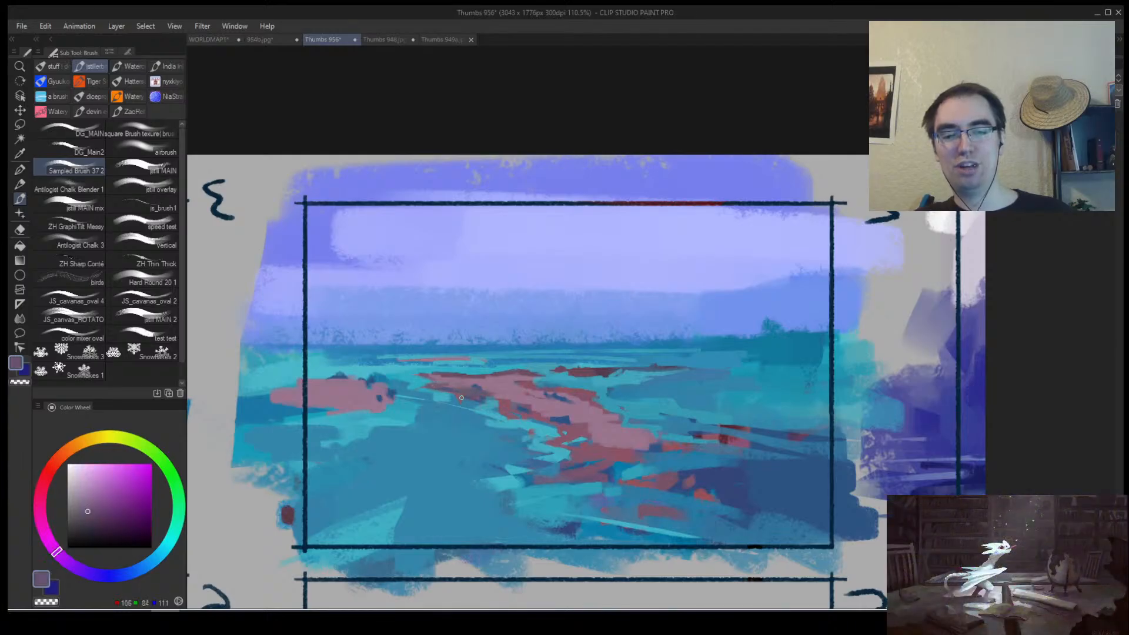
{"action": "left_click", "coordinate": [461, 398], "text": "alt"}
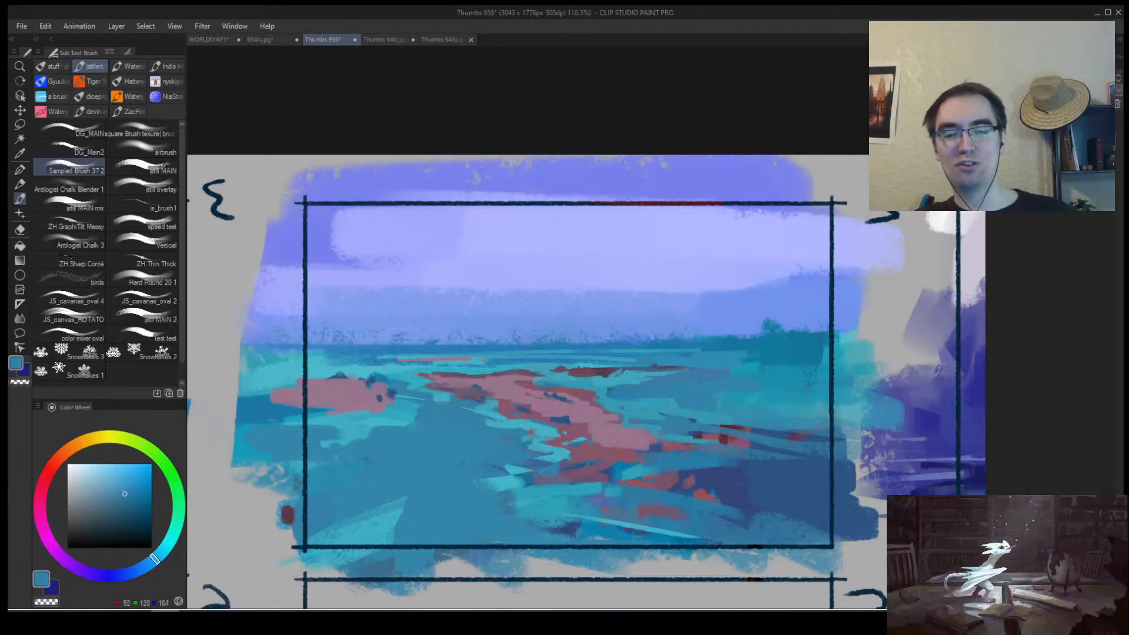
{"action": "left_click", "coordinate": [453, 392], "text": "alt"}
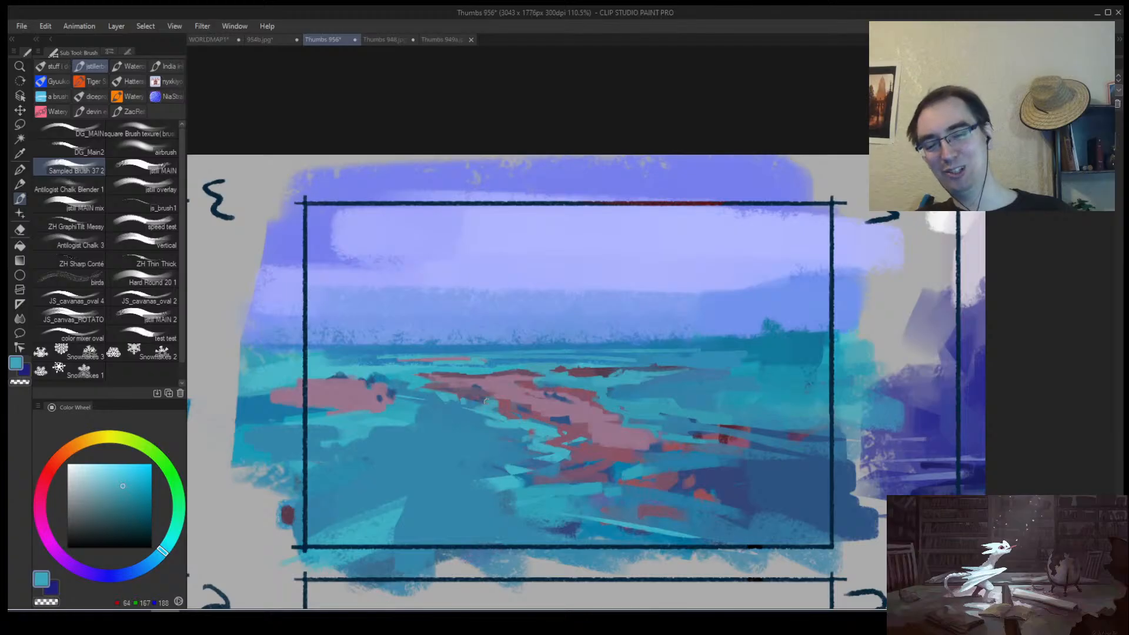
{"action": "left_click", "coordinate": [483, 403], "text": "alt"}
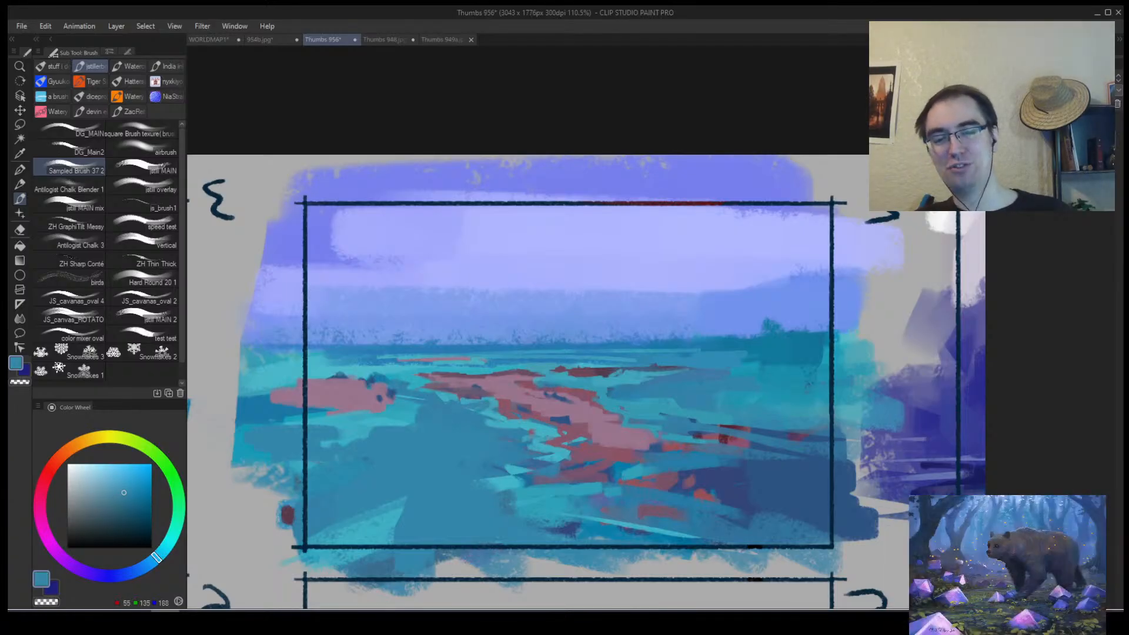
{"action": "left_click", "coordinate": [506, 413], "text": "alt"}
Unmirror the canvas and broaden the middle of the winding field with sampled muted reds.
{"action": "key", "text": "alt+space"}
{"action": "left_click_drag", "start_coordinate": [516, 422], "coordinate": [612, 417]}
{"action": "key", "text": "h"}
{"action": "mouse_move", "coordinate": [735, 409]}
{"action": "left_mouse_down"}
{"action": "mouse_move", "coordinate": [697, 411]}
{"action": "mouse_move", "coordinate": [787, 406]}
{"action": "left_mouse_up"}
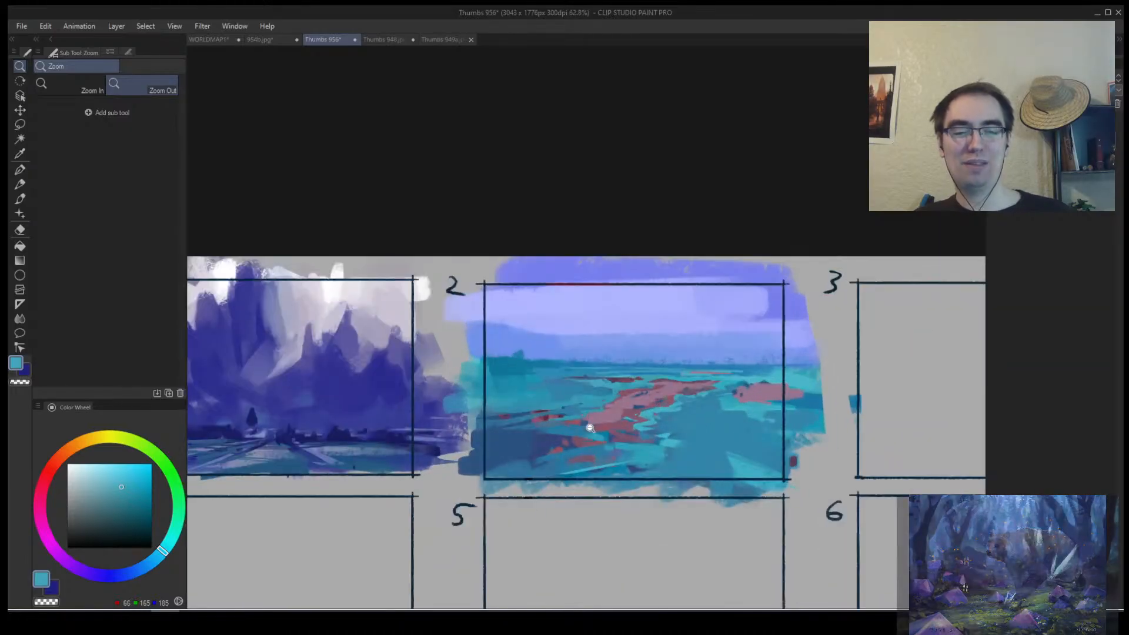
{"action": "left_click", "coordinate": [613, 429], "text": "alt"}
{"action": "left_click_drag", "start_coordinate": [612, 425], "coordinate": [581, 401]}
{"action": "key", "text": "alt+space"}
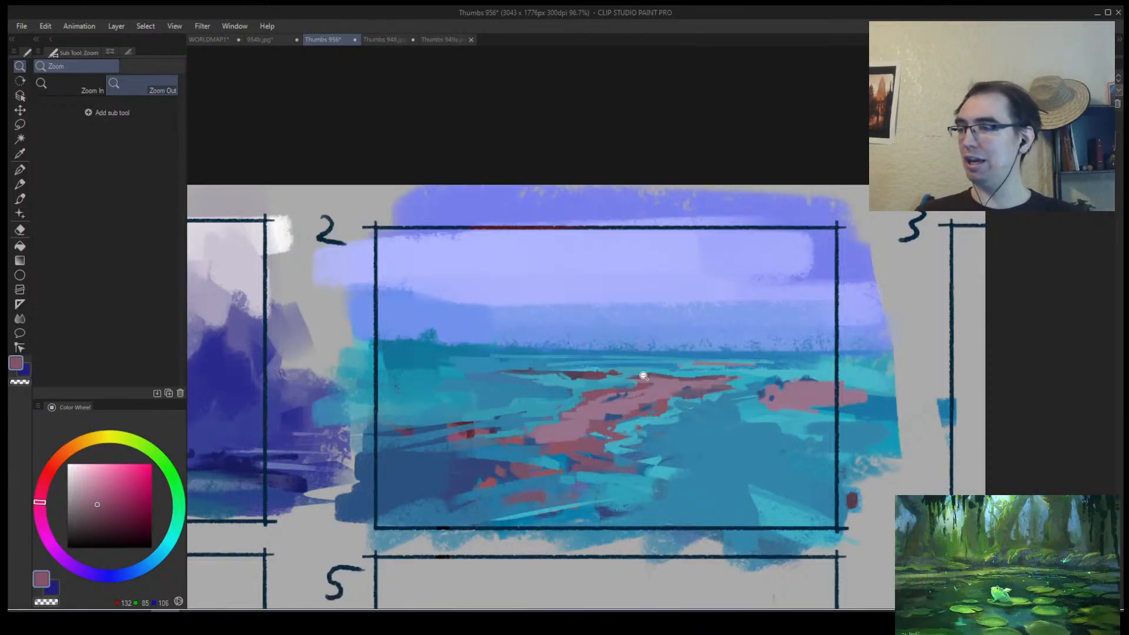
{"action": "key", "text": "b"}
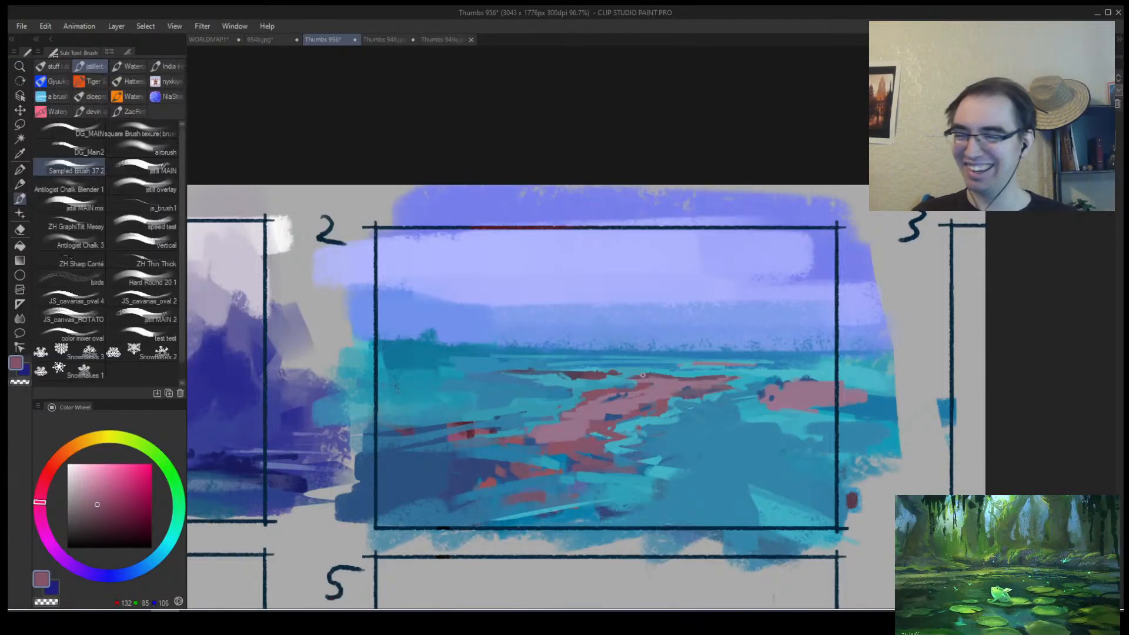
{"action": "left_click", "coordinate": [588, 401], "text": "alt"}
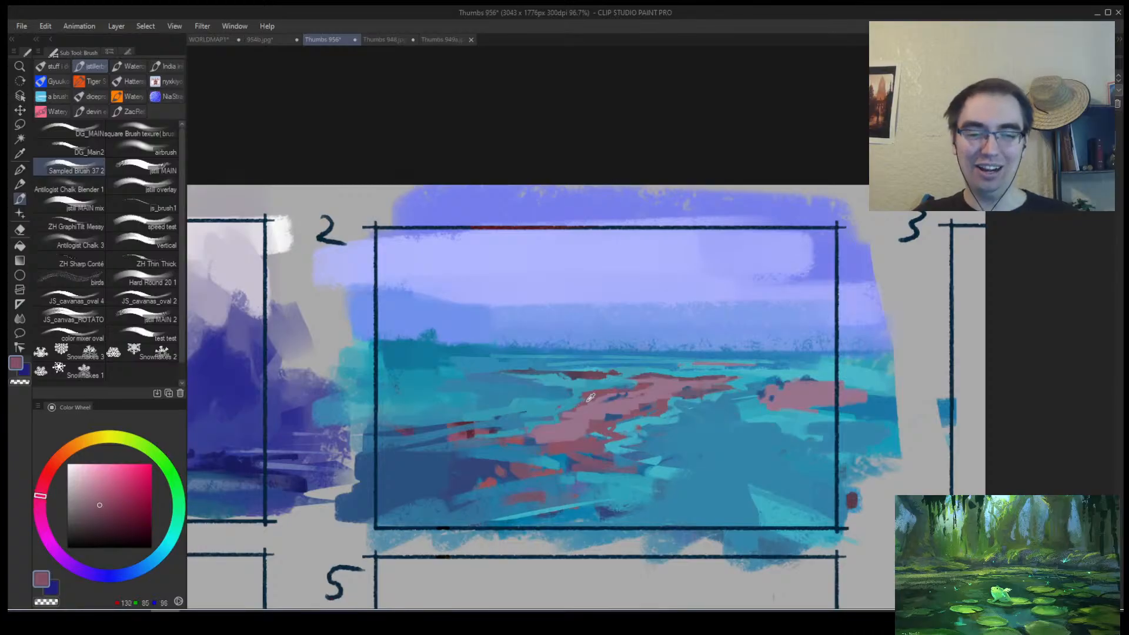
{"action": "left_click", "coordinate": [562, 417], "text": "alt"}
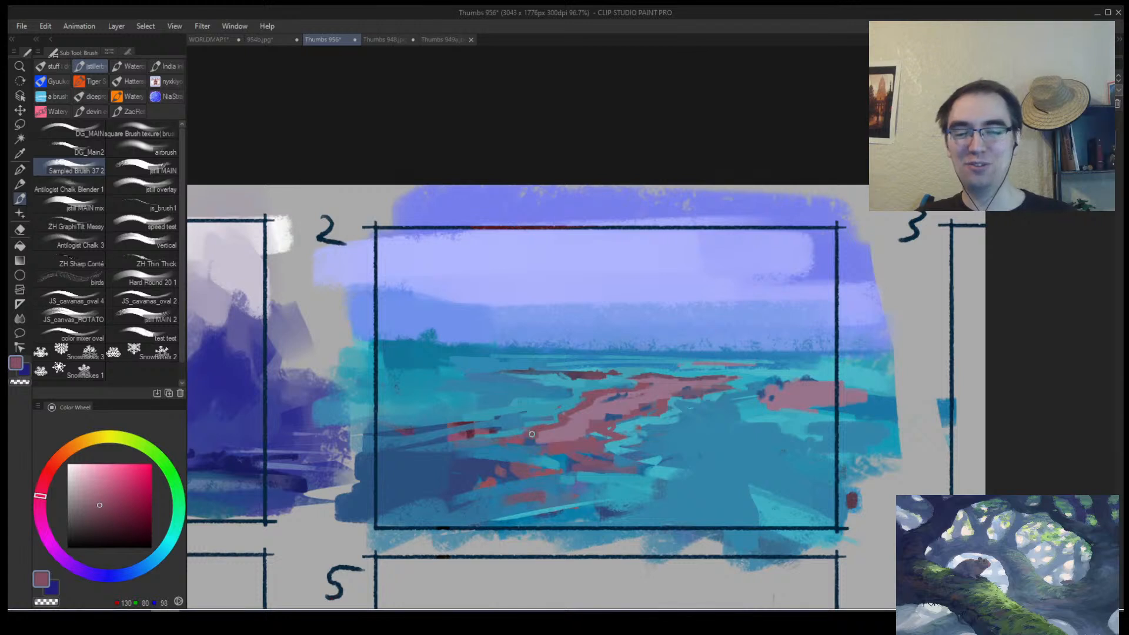
Paint sampled blue over part of the dark red marks beside the dark foreground corner, and mirror the canvas.
{"action": "left_click", "coordinate": [471, 442], "text": "alt"}
{"action": "left_click", "coordinate": [474, 442], "text": "alt"}
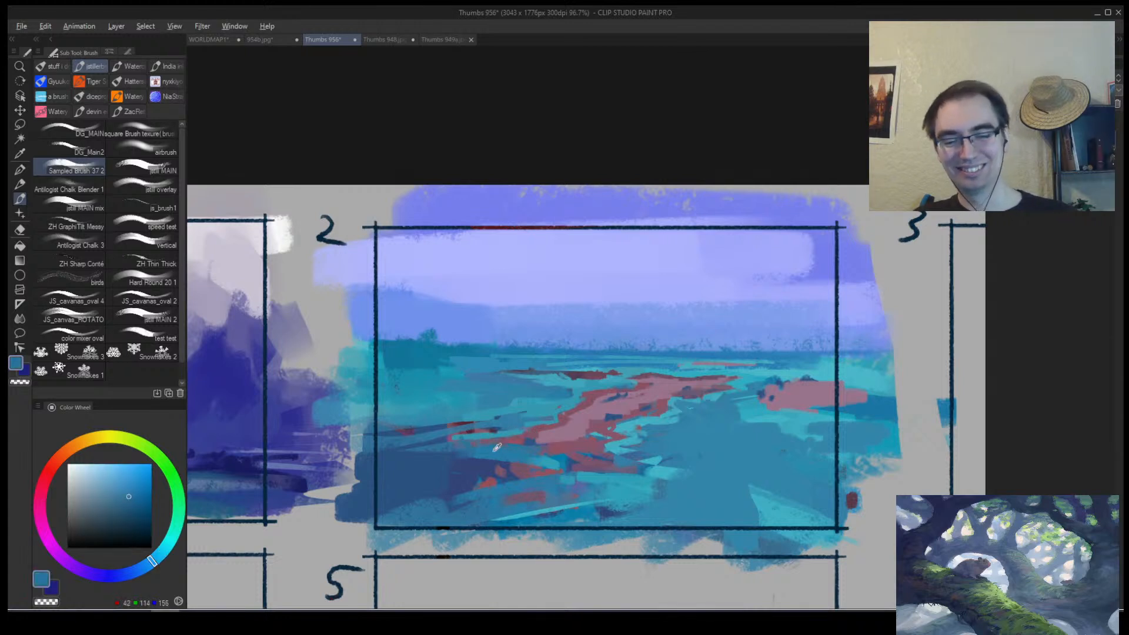
{"action": "mouse_move", "coordinate": [472, 441]}
{"action": "left_mouse_down"}
{"action": "mouse_move", "coordinate": [499, 432]}
{"action": "mouse_move", "coordinate": [422, 428]}
{"action": "mouse_move", "coordinate": [415, 443]}
{"action": "mouse_move", "coordinate": [381, 430]}
{"action": "left_mouse_up"}
{"action": "key", "text": "h"}
{"action": "key", "text": "alt+space"}
{"action": "left_click_drag", "start_coordinate": [598, 407], "coordinate": [587, 383]}
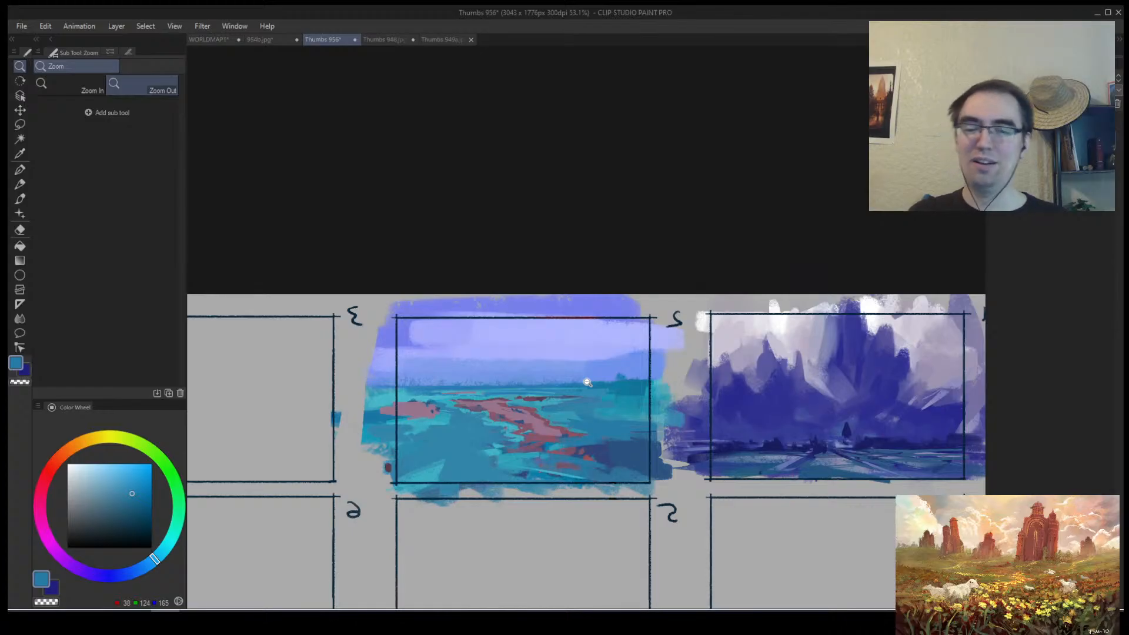
Brush sampled light teal strokes across the foreground corner of frame 2 and past its edge.
{"action": "scroll", "coordinate": [581, 395], "scroll_direction": "down", "scroll_amount": 2}
{"action": "scroll", "coordinate": [517, 432], "scroll_direction": "up", "scroll_amount": 3}
{"action": "key", "text": "b"}
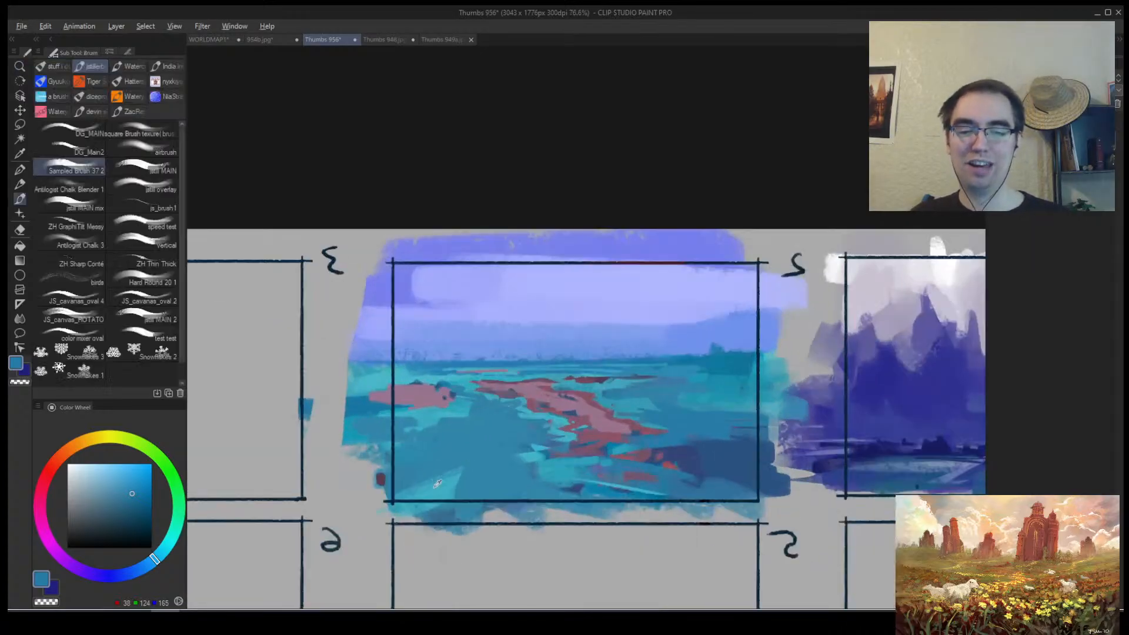
{"action": "left_click", "coordinate": [437, 484], "text": "alt"}
{"action": "left_click_drag", "start_coordinate": [405, 490], "coordinate": [356, 484]}
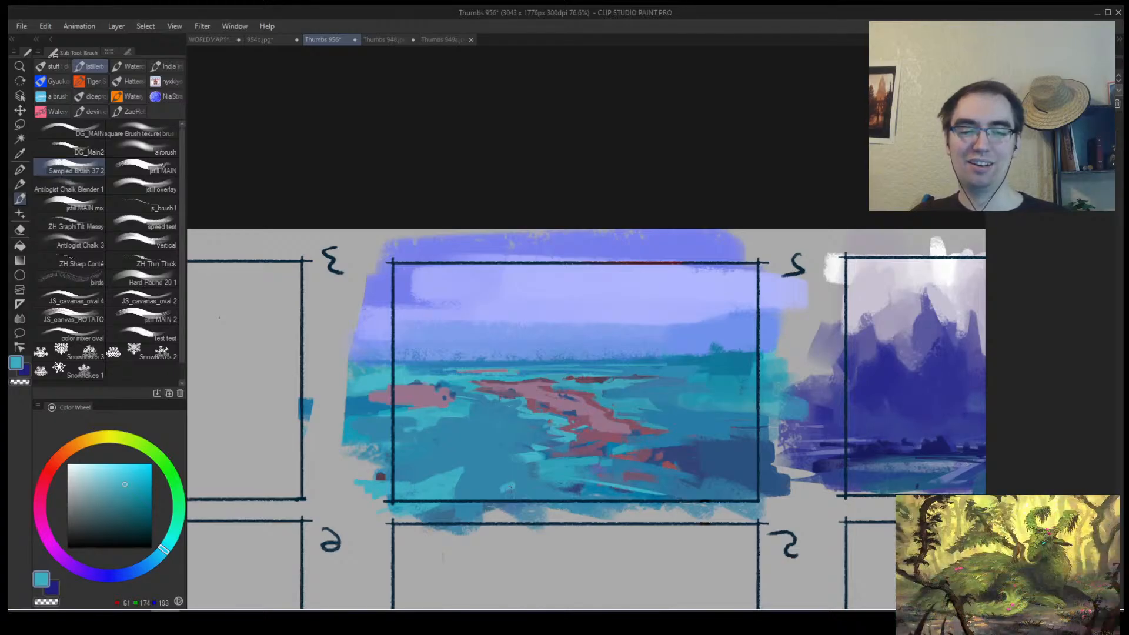
Add sampled light teal strokes along the near edge of the winding field, over its scattered dark red marks.
{"action": "left_click", "coordinate": [541, 454], "text": "alt"}
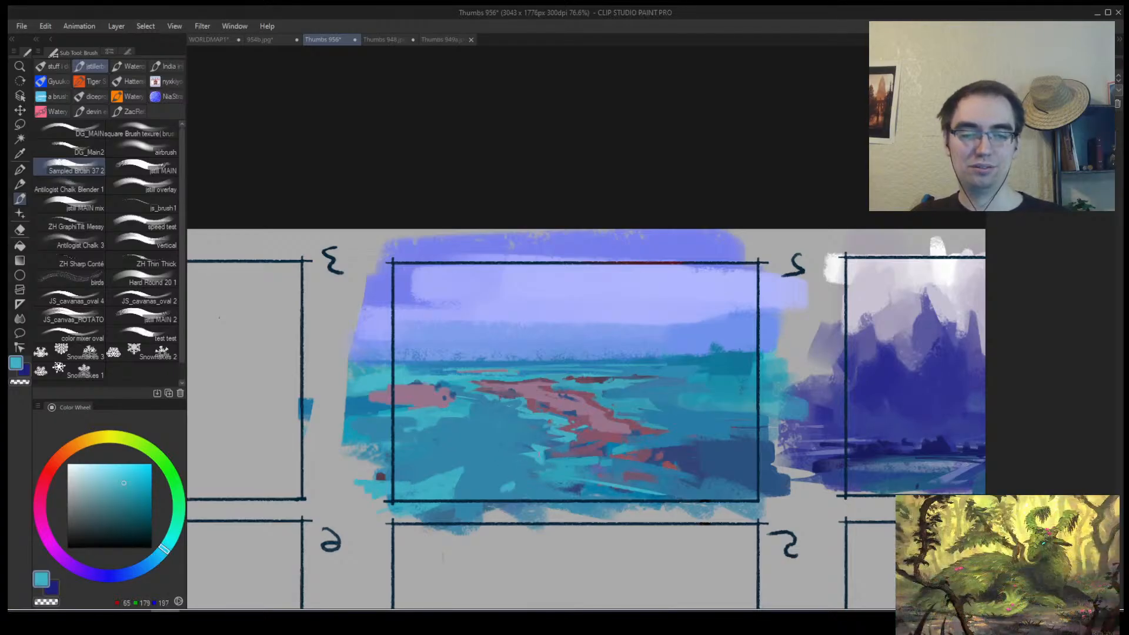
{"action": "mouse_move", "coordinate": [539, 454]}
{"action": "left_mouse_down"}
{"action": "mouse_move", "coordinate": [568, 447]}
{"action": "mouse_move", "coordinate": [558, 452]}
{"action": "mouse_move", "coordinate": [623, 471]}
{"action": "left_mouse_up"}
{"action": "left_click", "coordinate": [570, 434], "text": "alt"}
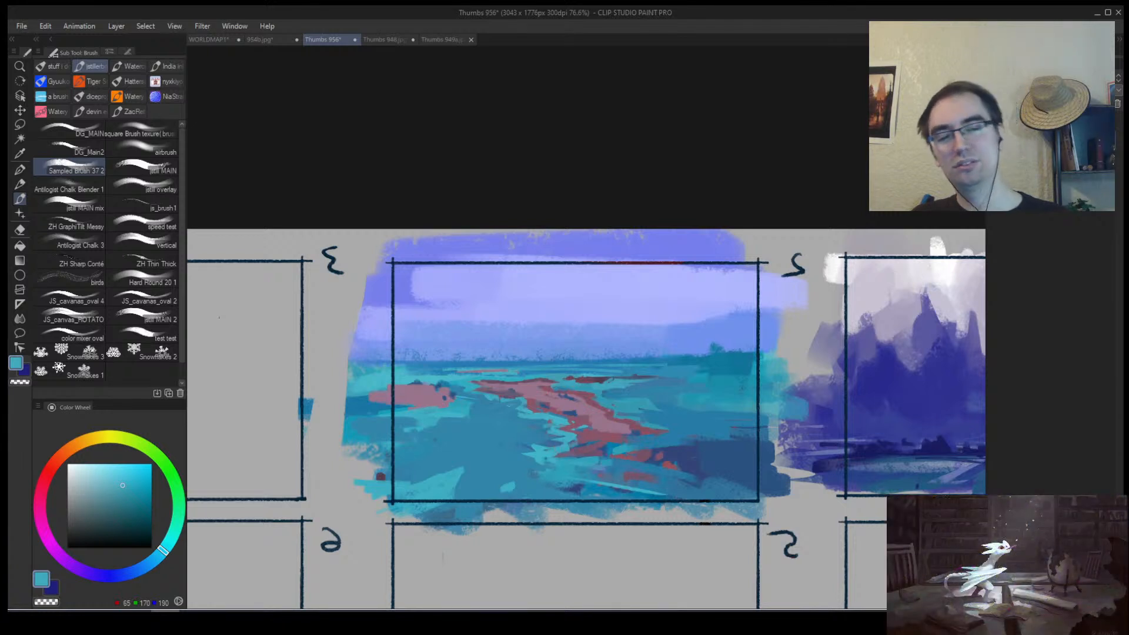
{"action": "left_click_drag", "start_coordinate": [592, 460], "coordinate": [635, 468]}
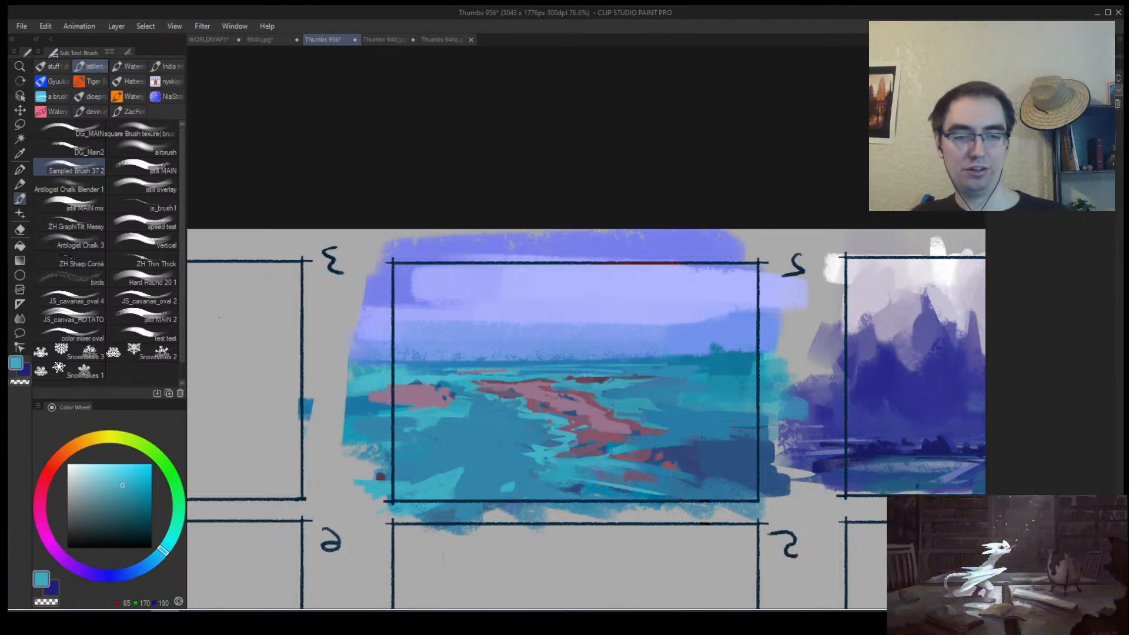
Calm the foreground below the winding field with sampled blue and small teal dabs around the remaining red marks.
{"action": "left_click", "coordinate": [611, 445], "text": "alt"}
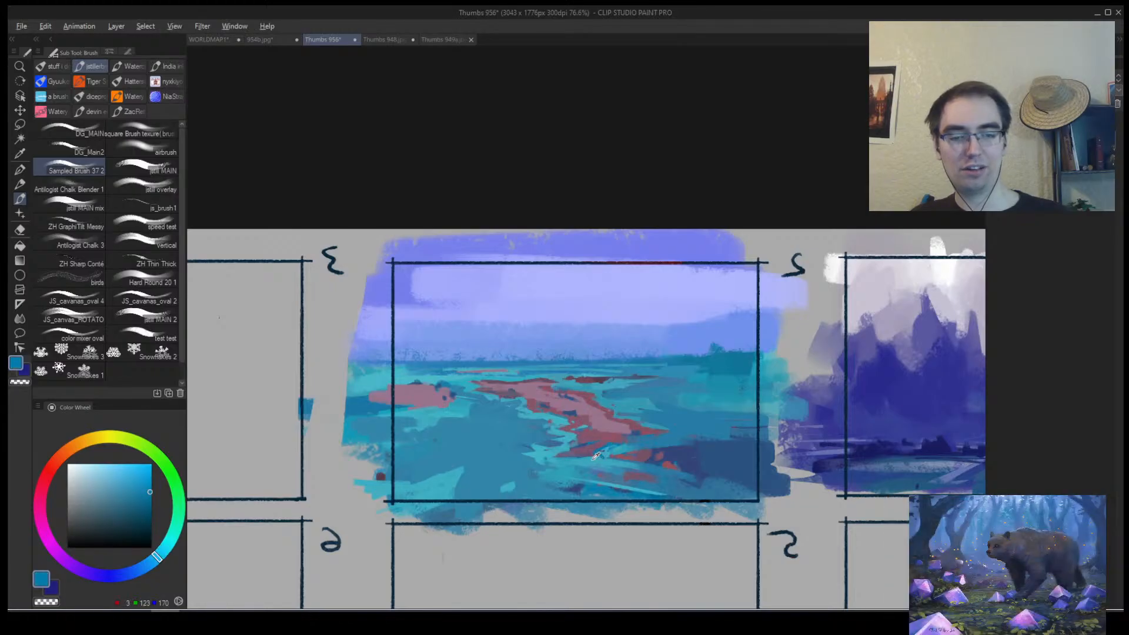
{"action": "left_click", "coordinate": [593, 459], "text": "alt"}
{"action": "left_click", "coordinate": [517, 460], "text": "alt"}
{"action": "left_click_drag", "start_coordinate": [520, 460], "coordinate": [529, 464]}
{"action": "left_click_drag", "start_coordinate": [551, 466], "coordinate": [599, 467]}
{"action": "left_click_drag", "start_coordinate": [588, 460], "coordinate": [560, 462]}
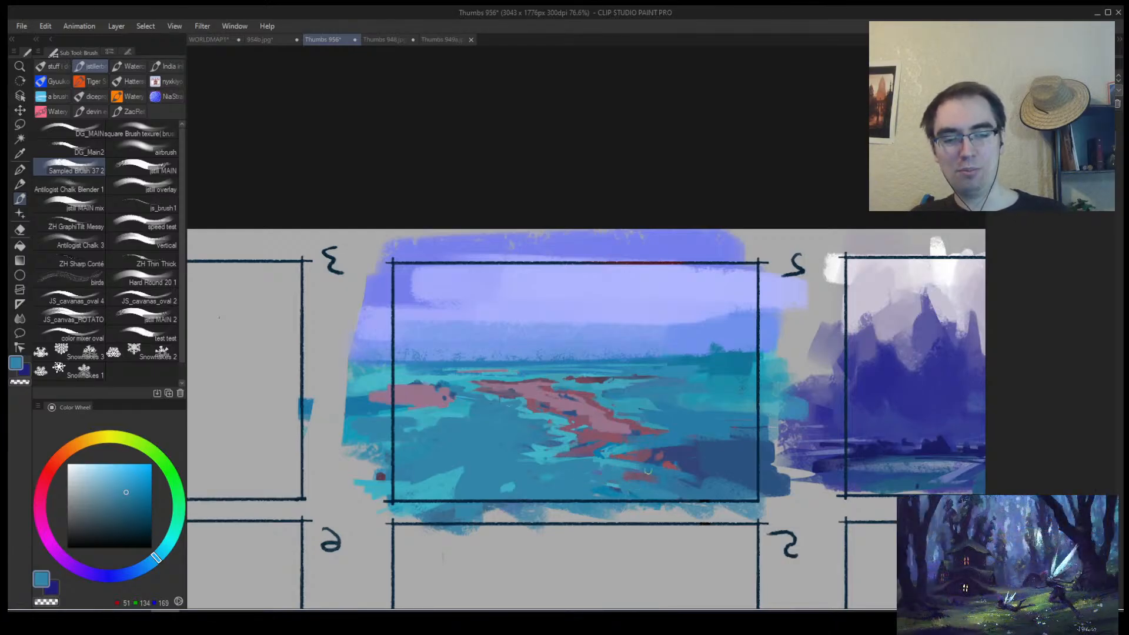
{"action": "left_click", "coordinate": [610, 457], "text": "alt"}
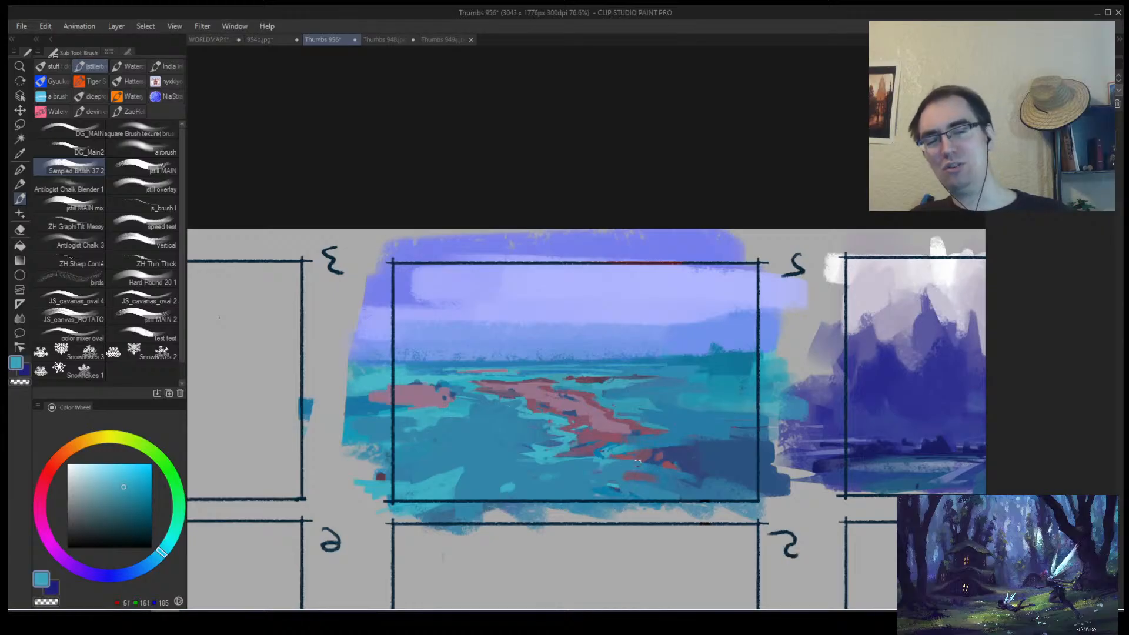
{"action": "left_click", "coordinate": [632, 464], "text": "alt"}
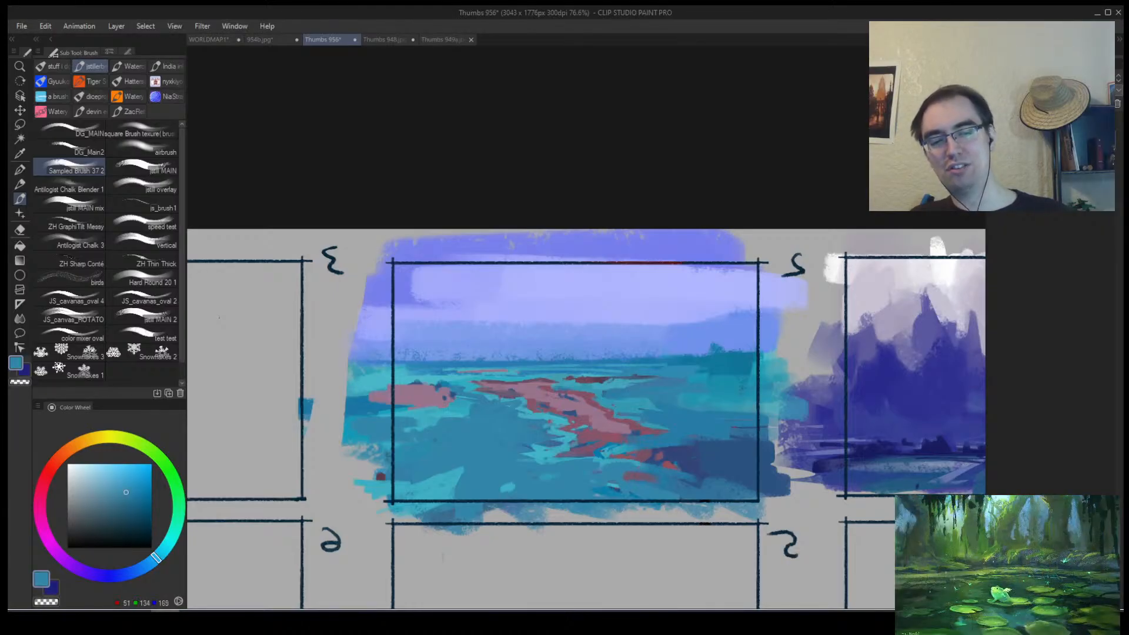
{"action": "left_click", "coordinate": [645, 461], "text": "alt"}
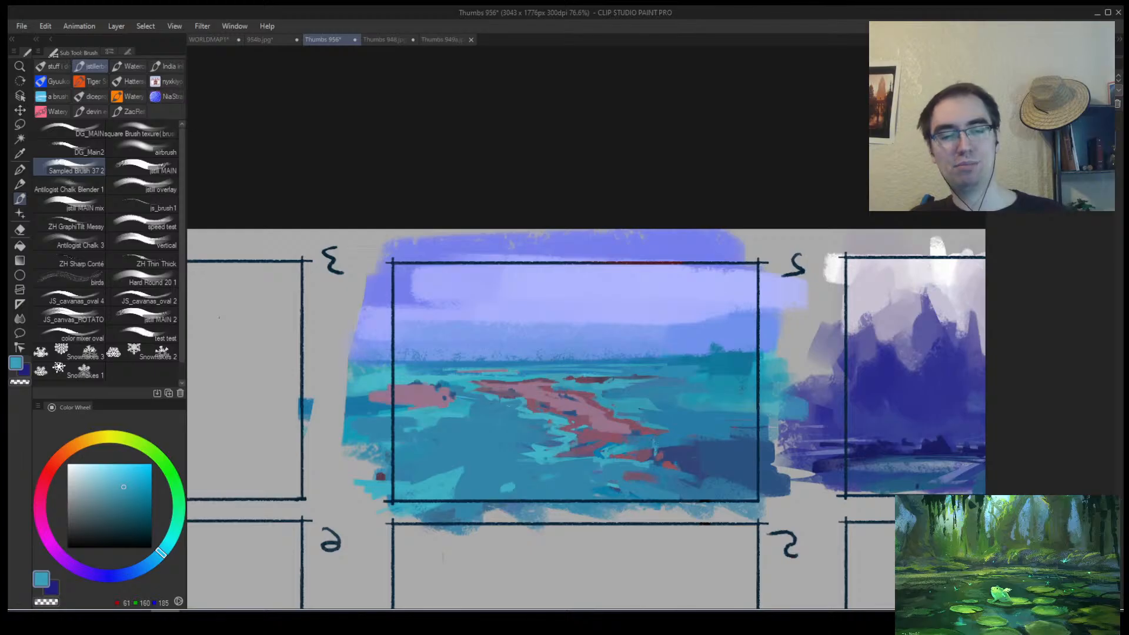
Unmirror the canvas and trim the winding field's near edge and nearby red marks using sampled blue and muted red.
{"action": "key", "text": "h"}
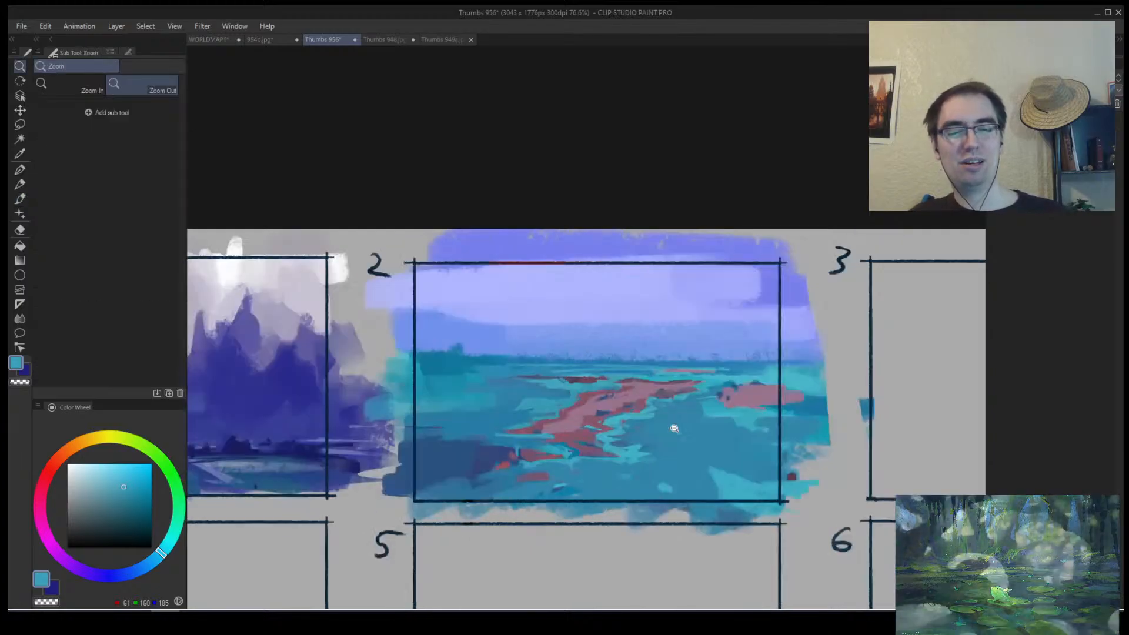
{"action": "left_click", "coordinate": [524, 419]}
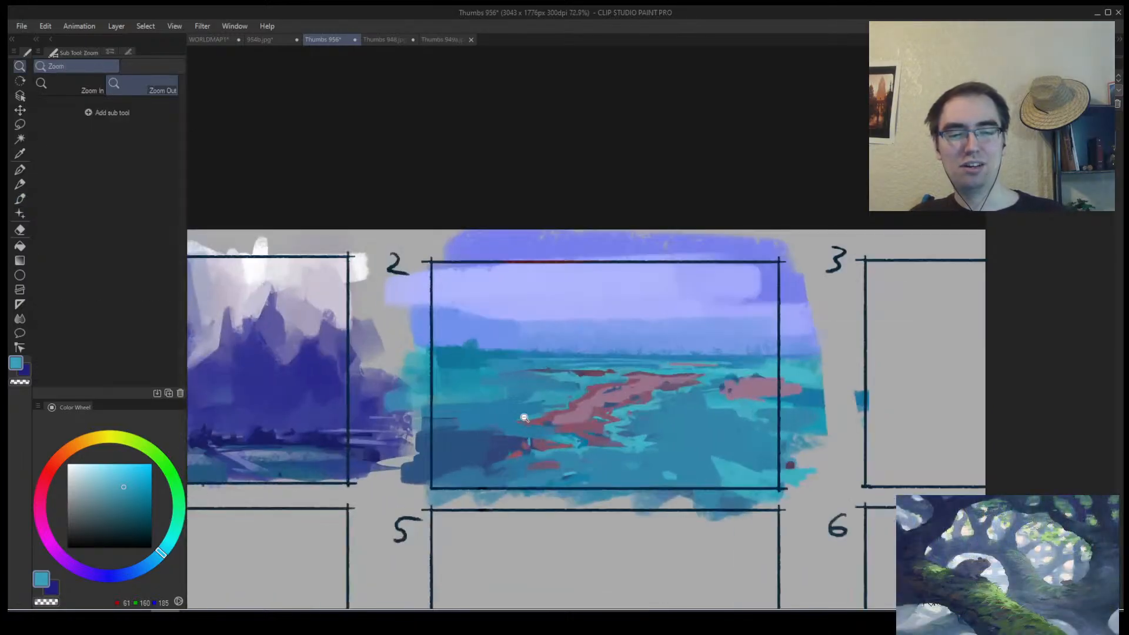
{"action": "key", "text": "b"}
{"action": "left_click", "coordinate": [503, 416], "text": "alt"}
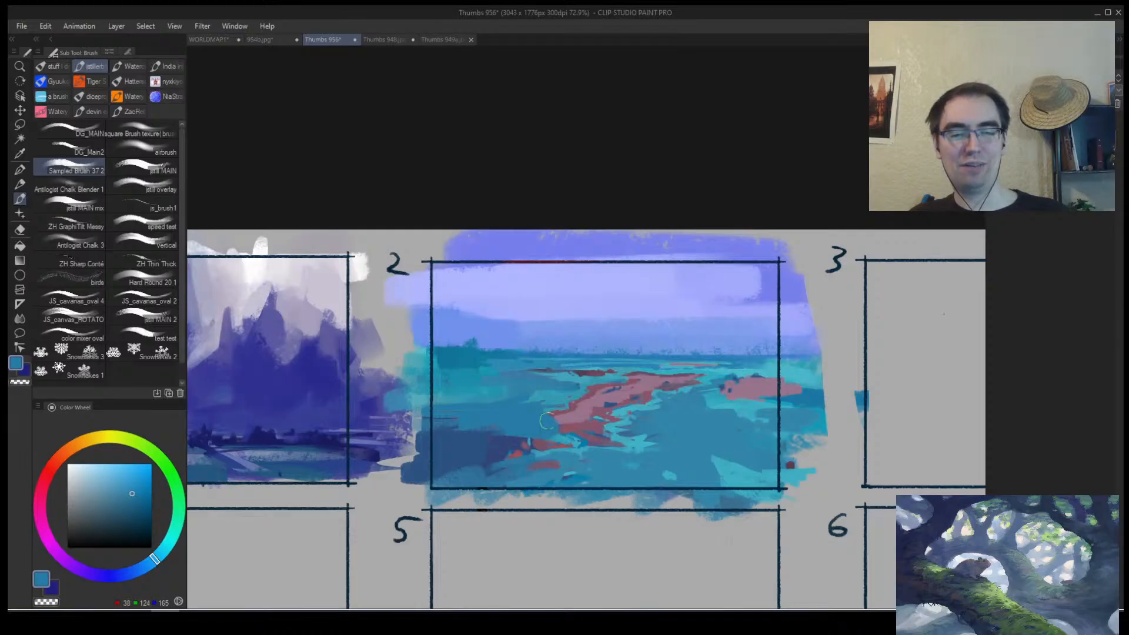
{"action": "left_click", "coordinate": [573, 420], "text": "alt"}
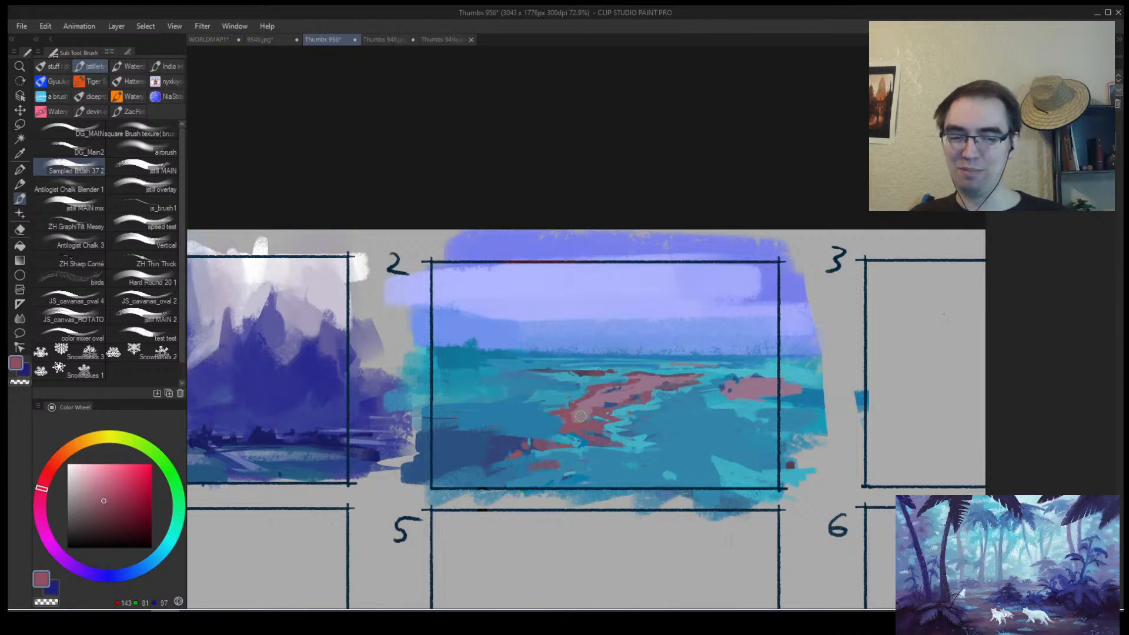
{"action": "left_click", "coordinate": [502, 428], "text": "alt"}
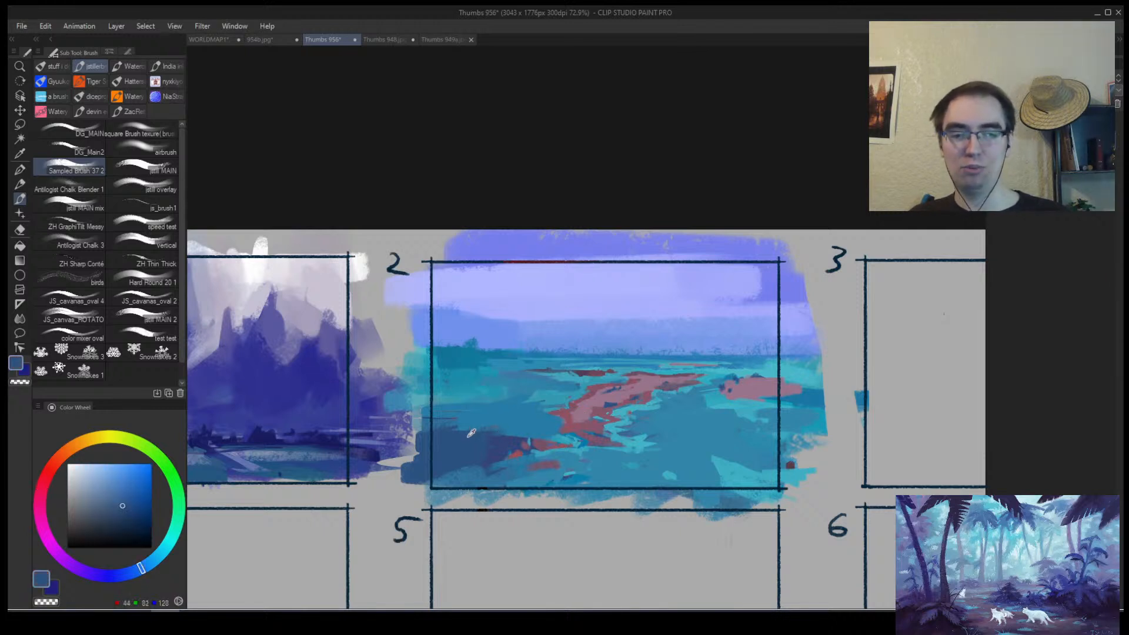
{"action": "left_click", "coordinate": [511, 439], "text": "alt"}
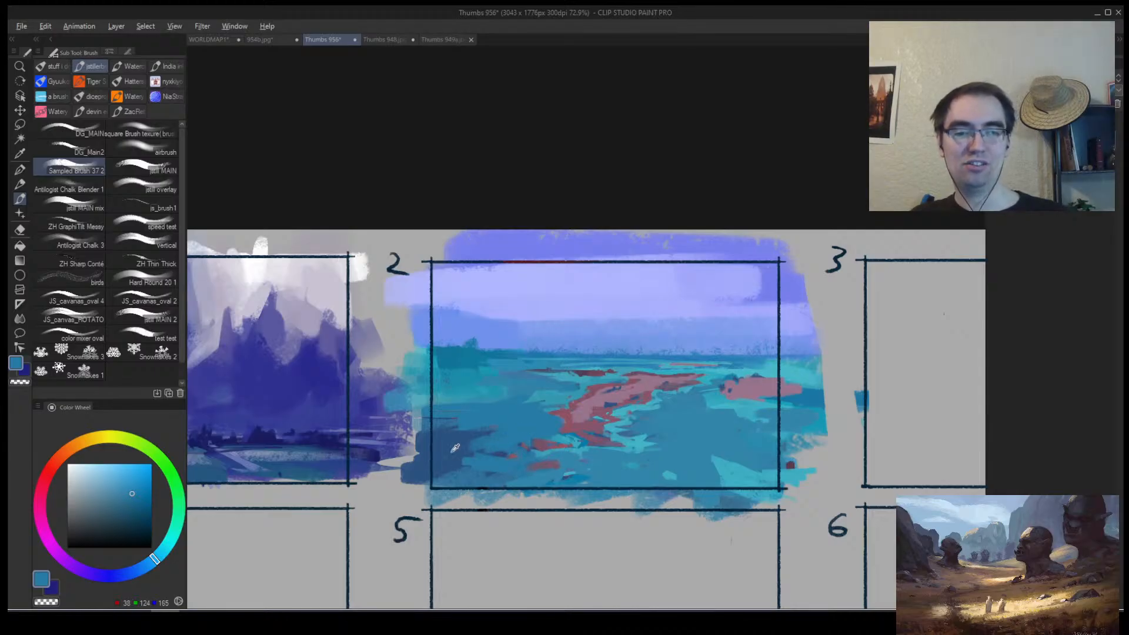
{"action": "left_click", "coordinate": [455, 448], "text": "alt"}
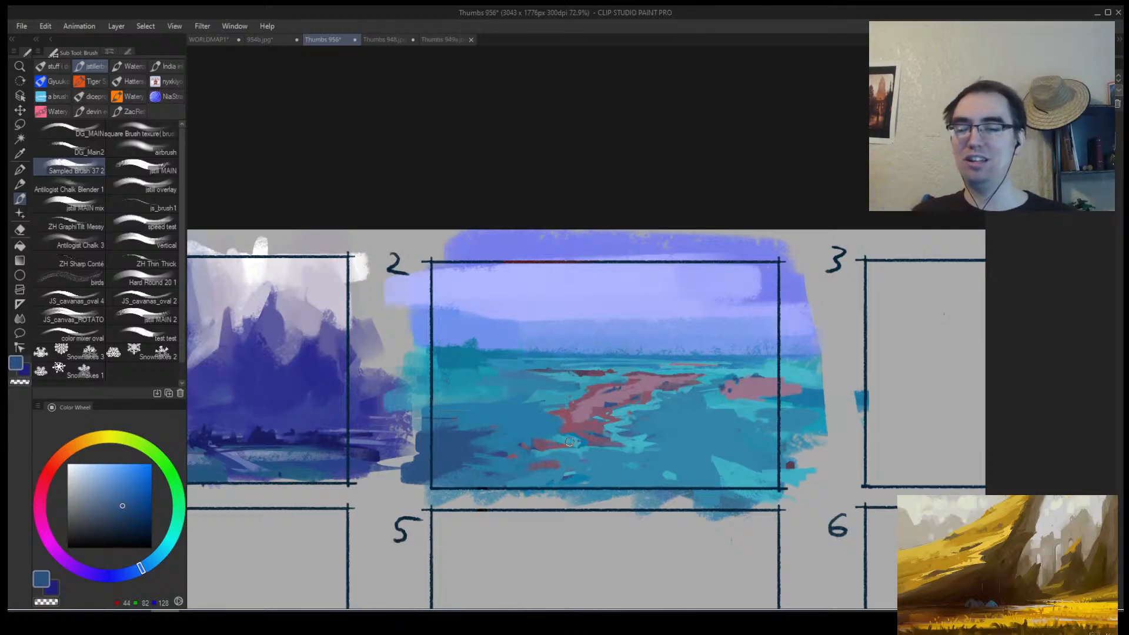
Mirror the canvas and lasso two irregular ground patches, one on each side of the winding field.
{"action": "key", "text": "slash"}
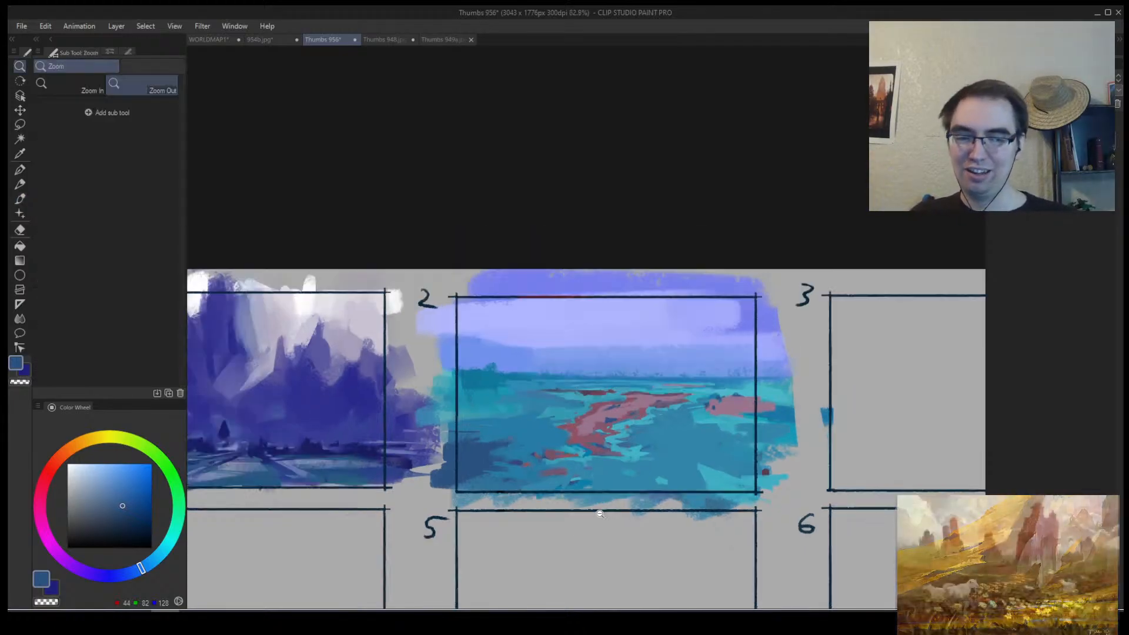
{"action": "left_click_drag", "start_coordinate": [570, 442], "coordinate": [683, 460]}
{"action": "key", "text": "h"}
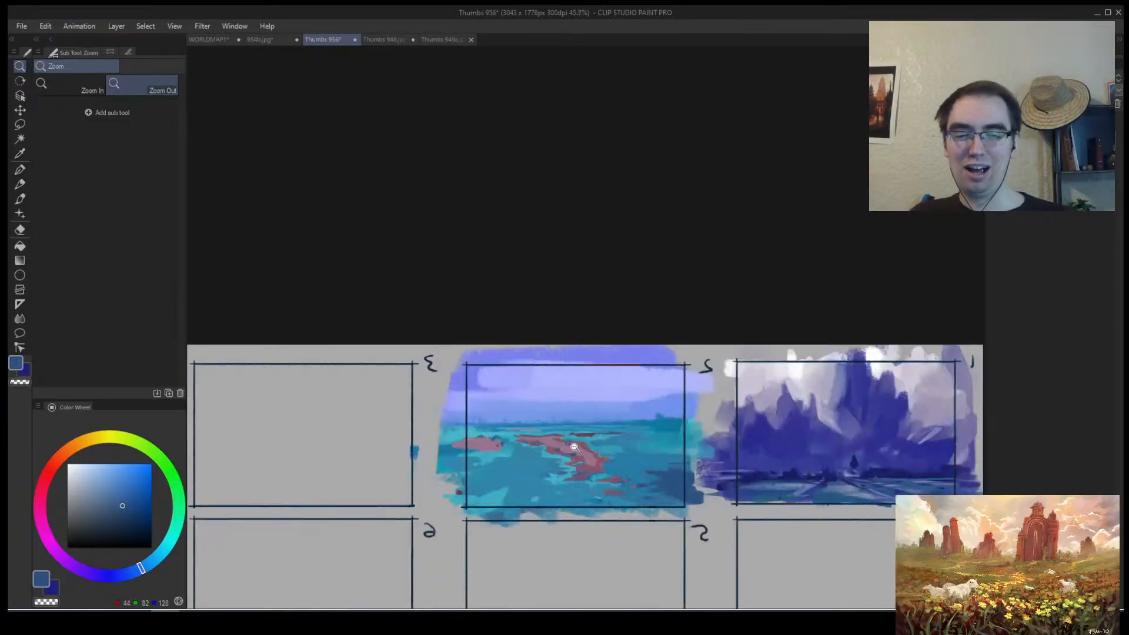
{"action": "scroll", "coordinate": [573, 447], "scroll_direction": "up", "scroll_amount": 4}
{"action": "key", "text": "m"}
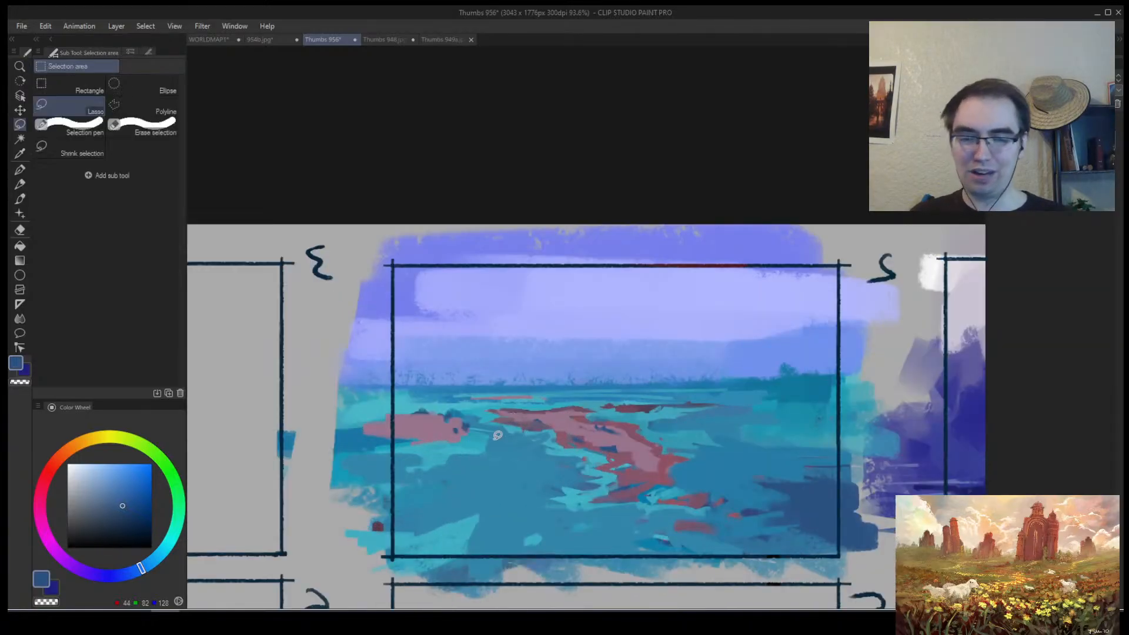
{"action": "mouse_move", "coordinate": [494, 441]}
{"action": "left_mouse_down"}
{"action": "mouse_move", "coordinate": [442, 496]}
{"action": "mouse_move", "coordinate": [495, 499]}
{"action": "mouse_move", "coordinate": [580, 476]}
{"action": "mouse_move", "coordinate": [581, 464]}
{"action": "mouse_move", "coordinate": [535, 441]}
{"action": "left_mouse_up"}
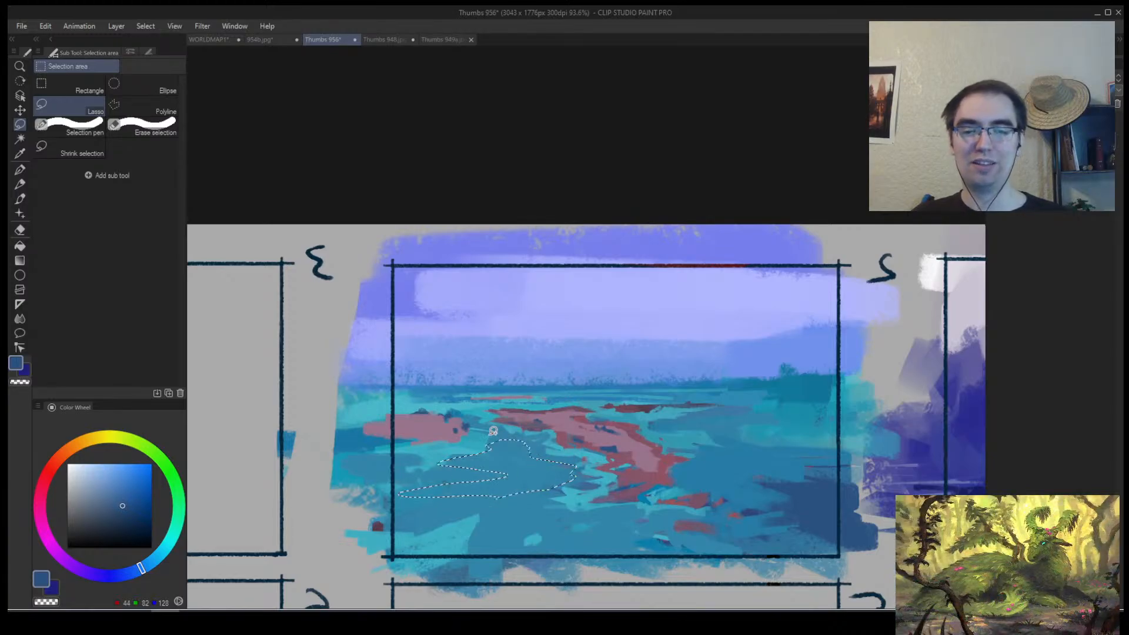
{"action": "mouse_move", "coordinate": [702, 424]}
{"action": "left_mouse_down"}
{"action": "mouse_move", "coordinate": [675, 433]}
{"action": "mouse_move", "coordinate": [723, 476]}
{"action": "mouse_move", "coordinate": [824, 464]}
{"action": "mouse_move", "coordinate": [841, 409]}
{"action": "mouse_move", "coordinate": [700, 419]}
{"action": "left_mouse_up"}
Fill both lassoed ground patches with a sampled darker blue and clear the selection.
{"action": "key", "text": "b"}
{"action": "left_click", "coordinate": [784, 492], "text": "alt"}
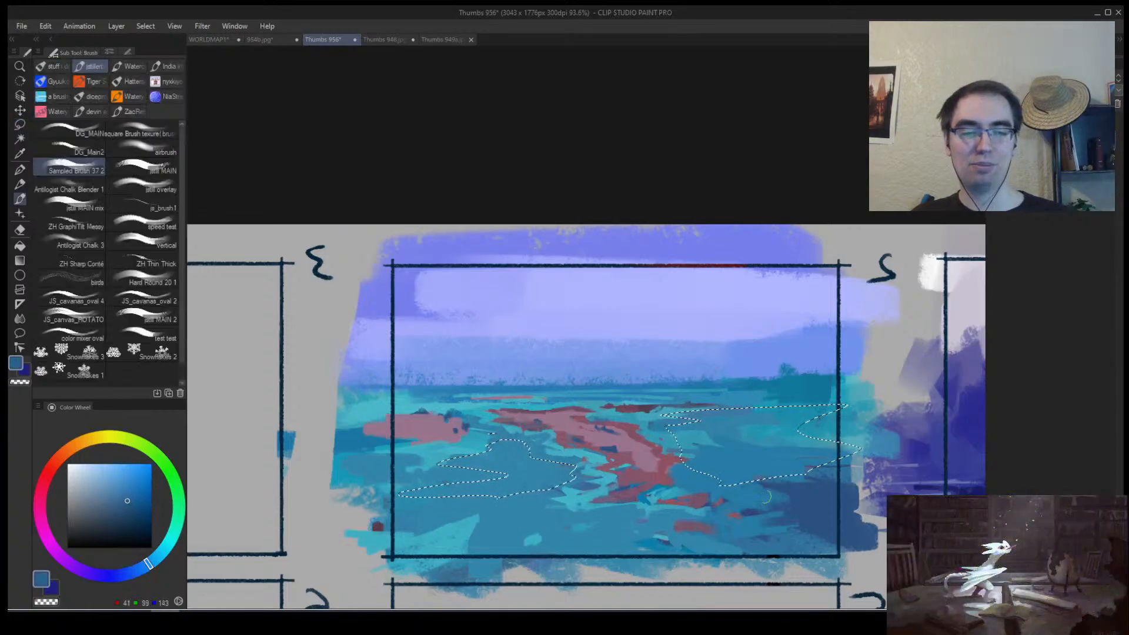
{"action": "left_click_drag", "start_coordinate": [832, 415], "coordinate": [617, 437]}
{"action": "mouse_move", "coordinate": [826, 450]}
{"action": "left_mouse_down"}
{"action": "mouse_move", "coordinate": [620, 468]}
{"action": "mouse_move", "coordinate": [764, 474]}
{"action": "left_mouse_up"}
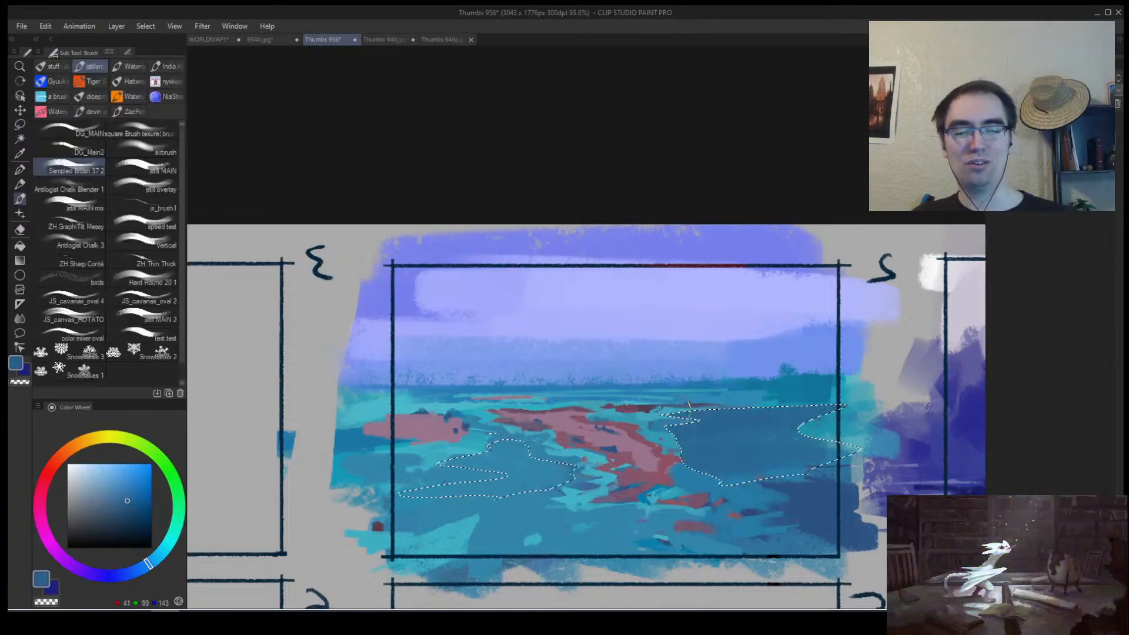
{"action": "mouse_move", "coordinate": [414, 438]}
{"action": "left_mouse_down"}
{"action": "mouse_move", "coordinate": [594, 444]}
{"action": "mouse_move", "coordinate": [571, 470]}
{"action": "mouse_move", "coordinate": [275, 533]}
{"action": "left_mouse_up"}
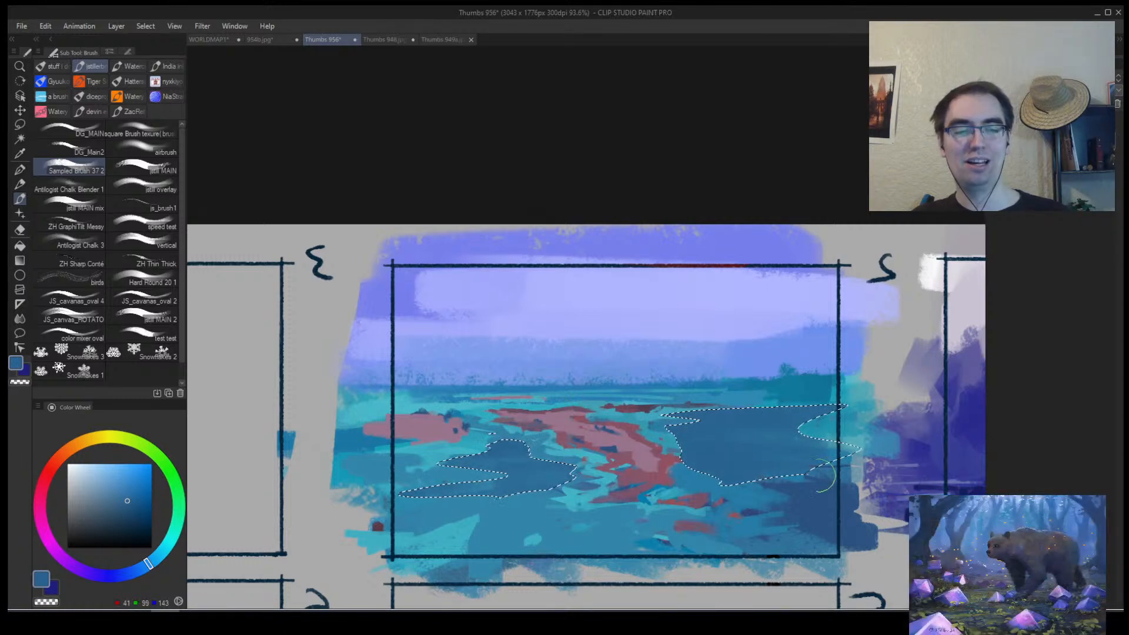
{"action": "key", "text": "ctrl+d"}
Unmirror the canvas and paint a sampled blue-teal strip along the far ground above the dark patch.
{"action": "key", "text": "h"}
{"action": "left_click_drag", "start_coordinate": [732, 441], "coordinate": [608, 383]}
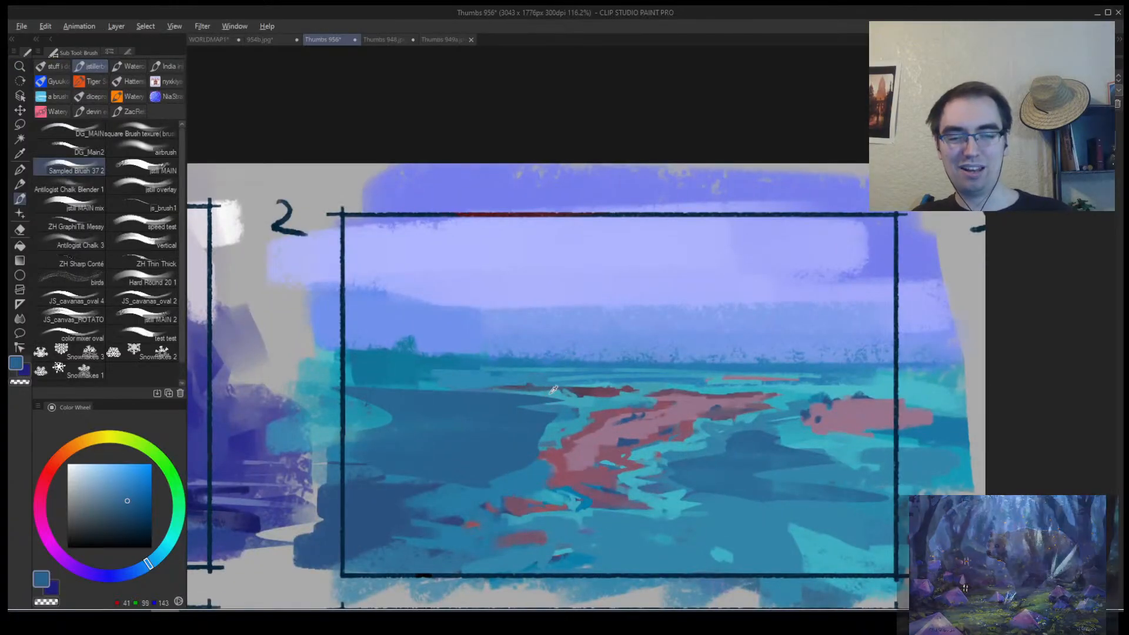
{"action": "left_click", "coordinate": [406, 393], "text": "alt"}
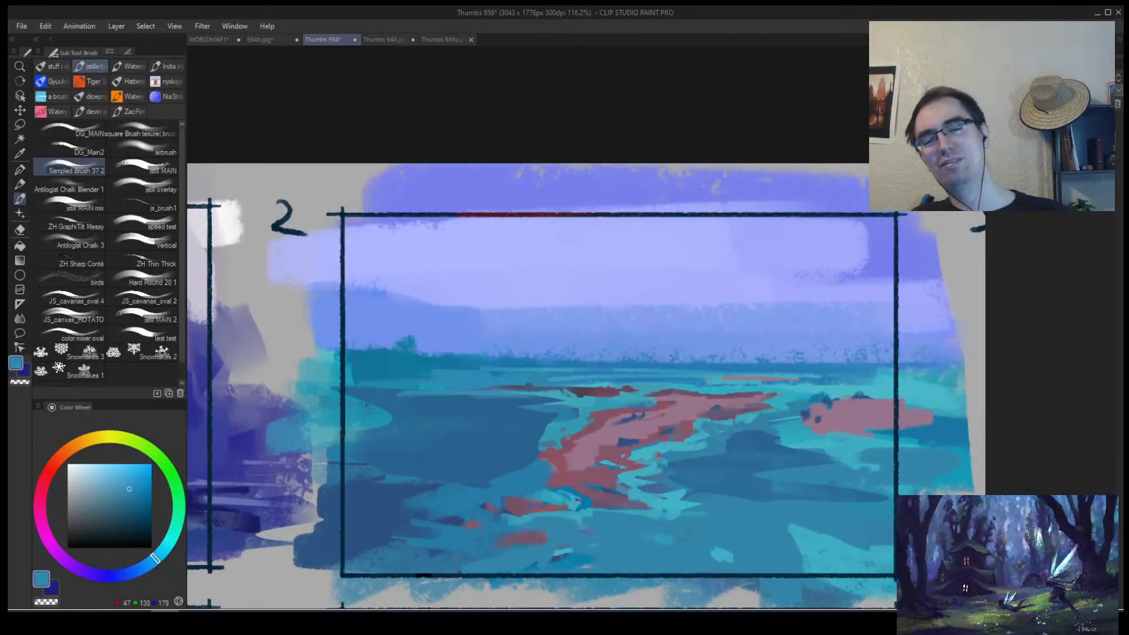
{"action": "left_click", "coordinate": [424, 393], "text": "alt"}
{"action": "mouse_move", "coordinate": [362, 391]}
{"action": "left_mouse_down"}
{"action": "mouse_move", "coordinate": [464, 377]}
{"action": "mouse_move", "coordinate": [379, 371]}
{"action": "mouse_move", "coordinate": [594, 378]}
{"action": "left_mouse_up"}
Paint sampled sky blue over the tree clump and rough horizon marks, and even out the horizon with sampled teal.
{"action": "left_click", "coordinate": [478, 343], "text": "alt"}
{"action": "left_click", "coordinate": [438, 340], "text": "alt"}
{"action": "mouse_move", "coordinate": [424, 351]}
{"action": "left_mouse_down"}
{"action": "mouse_move", "coordinate": [376, 349]}
{"action": "mouse_move", "coordinate": [655, 357]}
{"action": "left_mouse_up"}
{"action": "left_click_drag", "start_coordinate": [573, 361], "coordinate": [640, 361]}
{"action": "left_click_drag", "start_coordinate": [793, 352], "coordinate": [803, 360]}
{"action": "left_click", "coordinate": [536, 375], "text": "alt"}
{"action": "left_click_drag", "start_coordinate": [550, 371], "coordinate": [668, 373]}
Mirror the canvas and reshape the middle bend of the winding field with colors sampled from the field and ground.
{"action": "key", "text": "h"}
{"action": "key", "text": "alt+space"}
{"action": "left_click_drag", "start_coordinate": [745, 410], "coordinate": [707, 417]}
{"action": "key", "text": "b"}
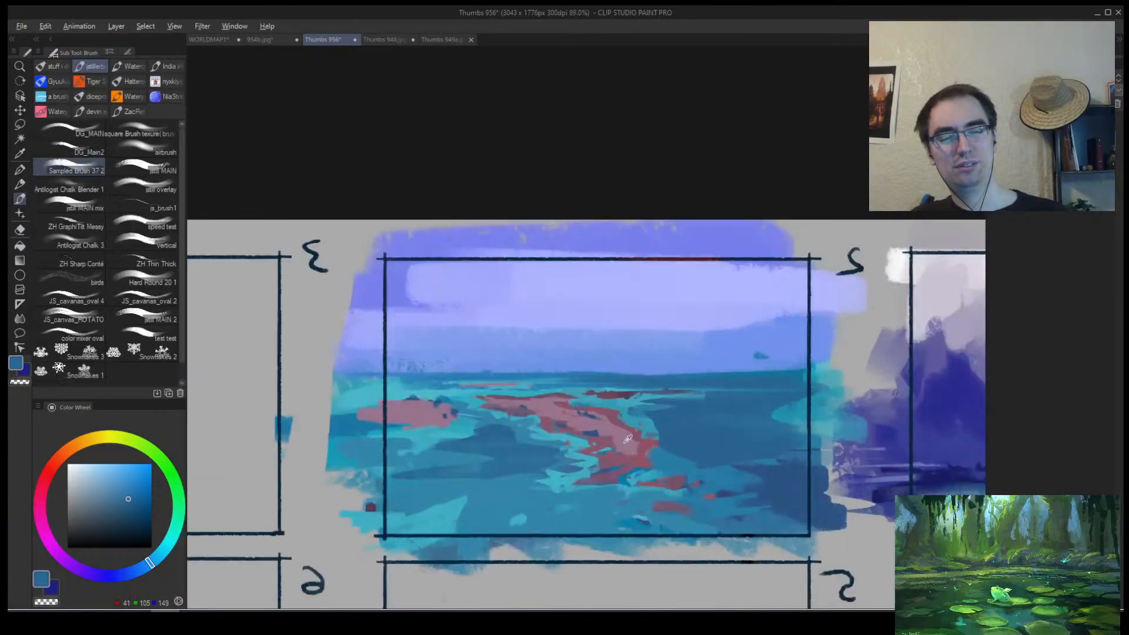
{"action": "left_click", "coordinate": [644, 418], "text": "alt"}
{"action": "left_click", "coordinate": [608, 475], "text": "alt"}
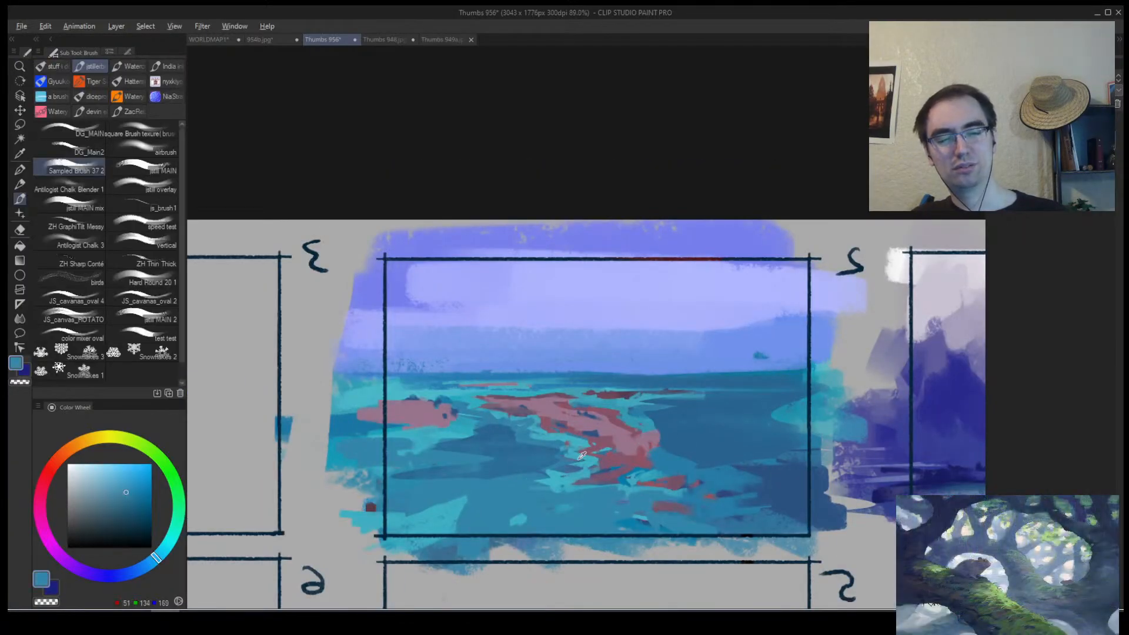
{"action": "left_click", "coordinate": [578, 456], "text": "alt"}
{"action": "mouse_move", "coordinate": [576, 453]}
{"action": "left_mouse_down"}
{"action": "mouse_move", "coordinate": [595, 453]}
{"action": "mouse_move", "coordinate": [529, 484]}
{"action": "left_mouse_up"}
Extend the near end of the winding field with sampled muted red and a lighter dusty pink curve toward the foreground.
{"action": "key", "text": "alt+space"}
{"action": "mouse_move", "coordinate": [599, 479]}
{"action": "left_mouse_down"}
{"action": "mouse_move", "coordinate": [672, 463]}
{"action": "mouse_move", "coordinate": [647, 485]}
{"action": "mouse_move", "coordinate": [685, 484]}
{"action": "left_mouse_up"}
{"action": "left_click", "coordinate": [618, 485], "text": "alt"}
{"action": "left_click", "coordinate": [606, 450], "text": "alt"}
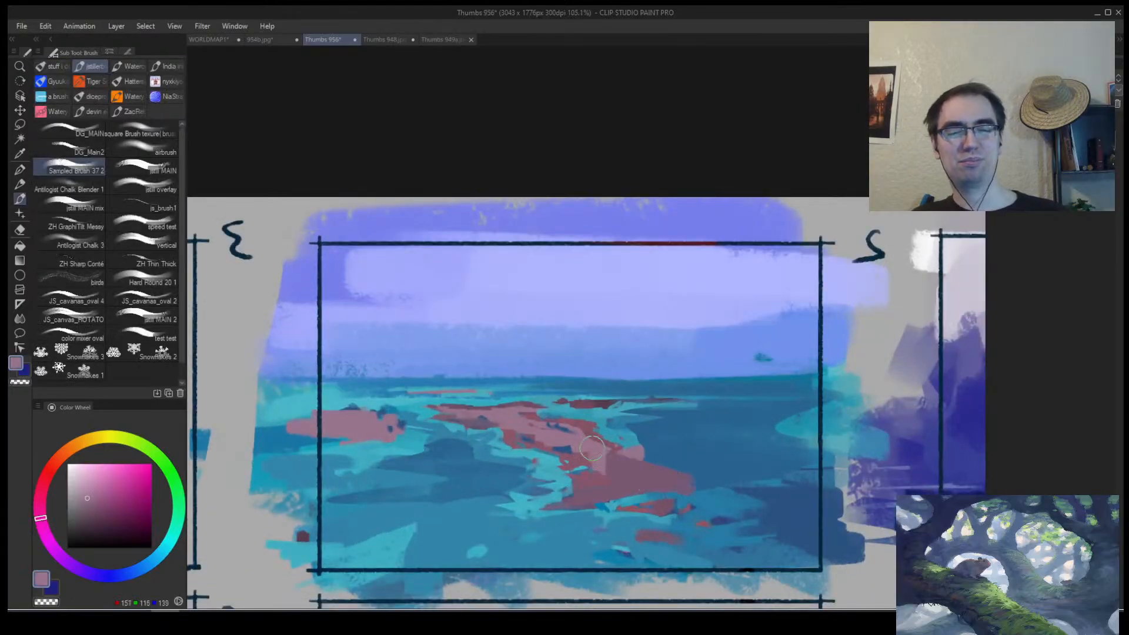
{"action": "mouse_move", "coordinate": [591, 456]}
{"action": "left_mouse_down"}
{"action": "mouse_move", "coordinate": [573, 485]}
{"action": "mouse_move", "coordinate": [512, 500]}
{"action": "left_mouse_up"}
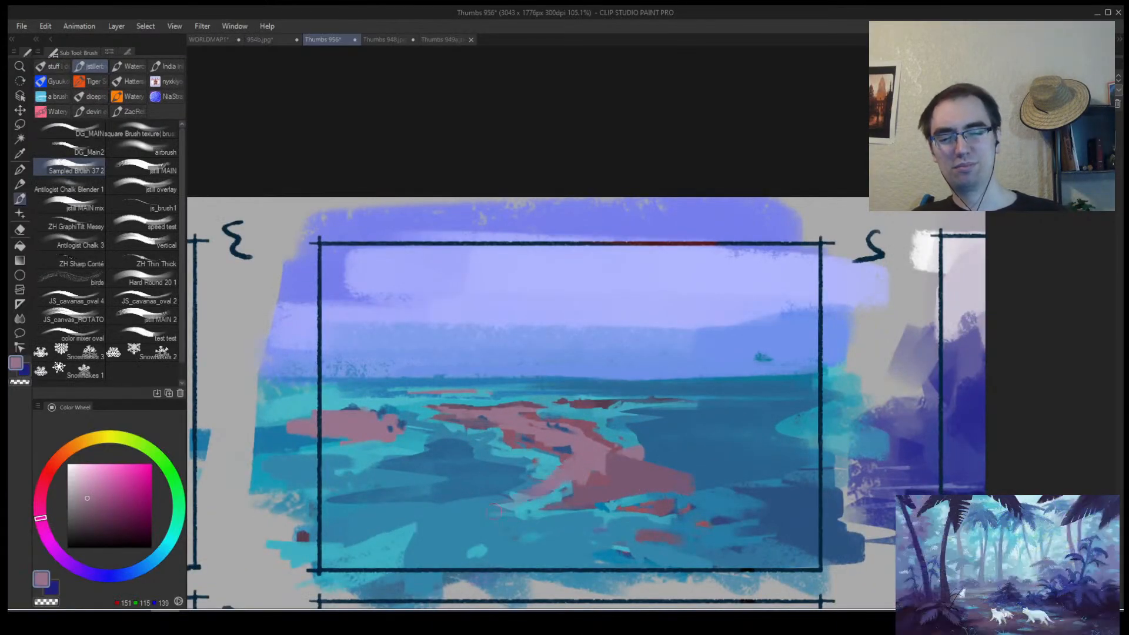
{"action": "left_click_drag", "start_coordinate": [577, 483], "coordinate": [500, 506]}
{"action": "left_click_drag", "start_coordinate": [644, 491], "coordinate": [524, 502]}
Paint a broad dusty pink band across the bottom foreground and add a patch of sampled darker mauve to it.
{"action": "mouse_move", "coordinate": [632, 547]}
{"action": "left_mouse_down"}
{"action": "mouse_move", "coordinate": [281, 563]}
{"action": "mouse_move", "coordinate": [638, 566]}
{"action": "left_mouse_up"}
{"action": "mouse_move", "coordinate": [638, 566]}
{"action": "left_mouse_down"}
{"action": "mouse_move", "coordinate": [288, 578]}
{"action": "mouse_move", "coordinate": [675, 582]}
{"action": "left_mouse_up"}
{"action": "left_click", "coordinate": [450, 513], "text": "alt"}
{"action": "left_click_drag", "start_coordinate": [450, 518], "coordinate": [303, 540]}
{"action": "left_click", "coordinate": [637, 480], "text": "alt"}
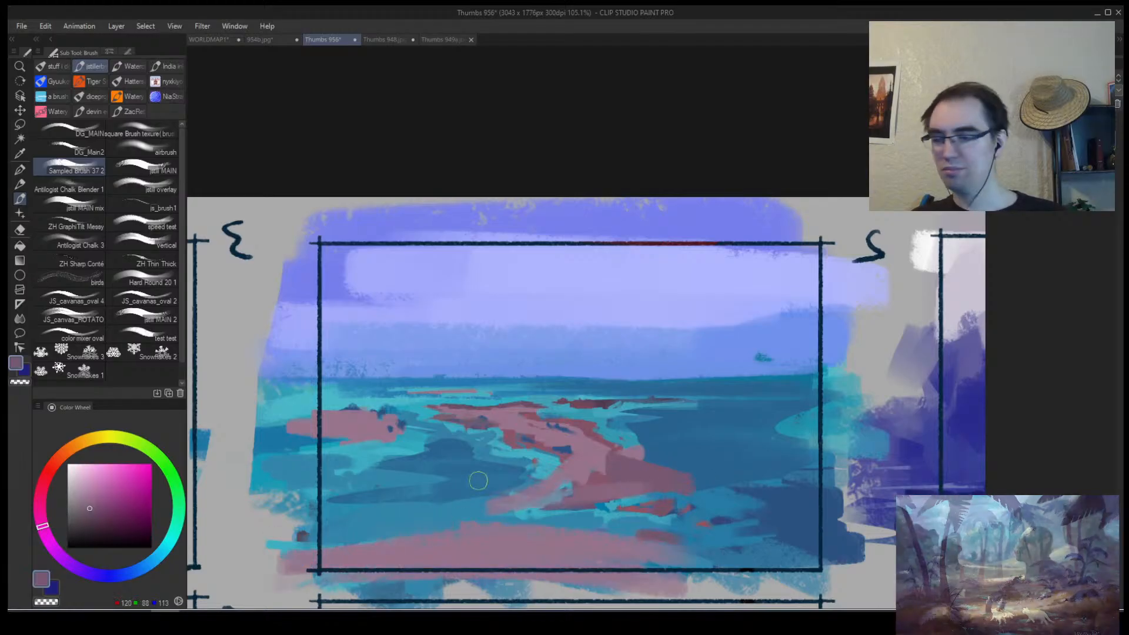
{"action": "scroll", "coordinate": [453, 534], "scroll_direction": "up", "scroll_amount": 3}
{"action": "left_click_drag", "start_coordinate": [550, 549], "coordinate": [551, 511]}
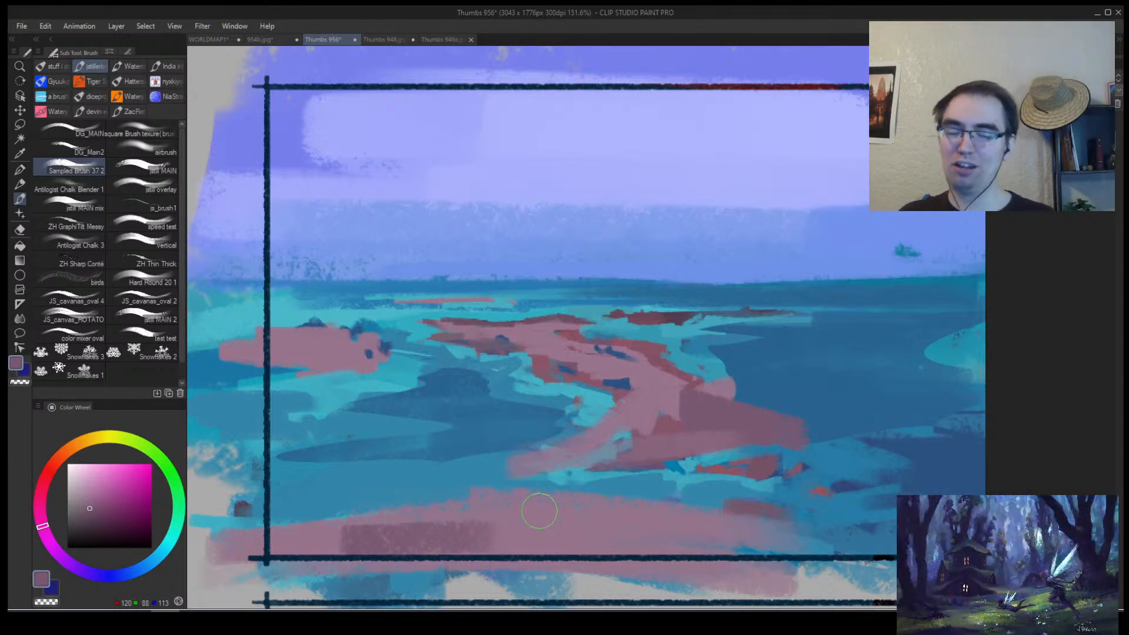
Trim the separate pink patch near the frame's edge with sampled teal and blue so it is smaller and thinner.
{"action": "key", "text": "ctrl+space"}
{"action": "mouse_move", "coordinate": [429, 382]}
{"action": "left_mouse_down"}
{"action": "mouse_move", "coordinate": [404, 377]}
{"action": "mouse_move", "coordinate": [507, 315]}
{"action": "left_mouse_up"}
{"action": "left_click", "coordinate": [428, 385], "text": "alt"}
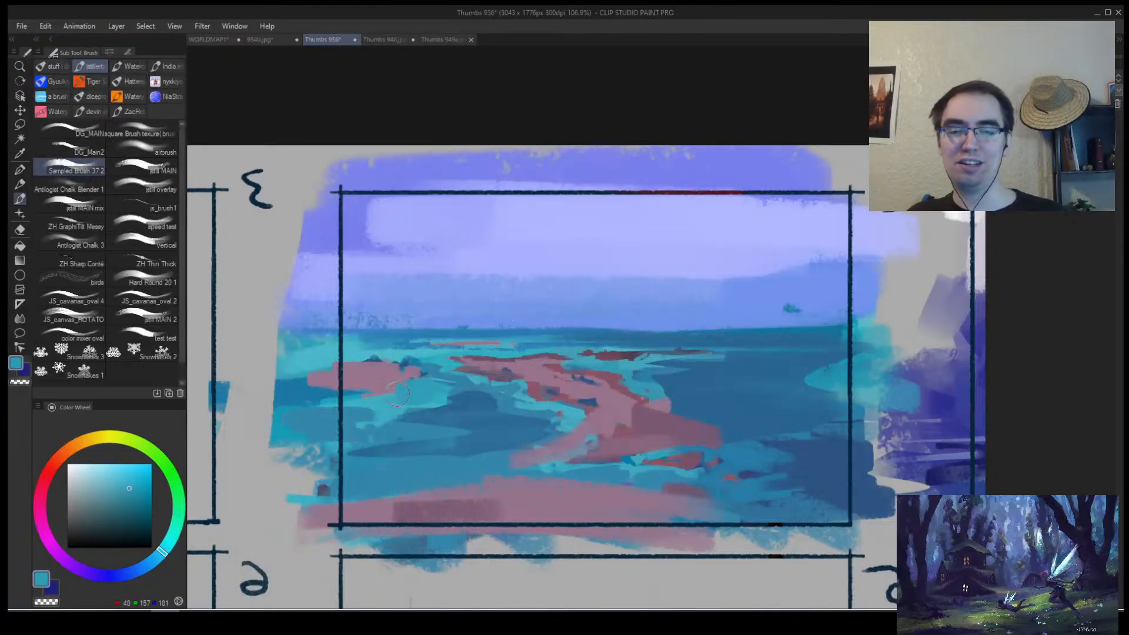
{"action": "left_click", "coordinate": [366, 398], "text": "alt"}
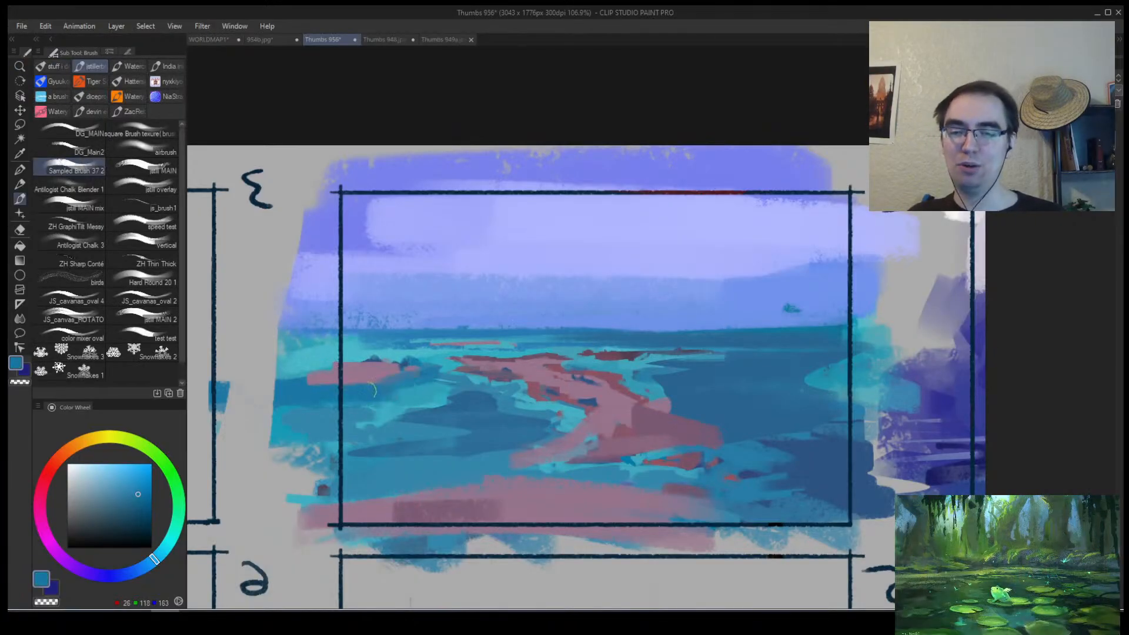
{"action": "mouse_move", "coordinate": [297, 377]}
{"action": "left_mouse_down"}
{"action": "mouse_move", "coordinate": [344, 385]}
{"action": "mouse_move", "coordinate": [329, 360]}
{"action": "mouse_move", "coordinate": [351, 354]}
{"action": "left_mouse_up"}
{"action": "left_click", "coordinate": [315, 379], "text": "alt"}
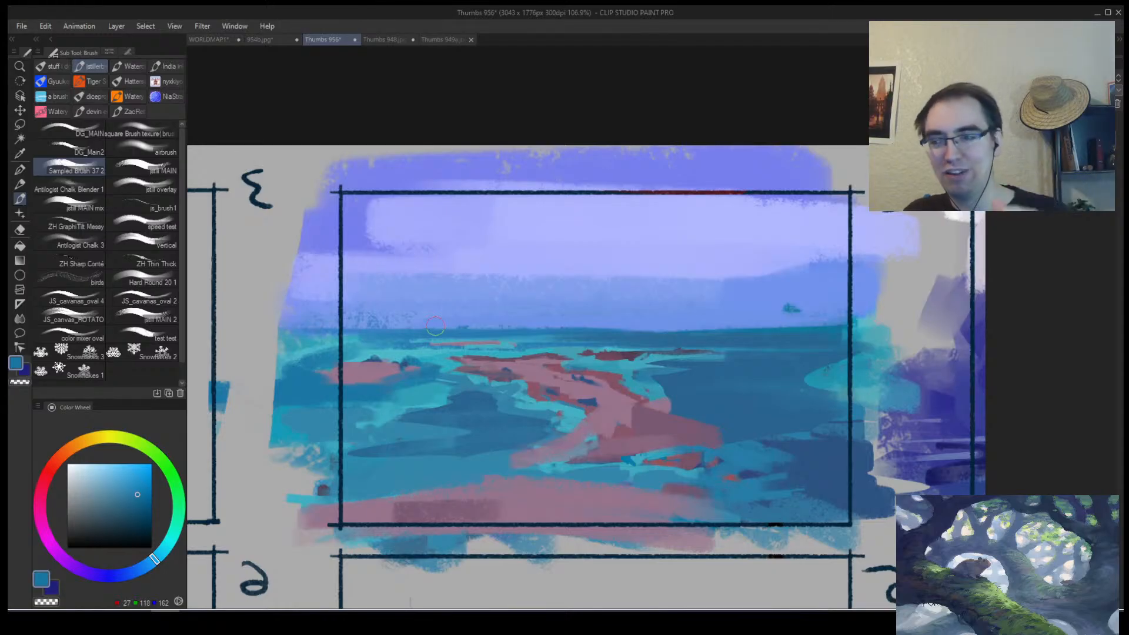
Mirror the canvas and refine the inner edge of the winding field's near bend with sampled blue, teal and muted mauve.
{"action": "key", "text": "alt+space"}
{"action": "mouse_move", "coordinate": [485, 444]}
{"action": "left_mouse_down"}
{"action": "mouse_move", "coordinate": [461, 450]}
{"action": "mouse_move", "coordinate": [496, 418]}
{"action": "left_mouse_up"}
{"action": "key", "text": "h"}
{"action": "mouse_move", "coordinate": [692, 412]}
{"action": "left_mouse_down"}
{"action": "mouse_move", "coordinate": [700, 407]}
{"action": "mouse_move", "coordinate": [526, 431]}
{"action": "mouse_move", "coordinate": [560, 428]}
{"action": "left_mouse_up"}
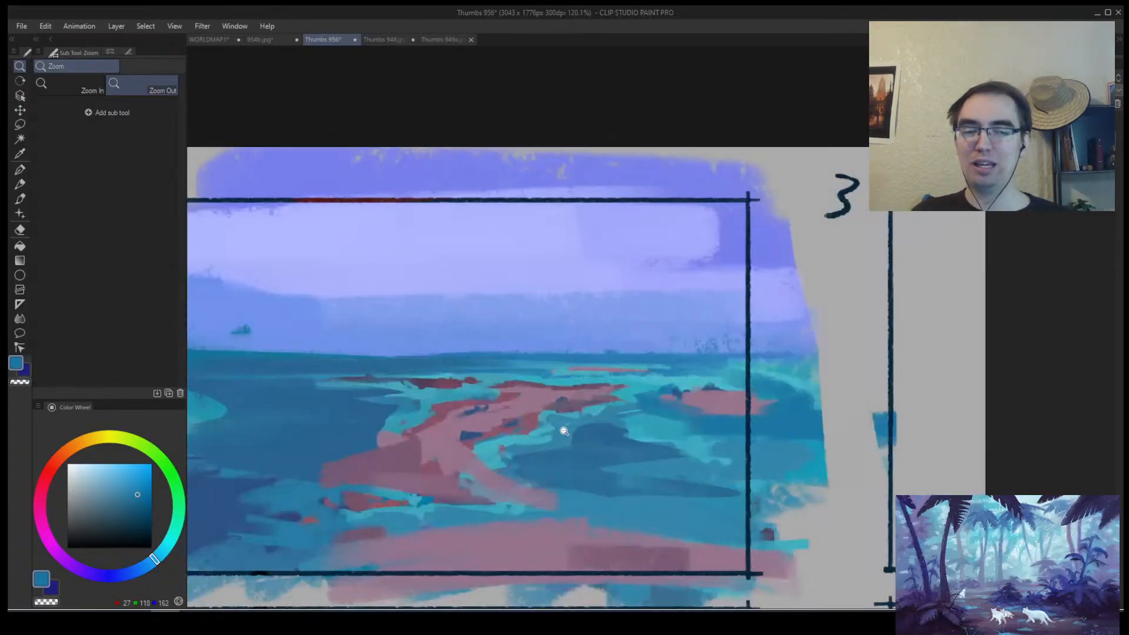
{"action": "left_click", "coordinate": [517, 466], "text": "alt"}
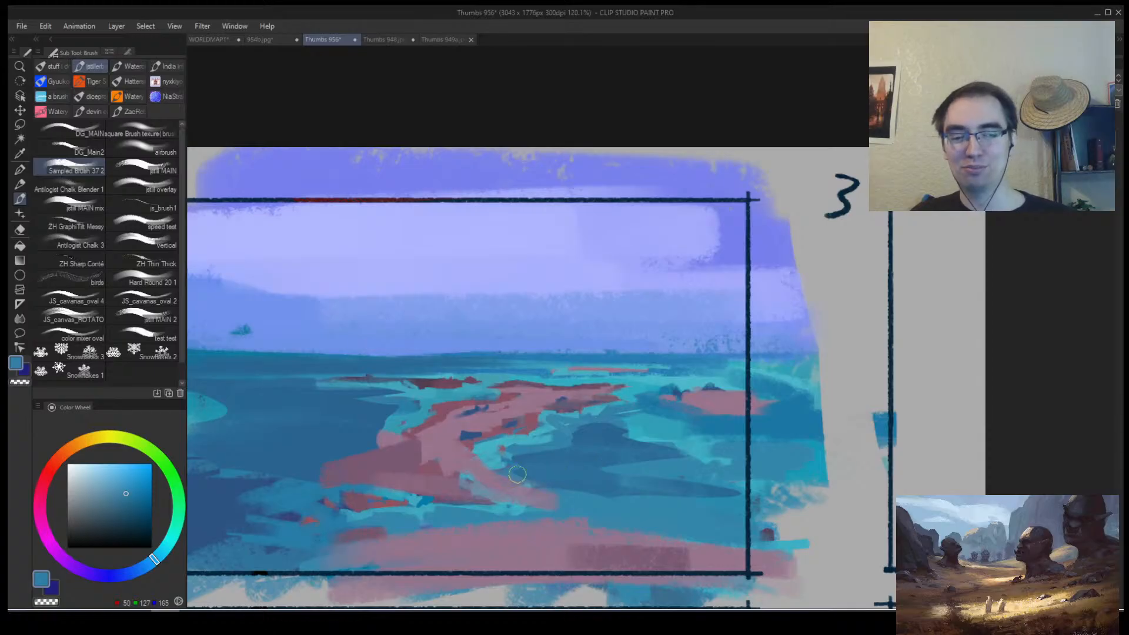
{"action": "left_click", "coordinate": [480, 513], "text": "alt"}
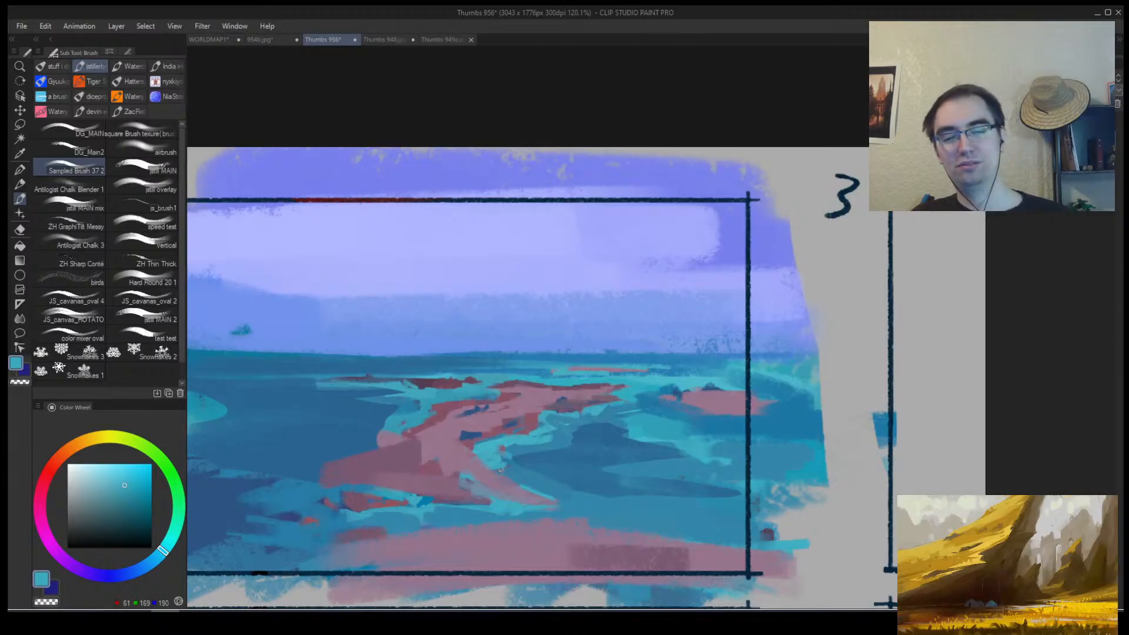
{"action": "left_click", "coordinate": [514, 471], "text": "alt"}
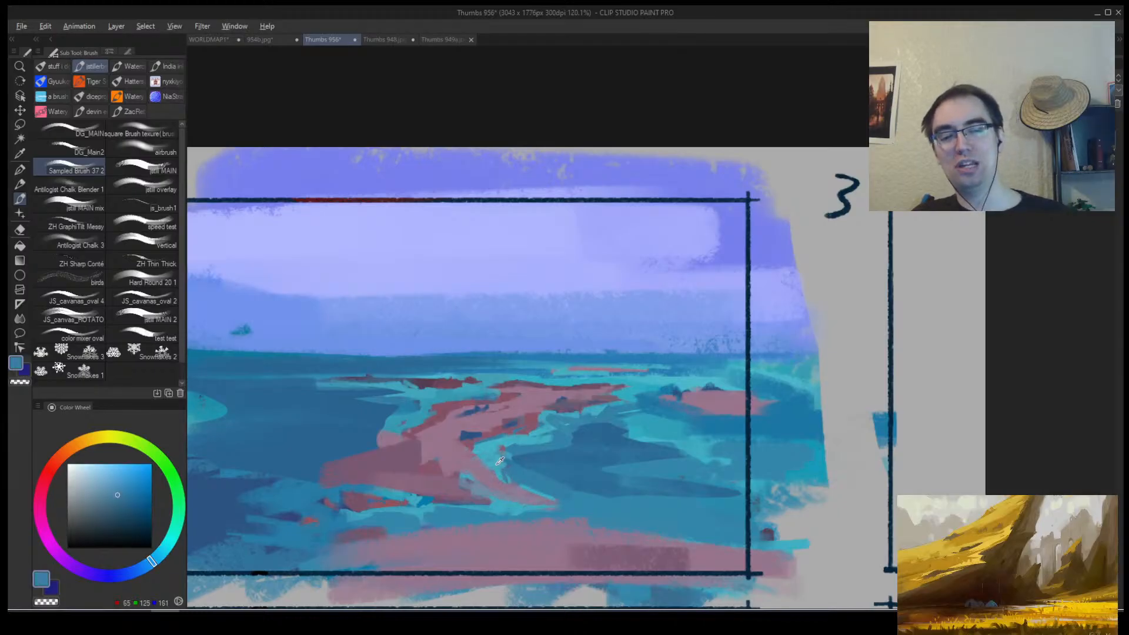
{"action": "left_click", "coordinate": [522, 493], "text": "alt"}
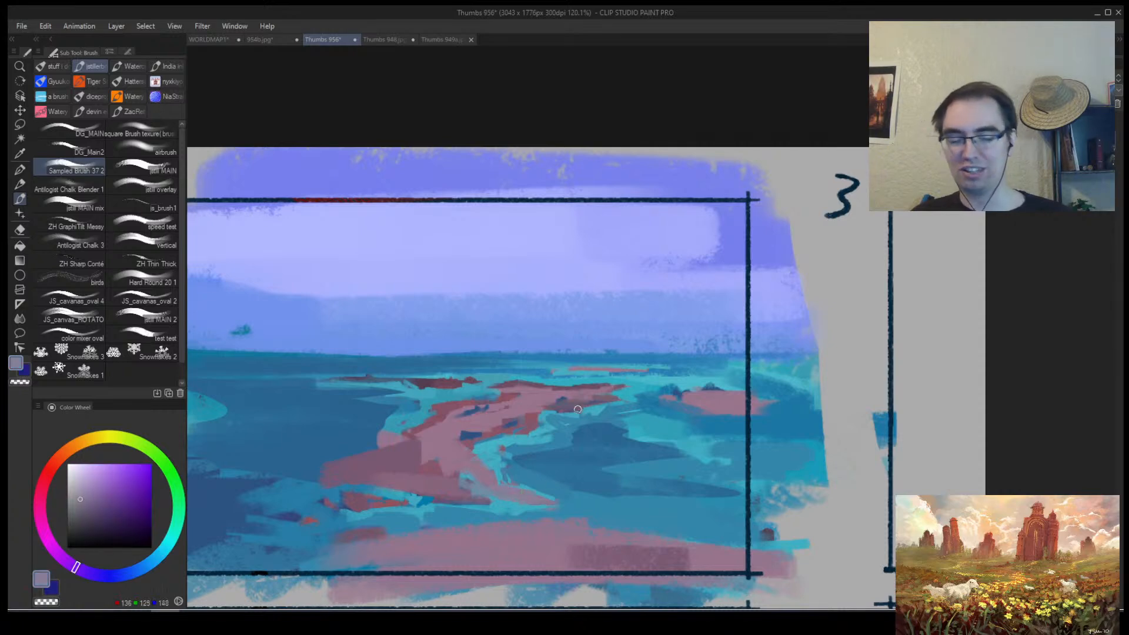
Touch up the tapered near end of the winding field with small strokes in colors sampled around its edge.
{"action": "key", "text": "ctrl+space"}
{"action": "left_click_drag", "start_coordinate": [487, 476], "coordinate": [512, 454]}
{"action": "left_click", "coordinate": [506, 457], "text": "alt"}
{"action": "mouse_move", "coordinate": [543, 489]}
{"action": "left_mouse_down"}
{"action": "mouse_move", "coordinate": [515, 486]}
{"action": "mouse_move", "coordinate": [527, 502]}
{"action": "mouse_move", "coordinate": [588, 506]}
{"action": "left_mouse_up"}
{"action": "left_click", "coordinate": [518, 487], "text": "alt"}
{"action": "left_click", "coordinate": [537, 504], "text": "alt"}
Mirror the canvas and reshape the mauve shadow on the winding field's near bend with sampled blue, dusty pink and mauve.
{"action": "key", "text": "alt+space"}
{"action": "key", "text": "h"}
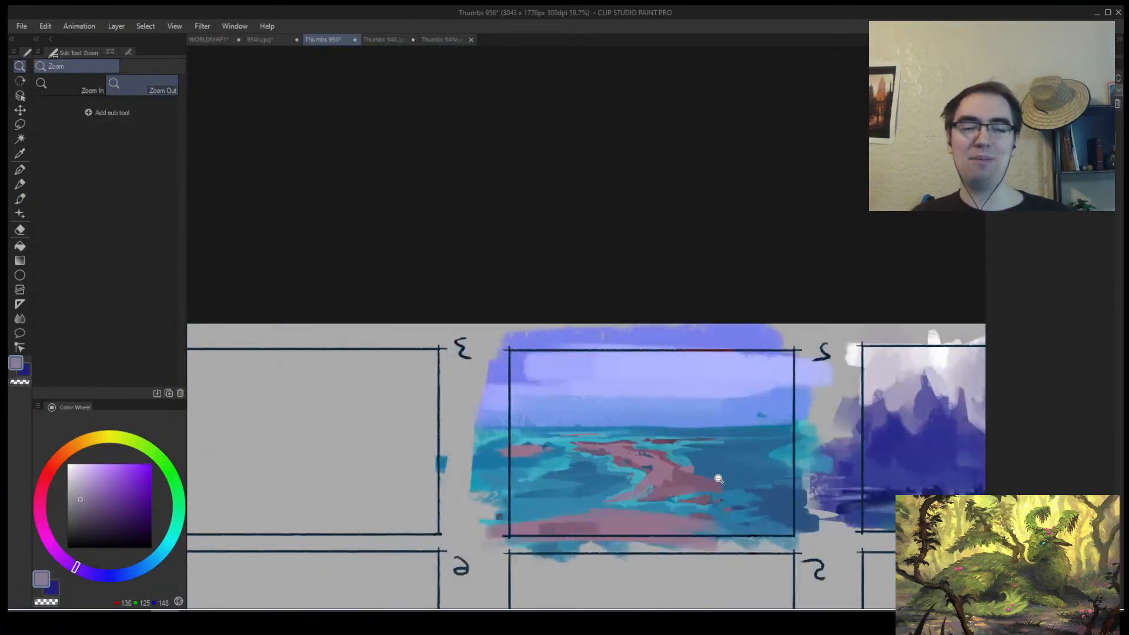
{"action": "left_click_drag", "start_coordinate": [718, 479], "coordinate": [707, 482]}
{"action": "mouse_move", "coordinate": [707, 483]}
{"action": "left_mouse_down"}
{"action": "mouse_move", "coordinate": [592, 478]}
{"action": "mouse_move", "coordinate": [612, 486]}
{"action": "mouse_move", "coordinate": [633, 464]}
{"action": "mouse_move", "coordinate": [555, 485]}
{"action": "mouse_move", "coordinate": [632, 476]}
{"action": "left_mouse_up"}
{"action": "left_click", "coordinate": [615, 483], "text": "alt"}
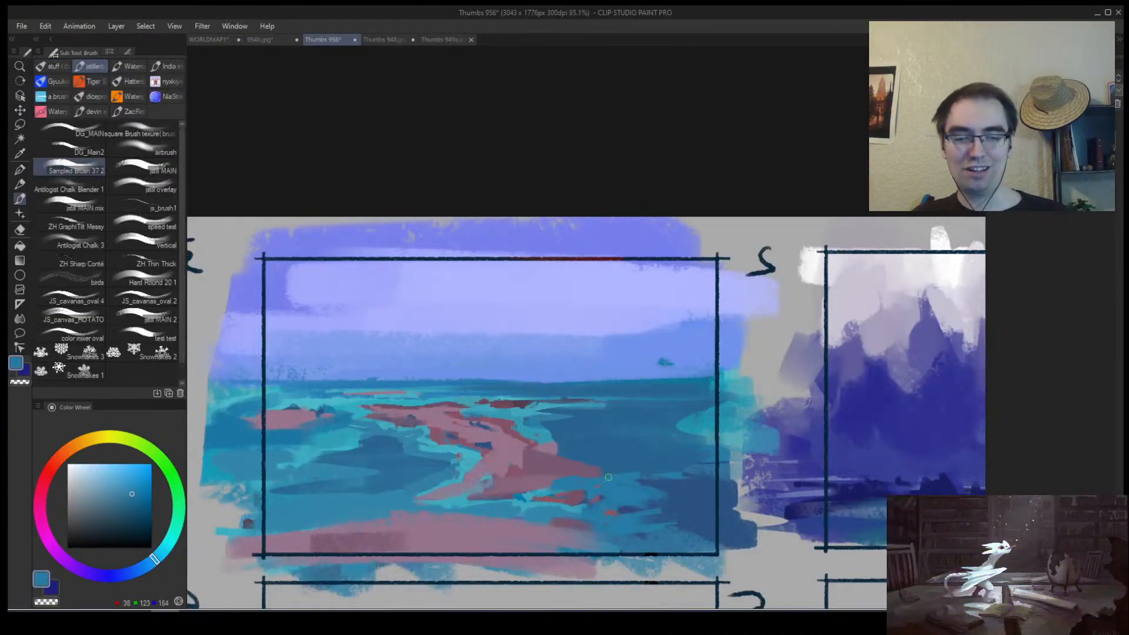
{"action": "left_click", "coordinate": [600, 454], "text": "alt"}
{"action": "left_click", "coordinate": [531, 450], "text": "alt"}
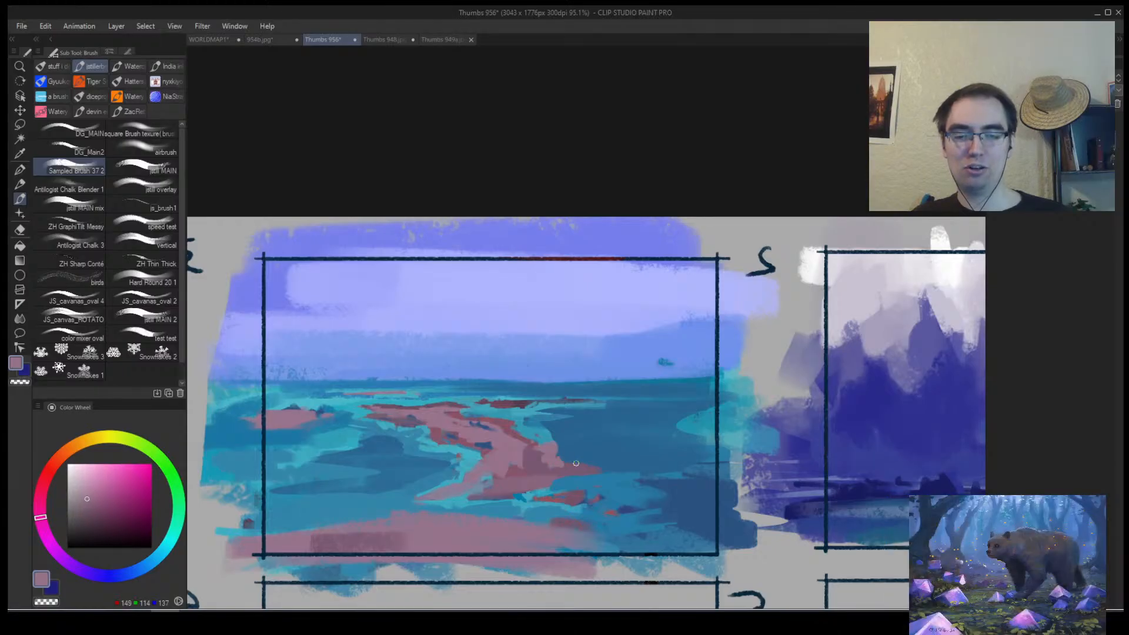
{"action": "left_click", "coordinate": [554, 458], "text": "alt"}
{"action": "left_click", "coordinate": [548, 465], "text": "alt"}
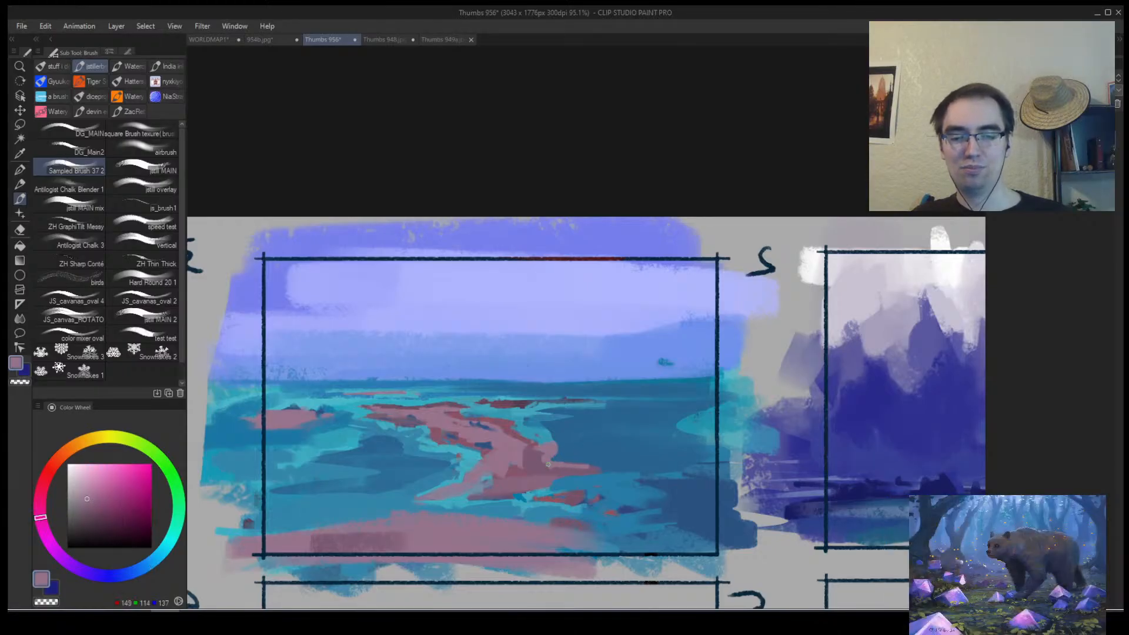
{"action": "left_click", "coordinate": [592, 456], "text": "alt"}
{"action": "left_click", "coordinate": [589, 464], "text": "alt"}
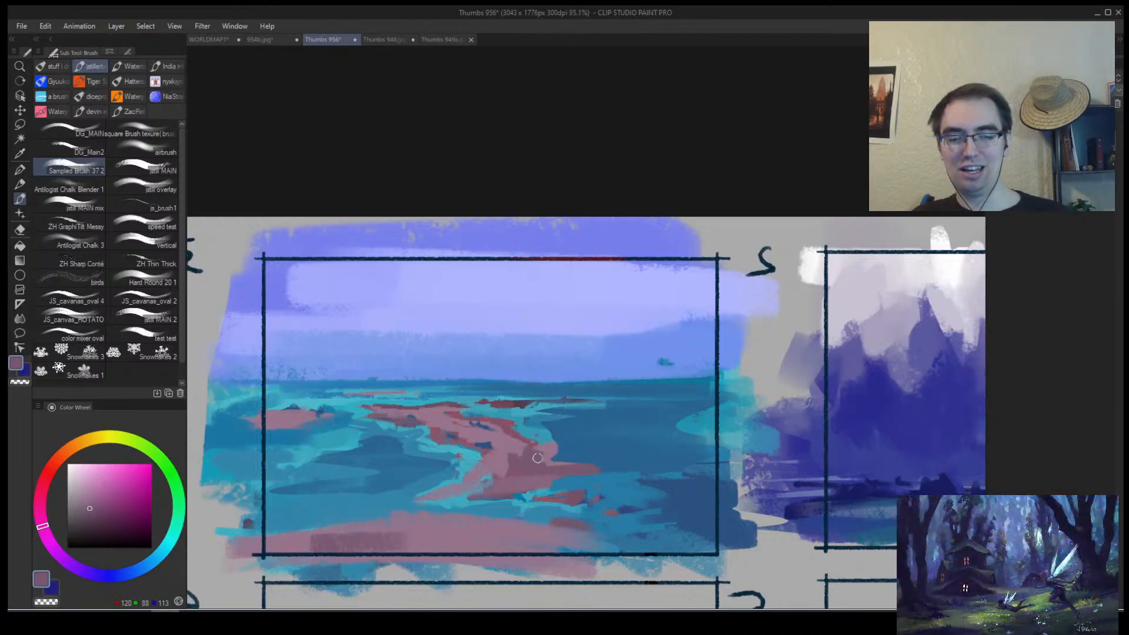
{"action": "left_click_drag", "start_coordinate": [512, 458], "coordinate": [478, 477]}
Mirror the canvas and paint thin sampled light teal lines across the far ground along the horizon.
{"action": "left_click_drag", "start_coordinate": [537, 436], "coordinate": [581, 436]}
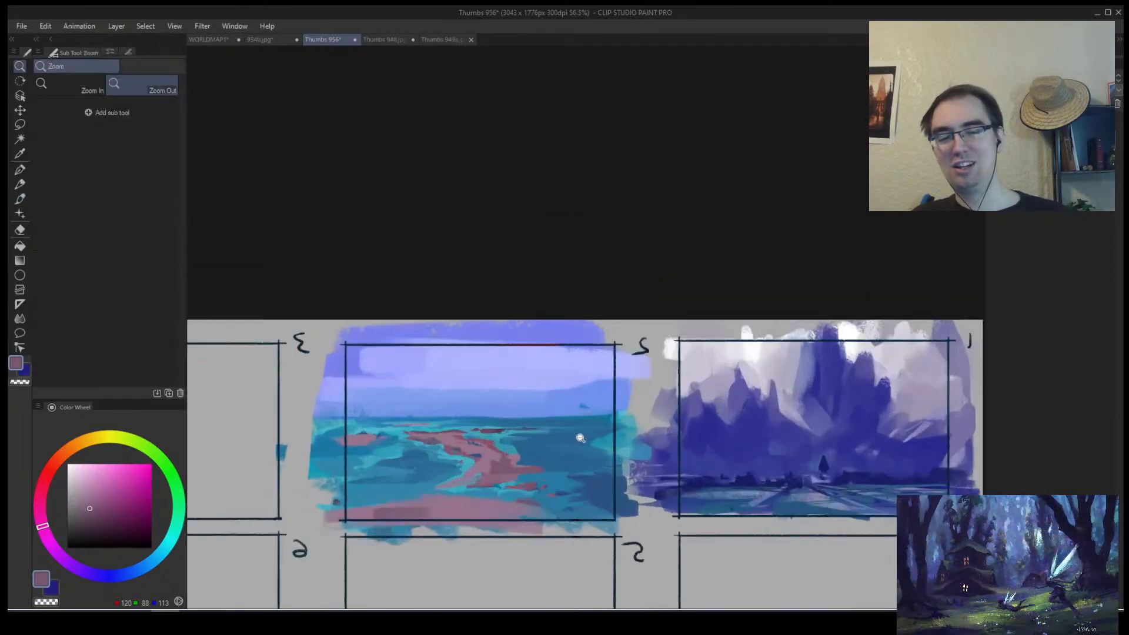
{"action": "key", "text": "h"}
{"action": "mouse_move", "coordinate": [782, 418]}
{"action": "left_mouse_down"}
{"action": "mouse_move", "coordinate": [653, 420]}
{"action": "mouse_move", "coordinate": [716, 418]}
{"action": "left_mouse_up"}
{"action": "key", "text": "b"}
{"action": "left_click", "coordinate": [717, 418], "text": "alt"}
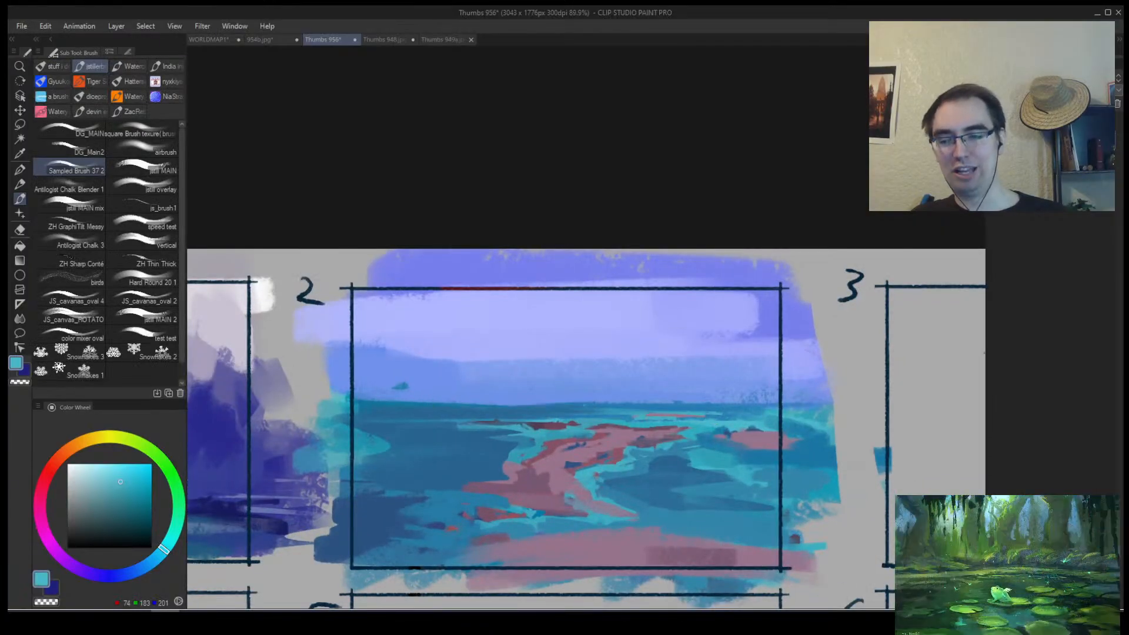
{"action": "left_click_drag", "start_coordinate": [381, 408], "coordinate": [539, 408]}
{"action": "left_click_drag", "start_coordinate": [432, 406], "coordinate": [603, 408]}
{"action": "left_click_drag", "start_coordinate": [515, 404], "coordinate": [632, 403]}
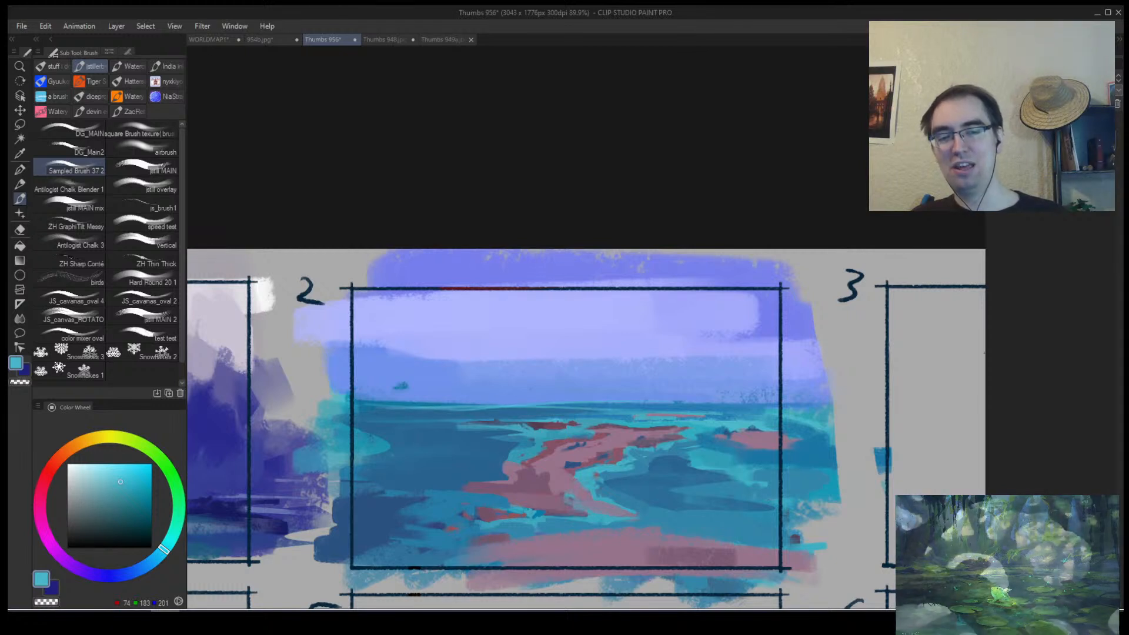
{"action": "key", "text": "ctrl+z"}
{"action": "left_click_drag", "start_coordinate": [538, 406], "coordinate": [748, 408]}
{"action": "left_click_drag", "start_coordinate": [643, 406], "coordinate": [777, 405]}
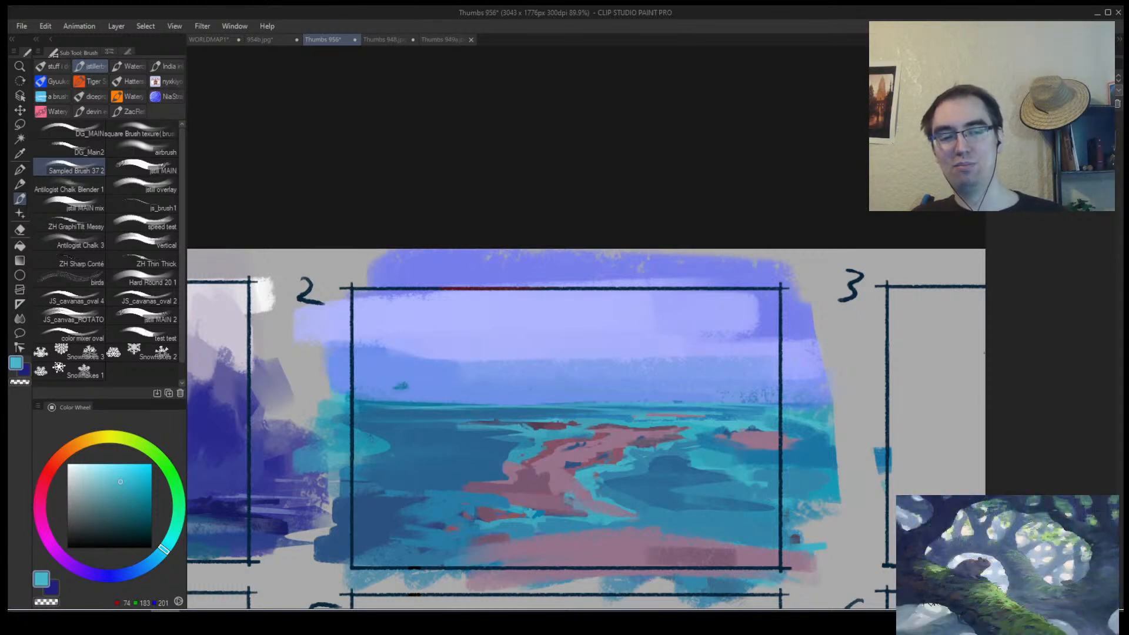
{"action": "left_click_drag", "start_coordinate": [610, 402], "coordinate": [550, 403]}
Clean up the horizon edge with strokes of sampled sky blue and teal.
{"action": "left_click", "coordinate": [614, 392], "text": "alt"}
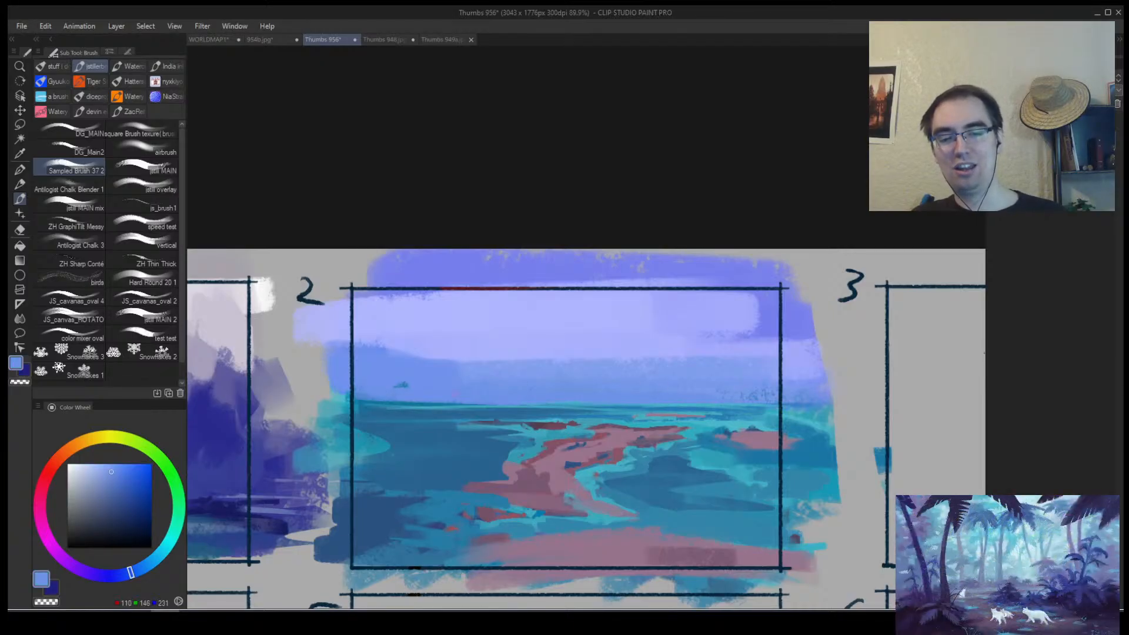
{"action": "mouse_move", "coordinate": [359, 403]}
{"action": "left_mouse_down"}
{"action": "mouse_move", "coordinate": [451, 401]}
{"action": "mouse_move", "coordinate": [355, 414]}
{"action": "mouse_move", "coordinate": [558, 410]}
{"action": "left_mouse_up"}
{"action": "left_click", "coordinate": [435, 406], "text": "alt"}
{"action": "left_click_drag", "start_coordinate": [357, 413], "coordinate": [527, 410]}
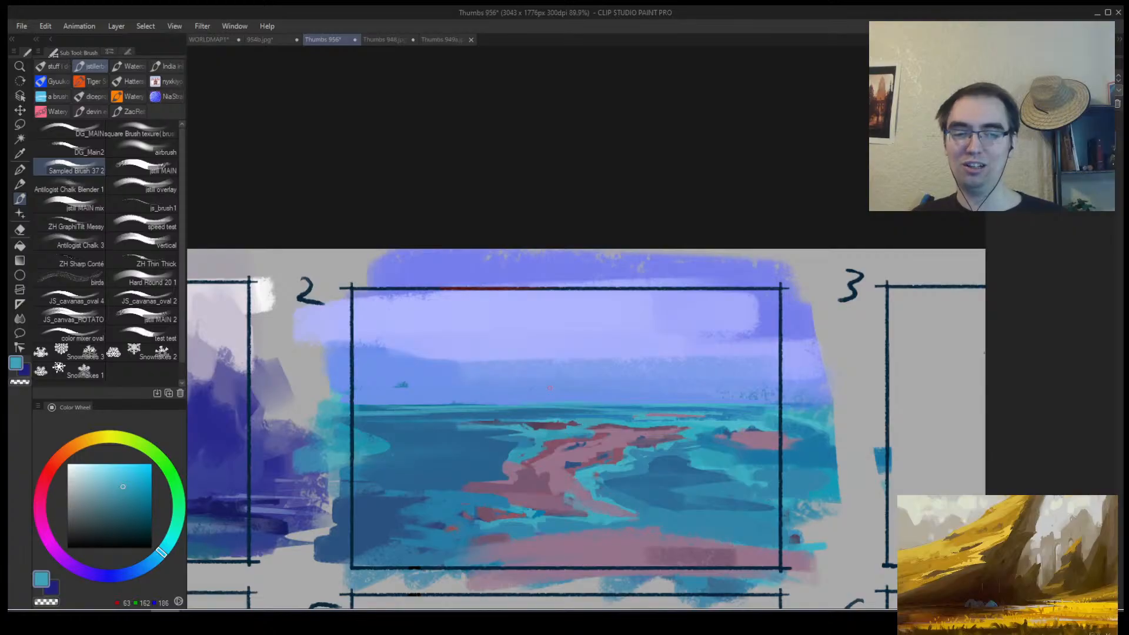
{"action": "key", "text": "ctrl+space"}
{"action": "mouse_move", "coordinate": [551, 389]}
{"action": "left_mouse_down"}
{"action": "mouse_move", "coordinate": [457, 499]}
{"action": "mouse_move", "coordinate": [478, 461]}
{"action": "mouse_move", "coordinate": [474, 444]}
{"action": "mouse_move", "coordinate": [614, 403]}
{"action": "mouse_move", "coordinate": [701, 403]}
{"action": "left_mouse_up"}
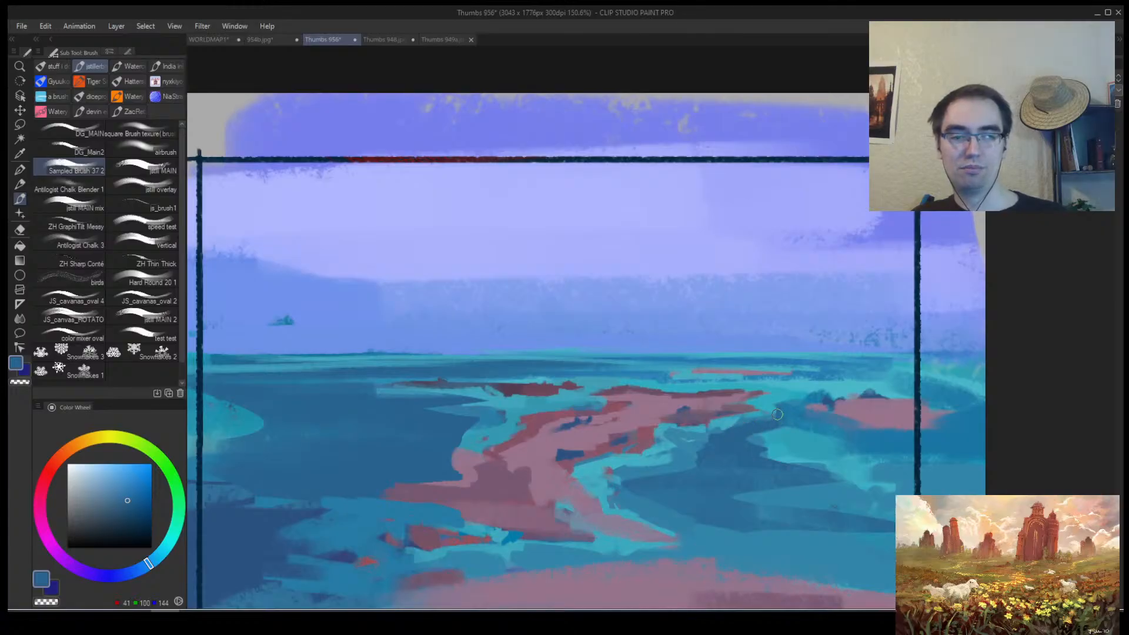
{"action": "left_click_drag", "start_coordinate": [777, 415], "coordinate": [787, 388]}
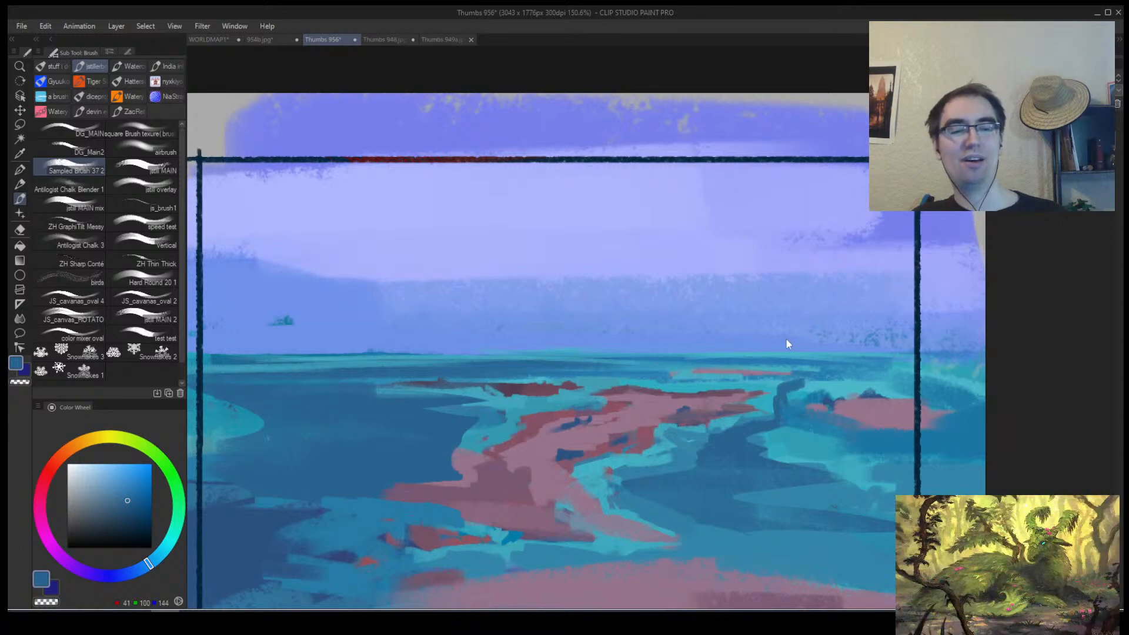
{"action": "key", "text": "ctrl+z"}
Mirror the canvas and paint sampled mid-blue patches over the dark plain beside the winding field.
{"action": "key", "text": "h"}
{"action": "key", "text": "alt+space"}
{"action": "mouse_move", "coordinate": [676, 435]}
{"action": "left_mouse_down"}
{"action": "mouse_move", "coordinate": [686, 457]}
{"action": "mouse_move", "coordinate": [726, 429]}
{"action": "left_mouse_up"}
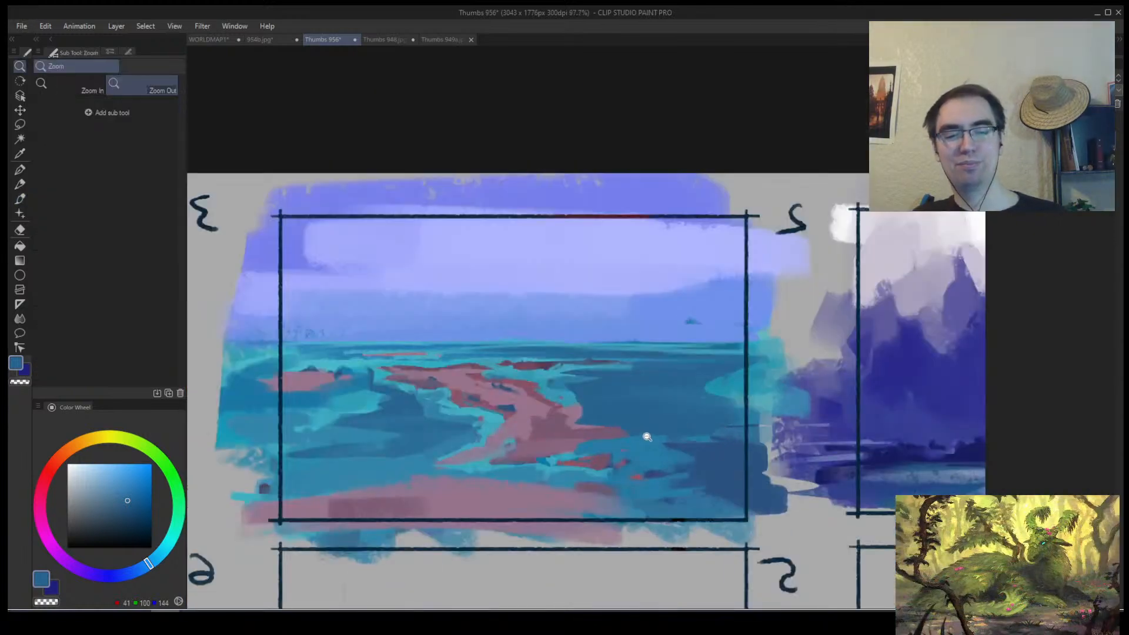
{"action": "left_click", "coordinate": [666, 400], "text": "alt"}
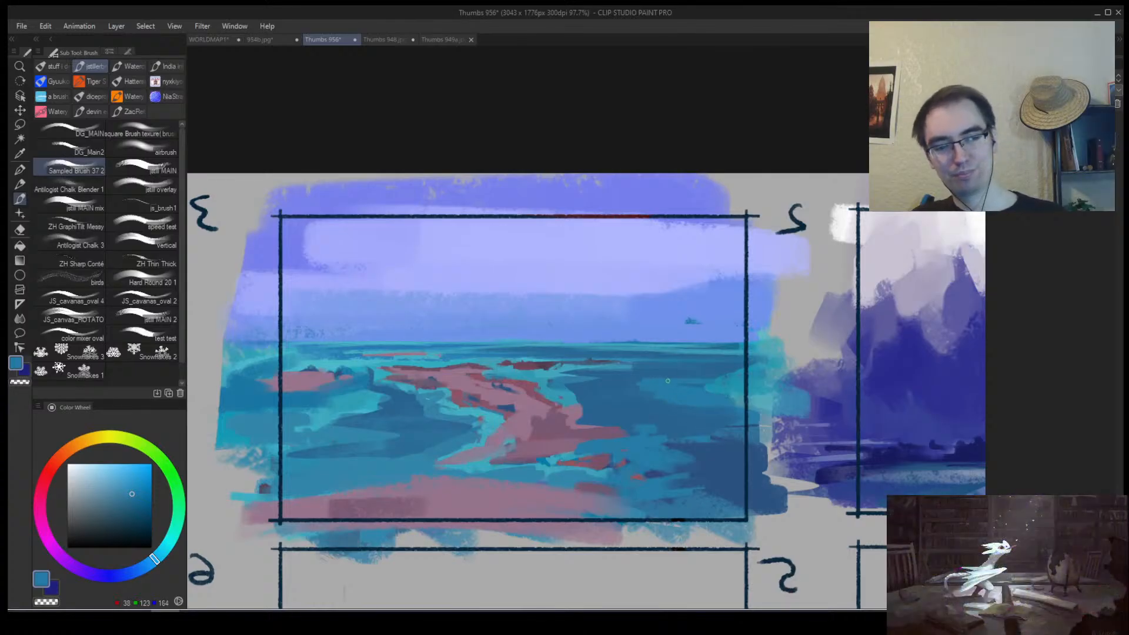
Mix a bright salmon (RGB 255, 128, 107) and dab small highlights on the far end of the winding field.
{"action": "key", "text": "alt+space"}
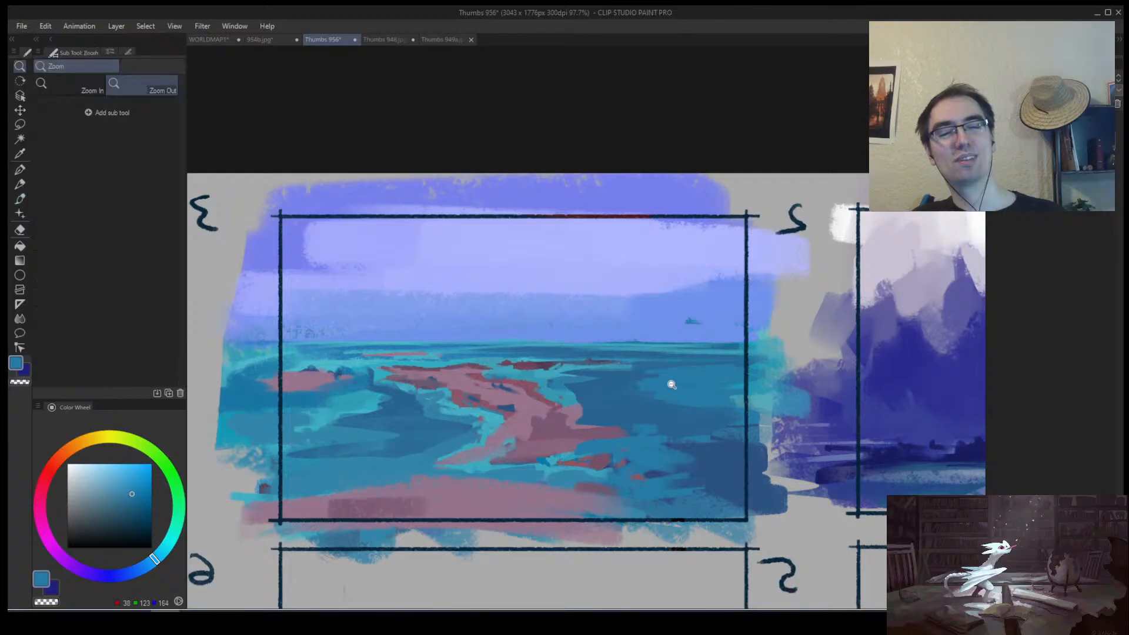
{"action": "mouse_move", "coordinate": [686, 378]}
{"action": "left_mouse_down"}
{"action": "mouse_move", "coordinate": [662, 378]}
{"action": "mouse_move", "coordinate": [711, 376]}
{"action": "mouse_move", "coordinate": [699, 397]}
{"action": "mouse_move", "coordinate": [716, 355]}
{"action": "mouse_move", "coordinate": [672, 351]}
{"action": "left_mouse_up"}
{"action": "left_click", "coordinate": [427, 365], "text": "alt"}
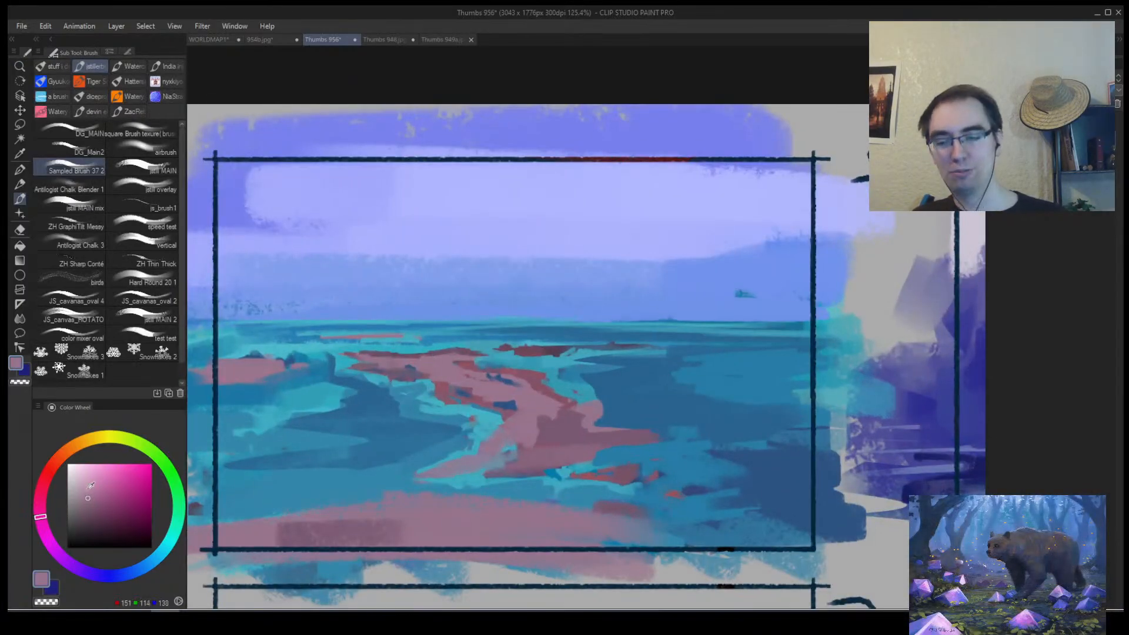
{"action": "left_click", "coordinate": [54, 462]}
{"action": "left_click", "coordinate": [105, 494]}
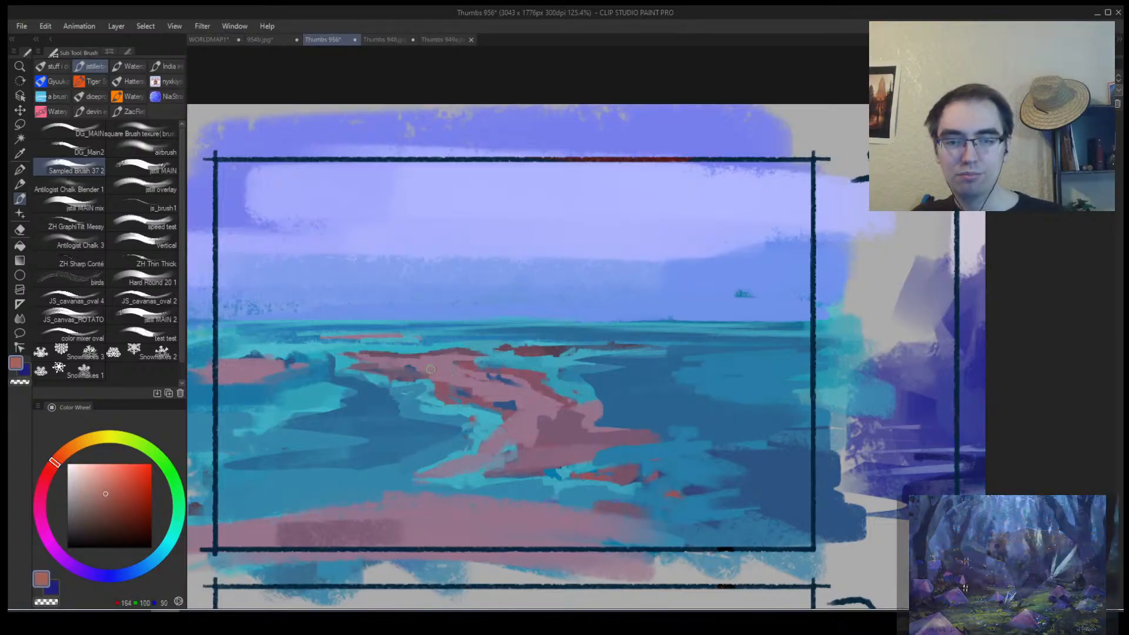
{"action": "left_click", "coordinate": [116, 464]}
{"action": "mouse_move", "coordinate": [454, 360]}
{"action": "left_mouse_down"}
{"action": "mouse_move", "coordinate": [445, 371]}
{"action": "mouse_move", "coordinate": [444, 361]}
{"action": "mouse_move", "coordinate": [410, 359]}
{"action": "left_mouse_up"}
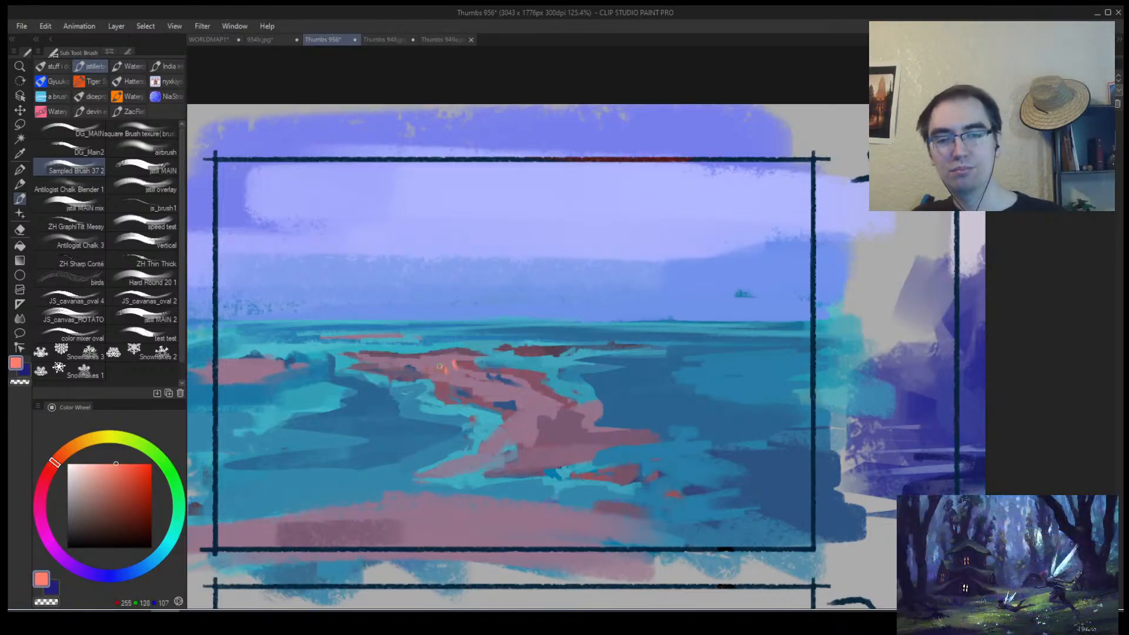
{"action": "left_click_drag", "start_coordinate": [379, 358], "coordinate": [387, 358]}
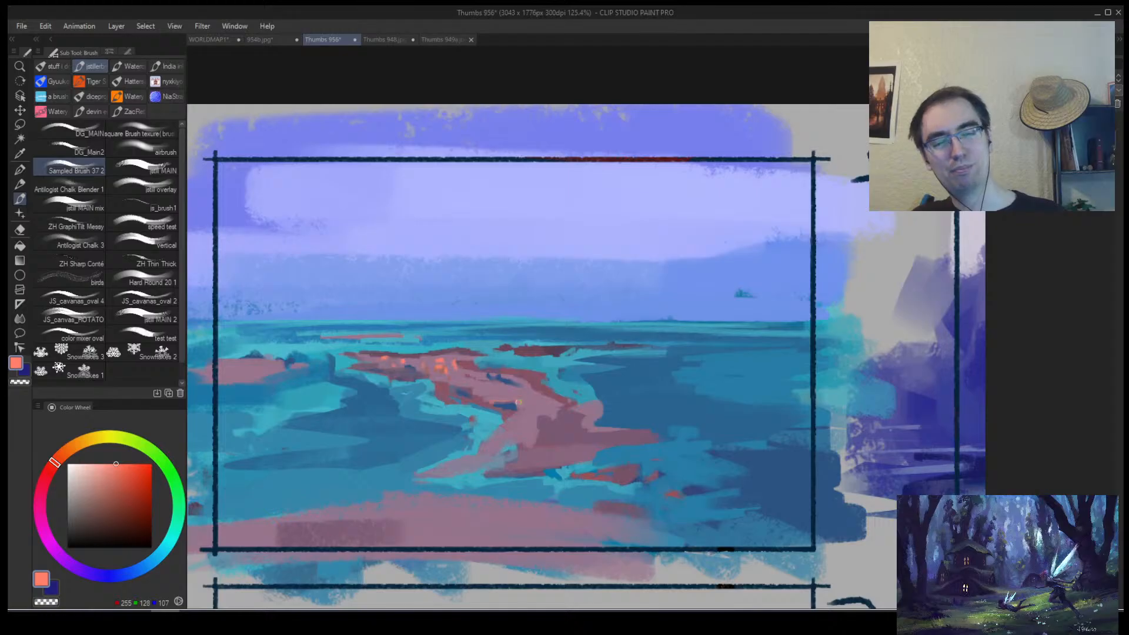
Scatter salmon dabs down the near bend of the winding field and soften them with sampled dusty pinks.
{"action": "left_click_drag", "start_coordinate": [532, 400], "coordinate": [543, 402]}
{"action": "mouse_move", "coordinate": [540, 418]}
{"action": "left_mouse_down"}
{"action": "mouse_move", "coordinate": [552, 416]}
{"action": "mouse_move", "coordinate": [524, 442]}
{"action": "mouse_move", "coordinate": [439, 471]}
{"action": "left_mouse_up"}
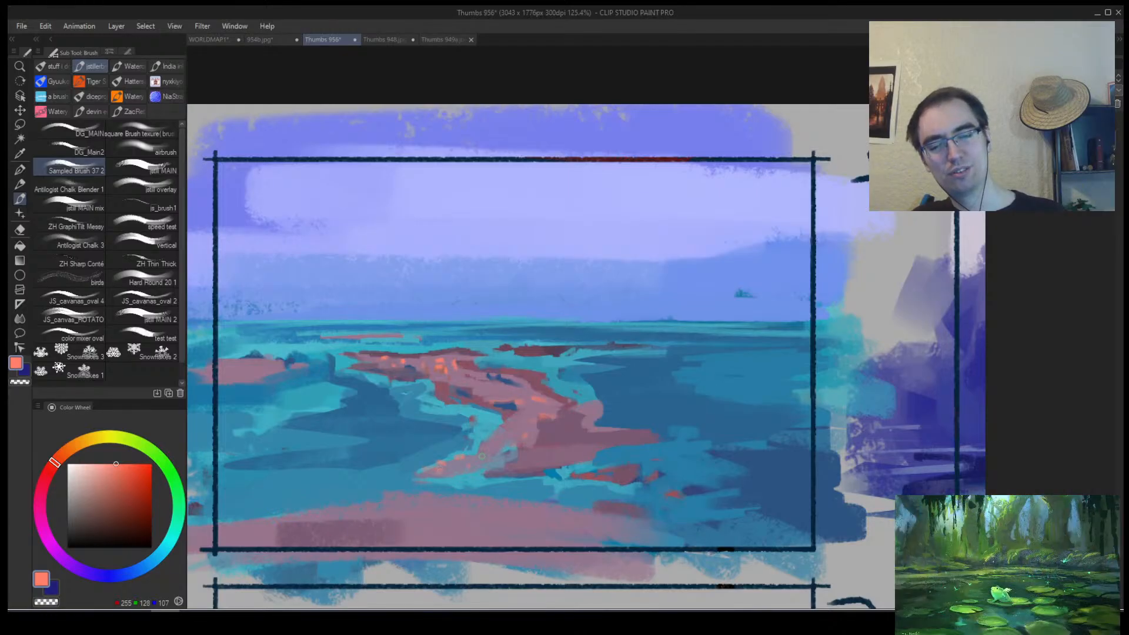
{"action": "mouse_move", "coordinate": [505, 437]}
{"action": "left_mouse_down"}
{"action": "mouse_move", "coordinate": [547, 433]}
{"action": "mouse_move", "coordinate": [571, 454]}
{"action": "mouse_move", "coordinate": [548, 435]}
{"action": "mouse_move", "coordinate": [531, 456]}
{"action": "mouse_move", "coordinate": [531, 431]}
{"action": "mouse_move", "coordinate": [536, 461]}
{"action": "left_mouse_up"}
{"action": "left_click", "coordinate": [540, 448], "text": "alt"}
{"action": "left_click", "coordinate": [529, 445], "text": "alt"}
{"action": "left_click", "coordinate": [532, 452], "text": "alt"}
{"action": "left_click_drag", "start_coordinate": [508, 469], "coordinate": [529, 465]}
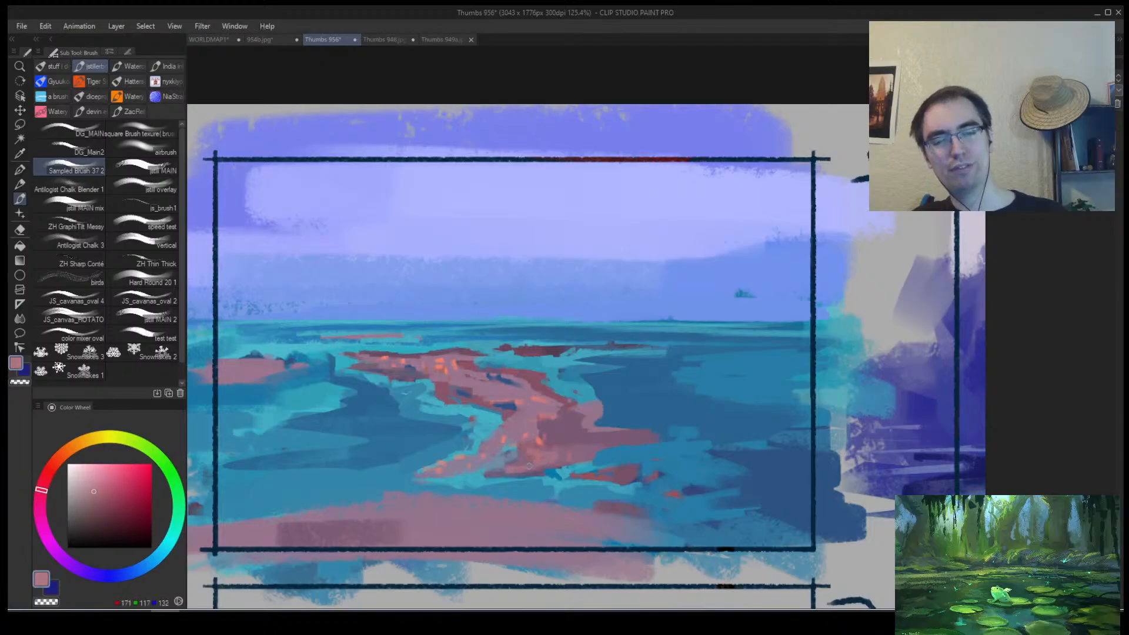
Mirror the canvas and add a thin dusty pink strip beside the dark red strip at the field's far end.
{"action": "left_click_drag", "start_coordinate": [646, 390], "coordinate": [789, 389]}
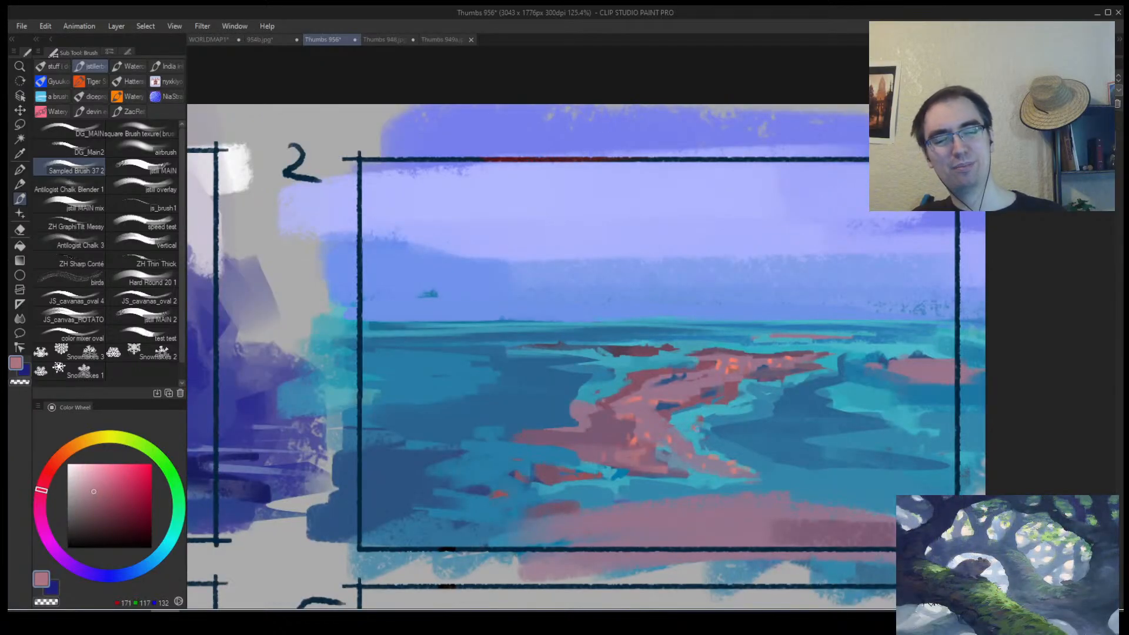
{"action": "left_click_drag", "start_coordinate": [718, 446], "coordinate": [547, 438]}
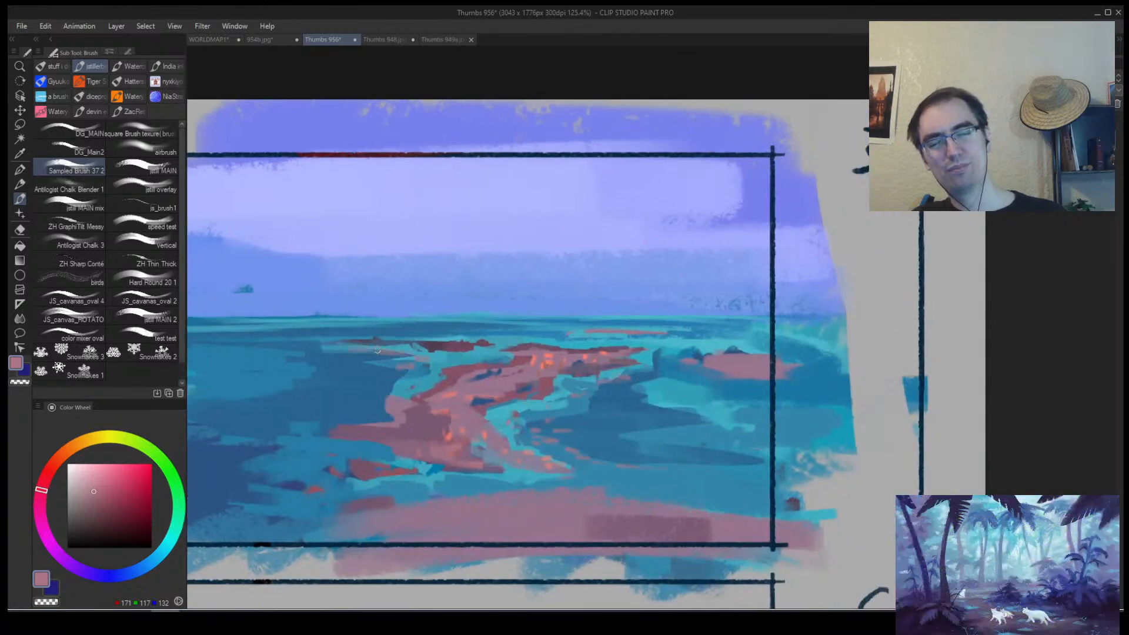
{"action": "key", "text": "alt+space"}
{"action": "left_click_drag", "start_coordinate": [574, 389], "coordinate": [517, 428]}
{"action": "key", "text": "b"}
{"action": "left_click", "coordinate": [488, 405], "text": "alt"}
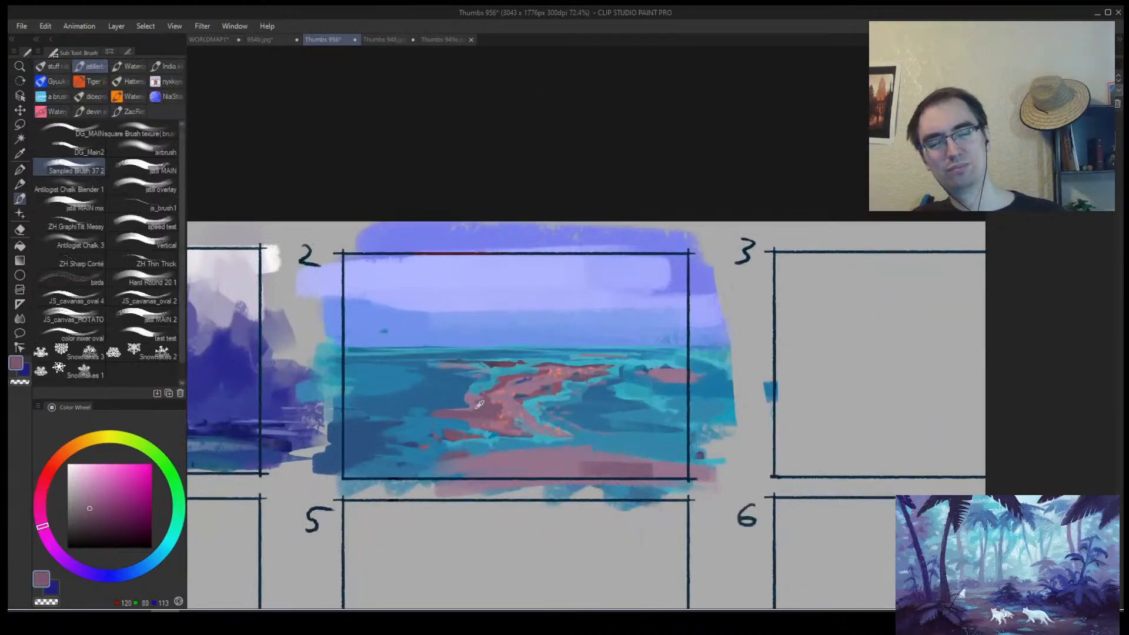
{"action": "key", "text": "alt+space"}
{"action": "mouse_move", "coordinate": [524, 373]}
{"action": "left_mouse_down"}
{"action": "mouse_move", "coordinate": [565, 389]}
{"action": "mouse_move", "coordinate": [455, 434]}
{"action": "mouse_move", "coordinate": [482, 407]}
{"action": "left_mouse_up"}
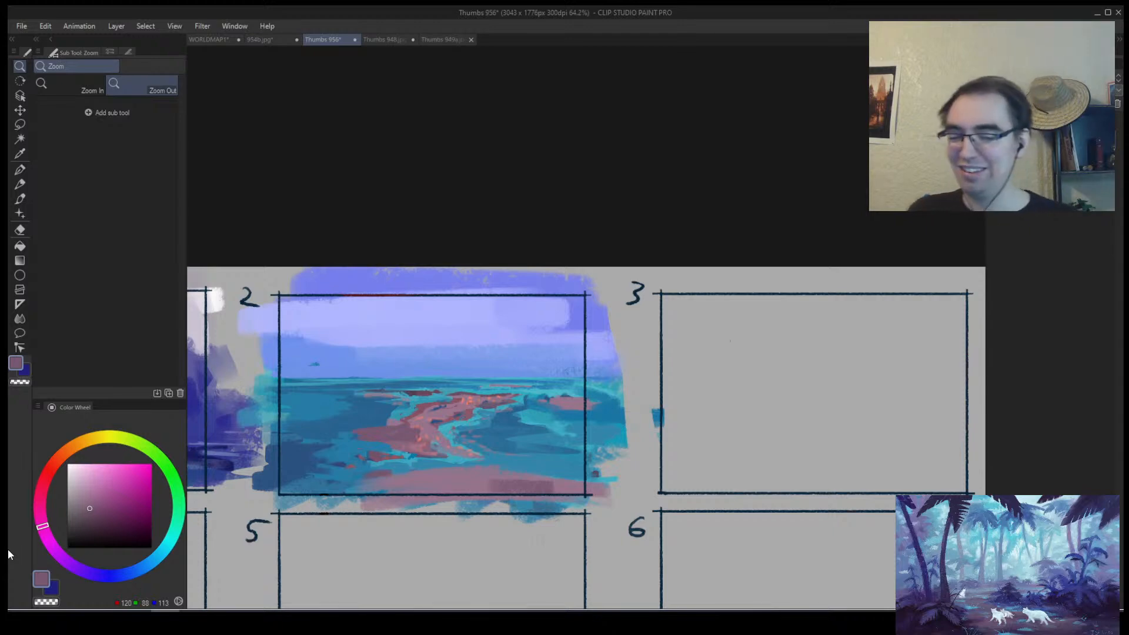
Mirror the canvas, smooth the sky above the horizon with sampled sky blues and paint out the small teal tree shape.
{"action": "mouse_move", "coordinate": [546, 387]}
{"action": "left_mouse_down"}
{"action": "mouse_move", "coordinate": [504, 406]}
{"action": "mouse_move", "coordinate": [535, 399]}
{"action": "left_mouse_up"}
{"action": "key", "text": "h"}
{"action": "left_click_drag", "start_coordinate": [728, 376], "coordinate": [613, 369]}
{"action": "left_click_drag", "start_coordinate": [431, 359], "coordinate": [458, 319]}
{"action": "left_click", "coordinate": [284, 375], "text": "alt"}
{"action": "left_click_drag", "start_coordinate": [271, 379], "coordinate": [240, 382]}
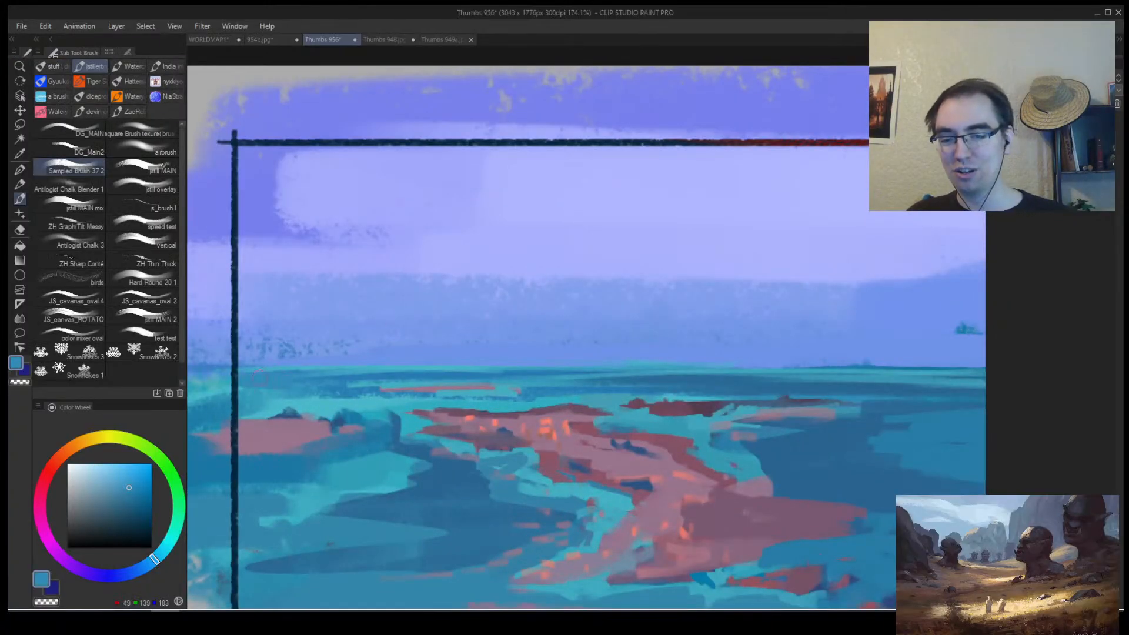
{"action": "left_click", "coordinate": [279, 353], "text": "alt"}
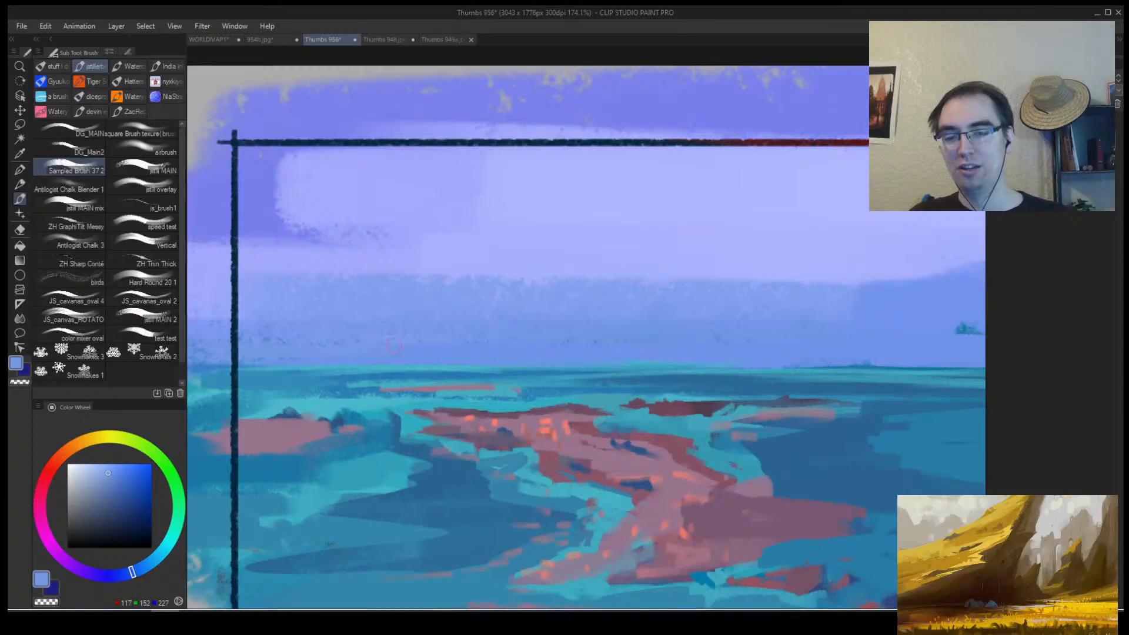
{"action": "left_click_drag", "start_coordinate": [691, 345], "coordinate": [531, 349]}
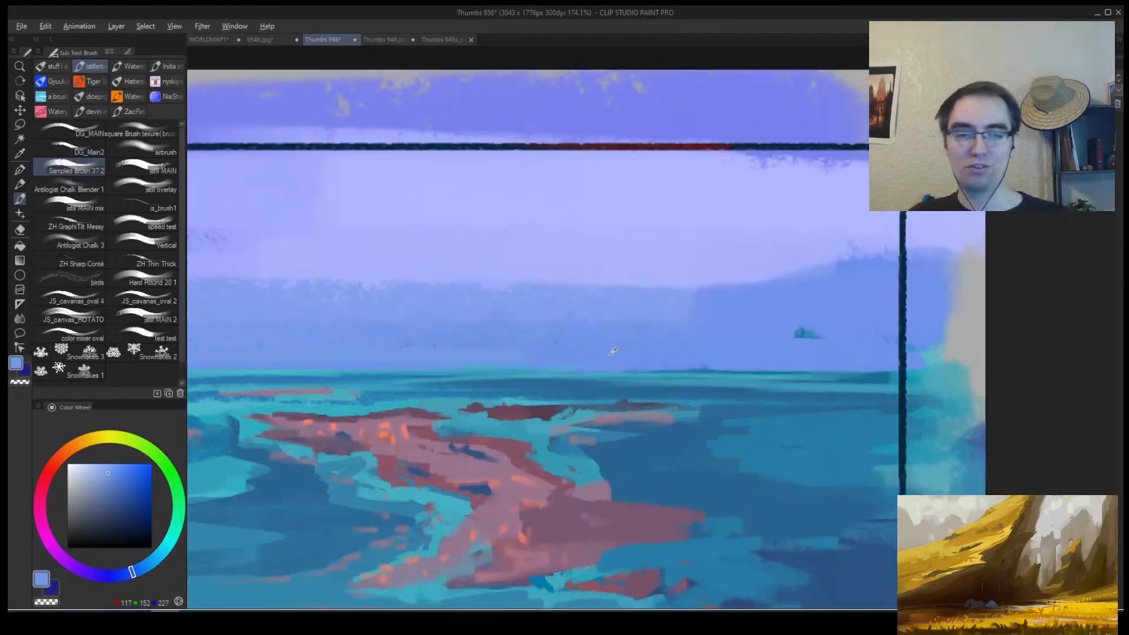
{"action": "left_click", "coordinate": [613, 351], "text": "alt"}
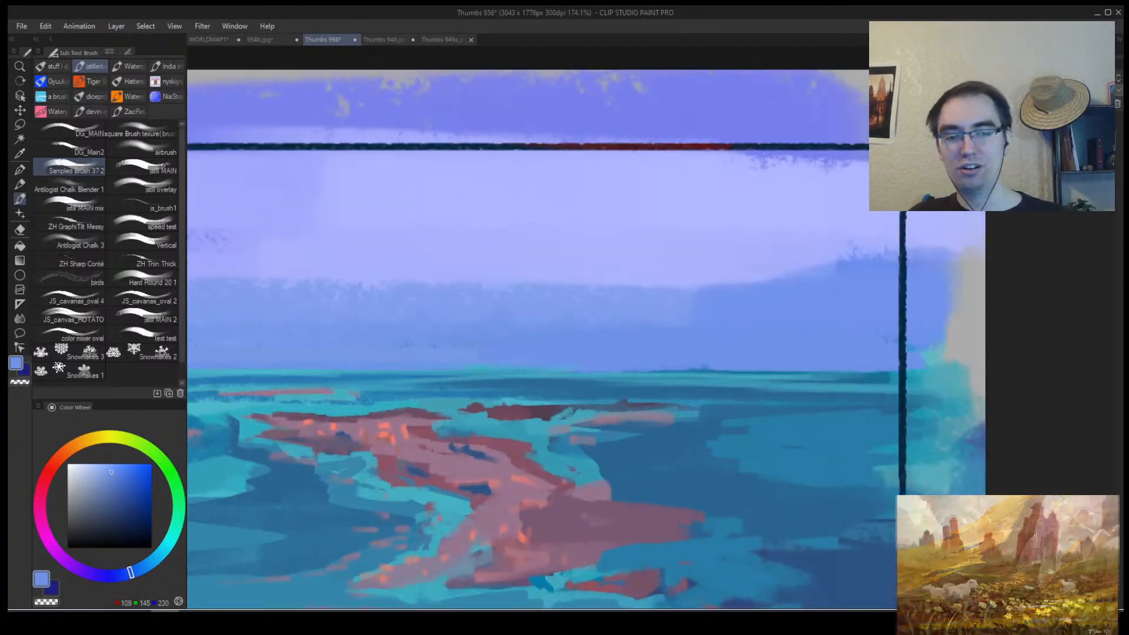
Blend the sky blue band above the horizon upward near the frame's edge with a few broad strokes.
{"action": "left_click_drag", "start_coordinate": [653, 343], "coordinate": [813, 321]}
{"action": "left_click_drag", "start_coordinate": [690, 357], "coordinate": [739, 350]}
{"action": "mouse_move", "coordinate": [616, 321]}
{"action": "left_mouse_down"}
{"action": "mouse_move", "coordinate": [625, 290]}
{"action": "mouse_move", "coordinate": [757, 273]}
{"action": "mouse_move", "coordinate": [597, 318]}
{"action": "left_mouse_up"}
{"action": "key", "text": "b"}
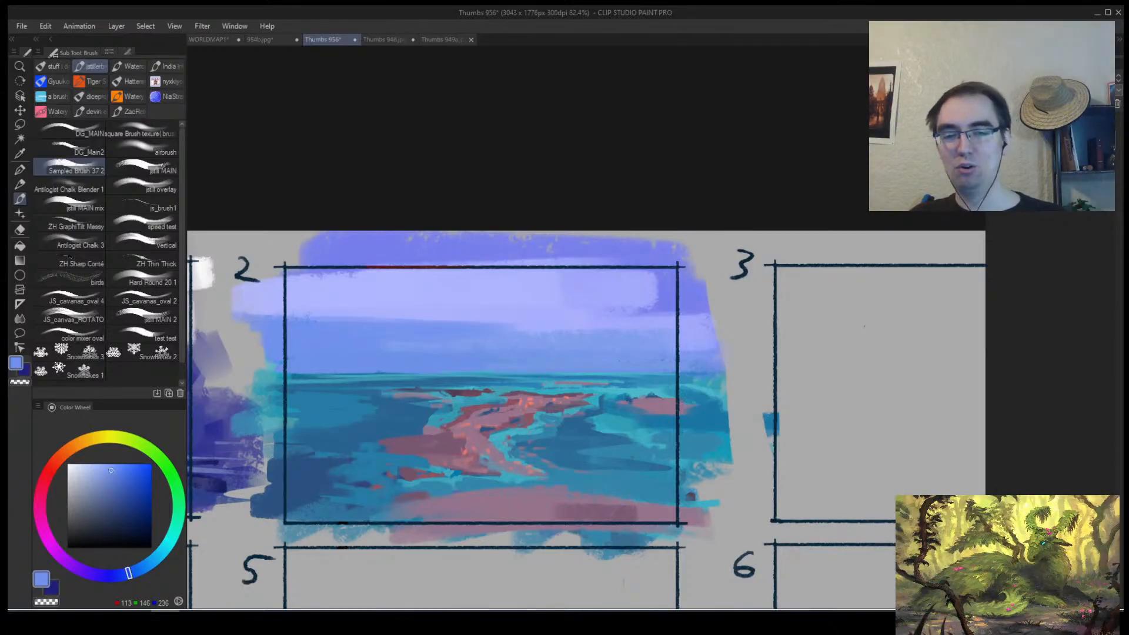
Sweep sampled pale lavender across the upper sky and past the frame edge, covering the darker violet patch beside it.
{"action": "left_click", "coordinate": [507, 323], "text": "alt"}
{"action": "left_click_drag", "start_coordinate": [565, 284], "coordinate": [680, 291]}
{"action": "mouse_move", "coordinate": [364, 271]}
{"action": "left_mouse_down"}
{"action": "mouse_move", "coordinate": [257, 272]}
{"action": "mouse_move", "coordinate": [673, 280]}
{"action": "left_mouse_up"}
{"action": "left_click_drag", "start_coordinate": [576, 272], "coordinate": [687, 273]}
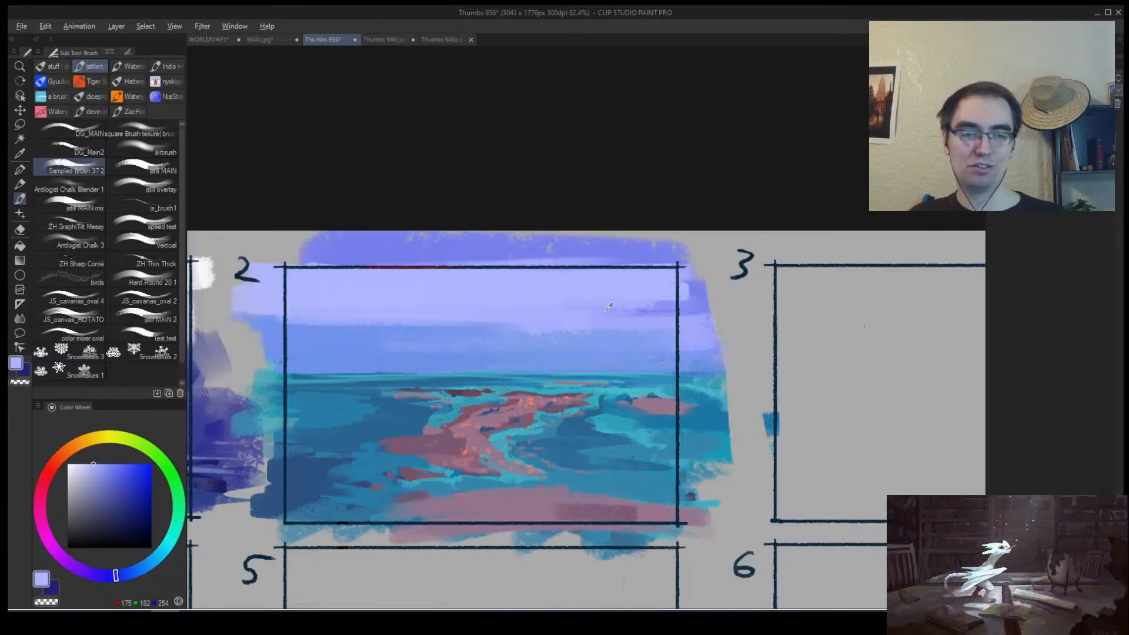
{"action": "left_click", "coordinate": [636, 308], "text": "alt"}
{"action": "left_click_drag", "start_coordinate": [636, 308], "coordinate": [688, 302]}
{"action": "mouse_move", "coordinate": [566, 333]}
{"action": "left_mouse_down"}
{"action": "mouse_move", "coordinate": [750, 351]}
{"action": "mouse_move", "coordinate": [663, 329]}
{"action": "mouse_move", "coordinate": [711, 337]}
{"action": "left_mouse_up"}
Soften the transition between the lavender and blue sky above the horizon with sampled intermediate sky colours.
{"action": "left_click", "coordinate": [559, 323], "text": "alt"}
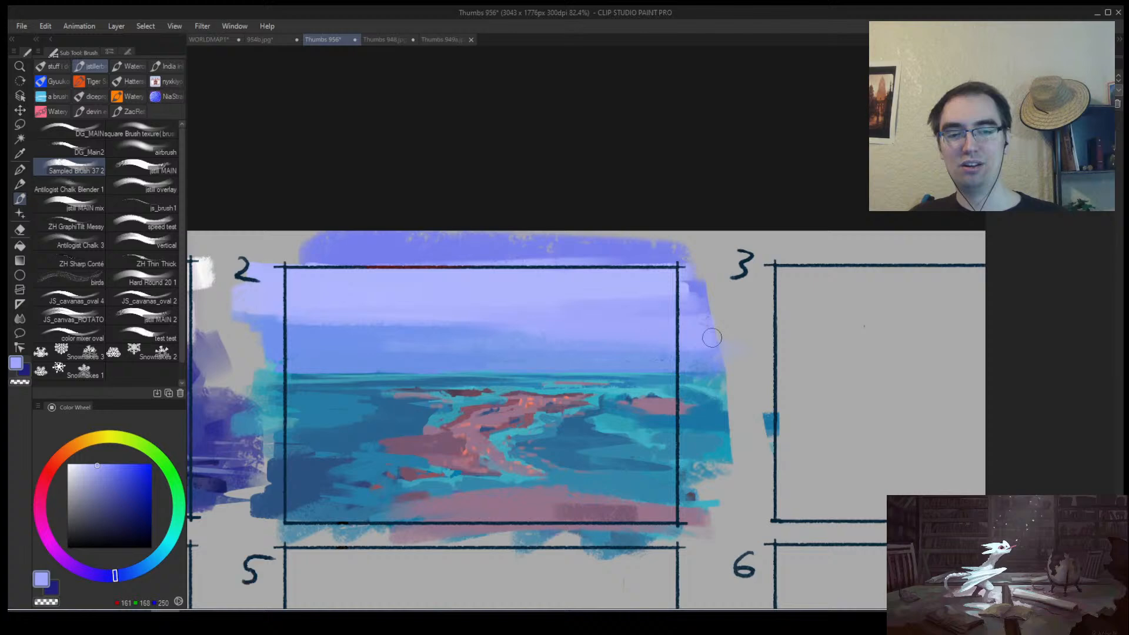
{"action": "left_click", "coordinate": [750, 333], "text": "alt"}
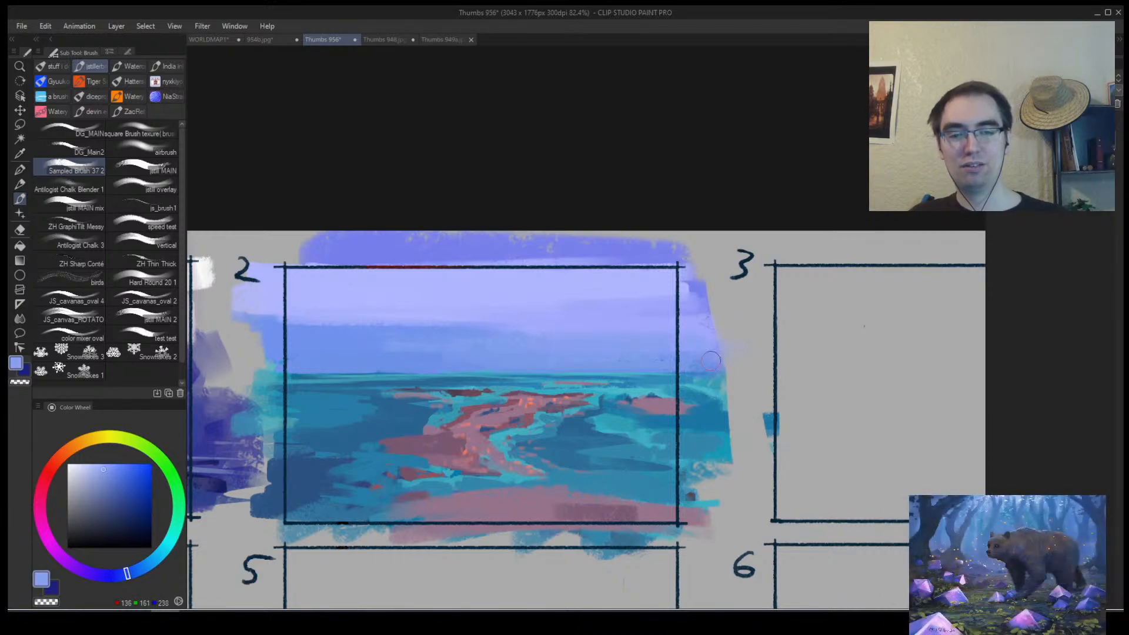
{"action": "left_click", "coordinate": [413, 358], "text": "alt"}
{"action": "left_click", "coordinate": [600, 364], "text": "alt"}
{"action": "left_click", "coordinate": [597, 370]}
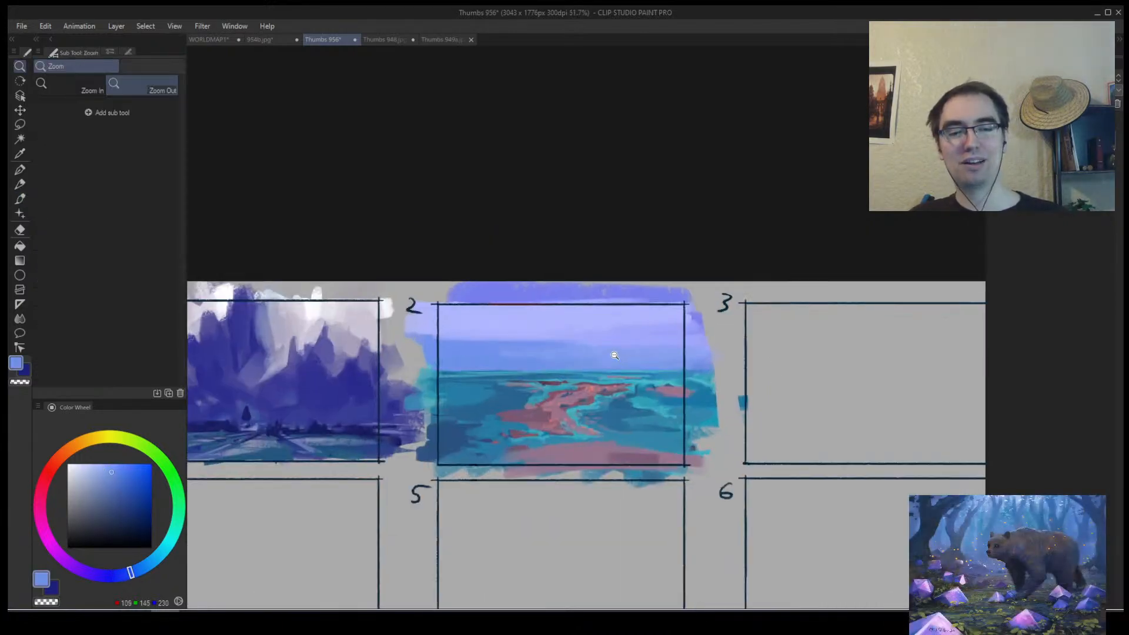
Paint thin pale lavender cloud streaks in the blue sky band on both sides just above the horizon.
{"action": "key", "text": "b"}
{"action": "left_click", "coordinate": [486, 360], "text": "ctrl"}
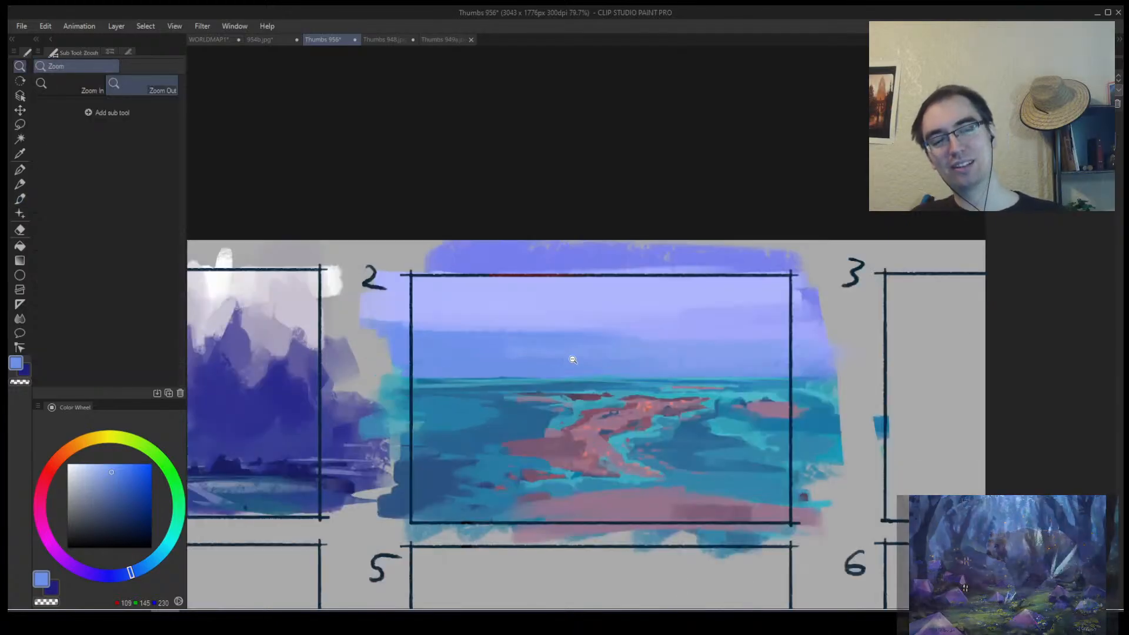
{"action": "left_click", "coordinate": [537, 353], "text": "alt"}
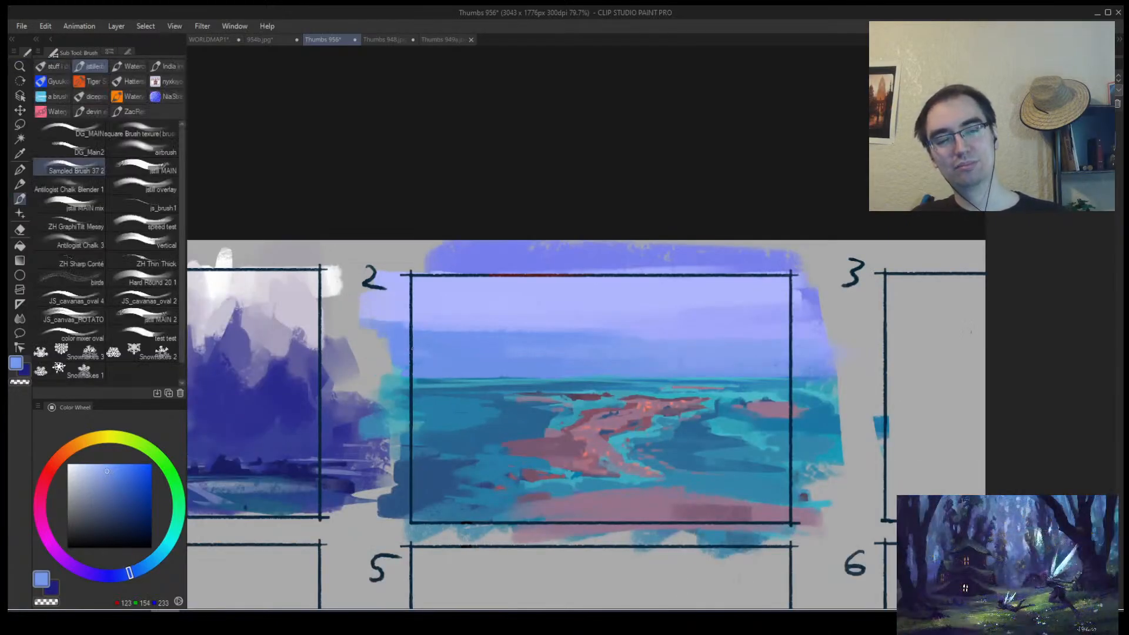
{"action": "left_click", "coordinate": [520, 336], "text": "alt"}
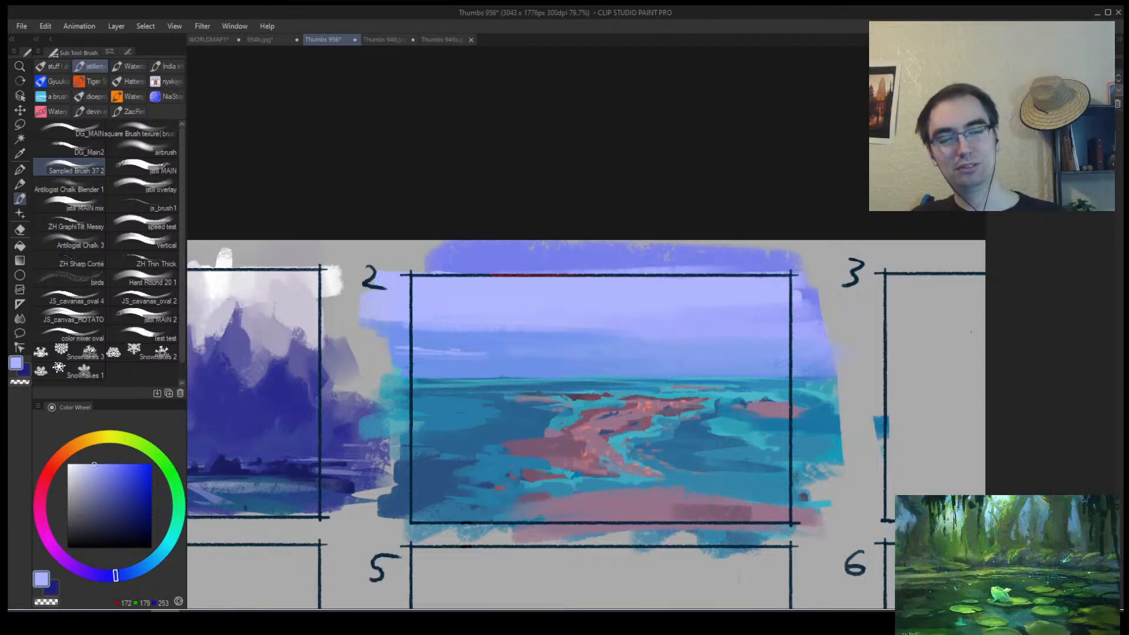
{"action": "left_click_drag", "start_coordinate": [634, 359], "coordinate": [738, 360]}
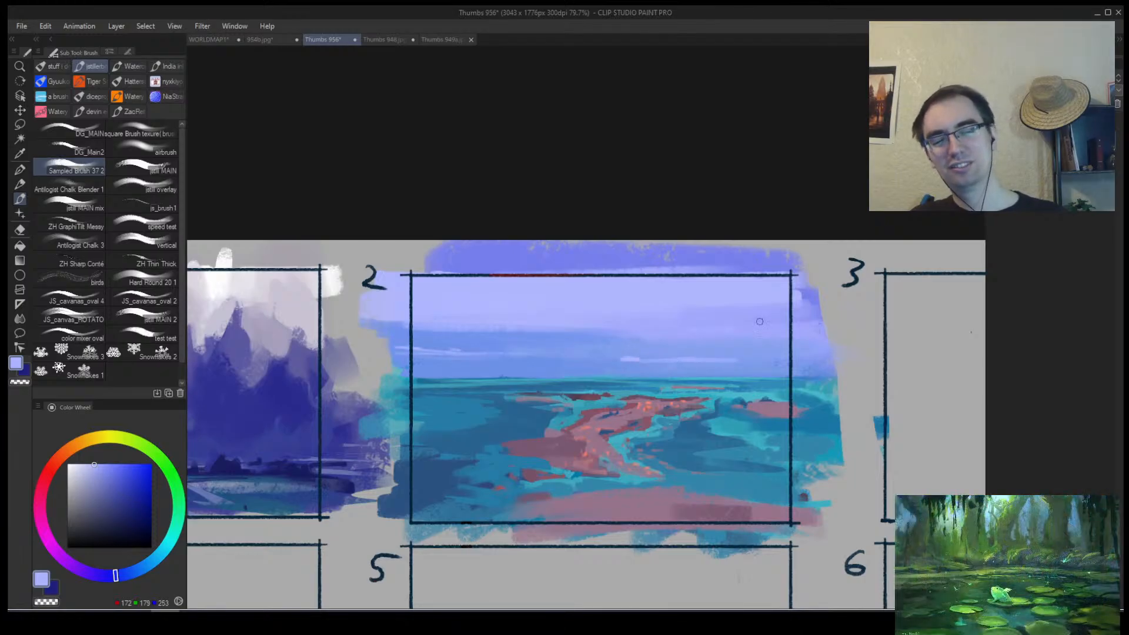
Add thin sampled blue cloud streaks to both ends of the pale upper sky, mirroring the canvas between them.
{"action": "left_click", "coordinate": [569, 332], "text": "alt"}
{"action": "left_click_drag", "start_coordinate": [721, 315], "coordinate": [783, 317]}
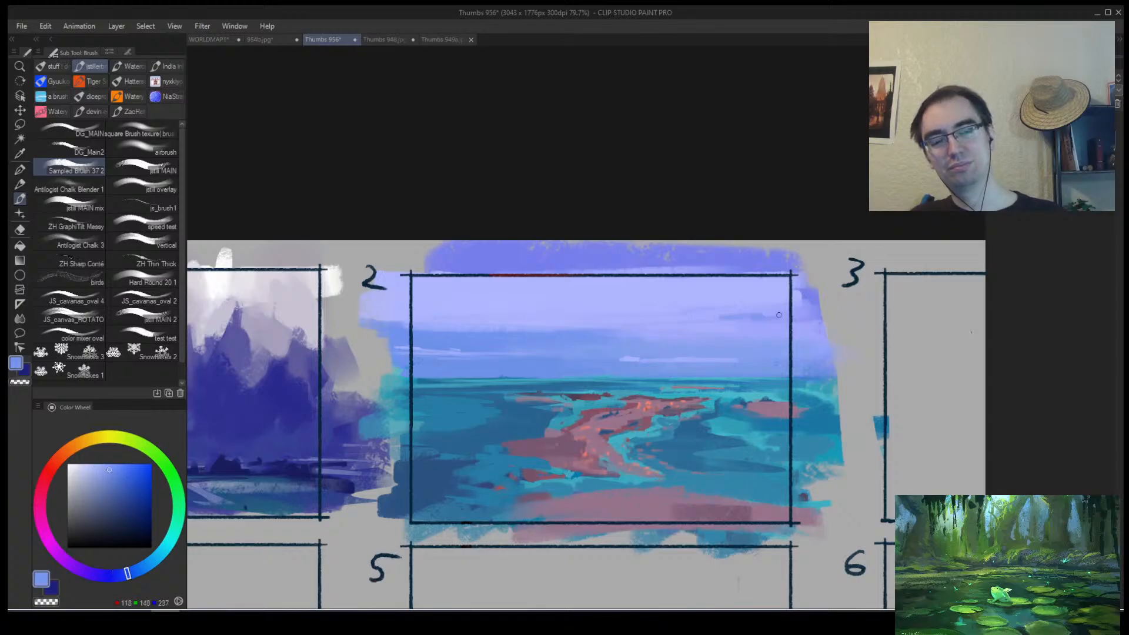
{"action": "key", "text": "h"}
{"action": "left_click", "coordinate": [770, 330], "text": "alt"}
{"action": "left_click", "coordinate": [771, 331]}
{"action": "key", "text": "b"}
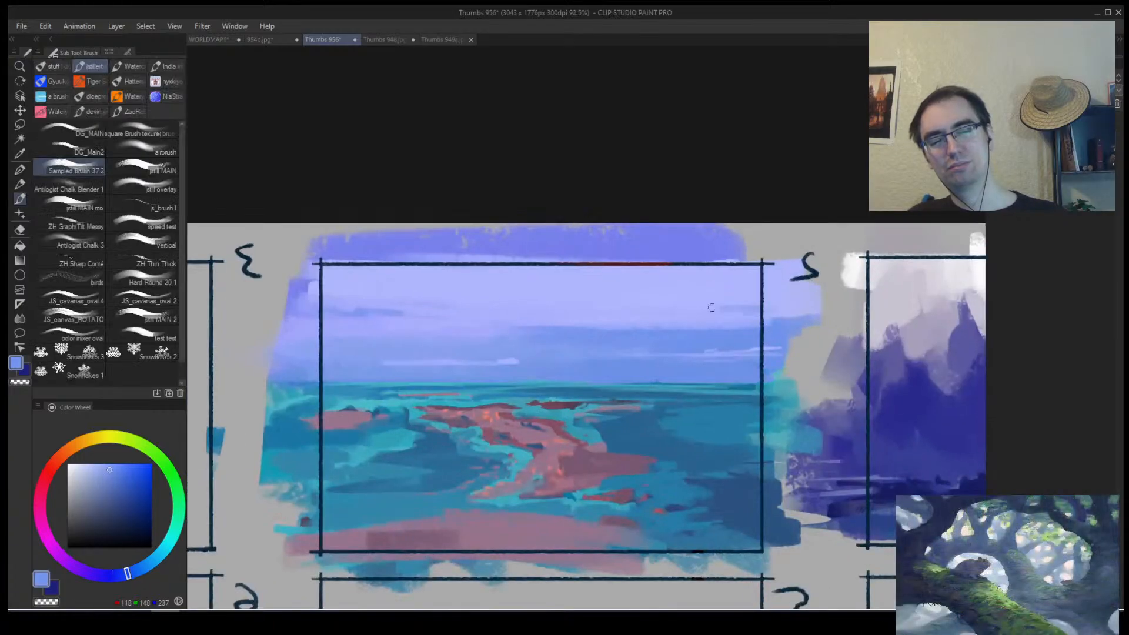
{"action": "left_click", "coordinate": [714, 307], "text": "alt"}
{"action": "left_click", "coordinate": [772, 305], "text": "alt"}
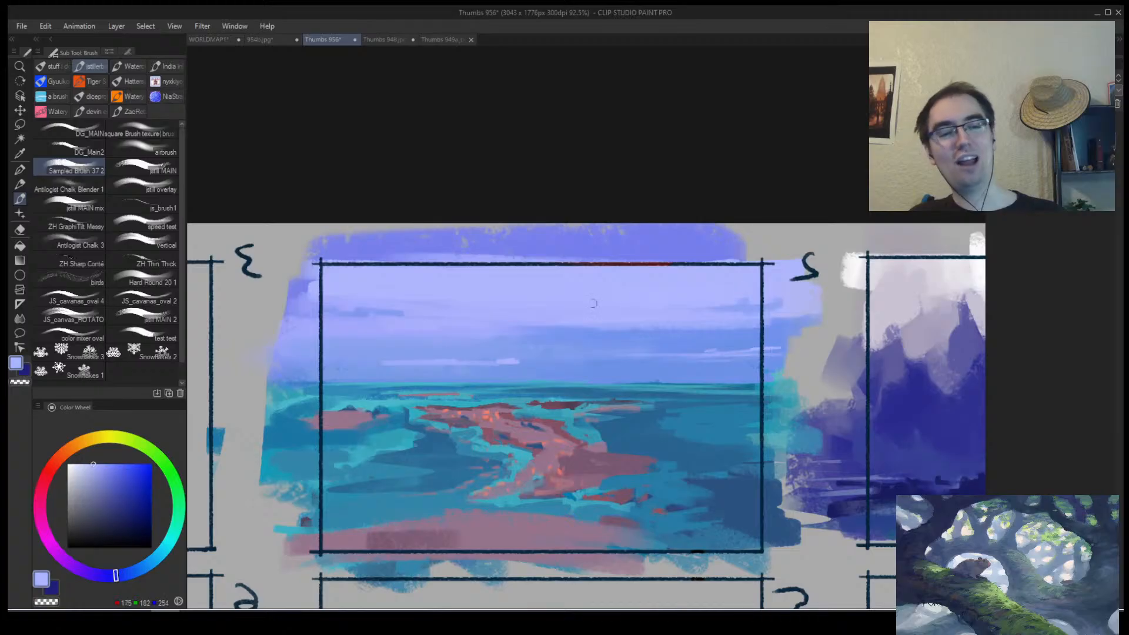
{"action": "left_click", "coordinate": [623, 306], "text": "alt"}
Soften the edge where the pale lavender sky meets the blue band with long strokes of sampled sky colours.
{"action": "key", "text": "alt+space"}
{"action": "left_click_drag", "start_coordinate": [656, 334], "coordinate": [547, 350]}
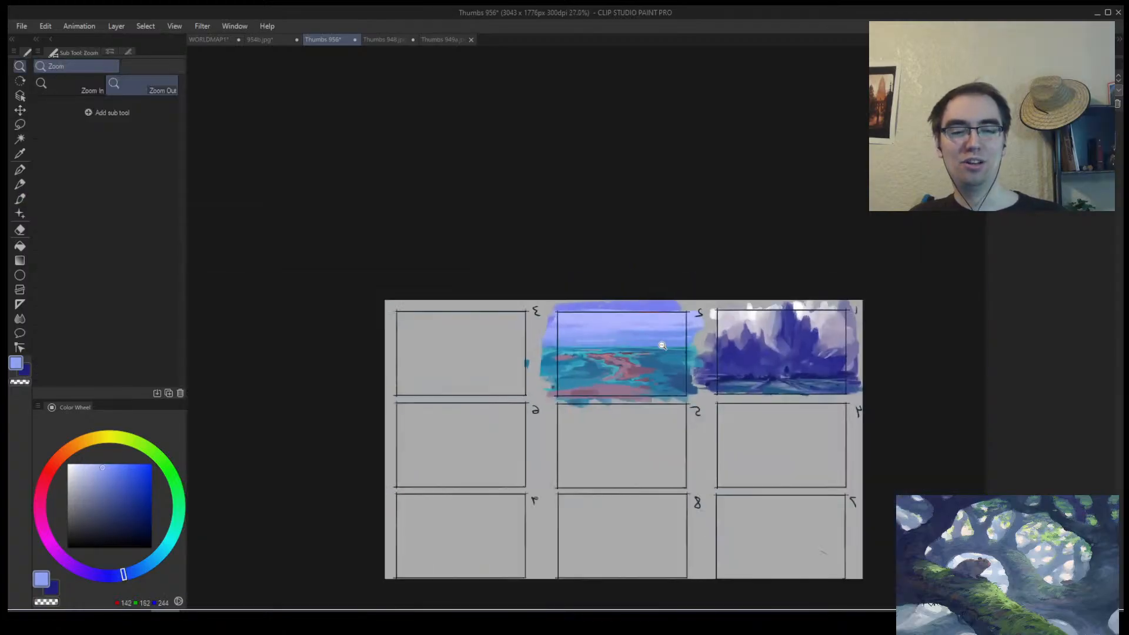
{"action": "mouse_move", "coordinate": [667, 328]}
{"action": "left_mouse_down"}
{"action": "mouse_move", "coordinate": [698, 306]}
{"action": "mouse_move", "coordinate": [660, 328]}
{"action": "mouse_move", "coordinate": [690, 314]}
{"action": "left_mouse_up"}
{"action": "left_click", "coordinate": [646, 356]}
{"action": "key", "text": "b"}
{"action": "left_click", "coordinate": [682, 355], "text": "alt"}
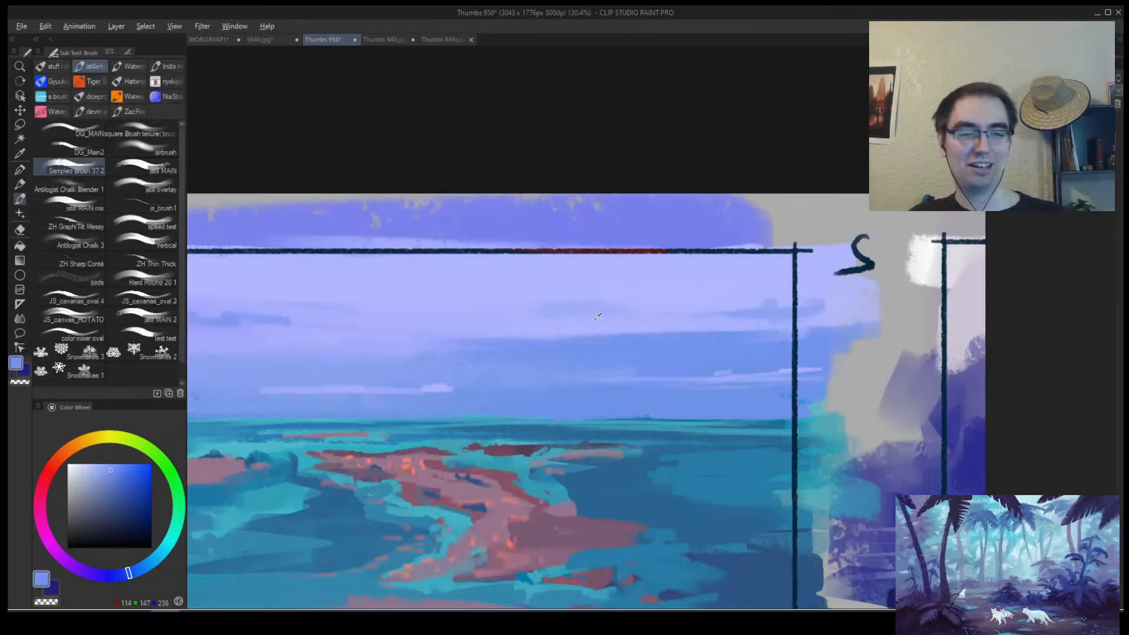
{"action": "left_click", "coordinate": [554, 332], "text": "alt"}
{"action": "left_click_drag", "start_coordinate": [556, 332], "coordinate": [775, 337]}
{"action": "left_click", "coordinate": [611, 350], "text": "alt"}
{"action": "left_click_drag", "start_coordinate": [601, 342], "coordinate": [532, 348]}
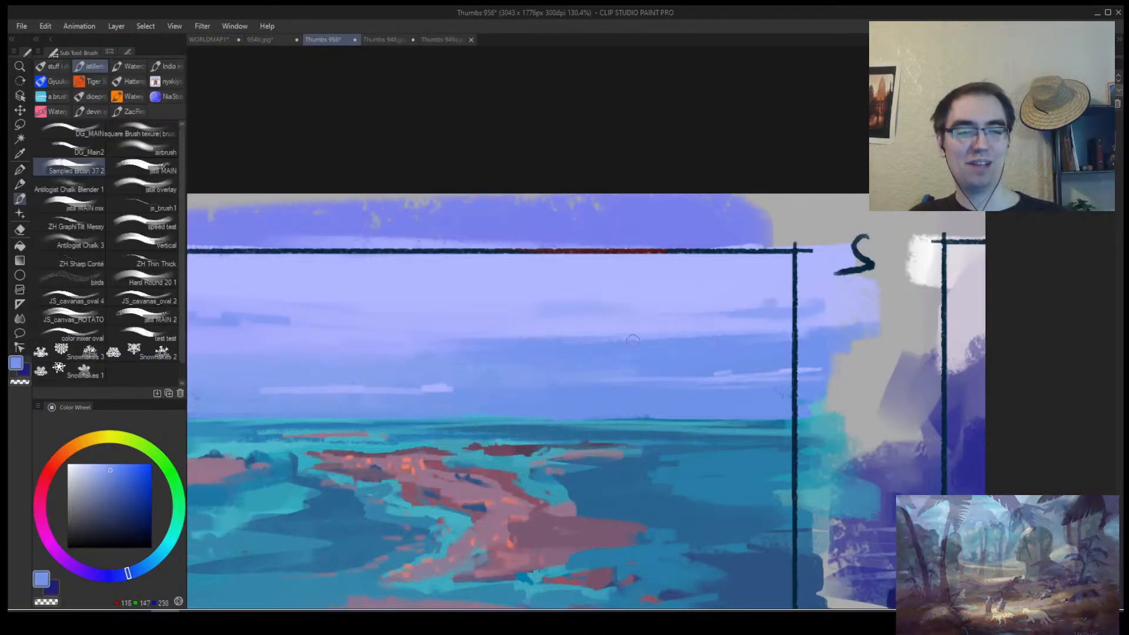
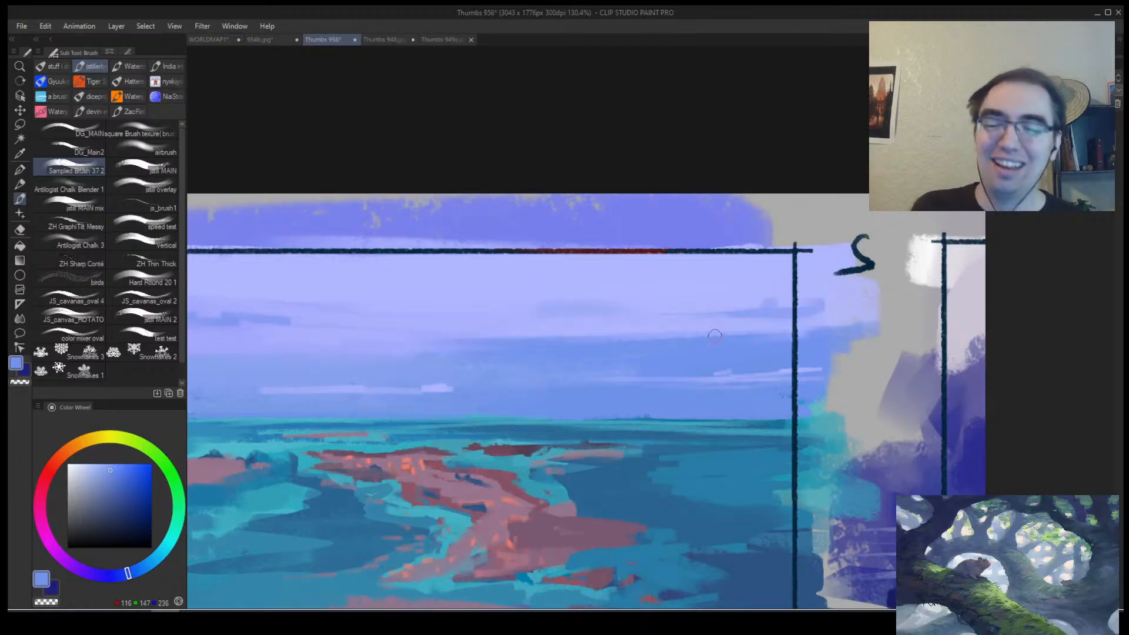
Unmirror the canvas, reduce the brush size and trim the dusty pink strip below the dark red one with sampled dark blue.
{"action": "key", "text": "alt+space"}
{"action": "left_click_drag", "start_coordinate": [646, 329], "coordinate": [588, 372]}
{"action": "mouse_move", "coordinate": [710, 425]}
{"action": "left_mouse_down"}
{"action": "mouse_move", "coordinate": [689, 329]}
{"action": "mouse_move", "coordinate": [646, 357]}
{"action": "left_mouse_up"}
{"action": "left_click_drag", "start_coordinate": [646, 358], "coordinate": [535, 379]}
{"action": "left_click_drag", "start_coordinate": [535, 377], "coordinate": [588, 343]}
{"action": "mouse_move", "coordinate": [588, 343]}
{"action": "left_mouse_down"}
{"action": "mouse_move", "coordinate": [543, 368]}
{"action": "mouse_move", "coordinate": [504, 423]}
{"action": "mouse_move", "coordinate": [574, 391]}
{"action": "mouse_move", "coordinate": [686, 366]}
{"action": "mouse_move", "coordinate": [503, 371]}
{"action": "mouse_move", "coordinate": [459, 305]}
{"action": "mouse_move", "coordinate": [396, 333]}
{"action": "left_mouse_up"}
{"action": "left_click", "coordinate": [389, 352], "text": "alt"}
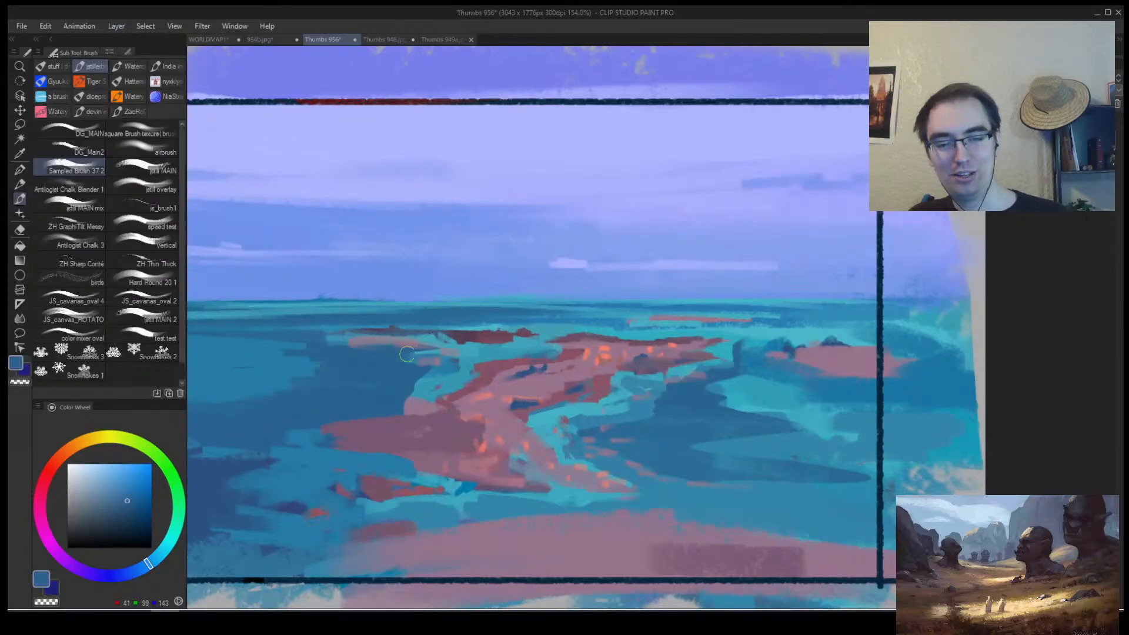
{"action": "key", "text": "["}
{"action": "key", "text": "["}
{"action": "key", "text": "["}
{"action": "left_click_drag", "start_coordinate": [325, 347], "coordinate": [377, 343]}
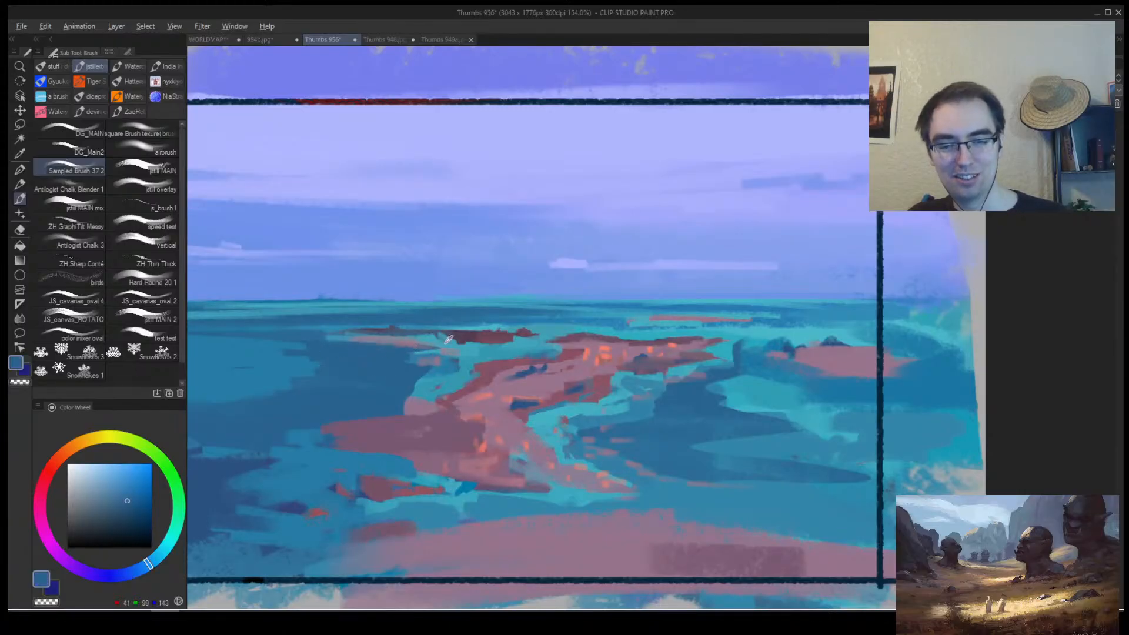
Cover the thin dusty pink strip beneath the dark red strip with sampled teals.
{"action": "left_click", "coordinate": [446, 342], "text": "alt"}
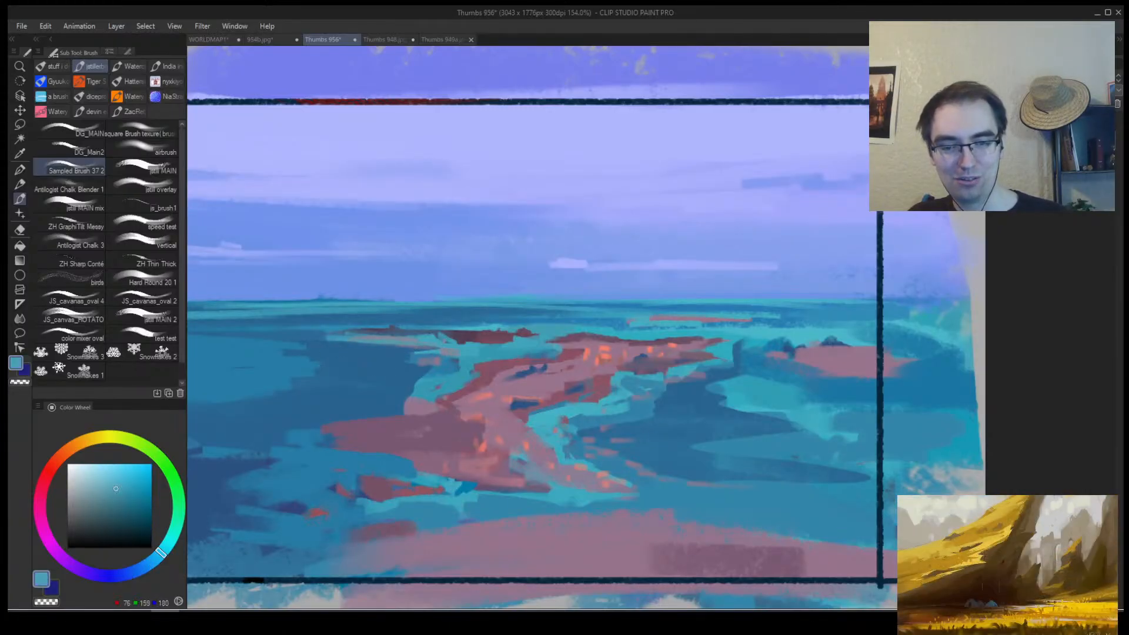
{"action": "left_click", "coordinate": [430, 334], "text": "alt"}
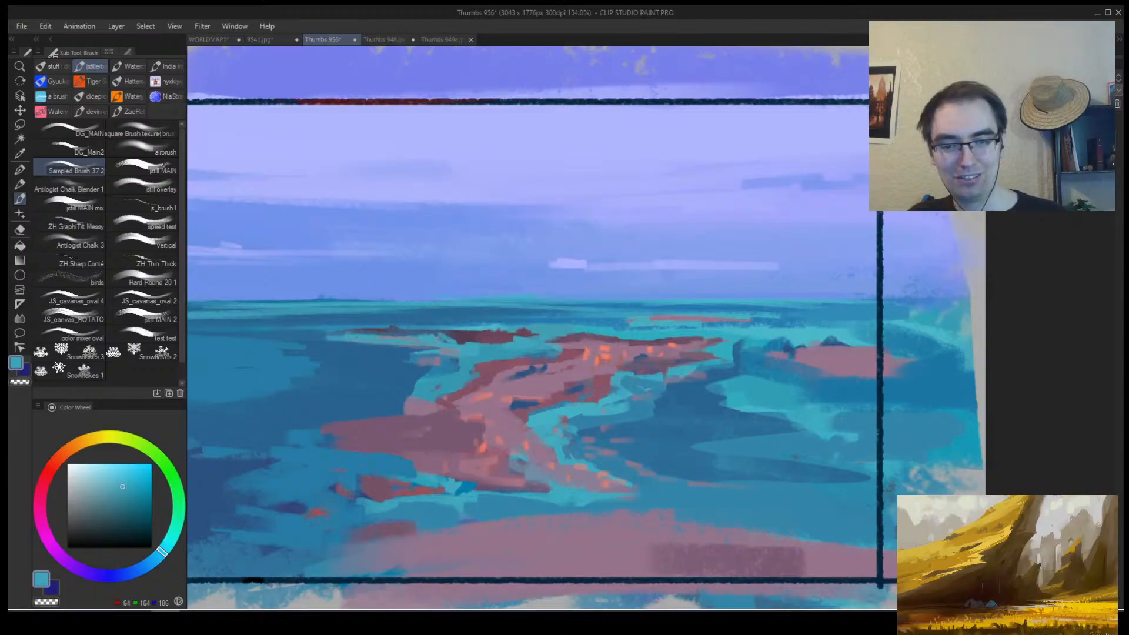
{"action": "left_click", "coordinate": [413, 334], "text": "alt"}
Refine the edges of the dark red strips at the field's far end with thin strokes of sampled teals and blues.
{"action": "key", "text": "ctrl+space"}
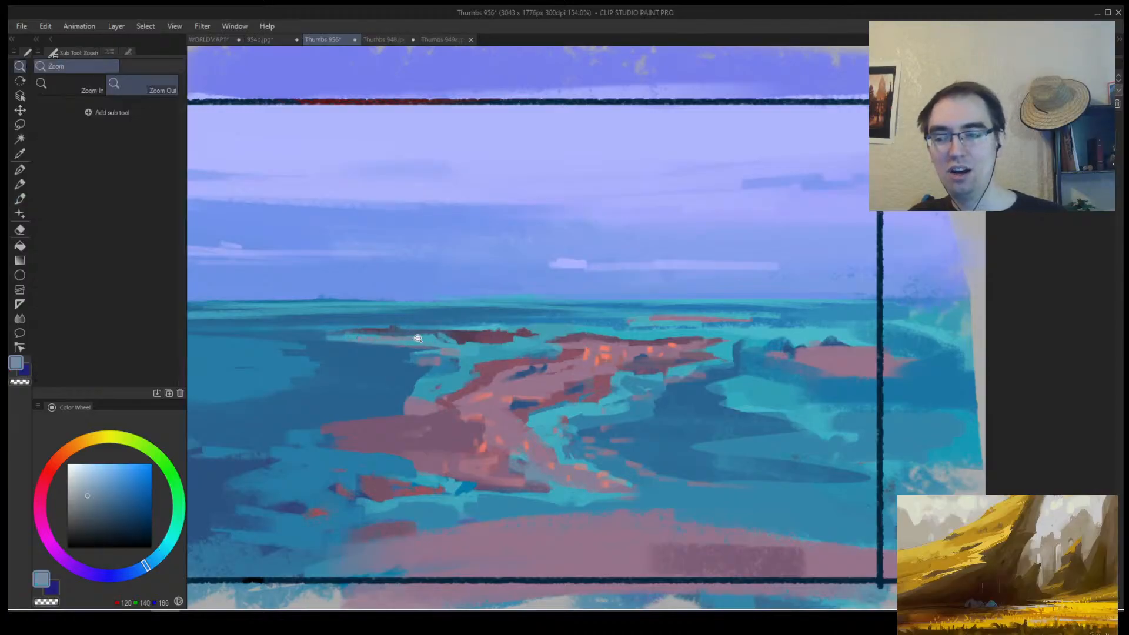
{"action": "mouse_move", "coordinate": [419, 336]}
{"action": "left_mouse_down"}
{"action": "mouse_move", "coordinate": [502, 393]}
{"action": "mouse_move", "coordinate": [588, 300]}
{"action": "left_mouse_up"}
{"action": "left_click", "coordinate": [481, 399], "text": "alt"}
{"action": "left_click_drag", "start_coordinate": [288, 384], "coordinate": [205, 393]}
{"action": "left_click", "coordinate": [383, 372], "text": "alt"}
{"action": "left_click_drag", "start_coordinate": [347, 385], "coordinate": [497, 385]}
{"action": "left_click", "coordinate": [379, 354], "text": "alt"}
{"action": "left_click_drag", "start_coordinate": [377, 357], "coordinate": [275, 371]}
{"action": "left_click", "coordinate": [324, 385], "text": "alt"}
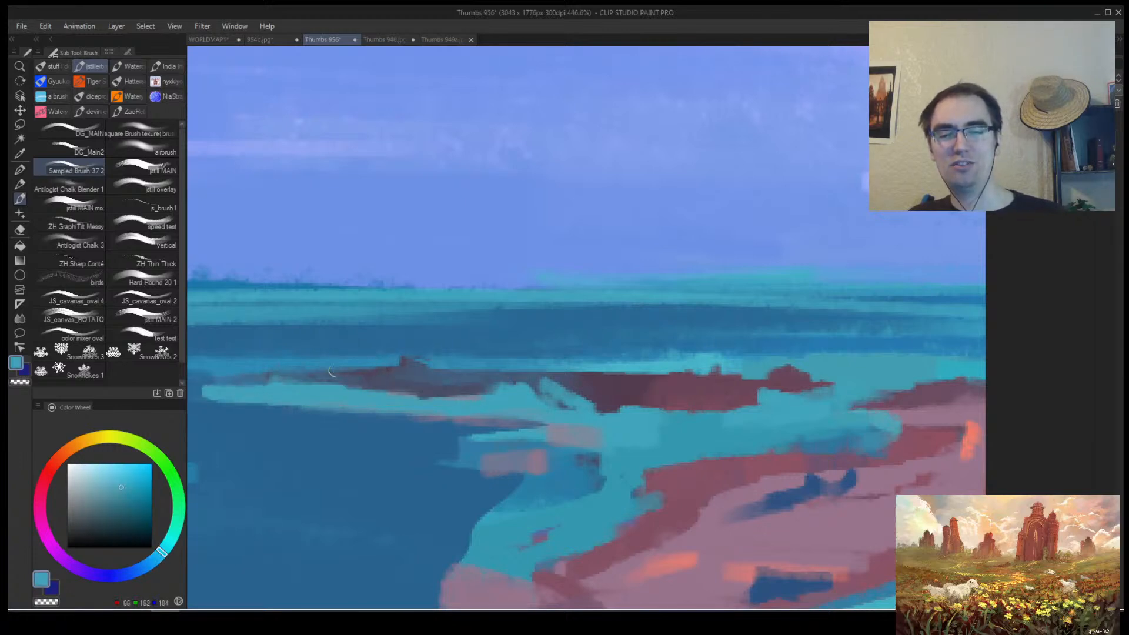
{"action": "left_click_drag", "start_coordinate": [350, 371], "coordinate": [258, 379]}
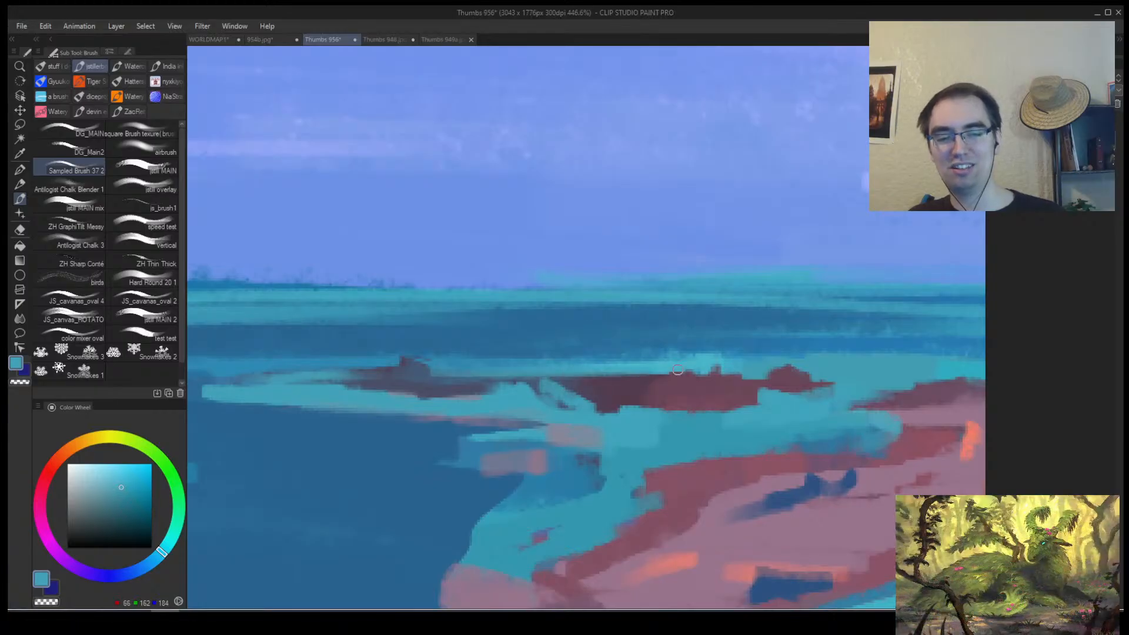
{"action": "mouse_move", "coordinate": [702, 386]}
{"action": "left_mouse_down"}
{"action": "mouse_move", "coordinate": [647, 387]}
{"action": "mouse_move", "coordinate": [770, 384]}
{"action": "left_mouse_up"}
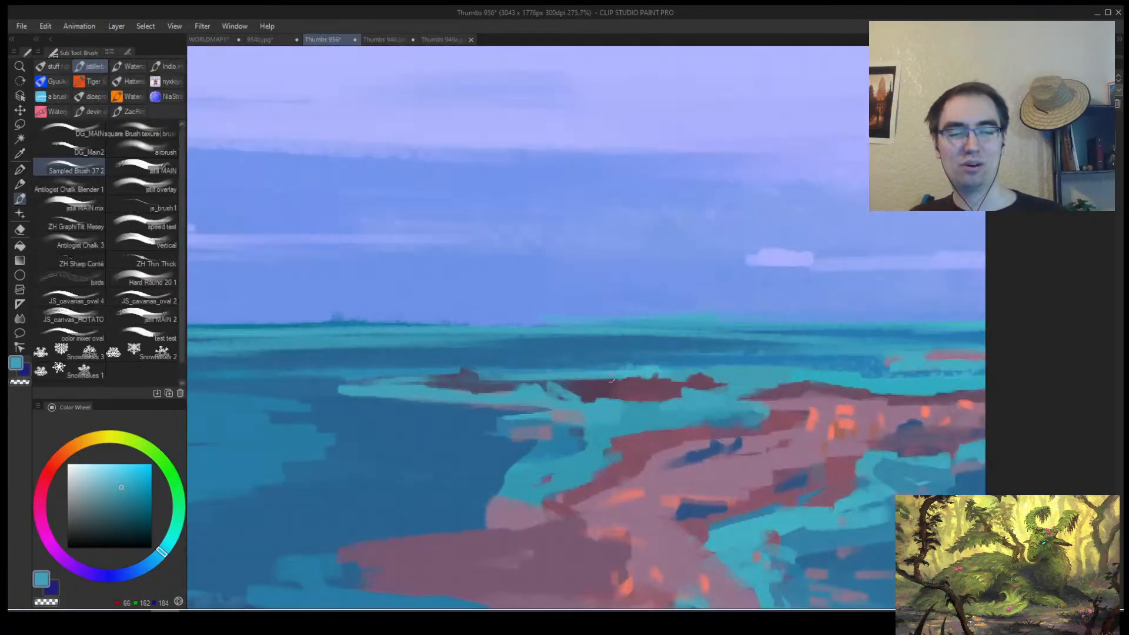
Reshape the small dark bump on the far red strip and its surrounding ground with sampled blues and teals.
{"action": "left_click", "coordinate": [531, 367], "text": "alt"}
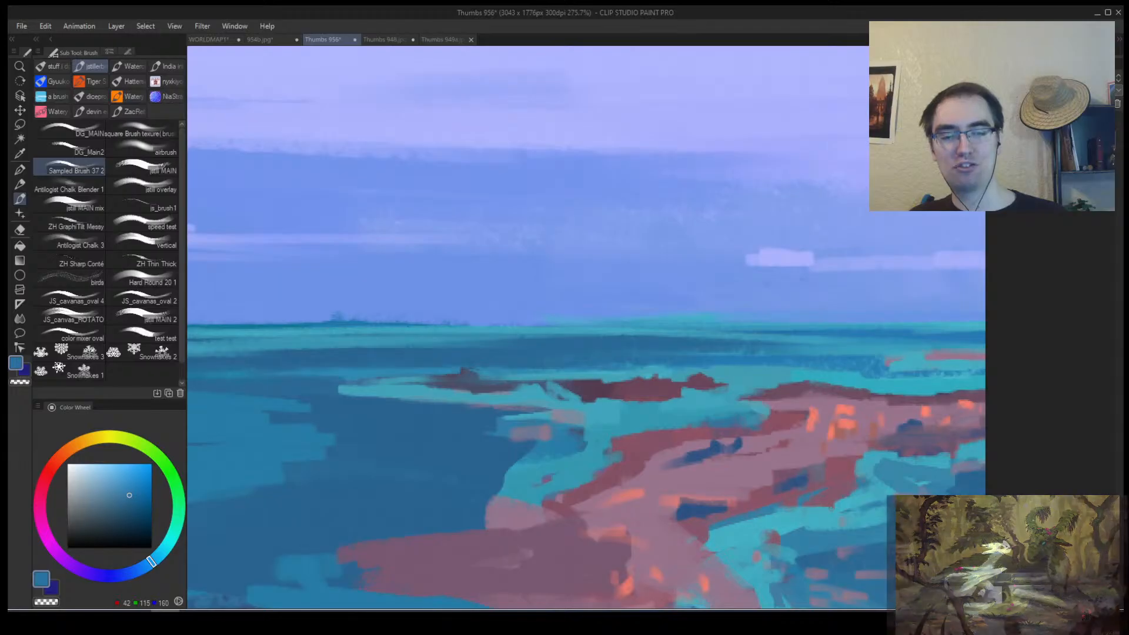
{"action": "left_click", "coordinate": [532, 371], "text": "alt"}
{"action": "left_click", "coordinate": [530, 369], "text": "alt"}
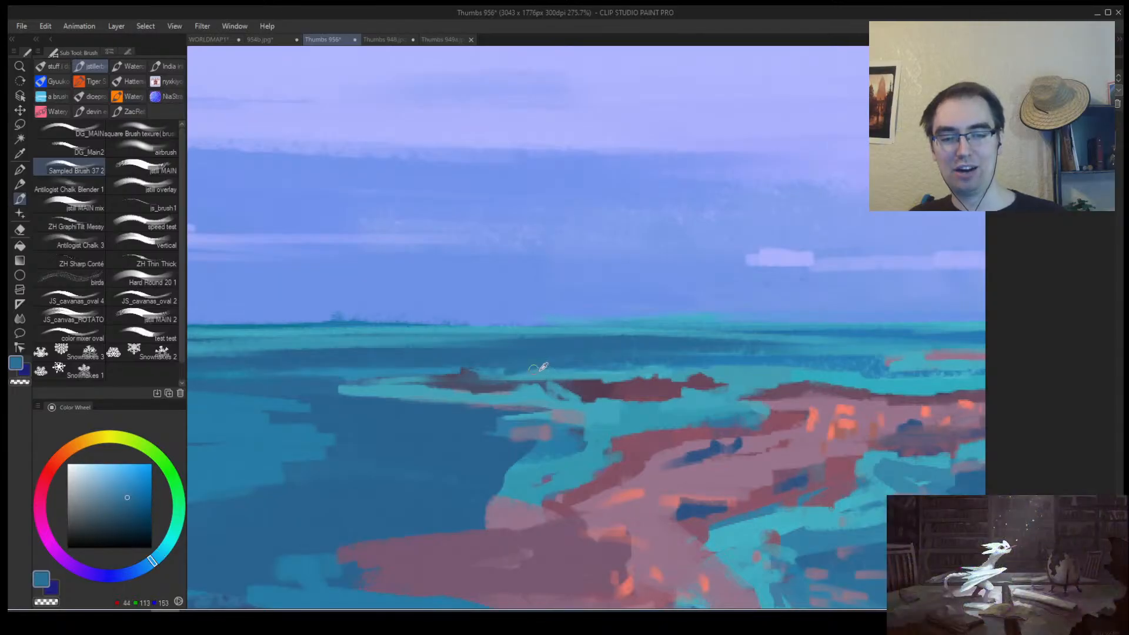
{"action": "left_click", "coordinate": [537, 371], "text": "alt"}
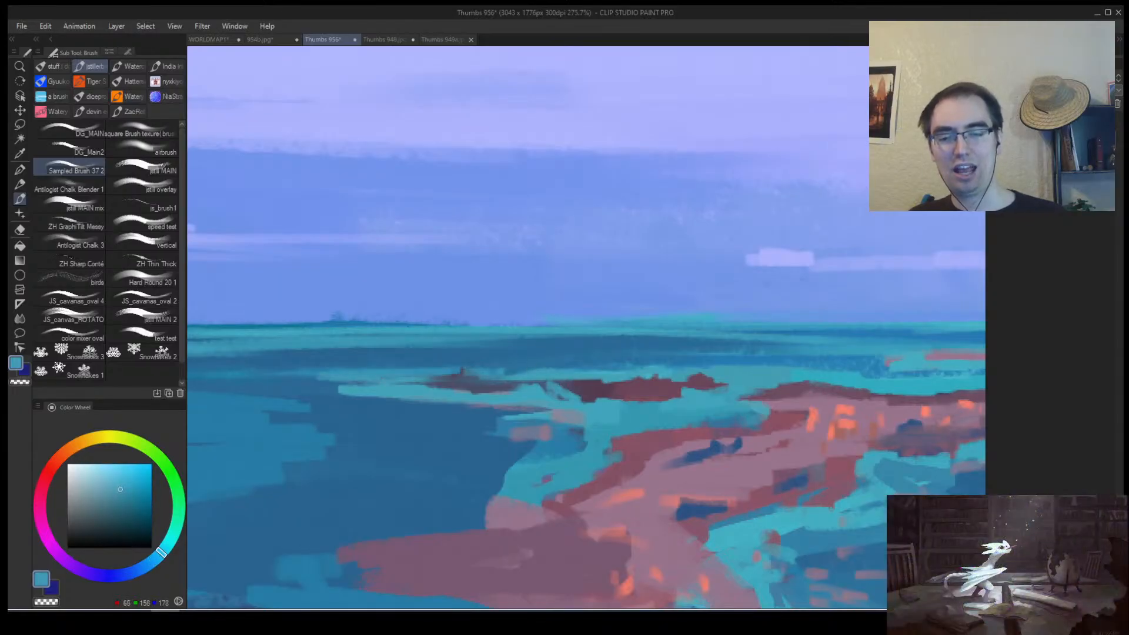
{"action": "left_click", "coordinate": [342, 371], "text": "alt"}
Blend the teal bank beside the winding field's bend into the dark ground with sampled blues.
{"action": "key", "text": "alt+space"}
{"action": "left_click_drag", "start_coordinate": [528, 385], "coordinate": [499, 400]}
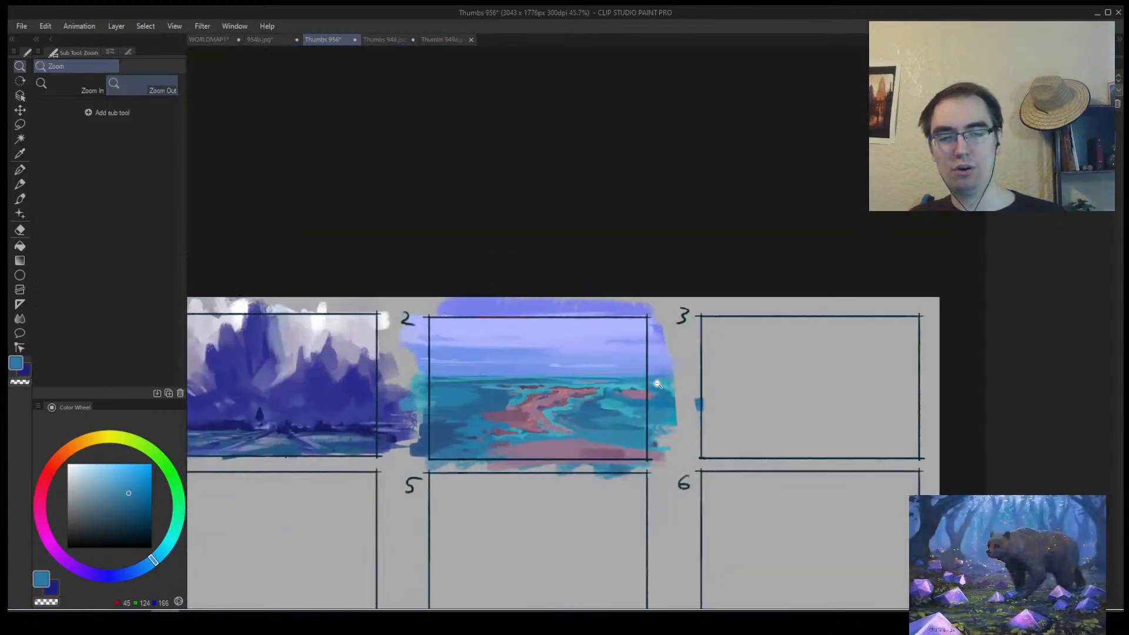
{"action": "mouse_move", "coordinate": [638, 386]}
{"action": "left_mouse_down"}
{"action": "mouse_move", "coordinate": [615, 375]}
{"action": "mouse_move", "coordinate": [663, 380]}
{"action": "mouse_move", "coordinate": [560, 390]}
{"action": "mouse_move", "coordinate": [576, 381]}
{"action": "left_mouse_up"}
{"action": "mouse_move", "coordinate": [495, 388]}
{"action": "left_mouse_down"}
{"action": "mouse_move", "coordinate": [533, 373]}
{"action": "mouse_move", "coordinate": [519, 396]}
{"action": "left_mouse_up"}
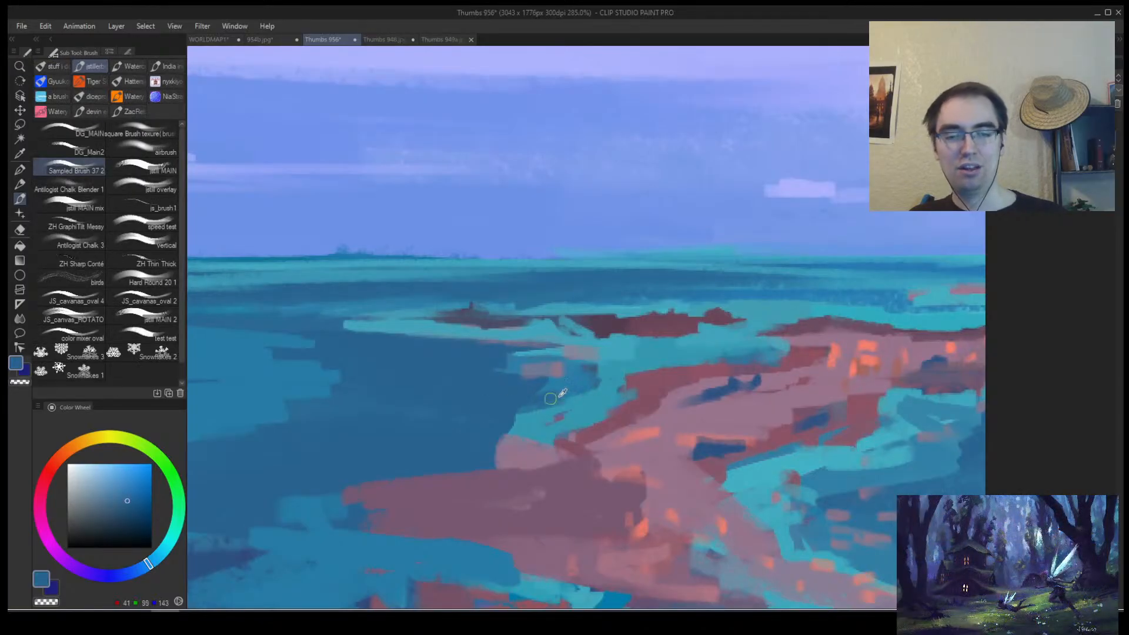
{"action": "left_click", "coordinate": [555, 391], "text": "alt"}
{"action": "left_click", "coordinate": [521, 389], "text": "alt"}
{"action": "mouse_move", "coordinate": [543, 394]}
{"action": "left_mouse_down"}
{"action": "mouse_move", "coordinate": [518, 404]}
{"action": "mouse_move", "coordinate": [517, 420]}
{"action": "mouse_move", "coordinate": [527, 412]}
{"action": "left_mouse_up"}
{"action": "left_click", "coordinate": [535, 407], "text": "alt"}
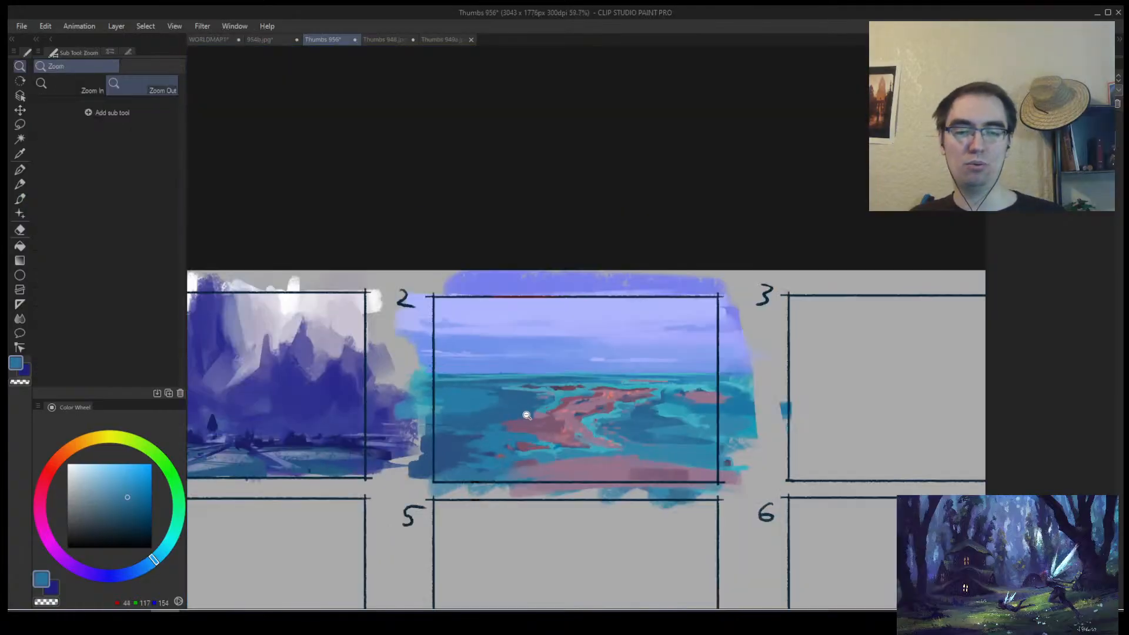
Mirror the canvas and touch up the blue ground patches beside the winding field with sampled blue.
{"action": "left_click_drag", "start_coordinate": [632, 423], "coordinate": [682, 408]}
{"action": "key", "text": "h"}
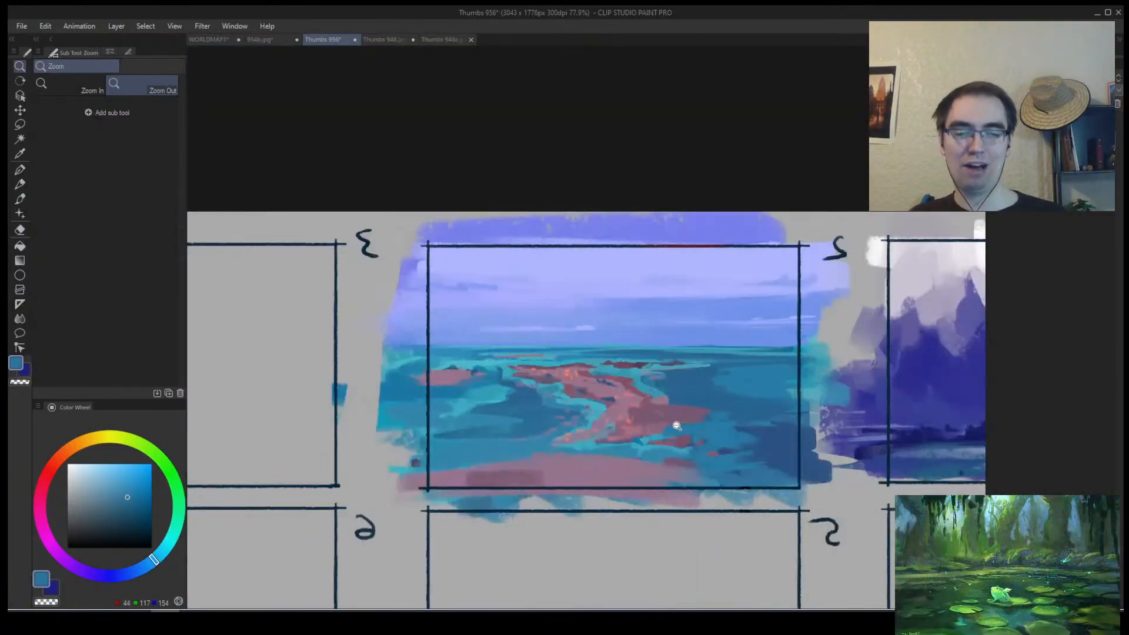
{"action": "left_click_drag", "start_coordinate": [544, 449], "coordinate": [551, 438]}
{"action": "left_click", "coordinate": [551, 438]}
{"action": "key", "text": "b"}
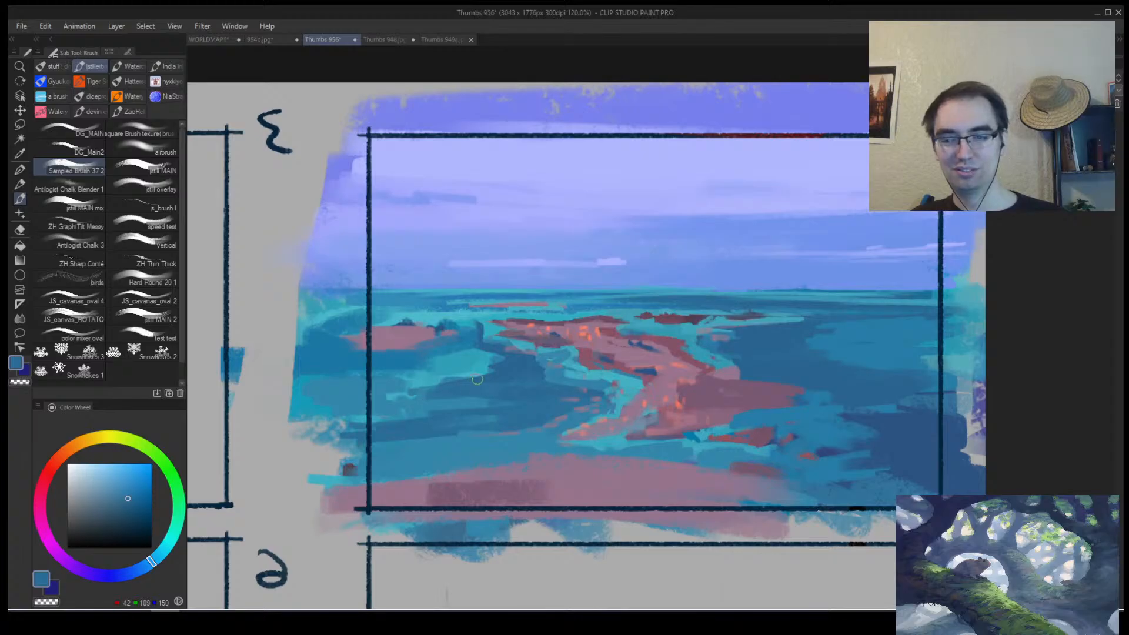
Try a sampled dark blue stroke across the teal ground near the frame's edge, then undo it.
{"action": "key", "text": "alt+space"}
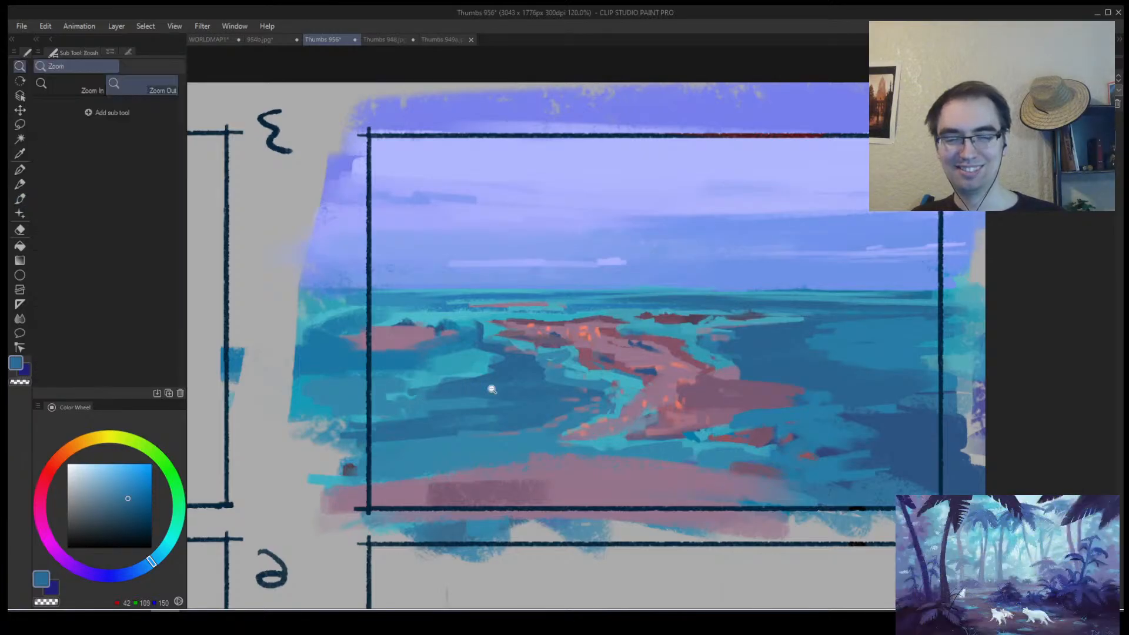
{"action": "left_click_drag", "start_coordinate": [484, 402], "coordinate": [614, 401]}
{"action": "left_click", "coordinate": [710, 411], "text": "alt"}
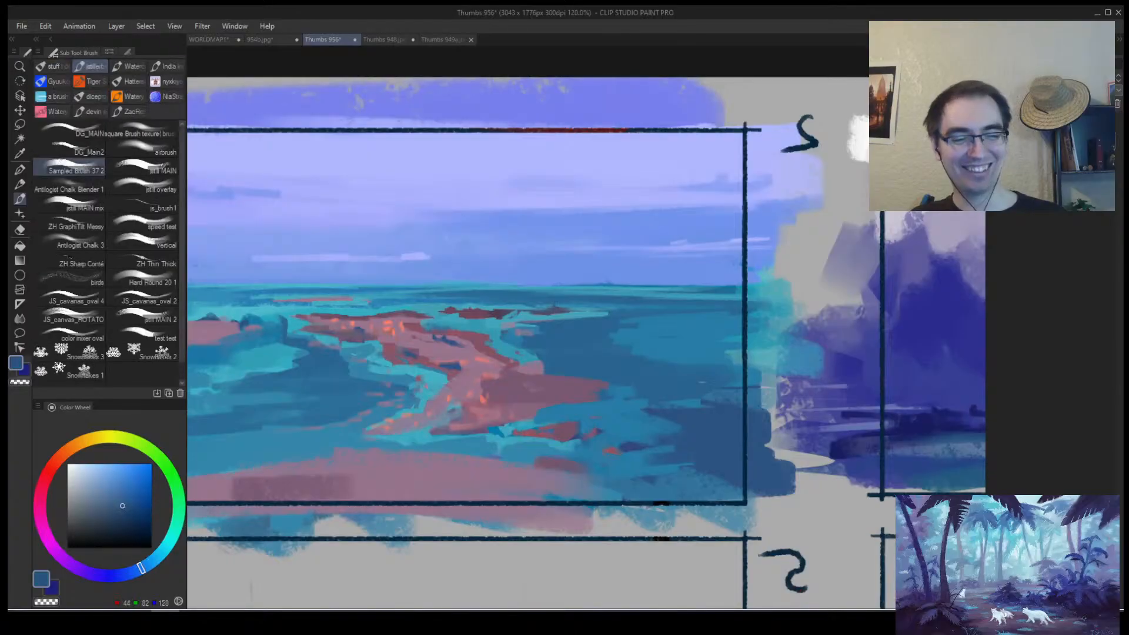
{"action": "mouse_move", "coordinate": [651, 362]}
{"action": "left_mouse_down"}
{"action": "mouse_move", "coordinate": [715, 367]}
{"action": "mouse_move", "coordinate": [704, 362]}
{"action": "left_mouse_up"}
{"action": "key", "text": "ctrl+z"}
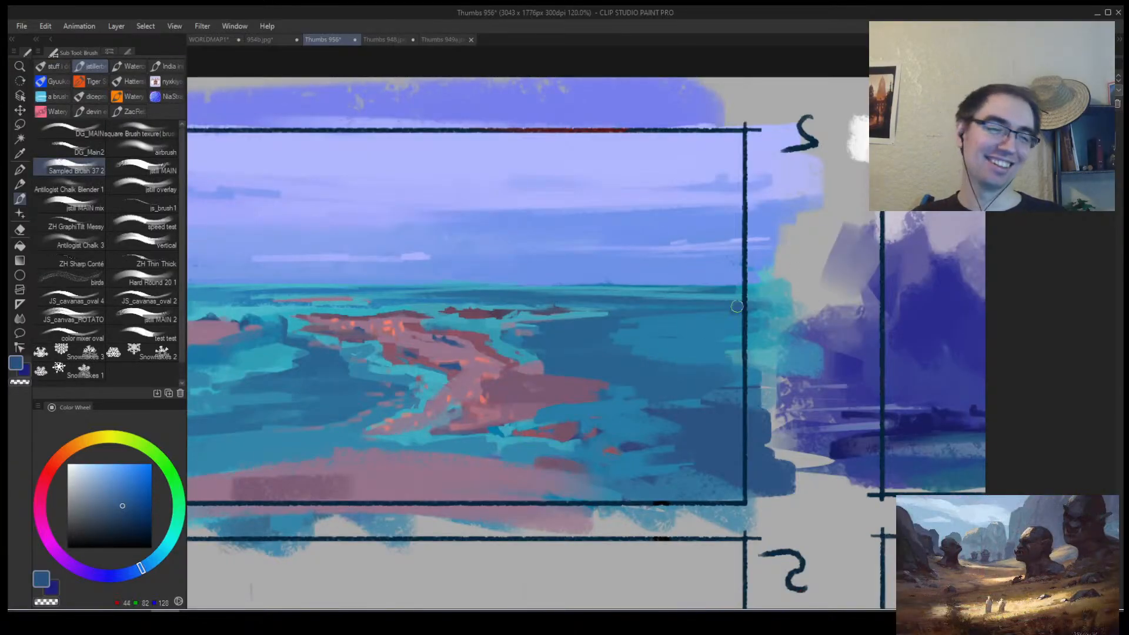
Try a blue stroke across the teal ground near the frame's edge, undo it, and unmirror the canvas.
{"action": "mouse_move", "coordinate": [741, 305]}
{"action": "left_mouse_down"}
{"action": "mouse_move", "coordinate": [721, 325]}
{"action": "mouse_move", "coordinate": [627, 336]}
{"action": "mouse_move", "coordinate": [658, 324]}
{"action": "mouse_move", "coordinate": [708, 365]}
{"action": "mouse_move", "coordinate": [679, 351]}
{"action": "left_mouse_up"}
{"action": "key", "text": "ctrl+z"}
{"action": "key", "text": "slash"}
{"action": "key", "text": "h"}
{"action": "key", "text": "b"}
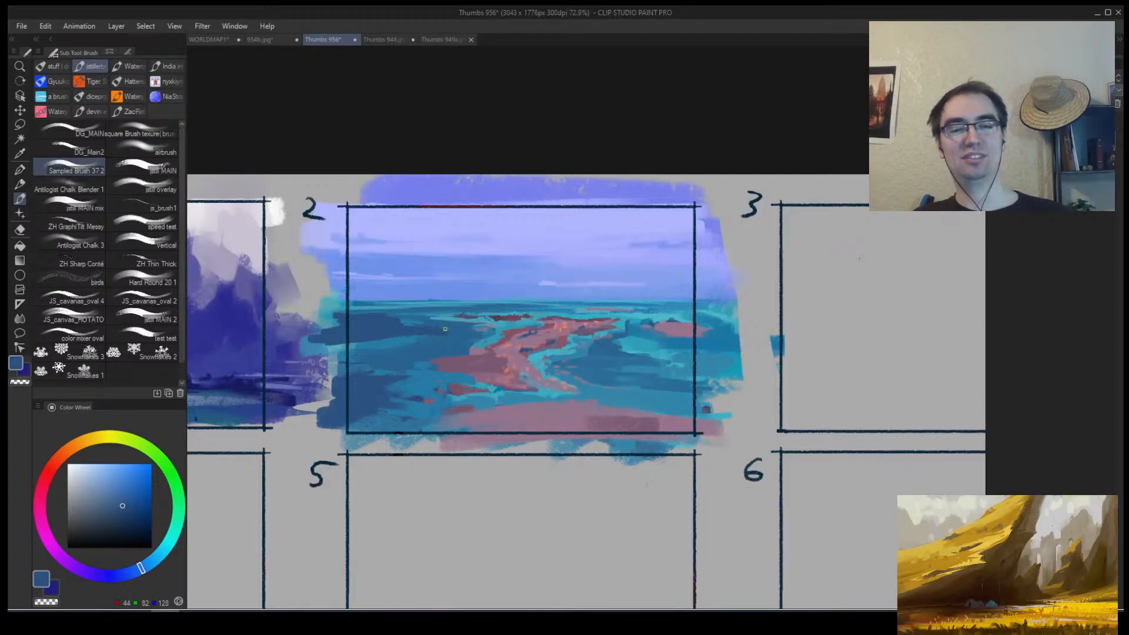
{"action": "key", "text": "slash"}
Check the values of frames 1 and 2 in a grayscale preview, then return to the colour view.
{"action": "left_click_drag", "start_coordinate": [765, 358], "coordinate": [736, 366]}
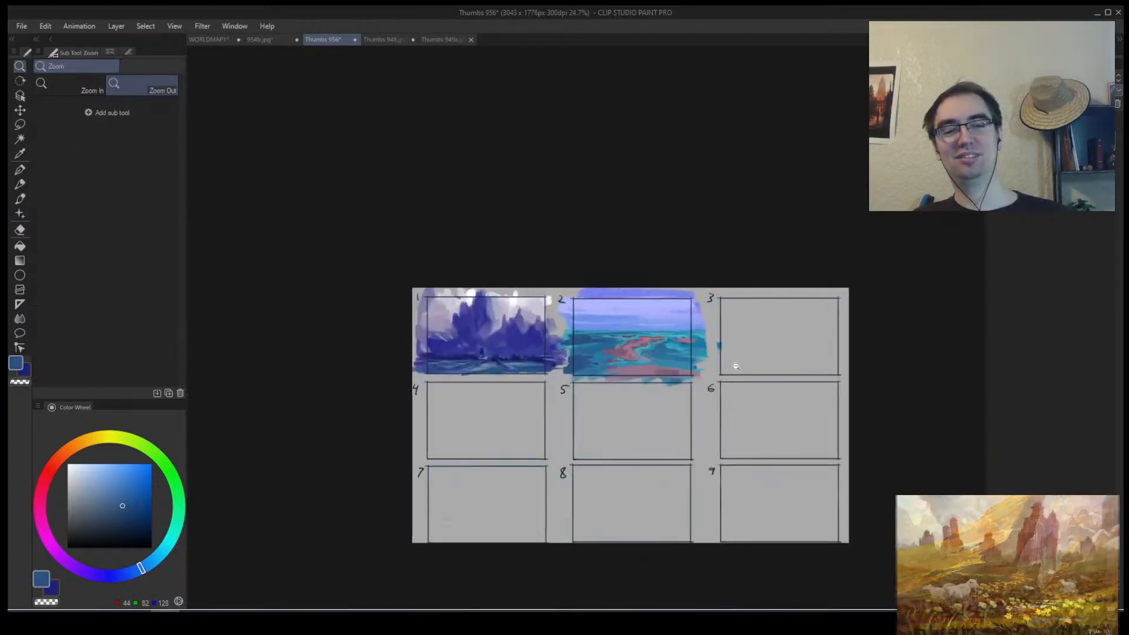
{"action": "scroll", "coordinate": [648, 360], "scroll_direction": "up", "scroll_amount": 1}
{"action": "scroll", "coordinate": [489, 415], "scroll_direction": "up", "scroll_amount": 2}
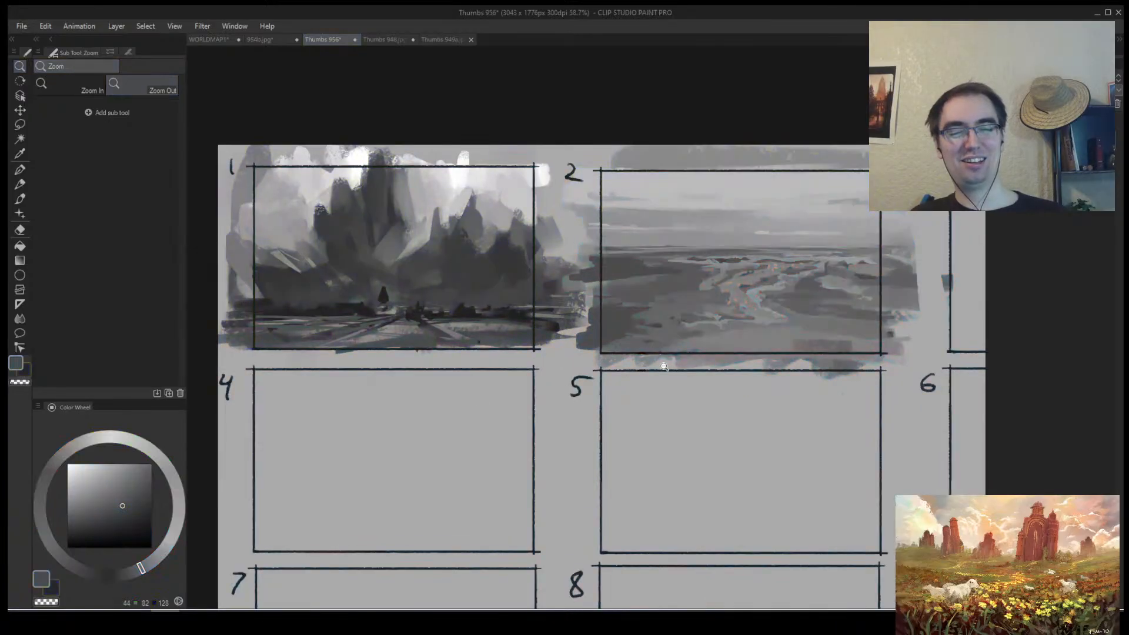
{"action": "key", "text": "ctrl+super+c"}
{"action": "scroll", "coordinate": [834, 279], "scroll_direction": "down", "scroll_amount": 1}
{"action": "left_click_drag", "start_coordinate": [824, 284], "coordinate": [606, 317]}
{"action": "scroll", "coordinate": [599, 312], "scroll_direction": "up", "scroll_amount": 3}
Paint a thin light cyan highlight along the teal bank at the winding field's bend, using a smaller brush.
{"action": "key", "text": "b"}
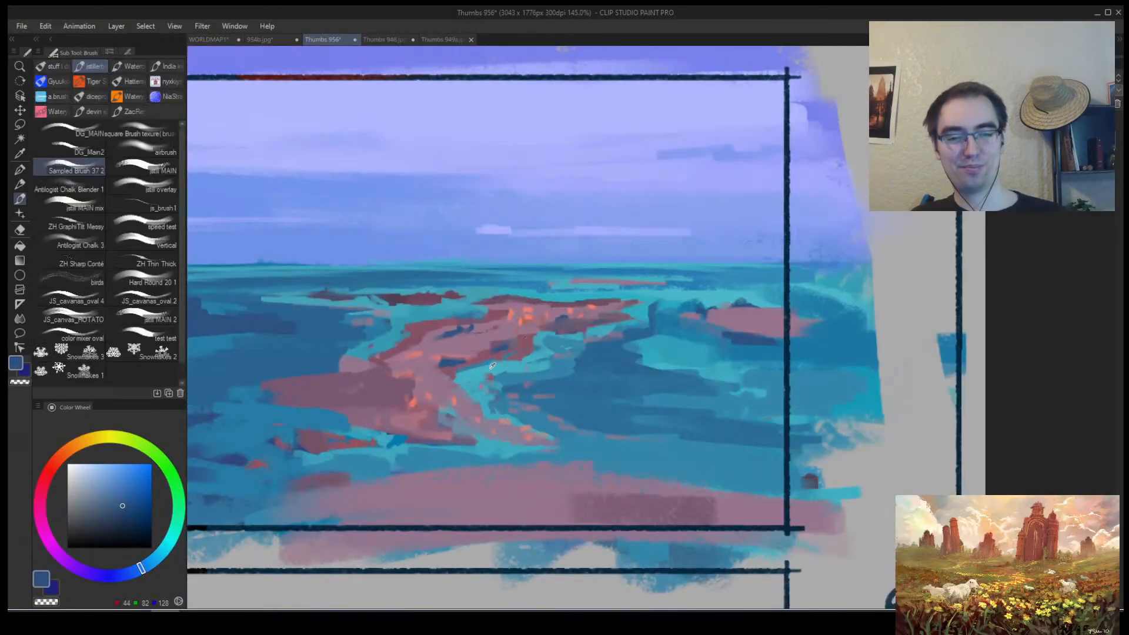
{"action": "left_click", "coordinate": [467, 372], "text": "alt"}
{"action": "left_click", "coordinate": [106, 466]}
{"action": "key", "text": "bracketleft"}
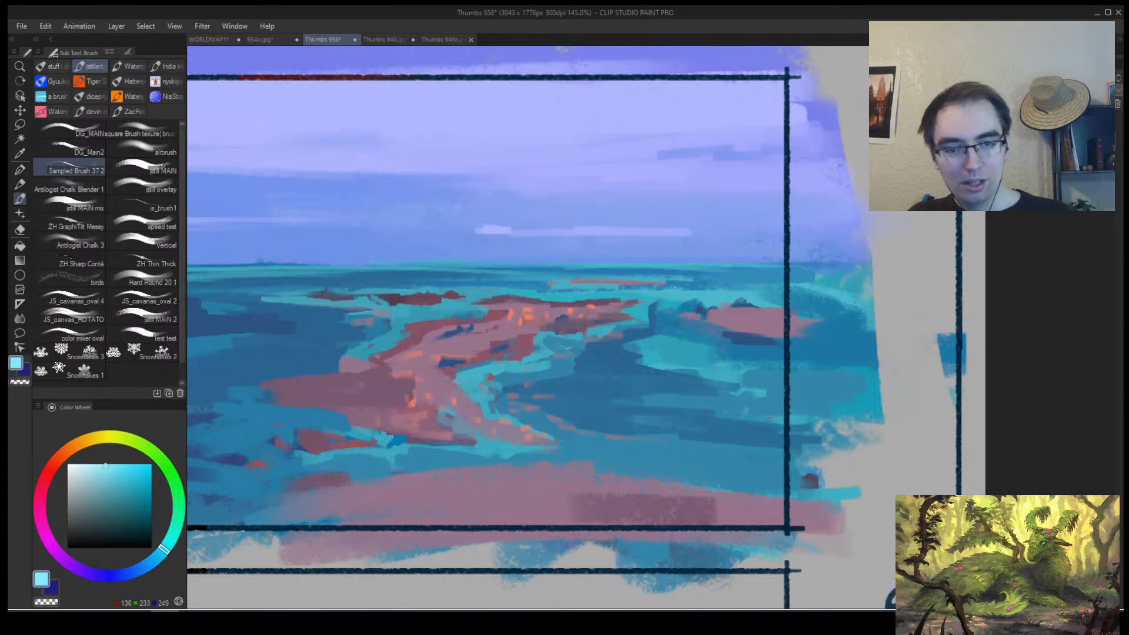
{"action": "scroll", "coordinate": [462, 376], "scroll_direction": "up", "scroll_amount": 3}
{"action": "mouse_move", "coordinate": [435, 381]}
{"action": "left_mouse_down"}
{"action": "mouse_move", "coordinate": [571, 344]}
{"action": "mouse_move", "coordinate": [595, 334]}
{"action": "left_mouse_up"}
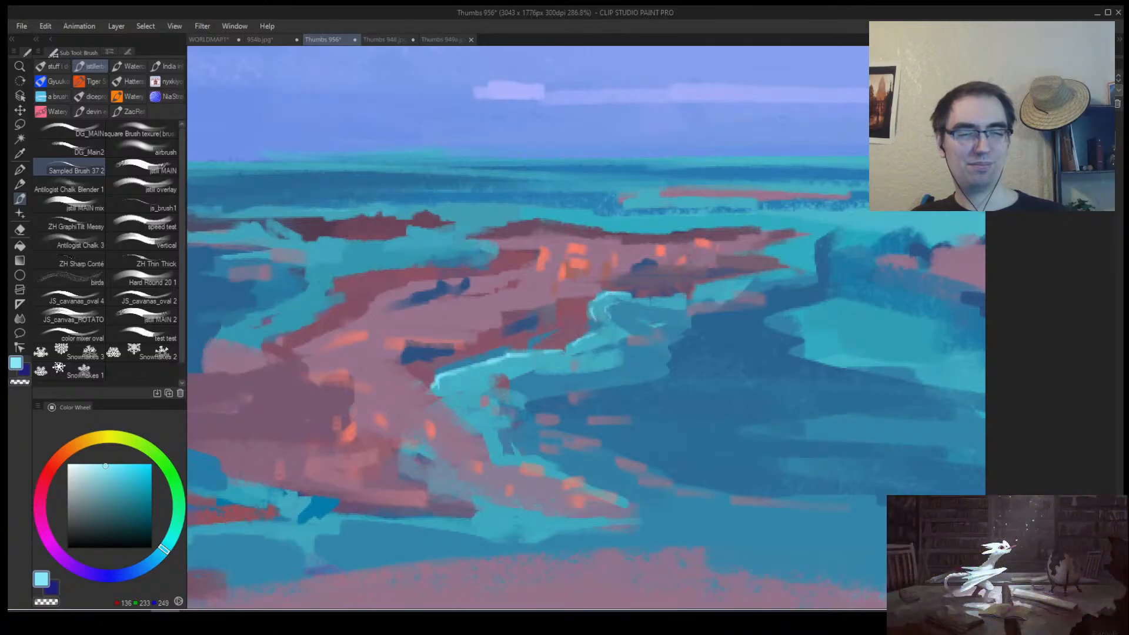
{"action": "left_click_drag", "start_coordinate": [702, 300], "coordinate": [665, 270]}
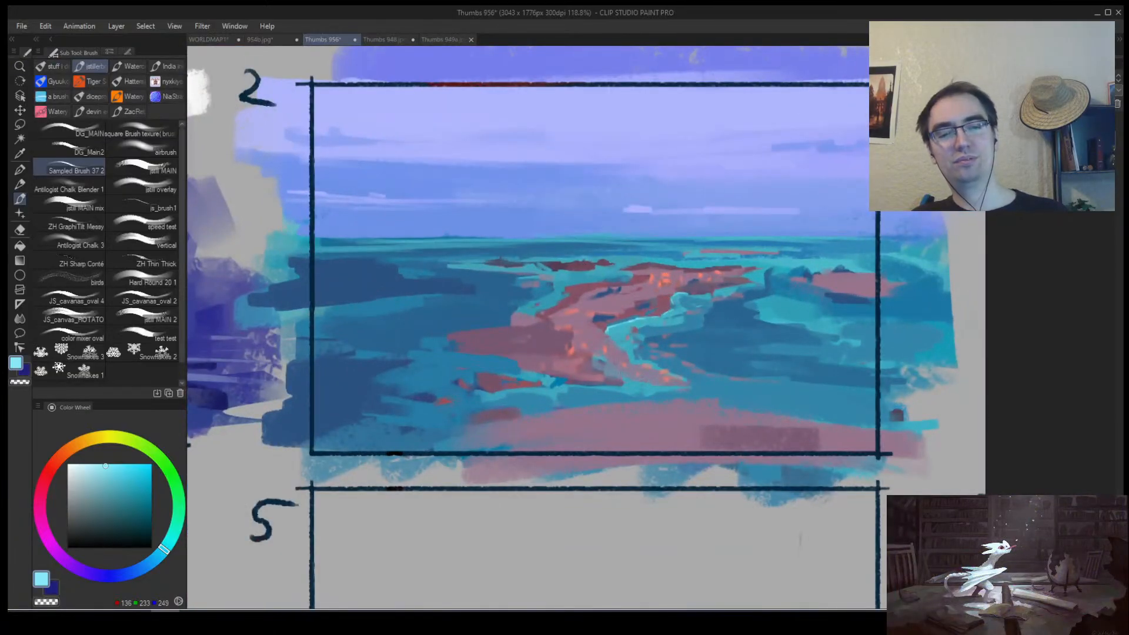
Add thin light cyan highlights along the winding field's near edge, above the pink foreground.
{"action": "left_click_drag", "start_coordinate": [645, 383], "coordinate": [686, 387]}
{"action": "left_click_drag", "start_coordinate": [590, 386], "coordinate": [624, 386]}
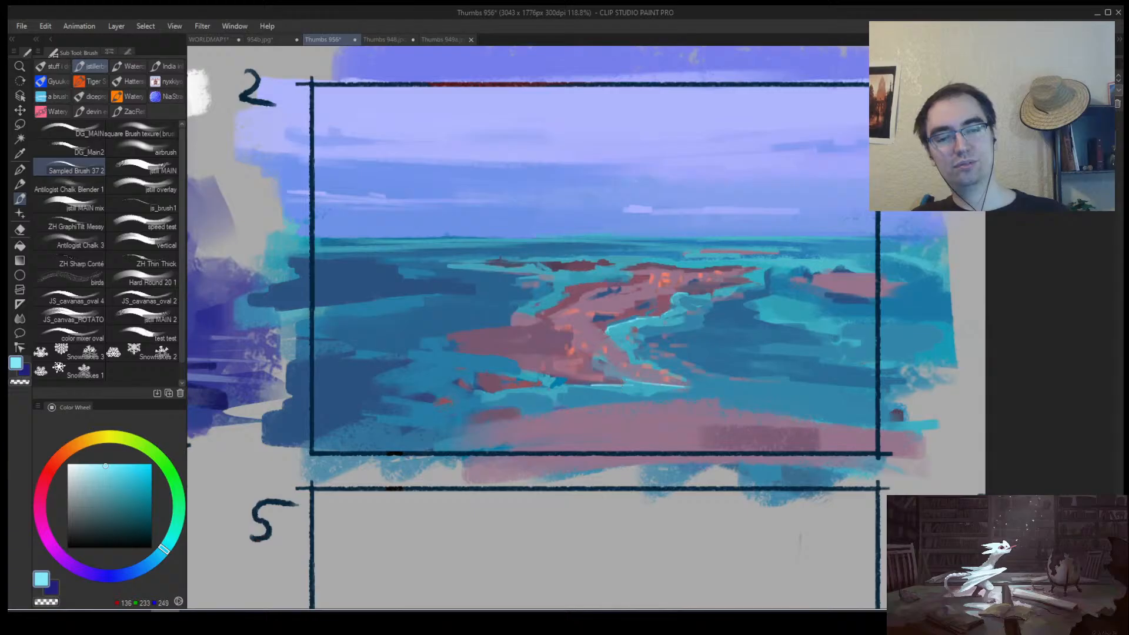
{"action": "key", "text": "ctrl+space"}
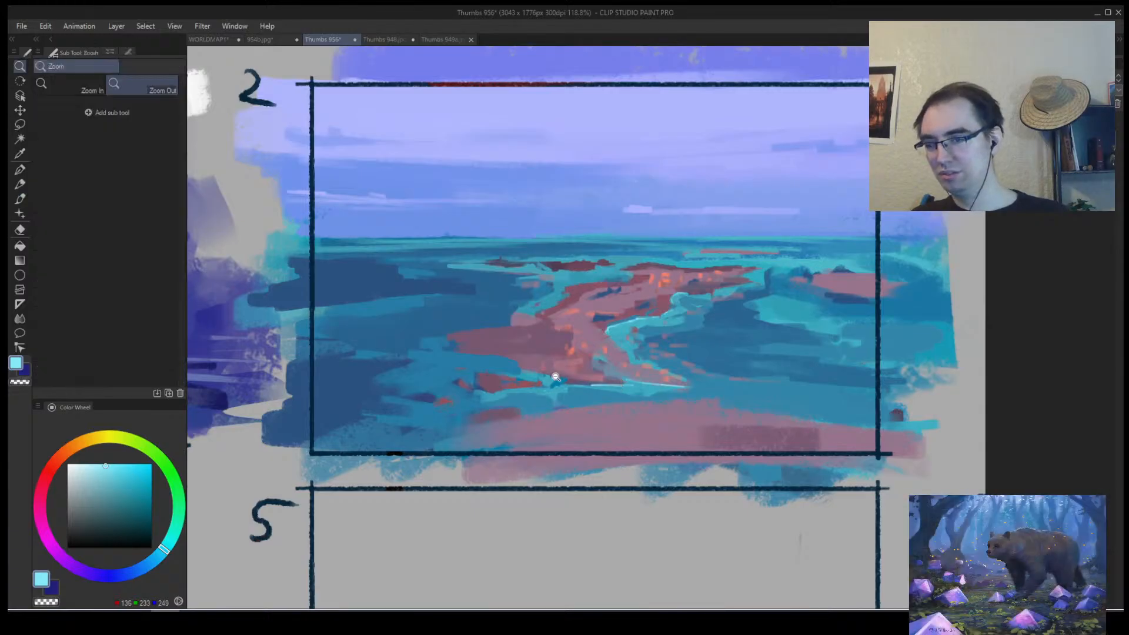
{"action": "left_click_drag", "start_coordinate": [579, 369], "coordinate": [606, 338]}
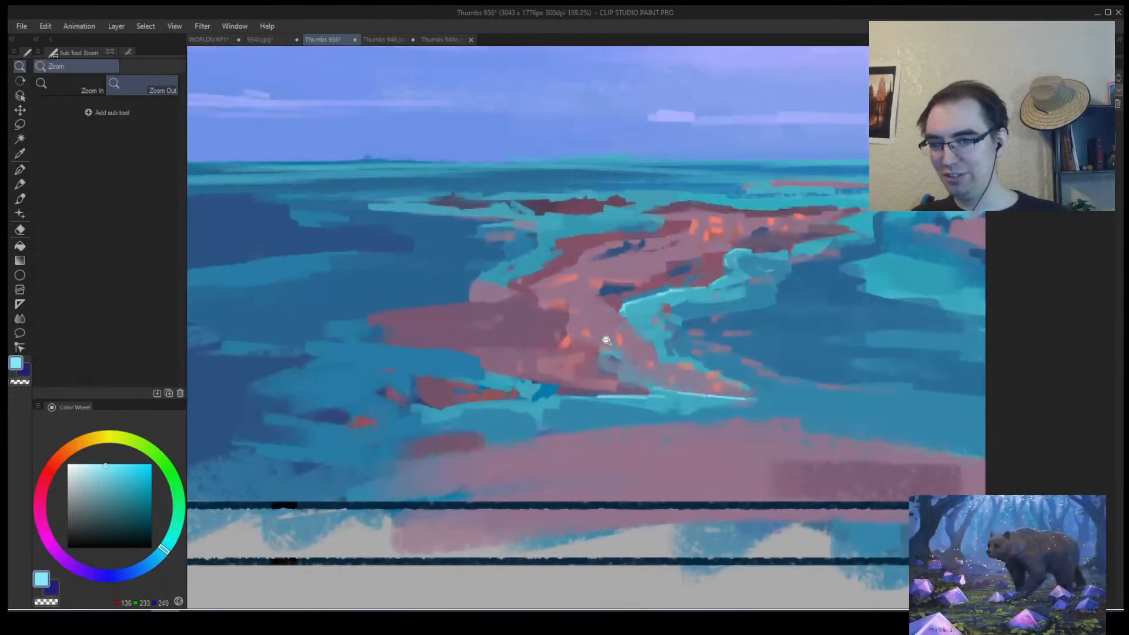
Highlight the teal edges around the field's dark pink patch and the small red patch below it in light cyan.
{"action": "left_click", "coordinate": [564, 367], "text": "alt"}
{"action": "mouse_move", "coordinate": [398, 351]}
{"action": "left_mouse_down"}
{"action": "mouse_move", "coordinate": [493, 366]}
{"action": "mouse_move", "coordinate": [466, 361]}
{"action": "mouse_move", "coordinate": [493, 362]}
{"action": "left_mouse_up"}
{"action": "key", "text": "ctrl+z"}
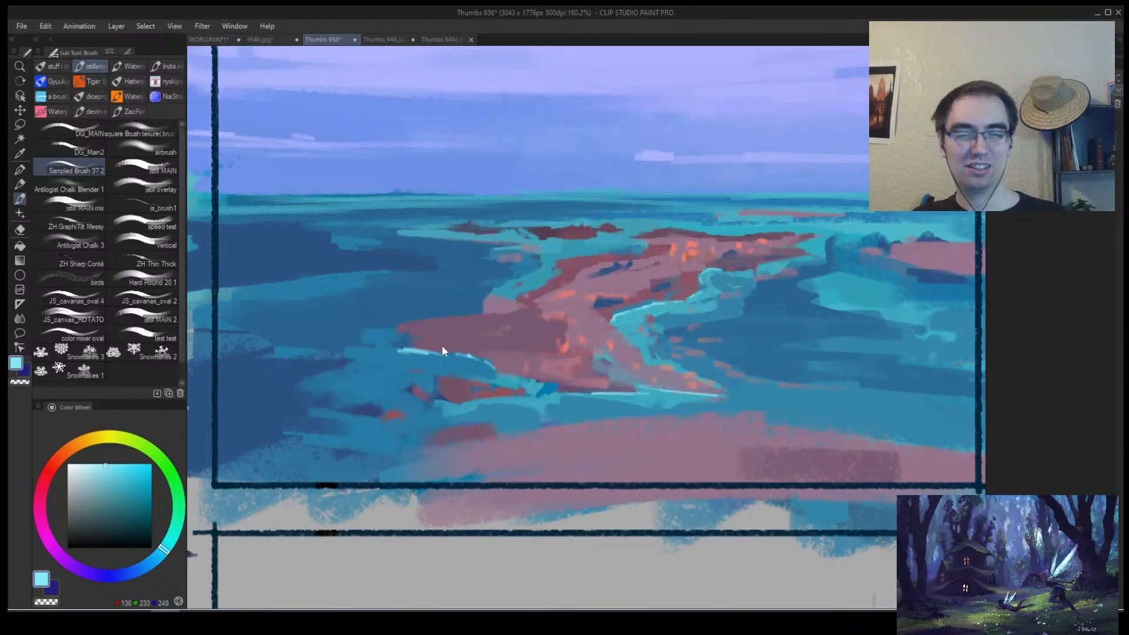
{"action": "key", "text": "ctrl+z"}
{"action": "key", "text": "ctrl+z"}
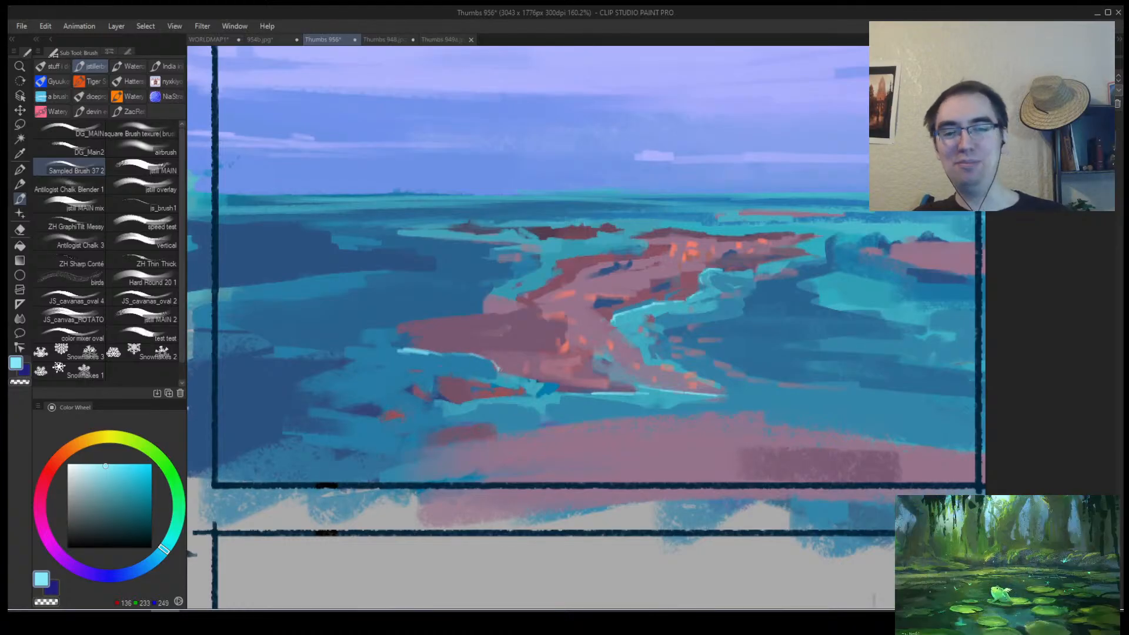
{"action": "left_click_drag", "start_coordinate": [495, 369], "coordinate": [527, 378]}
{"action": "left_click_drag", "start_coordinate": [457, 406], "coordinate": [518, 393]}
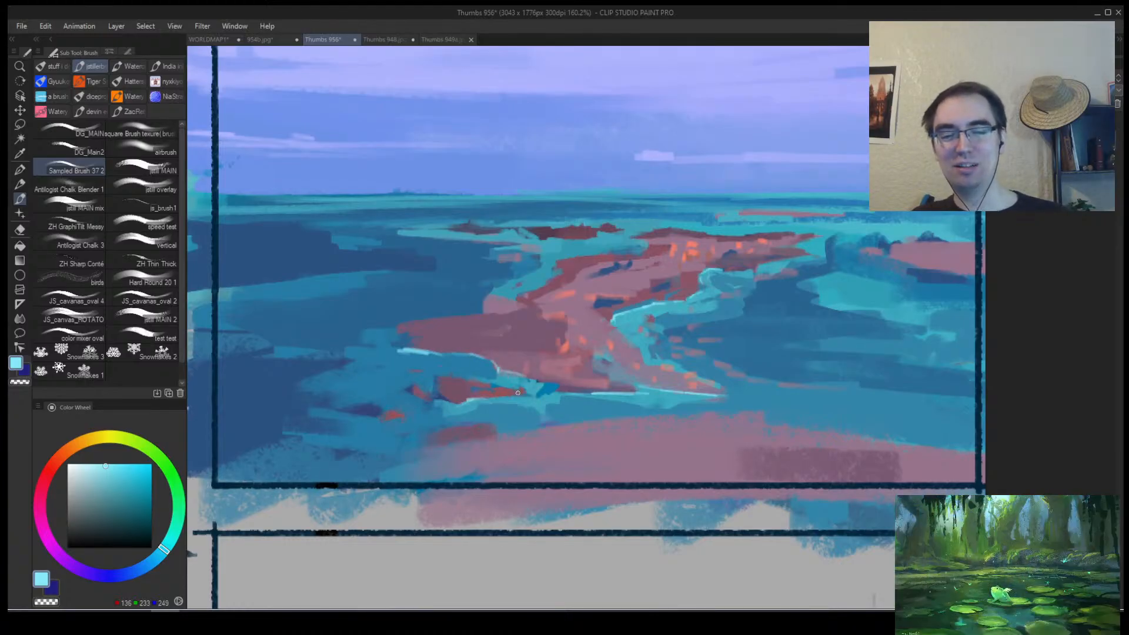
{"action": "left_click_drag", "start_coordinate": [438, 406], "coordinate": [462, 399]}
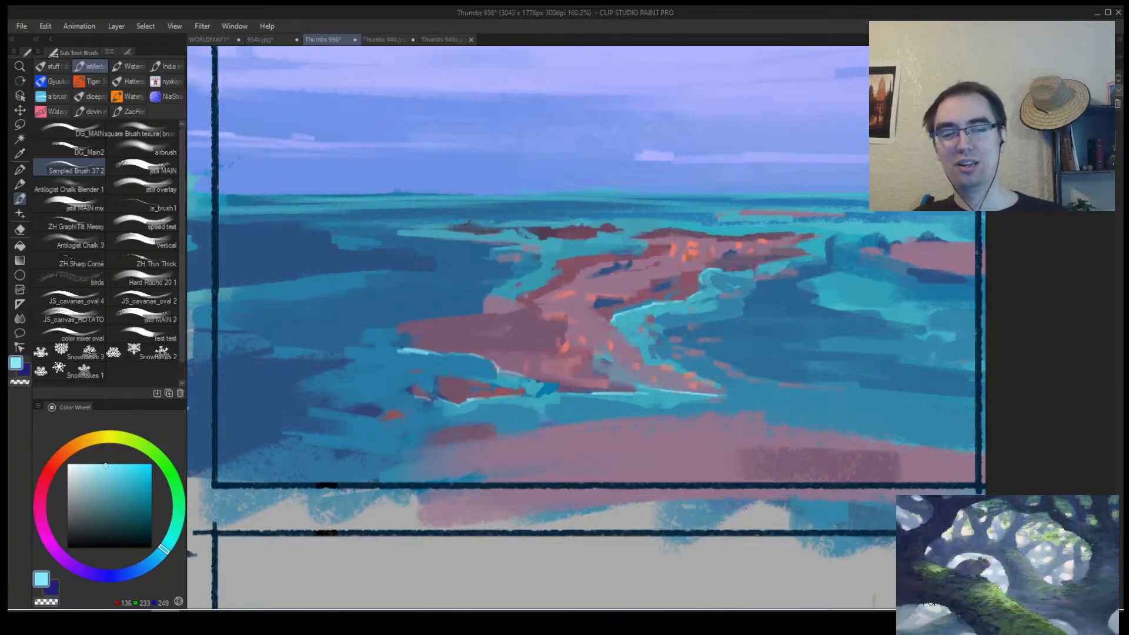
Mirror the canvas and add a light cyan highlight beside the small separate pink patch near the frame's edge.
{"action": "key", "text": "/"}
{"action": "left_click_drag", "start_coordinate": [594, 342], "coordinate": [575, 354]}
{"action": "mouse_move", "coordinate": [644, 328]}
{"action": "left_mouse_down"}
{"action": "mouse_move", "coordinate": [586, 348]}
{"action": "mouse_move", "coordinate": [674, 315]}
{"action": "mouse_move", "coordinate": [680, 308]}
{"action": "mouse_move", "coordinate": [654, 300]}
{"action": "mouse_move", "coordinate": [671, 287]}
{"action": "mouse_move", "coordinate": [494, 277]}
{"action": "left_mouse_up"}
{"action": "key", "text": "h"}
{"action": "key", "text": "b"}
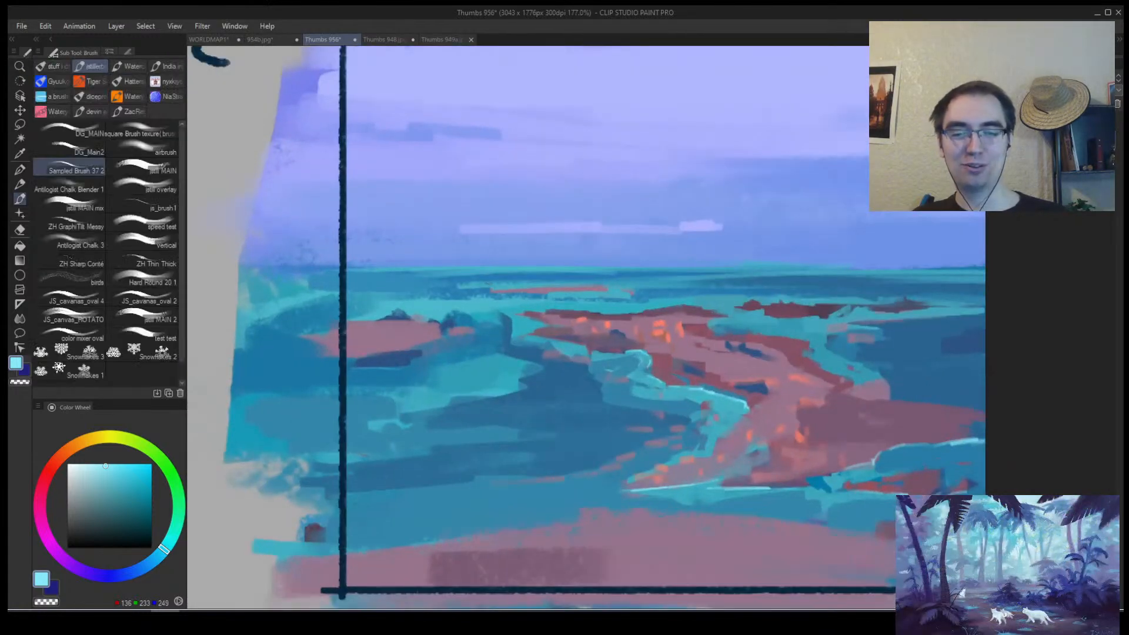
{"action": "left_click_drag", "start_coordinate": [427, 348], "coordinate": [474, 333]}
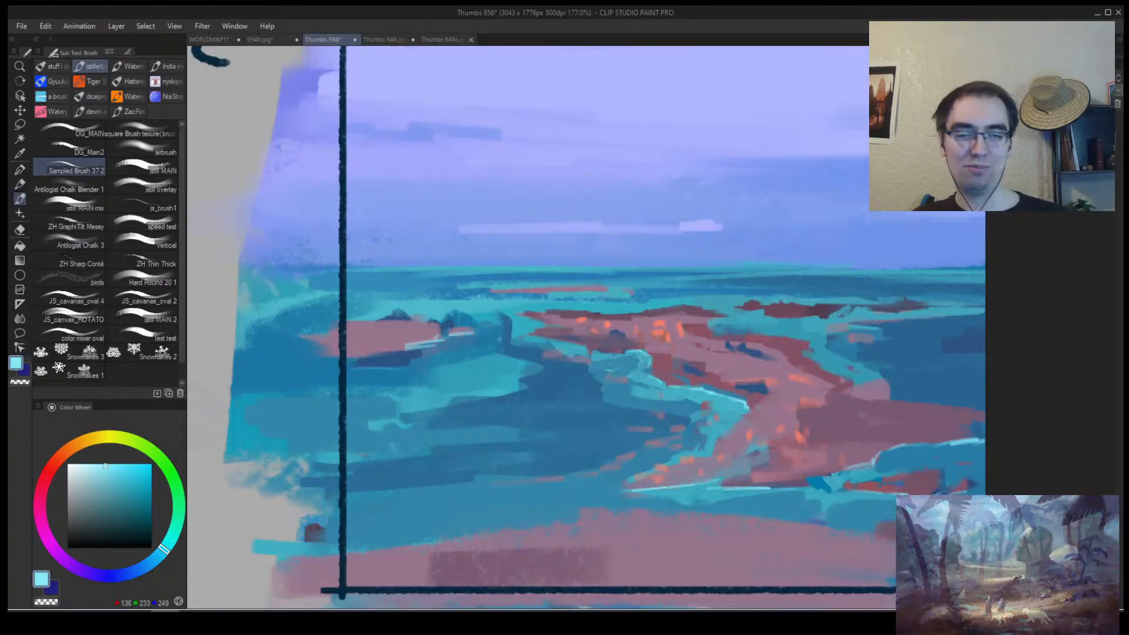
Add and soften thin cyan highlights along the lower edge of the far red strip with sampled cyans.
{"action": "key", "text": "alt+space"}
{"action": "left_click_drag", "start_coordinate": [508, 338], "coordinate": [486, 347]}
{"action": "left_click_drag", "start_coordinate": [568, 343], "coordinate": [469, 369]}
{"action": "mouse_move", "coordinate": [547, 351]}
{"action": "left_mouse_down"}
{"action": "mouse_move", "coordinate": [561, 344]}
{"action": "mouse_move", "coordinate": [494, 345]}
{"action": "mouse_move", "coordinate": [517, 374]}
{"action": "mouse_move", "coordinate": [596, 377]}
{"action": "left_mouse_up"}
{"action": "key", "text": "b"}
{"action": "left_click_drag", "start_coordinate": [475, 357], "coordinate": [391, 350]}
{"action": "left_click", "coordinate": [403, 352], "text": "alt"}
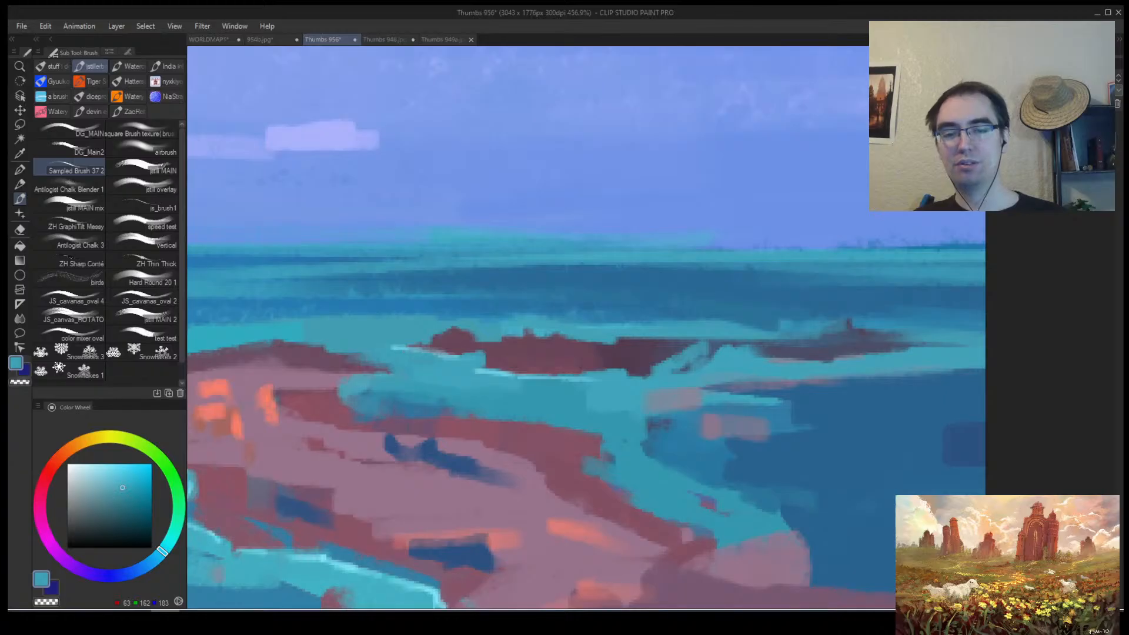
{"action": "left_click", "coordinate": [483, 369], "text": "alt"}
{"action": "key", "text": "ctrl+space"}
{"action": "mouse_move", "coordinate": [482, 372]}
{"action": "left_mouse_down"}
{"action": "mouse_move", "coordinate": [433, 369]}
{"action": "mouse_move", "coordinate": [447, 353]}
{"action": "mouse_move", "coordinate": [479, 368]}
{"action": "left_mouse_up"}
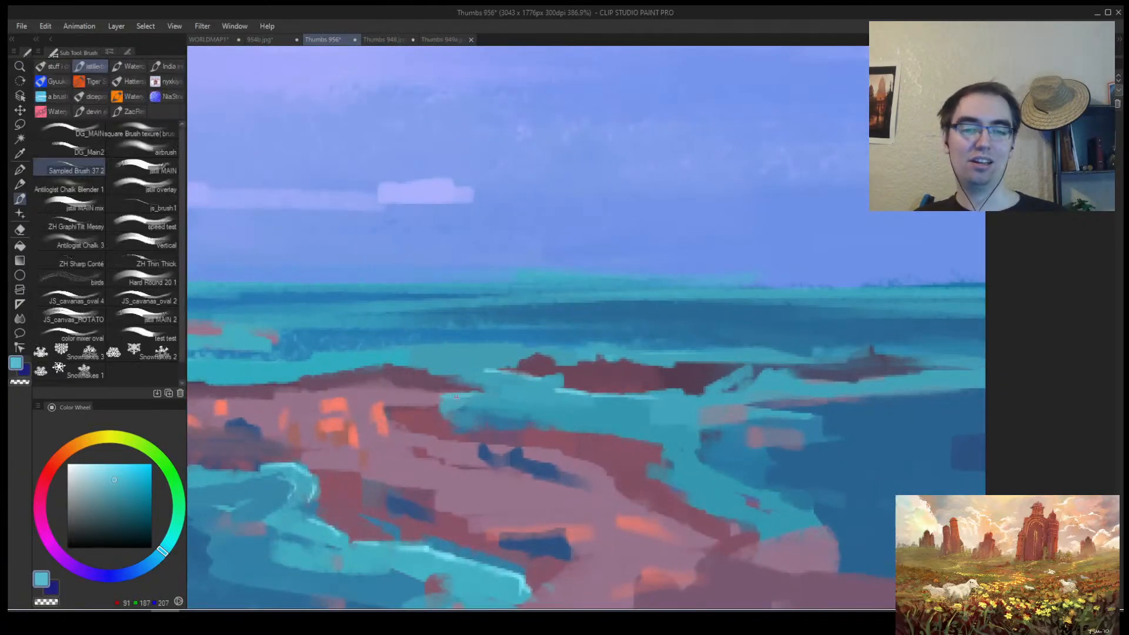
{"action": "left_click", "coordinate": [566, 387], "text": "alt"}
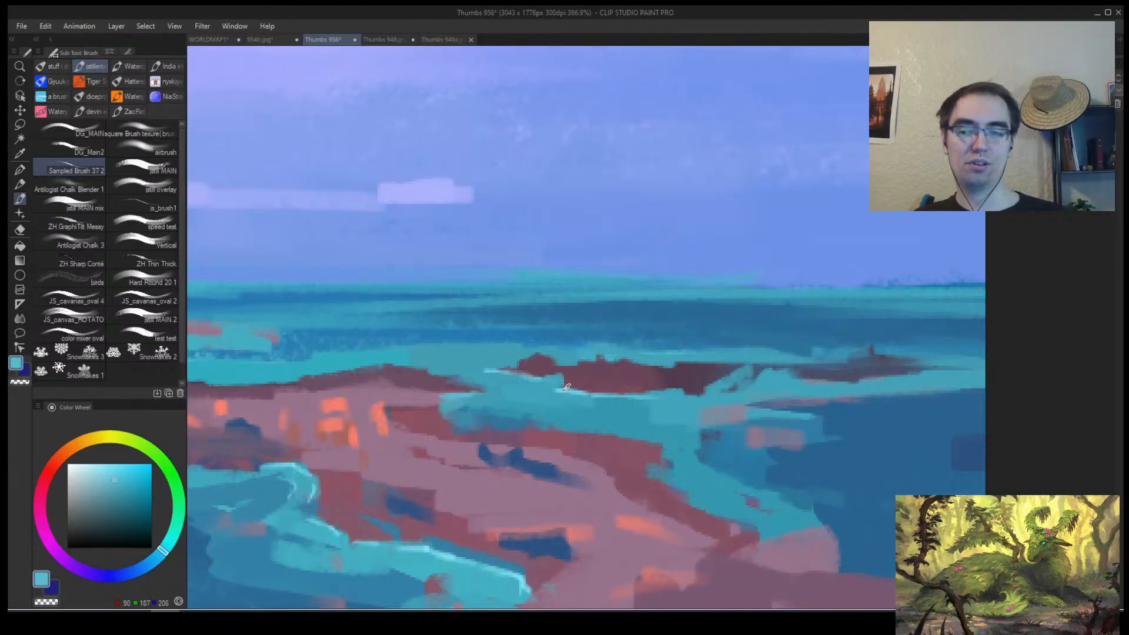
{"action": "left_click", "coordinate": [566, 387], "text": "alt"}
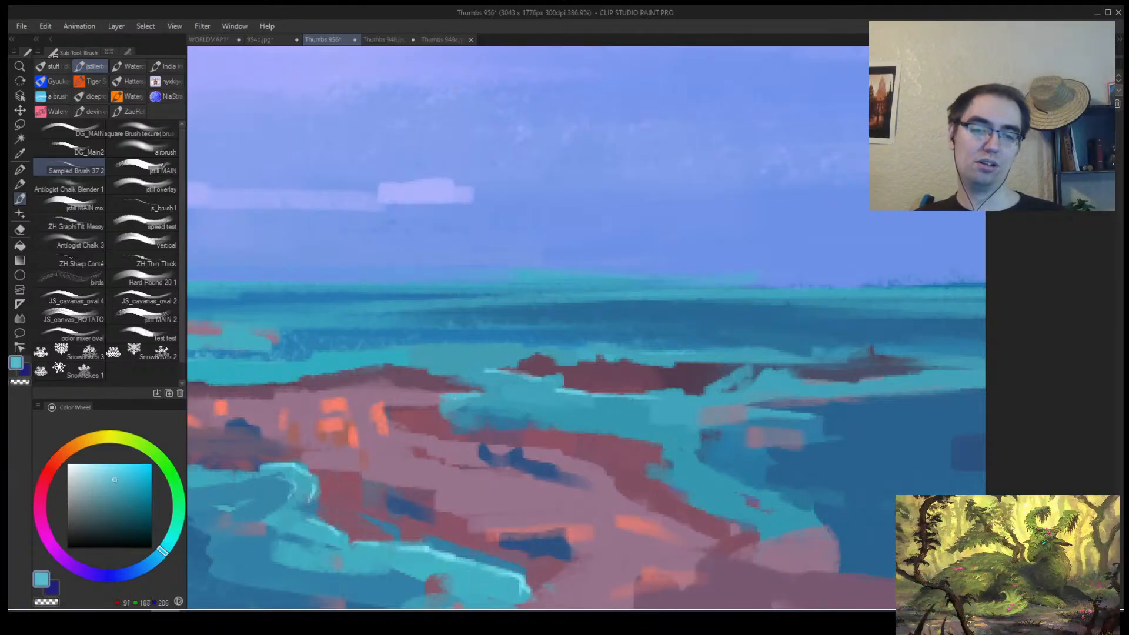
Refine the teal bank between the far red strip and the winding field with a highlight and sampled teals.
{"action": "left_click_drag", "start_coordinate": [451, 418], "coordinate": [494, 408]}
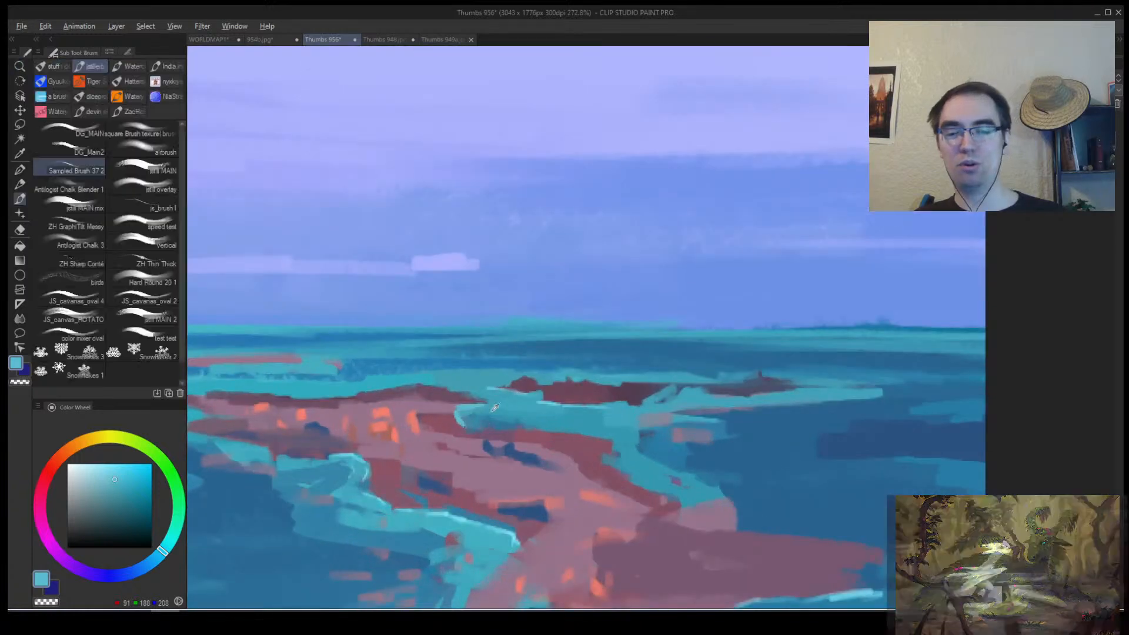
{"action": "left_click", "coordinate": [494, 407], "text": "alt"}
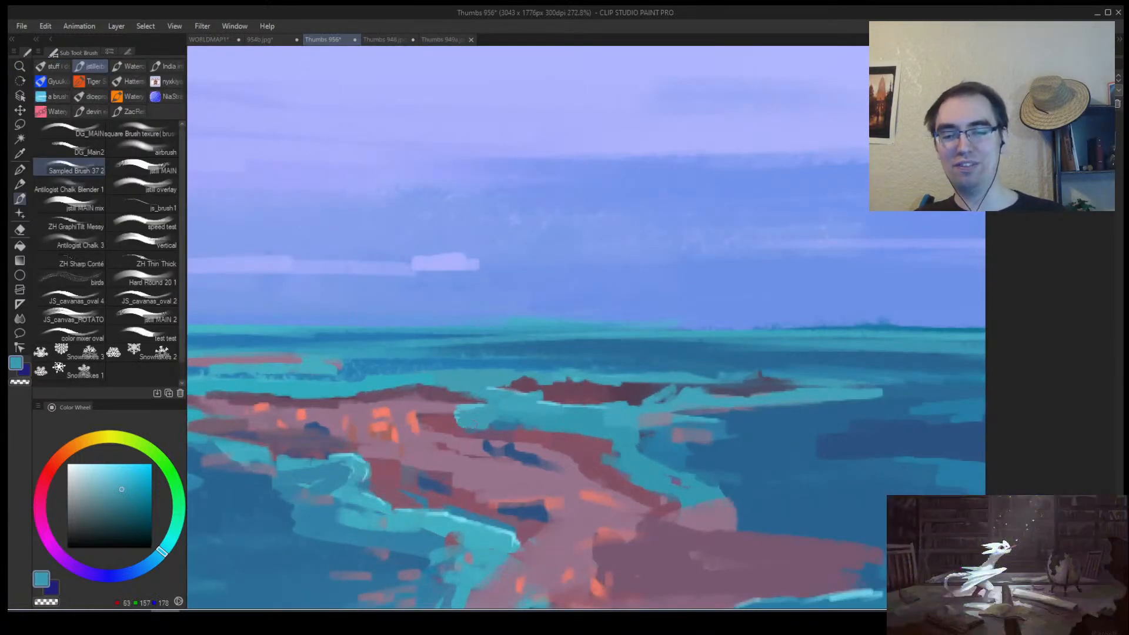
{"action": "left_click", "coordinate": [509, 421], "text": "alt"}
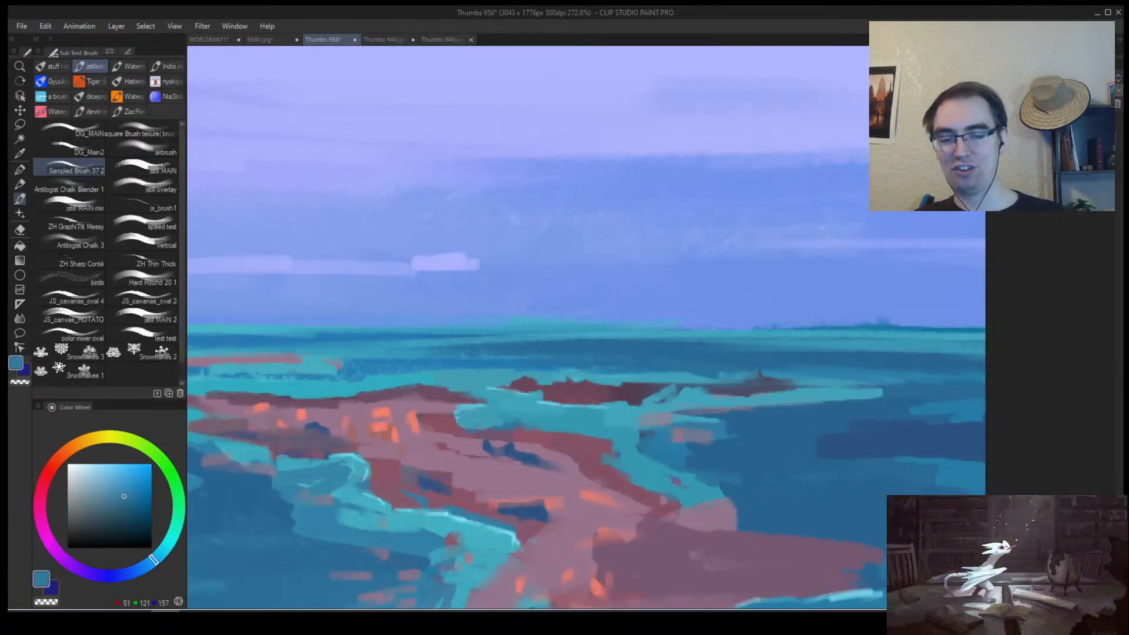
{"action": "left_click", "coordinate": [507, 421], "text": "alt"}
{"action": "left_click", "coordinate": [496, 413], "text": "alt"}
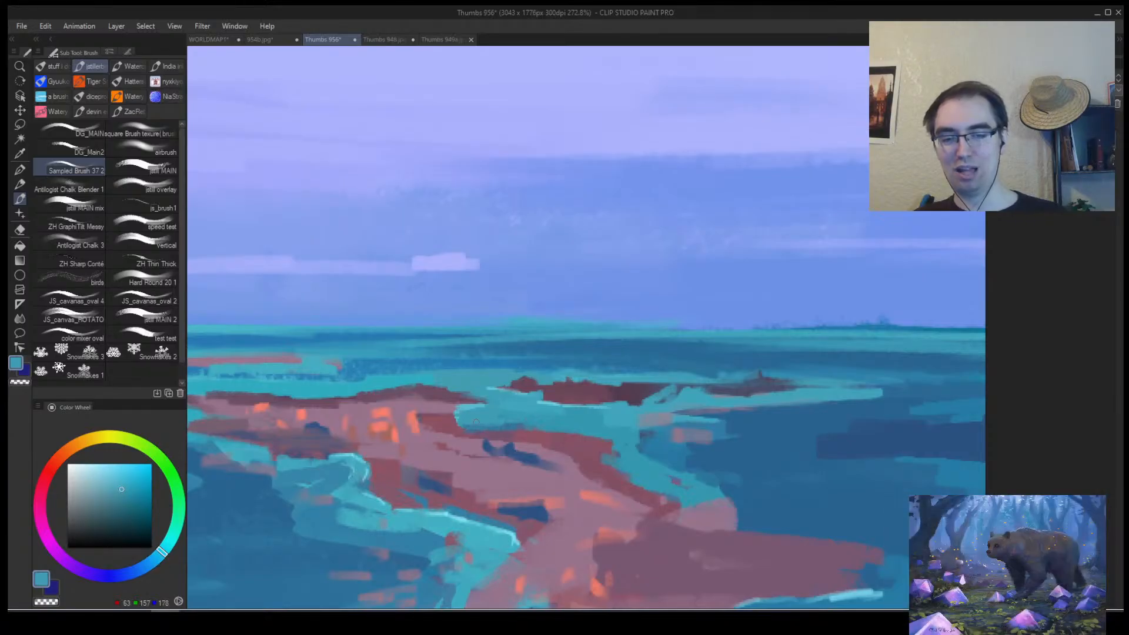
{"action": "mouse_move", "coordinate": [463, 428]}
{"action": "left_mouse_down"}
{"action": "mouse_move", "coordinate": [532, 429]}
{"action": "mouse_move", "coordinate": [482, 469]}
{"action": "left_mouse_up"}
Examine frame 2 against the rest of the sheet, both mirrored and unmirrored.
{"action": "key", "text": "alt+space"}
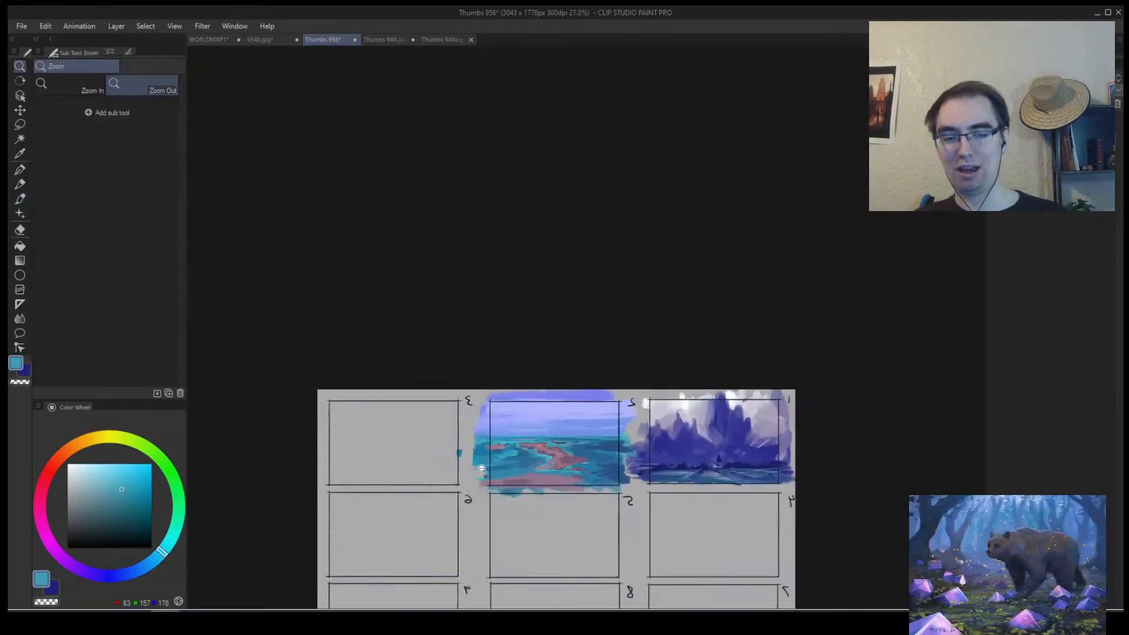
{"action": "mouse_move", "coordinate": [563, 466]}
{"action": "left_mouse_down"}
{"action": "mouse_move", "coordinate": [579, 451]}
{"action": "mouse_move", "coordinate": [583, 460]}
{"action": "mouse_move", "coordinate": [516, 515]}
{"action": "left_mouse_up"}
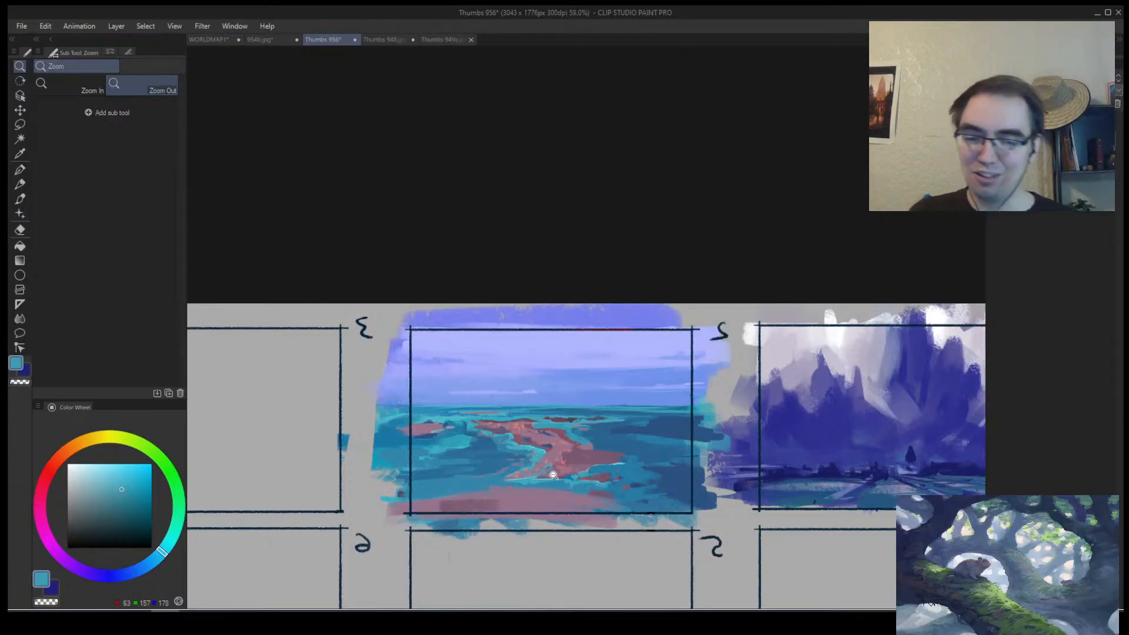
{"action": "mouse_move", "coordinate": [565, 437]}
{"action": "left_mouse_down"}
{"action": "mouse_move", "coordinate": [529, 449]}
{"action": "mouse_move", "coordinate": [577, 429]}
{"action": "left_mouse_up"}
{"action": "key", "text": "h"}
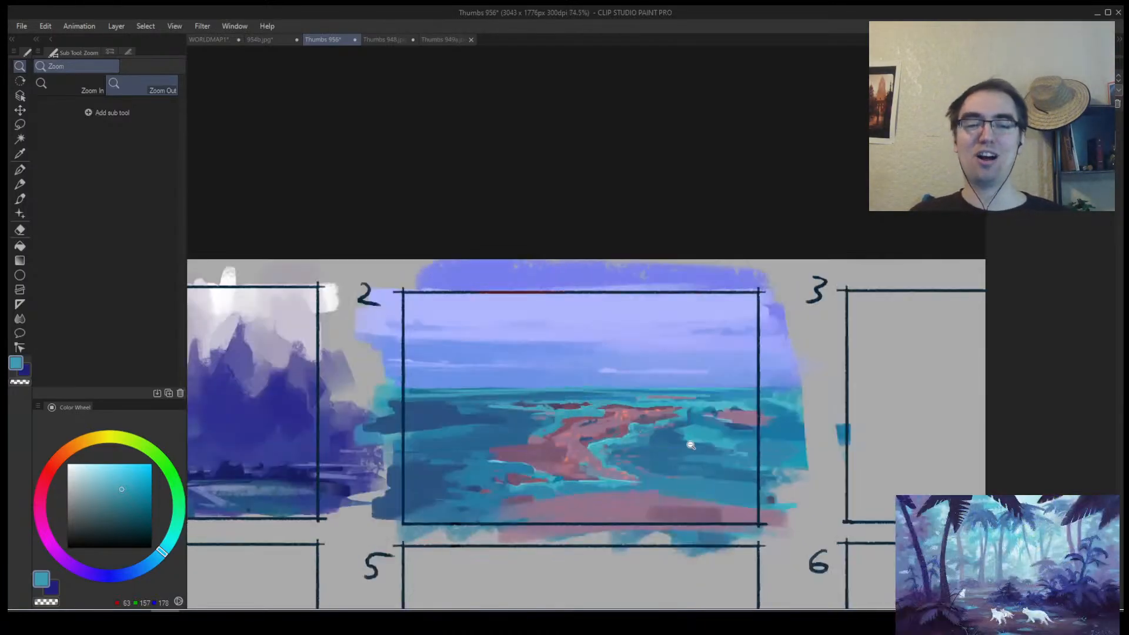
{"action": "left_click_drag", "start_coordinate": [700, 443], "coordinate": [590, 424]}
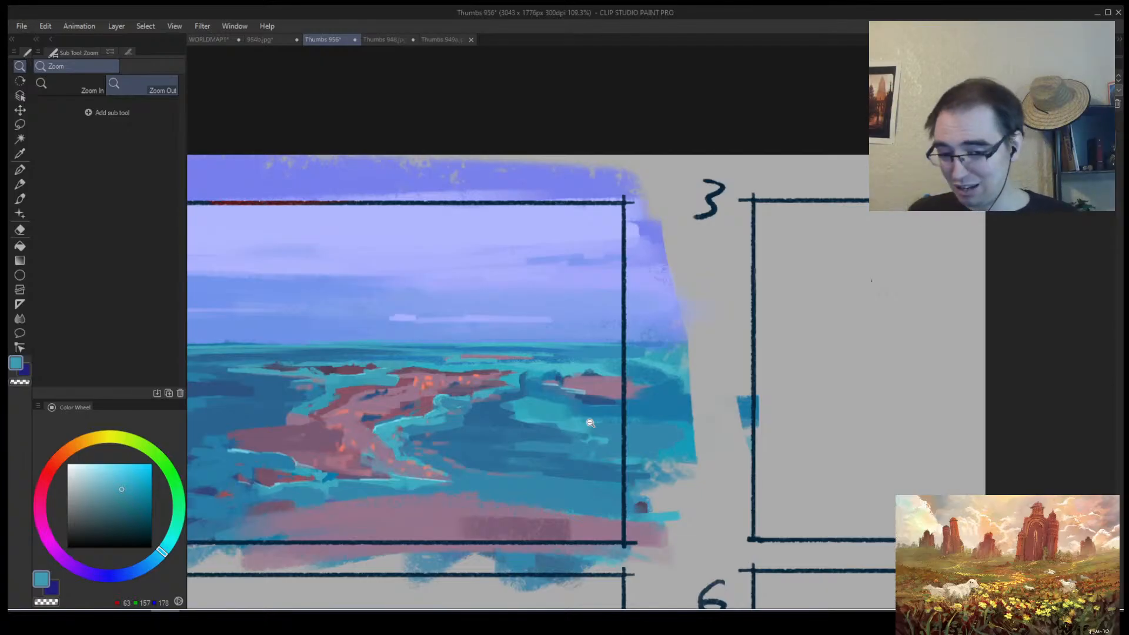
{"action": "scroll", "coordinate": [511, 386], "scroll_direction": "down", "scroll_amount": 3}
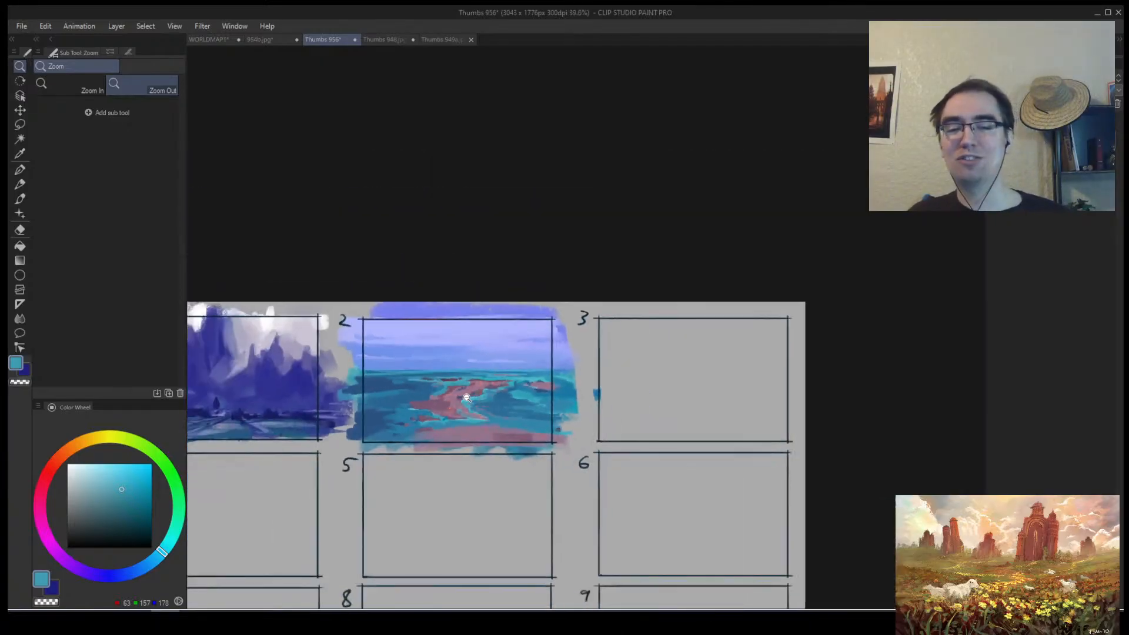
{"action": "scroll", "coordinate": [480, 384], "scroll_direction": "up", "scroll_amount": 2}
{"action": "left_click_drag", "start_coordinate": [484, 386], "coordinate": [505, 387]}
{"action": "key", "text": "h"}
{"action": "left_click_drag", "start_coordinate": [789, 396], "coordinate": [547, 413]}
{"action": "scroll", "coordinate": [548, 406], "scroll_direction": "up", "scroll_amount": 1}
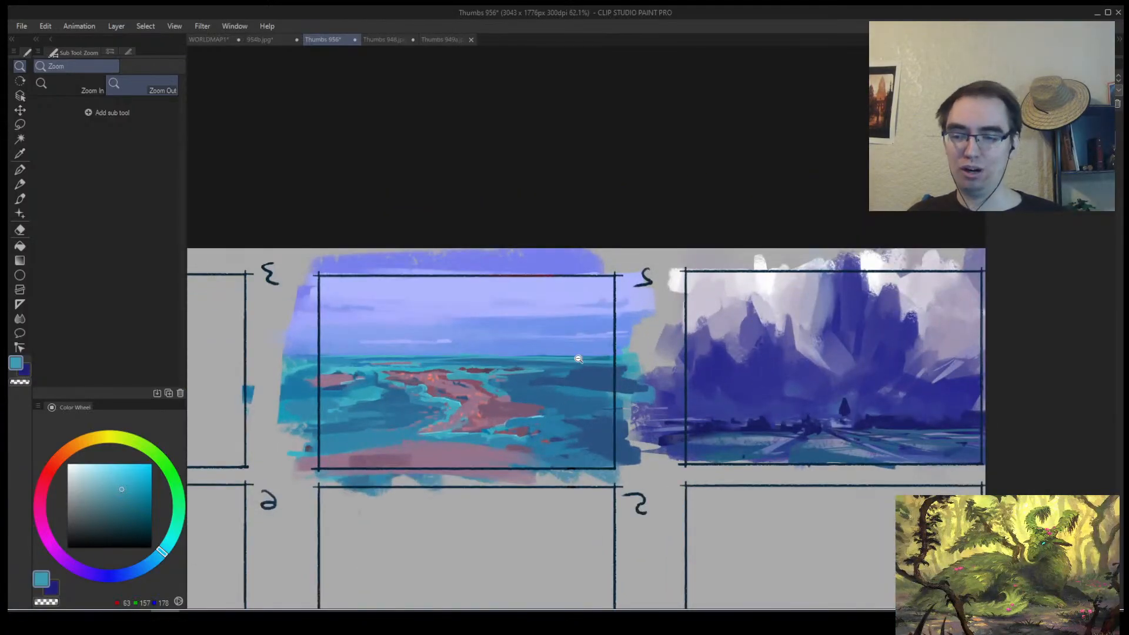
{"action": "scroll", "coordinate": [610, 330], "scroll_direction": "up", "scroll_amount": 2}
Blend the dark blue ground beside the winding pink field with sampled dark and mid blues.
{"action": "key", "text": "b"}
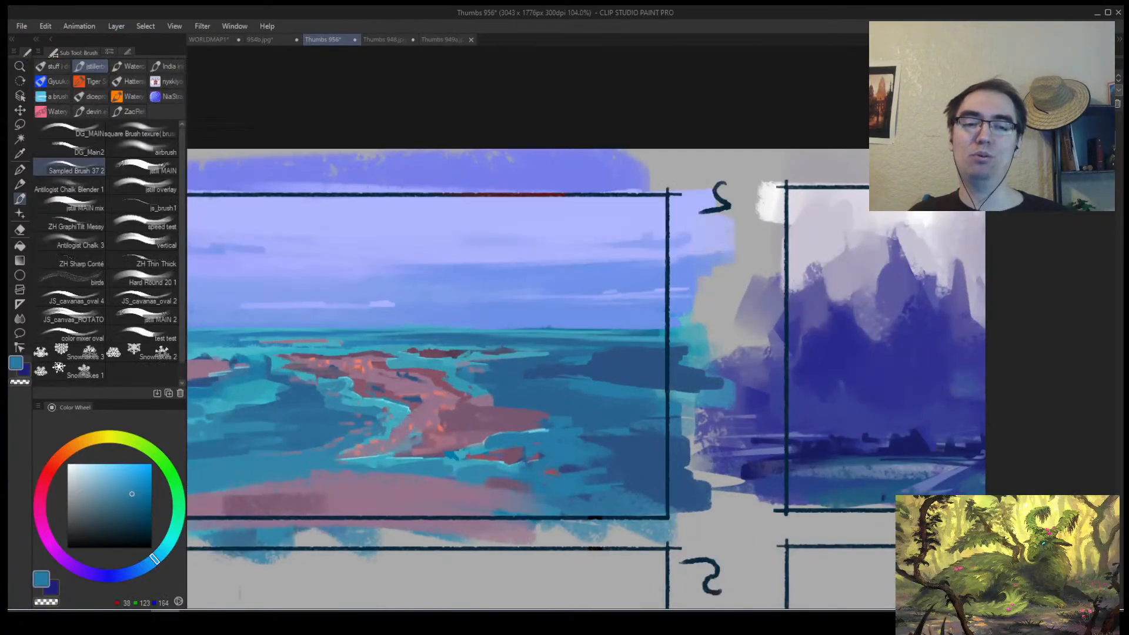
{"action": "left_click", "coordinate": [582, 375], "text": "alt"}
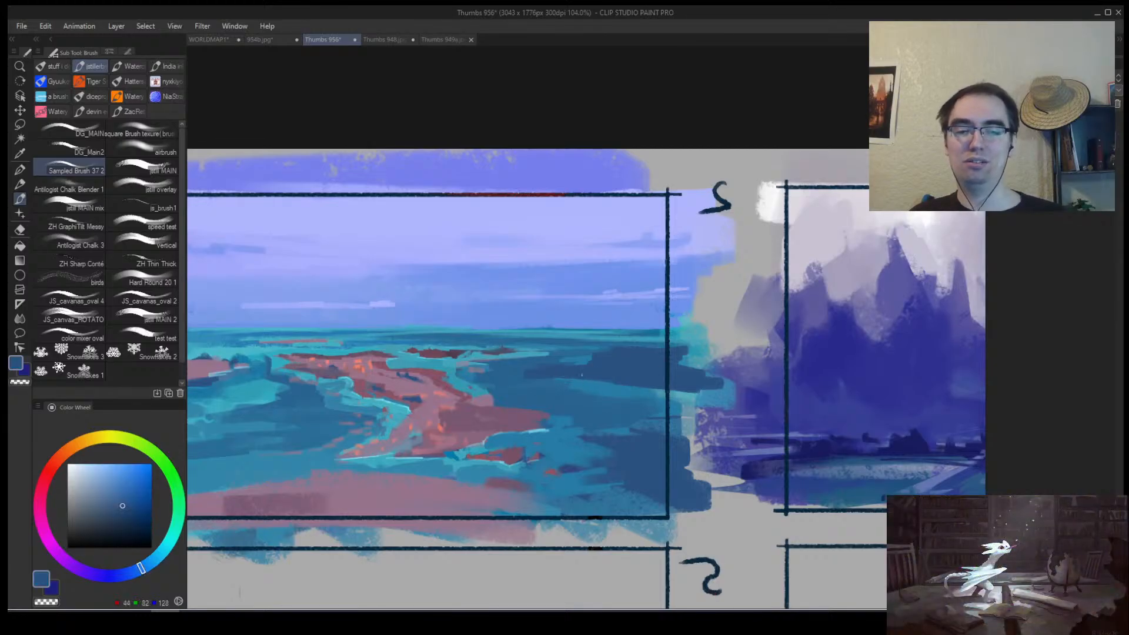
{"action": "left_click", "coordinate": [589, 383], "text": "alt"}
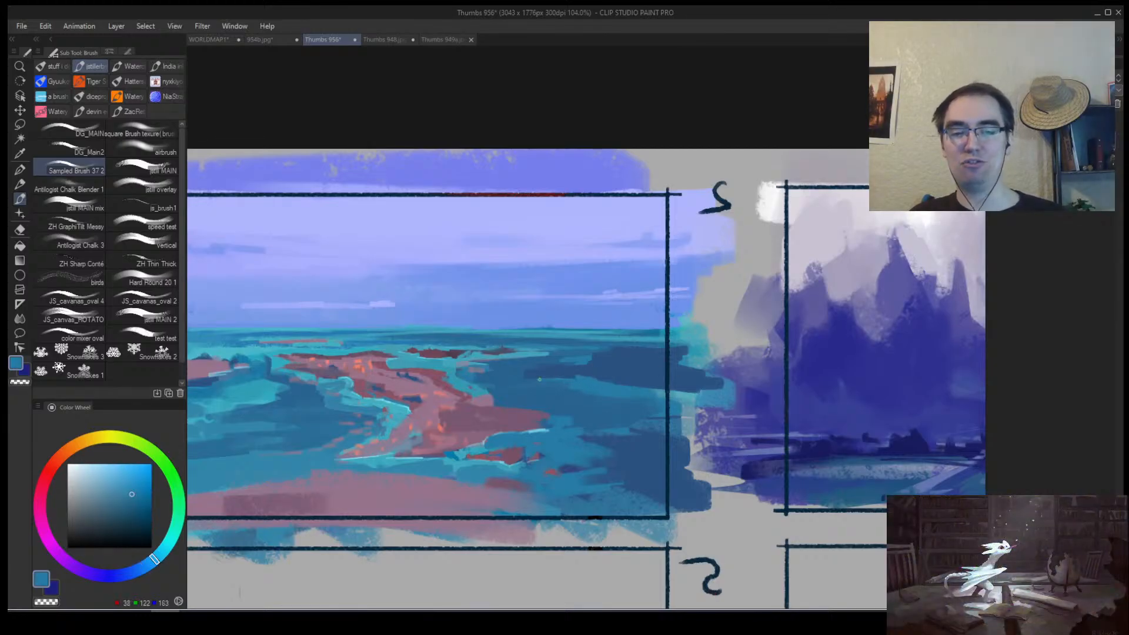
{"action": "left_click", "coordinate": [582, 376], "text": "alt"}
{"action": "key", "text": "alt+space"}
{"action": "mouse_move", "coordinate": [631, 373]}
{"action": "left_mouse_down"}
{"action": "mouse_move", "coordinate": [606, 383]}
{"action": "mouse_move", "coordinate": [651, 373]}
{"action": "left_mouse_up"}
{"action": "key", "text": "b"}
{"action": "left_click", "coordinate": [597, 377], "text": "alt"}
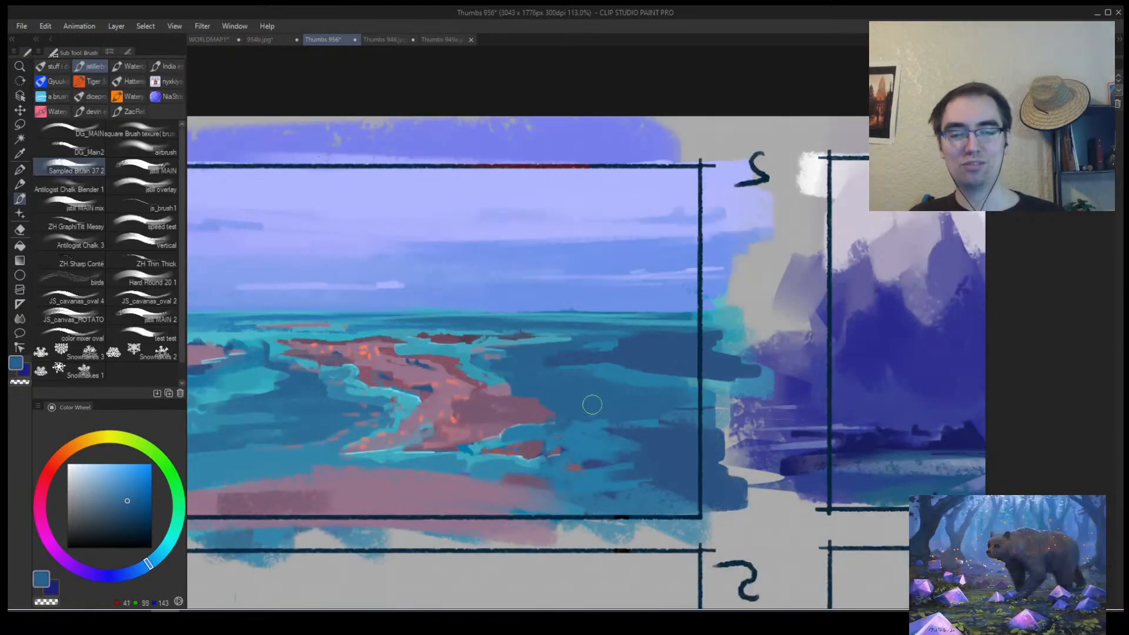
Refine the teal bank along the upper bend of the winding field with a sampled mid blue.
{"action": "key", "text": "alt+space"}
{"action": "left_click_drag", "start_coordinate": [567, 404], "coordinate": [606, 389]}
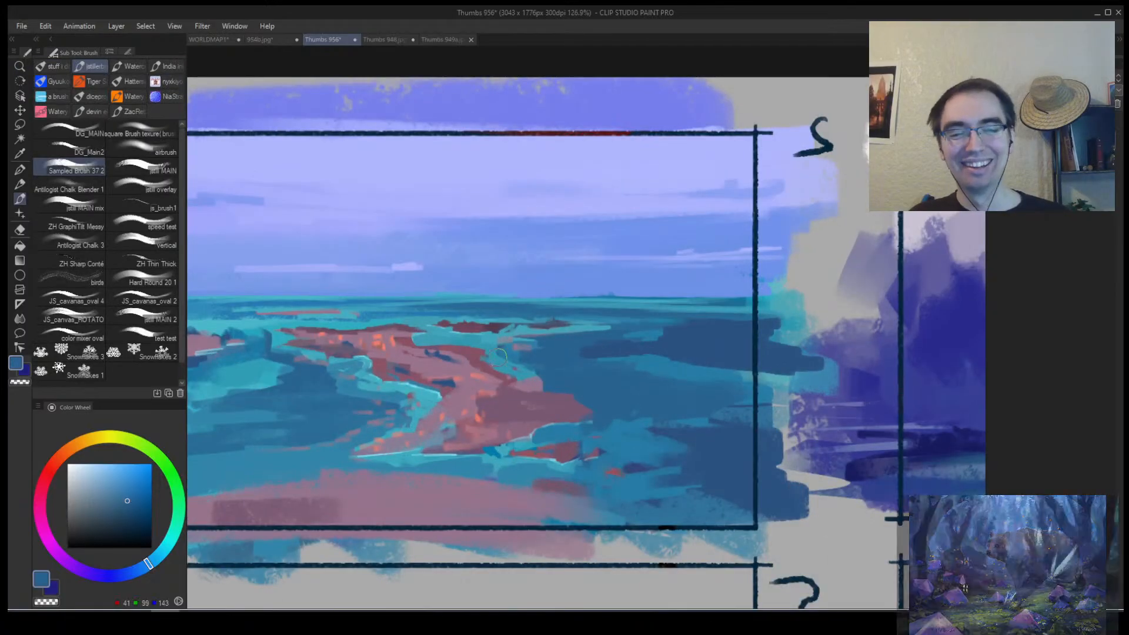
{"action": "left_click", "coordinate": [512, 360], "text": "alt"}
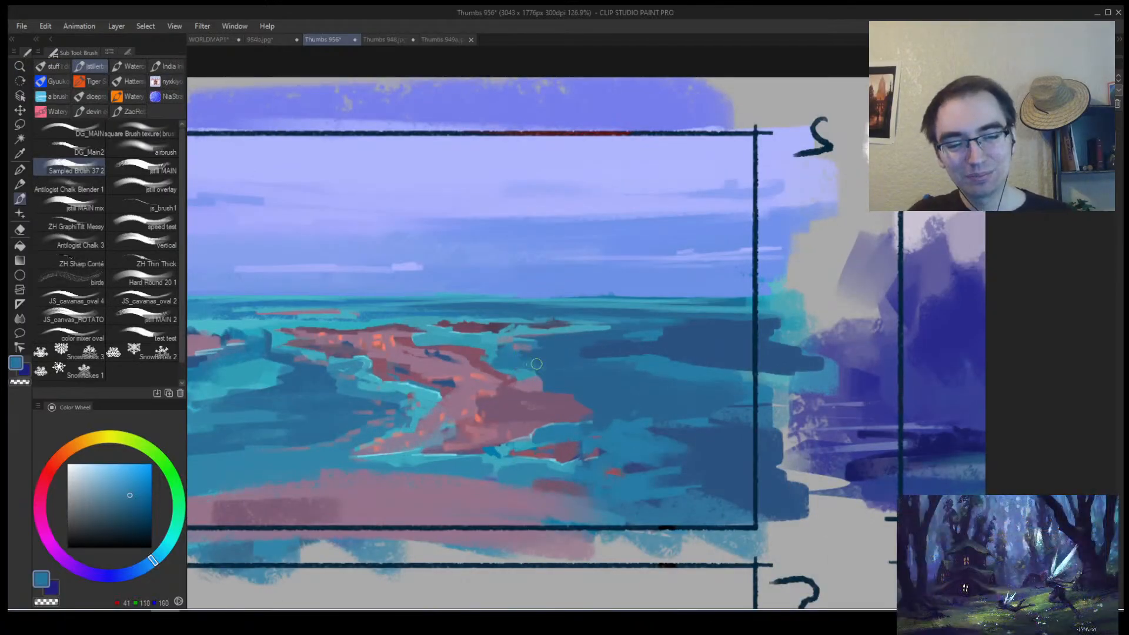
{"action": "key", "text": "alt+space"}
{"action": "left_click_drag", "start_coordinate": [565, 368], "coordinate": [607, 351]}
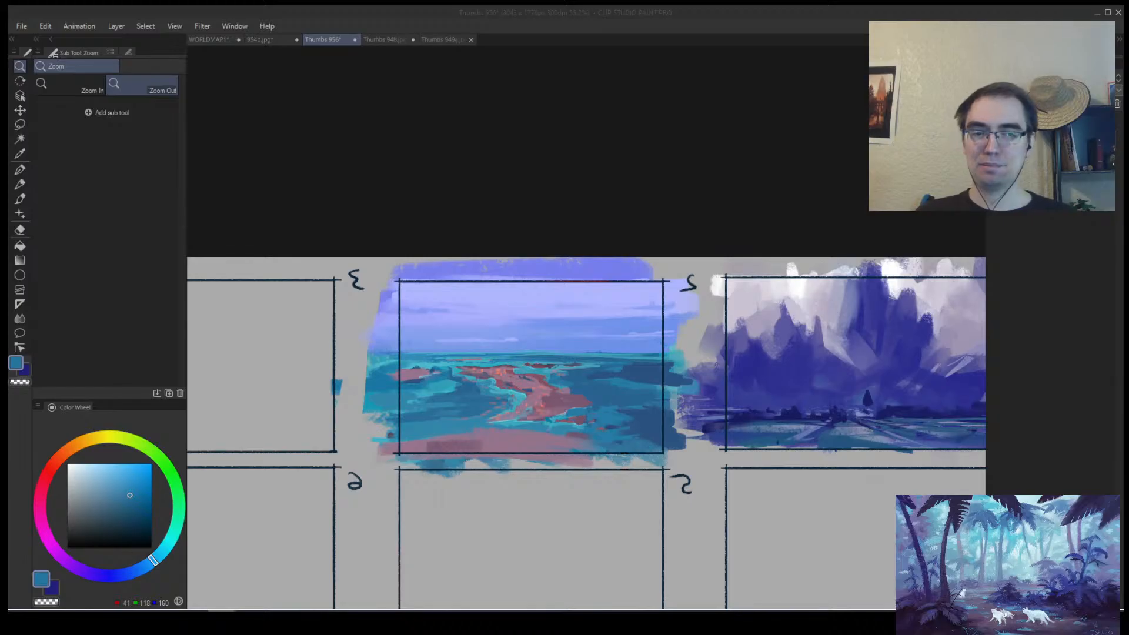
Paint sampled cyan around the small red patch at the end of the near pink band, checking frame 2 at sheet scale.
{"action": "scroll", "coordinate": [541, 360], "scroll_direction": "down", "scroll_amount": 2}
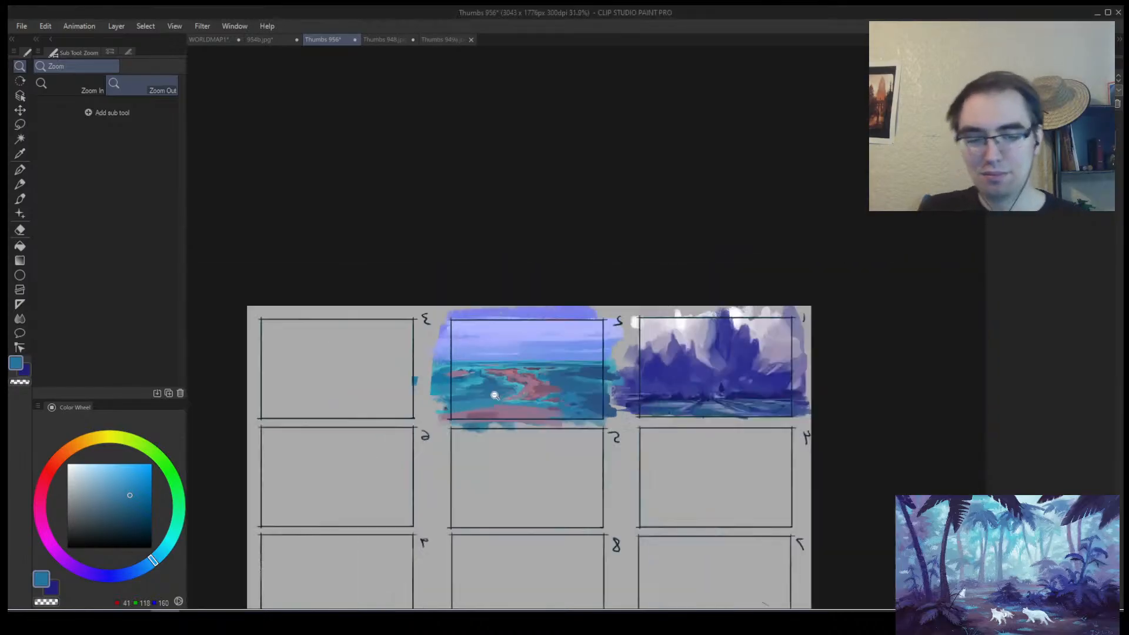
{"action": "scroll", "coordinate": [533, 382], "scroll_direction": "up", "scroll_amount": 5}
{"action": "key", "text": "b"}
{"action": "left_click", "coordinate": [529, 389], "text": "alt"}
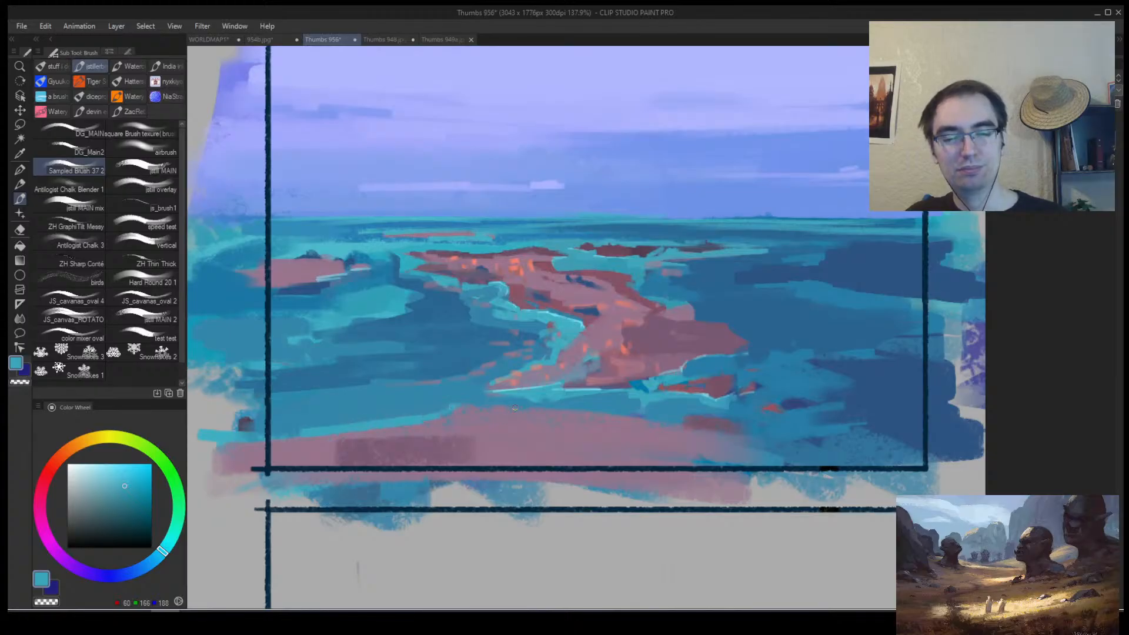
{"action": "key", "text": "/"}
{"action": "scroll", "coordinate": [696, 430], "scroll_direction": "down", "scroll_amount": 1}
{"action": "scroll", "coordinate": [696, 430], "scroll_direction": "down", "scroll_amount": 1}
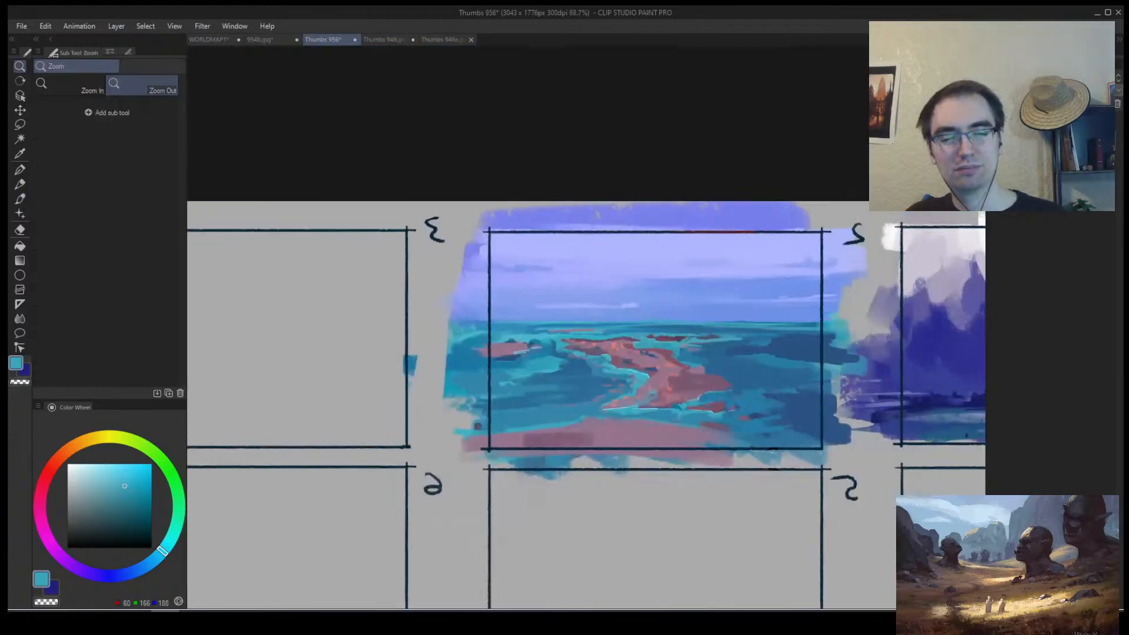
{"action": "key", "text": "b"}
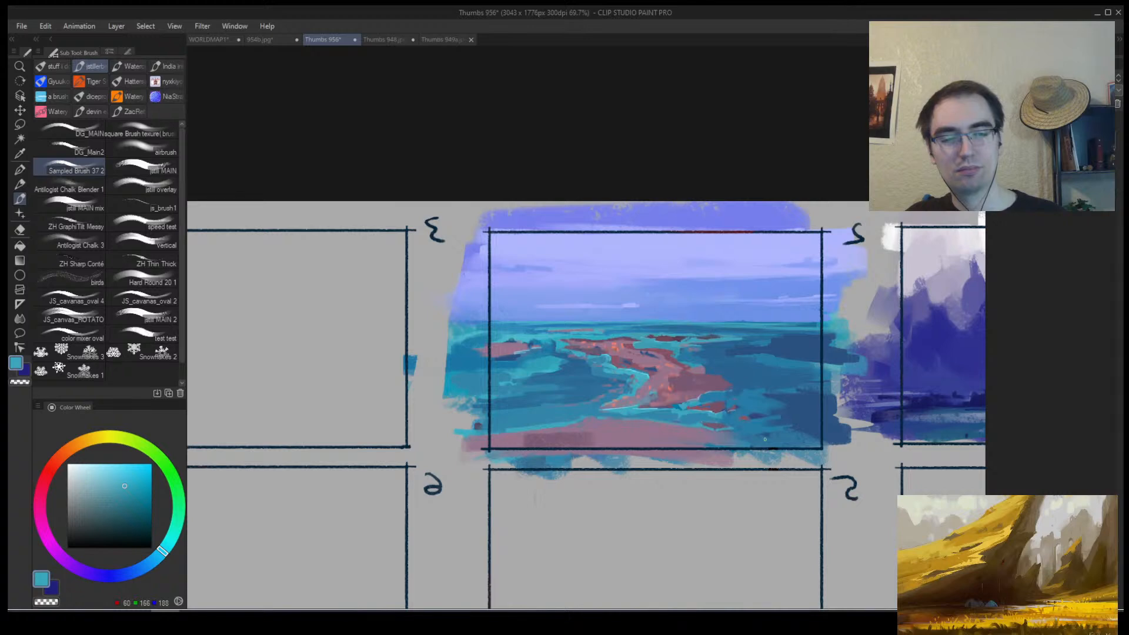
{"action": "key", "text": "/"}
{"action": "mouse_move", "coordinate": [764, 443]}
{"action": "left_mouse_down"}
{"action": "mouse_move", "coordinate": [742, 431]}
{"action": "mouse_move", "coordinate": [769, 378]}
{"action": "left_mouse_up"}
{"action": "key", "text": "ctrl+super+c"}
{"action": "key", "text": "ctrl+super+c"}
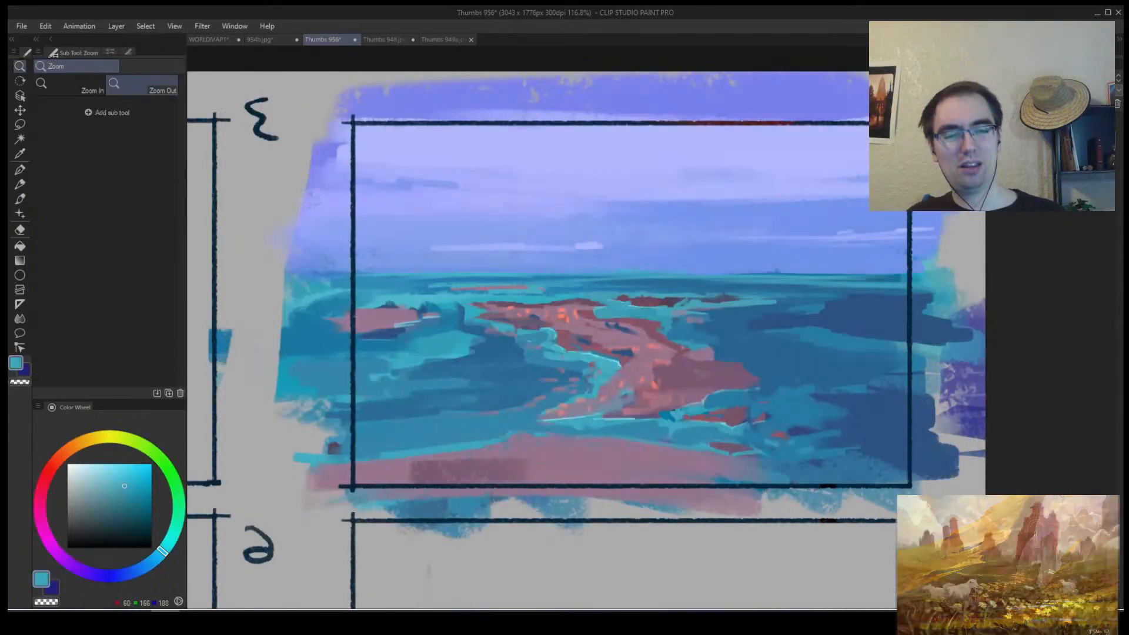
Set the layer's blending mode to Multiply and choose a pale grey-blue shading colour (142, 165, 179), undoing a darker test stroke.
{"action": "key", "text": "b"}
{"action": "left_click", "coordinate": [1030, 79]}
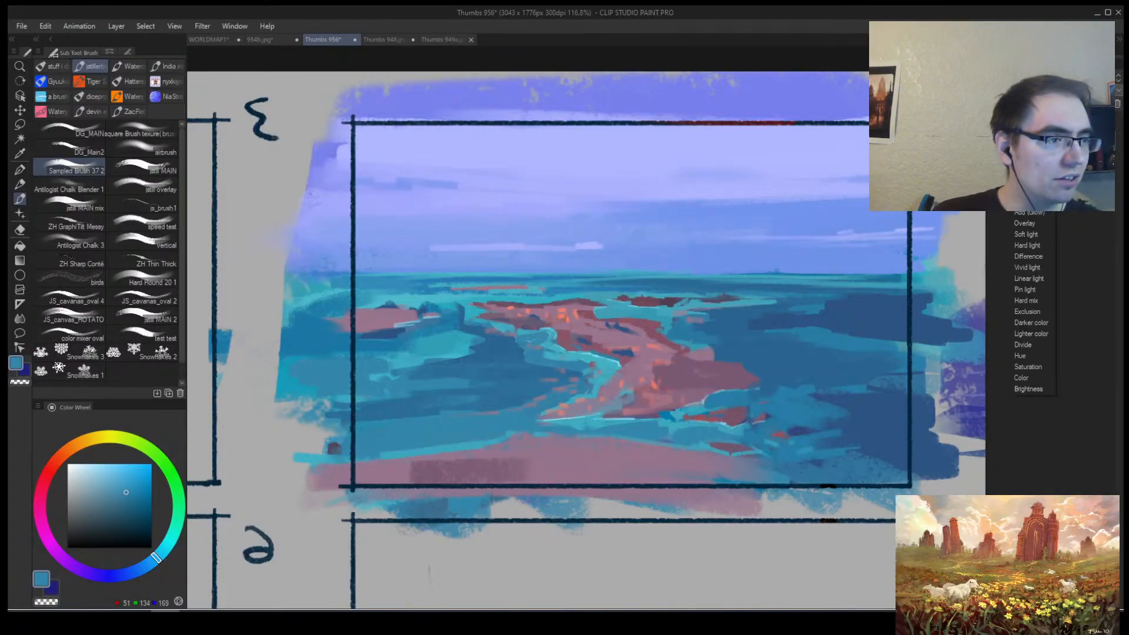
{"action": "left_click", "coordinate": [1029, 112]}
{"action": "left_click", "coordinate": [411, 406], "text": "alt"}
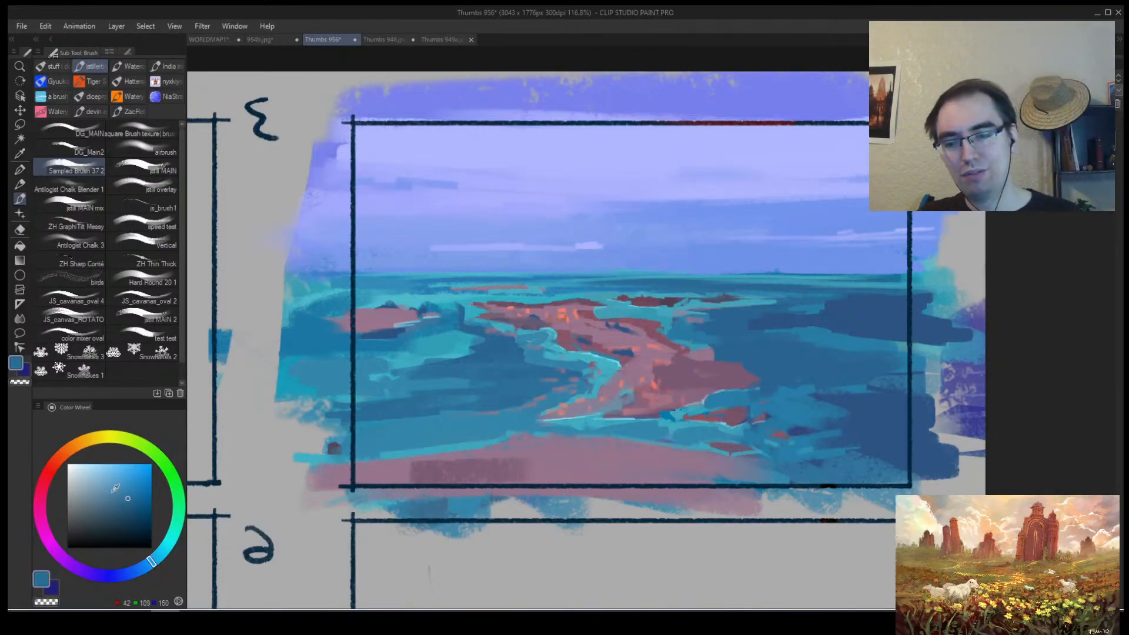
{"action": "left_click", "coordinate": [130, 518]}
{"action": "mouse_move", "coordinate": [462, 436]}
{"action": "left_mouse_down"}
{"action": "mouse_move", "coordinate": [284, 440]}
{"action": "mouse_move", "coordinate": [559, 440]}
{"action": "left_mouse_up"}
{"action": "key", "text": "ctrl+z"}
{"action": "left_click", "coordinate": [104, 500]}
{"action": "left_click", "coordinate": [84, 489]}
Unmirror the canvas, shade the ground near both side edges of frame 2 and soften it with the soft eraser.
{"action": "key", "text": "h"}
{"action": "key", "text": "alt+space"}
{"action": "left_click", "coordinate": [686, 443]}
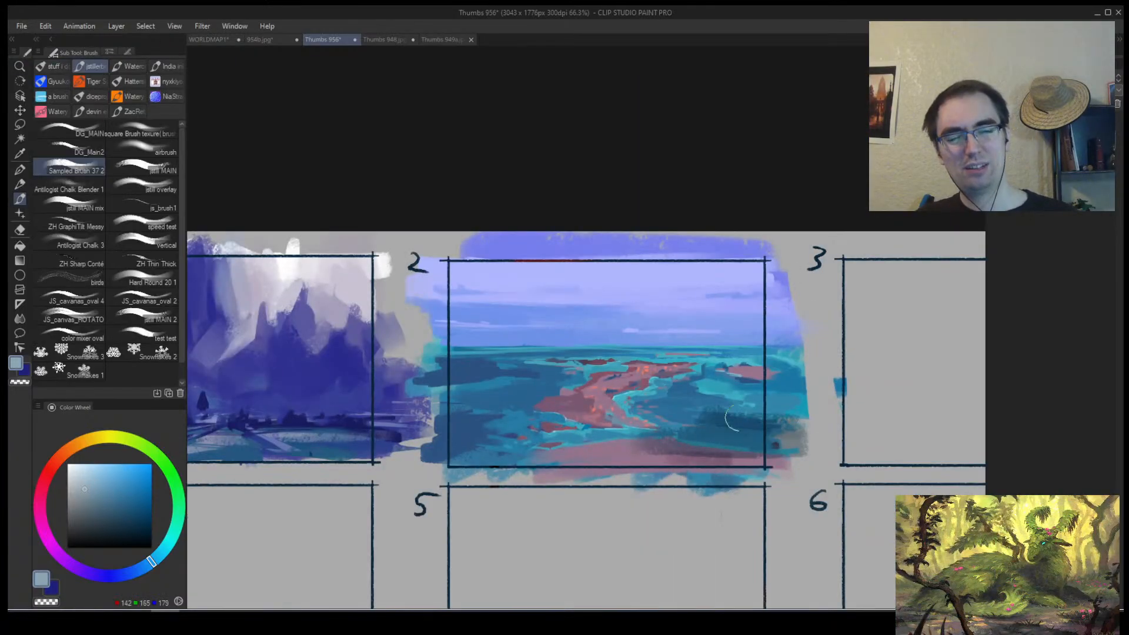
{"action": "mouse_move", "coordinate": [429, 397]}
{"action": "left_mouse_down"}
{"action": "mouse_move", "coordinate": [559, 391]}
{"action": "mouse_move", "coordinate": [546, 376]}
{"action": "mouse_move", "coordinate": [421, 376]}
{"action": "mouse_move", "coordinate": [478, 392]}
{"action": "mouse_move", "coordinate": [457, 414]}
{"action": "mouse_move", "coordinate": [502, 416]}
{"action": "mouse_move", "coordinate": [419, 465]}
{"action": "left_mouse_up"}
{"action": "key", "text": "e"}
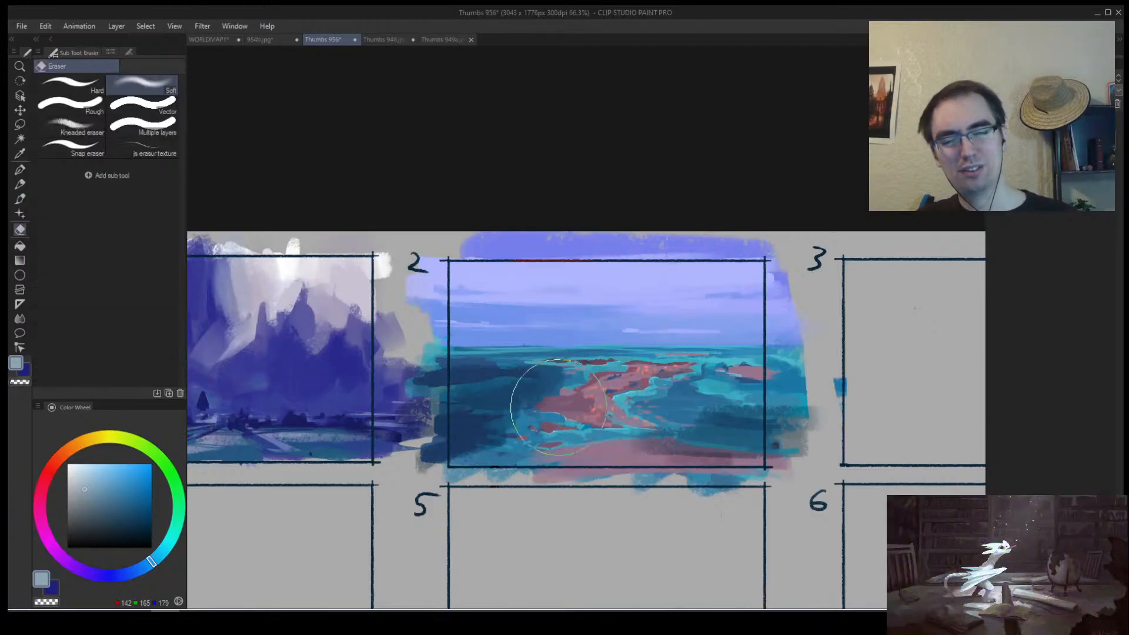
Darken the foreground pink band with broad grey-blue strokes along the lower edge of frame 2.
{"action": "key", "text": "b"}
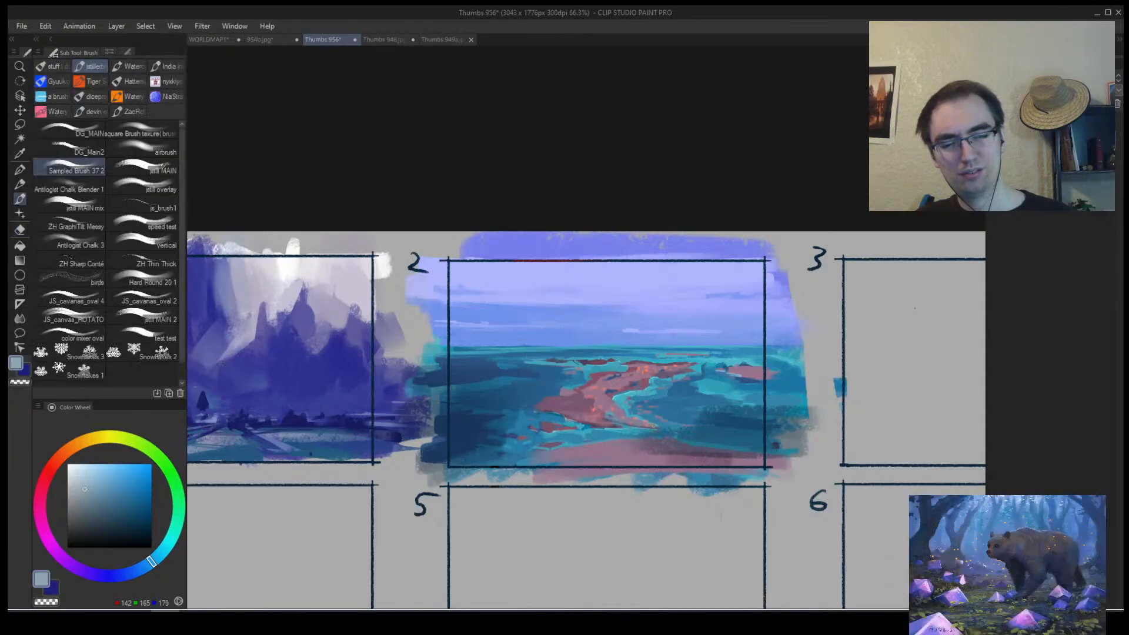
{"action": "left_click_drag", "start_coordinate": [646, 456], "coordinate": [545, 458]}
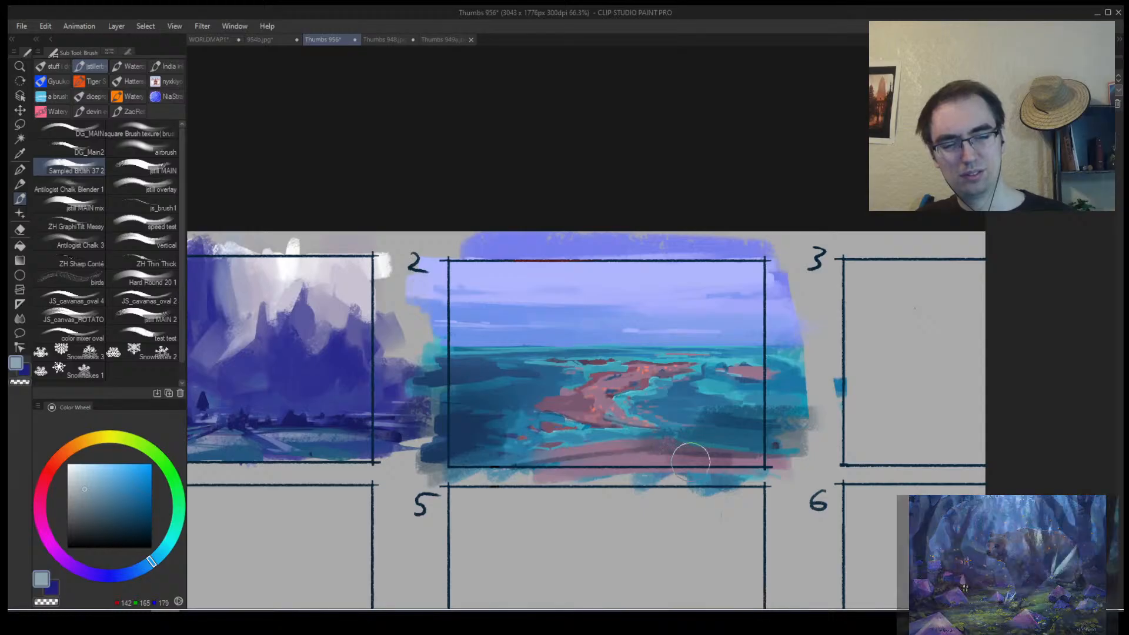
{"action": "left_click_drag", "start_coordinate": [727, 462], "coordinate": [403, 472]}
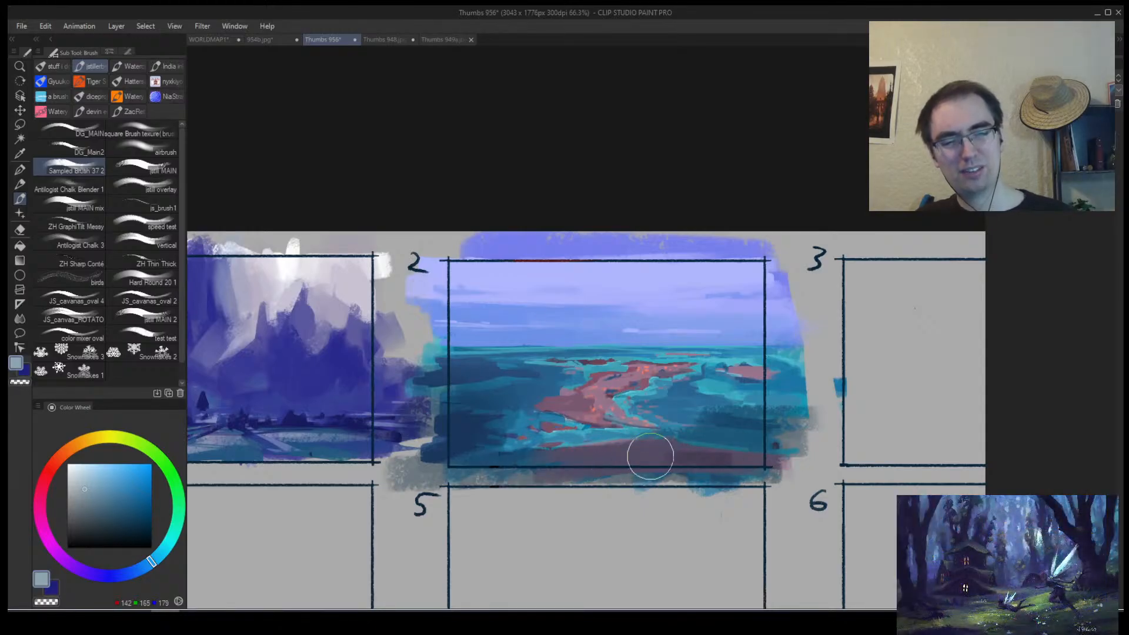
Mirror the canvas, soften the foreground shading in frame 2 with the soft eraser and save the file.
{"action": "key", "text": "h"}
{"action": "key", "text": "alt+space"}
{"action": "scroll", "coordinate": [698, 442], "scroll_direction": "up", "scroll_amount": 1}
{"action": "key", "text": "e"}
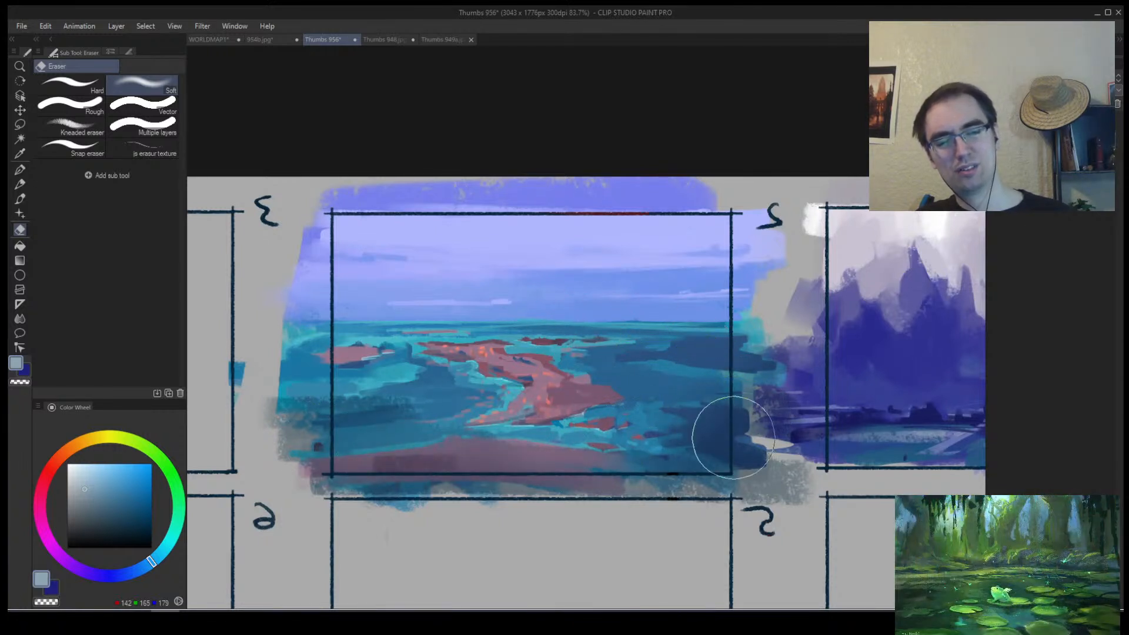
{"action": "key", "text": "b"}
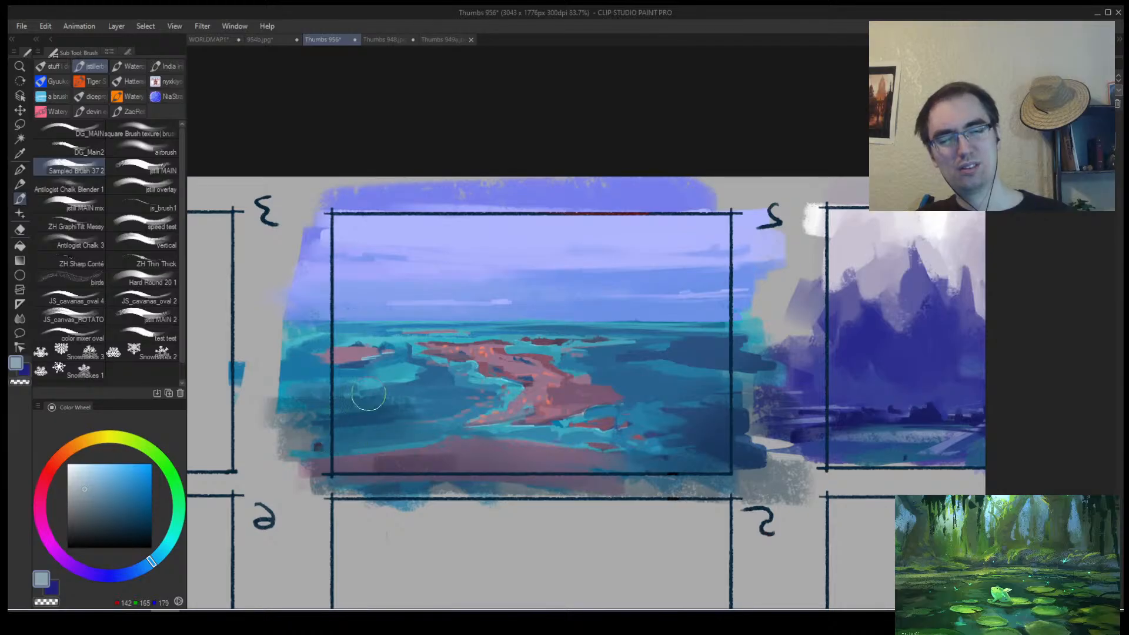
{"action": "key", "text": "e"}
{"action": "key", "text": "ctrl+space"}
{"action": "left_click_drag", "start_coordinate": [441, 383], "coordinate": [430, 362]}
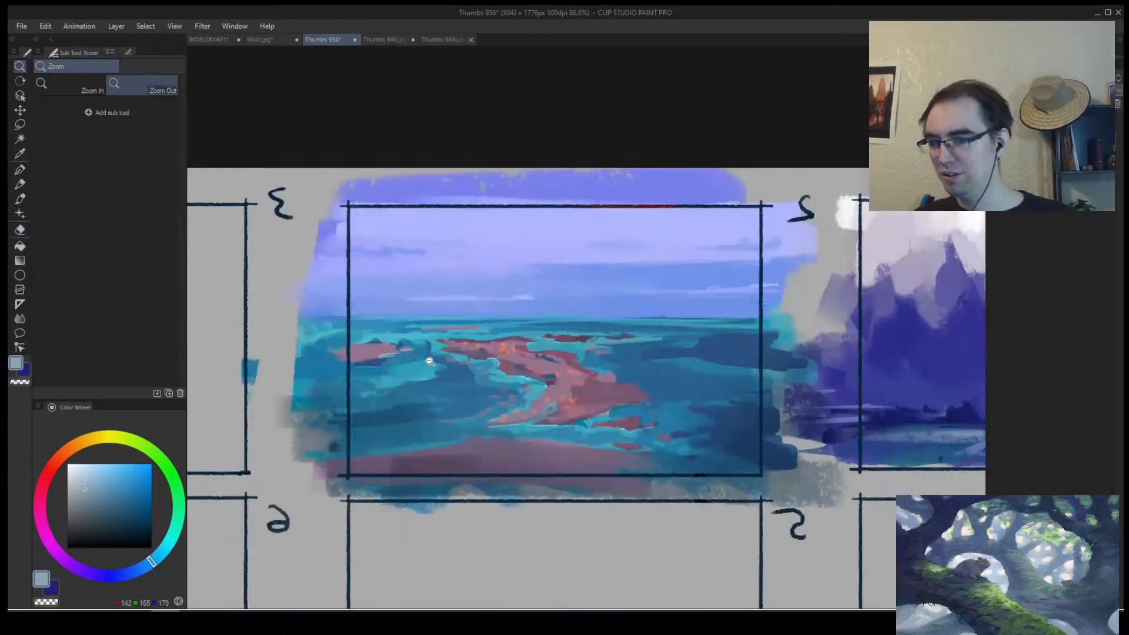
{"action": "key", "text": "ctrl+s"}
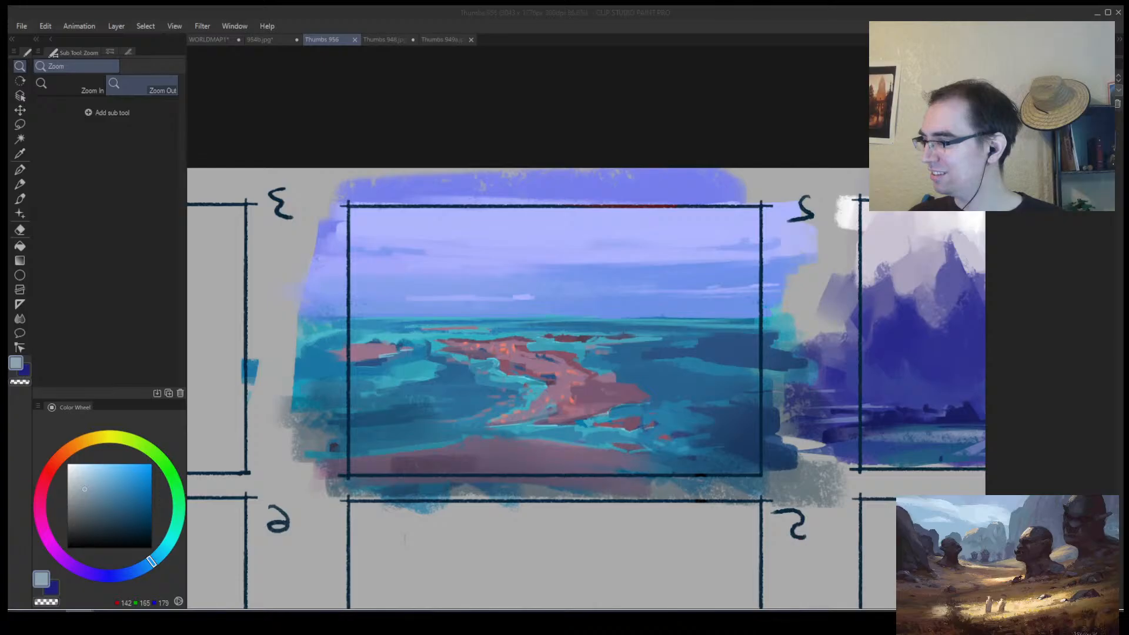
Bring the YouTube browser window onto this screen, maximize it and show the video "Companies rehiring after AI layoffs" full screen.
{"action": "left_click_drag", "start_coordinate": [7, 143], "coordinate": [223, 116]}
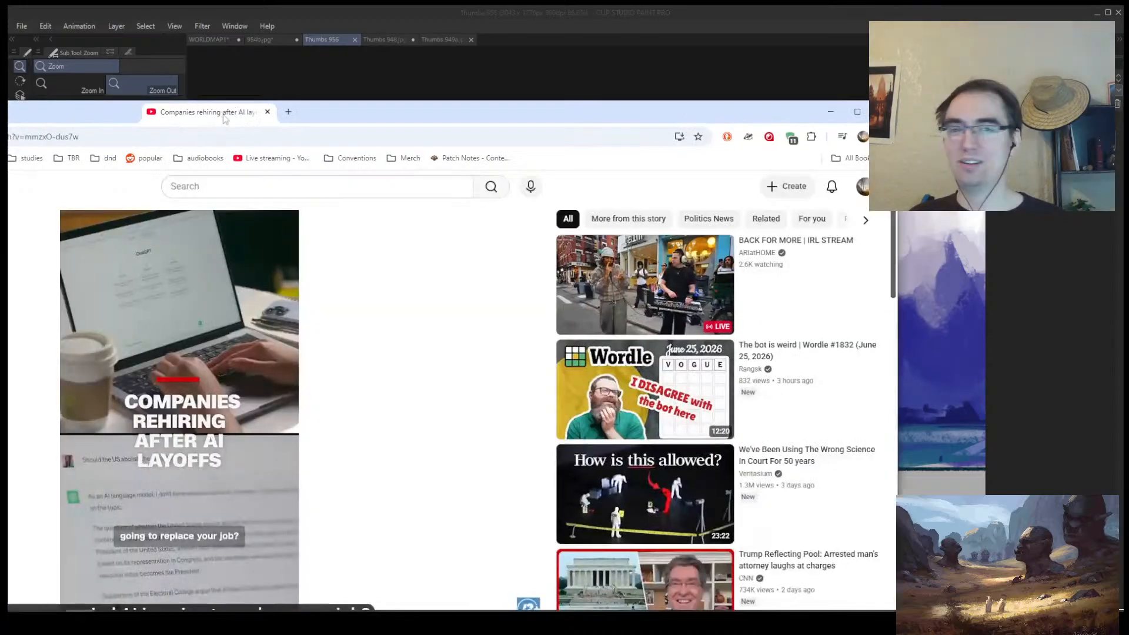
{"action": "double_click", "coordinate": [270, 110]}
{"action": "left_click", "coordinate": [747, 540]}
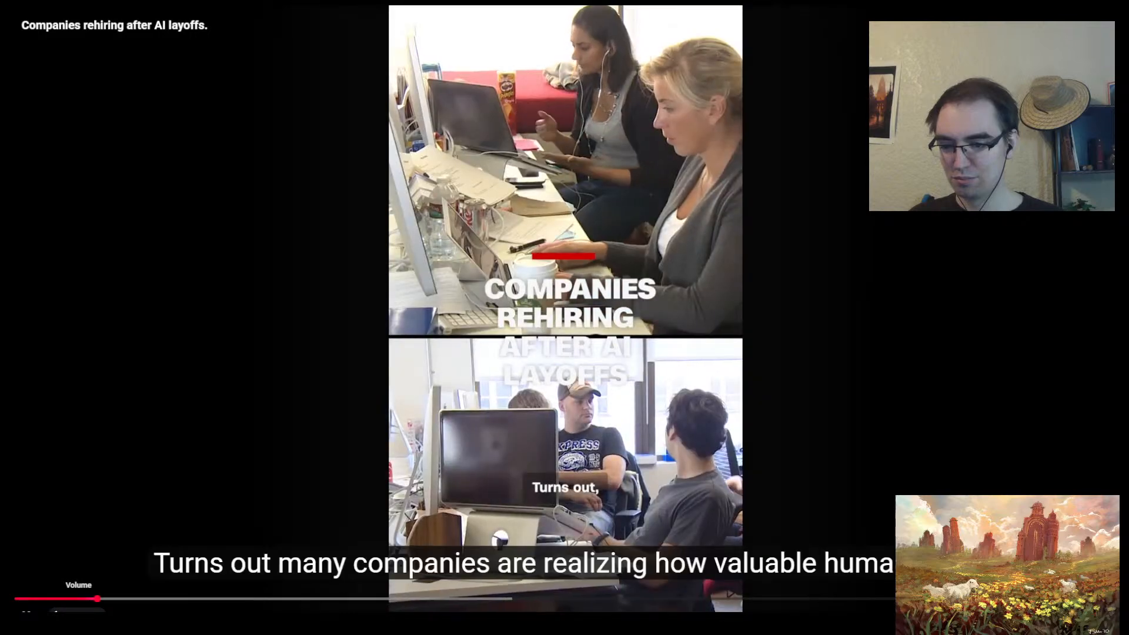
Leave full screen, dismiss the browser tab's options and return to watching the video full screen.
{"action": "key", "text": "Escape"}
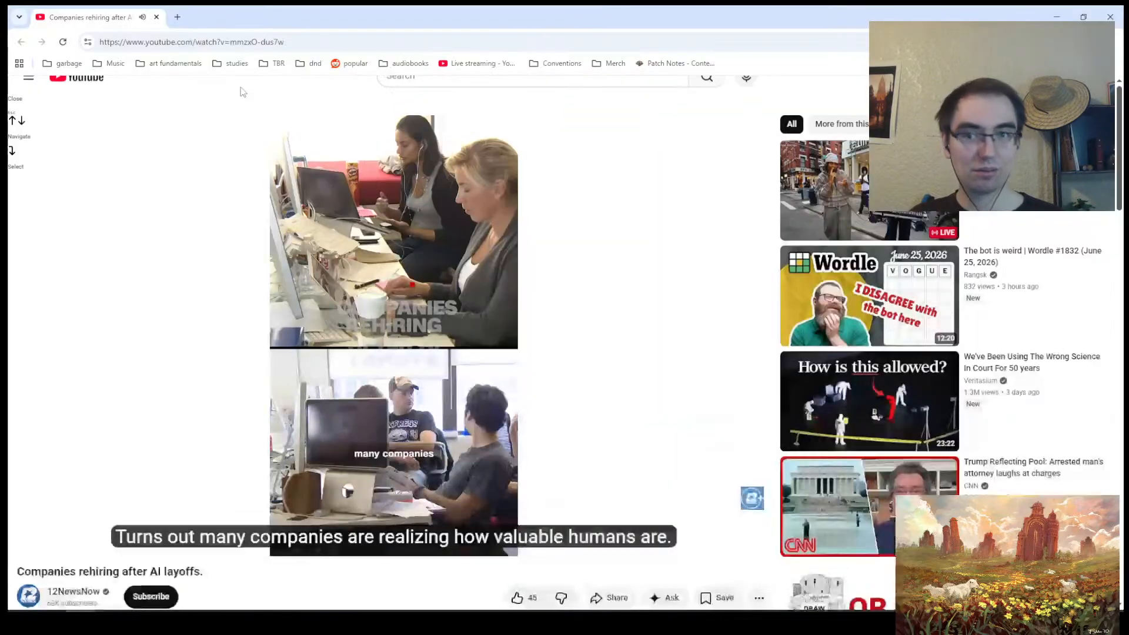
{"action": "right_click", "coordinate": [127, 15]}
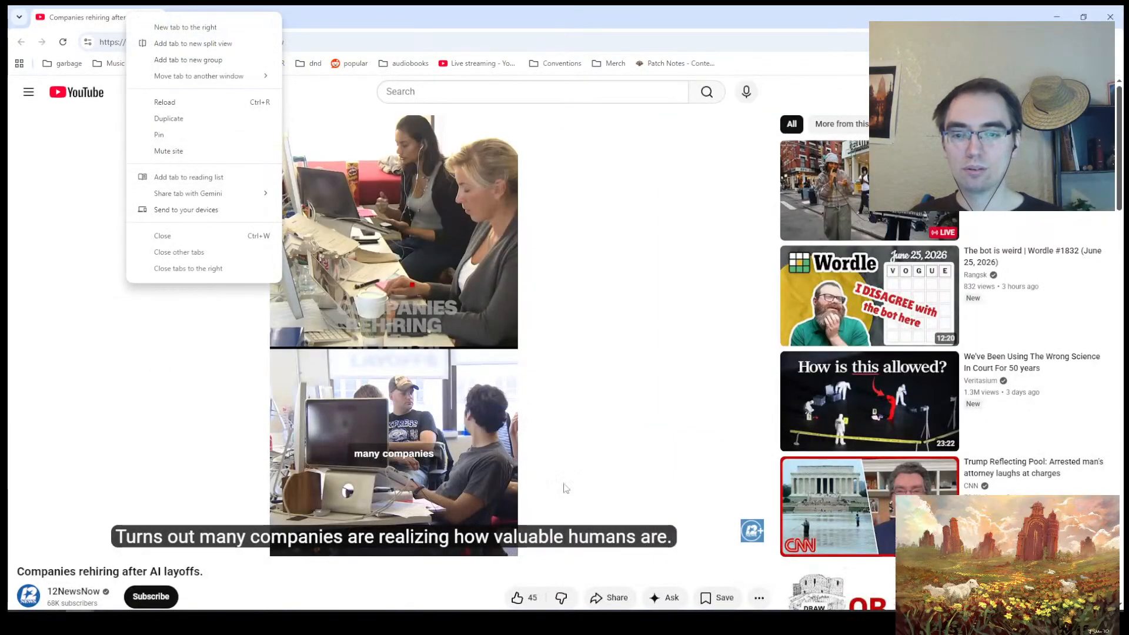
{"action": "key", "text": "Escape"}
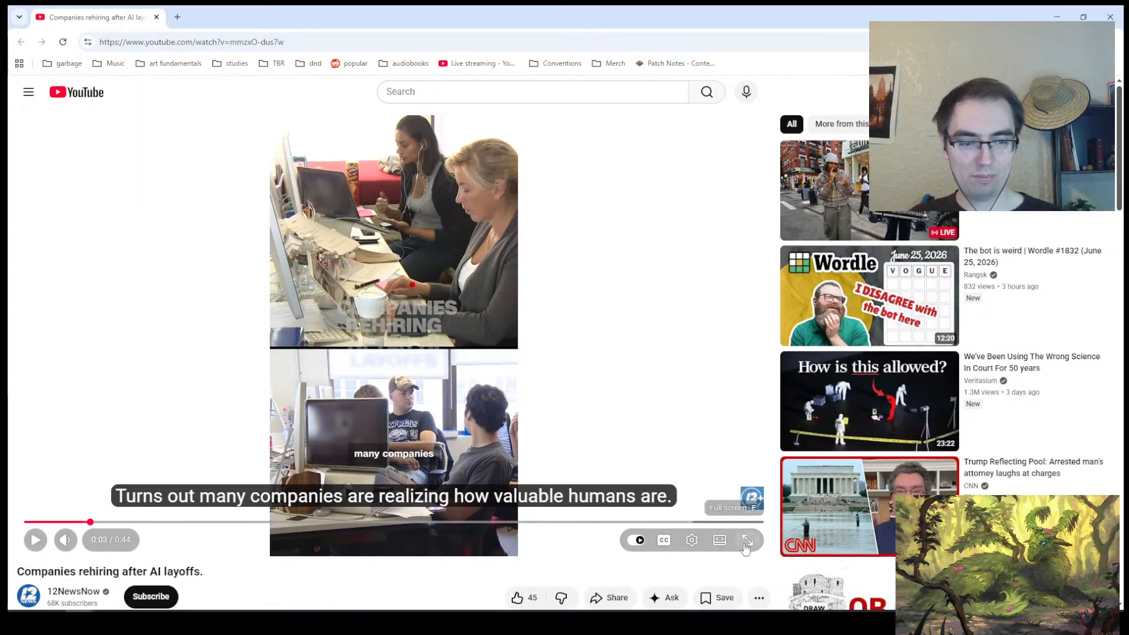
{"action": "key", "text": "f"}
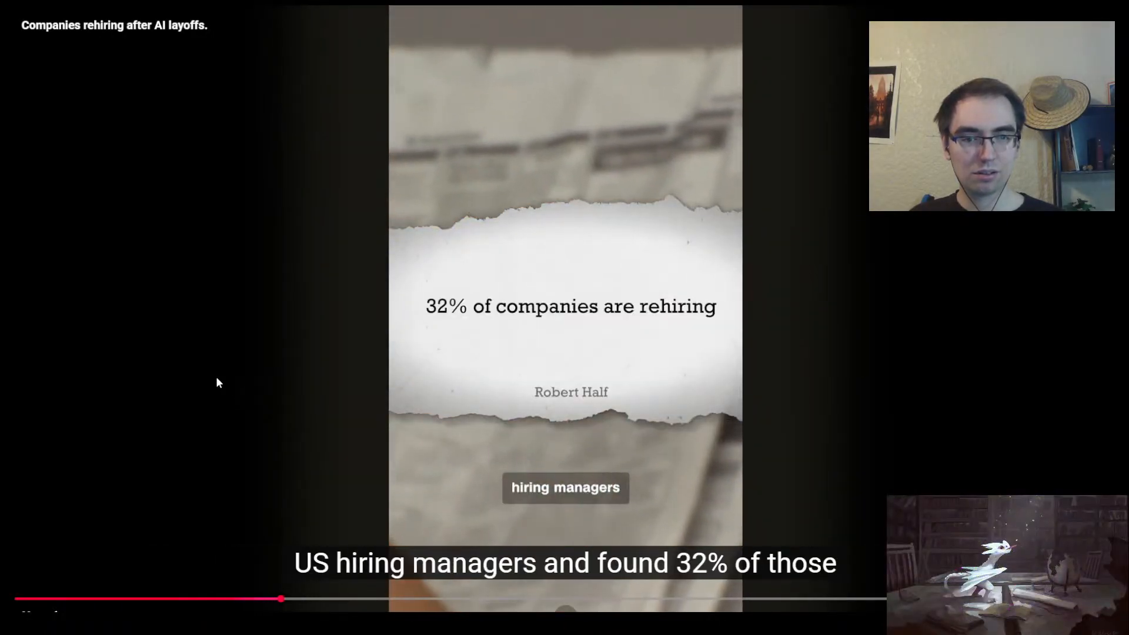
Replay the video from its start, pause it, leave full screen and move the browser window off this screen.
{"action": "left_click", "coordinate": [35, 599]}
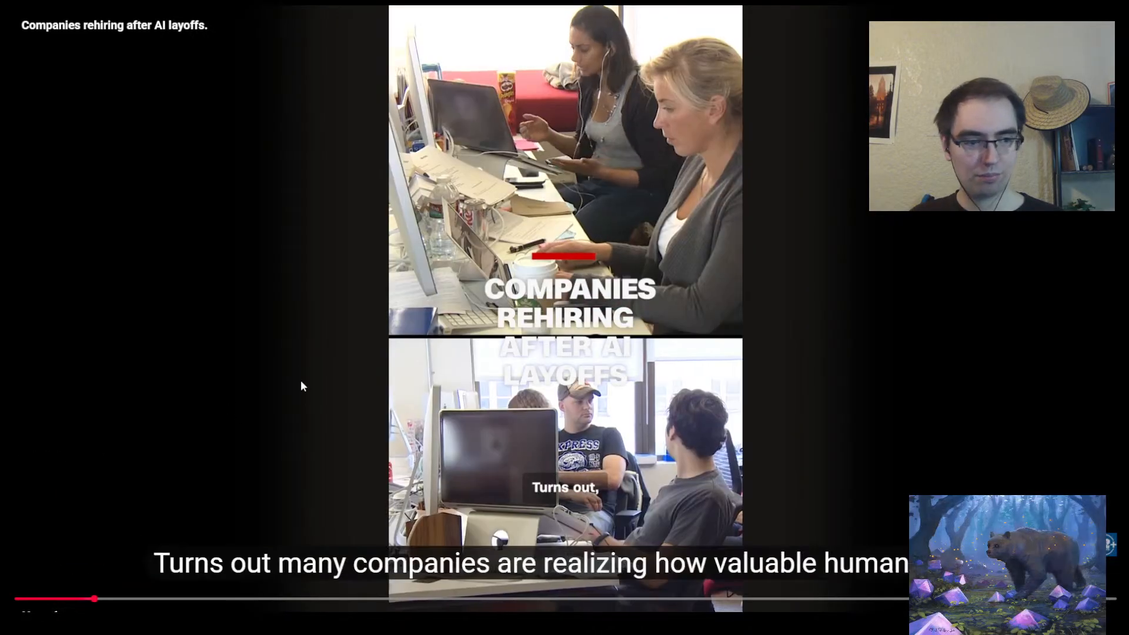
{"action": "left_click", "coordinate": [277, 373]}
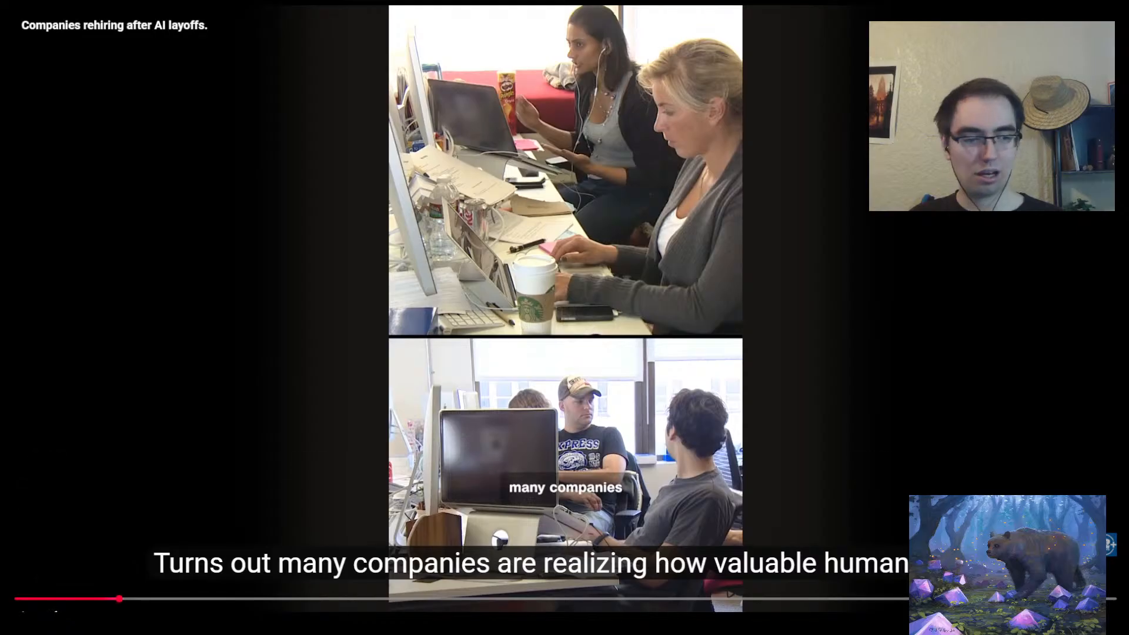
{"action": "key", "text": "Escape"}
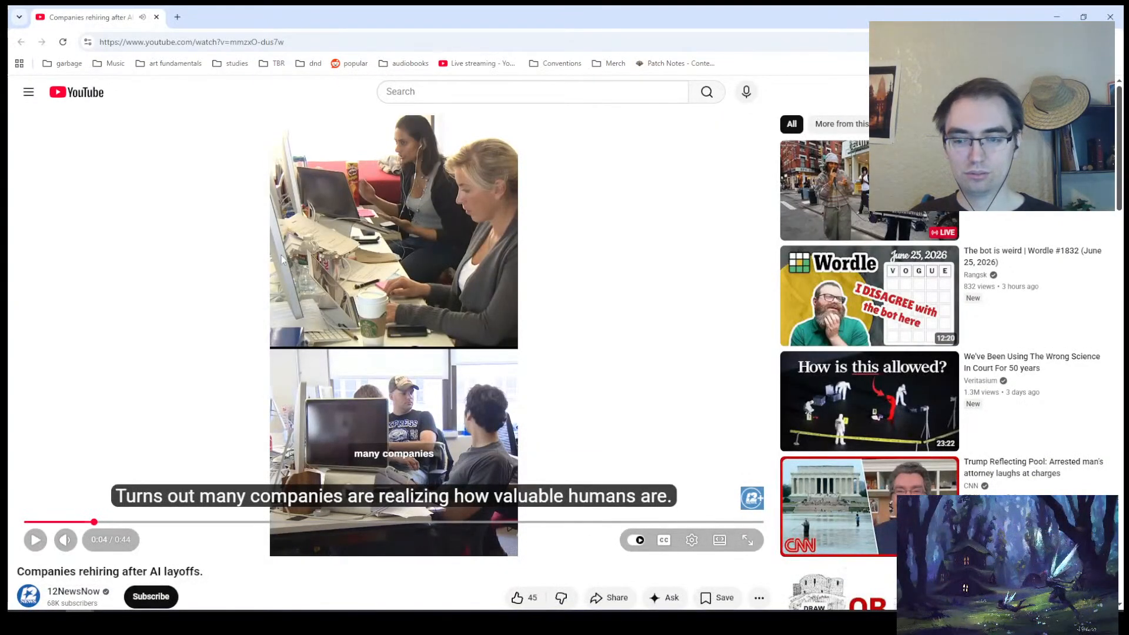
{"action": "scroll", "coordinate": [285, 259], "scroll_direction": "down", "scroll_amount": 2}
{"action": "scroll", "coordinate": [297, 234], "scroll_direction": "up", "scroll_amount": 2}
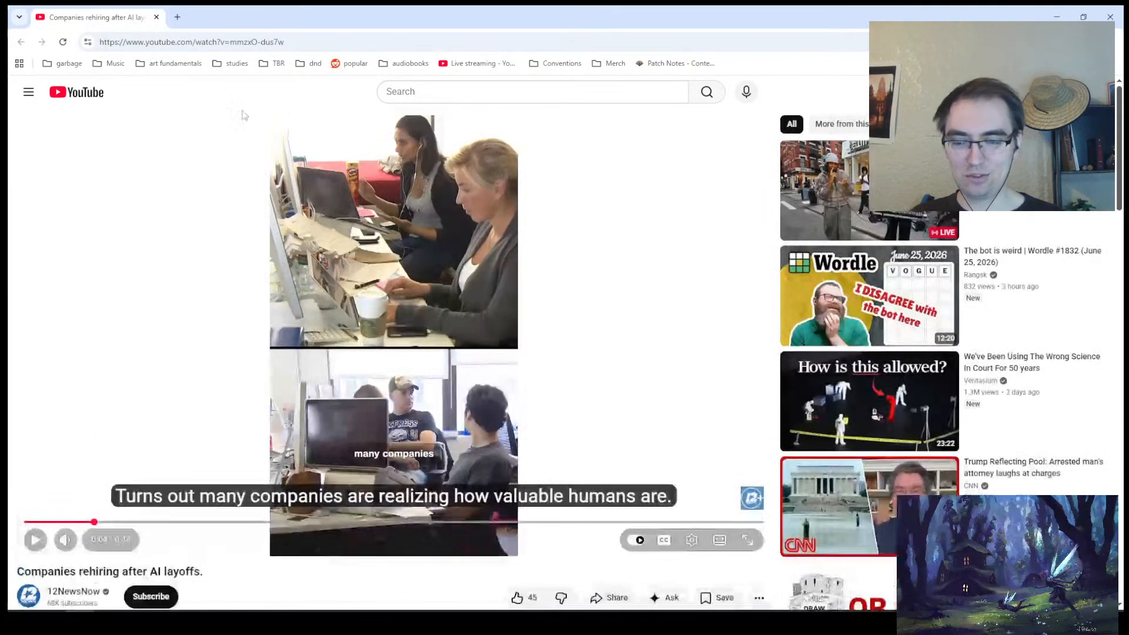
{"action": "left_click_drag", "start_coordinate": [144, 18], "coordinate": [0, 53]}
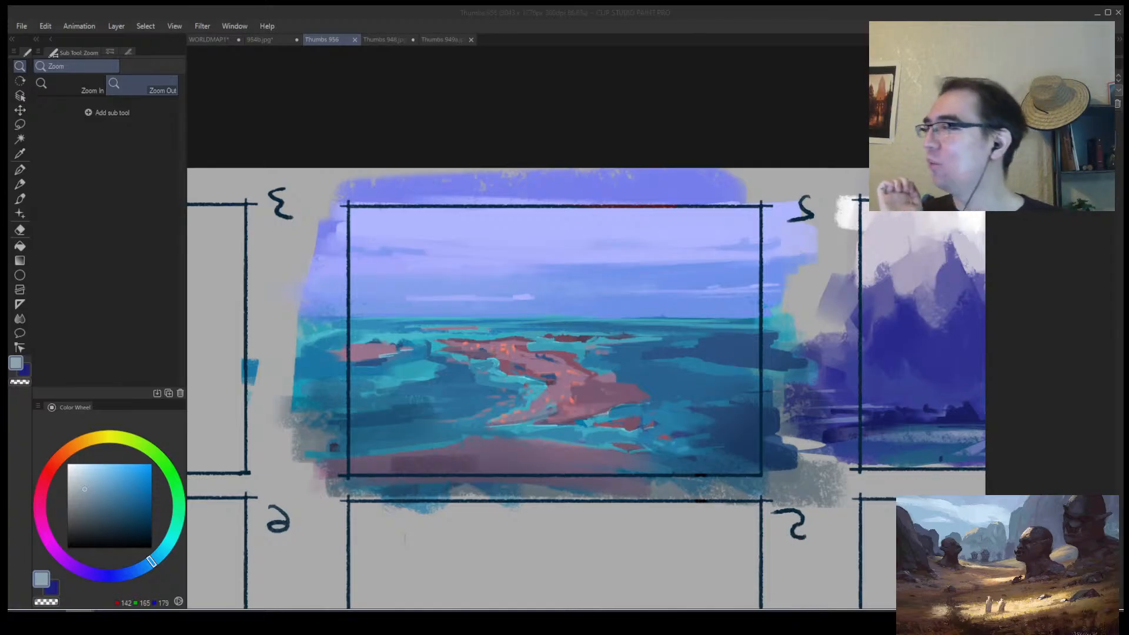
Bring the YouTube browser window back onto this screen, maximize it and show the video full screen.
{"action": "left_click_drag", "start_coordinate": [523, 609], "coordinate": [520, 158]}
{"action": "double_click", "coordinate": [520, 157]}
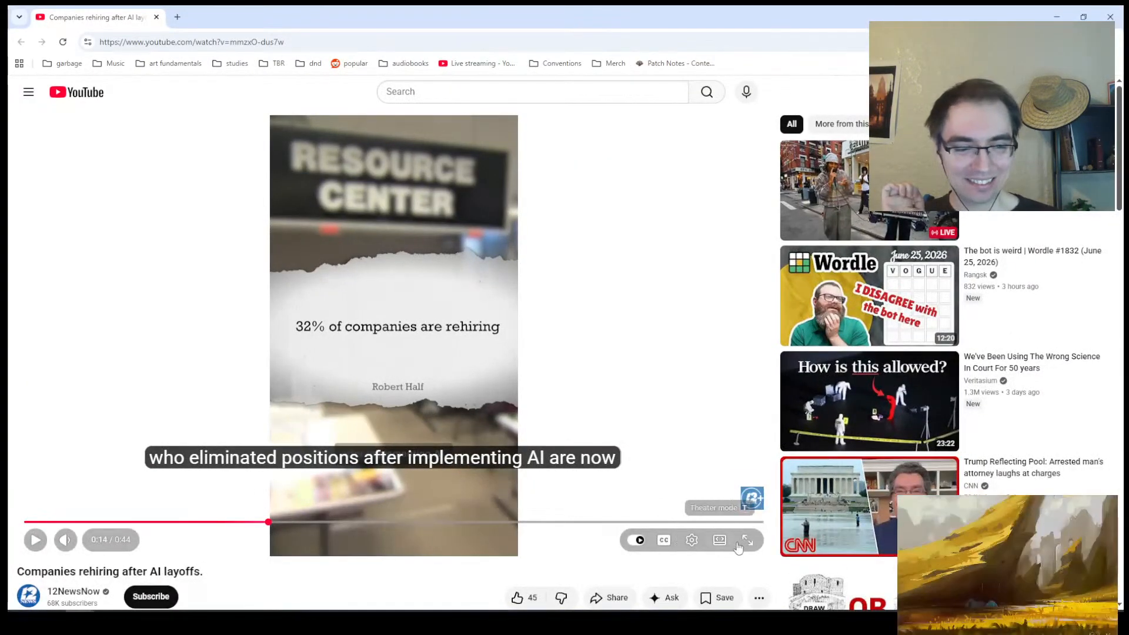
{"action": "left_click", "coordinate": [747, 540]}
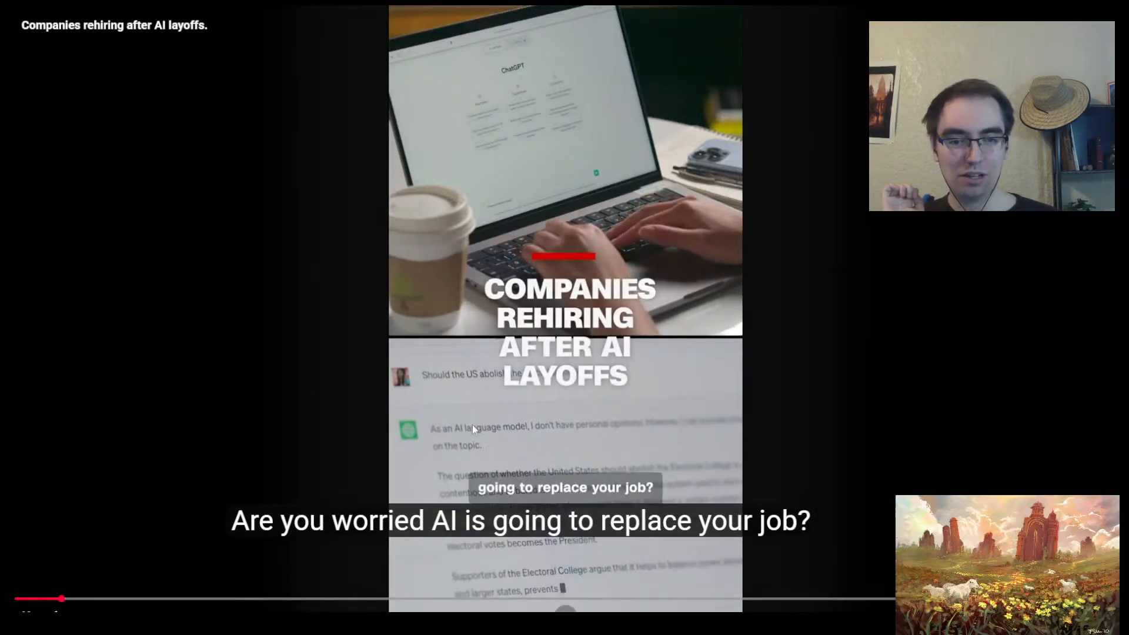
Watch the video with pauses along the way, skip ahead slightly and leave full screen.
{"action": "left_click", "coordinate": [413, 467]}
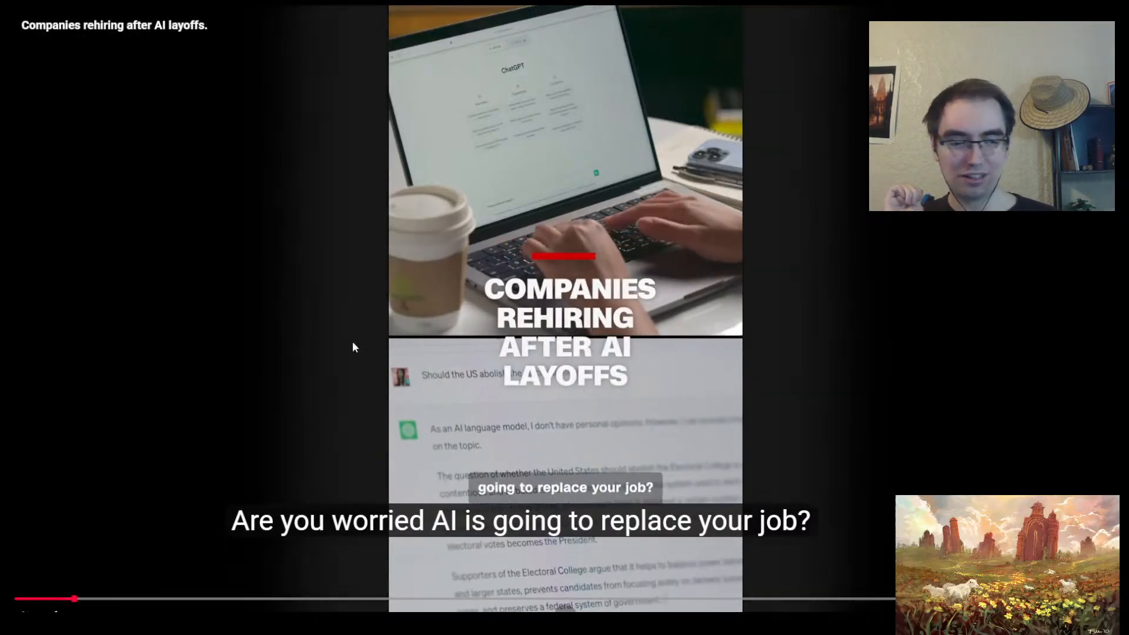
{"action": "left_click", "coordinate": [300, 330]}
{"action": "left_click", "coordinate": [521, 319]}
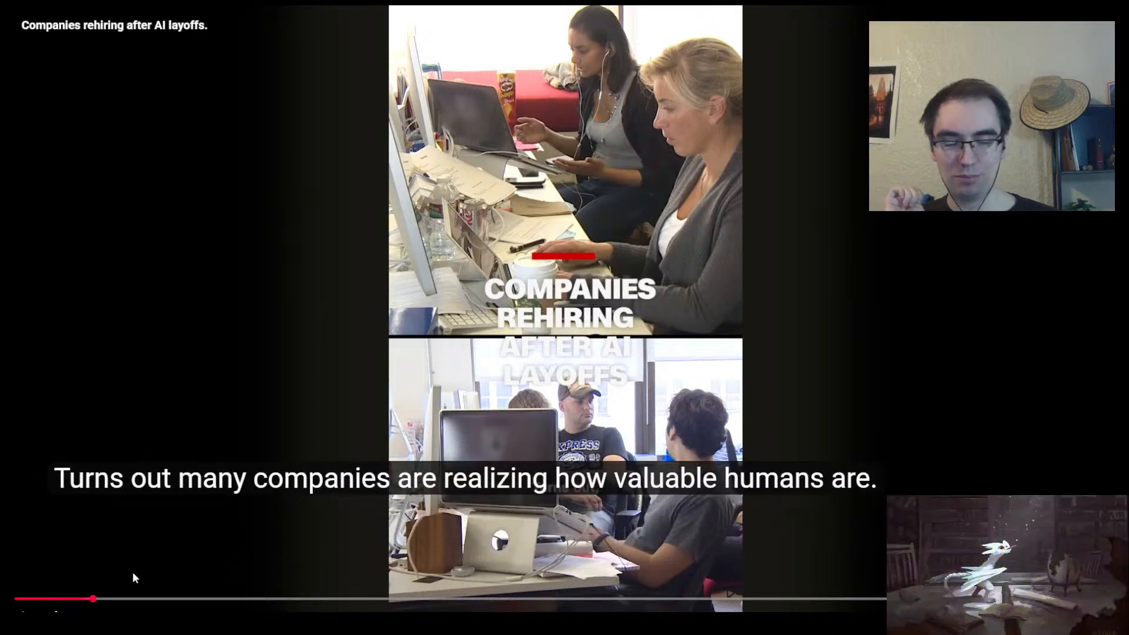
{"action": "left_click", "coordinate": [29, 617]}
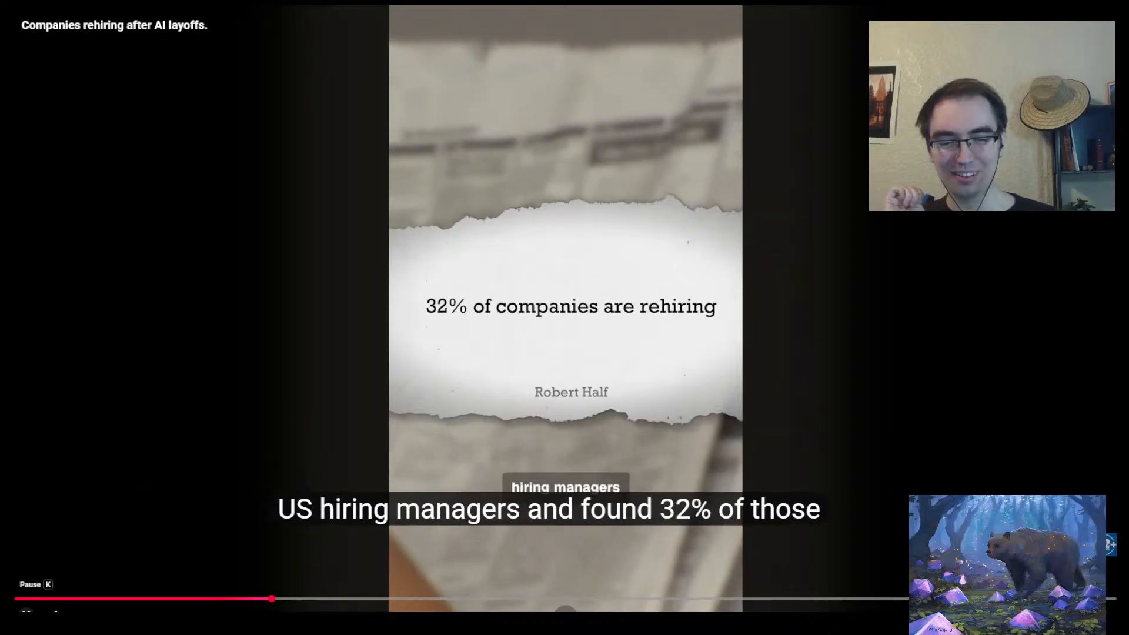
{"action": "left_click", "coordinate": [26, 614]}
{"action": "left_click", "coordinate": [26, 614]}
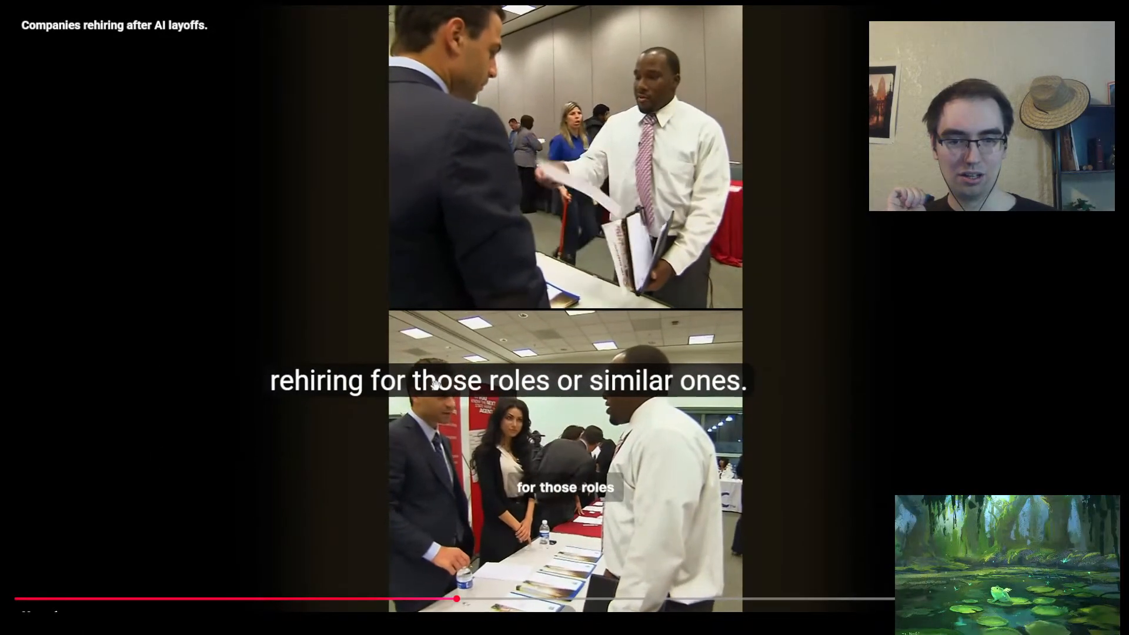
{"action": "left_click_drag", "start_coordinate": [435, 384], "coordinate": [388, 462]}
{"action": "left_click", "coordinate": [541, 599]}
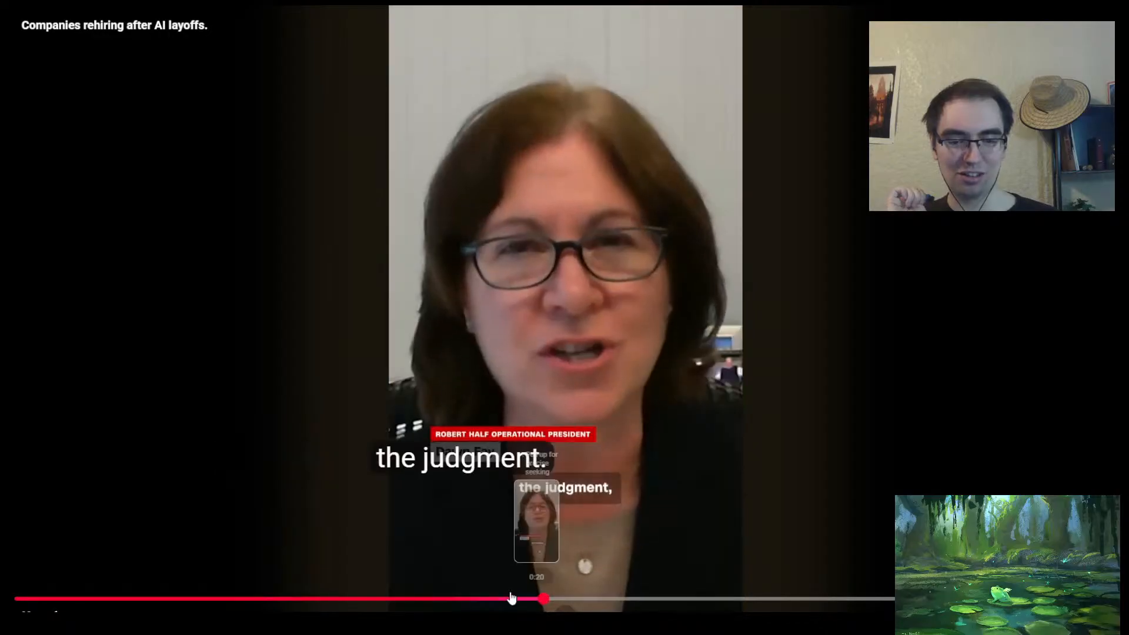
{"action": "key", "text": "Escape"}
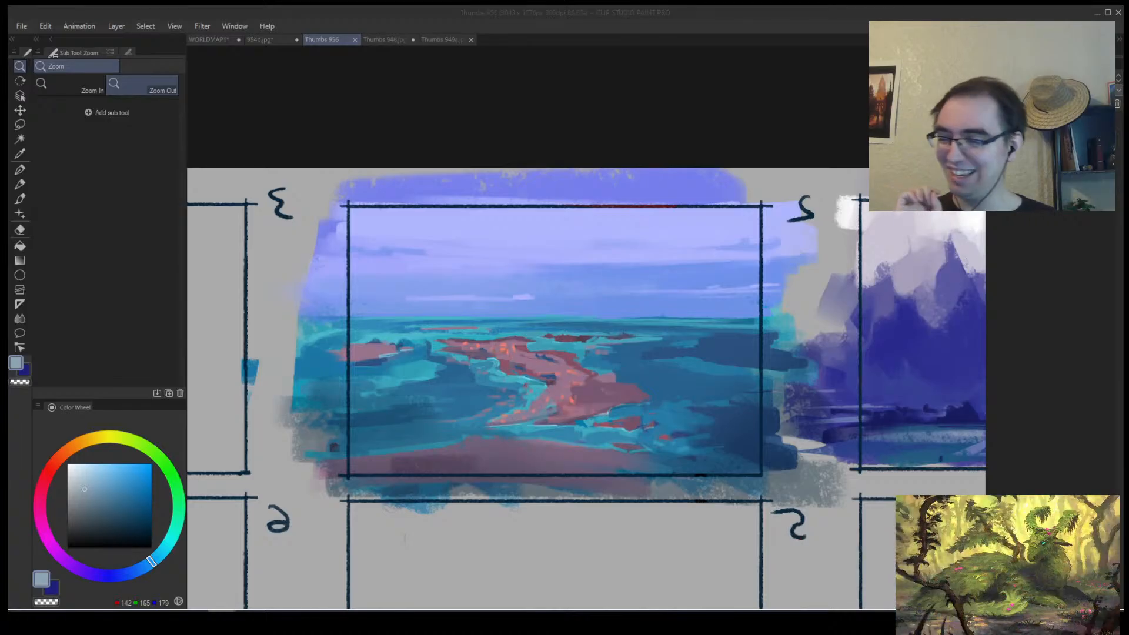
Return to Clip Studio Paint and examine how frame 2 reads next to frame 1 on the sheet.
{"action": "left_click", "coordinate": [433, 390]}
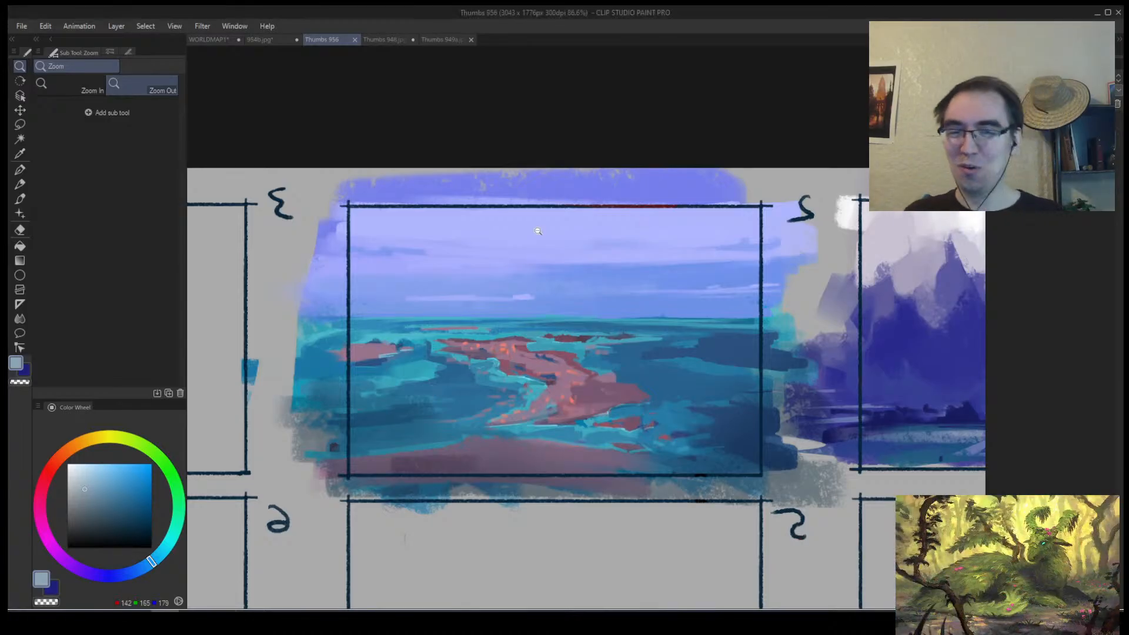
{"action": "scroll", "coordinate": [515, 241], "scroll_direction": "down", "scroll_amount": 5}
{"action": "scroll", "coordinate": [491, 273], "scroll_direction": "up", "scroll_amount": 2}
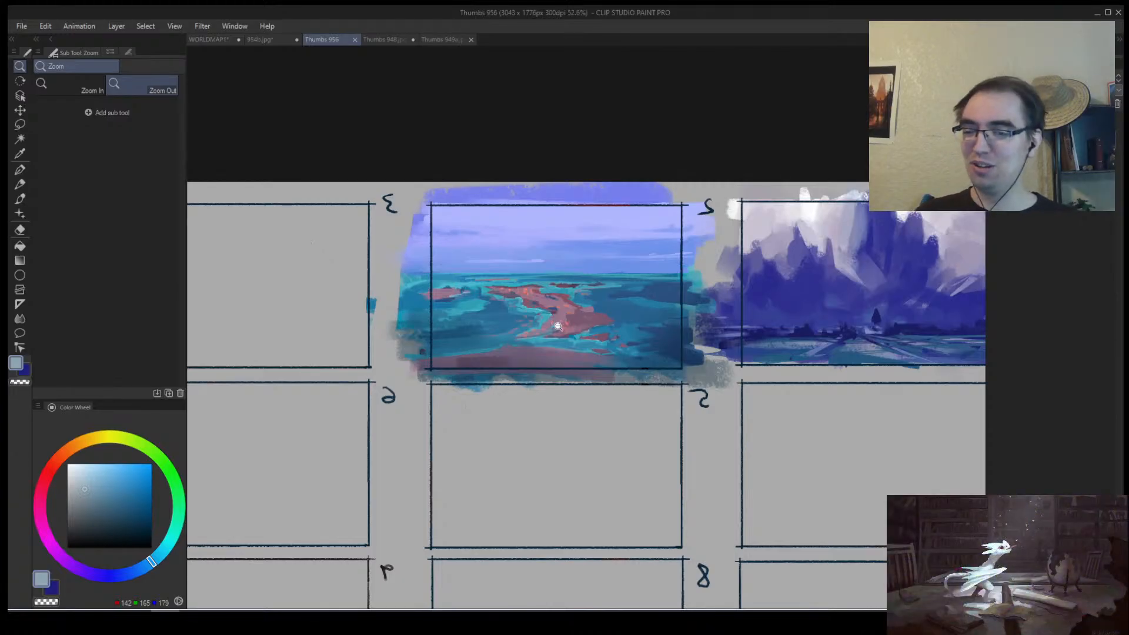
{"action": "scroll", "coordinate": [548, 335], "scroll_direction": "down", "scroll_amount": 1}
{"action": "scroll", "coordinate": [548, 336], "scroll_direction": "up", "scroll_amount": 2}
{"action": "scroll", "coordinate": [506, 358], "scroll_direction": "down", "scroll_amount": 3}
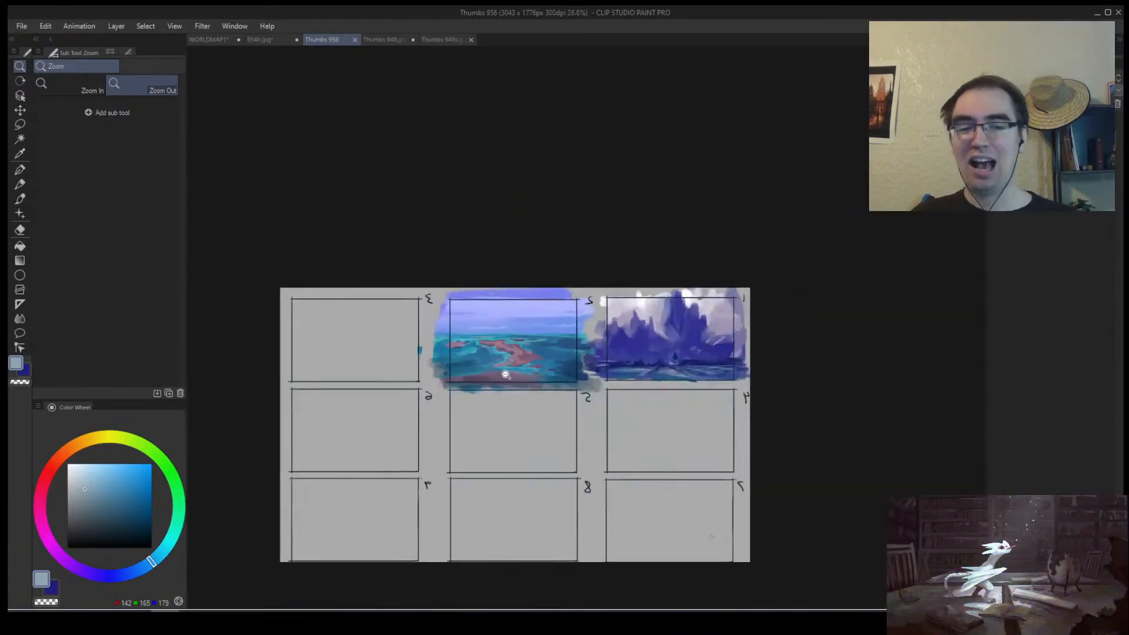
{"action": "scroll", "coordinate": [552, 321], "scroll_direction": "up", "scroll_amount": 3}
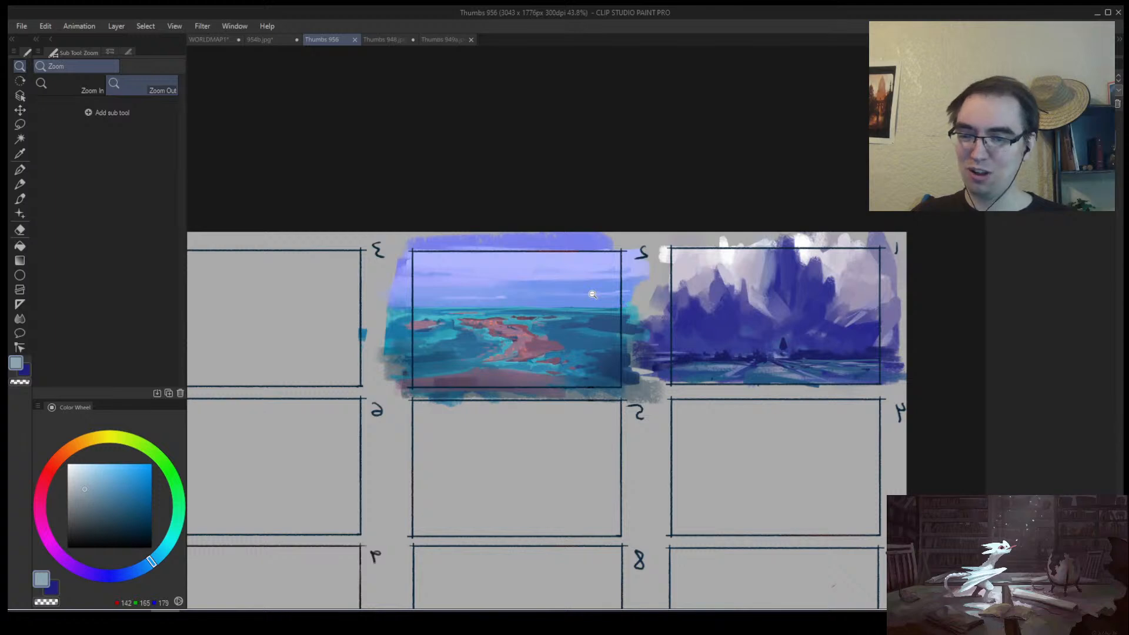
{"action": "scroll", "coordinate": [518, 338], "scroll_direction": "down", "scroll_amount": 3}
{"action": "scroll", "coordinate": [530, 341], "scroll_direction": "up", "scroll_amount": 6}
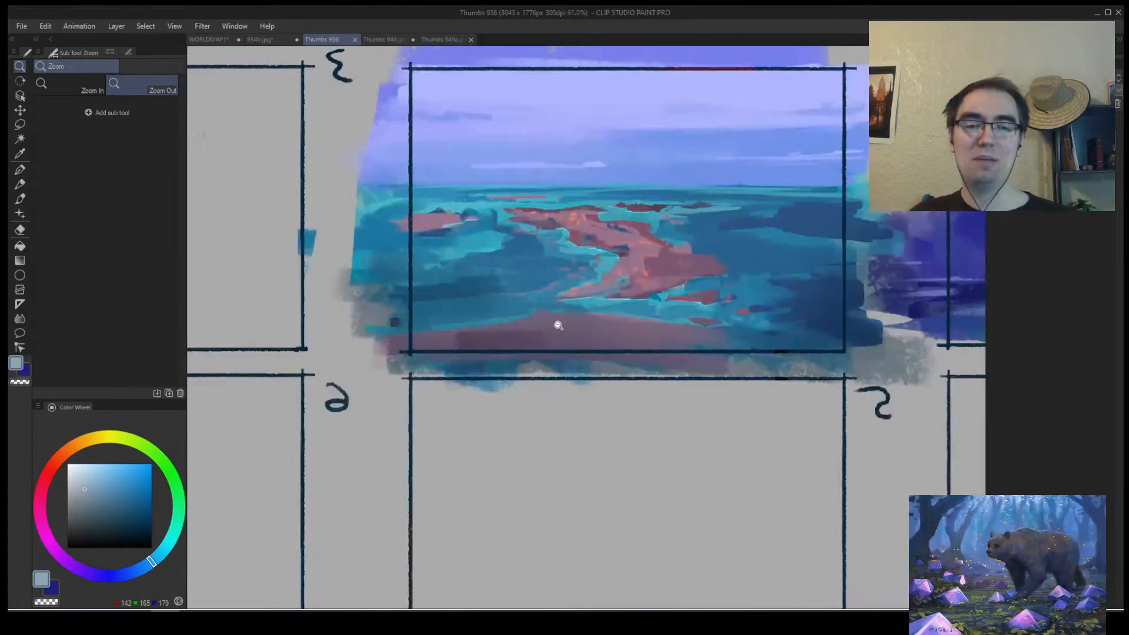
Paint over the light edge above the mauve foreground in frame 2 with a teal sampled from the plain.
{"action": "scroll", "coordinate": [556, 317], "scroll_direction": "up", "scroll_amount": 3}
{"action": "key", "text": "b"}
{"action": "left_click", "coordinate": [452, 316], "text": "alt"}
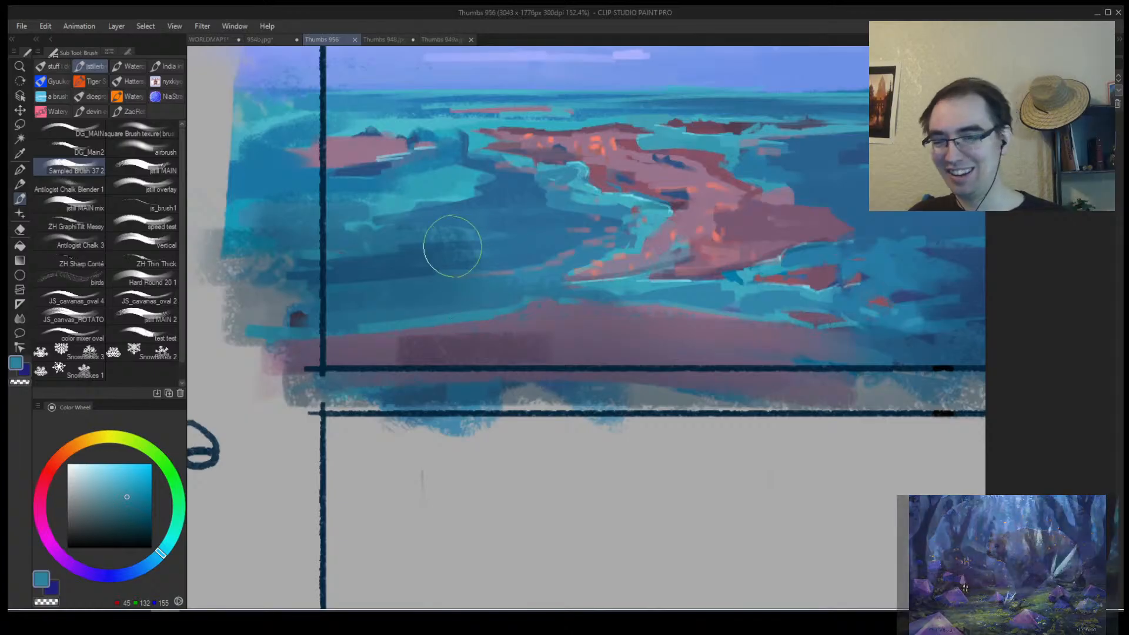
{"action": "left_click", "coordinate": [414, 318], "text": "alt"}
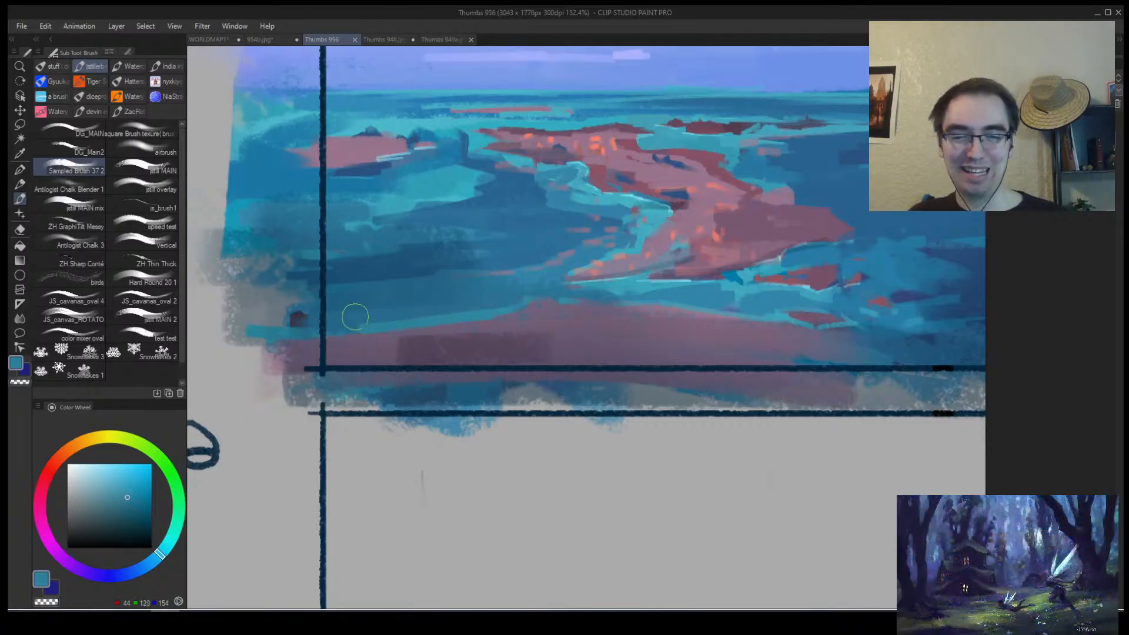
{"action": "left_click_drag", "start_coordinate": [375, 324], "coordinate": [327, 323]}
{"action": "key", "text": "/"}
{"action": "scroll", "coordinate": [396, 323], "scroll_direction": "down", "scroll_amount": 3}
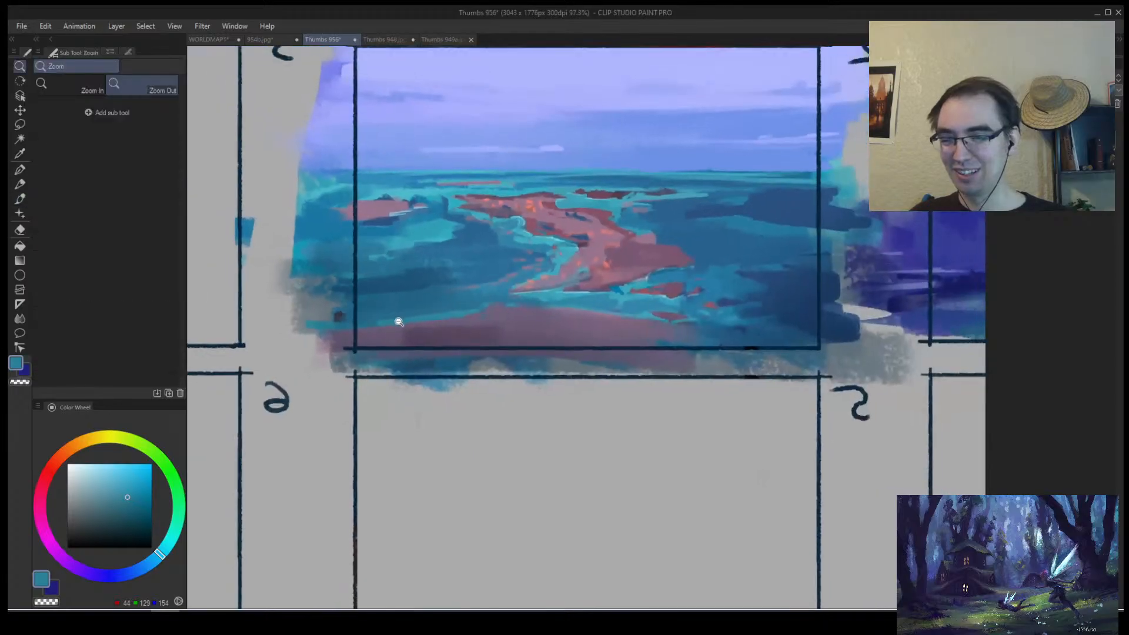
{"action": "left_click_drag", "start_coordinate": [412, 367], "coordinate": [411, 404]}
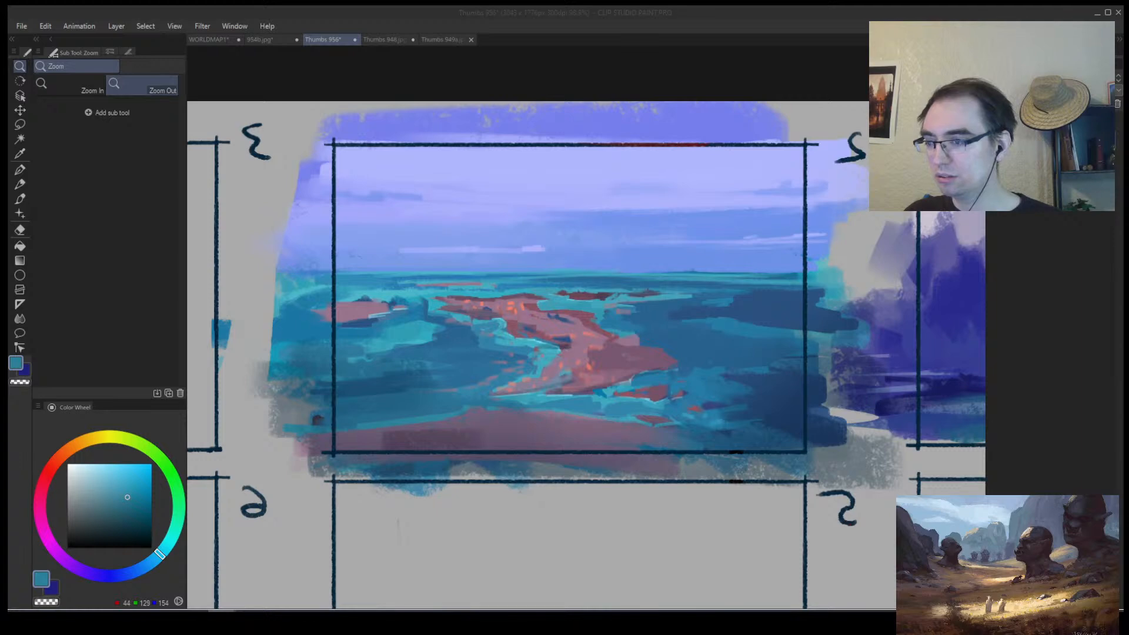
{"action": "left_click", "coordinate": [390, 357]}
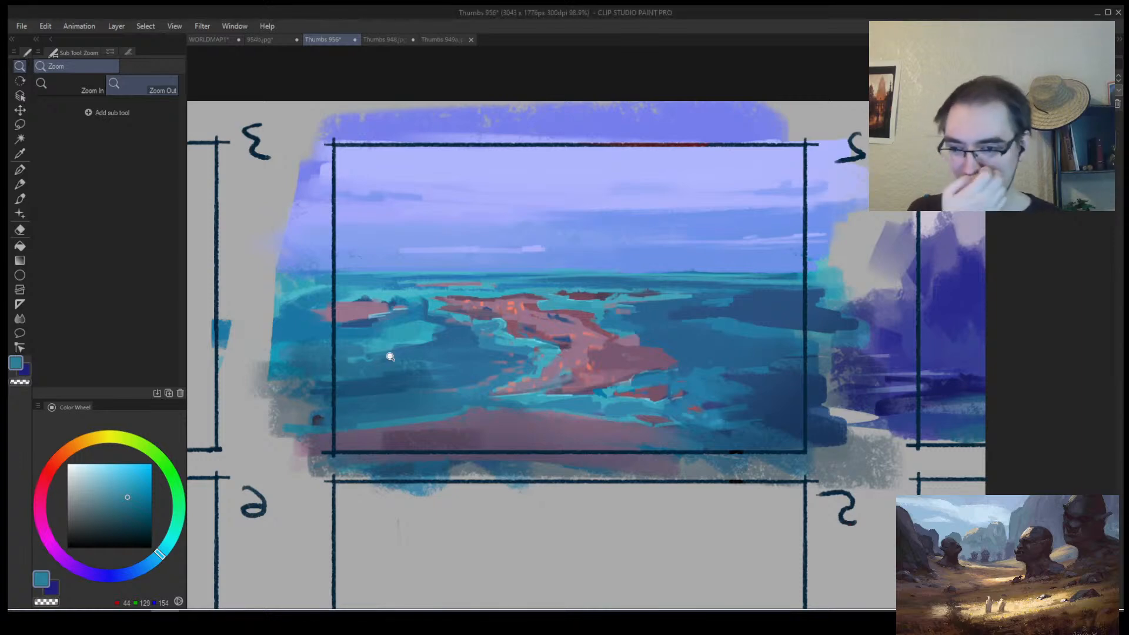
{"action": "scroll", "coordinate": [464, 300], "scroll_direction": "down", "scroll_amount": 7}
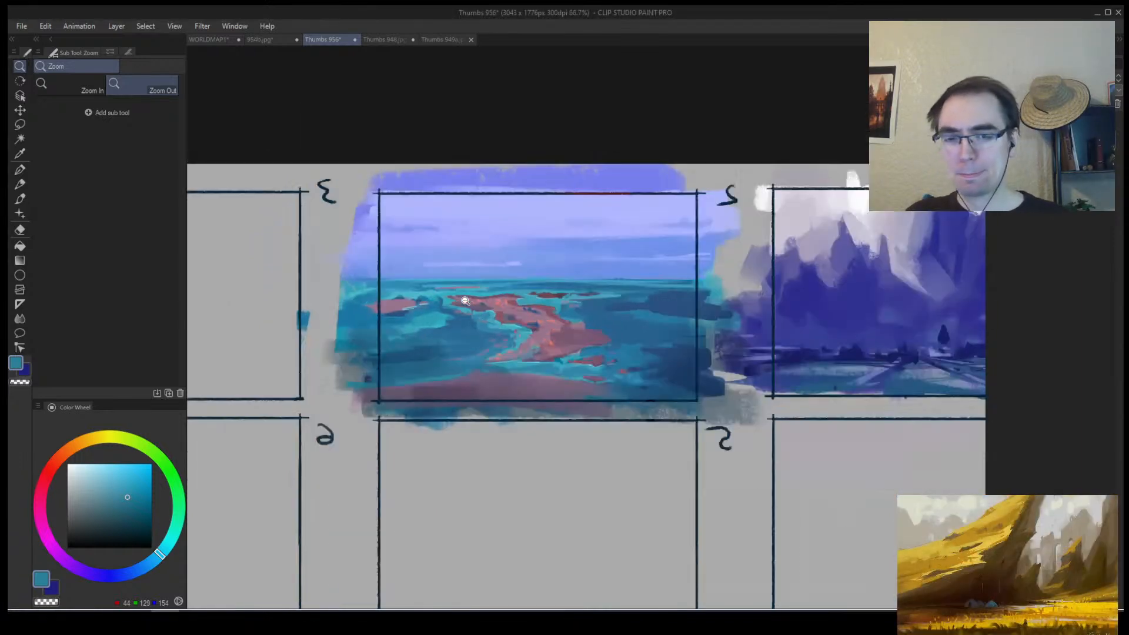
{"action": "scroll", "coordinate": [491, 333], "scroll_direction": "up", "scroll_amount": 4}
{"action": "scroll", "coordinate": [485, 333], "scroll_direction": "up", "scroll_amount": 3}
{"action": "key", "text": "b"}
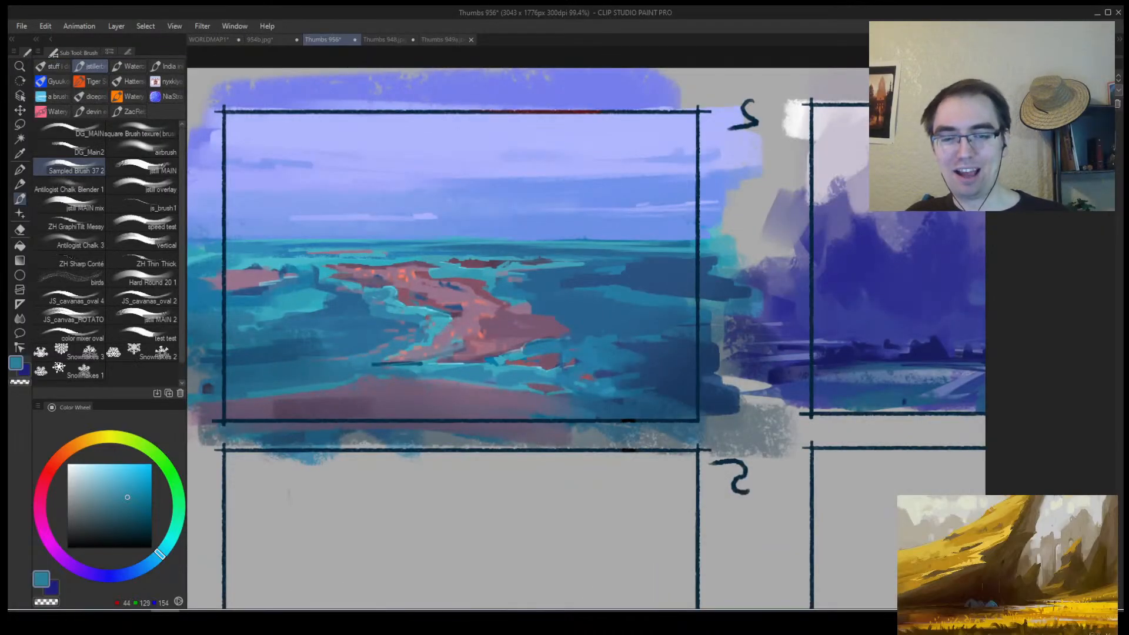
{"action": "left_click_drag", "start_coordinate": [366, 370], "coordinate": [428, 367]}
{"action": "key", "text": "ctrl+z"}
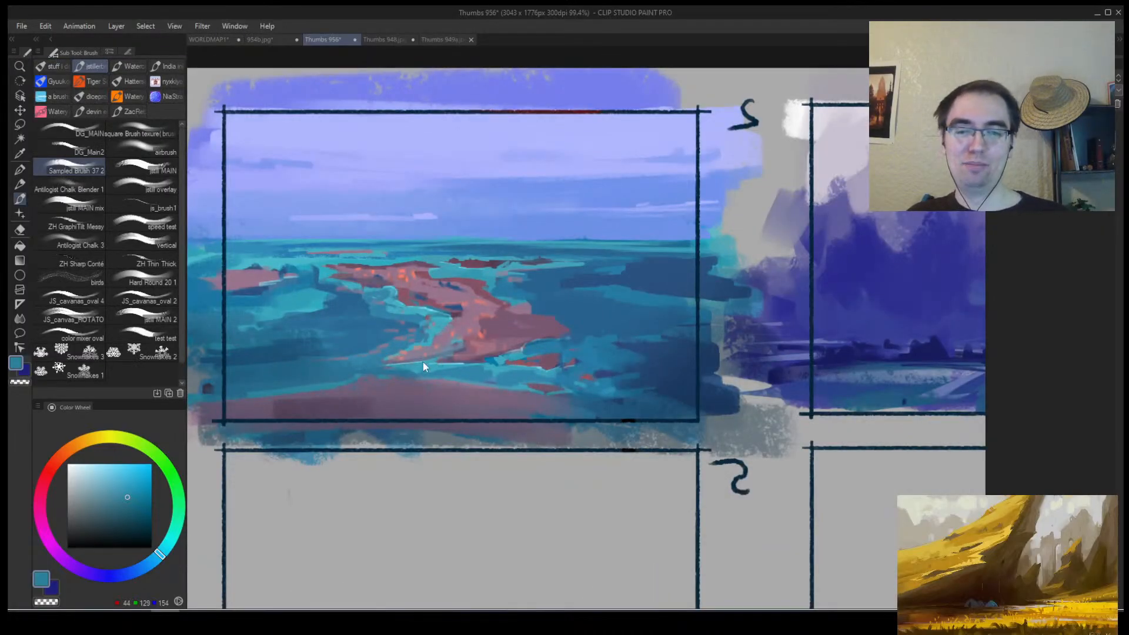
{"action": "left_click_drag", "start_coordinate": [359, 369], "coordinate": [439, 368]}
{"action": "key", "text": "ctrl+z"}
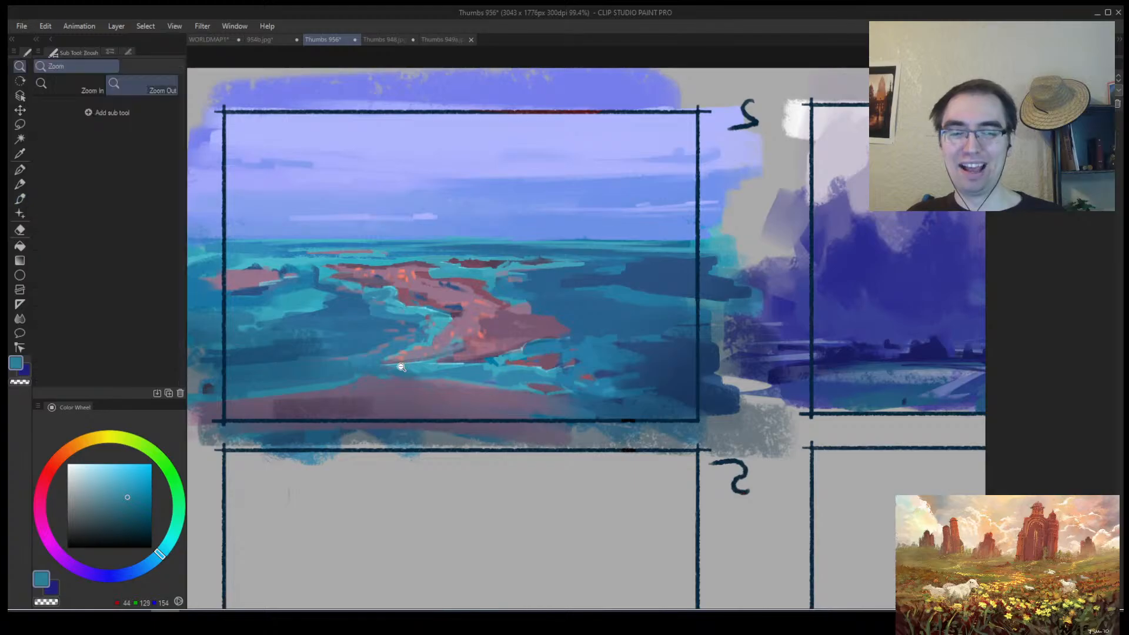
Paint a dark teal accent along the pink field's lower edge in frame 2, soften it with the soft eraser and unmirror the canvas.
{"action": "scroll", "coordinate": [398, 365], "scroll_direction": "up", "scroll_amount": 3}
{"action": "mouse_move", "coordinate": [356, 369]}
{"action": "left_mouse_down"}
{"action": "mouse_move", "coordinate": [469, 367]}
{"action": "mouse_move", "coordinate": [444, 364]}
{"action": "mouse_move", "coordinate": [496, 350]}
{"action": "mouse_move", "coordinate": [502, 336]}
{"action": "mouse_move", "coordinate": [479, 338]}
{"action": "mouse_move", "coordinate": [509, 322]}
{"action": "left_mouse_up"}
{"action": "key", "text": "ctrl+z"}
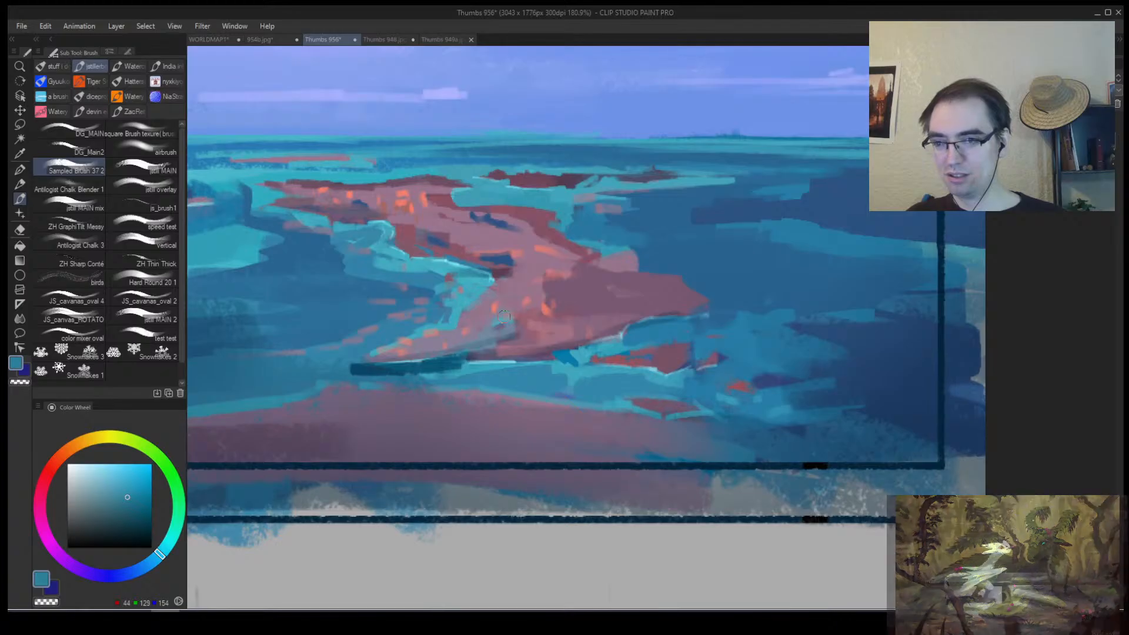
{"action": "key", "text": "e"}
{"action": "scroll", "coordinate": [391, 370], "scroll_direction": "down", "scroll_amount": 2}
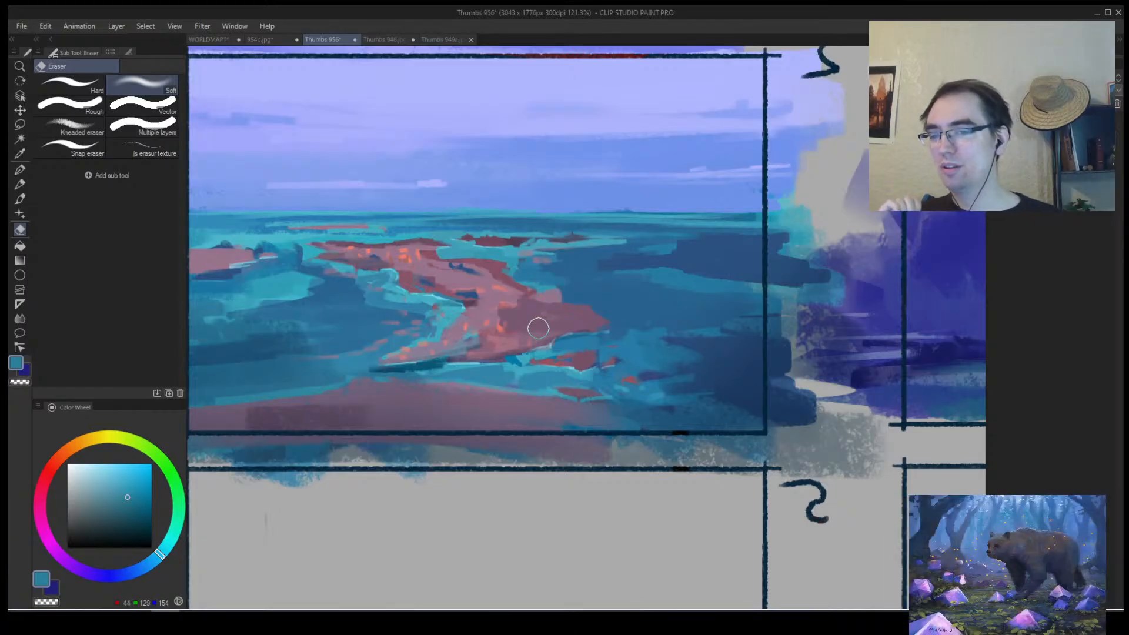
{"action": "key", "text": "alt+space"}
{"action": "mouse_move", "coordinate": [476, 408]}
{"action": "left_mouse_down"}
{"action": "mouse_move", "coordinate": [434, 428]}
{"action": "mouse_move", "coordinate": [462, 431]}
{"action": "left_mouse_up"}
{"action": "key", "text": "h"}
{"action": "left_click_drag", "start_coordinate": [524, 411], "coordinate": [337, 452]}
{"action": "left_click_drag", "start_coordinate": [438, 419], "coordinate": [502, 373]}
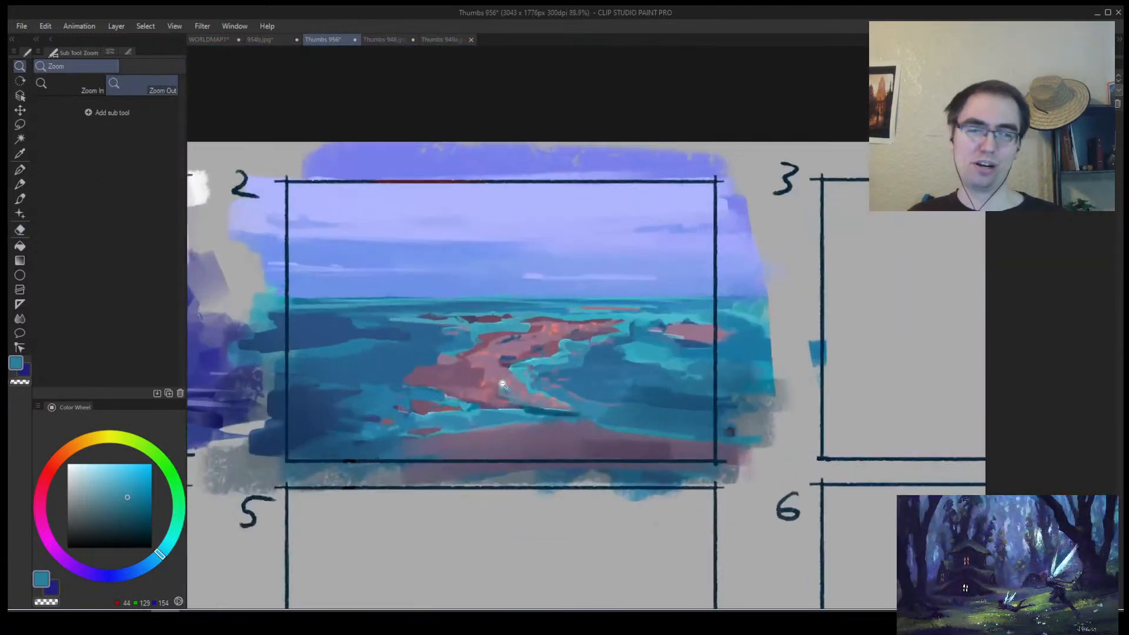
Mirror the canvas and check the overall composition of frame 2.
{"action": "left_click", "coordinate": [353, 340]}
{"action": "key", "text": "b"}
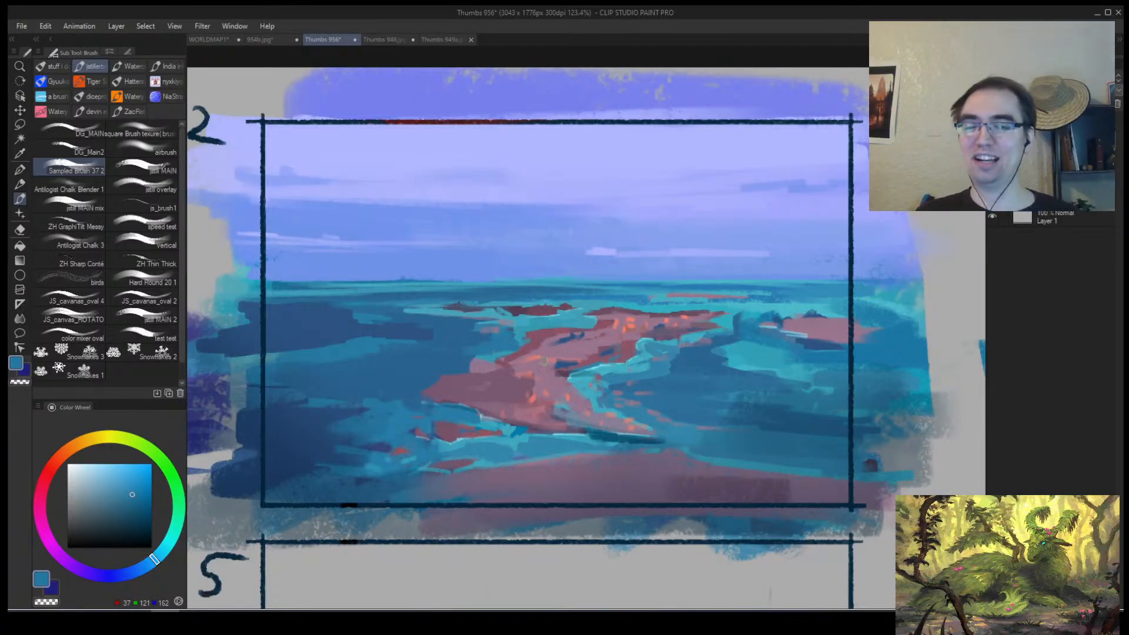
{"action": "key", "text": "alt+space"}
{"action": "left_click_drag", "start_coordinate": [538, 361], "coordinate": [602, 370]}
{"action": "key", "text": "h"}
{"action": "left_click_drag", "start_coordinate": [702, 358], "coordinate": [614, 379]}
{"action": "mouse_move", "coordinate": [540, 391]}
{"action": "left_mouse_down"}
{"action": "mouse_move", "coordinate": [635, 385]}
{"action": "mouse_move", "coordinate": [545, 391]}
{"action": "mouse_move", "coordinate": [568, 382]}
{"action": "left_mouse_up"}
{"action": "key", "text": "e"}
{"action": "key", "text": "alt+space"}
{"action": "key", "text": "b"}
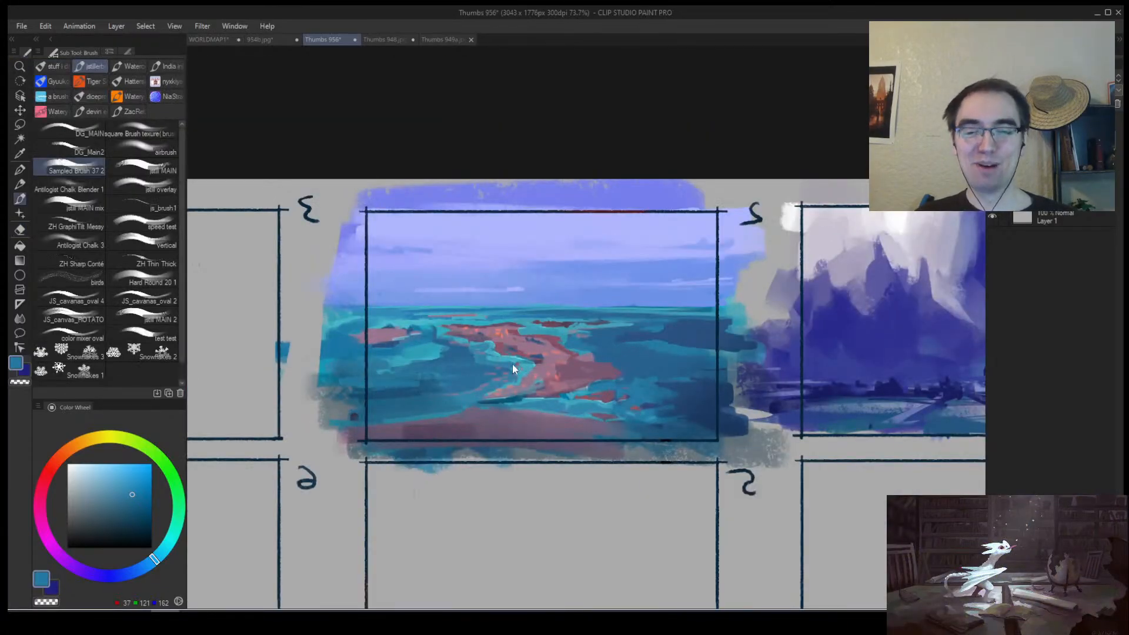
Unmirror the canvas and sketch the first rough blue diagonal and horizontal strokes in frame 3.
{"action": "key", "text": "alt+space"}
{"action": "left_click_drag", "start_coordinate": [516, 371], "coordinate": [663, 321]}
{"action": "key", "text": "h"}
{"action": "mouse_move", "coordinate": [791, 369]}
{"action": "left_mouse_down"}
{"action": "mouse_move", "coordinate": [569, 380]}
{"action": "mouse_move", "coordinate": [534, 404]}
{"action": "left_mouse_up"}
{"action": "left_click_drag", "start_coordinate": [637, 367], "coordinate": [671, 352]}
{"action": "left_click_drag", "start_coordinate": [407, 346], "coordinate": [406, 363]}
{"action": "key", "text": "alt+space"}
{"action": "mouse_move", "coordinate": [501, 365]}
{"action": "left_mouse_down"}
{"action": "mouse_move", "coordinate": [477, 390]}
{"action": "mouse_move", "coordinate": [539, 293]}
{"action": "left_mouse_up"}
{"action": "left_click_drag", "start_coordinate": [460, 366], "coordinate": [517, 365]}
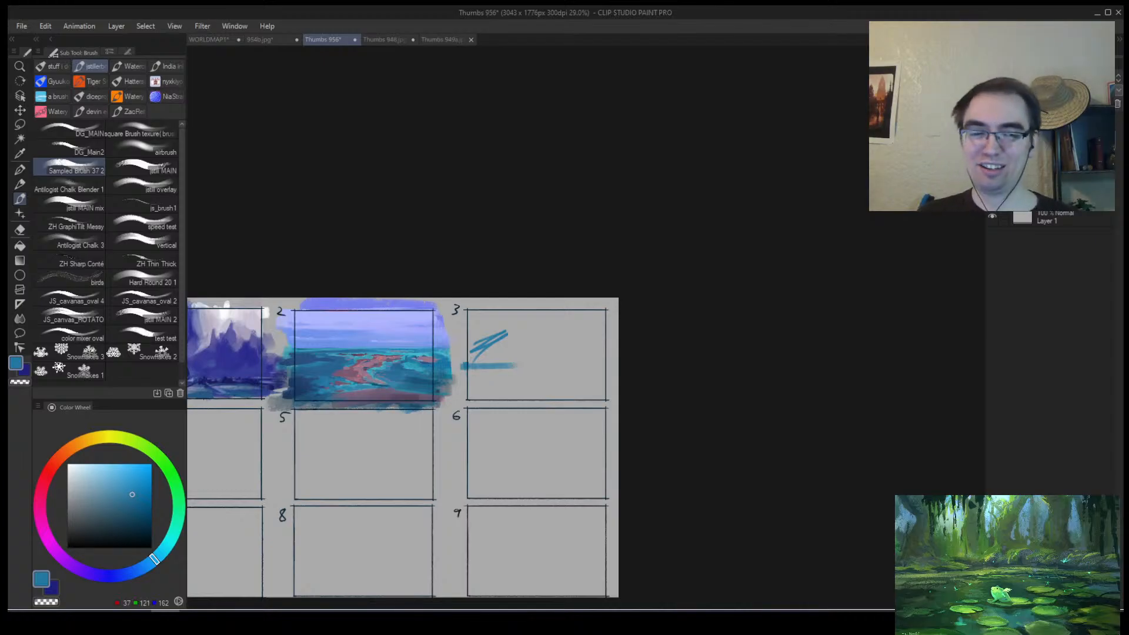
Block in two peaked blue masses joined by a low ridge across frame 3.
{"action": "key", "text": "ctrl+space"}
{"action": "left_click_drag", "start_coordinate": [585, 341], "coordinate": [624, 329]}
{"action": "left_click", "coordinate": [445, 344], "text": "alt"}
{"action": "mouse_move", "coordinate": [445, 354]}
{"action": "left_mouse_down"}
{"action": "mouse_move", "coordinate": [433, 343]}
{"action": "mouse_move", "coordinate": [421, 359]}
{"action": "mouse_move", "coordinate": [438, 366]}
{"action": "left_mouse_up"}
{"action": "left_click_drag", "start_coordinate": [520, 364], "coordinate": [566, 347]}
{"action": "mouse_move", "coordinate": [526, 352]}
{"action": "left_mouse_down"}
{"action": "mouse_move", "coordinate": [548, 319]}
{"action": "mouse_move", "coordinate": [532, 330]}
{"action": "left_mouse_up"}
{"action": "key", "text": "alt+space"}
{"action": "mouse_move", "coordinate": [547, 341]}
{"action": "left_mouse_down"}
{"action": "mouse_move", "coordinate": [514, 353]}
{"action": "mouse_move", "coordinate": [557, 375]}
{"action": "mouse_move", "coordinate": [560, 322]}
{"action": "left_mouse_up"}
{"action": "left_click", "coordinate": [571, 341]}
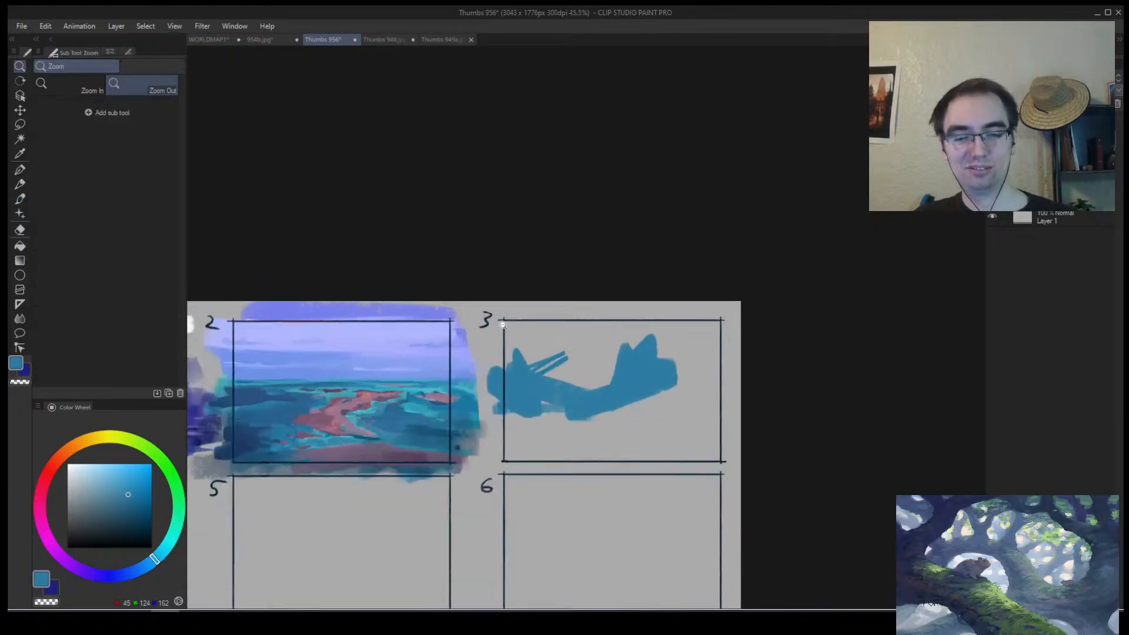
Paint a muted dark purple sky over frame 3, build up the blue masses beneath it and mirror the canvas.
{"action": "left_click", "coordinate": [64, 560]}
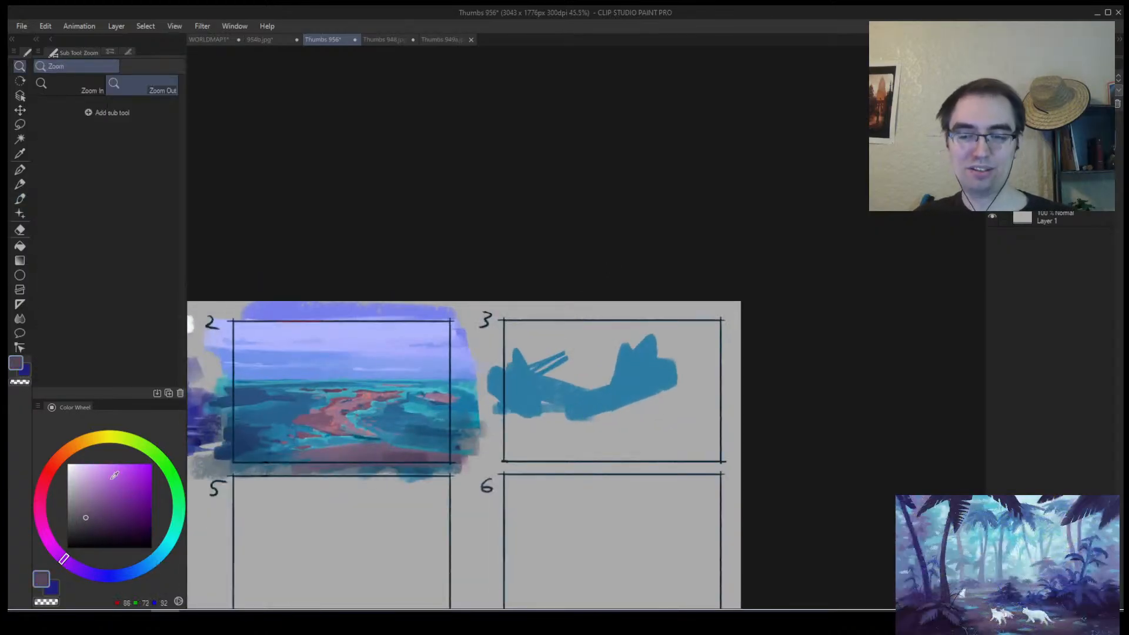
{"action": "key", "text": "b"}
{"action": "mouse_move", "coordinate": [588, 391]}
{"action": "left_mouse_down"}
{"action": "mouse_move", "coordinate": [623, 333]}
{"action": "mouse_move", "coordinate": [508, 330]}
{"action": "mouse_move", "coordinate": [501, 342]}
{"action": "mouse_move", "coordinate": [584, 385]}
{"action": "mouse_move", "coordinate": [600, 344]}
{"action": "mouse_move", "coordinate": [626, 328]}
{"action": "mouse_move", "coordinate": [703, 322]}
{"action": "mouse_move", "coordinate": [721, 339]}
{"action": "mouse_move", "coordinate": [642, 408]}
{"action": "mouse_move", "coordinate": [636, 385]}
{"action": "mouse_move", "coordinate": [674, 395]}
{"action": "mouse_move", "coordinate": [669, 404]}
{"action": "mouse_move", "coordinate": [579, 425]}
{"action": "mouse_move", "coordinate": [512, 395]}
{"action": "mouse_move", "coordinate": [559, 385]}
{"action": "left_mouse_up"}
{"action": "left_click", "coordinate": [638, 377], "text": "alt"}
{"action": "key", "text": "h"}
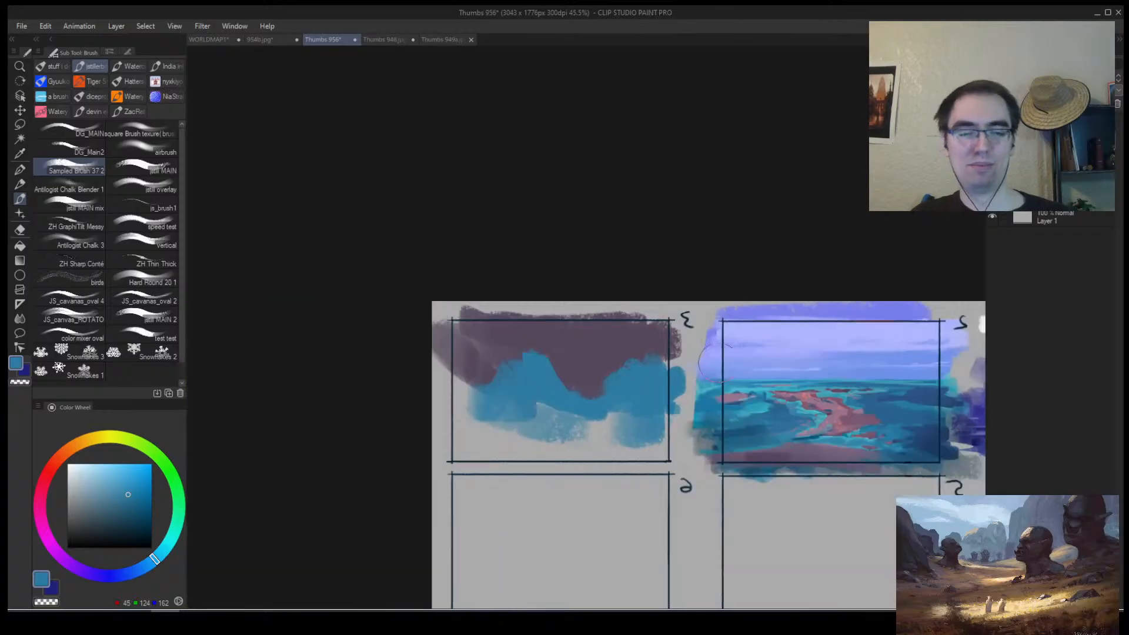
Sample the dark blue from frame 2 and block in a dark foreground mass in frame 3.
{"action": "left_click_drag", "start_coordinate": [719, 362], "coordinate": [467, 355]}
{"action": "left_click", "coordinate": [821, 462], "text": "alt"}
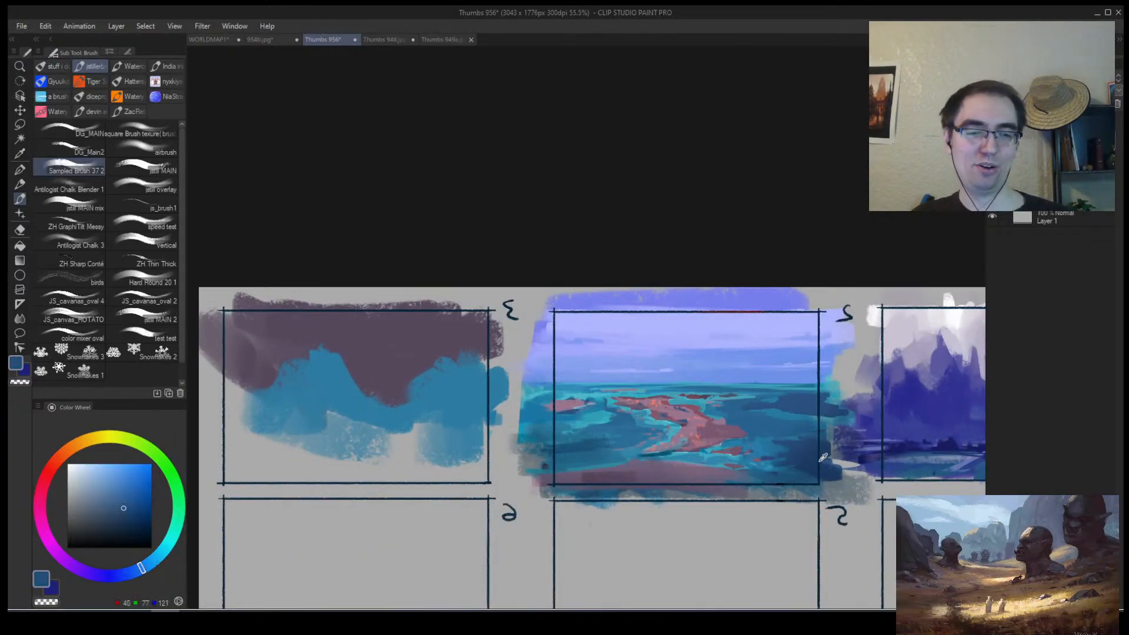
{"action": "left_click", "coordinate": [819, 461], "text": "alt"}
{"action": "left_click_drag", "start_coordinate": [541, 440], "coordinate": [503, 440]}
{"action": "mouse_move", "coordinate": [268, 438]}
{"action": "left_mouse_down"}
{"action": "mouse_move", "coordinate": [262, 447]}
{"action": "mouse_move", "coordinate": [219, 382]}
{"action": "mouse_move", "coordinate": [223, 433]}
{"action": "left_mouse_up"}
Blend the blue peaks and the edges of the dark mass into the surrounding colours in frame 3.
{"action": "left_click", "coordinate": [279, 405], "text": "alt"}
{"action": "key", "text": "j"}
{"action": "mouse_move", "coordinate": [279, 404]}
{"action": "left_mouse_down"}
{"action": "mouse_move", "coordinate": [254, 411]}
{"action": "mouse_move", "coordinate": [264, 395]}
{"action": "left_mouse_up"}
{"action": "mouse_move", "coordinate": [301, 332]}
{"action": "left_mouse_down"}
{"action": "mouse_move", "coordinate": [325, 339]}
{"action": "mouse_move", "coordinate": [348, 374]}
{"action": "mouse_move", "coordinate": [381, 372]}
{"action": "mouse_move", "coordinate": [407, 412]}
{"action": "mouse_move", "coordinate": [418, 342]}
{"action": "mouse_move", "coordinate": [449, 404]}
{"action": "mouse_move", "coordinate": [461, 336]}
{"action": "mouse_move", "coordinate": [483, 463]}
{"action": "mouse_move", "coordinate": [441, 386]}
{"action": "left_mouse_up"}
Paint extra blue spires against the purple sky in frame 3 and blend them into it.
{"action": "key", "text": "b"}
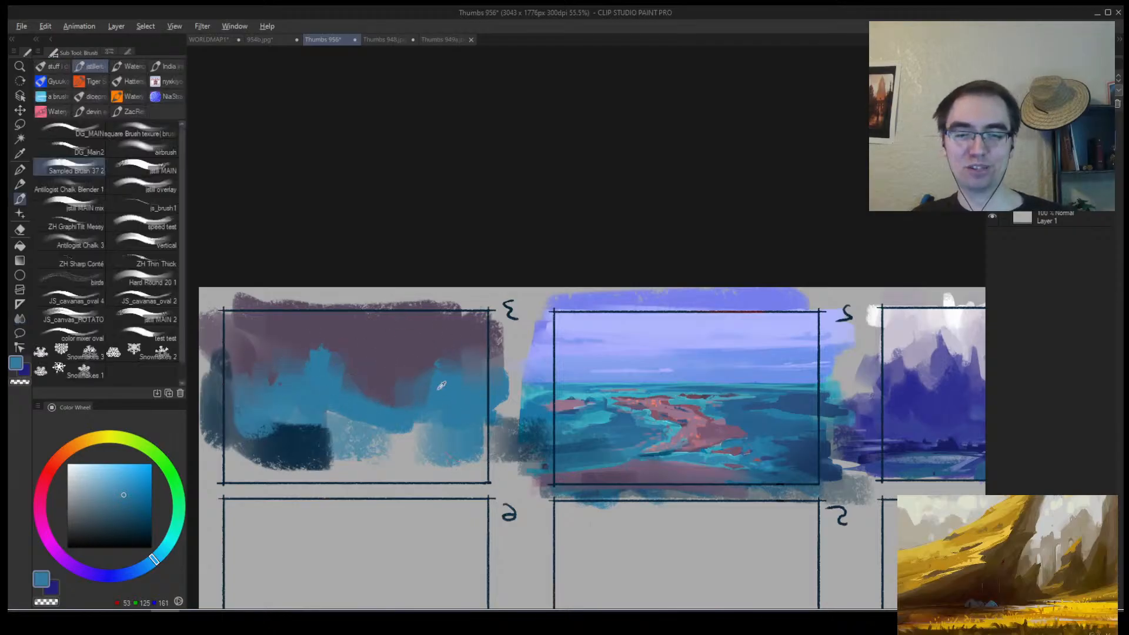
{"action": "mouse_move", "coordinate": [337, 356]}
{"action": "left_mouse_down"}
{"action": "mouse_move", "coordinate": [366, 391]}
{"action": "mouse_move", "coordinate": [344, 376]}
{"action": "left_mouse_up"}
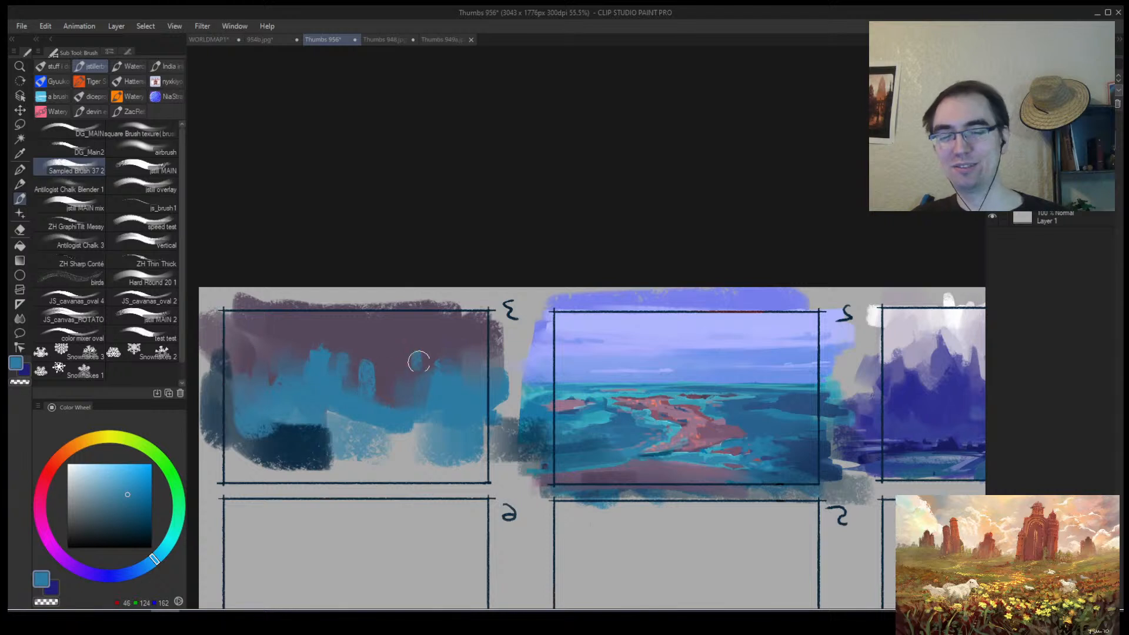
{"action": "mouse_move", "coordinate": [442, 342]}
{"action": "left_mouse_down"}
{"action": "mouse_move", "coordinate": [413, 371]}
{"action": "mouse_move", "coordinate": [434, 334]}
{"action": "mouse_move", "coordinate": [399, 327]}
{"action": "mouse_move", "coordinate": [439, 297]}
{"action": "mouse_move", "coordinate": [402, 322]}
{"action": "mouse_move", "coordinate": [439, 326]}
{"action": "mouse_move", "coordinate": [454, 357]}
{"action": "mouse_move", "coordinate": [426, 382]}
{"action": "mouse_move", "coordinate": [435, 394]}
{"action": "mouse_move", "coordinate": [412, 378]}
{"action": "mouse_move", "coordinate": [414, 328]}
{"action": "left_mouse_up"}
{"action": "left_click", "coordinate": [383, 351], "text": "alt"}
{"action": "left_click", "coordinate": [414, 381], "text": "alt"}
{"action": "key", "text": "j"}
{"action": "mouse_move", "coordinate": [335, 337]}
{"action": "left_mouse_down"}
{"action": "mouse_move", "coordinate": [323, 363]}
{"action": "mouse_move", "coordinate": [283, 347]}
{"action": "left_mouse_up"}
Extend the ground across frame 3, select a winding diagonal path through it and paint the path lighter blue.
{"action": "key", "text": "b"}
{"action": "left_click", "coordinate": [317, 375], "text": "alt"}
{"action": "mouse_move", "coordinate": [325, 434]}
{"action": "left_mouse_down"}
{"action": "mouse_move", "coordinate": [489, 425]}
{"action": "mouse_move", "coordinate": [431, 412]}
{"action": "mouse_move", "coordinate": [377, 438]}
{"action": "mouse_move", "coordinate": [235, 450]}
{"action": "mouse_move", "coordinate": [471, 434]}
{"action": "left_mouse_up"}
{"action": "key", "text": "m"}
{"action": "key", "text": "b"}
{"action": "mouse_move", "coordinate": [347, 418]}
{"action": "left_mouse_down"}
{"action": "mouse_move", "coordinate": [441, 441]}
{"action": "mouse_move", "coordinate": [213, 471]}
{"action": "left_mouse_up"}
Invert the selection and paint dark navy ground around the winding path in frame 3.
{"action": "key", "text": "ctrl+shift+i"}
{"action": "left_click", "coordinate": [301, 436], "text": "alt"}
{"action": "mouse_move", "coordinate": [503, 425]}
{"action": "left_mouse_down"}
{"action": "mouse_move", "coordinate": [259, 430]}
{"action": "mouse_move", "coordinate": [494, 429]}
{"action": "mouse_move", "coordinate": [240, 415]}
{"action": "mouse_move", "coordinate": [546, 428]}
{"action": "mouse_move", "coordinate": [247, 447]}
{"action": "mouse_move", "coordinate": [508, 416]}
{"action": "mouse_move", "coordinate": [335, 417]}
{"action": "mouse_move", "coordinate": [382, 412]}
{"action": "mouse_move", "coordinate": [236, 447]}
{"action": "mouse_move", "coordinate": [488, 429]}
{"action": "left_mouse_up"}
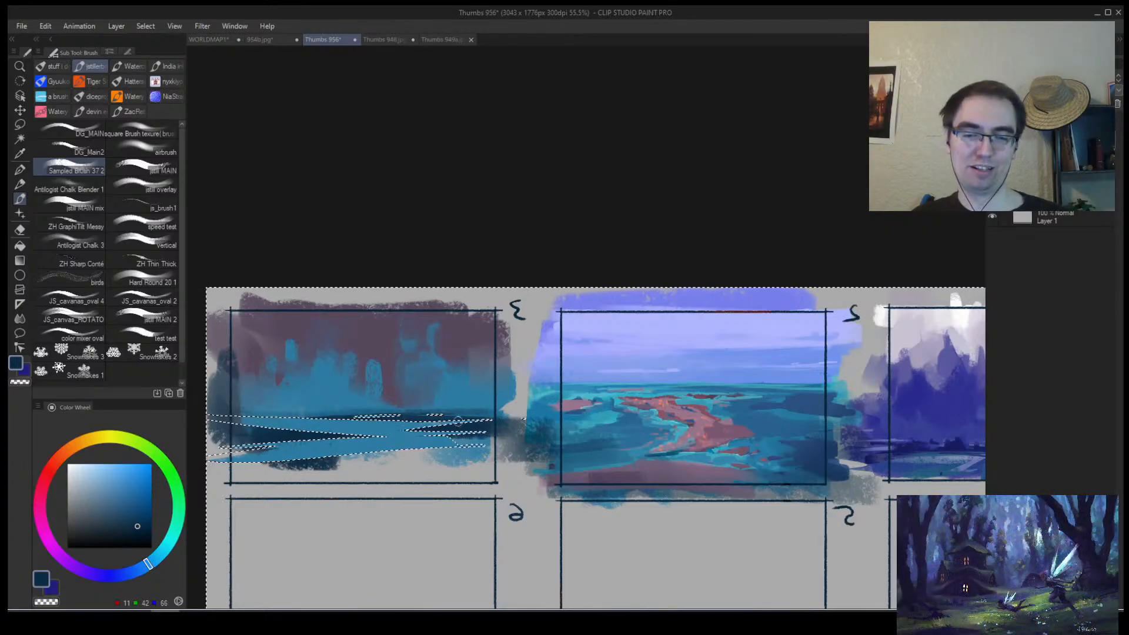
Unmirror the sheet, clear the selection and refine the dark ground strips below frame 3's horizon with sampled blues.
{"action": "key", "text": "h"}
{"action": "left_click_drag", "start_coordinate": [699, 412], "coordinate": [396, 411]}
{"action": "key", "text": "slash"}
{"action": "mouse_move", "coordinate": [522, 419]}
{"action": "left_mouse_down"}
{"action": "mouse_move", "coordinate": [506, 415]}
{"action": "mouse_move", "coordinate": [582, 413]}
{"action": "left_mouse_up"}
{"action": "key", "text": "ctrl+d"}
{"action": "left_click", "coordinate": [515, 418], "text": "alt"}
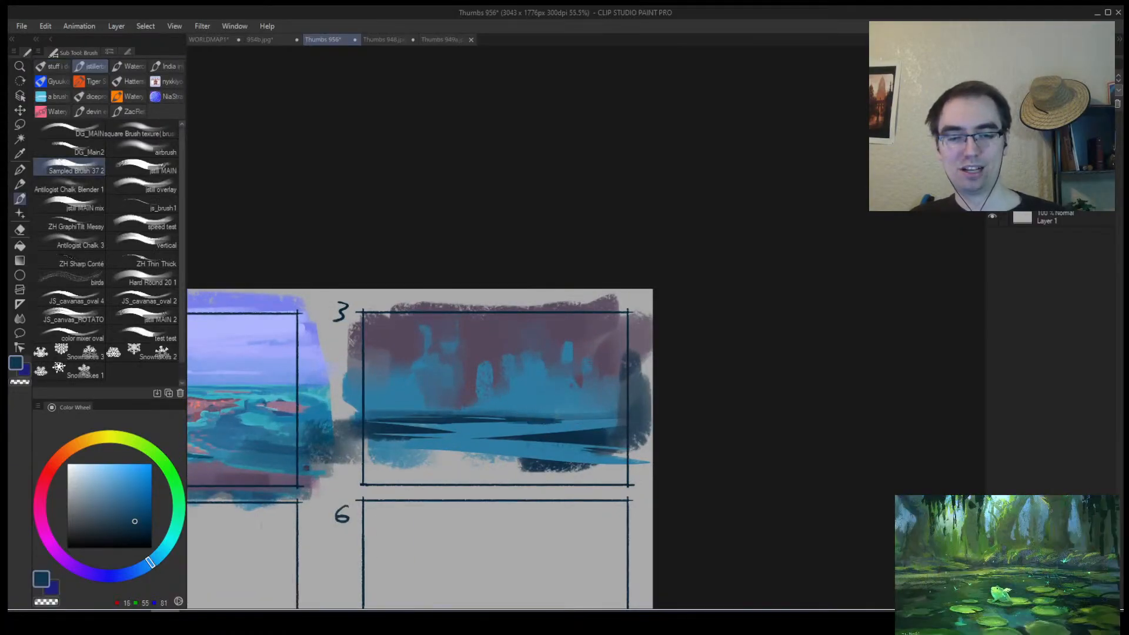
{"action": "left_click", "coordinate": [387, 423], "text": "alt"}
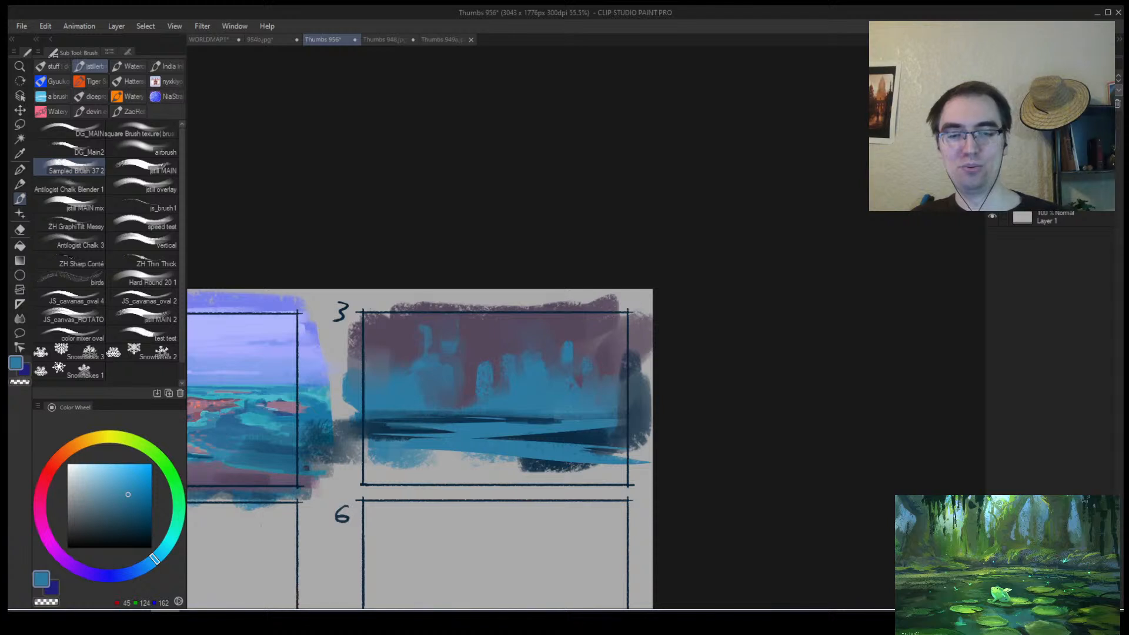
{"action": "left_click", "coordinate": [380, 424], "text": "alt"}
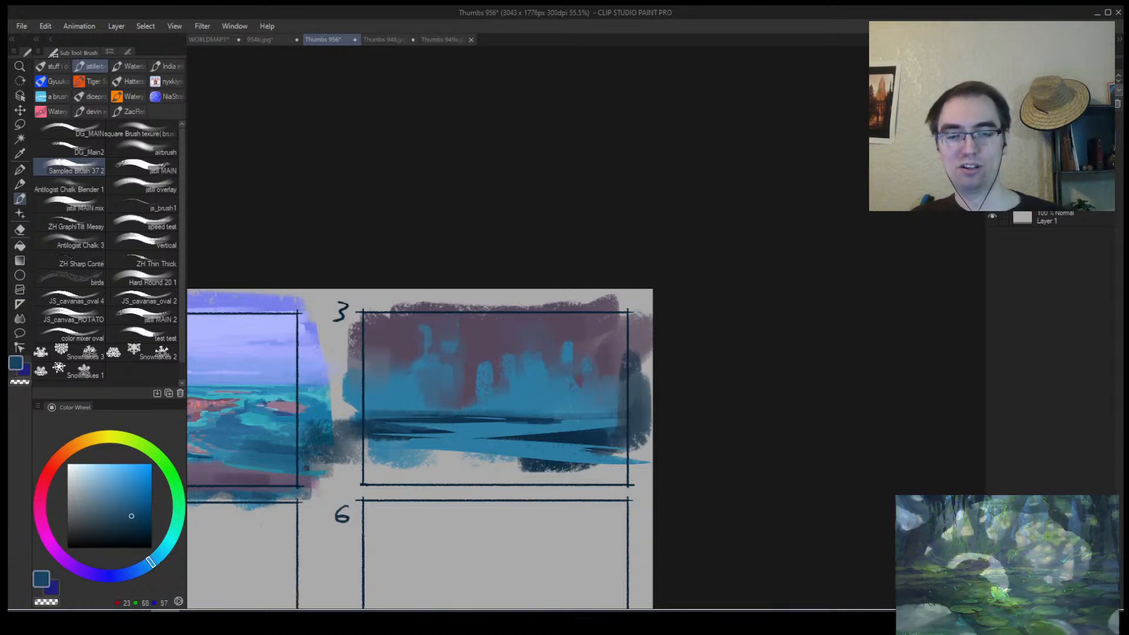
{"action": "left_click", "coordinate": [438, 418], "text": "alt"}
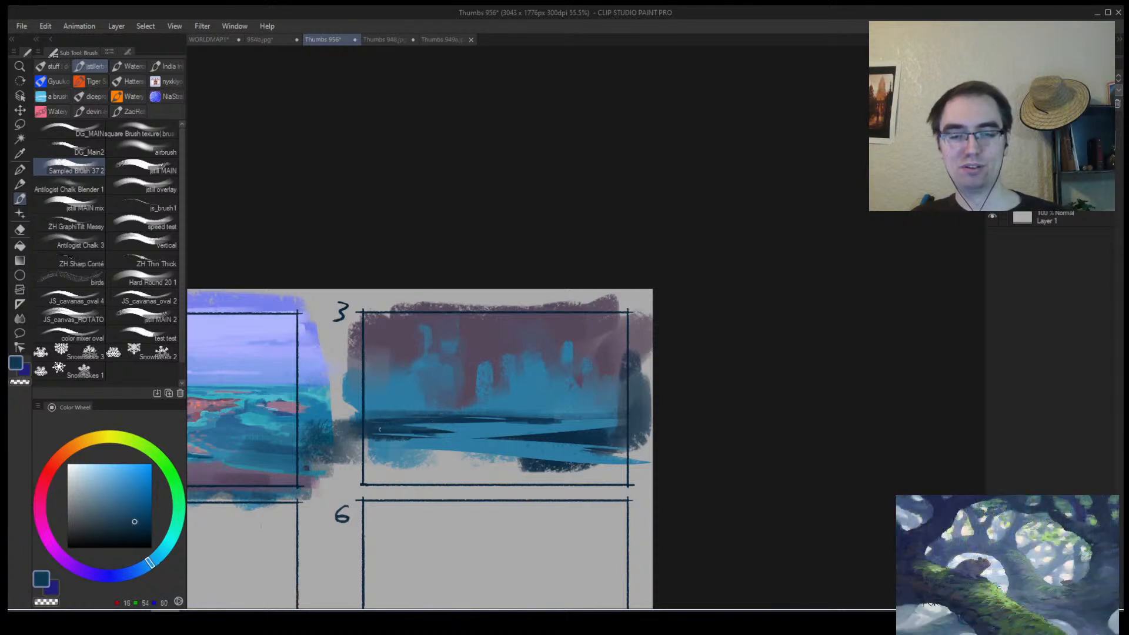
Fill frame 3's foreground with light blue water and paint solid navy banks on both sides of it.
{"action": "mouse_move", "coordinate": [546, 416]}
{"action": "left_mouse_down"}
{"action": "mouse_move", "coordinate": [500, 429]}
{"action": "mouse_move", "coordinate": [530, 426]}
{"action": "mouse_move", "coordinate": [595, 378]}
{"action": "left_mouse_up"}
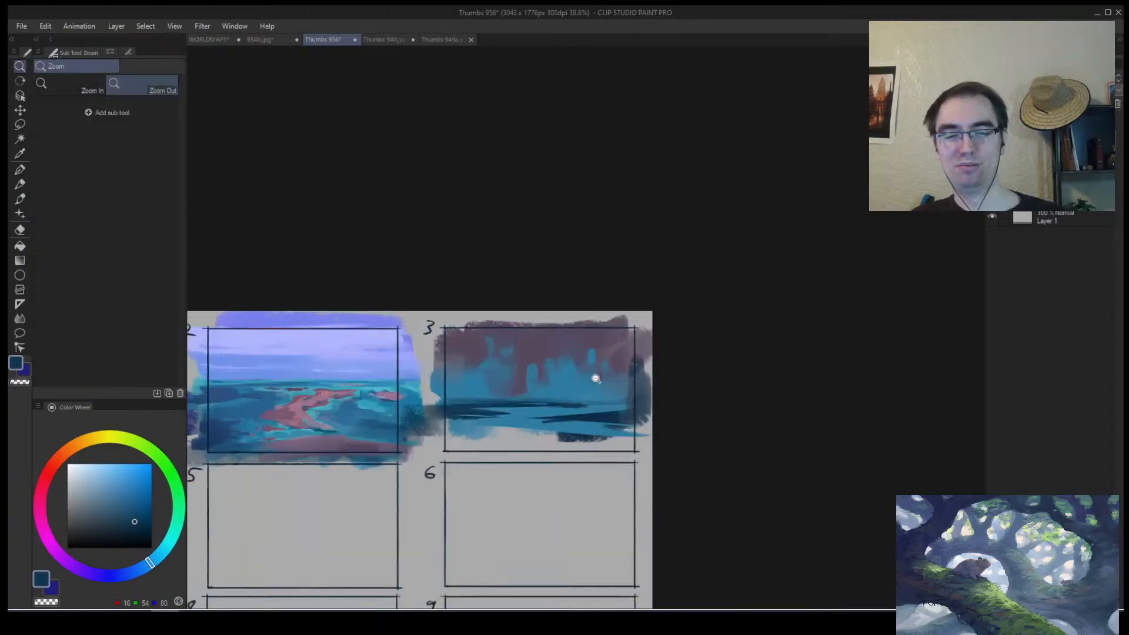
{"action": "left_click", "coordinate": [531, 427], "text": "alt"}
{"action": "mouse_move", "coordinate": [525, 429]}
{"action": "left_mouse_down"}
{"action": "mouse_move", "coordinate": [449, 445]}
{"action": "mouse_move", "coordinate": [544, 435]}
{"action": "mouse_move", "coordinate": [595, 451]}
{"action": "left_mouse_up"}
{"action": "left_click", "coordinate": [617, 429], "text": "alt"}
{"action": "left_click", "coordinate": [612, 415], "text": "alt"}
{"action": "mouse_move", "coordinate": [612, 412]}
{"action": "left_mouse_down"}
{"action": "mouse_move", "coordinate": [611, 443]}
{"action": "mouse_move", "coordinate": [568, 422]}
{"action": "mouse_move", "coordinate": [610, 437]}
{"action": "mouse_move", "coordinate": [569, 422]}
{"action": "mouse_move", "coordinate": [616, 428]}
{"action": "left_mouse_up"}
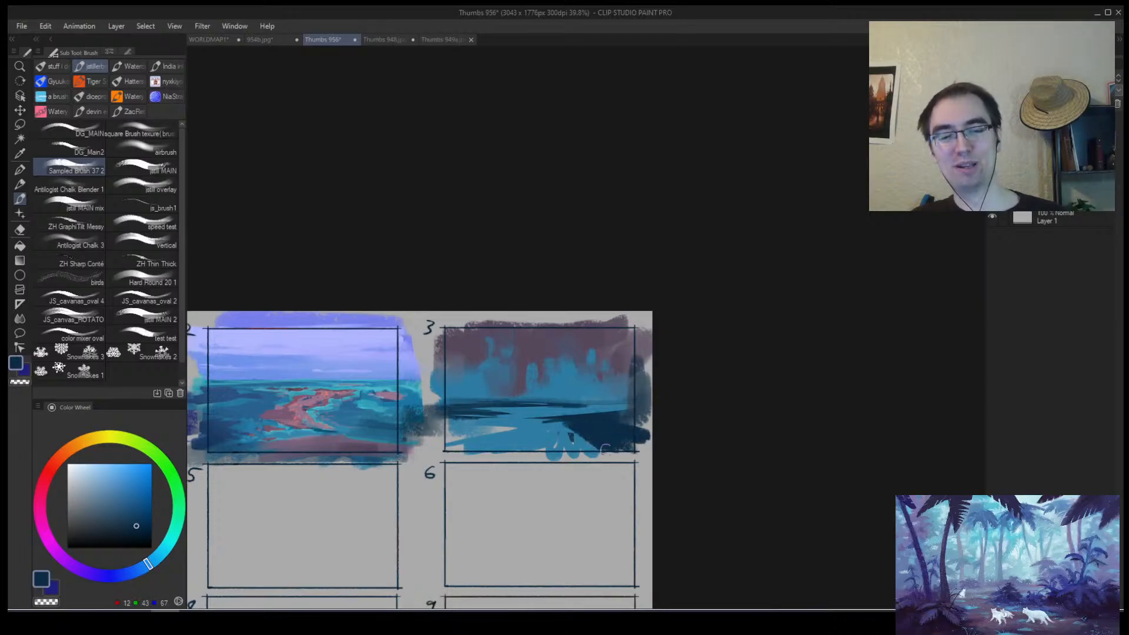
{"action": "mouse_move", "coordinate": [505, 429]}
{"action": "left_mouse_down"}
{"action": "mouse_move", "coordinate": [425, 439]}
{"action": "mouse_move", "coordinate": [513, 430]}
{"action": "left_mouse_up"}
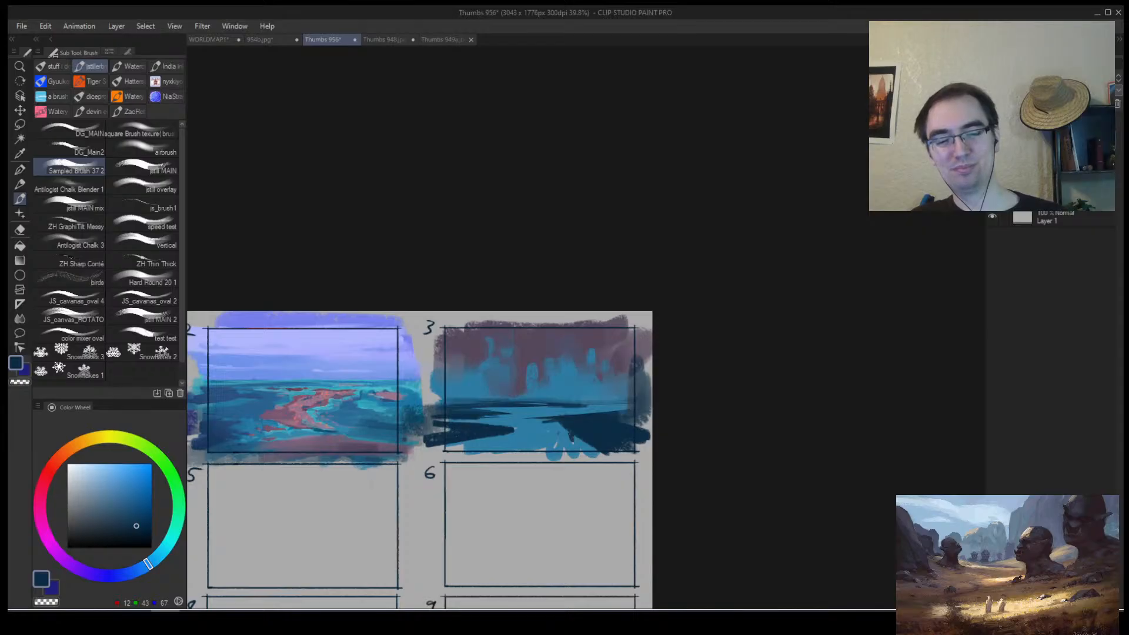
Paint small dark blue tree and building silhouettes along the distant bank on frame 3's horizon.
{"action": "scroll", "coordinate": [540, 411], "scroll_direction": "up", "scroll_amount": 4}
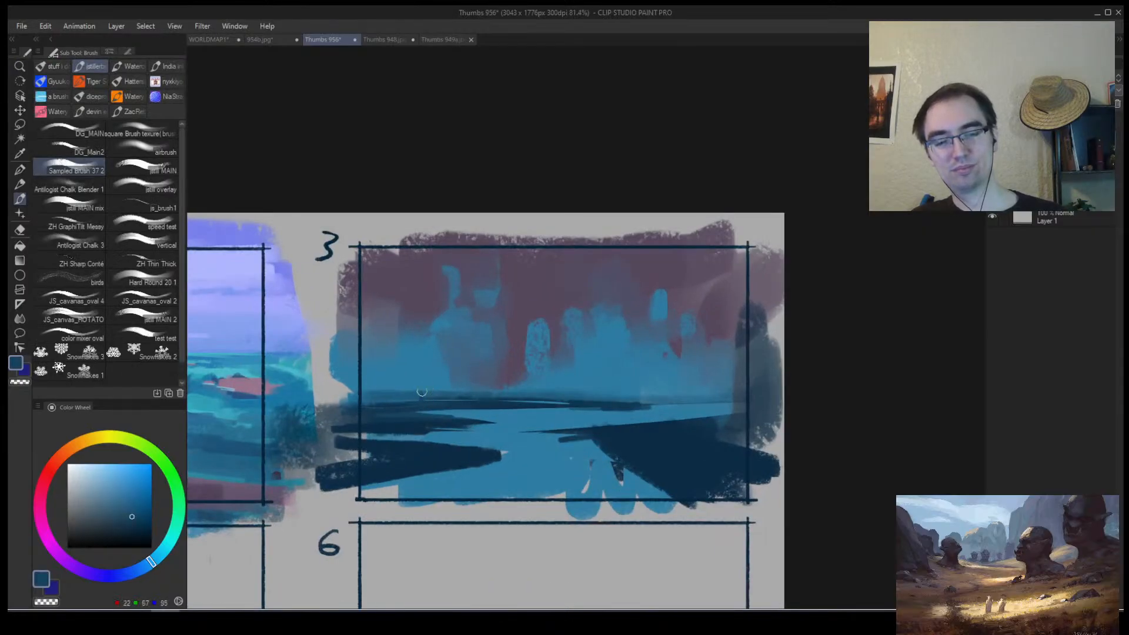
{"action": "scroll", "coordinate": [454, 391], "scroll_direction": "down", "scroll_amount": 5}
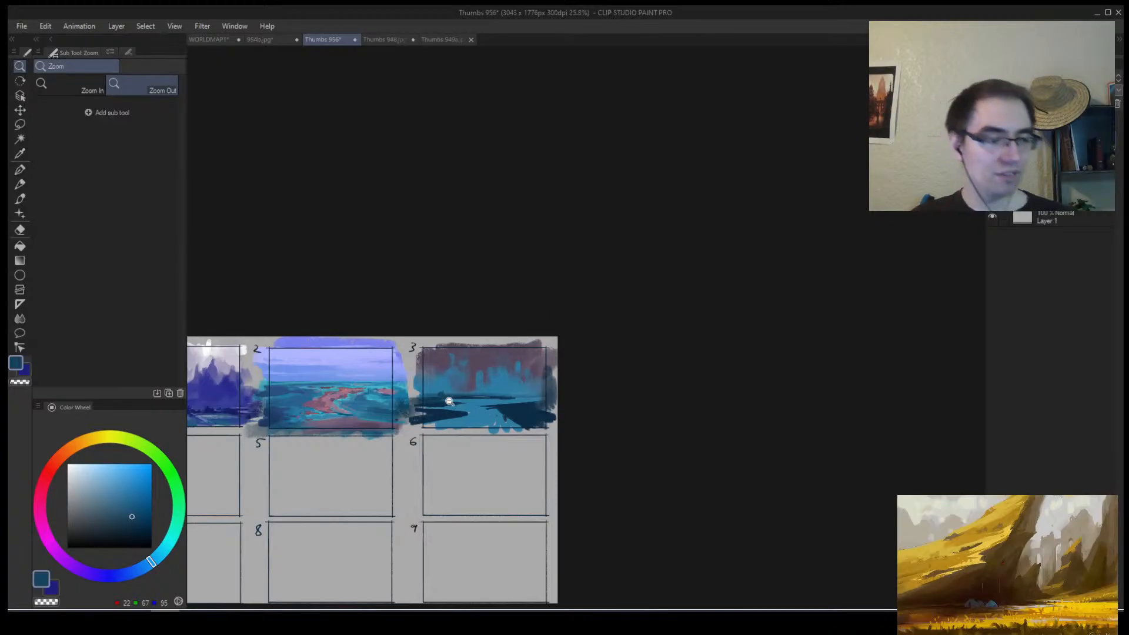
{"action": "scroll", "coordinate": [449, 402], "scroll_direction": "up", "scroll_amount": 6}
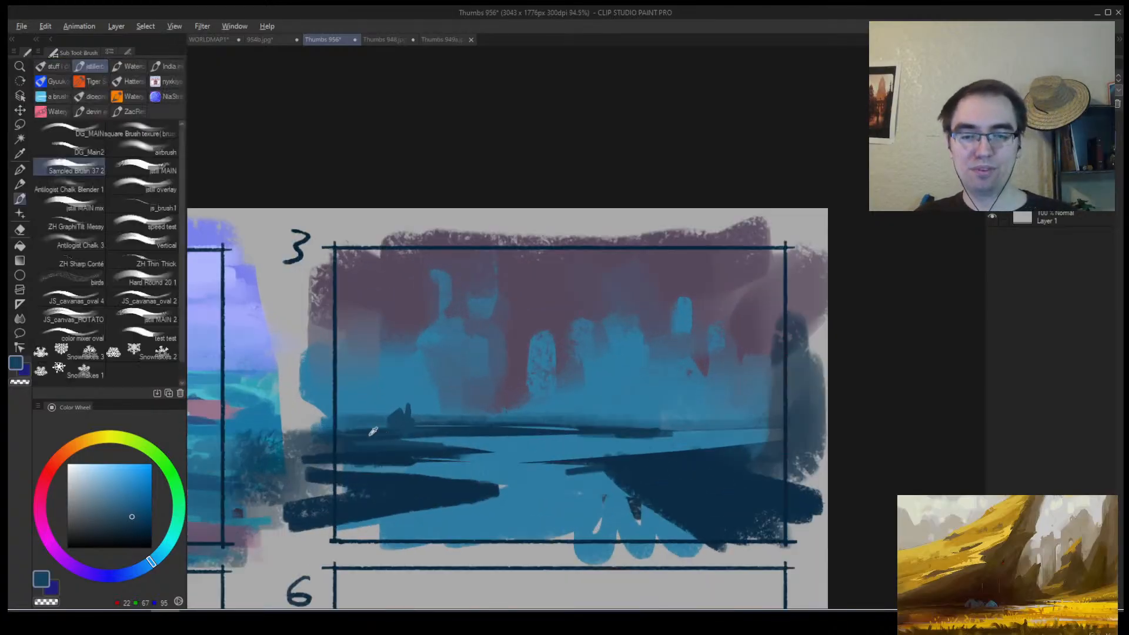
{"action": "left_click_drag", "start_coordinate": [621, 433], "coordinate": [606, 425]}
{"action": "left_click", "coordinate": [766, 433], "text": "alt"}
{"action": "left_click", "coordinate": [643, 424], "text": "alt"}
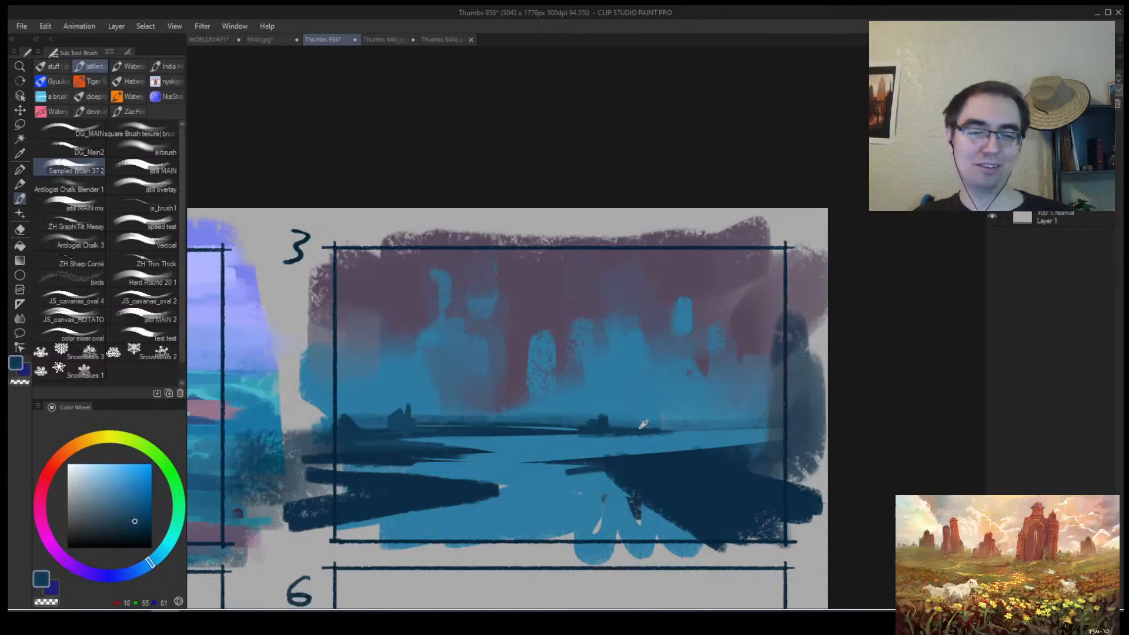
{"action": "left_click_drag", "start_coordinate": [674, 427], "coordinate": [782, 428]}
Touch up the far shoreline and water in frame 3 with sampled light blue.
{"action": "scroll", "coordinate": [772, 426], "scroll_direction": "down", "scroll_amount": 3}
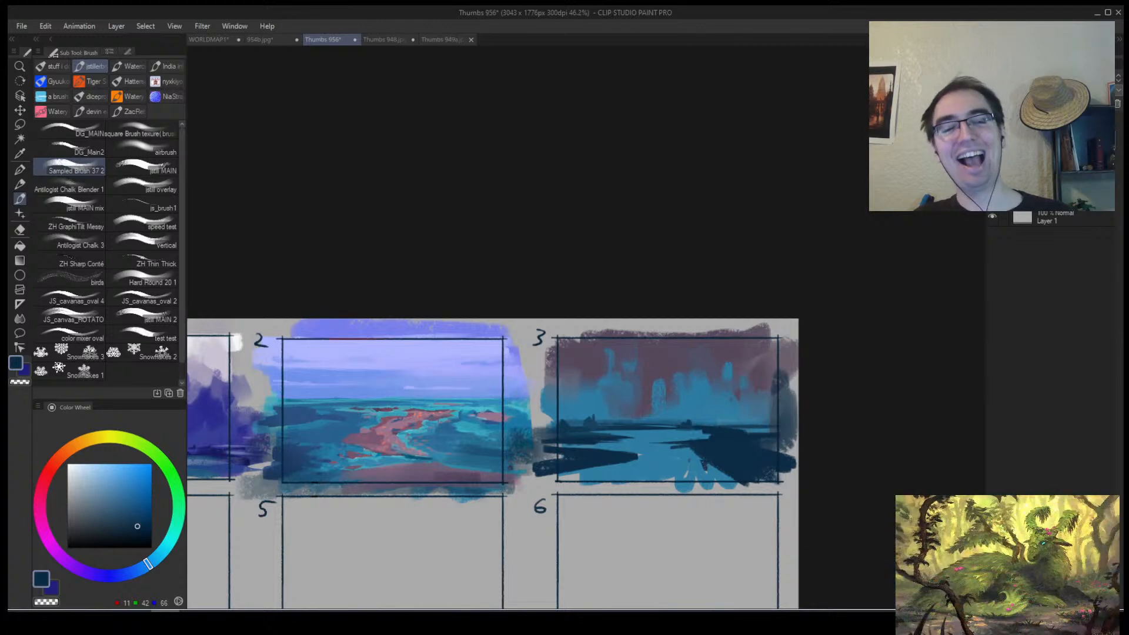
{"action": "left_click", "coordinate": [694, 431], "text": "alt"}
{"action": "left_click_drag", "start_coordinate": [713, 416], "coordinate": [628, 439]}
{"action": "left_click_drag", "start_coordinate": [535, 422], "coordinate": [644, 433]}
{"action": "left_click_drag", "start_coordinate": [644, 434], "coordinate": [605, 423]}
Look over the painted frames, especially frame 2, and save the Thumbs 956 sheet.
{"action": "left_click_drag", "start_coordinate": [518, 423], "coordinate": [441, 303]}
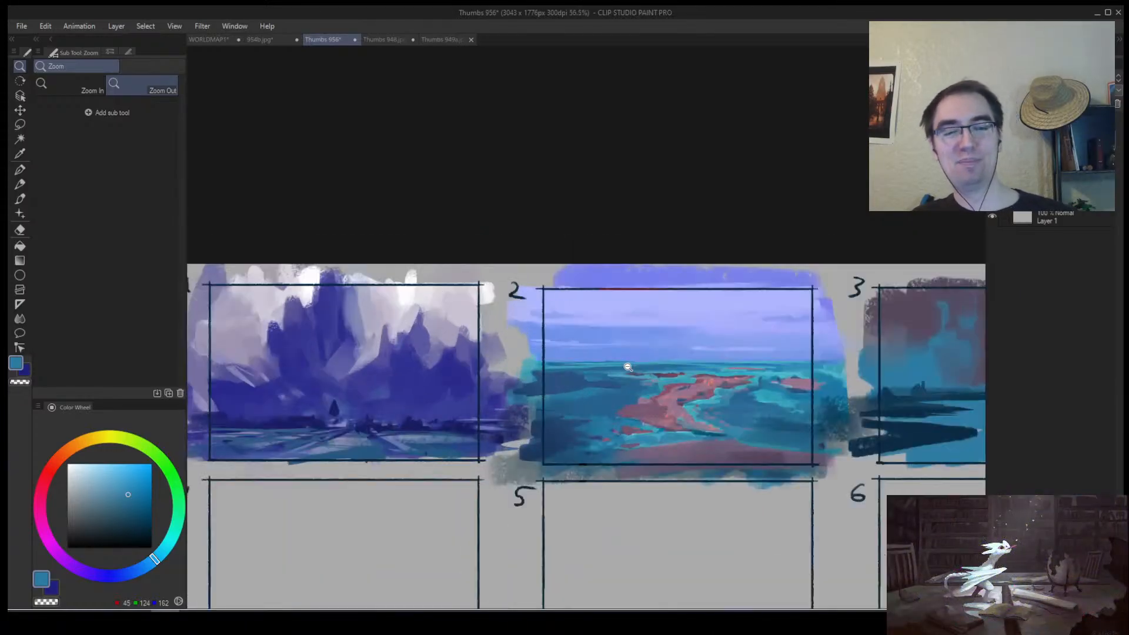
{"action": "left_click_drag", "start_coordinate": [628, 367], "coordinate": [575, 379]}
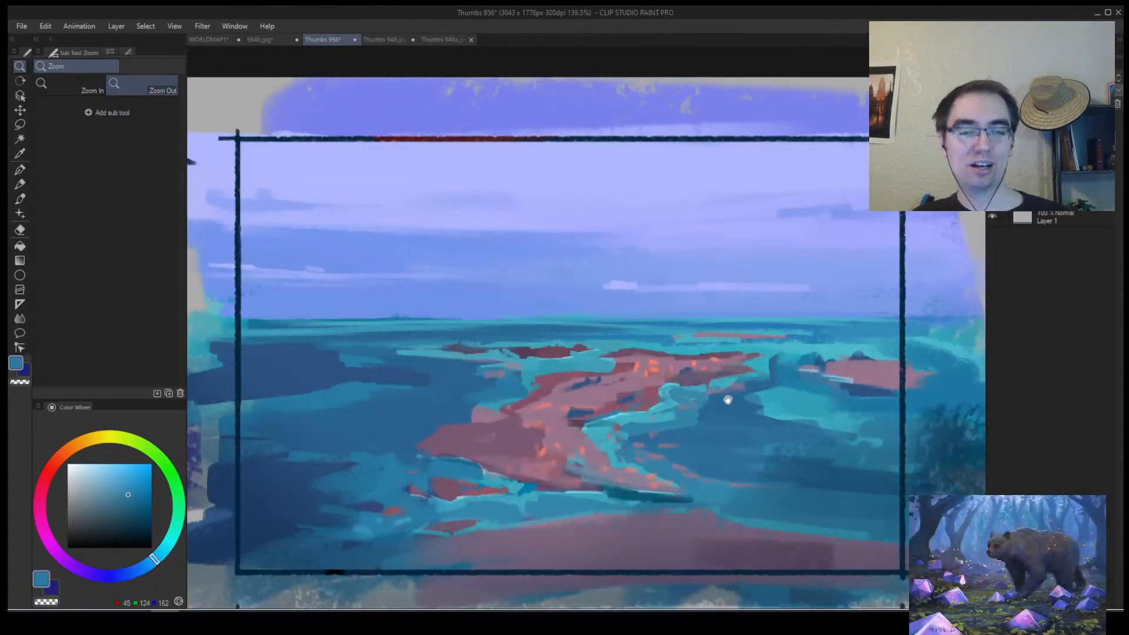
{"action": "left_click_drag", "start_coordinate": [728, 400], "coordinate": [563, 364]}
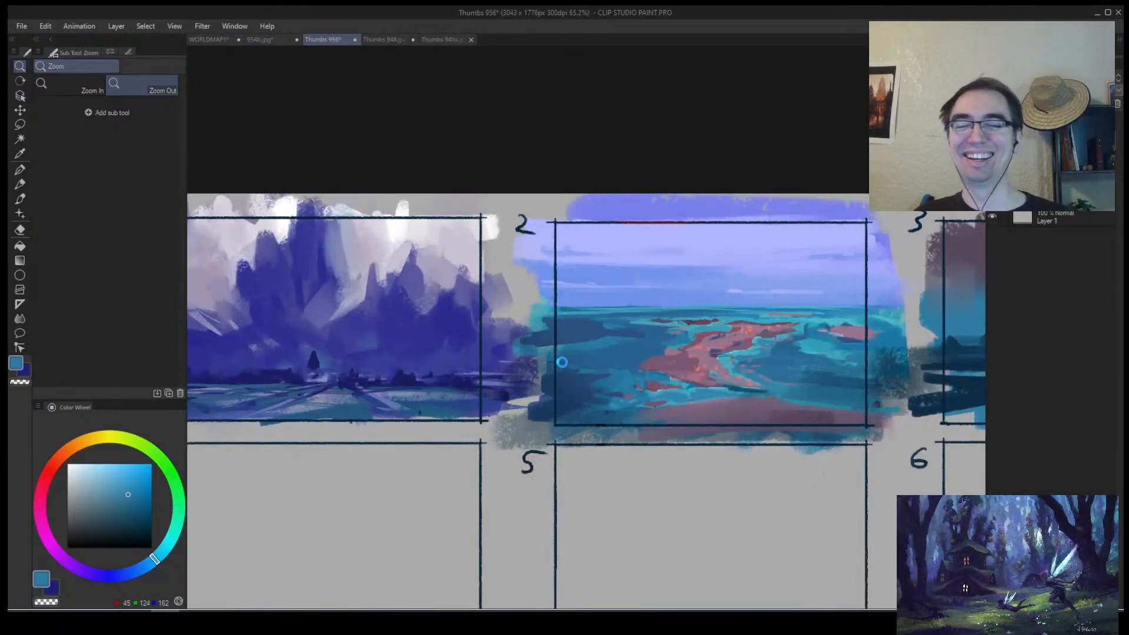
{"action": "key", "text": "ctrl+s"}
Switch to the WORLDMAP1 painting, examine its canal city and river in both mirrored and normal view, and sample the tan building colour.
{"action": "left_click", "coordinate": [217, 41]}
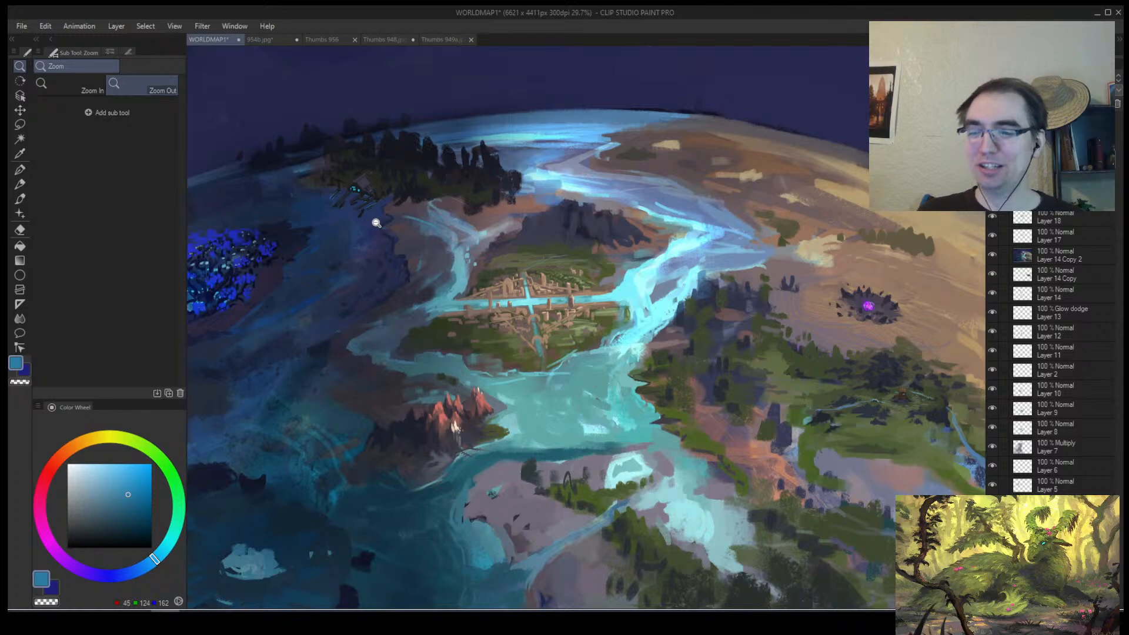
{"action": "scroll", "coordinate": [658, 363], "scroll_direction": "down", "scroll_amount": 7}
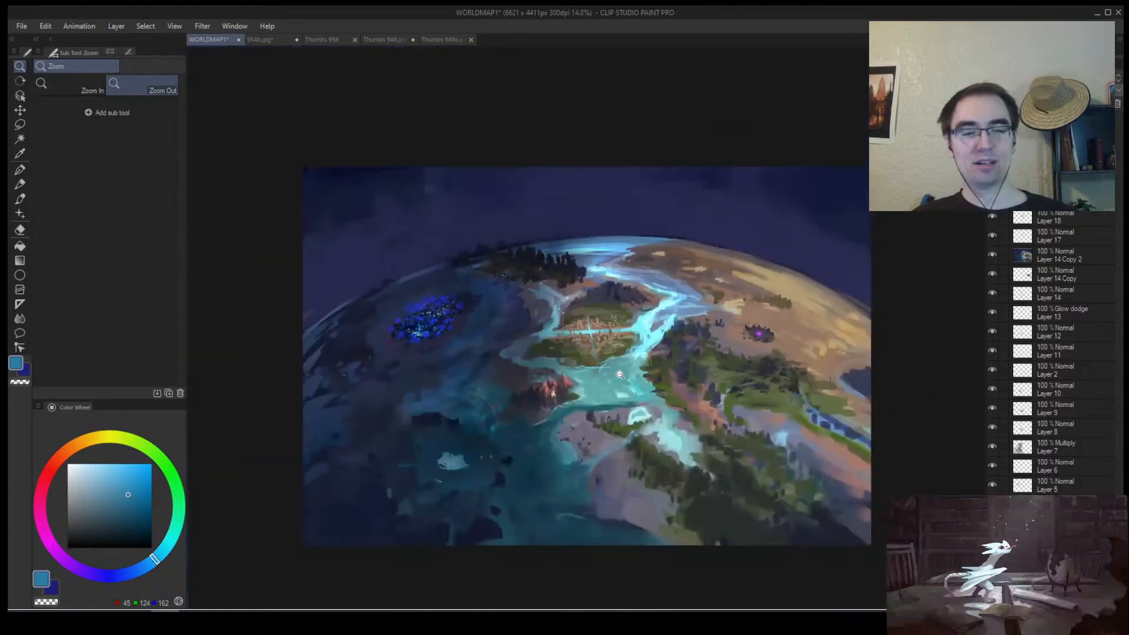
{"action": "mouse_move", "coordinate": [658, 363]}
{"action": "left_mouse_down"}
{"action": "mouse_move", "coordinate": [587, 391]}
{"action": "mouse_move", "coordinate": [534, 392]}
{"action": "mouse_move", "coordinate": [647, 347]}
{"action": "mouse_move", "coordinate": [497, 359]}
{"action": "mouse_move", "coordinate": [600, 355]}
{"action": "left_mouse_up"}
{"action": "scroll", "coordinate": [587, 391], "scroll_direction": "up", "scroll_amount": 7}
{"action": "key", "text": "h"}
{"action": "left_click_drag", "start_coordinate": [720, 365], "coordinate": [567, 445]}
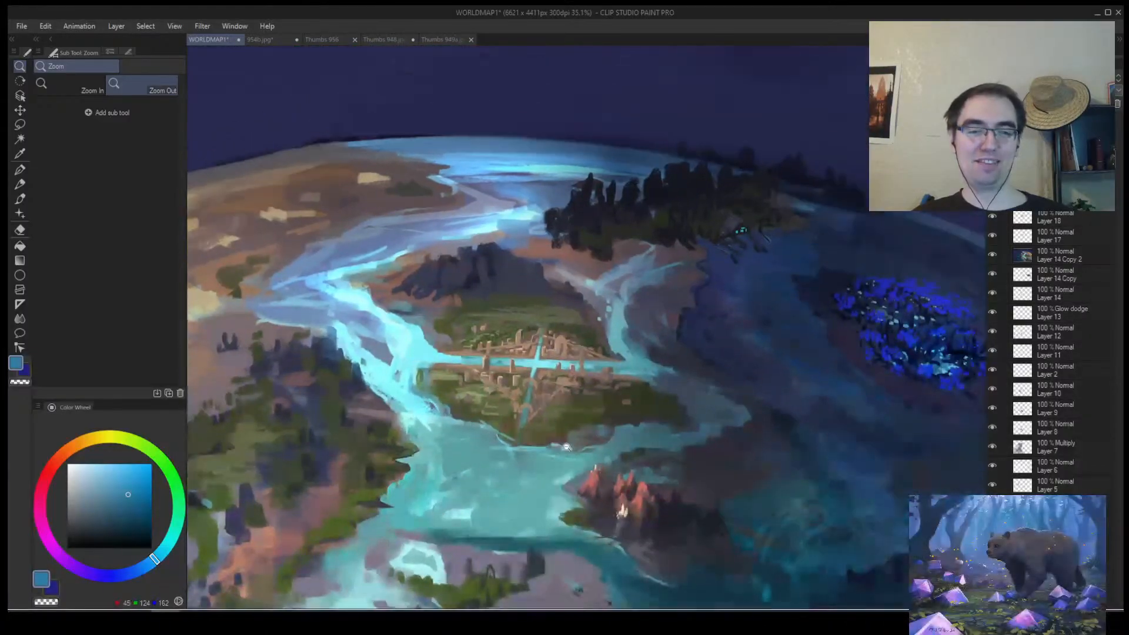
{"action": "mouse_move", "coordinate": [554, 374]}
{"action": "left_mouse_down"}
{"action": "mouse_move", "coordinate": [606, 371]}
{"action": "mouse_move", "coordinate": [561, 378]}
{"action": "mouse_move", "coordinate": [581, 366]}
{"action": "mouse_move", "coordinate": [595, 365]}
{"action": "mouse_move", "coordinate": [561, 382]}
{"action": "mouse_move", "coordinate": [608, 342]}
{"action": "mouse_move", "coordinate": [543, 367]}
{"action": "left_mouse_up"}
{"action": "left_click", "coordinate": [525, 354], "text": "alt"}
{"action": "left_click", "coordinate": [516, 359], "text": "alt"}
{"action": "key", "text": "h"}
{"action": "mouse_move", "coordinate": [725, 381]}
{"action": "left_mouse_down"}
{"action": "mouse_move", "coordinate": [557, 328]}
{"action": "mouse_move", "coordinate": [573, 321]}
{"action": "mouse_move", "coordinate": [566, 301]}
{"action": "left_mouse_up"}
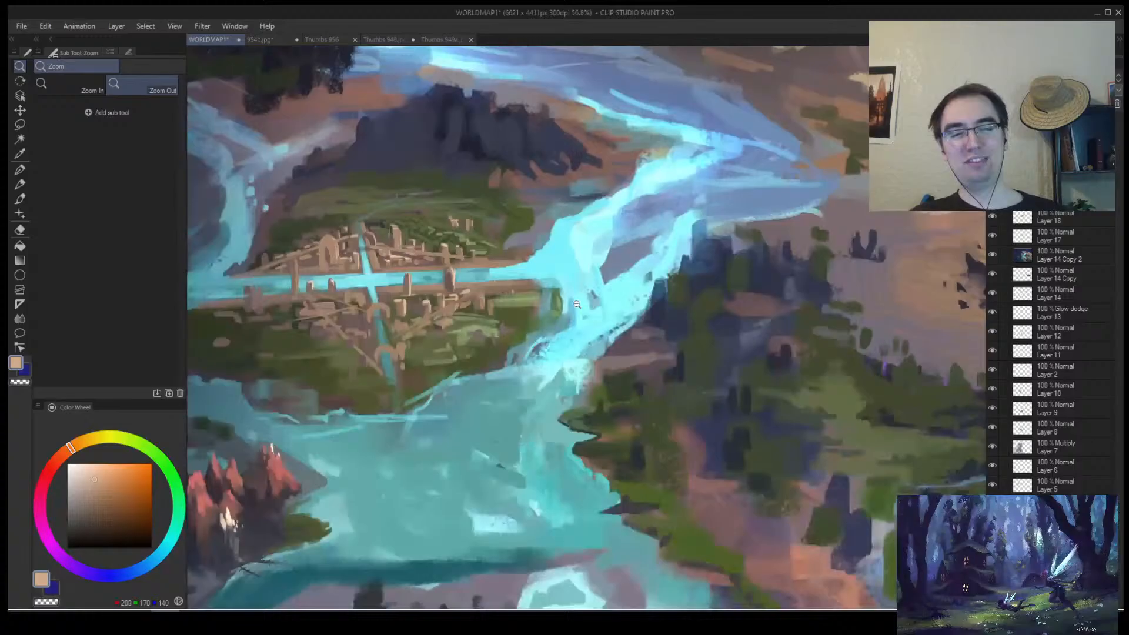
Try to paint a dark diagonal line across the bright river beside the canal city, then undo the strokes.
{"action": "left_click", "coordinate": [552, 334], "text": "alt"}
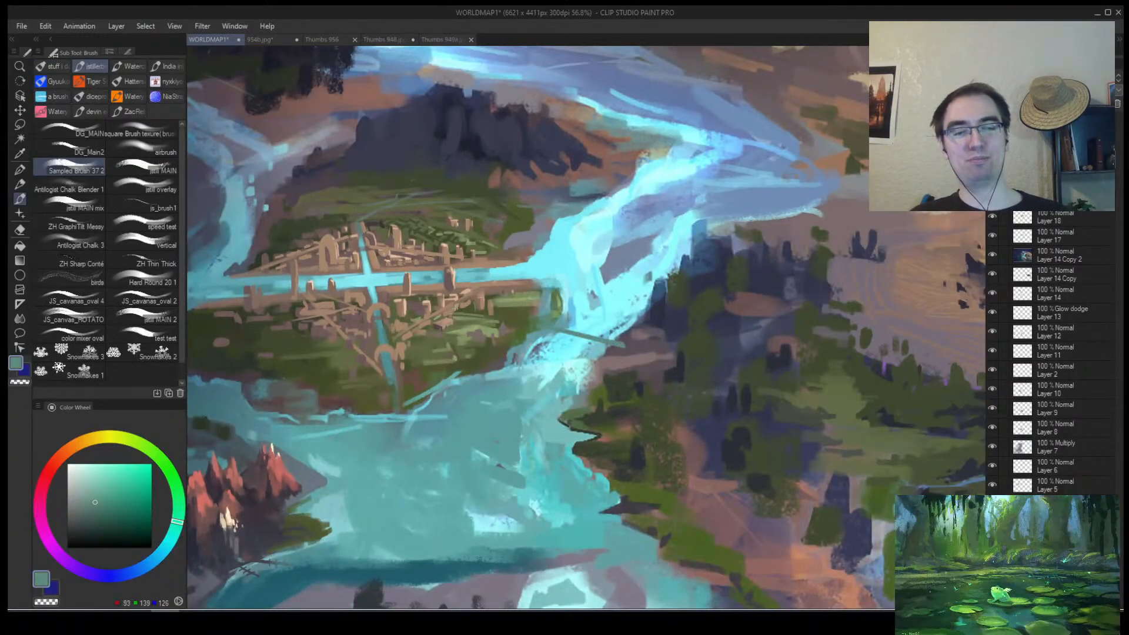
{"action": "left_click_drag", "start_coordinate": [639, 350], "coordinate": [613, 385]}
{"action": "left_click_drag", "start_coordinate": [652, 343], "coordinate": [650, 323]}
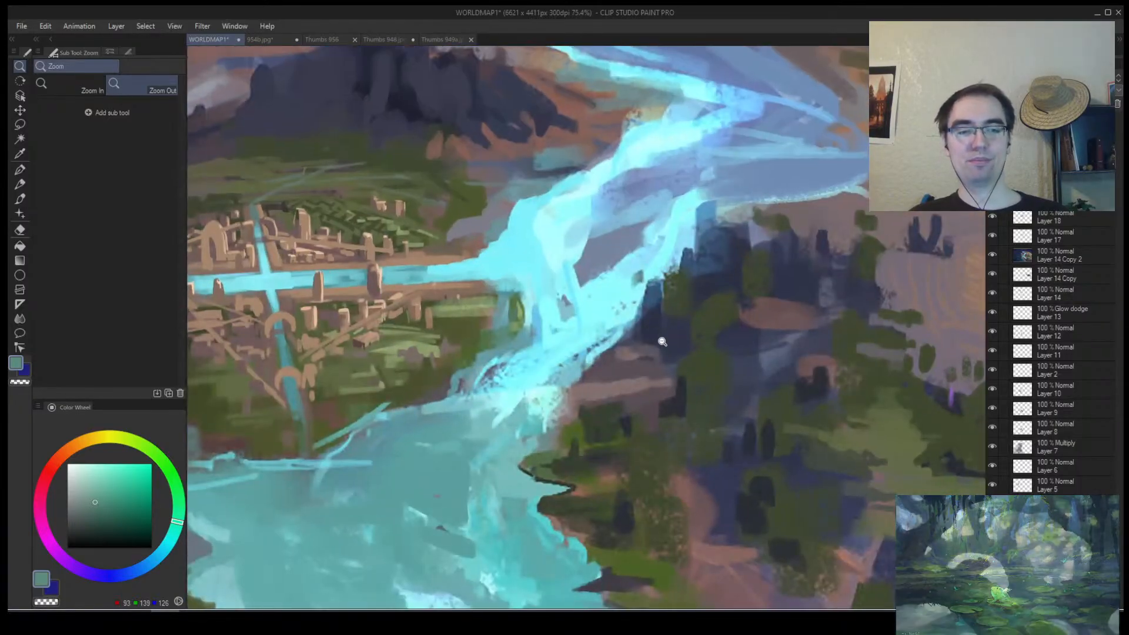
{"action": "left_click", "coordinate": [650, 331], "text": "alt"}
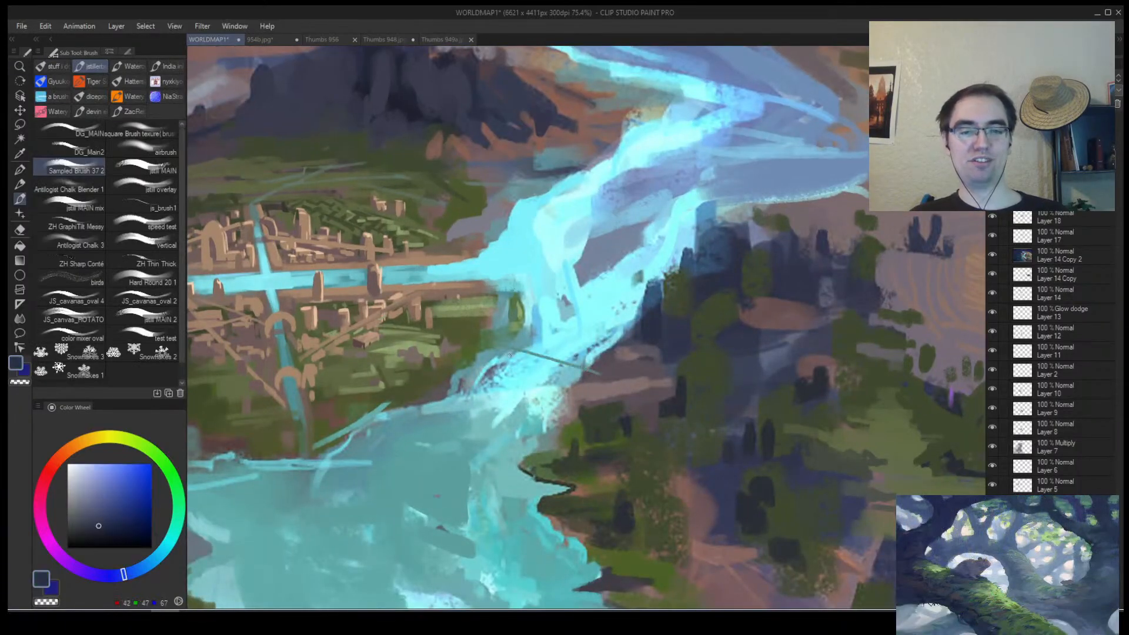
{"action": "left_click_drag", "start_coordinate": [487, 342], "coordinate": [594, 378]}
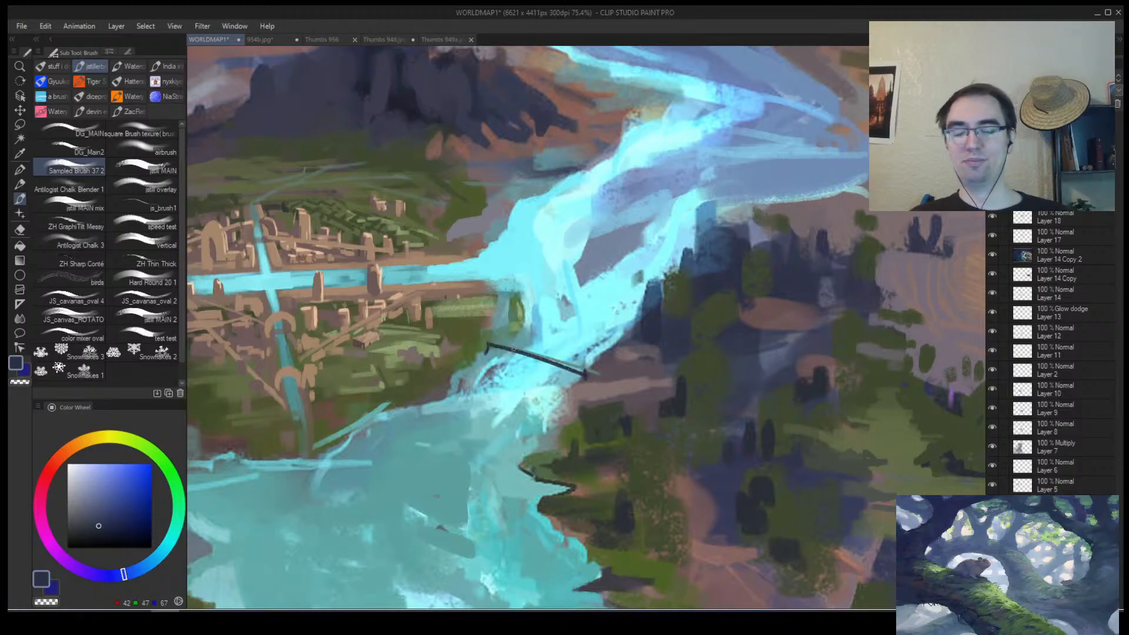
{"action": "mouse_move", "coordinate": [479, 341]}
{"action": "left_mouse_down"}
{"action": "mouse_move", "coordinate": [588, 366]}
{"action": "mouse_move", "coordinate": [646, 394]}
{"action": "mouse_move", "coordinate": [559, 443]}
{"action": "mouse_move", "coordinate": [616, 407]}
{"action": "mouse_move", "coordinate": [562, 418]}
{"action": "mouse_move", "coordinate": [556, 432]}
{"action": "mouse_move", "coordinate": [560, 408]}
{"action": "left_mouse_up"}
{"action": "key", "text": "ctrl+z"}
{"action": "key", "text": "ctrl+z"}
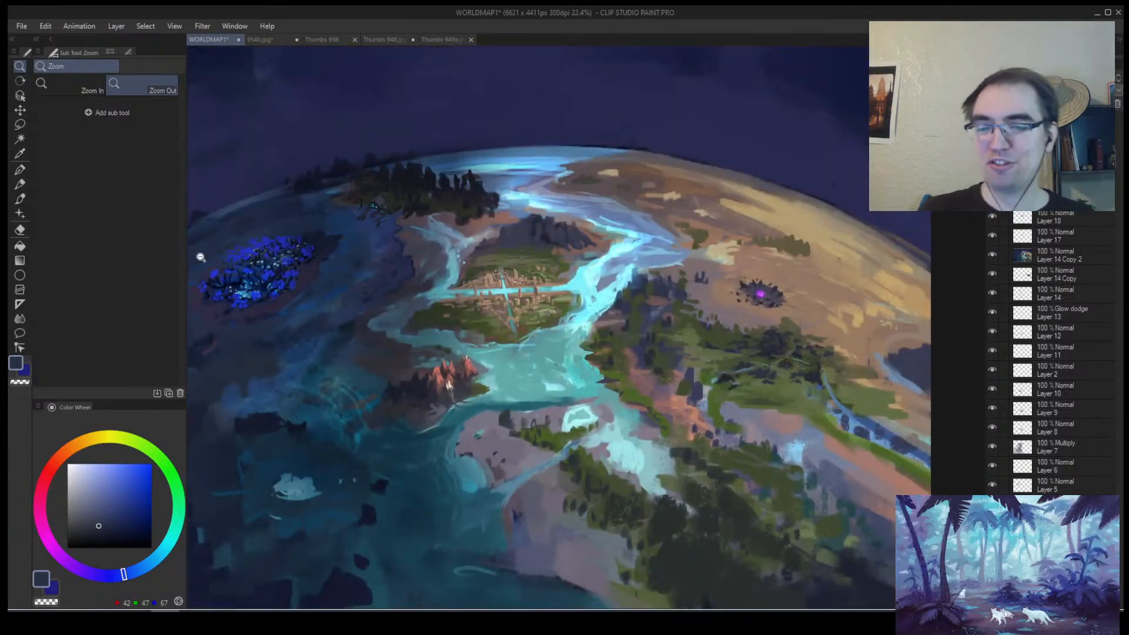
Save the WORLDMAP1 painting.
{"action": "mouse_move", "coordinate": [456, 264]}
{"action": "left_mouse_down"}
{"action": "mouse_move", "coordinate": [408, 262]}
{"action": "mouse_move", "coordinate": [452, 276]}
{"action": "left_mouse_up"}
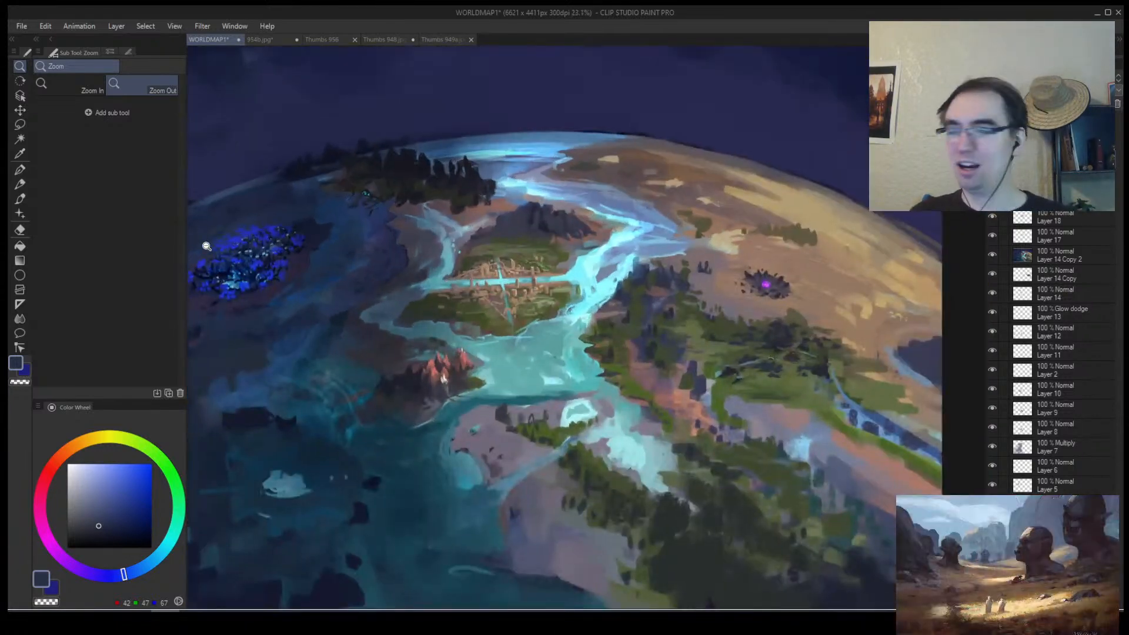
{"action": "key", "text": "ctrl+s"}
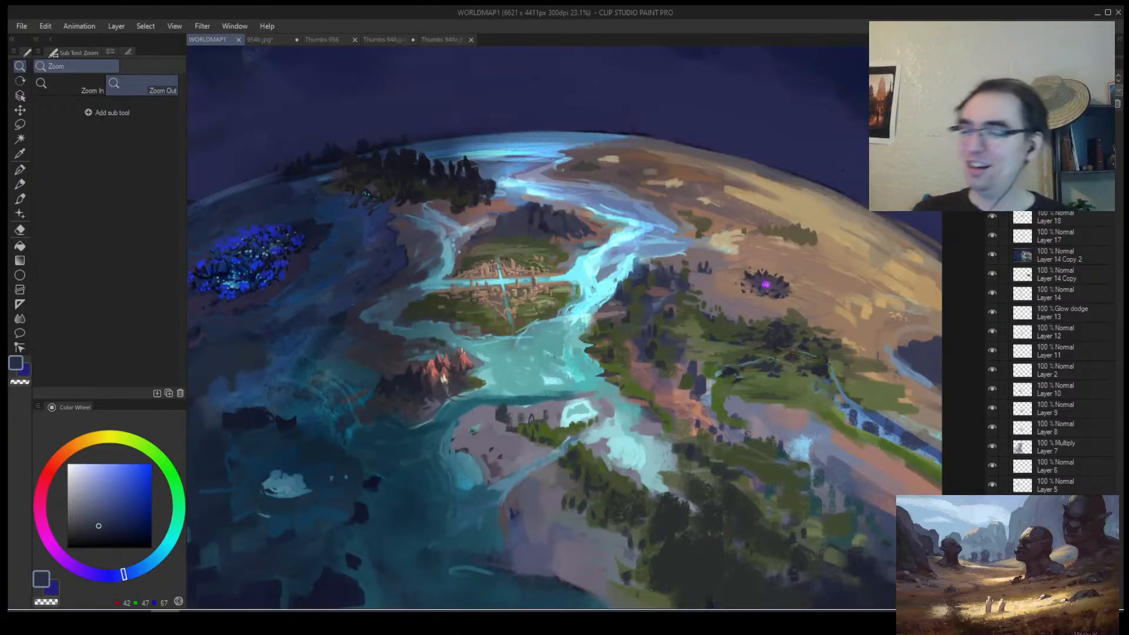